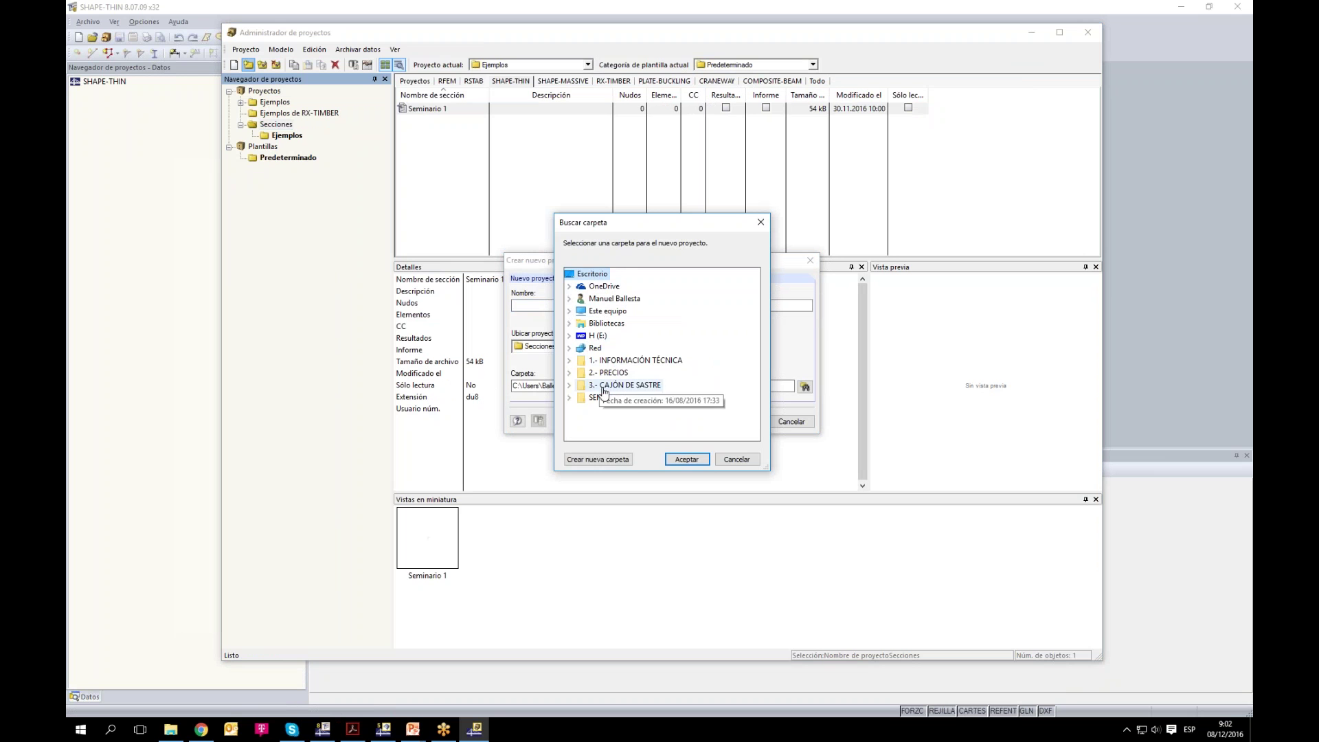
Step: Create a folder named Secciones inside the SEMINARIO folder and choose it as the new project's location
left_click(606, 460)
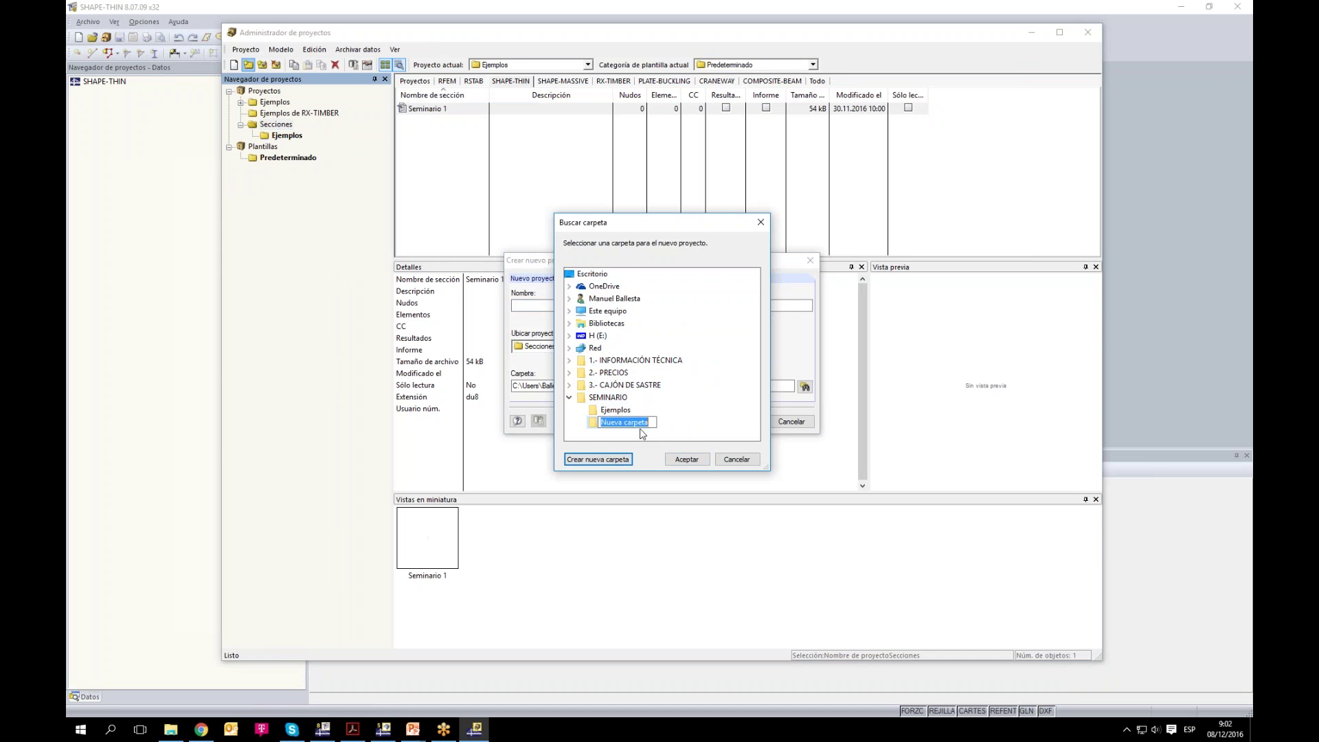
type("E")
type("Secciones")
left_click(680, 459)
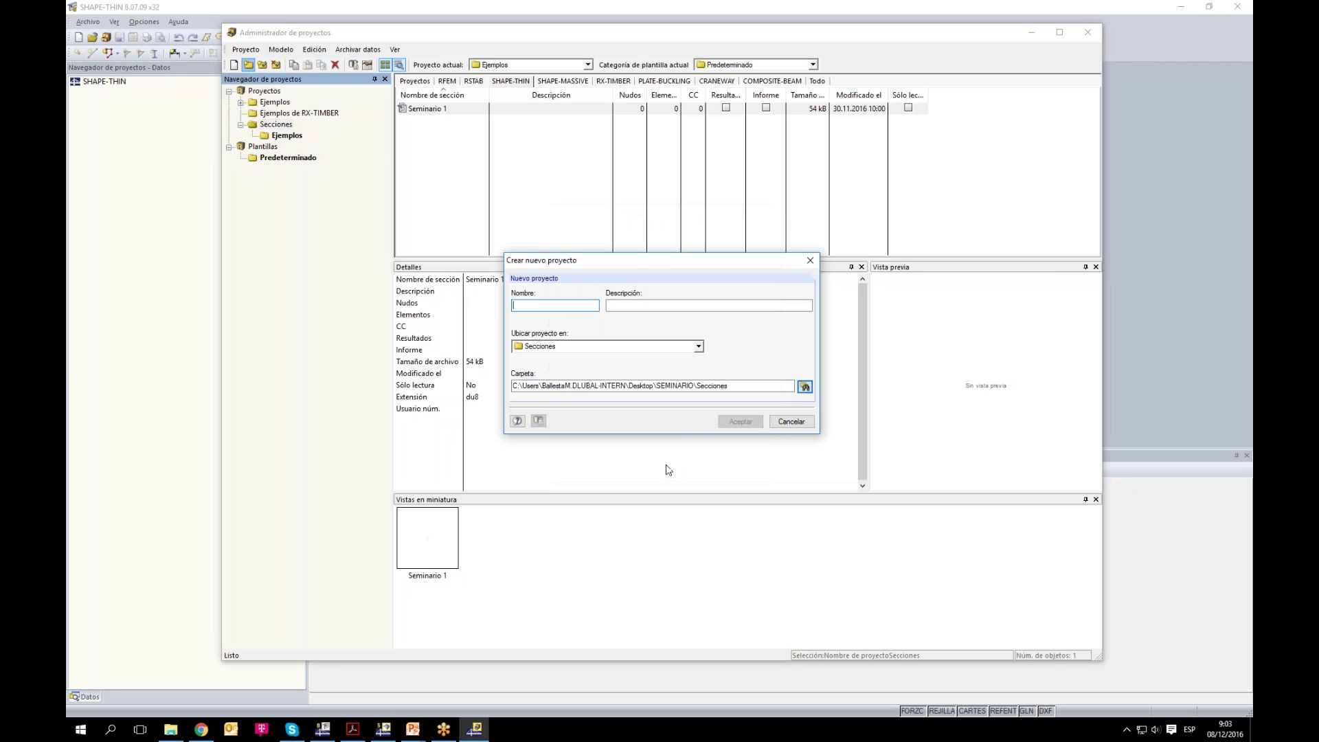
Step: Name the new project Secciones 1 and create it under Secciones
type("Secciones 1")
left_click(745, 424)
left_click(729, 390)
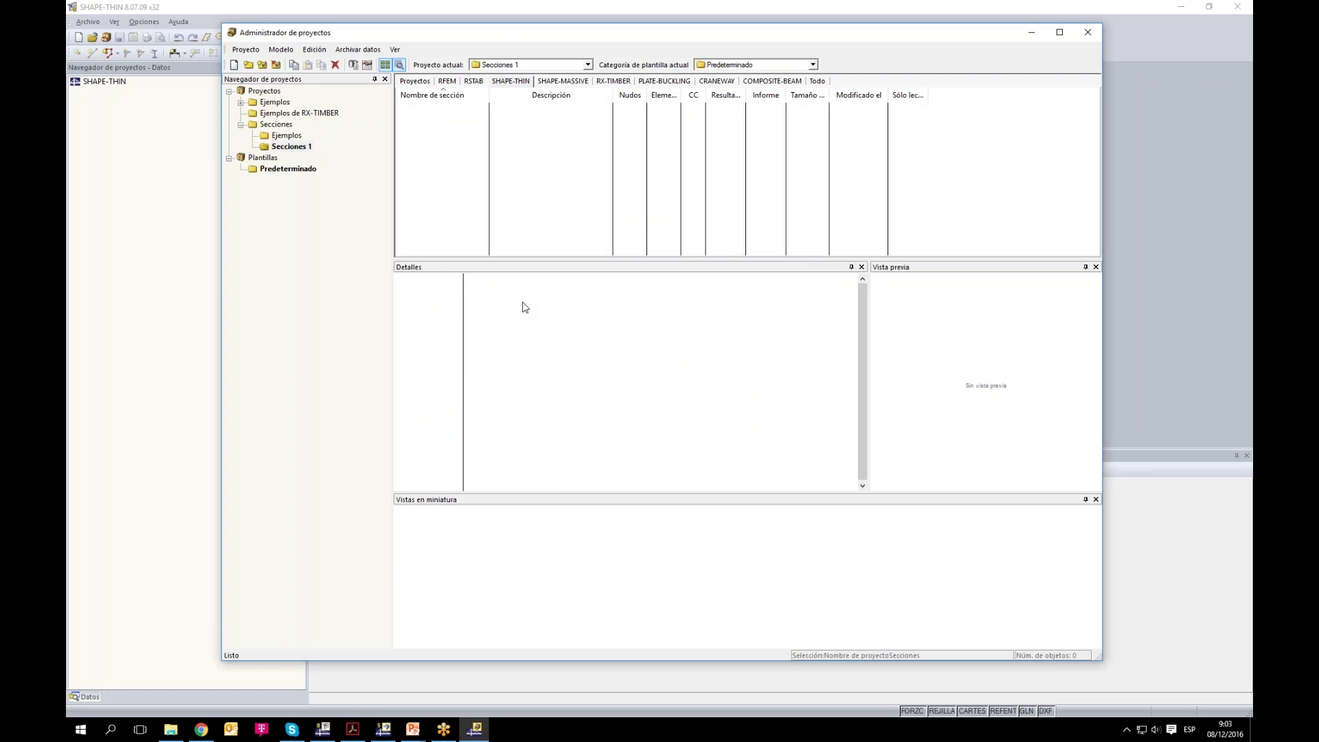
Step: Examine the previews of the example sections Combi, Dome, Sky scraper and Bridge in the Ejemplos project, and close the project manager
double_click(274, 103)
left_click(441, 554)
left_click(492, 560)
left_click(554, 551)
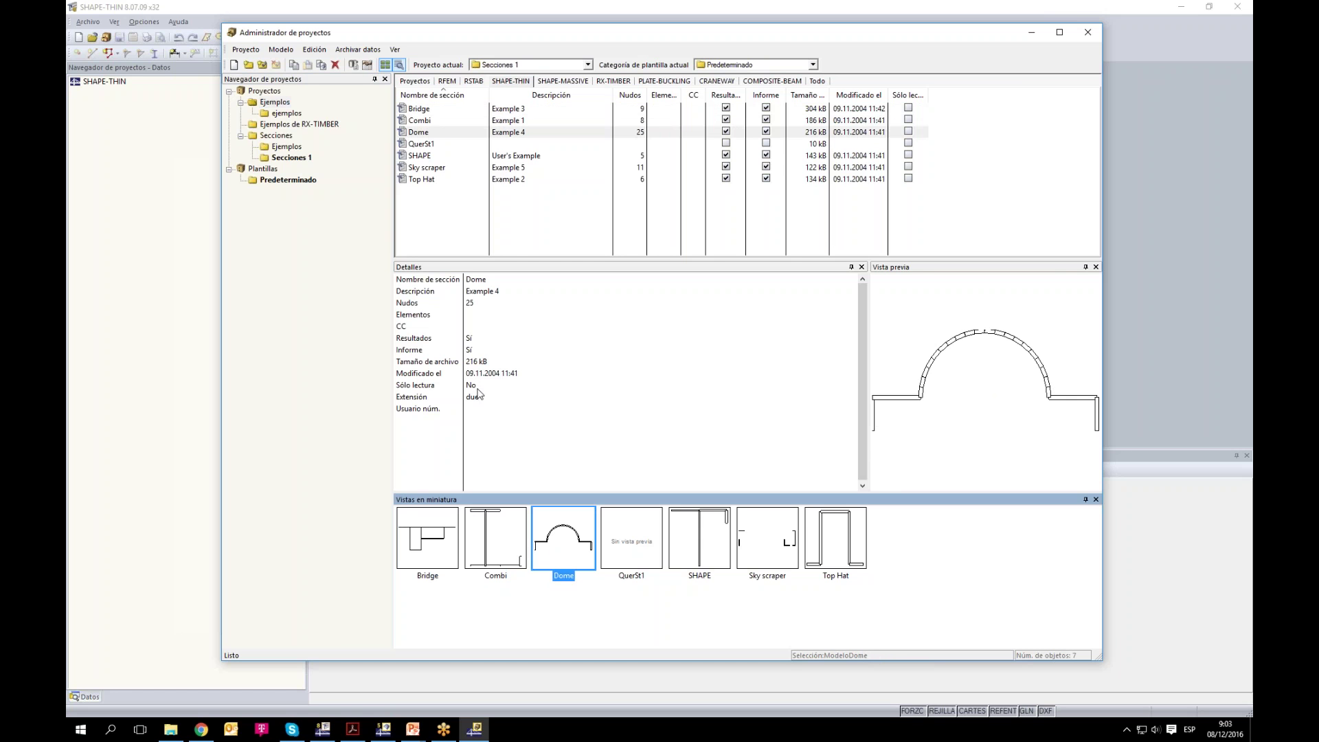
left_click(817, 569)
left_click(784, 553)
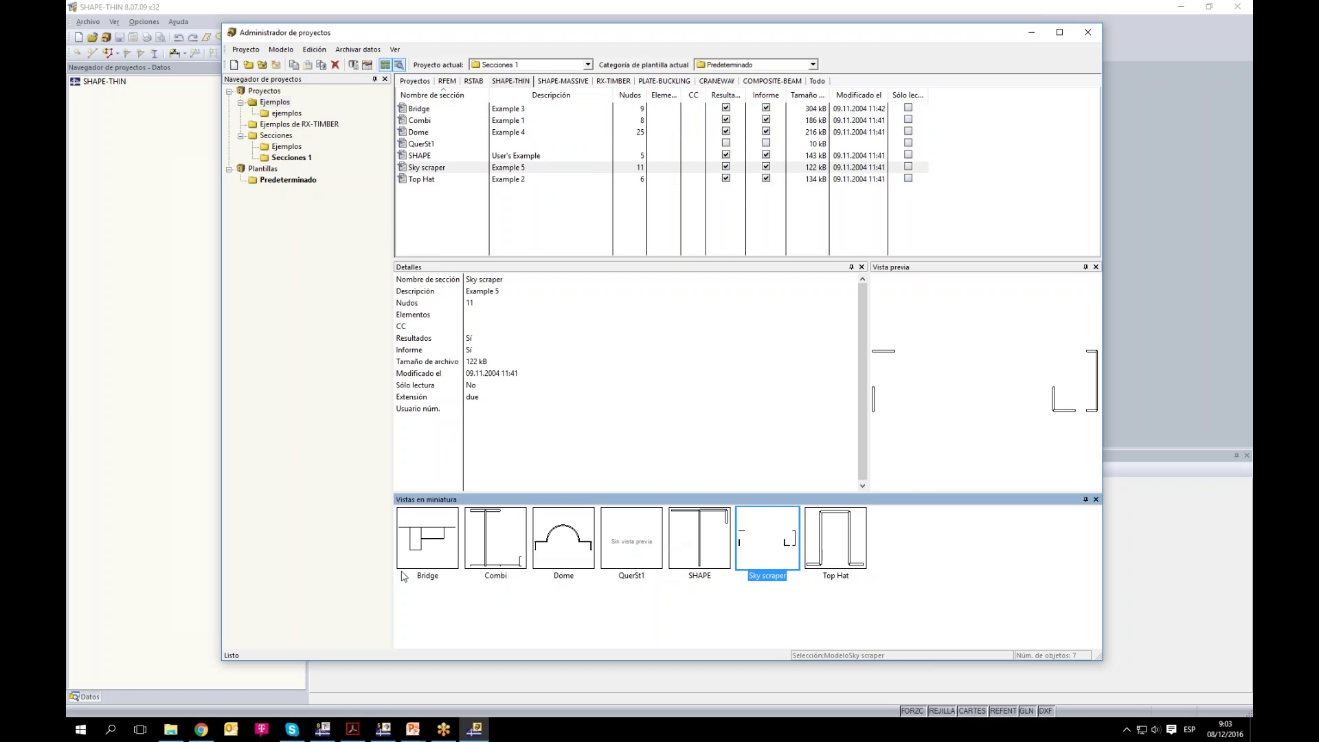
left_click(440, 535)
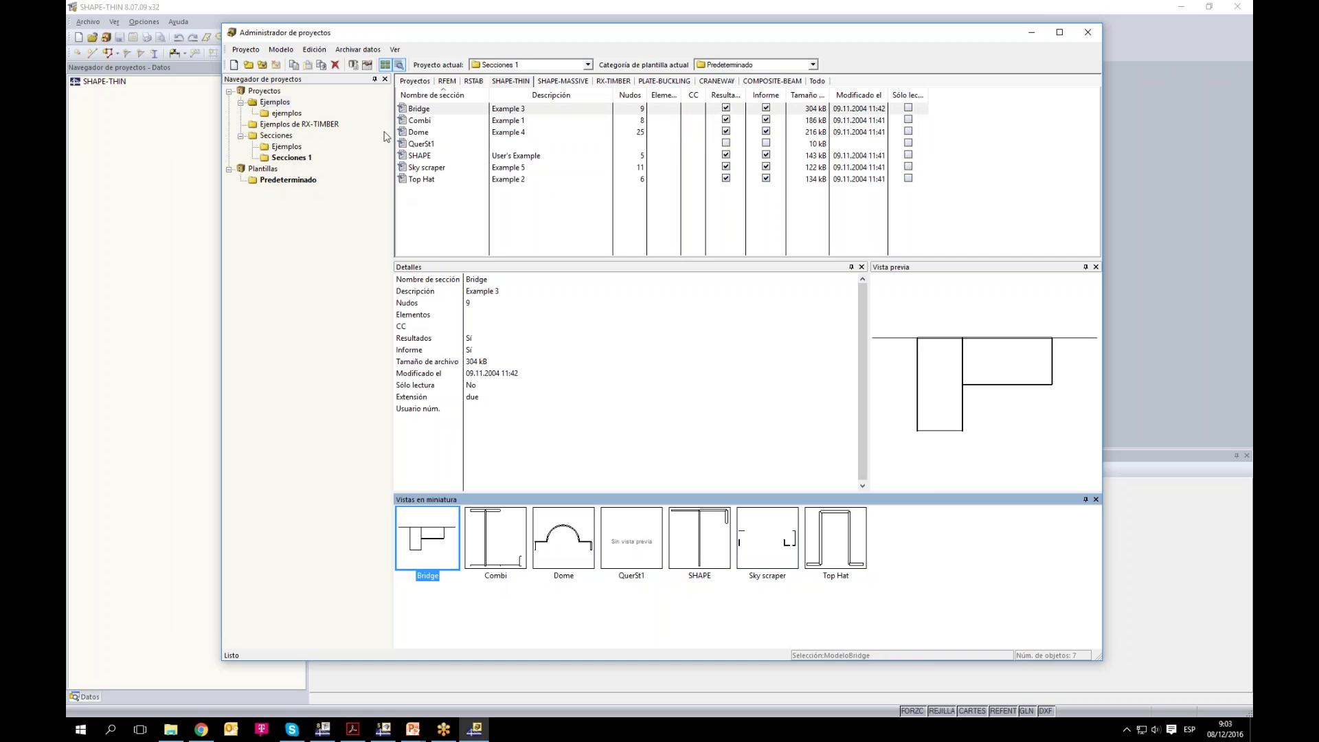
left_click(1091, 33)
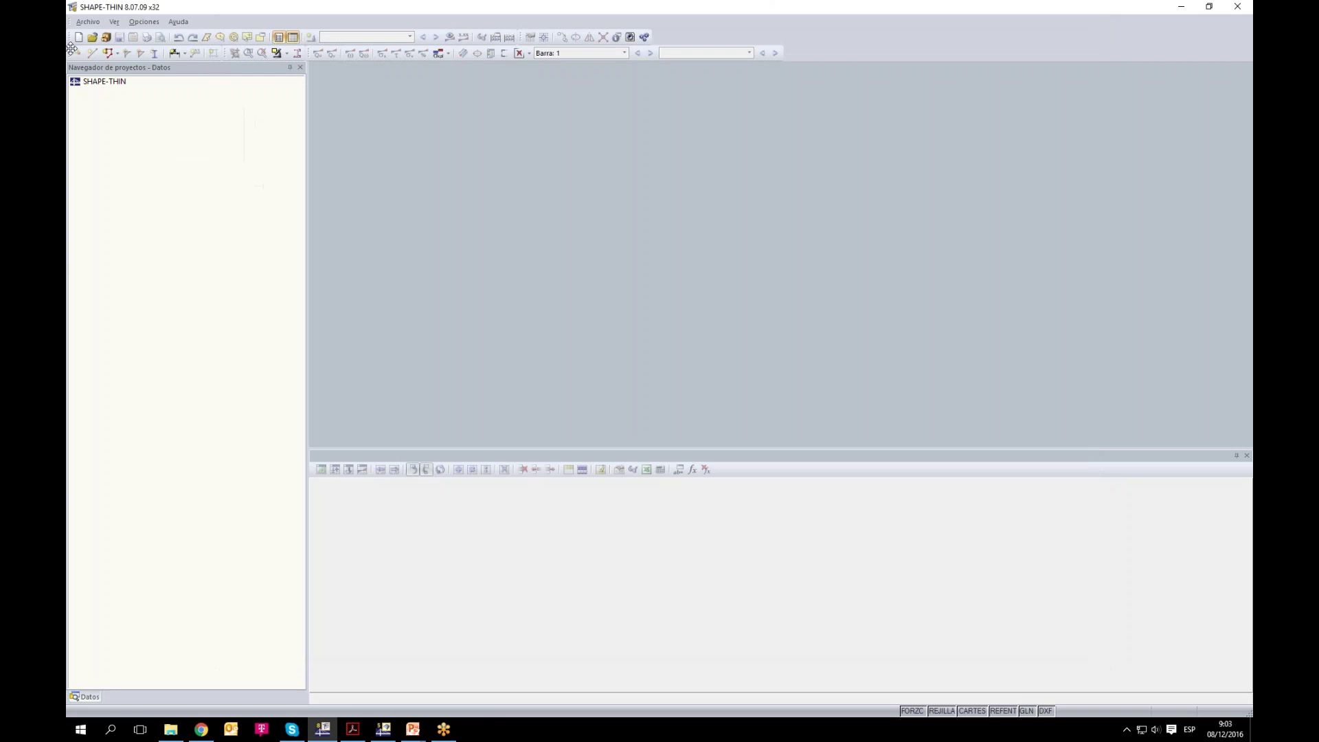
Step: Start a new section model named Sección in project Secciones 1, with plastic section properties disabled and opening a model section enabled
left_click(79, 41)
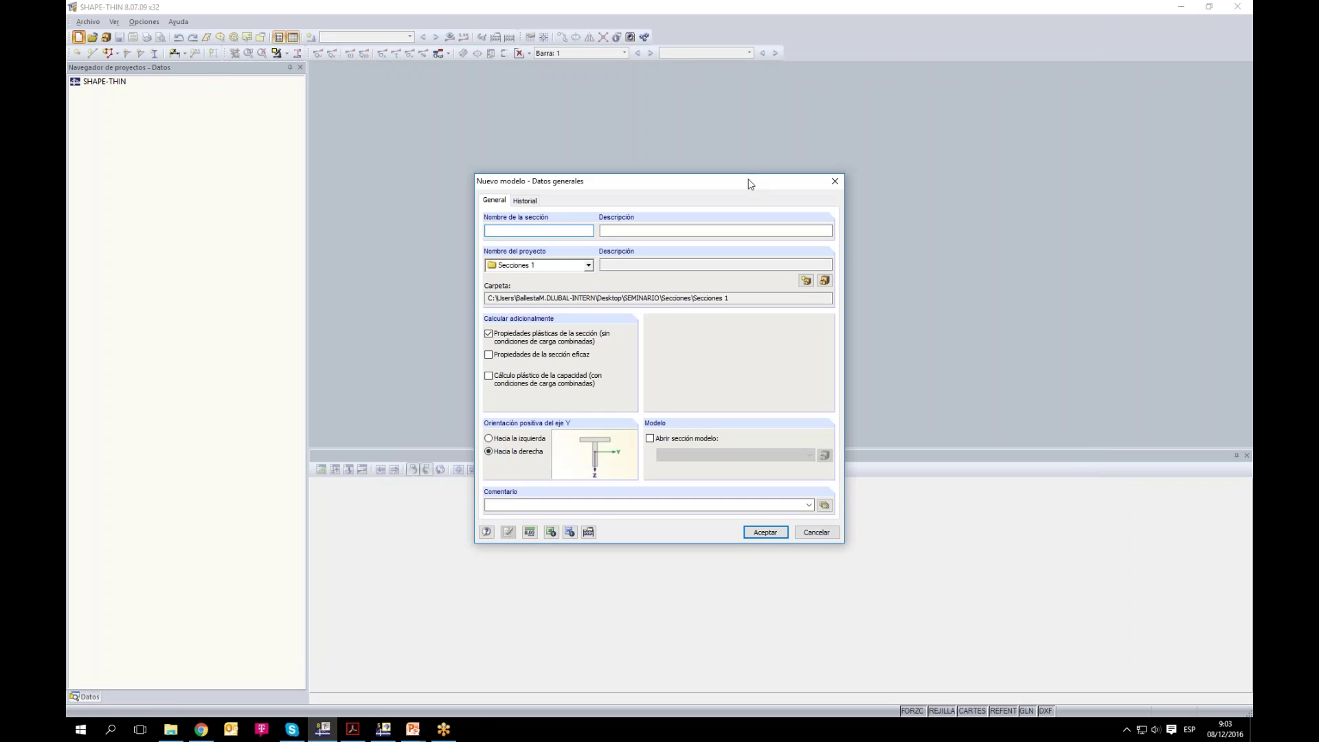
left_click_drag(751, 187, 727, 91)
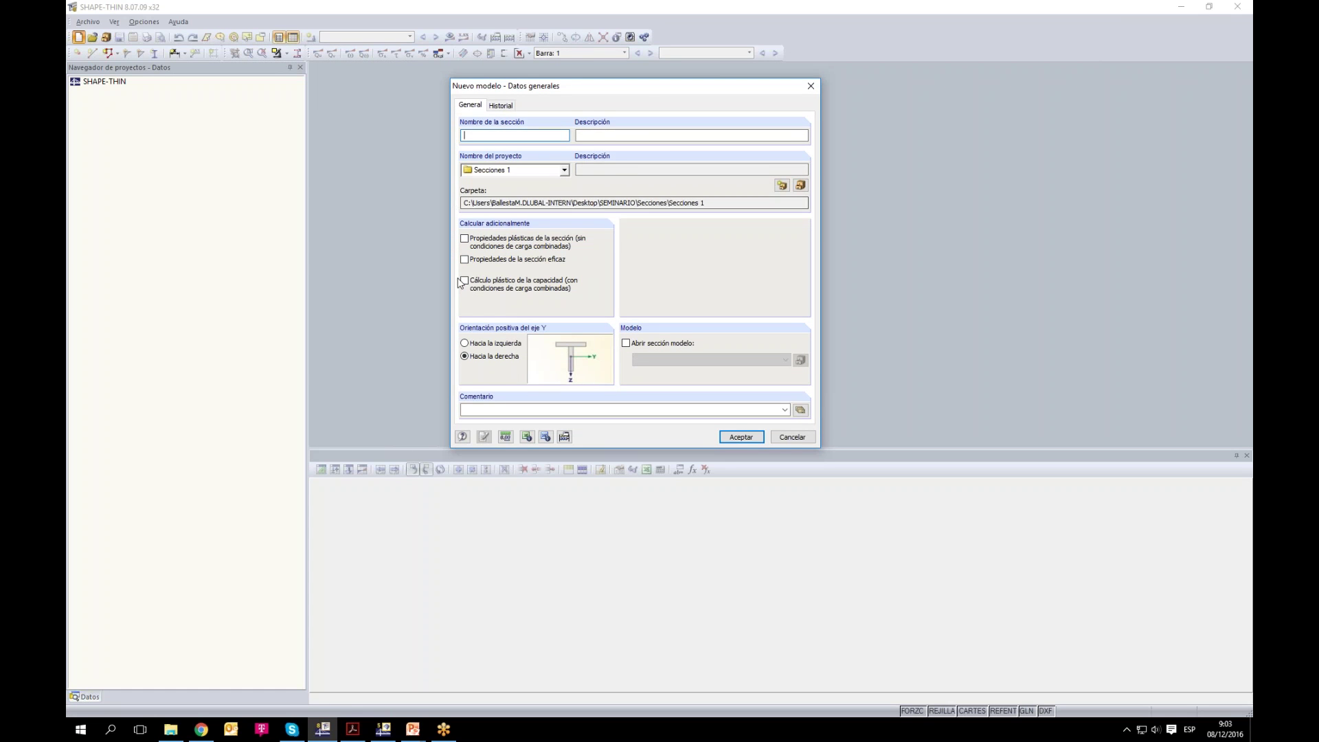
left_click_drag(641, 91, 645, 86)
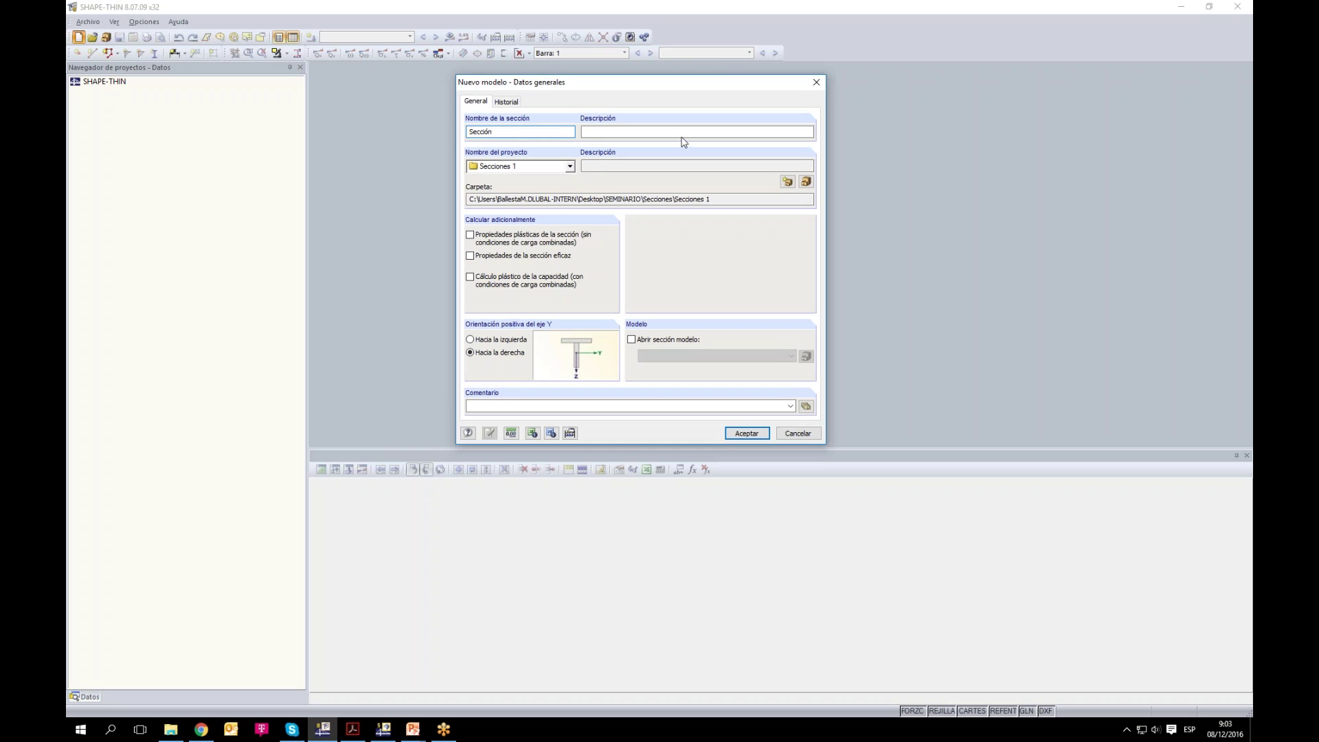
left_click_drag(726, 82, 732, 72)
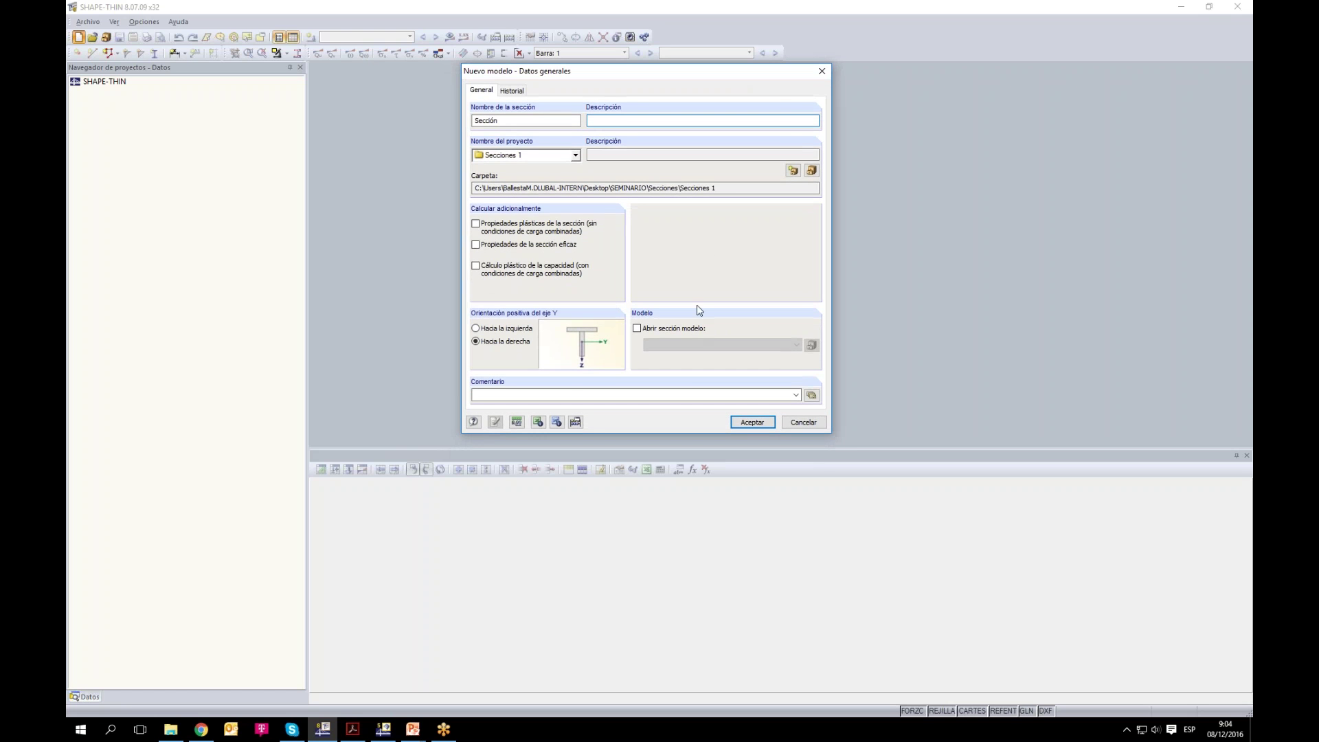
left_click(638, 328)
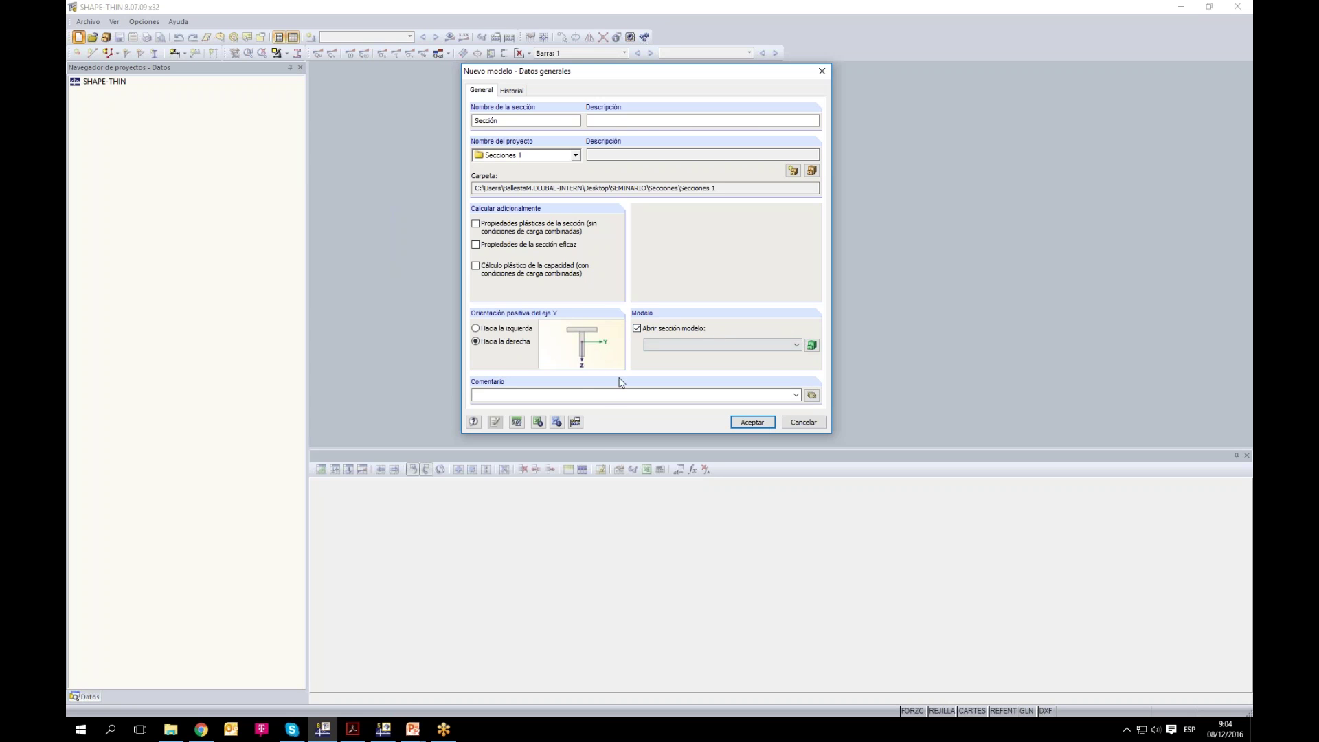
Step: Review the model's input units and decimals, including the units offered for the E and G moduli
left_click(517, 422)
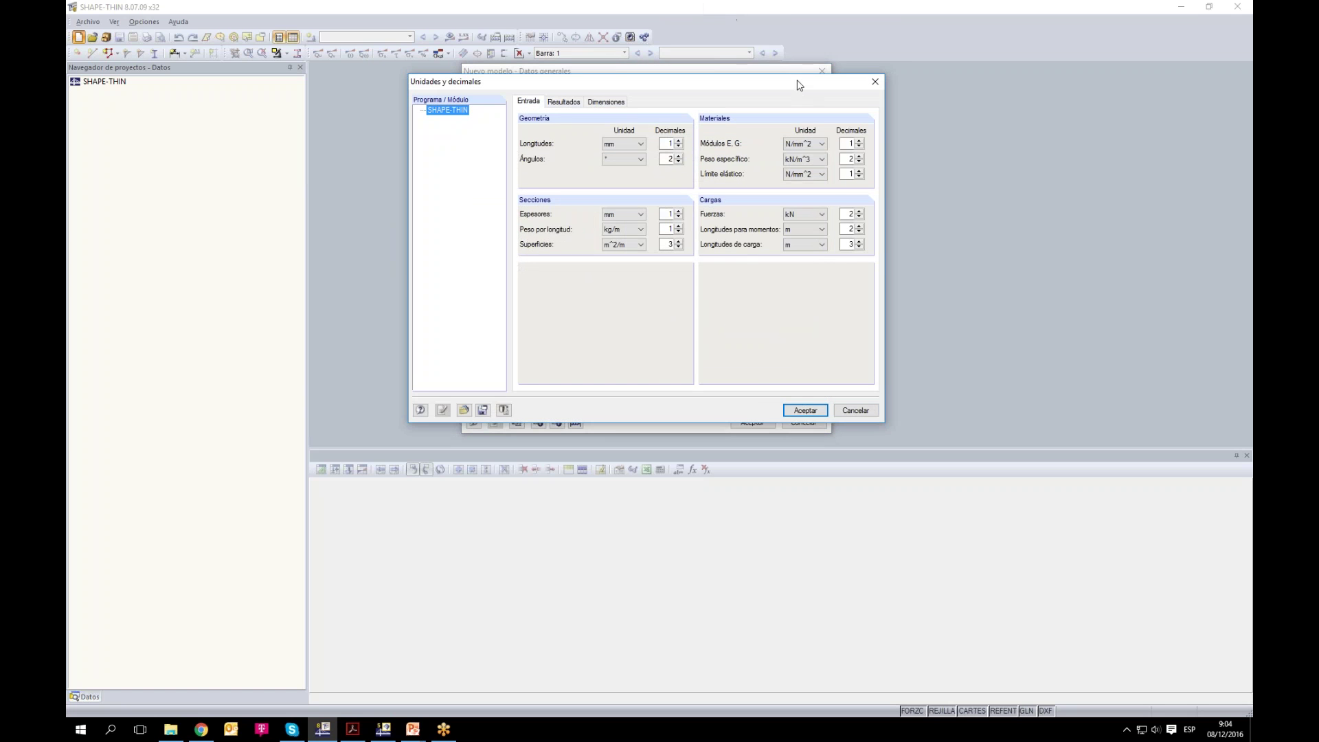
left_click_drag(797, 83, 793, 69)
left_click(799, 129)
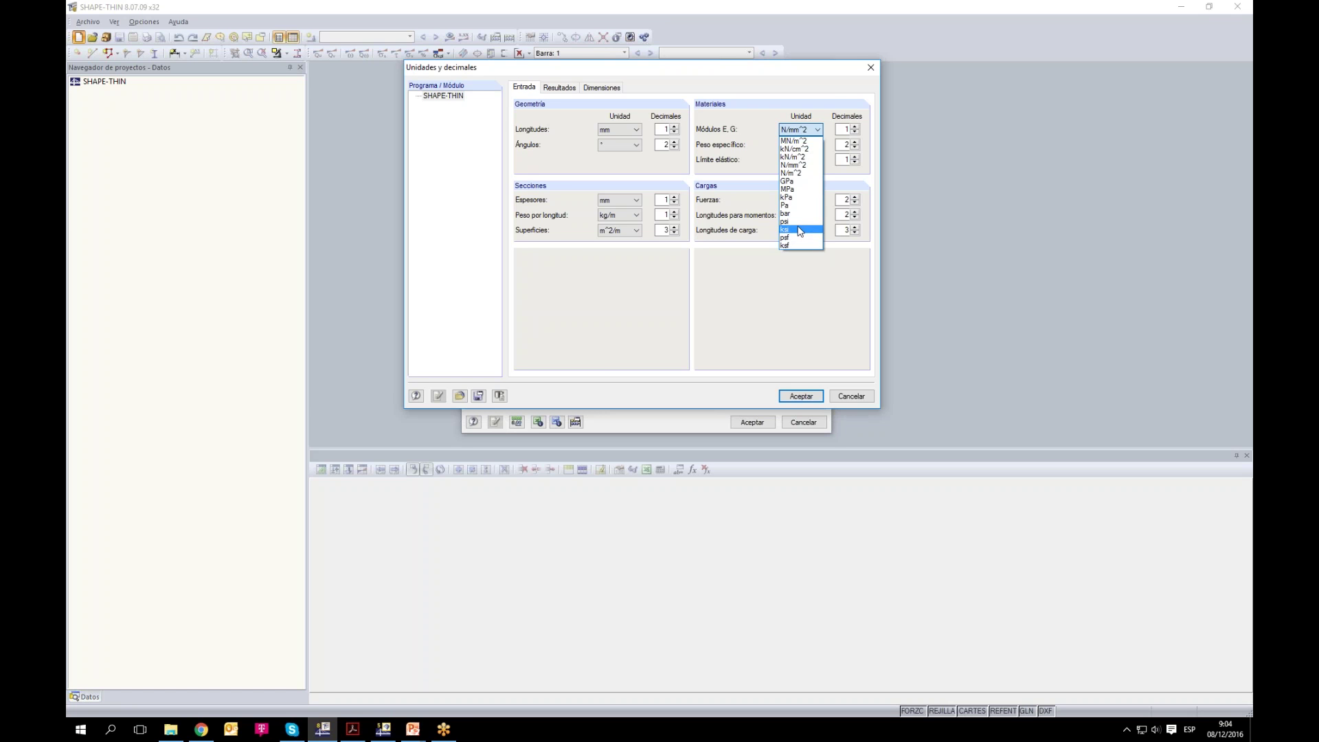
left_click(837, 91)
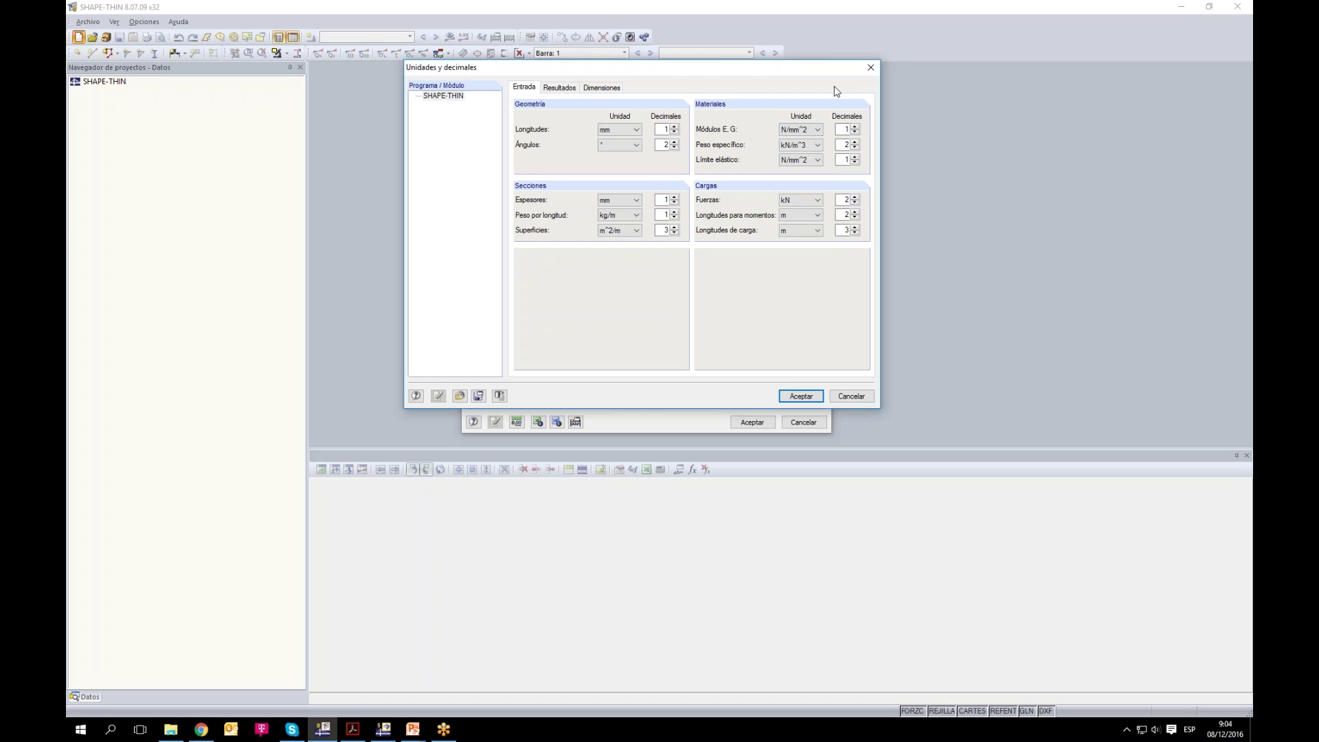
left_click_drag(774, 69, 779, 71)
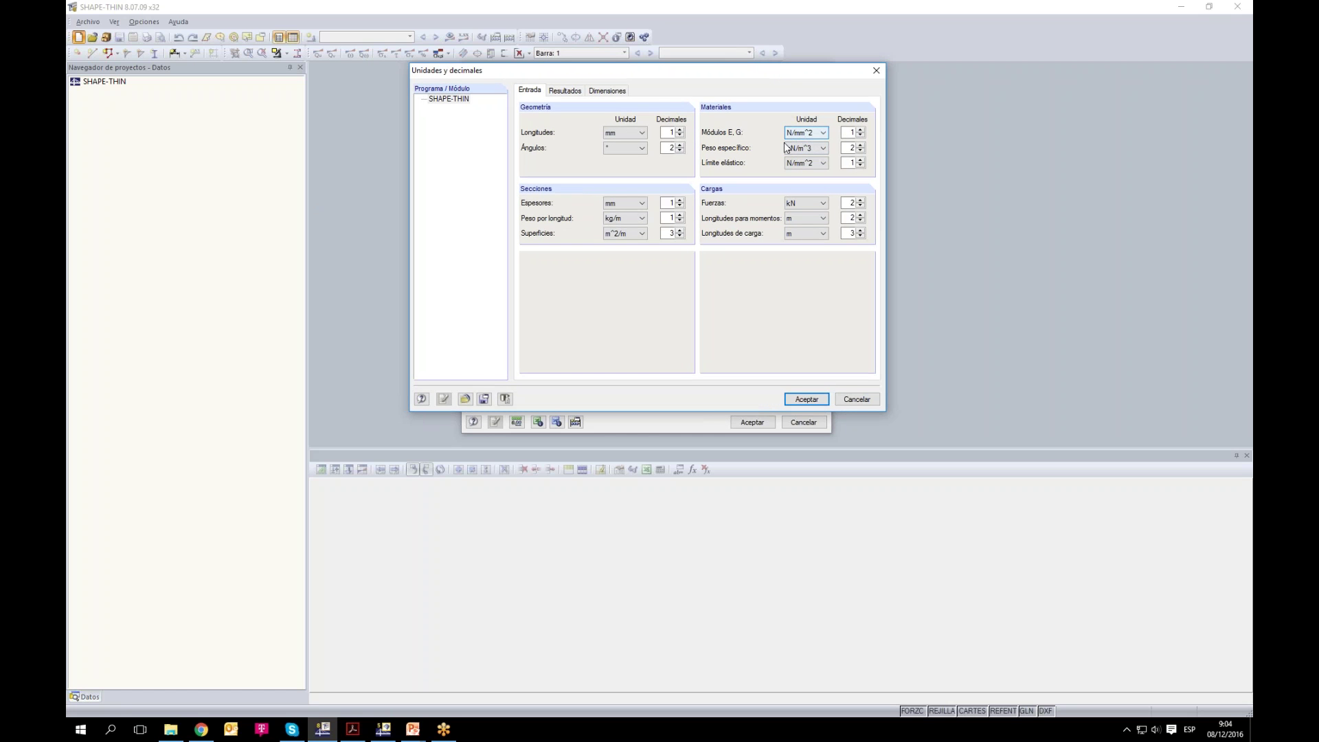
left_click(877, 70)
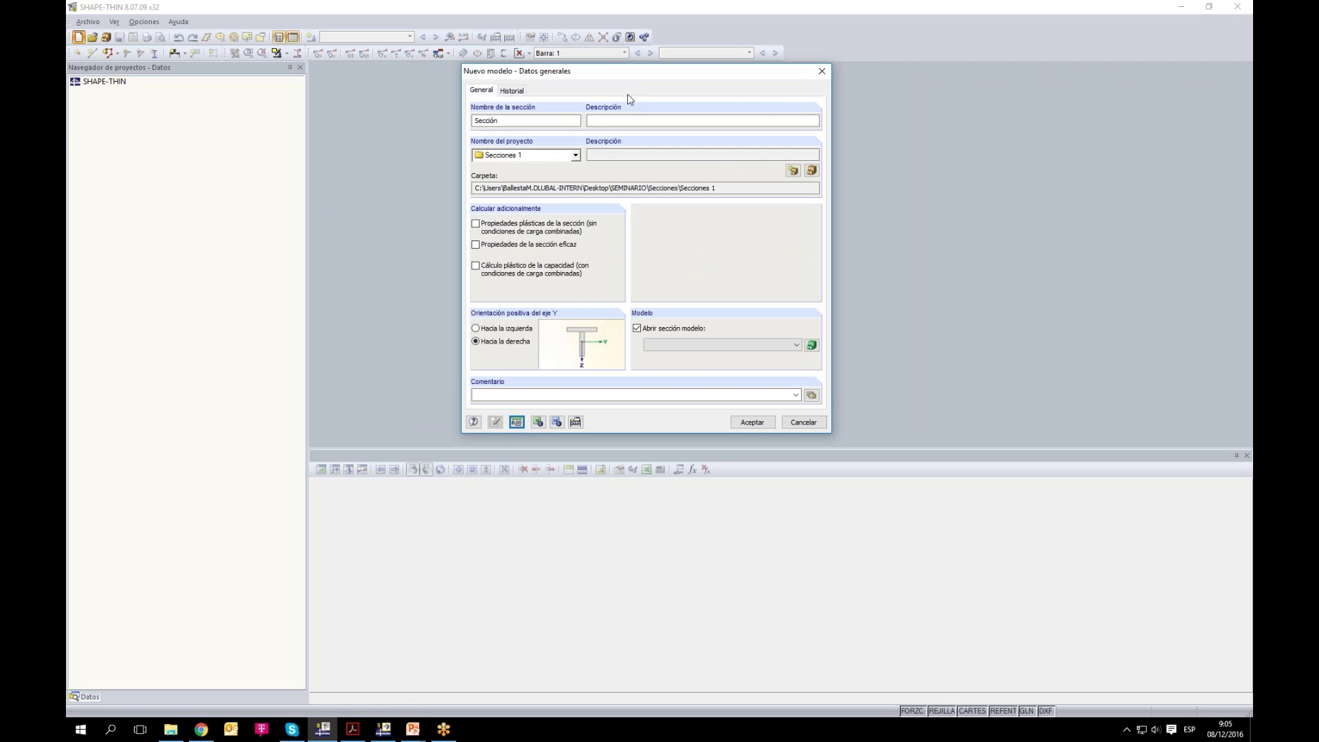
Step: Accept the general data to create the Sección model
left_click(758, 423)
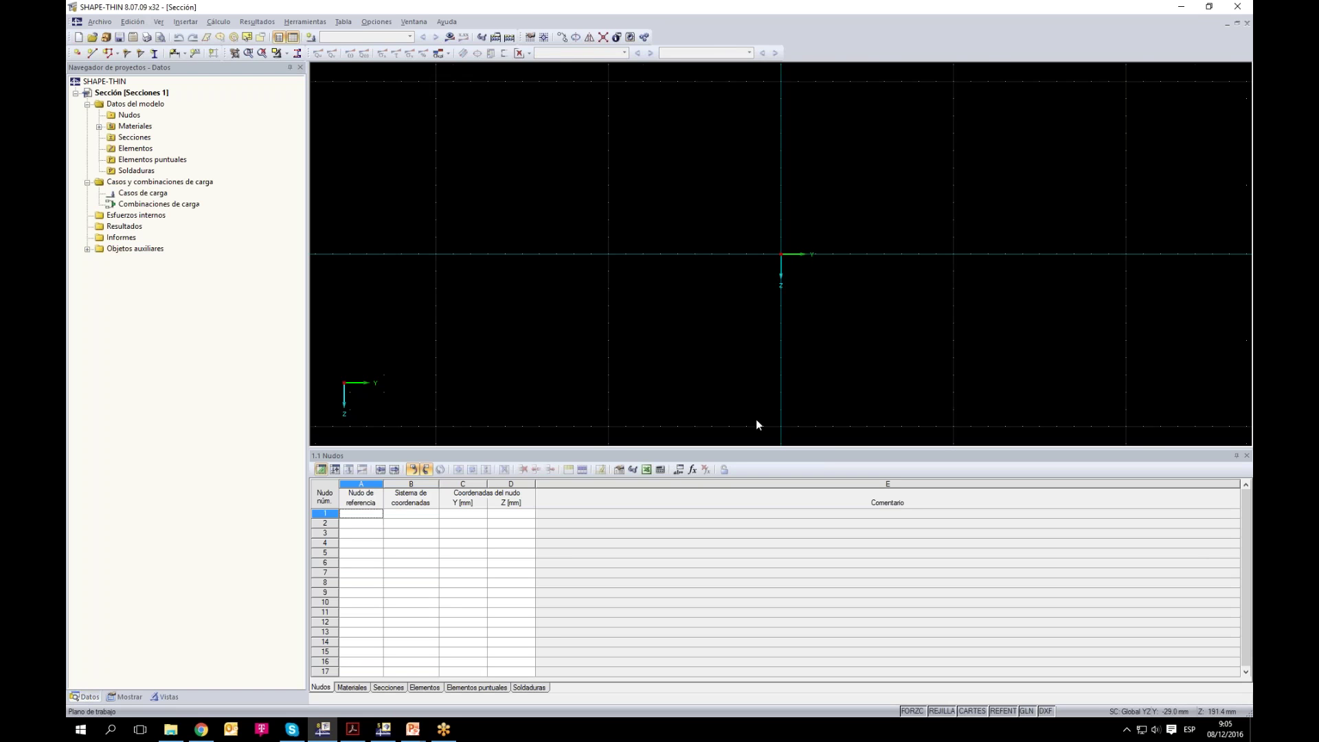
scroll(753, 222, "down", 2)
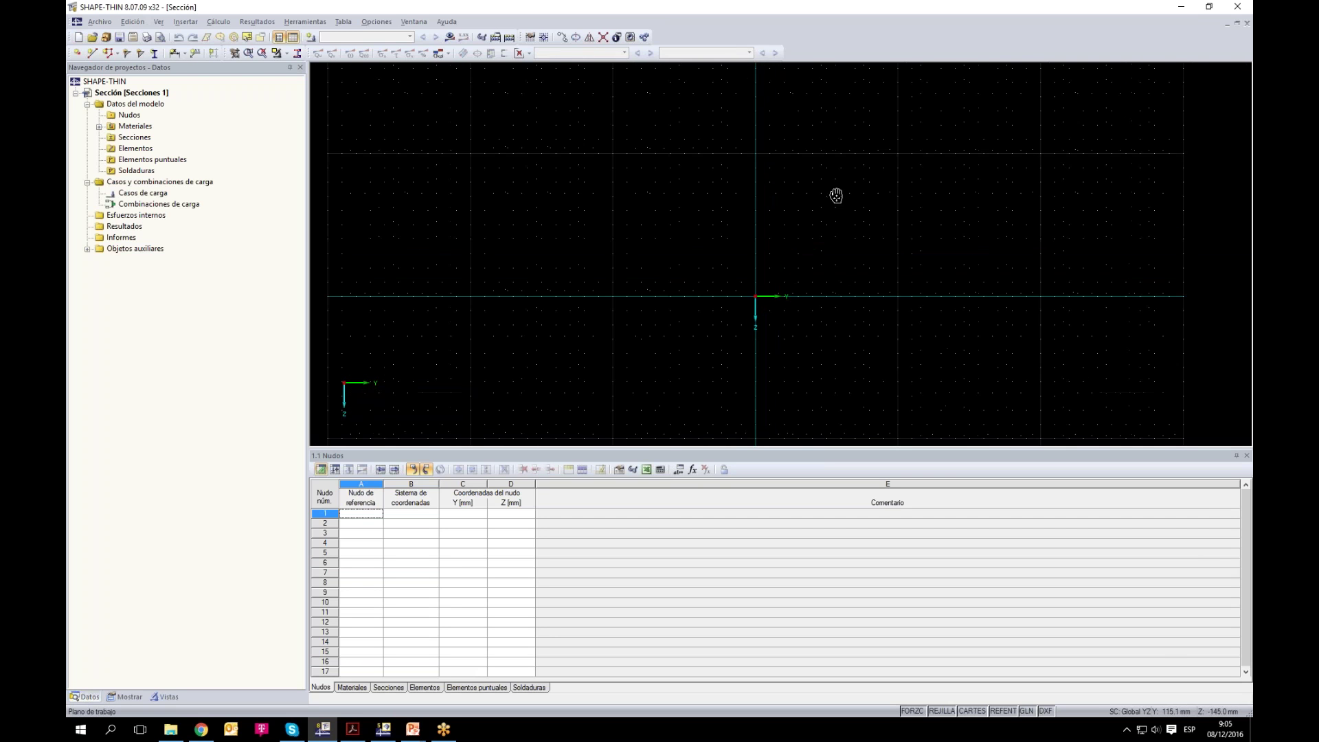
Step: Review the general program options, including the available program languages and the saving options
left_click(376, 22)
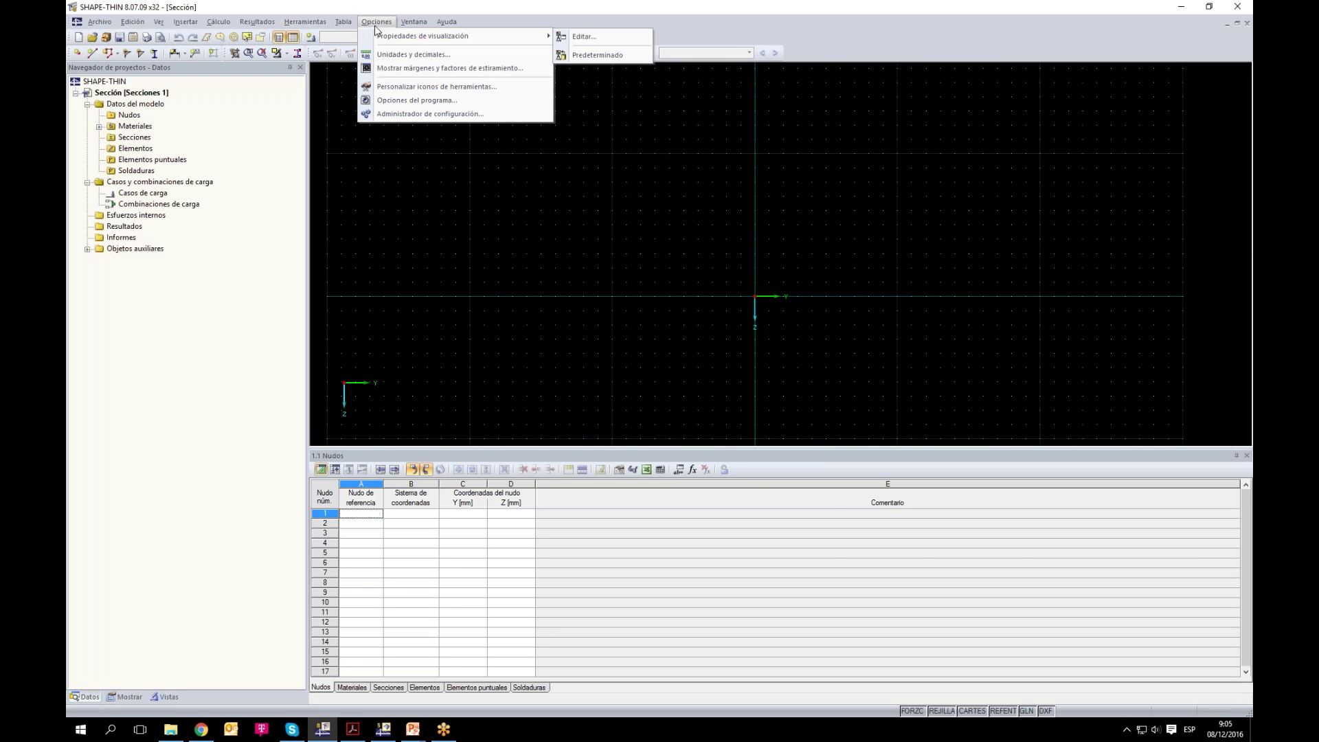
left_click(409, 101)
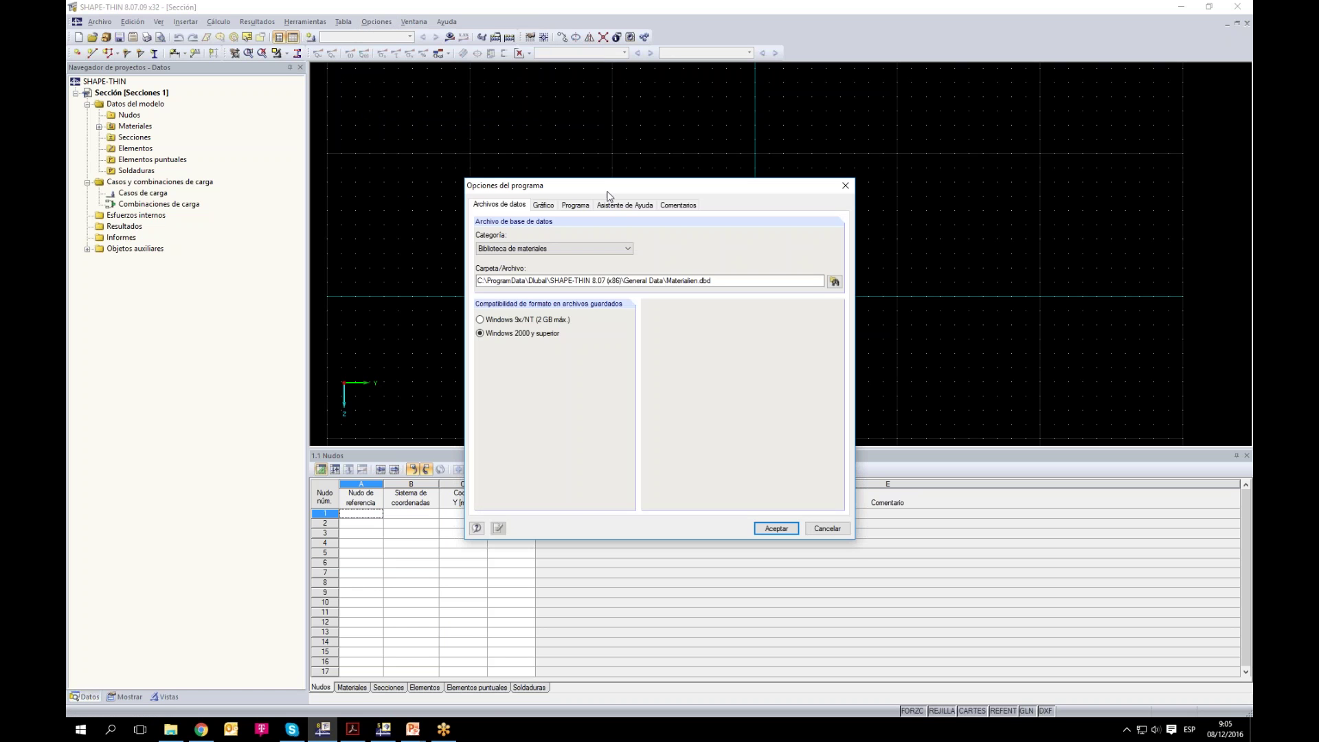
left_click(574, 207)
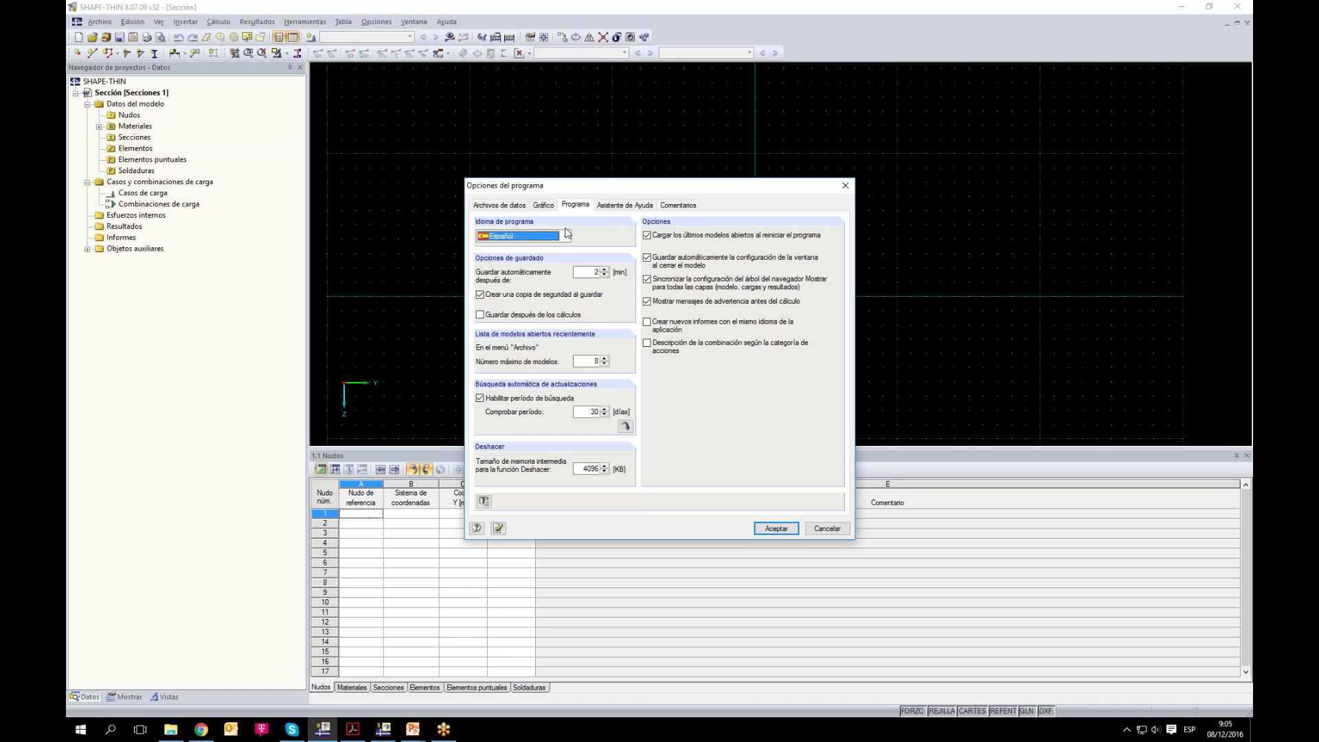
left_click(566, 237)
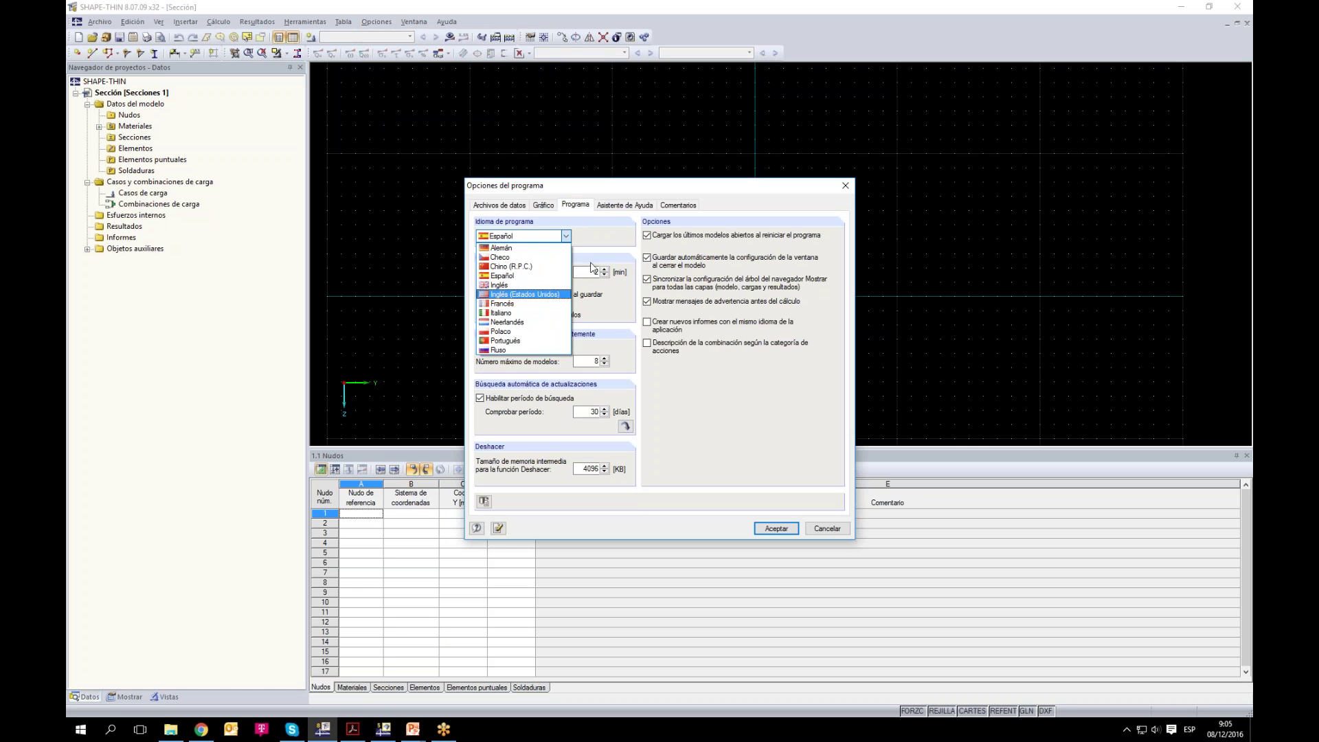
left_click(608, 249)
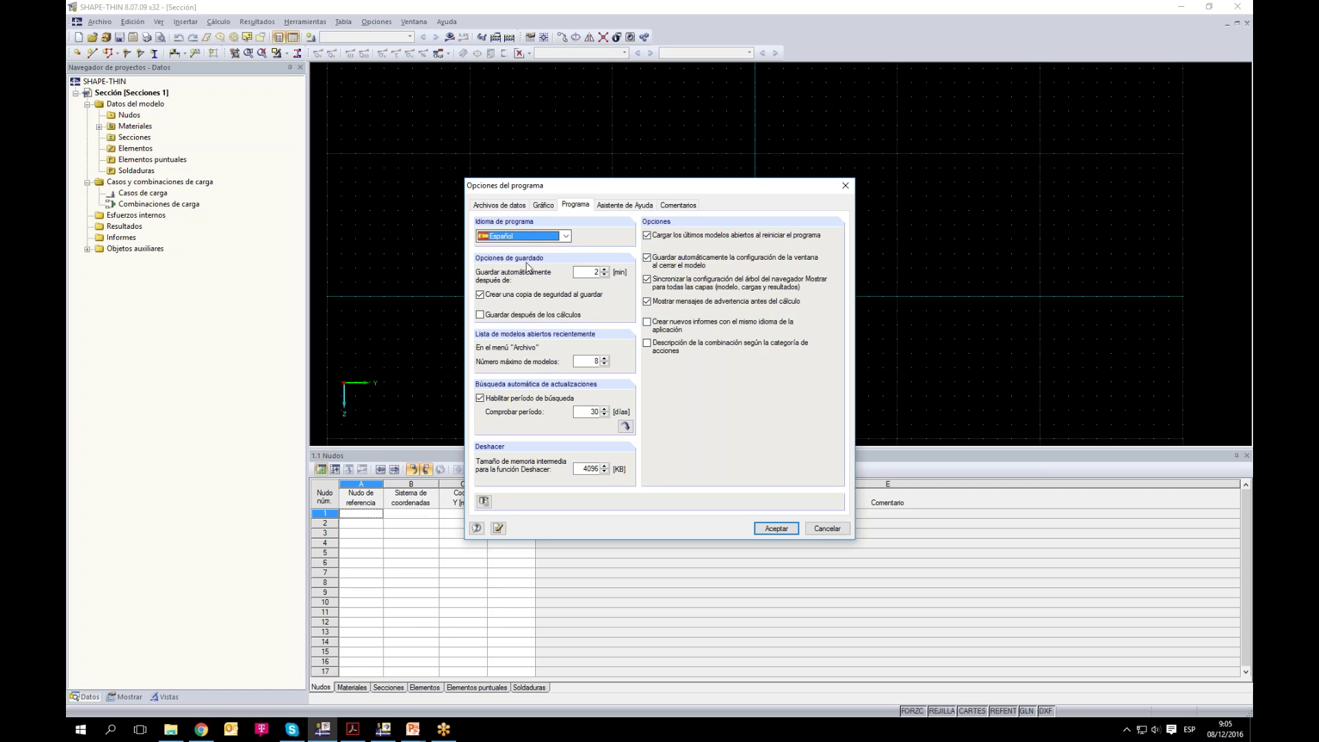
left_click_drag(665, 189, 674, 144)
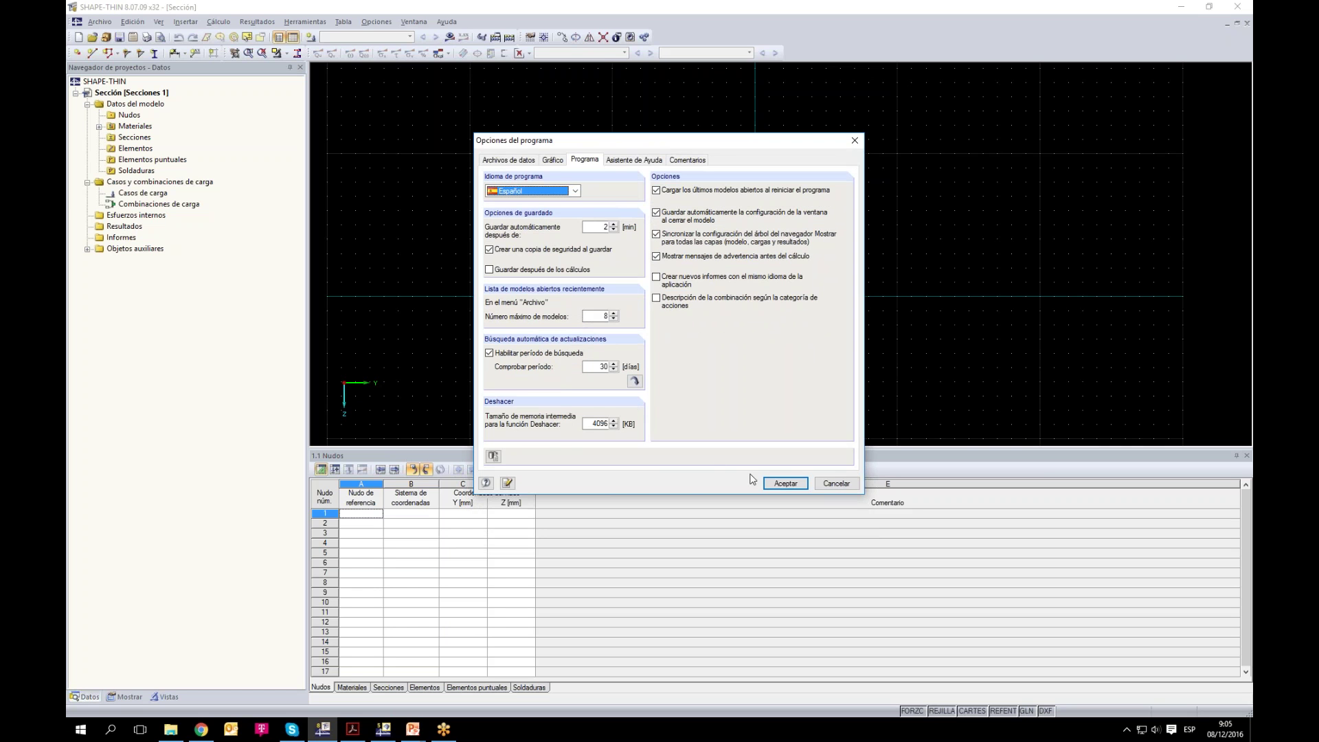
left_click(785, 483)
left_click(379, 22)
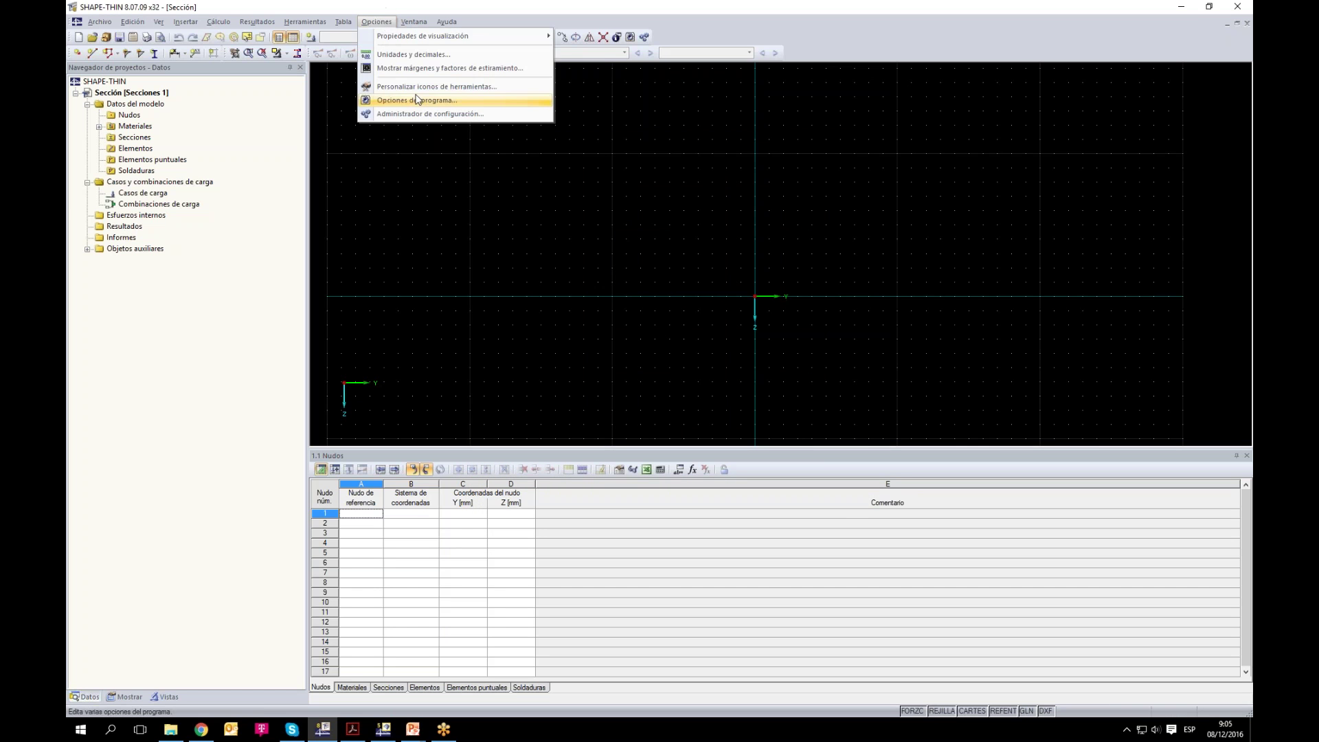
key("Escape")
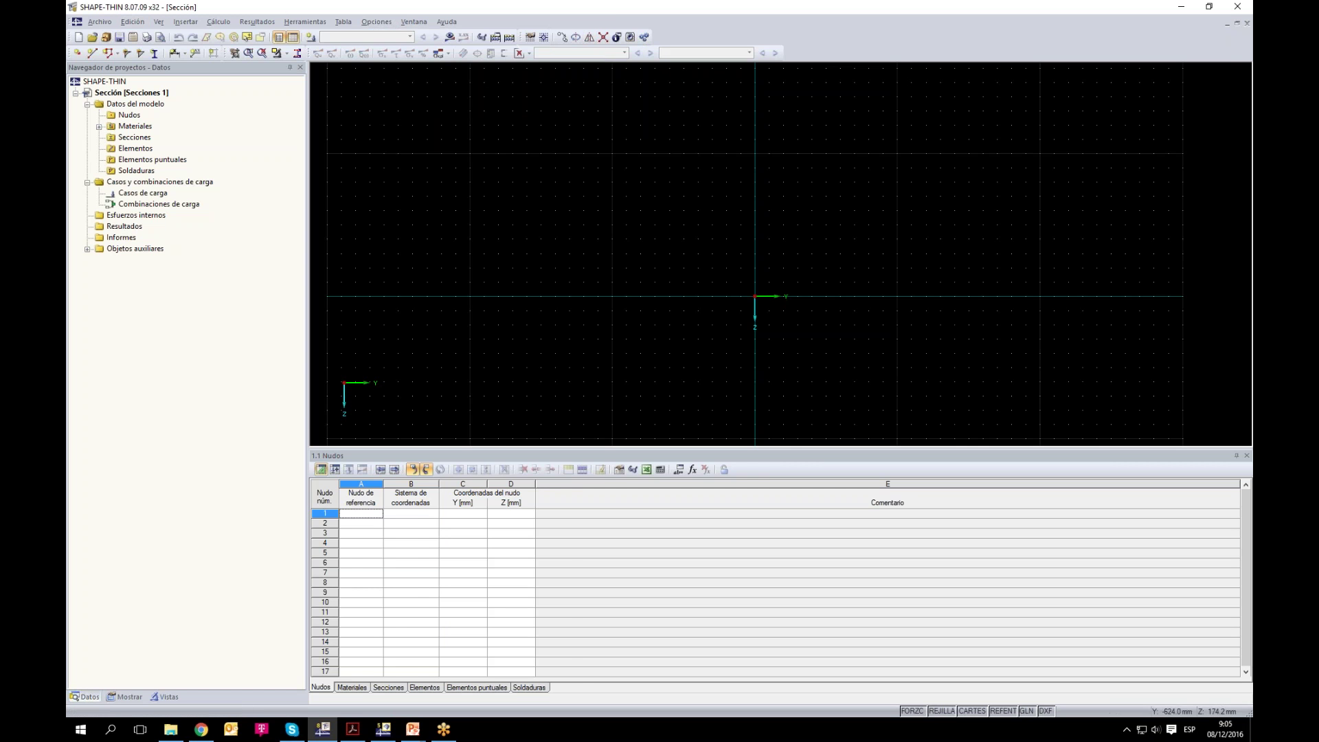
Step: Widen the project navigator slightly
left_click_drag(311, 420, 342, 421)
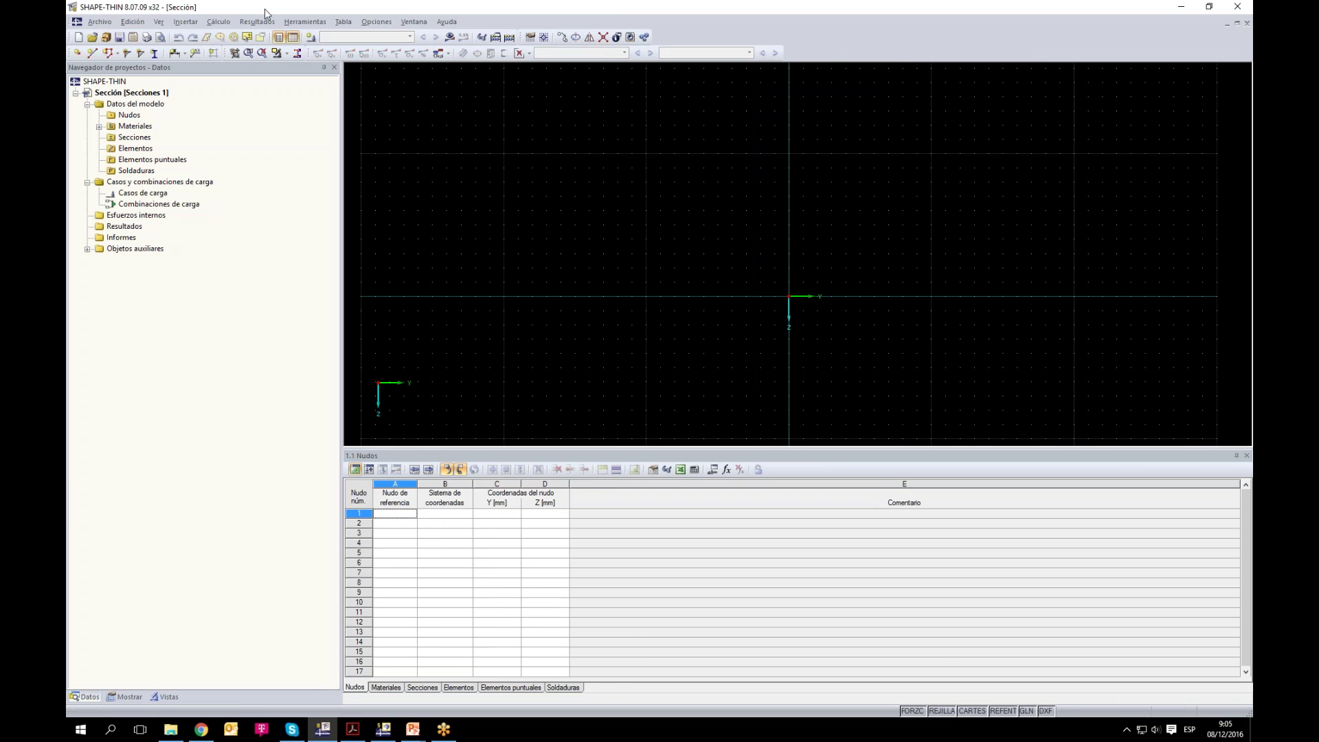
left_click(92, 22)
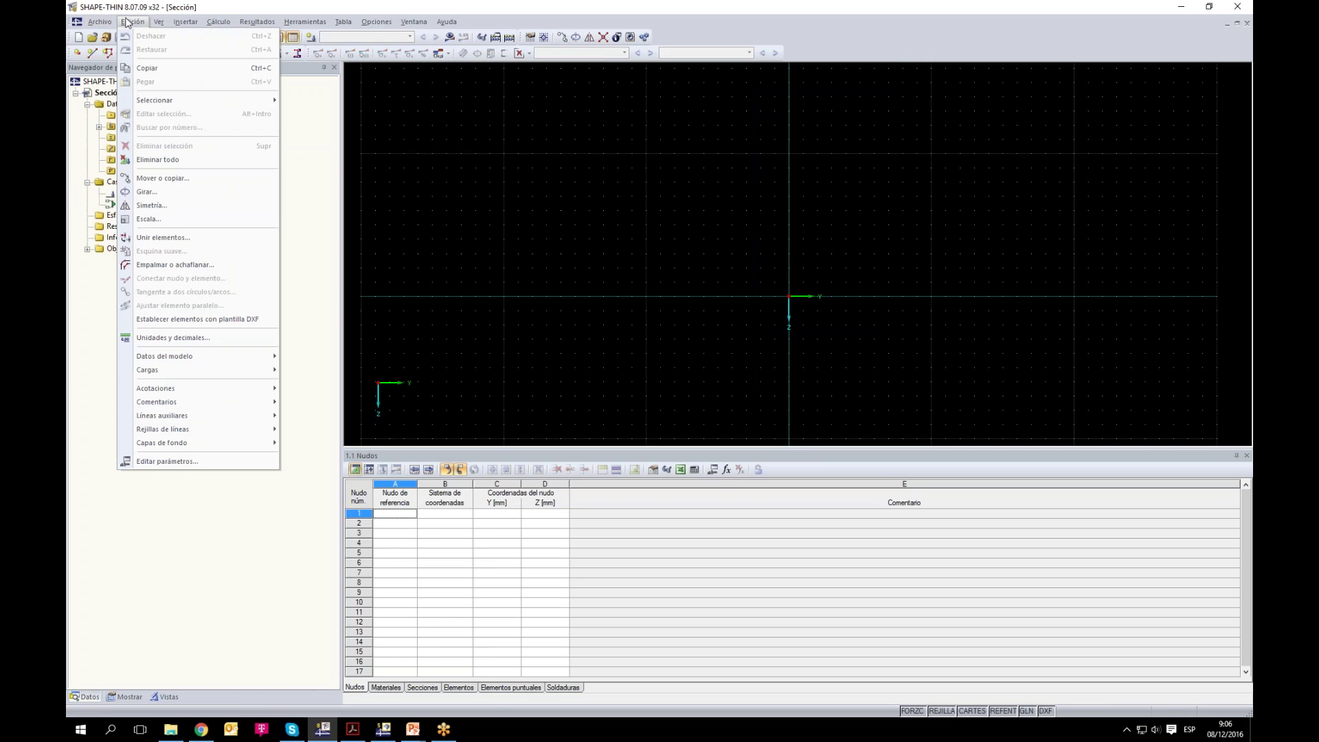
mouse_move(159, 24)
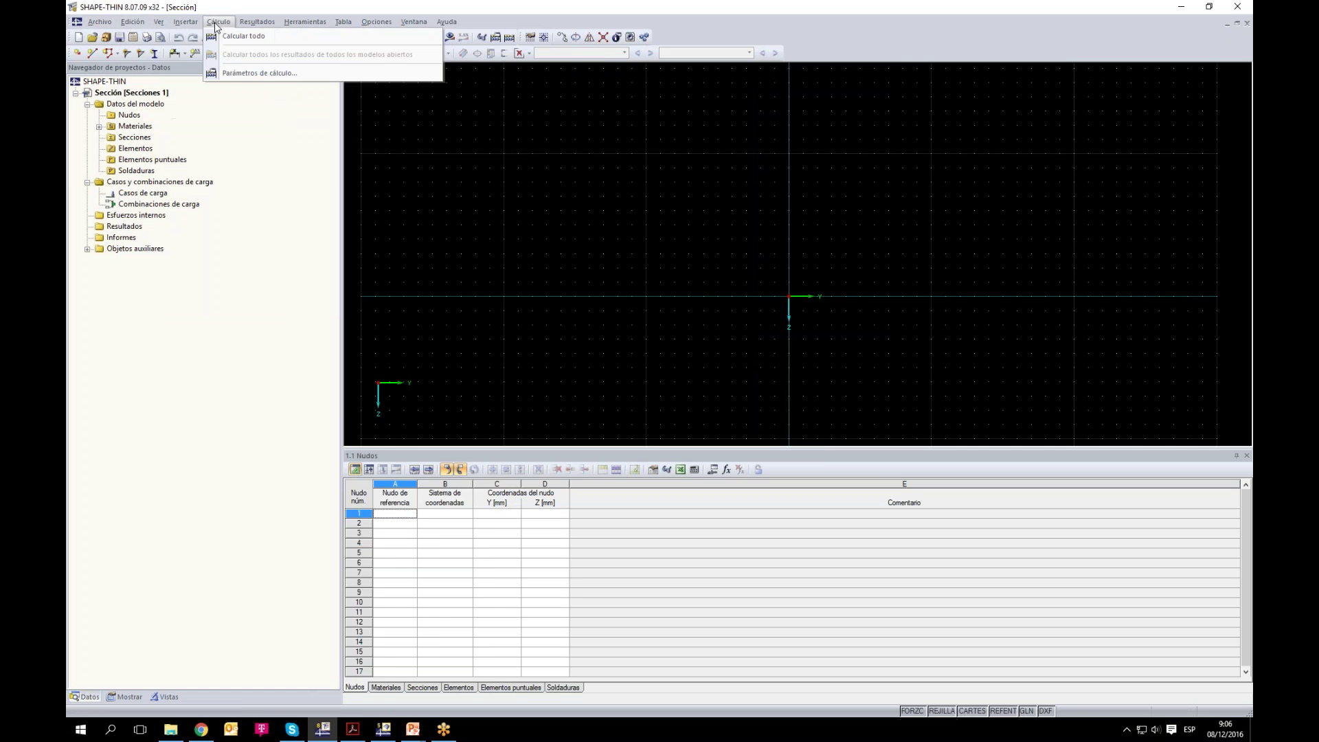
mouse_move(323, 26)
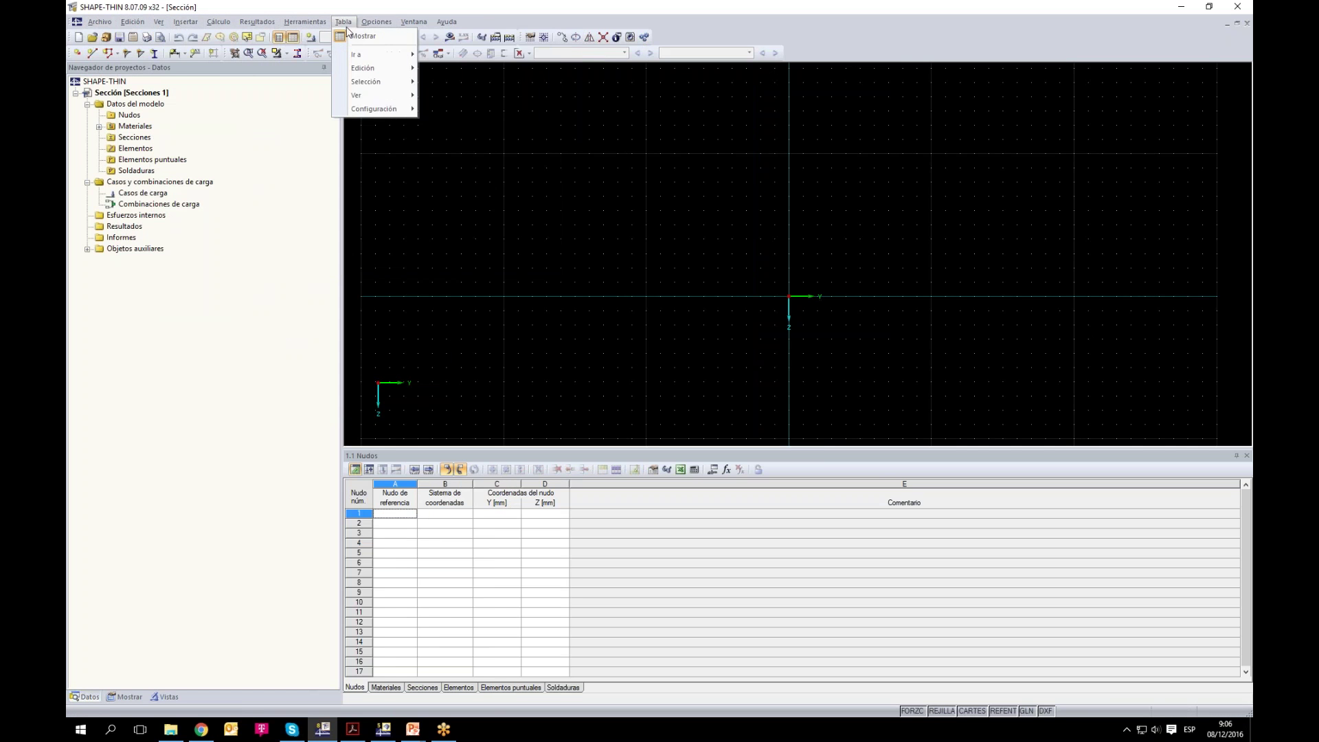
mouse_move(414, 26)
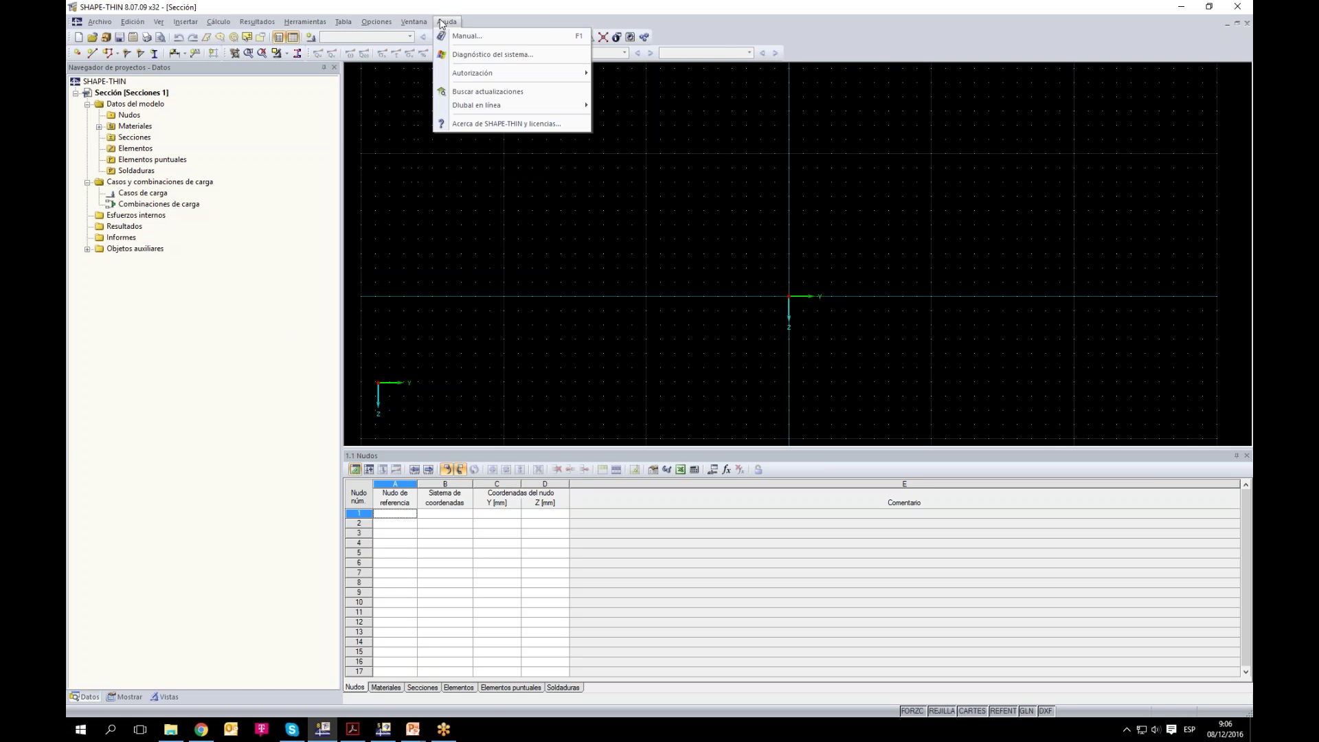
left_click(845, 46)
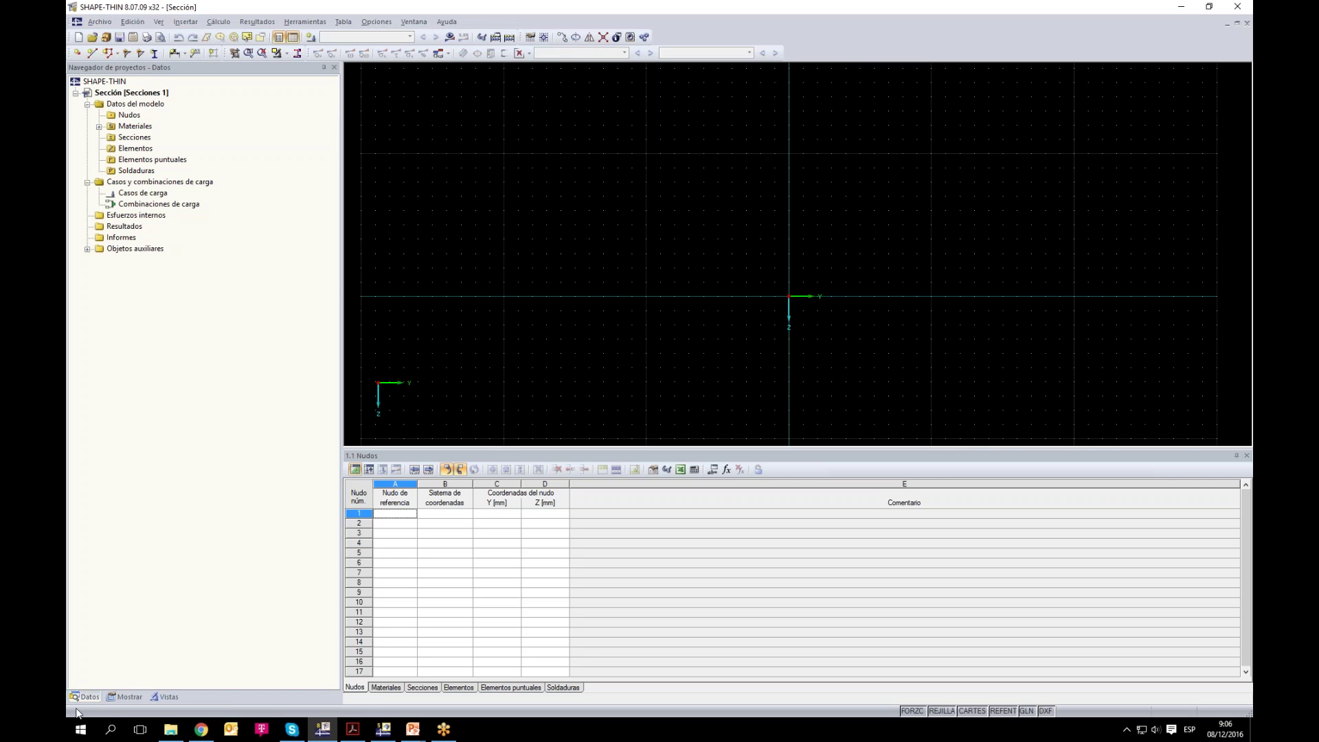
right_click(167, 152)
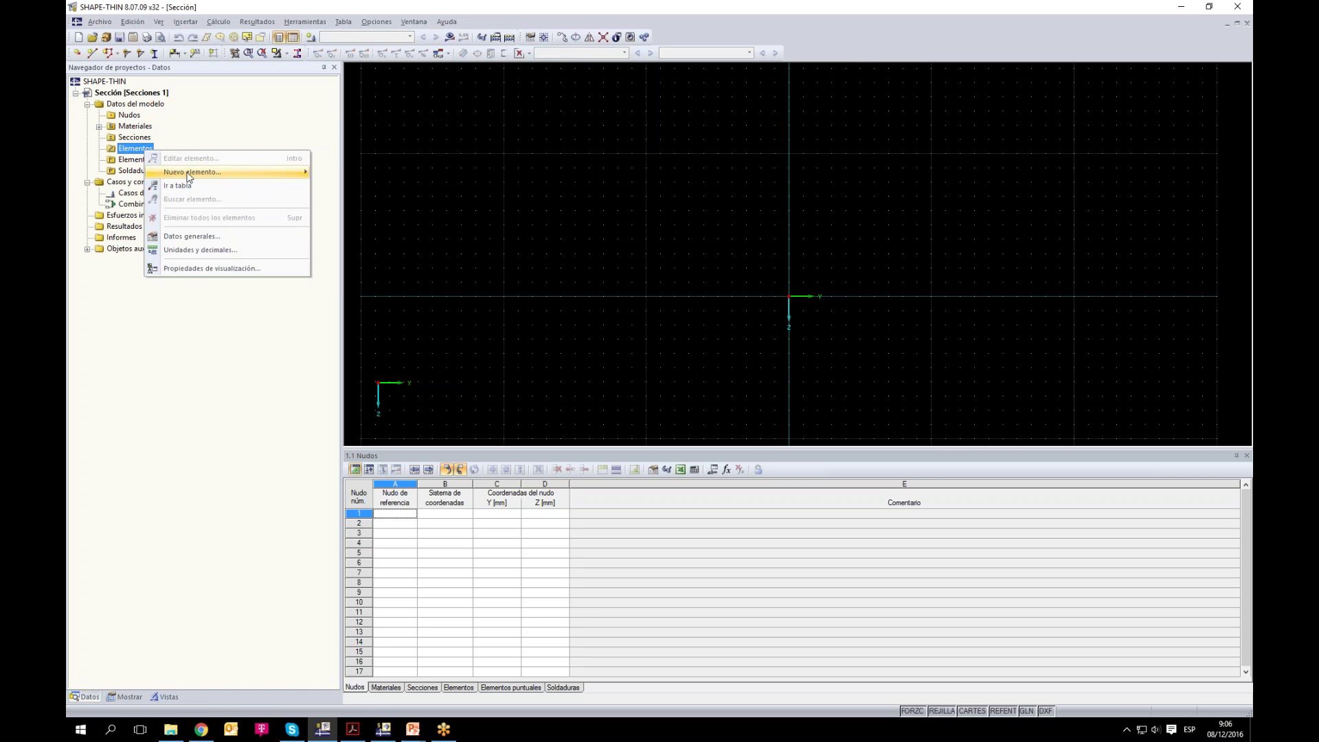
mouse_move(193, 172)
left_click(183, 278)
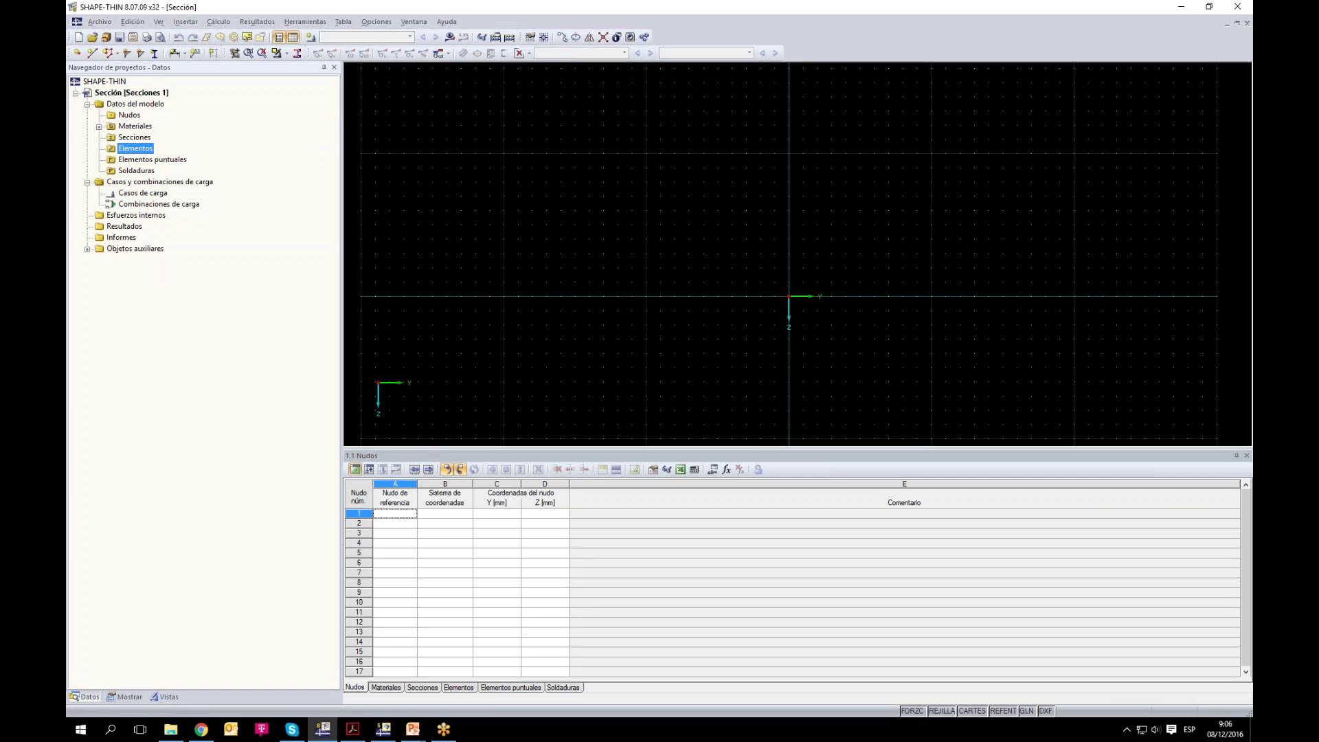
Step: Define node 1 in the nodes table with Cartesian coordinates Y 20 mm and Z 25 mm
left_click(395, 514)
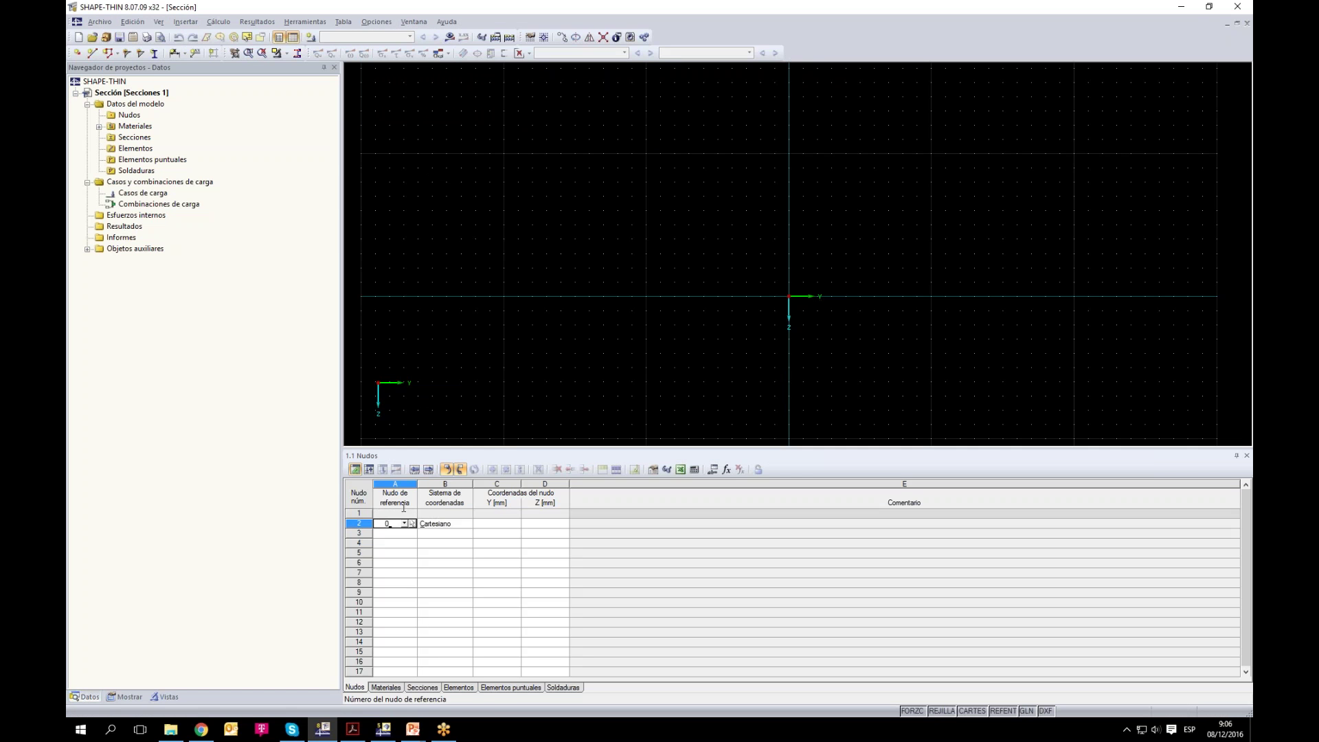
left_click(491, 514)
type("20")
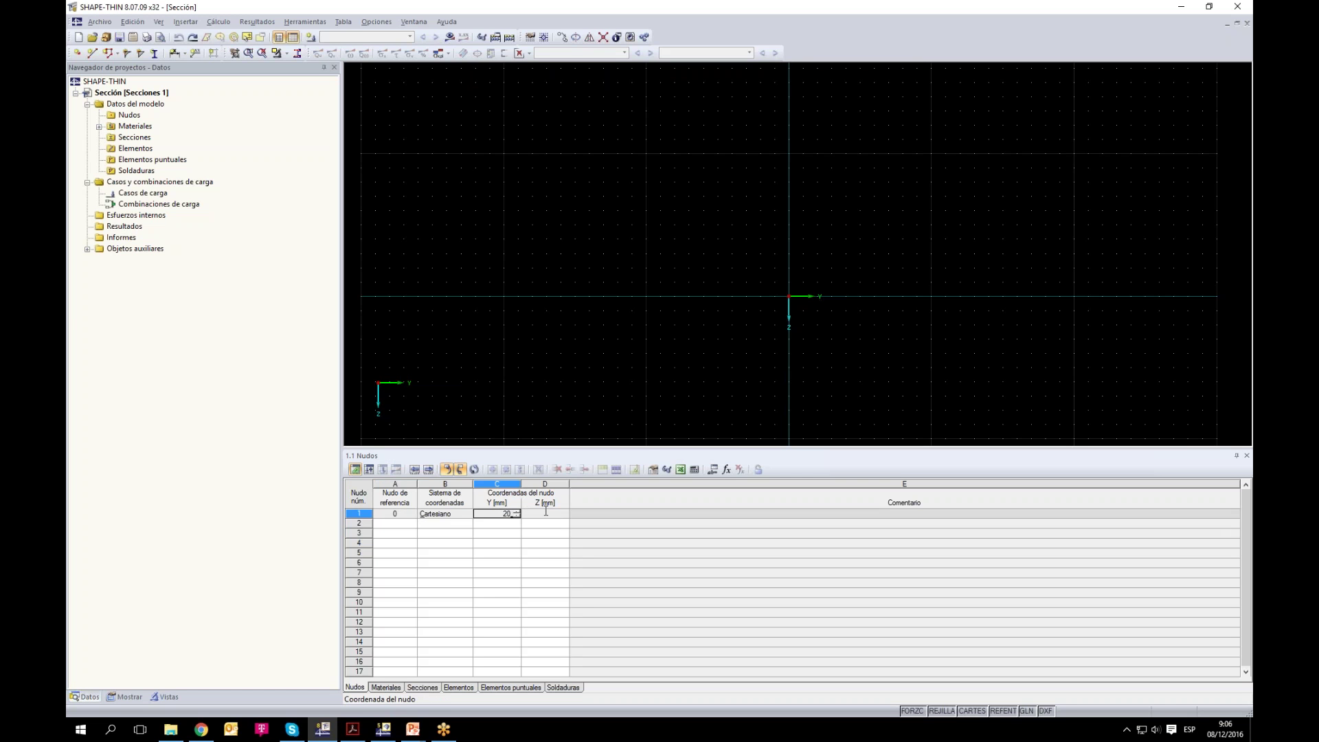
key("Tab")
type("25")
left_click(550, 533)
scroll(809, 315, "up", 5)
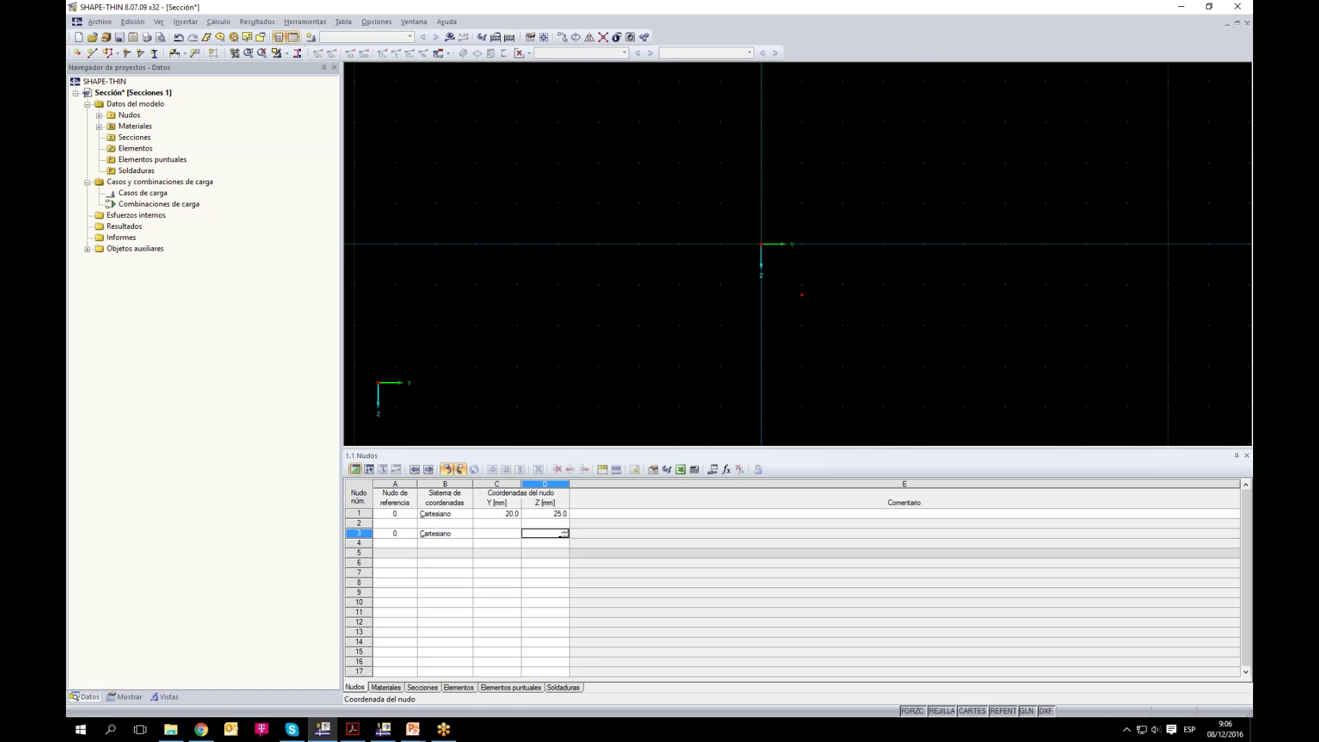
left_click(444, 562)
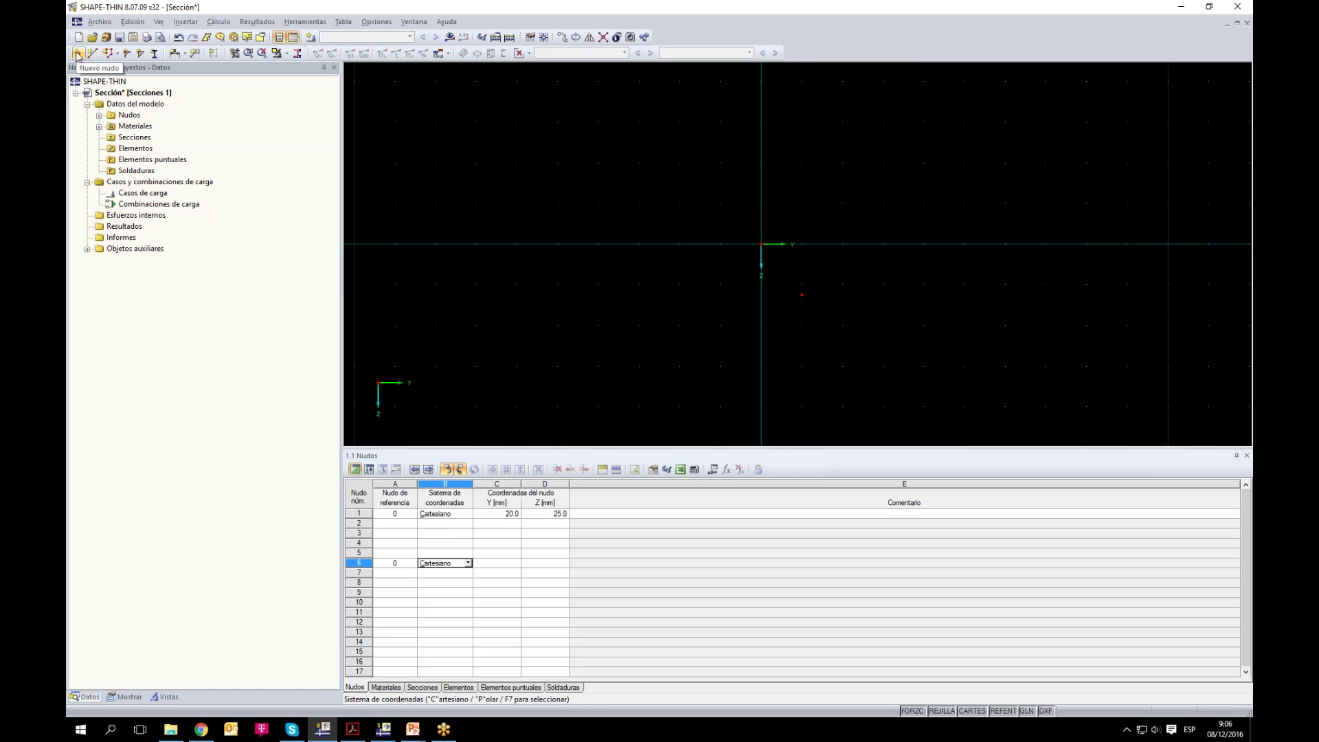
left_click(129, 115)
right_click(129, 115)
key("Escape")
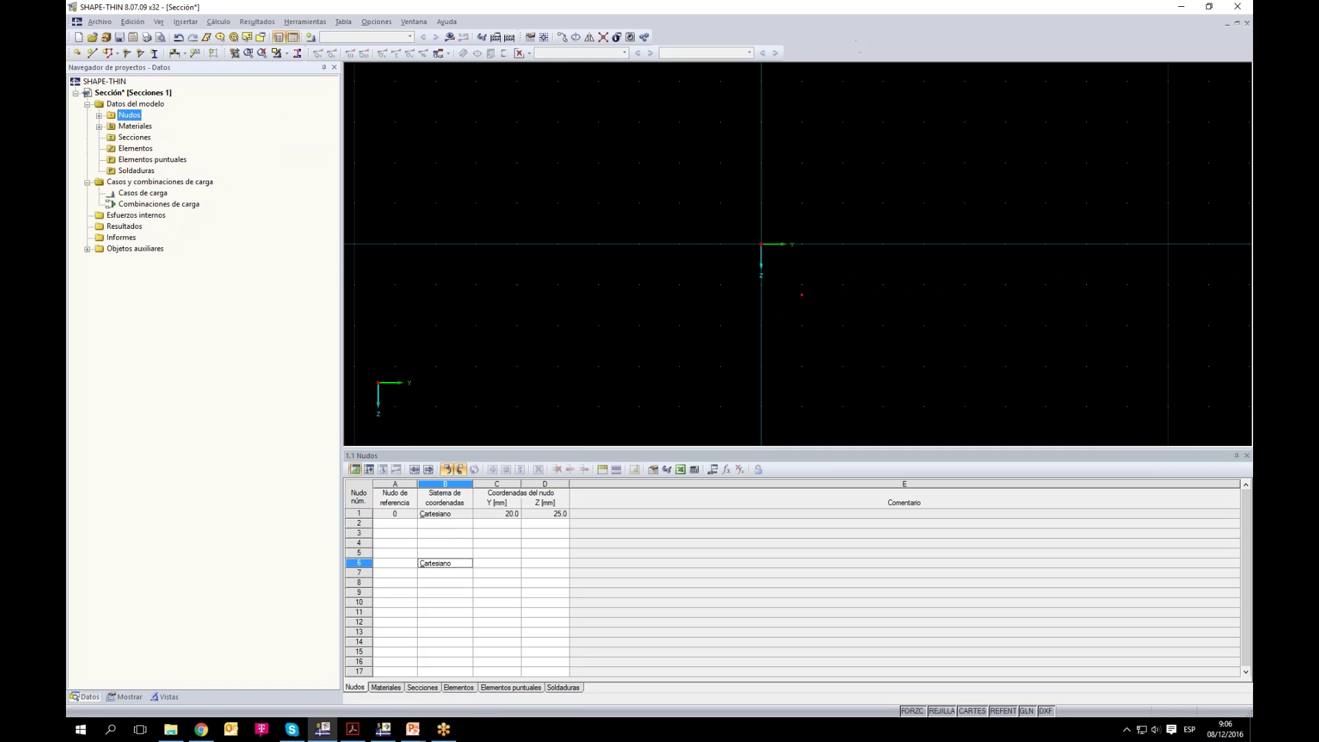
double_click(534, 215)
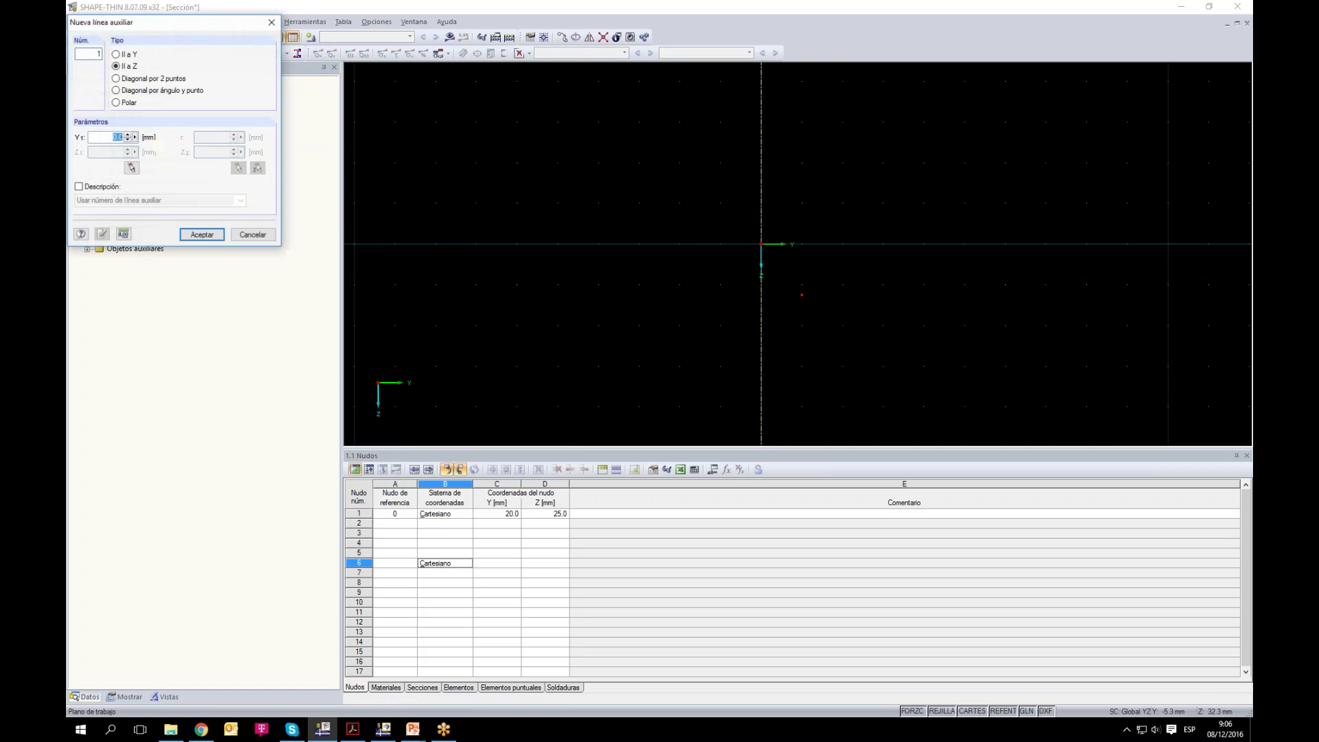
left_click(272, 22)
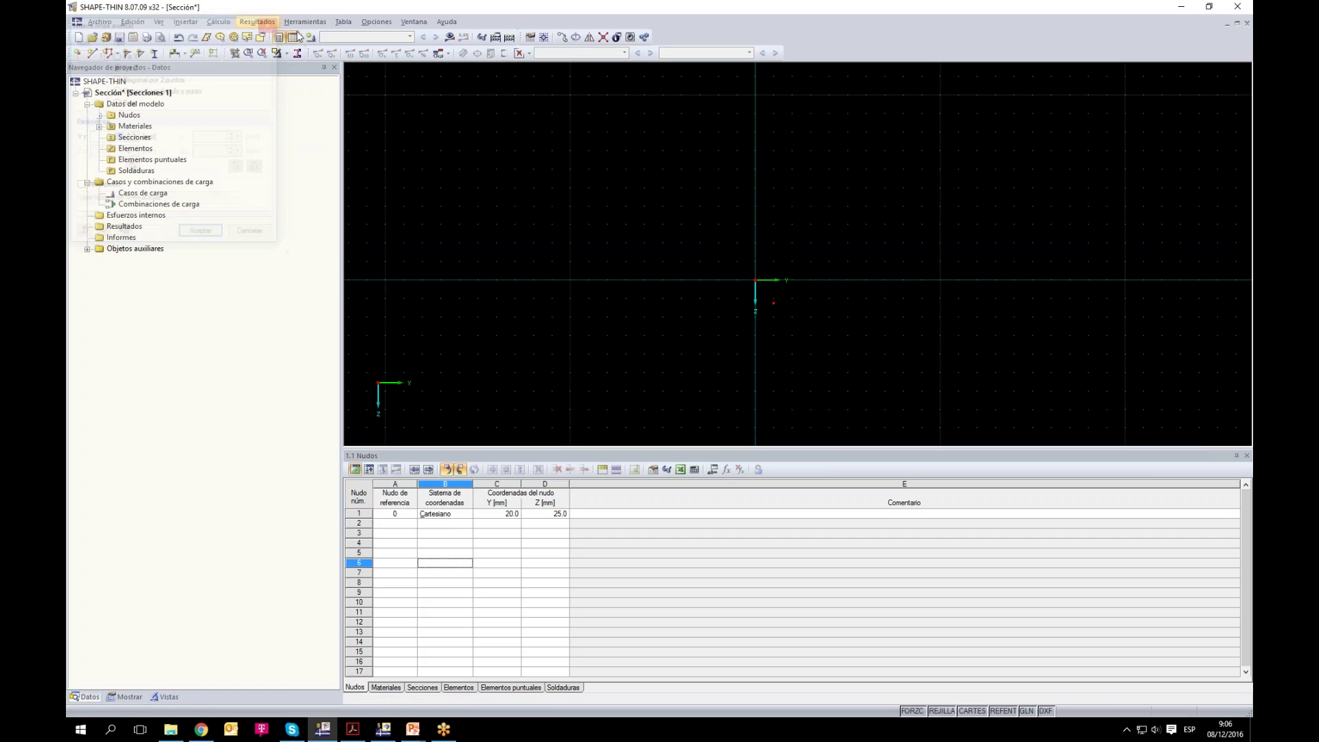
Step: Examine the entries for nodes, materials and auxiliary objects in the model's data tree
scroll(823, 320, "up", 3)
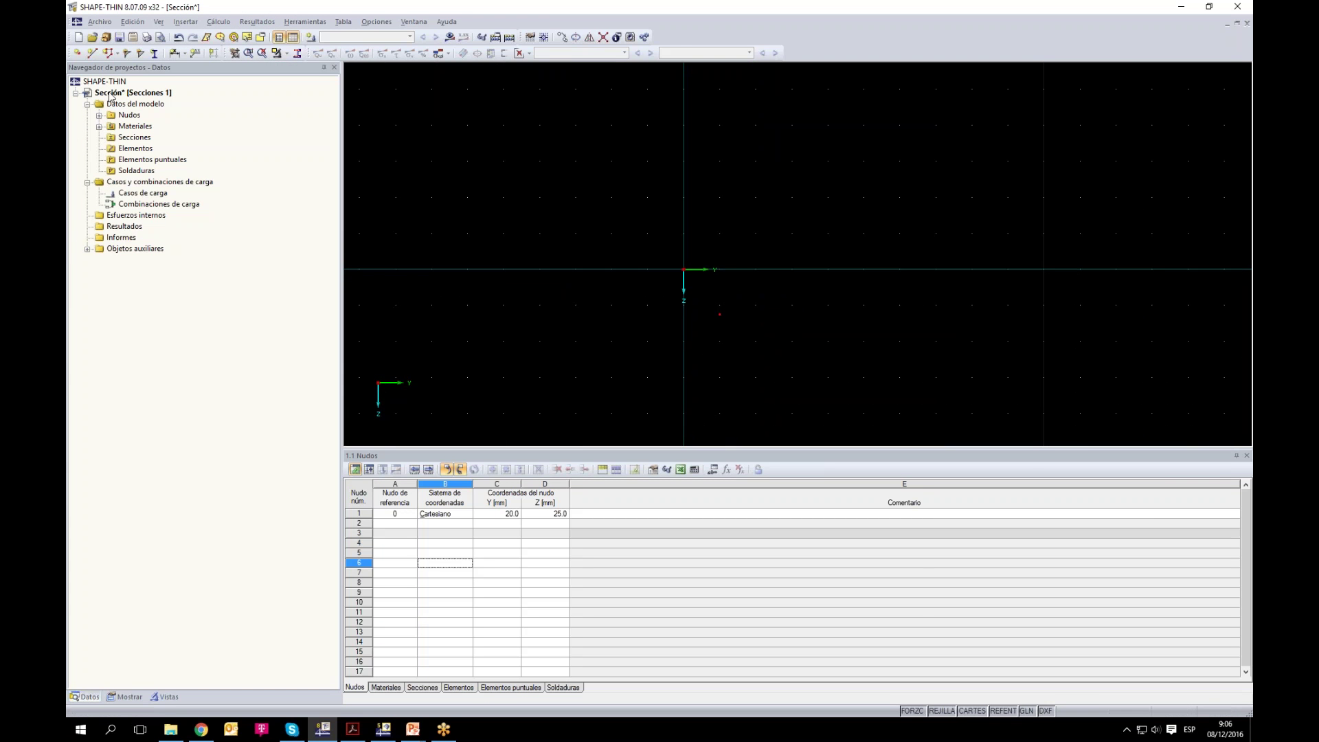
left_click(88, 696)
left_click(99, 114)
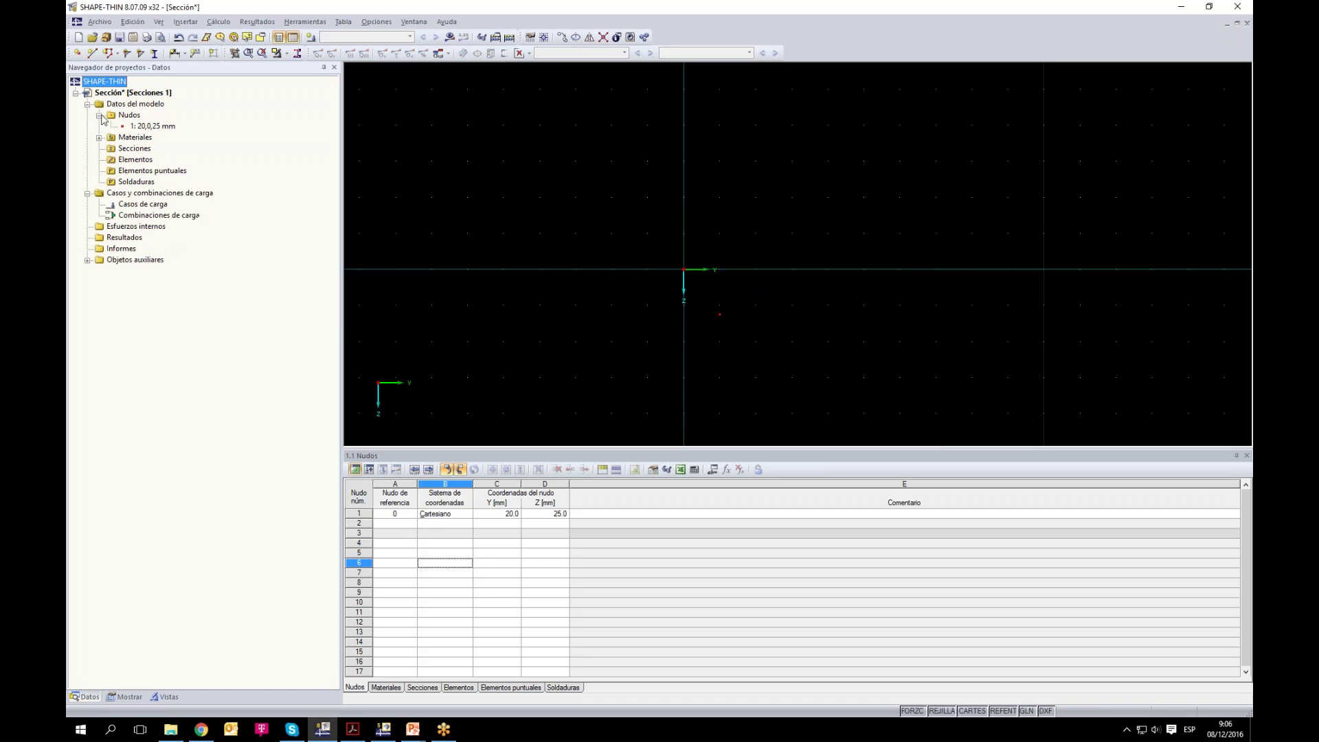
left_click(99, 115)
left_click(100, 126)
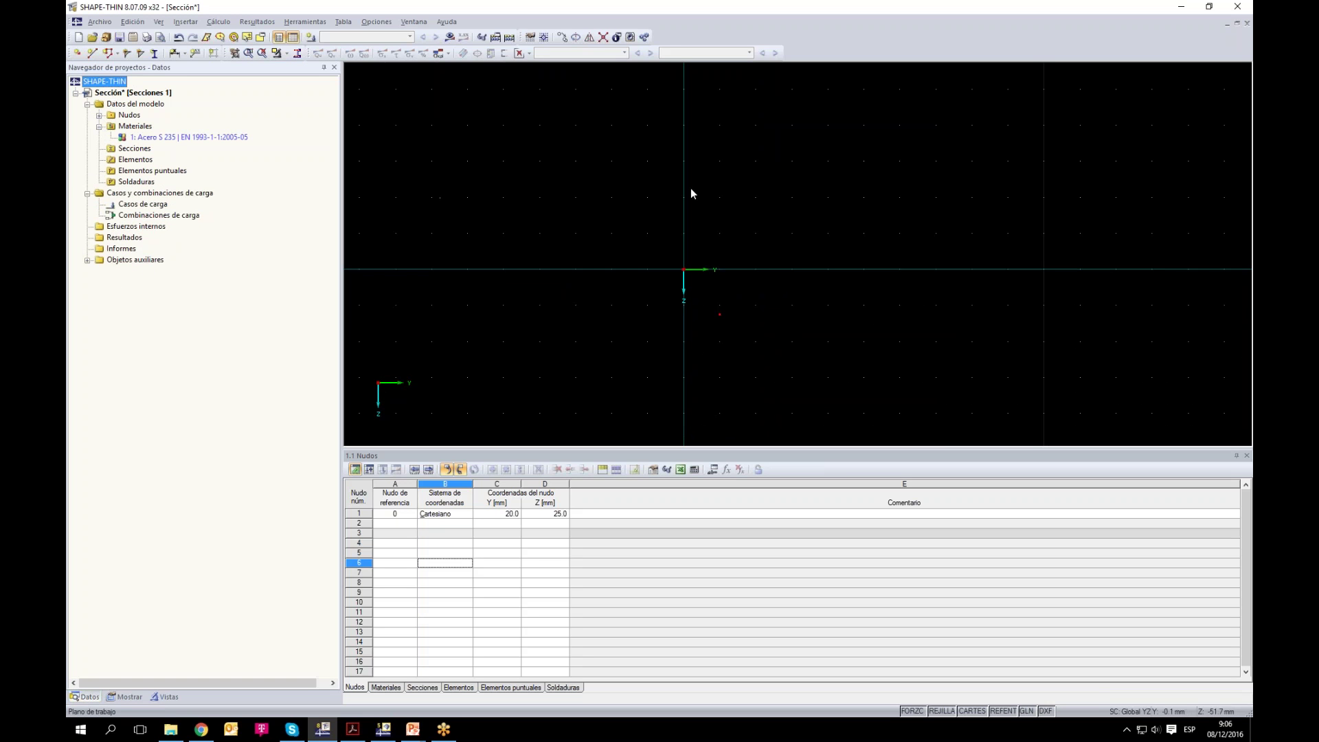
left_click(99, 127)
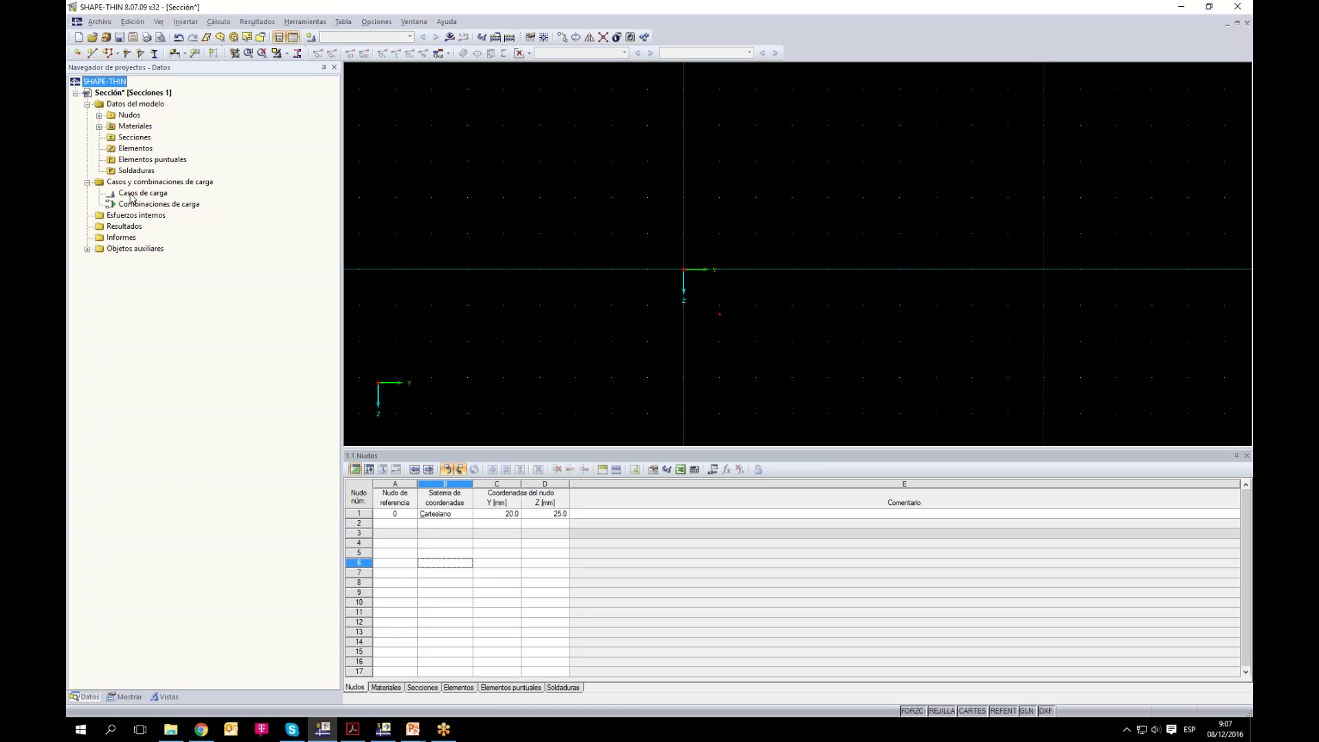
left_click(87, 248)
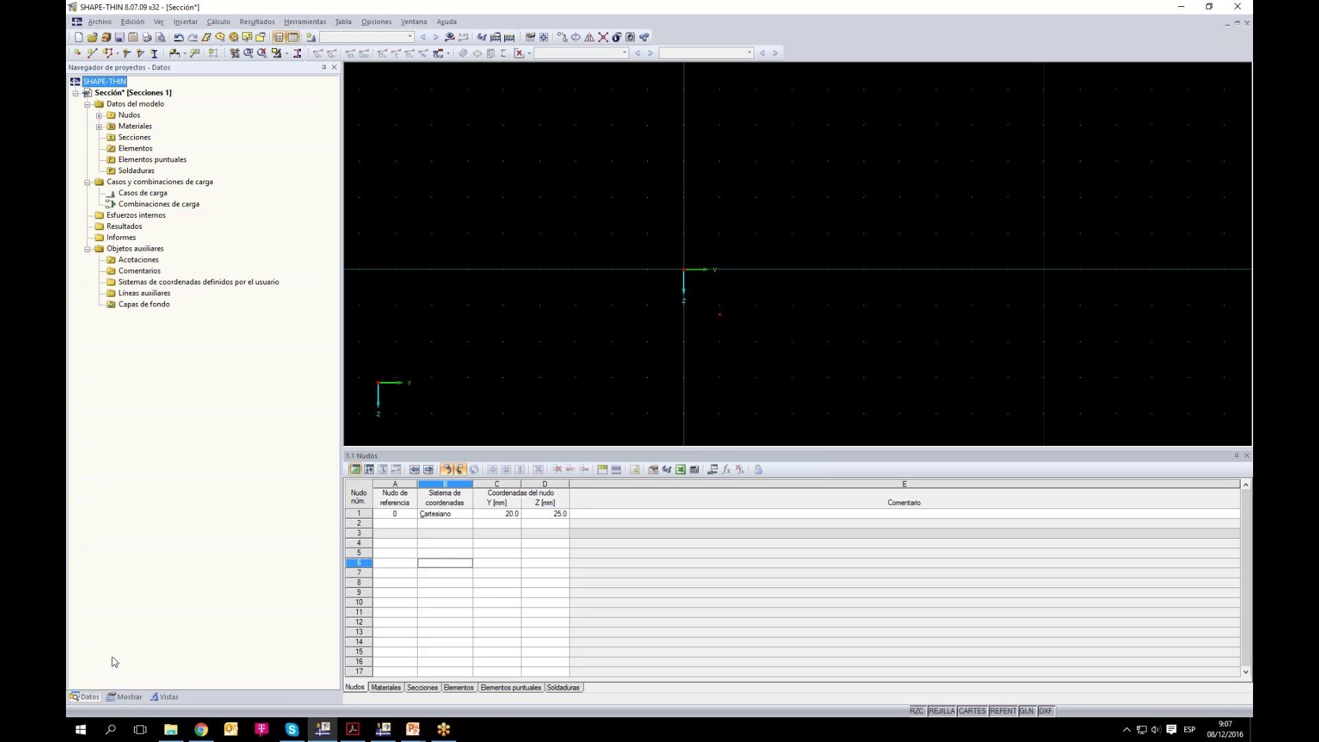
Step: Turn on the display of numbering in the work area and delete the node at Y 20, Z 25 mm
left_click(126, 697)
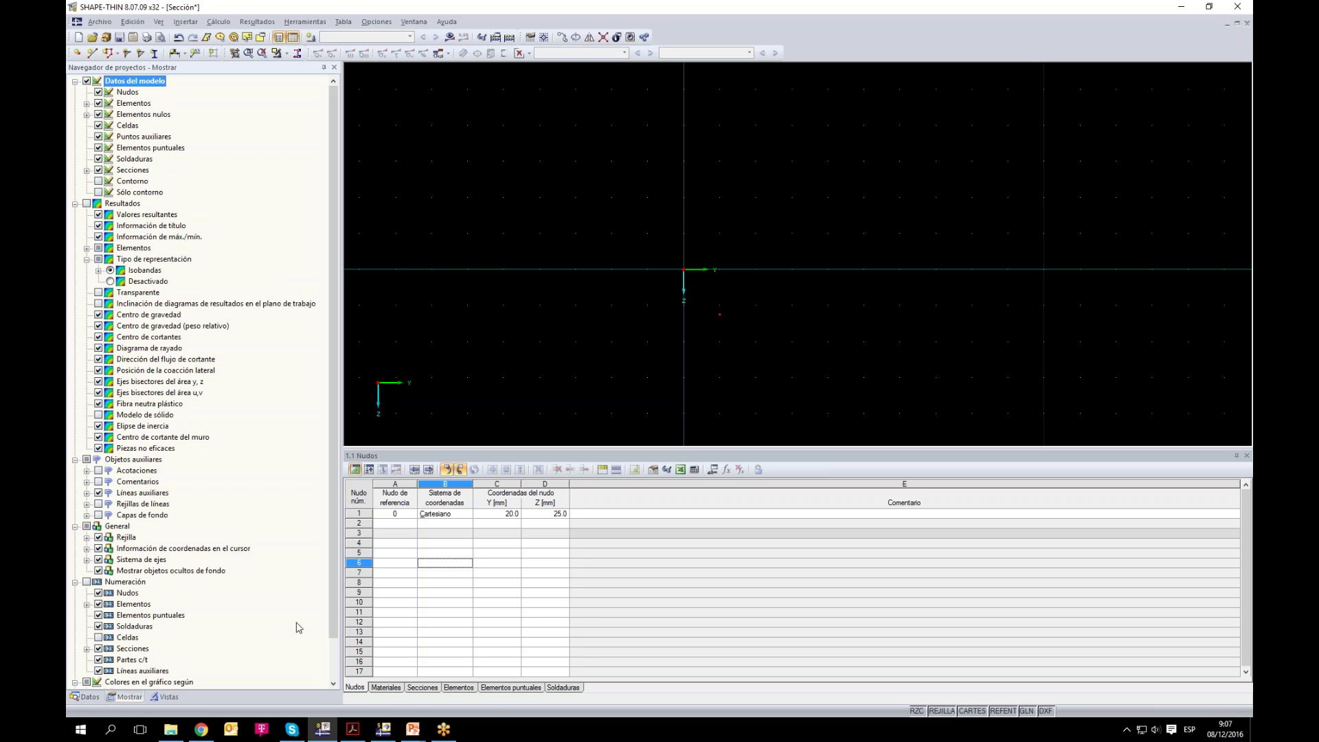
scroll(335, 412, "down", 2)
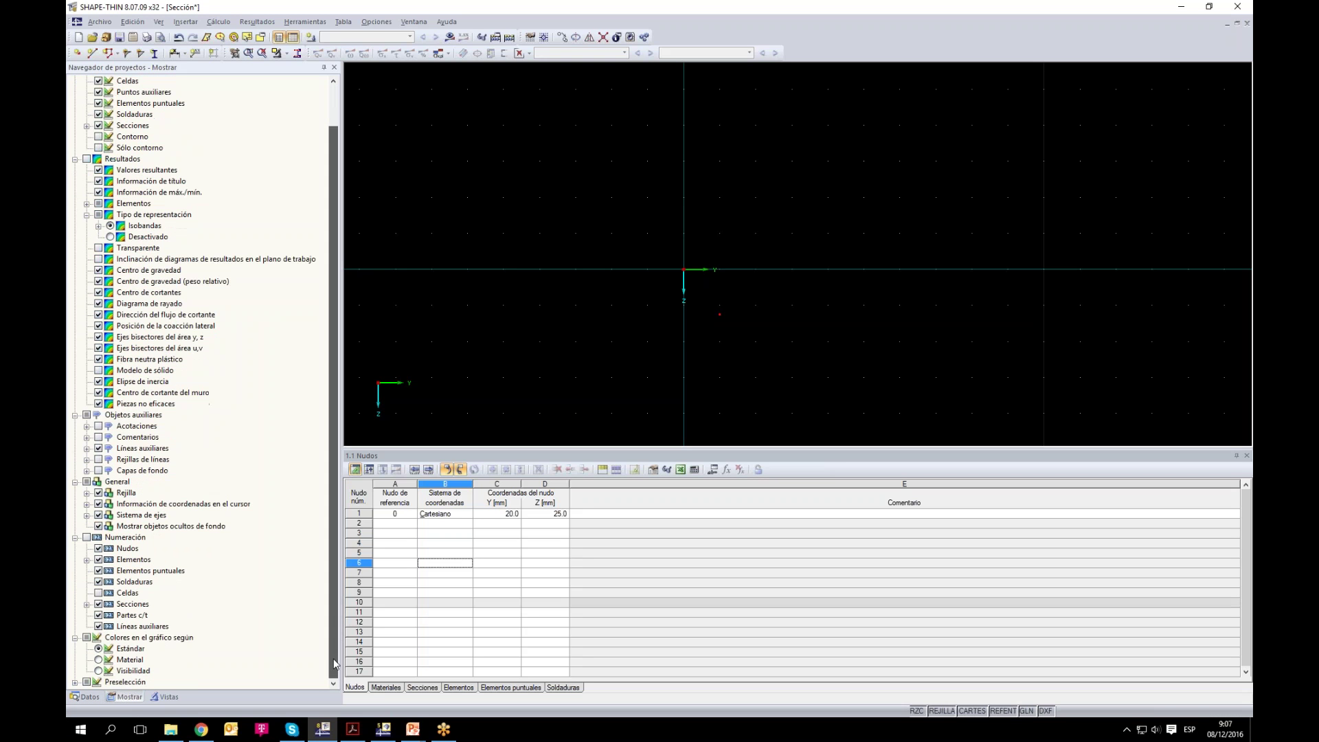
scroll(732, 328, "up", 2)
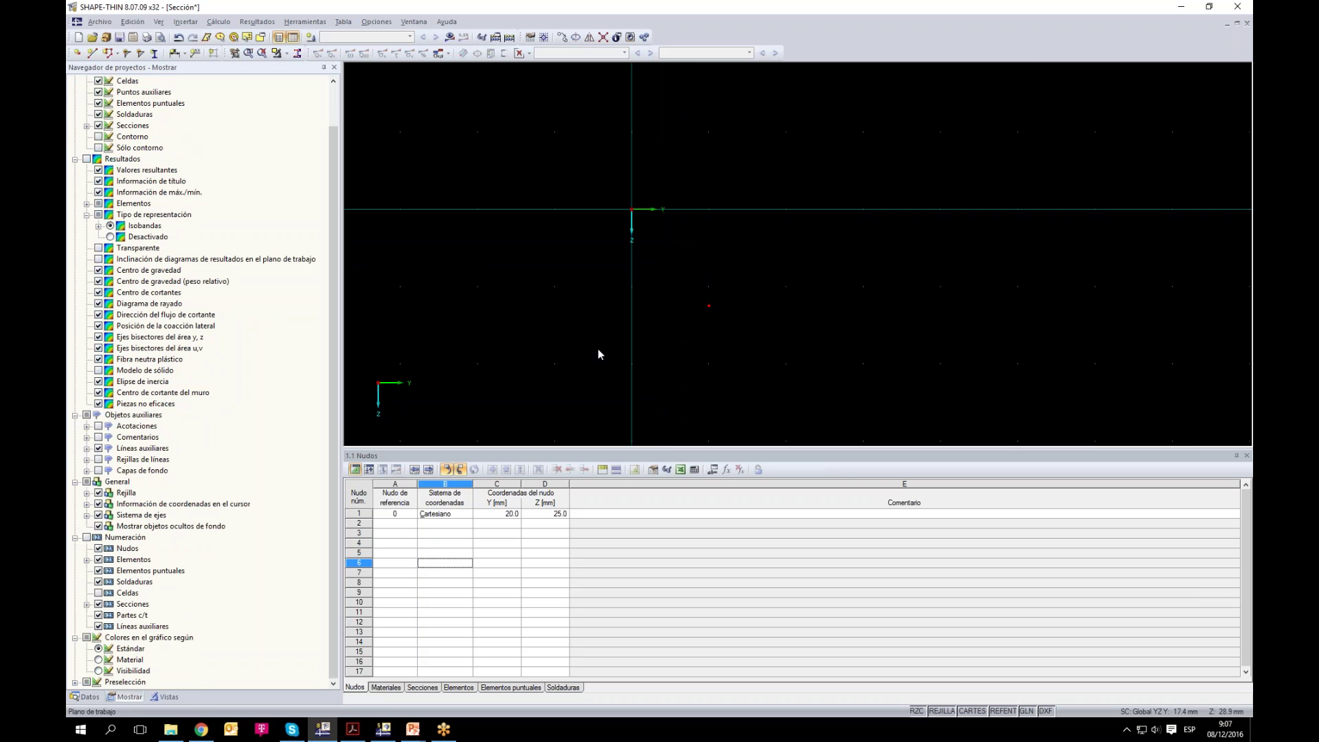
left_click(87, 537)
left_click_drag(672, 258, 783, 338)
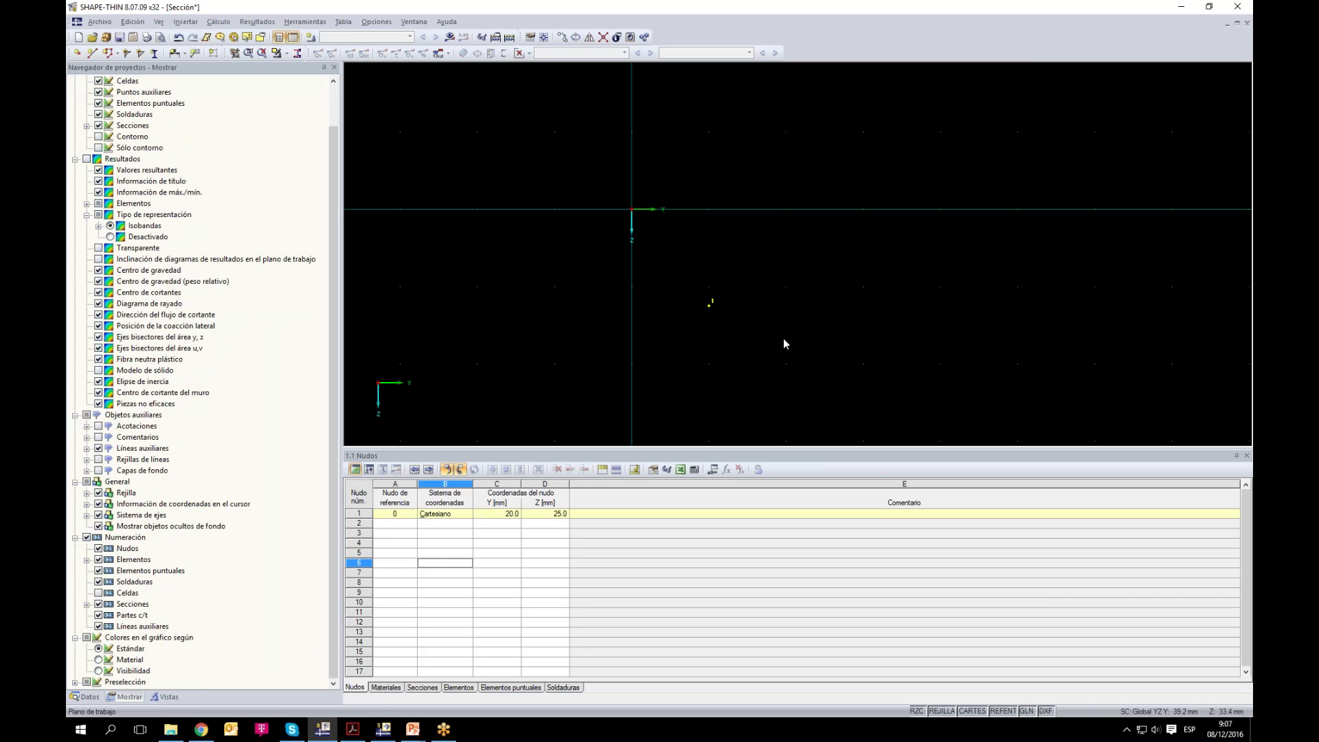
key("Delete")
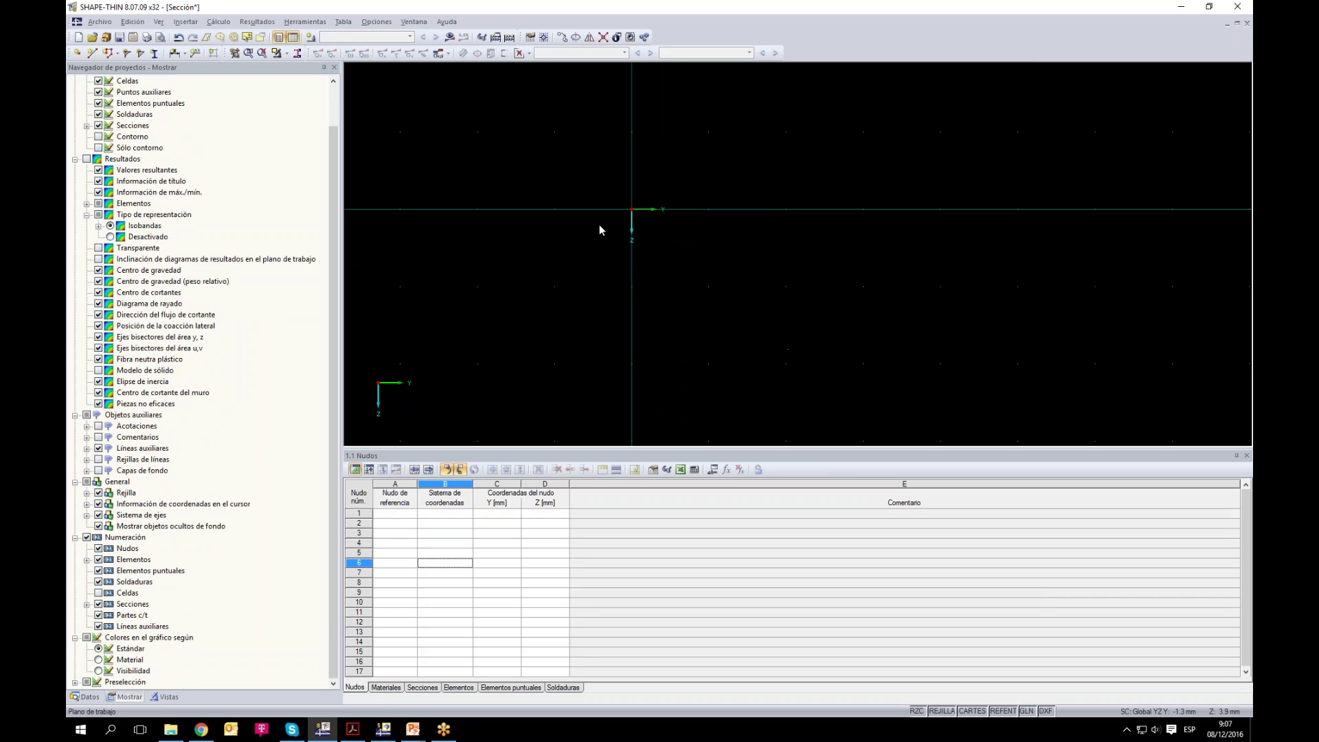
Step: Look at the options for user-defined views and visibilities, and return to the model's data tree
left_click(167, 696)
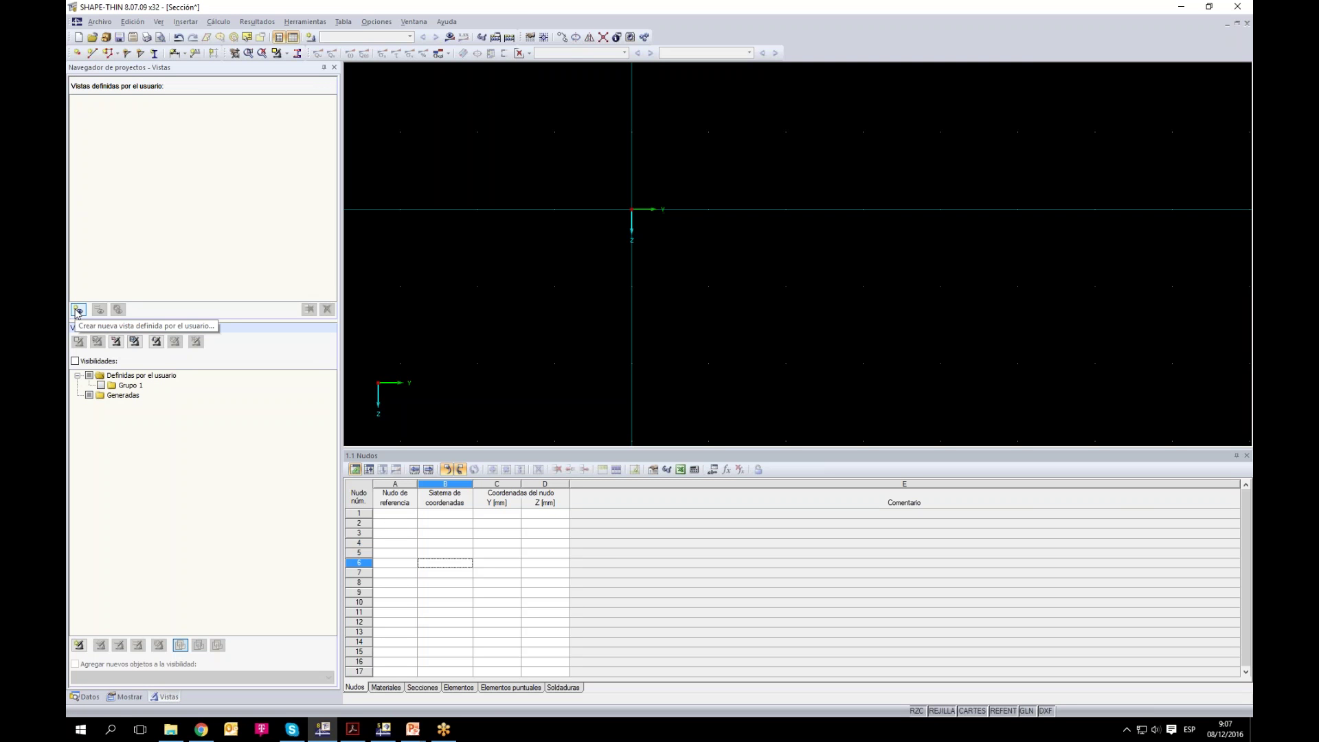
left_click(86, 697)
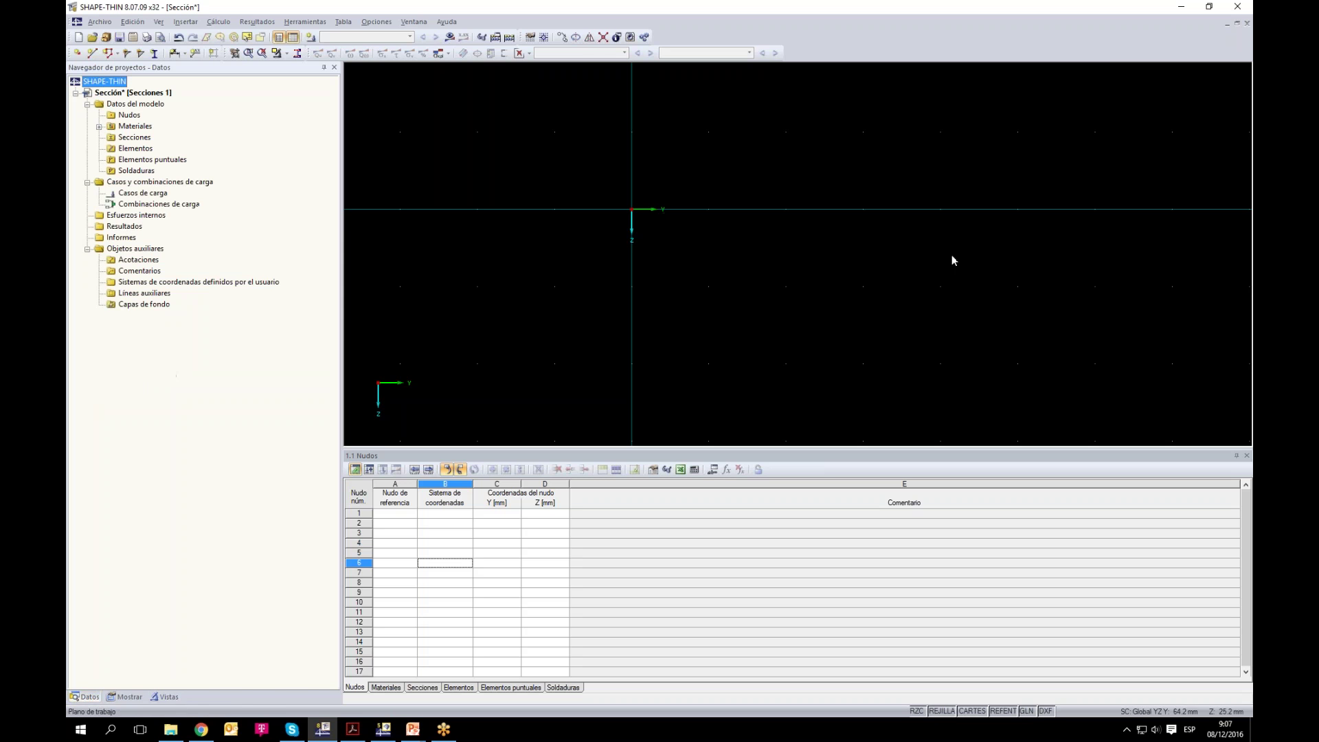
scroll(472, 280, "up", 3)
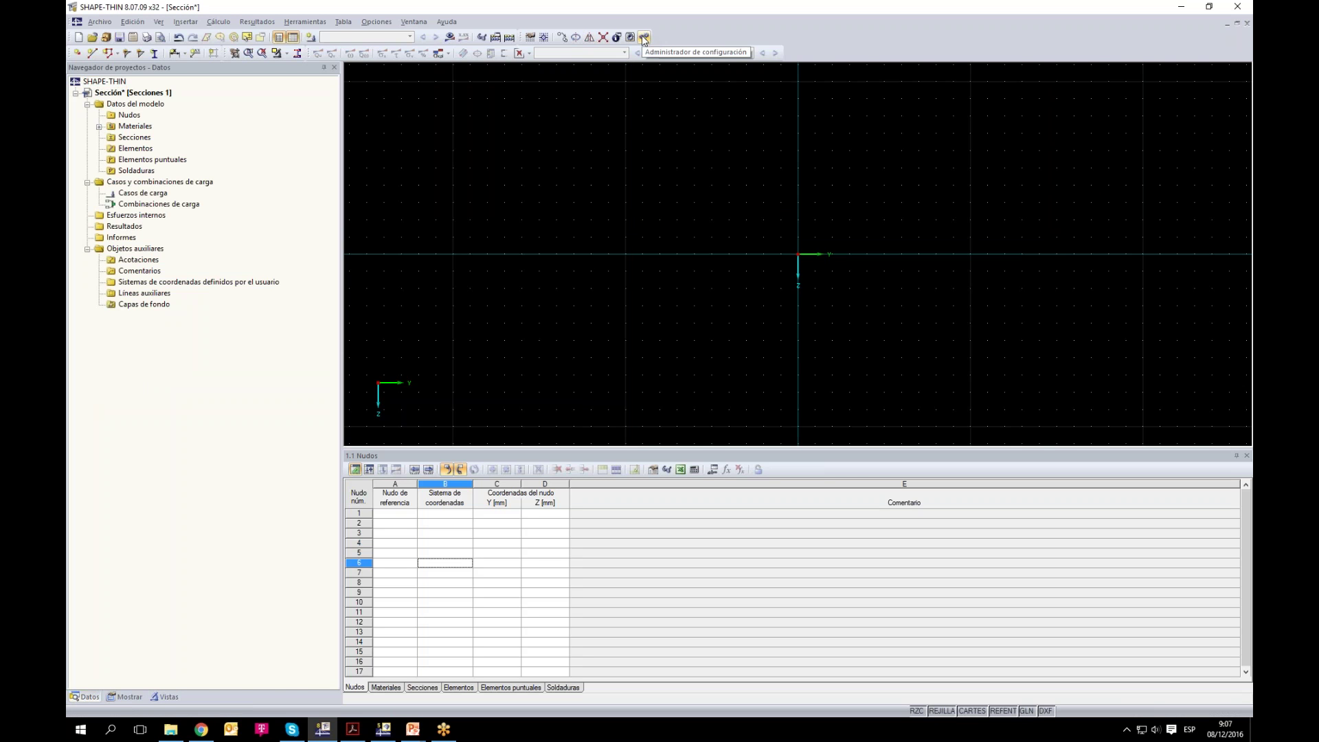
Step: Review the display properties of nodes and elements in the configuration manager without changing them
left_click(375, 24)
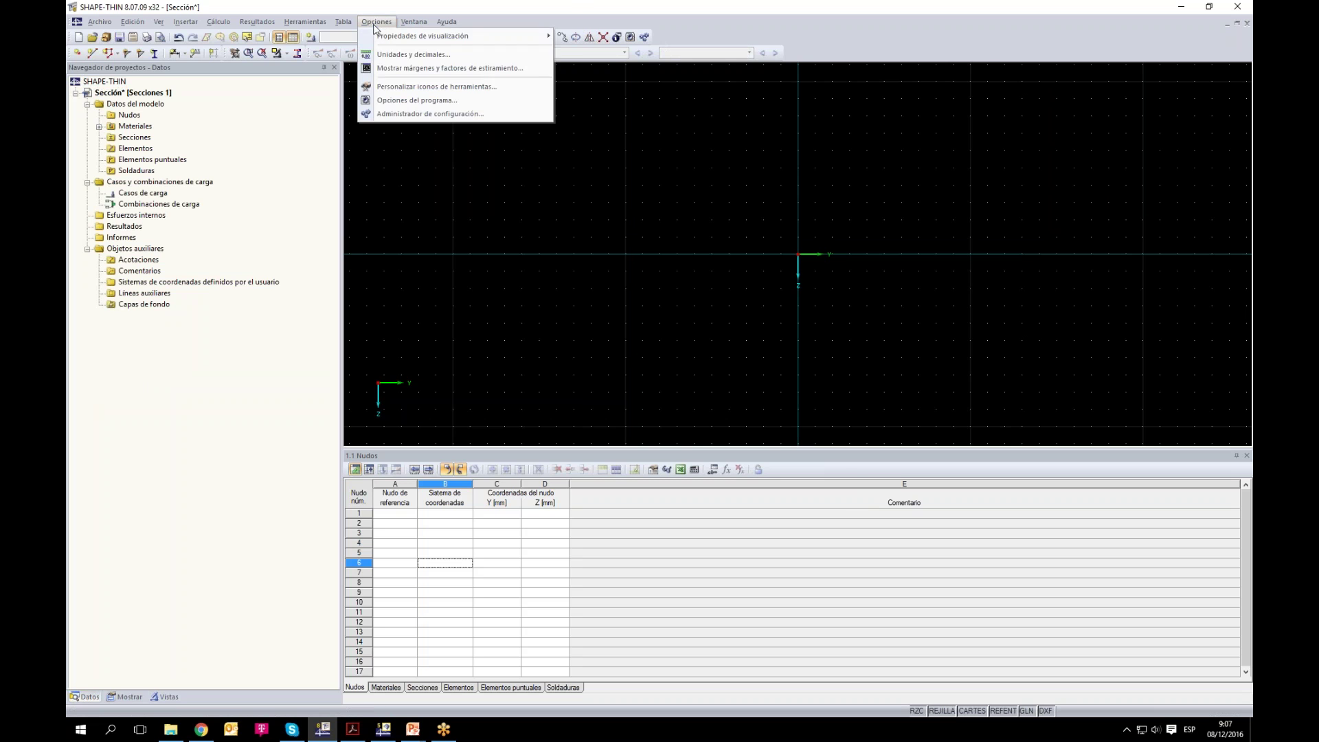
left_click(439, 116)
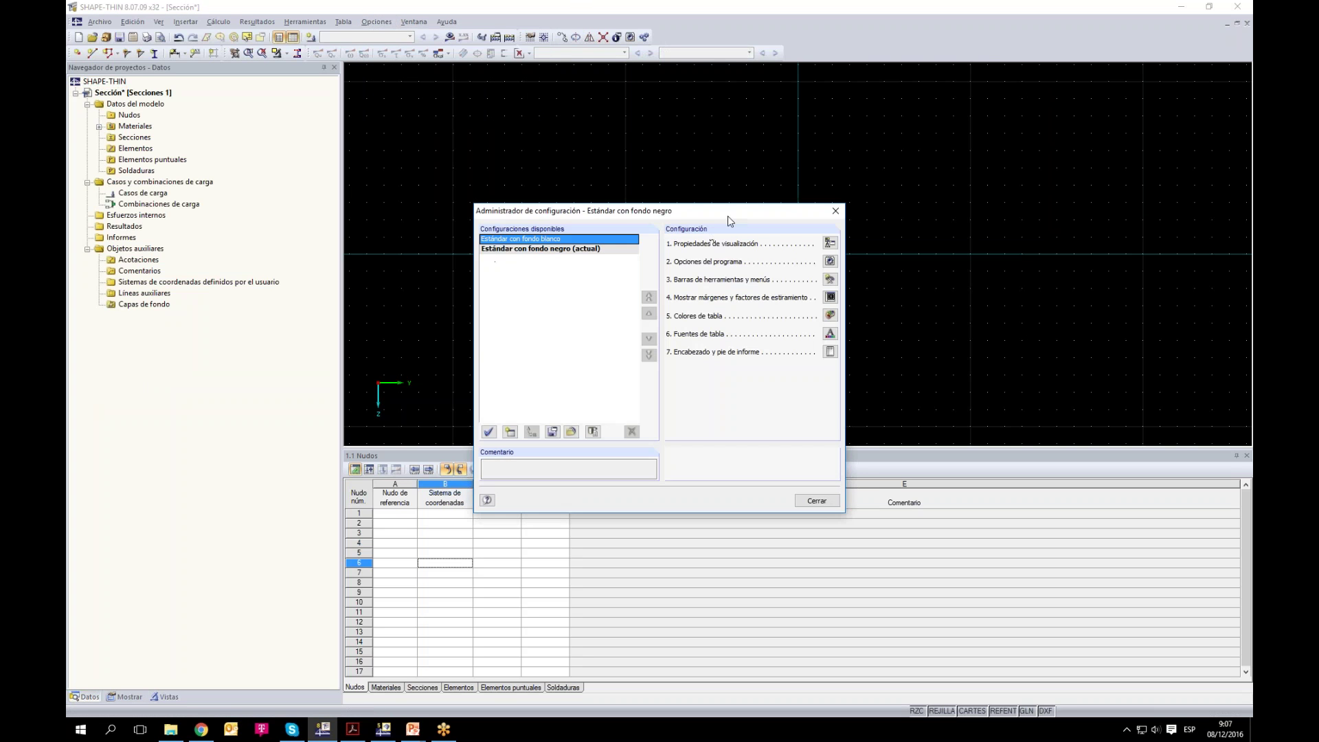
left_click_drag(728, 216, 677, 167)
left_click(777, 195)
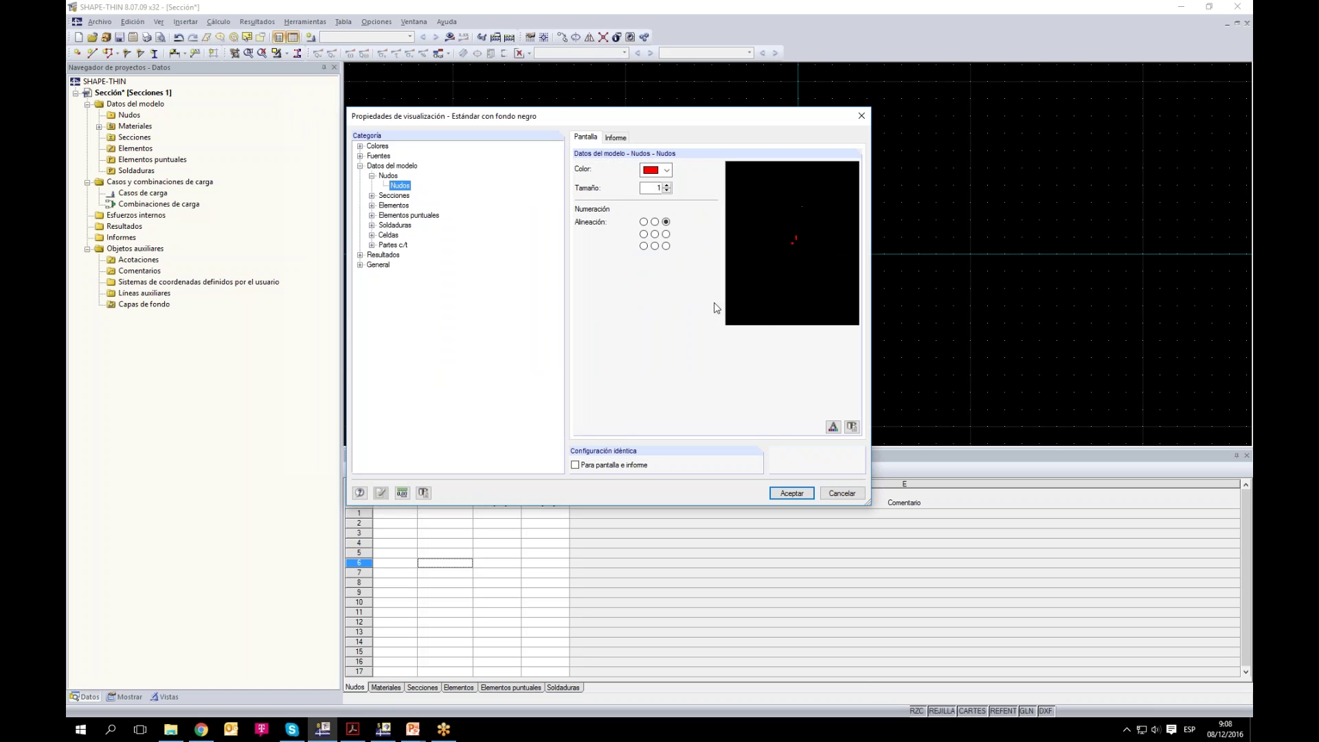
left_click(372, 206)
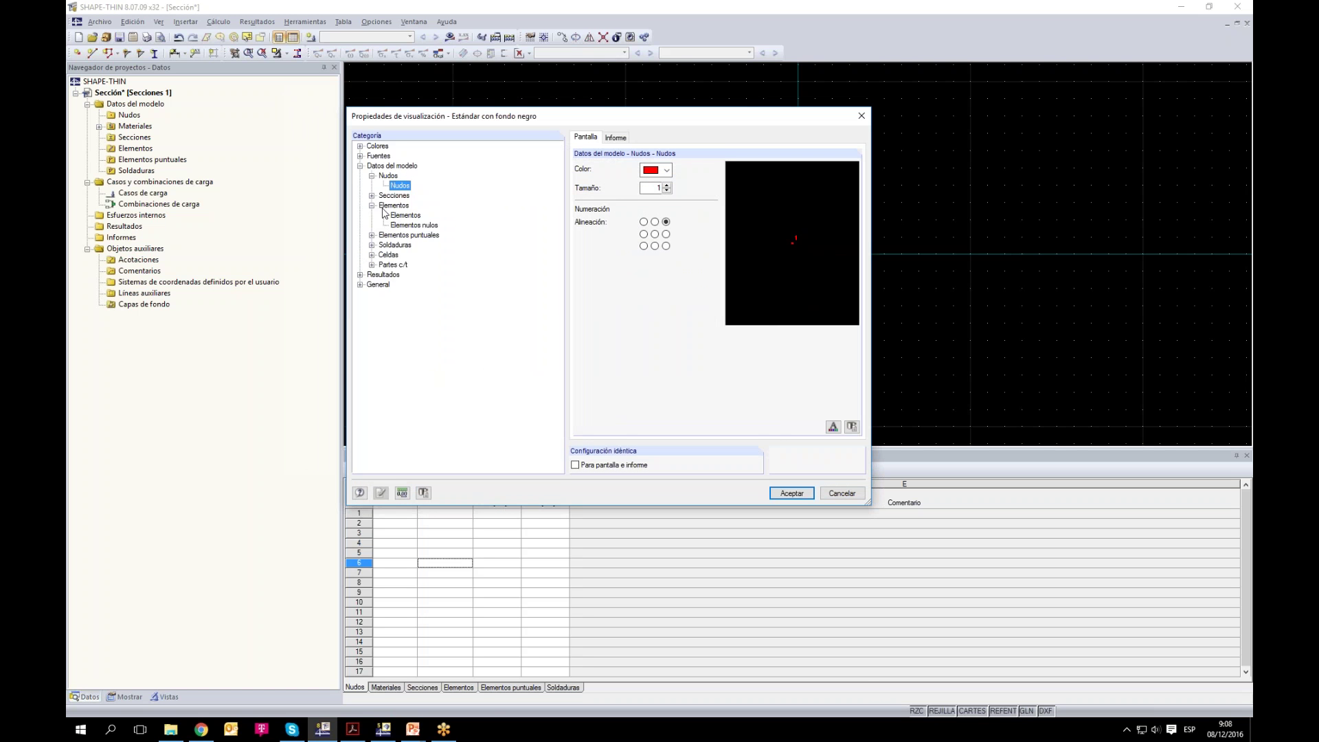
left_click(403, 215)
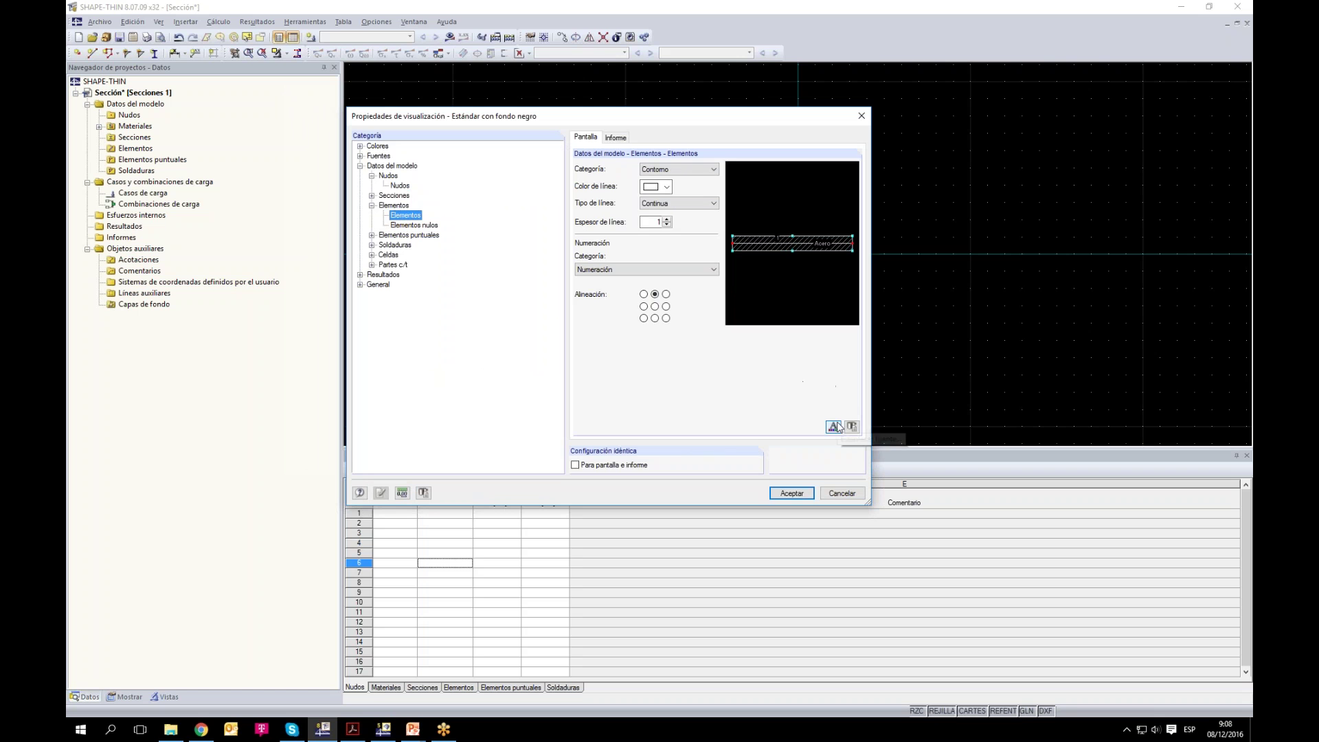
left_click(832, 494)
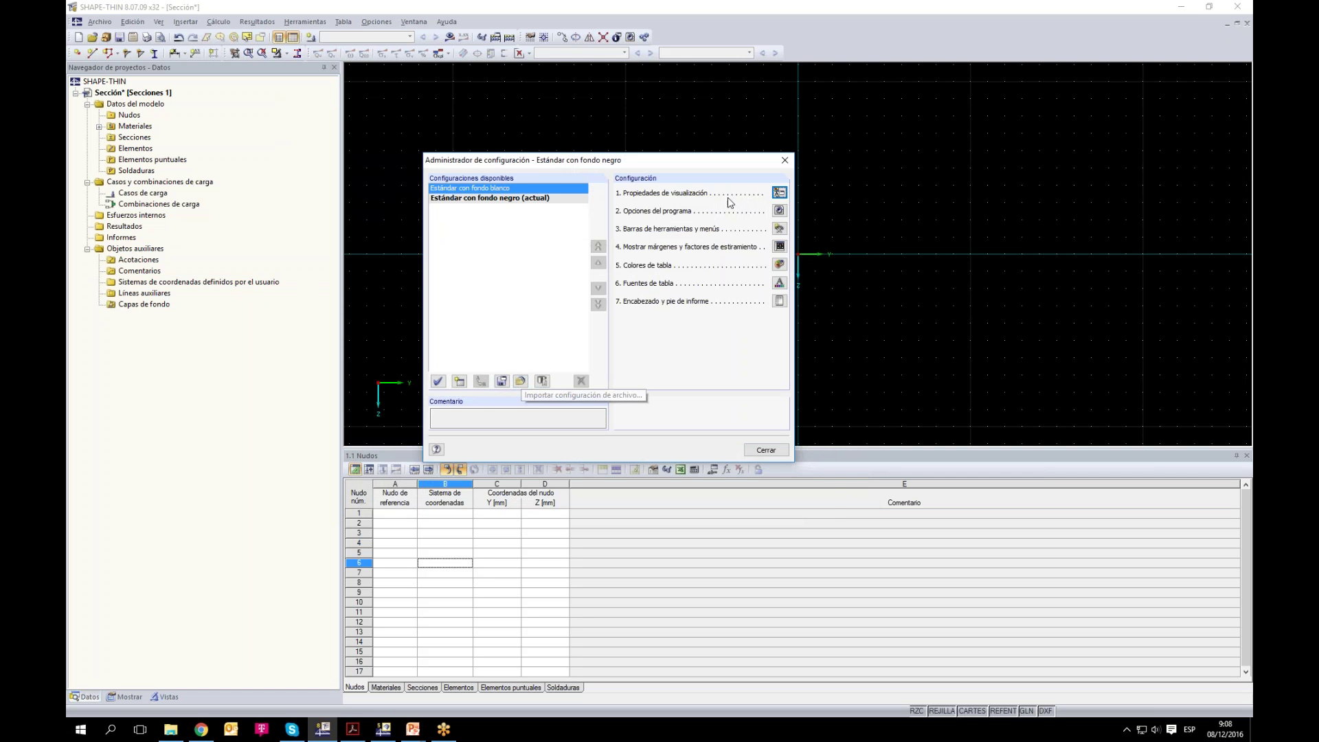
Step: Review the toolbar and menu customization, including the toolbar list and the Resultados commands, and leave the configuration manager
left_click(781, 226)
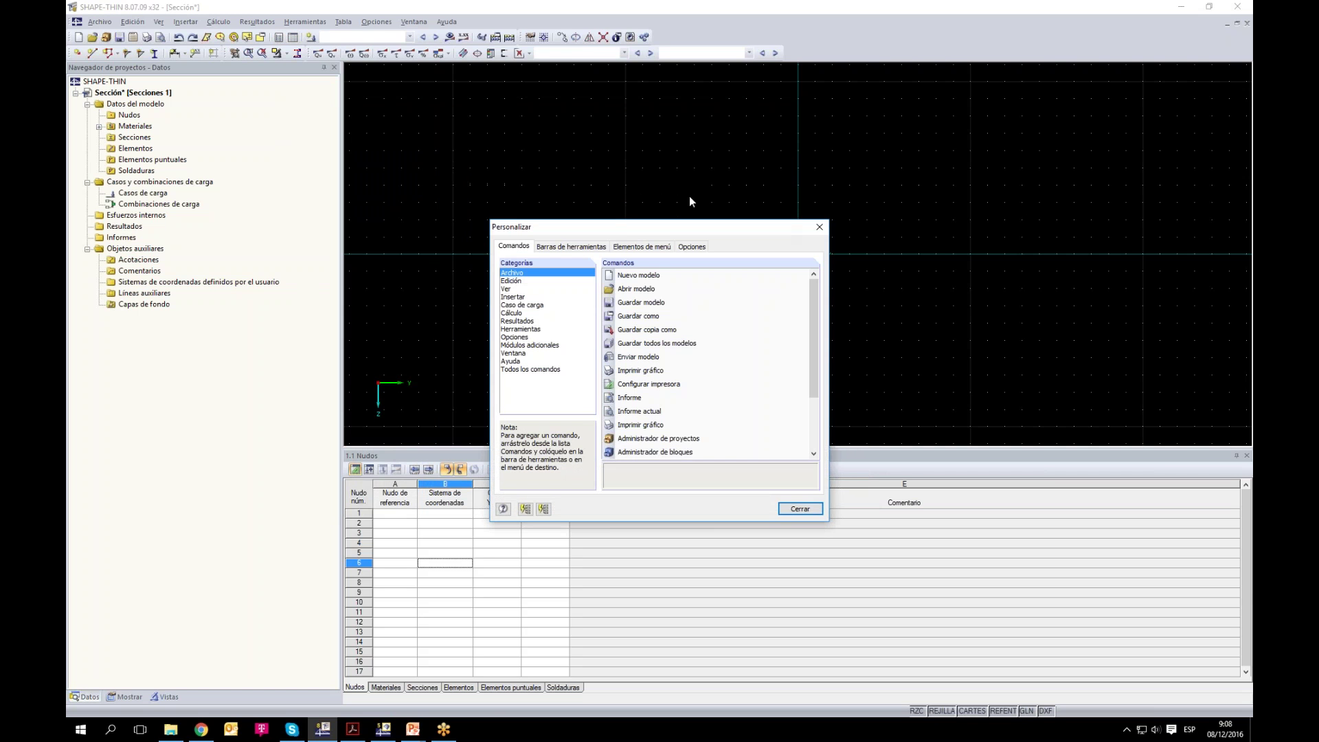
left_click(597, 246)
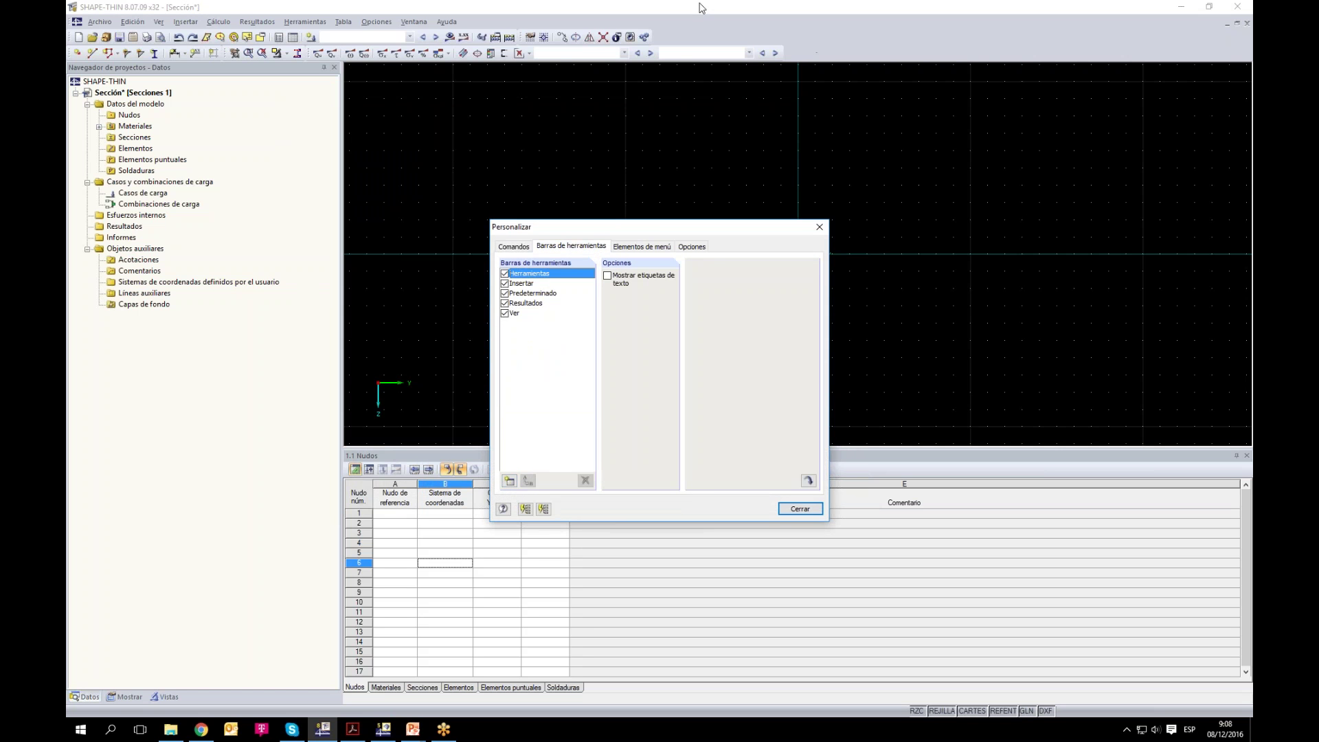
left_click(514, 246)
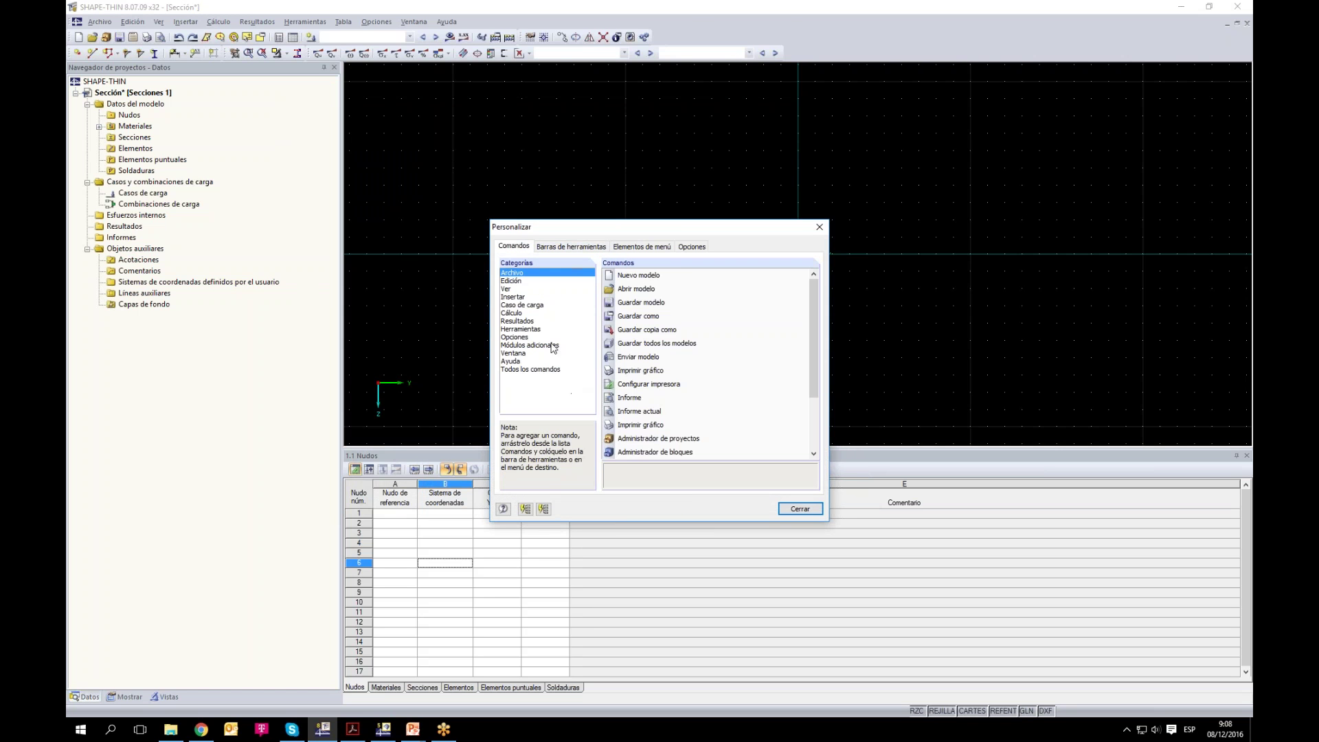
left_click(524, 337)
left_click(530, 323)
scroll(639, 337, "down", 4)
mouse_move(640, 333)
left_mouse_down()
mouse_move(728, 239)
mouse_move(658, 62)
mouse_move(677, 317)
mouse_move(635, 340)
left_mouse_up()
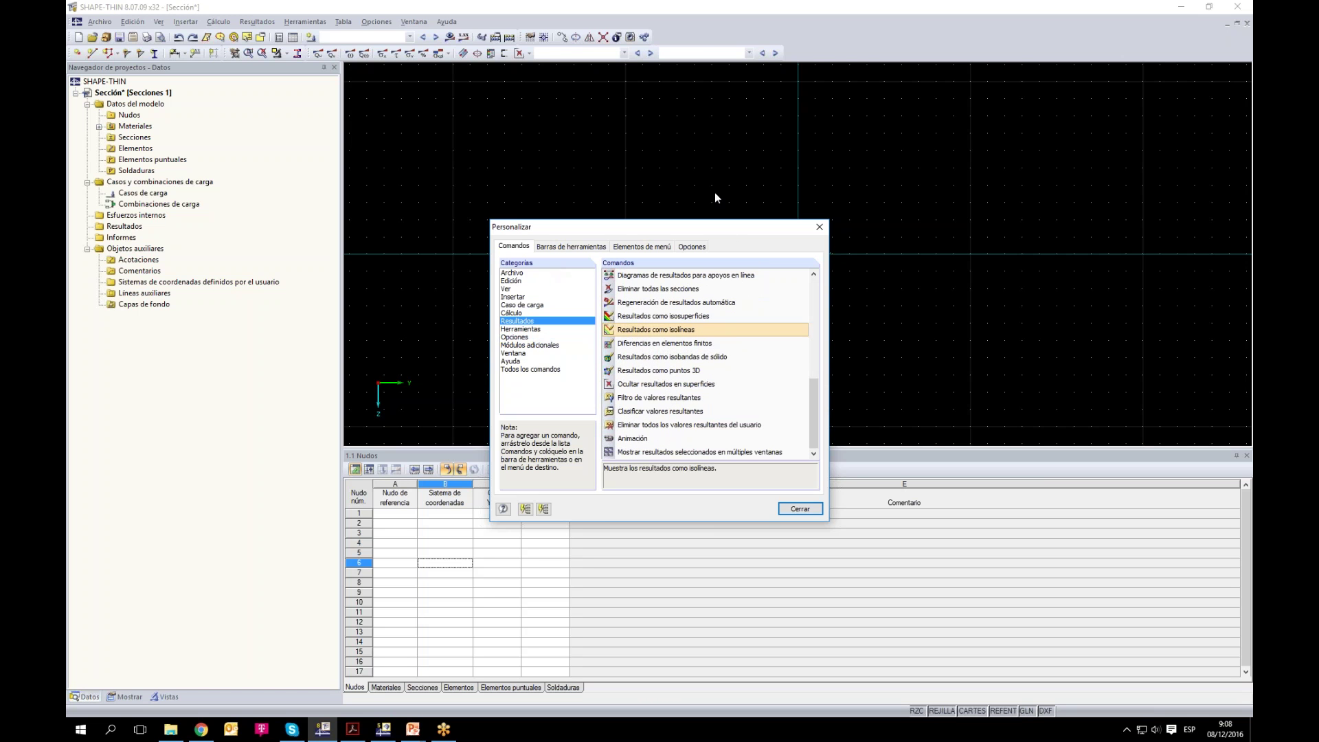
left_click(820, 227)
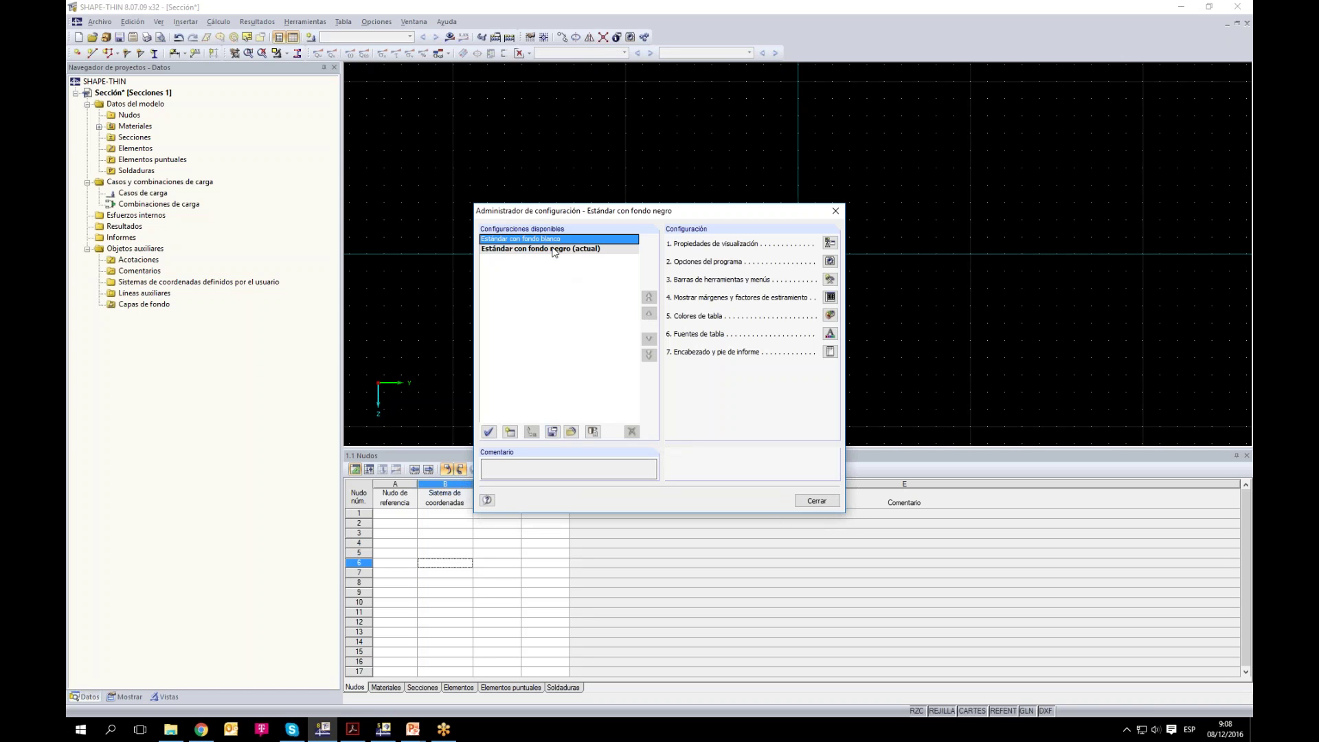
left_click(825, 501)
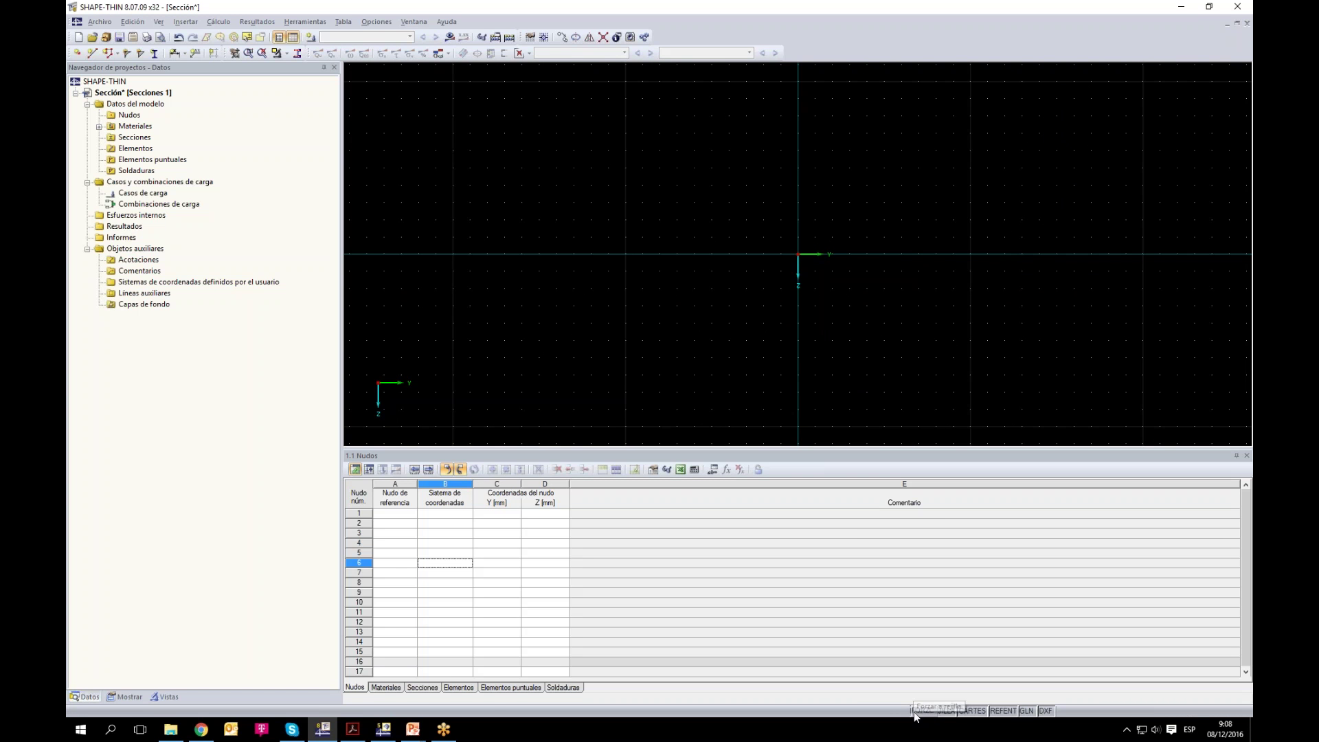
Step: Switch the work area grid off and back on, and reduce the nodes table's height to enlarge the work area
left_click(948, 713)
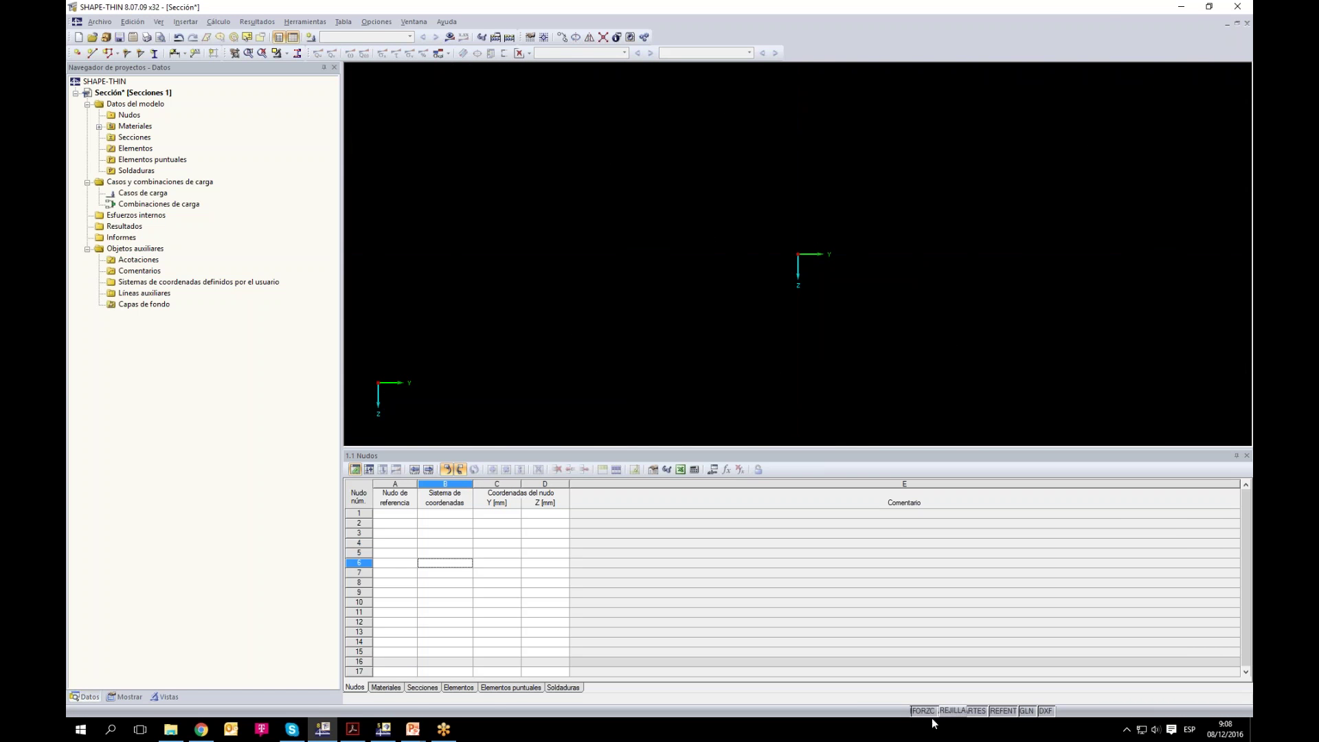
left_click(950, 712)
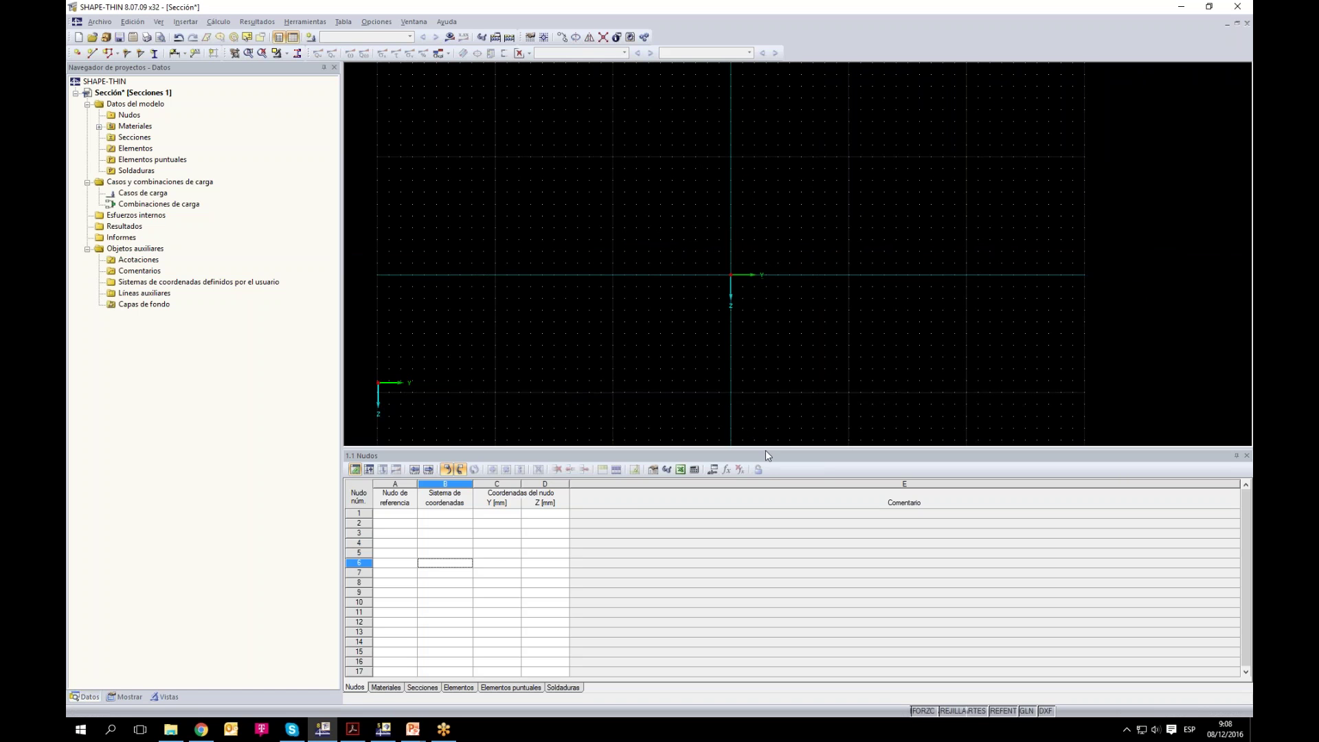
left_click_drag(766, 447, 765, 480)
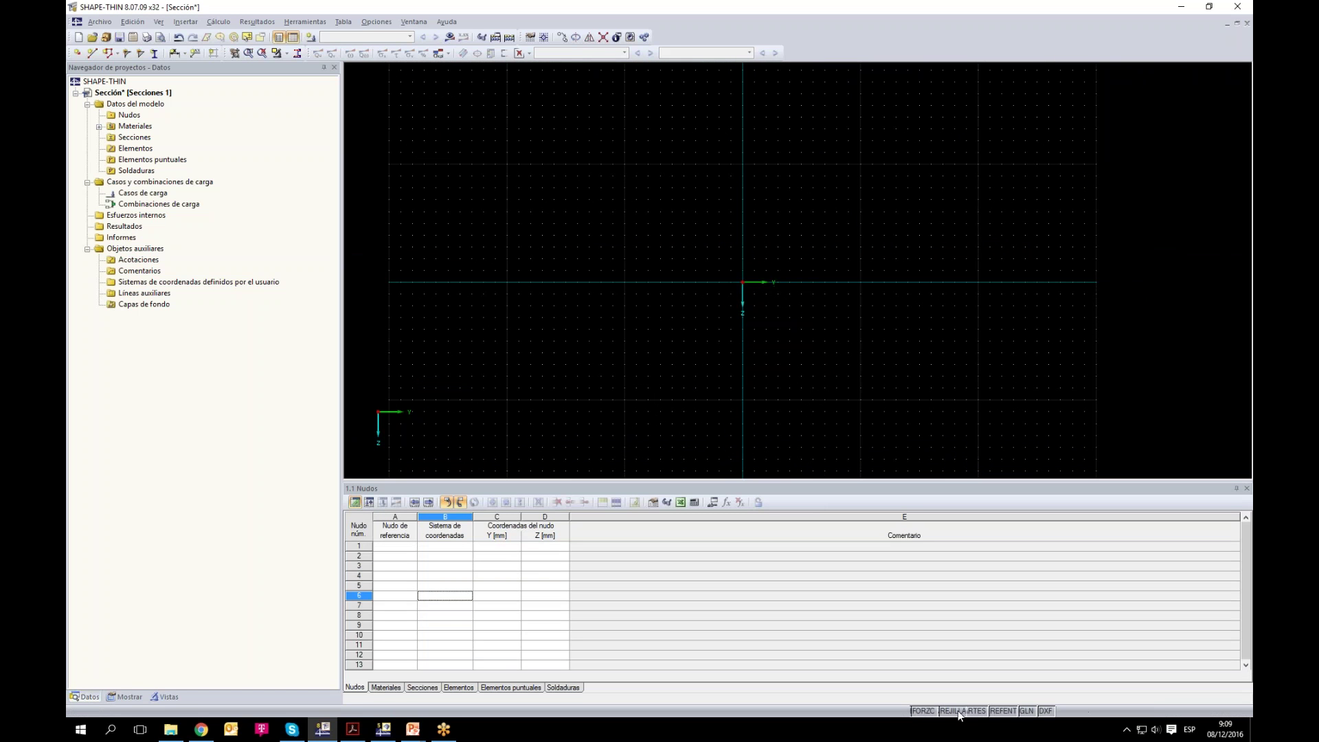
Step: Start placing a new node and compare the cursor's movement with the grid snap switched off and on
right_click(921, 711)
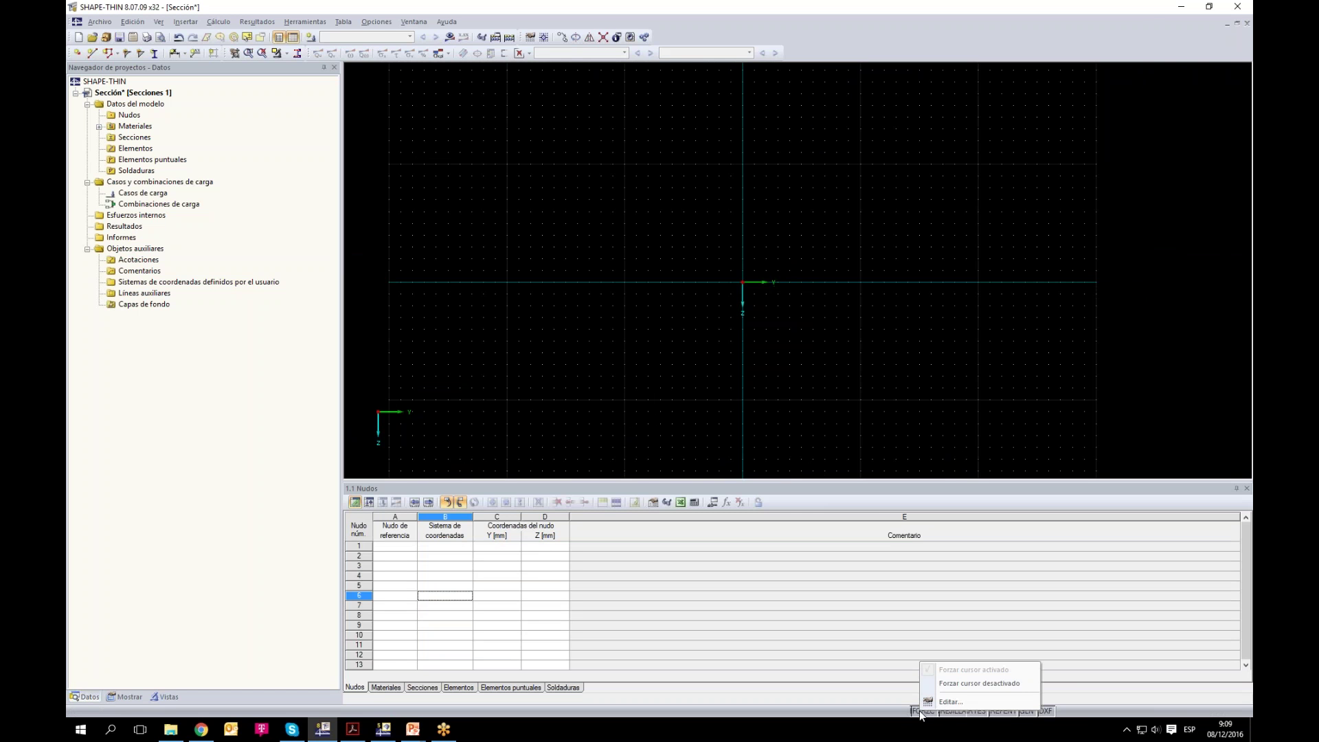
left_click(881, 501)
left_click(78, 53)
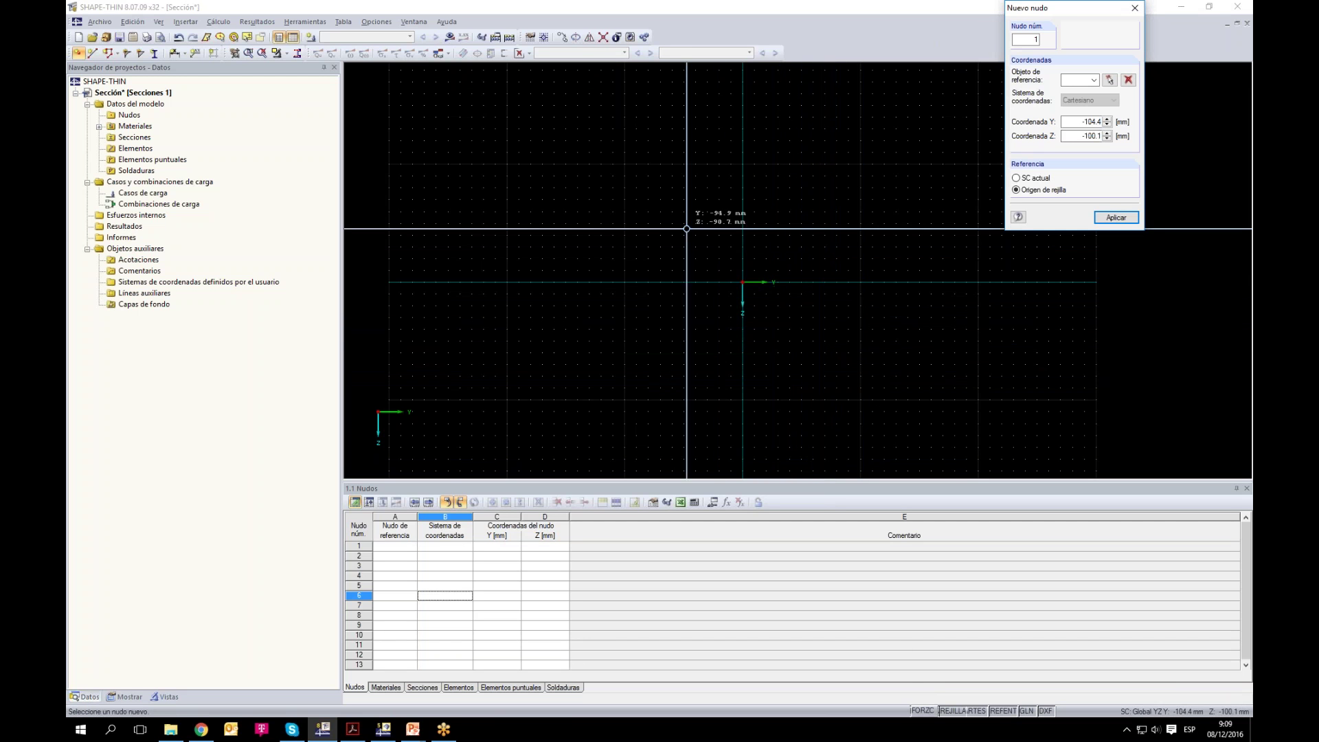
left_click(926, 710)
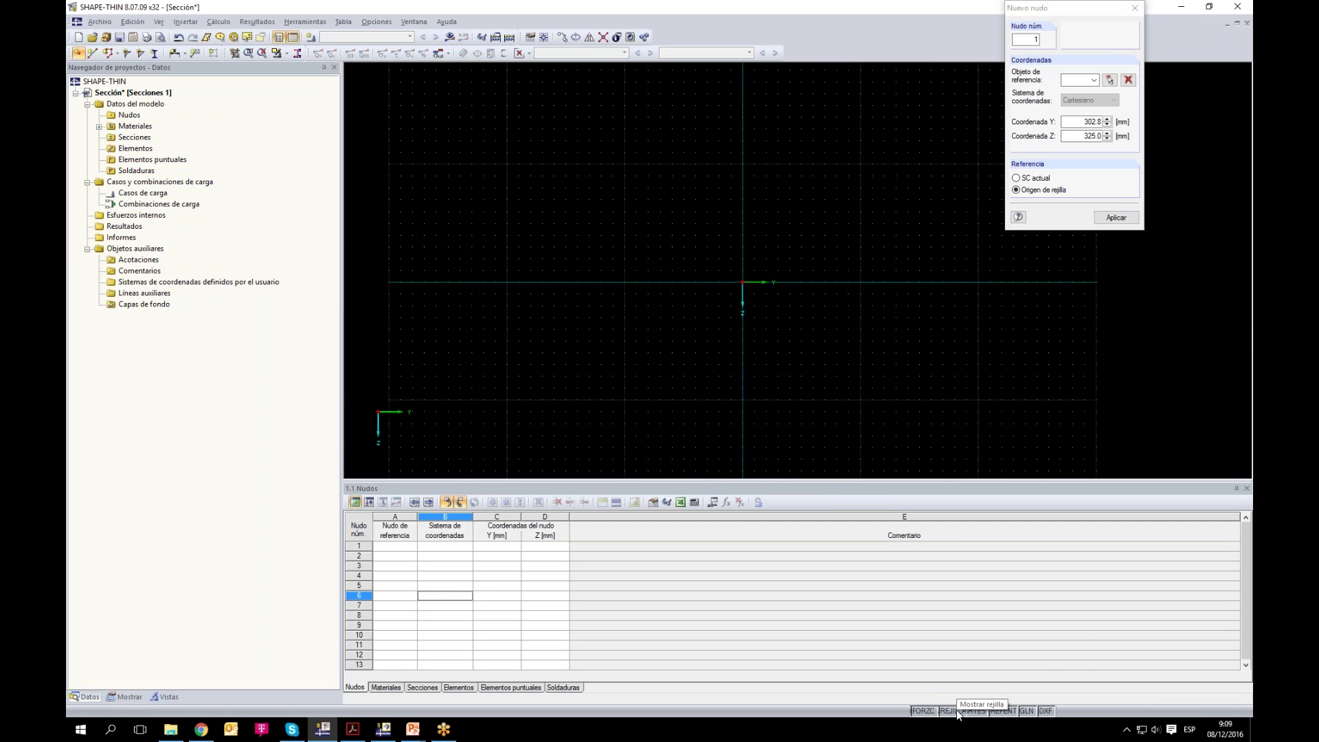
Step: Double the spacing of the grid points and halve it again
right_click(958, 712)
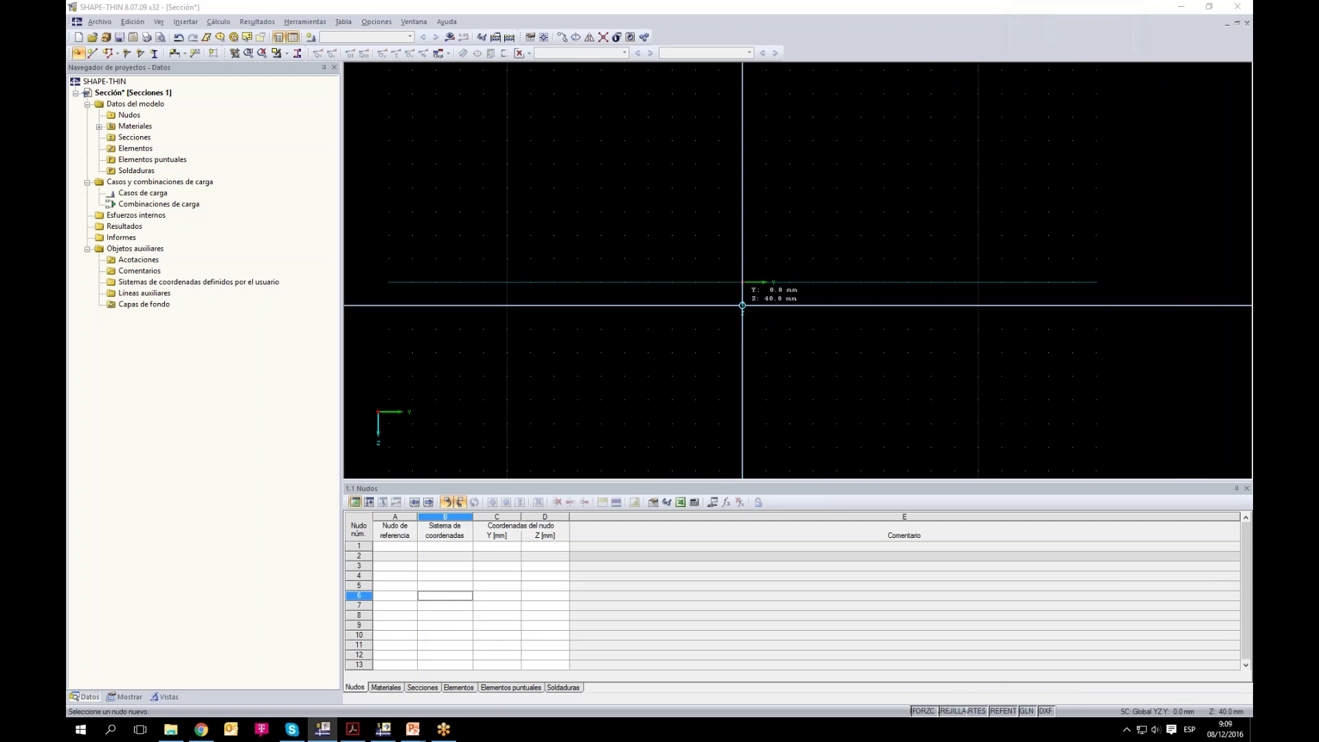
right_click(949, 711)
left_click(998, 680)
Step: Open the work plane and grid settings and compare the polar grid type with the Cartesian one
right_click(951, 712)
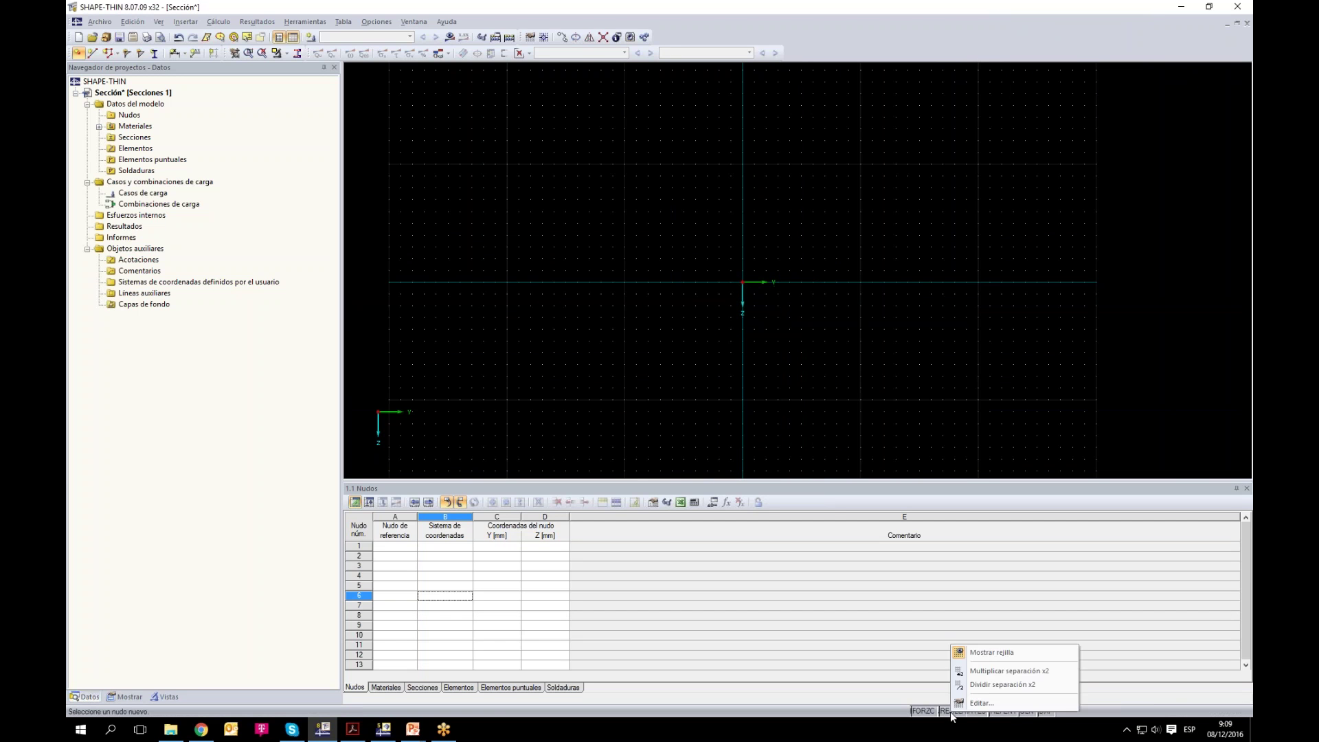
left_click(987, 705)
left_click_drag(745, 195, 523, 114)
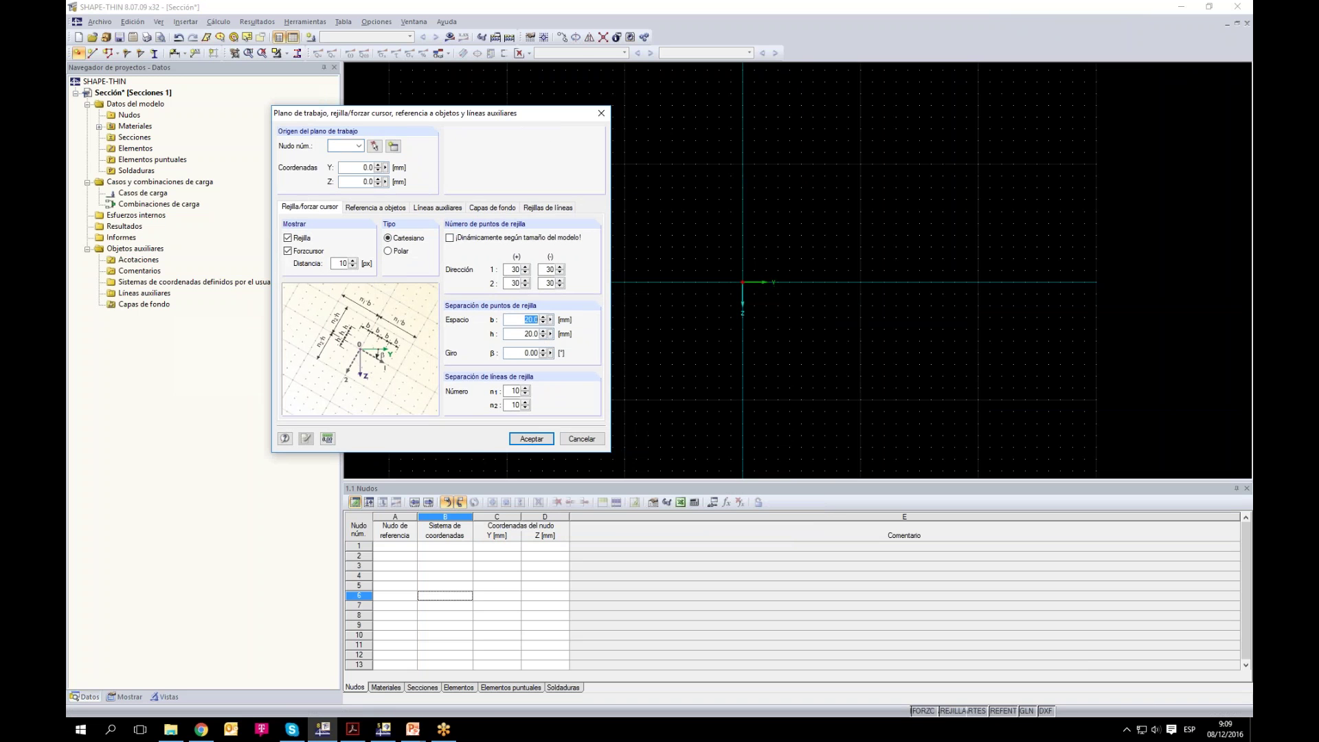
left_click(388, 252)
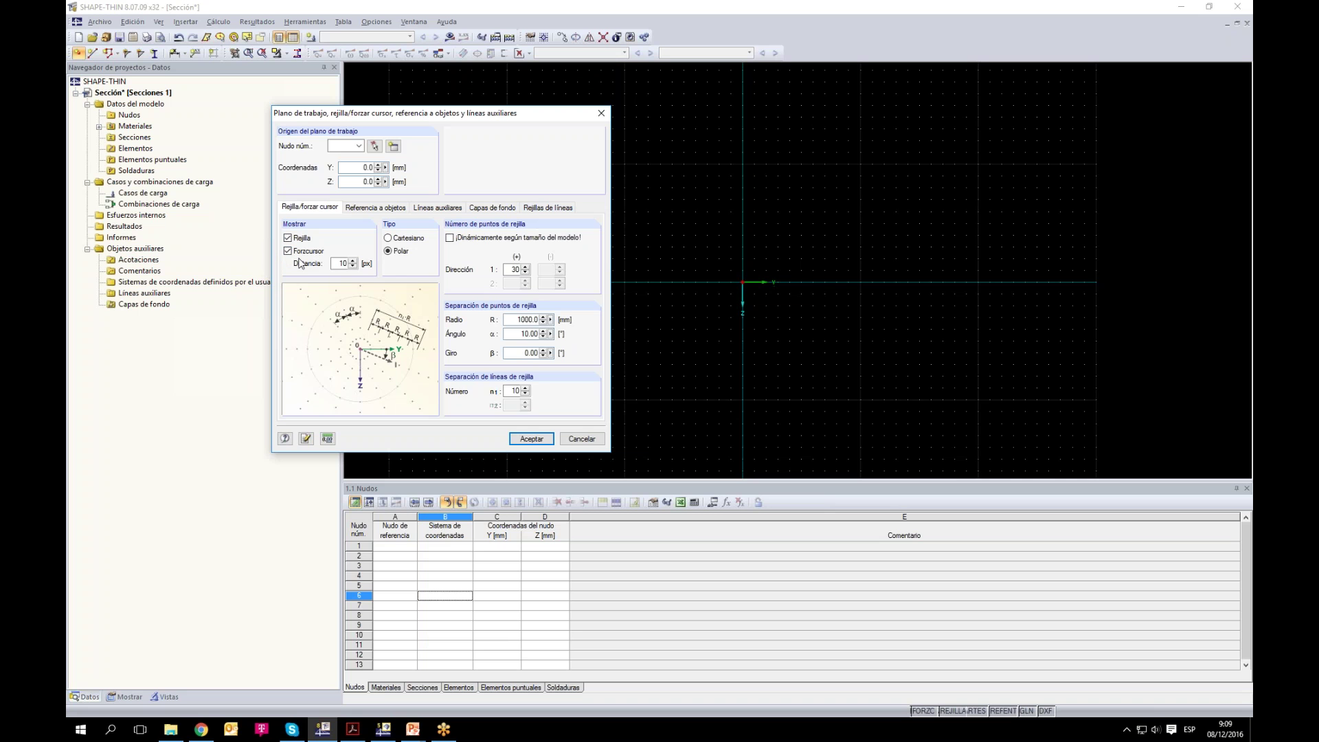
left_click(388, 239)
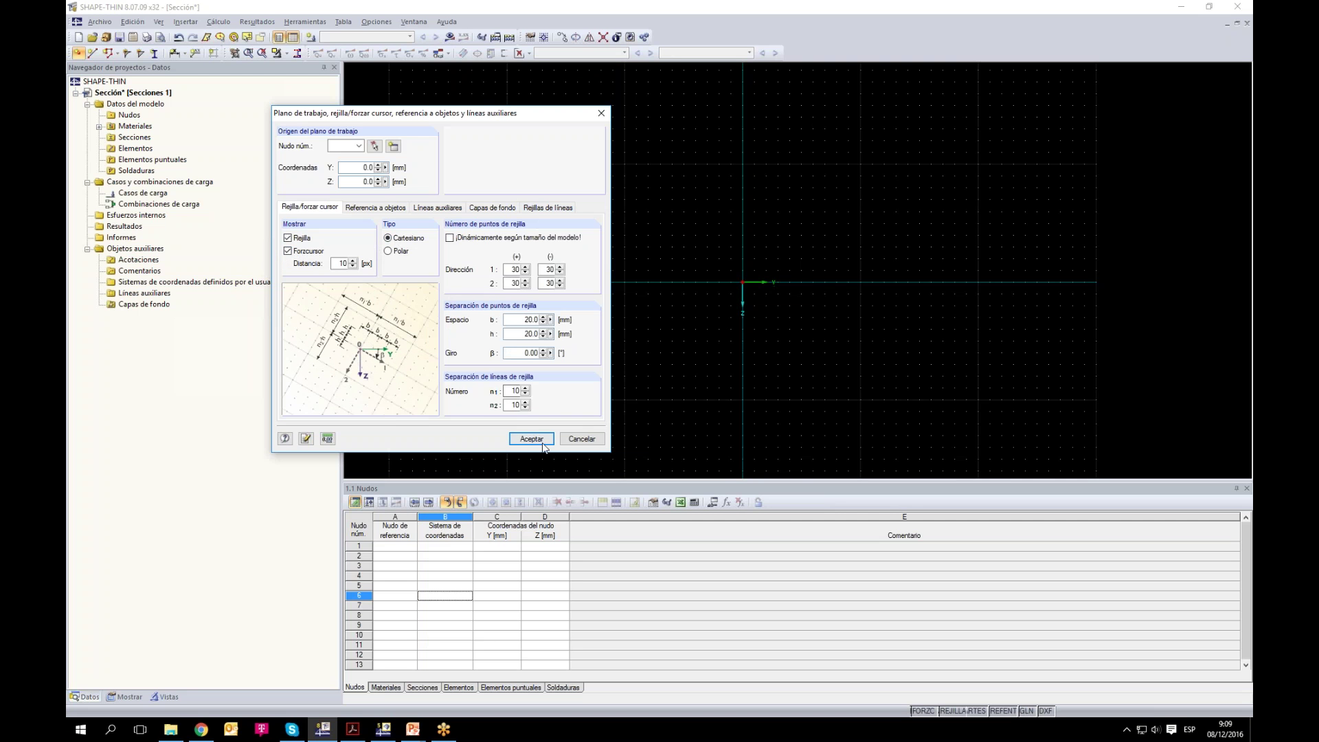
Step: Set the Cartesian grid point spacing to 100 mm in both directions and apply the grid settings
double_click(522, 319)
type("100")
double_click(517, 334)
left_click(531, 438)
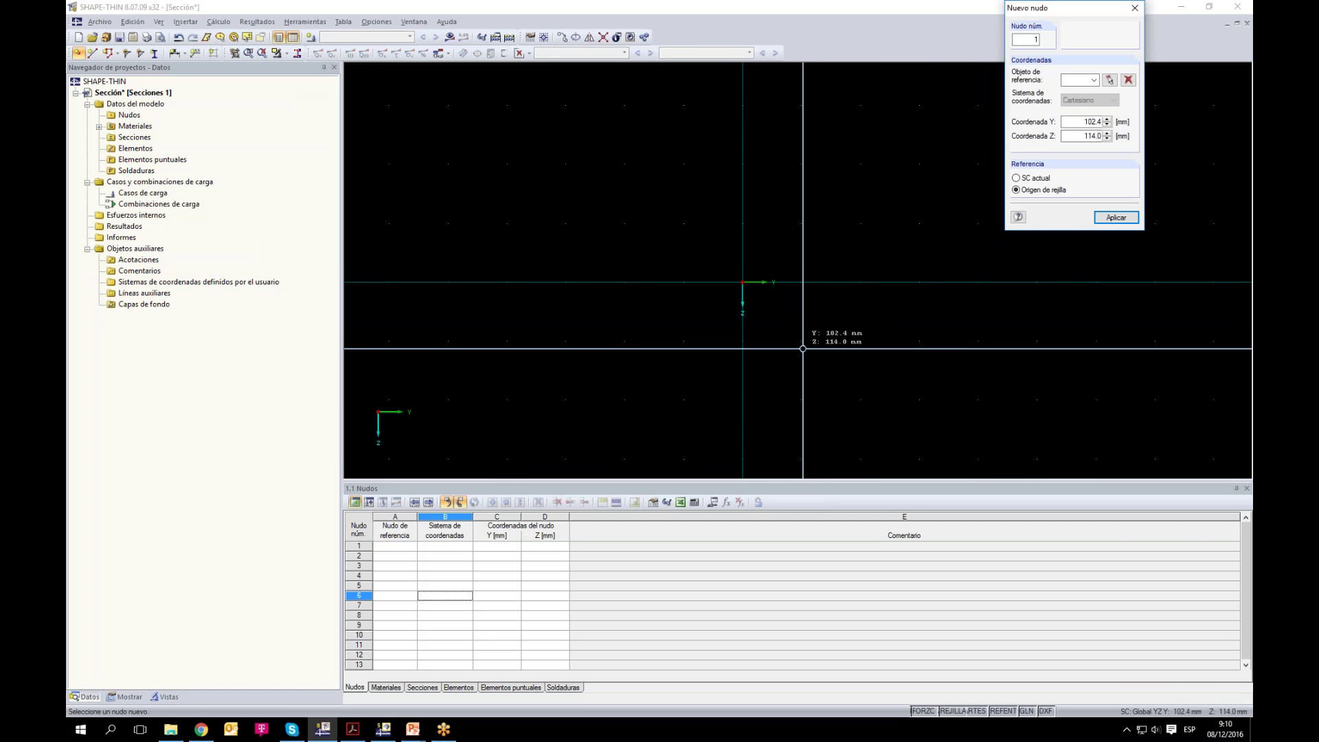
Step: Switch the grid mode to polar, examine it in the work area, and change the mode to orthogonal
left_click(979, 711)
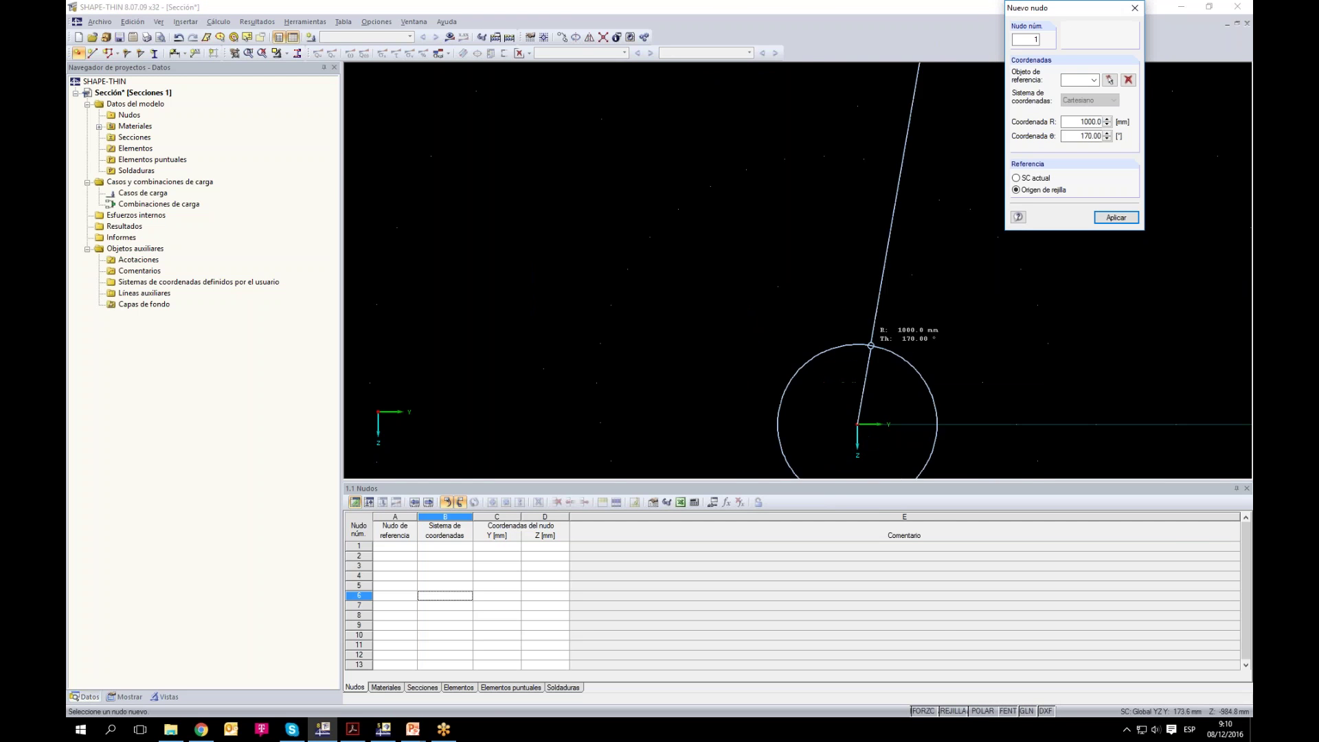
scroll(811, 296, "down", 3)
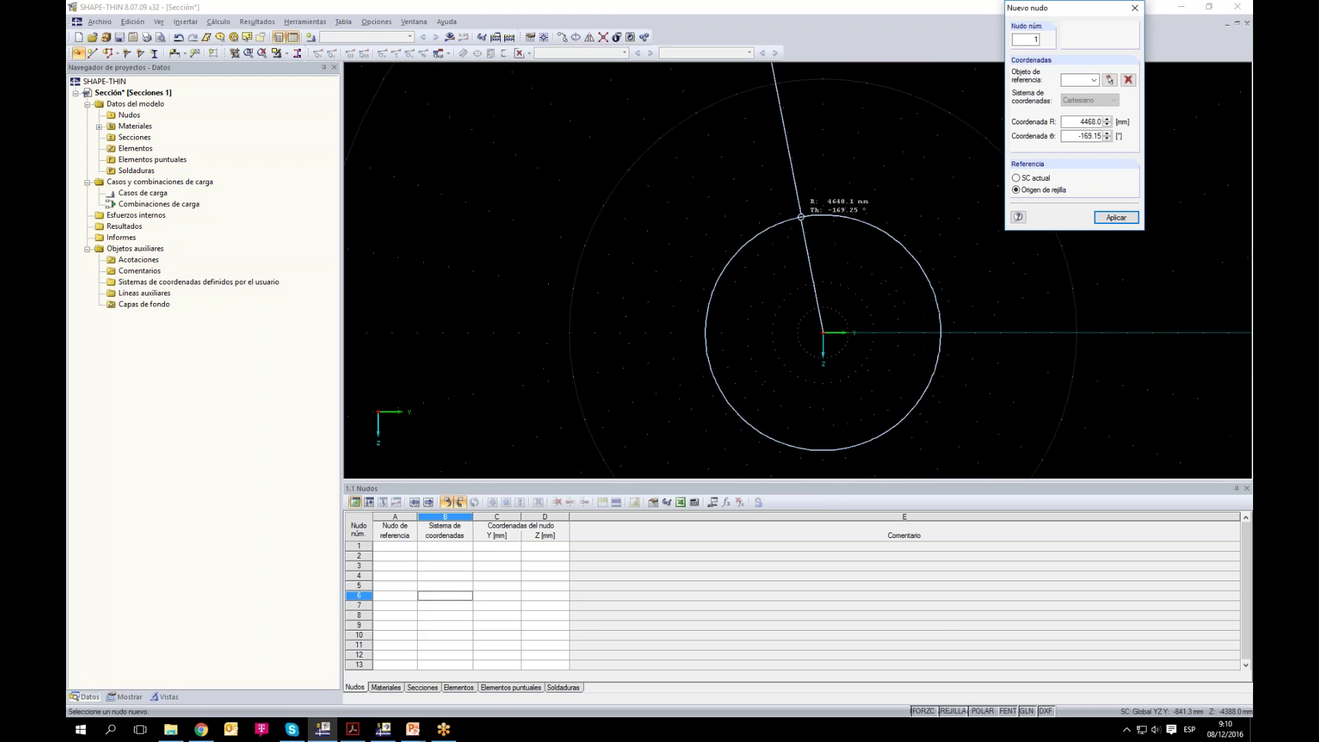
left_click(982, 717)
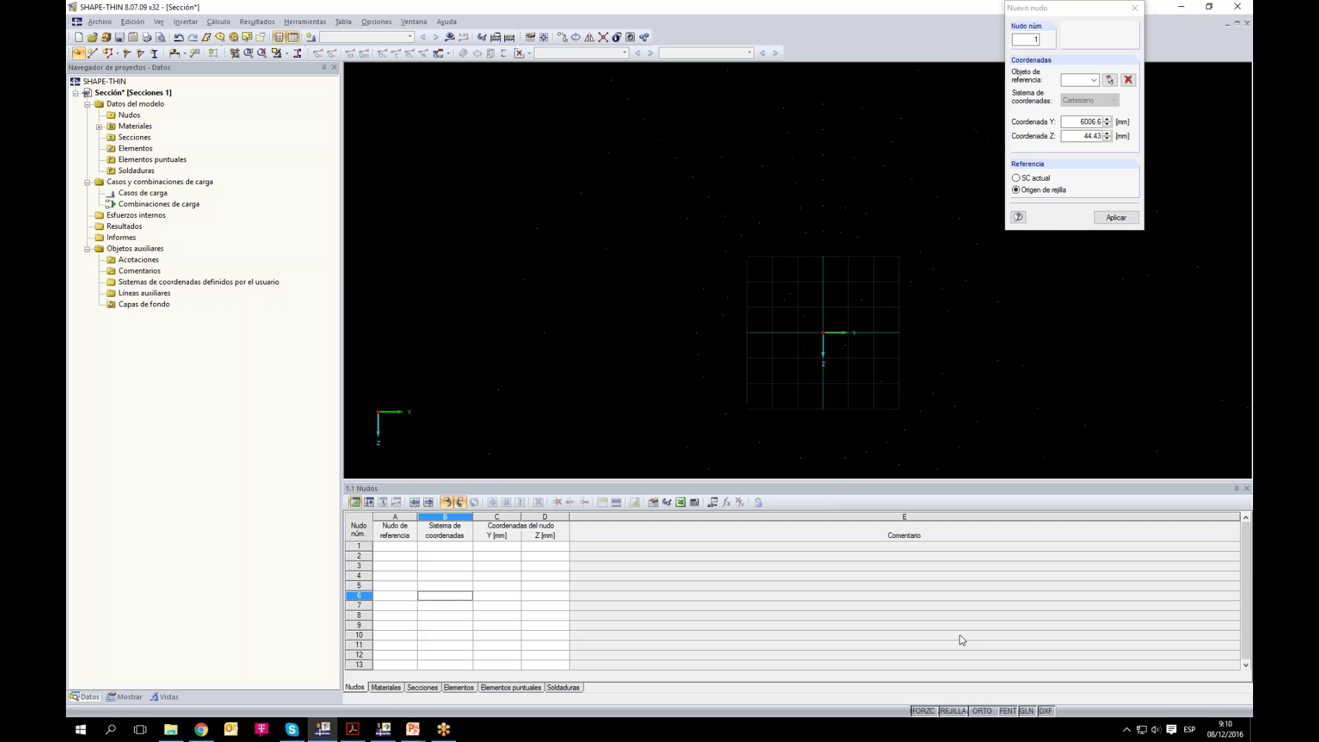
scroll(797, 296, "up", 3)
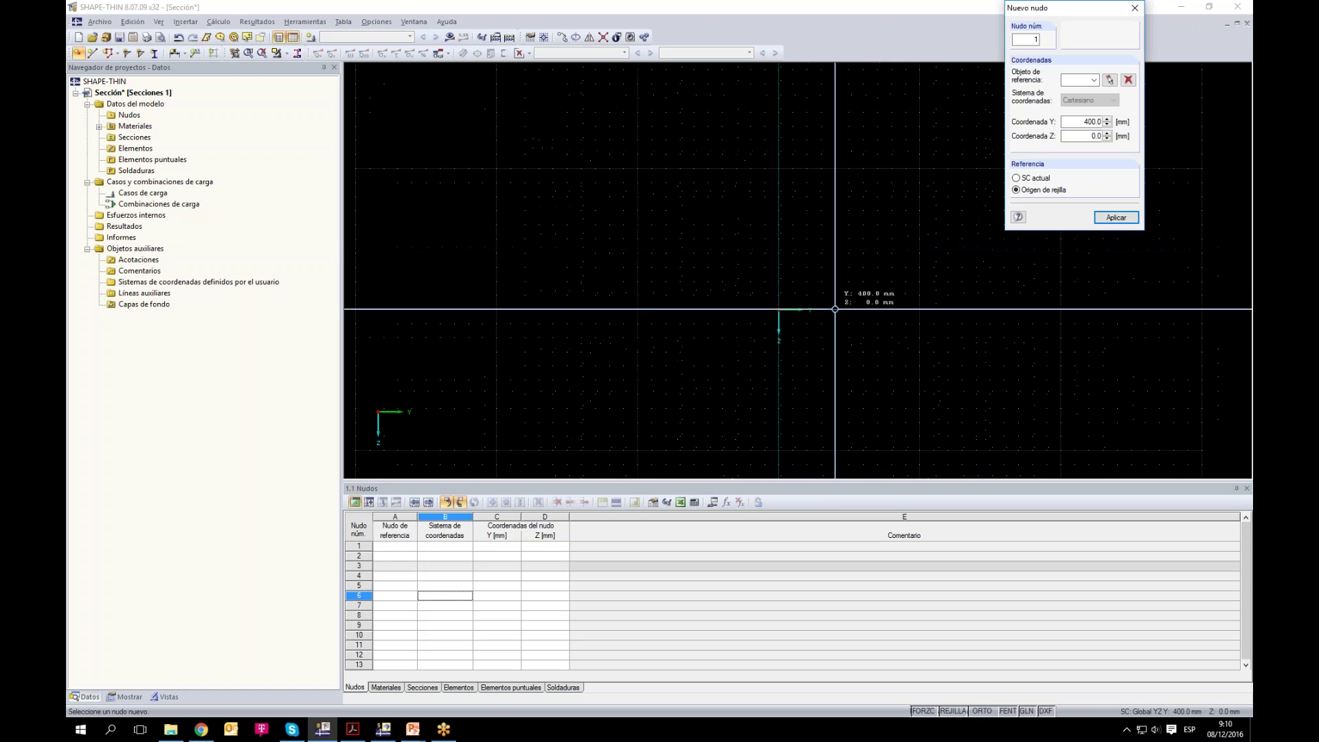
scroll(828, 323, "down", 2)
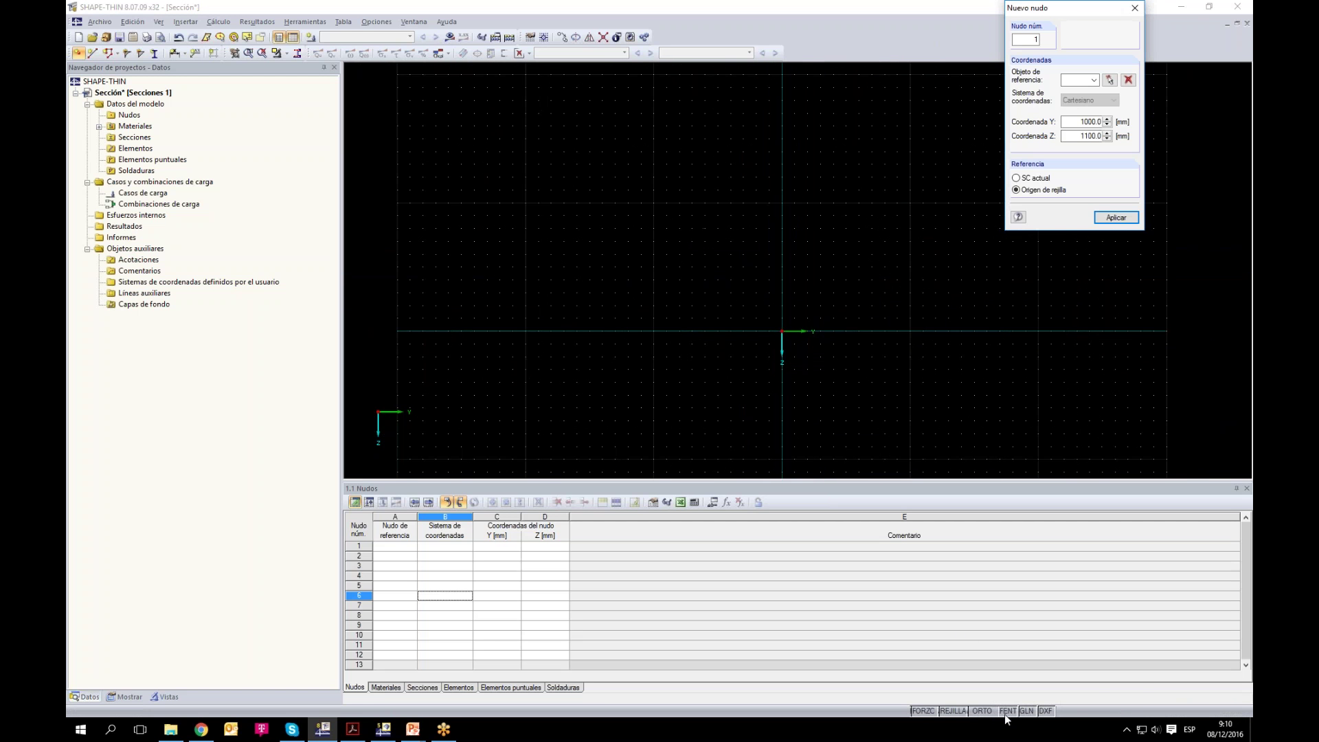
Step: Review the object snap options in the work plane settings and leave them without changes
right_click(1030, 711)
left_click(1036, 702)
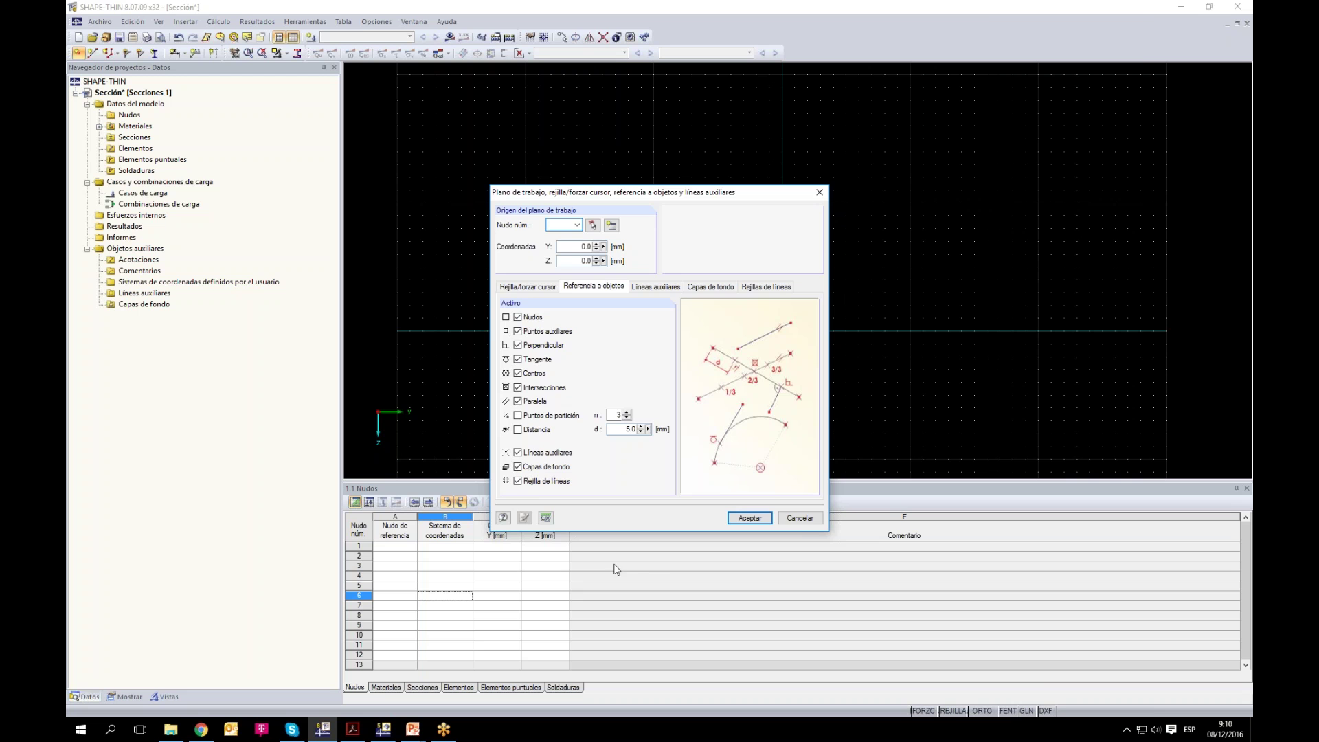
left_click(797, 519)
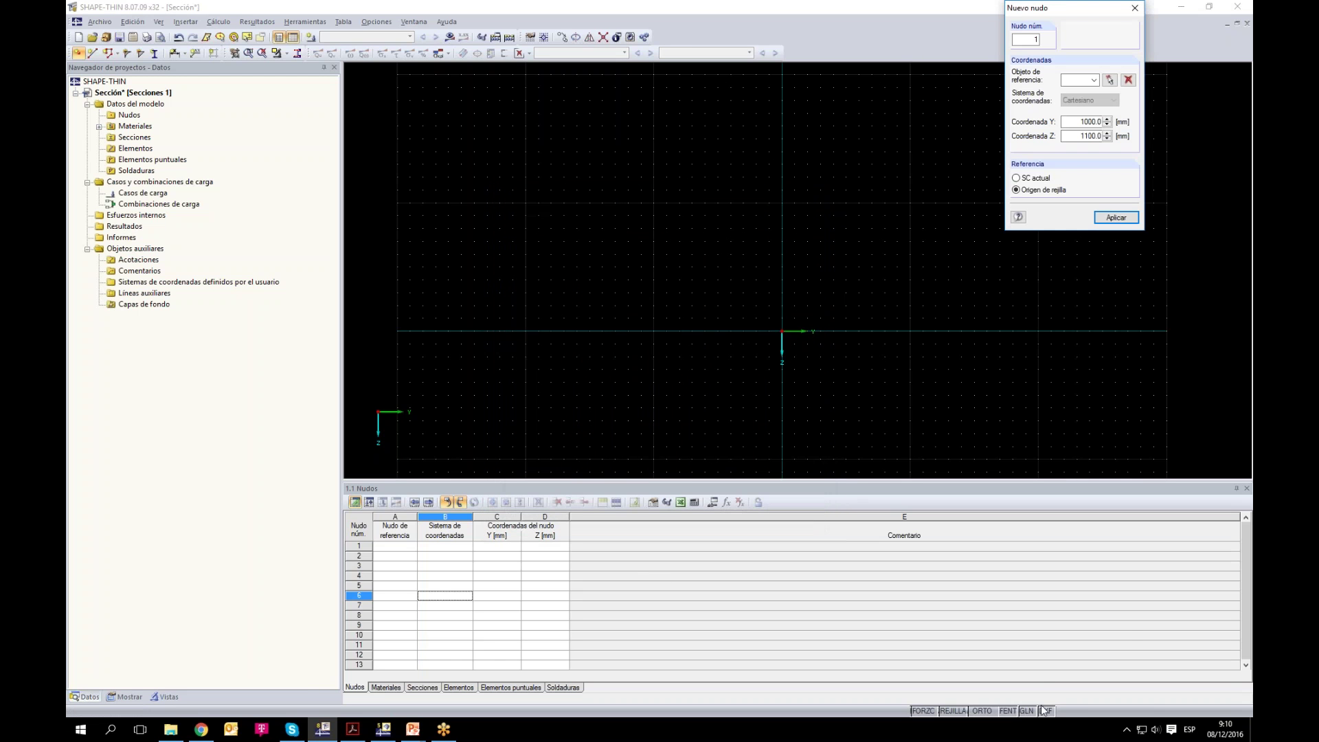
Step: Review the display options for auxiliary lines and undo the stray node placed in the work area
right_click(1045, 712)
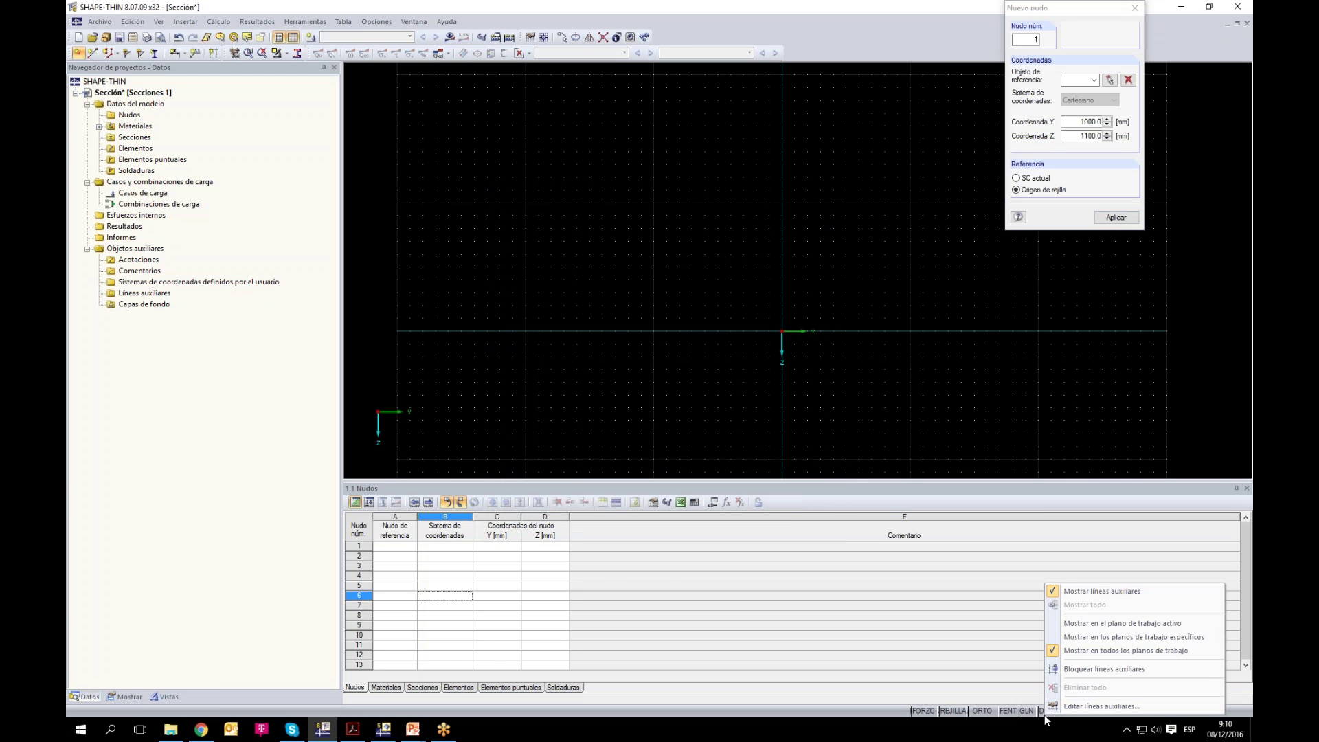
left_click(1065, 432)
left_click(1065, 432)
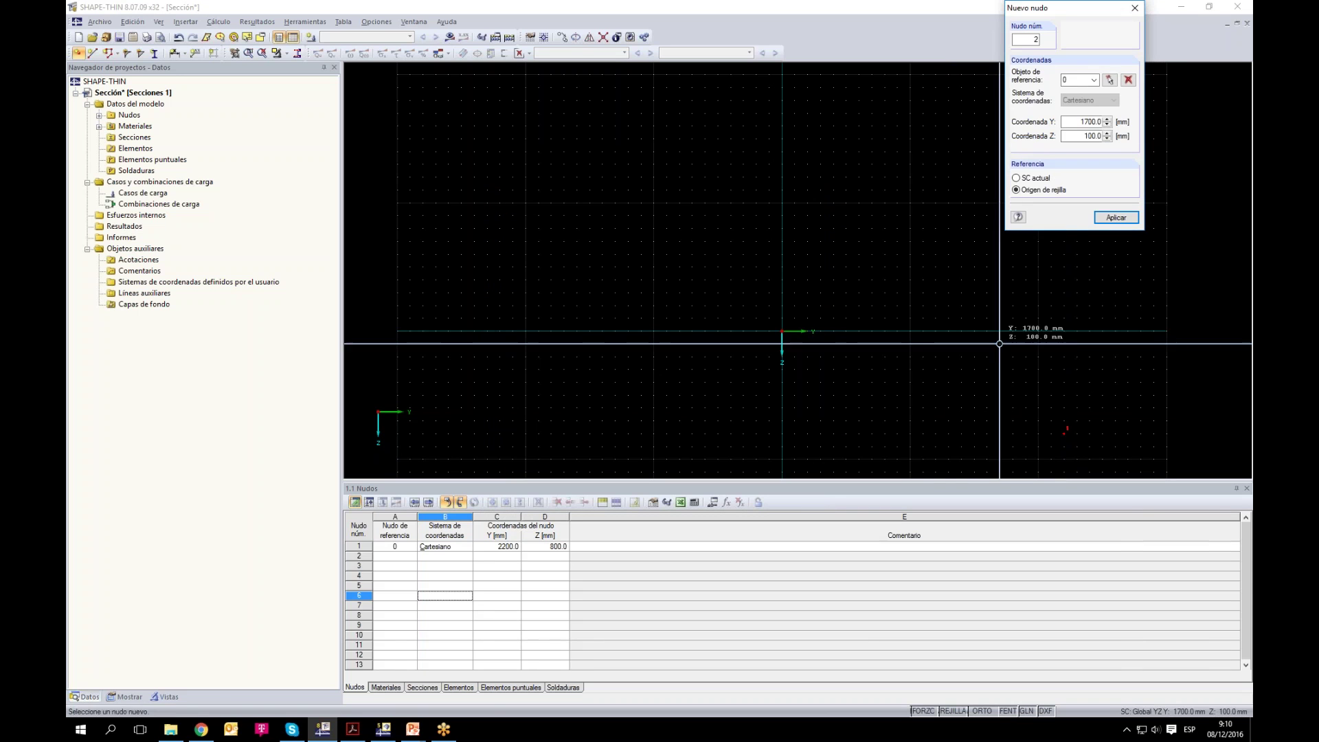
left_click(178, 37)
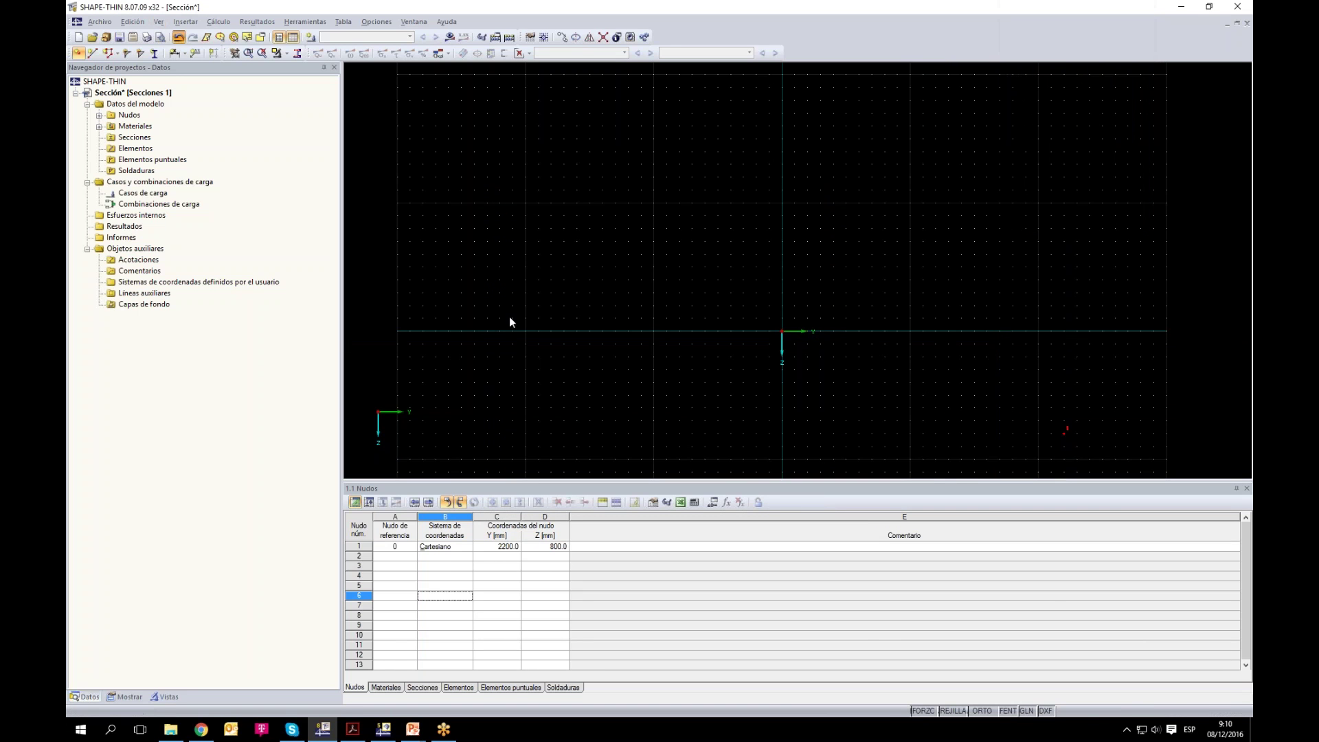
right_click(1048, 715)
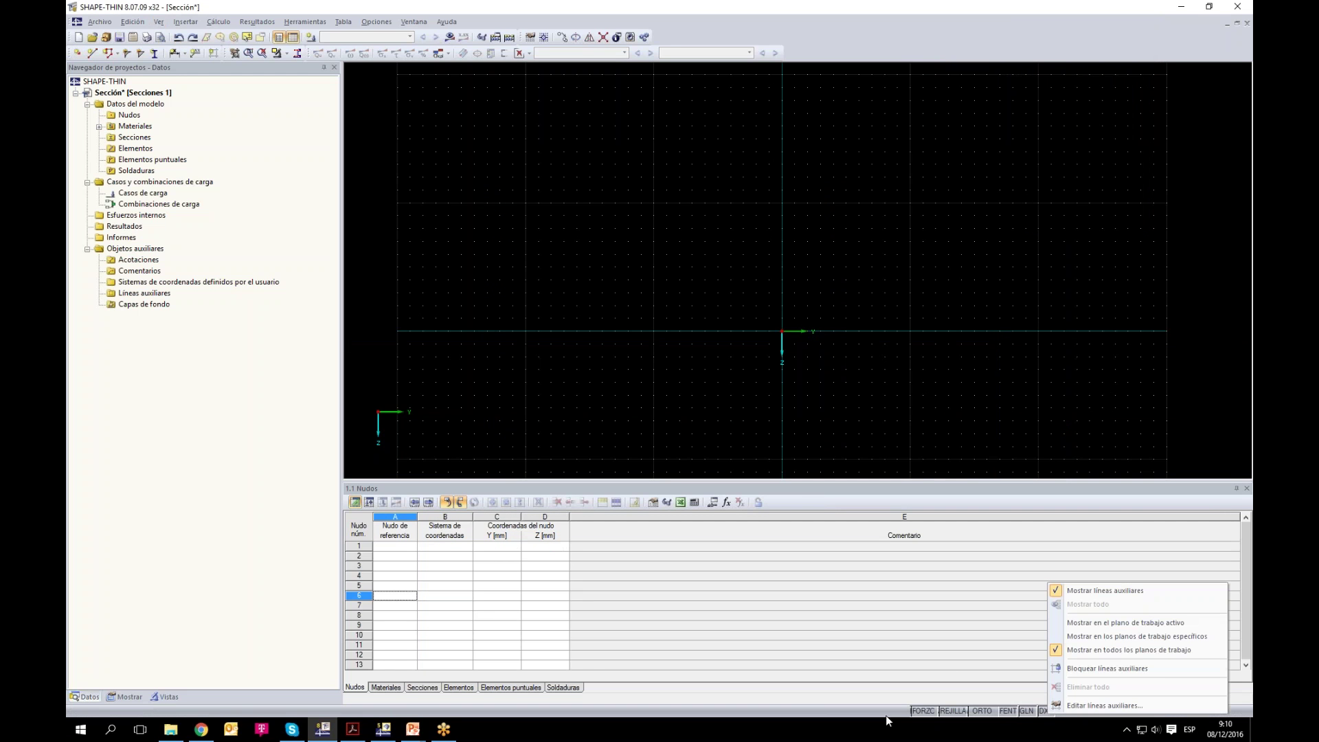
left_click(1012, 714)
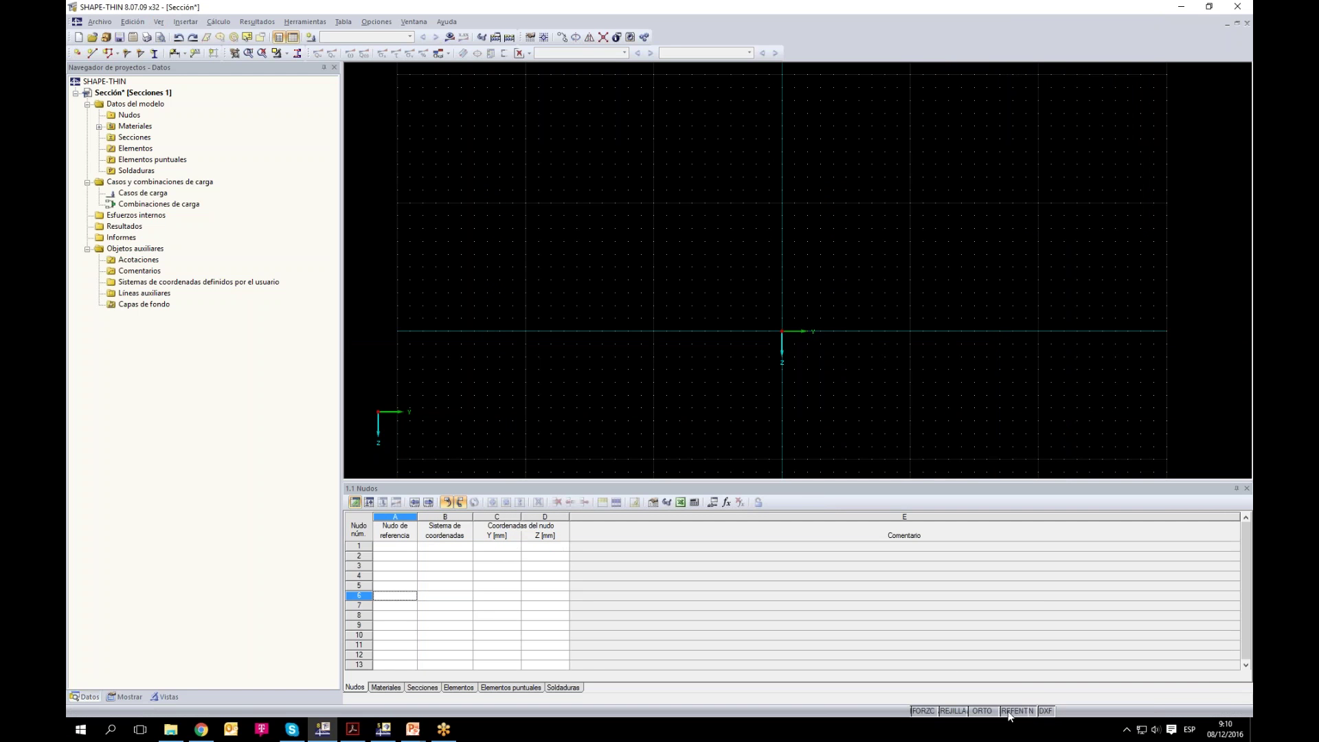
Step: Import the DXF drawing EX2415 from the desktop as a background layer
right_click(1047, 710)
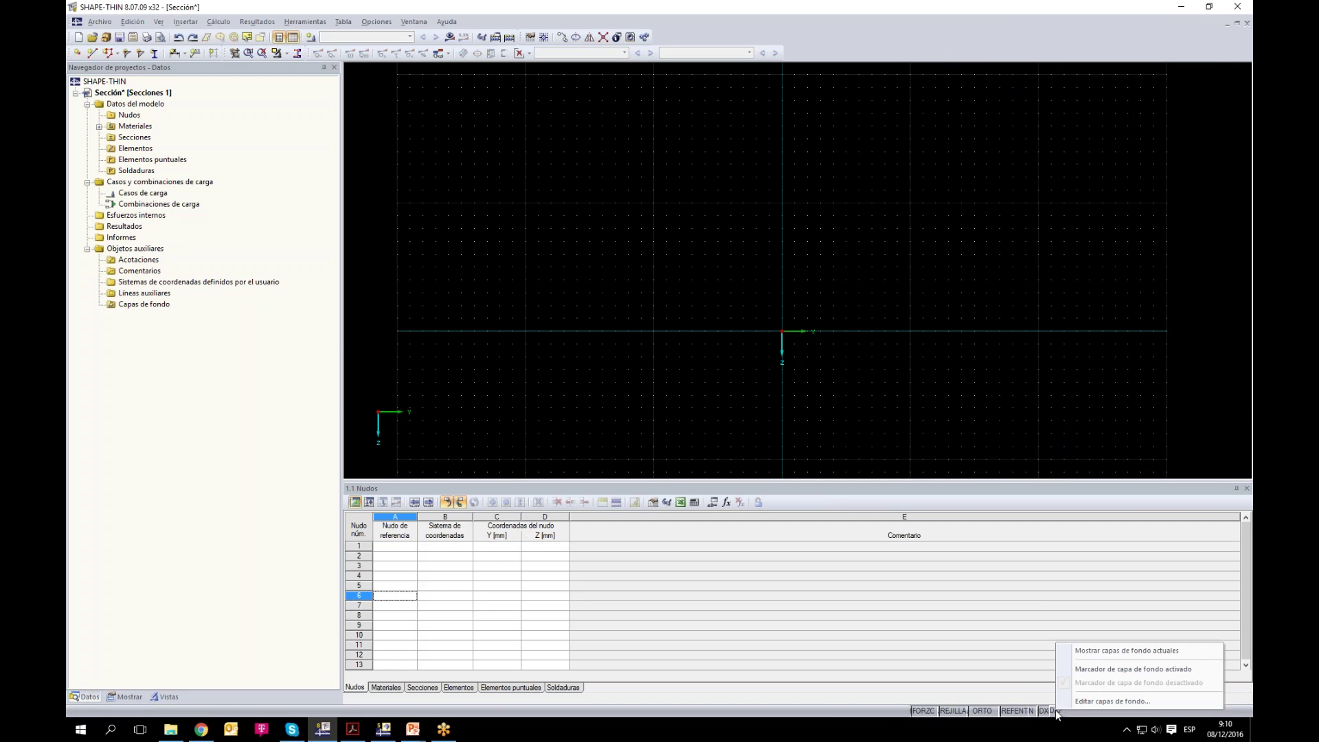
left_click(1092, 700)
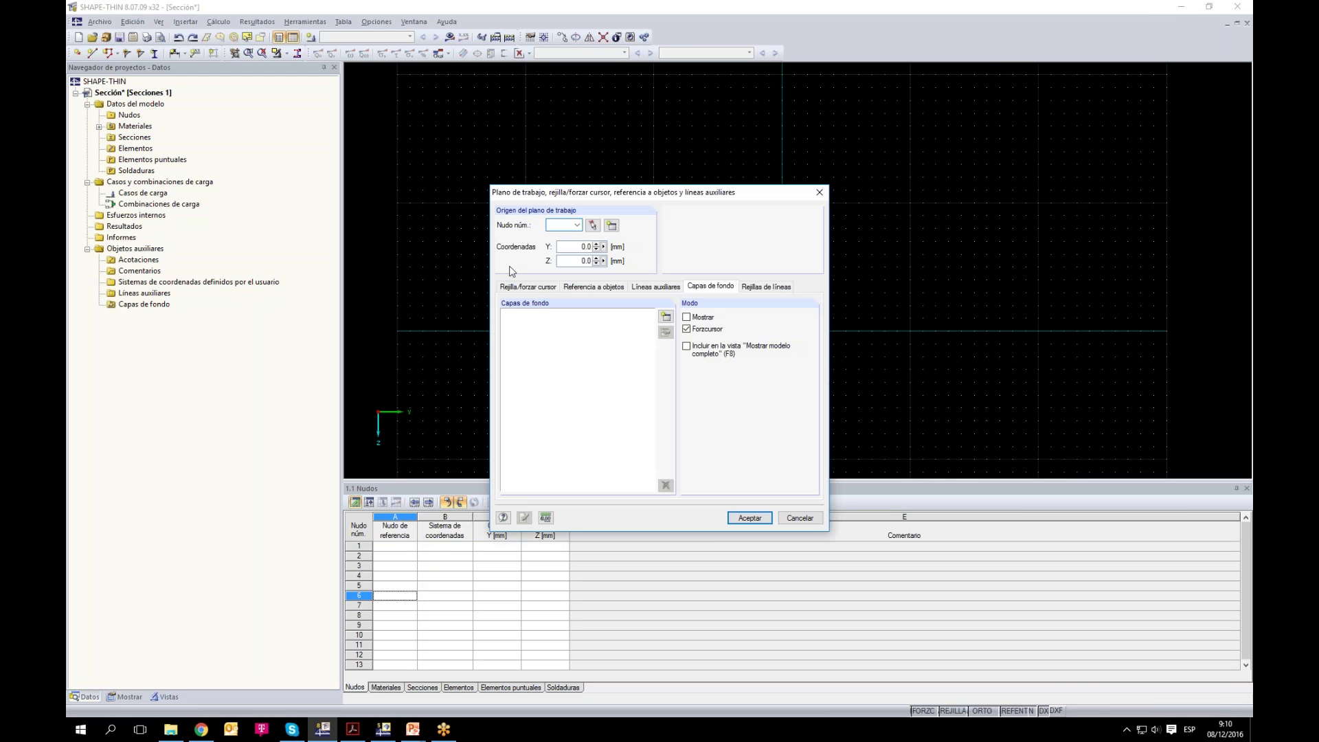
left_click(666, 316)
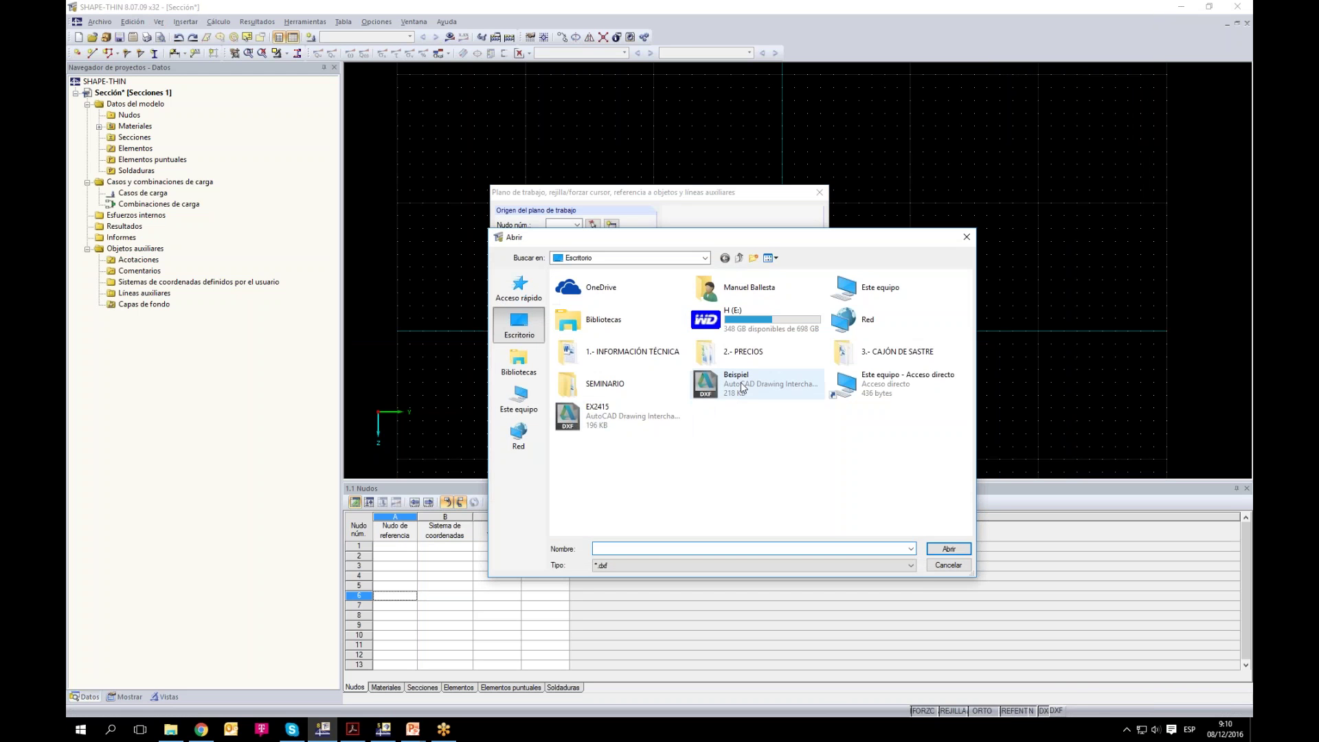
left_click(634, 412)
left_click(949, 550)
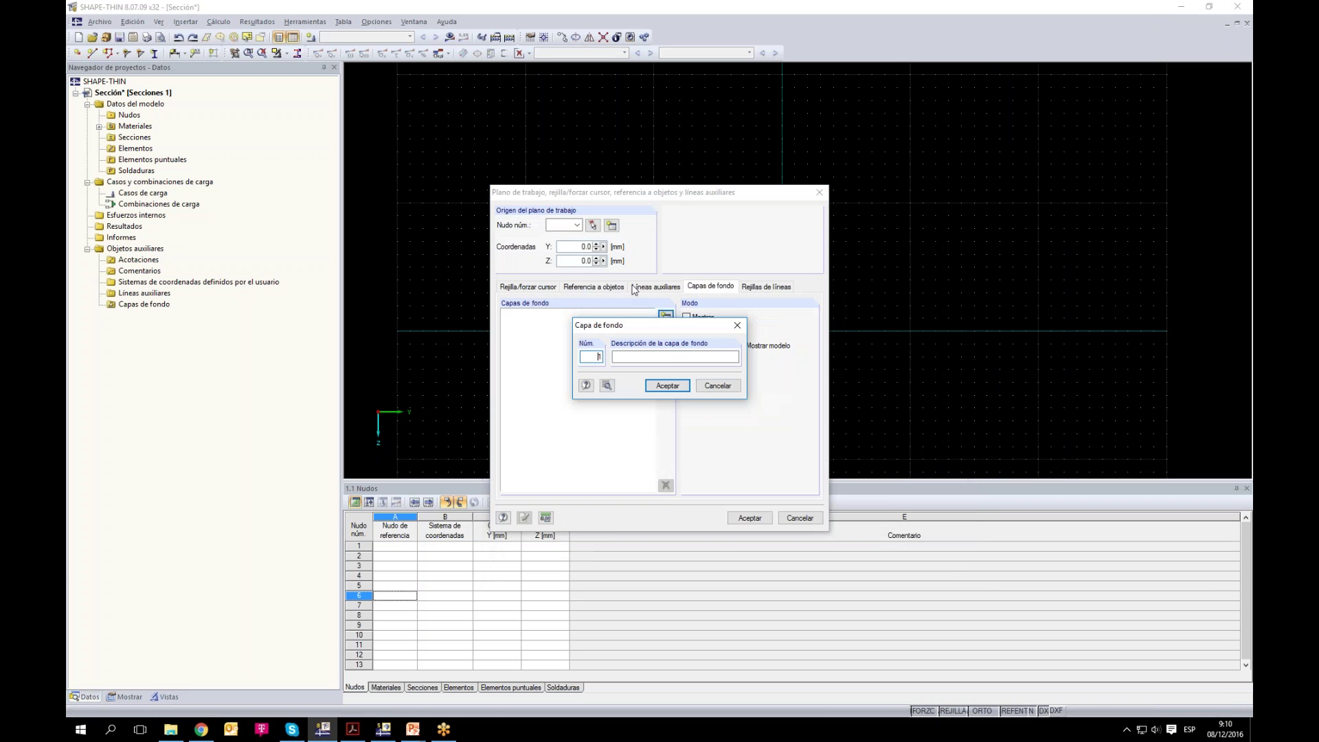
left_click(667, 386)
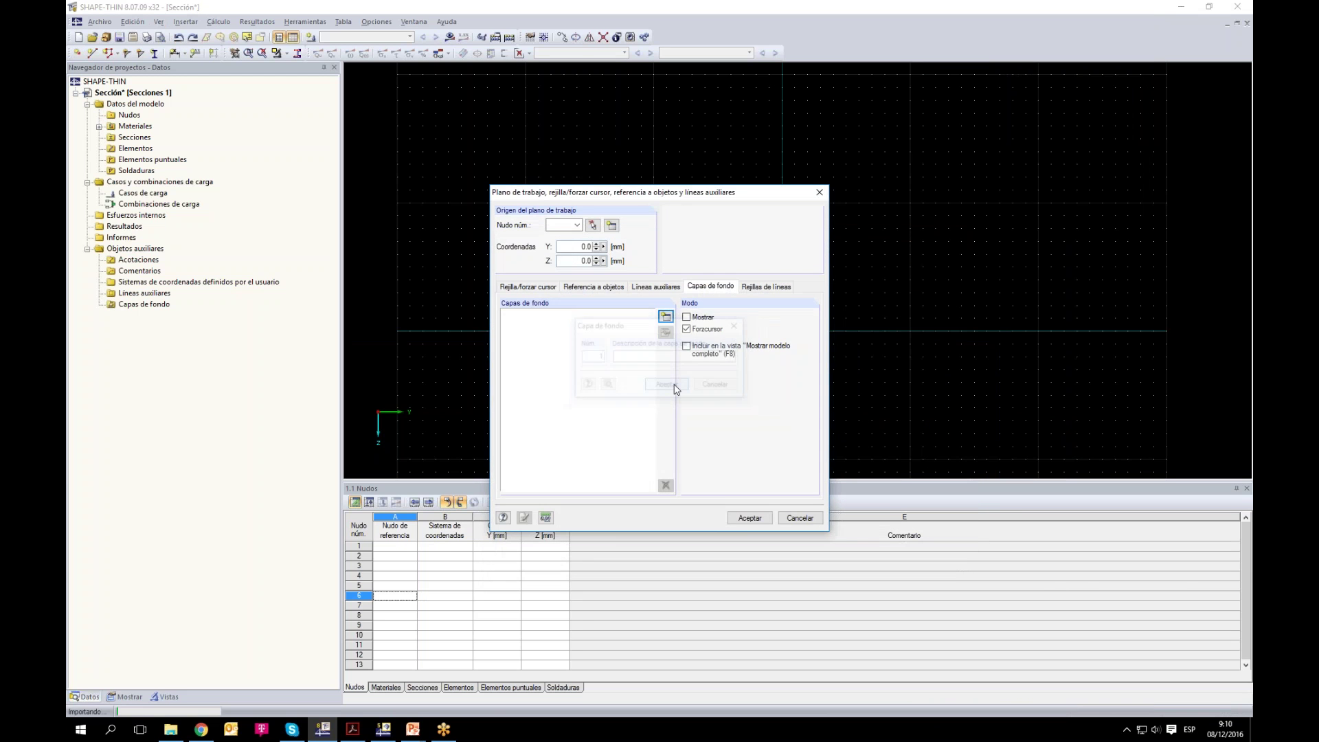
left_click(748, 520)
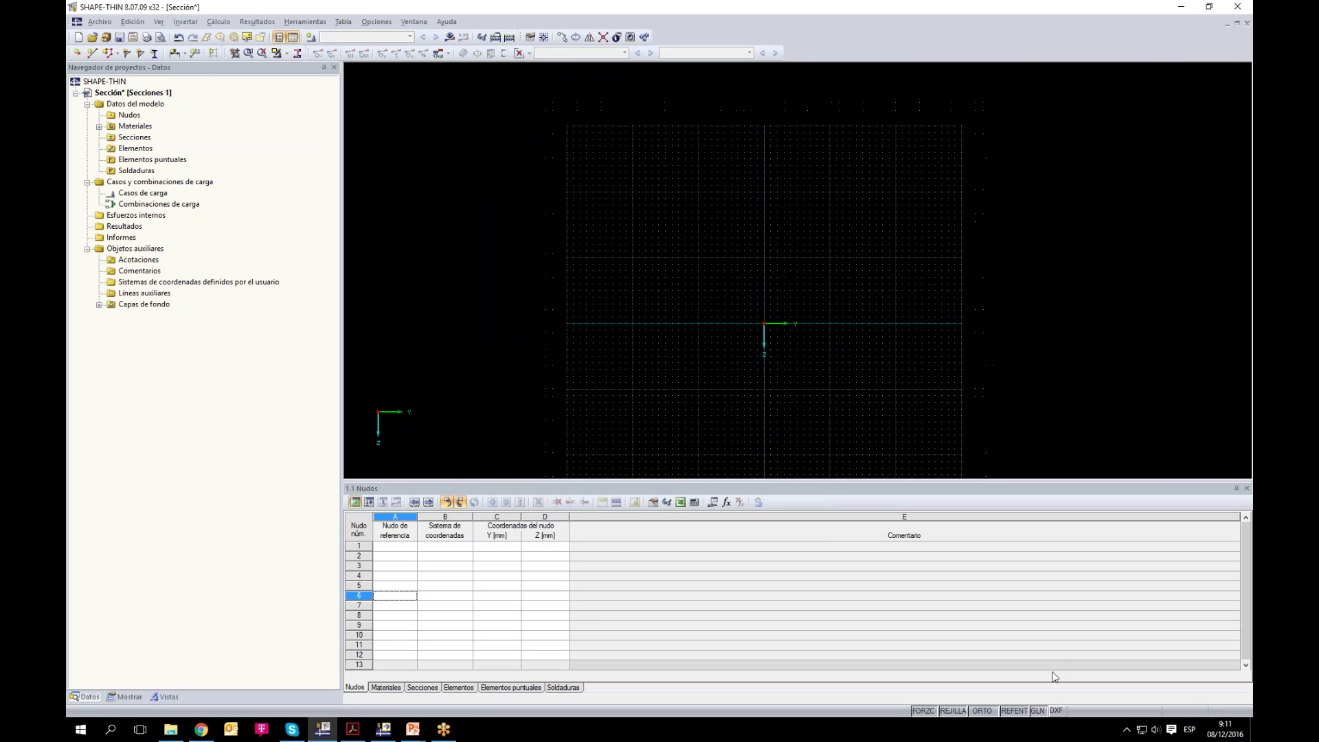
Step: Show the current background layers so that the imported profile is displayed near the origin
left_click(1054, 712)
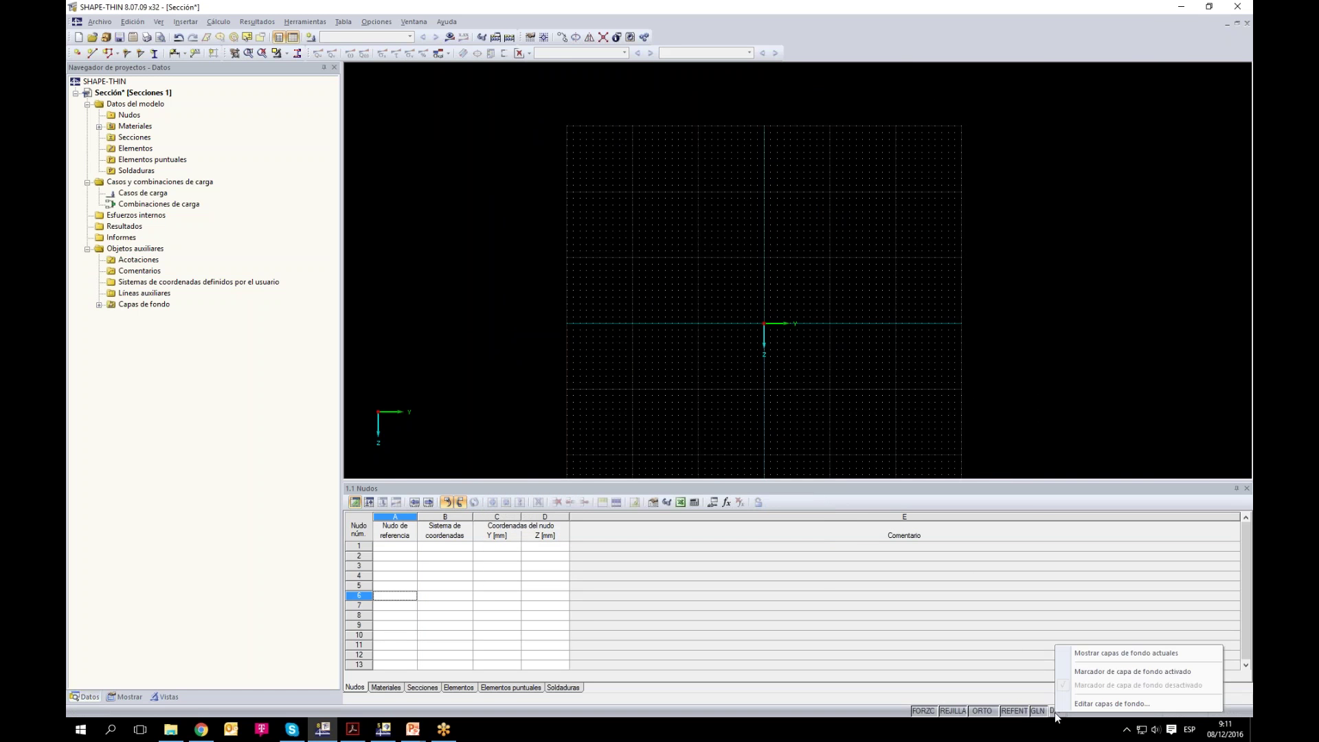
left_click(1074, 658)
scroll(769, 333, "up", 5)
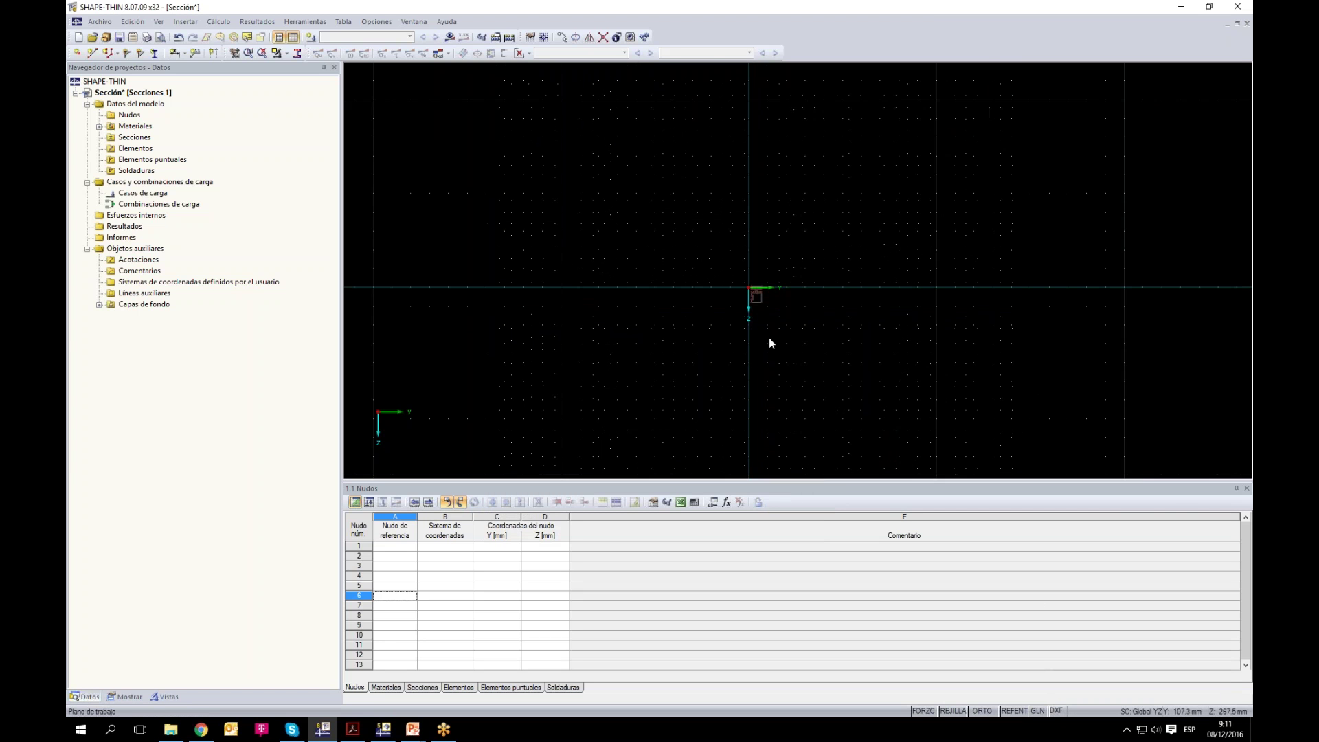
scroll(727, 279, "up", 5)
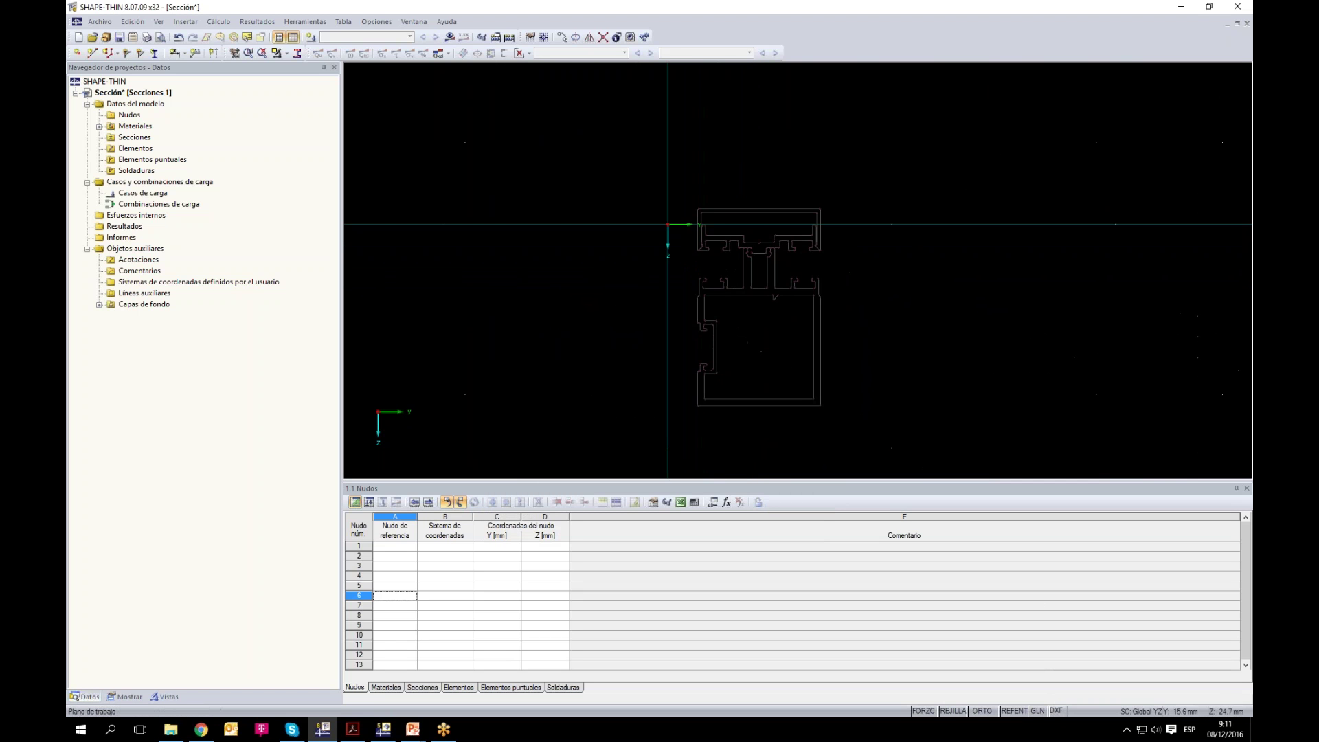
Step: Start a new simple line element over the outline of the imported profile
left_click(92, 53)
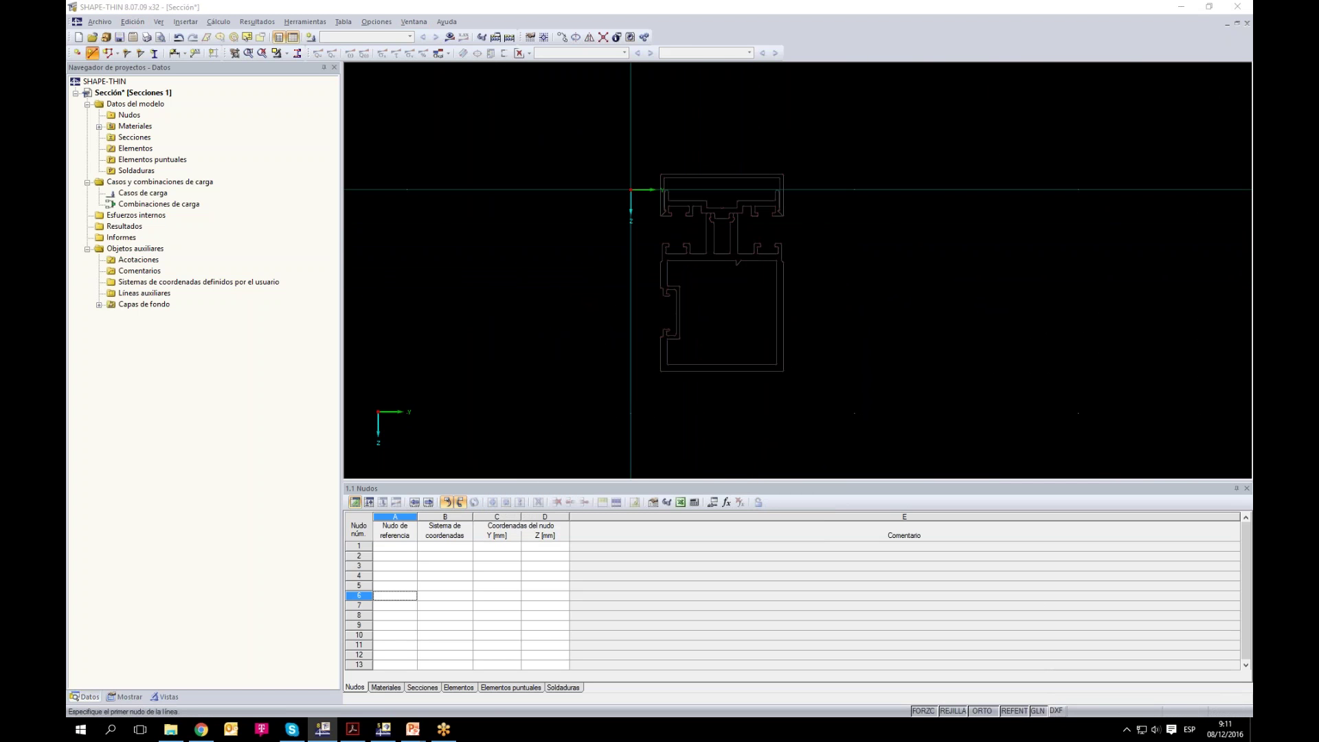
scroll(598, 223, "up", 1)
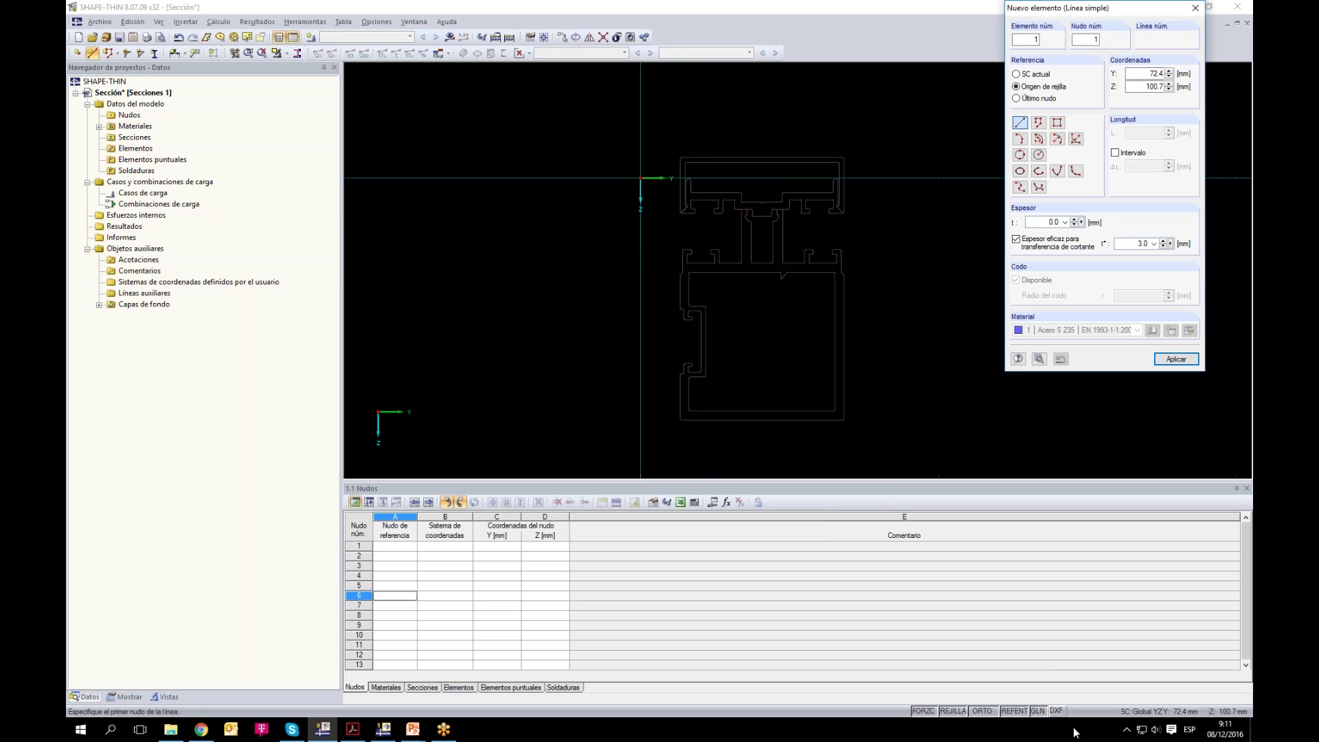
scroll(722, 256, "up", 2)
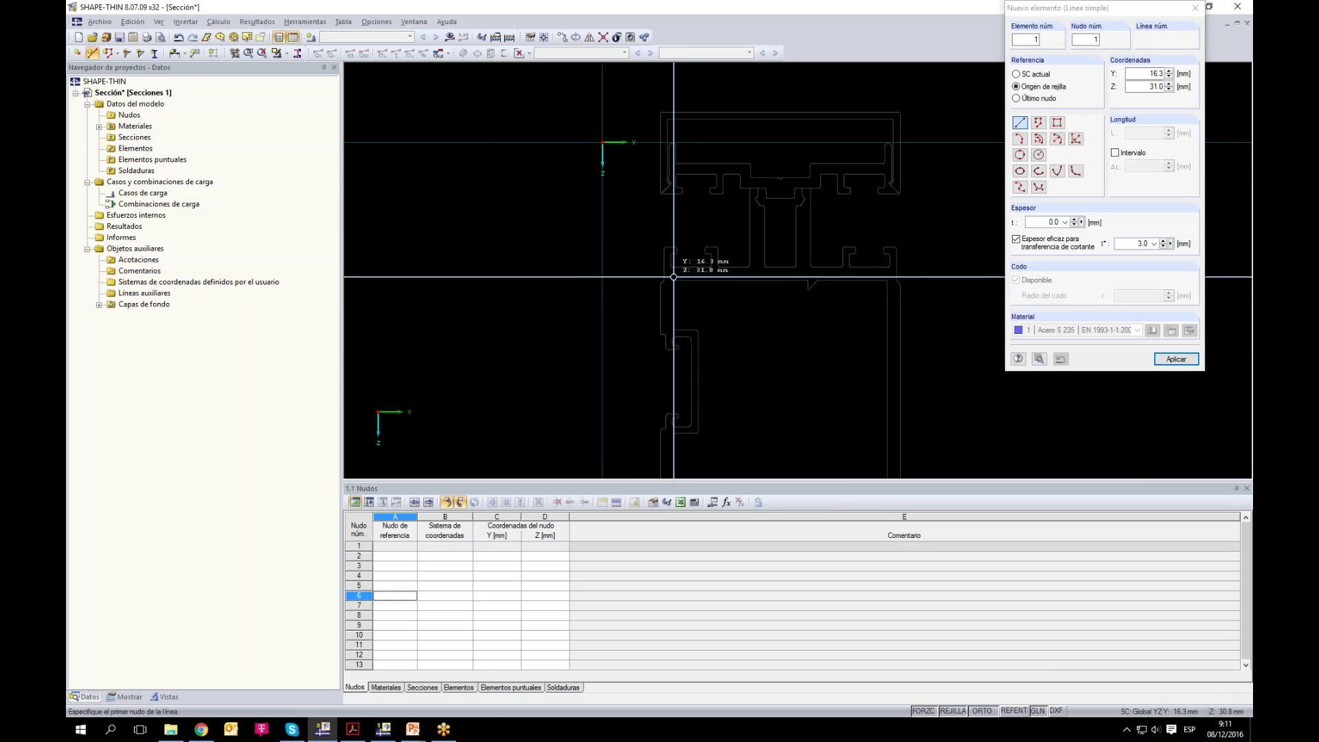
scroll(692, 294, "up", 2)
Step: Enable cursor snapping for the displayed background layer 1 in the work plane settings
left_click(930, 712)
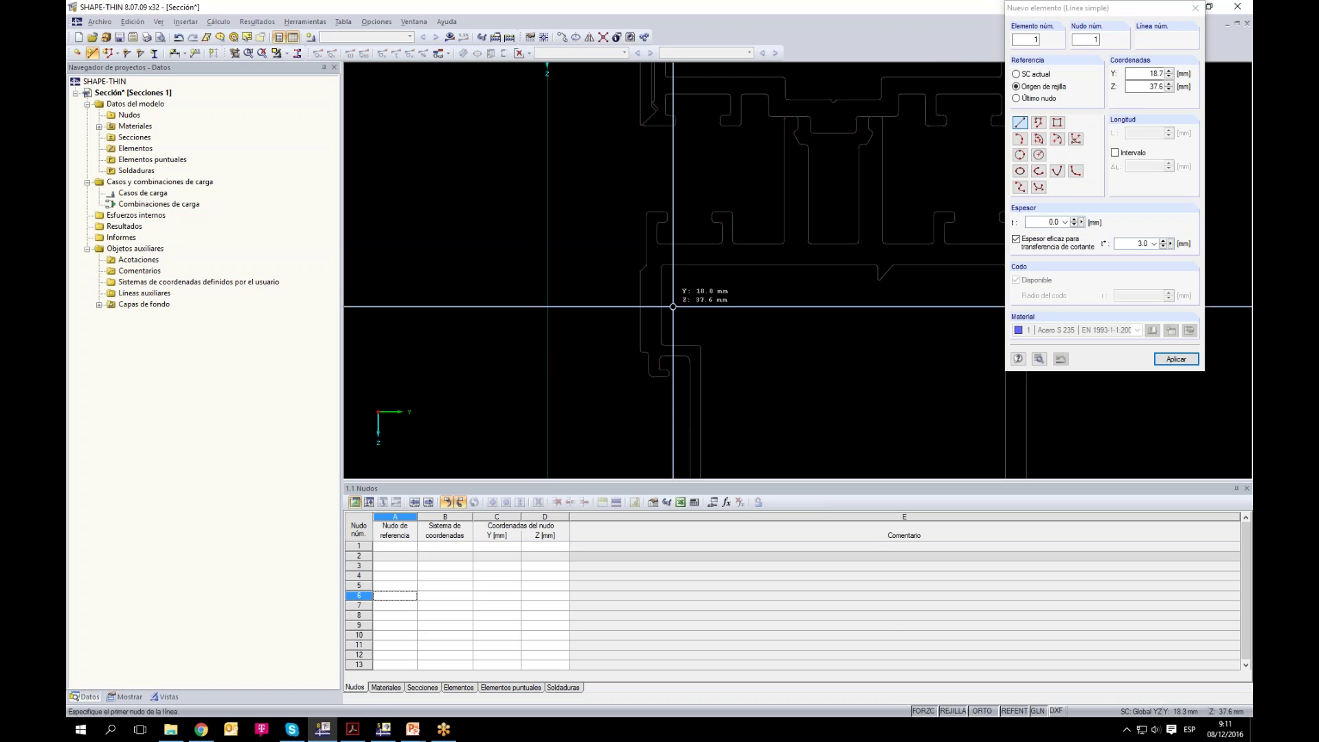
right_click(1058, 715)
left_click(1085, 646)
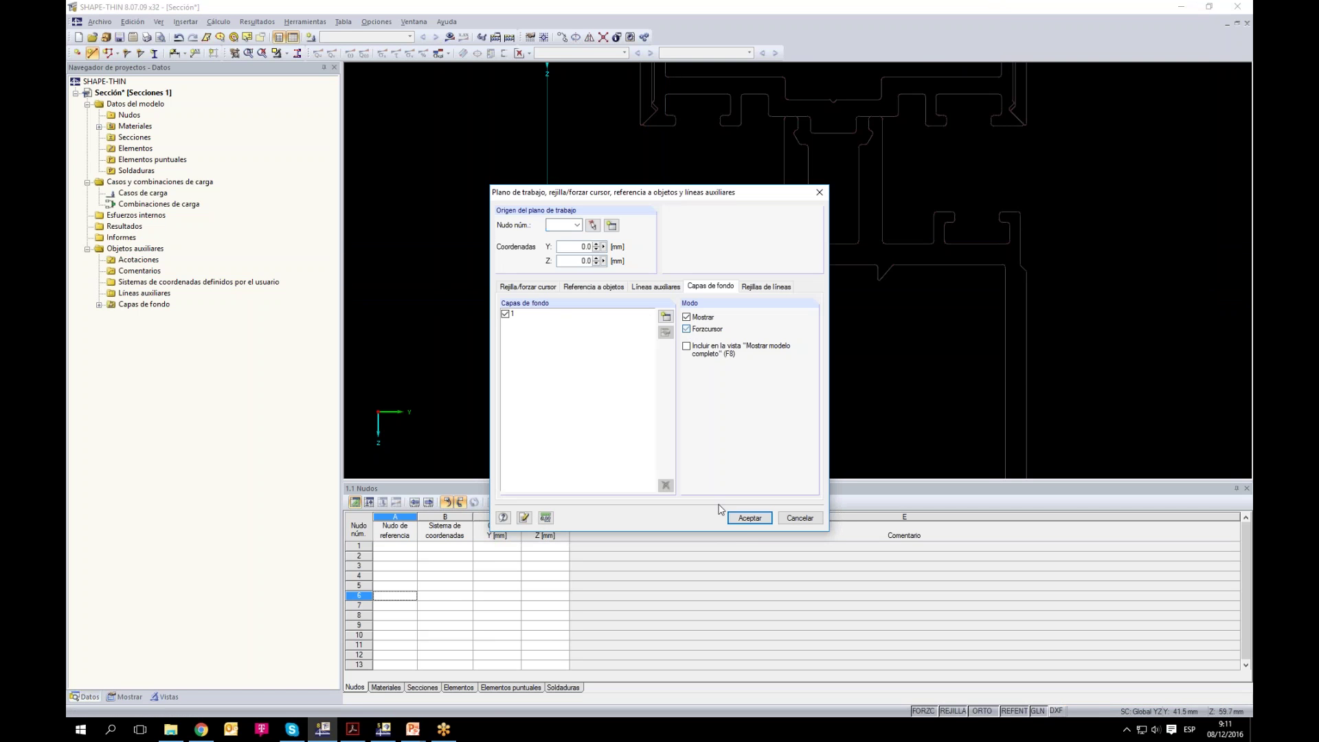
left_click(750, 519)
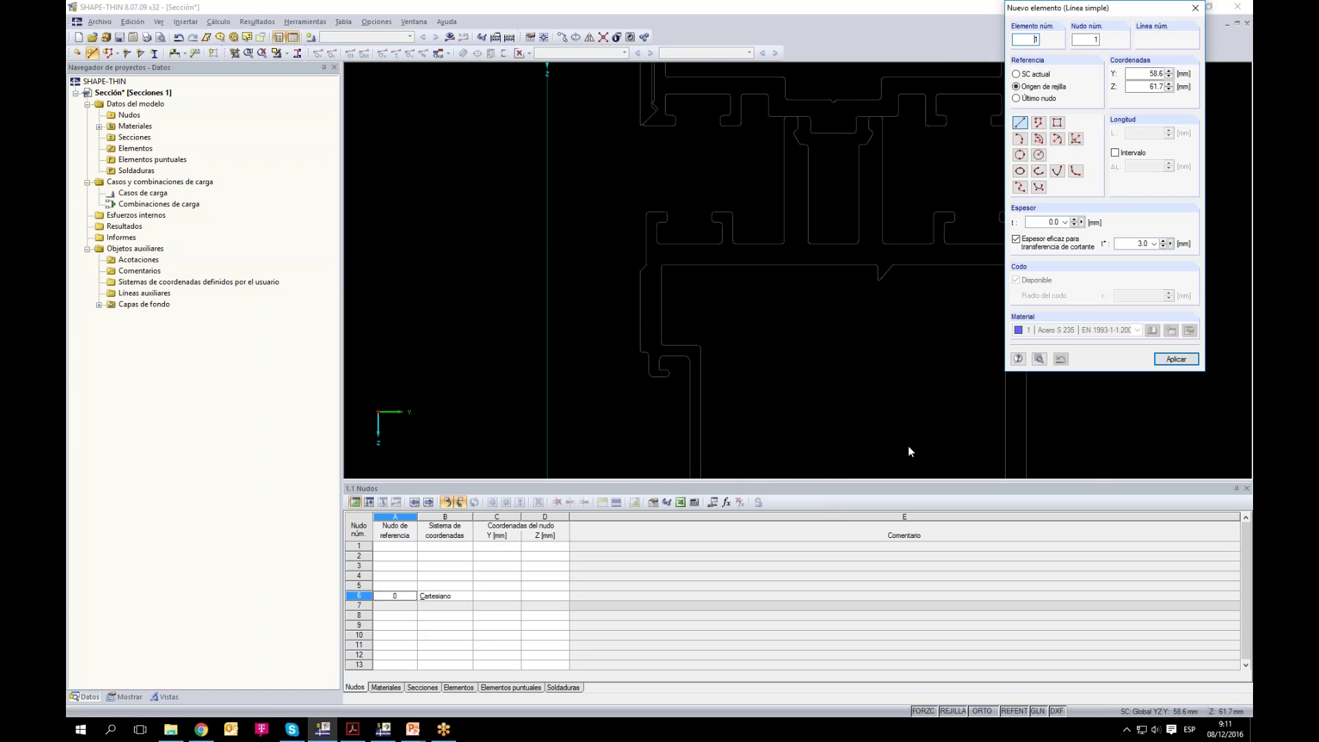
Step: Draw a simple line element along a vertical edge of the imported profile, from about Z 24.5 to 28.2 mm at Y 26.4 mm
scroll(716, 261, "up", 2)
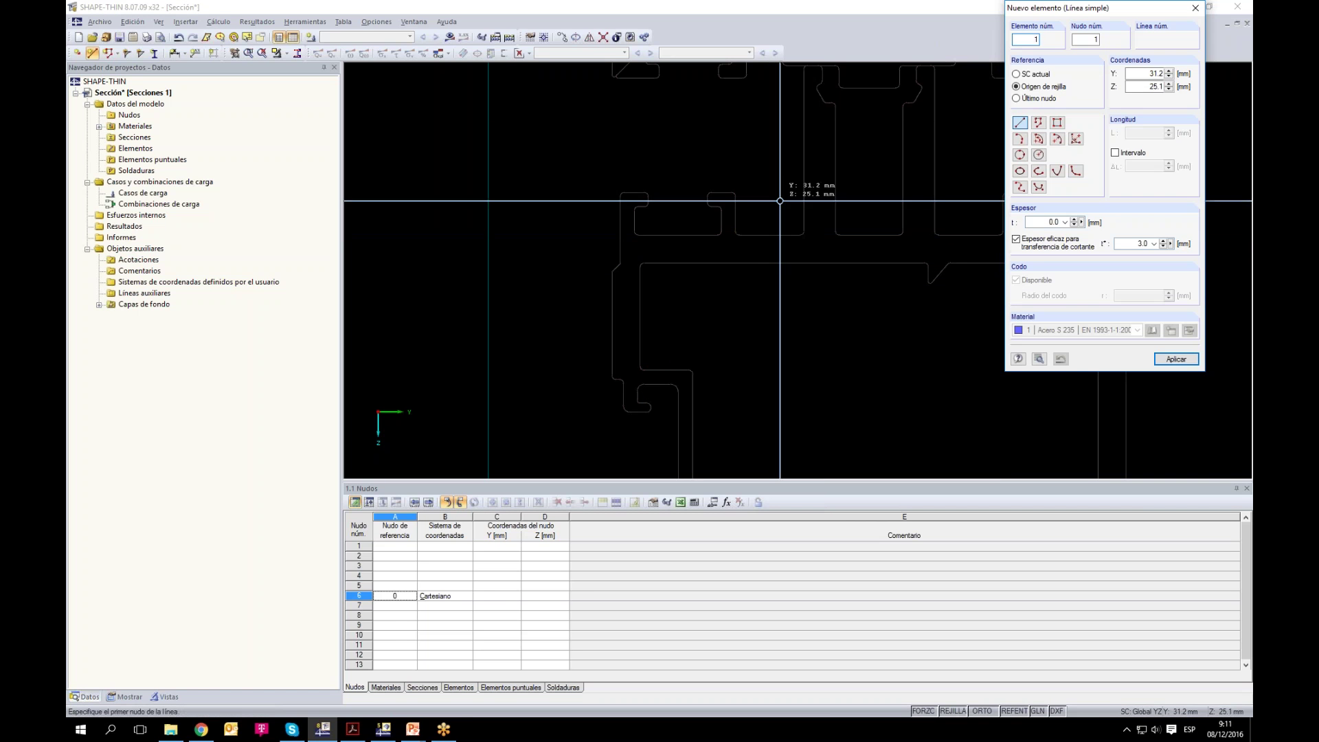
scroll(736, 234, "up", 2)
left_click(732, 178)
left_click(735, 234)
scroll(756, 241, "up", 2)
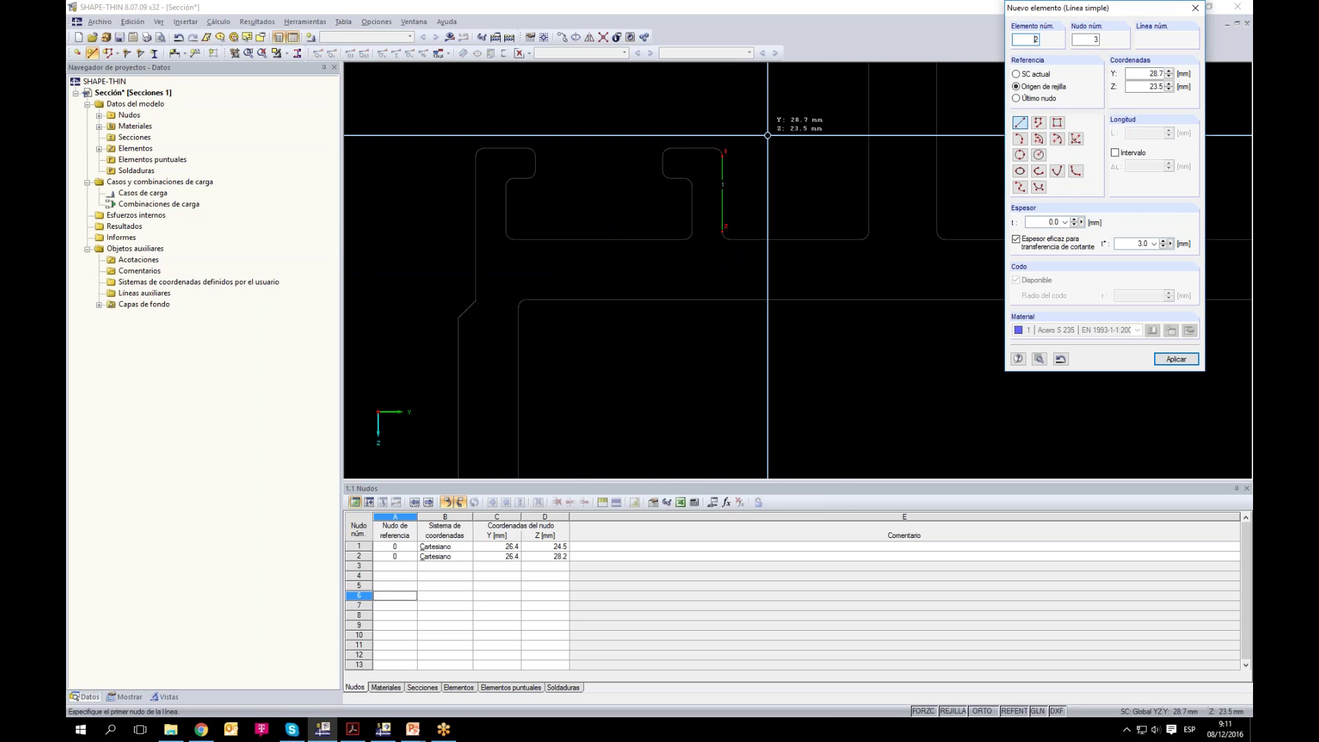
Step: Delete the line element traced on the imported profile together with its two nodes
key("Escape")
left_click_drag(704, 137, 786, 306)
key("Delete")
Step: Hide the current background layers and permanently delete background layer 1
right_click(1061, 711)
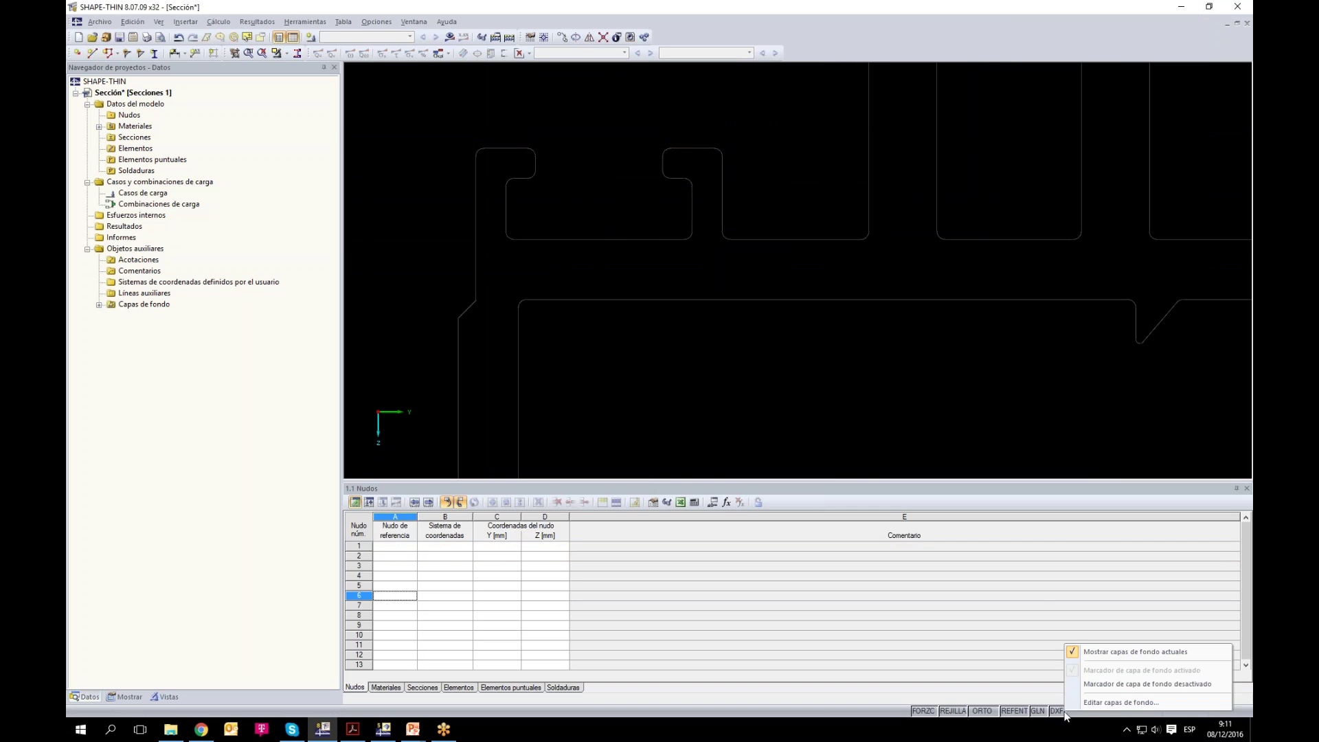
left_click(1075, 652)
scroll(829, 377, "down", 4)
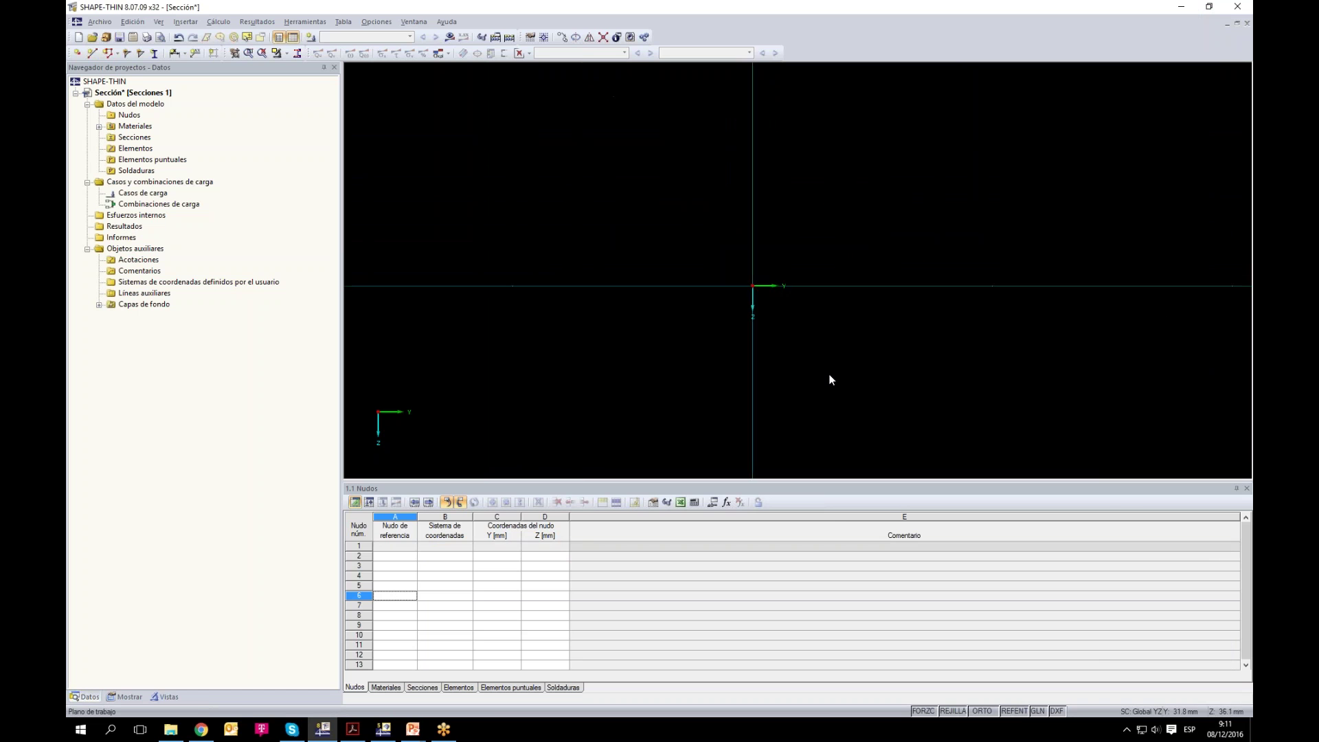
right_click(1051, 714)
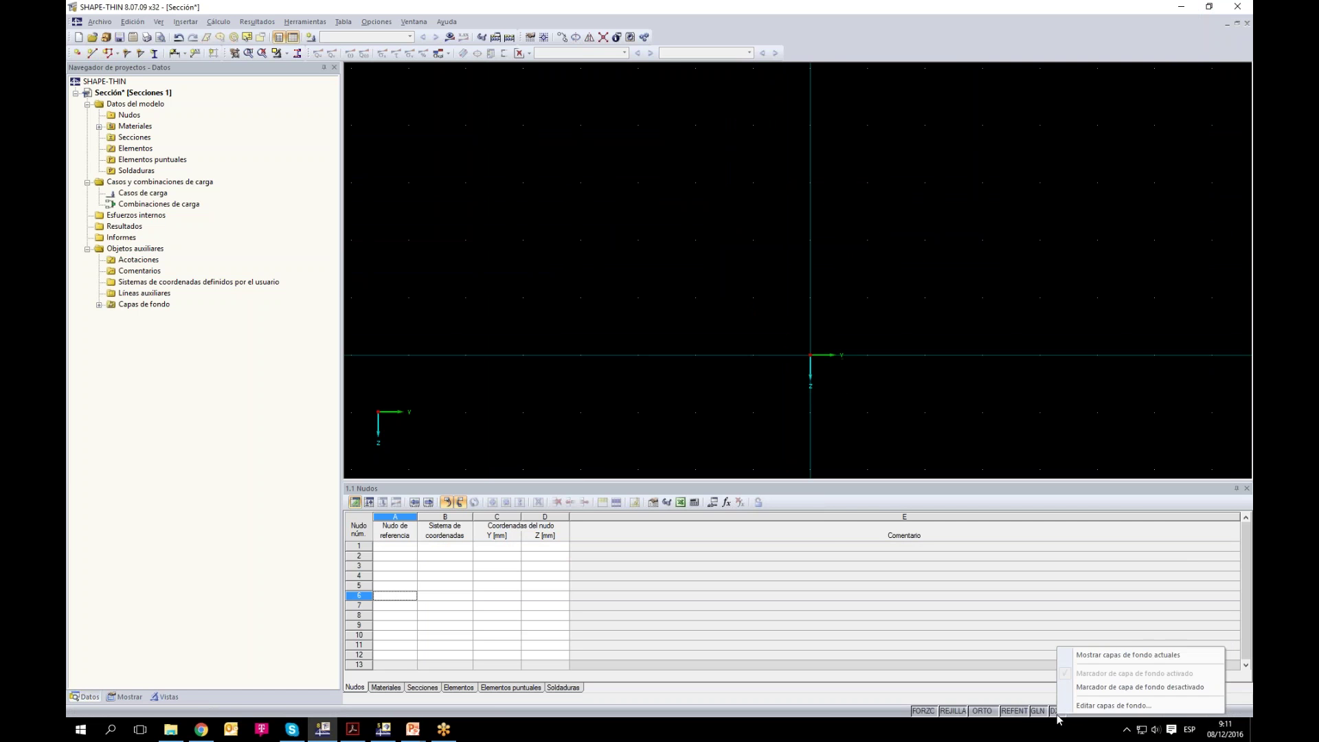
left_click(1069, 708)
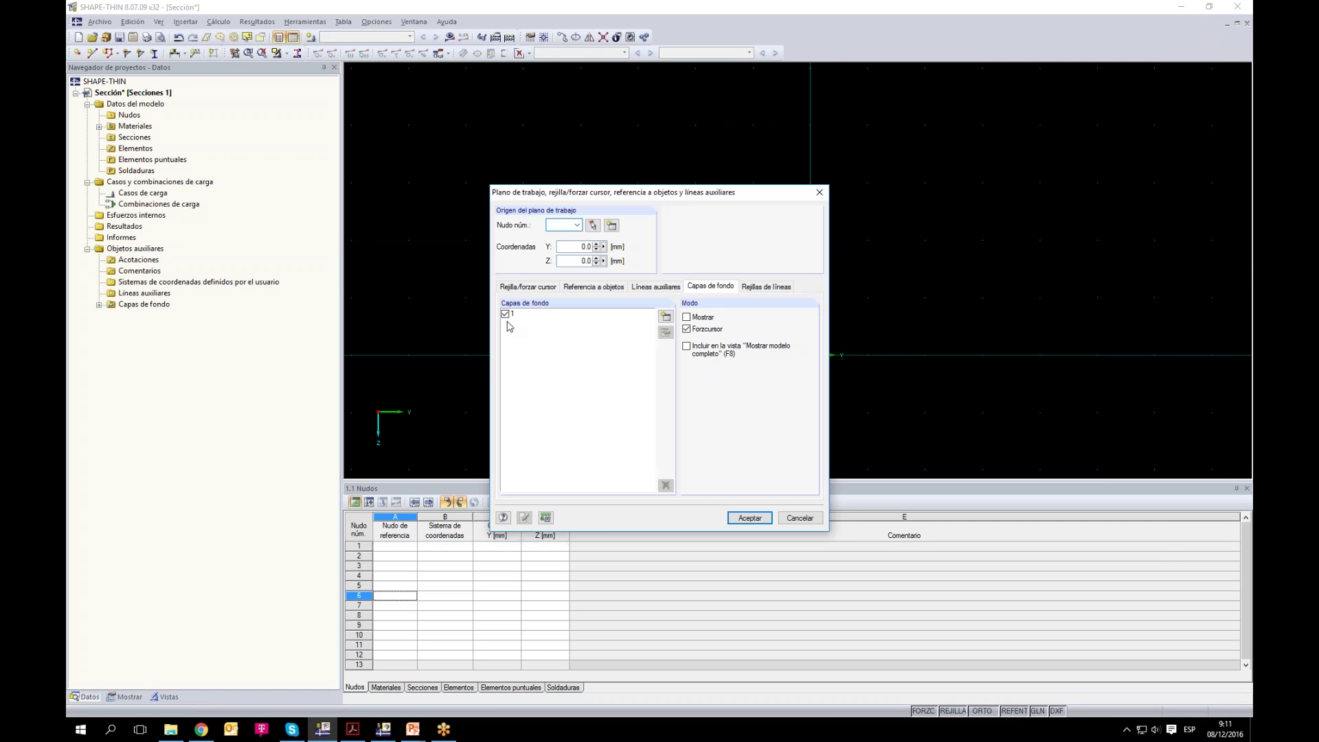
left_click(515, 317)
left_click(666, 485)
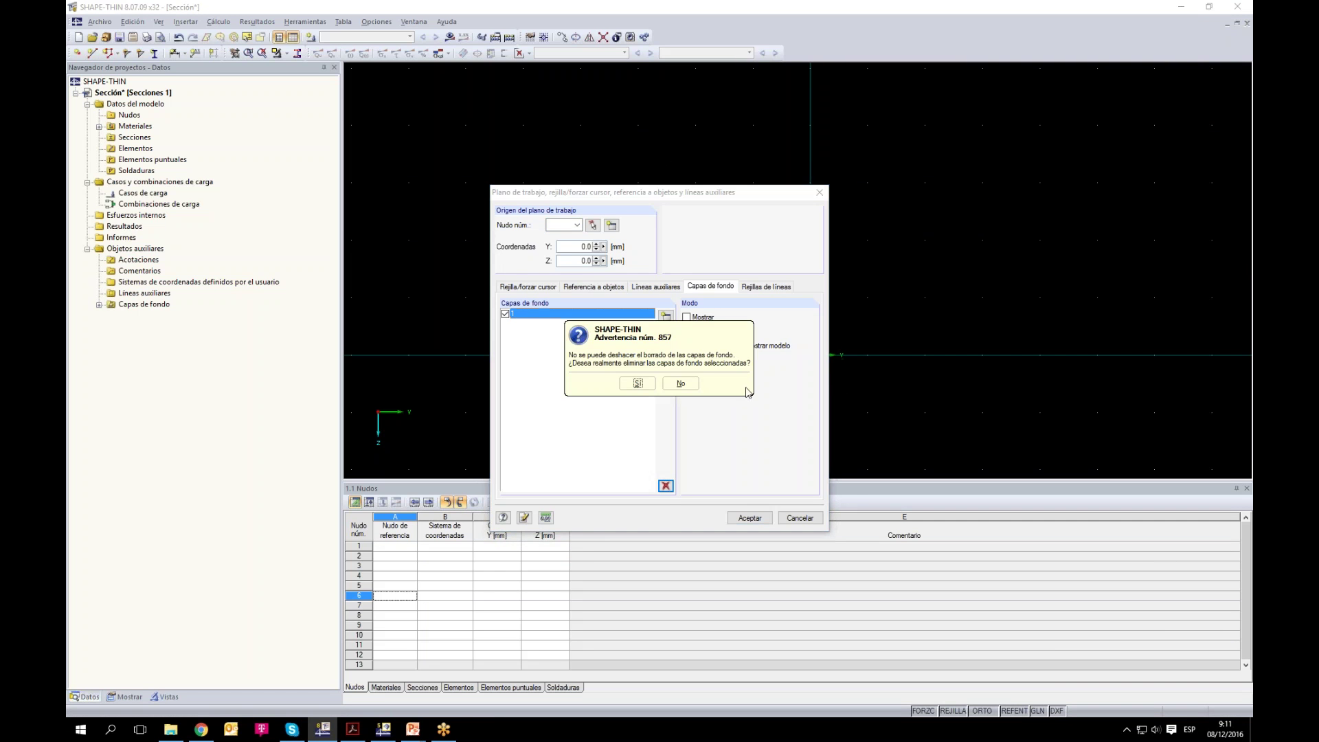
left_click(638, 384)
left_click(755, 521)
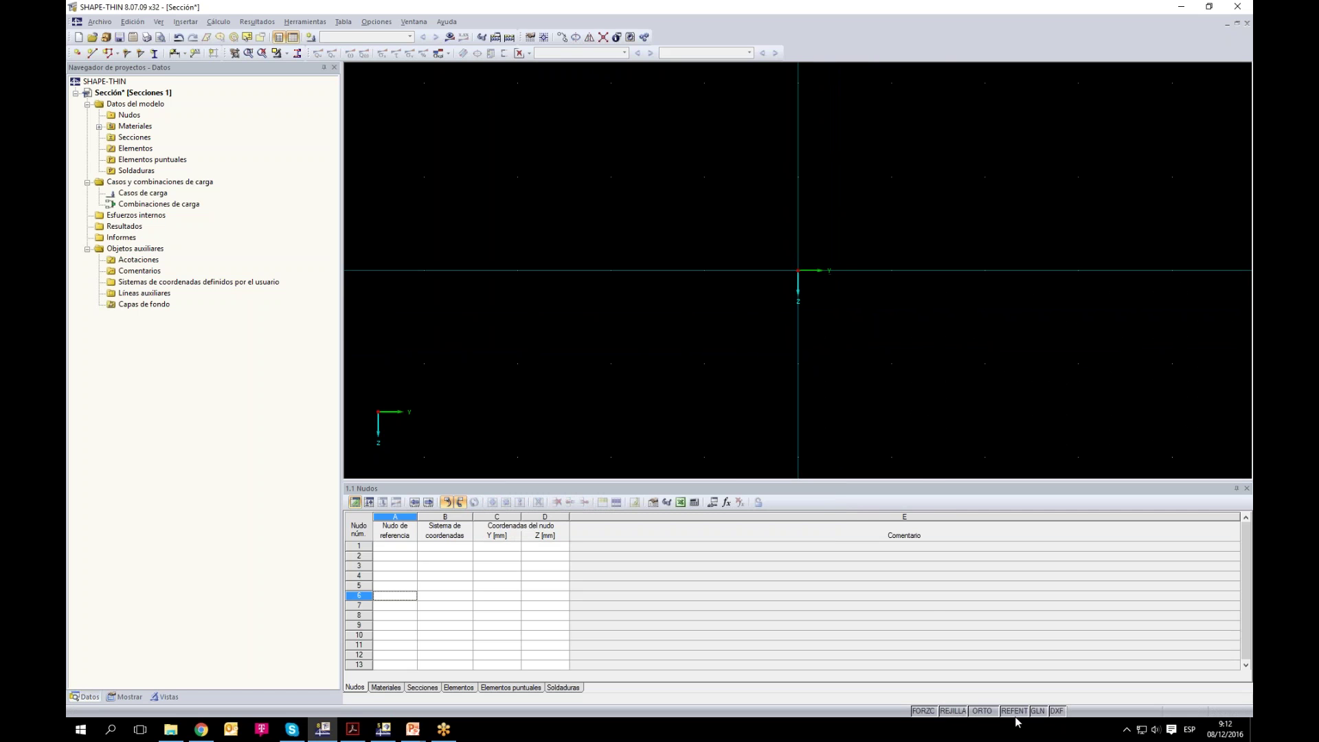
Step: Review the auxiliary line settings of the work plane without applying any changes
scroll(900, 418, "down", 2)
left_click_drag(900, 417, 797, 433)
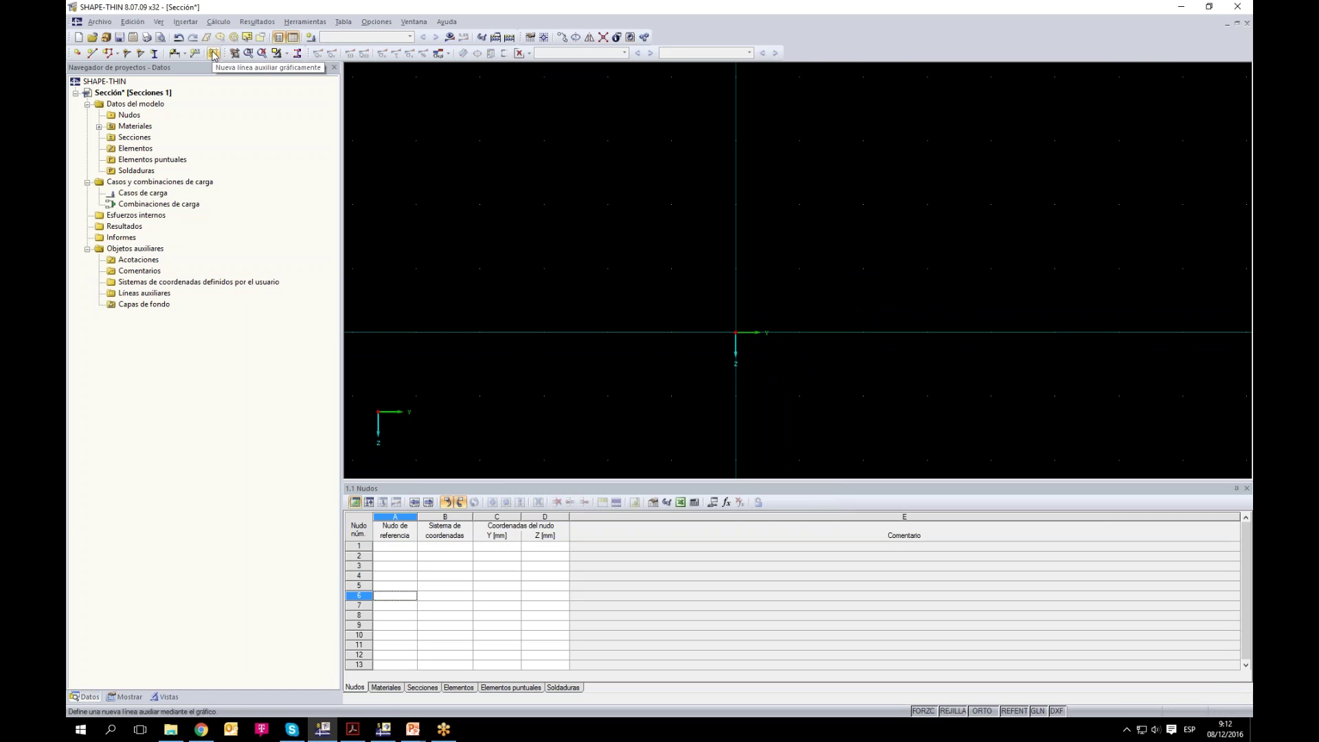
right_click(1041, 712)
left_click(1062, 701)
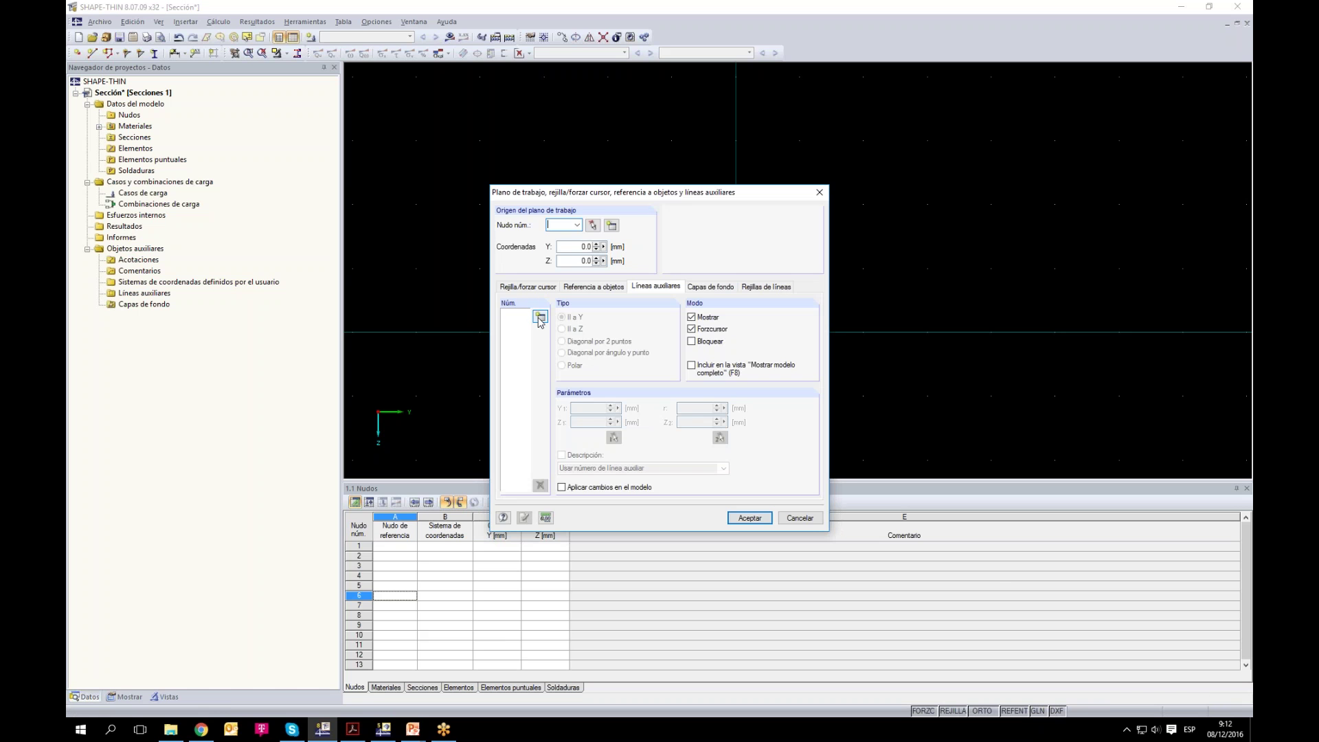
left_click(799, 518)
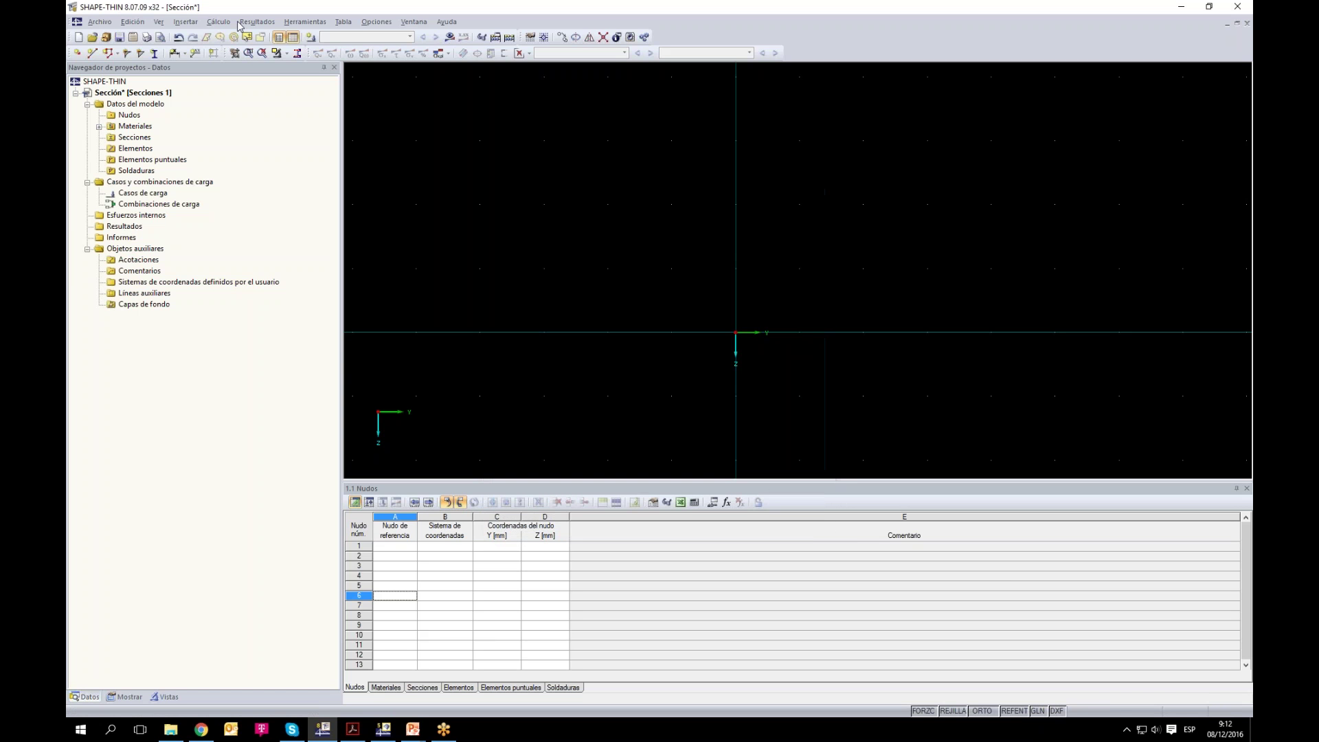
Step: Add two auxiliary lines parallel to Z, 200 mm to either side of the origin
left_click(213, 53)
left_click(608, 201)
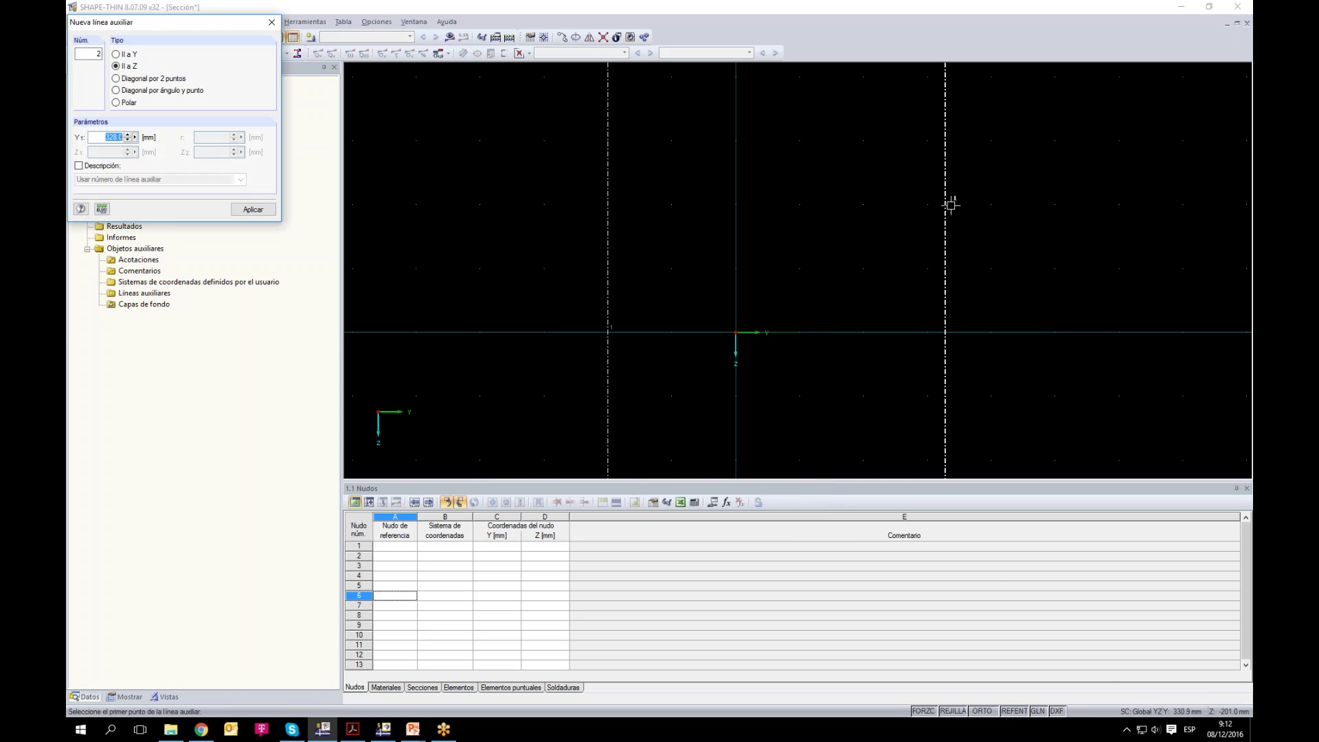
left_click(865, 211)
Step: Add two crossing two-point diagonal auxiliary lines, one ending at Y 200, Z -200 mm, the other from Y 200, Z 0 to Y 0, Z -200 mm
left_click(116, 79)
left_click(608, 332)
left_click(866, 207)
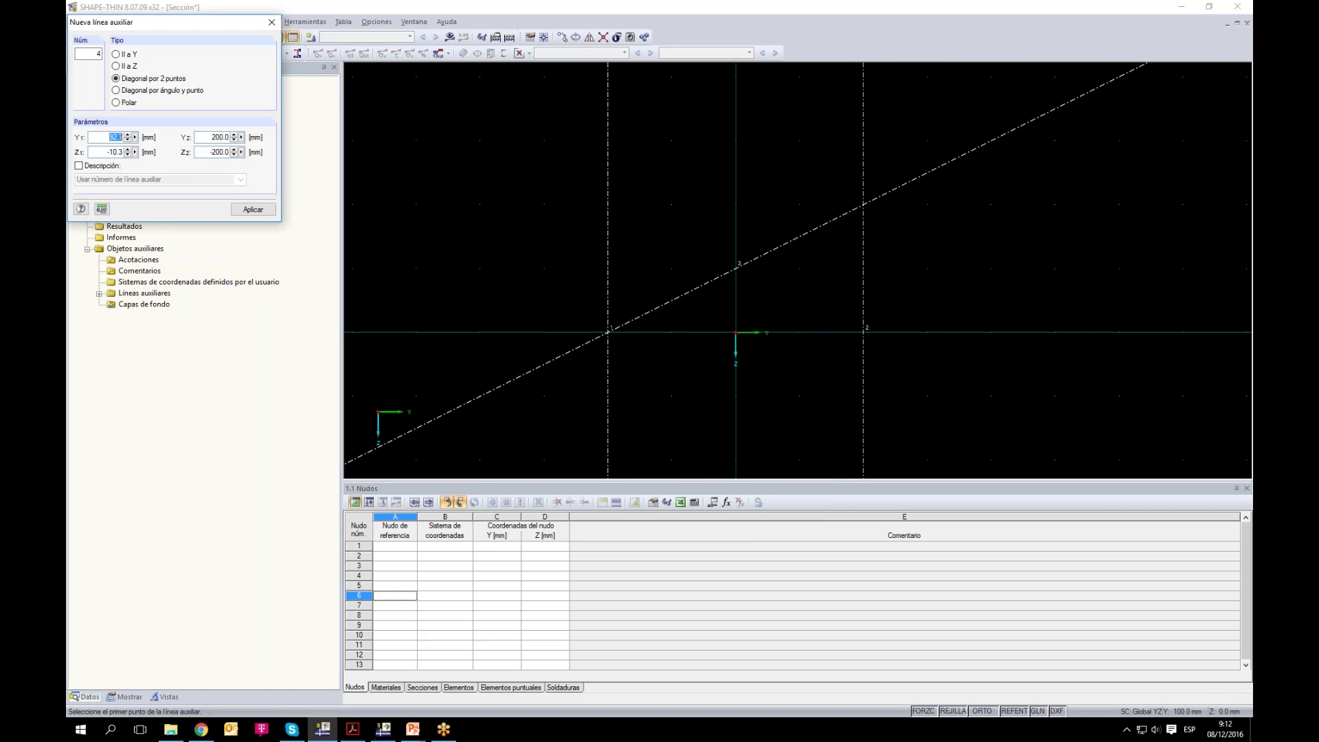
left_click(863, 332)
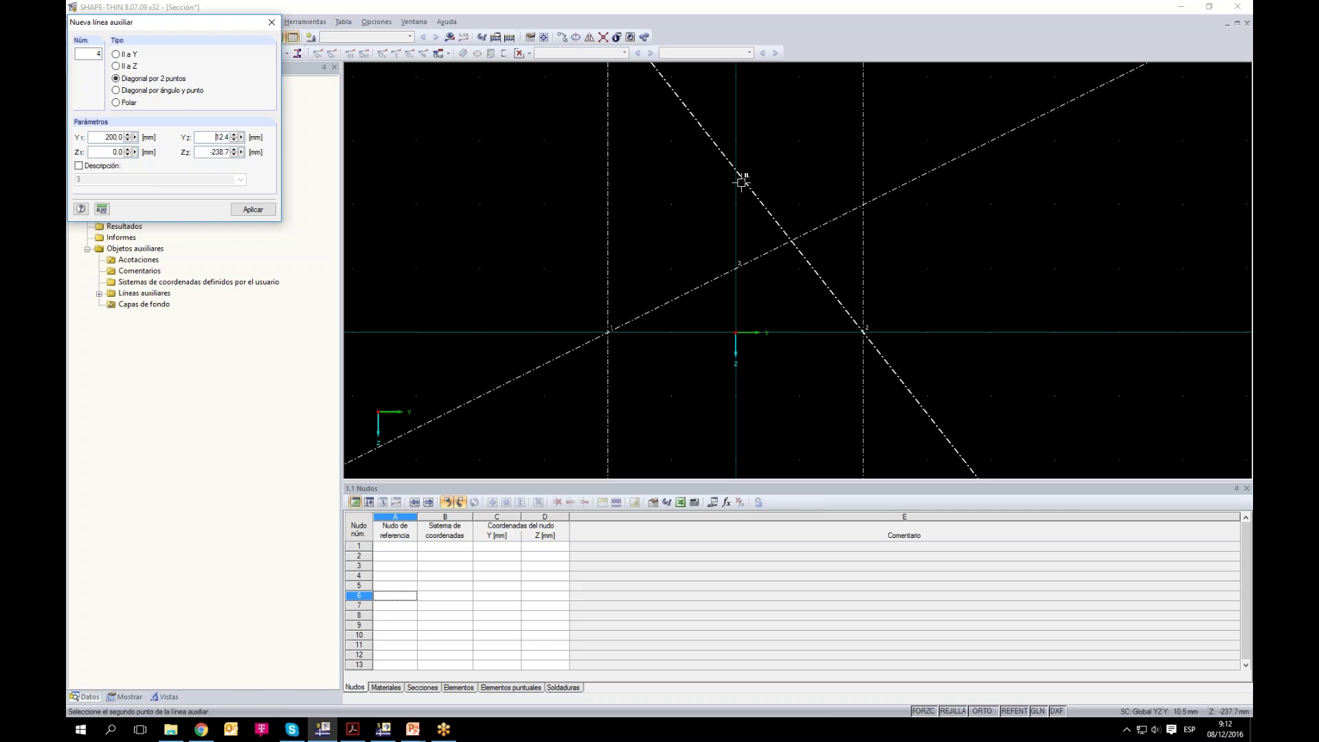
left_click(736, 207)
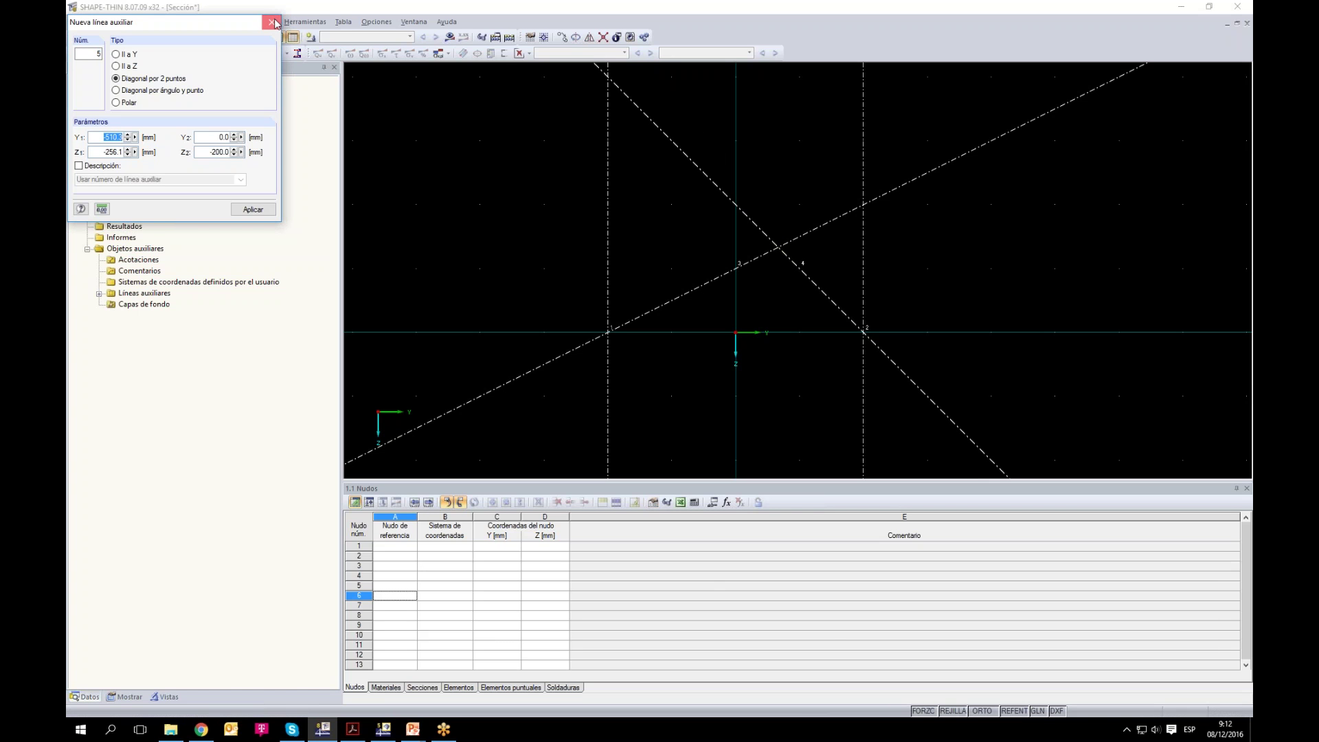
key("Escape")
Step: Hide the grid and try the new node command near the auxiliary line intersections without placing a node
left_click(943, 710)
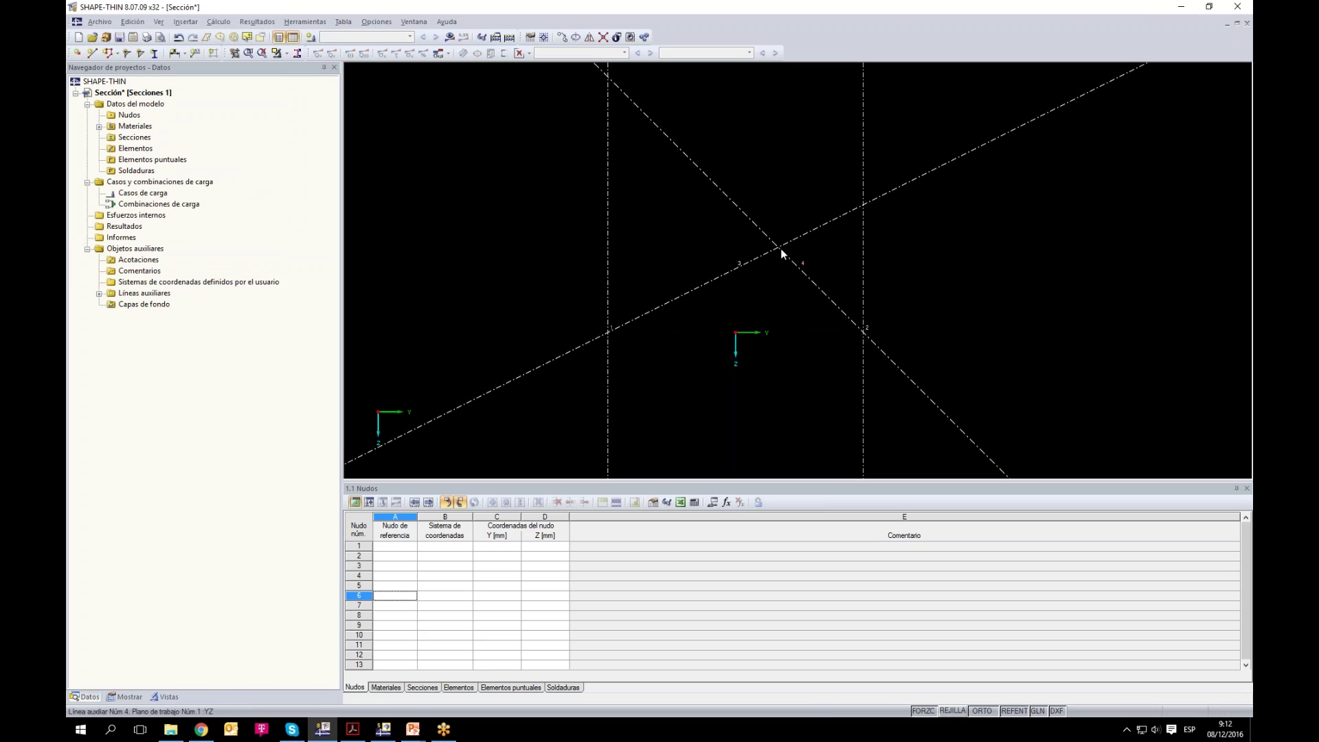
left_click(78, 53)
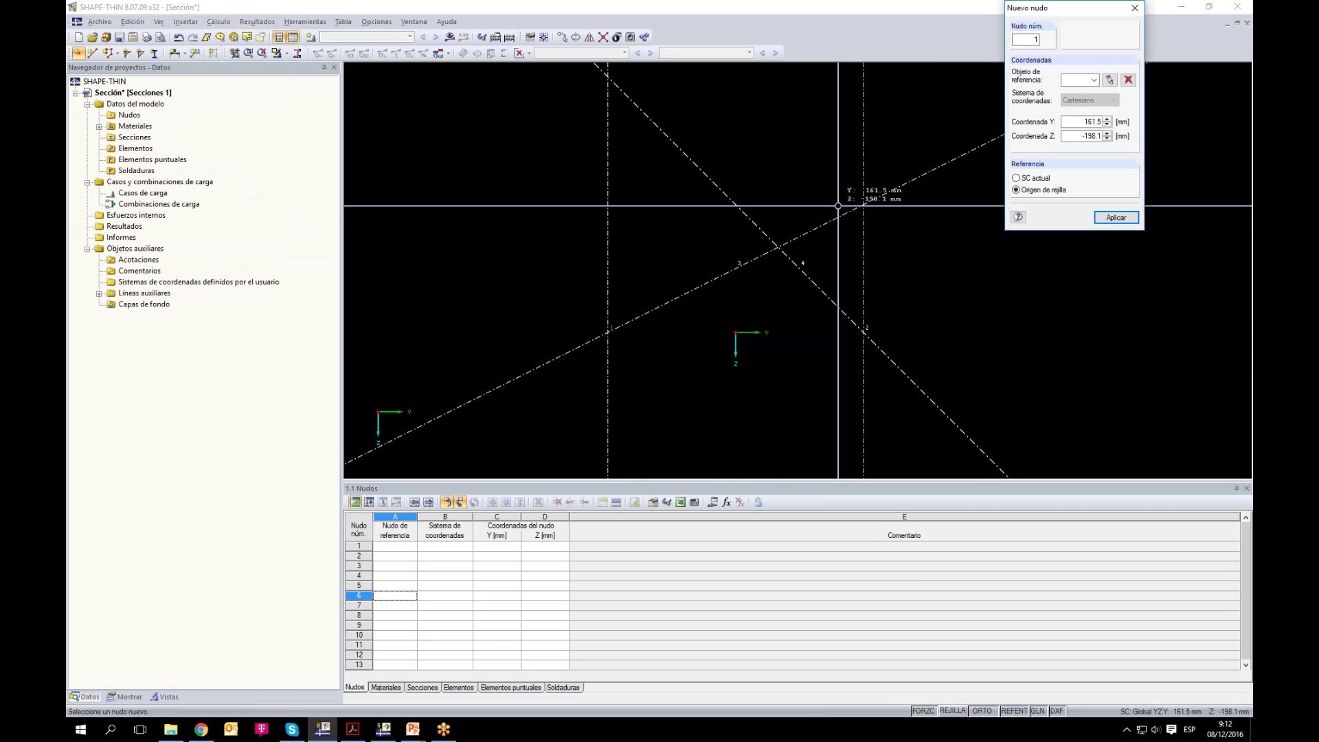
key("Escape")
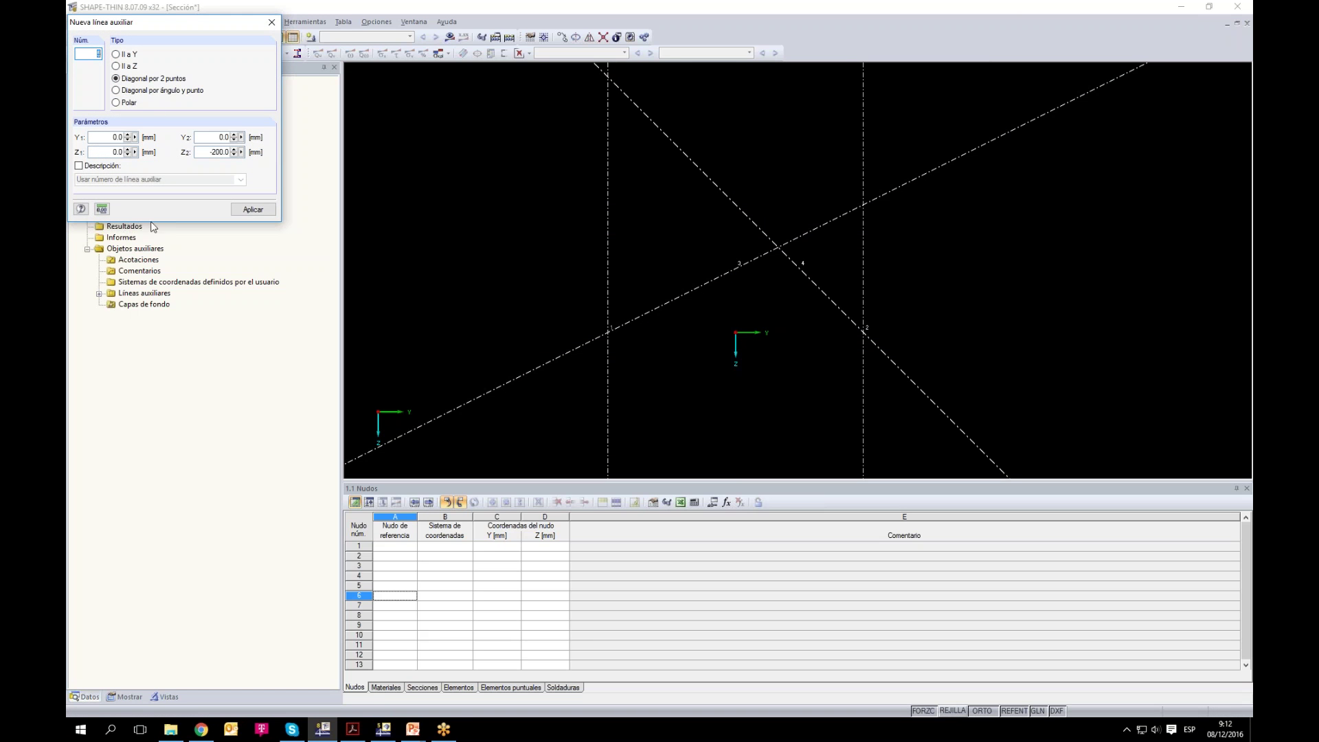
Step: Add a two-point auxiliary line from Y 0, Z 0 to Y 0, Z -200 mm with its description enabled, using the line number
left_click(85, 167)
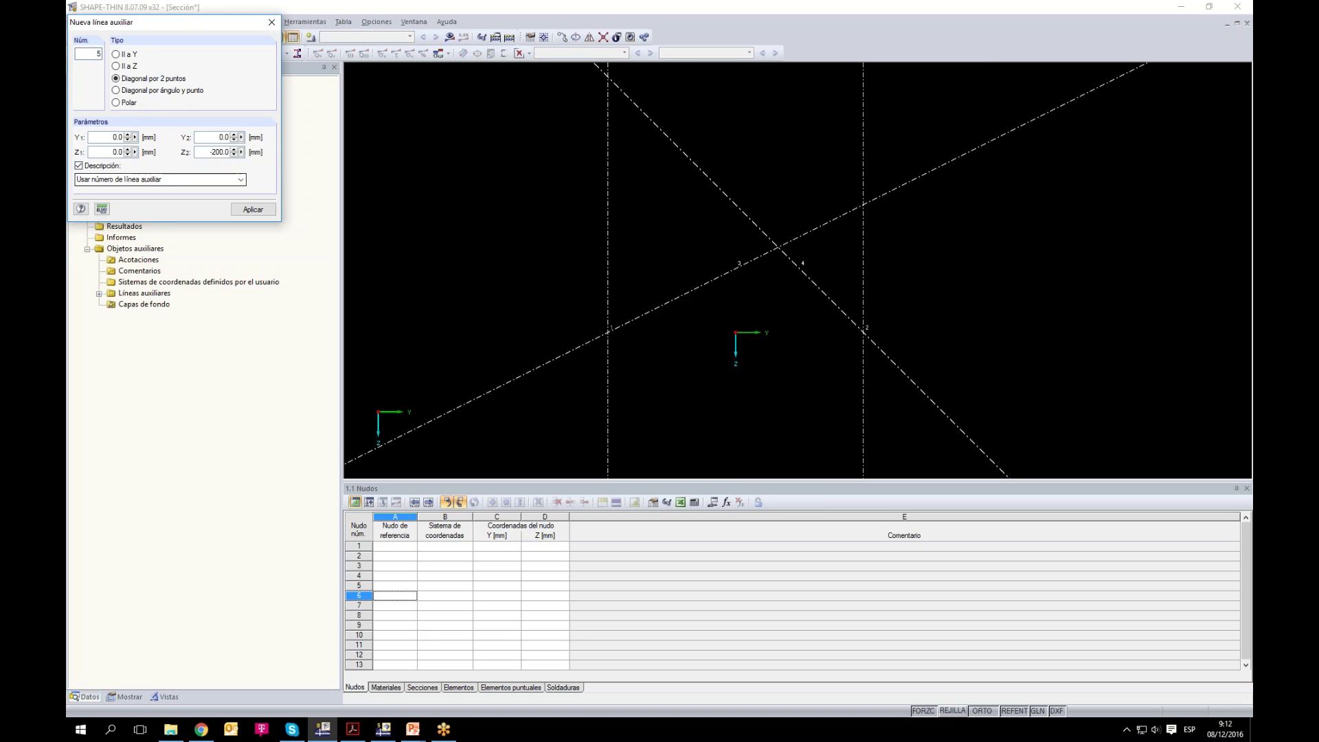
scroll(660, 273, "down", 2)
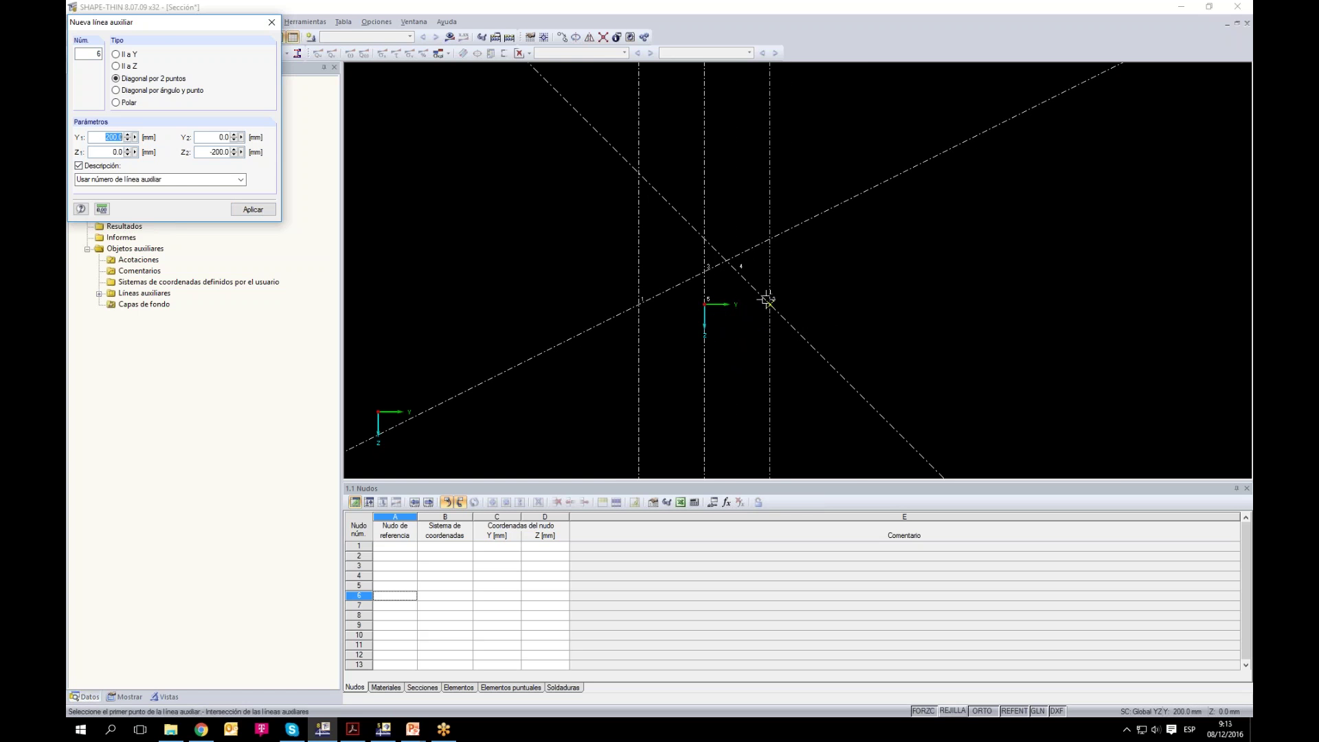
key("Escape")
Step: Select the auxiliary lines, lock them, and unlock them again
left_click_drag(874, 329, 579, 172)
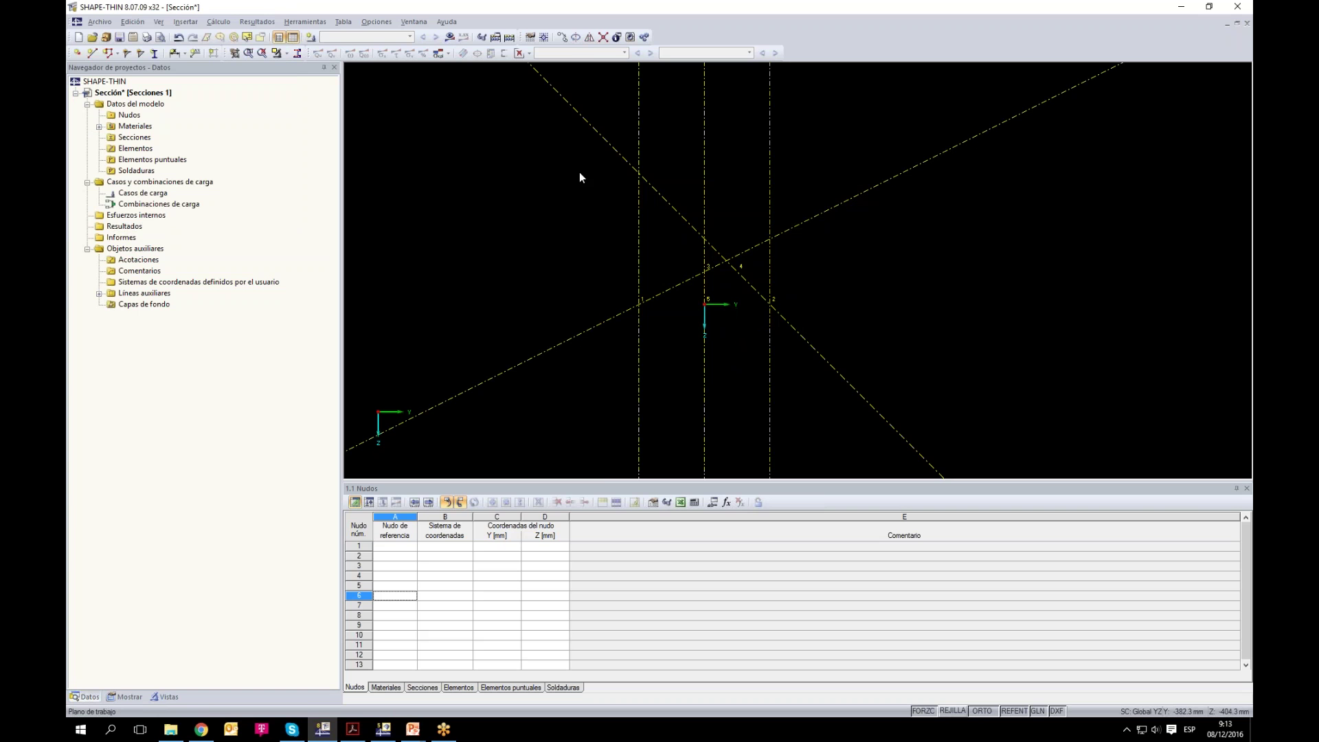
right_click(846, 230)
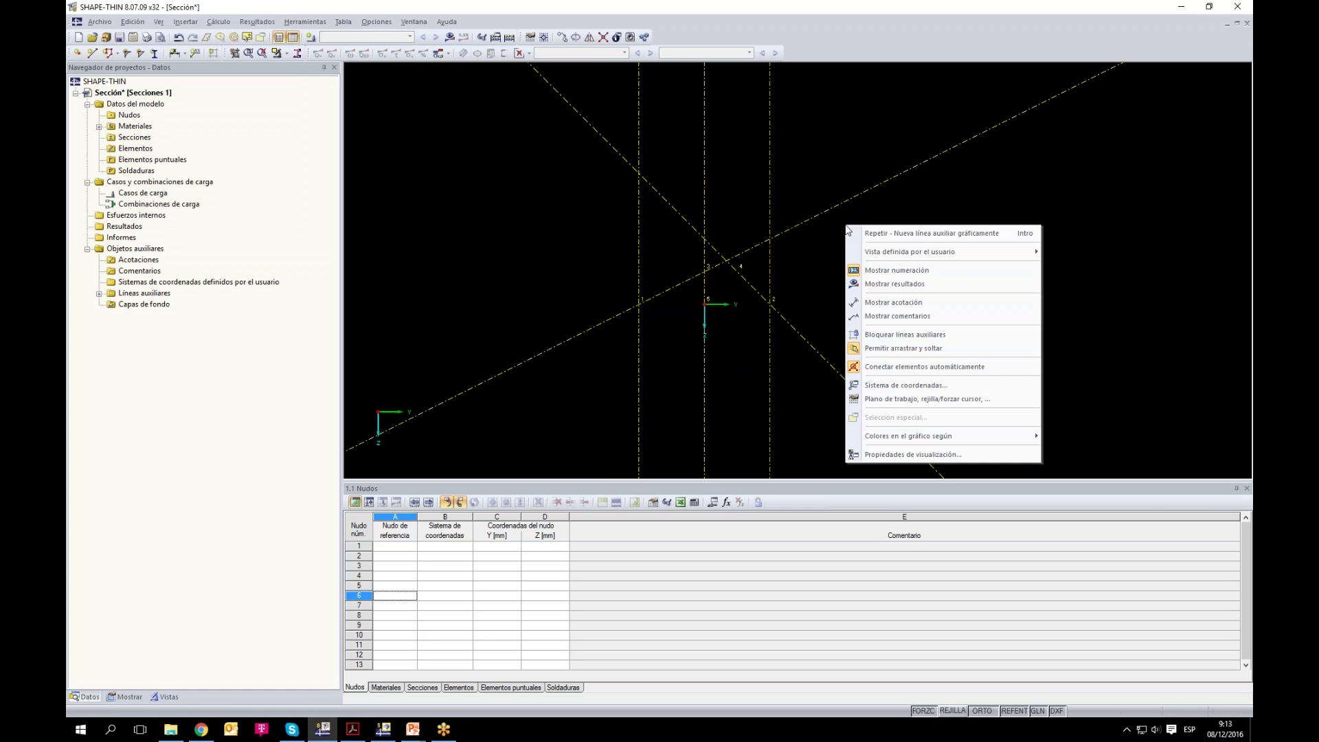
left_click(877, 337)
scroll(800, 240, "up", 1)
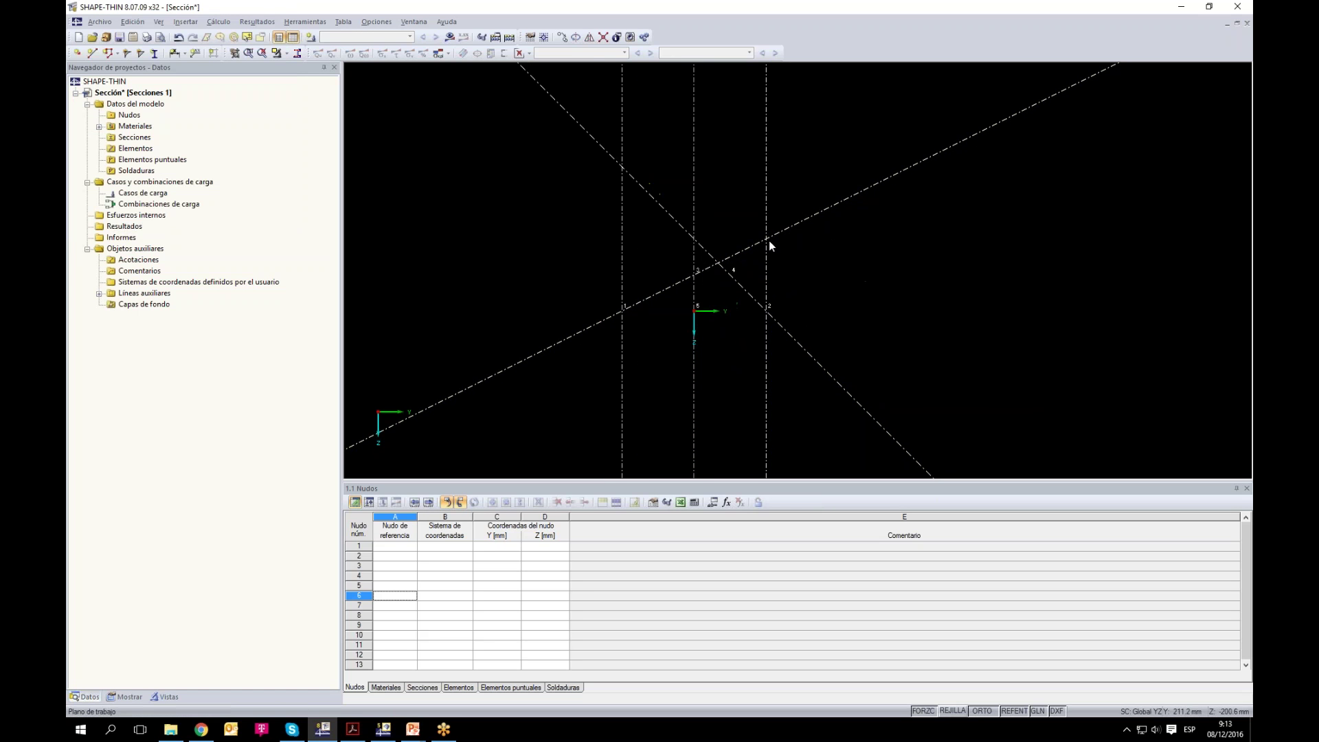
right_click(889, 308)
left_click(893, 395)
Step: Delete all the auxiliary lines and show the grid again
left_click_drag(902, 331, 537, 164)
key("Delete")
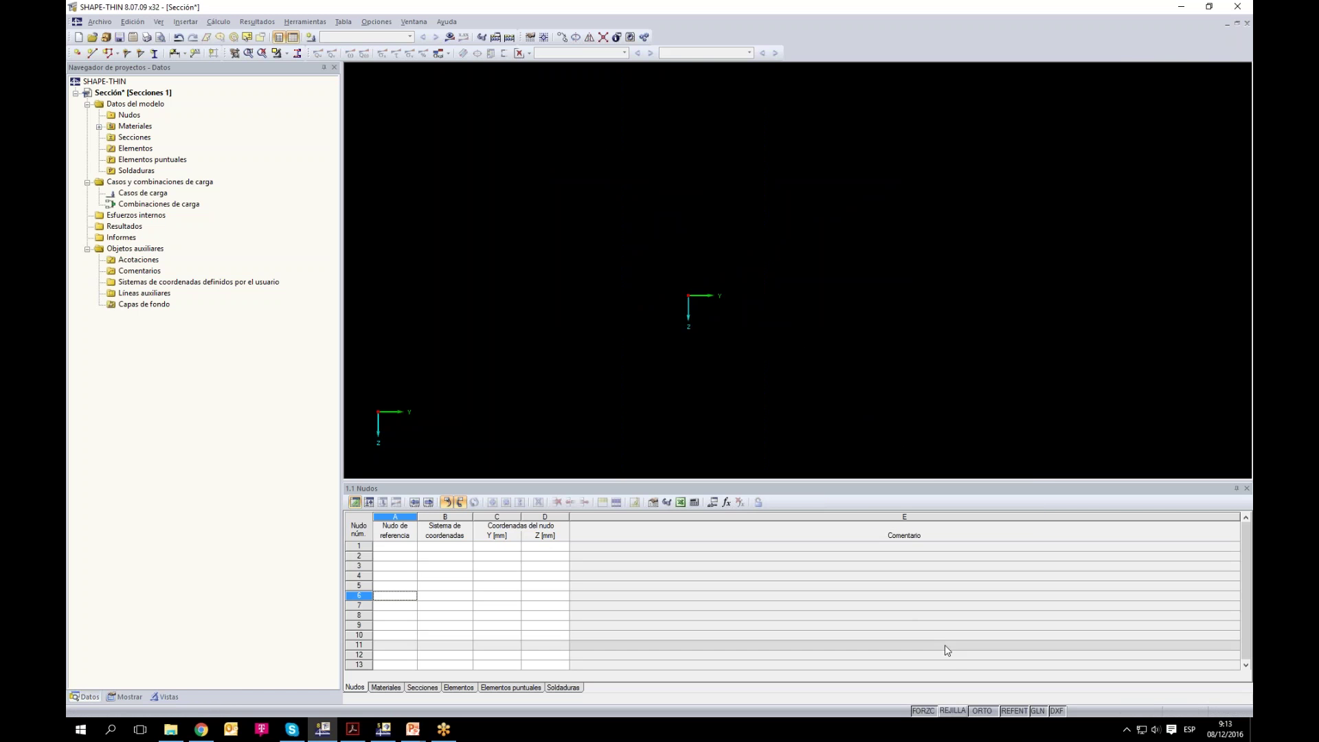
left_click(955, 711)
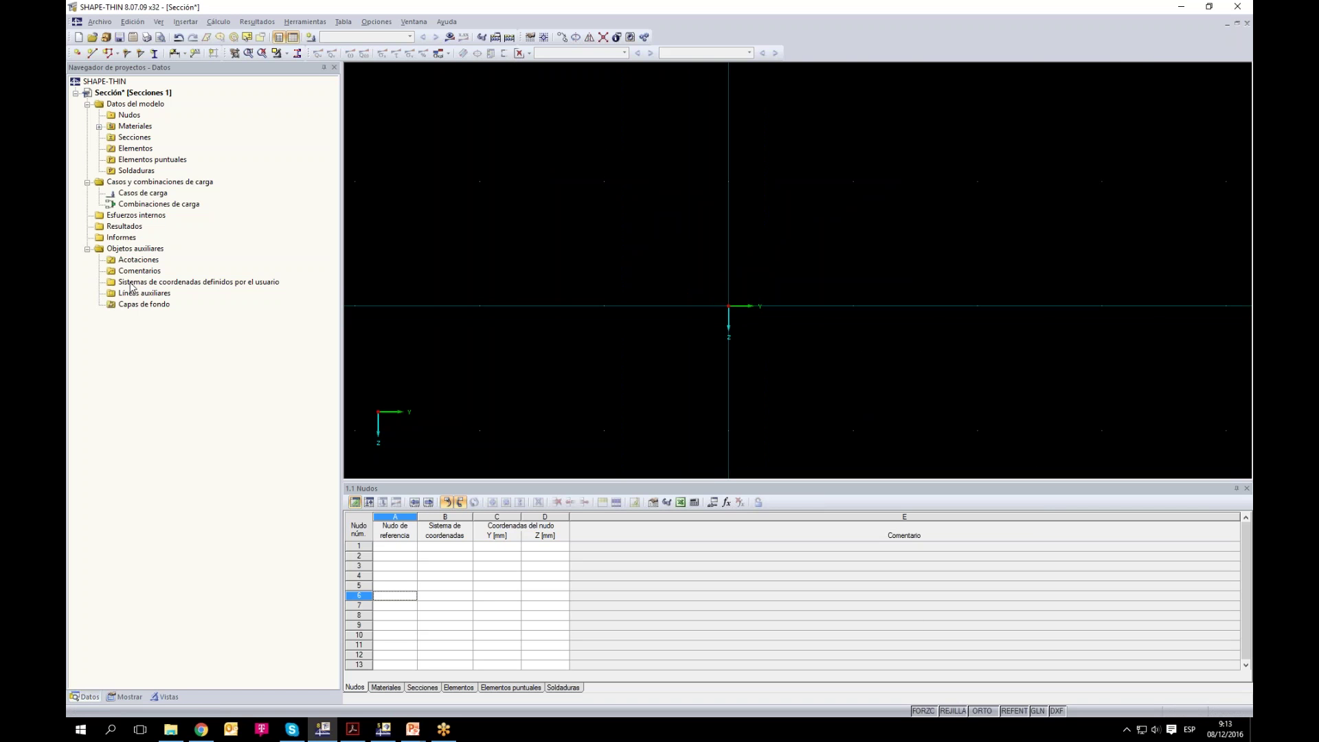
right_click(224, 286)
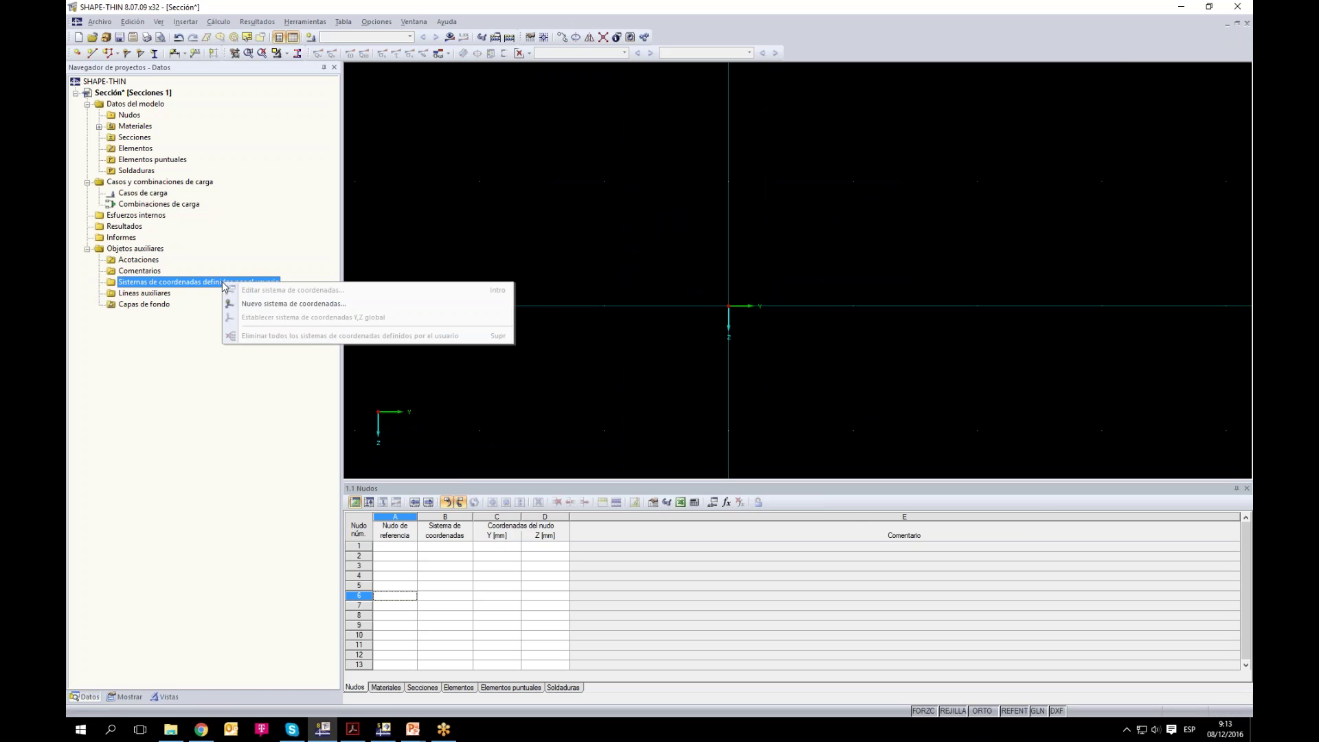
left_click(303, 307)
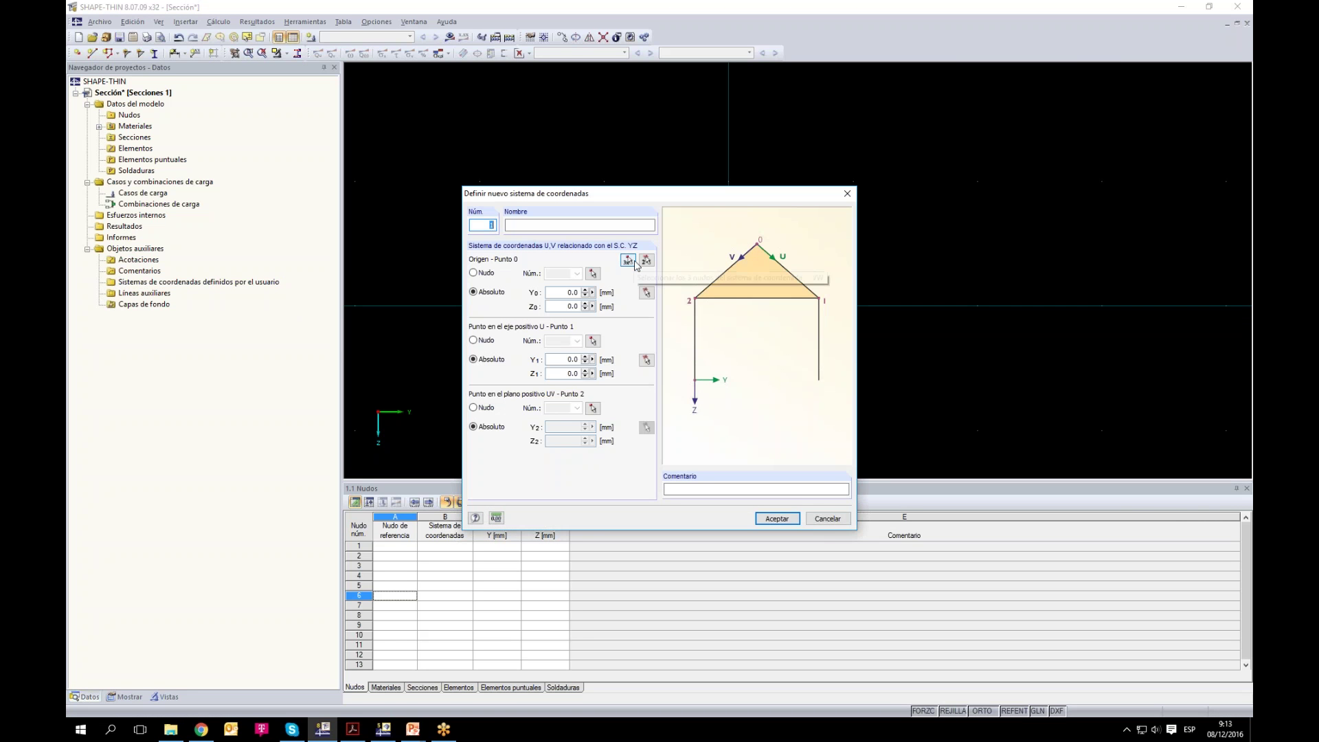
left_click(828, 518)
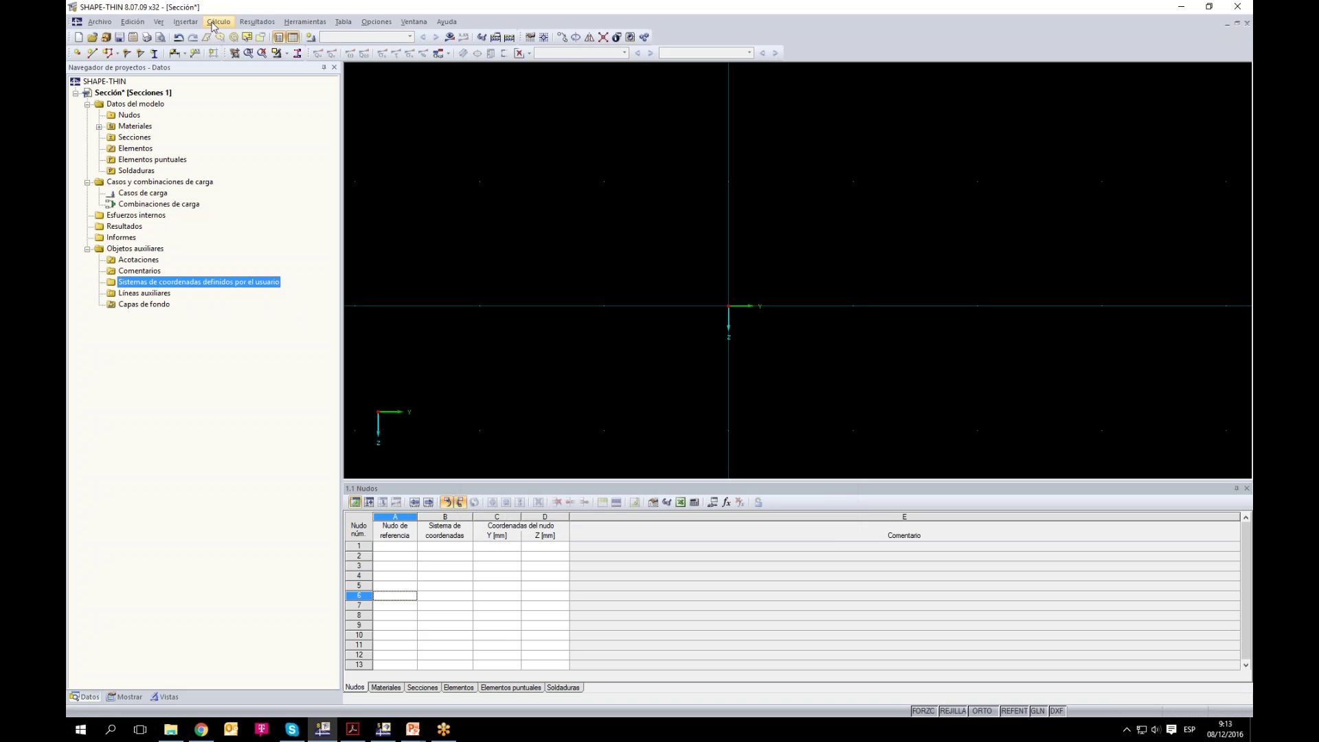
Step: Place three nodes at Y 100, Z -100 mm, about Y 292.7, Z -199.5 mm, and Y -100, Z -300 mm
left_click(78, 53)
left_click(855, 180)
left_click(911, 216)
left_click(421, 90)
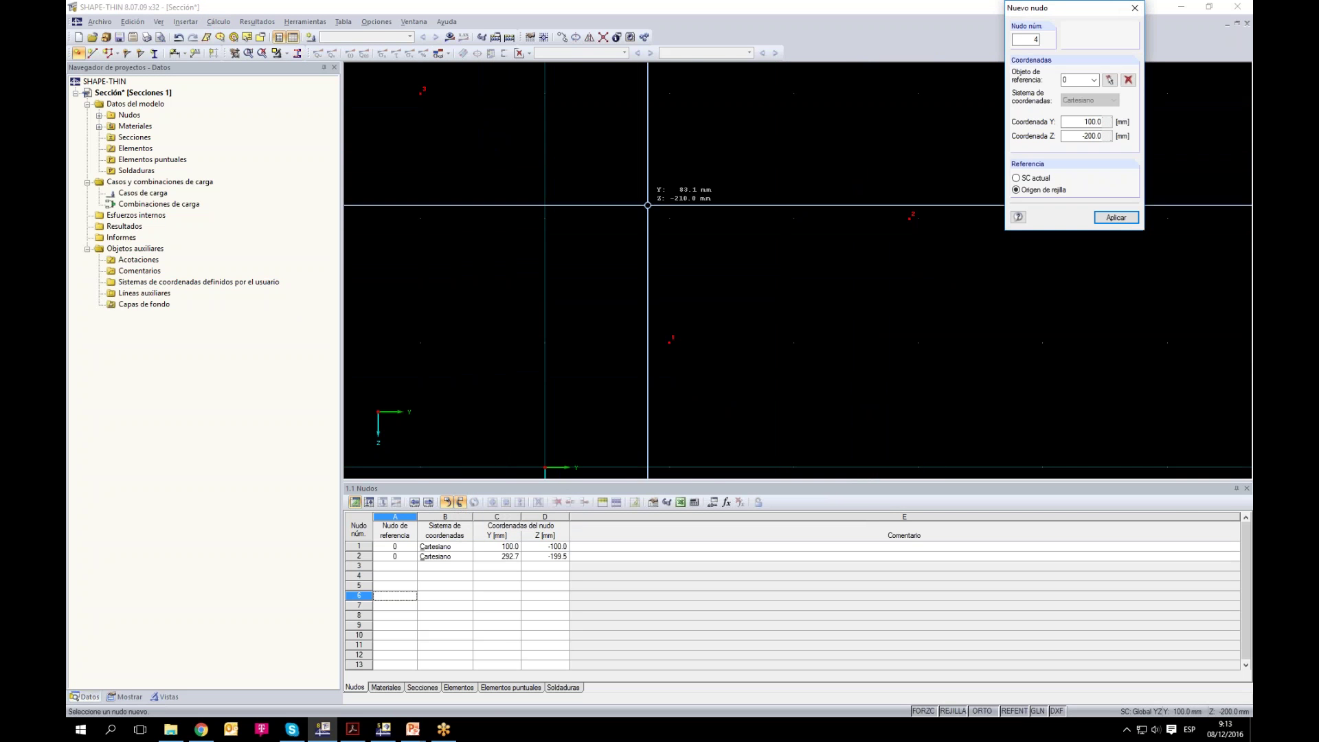
key("Escape")
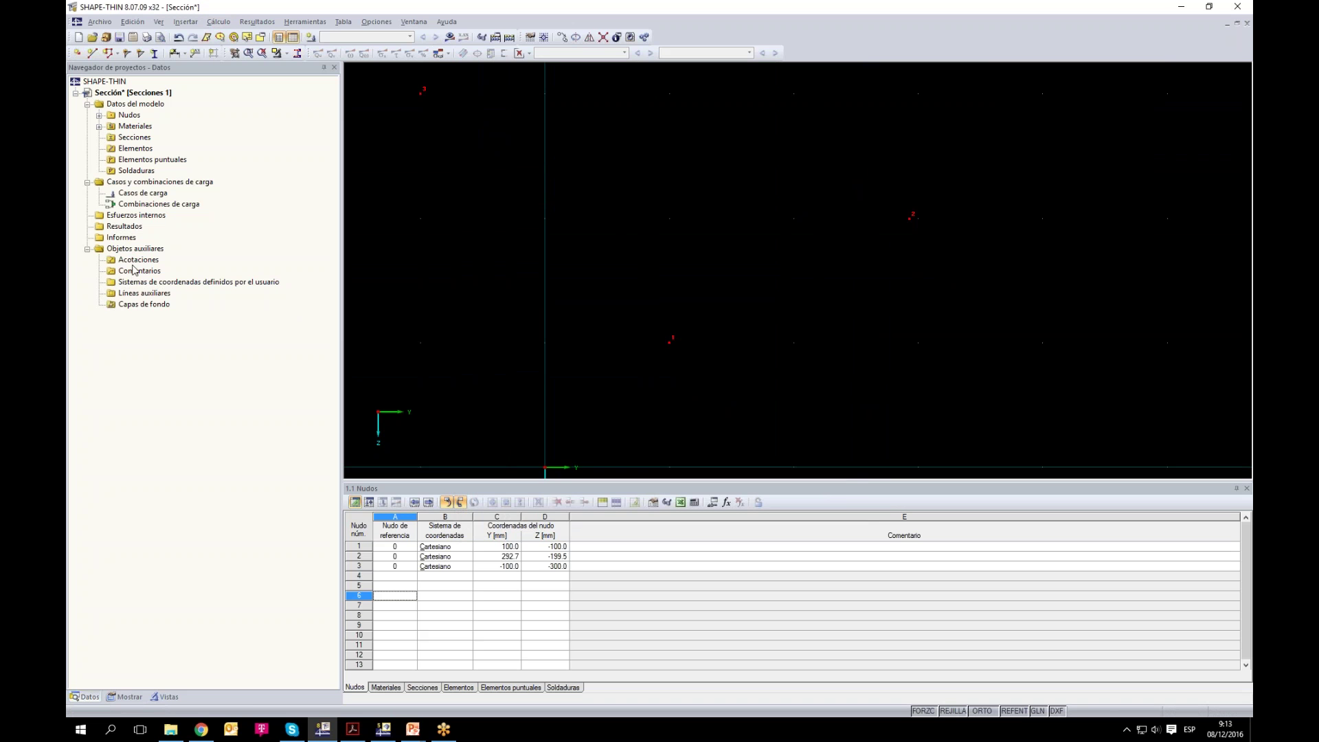
Step: Define a new user coordinate system from the three existing nodes: node 1 as origin, node 2 on the U axis, node 3 in the UV plane
right_click(143, 282)
left_click(206, 298)
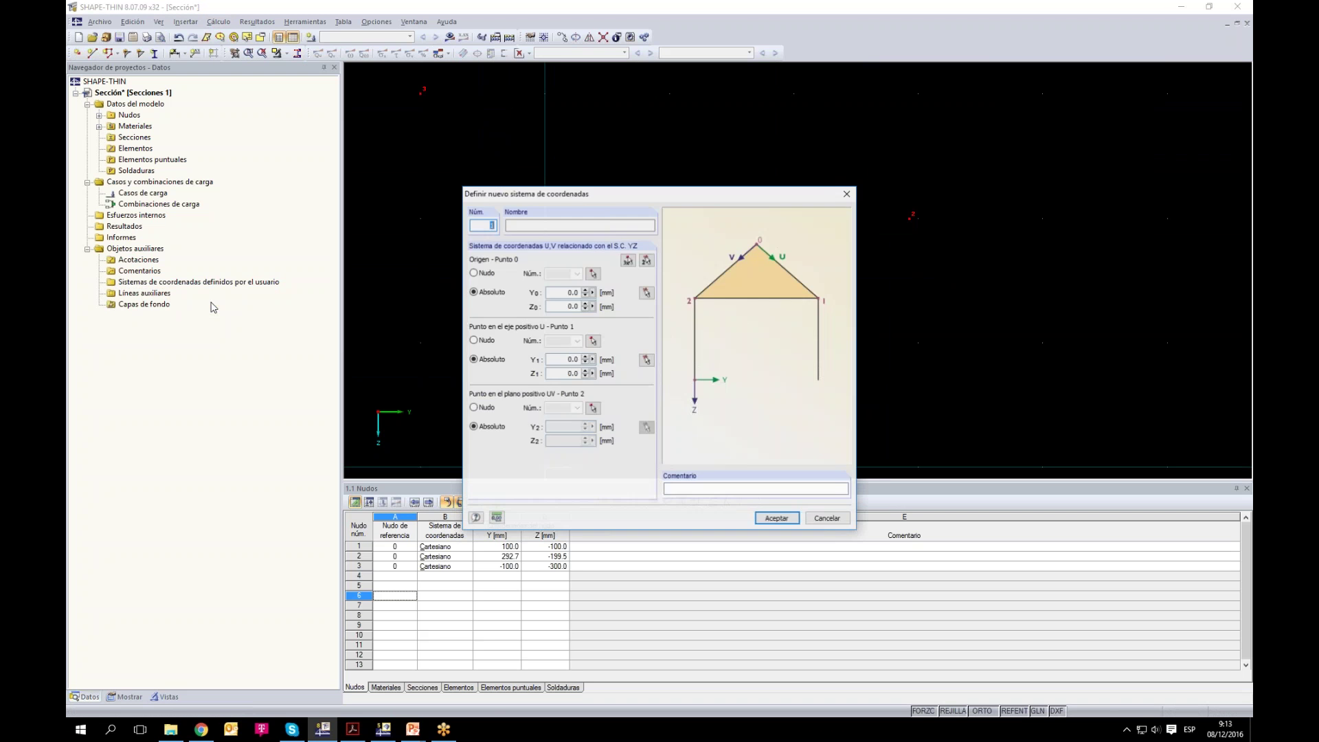
left_click(628, 259)
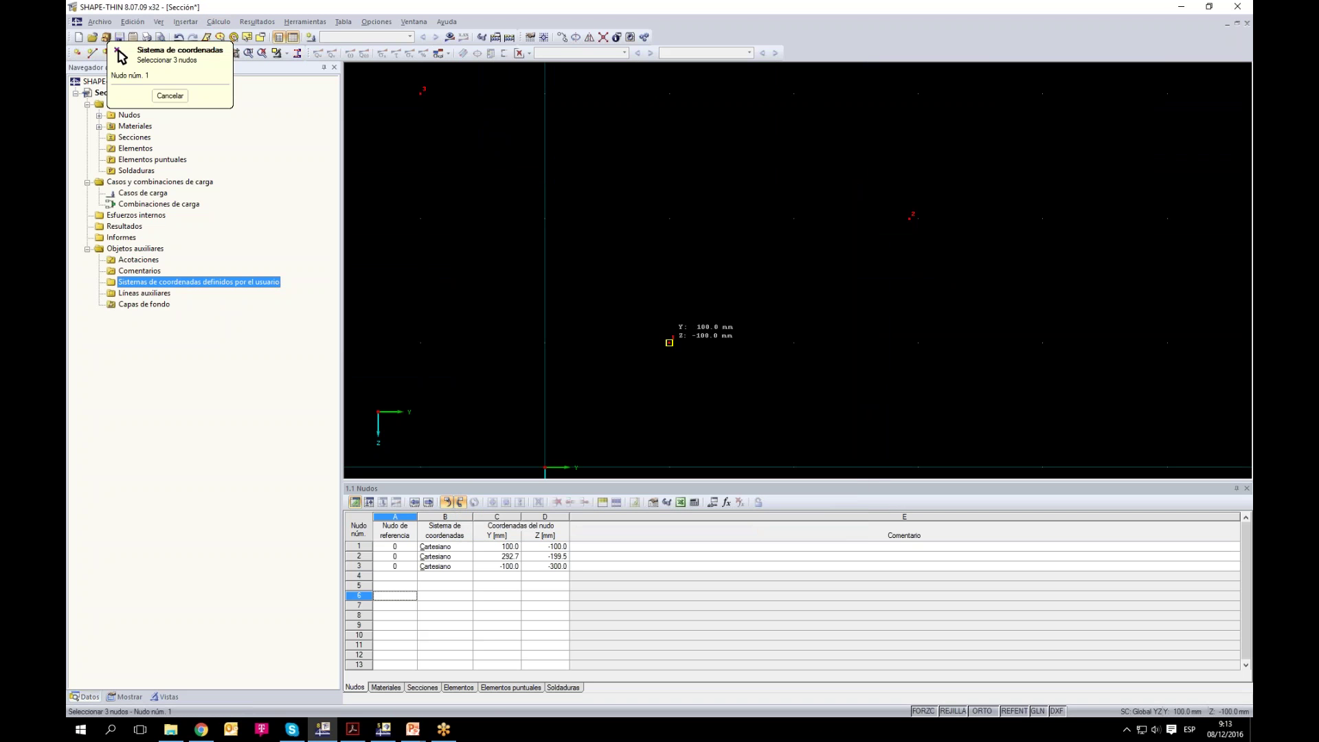
left_click(909, 219)
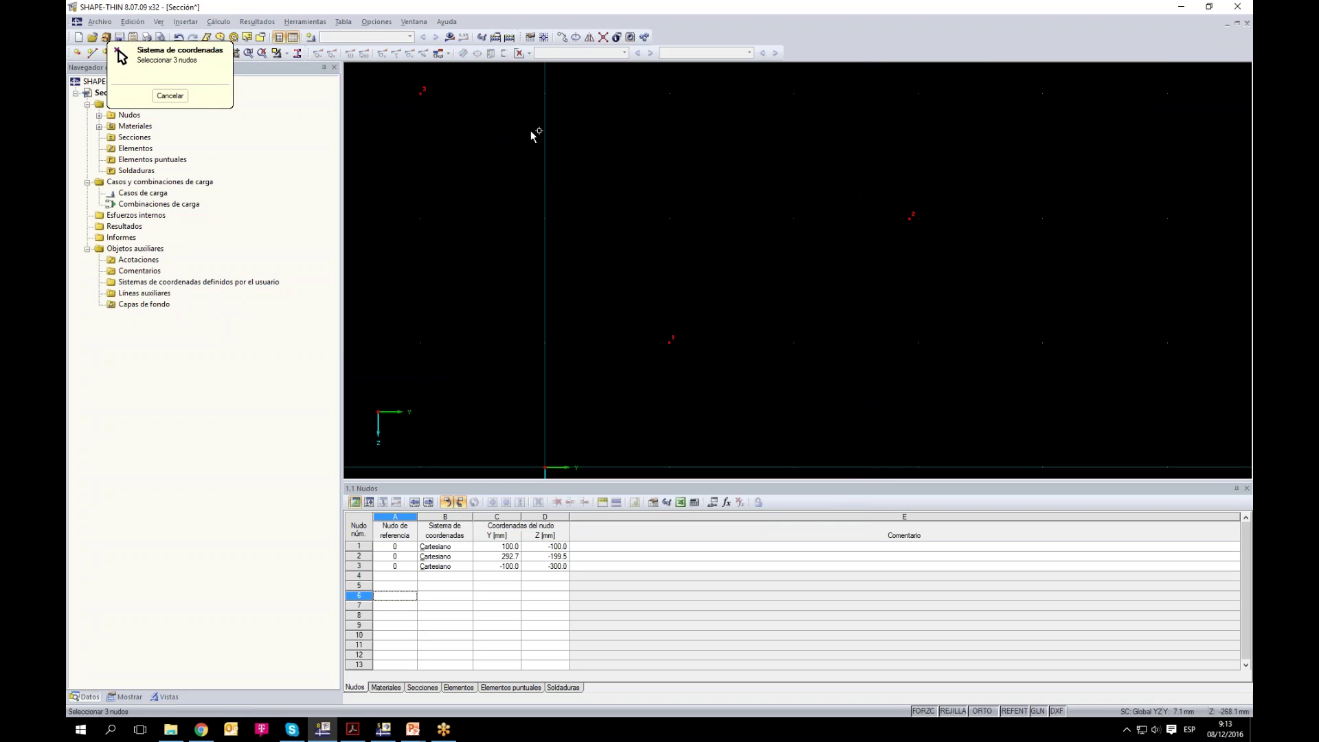
left_click(422, 91)
left_click(535, 224)
left_click(778, 518)
scroll(816, 388, "down", 5)
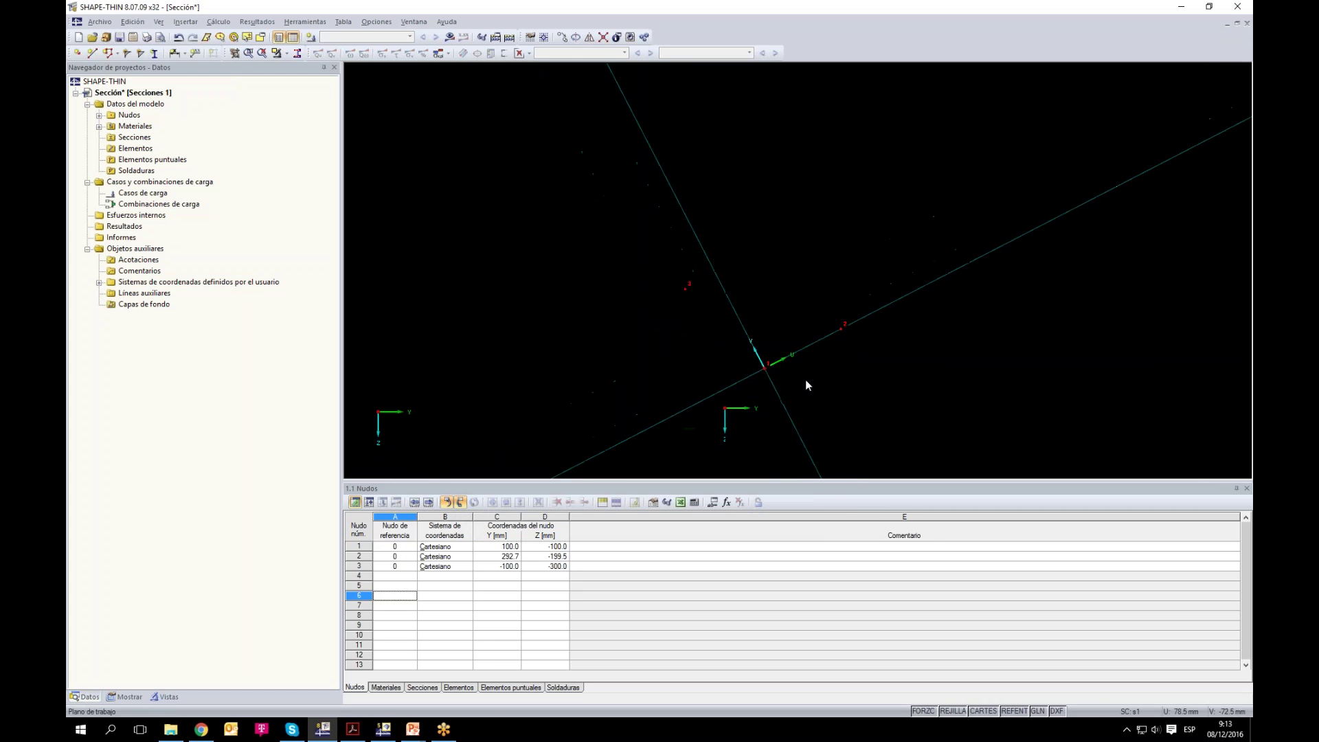
scroll(818, 385, "down", 2)
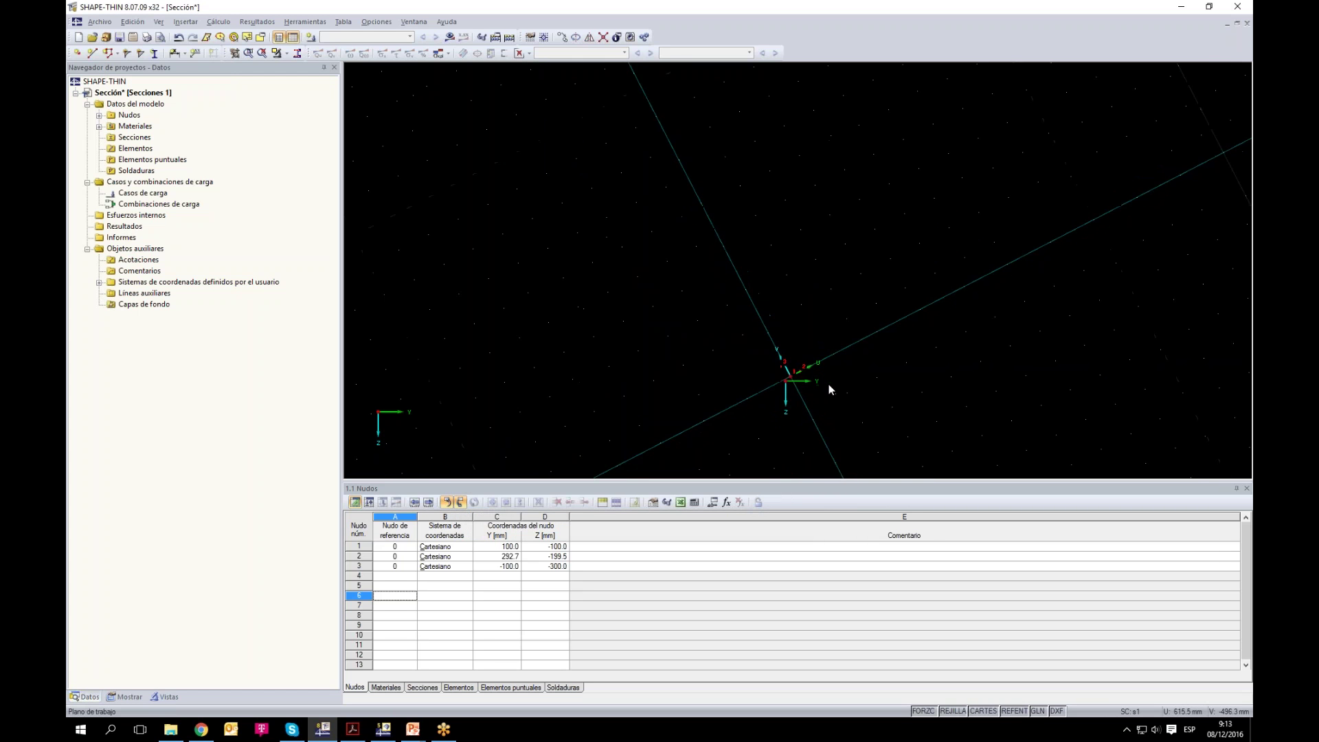
Step: Set the grid point spacing of the user coordinate system's work plane to 100 mm
right_click(961, 714)
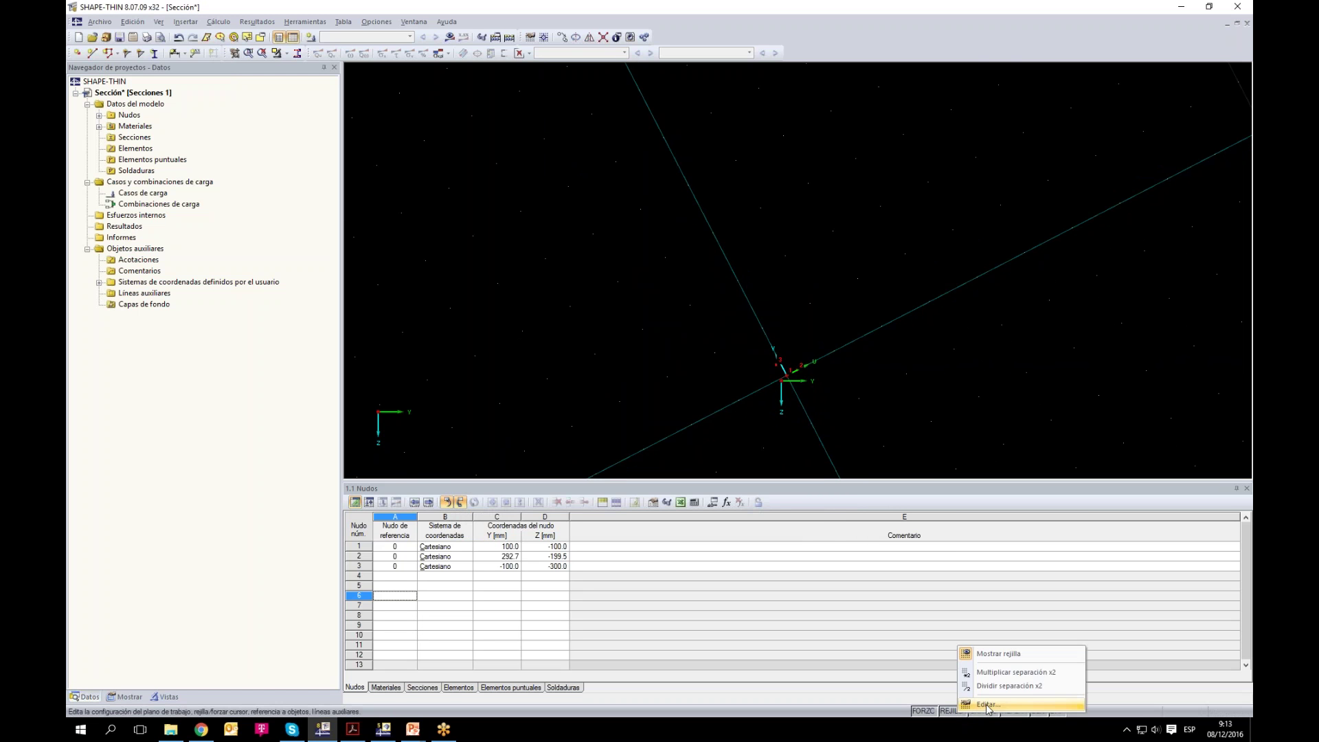
left_click(988, 708)
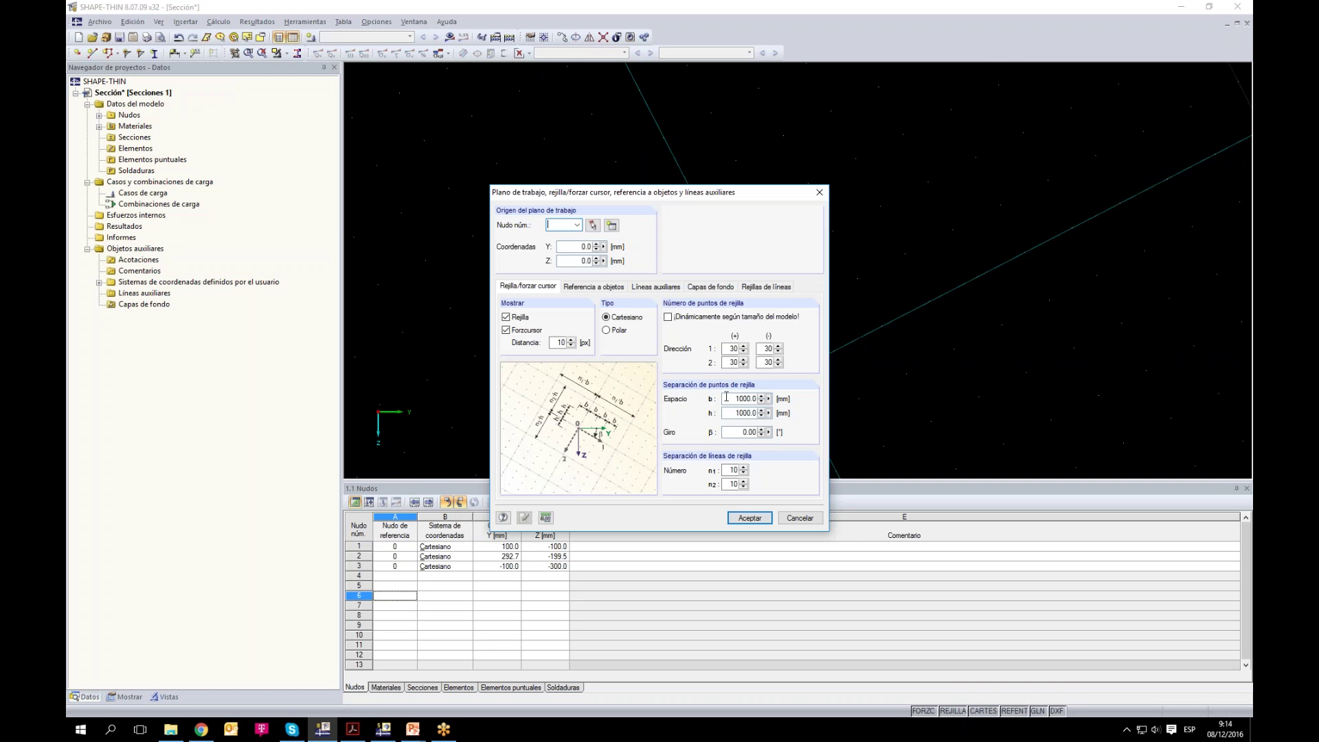
type("10")
left_click(751, 517)
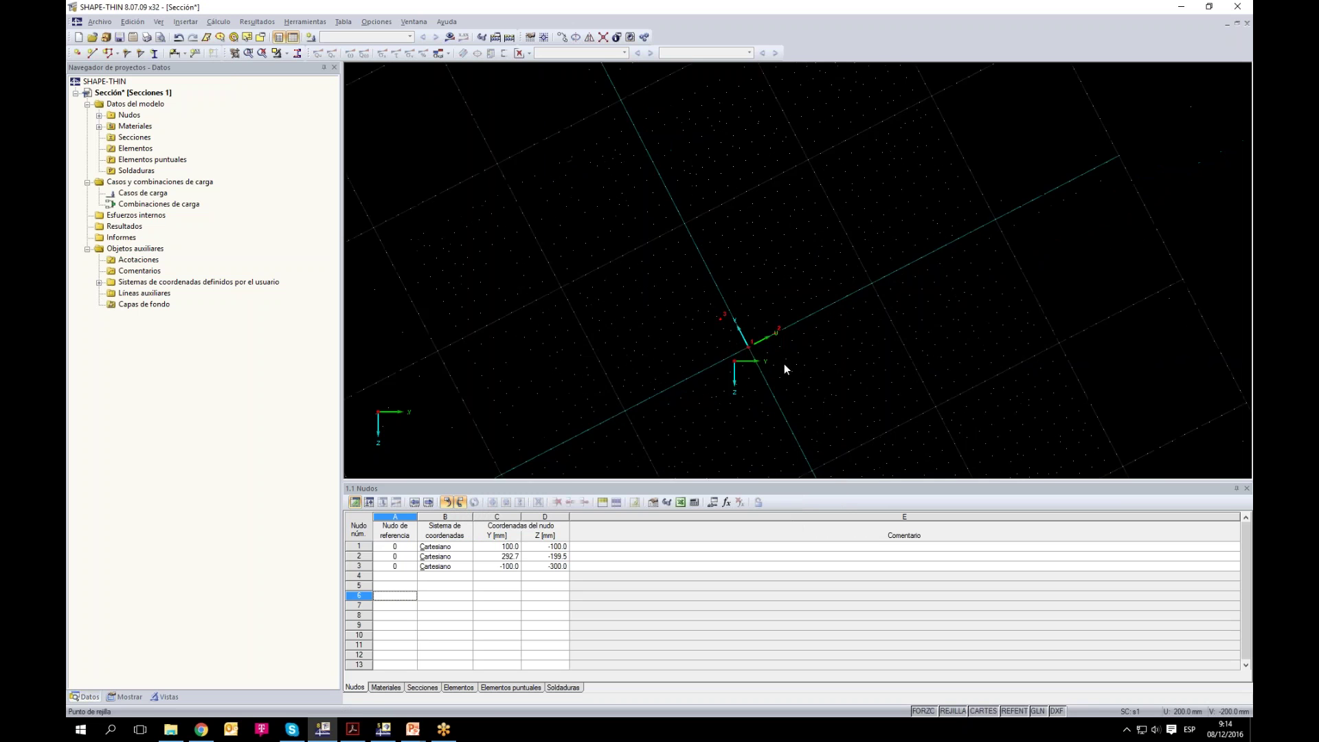
scroll(745, 353, "up", 2)
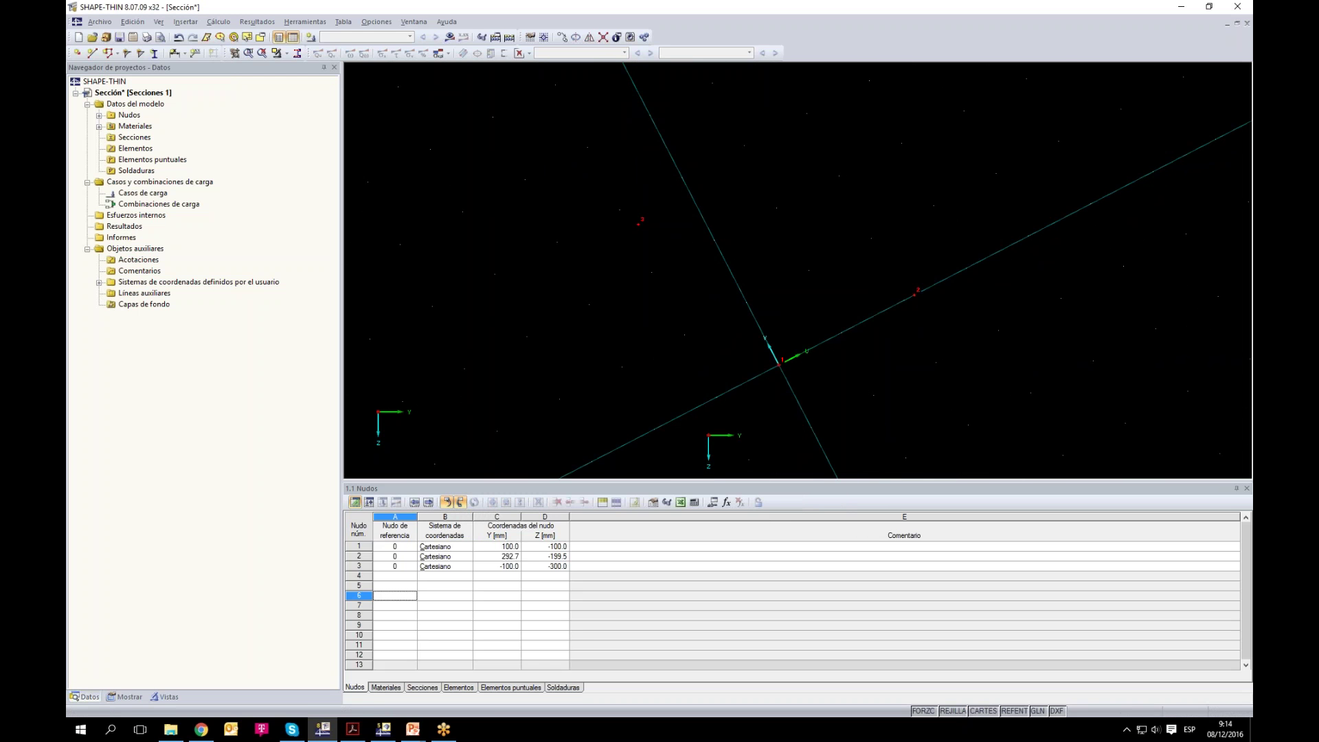
Step: Delete the three nodes and set the work plane's grid point spacing to 100 mm again
left_click_drag(581, 165, 1027, 403)
key("Delete")
right_click(951, 716)
left_click(967, 684)
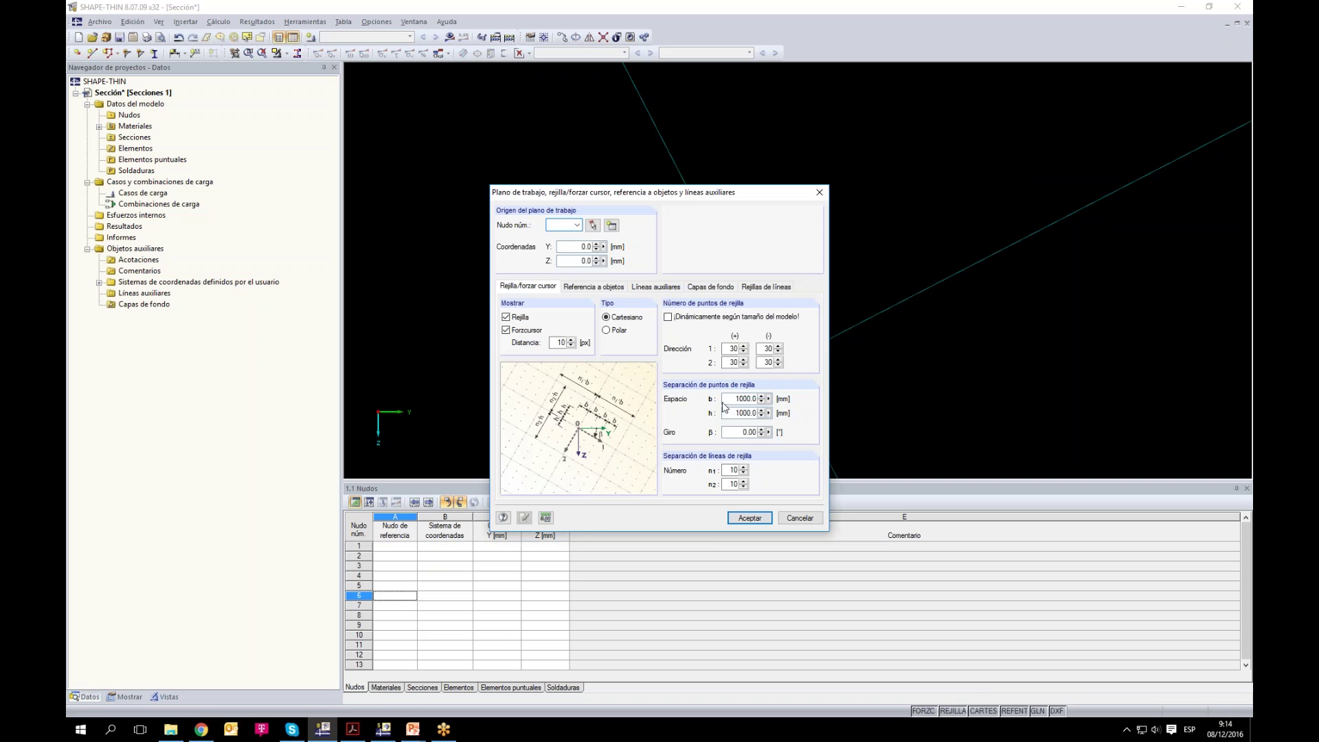
type("100")
left_click(749, 517)
left_click(78, 52)
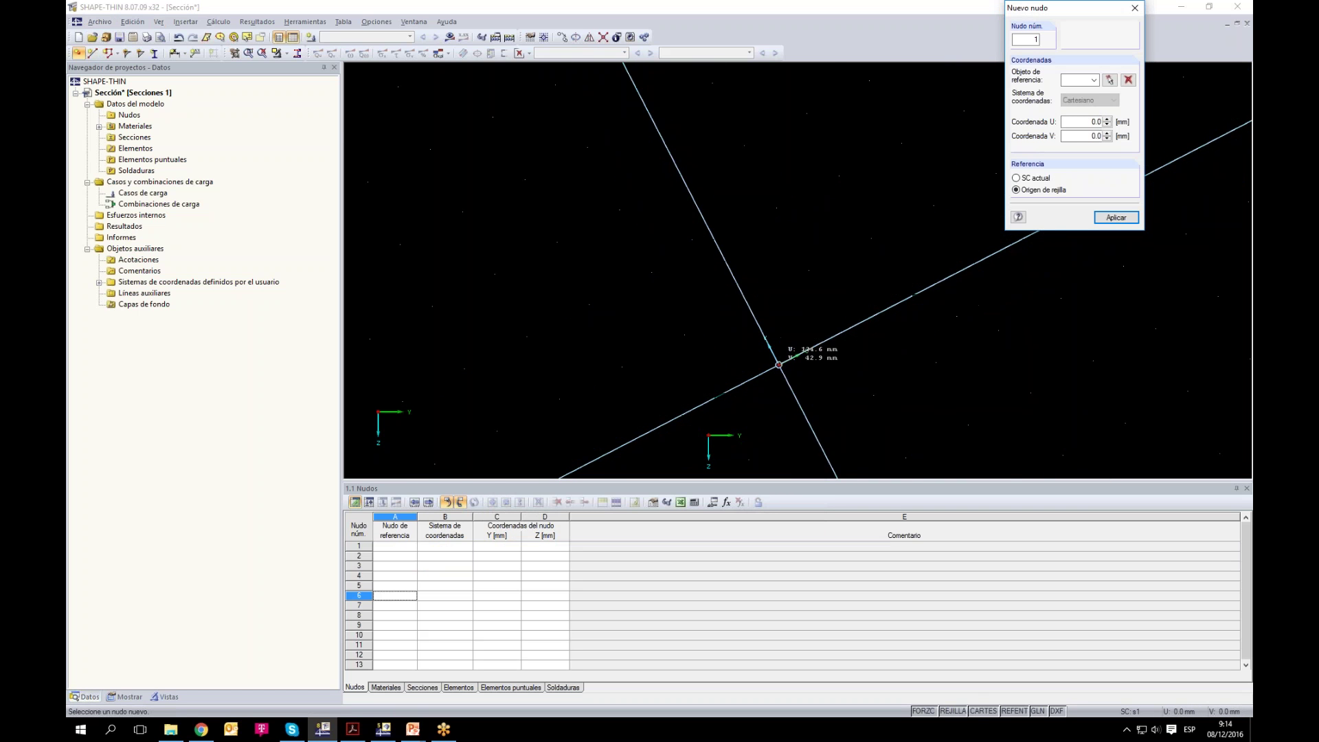
scroll(779, 364, "down", 2)
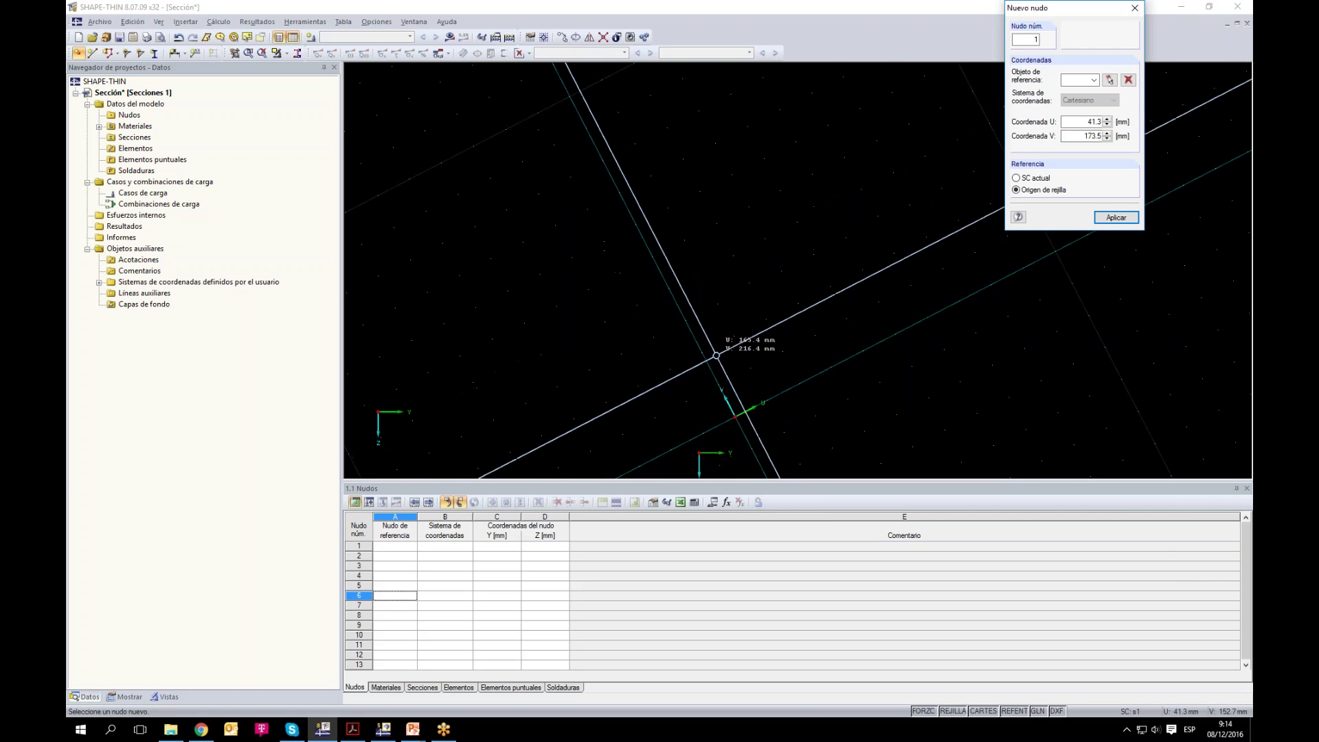
key("Escape")
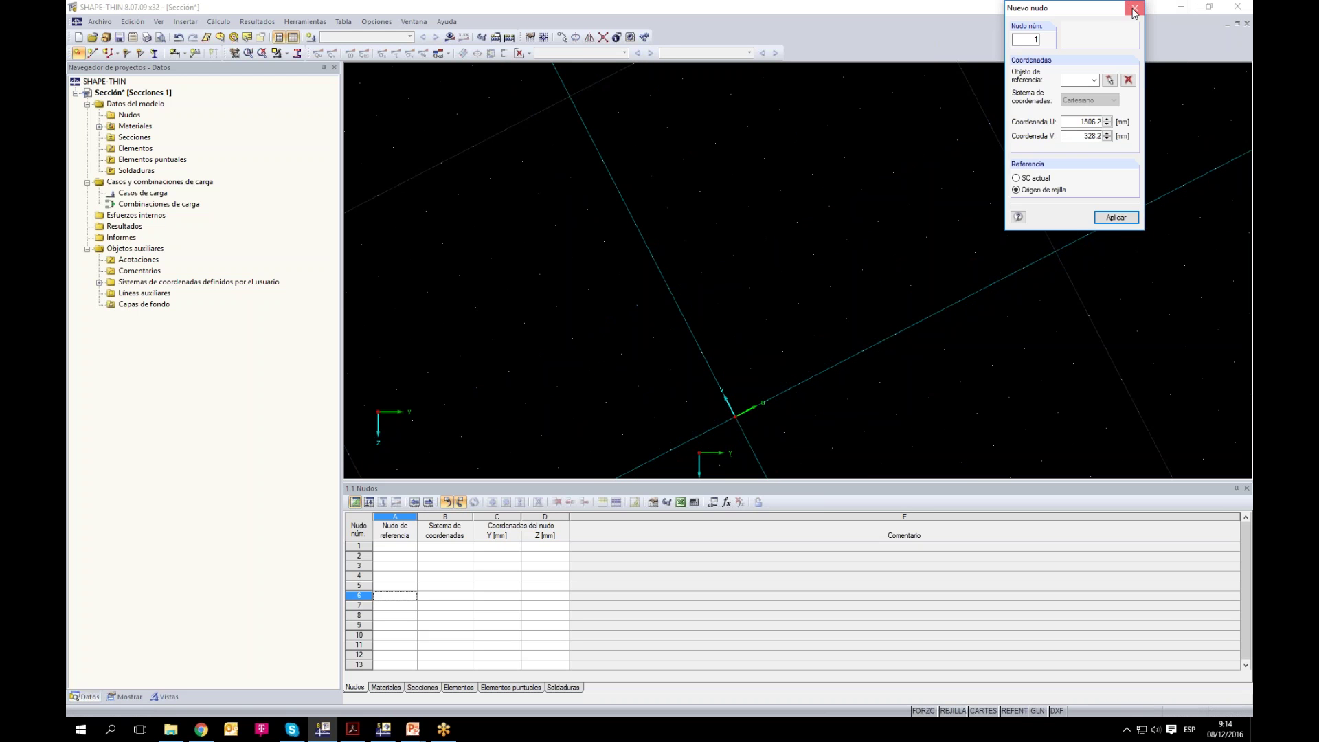
Step: Delete the user-defined coordinate system from the auxiliary objects
right_click(132, 282)
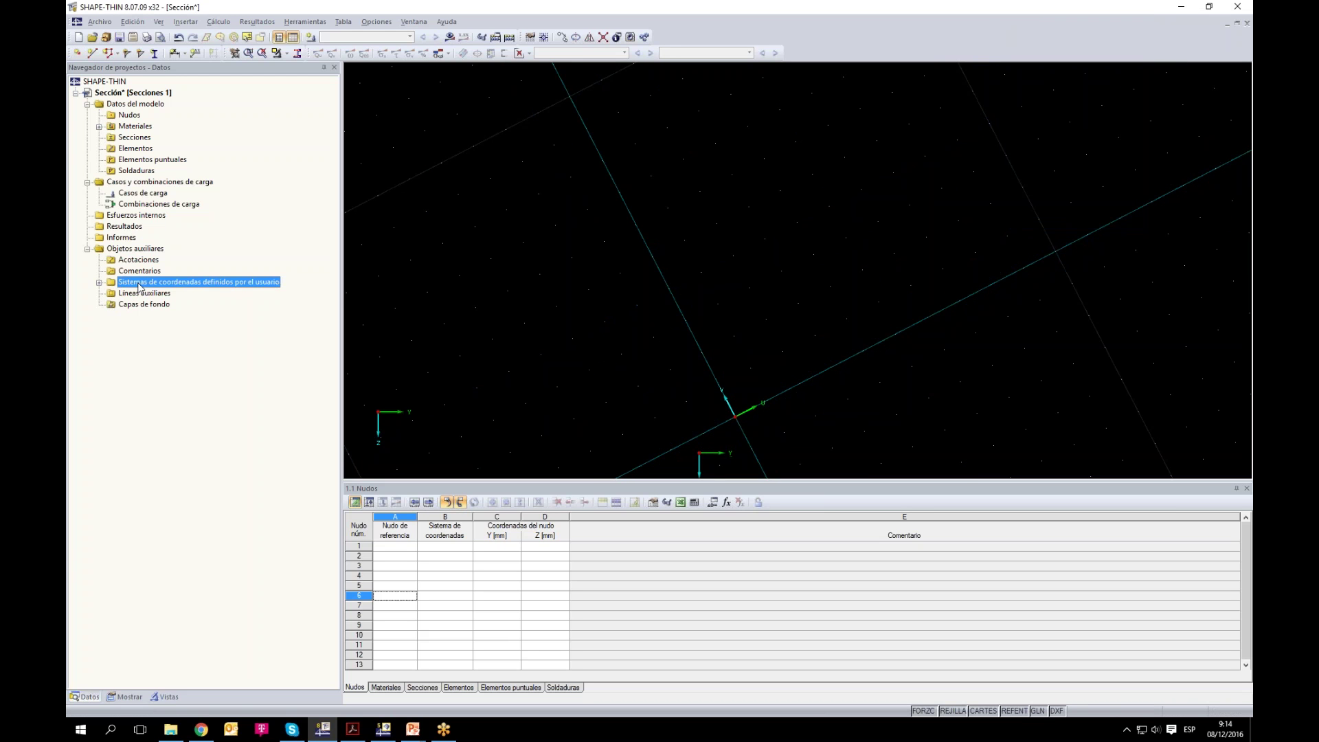
left_click(100, 283)
left_click(138, 292)
right_click(138, 293)
left_click(179, 349)
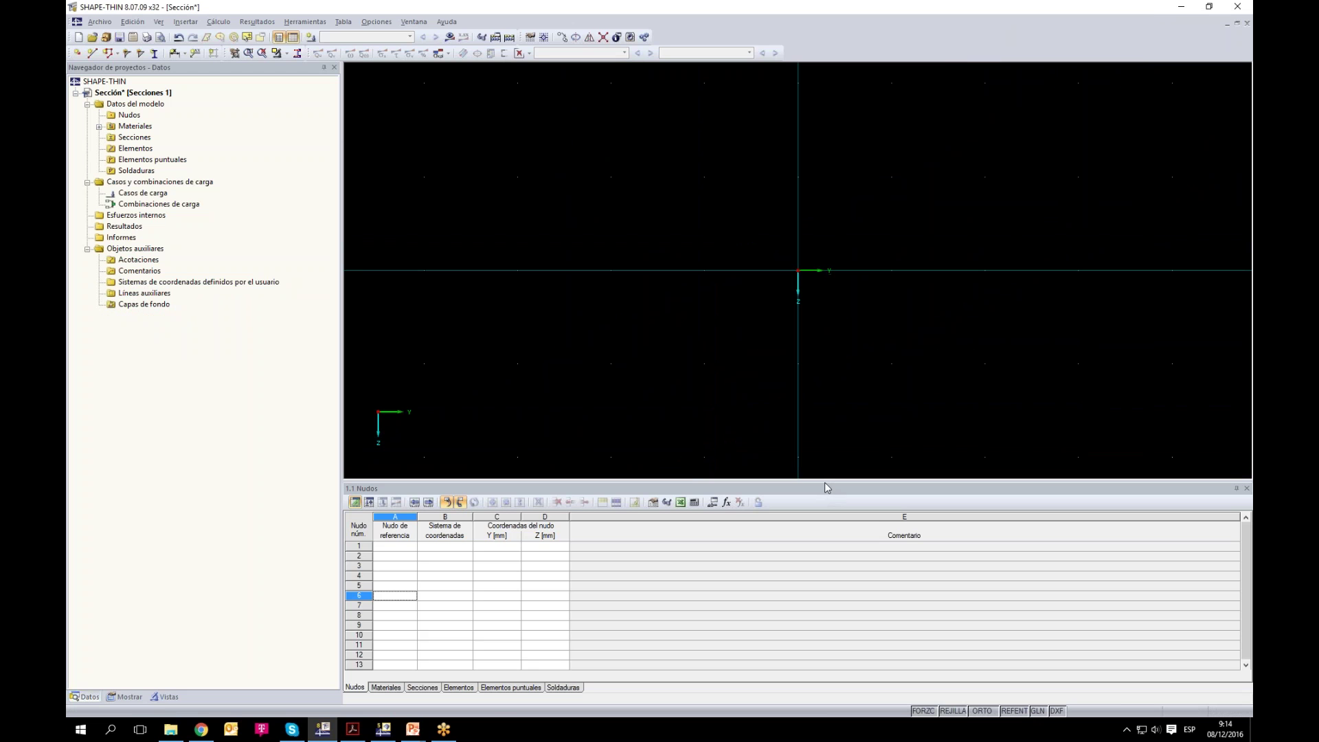
Step: Start a polyline element with a thickness of 4 mm and a corner radius of 25 mm
left_click_drag(825, 483, 825, 474)
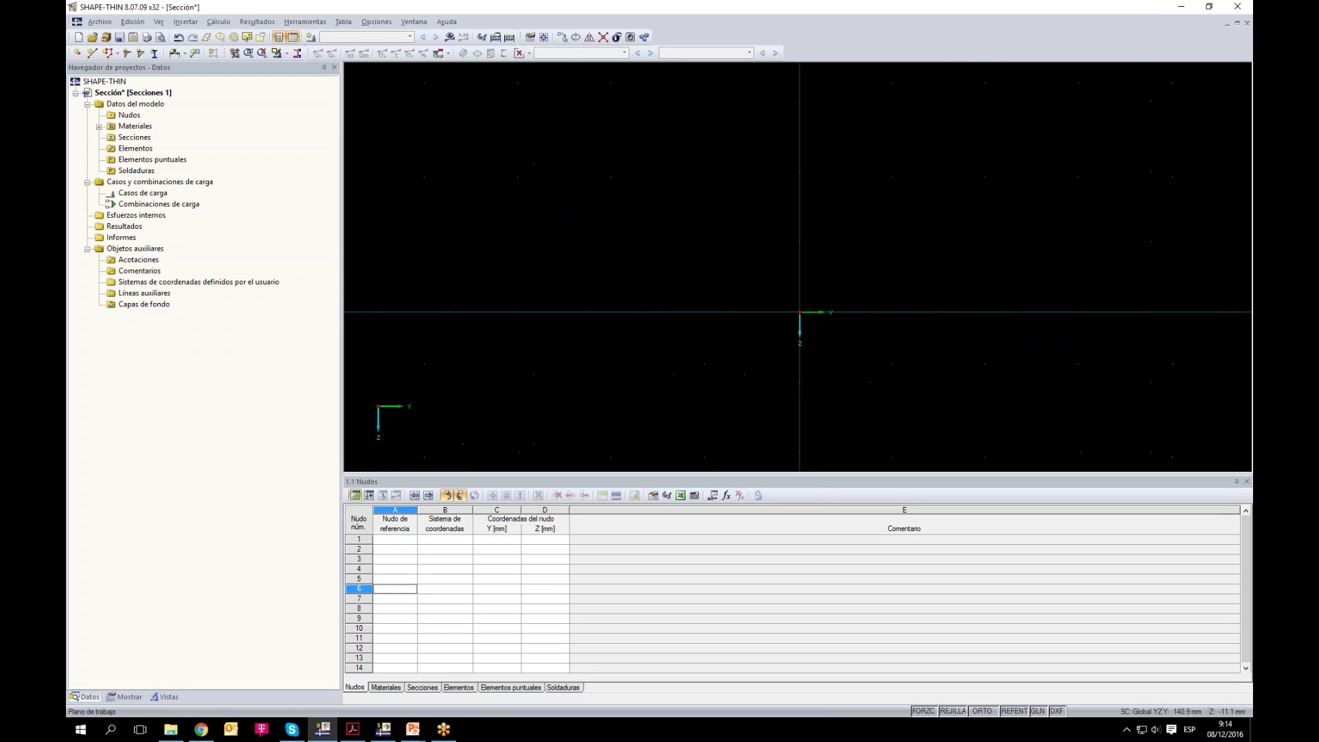
scroll(843, 260, "down", 3)
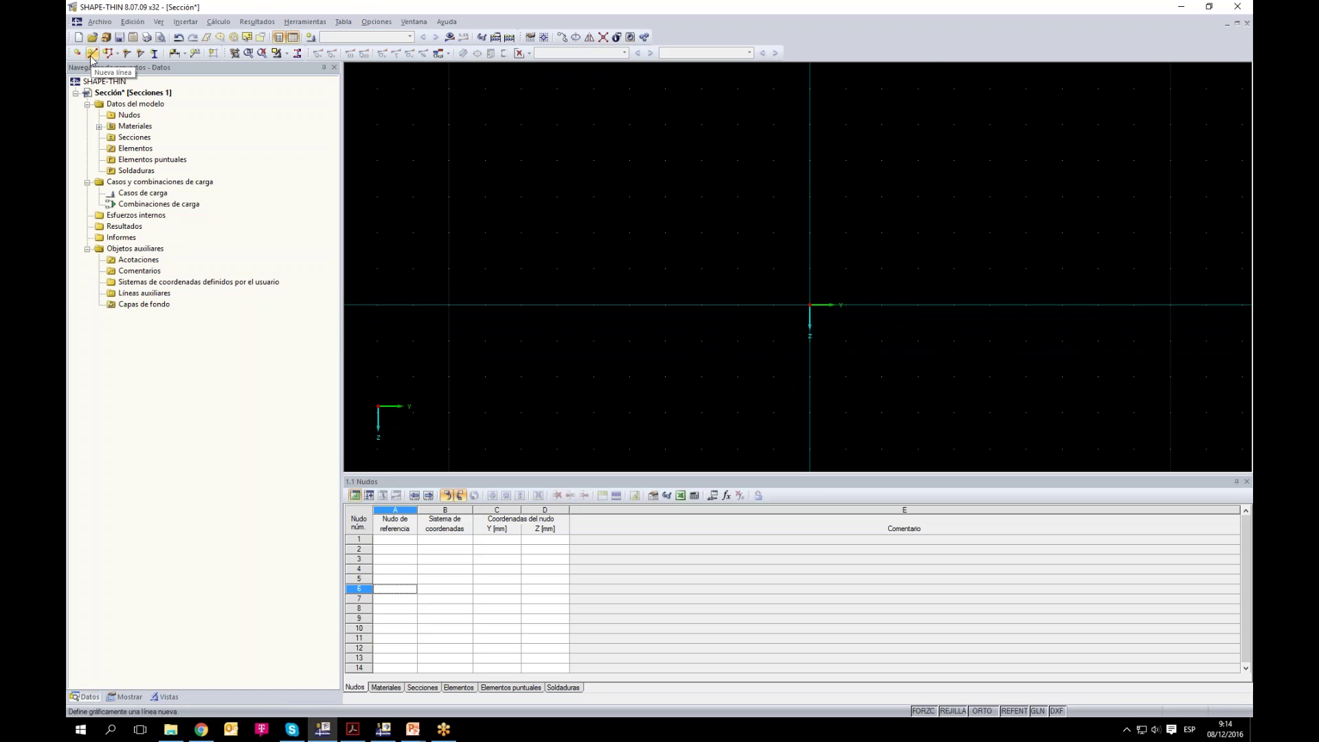
left_click(117, 54)
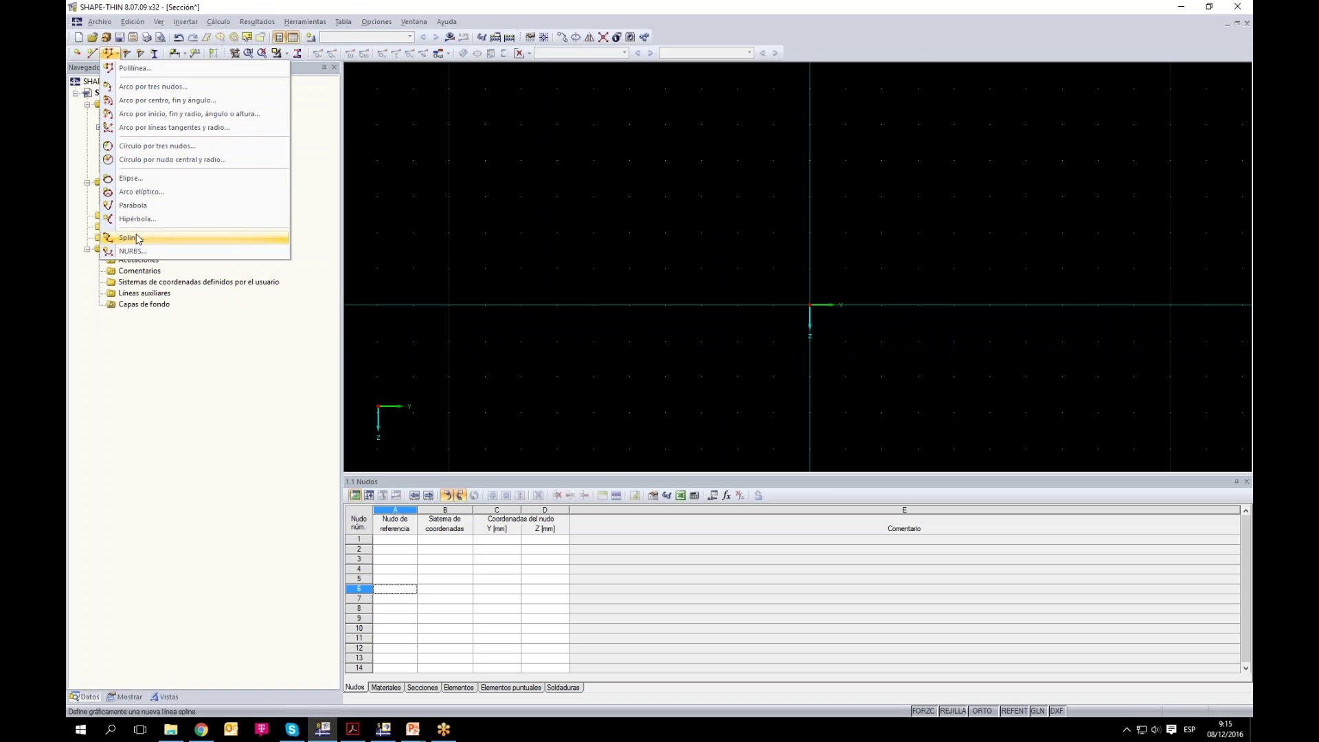
left_click(121, 69)
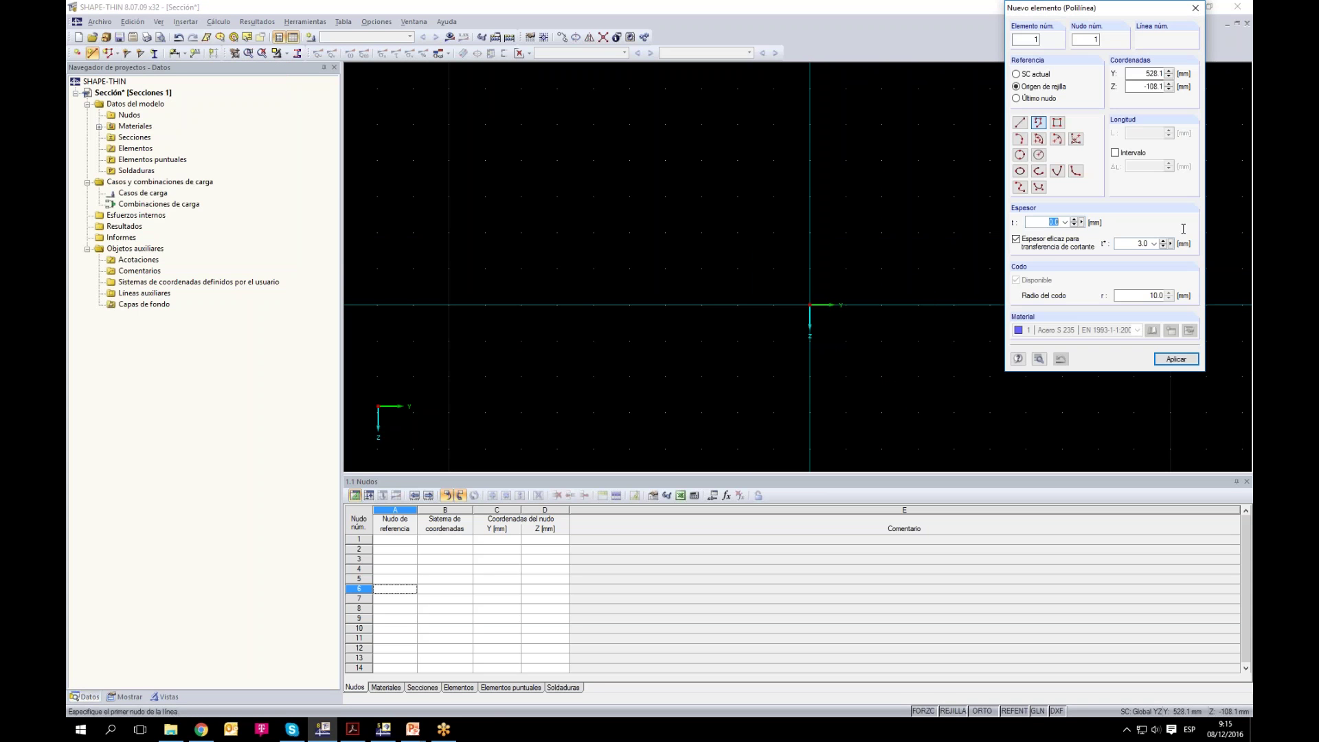
type("4")
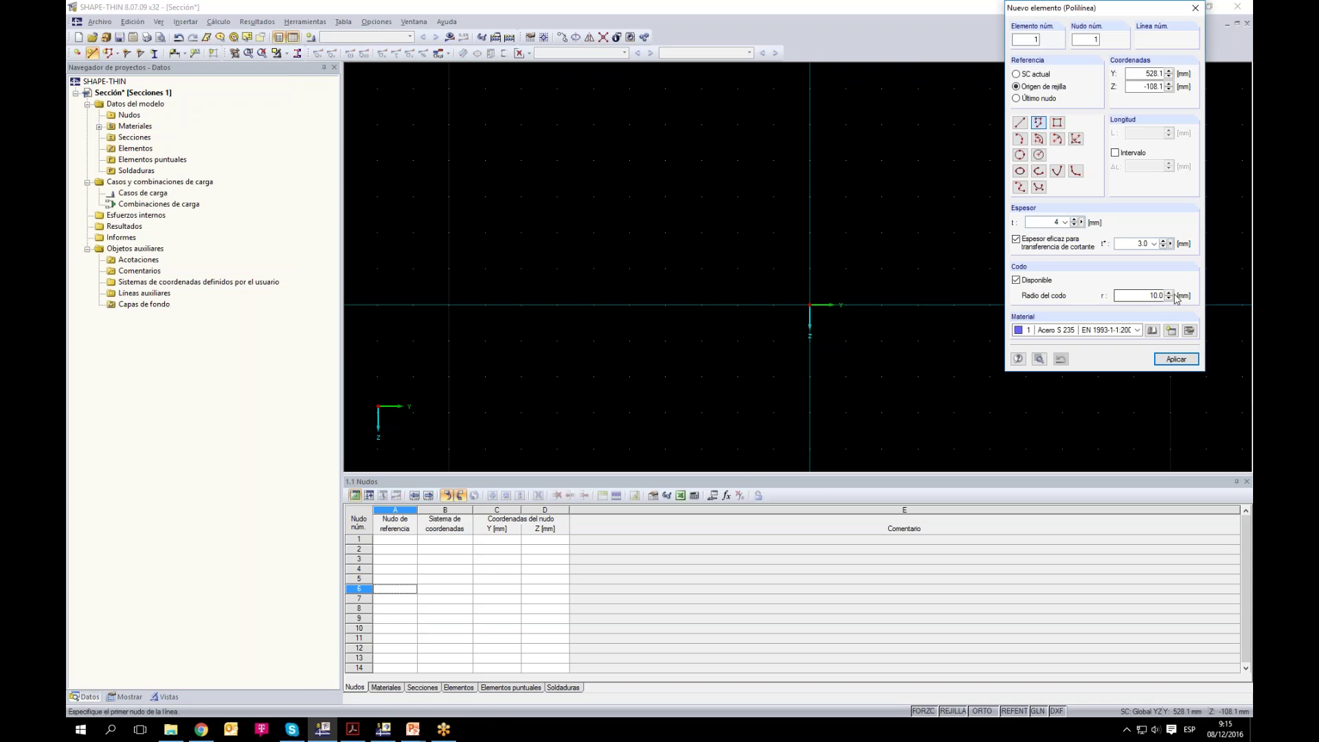
left_click(1141, 295)
scroll(824, 344, "up", 1)
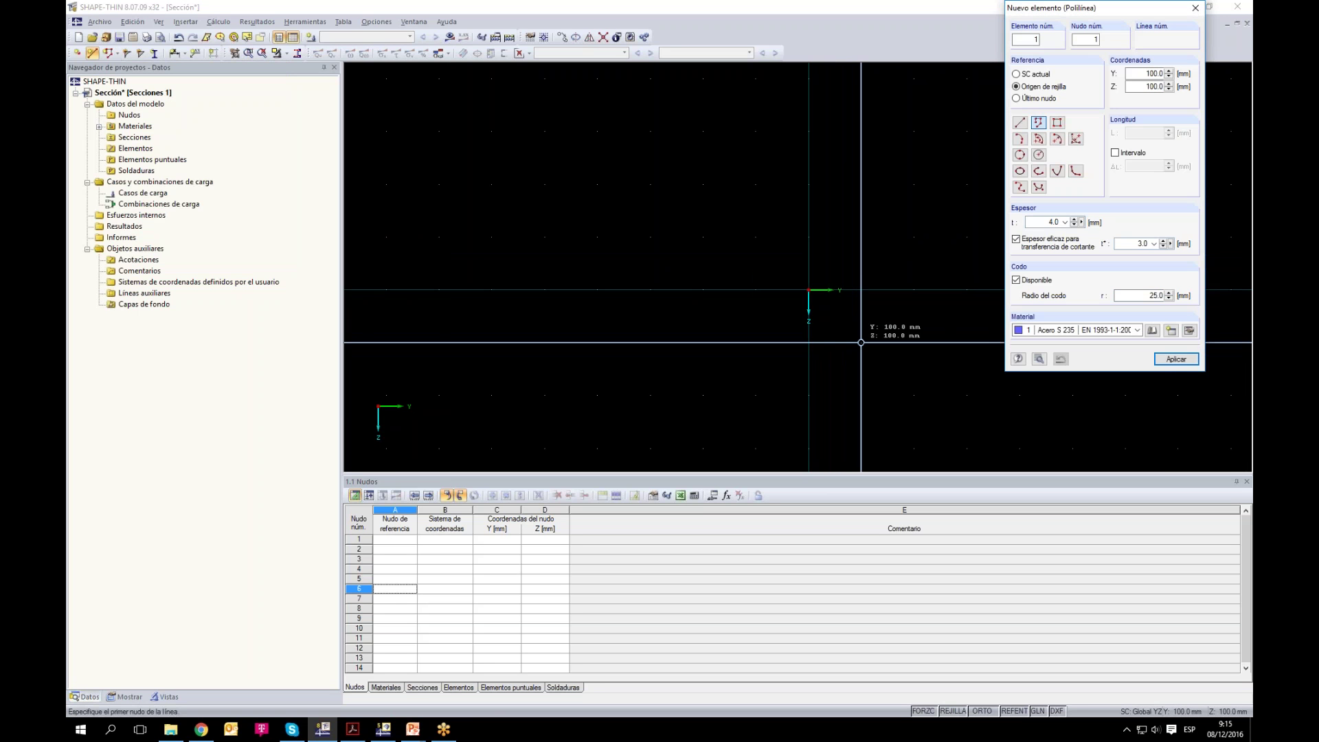
Step: Place the polyline's first point at Y -100, Z 100 mm, re-enable the grid and cursor snap, and cancel the polyline
left_click(755, 342)
scroll(811, 342, "up", 2)
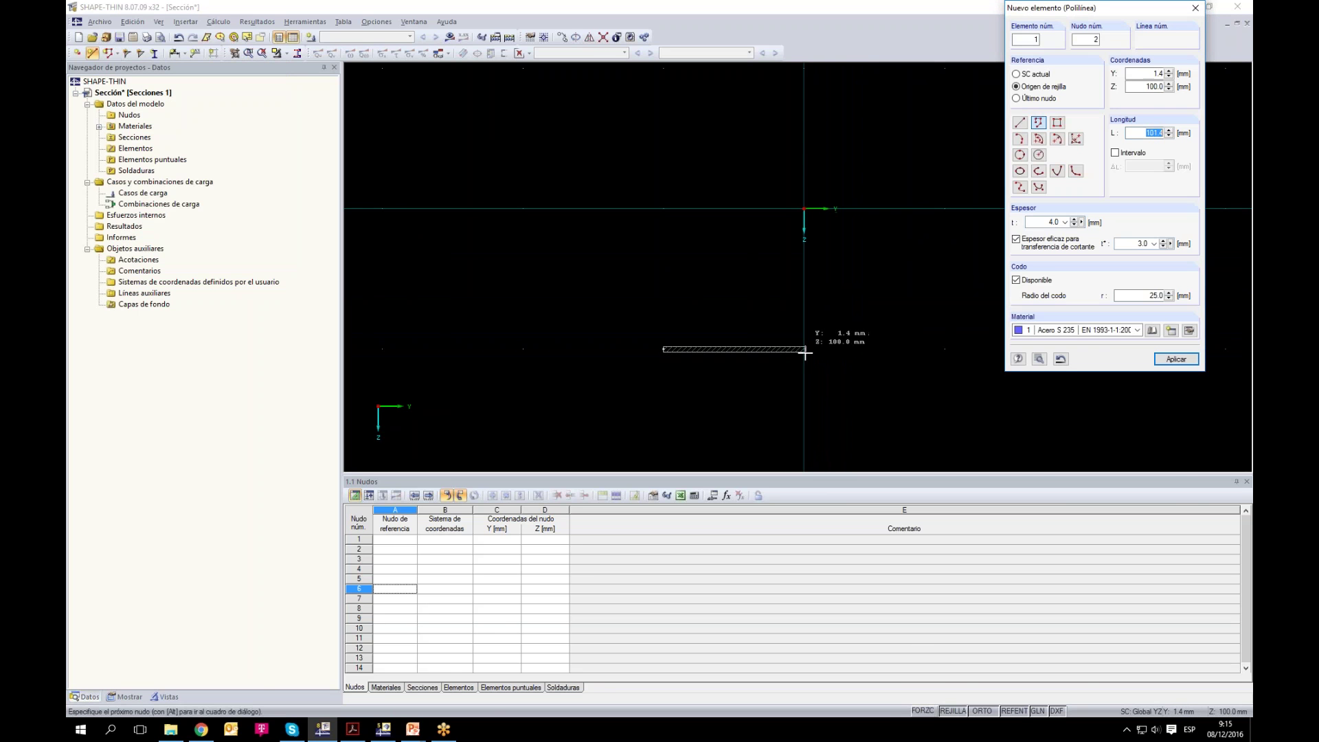
right_click(955, 710)
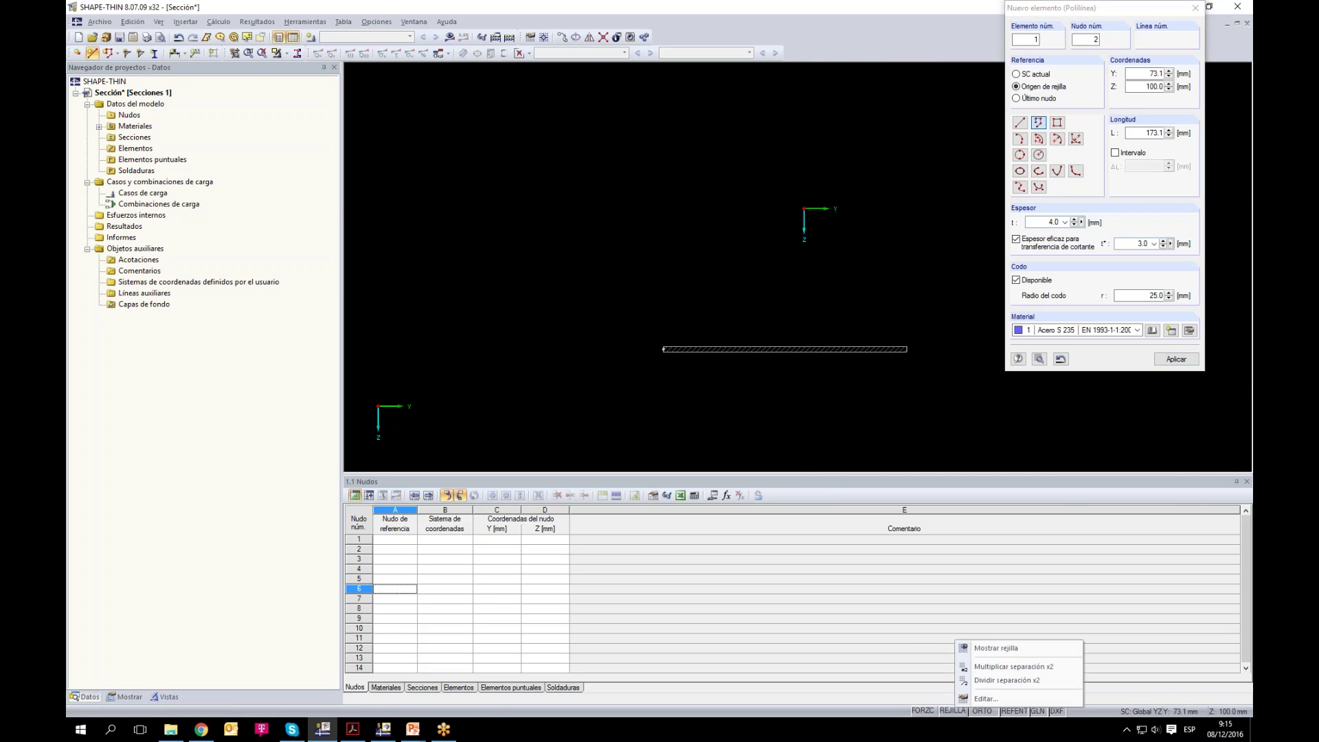
left_click(981, 699)
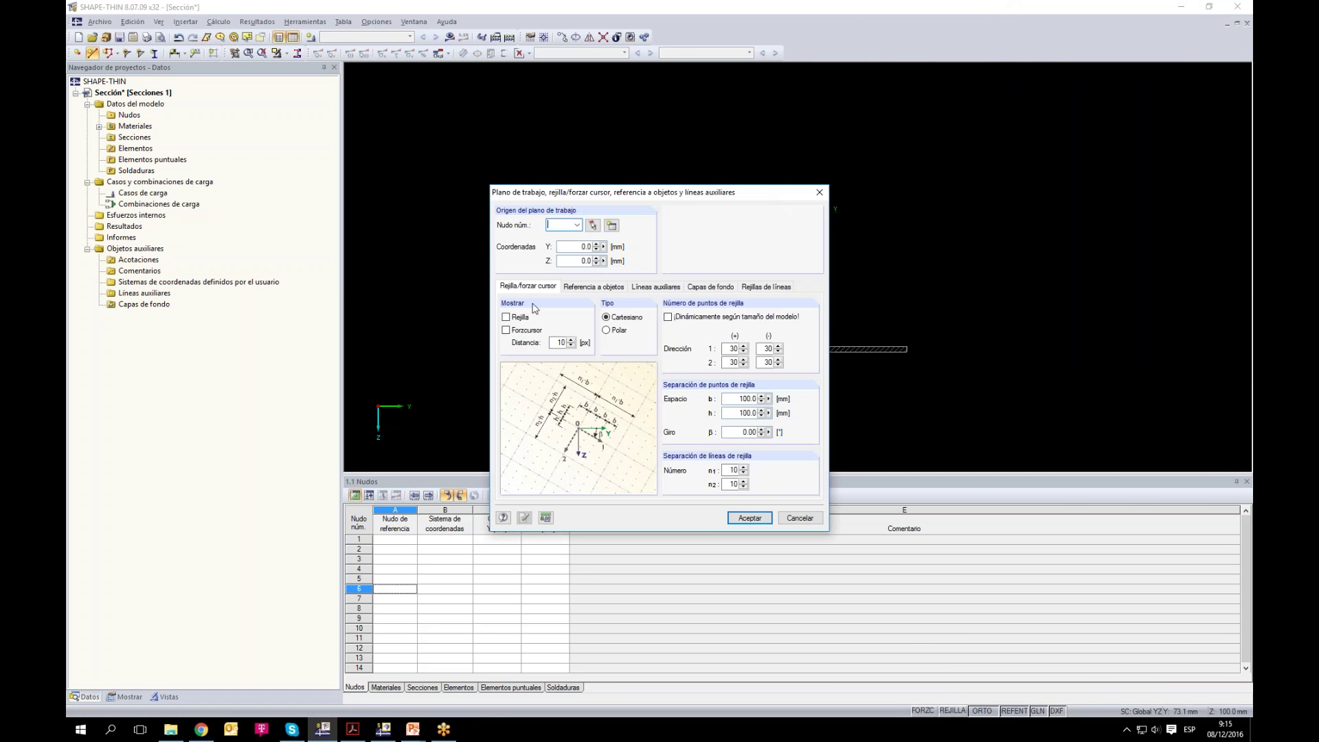
left_click(745, 519)
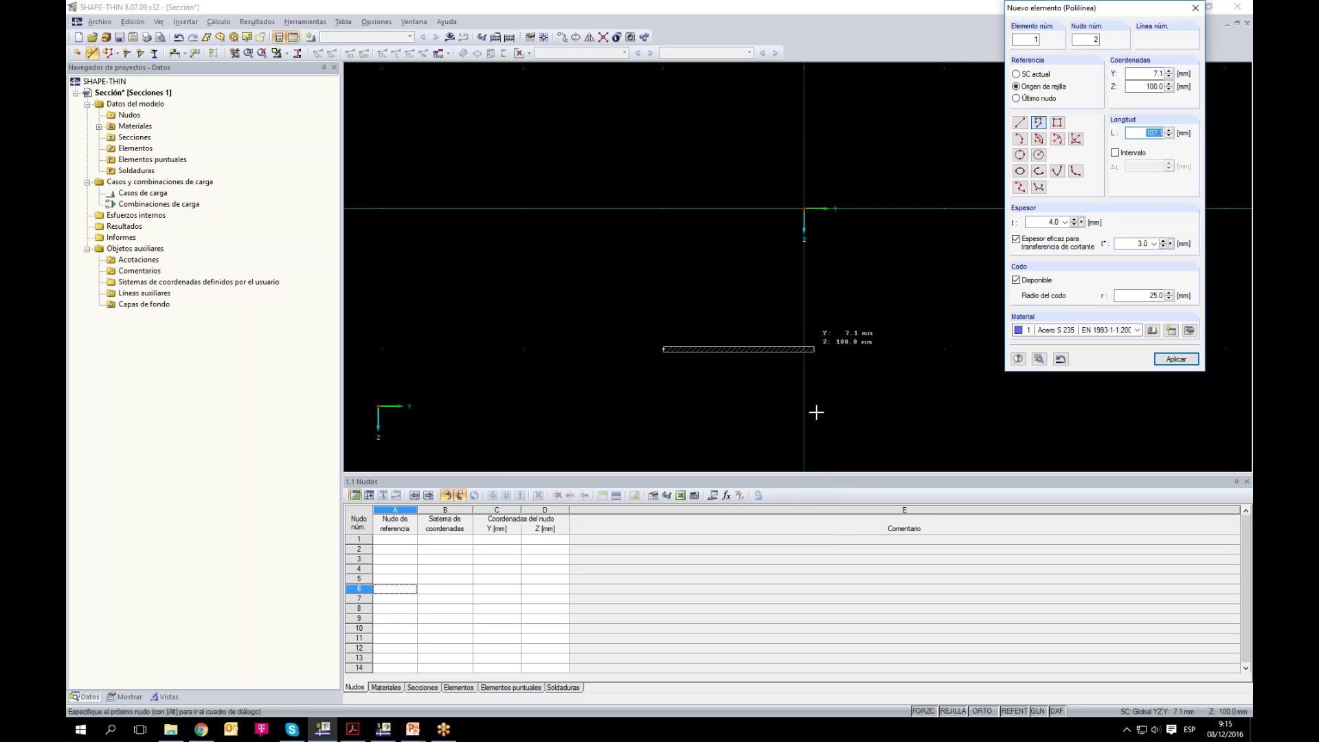
scroll(790, 361, "down", 1)
key("Escape")
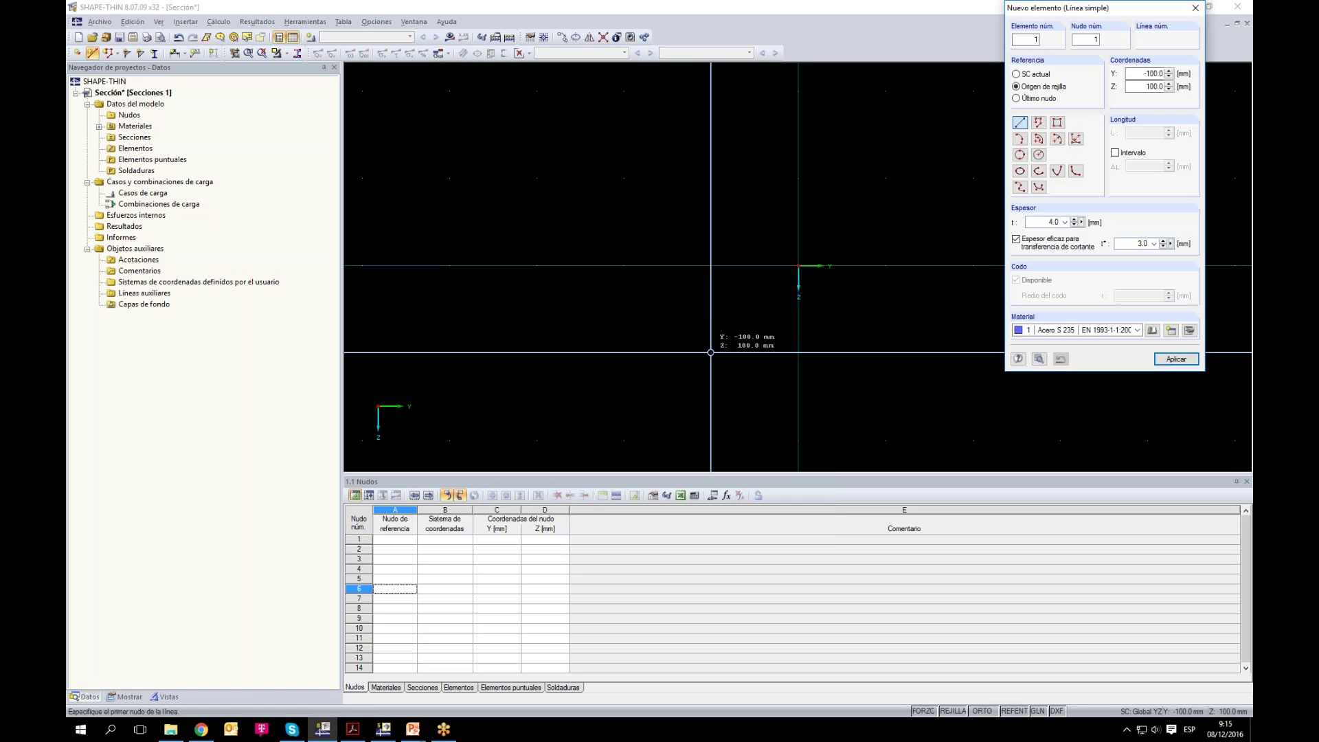
Step: Draw a 4 mm thick single-line element from Y -100, Z 100 mm to Y 0, Z 100 mm and undo it
left_click(711, 353)
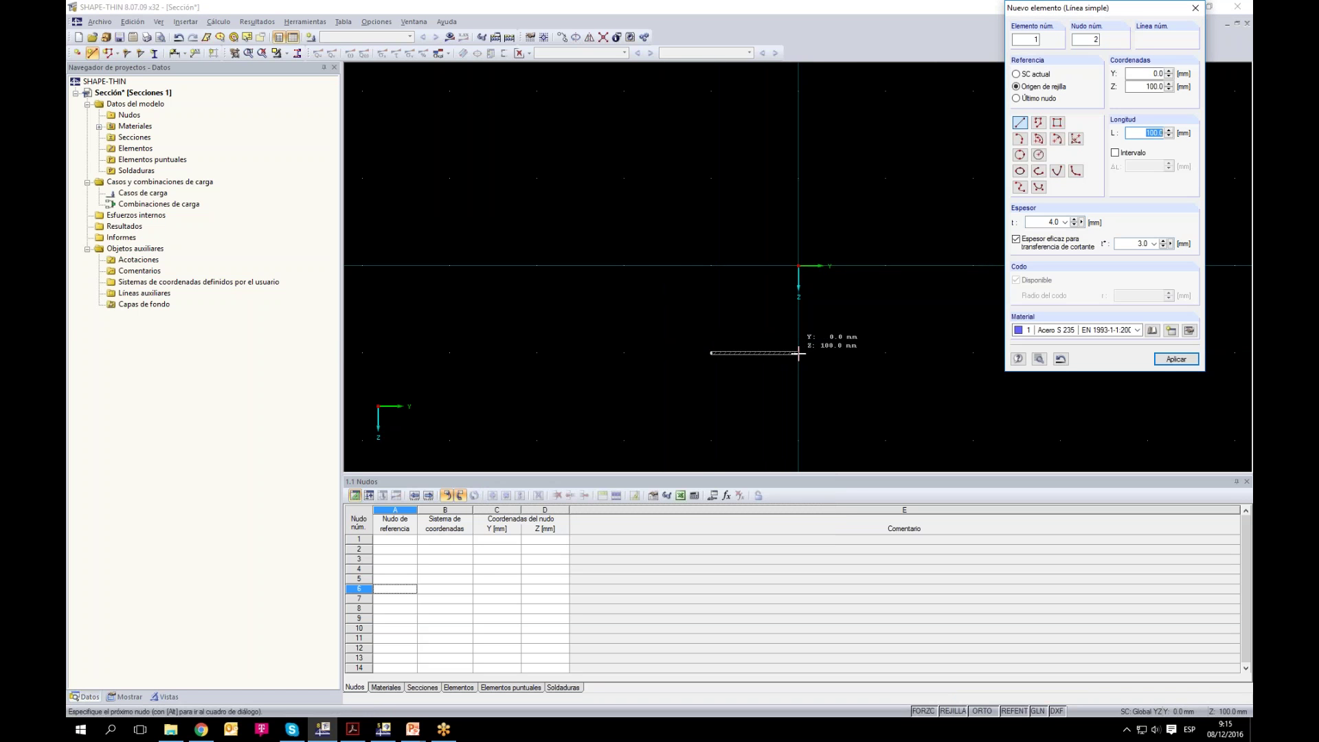
scroll(798, 354, "up", 2)
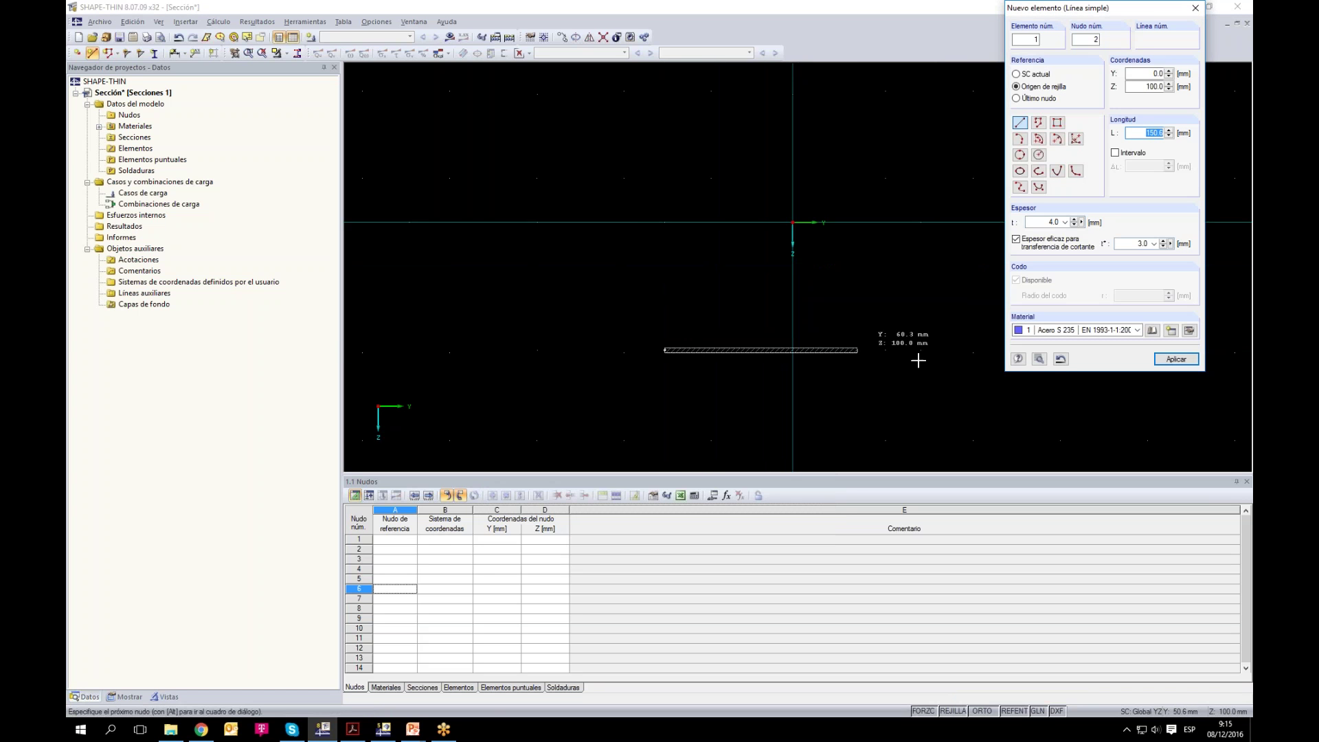
left_click(788, 349)
scroll(787, 348, "up", 1)
key("Escape")
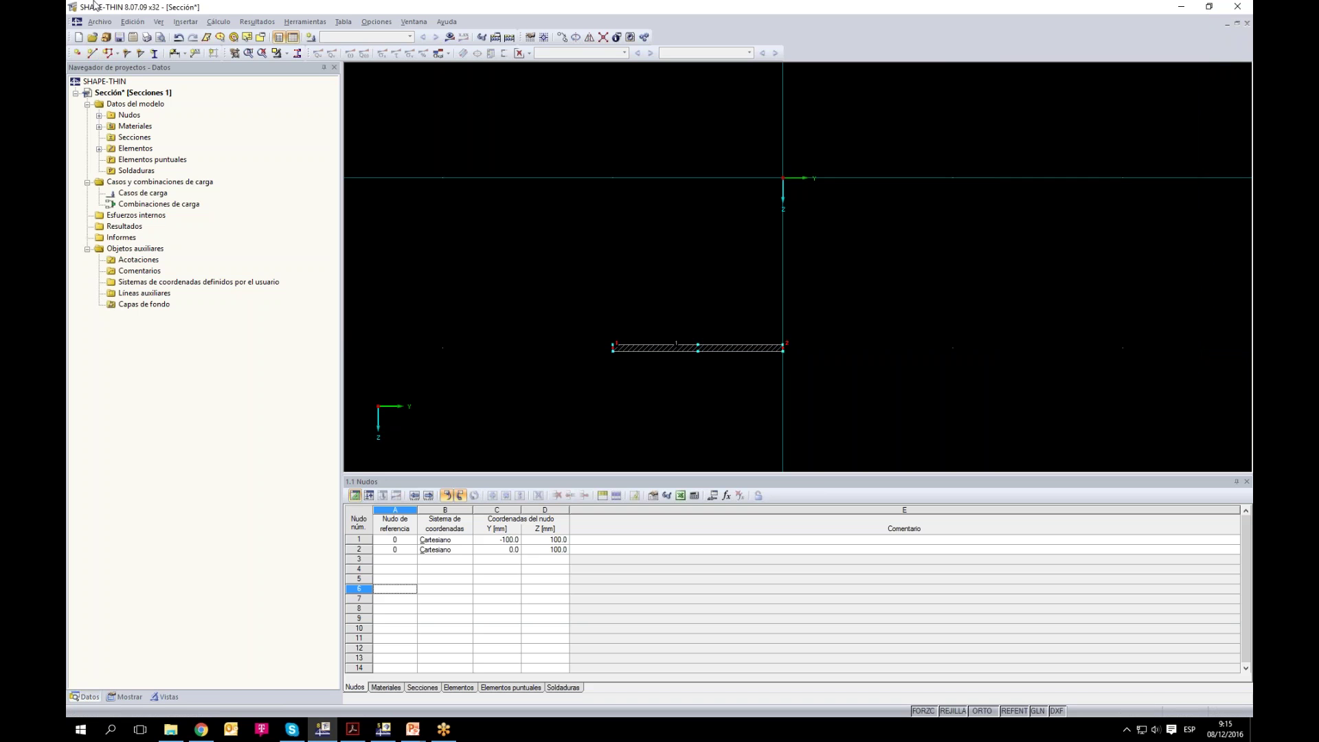
left_click(178, 37)
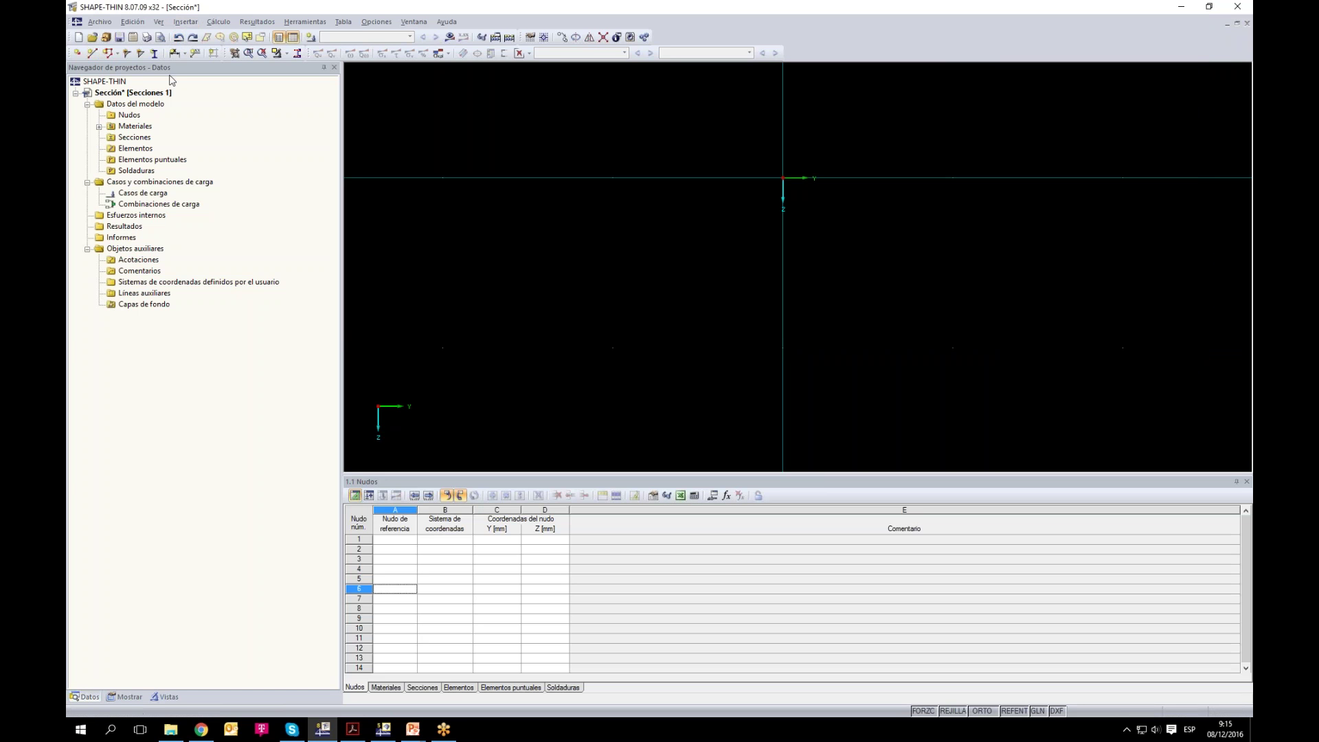
Step: Start a new 4 mm thick polyline element with a 25 mm corner radius and disable its effective thickness for shear transfer
left_click(92, 53)
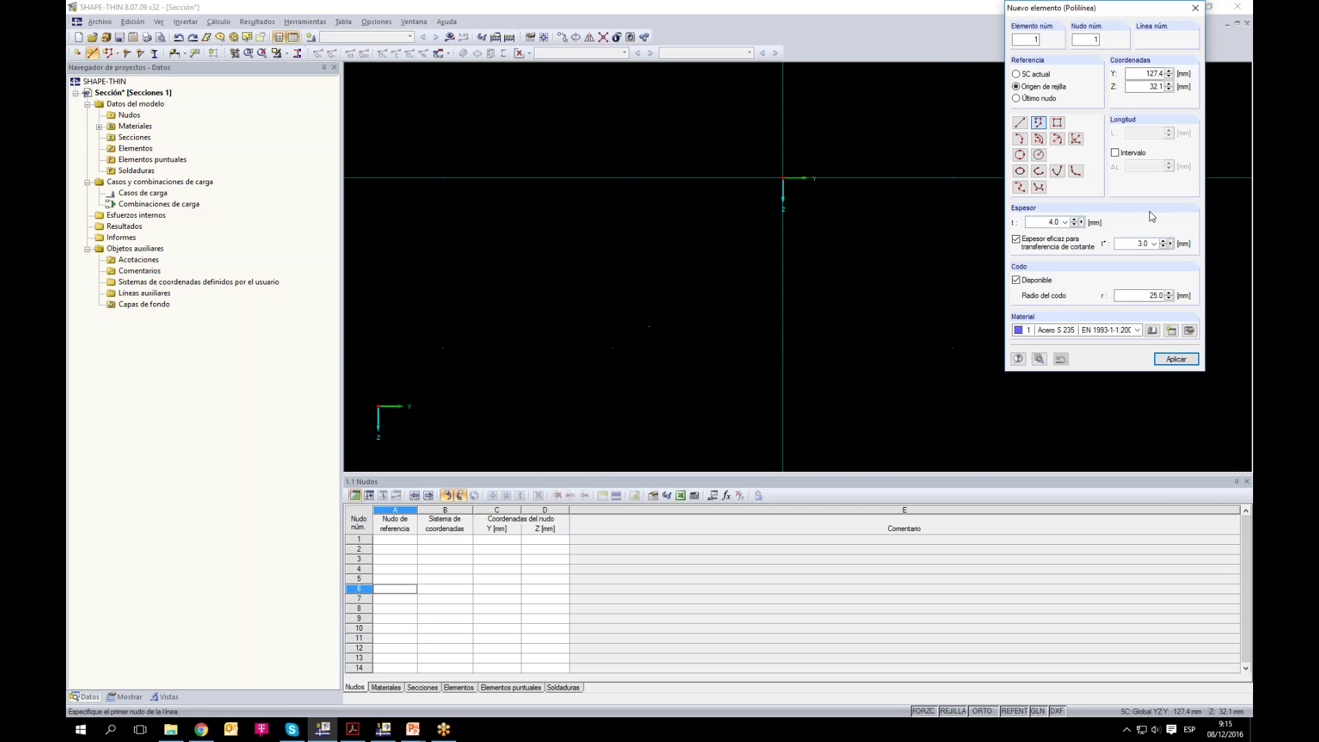
left_click(1134, 296)
left_click(1017, 239)
Step: Draw the polyline's first segments from Y -100, Z 100 through Y 200, Z 100 to Y 200, Z -100 mm
left_click(612, 347)
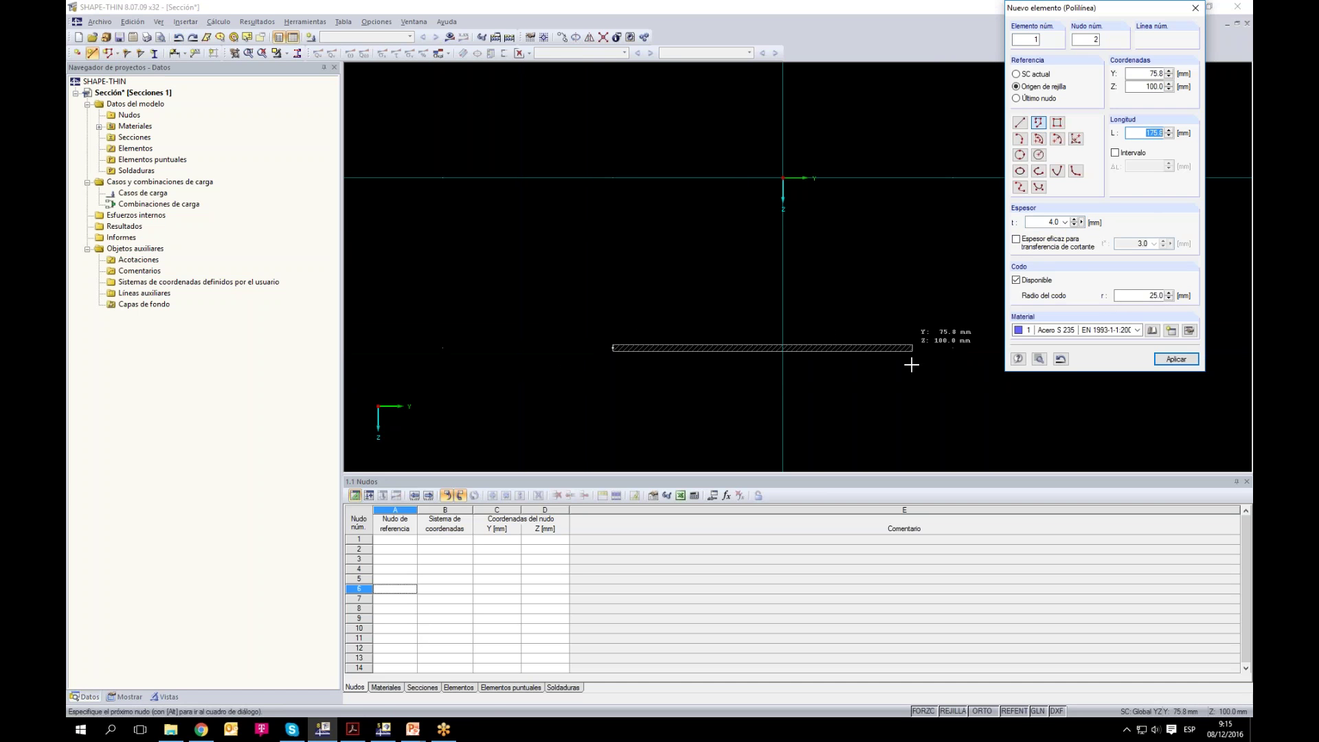
scroll(949, 348, "down", 1)
left_click_drag(852, 354, 515, 374)
left_click(694, 374)
left_click(694, 182)
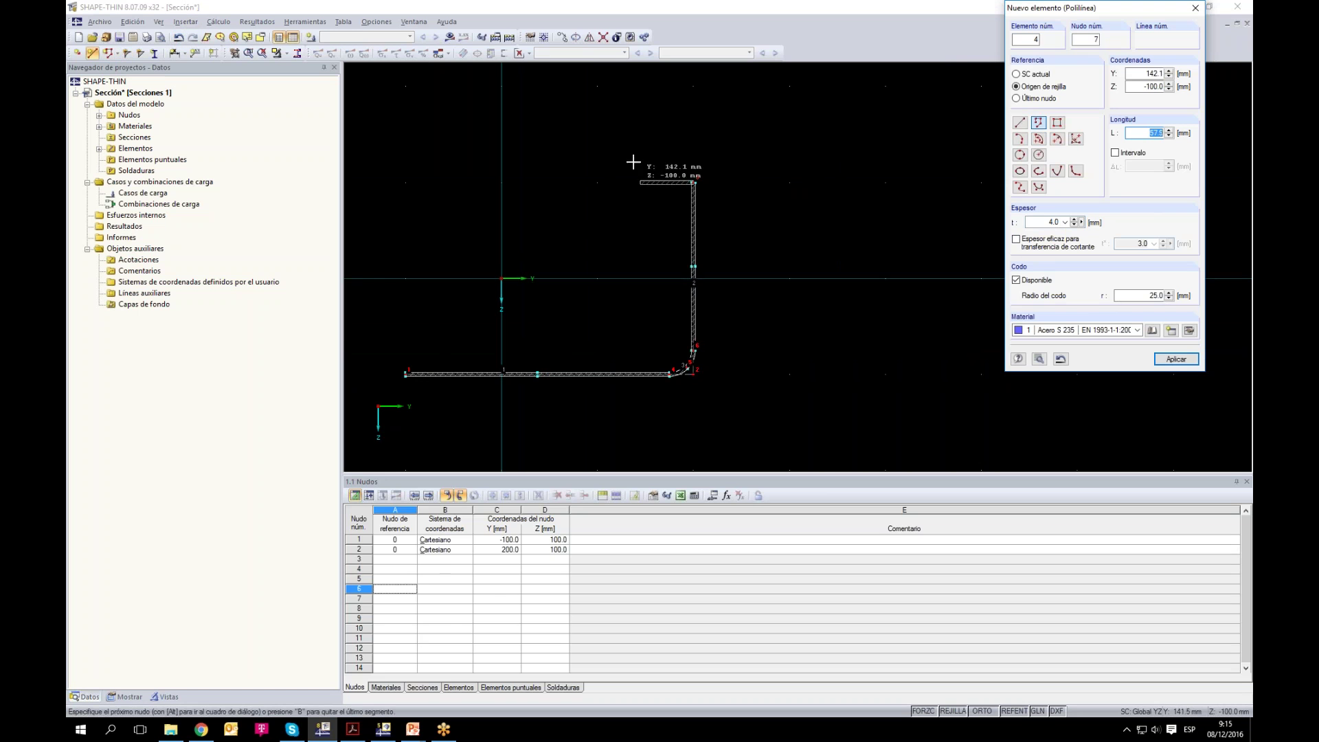
Step: Continue the polyline through Y/Z (100, -100), (-100, -100) and (-100, 0) to (100, 0) mm and finish it
left_click(600, 182)
left_click(404, 182)
left_click(1105, 207)
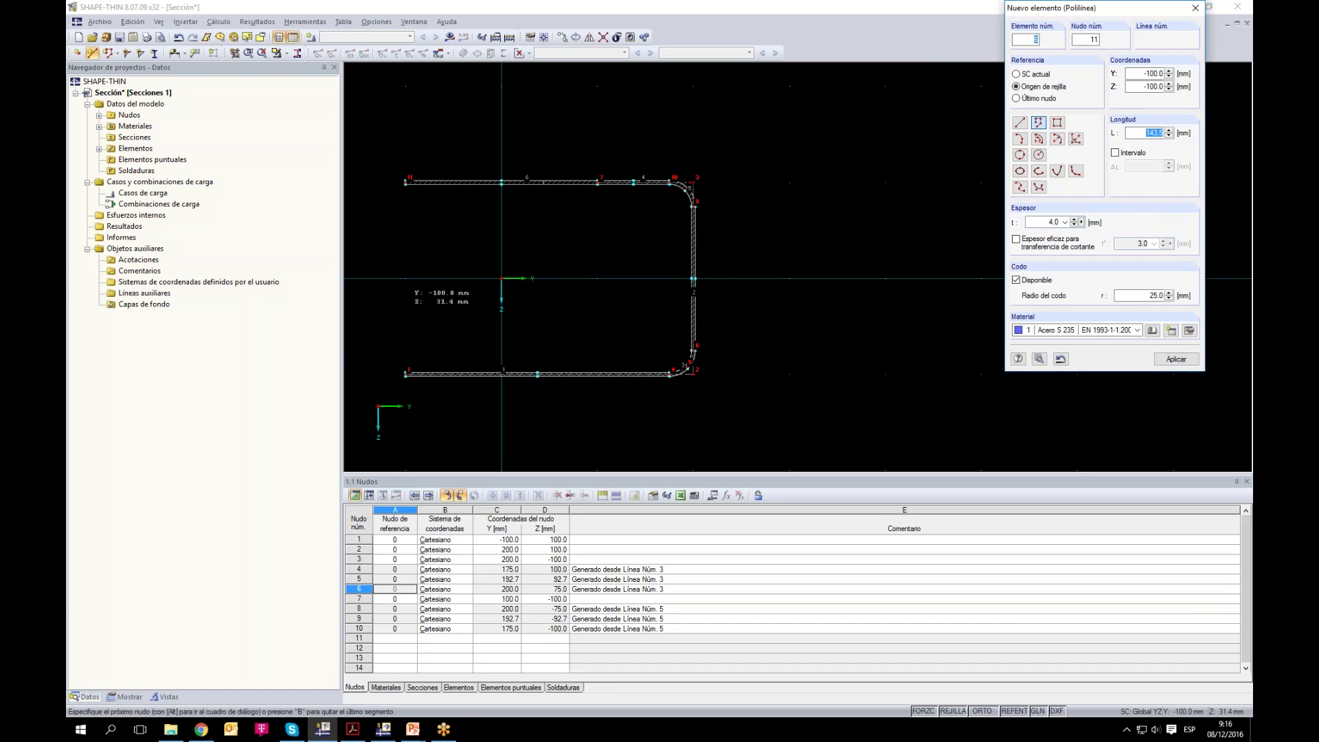
left_click(421, 281)
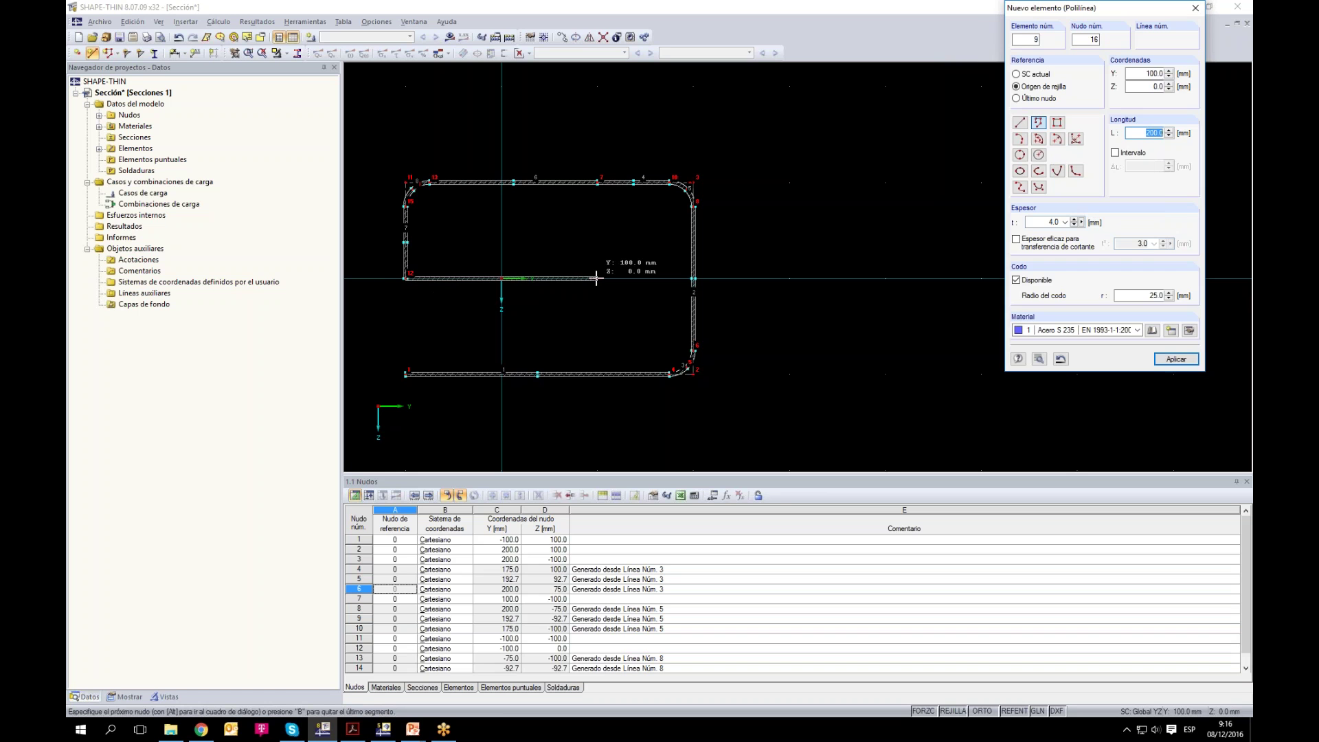
left_click(597, 277)
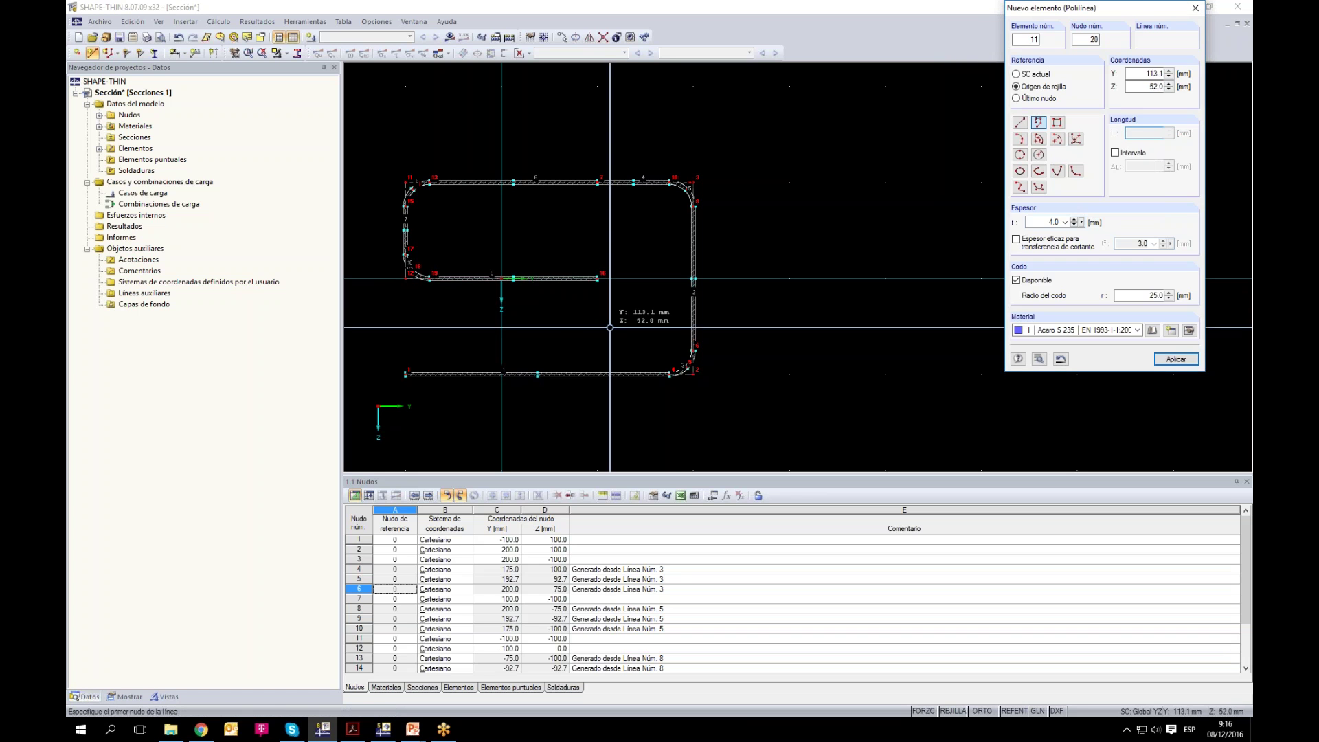
scroll(615, 323, "up", 2)
key("Escape")
Step: Examine the rounded corners and generated arc nodes along the polyline section
scroll(880, 399, "up", 3)
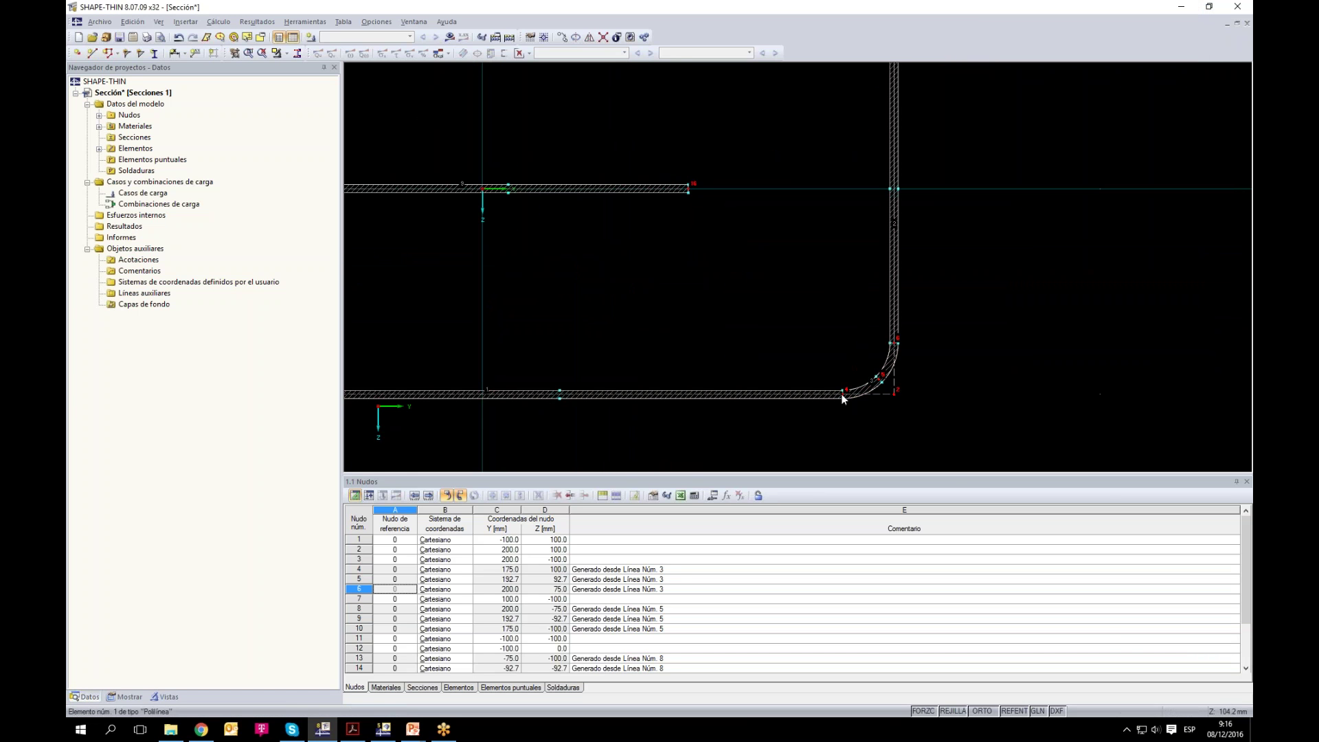
scroll(845, 388, "down", 5)
scroll(824, 295, "up", 6)
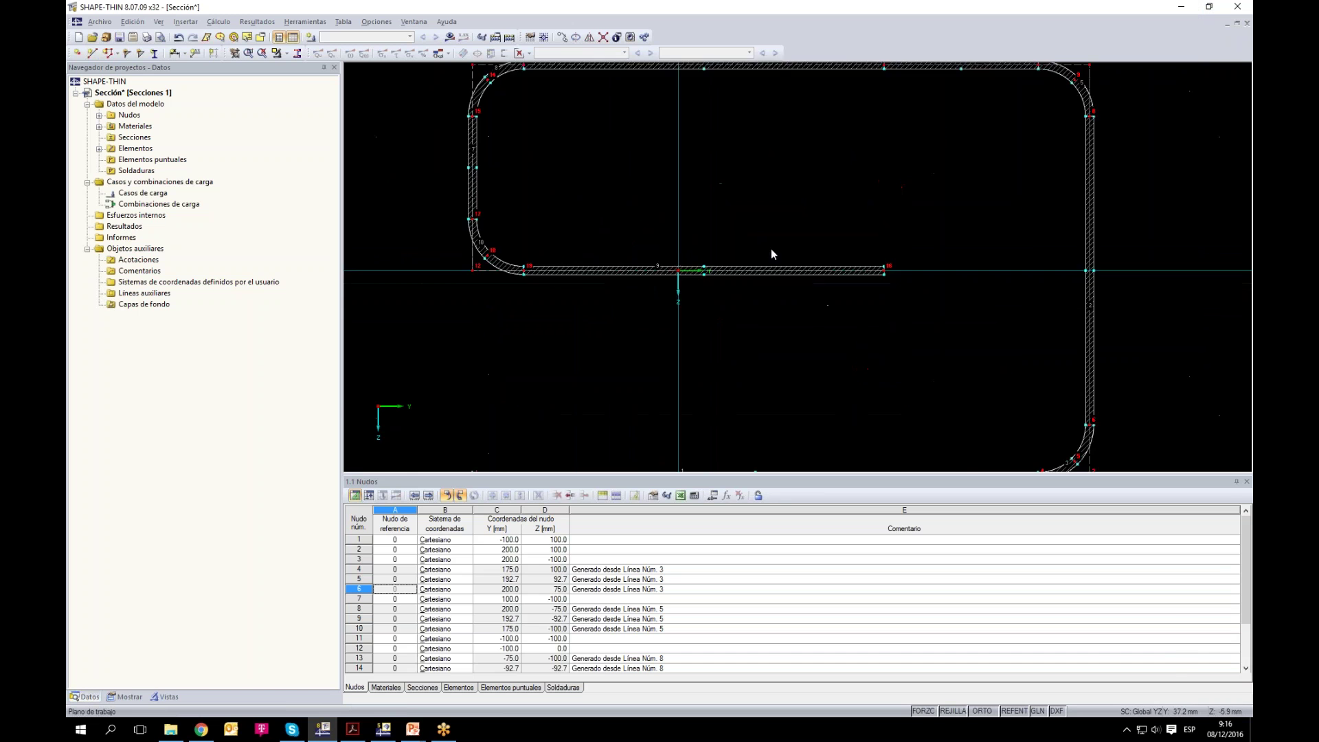
scroll(645, 220, "left", 10)
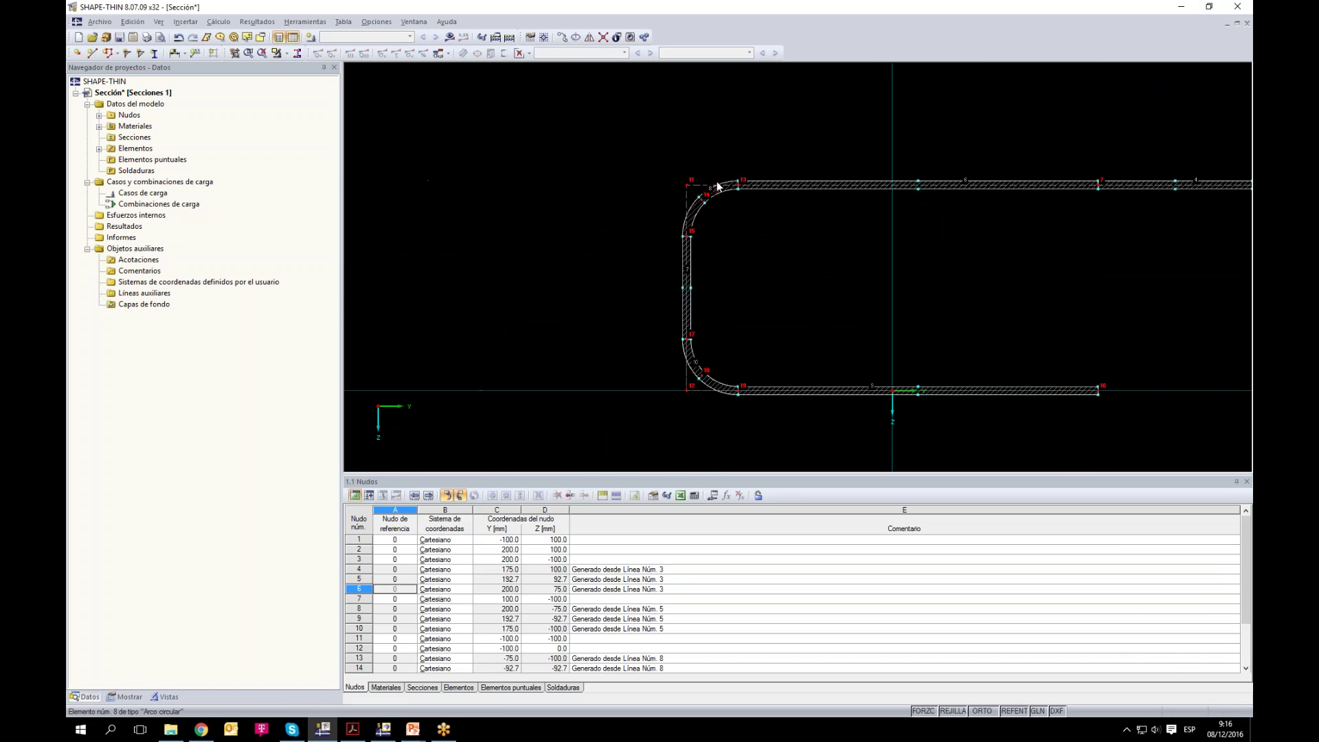
scroll(793, 337, "down", 3)
scroll(793, 332, "down", 4)
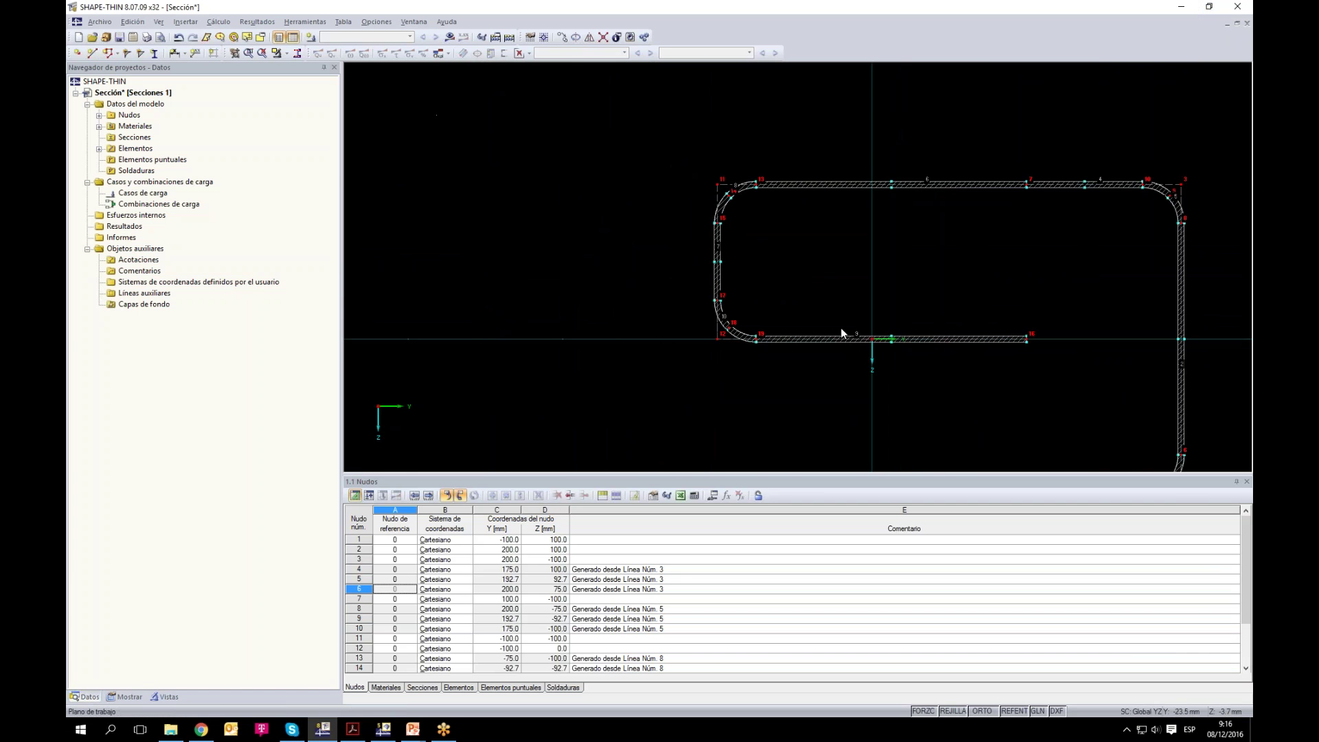
scroll(905, 292, "up", 1)
scroll(881, 202, "down", 2)
Step: Select the whole polyline section and delete it
scroll(882, 203, "down", 2)
scroll(751, 294, "up", 2)
left_click_drag(584, 146, 981, 356)
key("Delete")
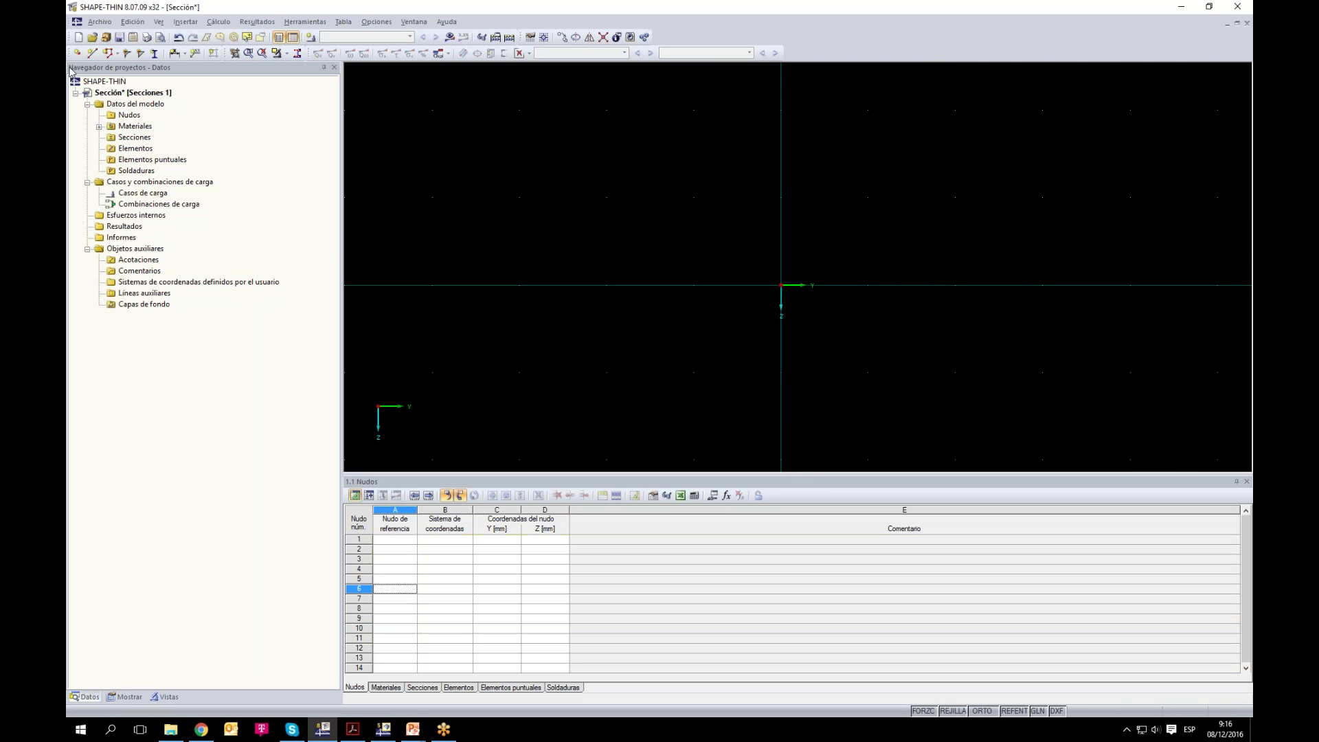
Step: Draw a 4 mm thick polyline with a 25 mm corner radius through Y/Z (-100, 100), (0, 100), (0, -100) and (100, -100) mm
left_click(94, 53)
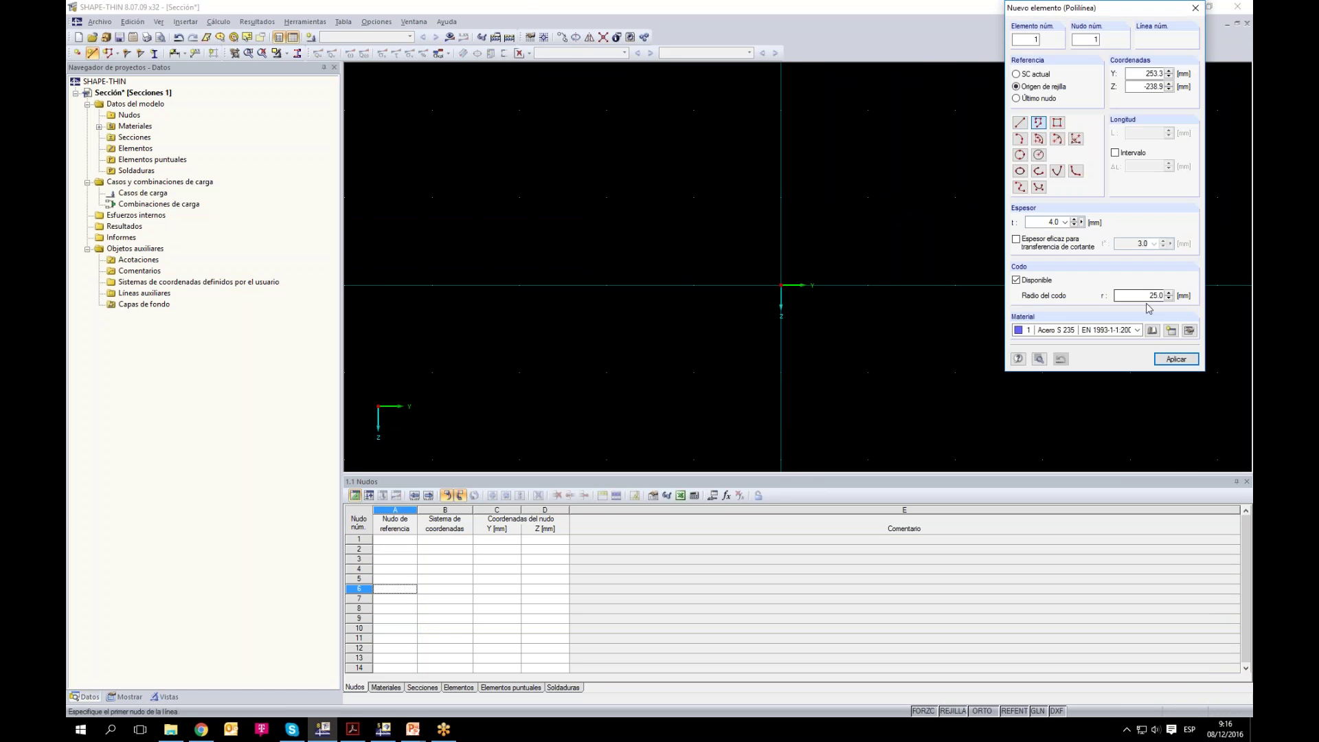
left_click(694, 371)
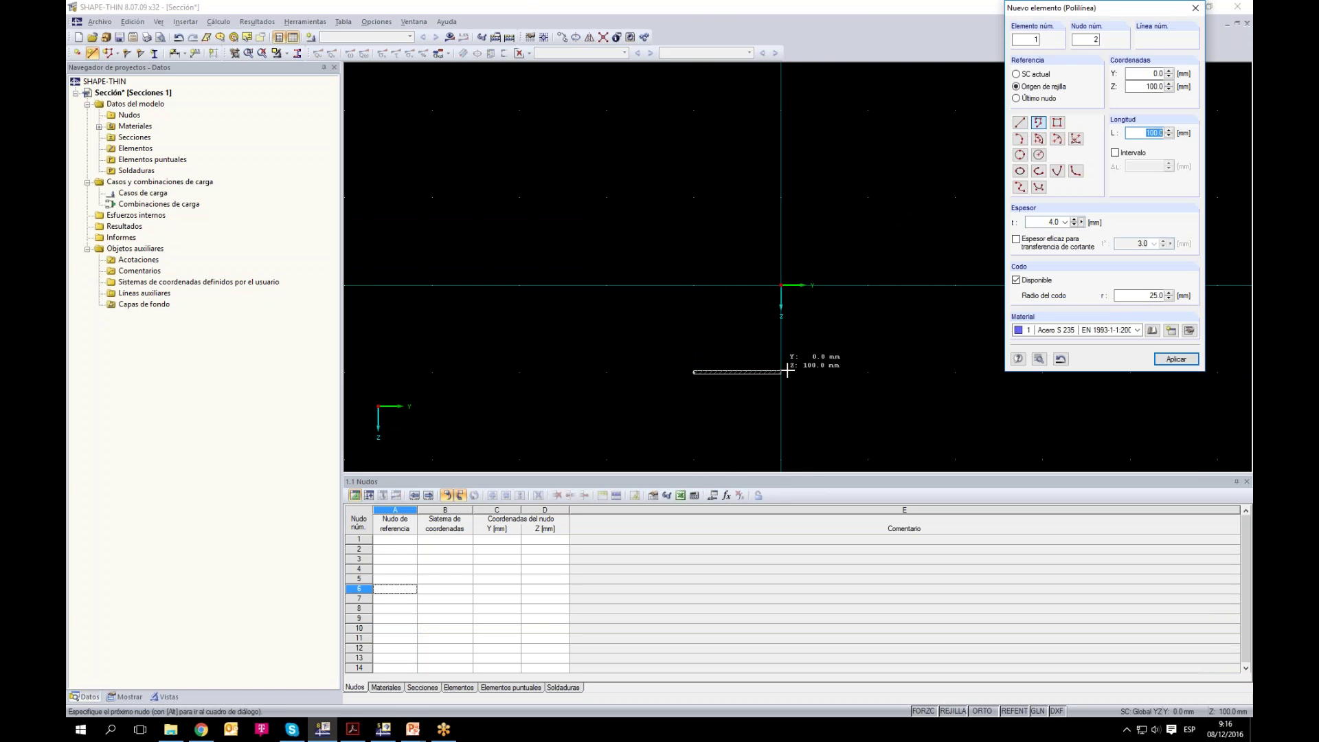
left_click(780, 372)
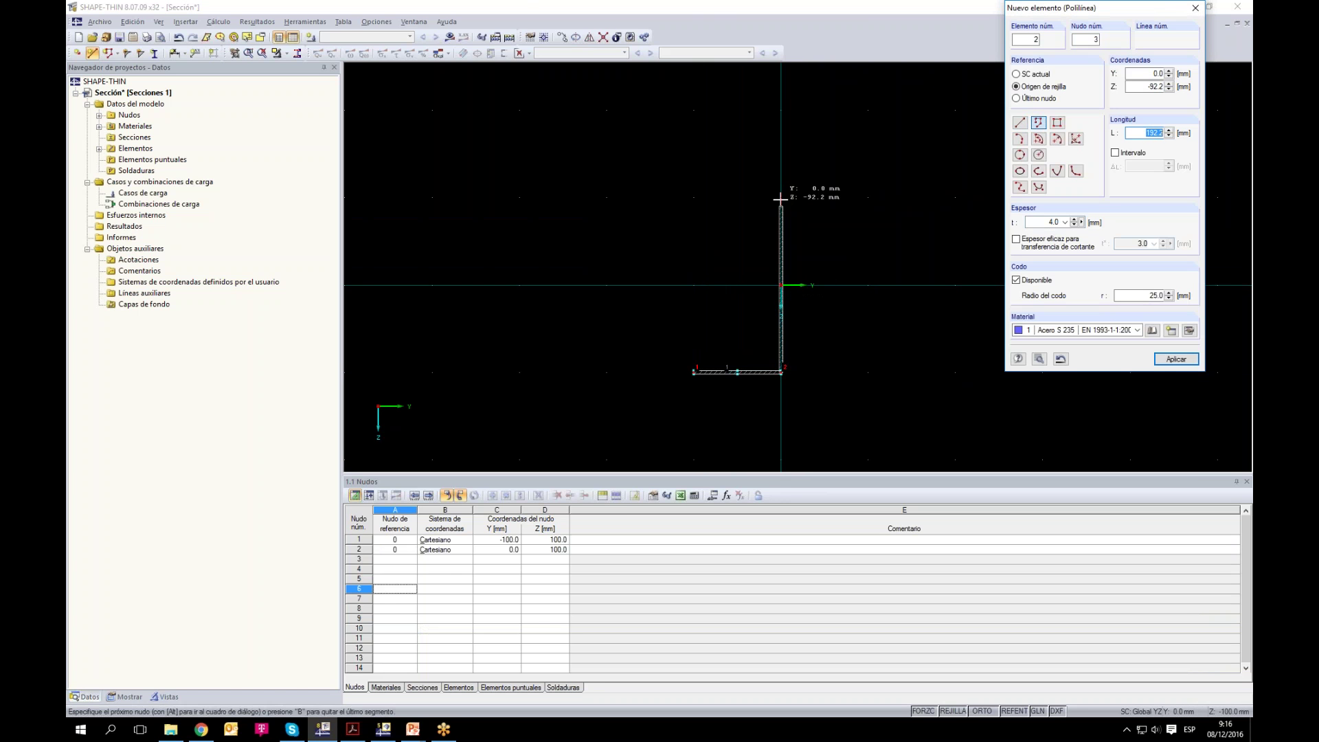
left_click(782, 197)
left_click(867, 197)
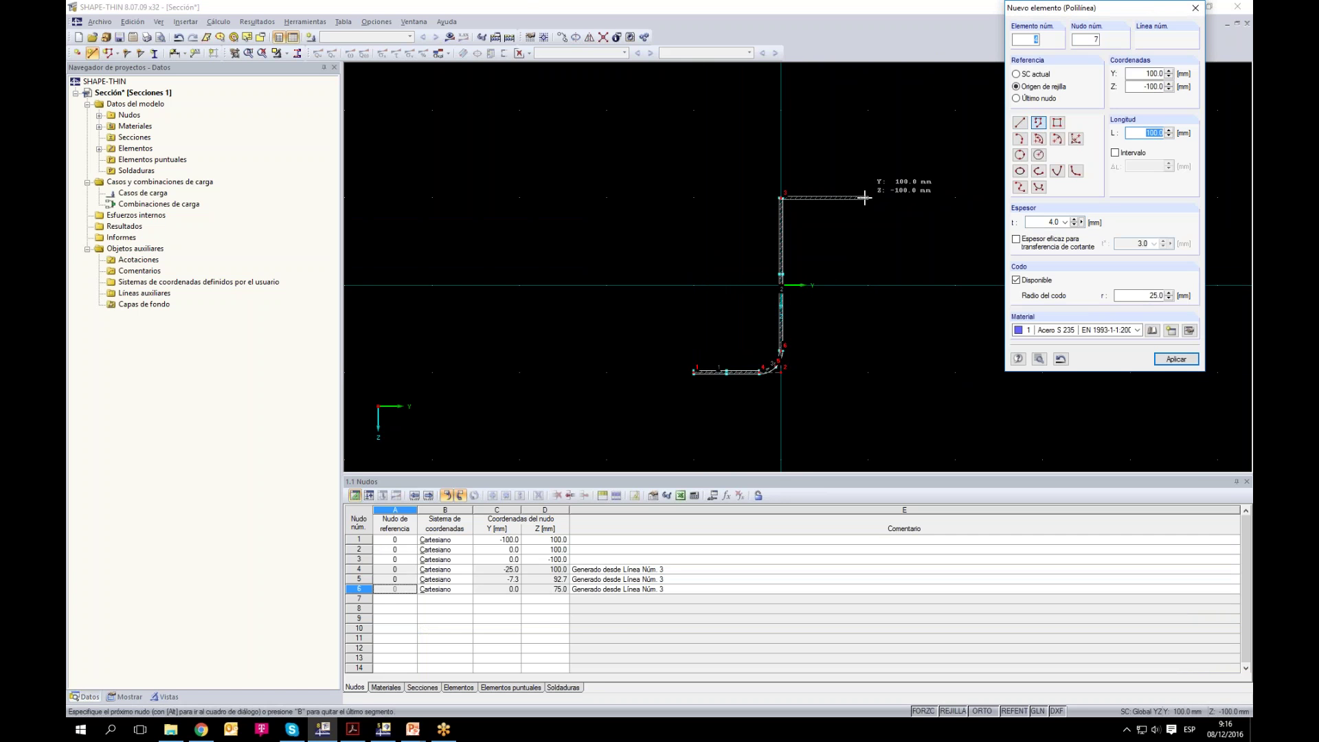
key("Escape")
scroll(872, 302, "up", 2)
scroll(859, 304, "up", 1)
scroll(859, 213, "down", 1)
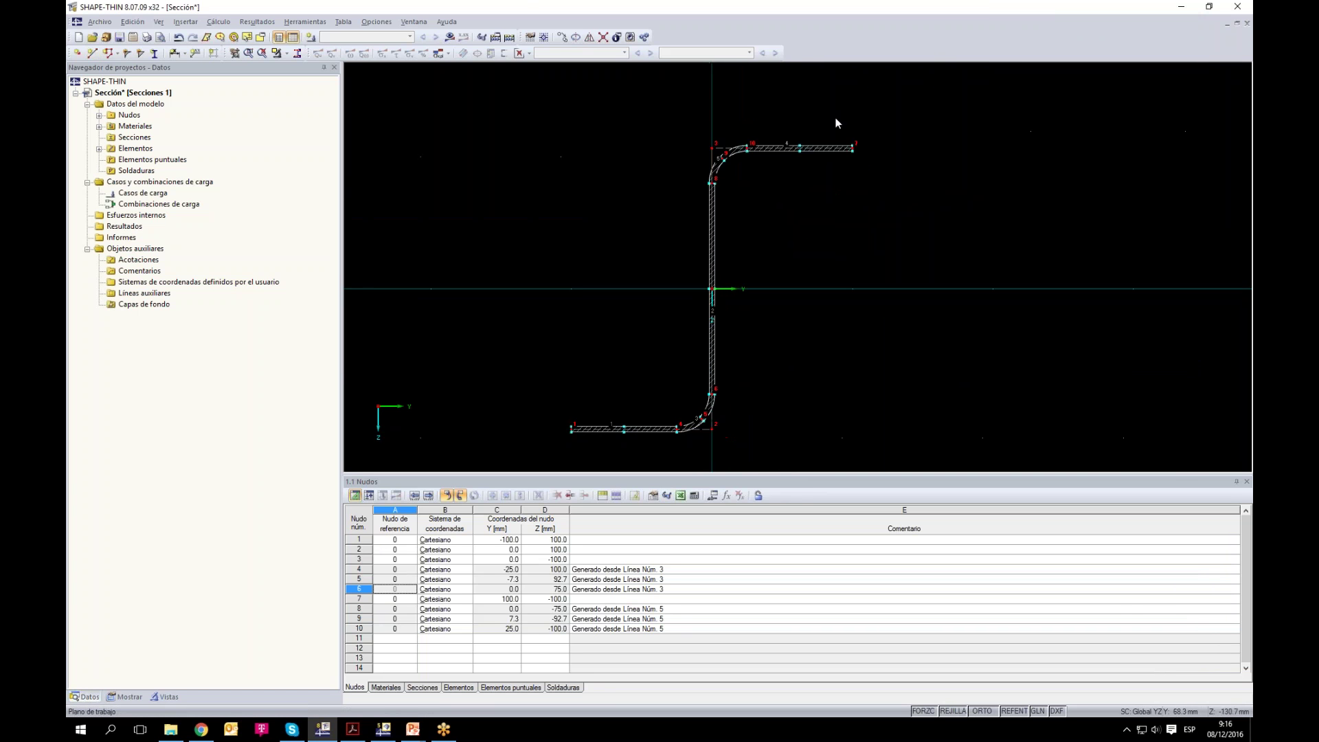
scroll(715, 370, "up", 2)
scroll(760, 378, "down", 3)
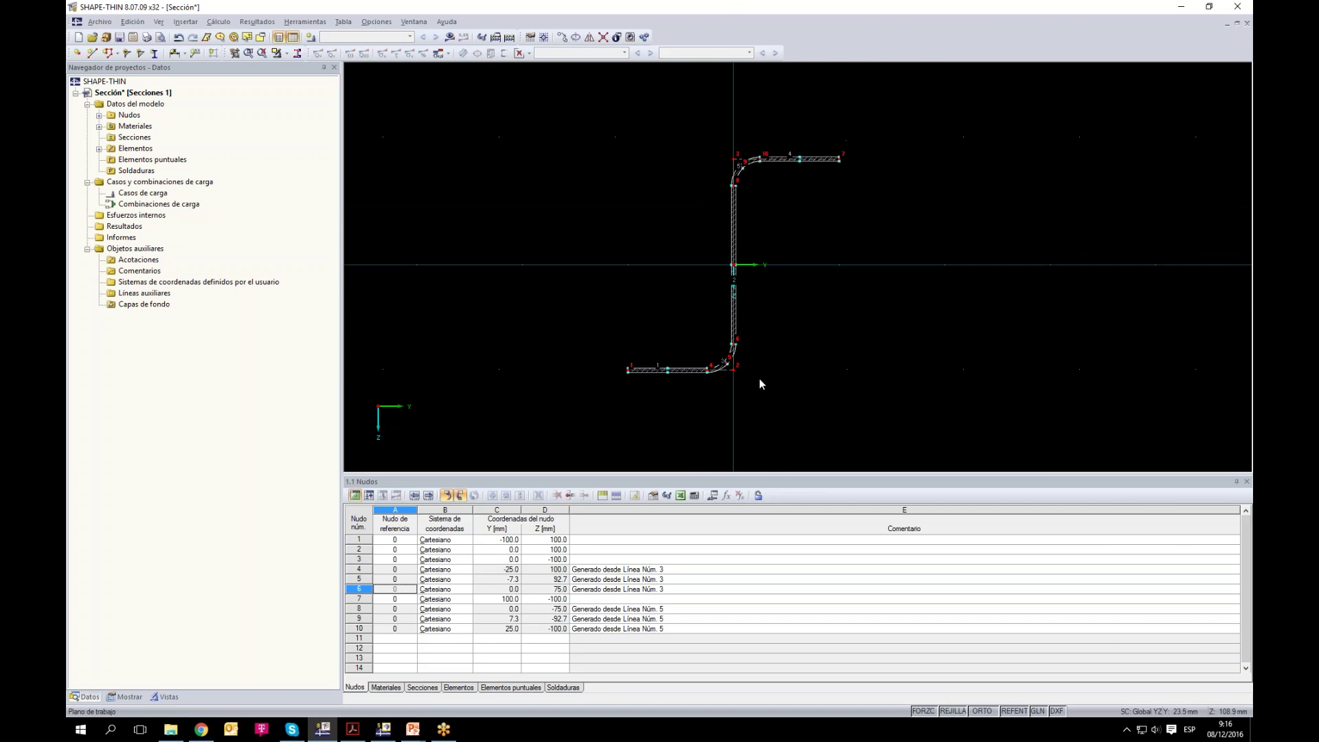
Step: With orthogonal mode off, draw a 4 mm thick single-line element from Y 100, Z -100 to Y 200, Z -200 mm
left_click(92, 53)
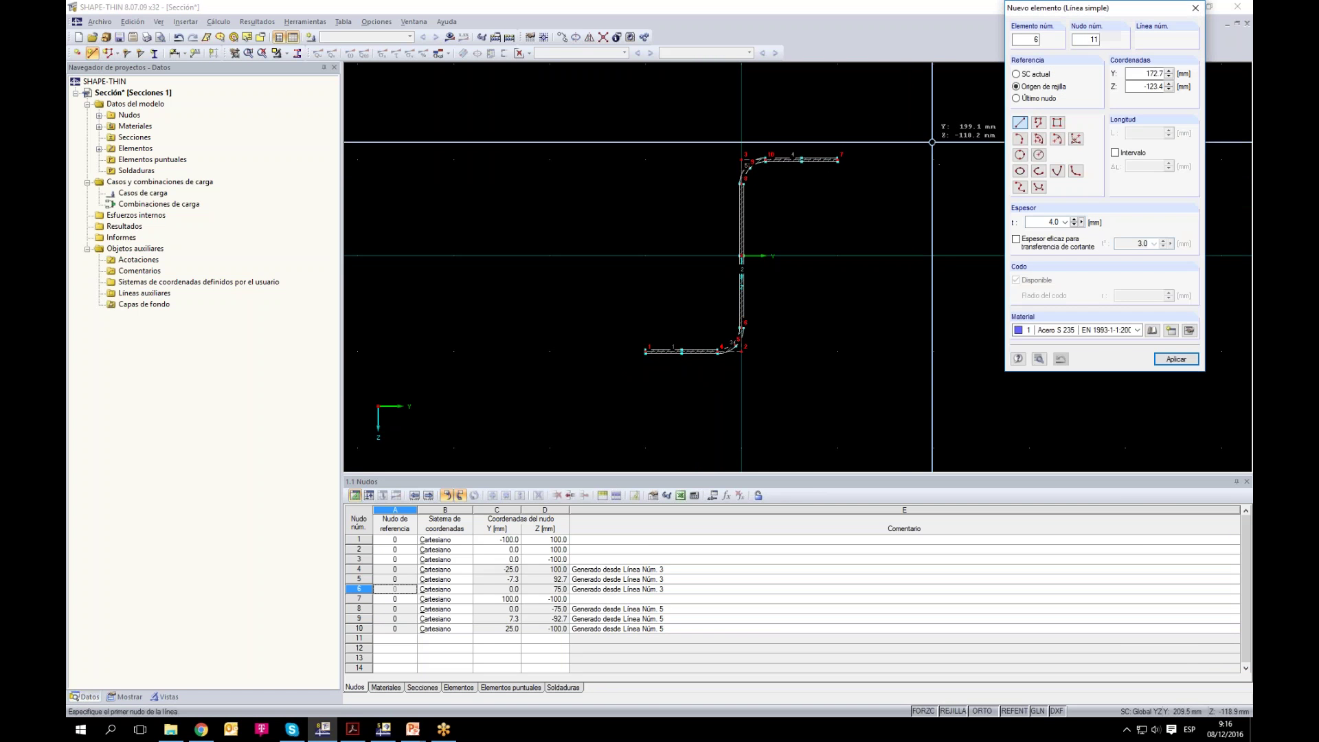
scroll(929, 168, "up", 1)
scroll(702, 271, "down", 1)
left_click(707, 270)
left_click(856, 459)
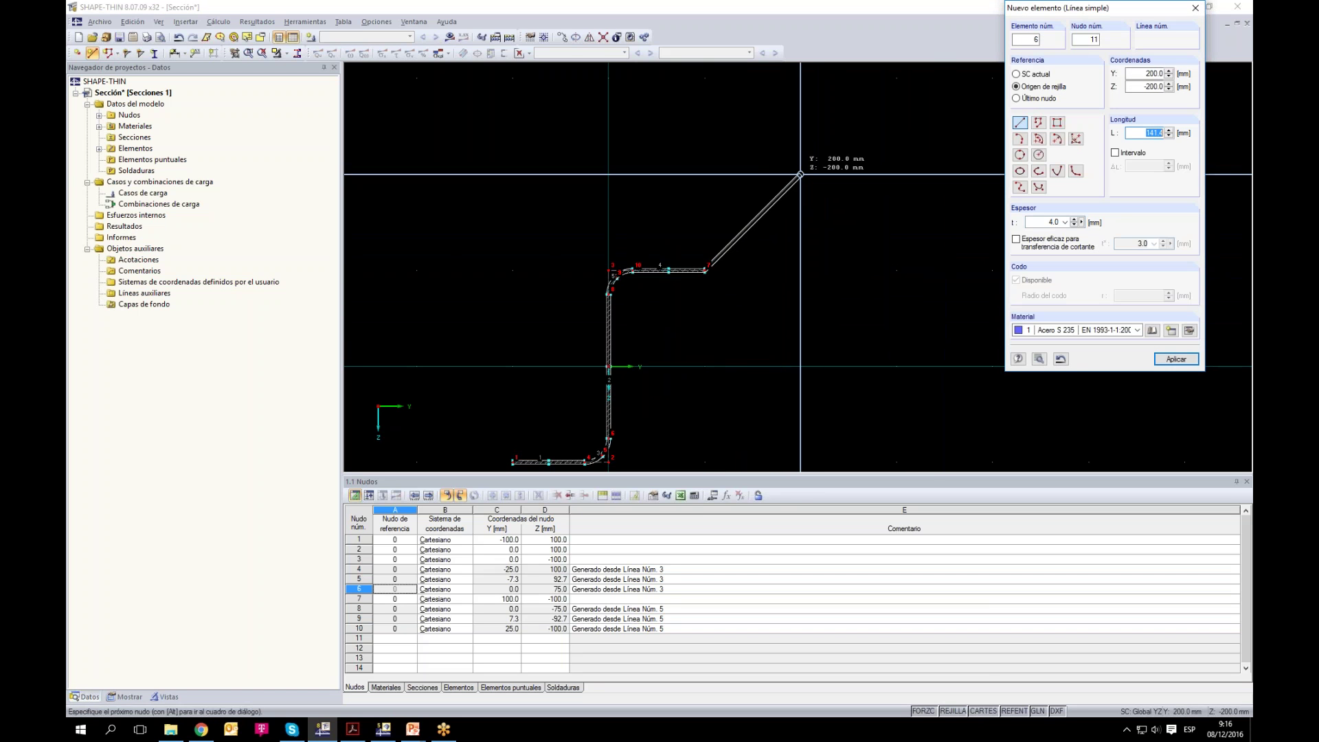
left_click(801, 174)
scroll(756, 261, "up", 4)
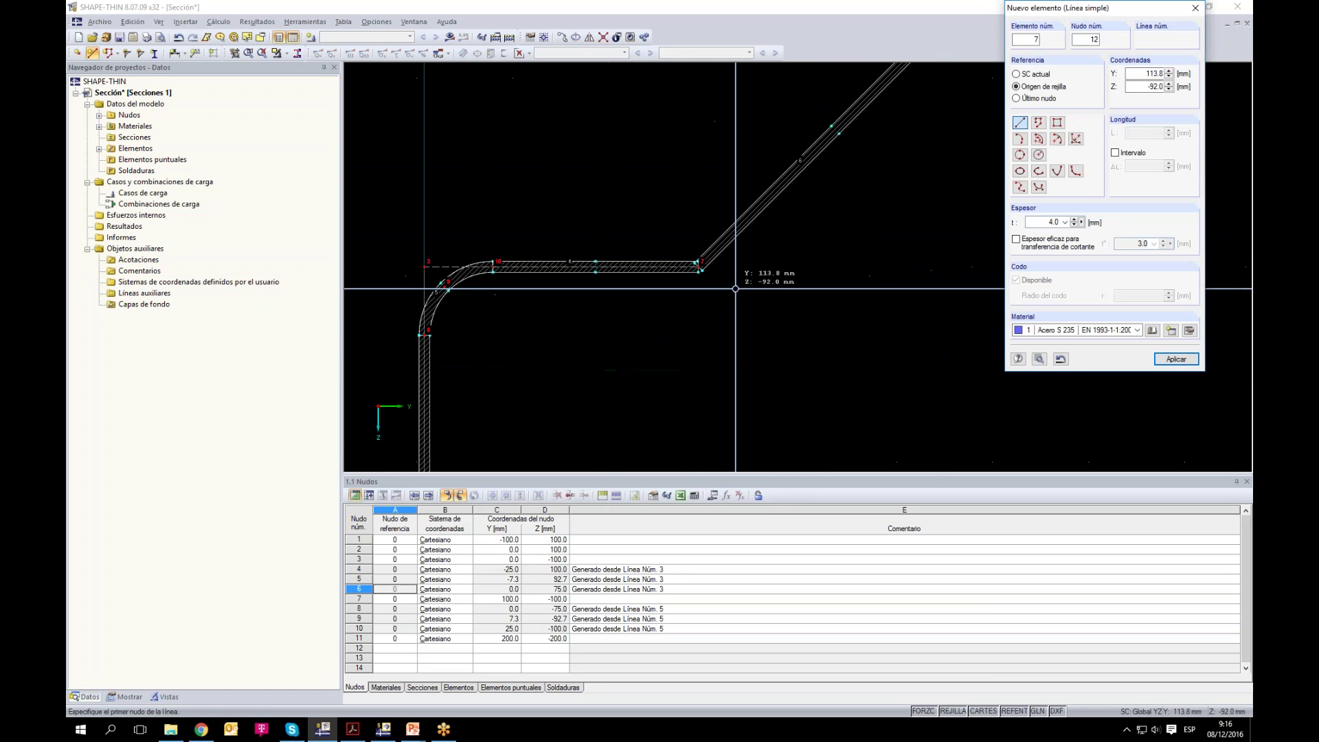
scroll(753, 269, "down", 2)
key("Escape")
Step: Undo the single line and all polyline segments until the model is empty
left_click(179, 37)
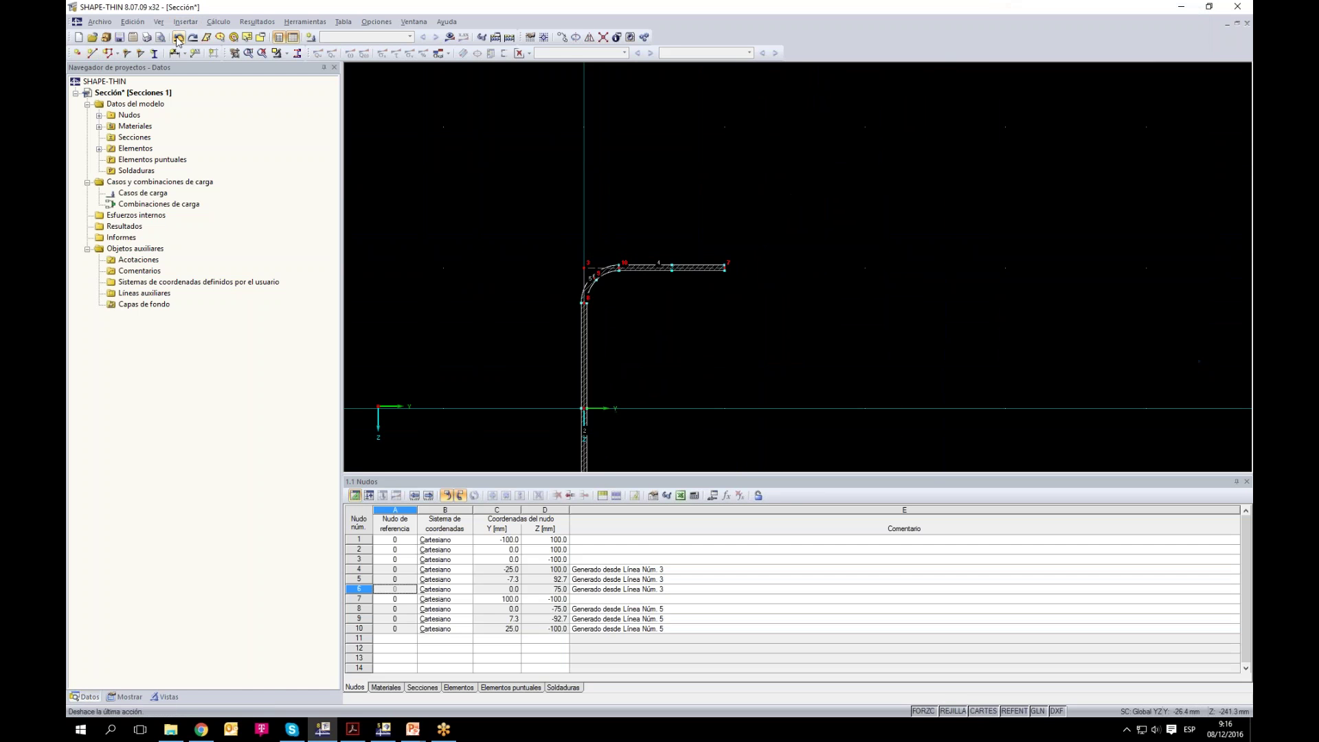
left_click(178, 38)
left_click(178, 38)
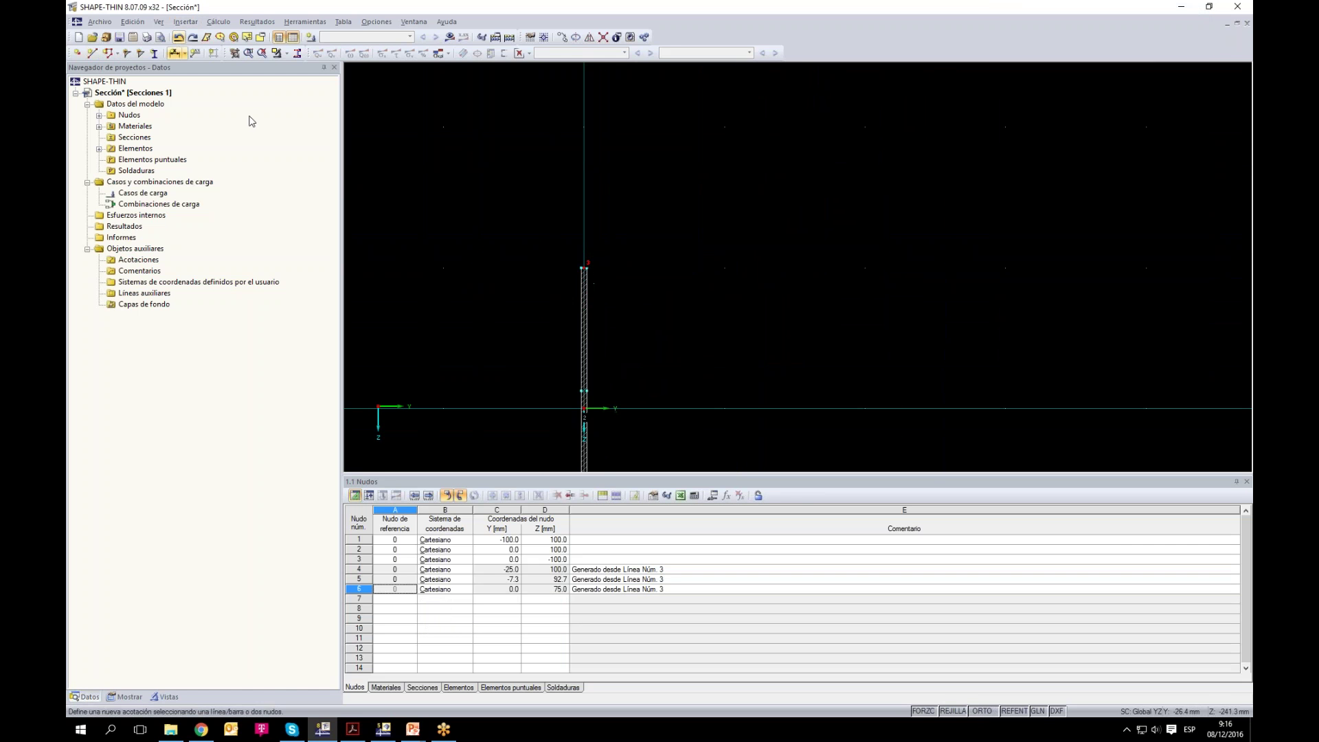
left_click(179, 38)
left_click(178, 38)
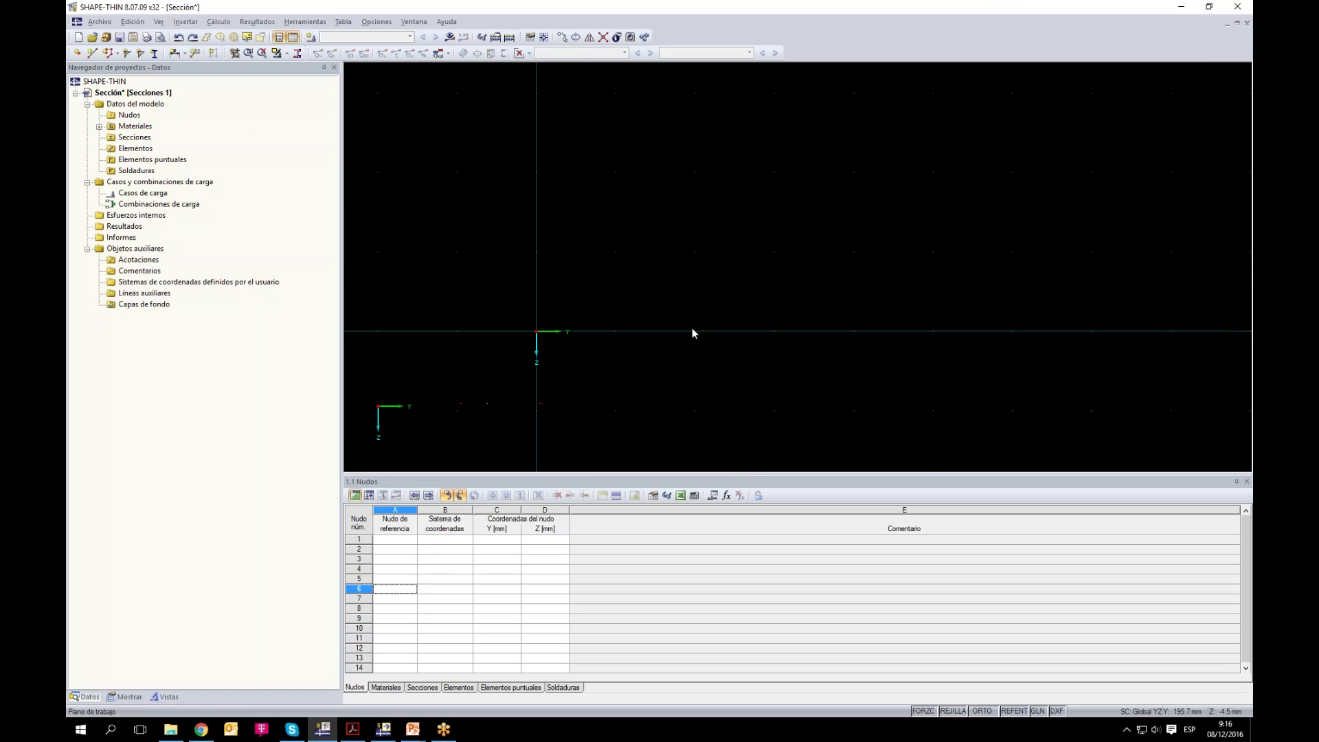
Step: With orthogonal mode off, draw a 4 mm thick polyline through Y/Z (-100, 100), (0, 100), (0, -100), about (107, -101) and (200, -200) mm
left_click(92, 53)
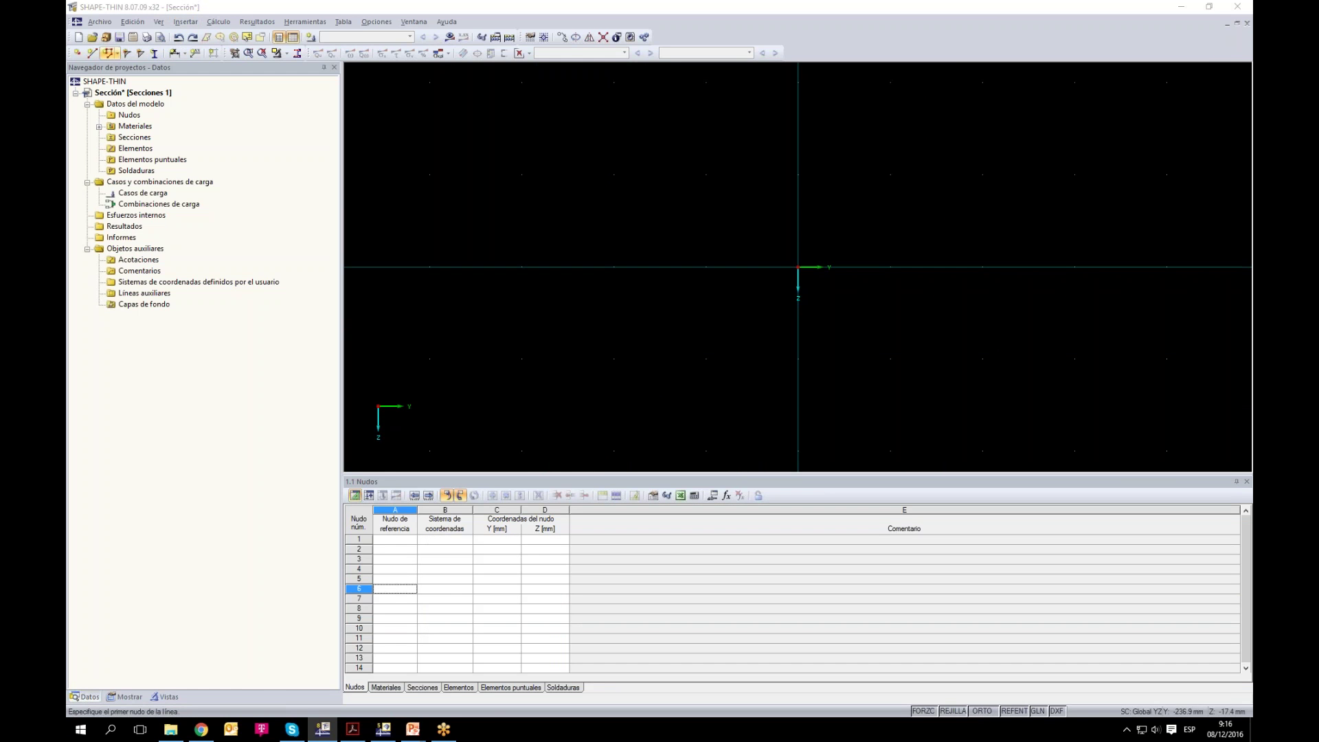
left_click(706, 358)
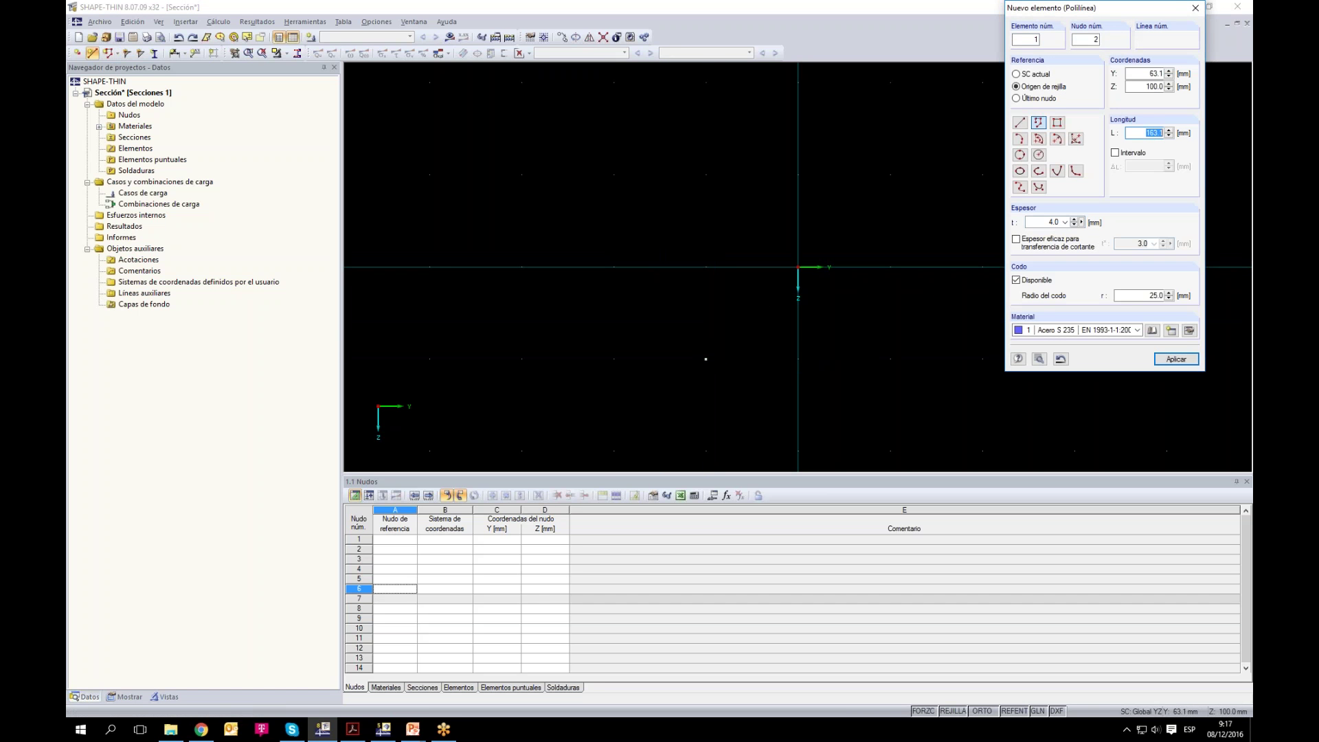
left_click(985, 713)
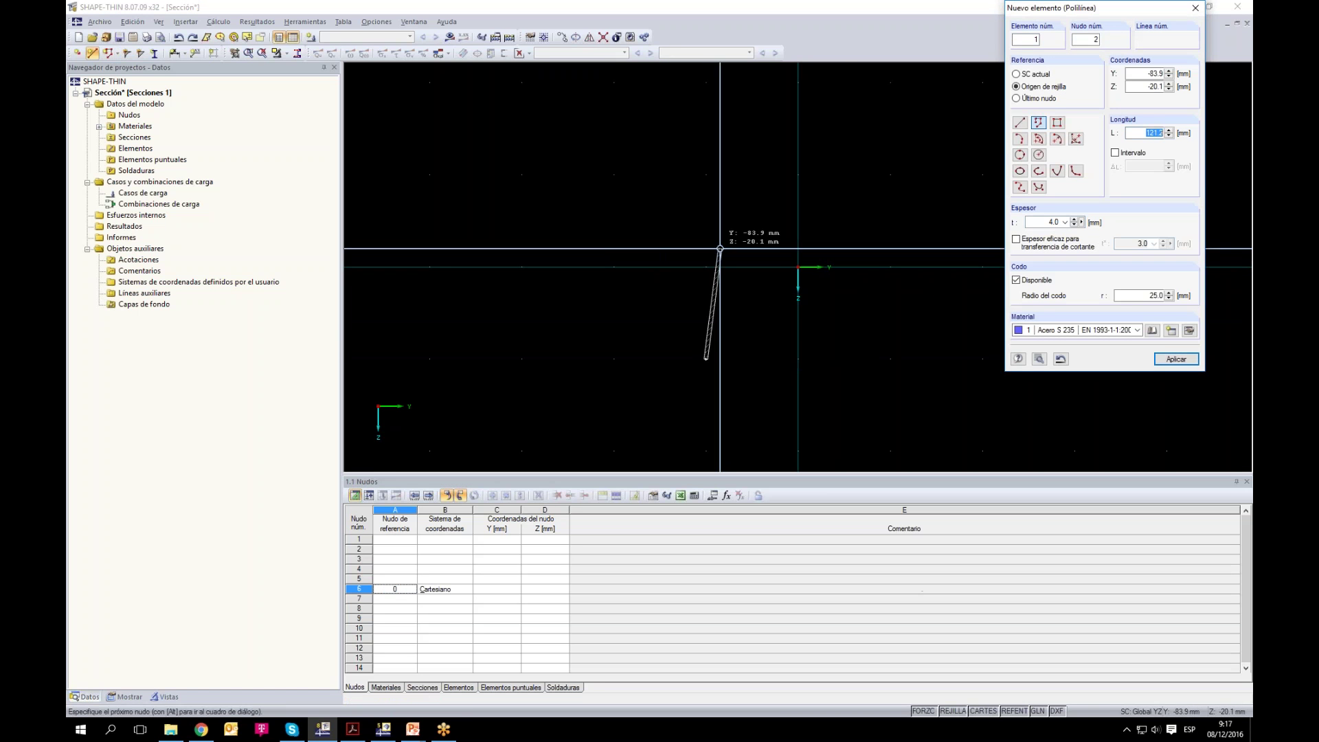
left_click(798, 359)
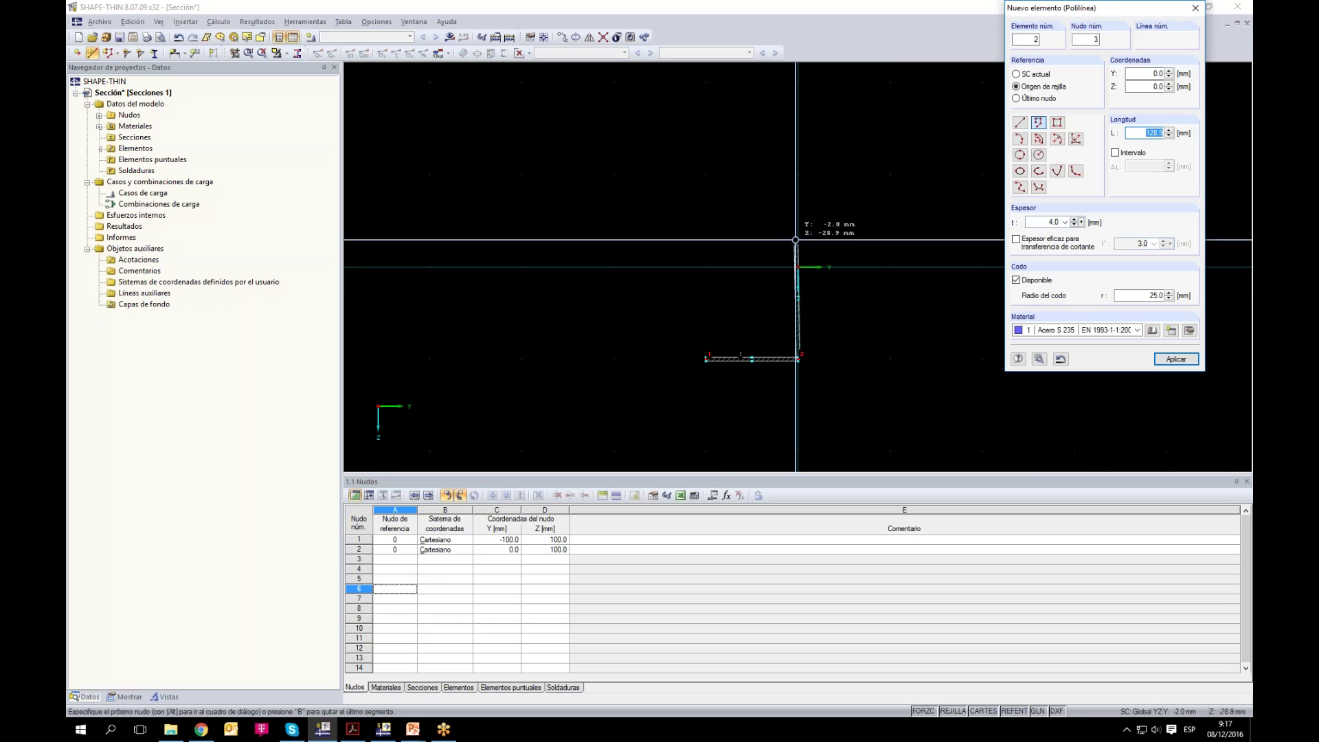
left_click(797, 175)
left_click(897, 174)
left_click_drag(922, 191, 753, 274)
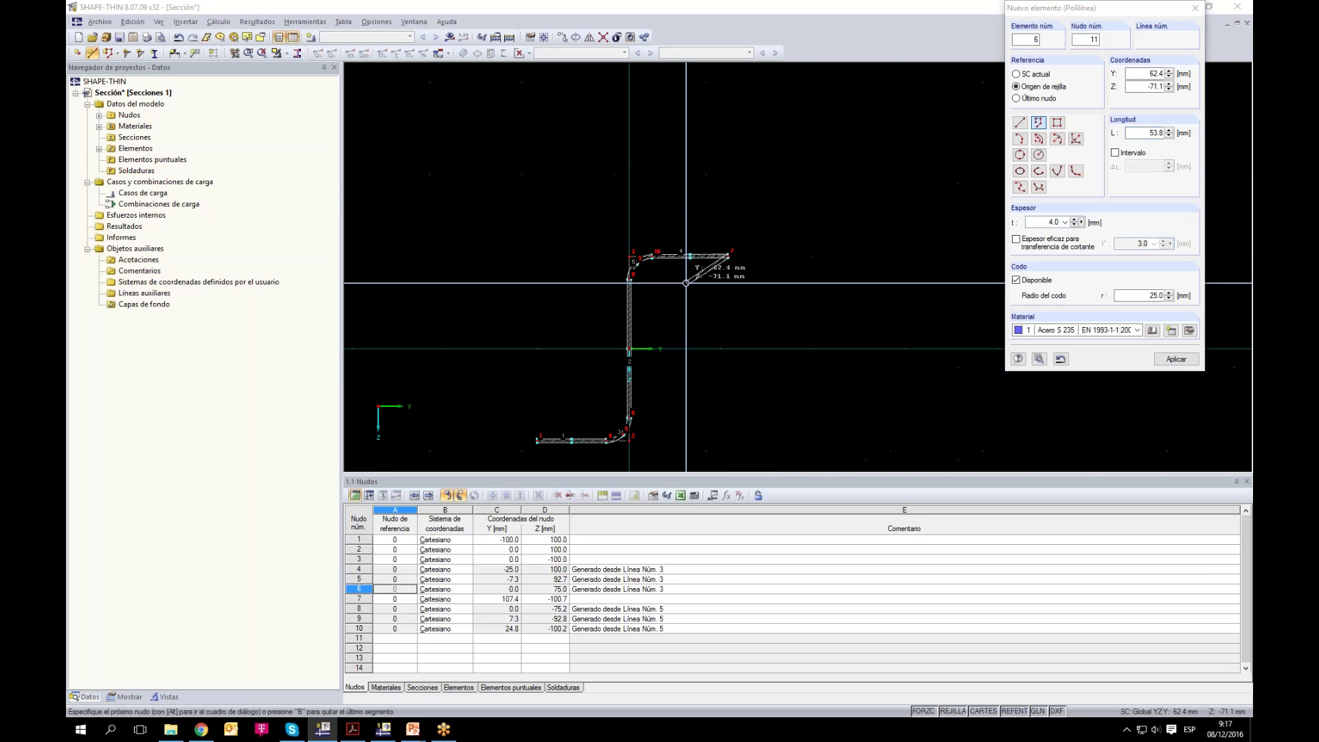
left_click(813, 164)
key("Escape")
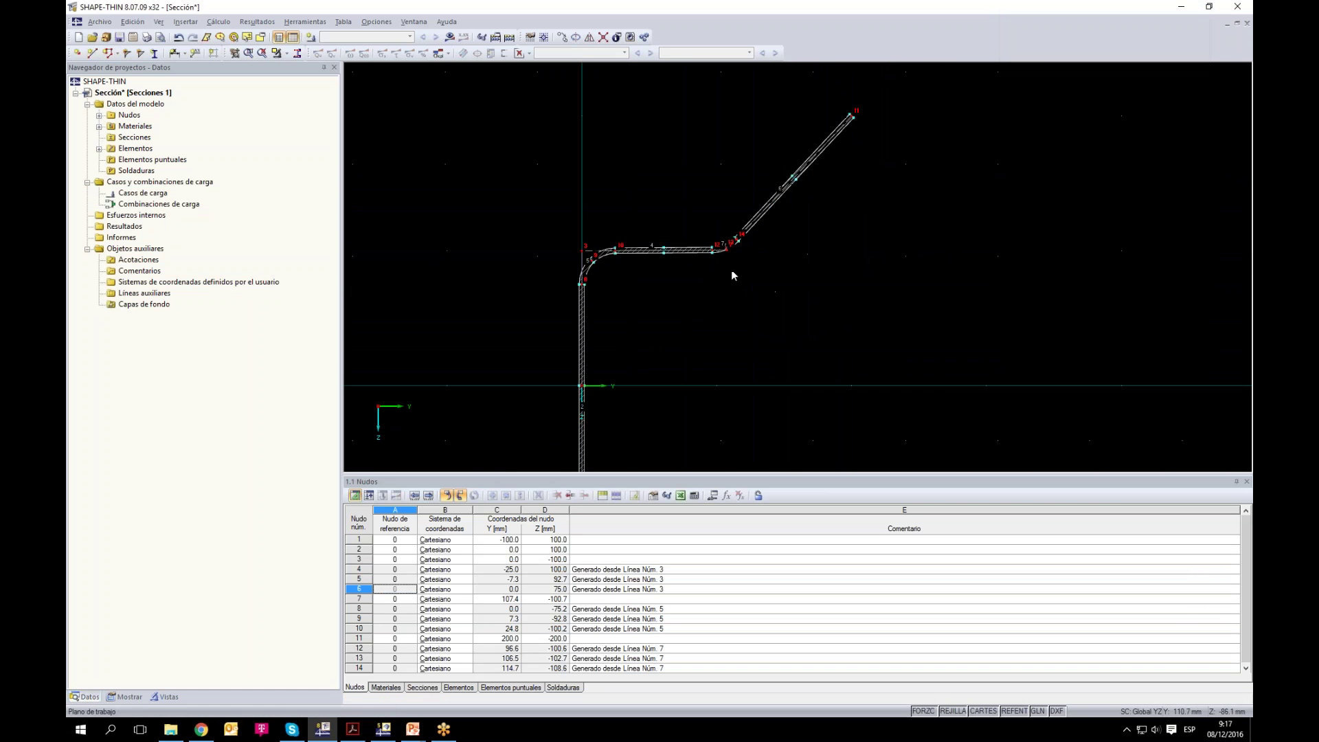
Step: Inspect the rounded joint at the inclined segment and delete the entire polyline section
scroll(715, 251, "up", 5)
scroll(637, 389, "down", 5)
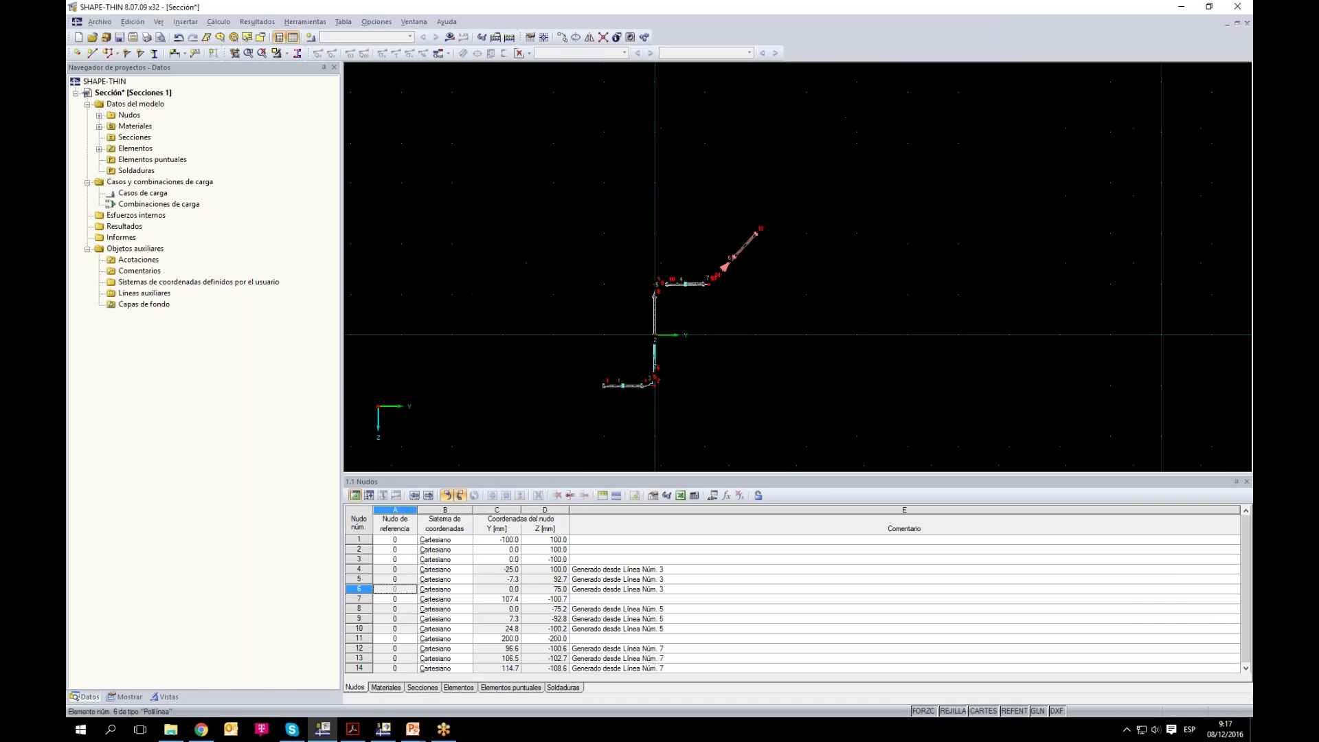
left_click_drag(559, 111, 852, 321)
key("Delete")
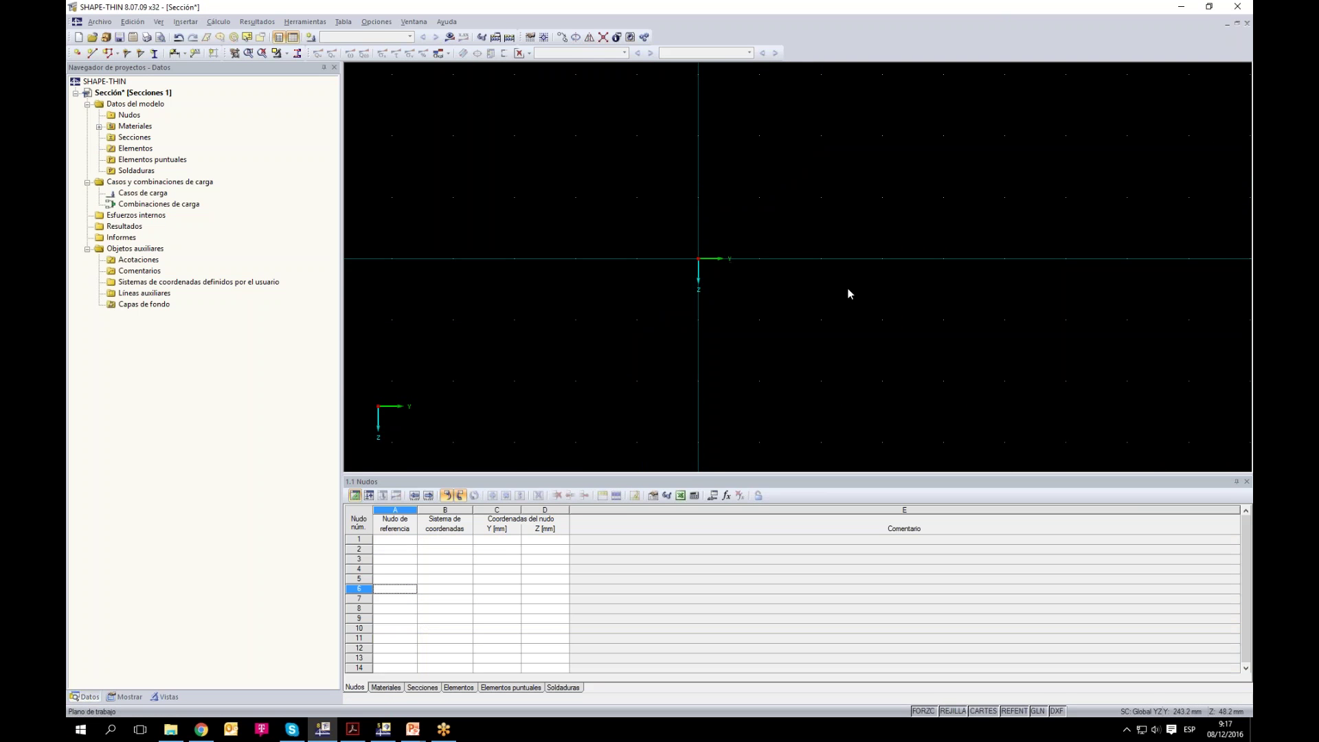
Step: Draw a Z-shaped section of 3 mm thick single-line elements through Y/Z (-100, 100), (0, 100), (0, -100) and (100, -100) mm
left_click(117, 54)
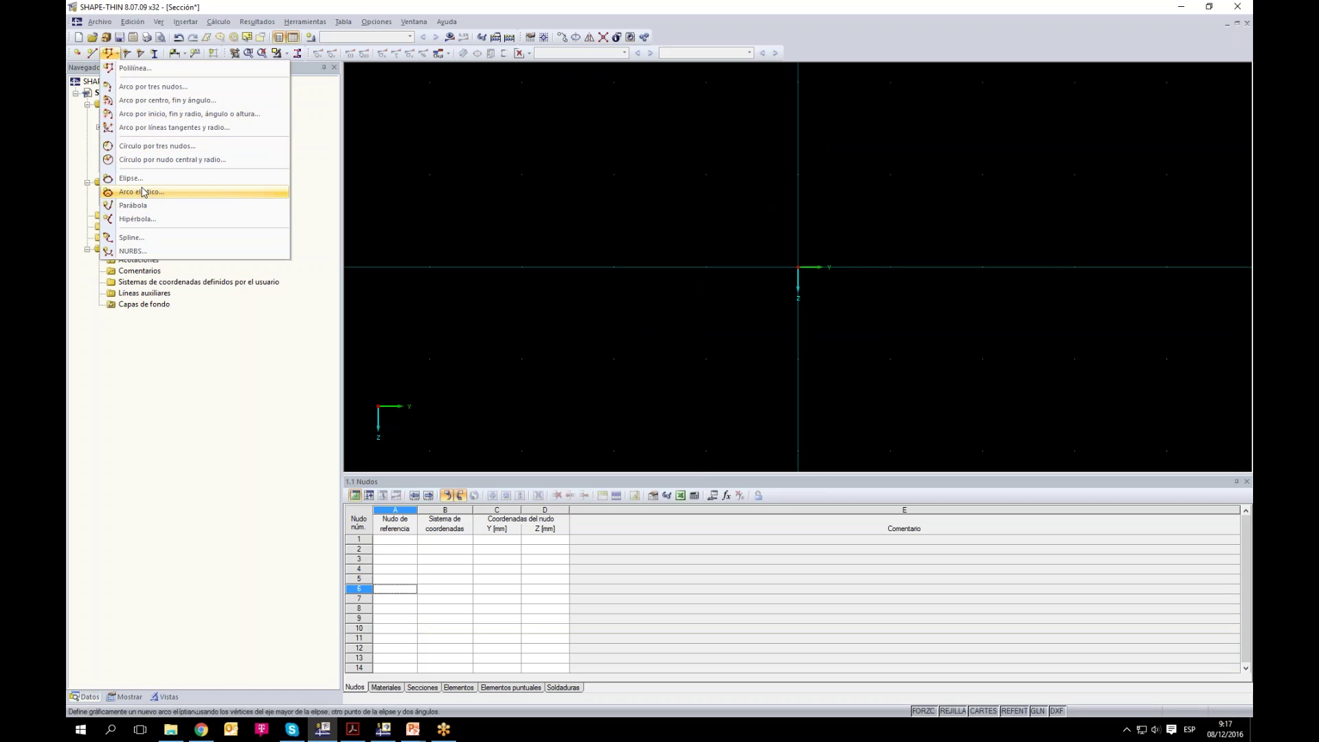
left_click(103, 57)
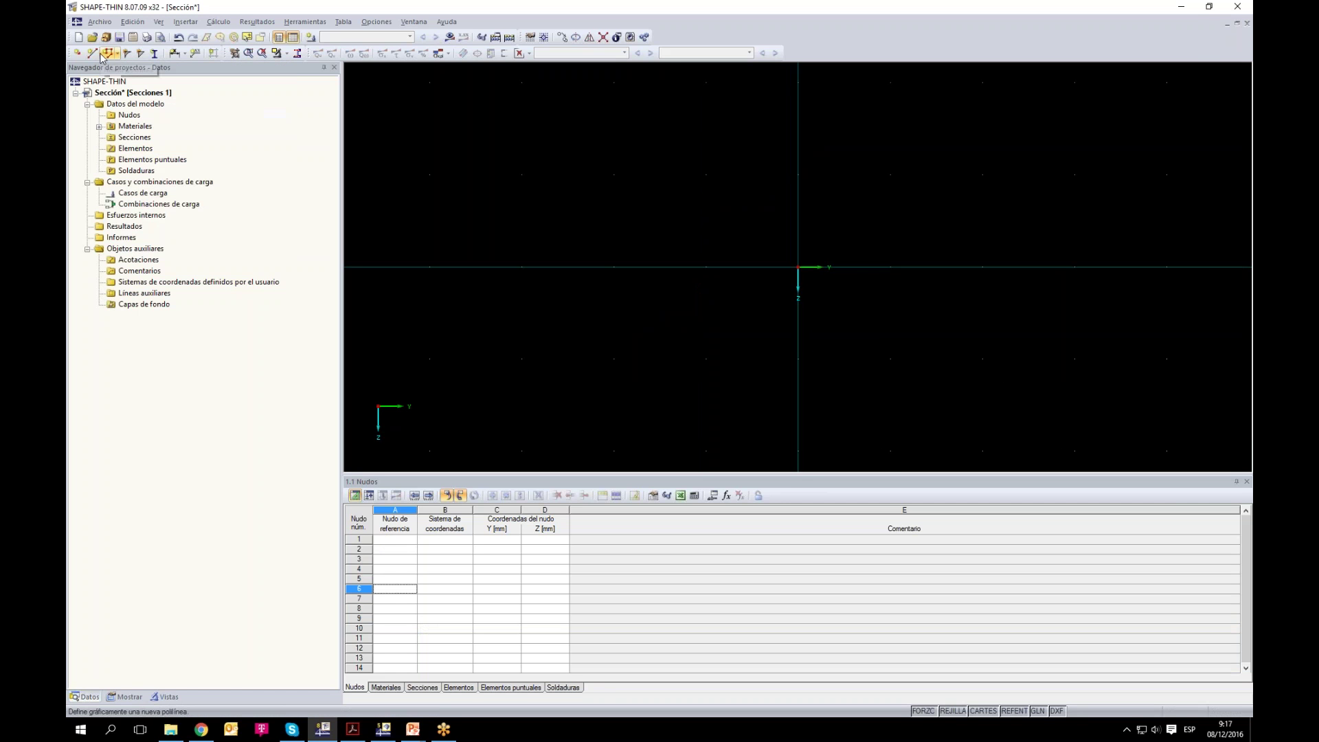
left_click(91, 52)
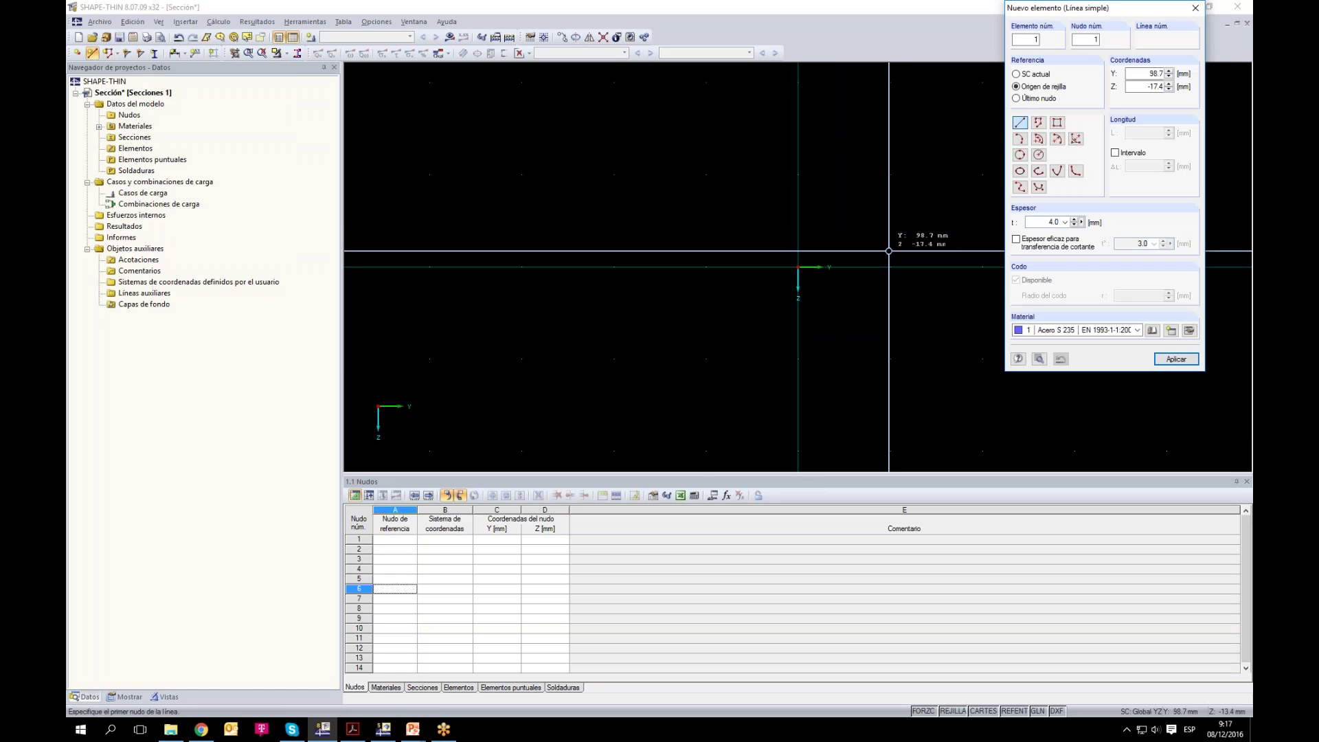
type("3")
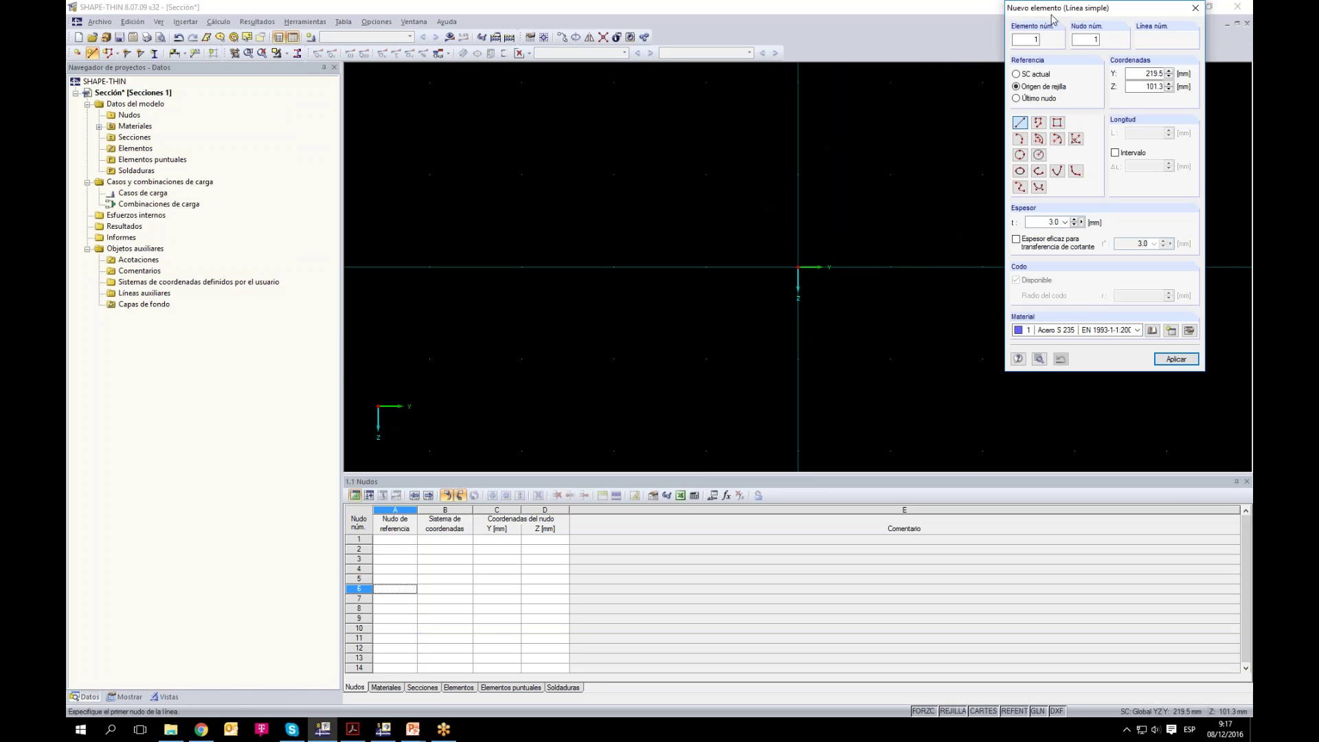
scroll(714, 350, "up", 2)
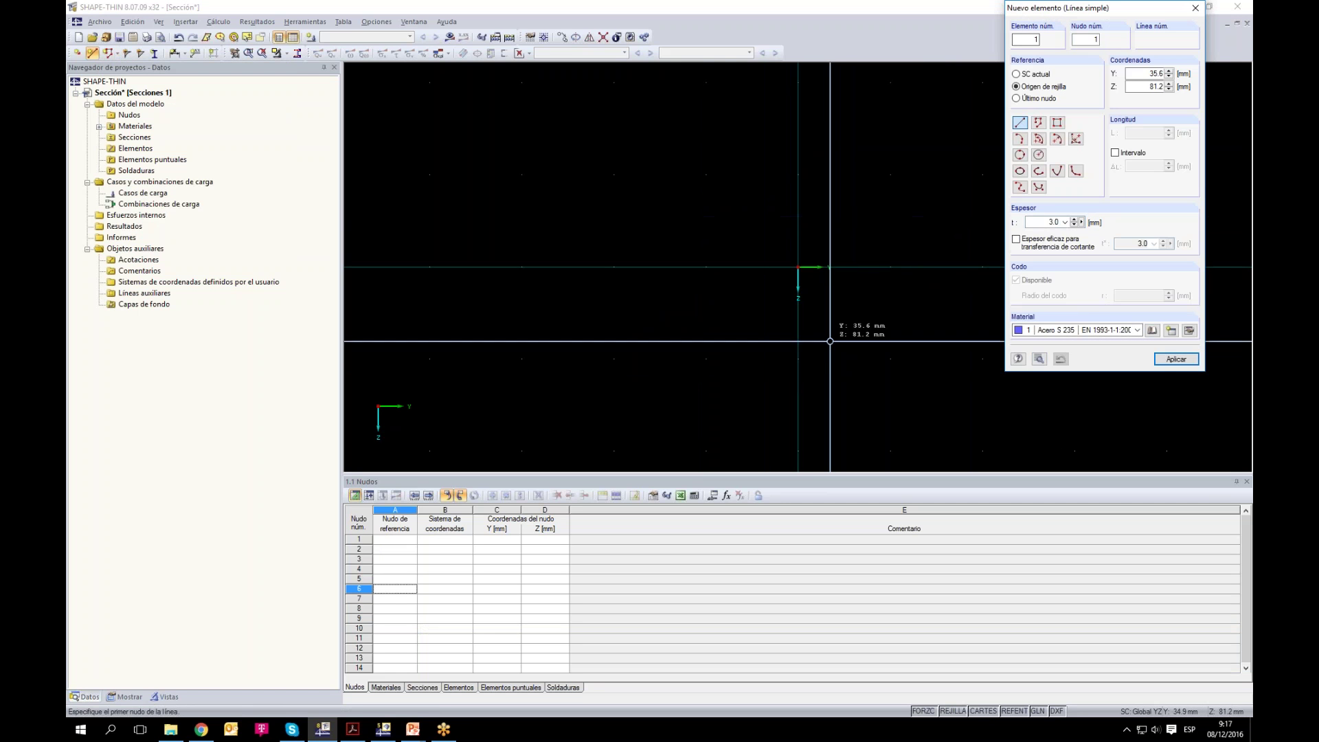
left_click_drag(720, 333, 747, 345)
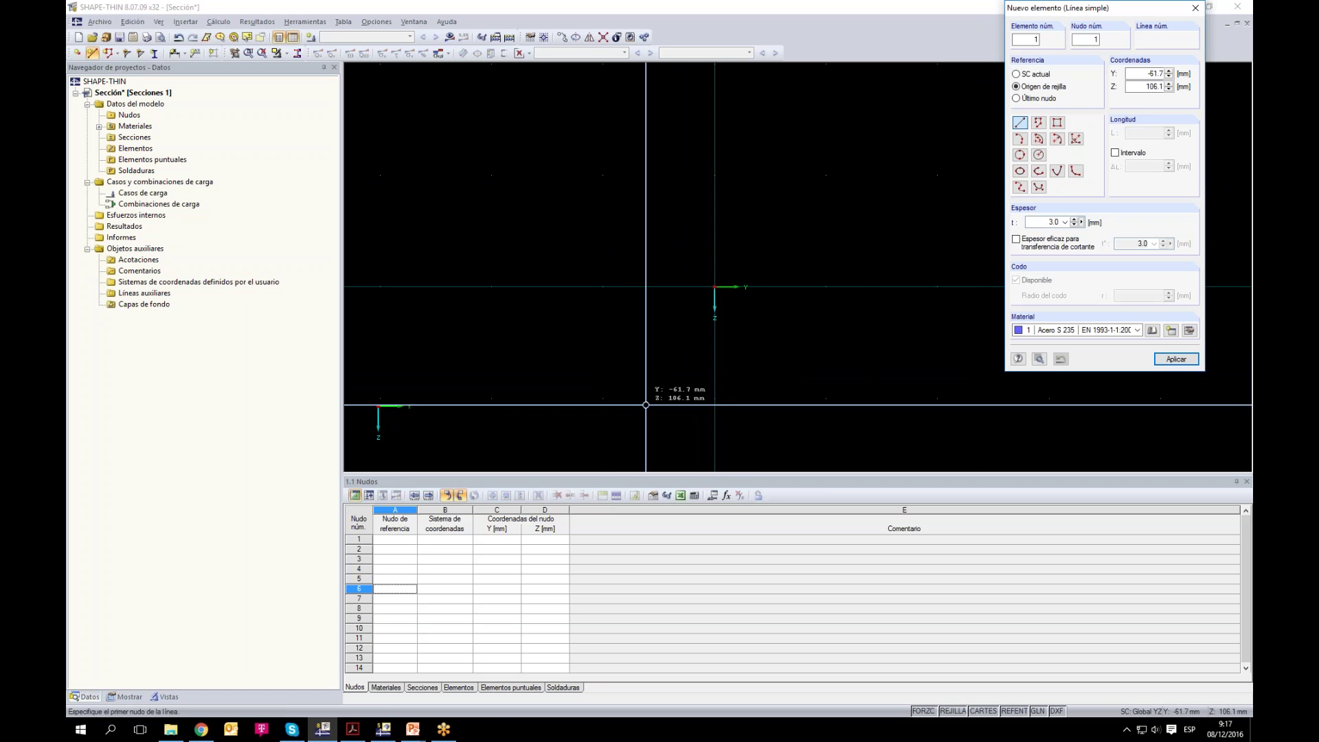
left_click(602, 398)
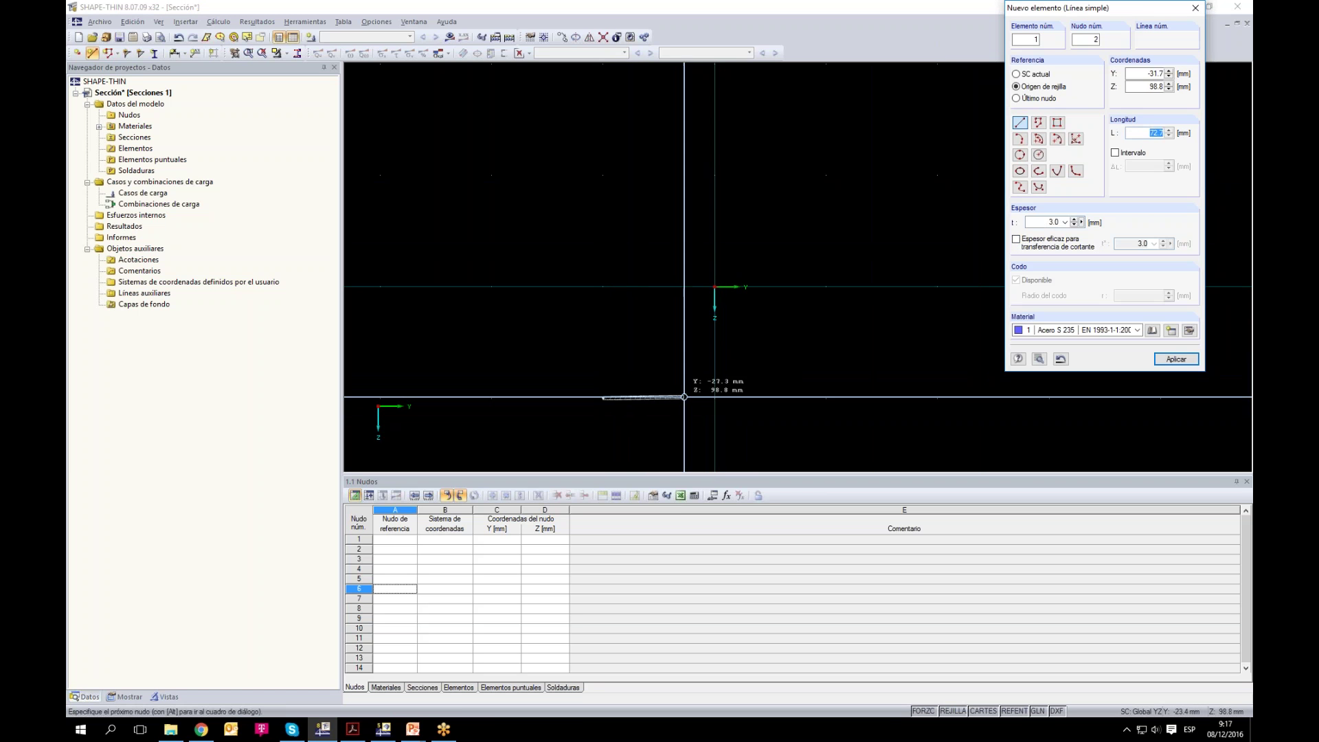
left_click(715, 398)
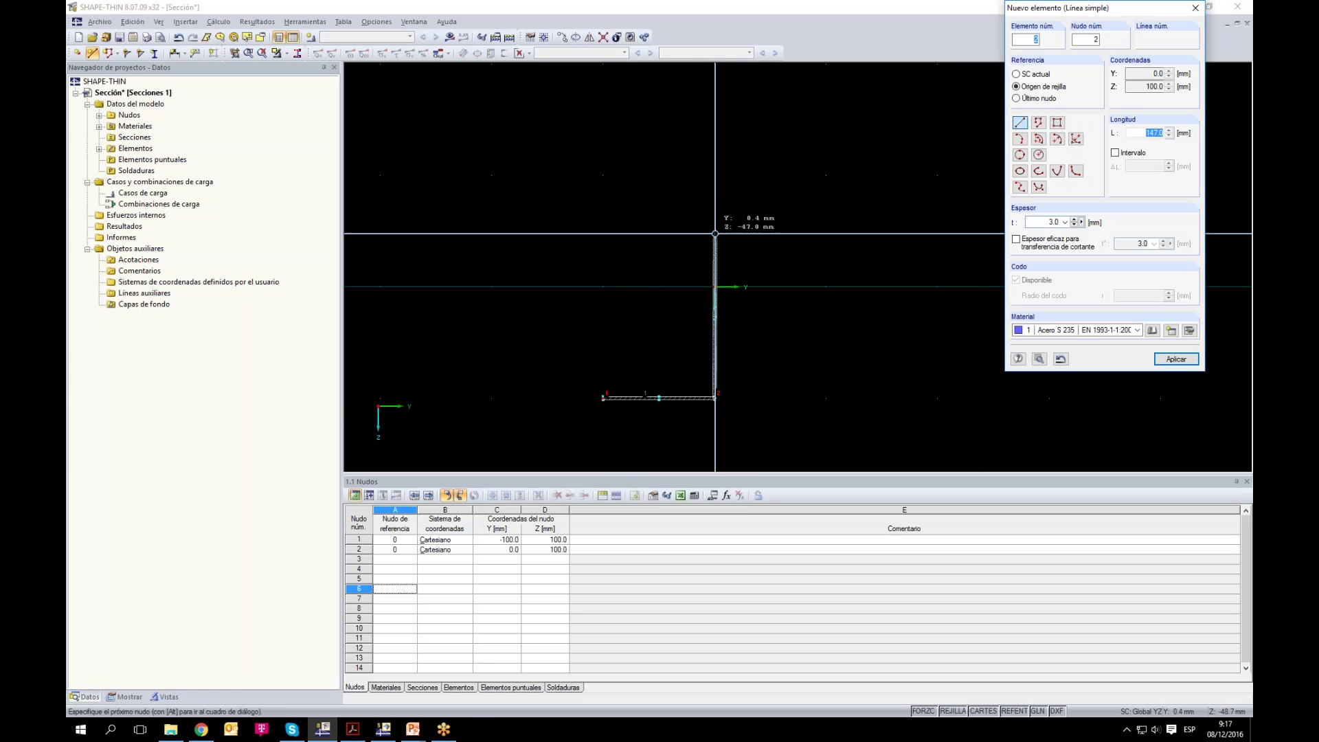
left_click(715, 176)
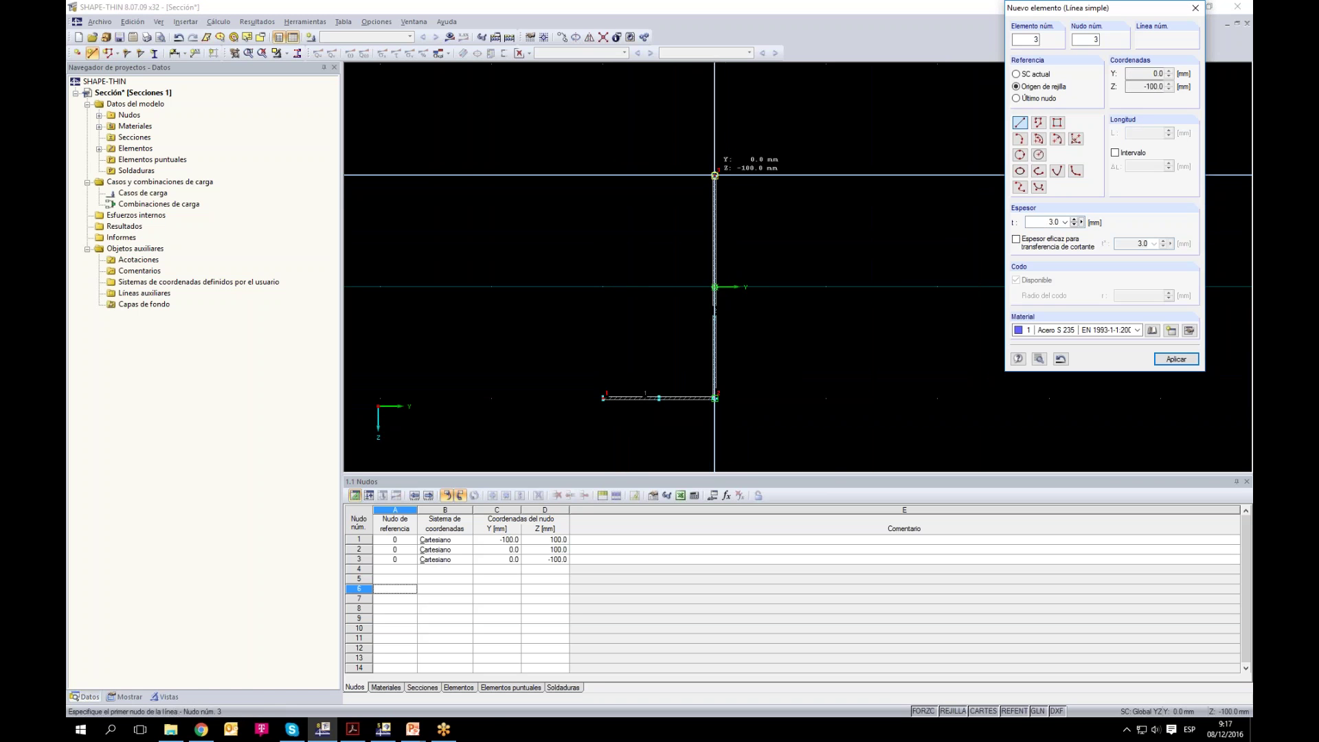
left_click(827, 175)
key("Escape")
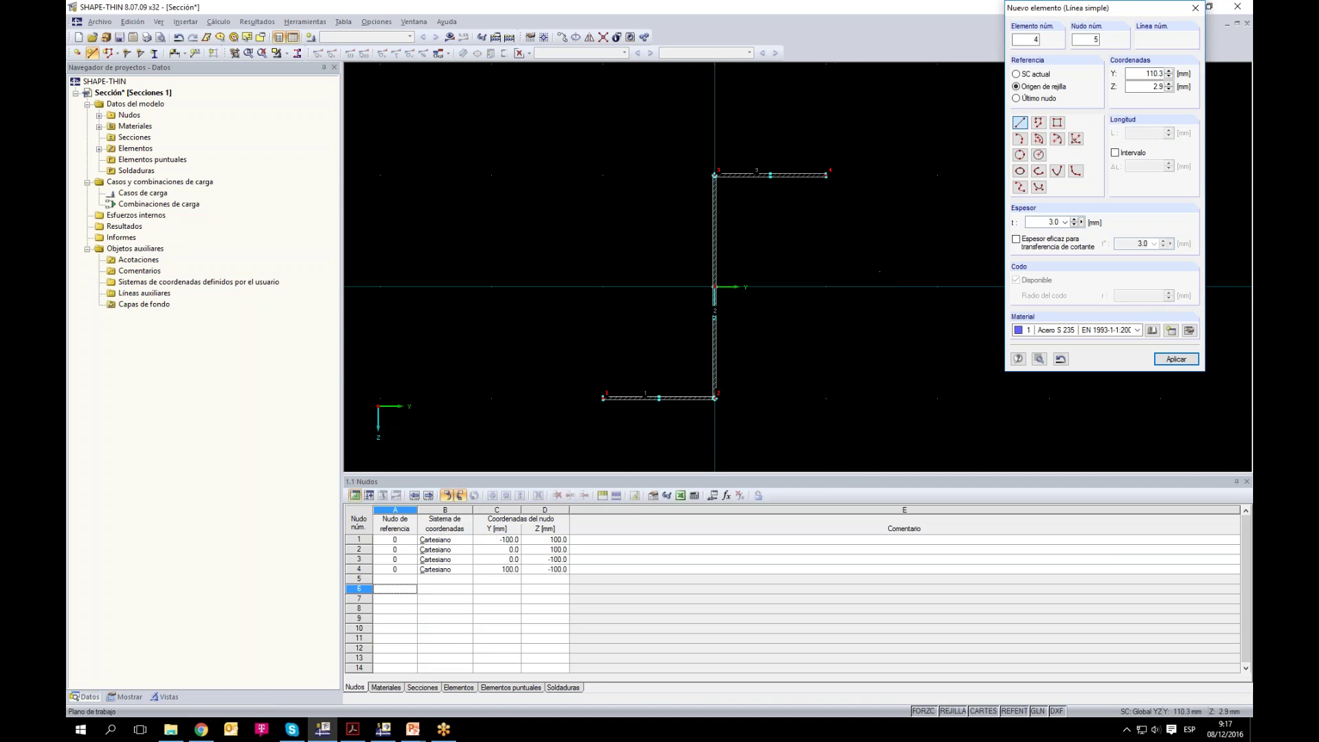
Step: Mirror a copy of the upper flange element about an axis parallel to Y through the origin
left_click(804, 176)
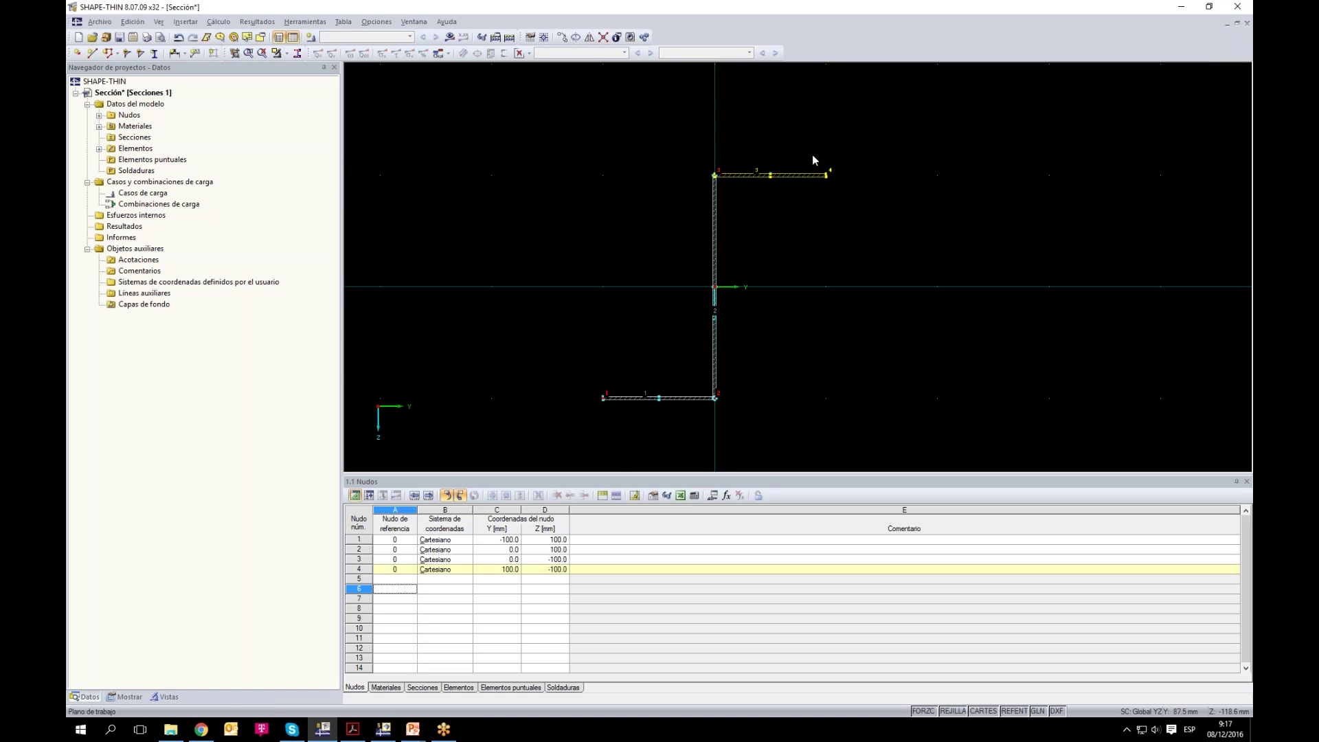
left_click(589, 38)
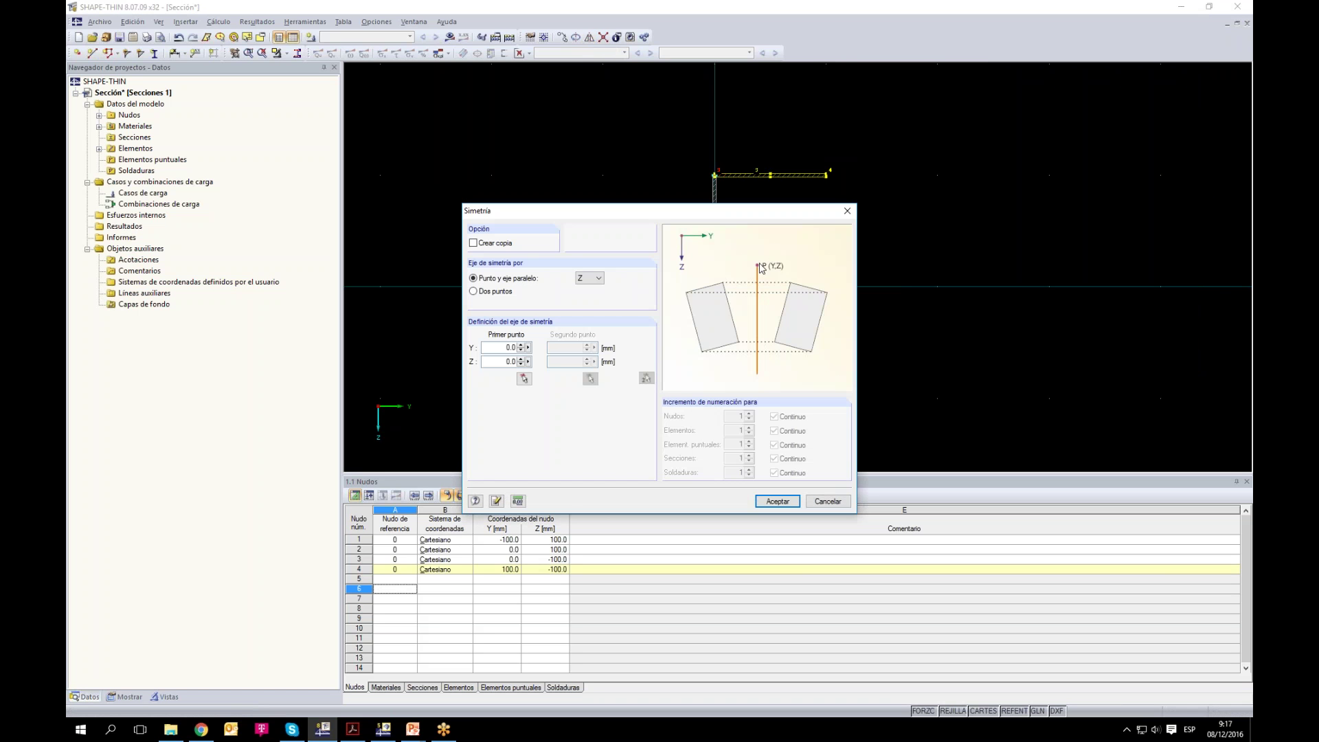
left_click(582, 279)
left_click(586, 288)
left_click(473, 244)
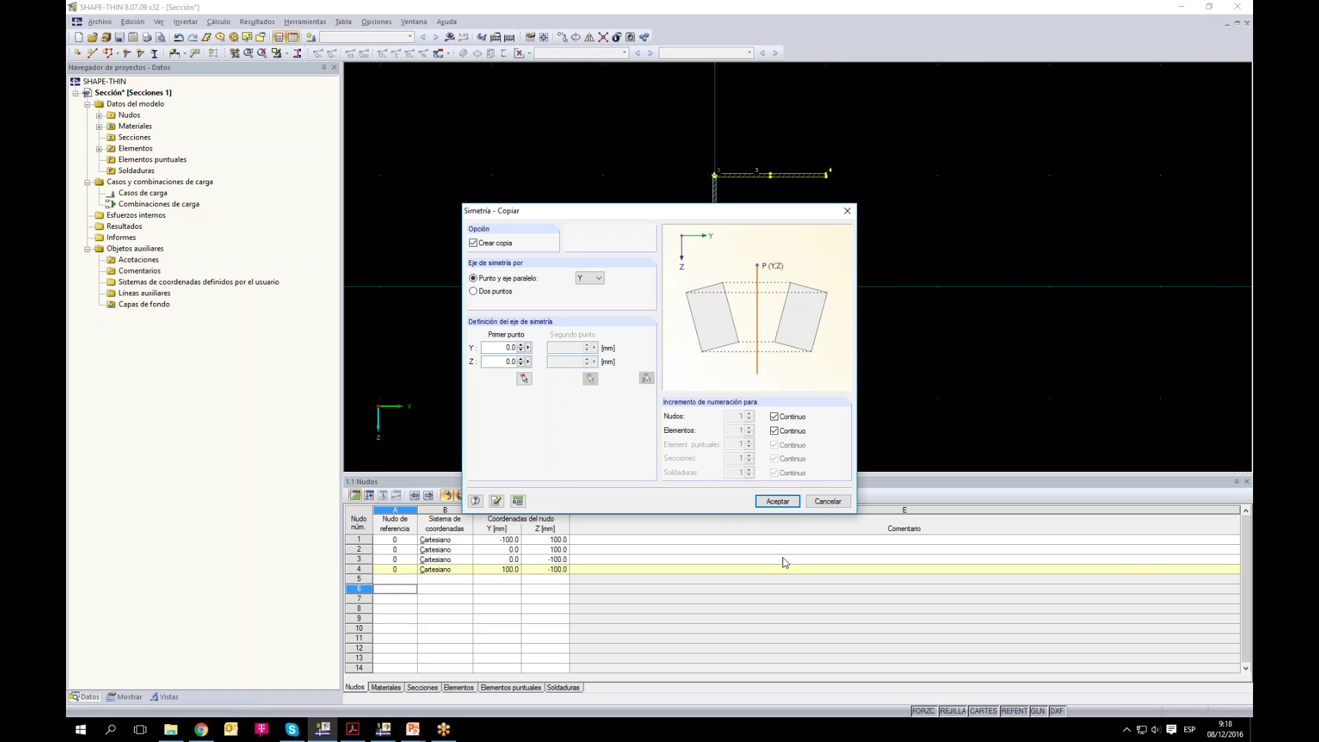
key("Return")
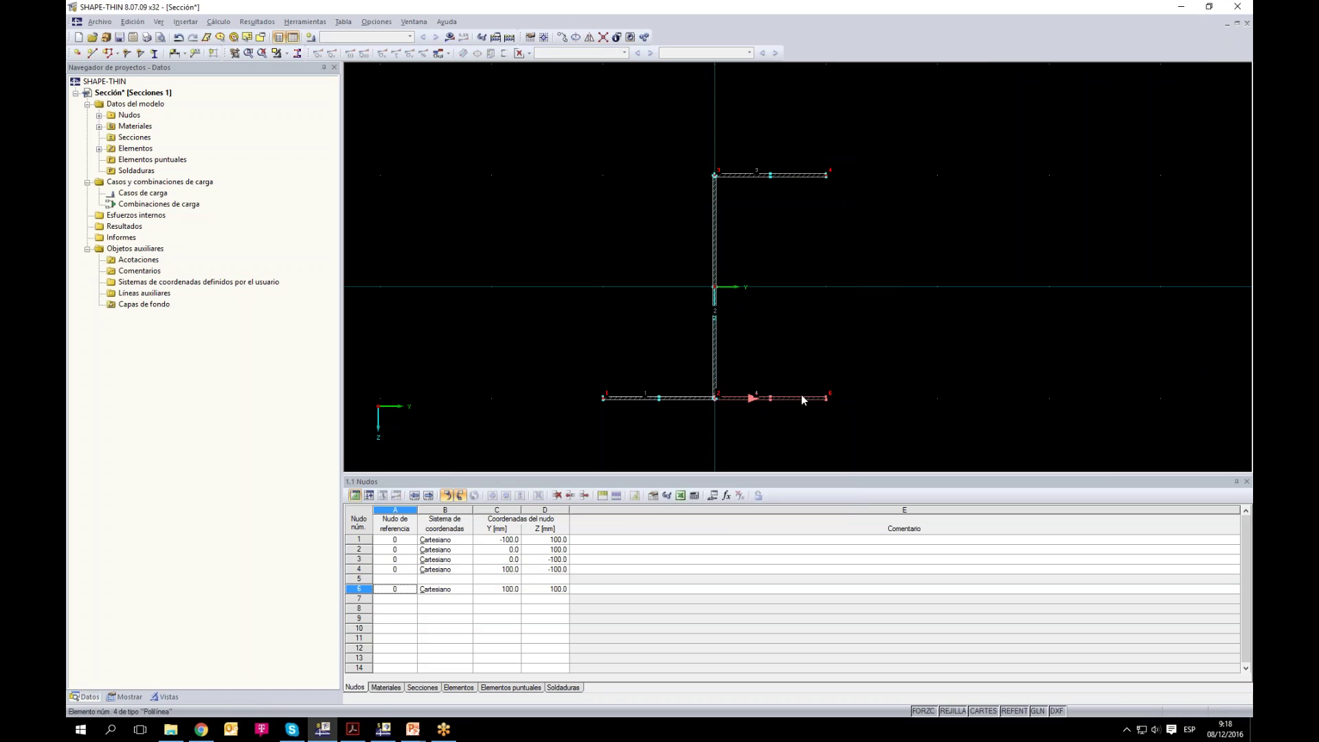
Step: Mirror a copy of the upper right flange element about an axis parallel to Z through the origin
left_click_drag(867, 199, 785, 141)
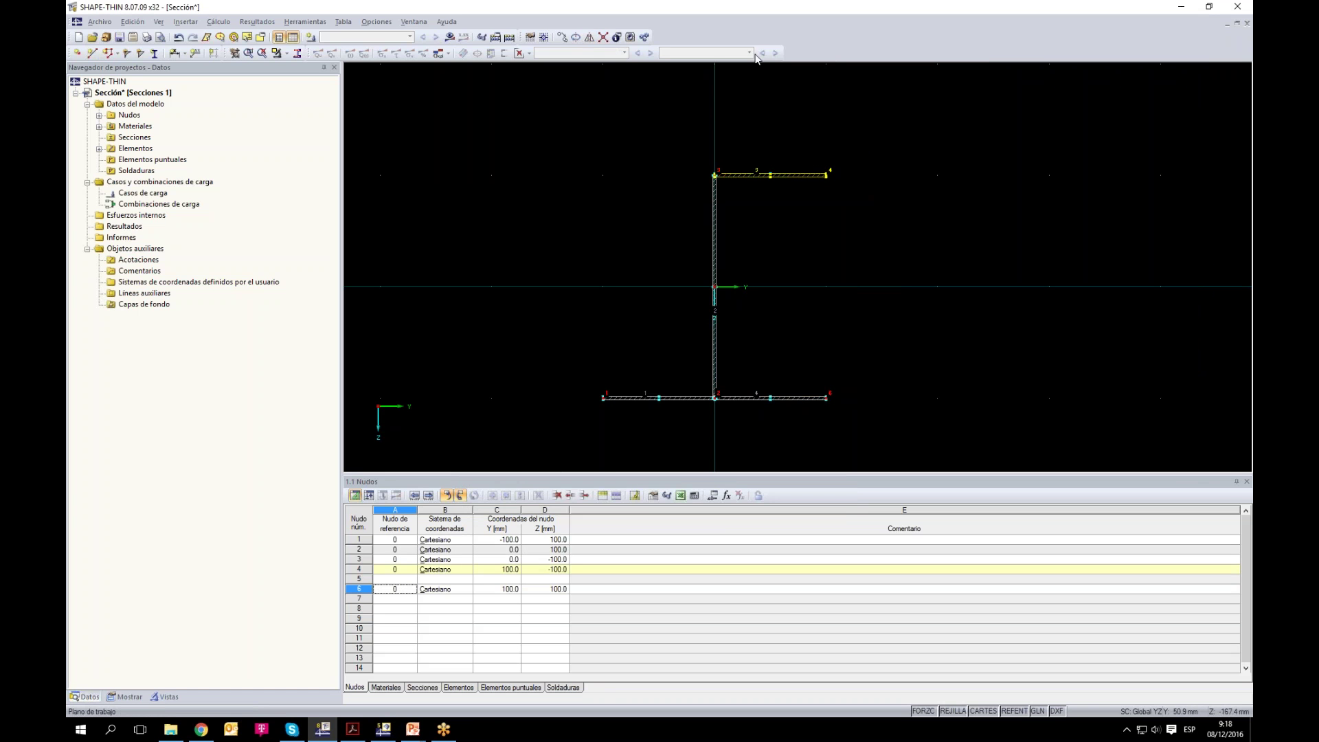
left_click(589, 37)
left_click(597, 278)
left_click(590, 298)
left_click(777, 502)
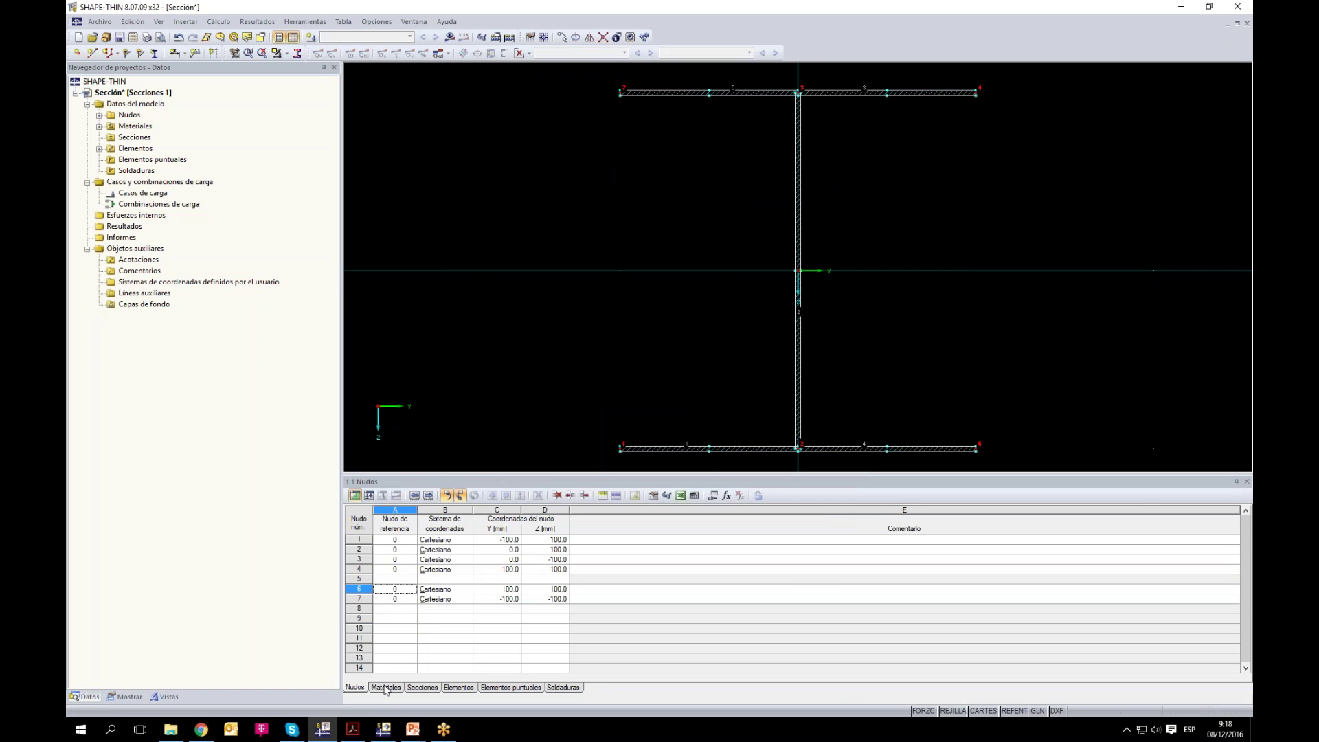
Step: Examine the node table and the element table row by row, matching the entries with the highlighted parts of the section
left_click(385, 549)
left_click(390, 560)
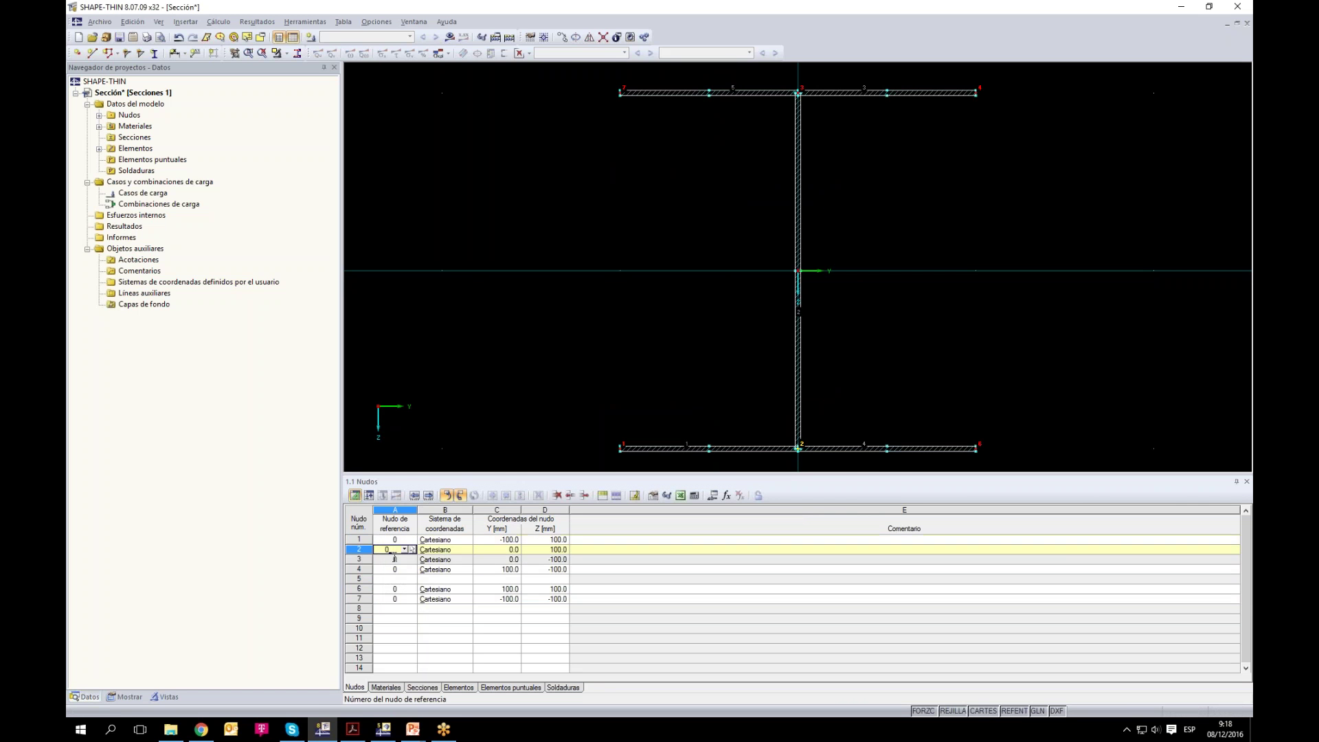
left_click(398, 571)
left_click(397, 589)
left_click(399, 599)
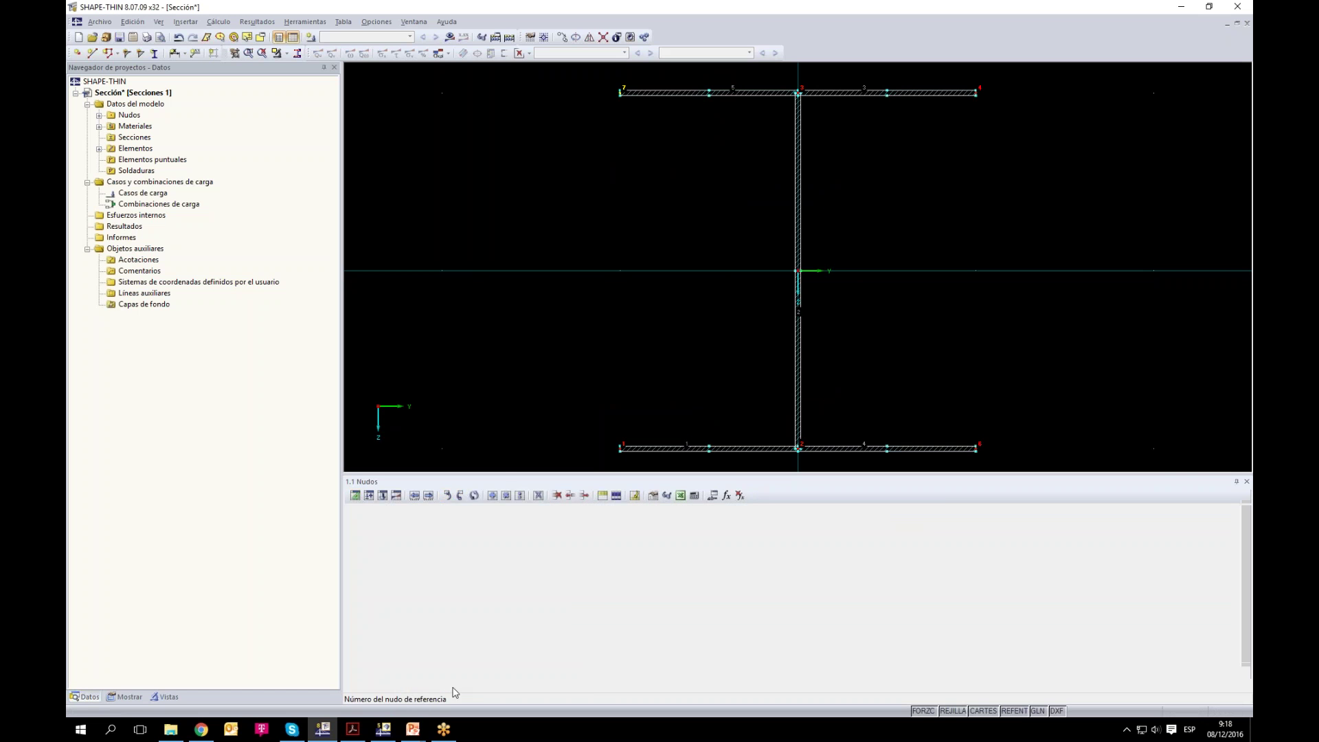
left_click(458, 687)
left_click(407, 560)
left_click(408, 570)
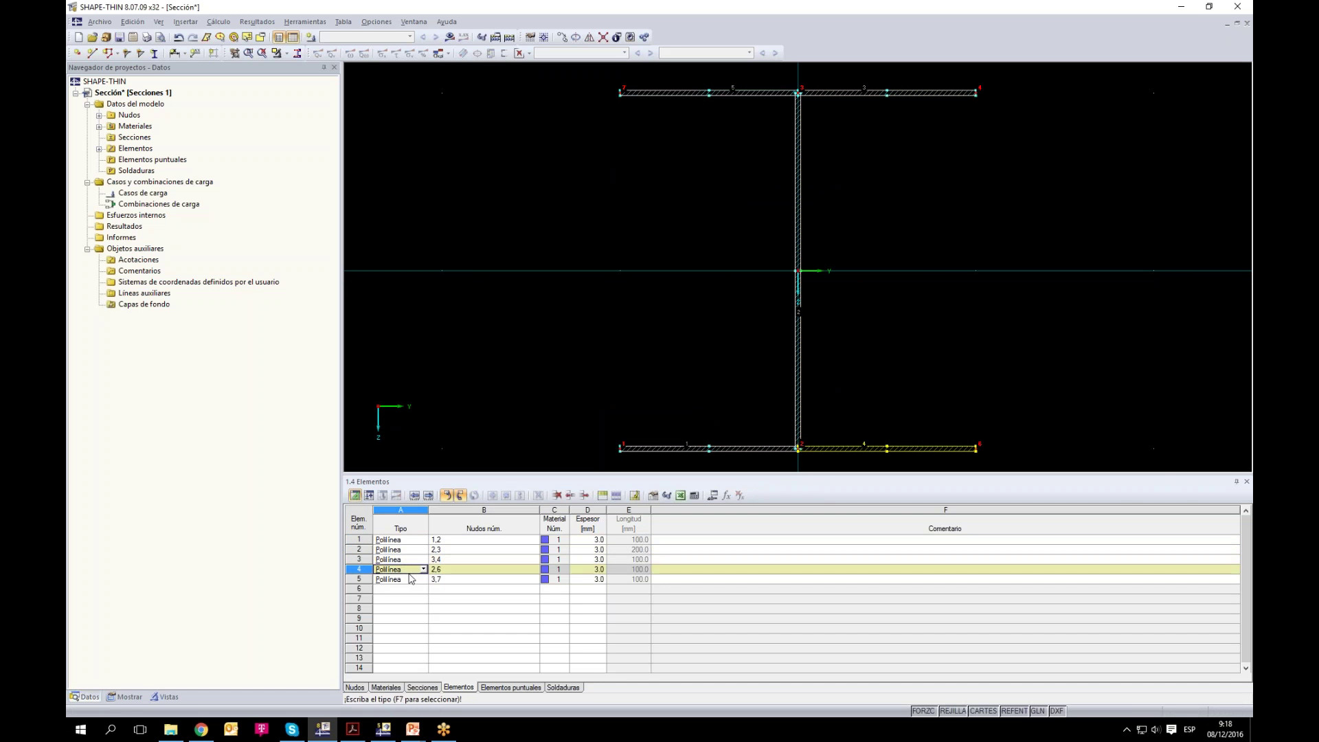
left_click(398, 579)
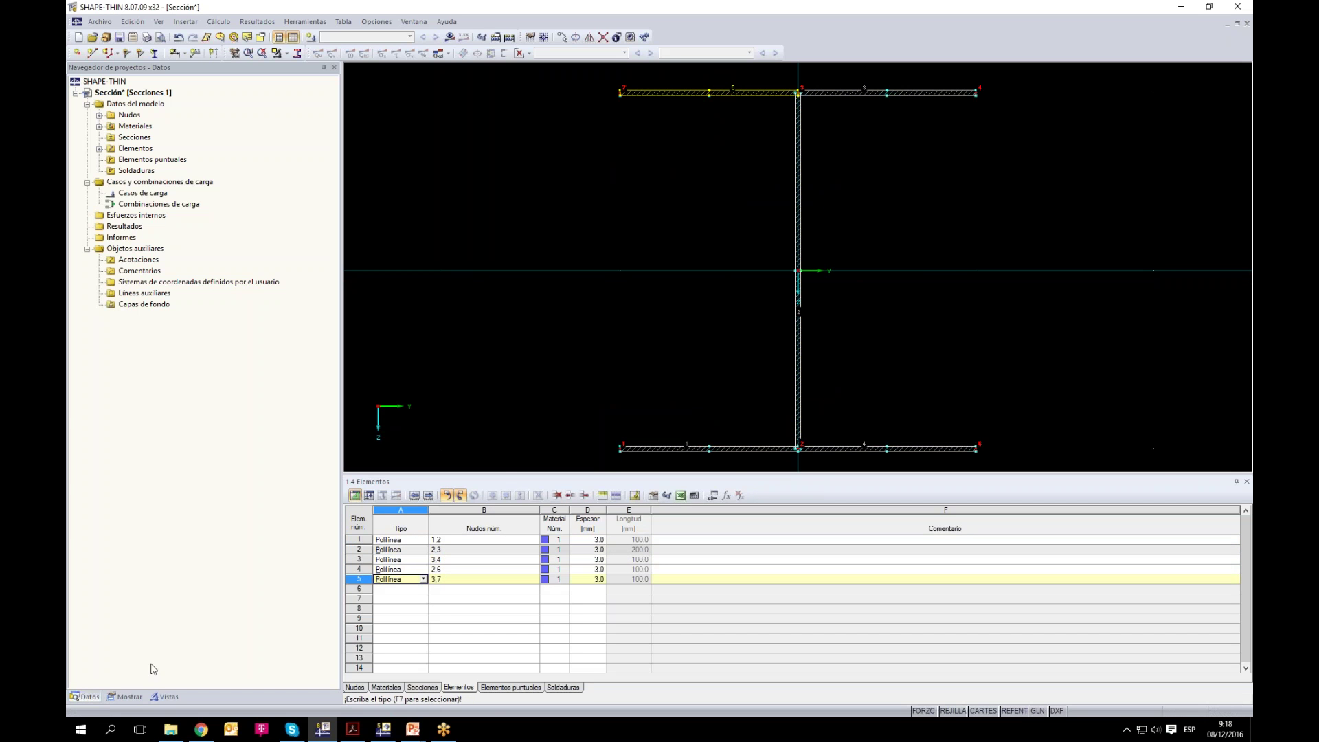
Step: Set the display options to hide the element hatching and show the element orientations
left_click(128, 696)
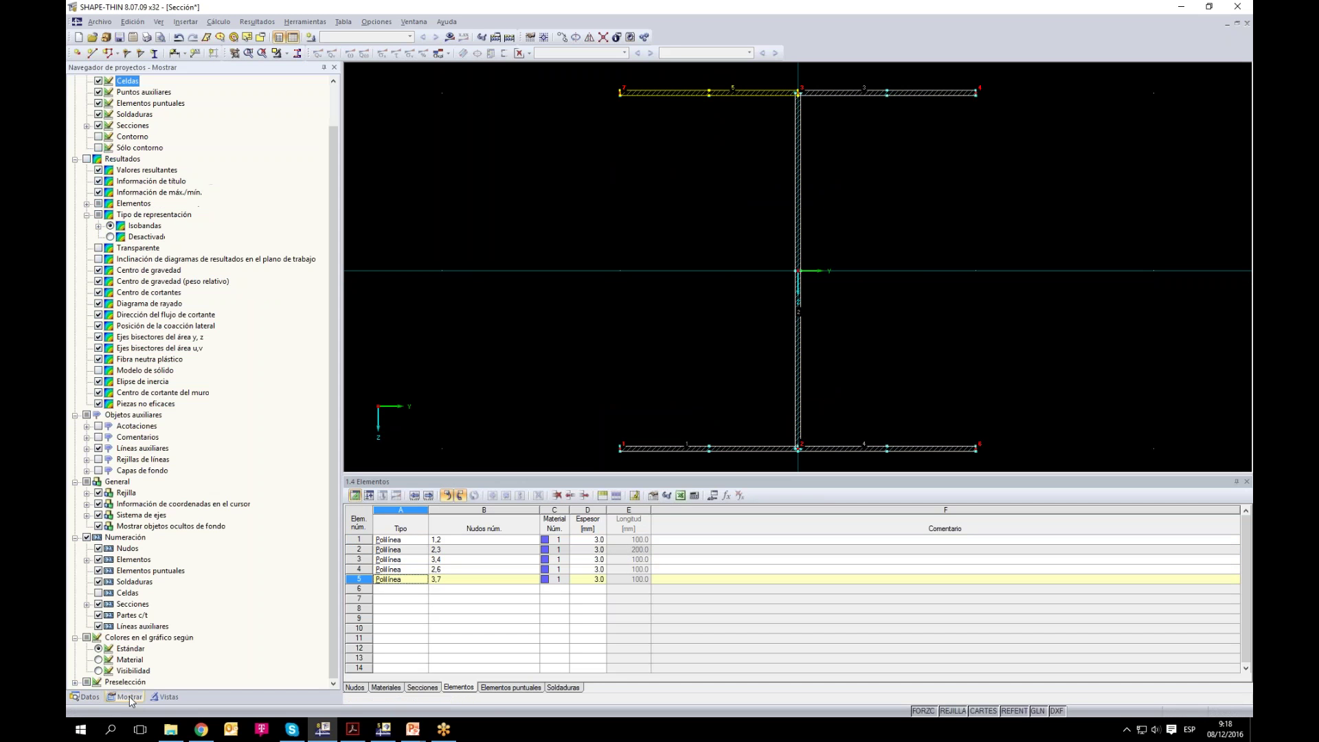
left_click(87, 538)
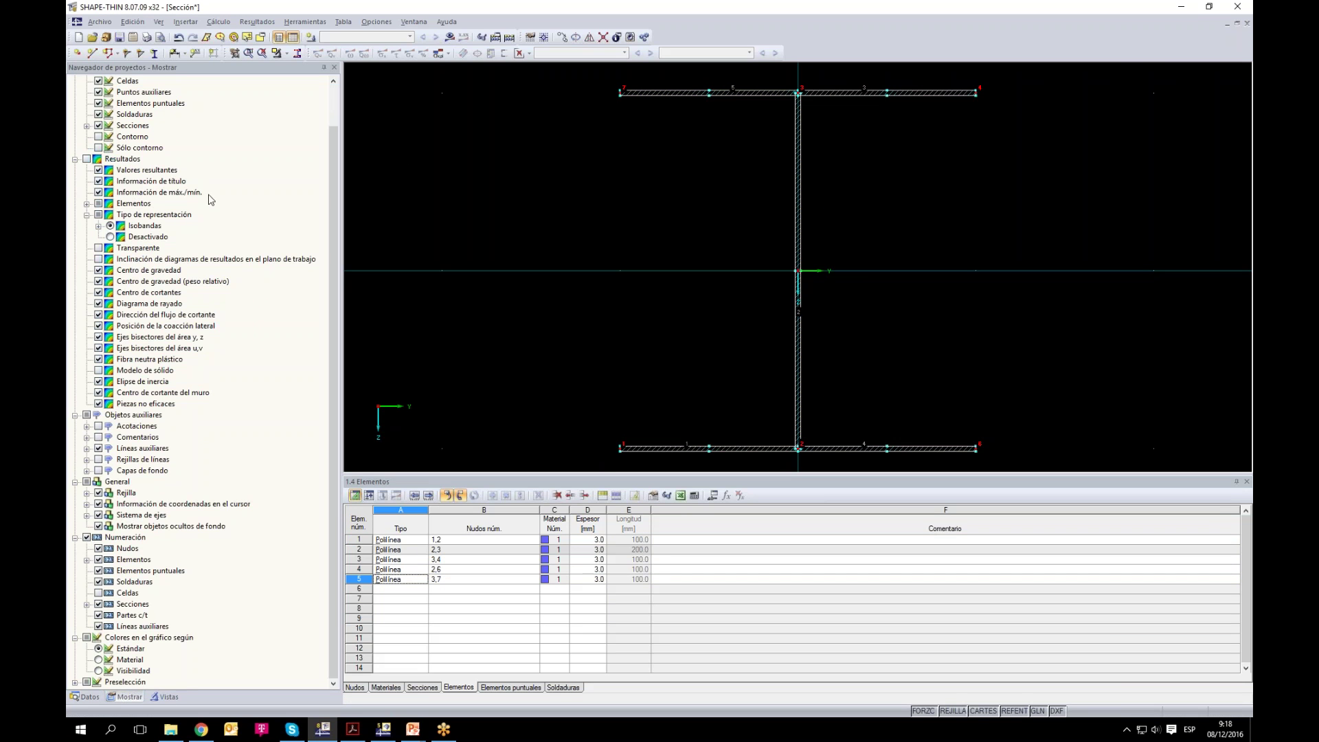
scroll(164, 147, "up", 3)
left_click(86, 103)
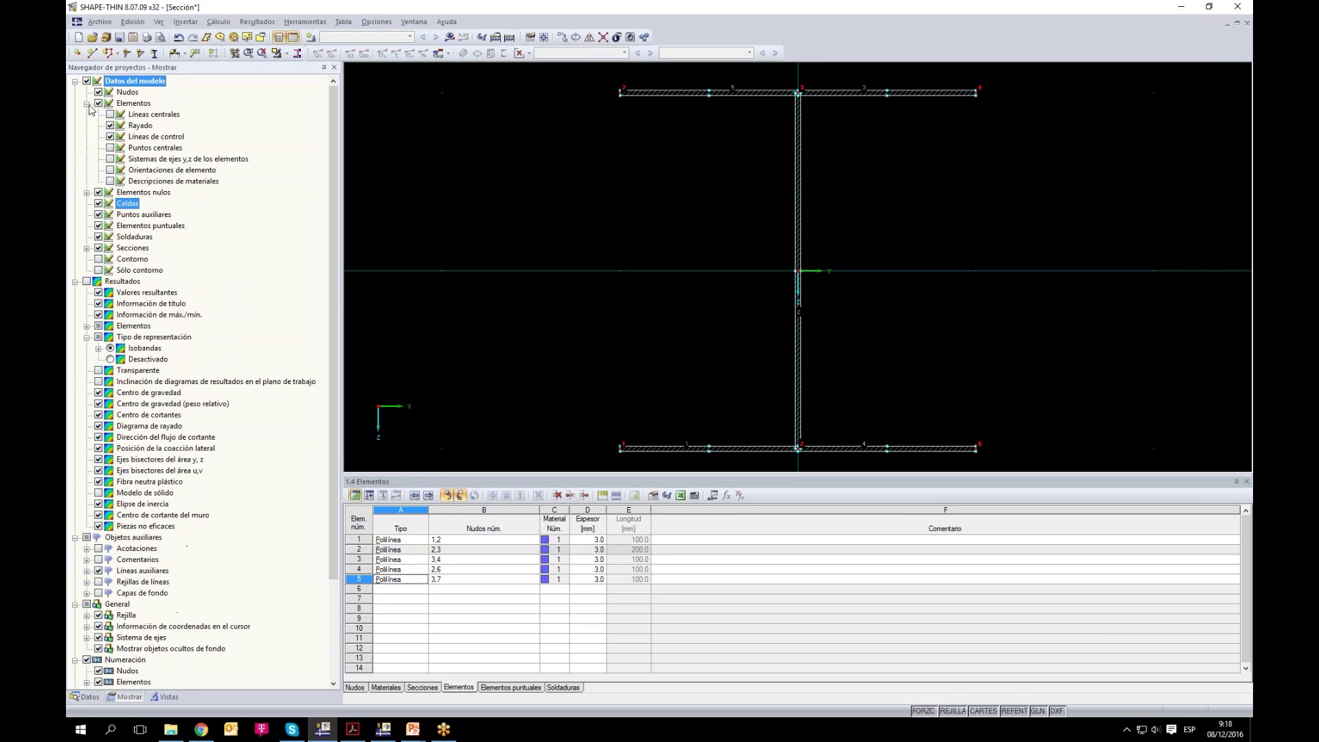
left_click(98, 103)
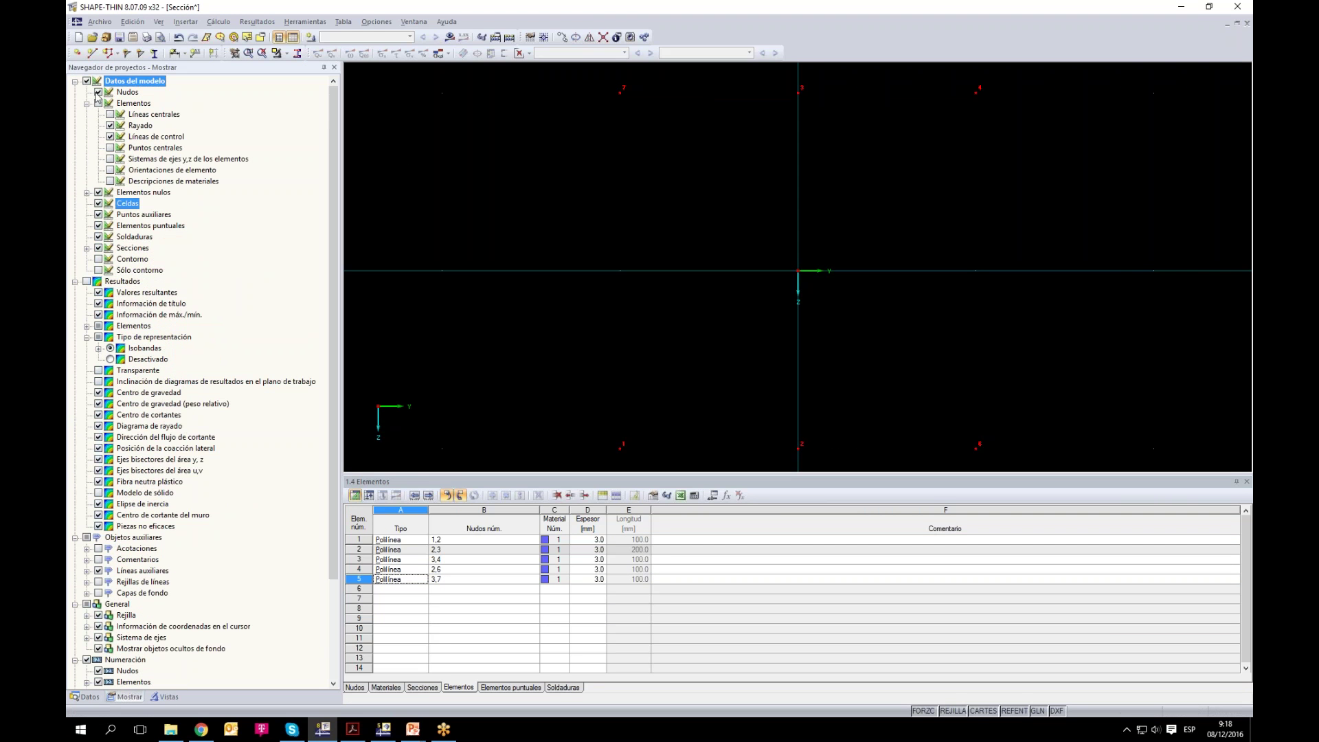
left_click(98, 103)
left_click(110, 125)
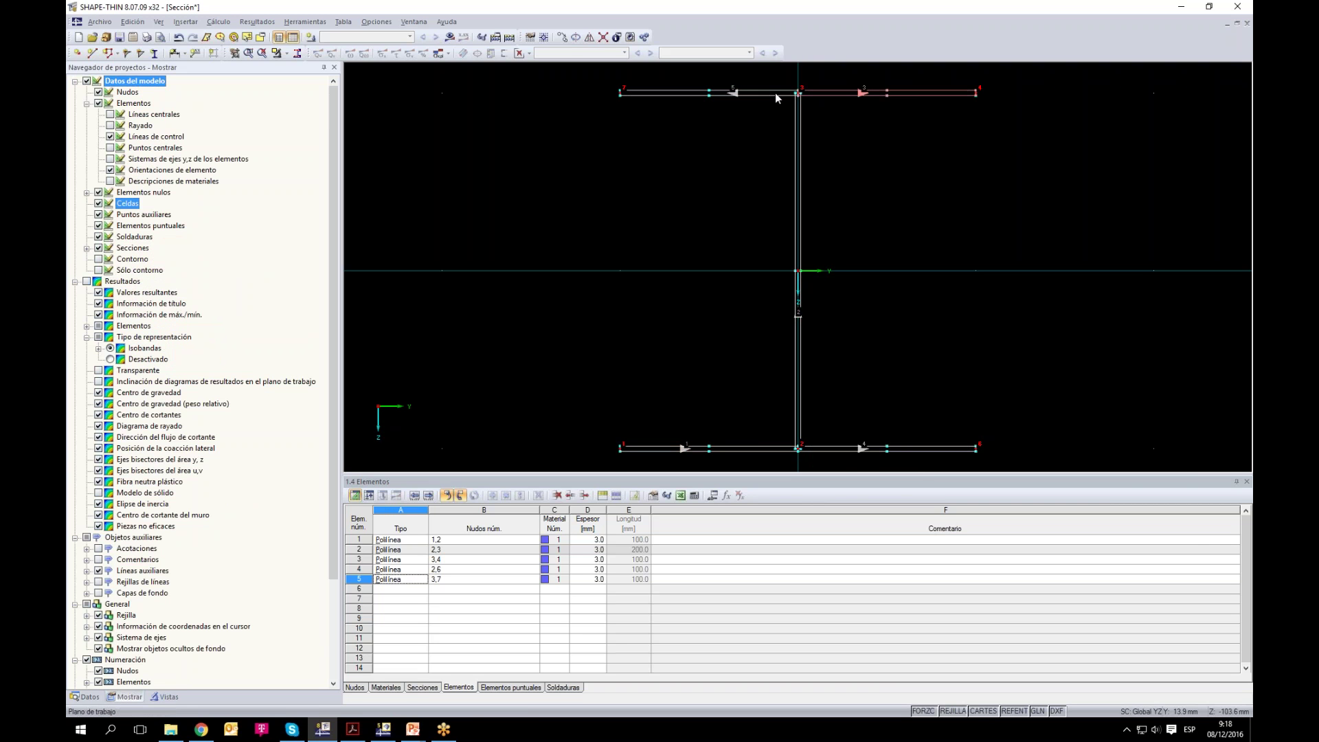
Step: Reverse the orientation of the lower left flange element and hide all numbering in the graphic
right_click(760, 451)
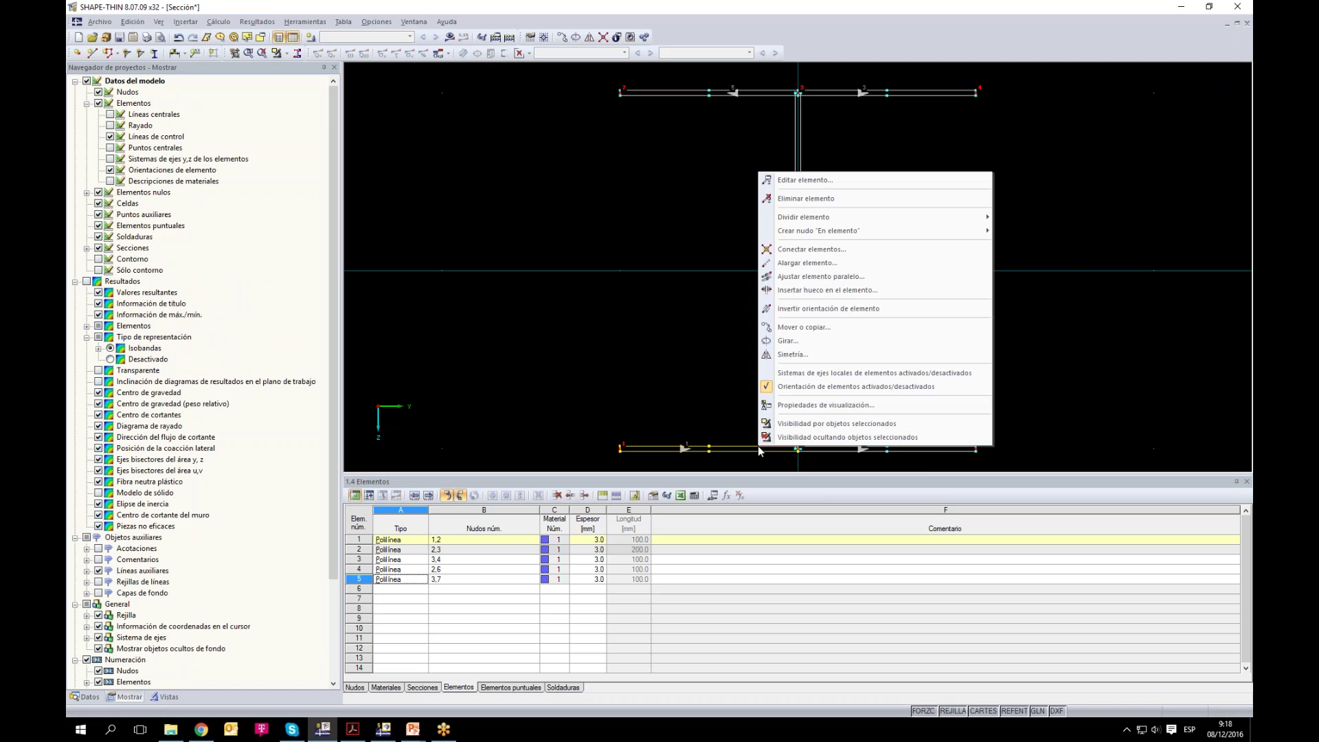
left_click(855, 310)
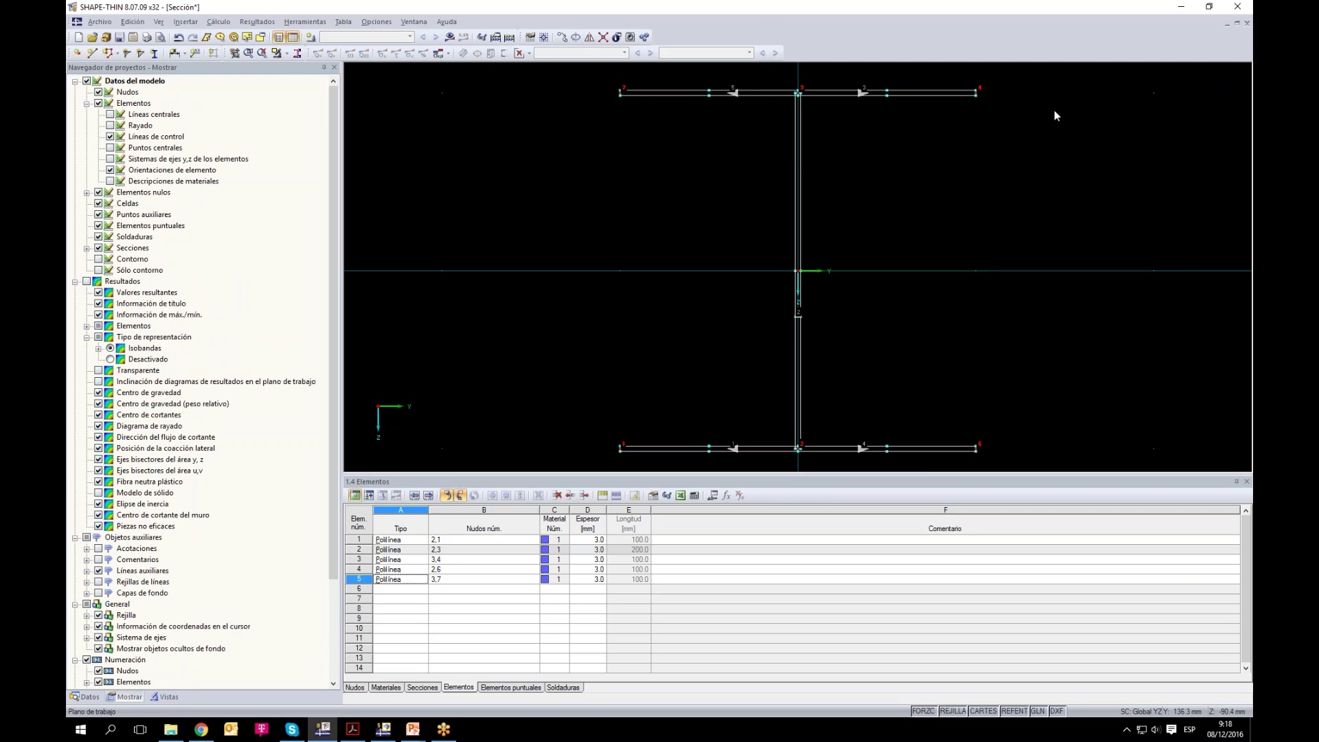
scroll(822, 335, "up", 2)
scroll(787, 209, "down", 3)
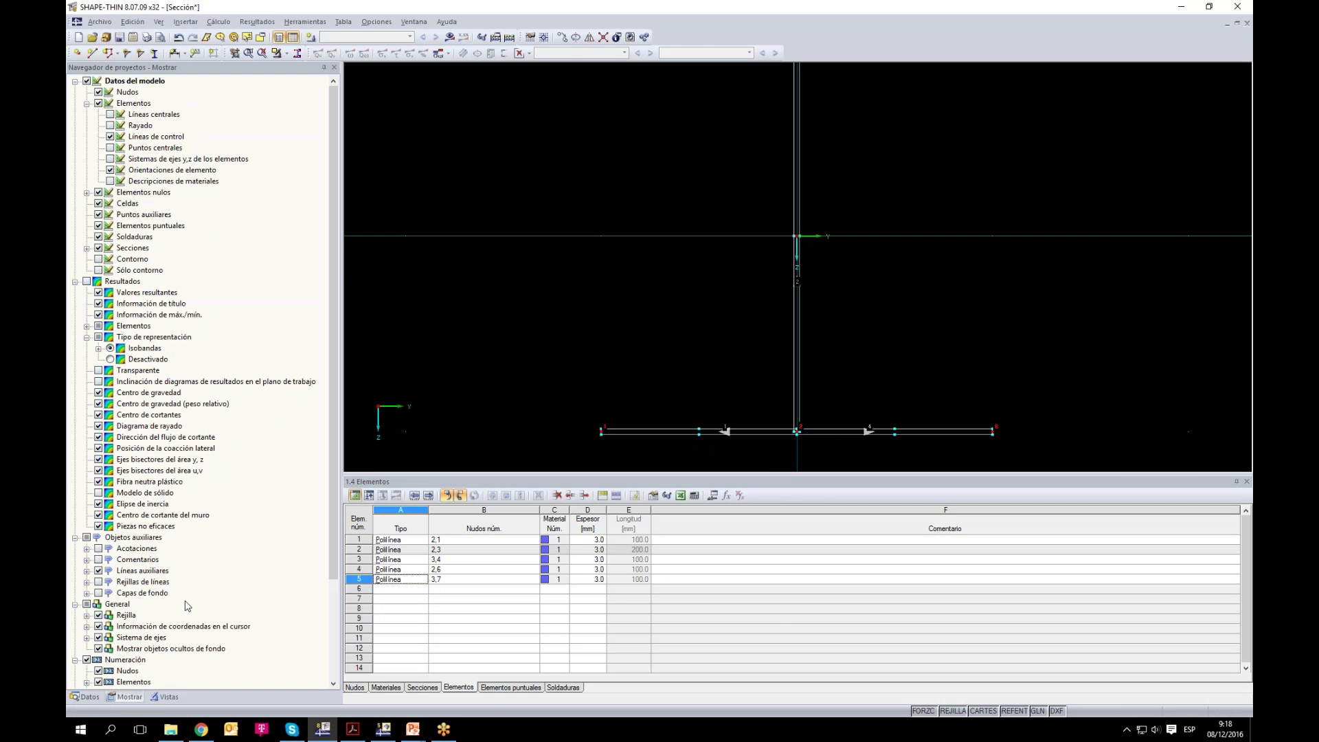
left_click(88, 662)
scroll(920, 223, "down", 2)
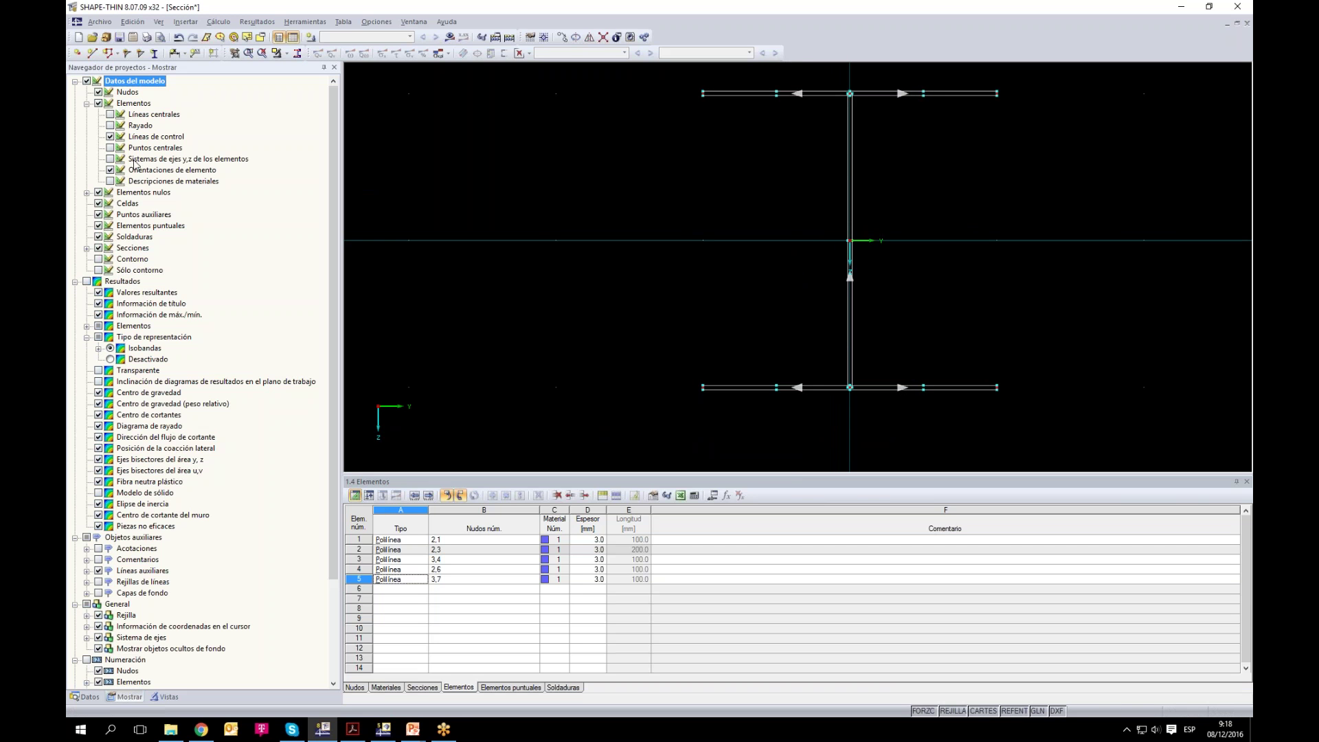
Step: View the elements' material descriptions and y,z axis systems in the graphic one at a time, hiding each again
left_click(112, 181)
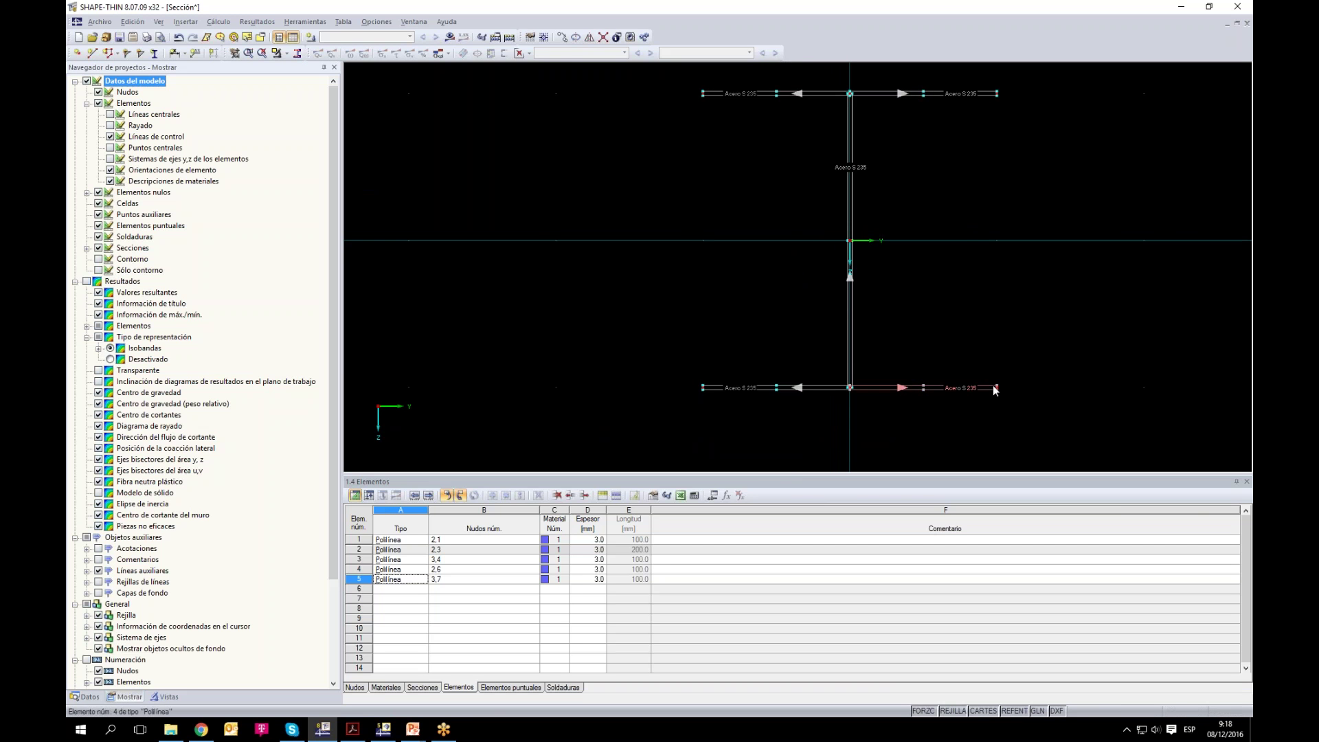
left_click(111, 181)
left_click(109, 159)
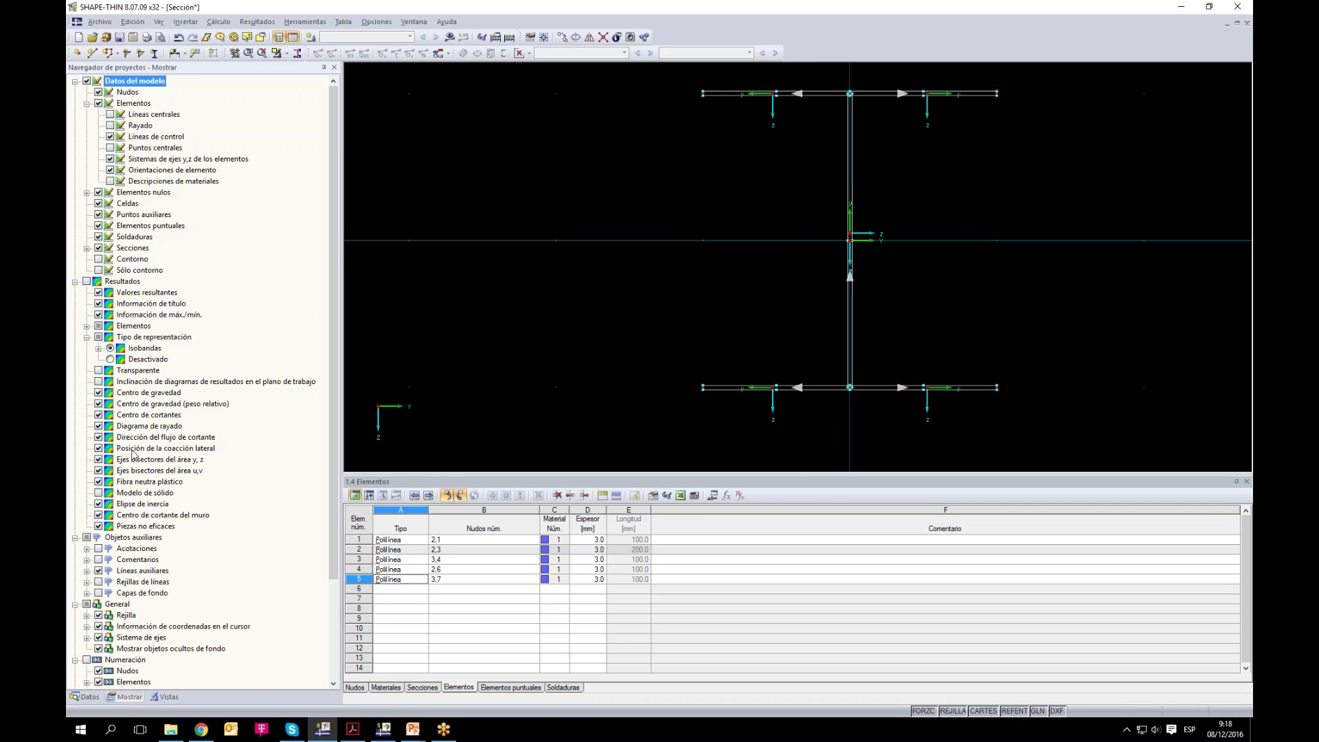
left_click(110, 159)
left_click_drag(731, 299, 713, 291)
scroll(717, 289, "down", 1)
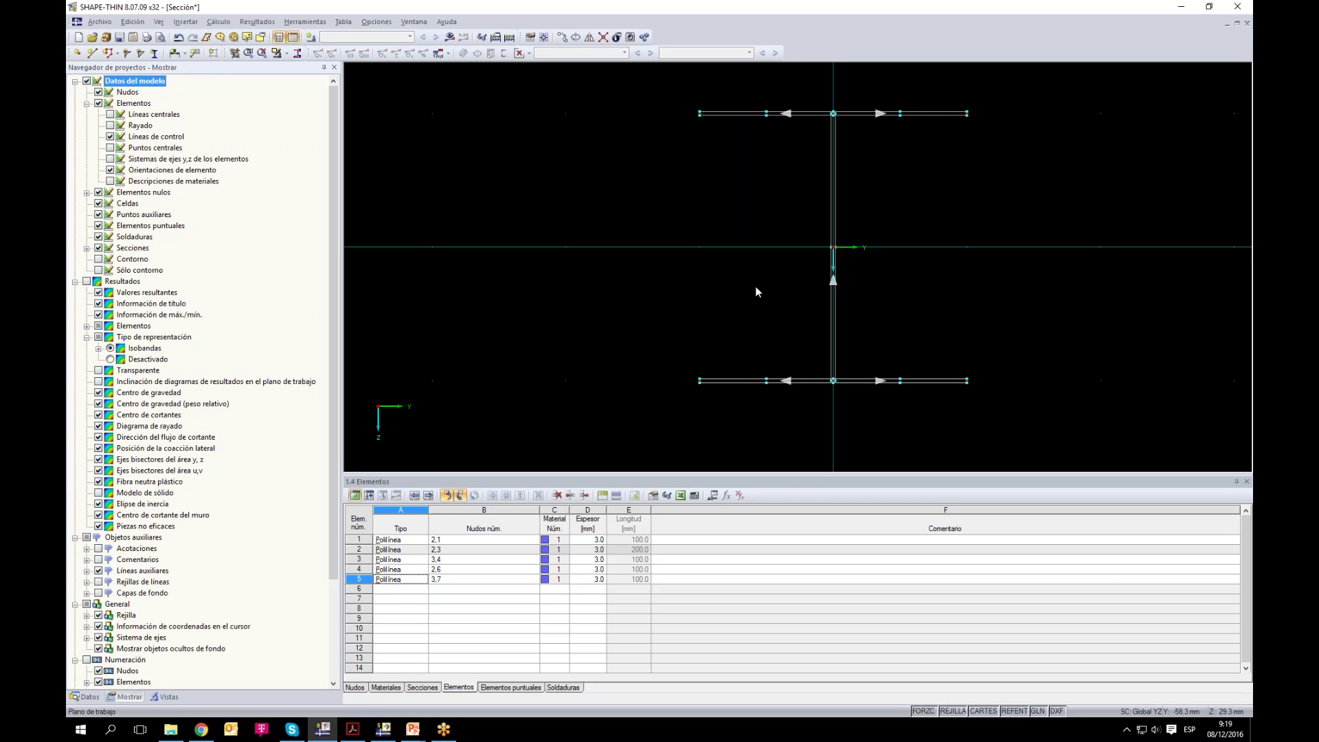
Step: Expand the nodes, materials and elements in the model data tree and open the node table for comparison
left_click(89, 697)
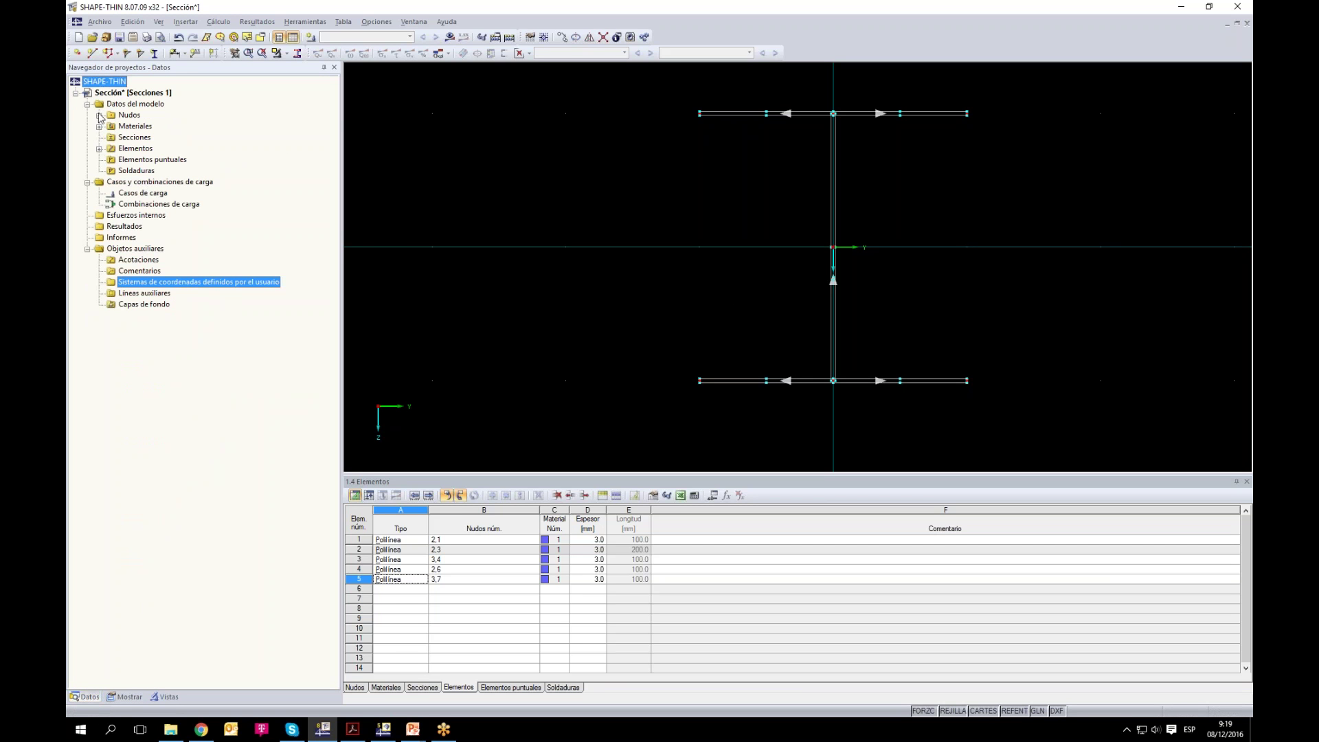
left_click(99, 115)
left_click(99, 194)
left_click(99, 226)
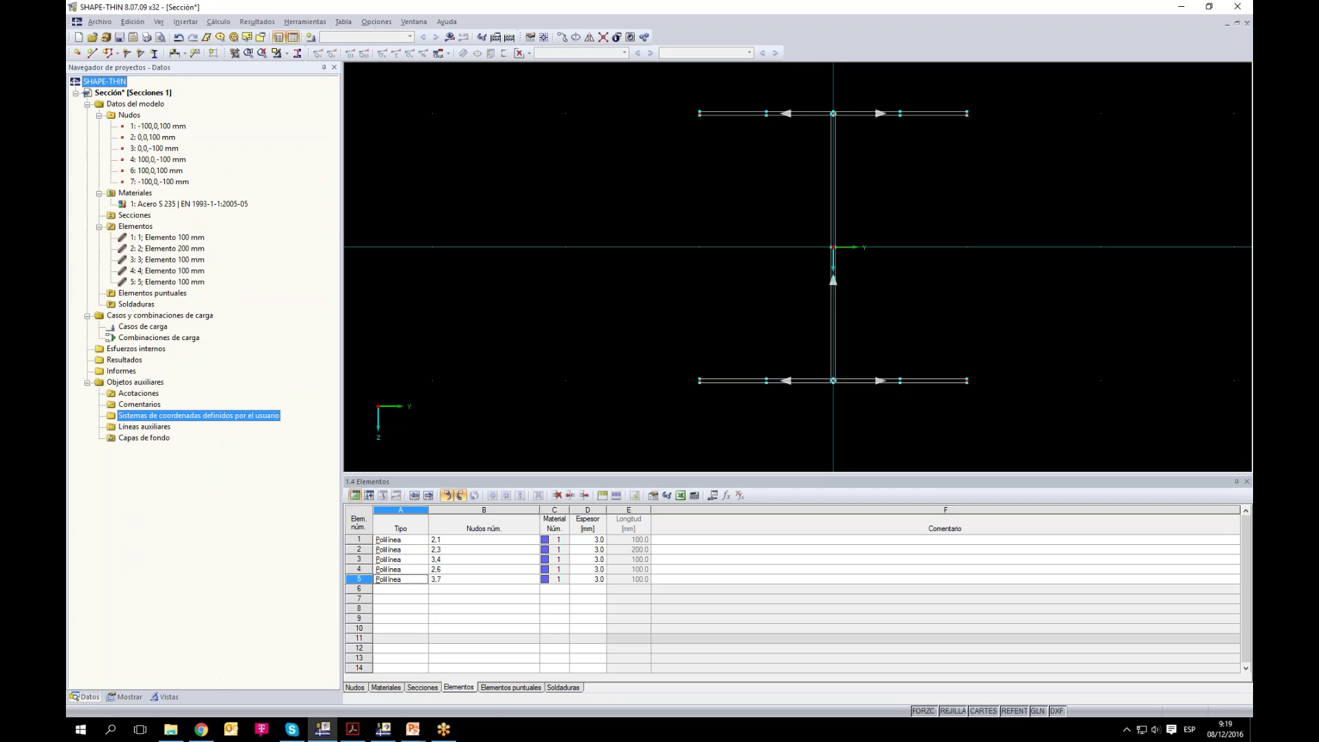
left_click(356, 688)
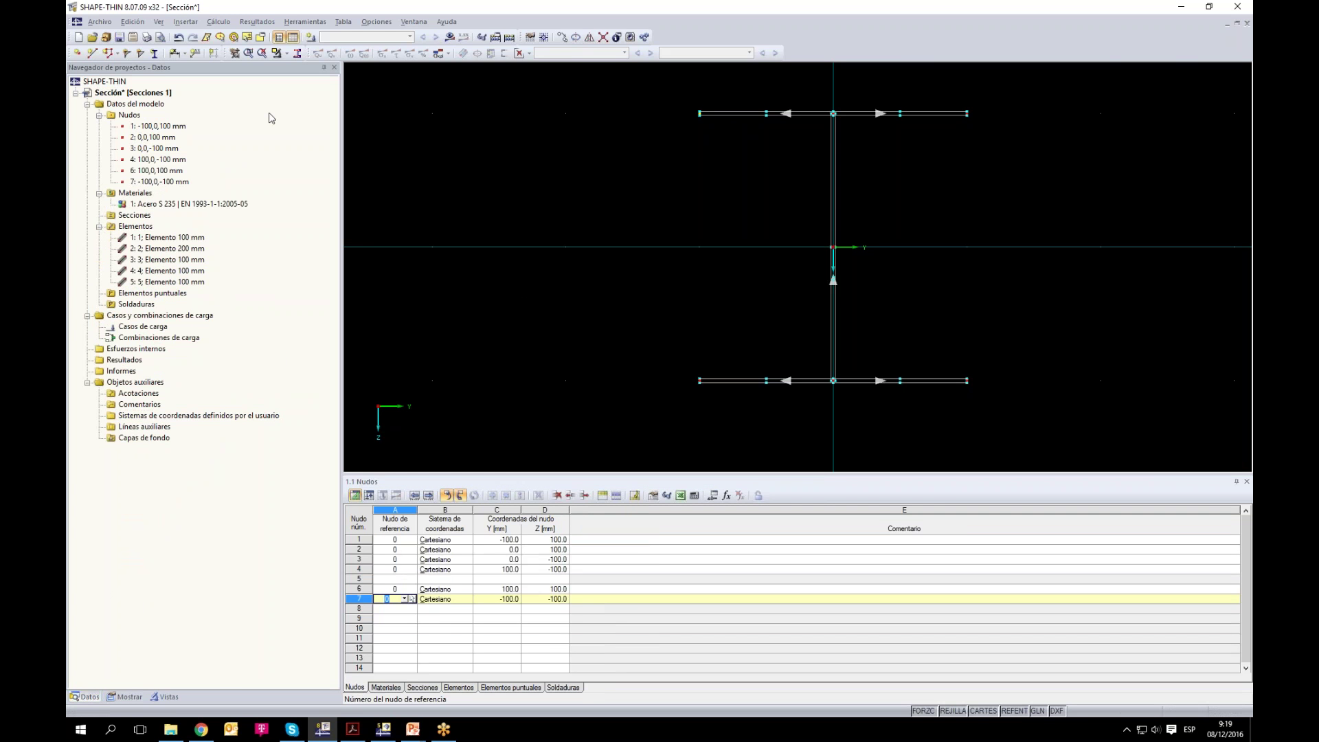
Step: Open material 1, Acero S 235, for editing and bring up the material library with its category groups
left_click(172, 205)
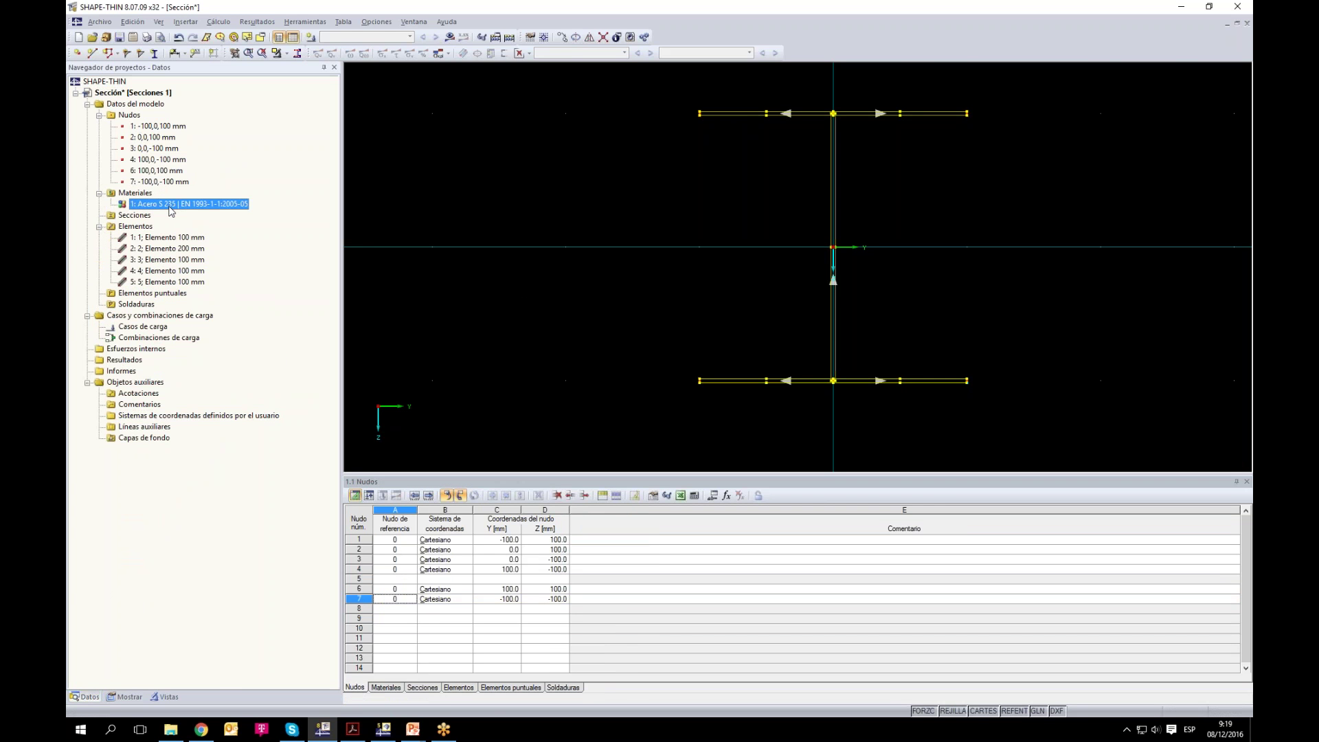
double_click(167, 207)
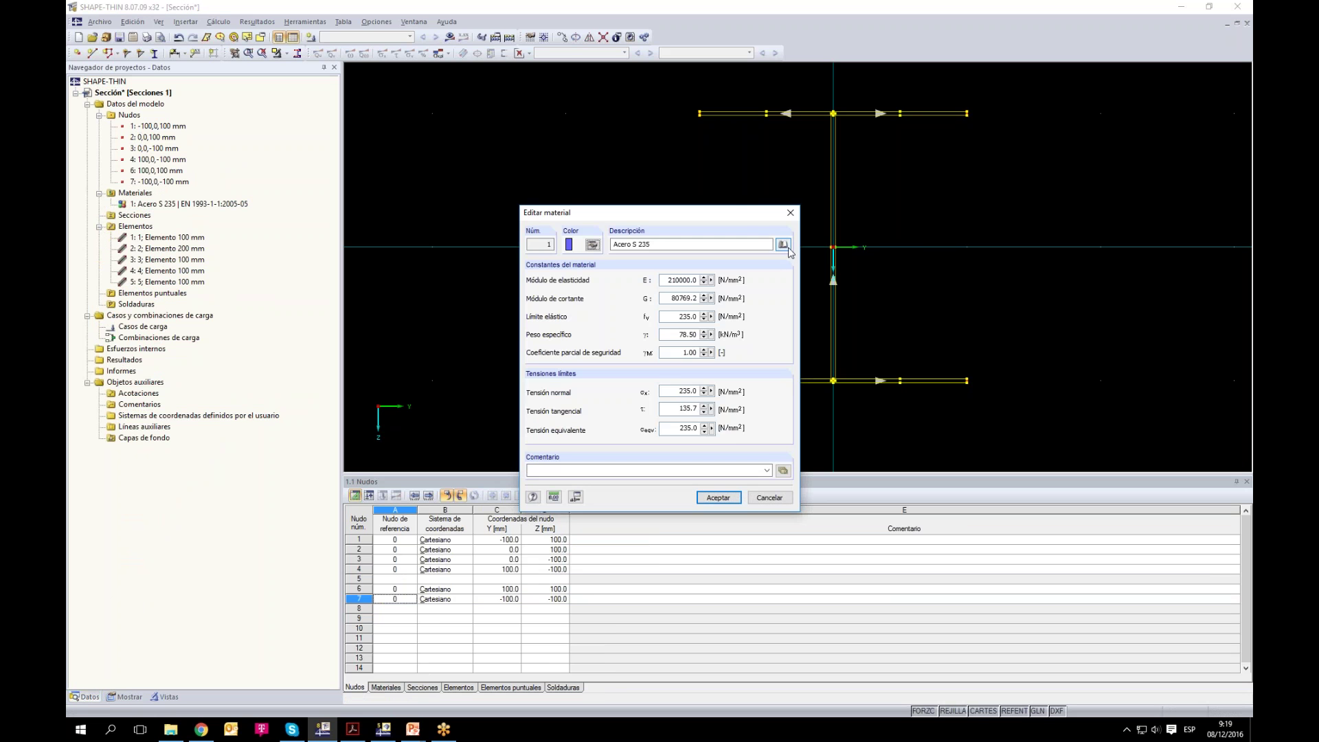
left_click(787, 248)
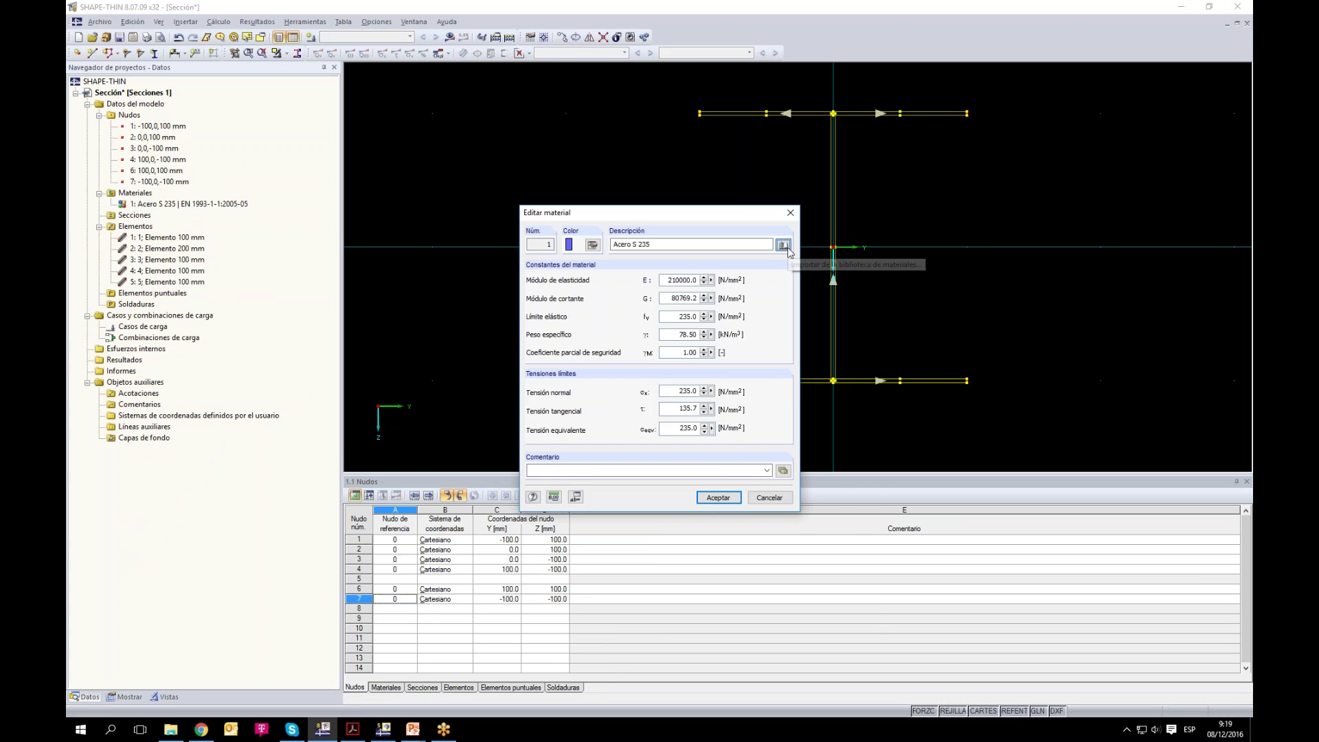
left_click(496, 150)
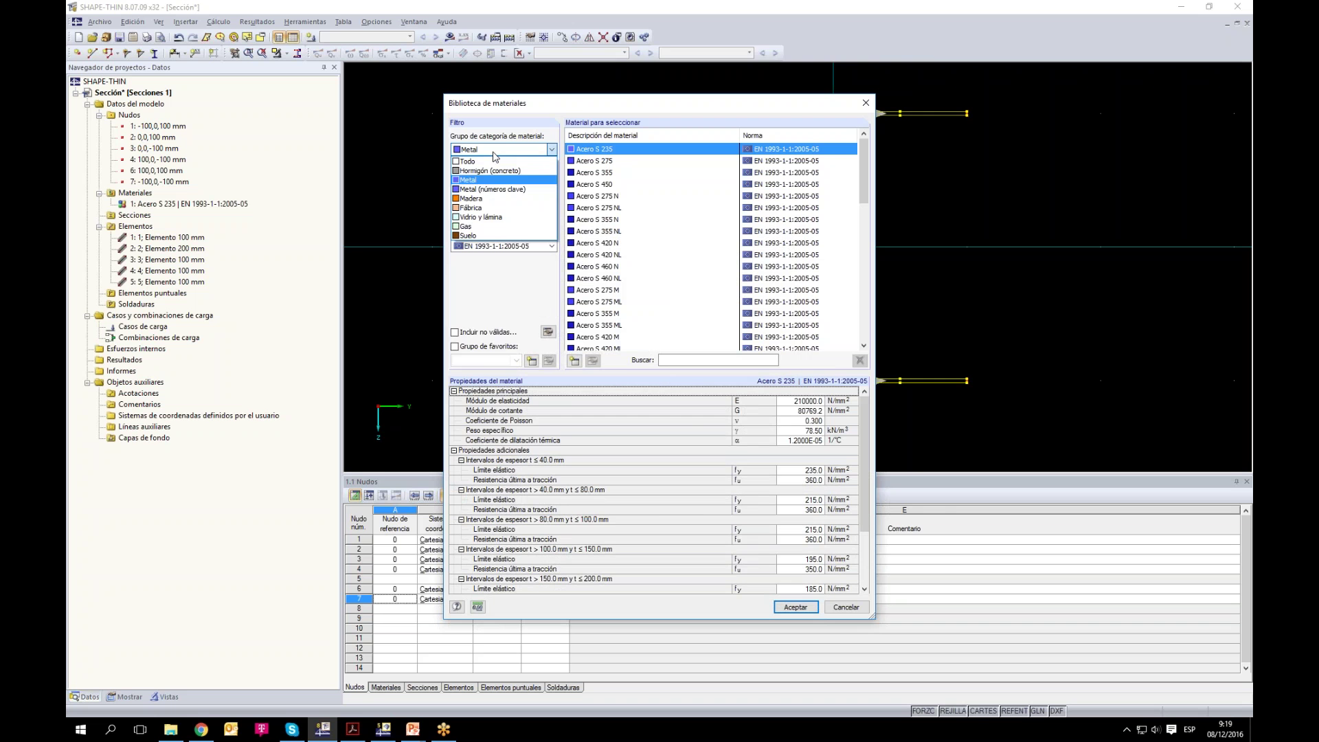
left_click(545, 132)
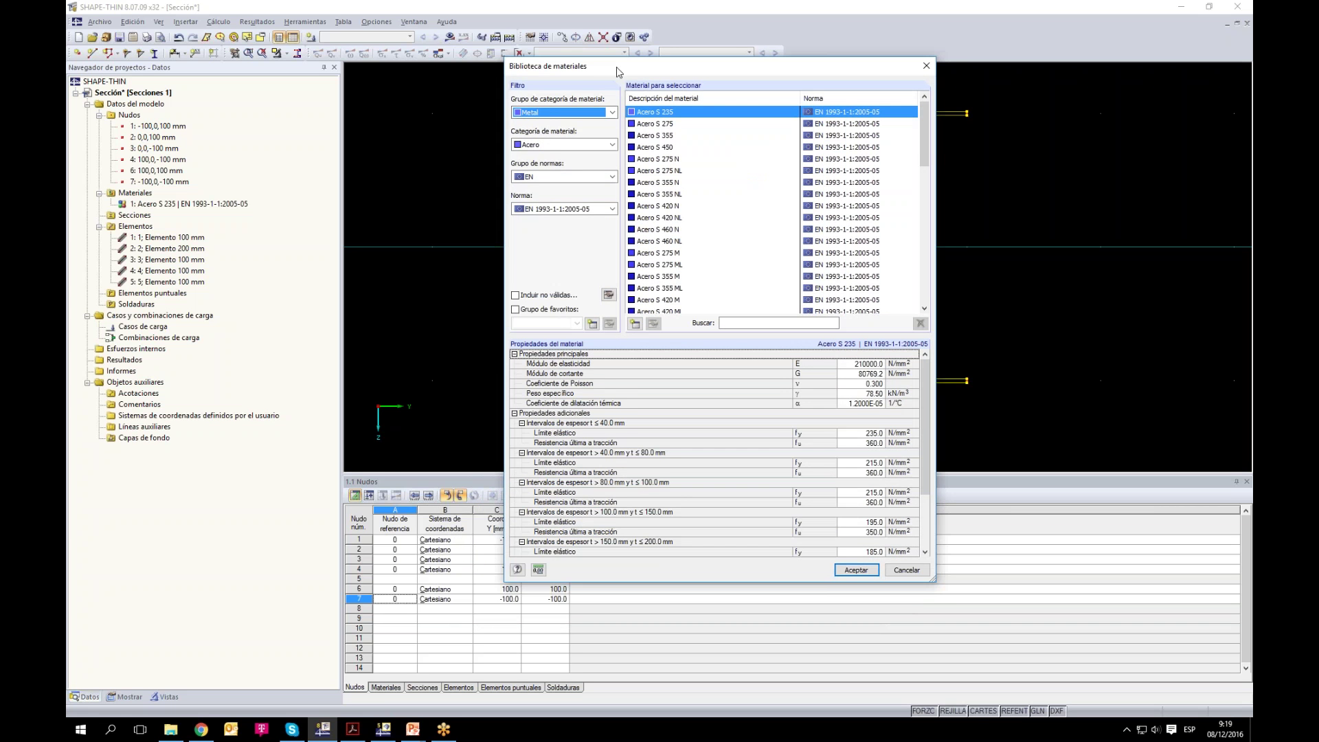
left_click_drag(616, 67, 617, 80)
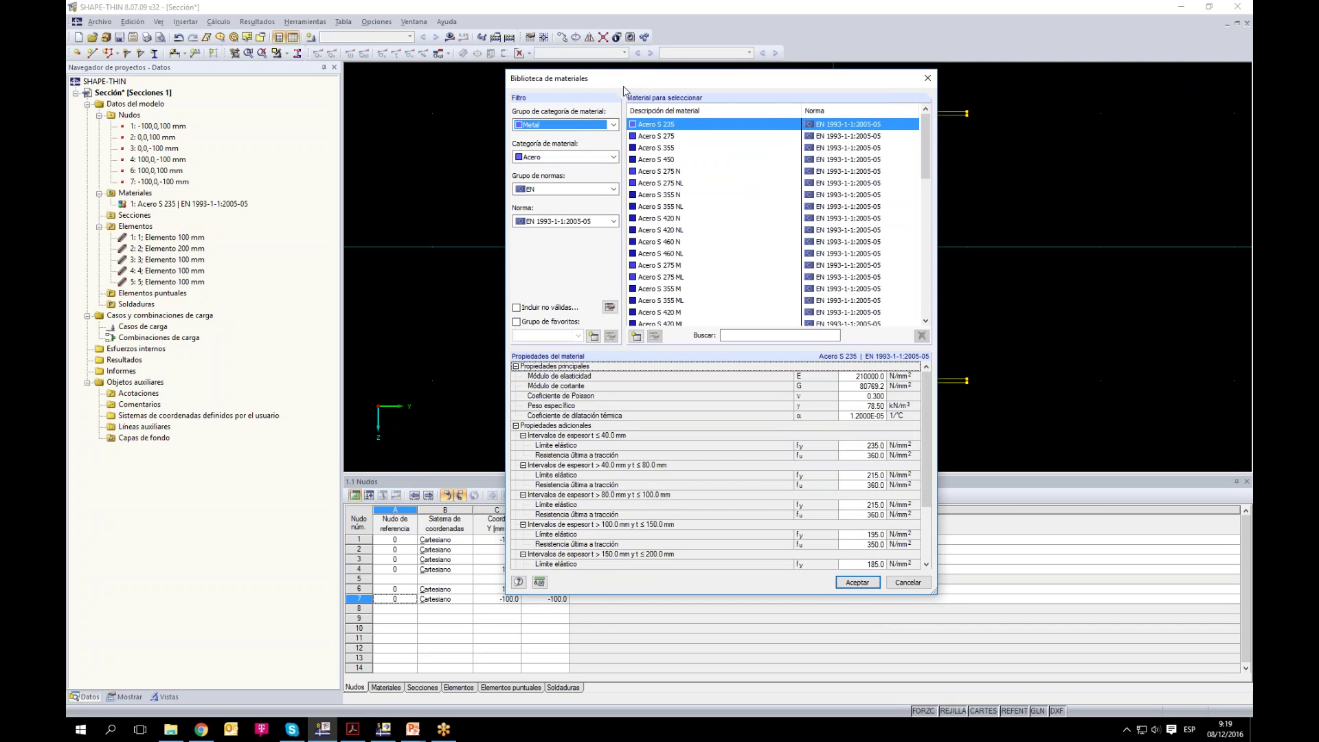
left_click_drag(642, 81, 658, 80)
Step: Filter the metals by Acero inoxidable and by Aluminio, and examine the properties of several aluminium grades, including Aluminio EN-AW 3004 H16
left_click(605, 156)
left_click(568, 187)
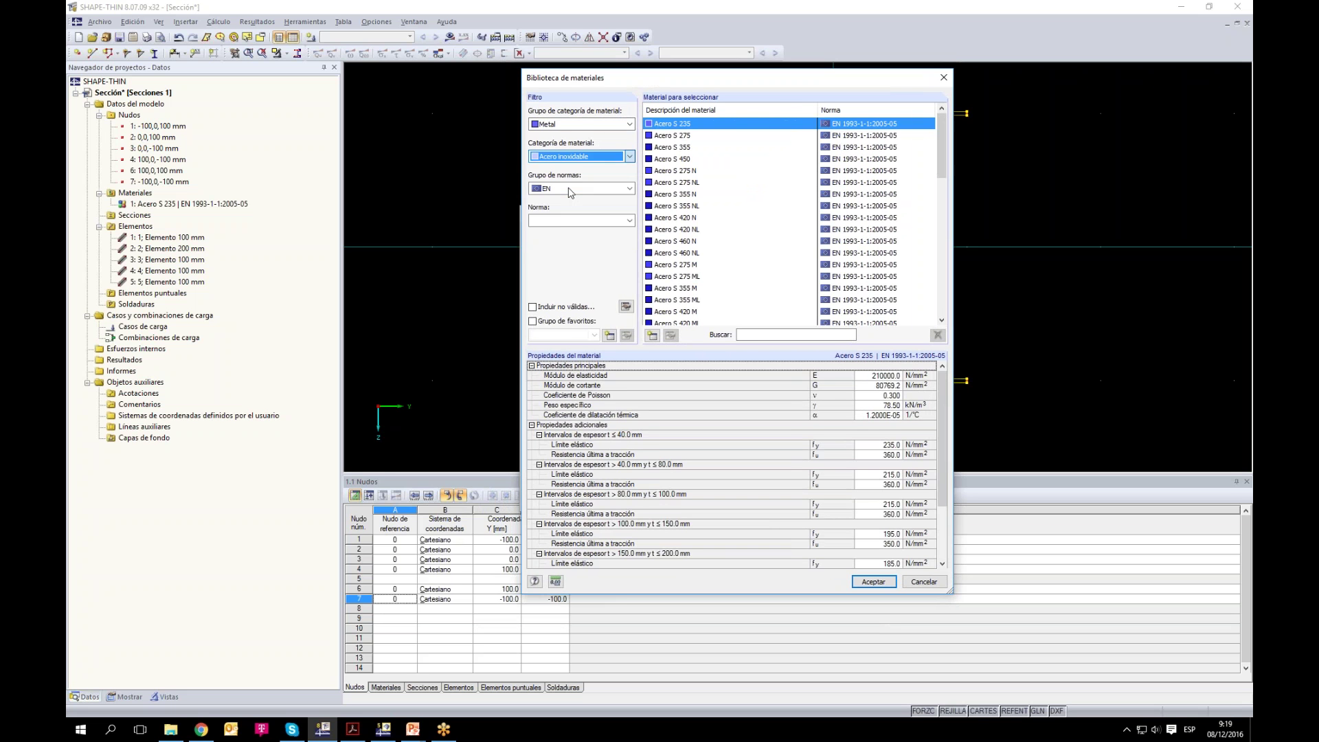
left_click(584, 157)
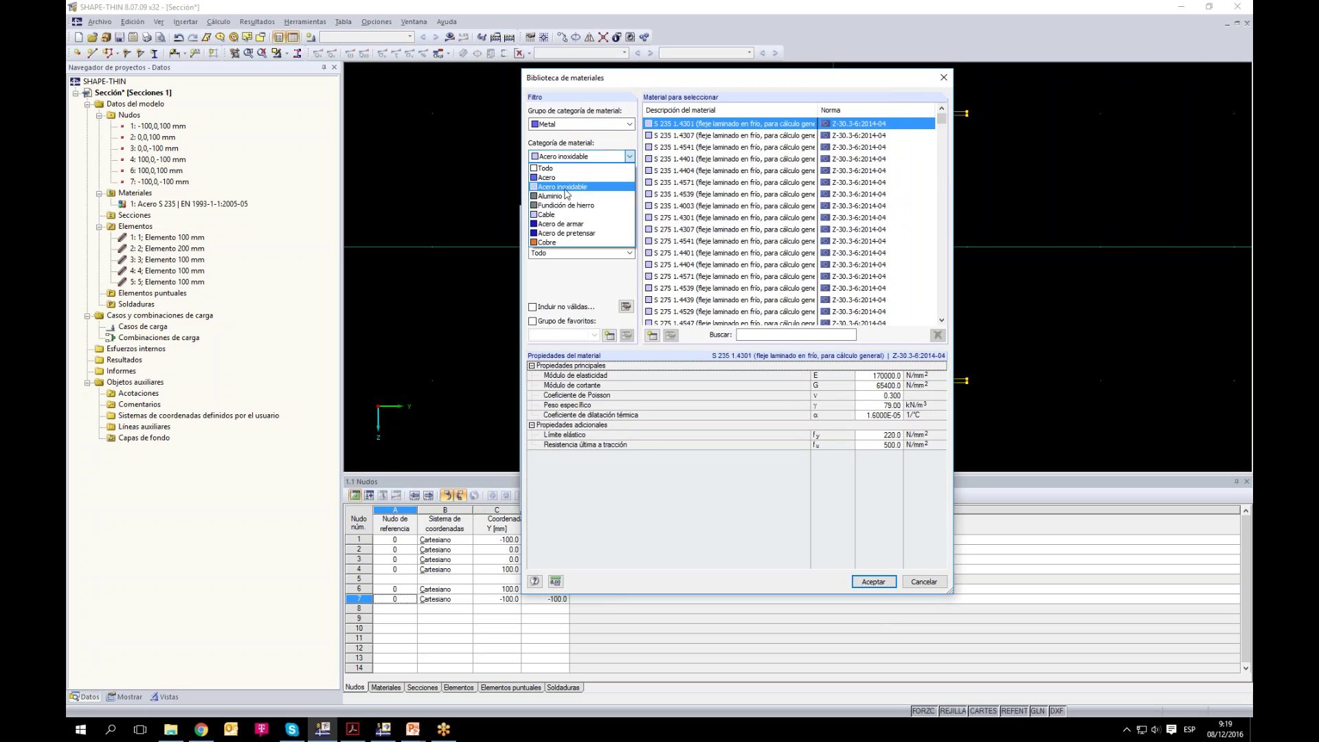
left_click(570, 197)
left_click(703, 265)
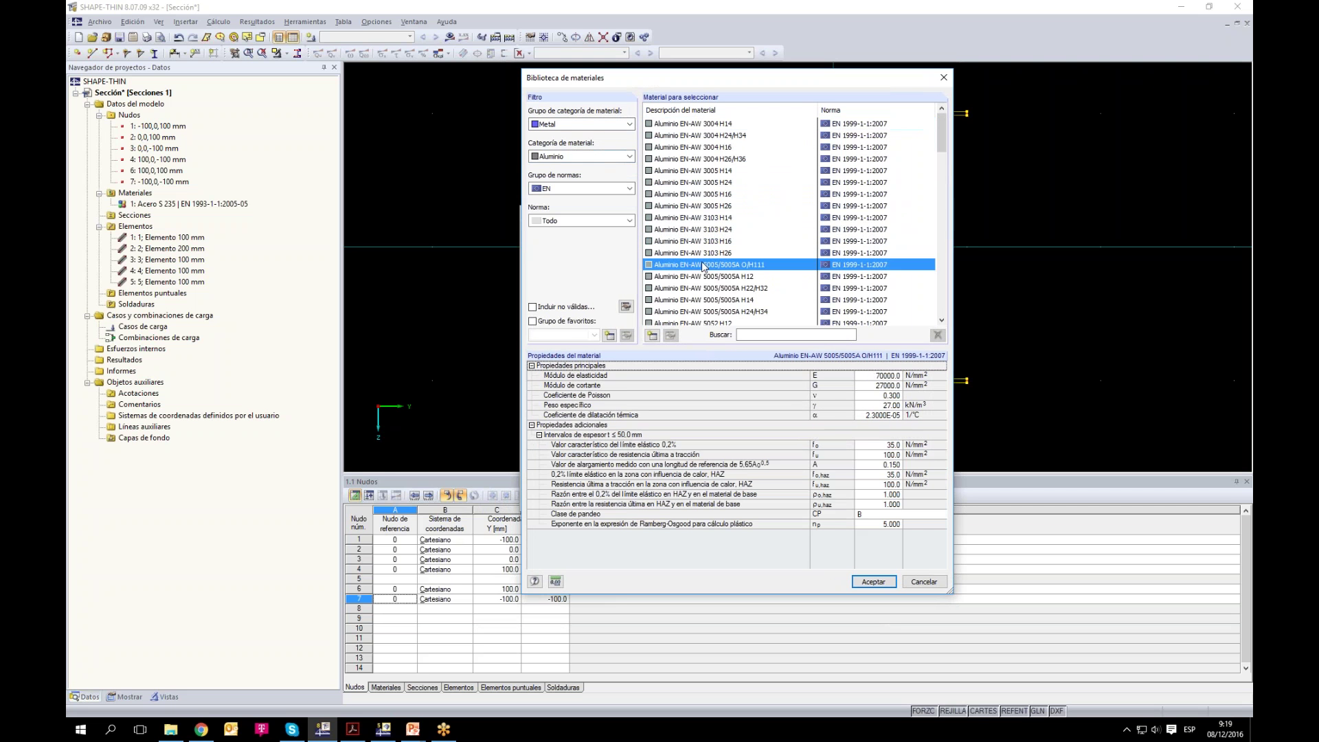
left_click(697, 194)
left_click(678, 147)
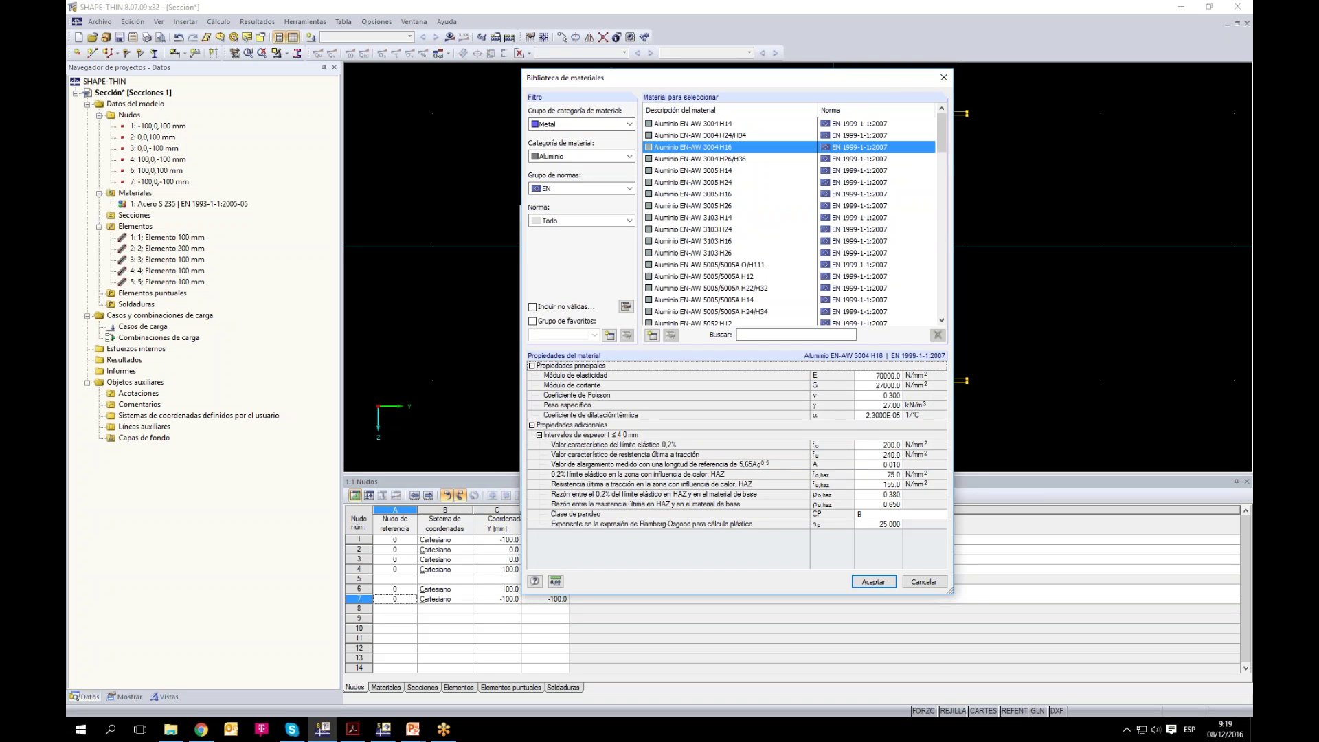
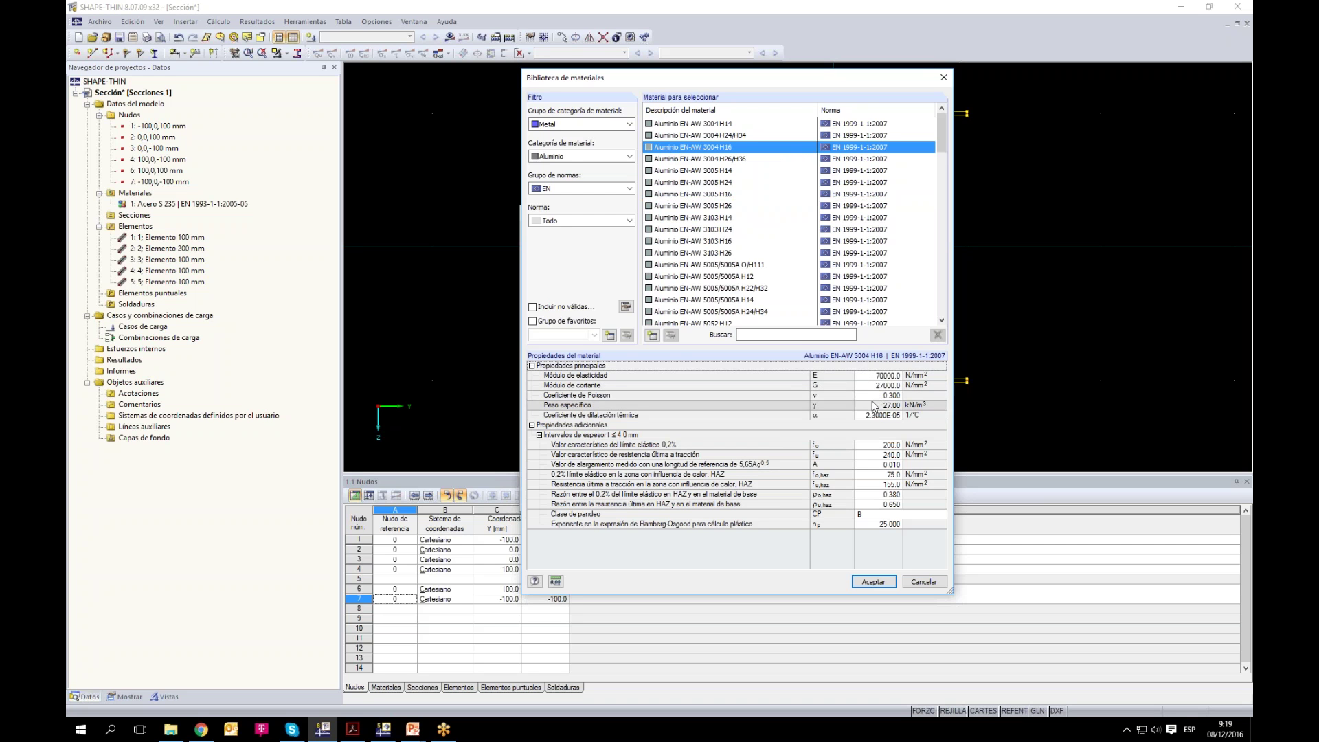
Step: View the Cobre and Fundición de hierro materials and their properties, and return the material category to Acero
left_click(560, 157)
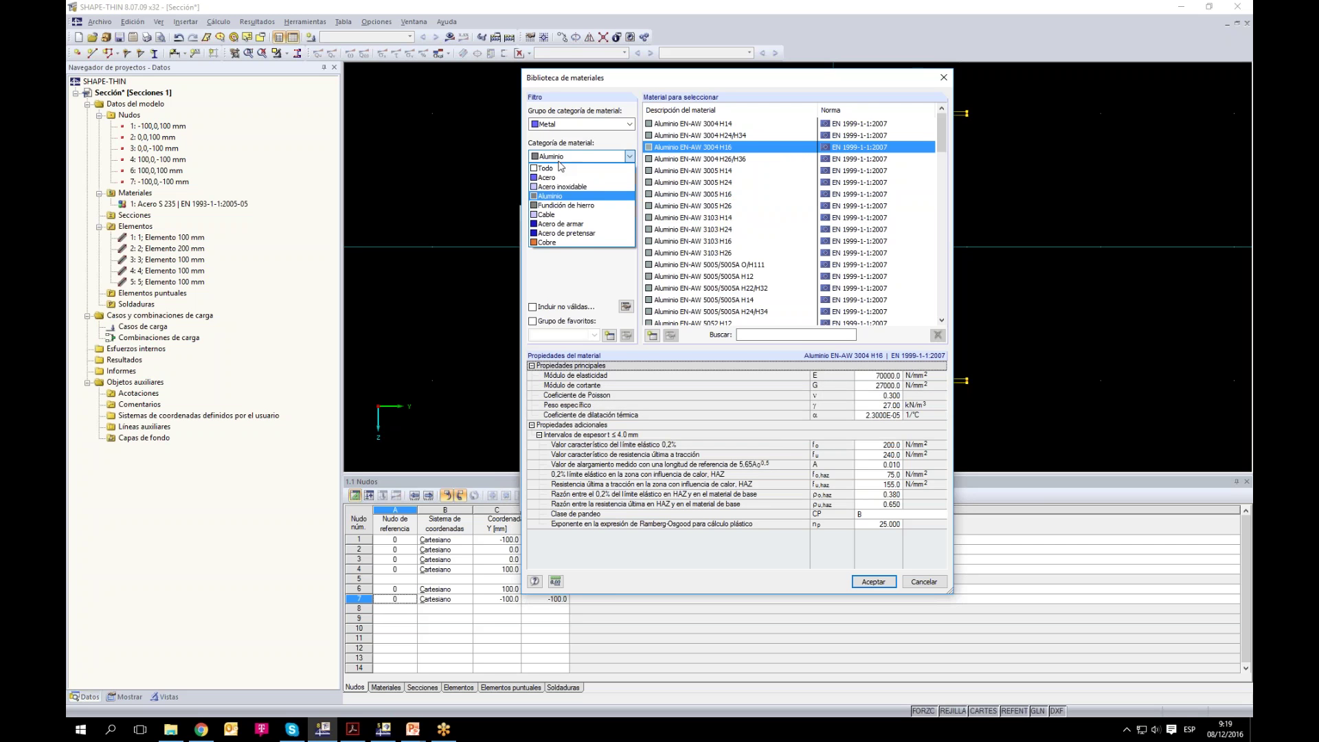
left_click(547, 242)
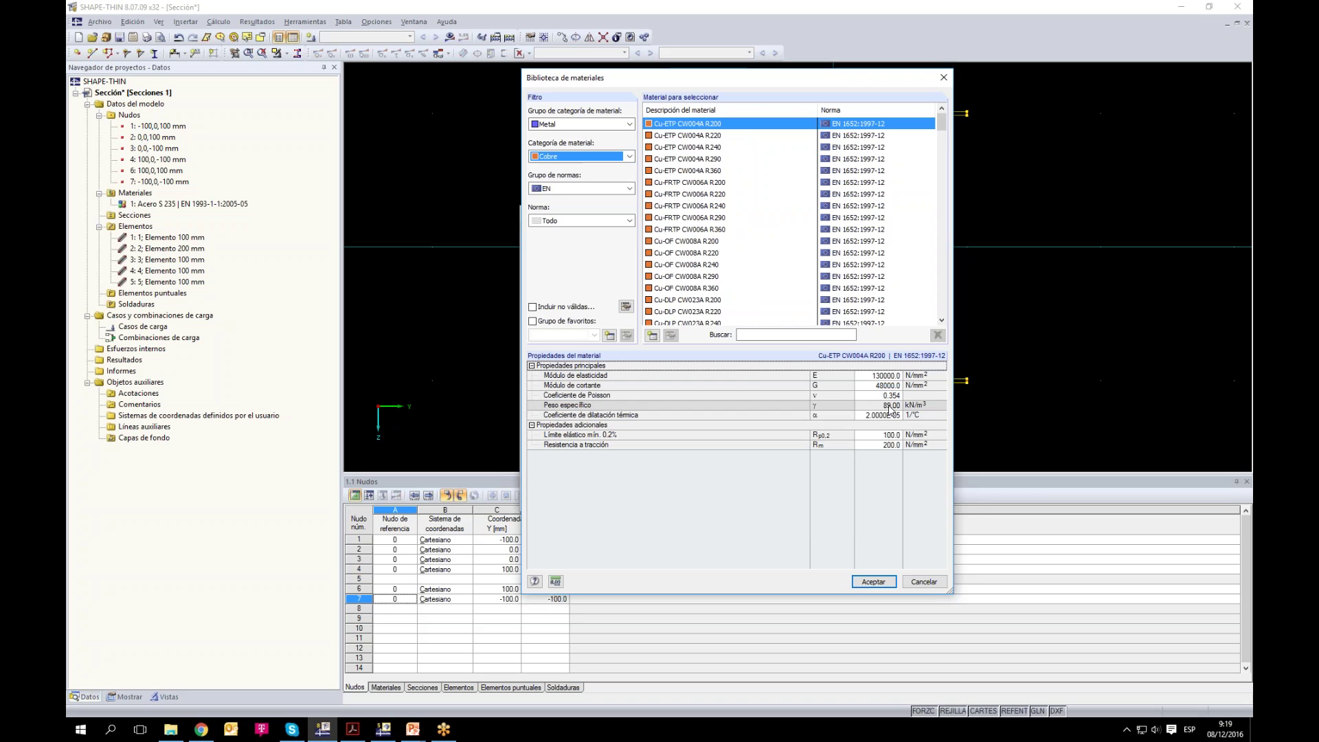
left_click(589, 158)
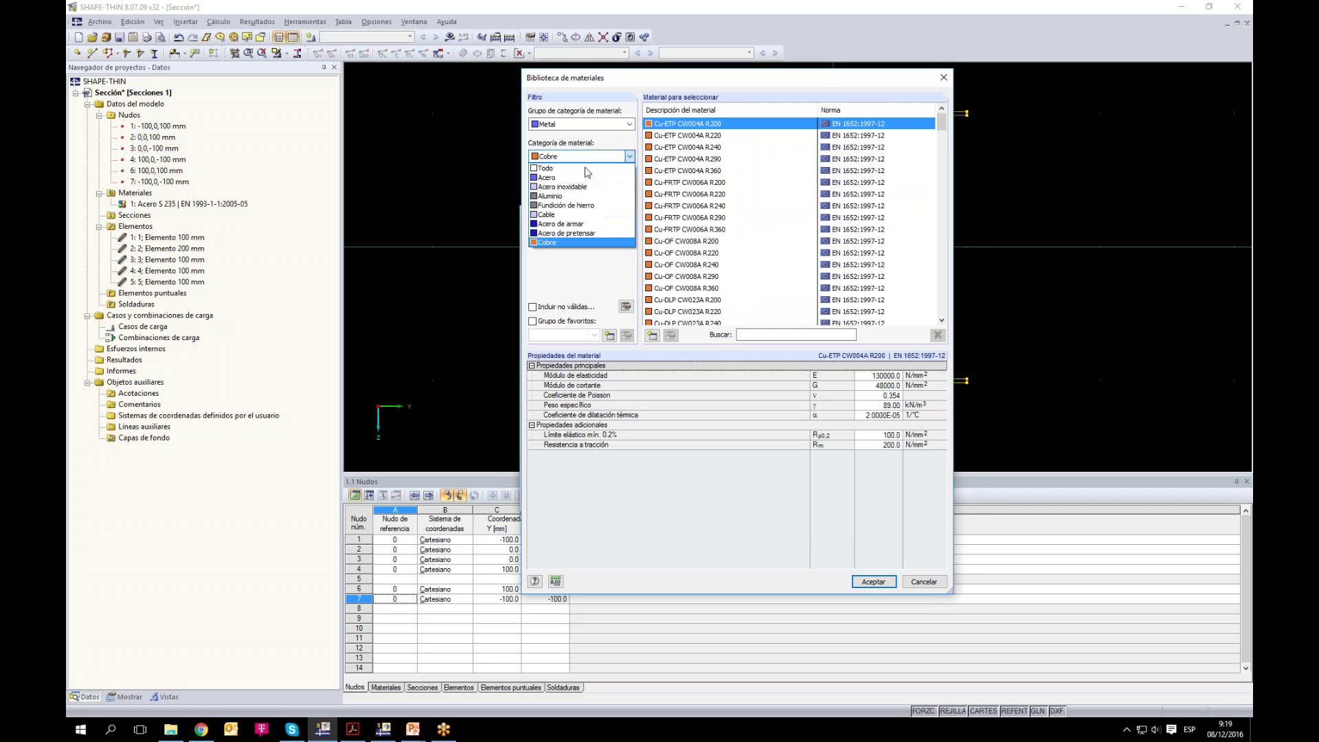
left_click(566, 204)
left_click(569, 158)
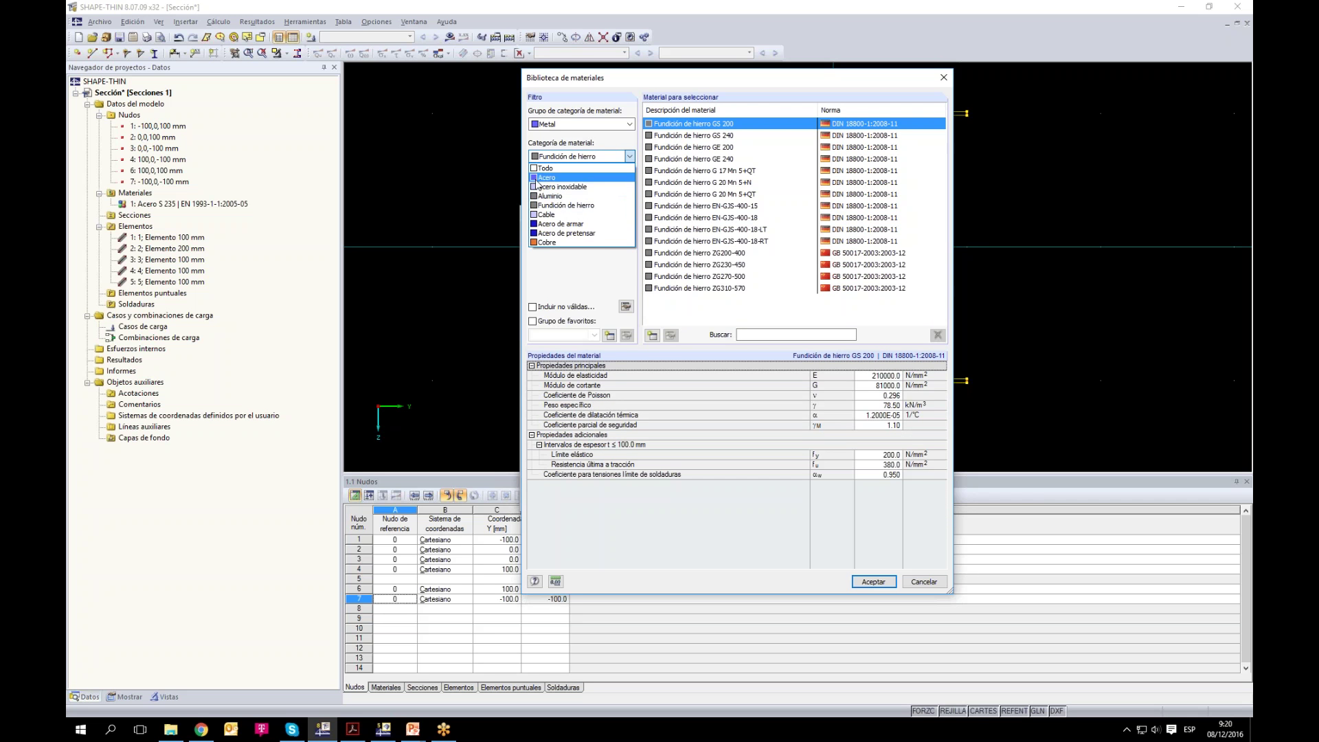
left_click(540, 179)
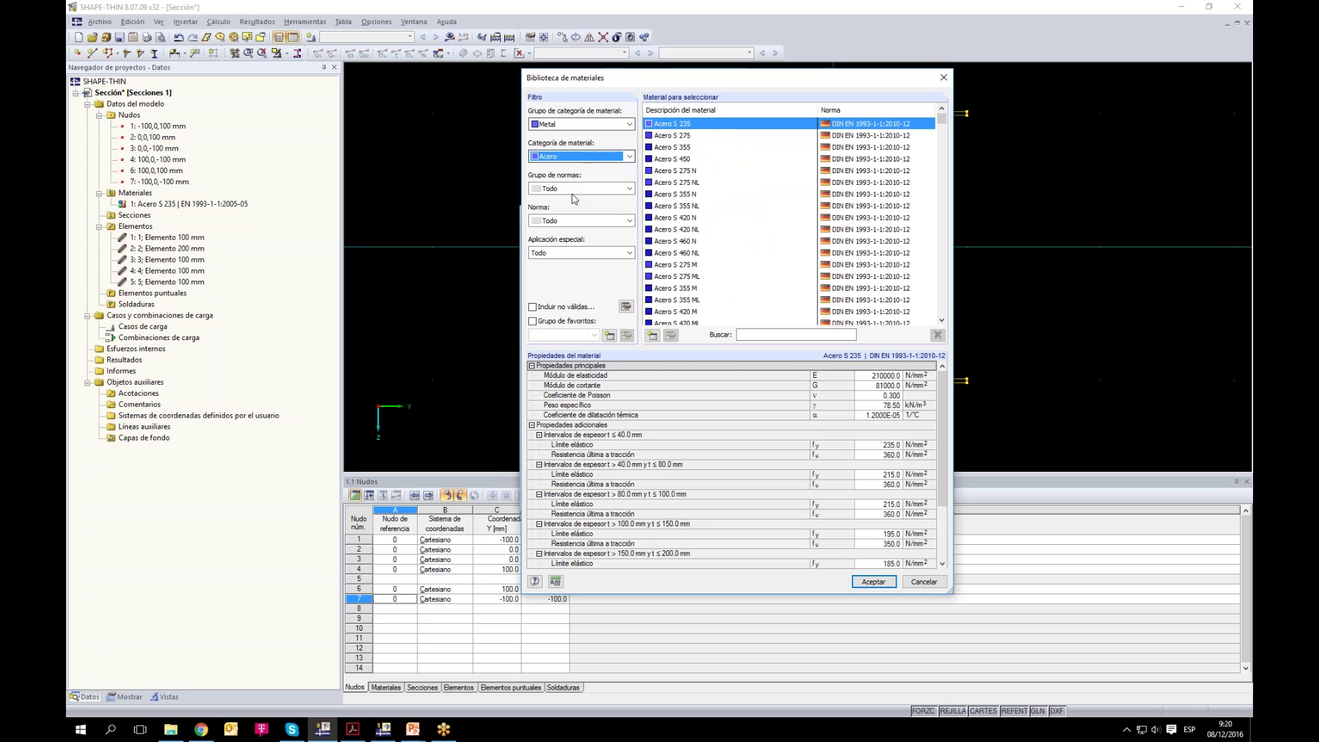
Step: Filter the steel list by the EN norm group and by the ASTM norm group to compare the grades
left_click(577, 188)
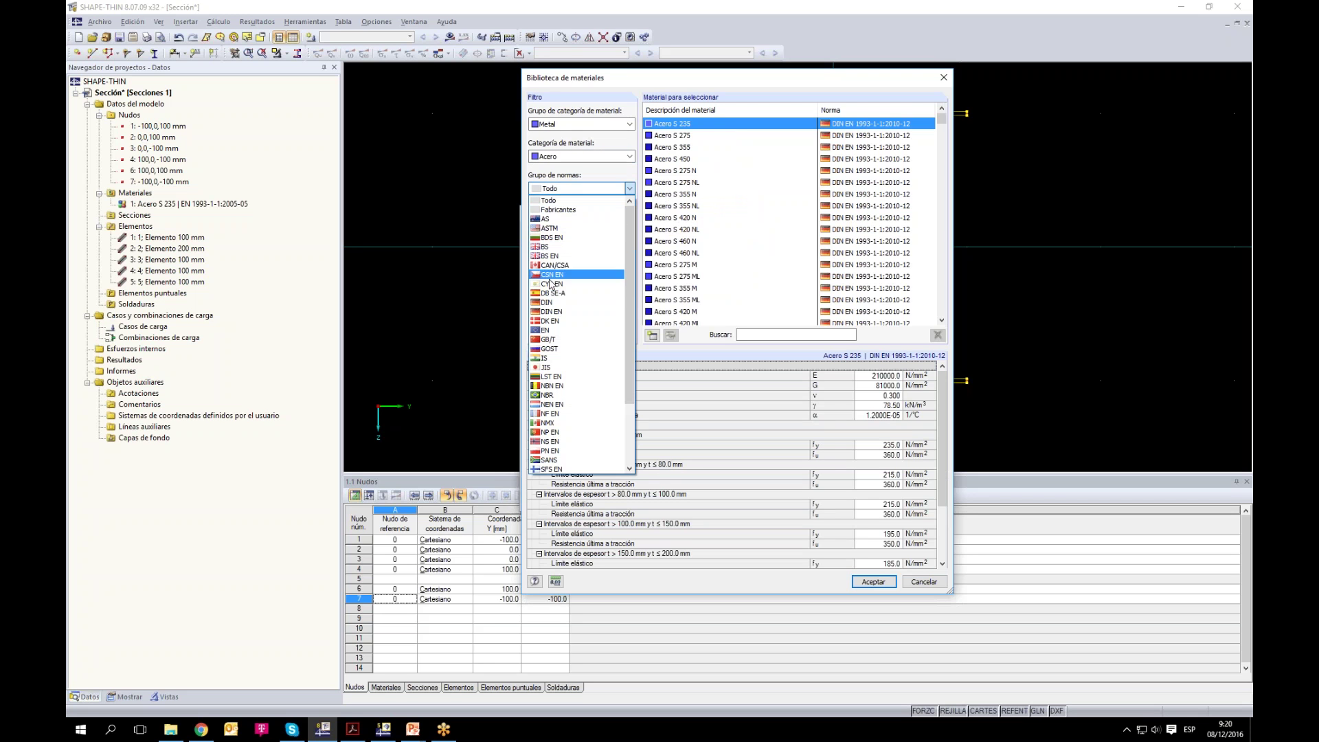
left_click(548, 330)
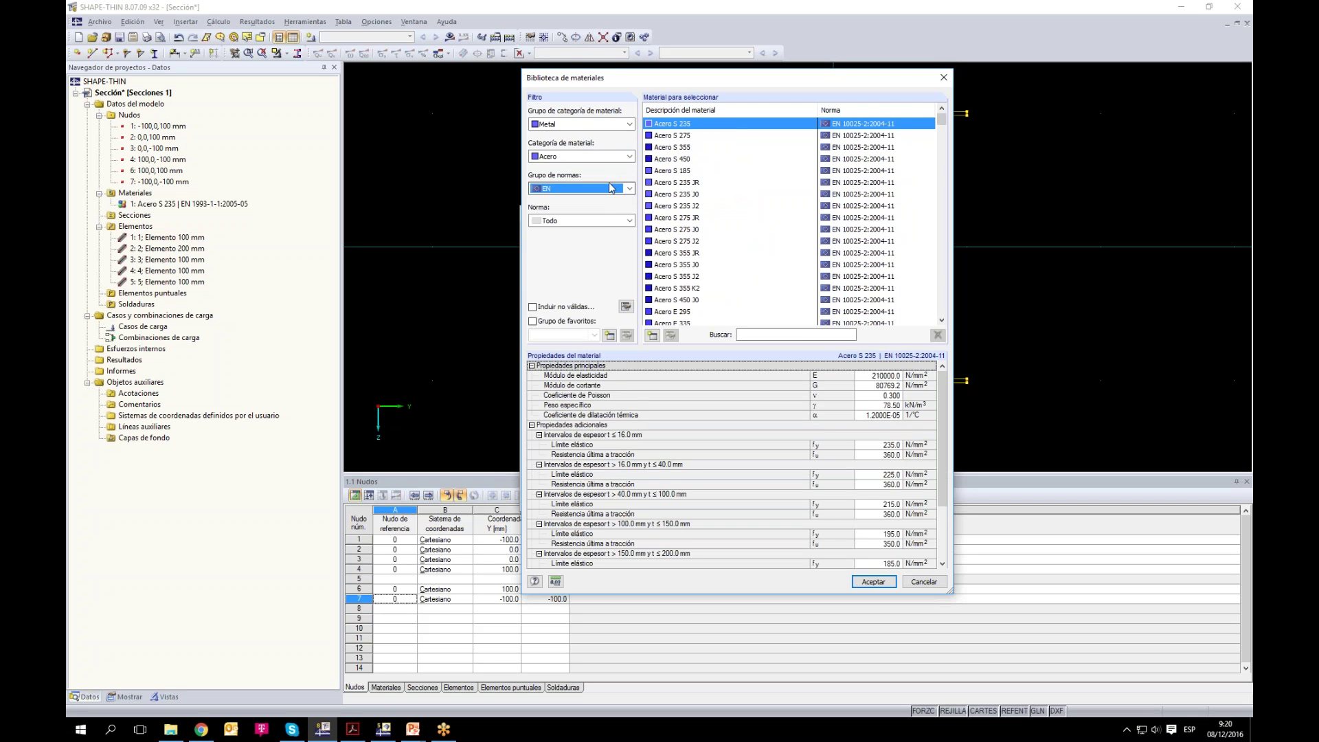
left_click(581, 188)
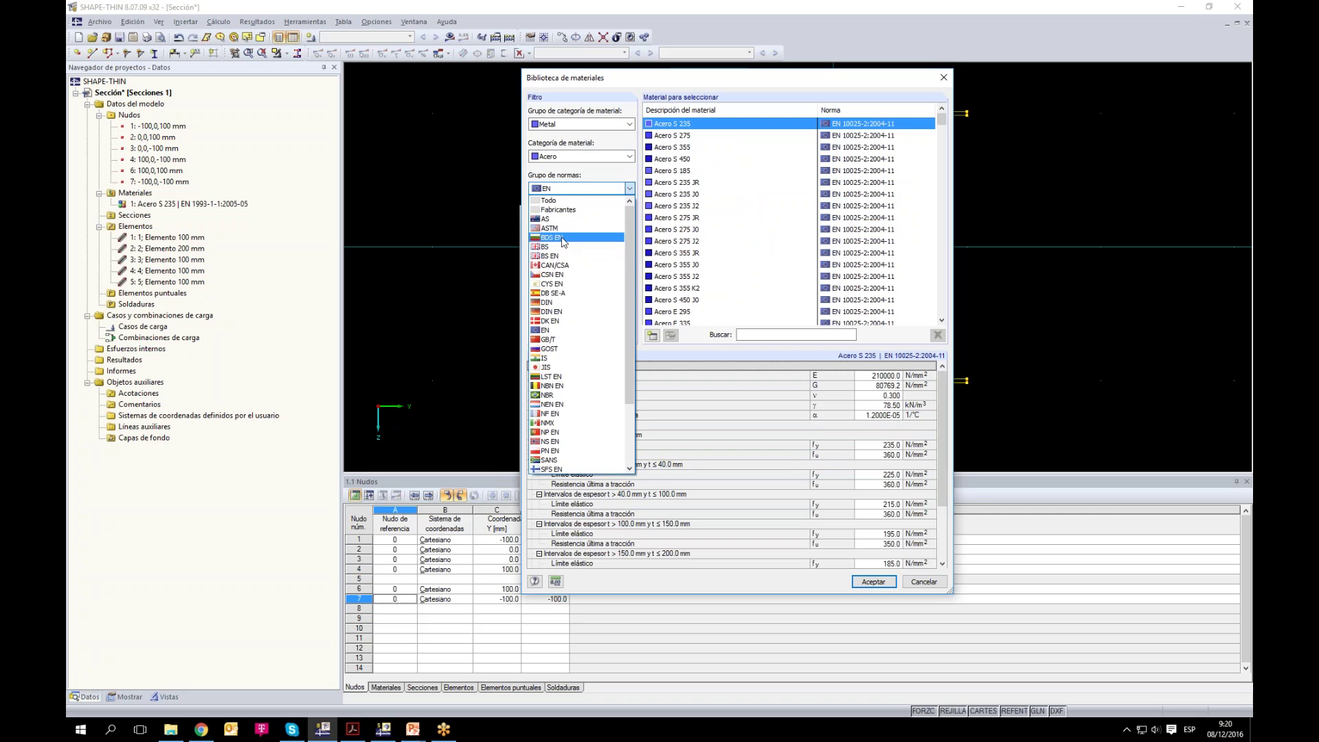
left_click(549, 209)
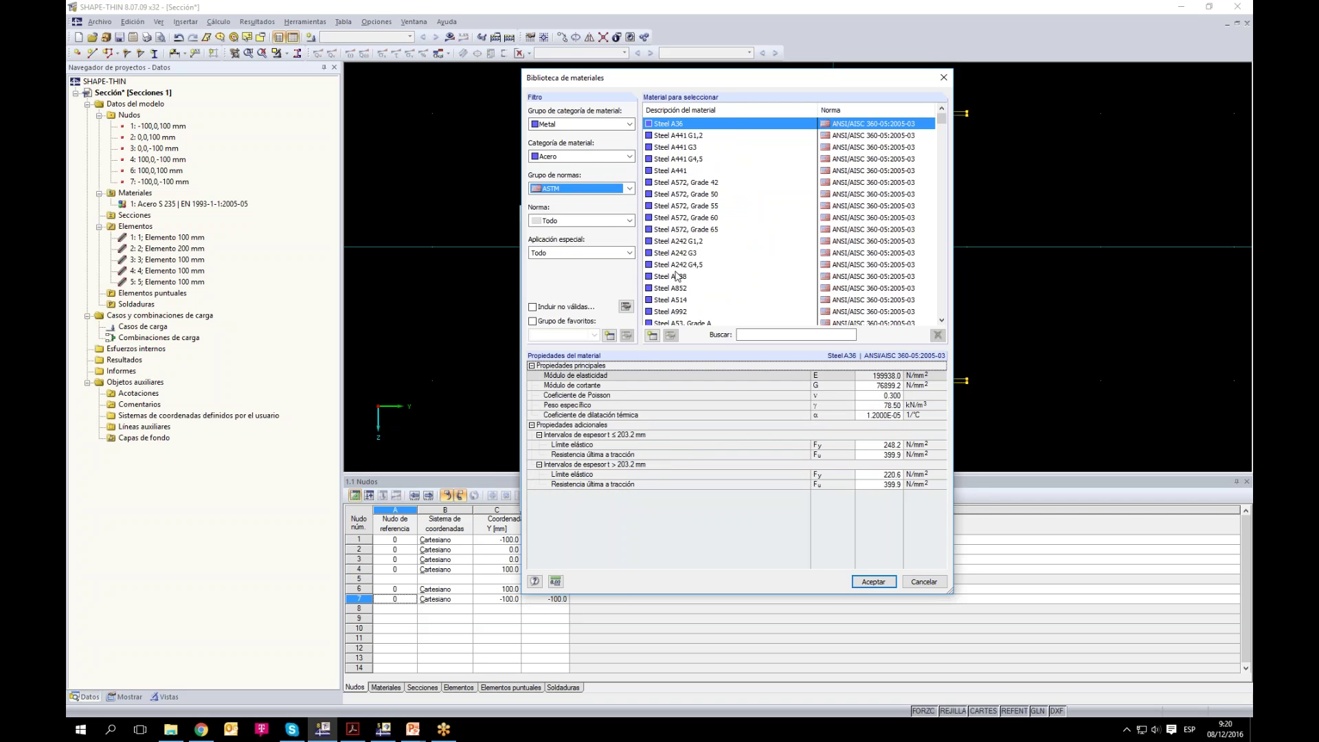
Step: Browse the ASTM steels under ANSI/AISC 360-10:2010 and ASME B31.1-2010, and reset the norm filter to Todo
left_click(629, 221)
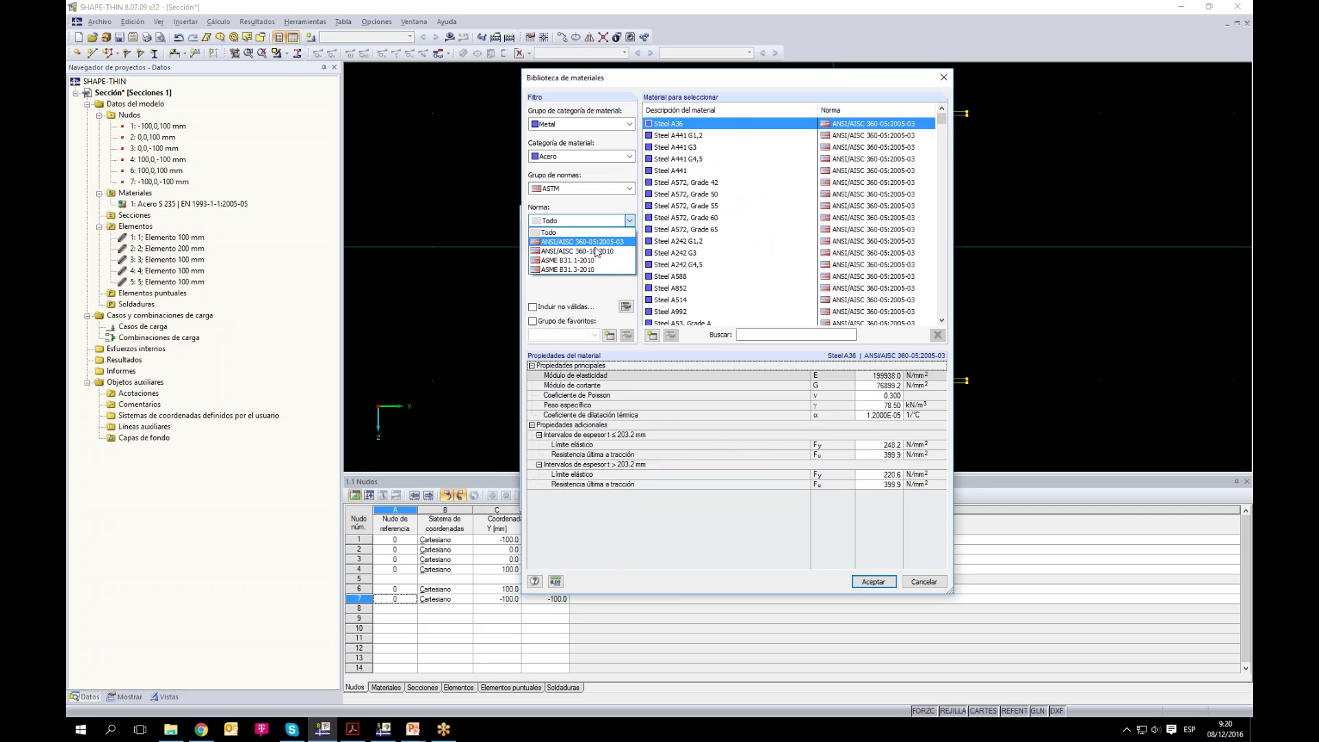
left_click(592, 251)
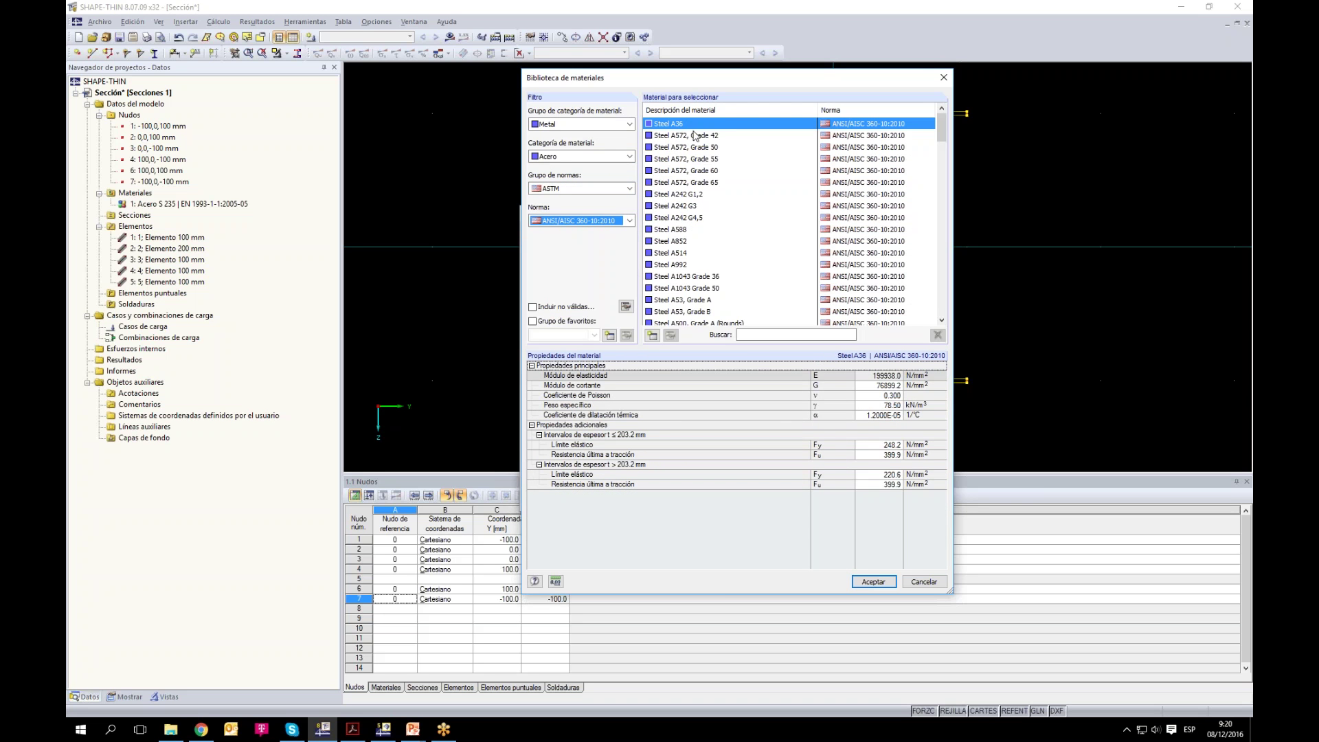
scroll(680, 252, "down", 10)
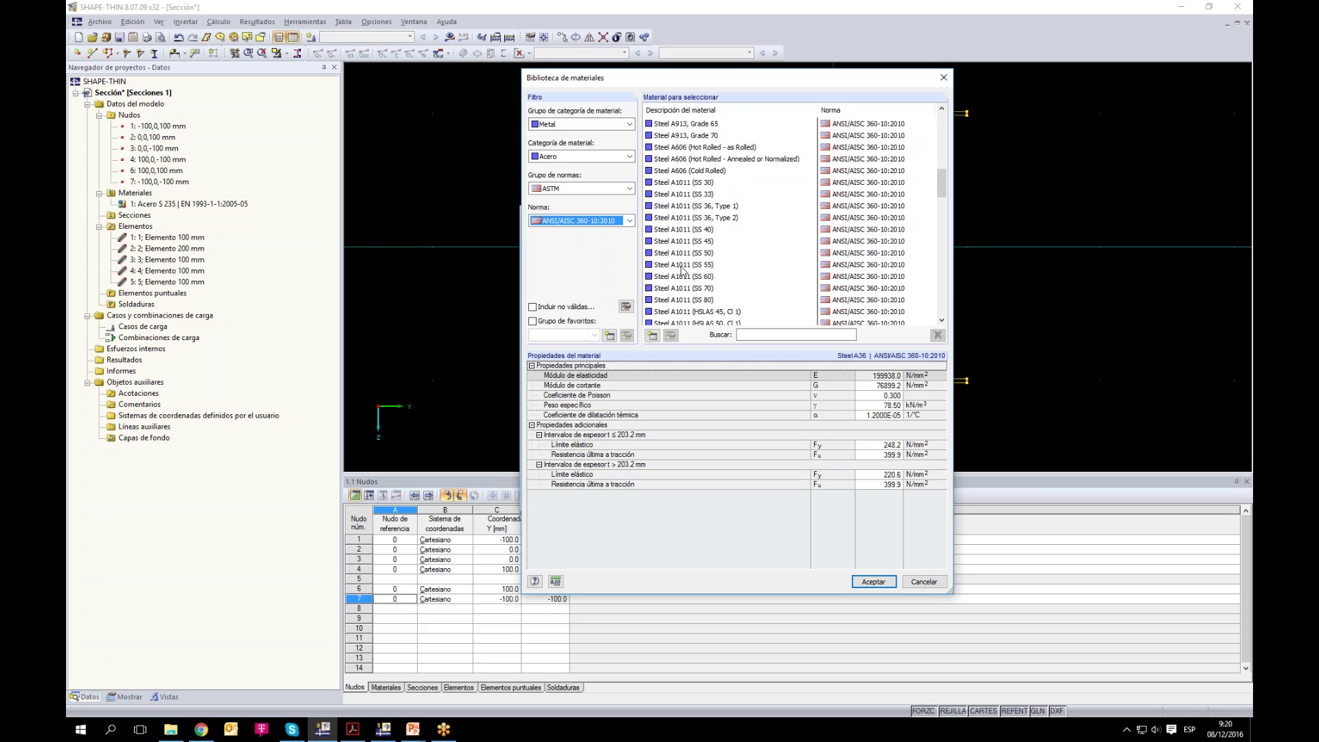
left_click(595, 221)
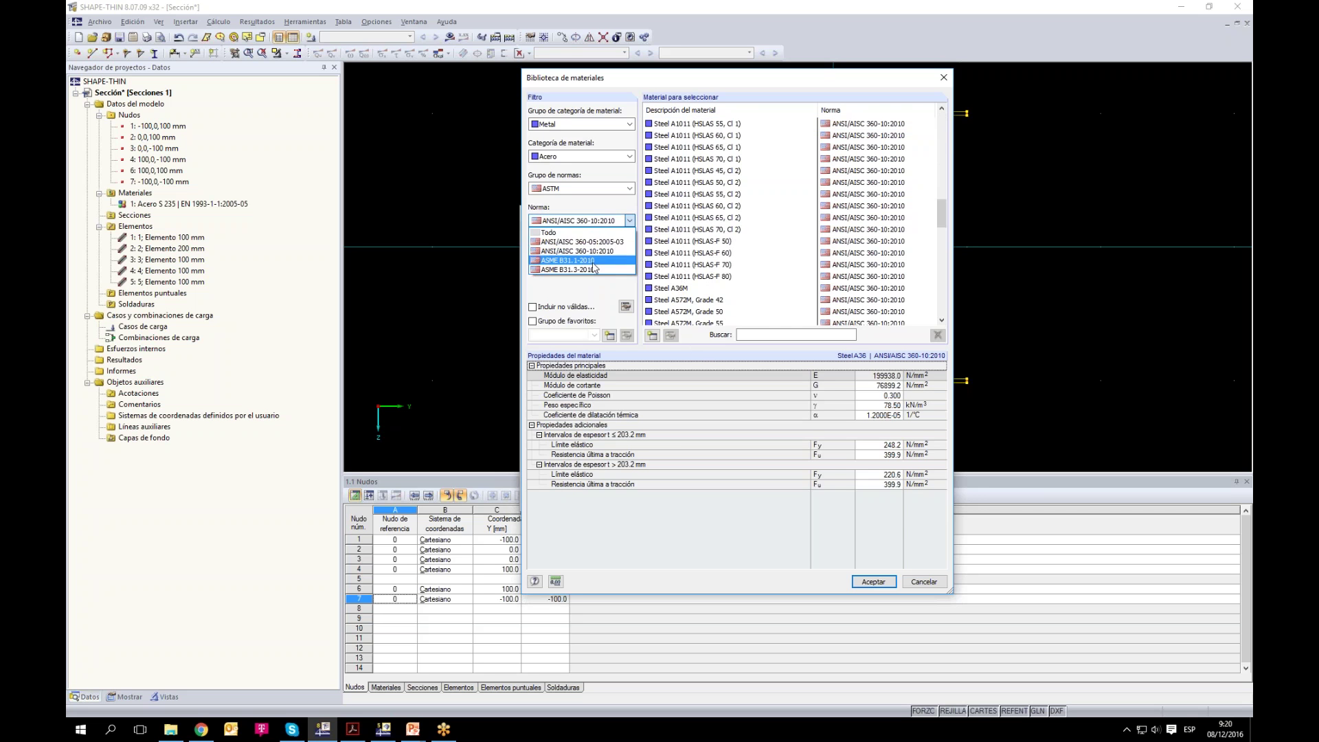
left_click(584, 261)
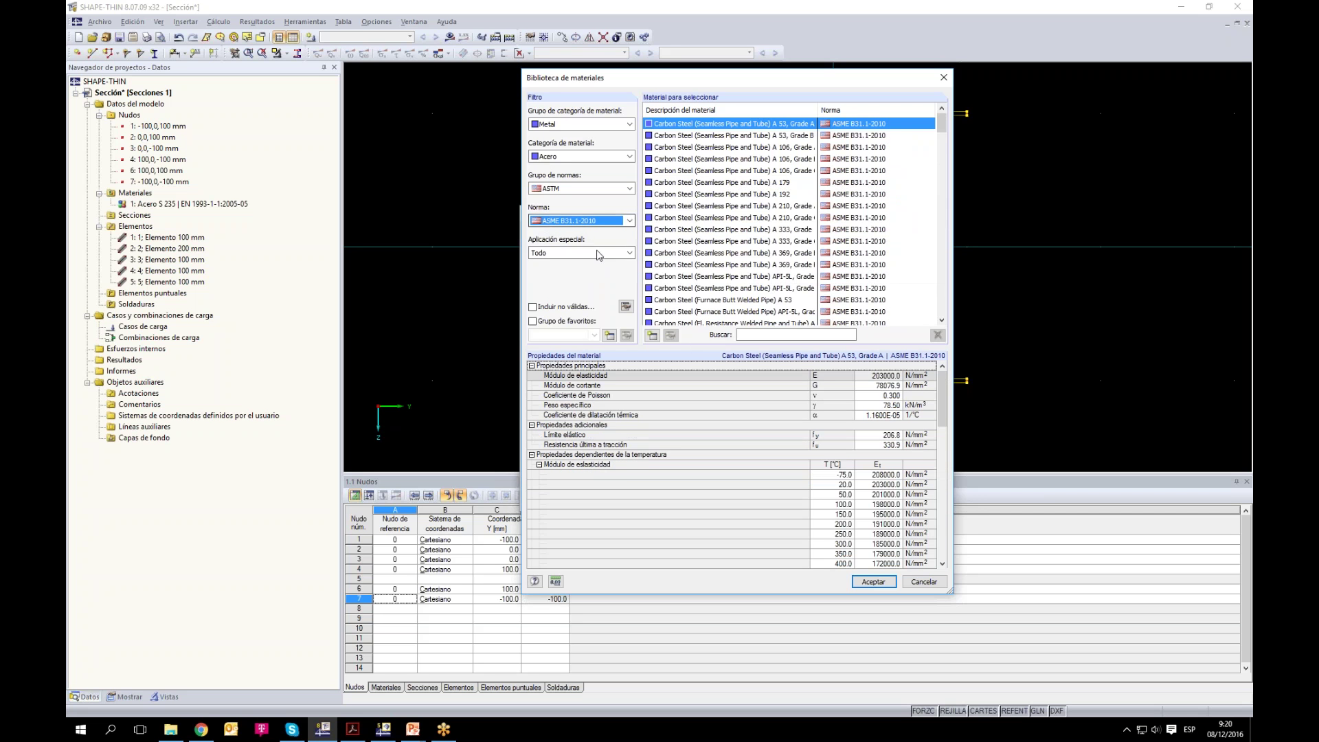
left_click(587, 222)
left_click(604, 231)
Step: Set the norm group to EN and assign Acero S 235 from EN 10025-2:2004-11 to material 1
left_click(600, 191)
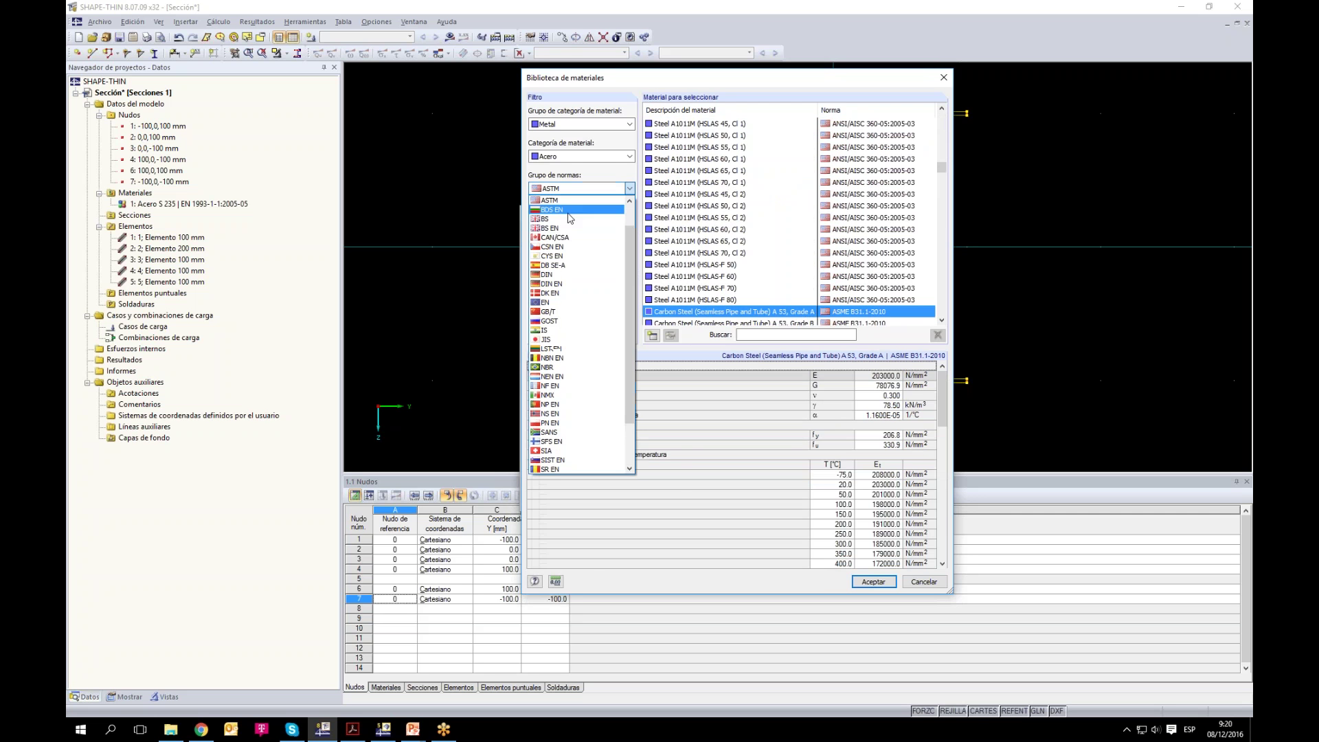
left_click(563, 306)
left_click(874, 581)
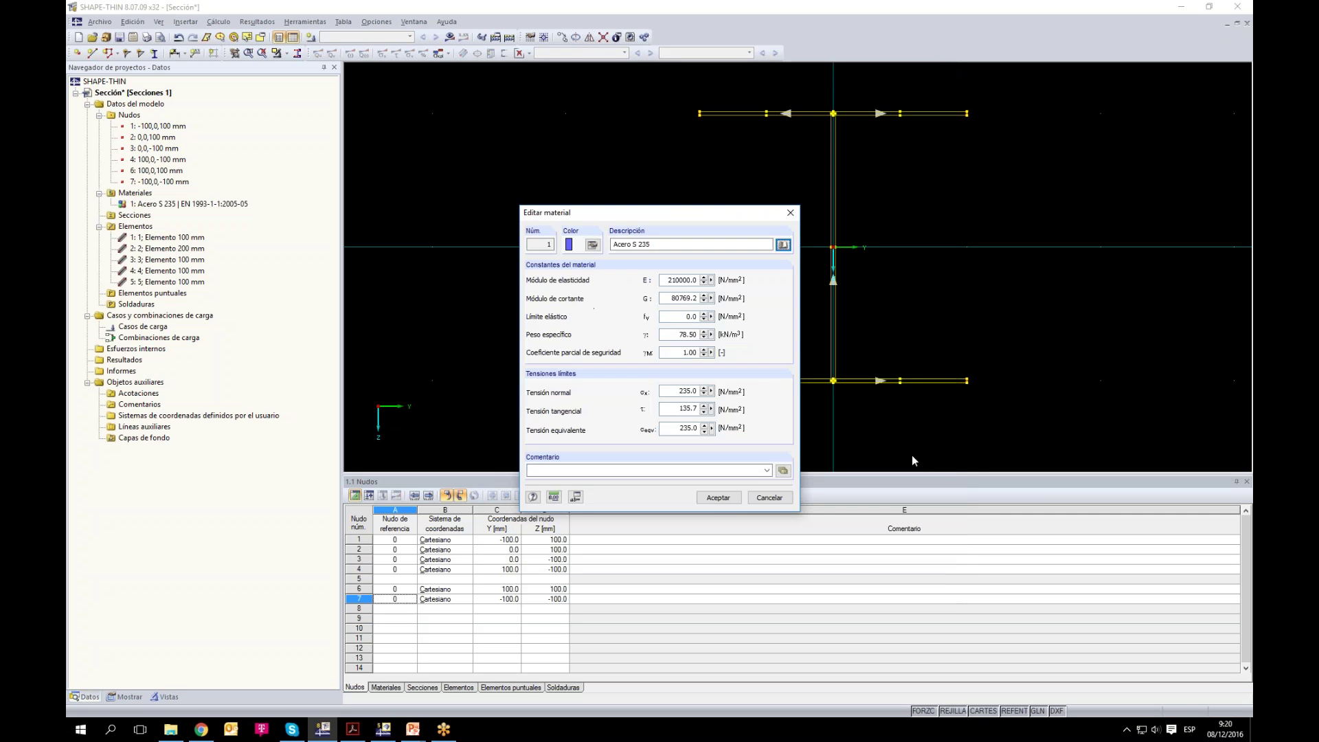
left_click(717, 497)
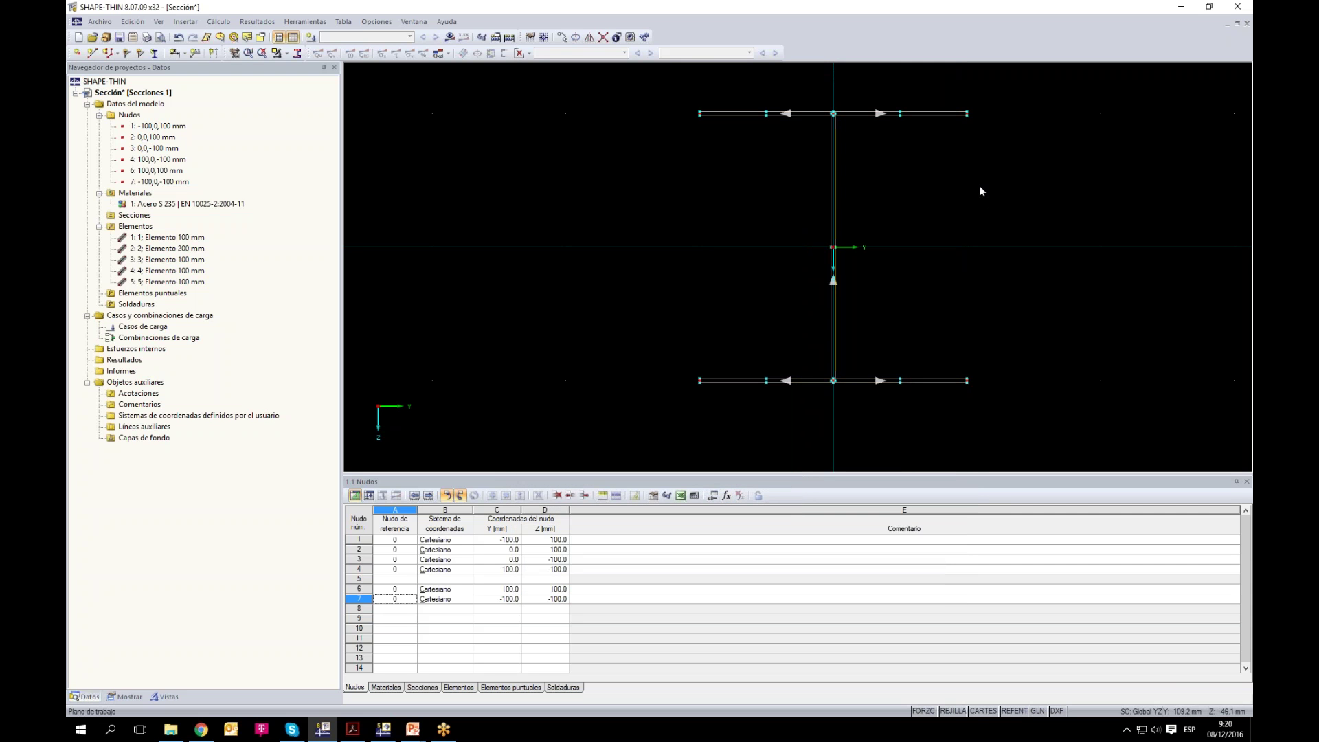
Step: Add a linear ΔY dimension between the end nodes of the upper flange, placed about 0.026 m above it
scroll(979, 185, "up", 2)
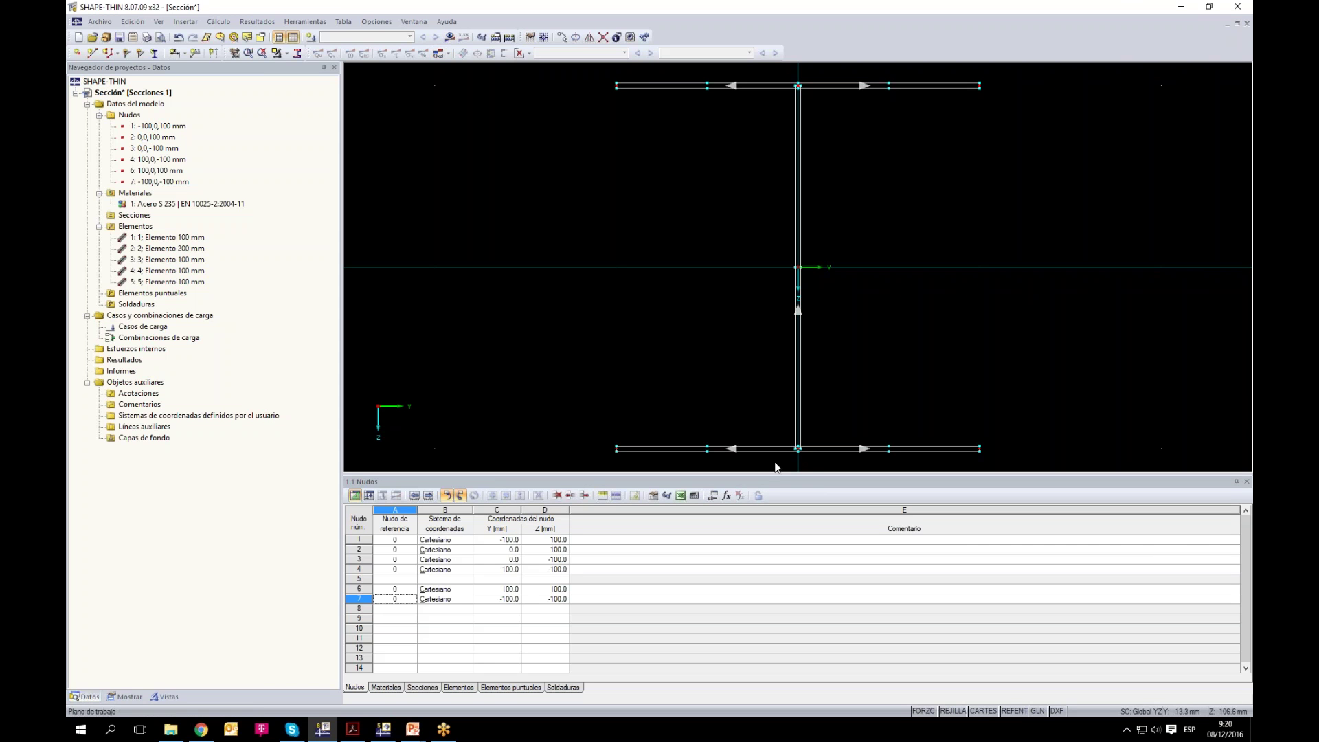
left_click(175, 52)
scroll(646, 153, "down", 1)
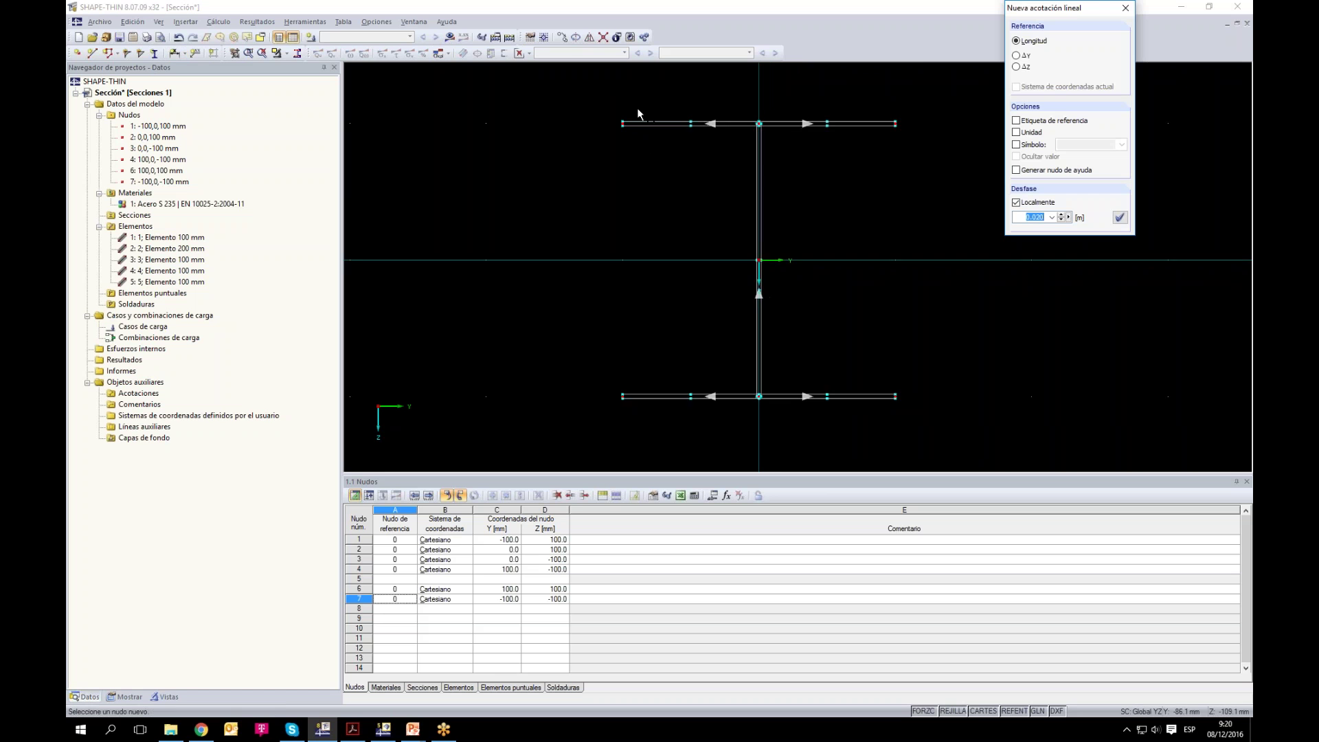
scroll(642, 118, "up", 2)
left_click(1016, 55)
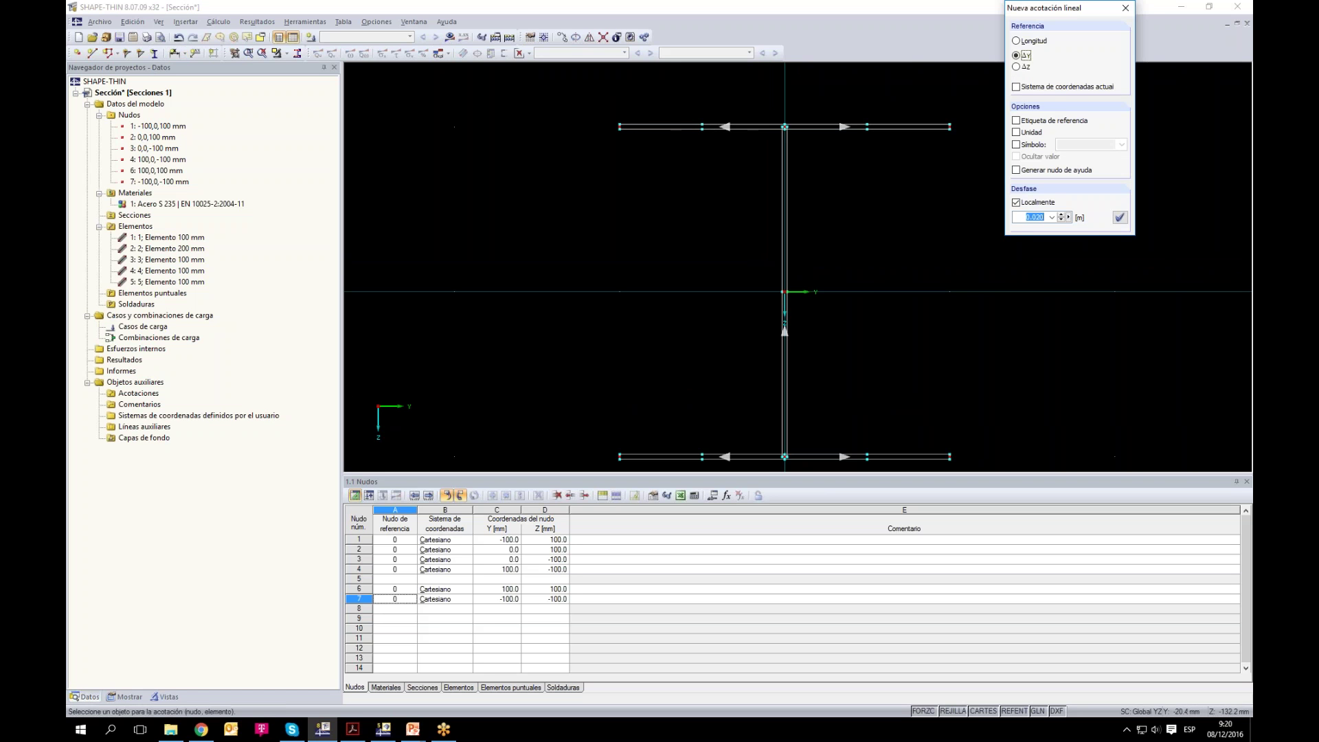
left_click(619, 127)
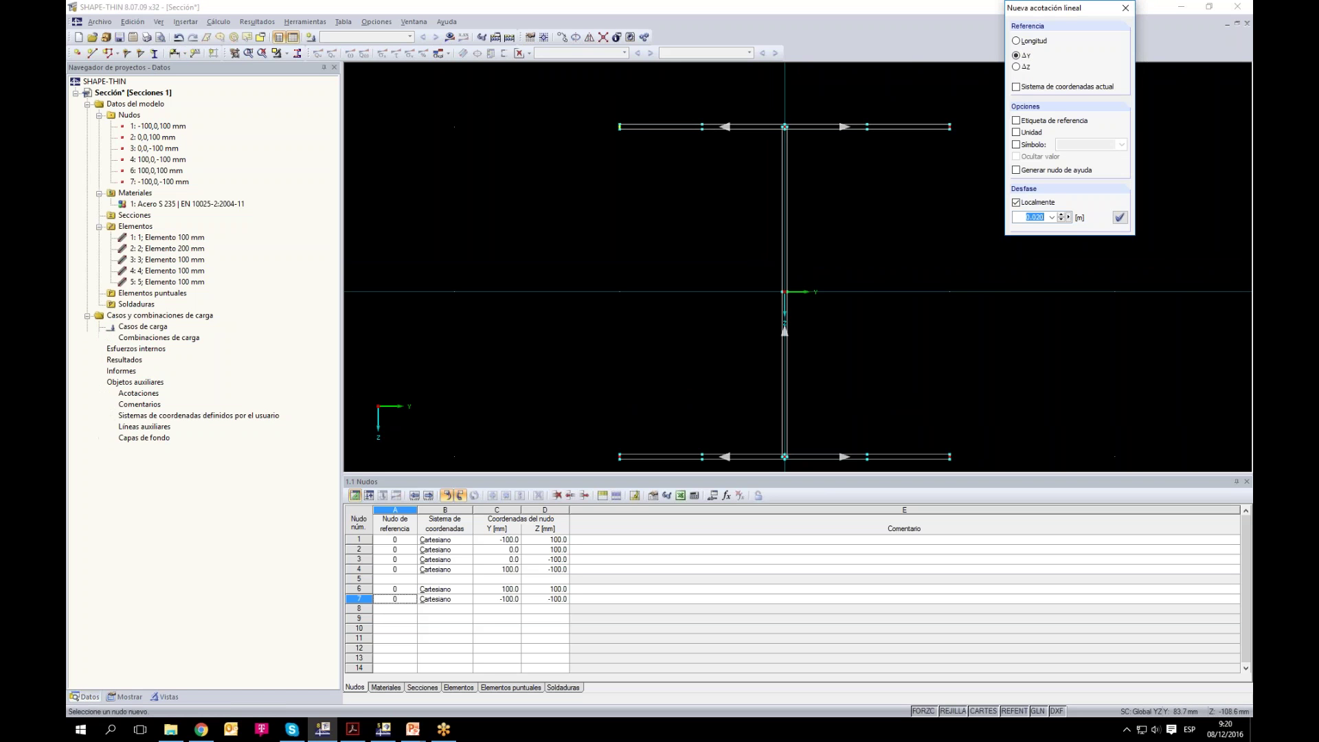
left_click(949, 126)
left_click(946, 86)
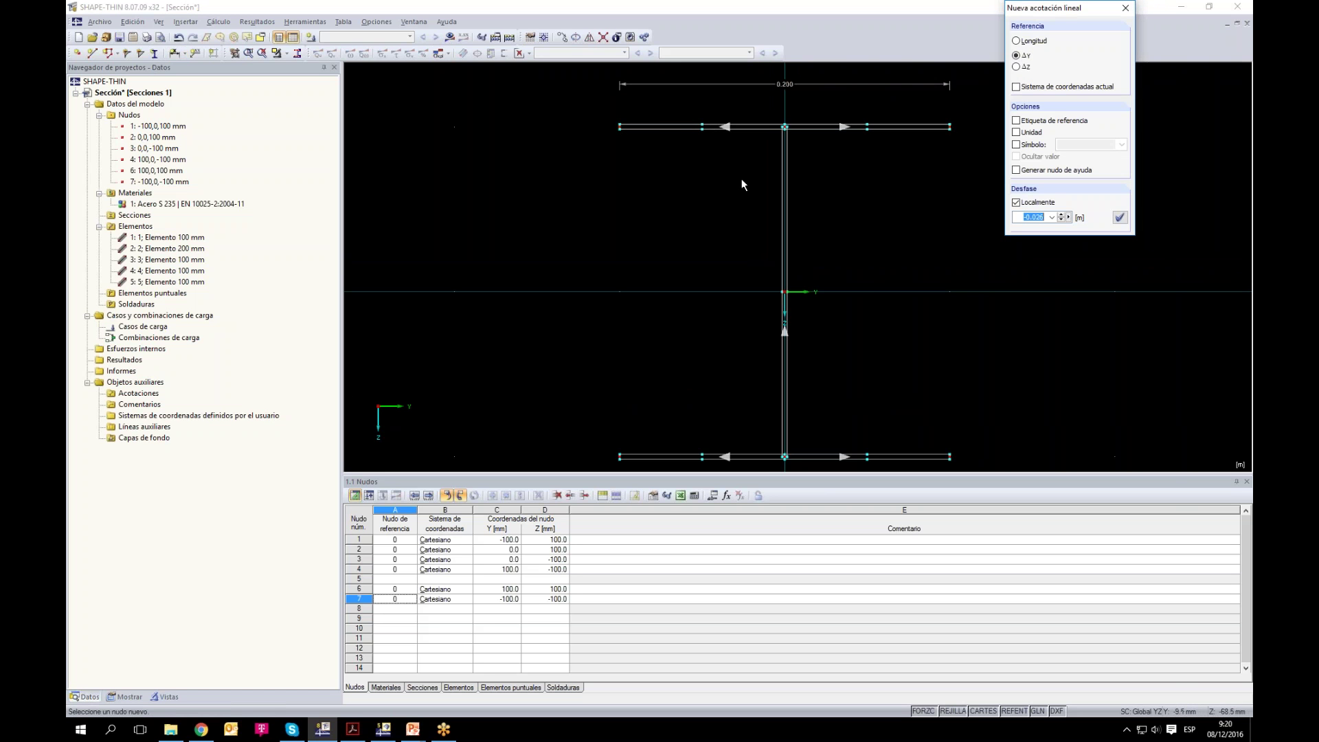
Step: Add a linear ΔZ dimension between the left end nodes of both flanges, placed about 0.046 m outside the section
left_click(620, 126)
left_click(620, 457)
left_click(544, 415)
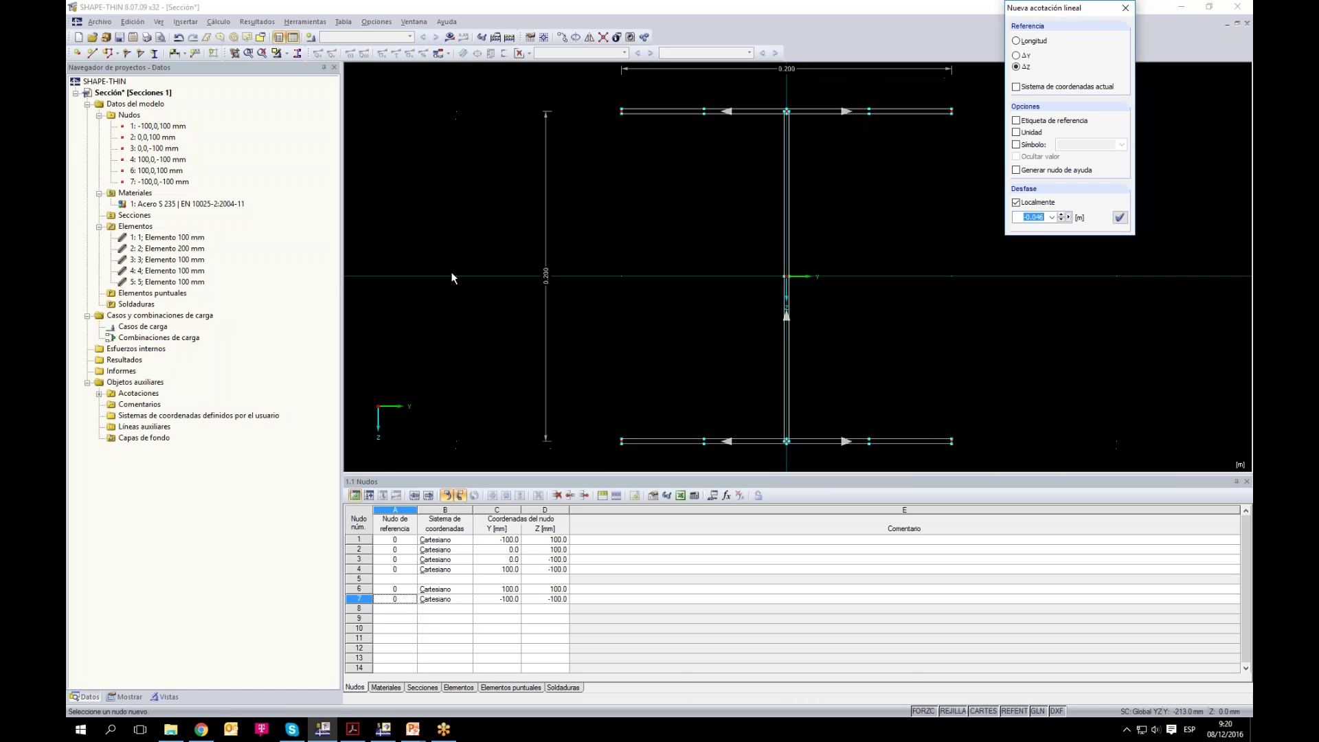
key("Escape")
Step: Check the thickness of the lower flange's left element in its properties, leaving it unedited
right_click(677, 442)
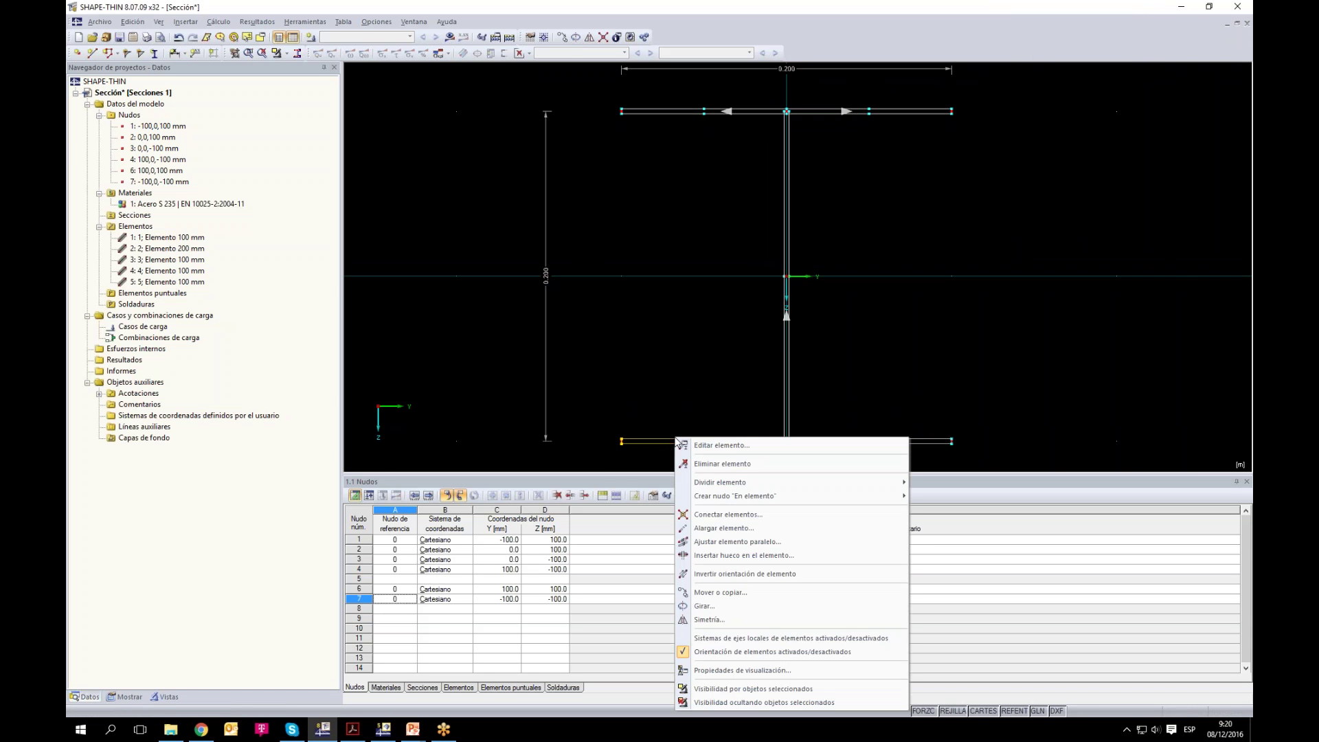
left_click(703, 447)
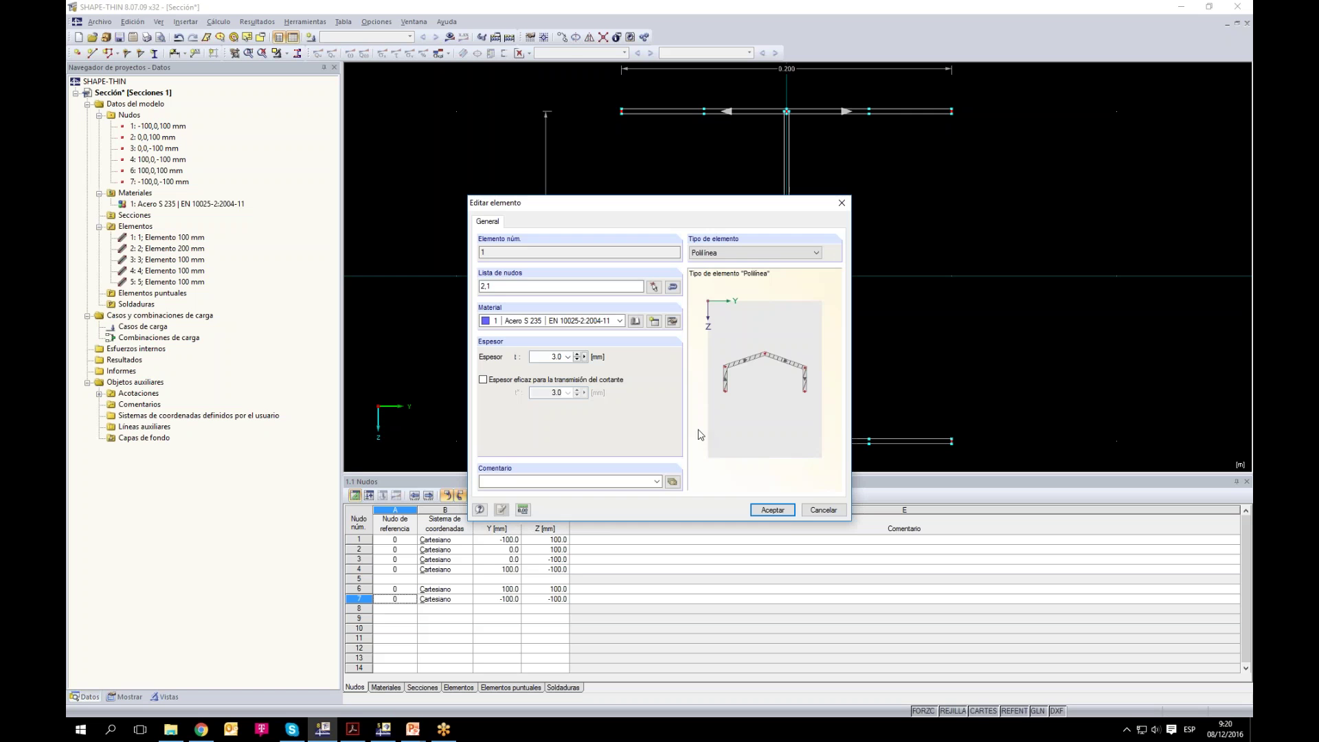
left_click(818, 510)
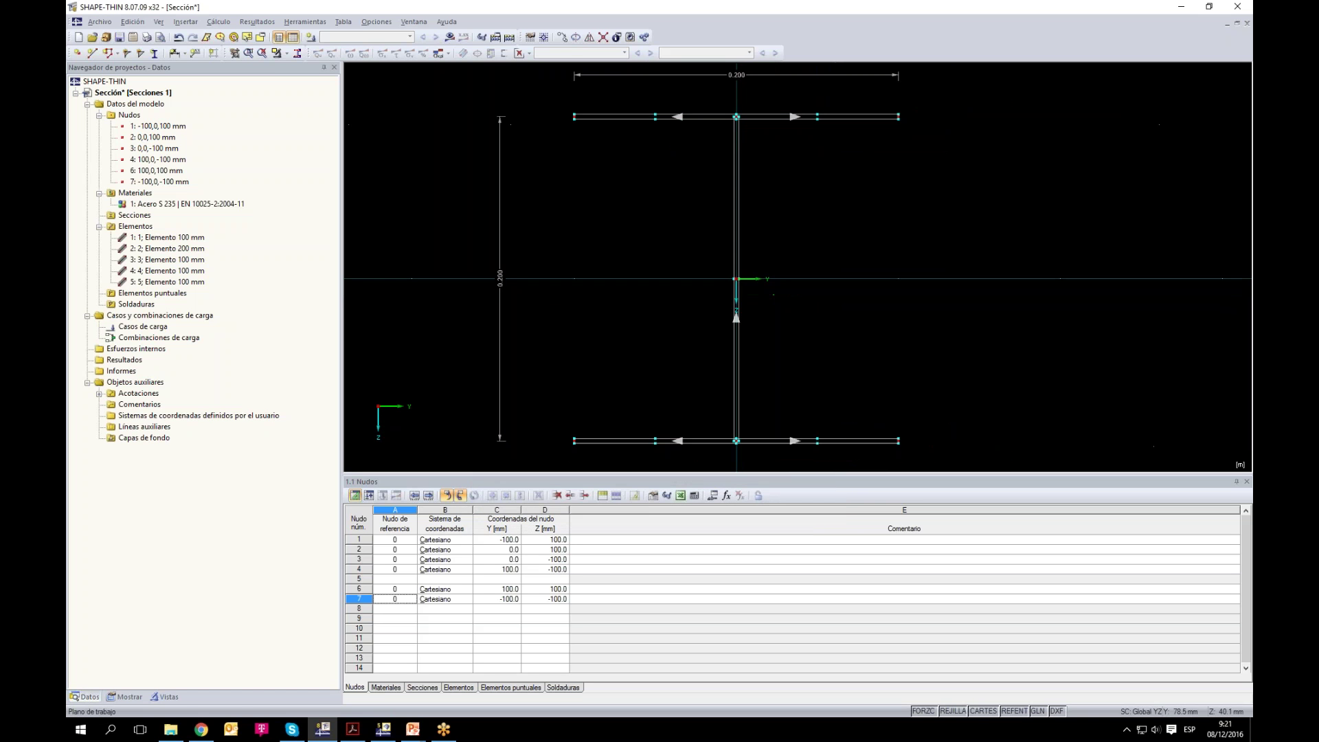
Step: Try to attach the comment "Espesor 3 mm" with a leader to the right half of the lower flange
left_click(196, 52)
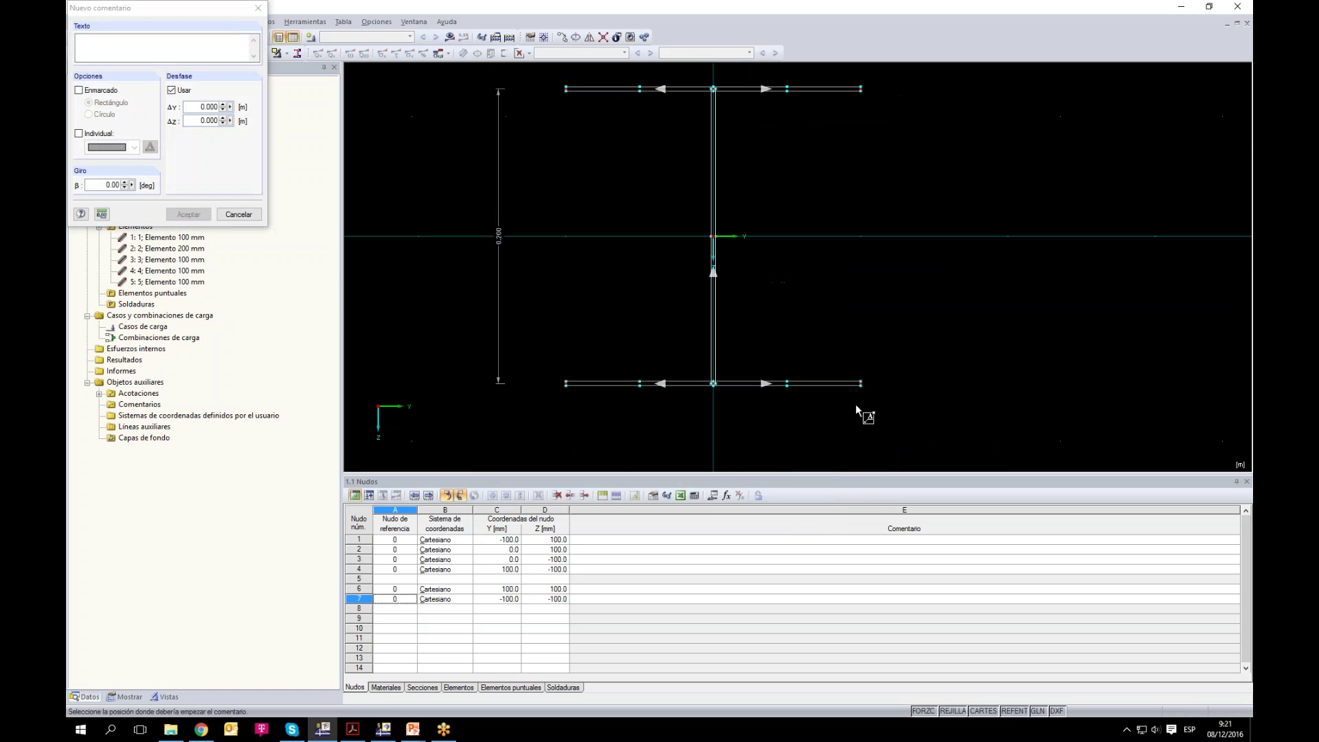
left_click(847, 386)
left_click(890, 420)
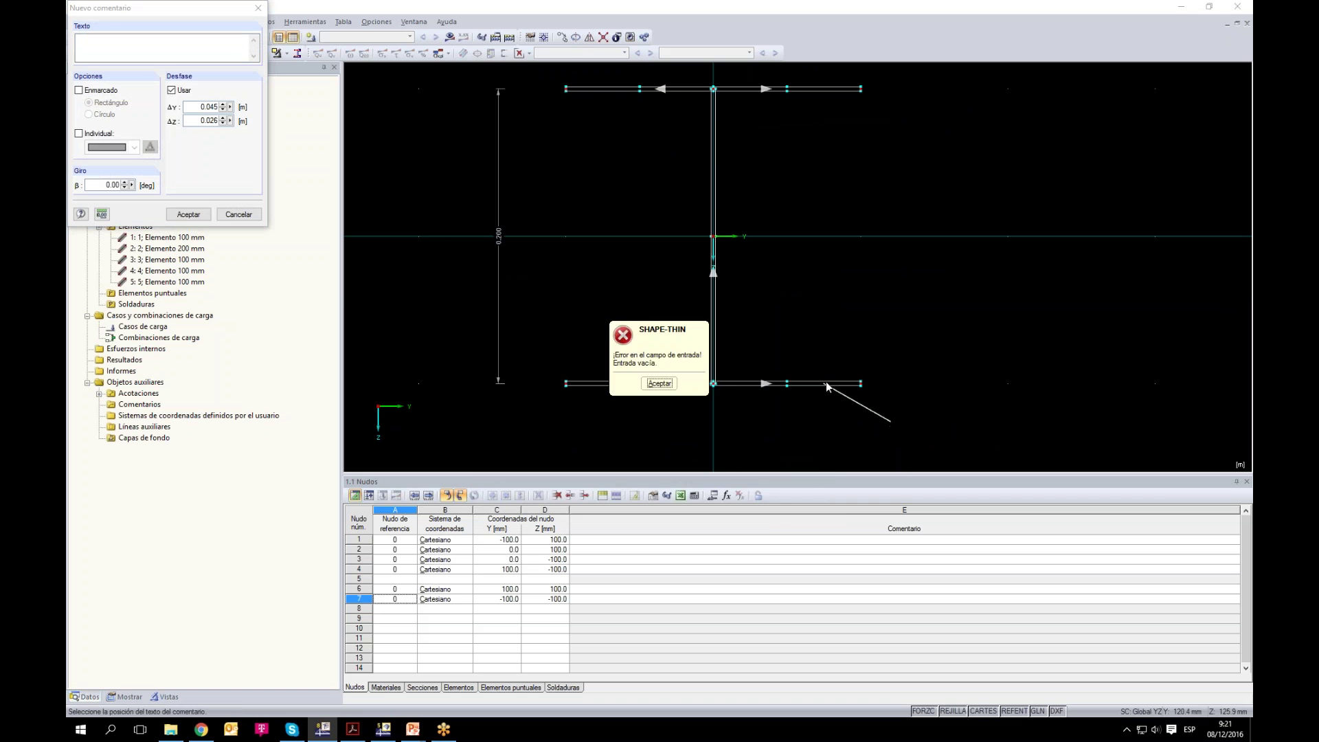
left_click(659, 384)
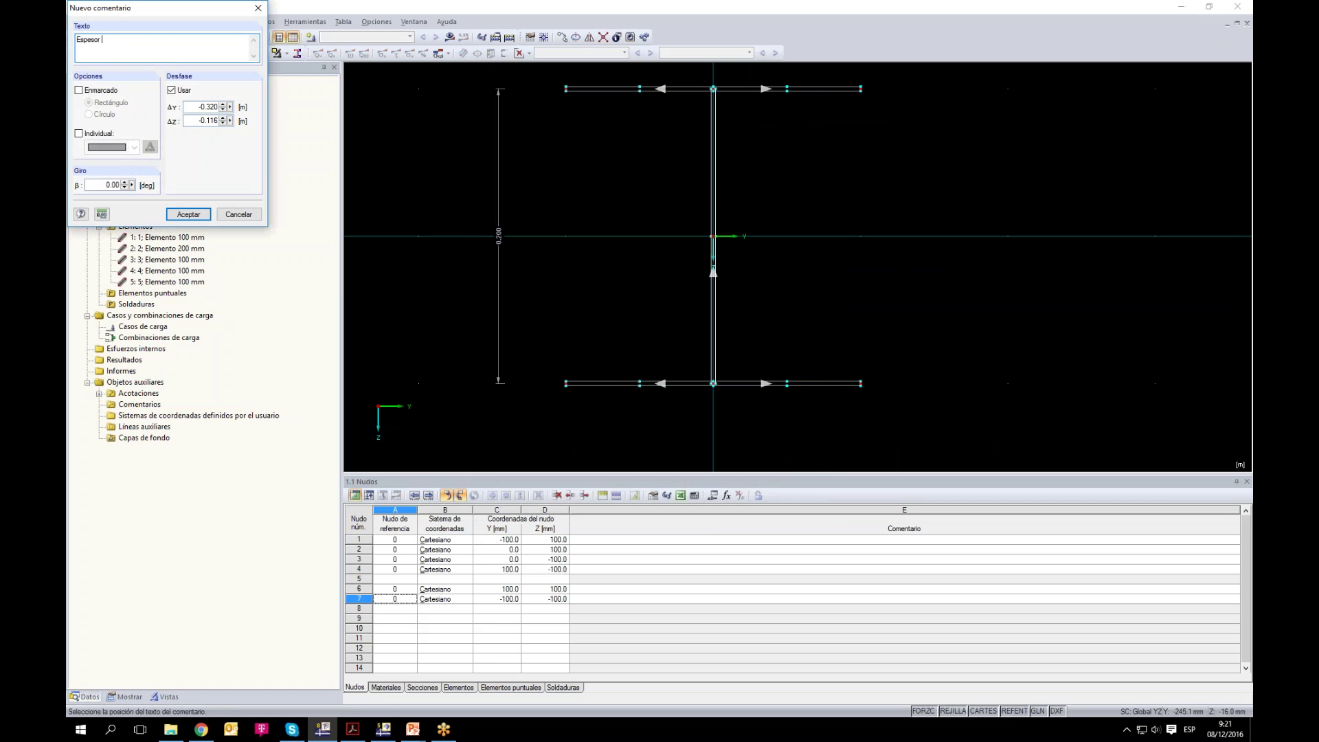
left_click(188, 215)
scroll(824, 330, "down", 2)
left_click(885, 356)
left_click(842, 382)
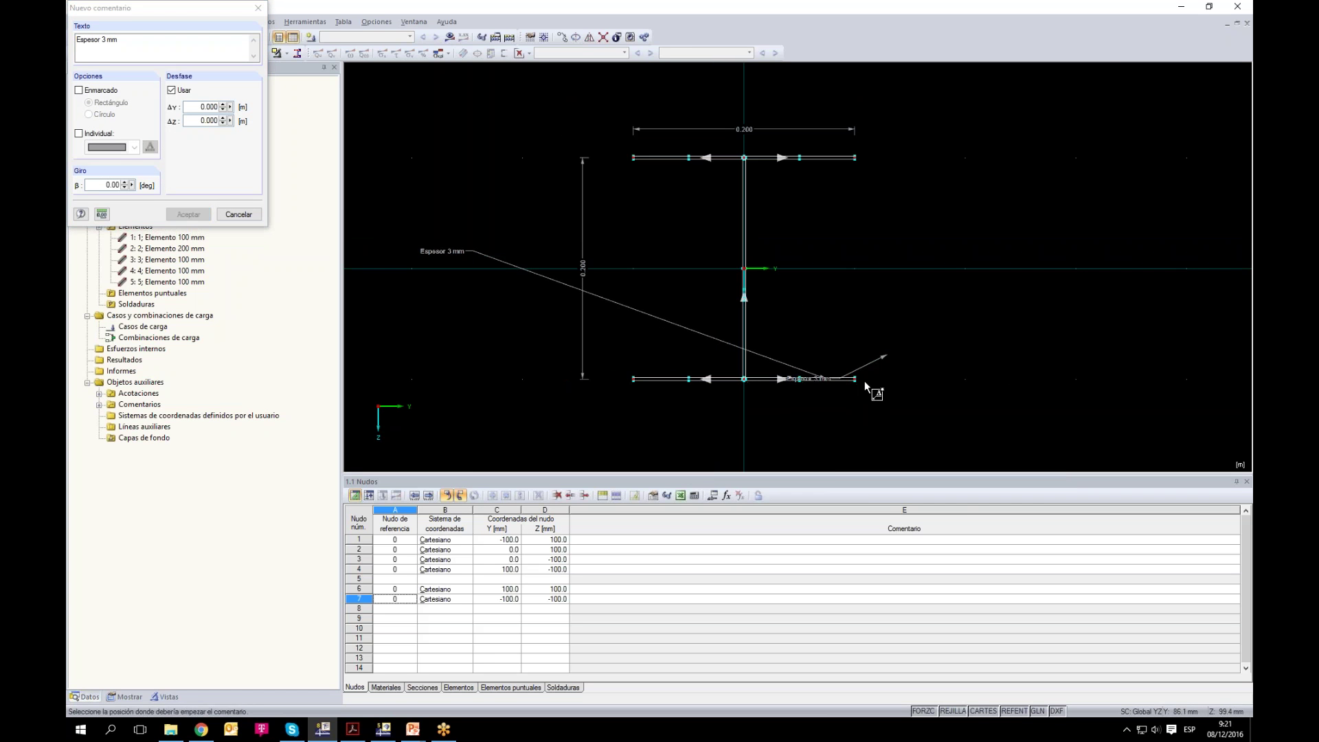
Step: Delete the misplaced "Espesor 3 mm" comment whose leader crosses the section
scroll(830, 380, "up", 2)
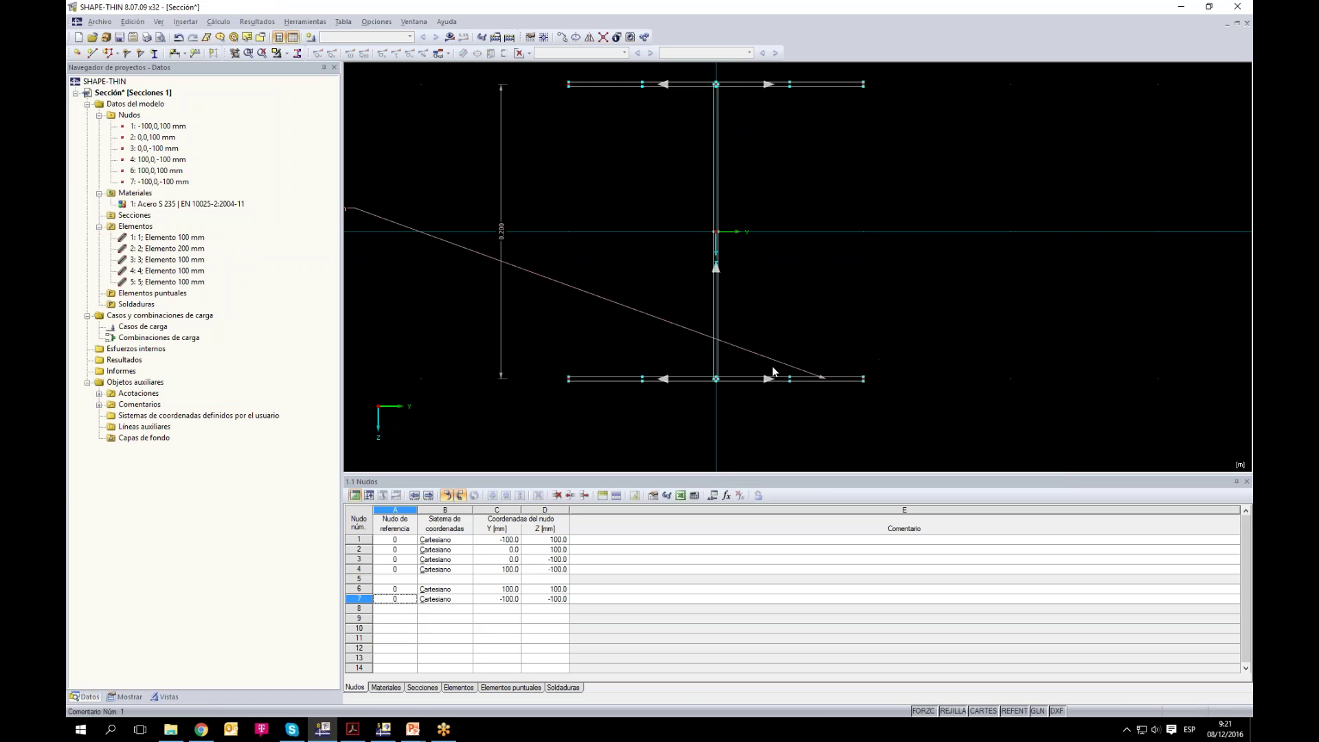
scroll(790, 367, "down", 3)
left_click_drag(797, 365, 1116, 343)
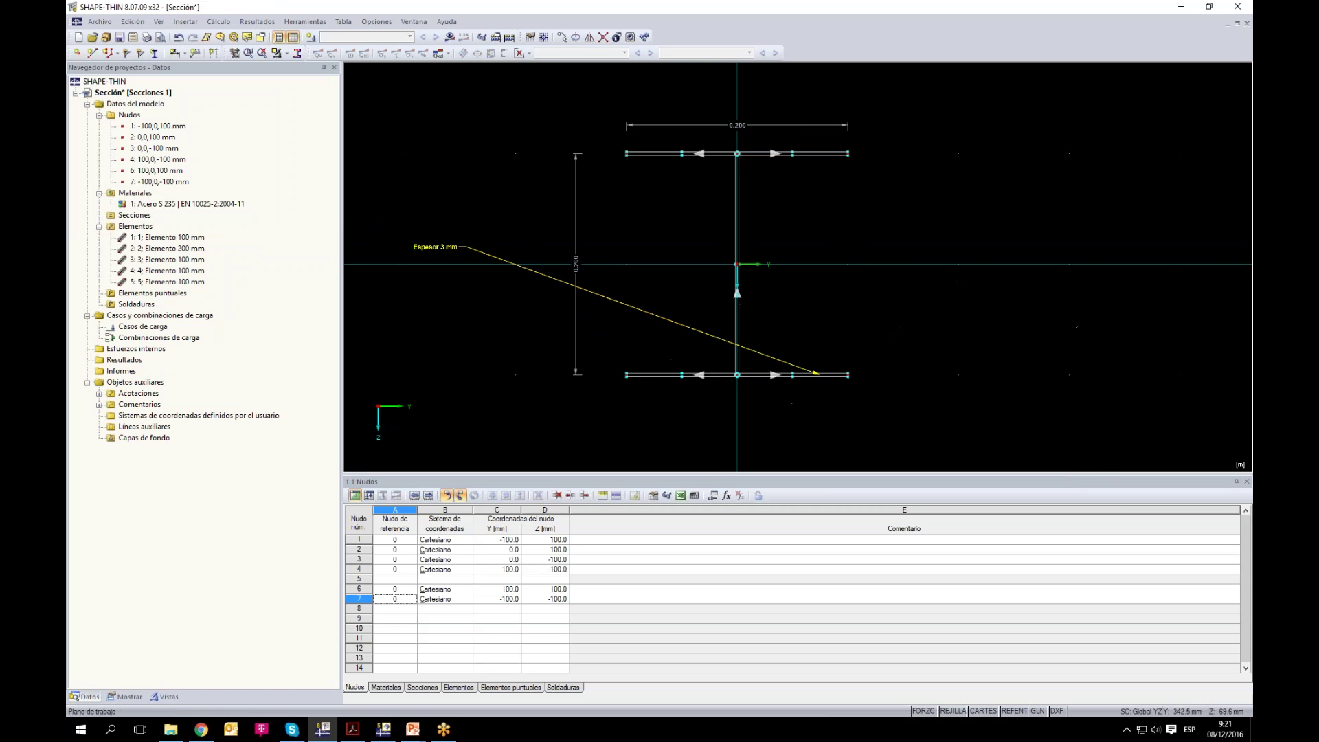
key("Delete")
Step: Add the comment "Espesor 3 mm" with its leader on the lower flange's right half and its text below the flange's right end
left_click(175, 52)
left_click(797, 376)
left_click(852, 407)
key("Escape")
scroll(960, 318, "up", 3)
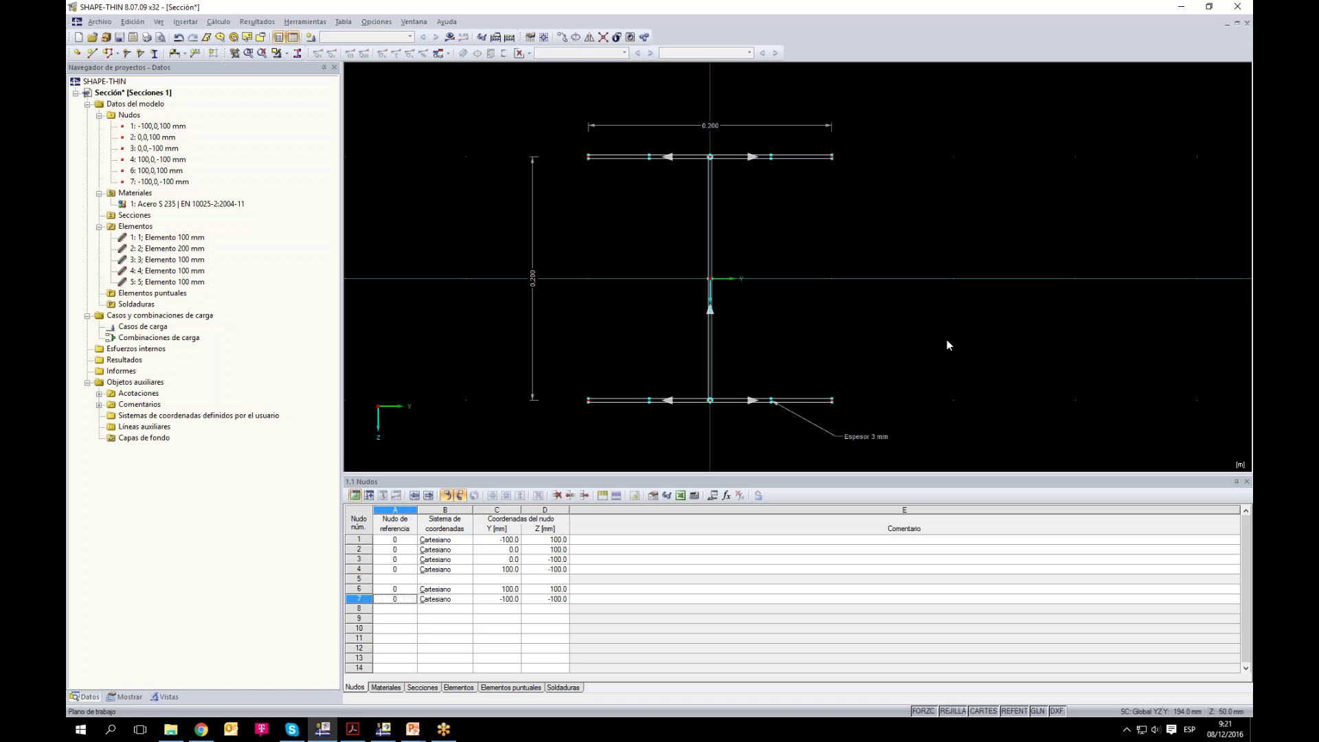
Step: Try to calculate the section
left_click(449, 41)
left_click(638, 382)
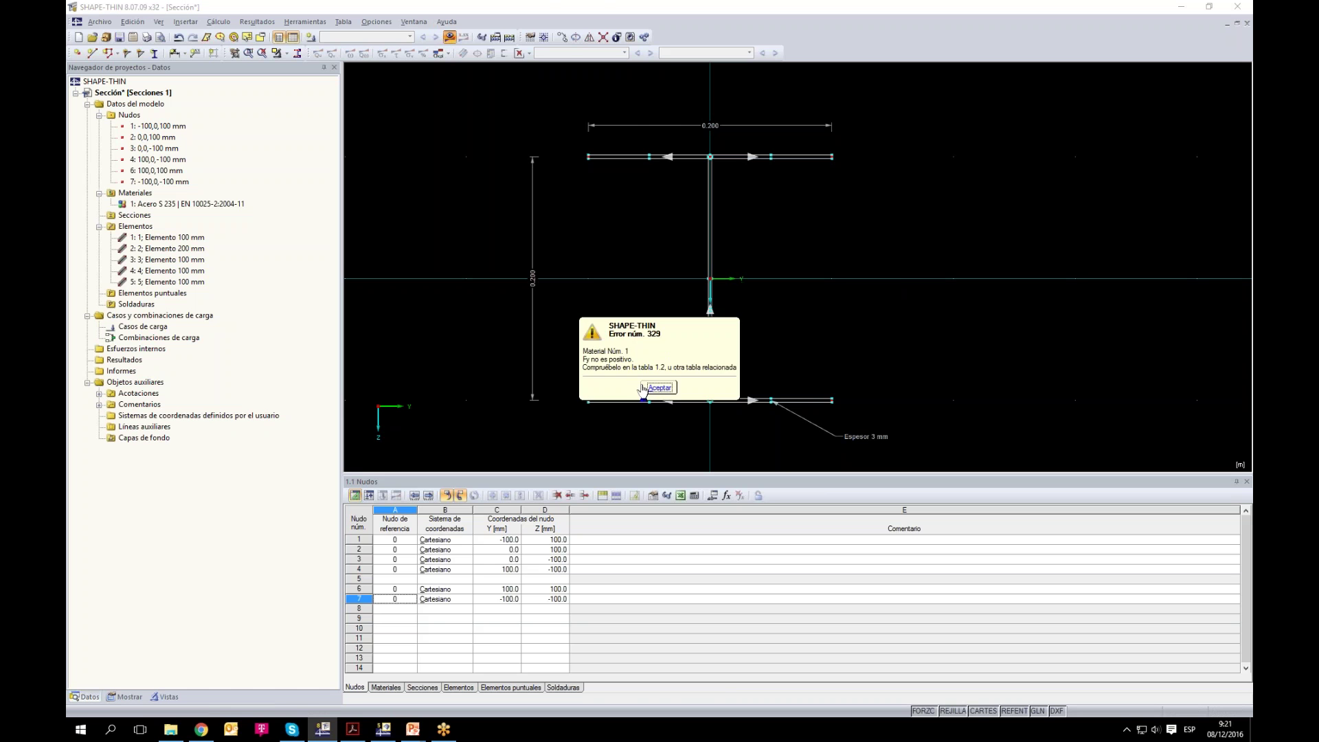
left_click(661, 396)
Step: Set the yield strength fy,k of material 1 to 235 N/mm² in the materials table
left_click(757, 569)
left_click(760, 540)
type("235")
left_click(772, 578)
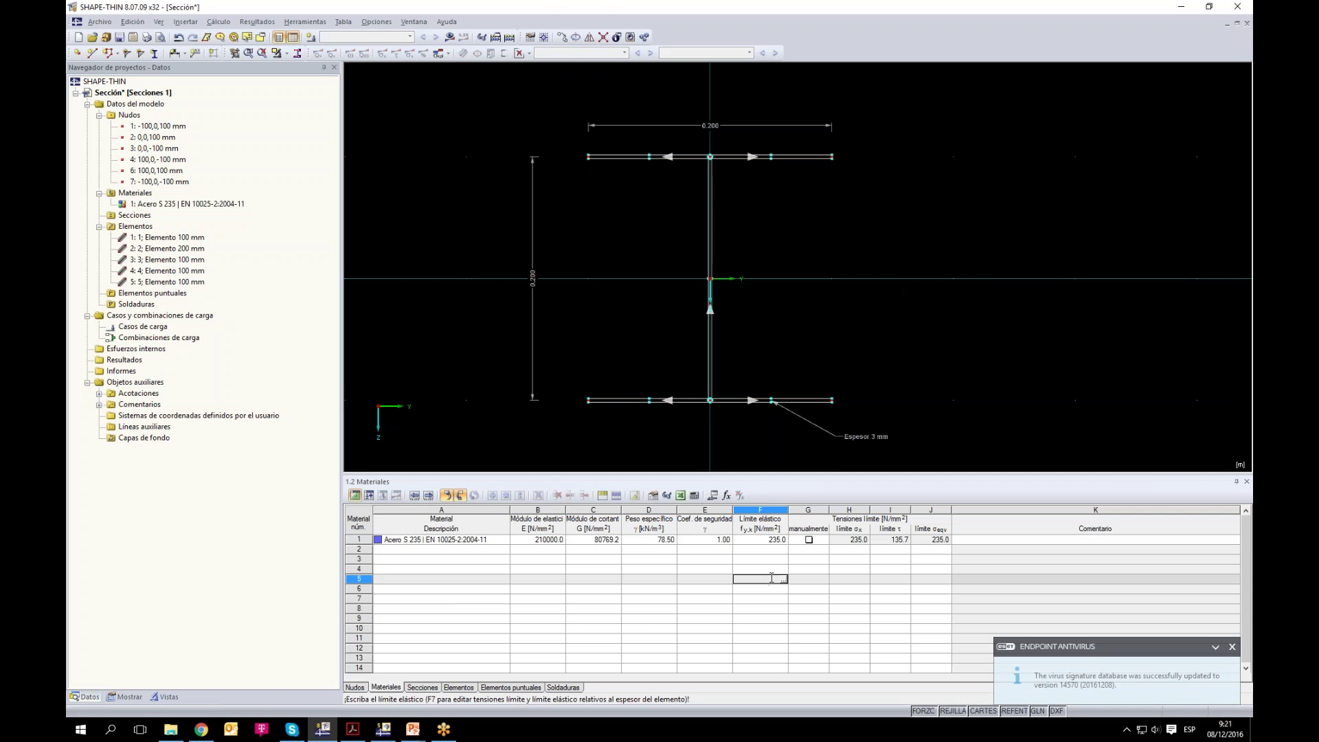
Step: Calculate the section properties
left_click(450, 37)
left_click(638, 383)
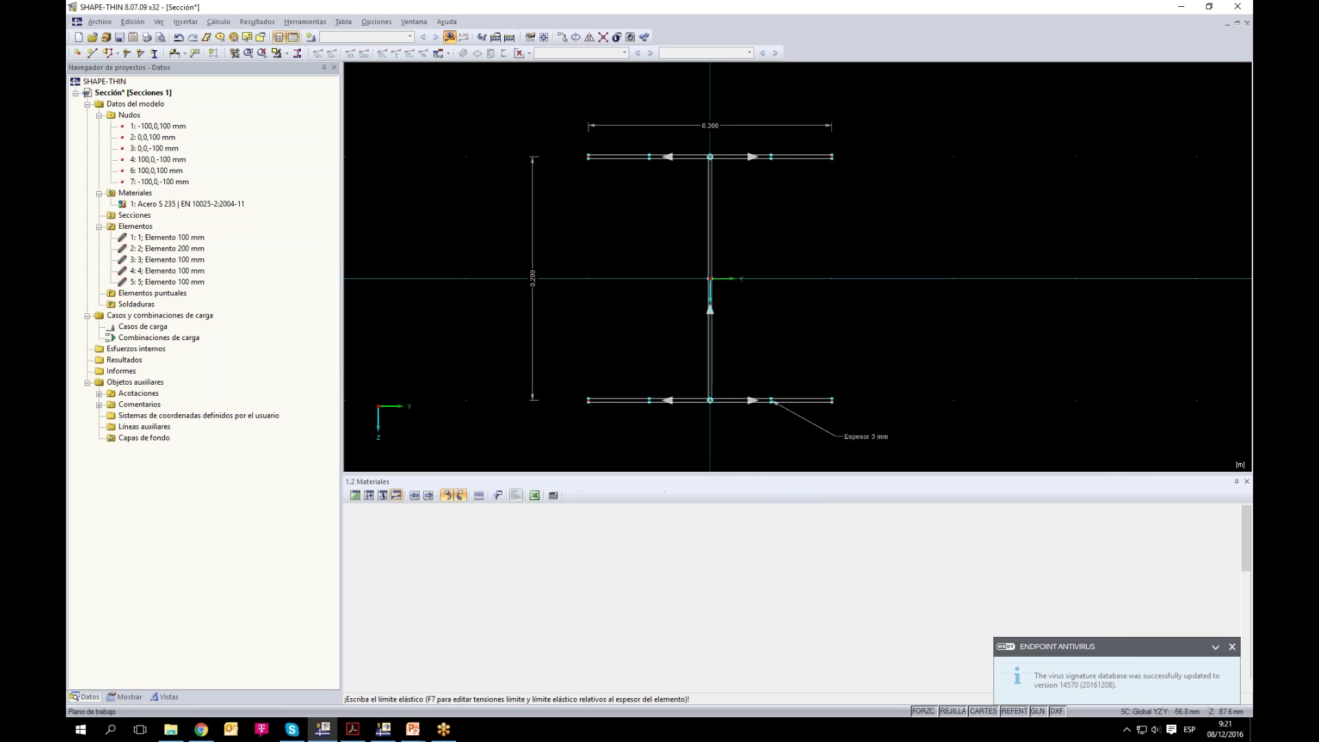
scroll(727, 356, "up", 1)
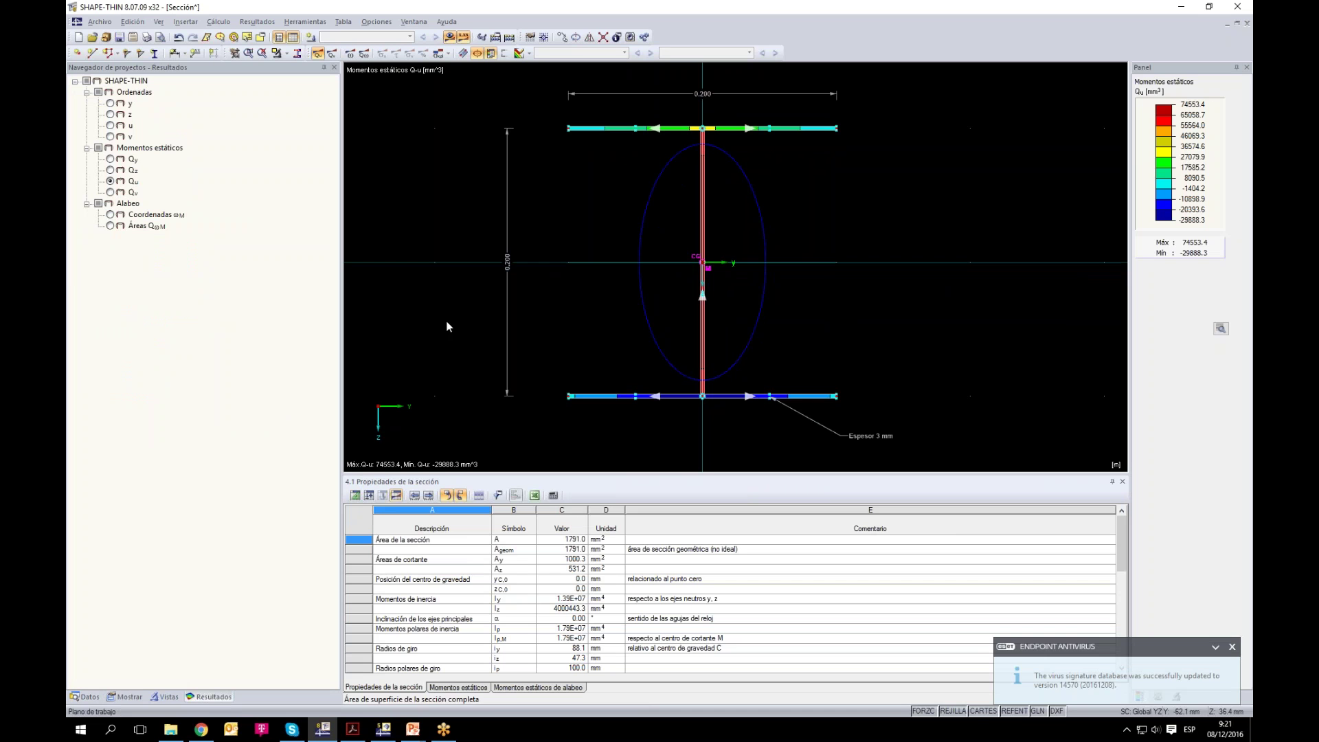
Step: Show the results as diagrams inclined in the work plane instead of isobands, and hide the dimensions and comments
left_click(126, 696)
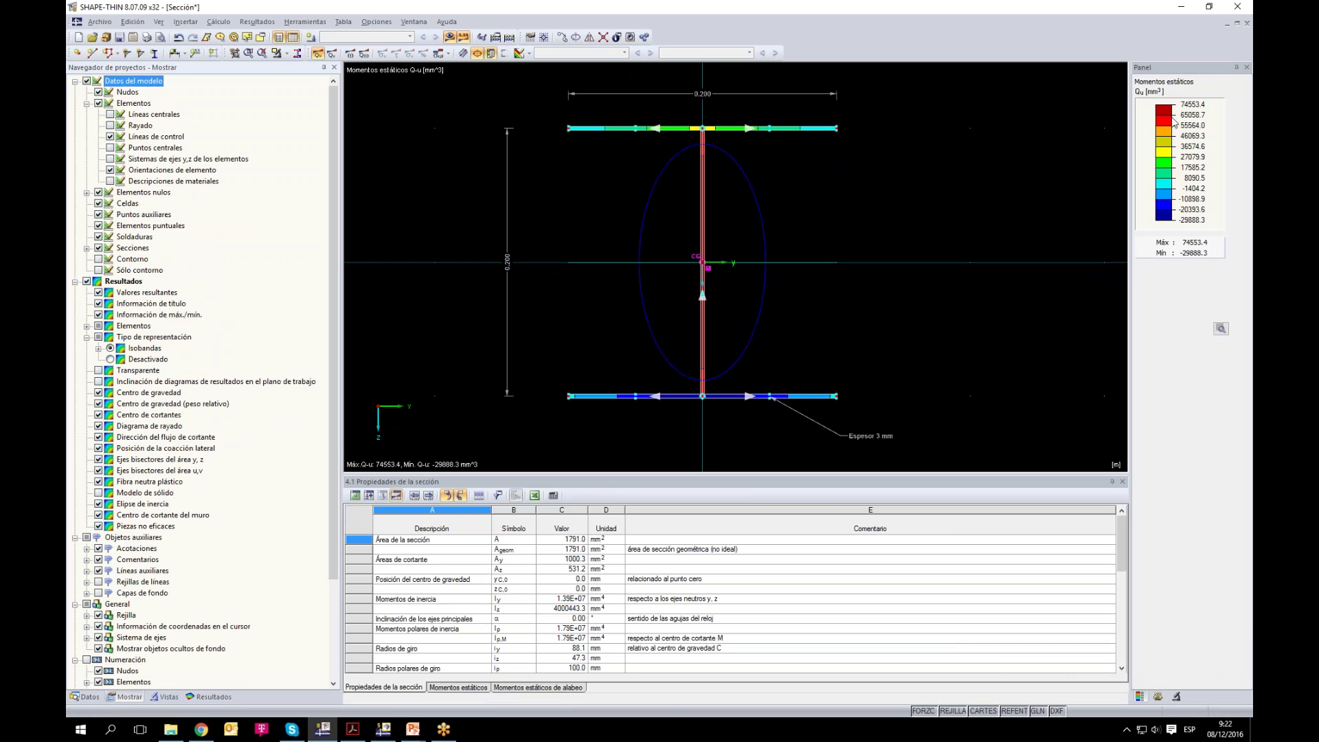
left_click(110, 359)
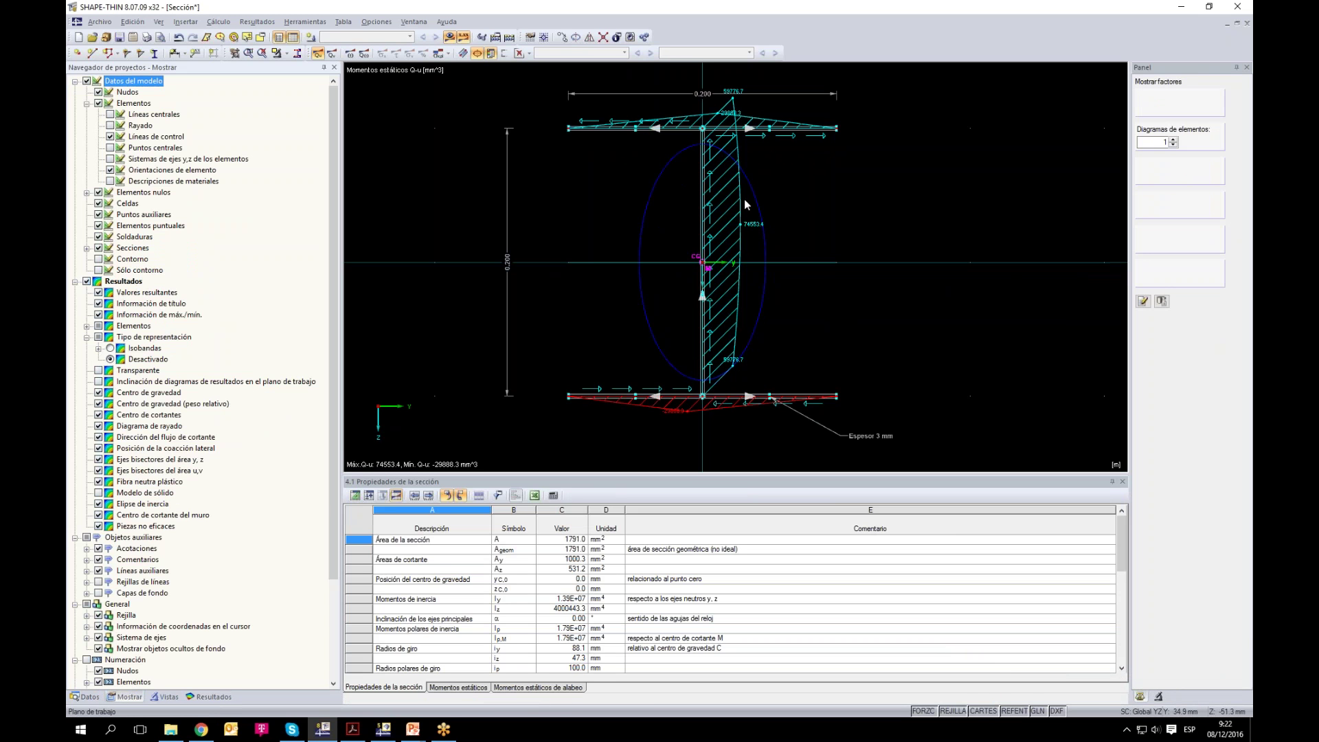
left_click(99, 382)
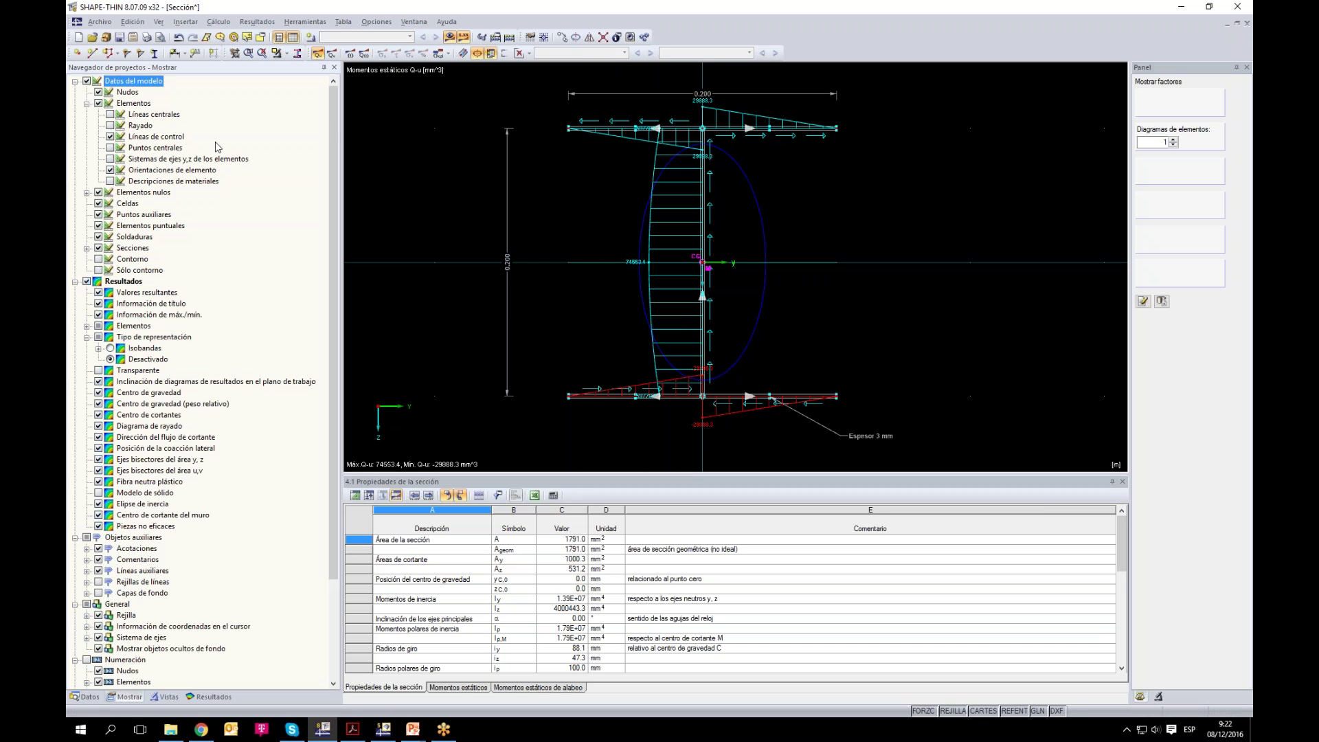
left_click(98, 549)
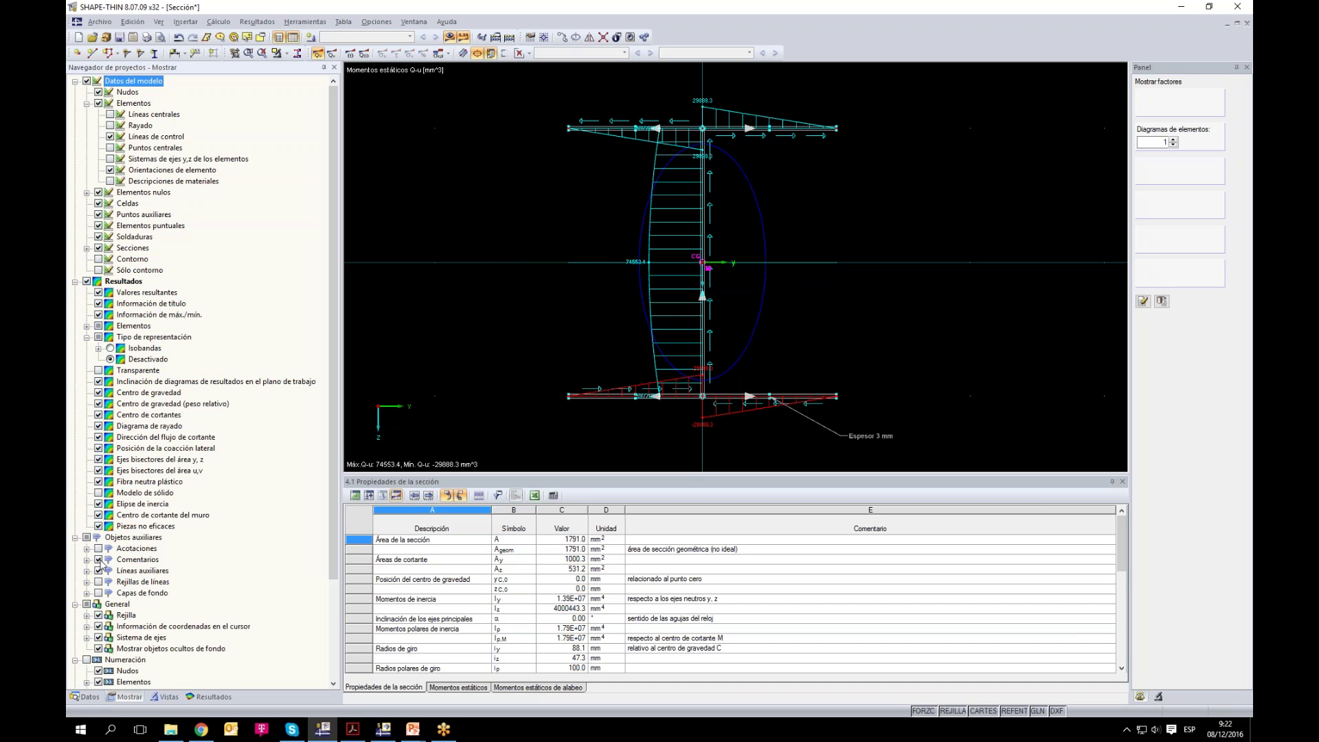
left_click(98, 560)
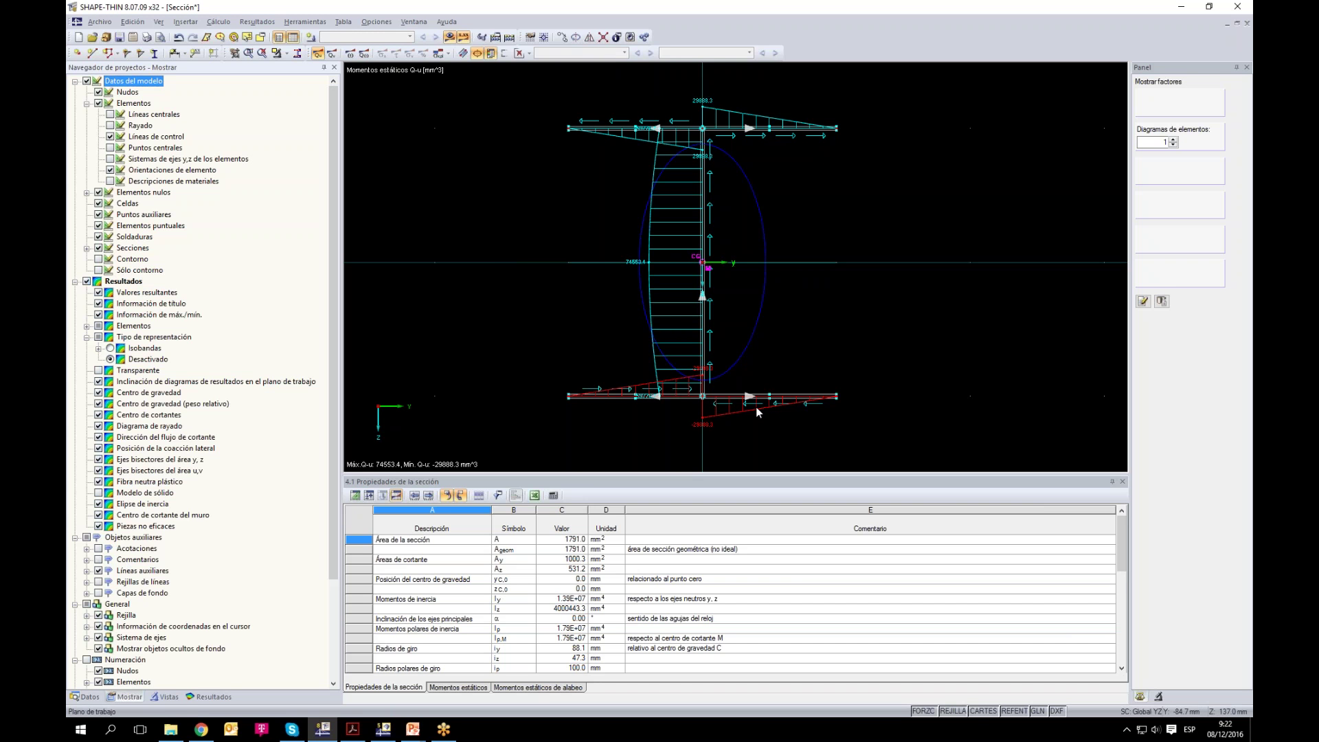
Step: Display the y ordinate diagram of the section and then the z ordinate diagram
left_click(202, 698)
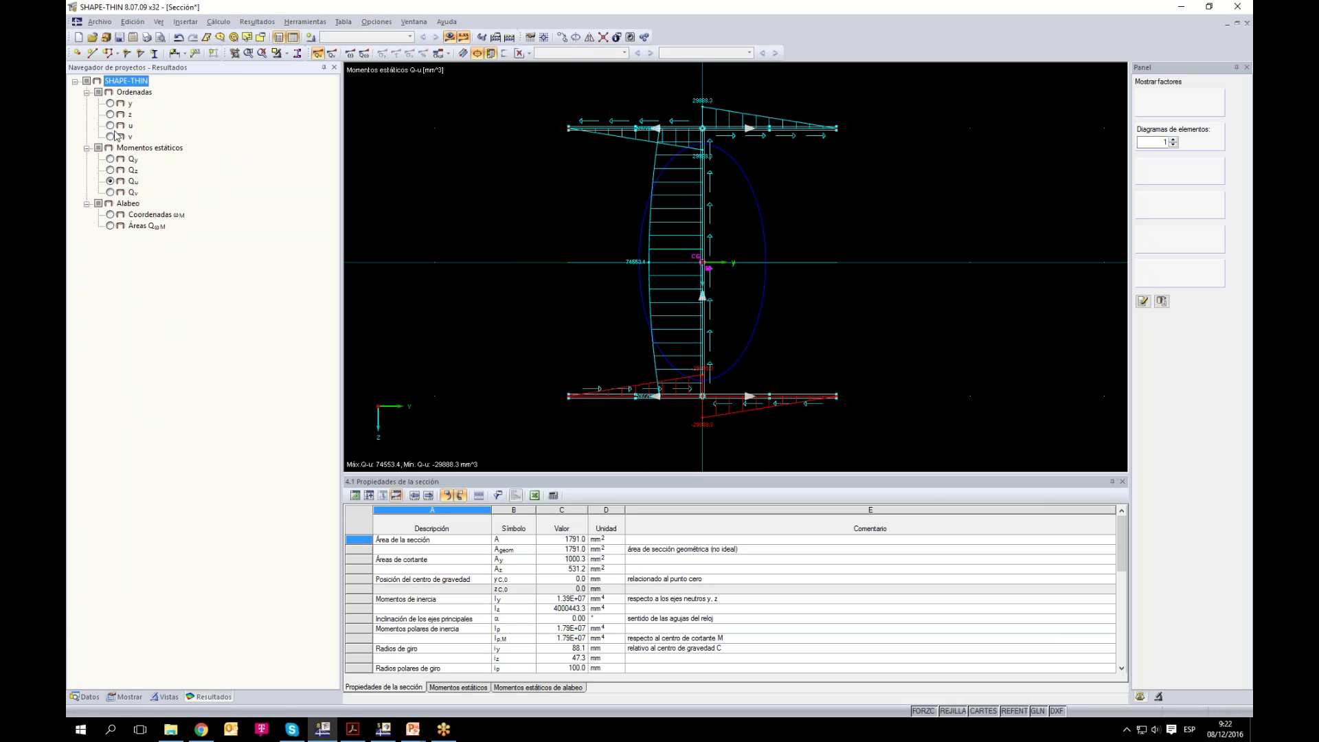
left_click_drag(706, 461, 731, 456)
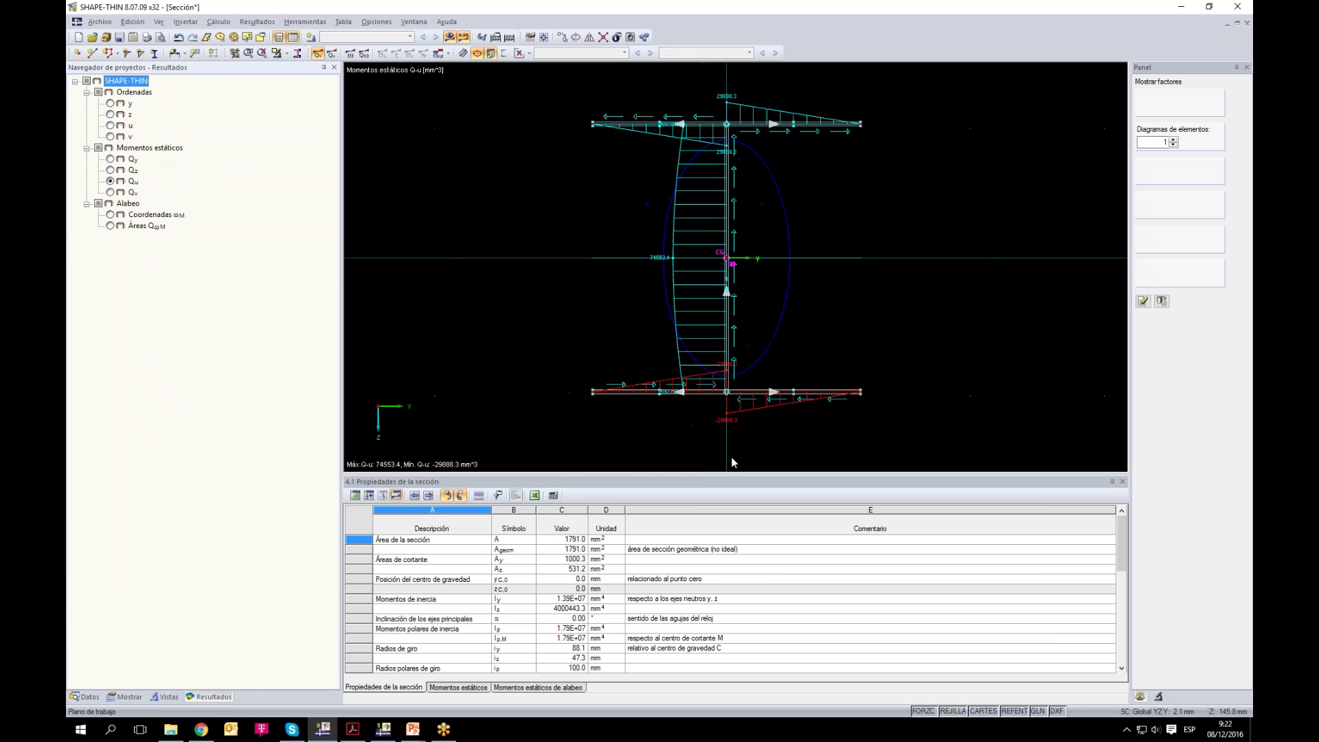
left_click(111, 103)
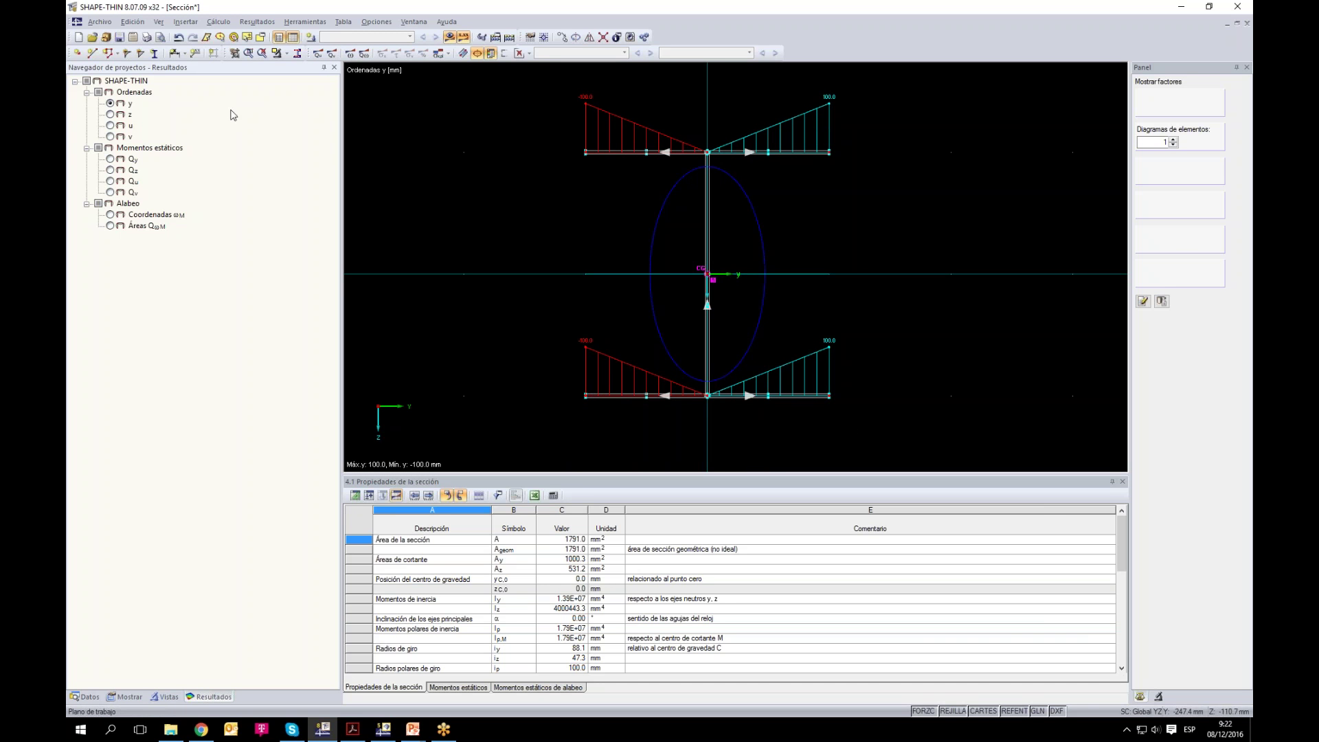
left_click(111, 115)
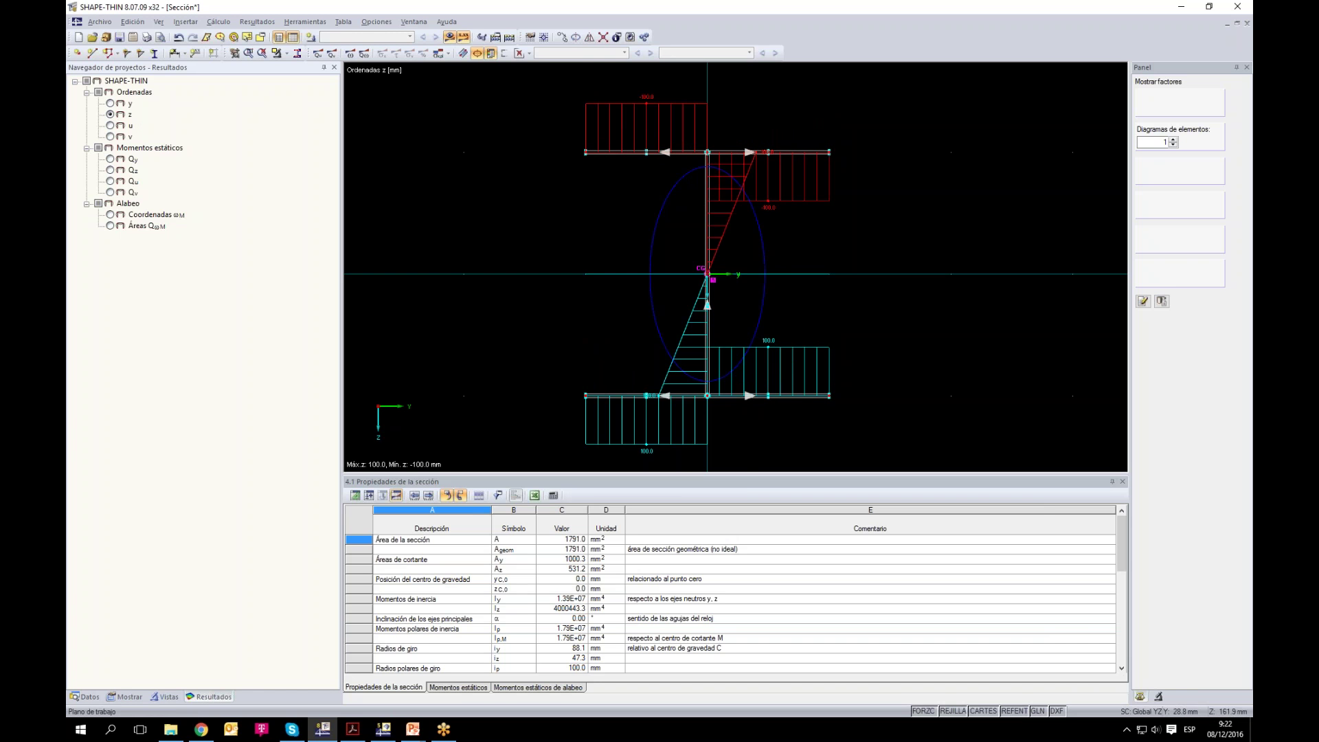
Step: Examine the full section properties table, including centroid position, principal axis inclination, weight, perimeter, torsion modulus and warping constants
left_click_drag(742, 417, 721, 234)
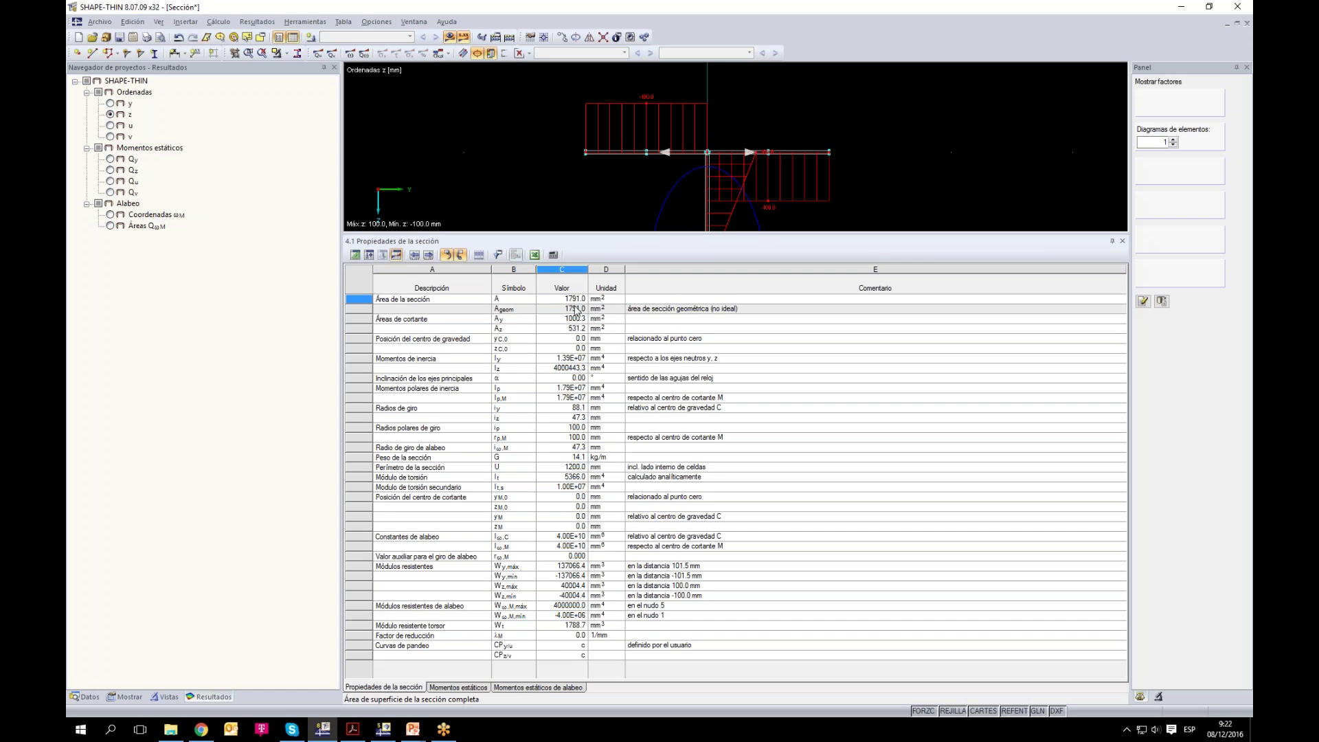
left_click(581, 349)
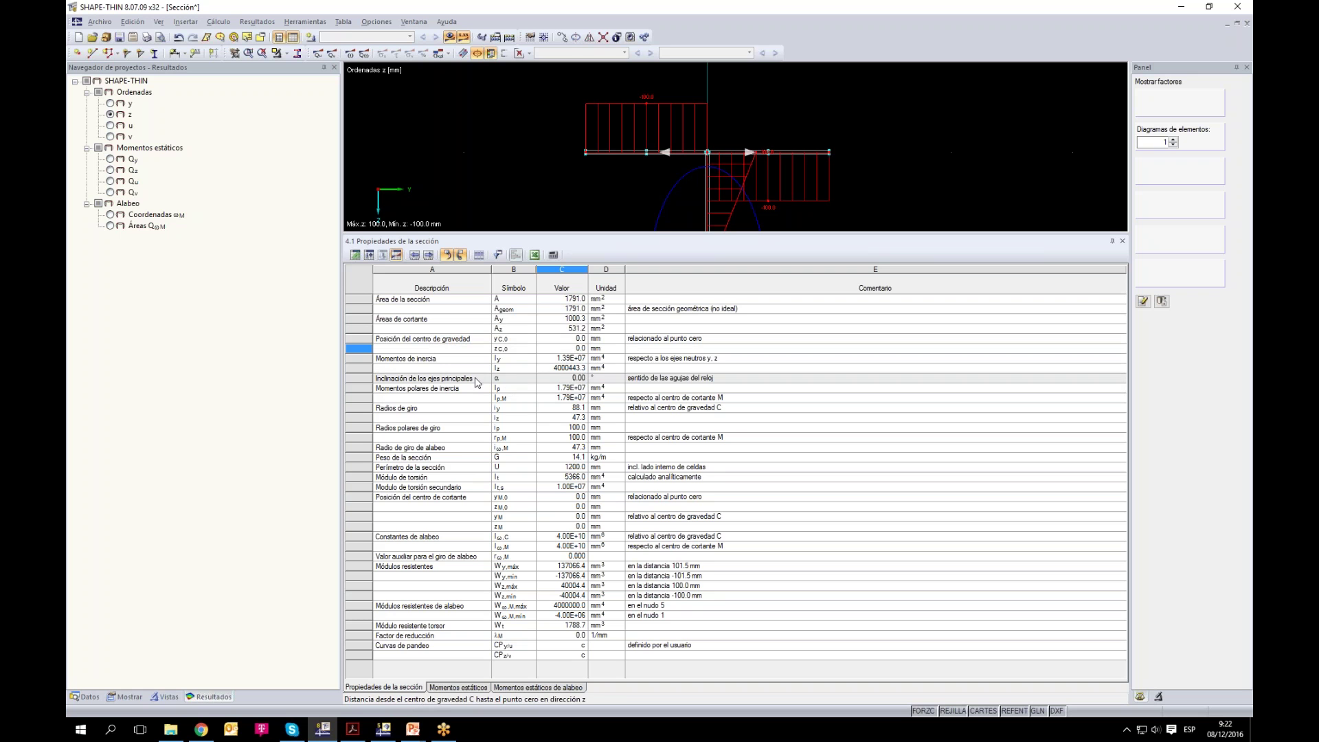
left_click(575, 379)
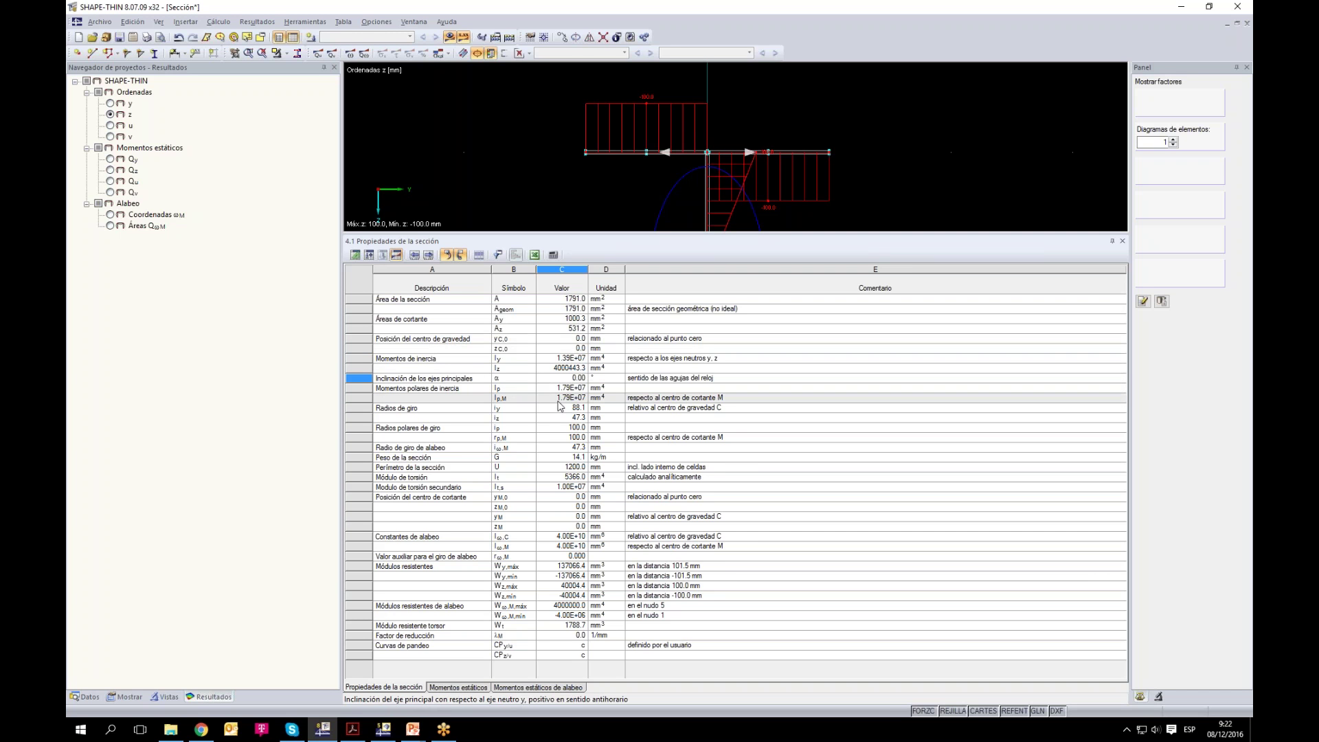
left_click(560, 477)
left_click(560, 457)
left_click(557, 468)
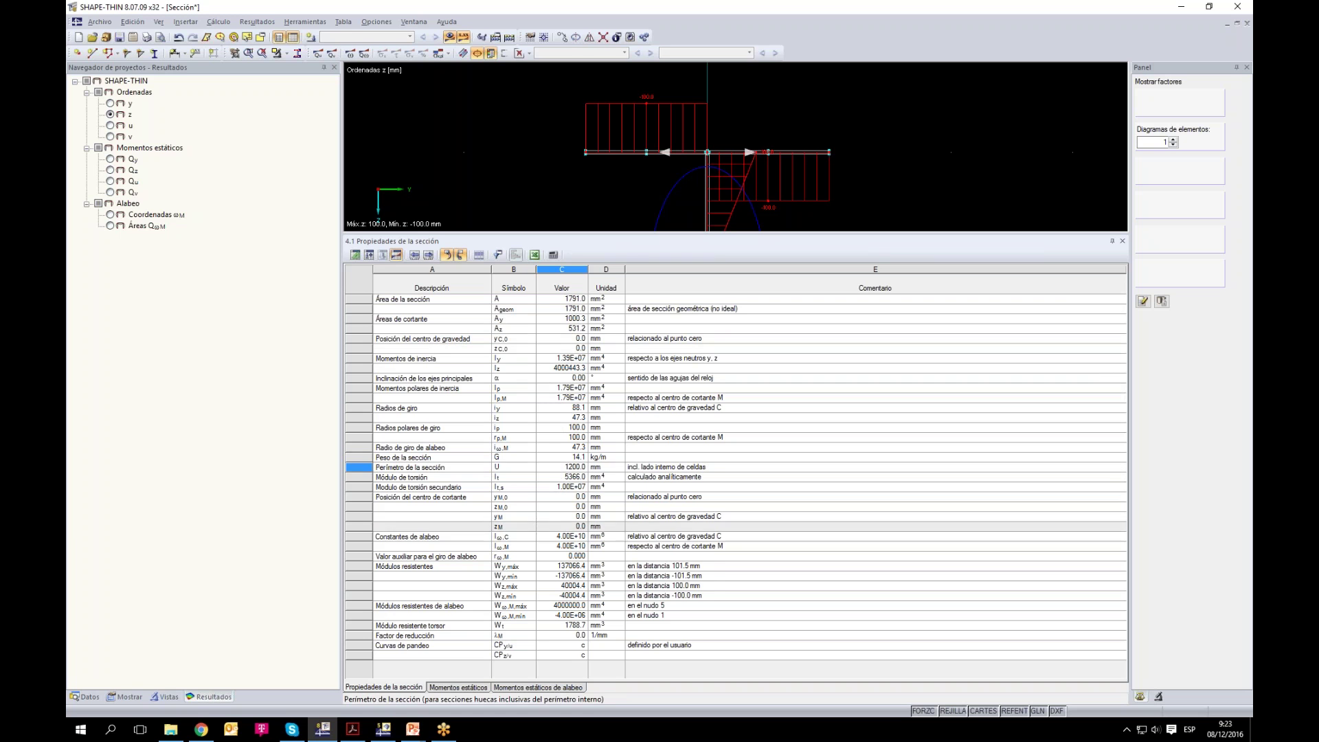
left_click(561, 538)
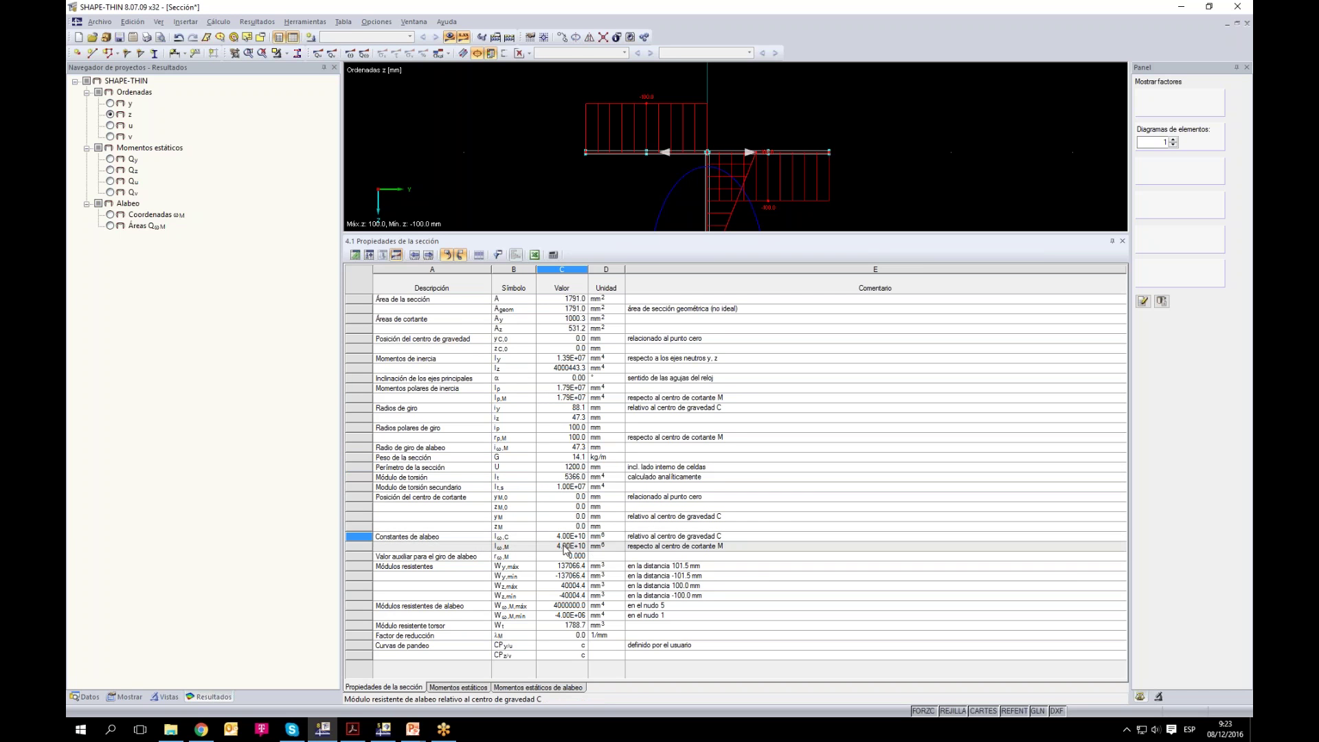
key("Up")
key("Up")
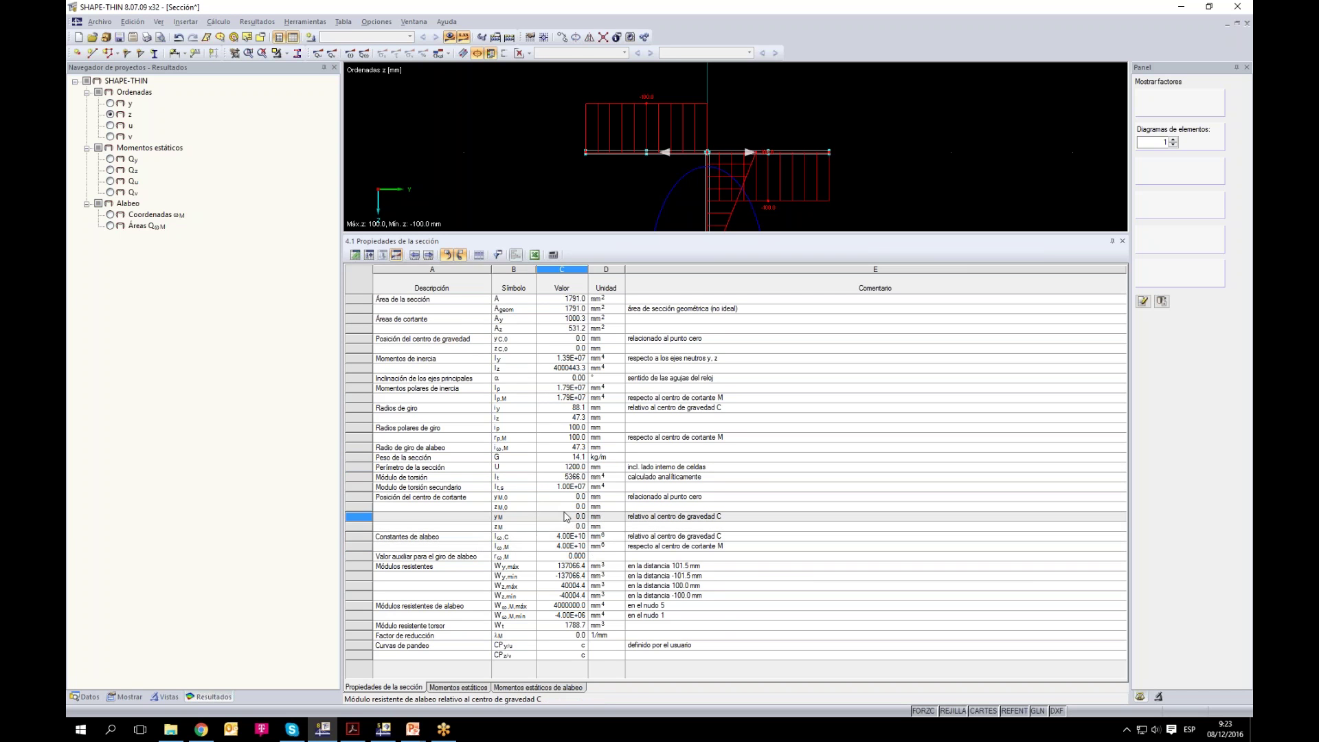
left_click(568, 535)
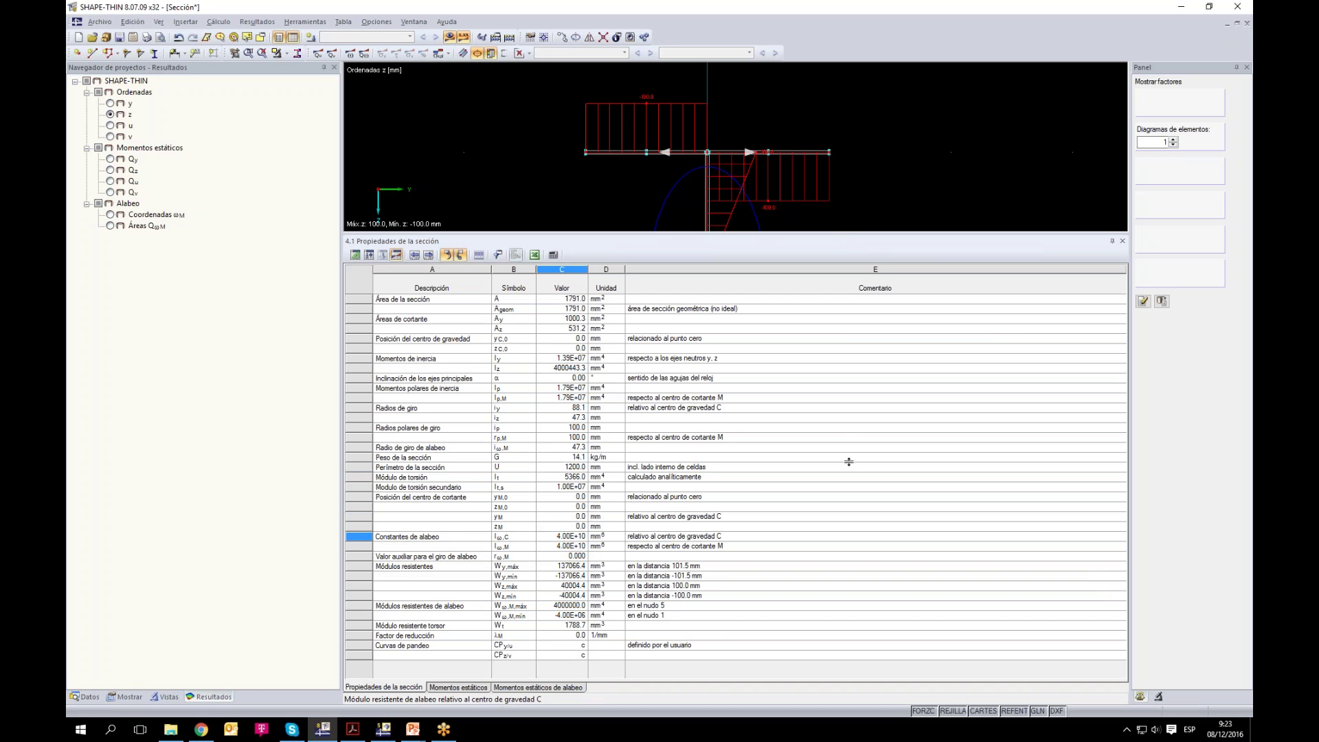
left_click_drag(849, 462, 849, 463)
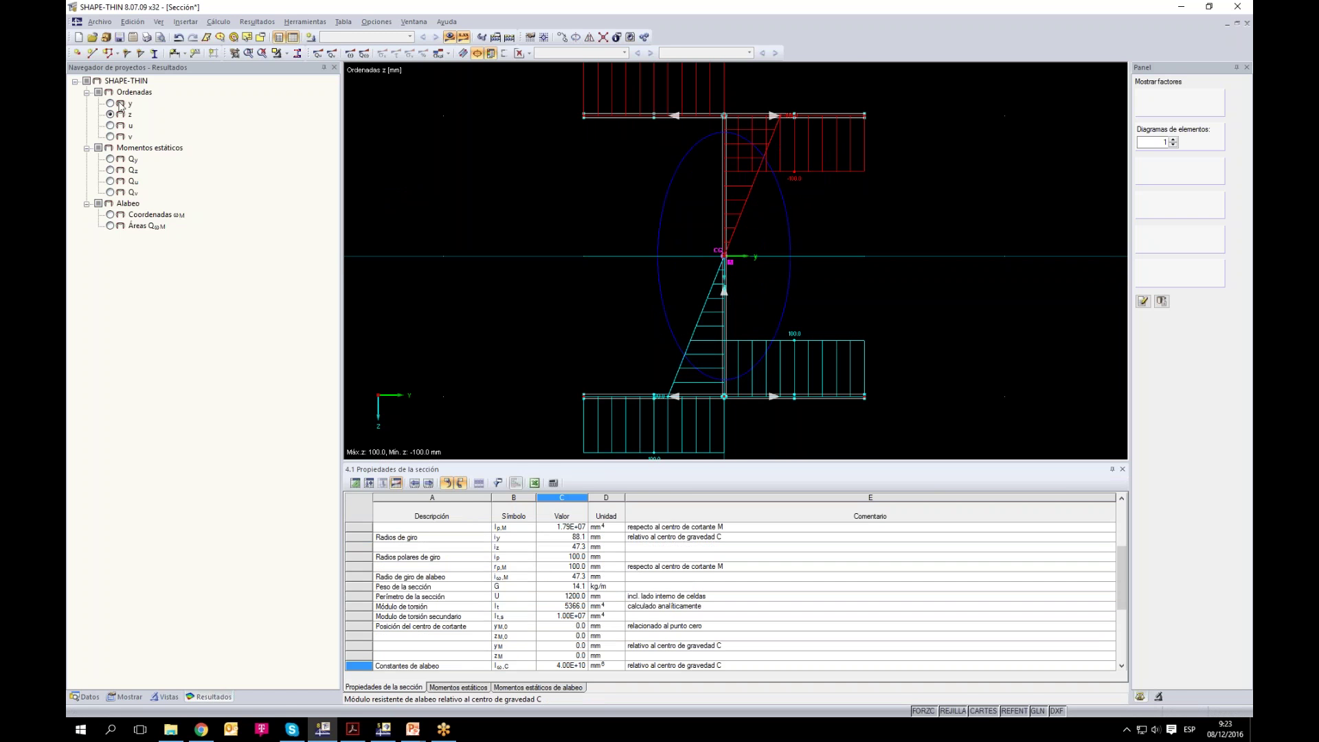
Step: Compare the ordinate diagrams along the principal axes u and v
left_click(111, 125)
left_click(111, 137)
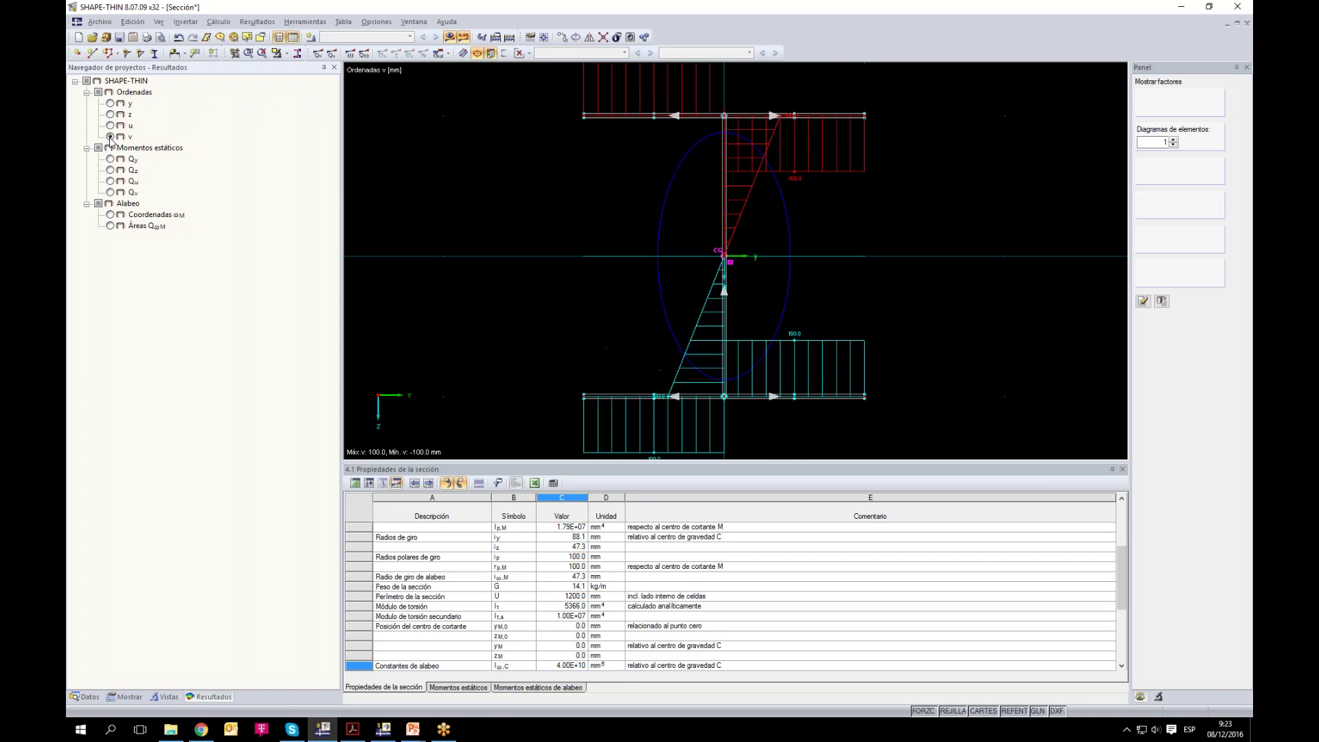
left_click(110, 126)
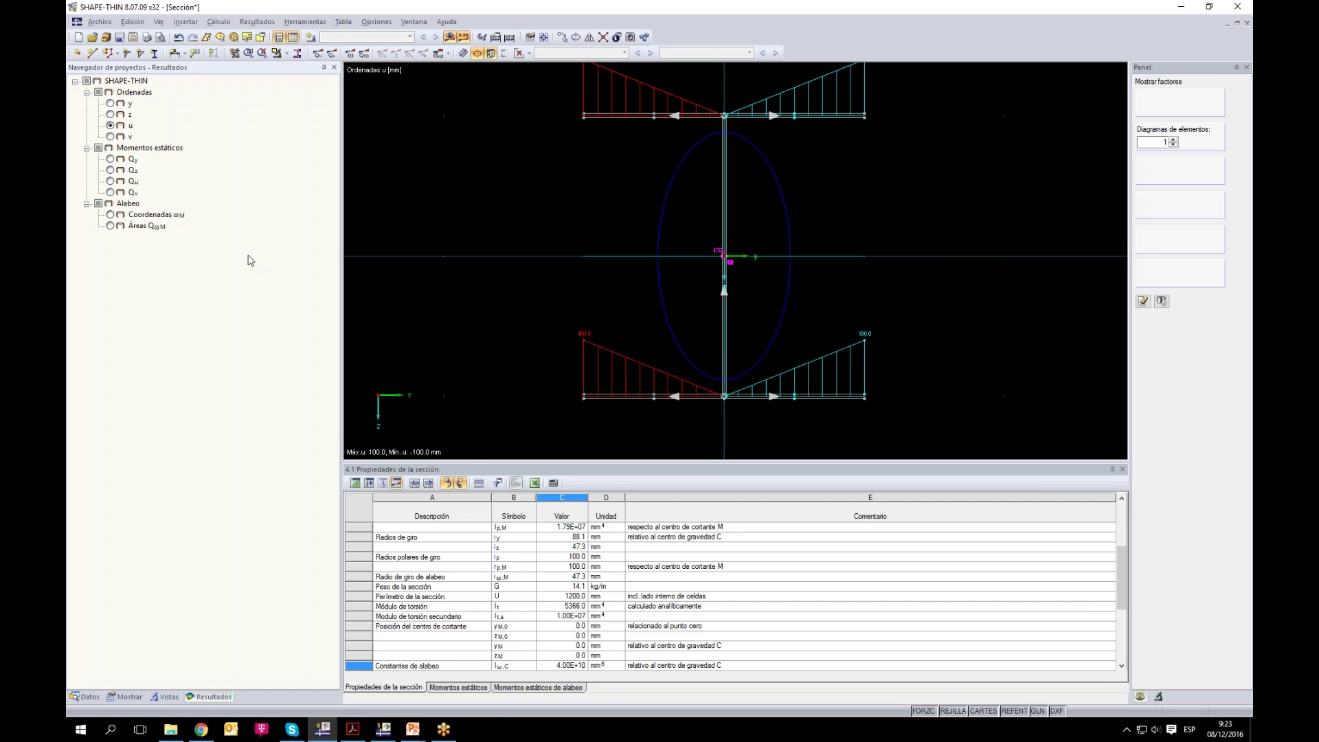
Step: Display the static moment diagrams Qy, Qz and Qv of the section one after another
left_click(111, 159)
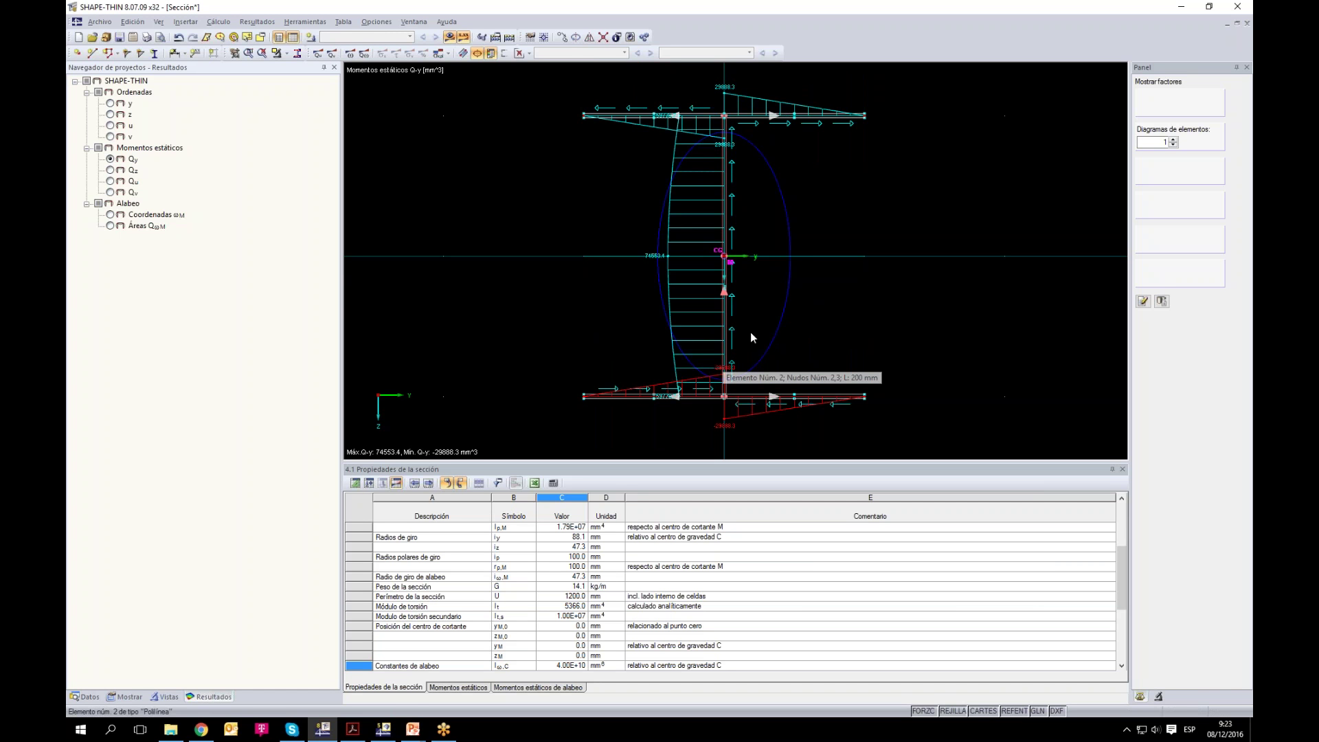
left_click(110, 171)
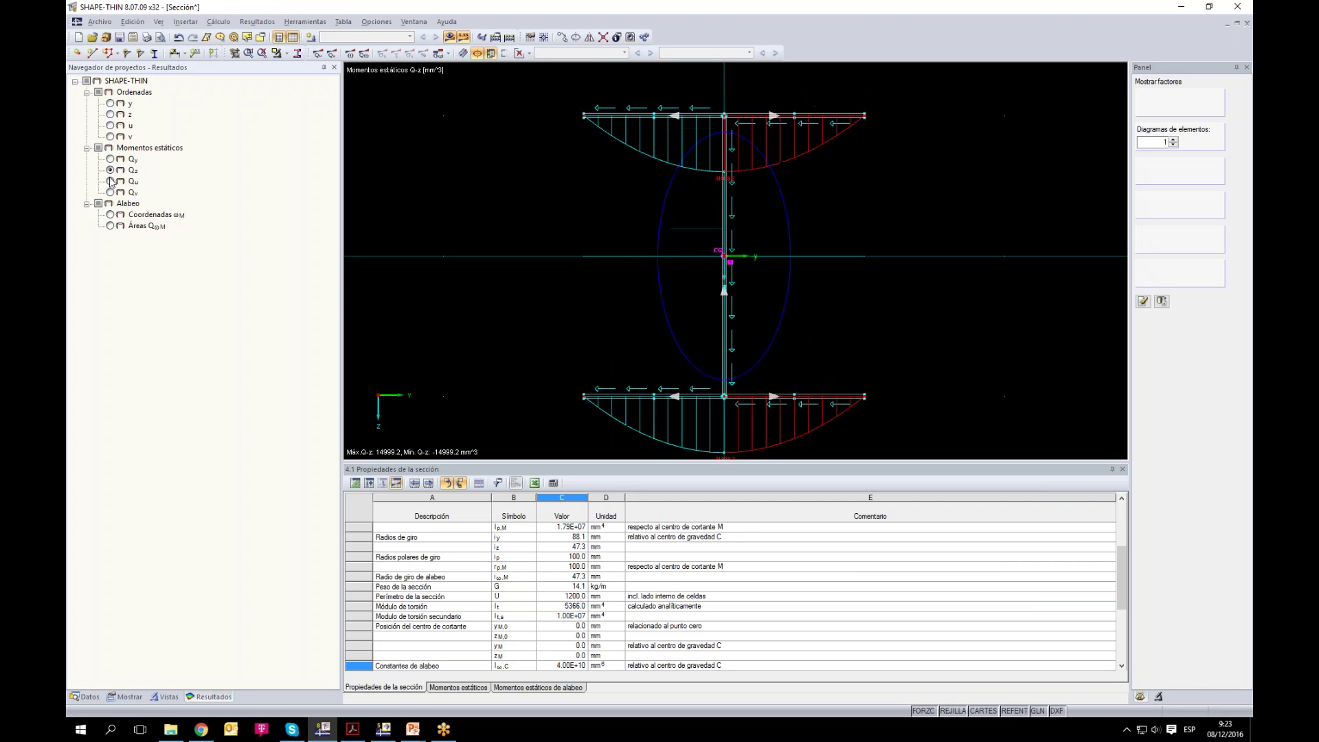
left_click(111, 192)
Step: Display the warping coordinates diagram ωM and turn off the inclination of result diagrams in the work plane
left_click(109, 215)
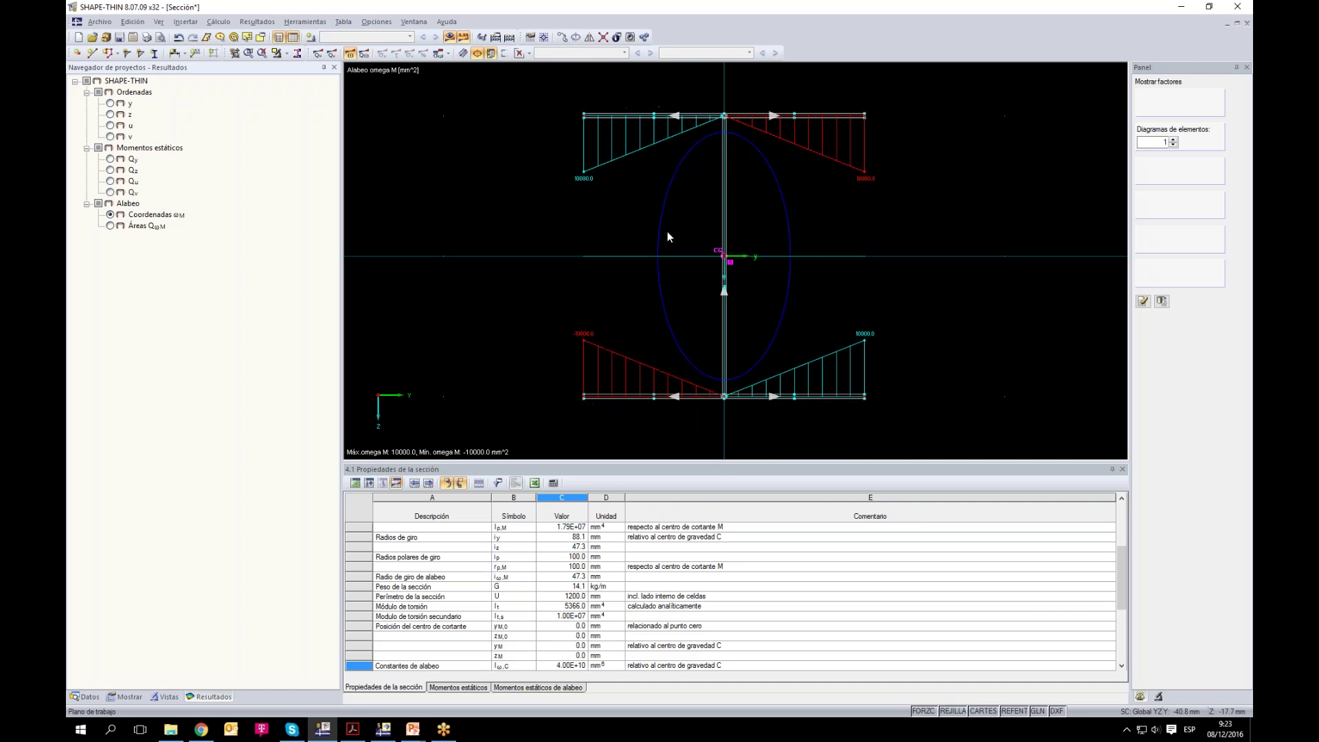
scroll(780, 238, "down", 1)
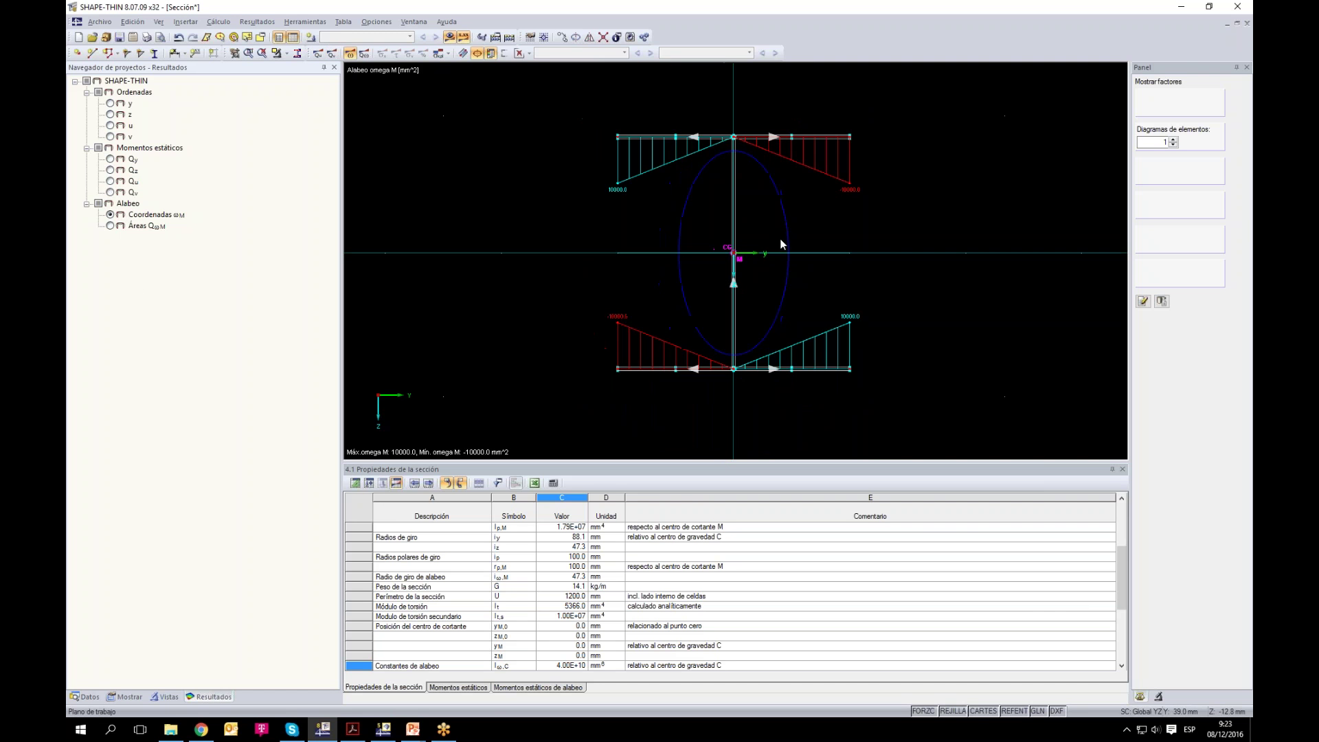
left_click(125, 697)
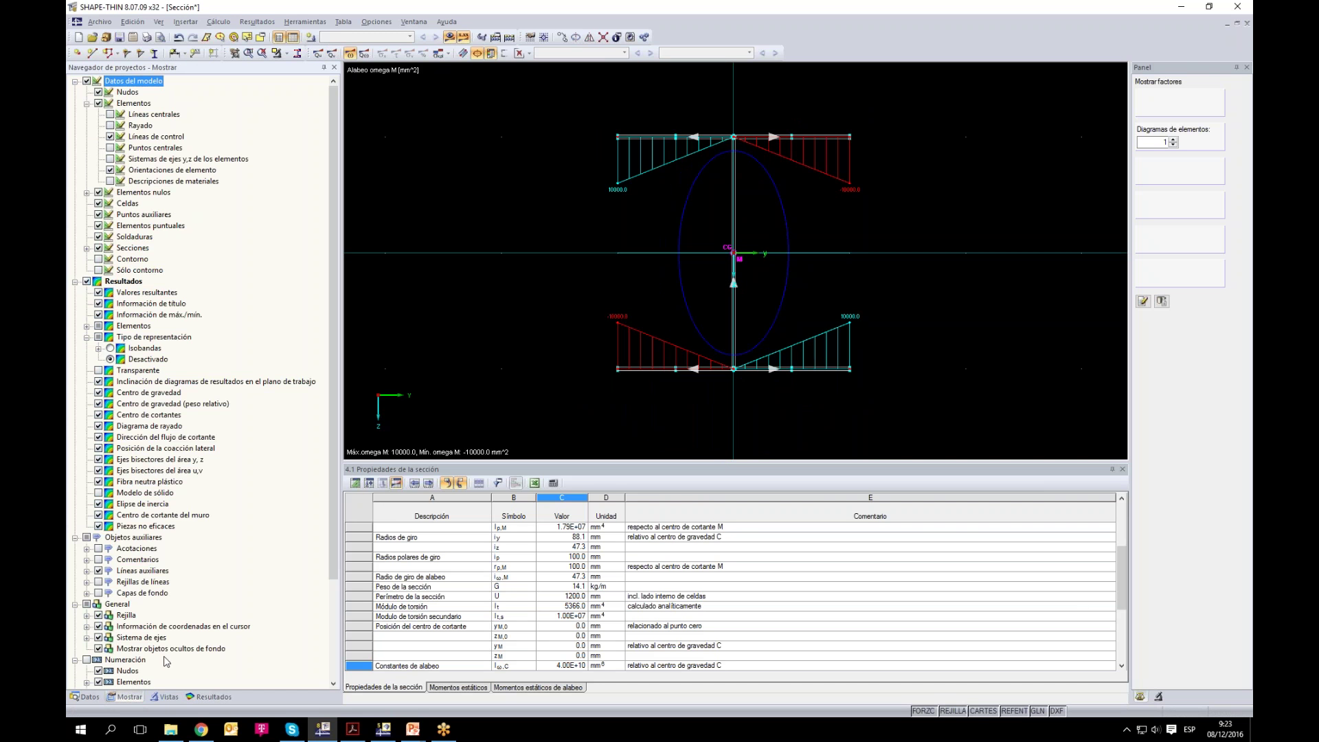
left_click(98, 382)
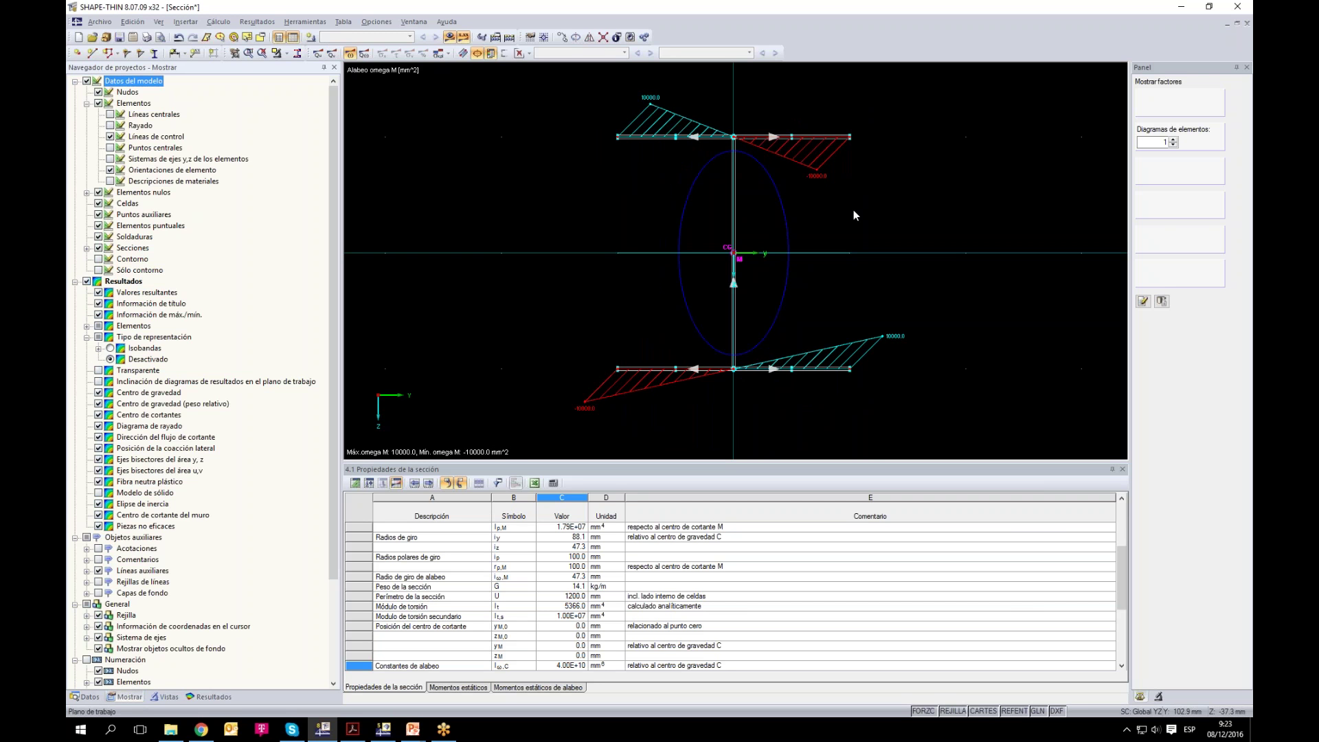
left_click(214, 697)
Step: Examine the centroid and shear centre positions at the middle of the web up close, and return to the whole section
scroll(734, 246, "up", 3)
scroll(735, 242, "up", 2)
scroll(764, 314, "up", 1)
scroll(764, 316, "up", 1)
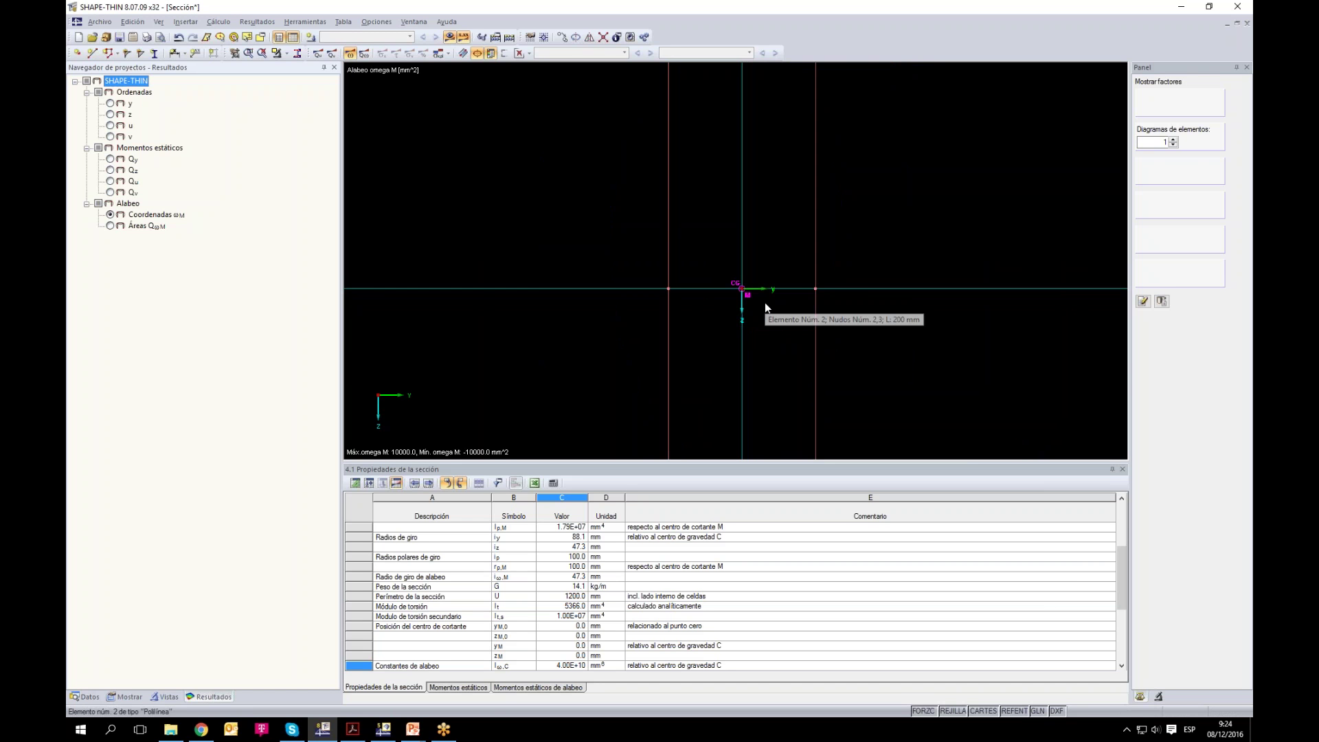
scroll(879, 385, "down", 4)
left_click_drag(879, 383, 788, 333)
scroll(748, 316, "up", 4)
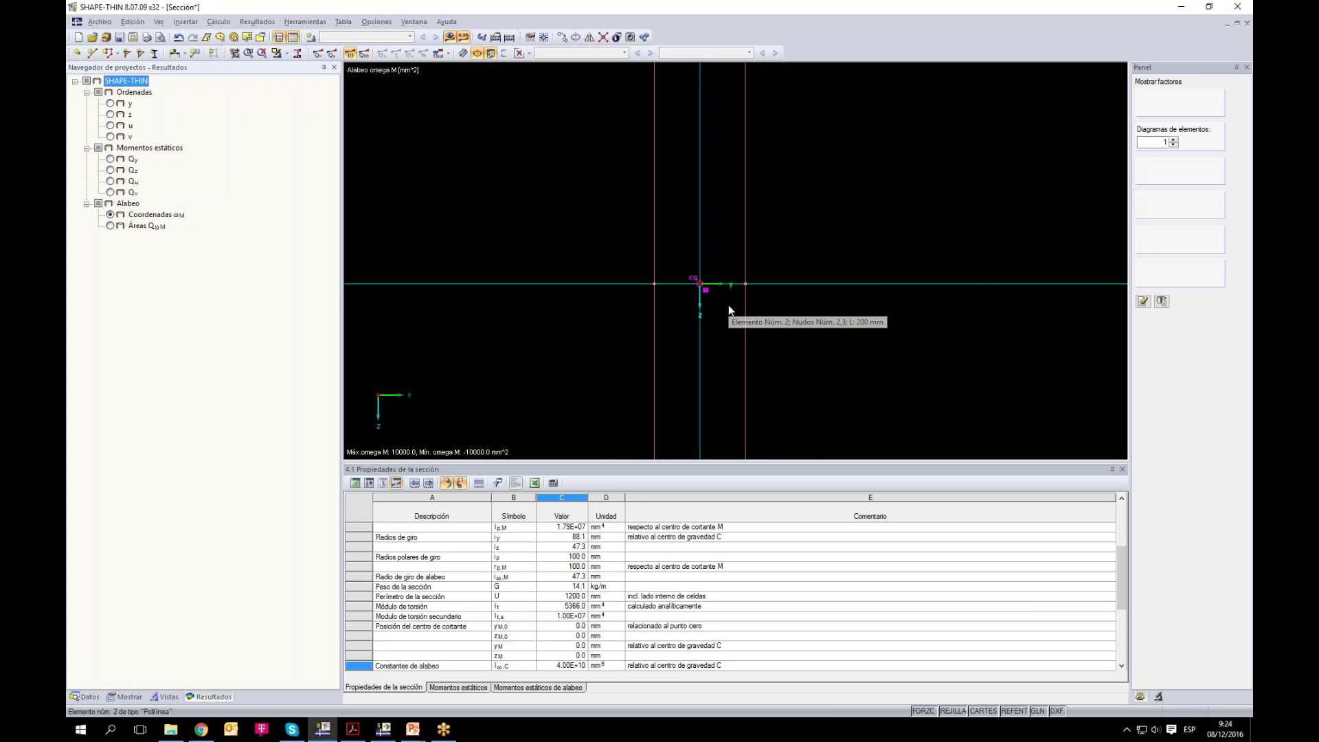
scroll(685, 360, "down", 4)
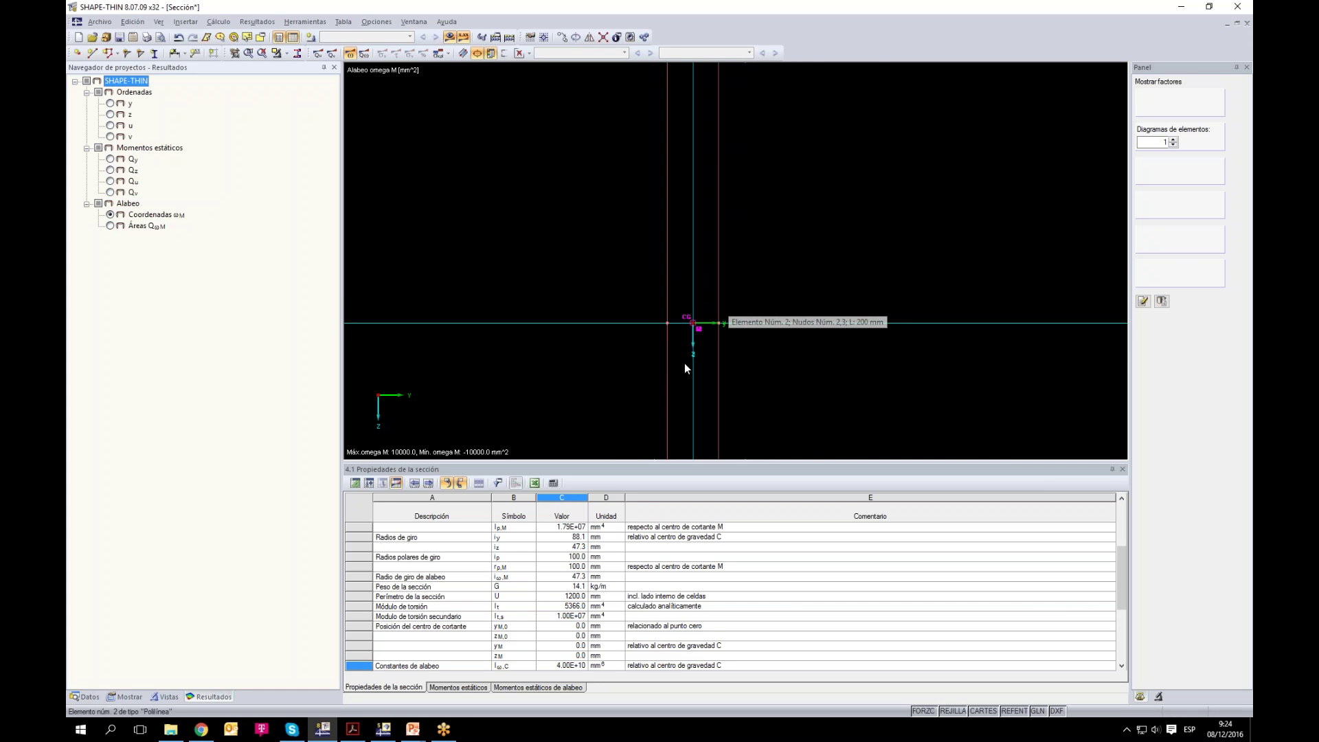
middle_click(751, 344)
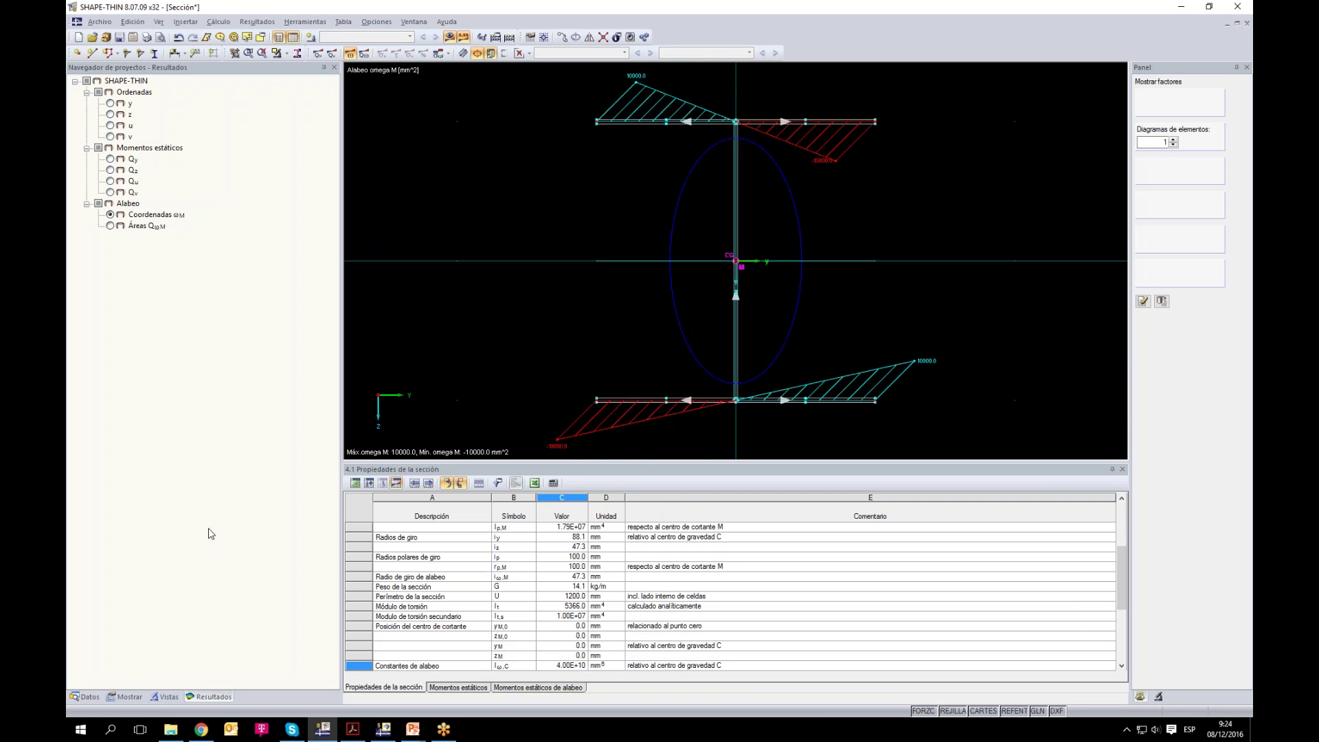
Step: Create a second material in the model data by importing Acero S 235 (EN 10025-2:2004-11) from the material library
left_click(88, 697)
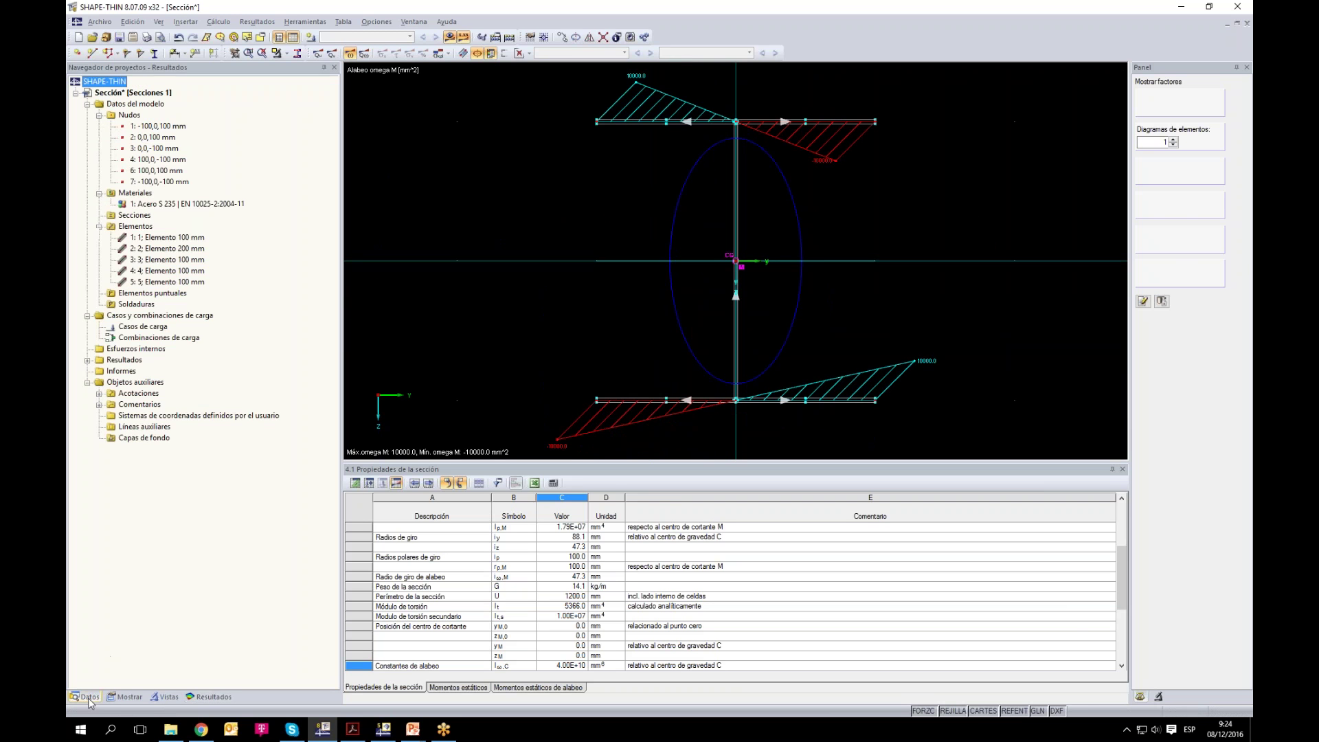
right_click(140, 199)
left_click(171, 215)
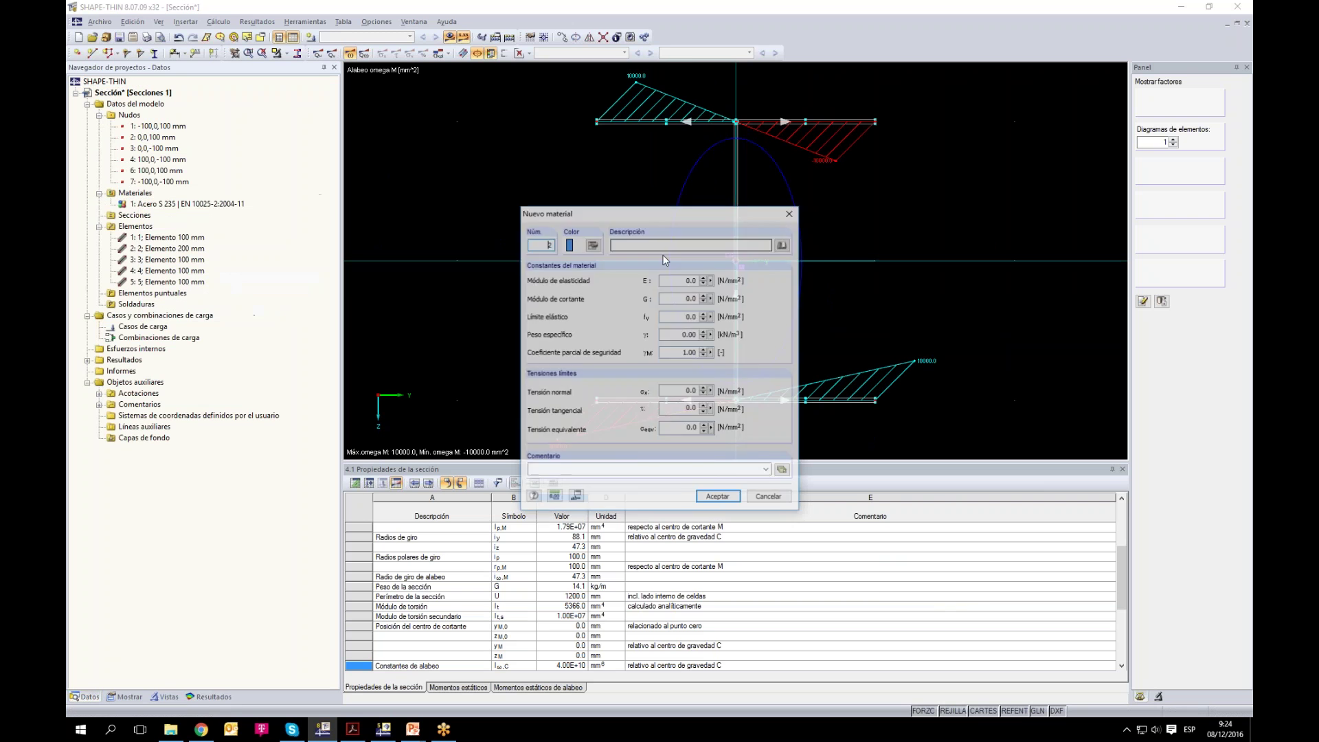
left_click(783, 245)
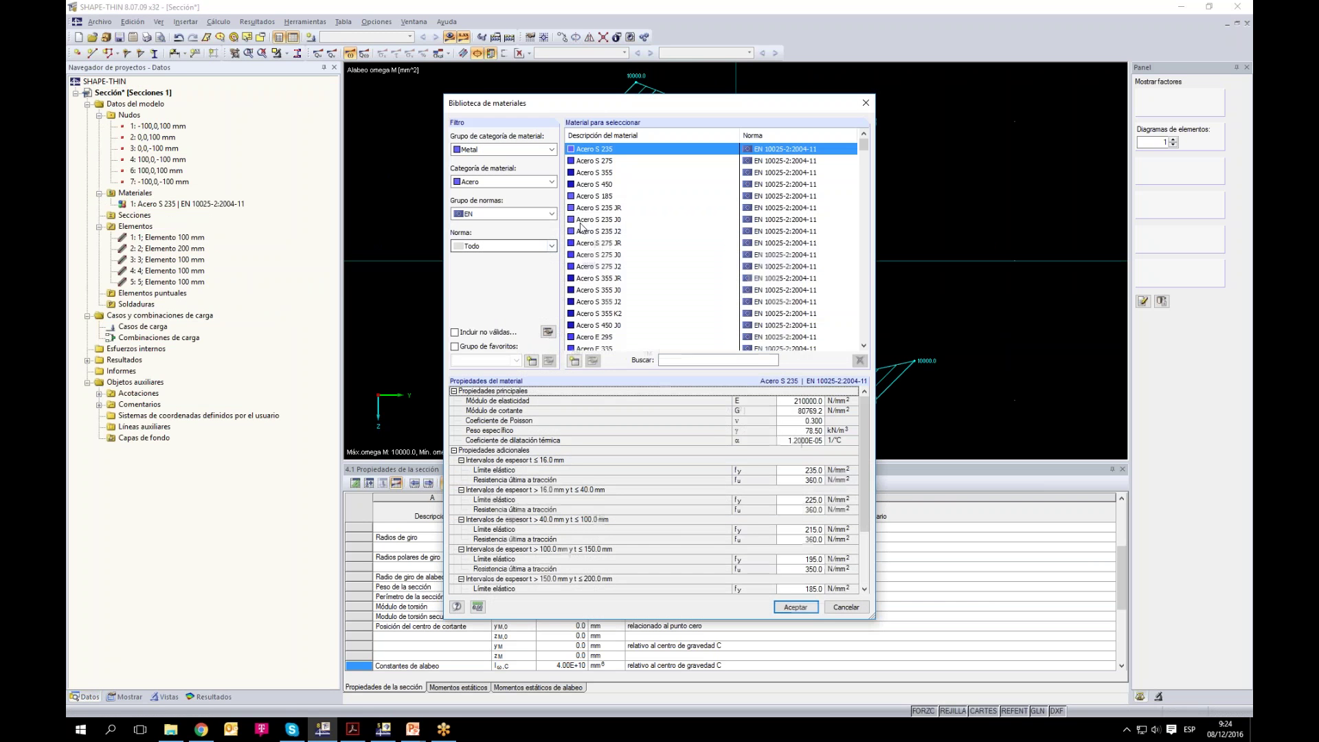
left_click(809, 609)
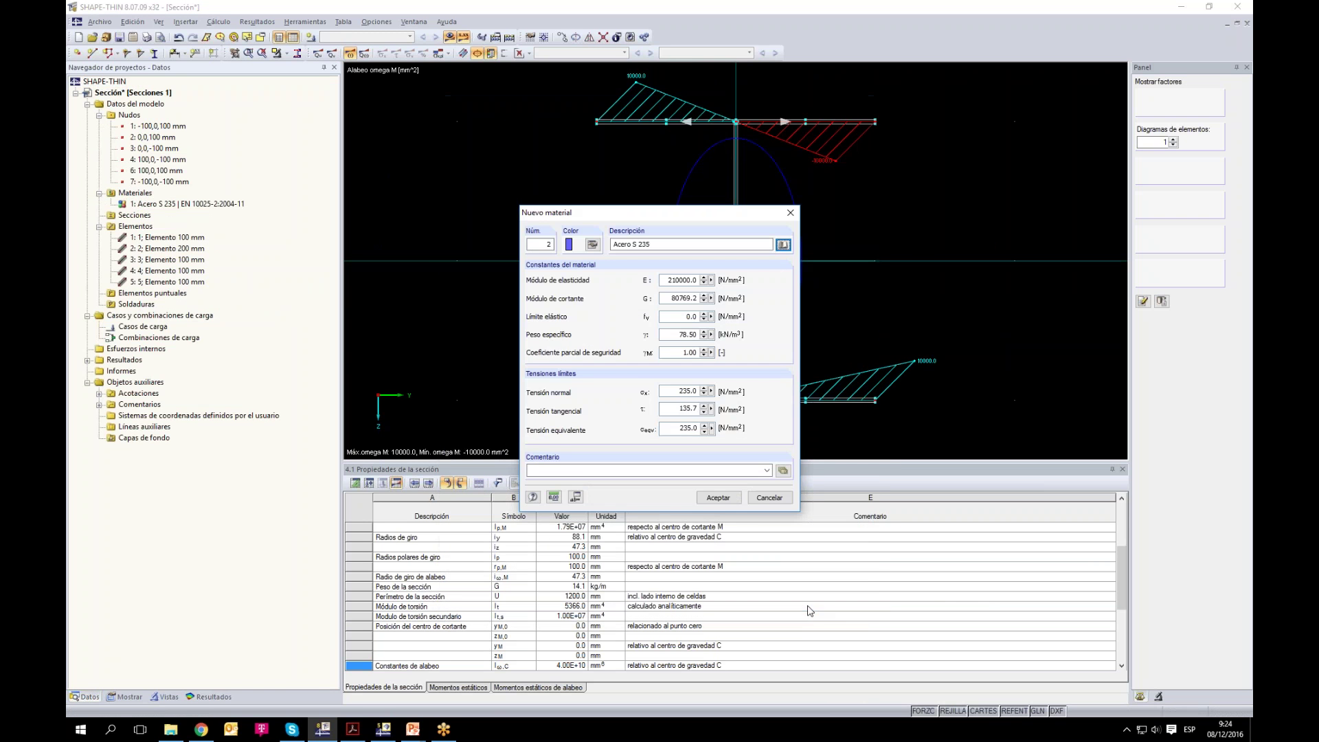
left_click(732, 504)
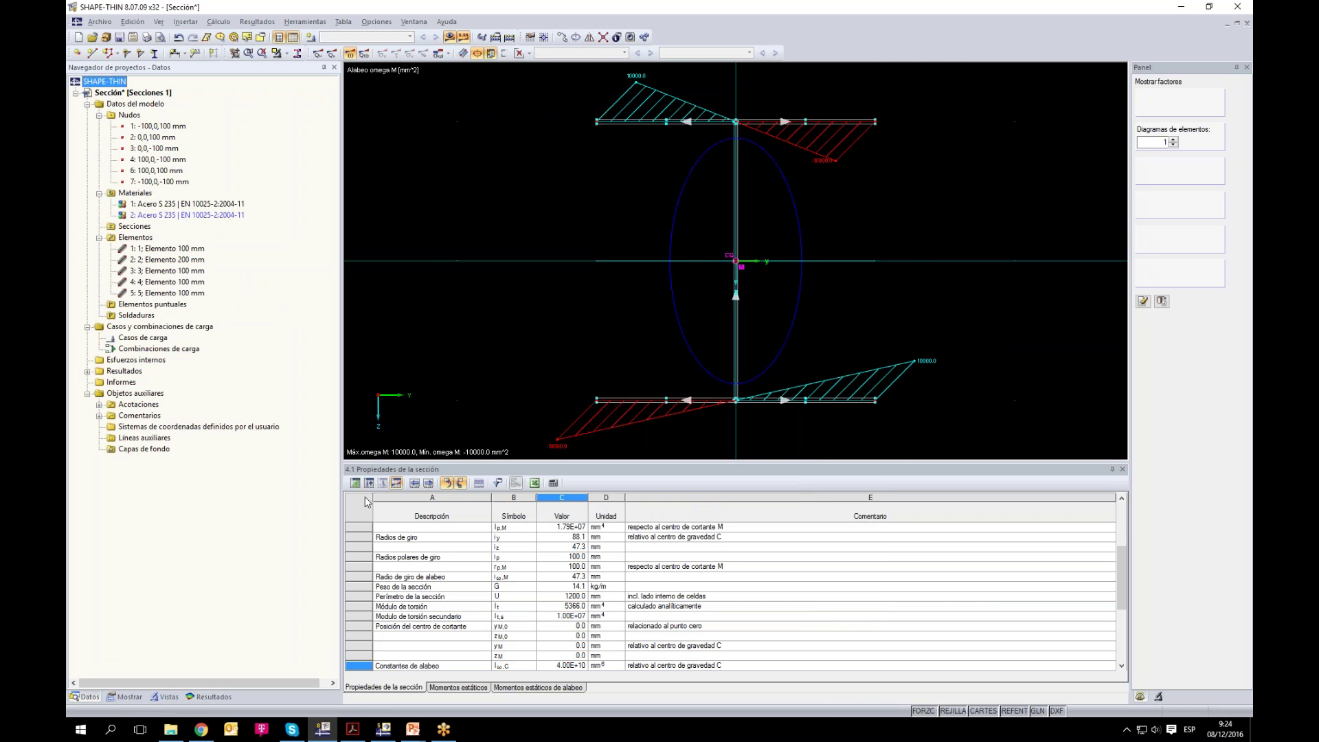
Step: Set the yield strength of material 2 to 235 N/mm² in the materials table
left_click(355, 483)
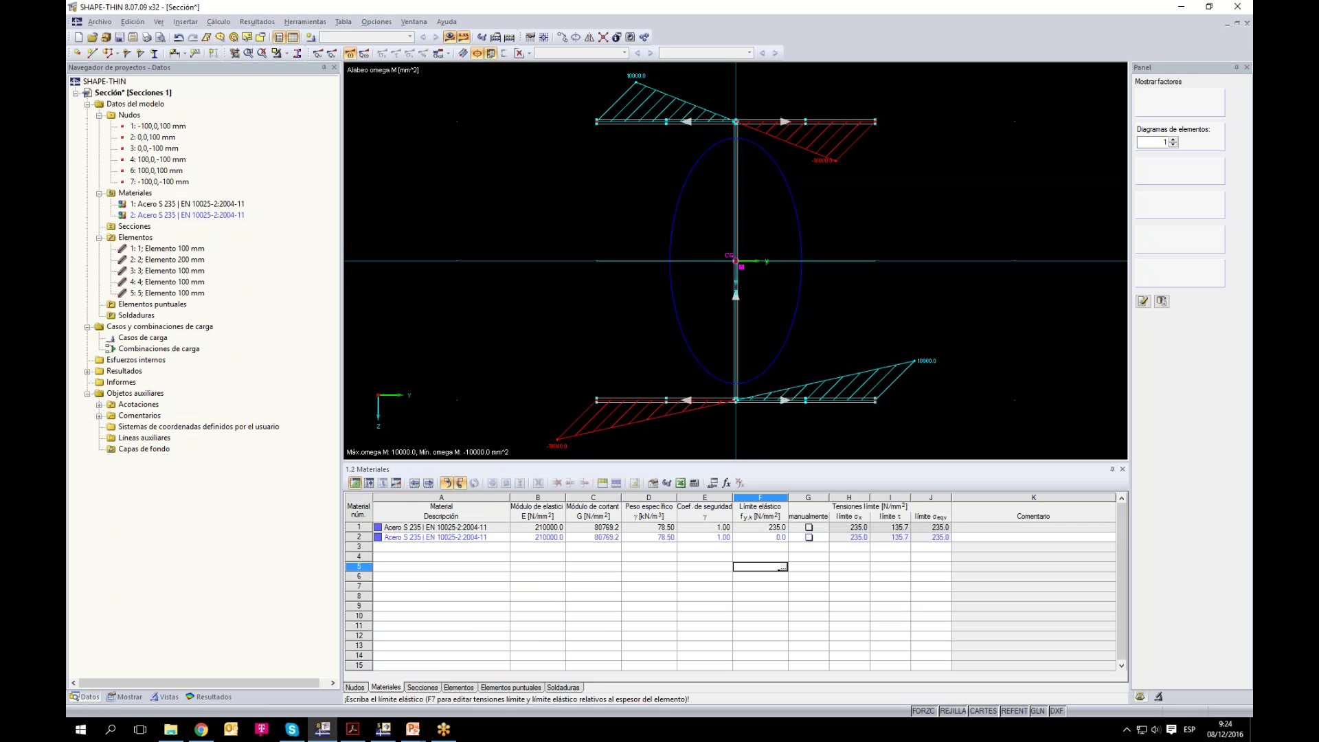
left_click(757, 537)
type("235")
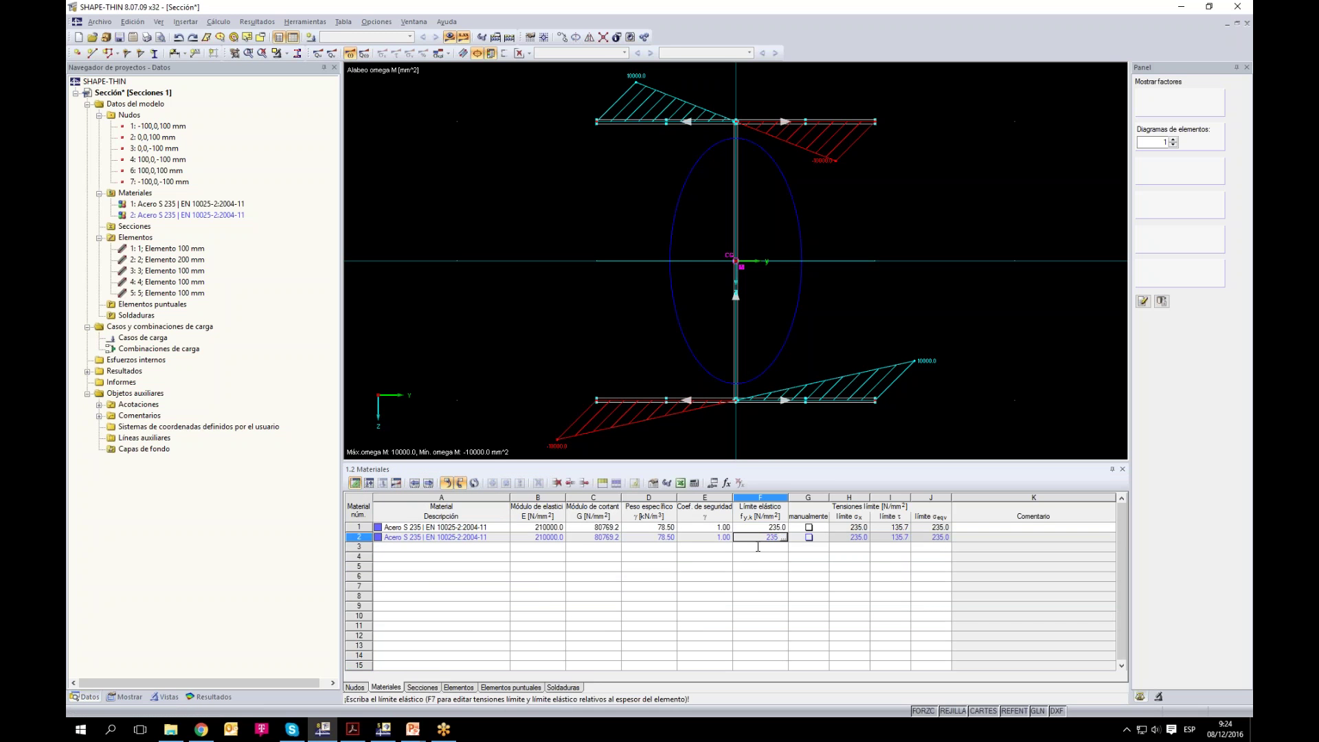
key("Return")
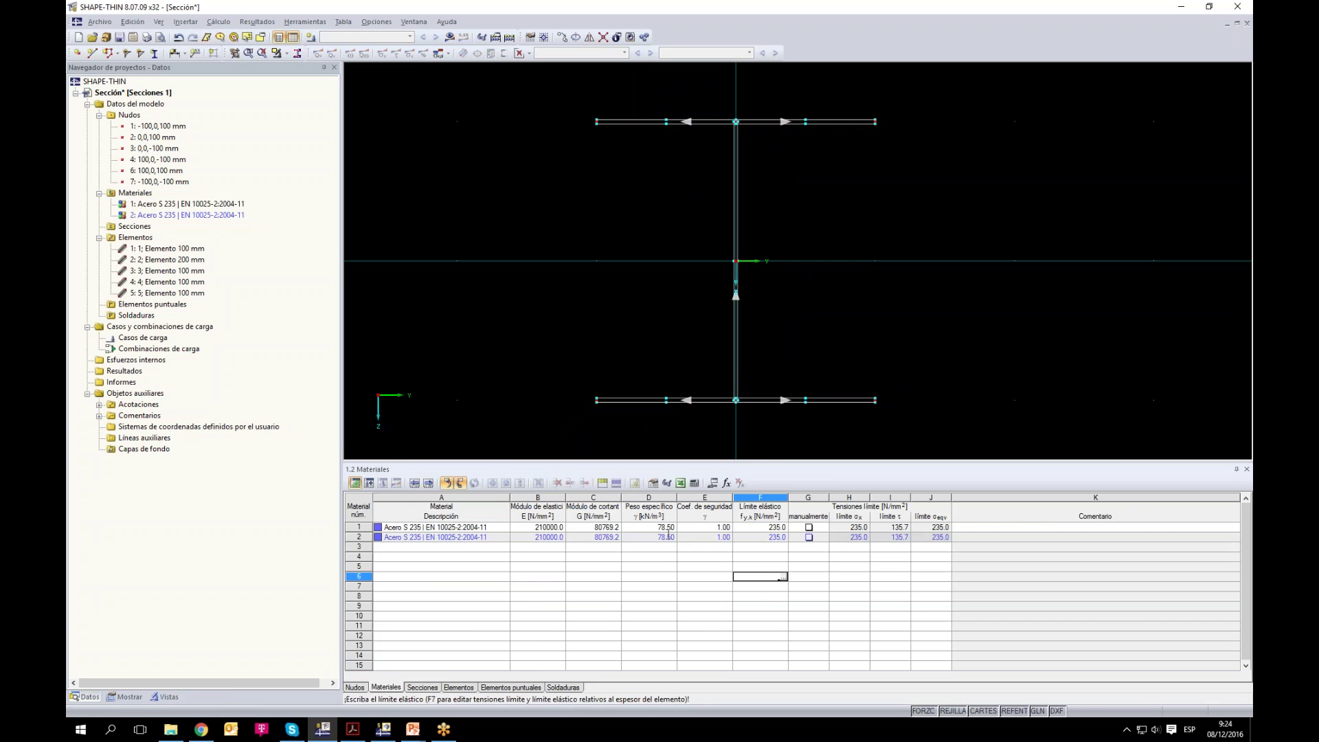
Step: Set the specific weight of material 2 to 25 kN/m³ and compare it with that of material 1
left_click(649, 537)
left_click(554, 541)
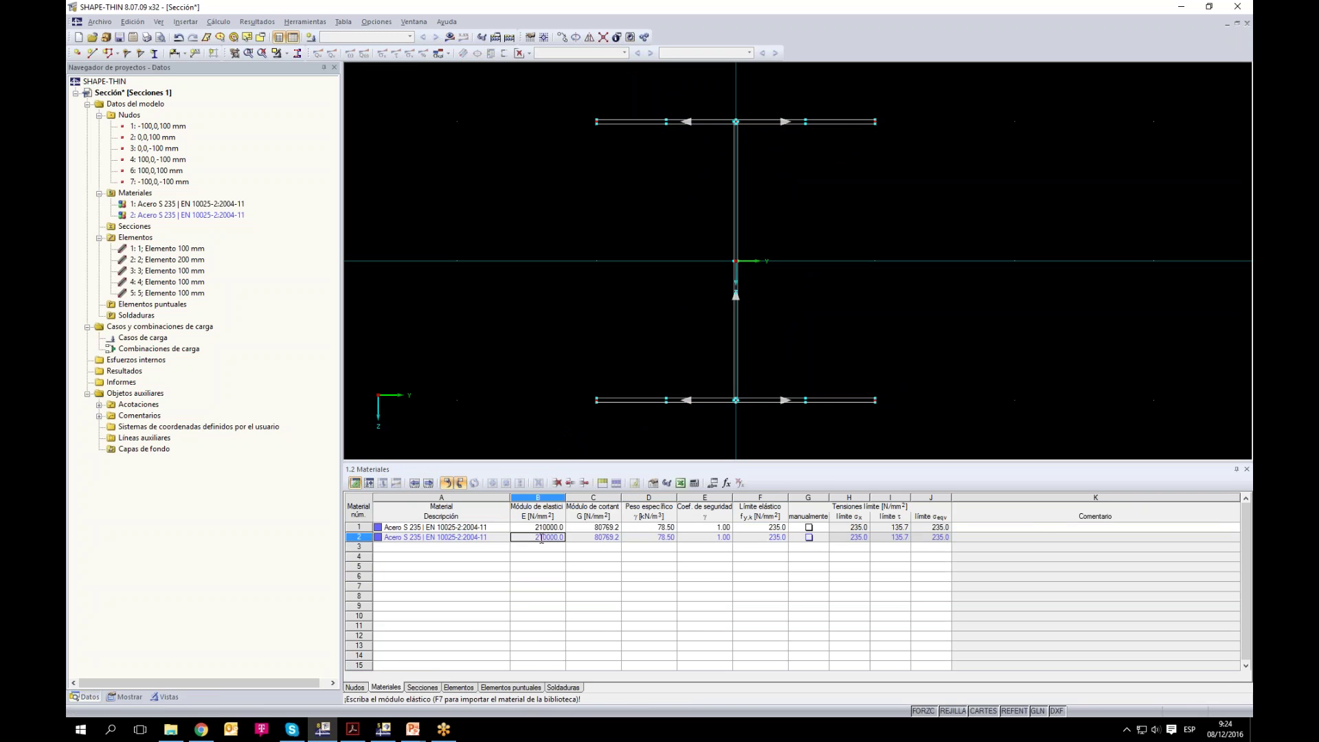
left_click(652, 538)
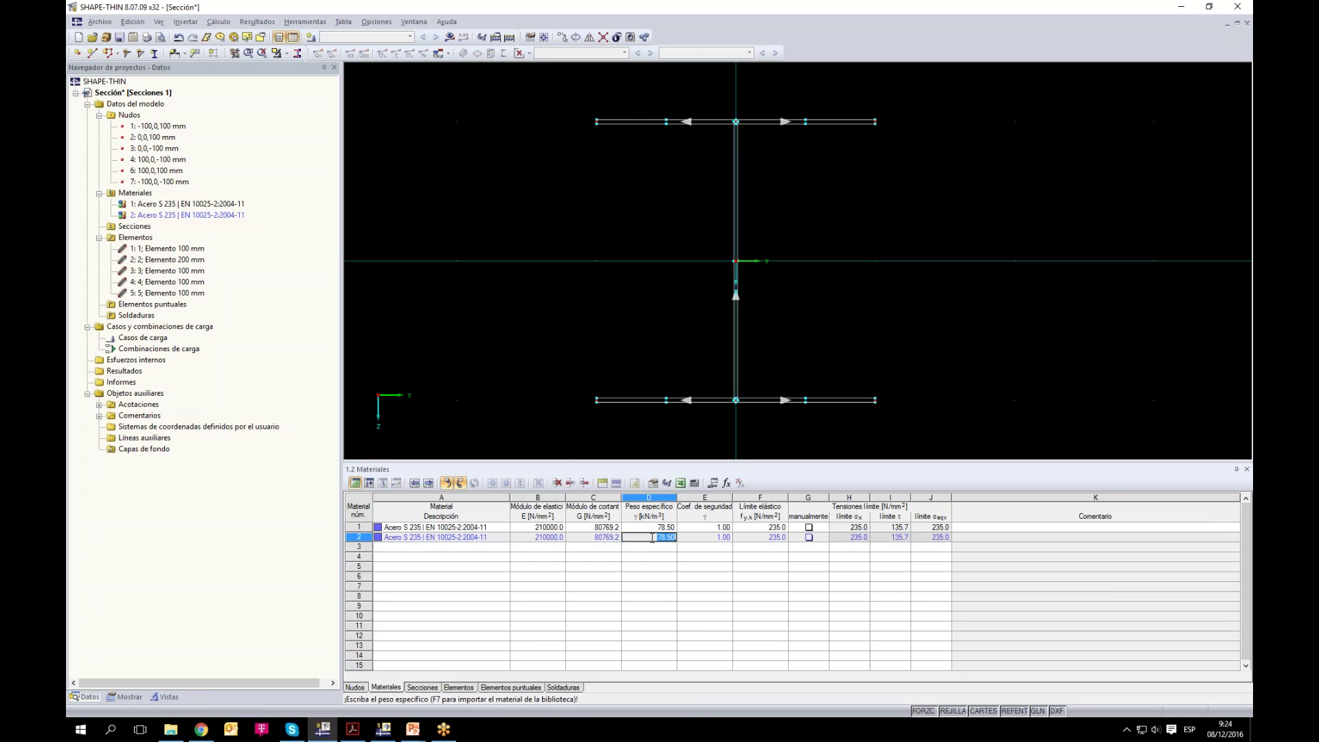
type("25")
left_click(649, 577)
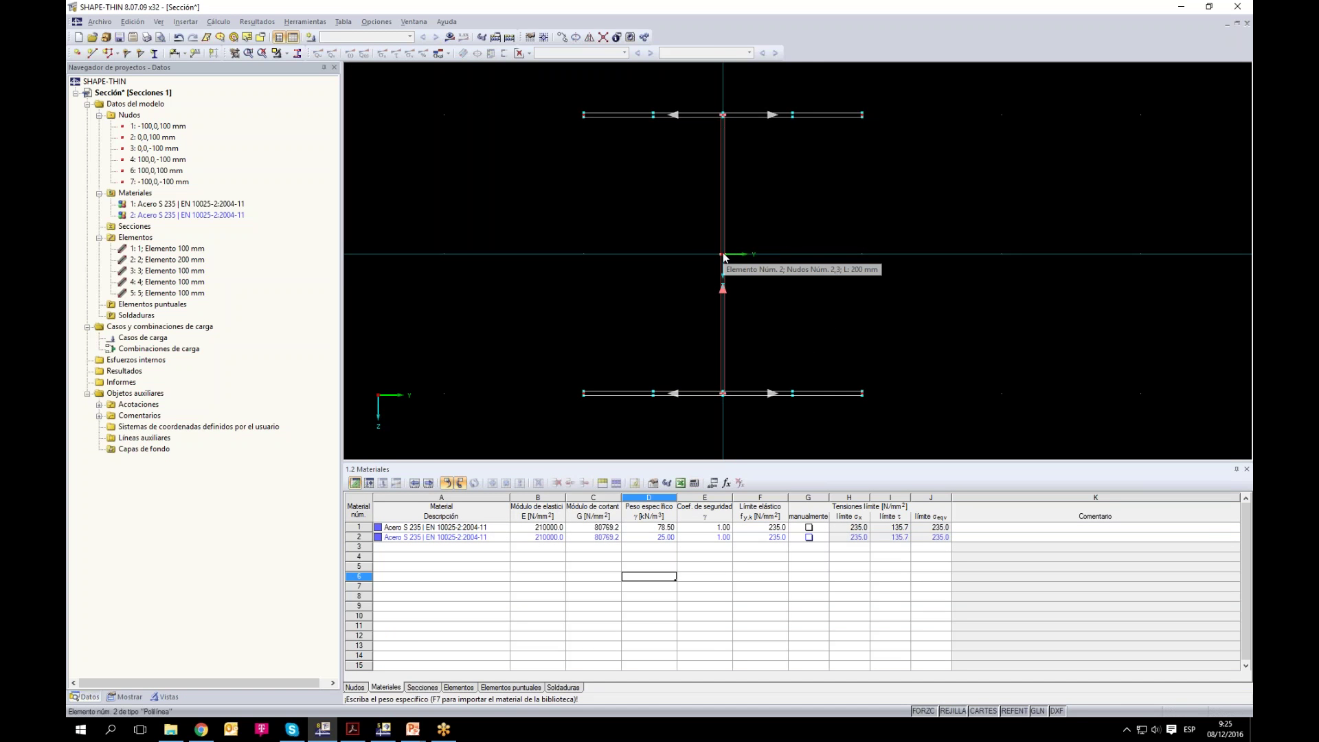
scroll(723, 257, "up", 2)
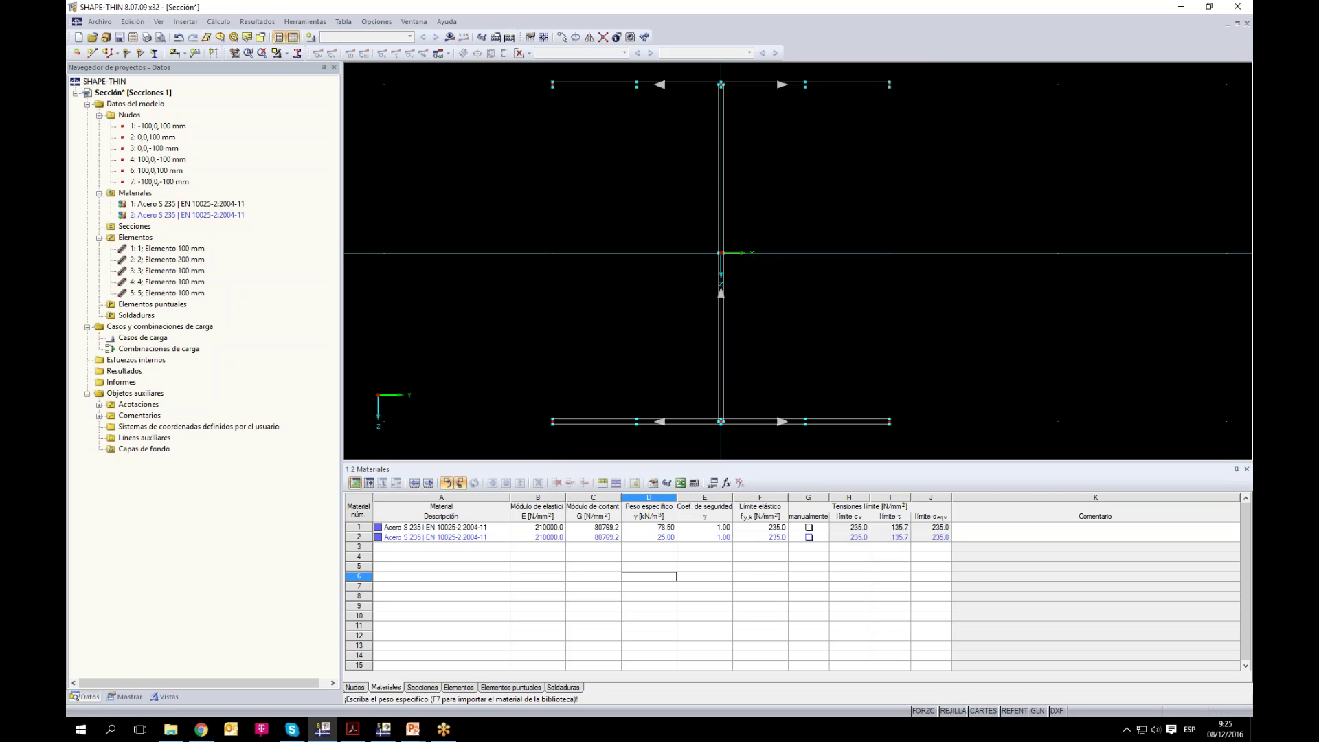
left_click(653, 540)
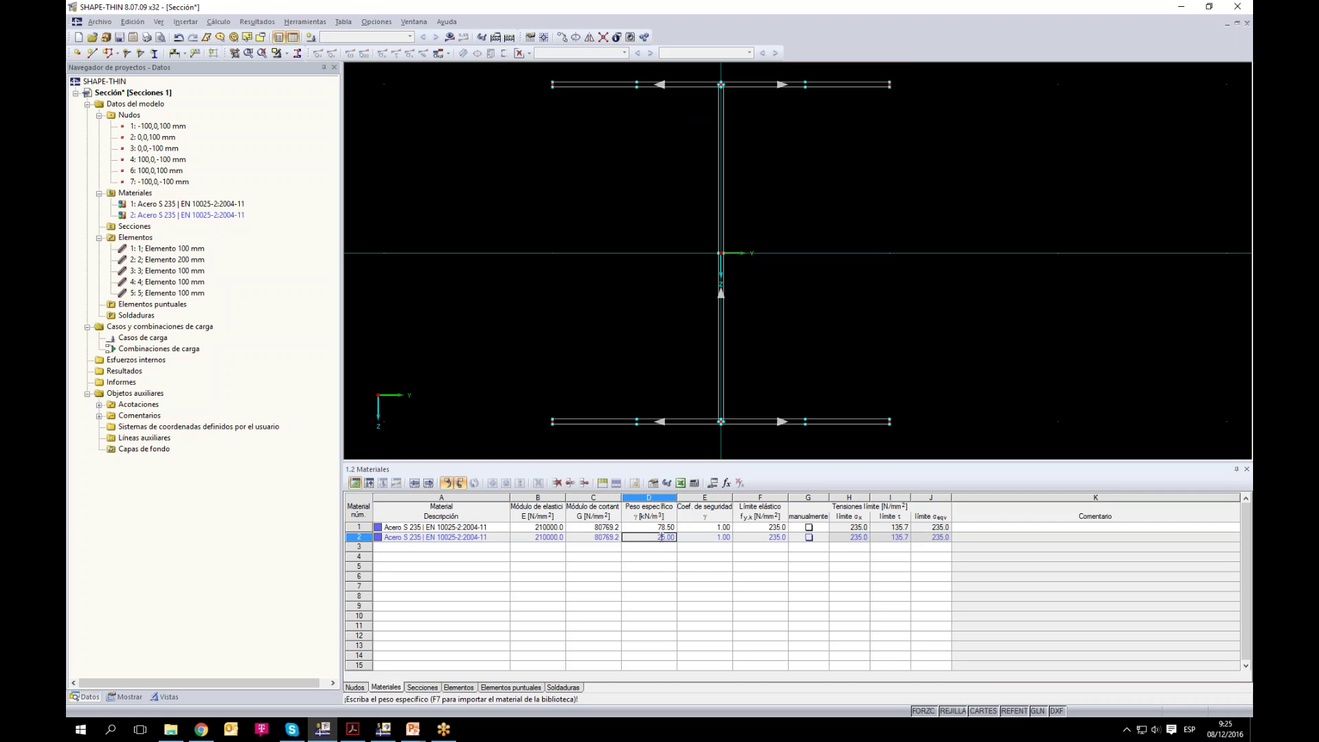
left_click(656, 527)
Step: Assign material 2 to the web and both halves of the upper flange
left_click_drag(954, 253, 598, 138)
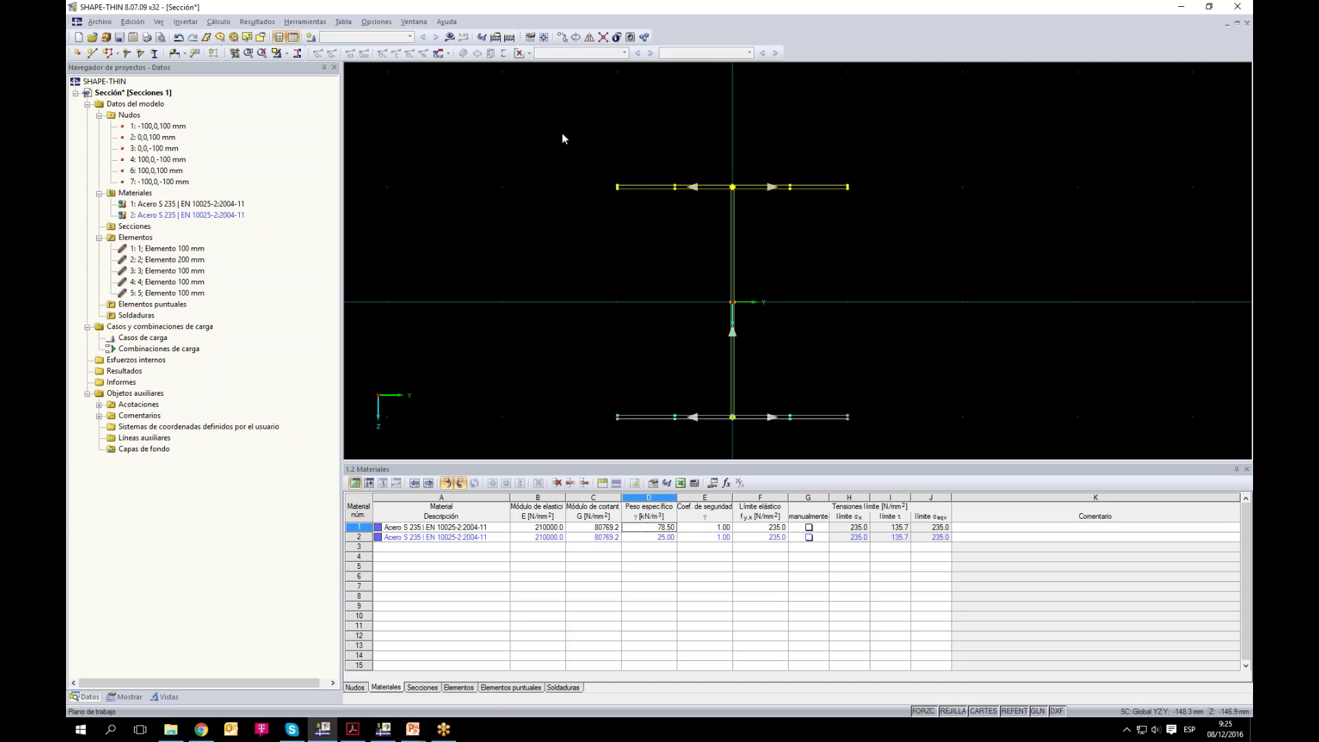
right_click(646, 188)
mouse_move(694, 199)
left_click(872, 205)
left_click(607, 320)
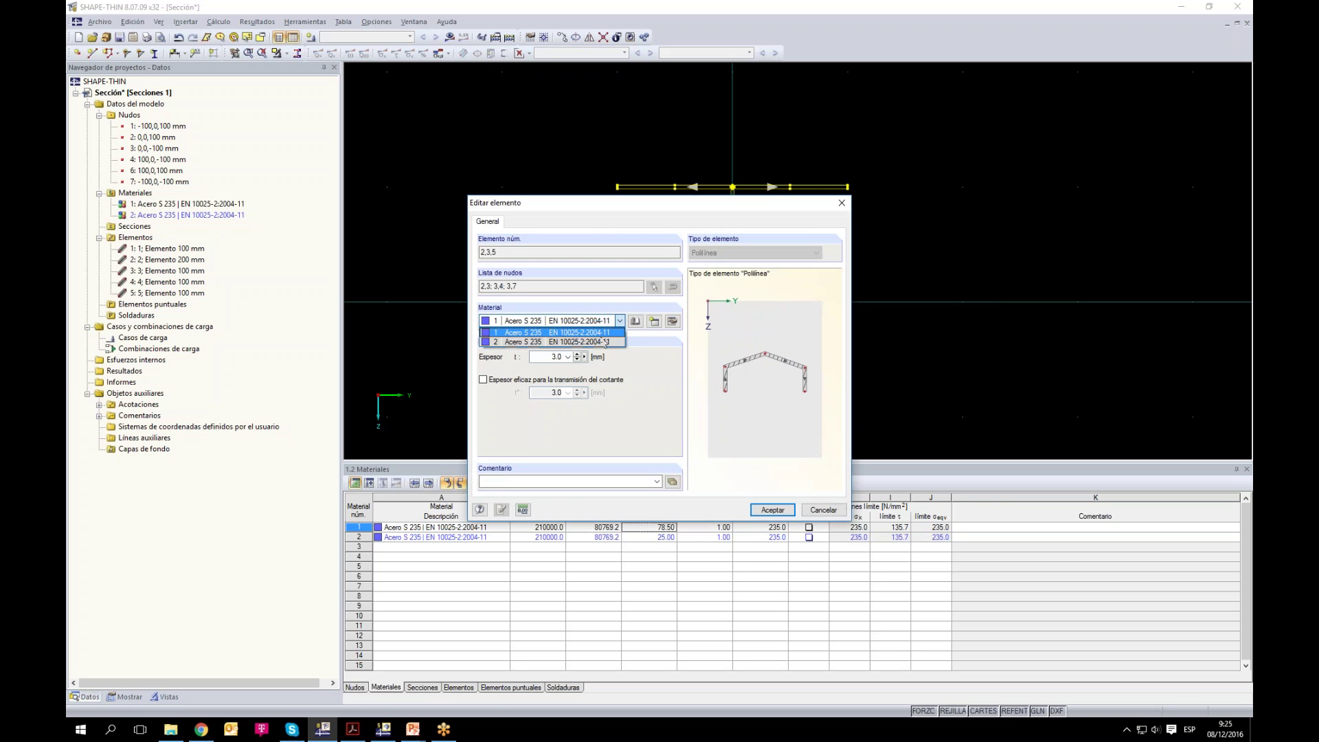
left_click(605, 341)
left_click(773, 510)
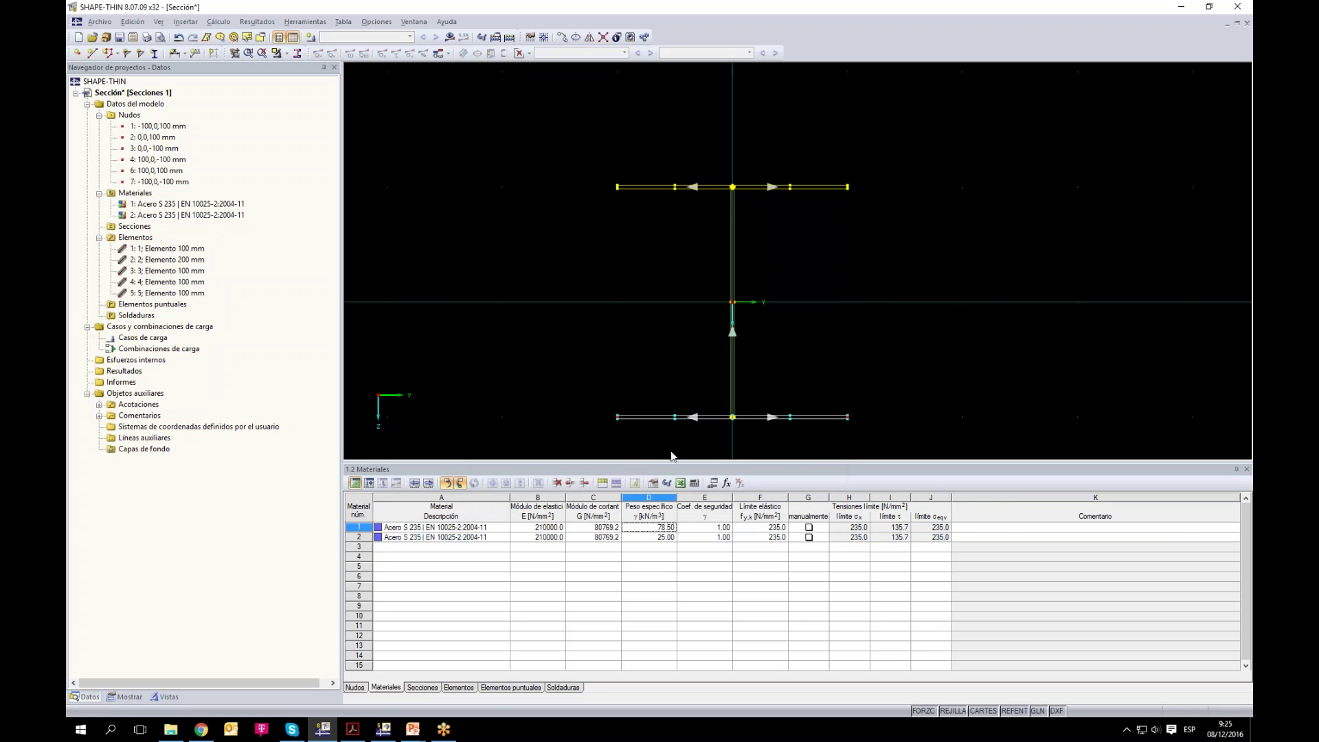
Step: Clear the selection and check in the drawing which elements use material 2 and which use material 1
left_click(859, 234)
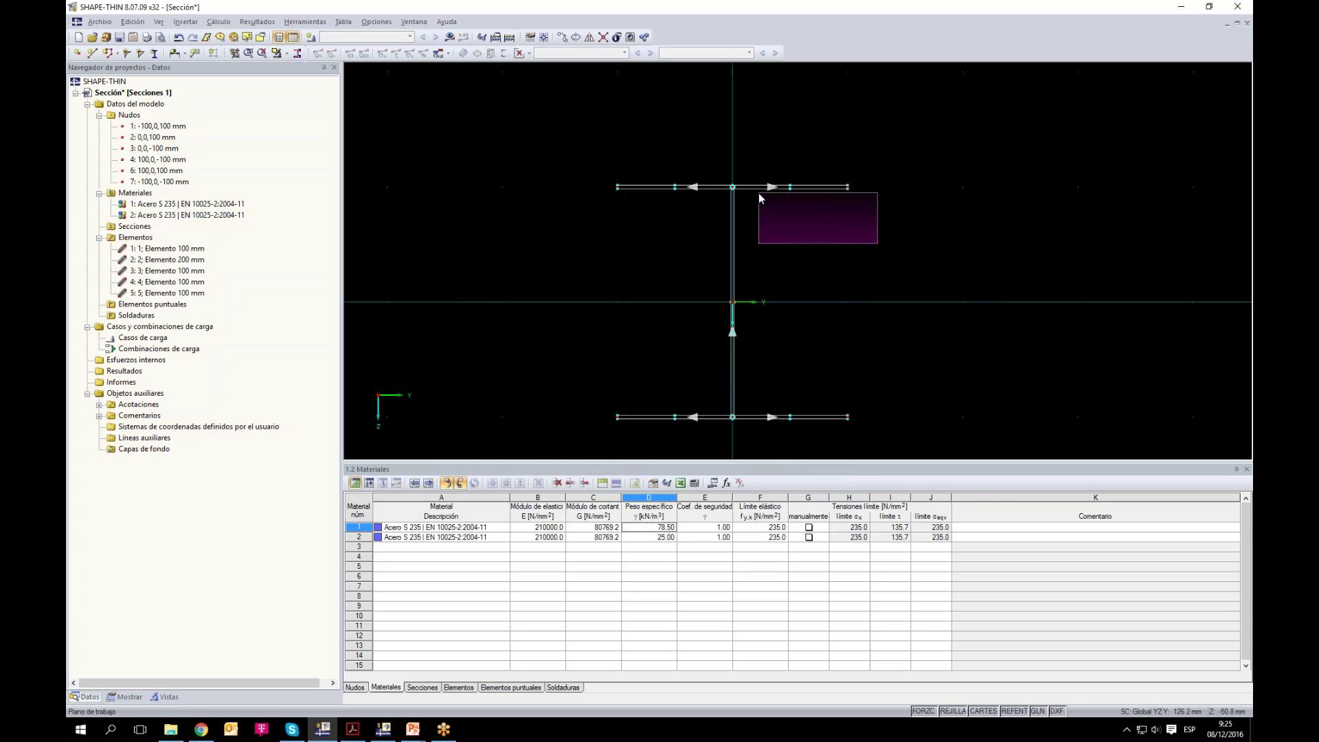
key("Down")
key("Home")
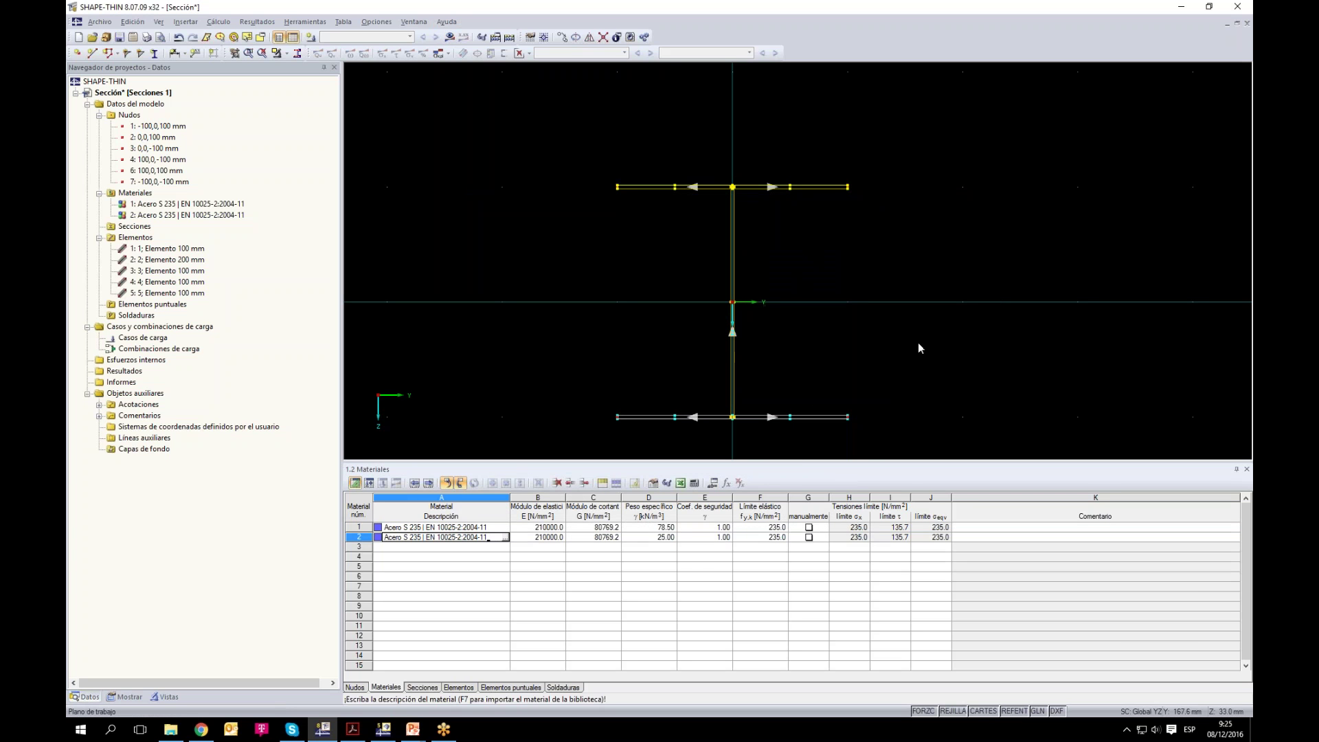
key("Up")
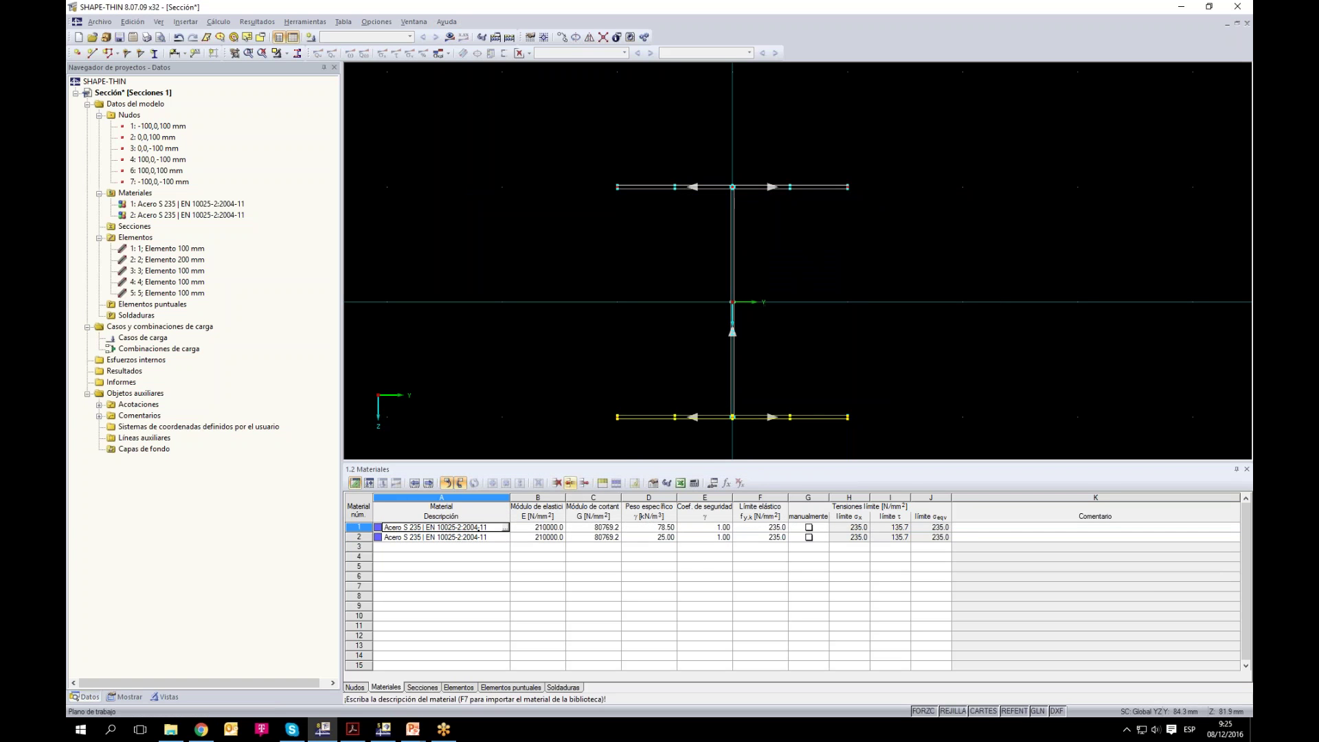
Step: Divide the 200 mm web element into two equal 100 mm elements
right_click(731, 373)
mouse_move(785, 417)
left_click(996, 433)
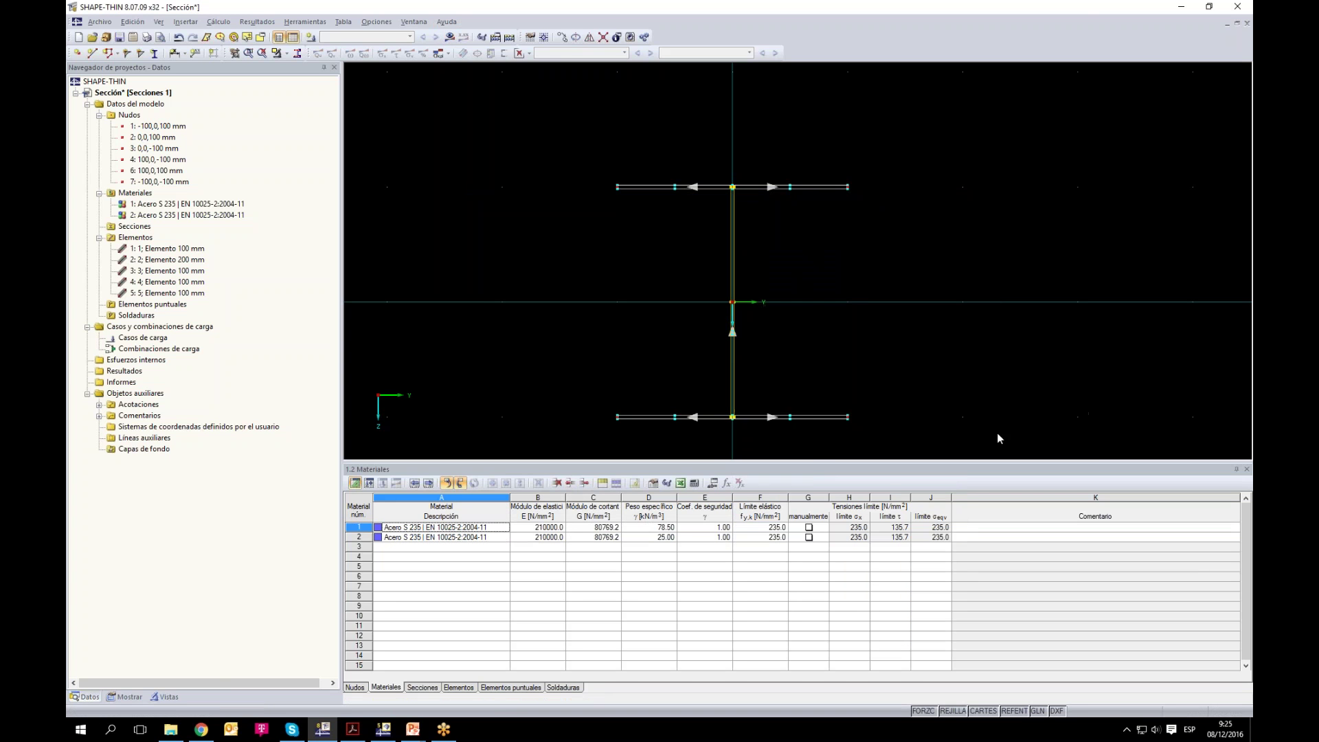
left_click(735, 470)
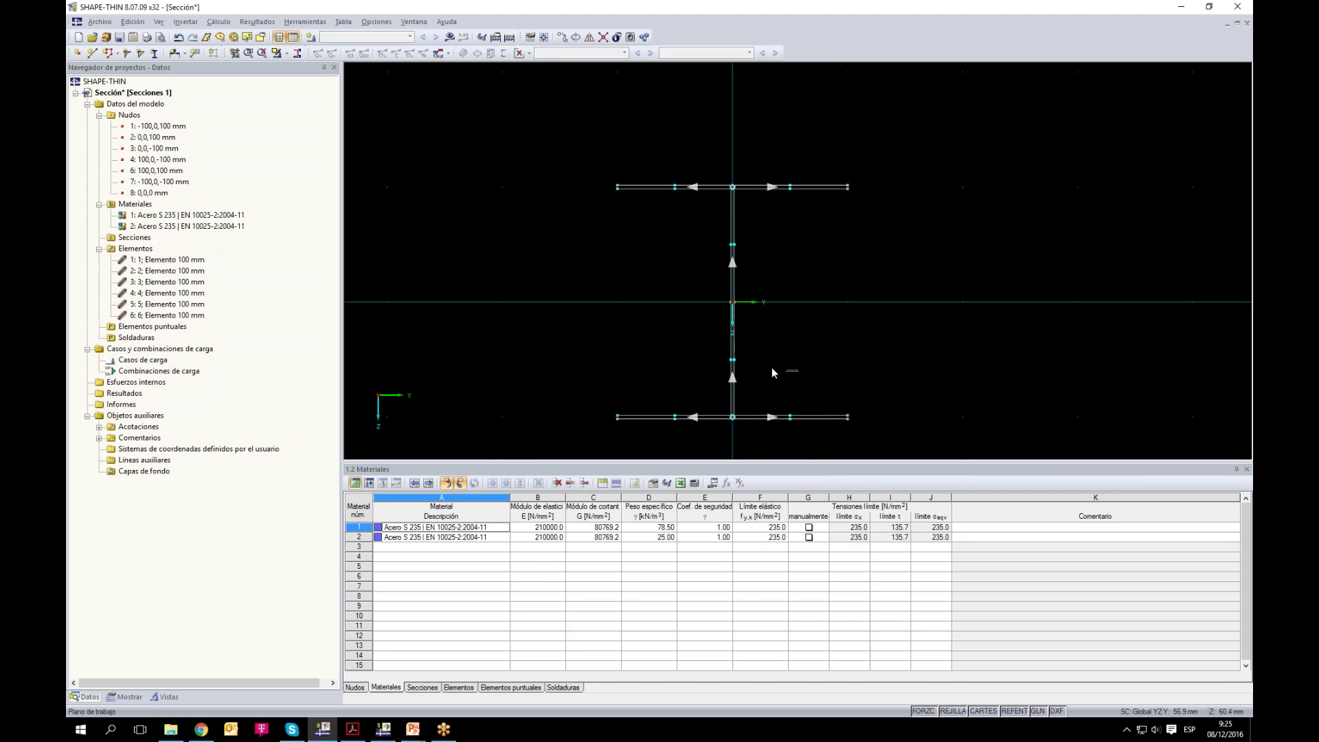
Step: Assign material 1 to the lower half of the web
right_click(732, 364)
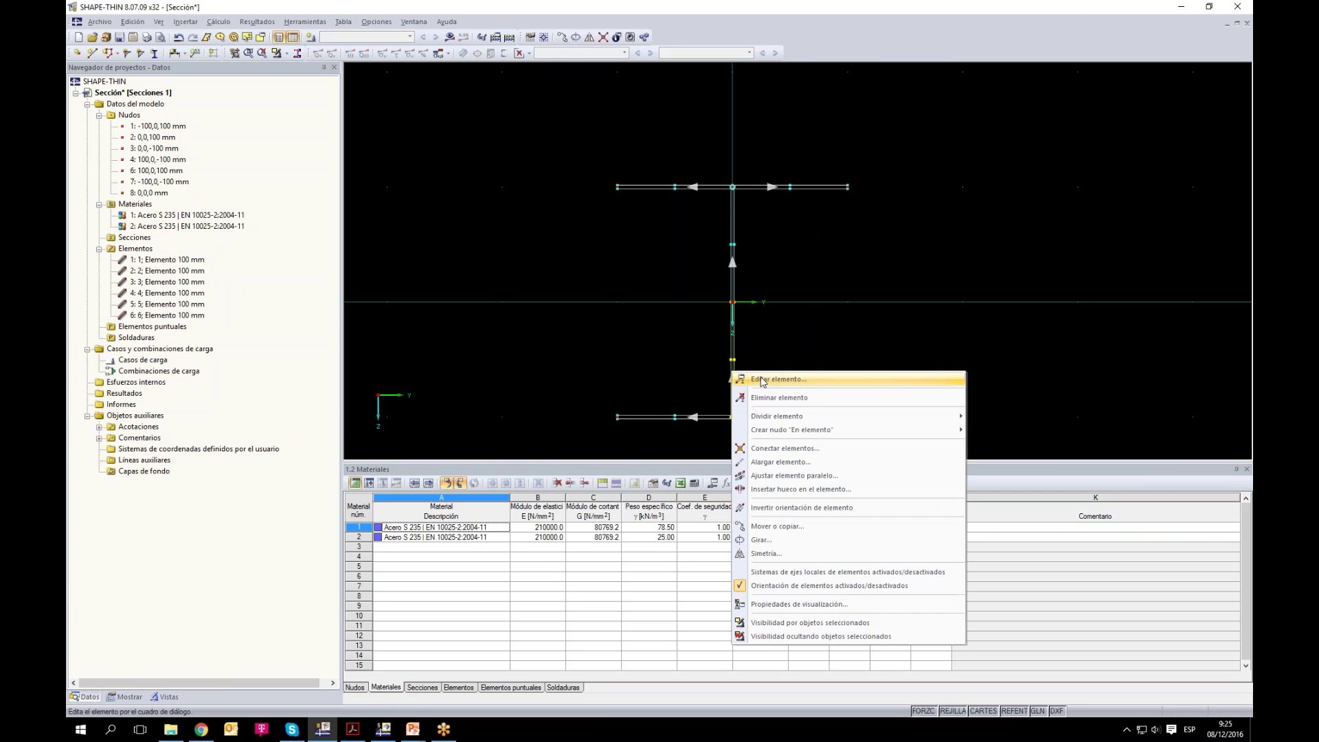
left_click(756, 377)
key("alt+Down")
key("Up")
key("Return")
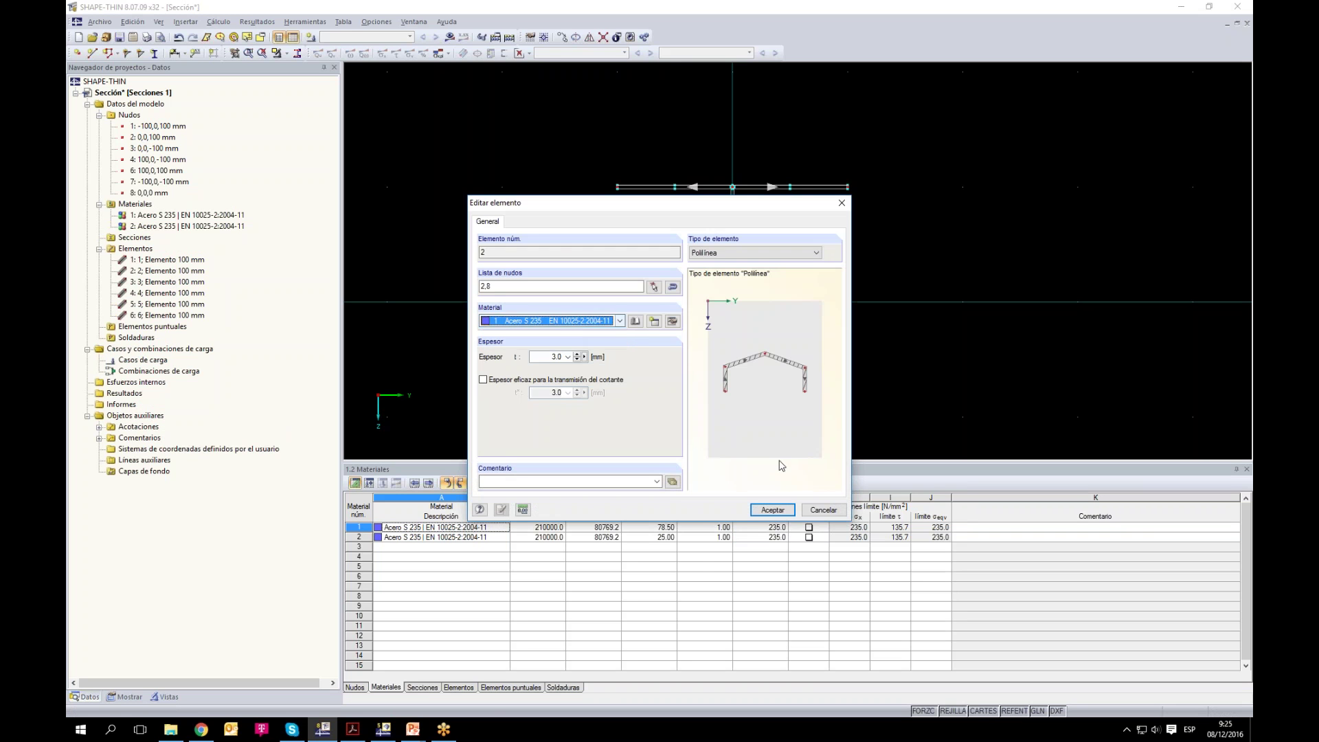
left_click(772, 509)
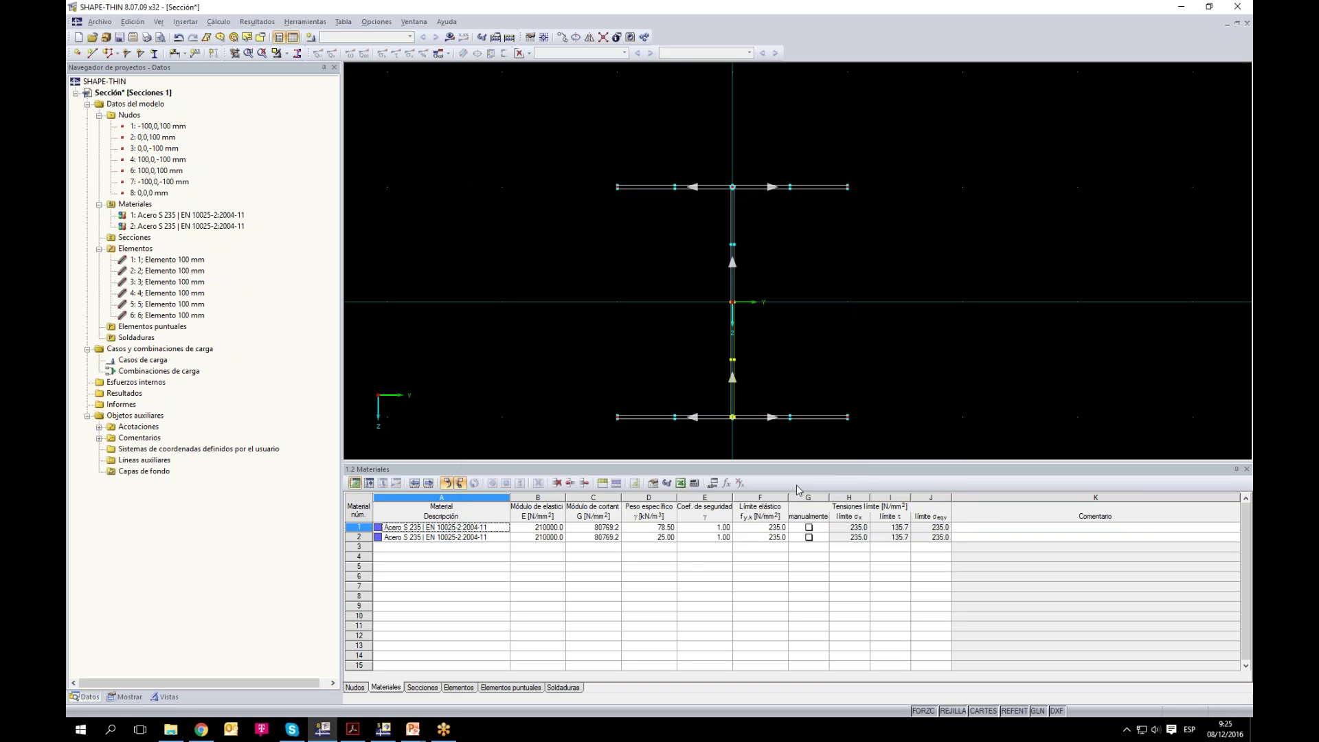
Step: Check that the lower half of the section uses material 1 and the upper half material 2
left_click(491, 528)
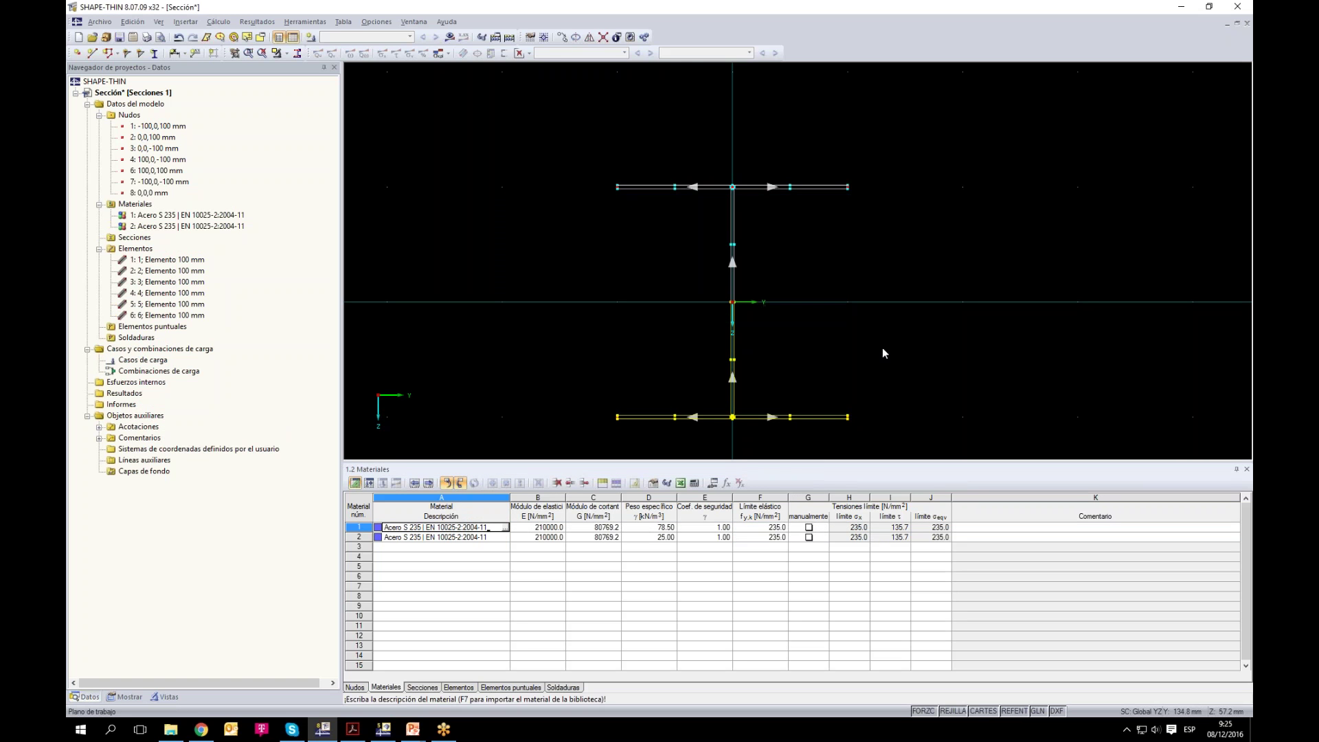
key("Down")
key("Right")
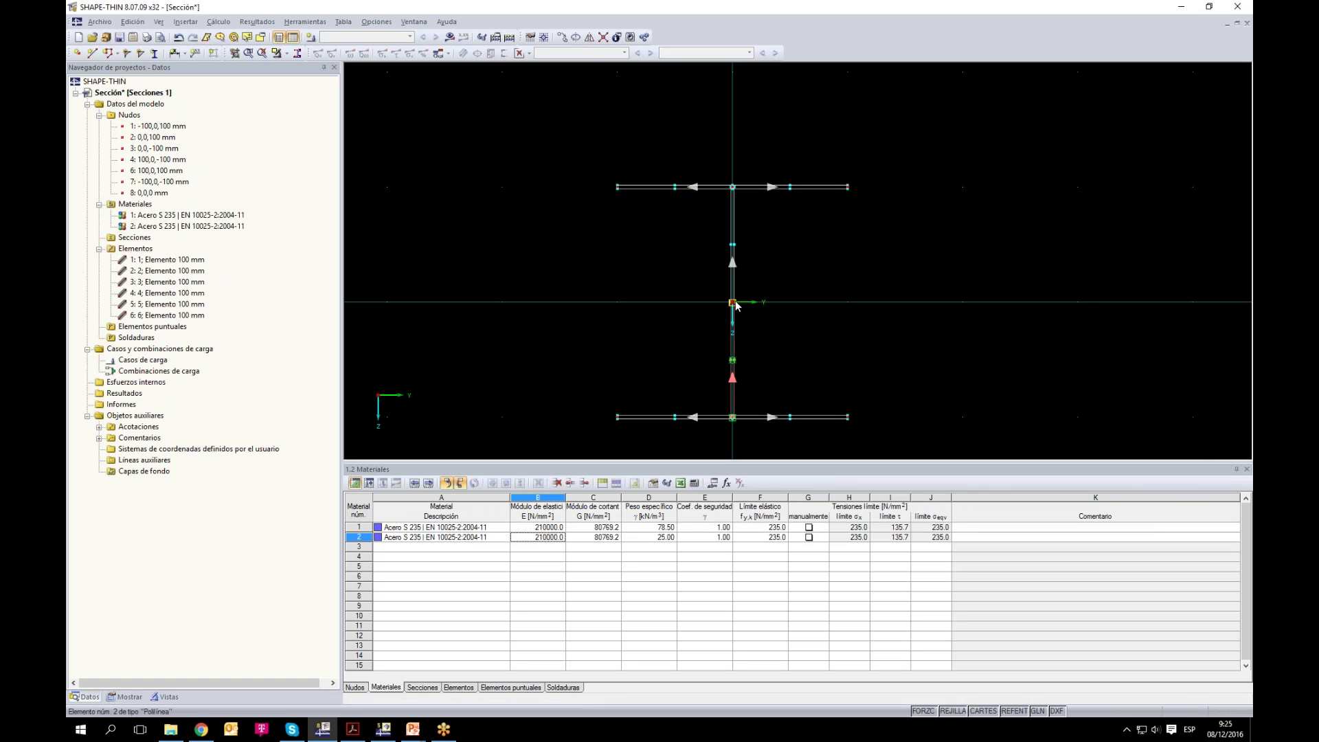
Step: Calculate the section results and examine the positions of the centre of gravity and the shear centre
left_click(448, 38)
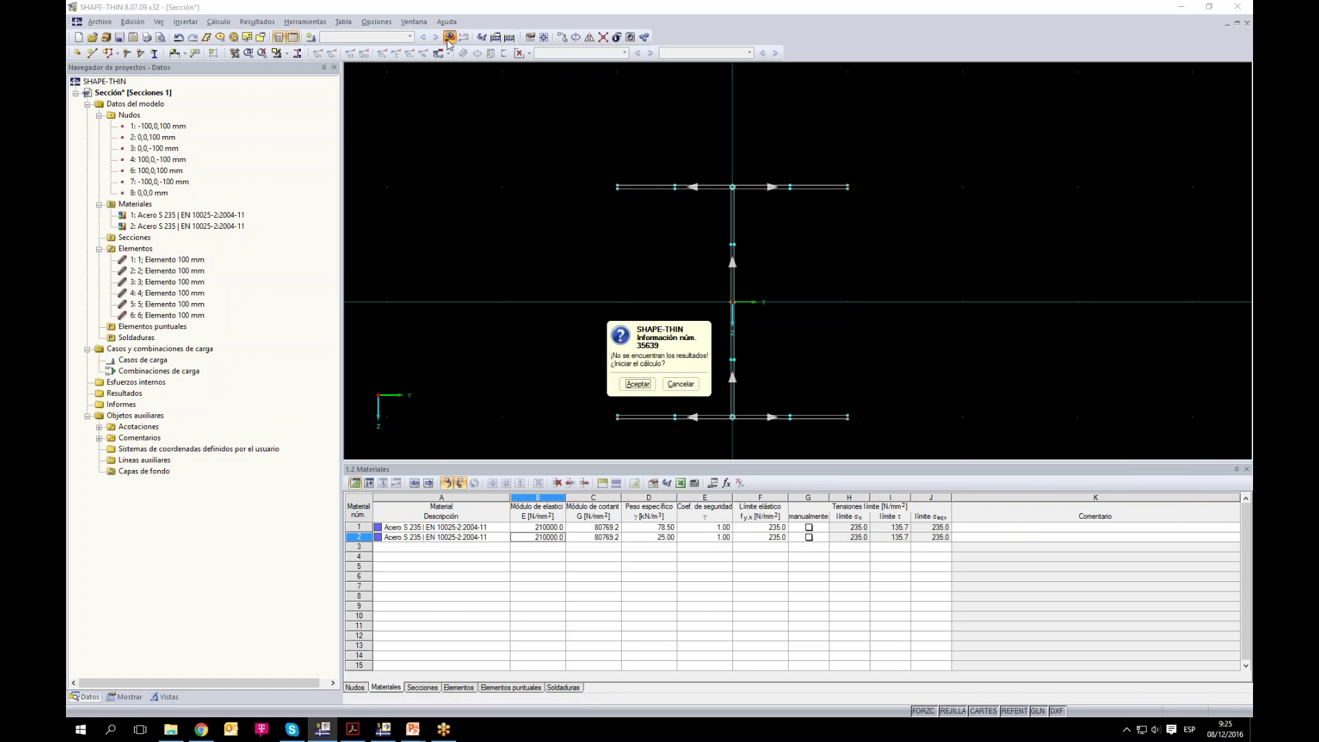
left_click(638, 384)
scroll(782, 365, "up", 2)
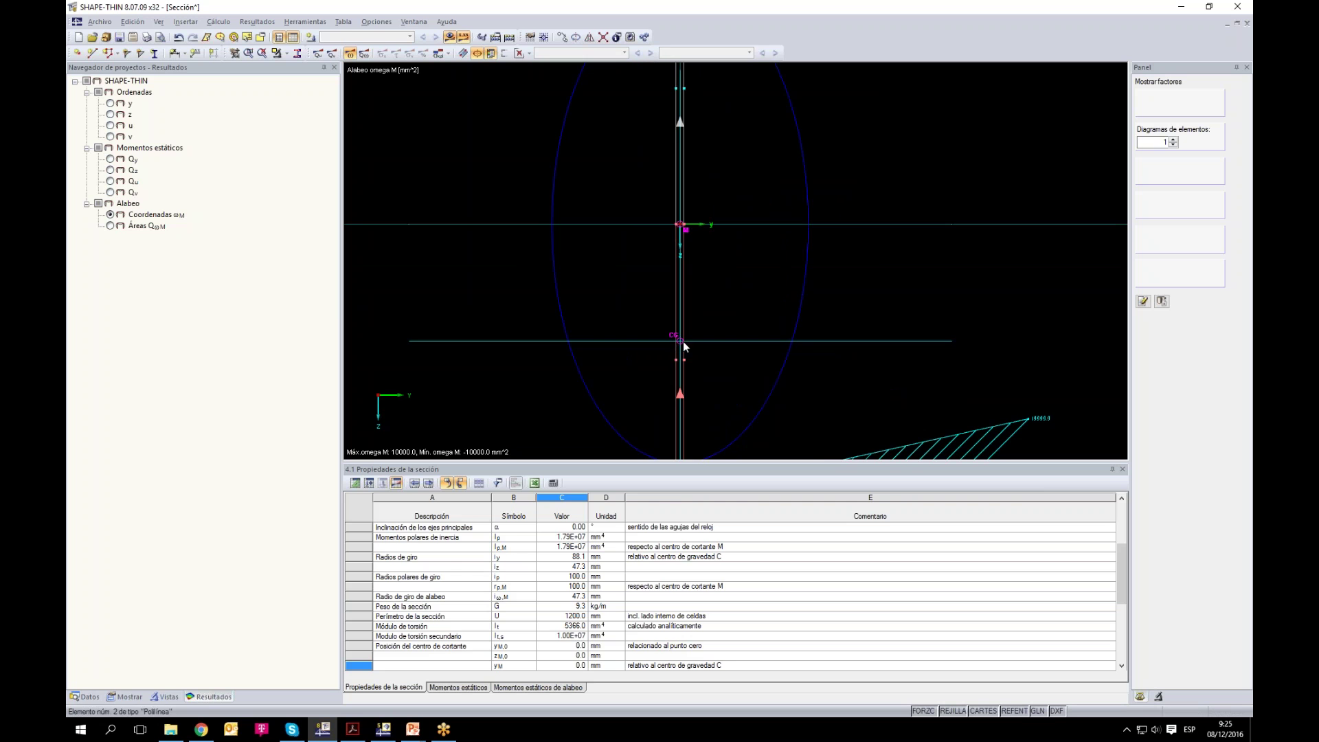
left_click_drag(682, 341, 703, 337)
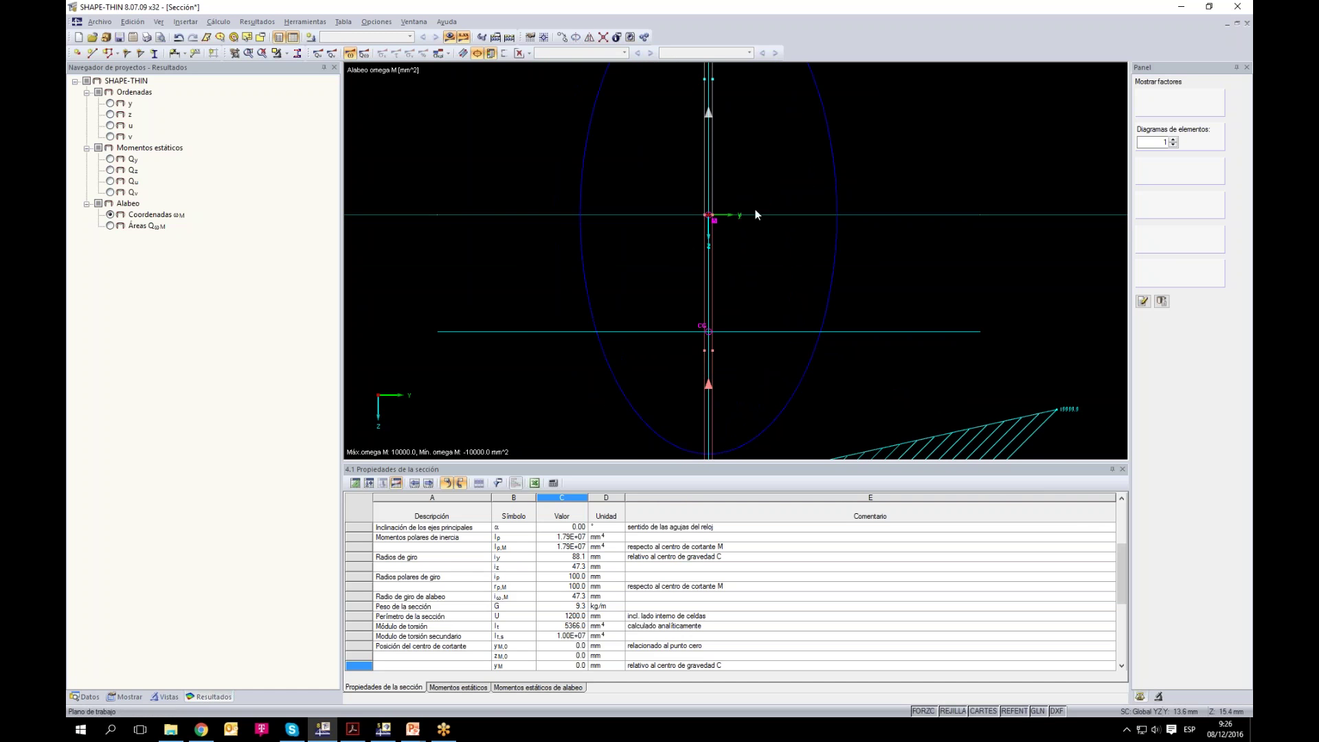
scroll(714, 213, "up", 3)
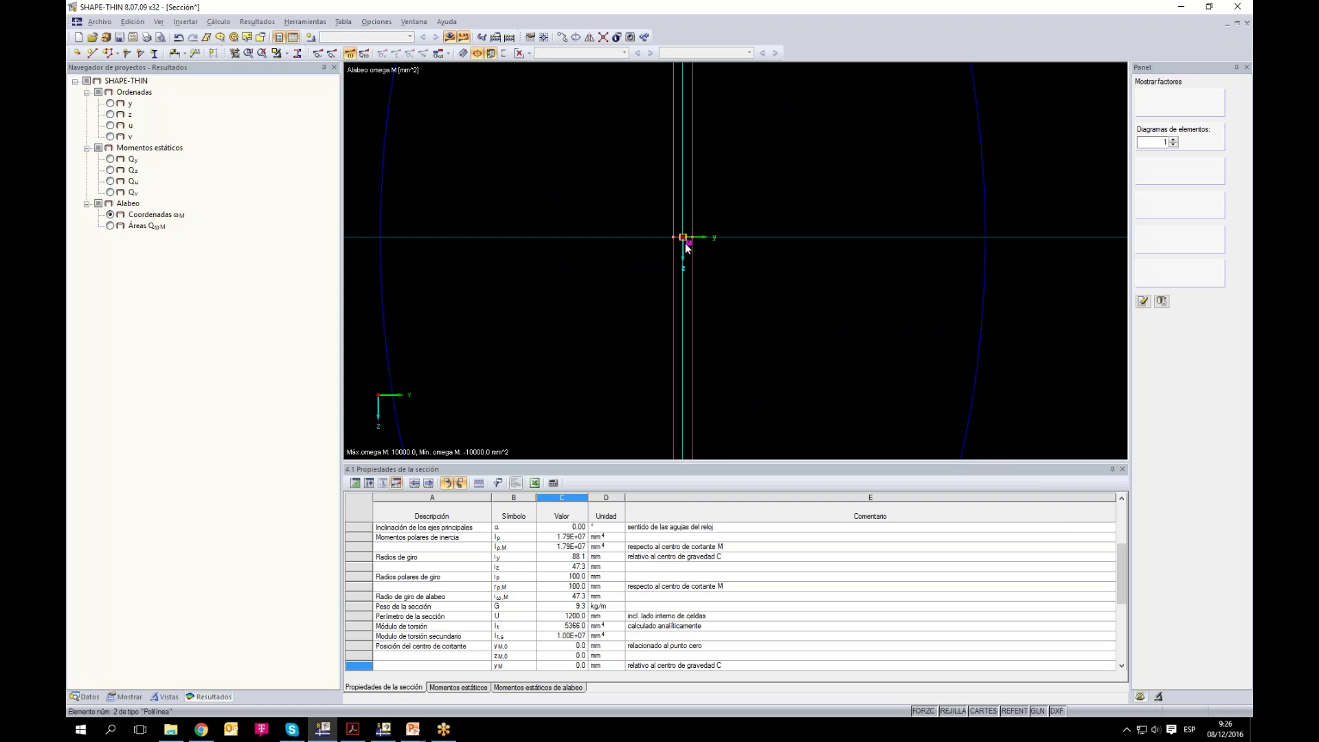
scroll(798, 280, "down", 4)
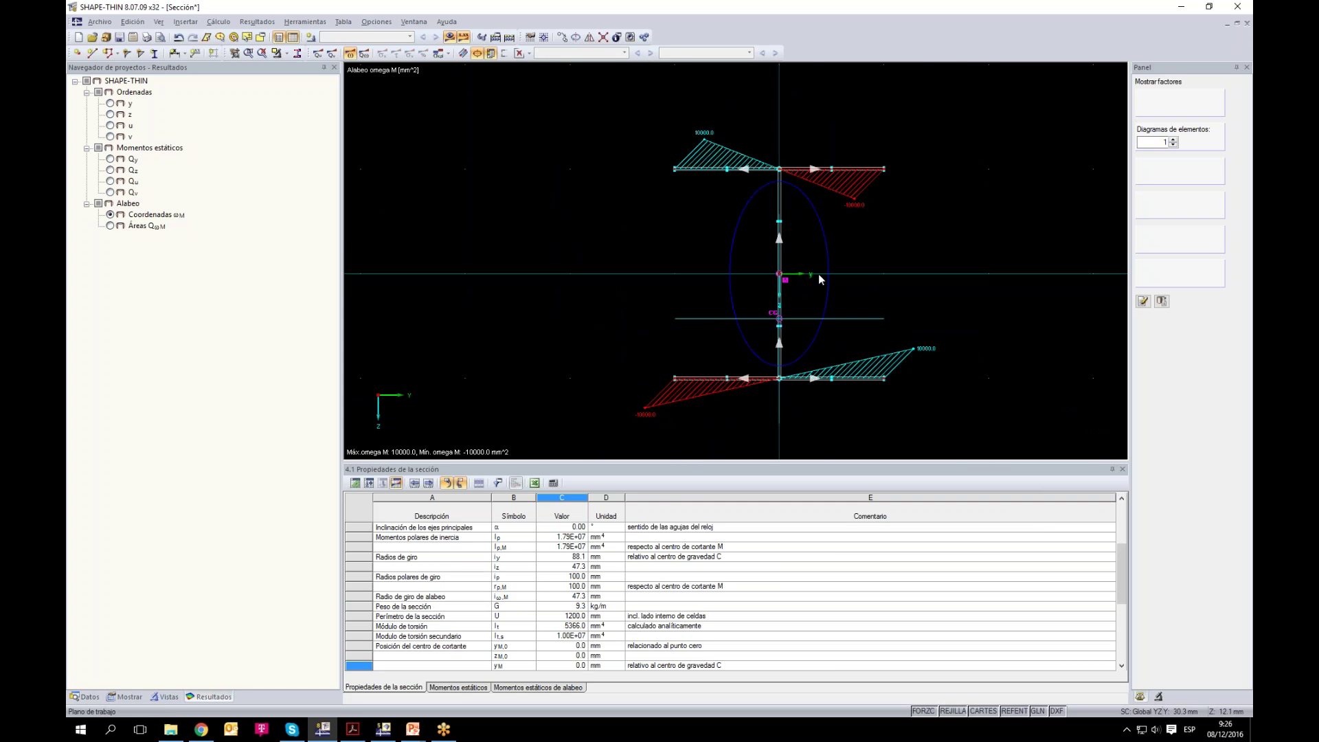
Step: Delete the left halves of both flanges with their leftover end nodes and check the remaining elements' material assignment
left_click_drag(772, 436, 707, 138)
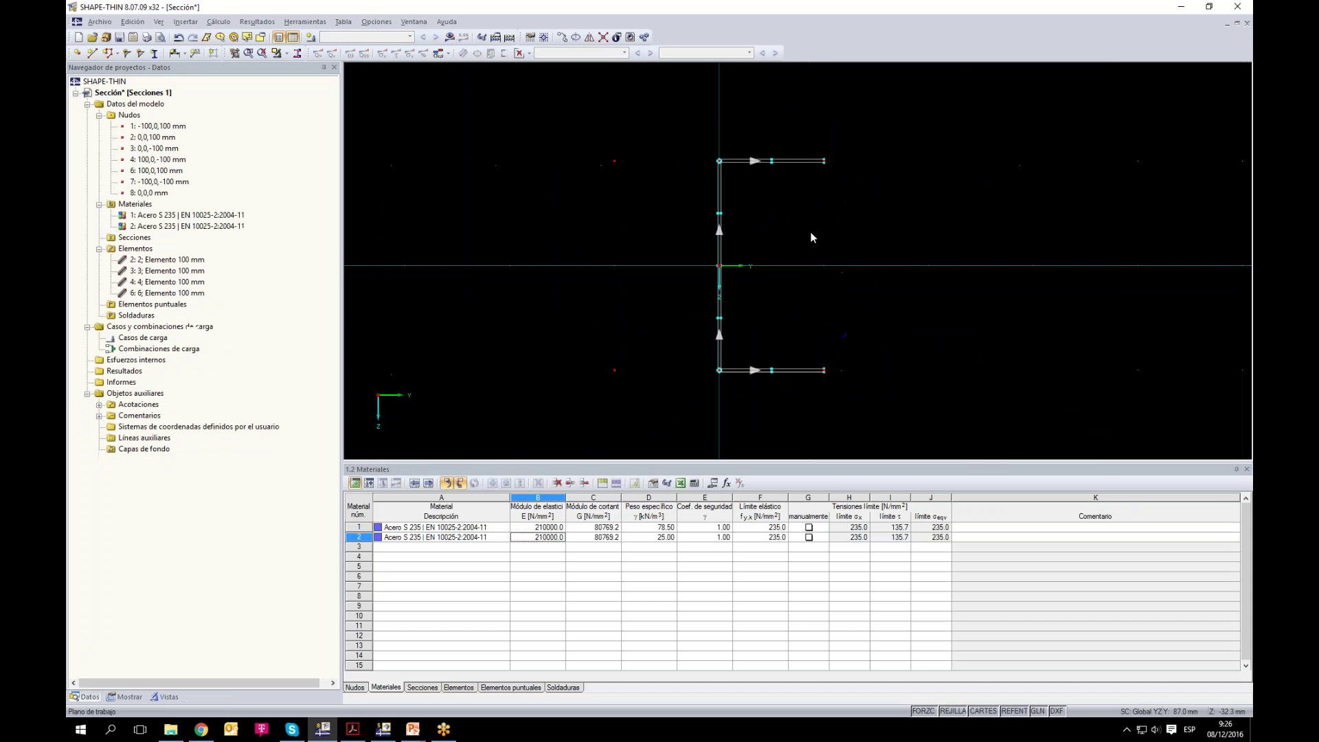
key("Delete")
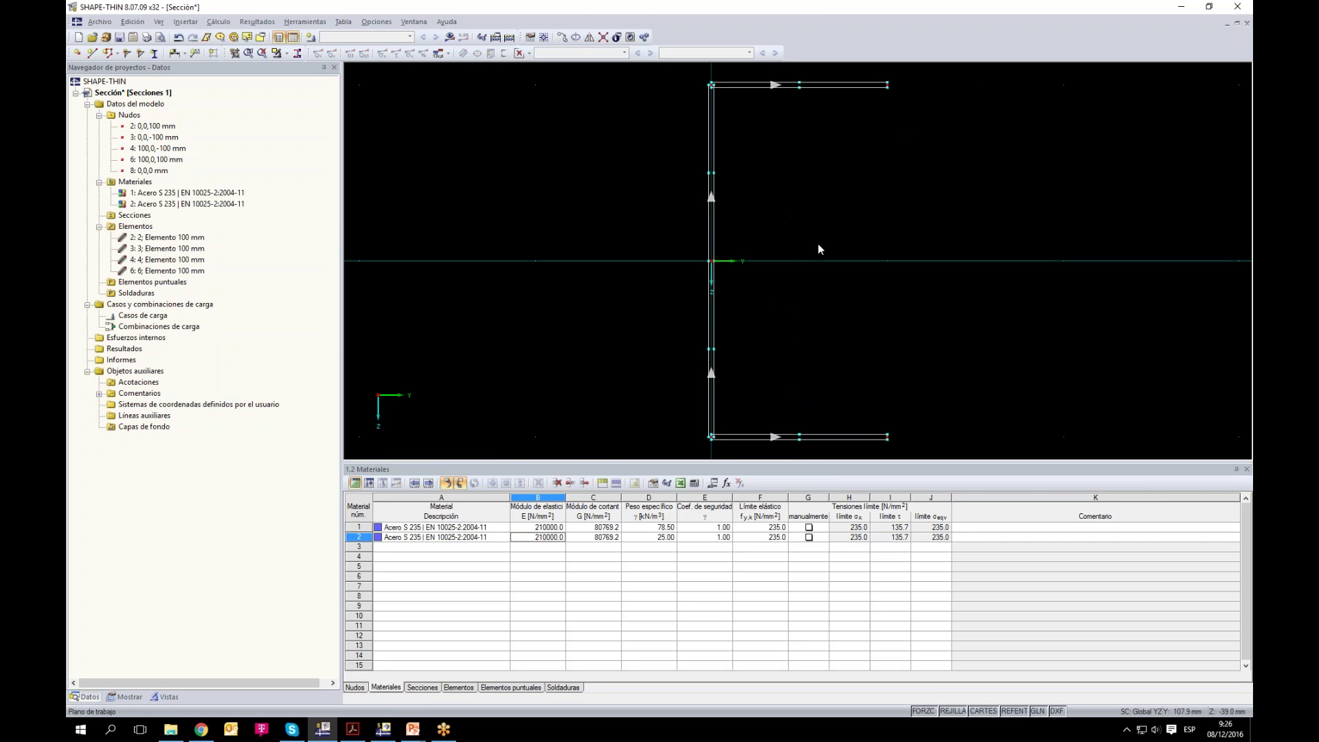
key("Up")
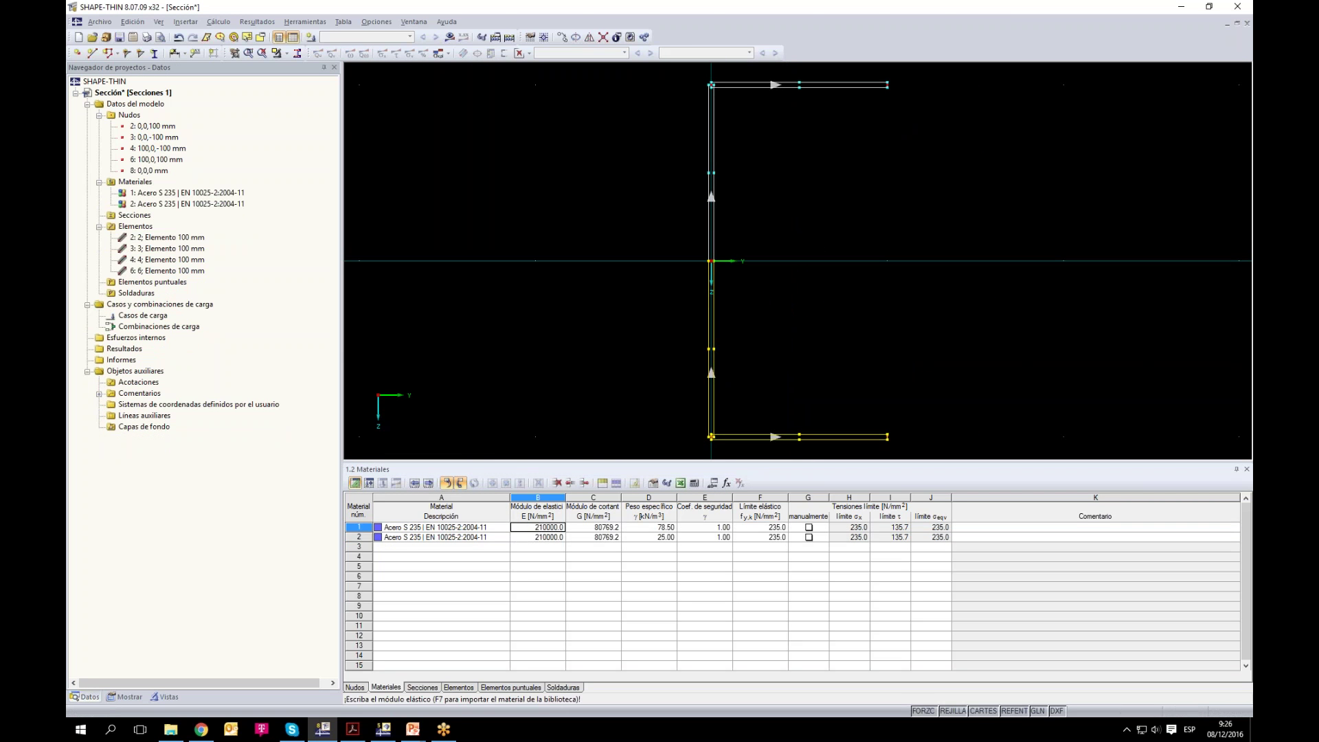
key("Down")
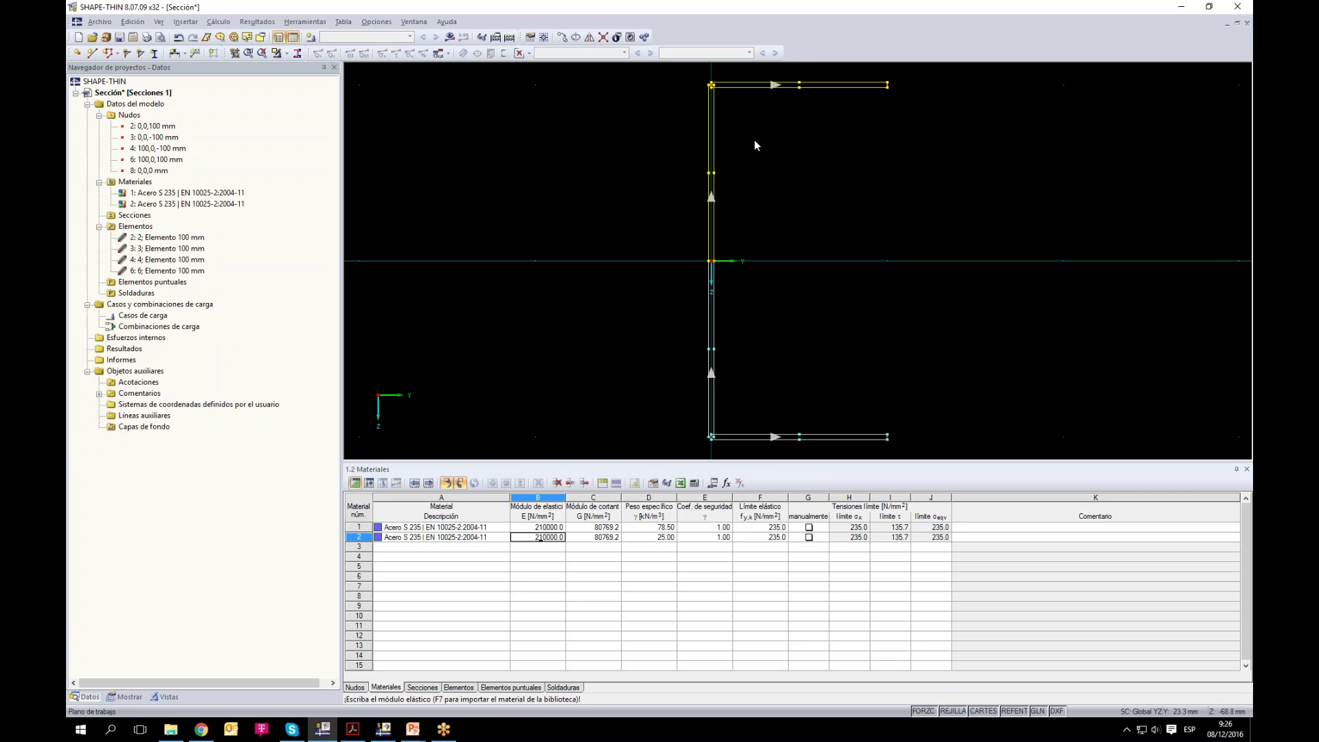
Step: Calculate the C-section results and examine the centre of gravity and the shear centre M on the drawing
left_click(450, 37)
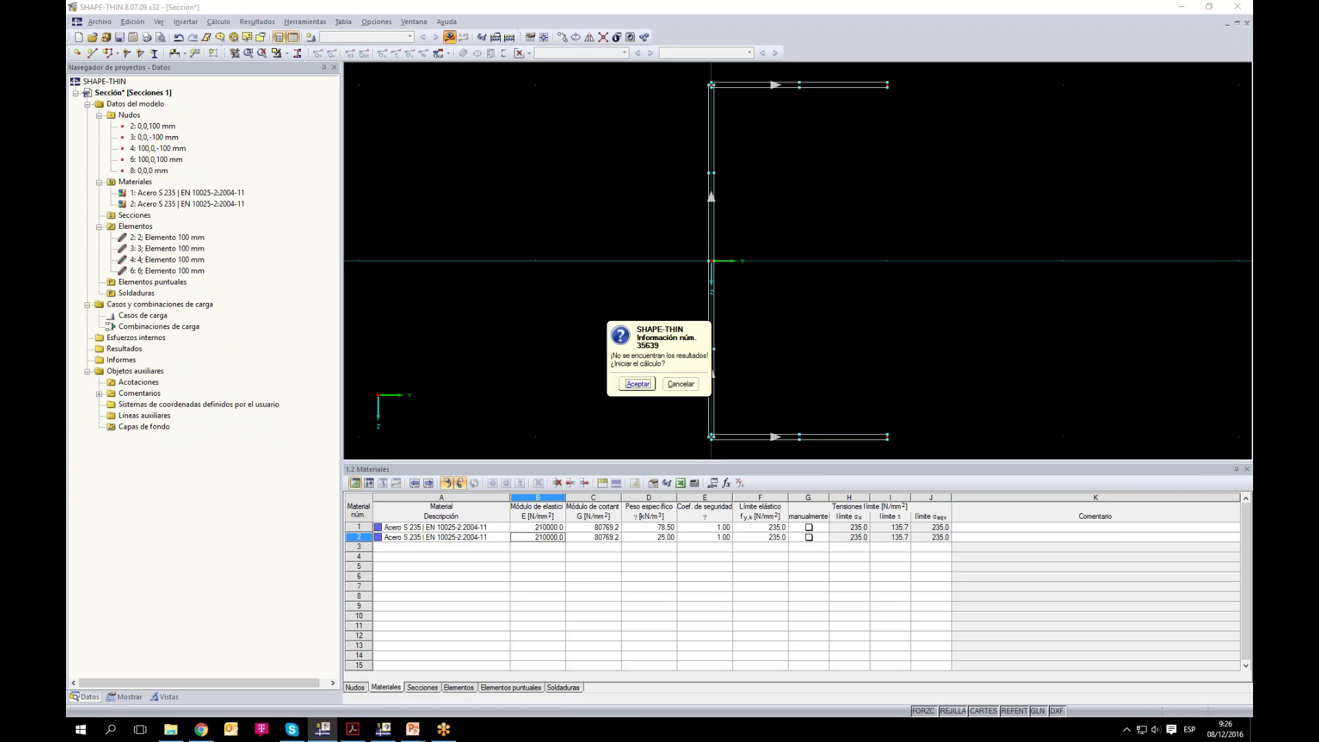
left_click(650, 381)
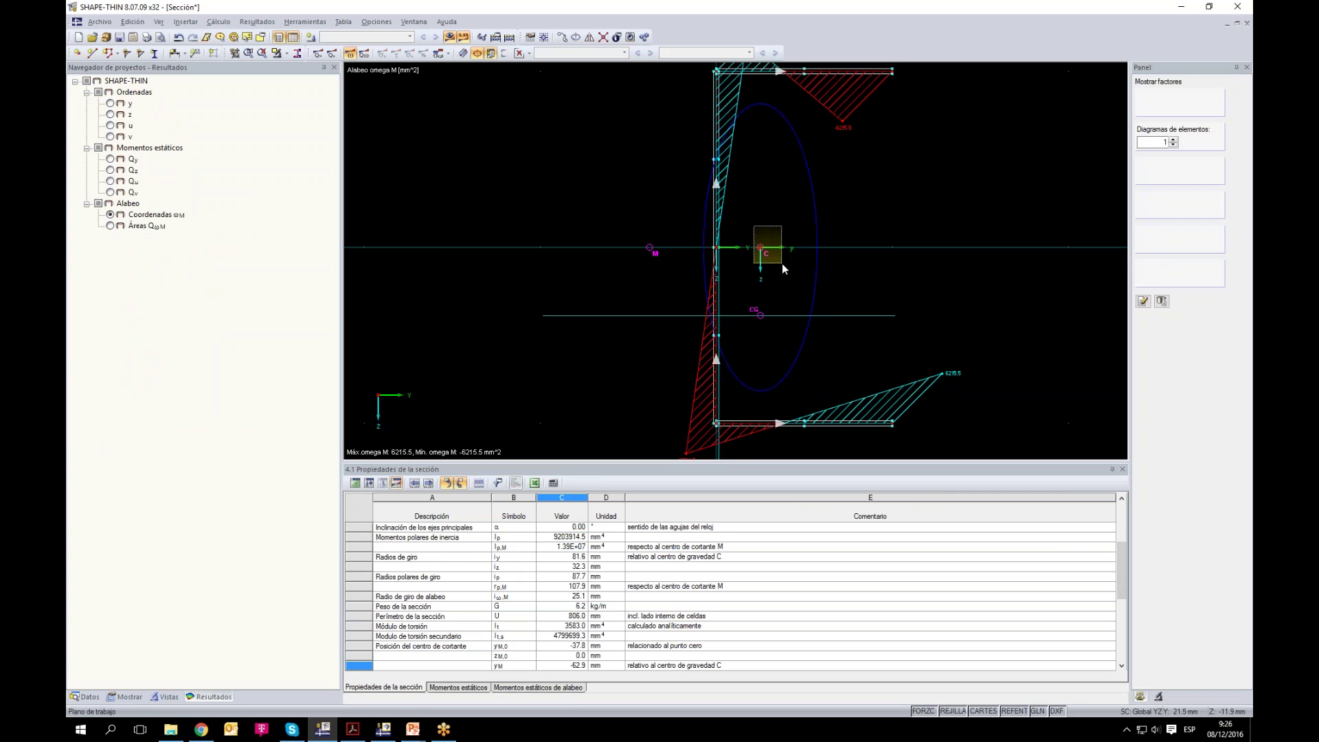
left_click_drag(770, 257, 796, 281)
left_click_drag(617, 215, 665, 280)
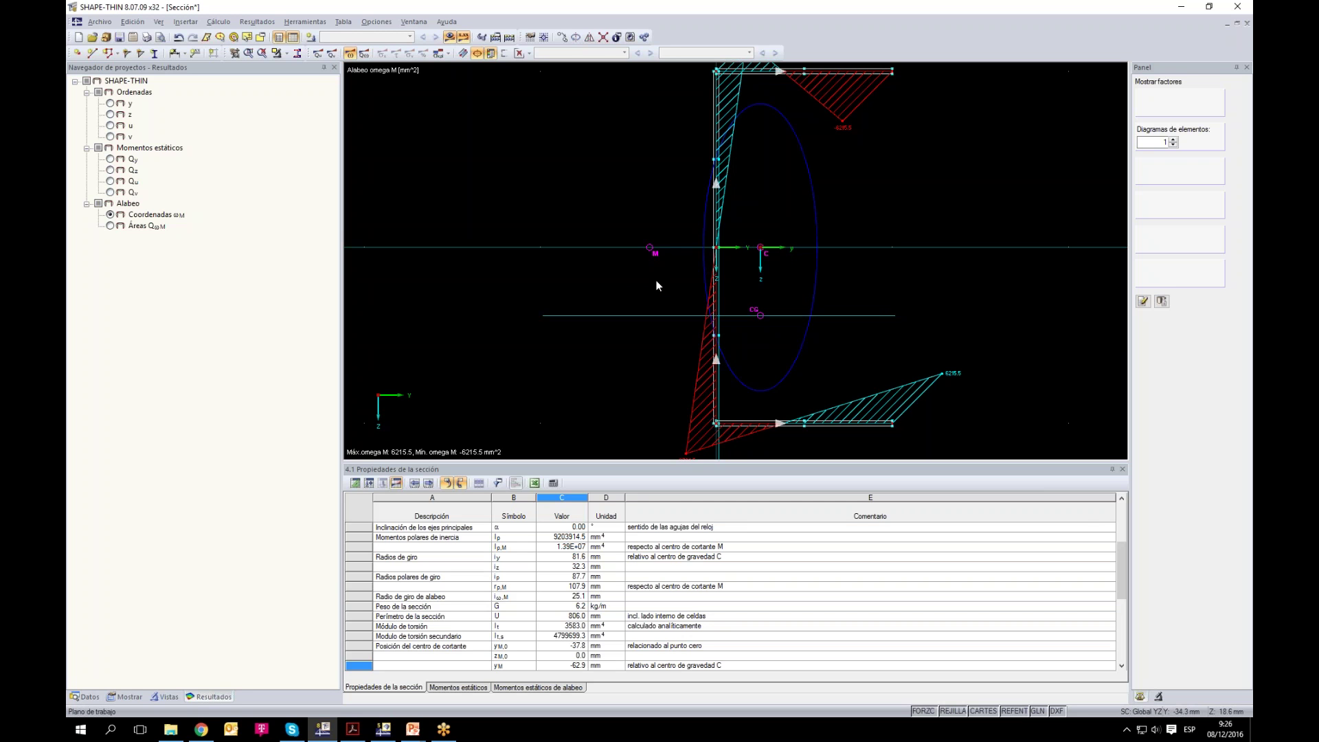
scroll(661, 286, "down", 2)
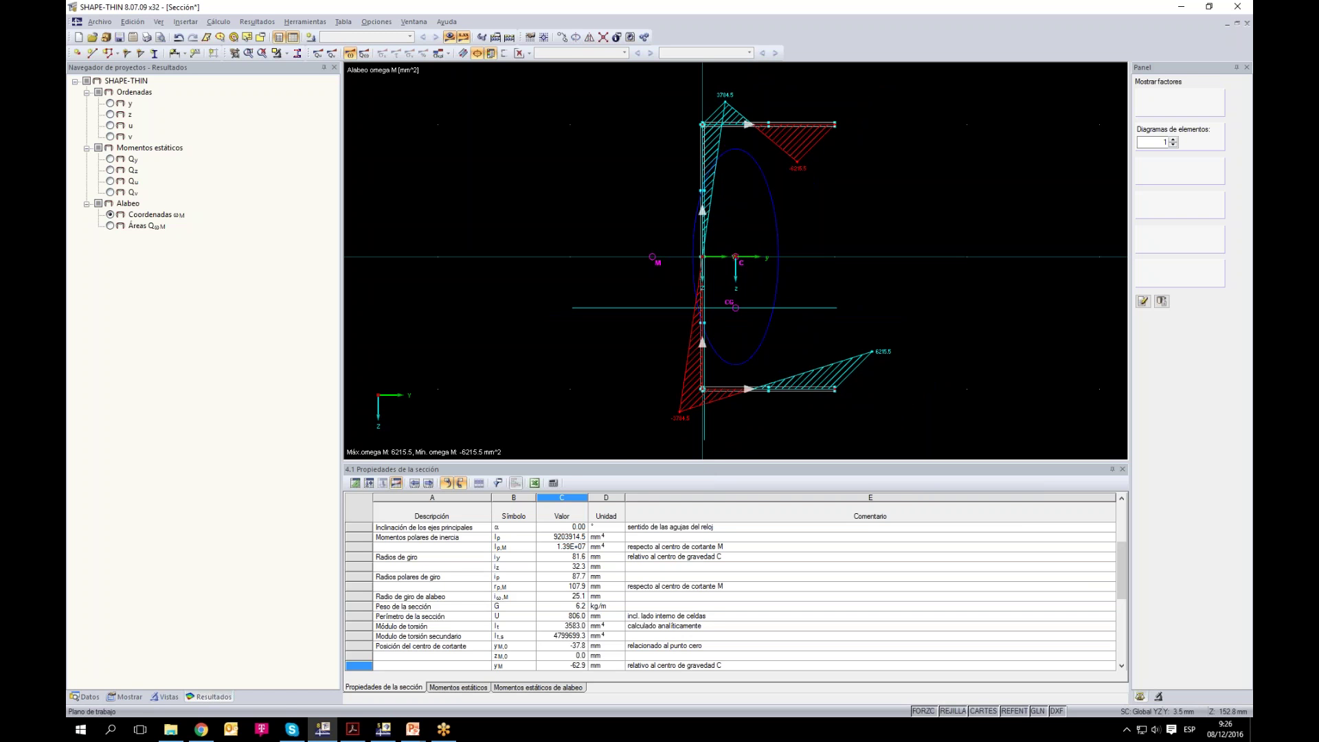
Step: Enlarge the section properties table, widen its description column and read the geometric and weight-based centre of gravity positions
left_click_drag(712, 316, 714, 184)
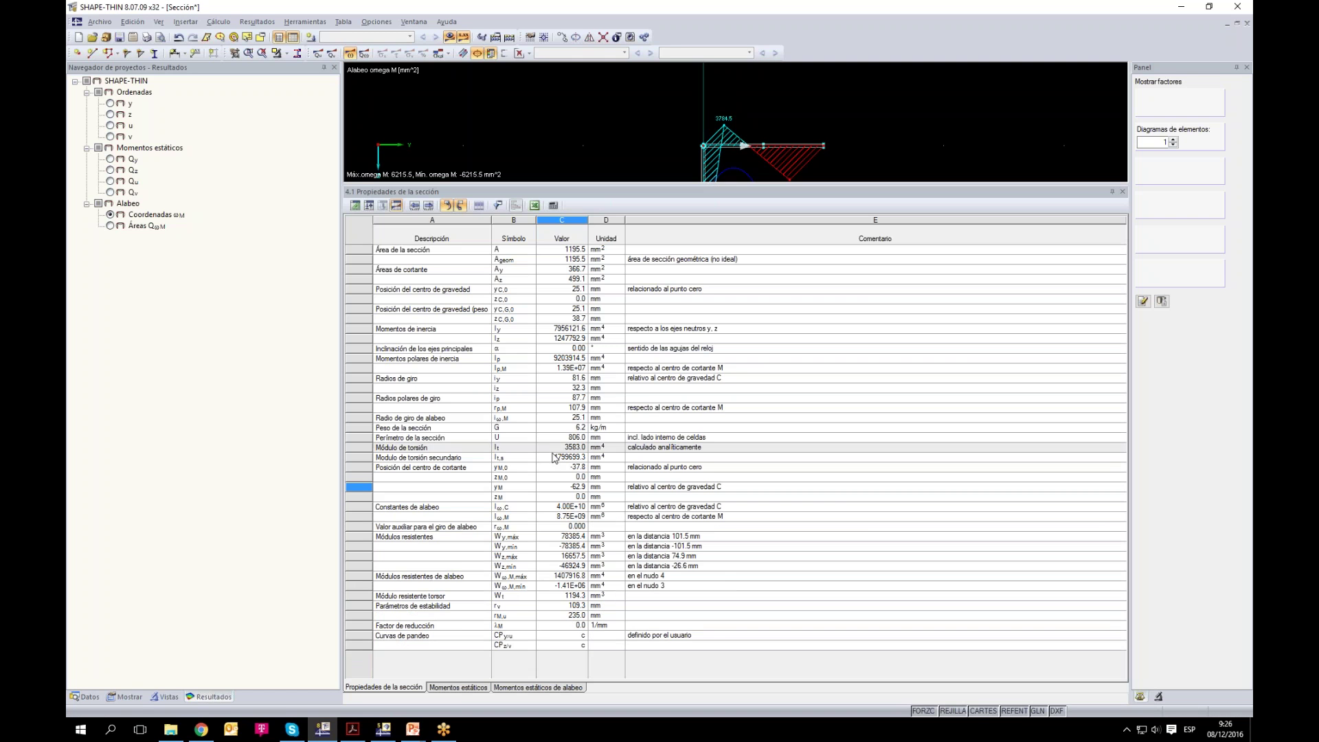
left_click(574, 300)
left_click_drag(491, 230, 535, 231)
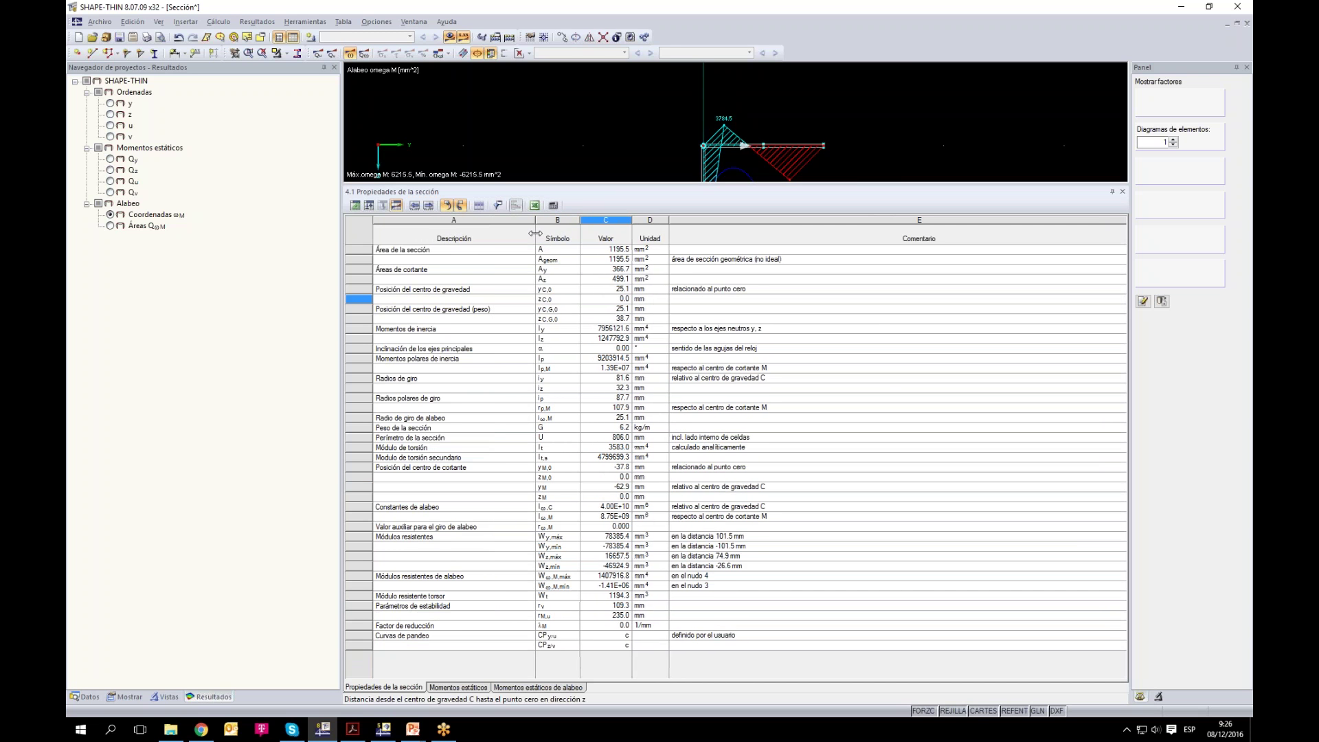
left_click_drag(607, 311, 611, 319)
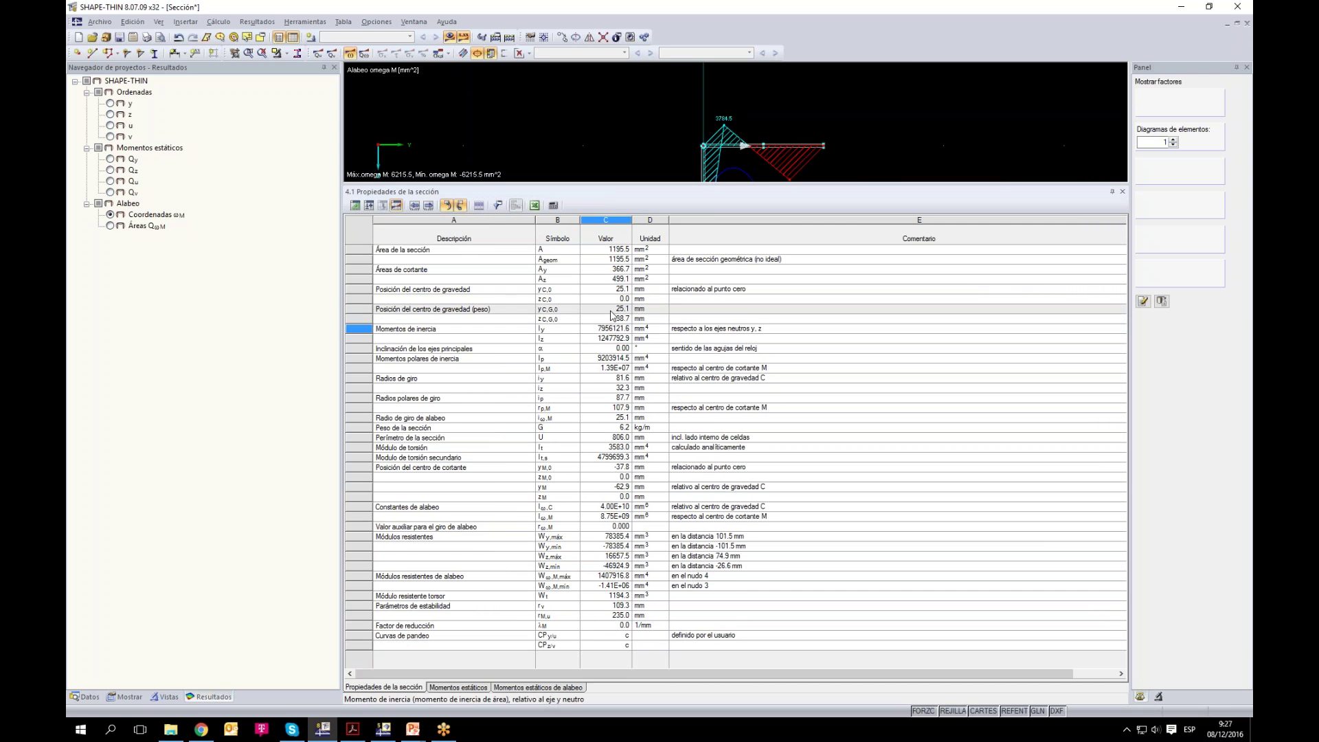
left_click(609, 318)
left_click(614, 290)
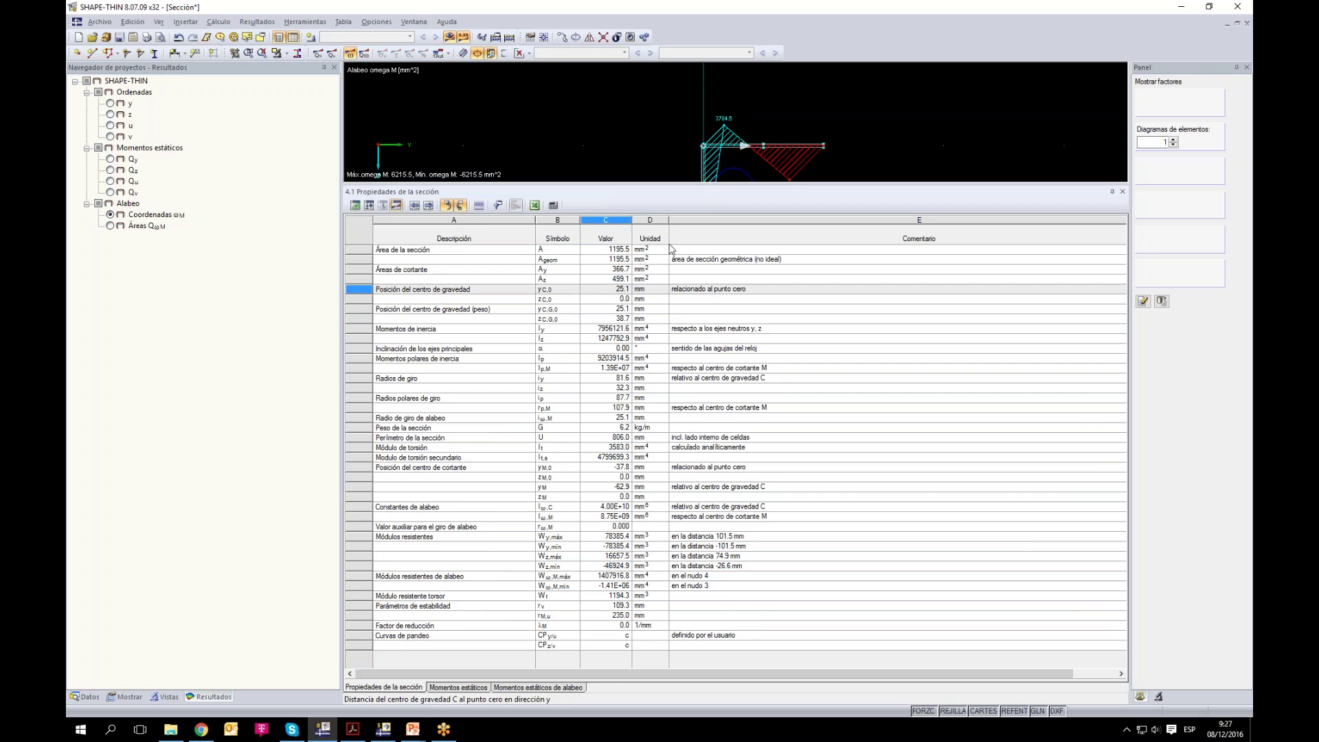
left_click_drag(724, 312, 724, 316)
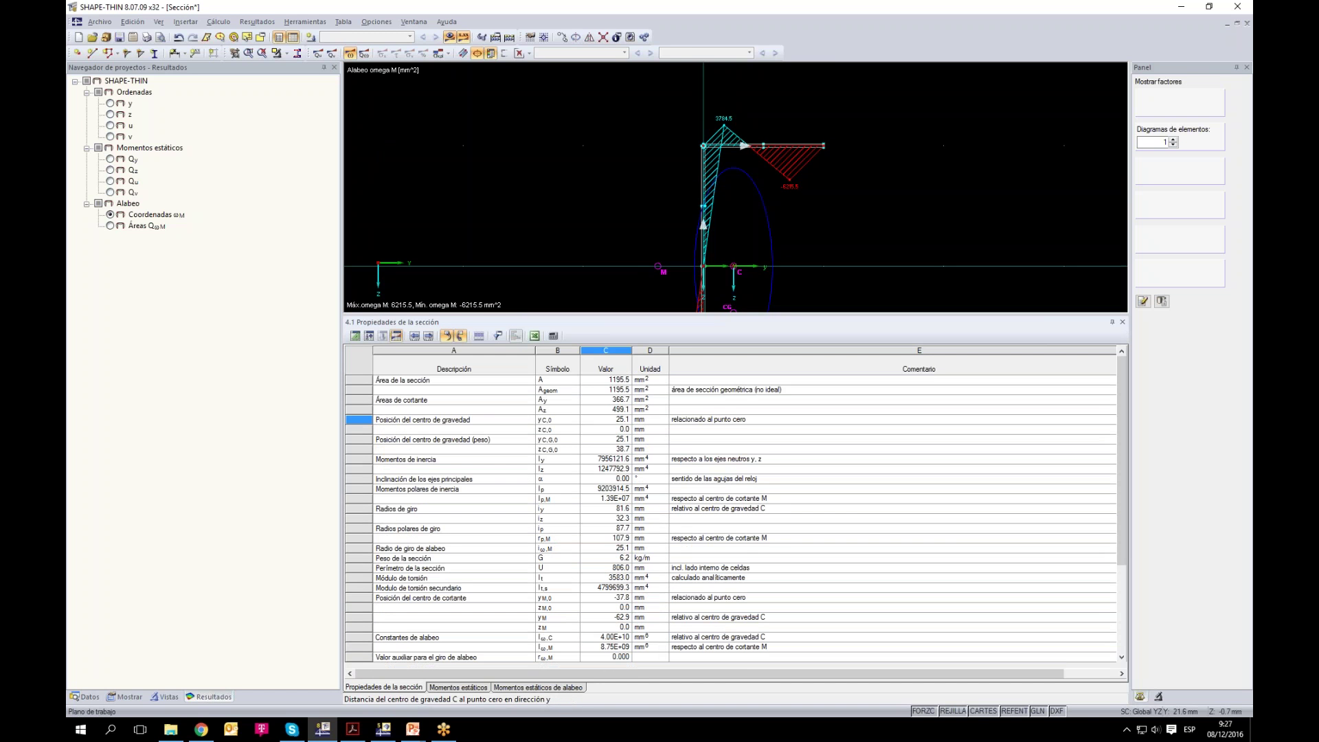
Step: Compare the weight-based centre of gravity and the shear centre position in the properties table with their marks on the drawing
scroll(692, 180, "up", 5)
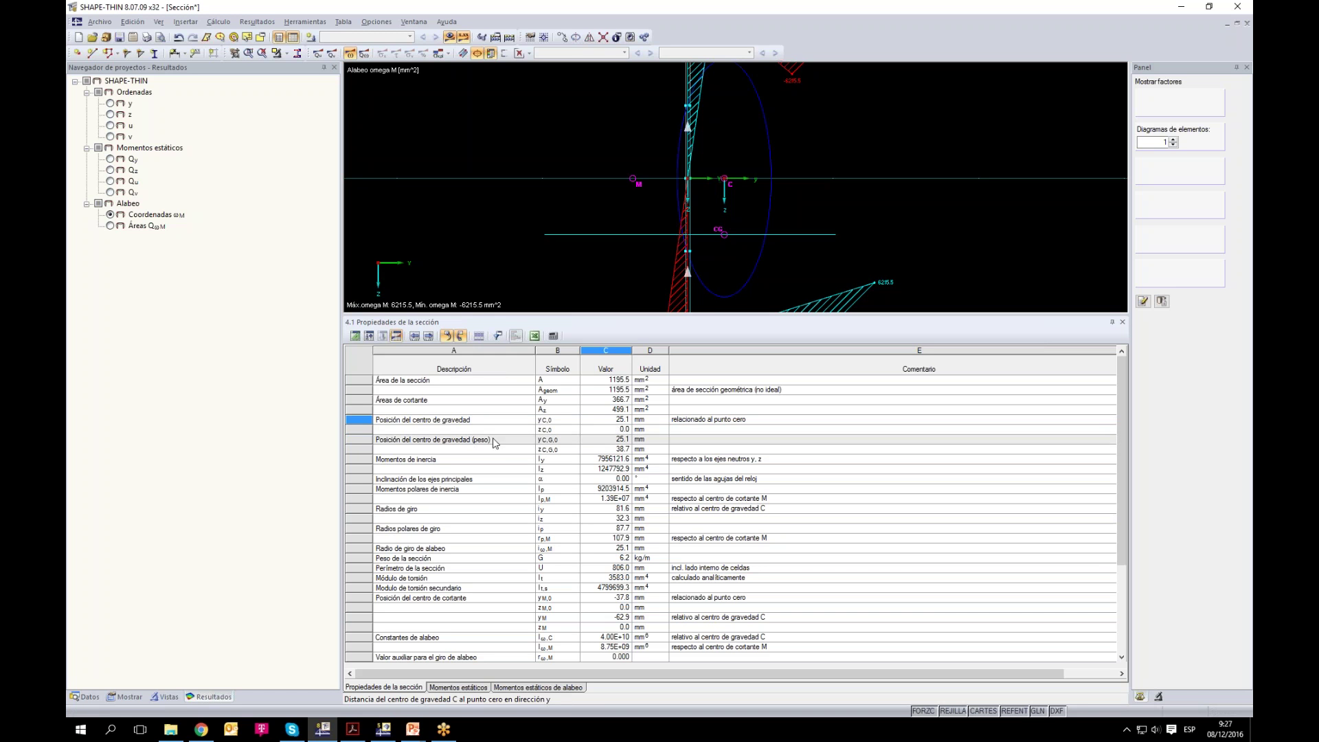
left_click(471, 441)
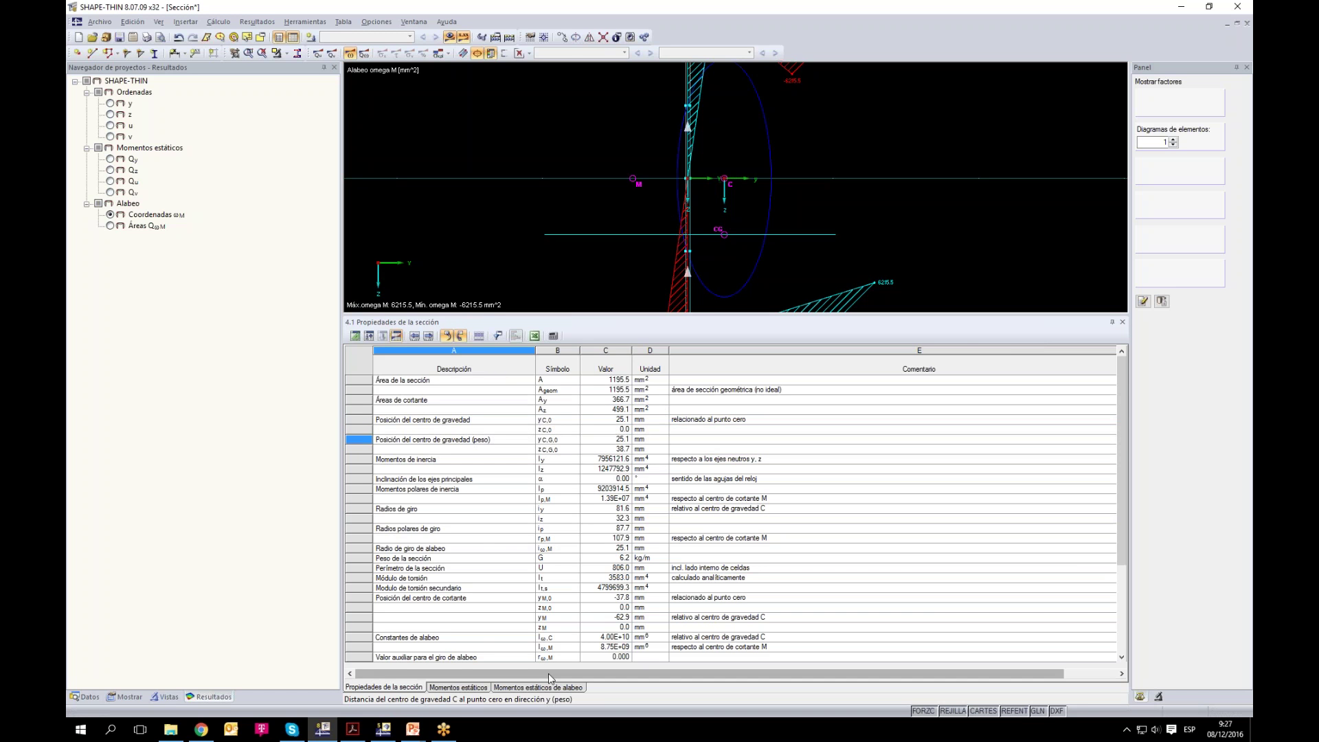
scroll(607, 618, "down", 4)
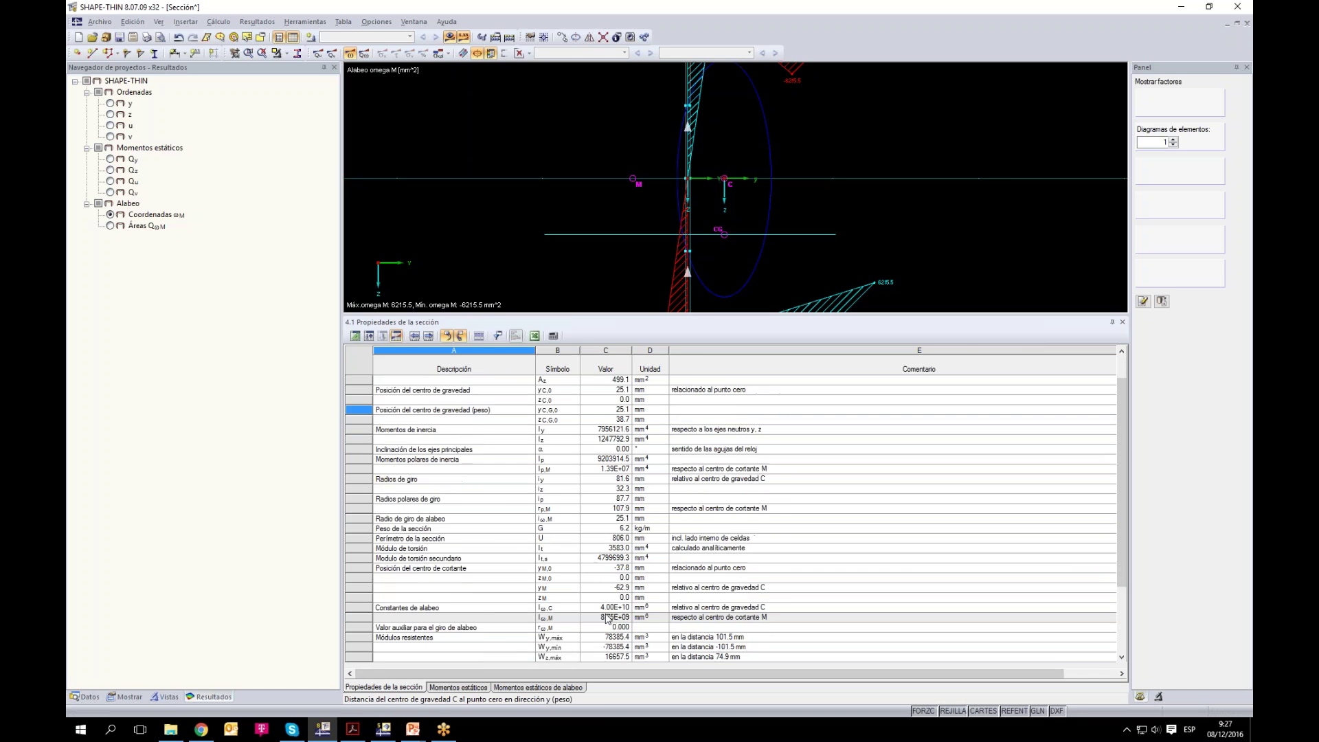
scroll(606, 618, "up", 4)
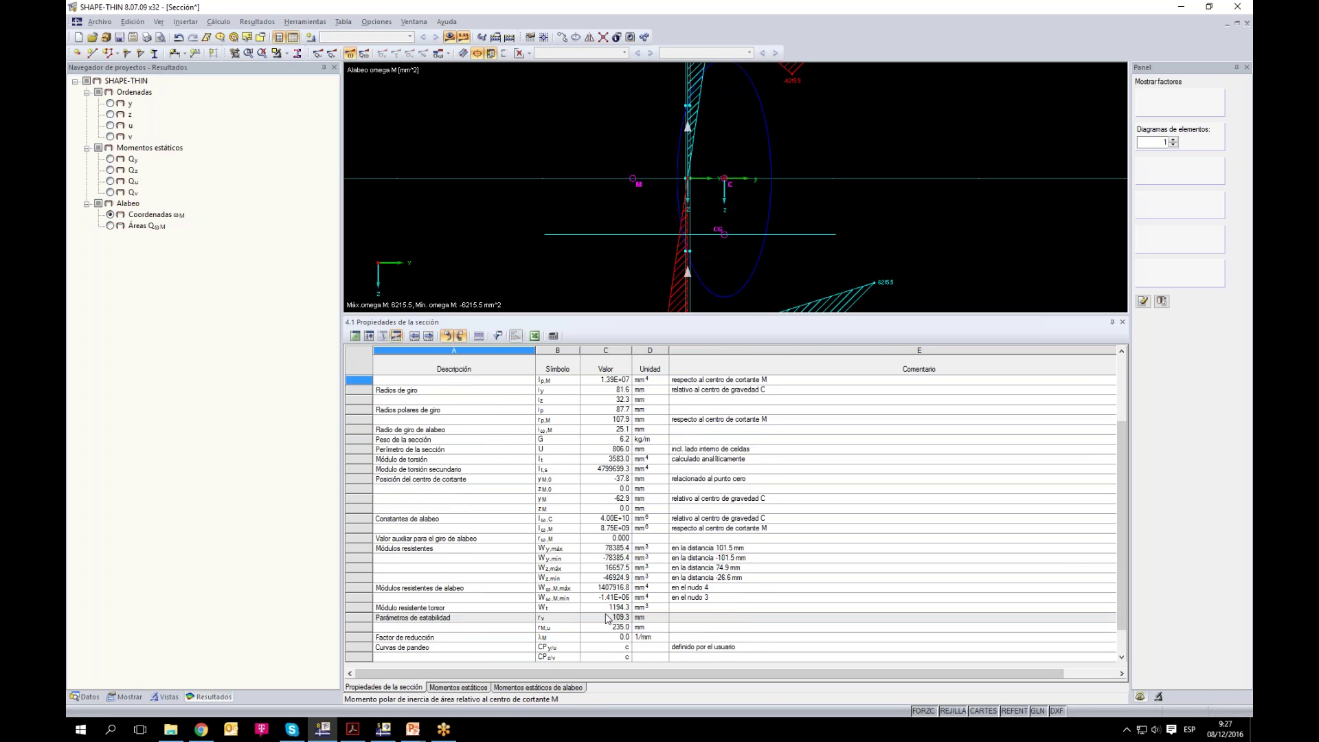
scroll(607, 619, "down", 4)
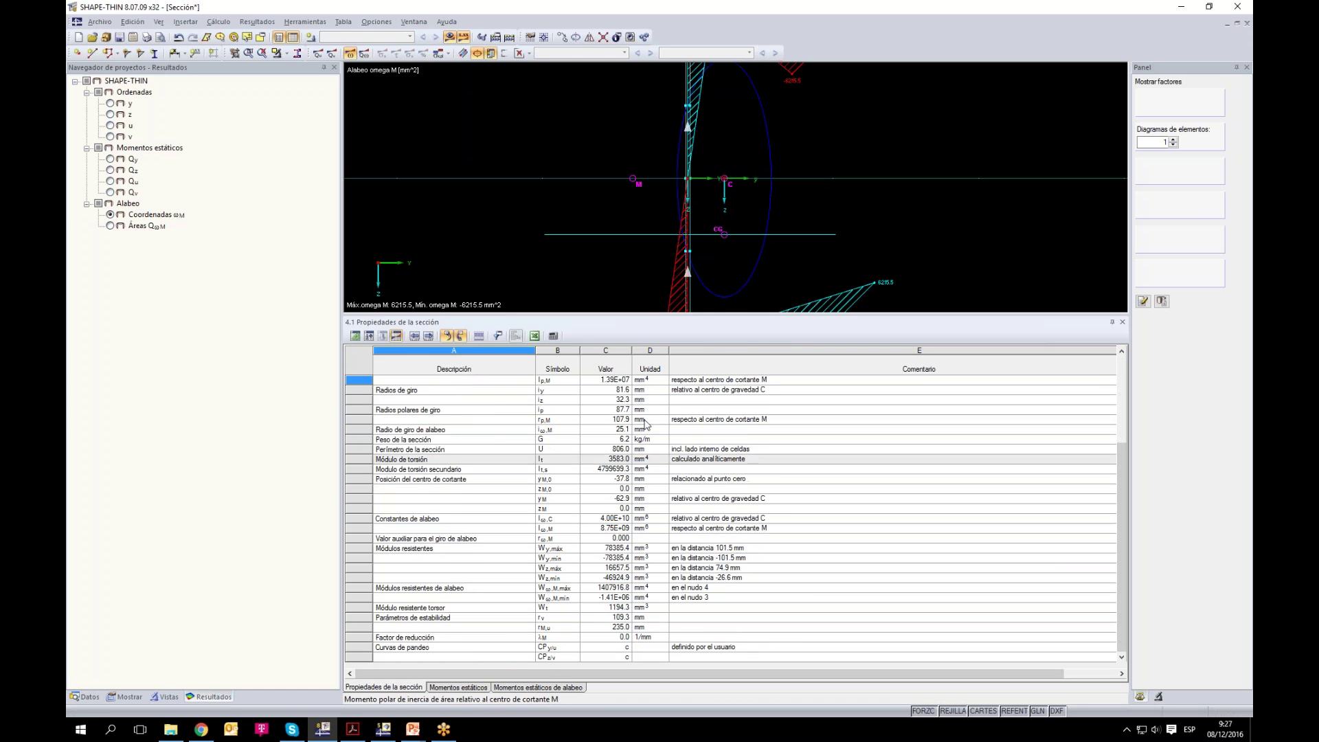
left_click(626, 480)
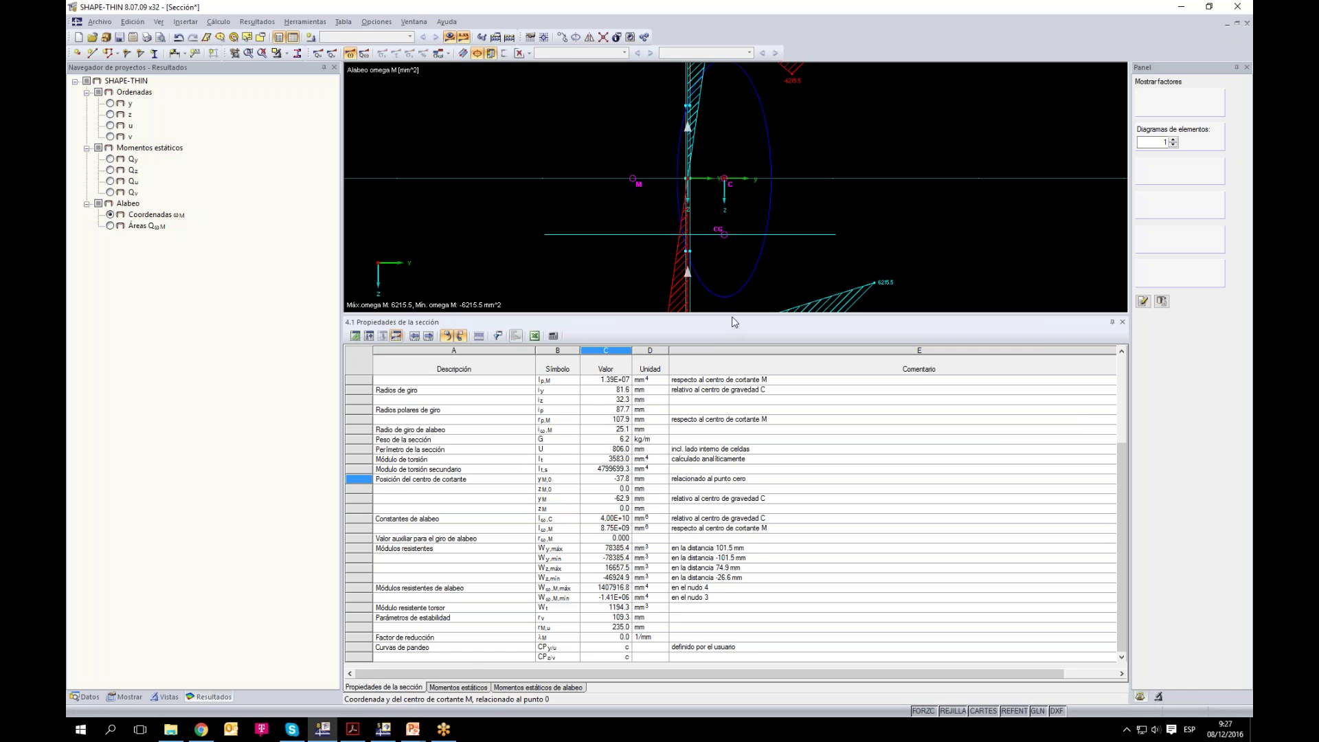
left_click_drag(748, 417, 756, 543)
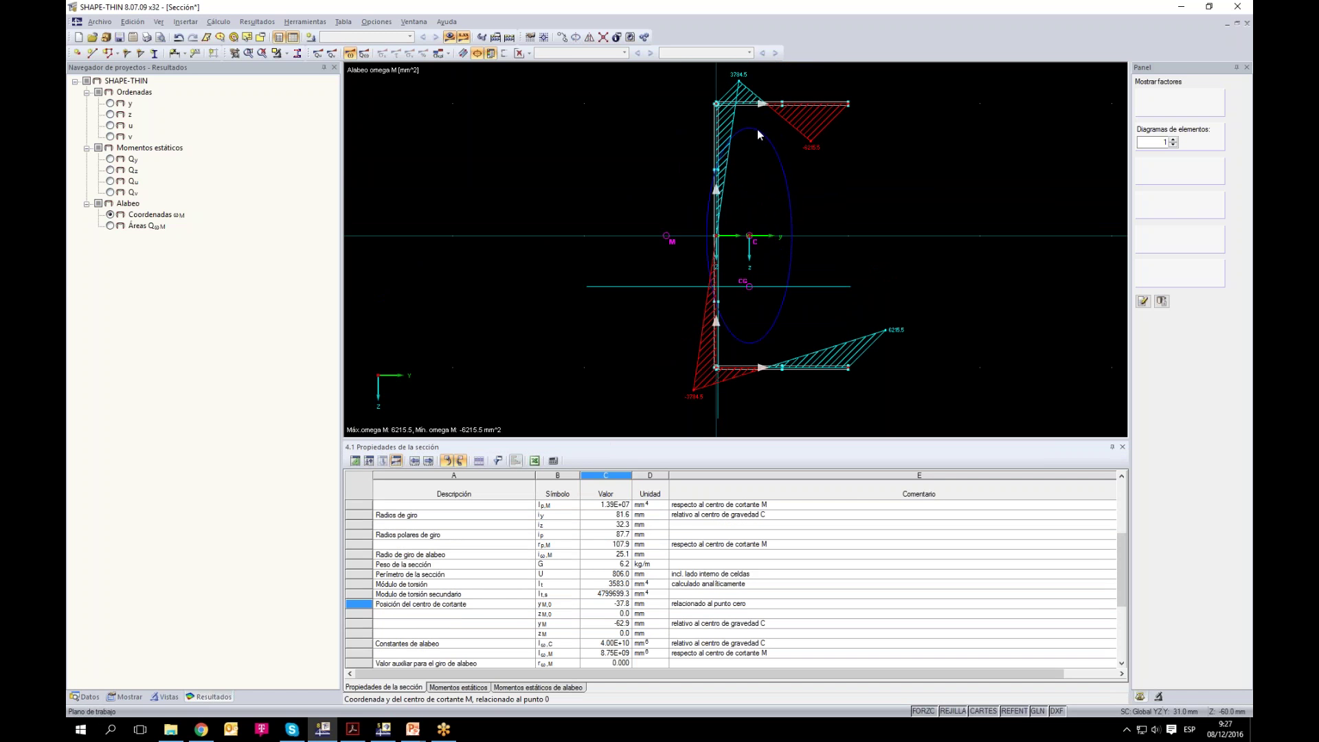
Step: Show the display options for model and results and review the whole C-section with its marked centres
left_click(126, 696)
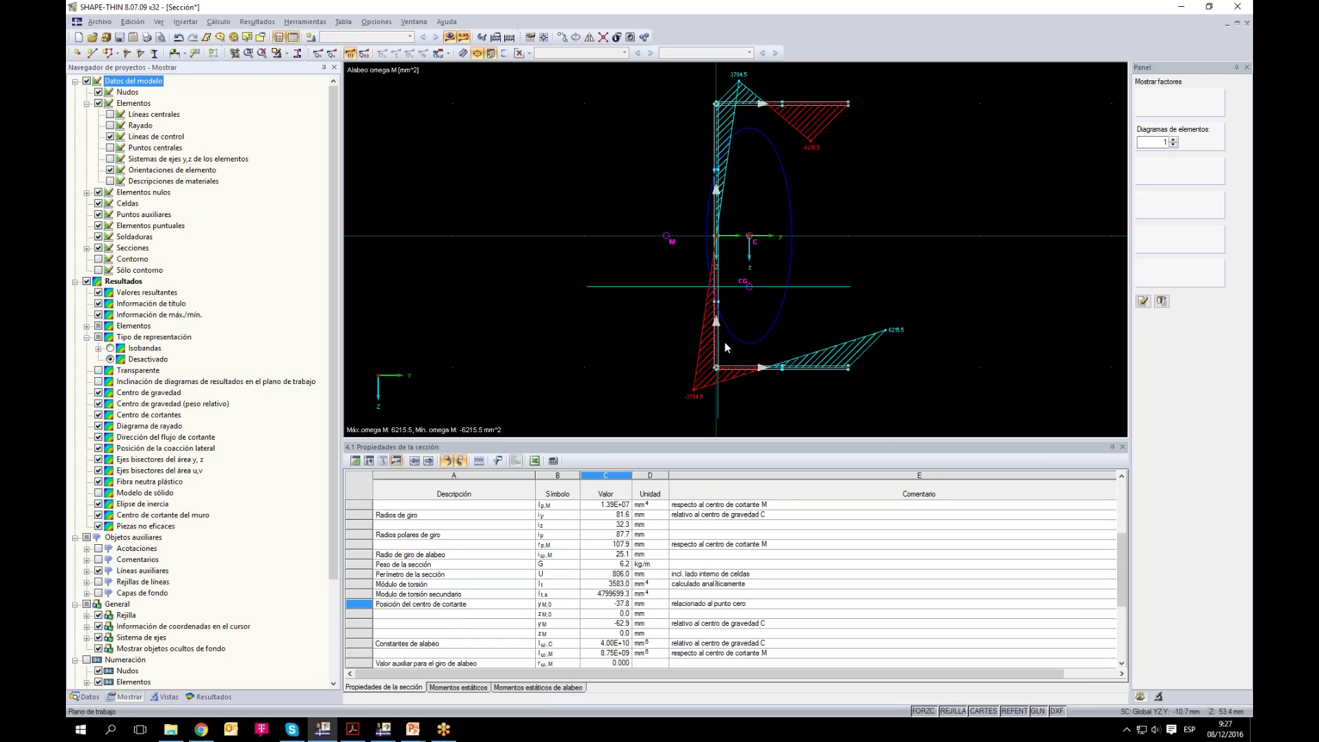
left_click_drag(846, 221, 801, 206)
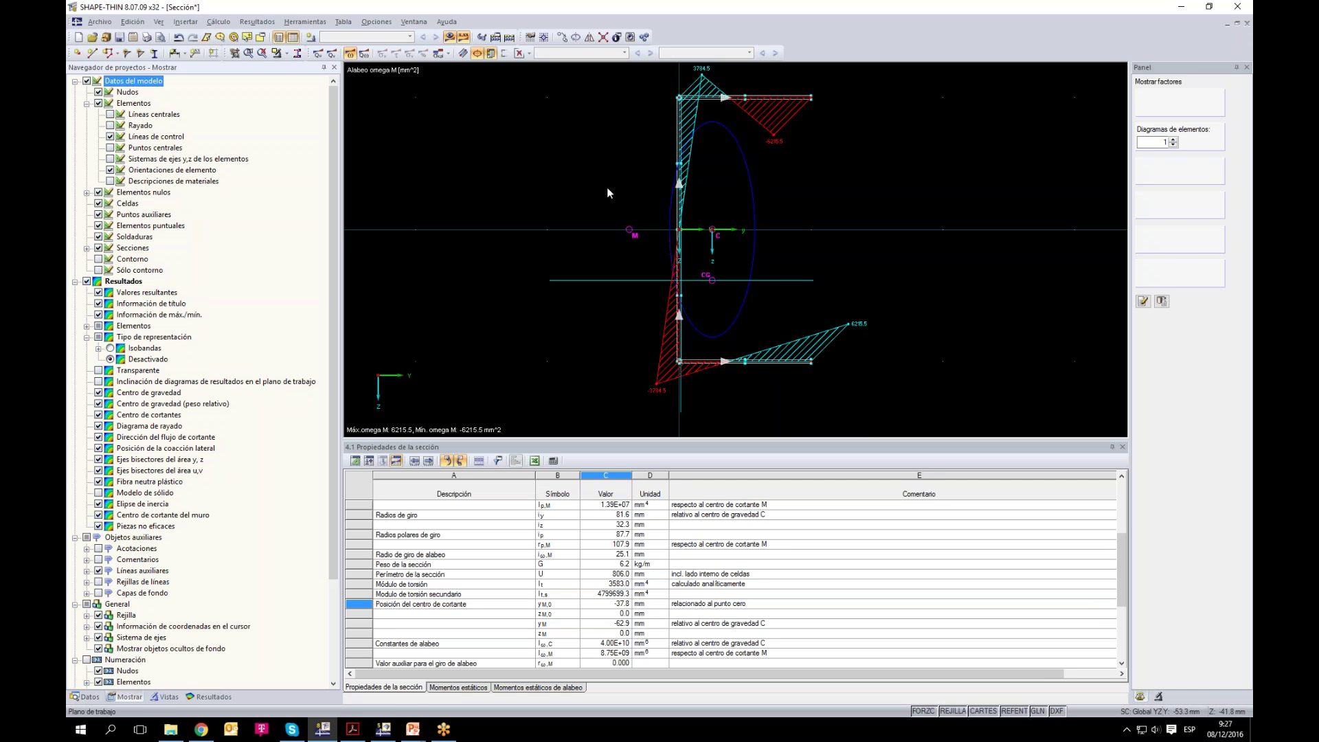
scroll(768, 205, "down", 3)
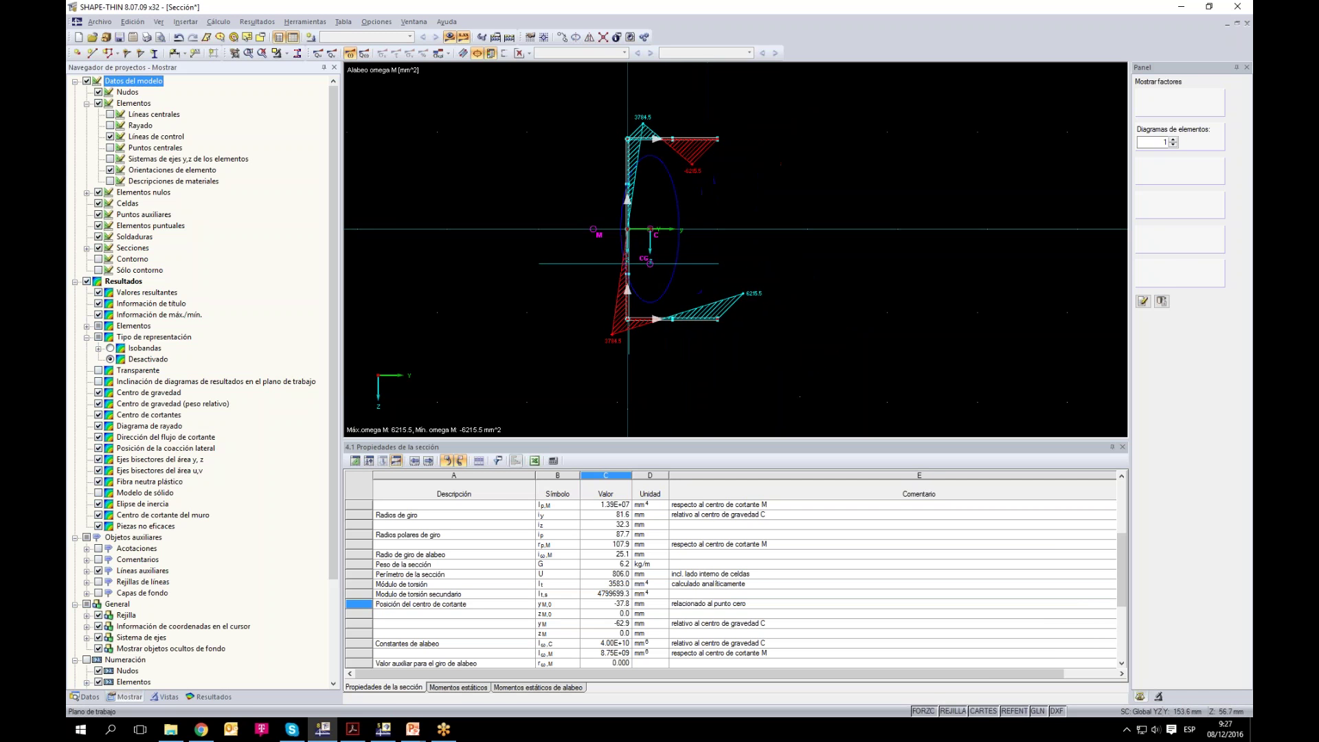
Step: Assign material 1, Acero S 235, to all four elements of the C-section
left_click(752, 378)
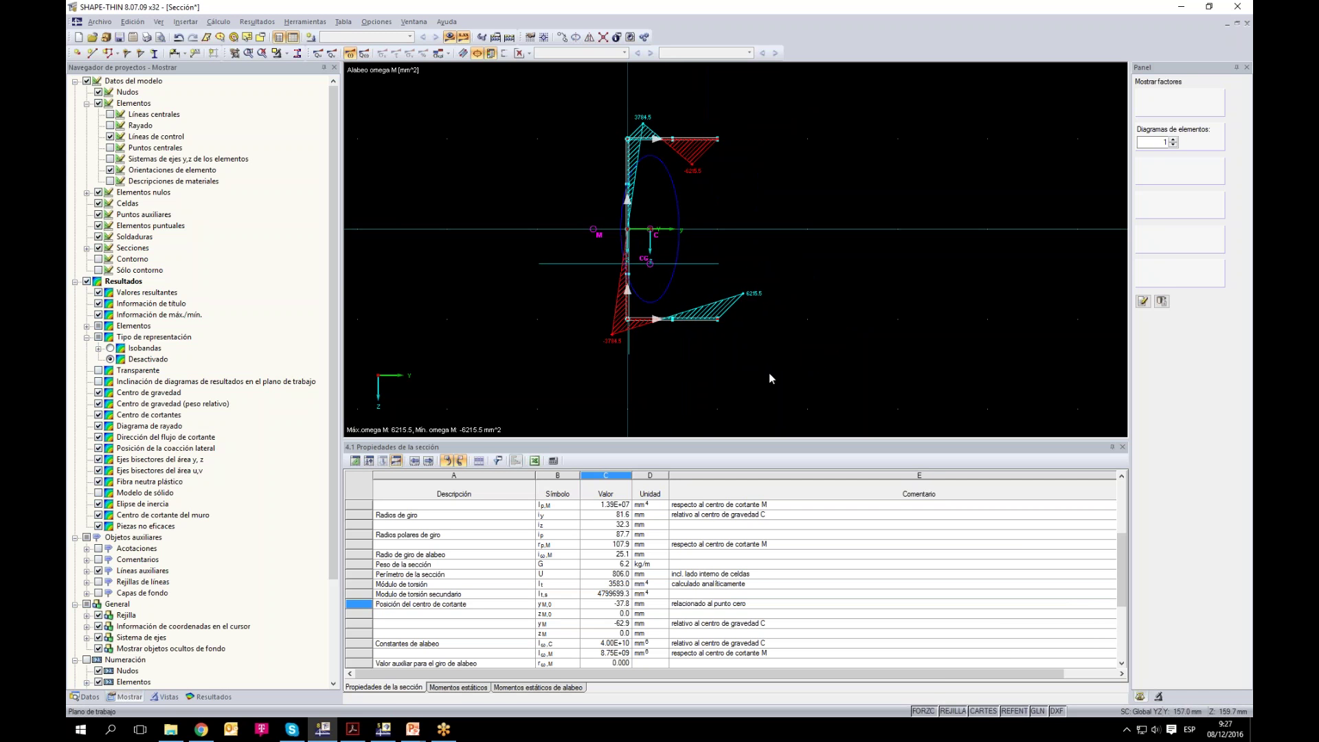
left_click_drag(808, 365, 627, 114)
right_click(697, 141)
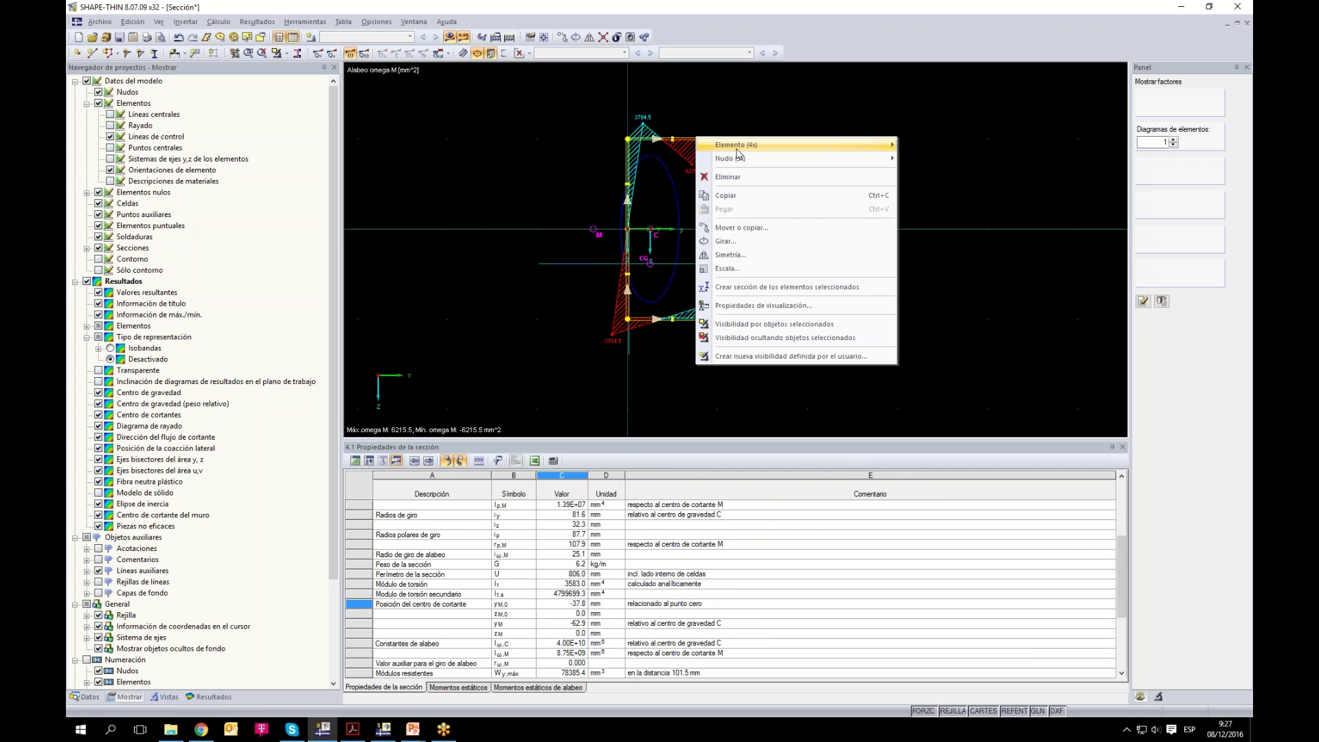
mouse_move(735, 145)
left_click(921, 147)
left_click(619, 321)
left_click(543, 331)
left_click(772, 510)
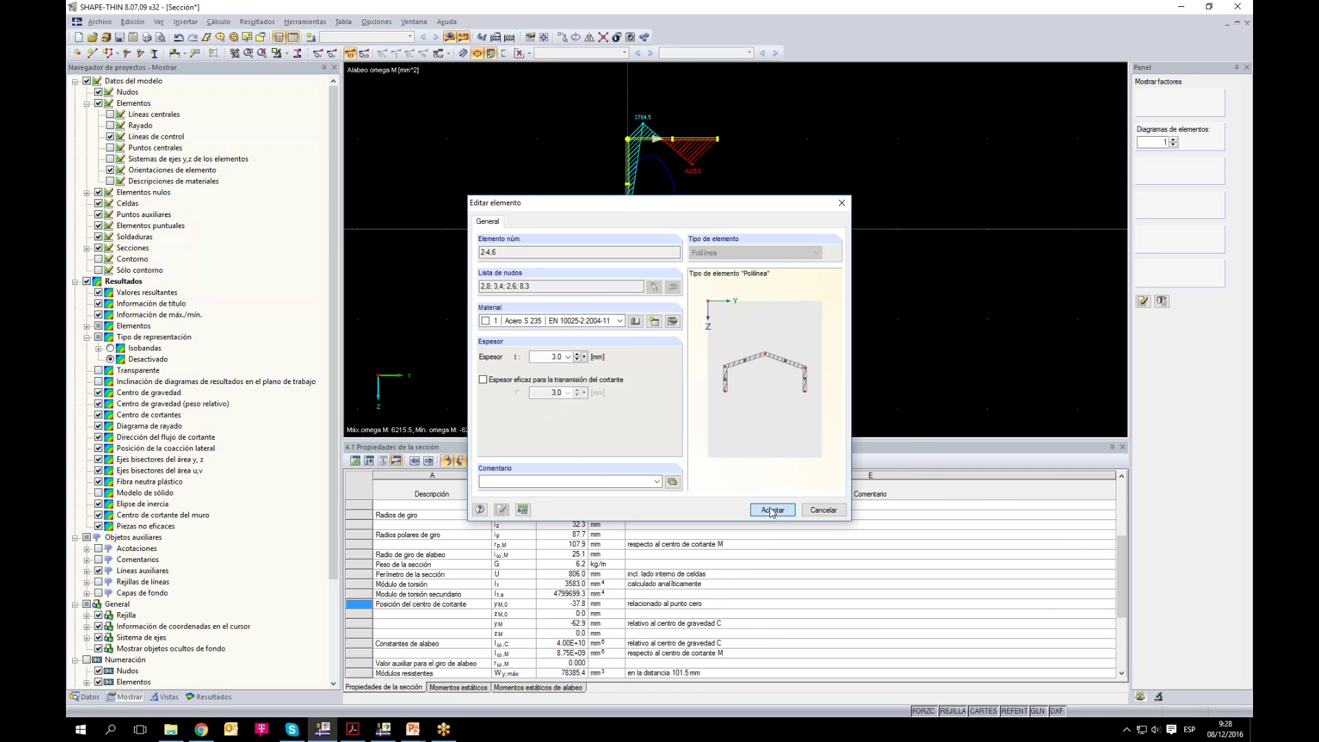
Step: Mirror a copy of the whole C-section about an axis parallel to Z through the upper flange's free end, node 4
left_click_drag(777, 389, 562, 117)
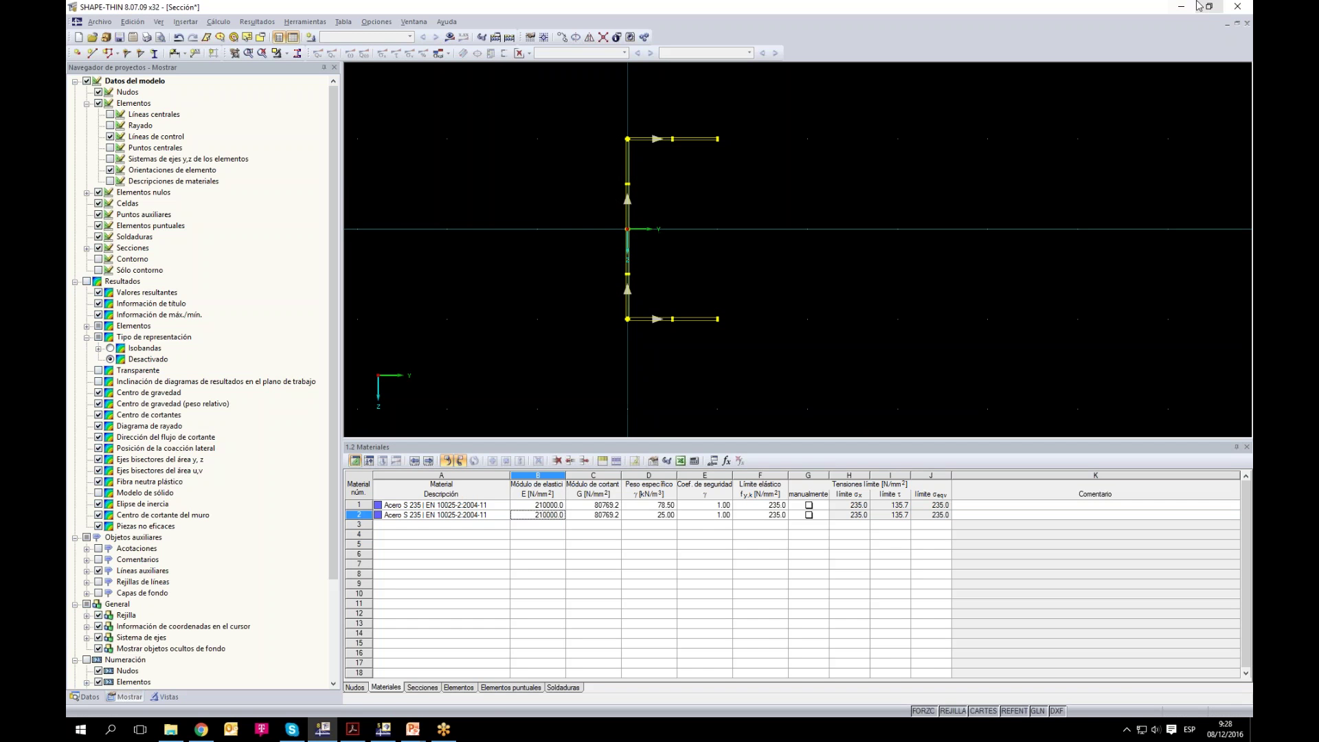
left_click(590, 37)
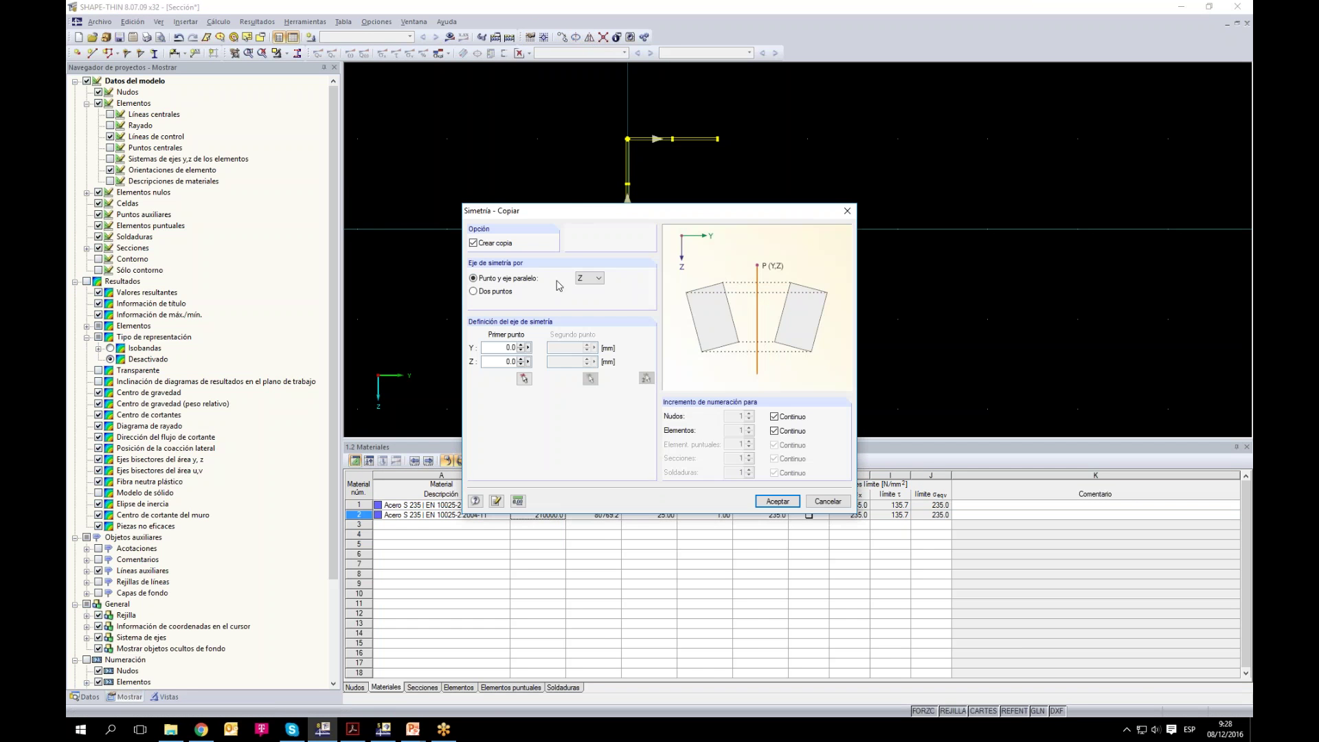
left_click(581, 280)
left_click(587, 290)
left_click(524, 378)
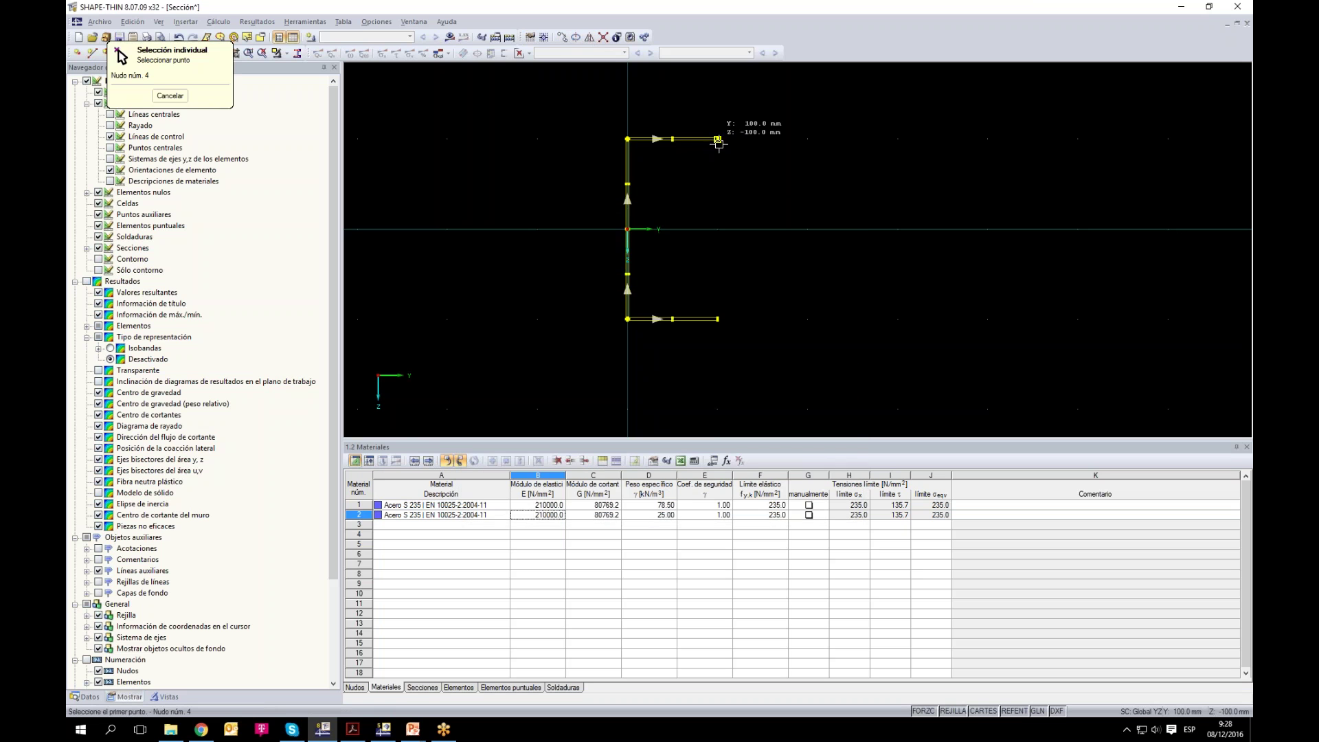
scroll(718, 142, "up", 4)
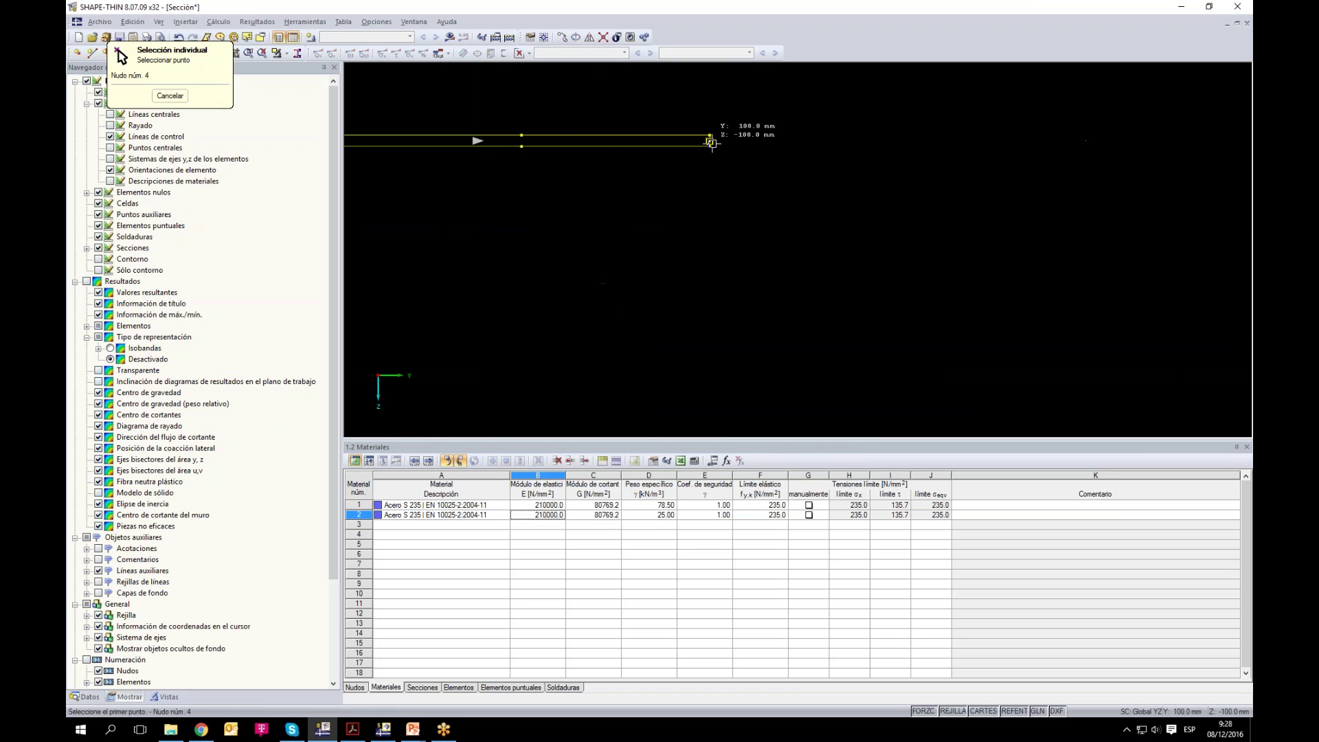
left_click(711, 142)
left_click(760, 501)
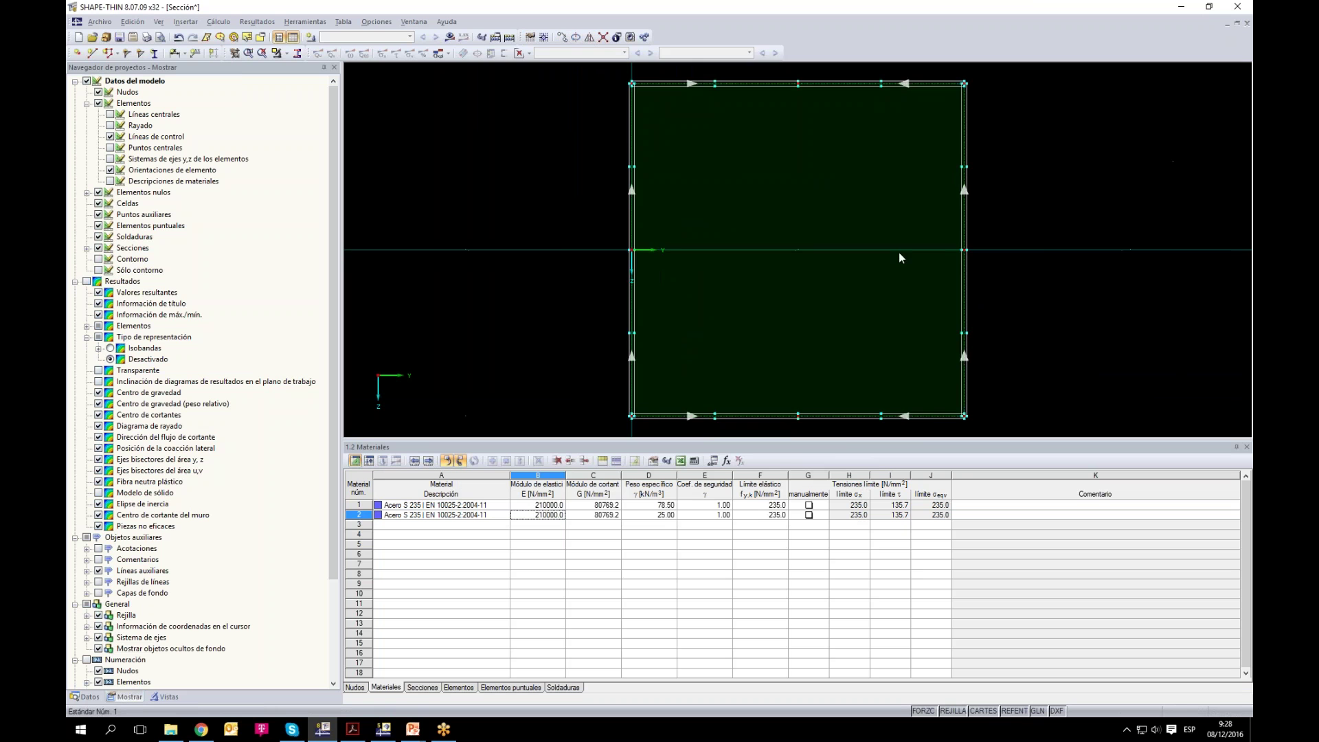
Step: Add linear length dimensions to the upper side and the left side of the closed box section
scroll(924, 196, "down", 1)
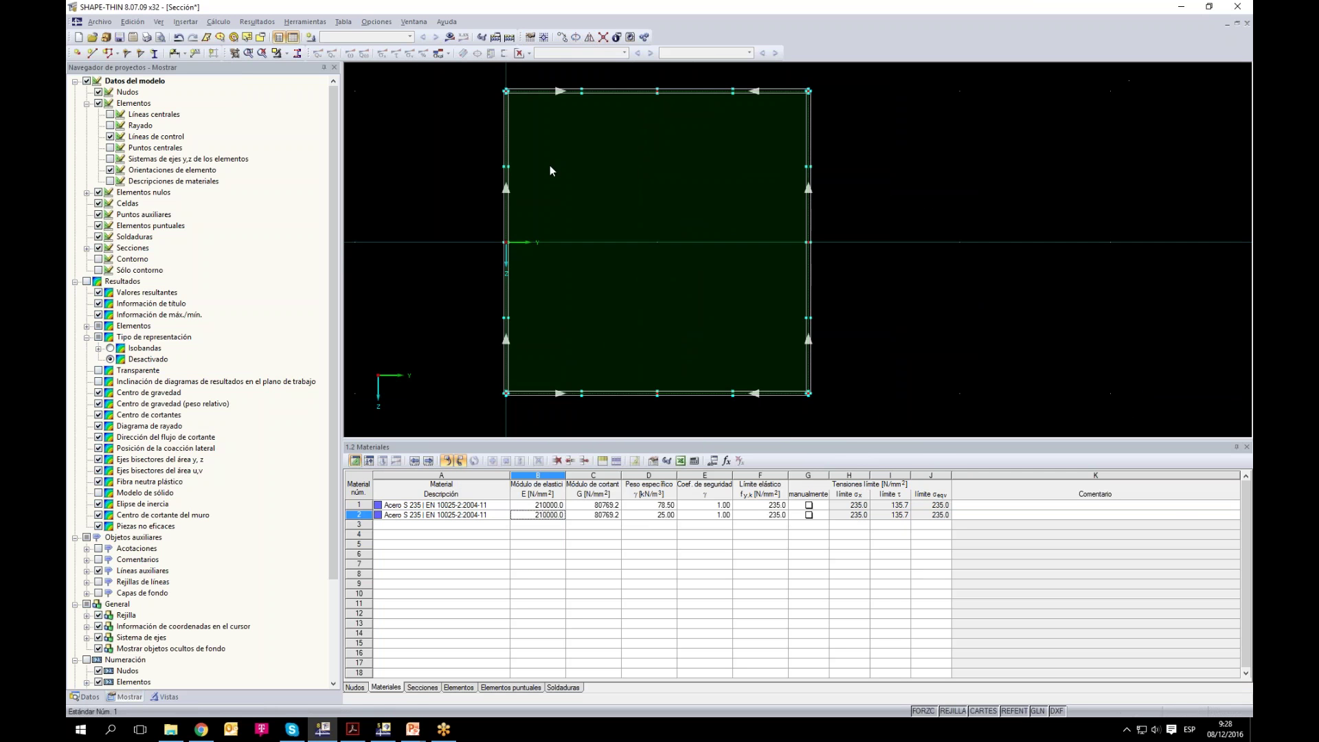
scroll(489, 166, "down", 1)
left_click(176, 53)
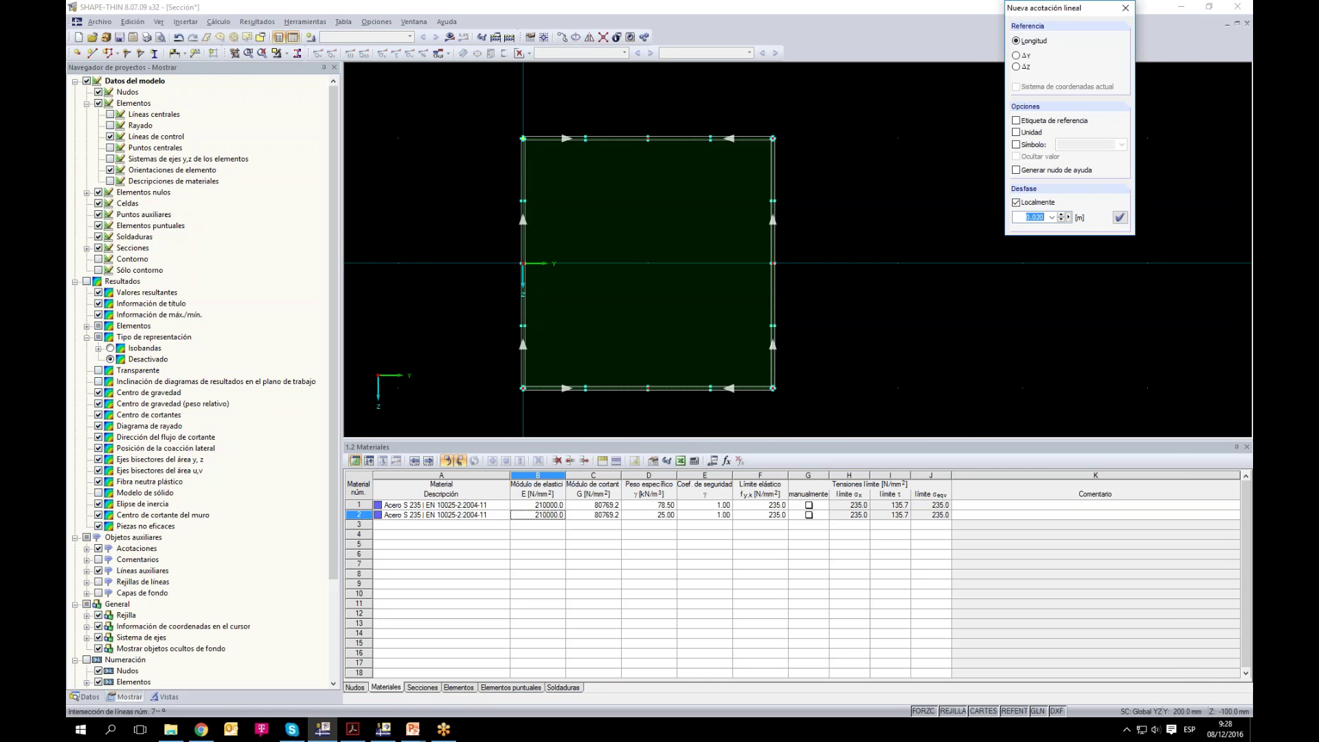
left_click(773, 138)
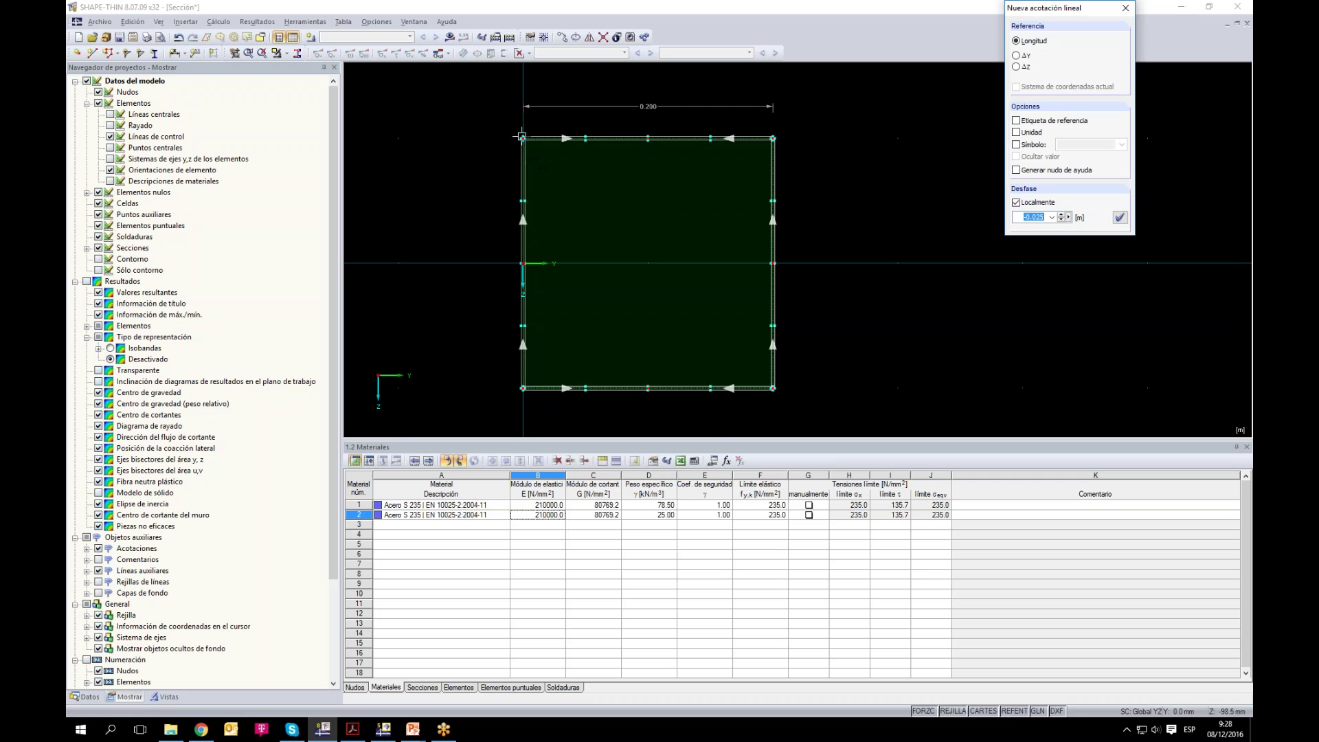
left_click(523, 388)
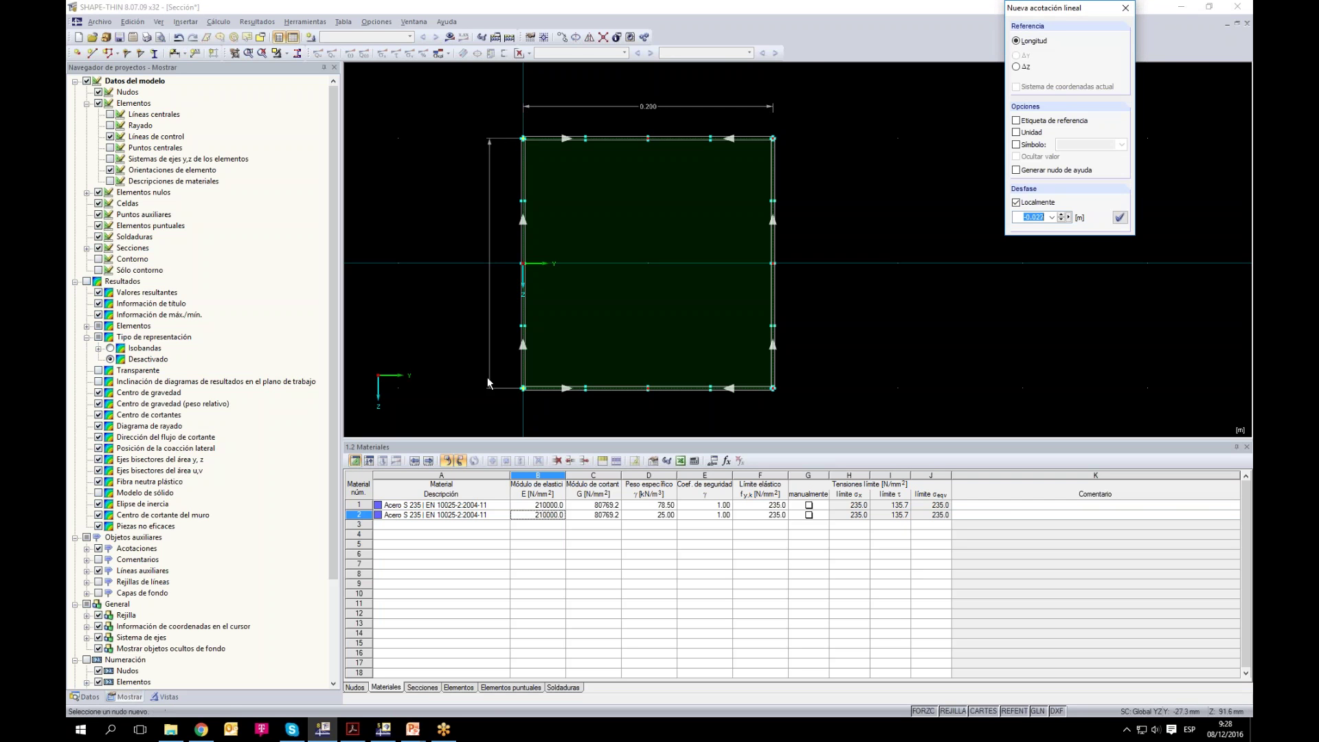
key("Escape")
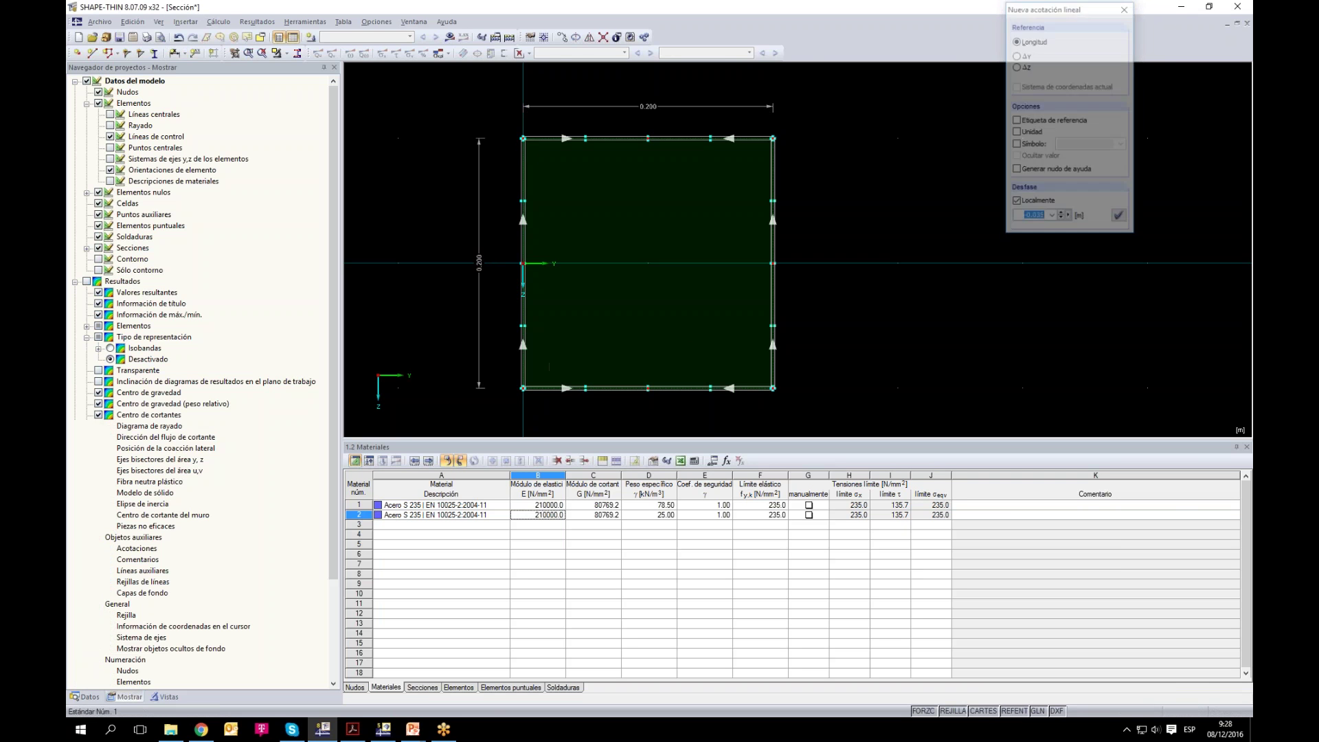
Step: Hide the cell display and show it again to check the closed cell inside the box section
scroll(628, 304, "up", 2)
scroll(629, 308, "down", 1)
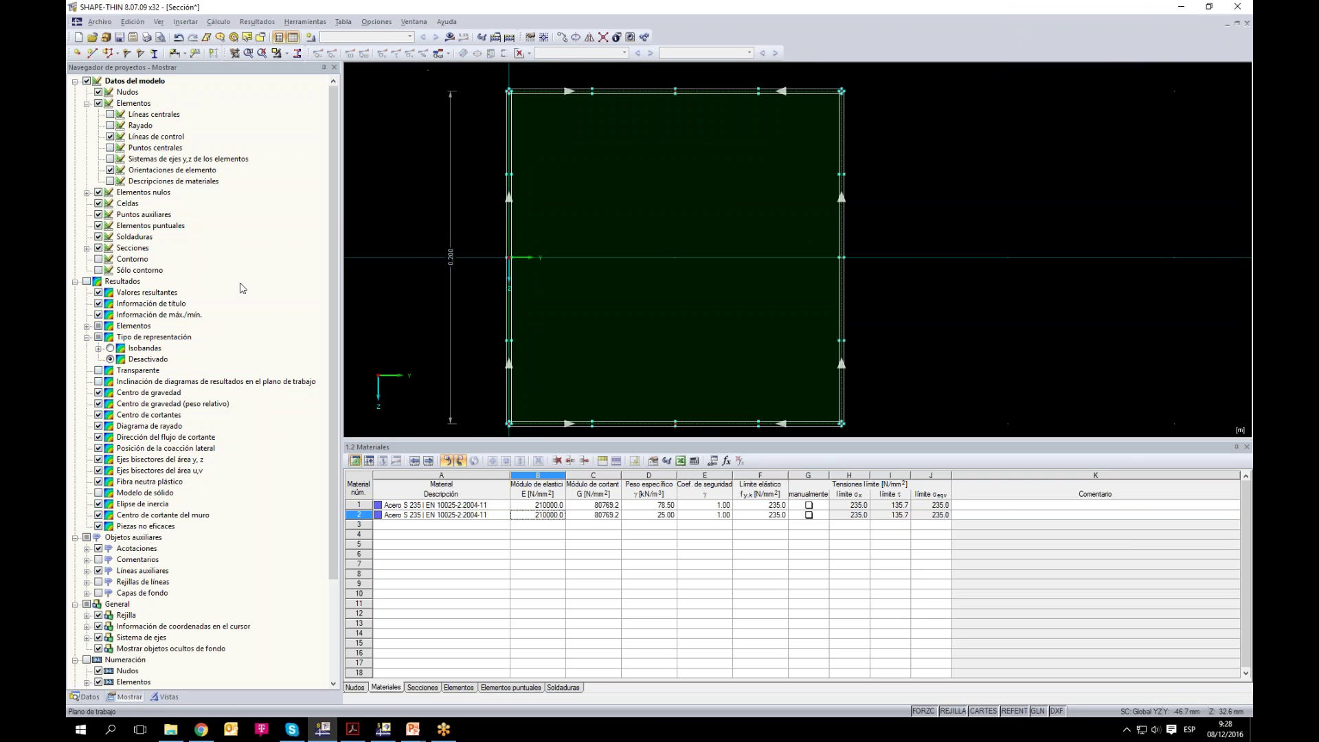
left_click(98, 204)
left_click(98, 205)
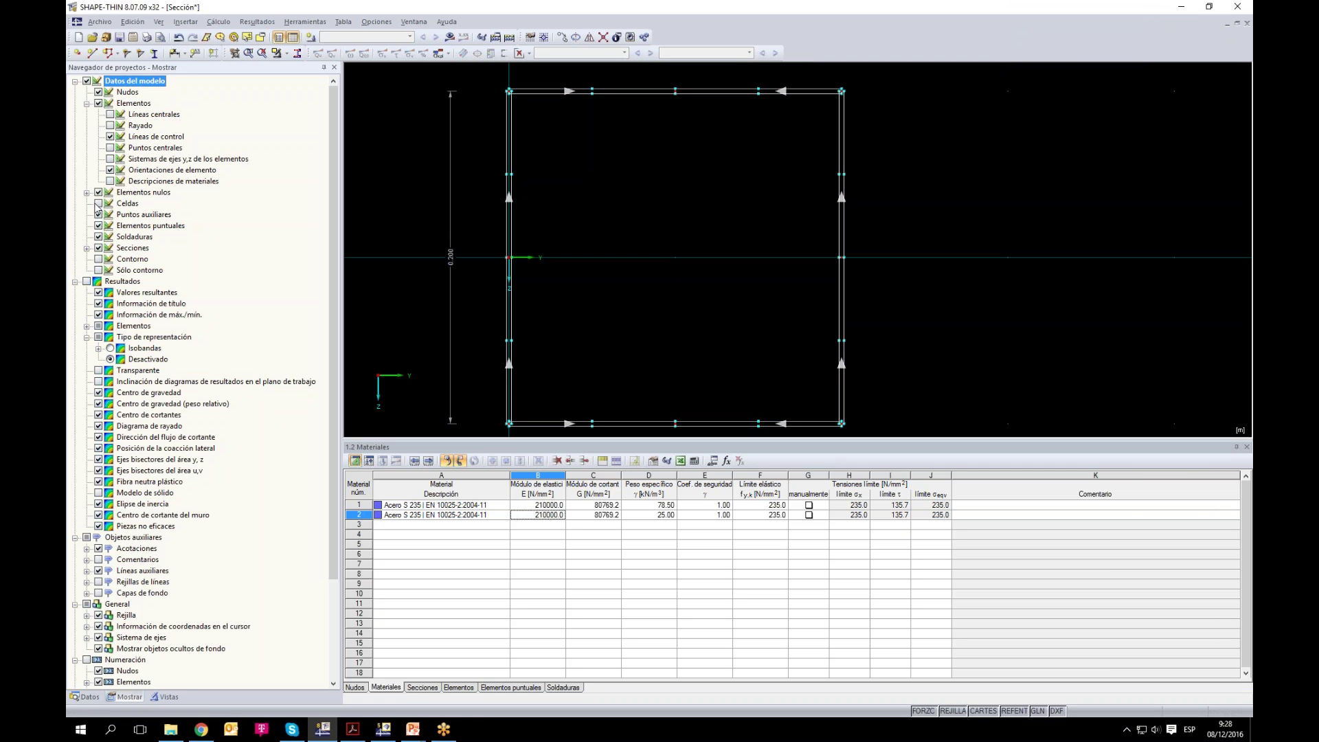
scroll(909, 314, "down", 3)
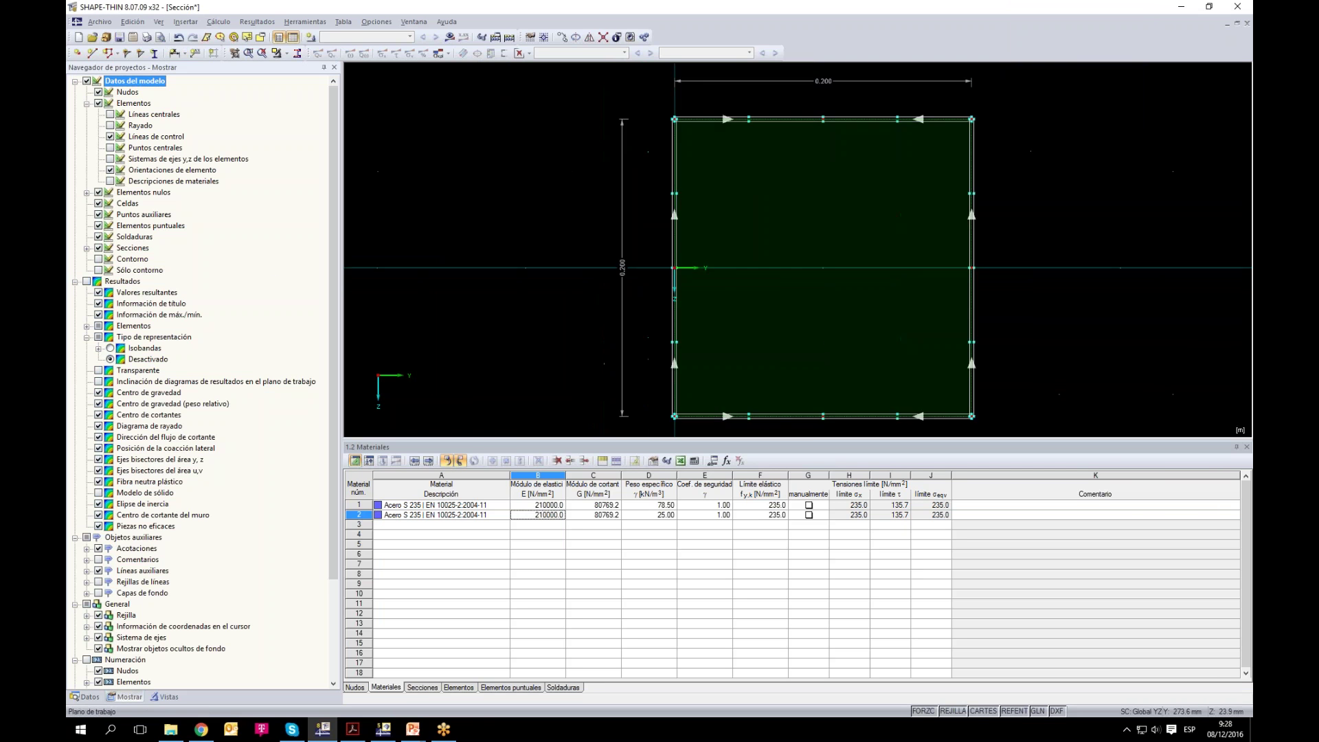
Step: Calculate the closed box section and check its moments of inertia Iy and Iz in the section properties
left_click_drag(882, 221, 764, 228)
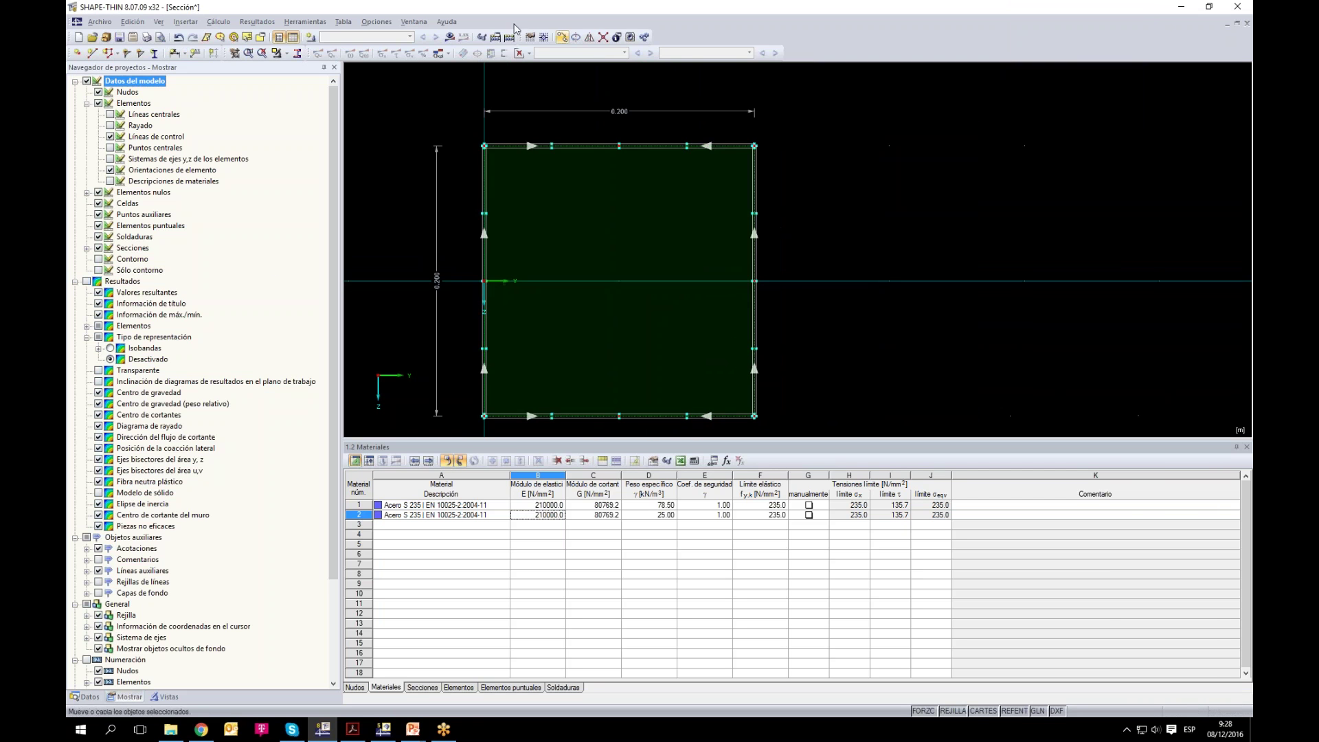
left_click(447, 38)
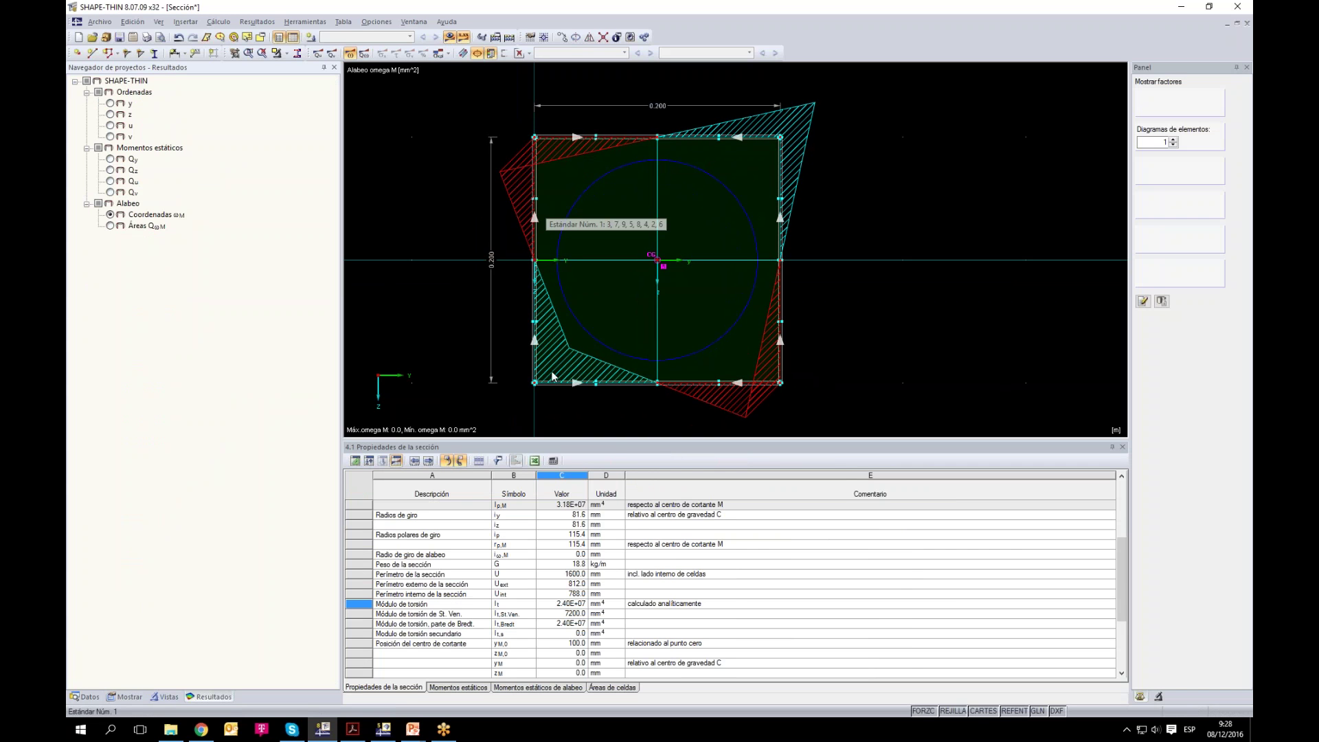
left_click_drag(612, 442, 618, 246)
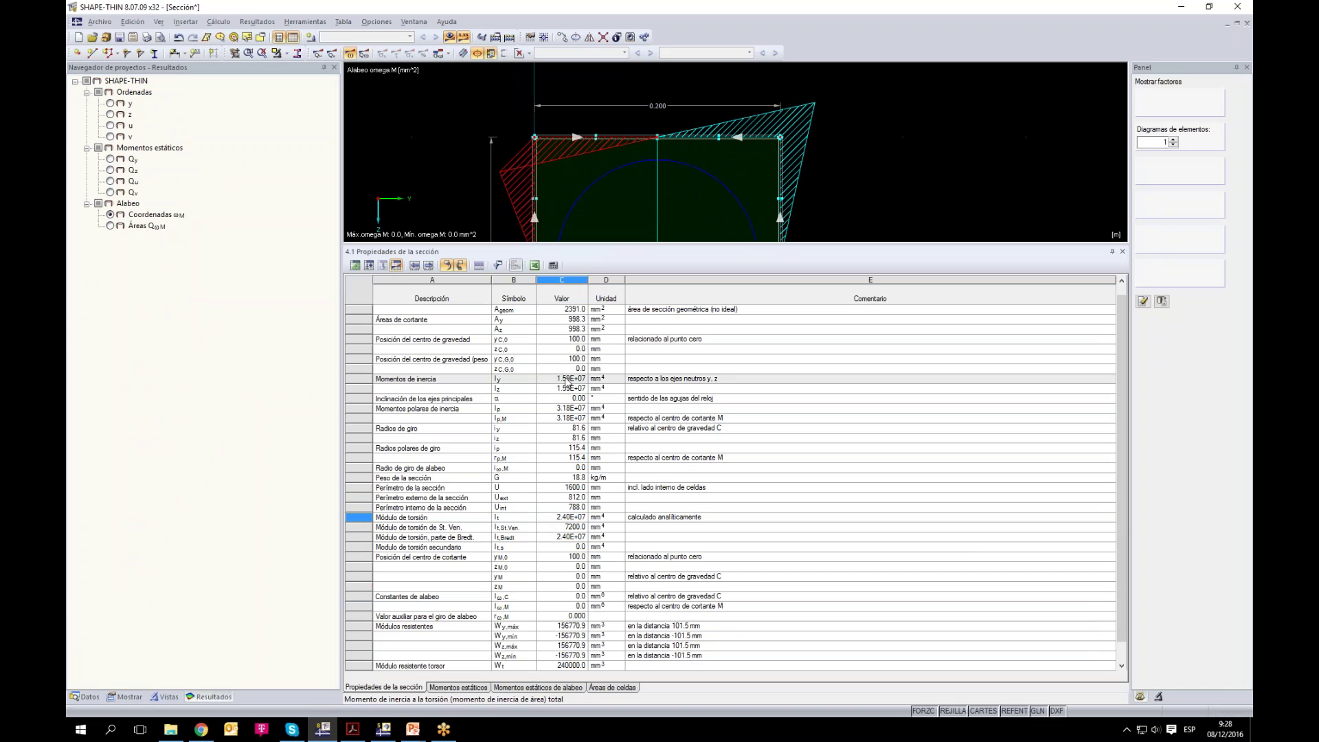
left_click_drag(576, 369, 575, 379)
left_click(577, 389)
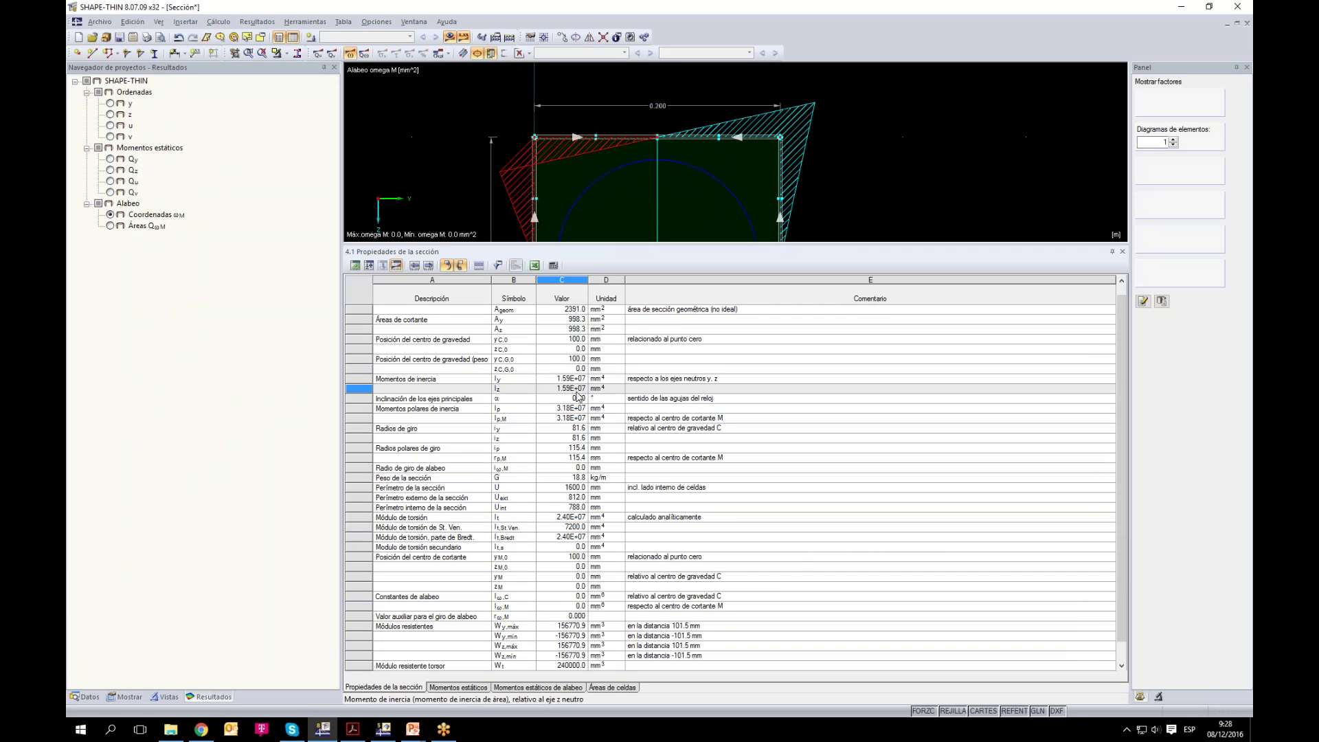
left_click_drag(699, 542, 699, 543)
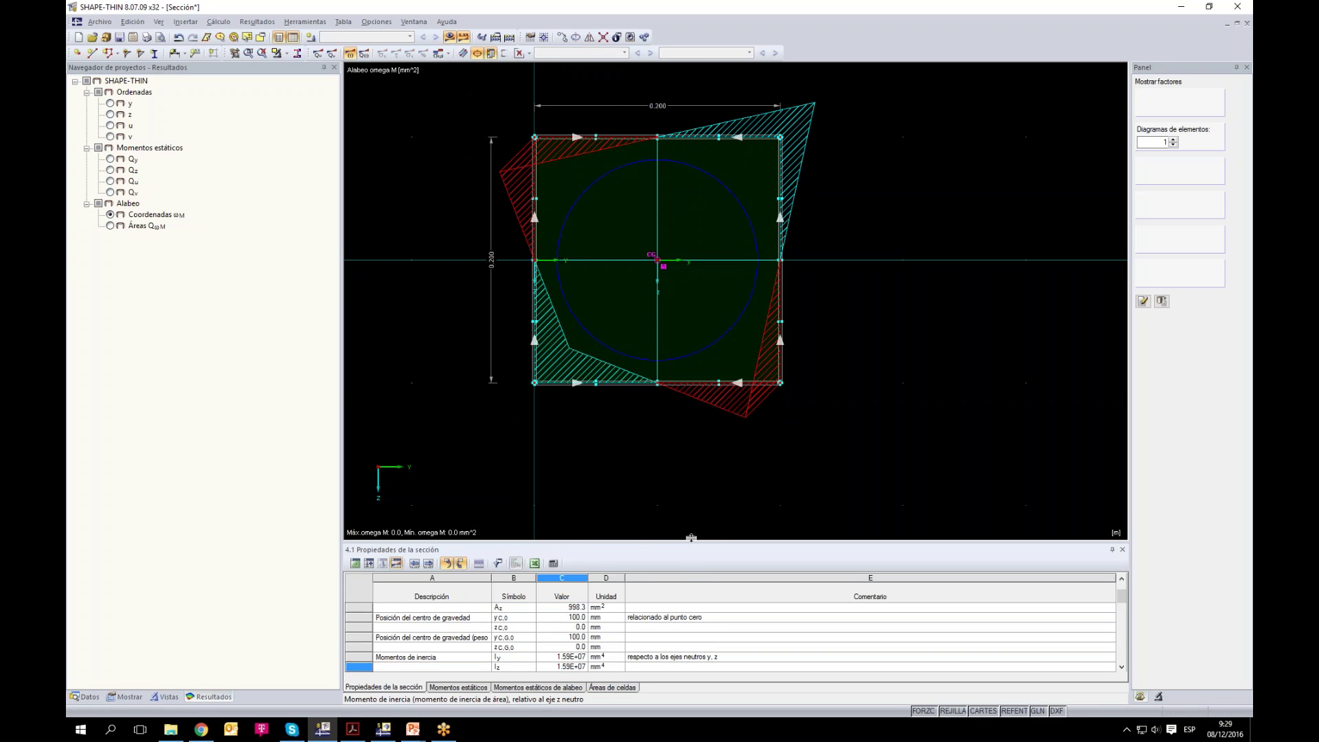
left_click_drag(691, 487, 690, 488)
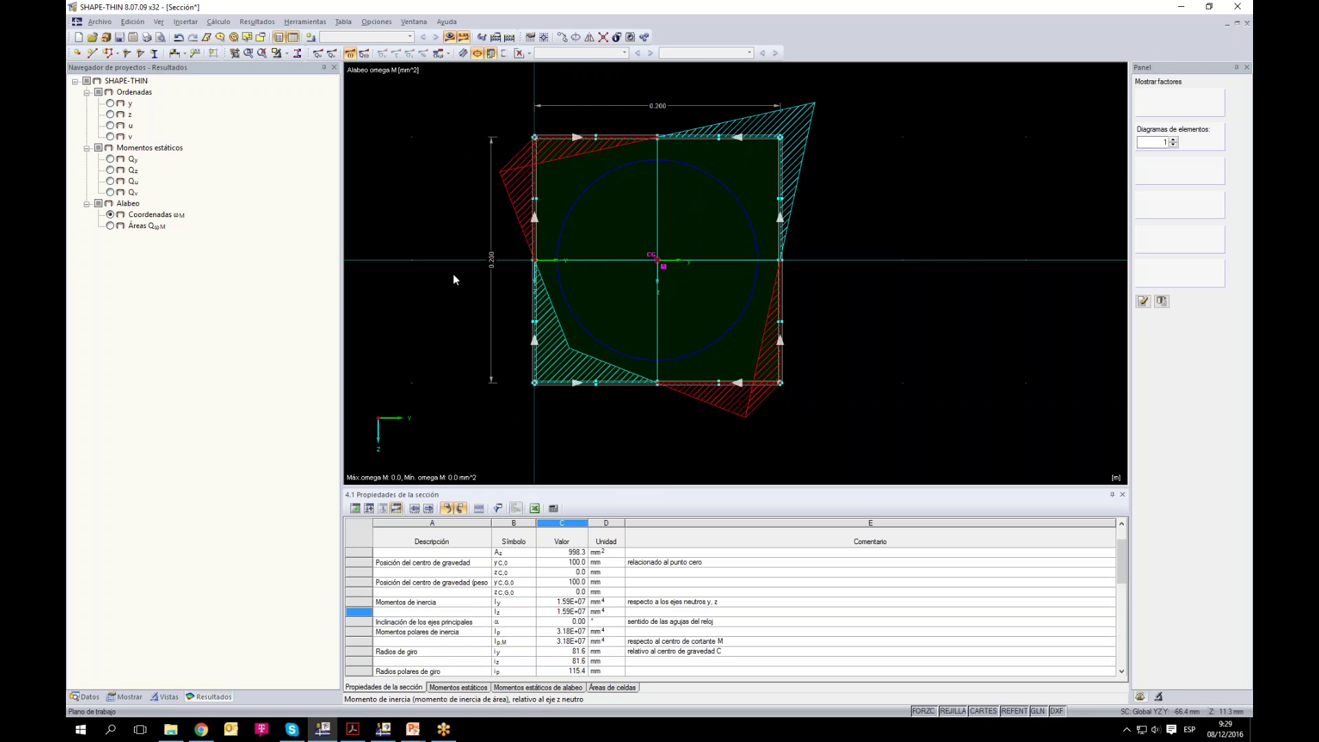
Step: Undo the dimensions and mirrored copy, discarding the results, and recalculate the open C-section
left_click(181, 38)
left_click(181, 39)
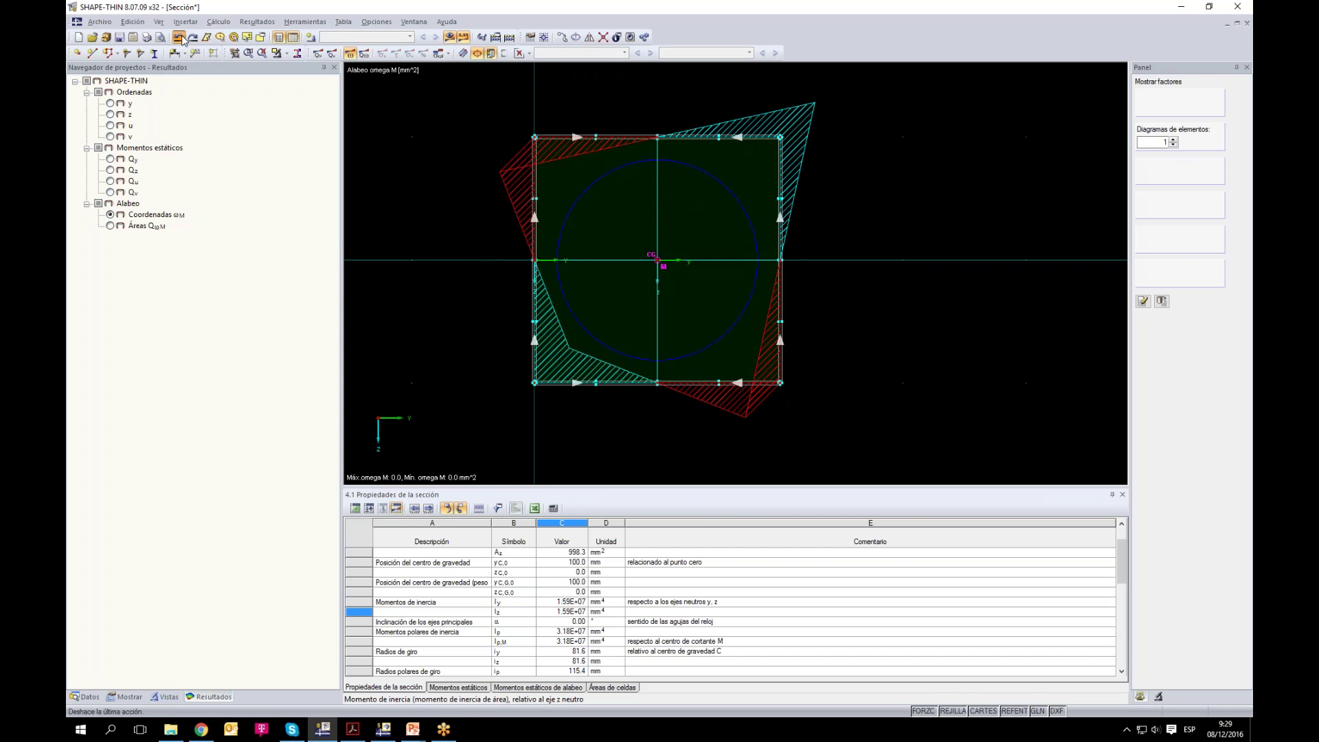
left_click(638, 388)
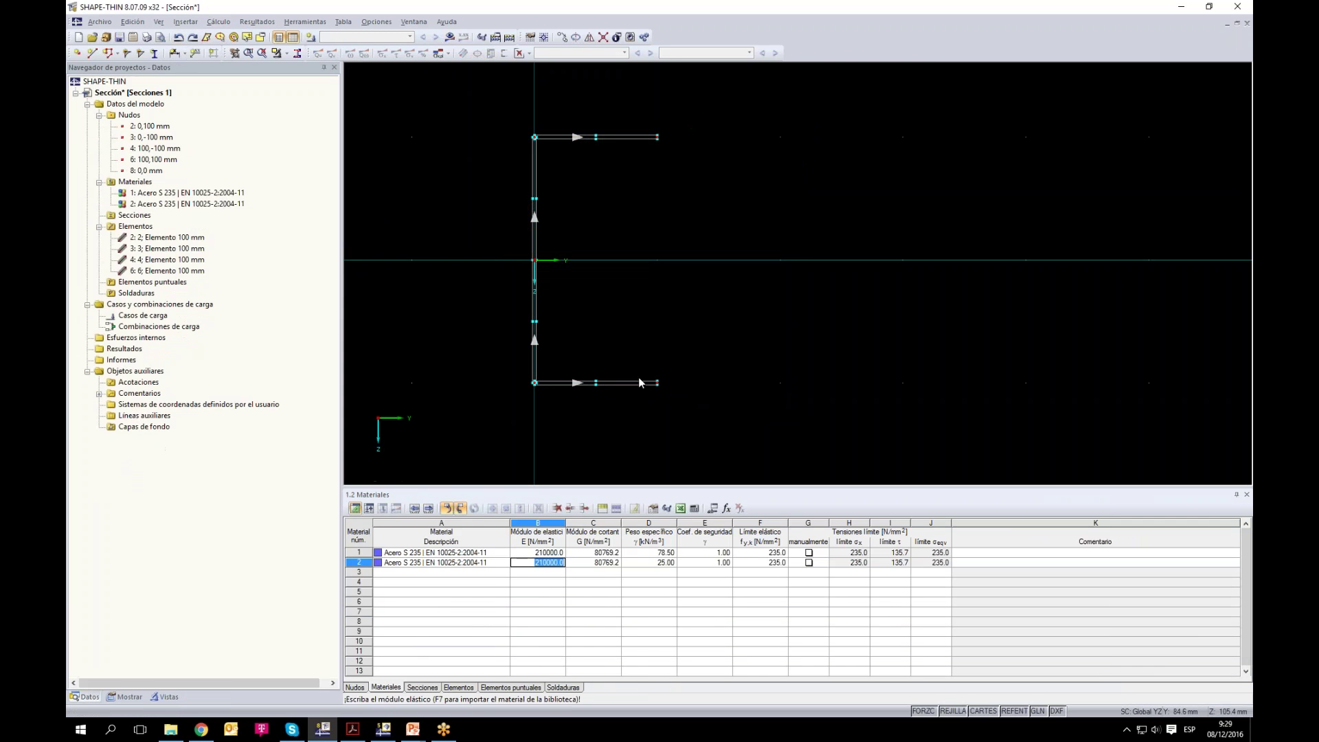
left_click(449, 37)
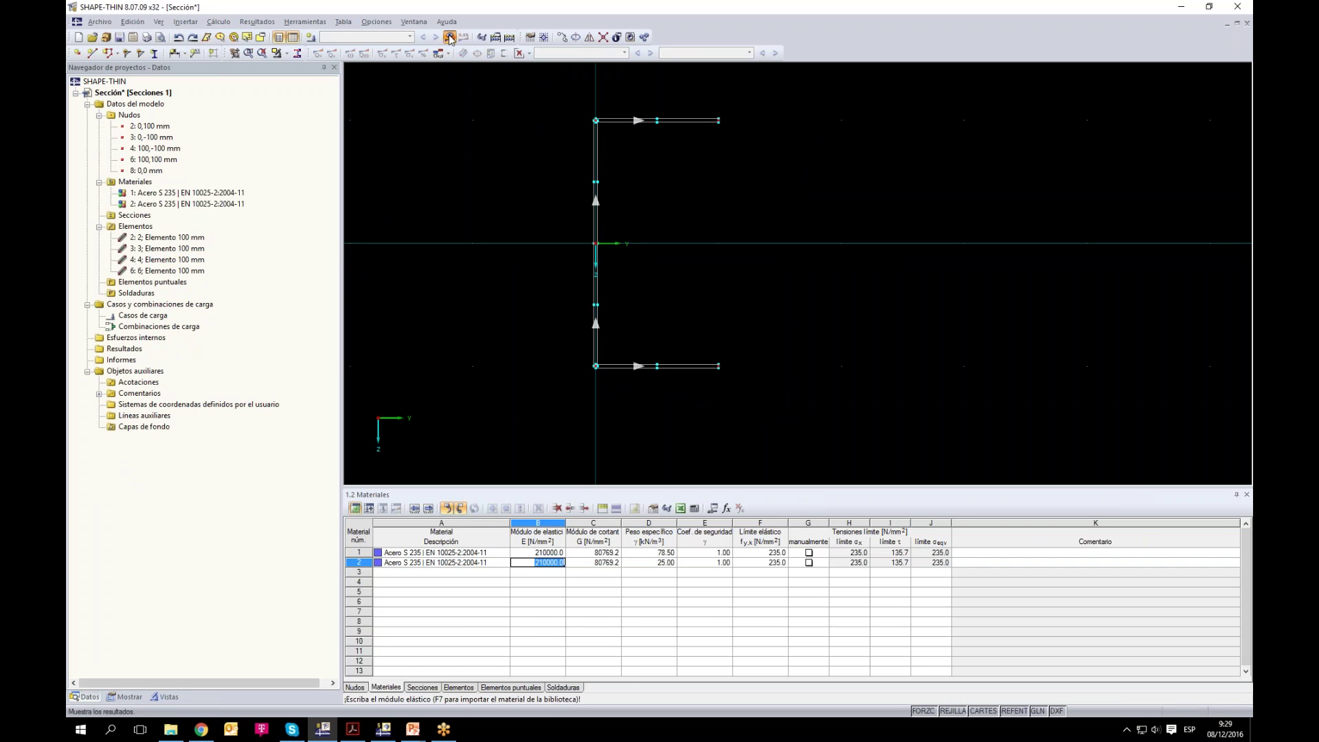
left_click(638, 384)
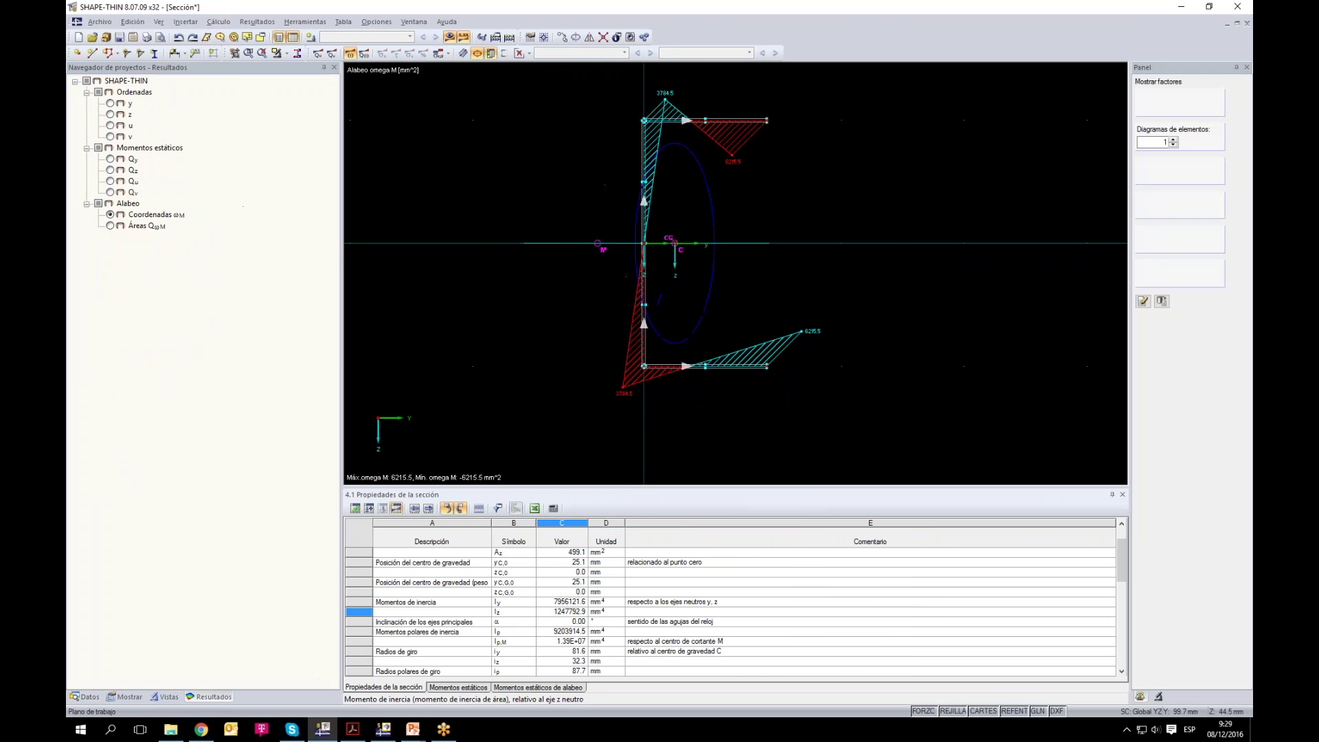
Step: Undo the last material assignment, check which elements use each material, and recalculate the C-section
left_click(179, 38)
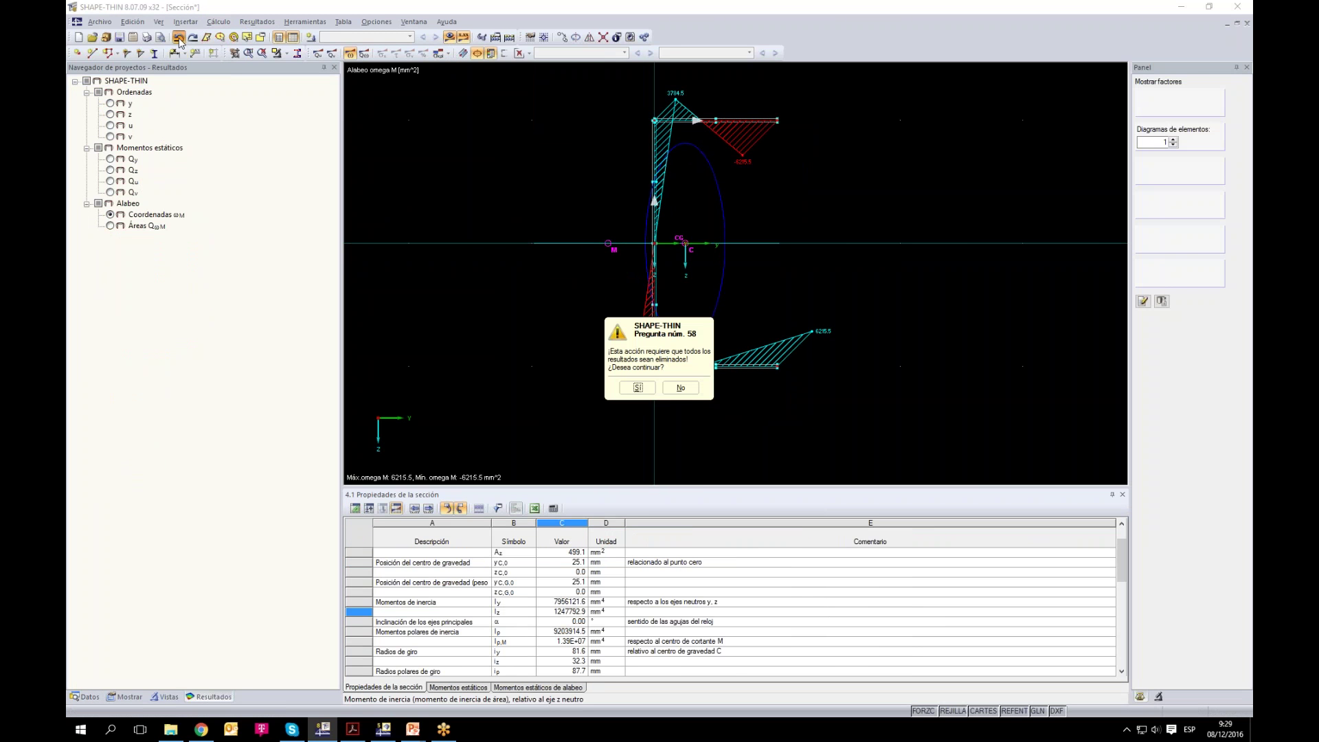
left_click(637, 387)
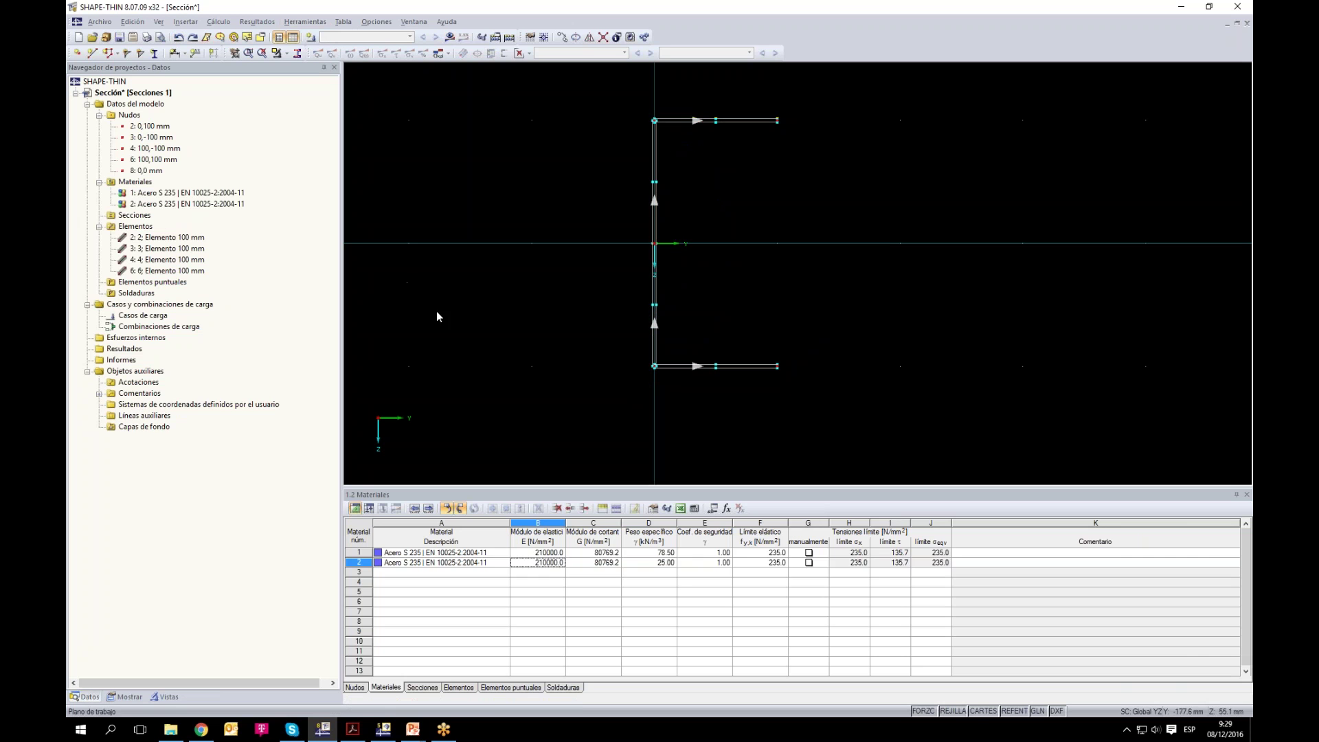
left_click(543, 562)
left_click(543, 553)
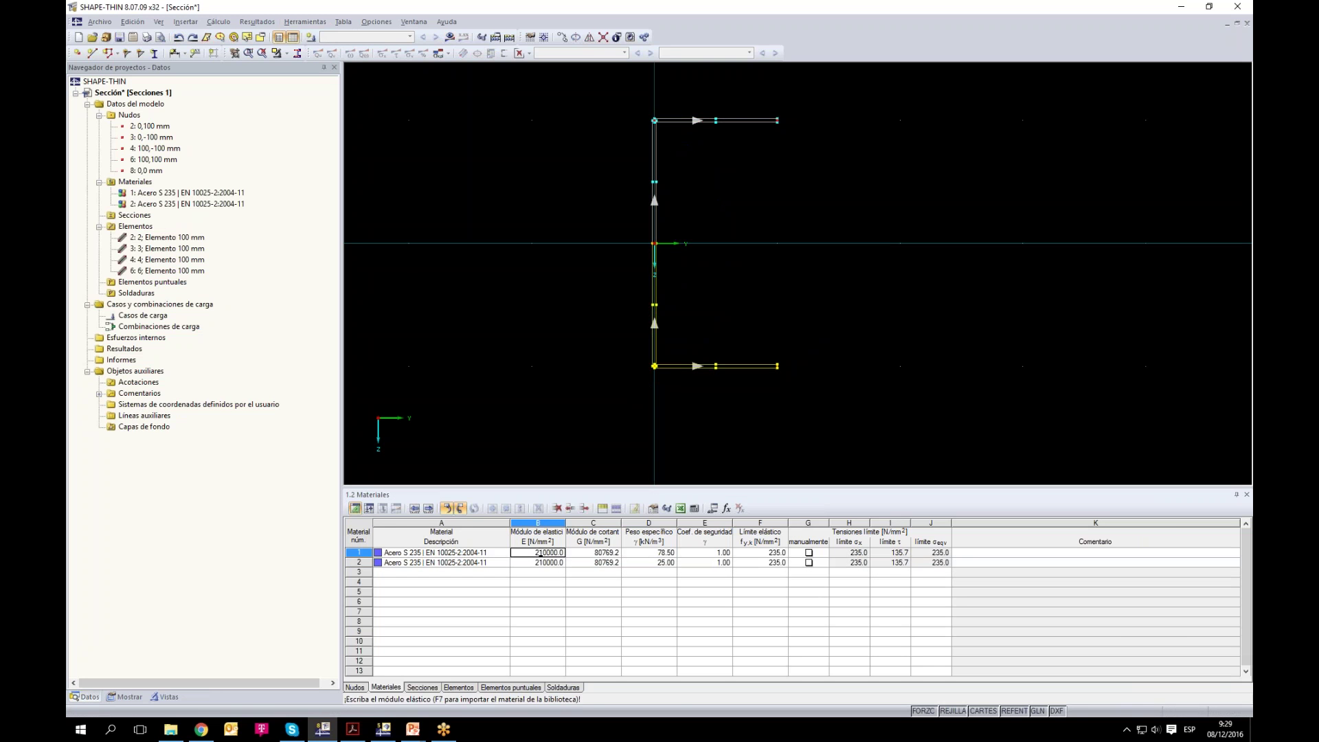
left_click(450, 37)
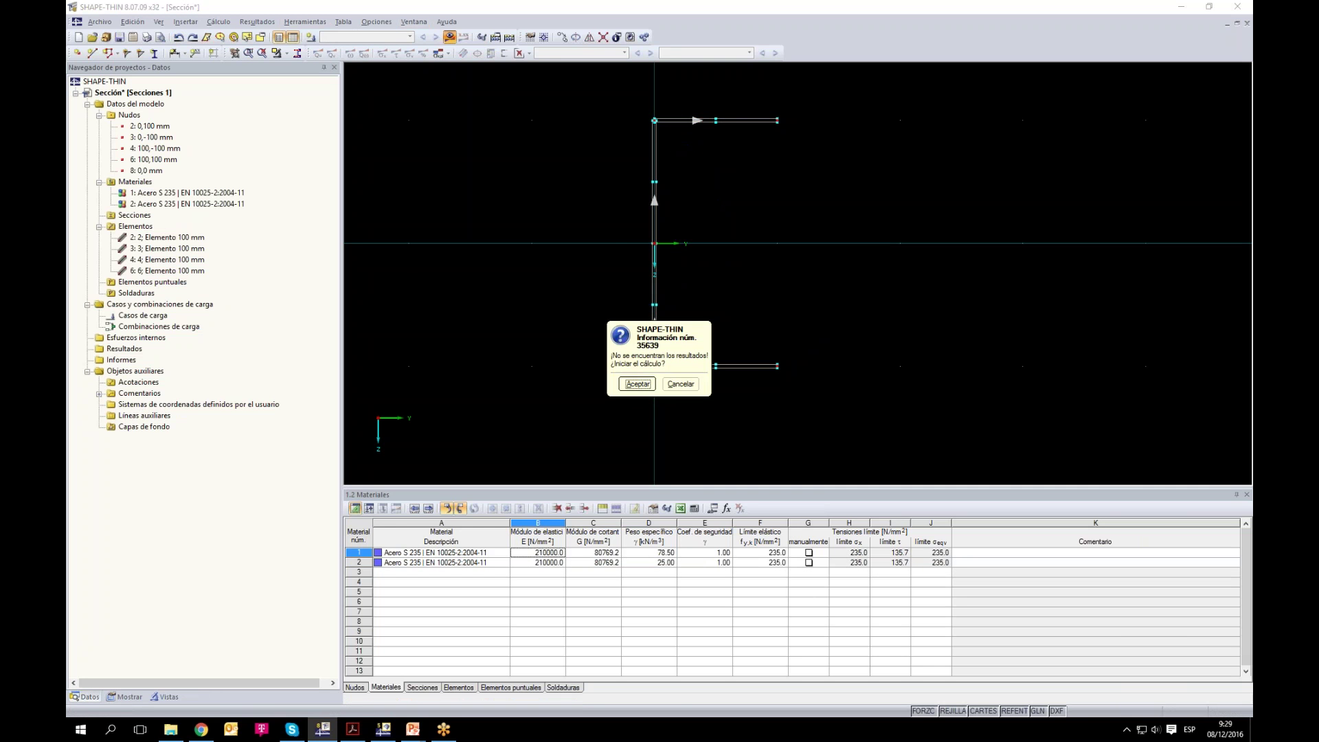
left_click(628, 380)
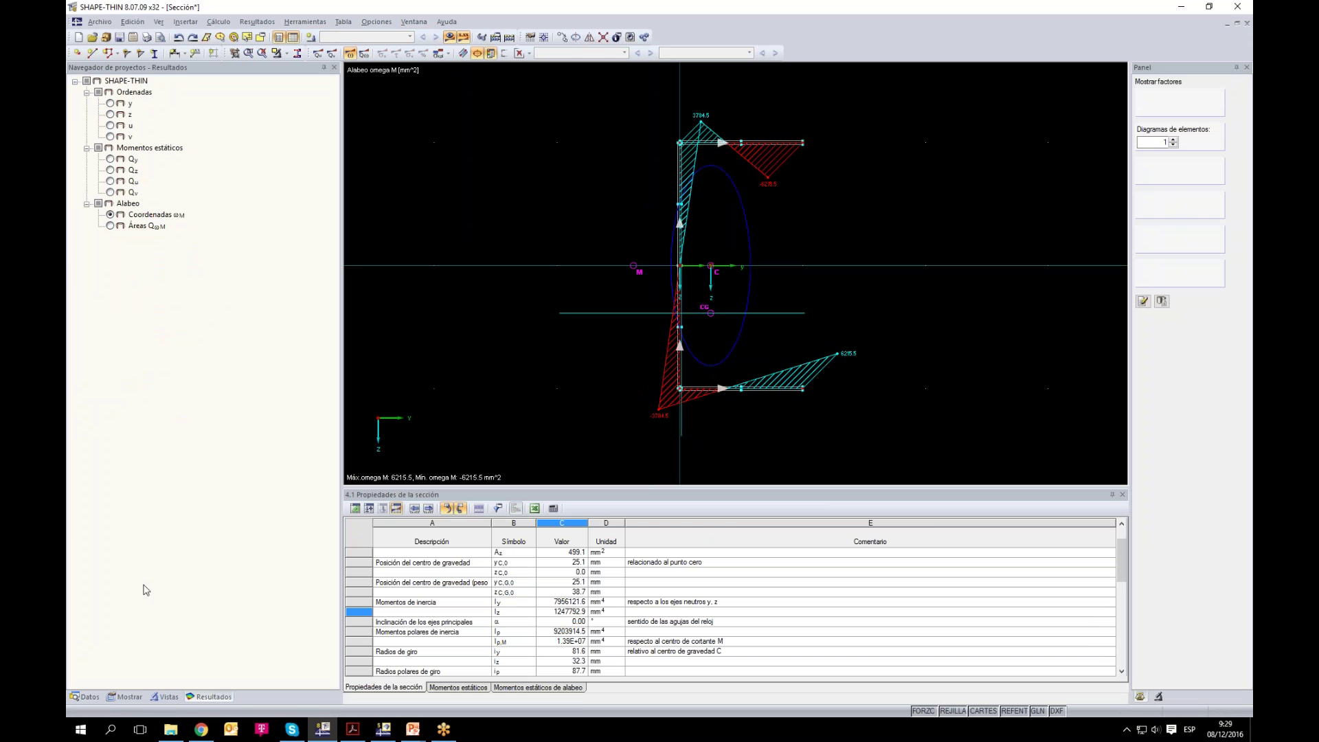
Step: Examine the positions of the centre of gravity, the weight-based centre of gravity and the shear centre on the C-section
left_click(137, 697)
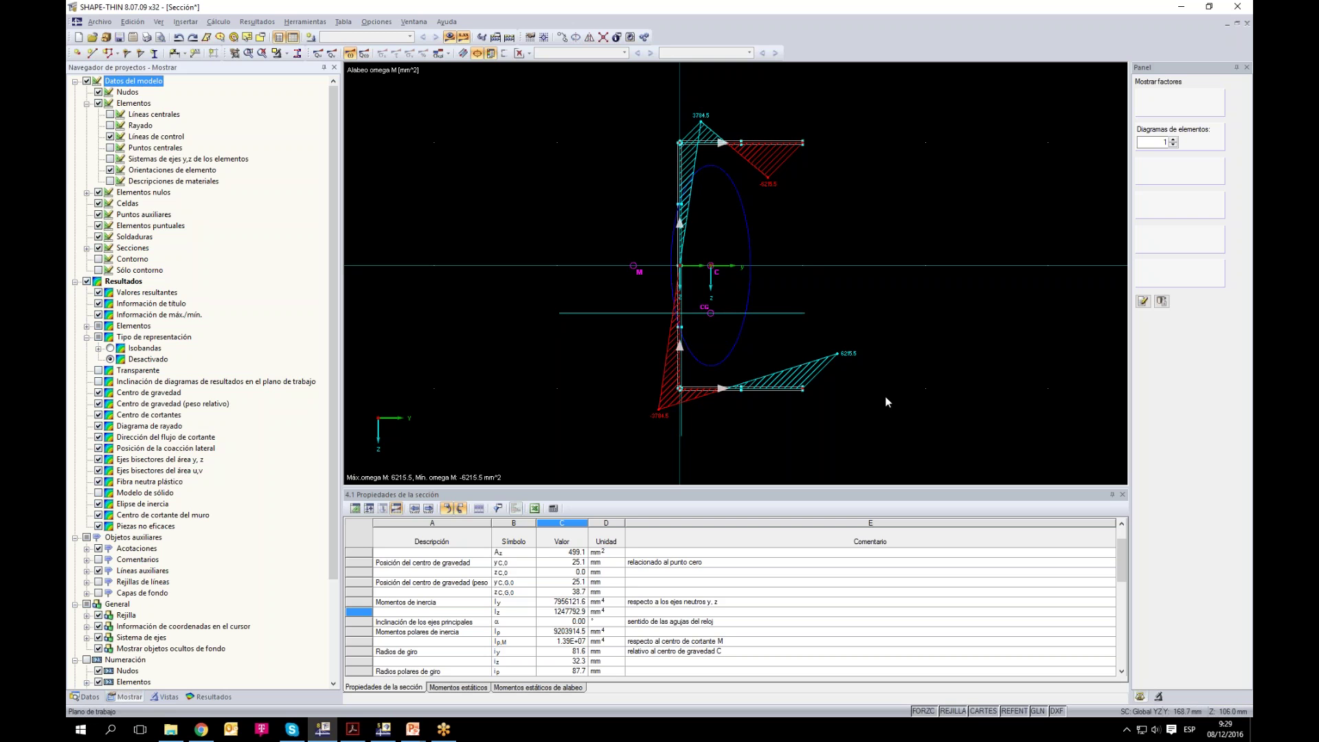
scroll(882, 408, "up", 2)
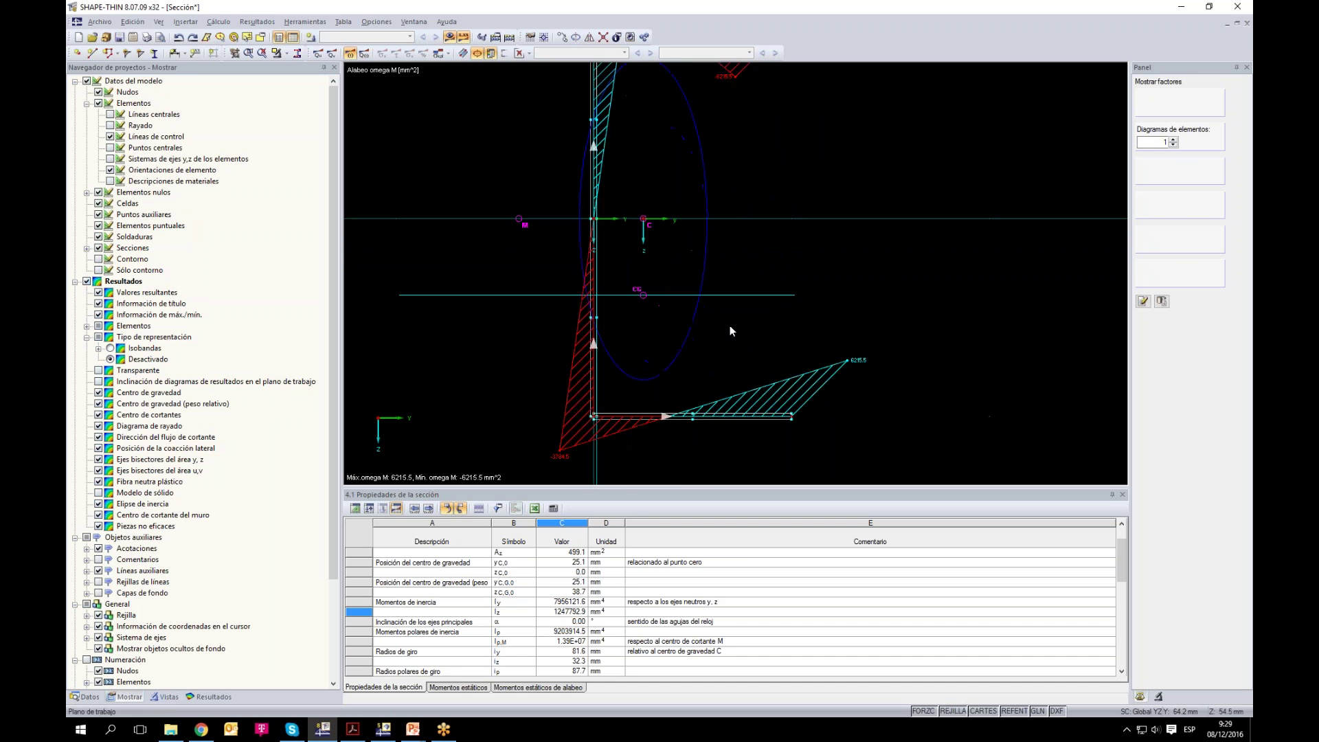
left_click_drag(752, 316, 834, 327)
scroll(683, 316, "up", 1)
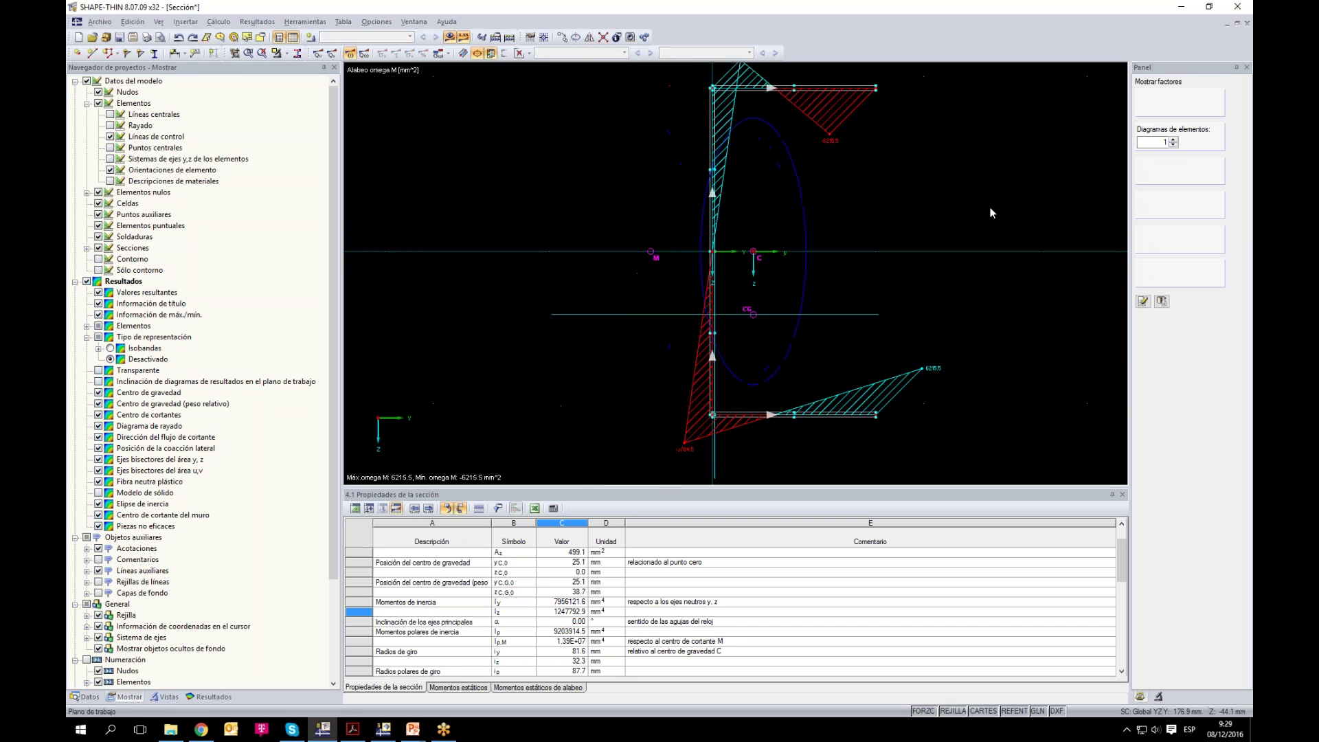
scroll(938, 290, "down", 2)
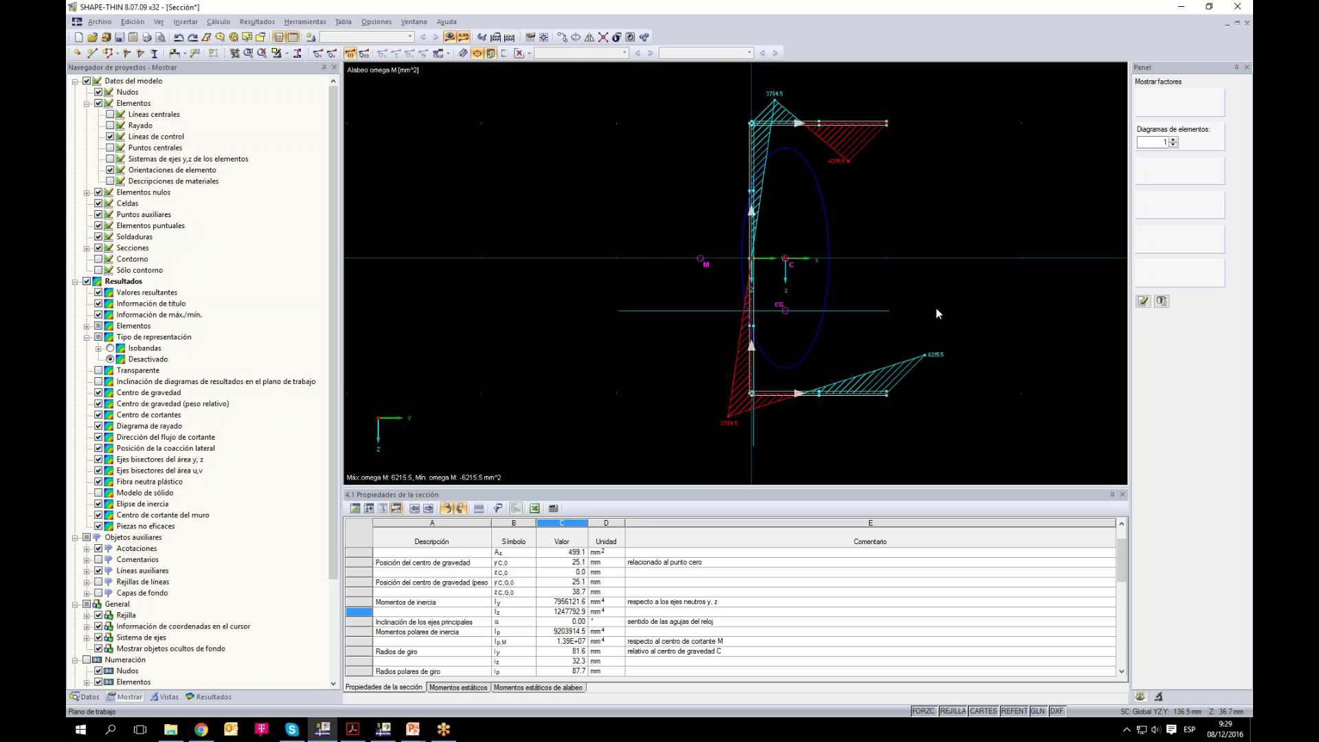
scroll(888, 413, "down", 2)
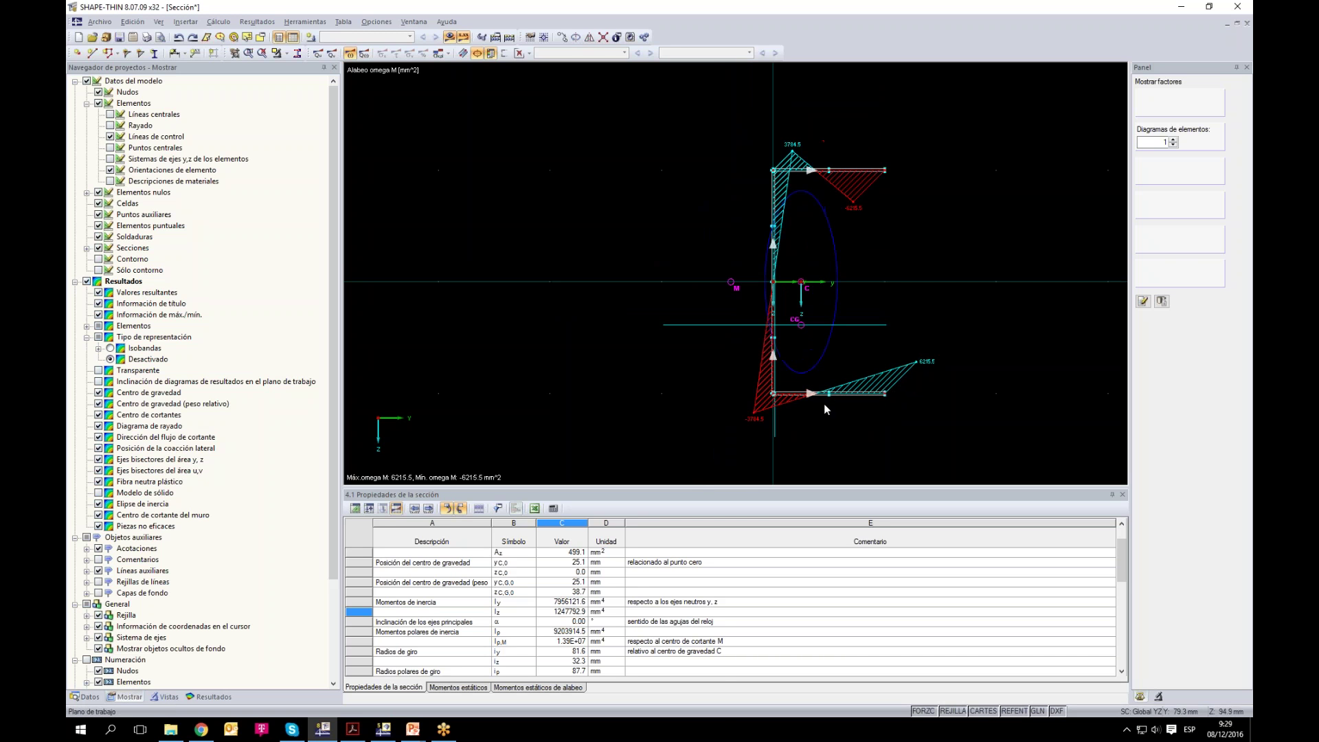
Step: Assign material 1, Acero S 235, to all four elements of the C-section again
left_click_drag(892, 363, 892, 362)
scroll(920, 318, "down", 1)
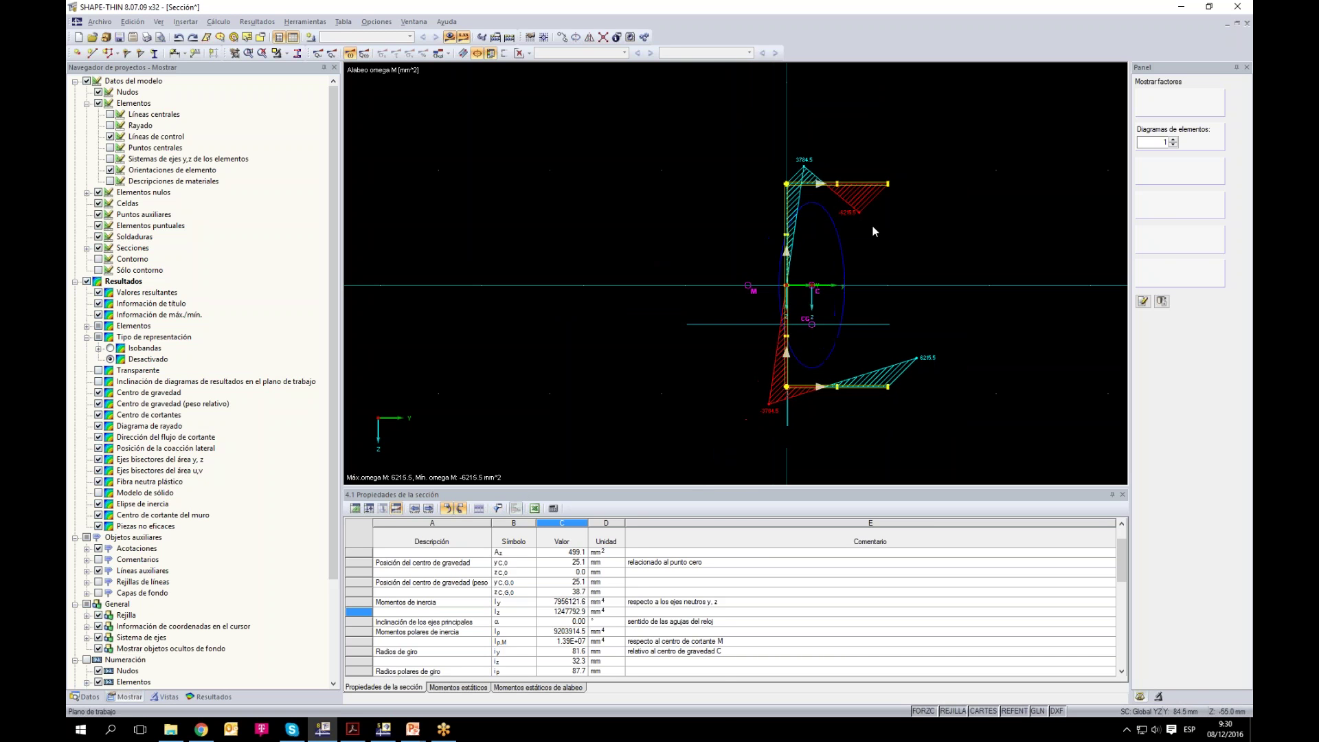
right_click(868, 185)
mouse_move(917, 196)
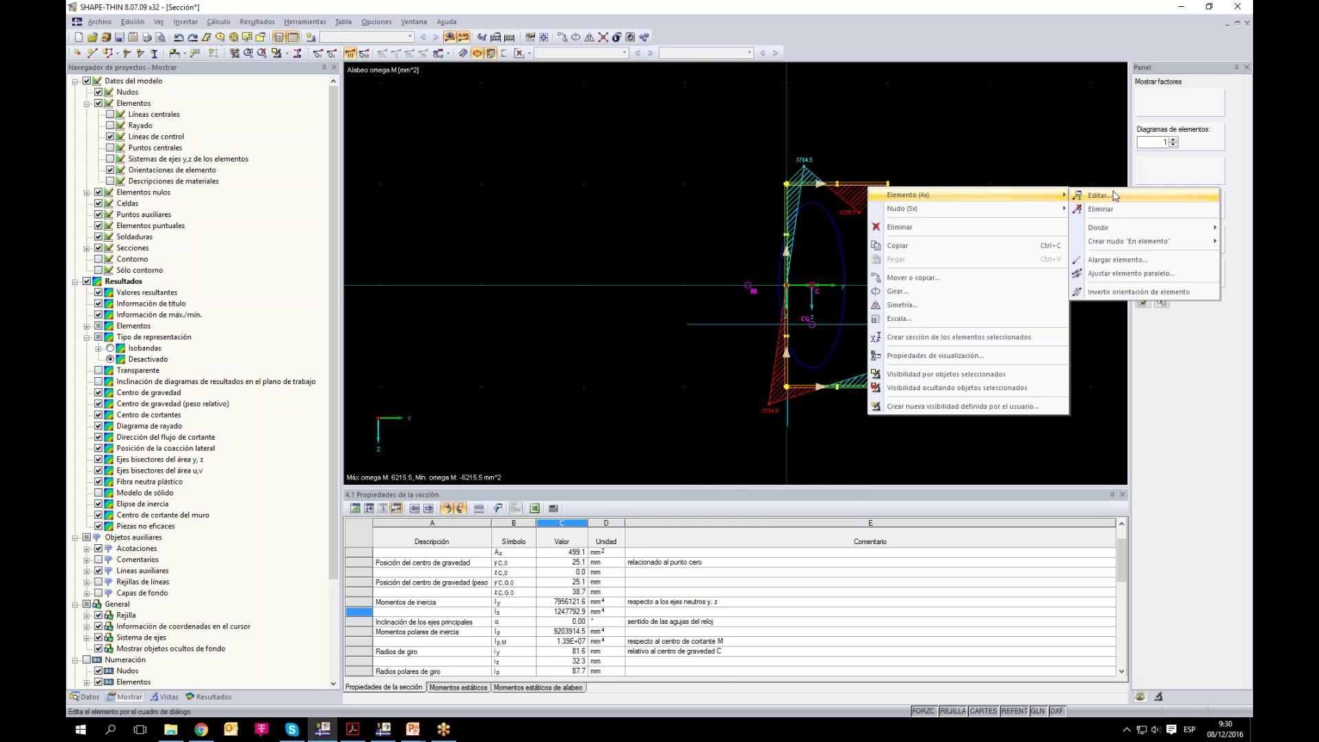
left_click(1111, 194)
left_click(566, 321)
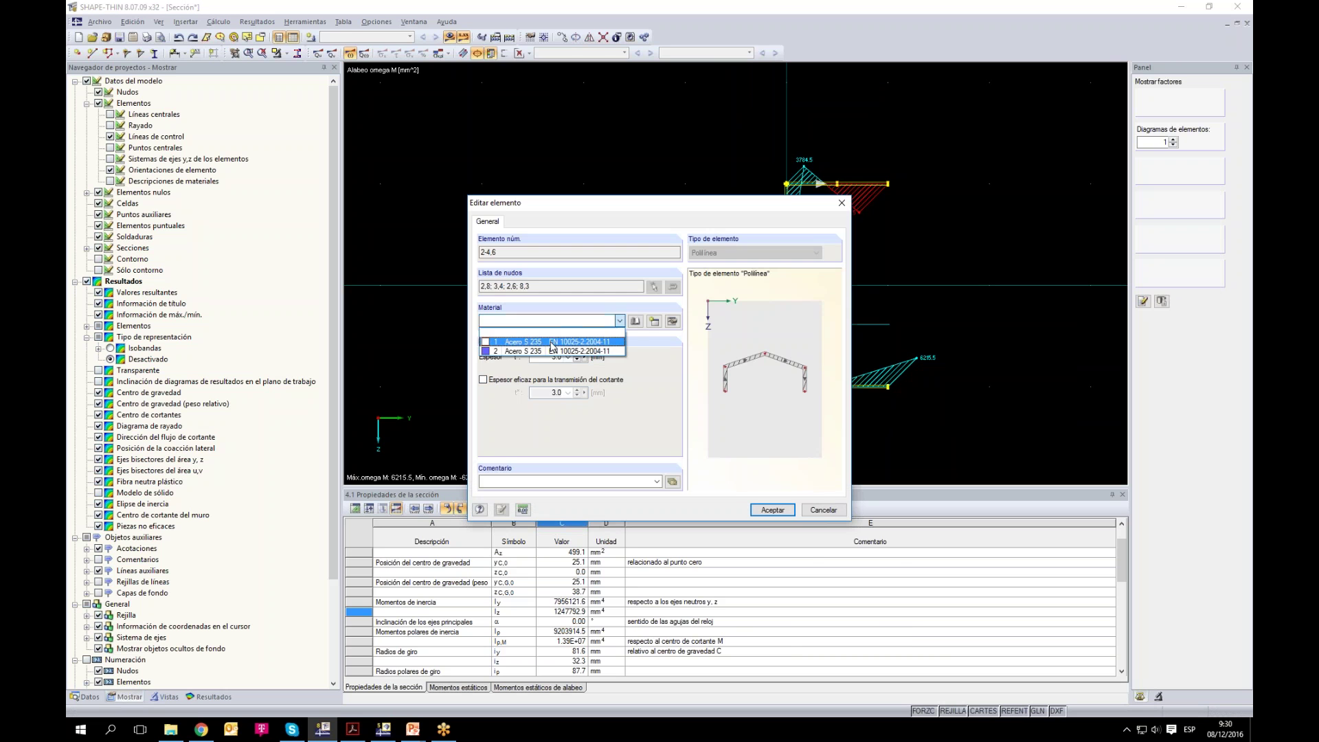
left_click(550, 333)
left_click(758, 511)
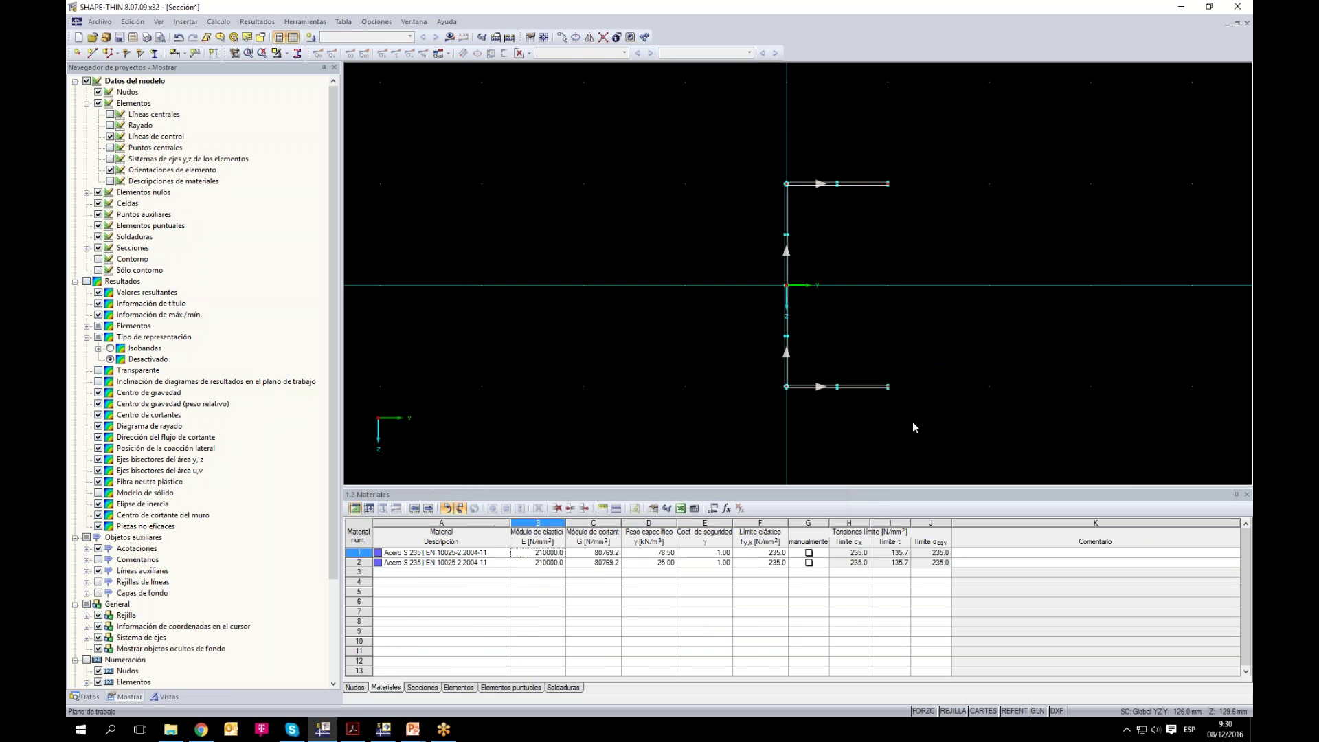
Step: Move the lower flange's free end node to the opposite side of the web, turning the C-section into a Z-section
scroll(834, 362, "up", 5)
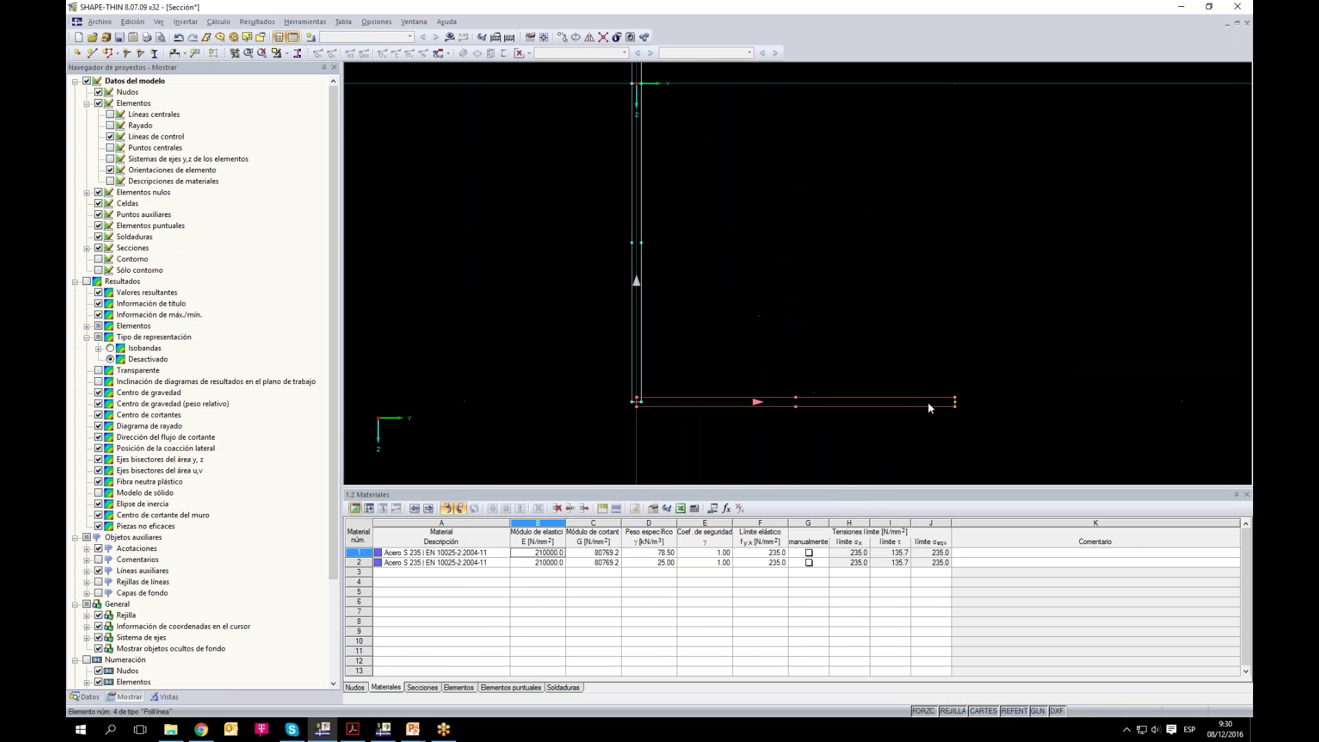
mouse_move(955, 403)
left_mouse_down()
mouse_move(734, 339)
mouse_move(613, 407)
left_mouse_up()
middle_click(719, 348)
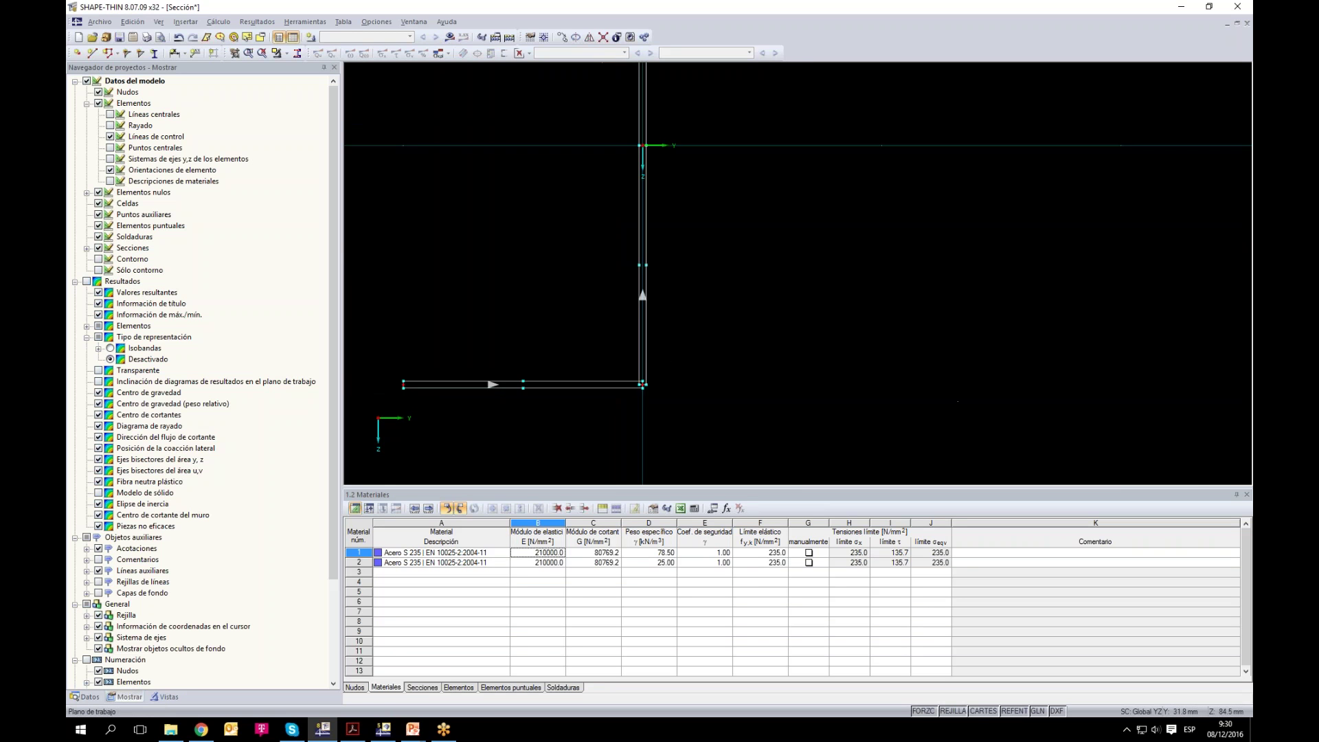
Step: Calculate the Z-section and examine its moments of inertia Iy, Iz and Iyz and the inclination α of the principal axes
left_click(450, 36)
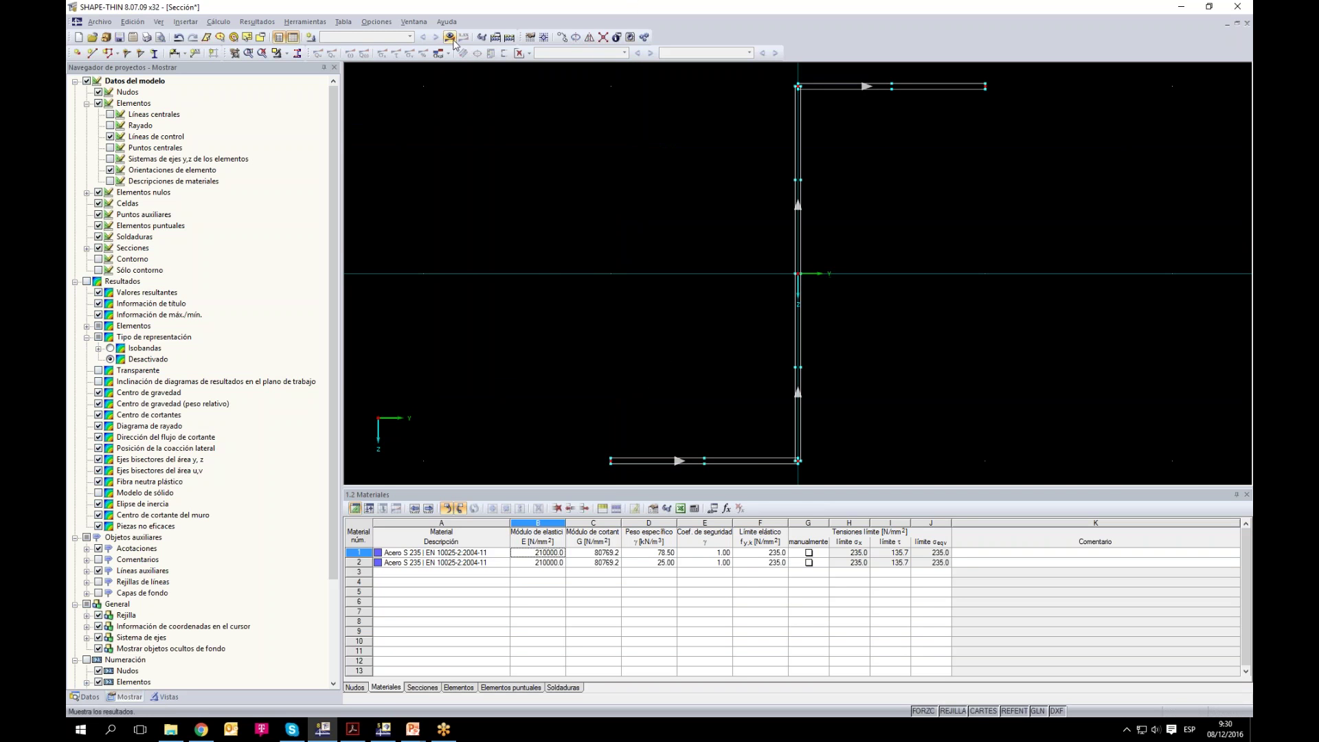
left_click(637, 383)
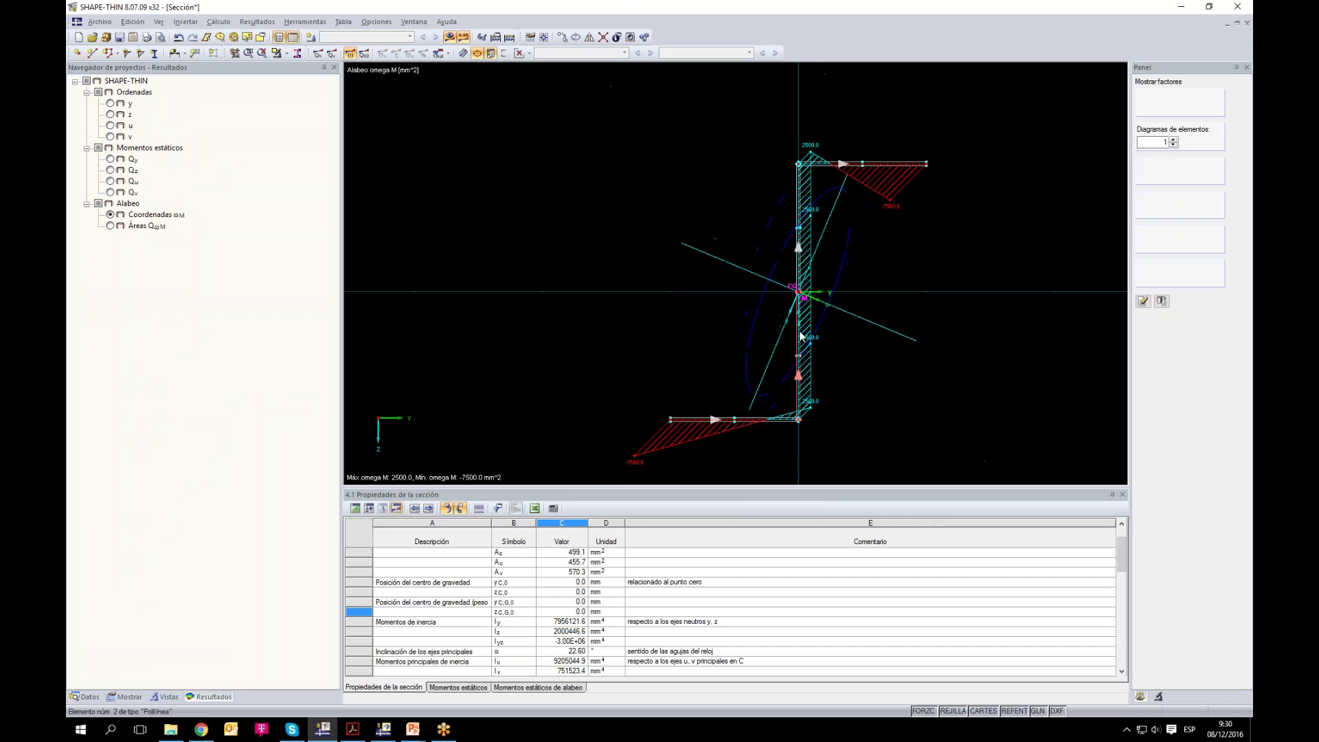
scroll(888, 336, "up", 2)
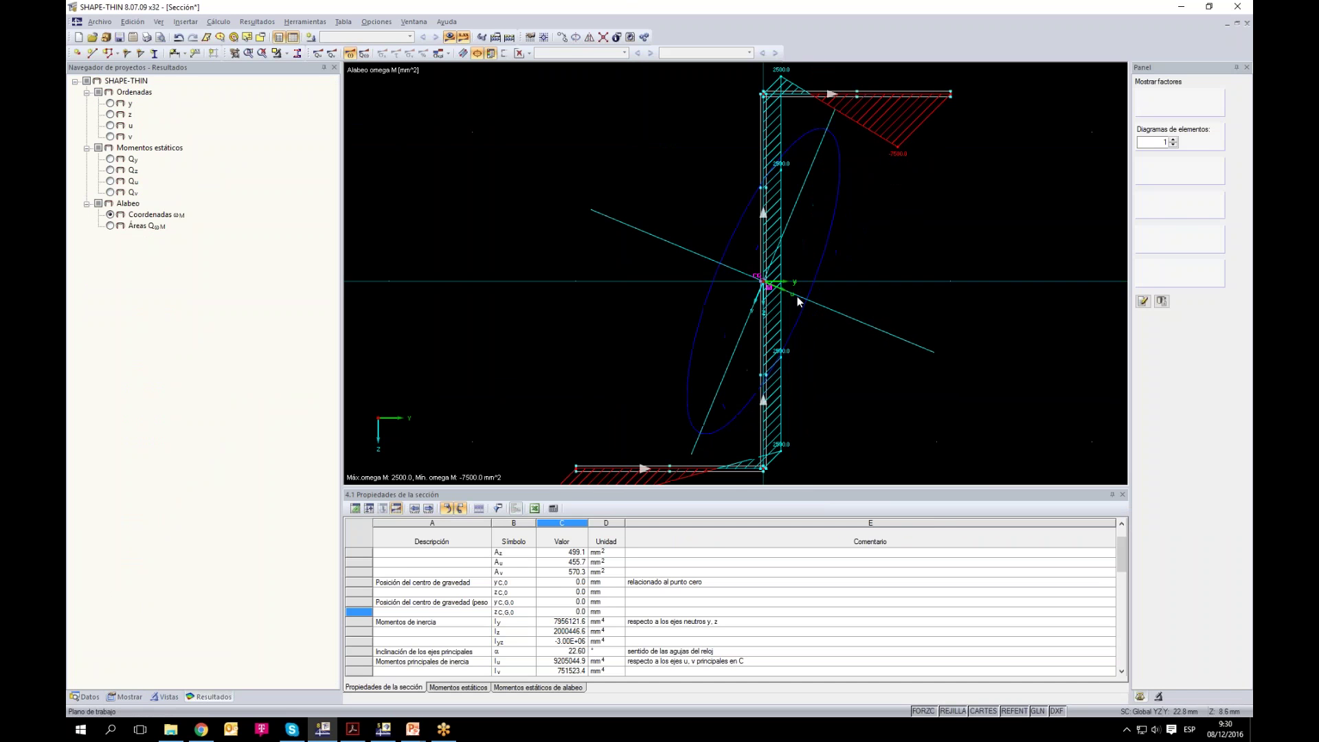
left_click_drag(782, 356, 784, 169)
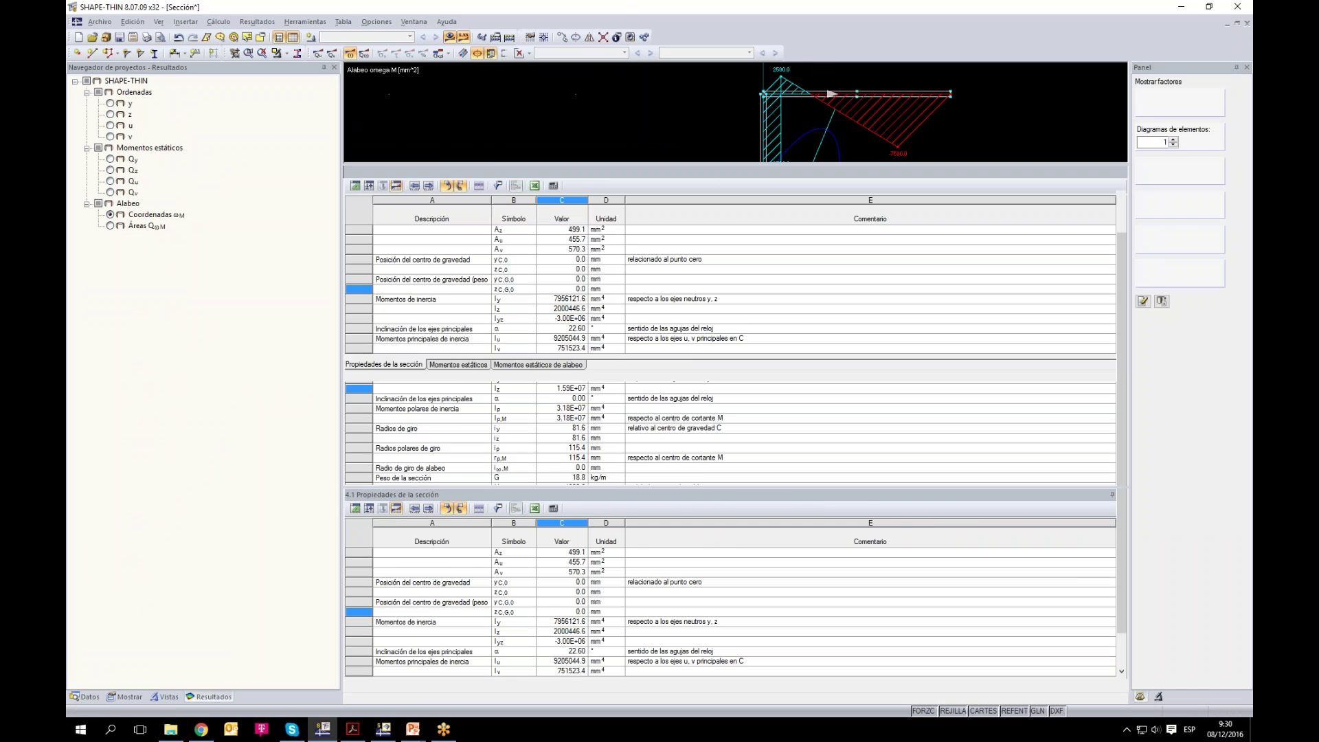
left_click(558, 300)
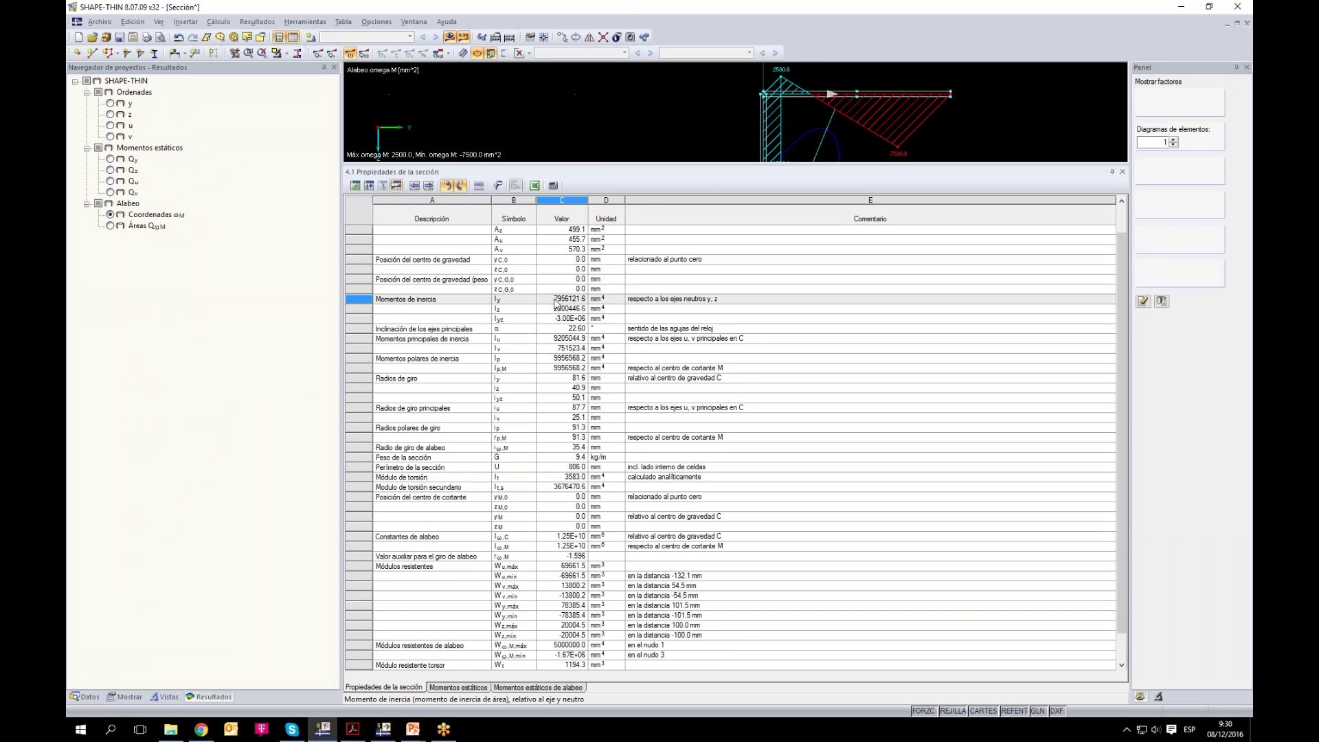
left_click(559, 310)
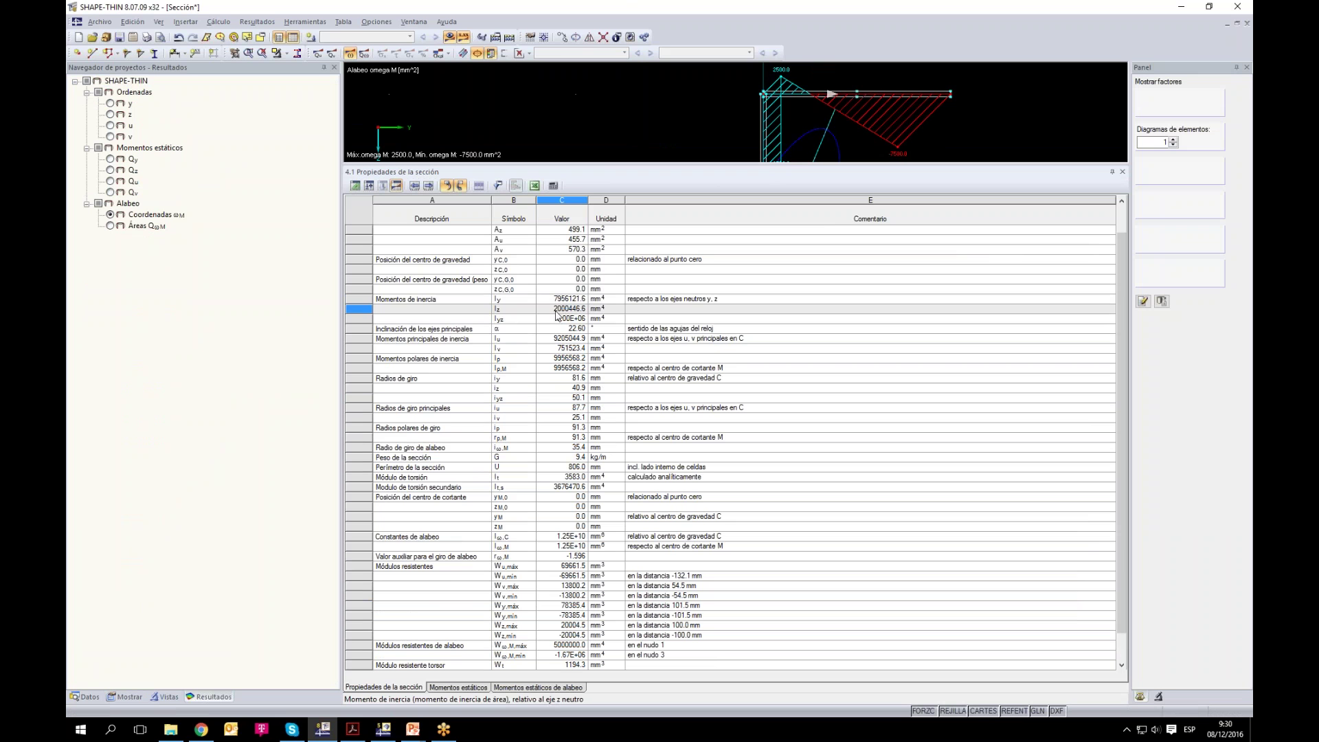
left_click(571, 320)
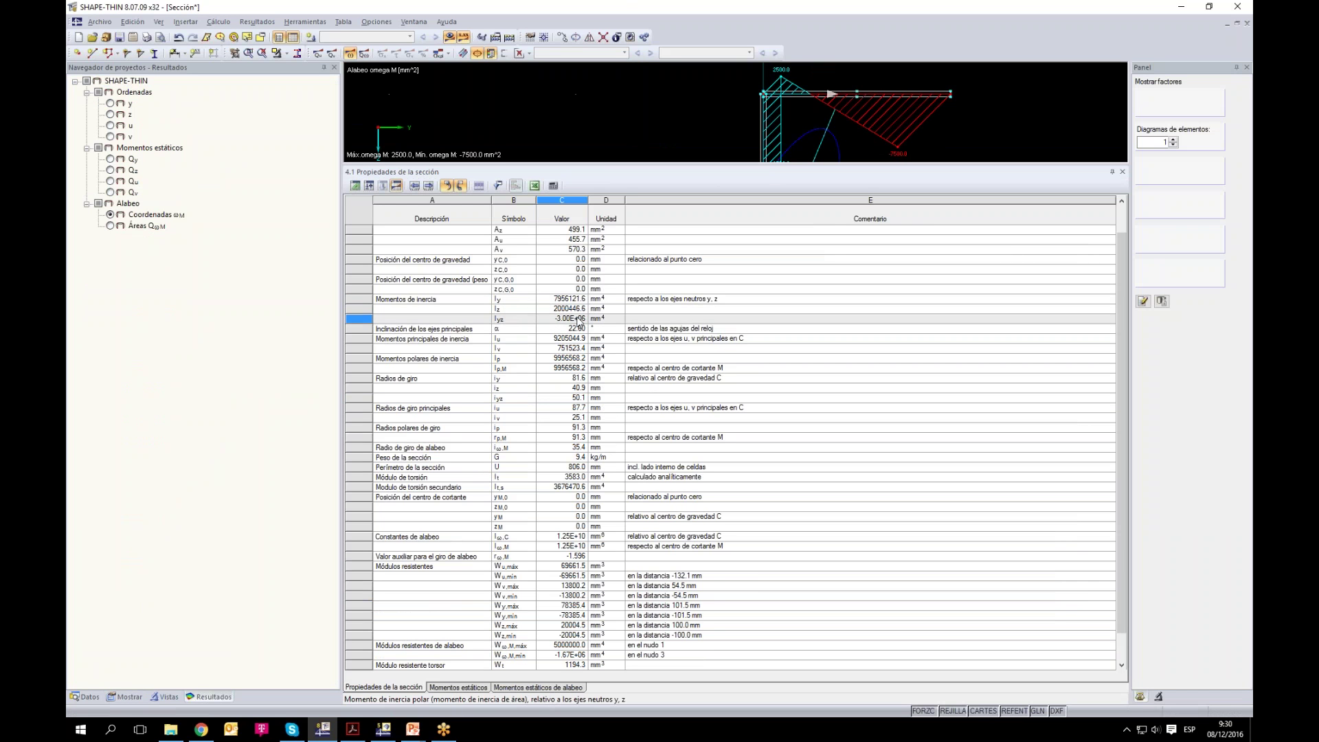
left_click(560, 330)
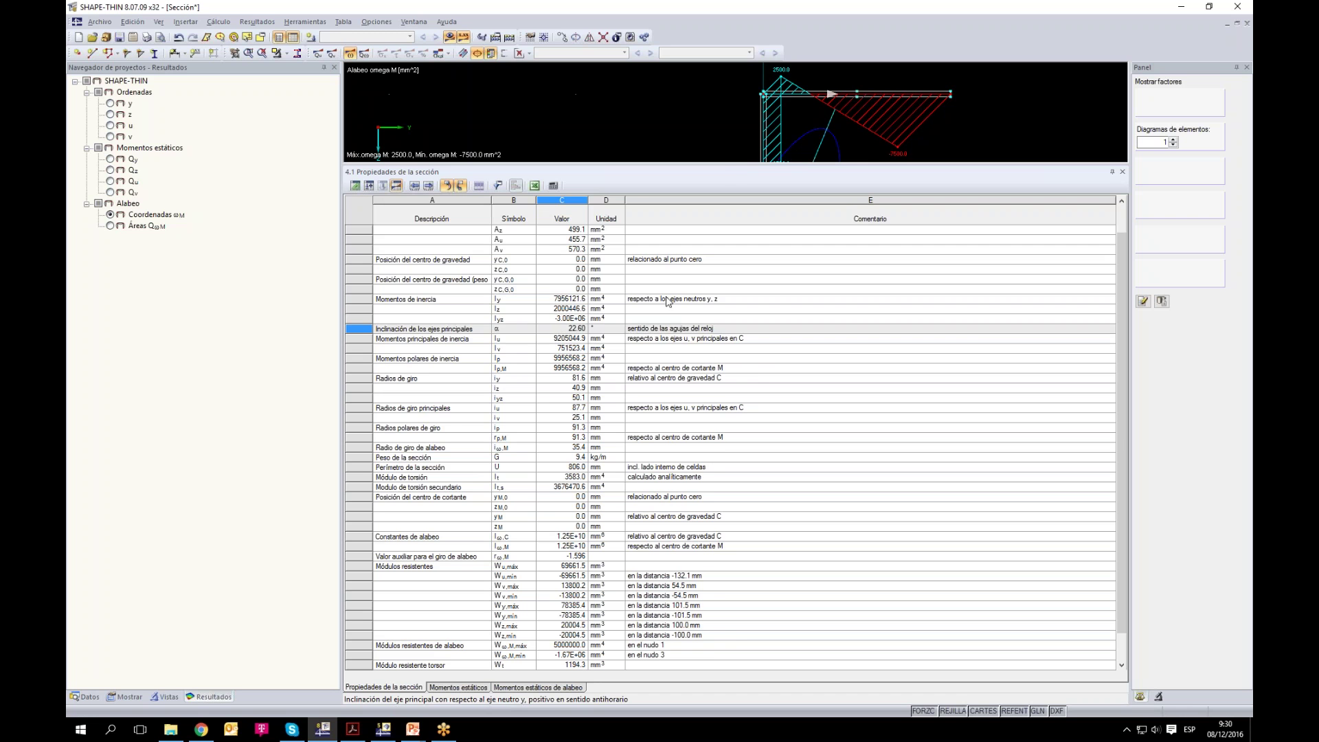
left_click_drag(748, 278, 748, 378)
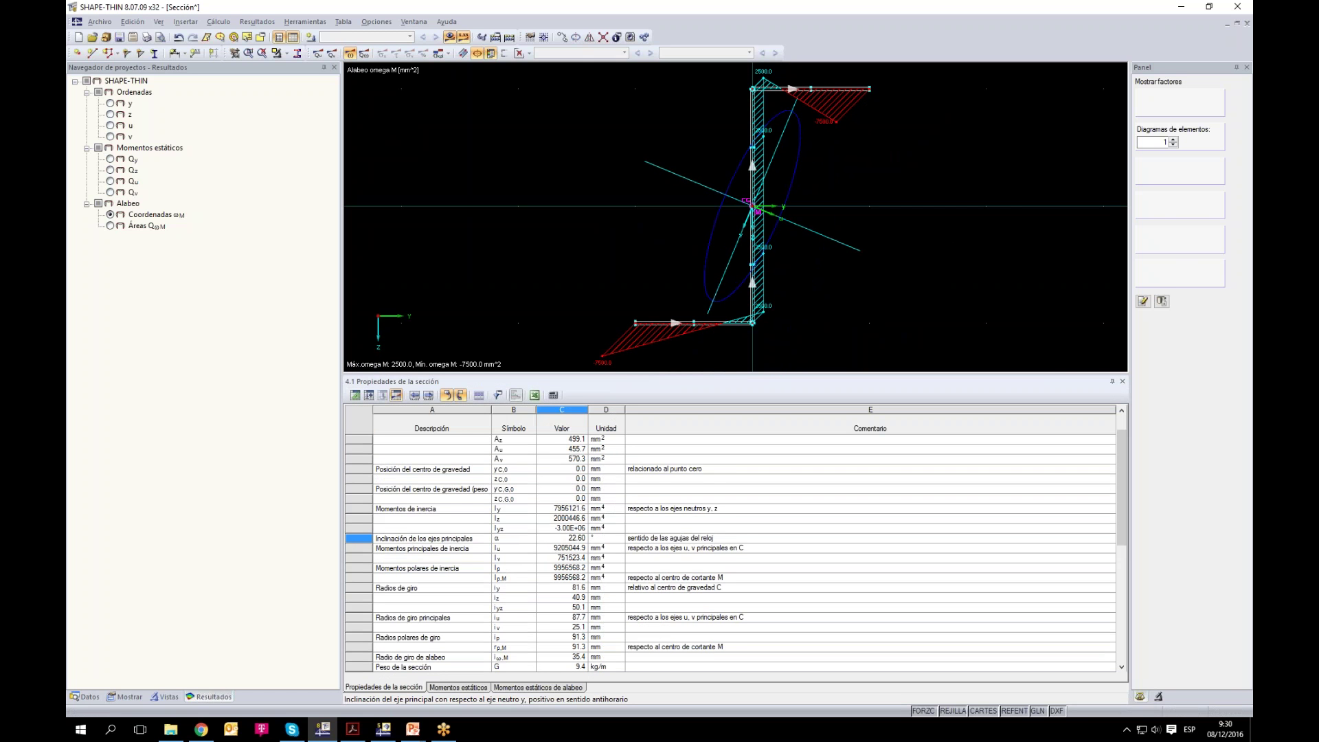
Step: Examine the Z-section's principal and polar moments of inertia, radii of gyration, torsion and warping properties together with its warping diagram
scroll(566, 572, "up", 1)
scroll(566, 572, "down", 1)
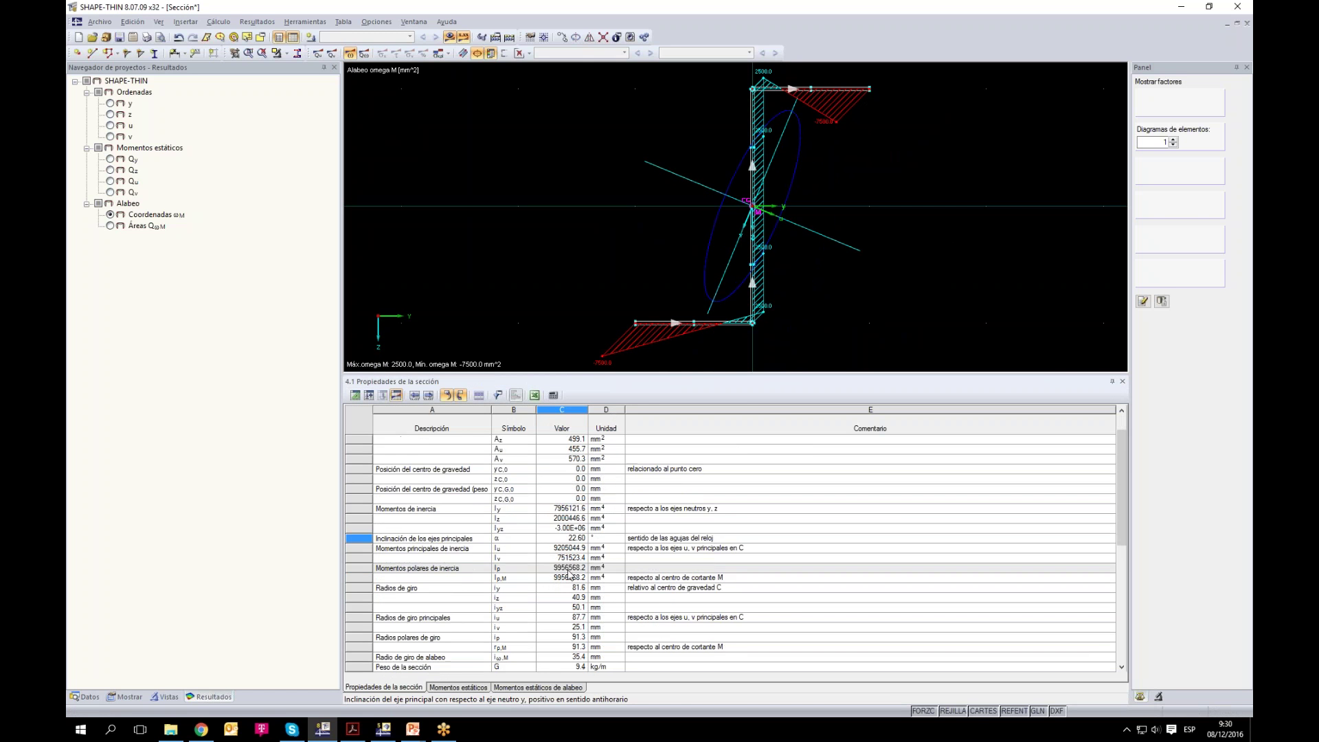
key("Down")
key("Down")
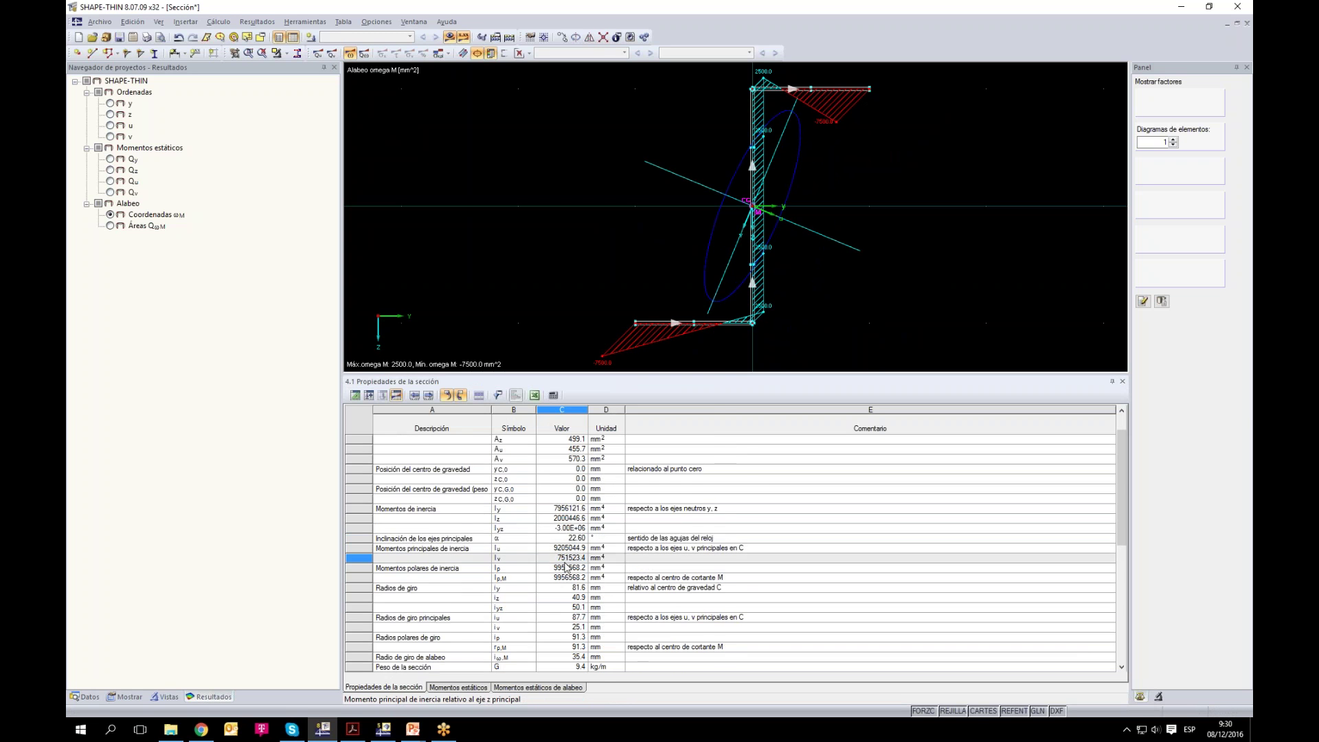
scroll(569, 551, "down", 4)
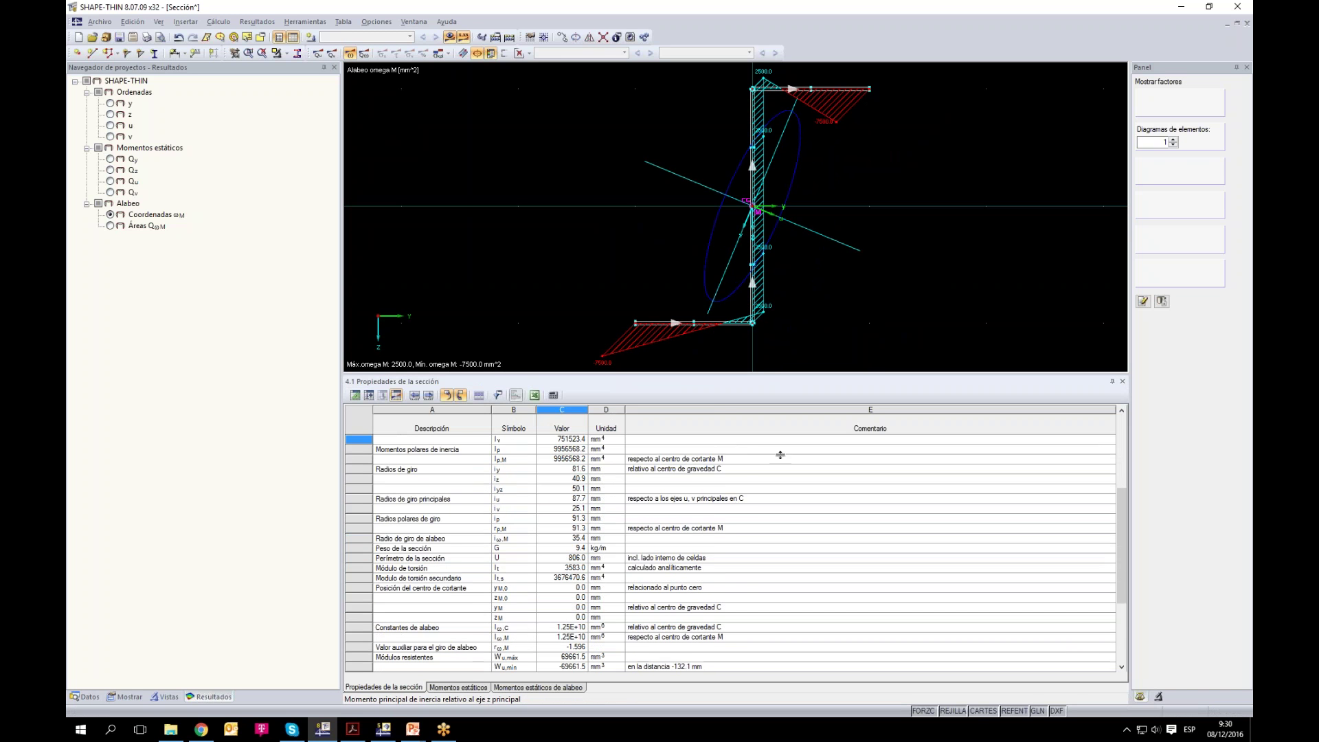
left_click_drag(782, 426, 782, 456)
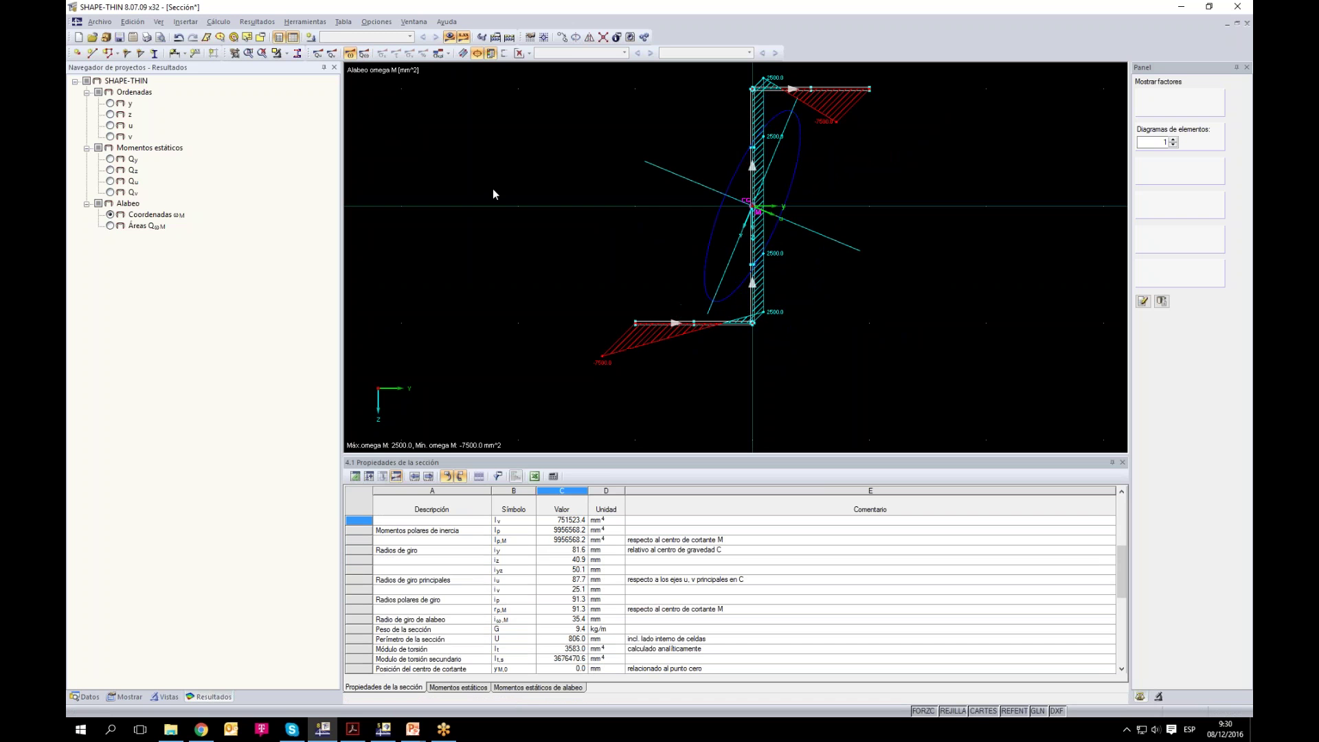
scroll(765, 330, "up", 2)
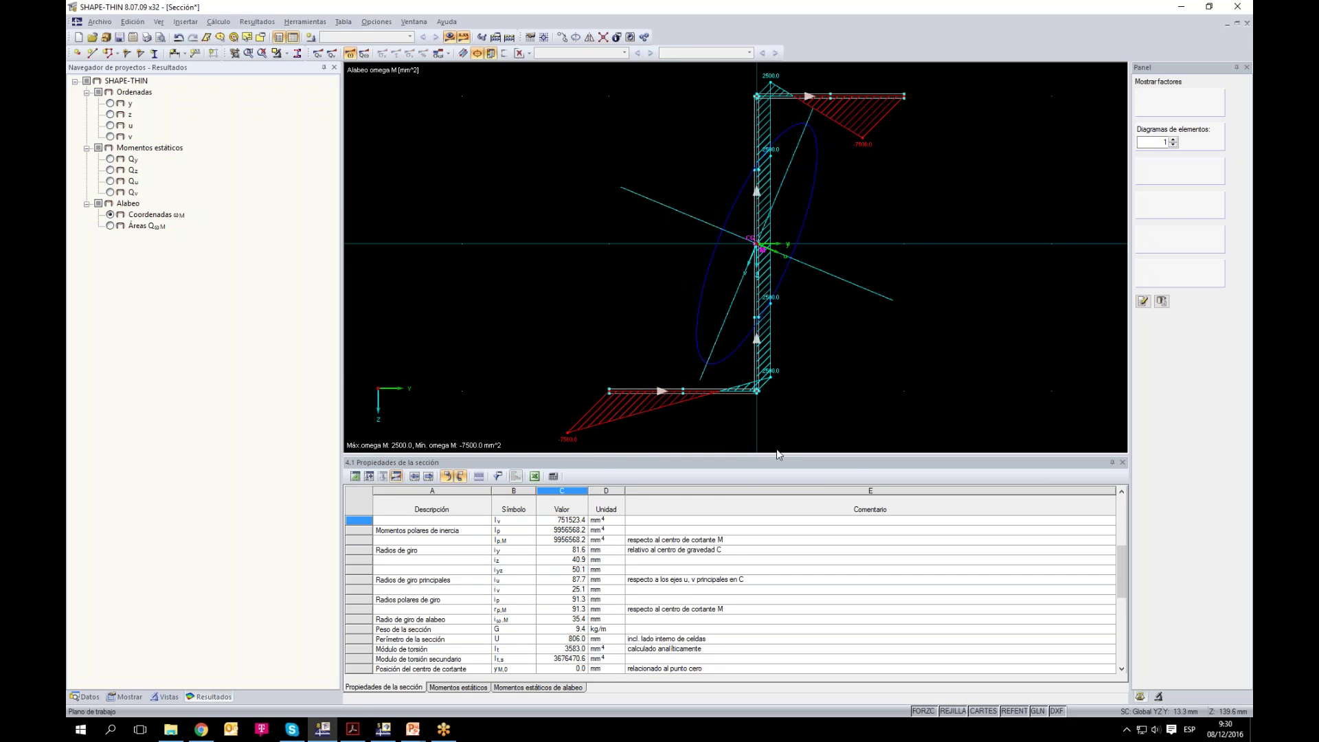
left_click_drag(789, 410, 797, 408)
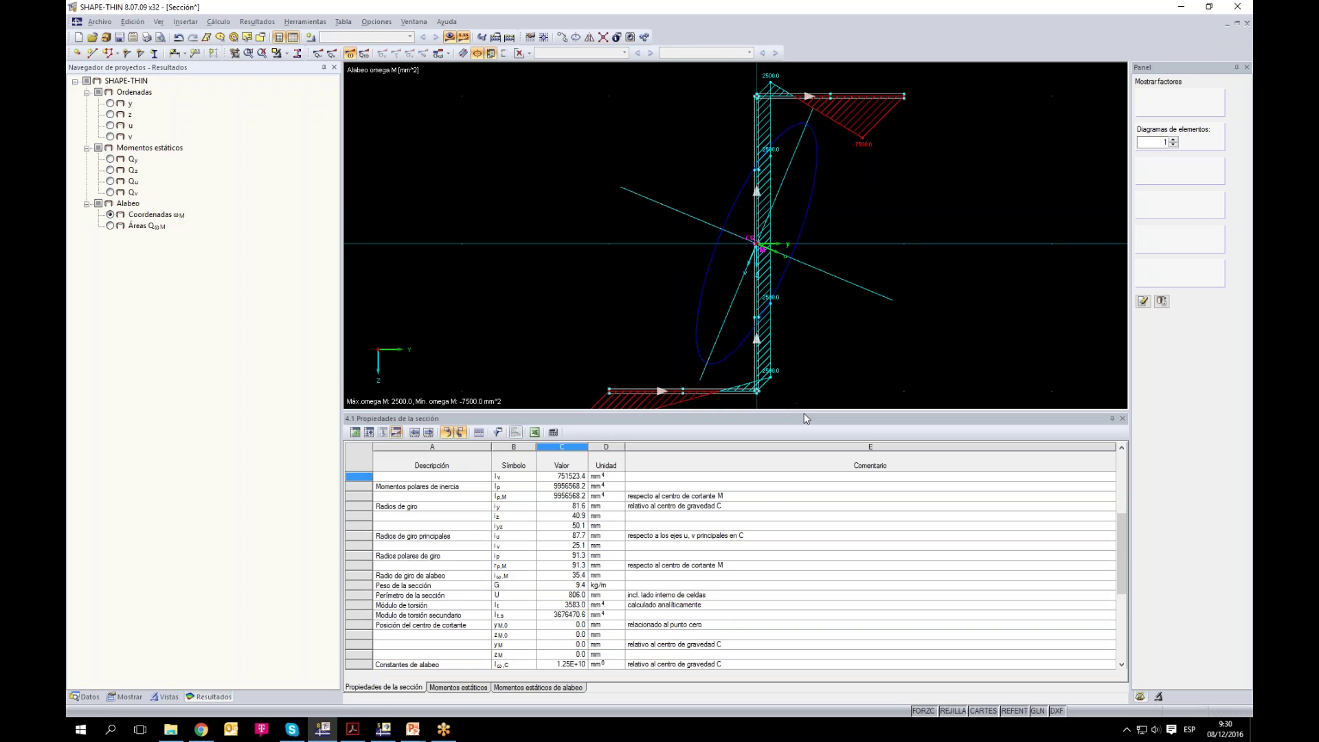
left_click_drag(807, 496, 808, 499)
scroll(819, 382, "down", 2)
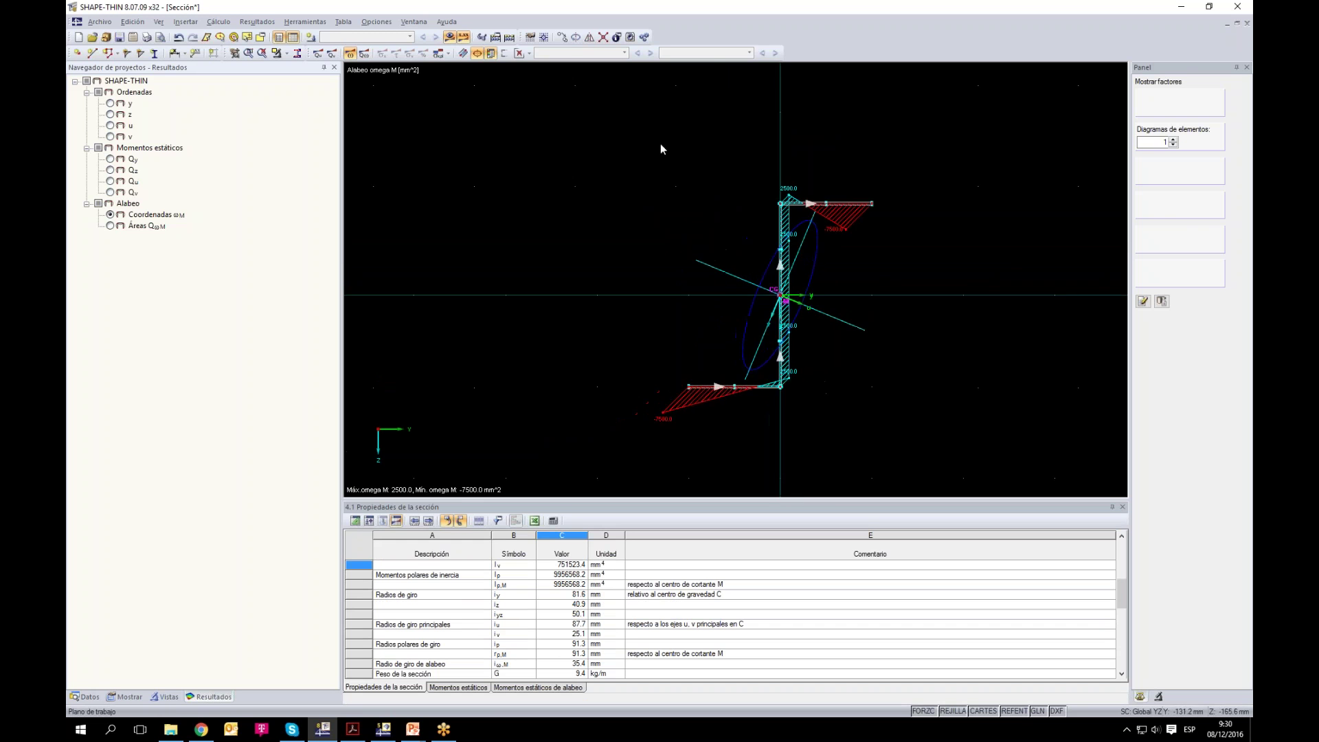
Step: Copy the complete Z-section once with a displacement of 200 mm in Y
left_click_drag(524, 107, 887, 423)
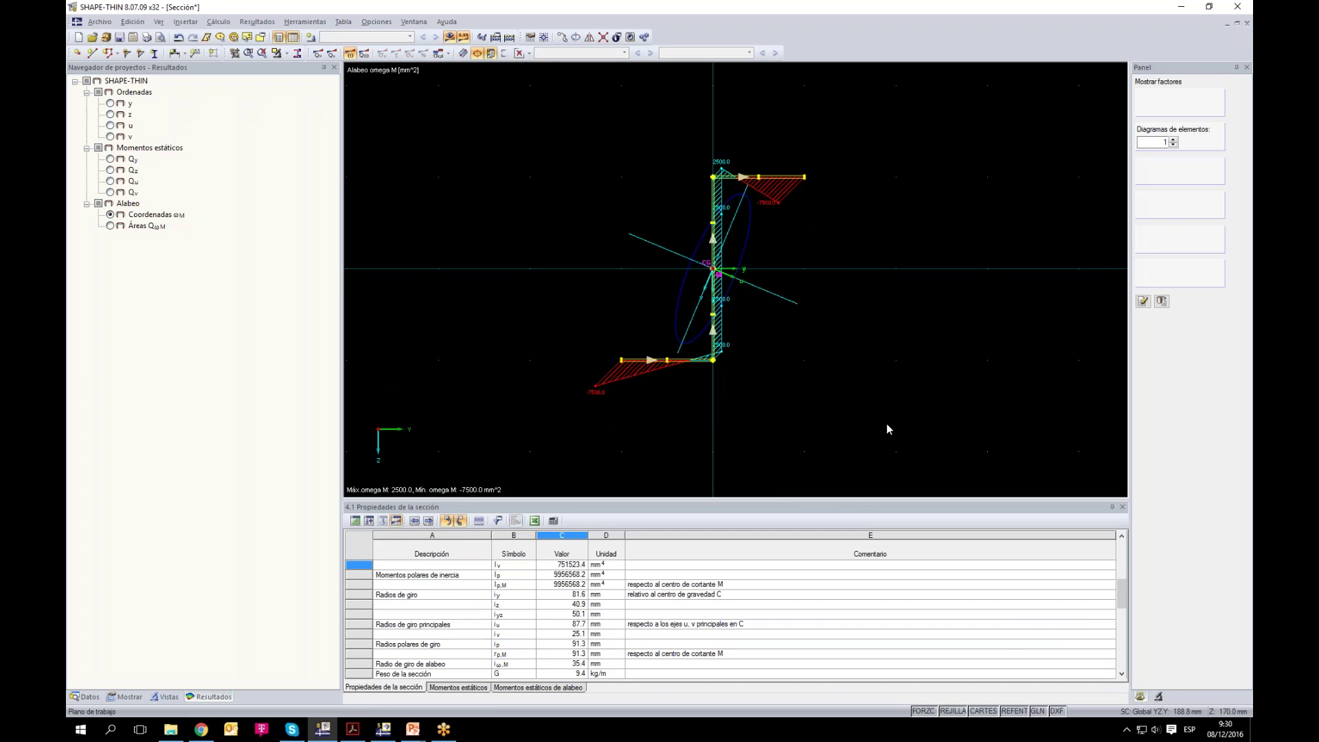
left_click(562, 37)
left_click(504, 253)
key("Tab")
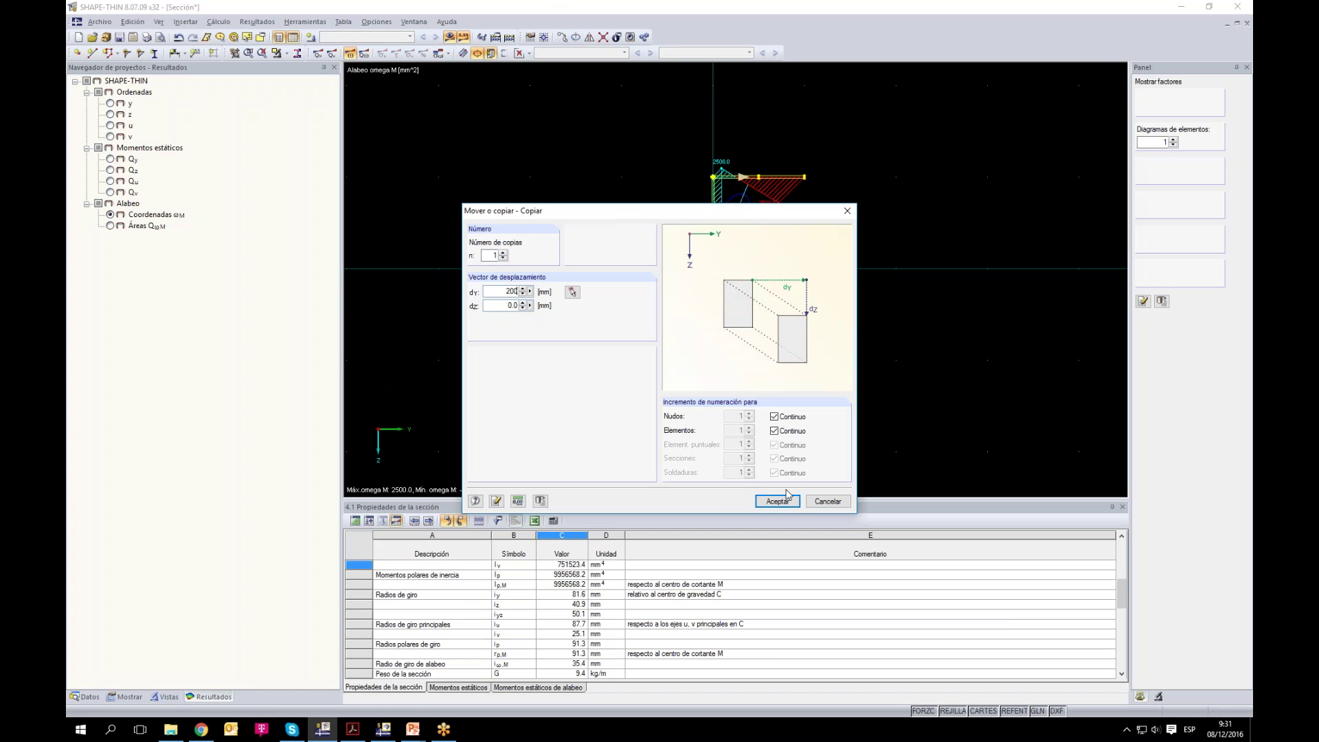
left_click(775, 494)
left_click(1032, 393)
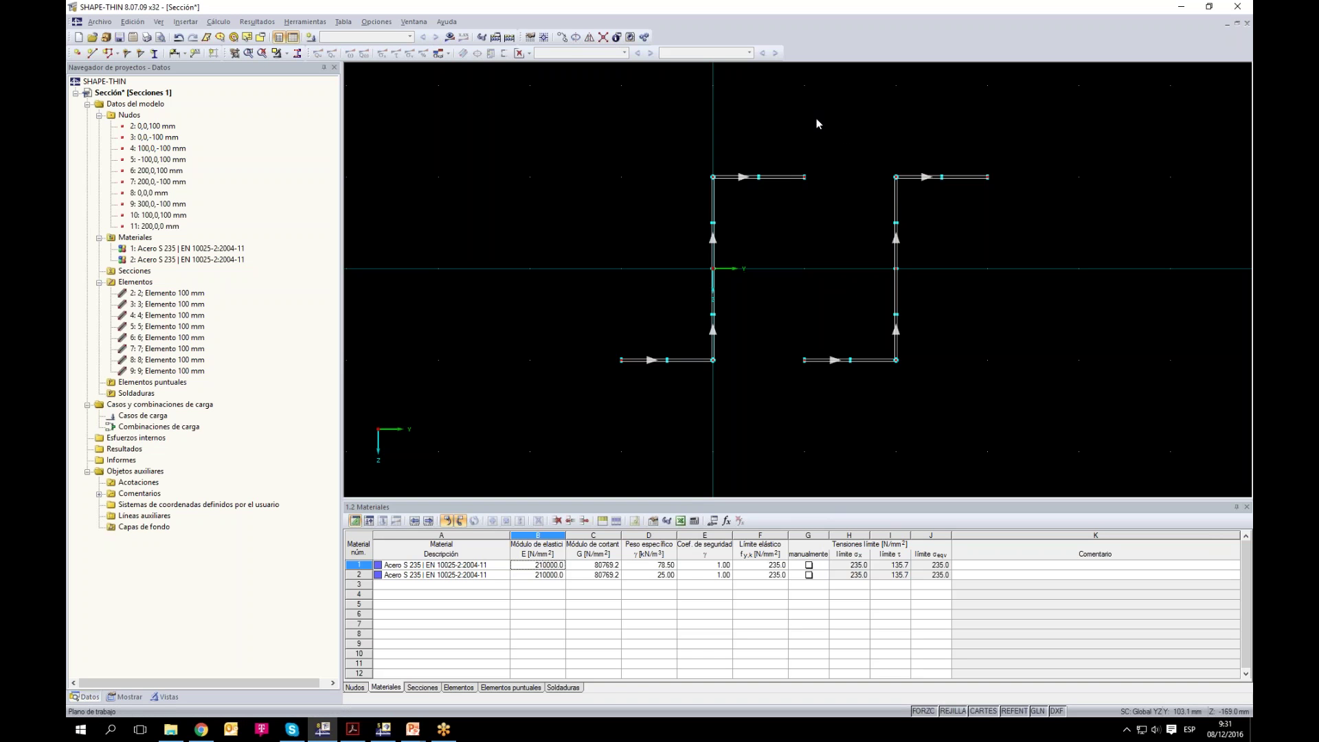
Step: Move the copied Z-section diagonally up and away from the original, and undo both the move and the copy
left_click_drag(790, 412, 1042, 213)
left_click_drag(1052, 295, 880, 102)
left_click_drag(989, 447, 1004, 310)
left_click_drag(1073, 465, 828, 118)
mouse_move(896, 359)
left_mouse_down()
mouse_move(988, 272)
mouse_move(809, 333)
mouse_move(1013, 295)
mouse_move(994, 326)
left_mouse_up()
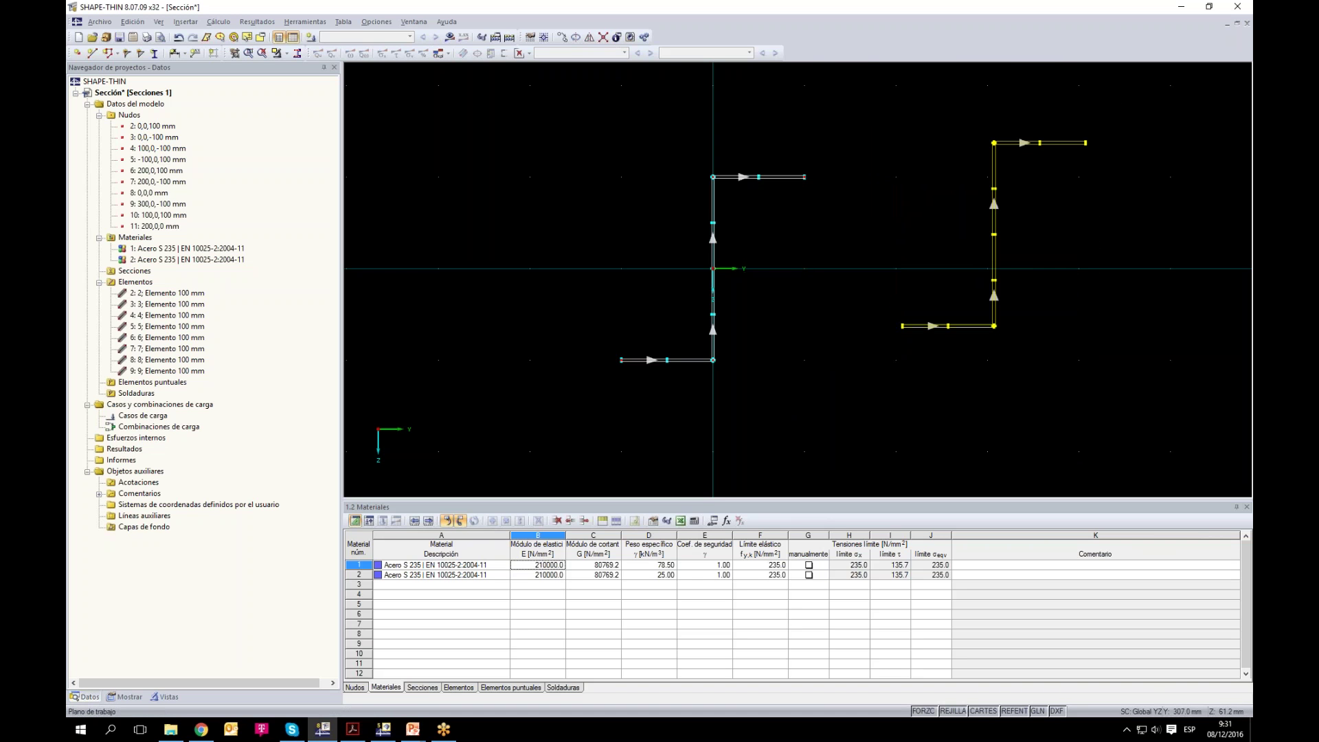
left_click(180, 38)
left_click(179, 37)
Step: Rotate the complete Z-section by 25° about the origin (0, 0)
left_click_drag(504, 88, 898, 411)
left_click(578, 39)
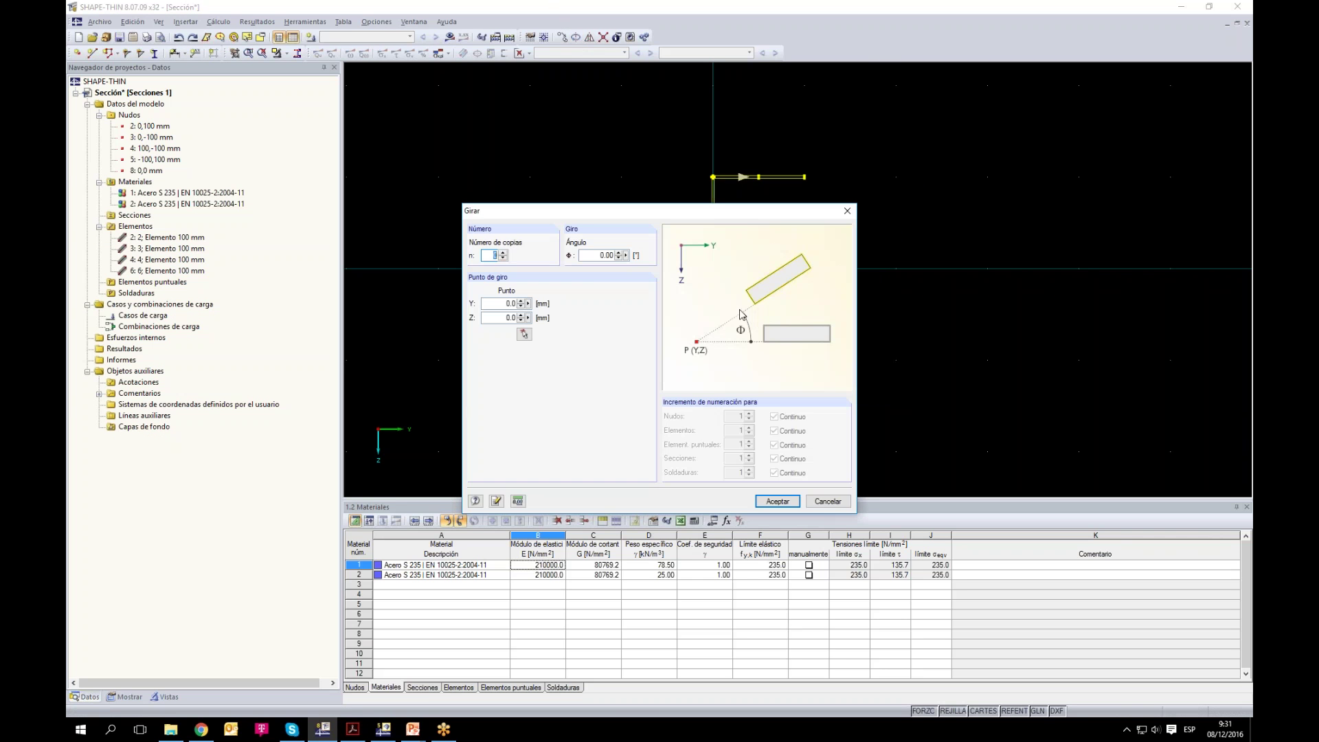
type("25")
left_click(789, 502)
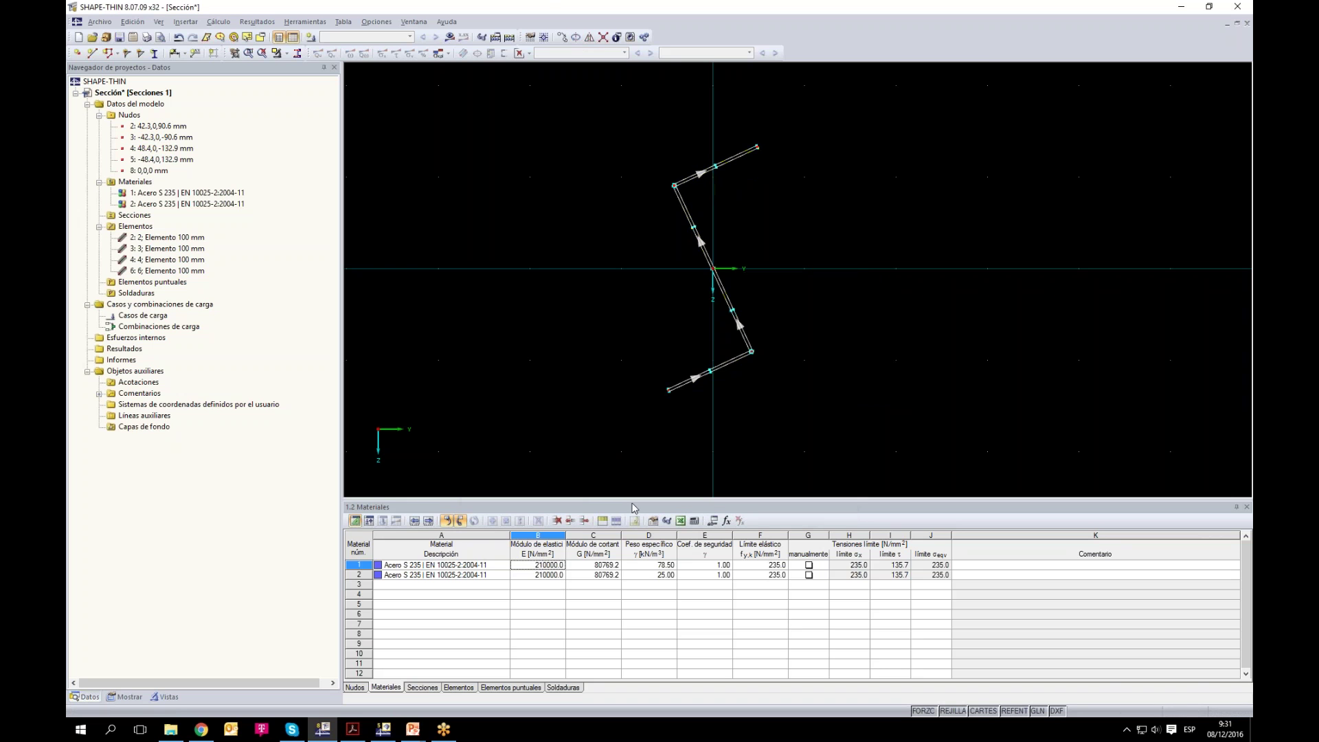
Step: Run Connect Elements over all elements of the rotated Z-section
scroll(713, 275, "down", 1)
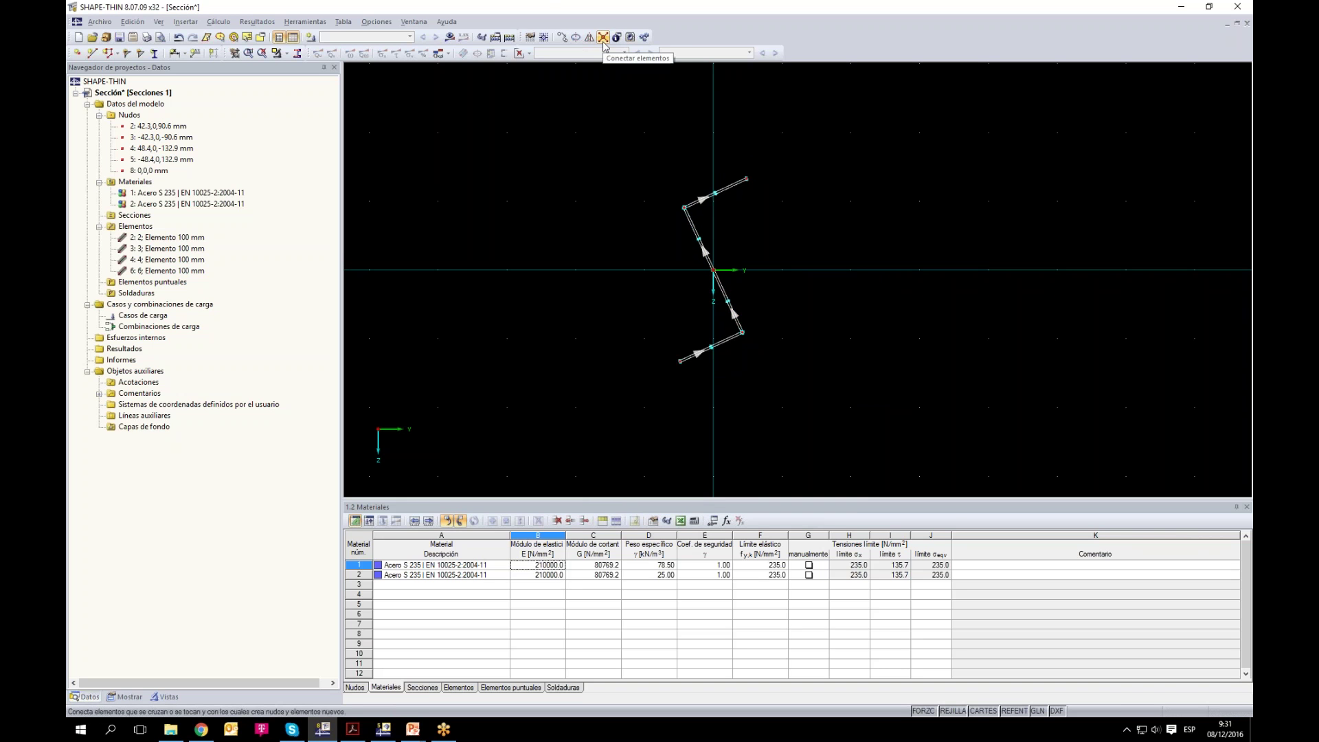
left_click(705, 253)
key("Escape")
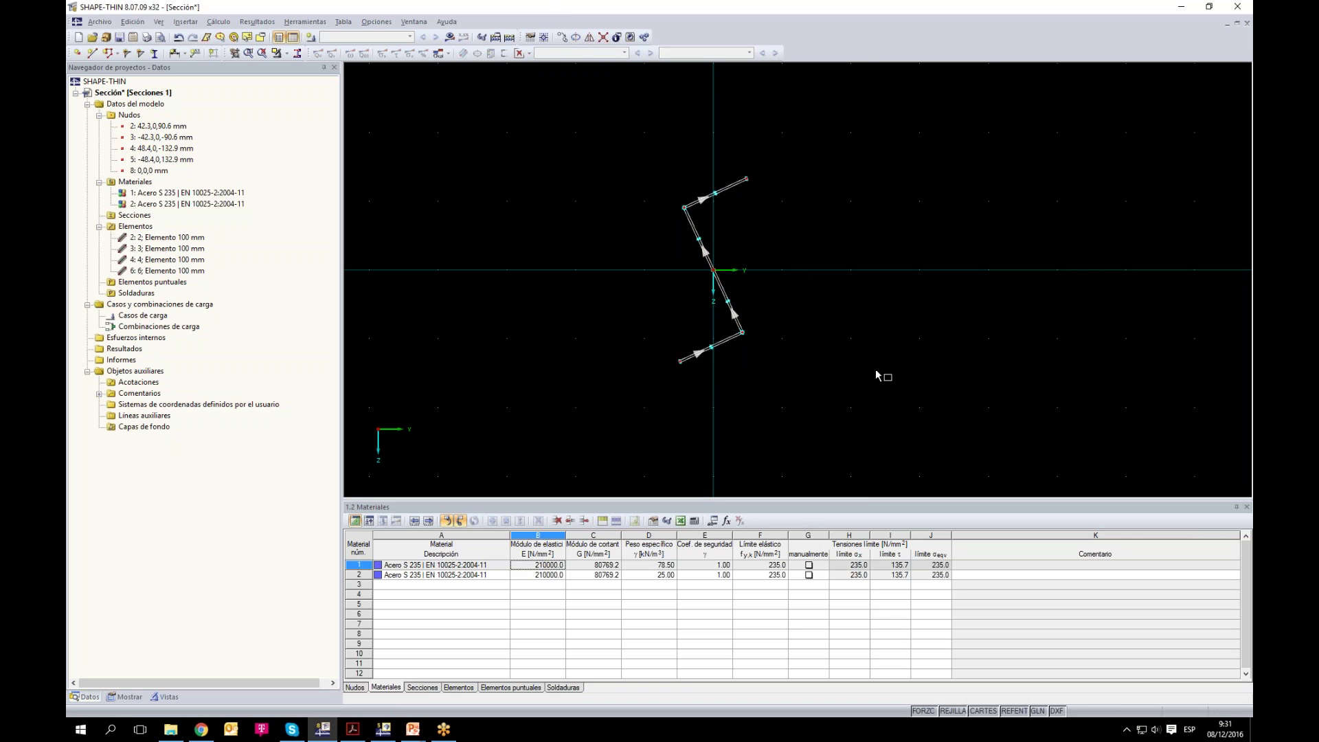
left_click_drag(633, 443, 860, 77)
left_click_drag(629, 164, 911, 420)
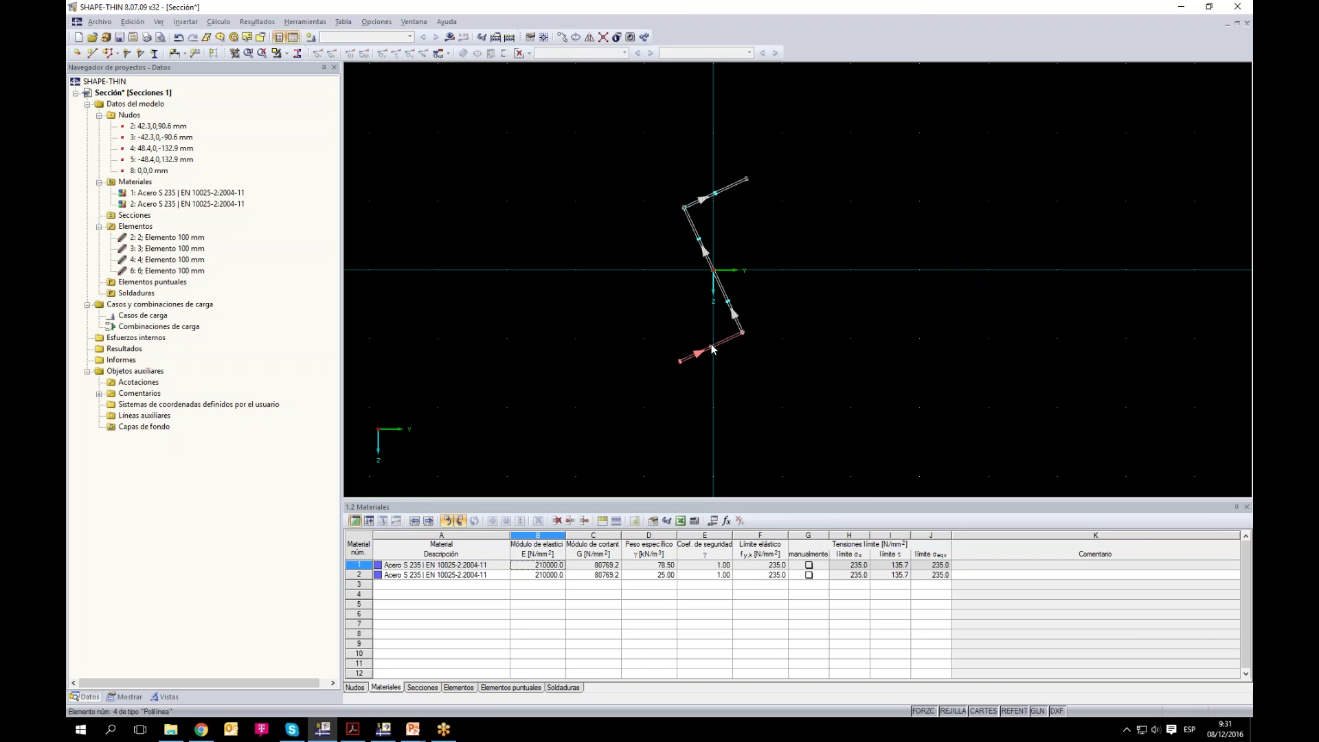
Step: Review the model check options for identical nodes and for overlapping, unconnected crossing or interconnected elements
left_click(293, 25)
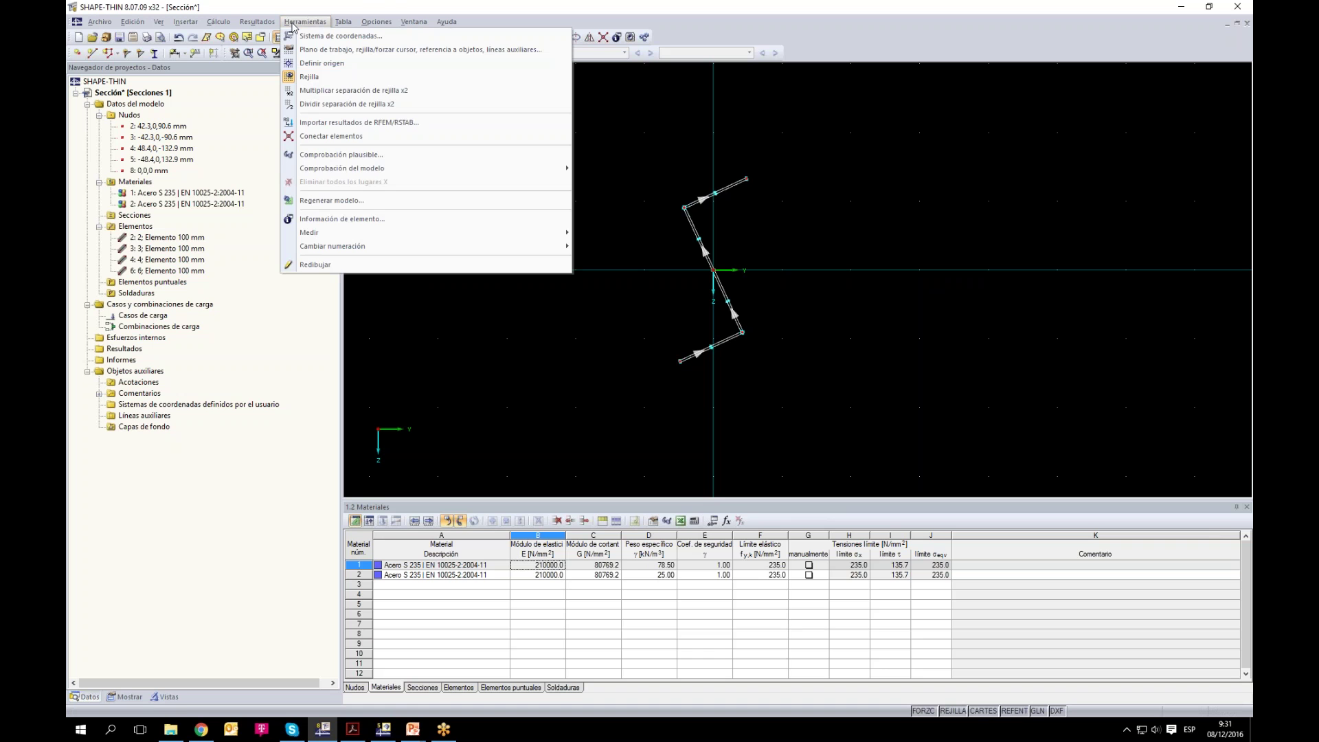
mouse_move(374, 170)
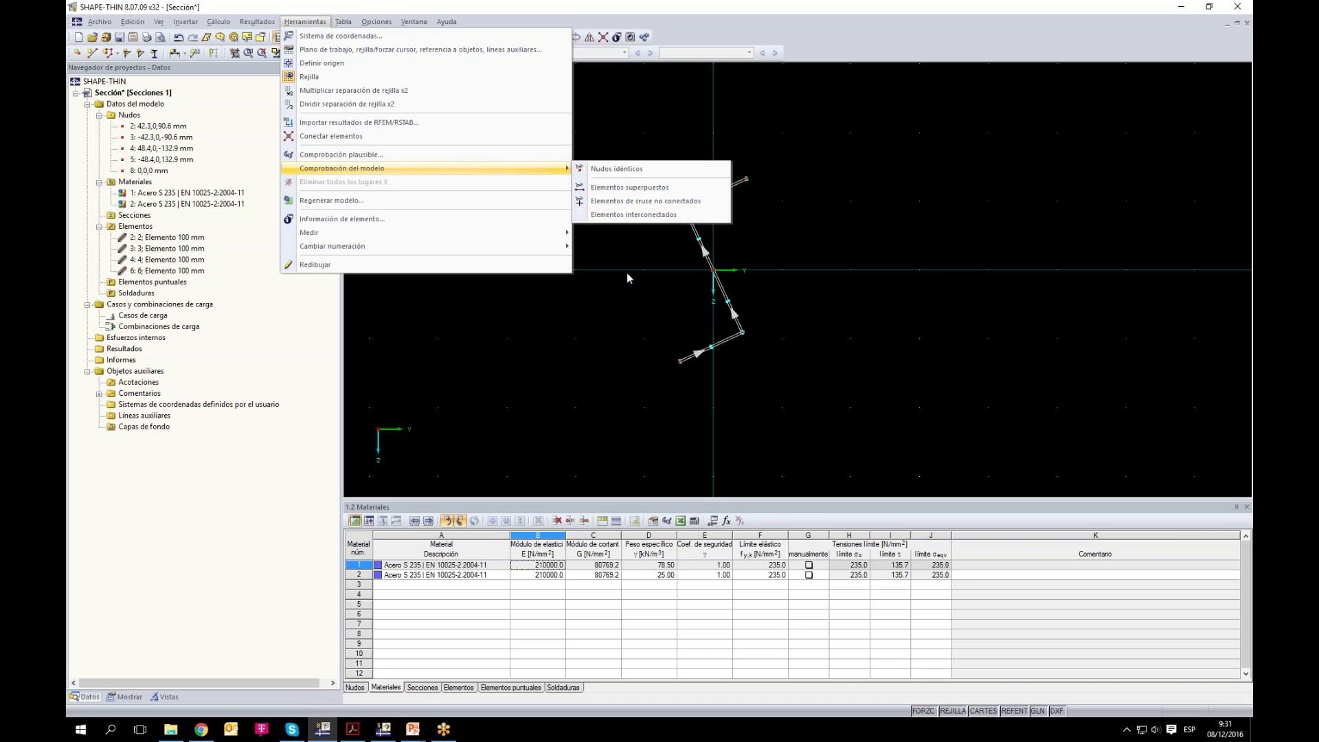
left_click(622, 305)
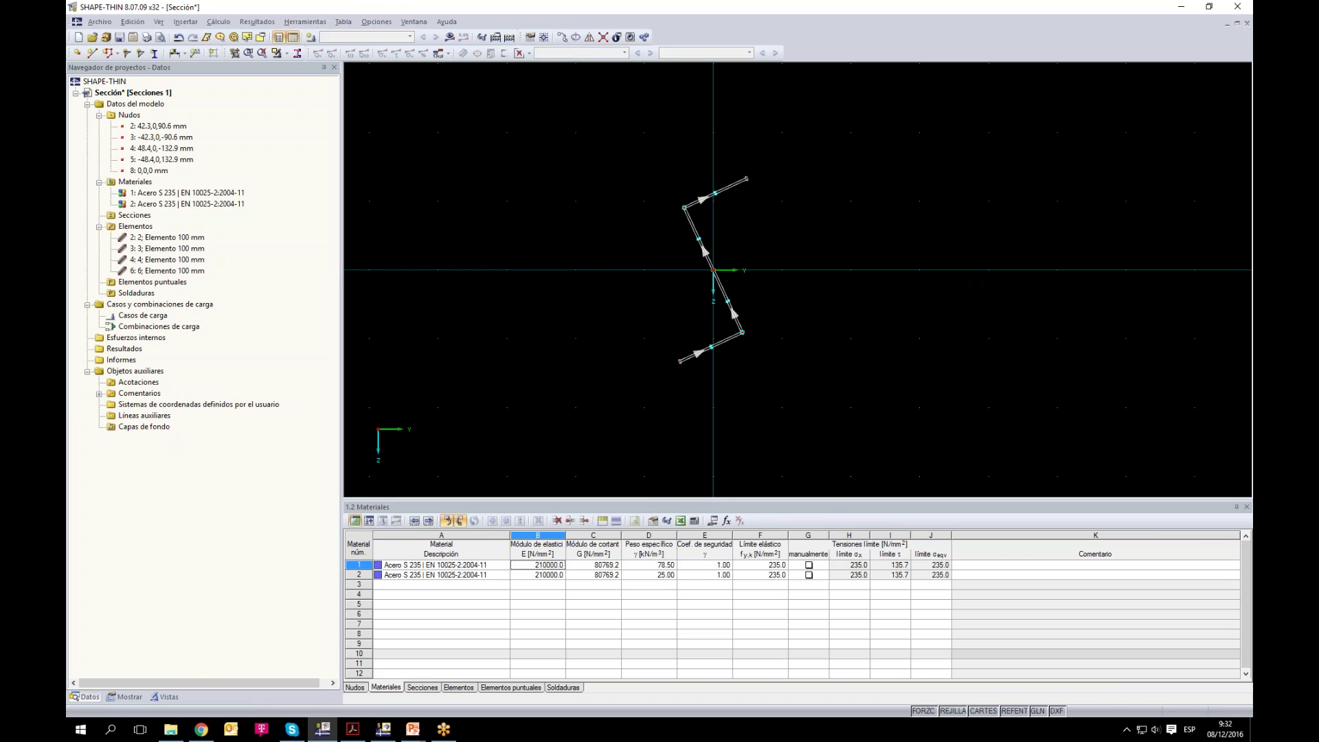
Step: Delete material 2, the second Acero S 235 entry, from the model
left_click(163, 204)
right_click(164, 205)
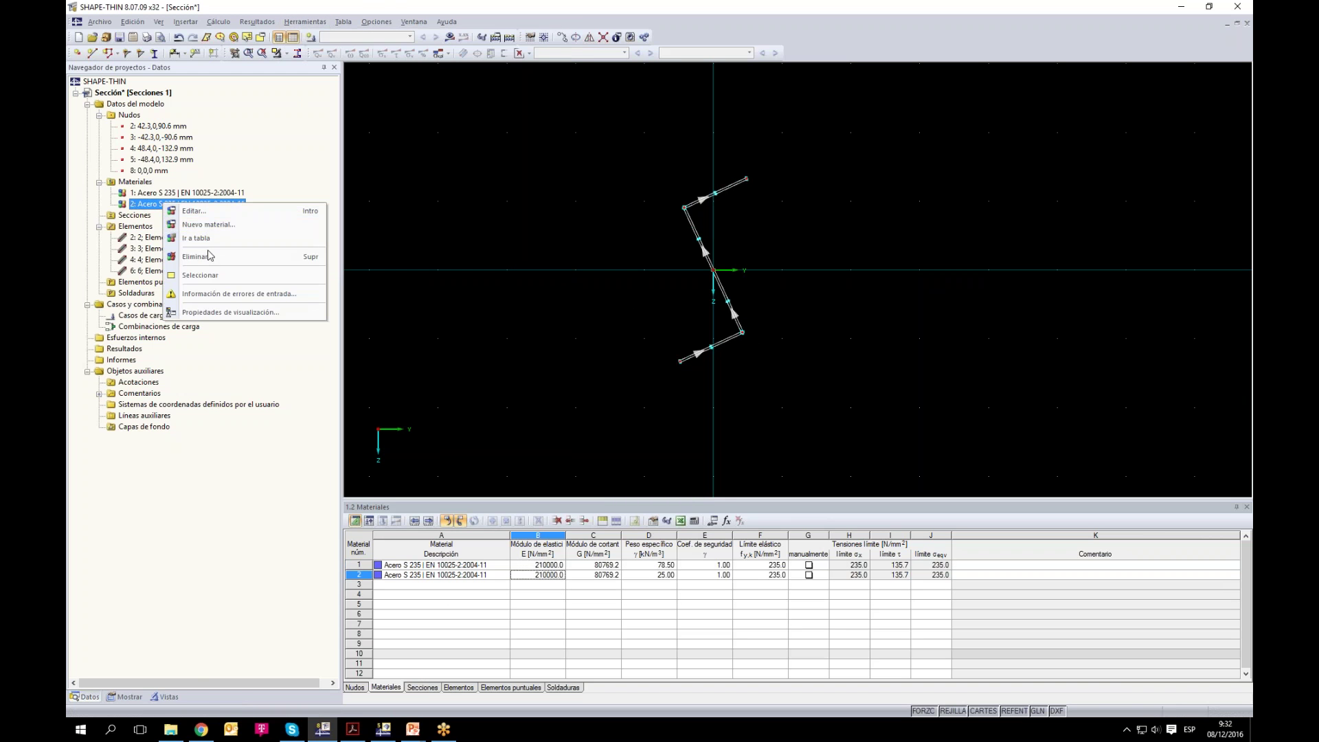
left_click(205, 259)
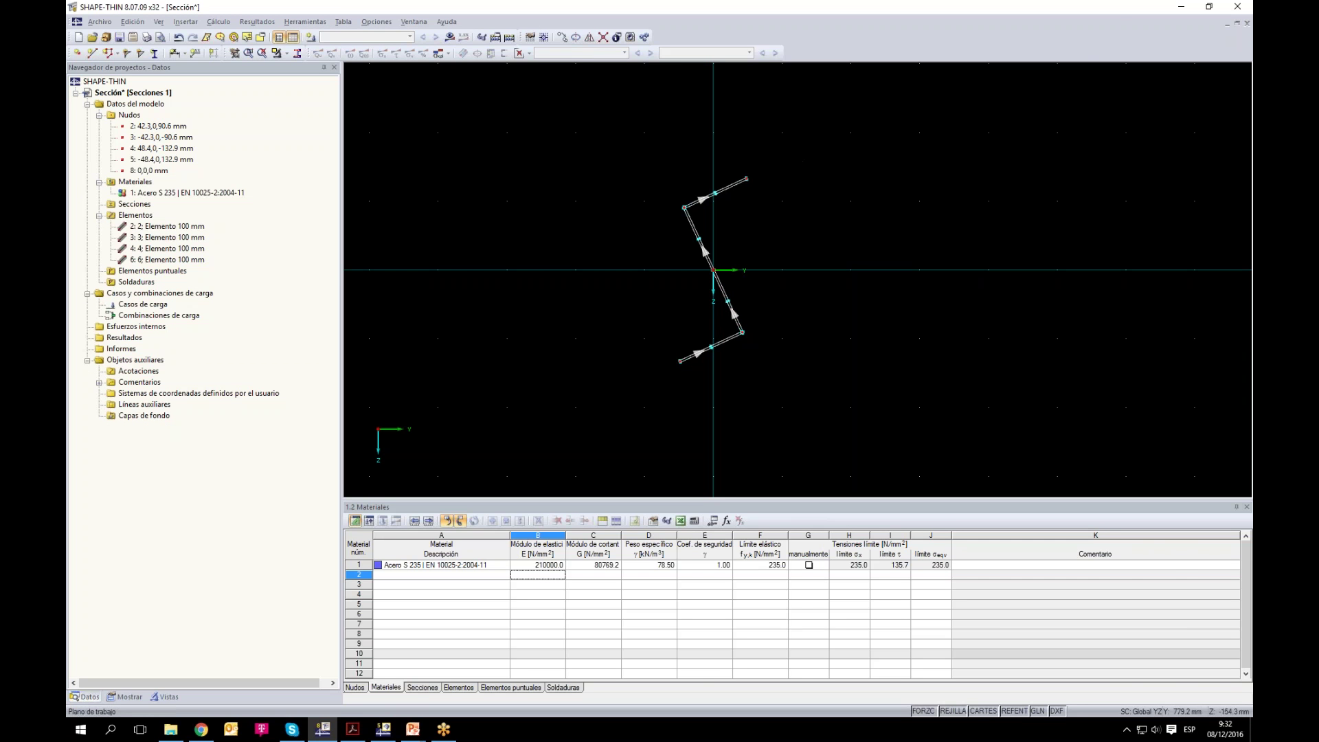
Step: Close the Z-section model and create a new model named eficaz with effective section properties enabled
left_click(1247, 23)
left_click(658, 380)
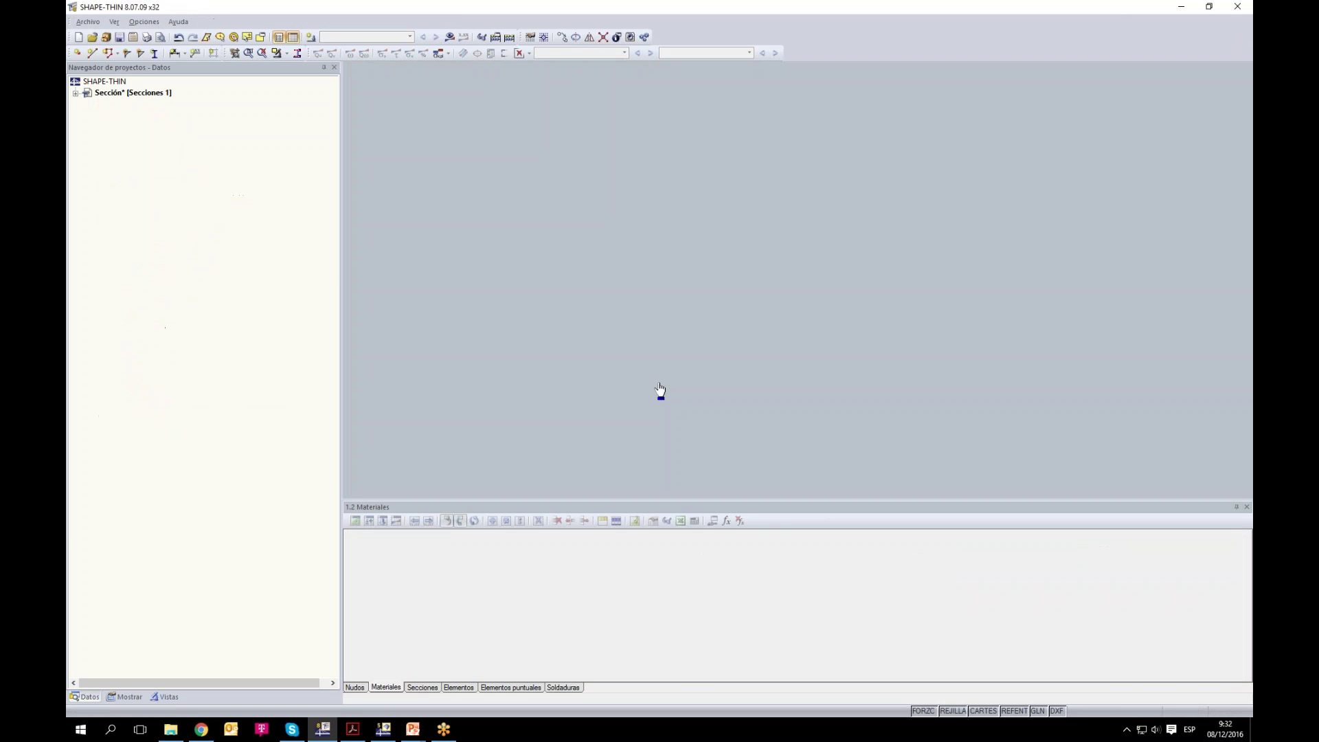
left_click(88, 21)
left_click(97, 30)
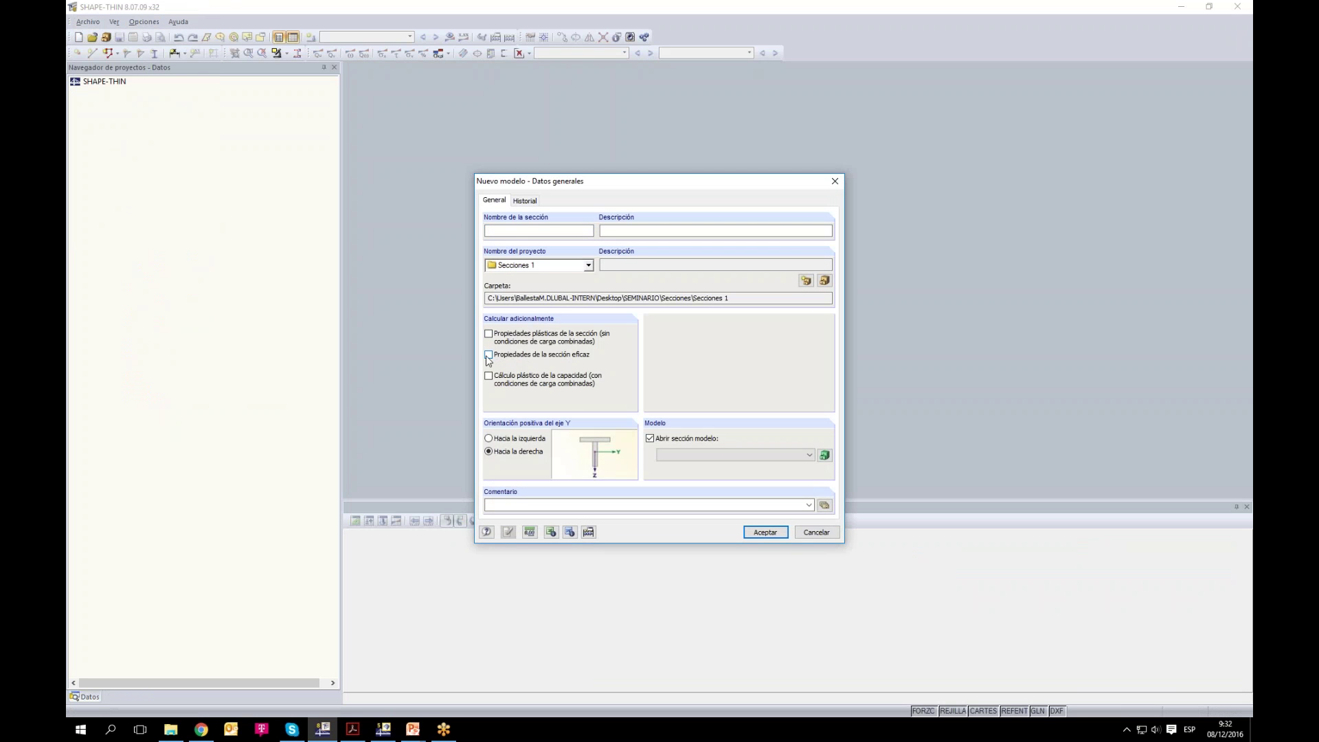
left_click(488, 355)
left_click(765, 533)
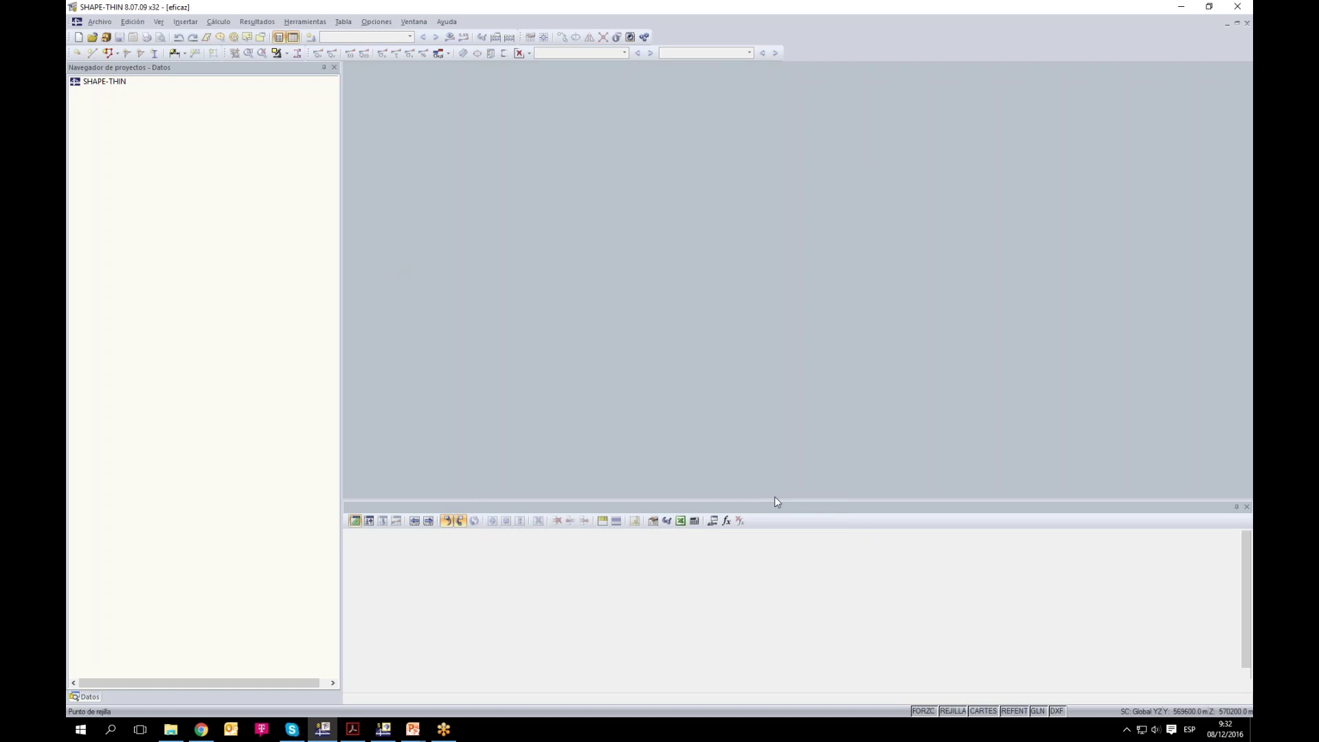
Step: Set the working grid's point spacing to 100 mm in both directions
scroll(822, 270, "up", 2)
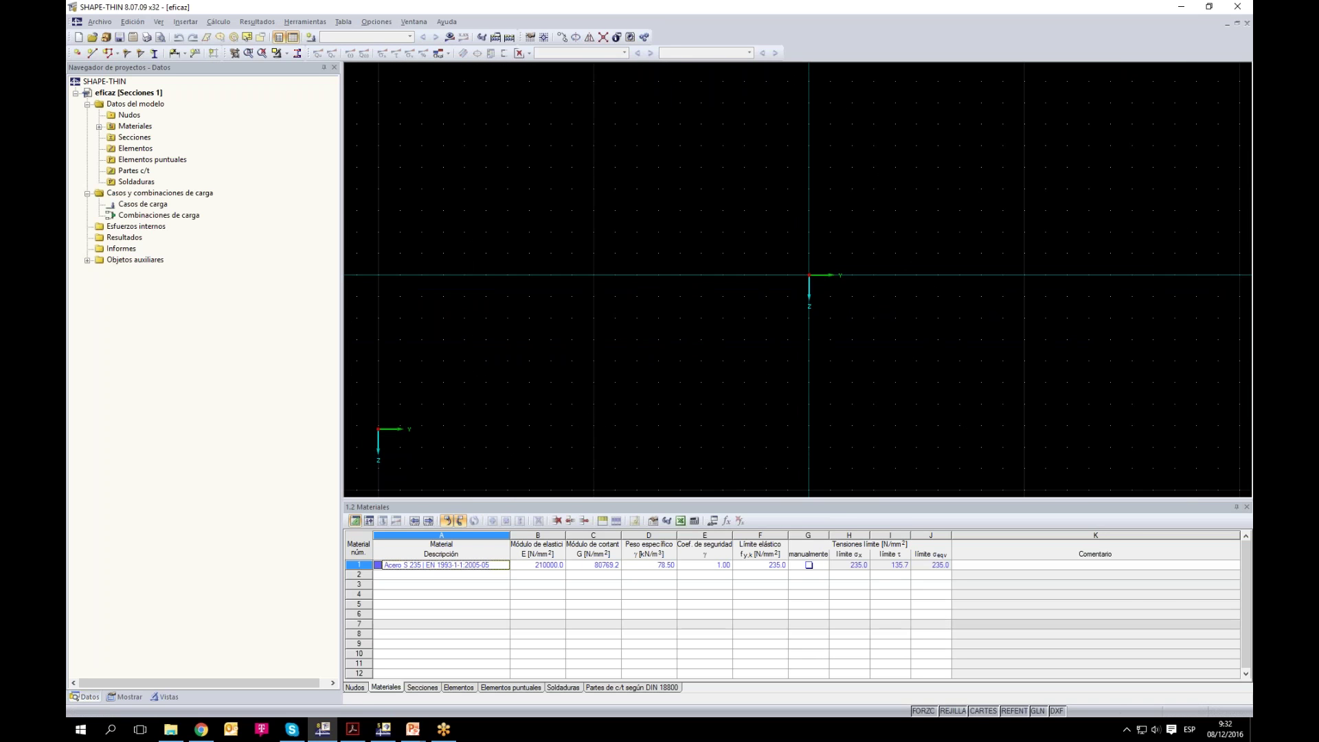
scroll(839, 359, "up", 2)
right_click(954, 715)
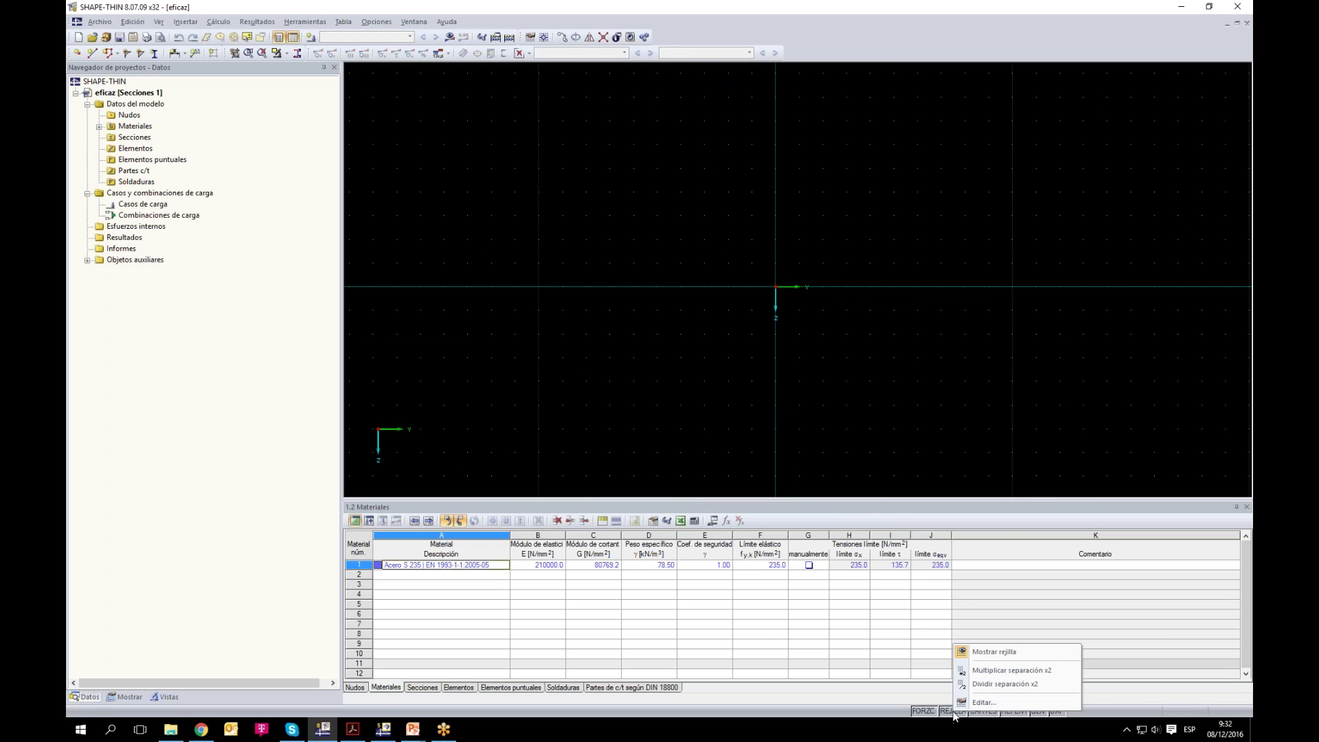
left_click(992, 702)
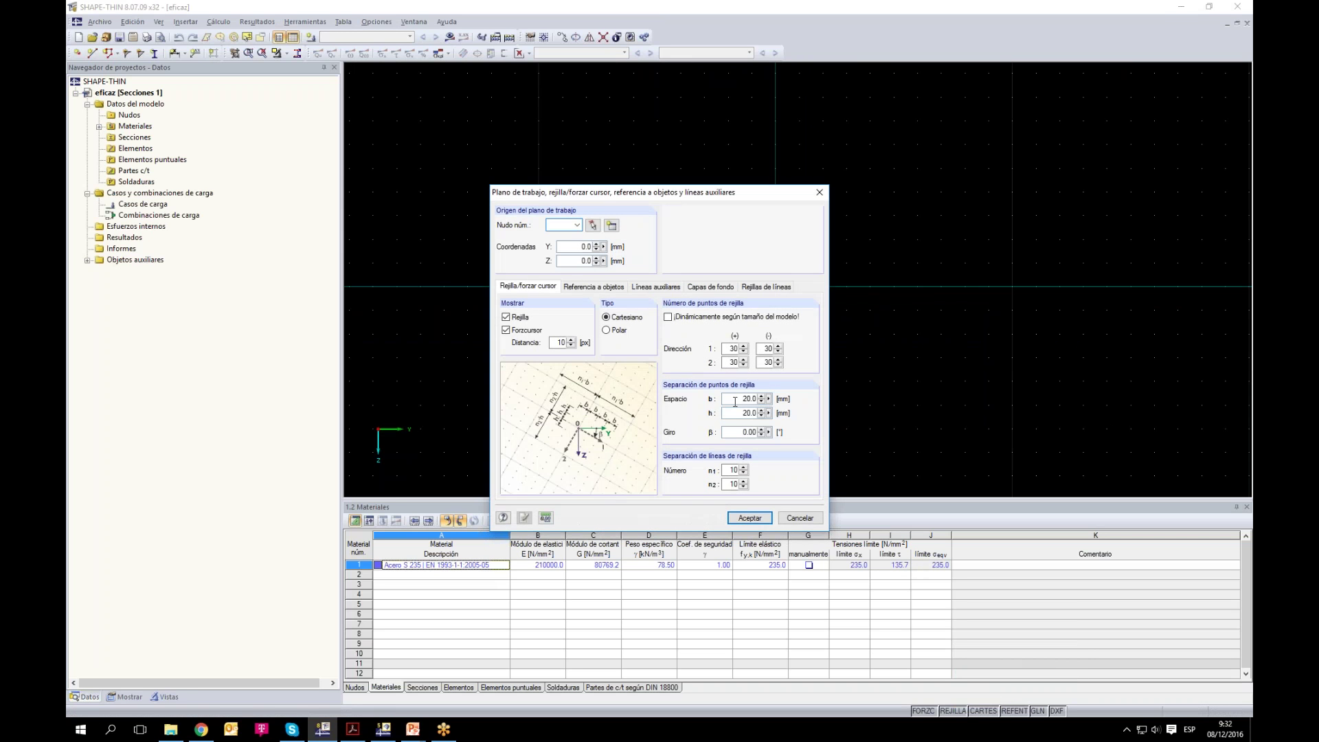
type("1.")
type("00")
left_click(742, 518)
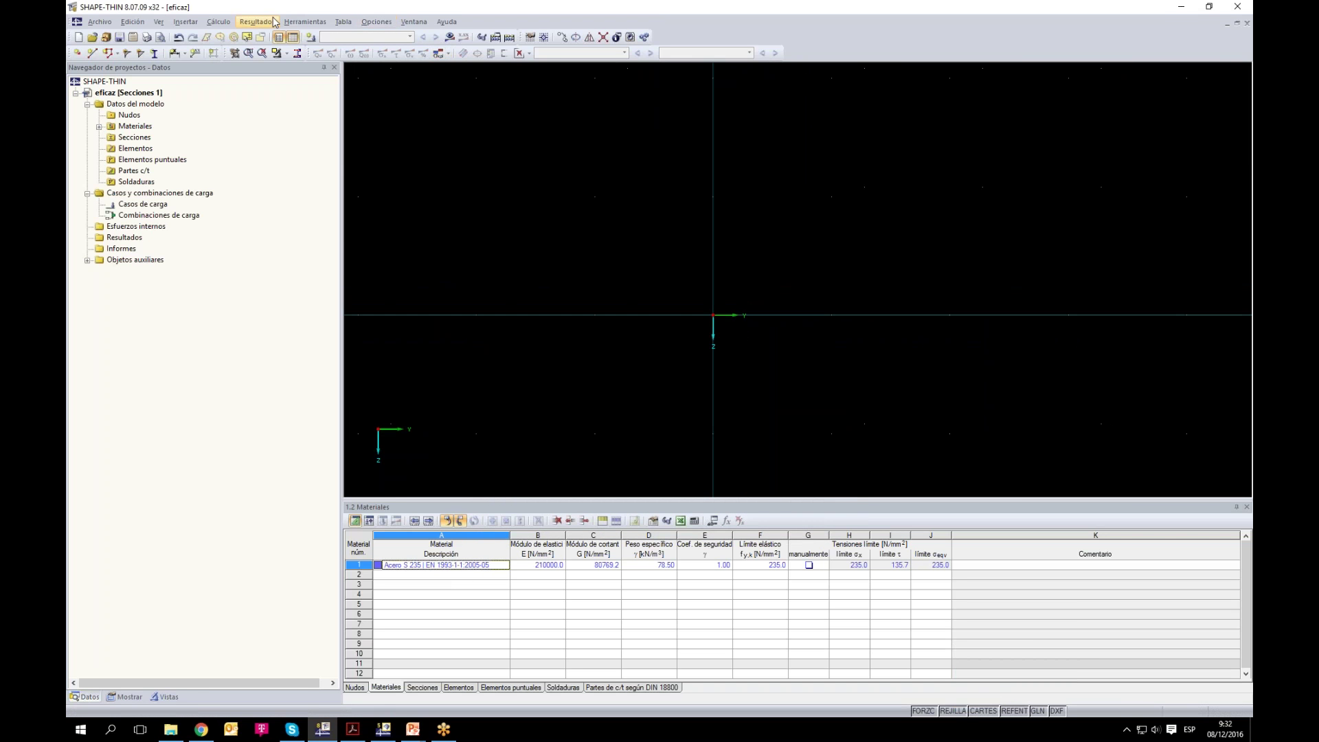
Step: Draw a 200 mm vertical web centred on the origin and two 100 mm upper flange elements, 3 mm thick in Acero S 235
left_click(100, 127)
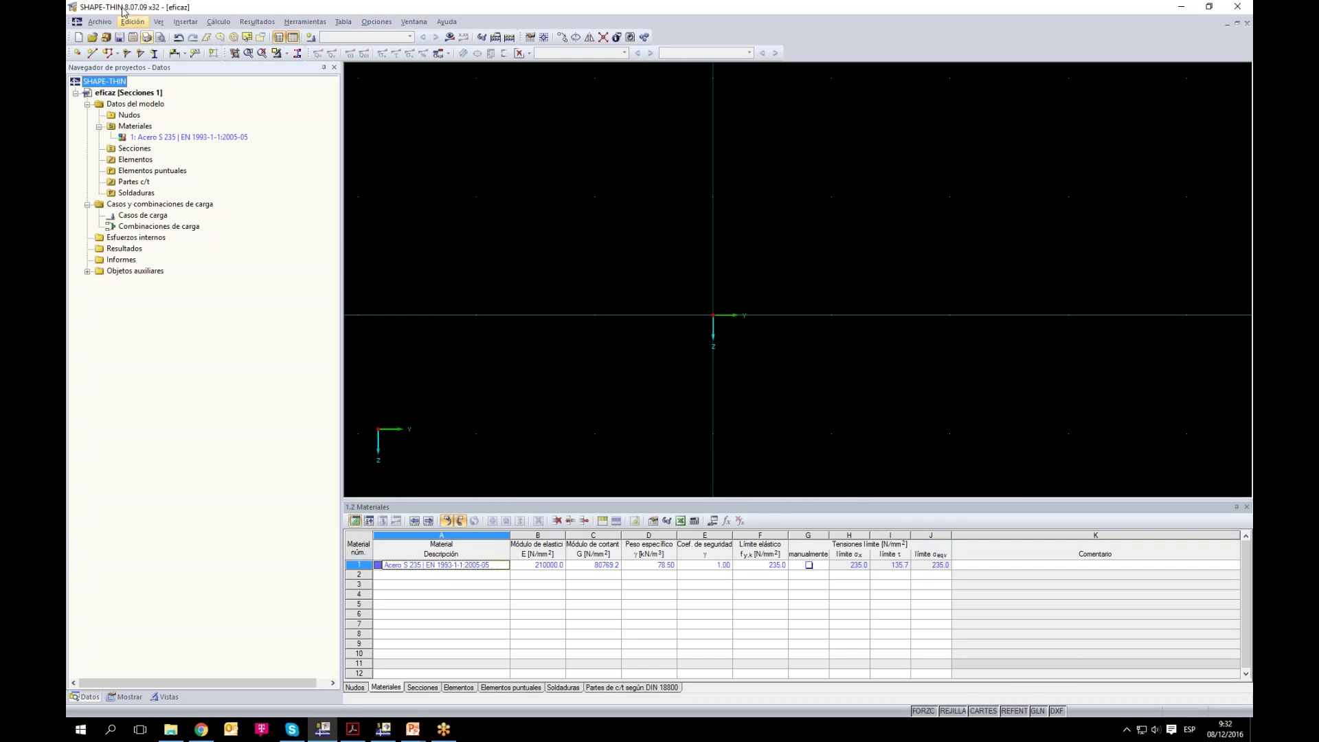
left_click(94, 54)
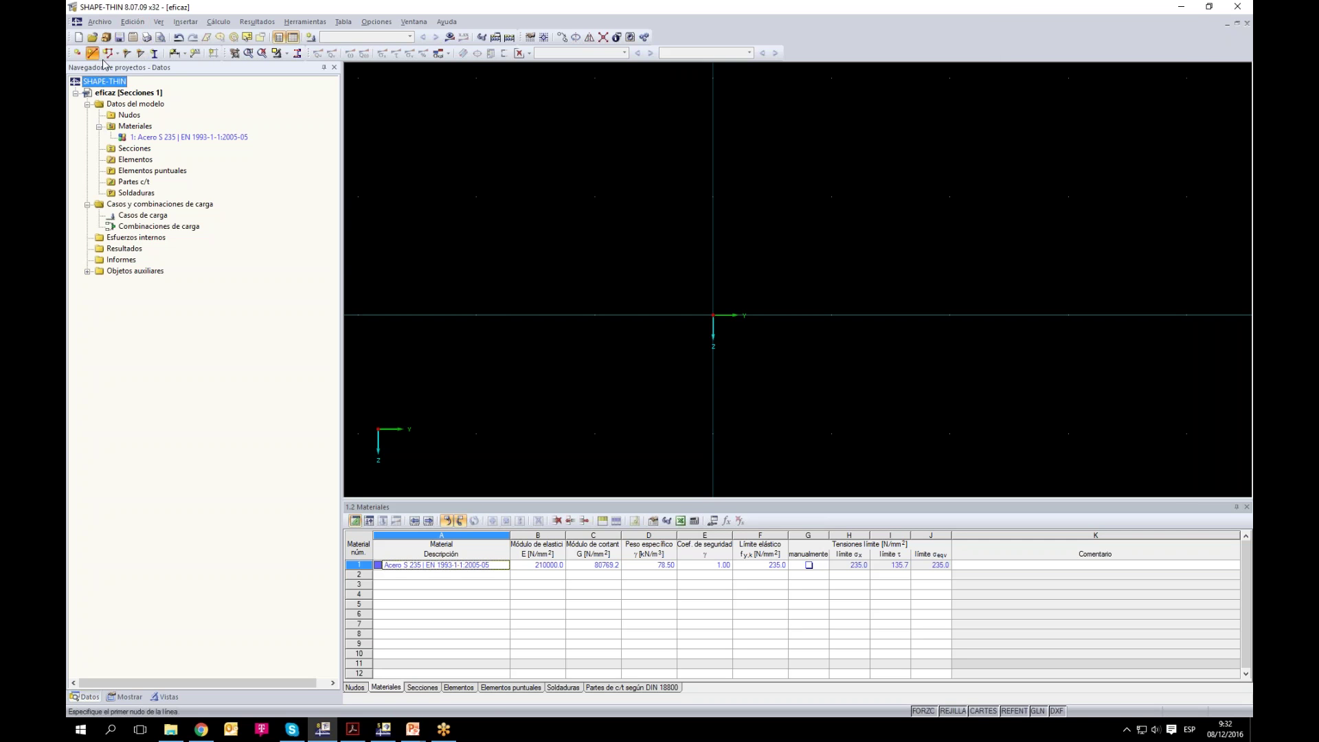
left_click(713, 434)
left_click(712, 196)
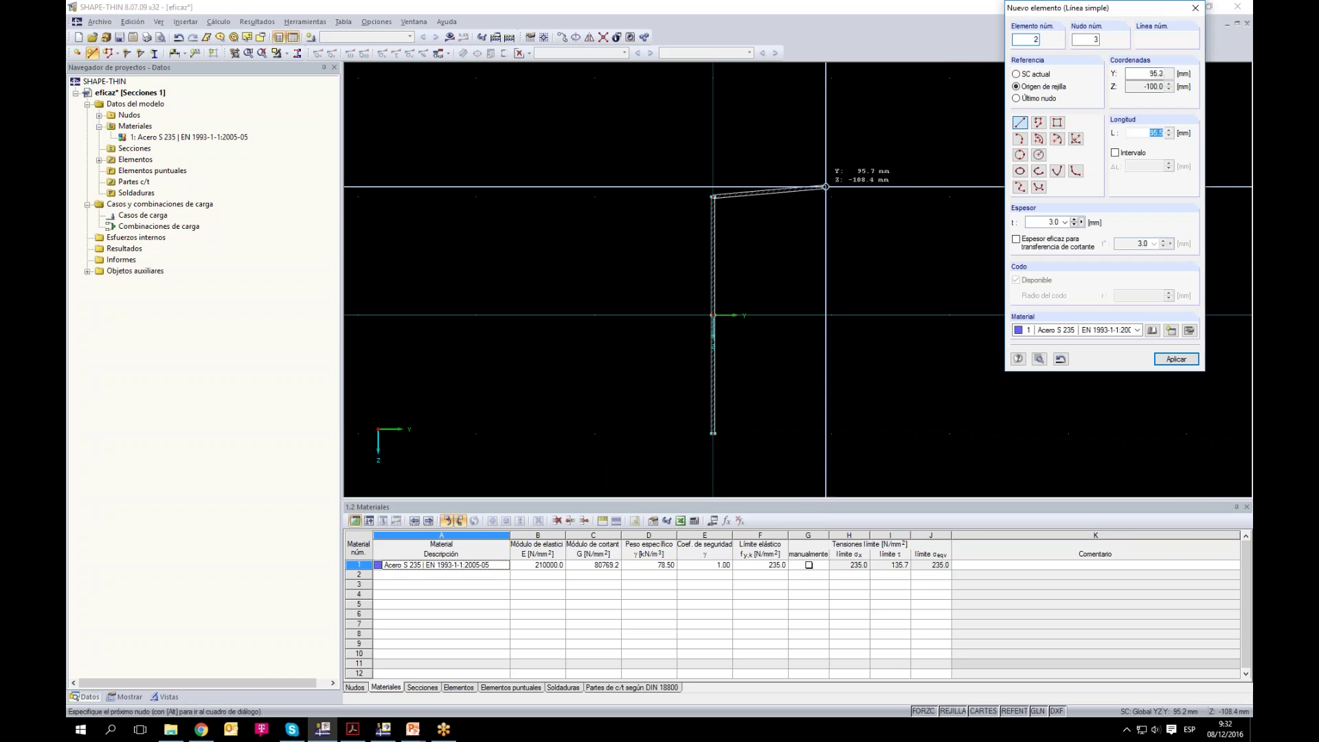
left_click(831, 197)
left_click(712, 197)
left_click(594, 197)
Step: Draw two 100 mm lower flange elements, 3 mm thick, from the web's lower end to complete the I-section
left_click(714, 434)
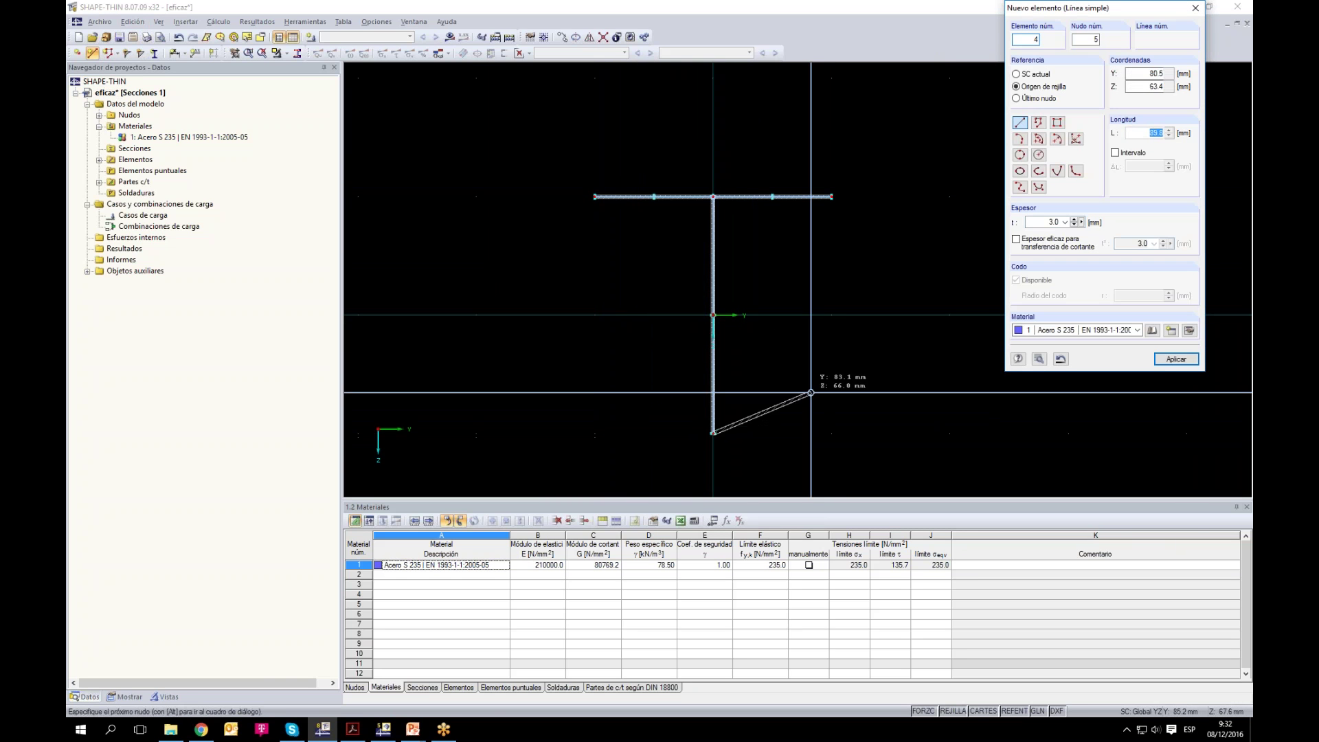
left_click(832, 433)
left_click(713, 433)
left_click(594, 433)
key("Escape")
Step: Bring up the model's display options and examine the upper flange and its junction with the web up close
scroll(616, 182, "up", 5)
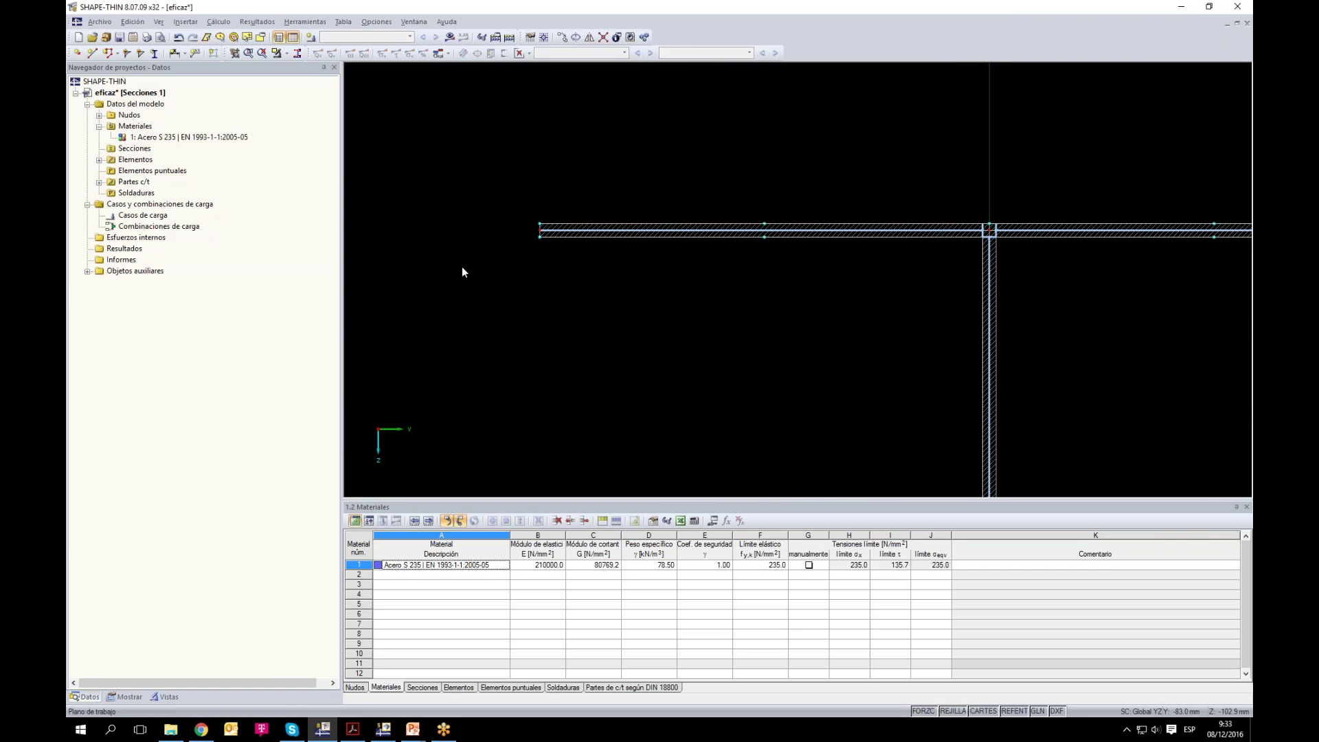
left_click(127, 698)
scroll(825, 282, "up", 1)
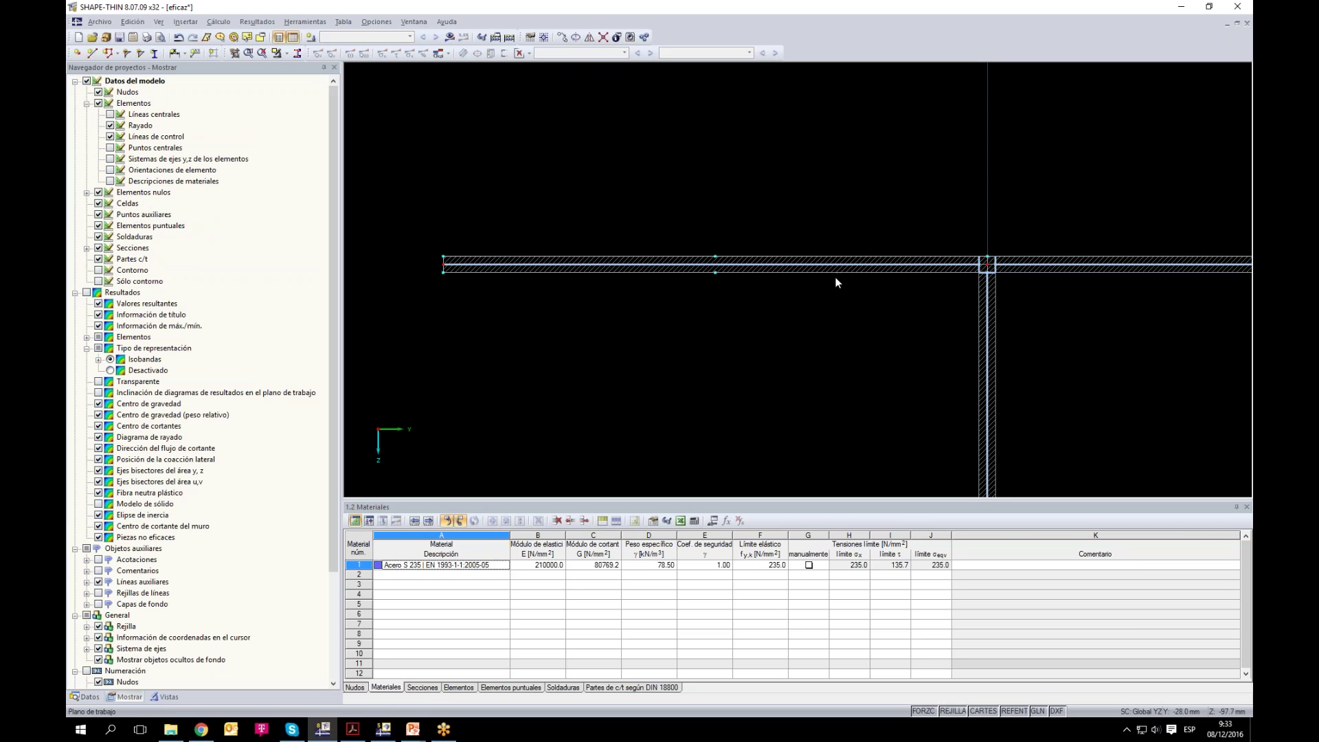
scroll(863, 286, "down", 1)
left_click_drag(846, 317, 846, 309)
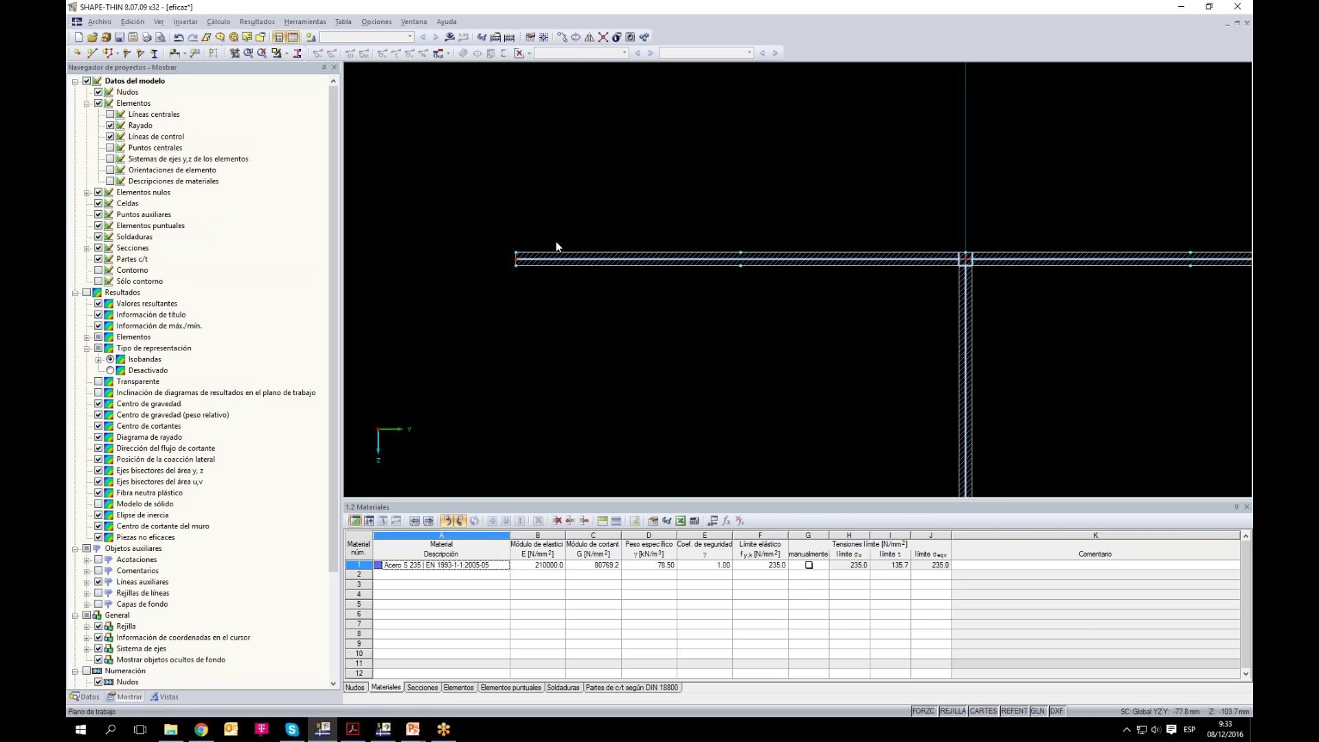
Step: Inspect the flange-web junction and the web, and review the section's c/t parts data according to DIN 18800
scroll(963, 259, "up", 1)
scroll(957, 263, "down", 1)
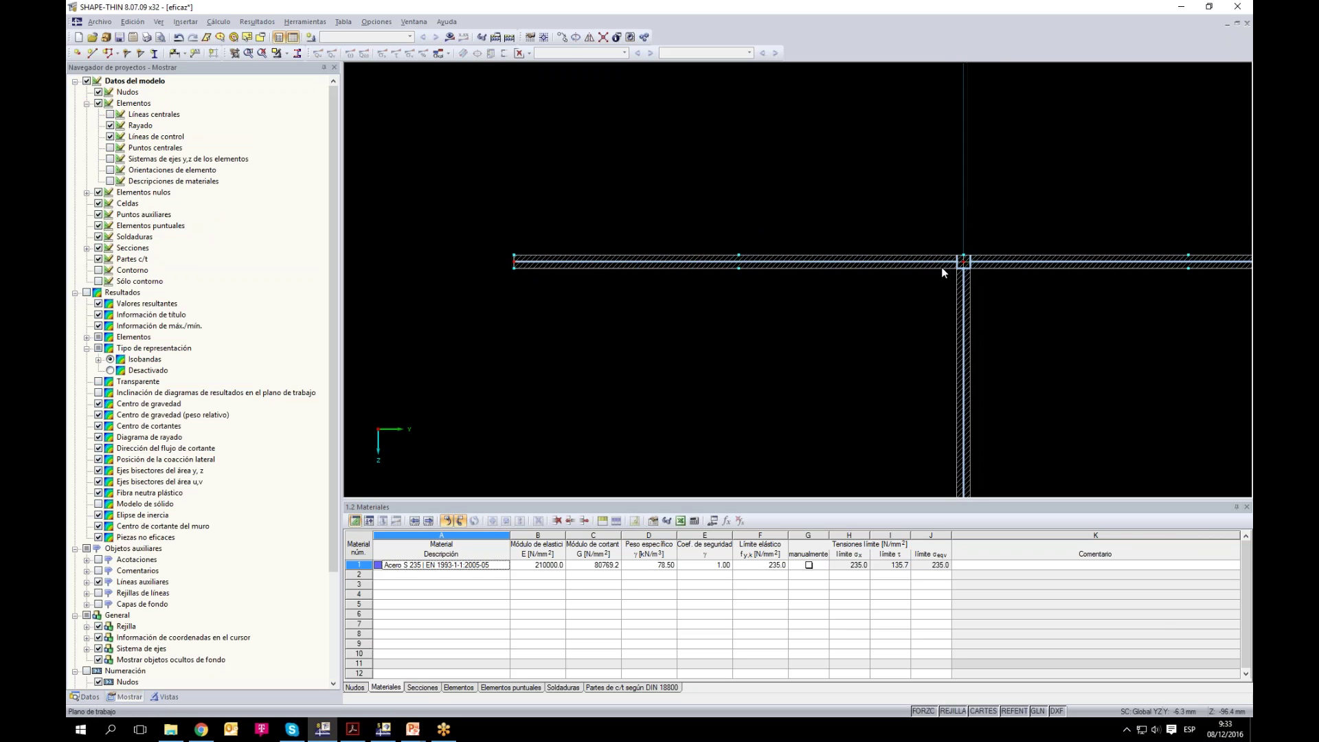
scroll(627, 291, "down", 1)
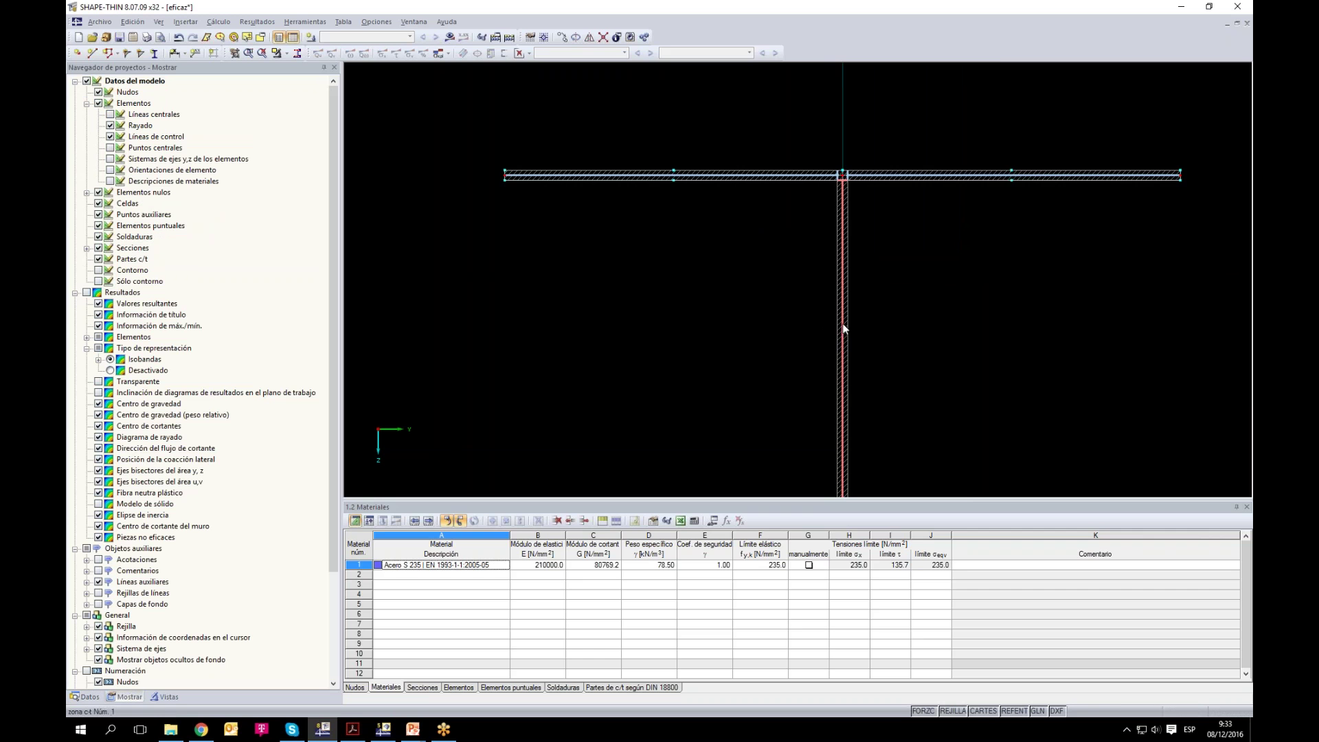
left_click(845, 328)
left_click(643, 687)
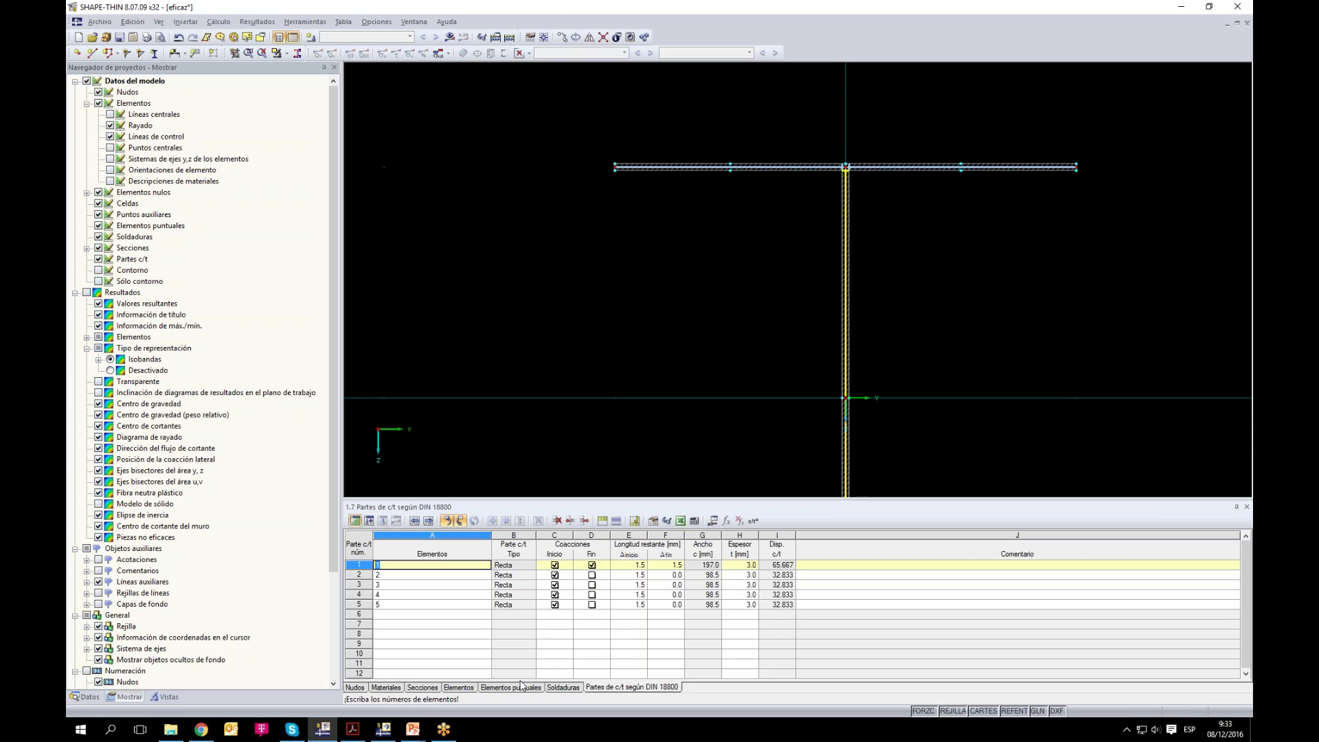
left_click(884, 110)
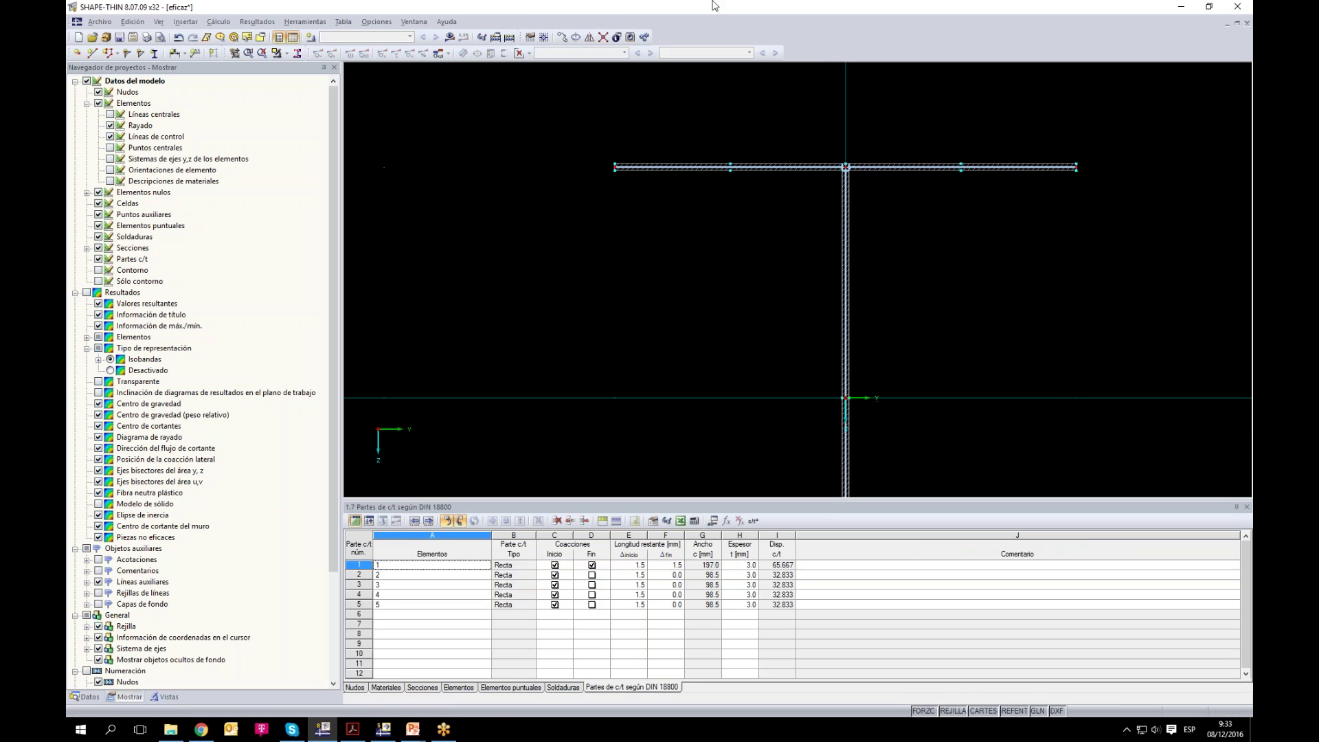
Step: Set the calculation standard for c/t parts and effective section to EN 1993-1-1 and EN 1993-1-5
left_click(498, 38)
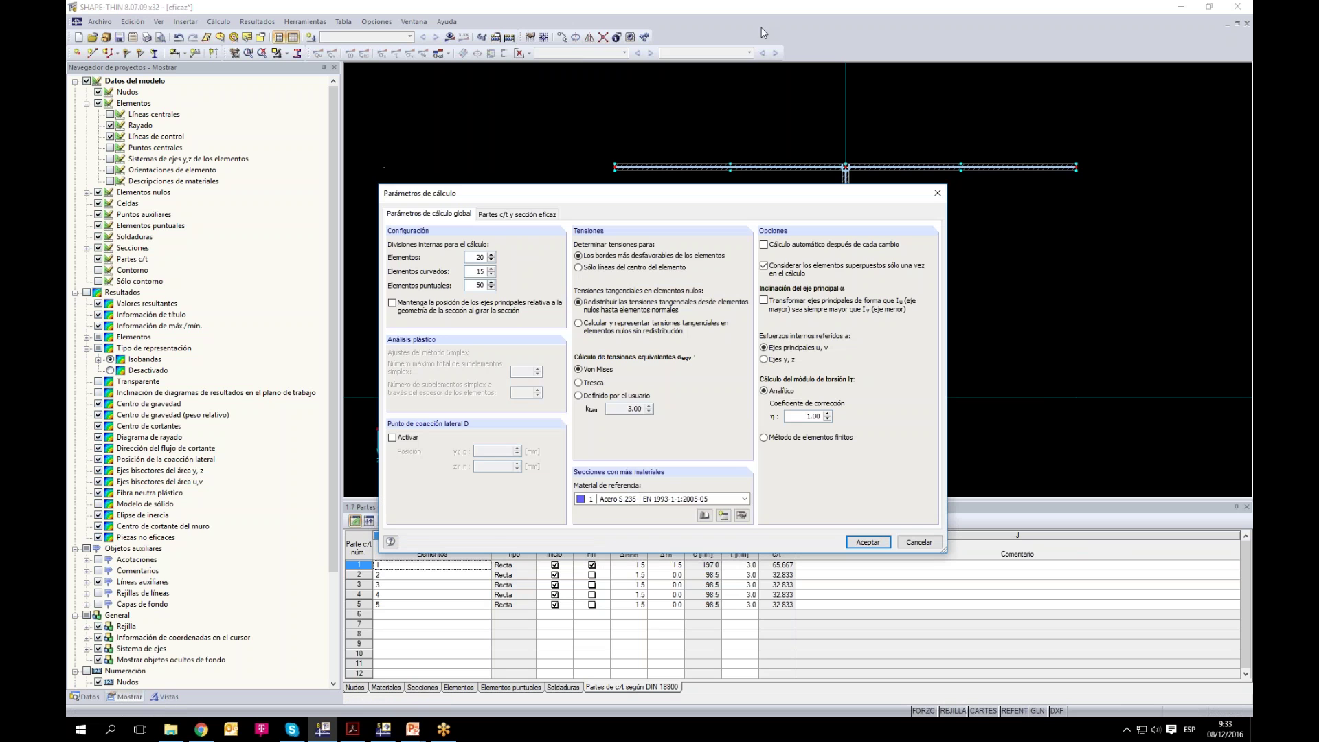
left_click(537, 217)
left_click(427, 258)
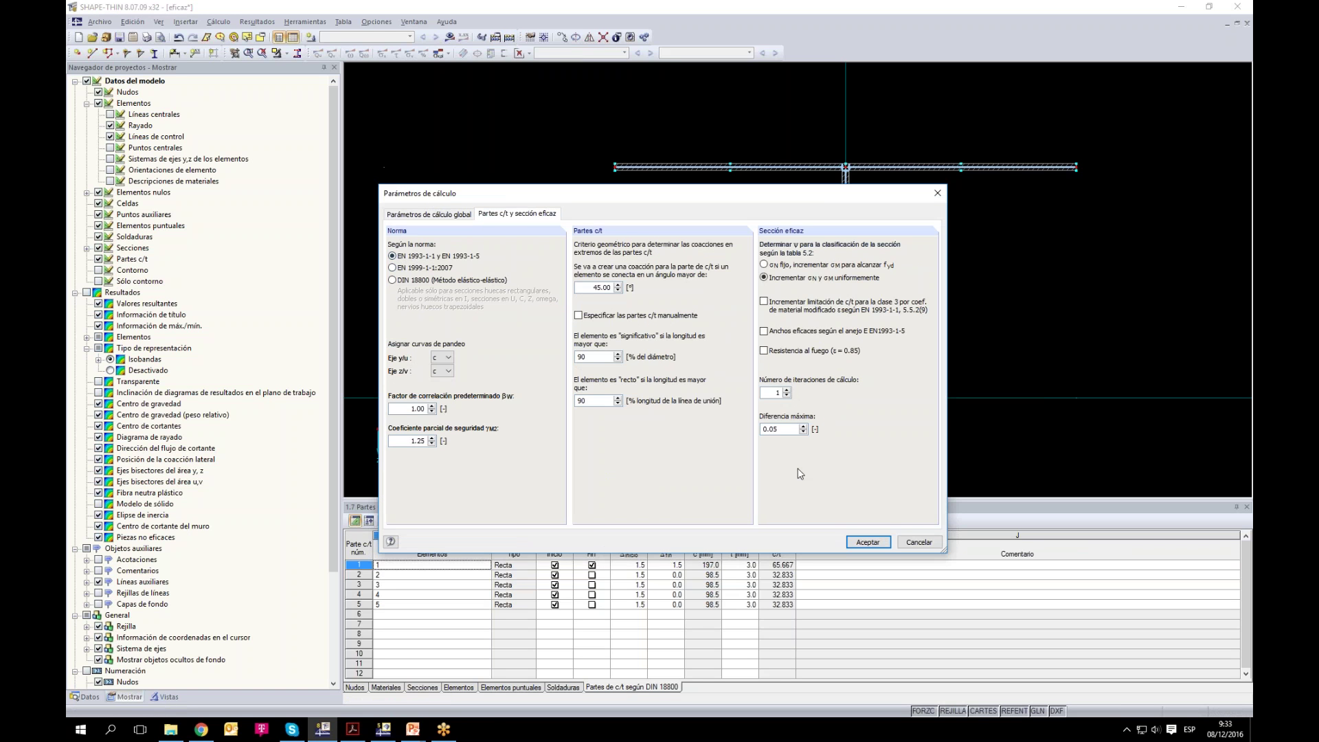
left_click(868, 542)
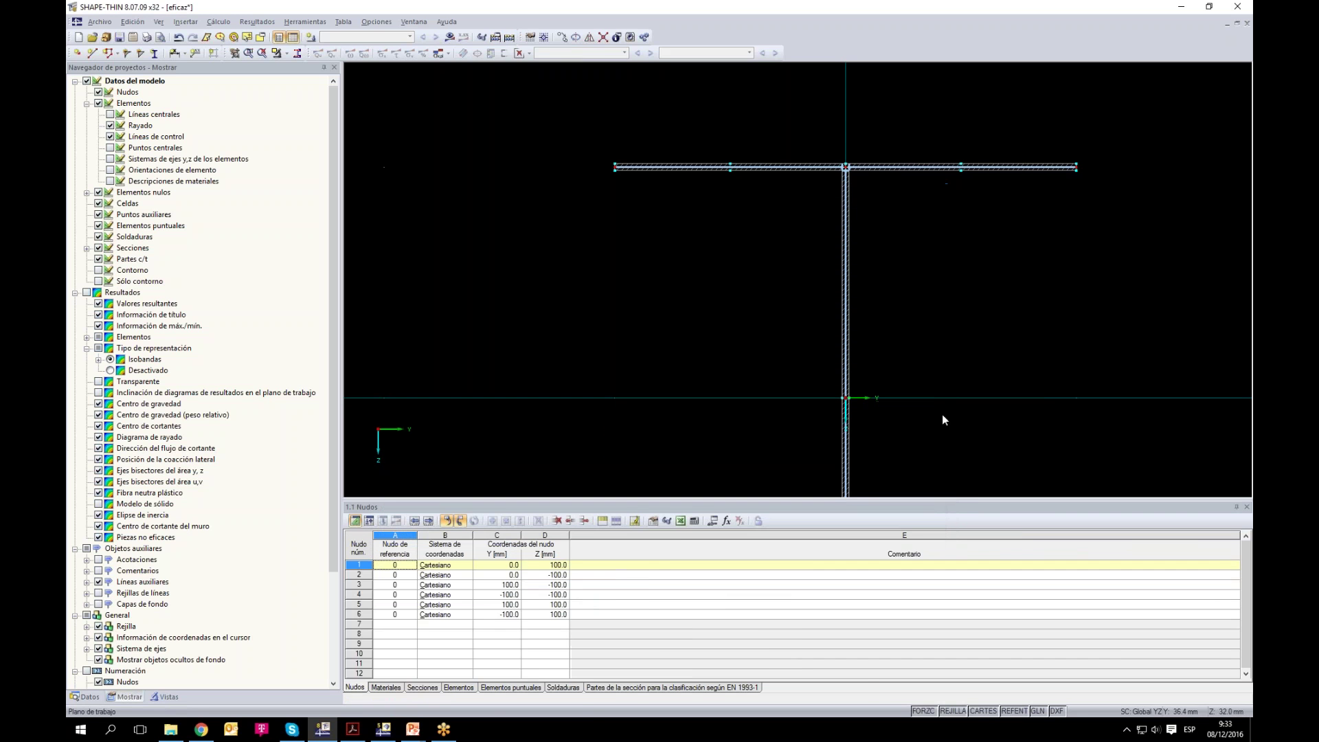
Step: Review the EN 1993-1 classification parts, comparing the c/t data of the web and an upper flange element
left_click(653, 688)
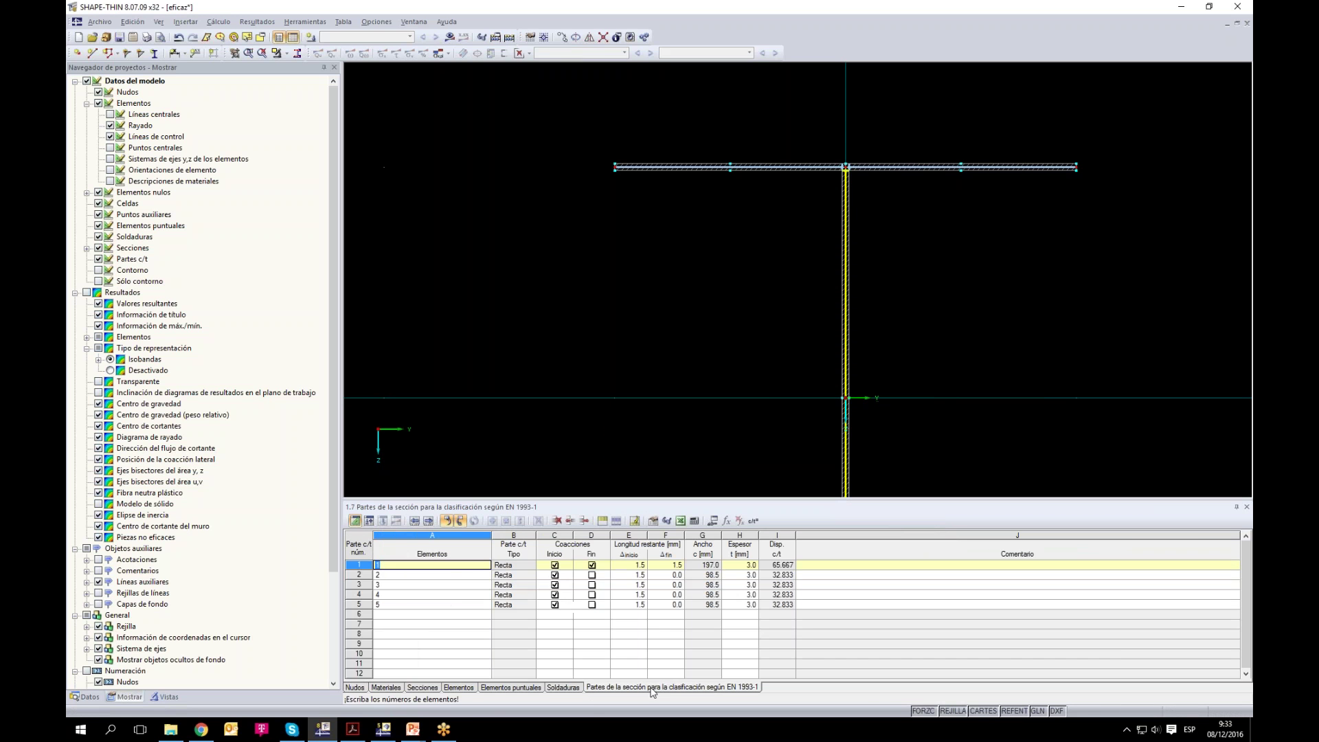
left_click(459, 566)
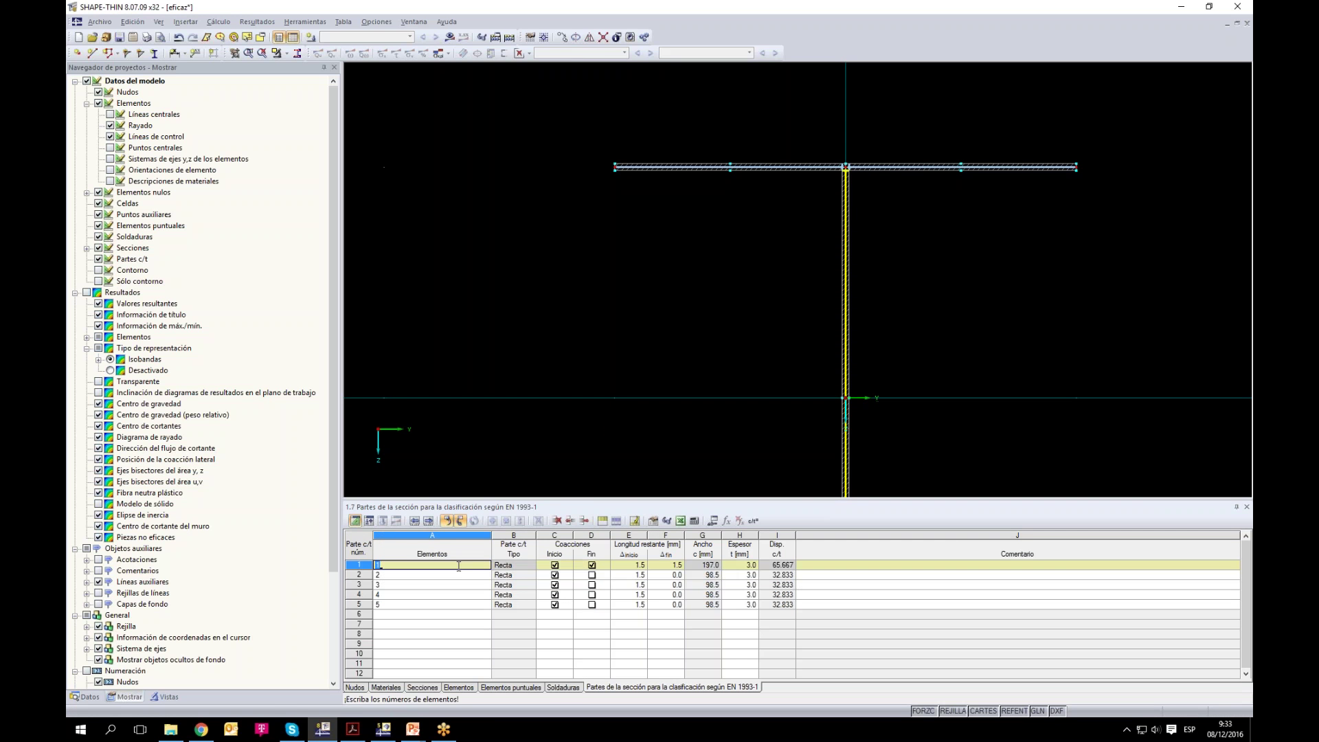
scroll(927, 373, "down", 3)
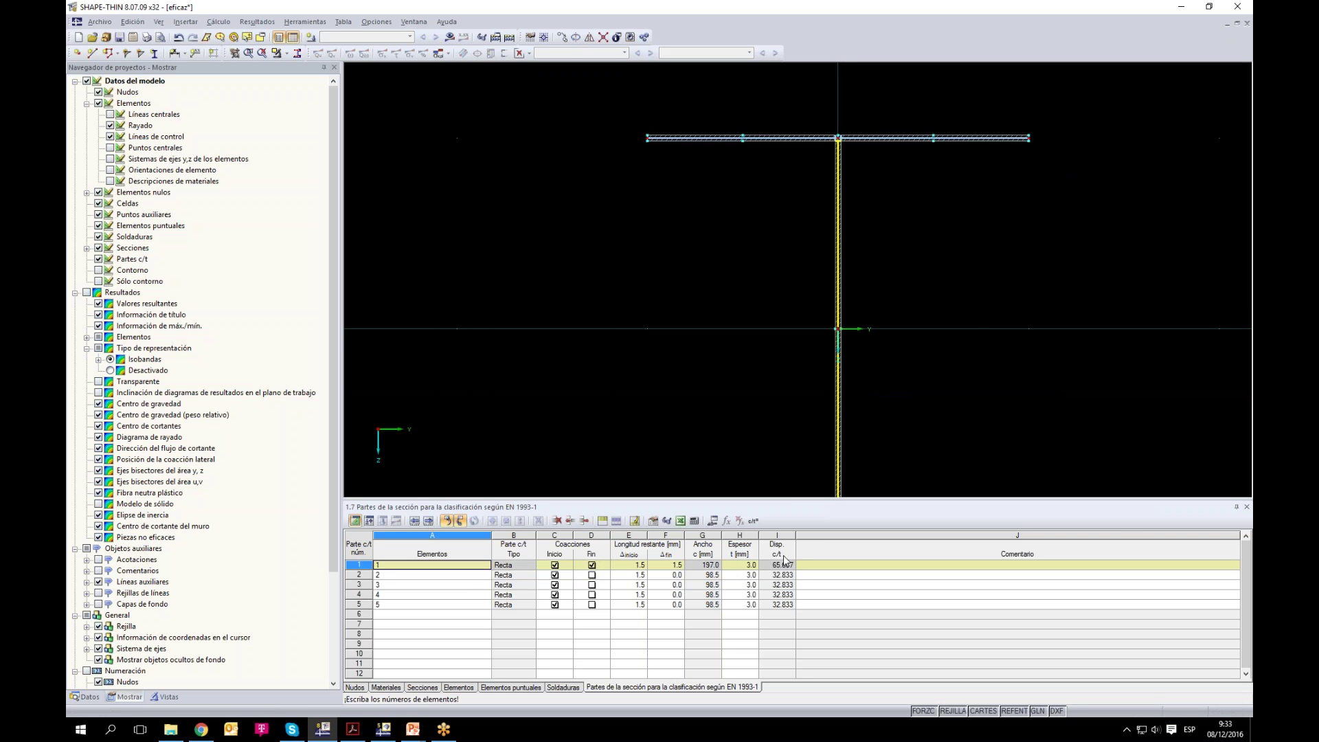
scroll(855, 275, "down", 1)
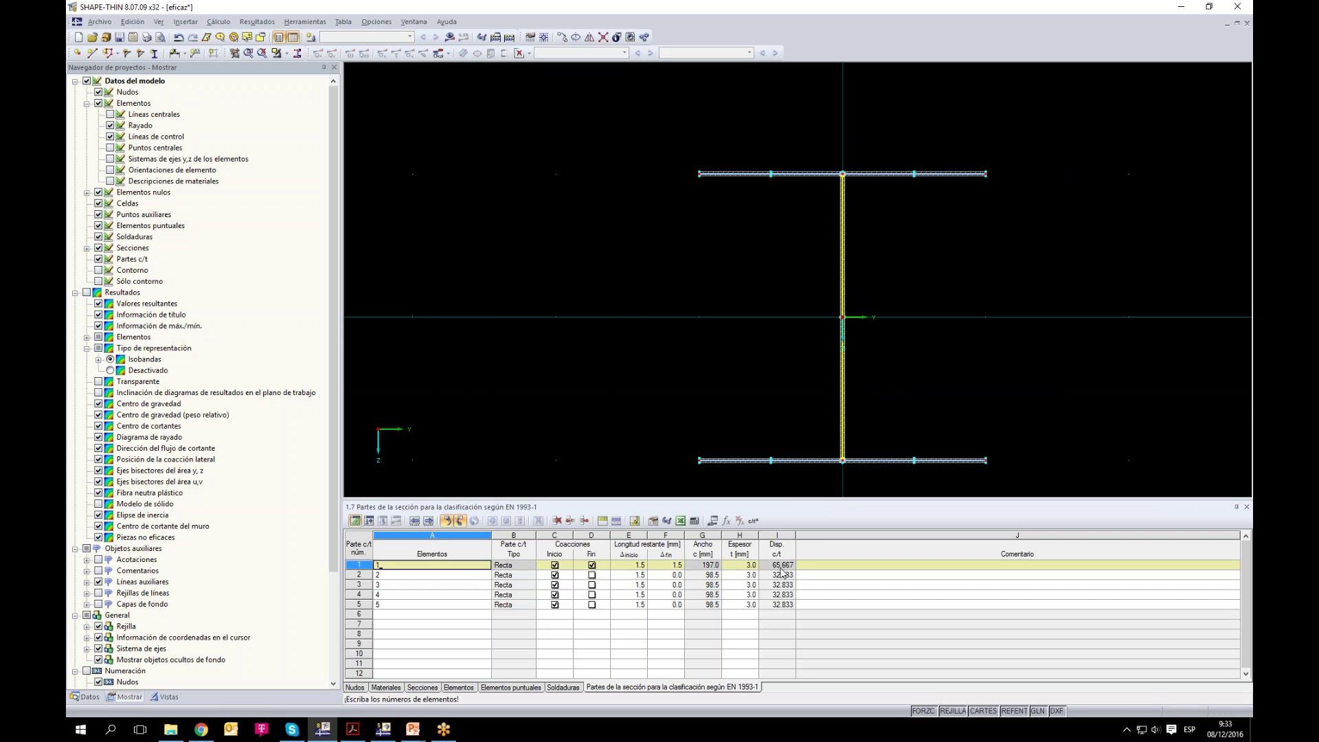
scroll(1050, 434, "up", 1)
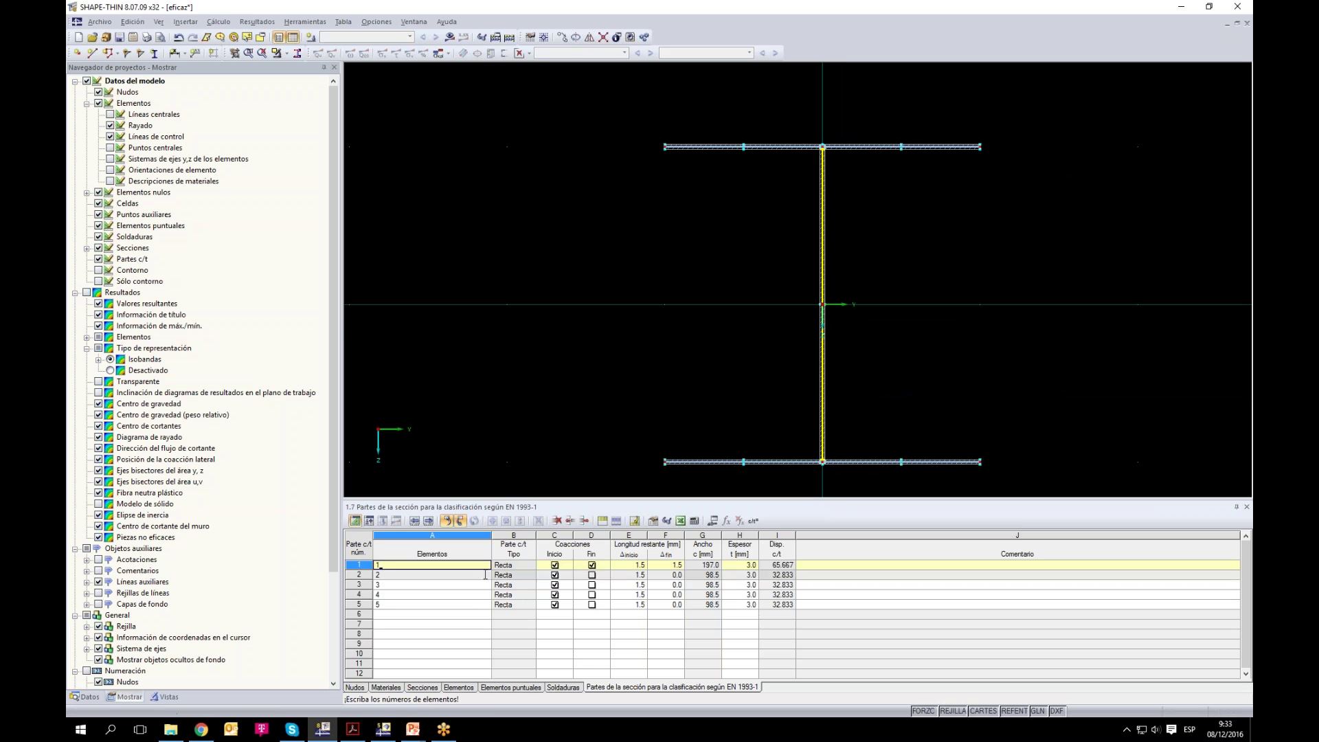
left_click(485, 575)
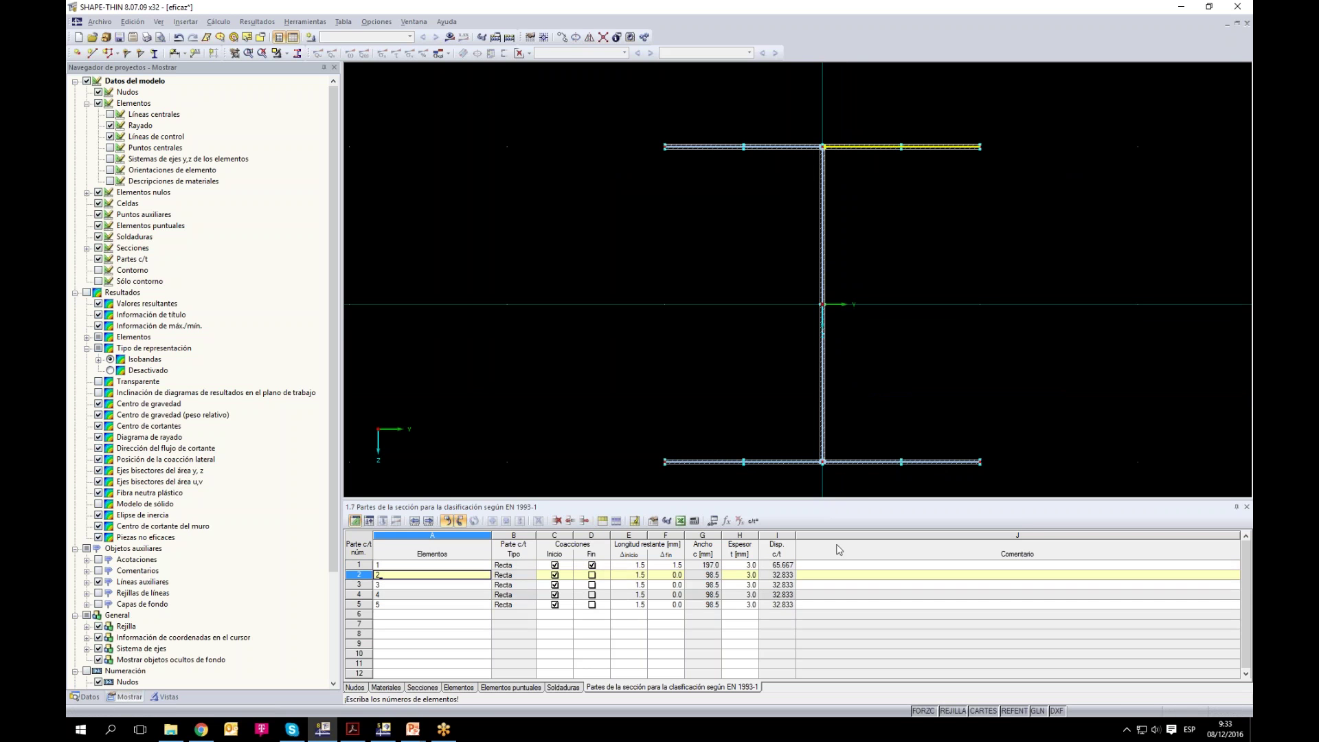
scroll(947, 389, "up", 1)
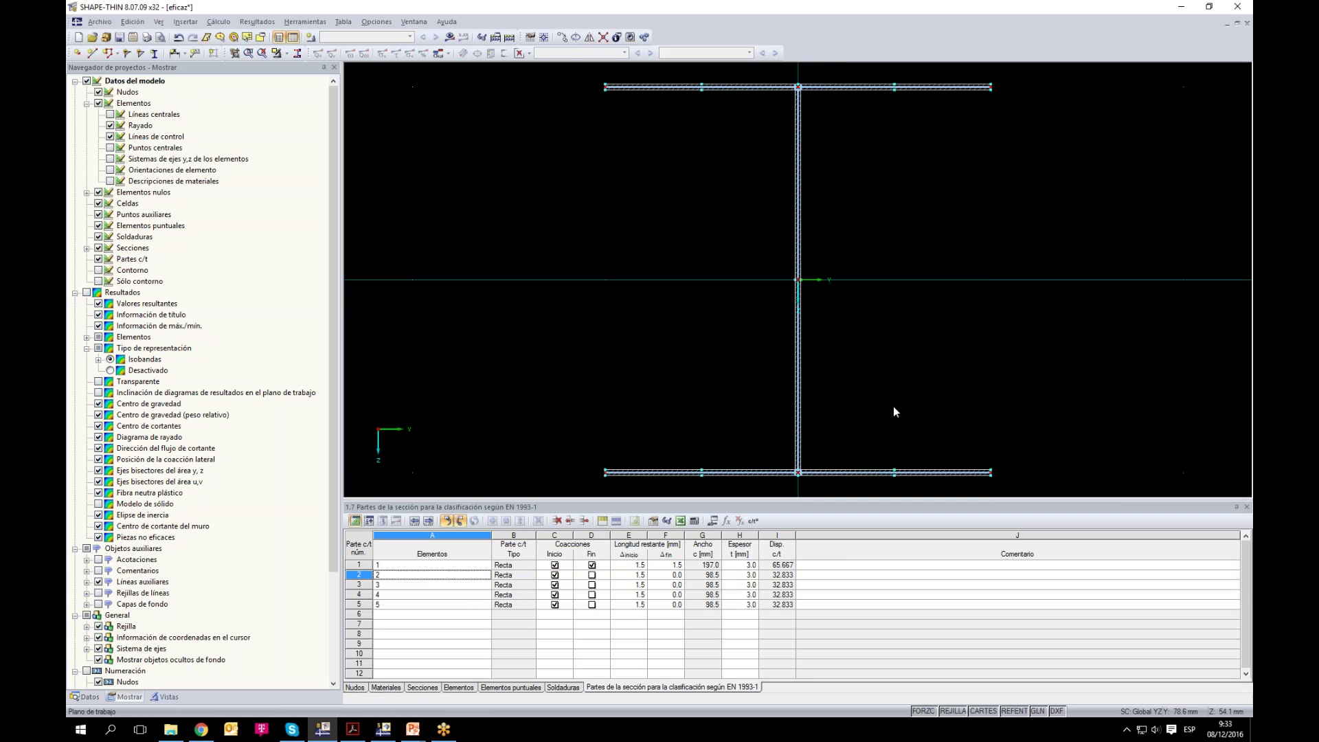
Step: Check the additional calculation options in the eficaz model's general data, leaving them unchanged
left_click(85, 696)
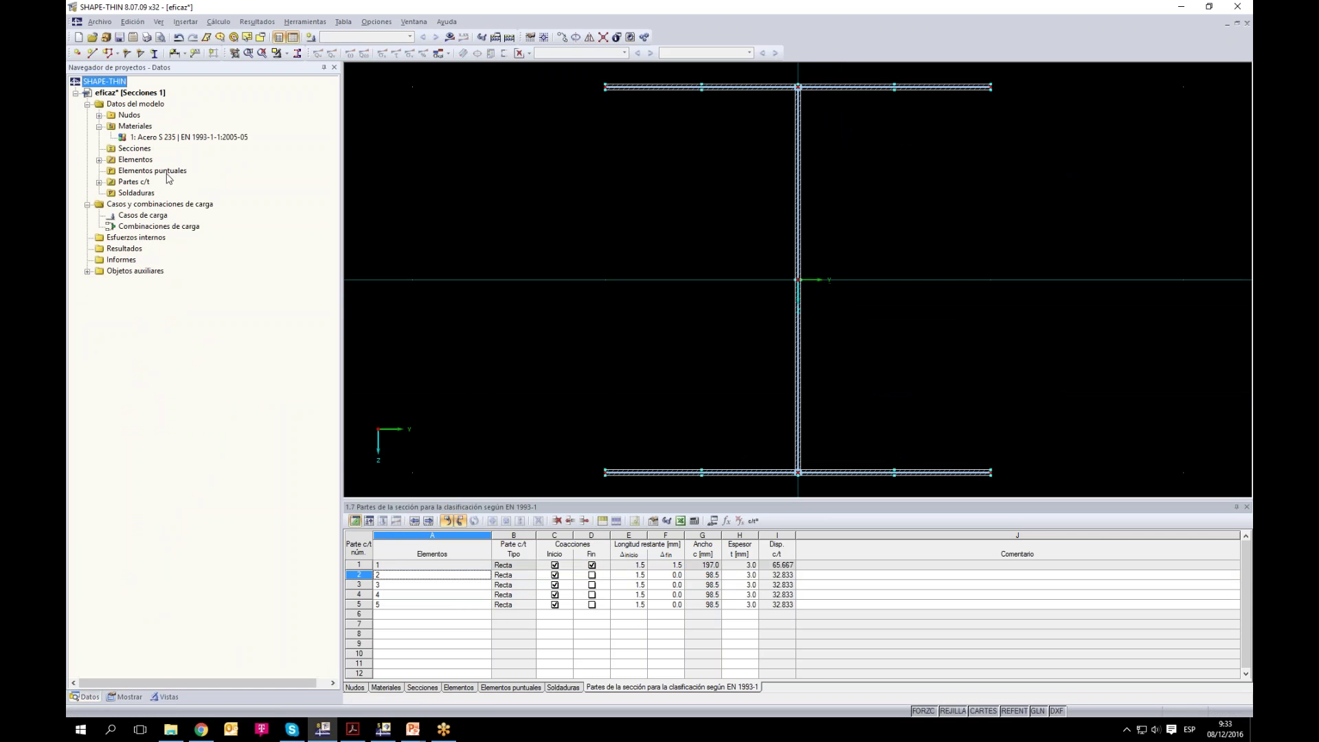
right_click(140, 95)
left_click(165, 105)
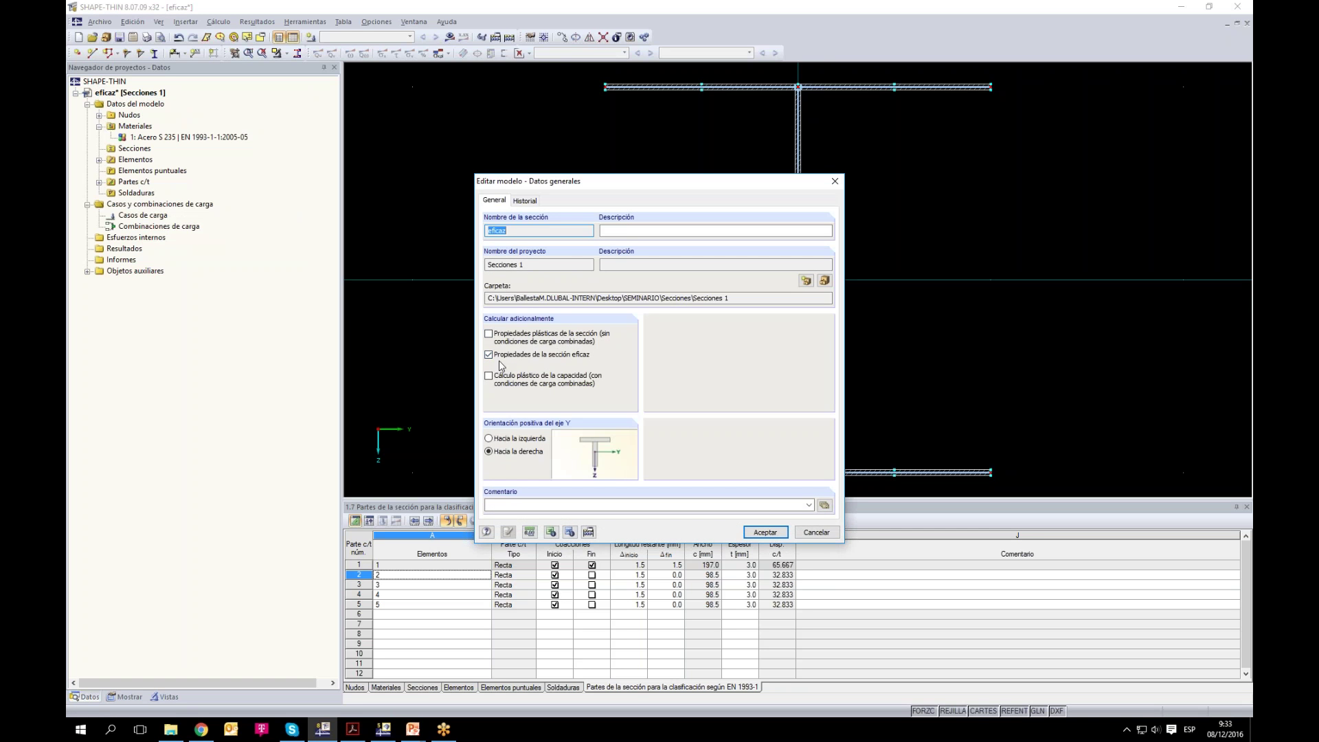
left_click(817, 532)
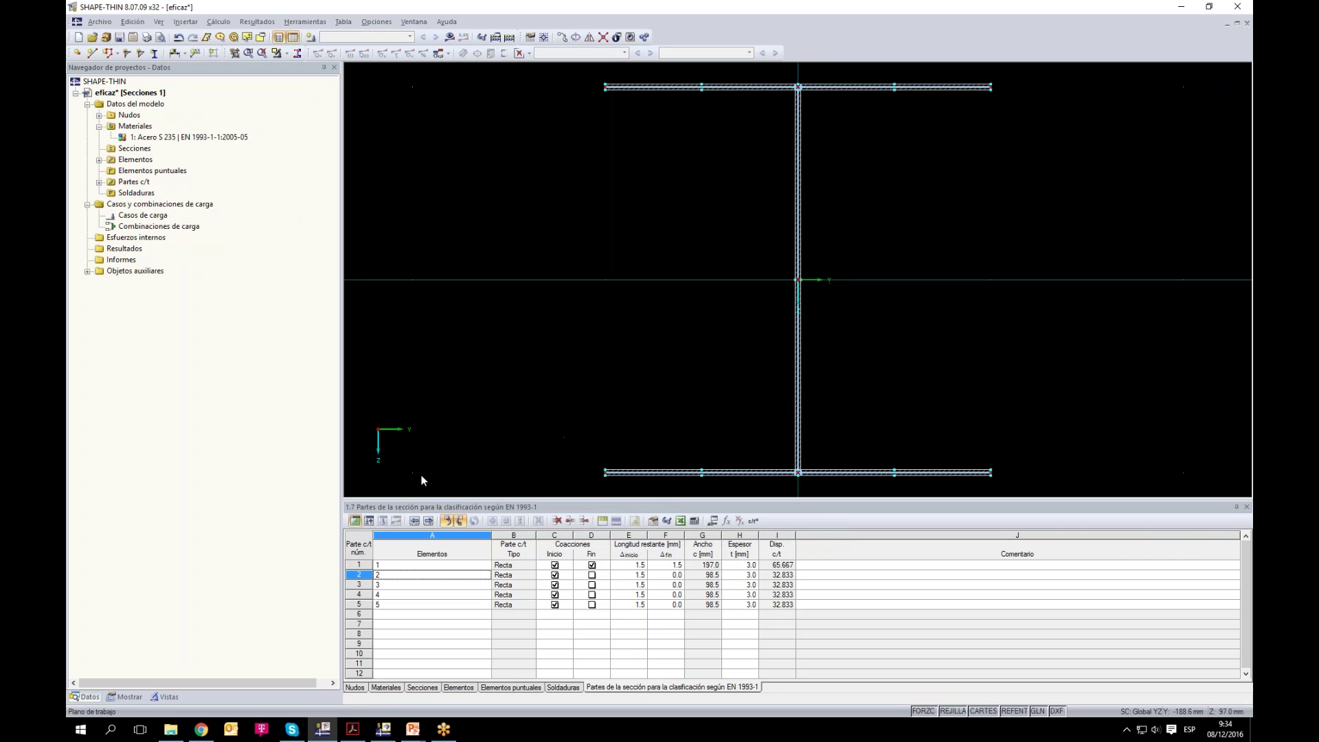
Step: Create load case CC1 with the description Peso propio
left_click(139, 217)
right_click(140, 218)
left_click(430, 357)
left_click(370, 520)
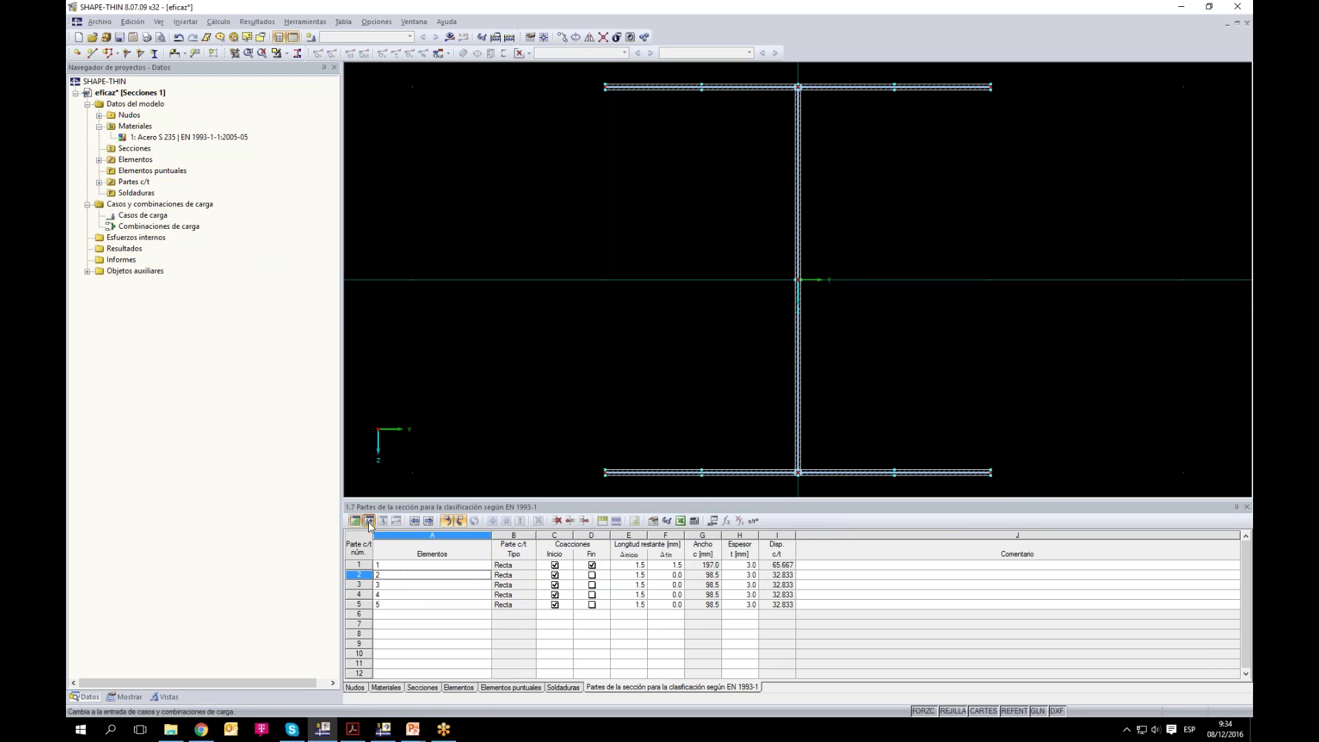
left_click(487, 564)
left_click(478, 576)
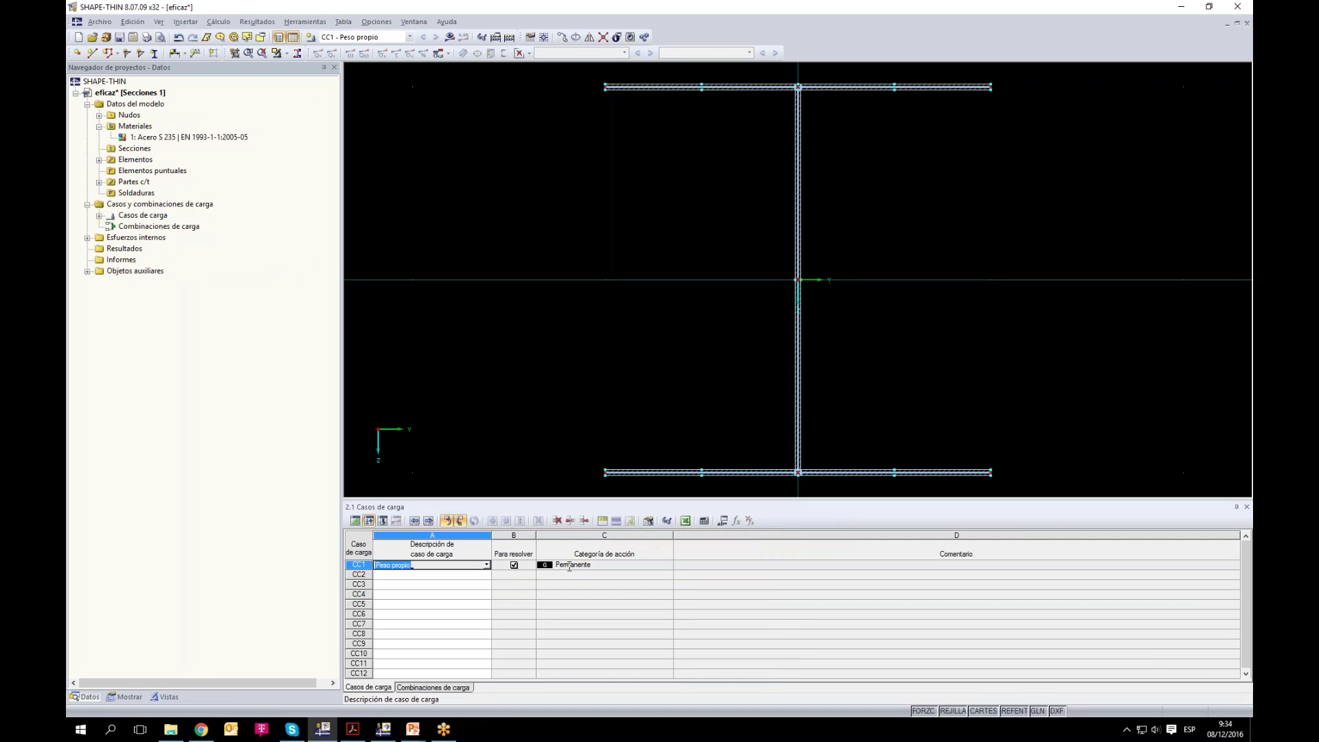
Step: Enter internal forces for member 1 at position x 0.0 mm with an axial force of -100 kN
left_click(383, 521)
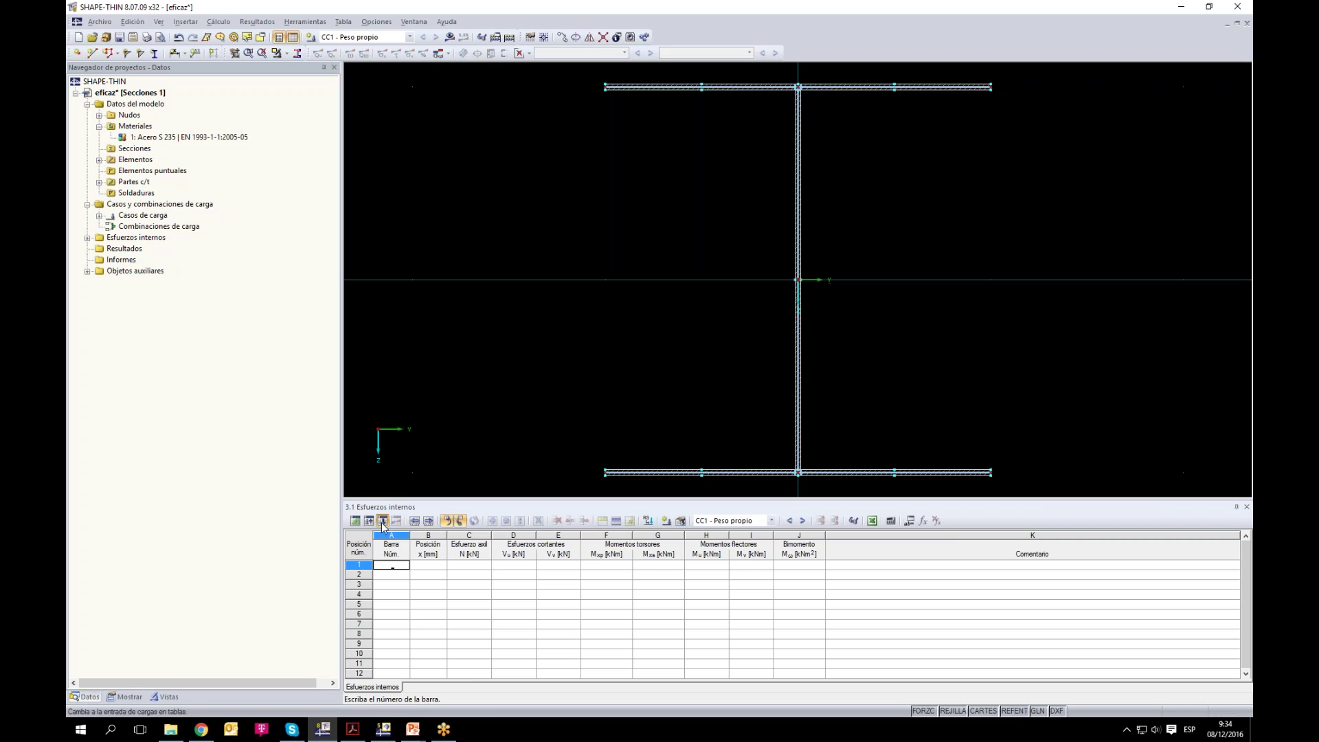
left_click(397, 564)
type("1")
key("Return")
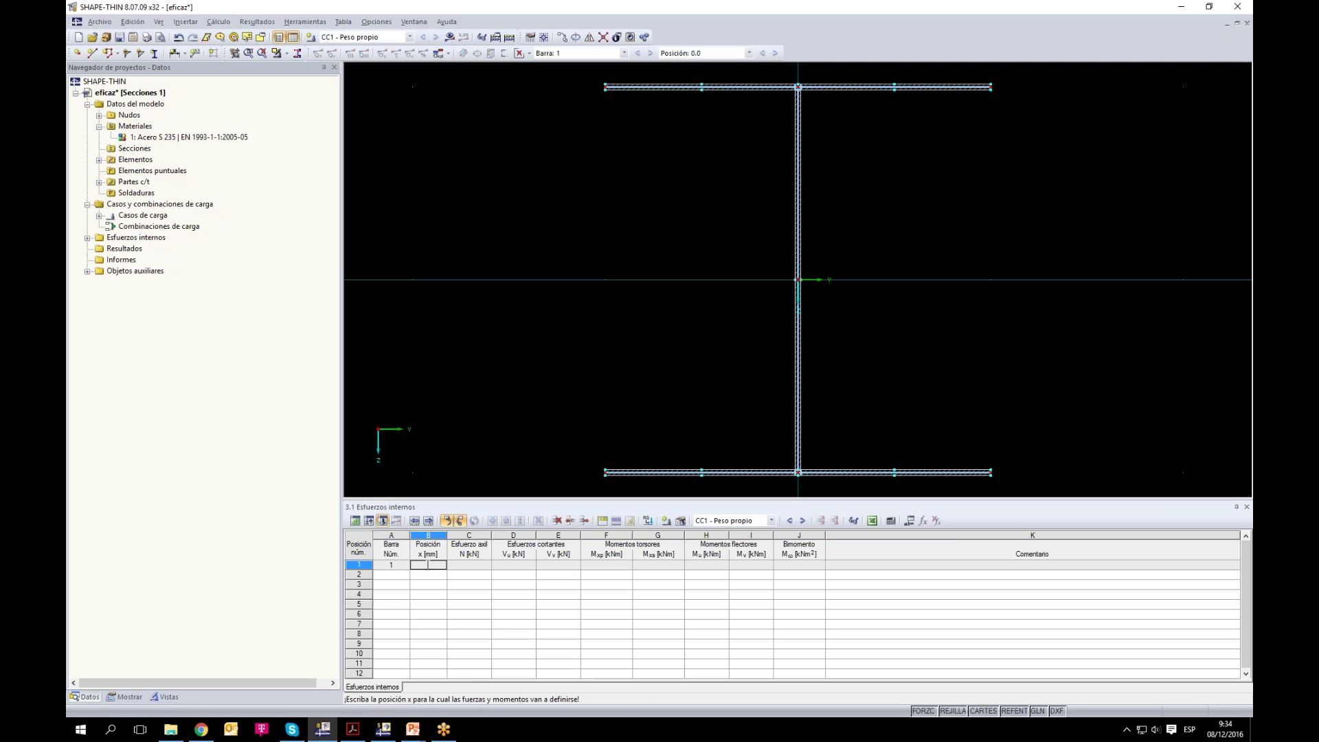
key("Return")
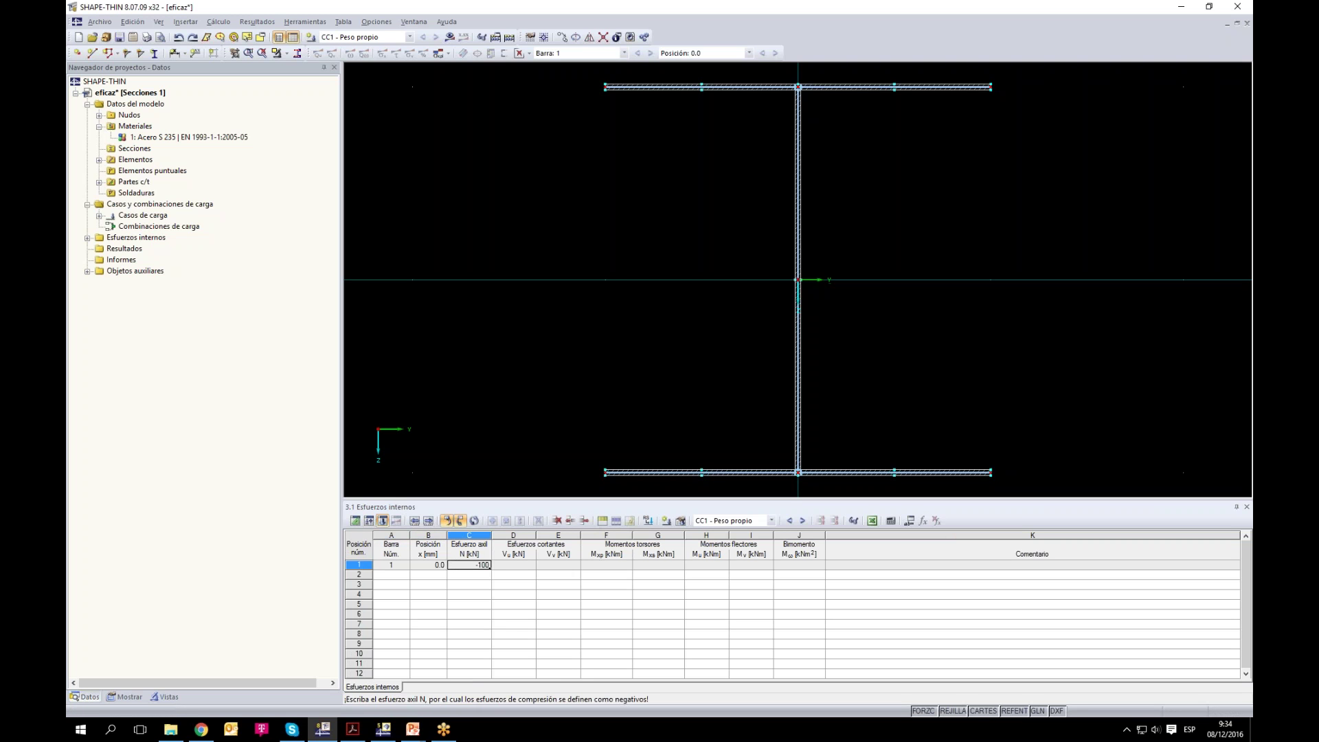
type("-100")
left_click(470, 594)
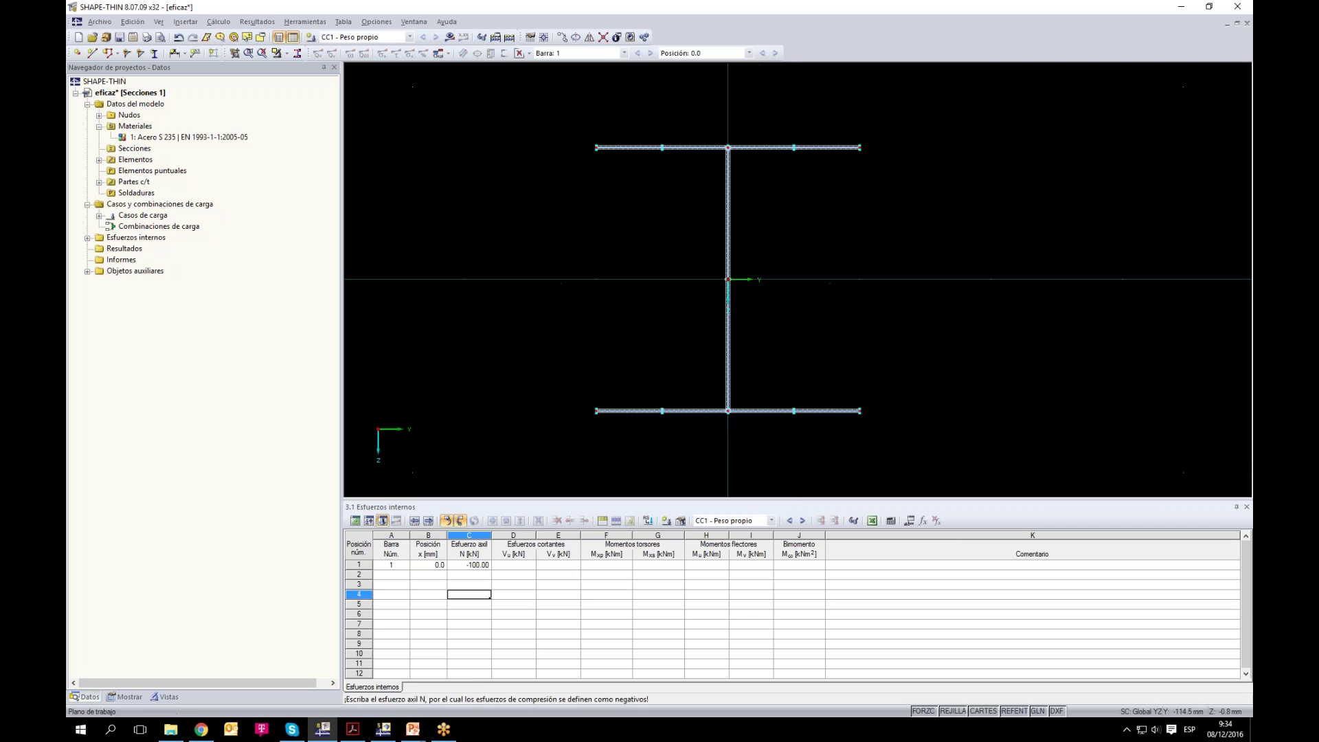
Step: Calculate the section and display the results as diagrams instead of isobands, inclined into the work plane
left_click(450, 36)
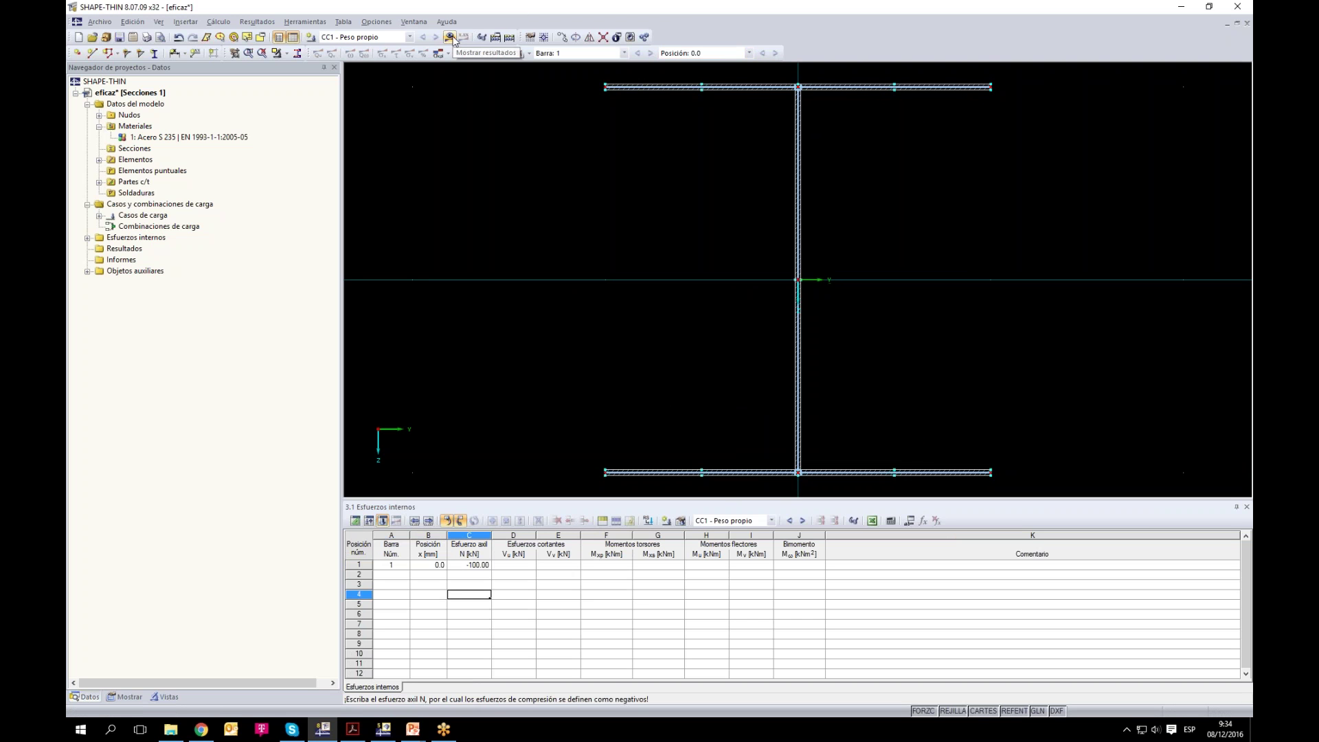
left_click(637, 383)
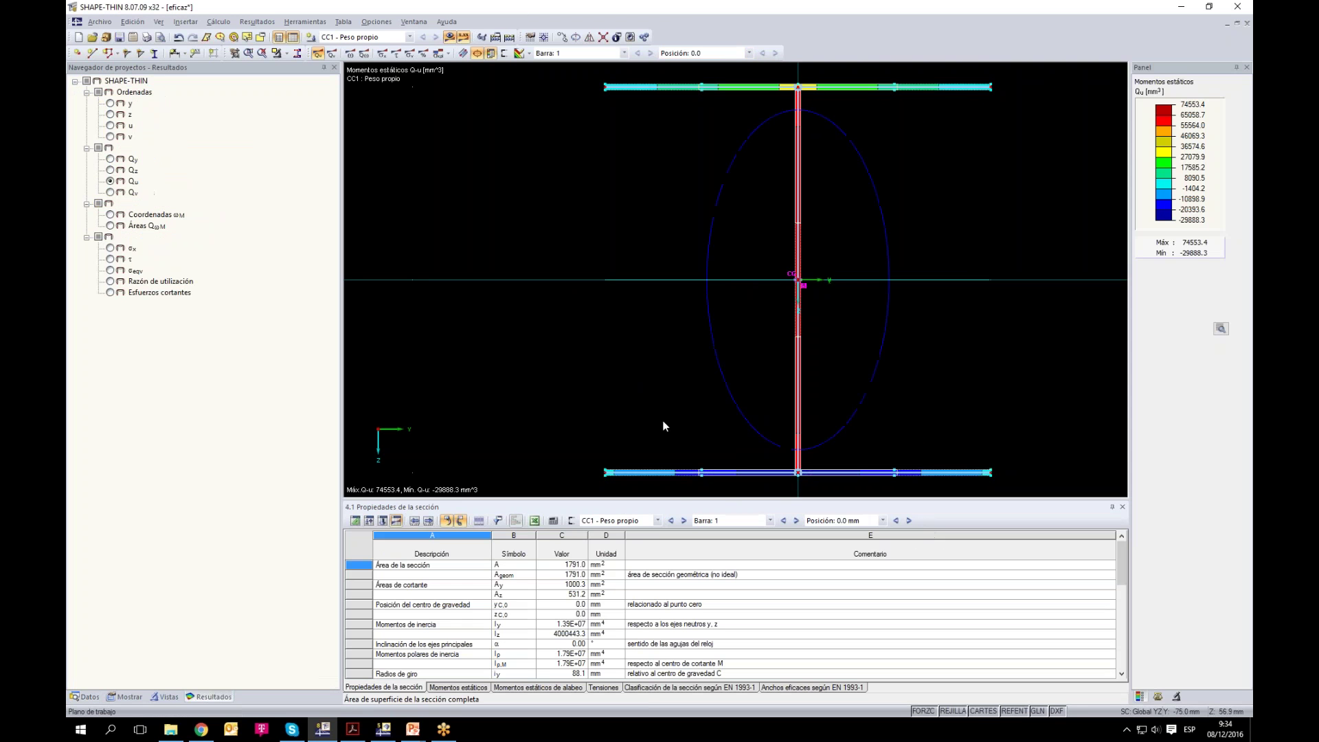
left_click(122, 697)
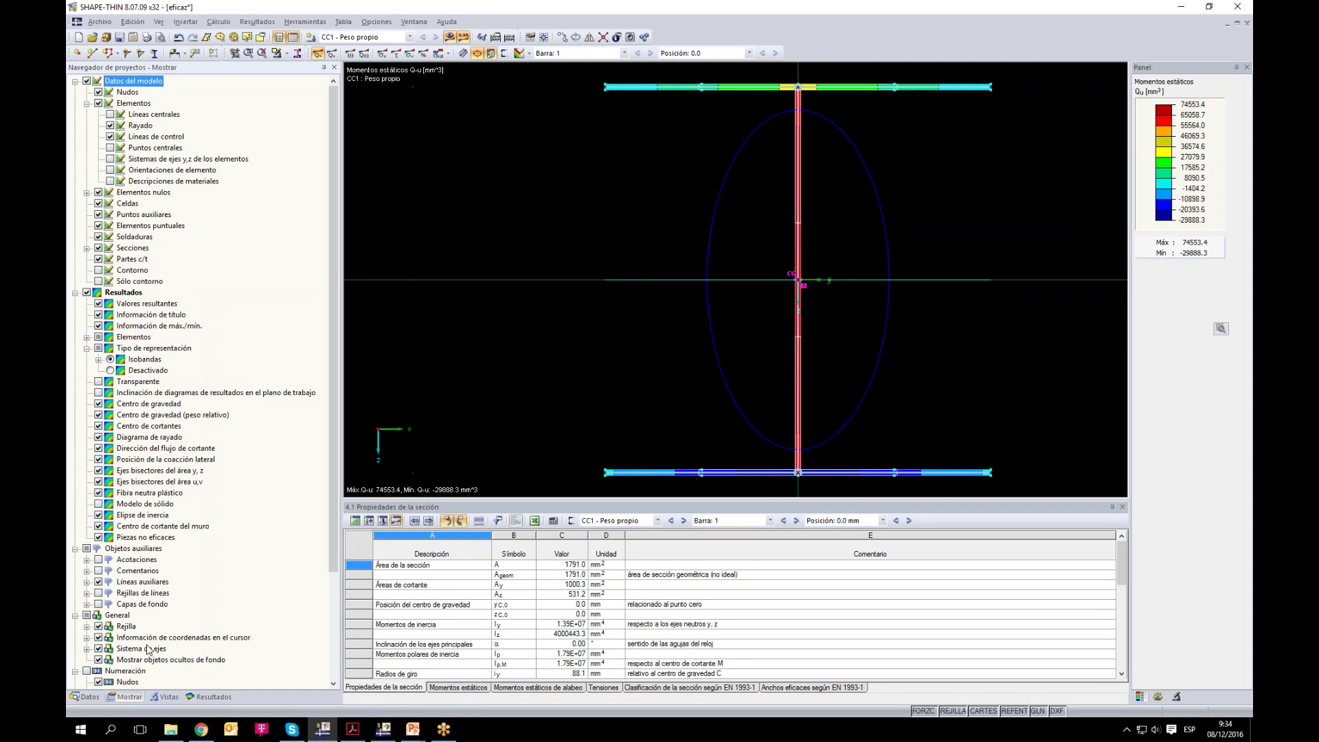
left_click(110, 371)
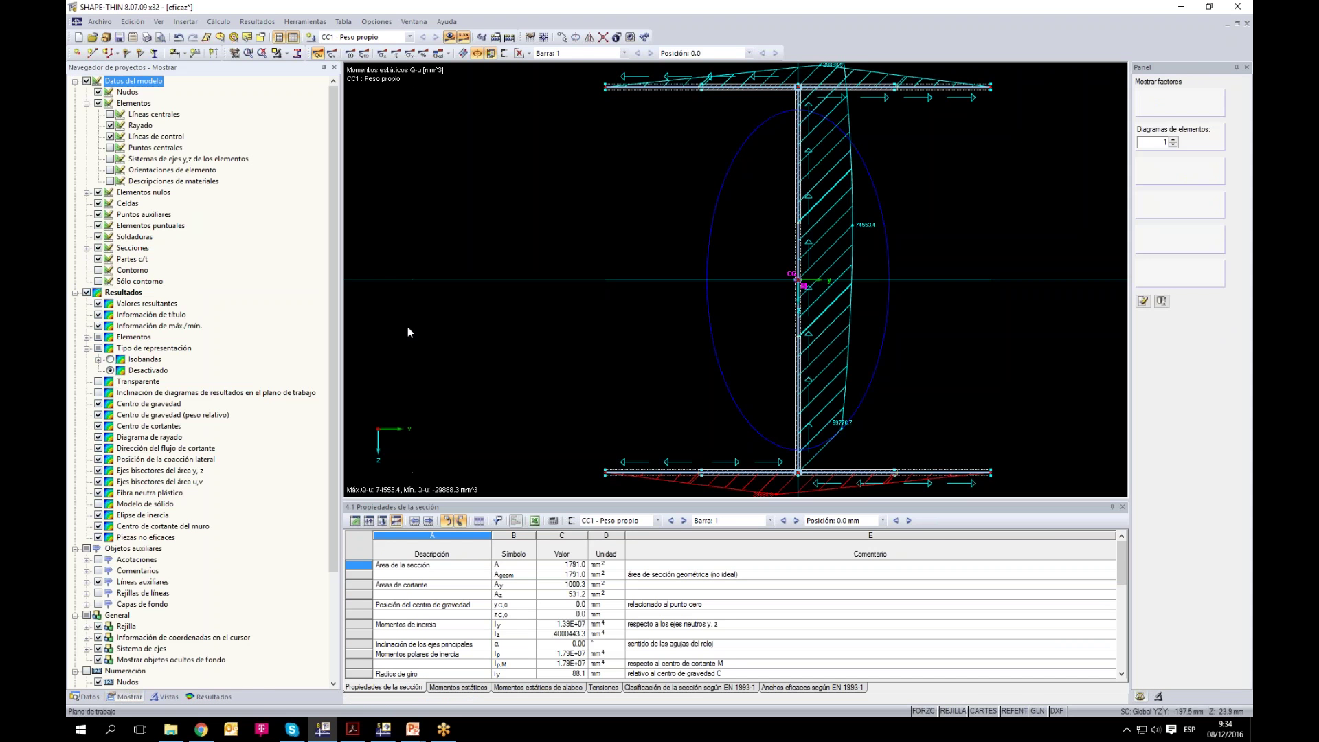
left_click(100, 393)
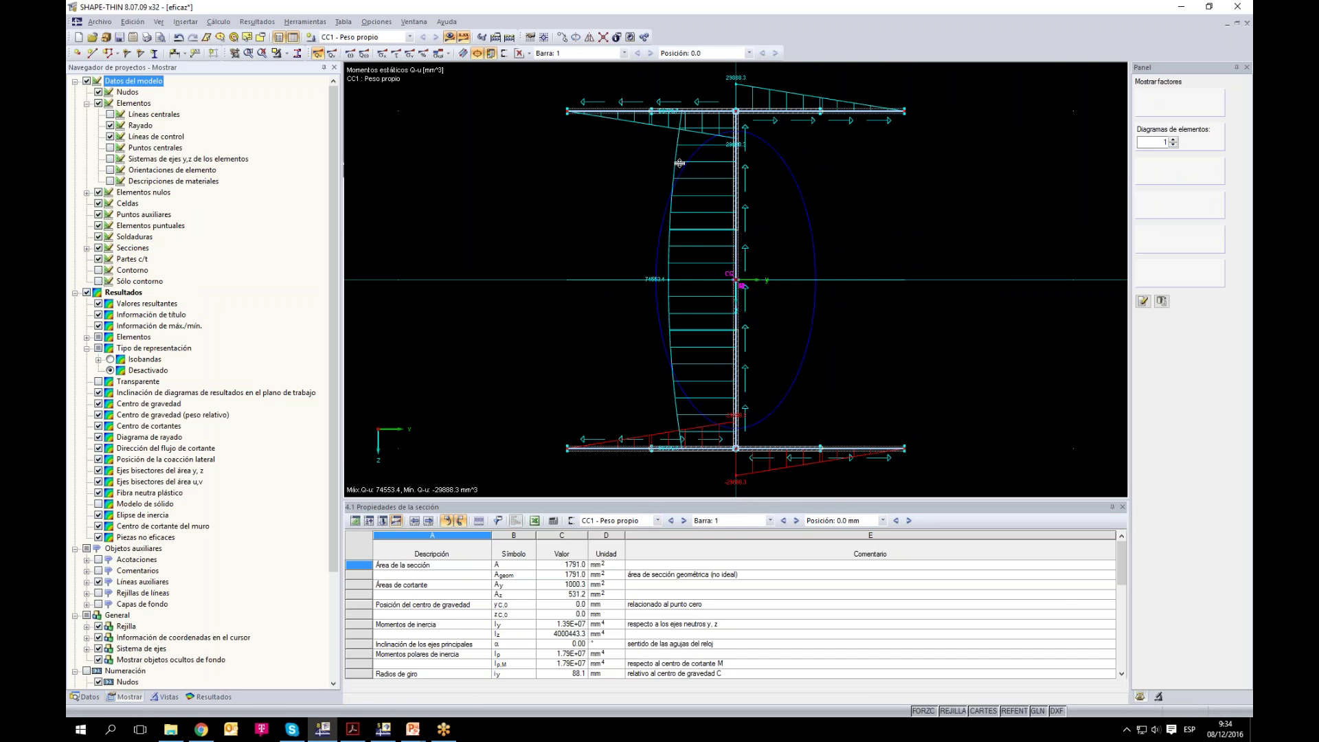
Step: Review the full list of section properties and display the sigma-x stress diagram on the section
left_click_drag(641, 502, 641, 166)
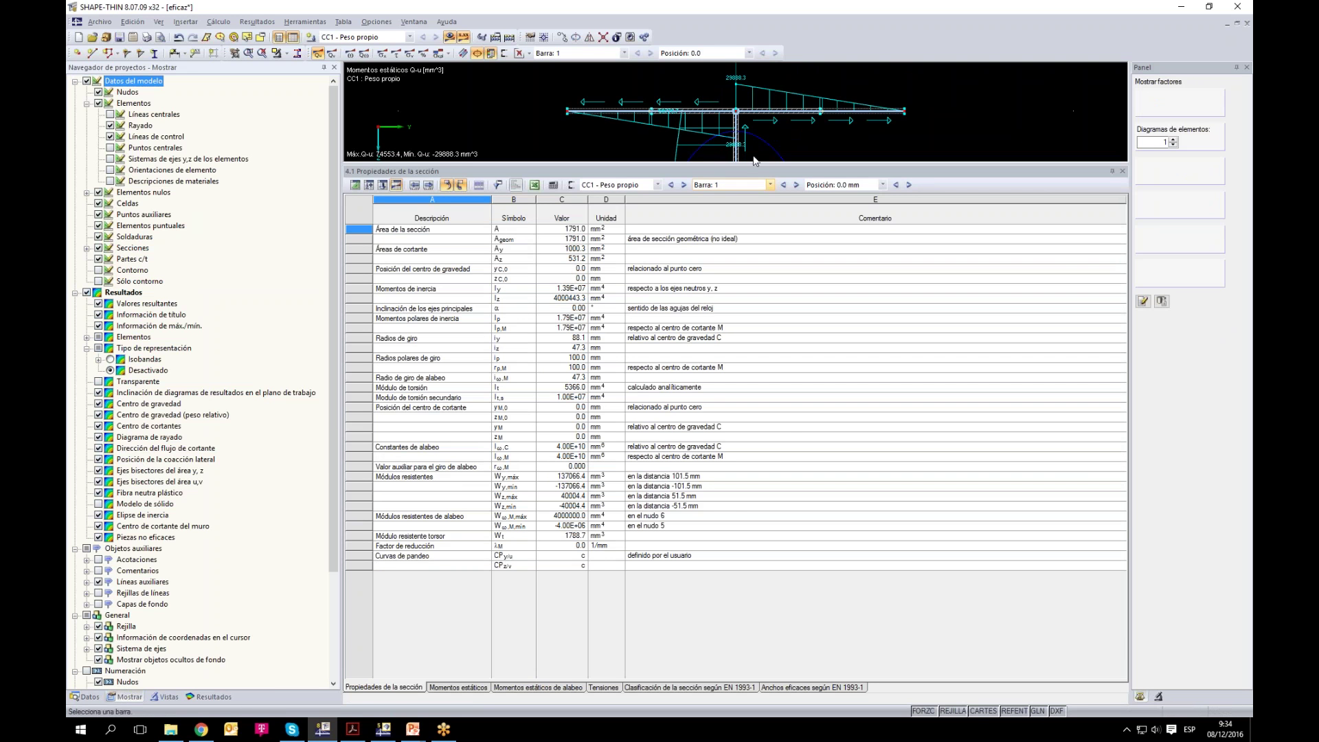
left_click_drag(791, 390, 787, 439)
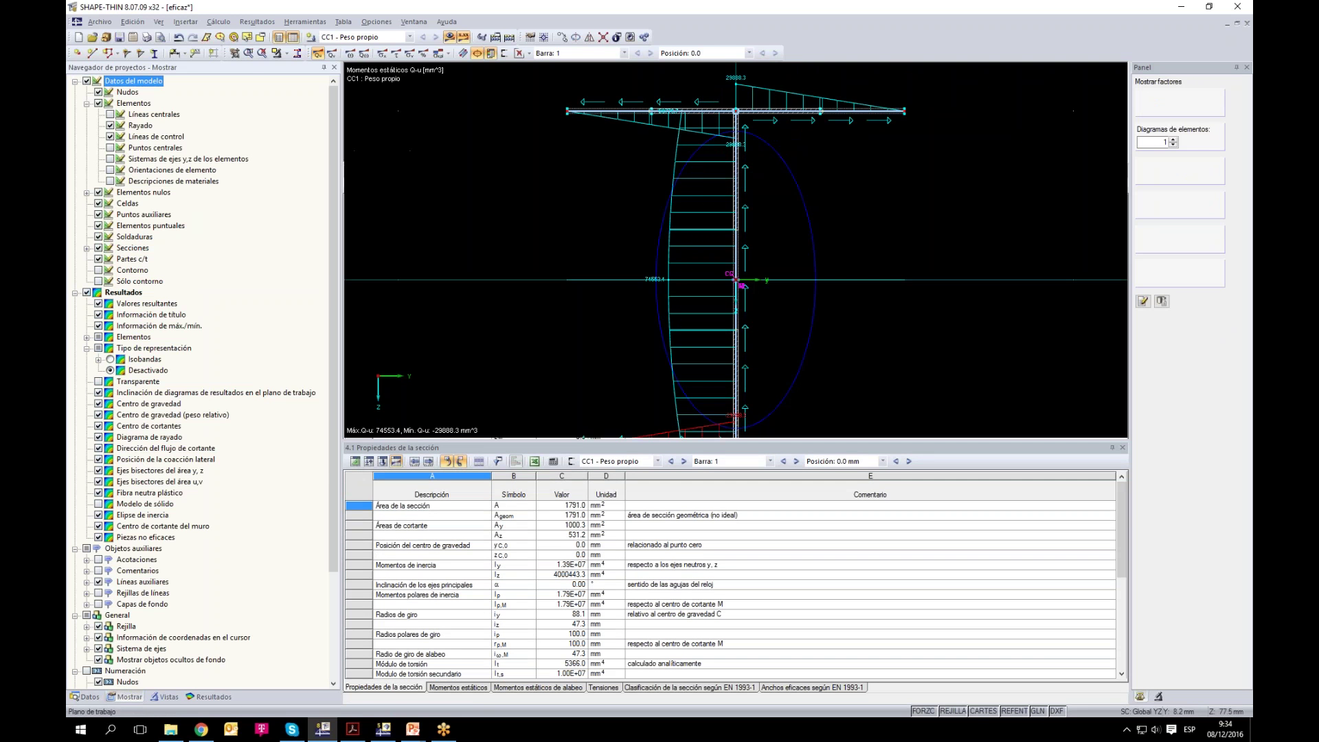
left_click(217, 698)
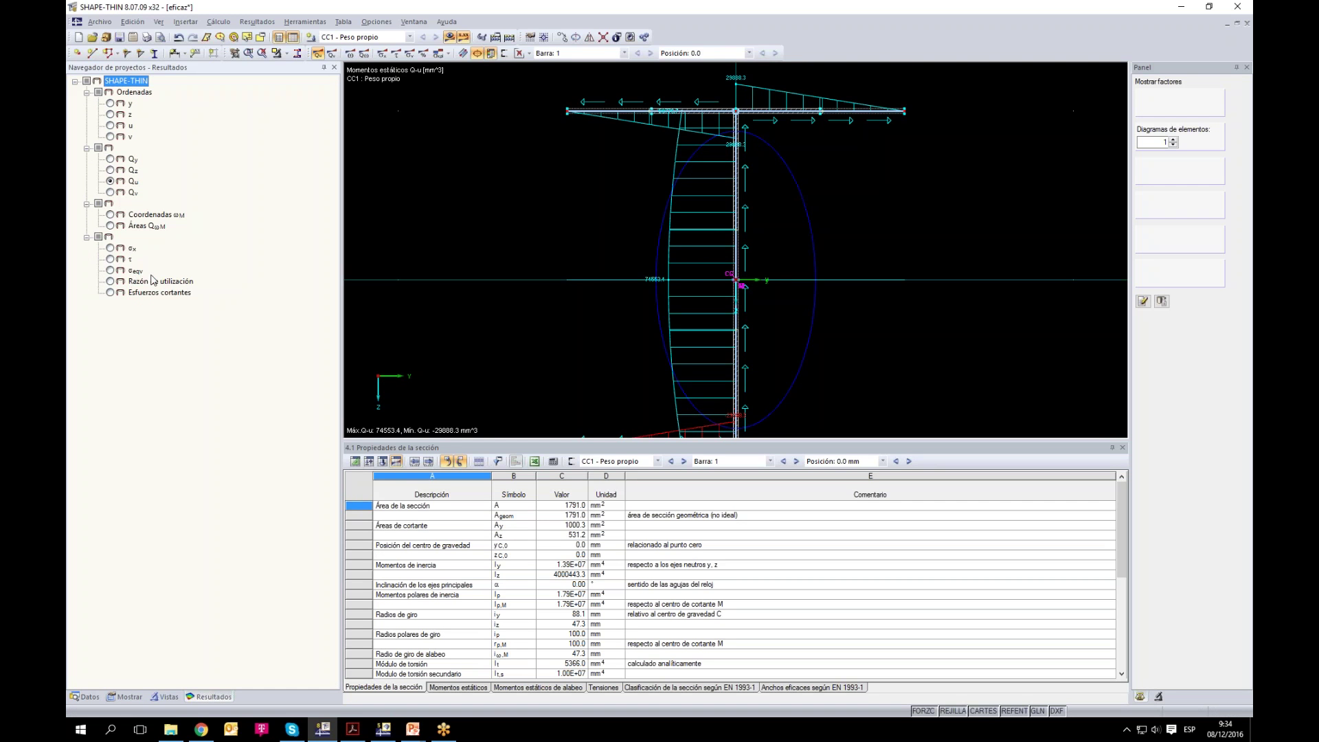
left_click(110, 248)
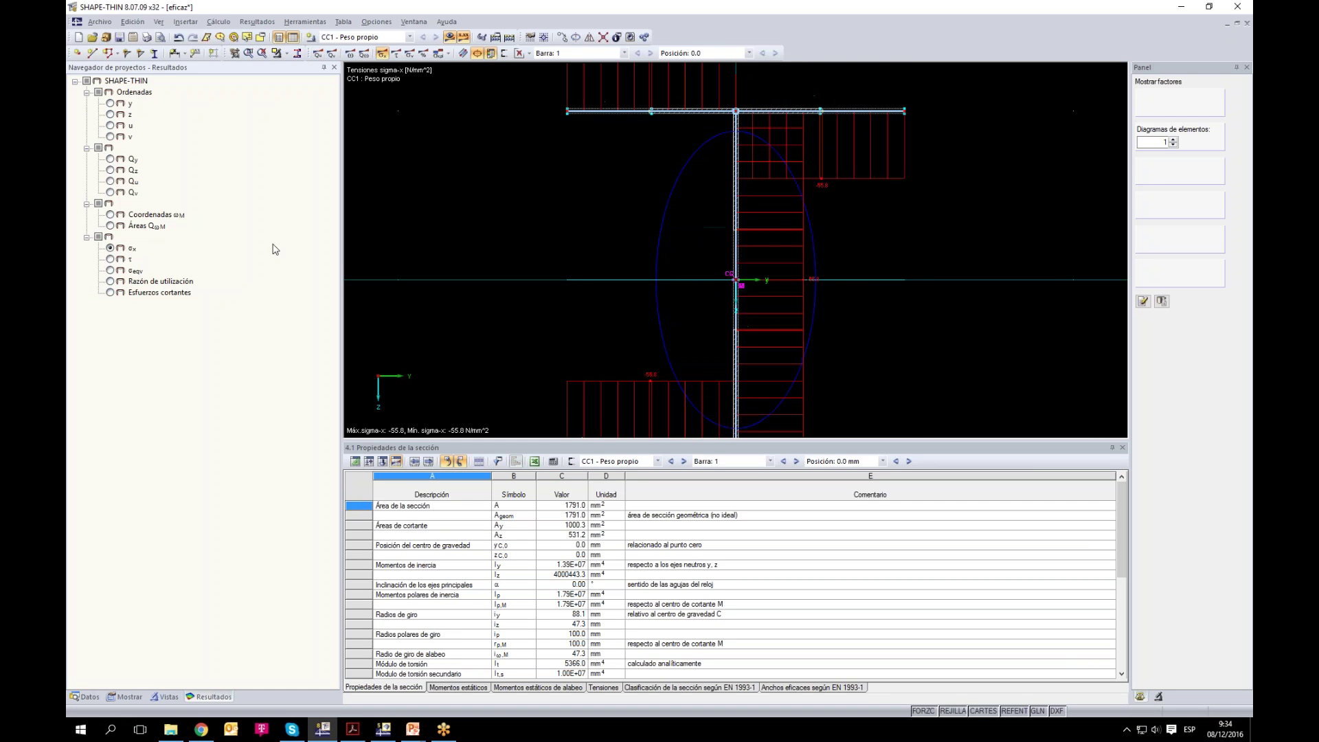
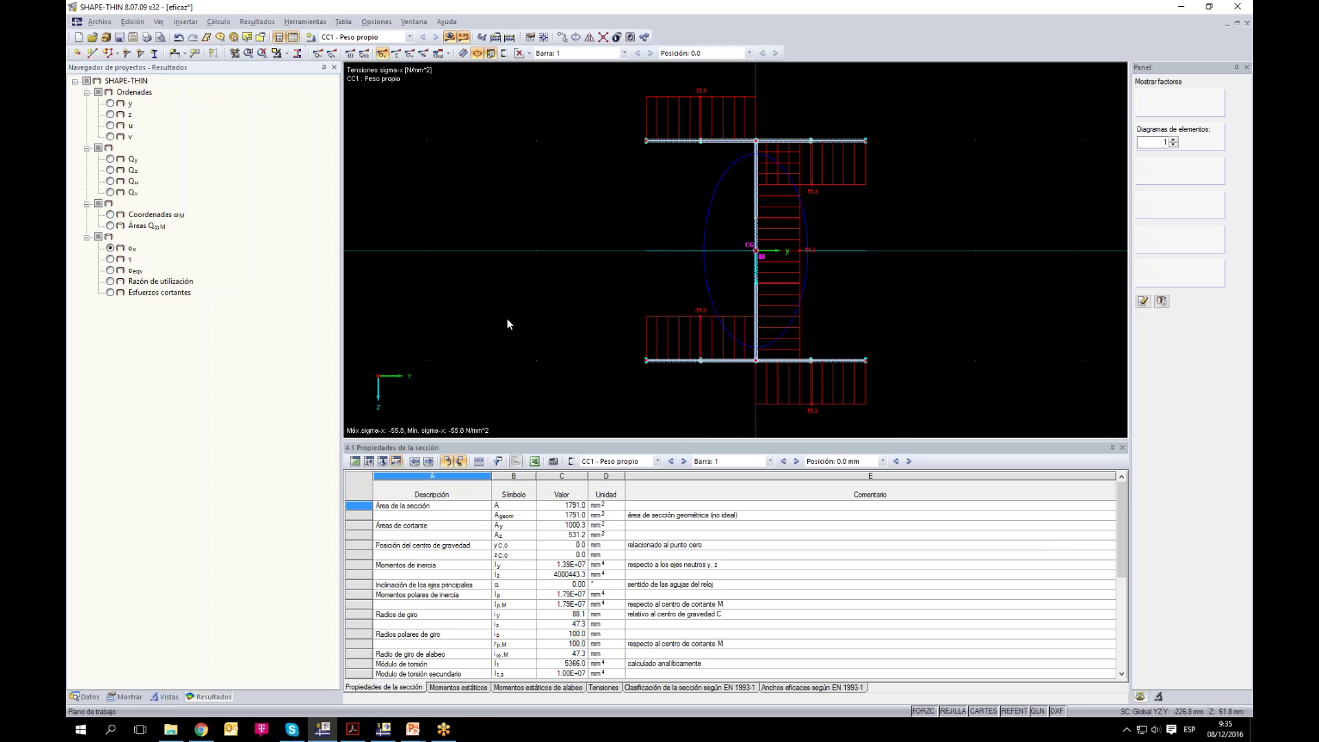
Step: Return to the section input data and review the properties of the assigned steel material
left_click(355, 461)
left_click(377, 516)
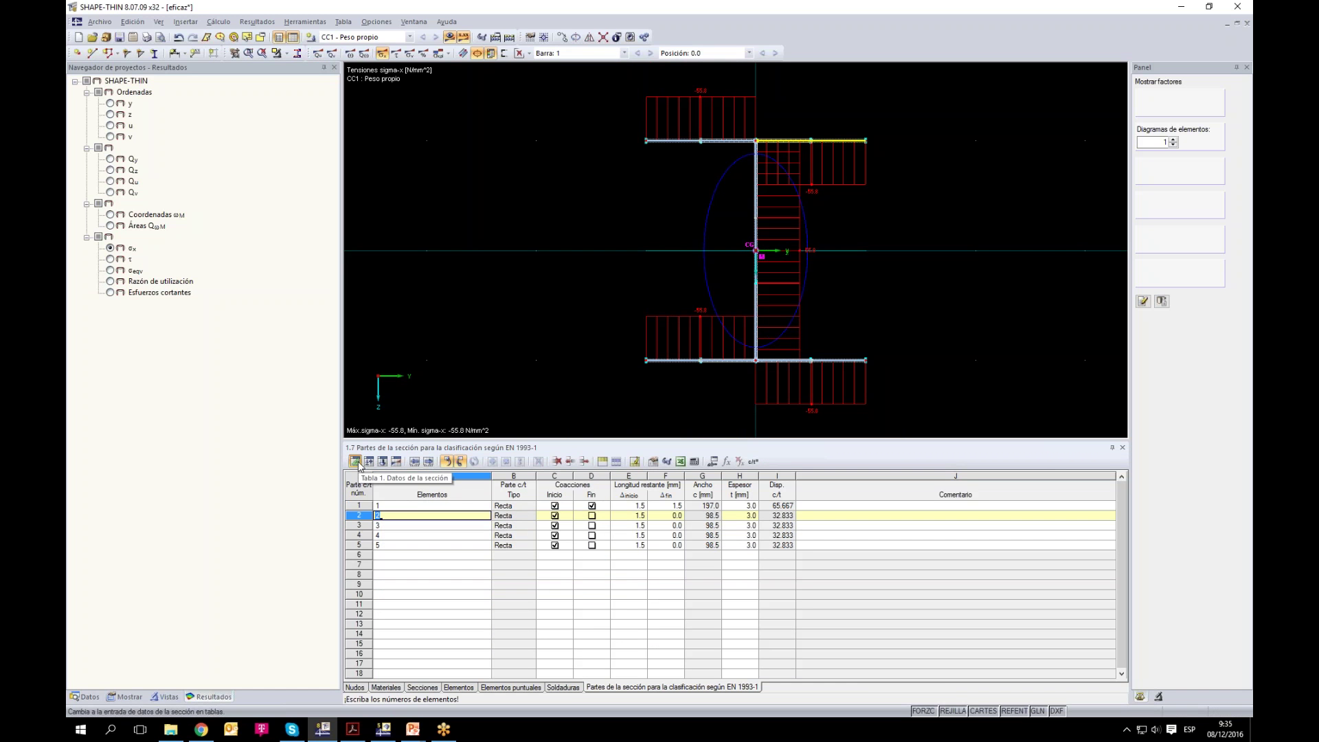
left_click(388, 688)
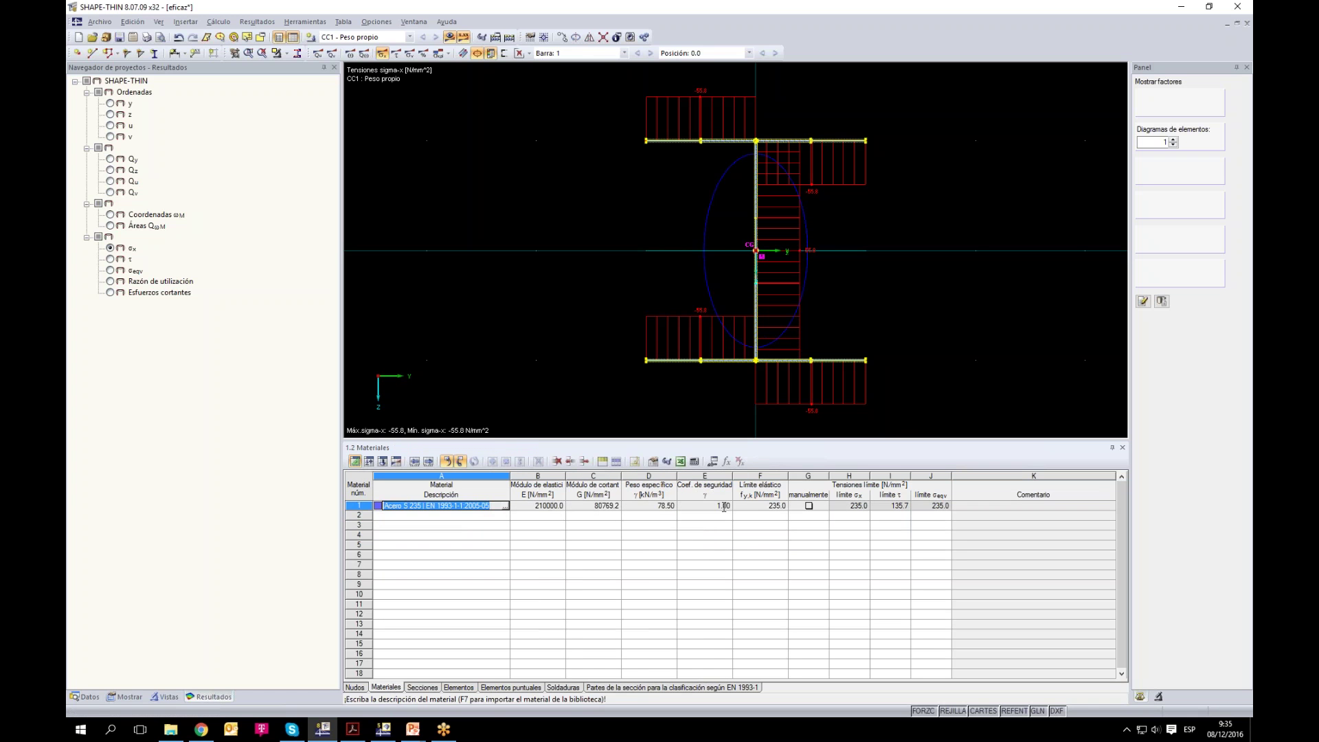
Step: Display the utilization ratio, tau and equivalent stress diagrams in turn, alongside the table of input internal forces
left_click(522, 346)
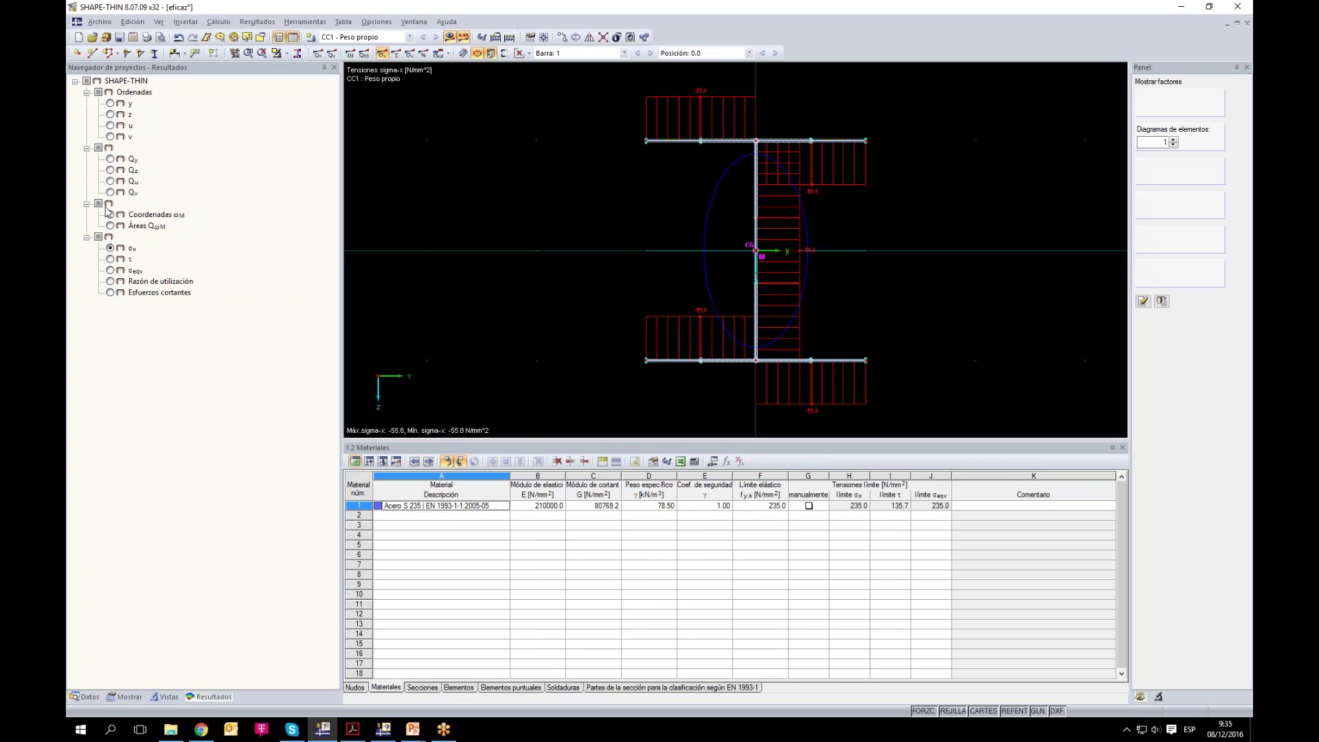
left_click(110, 282)
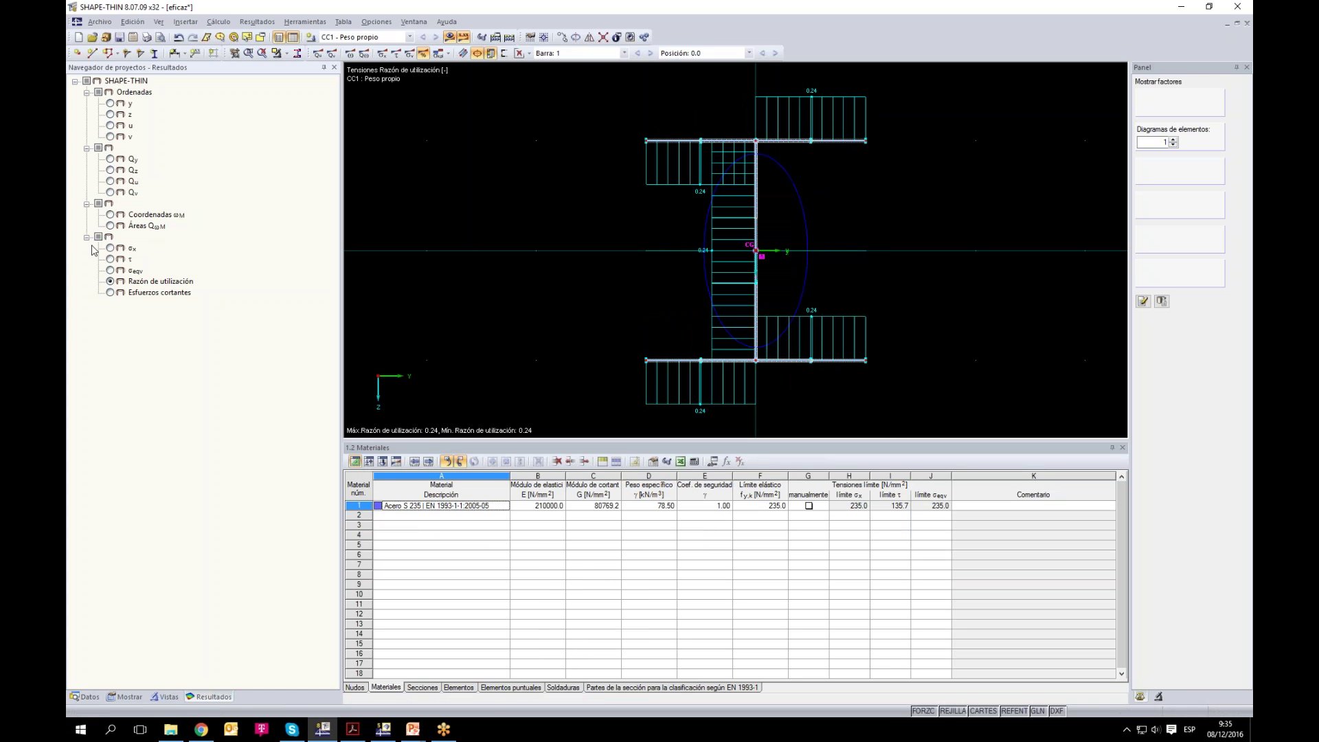
left_click(389, 465)
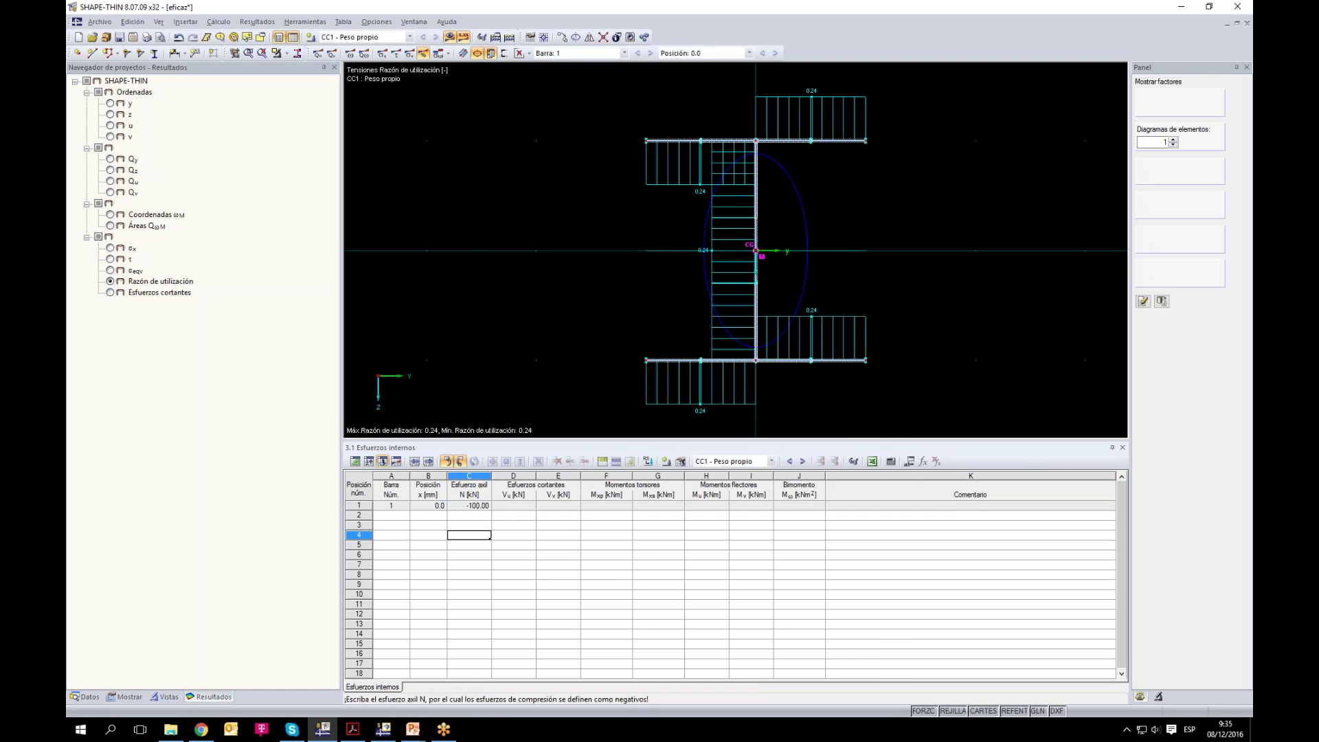
left_click(111, 260)
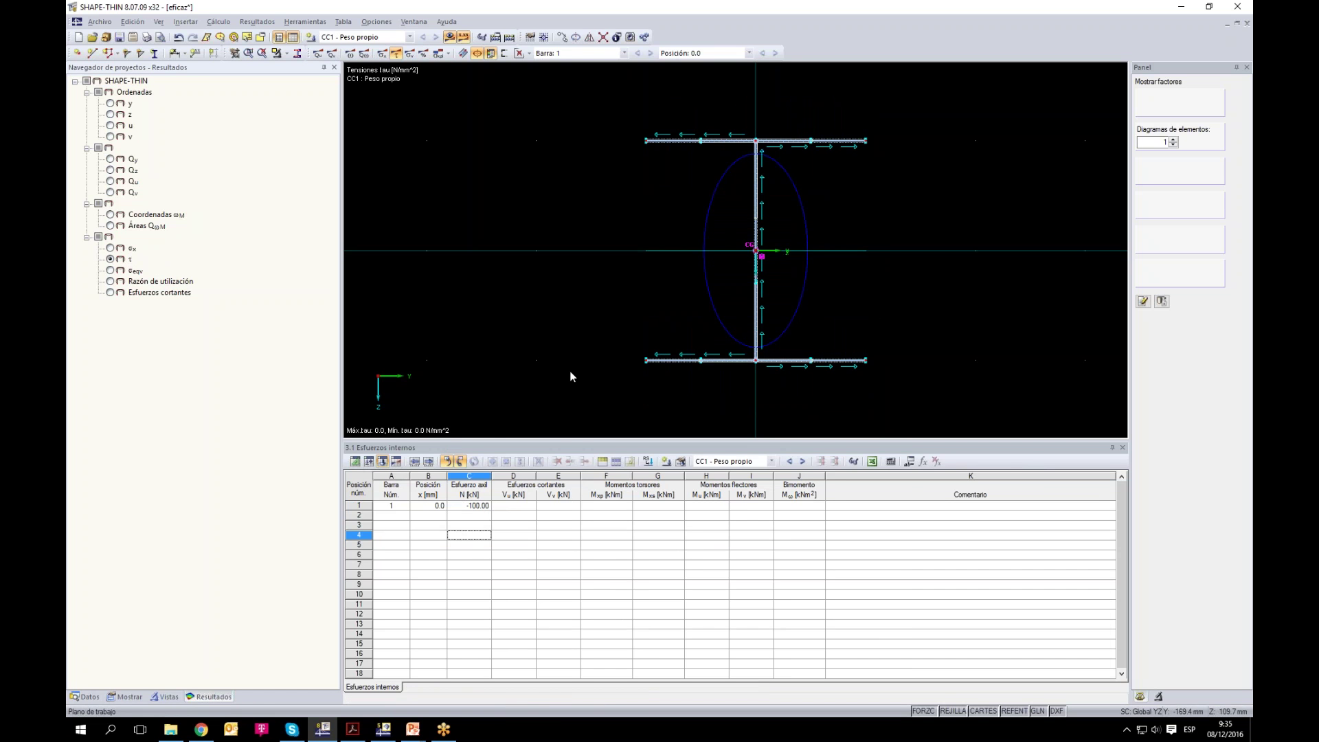
left_click(111, 270)
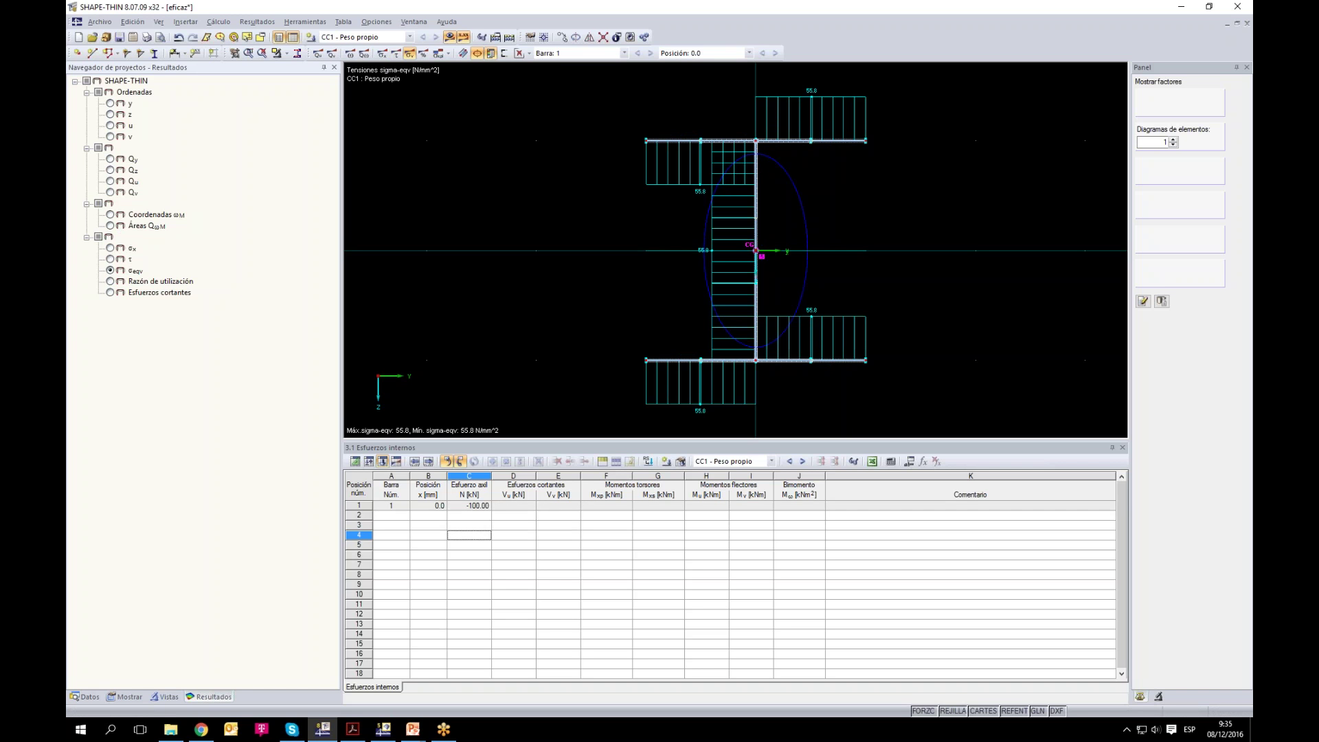
Step: Add a shear force V-v of 100 kN to the internal forces of member 1 and recalculate the section
left_click(551, 506)
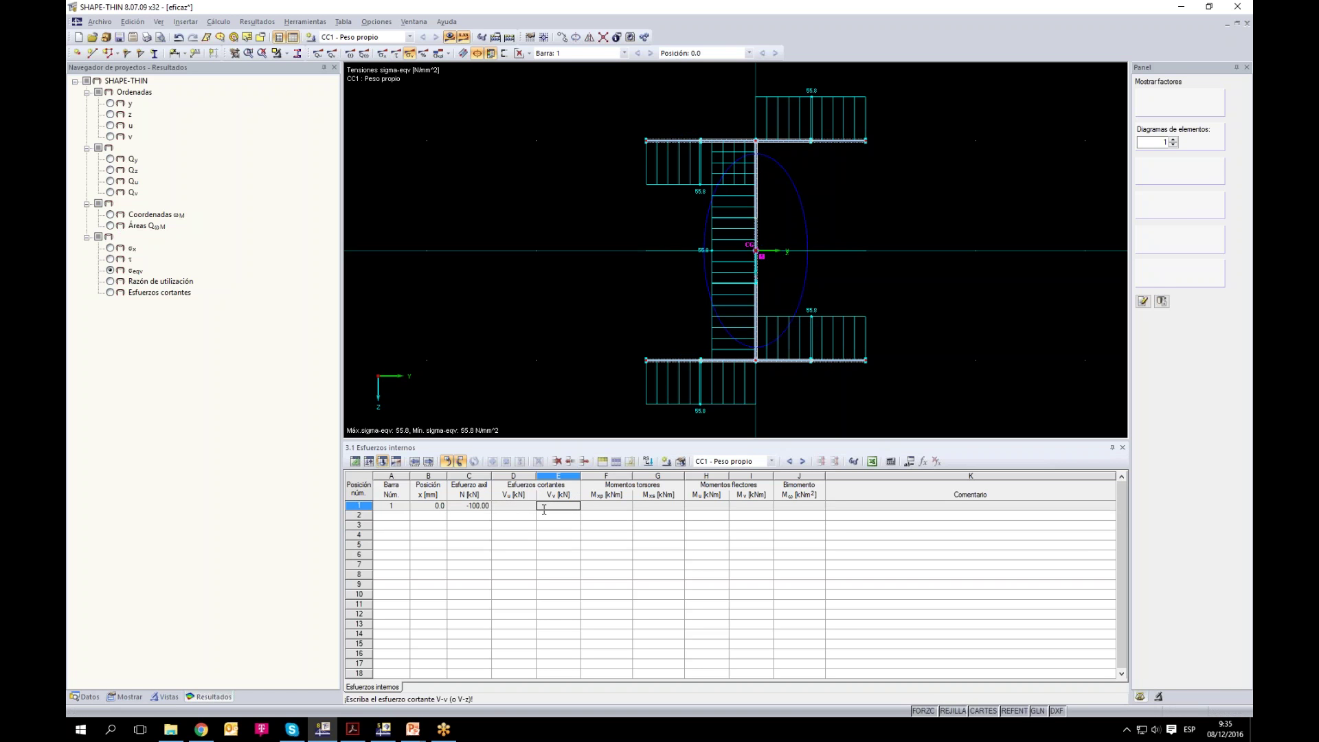
left_click(560, 535)
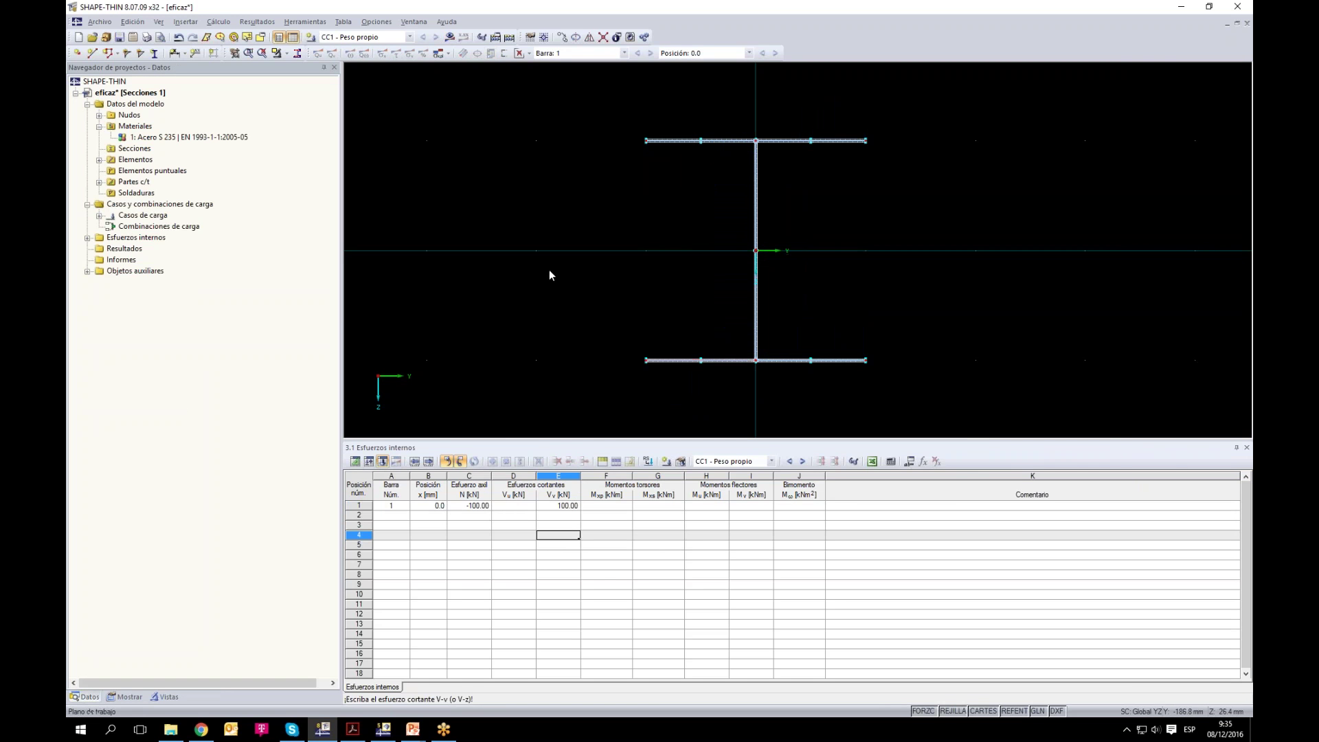
left_click(449, 36)
left_click(637, 384)
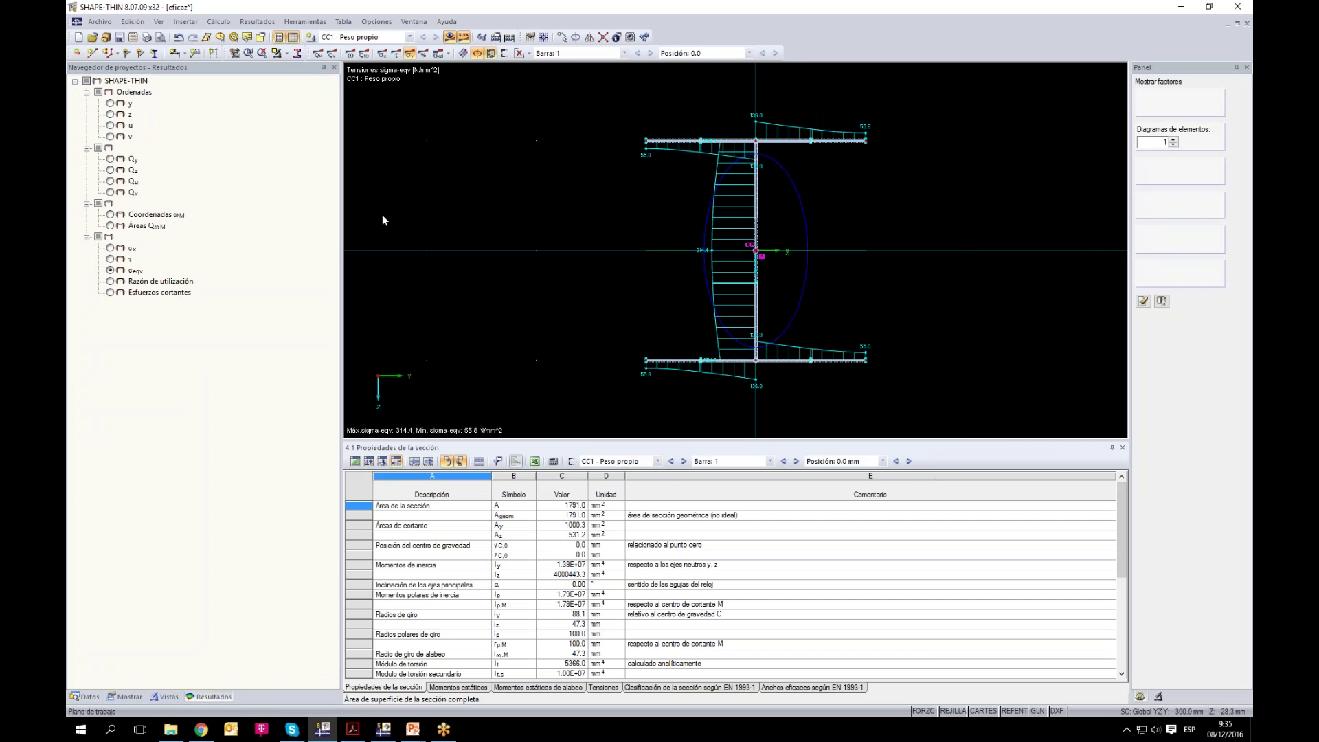
Step: Display the tau shear stress diagram and examine its distribution and flow direction along the web and flanges
left_click(111, 259)
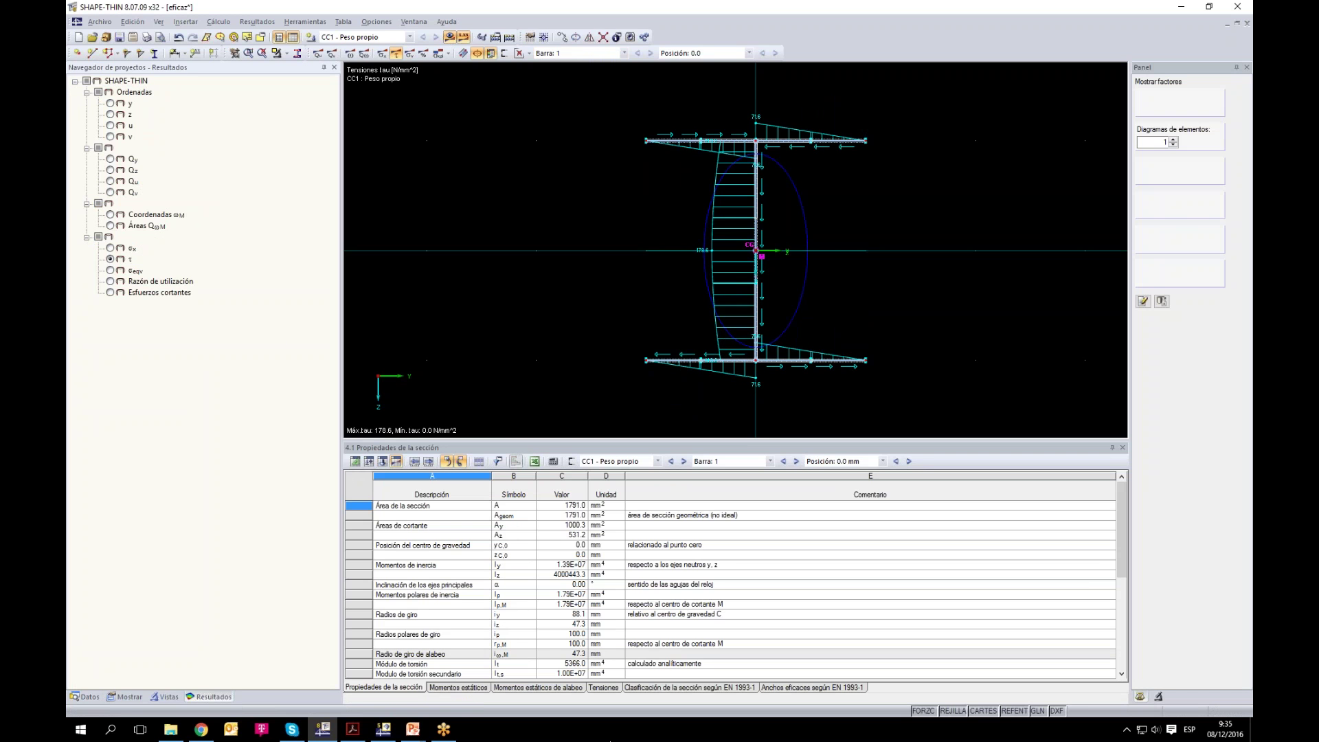
scroll(780, 218, "up", 1)
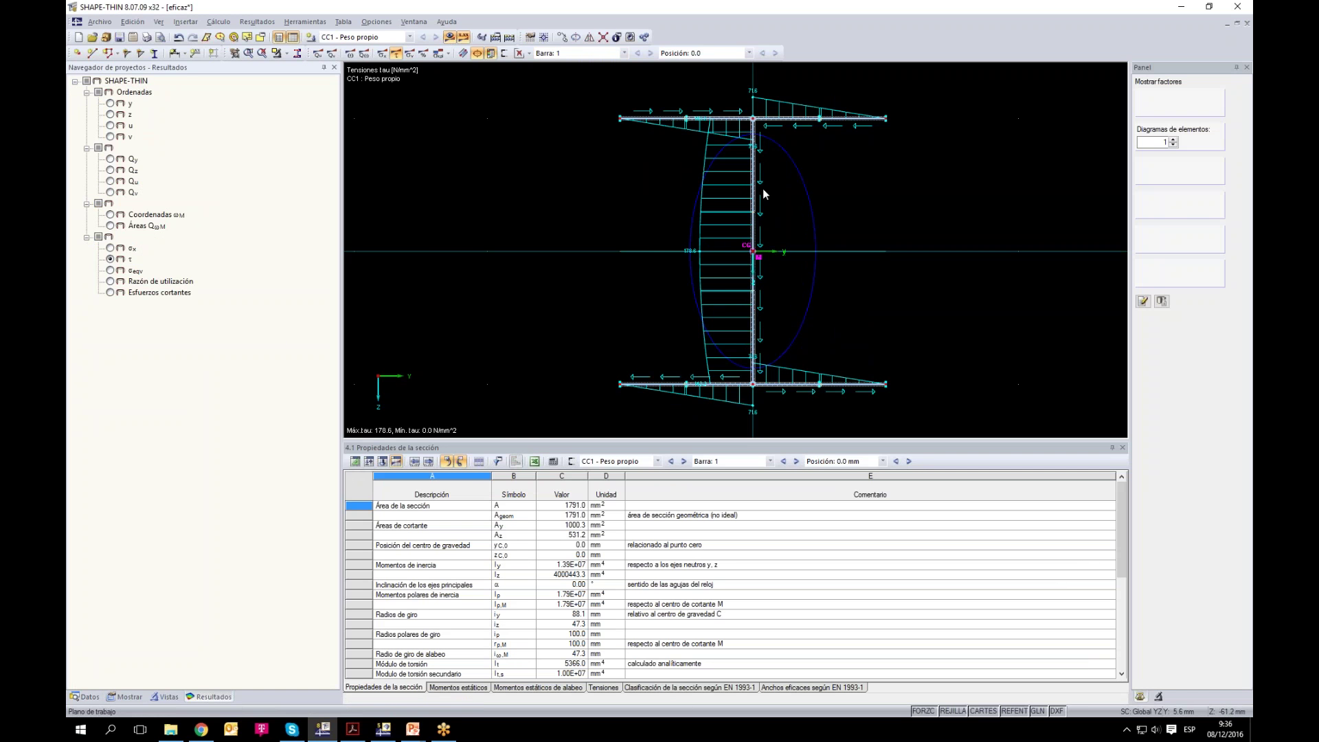
scroll(833, 416, "up", 1)
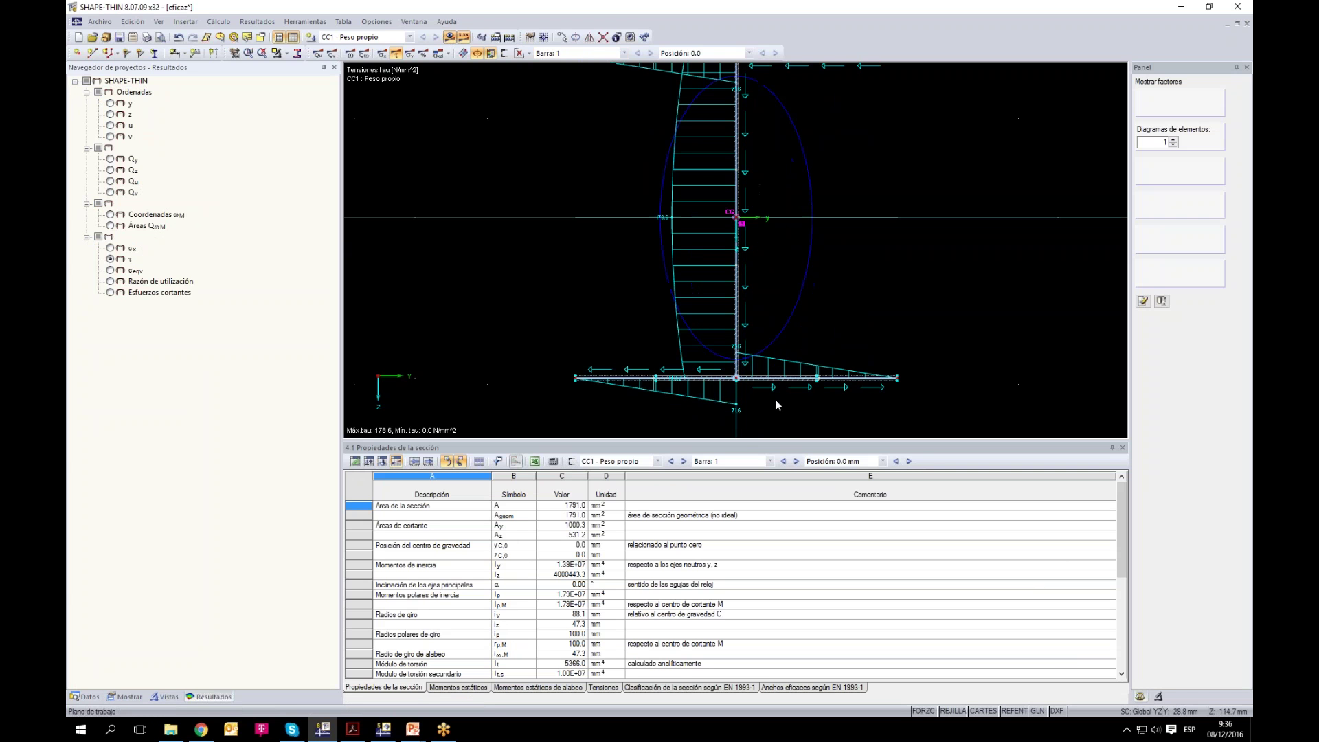
scroll(713, 409, "down", 1)
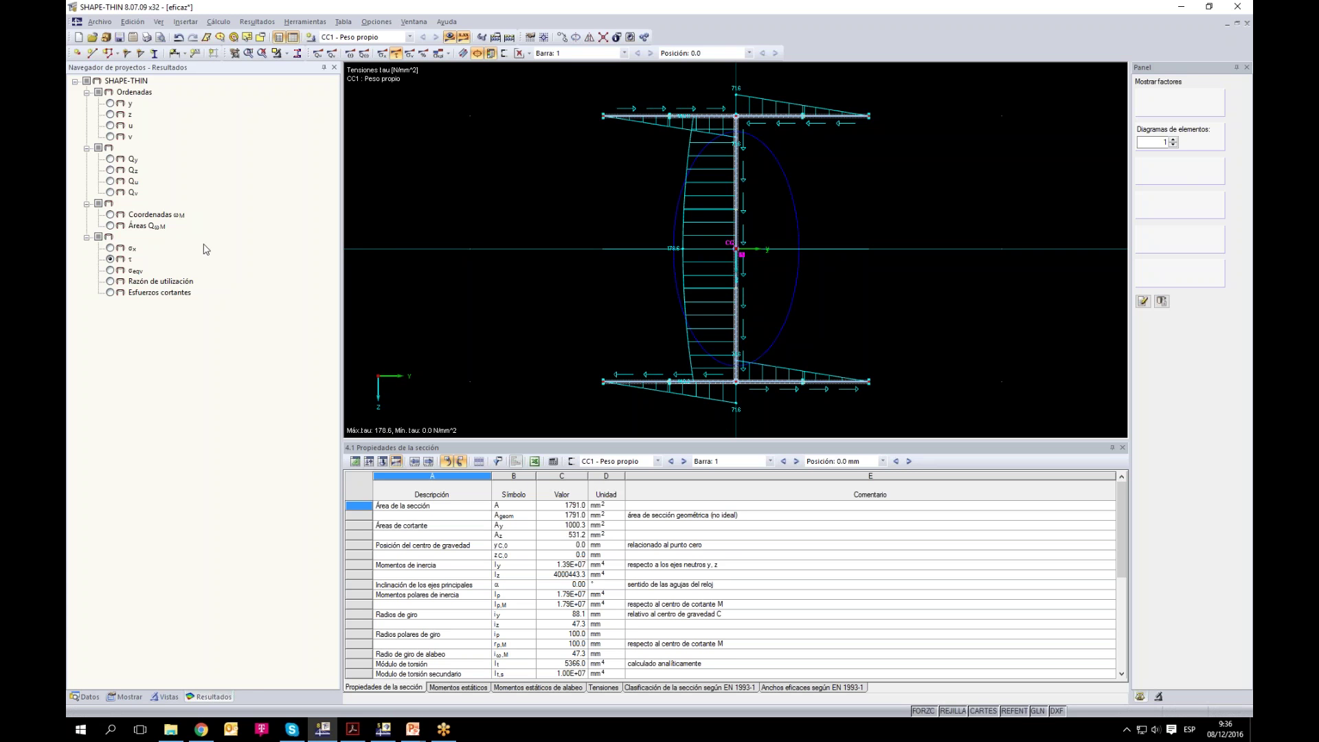
Step: Display the shear forces diagram of the elements and compare the web's share with the input internal forces
left_click(110, 292)
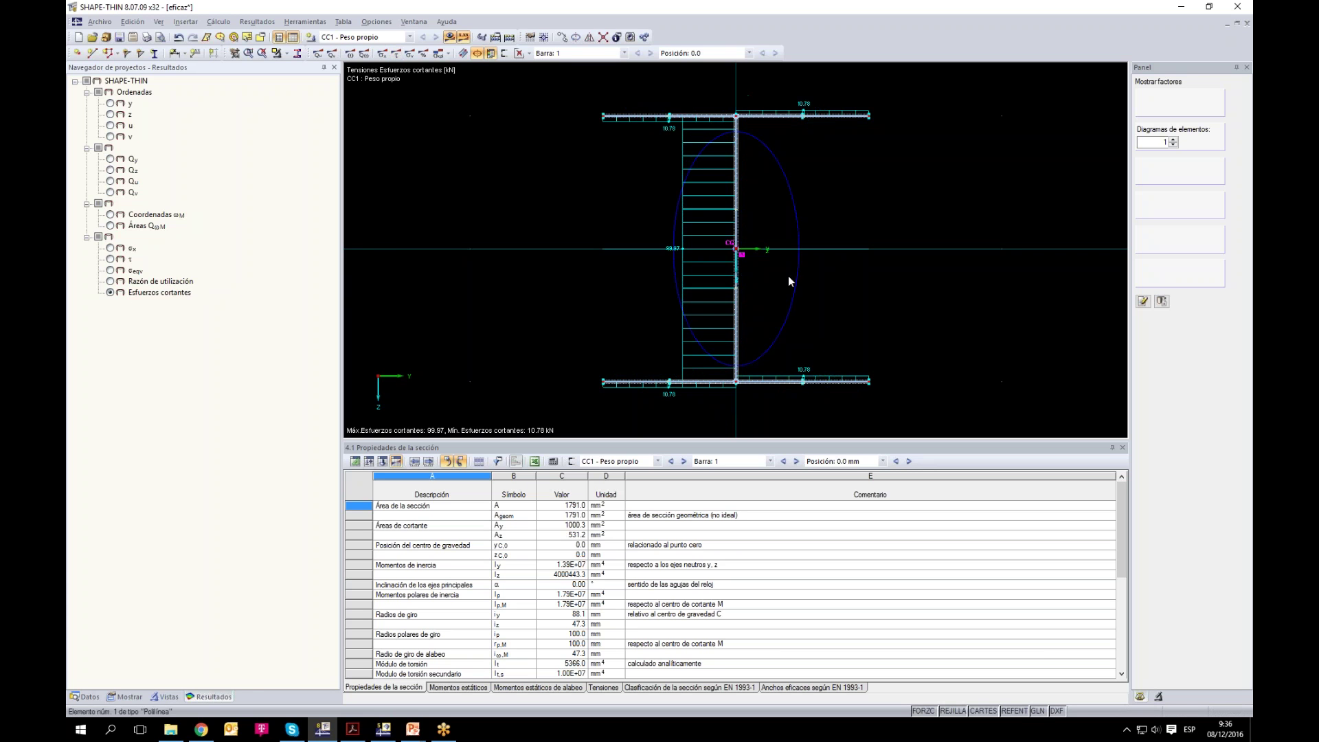
scroll(666, 243, "up", 5)
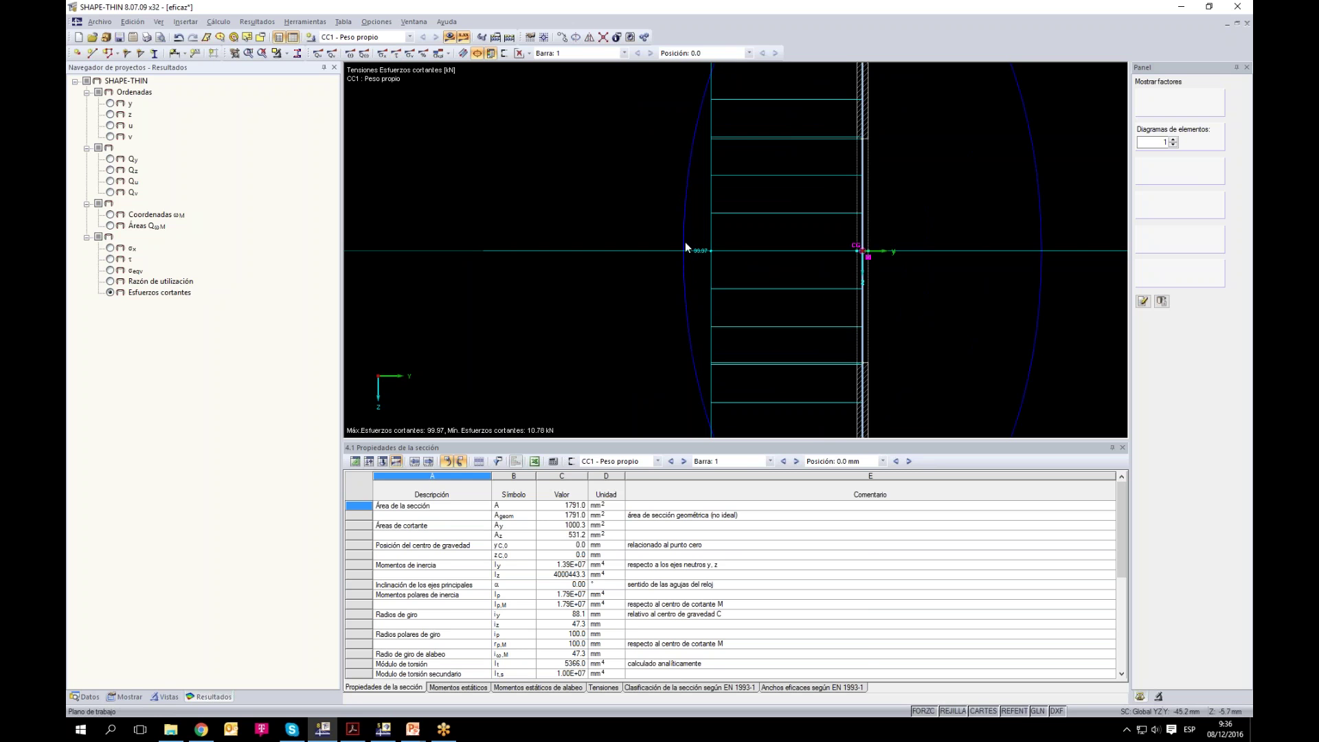
left_click(383, 461)
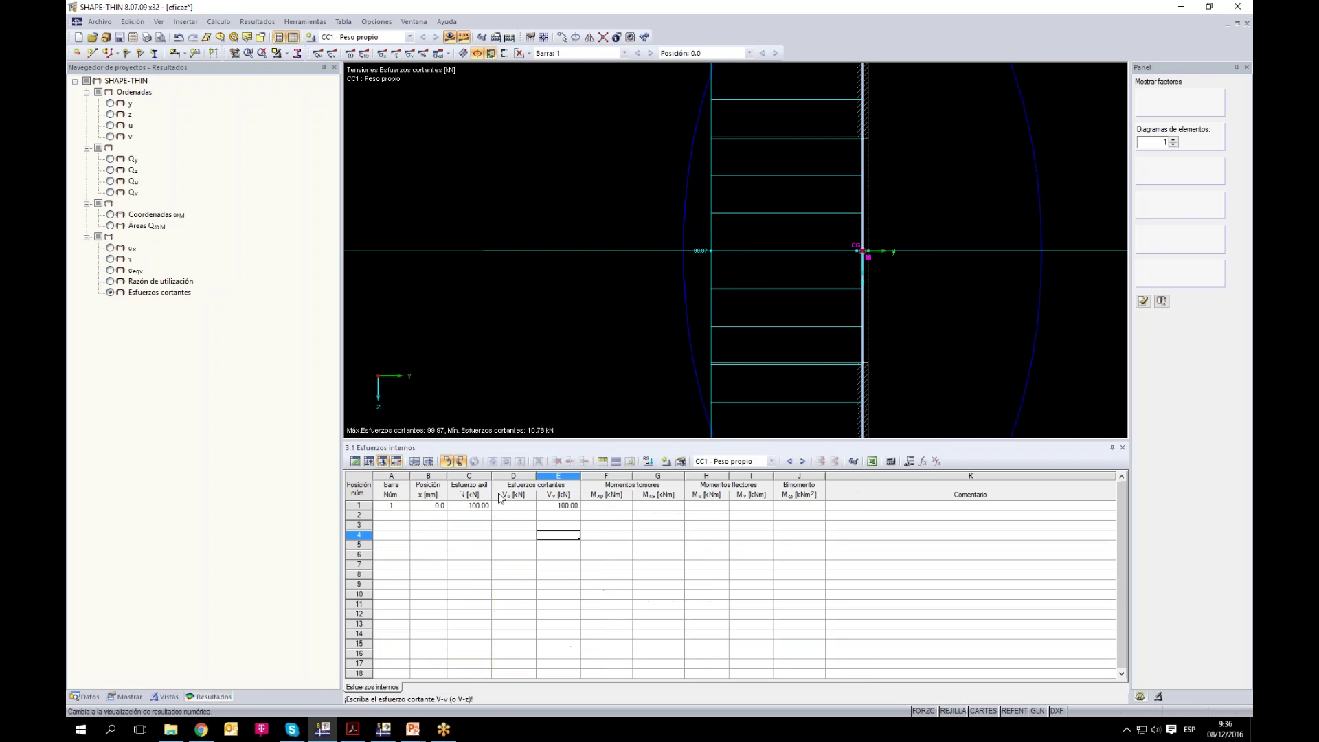
scroll(712, 311, "down", 3)
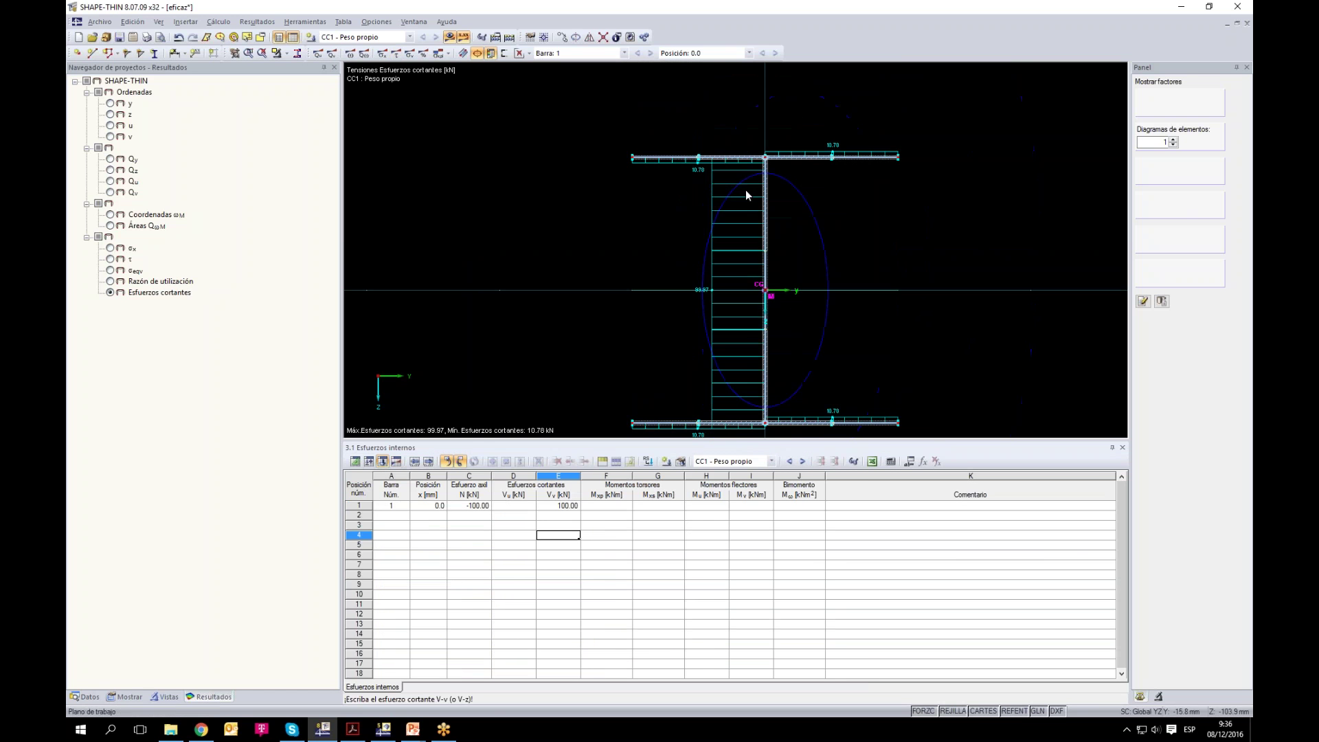
left_click_drag(797, 334, 791, 307)
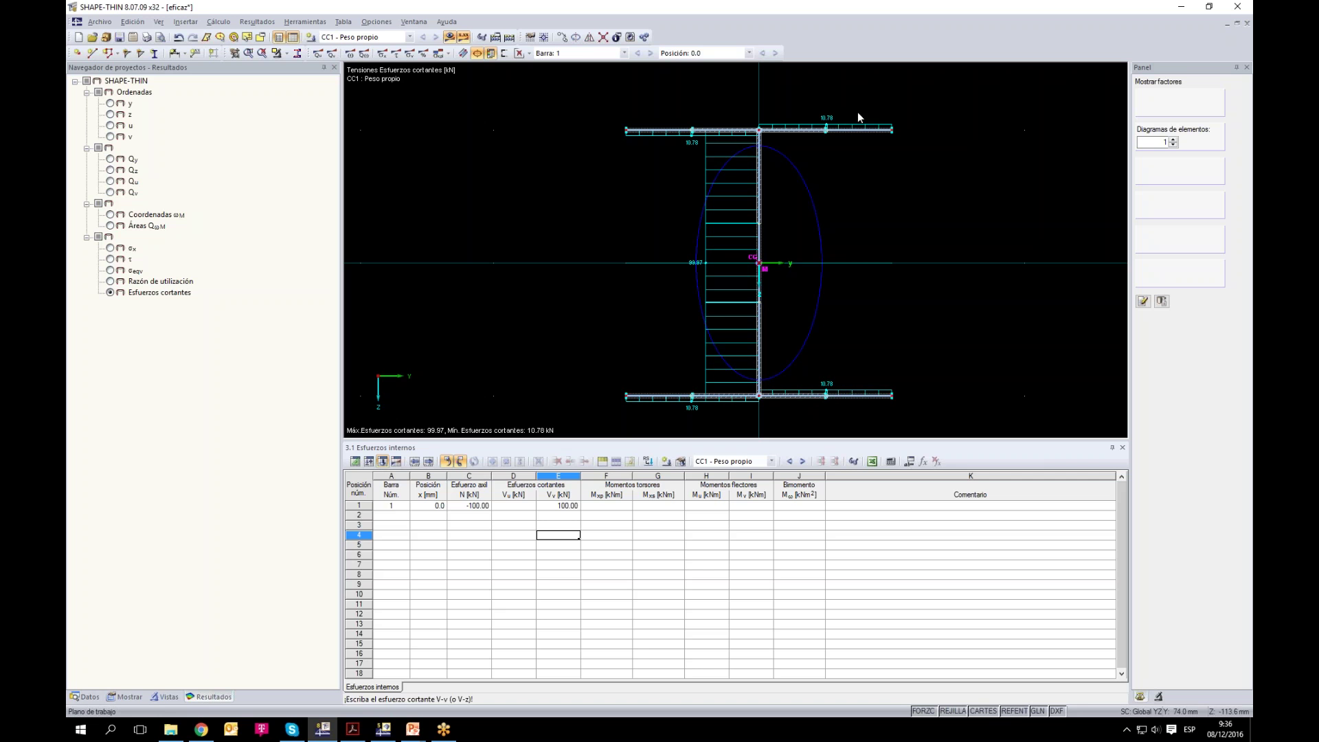
Step: Compare the tau, sigma-x and equivalent stress diagrams, examining the equivalent stress at mid-height of the web
left_click(112, 259)
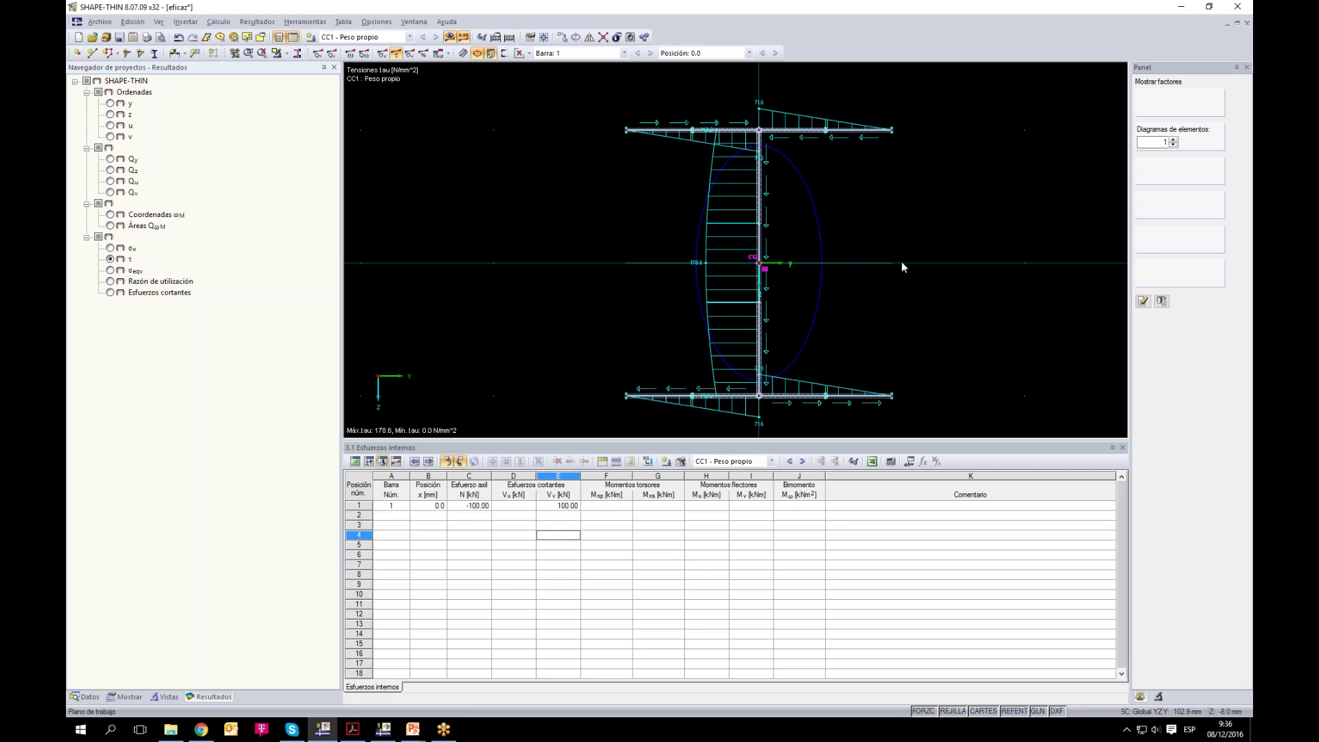
left_click(110, 249)
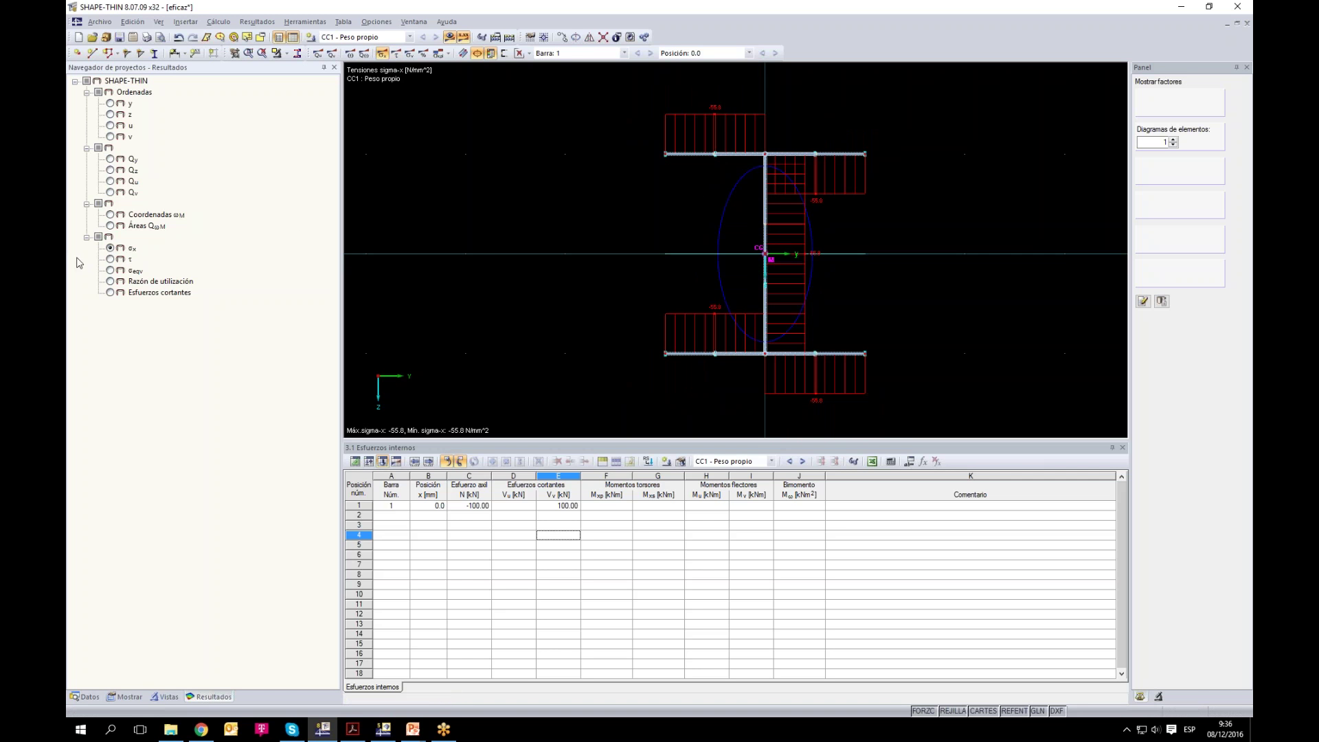
left_click(111, 259)
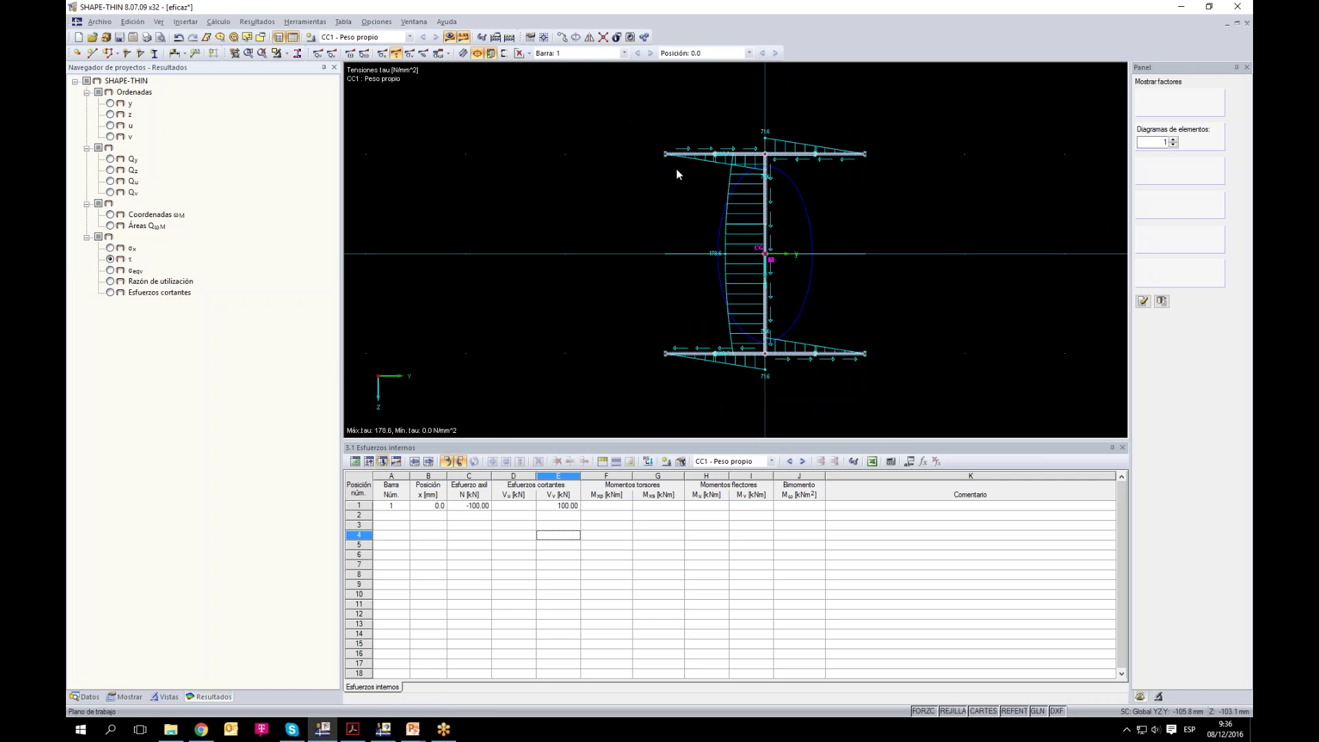
left_click(110, 270)
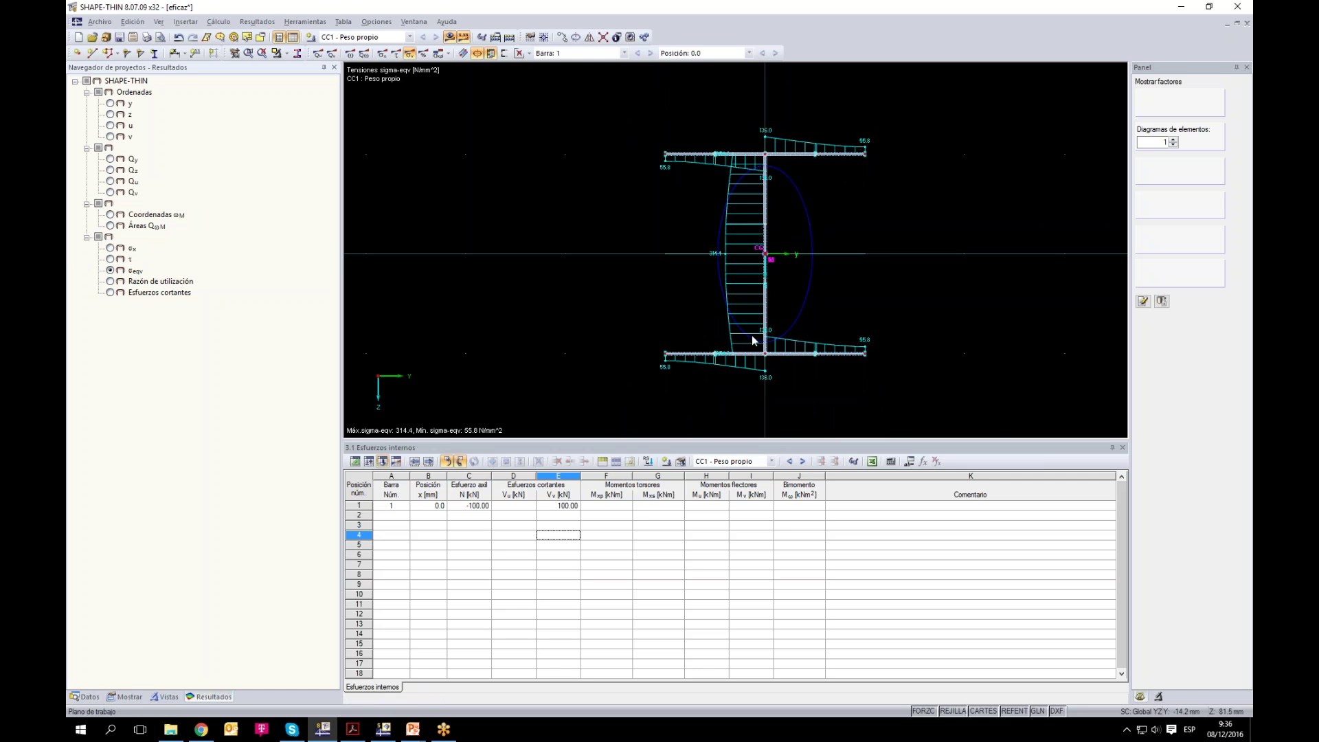
scroll(731, 271, "up", 4)
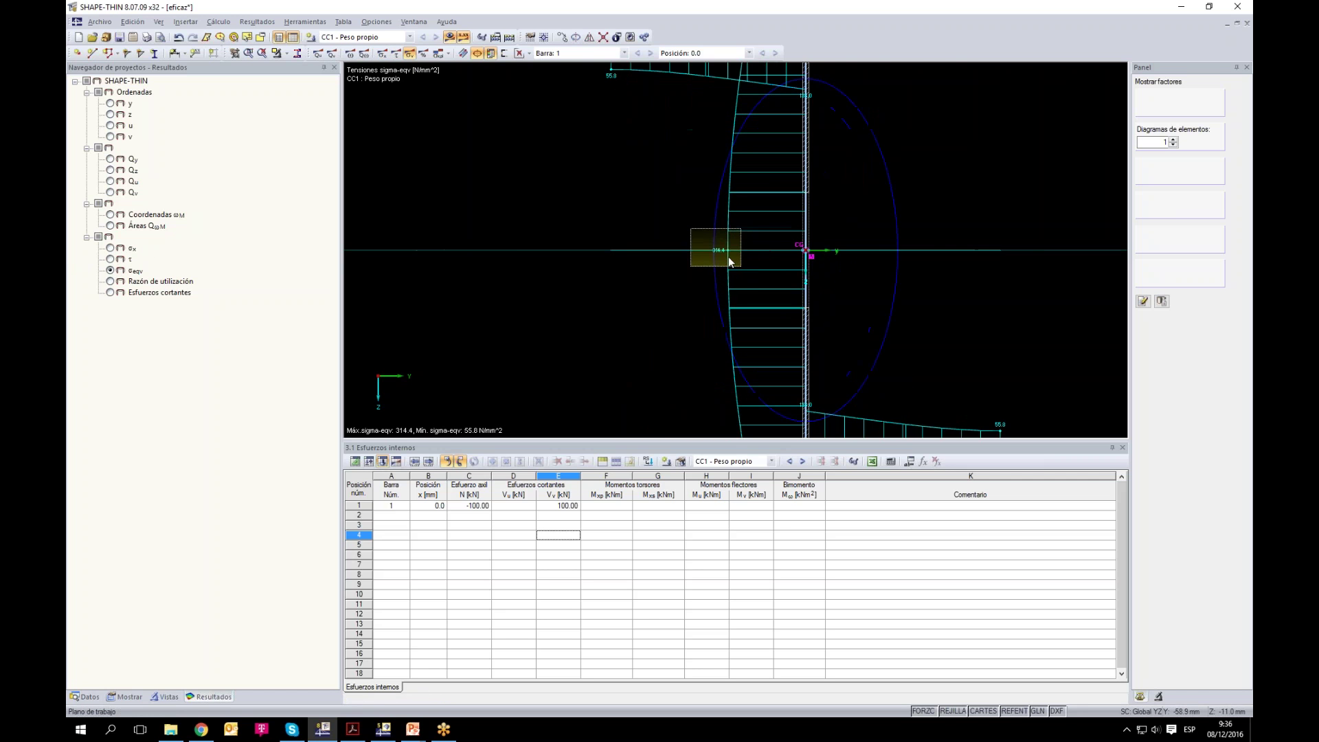
scroll(605, 166, "down", 2)
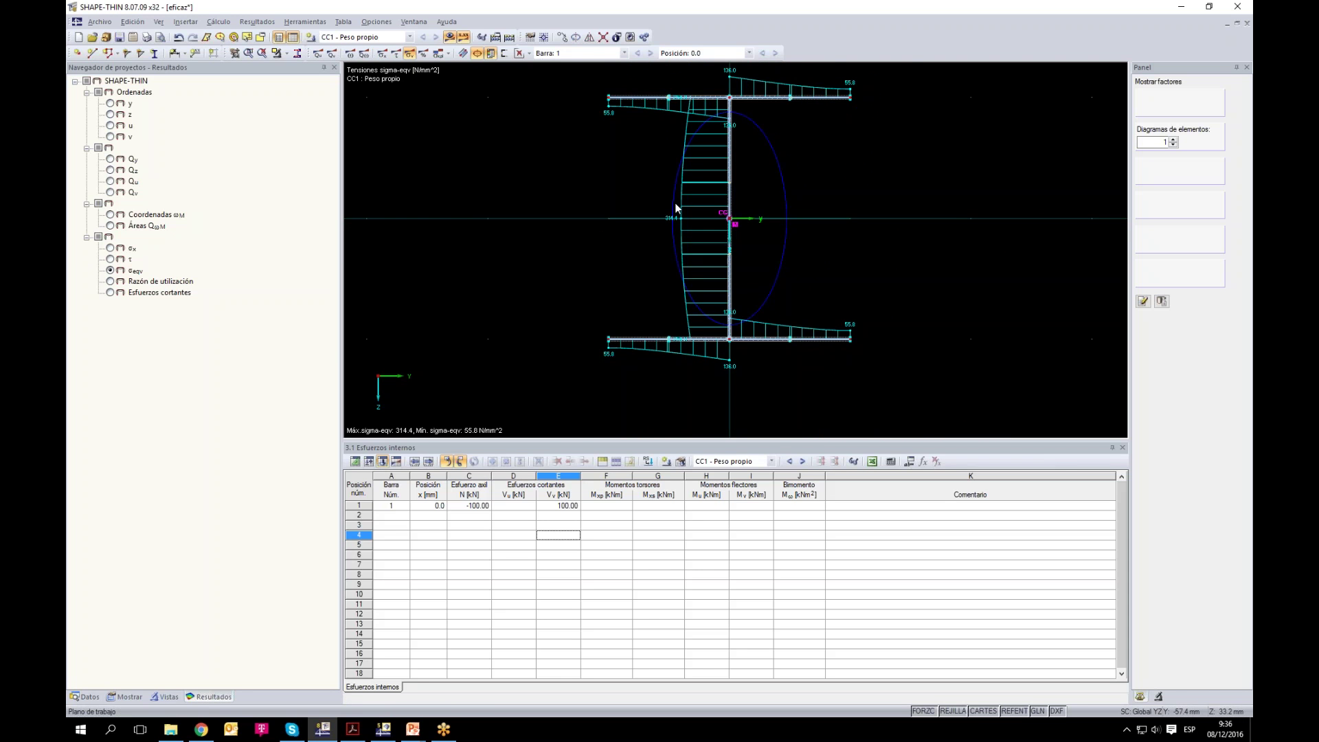
scroll(676, 208, "up", 2)
Step: Display the utilization ratio diagram and examine it over the whole section
left_click(116, 281)
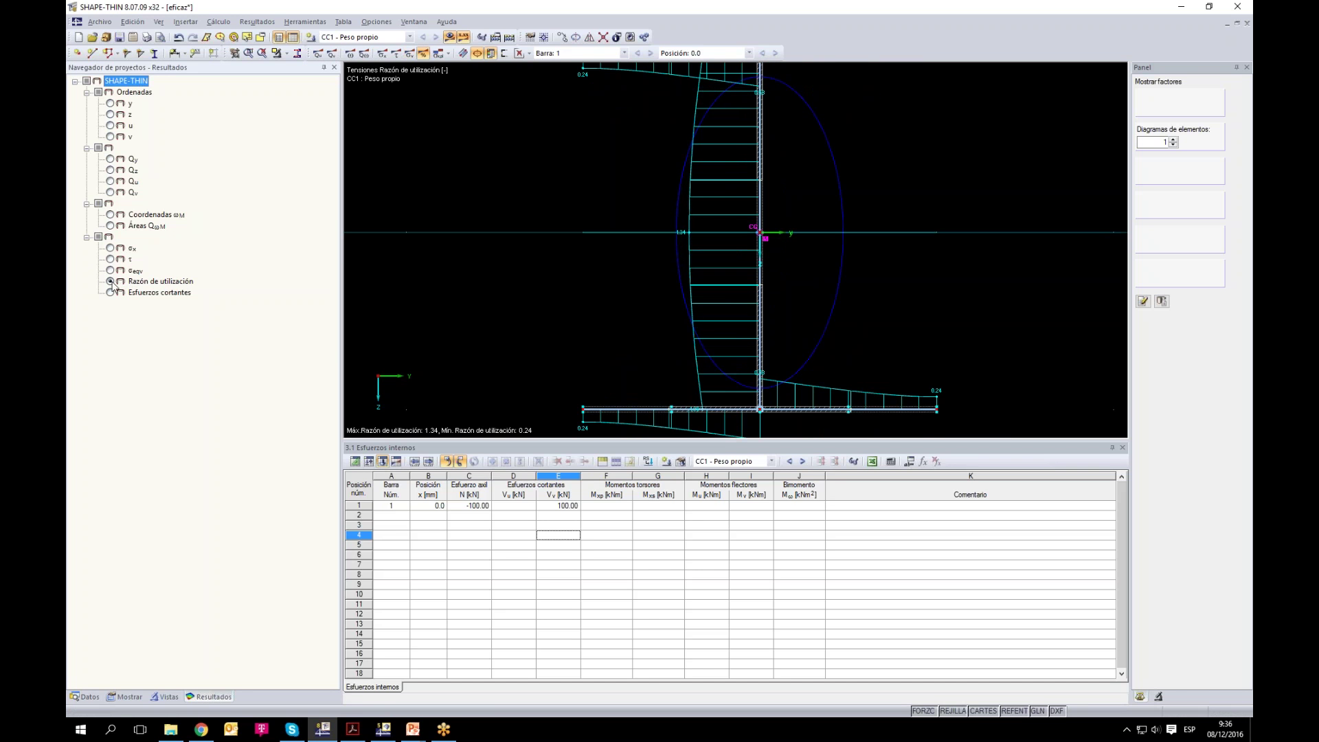
scroll(621, 168, "down", 1)
left_click_drag(642, 195, 645, 202)
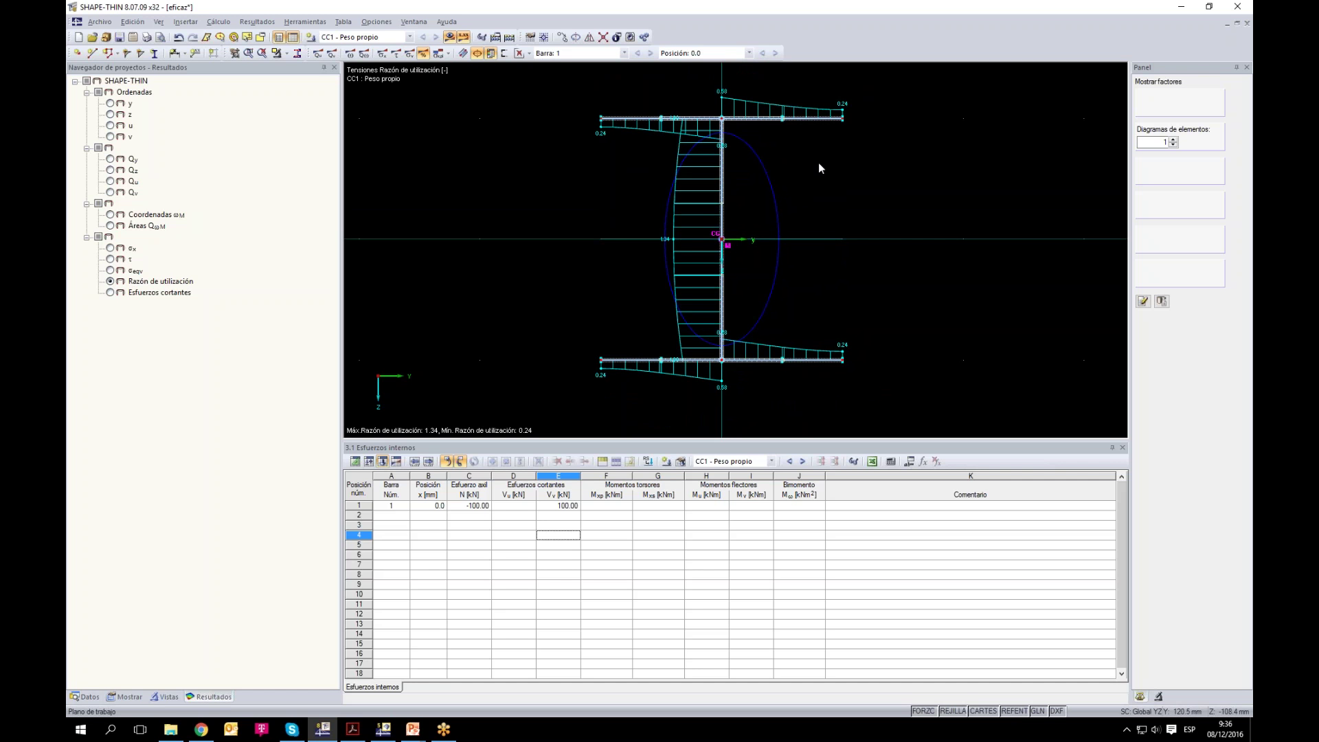
scroll(913, 166, "down", 1)
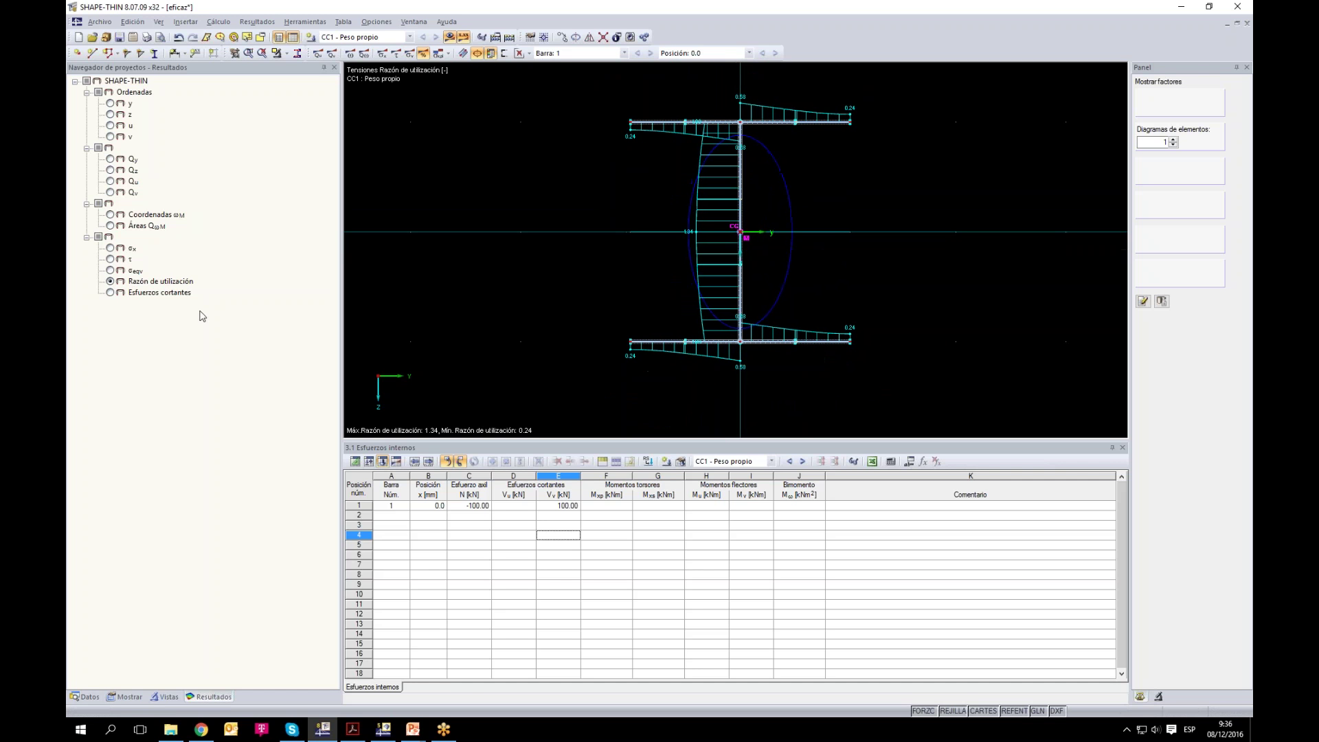
Step: Set the shear force V-v to 80 kN, recalculate the section and examine the utilization ratio diagram
left_click(554, 505)
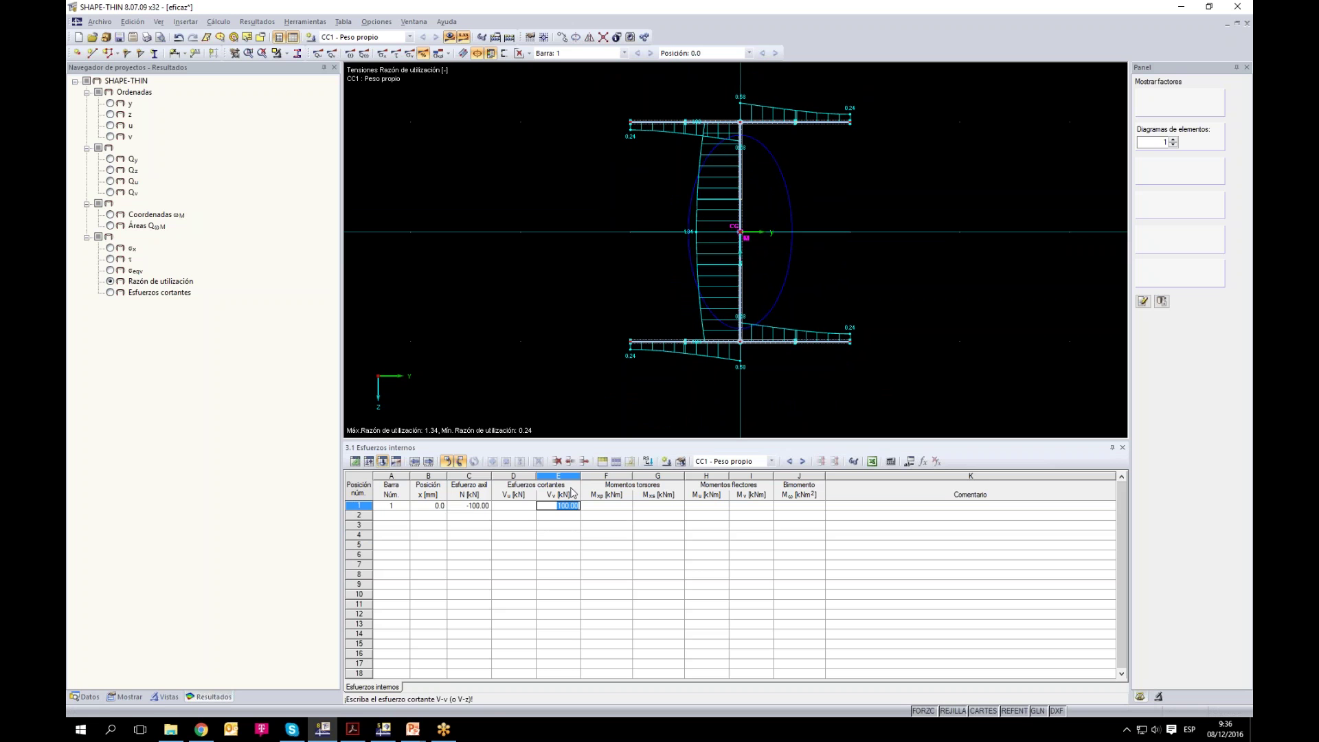
type("80")
key("Return")
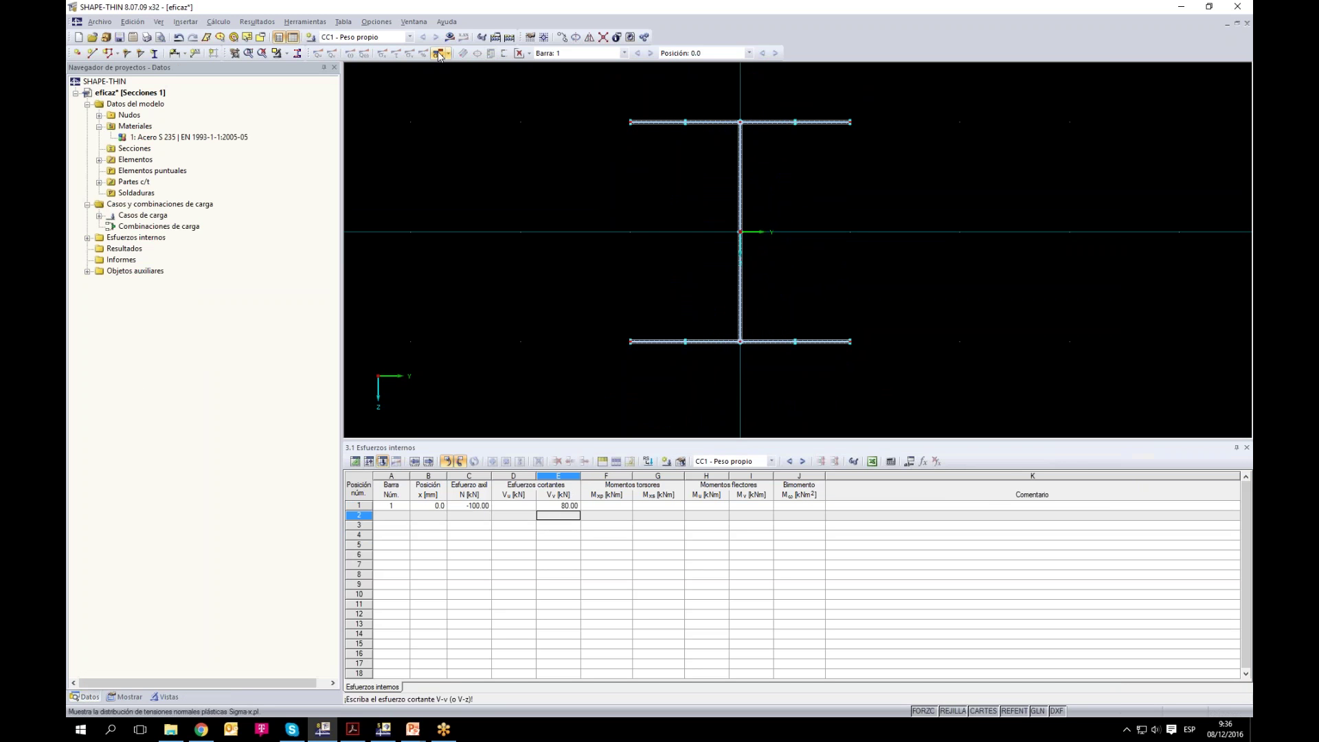
left_click(624, 381)
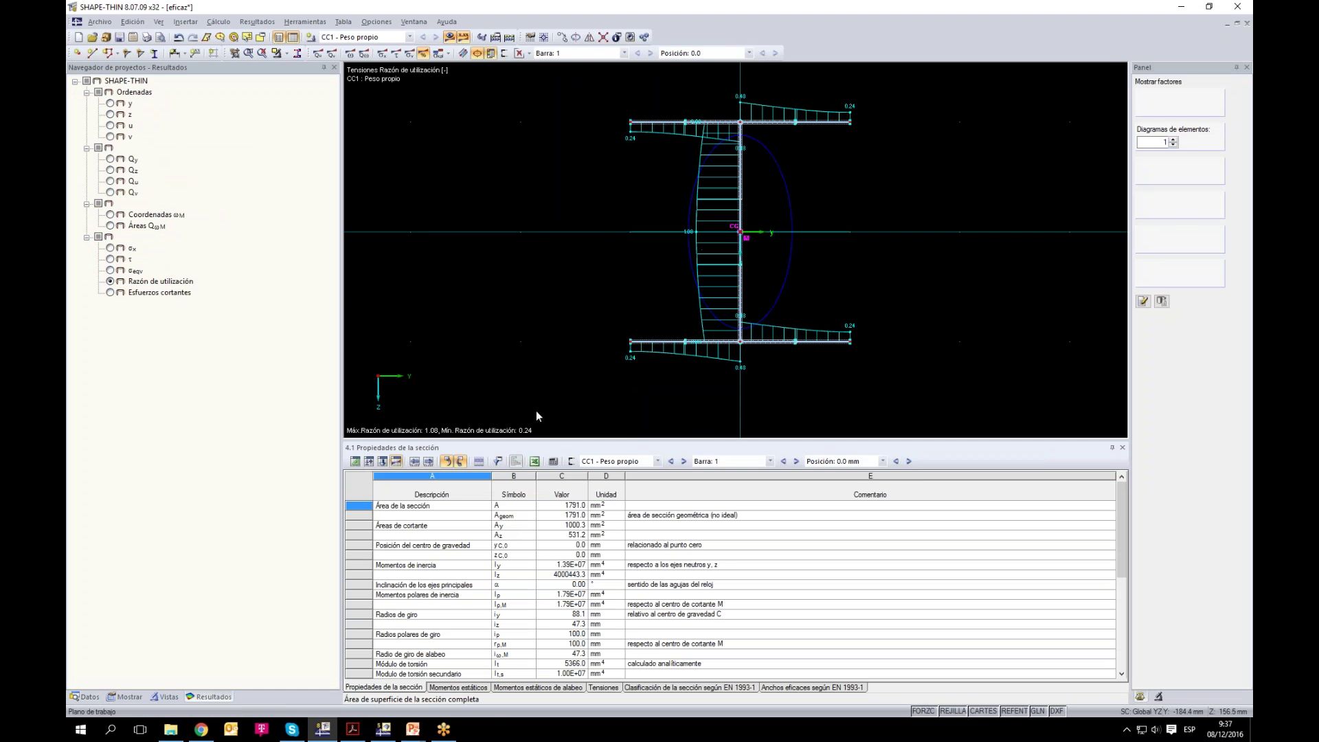
scroll(664, 188, "down", 1)
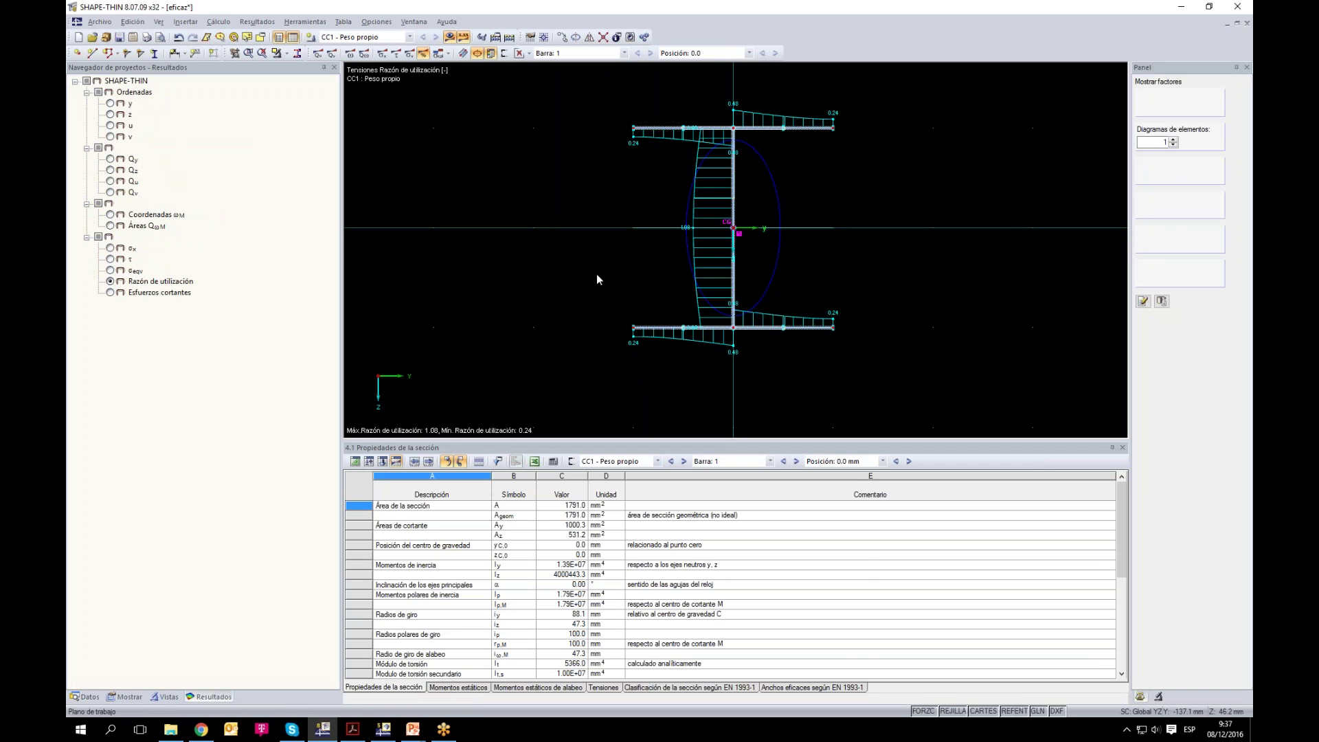
scroll(597, 273, "up", 1)
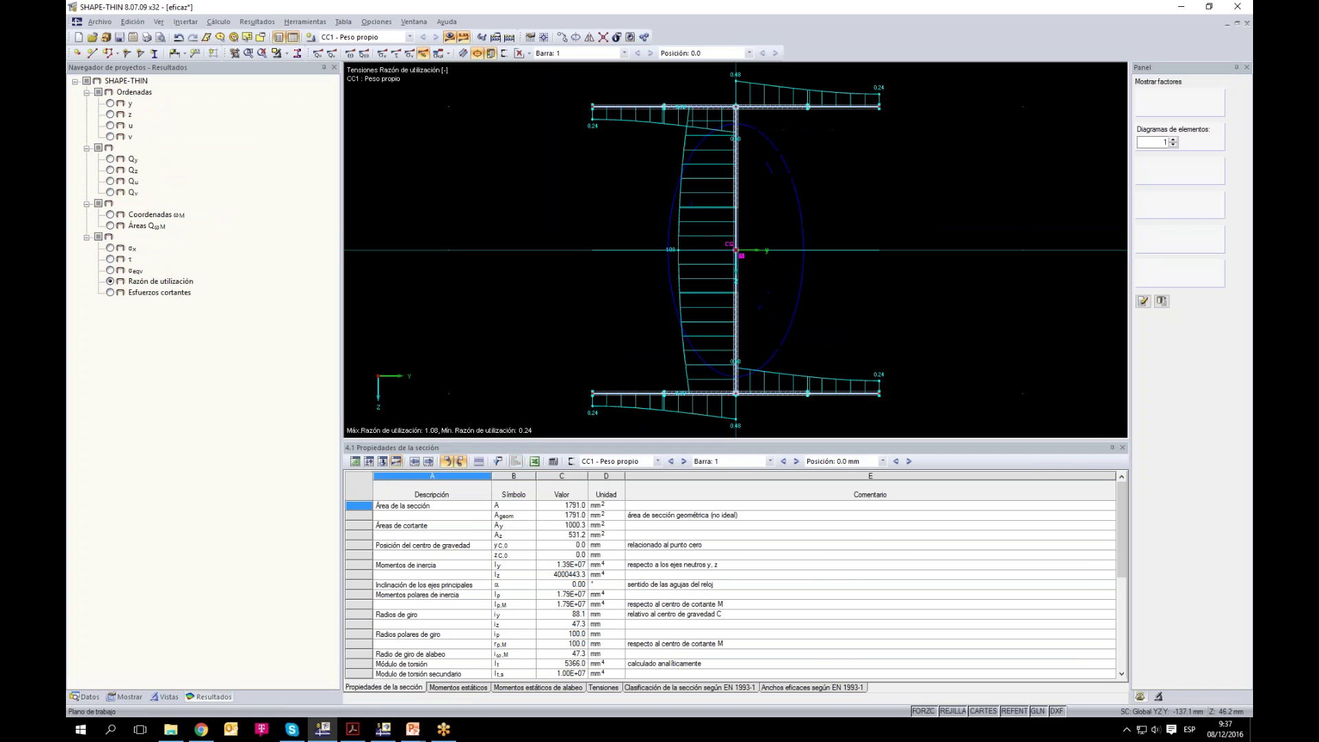
Step: Return to the internal forces input and set the shear force V-v of member 1 to 0 kN
left_click(397, 461)
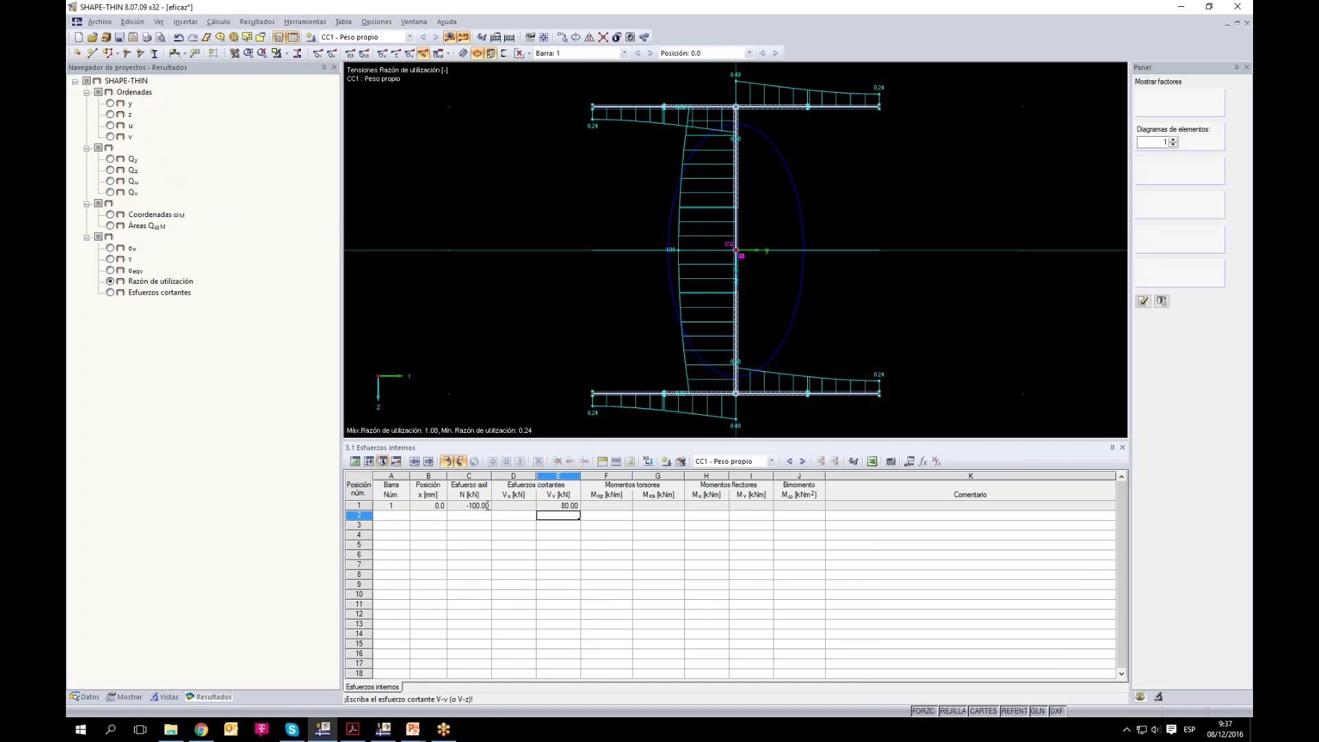
left_click(553, 505)
type("0")
key("Return")
key("Down")
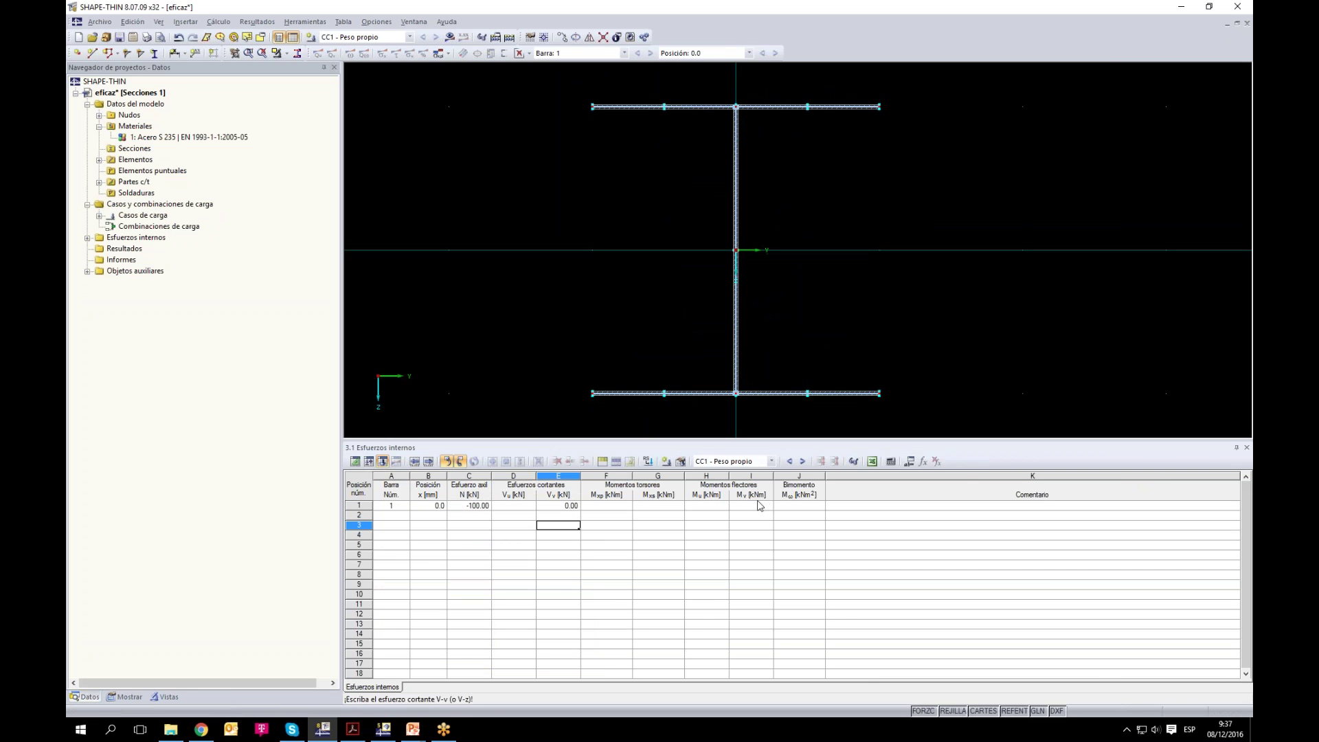
Step: Enter a bending moment M-u of 100 kNm for member 1 and recalculate the section
left_click(714, 505)
type("100")
left_click(715, 556)
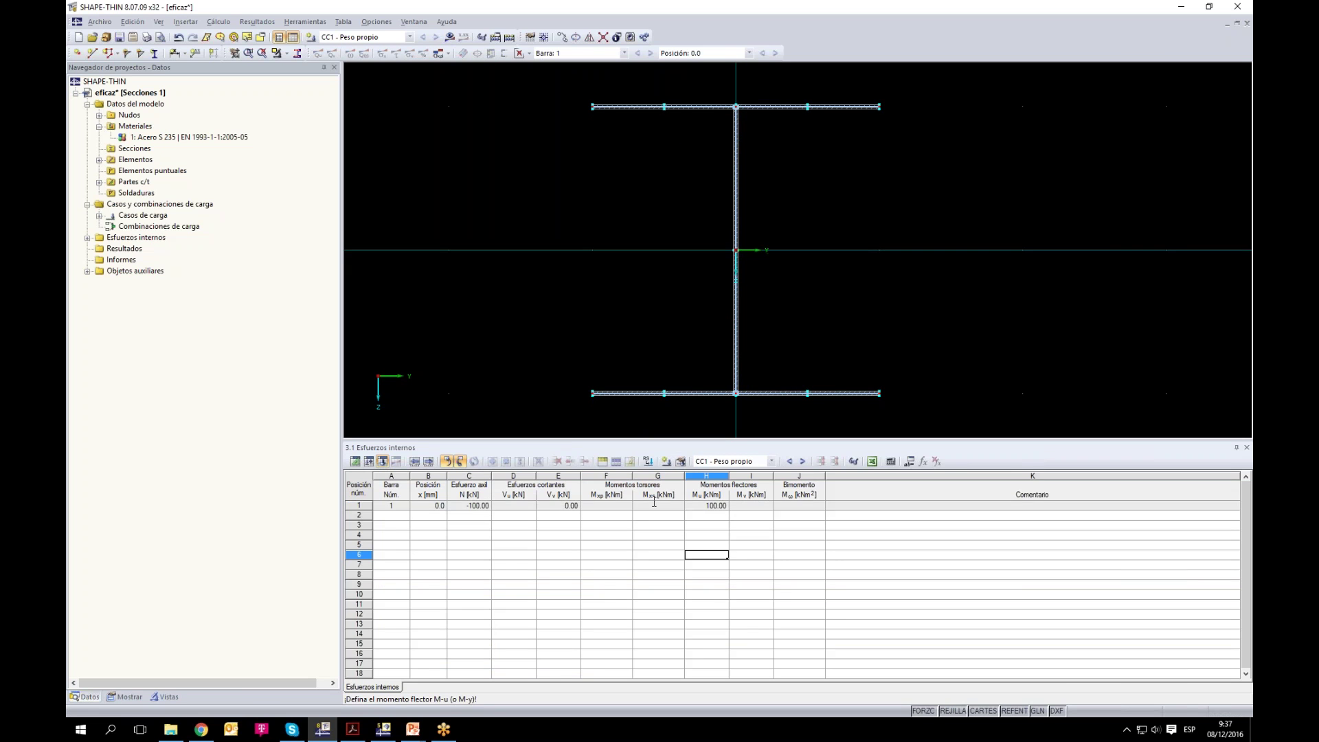
left_click(450, 36)
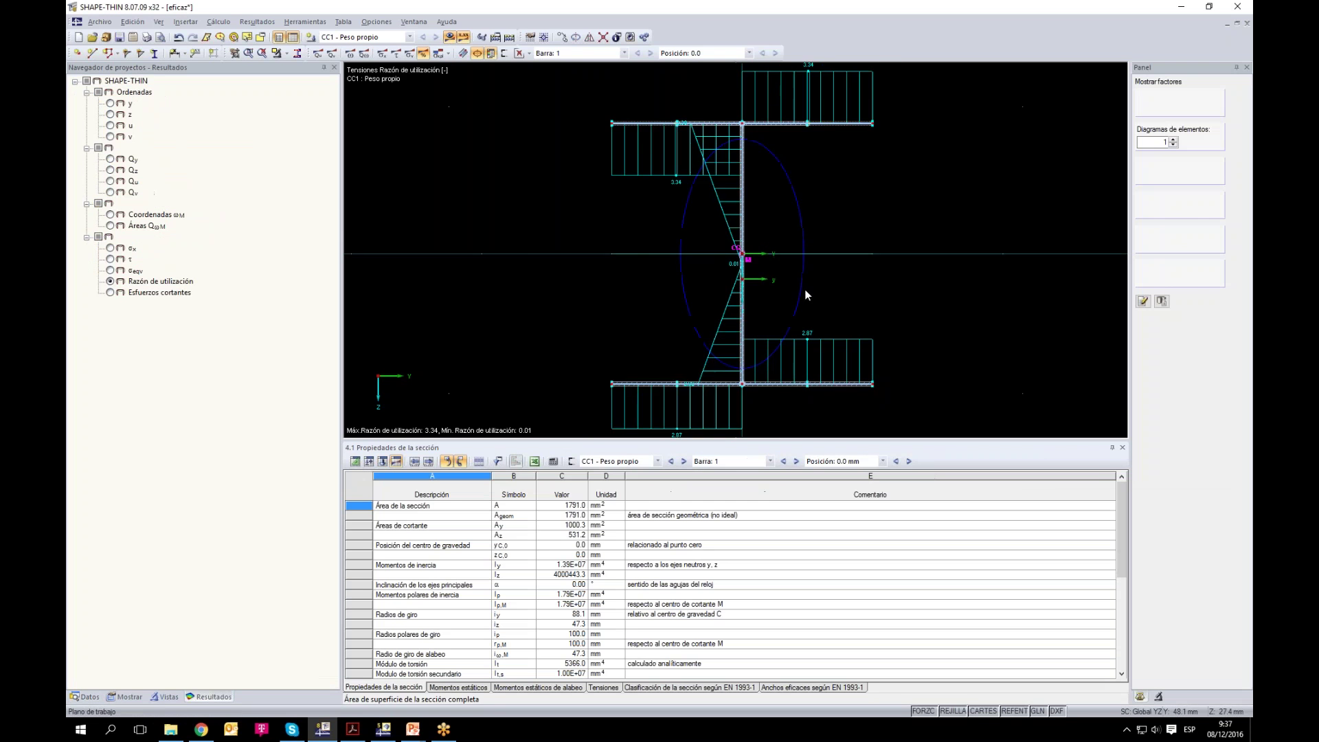
Step: Display the sigma-x stress diagram and examine the sign change along the web near the centroid
left_click(112, 249)
scroll(788, 227, "up", 5)
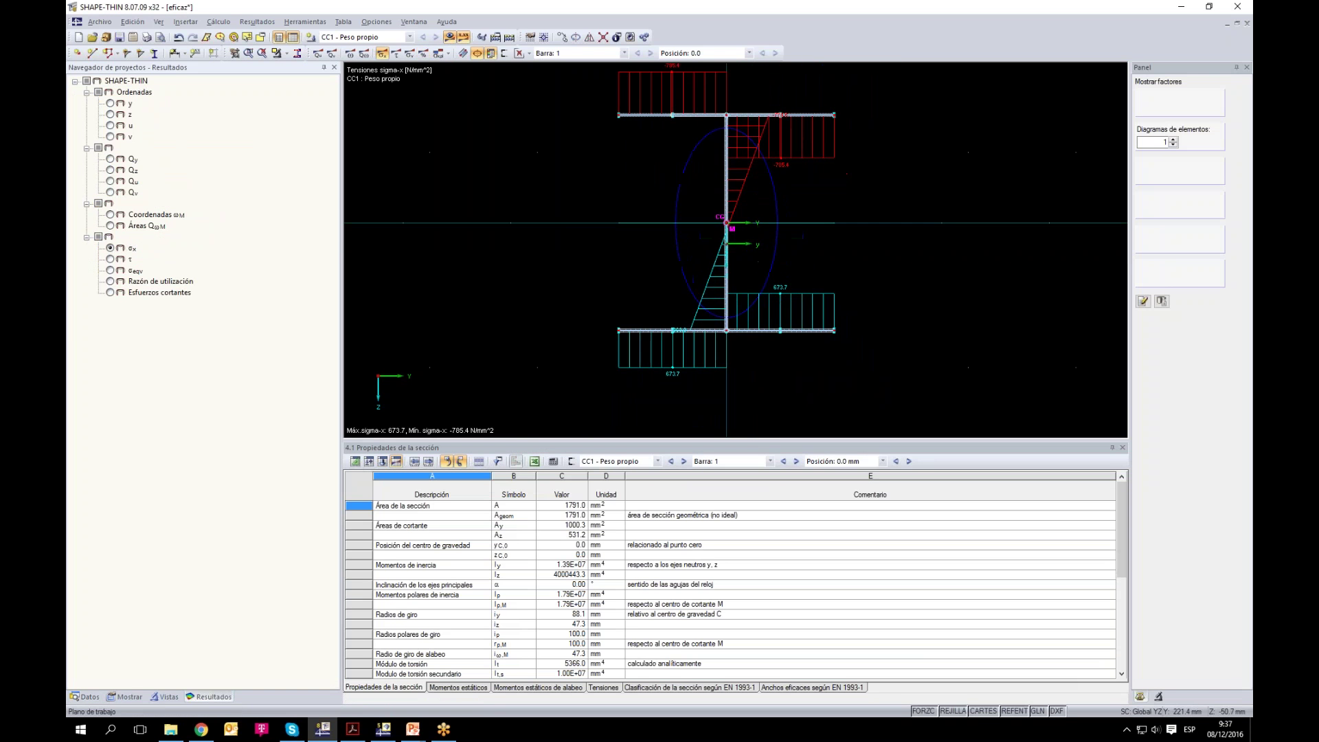
scroll(701, 213, "up", 4)
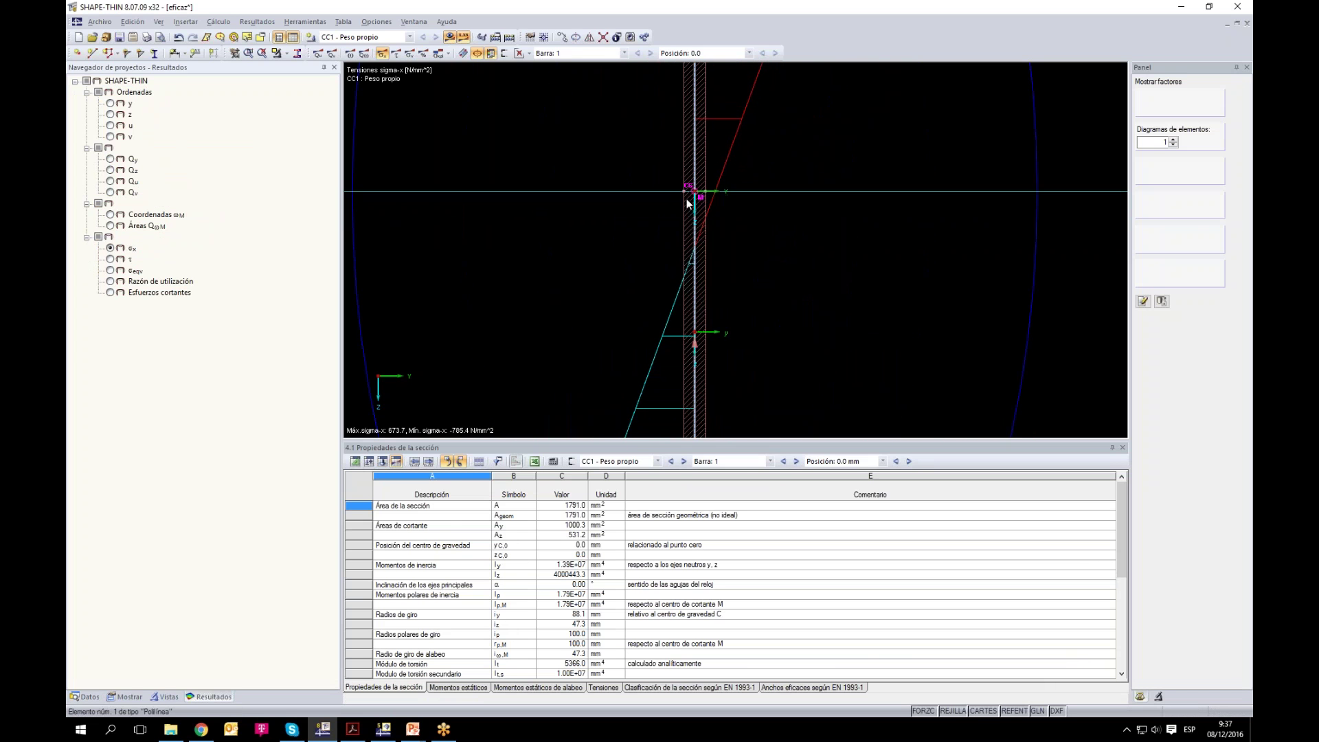
Step: Set the bending moment M-u of member 1 to 500 kNm, recalculate the section and view the sigma-x diagram
left_click(356, 461)
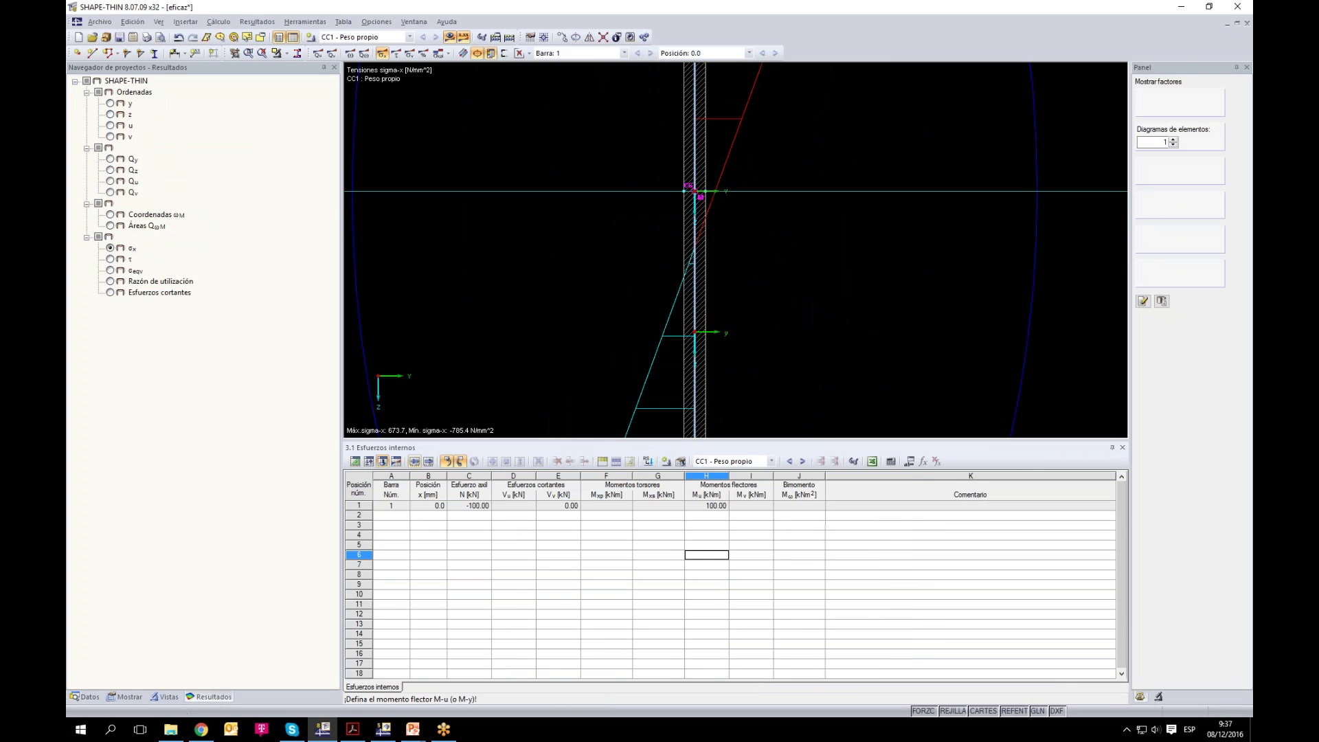
type("500")
left_click(706, 545)
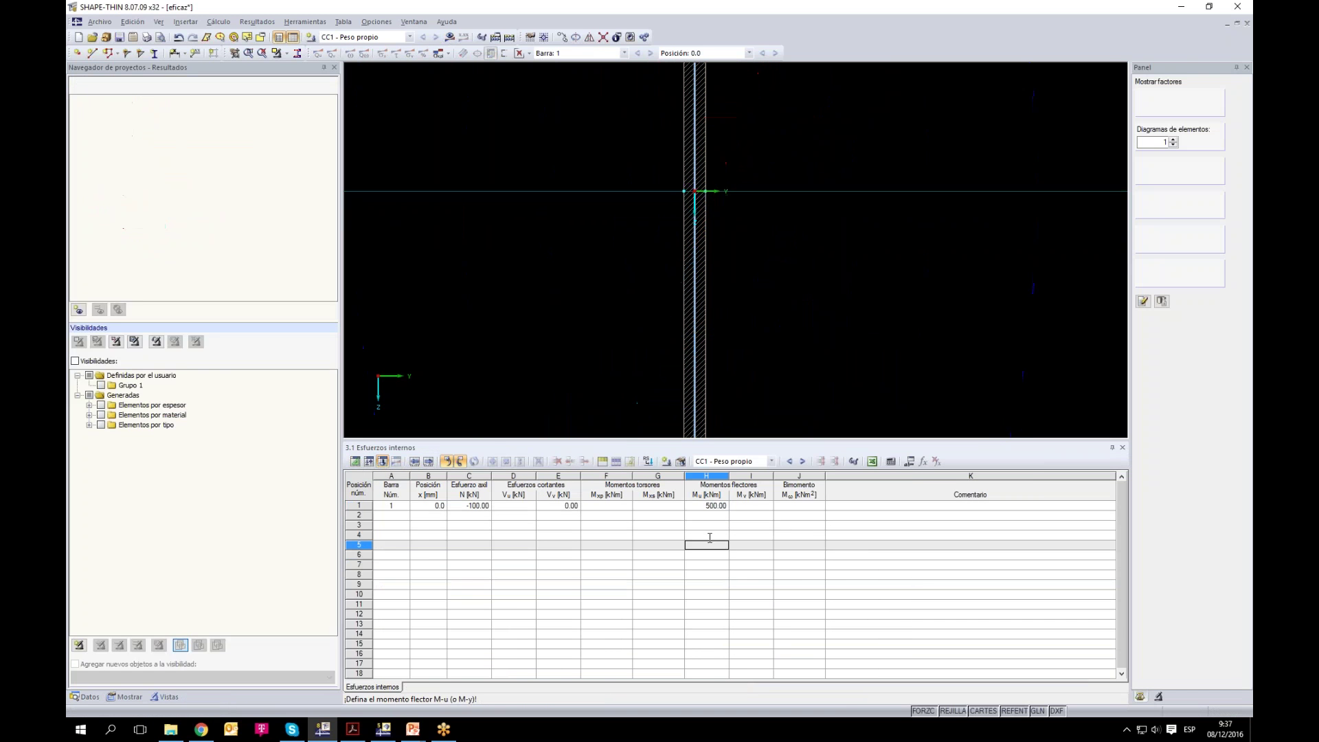
left_click(450, 38)
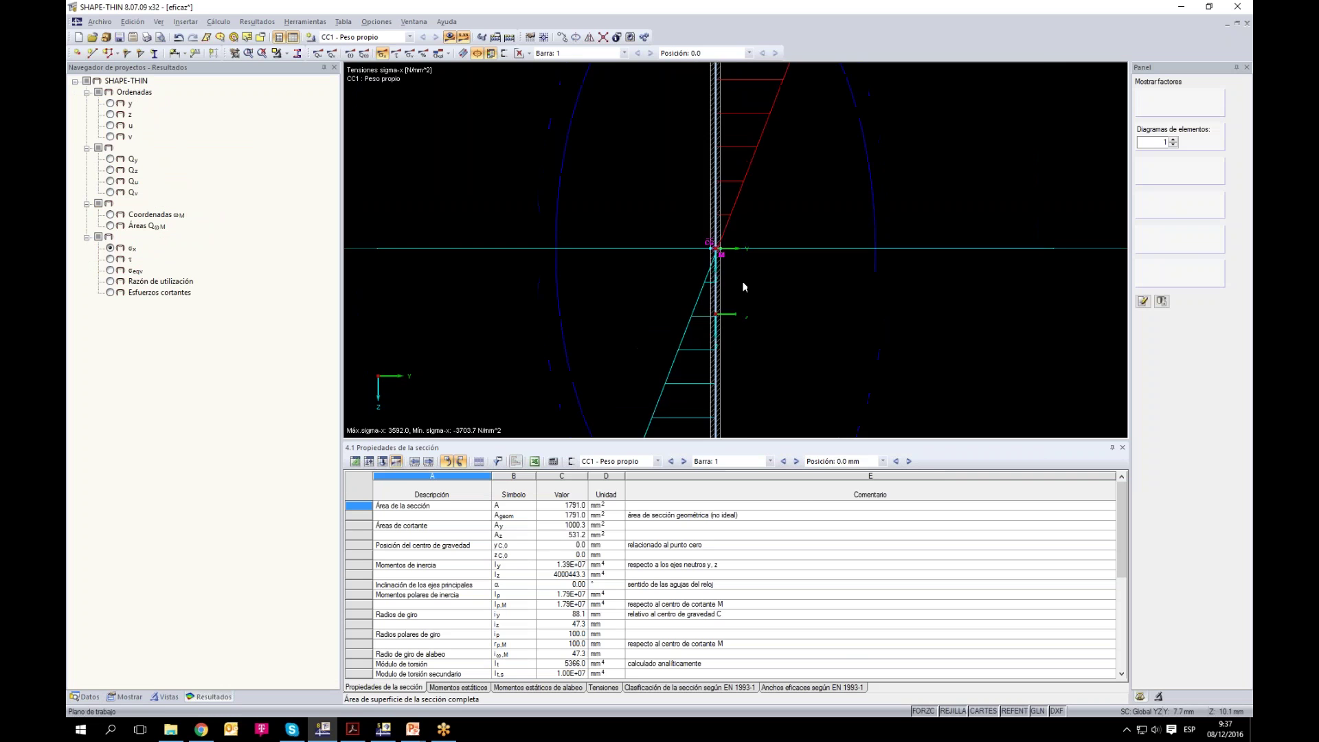
scroll(752, 295, "up", 1)
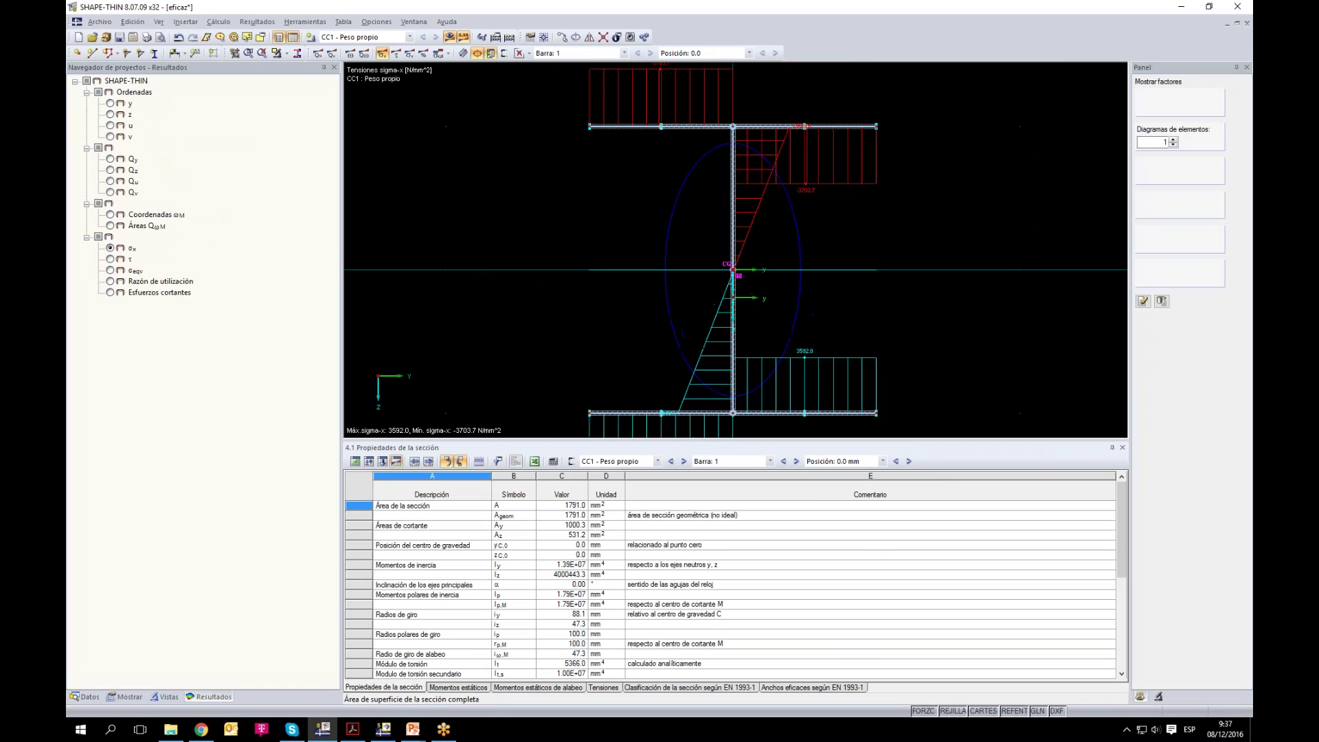
Step: Set the bending moment M-u of member 1 to 50 kNm, recalculate and examine the sigma-x diagram around the neutral axis
left_click(395, 462)
scroll(650, 513, "up", 2)
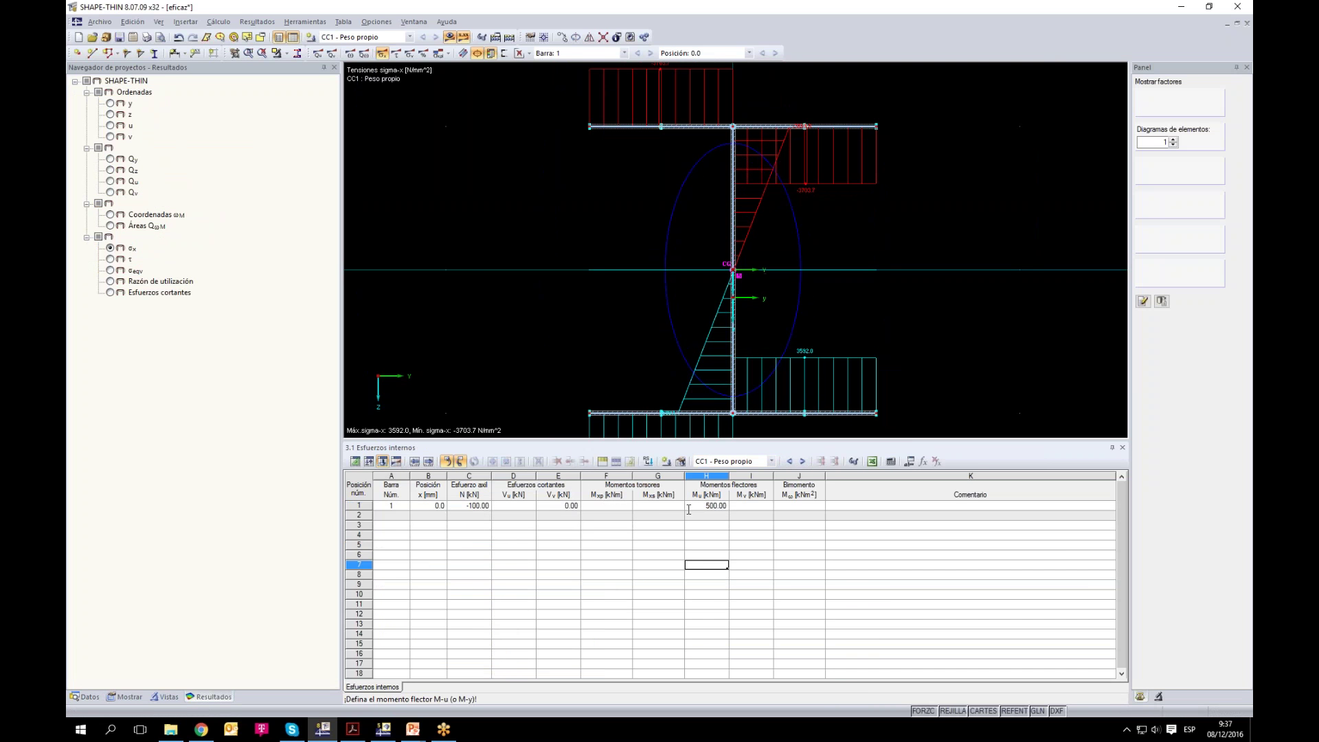
left_click(714, 505)
type("6")
key("BackSpace")
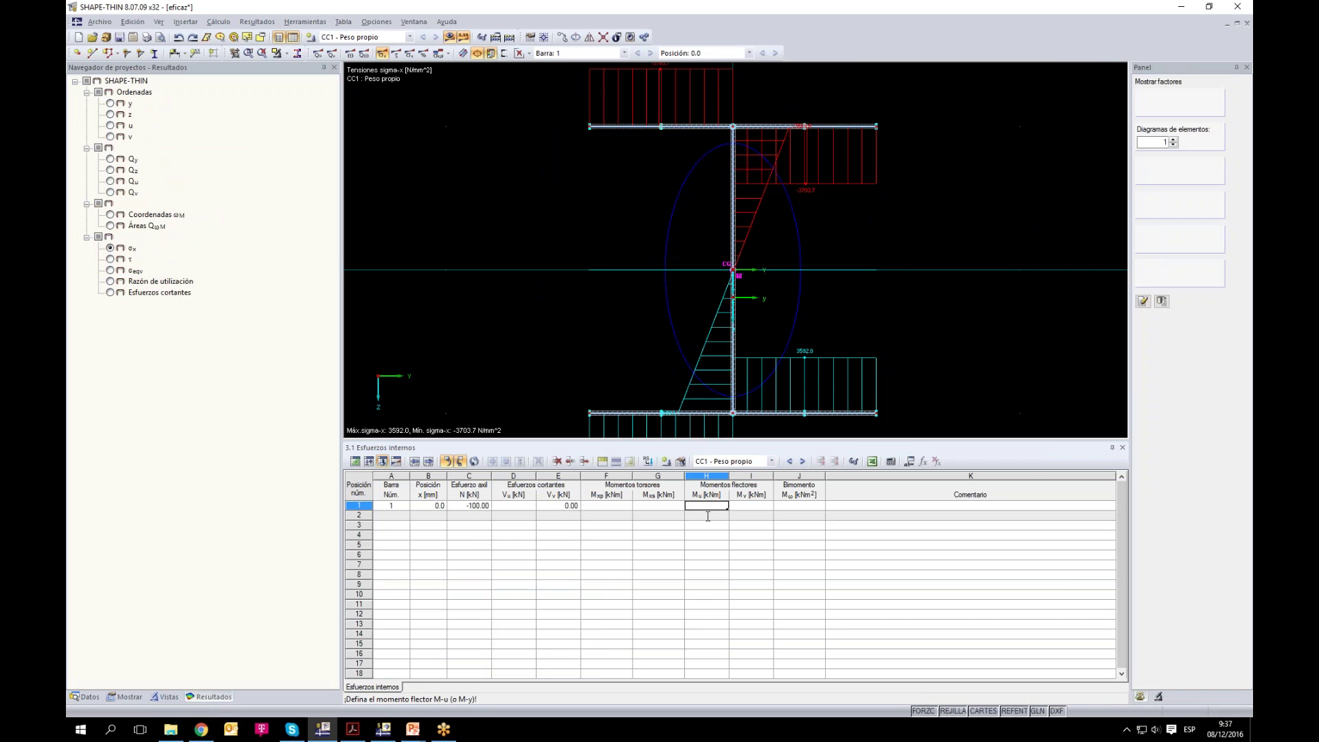
type("50")
left_click(708, 526)
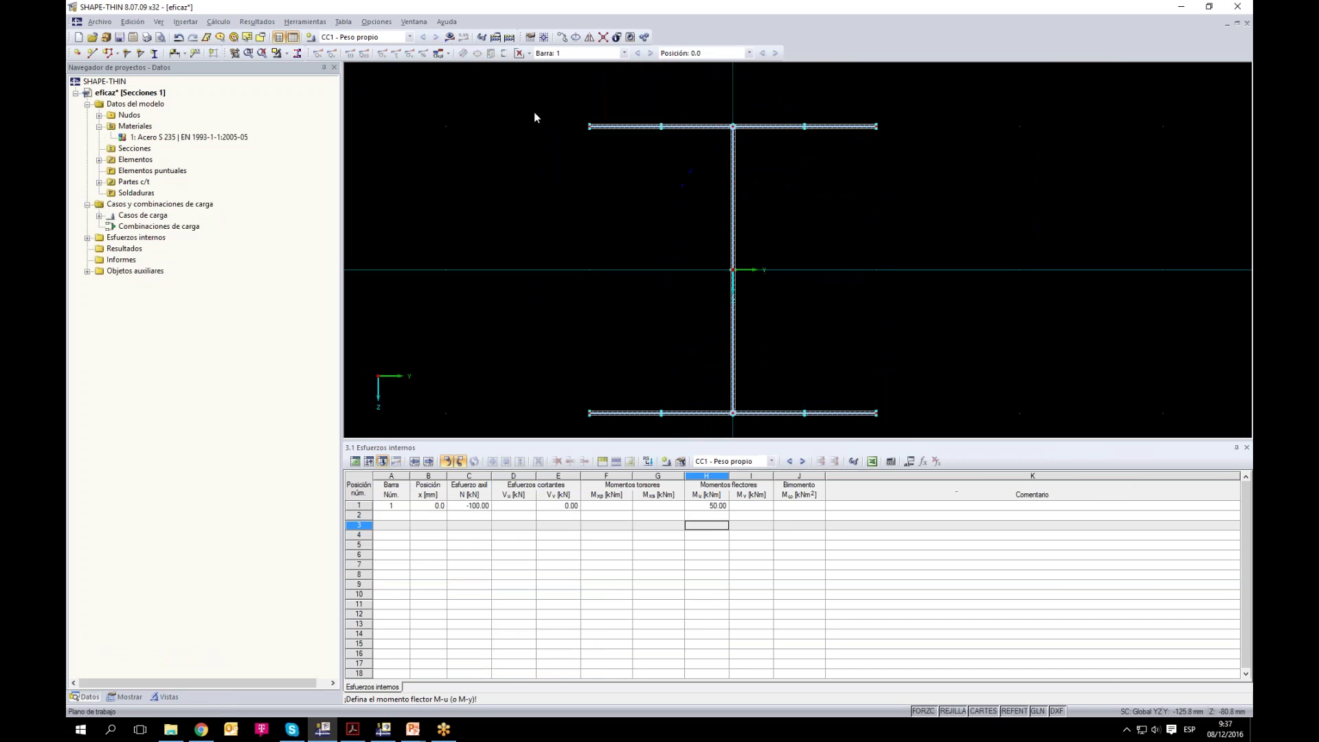
left_click(638, 383)
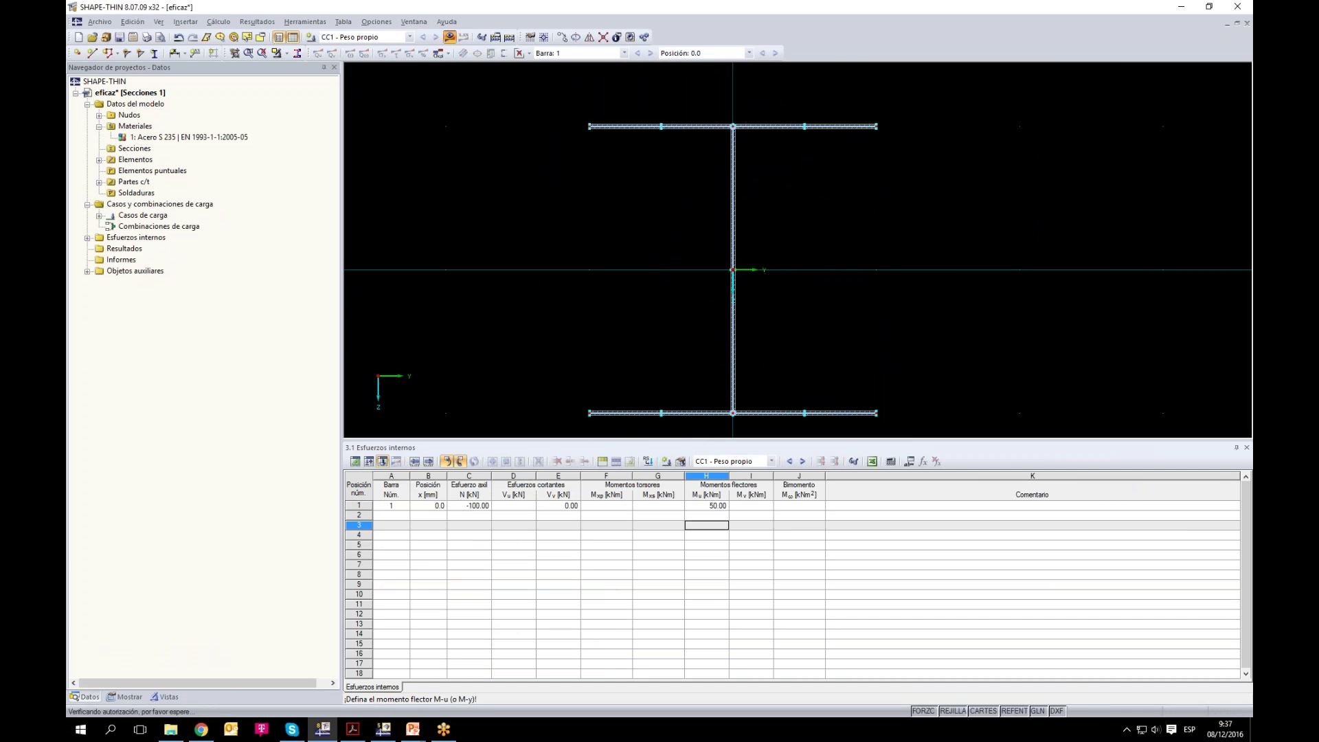
scroll(734, 270, "up", 4)
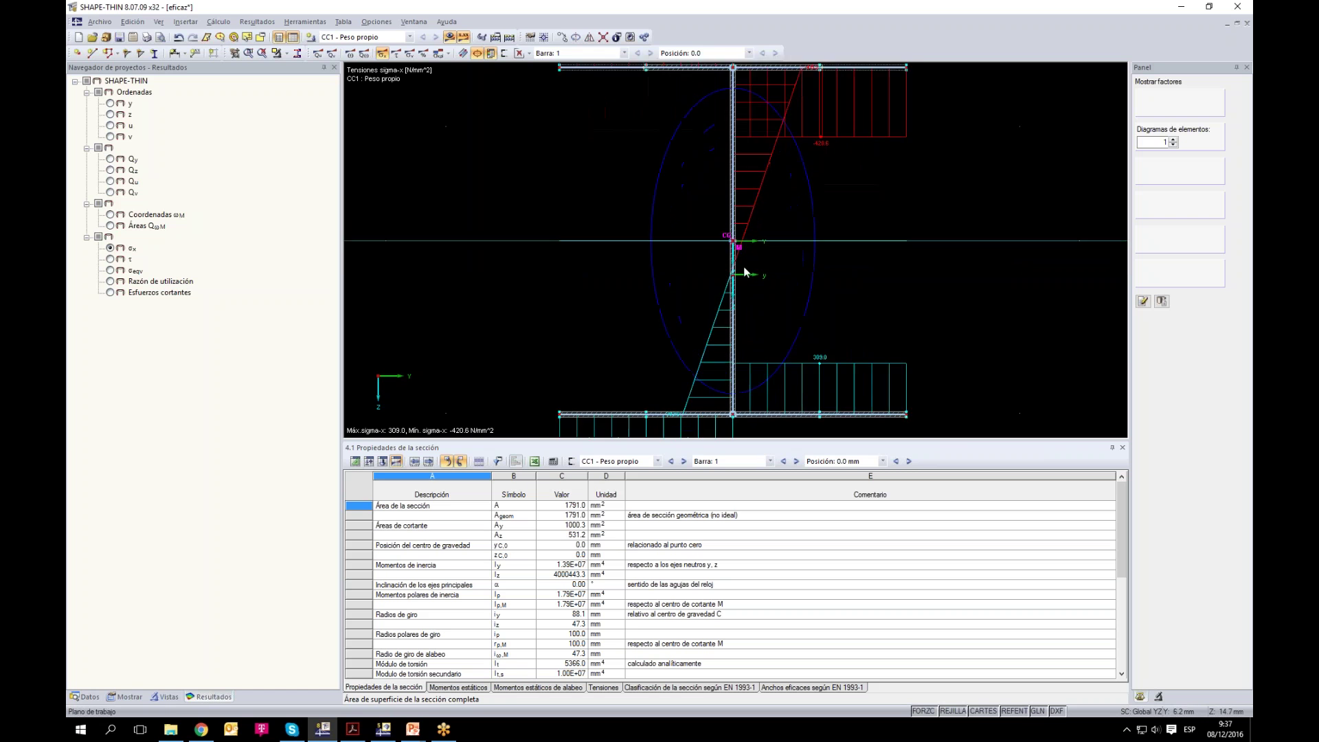
scroll(731, 271, "up", 2)
scroll(661, 275, "up", 1)
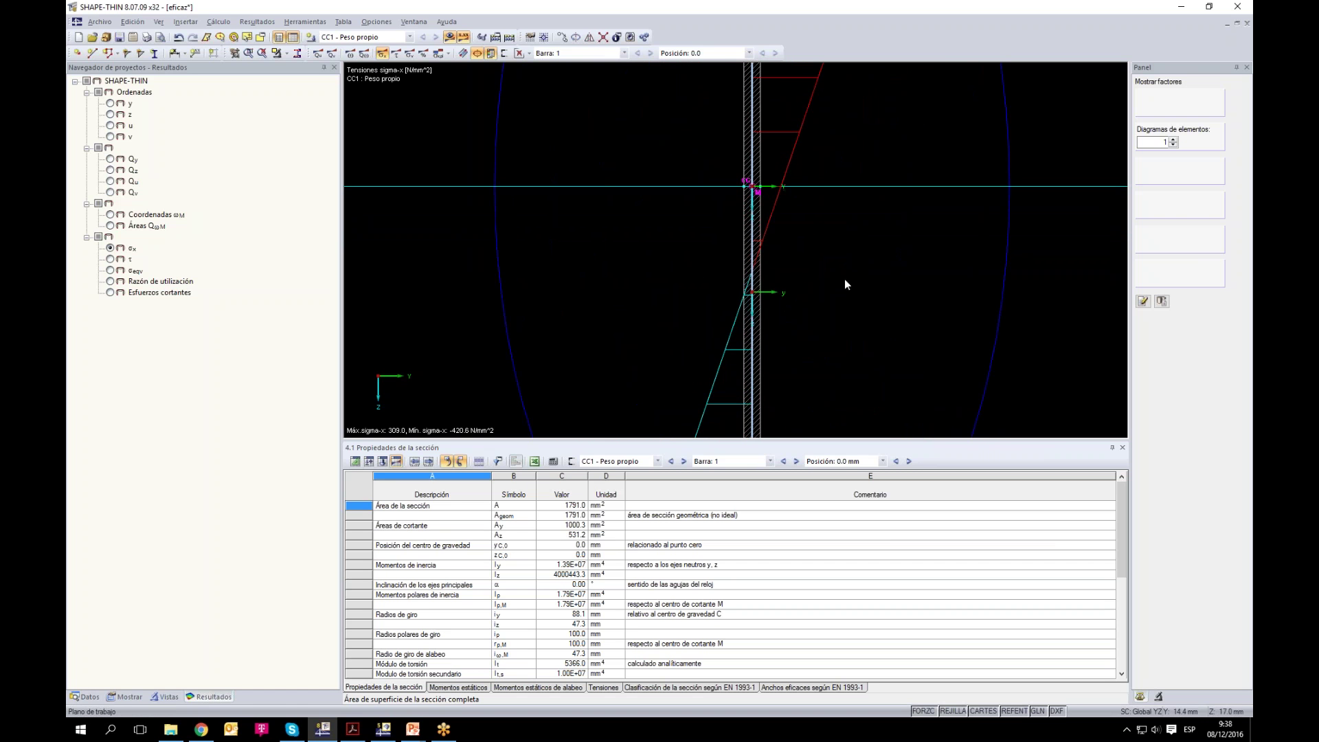
Step: Set the axial force N of member 1 to -200 kN and recalculate the section's sigma-x stresses
left_click(382, 462)
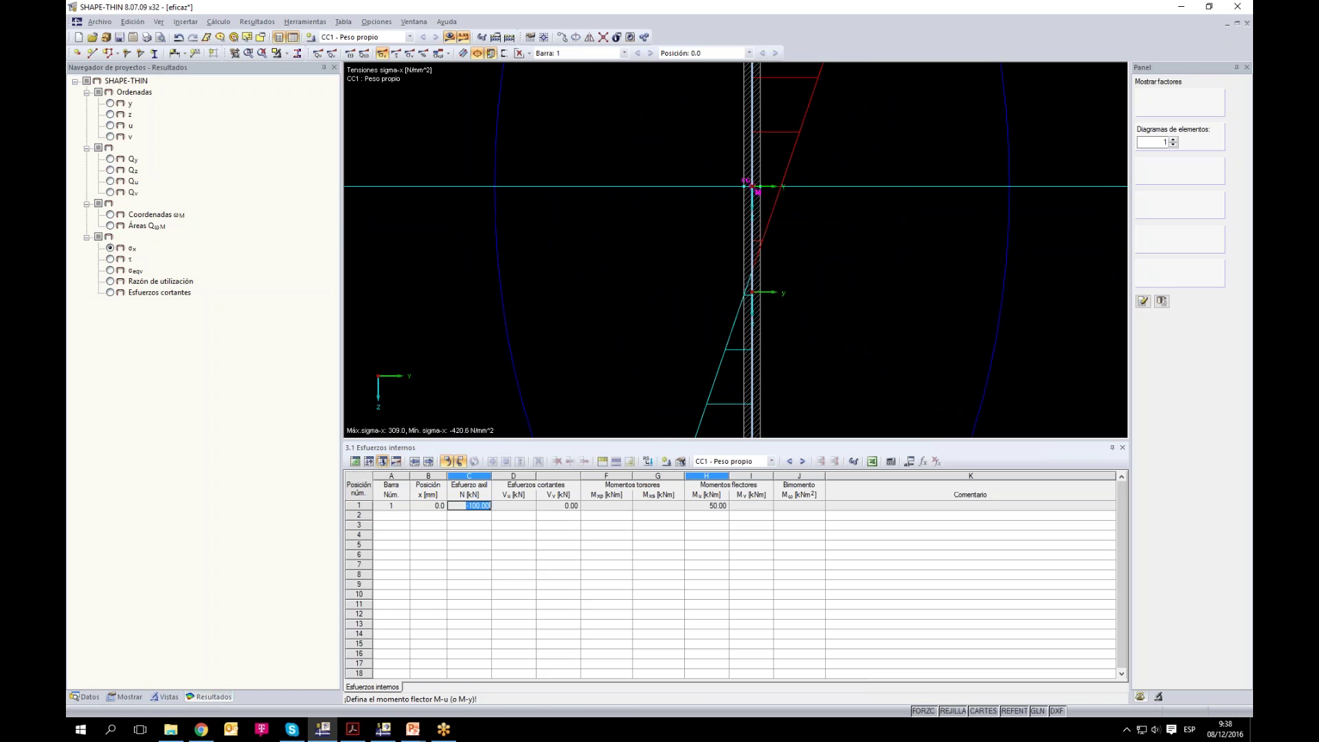
type("220")
key("Return")
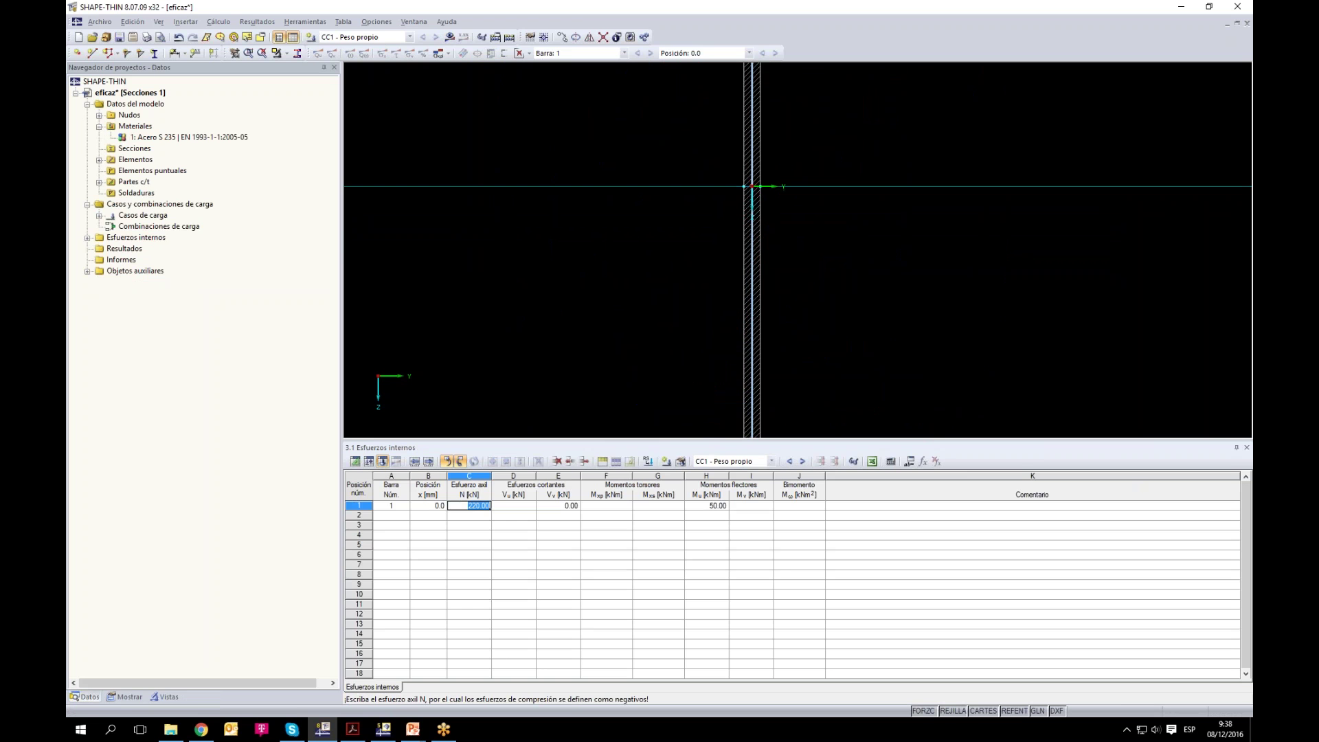
type("-200")
left_click(478, 527)
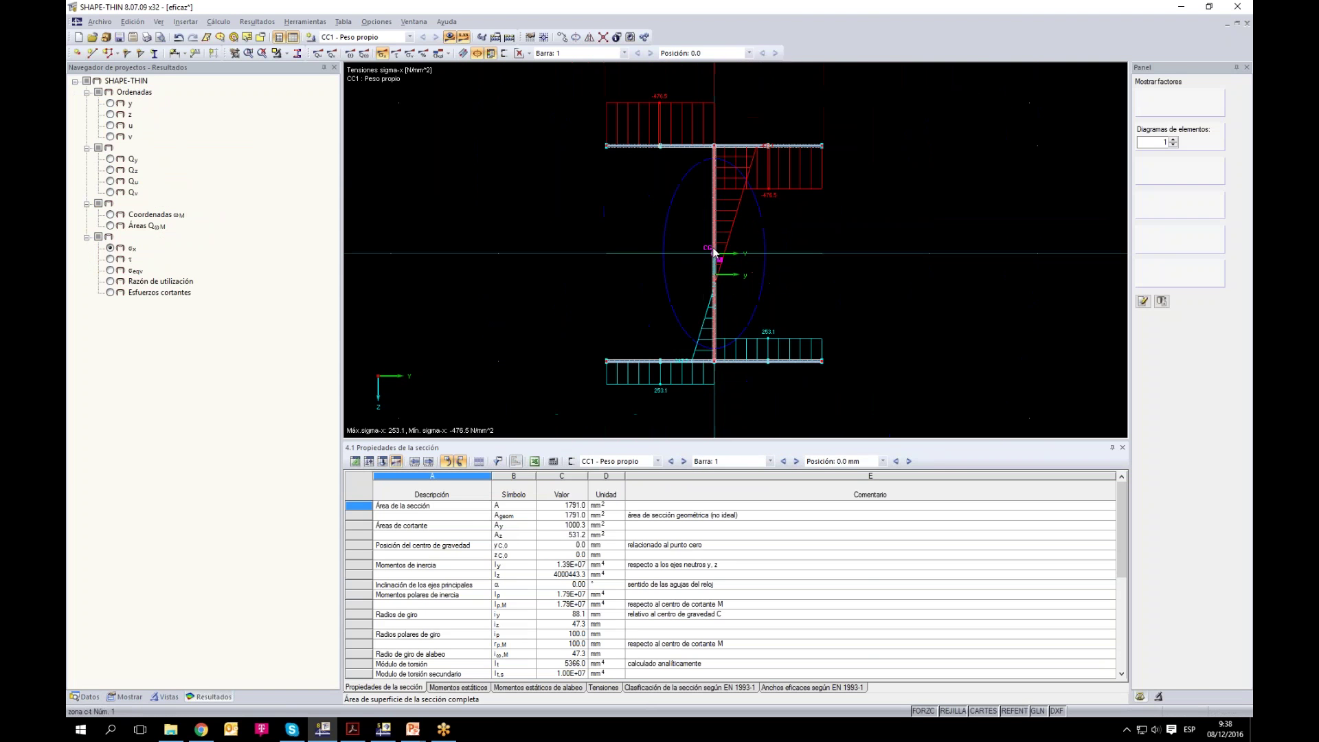
Step: Set the axial force N of member 1 to -600 kN, recalculate and view the sigma-x diagram over the whole section
left_click(382, 461)
double_click(470, 506)
type("-60")
left_click(462, 520)
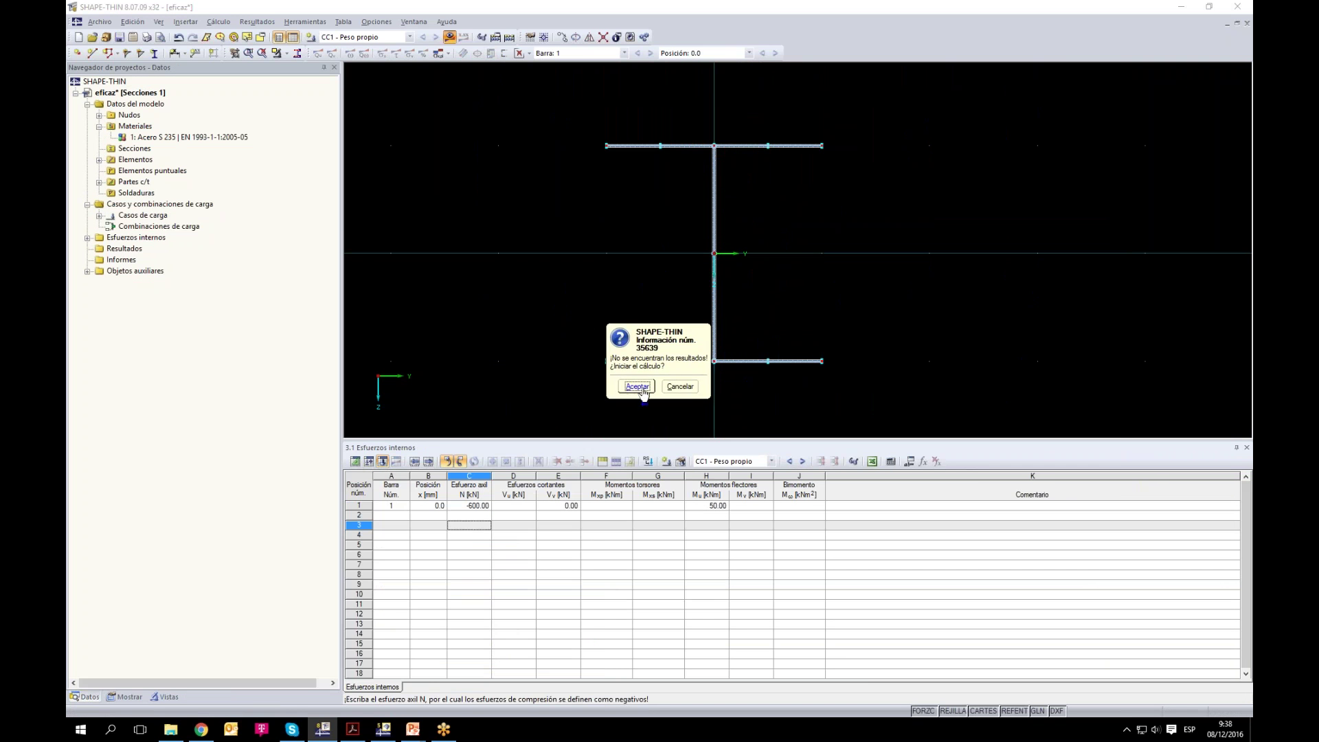
left_click(639, 387)
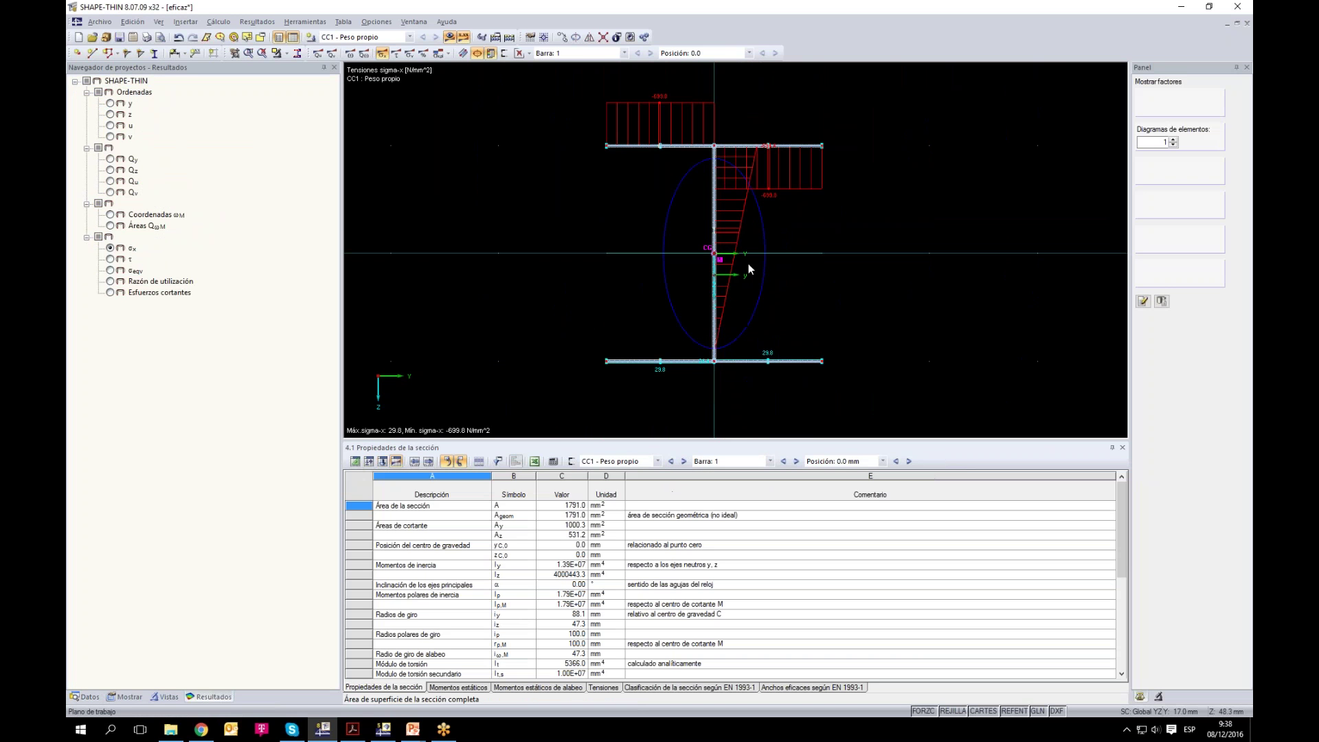
scroll(767, 258, "up", 3)
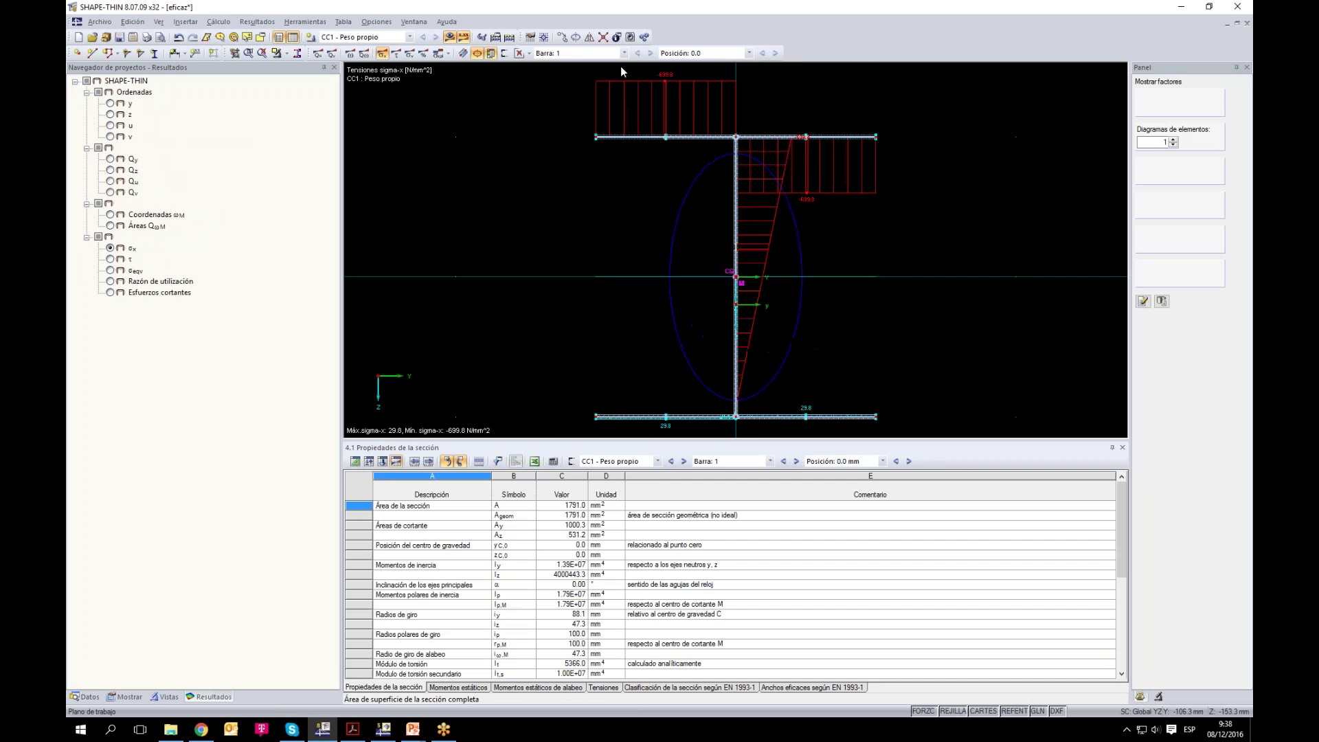
scroll(710, 332, "down", 2)
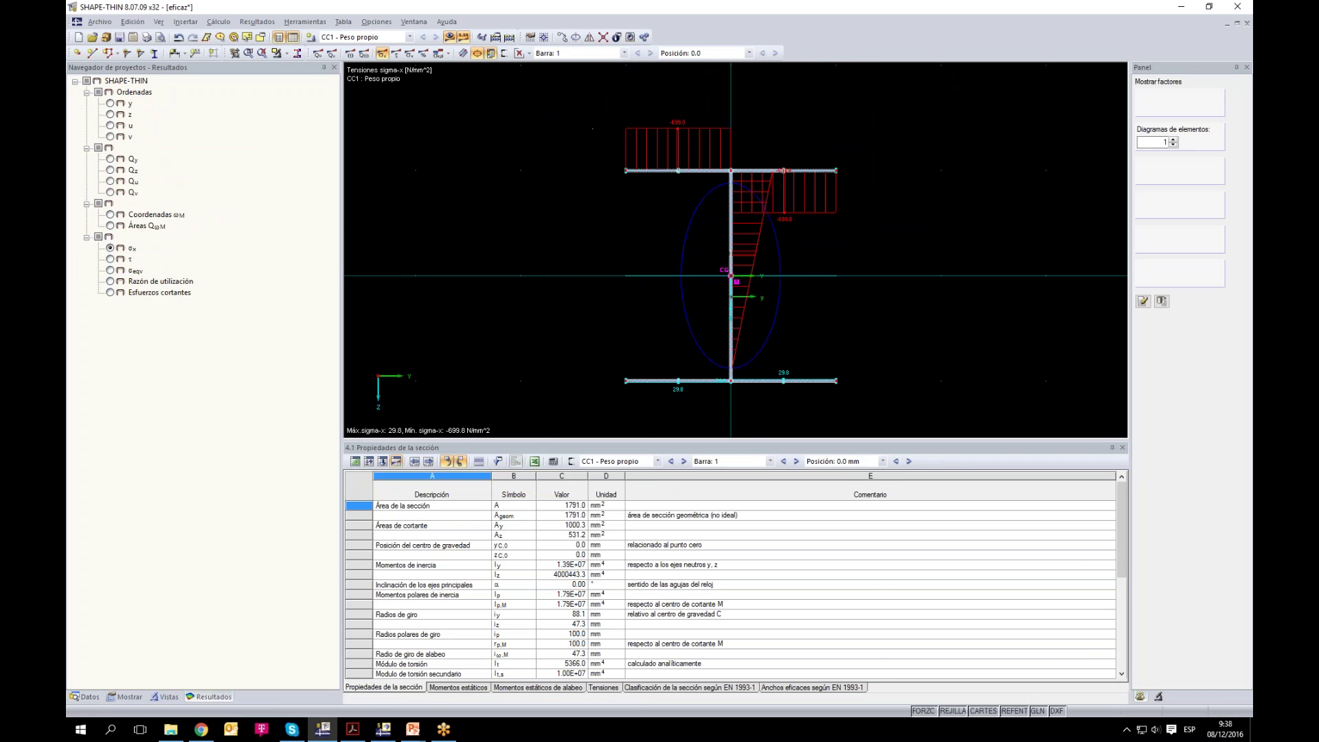
Step: Return to the internal forces input and examine the sigma-x diagram from the upper flange down to the lower flange
left_click(396, 461)
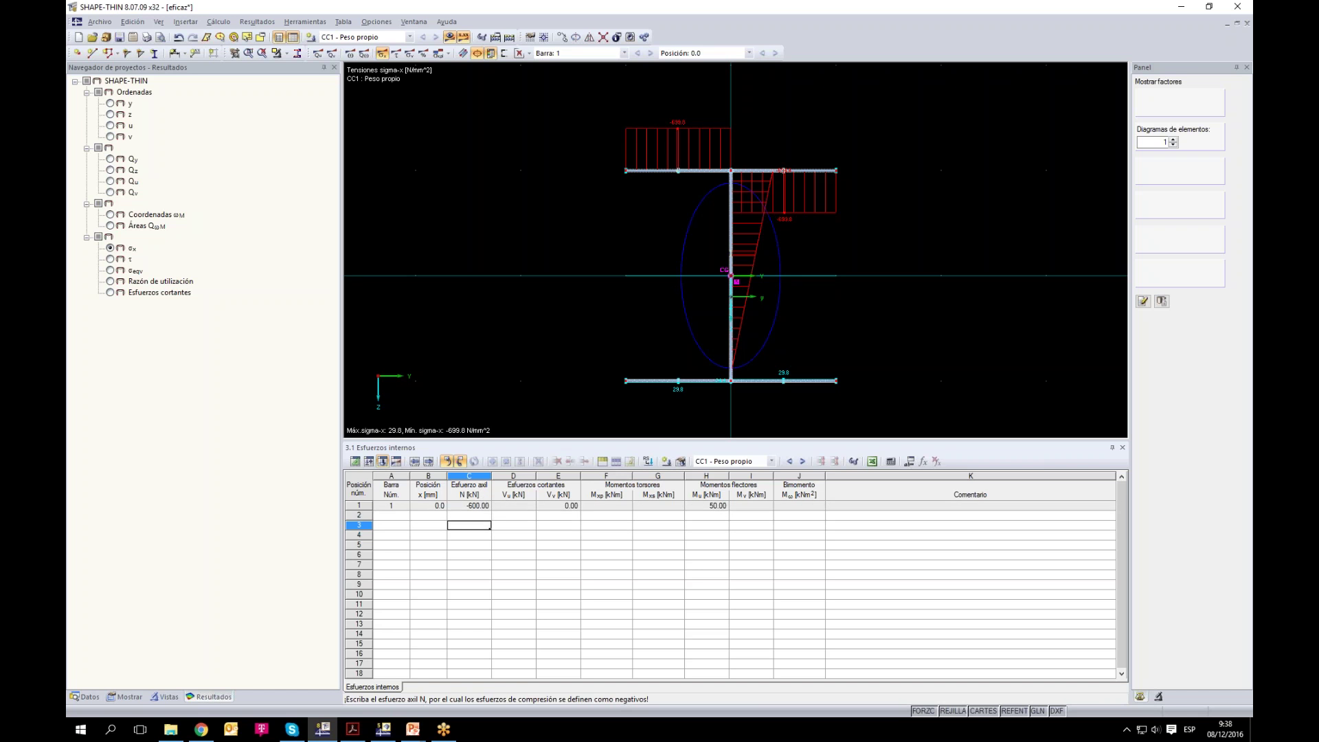
left_click_drag(584, 132, 577, 182)
scroll(925, 368, "up", 1)
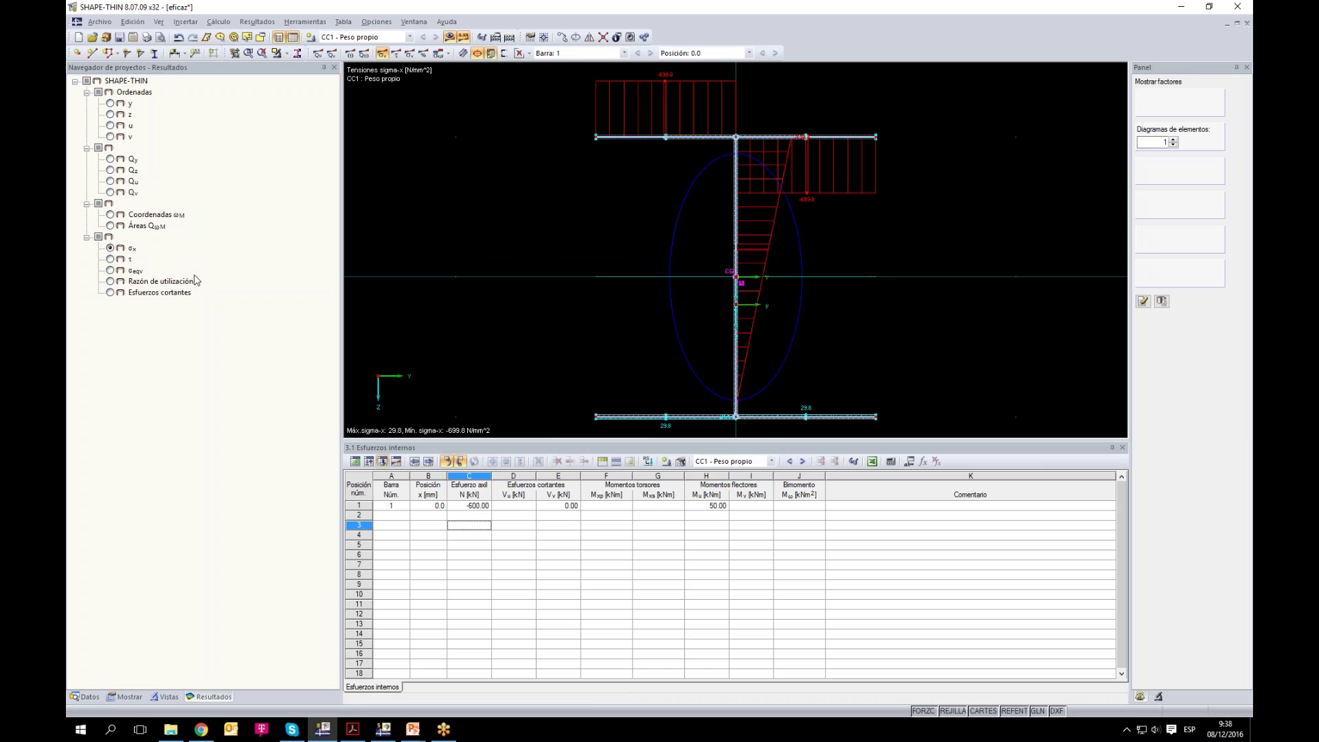
scroll(734, 411, "up", 3)
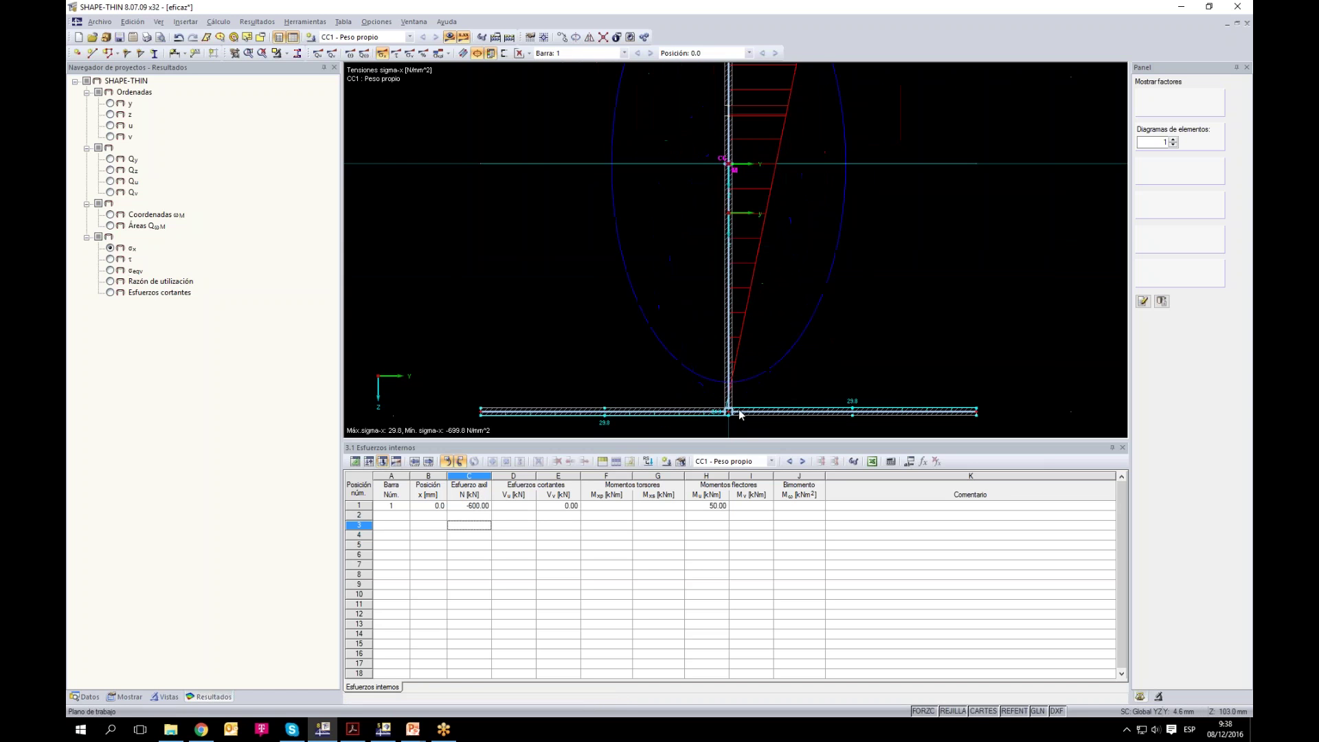
scroll(772, 432, "down", 4)
scroll(862, 208, "up", 1)
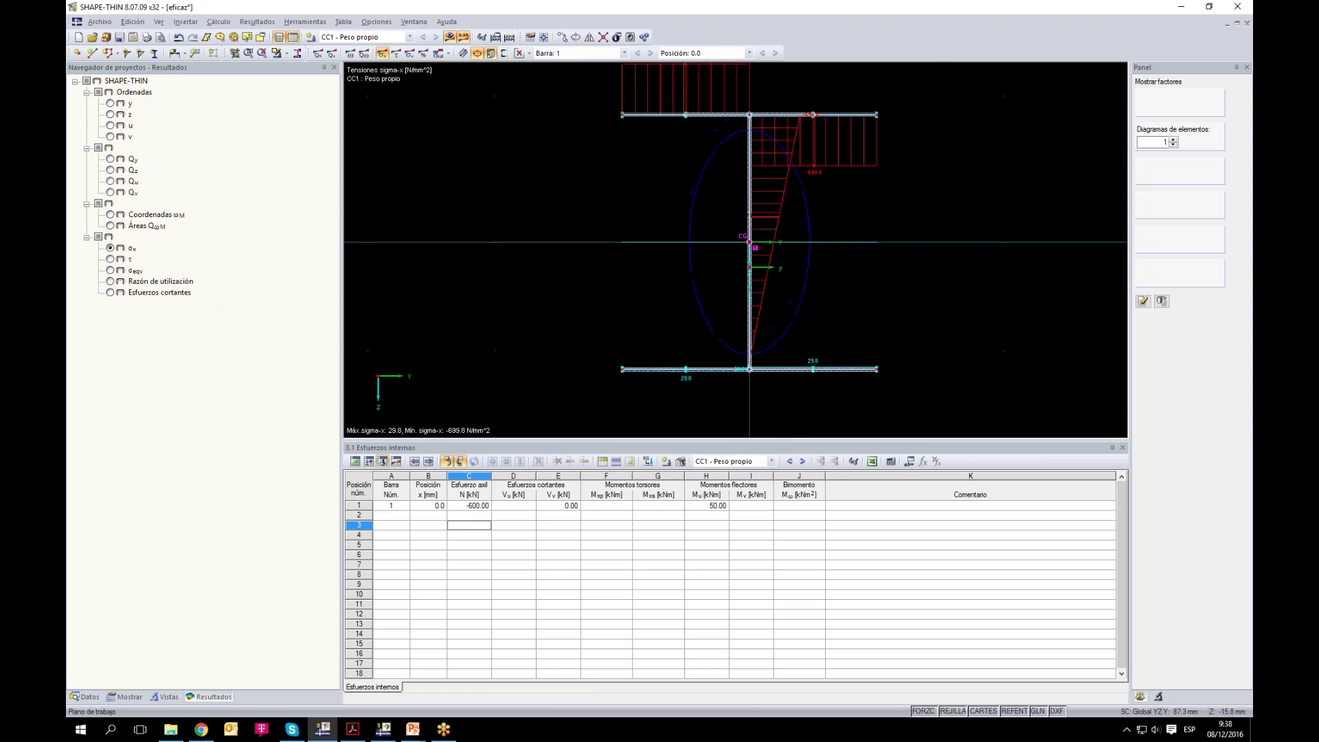
scroll(833, 296, "down", 1)
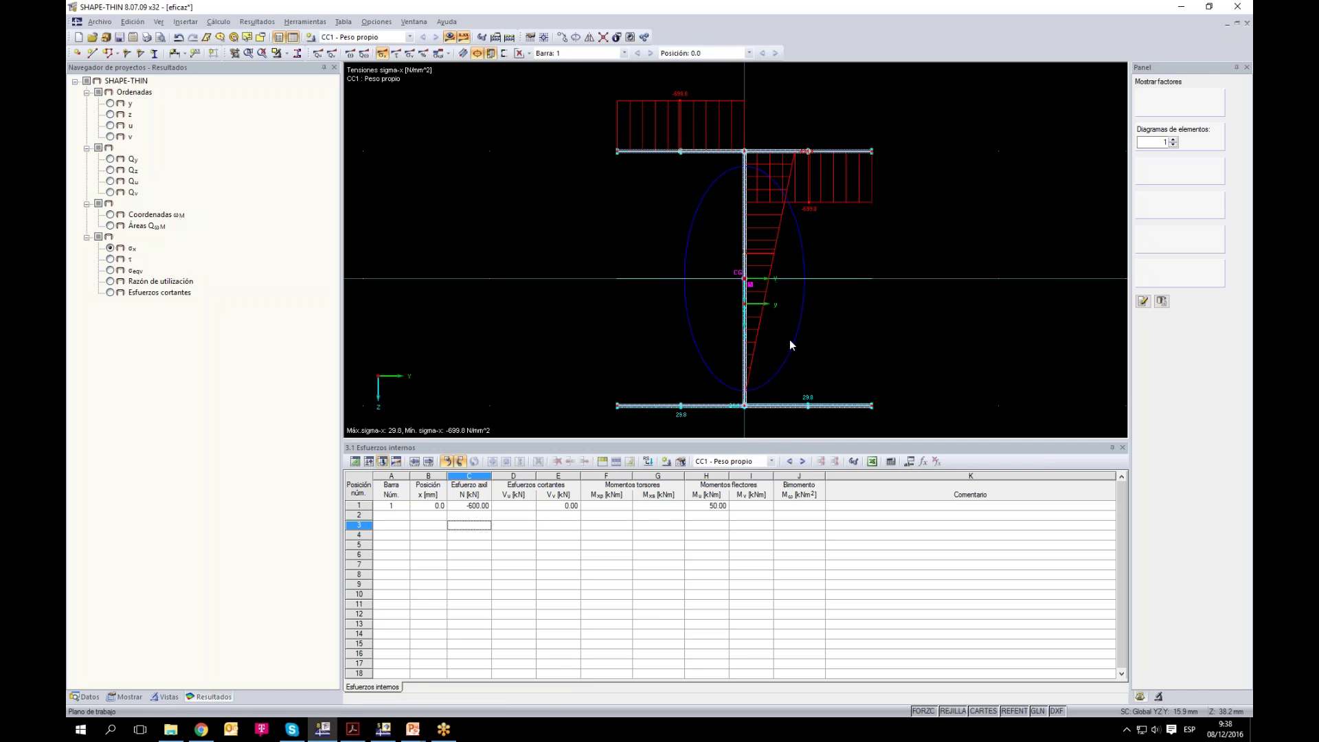
scroll(822, 349, "down", 1)
Step: Set the axial force N of member 1 to 0 kN and the bending moment M-v to 50 kNm, then recalculate
left_click(751, 505)
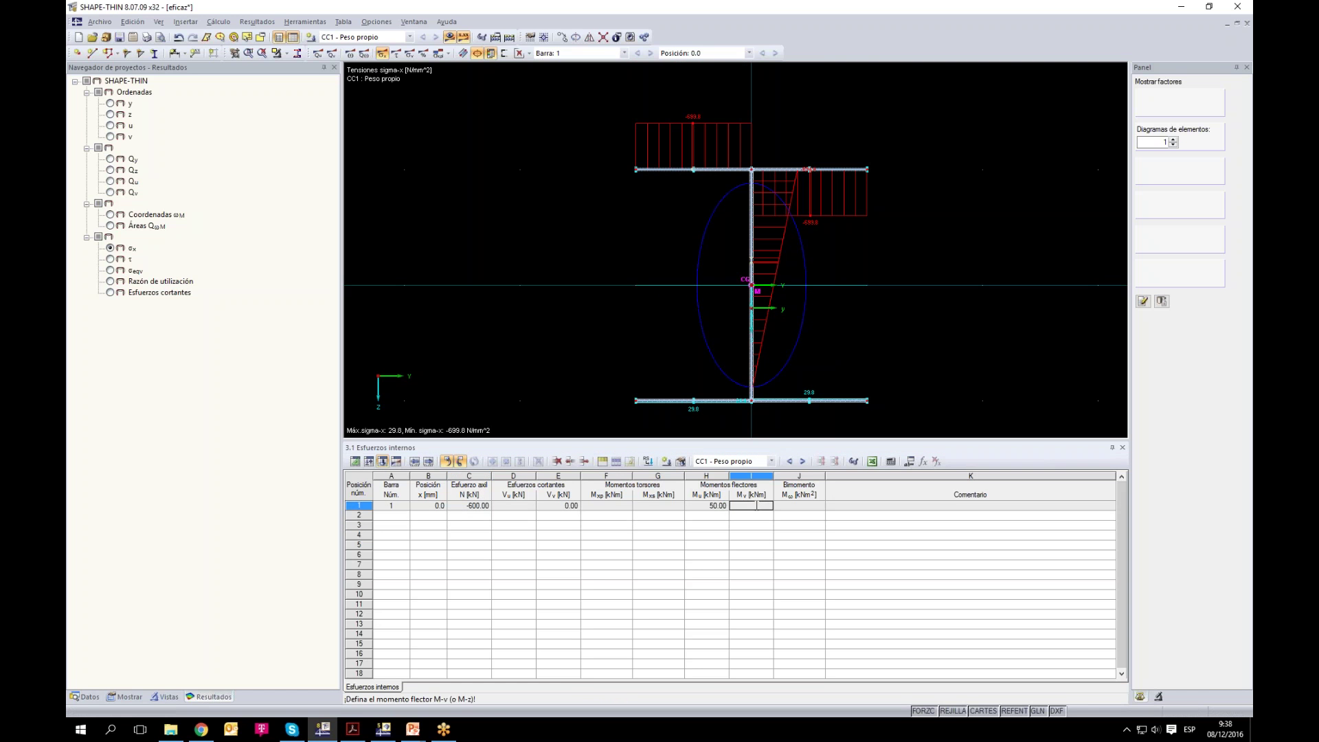
left_click(476, 506)
type("0")
left_click(745, 506)
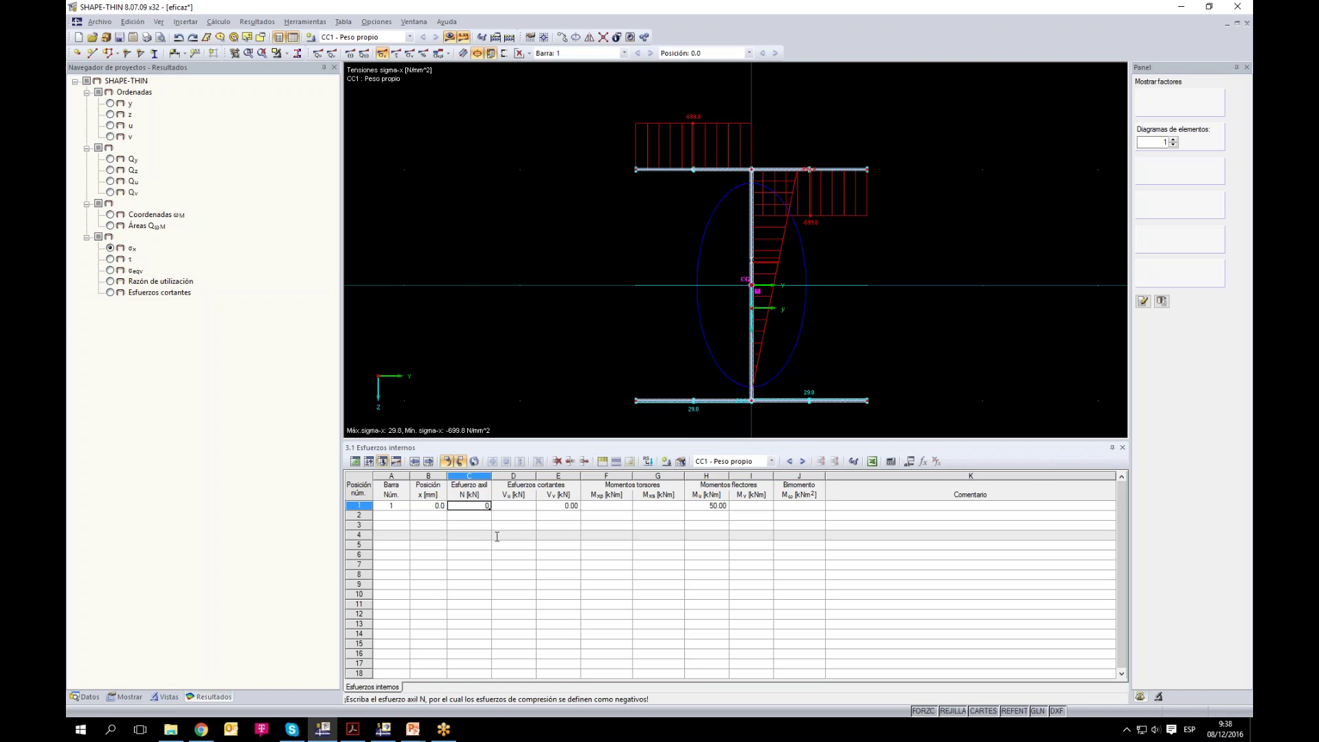
type("50")
left_click(751, 534)
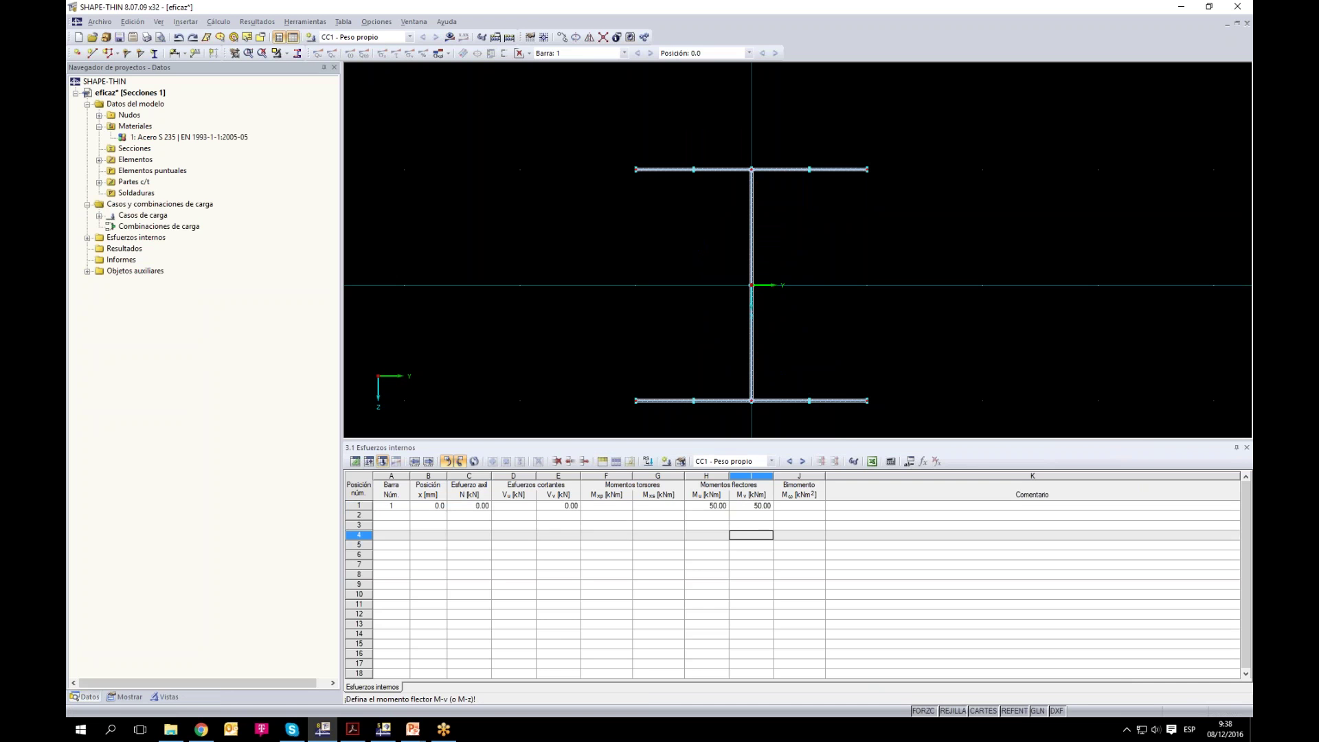
left_click(450, 36)
left_click(638, 384)
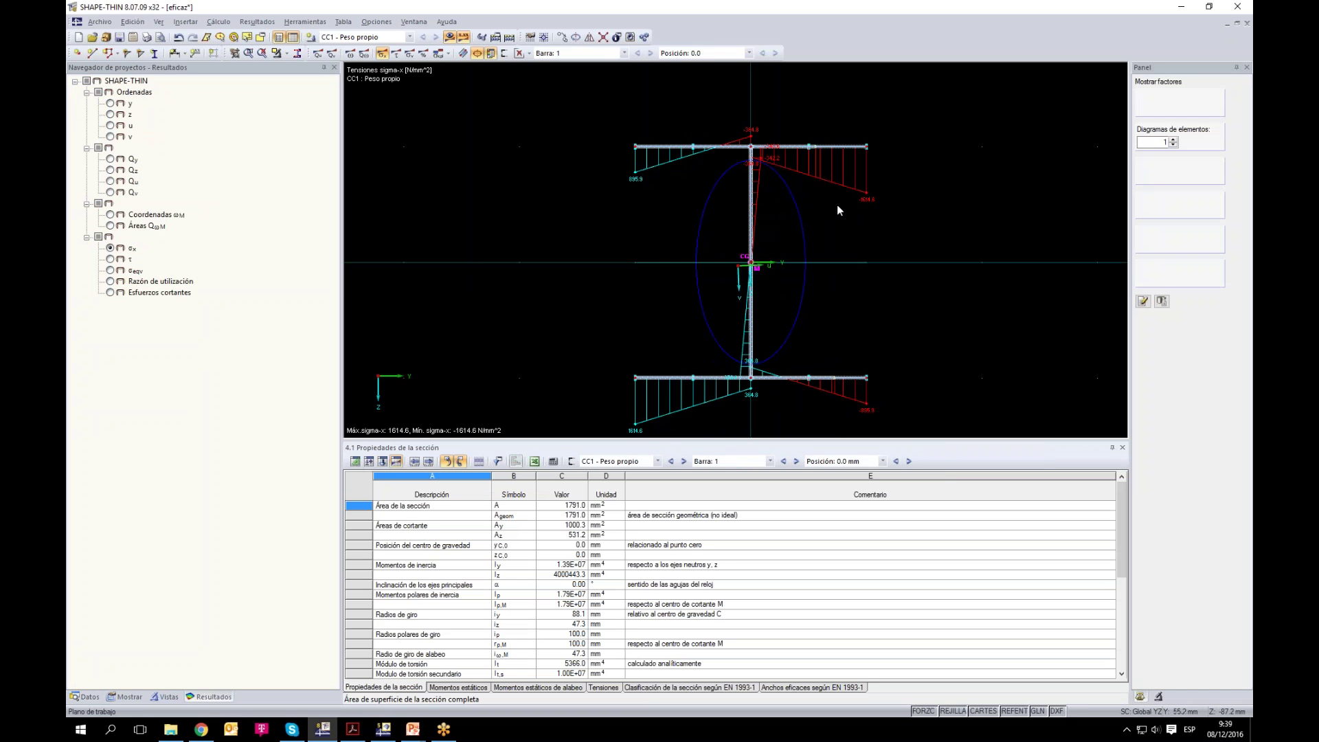
Step: Examine the sigma-x stresses at the flange tips of the section under biaxial bending
left_click_drag(838, 323, 830, 298)
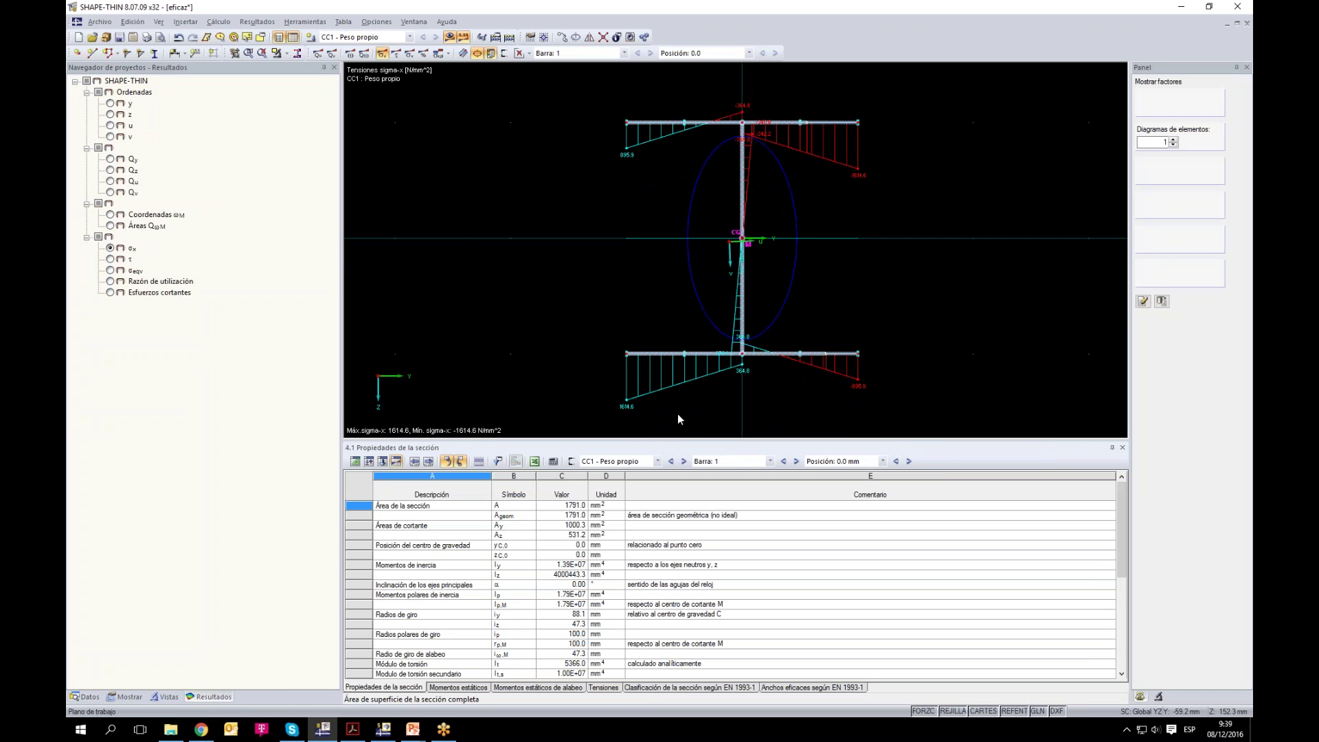
left_click_drag(832, 80, 893, 420)
left_click_drag(830, 114, 884, 187)
left_click_drag(598, 322, 661, 408)
left_click(859, 122)
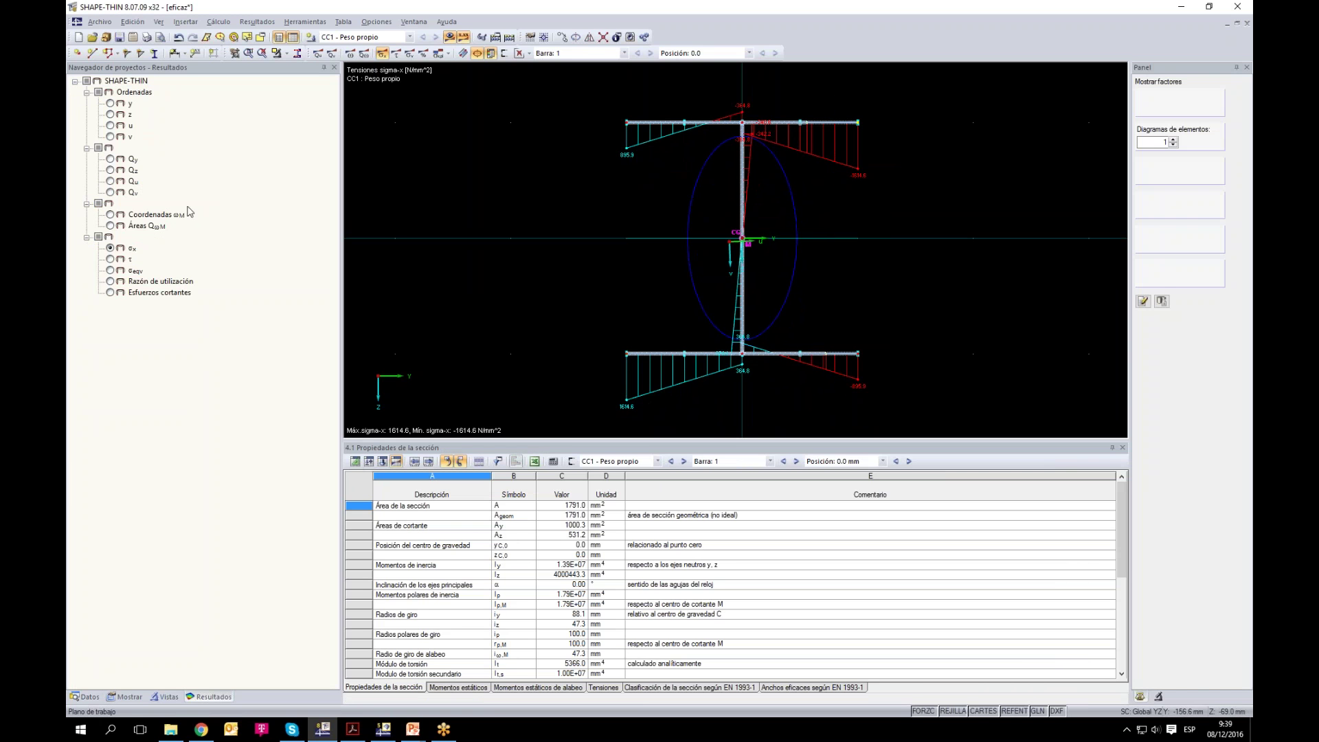
Step: Display the equivalent stress diagram followed by the utilization ratio diagram, and examine the flanges
left_click(111, 271)
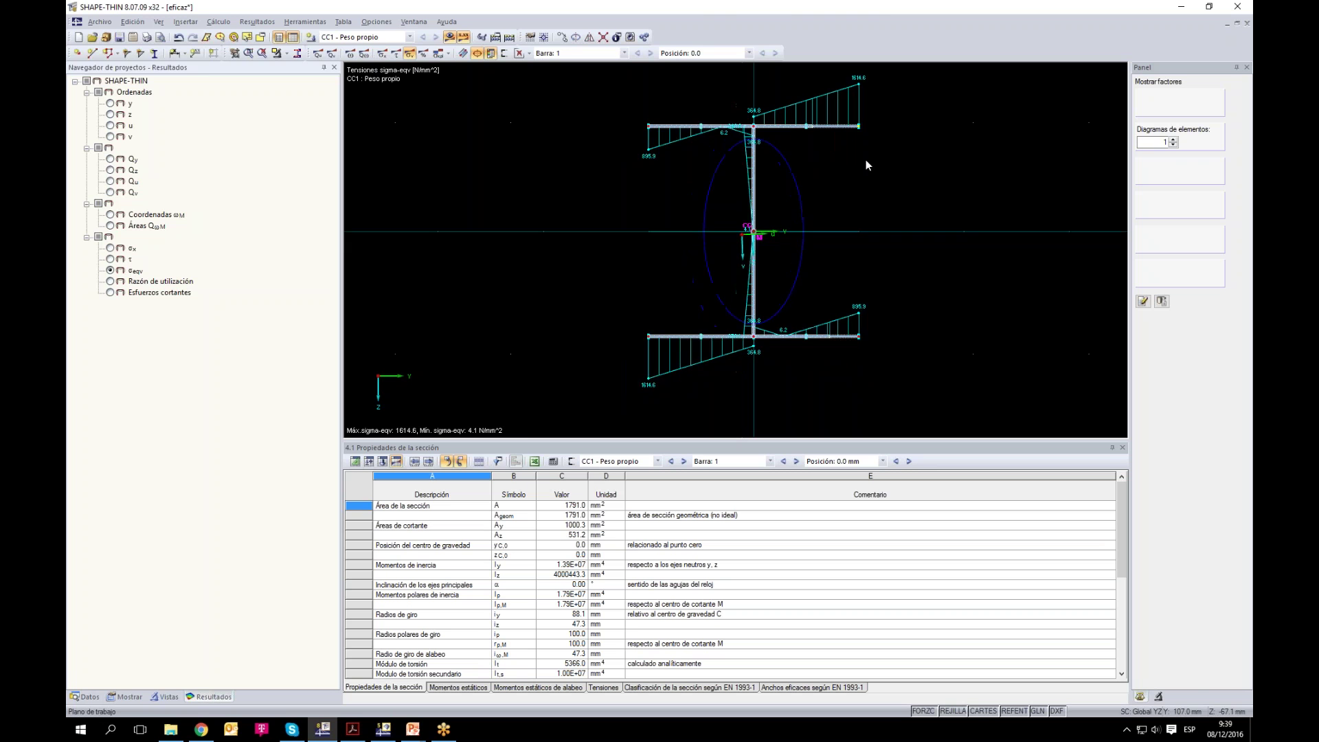
left_click(111, 281)
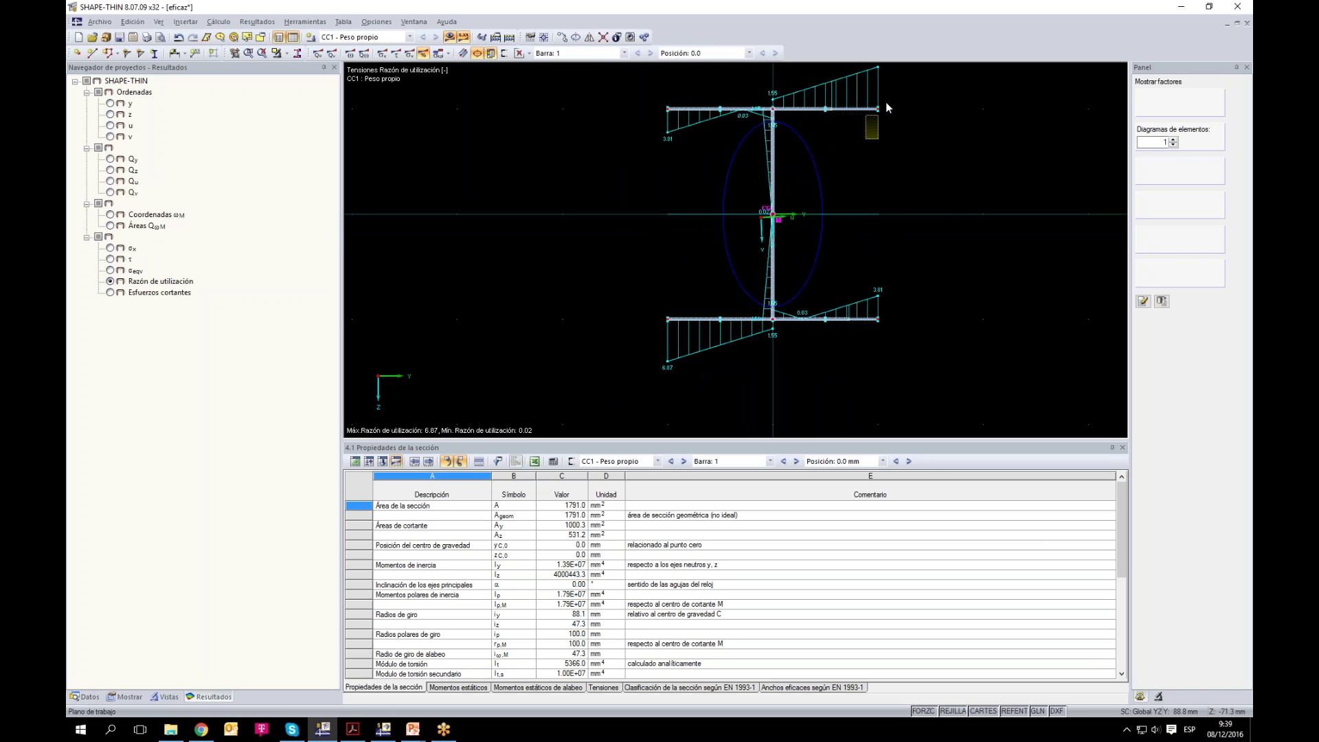
scroll(886, 198, "down", 1)
scroll(790, 277, "down", 1)
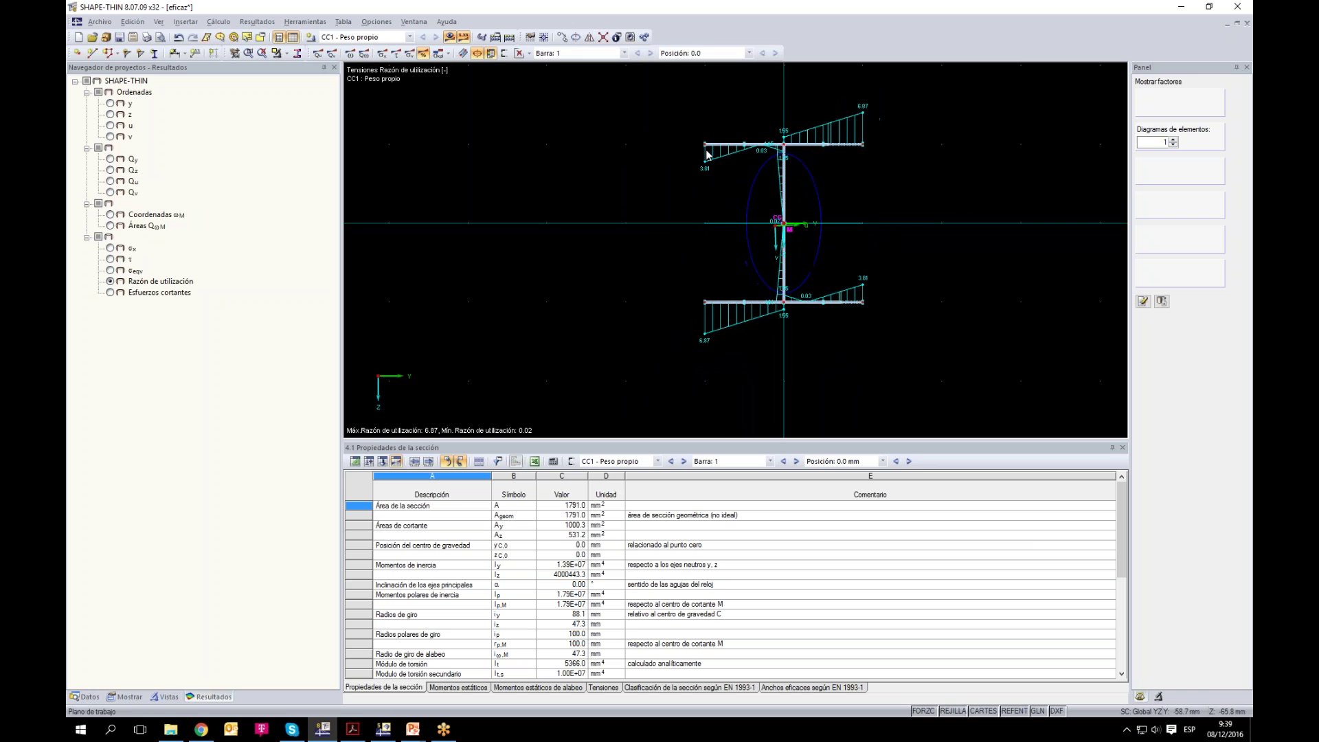
Step: Return to the internal forces input and set both bending moments, M-u and M-v, of member 1 to 0 kNm
left_click(388, 462)
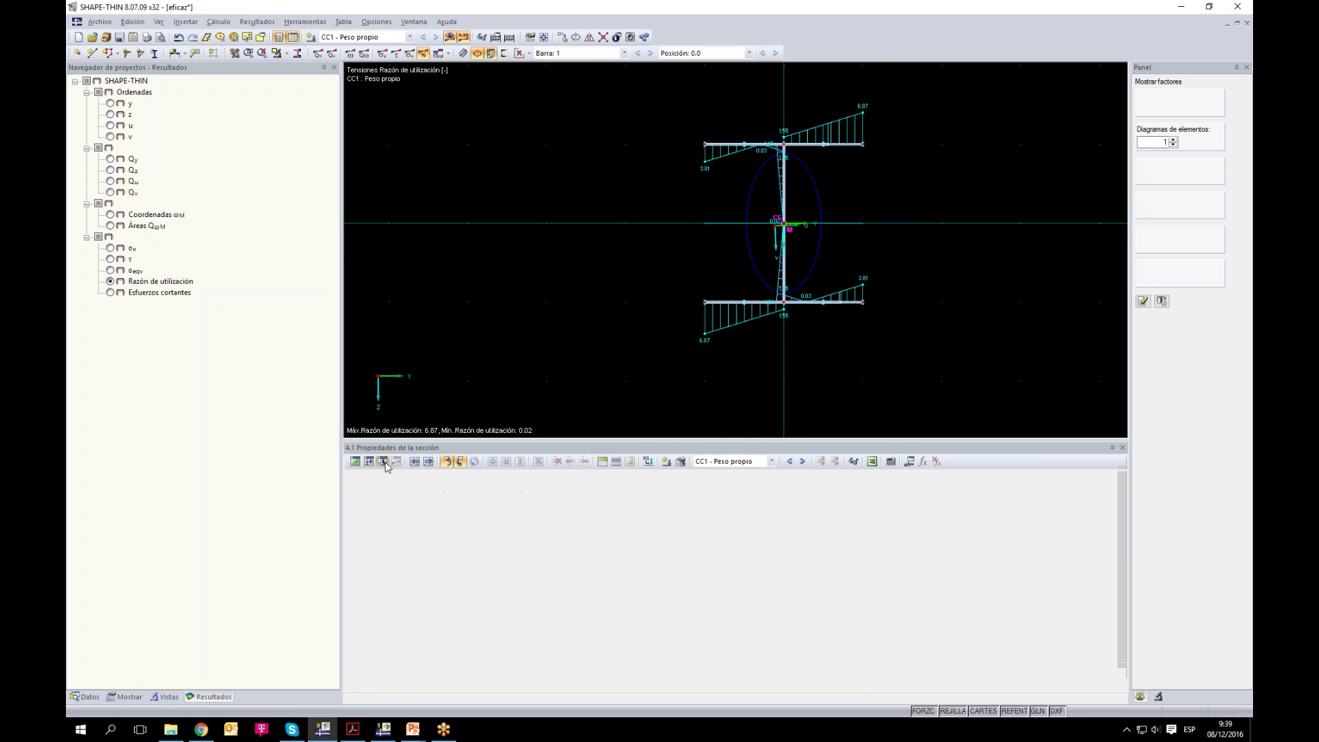
scroll(872, 216, "up", 2)
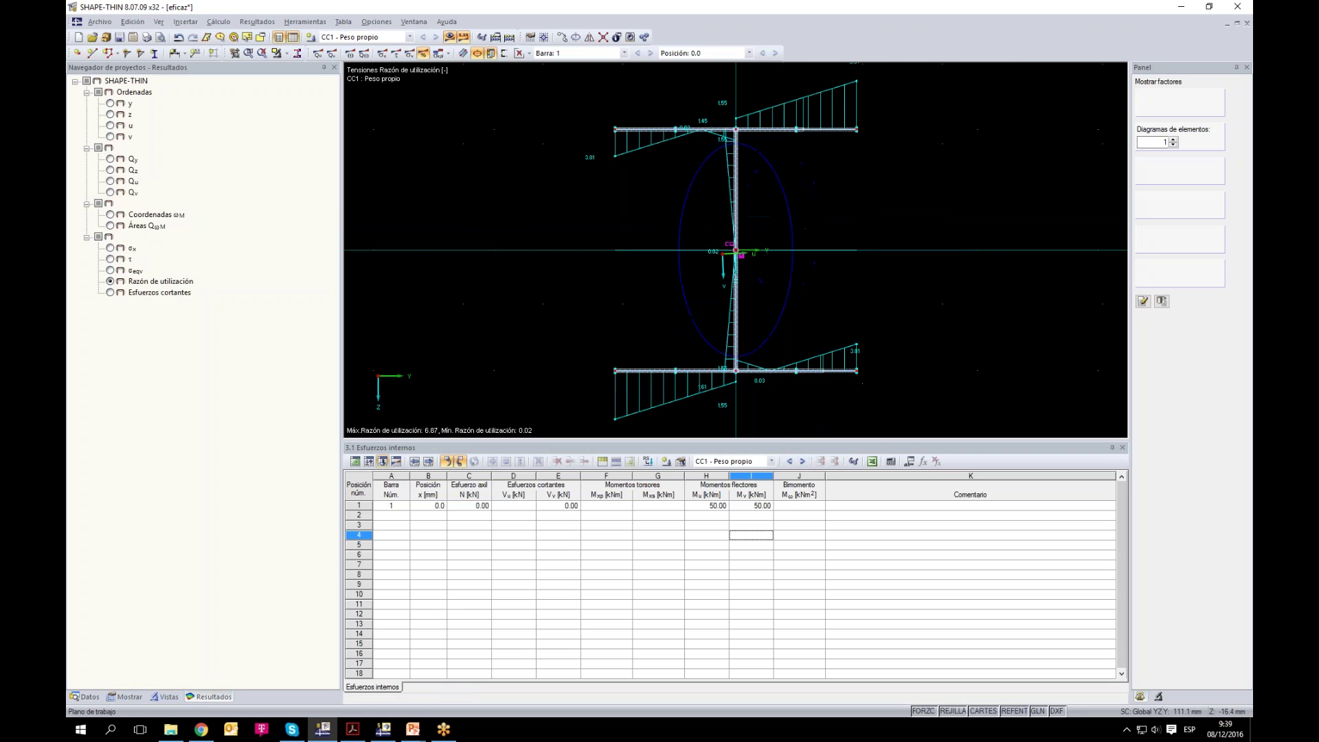
scroll(864, 215, "up", 1)
left_click(698, 505)
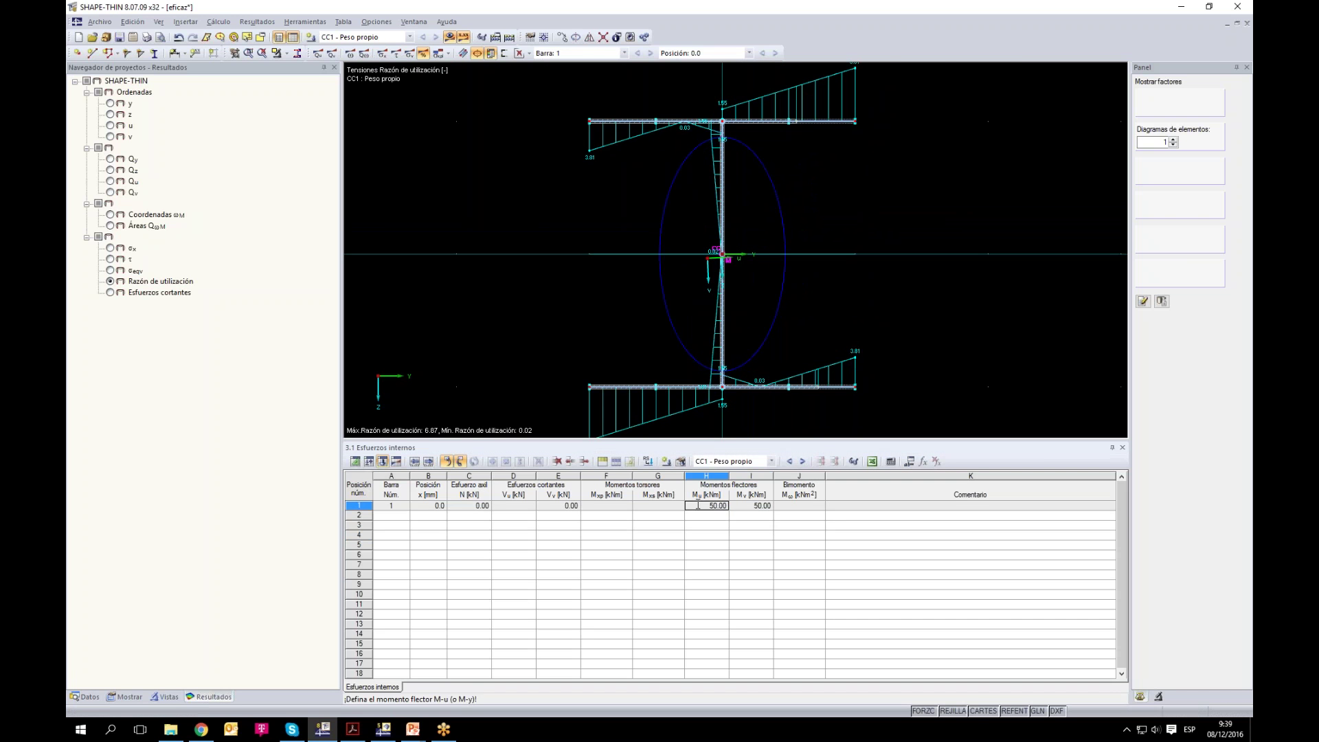
type("0")
key("Tab")
type("0")
key("Return")
key("Return")
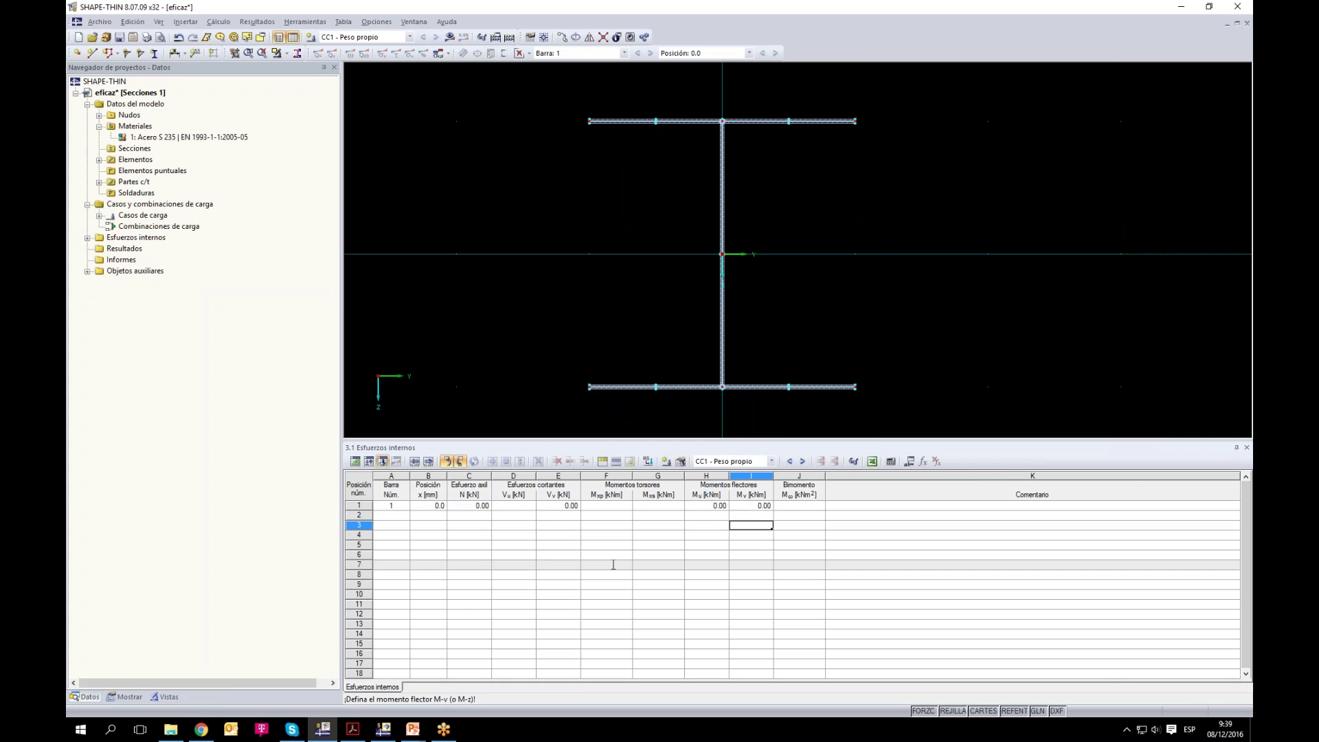
Step: Set the axial force N of member 1 to -100 kN
left_click(468, 506)
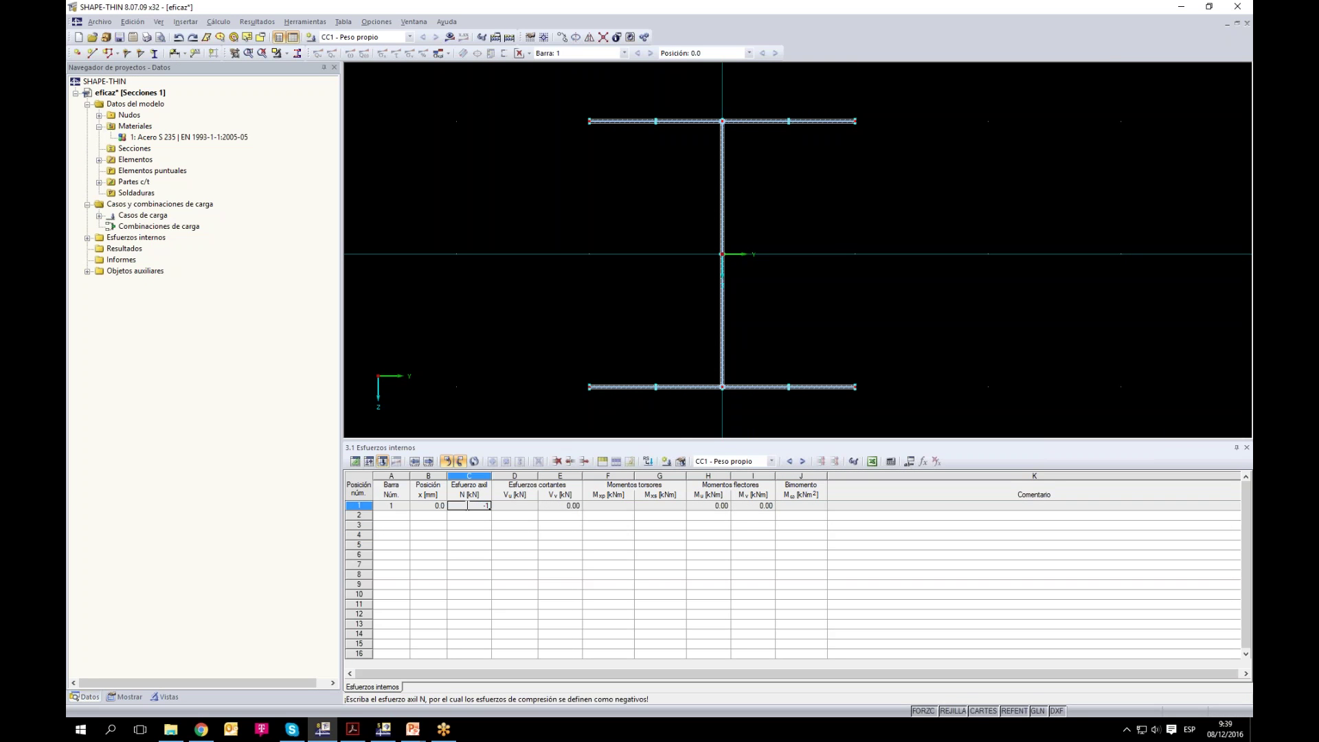
key("Return")
left_click(457, 544)
scroll(564, 370, "down", 1)
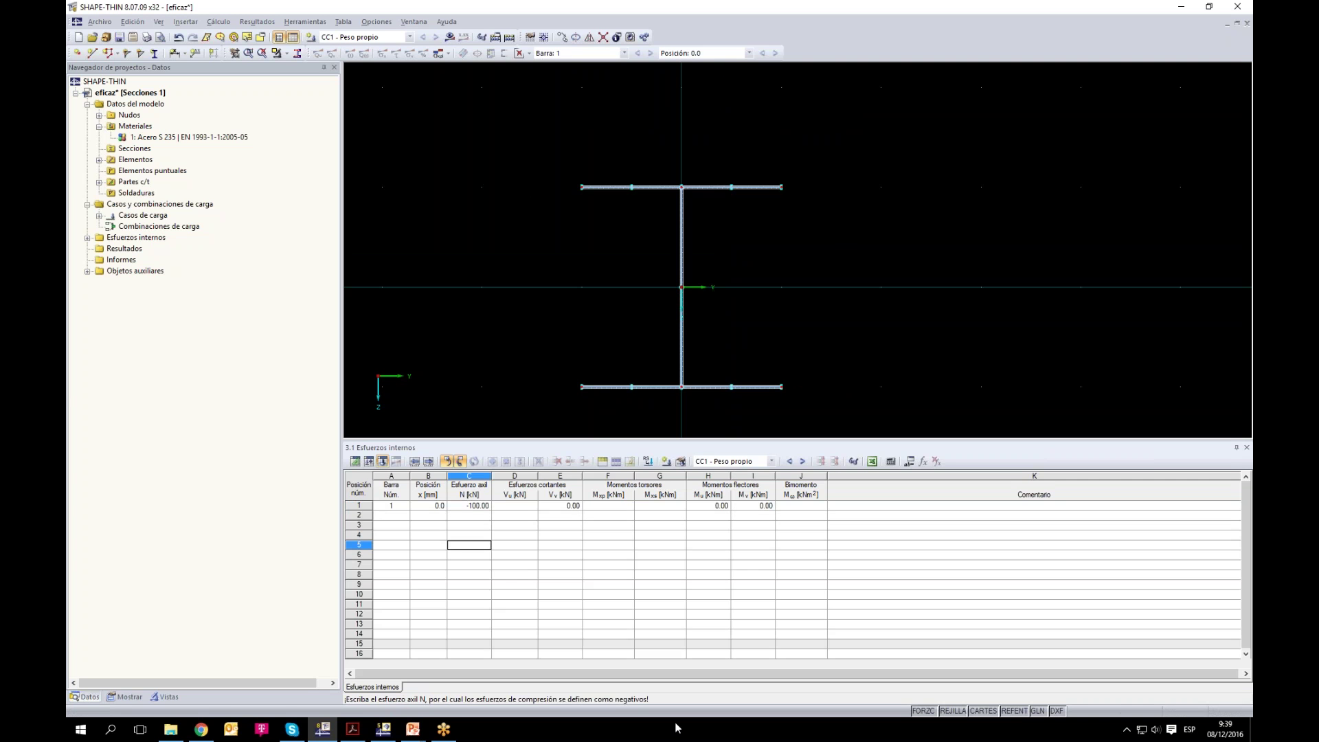
Step: Check the section parts for classification according to EN 1993-1, then recalculate the section
left_click(359, 464)
left_click(740, 687)
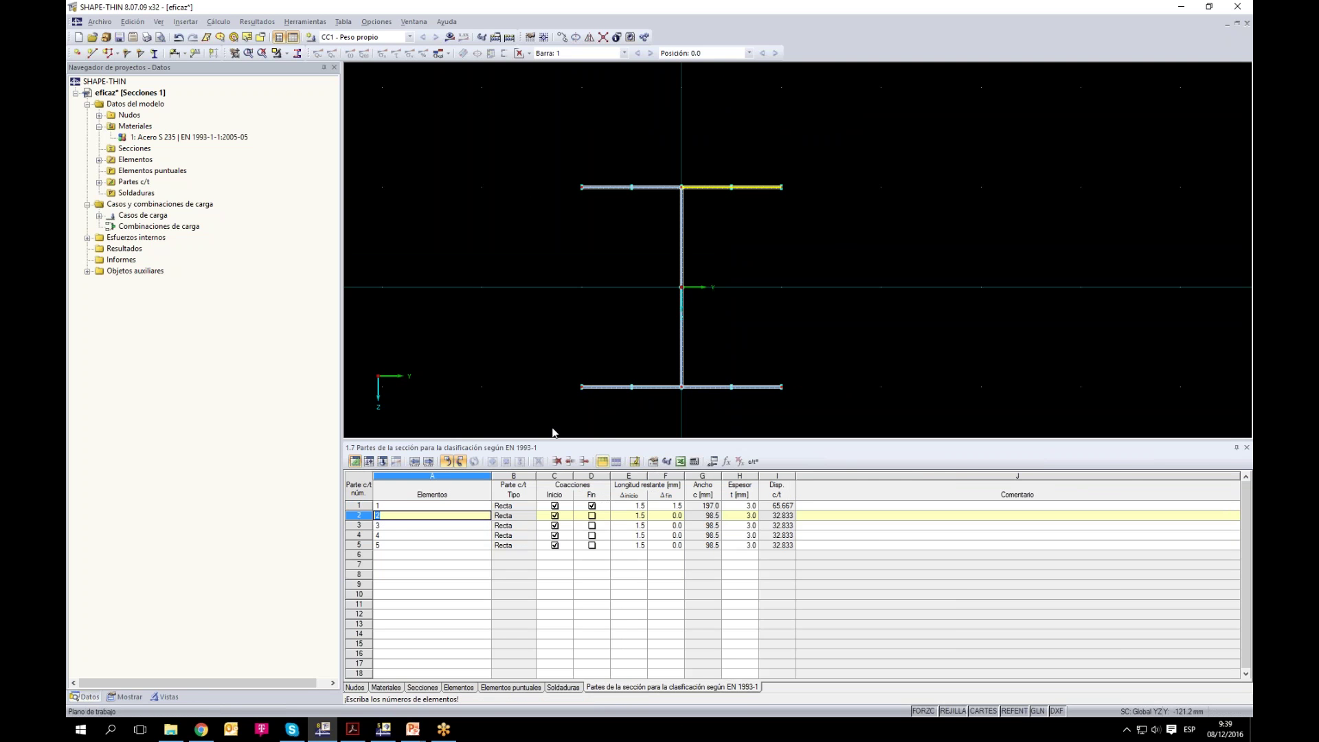
left_click(383, 461)
left_click(449, 36)
key("Return")
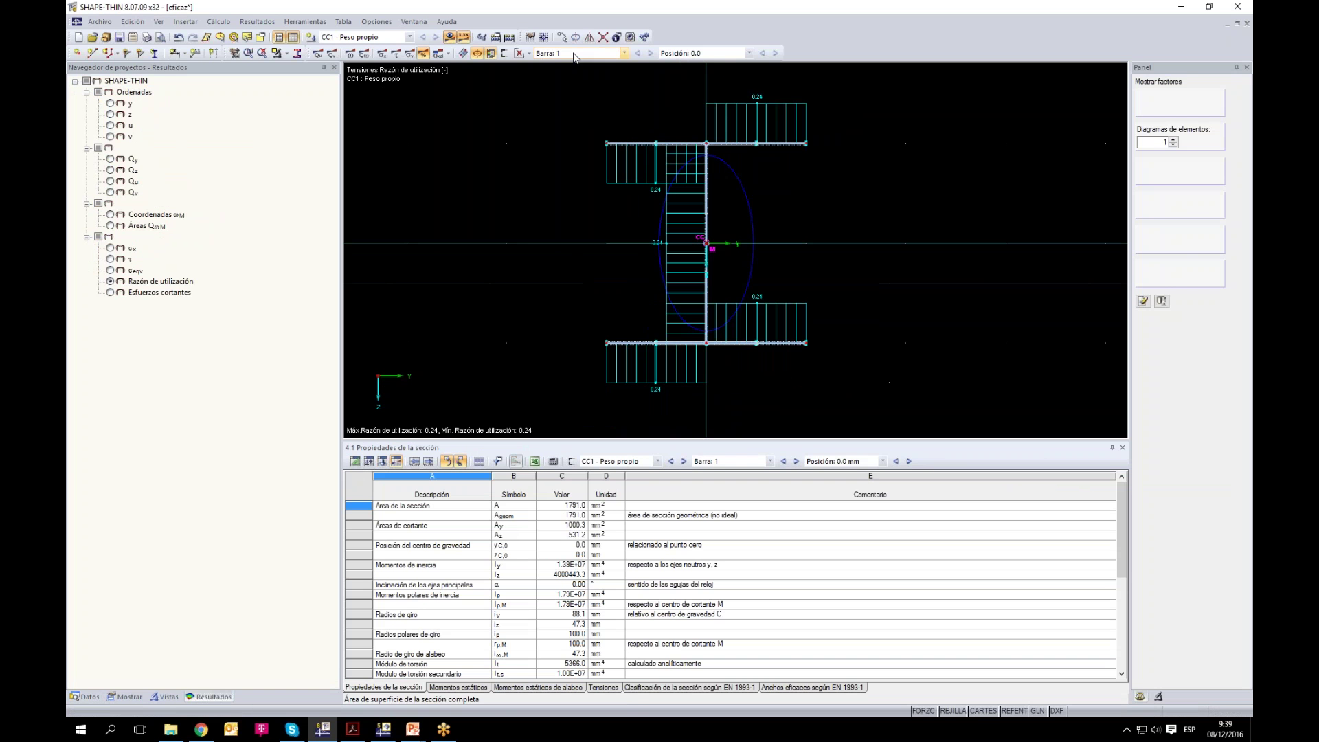
Step: Compare the utilization ratio diagrams of the full and effective sections, leaving the effective section displayed
left_click(504, 54)
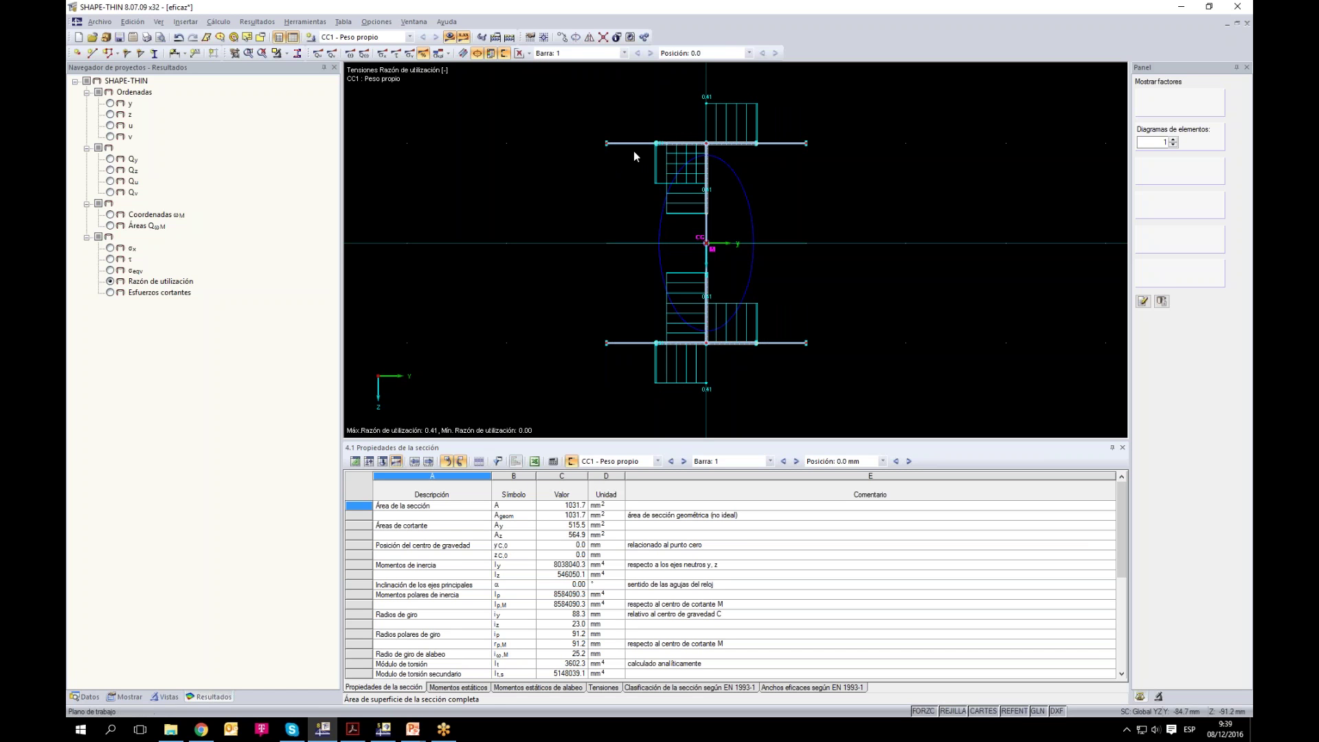
scroll(702, 201, "up", 2)
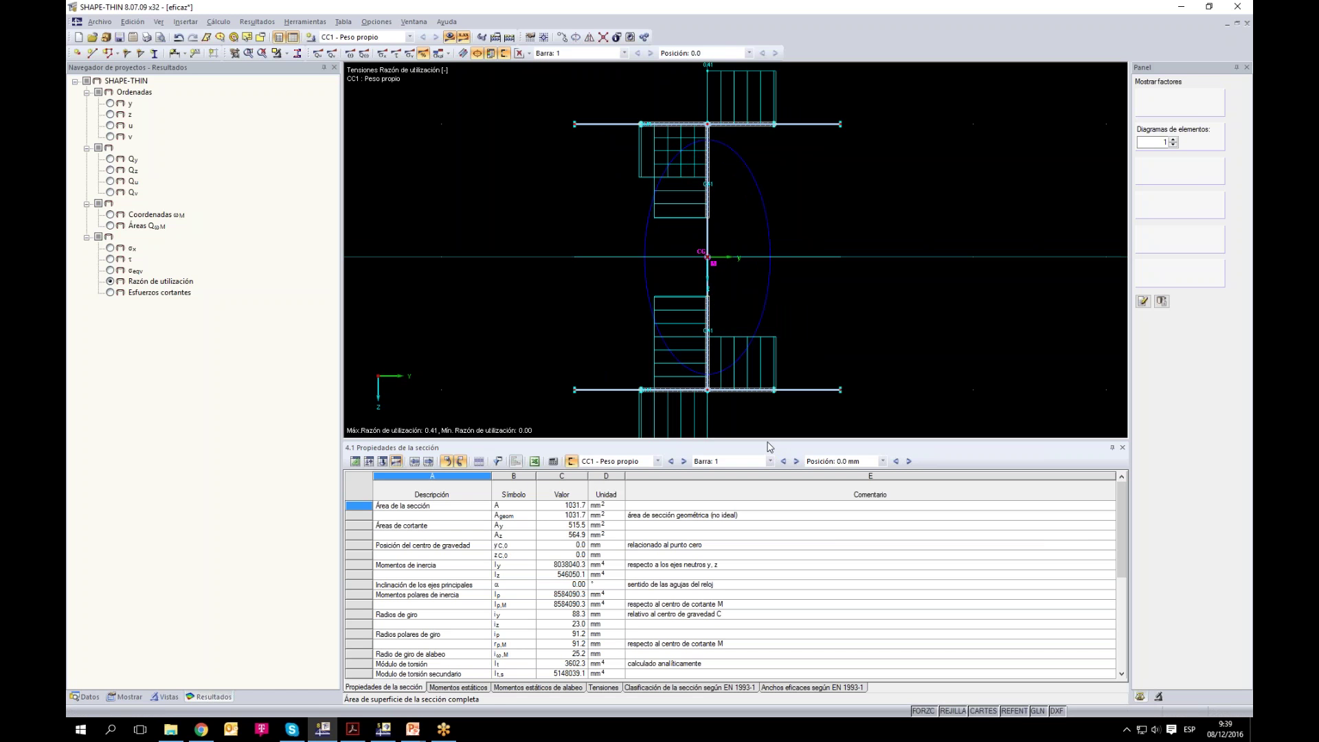
left_click_drag(773, 449, 772, 458)
scroll(781, 303, "down", 1)
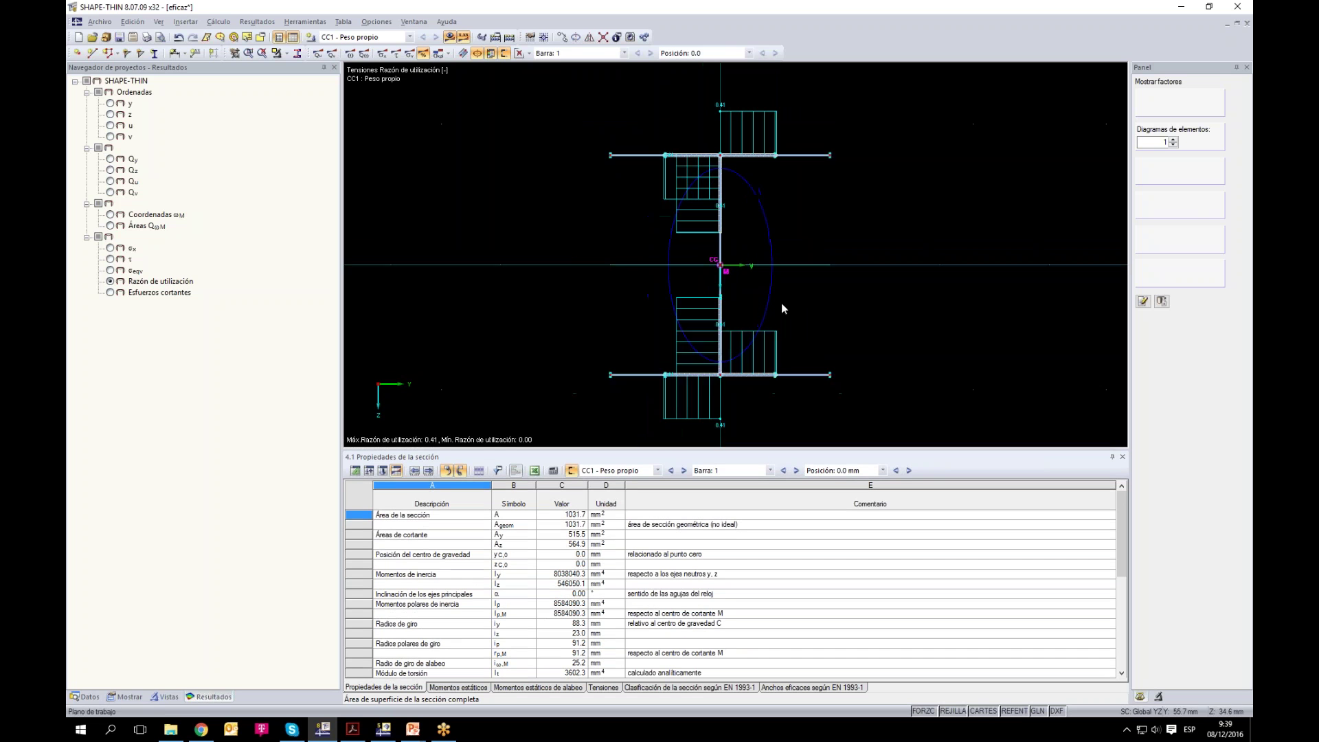
left_click(504, 53)
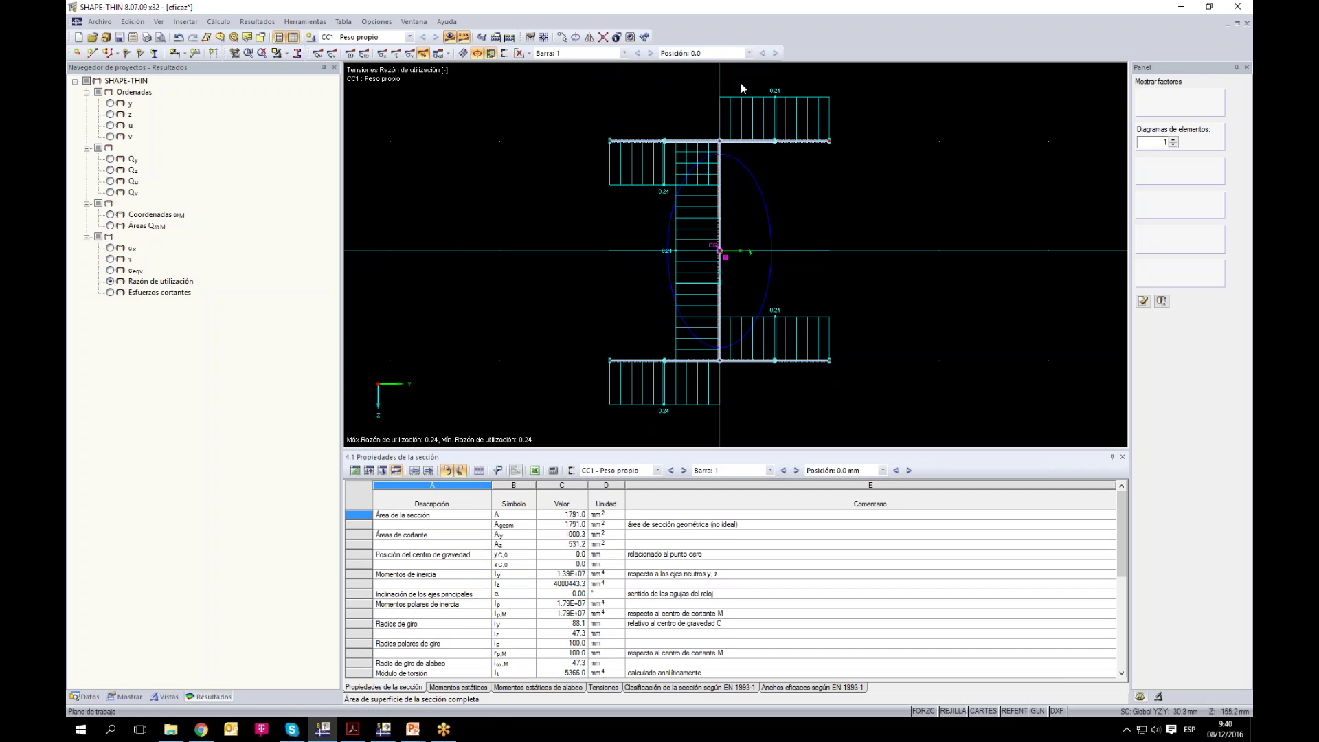
left_click(504, 53)
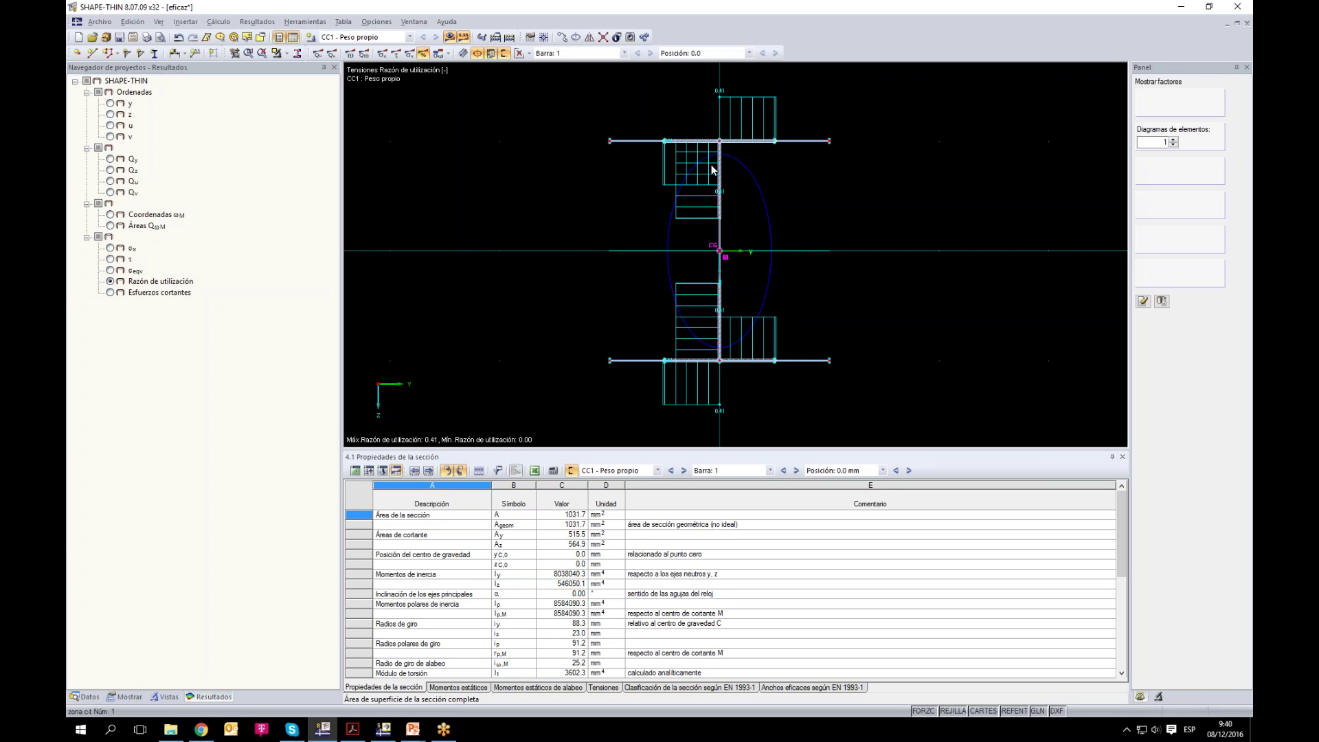
Step: Hide the inertia ellipse and the background grid in the section view
left_click(126, 698)
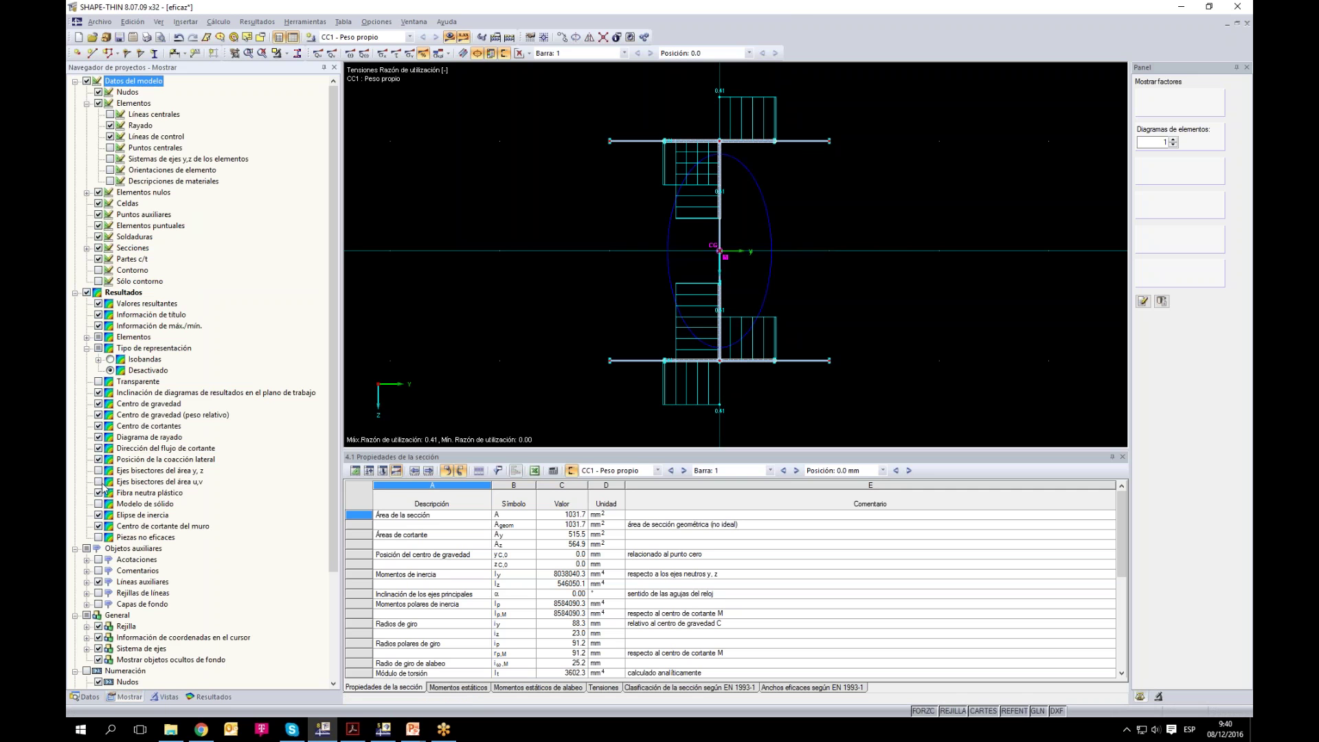
left_click(99, 515)
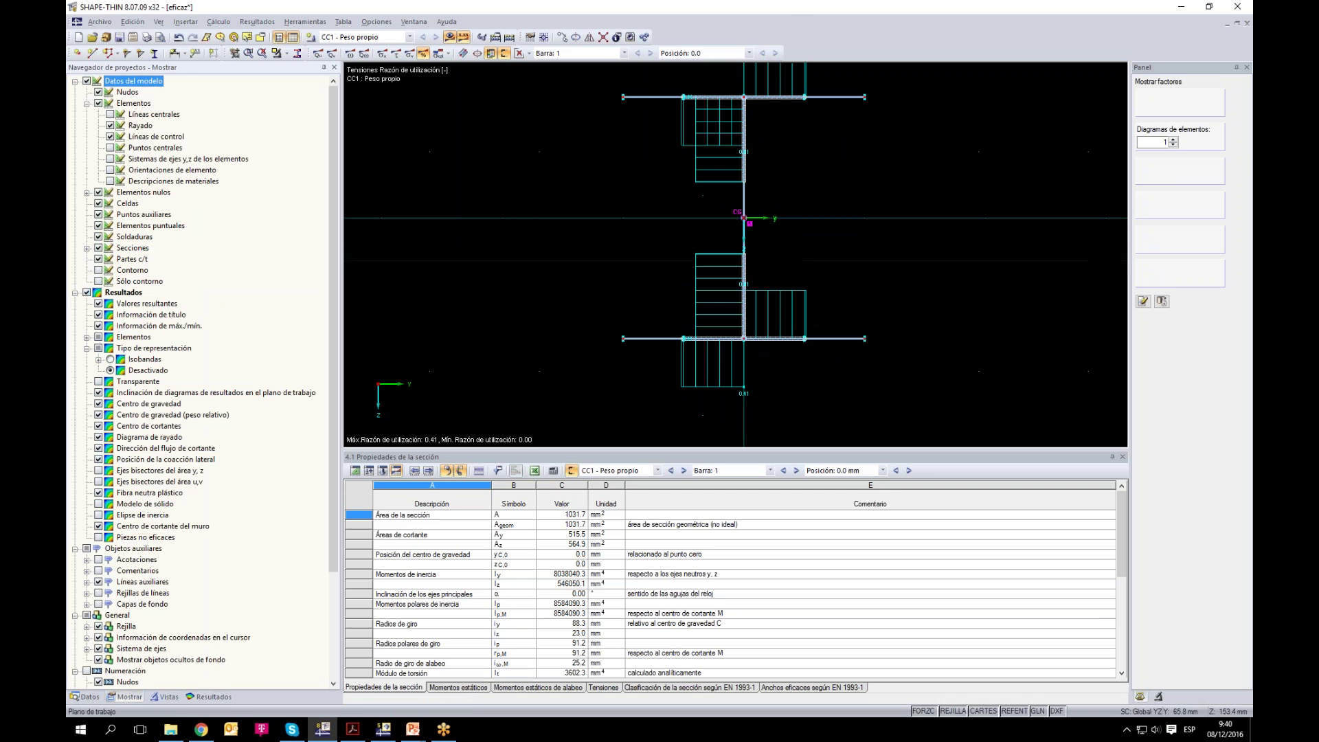
left_click(953, 712)
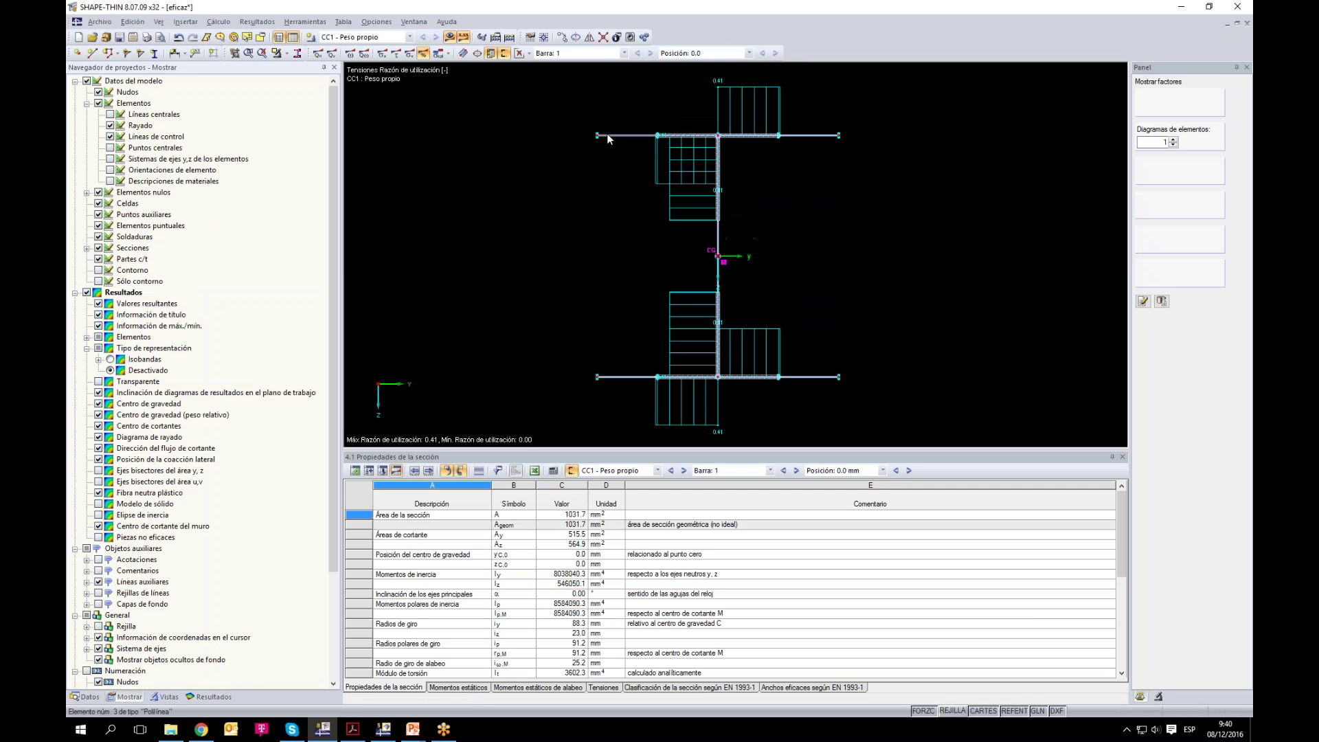
Step: Examine the effective portions of the upper flange and web, and review the internal forces input
scroll(732, 146, "up", 5)
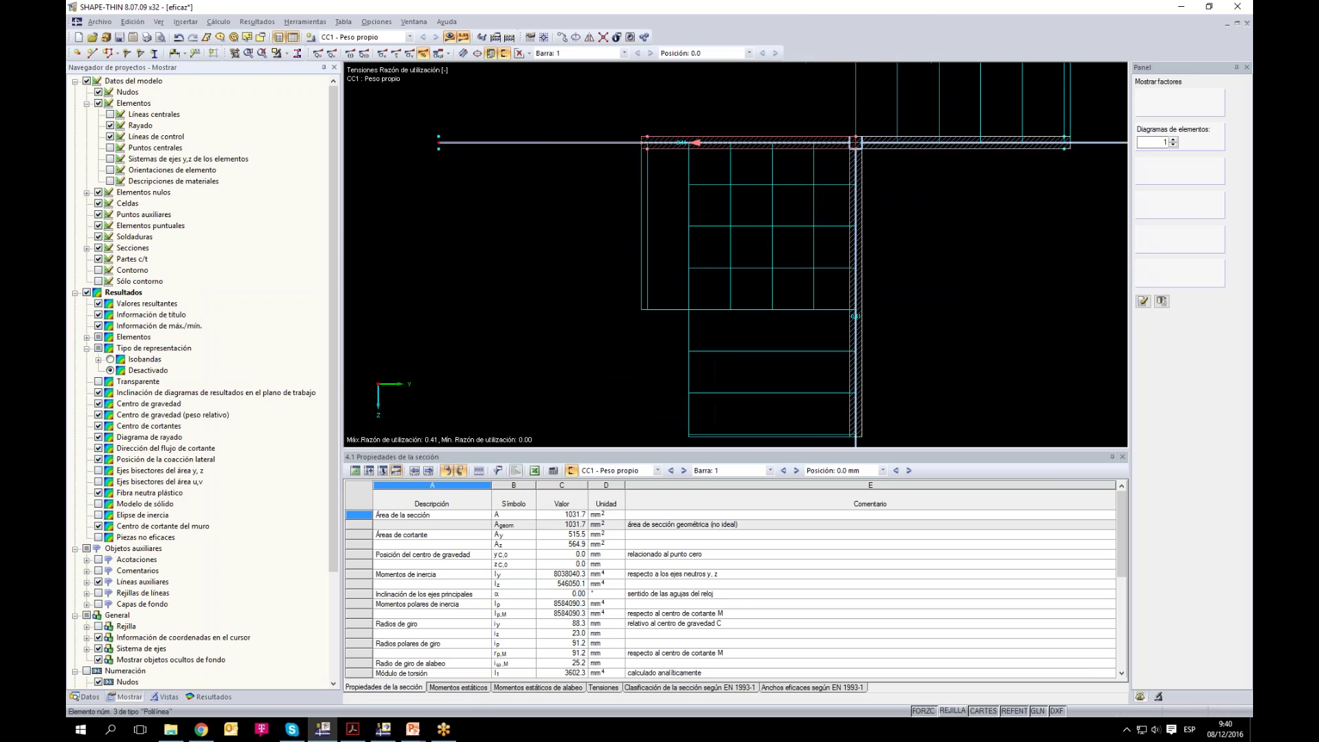
mouse_move(622, 143)
left_mouse_down()
mouse_move(829, 237)
mouse_move(859, 236)
mouse_move(672, 124)
left_mouse_up()
scroll(515, 138, "down", 2)
scroll(722, 309, "down", 3)
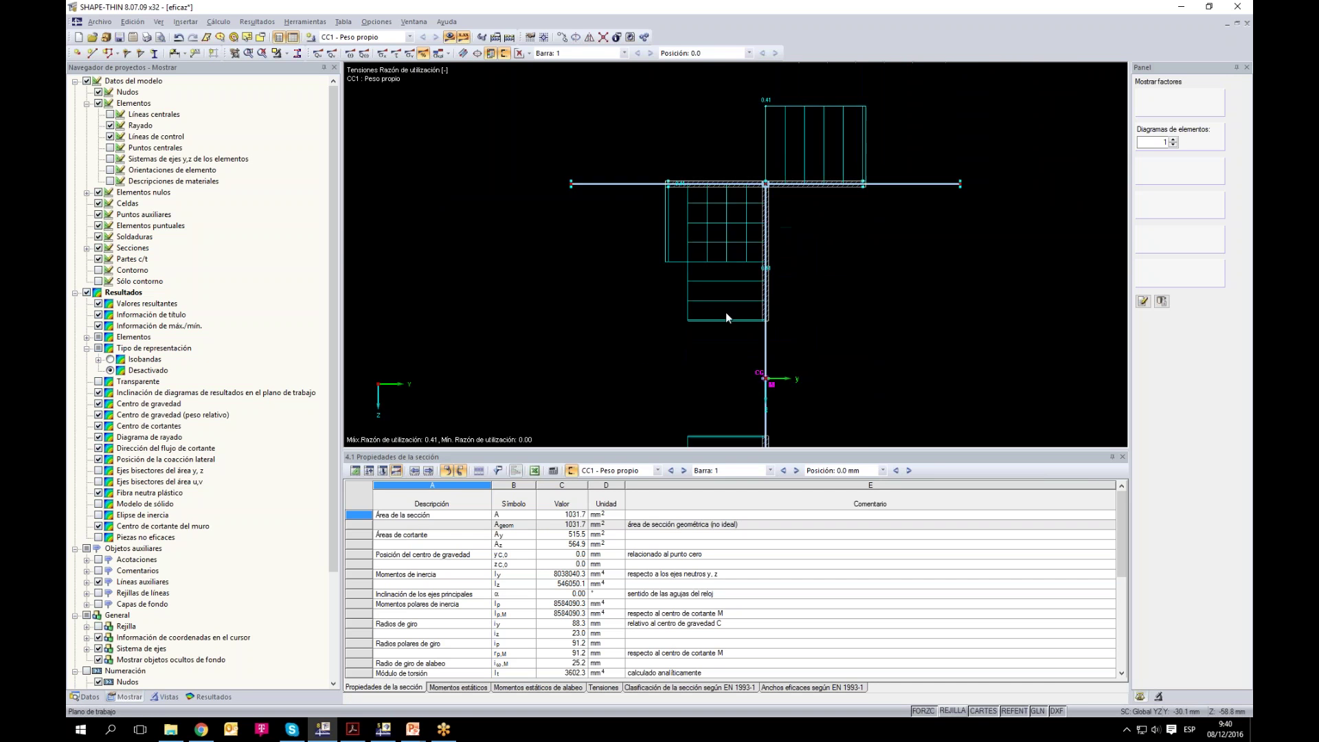
left_click_drag(585, 132, 828, 278)
left_click(382, 470)
scroll(833, 280, "down", 3)
left_click_drag(810, 182, 920, 118)
scroll(881, 190, "up", 2)
scroll(881, 189, "down", 3)
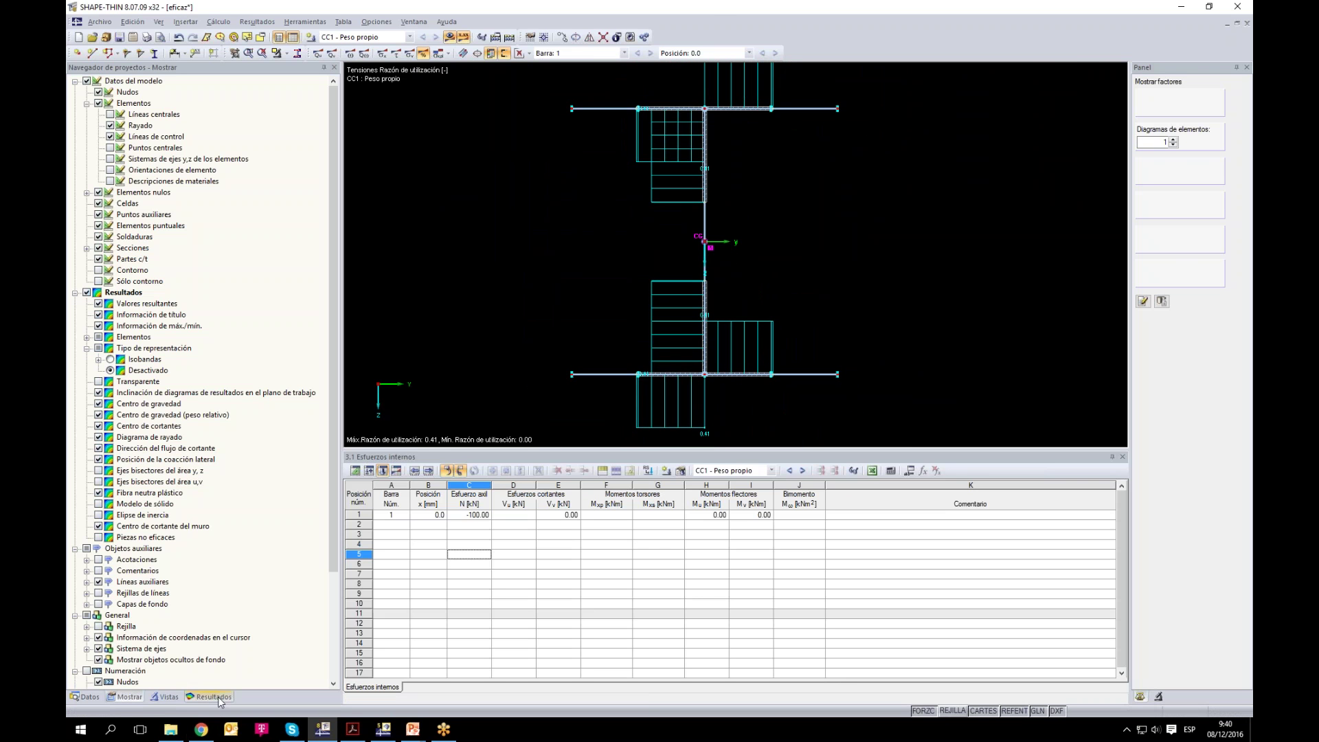
Step: Display the EN 1993-1 effective widths results in an enlarged table and examine the reduction factor of part 1
left_click(209, 696)
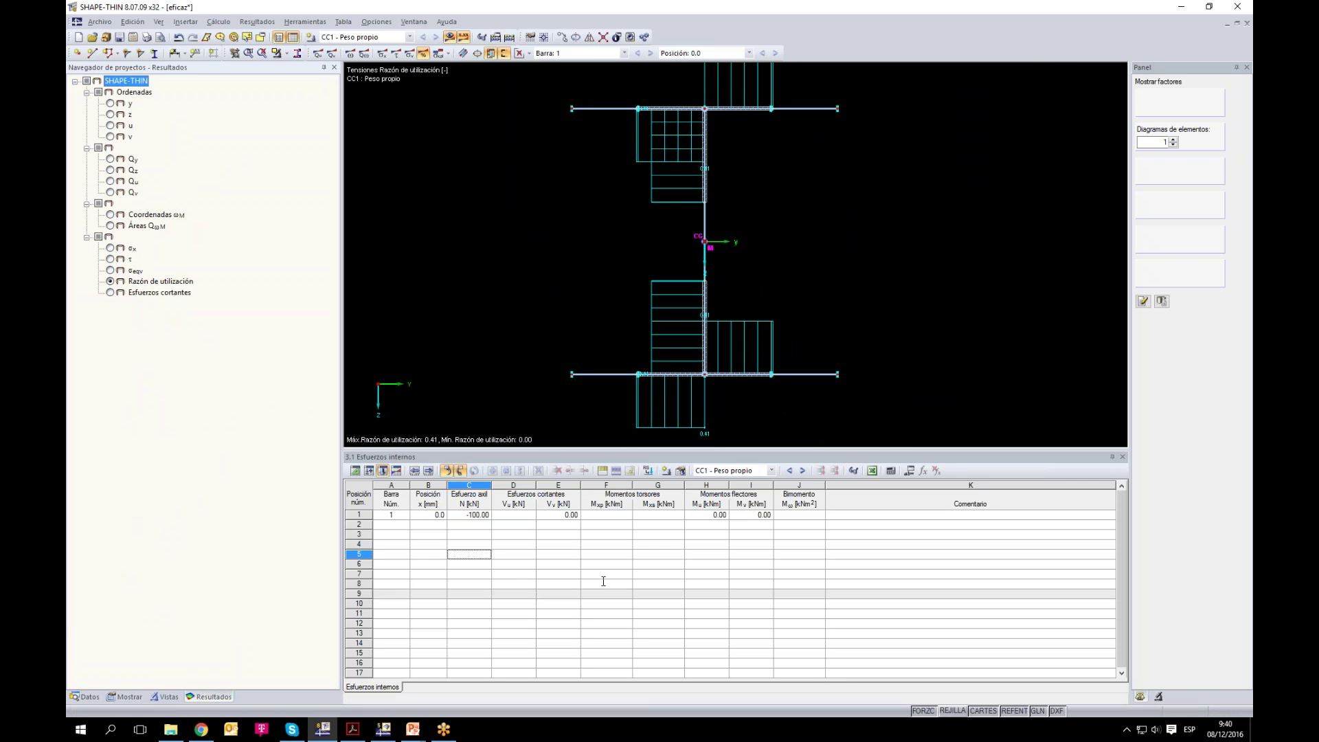
left_click(397, 473)
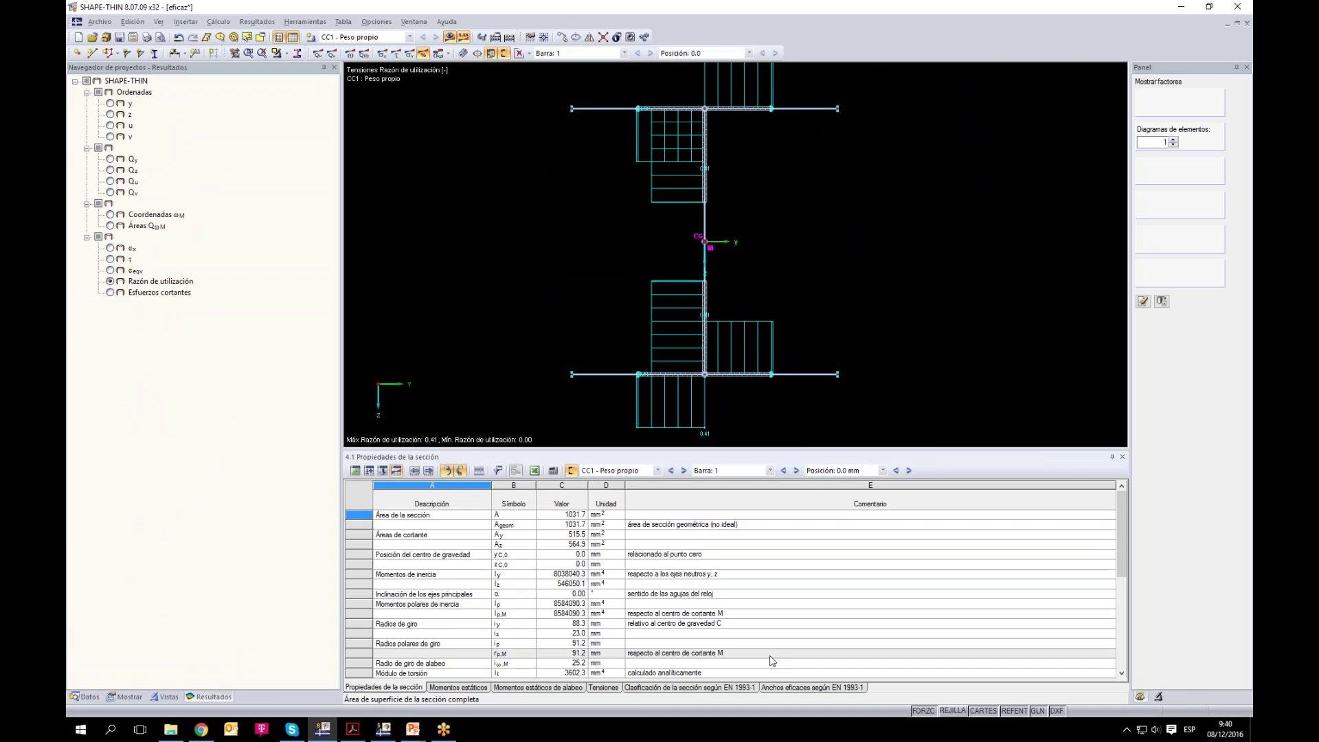
left_click(803, 688)
left_click_drag(799, 452, 793, 155)
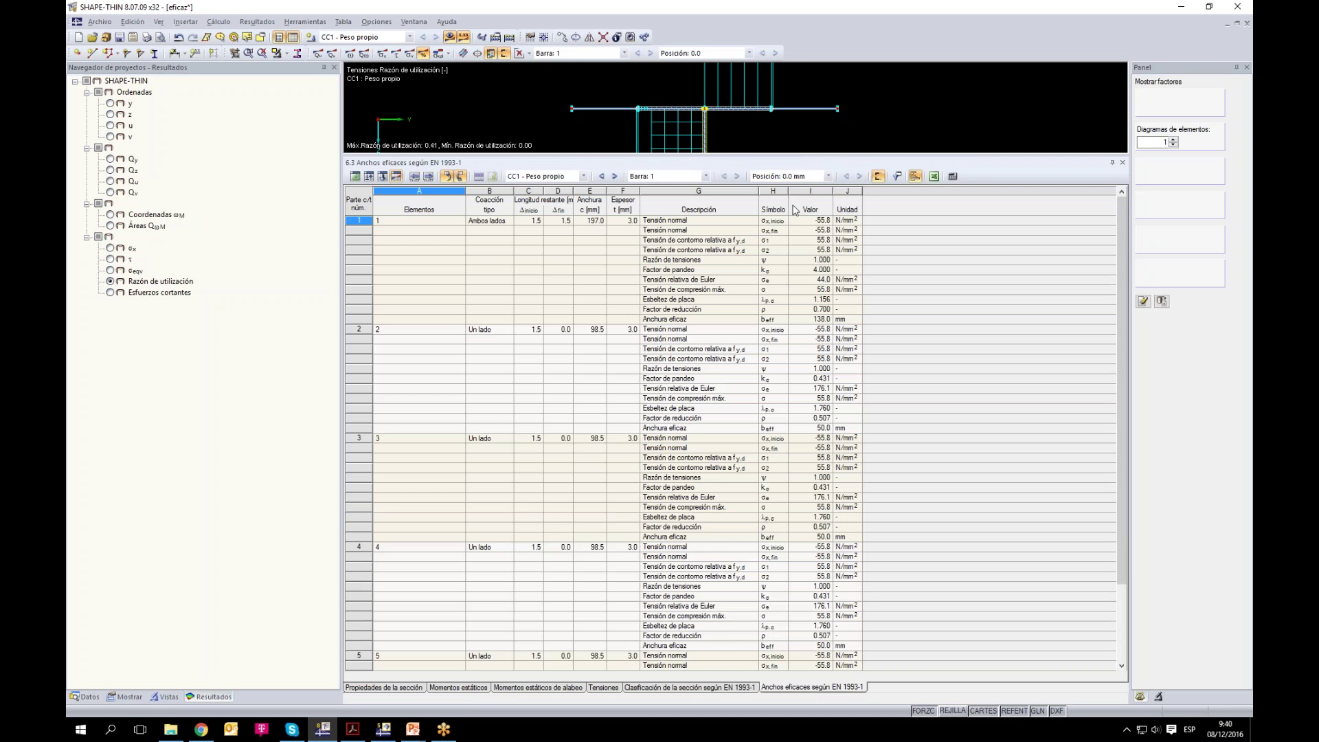
left_click(815, 310)
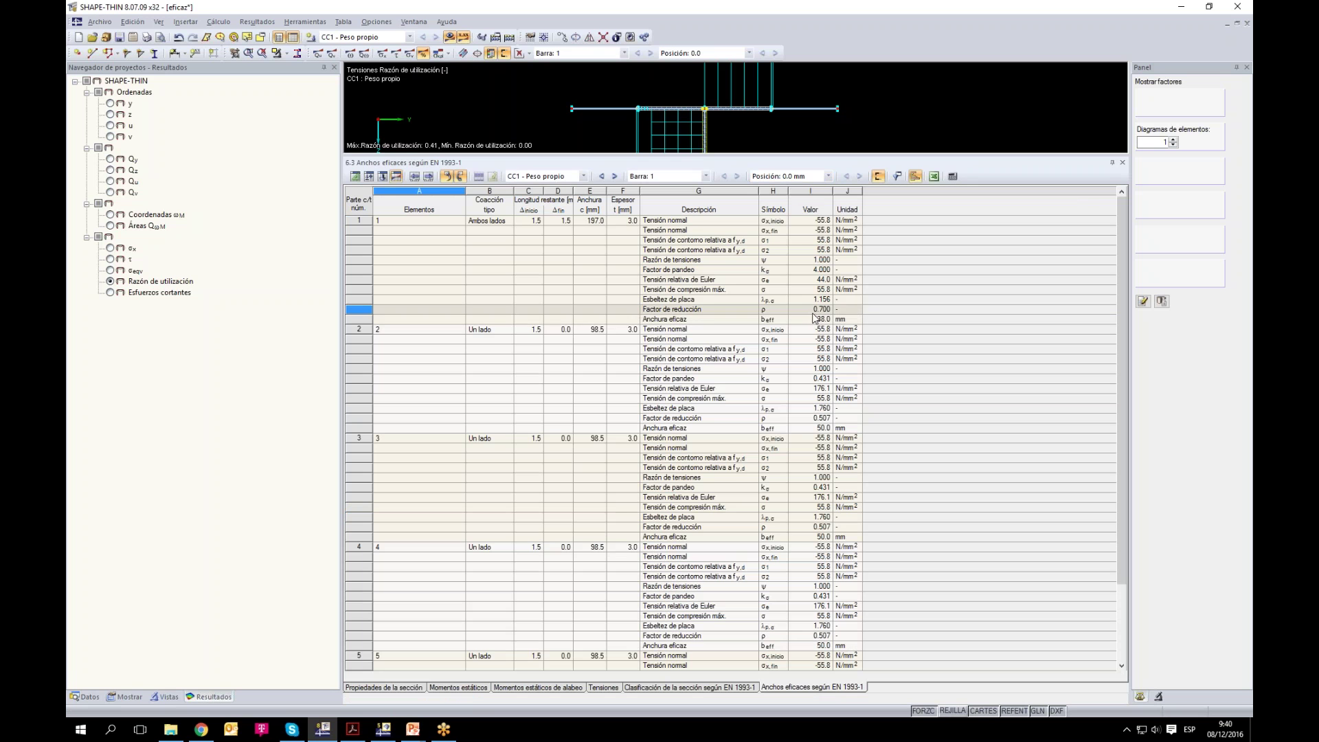
left_click(809, 310)
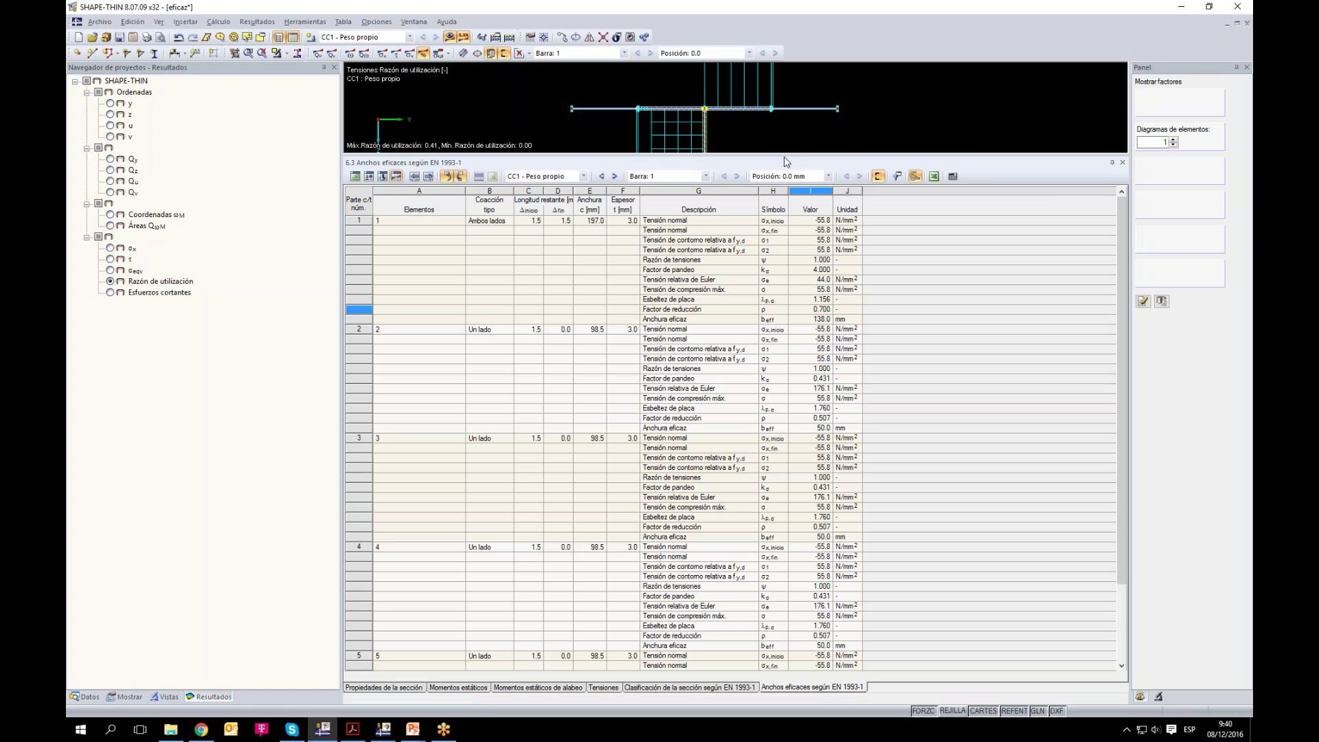
Step: Restore space for the section view and examine the effective width results of parts 2 to 5
left_click_drag(780, 380, 780, 382)
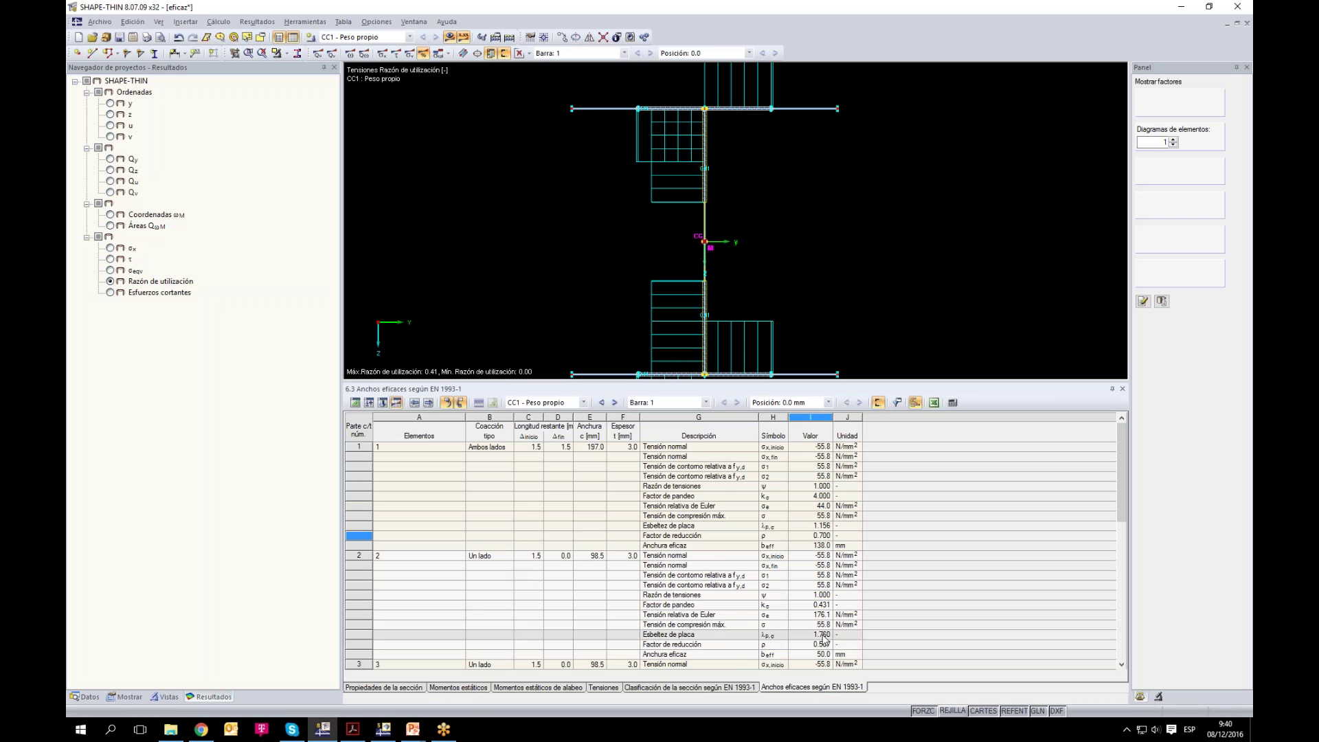
scroll(815, 536, "down", 2)
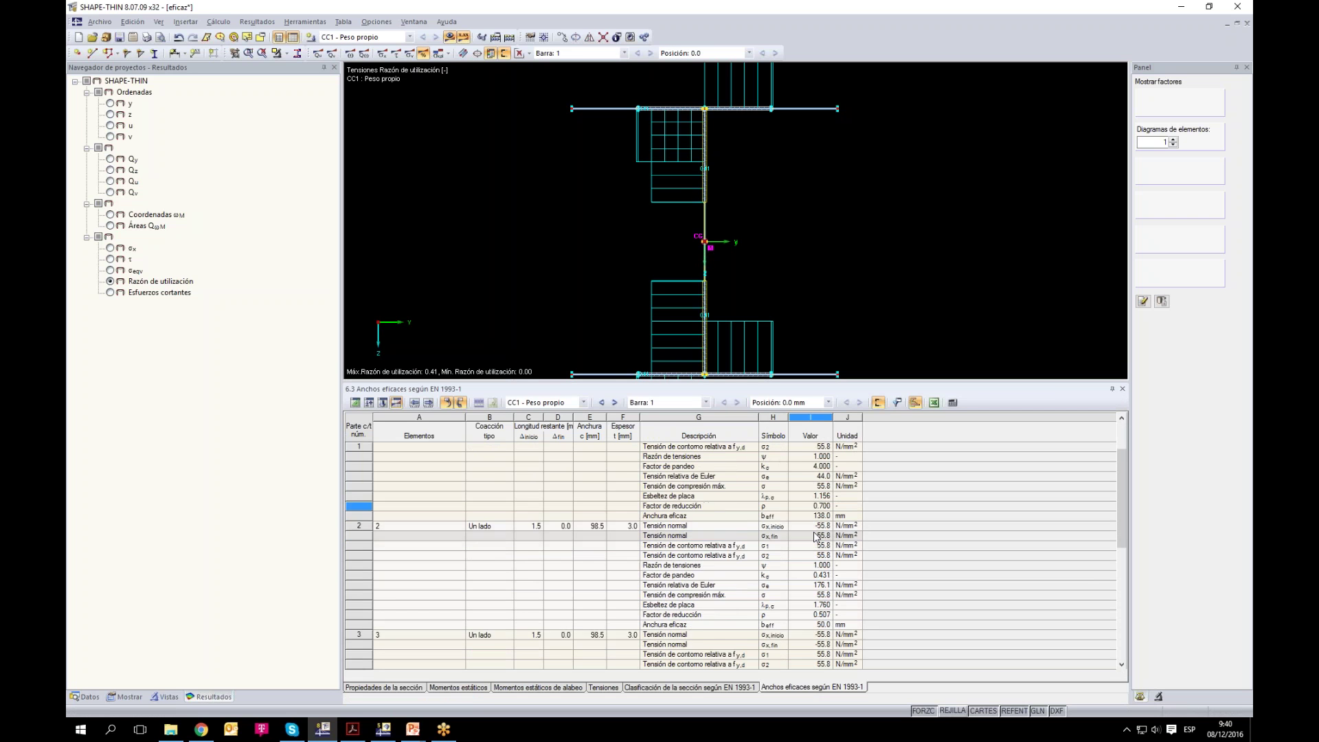
left_click(823, 586)
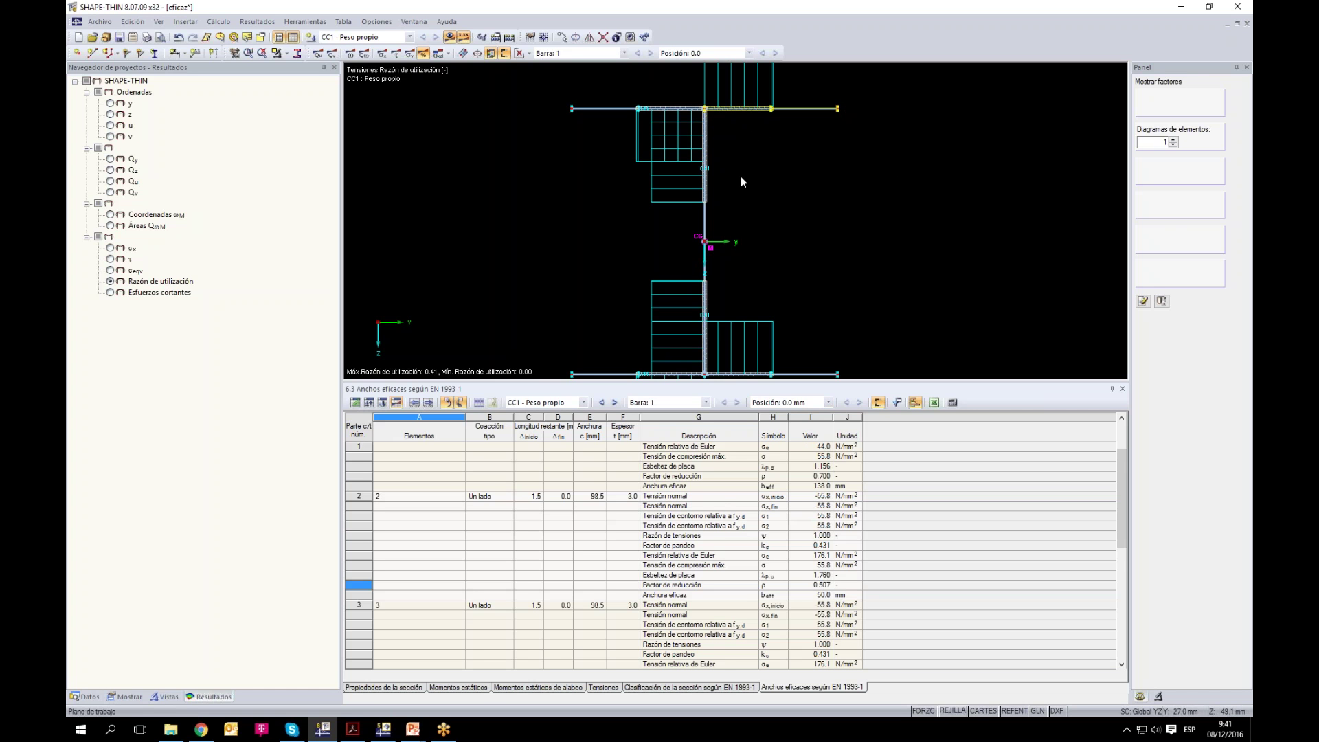
scroll(831, 520, "down", 2)
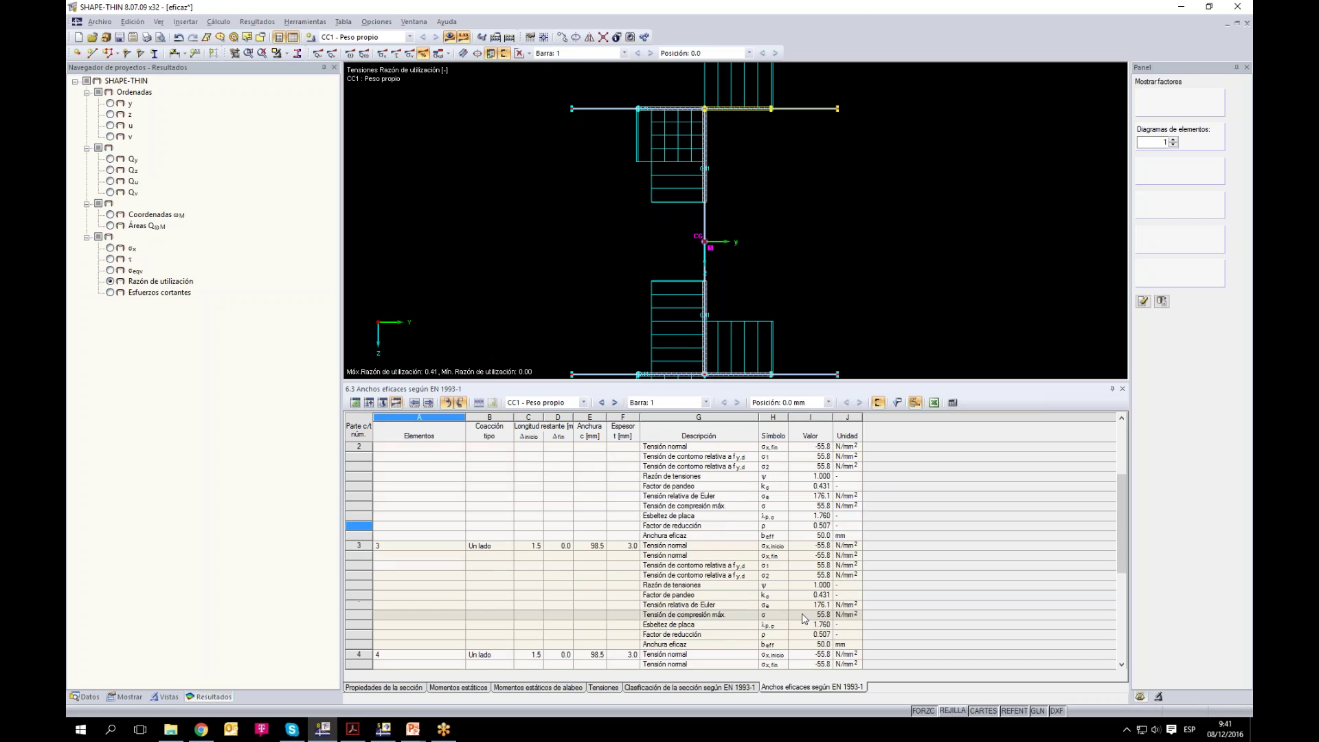
scroll(821, 642, "down", 4)
scroll(821, 646, "down", 3)
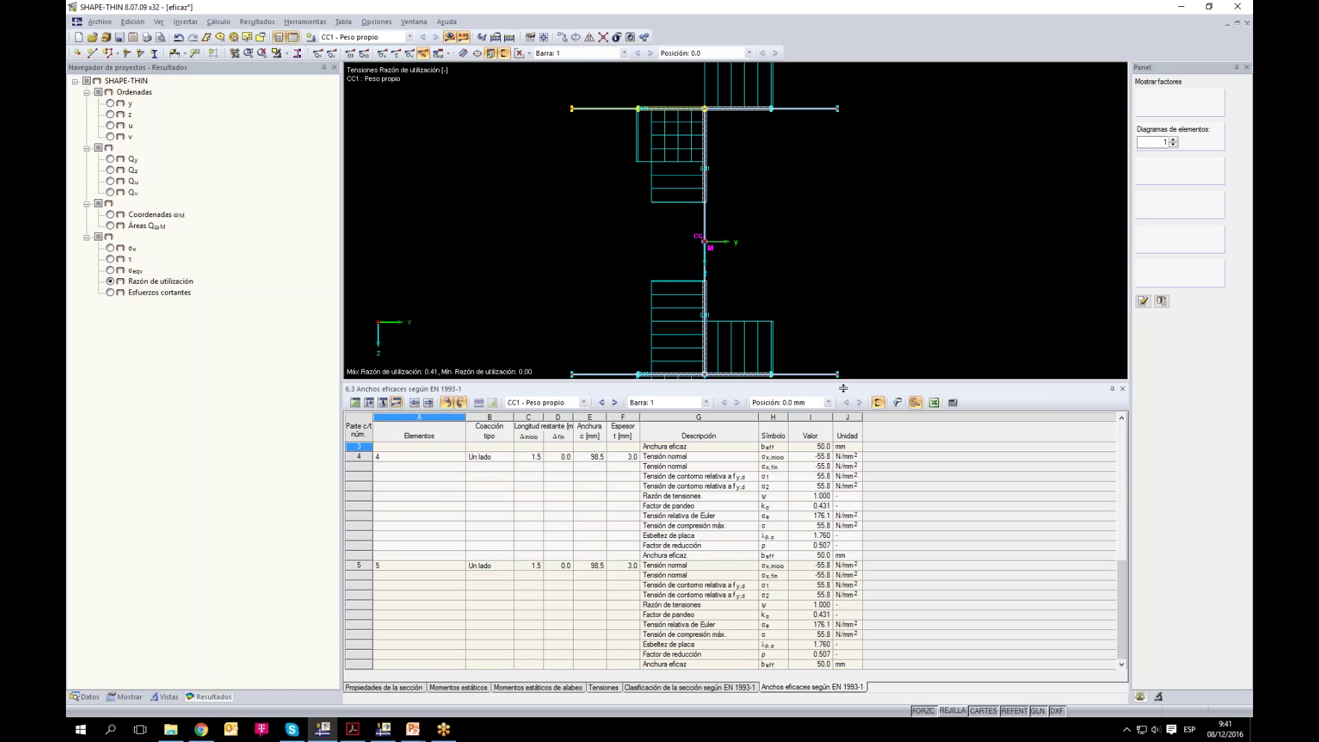
Step: Enlarge the section view and recheck the flange parts' buckling factors, reduction factors and effective widths against the highlighted elements
left_click_drag(855, 451, 856, 453)
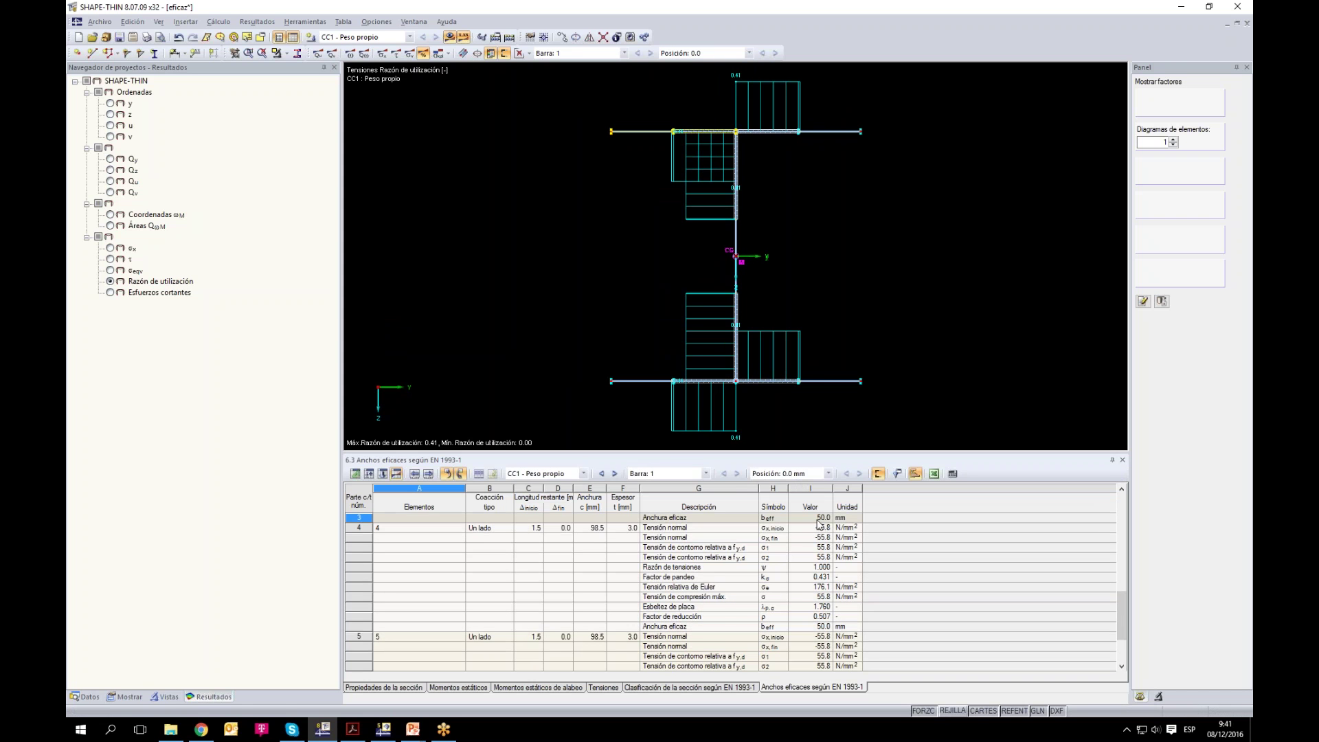
scroll(819, 524, "up", 4)
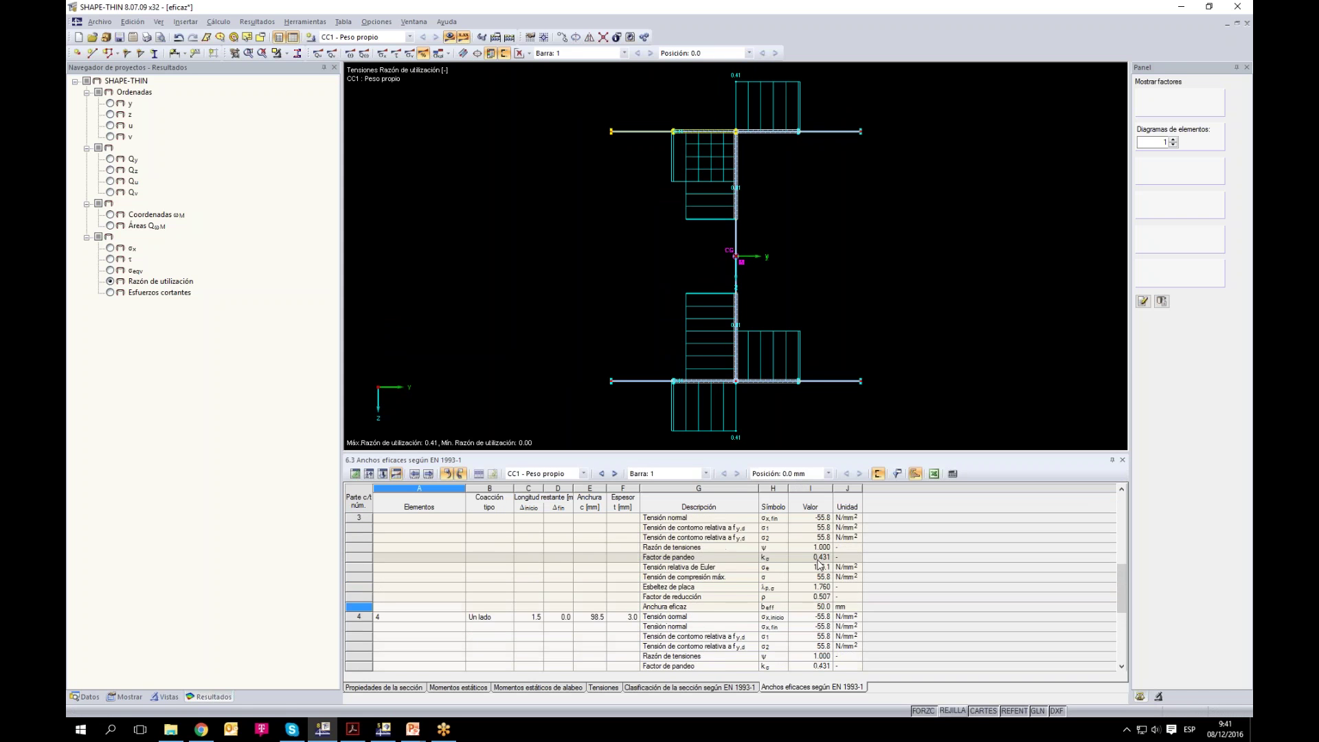
left_click(819, 544)
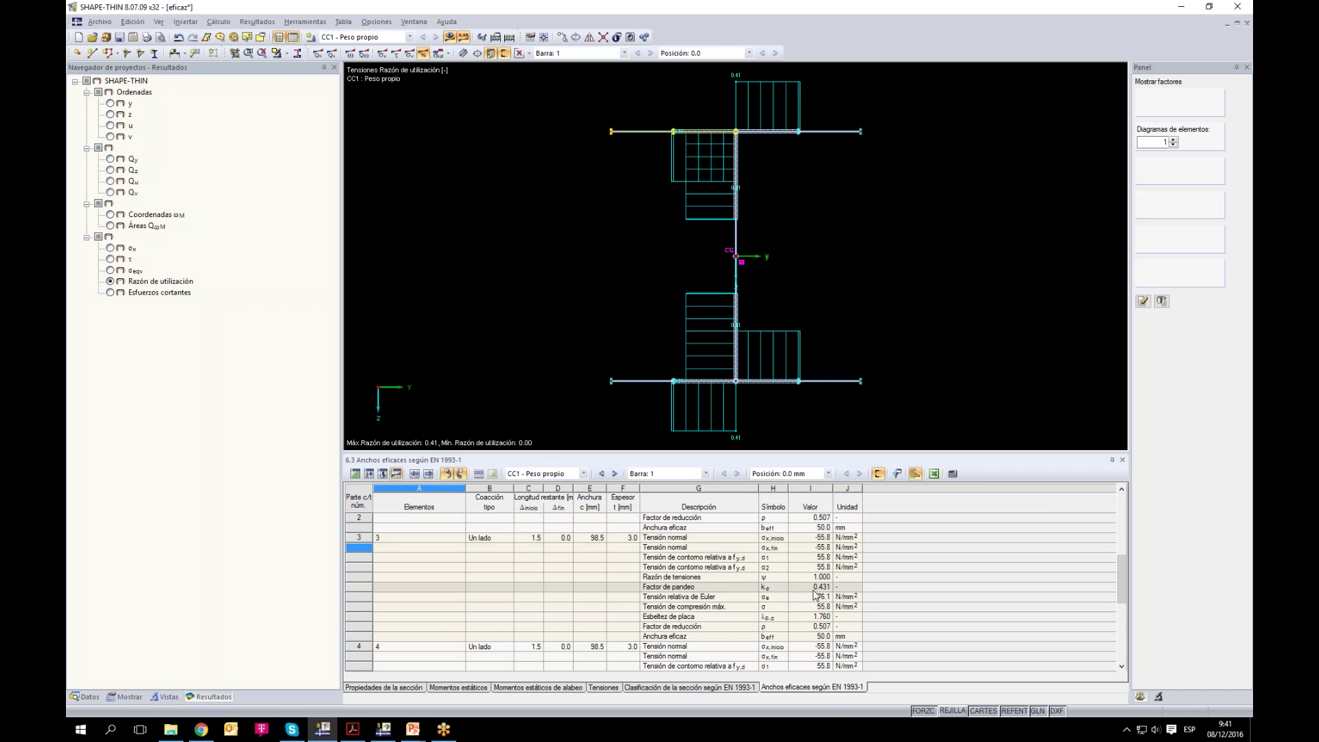
scroll(814, 595, "up", 1)
scroll(814, 595, "down", 4)
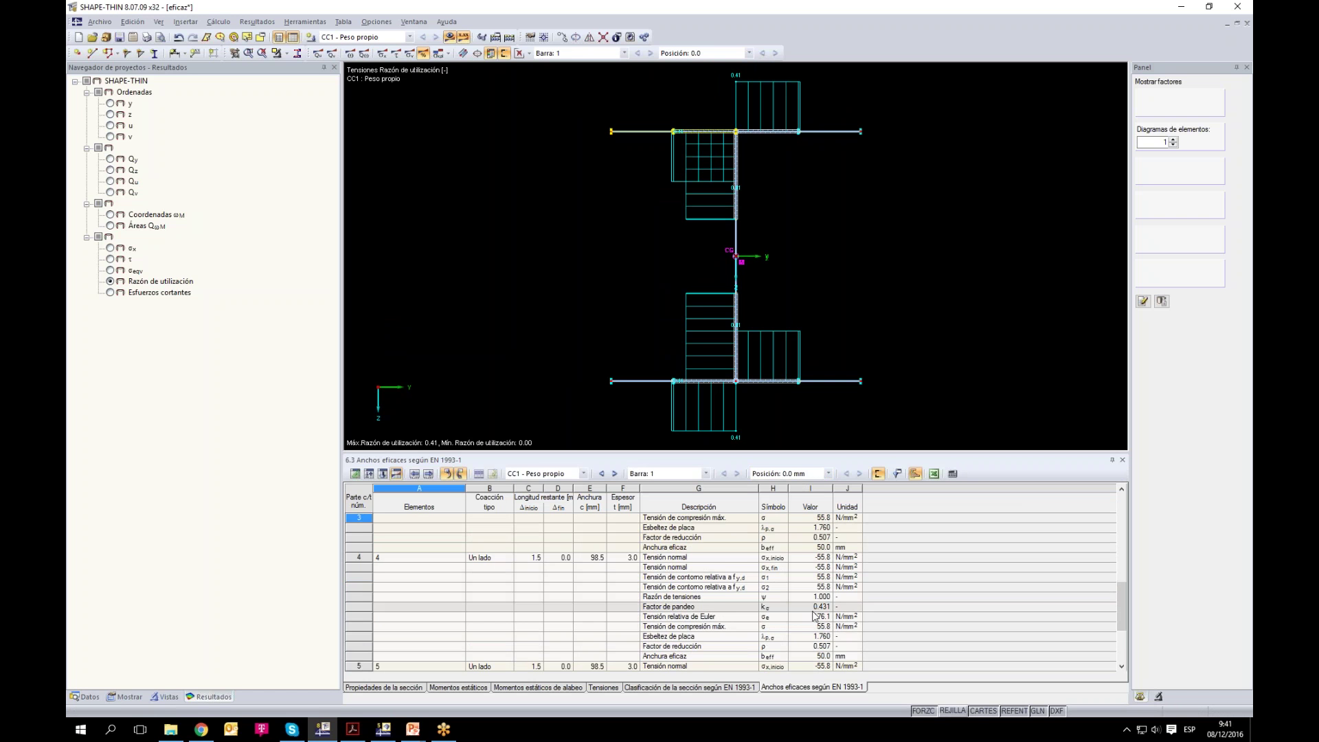
scroll(814, 617, "down", 2)
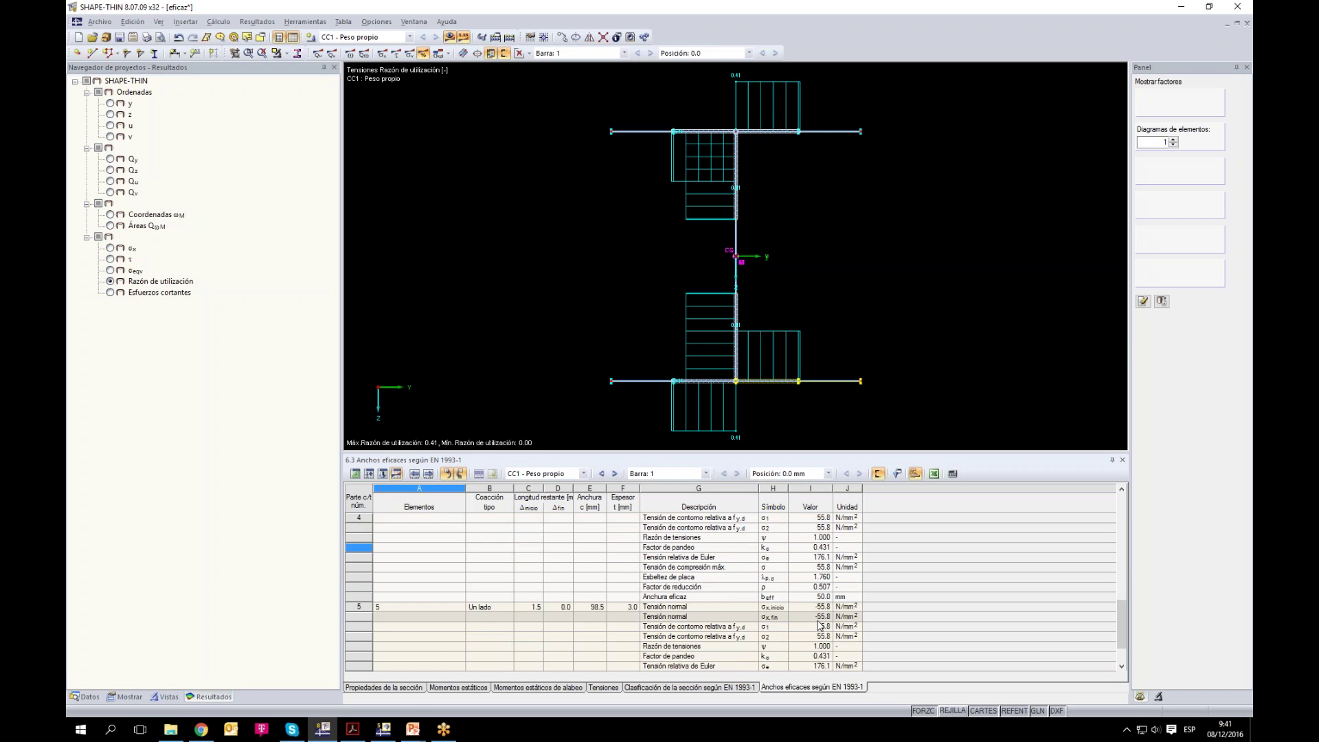
scroll(817, 604, "up", 9)
scroll(818, 591, "up", 1)
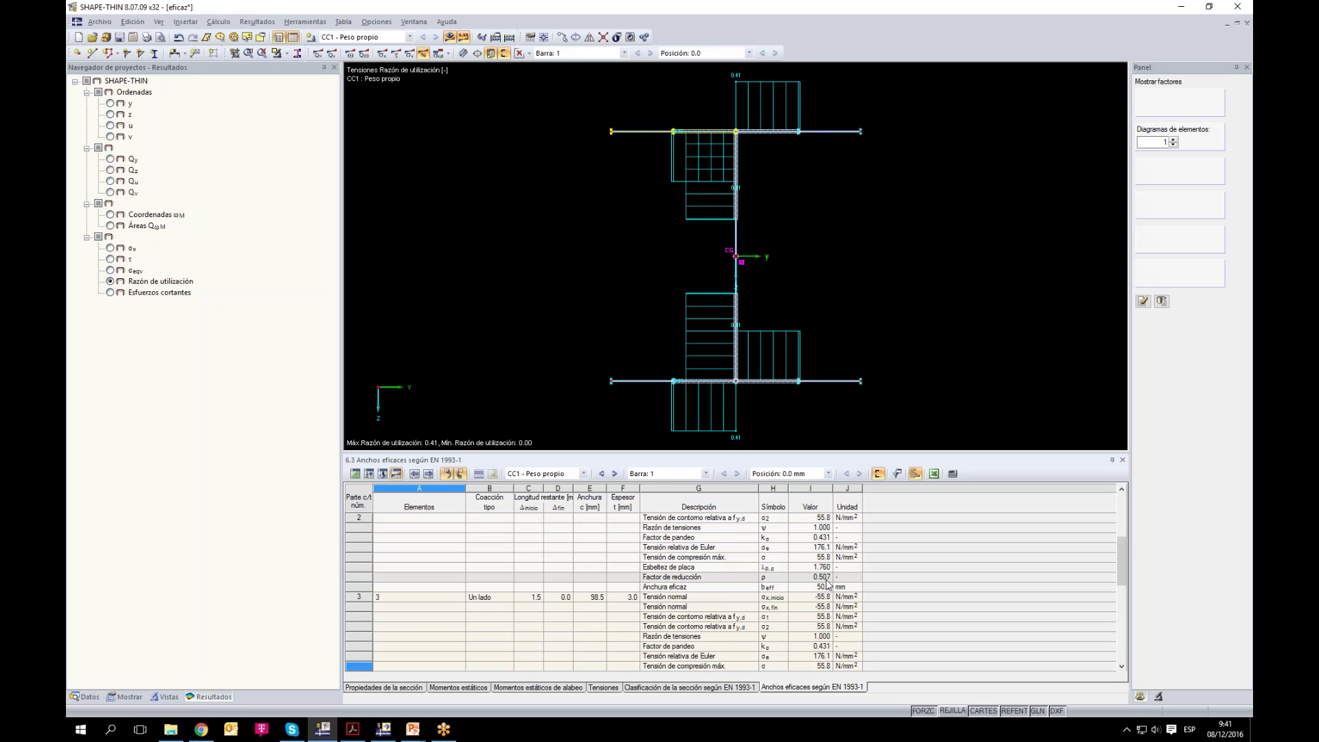
Step: Compare the web's EN 1993-1 effective width results with those of flange parts 2 and 3, including buckling factors and Euler stresses
scroll(838, 580, "up", 5)
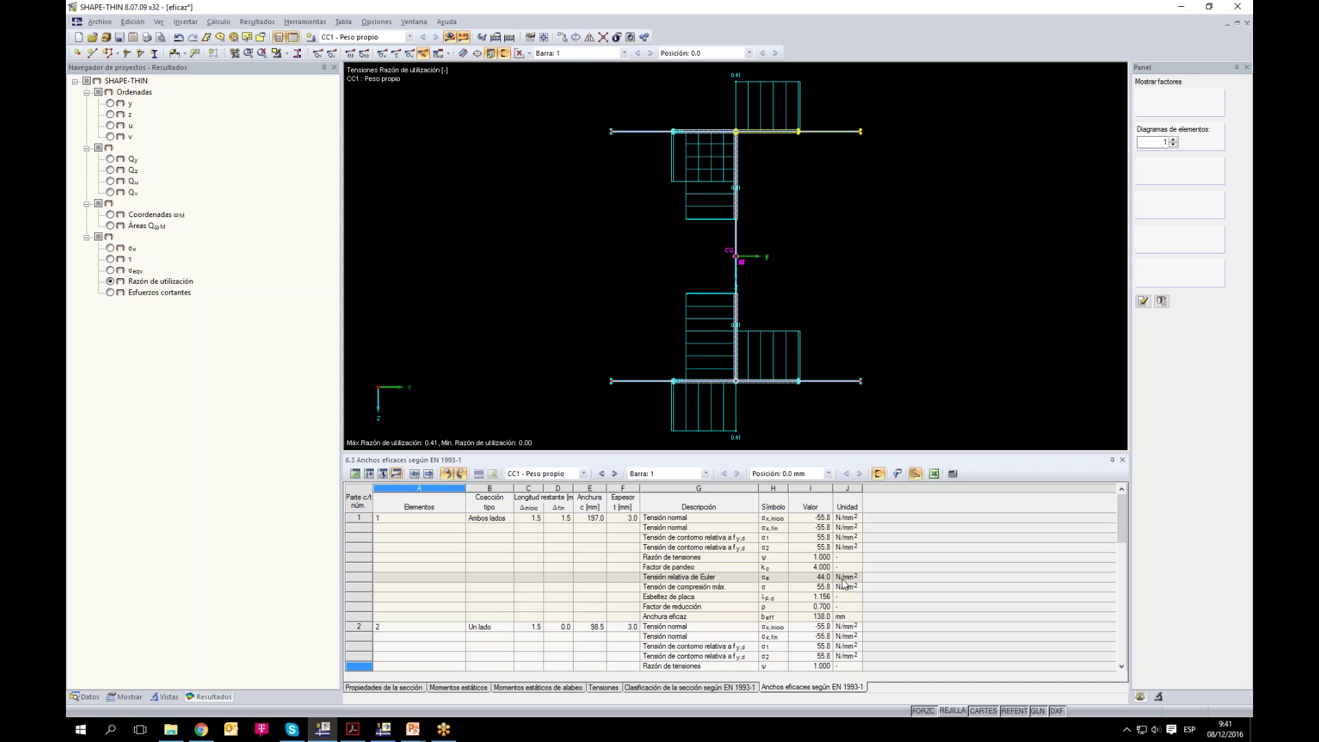
left_click(818, 567)
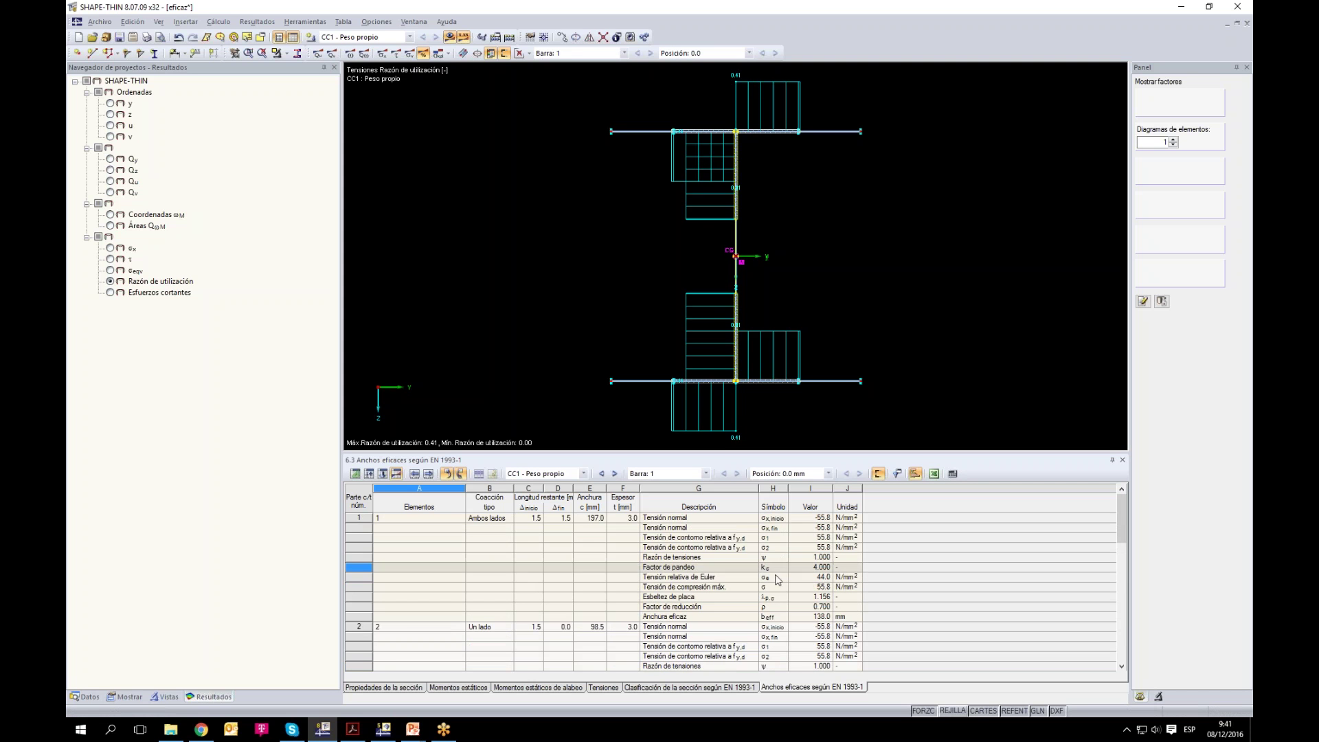
scroll(790, 536, "down", 2)
scroll(797, 543, "up", 1)
left_click(801, 546)
scroll(802, 547, "up", 1)
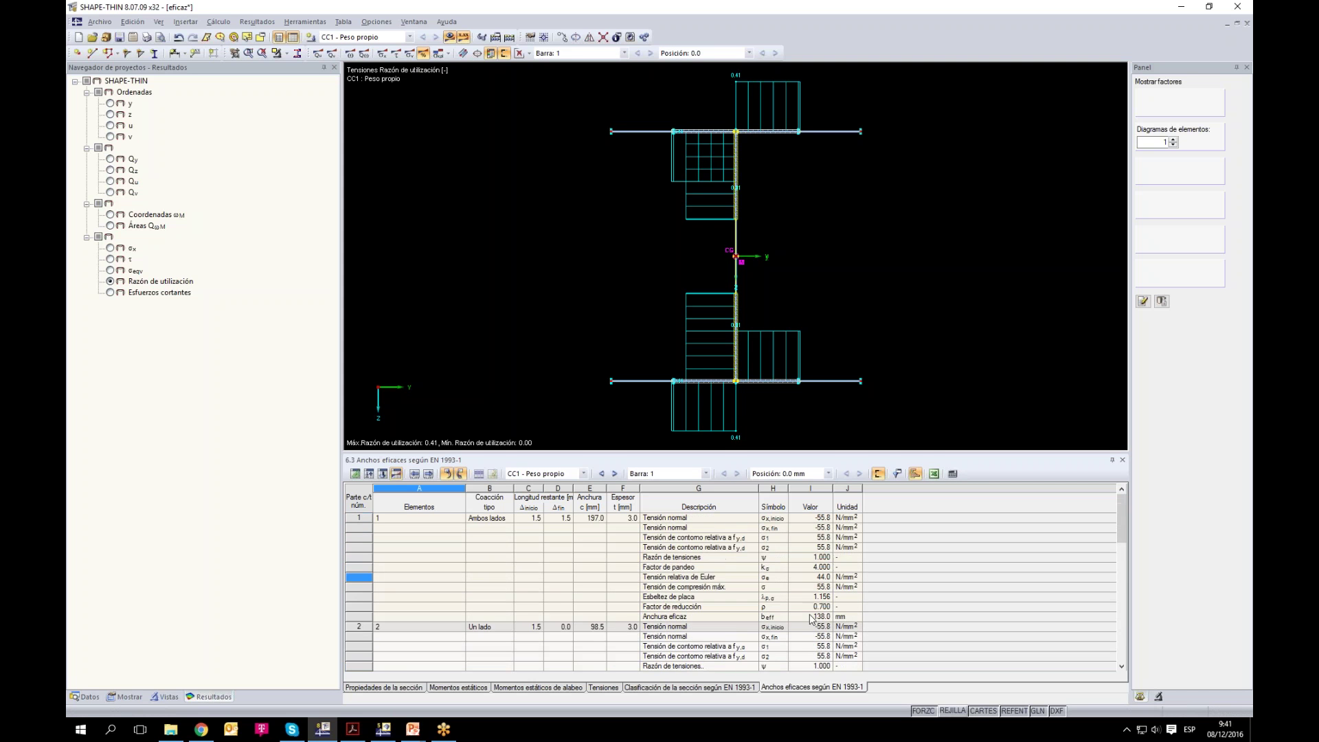
left_click(797, 569)
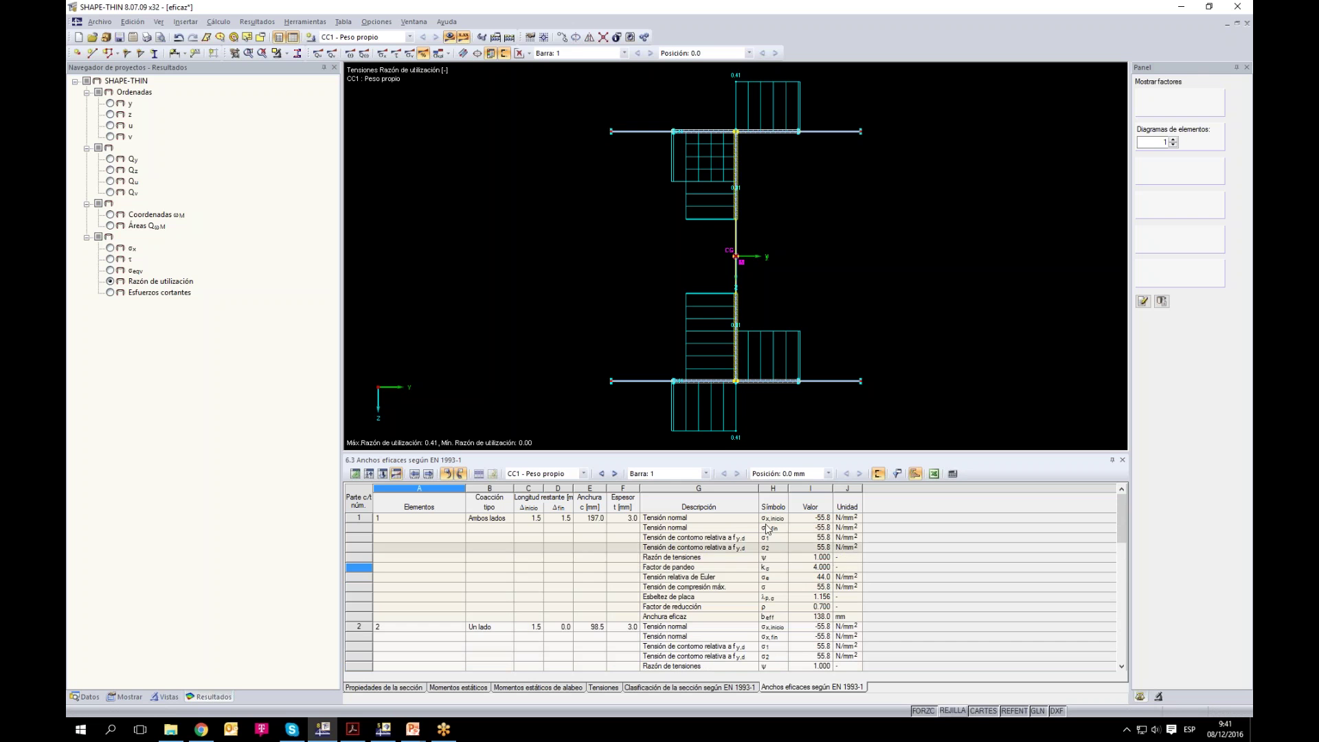
scroll(763, 564, "down", 3)
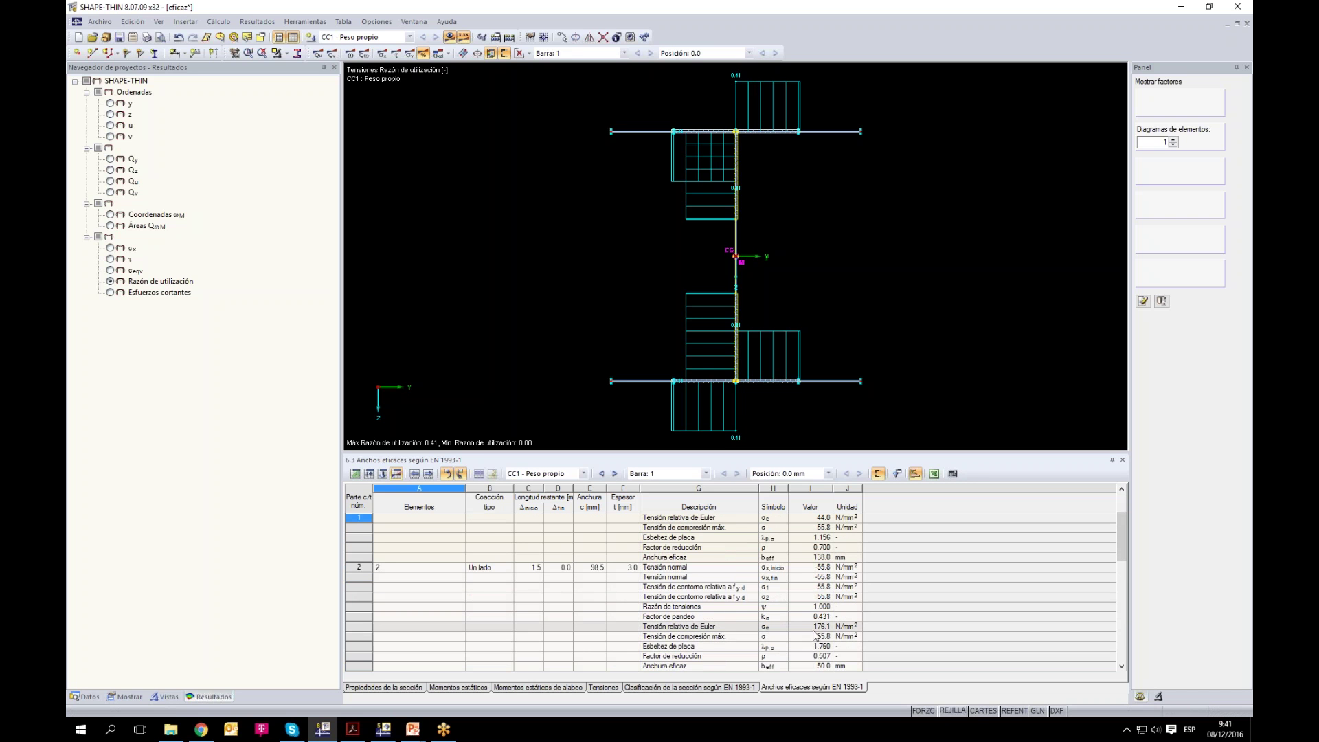
scroll(816, 638, "down", 2)
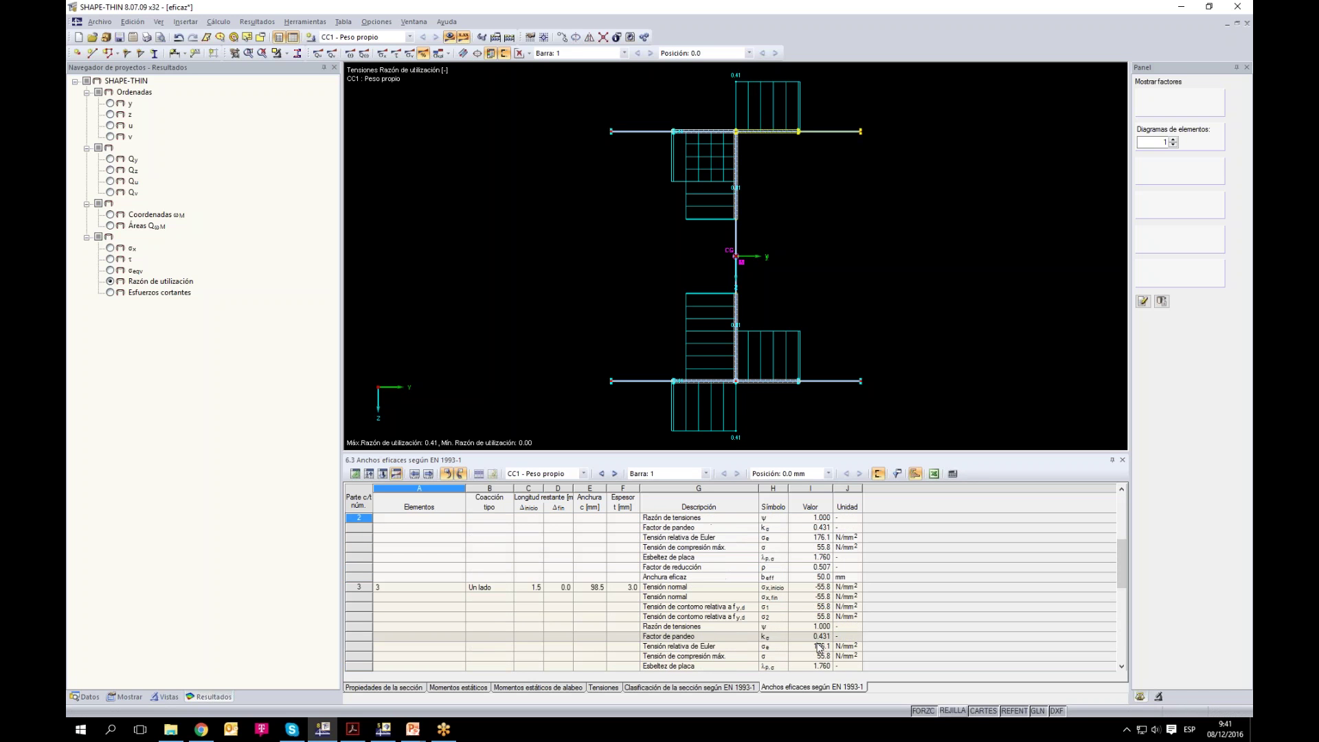
left_click(818, 639)
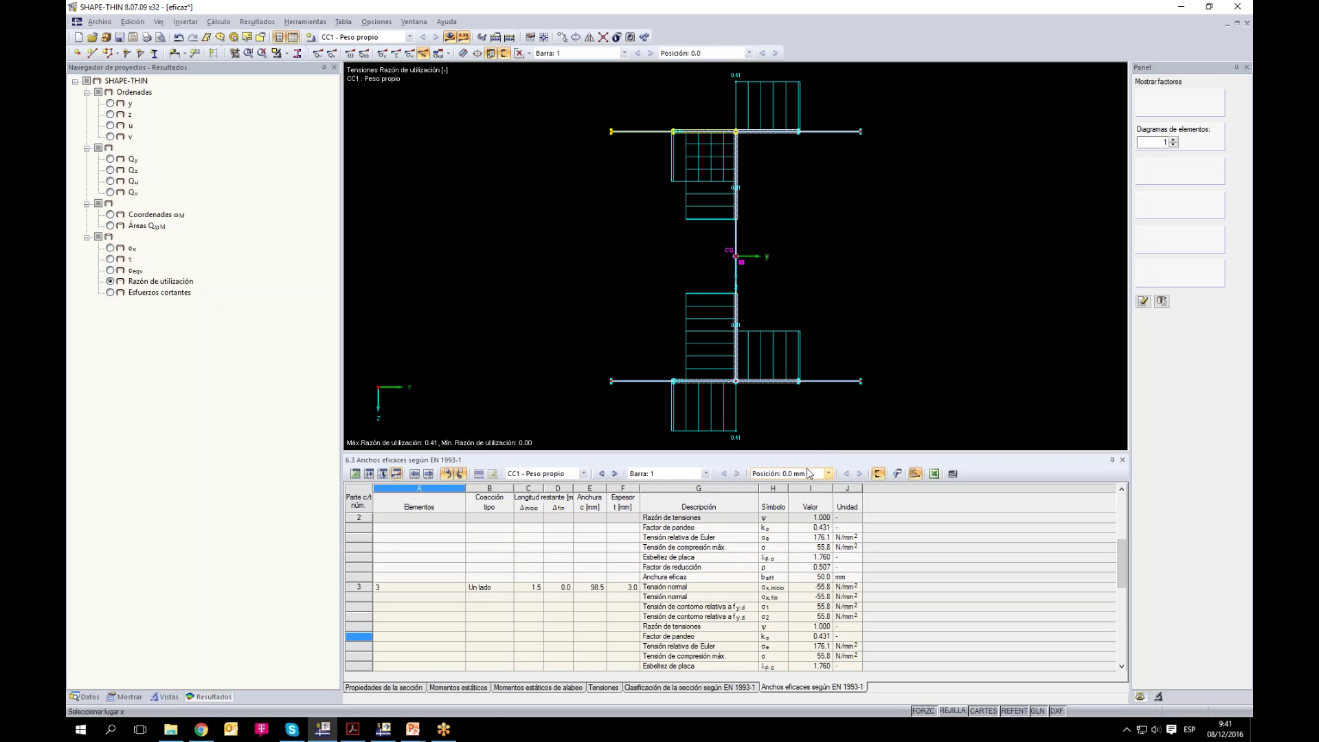
Step: Delete the left halves of the upper and lower flanges and recalculate the remaining channel section
left_click(682, 415)
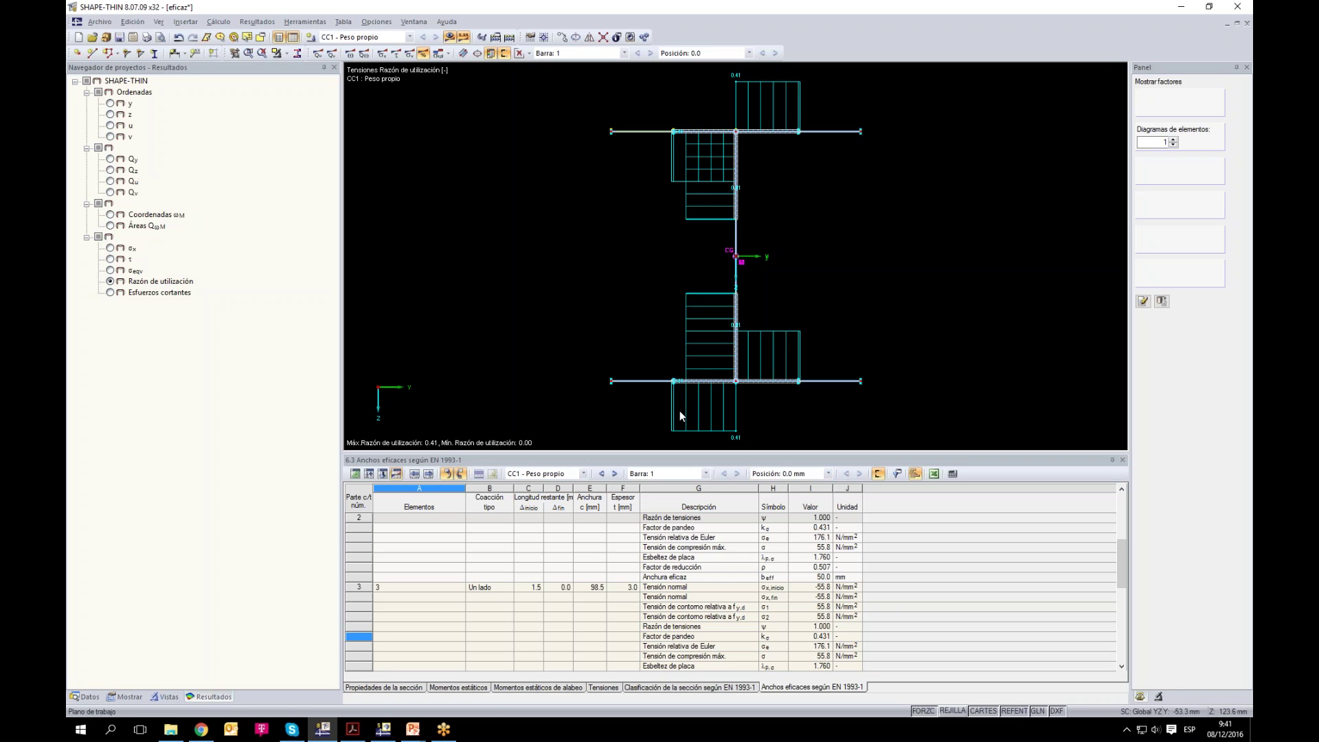
double_click(696, 406)
left_click_drag(640, 94, 573, 93)
key("Delete")
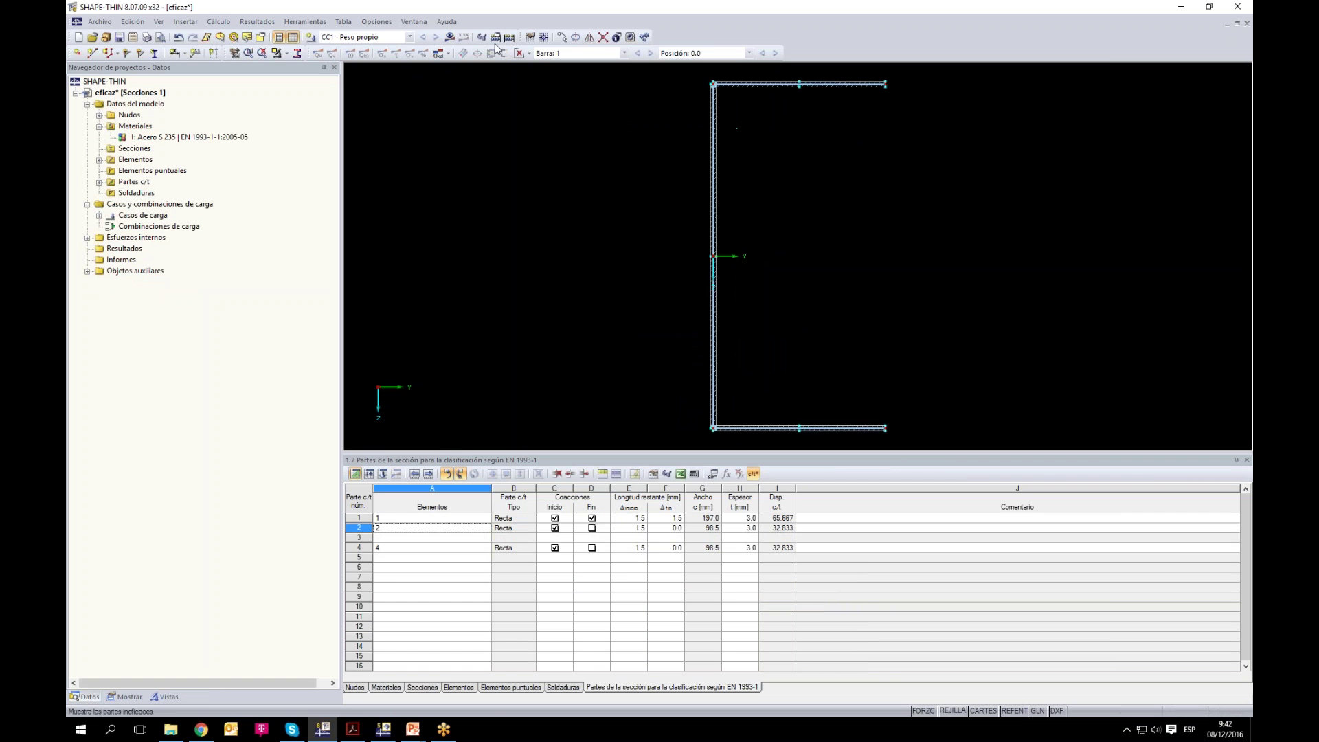
left_click(449, 36)
left_click(638, 384)
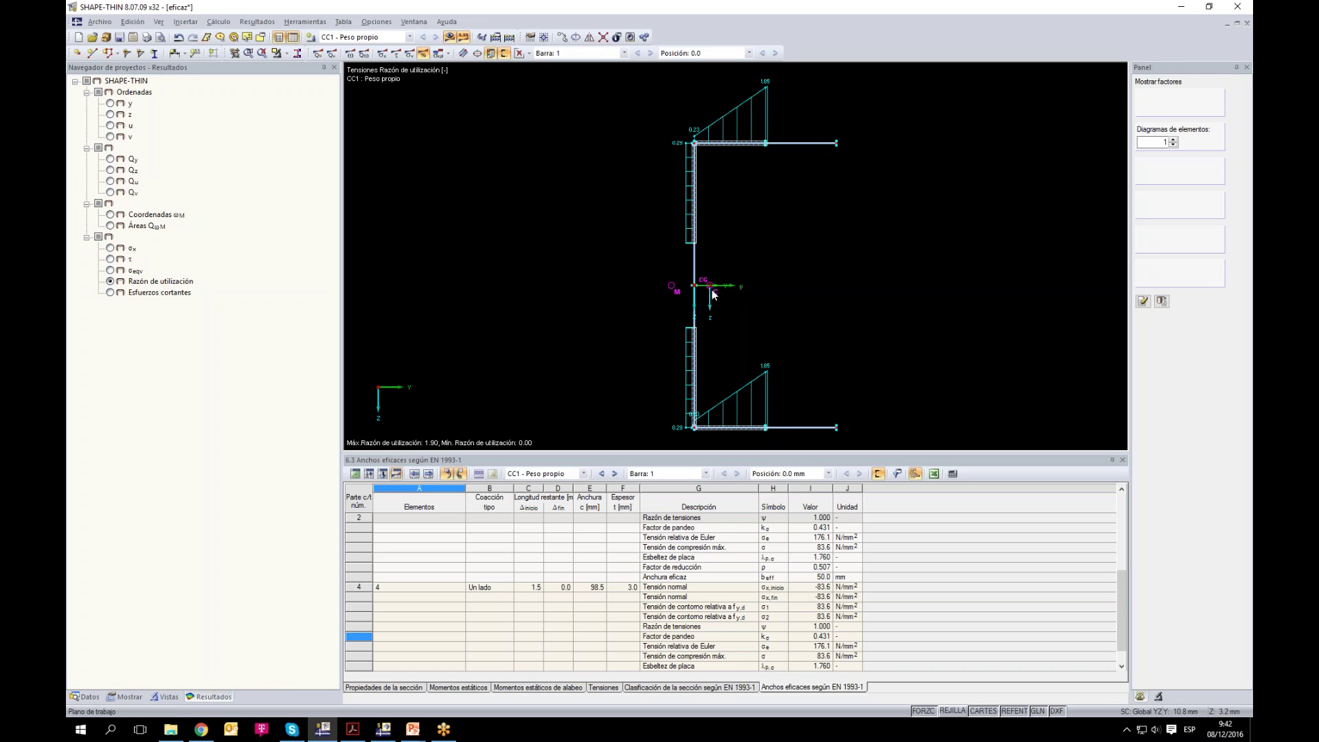
Step: Compare the channel's utilization diagrams and centroid positions between the gross and effective section displays, ending on the gross section
left_click(504, 52)
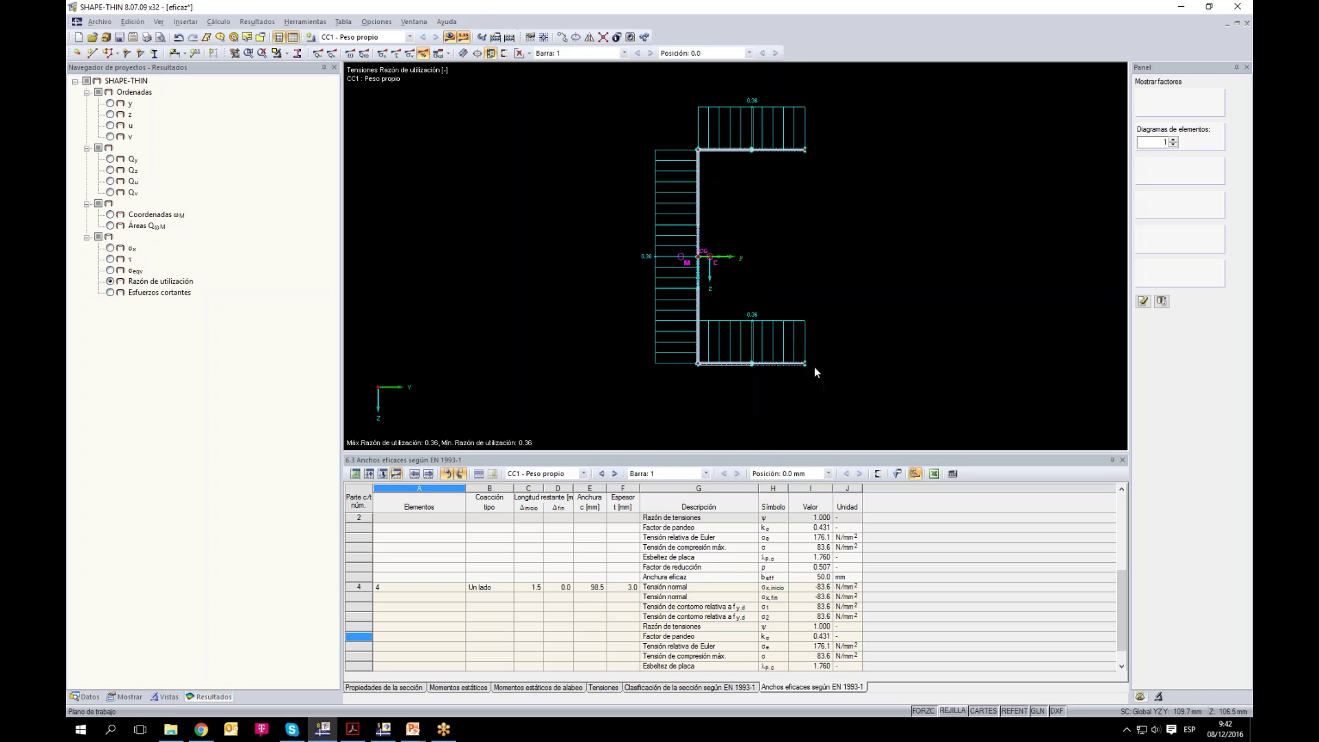
scroll(607, 257, "down", 1)
left_click(504, 52)
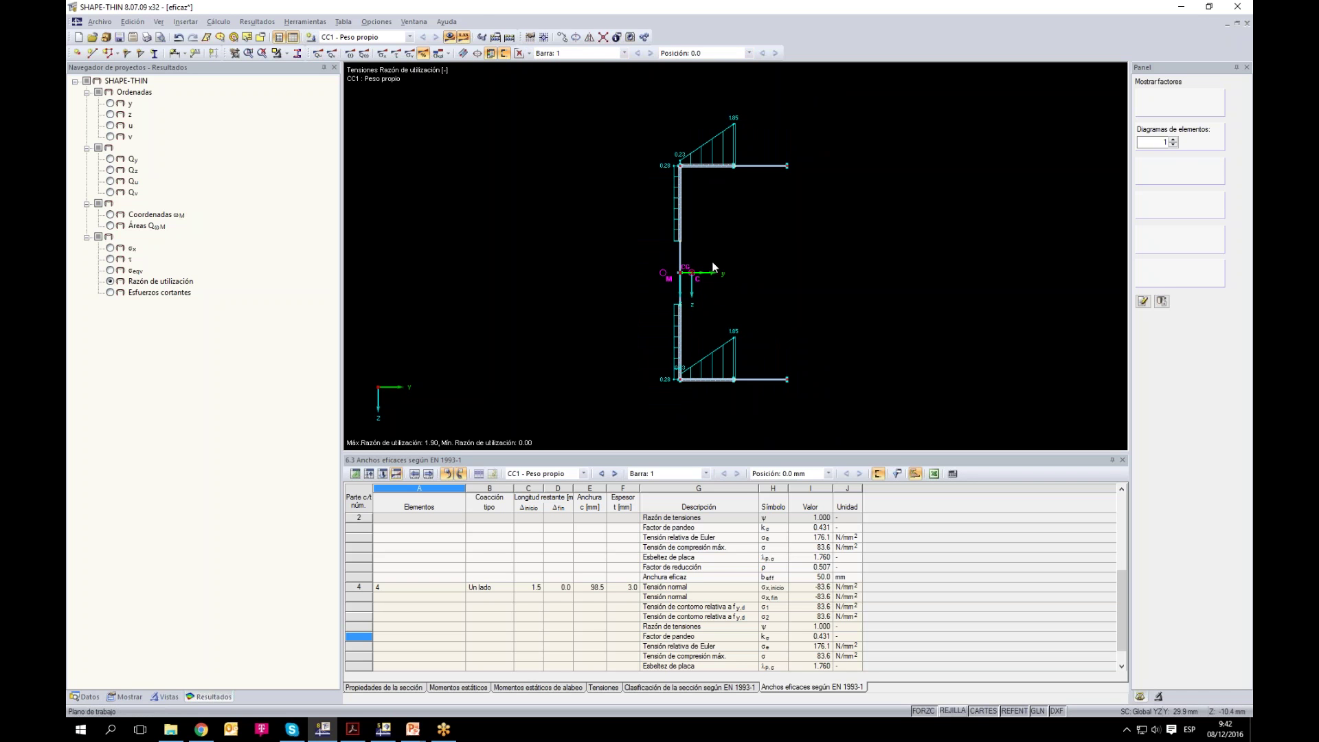
left_click_drag(694, 277, 705, 283)
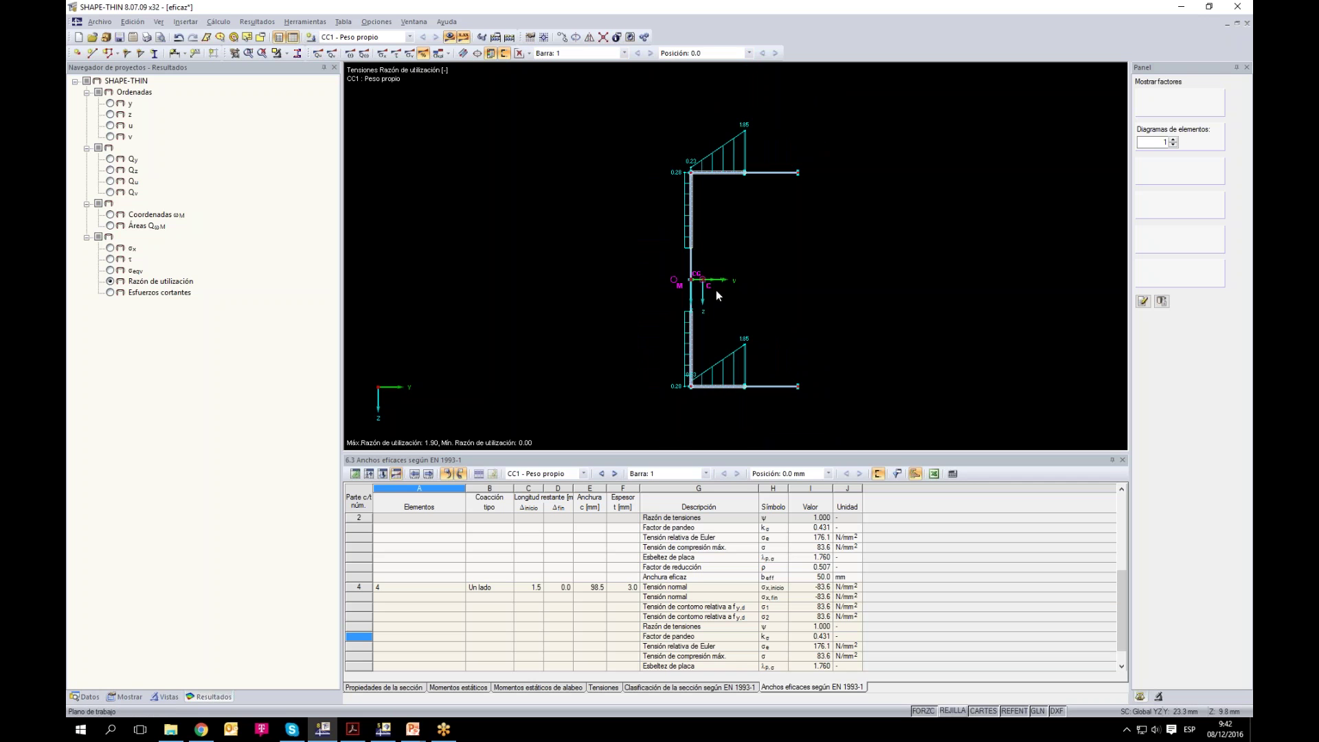
scroll(687, 268, "up", 3)
scroll(713, 277, "down", 2)
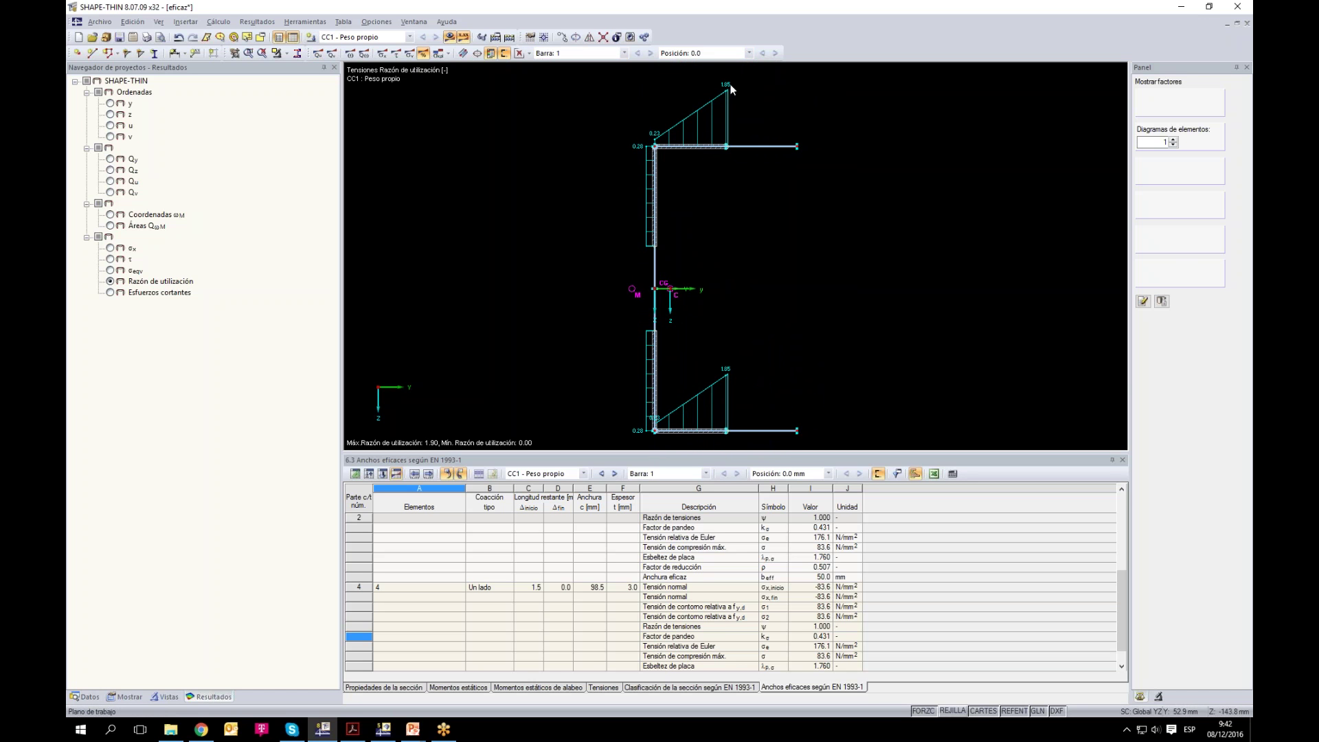
scroll(608, 345, "down", 2)
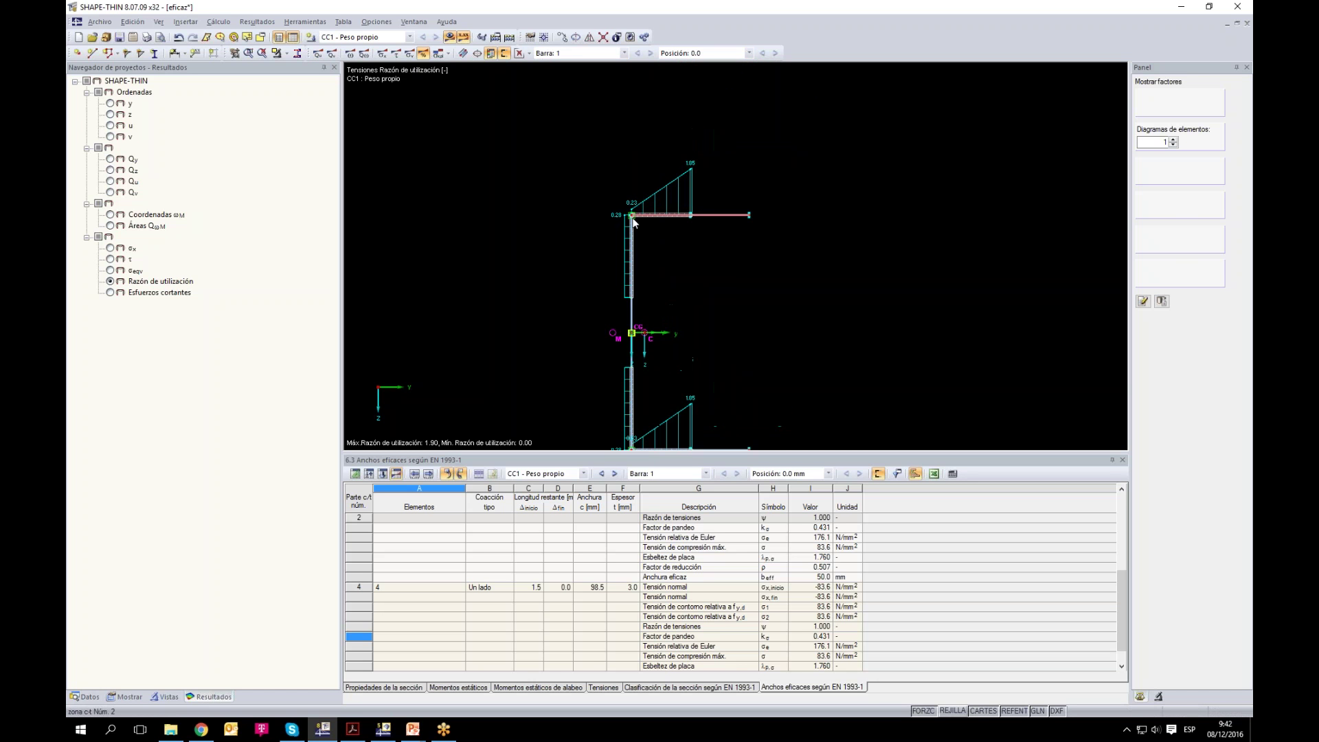
scroll(698, 275, "up", 2)
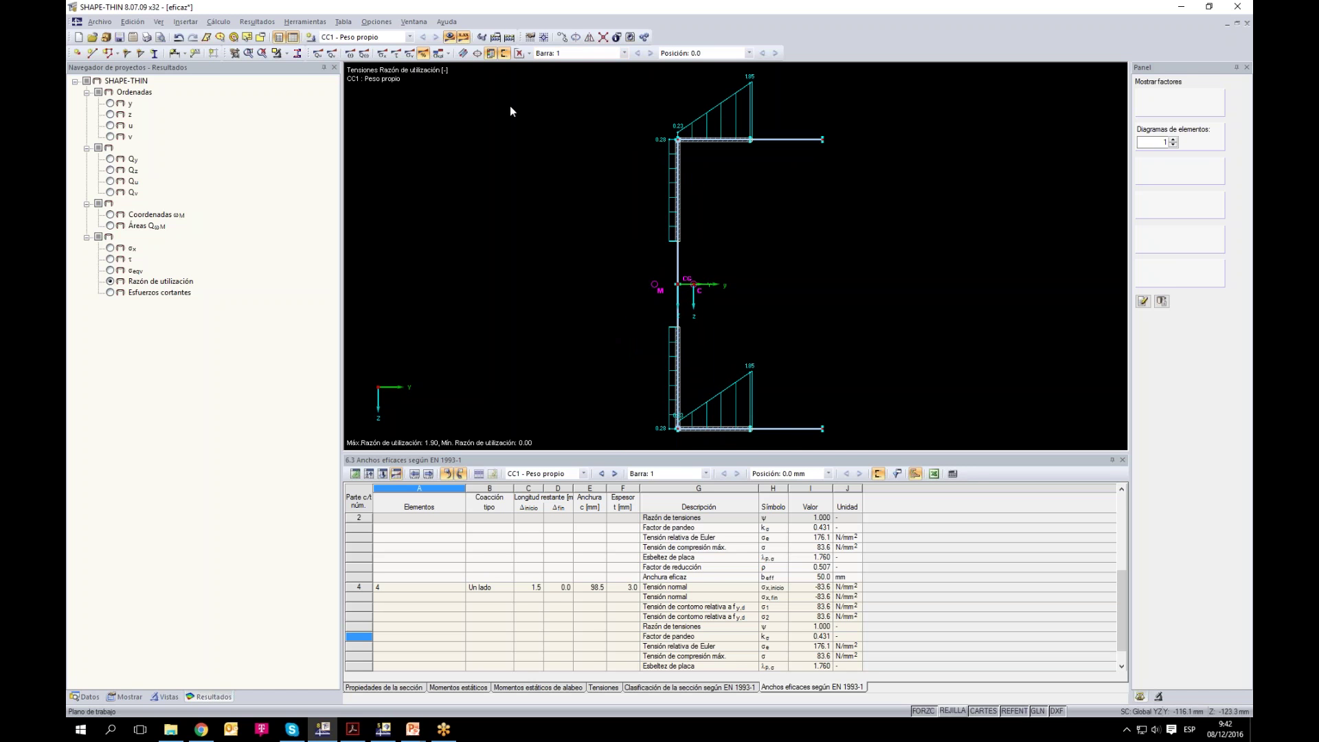
left_click(506, 55)
scroll(544, 150, "down", 2)
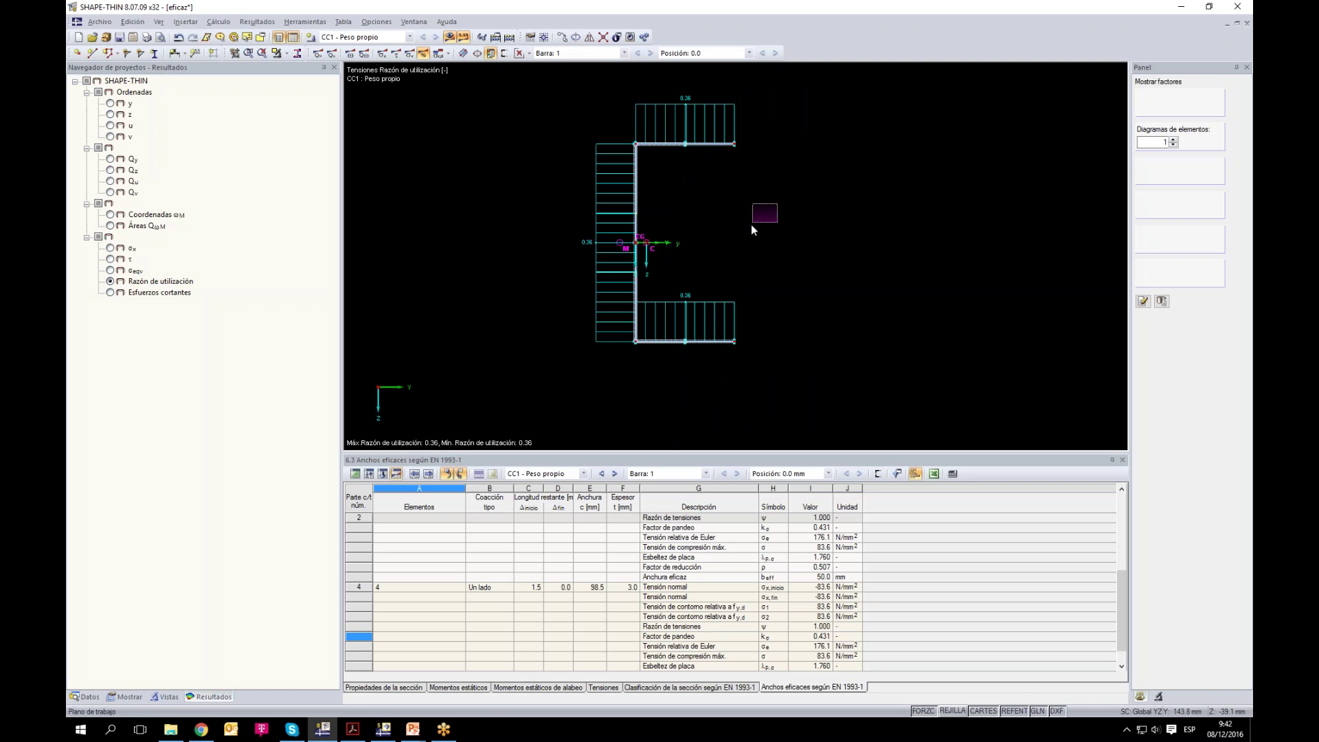
Step: Add Acero S 235 | EN 10025-2:2004-11 from the material library as material 2
left_click(368, 475)
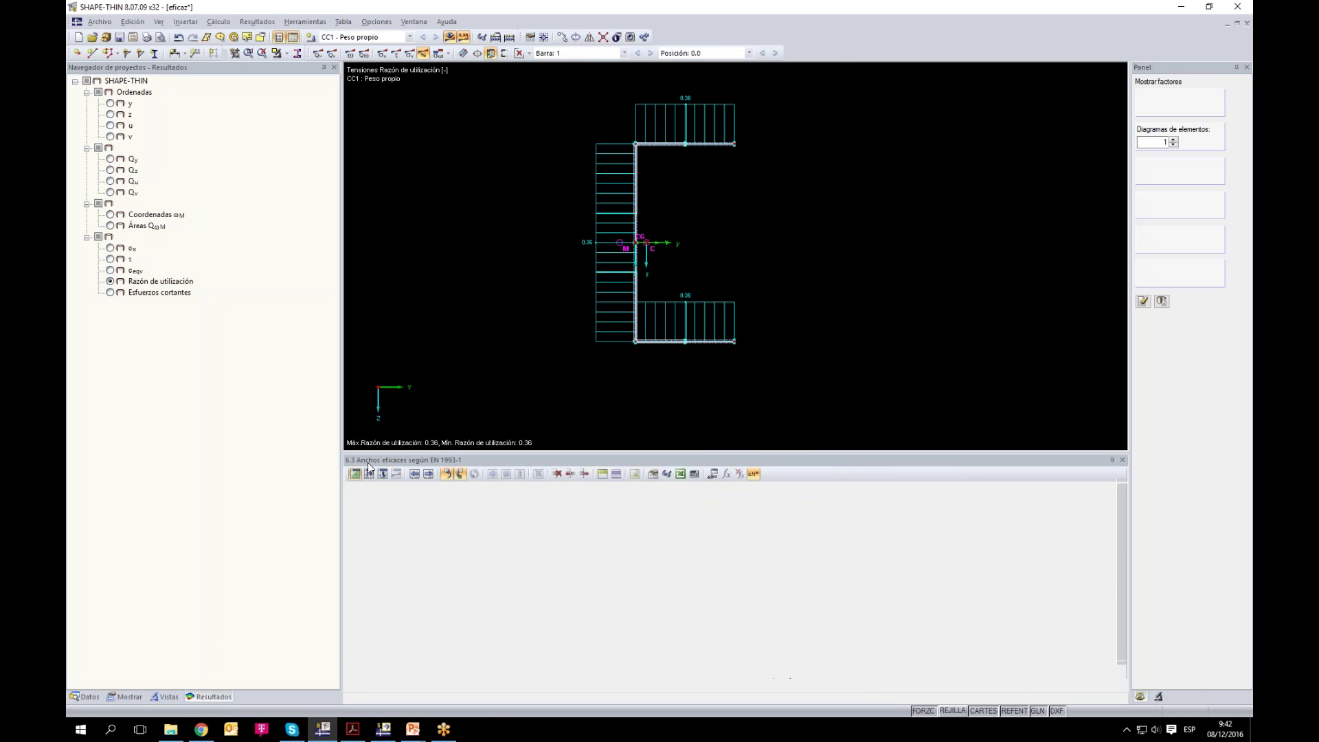
left_click(386, 688)
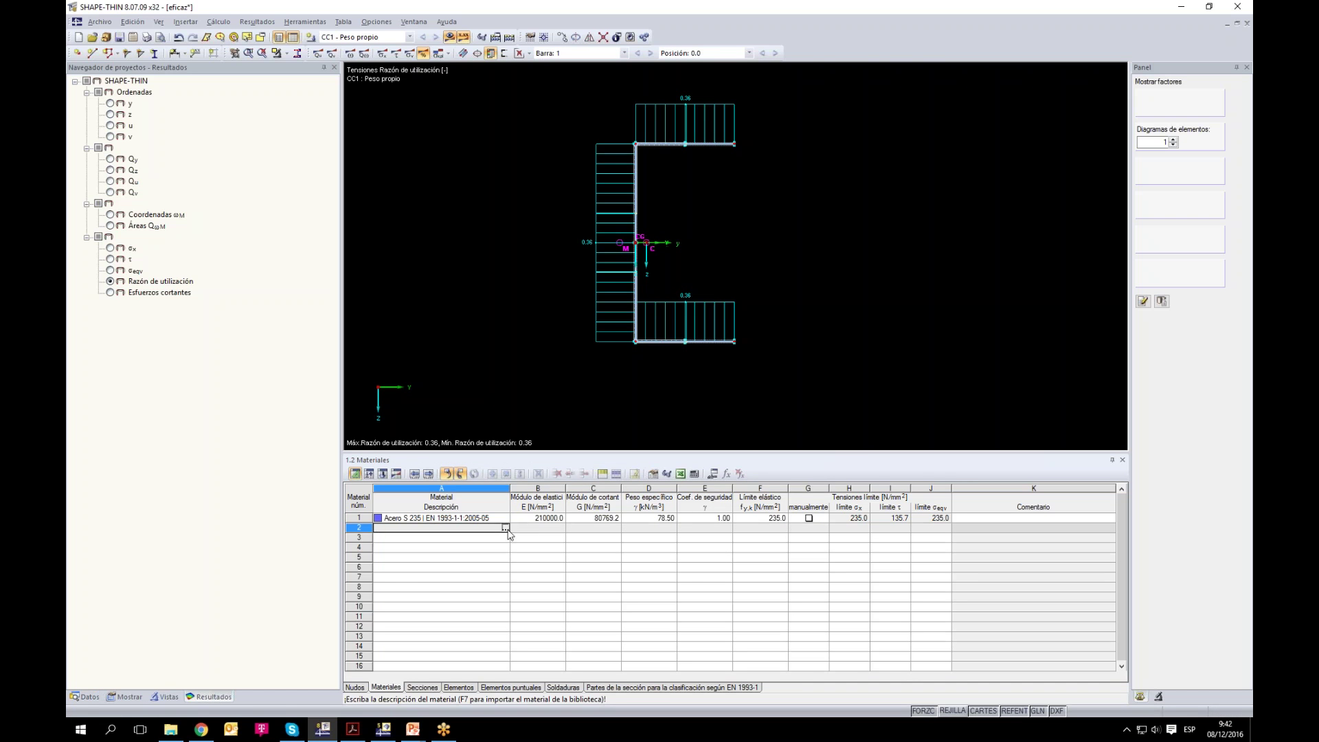
key("F7")
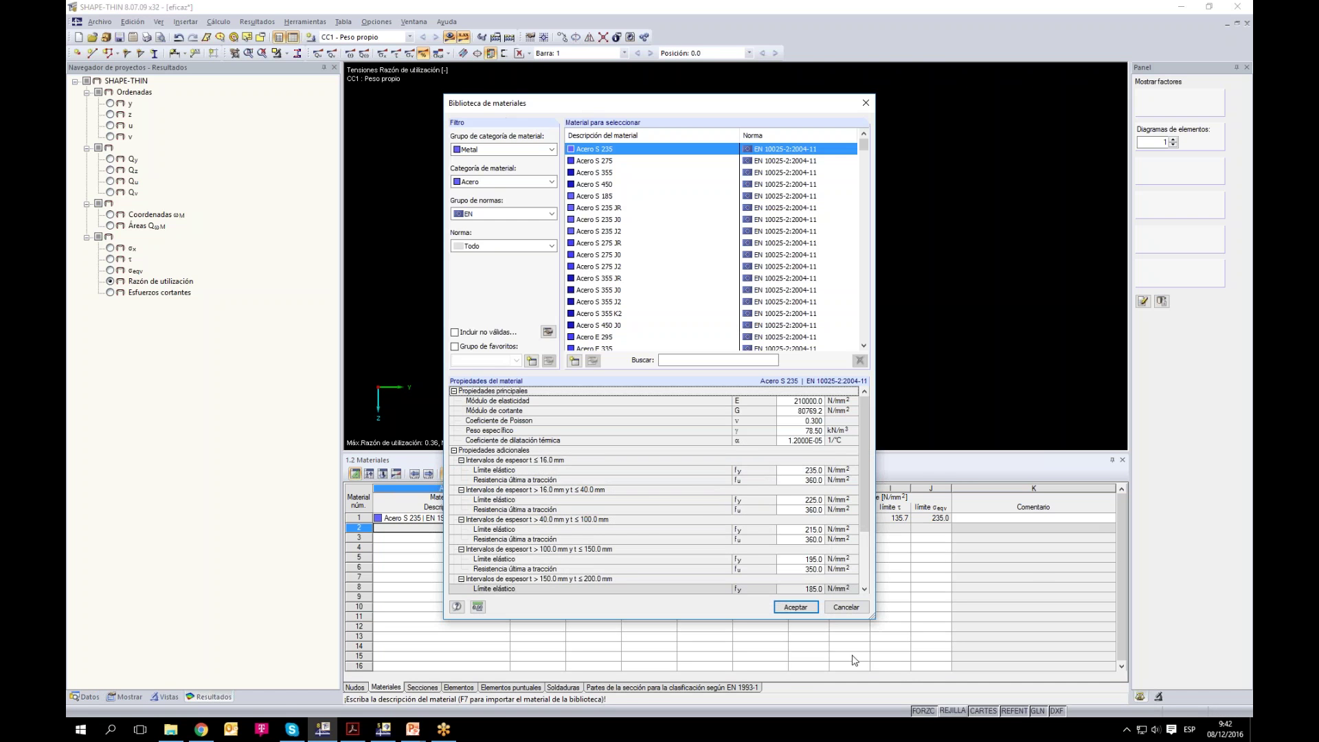
left_click(796, 608)
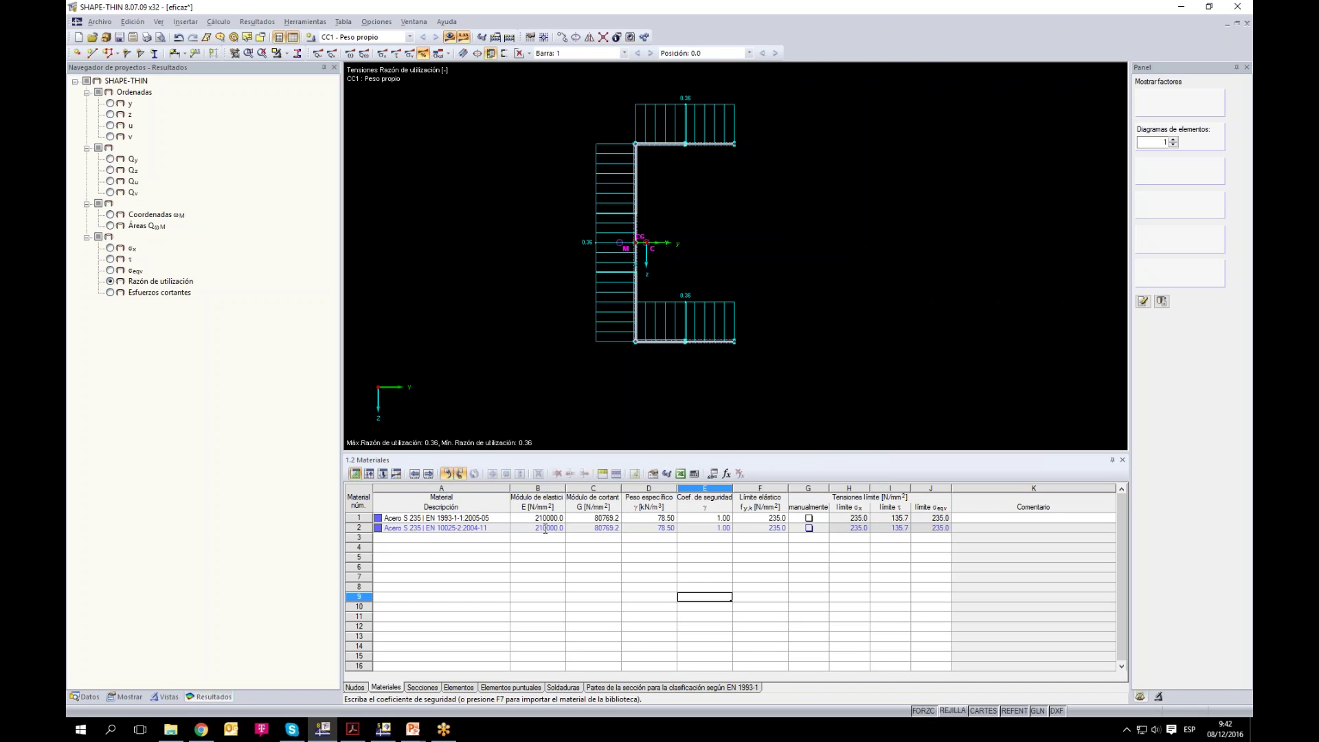
Step: Set the modulus of elasticity of material 2 to 21000 N/mm²
left_click(661, 535)
double_click(548, 528)
type("21000")
left_click(547, 548)
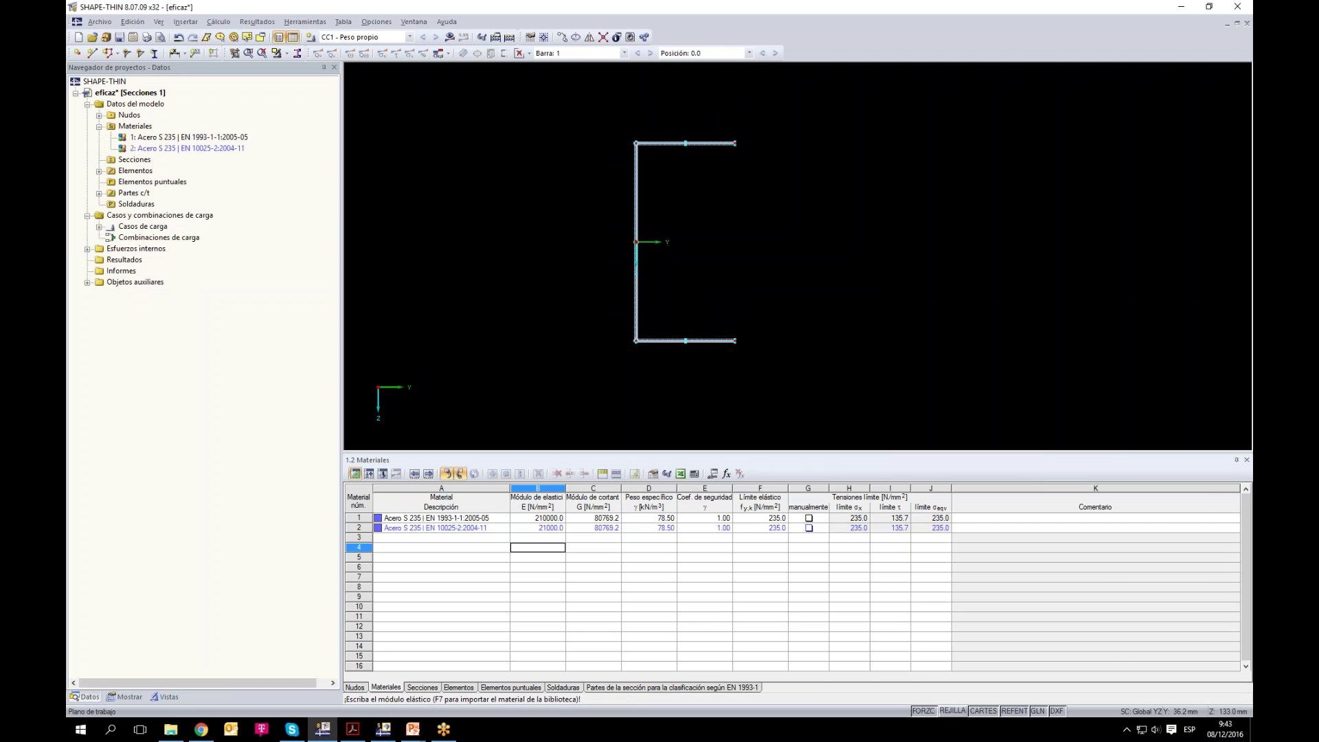
Step: Assign material 2, Acero S 235 | EN 10025-2:2004-11, to the channel's lower flange element
left_click_drag(766, 353, 653, 271)
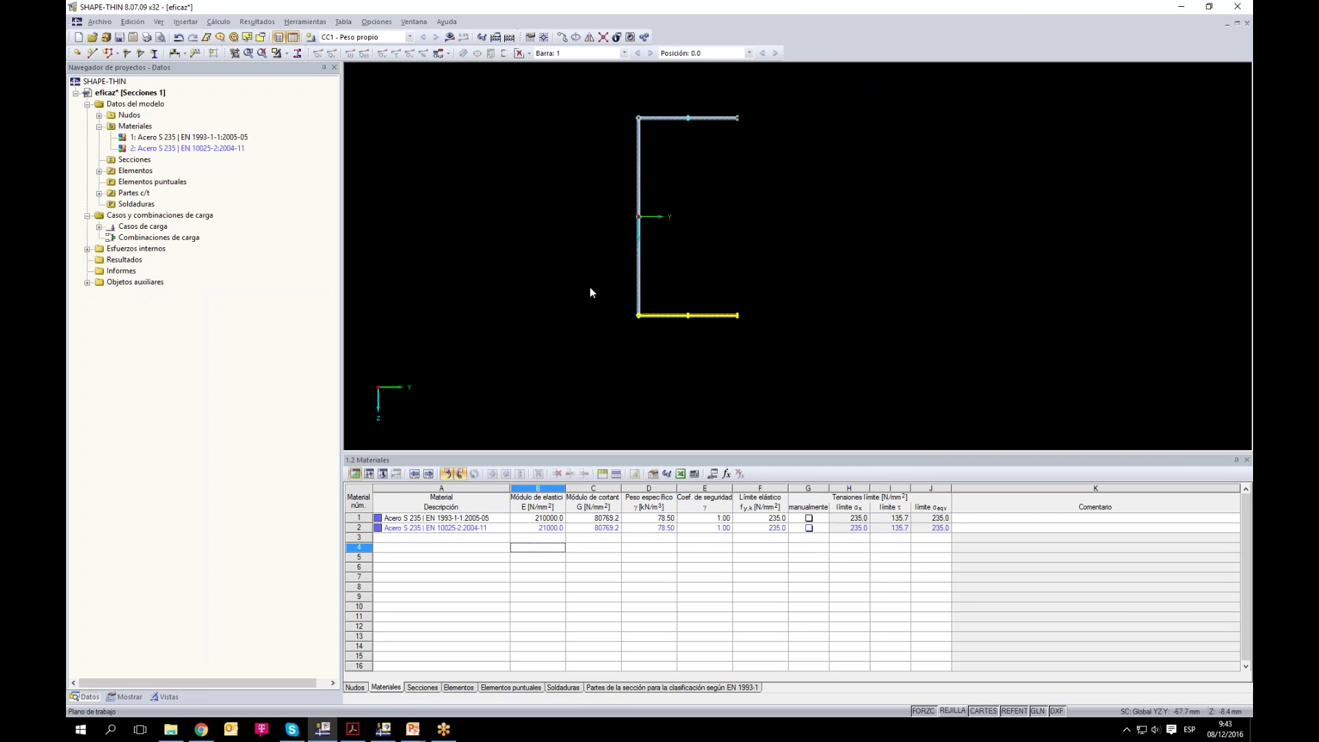
right_click(663, 317)
mouse_move(722, 338)
left_click(928, 339)
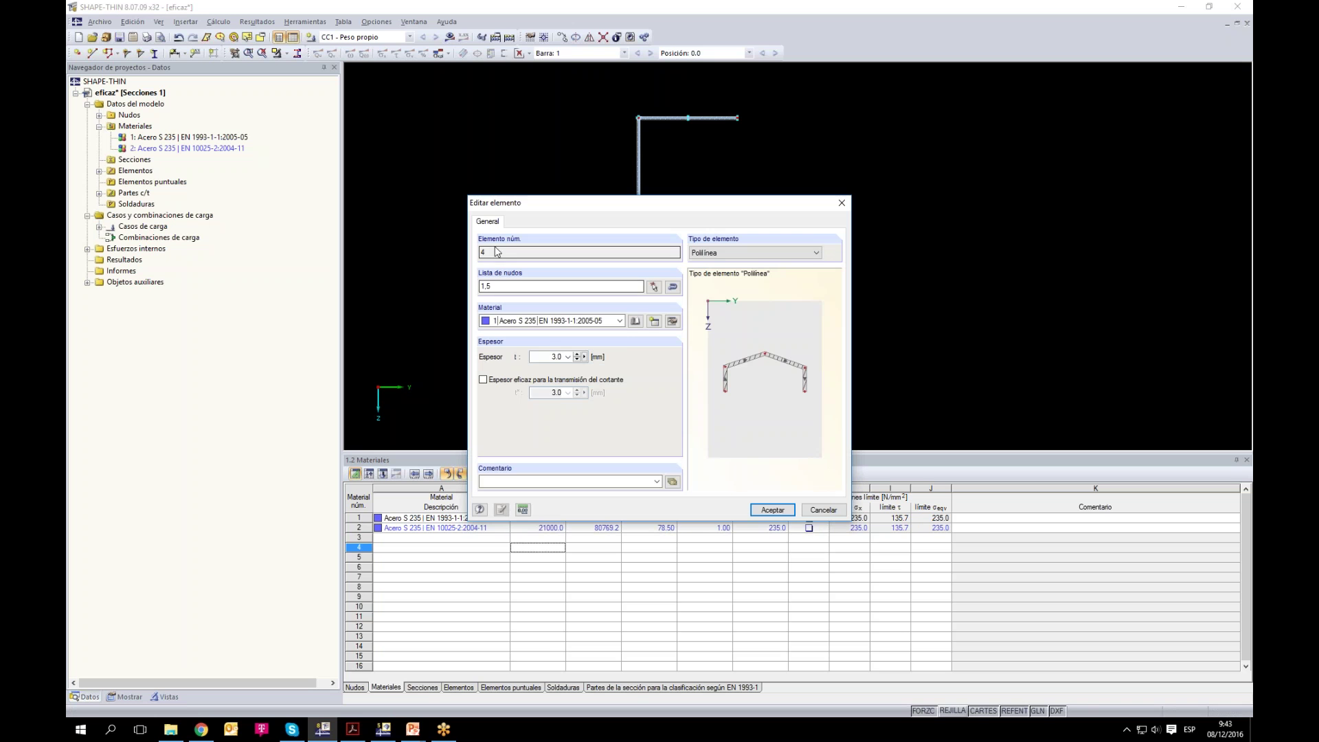
left_click(552, 321)
left_click(553, 341)
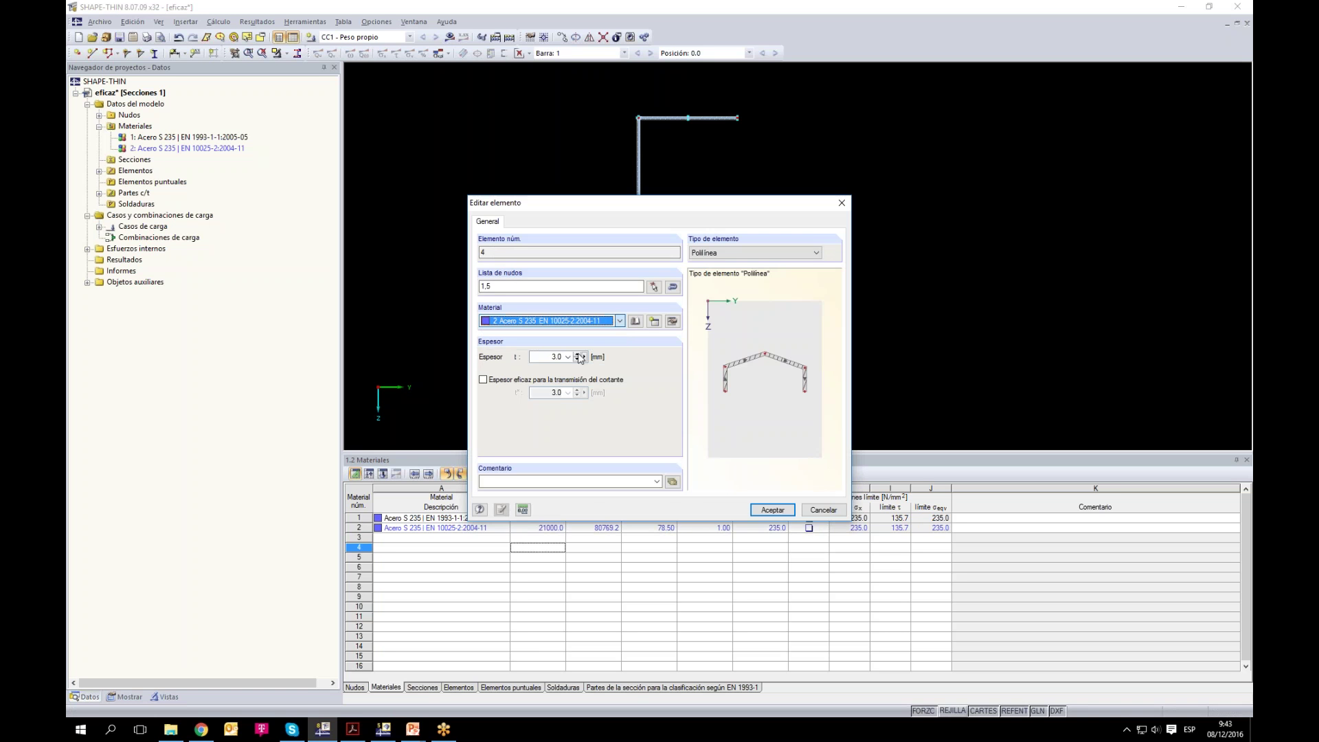
left_click(772, 510)
Step: Recalculate the two-material channel and examine its utilization diagrams, centroid positions and rotated principal axes
left_click(450, 36)
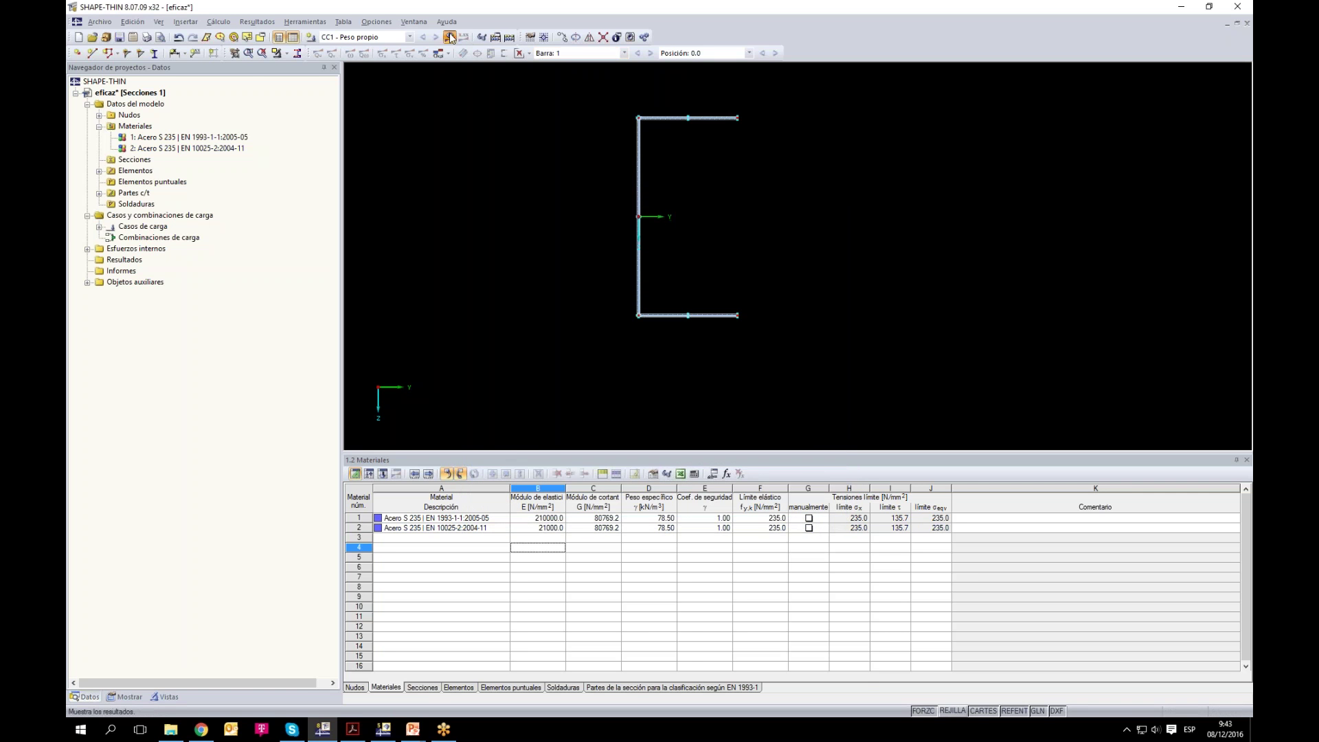
left_click(638, 383)
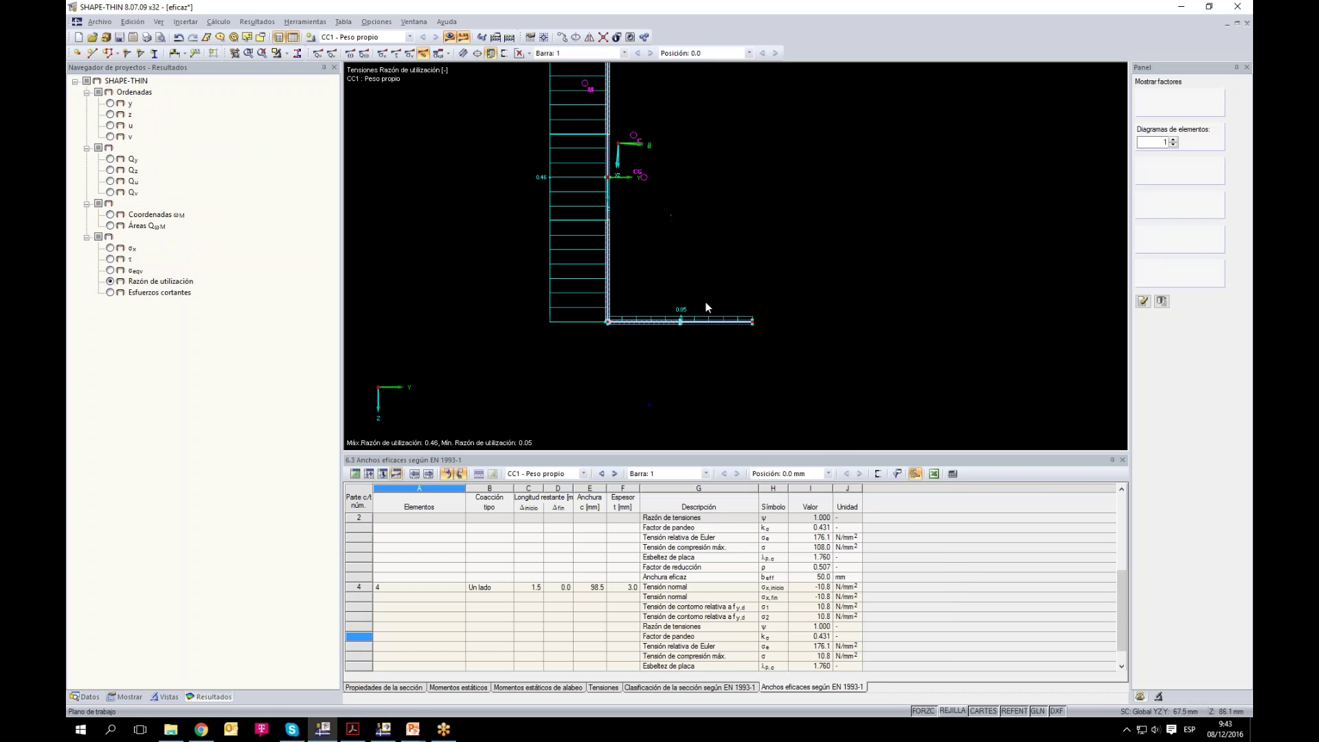
scroll(649, 184, "up", 2)
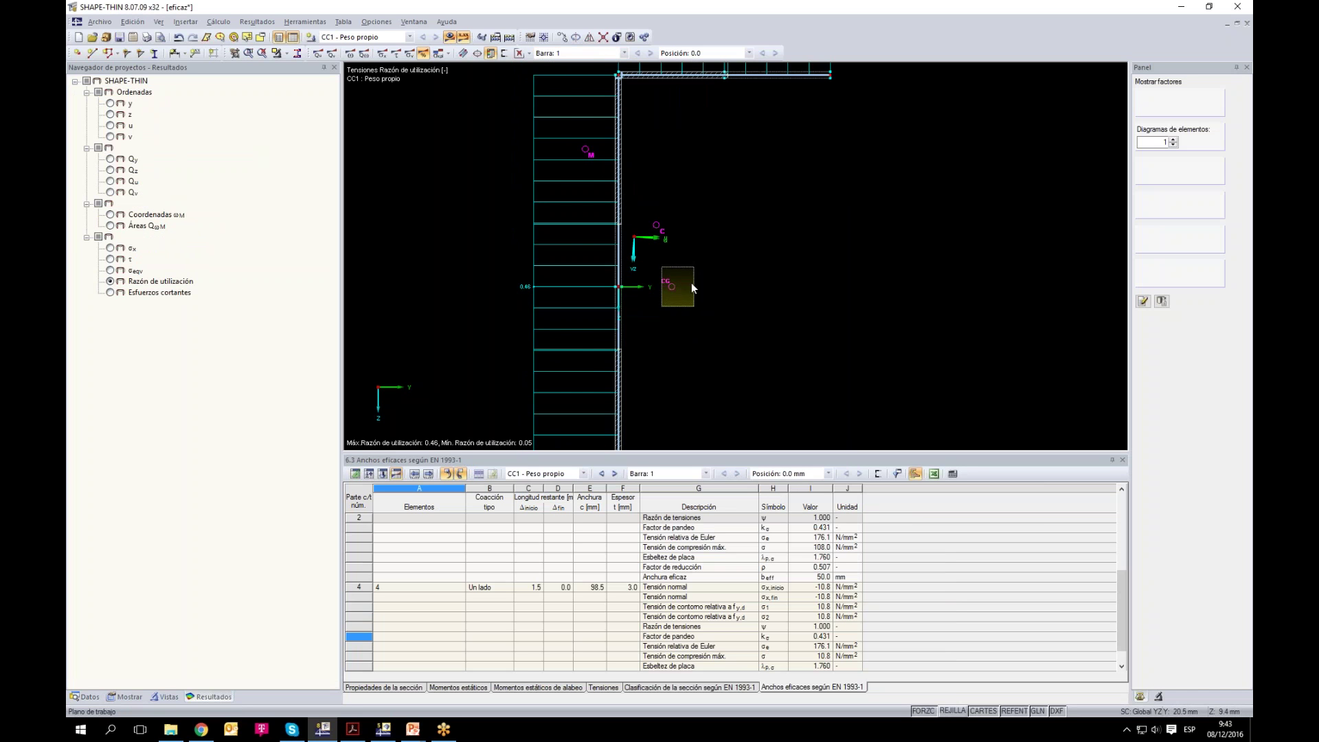
scroll(674, 220, "down", 2)
left_click_drag(767, 233, 625, 89)
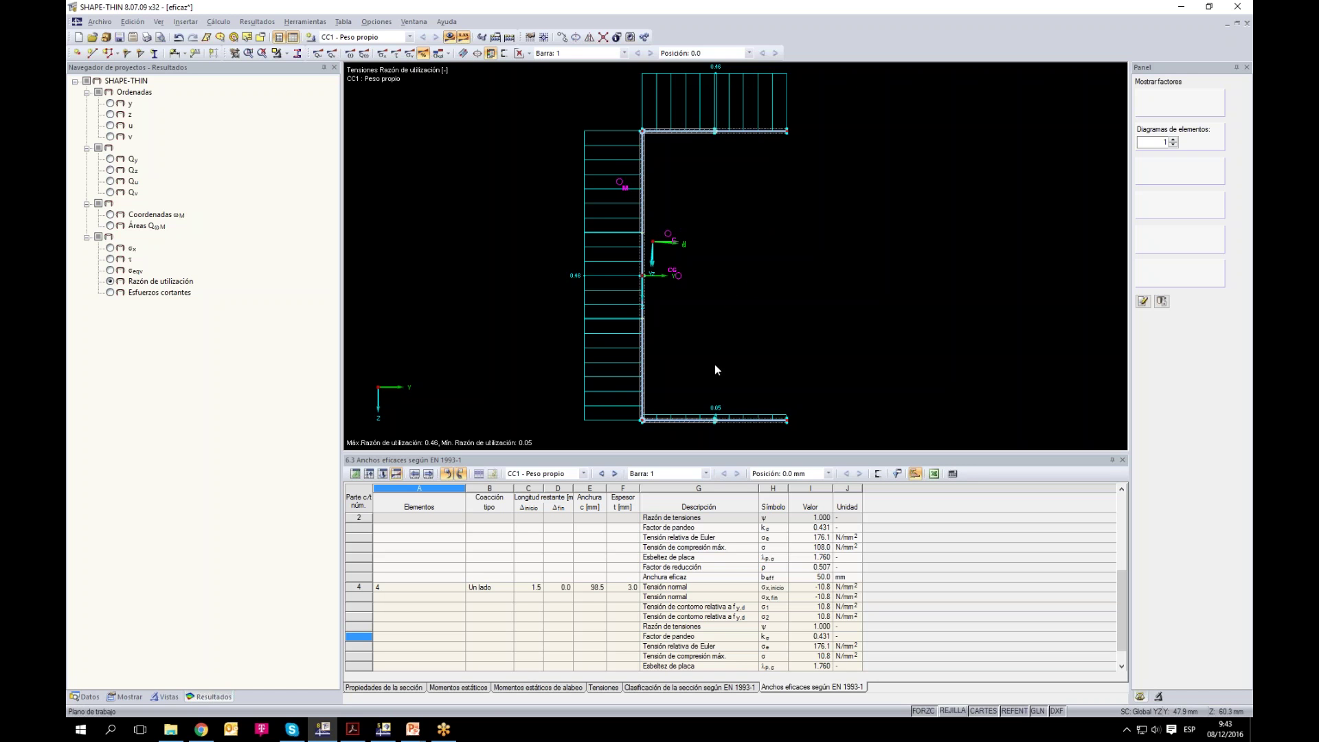
left_click_drag(691, 228, 620, 110)
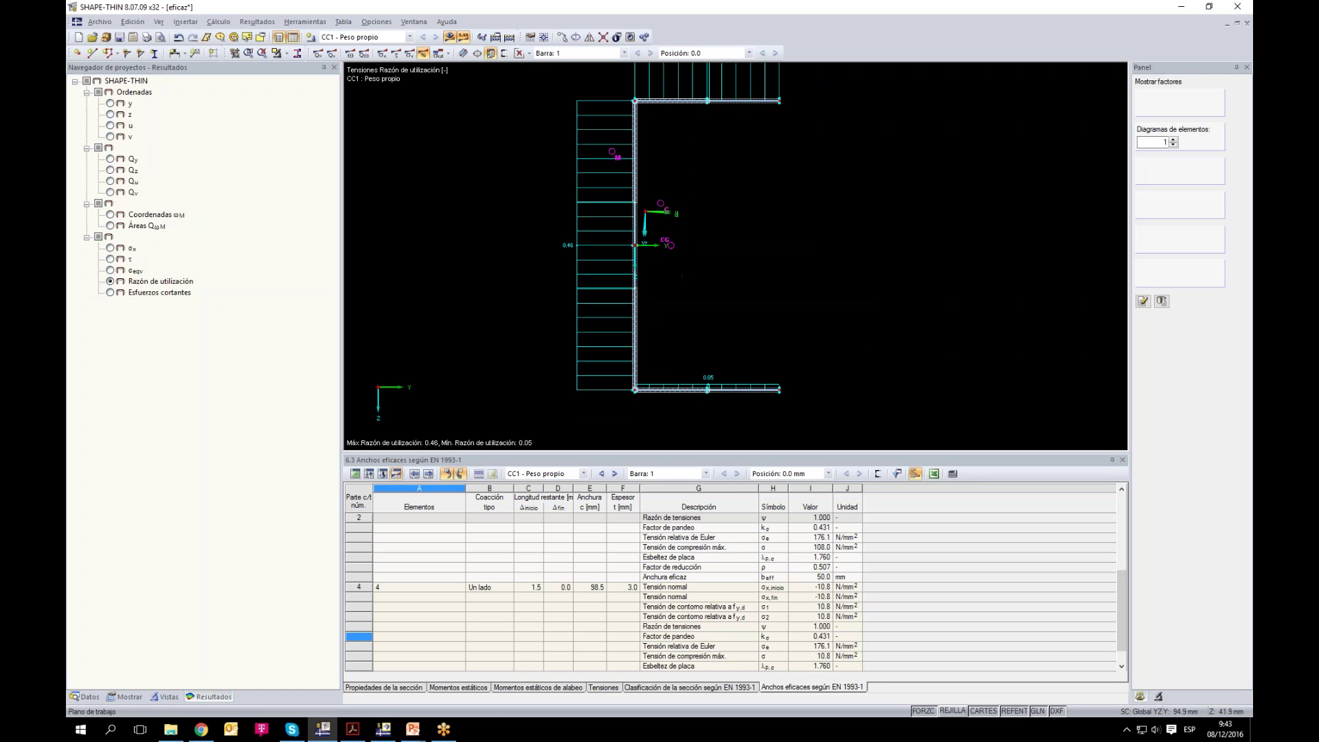
scroll(757, 390, "down", 2)
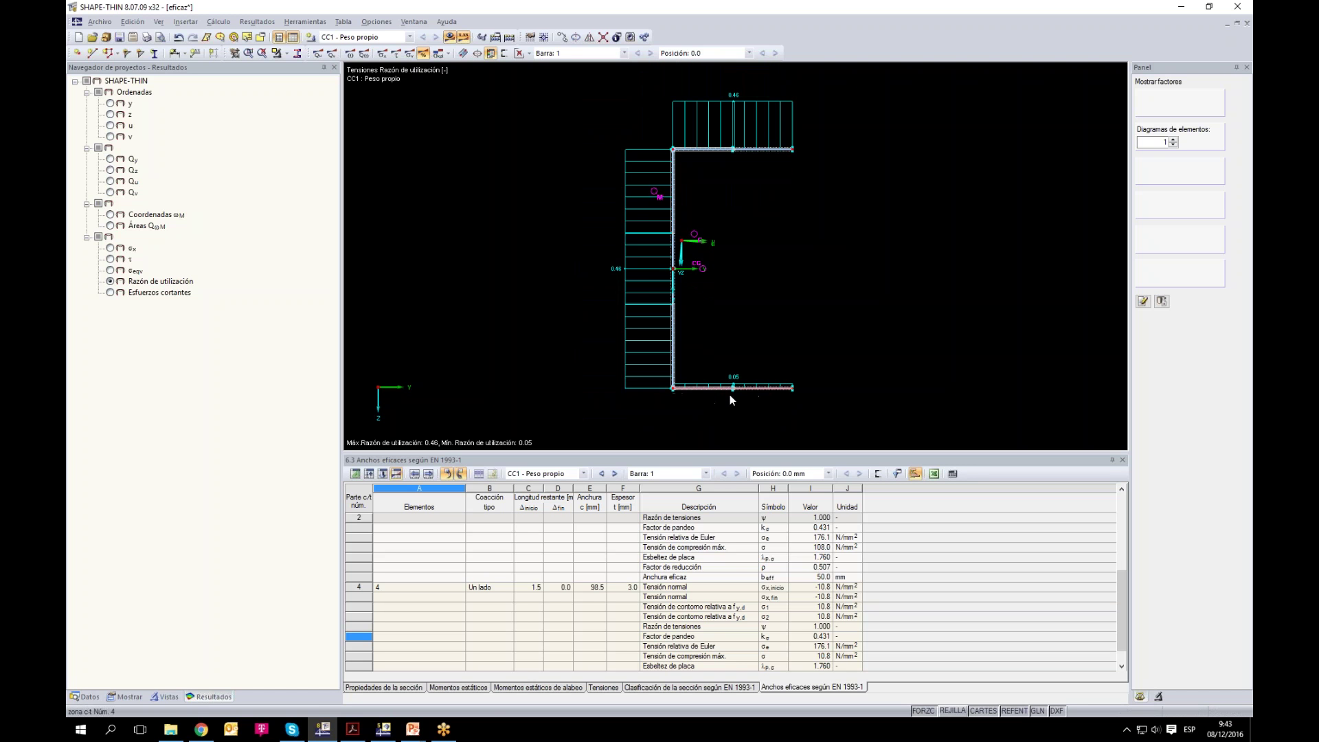
Step: Close the current model and create a new one named "Propiedades plasticas" with the plastic section properties calculation enabled
scroll(757, 415, "up", 2)
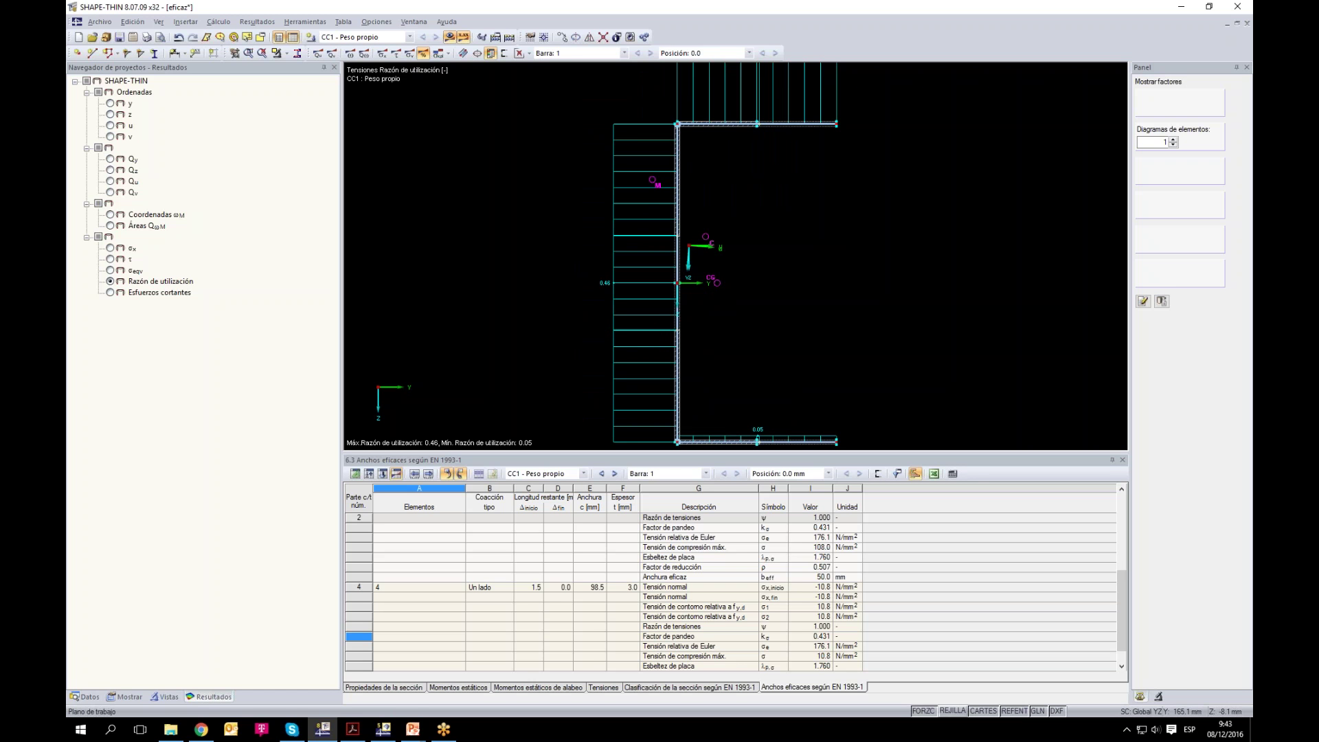
left_click(1247, 22)
key("Return")
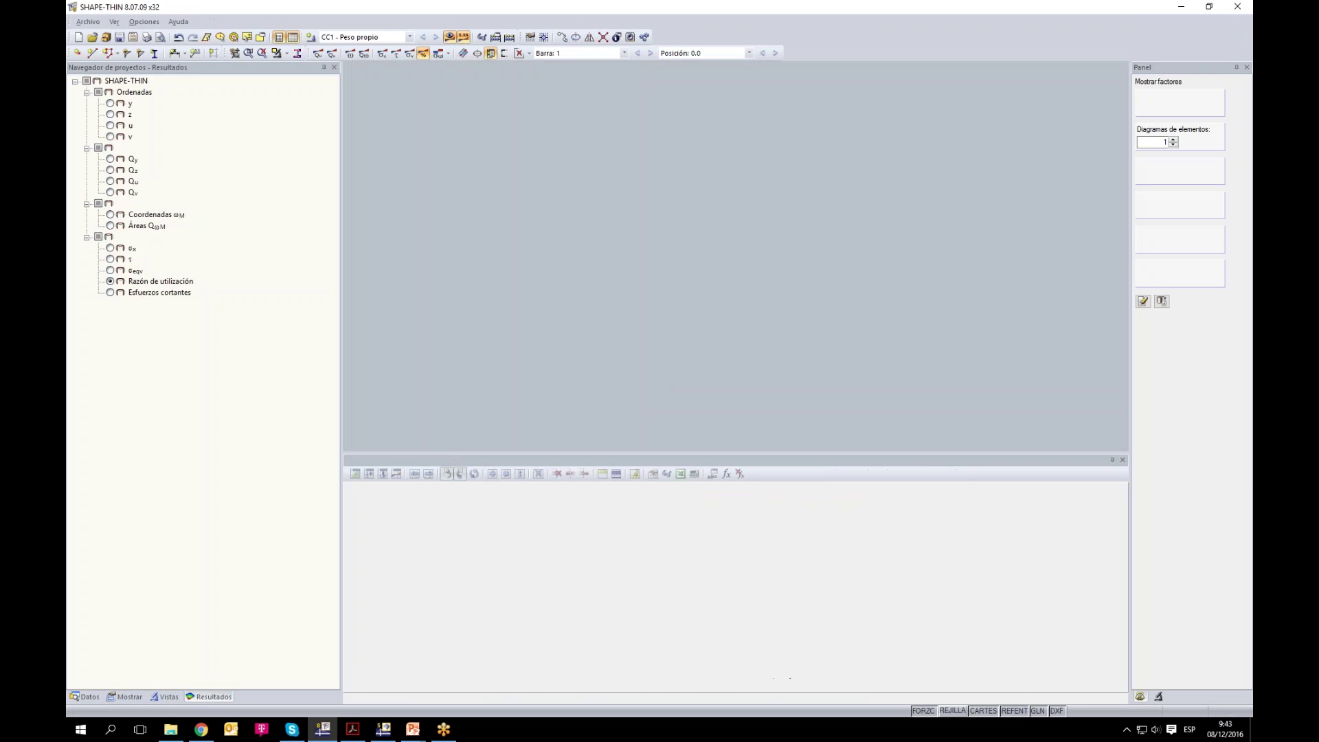
left_click(90, 22)
left_click(110, 38)
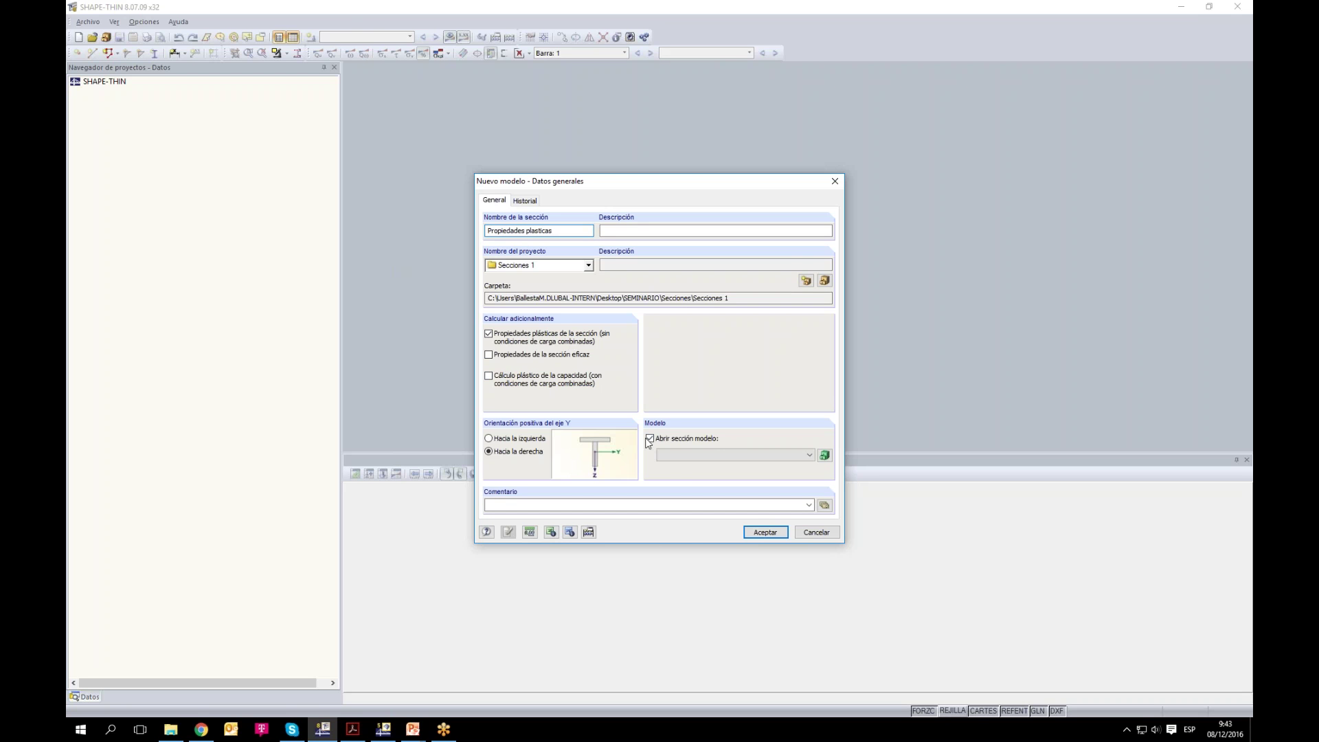
left_click(763, 532)
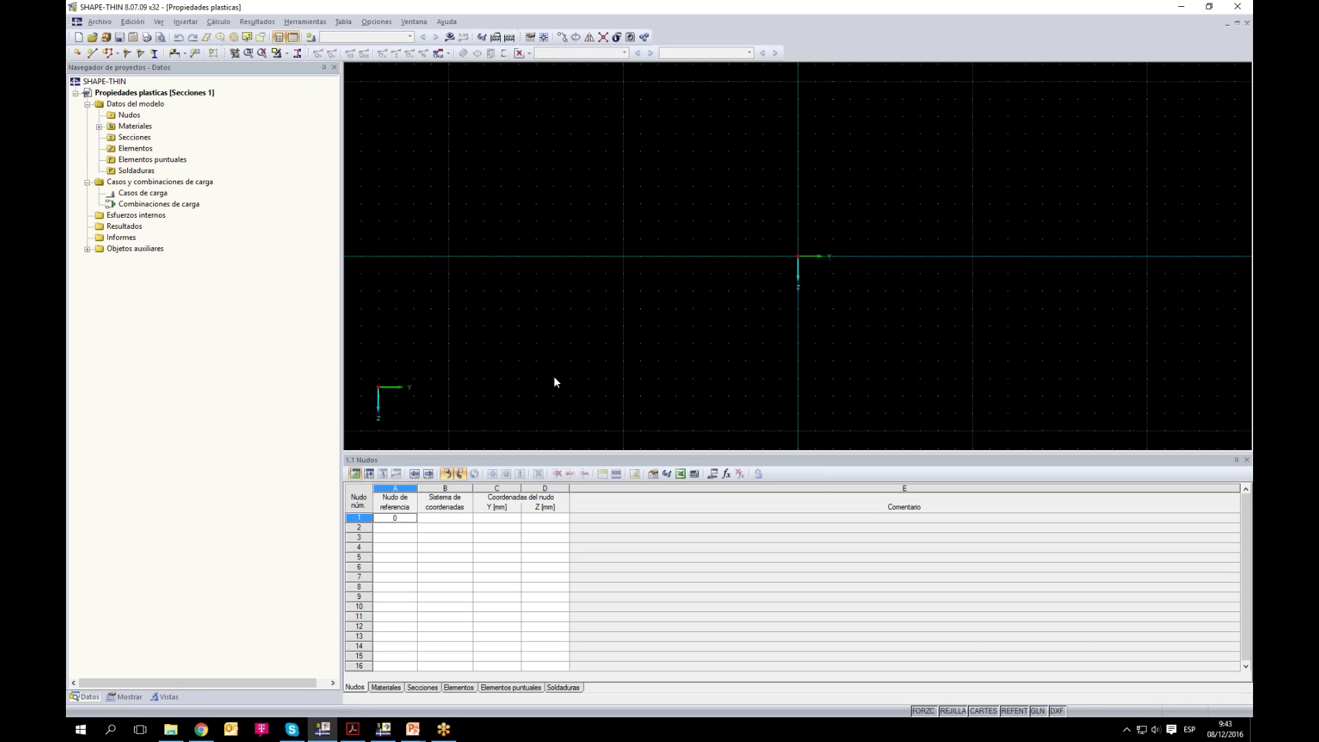
Step: Set the work plane's grid point spacing to 100 mm in both directions
right_click(958, 711)
left_click(986, 699)
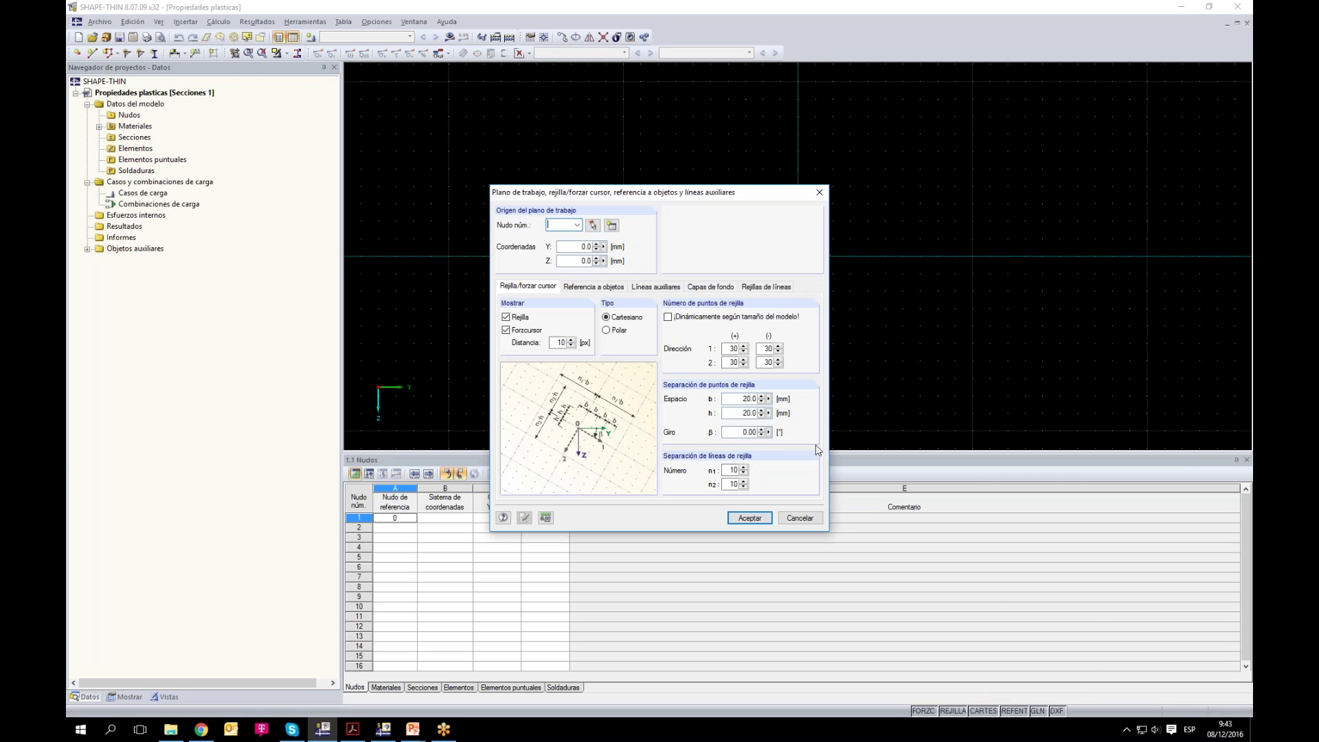
type("100")
double_click(736, 413)
type("1")
left_click(751, 519)
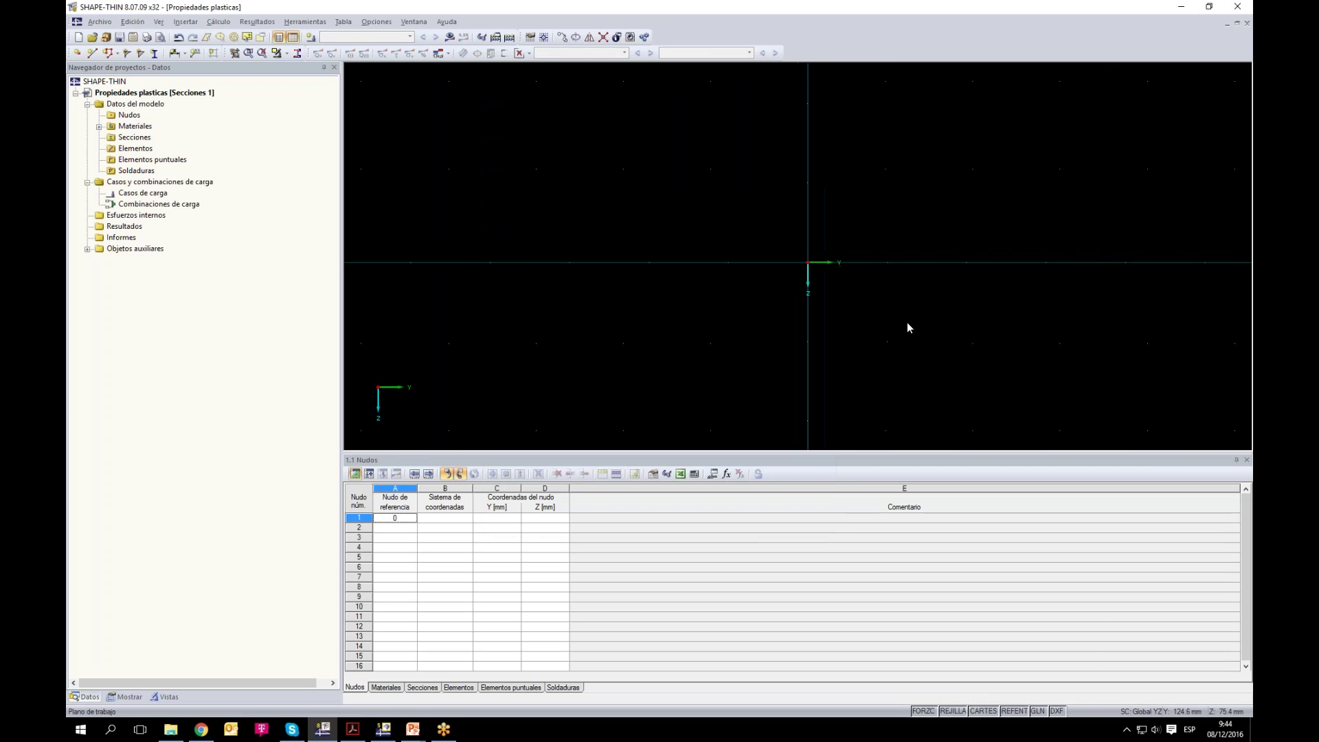
Step: Draw 3 mm thick elements for the 200 mm web and both 100 mm halves of the lower flange at Z 100
left_click(91, 53)
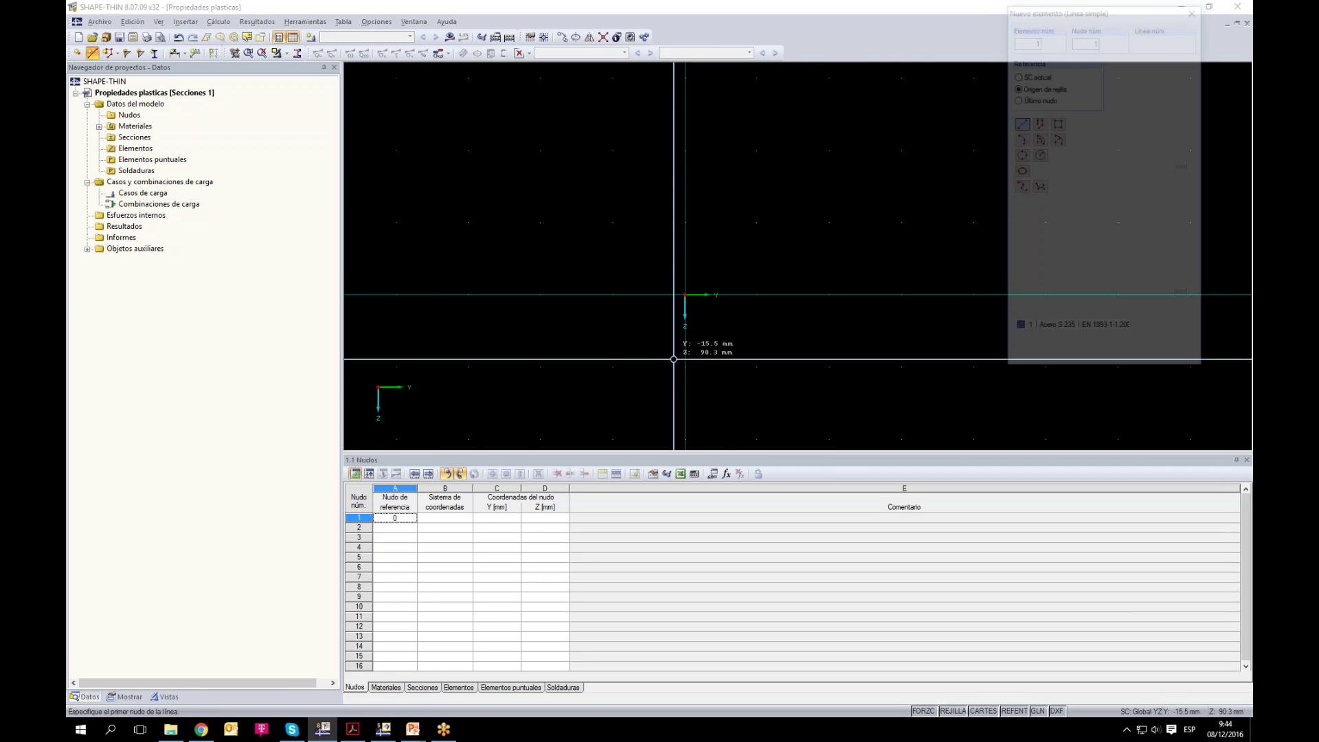
left_click(605, 365)
left_click(686, 365)
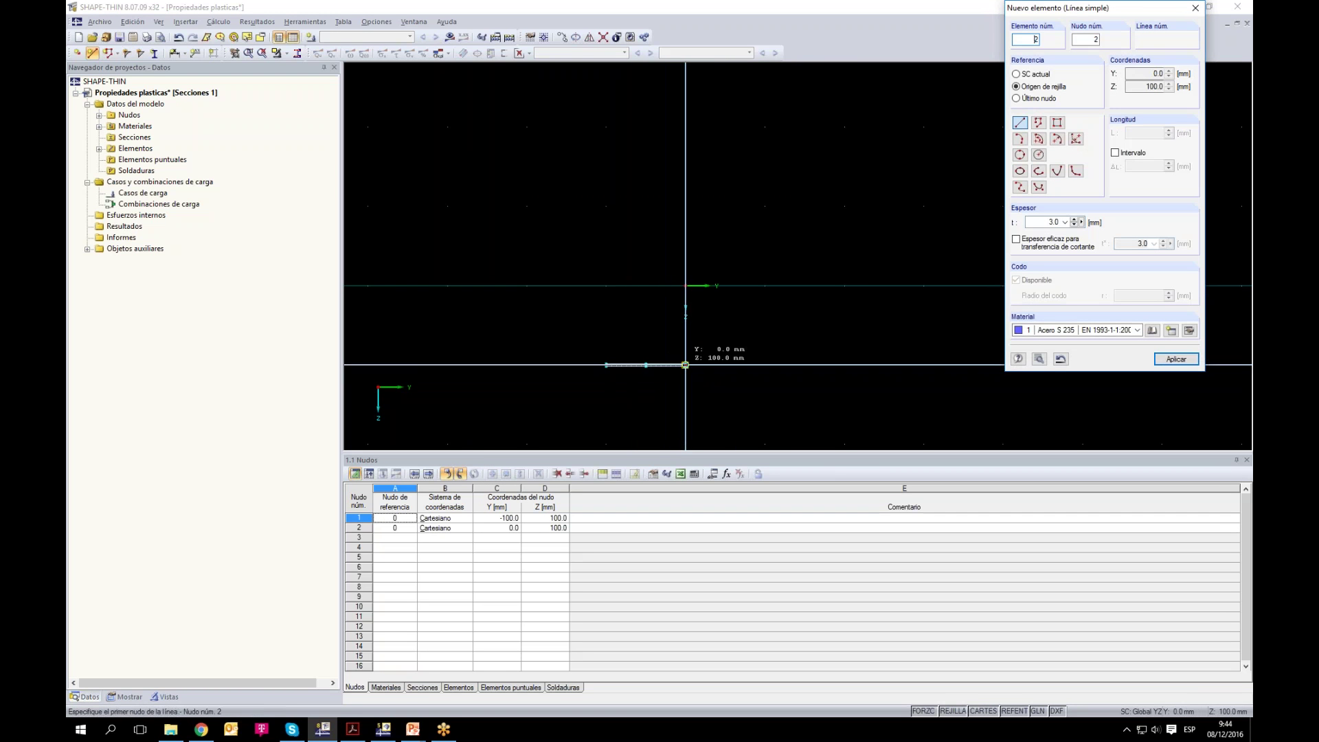
left_click(685, 206)
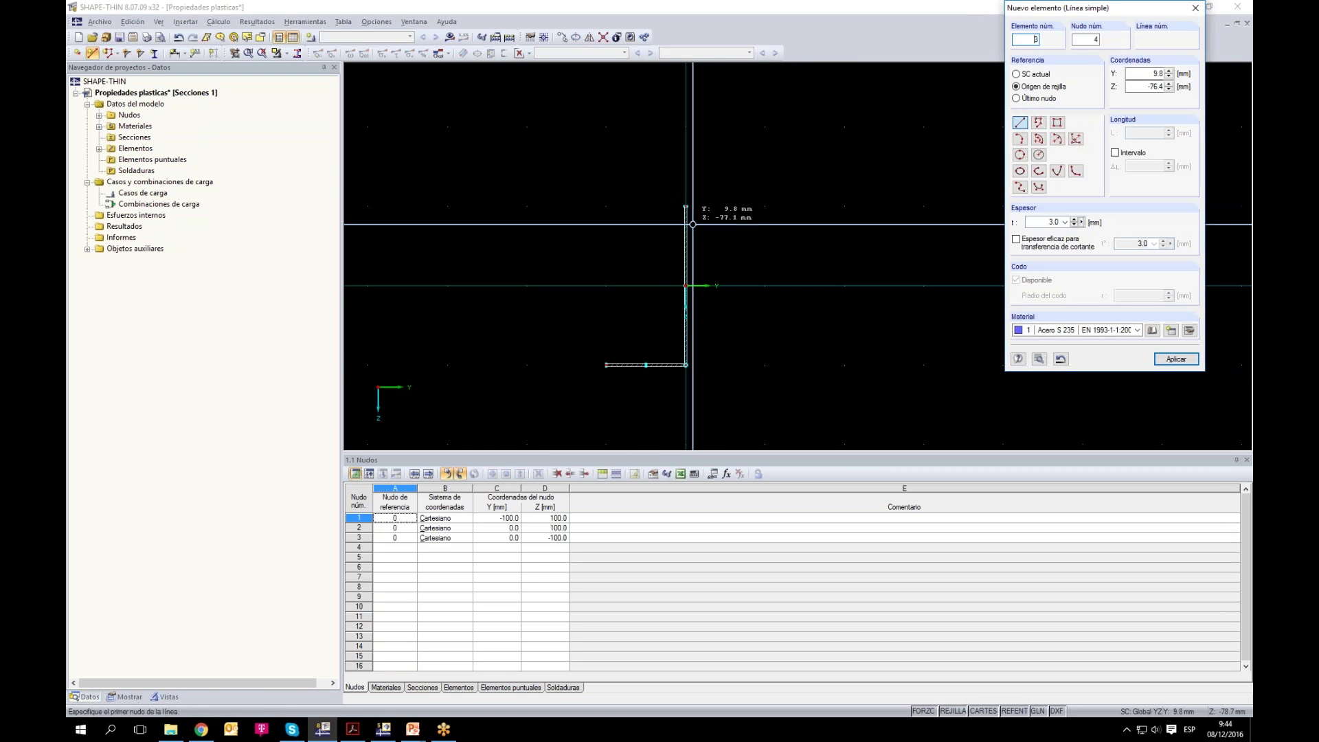
left_click(686, 365)
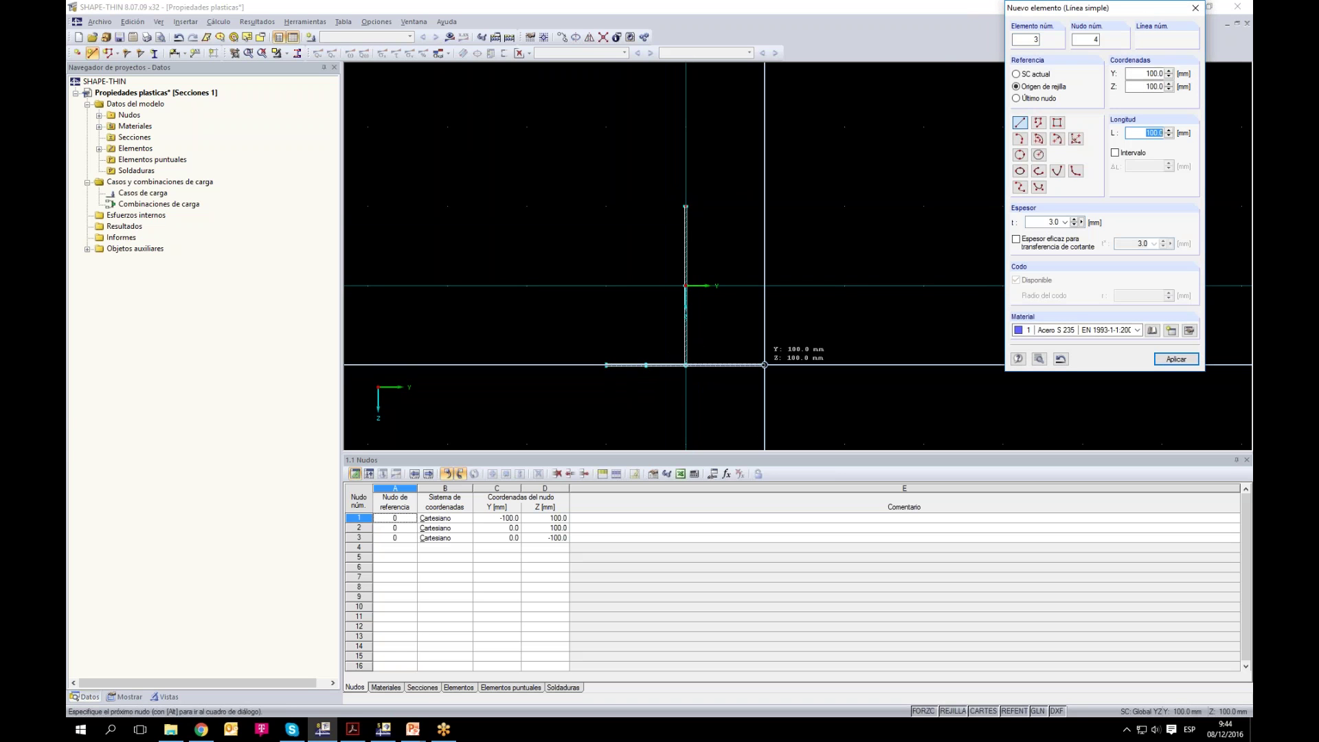
left_click(765, 365)
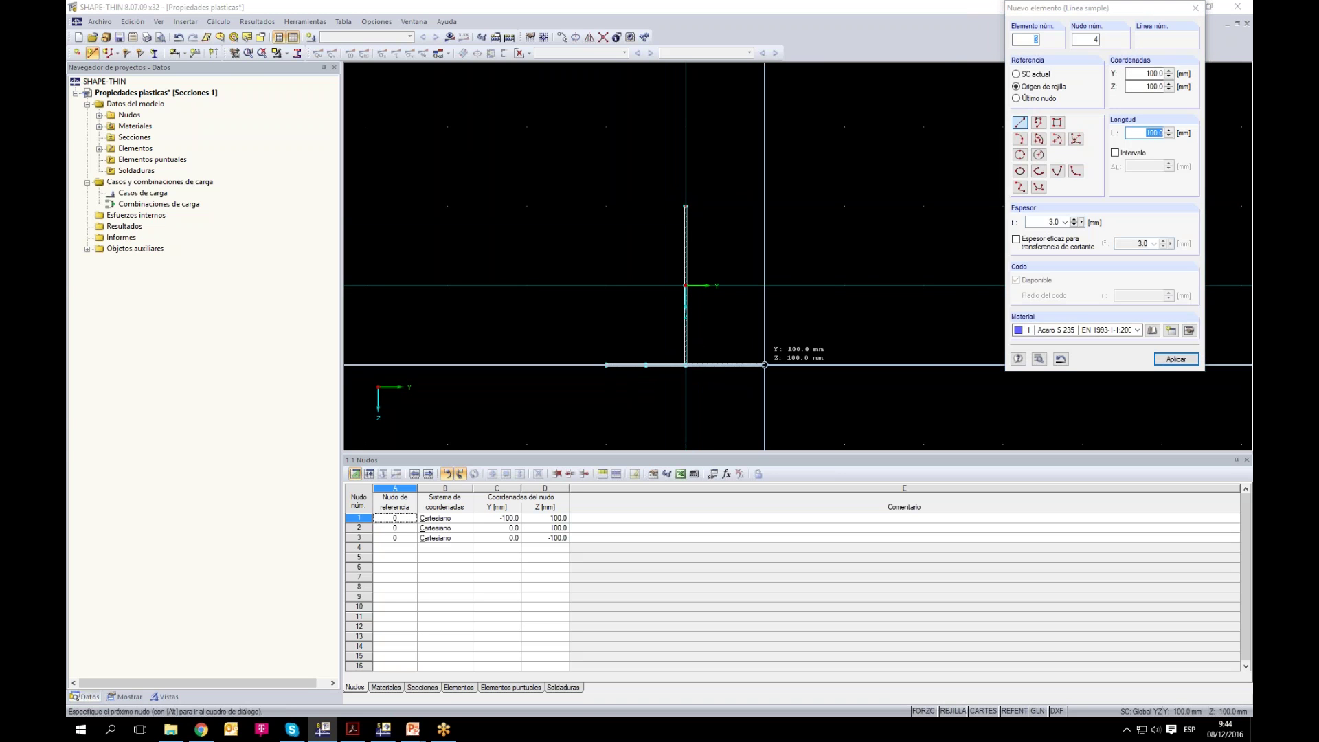
Step: Draw the upper flange at Z -100 as two elements from the web's end to Y 100 and Y -100
left_click(686, 206)
left_click(765, 206)
left_click(686, 206)
left_click(605, 205)
key("Escape")
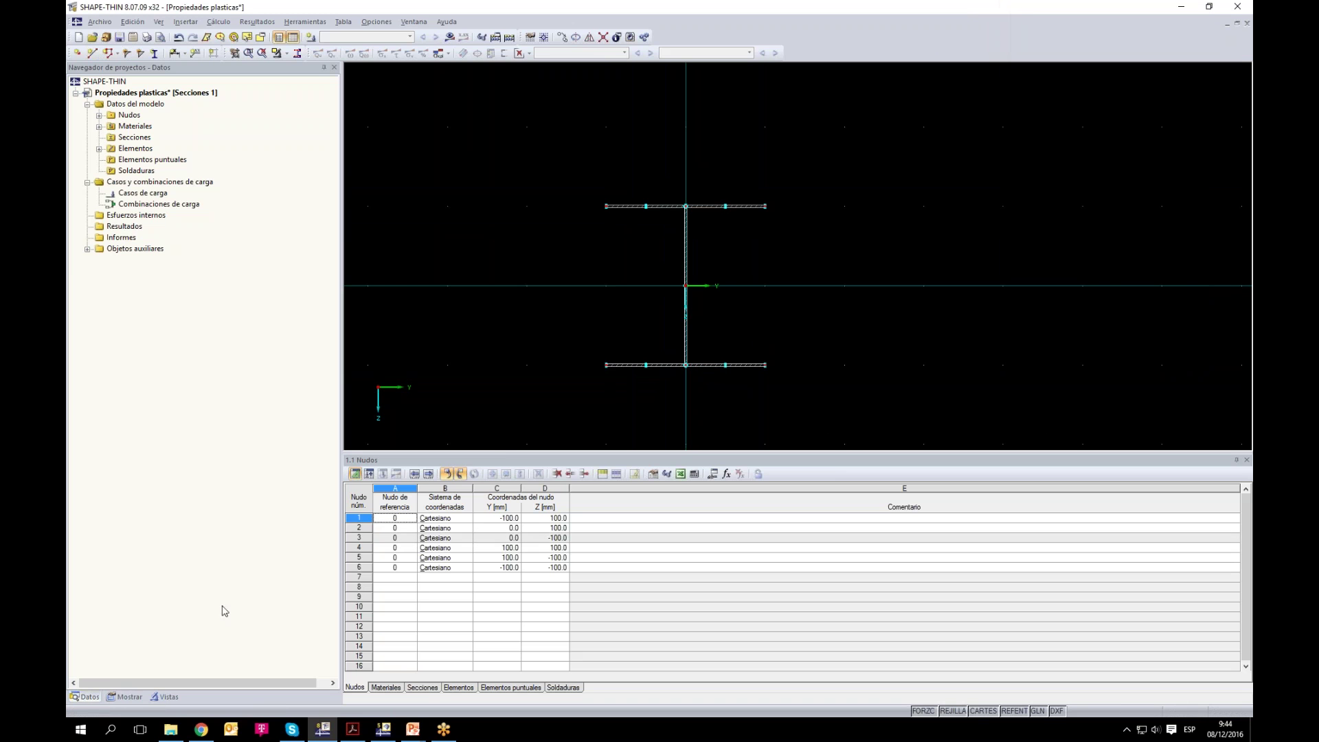
Step: Display the element orientations and reverse the orientation of the lower flange's left element
left_click(126, 697)
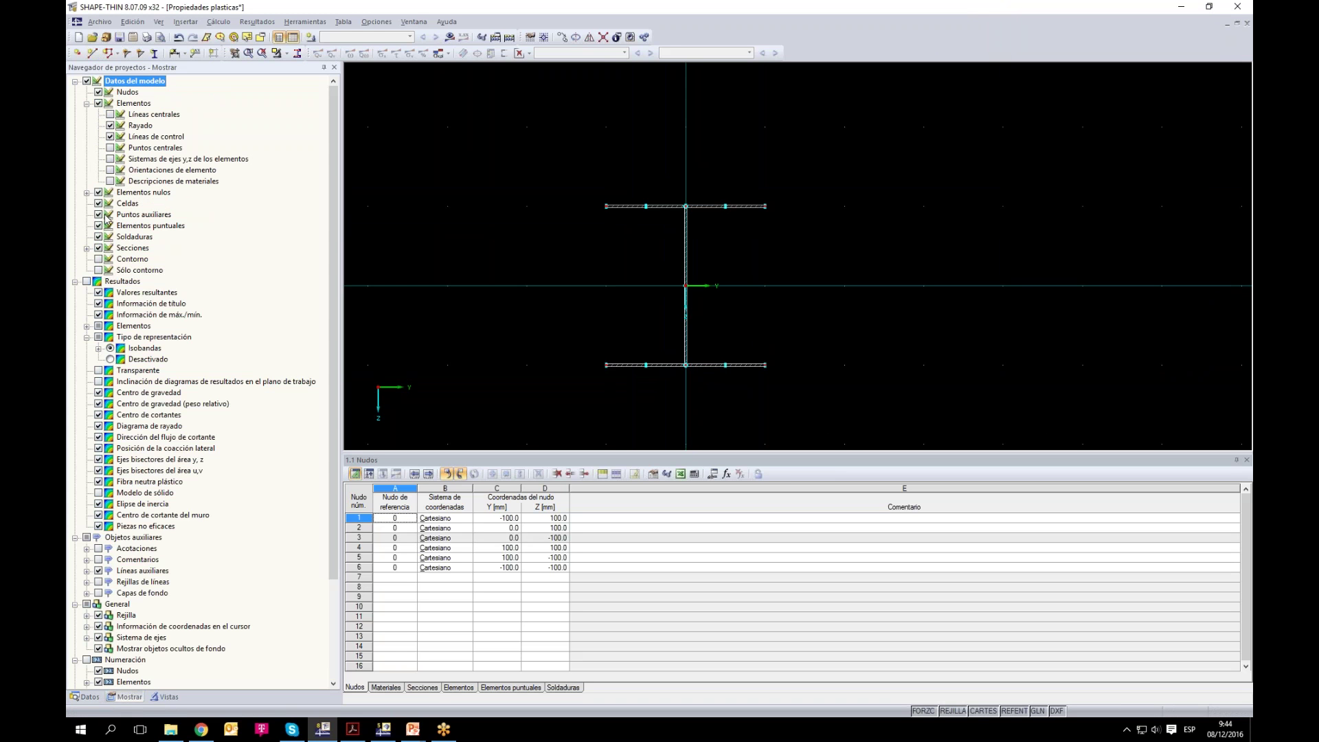
left_click(117, 171)
scroll(635, 374, "up", 4)
right_click(635, 374)
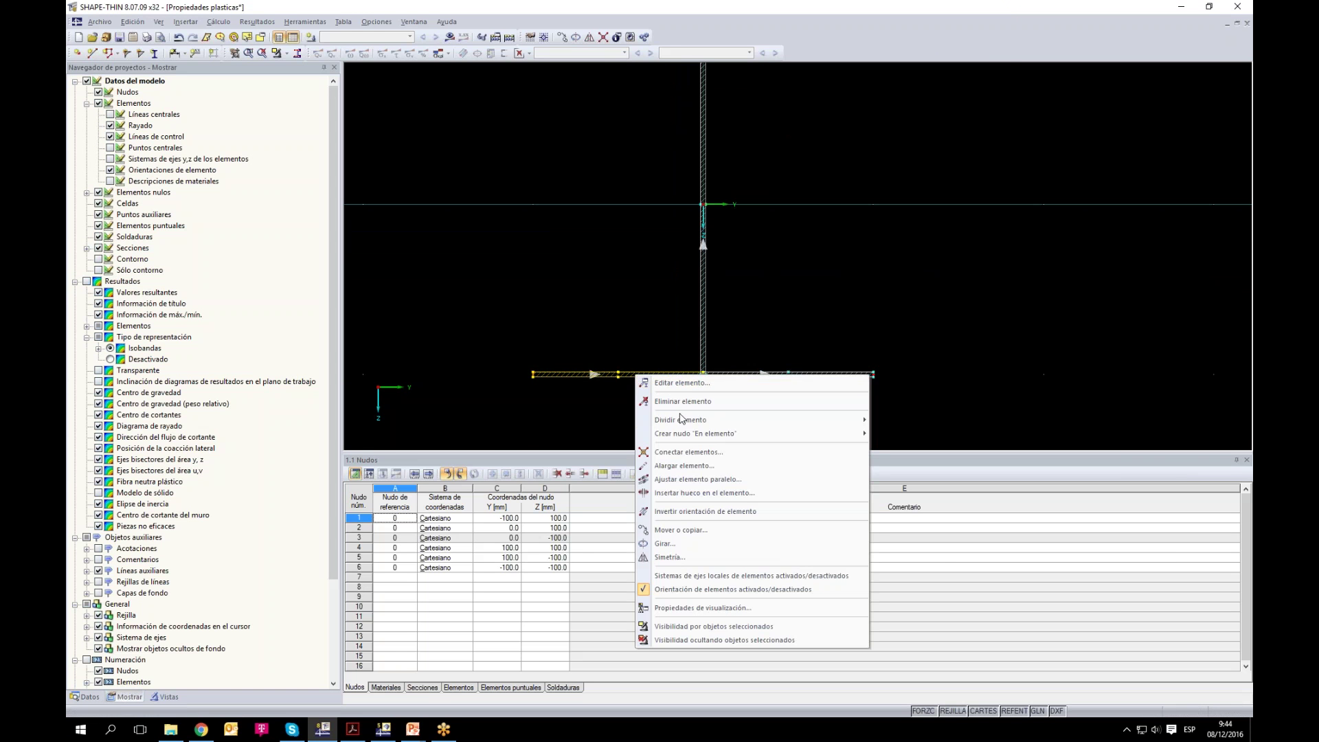
left_click(744, 514)
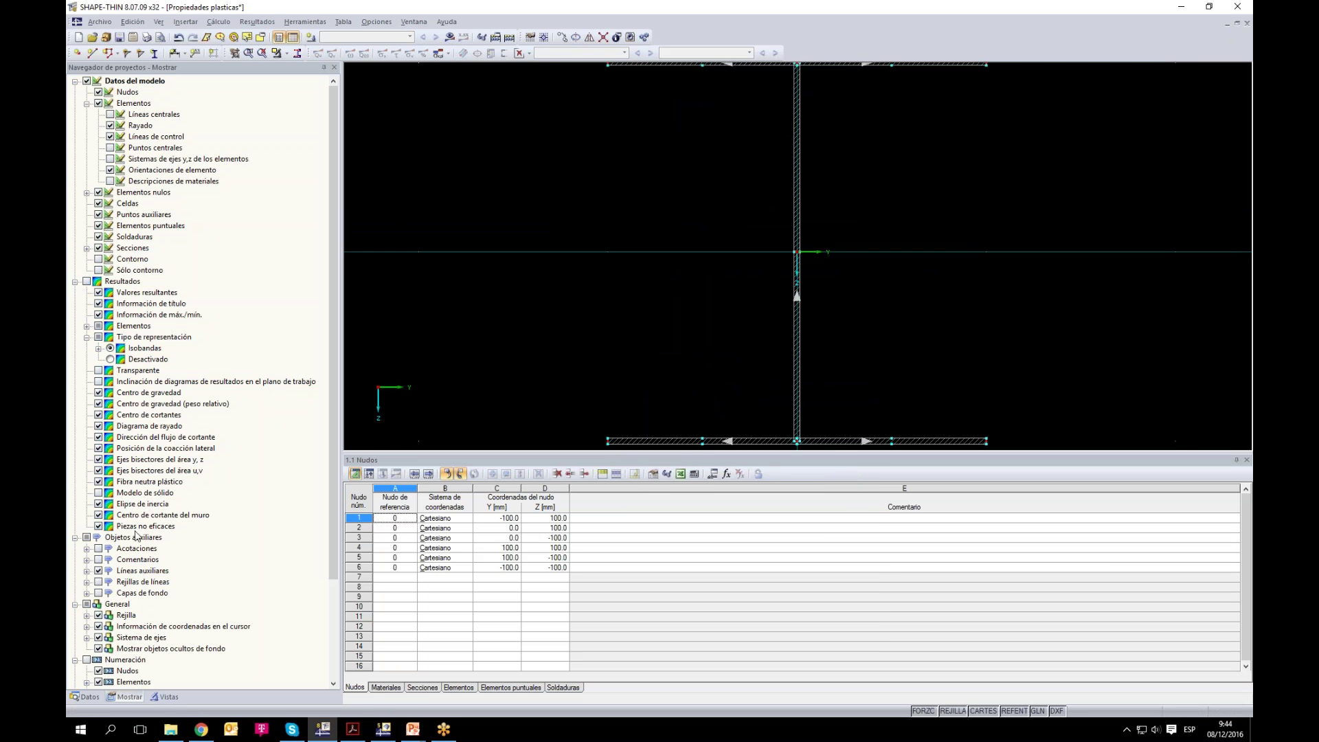
Step: Check the additional calculation options in the model's general data
left_click(94, 698)
right_click(148, 93)
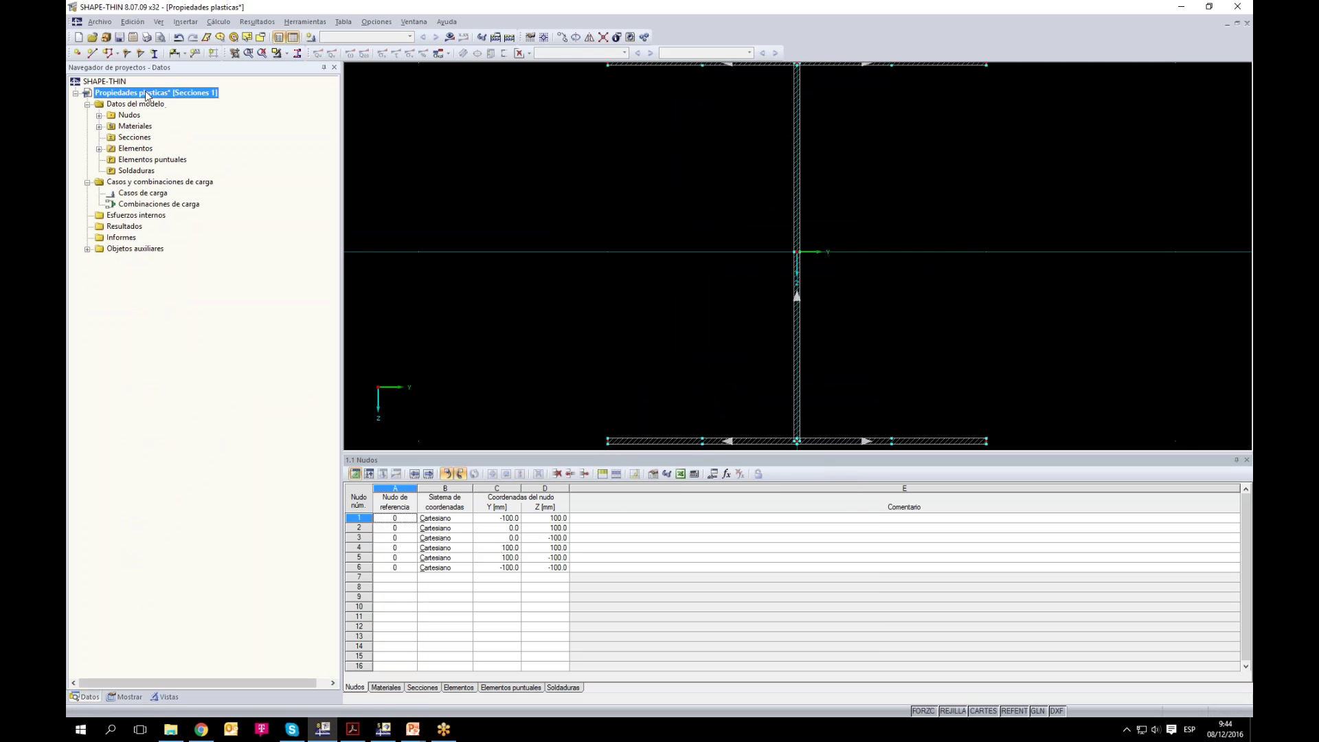
left_click(168, 101)
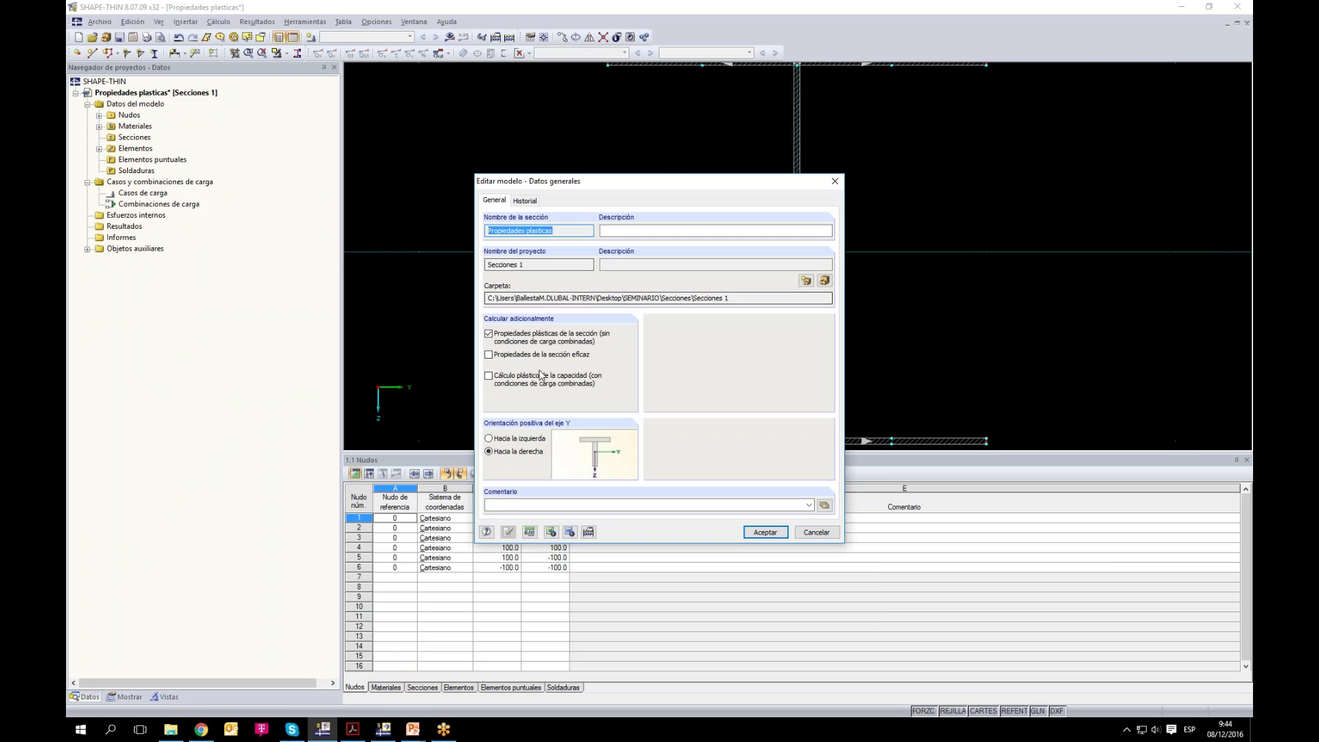
left_click(764, 533)
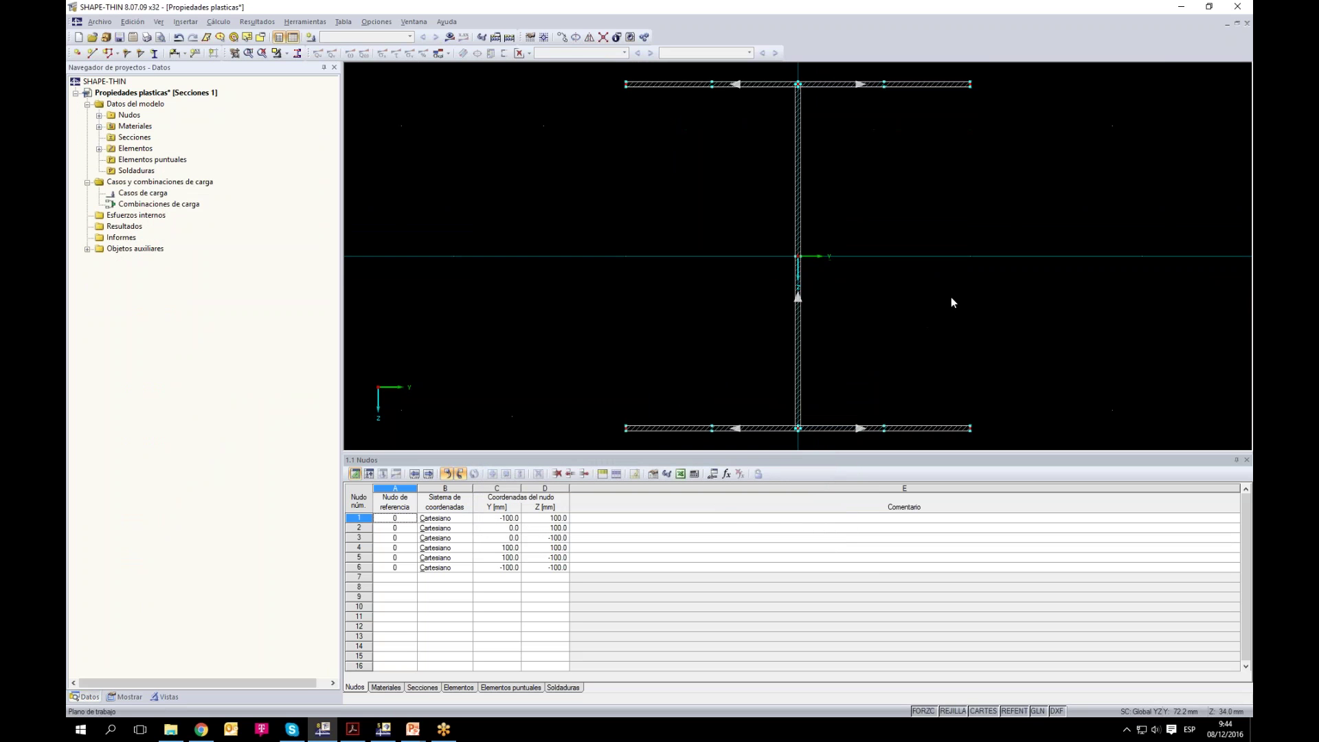
Step: Calculate the I-section and examine its maximum plastic bending moments and plastic section moduli
left_click(449, 37)
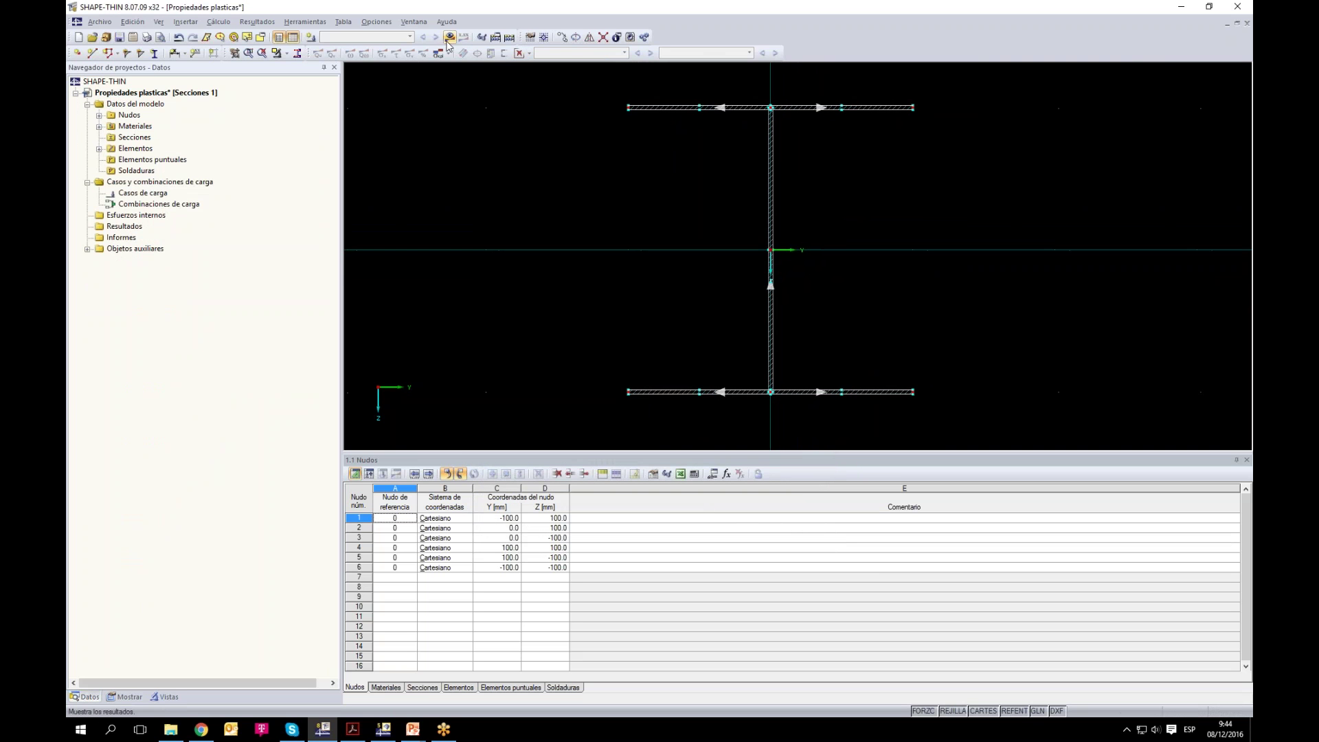
left_click(638, 385)
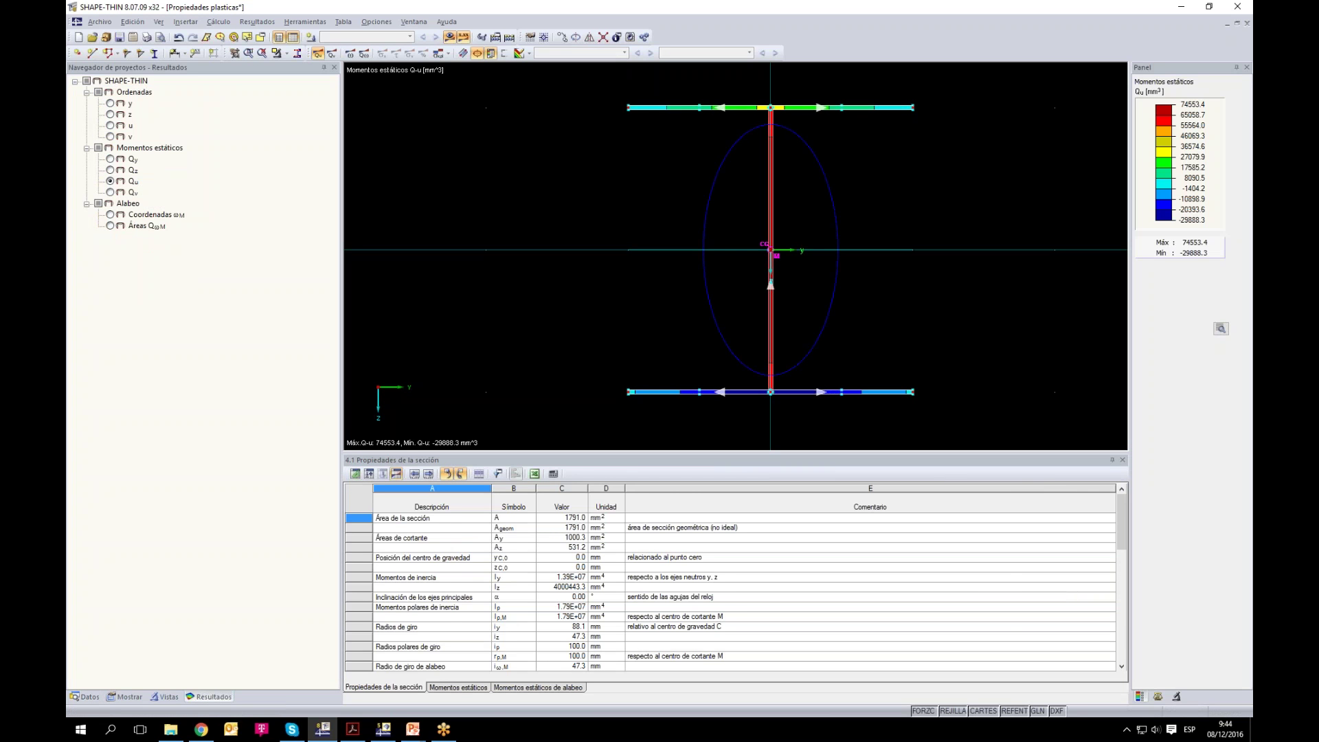
left_click_drag(632, 189, 637, 171)
scroll(571, 615, "down", 1)
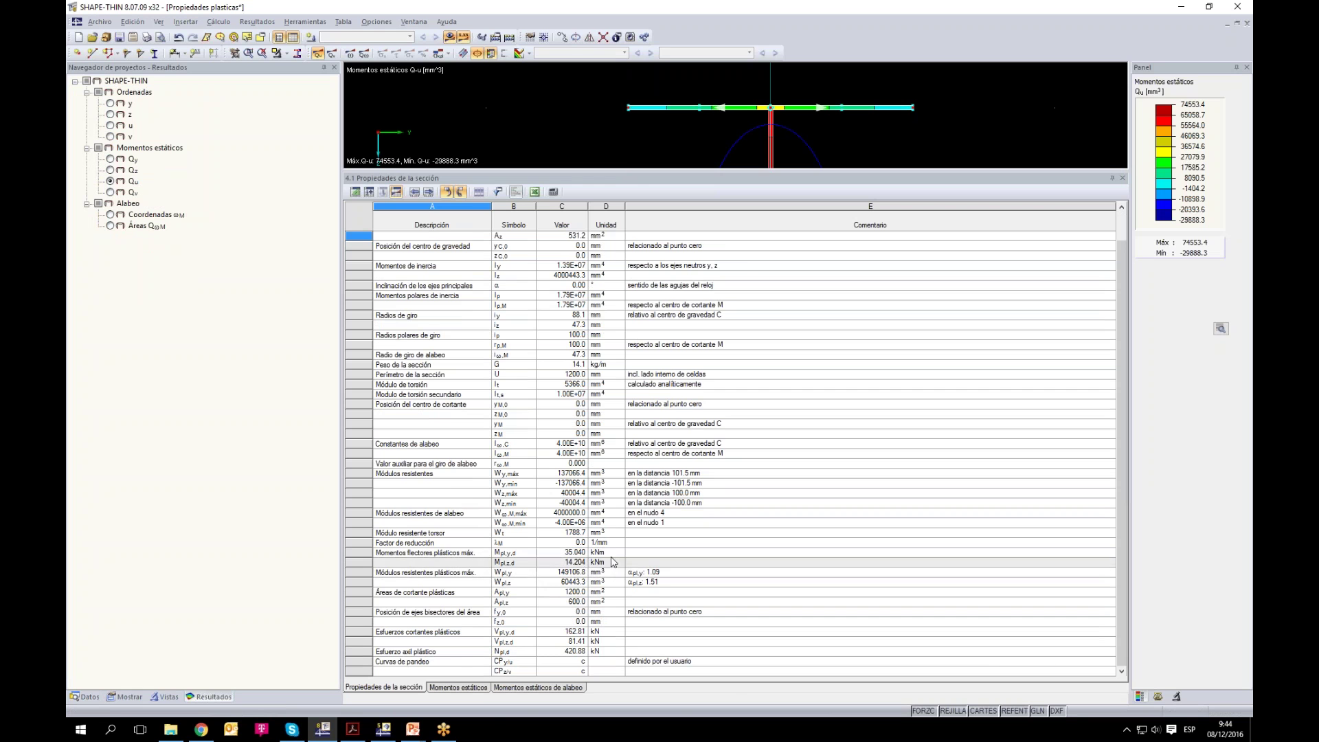
left_click(581, 559)
left_click(656, 579)
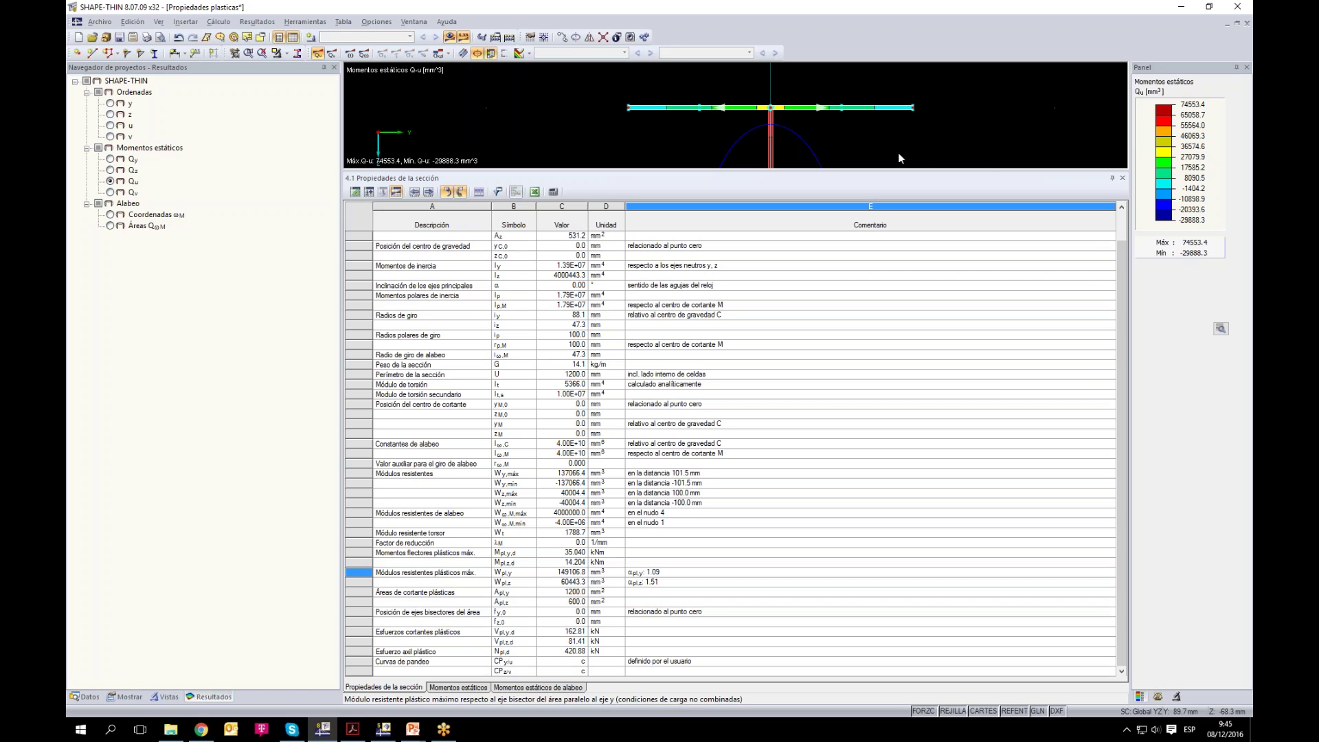
Step: Select all five elements of the I-section and increase their thickness
left_click_drag(932, 460, 932, 538)
scroll(903, 237, "down", 1)
scroll(822, 349, "down", 2)
left_click_drag(935, 458, 640, 117)
right_click(702, 177)
mouse_move(805, 191)
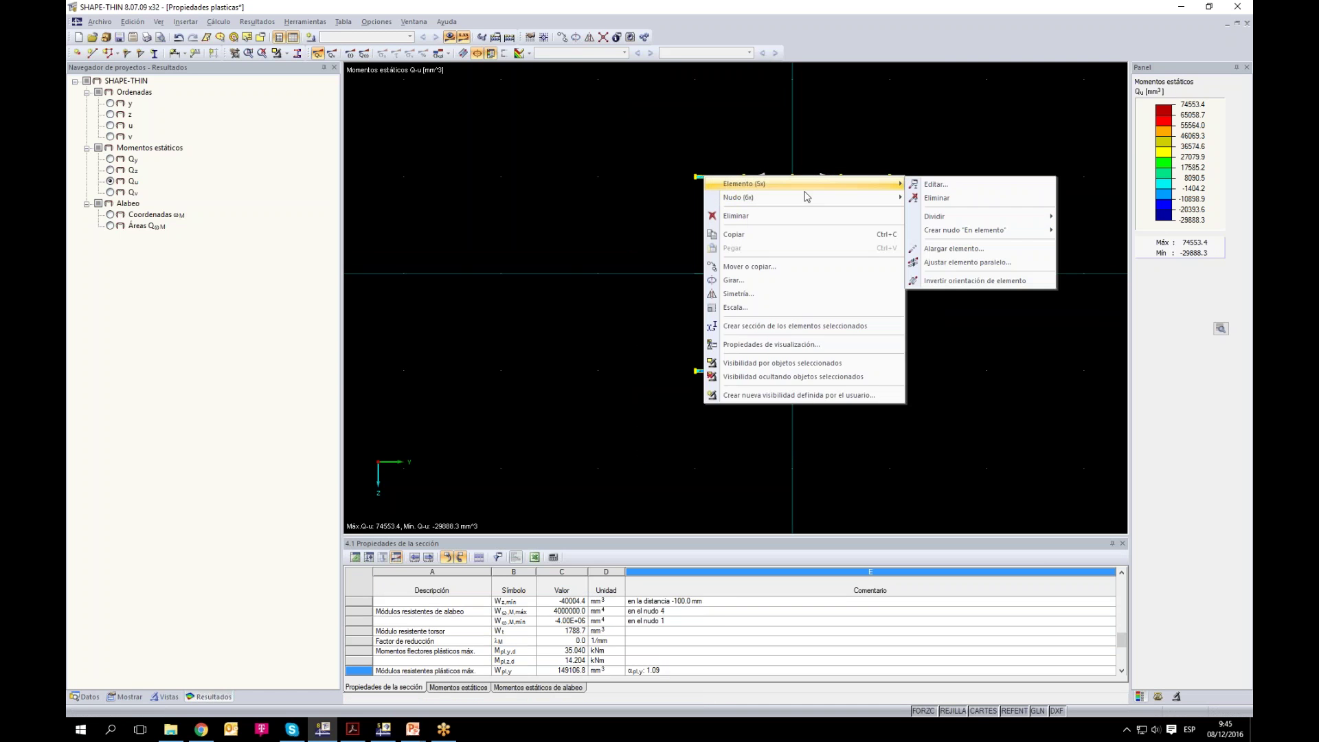
left_click(935, 184)
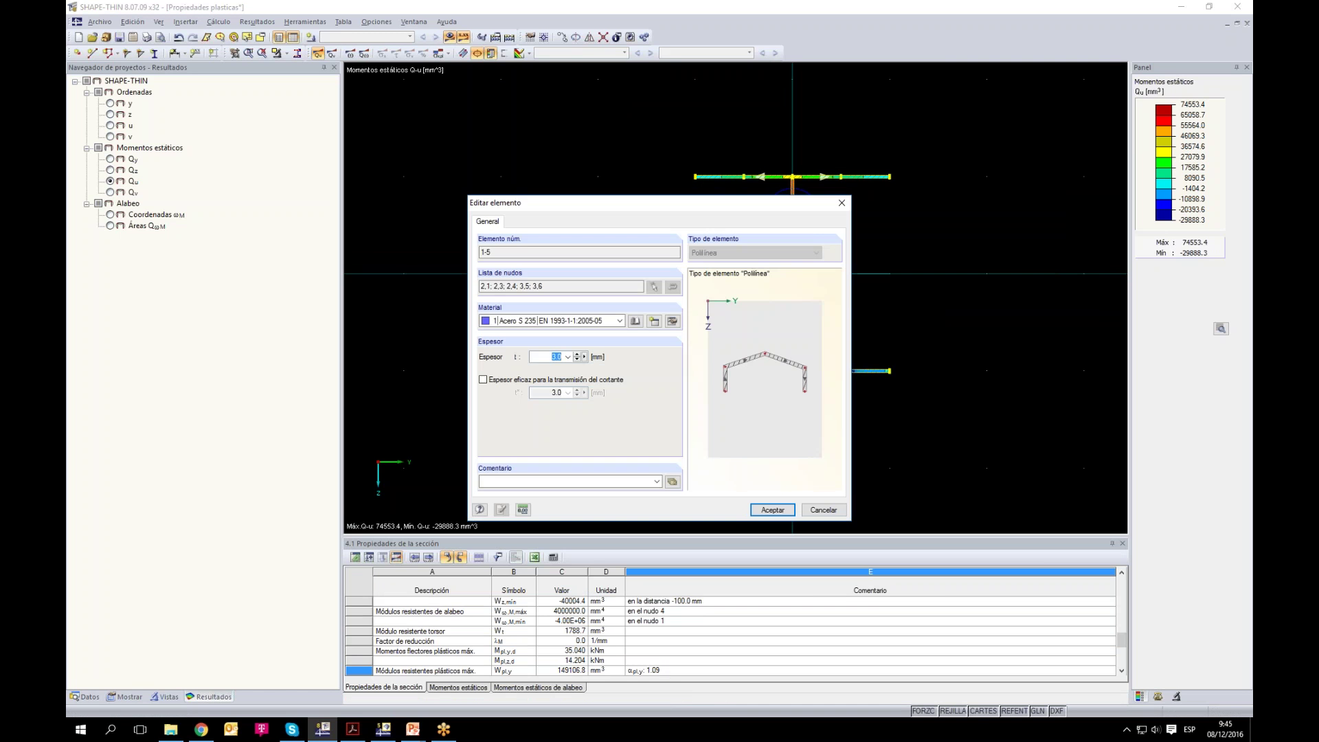
left_click(771, 510)
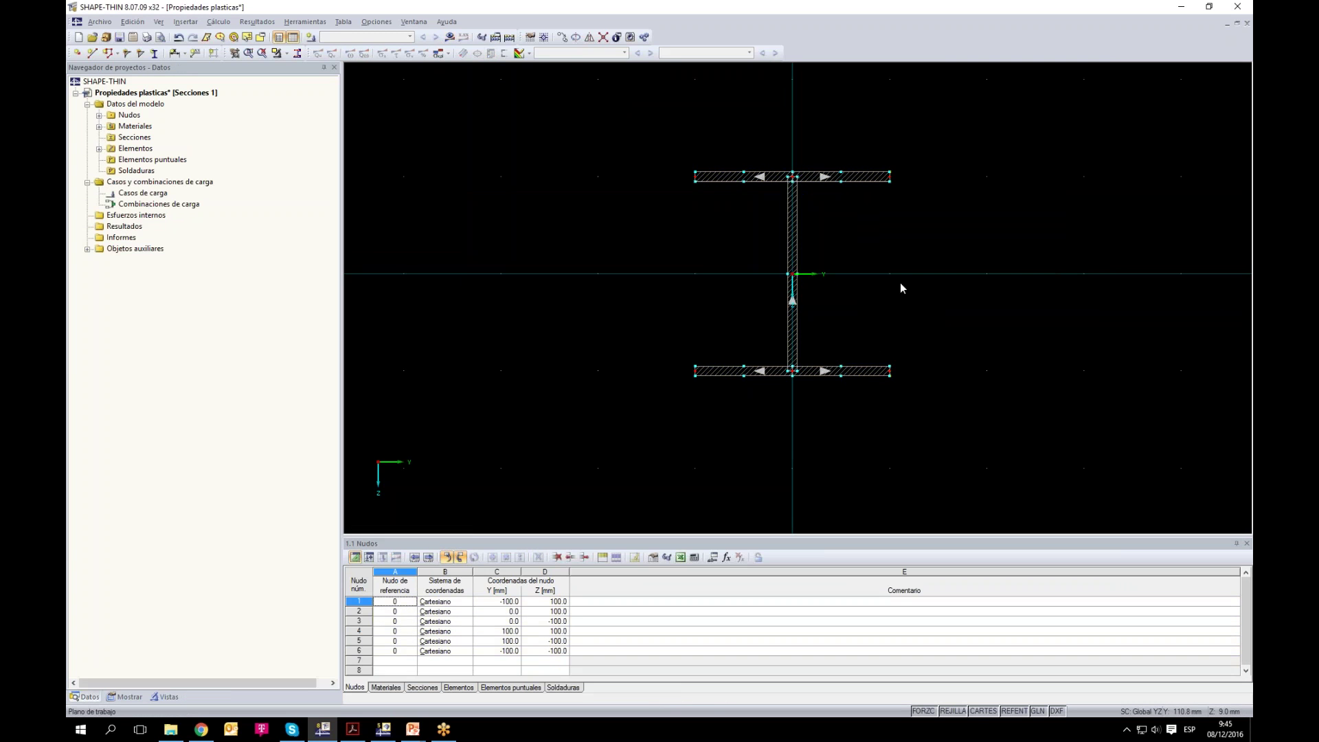
Step: Recalculate the thickened I-section and examine its plastic section moduli about both axes
left_click(450, 36)
left_click(638, 383)
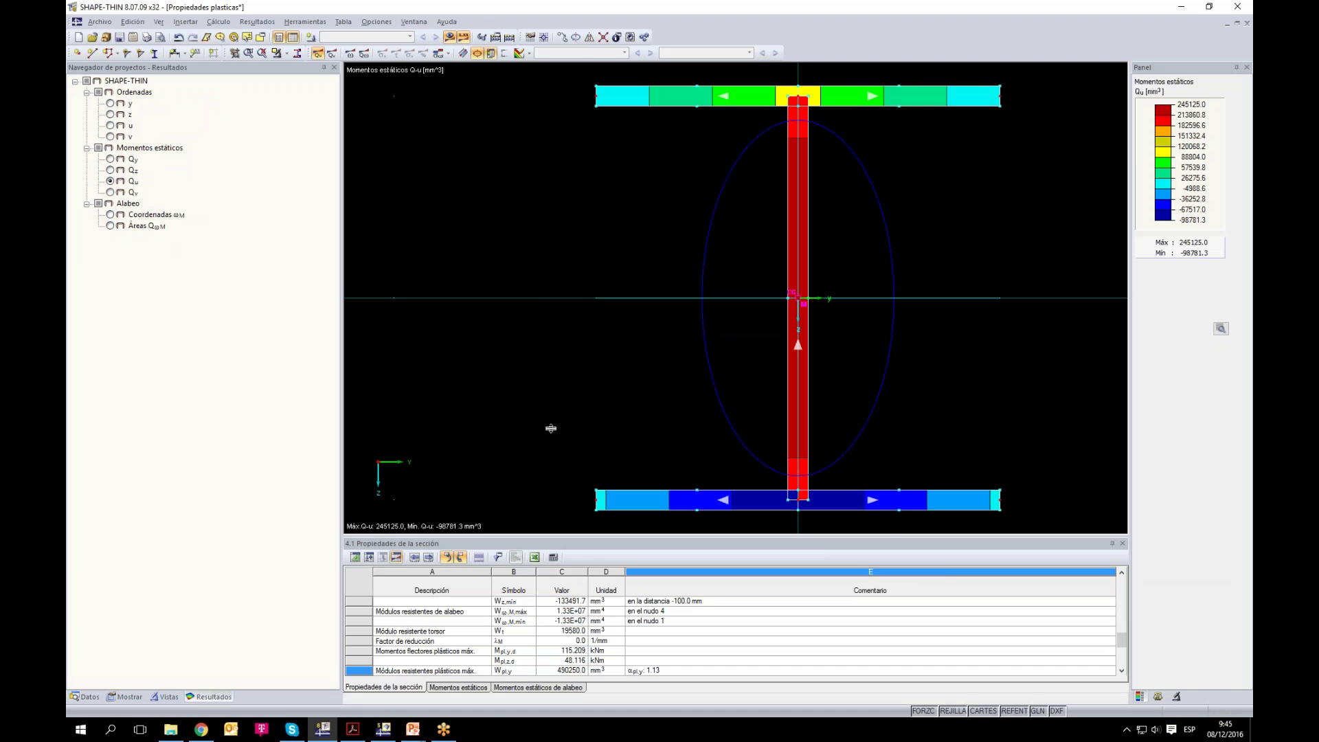
left_click_drag(548, 250, 547, 250)
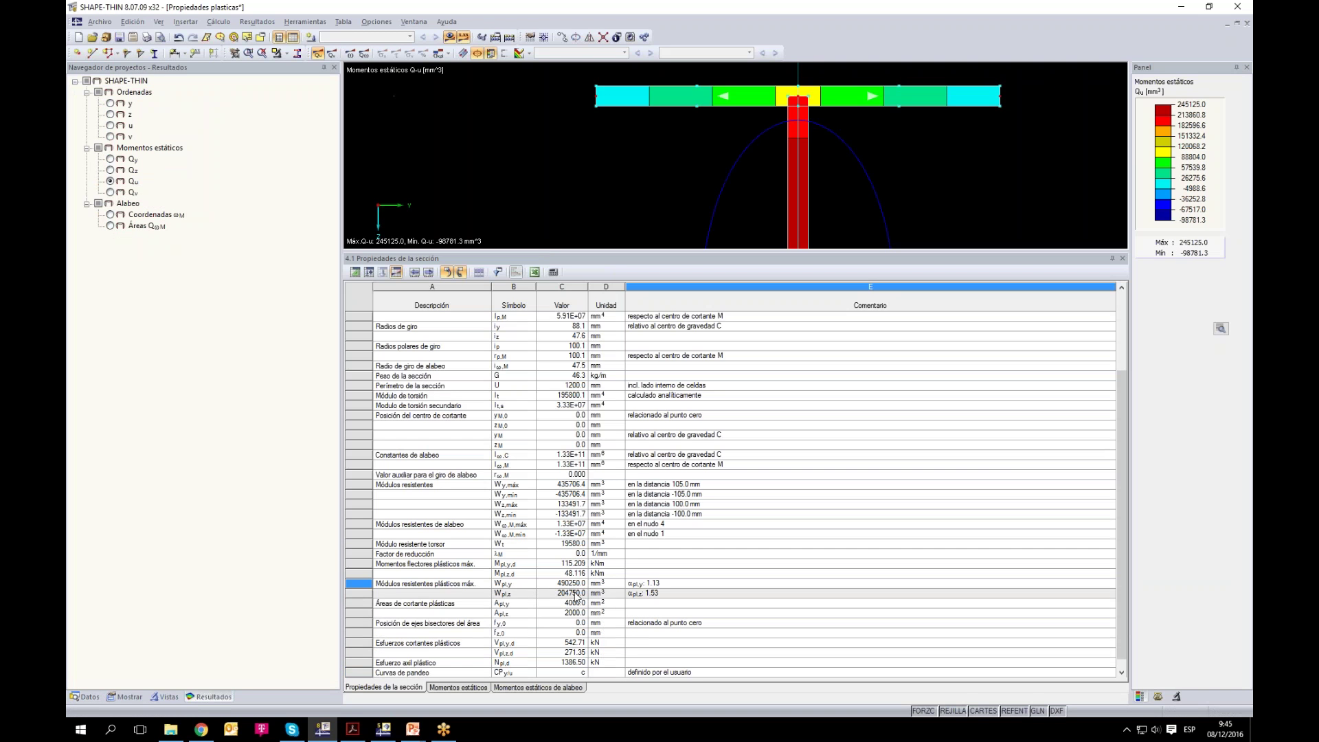
left_click(657, 595)
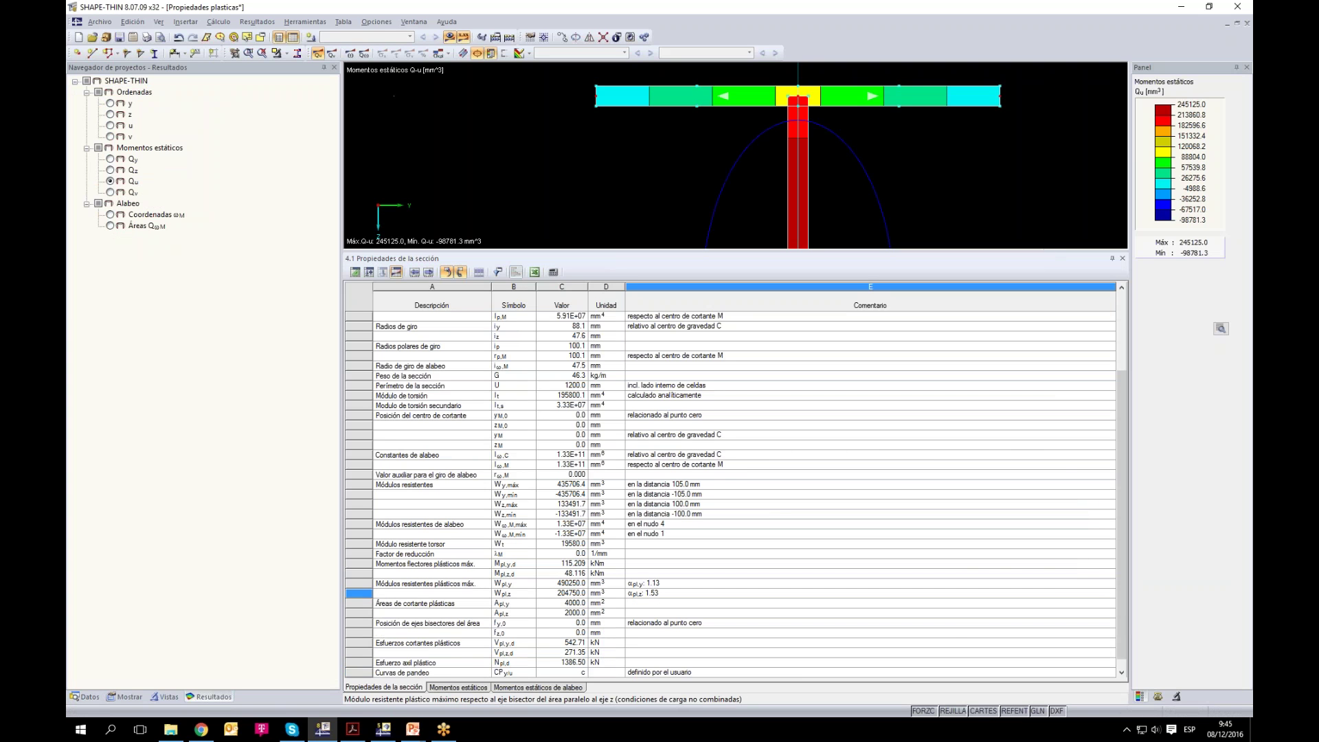
Step: Delete the left halves of the upper and lower flanges, leaving a C-section
left_click_drag(1044, 547, 1038, 587)
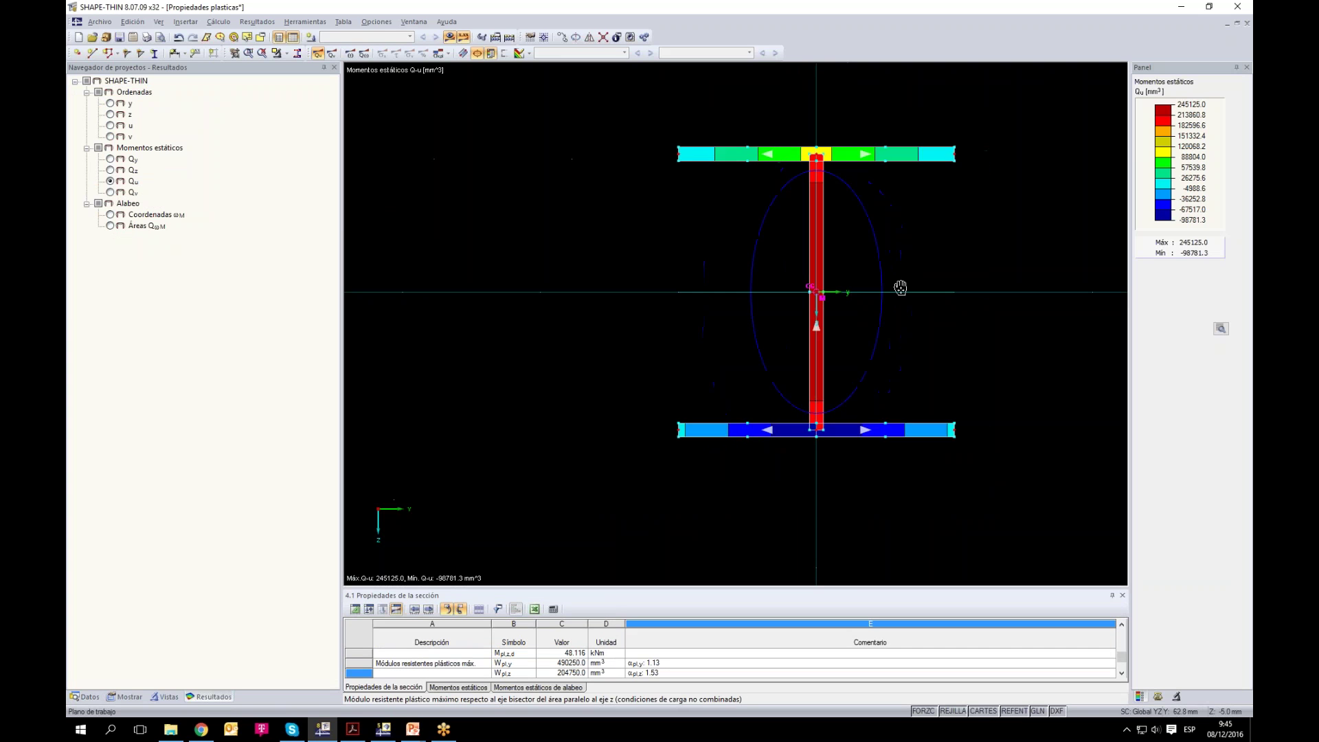
left_click_drag(755, 507, 625, 175)
key("Delete")
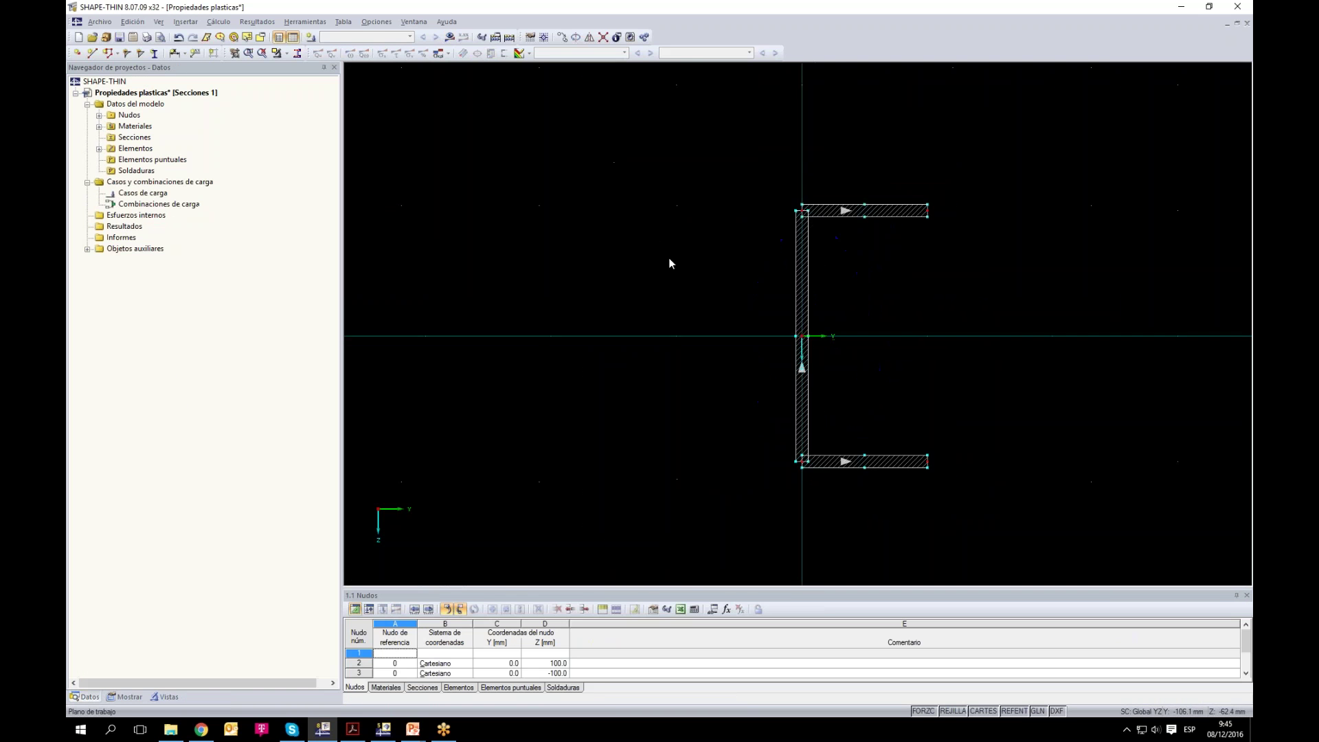
Step: Calculate the C-section and examine its plastic section moduli and shape factors about both axes
left_click(450, 37)
left_click(641, 382)
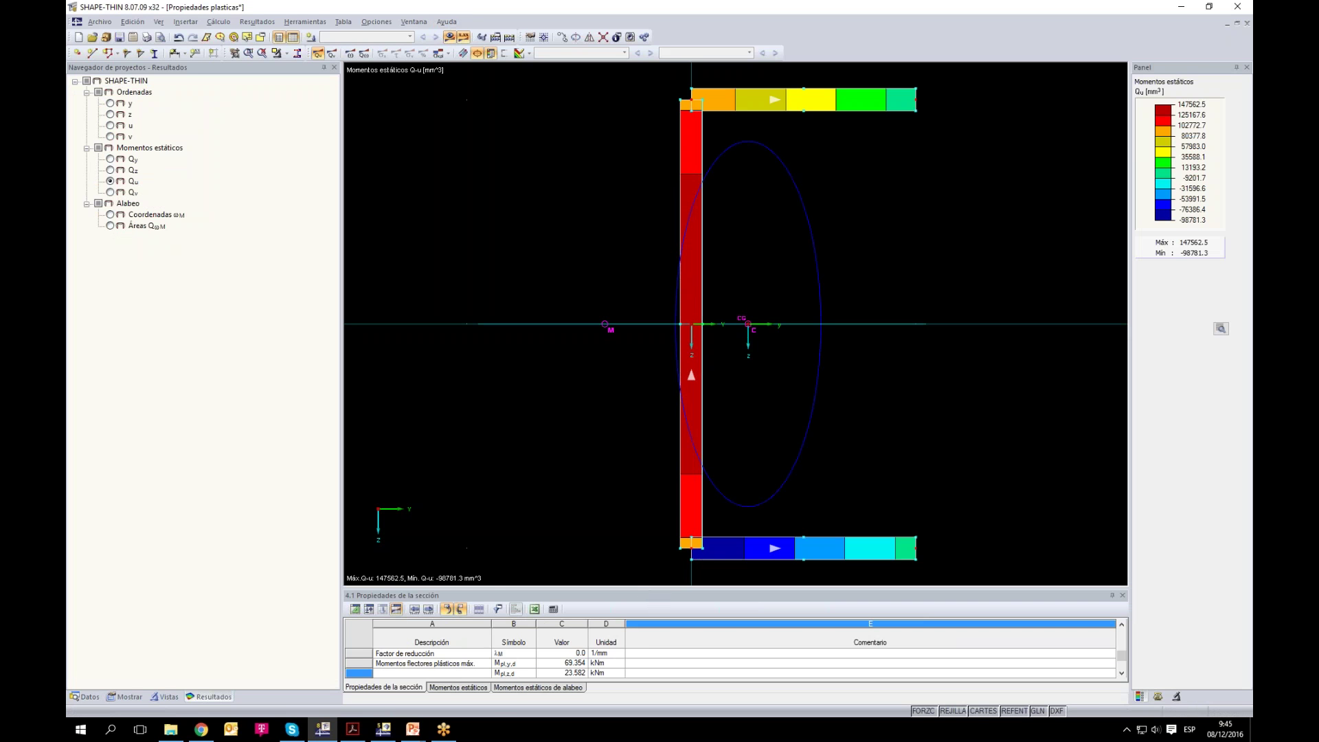
left_click_drag(691, 182, 691, 180)
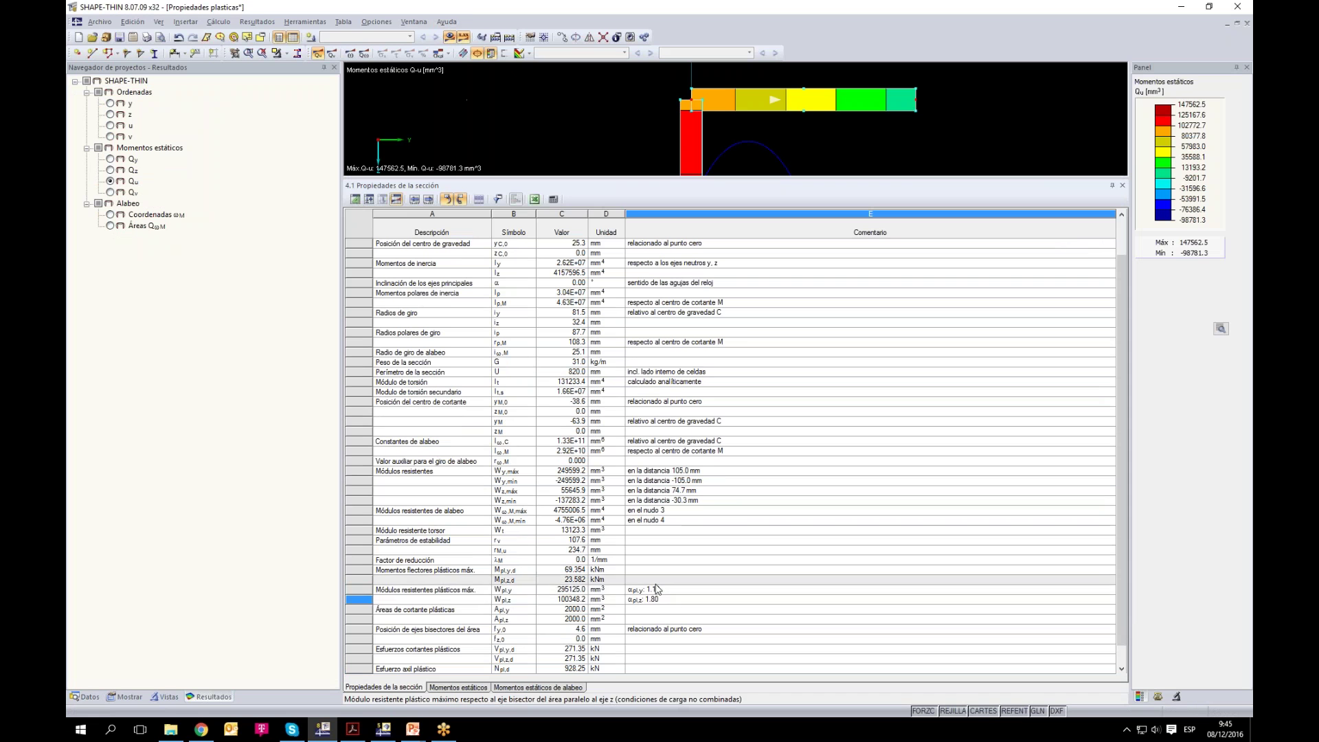
left_click(657, 599)
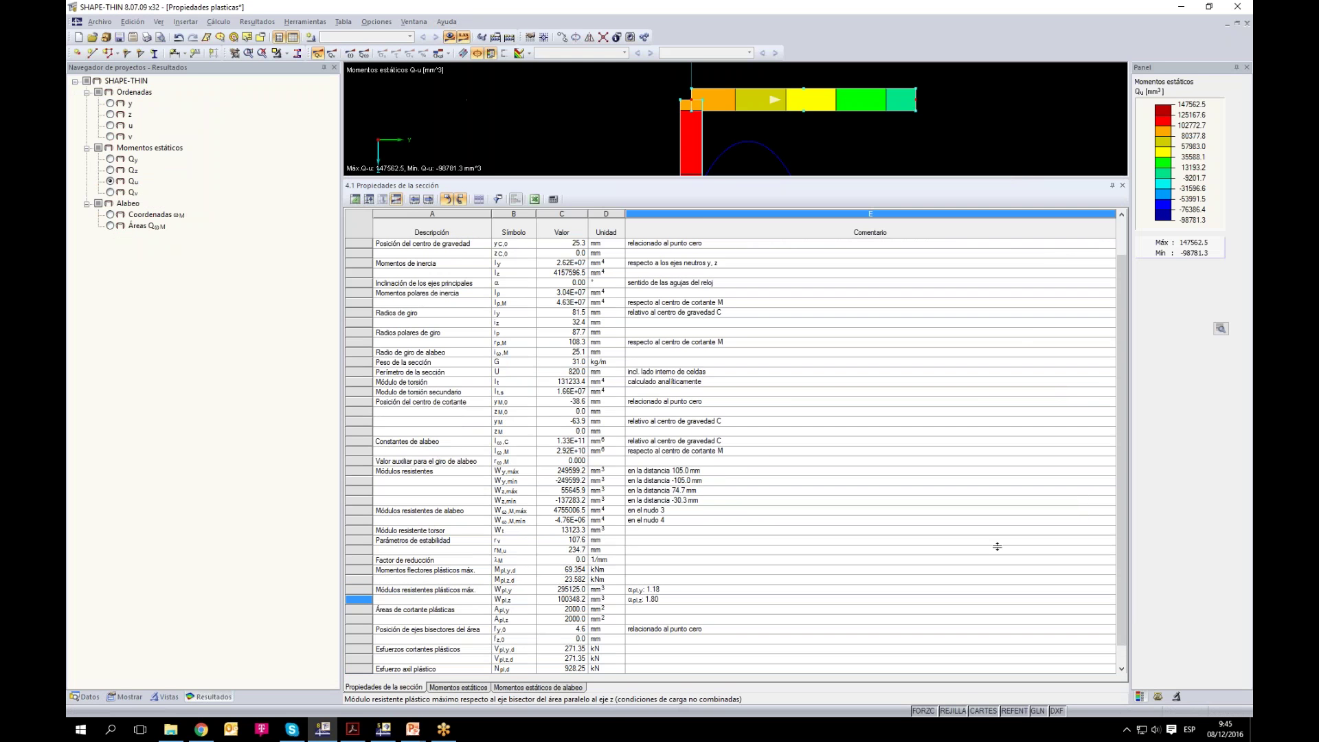
left_click_drag(997, 547, 997, 558)
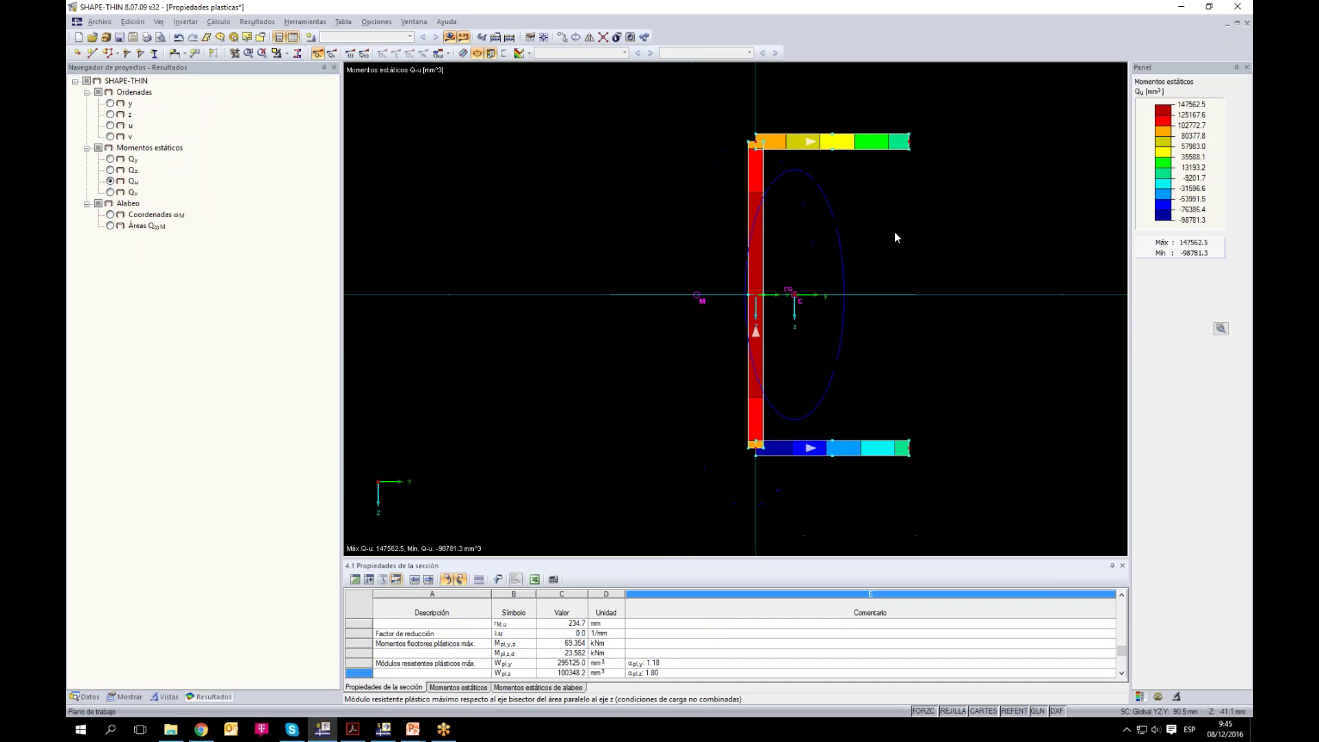
Step: Restore the deleted left flange halves and delete the upper left and lower right halves, leaving a Z-section
left_click(180, 37)
left_click(640, 384)
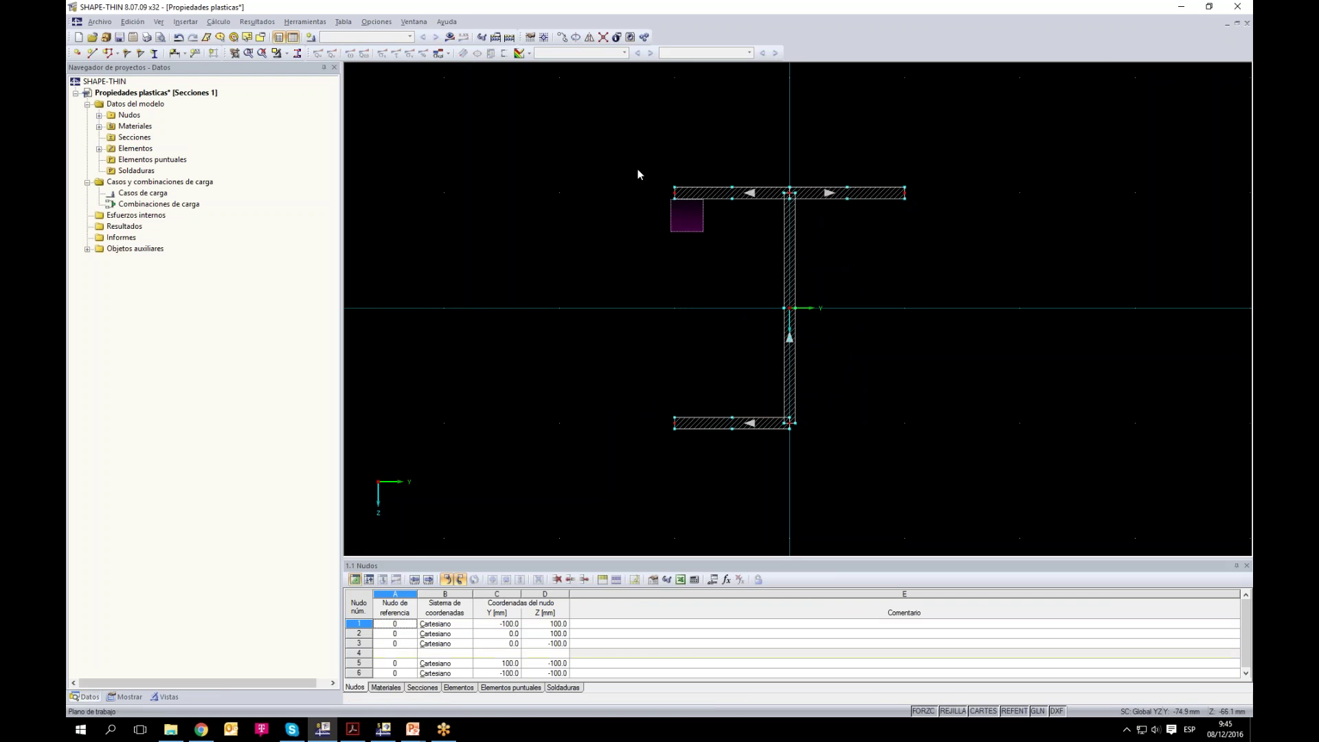
Step: Calculate the Z-section and examine its plastic section moduli and shape factors about the y, z, u and v axes
left_click(450, 37)
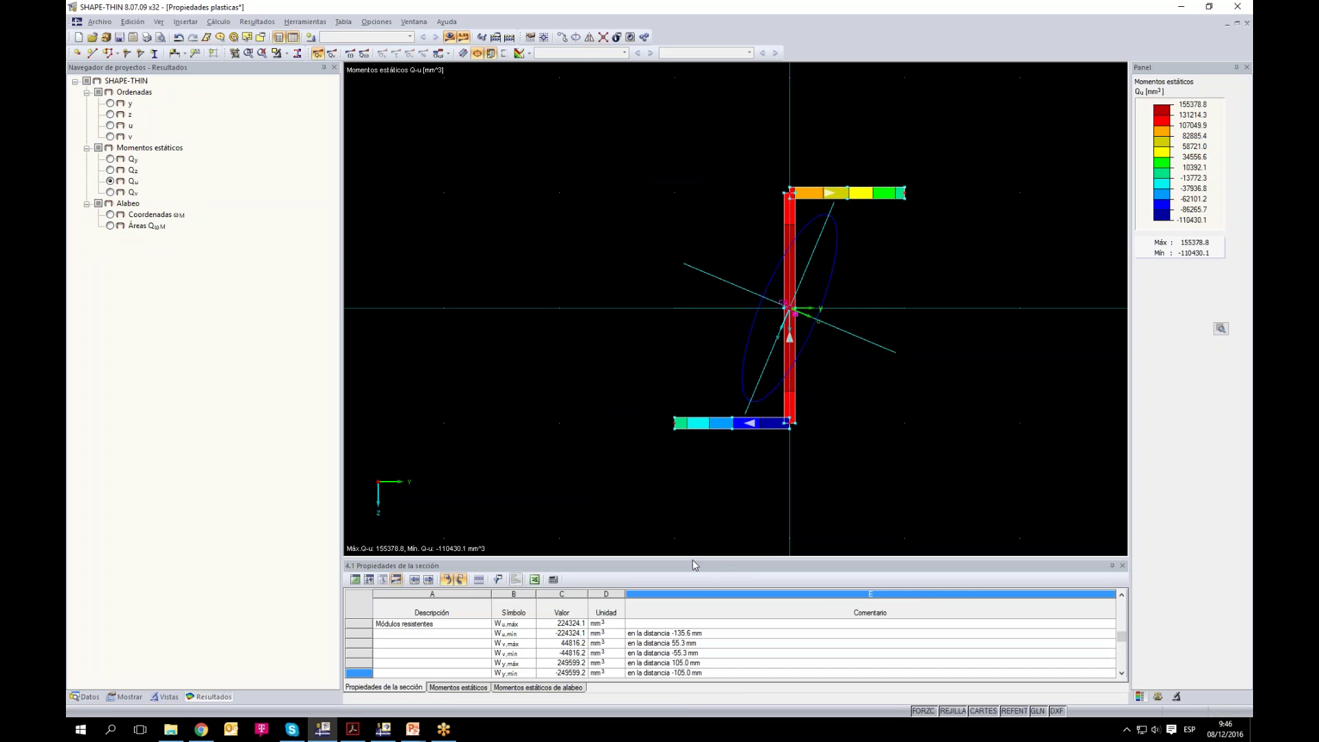
left_click_drag(690, 445, 711, 209)
scroll(555, 630, "down", 2)
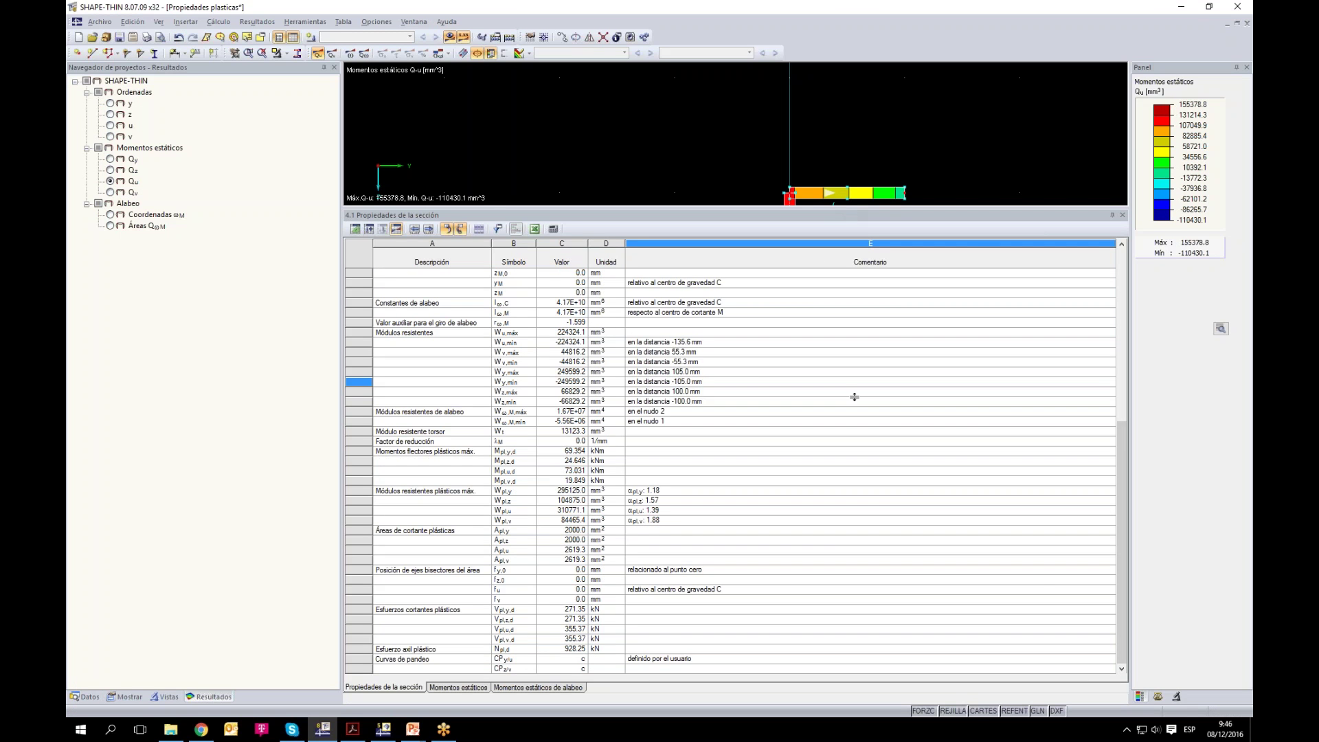
left_click_drag(868, 580, 869, 584)
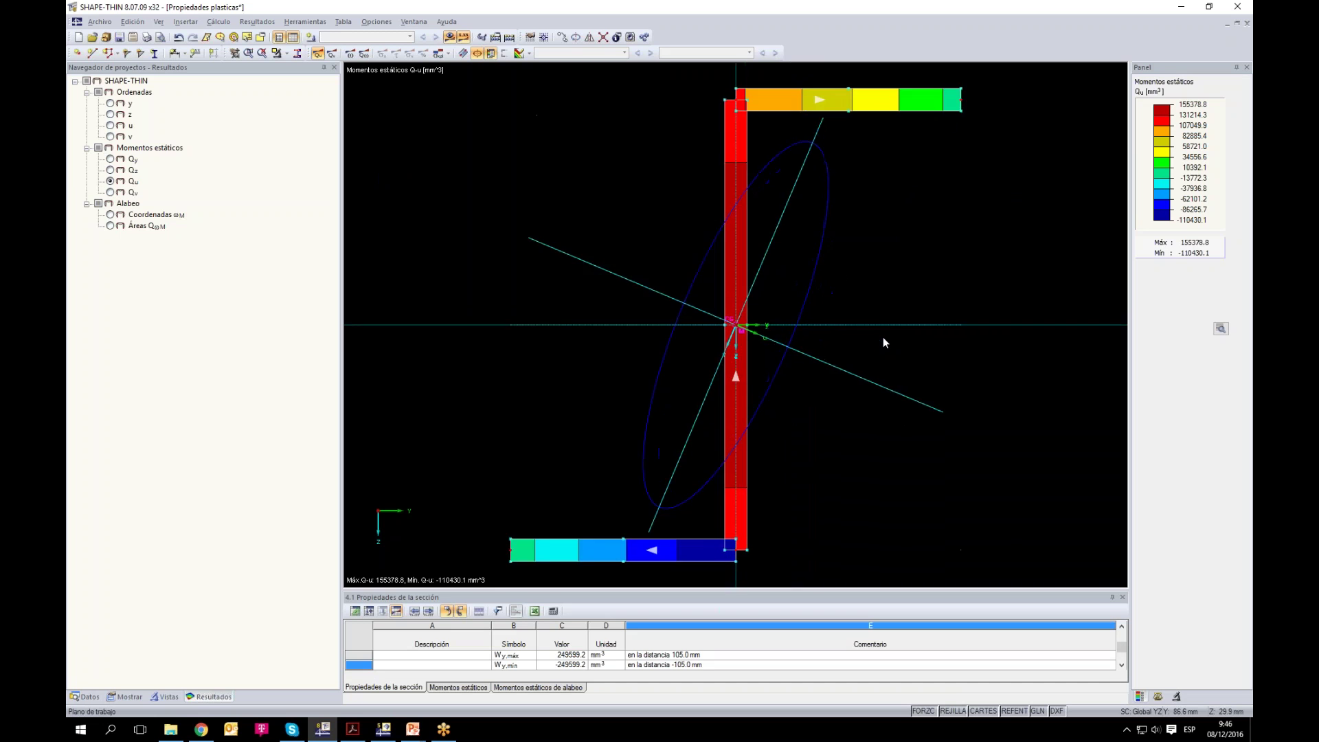
Step: Delete the whole Z-section and open the section library's catalogue of rolled I-sections
left_click_drag(579, 175, 867, 440)
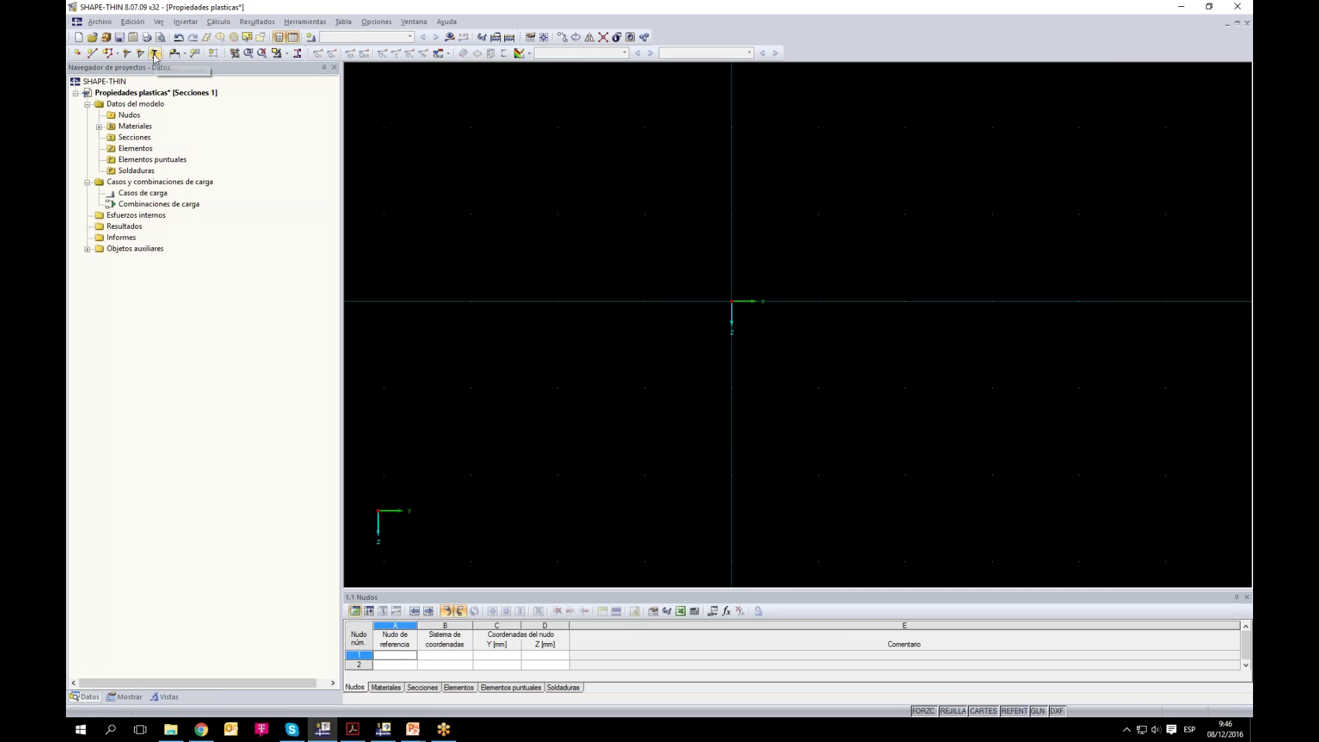
left_click(156, 55)
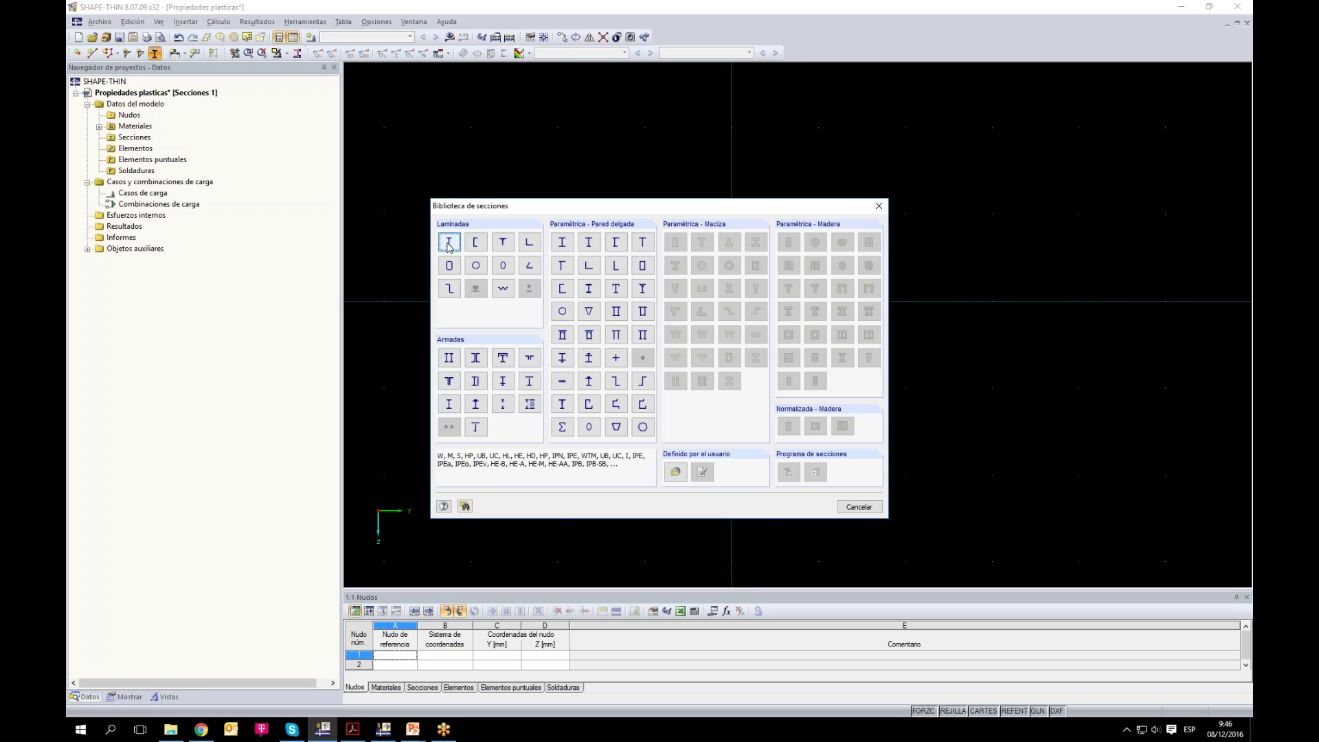
left_click(557, 274)
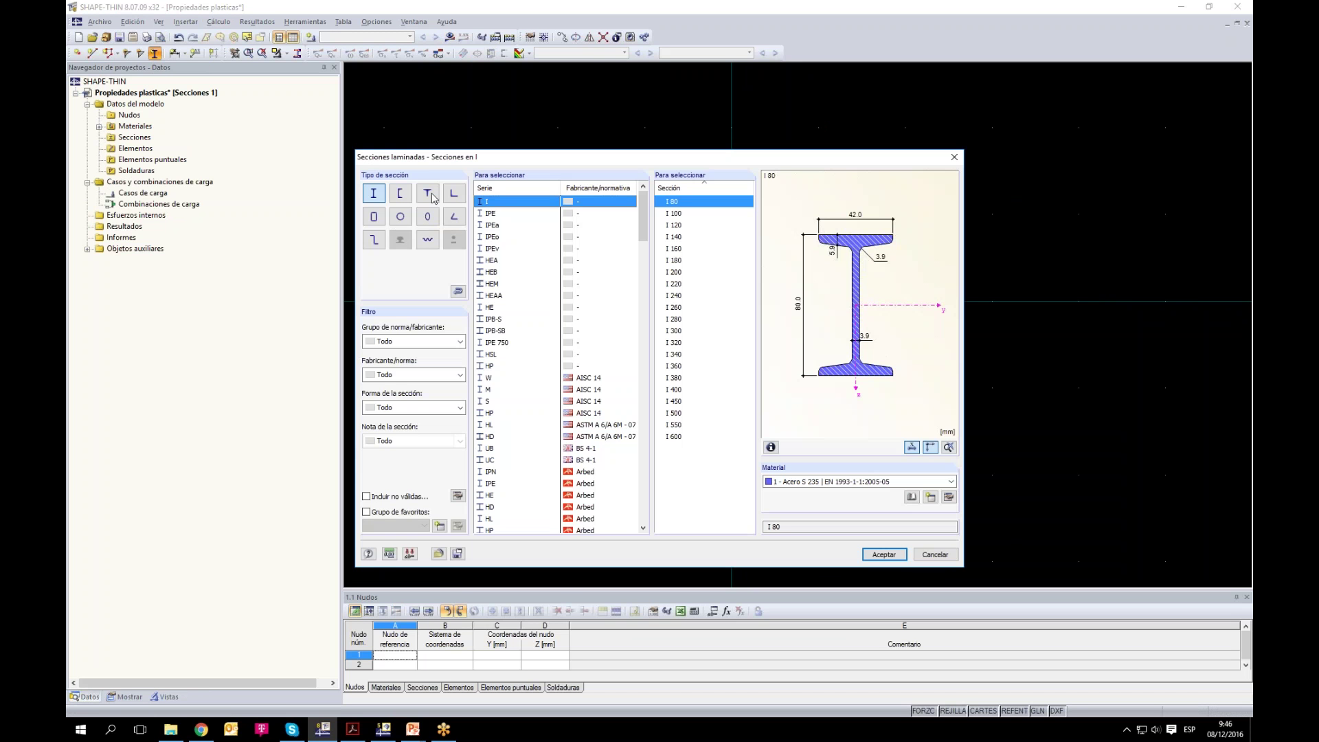
Step: Browse the rolled I-section and channel series, including the UPE profiles, and compare the manufacturers' standards
left_click(488, 283)
scroll(509, 360, "down", 2)
left_click(490, 309)
left_click(400, 193)
left_click(491, 214)
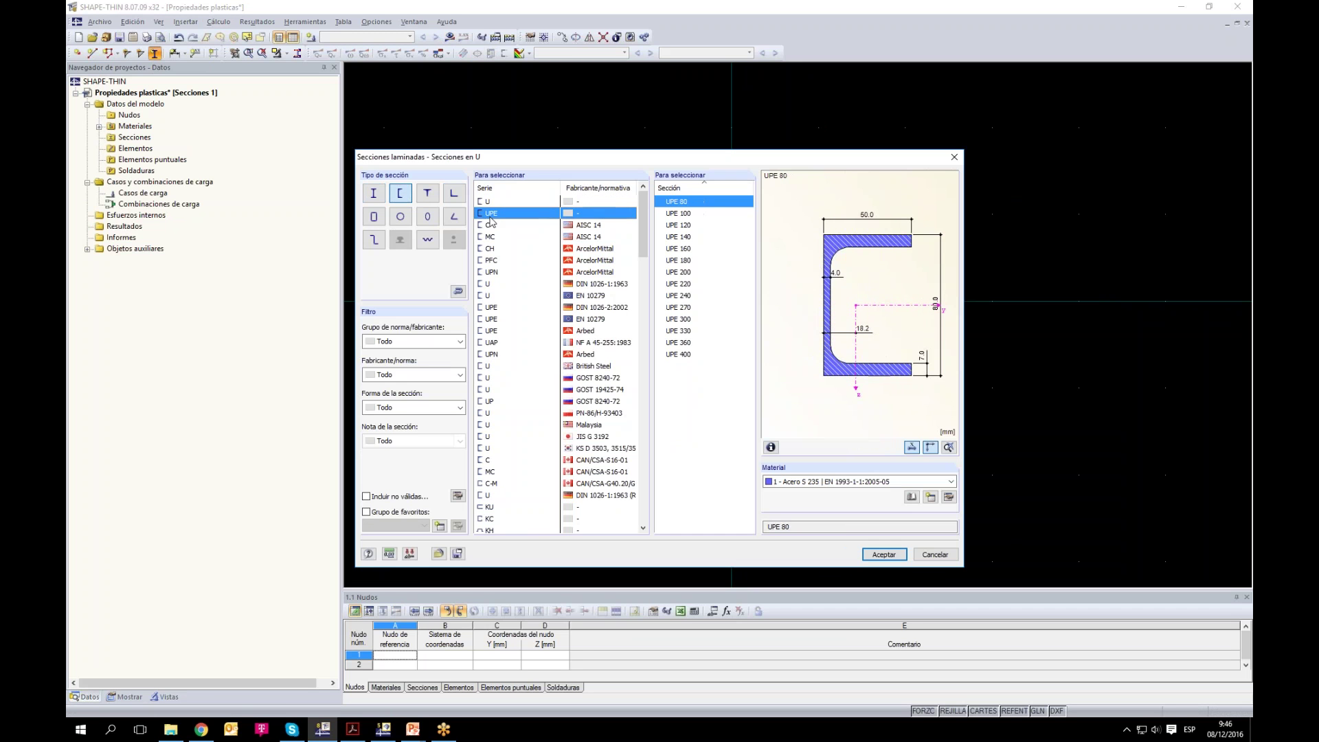
left_click(489, 342)
left_click(489, 354)
left_click(489, 413)
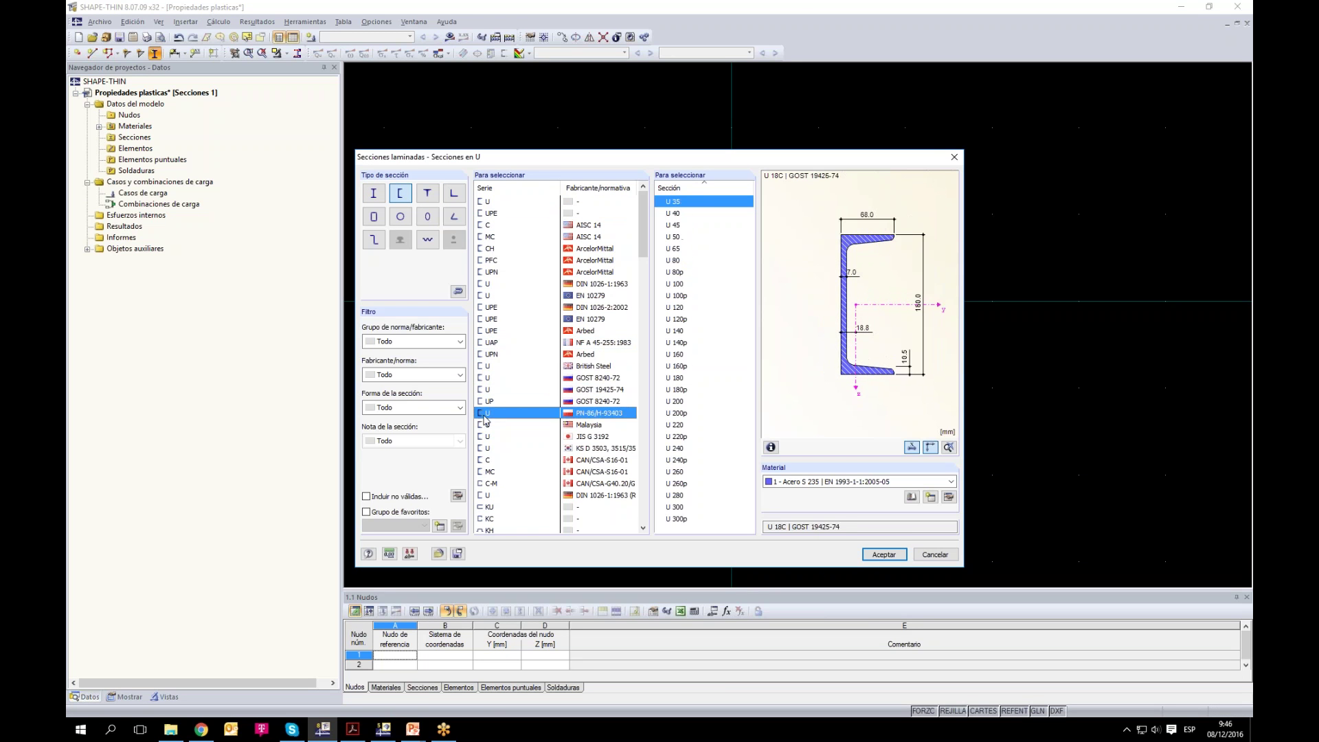
Step: Browse the catalogue's rolled T-section, angle and rectangular hollow section series
left_click(428, 193)
left_click(490, 237)
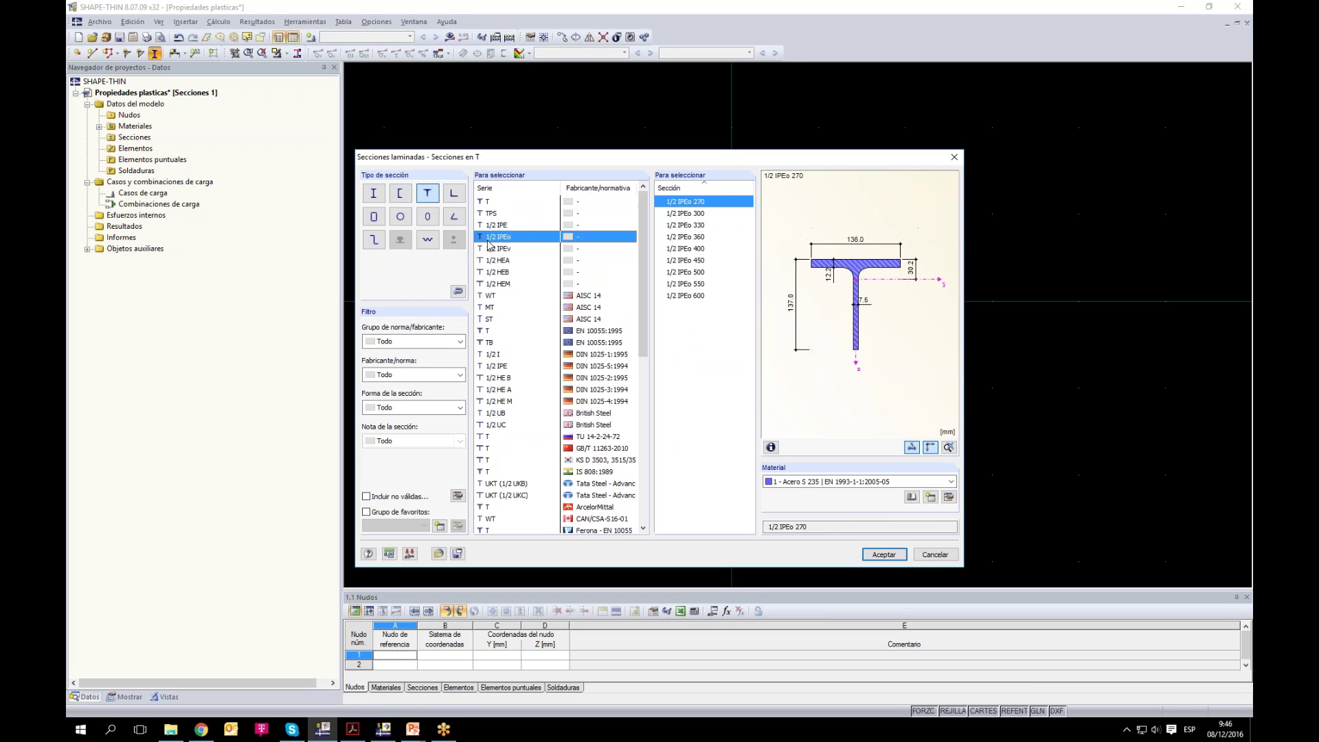
left_click(491, 292)
left_click(501, 389)
scroll(501, 390, "down", 4)
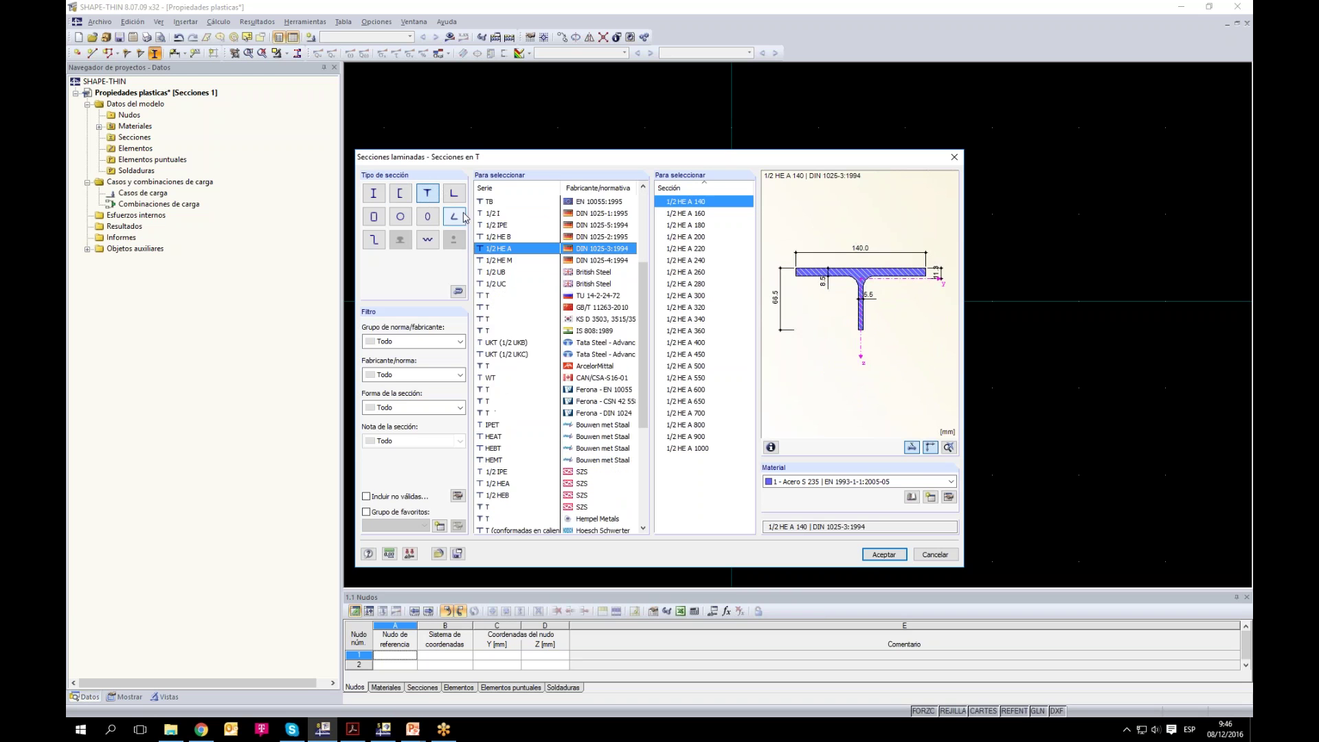
left_click(454, 195)
left_click(498, 425)
left_click(374, 217)
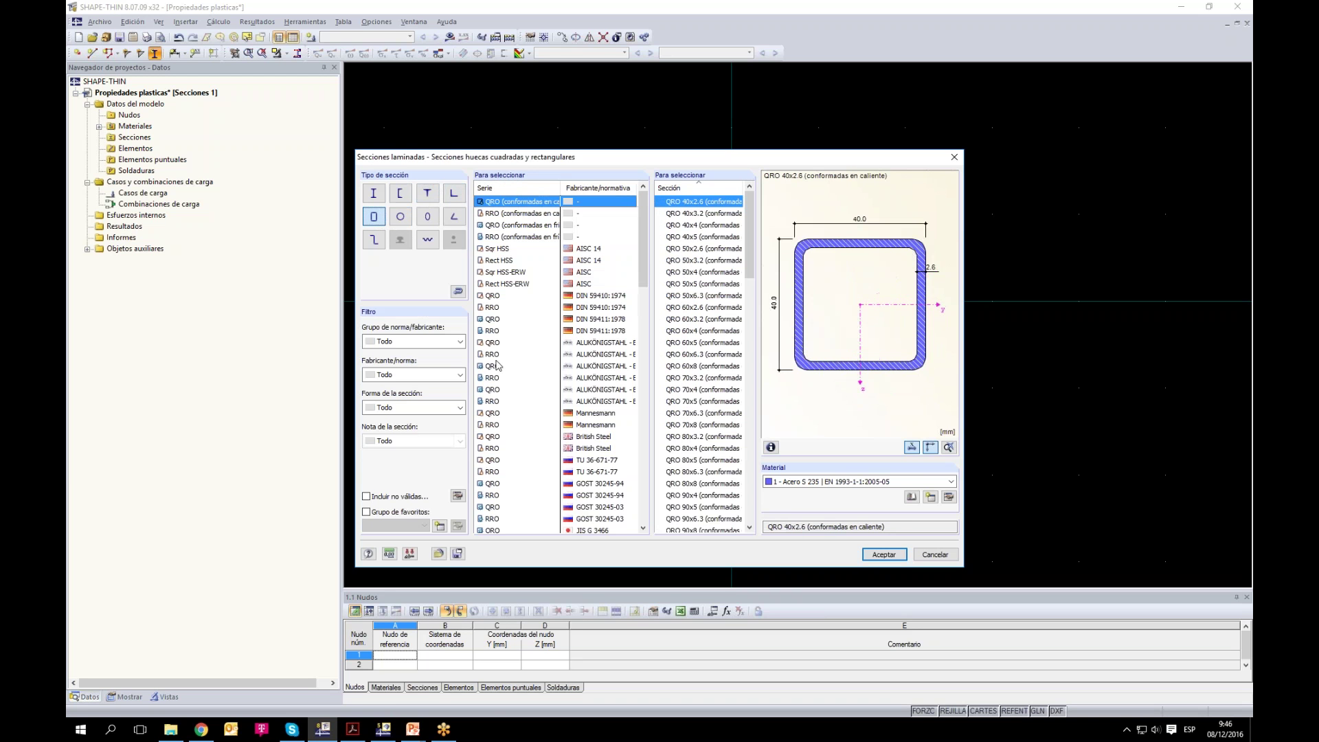
left_click(492, 354)
scroll(491, 412, "down", 10)
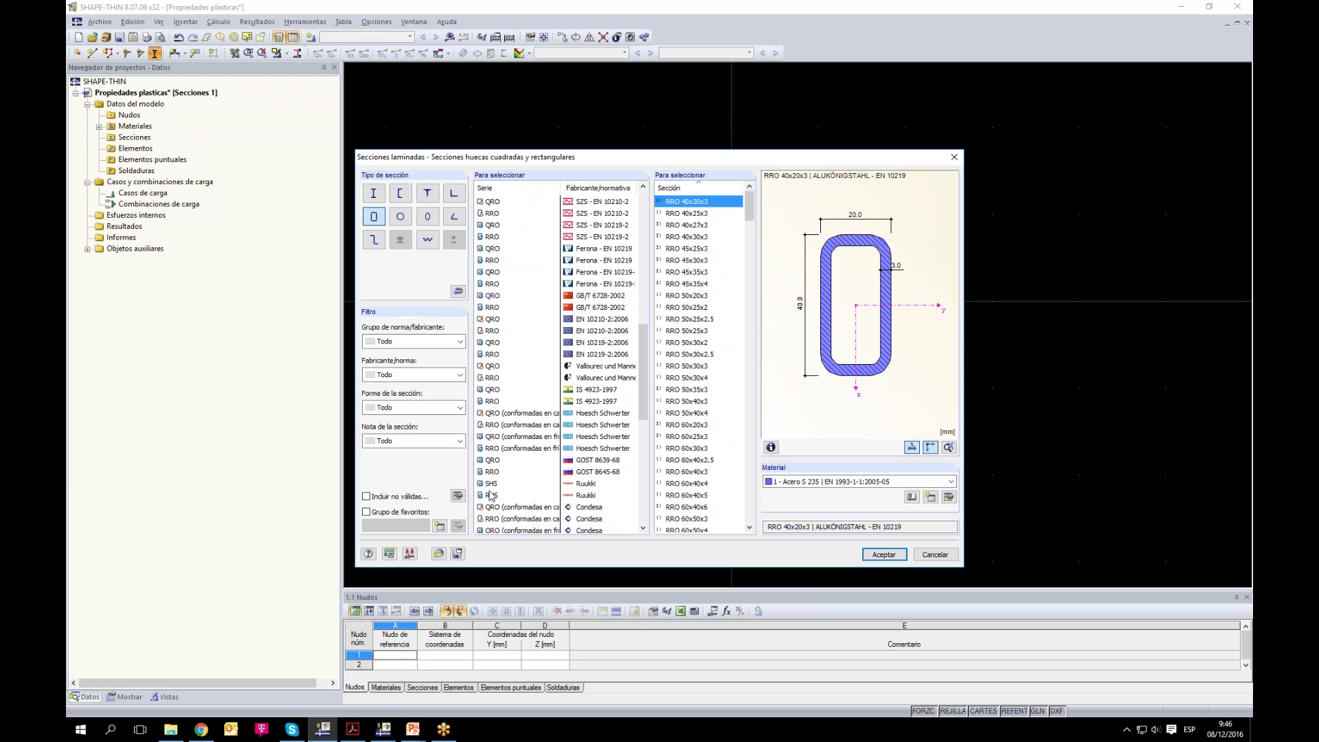
left_click(491, 495)
Step: Choose the rolled Z-section ZETA II 22514 from SBE in the catalogue
left_click(374, 240)
left_click(490, 402)
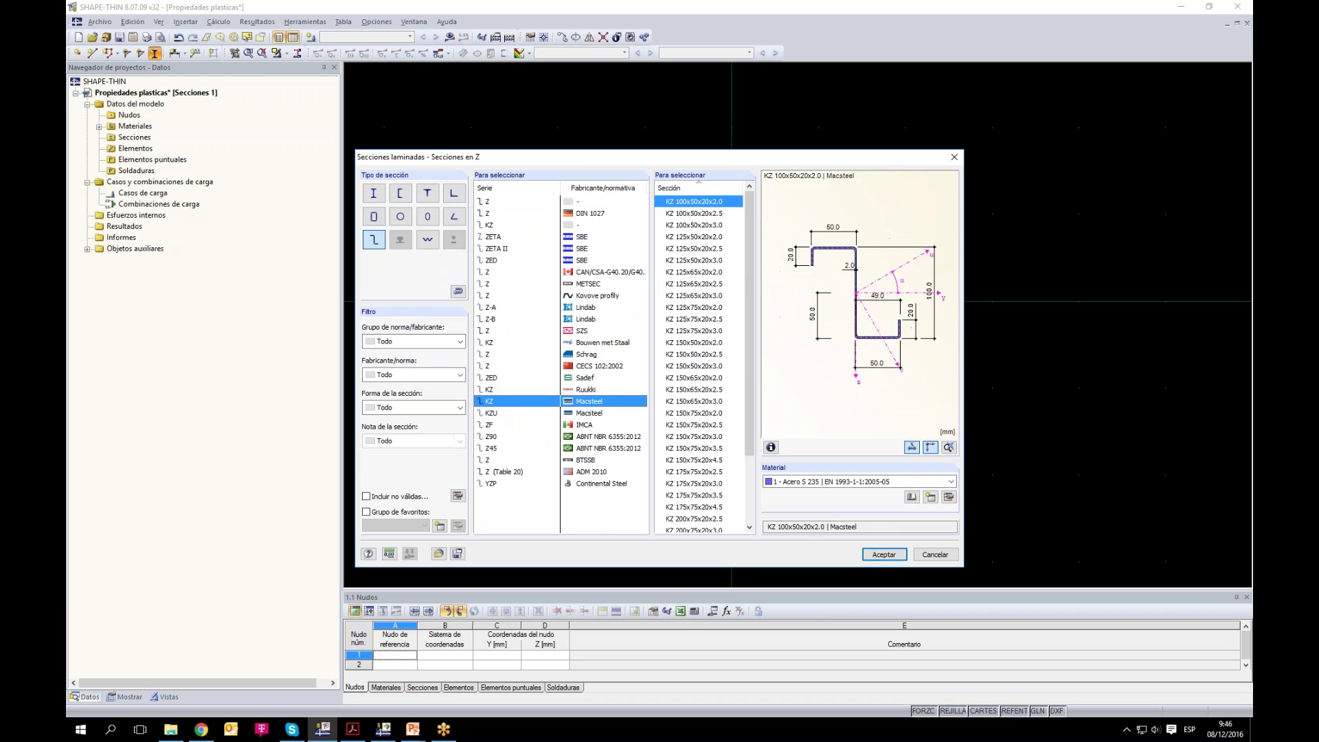
left_click(491, 483)
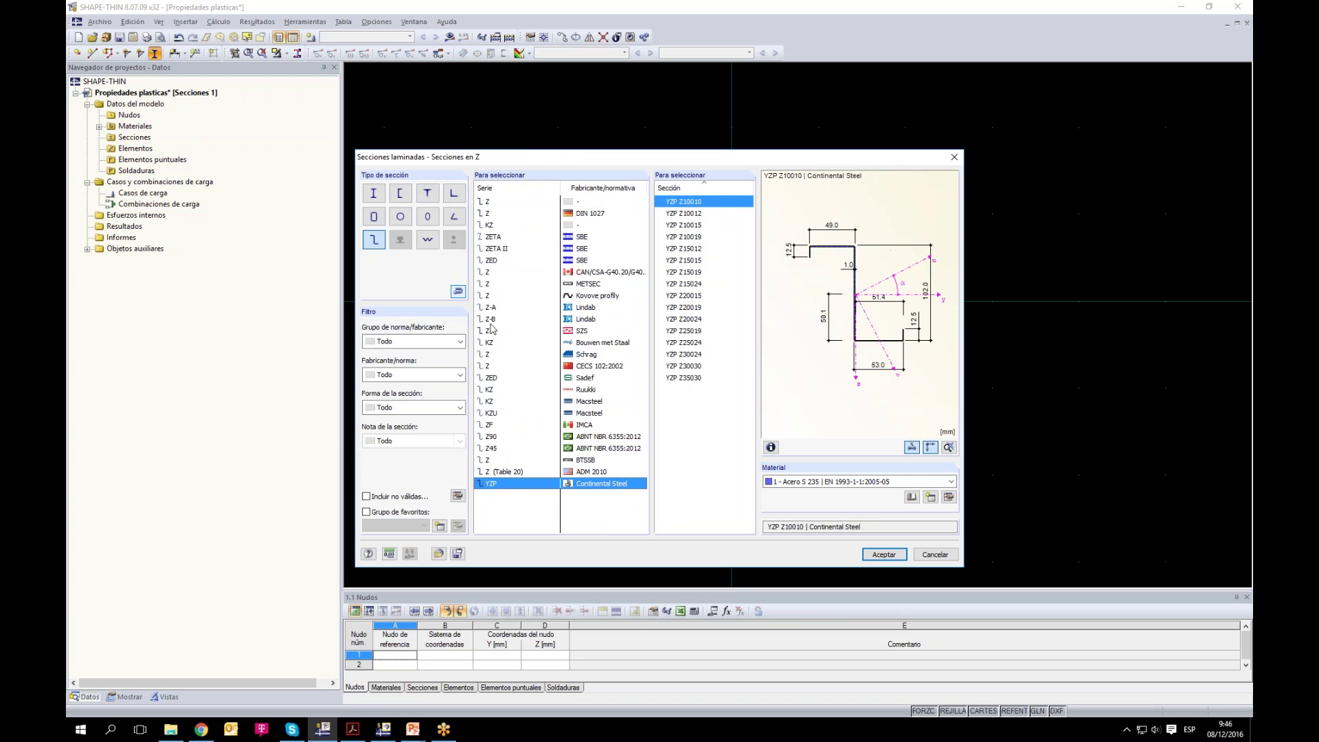
left_click(496, 249)
left_click(883, 555)
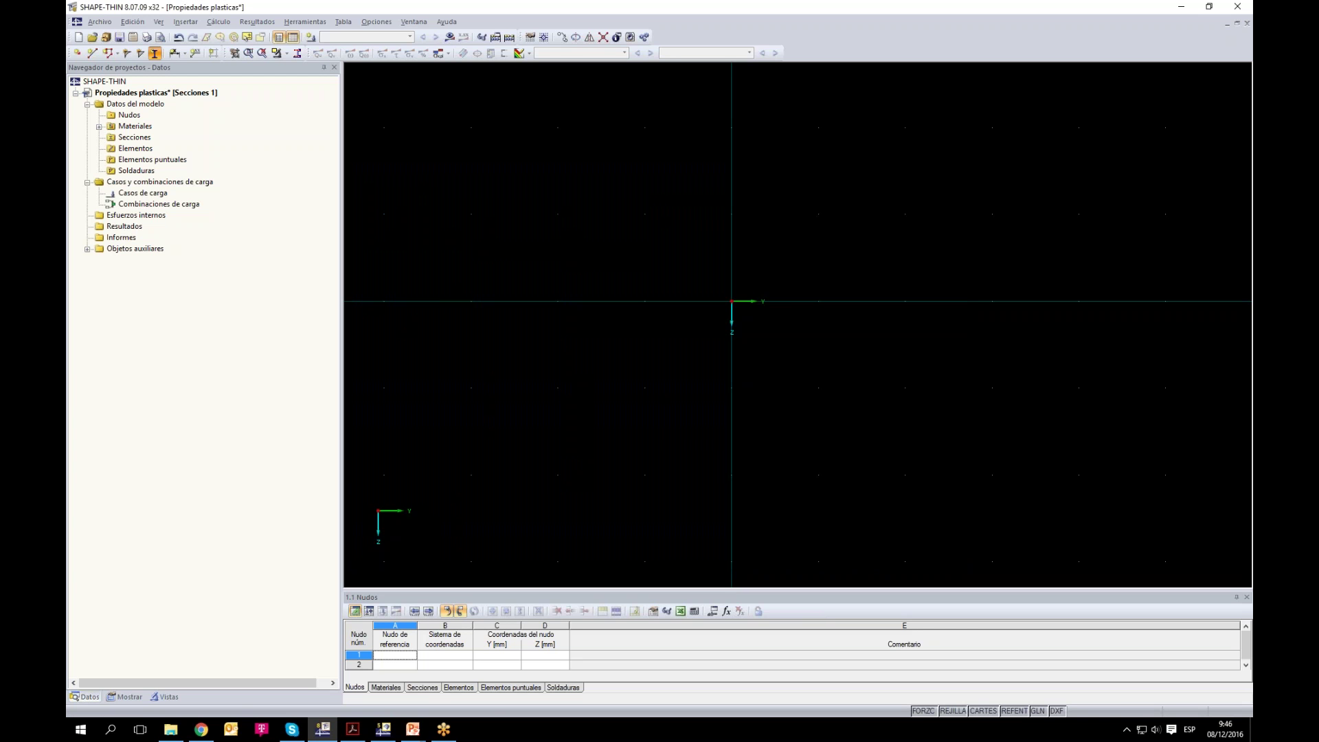
Step: Place the ZETA II 22514 section at the origin, rotated 40°, with the end of its lower lip as offset point
scroll(391, 180, "up", 4)
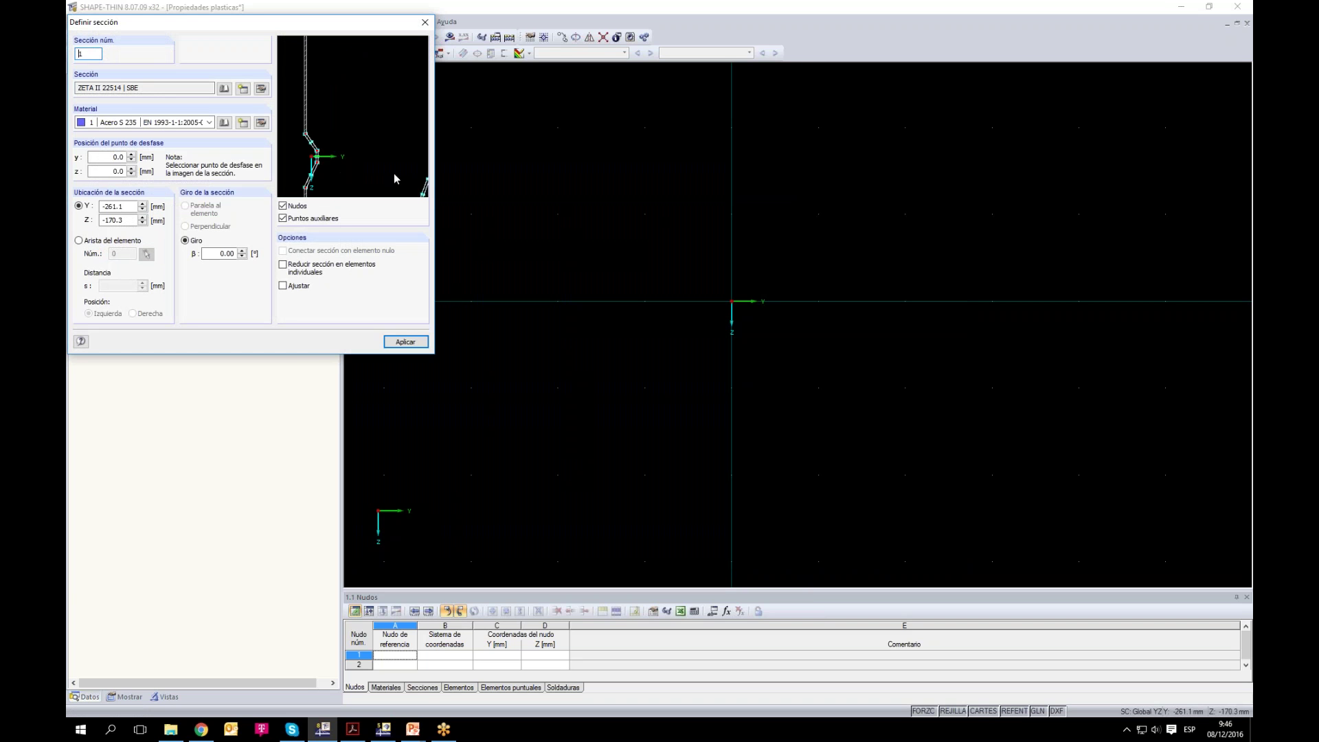
scroll(334, 143, "down", 5)
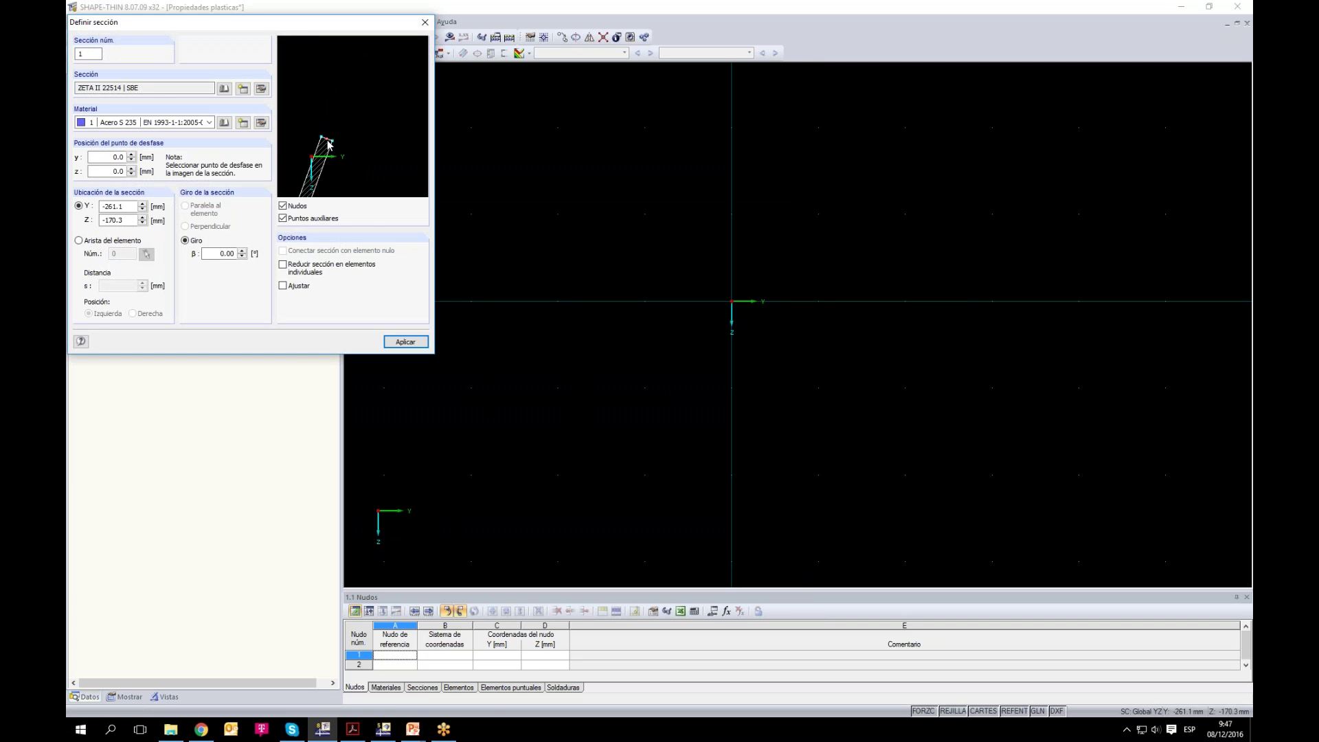
type("40")
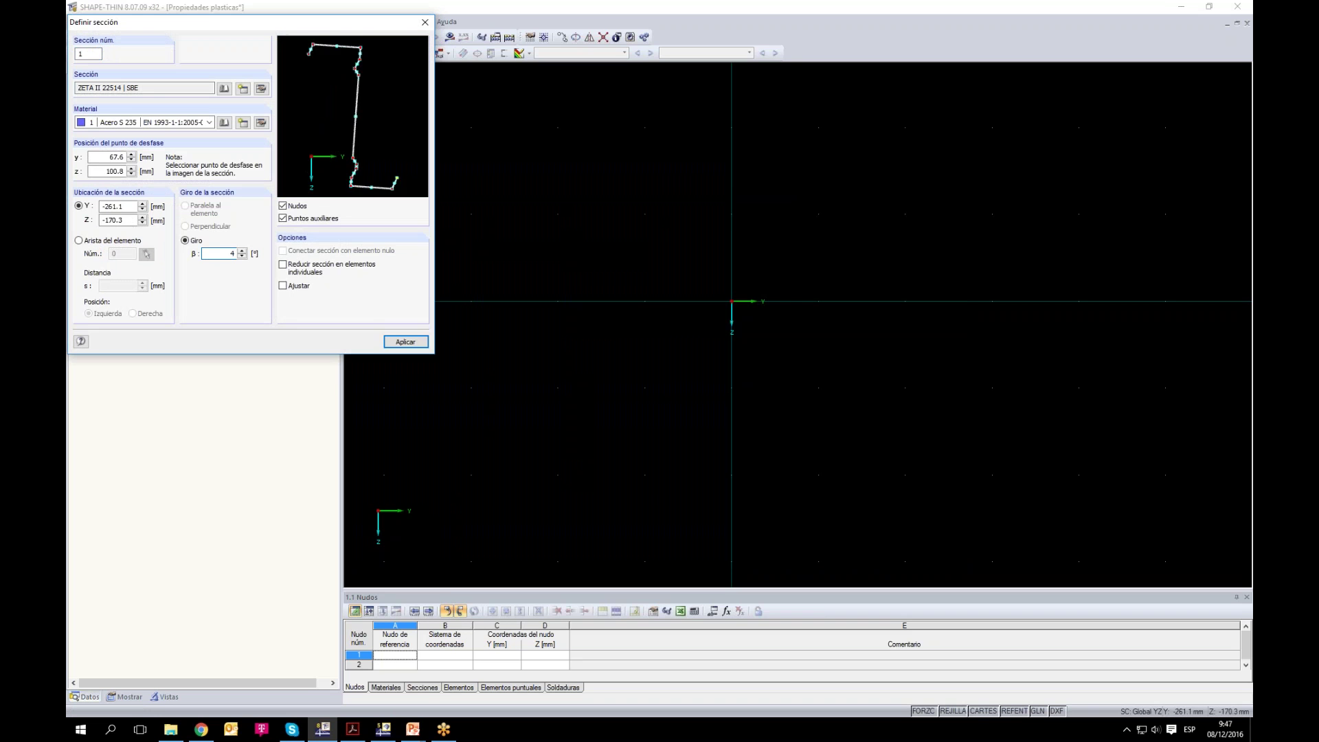
left_click(731, 301)
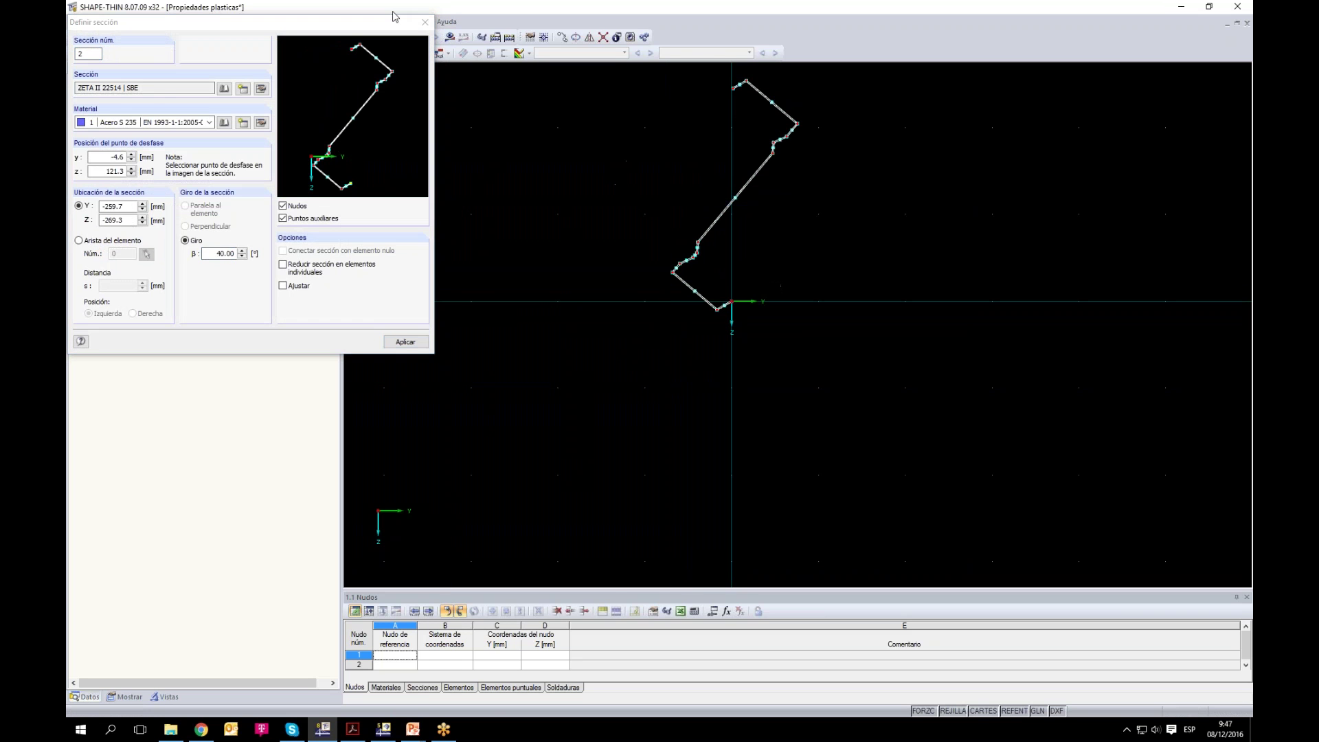
left_click(426, 22)
key("Escape")
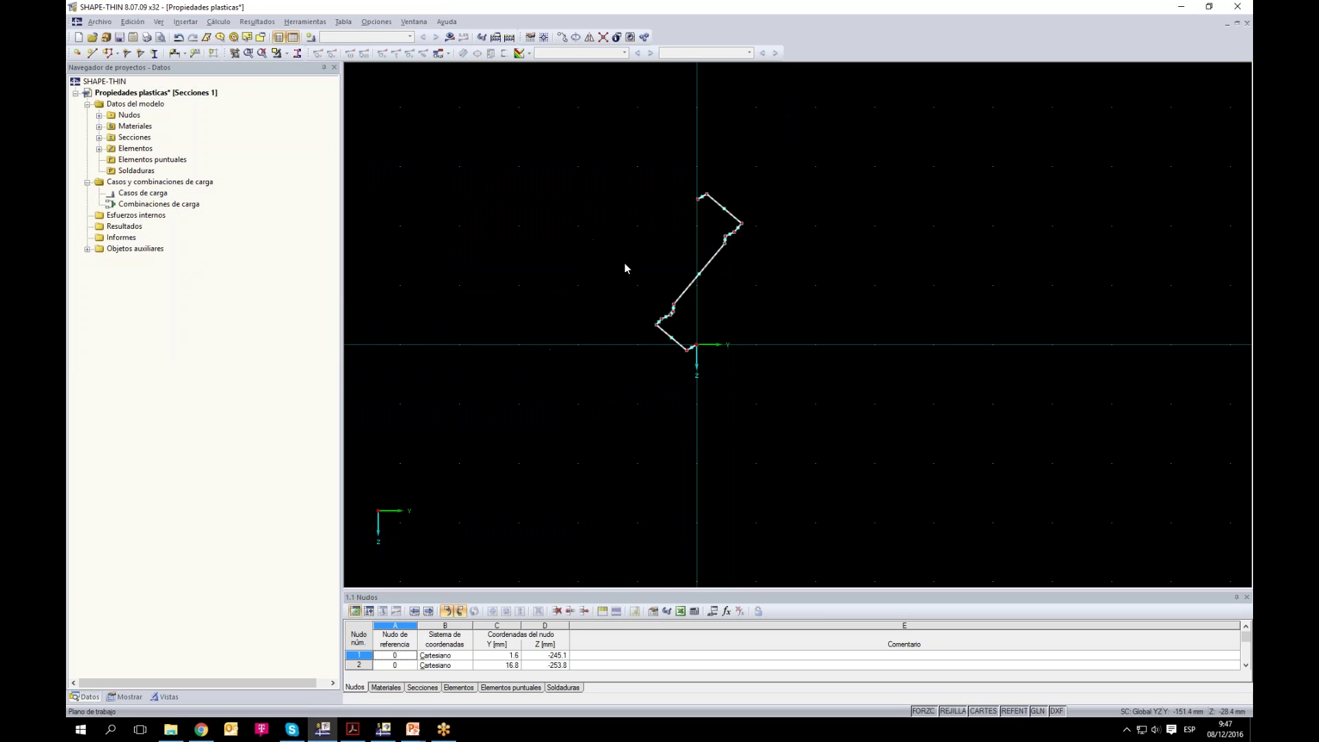
Step: Select the entire placed ZETA II section and reduce it to individual elements
left_click_drag(583, 123, 862, 392)
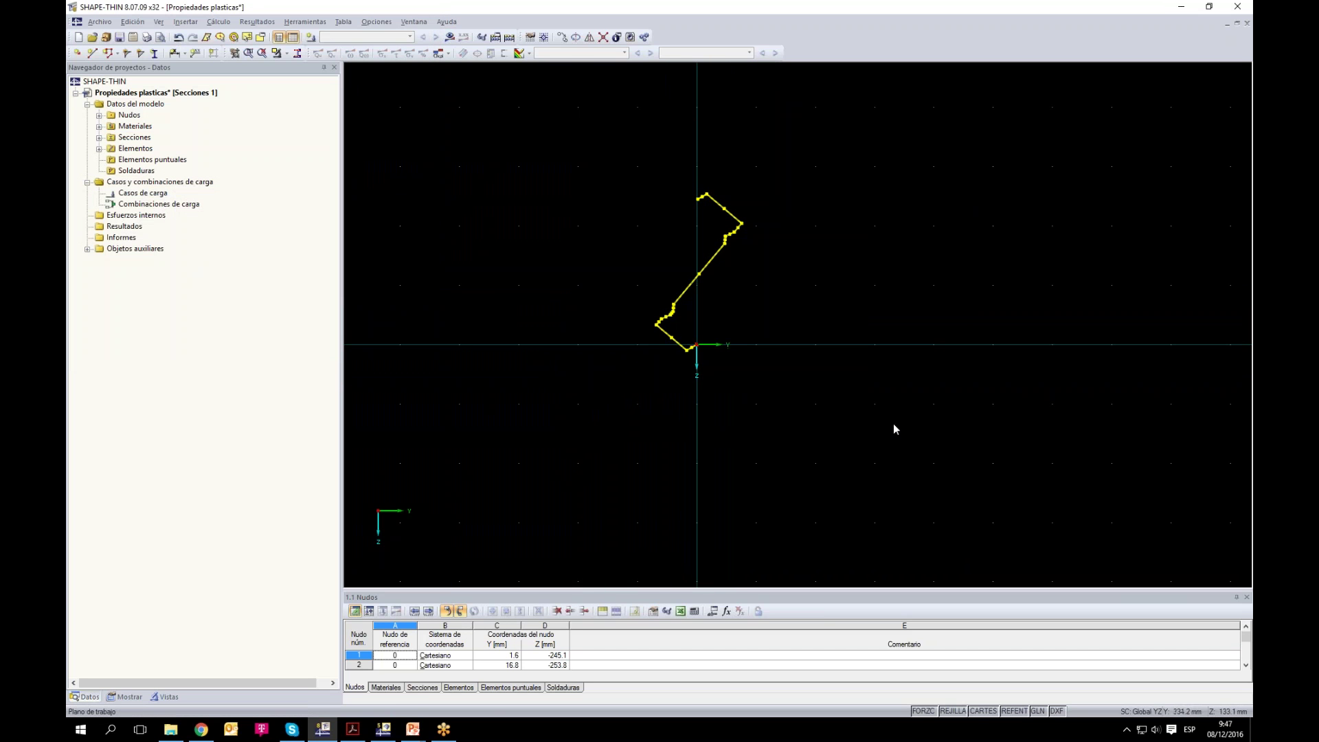
right_click(682, 291)
mouse_move(854, 302)
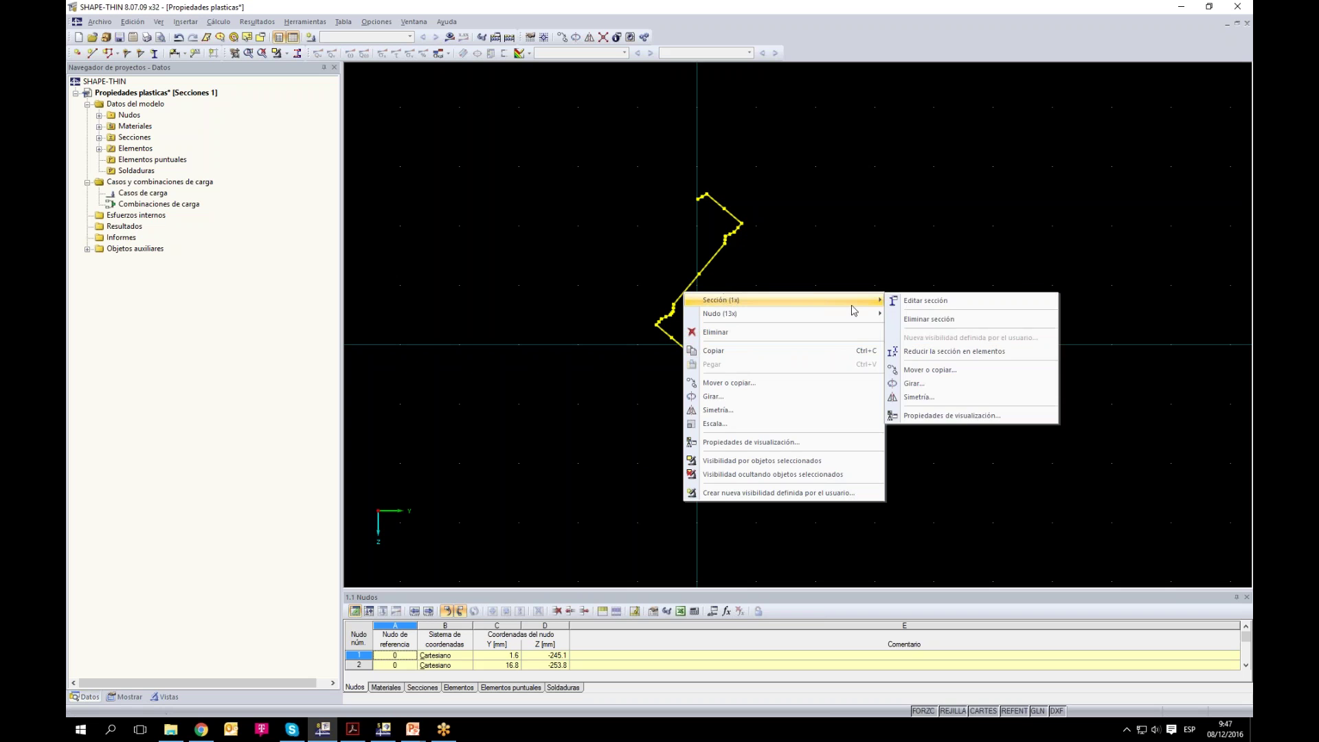
left_click(954, 352)
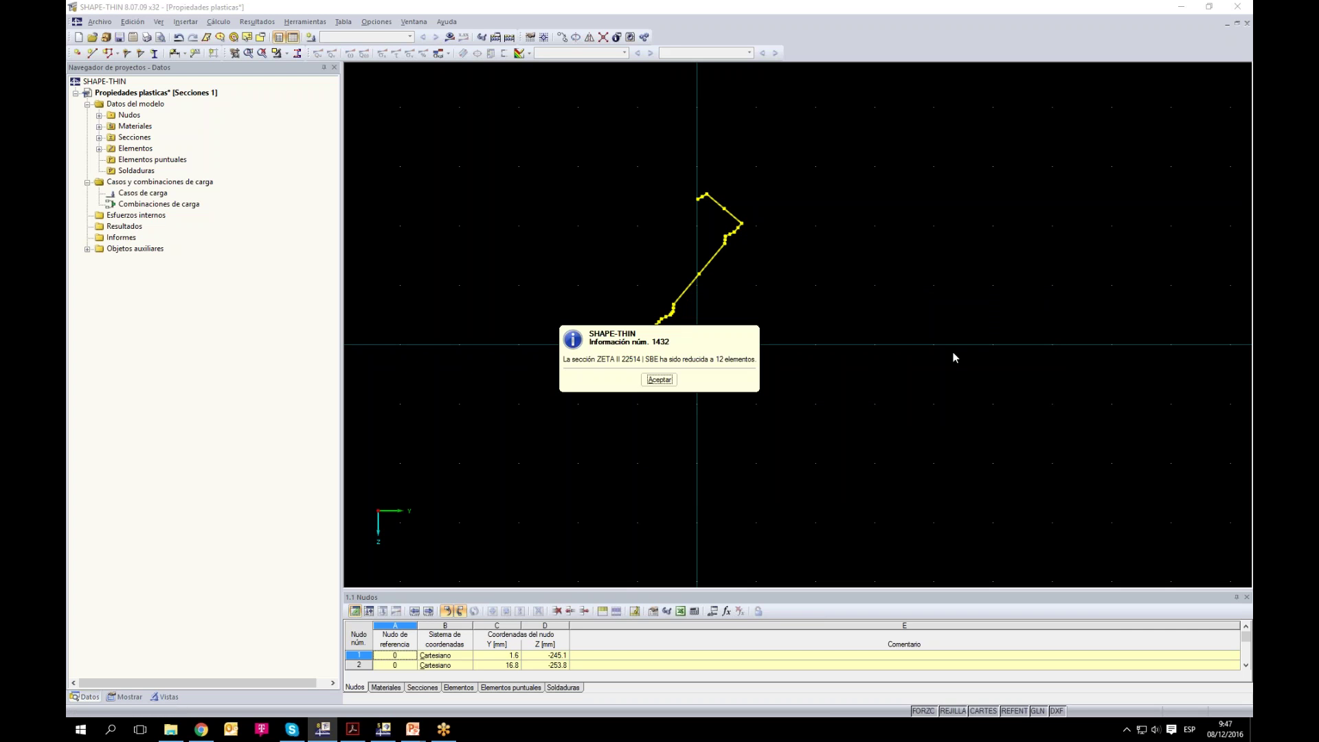
Step: Calculate the section reduced to elements and examine its plastic section moduli and shape factors about all axes
scroll(728, 345, "up", 3)
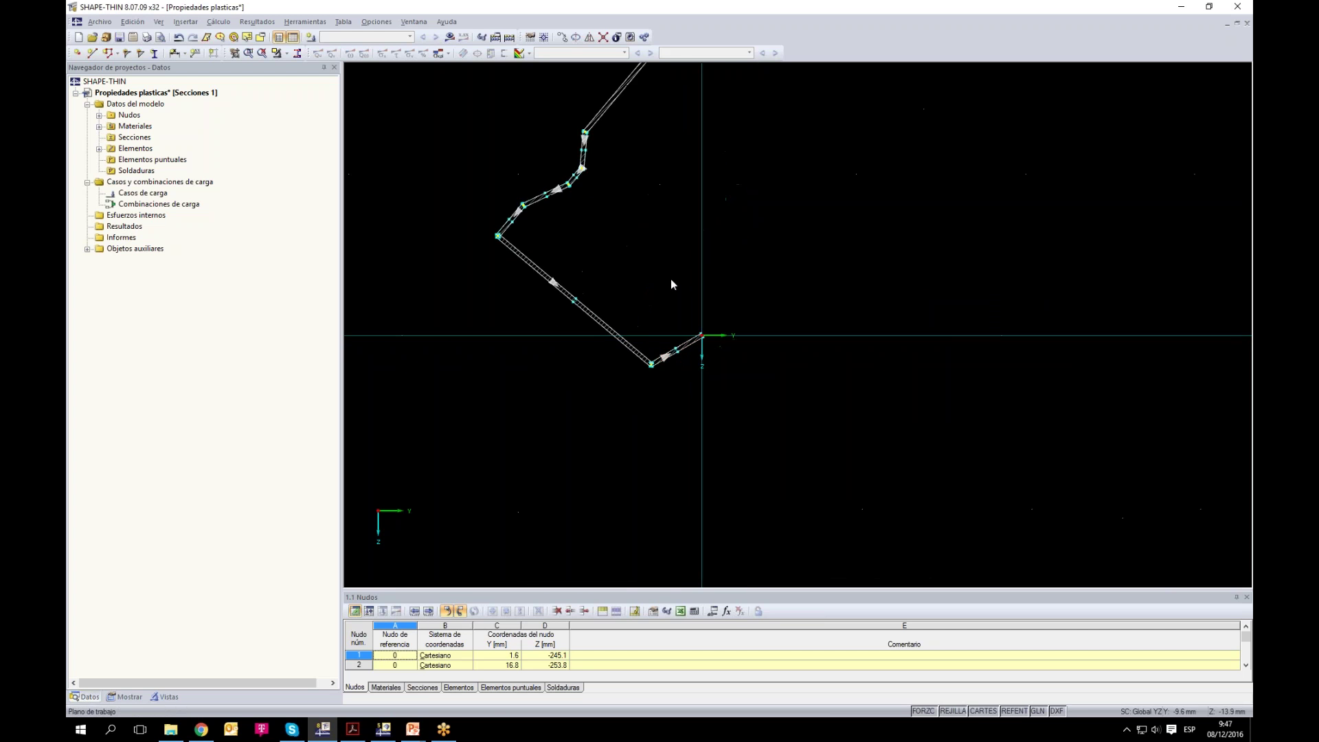
scroll(680, 473, "up", 4)
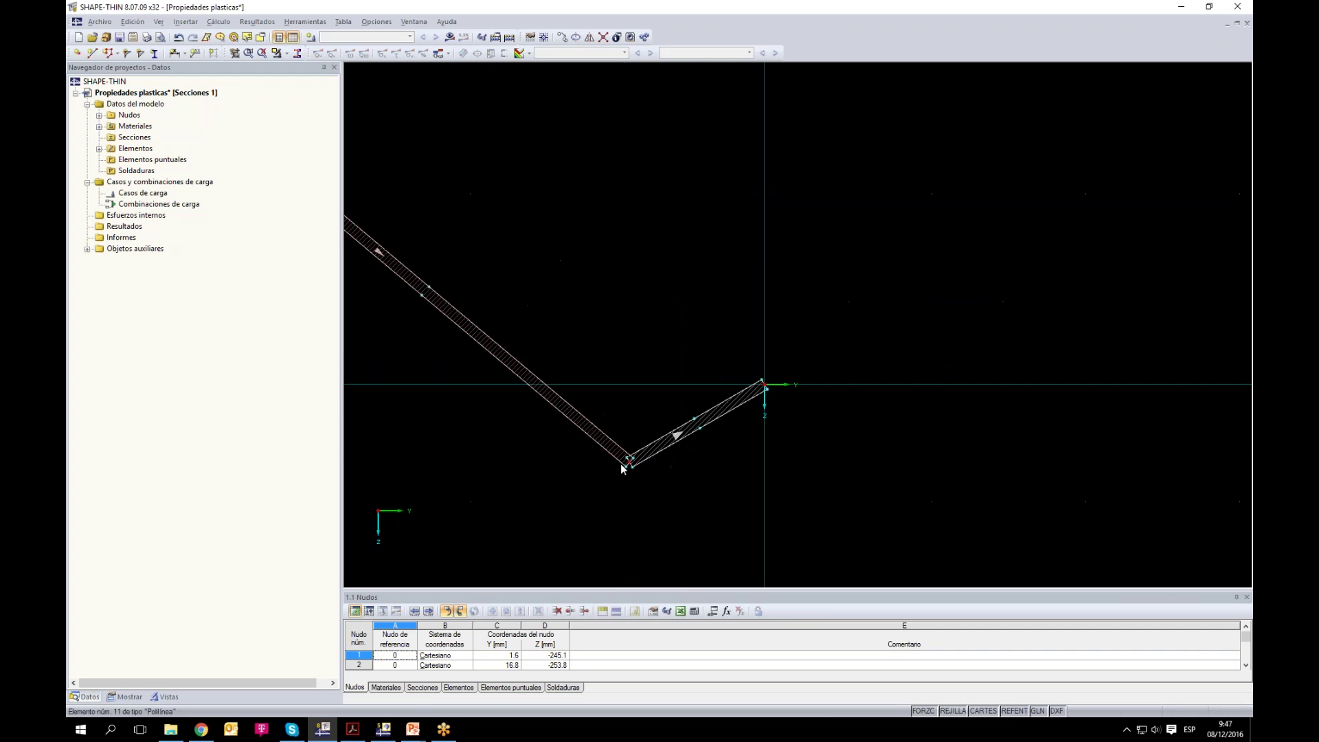
scroll(735, 421, "down", 5)
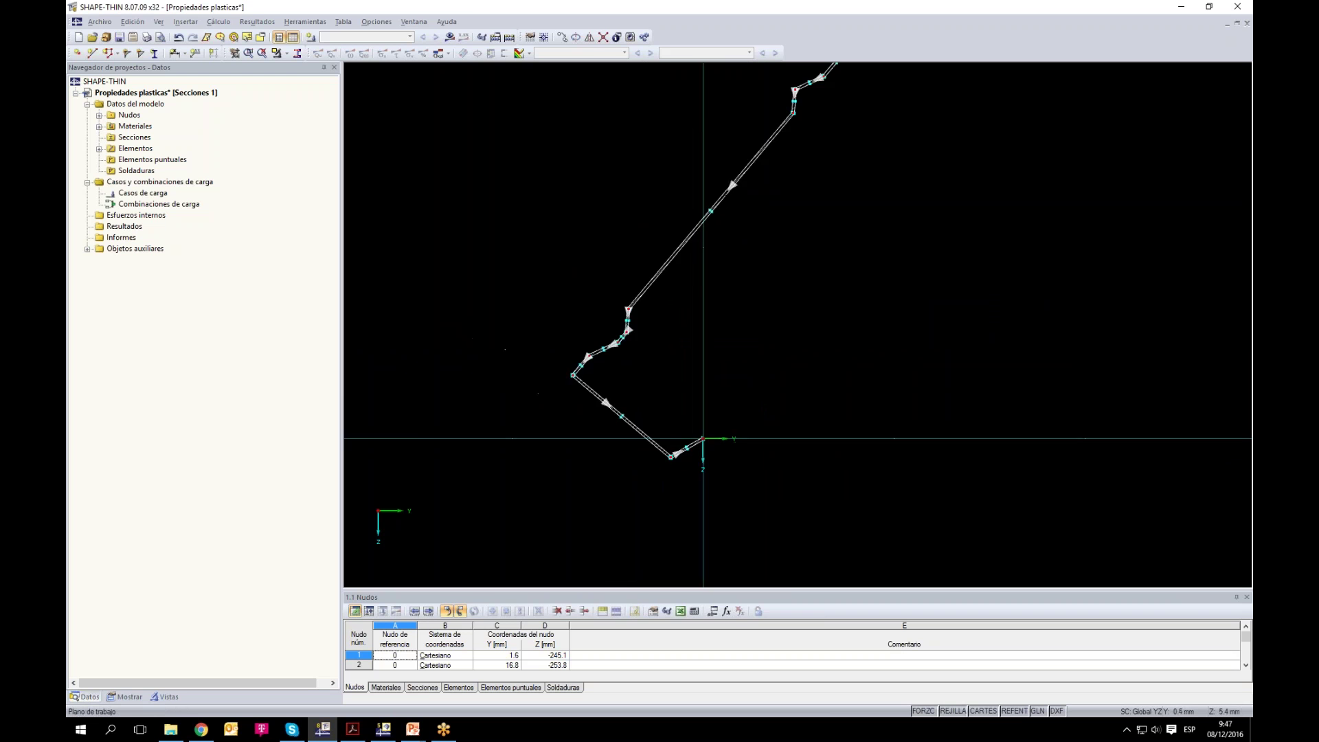
middle_click(773, 362)
left_click(449, 37)
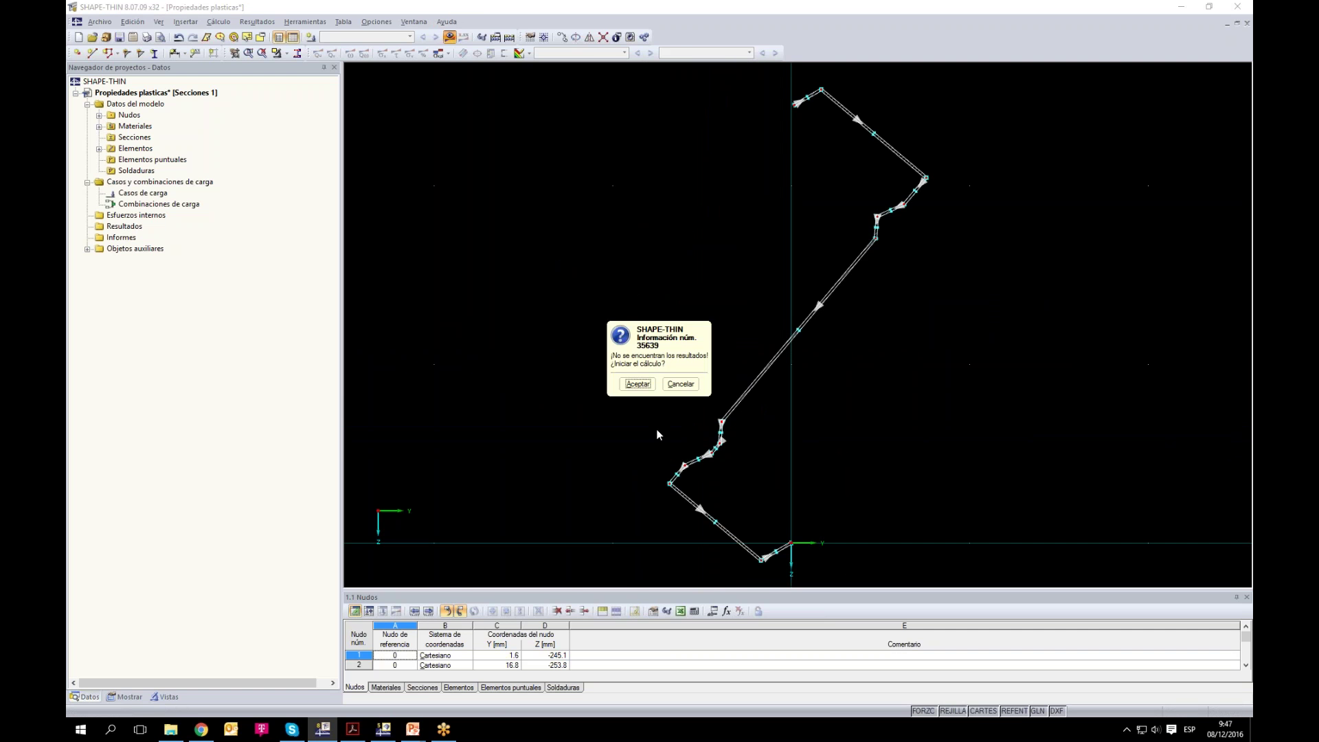
left_click(638, 383)
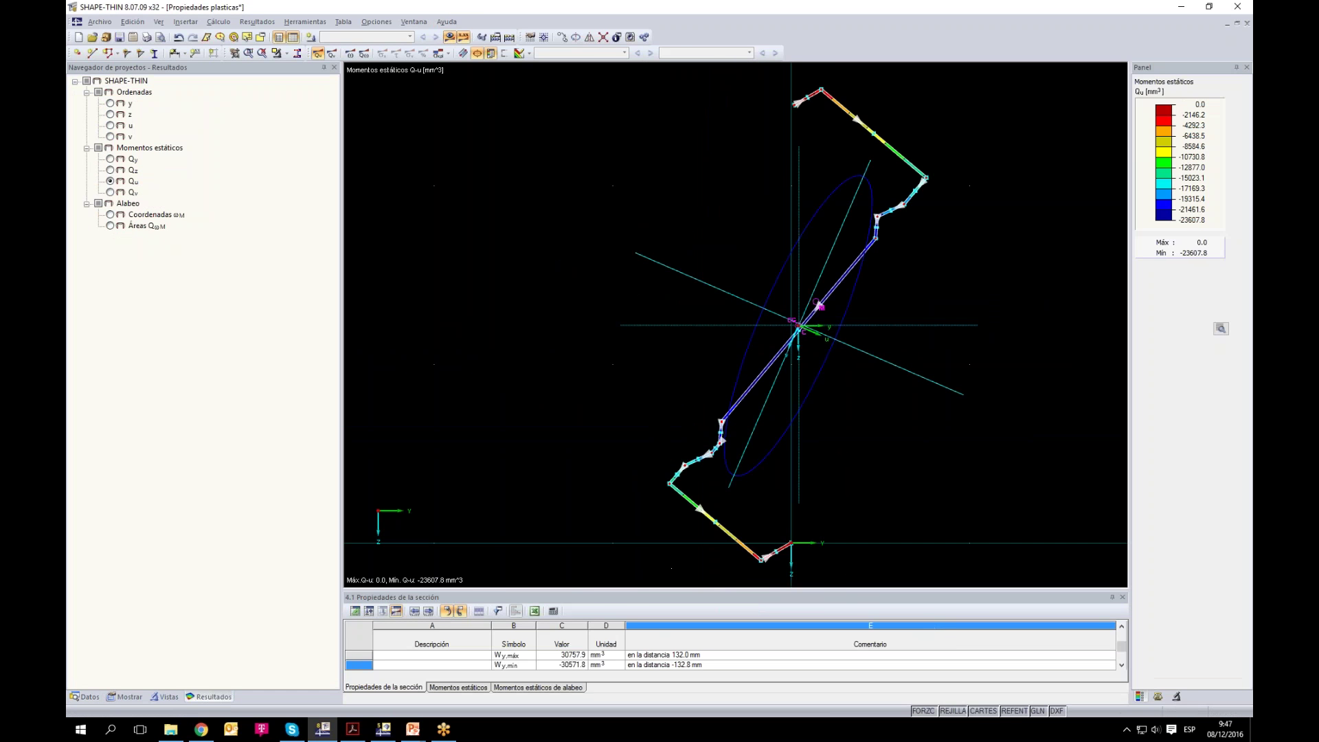
left_click_drag(678, 386, 679, 312)
scroll(659, 550, "down", 5)
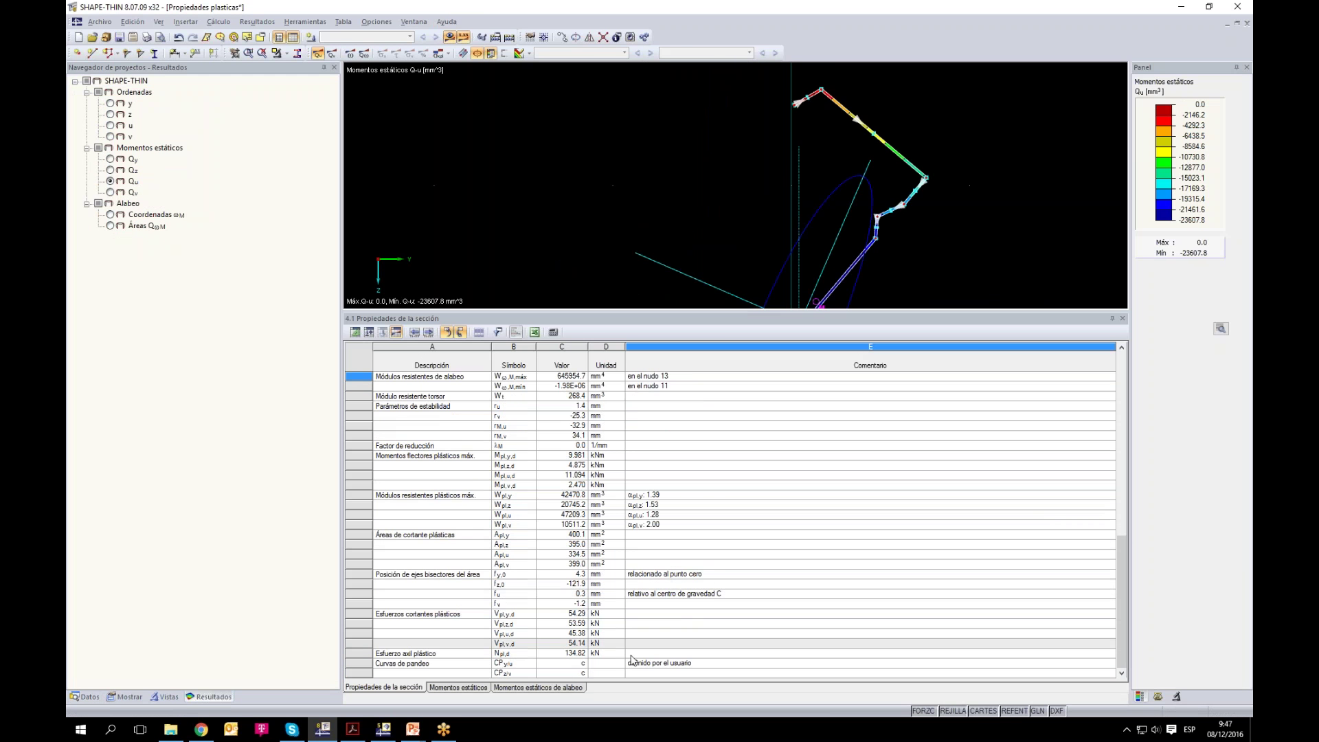
left_click(652, 495)
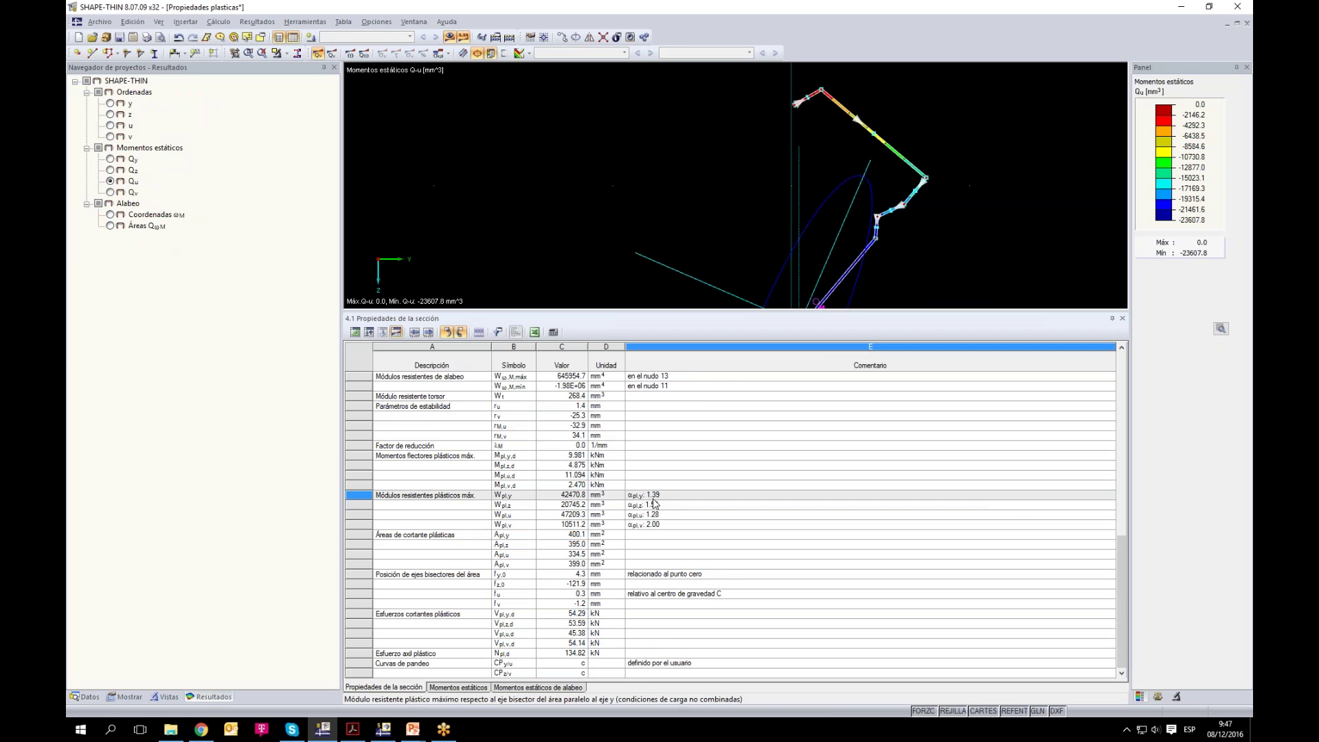
left_click(657, 508)
left_click(650, 516)
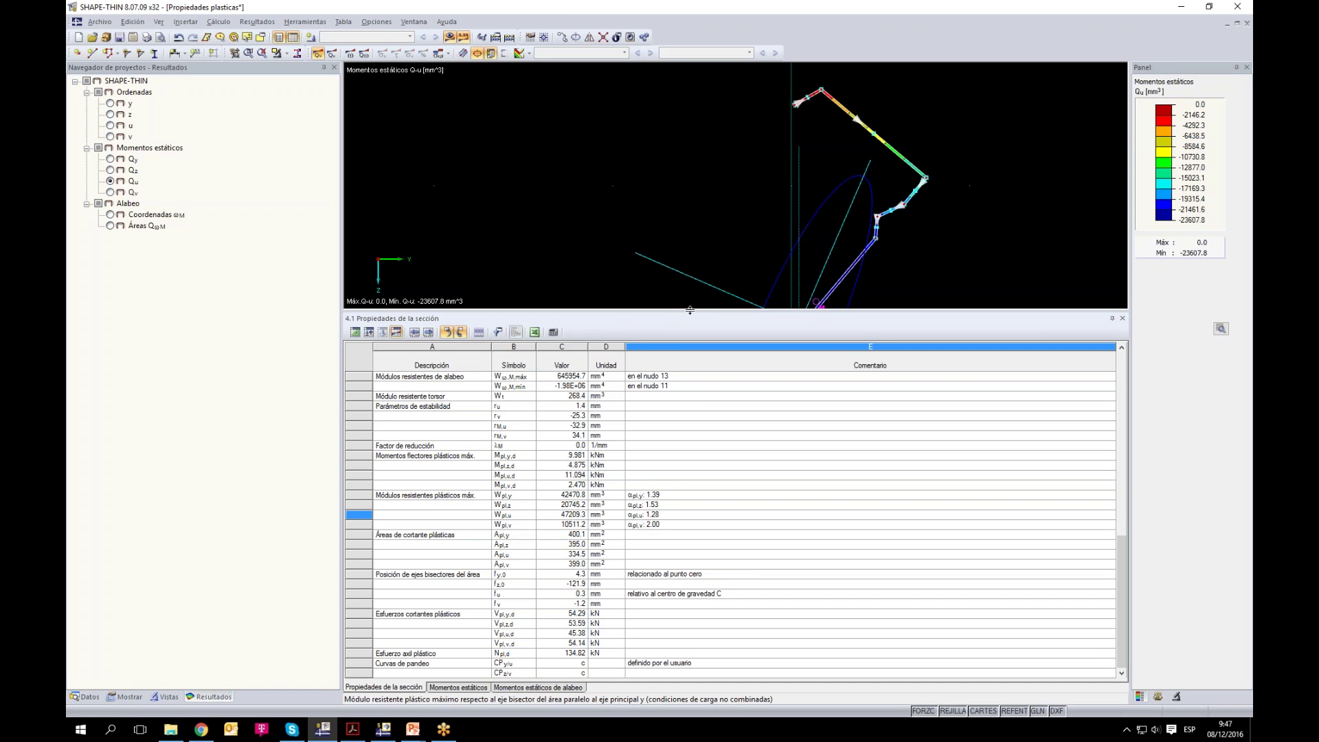
Step: Select all twelve elements of the rotated Z-section and increase their thickness together
left_click_drag(700, 461, 700, 554)
scroll(775, 390, "down", 3)
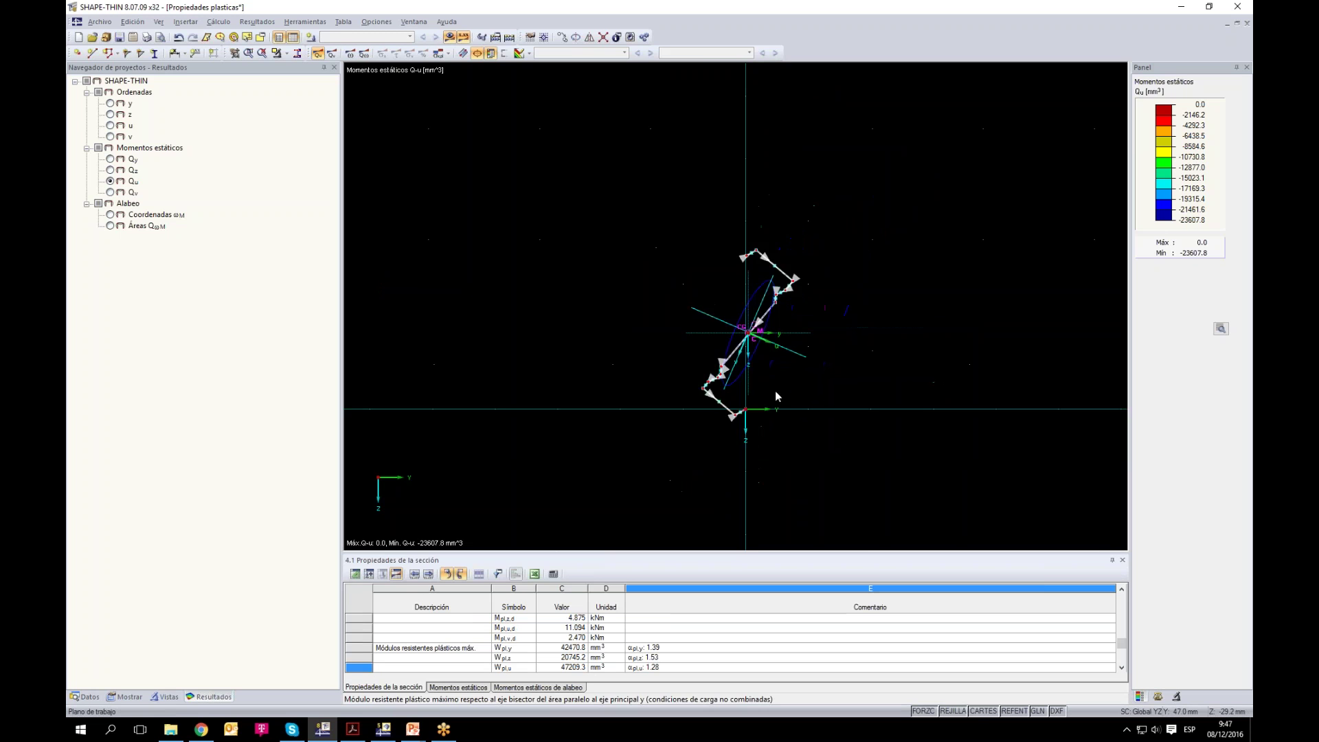
left_click_drag(618, 186, 826, 391)
scroll(881, 272, "up", 5)
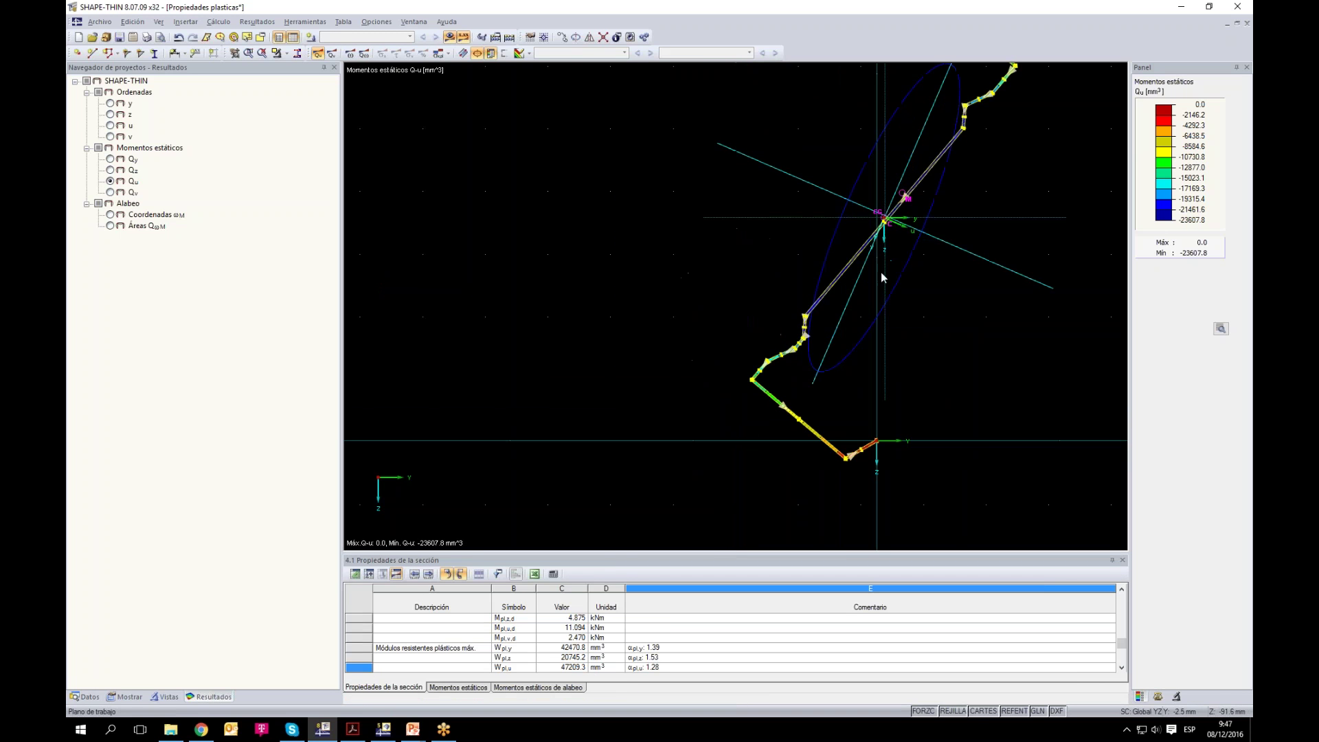
right_click(849, 273)
mouse_move(1034, 285)
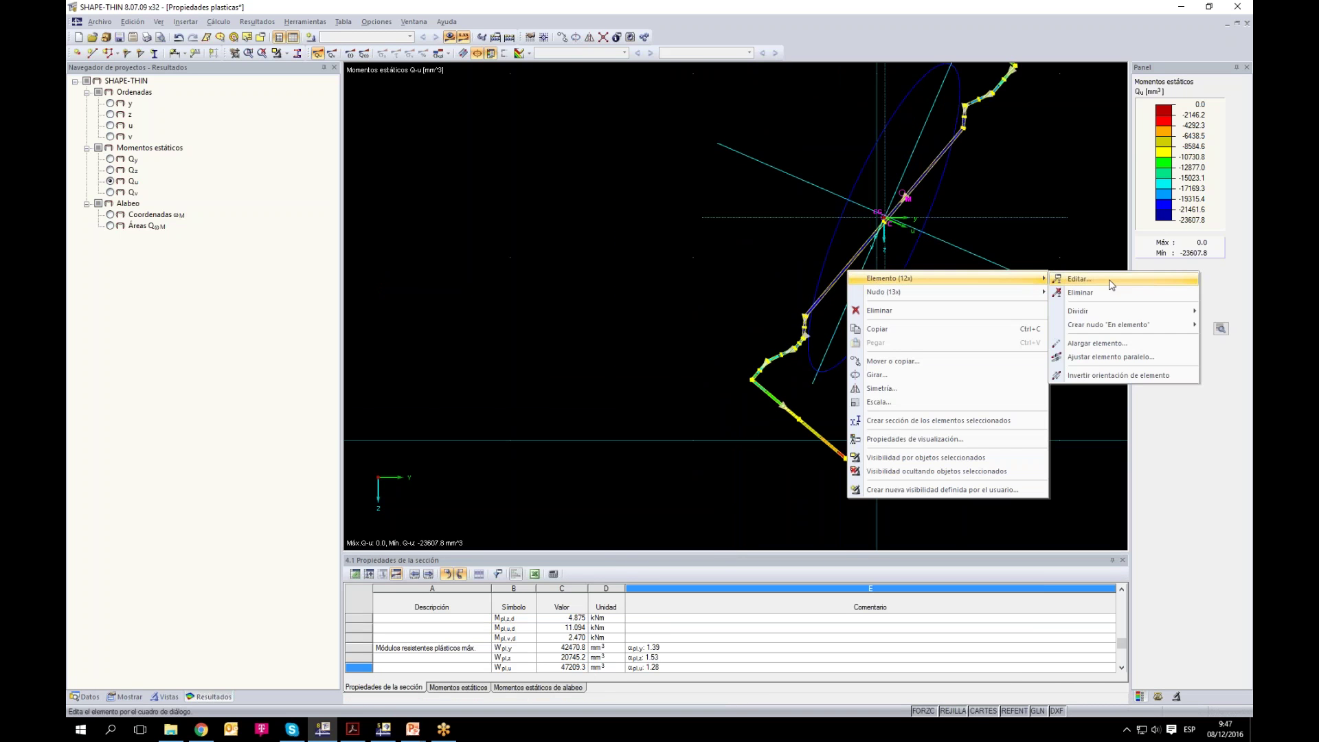
left_click(1111, 285)
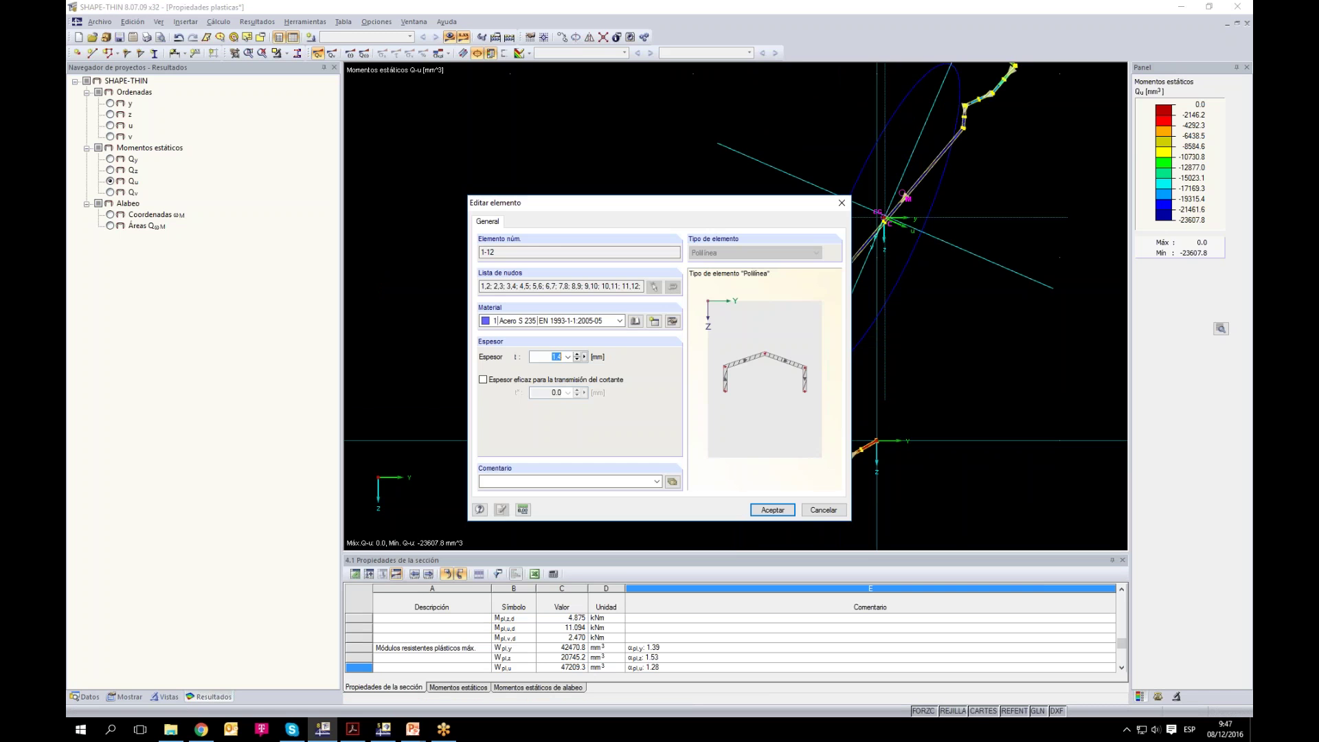
left_click(772, 511)
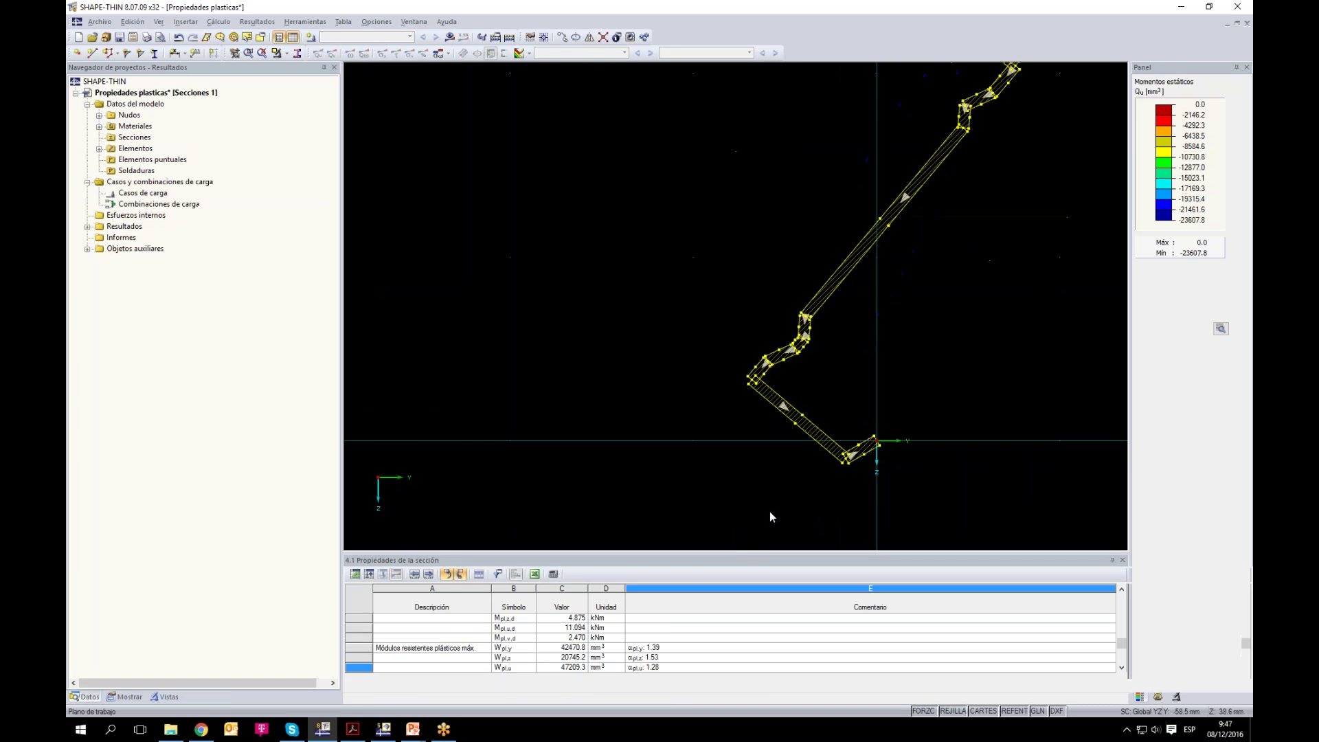
Step: Recalculate the thickened Z-section and examine its plastic section moduli and shape factors about all axes
left_click(449, 36)
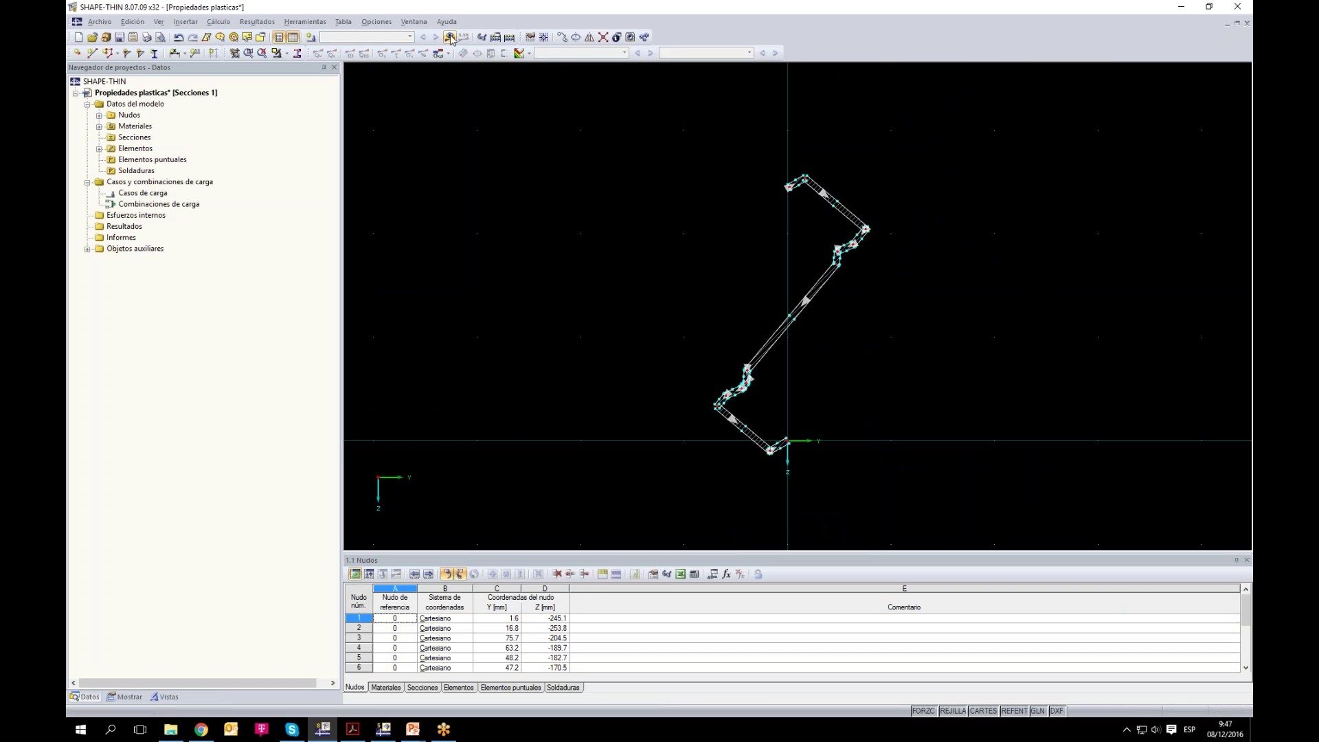
left_click(638, 379)
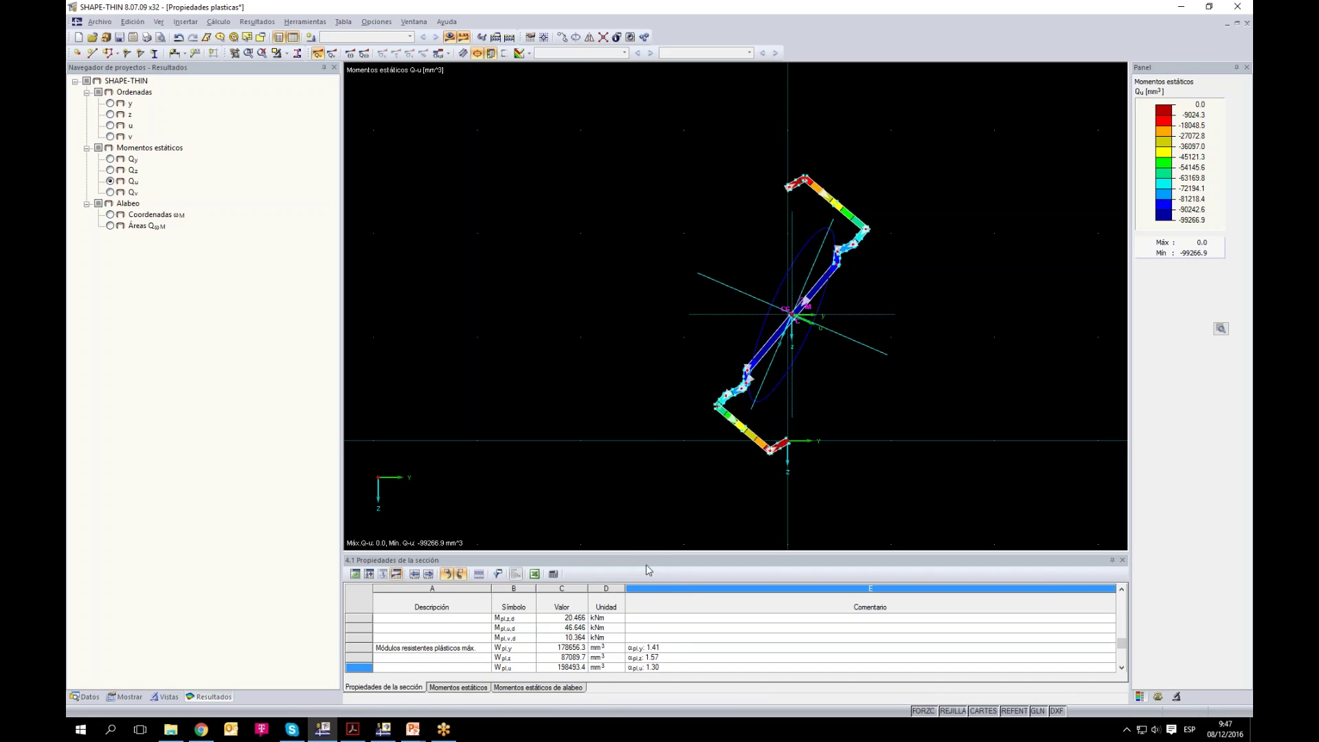
left_click_drag(657, 647, 656, 658)
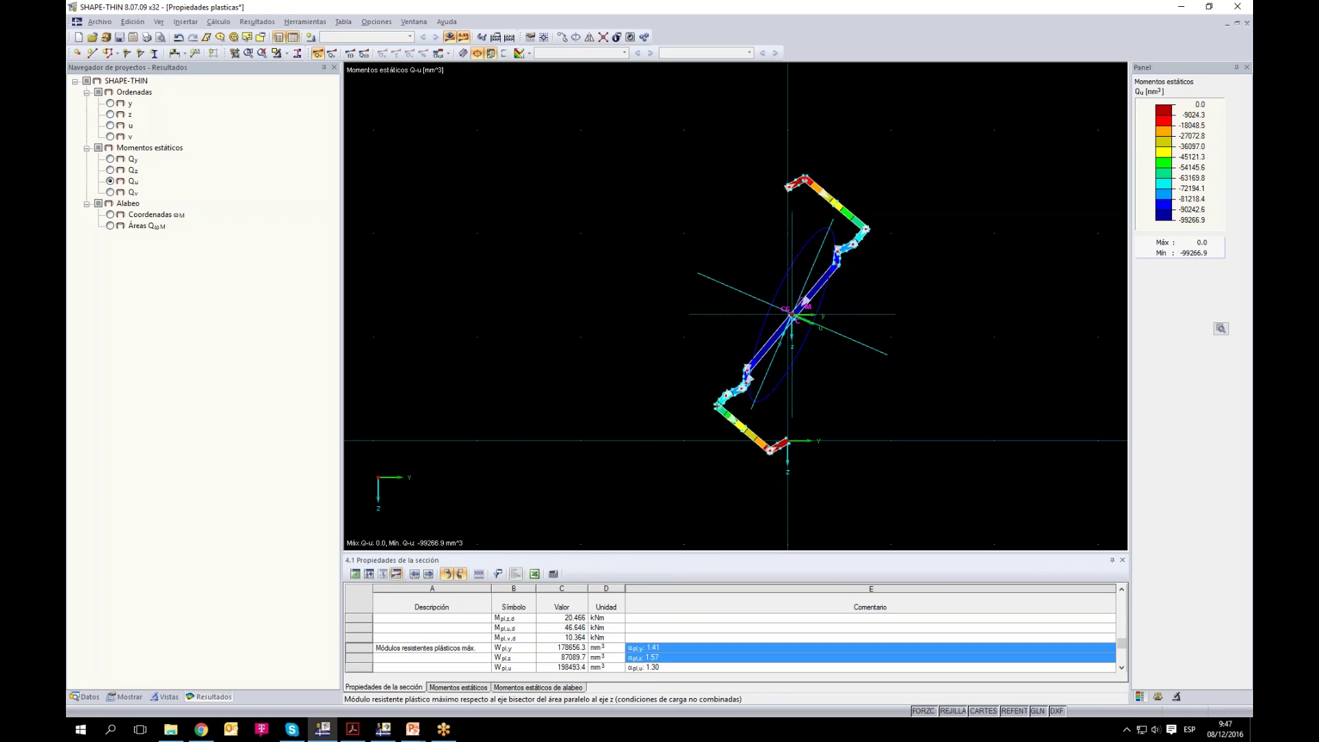
left_click_drag(674, 544, 675, 335)
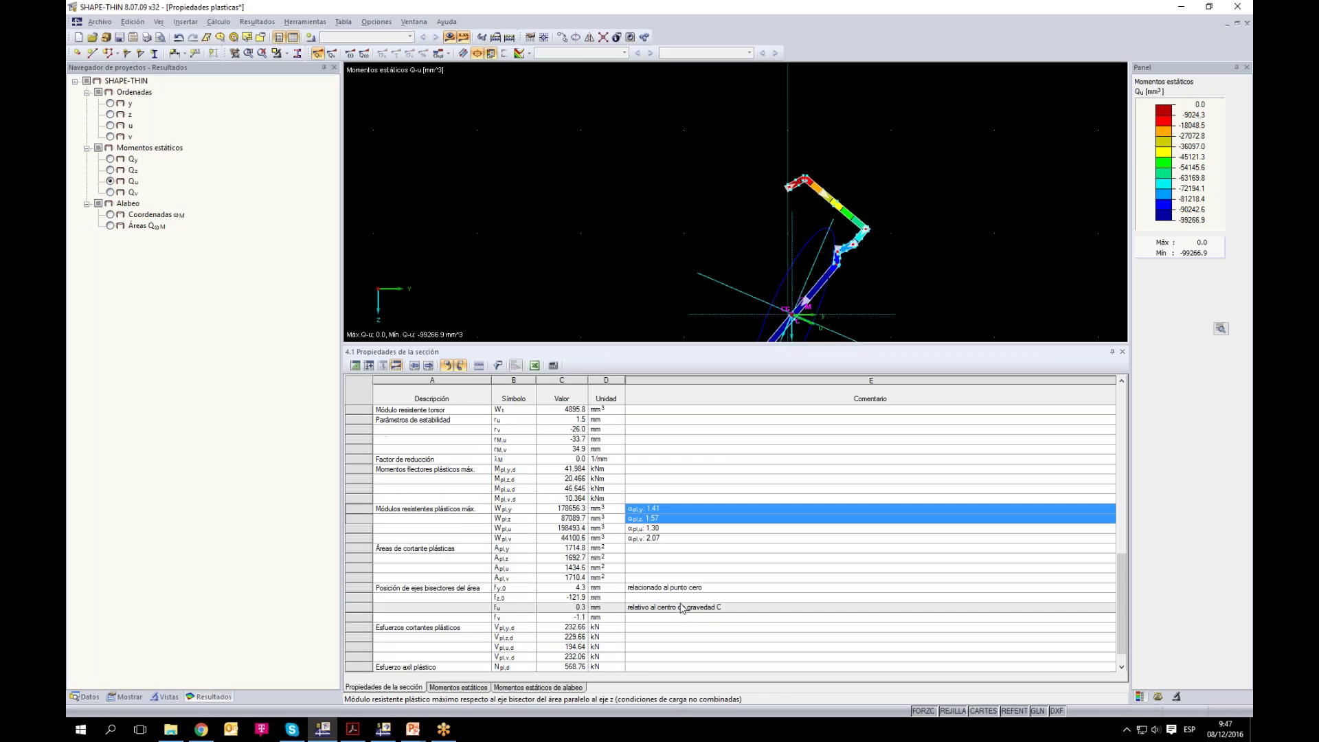
left_click(660, 538)
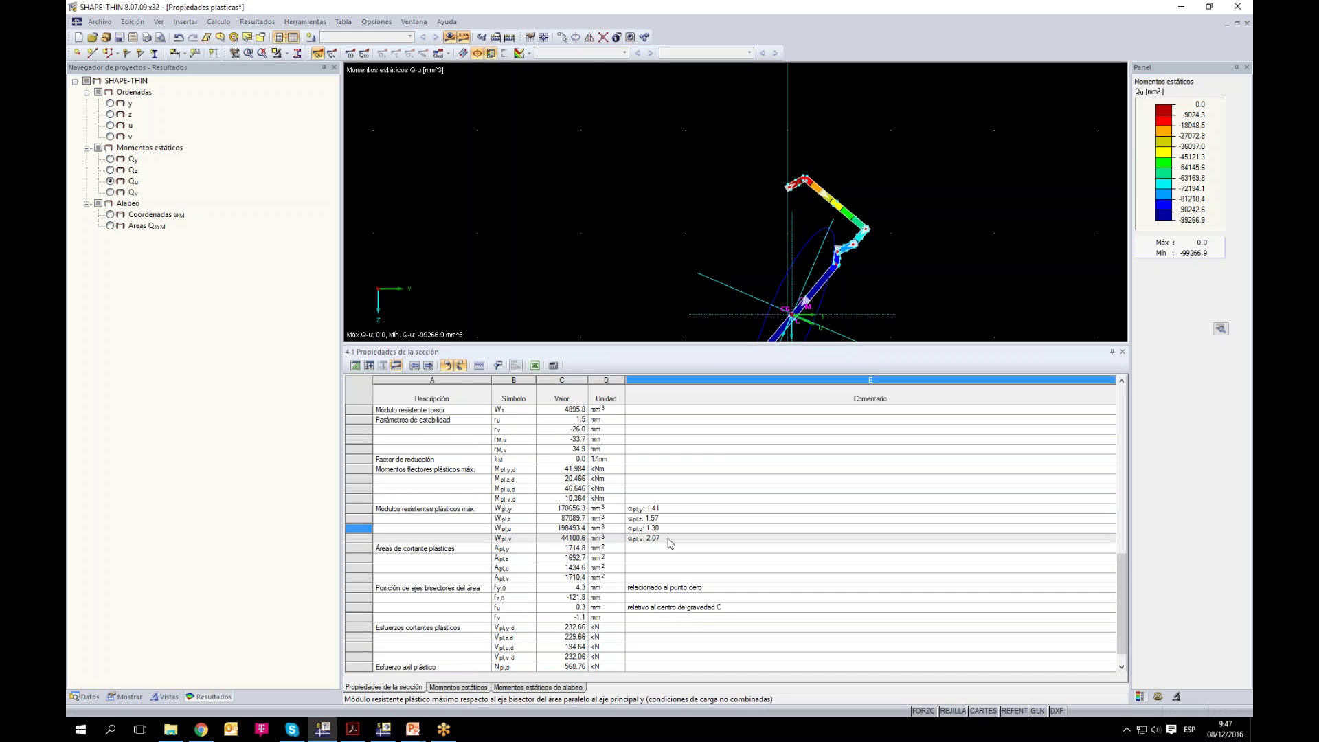
Step: Check the option for additionally calculating plastic section properties in the model's general data, leaving the settings as they are
left_click(80, 697)
right_click(134, 95)
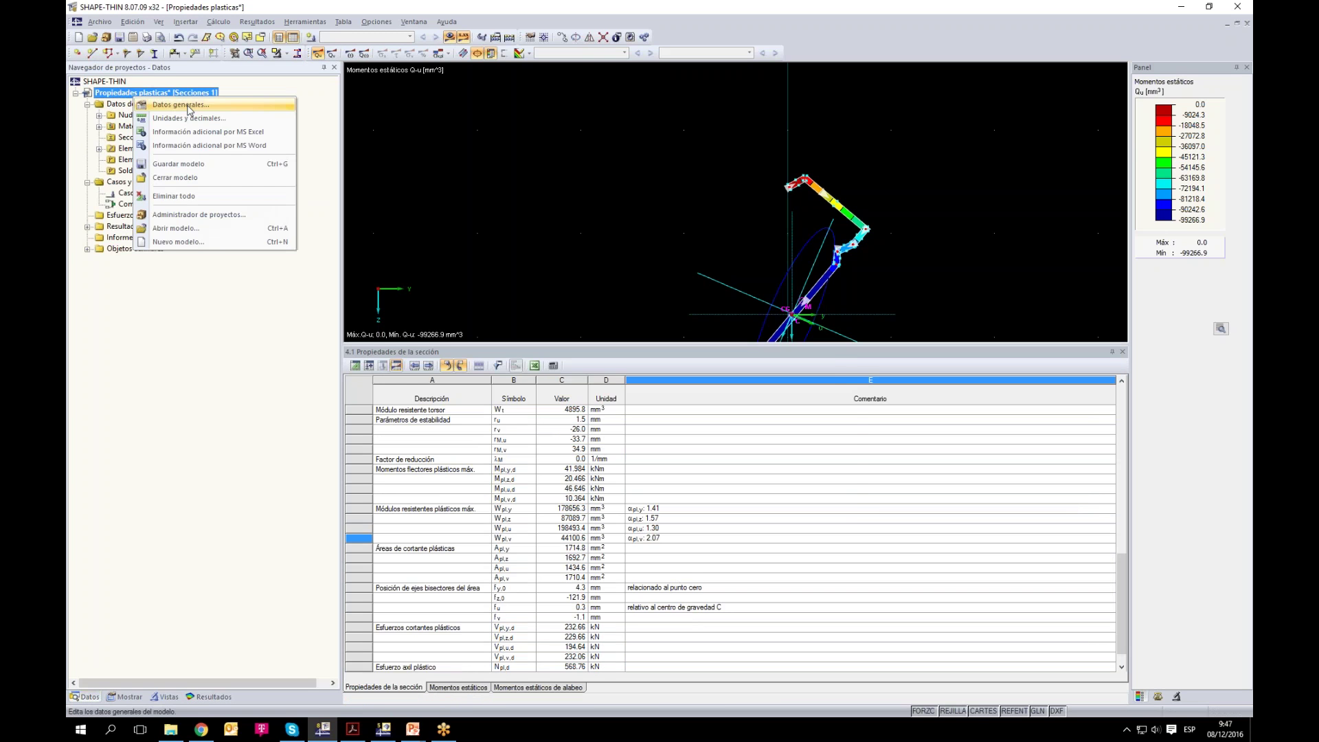
left_click(189, 108)
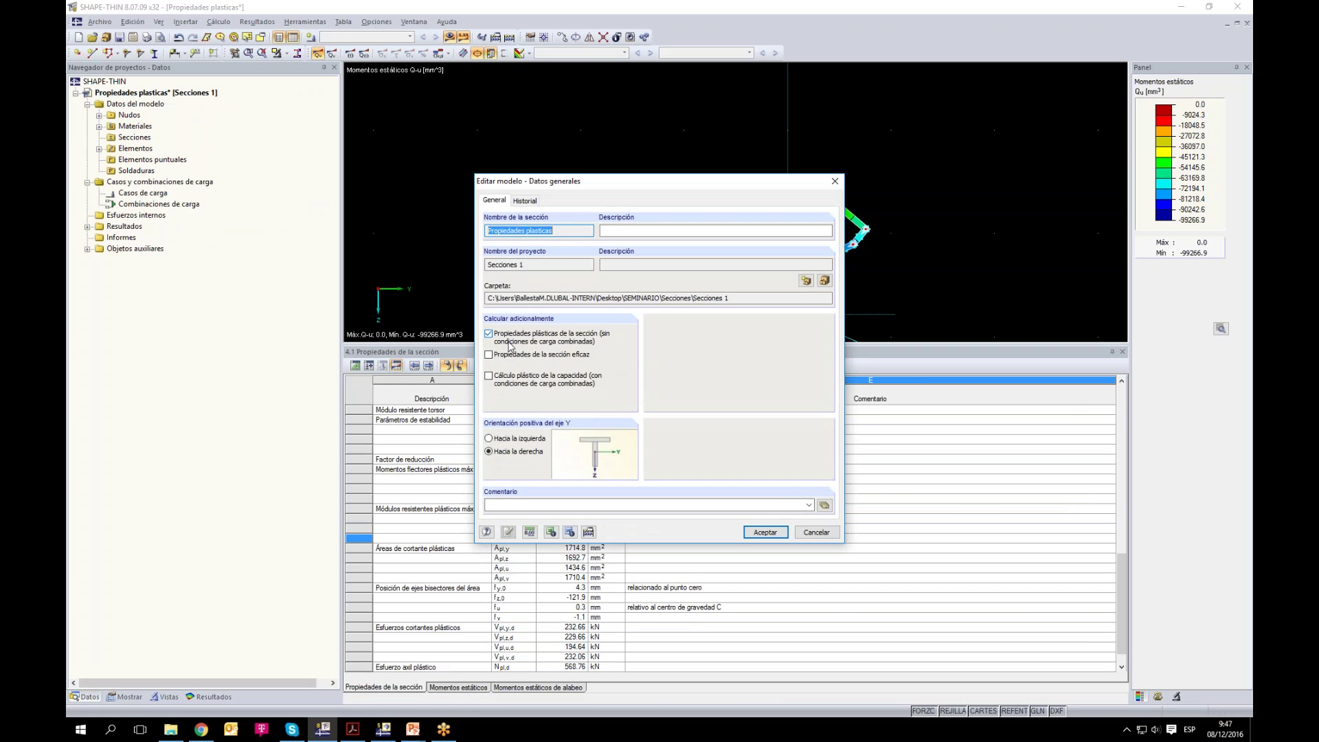
left_click(817, 532)
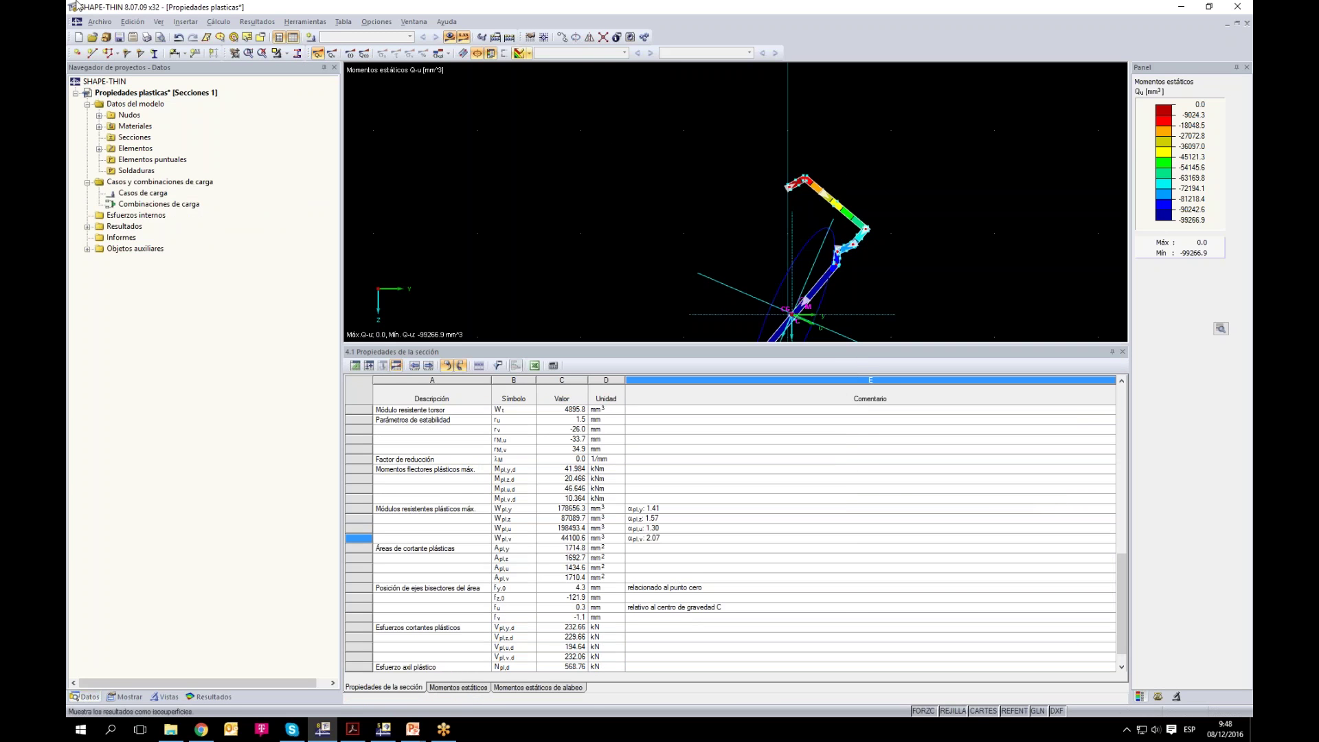
Step: Open the section library's built-up I-sections and review the available combination types
left_click(154, 53)
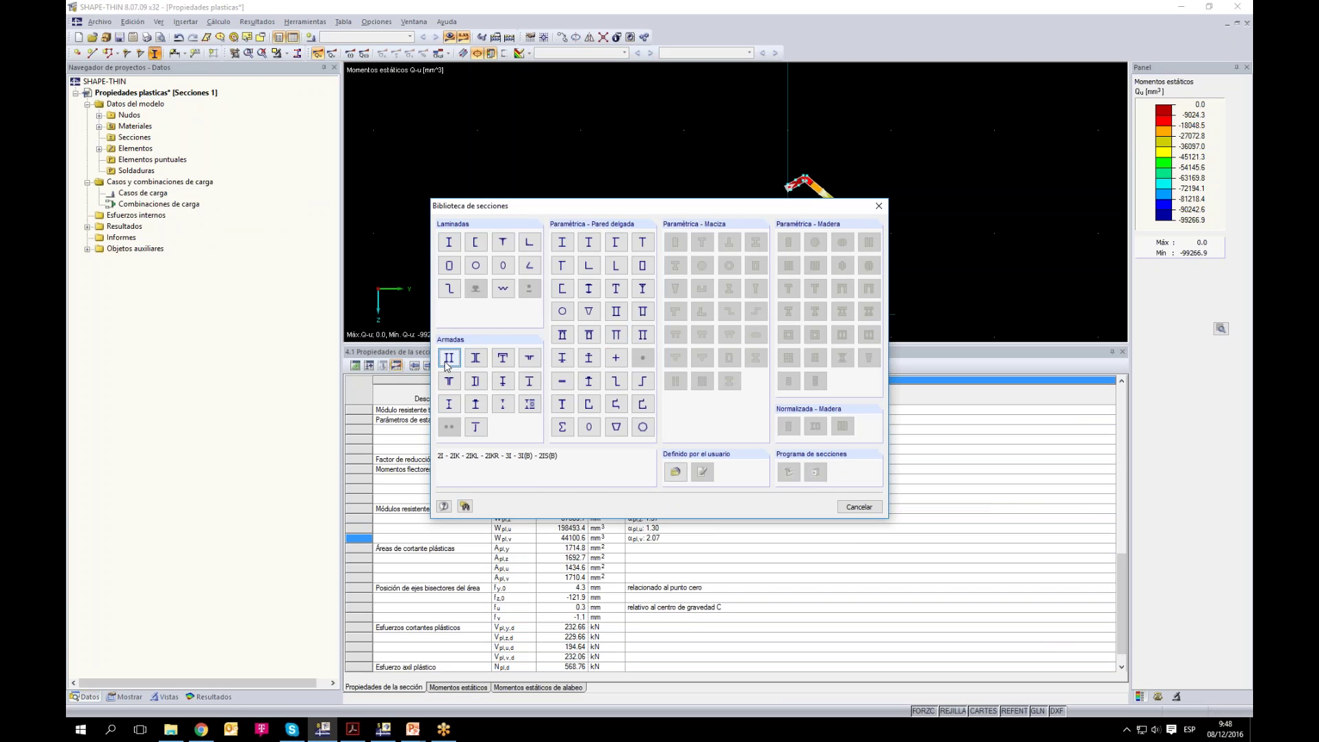
left_click(449, 358)
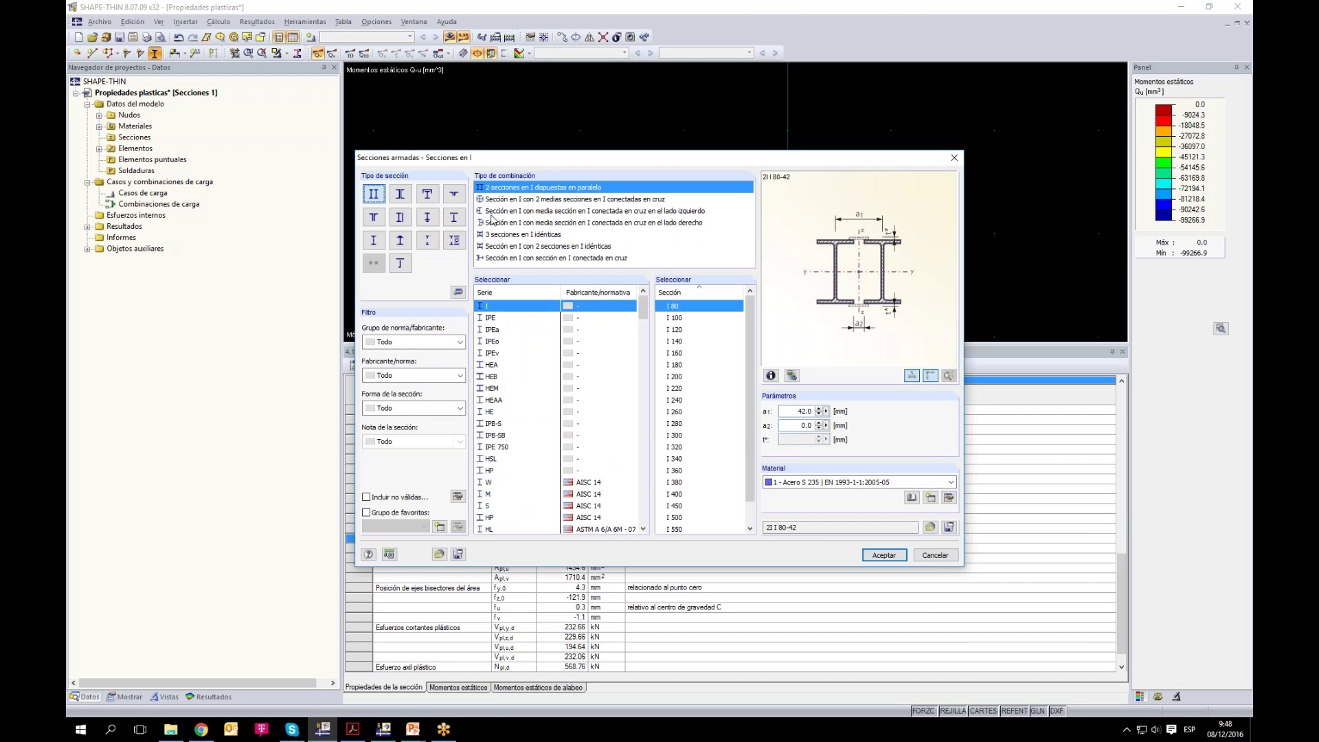
left_click(499, 223)
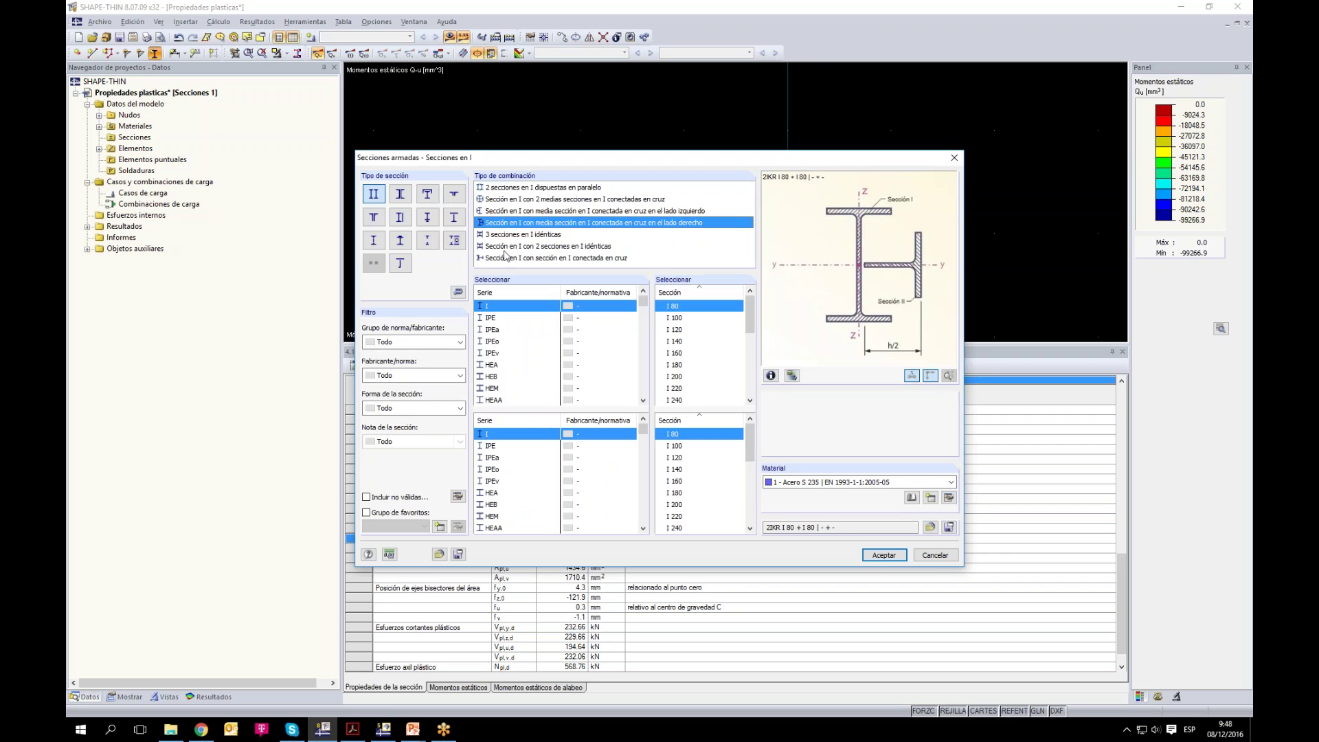
key("Up")
key("Up")
key("Down")
key("Down")
key("Down")
key("Down")
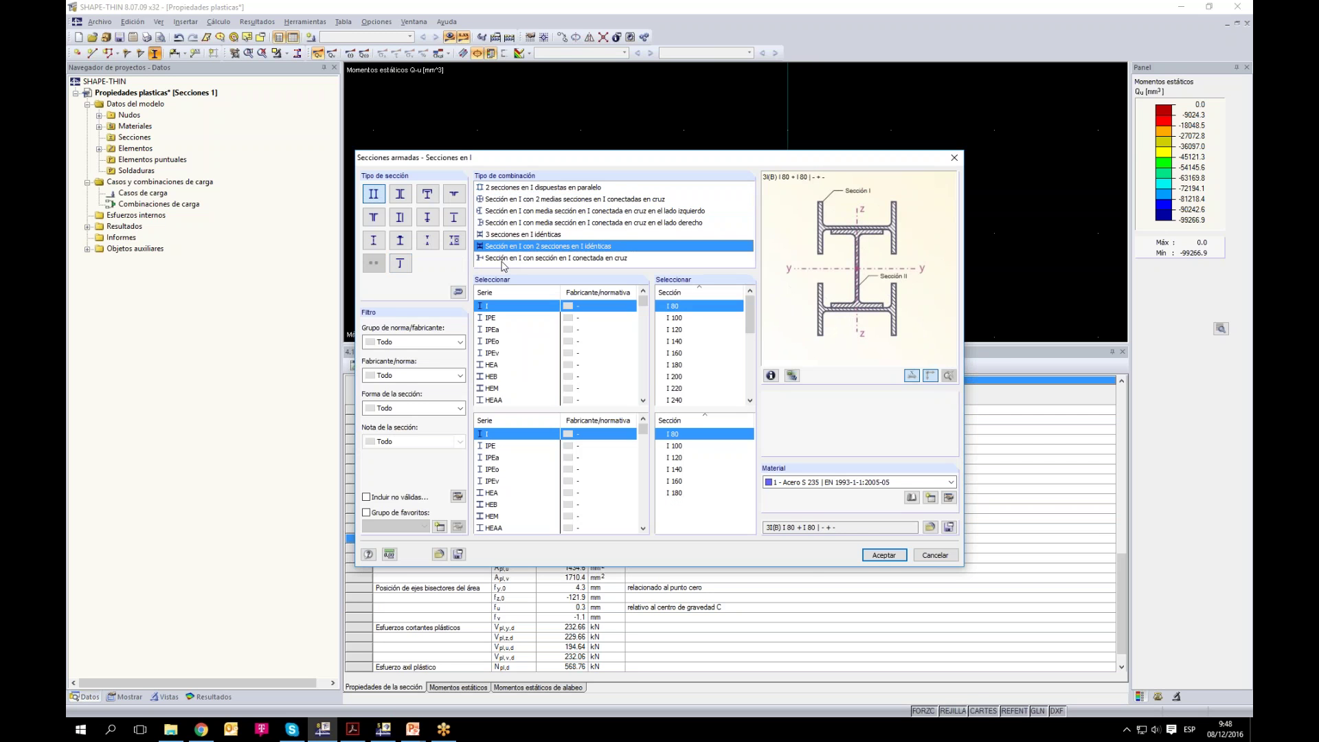
key("Down")
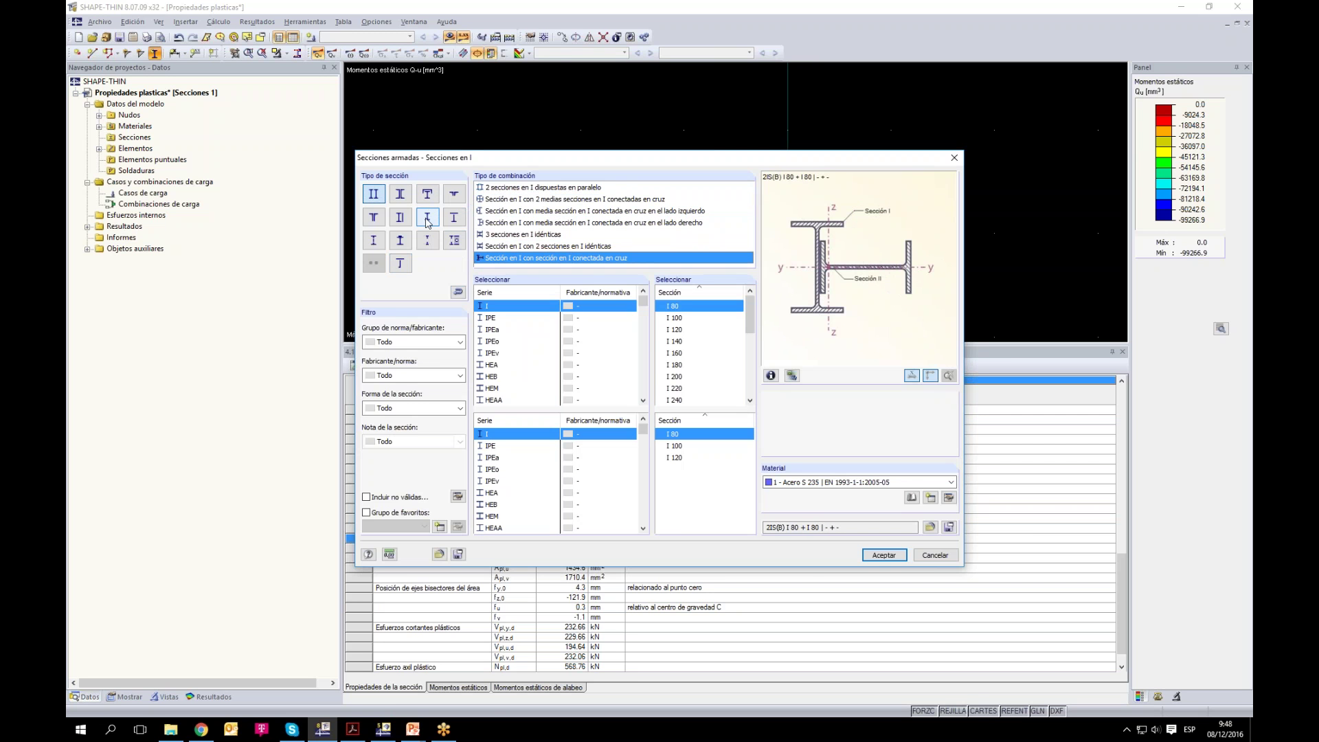
Step: Review the combination types of other built-up sections, including the four-angle F arrangement of equal-leg angles
left_click(427, 218)
left_click(550, 246)
left_click(455, 194)
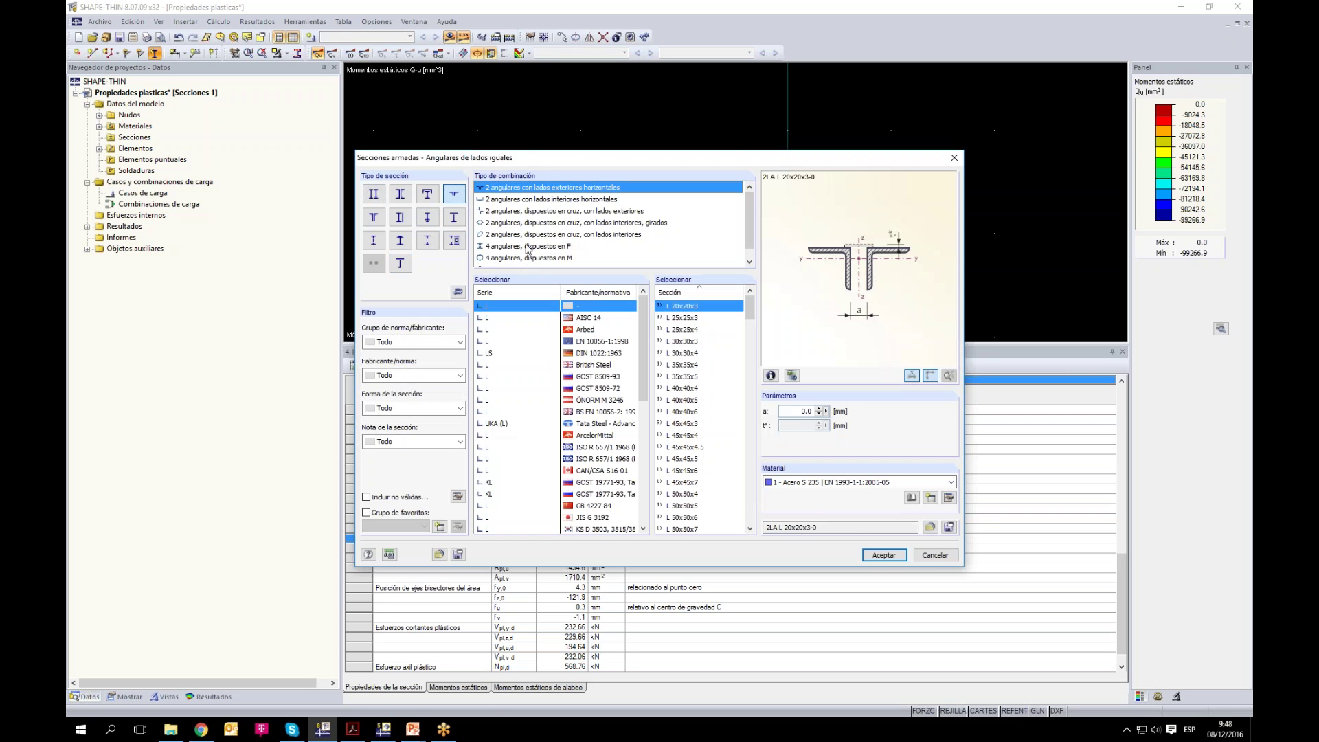
left_click(527, 248)
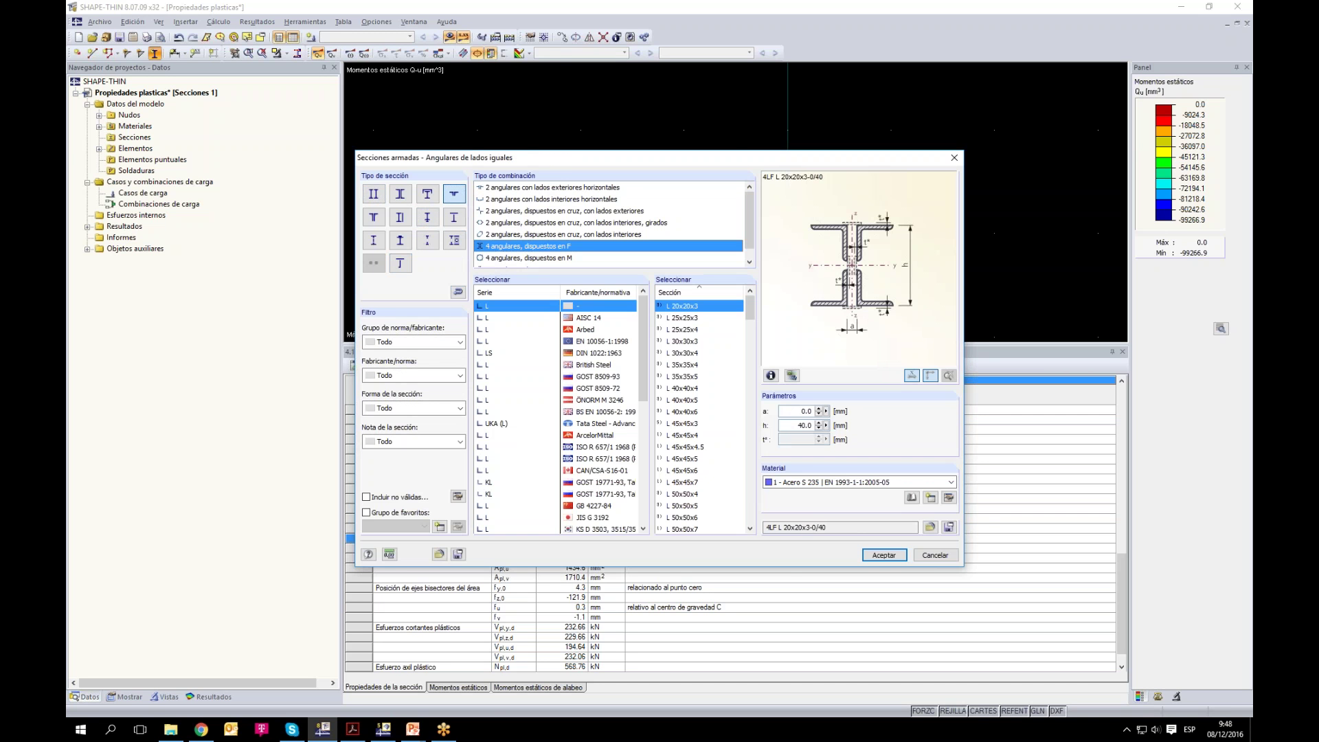
left_click(520, 234)
left_click(374, 240)
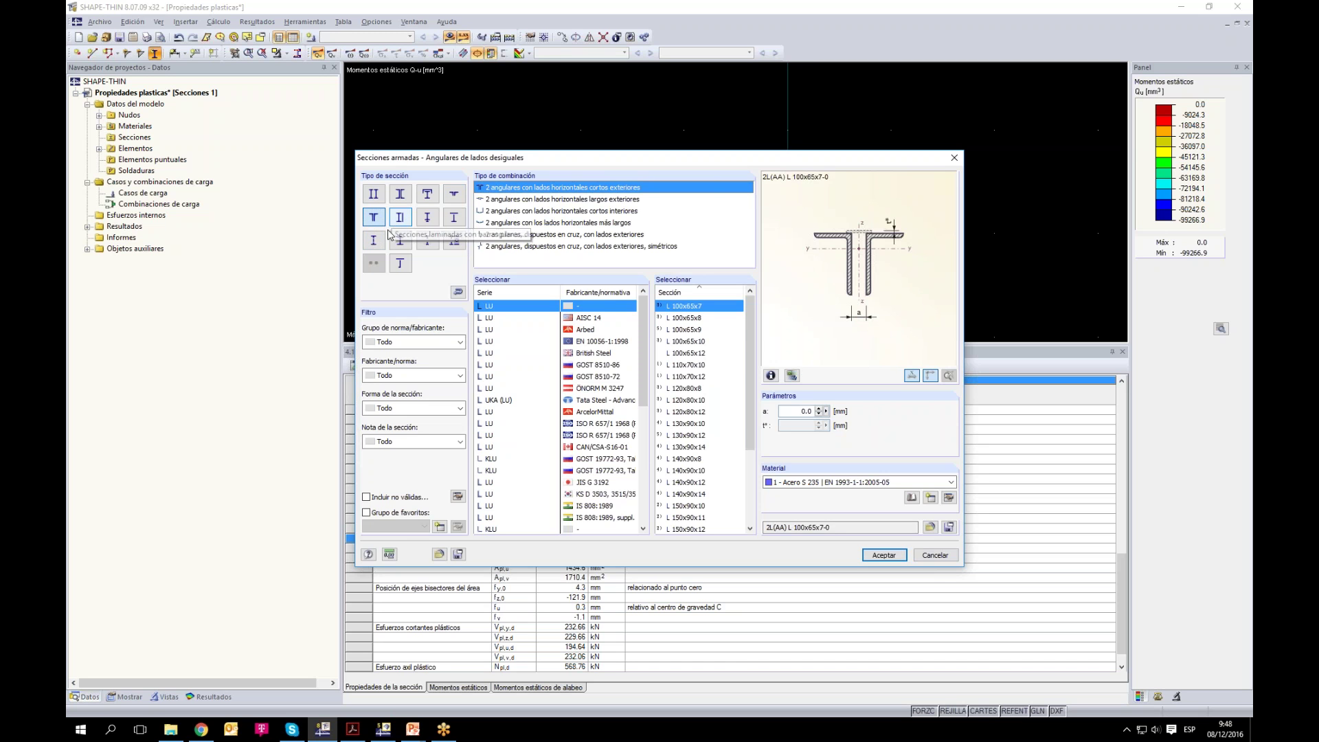
Step: Choose the built-up section of two rotated equal-leg angles in cross arrangement with inner legs, size L 40x40x5, with spacing 0
left_click(454, 193)
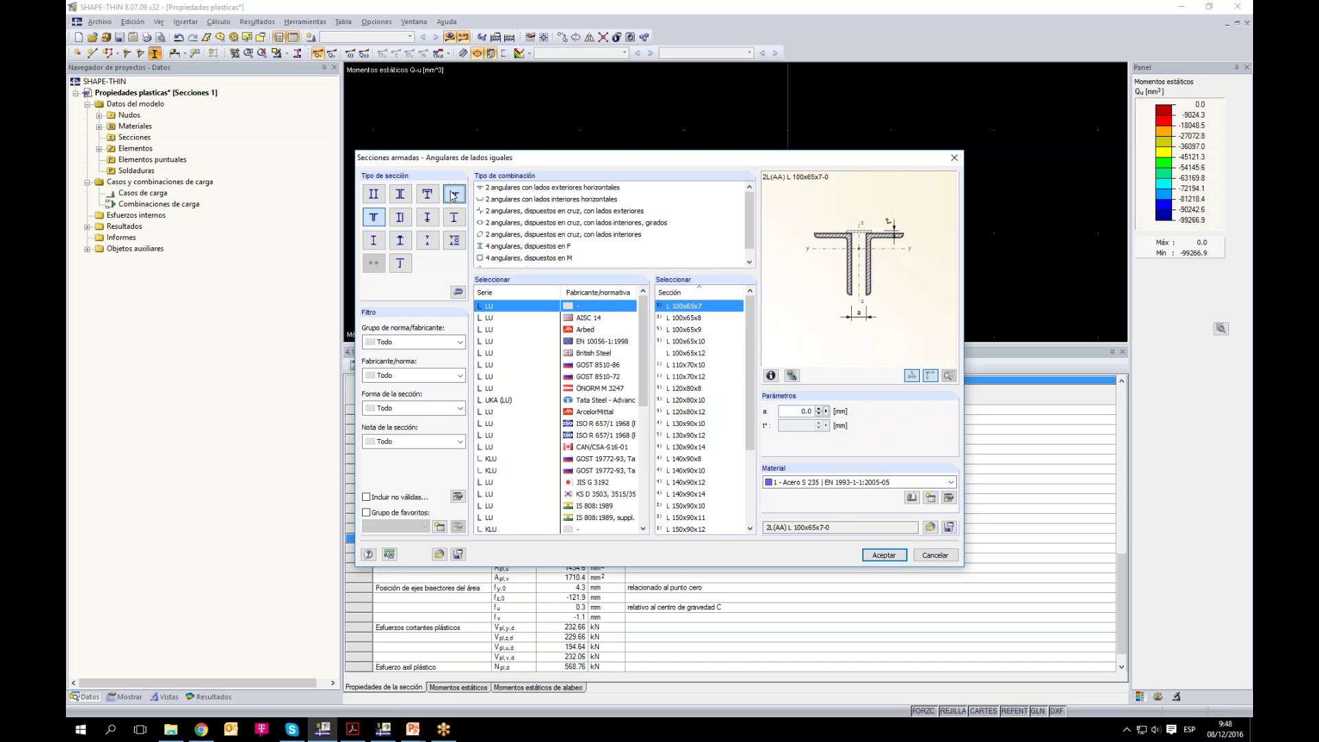
left_click(506, 224)
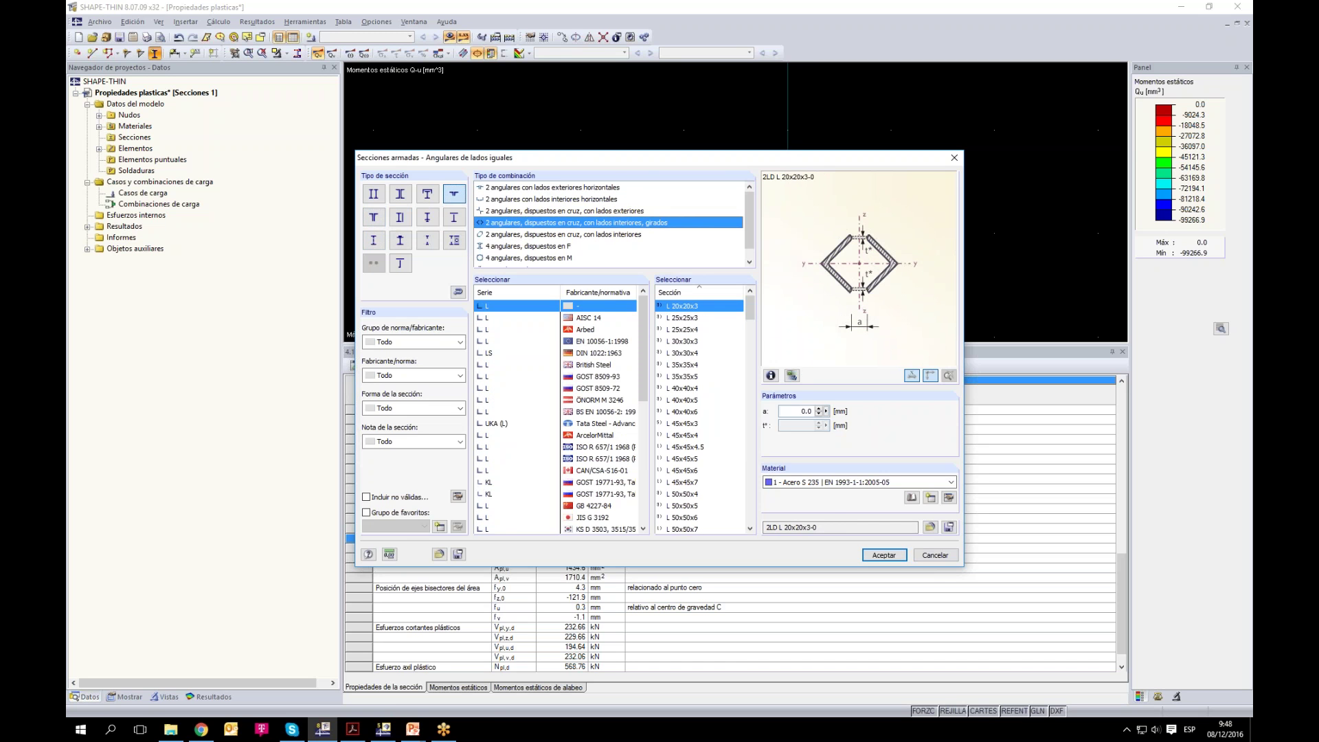
left_click(683, 400)
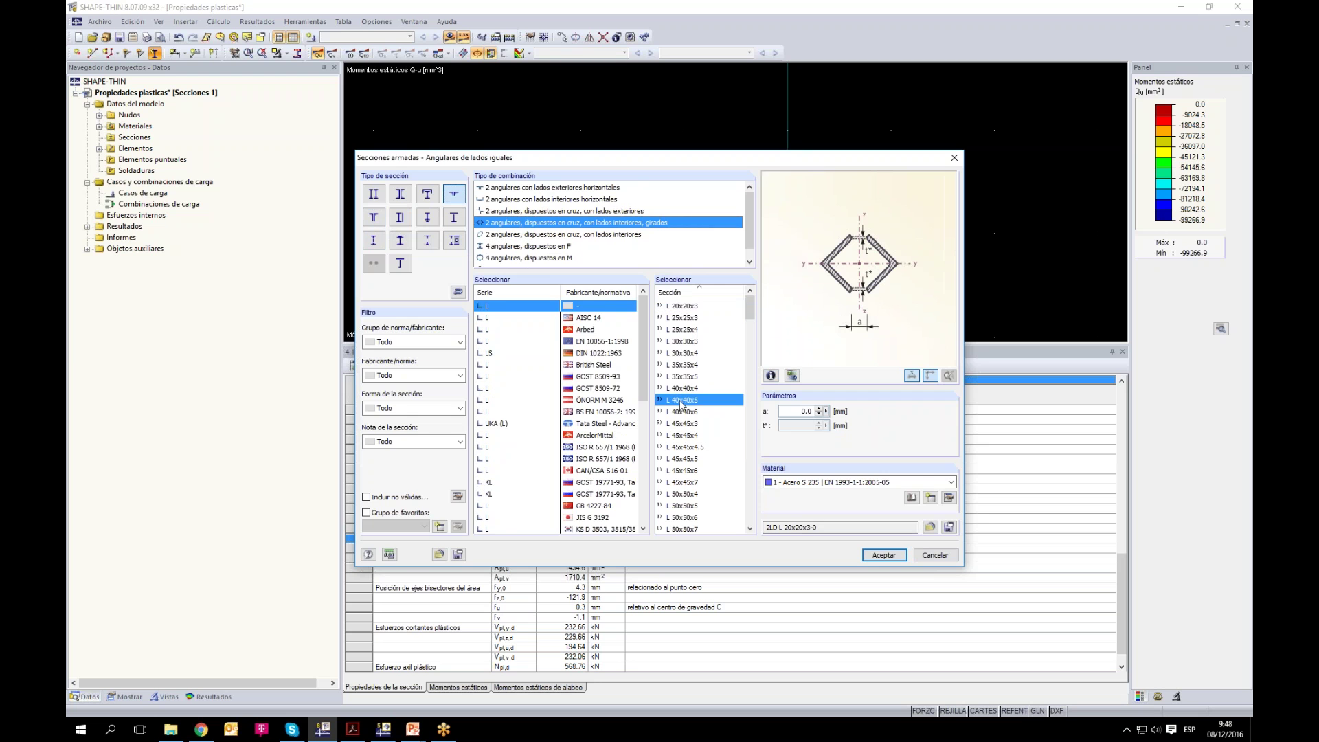
left_click(883, 555)
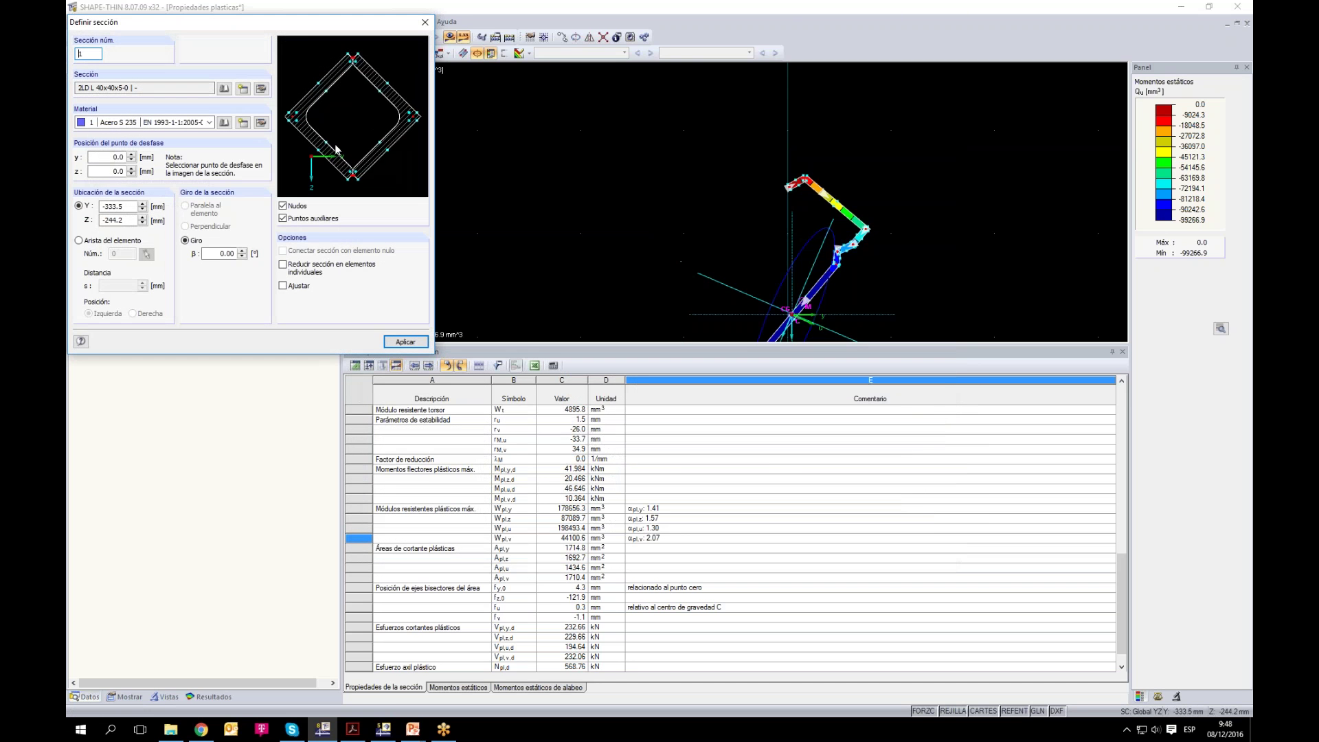
Step: Place the double-angle section using its lower joint node (y -0.5, z 26.5) as offset point, and delete the old Z-section
scroll(340, 179, "up", 4)
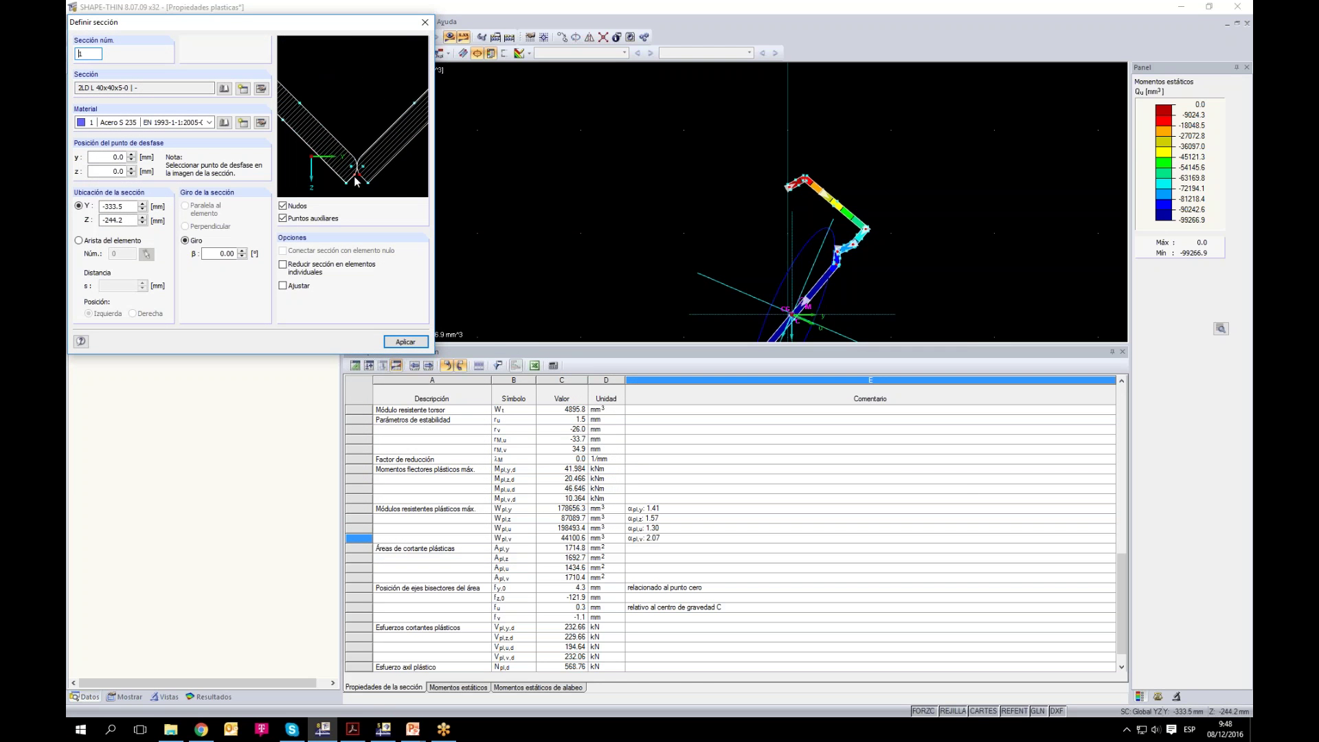
scroll(536, 219, "down", 5)
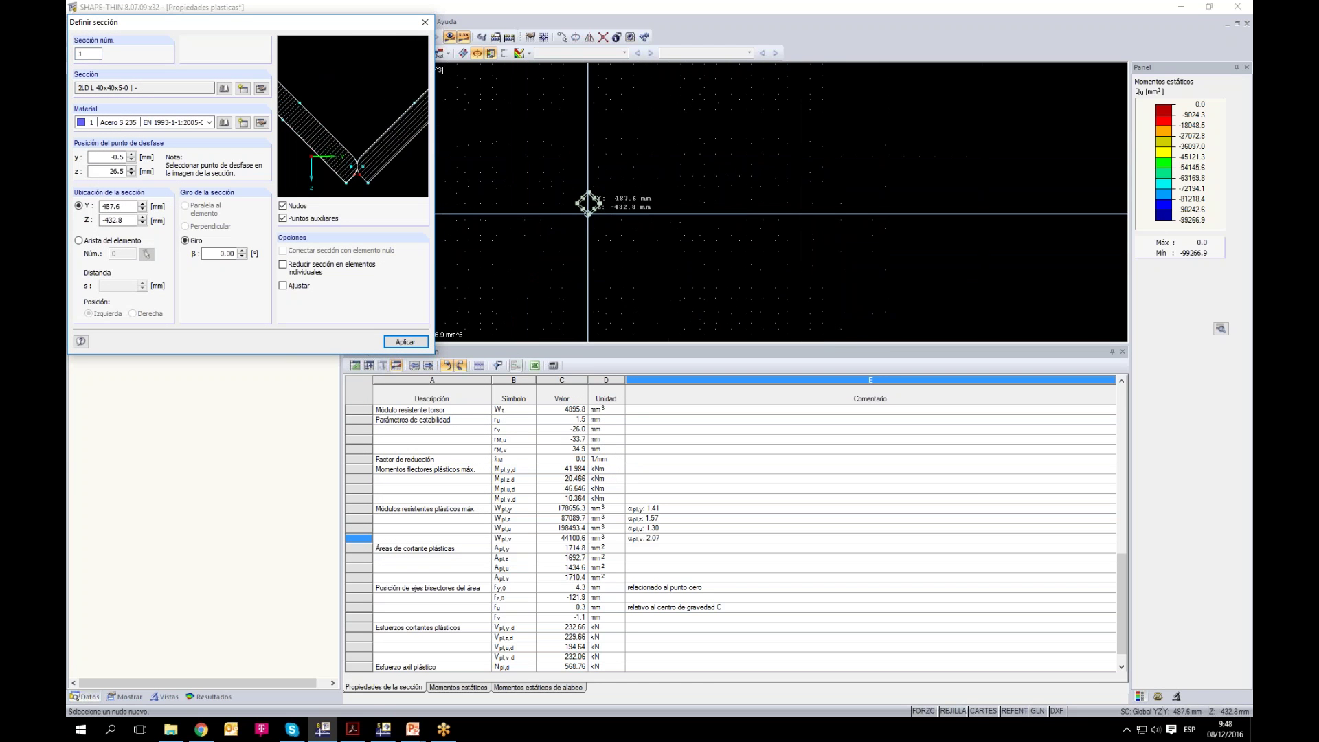
left_click(550, 213)
key("Escape")
left_click_drag(520, 167, 596, 327)
key("Delete")
Step: Move the double-angle section so that its lower joint node lies at the origin
left_click_drag(631, 95, 764, 184)
scroll(674, 158, "up", 2)
left_click_drag(699, 140, 515, 307)
left_click(567, 115)
scroll(567, 115, "up", 1)
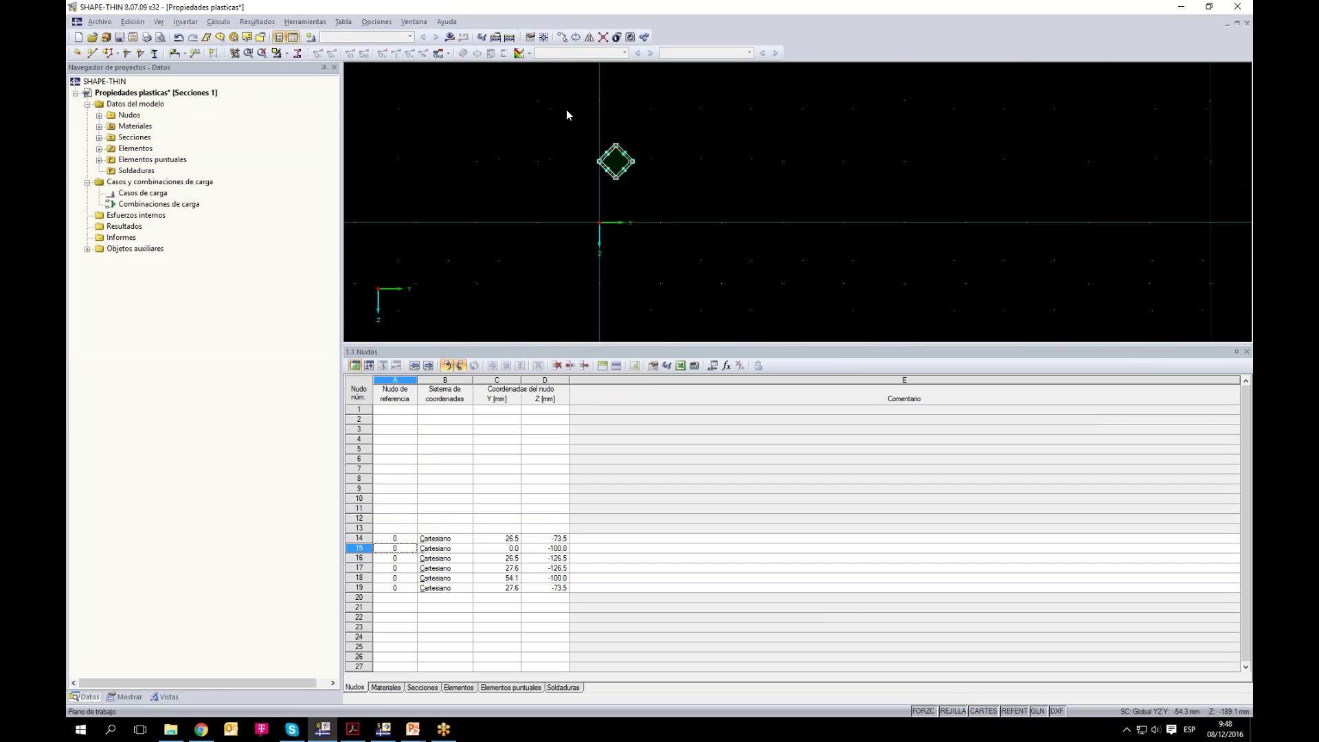
left_click(595, 168)
scroll(617, 165, "up", 3)
left_click_drag(617, 164, 554, 323)
scroll(604, 318, "up", 2)
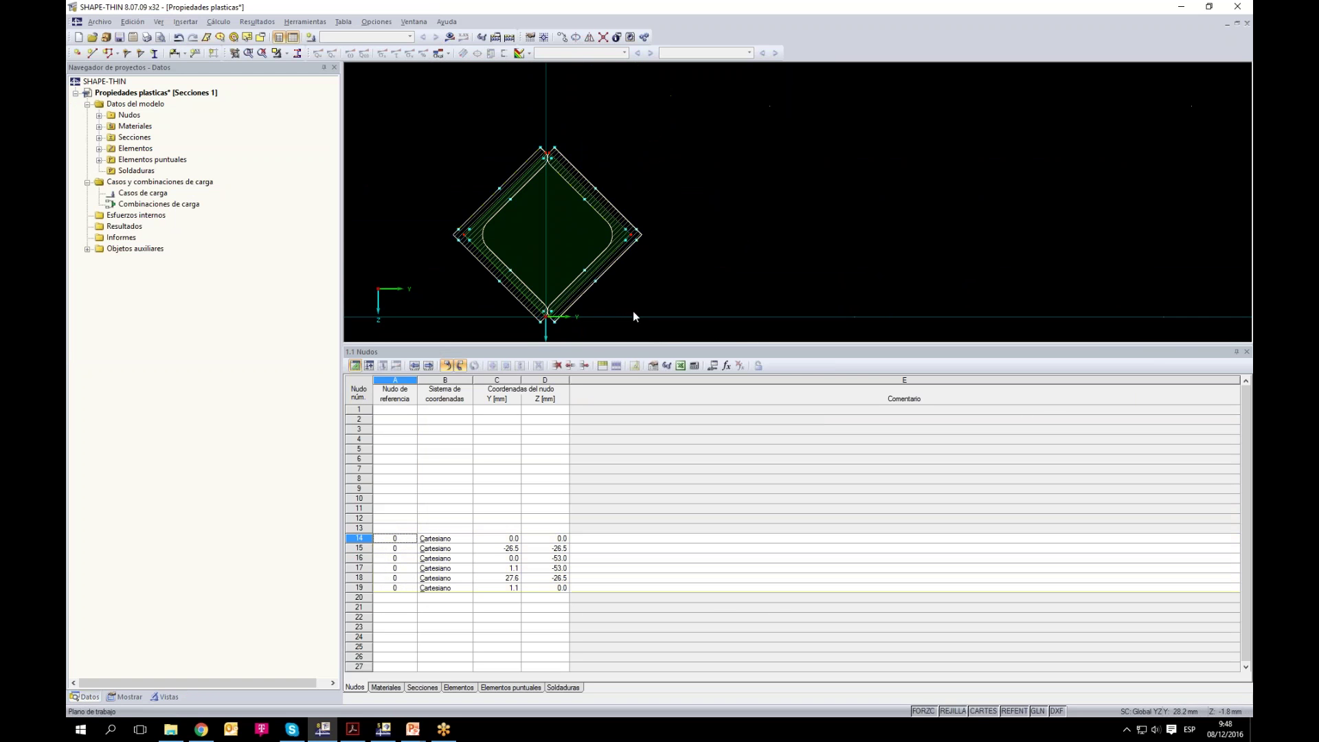
Step: Reduce the double-angle section to individual elements
scroll(876, 303, "up", 4)
scroll(763, 234, "down", 5)
right_click(763, 228)
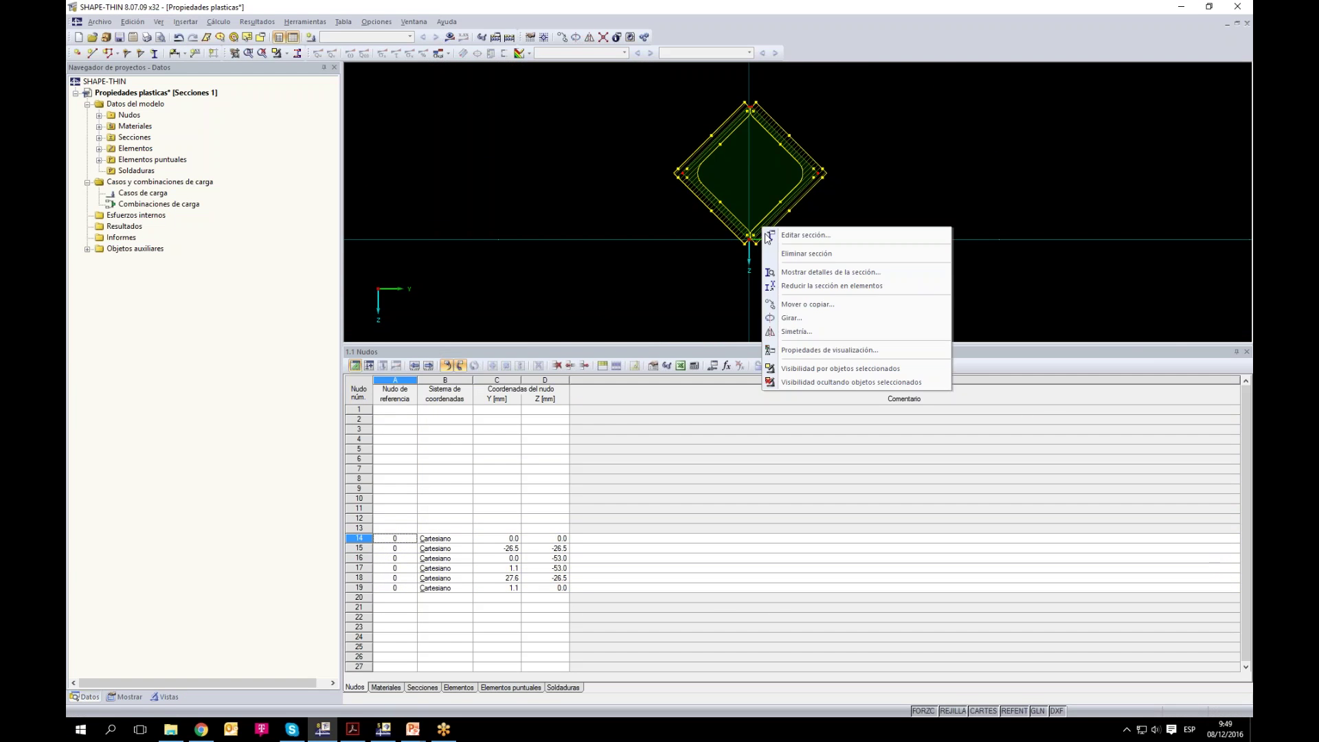
left_click(806, 287)
left_click(658, 379)
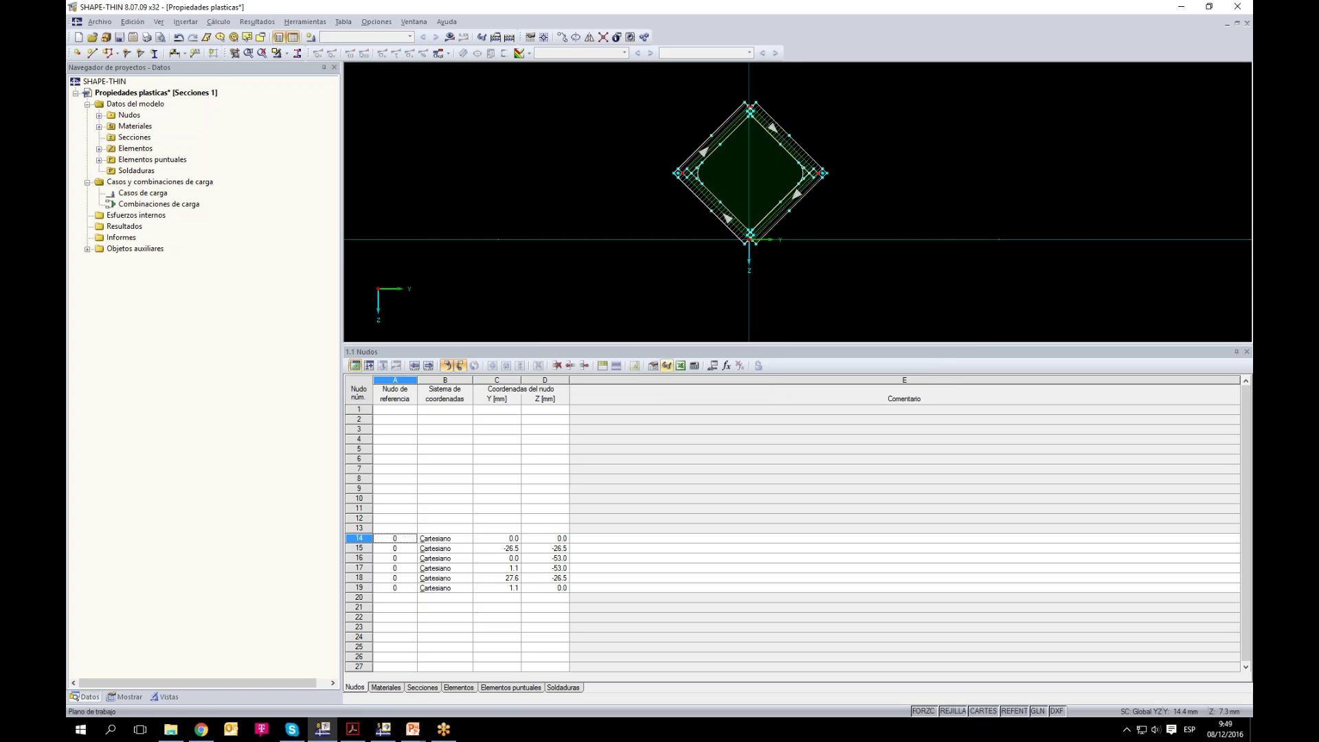
Step: Examine the overlapping angles at the lower joint and the overlapping-elements option in the calculation parameters, leaving the settings as they are
scroll(760, 241, "up", 3)
scroll(608, 193, "up", 2)
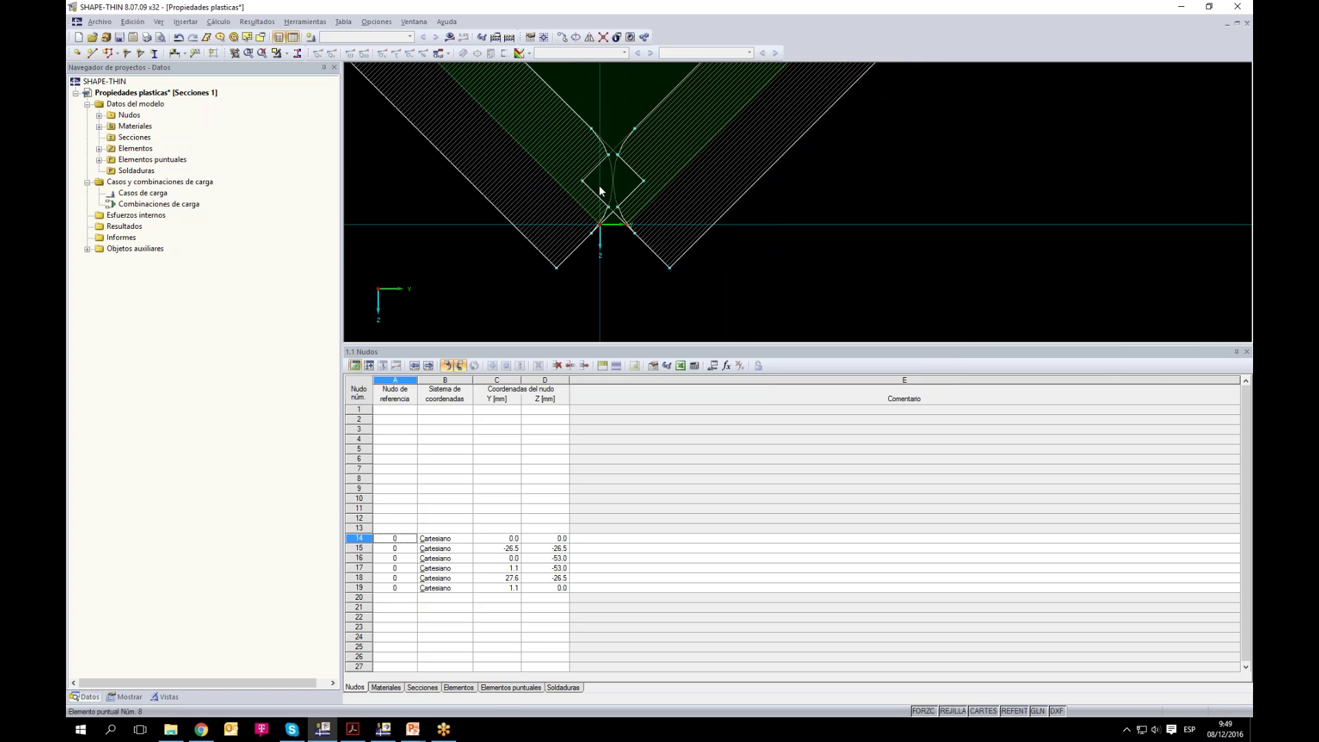
scroll(628, 154, "up", 1)
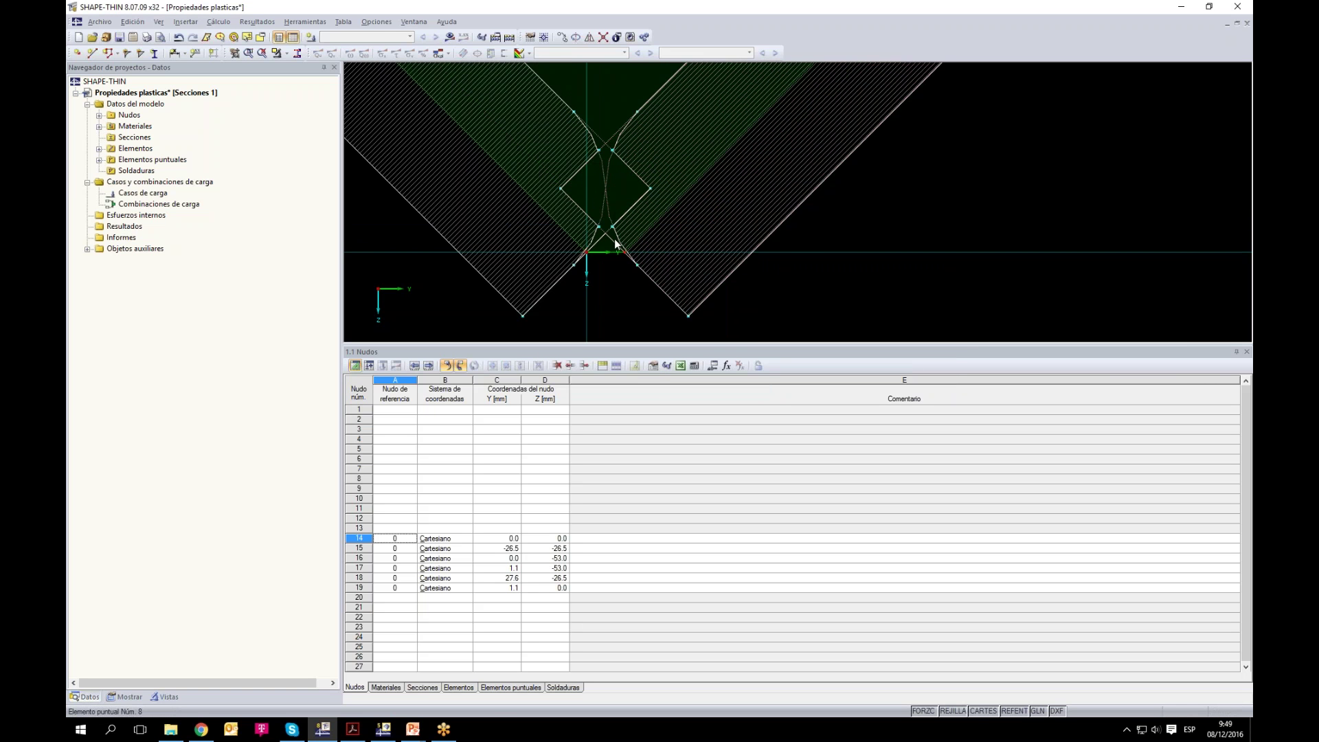
scroll(614, 237, "up", 2)
scroll(787, 285, "down", 5)
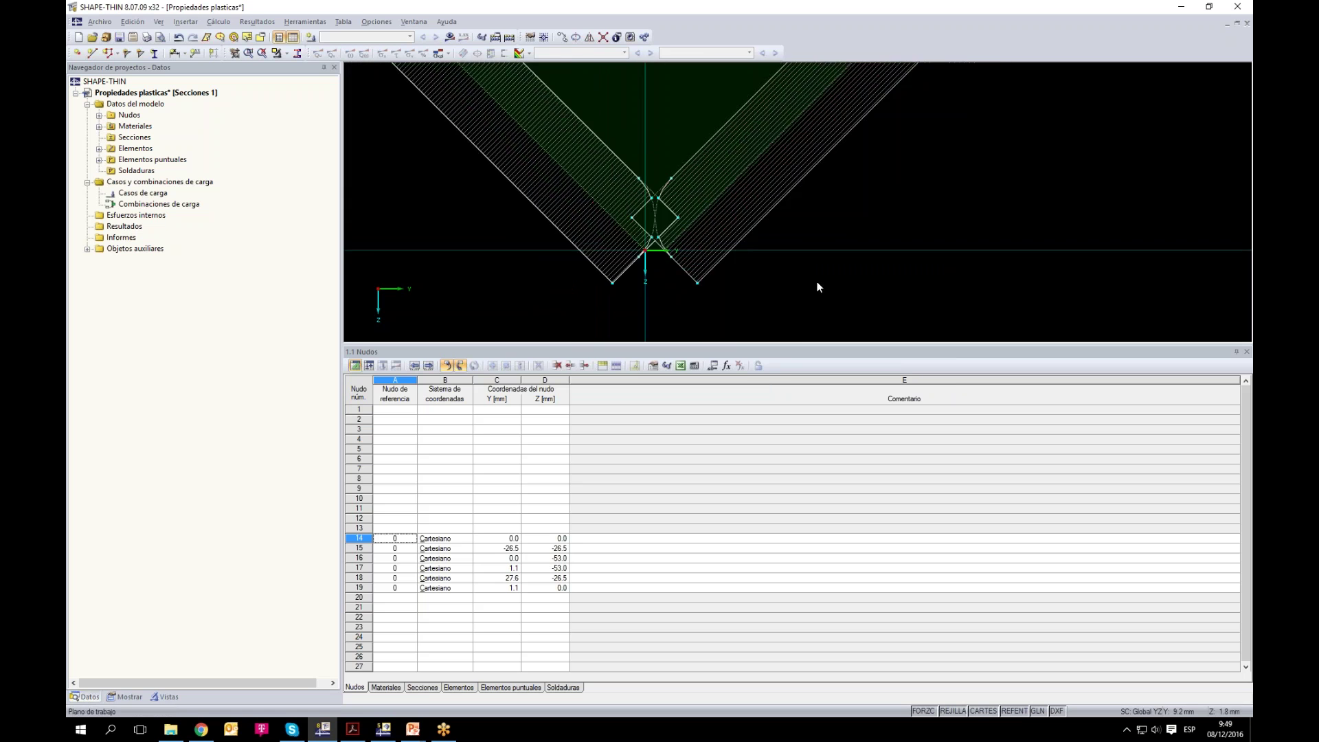
left_click(494, 37)
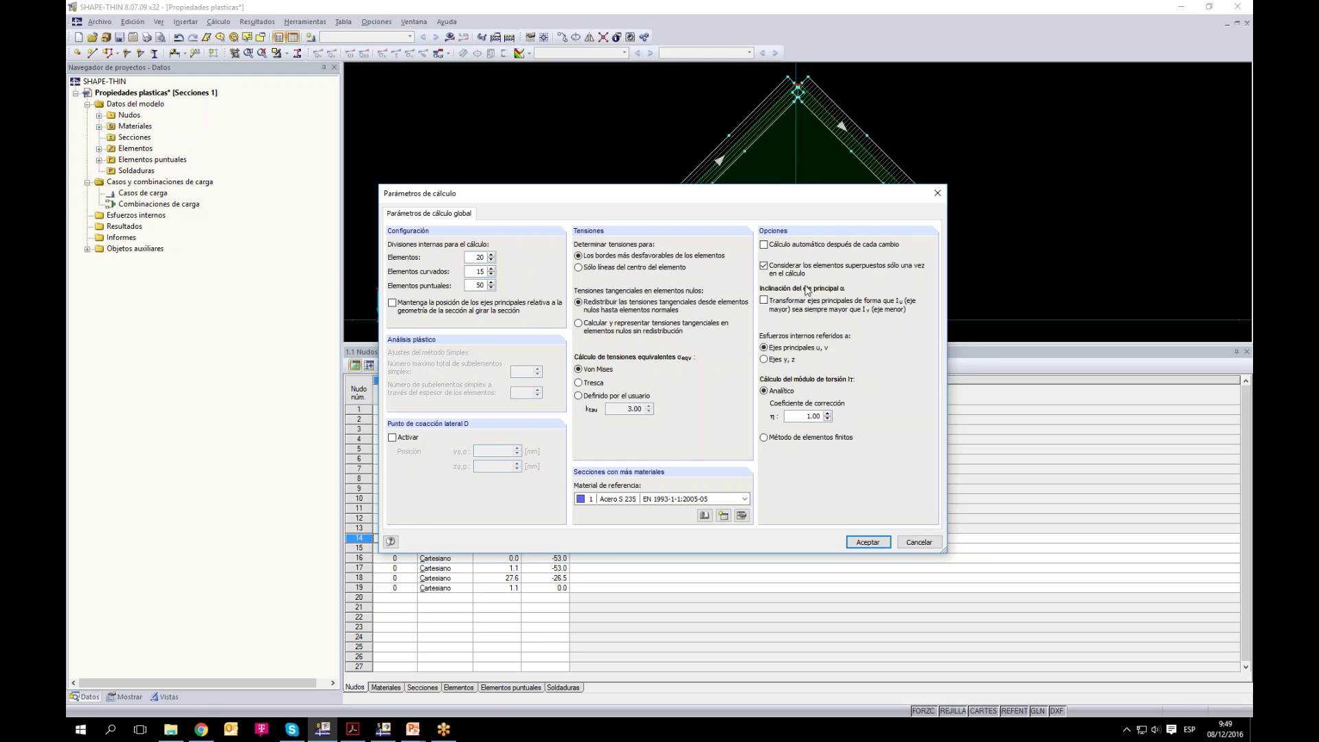
left_click(913, 543)
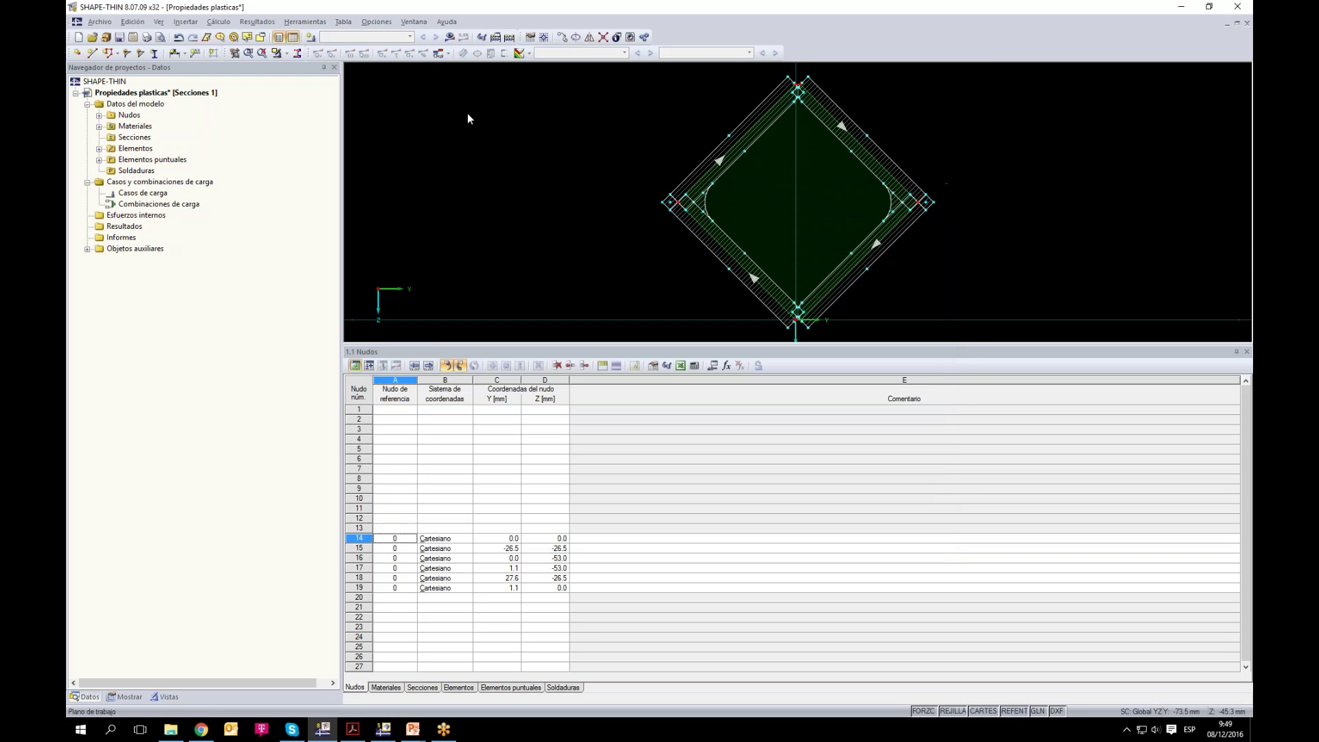
left_click(493, 42)
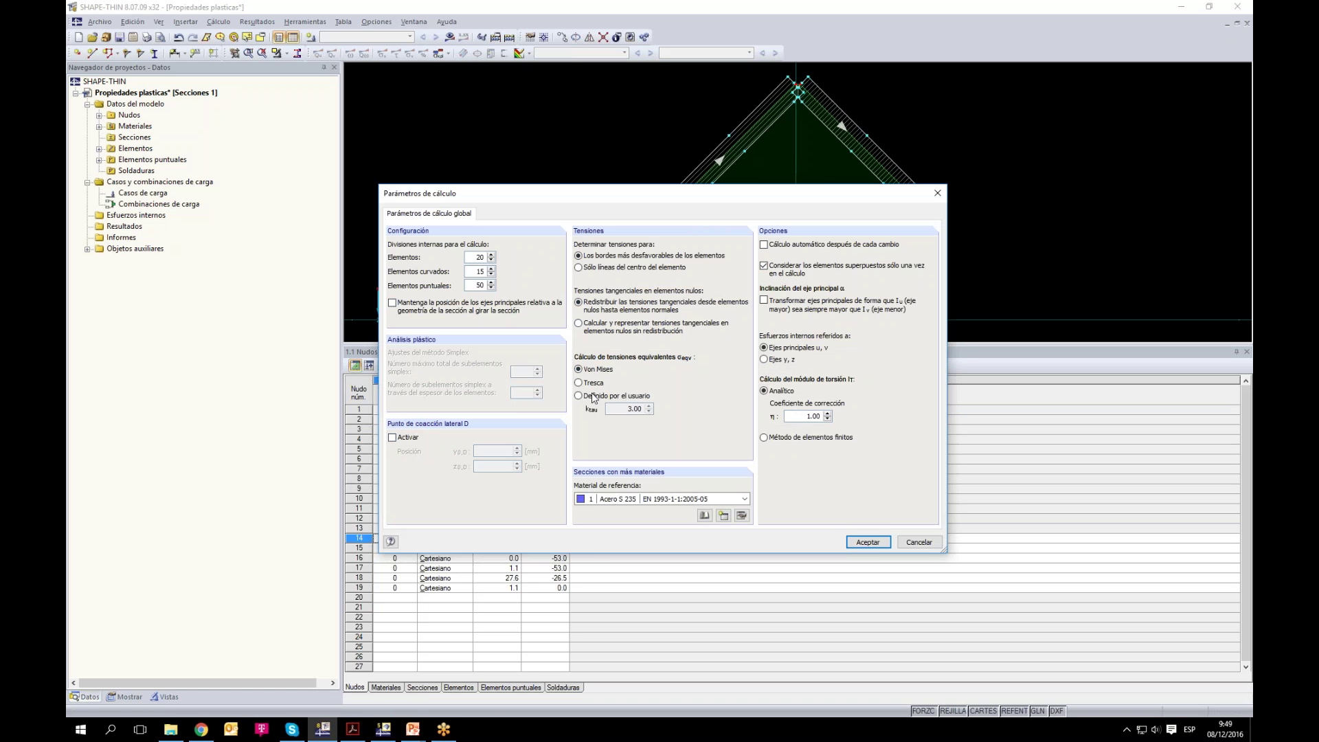
left_click(918, 542)
scroll(1023, 231, "down", 2)
scroll(931, 287, "up", 3)
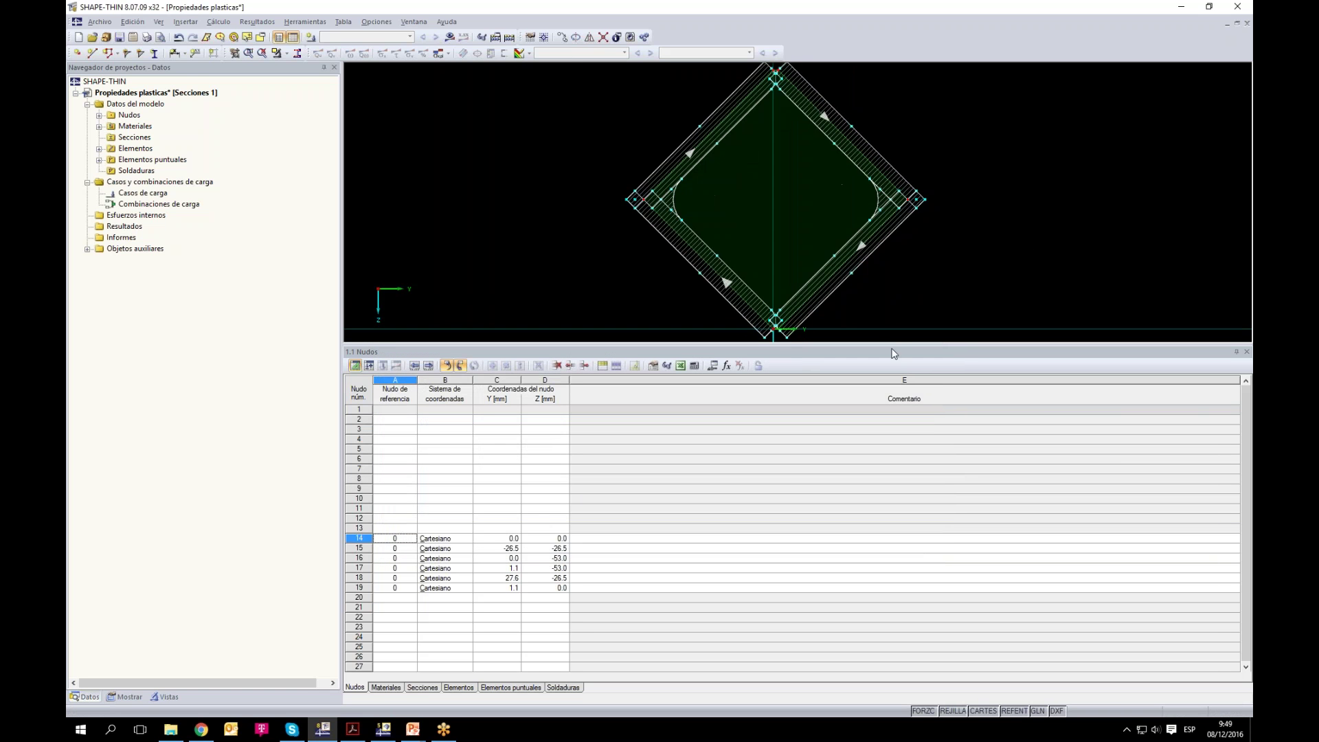
Step: Calculate the double-angle section and review its plastic section moduli, torsion values and moments of inertia
left_click(450, 37)
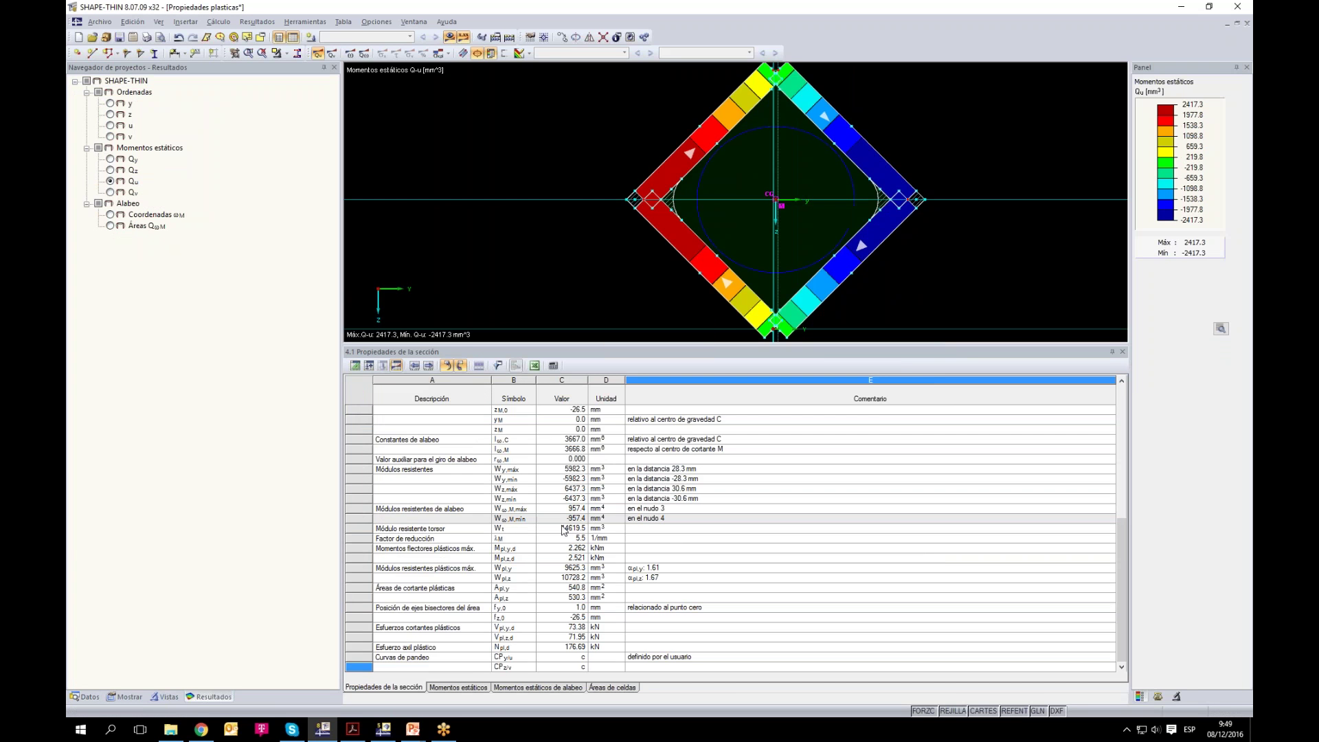
left_click(657, 578)
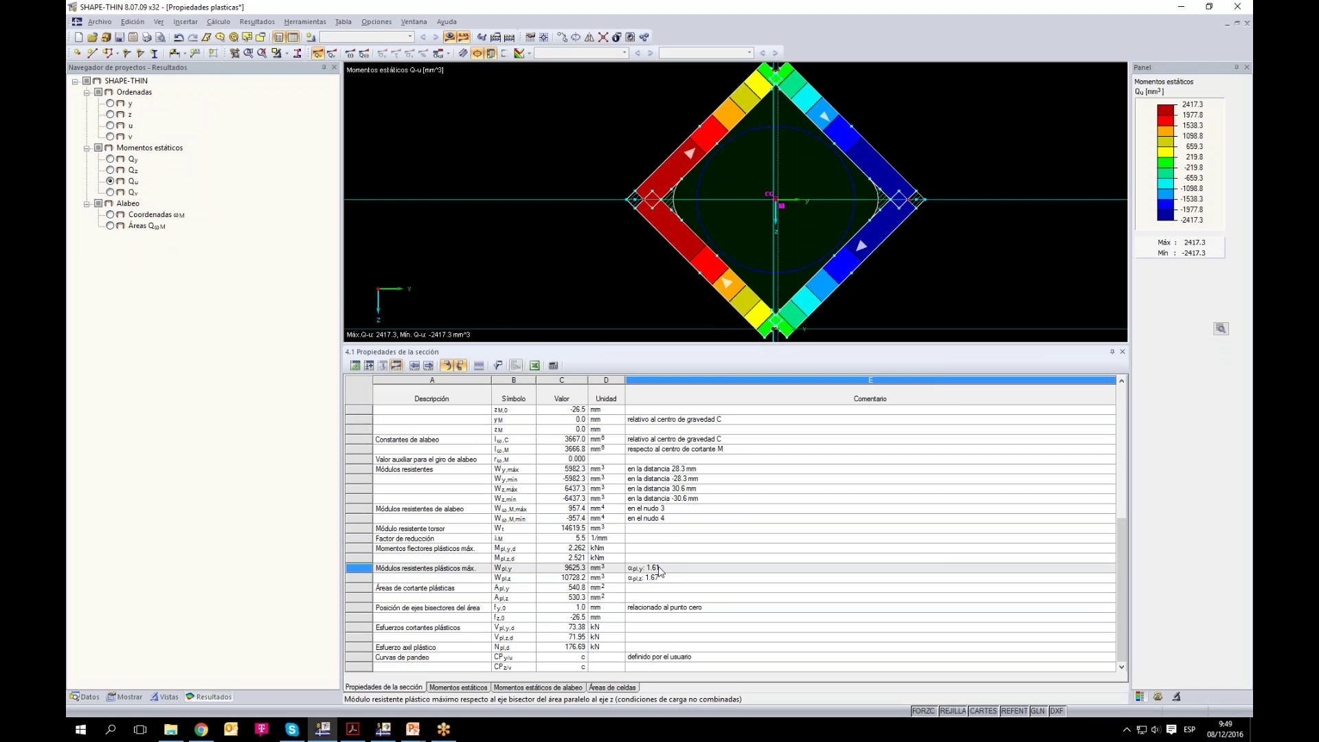
scroll(638, 484, "up", 5)
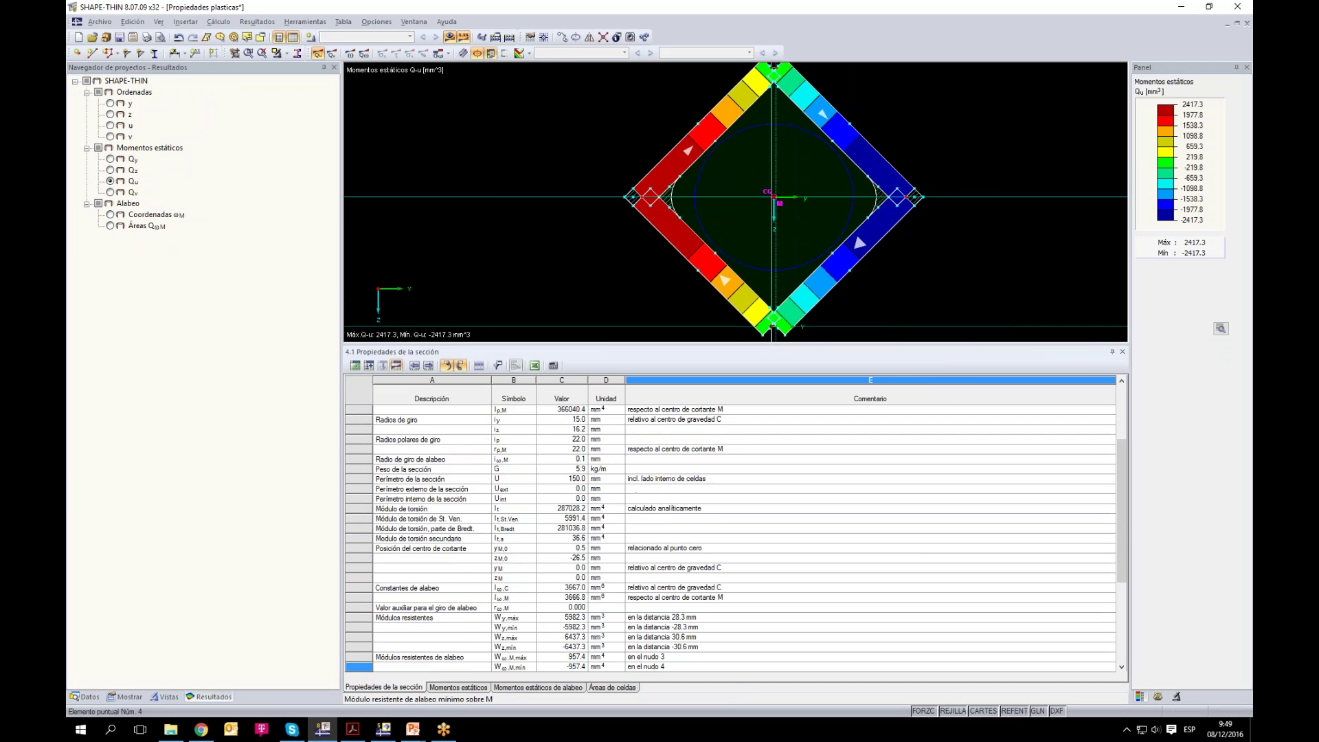
scroll(772, 196, "up", 3)
scroll(772, 199, "down", 4)
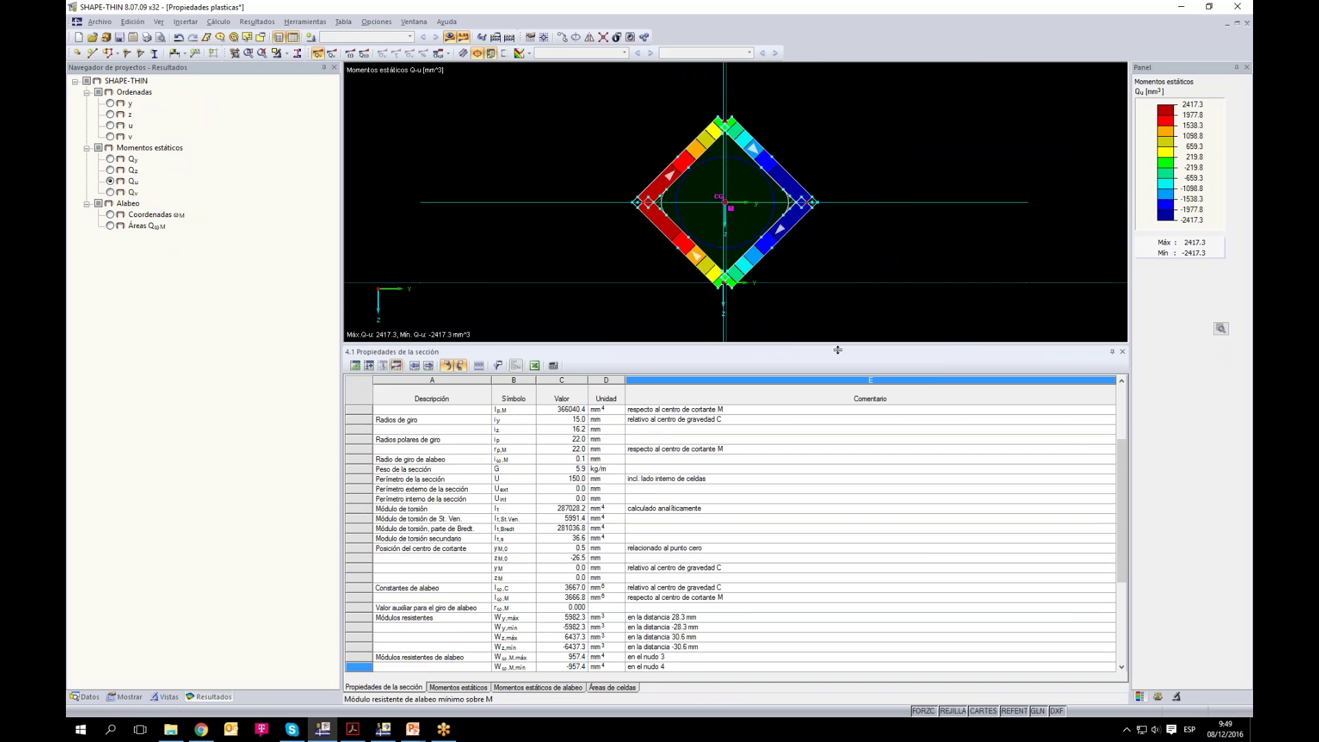
left_click_drag(838, 383, 837, 384)
scroll(838, 495, "up", 5)
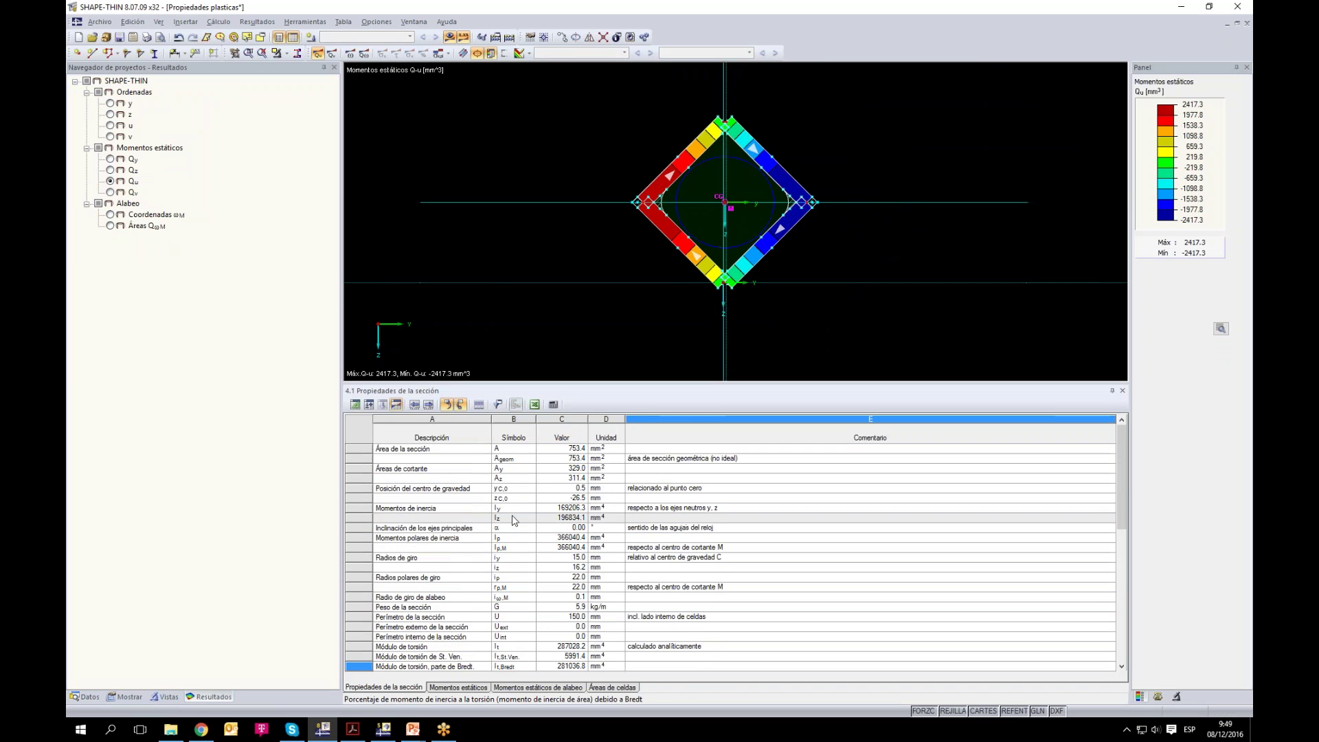
Step: Delete the entire double-angle section from the model
scroll(731, 294, "down", 4)
left_click_drag(617, 211, 820, 322)
key("Delete")
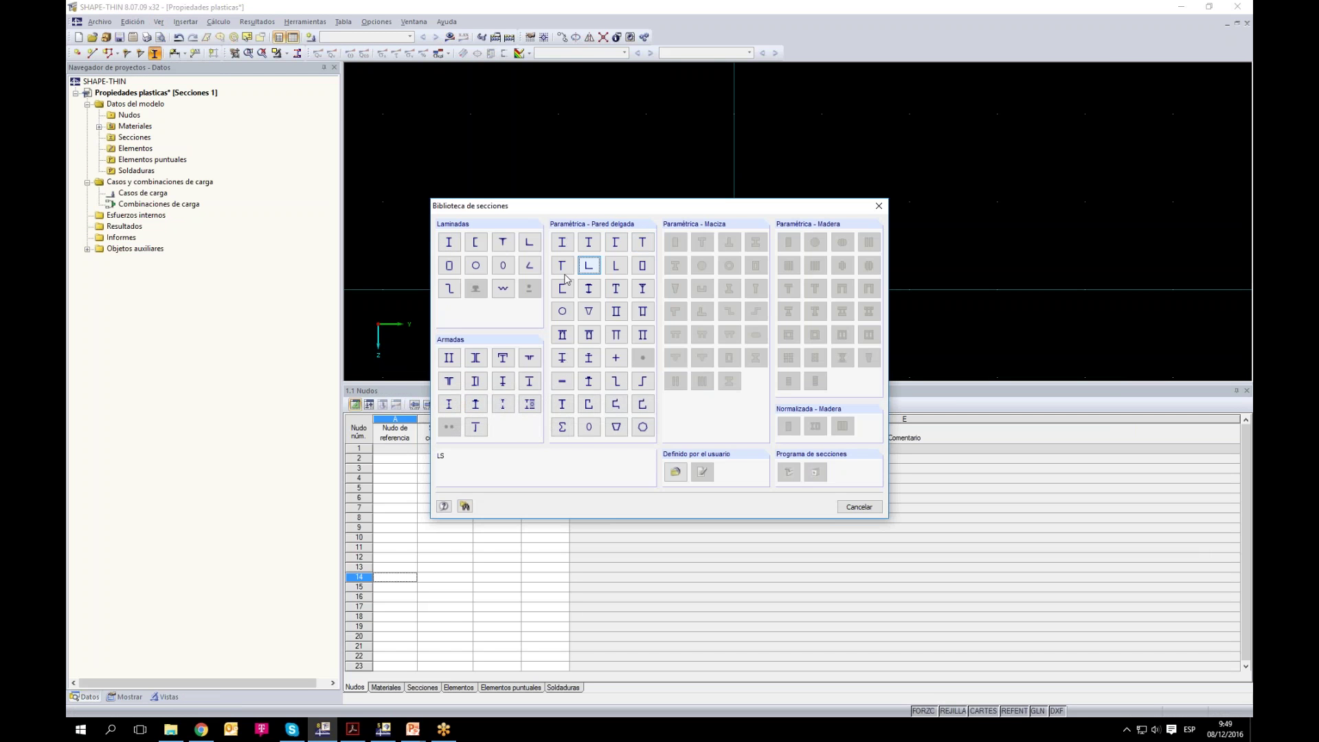
Step: Browse the parametric thin-walled types such as box BX, Z, asymmetric IY and sigma, and leave without inserting a section
left_click(589, 334)
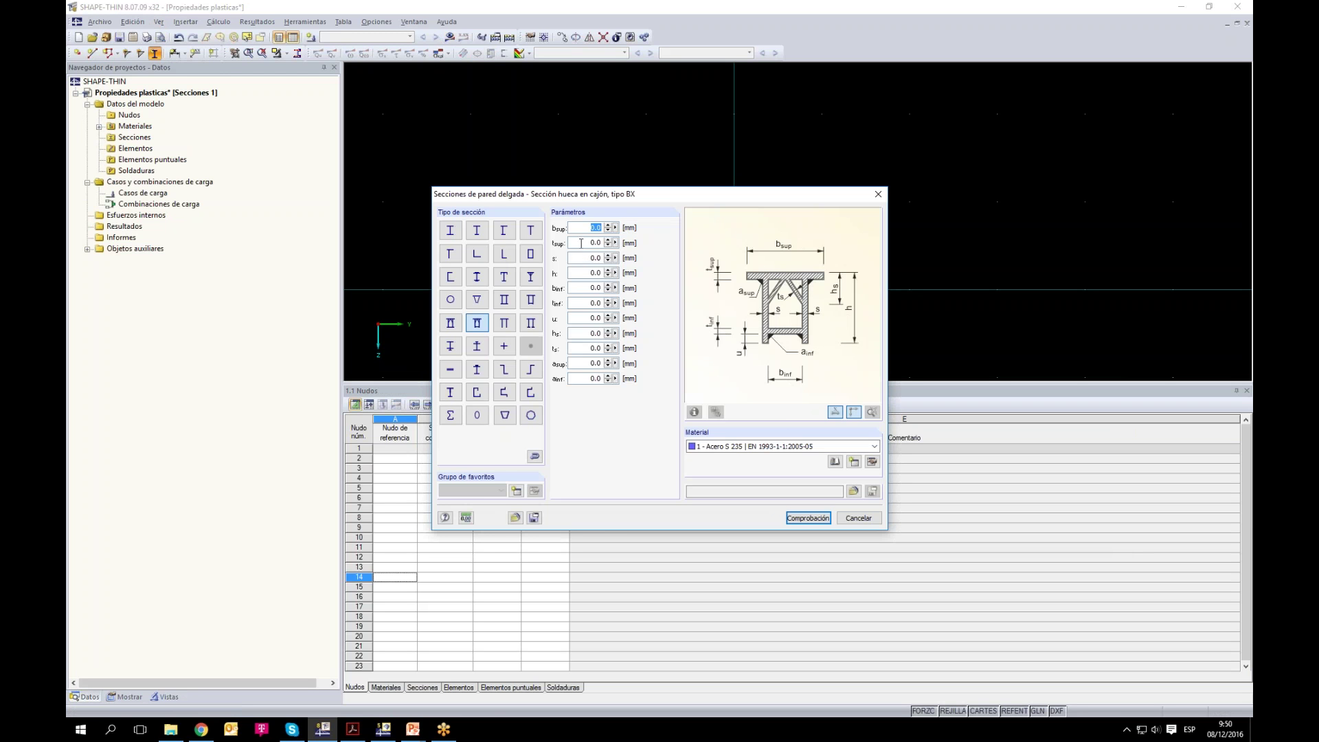
left_click(530, 369)
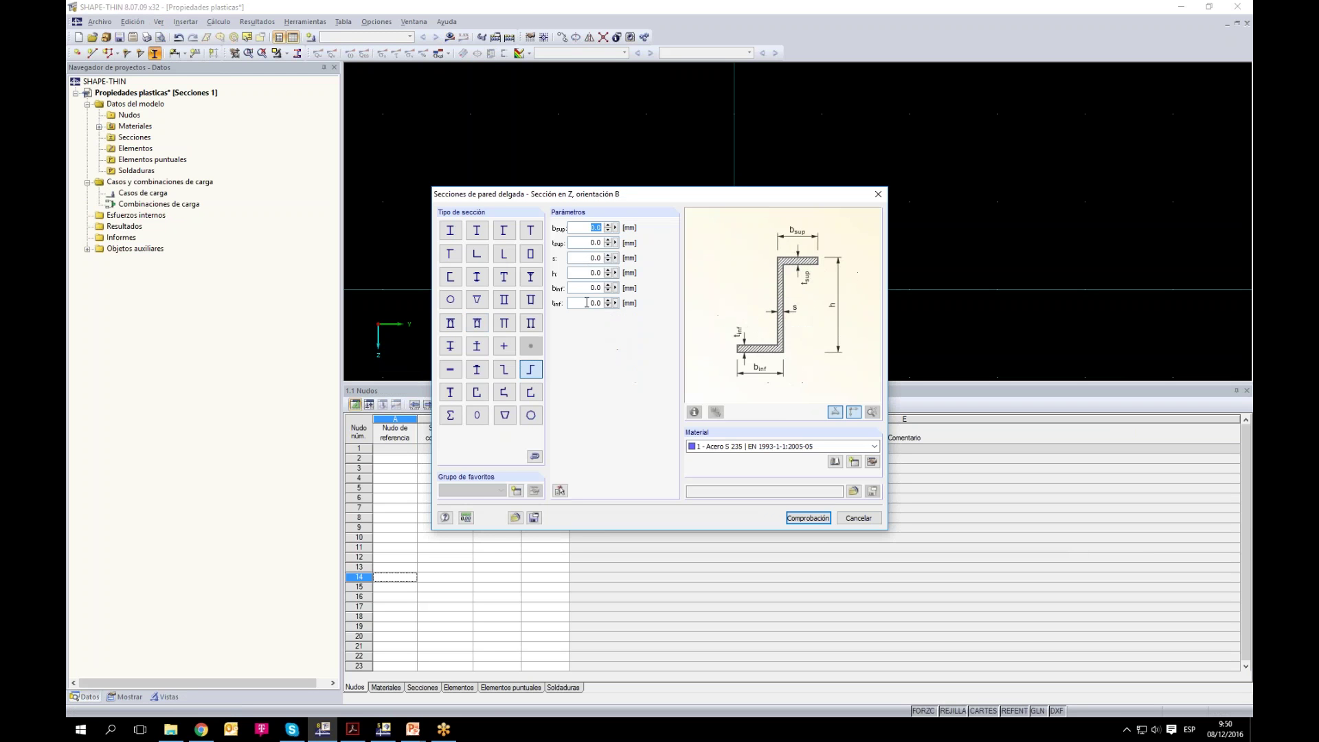
left_click(529, 282)
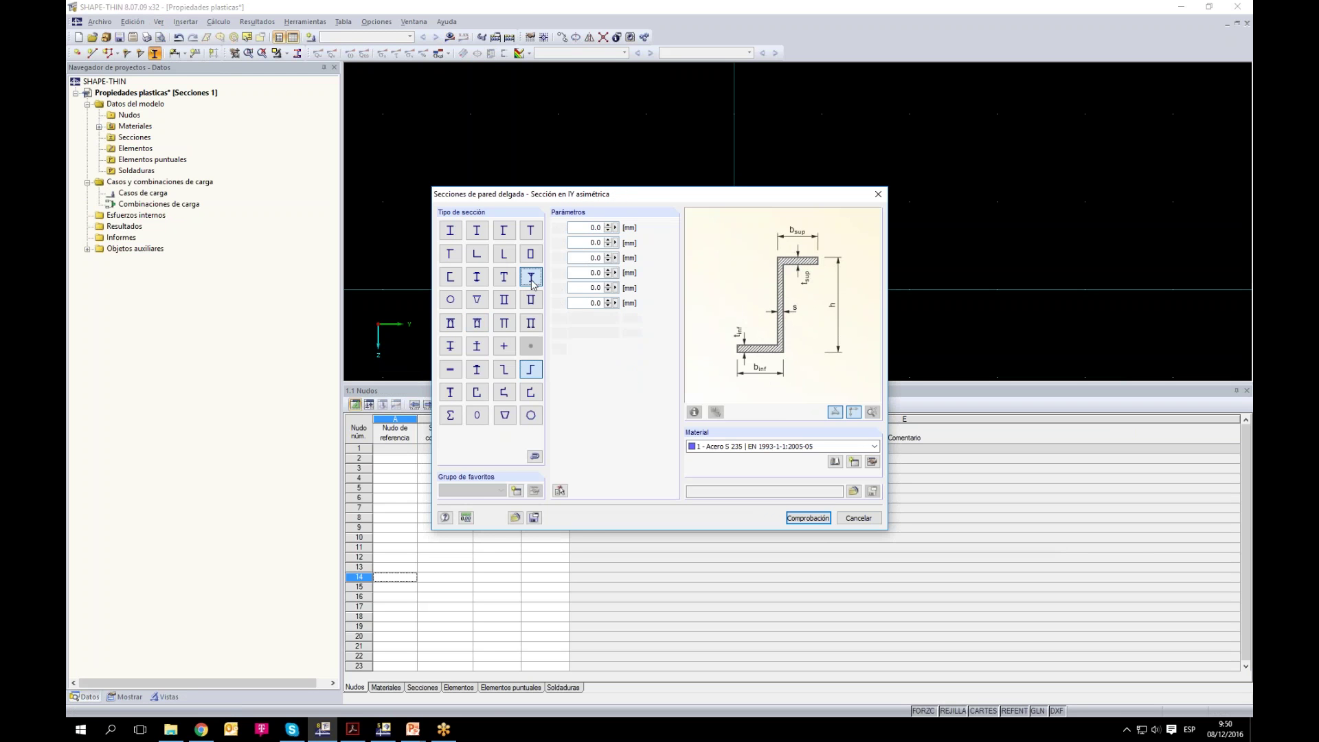
left_click(474, 304)
left_click(450, 299)
left_click(450, 392)
left_click(451, 416)
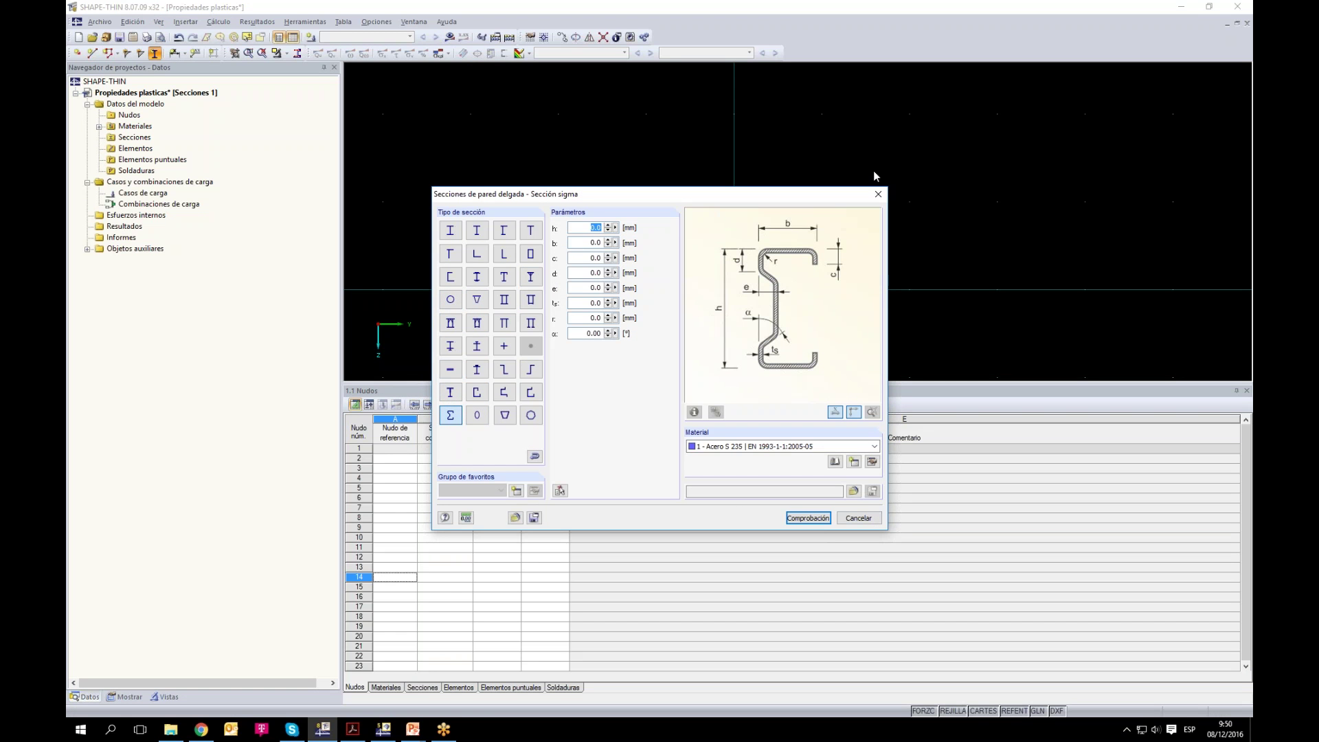
left_click(880, 195)
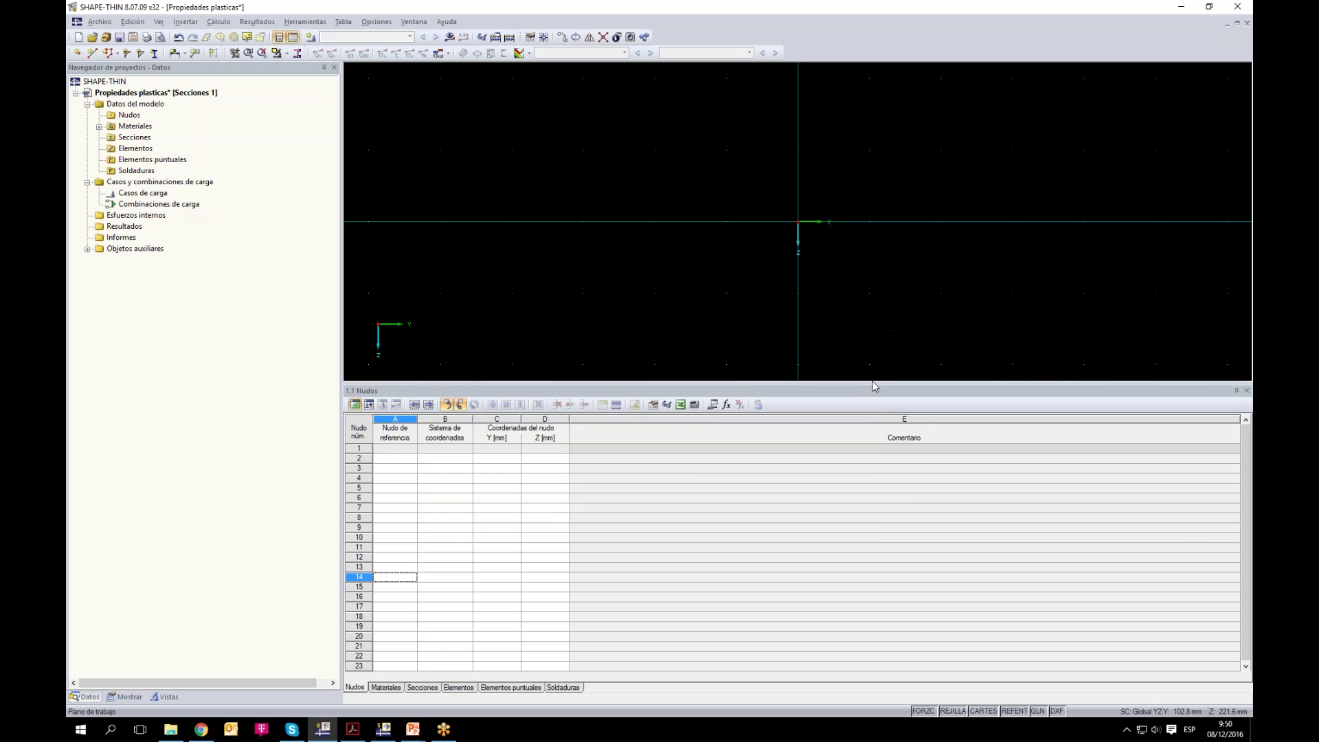
Step: Draw the lower flange as two 3 mm thick line elements from (-100, 100) through (0, 100) to (100, 100)
left_click_drag(874, 396, 879, 498)
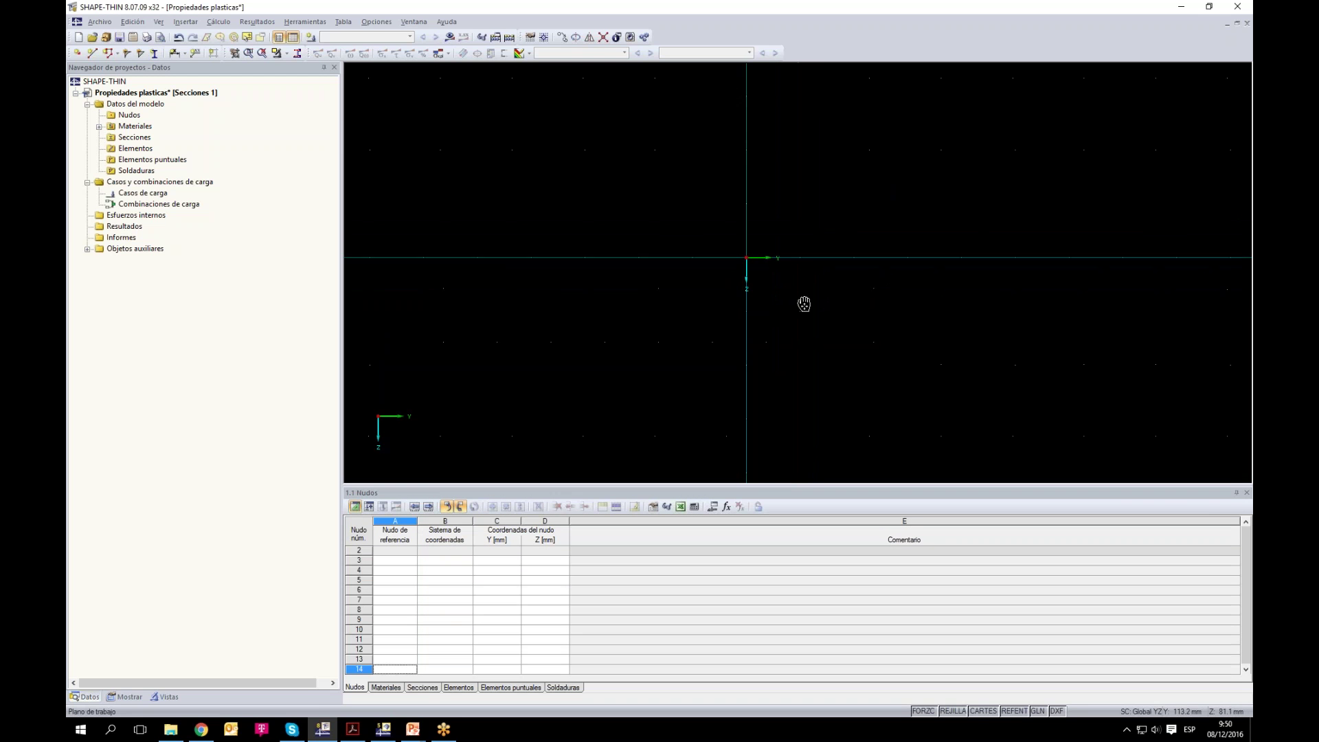
left_click(91, 53)
left_click(666, 326)
left_click(740, 325)
left_click(738, 318)
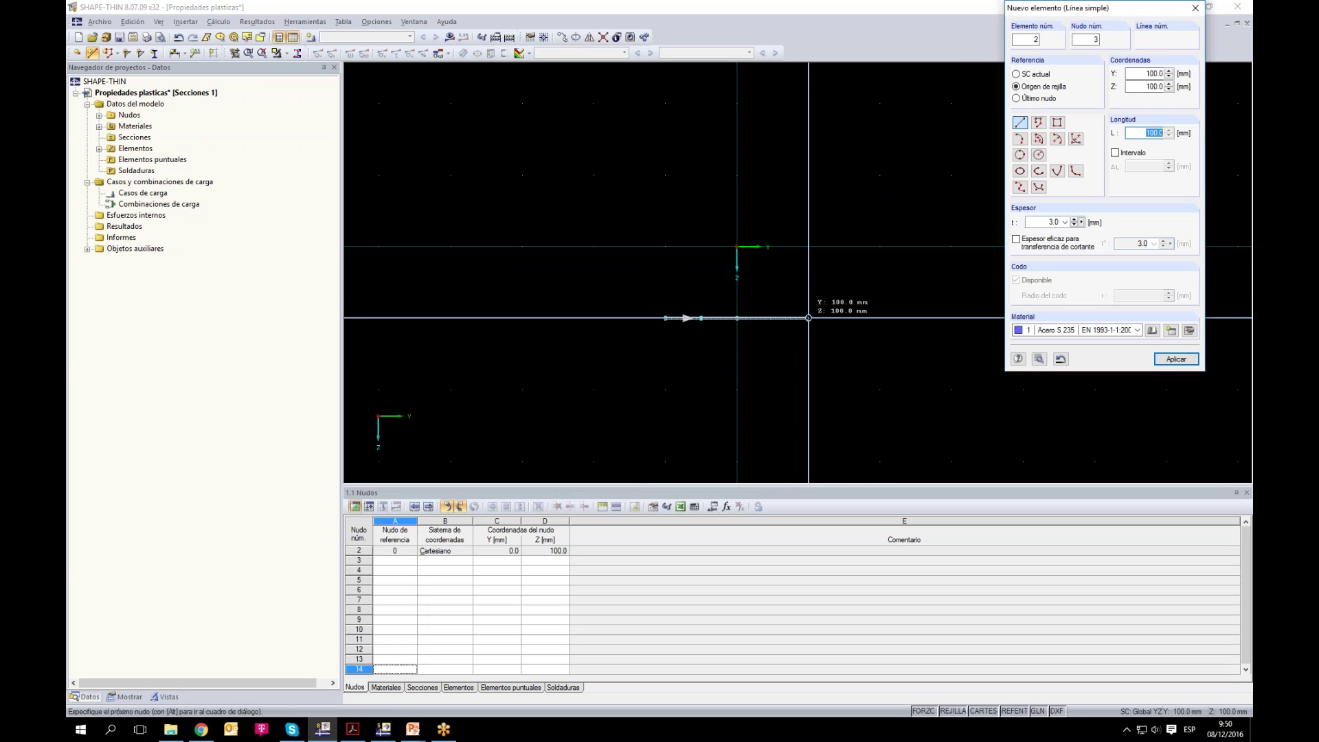
left_click(809, 318)
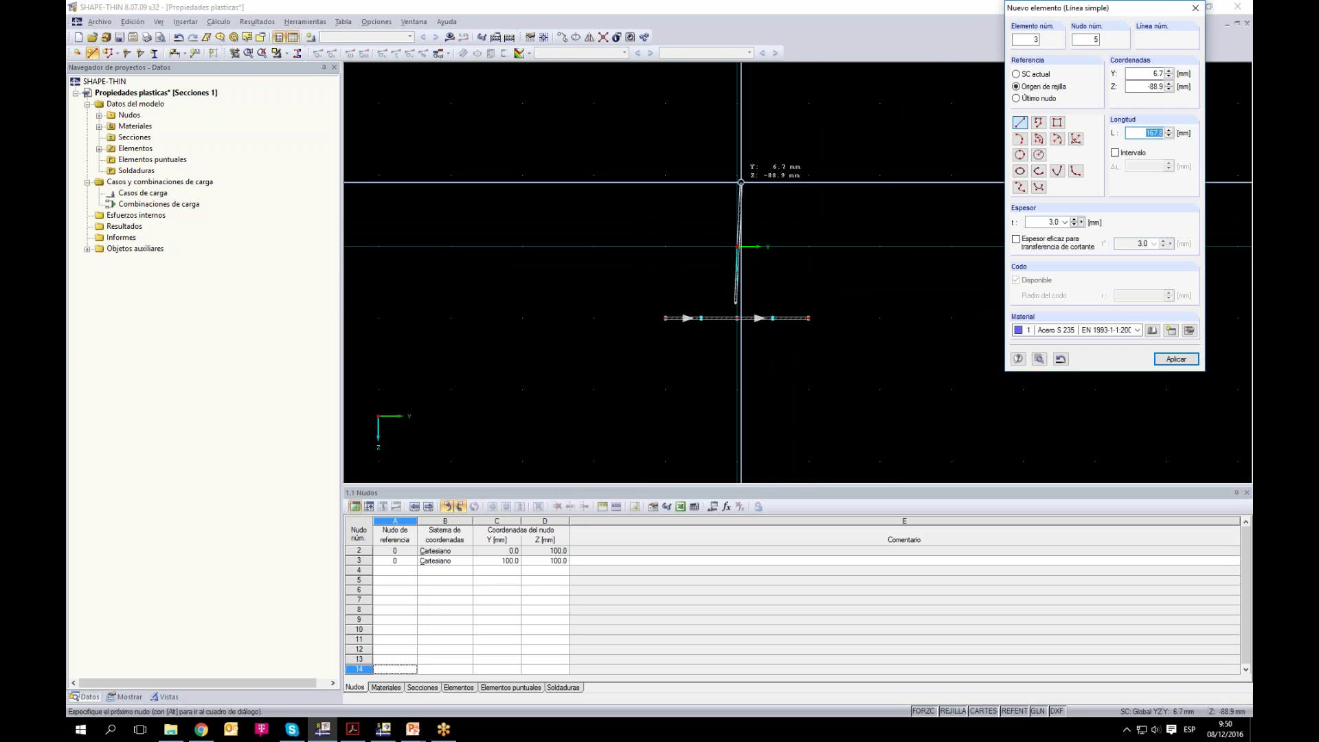
Step: Draw the web from (0, 100) to (0, -100) and the upper flange as two elements ending at (-100, -100) and (100, -100)
left_click(737, 318)
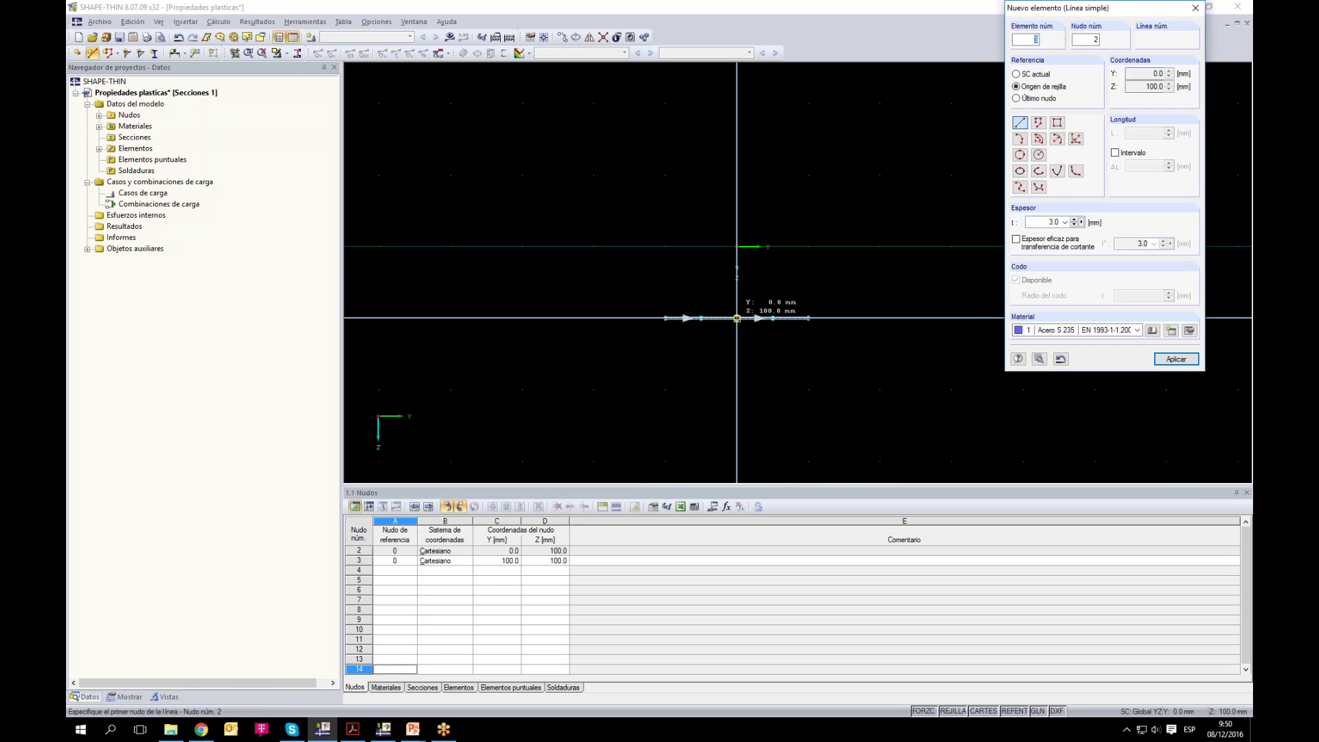
left_click(737, 175)
left_click(737, 176)
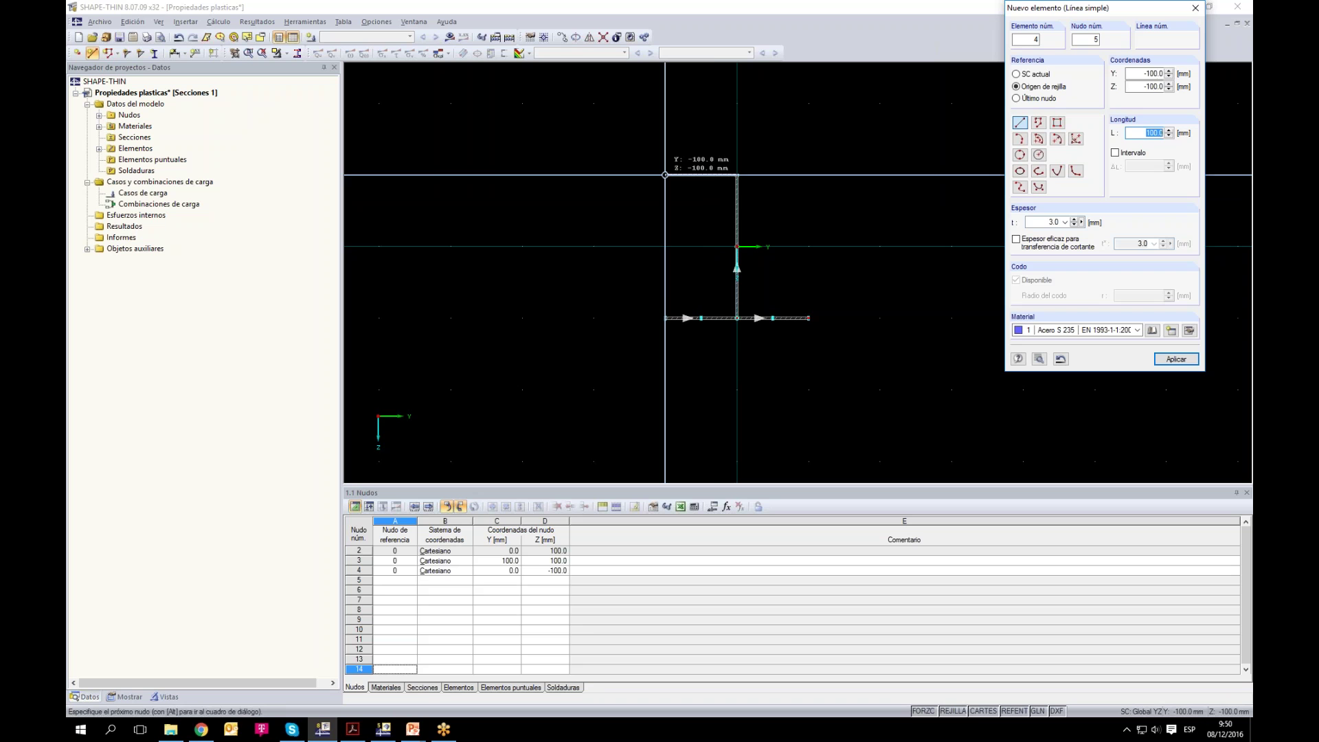
left_click(665, 175)
left_click(738, 175)
left_click(809, 176)
key("Escape")
Step: Reverse the orientation of the lower flange's left element
right_click(694, 318)
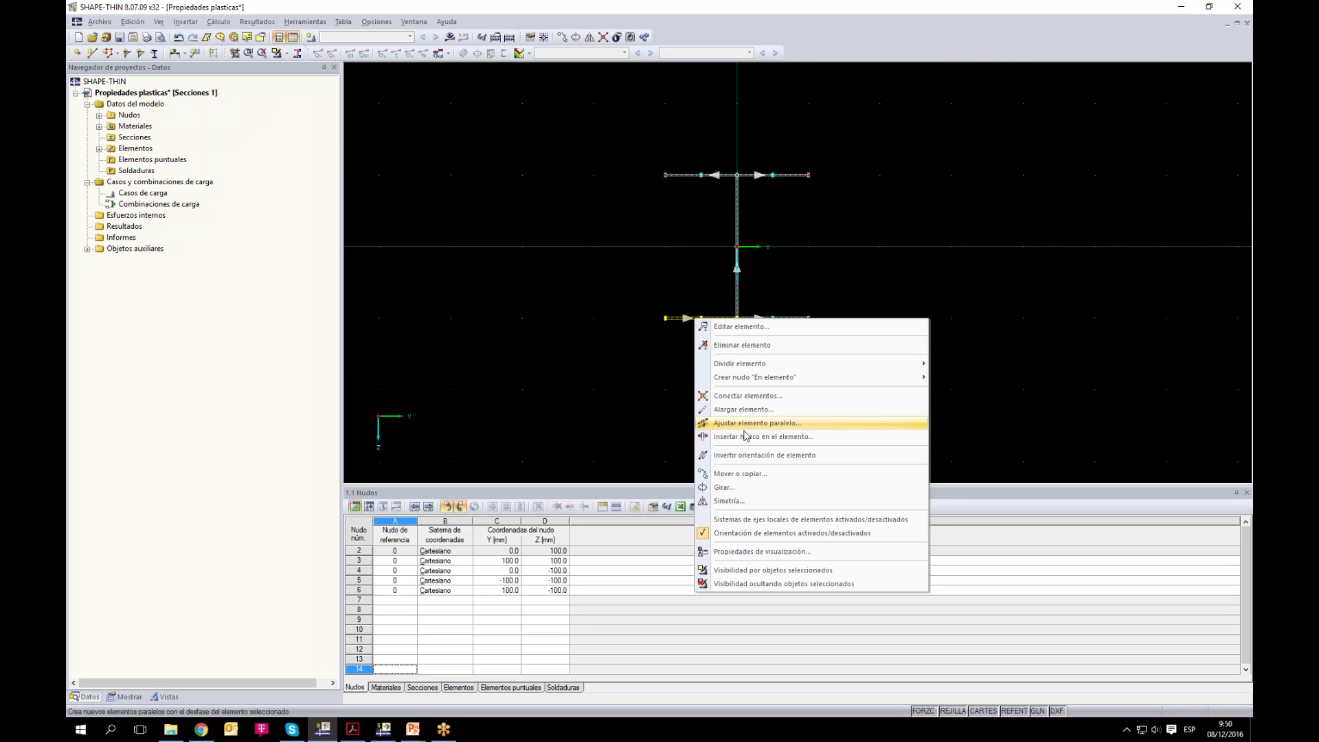
left_click(694, 343)
scroll(756, 271, "up", 2)
scroll(783, 267, "up", 2)
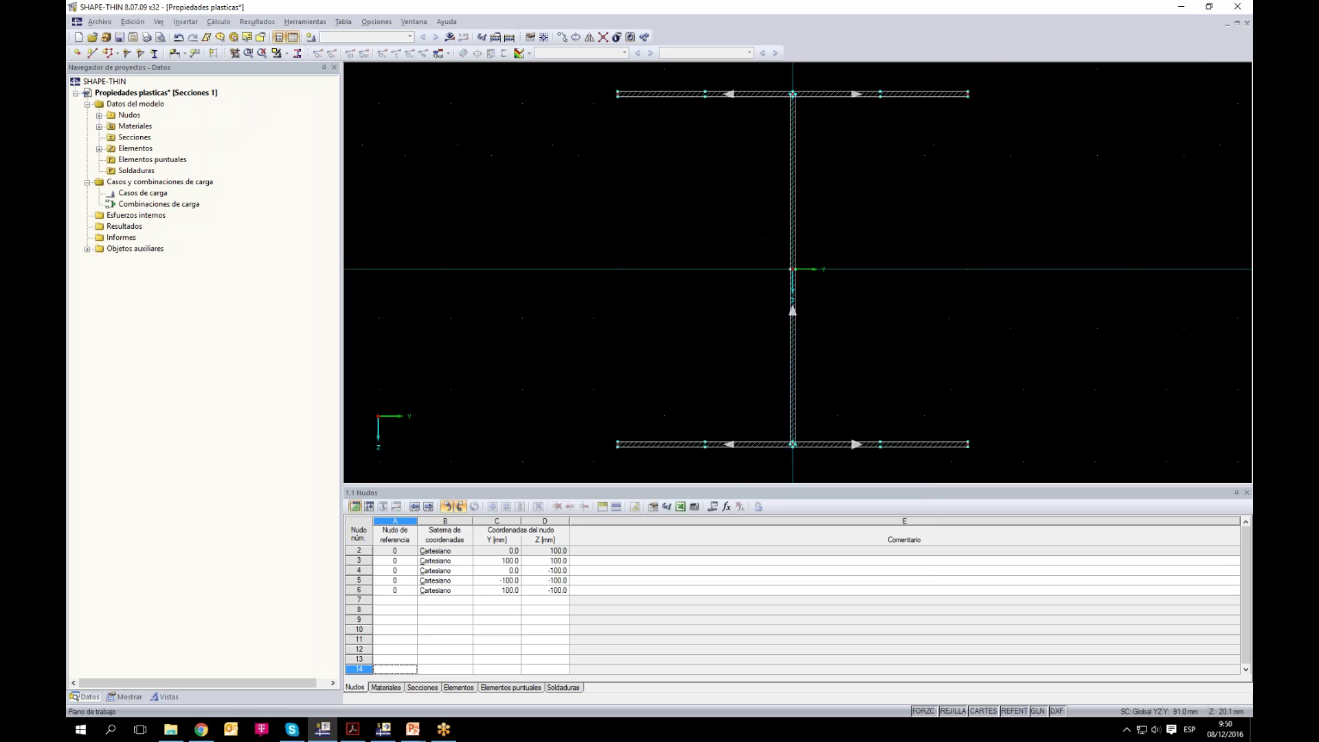
scroll(856, 235, "down", 1)
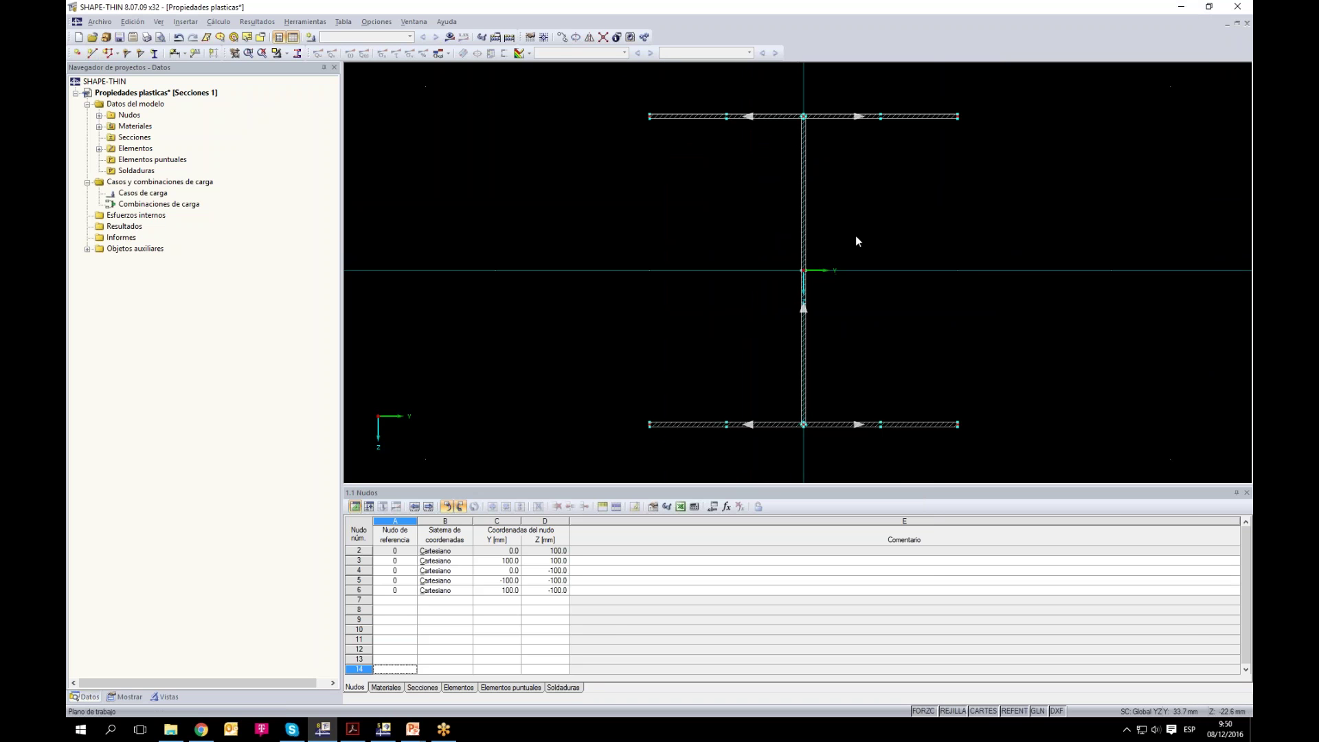
scroll(836, 244, "down", 1)
left_click_drag(837, 244, 800, 254)
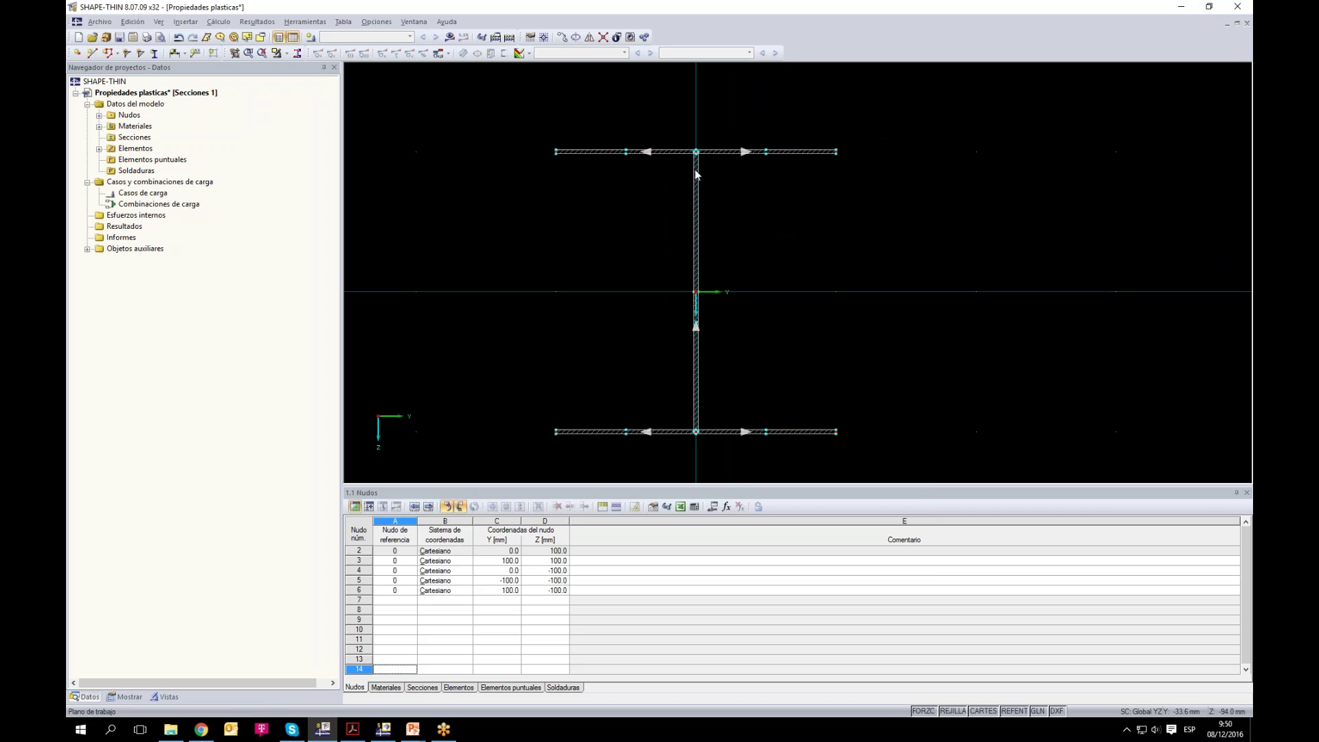
Step: Add 5 mm fillet welds on both sides of the web under the upper flange, rotating the left one 90°
scroll(636, 150, "up", 2)
scroll(794, 182, "up", 2)
scroll(806, 195, "up", 3)
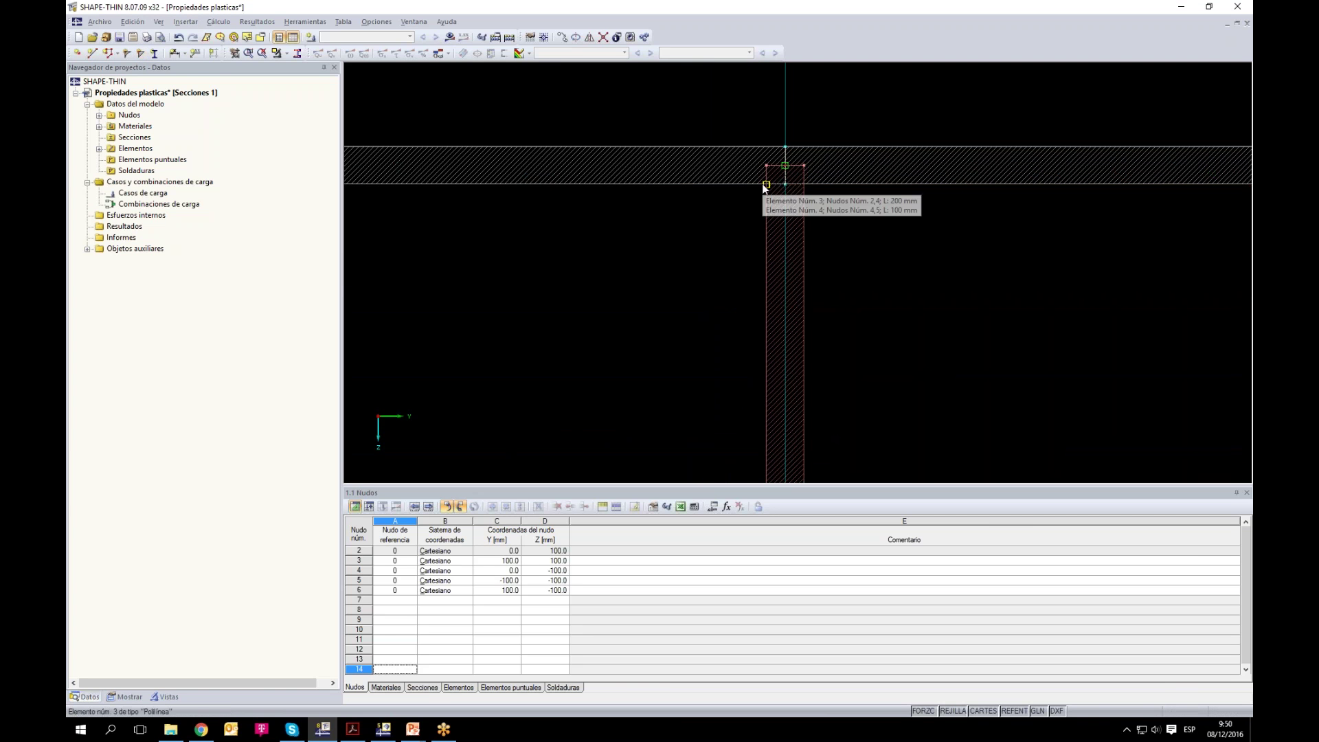
left_click(140, 54)
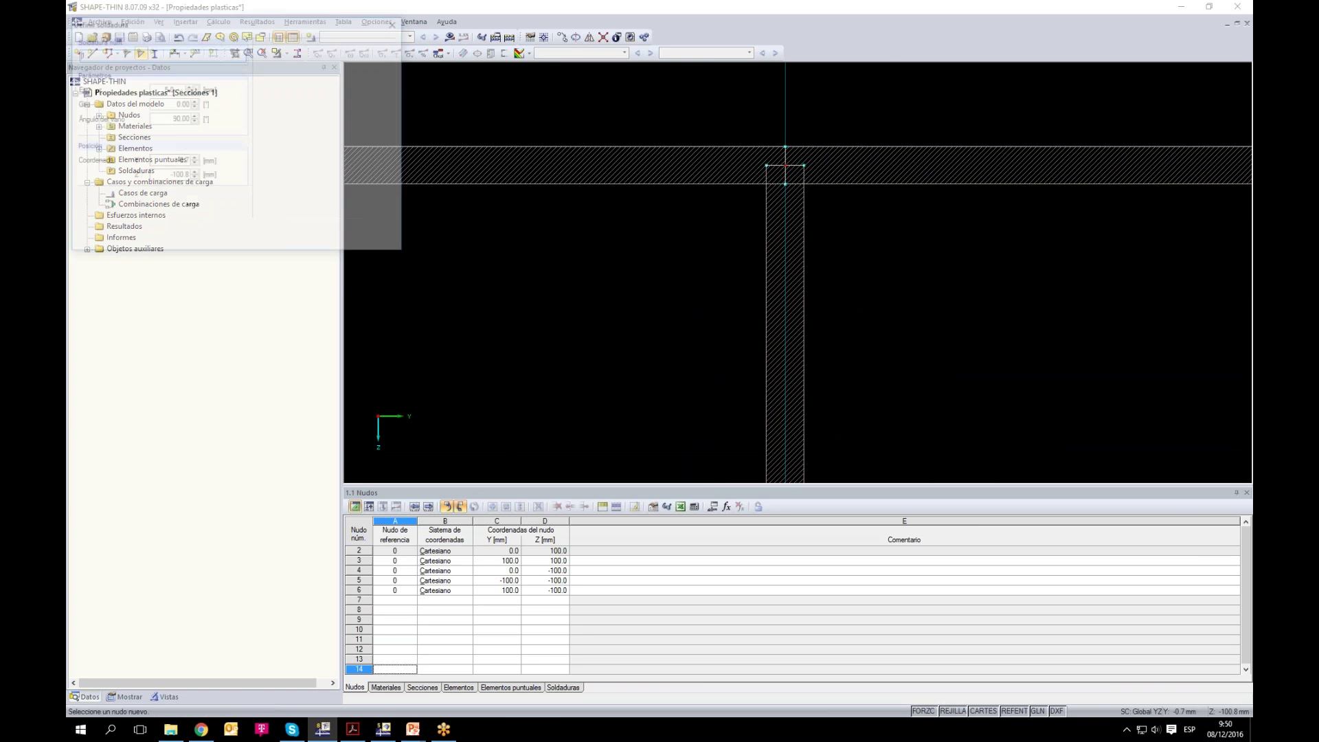
left_click(798, 184)
left_click(171, 104)
type("9")
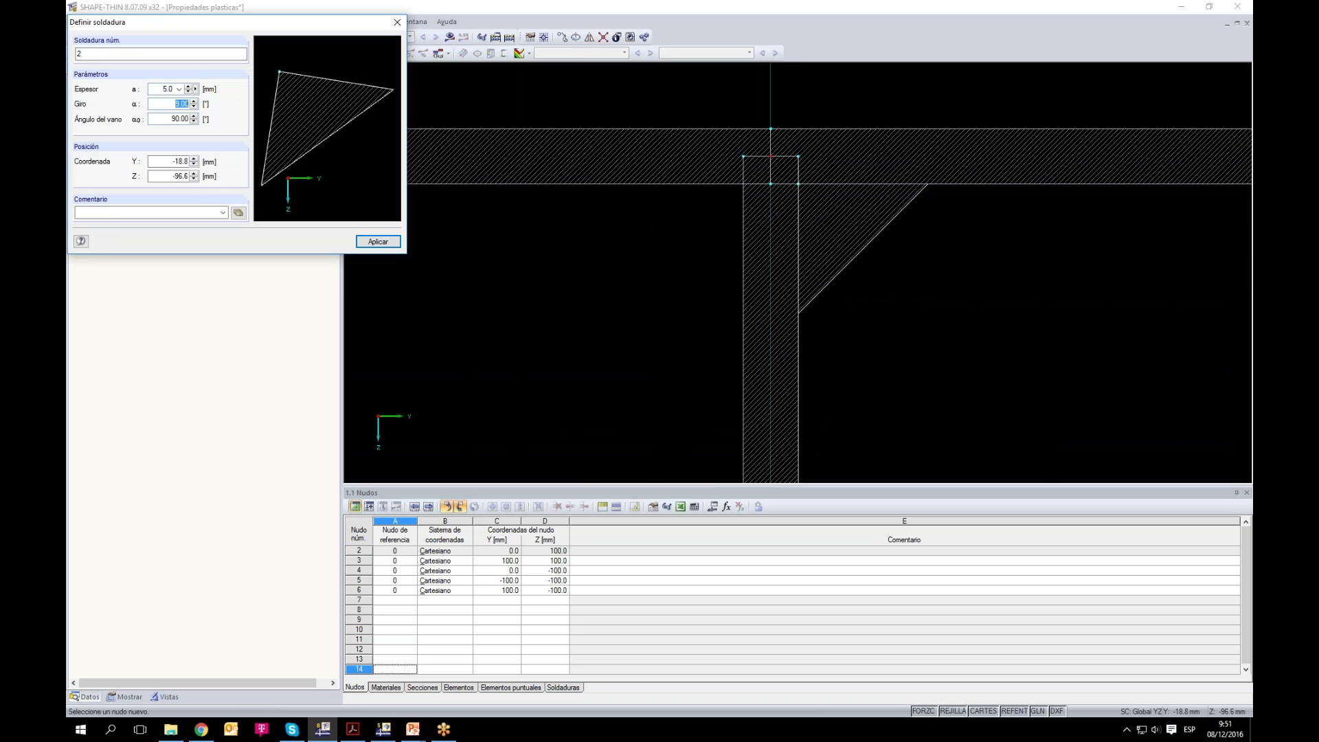
type("0")
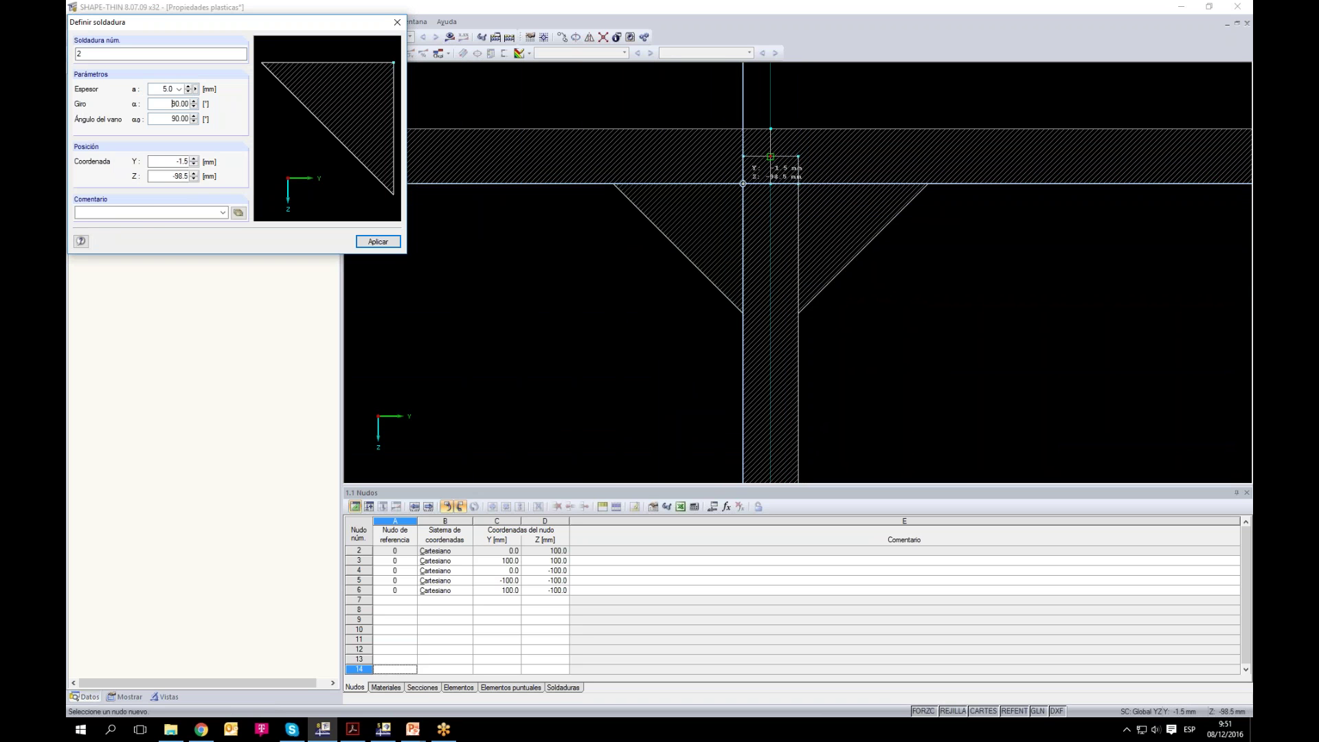
scroll(771, 157, "down", 3)
key("Escape")
Step: Select the whole I-section and set the thickness of all five elements to 5 mm
middle_click(604, 311)
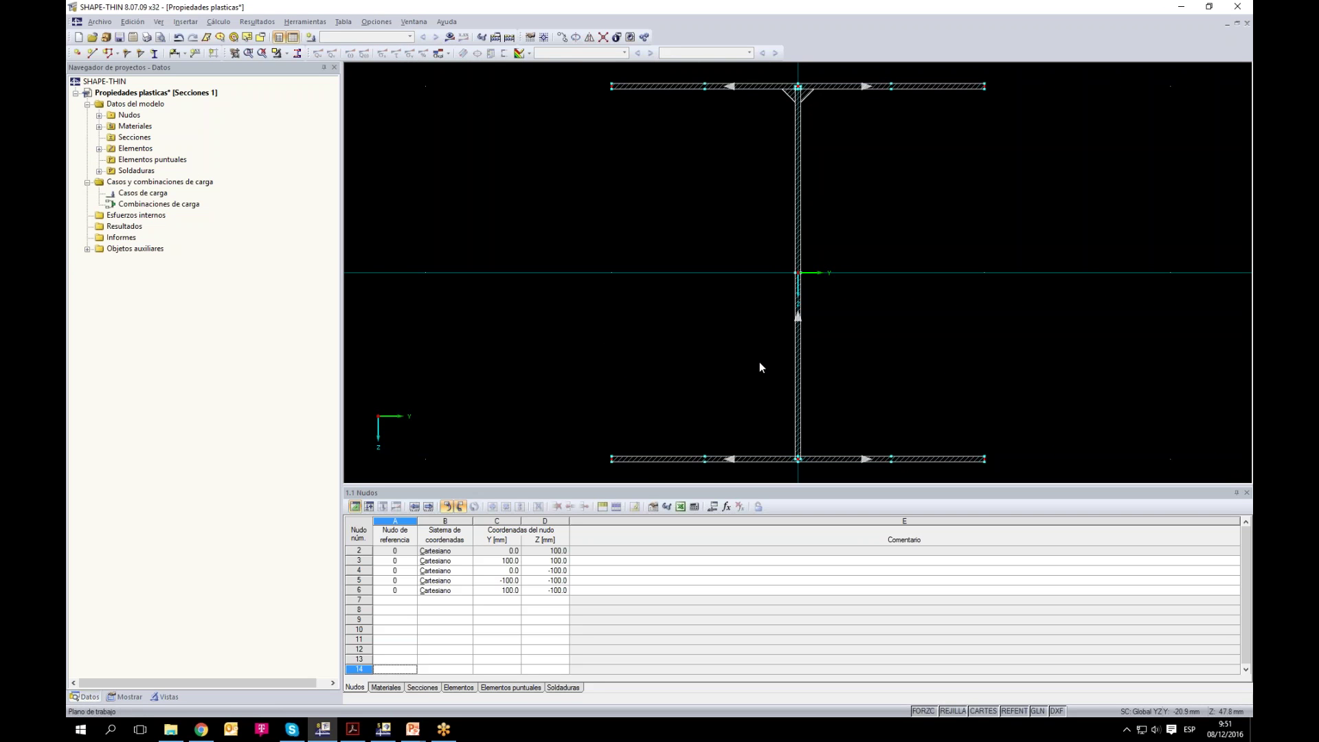
scroll(938, 333, "down", 1)
left_click_drag(923, 262, 870, 274)
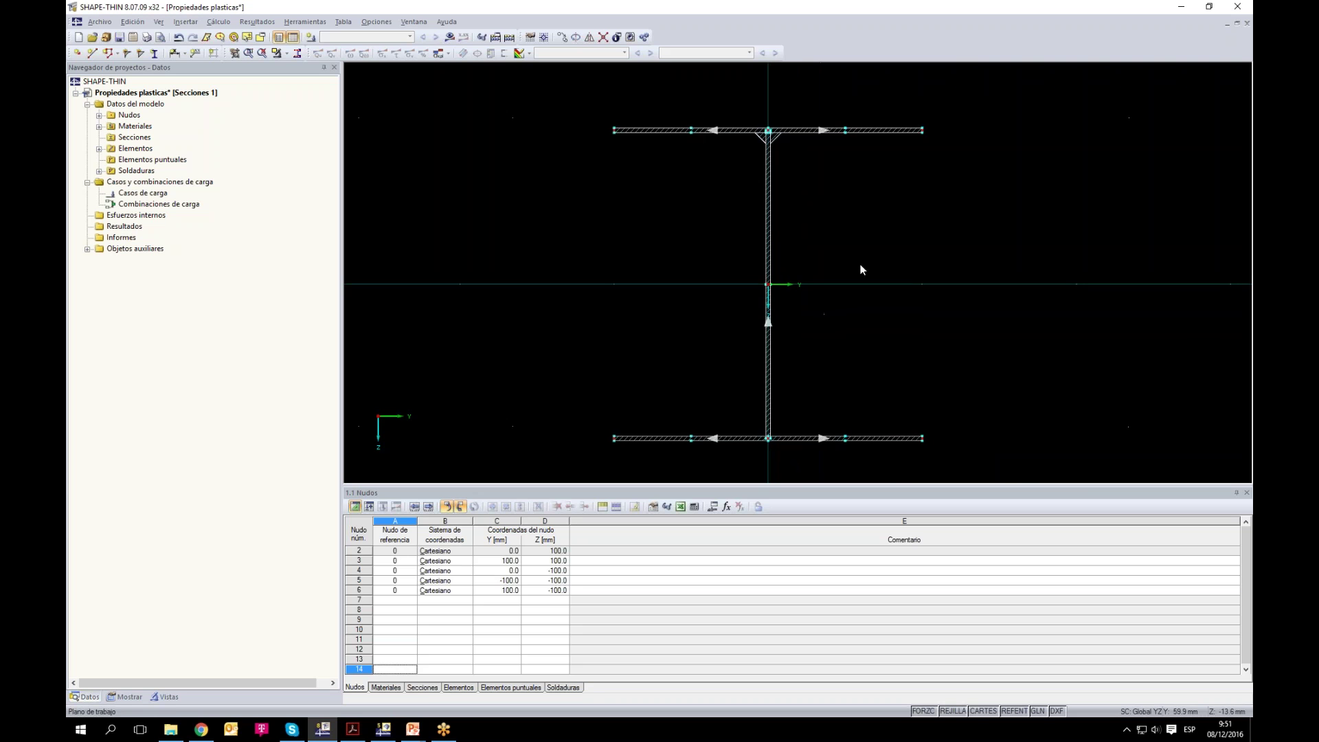
scroll(845, 303, "down", 2)
left_click_drag(584, 103, 1019, 462)
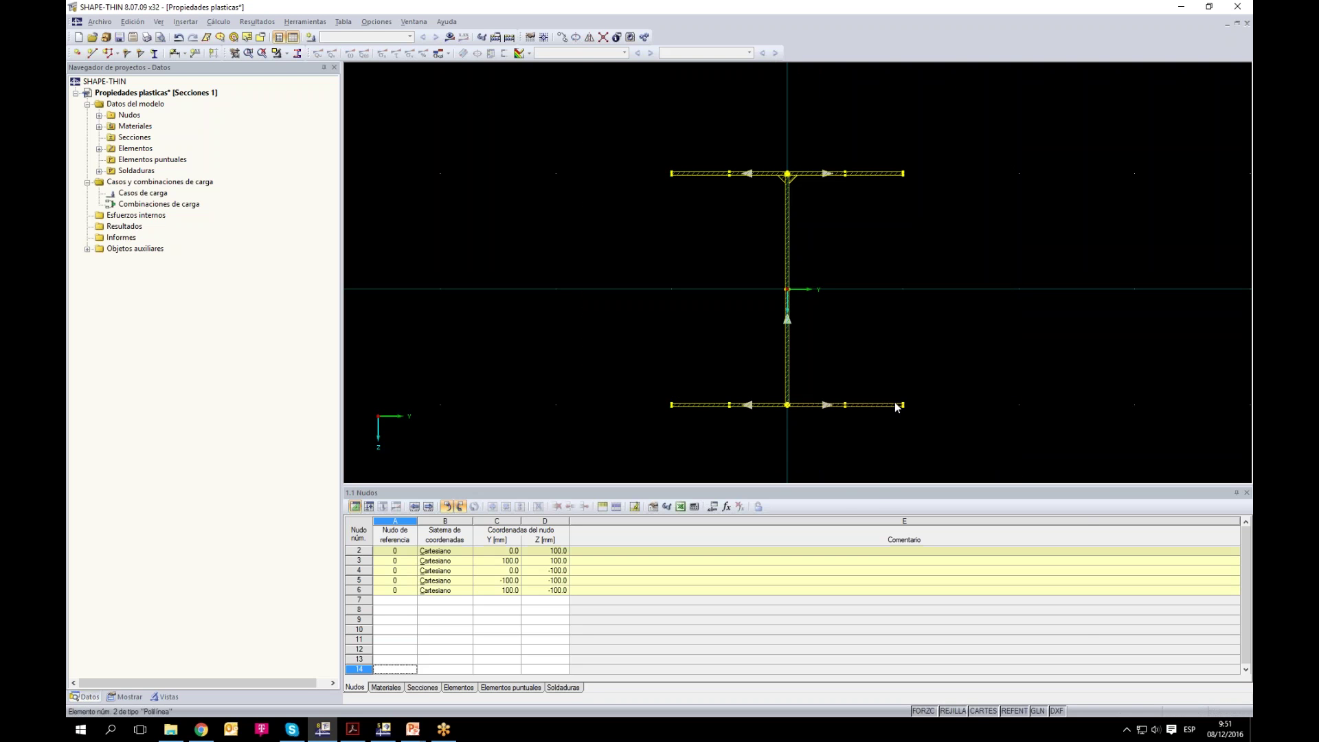
right_click(882, 404)
mouse_move(936, 424)
left_click(1110, 425)
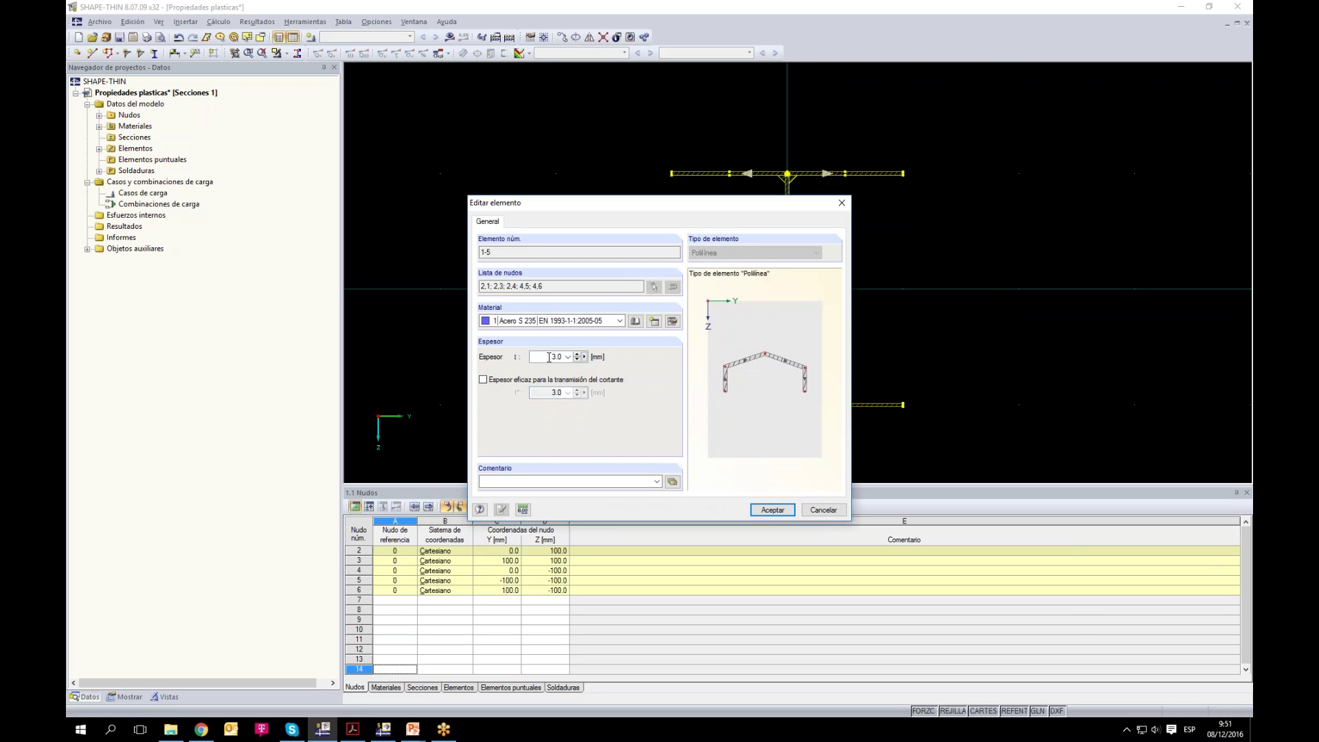
left_click(772, 510)
Step: Move both fillet welds to the new web-to-flange corners at (2.5, -97.5) and (-2.5, -97.5)
scroll(789, 427, "up", 5)
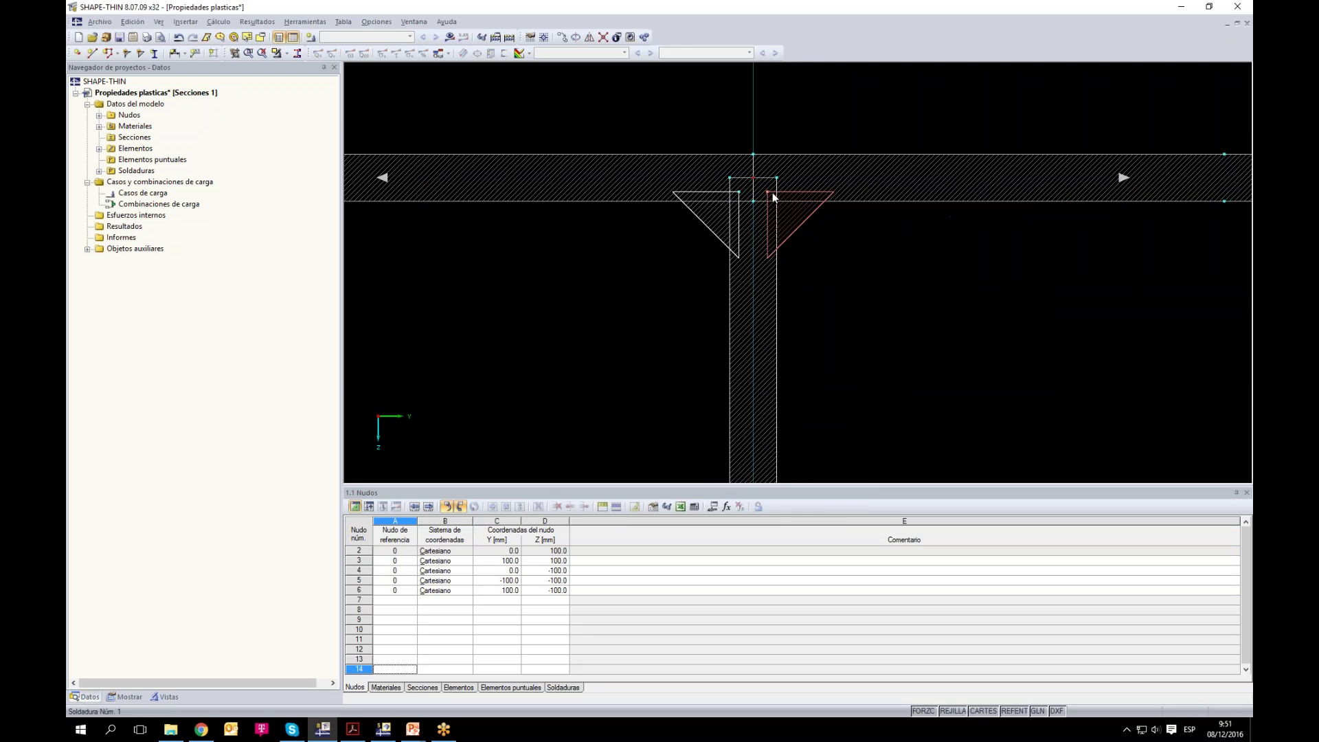
scroll(773, 193, "up", 1)
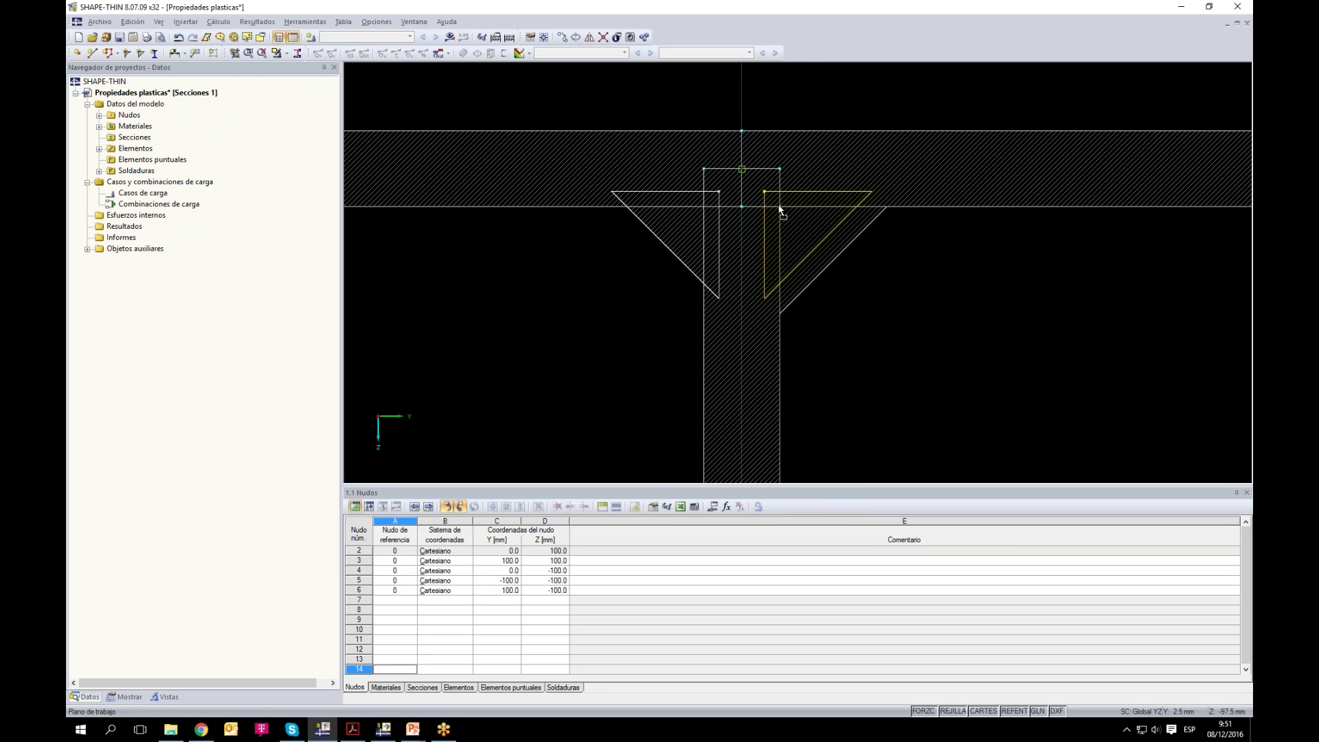
left_click(685, 247)
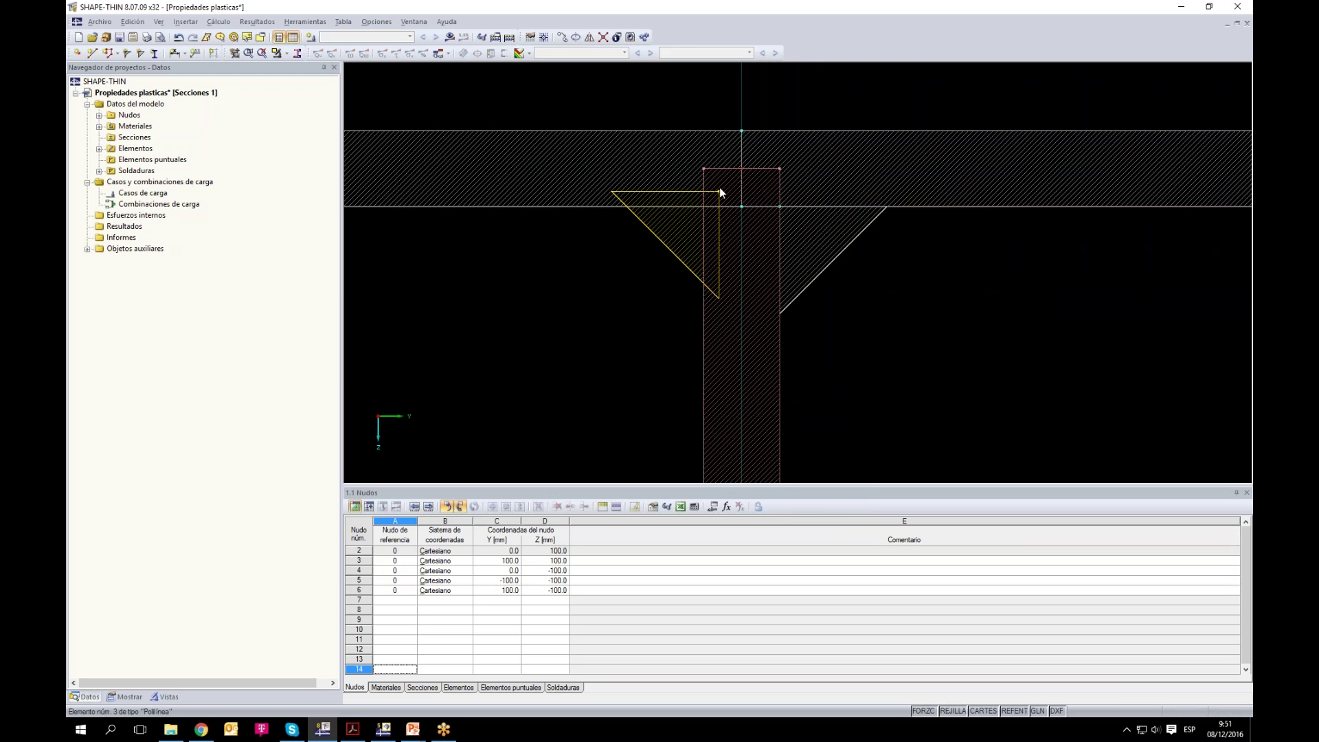
scroll(858, 316, "down", 5)
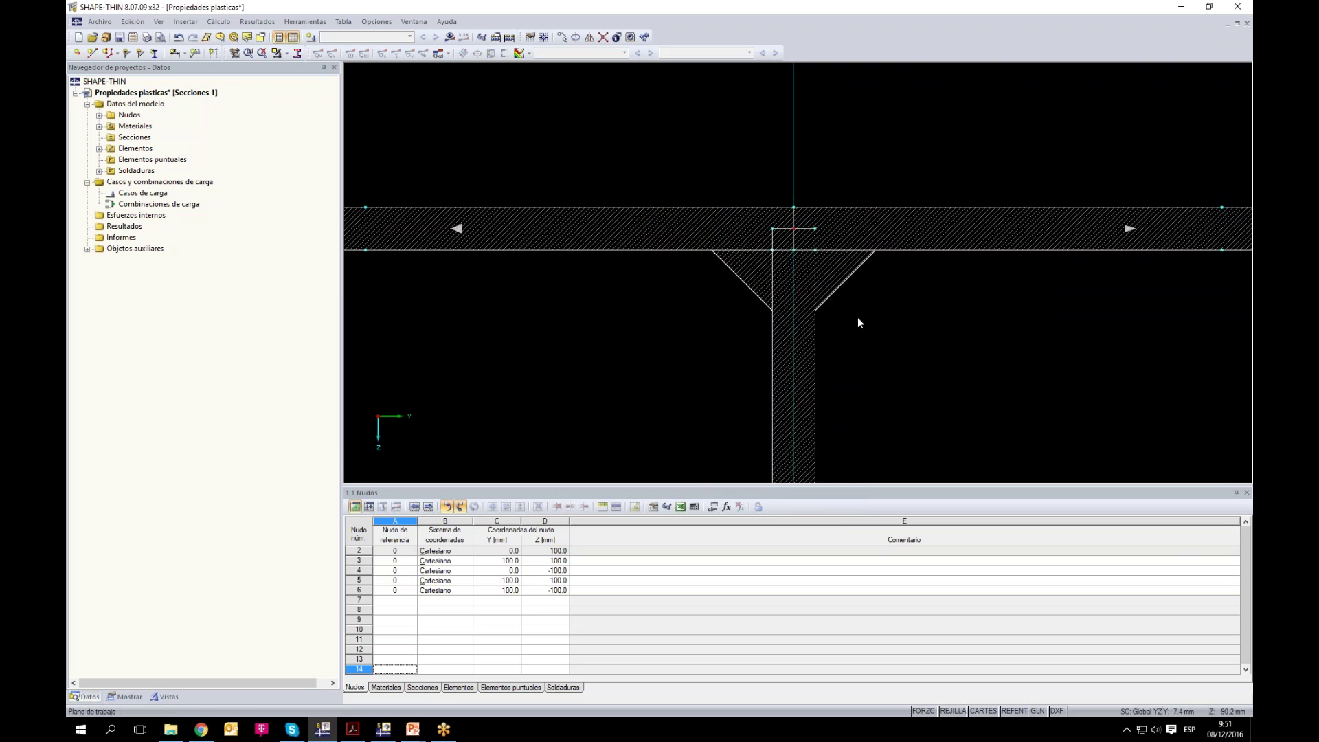
scroll(856, 224, "up", 1)
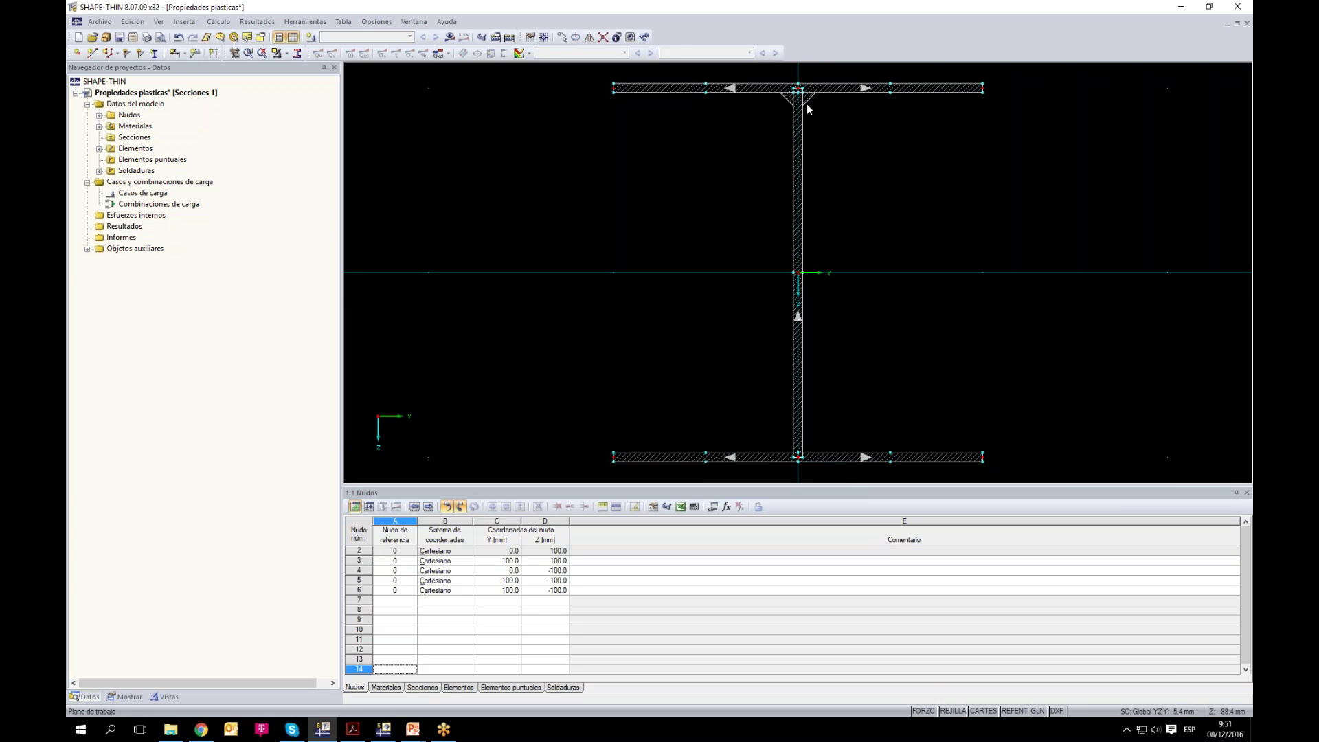
Step: Define load case CC1 with the description Peso propio
left_click(371, 507)
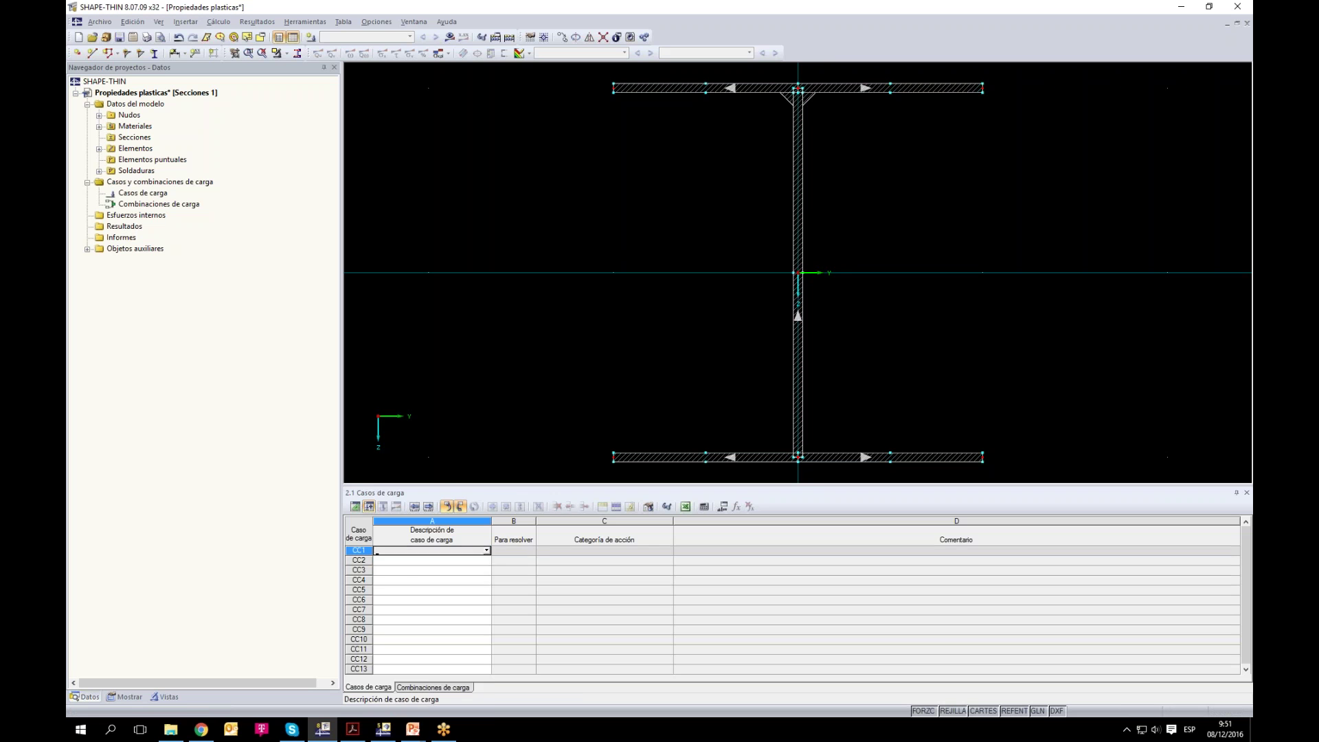
left_click(489, 553)
left_click(459, 562)
Step: Enter CC1 internal forces for member 1 at position 0.0 mm: axial force N 100 kN and shear force Vv 20 kN
left_click(383, 506)
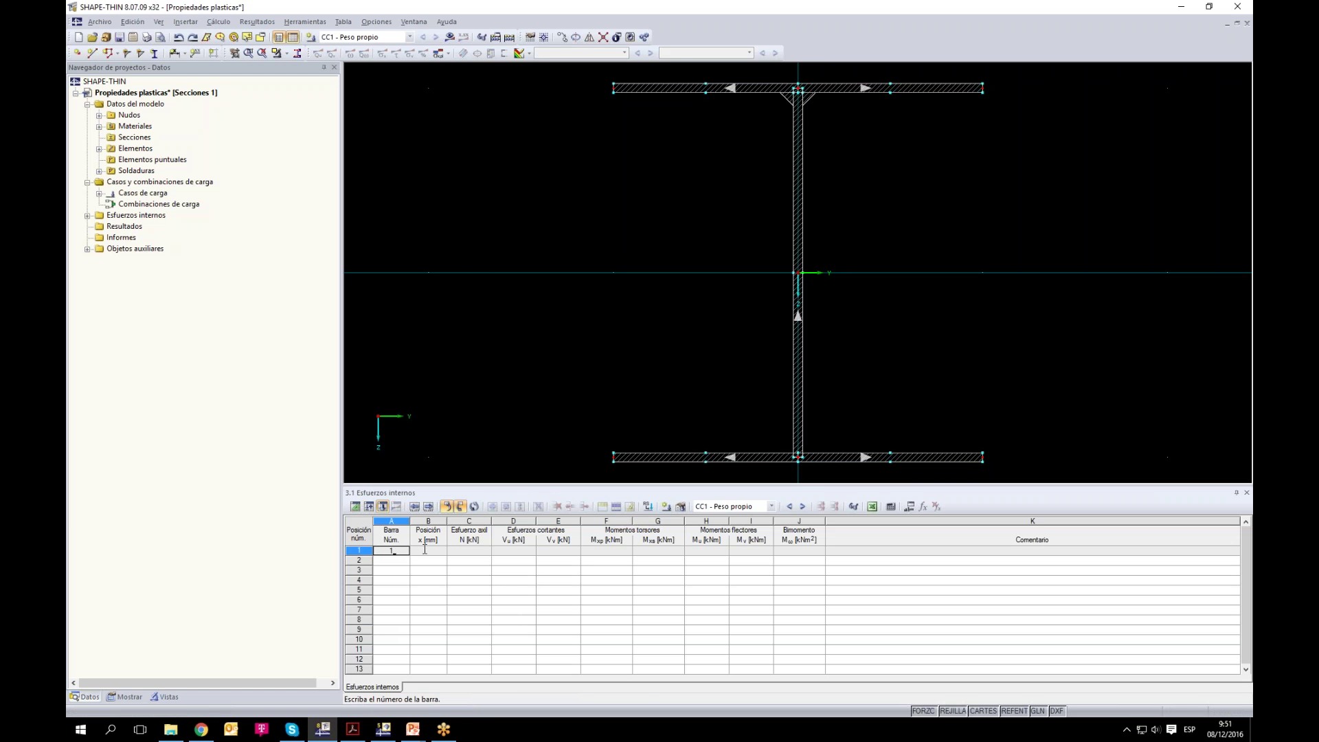
left_click(424, 550)
left_click(471, 549)
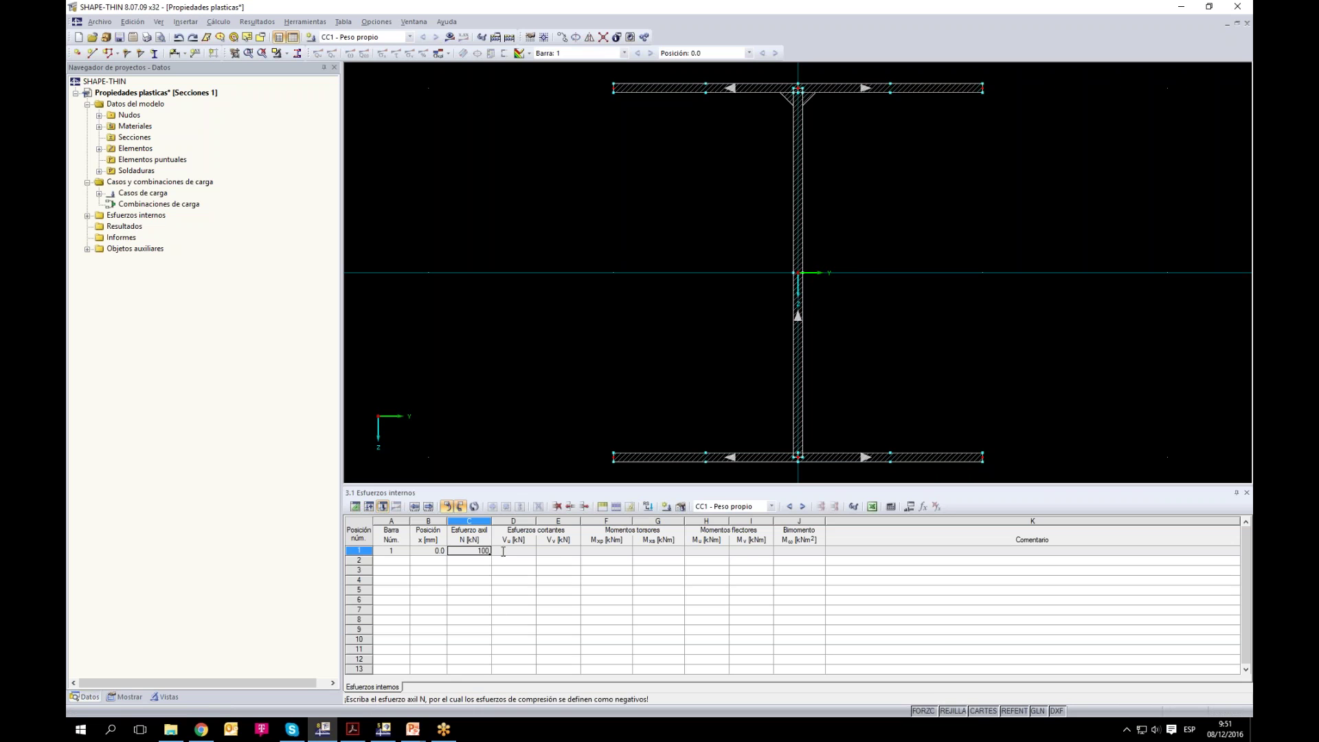
type("100")
left_click(503, 551)
left_click(555, 553)
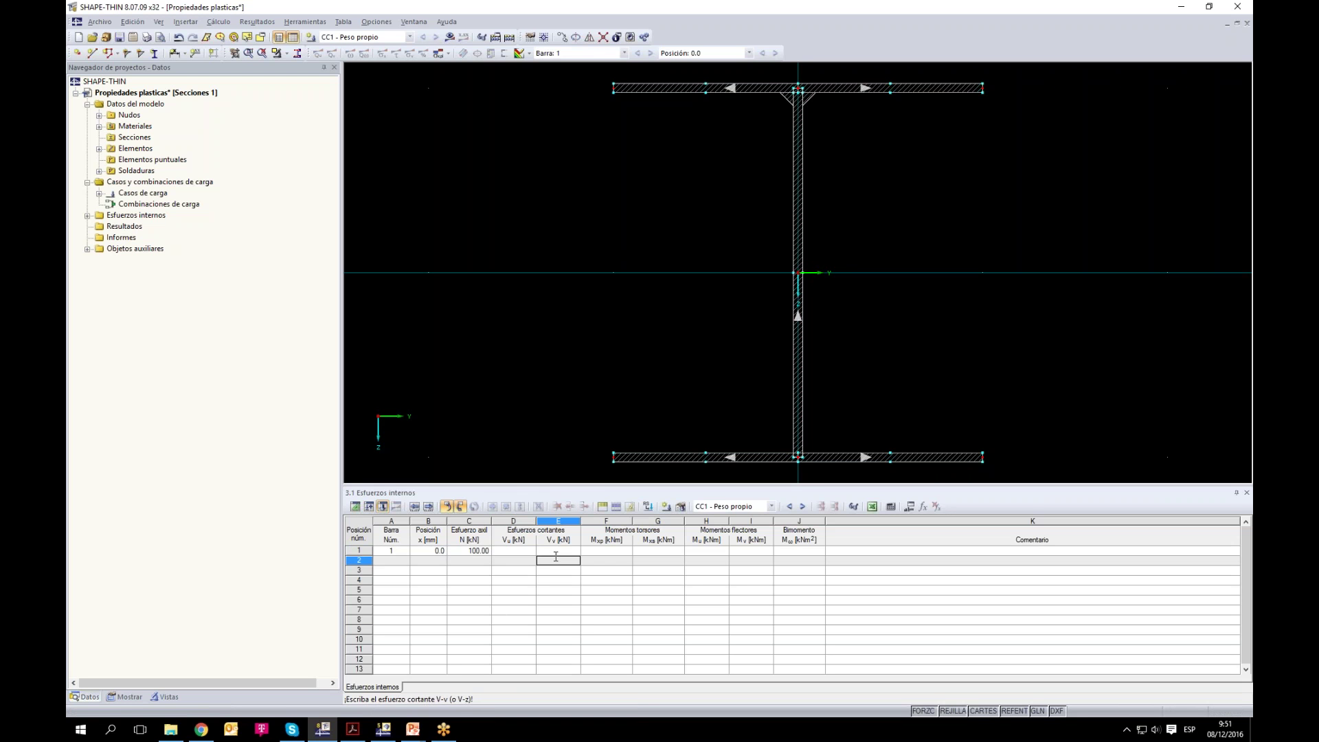
type("20")
key("Return")
key("Return")
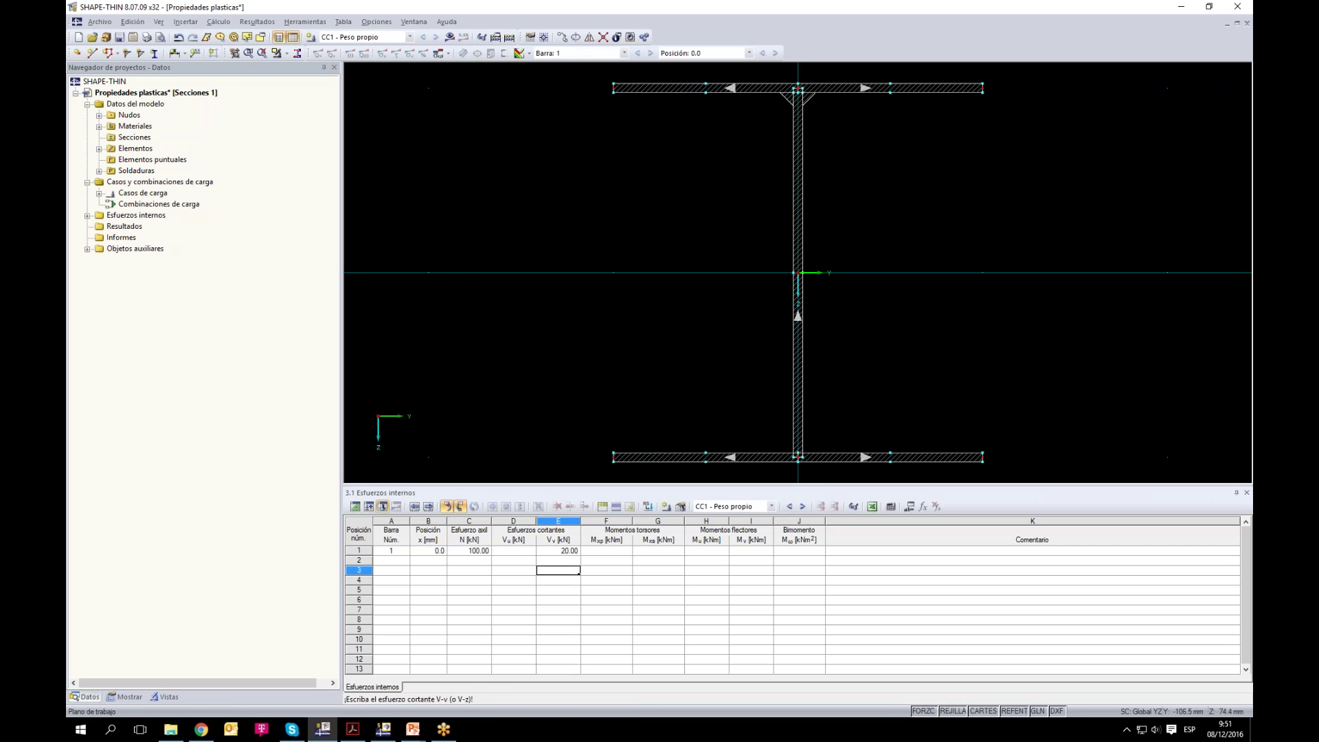
Step: Calculate the section and examine the stresses and ratios of both welds in the results table
left_click(449, 36)
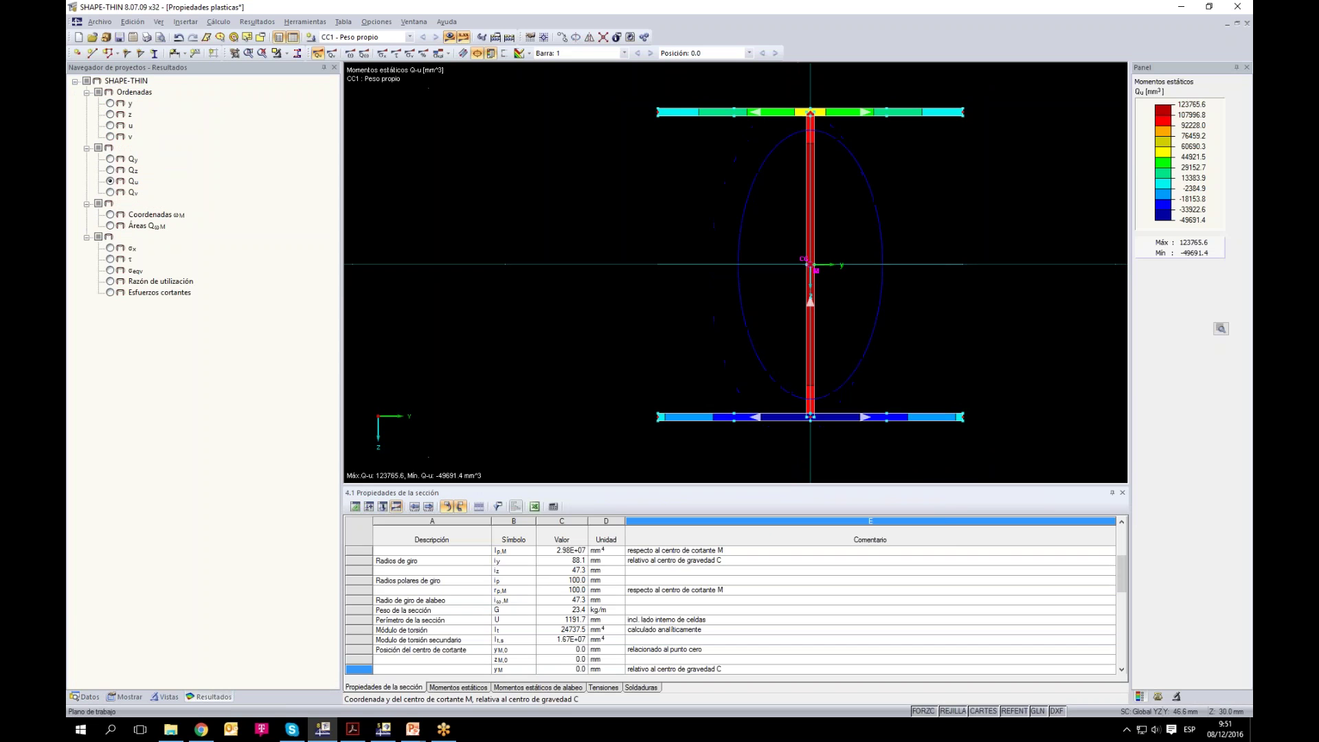
left_click(641, 687)
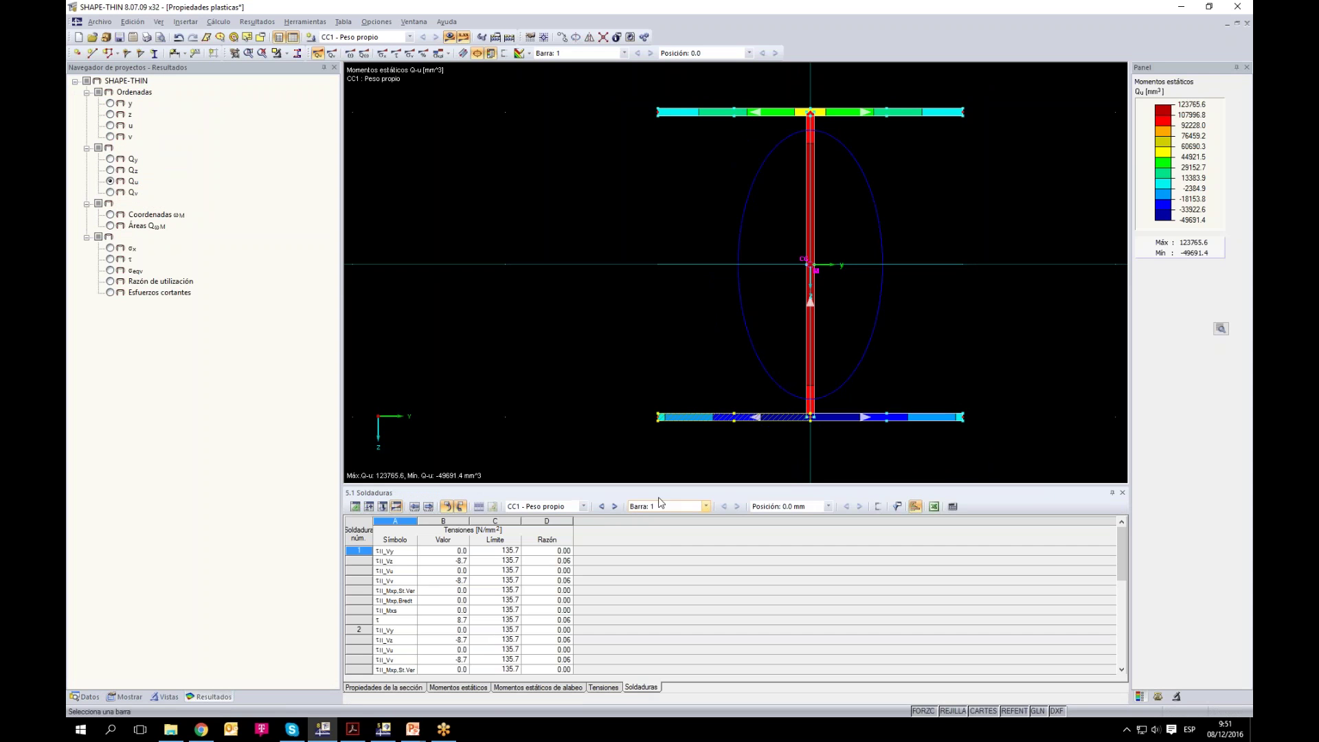
left_click_drag(659, 341, 659, 314)
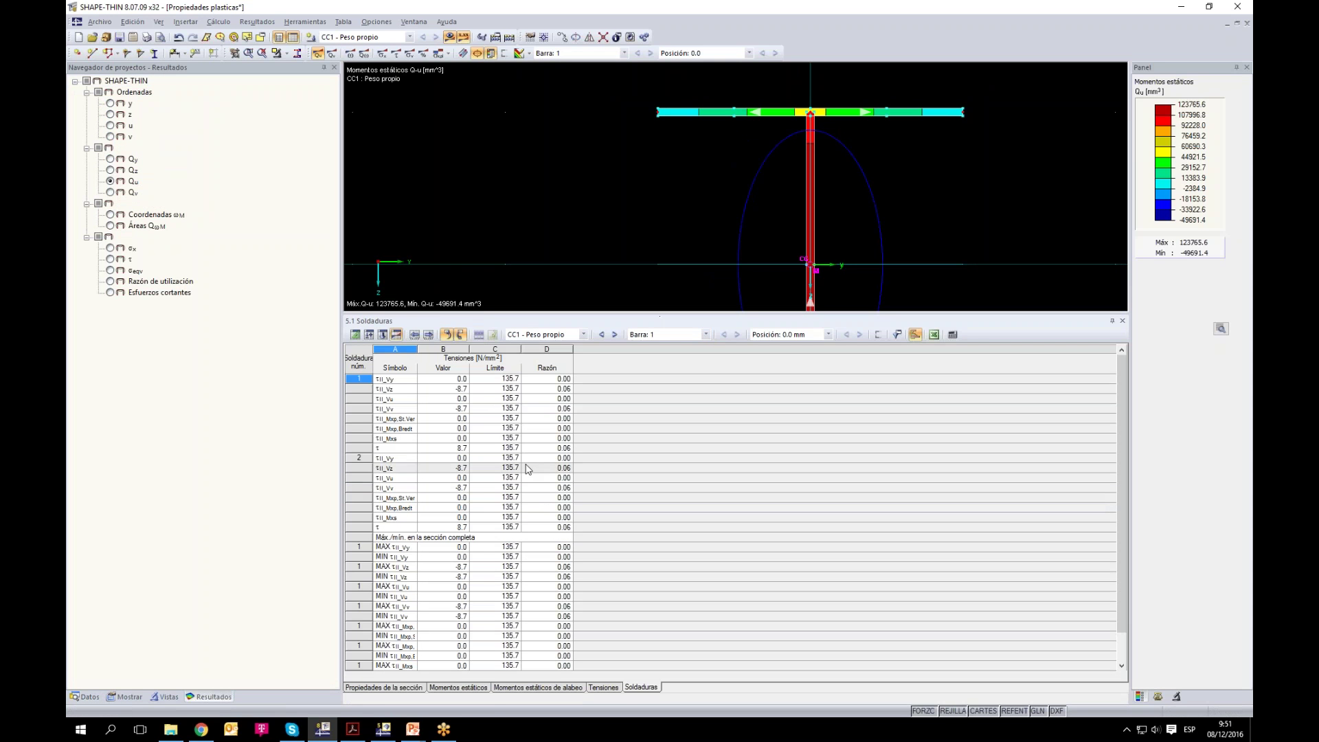
scroll(554, 386, "down", 1)
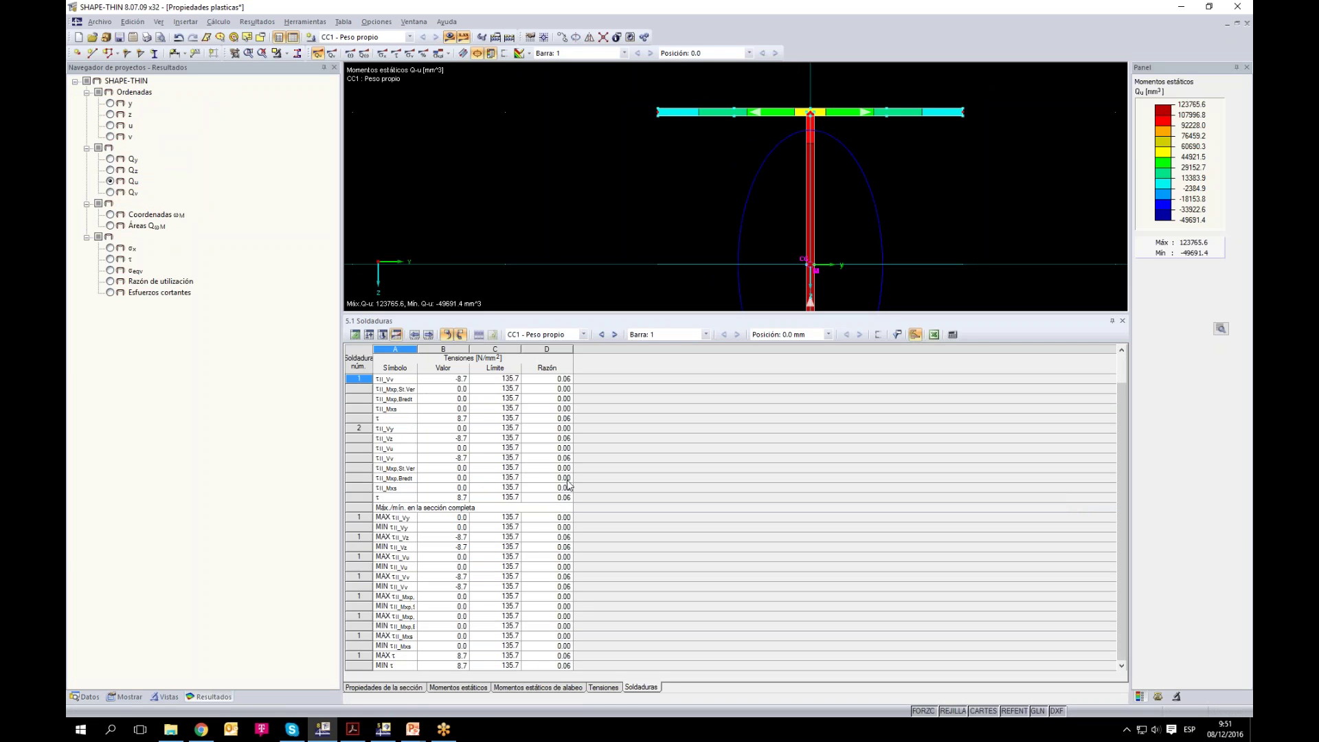
scroll(568, 485, "up", 1)
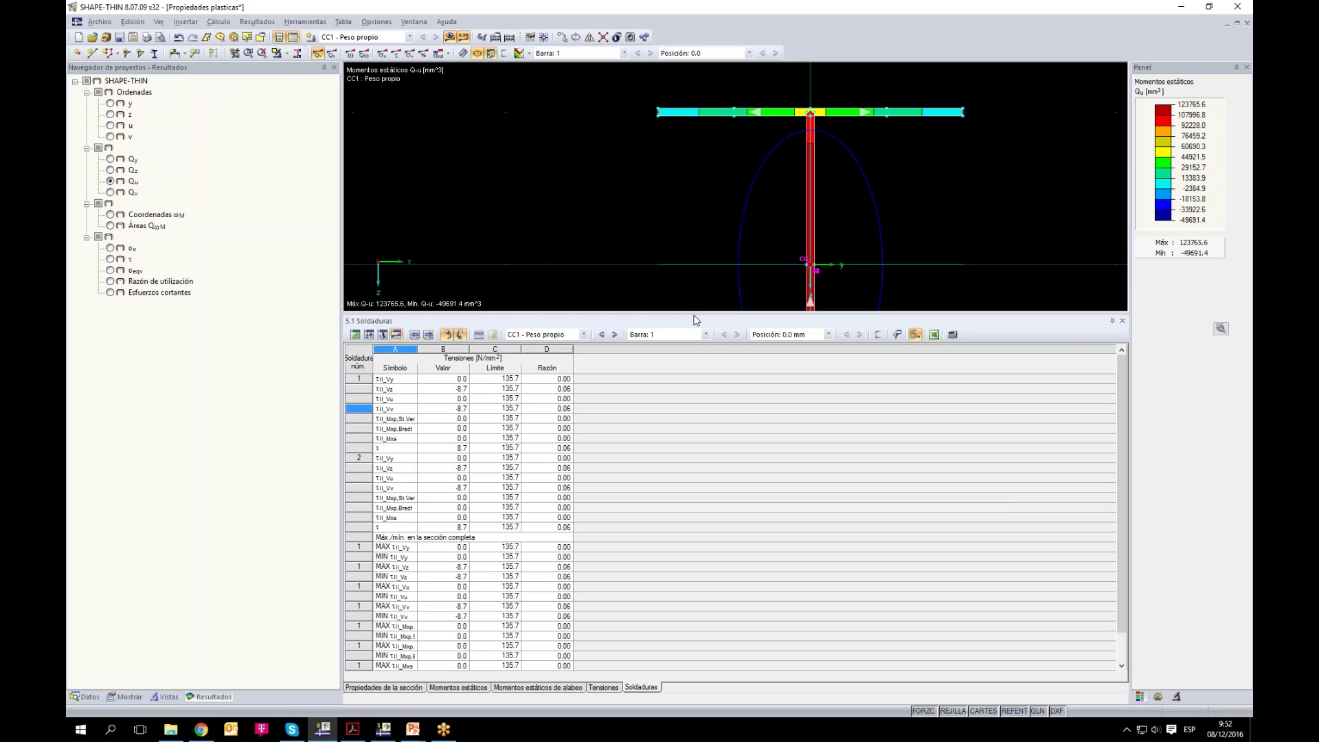
Step: Show the shear stress τ as element diagrams with isobands deactivated, and enlarge the drawing area above the table
left_click(111, 260)
left_click(127, 697)
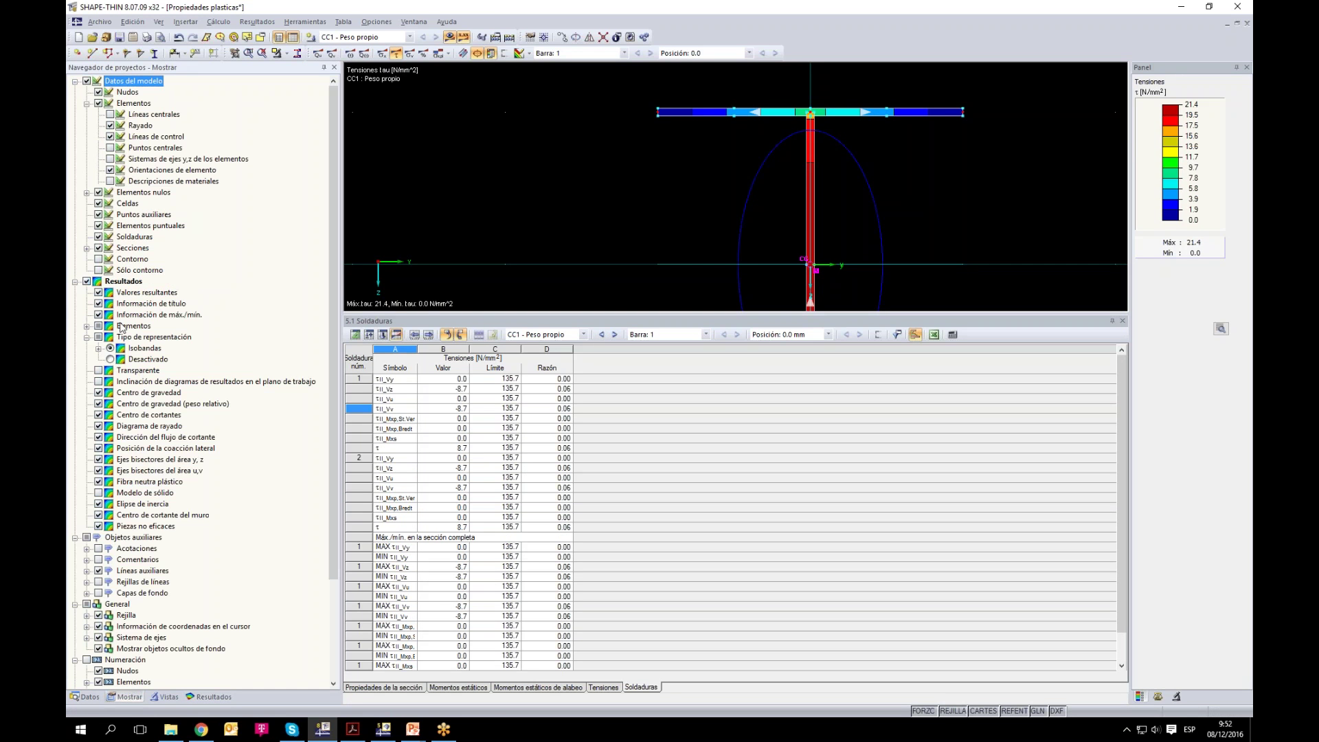
left_click(111, 359)
left_click(214, 697)
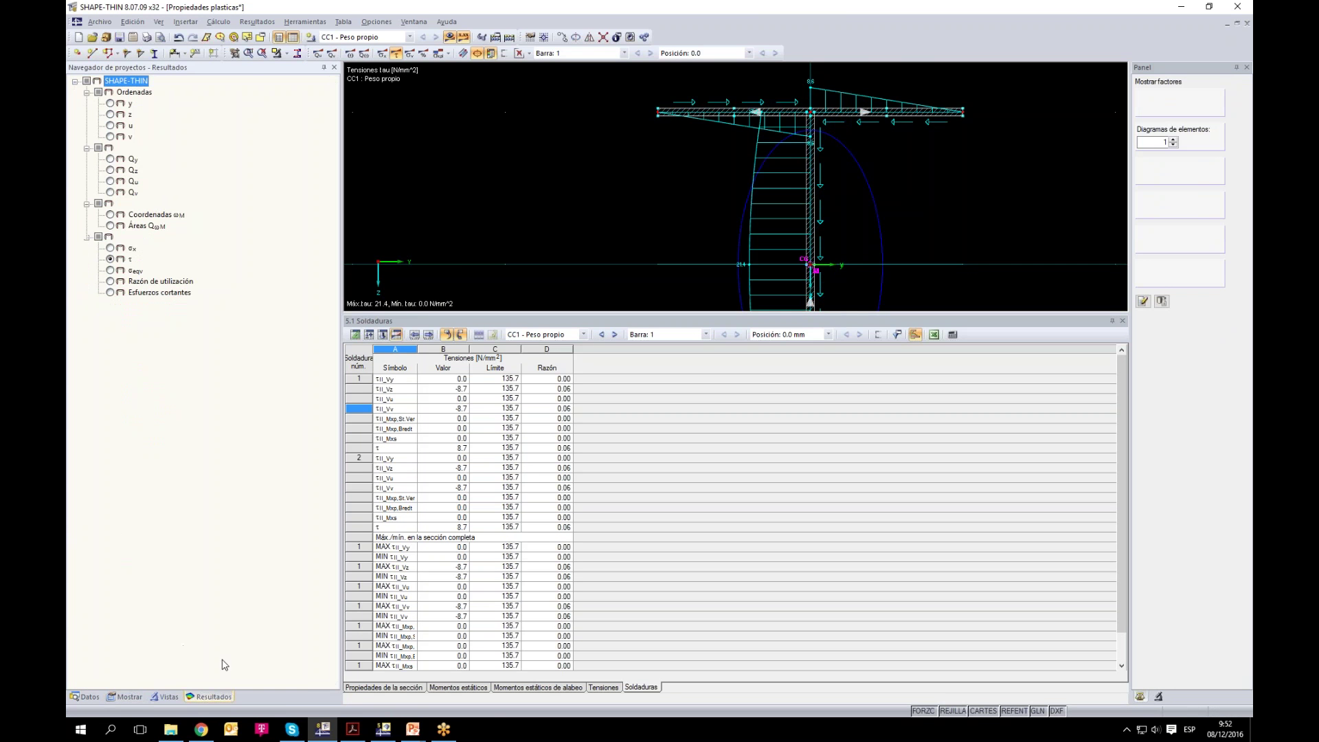
left_click(110, 259)
scroll(833, 116, "up", 2)
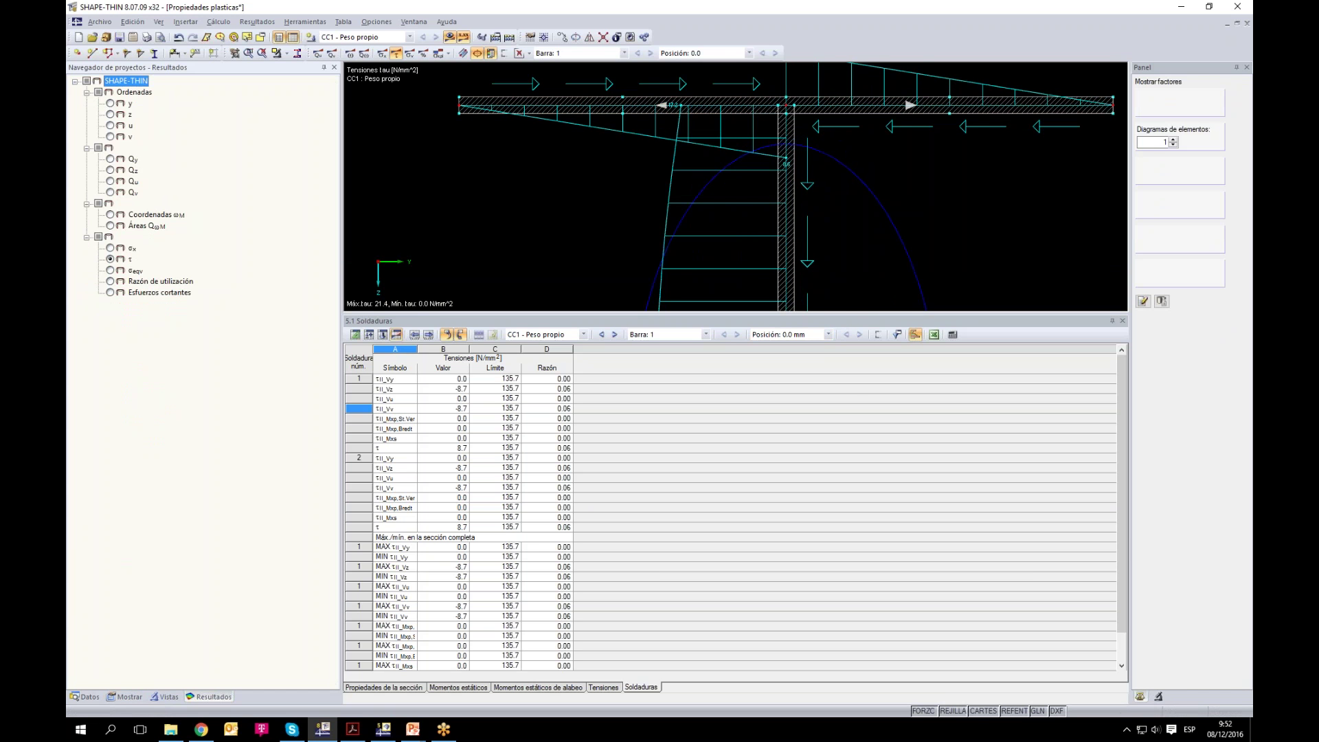
left_click_drag(852, 316, 852, 455)
scroll(583, 275, "down", 2)
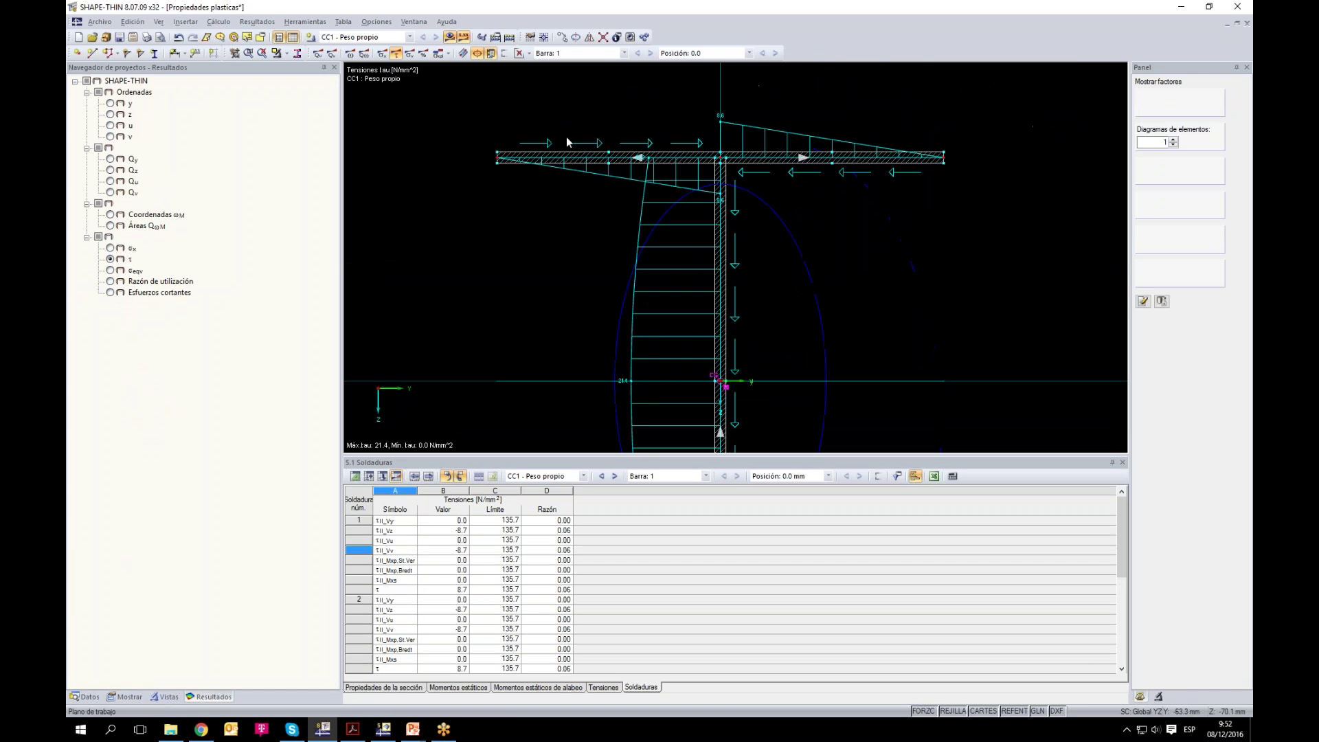
Step: Set the thickness of welds 1 and 2 to 3 mm
left_click(450, 37)
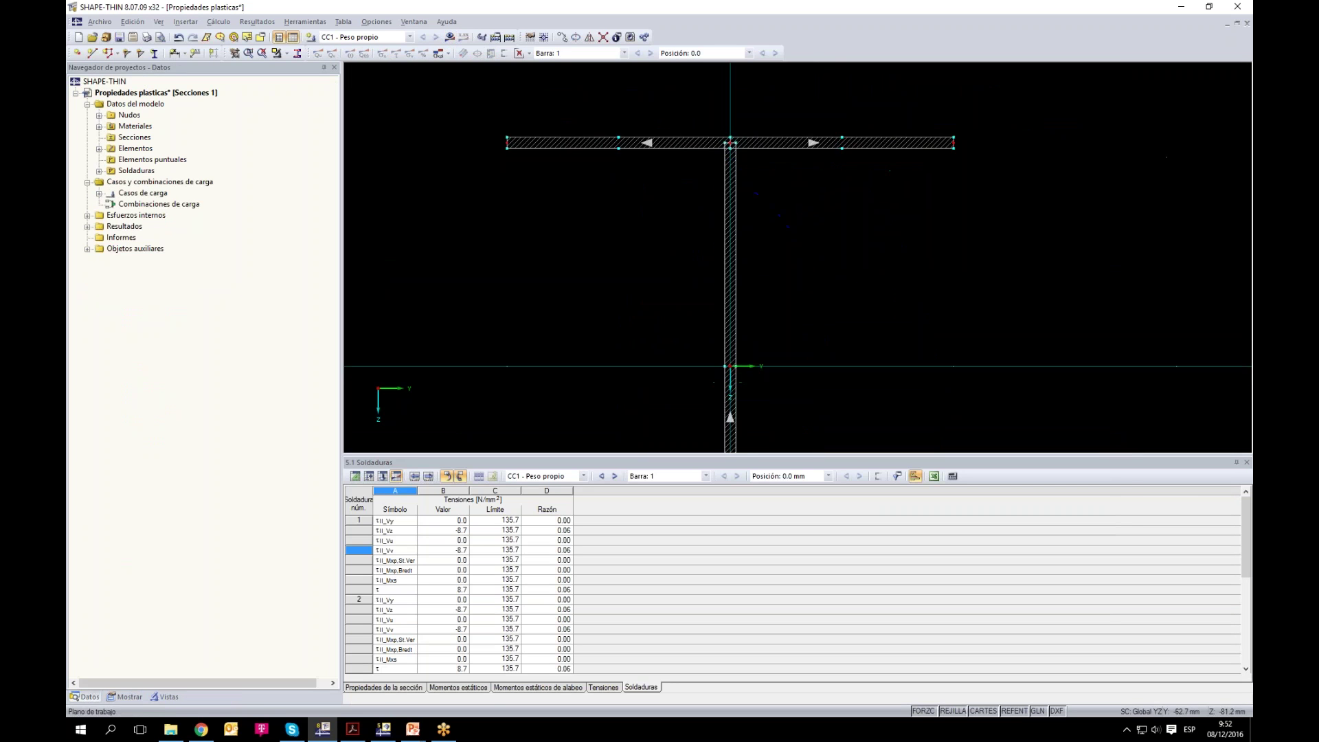
left_click(99, 170)
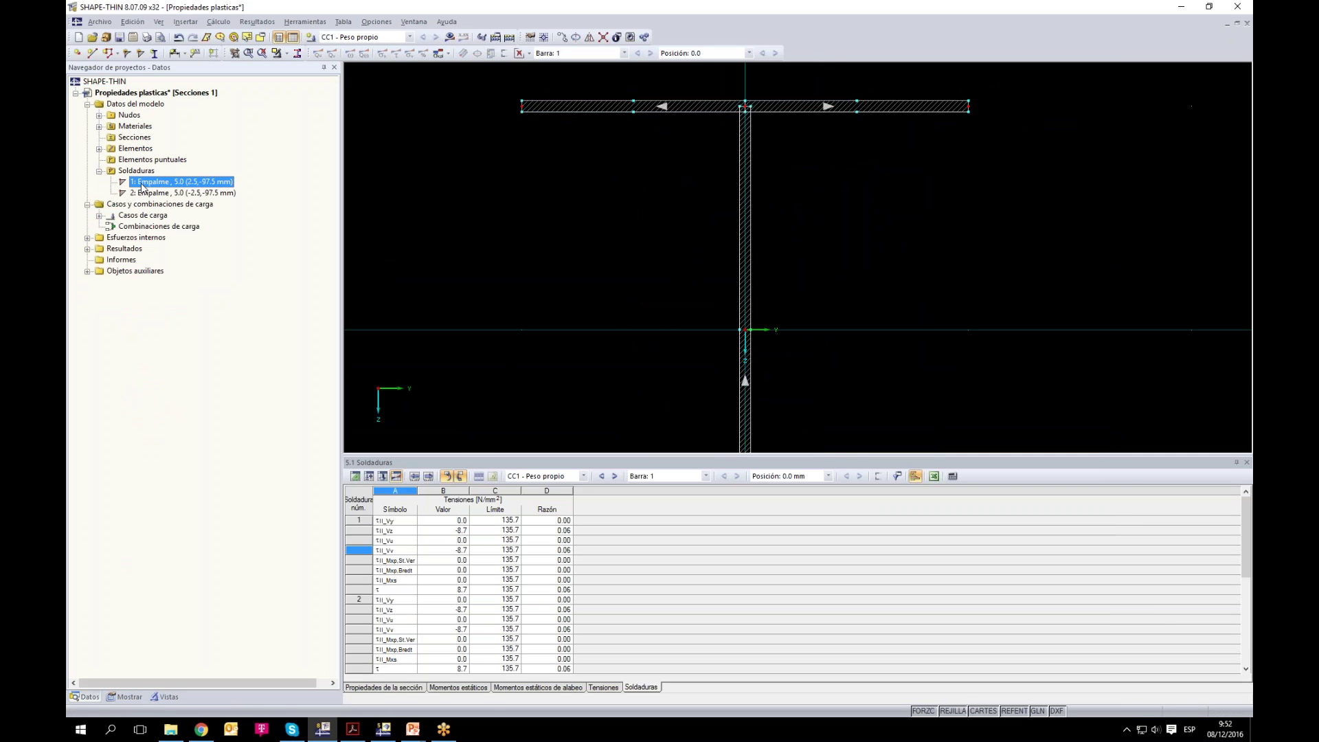
double_click(175, 181)
left_click(594, 365)
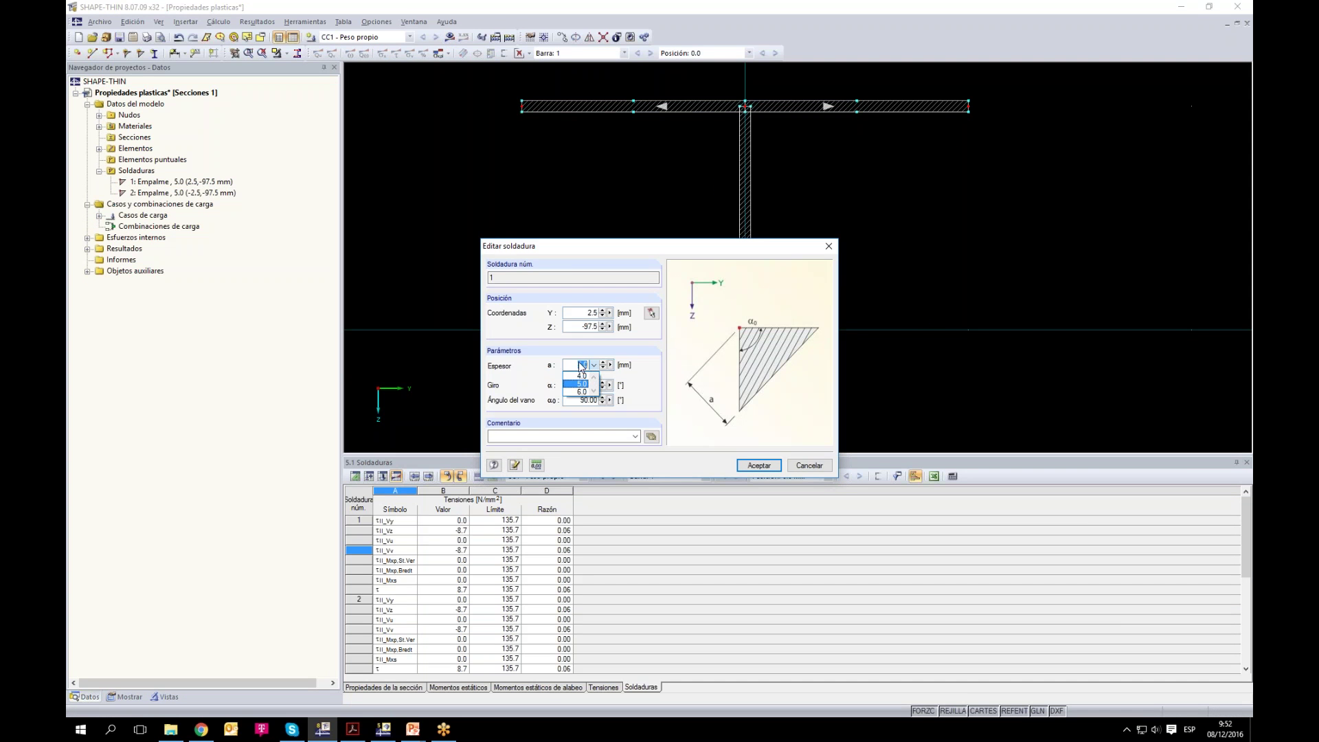
type("3")
left_click(758, 465)
left_click(157, 193)
double_click(156, 194)
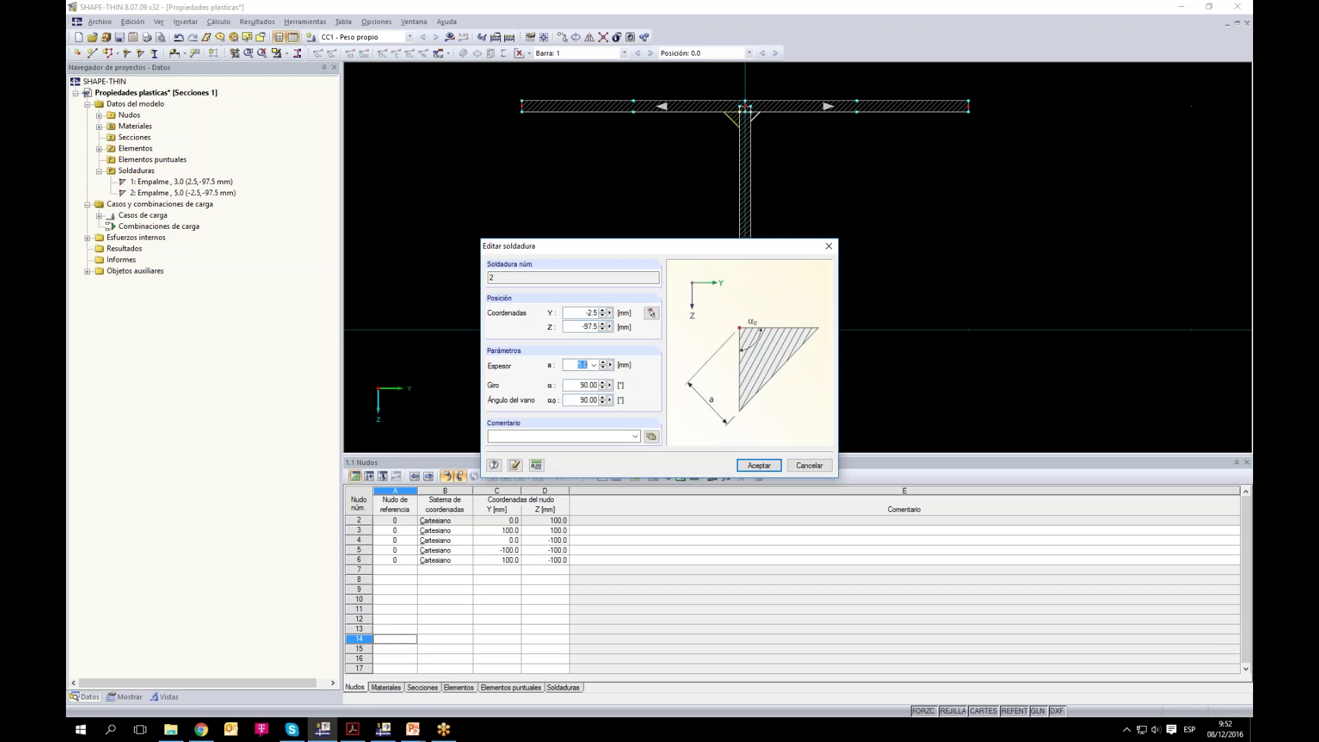
left_click(759, 465)
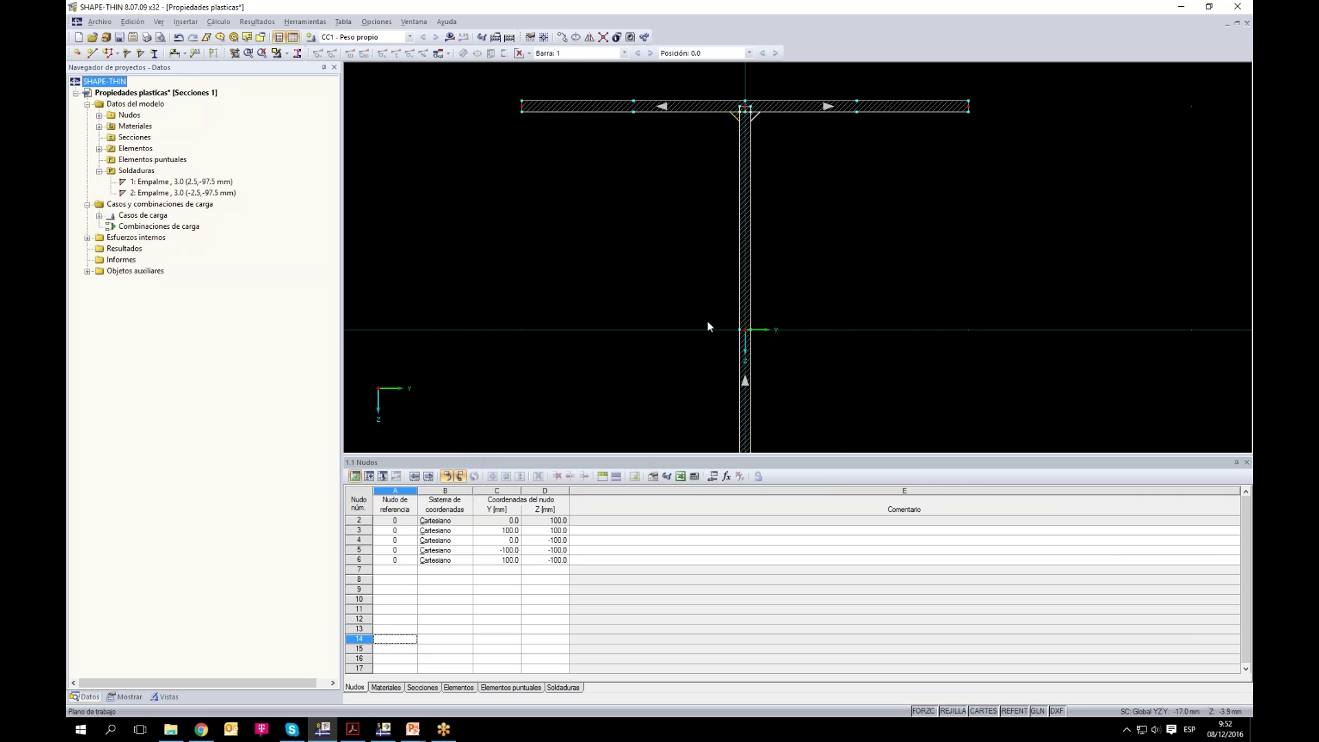
Step: Recalculate the section and display the utilisation ratio diagram over the whole profile
left_click(450, 36)
key("Return")
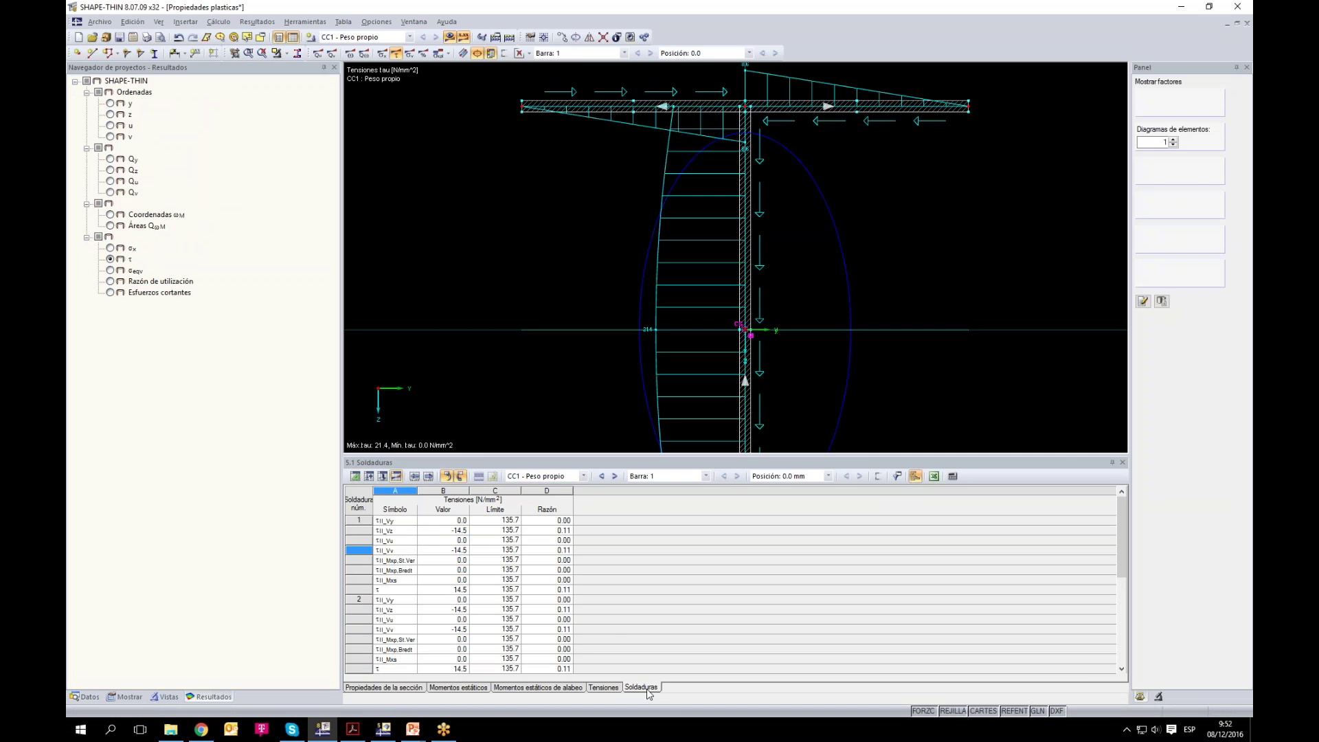
left_click(110, 281)
scroll(801, 267, "down", 2)
scroll(791, 296, "down", 1)
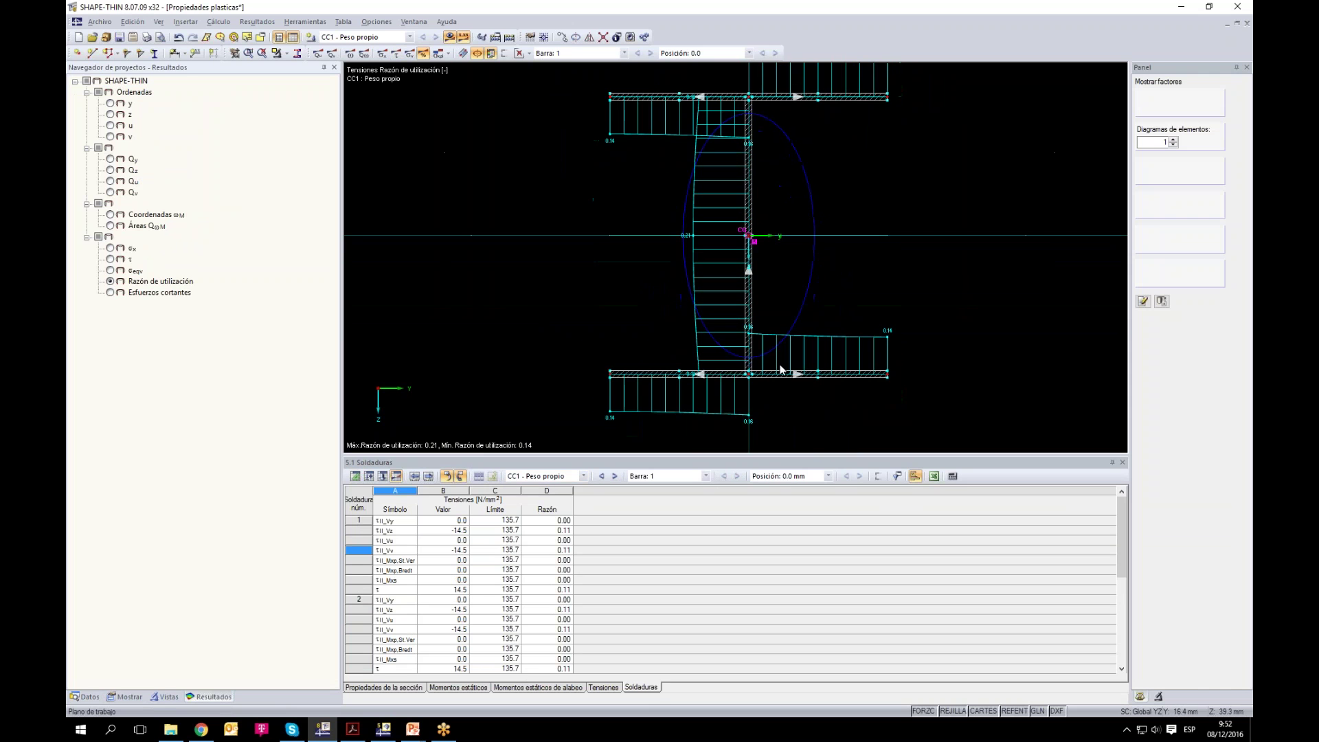
Step: Set the shear force Vv for member 1 to 100 kN and recalculate the weld stresses
left_click(414, 476)
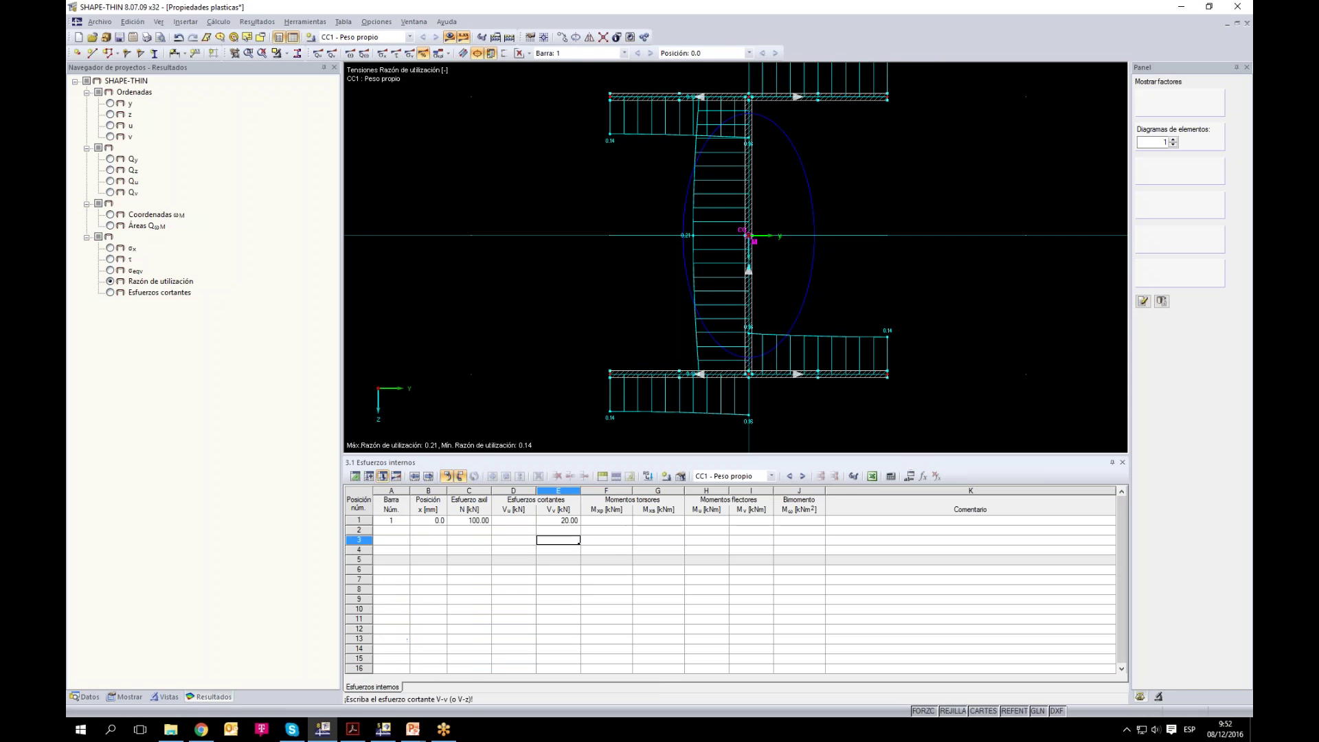
left_click(558, 520)
type("100")
key("Return")
left_click(450, 37)
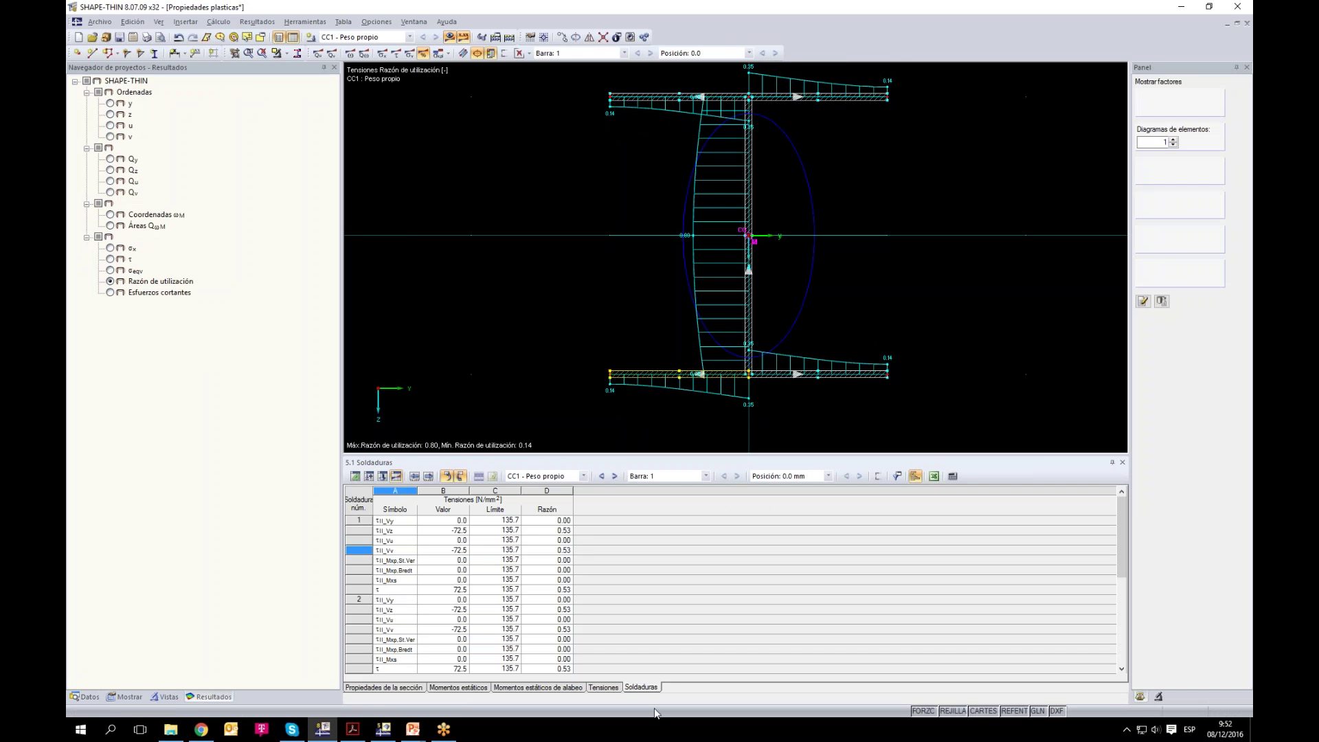
left_click(562, 522)
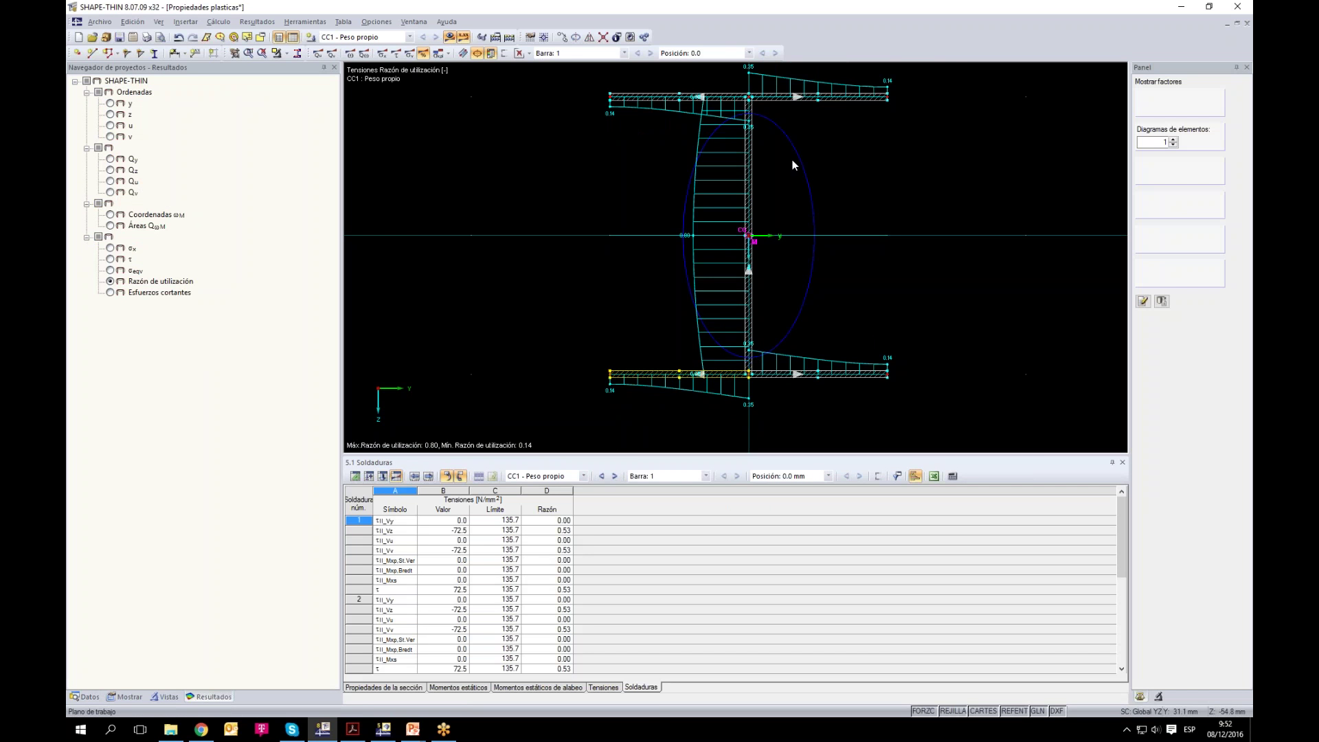
Step: Hide the inertia ellipse and the y,z and u,v area bisector axes in the results view
scroll(792, 165, "up", 5)
scroll(633, 299, "up", 2)
left_click(128, 697)
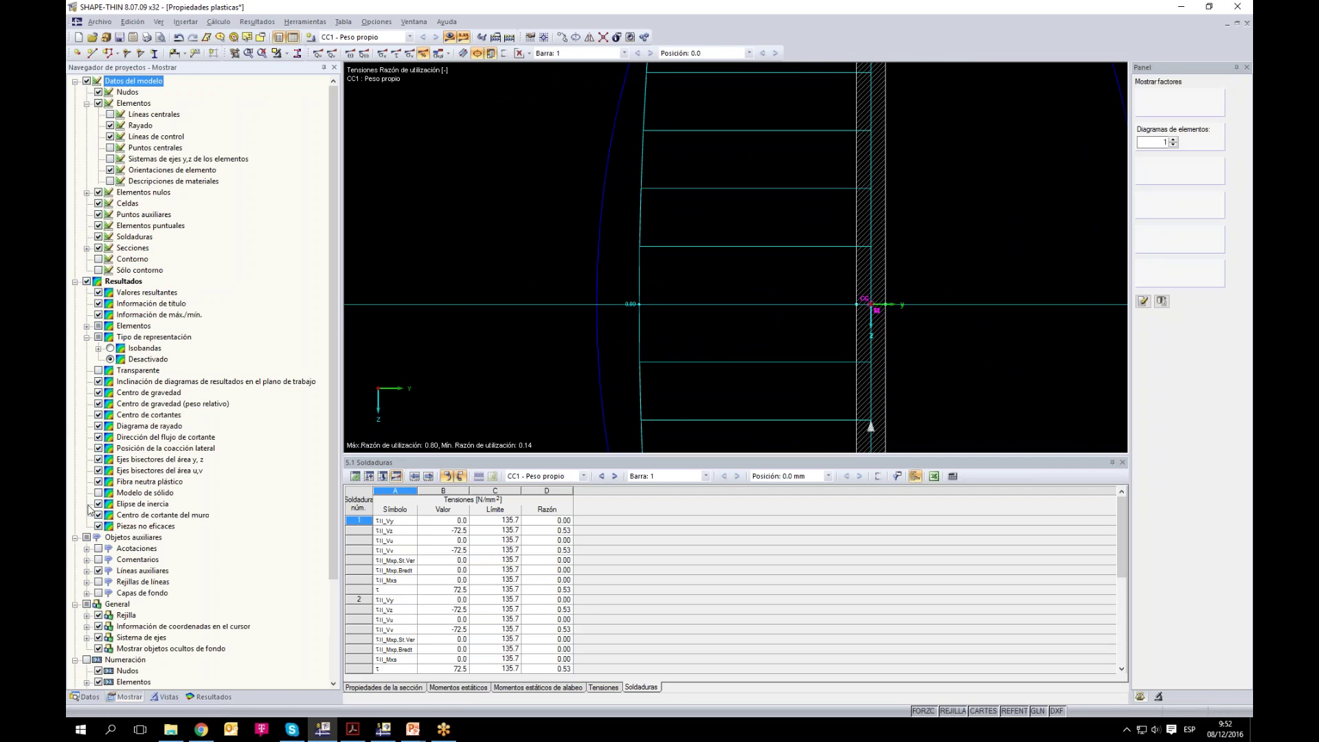
left_click(100, 505)
scroll(699, 338, "down", 4)
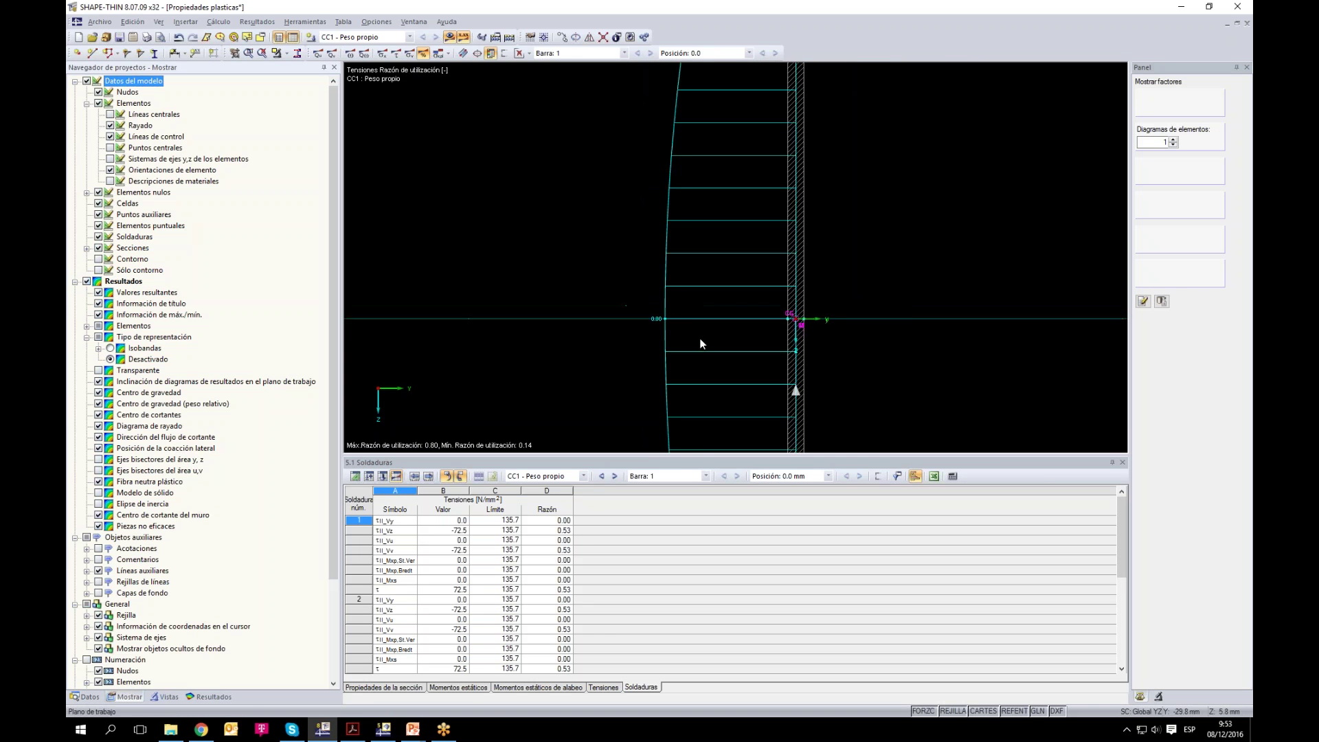
Step: Examine the stress maxima of the welds and the utilisation ratio diagram over the whole I-section
scroll(547, 533, "down", 4)
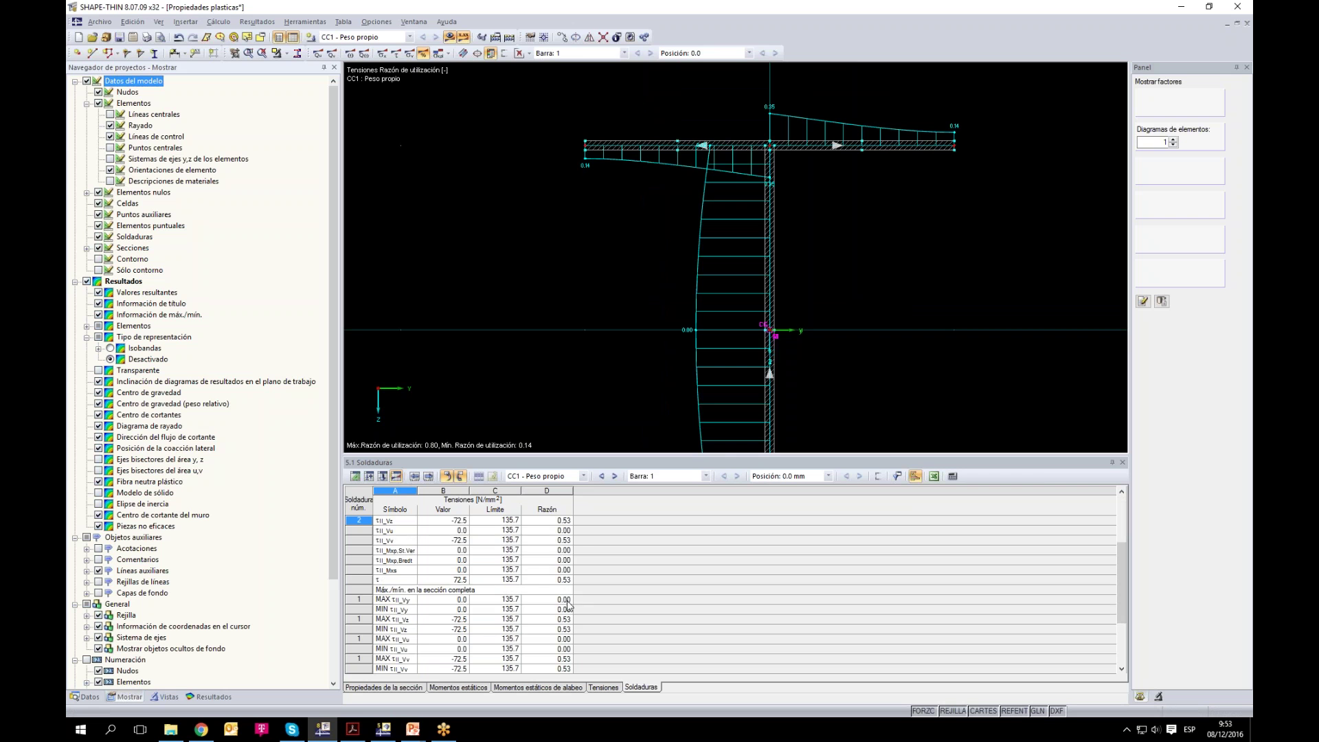
scroll(760, 132, "up", 1)
scroll(753, 213, "down", 2)
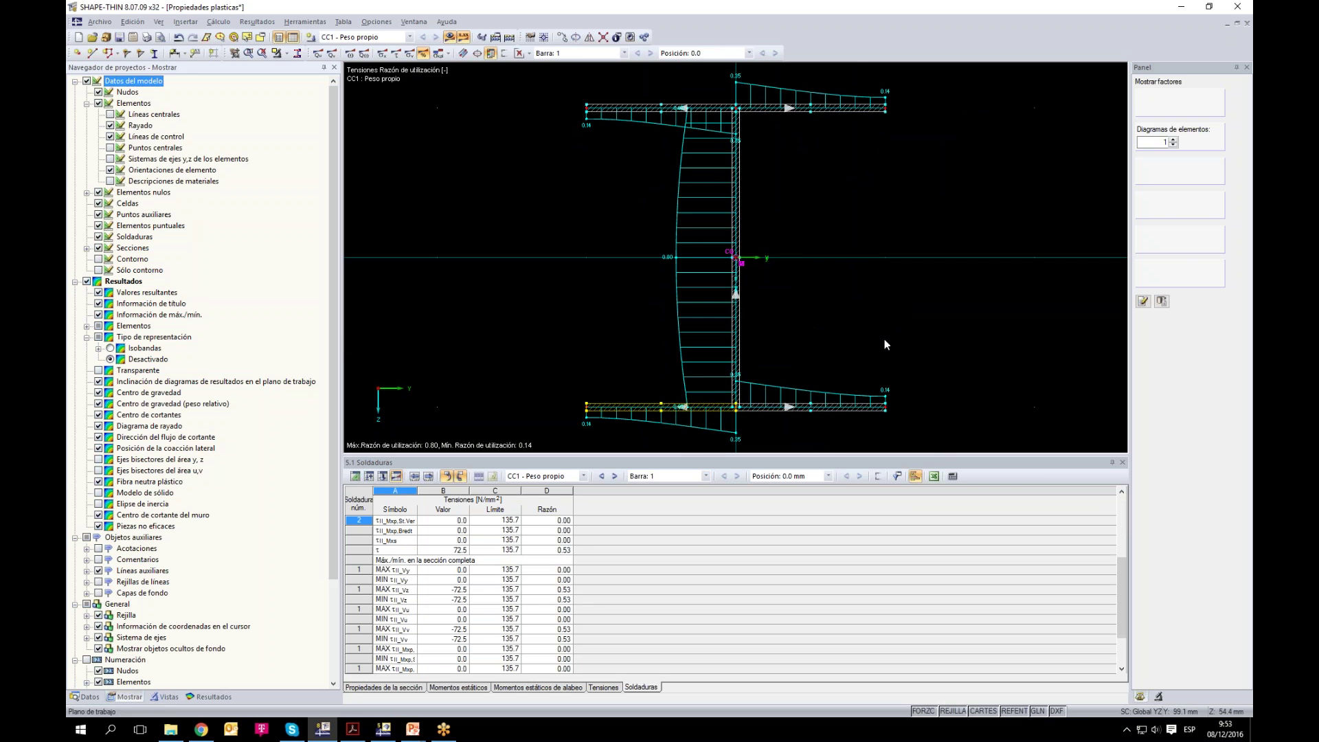
scroll(885, 339, "down", 2)
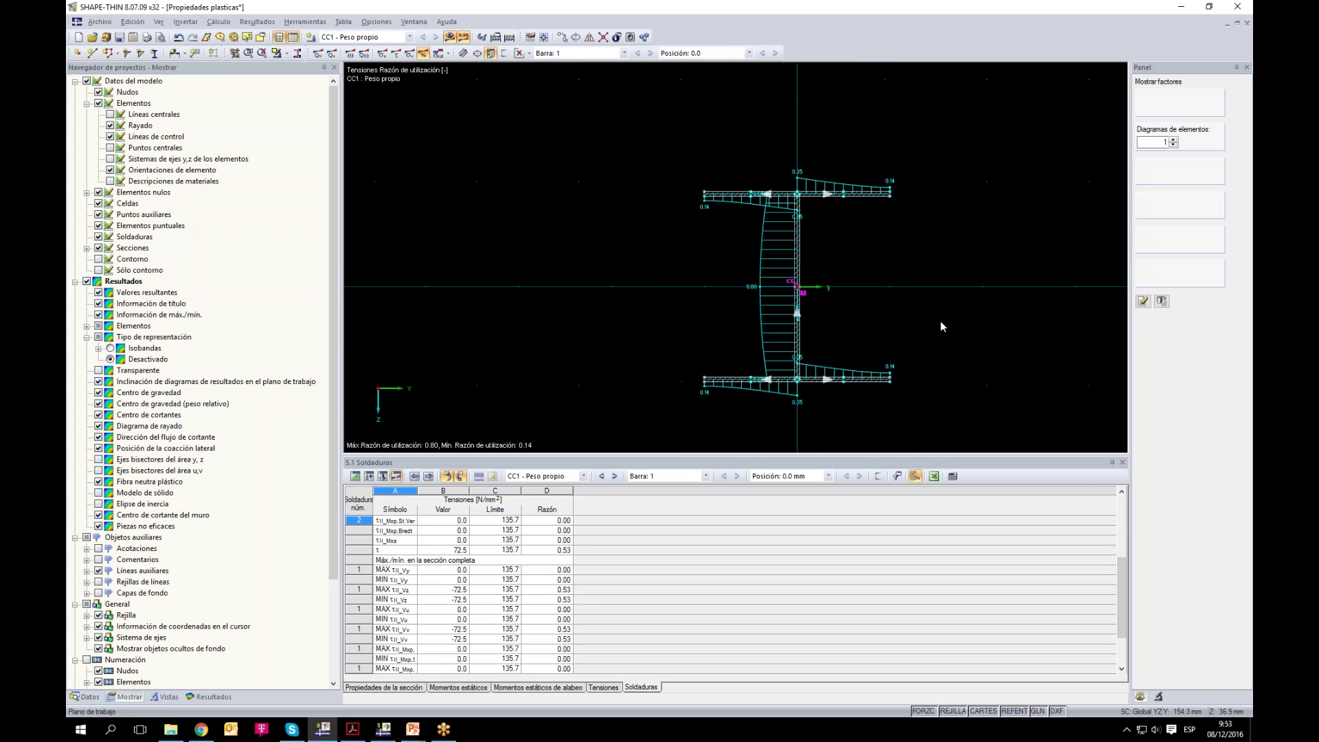
scroll(941, 326, "up", 2)
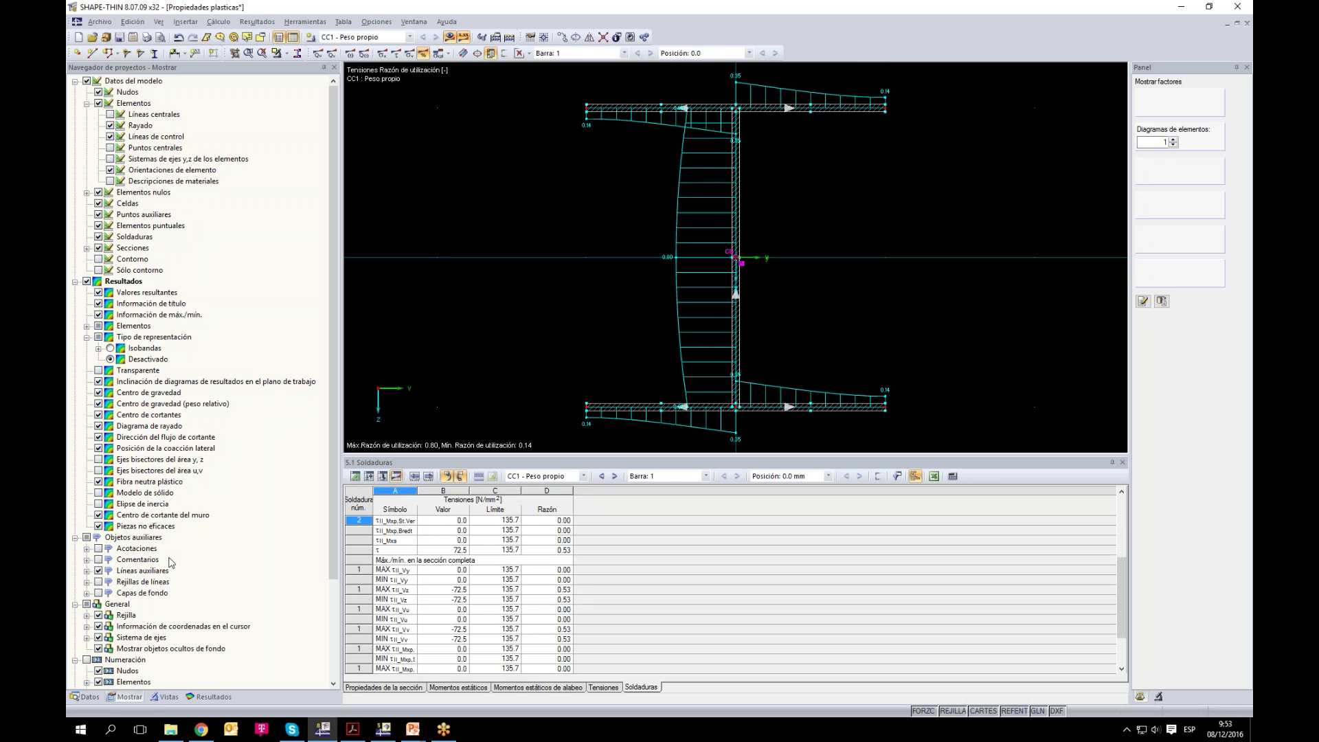
scroll(788, 323, "down", 2)
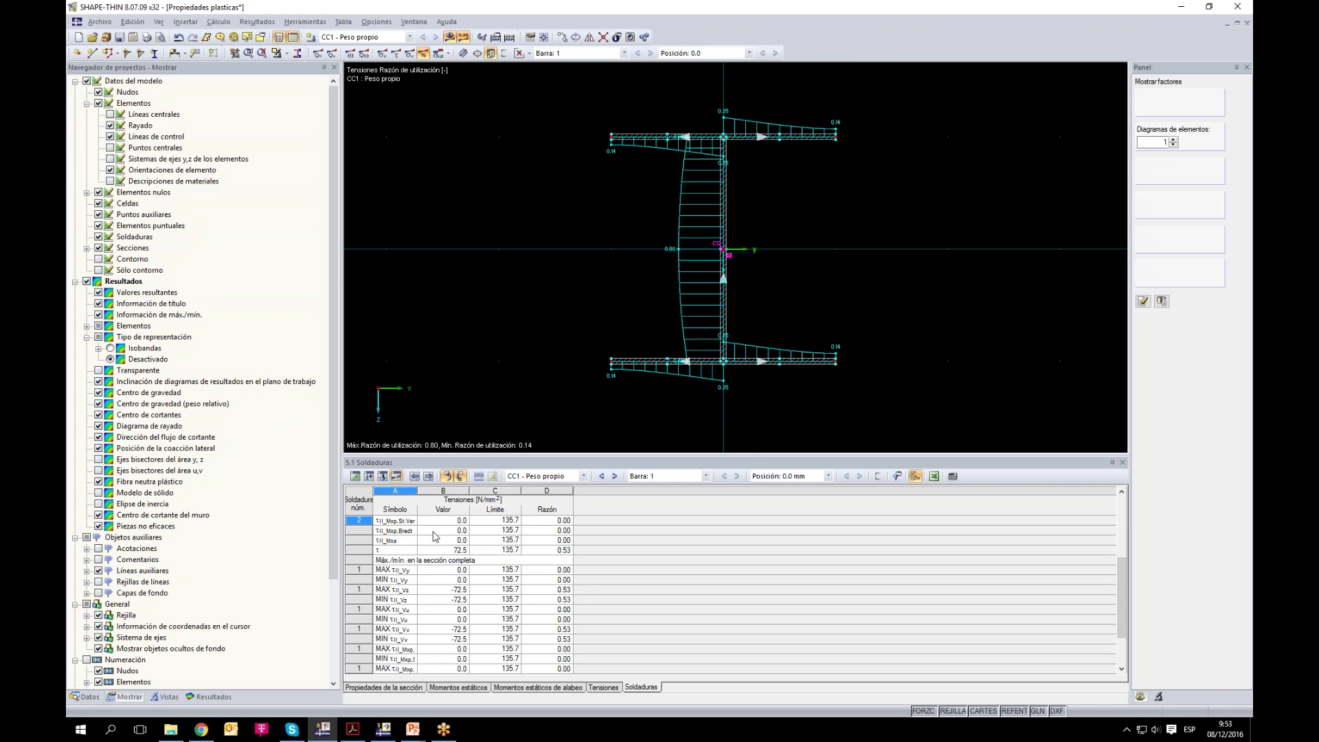
Step: Activate the plastic capacity design with combined load conditions in the model's general data
left_click(100, 699)
right_click(160, 93)
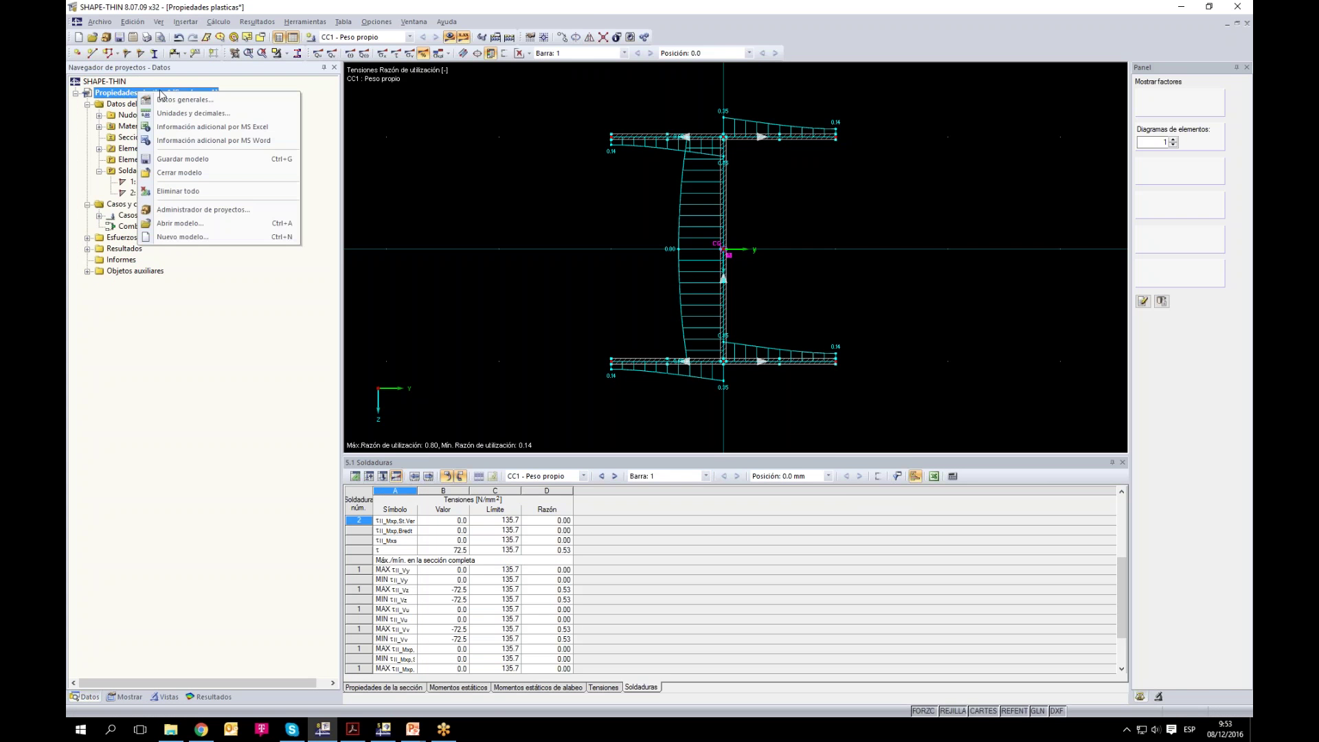
left_click(204, 99)
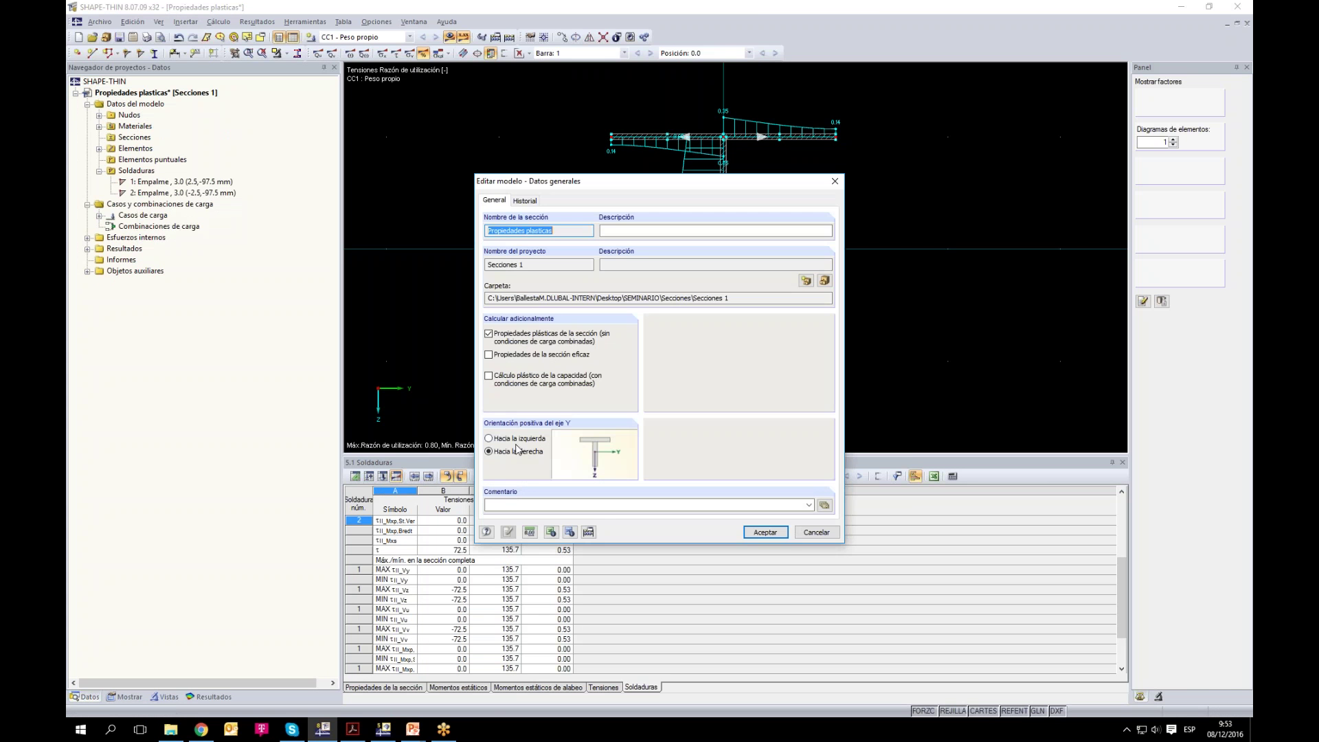
left_click(496, 380)
left_click(764, 532)
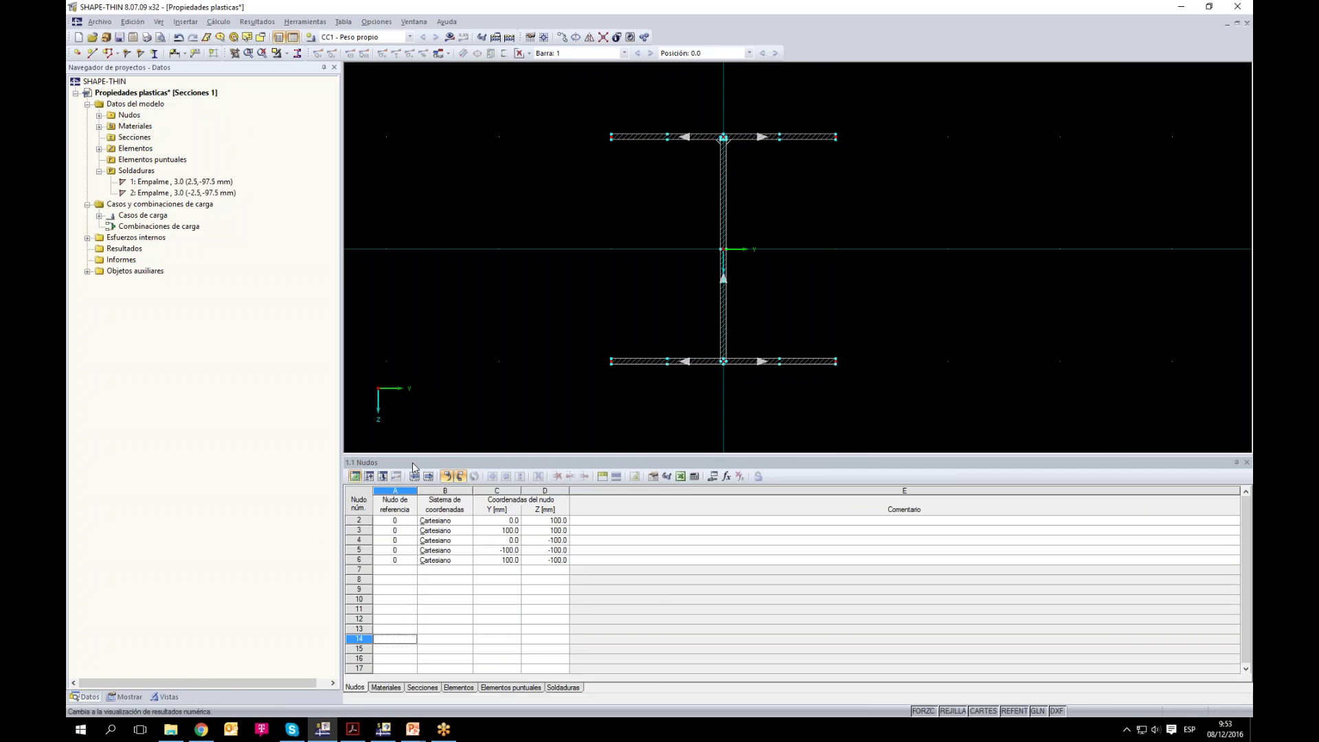
Step: Delete the lower right and upper left flange elements so that the I-section becomes a Z-section
scroll(542, 412, "down", 2)
left_click_drag(778, 377, 724, 320)
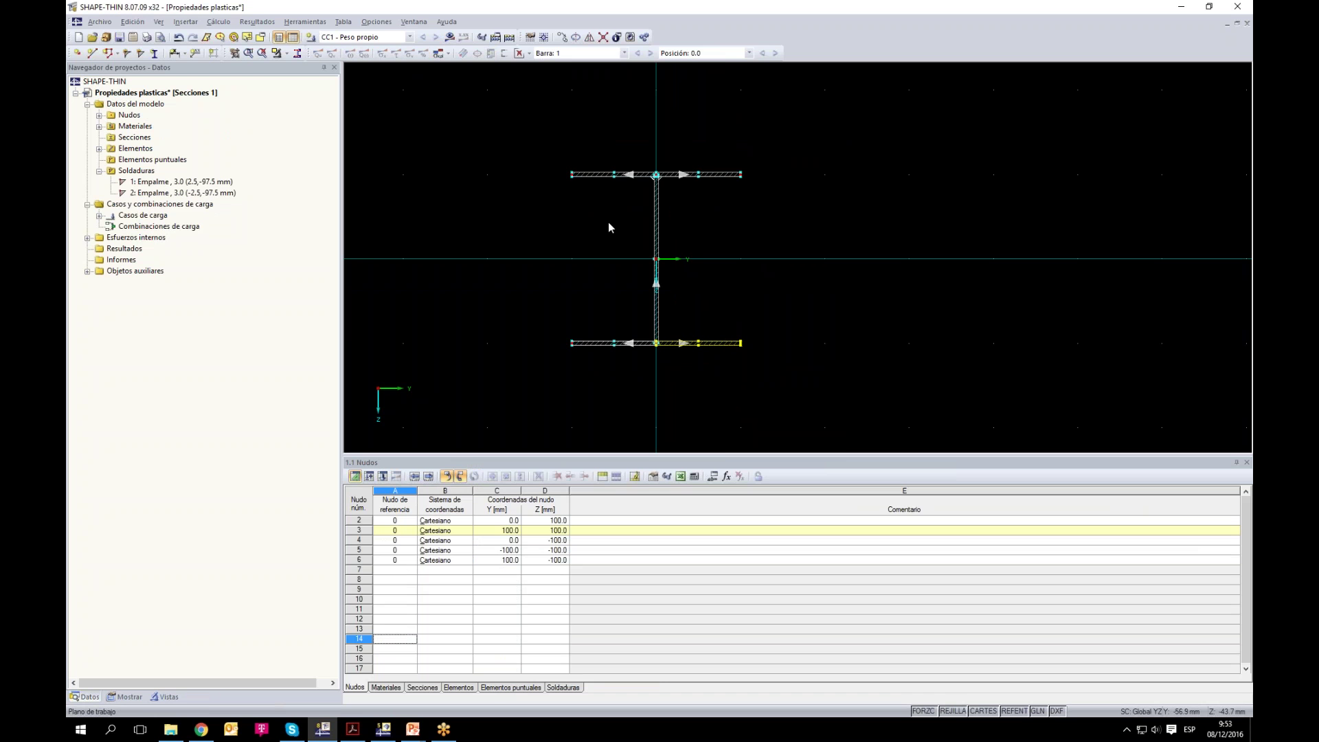
key("Delete")
left_click_drag(608, 221, 553, 142)
key("Delete")
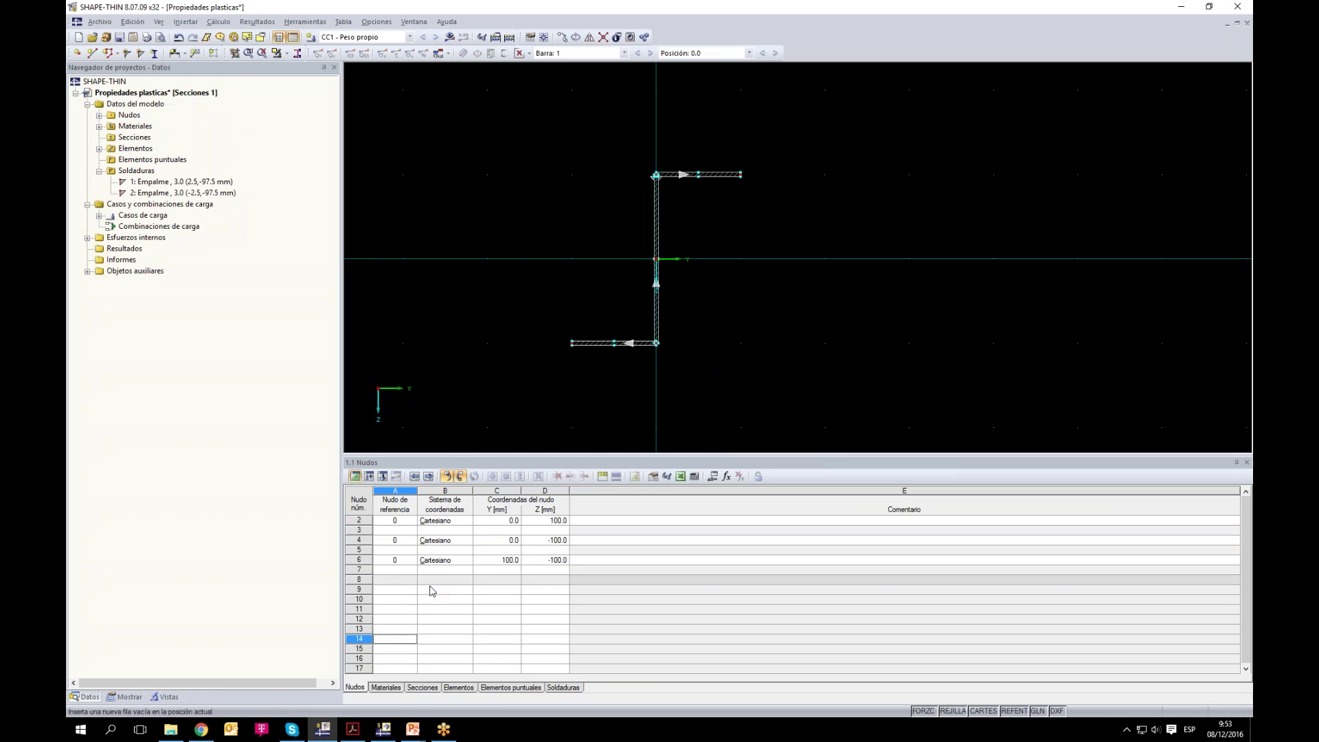
Step: Delete the two remaining welds at the junction of the web and the upper flange
scroll(661, 185, "up", 5)
left_click_drag(527, 235, 497, 158)
key("Delete")
left_click(640, 203)
key("Delete")
scroll(683, 246, "down", 3)
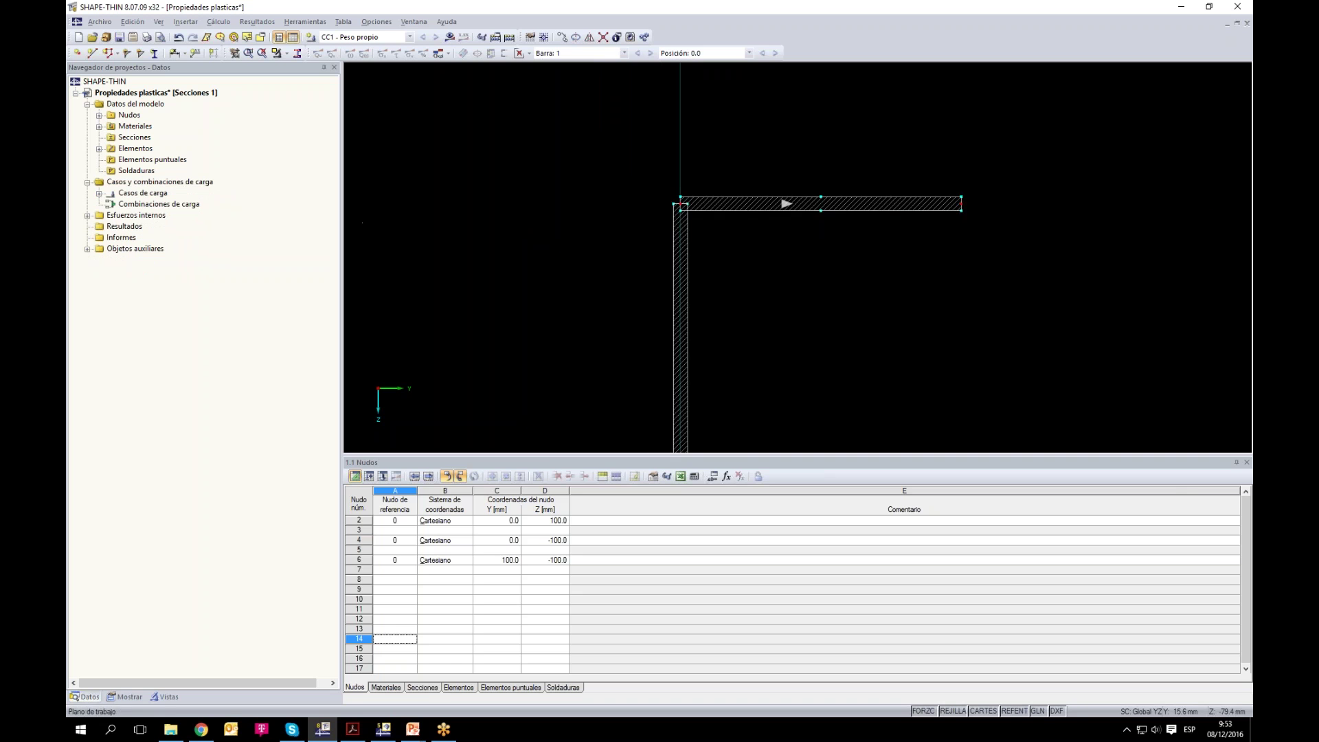
Step: Set member 1's shear force Vv to 0 kN and bending moment Mu to 100 kNm, and calculate the Z-section
left_click(383, 476)
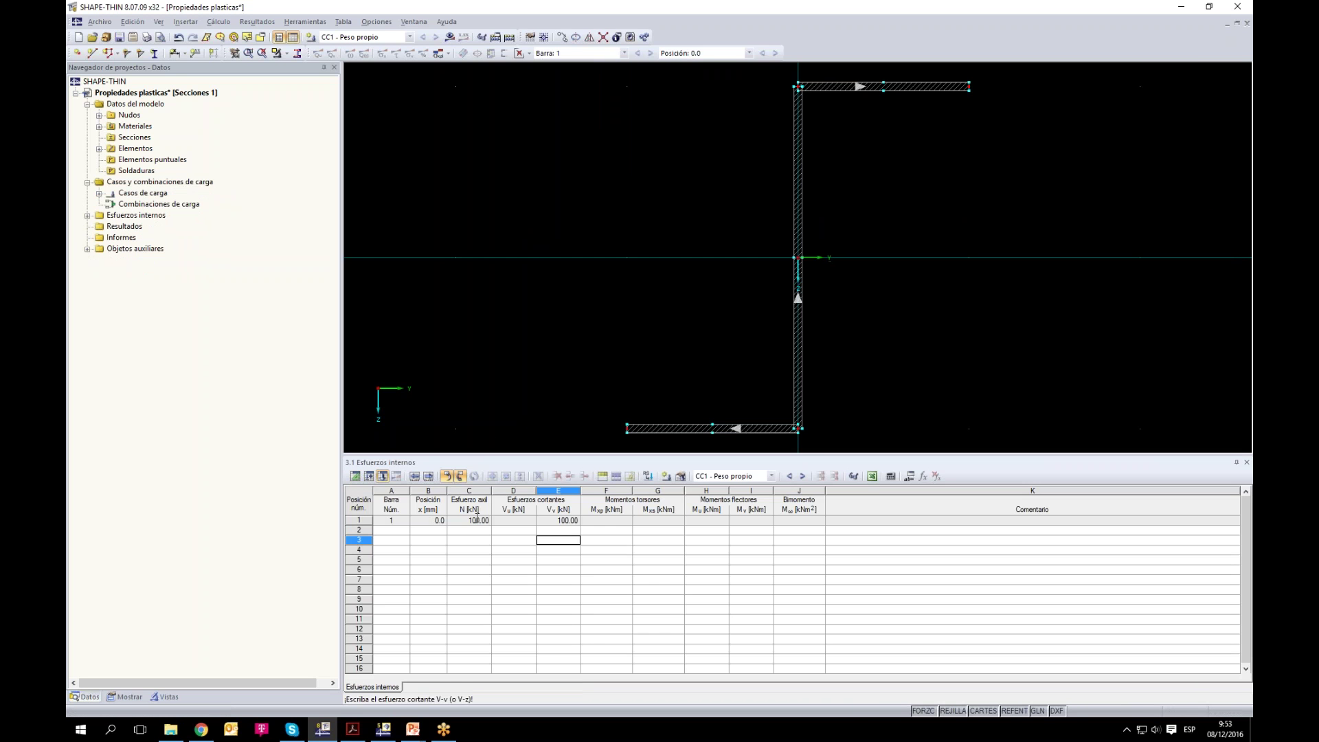
left_click(564, 520)
type("0")
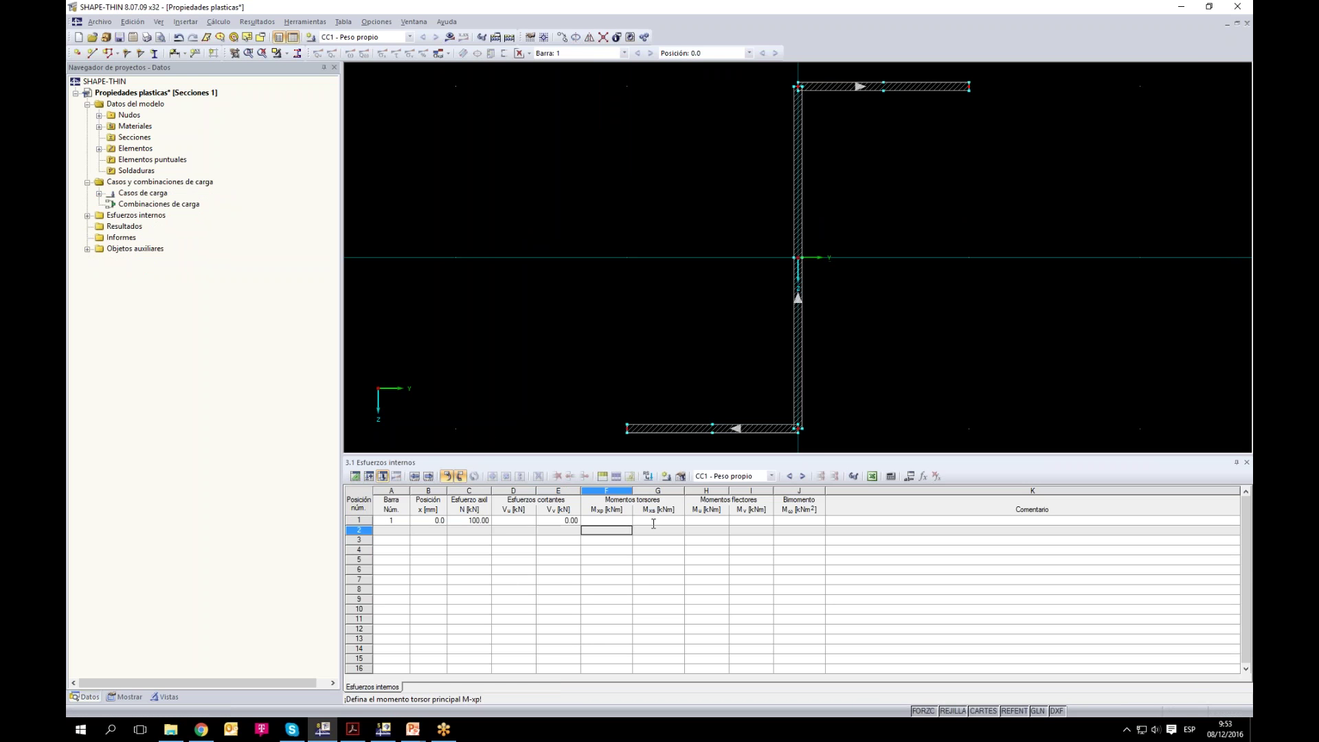
left_click(706, 522)
type("100")
left_click(707, 560)
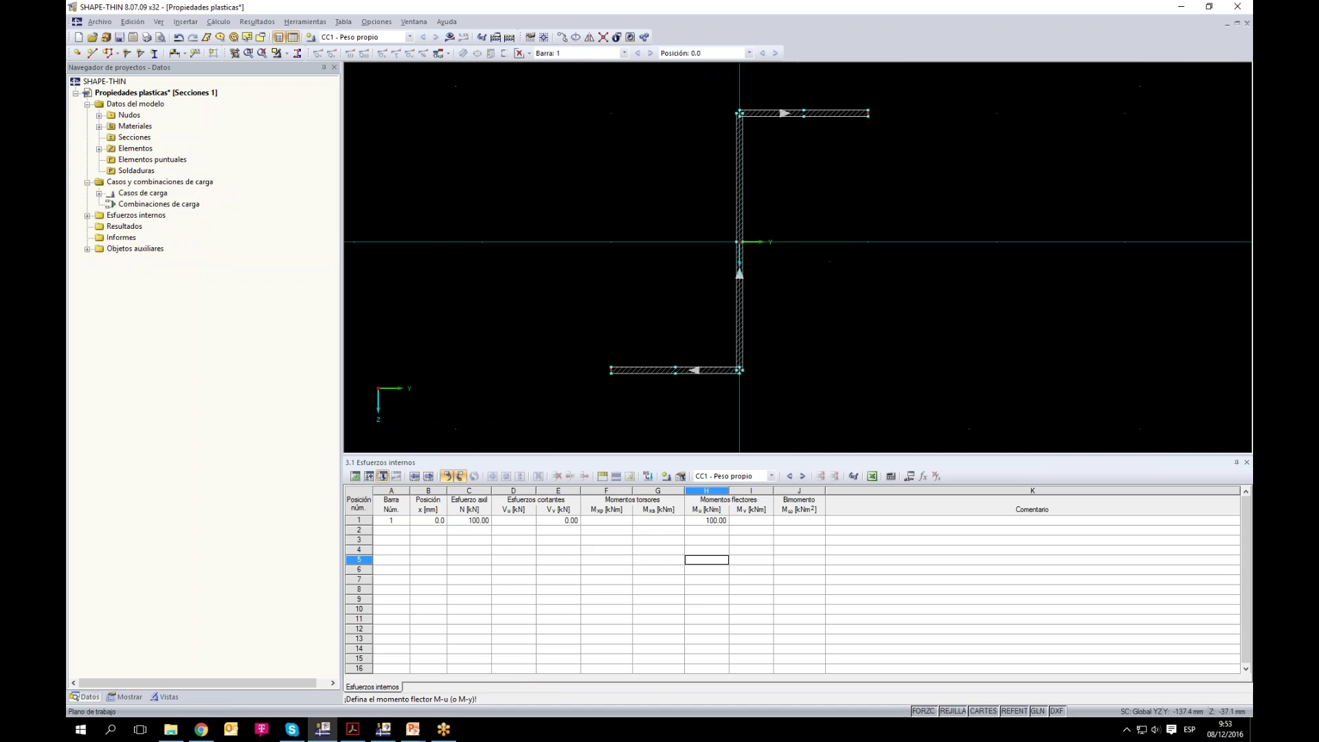
left_click(449, 36)
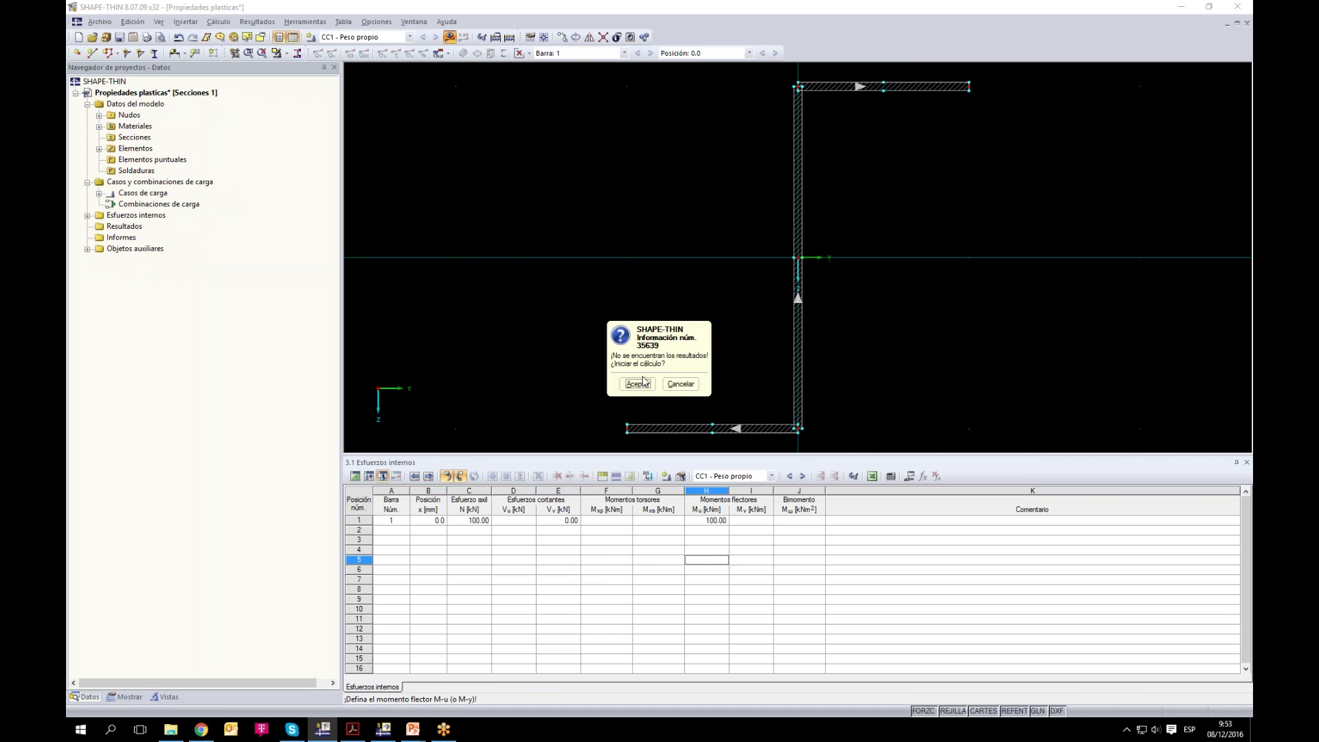
left_click(638, 383)
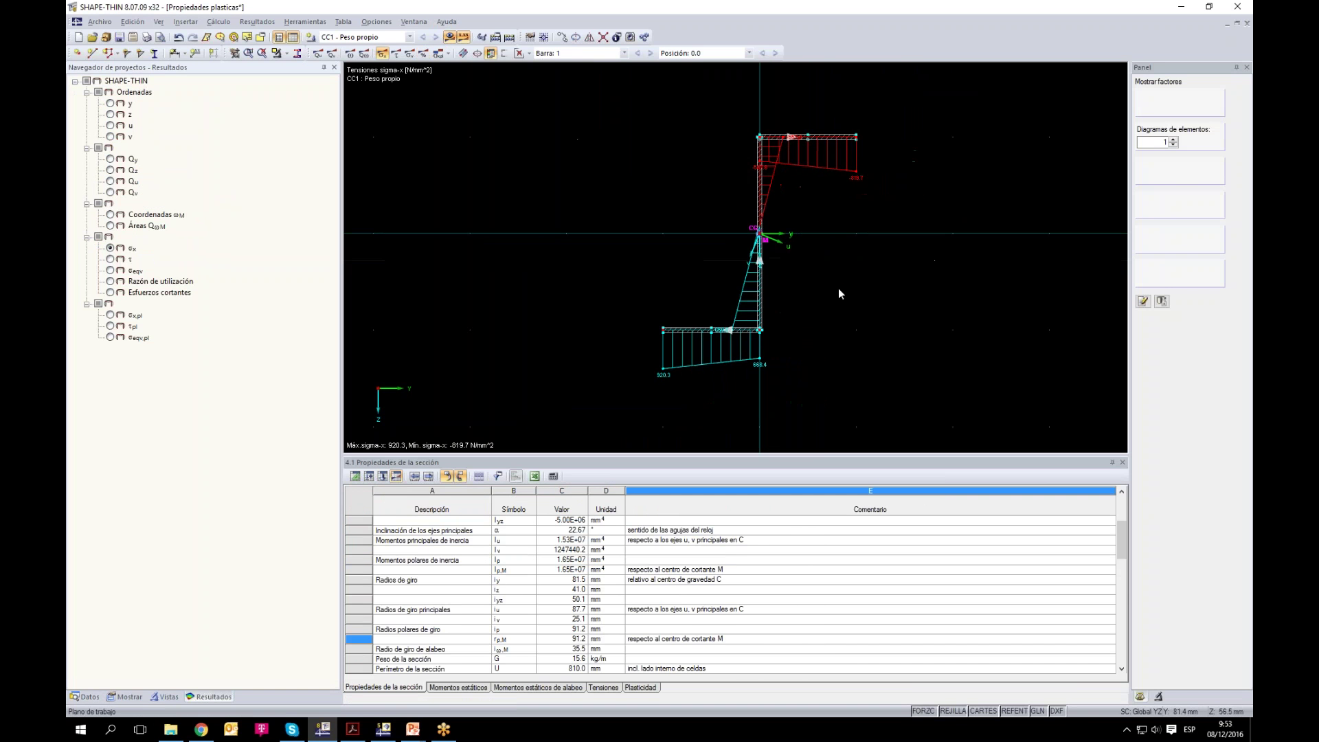
Step: Set the axial force N of member 1 to 400 kN, recalculate and display the utilisation ratio diagram
left_click(383, 477)
left_click(461, 519)
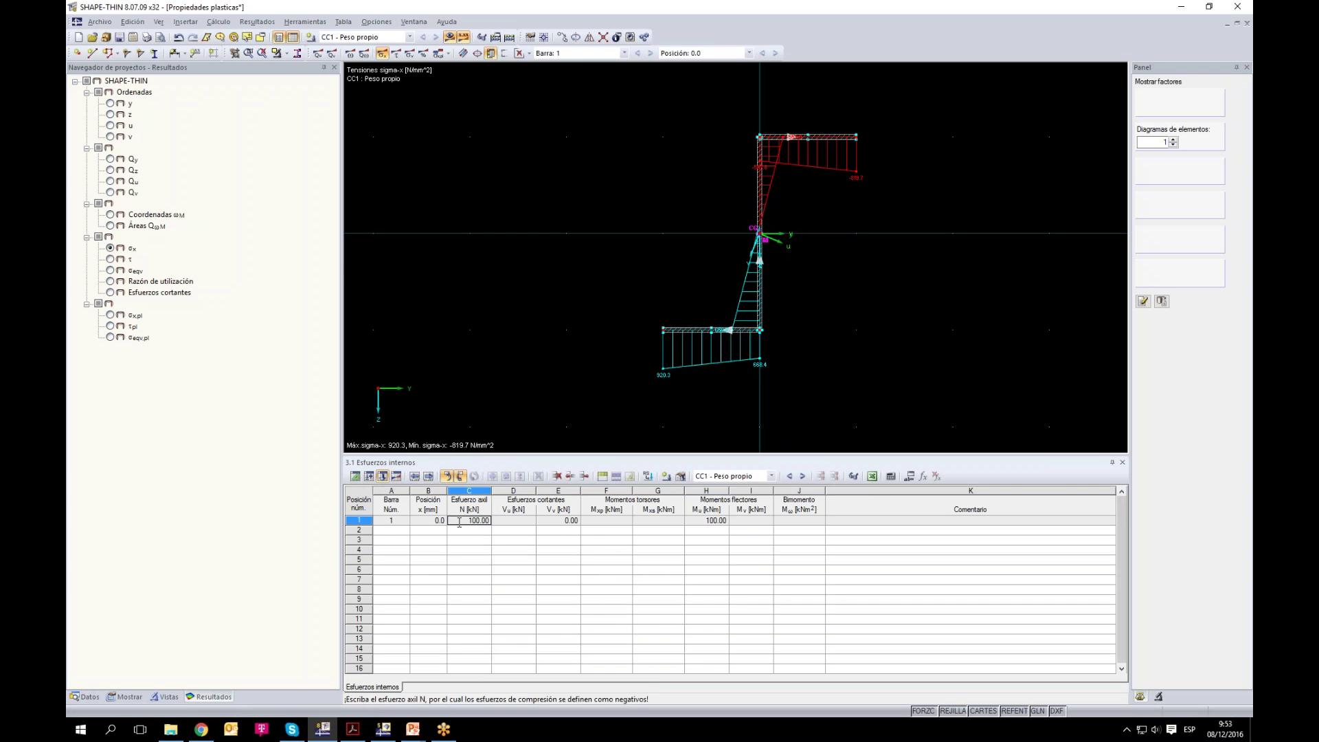
type("400")
key("Down")
key("Down")
key("Down")
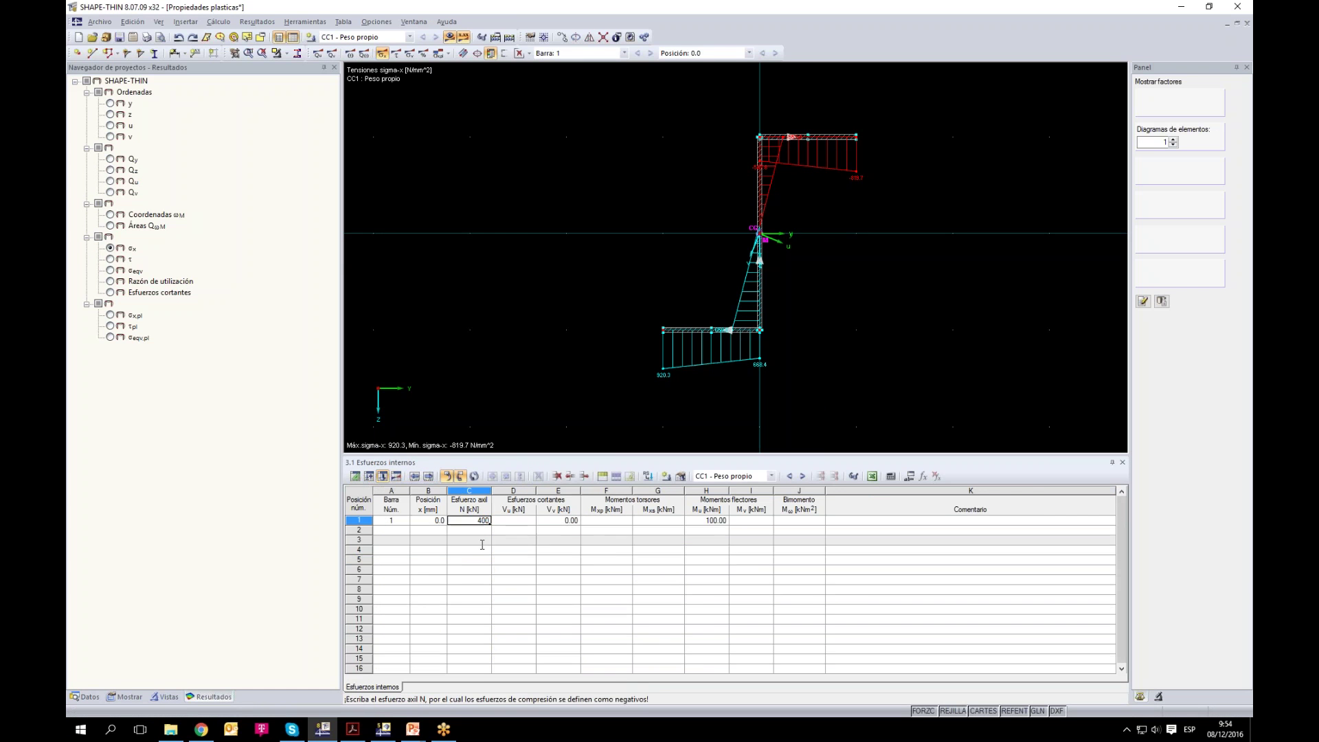
left_click(638, 384)
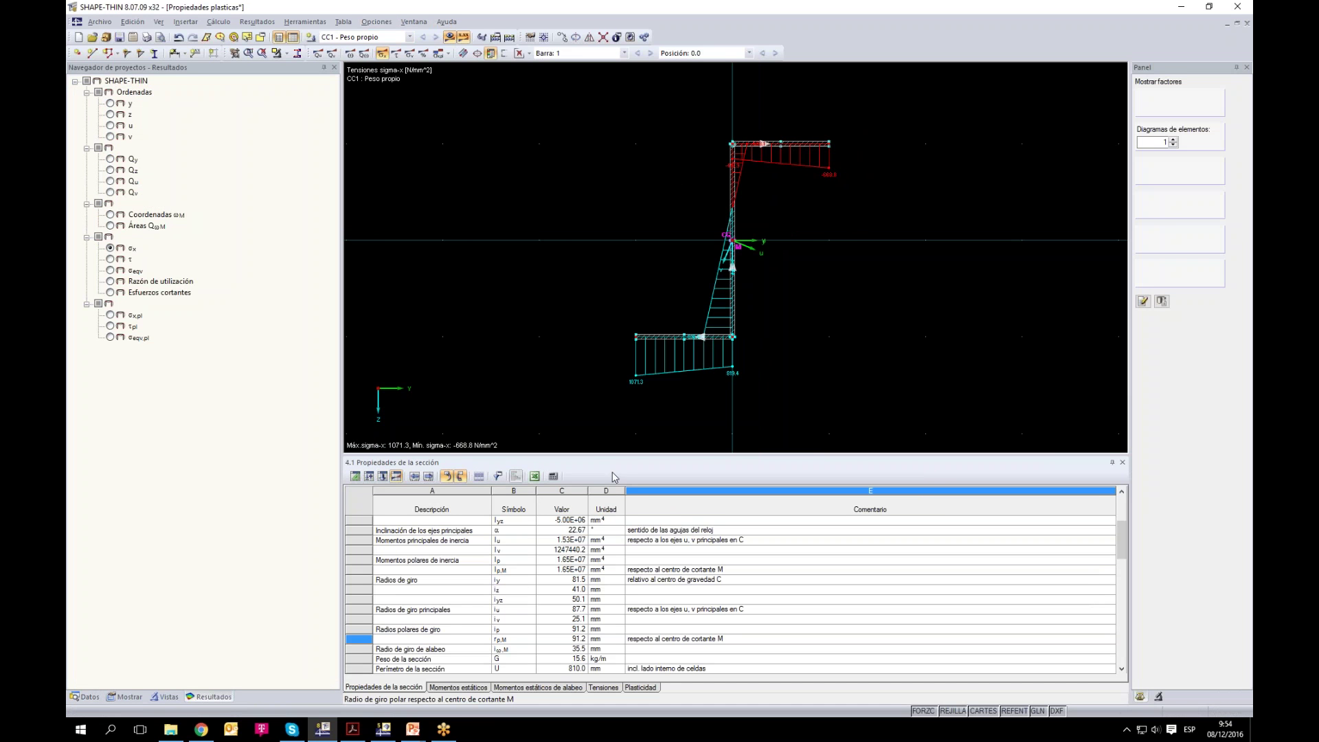
left_click(110, 281)
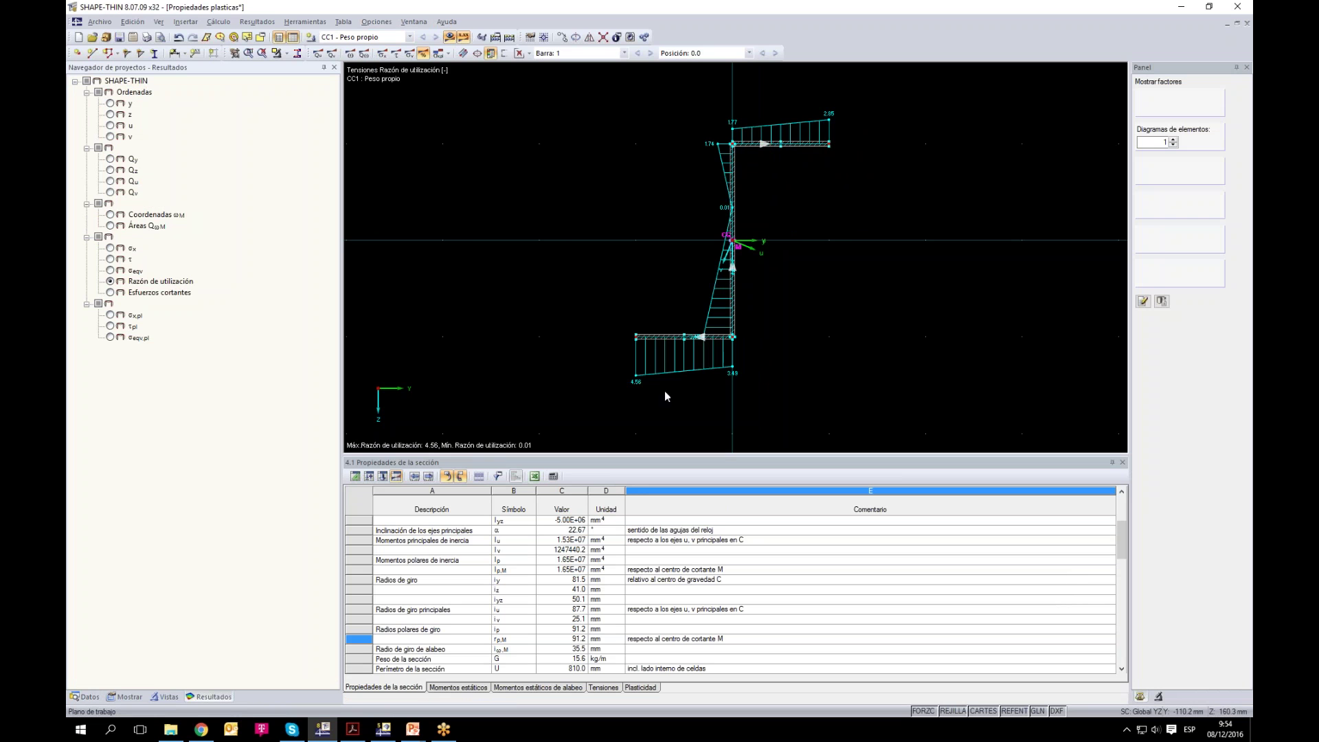
Step: Increase the thickness of all three Z-section elements together and recalculate the section
left_click_drag(598, 130, 881, 377)
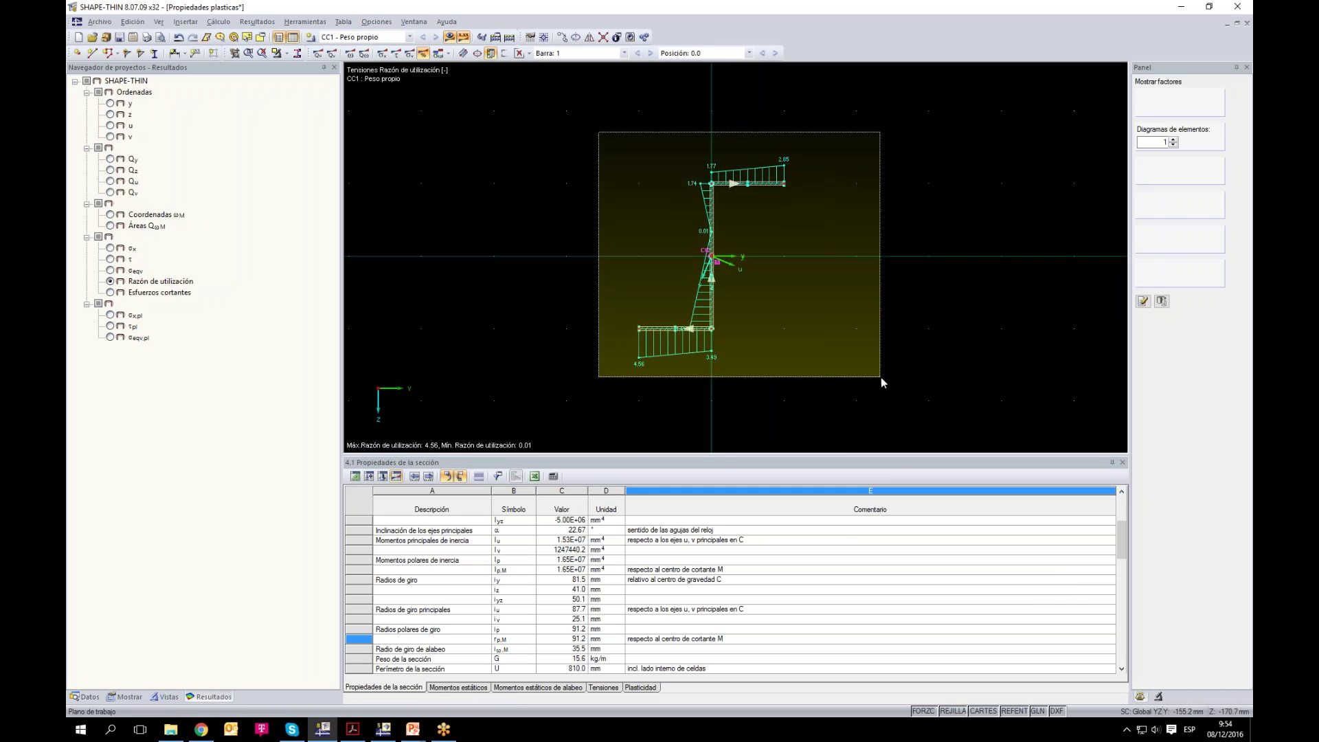
scroll(712, 343, "up", 1)
right_click(642, 325)
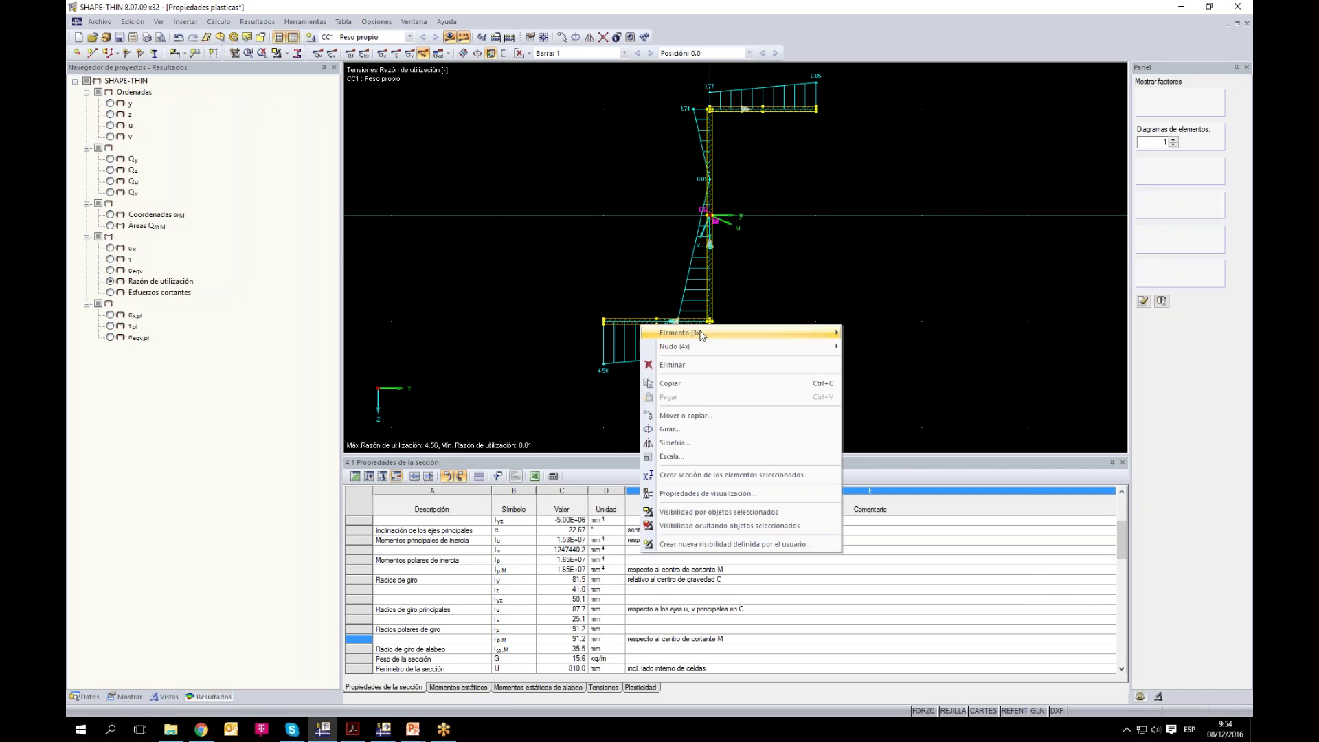
left_click(846, 335)
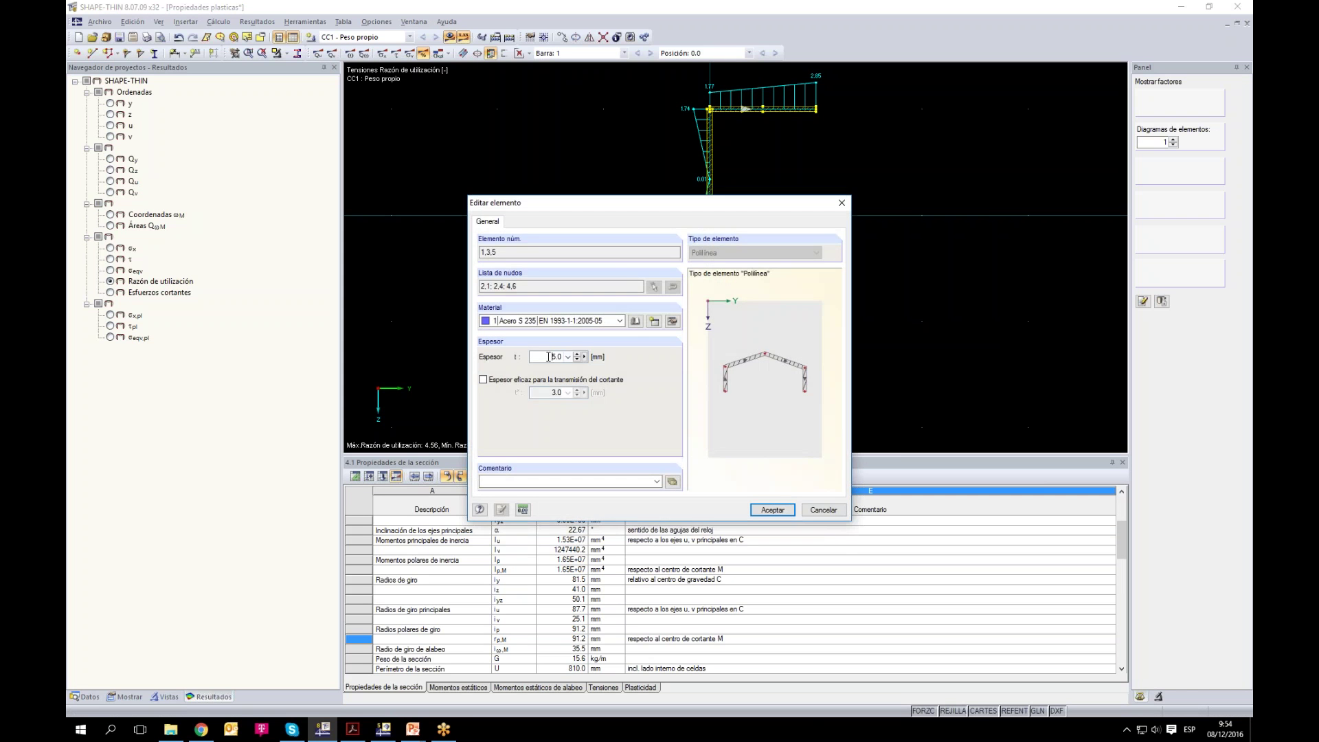
left_click(781, 513)
left_click(450, 37)
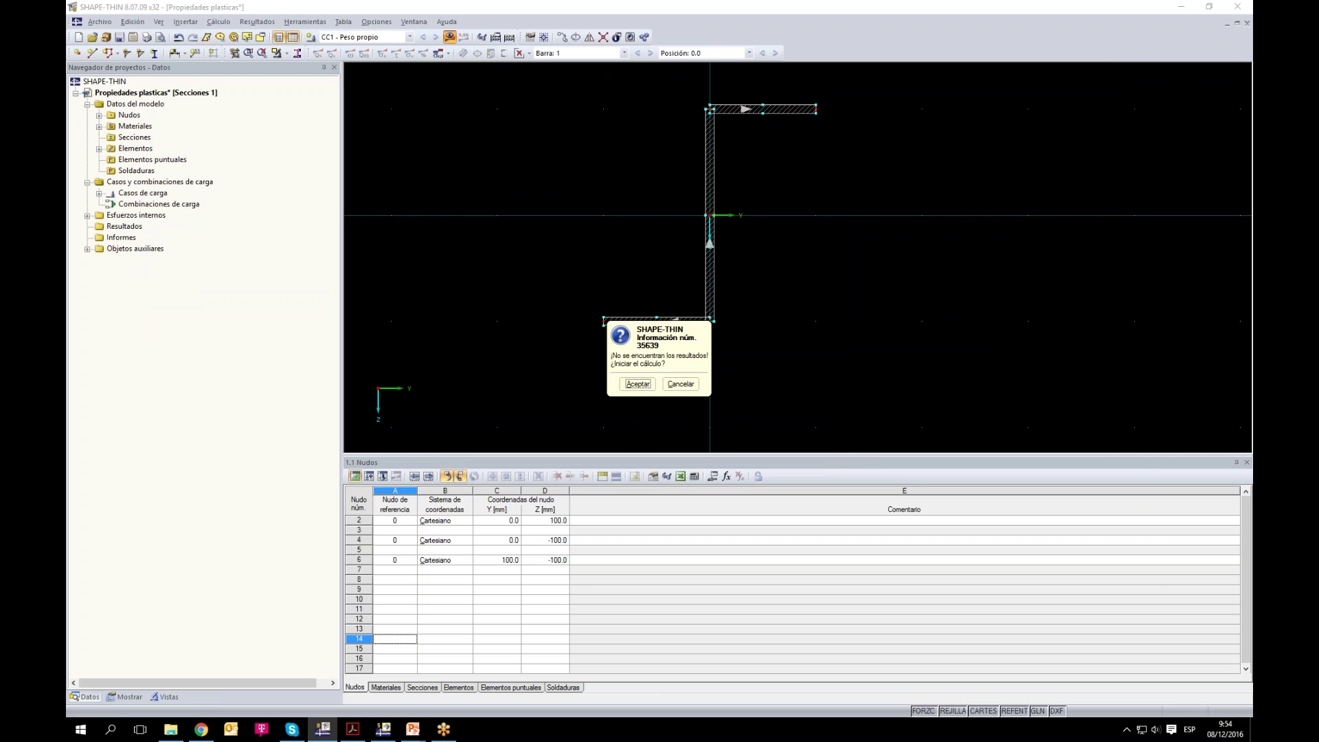
left_click(637, 383)
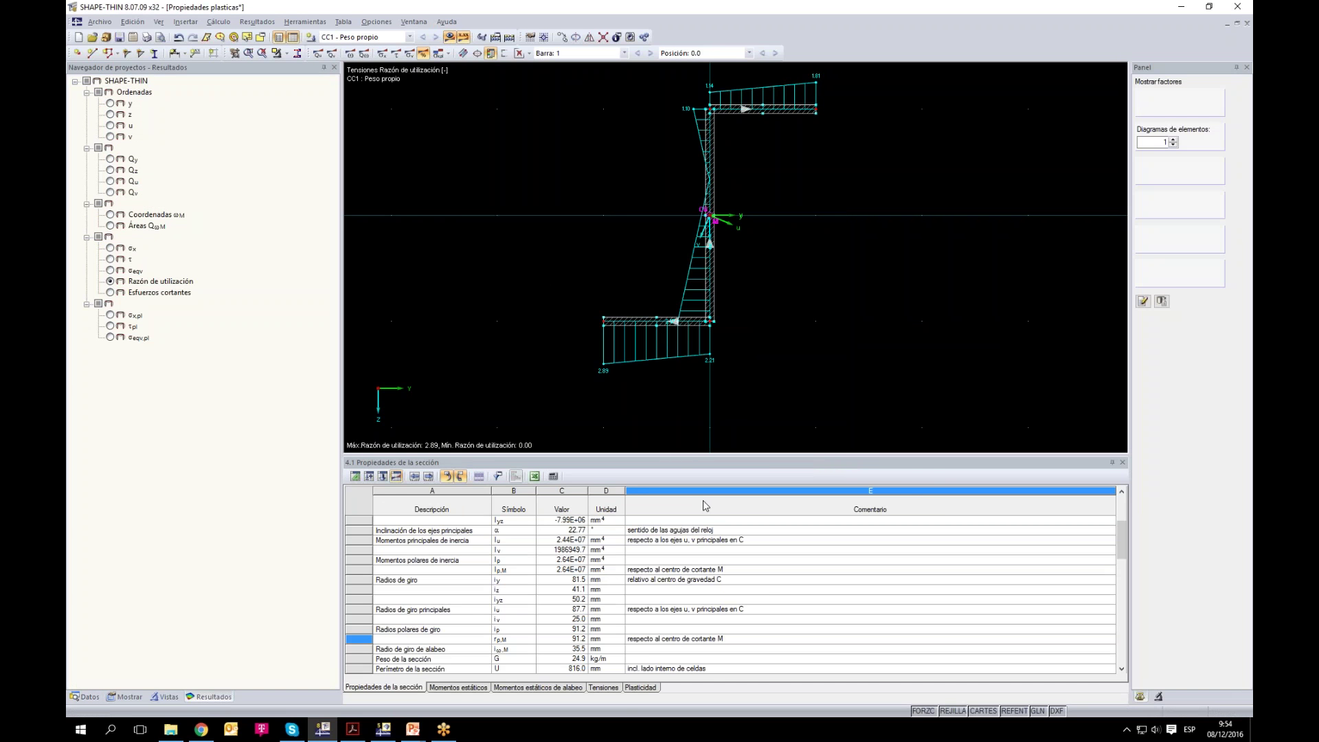
Step: Set member 1's axial force N to 200 kN and bending moment Mu to 20 kNm, recalculate and display the sigma-x stress diagram
left_click(387, 474)
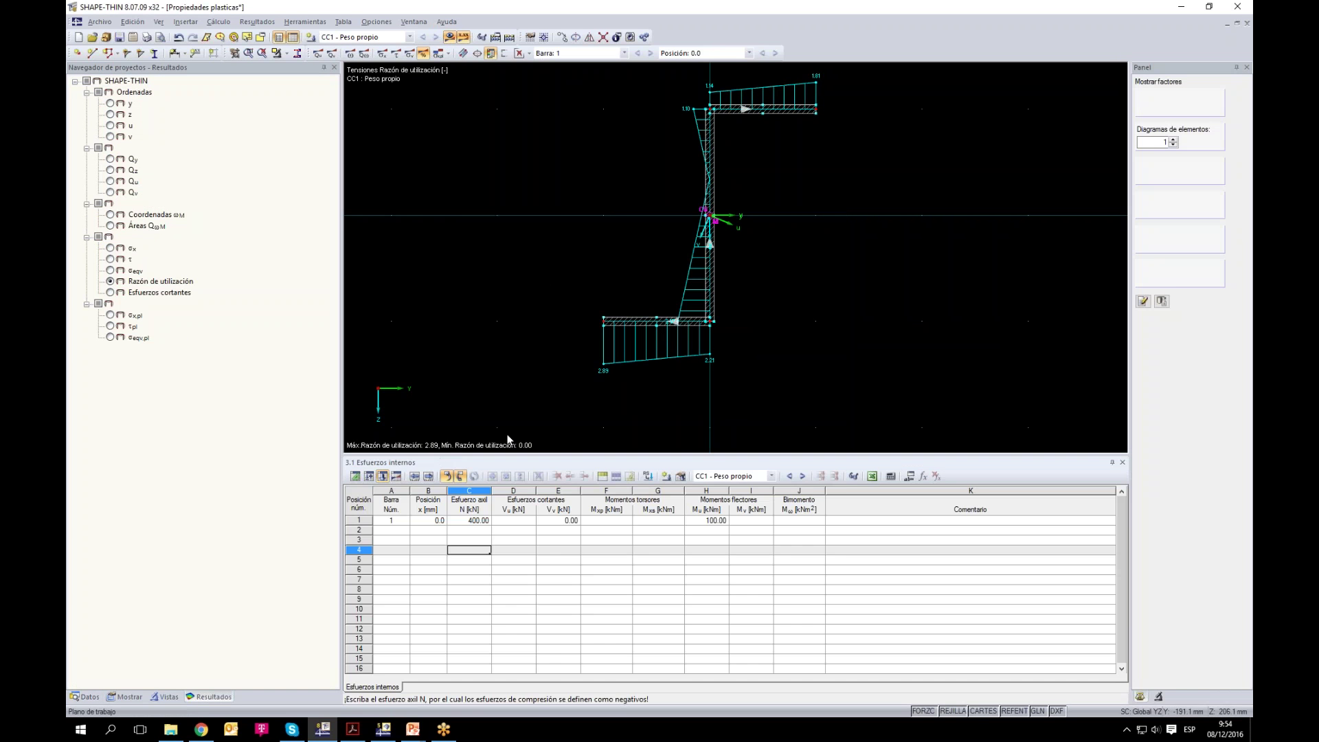
left_click(470, 521)
type("200")
left_click(700, 519)
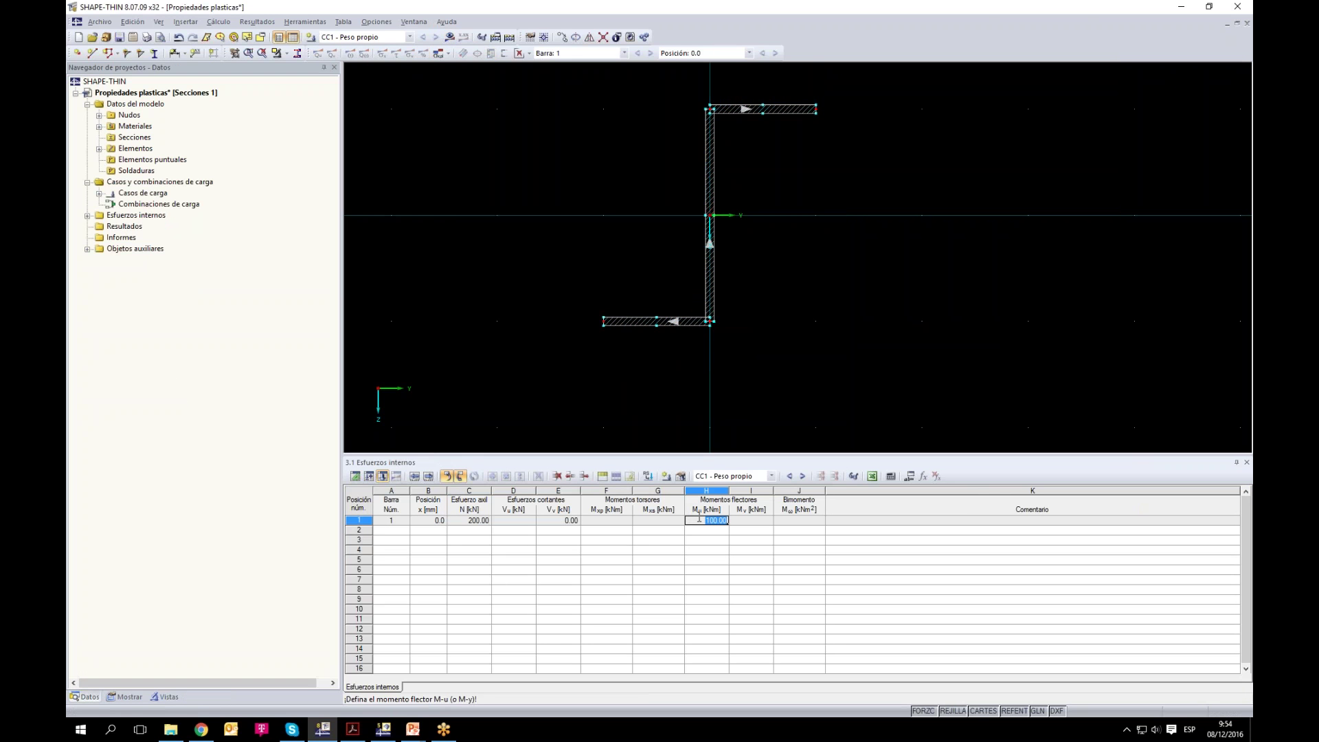
type("20")
left_click(706, 559)
left_click(449, 37)
left_click(638, 383)
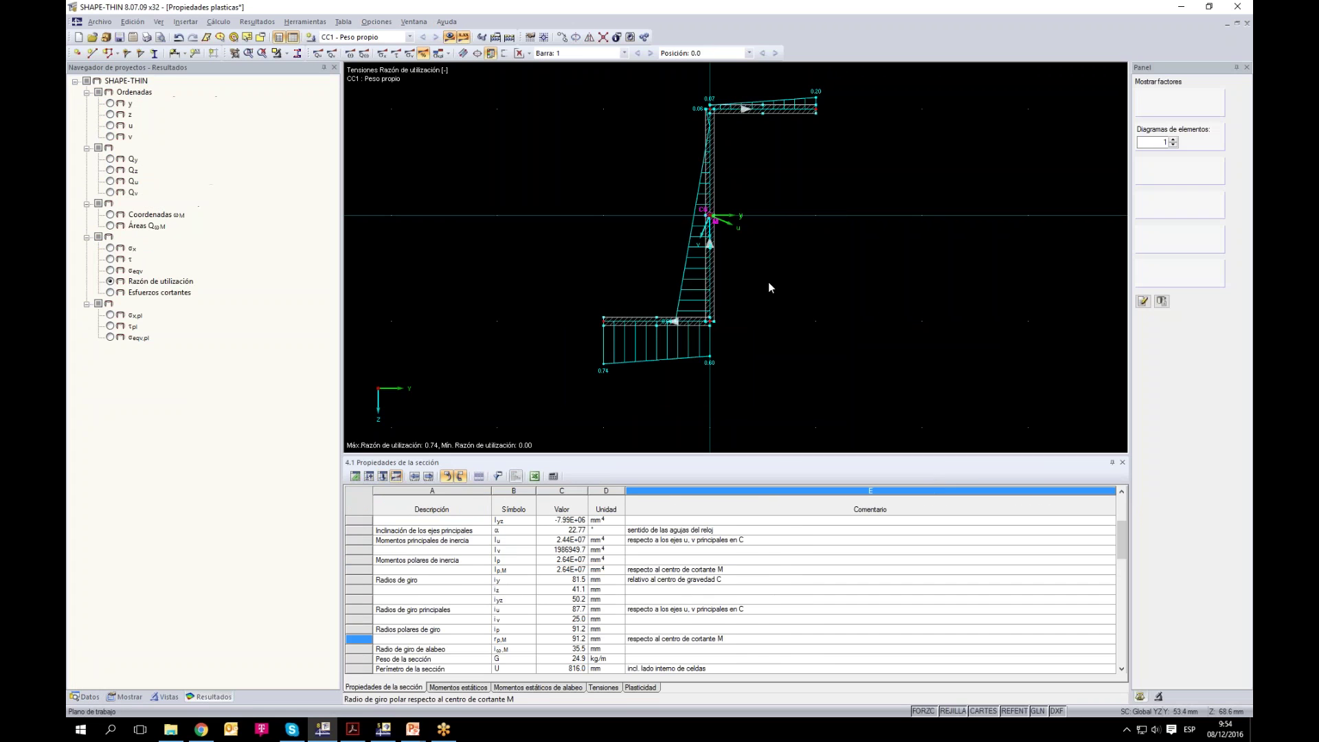
left_click(111, 248)
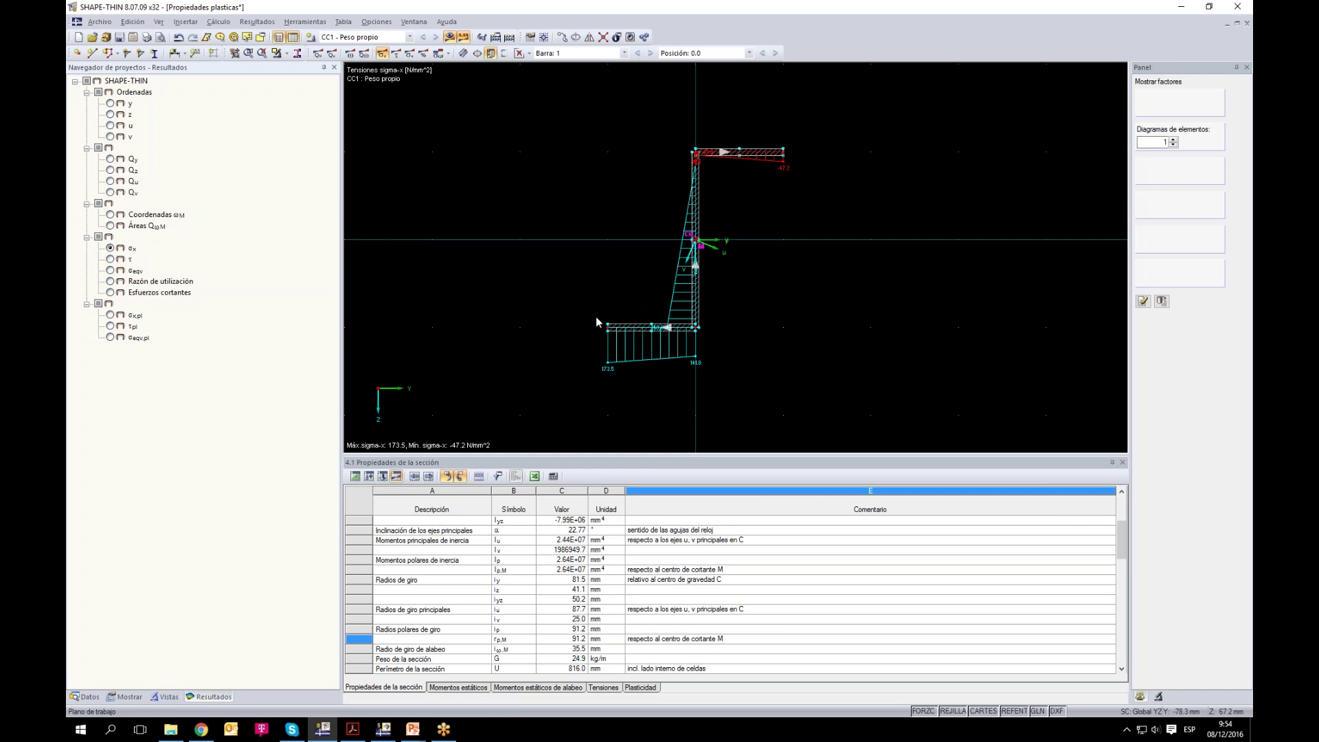
Step: Review the internal forces, the plastic capacity option in the general data and the plastic analysis settings in the calculation parameters
left_click(394, 478)
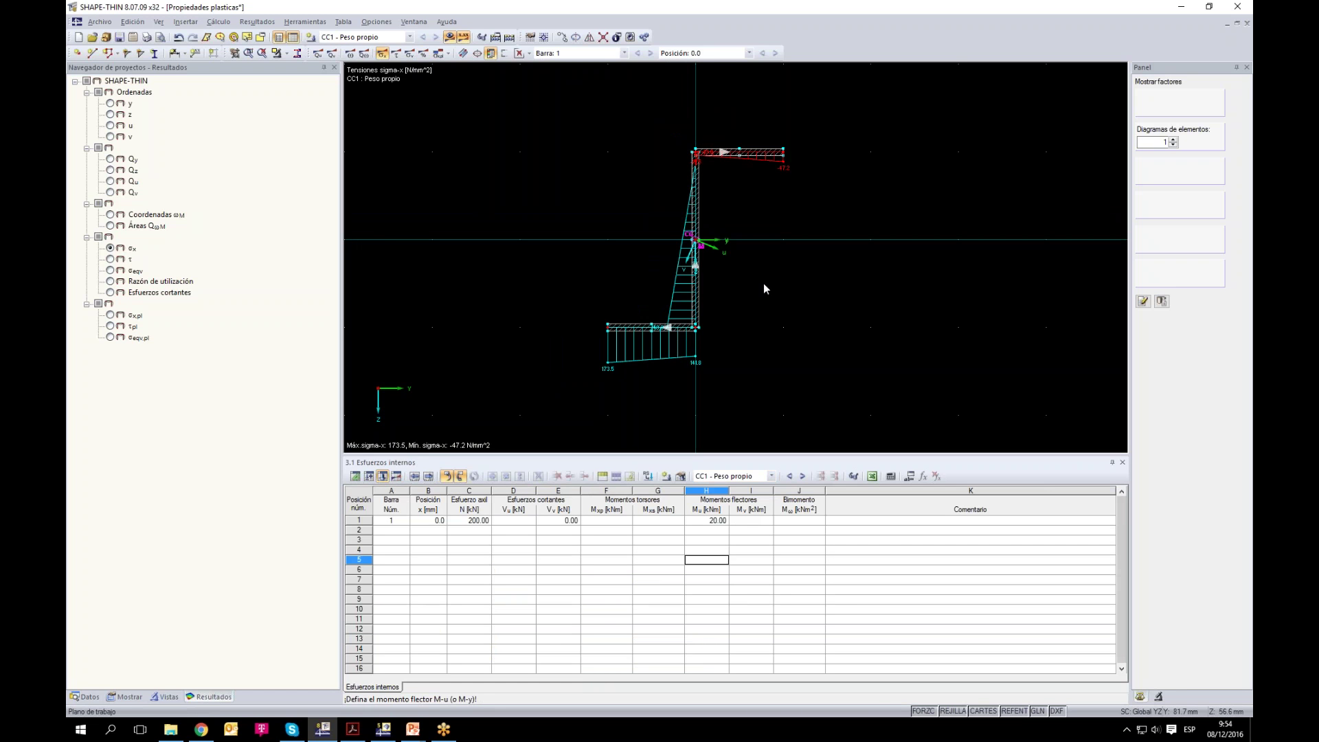
left_click(85, 697)
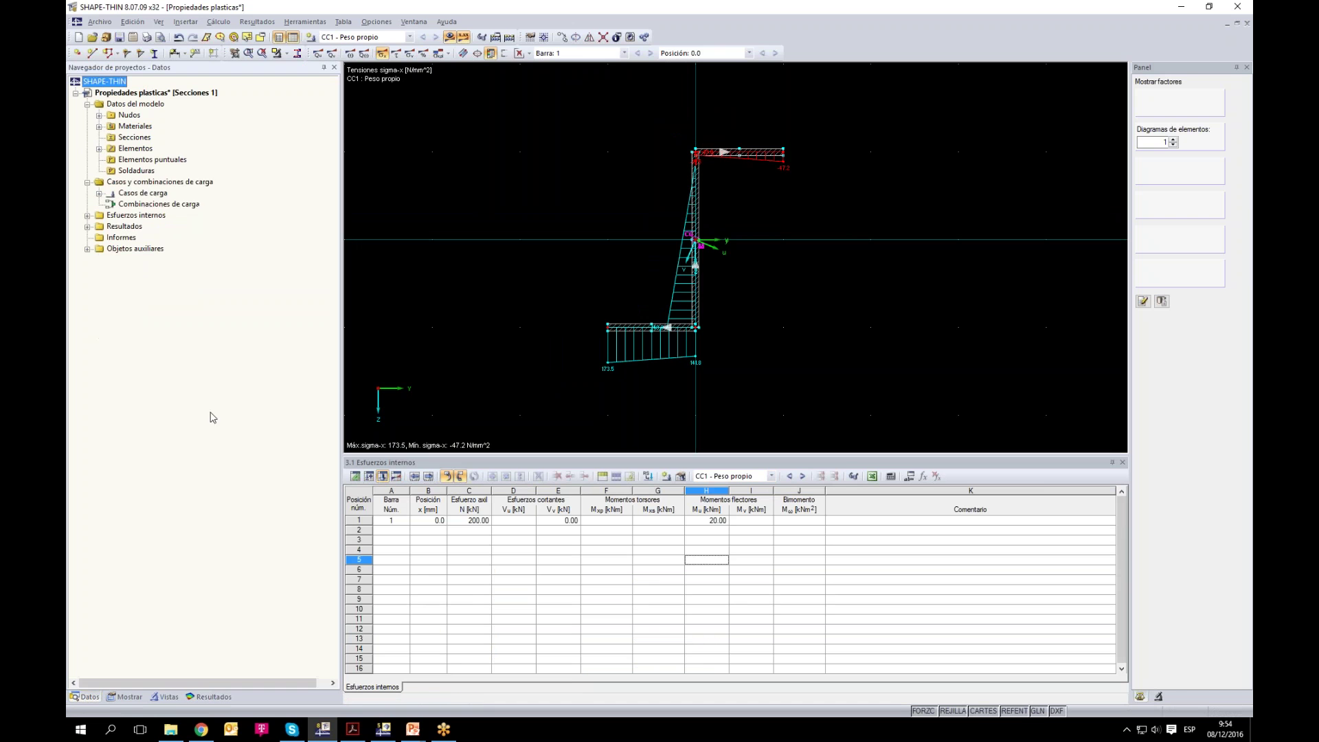
right_click(142, 96)
left_click(177, 98)
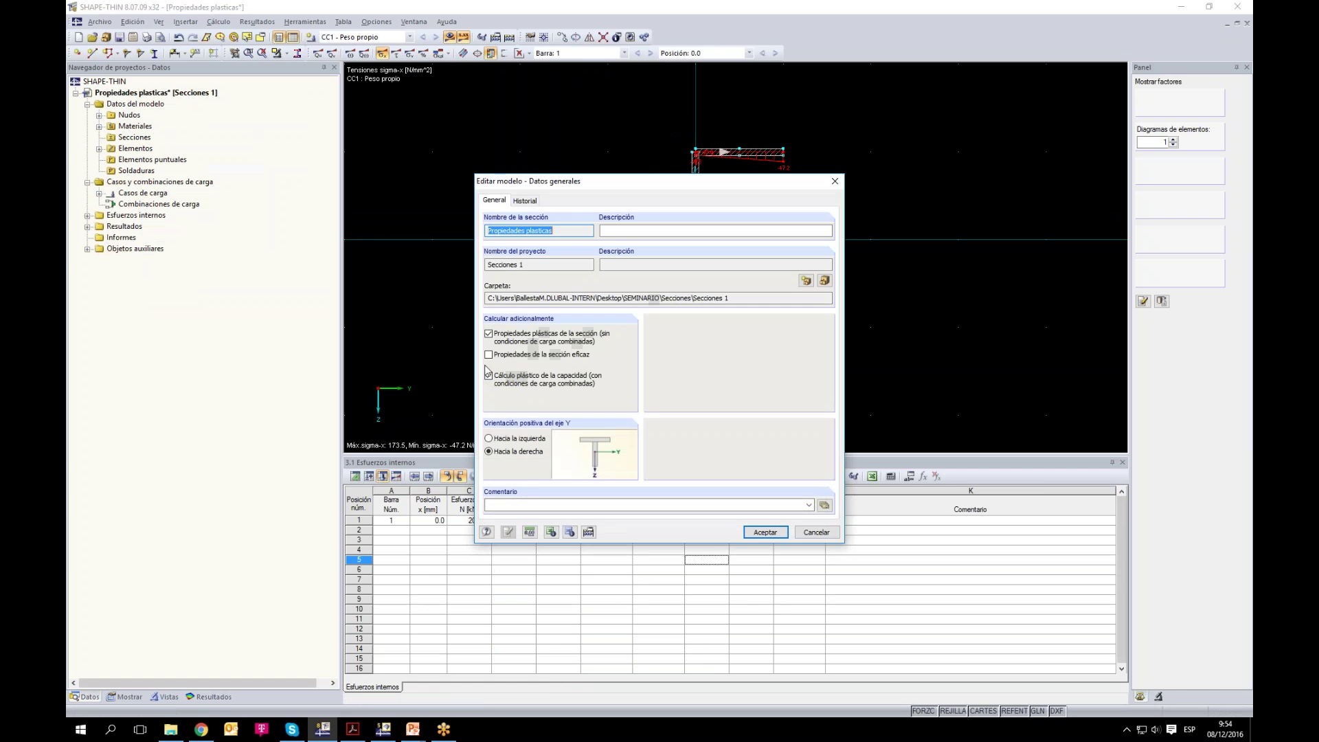
left_click(798, 533)
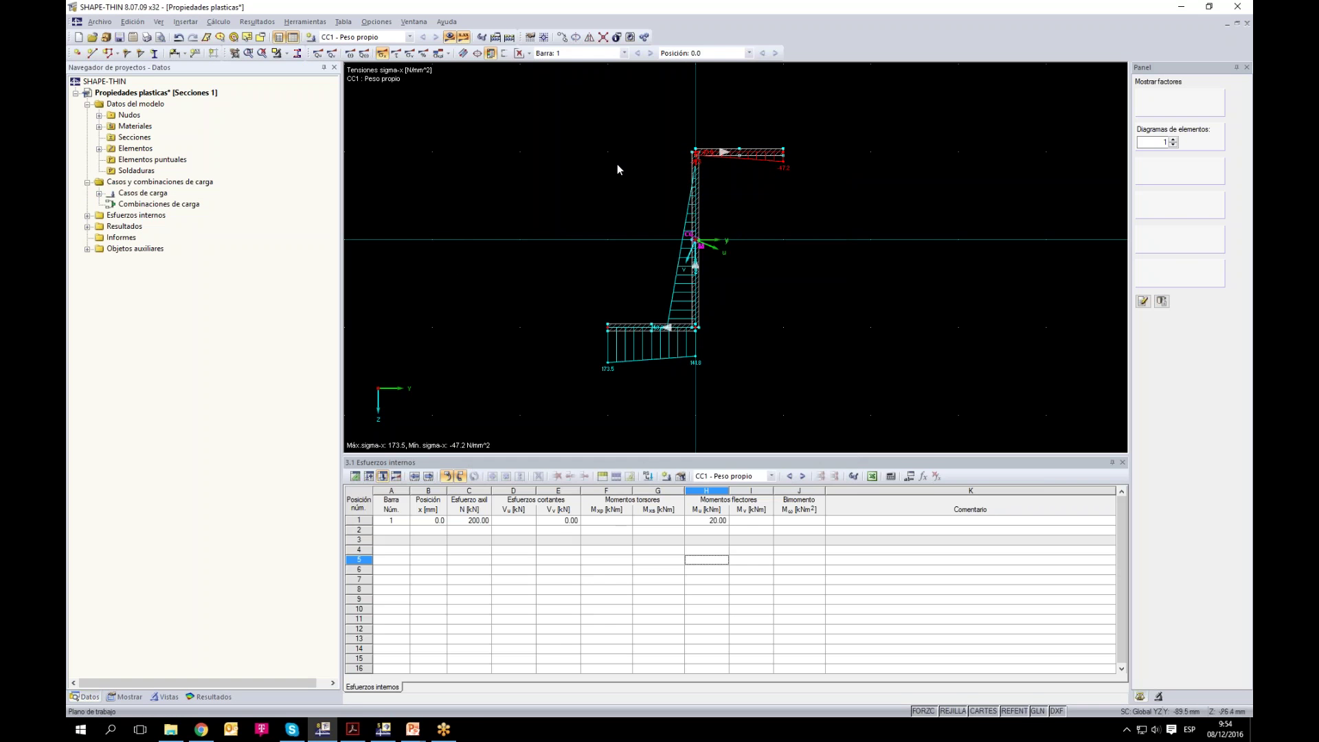
left_click(496, 36)
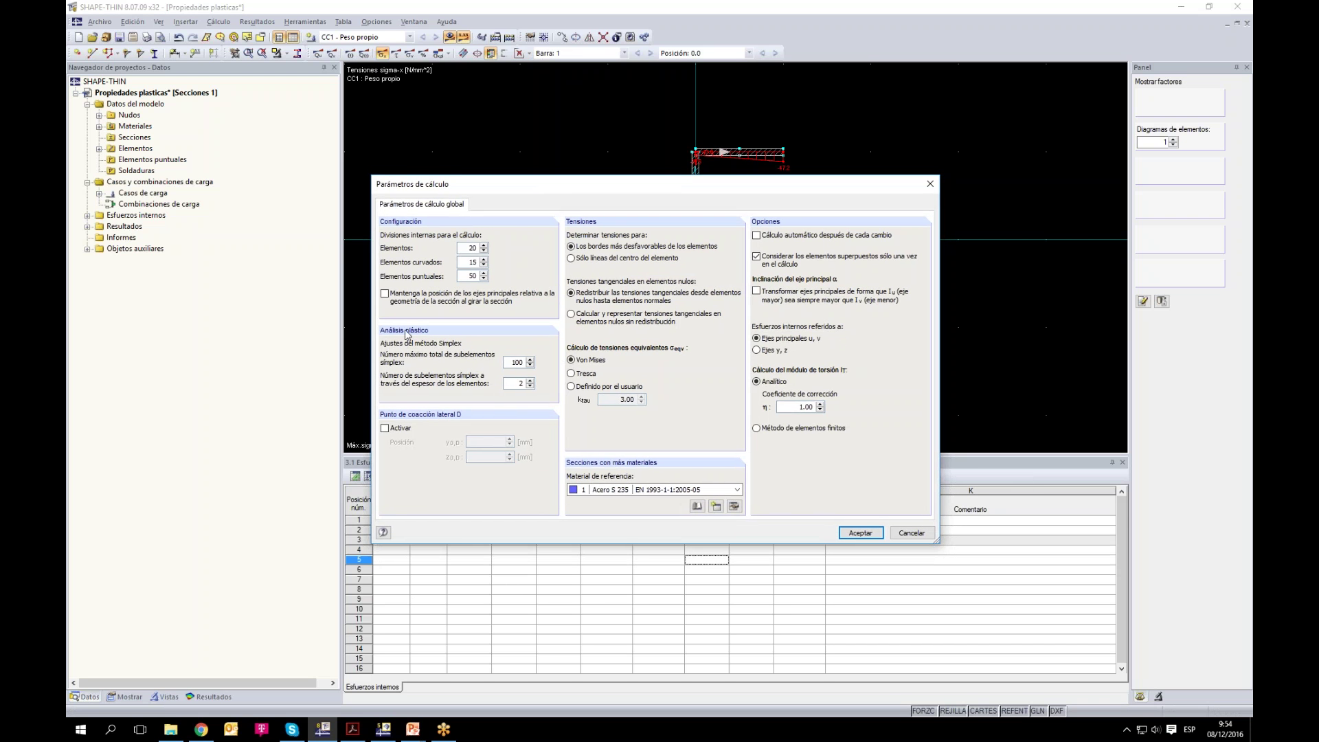
left_click(860, 534)
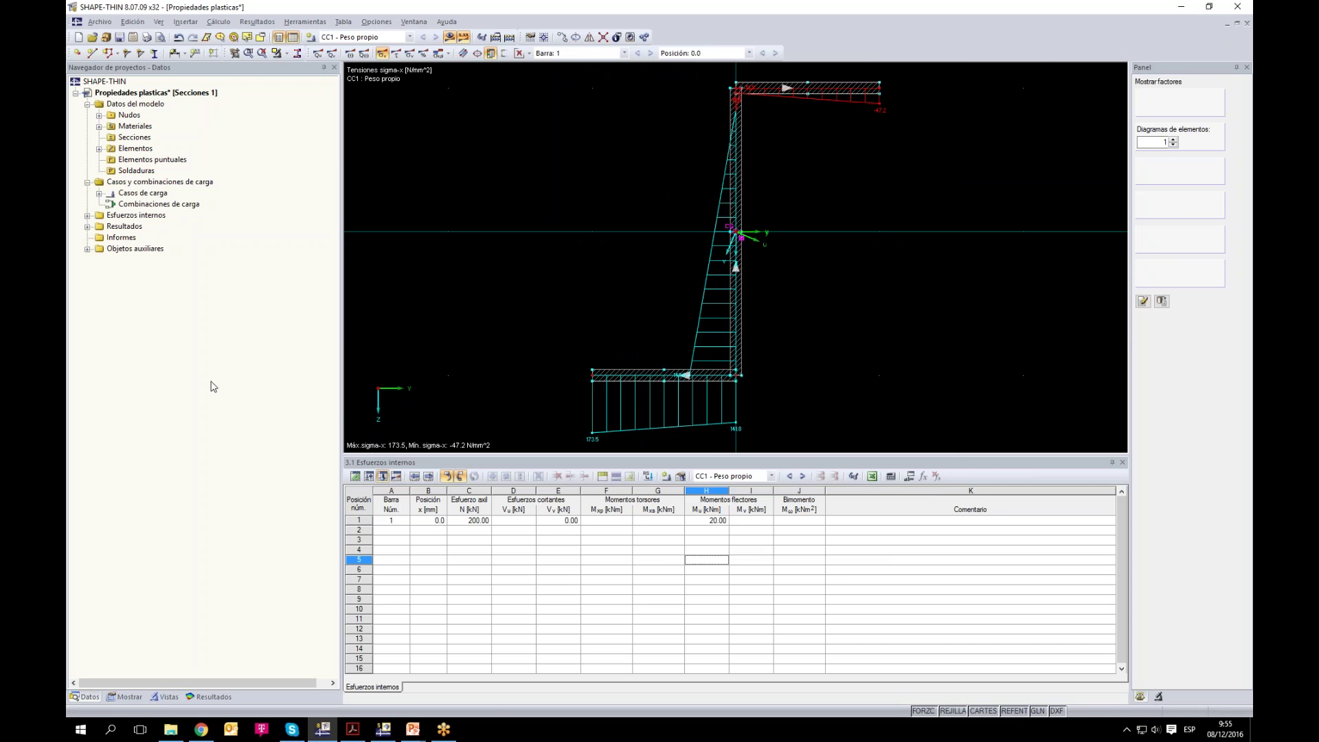
Step: Display the plastic stresses sigma-x,pl of the Z-section as isobands
left_click(214, 697)
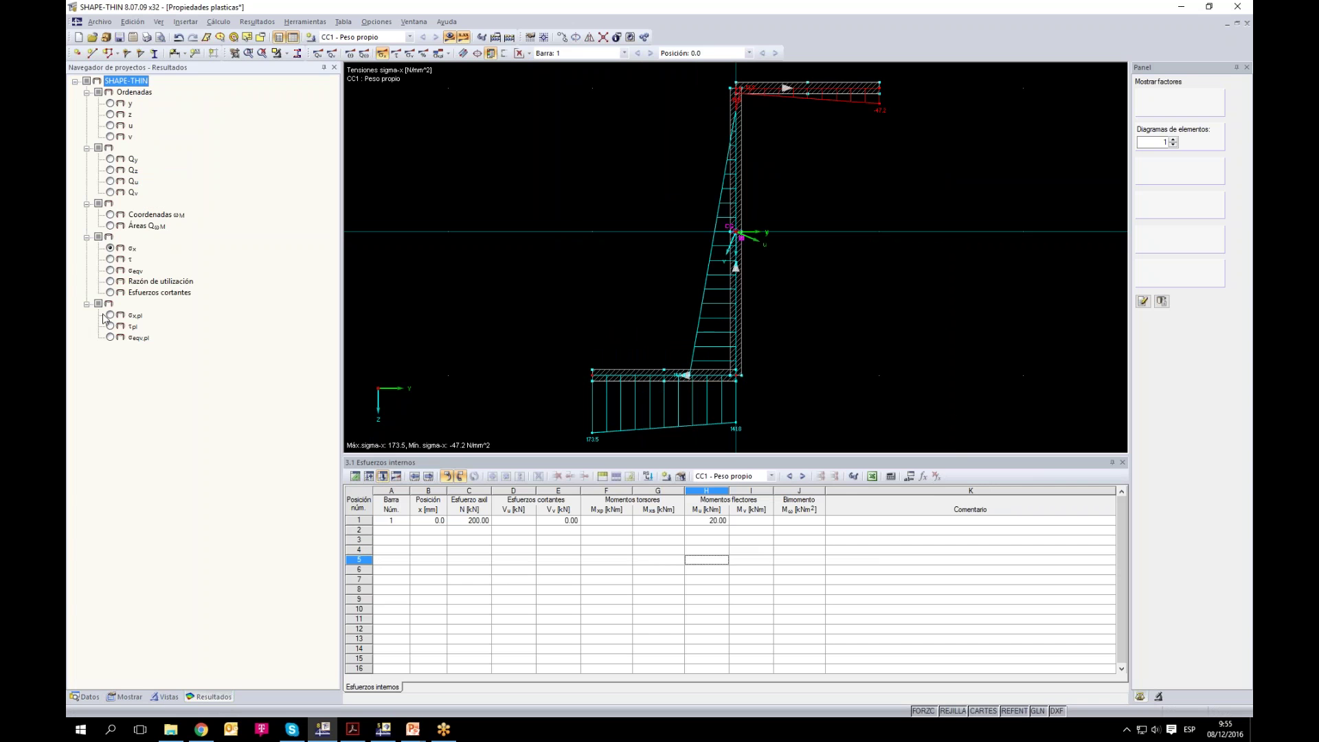
left_click(111, 315)
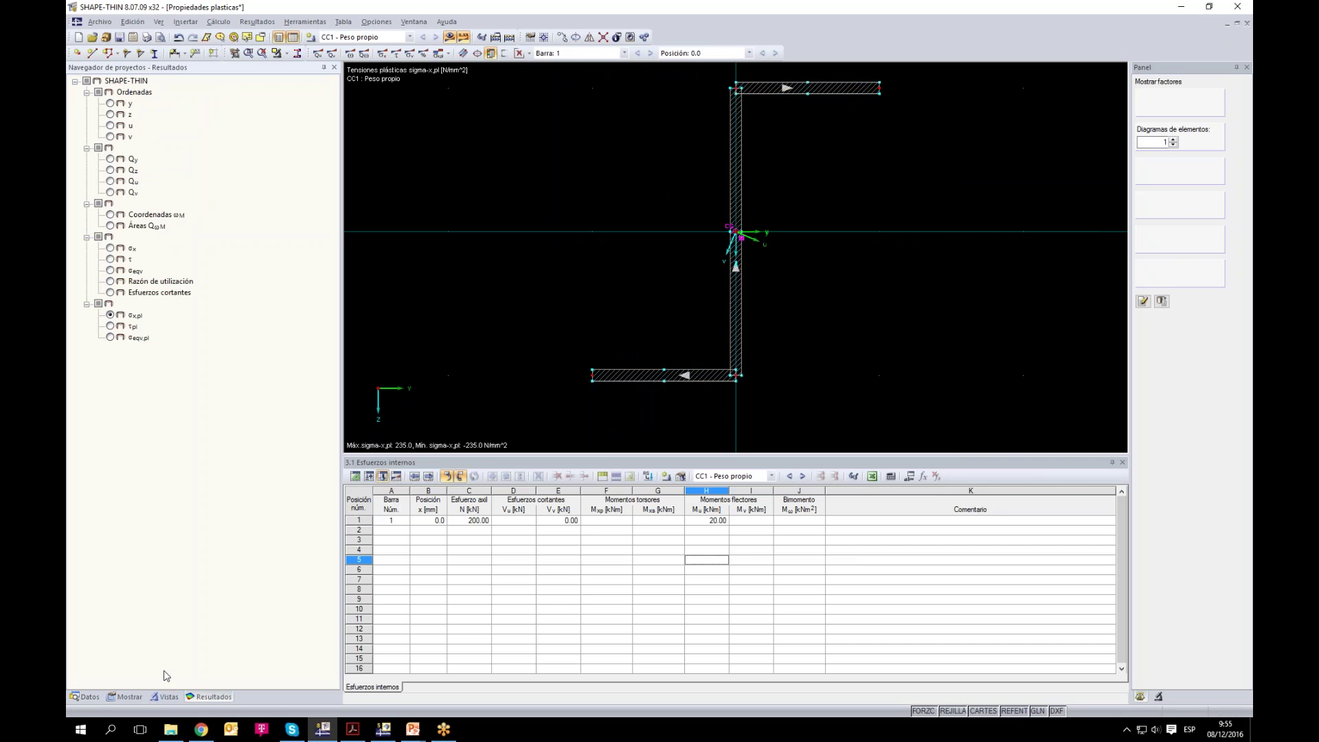
left_click(137, 698)
left_click(120, 350)
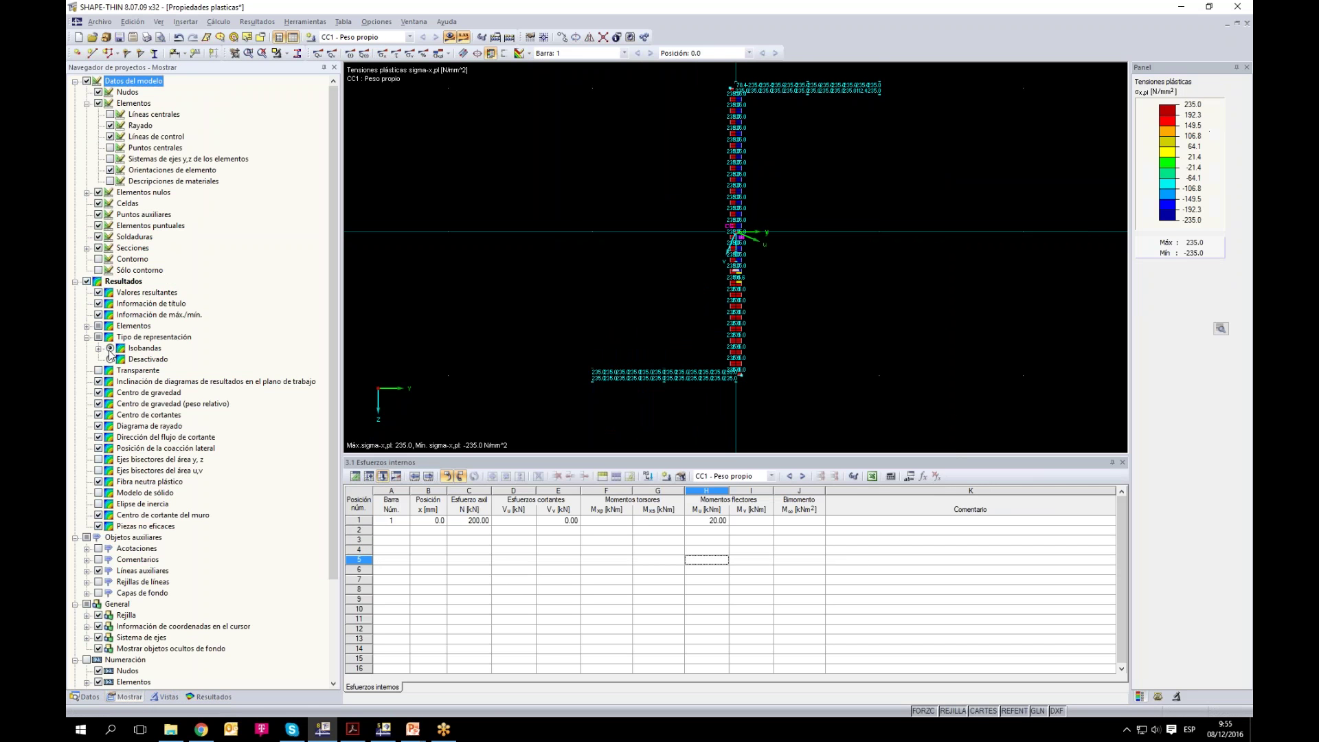
Step: Examine the plastic sigma-x,pl stress distribution along the Z-section's lower flange, web and upper flange
scroll(724, 323, "up", 4)
scroll(706, 289, "up", 2)
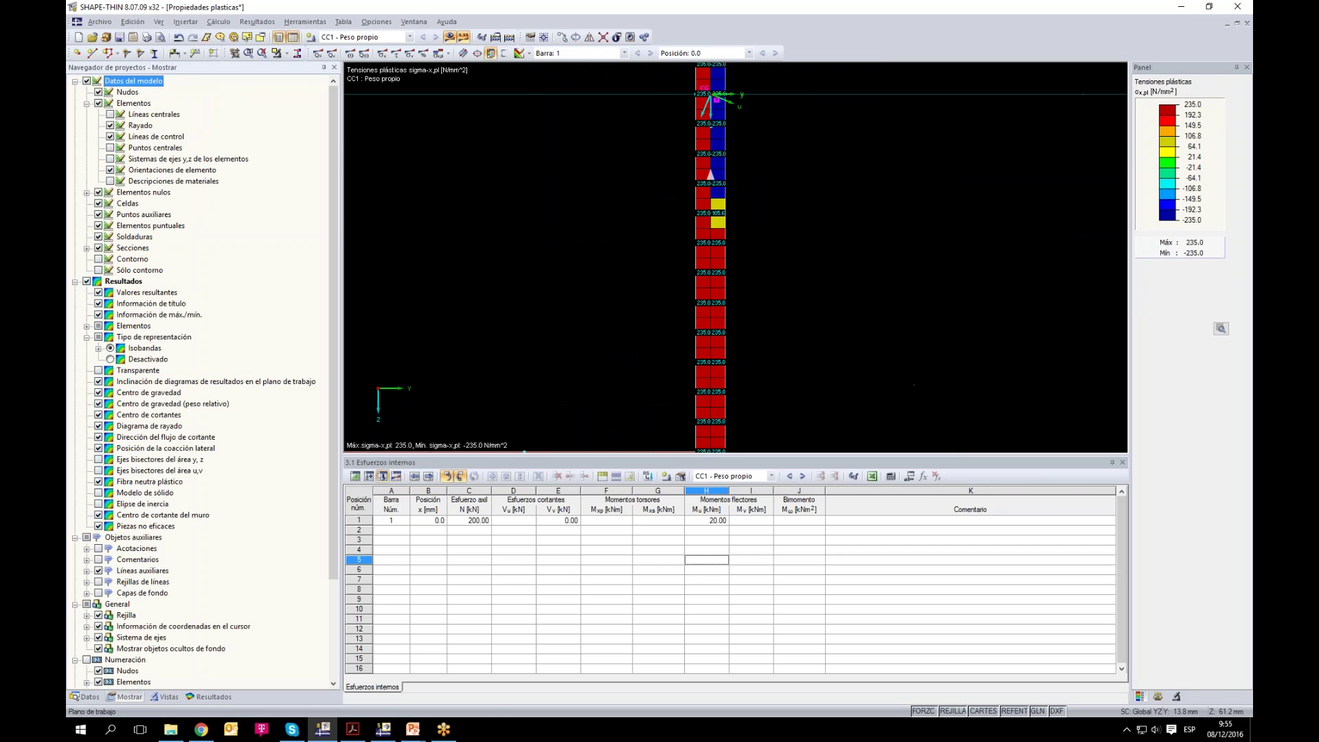
scroll(739, 298, "down", 2)
scroll(449, 378, "up", 1)
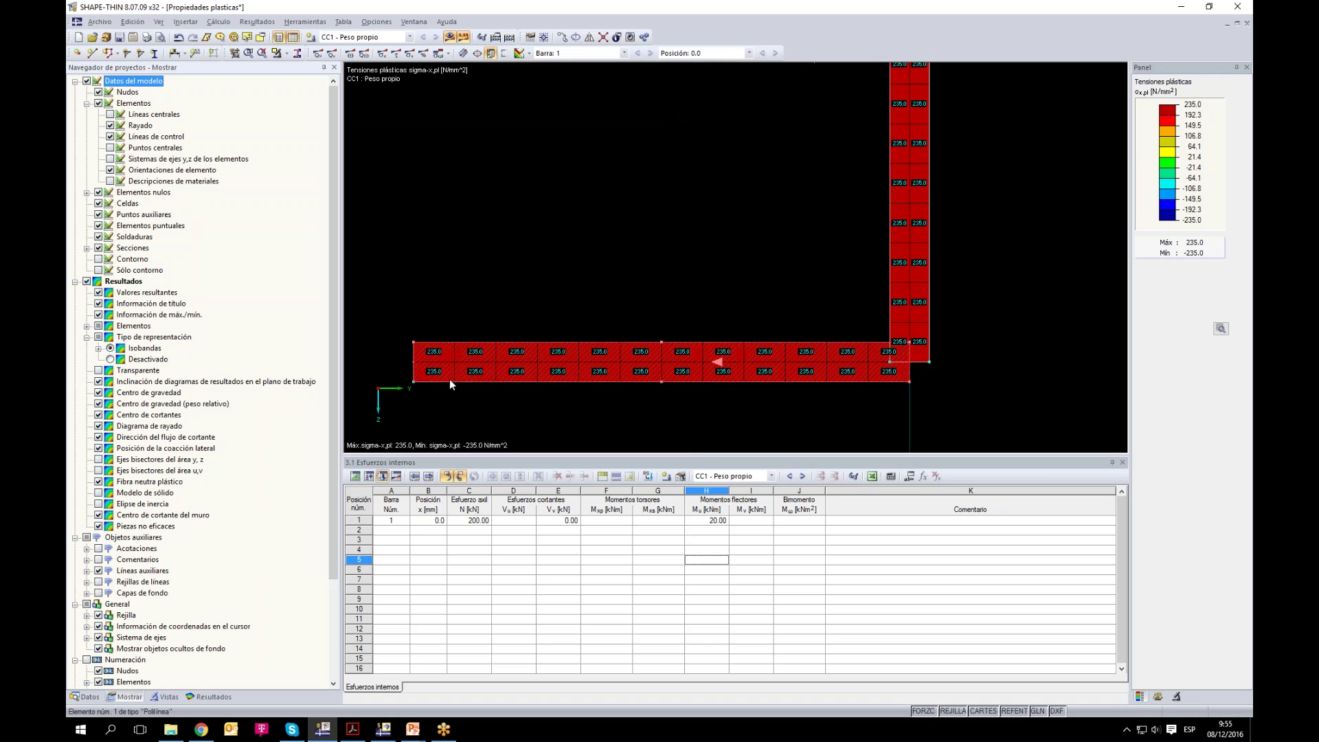
left_click_drag(868, 354, 818, 181)
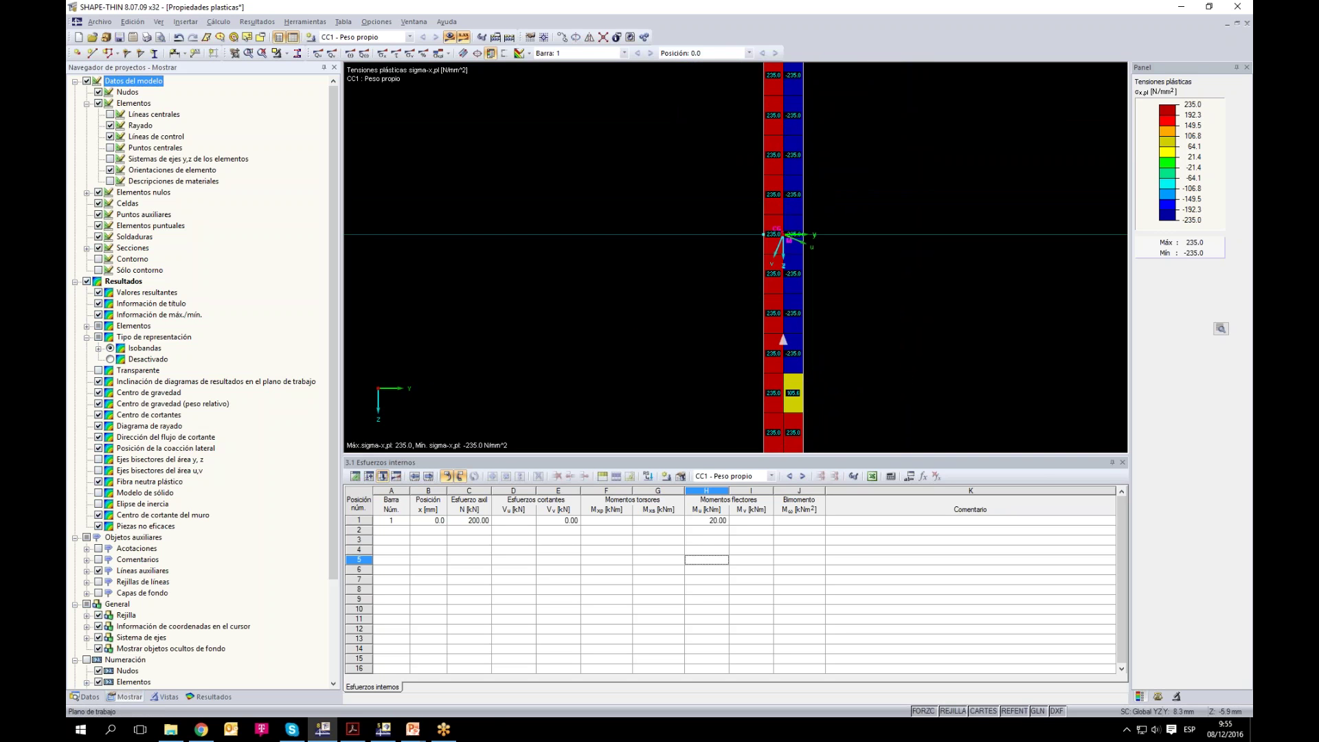
scroll(836, 397, "down", 3)
scroll(847, 235, "up", 2)
scroll(847, 235, "up", 1)
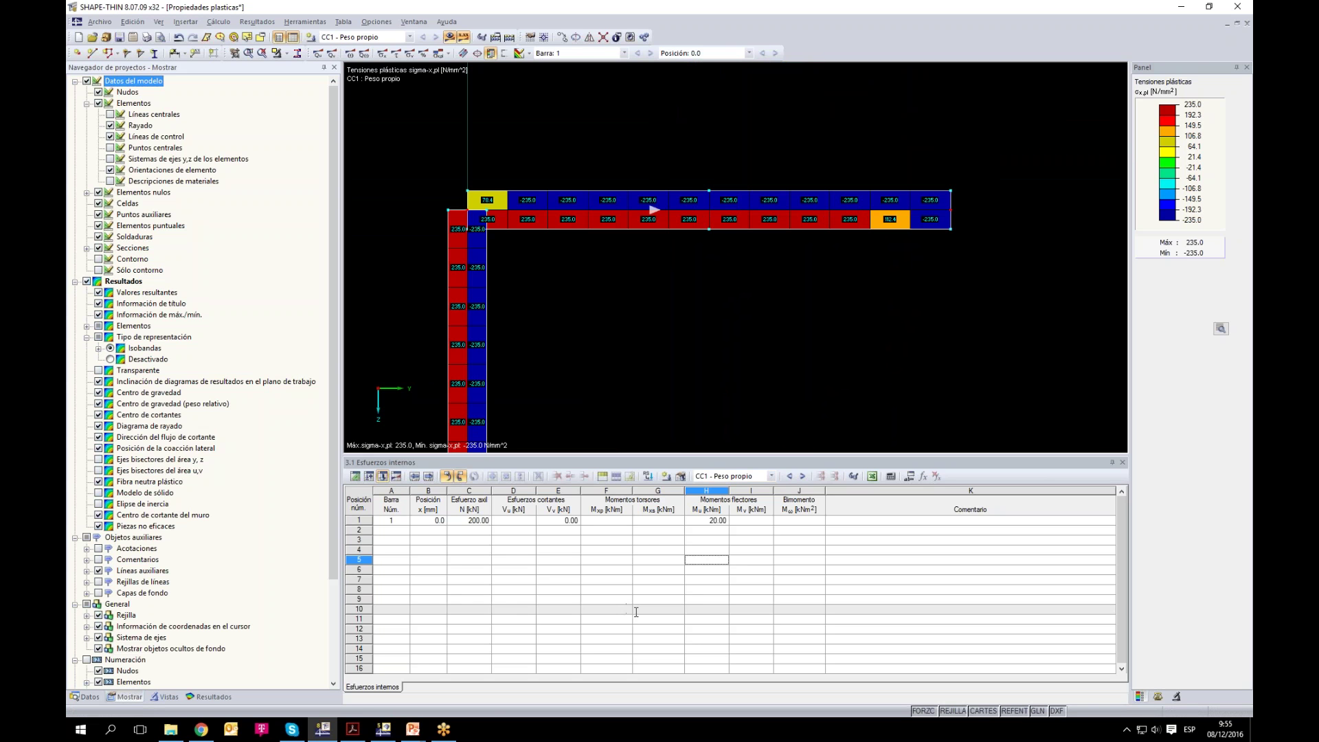
Step: Open the numerical results for plasticity to check the plastic enlargement factor of member 1
left_click(209, 697)
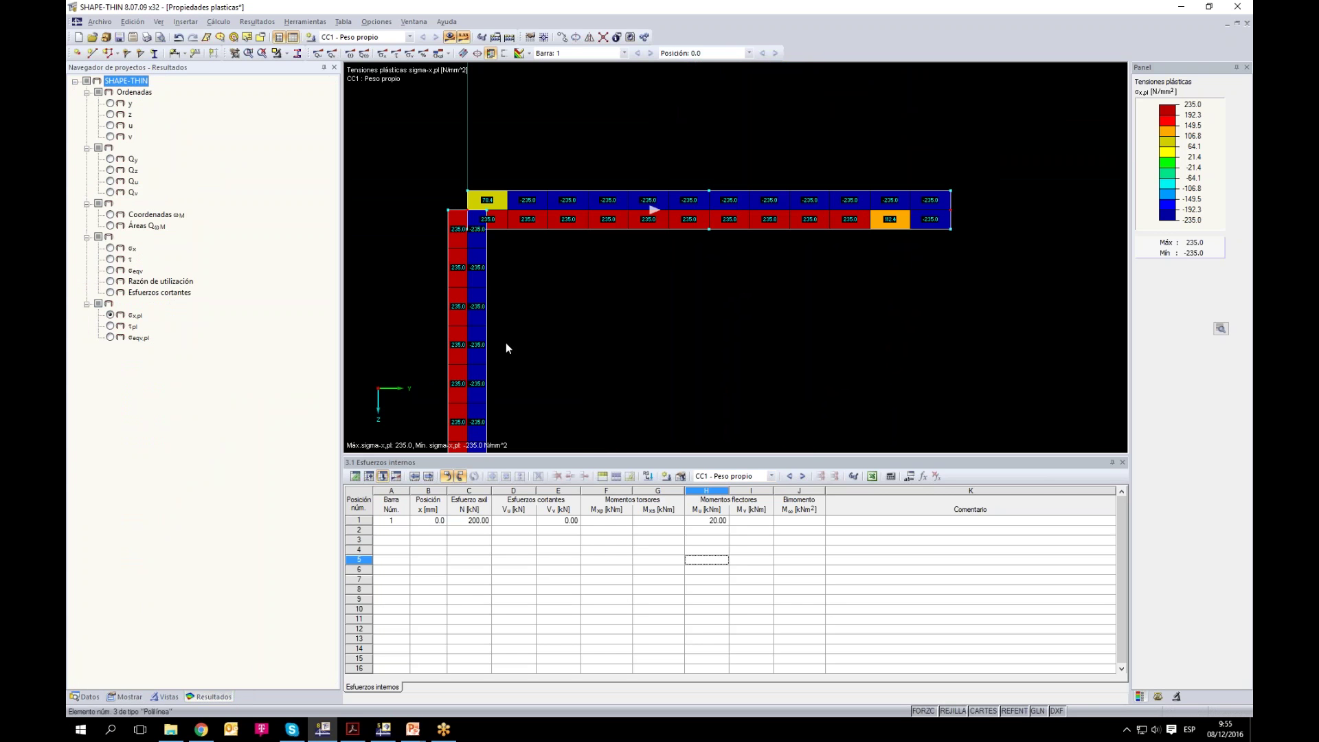
left_click(397, 476)
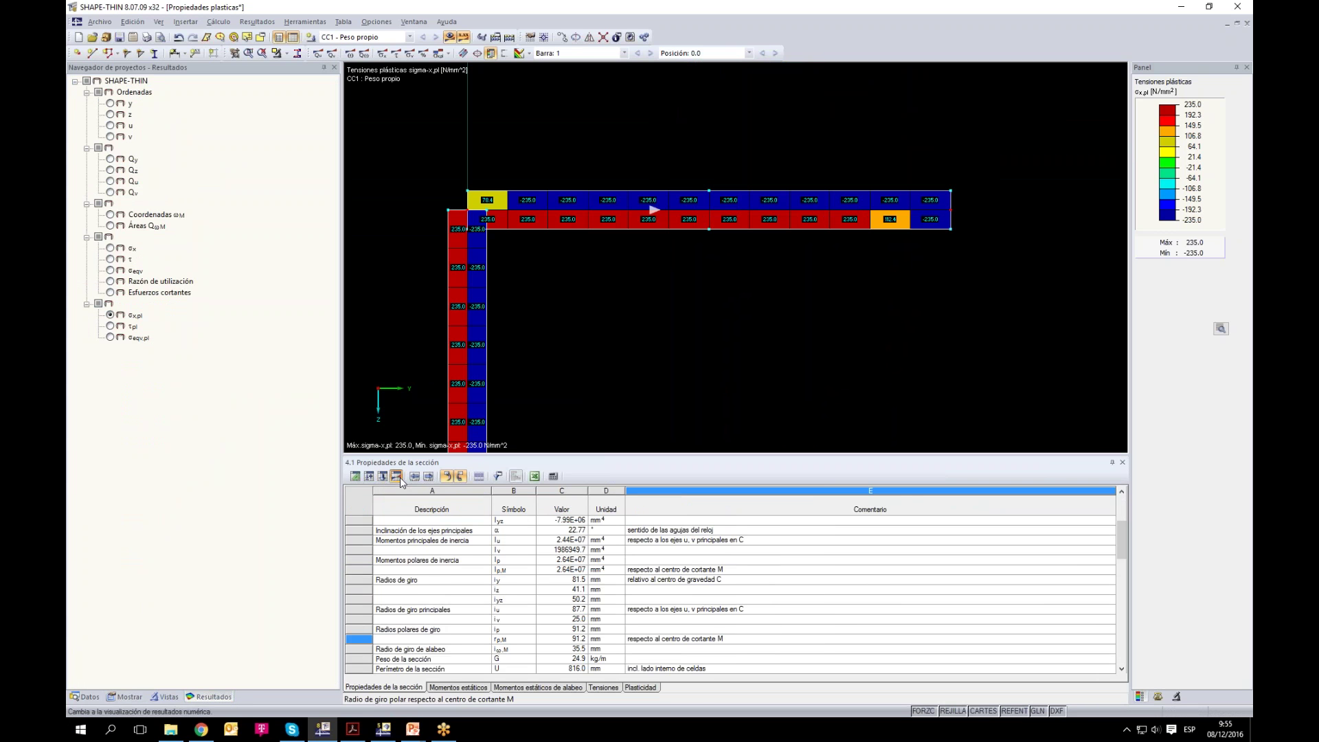
left_click(648, 688)
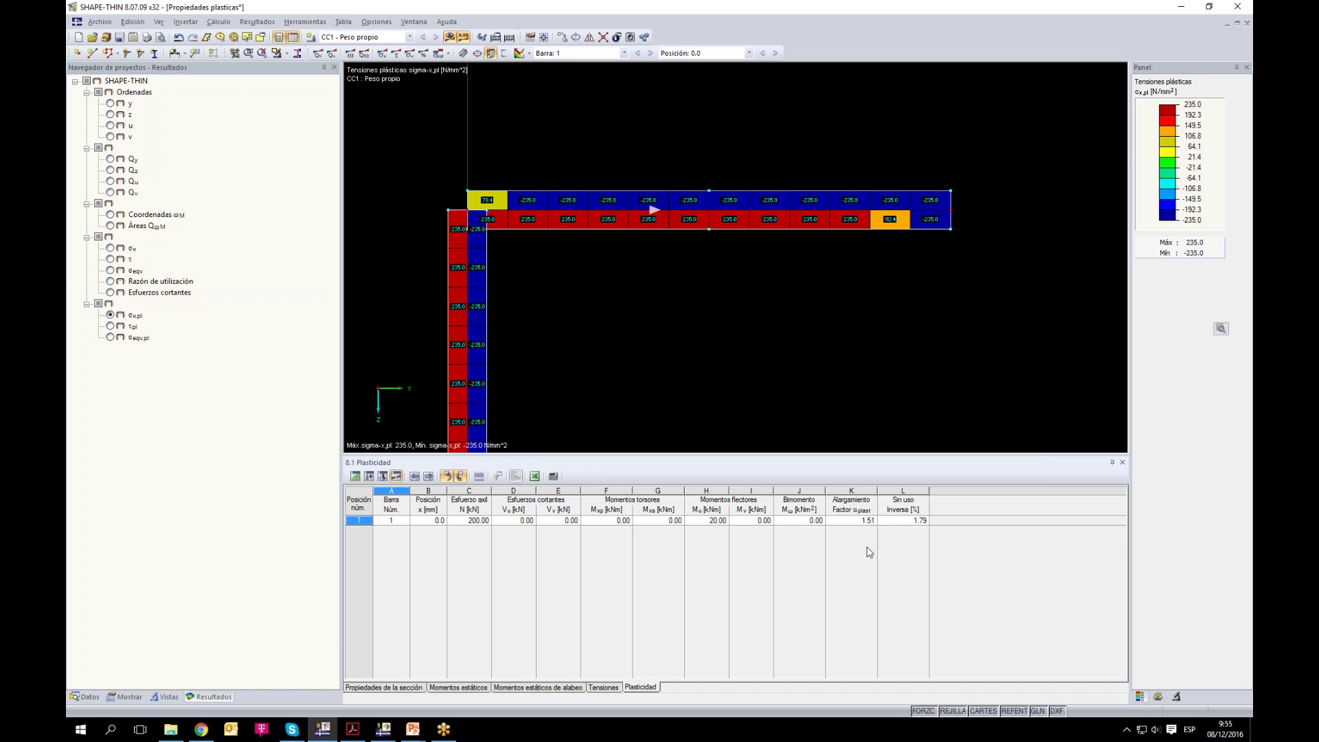
Step: Set member 1's axial force N to 300 kN and bending moment Mu to 30 kNm, and recalculate the section
double_click(715, 520)
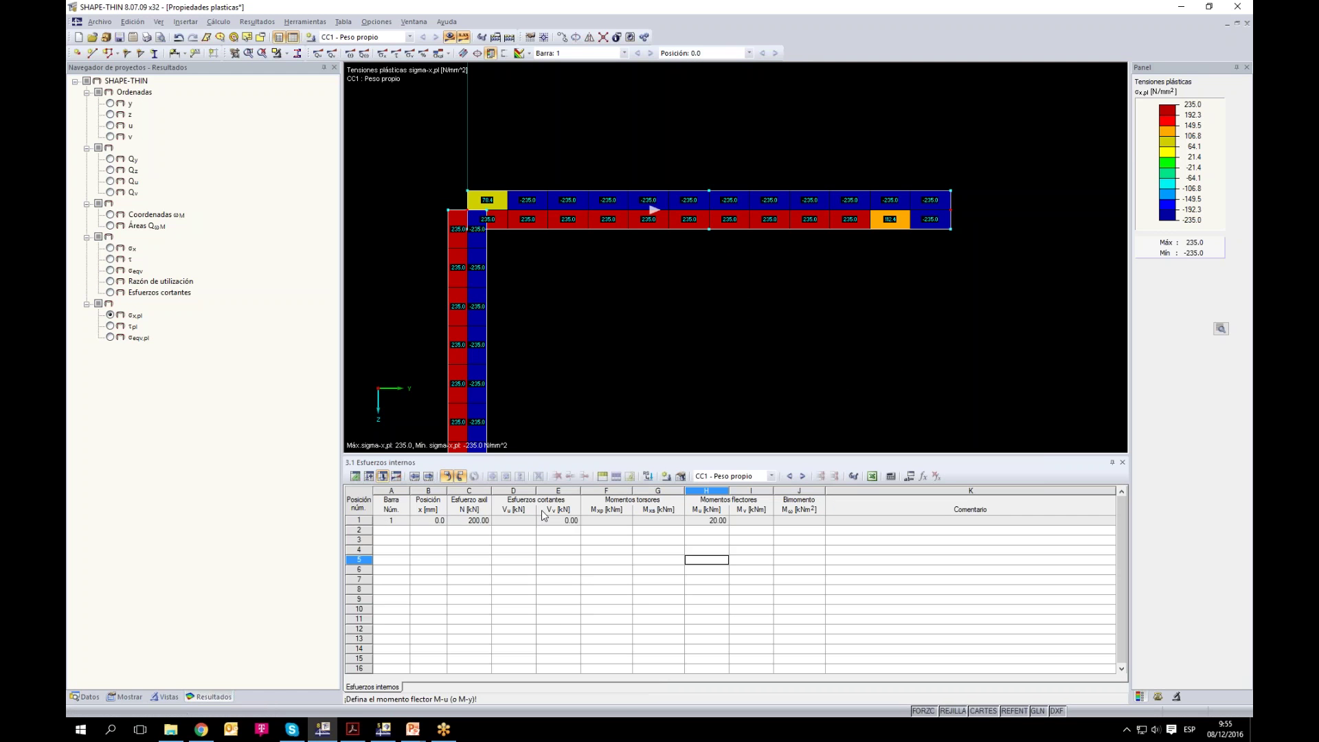
left_click(465, 520)
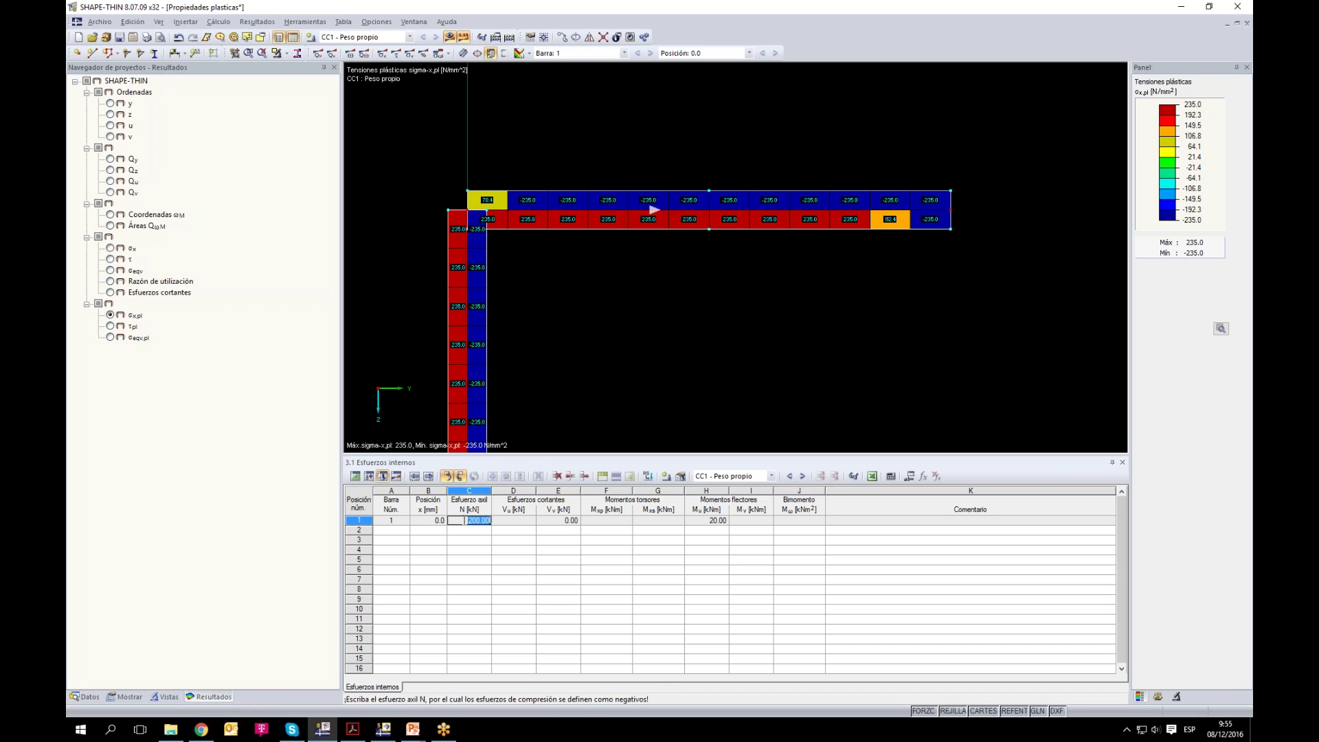
type("300")
left_click(558, 560)
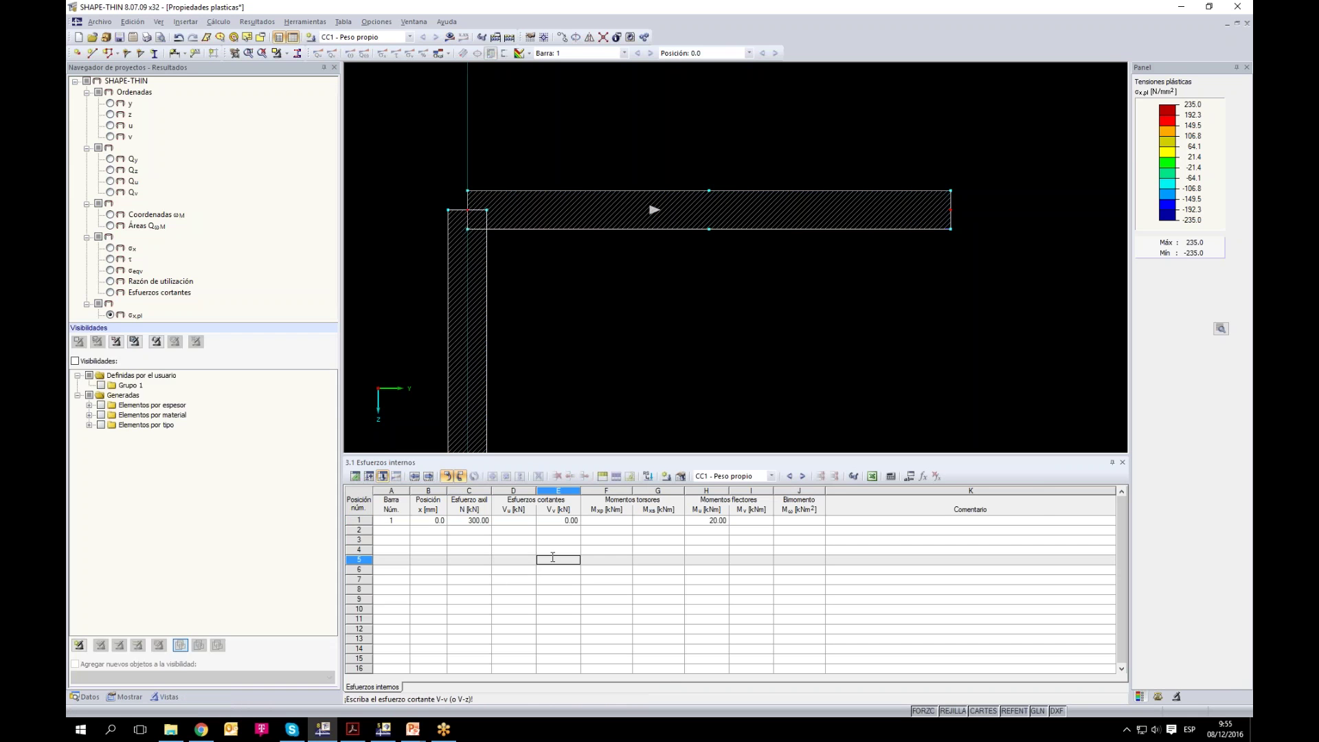
left_click(715, 520)
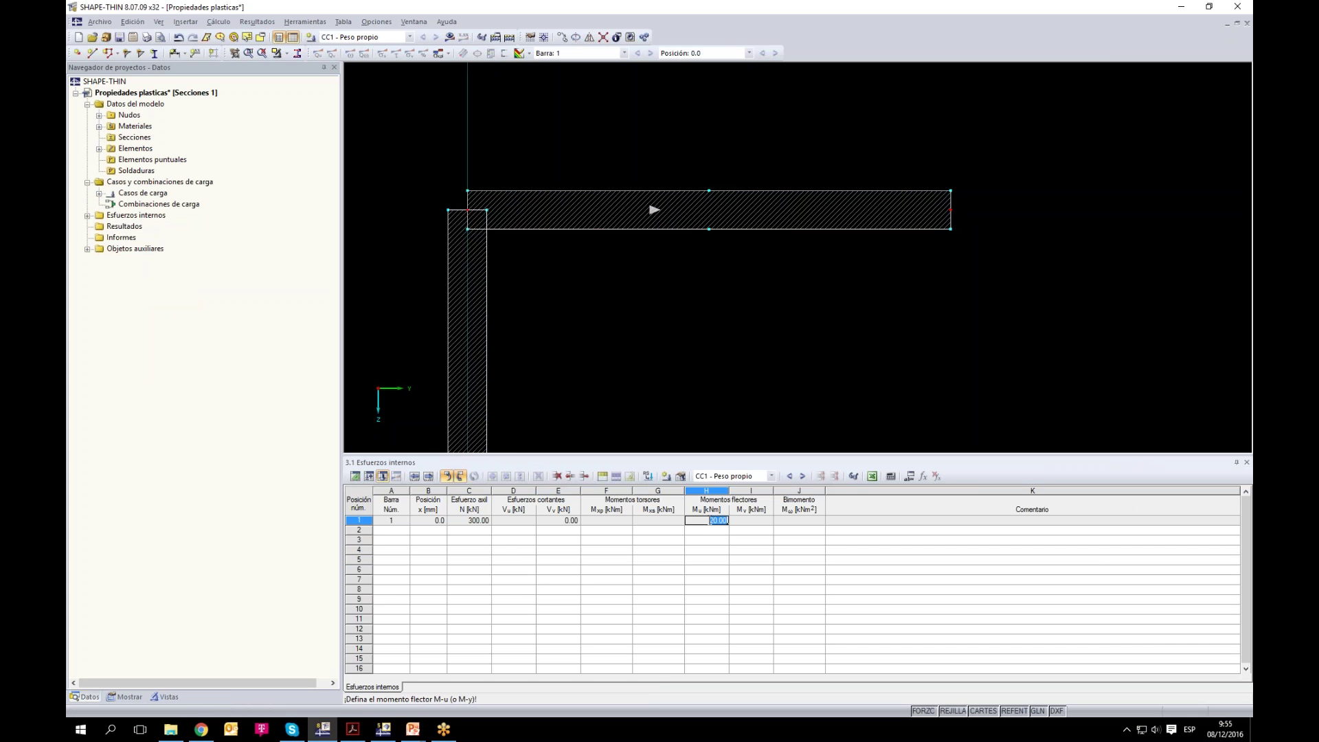
type("30")
left_click(707, 550)
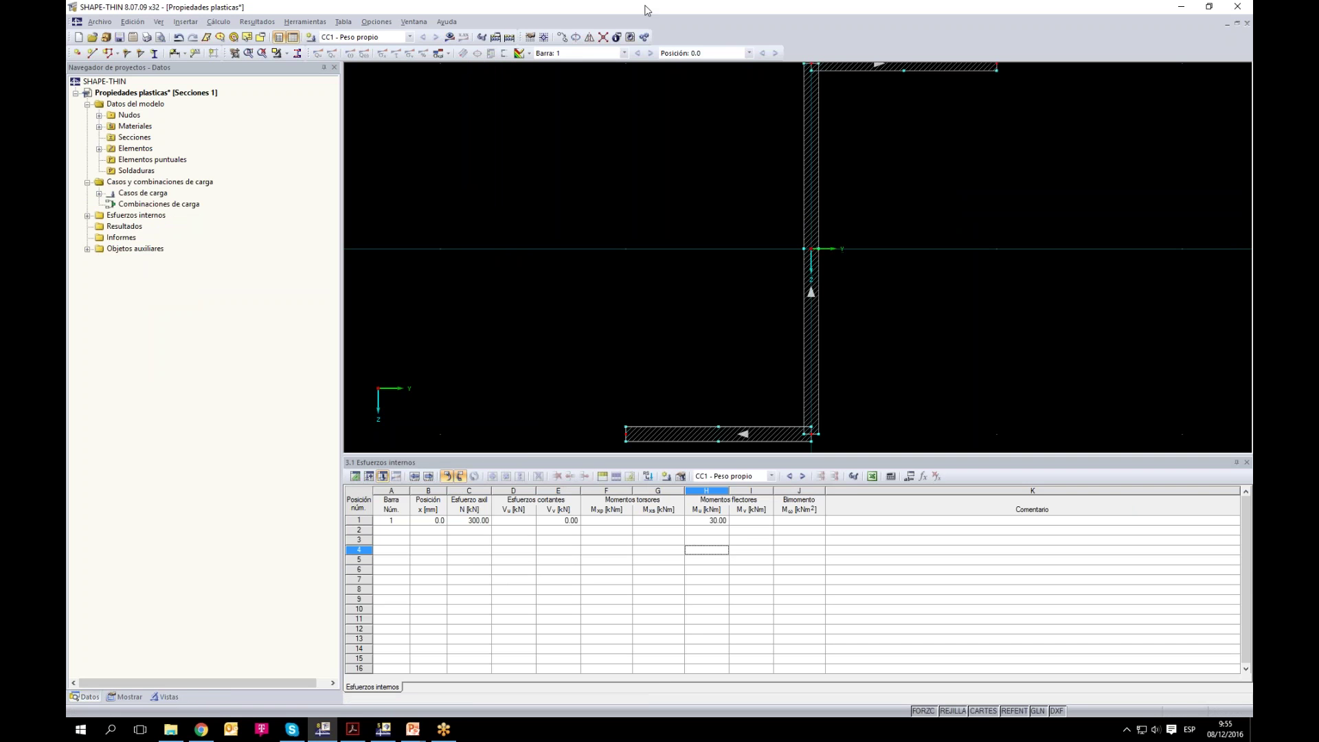
left_click(449, 36)
left_click(638, 383)
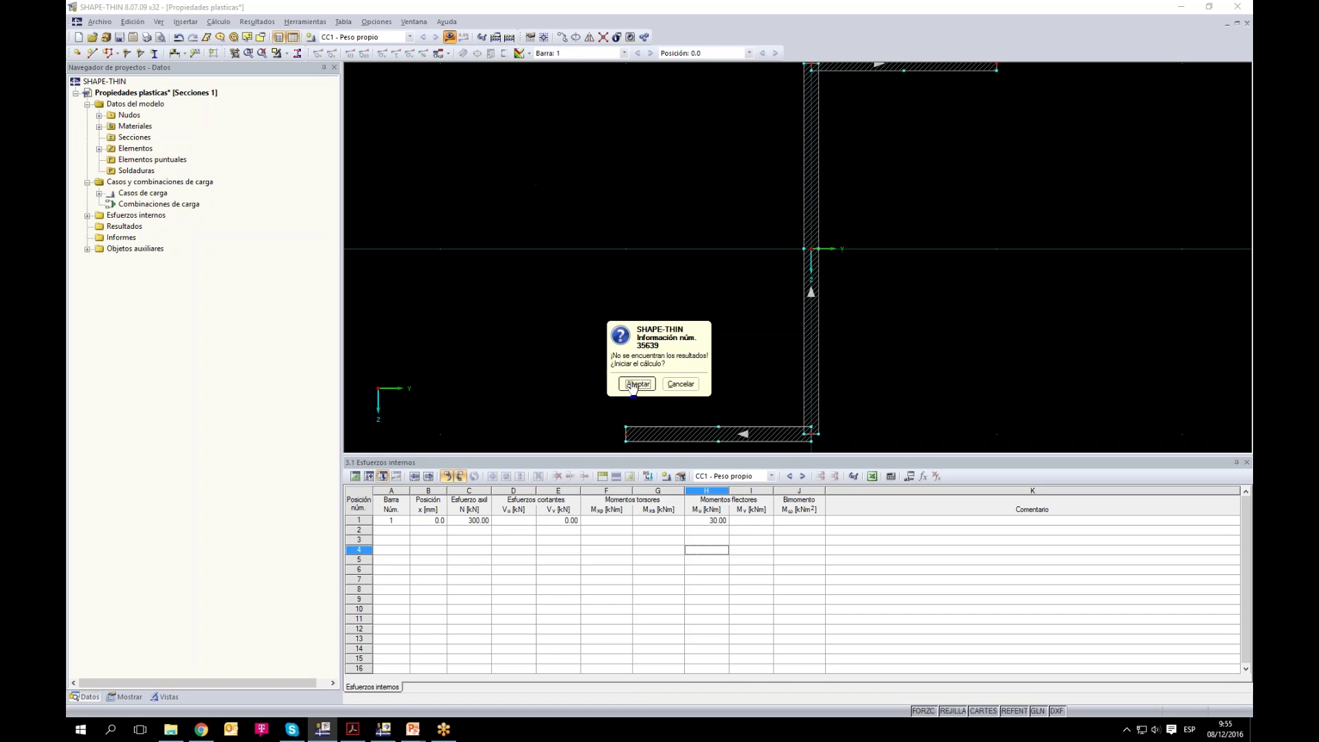
Step: Display the utilisation ratio as a diagram with isobands deactivated and examine it along the Z-section
left_click(109, 282)
left_click(124, 697)
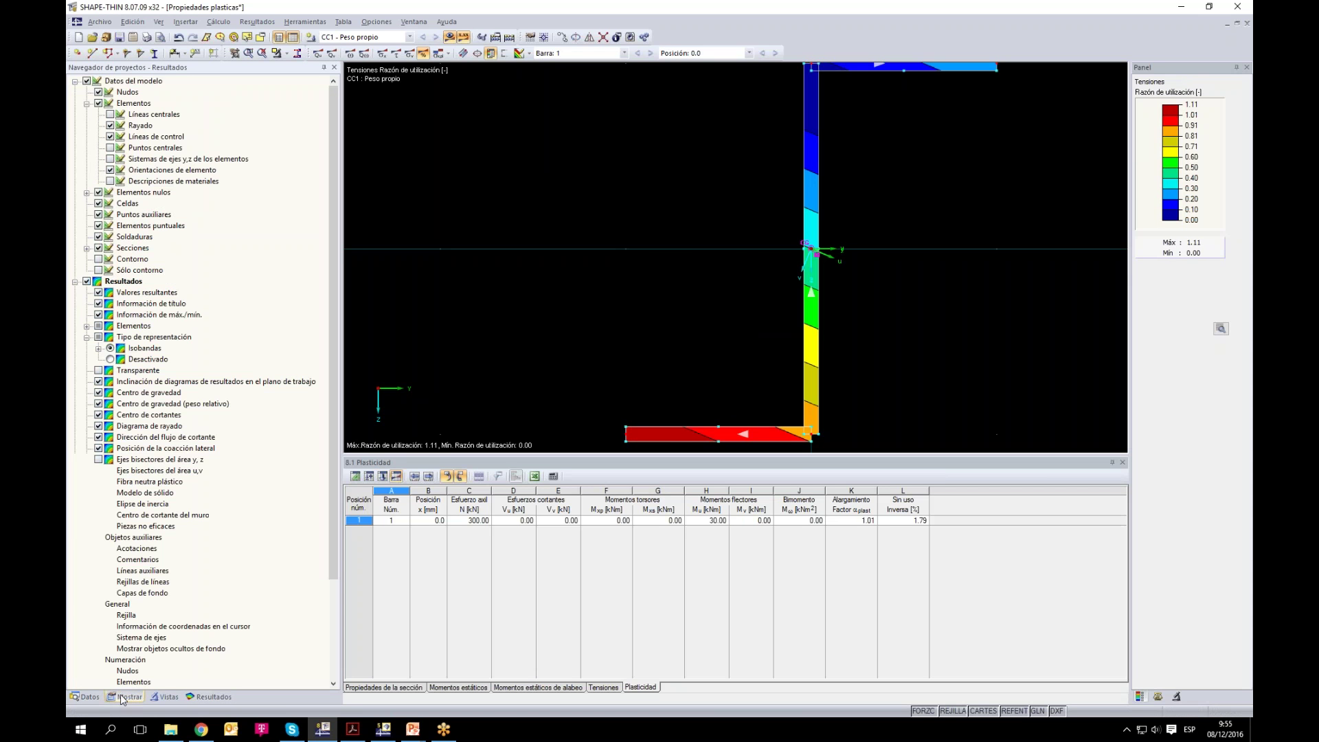
left_click(110, 359)
scroll(826, 307, "down", 3)
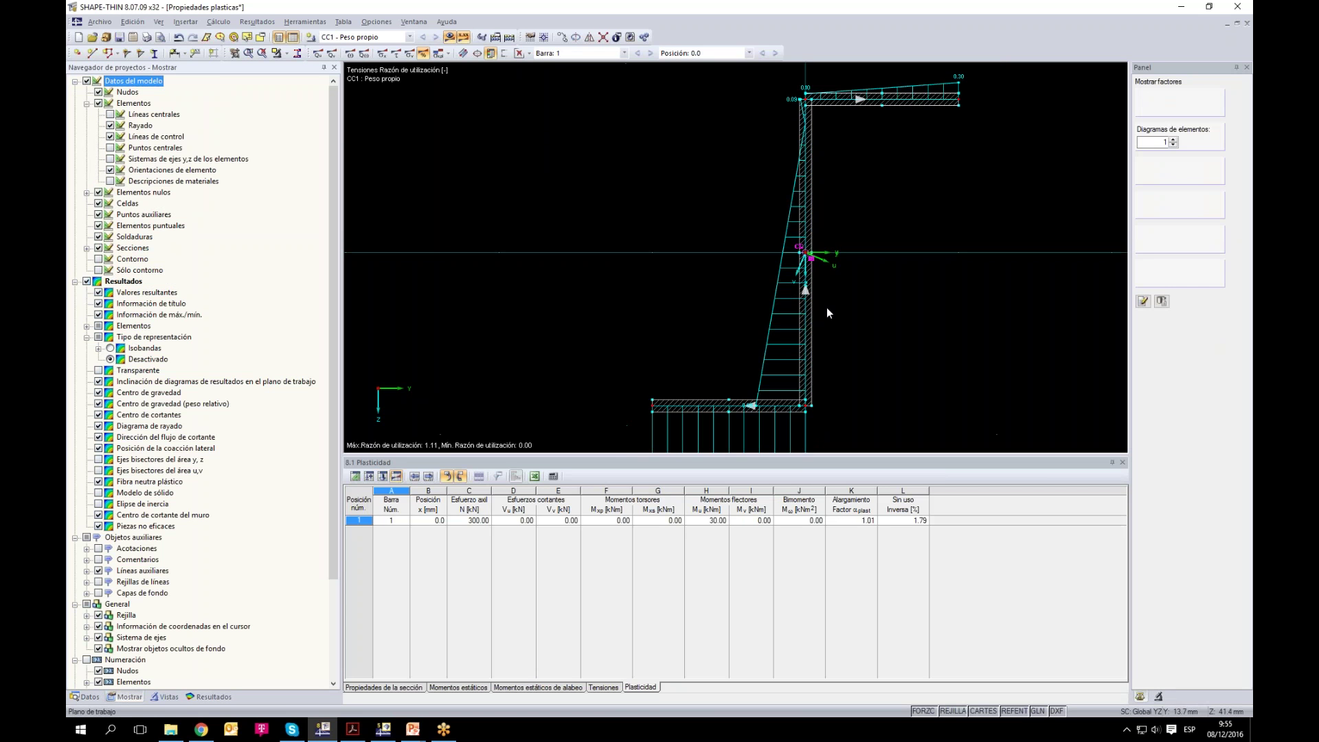
scroll(664, 374, "up", 2)
scroll(743, 242, "down", 2)
scroll(744, 242, "down", 2)
scroll(683, 361, "up", 2)
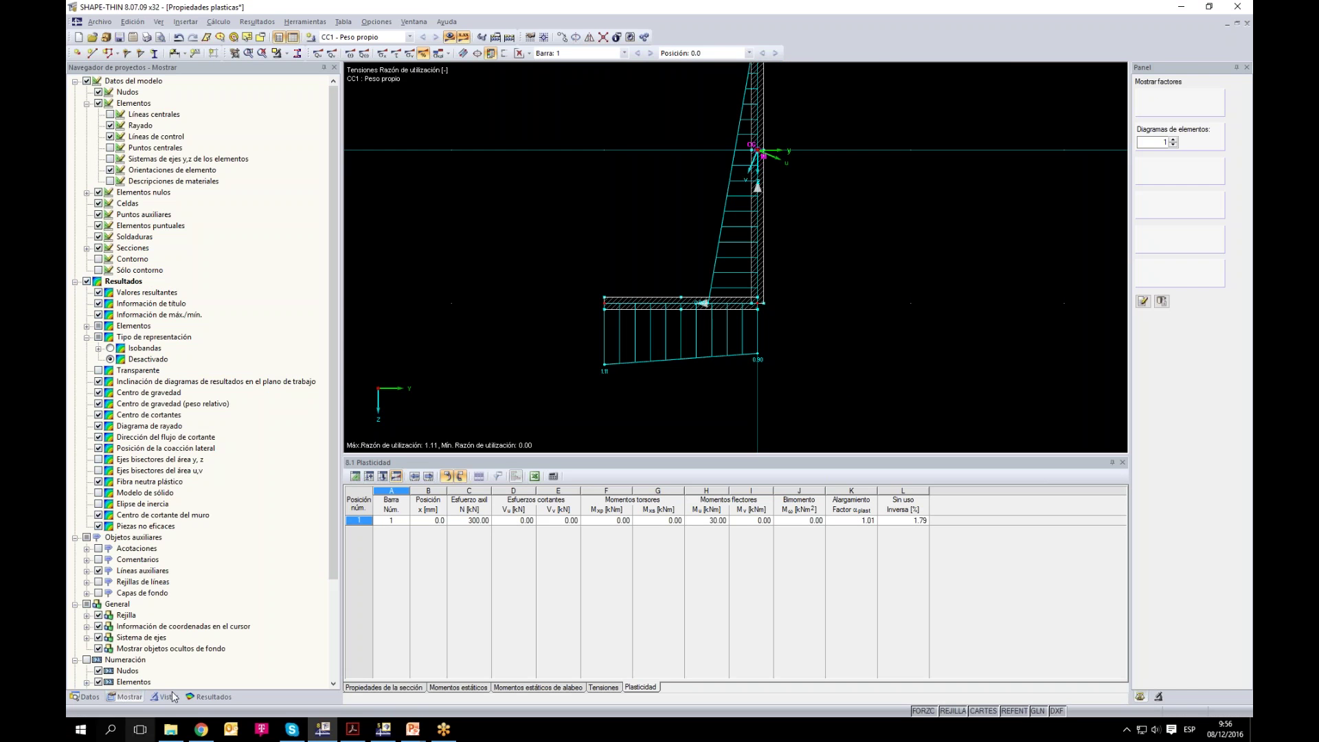
Step: Switch the results display back to the plastic stresses sigma-x,pl for the whole Z-section
left_click(209, 697)
left_click(110, 315)
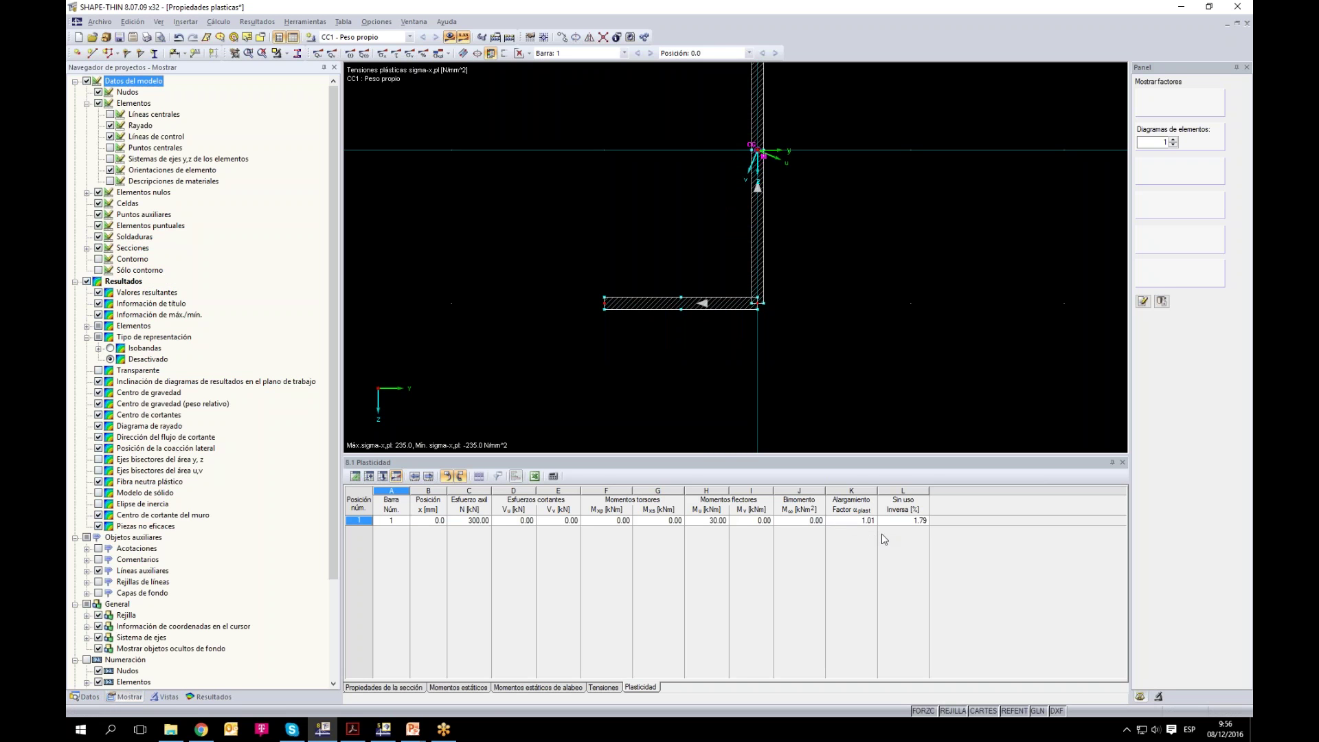
middle_click(869, 389)
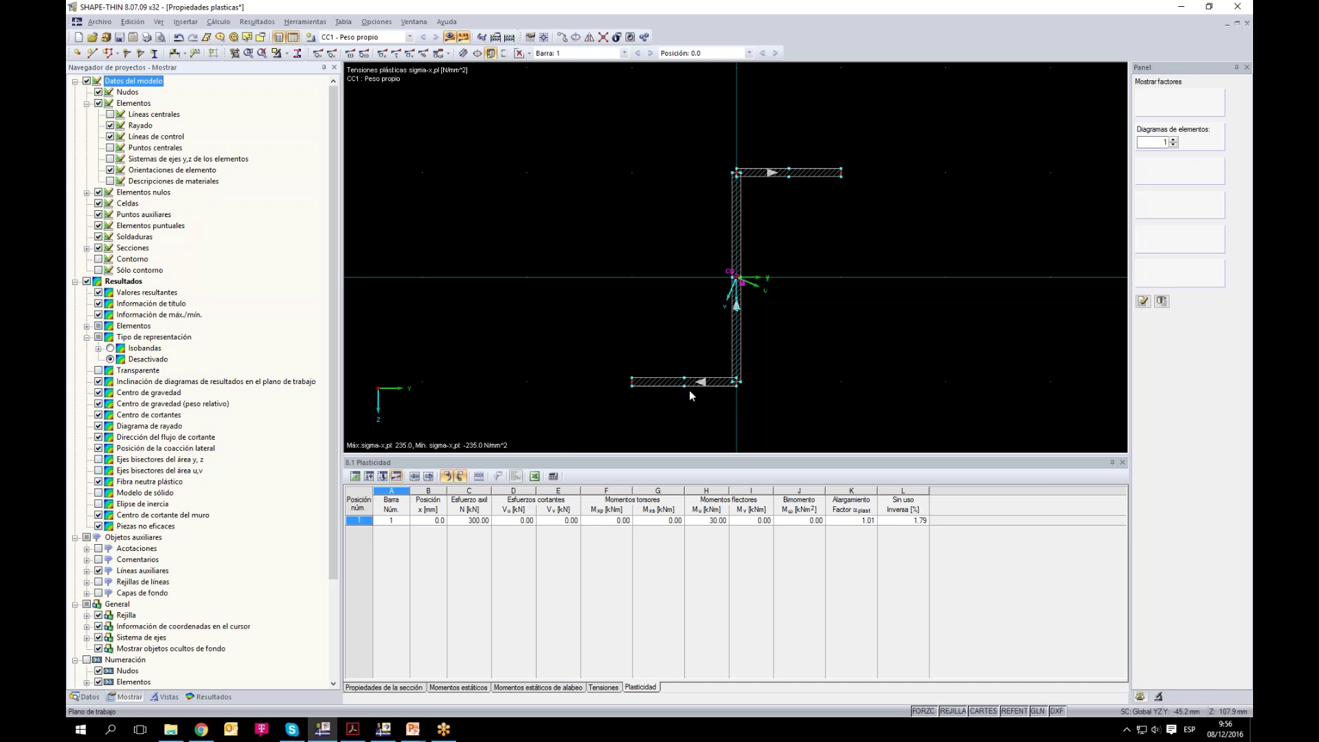
Step: Select the entire Z-section in the work plane and delete it
left_click(89, 696)
scroll(669, 320, "down", 1)
scroll(622, 300, "down", 1)
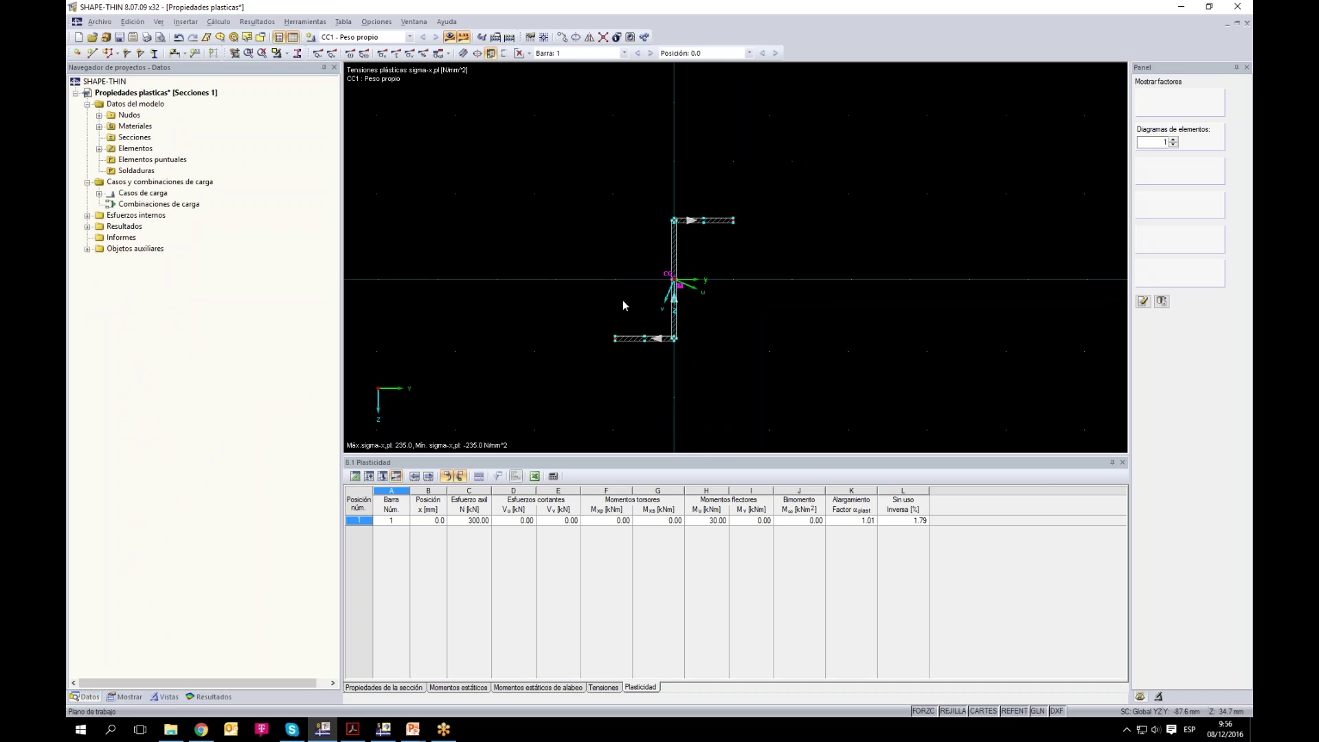
scroll(623, 300, "up", 2)
scroll(650, 273, "down", 2)
left_click_drag(551, 163, 827, 392)
key("Delete")
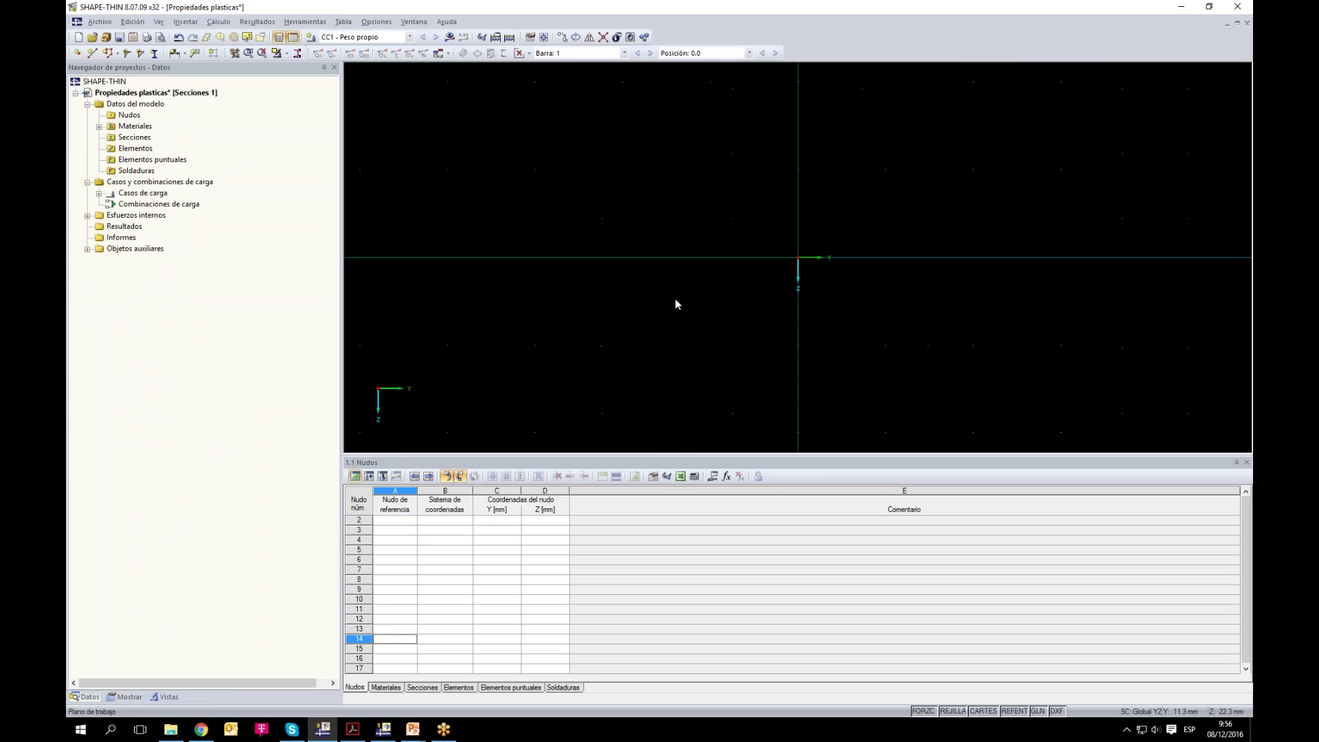
right_click(949, 713)
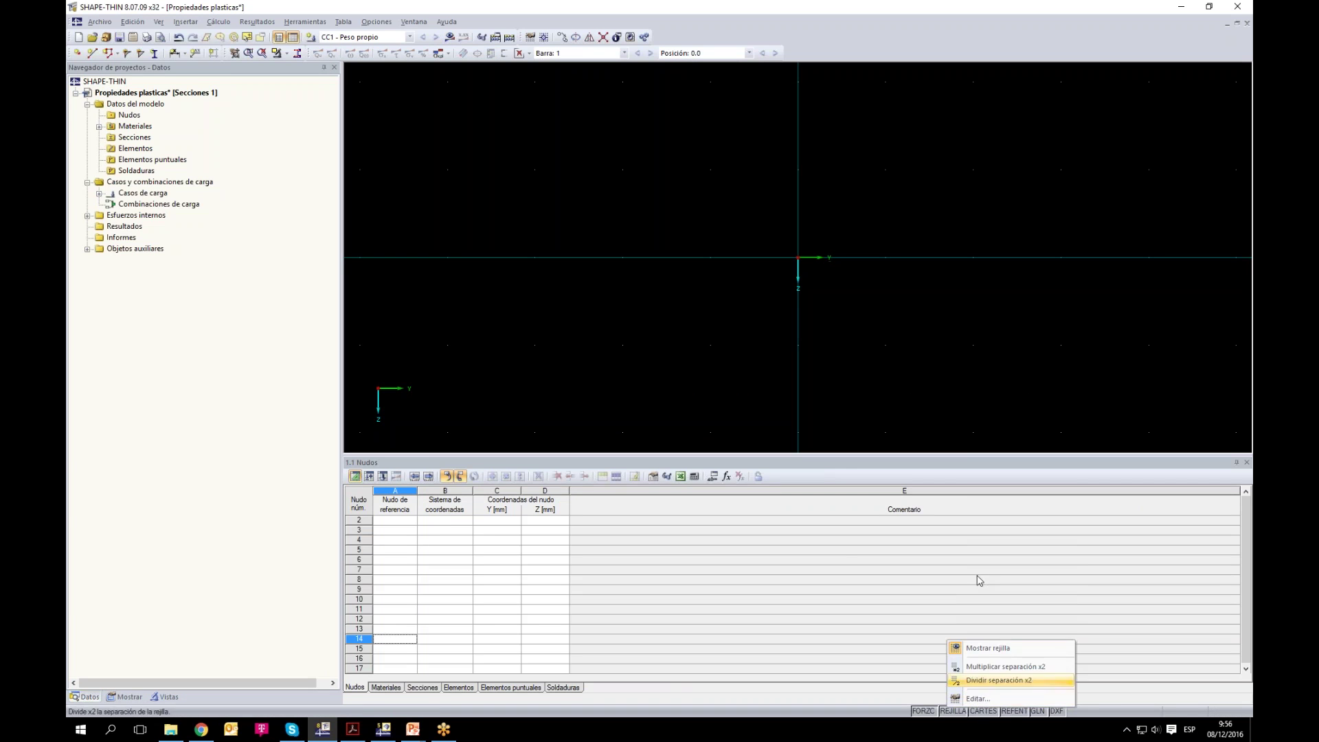
left_click(636, 118)
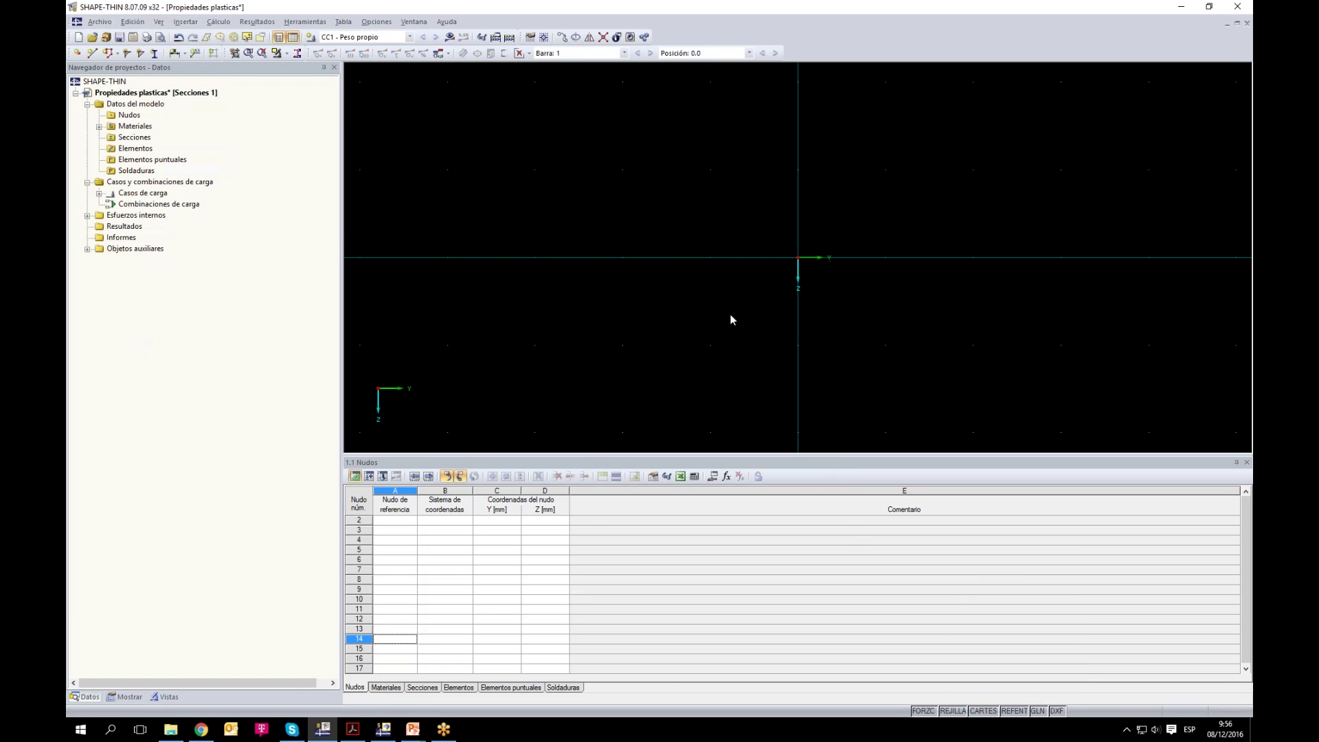
Step: Create a new model named "Eficaz compuesta" in project Secciones 1 with the effective section properties calculation enabled
key("ctrl+n")
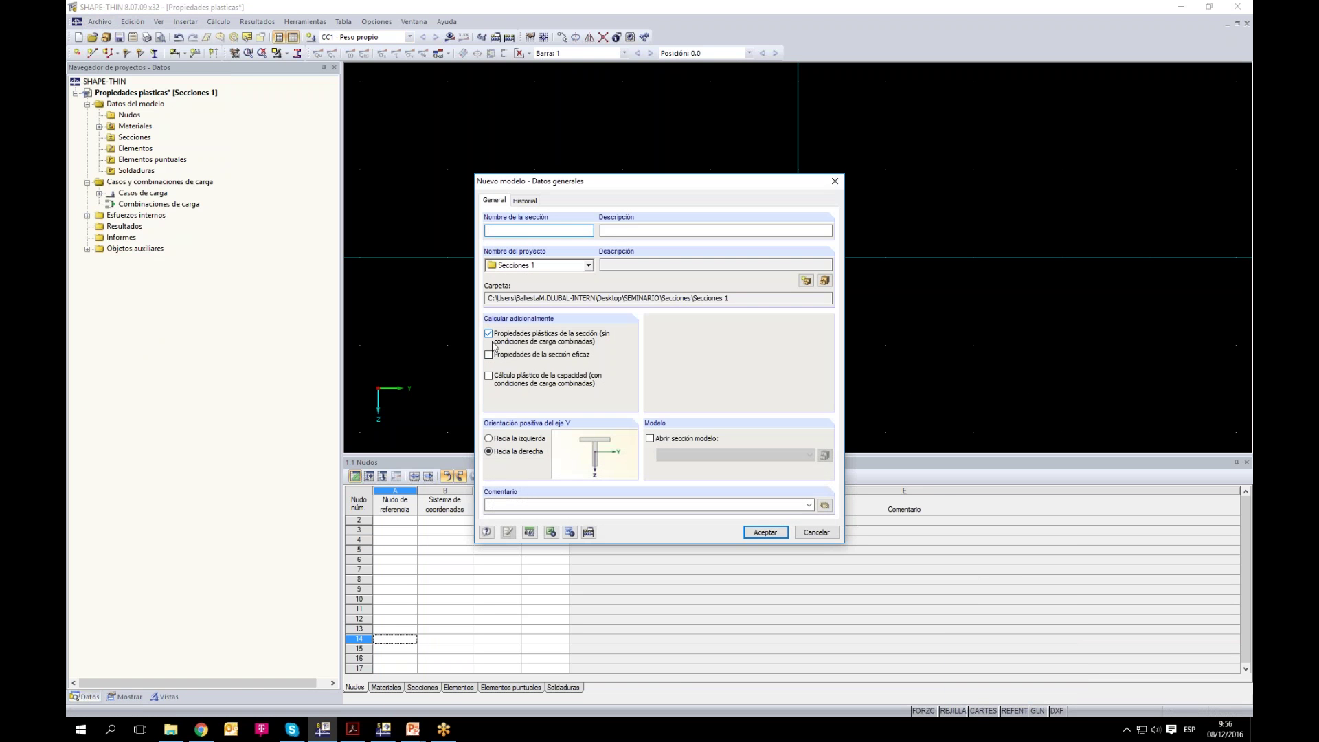
left_click(489, 355)
left_click(510, 230)
type("Eficaz")
left_click(760, 534)
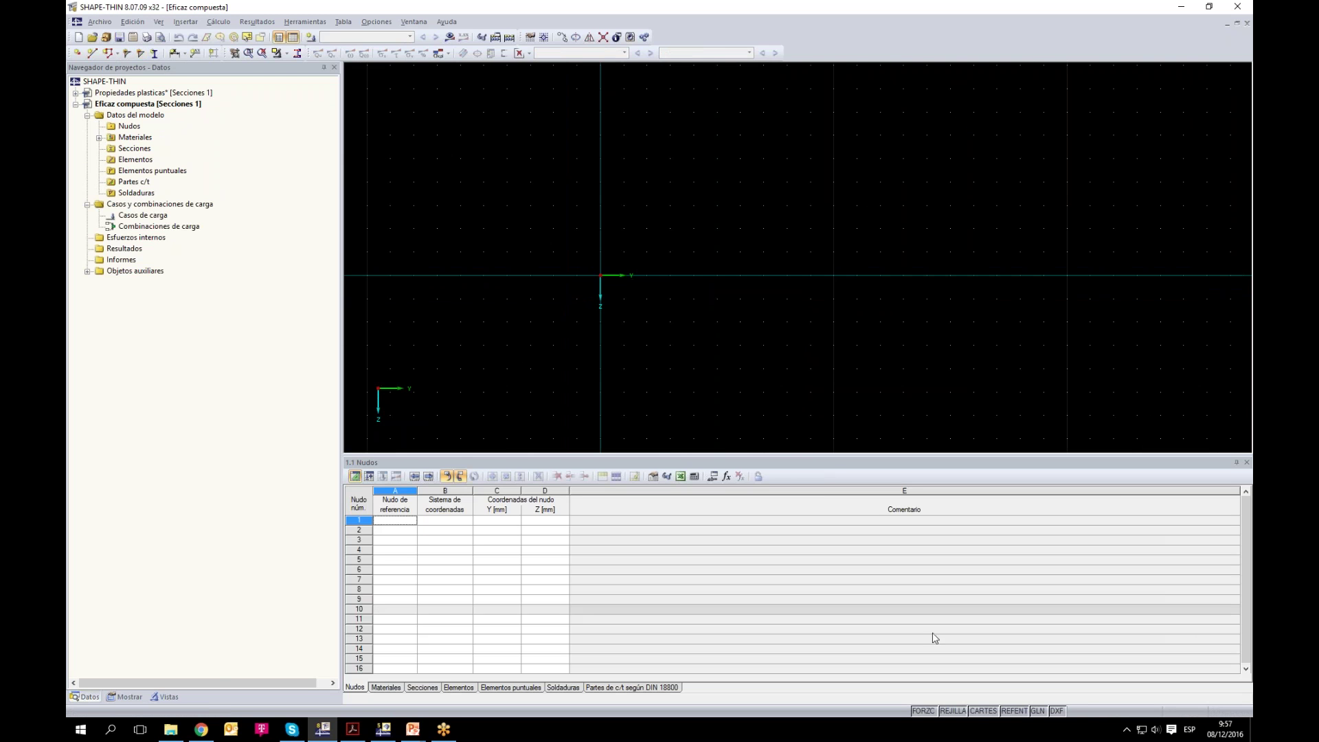
Step: Set the grid point spacing of the work plane to 50 mm in both directions
right_click(954, 713)
left_click(976, 703)
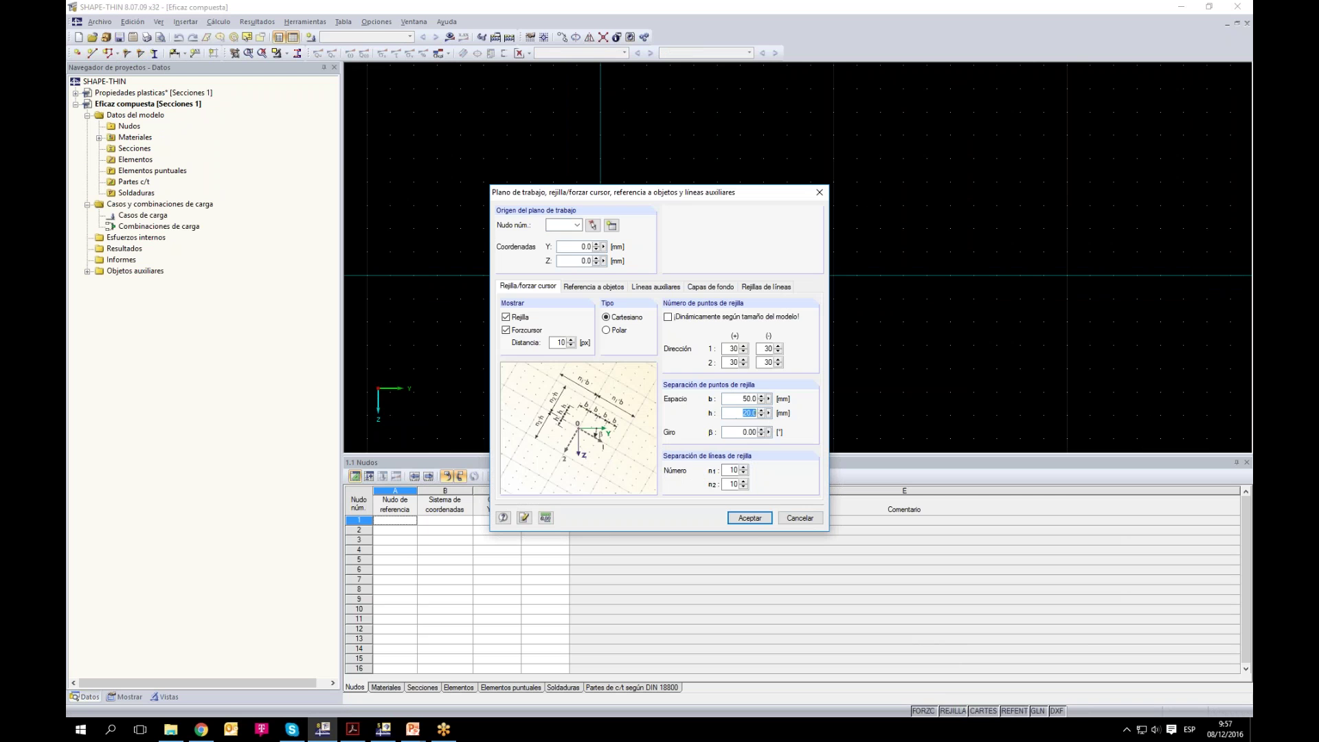
left_click(766, 523)
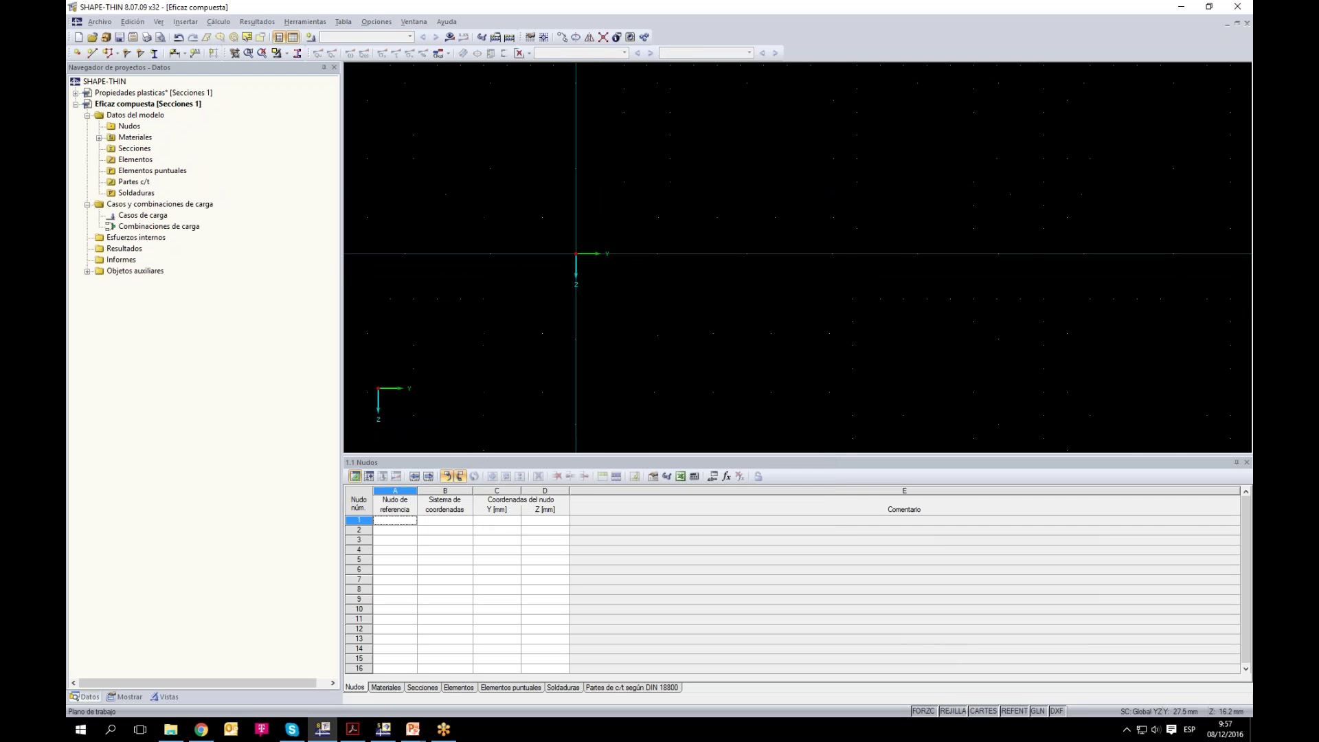
Step: Draw a 3 mm thick C-section polyline with an 8 mm bend radius through (50, 50), (-50, 50), (-50, -150) and (50, -150) mm
left_click(92, 53)
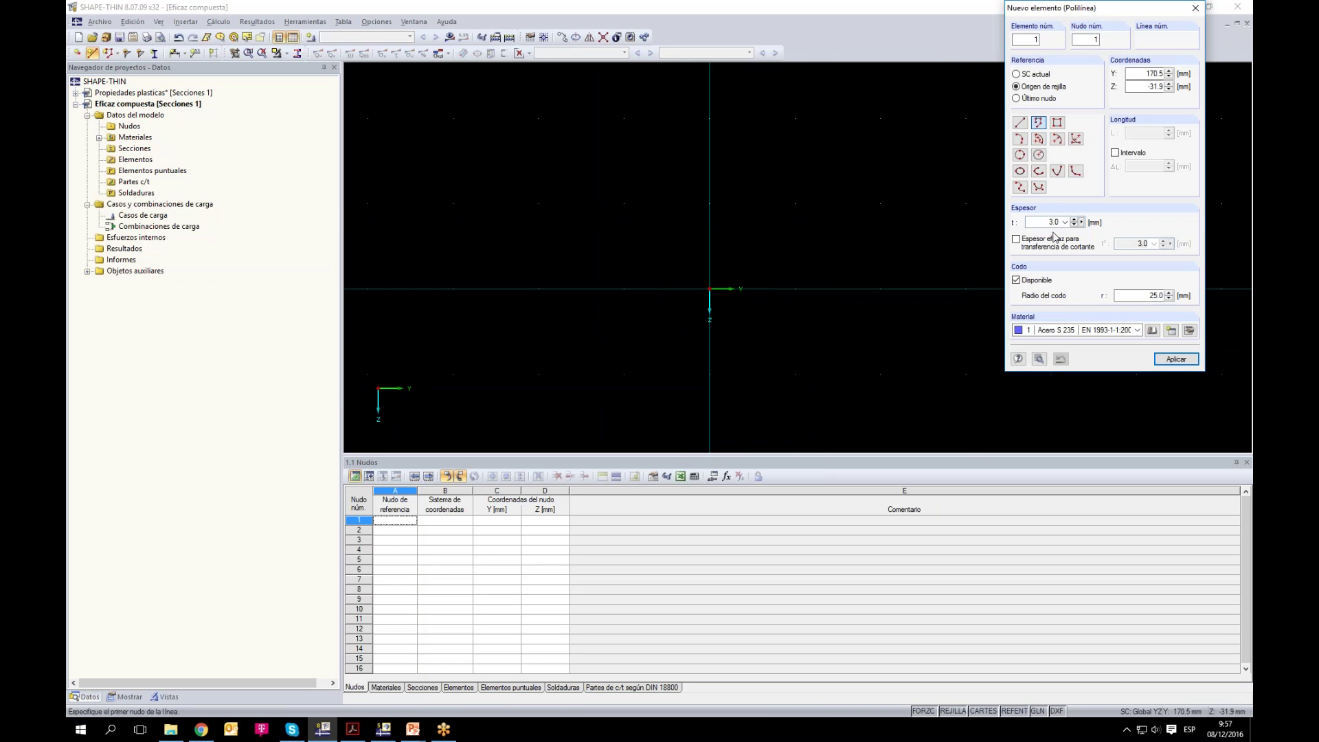
left_click(1132, 296)
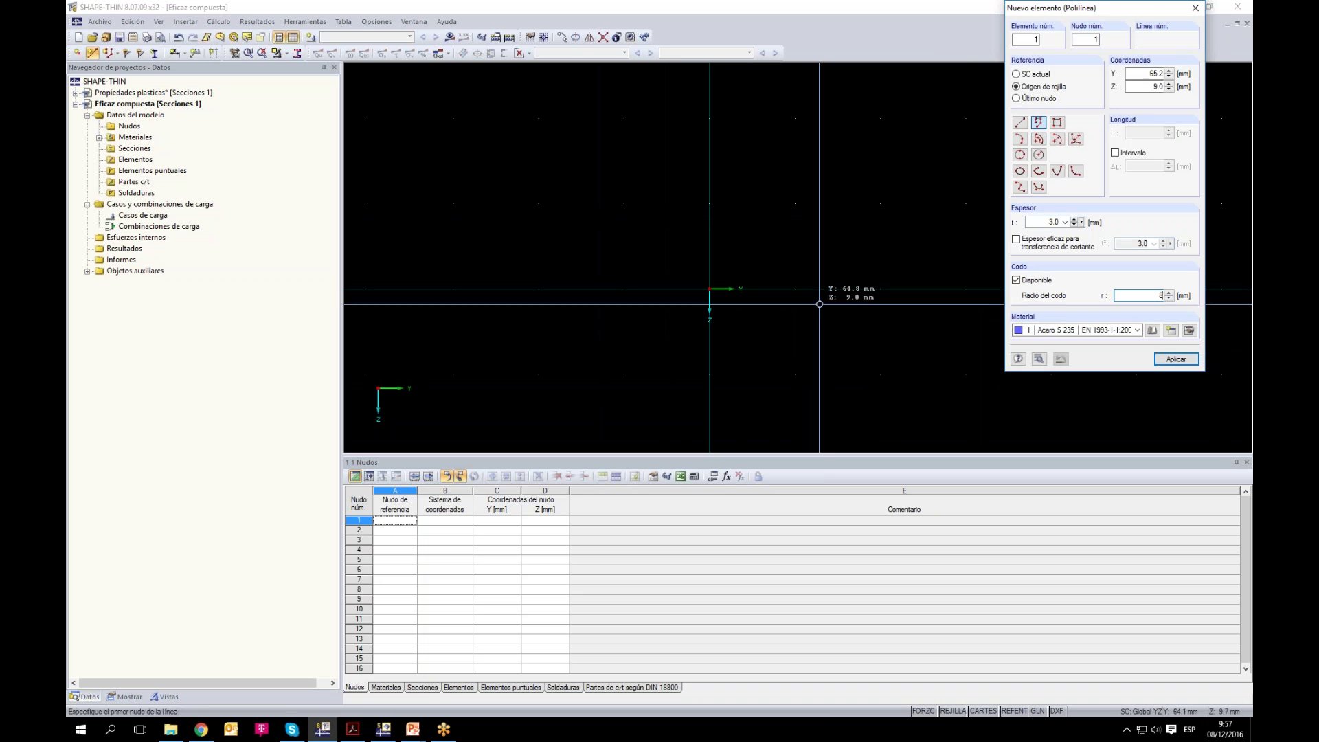
left_click(795, 373)
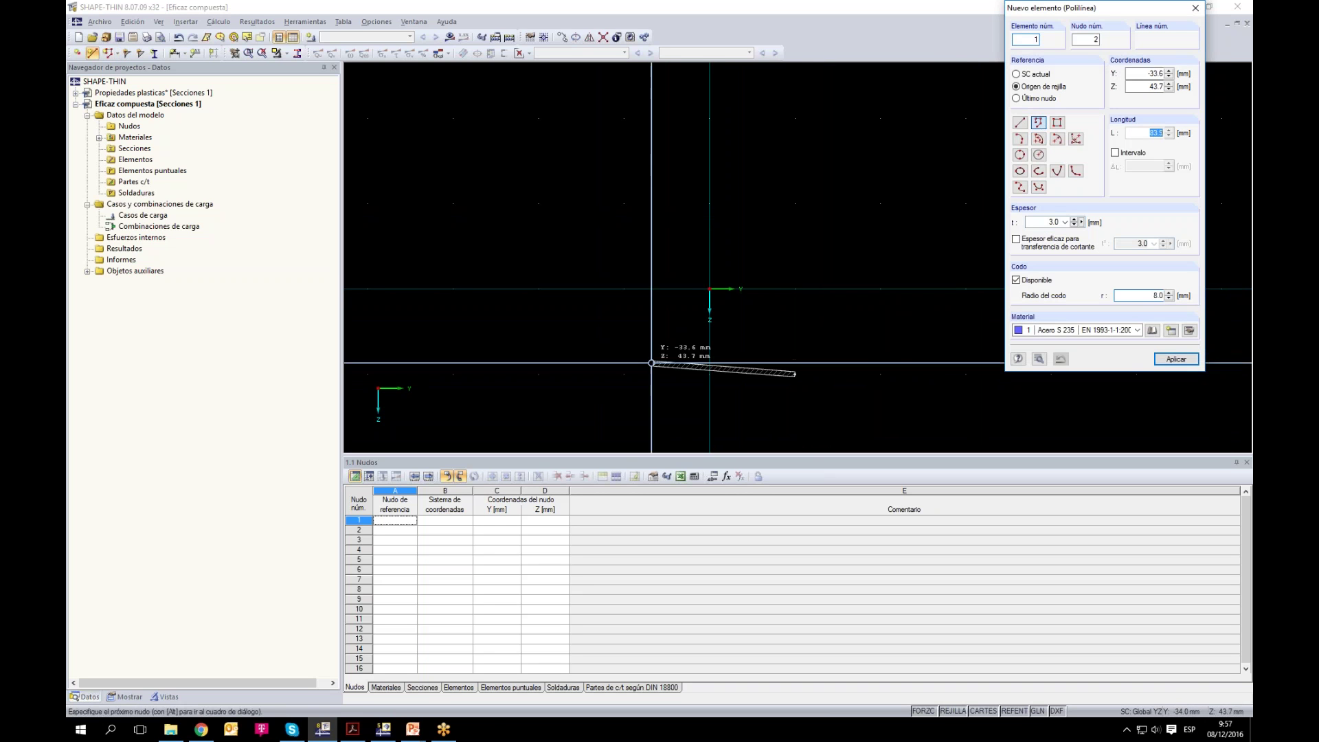
left_click(624, 374)
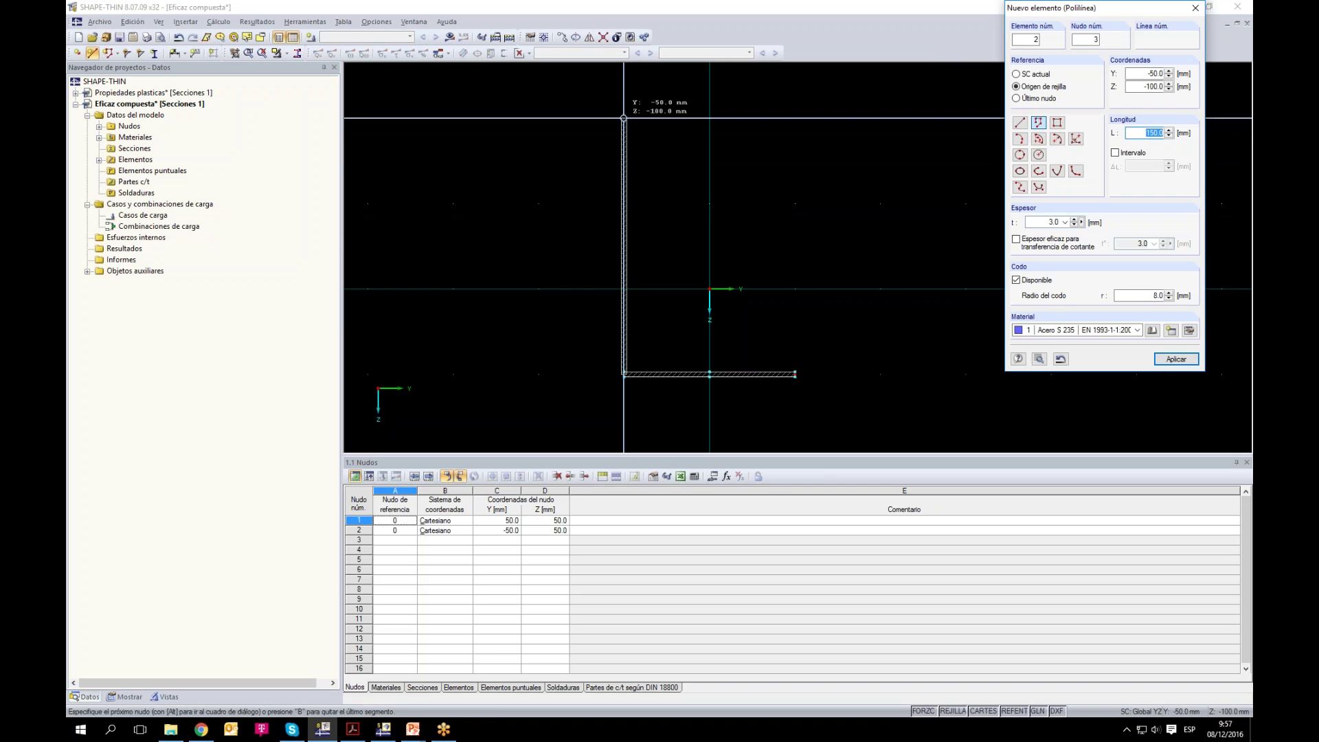
scroll(625, 145, "up", 3)
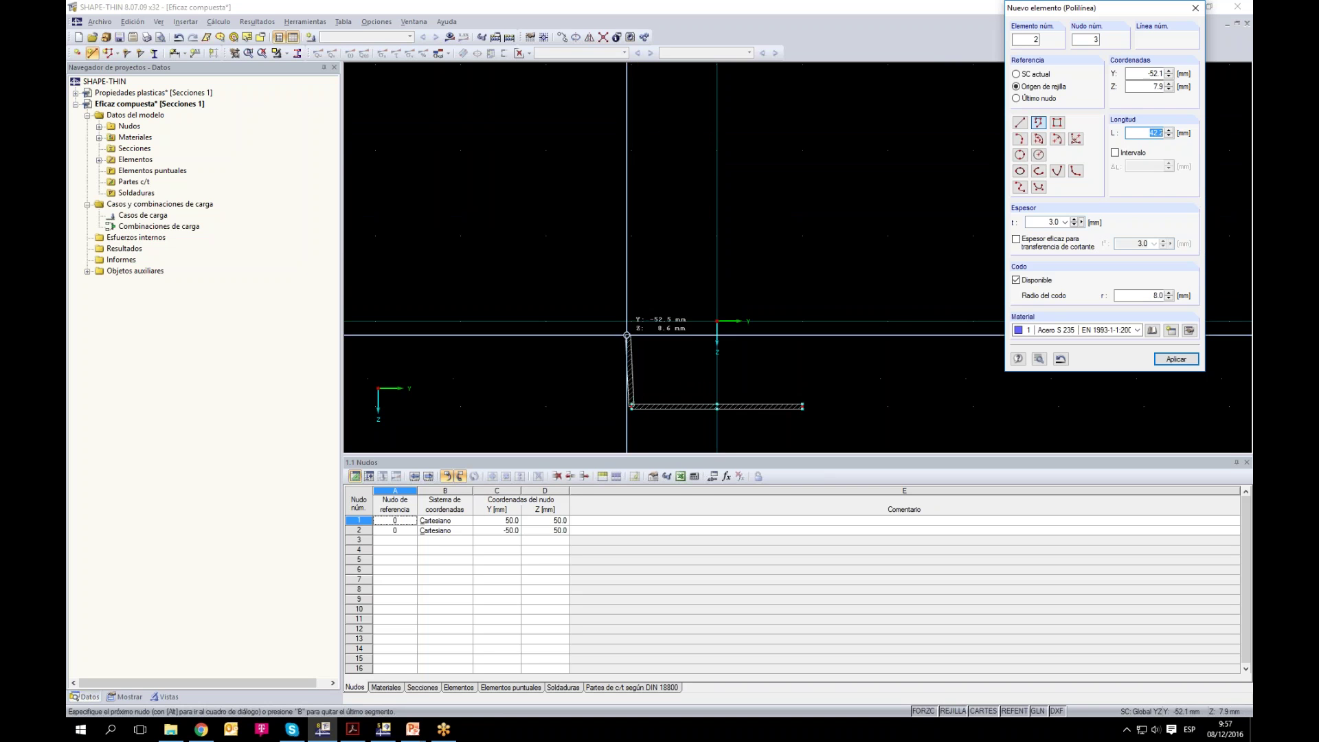
left_click(622, 136)
left_click(794, 135)
scroll(792, 242, "down", 1)
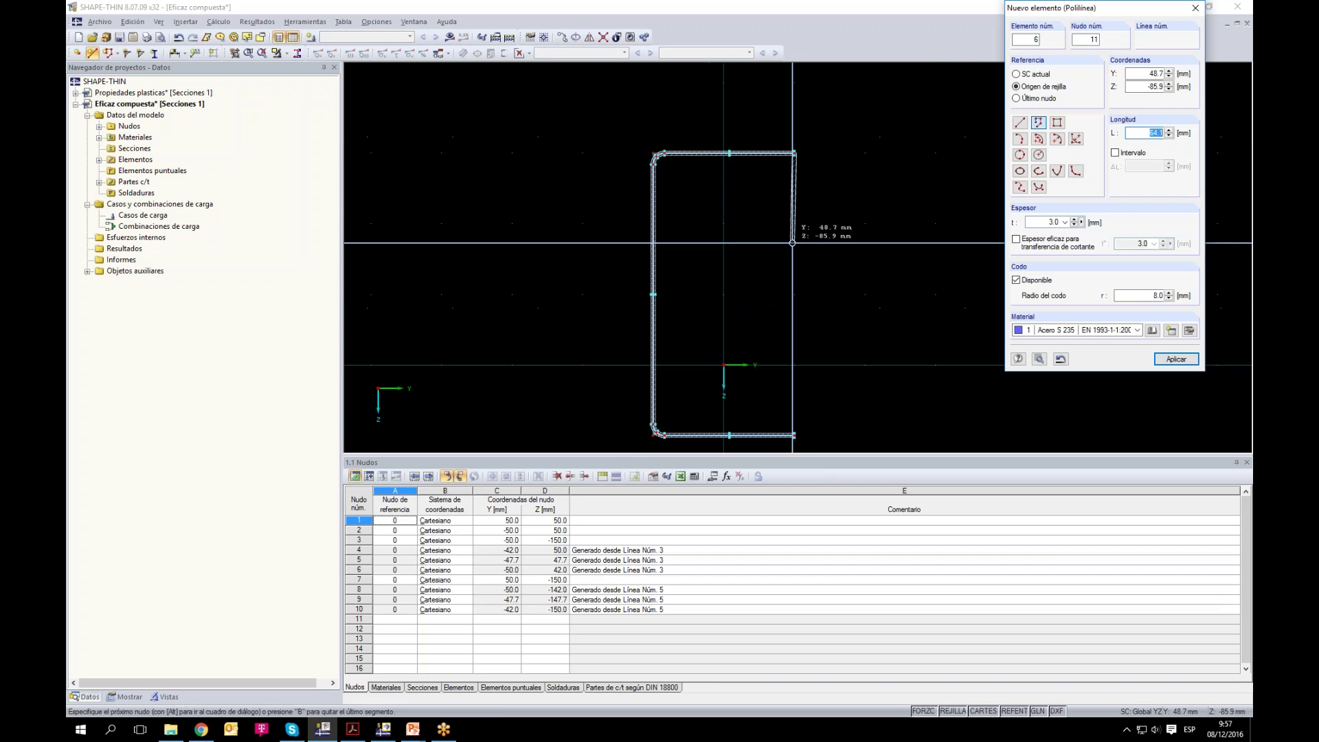
scroll(783, 199, "down", 2)
key("Escape")
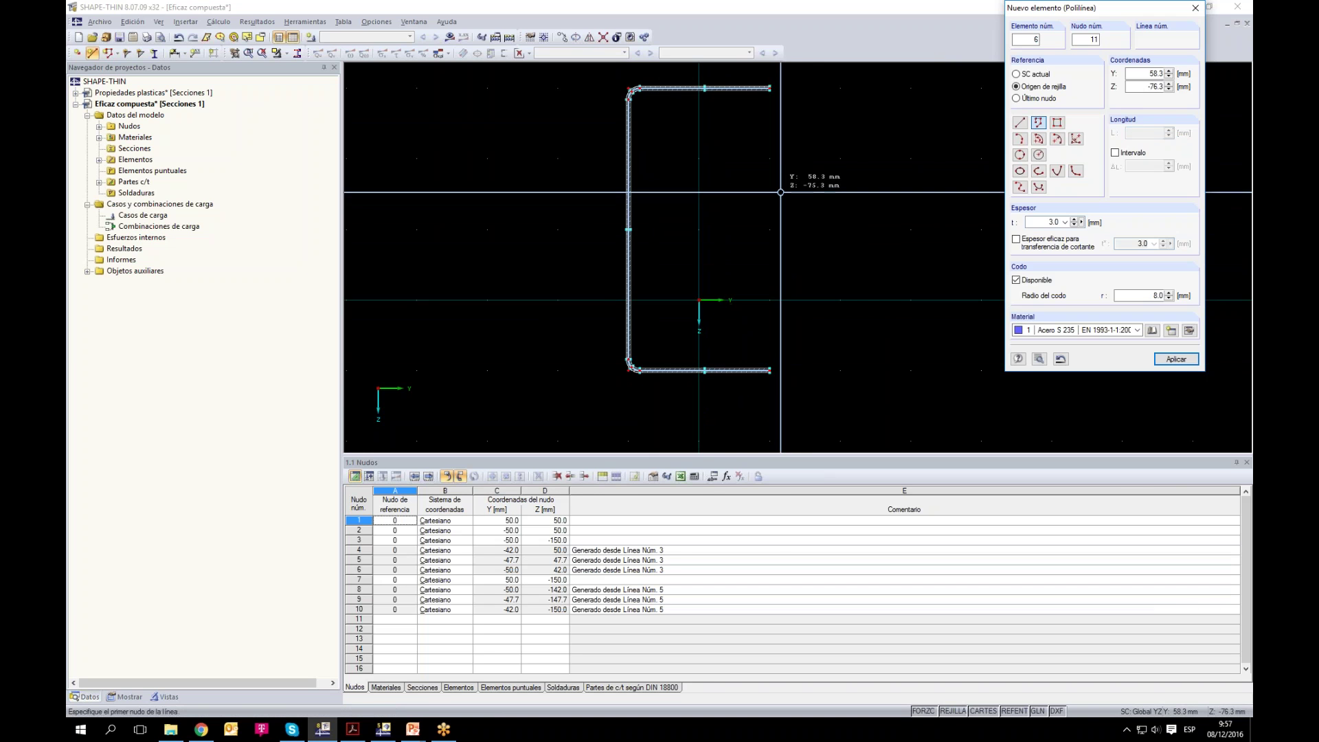
key("Escape")
scroll(777, 204, "down", 1)
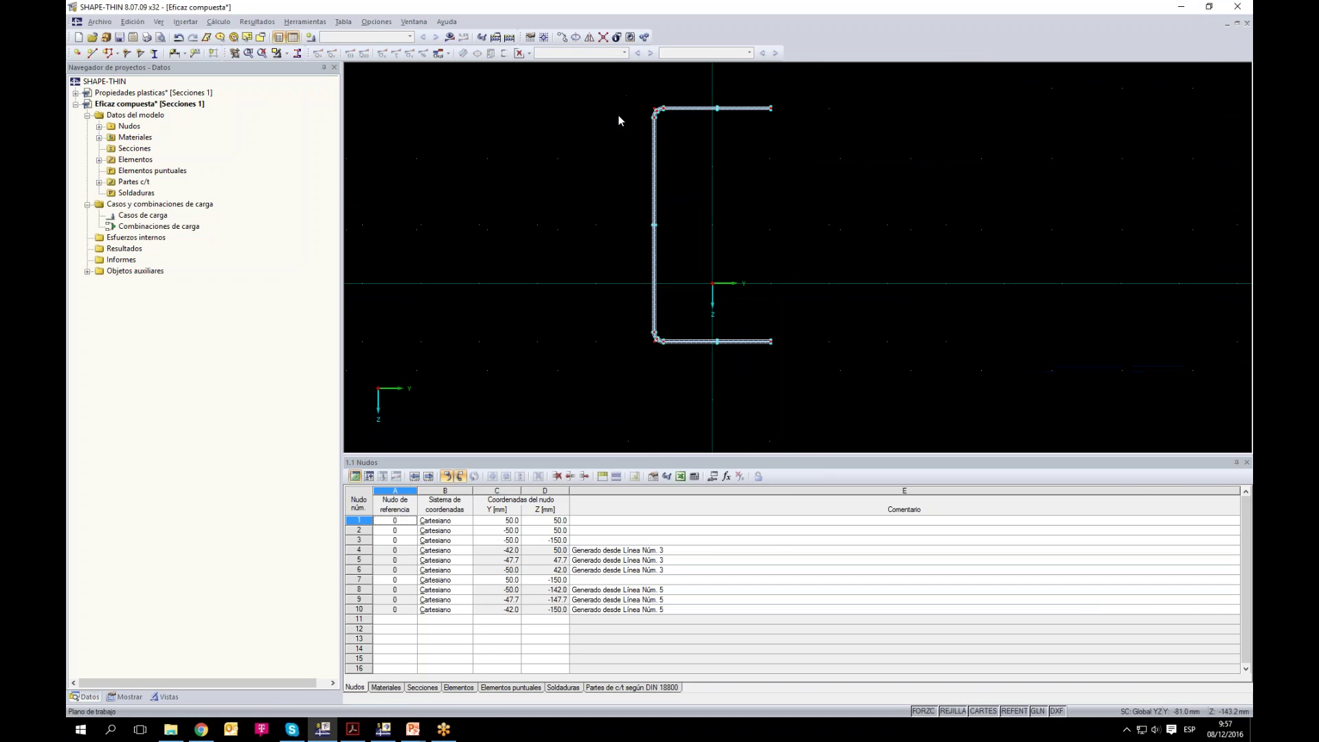
Step: Divide the C-section's vertical web element with one intermediate node
right_click(656, 212)
left_click(612, 193)
right_click(654, 251)
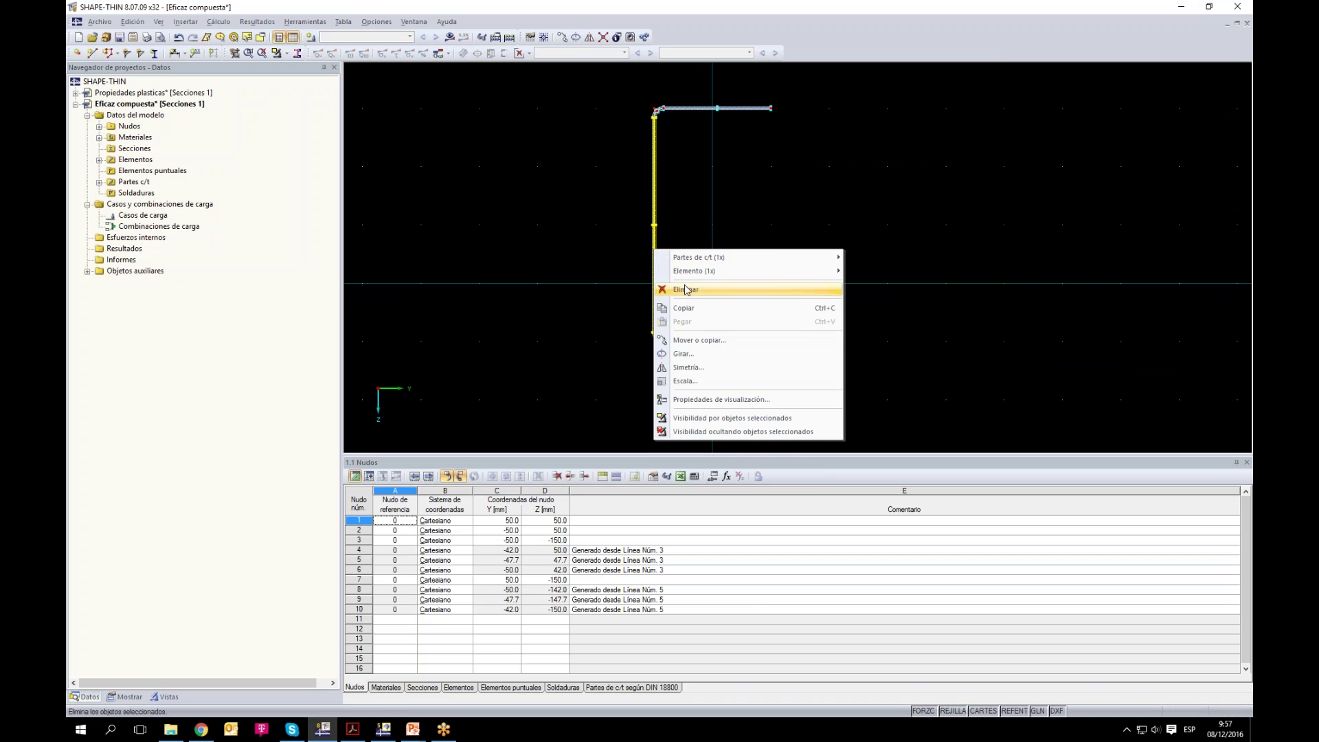
mouse_move(693, 272)
mouse_move(892, 304)
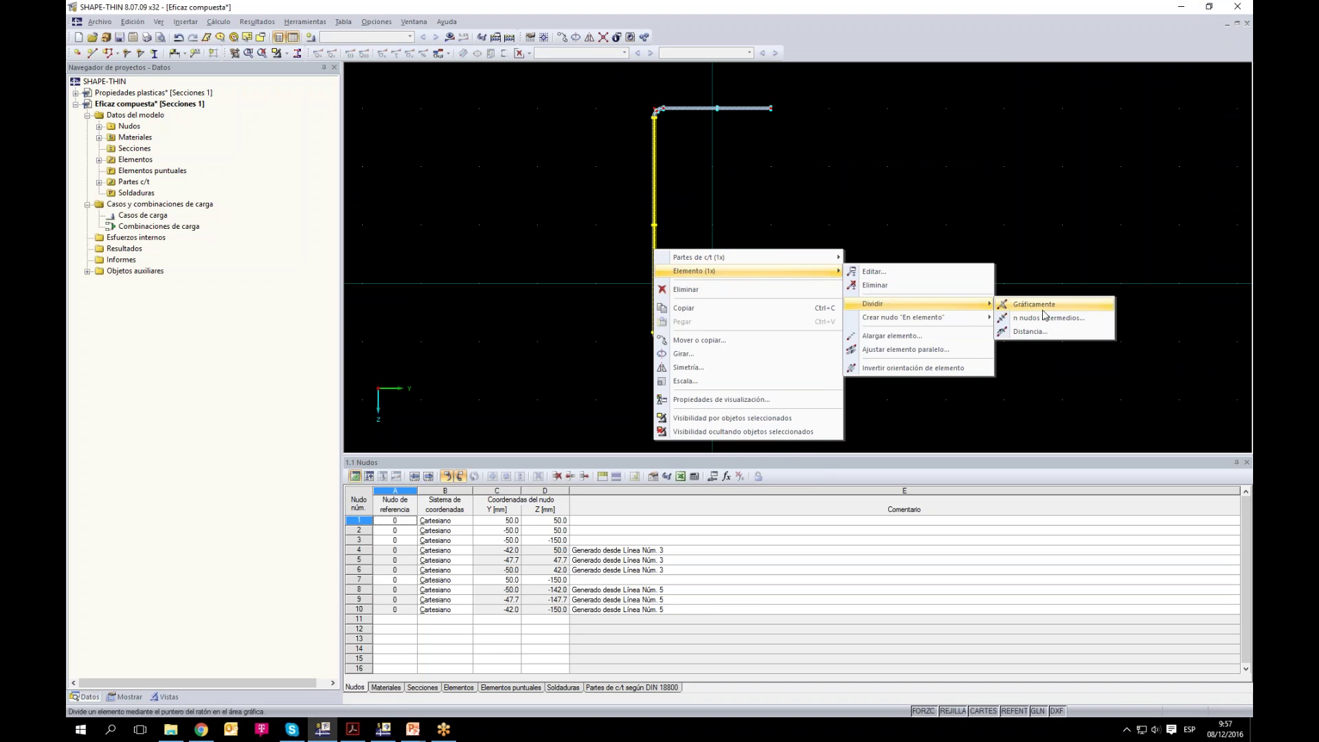
left_click(1047, 318)
left_click(751, 465)
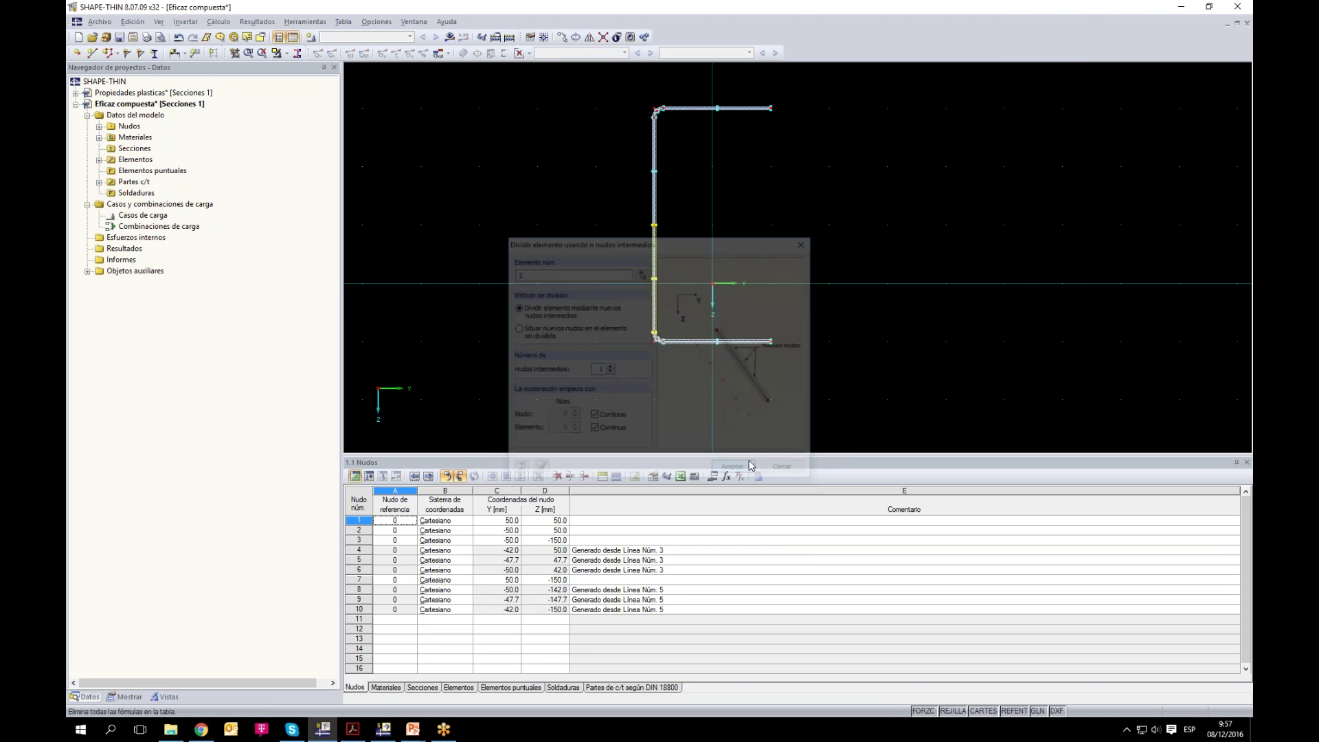
Step: Move the whole C-section so that the web's midpoint node lies at the origin (0, 0)
left_click_drag(604, 88, 727, 303)
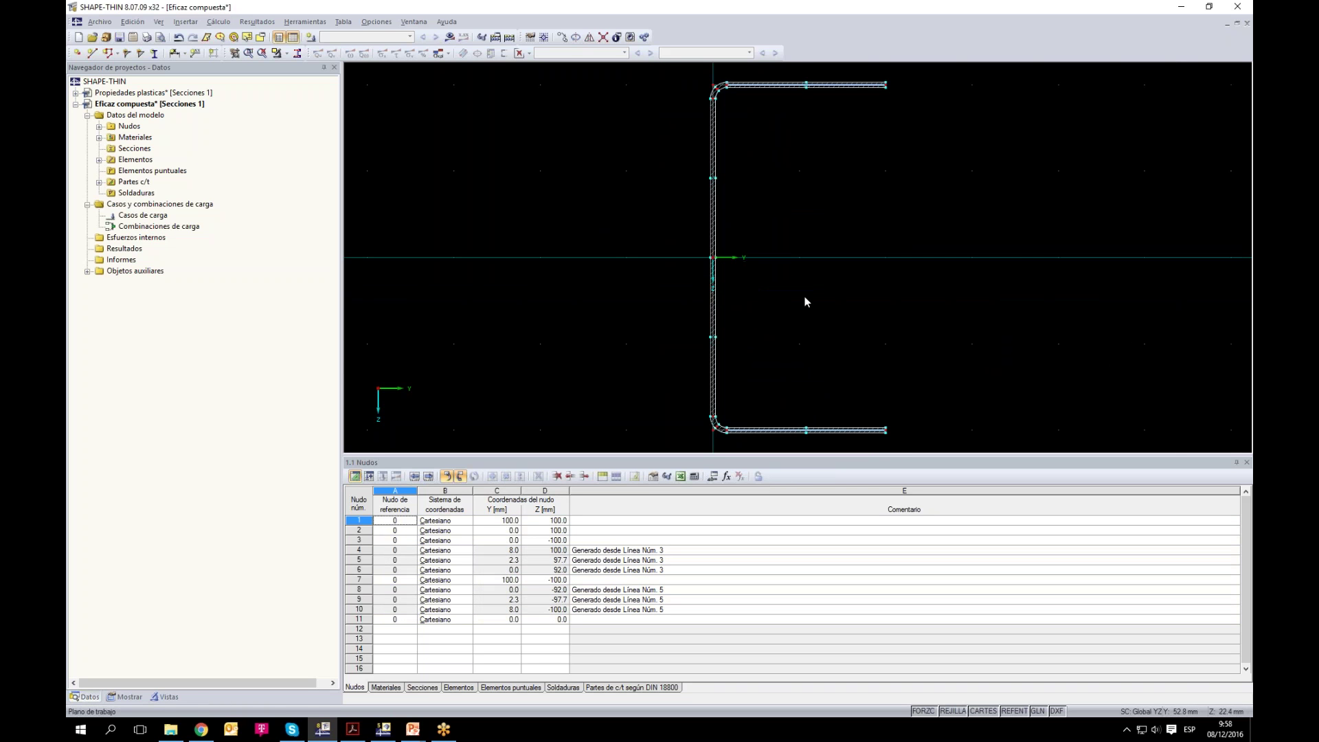
scroll(817, 264, "down", 1)
scroll(658, 138, "down", 1)
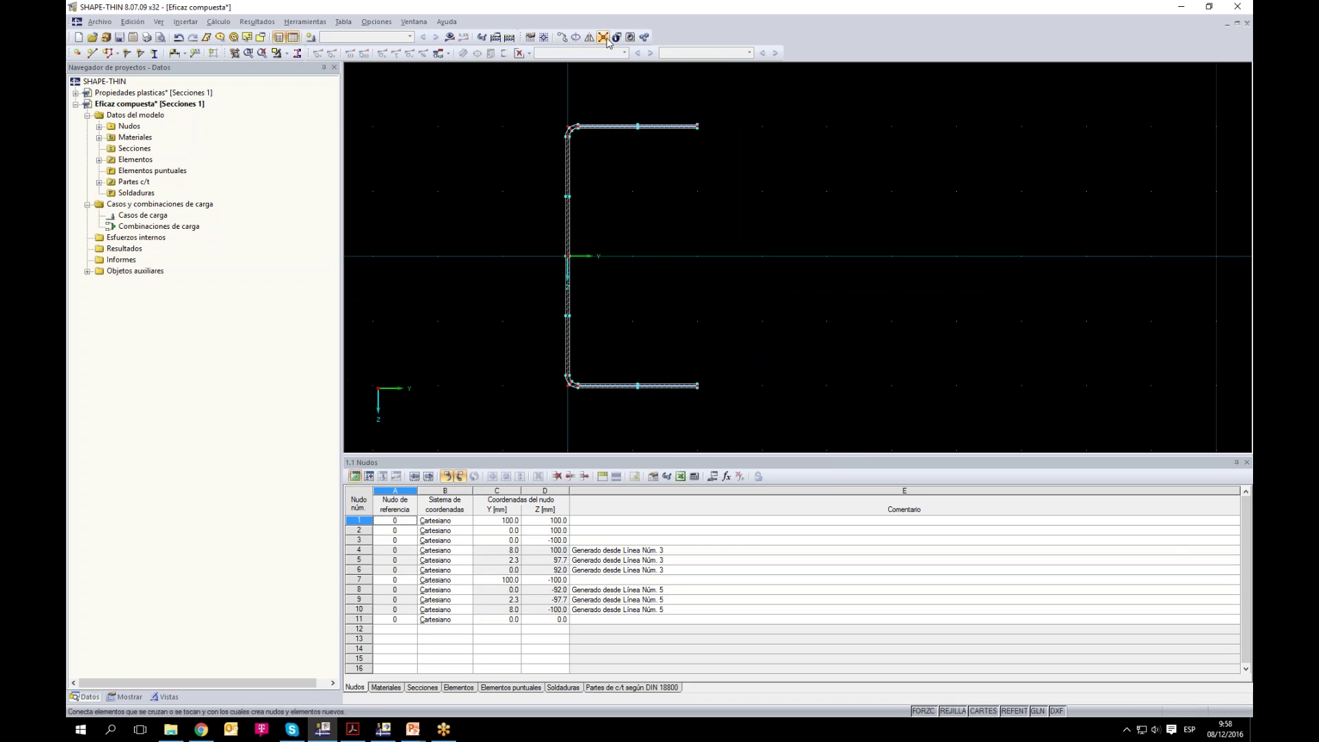
left_click_drag(515, 100, 794, 435)
scroll(734, 358, "down", 1)
key("Escape")
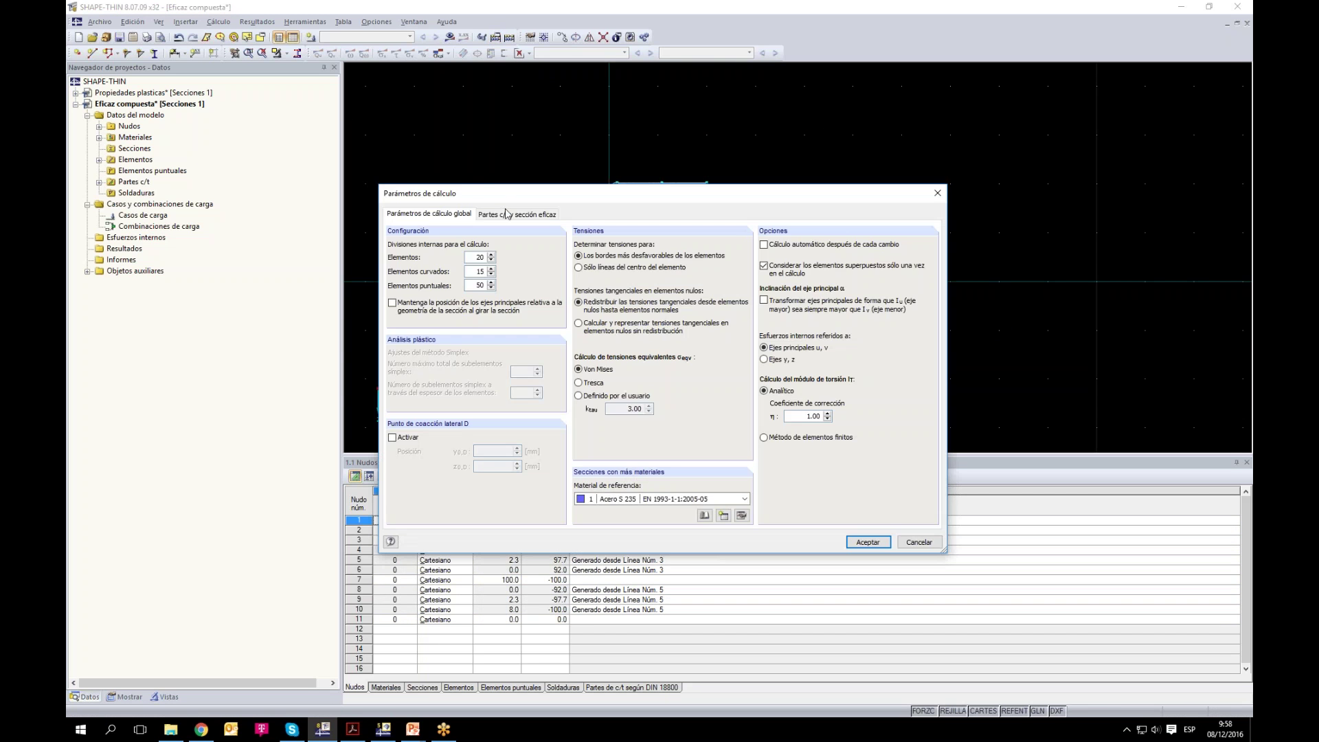
Step: Set the standard for the c/t parts and effective section to EN 1993-1-1 and EN 1993-1-5
left_click(392, 256)
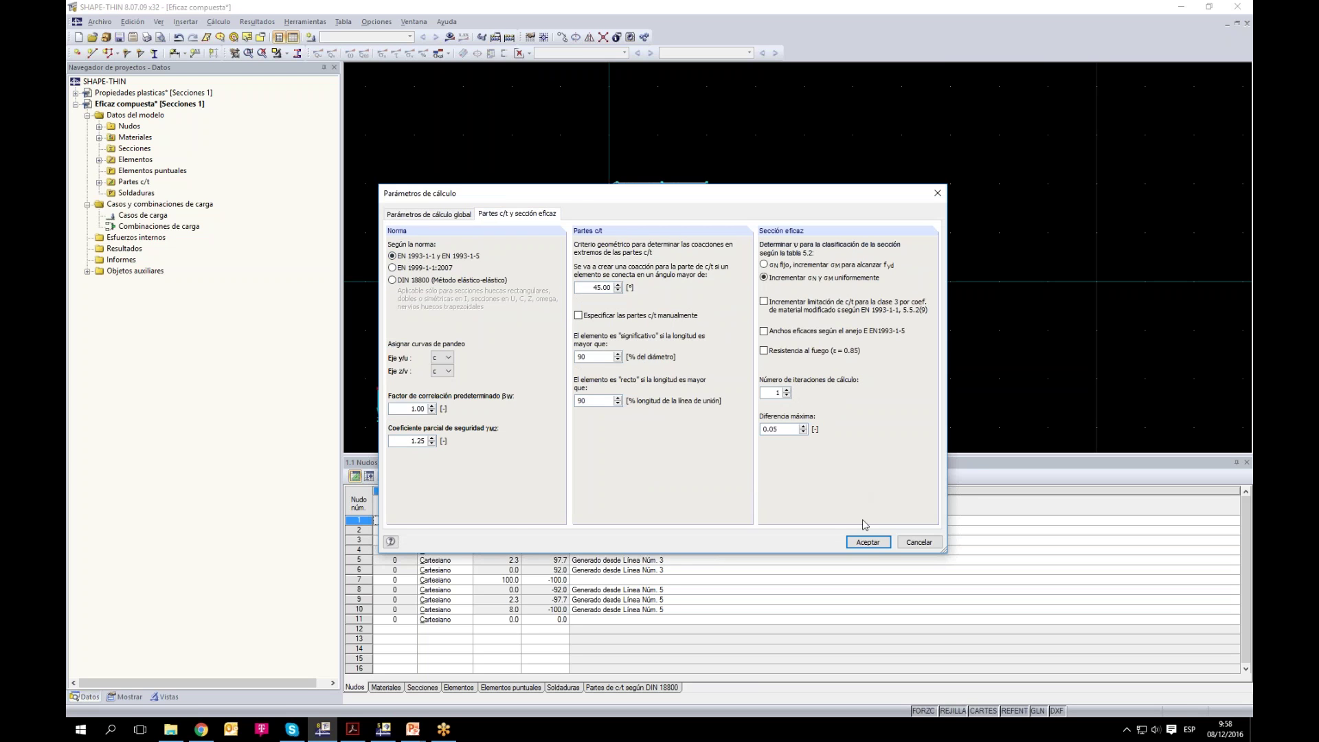
left_click(868, 542)
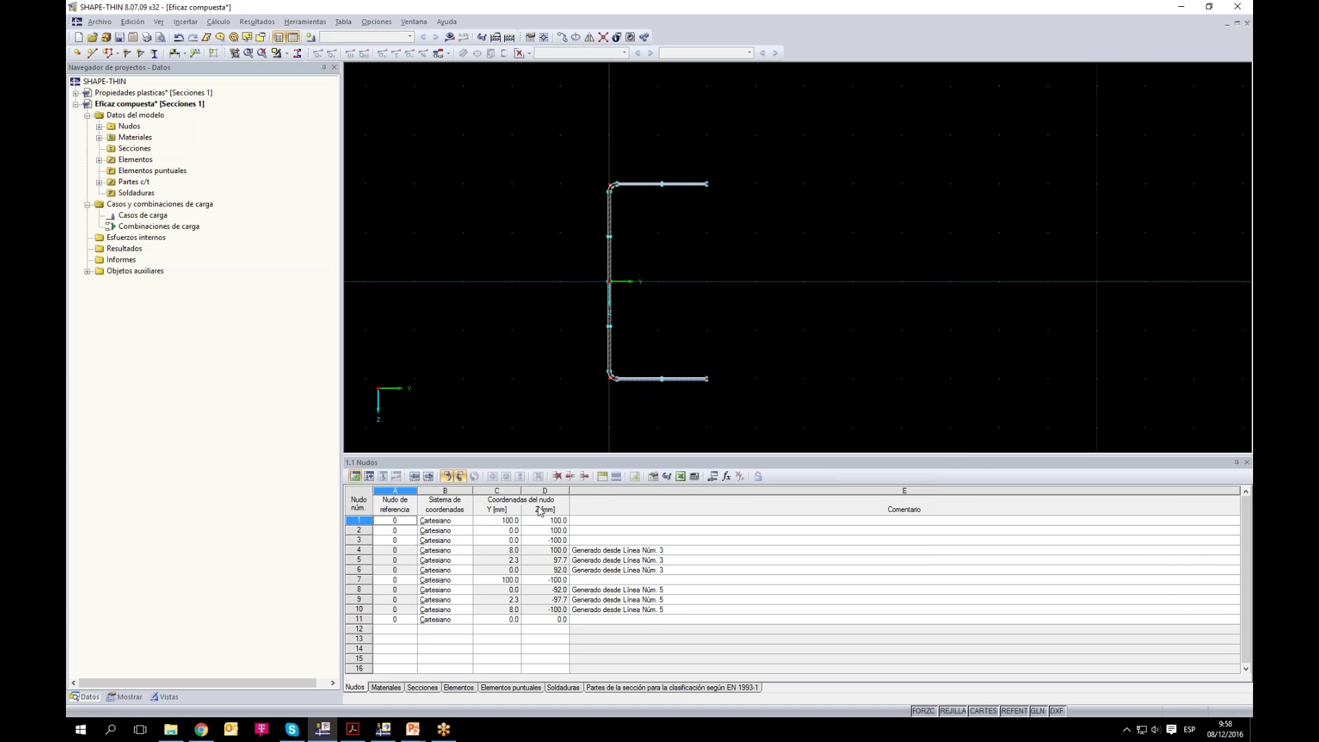
Step: Examine the c/t parts for classification to EN 1993-1, comparing their types, restraints, widths and c/t ratios with the section
left_click(683, 688)
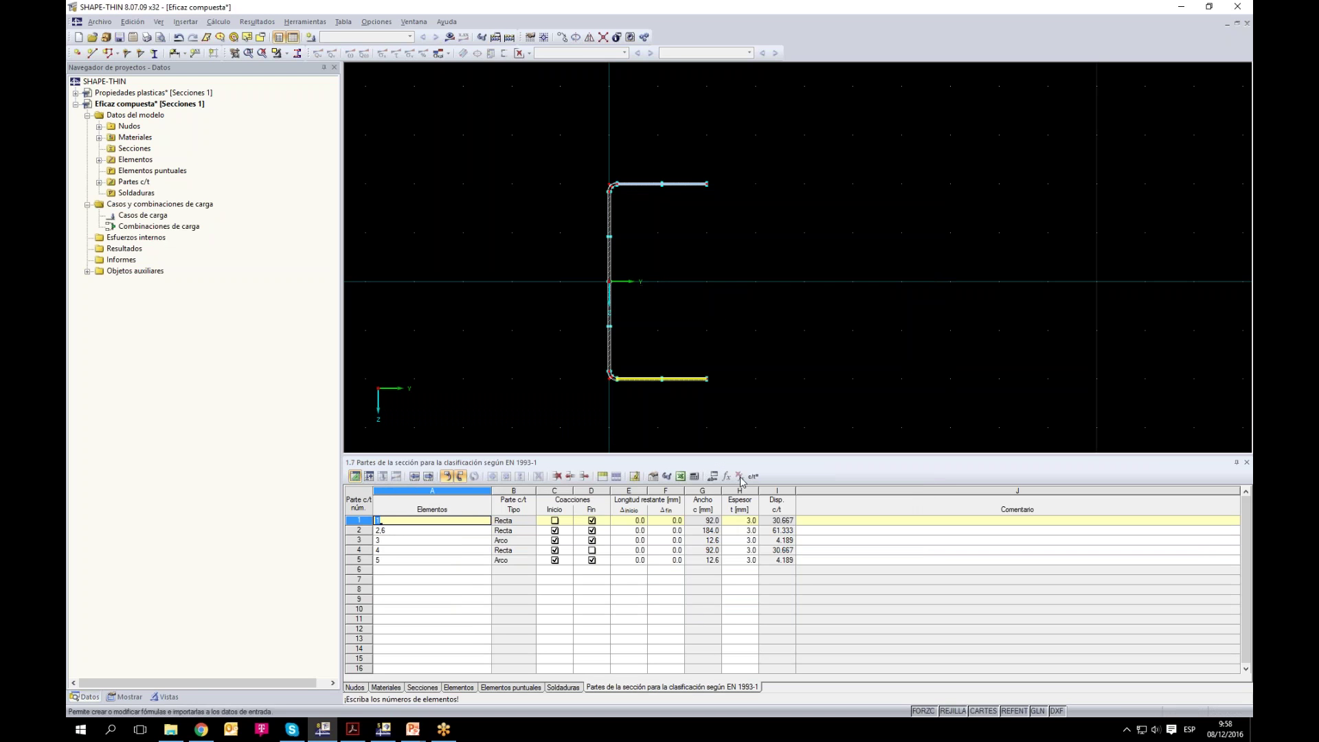
left_click(525, 532)
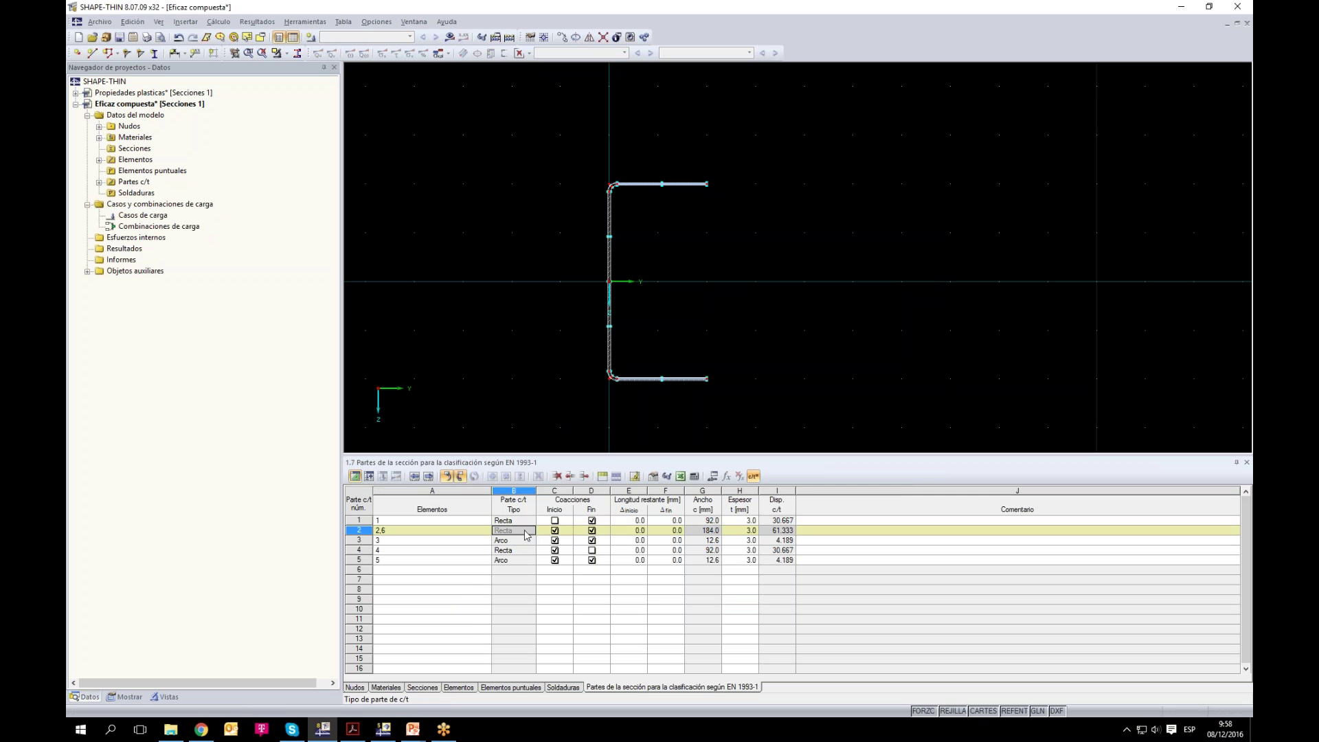
left_click(541, 531)
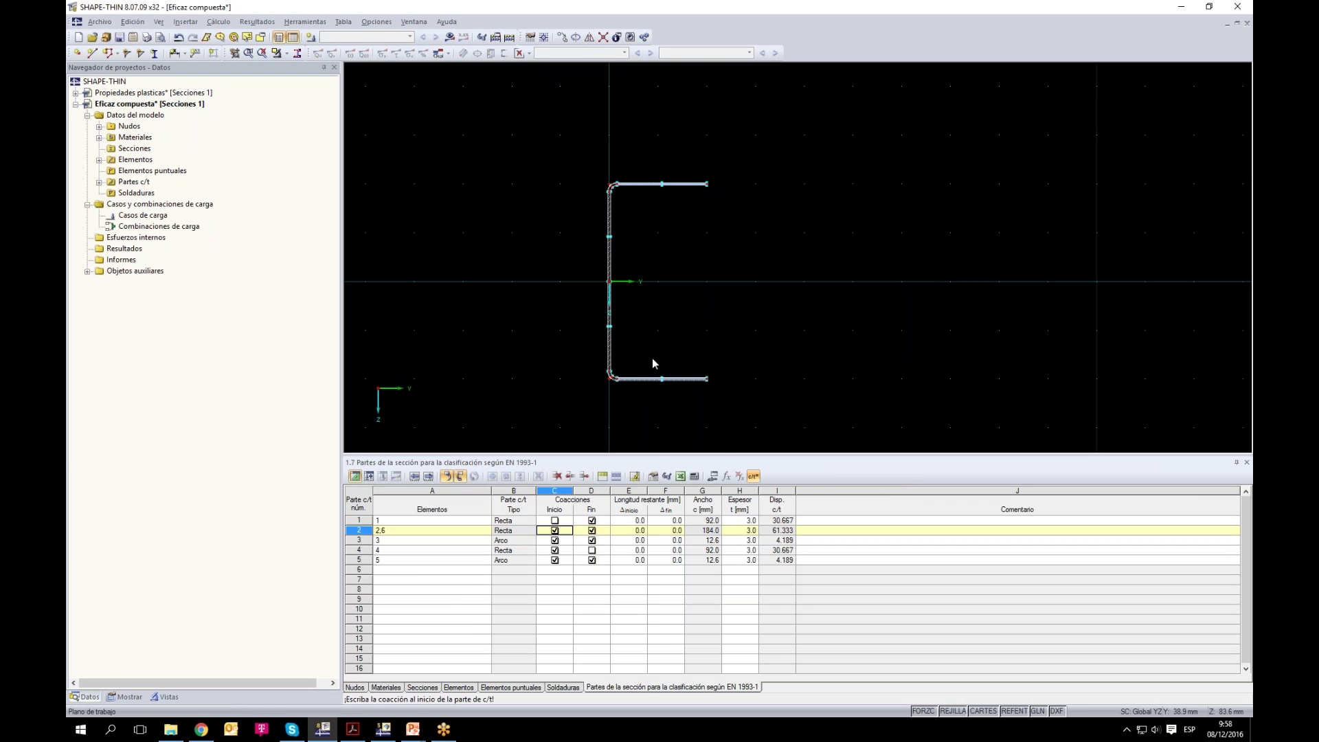
scroll(655, 354, "up", 1)
key("Down")
key("Right")
key("Right")
key("Right")
scroll(756, 385, "up", 1)
scroll(759, 392, "down", 2)
scroll(815, 273, "down", 1)
scroll(815, 273, "up", 1)
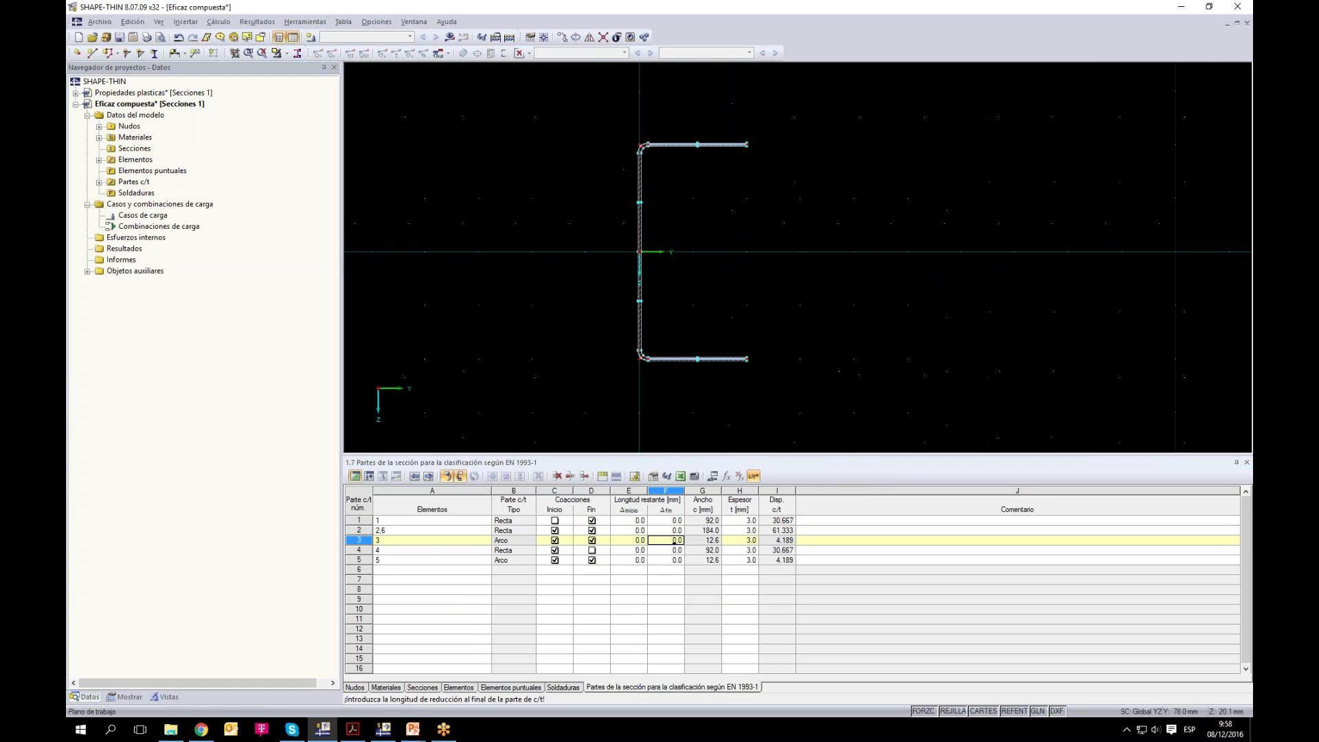
Step: Try to mirror the whole C-section as a copy about an axis parallel to Y through the point Y 150 mm, Z 0 mm
left_click_drag(857, 307, 786, 285)
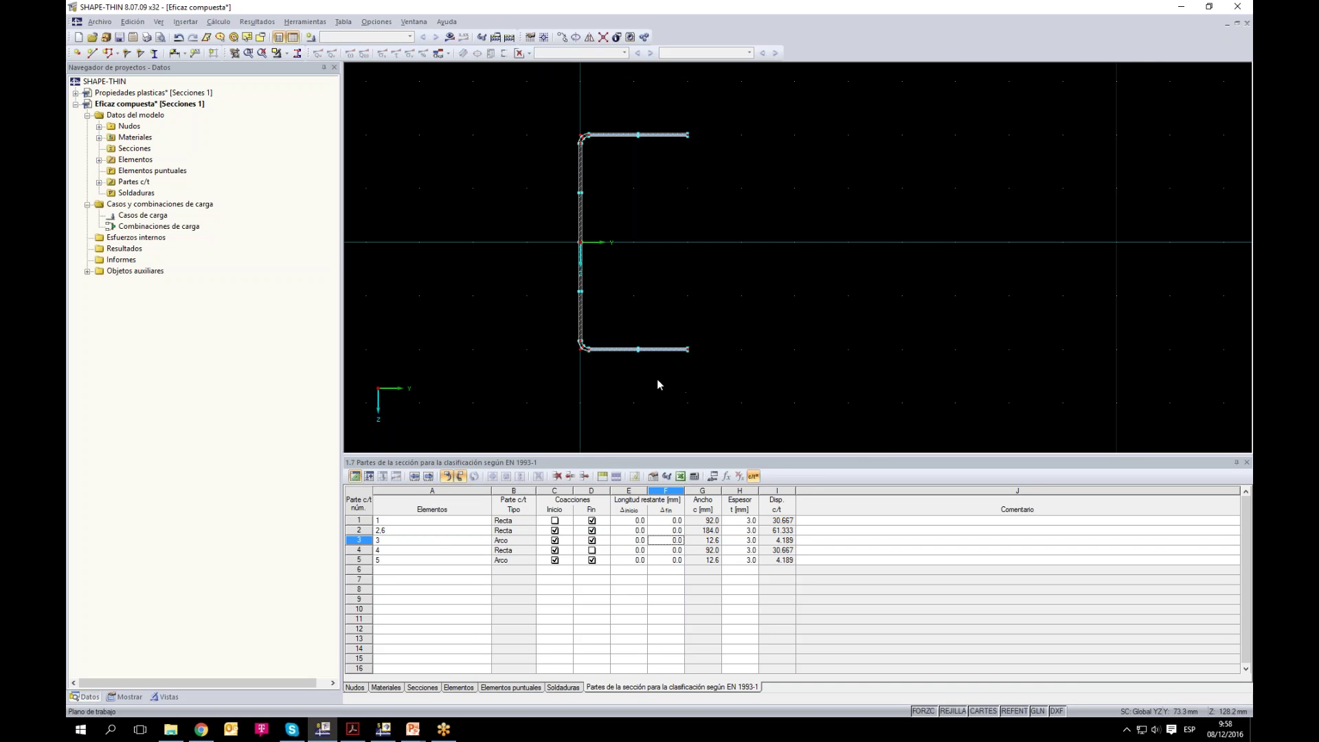
left_click_drag(650, 364, 676, 380)
left_click_drag(577, 122, 752, 398)
left_click(589, 38)
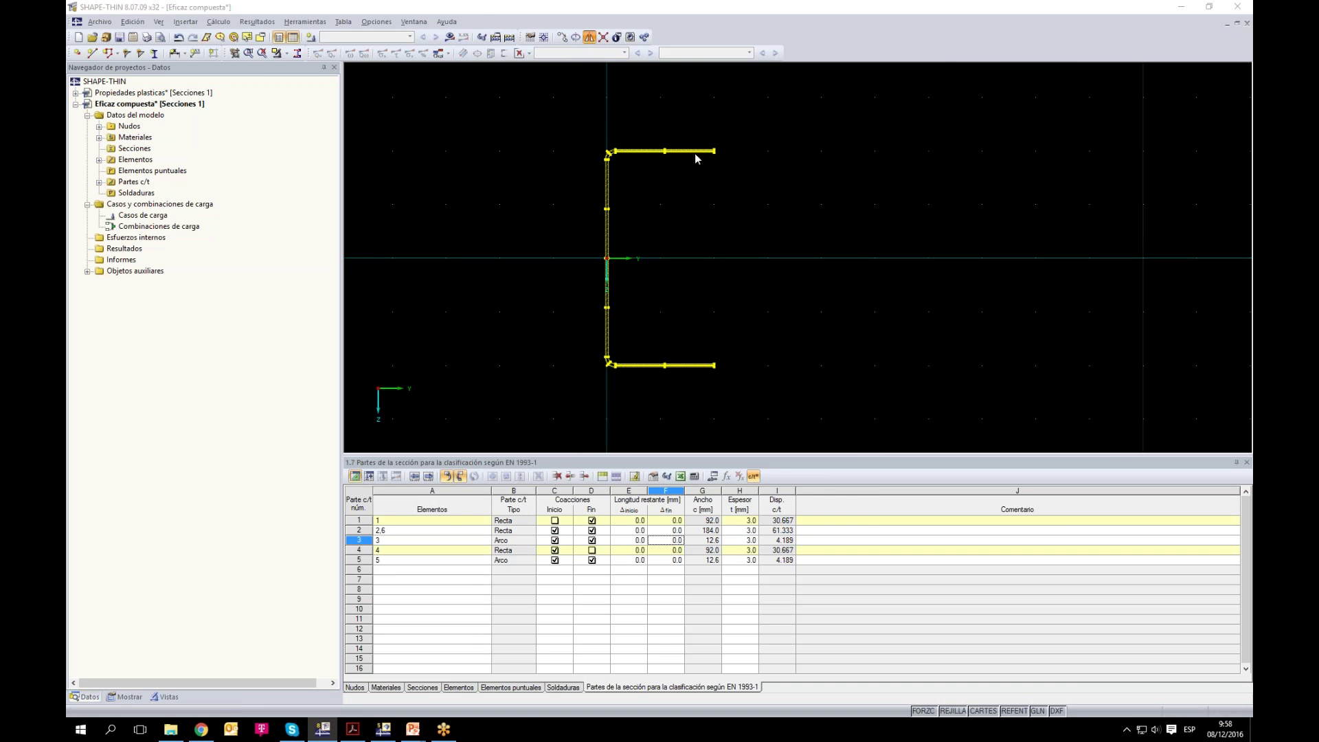
left_click(590, 278)
left_click(582, 288)
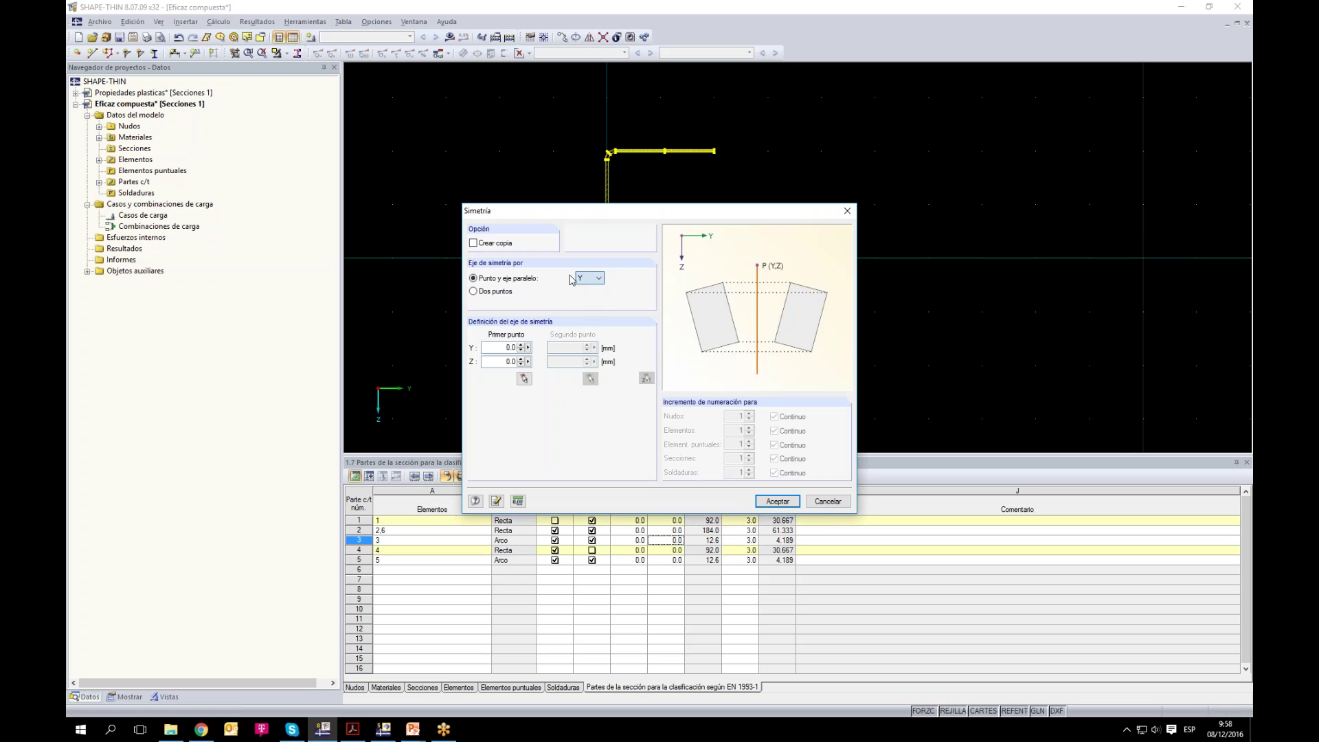
left_click(473, 243)
left_click(525, 378)
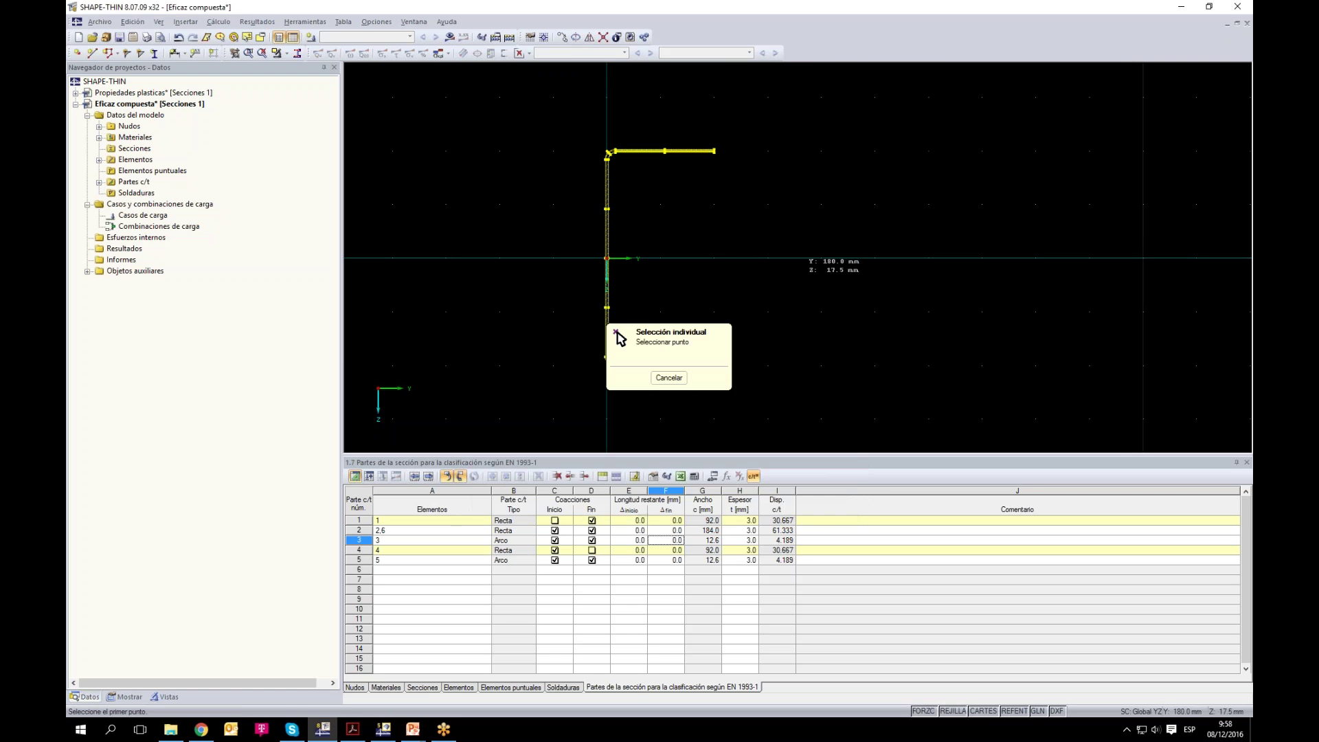
left_click(770, 256)
left_click(777, 504)
scroll(678, 321, "down", 6)
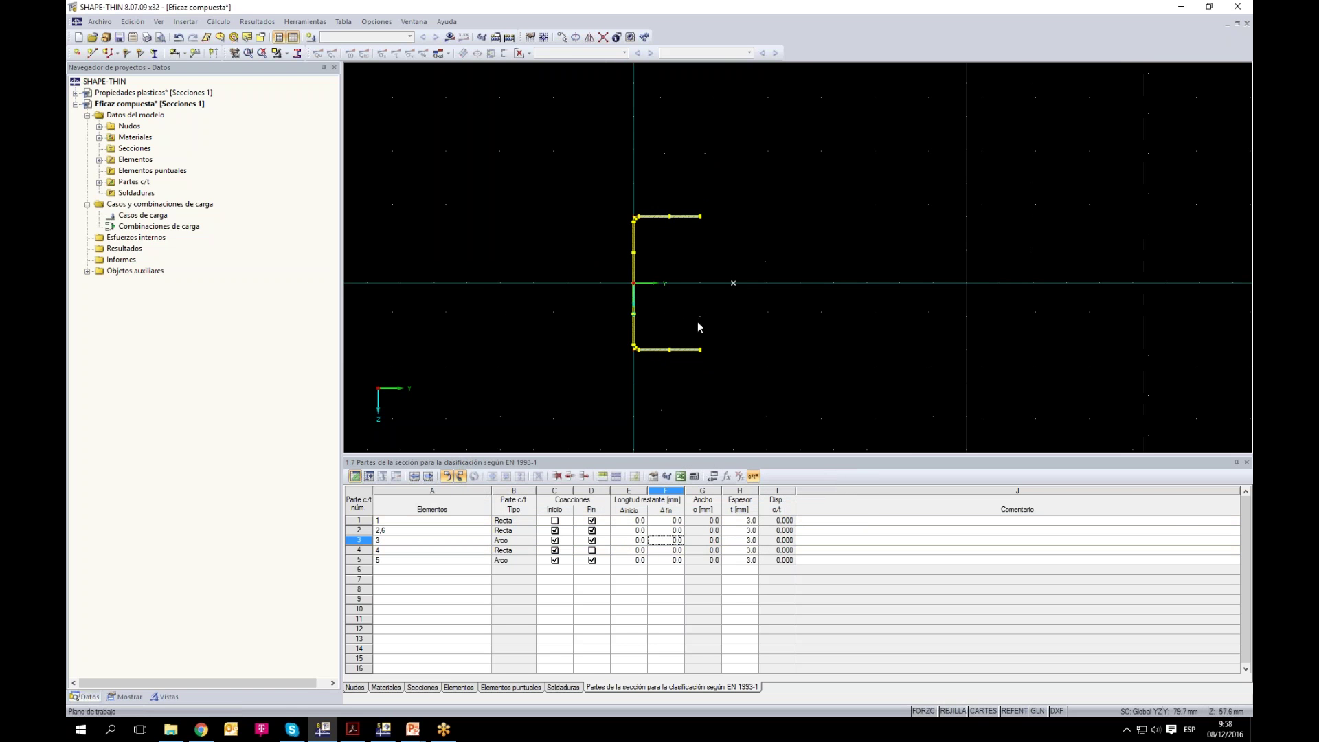
Step: Undo the mirrored copy of the C-section
scroll(750, 288, "up", 3)
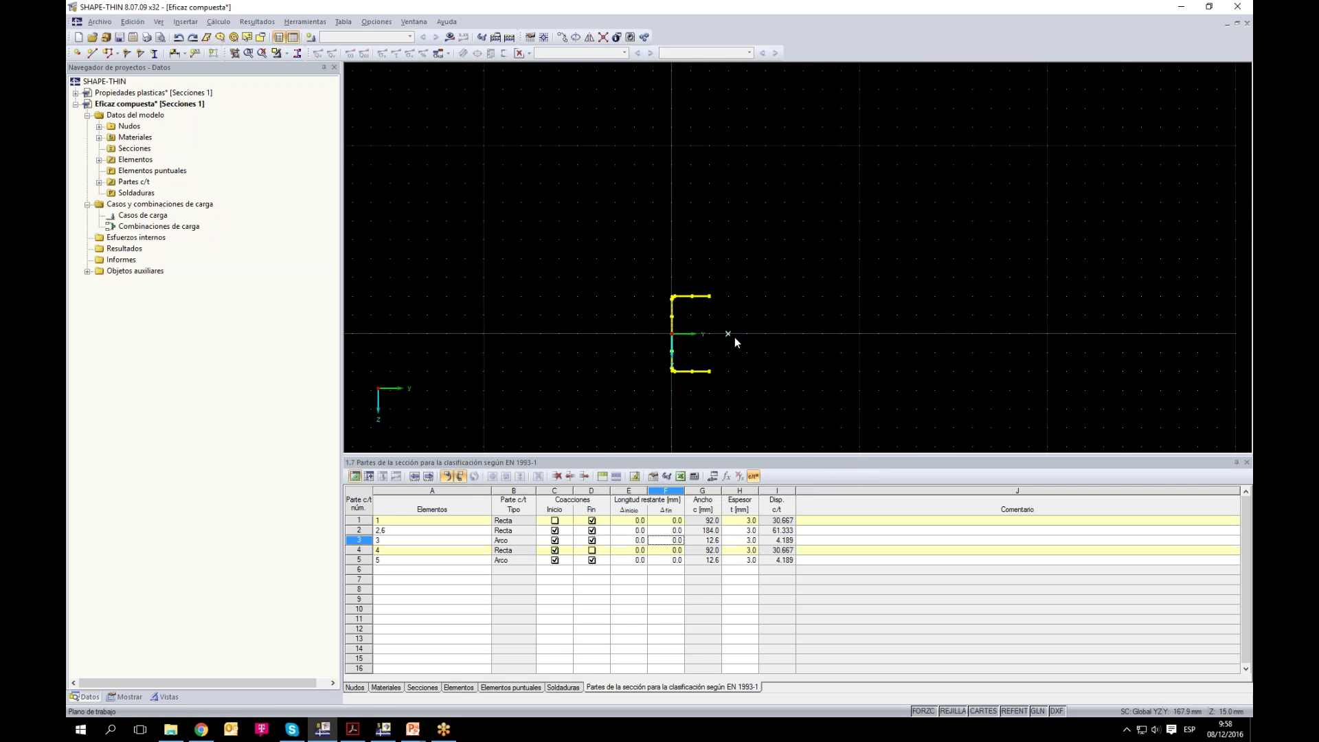
left_click(178, 39)
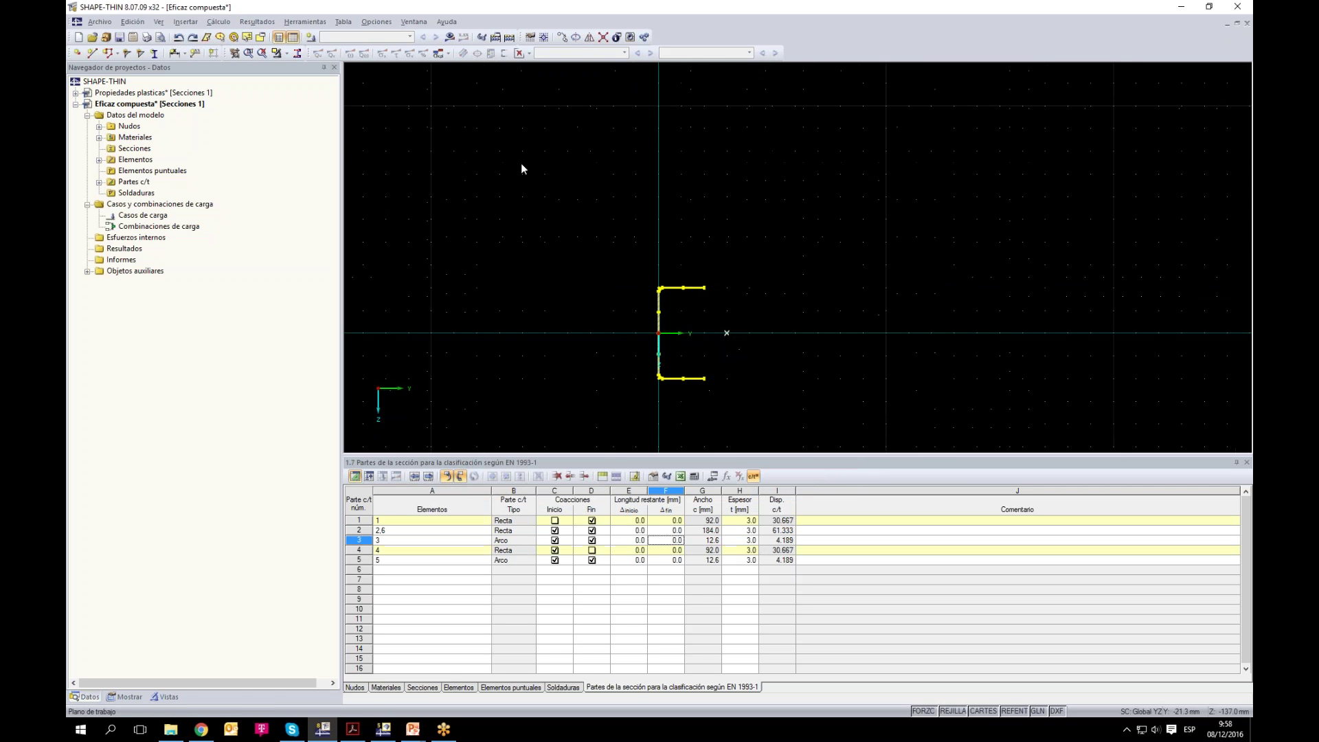
left_click(192, 38)
scroll(701, 335, "up", 5)
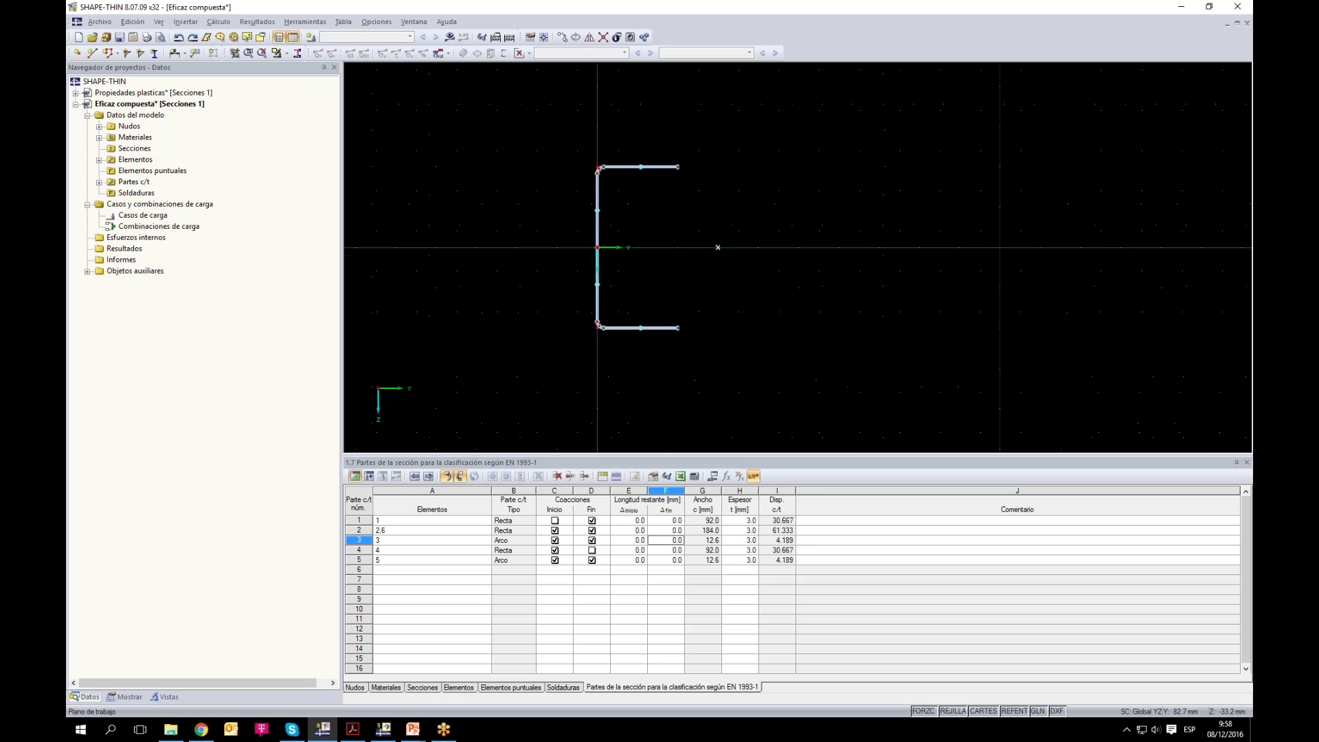
Step: Repeat the mirrored copy of the whole C-section, picking the axis point again at Y 150 mm, Z 0 mm
scroll(588, 181, "down", 2)
left_click_drag(507, 99, 730, 367)
left_click(590, 39)
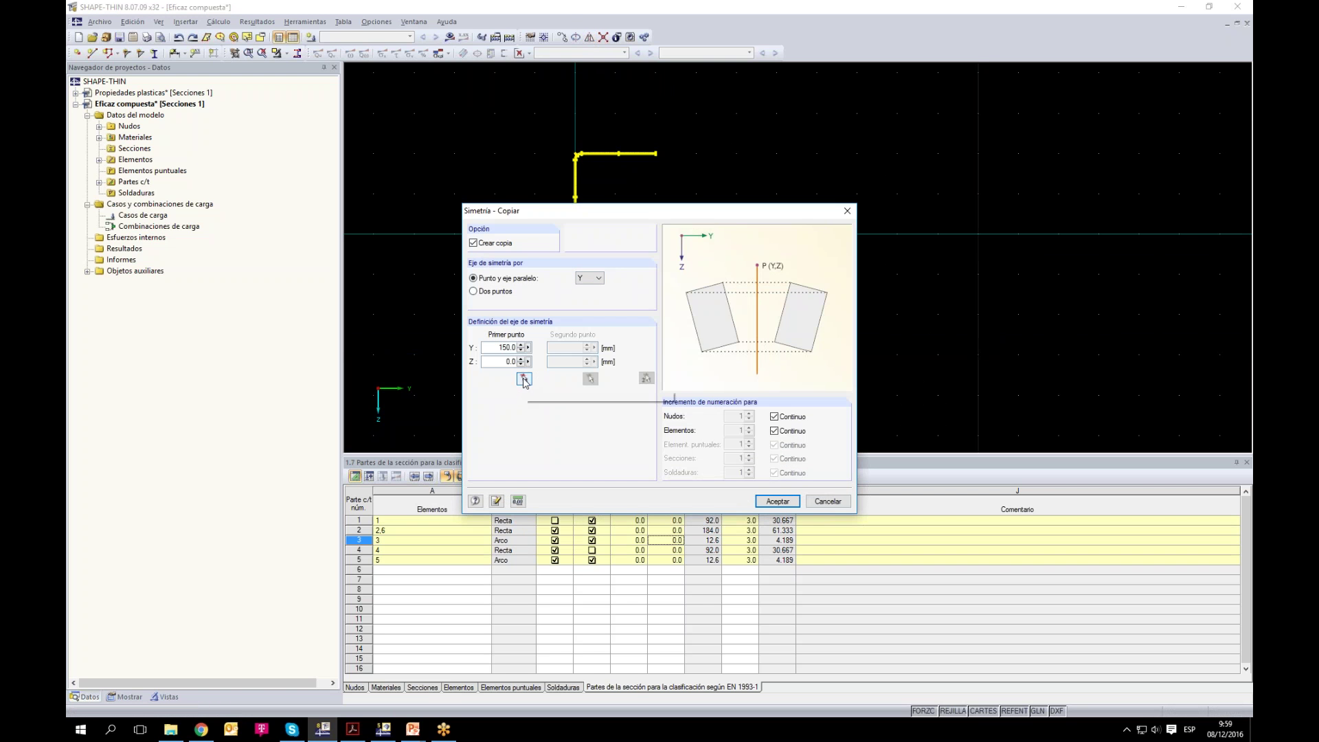
left_click(524, 378)
left_click(696, 237)
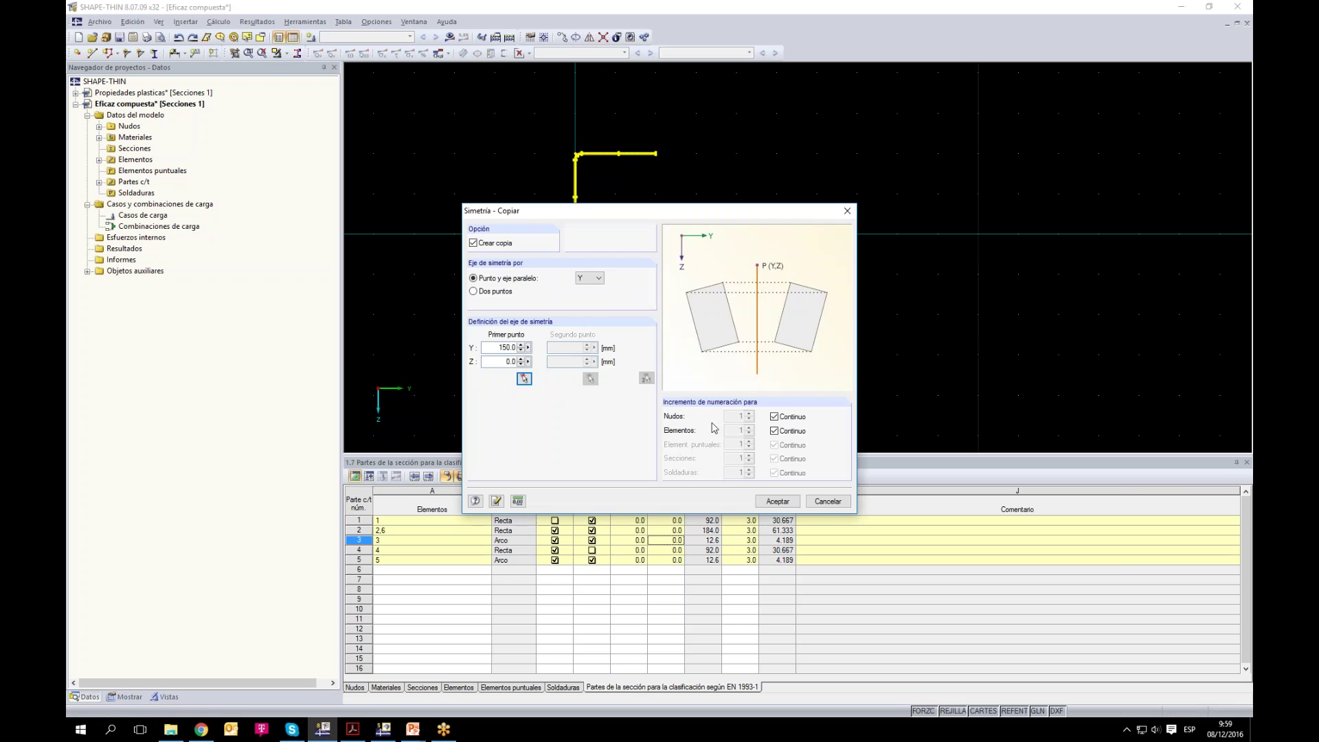
left_click(774, 499)
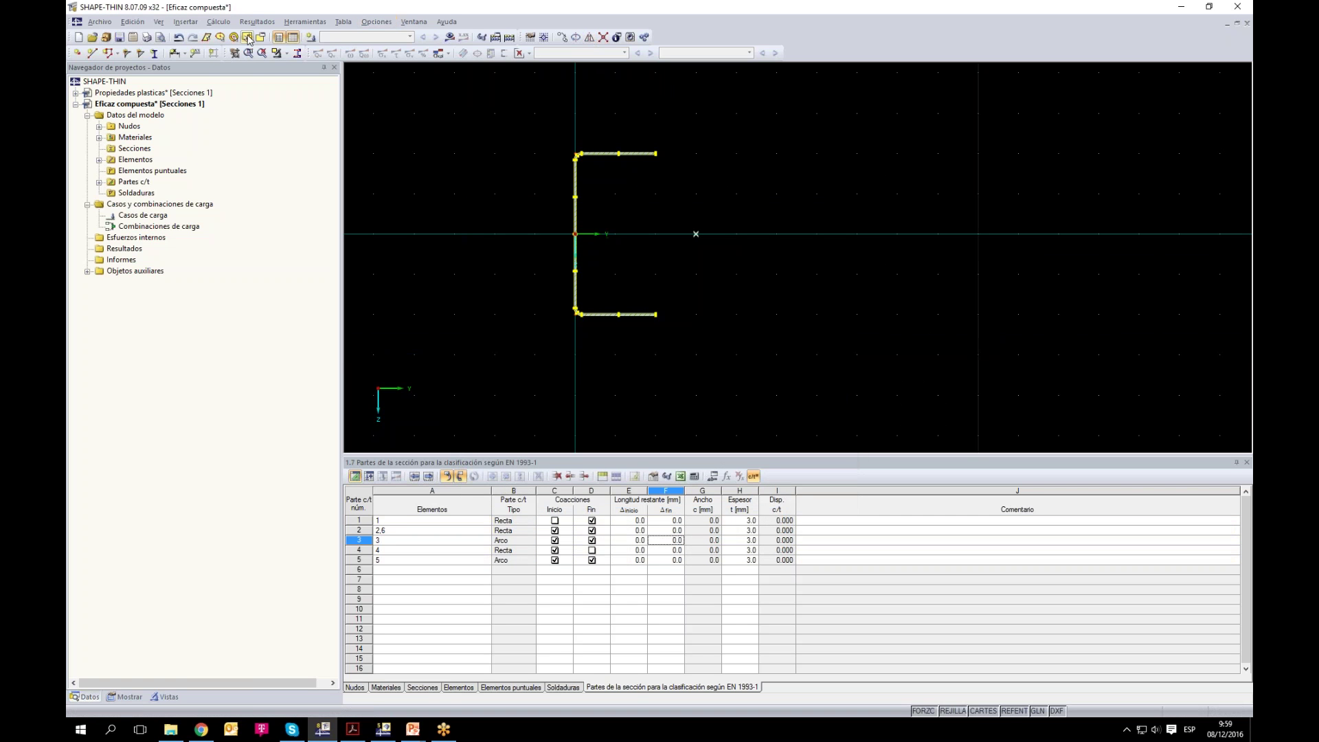
Step: Try another mirrored copy of the C-section with the axis point picked on the web's outer side at Z 0 mm
left_click(590, 39)
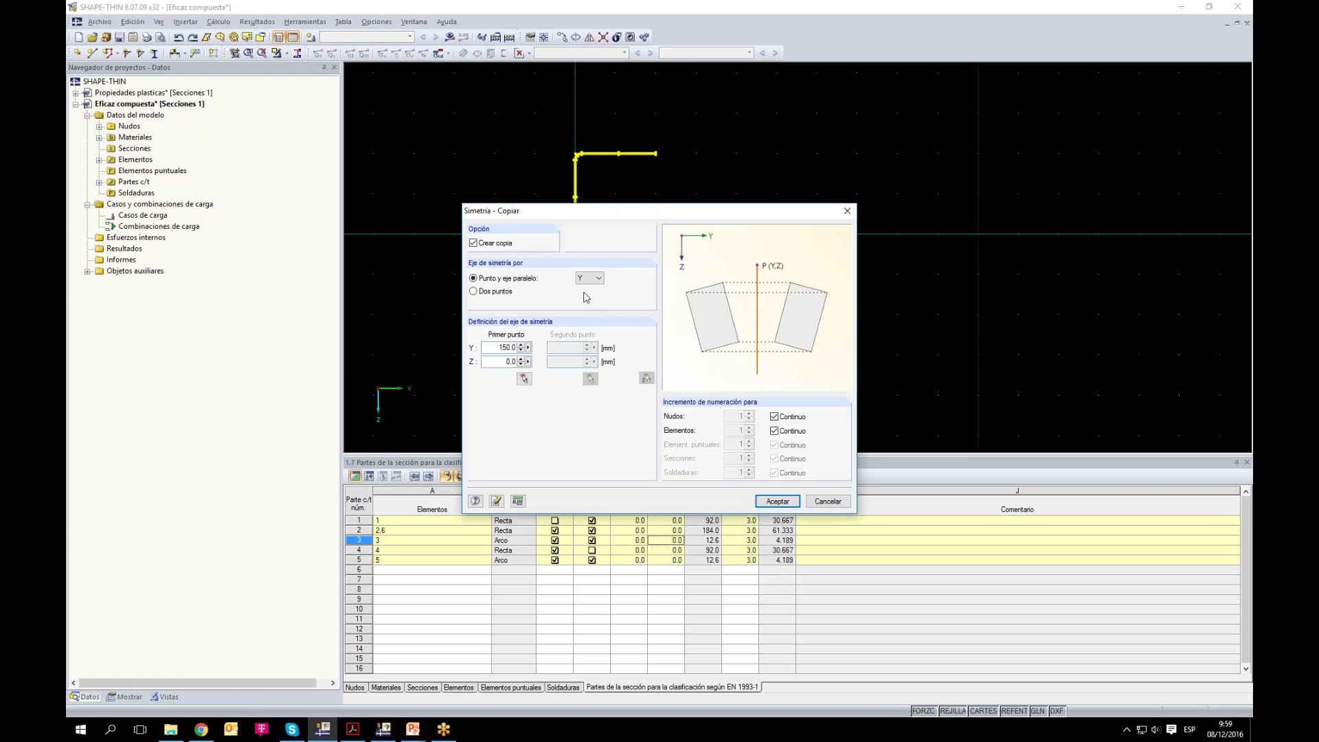
left_click(524, 379)
left_click(454, 233)
left_click(777, 501)
Step: Undo the mirrored copies and the C-section's move to the origin
scroll(550, 352, "down", 2)
left_click_drag(550, 353, 804, 380)
scroll(831, 376, "up", 2)
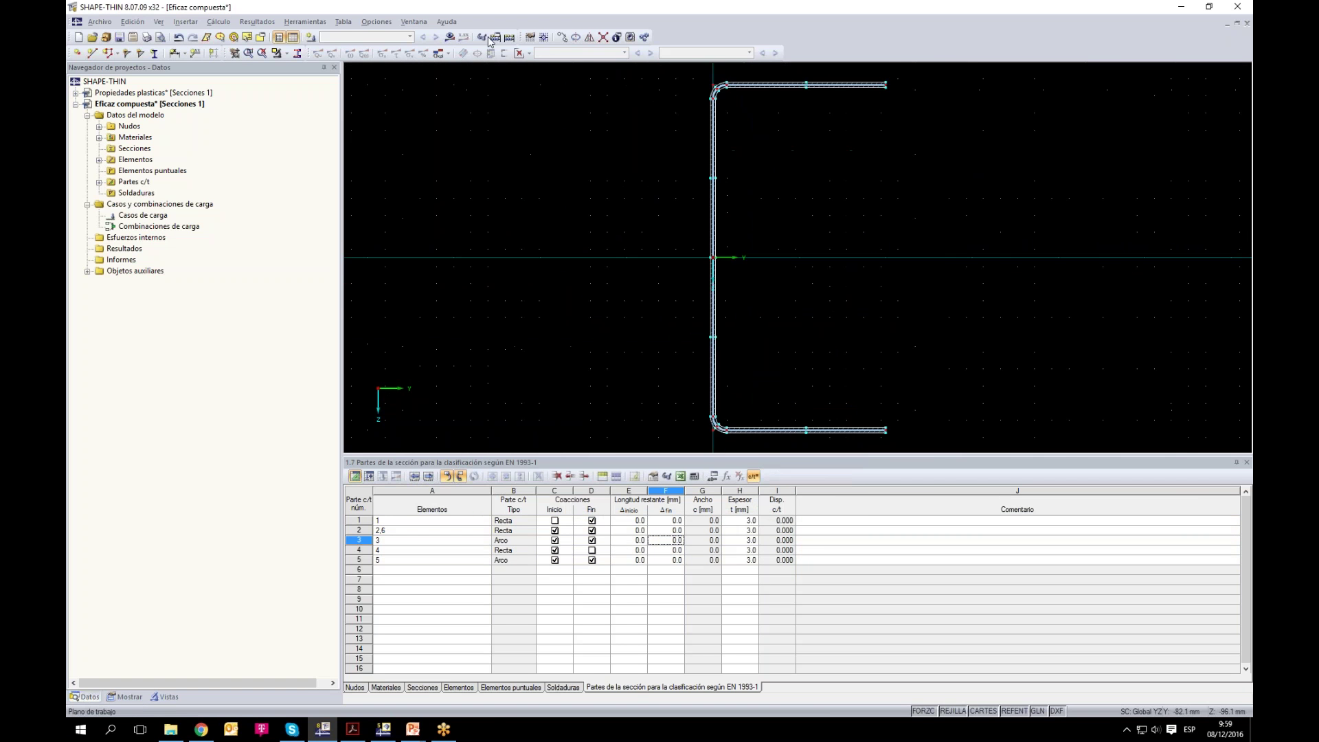
scroll(695, 200, "down", 2)
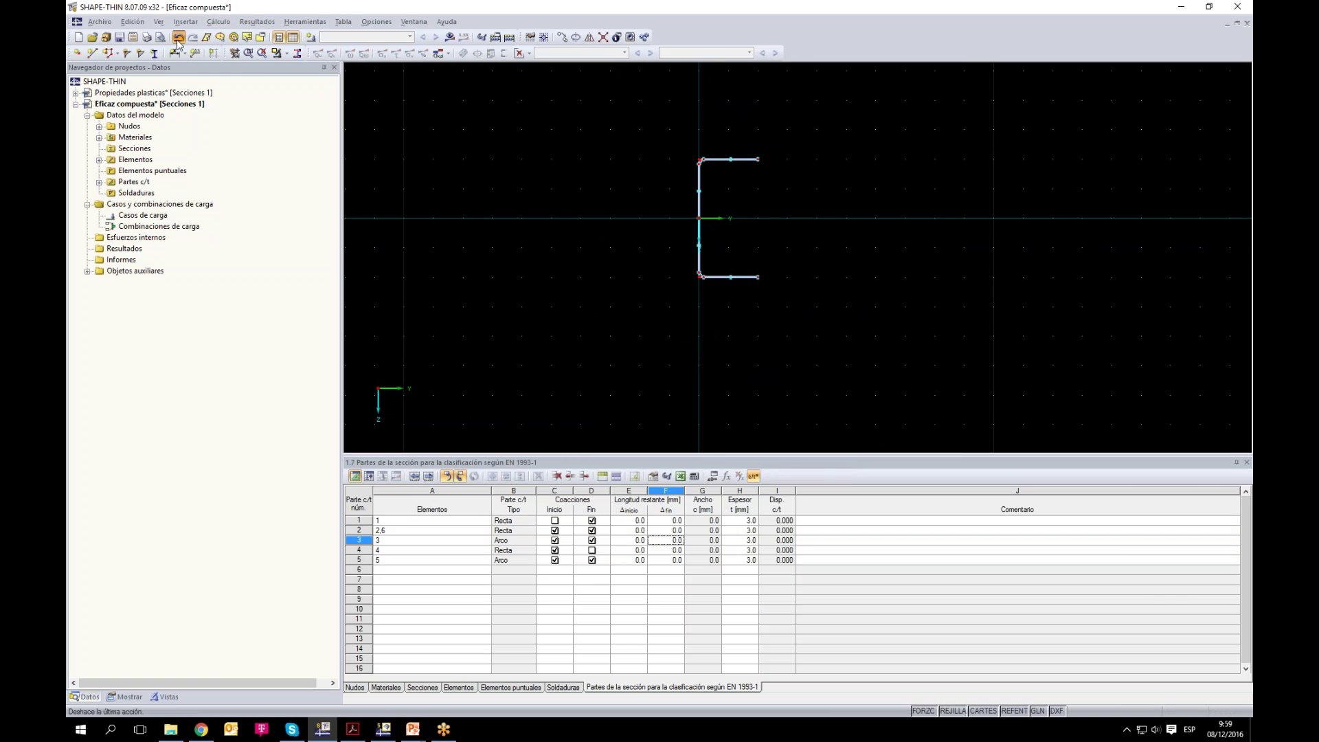
left_click(178, 38)
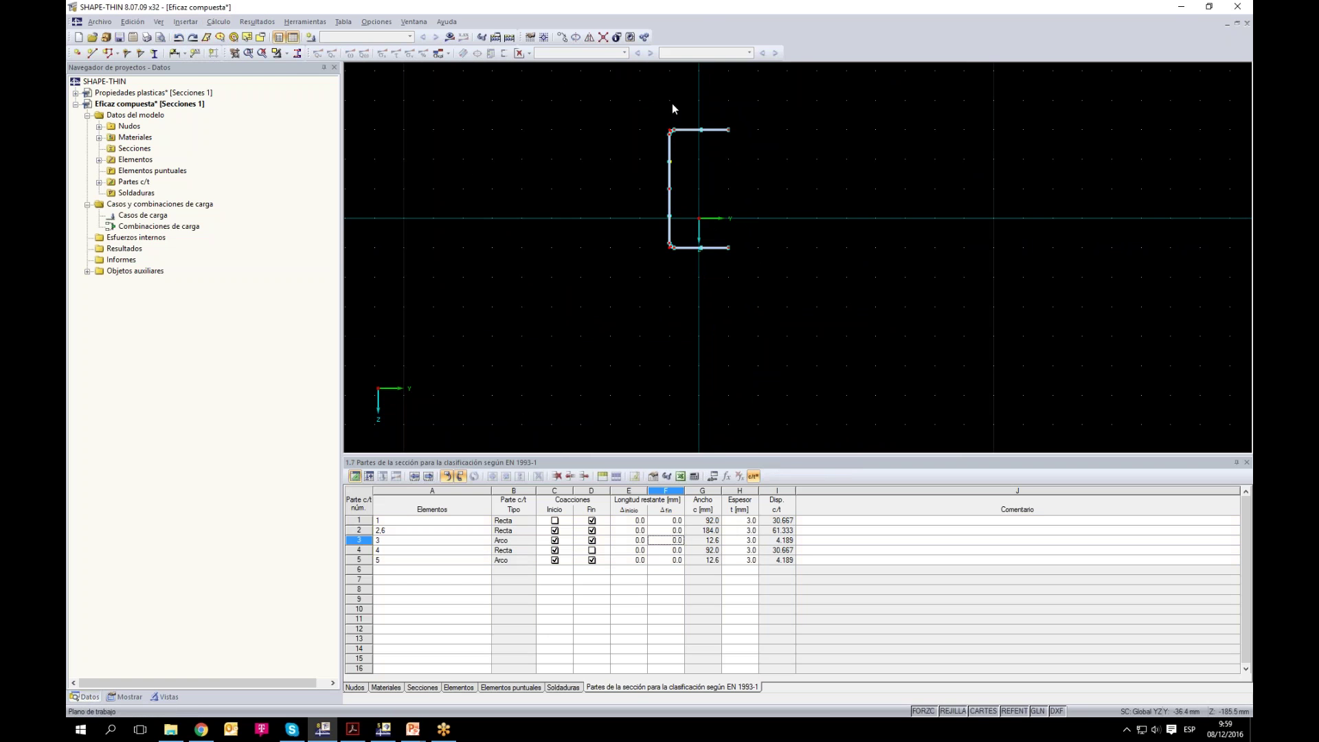
Step: Move the C-section so its web midpoint lies on the origin, and place a copy with its web at about Y 250 mm
scroll(700, 217, "up", 3)
mouse_move(623, 146)
left_mouse_down()
mouse_move(696, 226)
mouse_move(801, 235)
left_mouse_up()
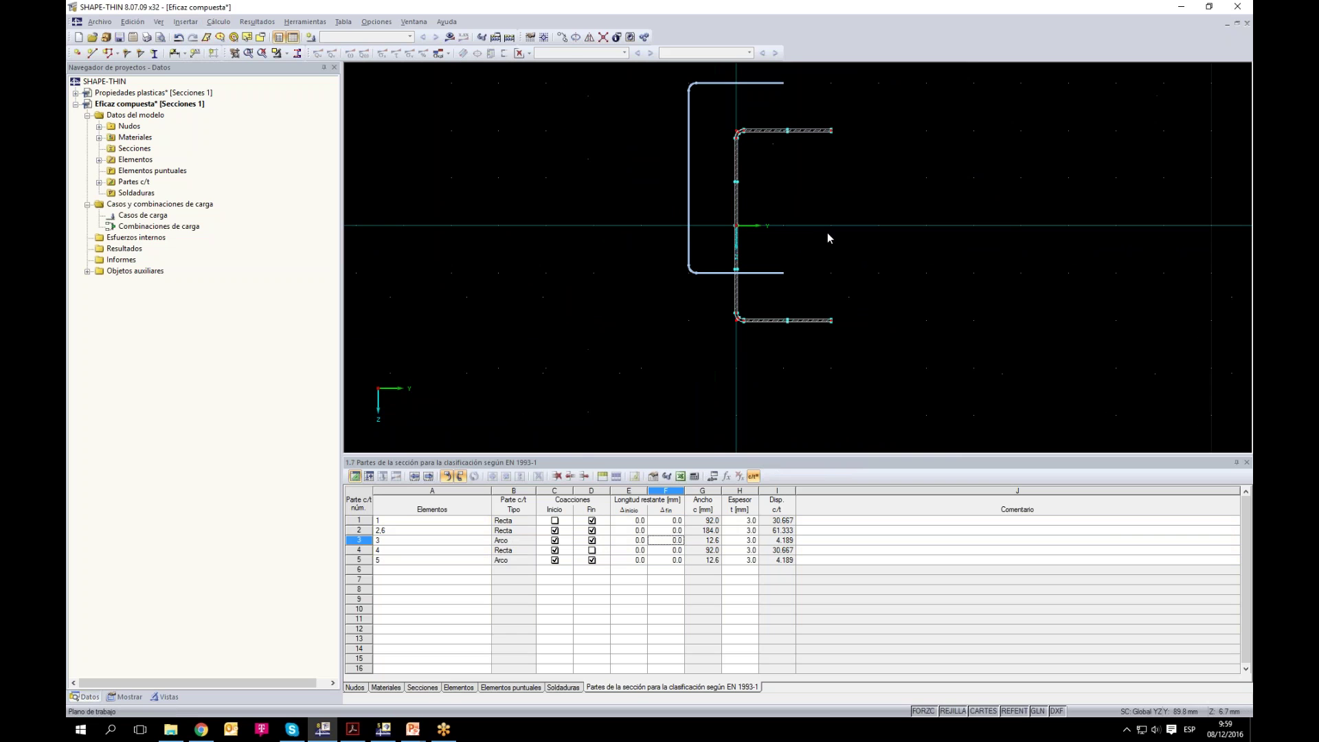
left_click(753, 476)
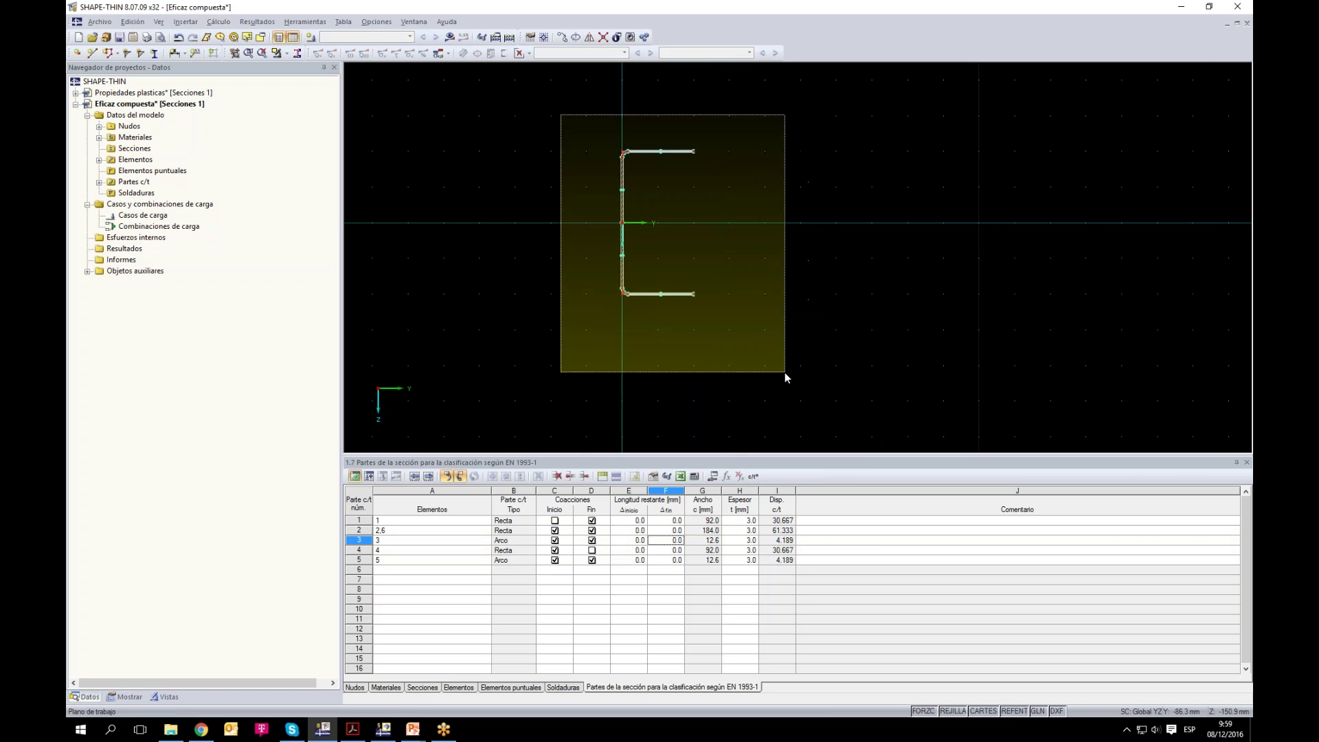
left_click(801, 223)
left_click_drag(761, 101, 948, 371)
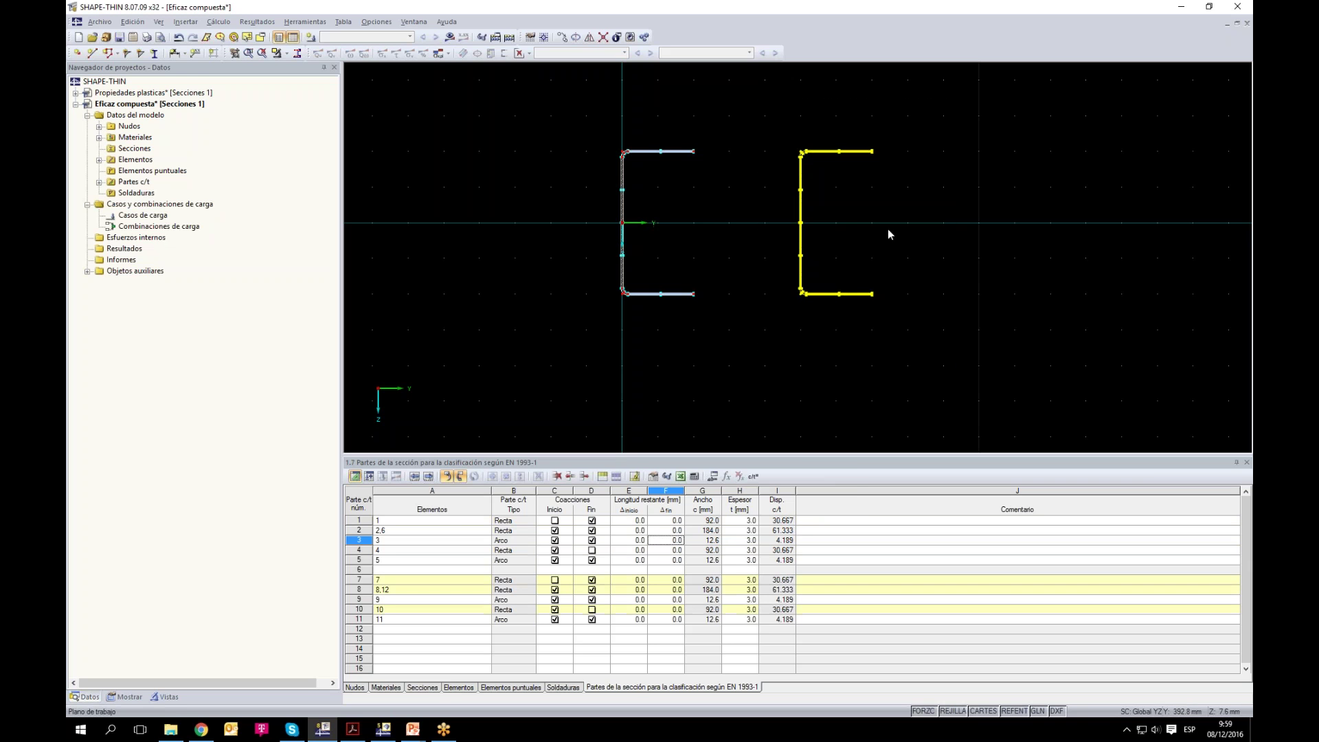
Step: Rotate the copied C-section 180° about its web midpoint so that it faces the original, with zero copies
left_click(575, 37)
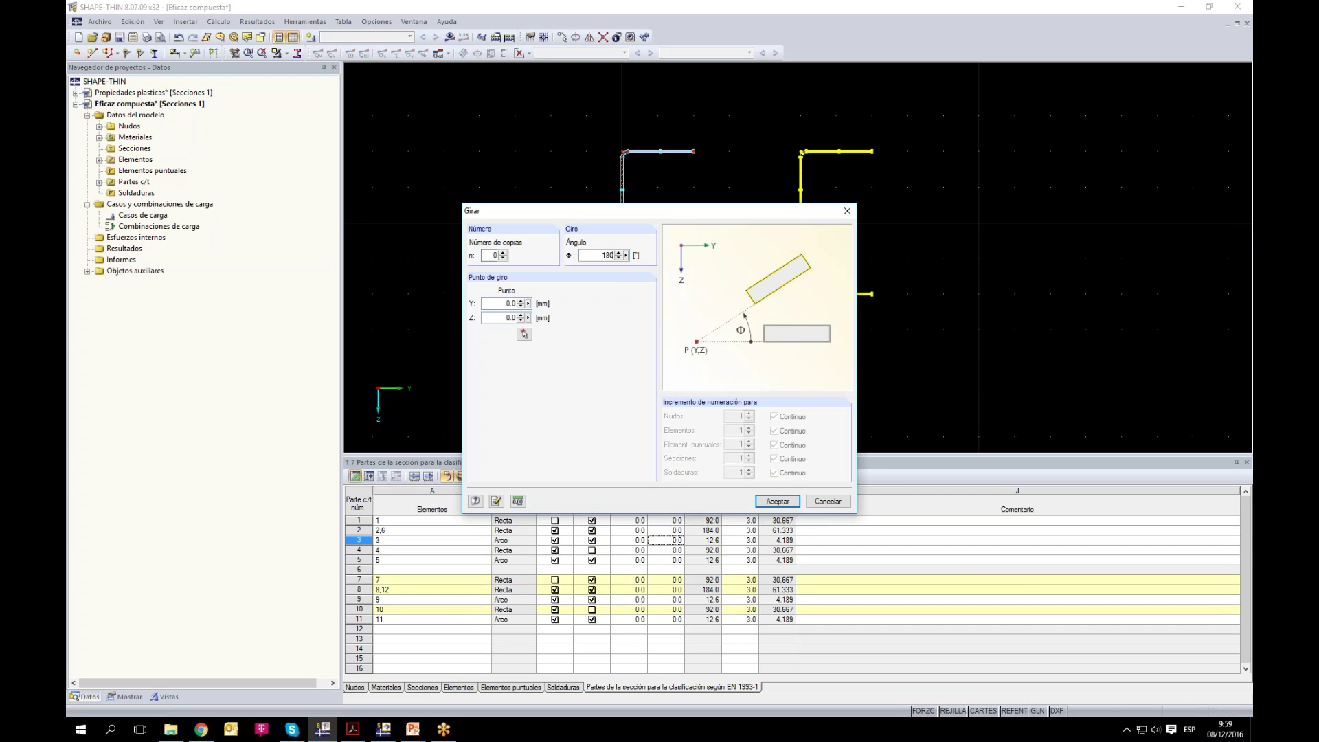
left_click(524, 334)
left_click(799, 226)
left_click(778, 501)
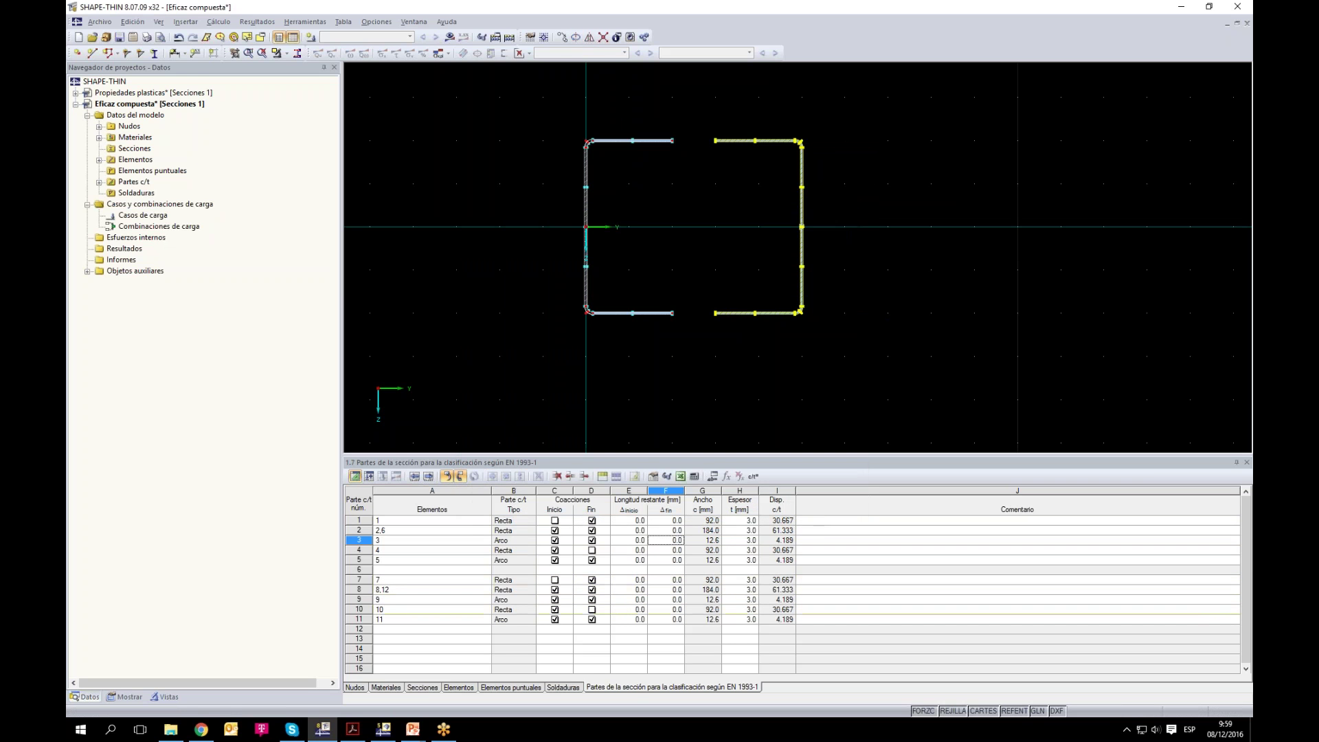
scroll(720, 143, "up", 2)
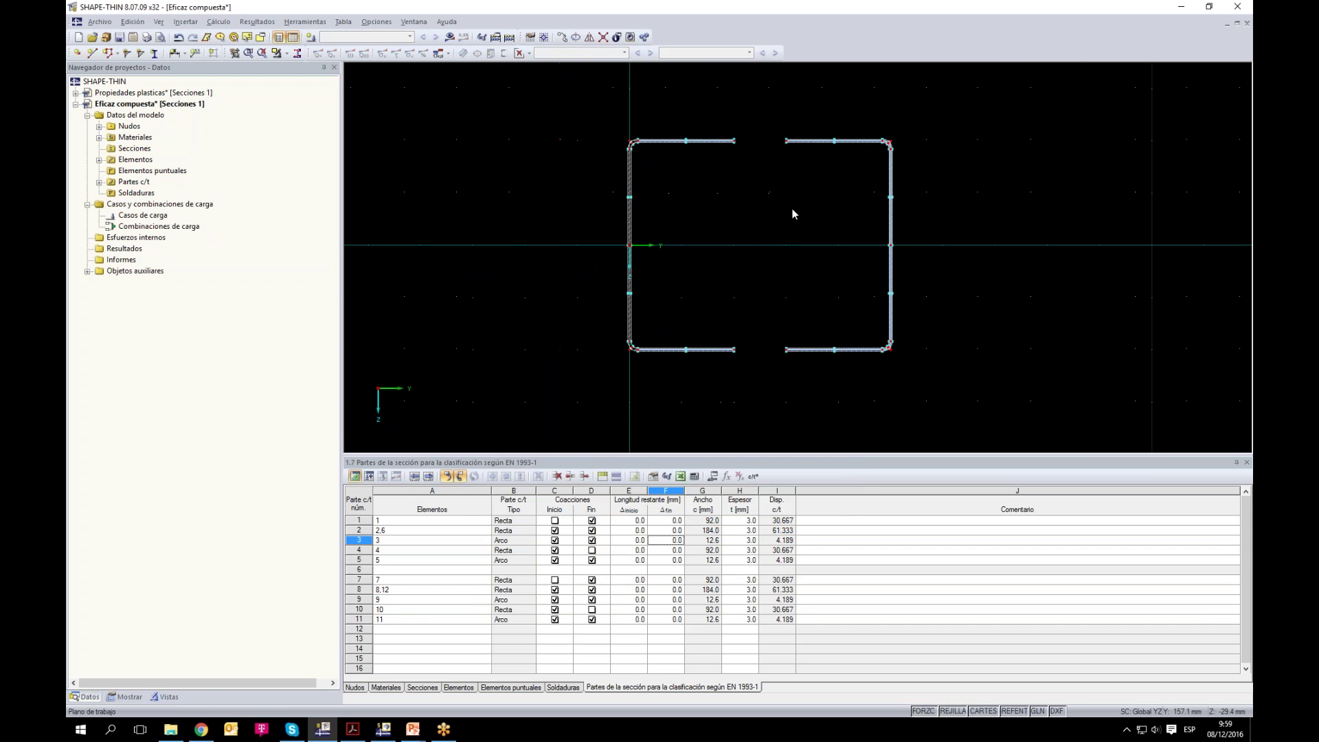
Step: Divide the four straight flange elements 1, 4, 7 and 10 using 3 intermediate nodes each
scroll(701, 168, "down", 1)
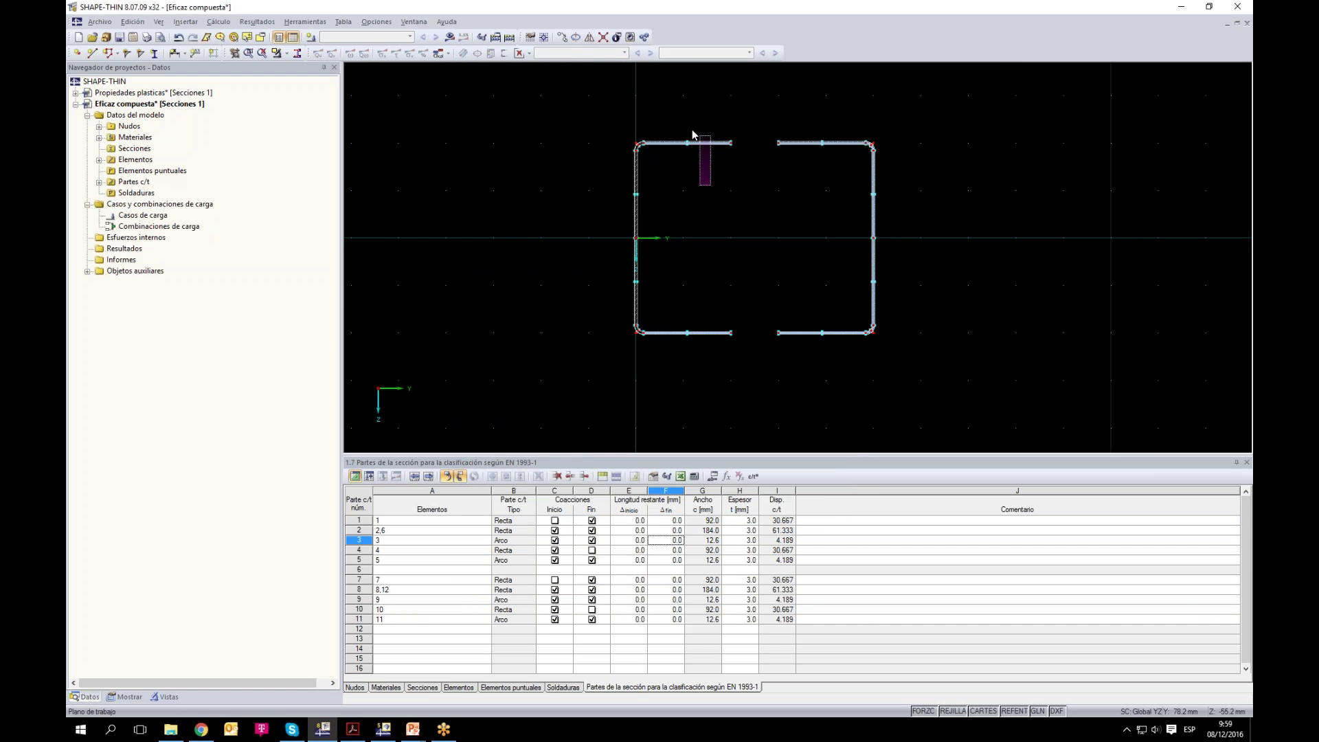
mouse_move(683, 119)
left_mouse_down()
mouse_move(680, 104)
mouse_move(684, 124)
left_mouse_up()
left_click_drag(714, 368, 695, 129)
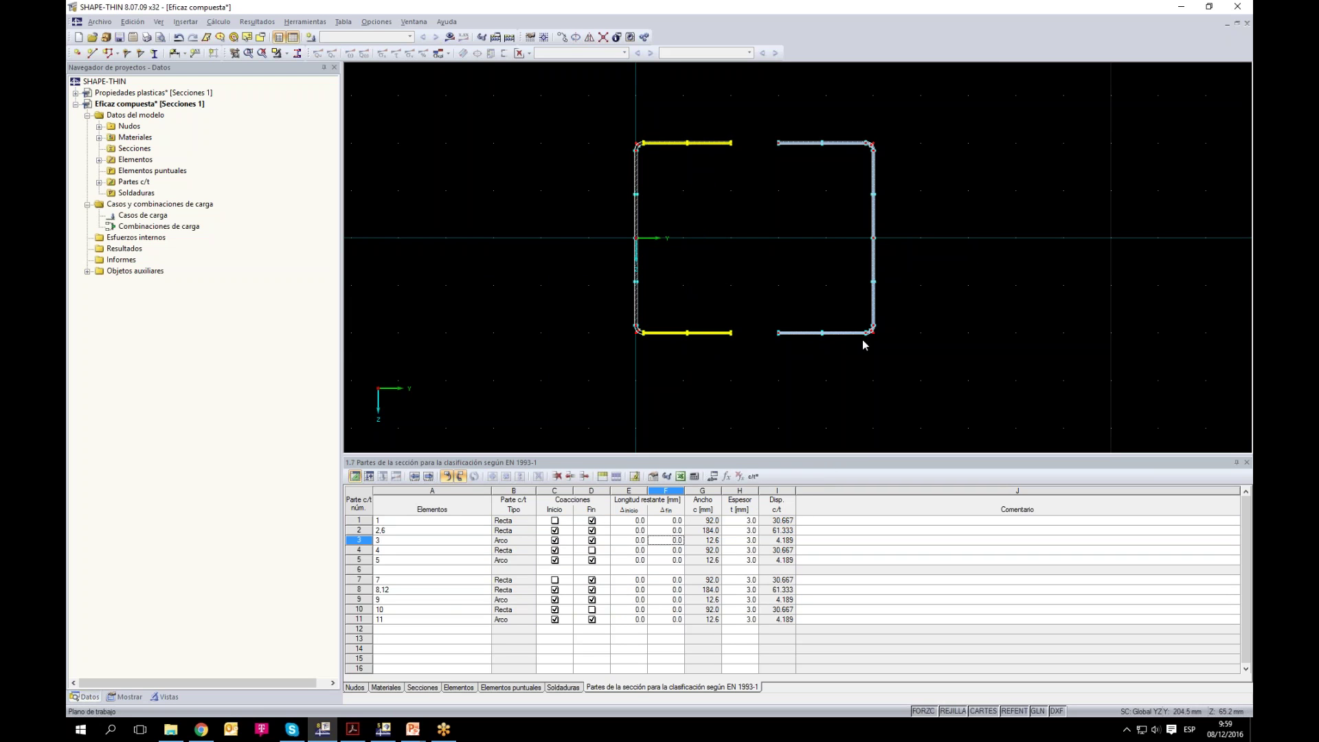
left_click_drag(832, 371, 814, 122)
right_click(812, 141)
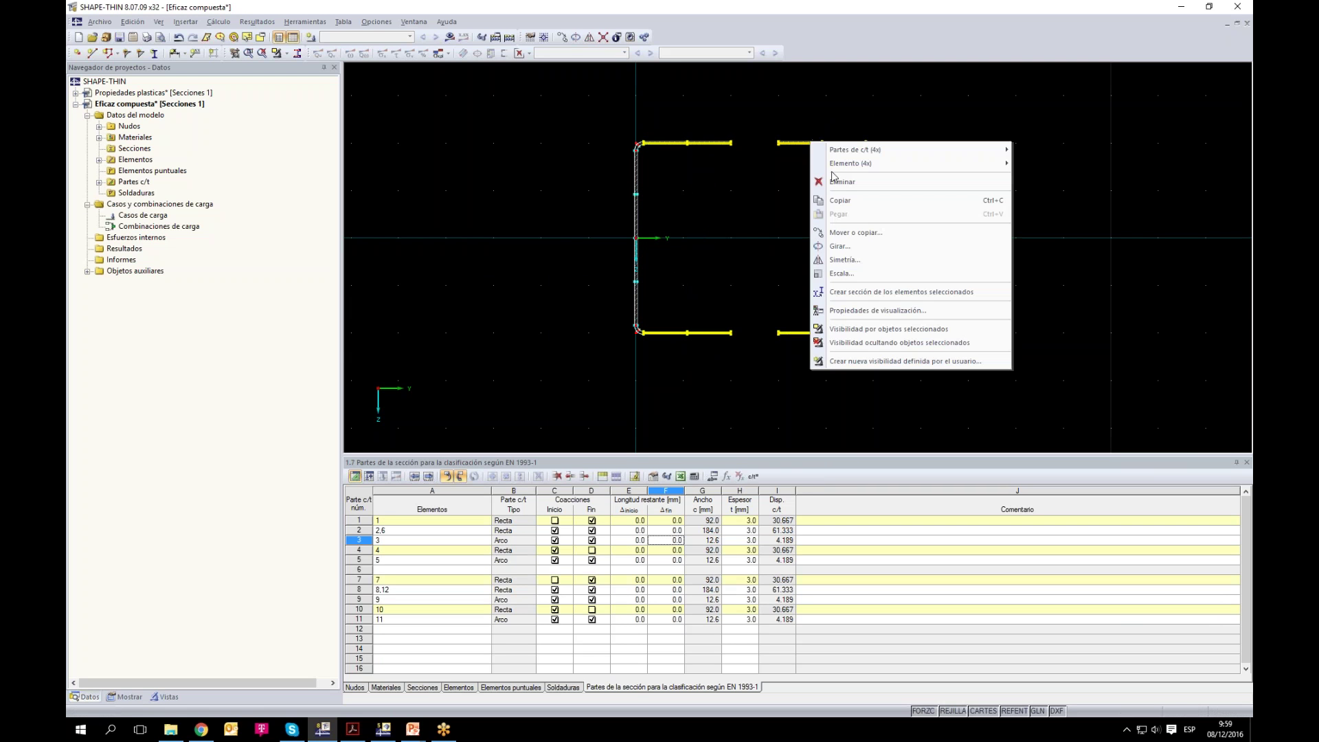
mouse_move(893, 164)
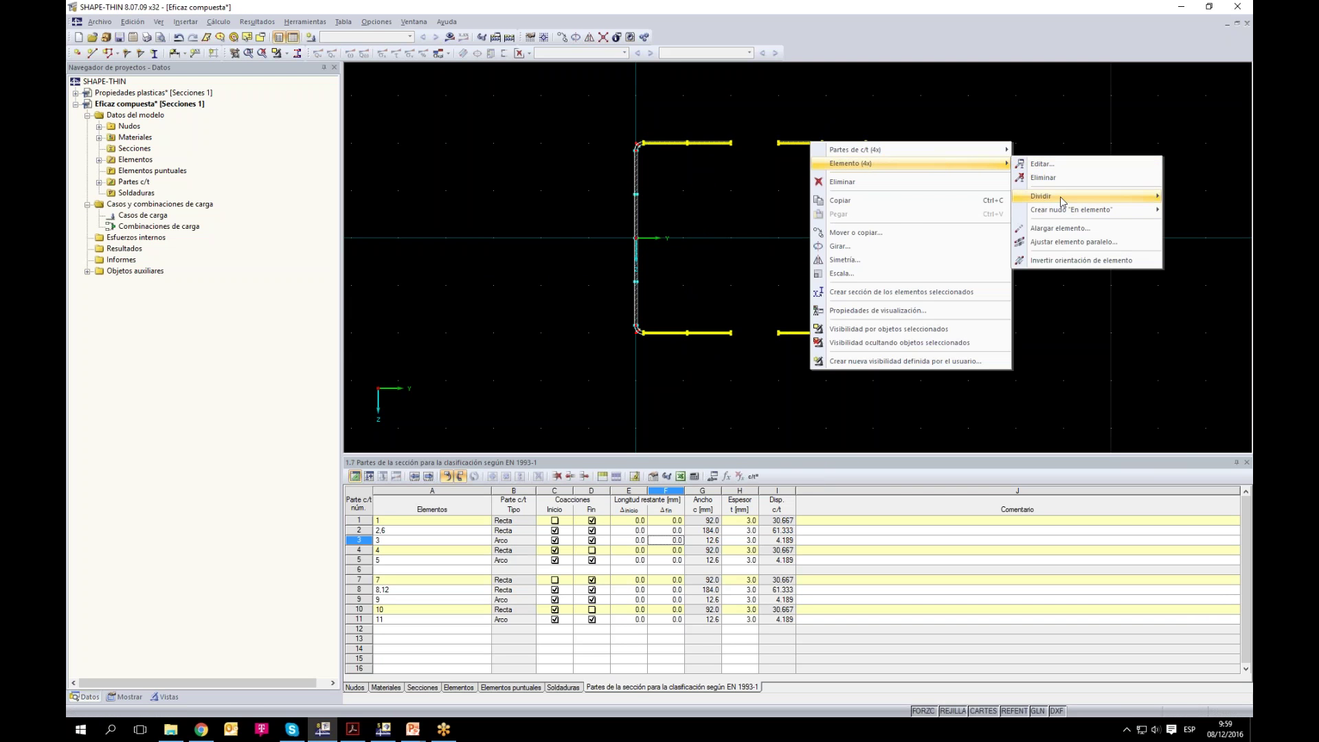
mouse_move(1061, 197)
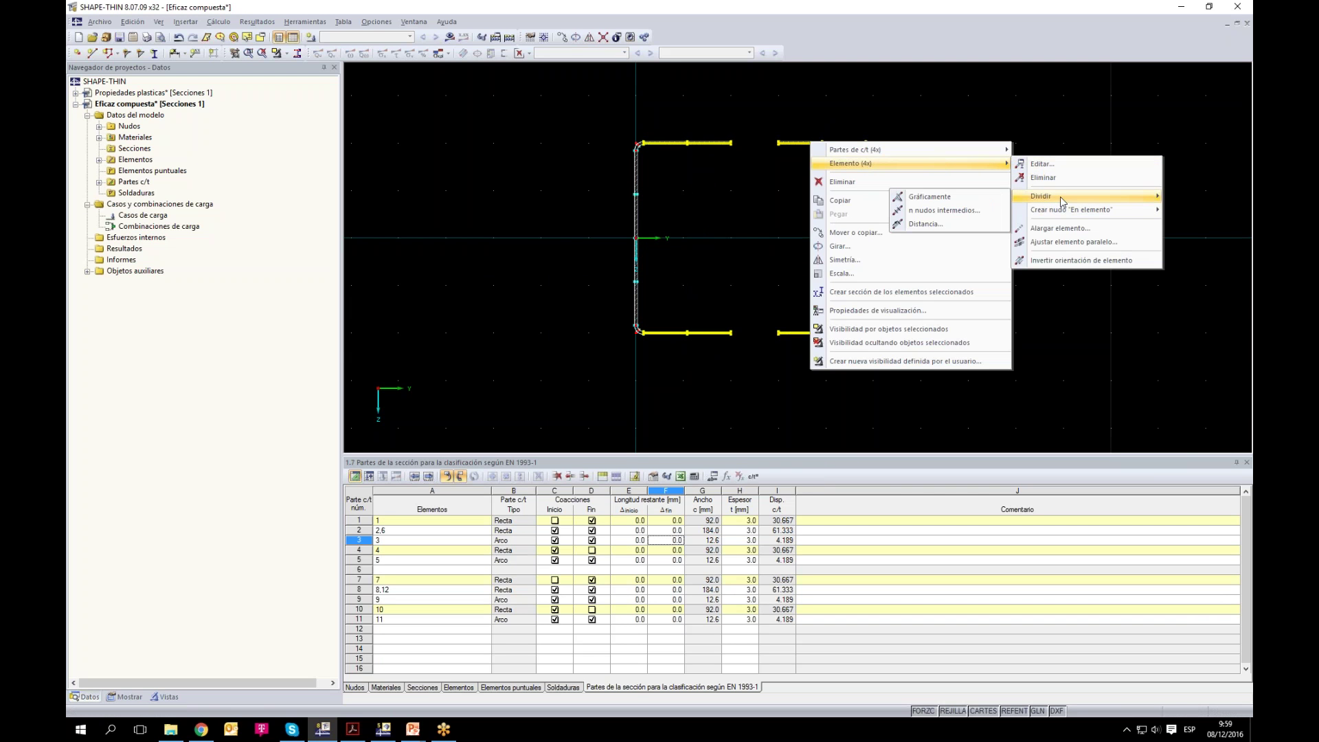
left_click(927, 210)
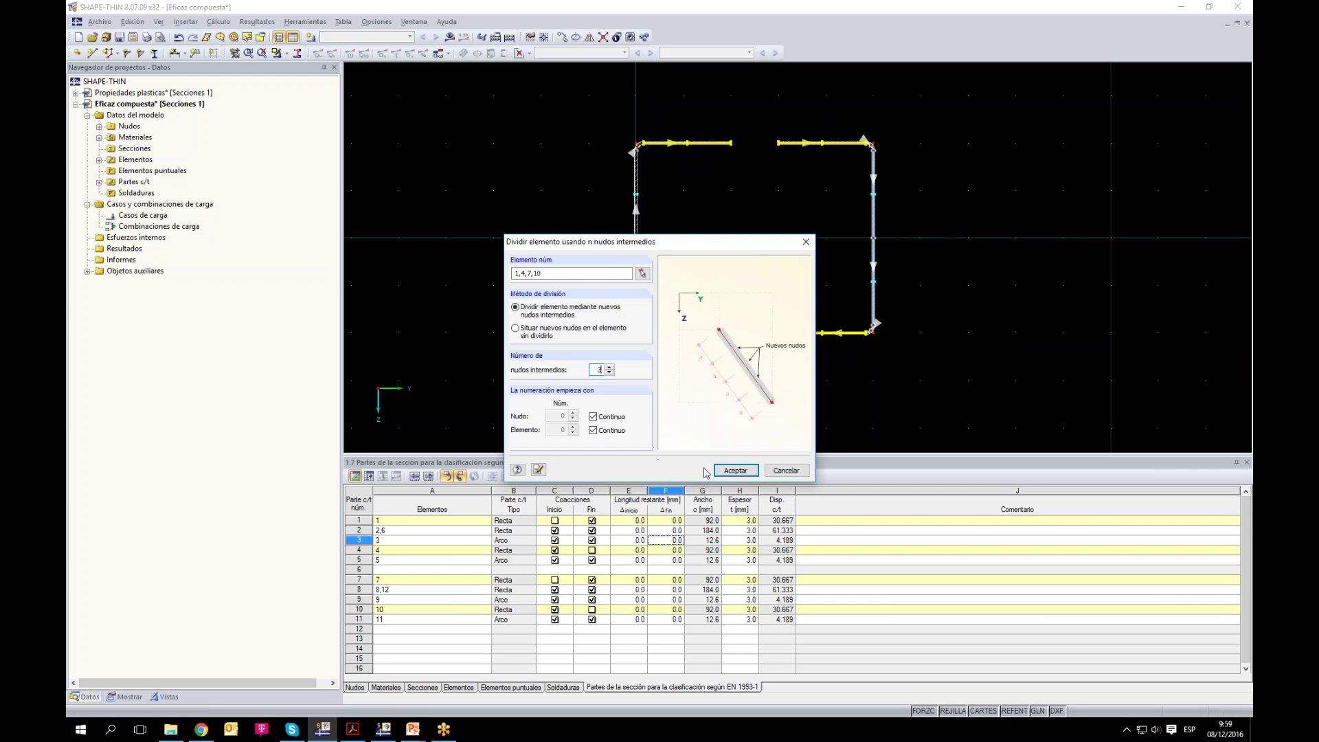
left_click(735, 472)
Step: Hide the c/t parts in the model display so that the divided flange elements can be selected
scroll(716, 220, "up", 2)
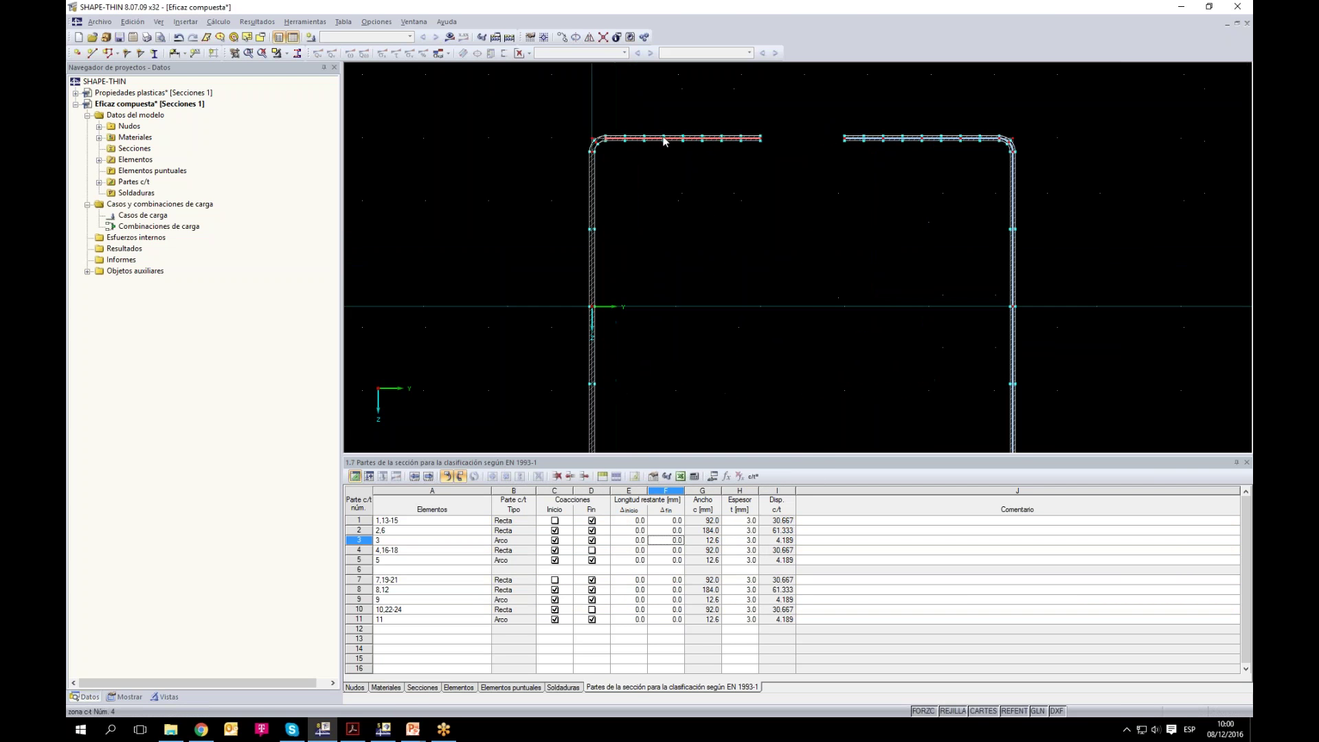
scroll(682, 143, "up", 1)
scroll(704, 244, "down", 1)
scroll(704, 243, "down", 2)
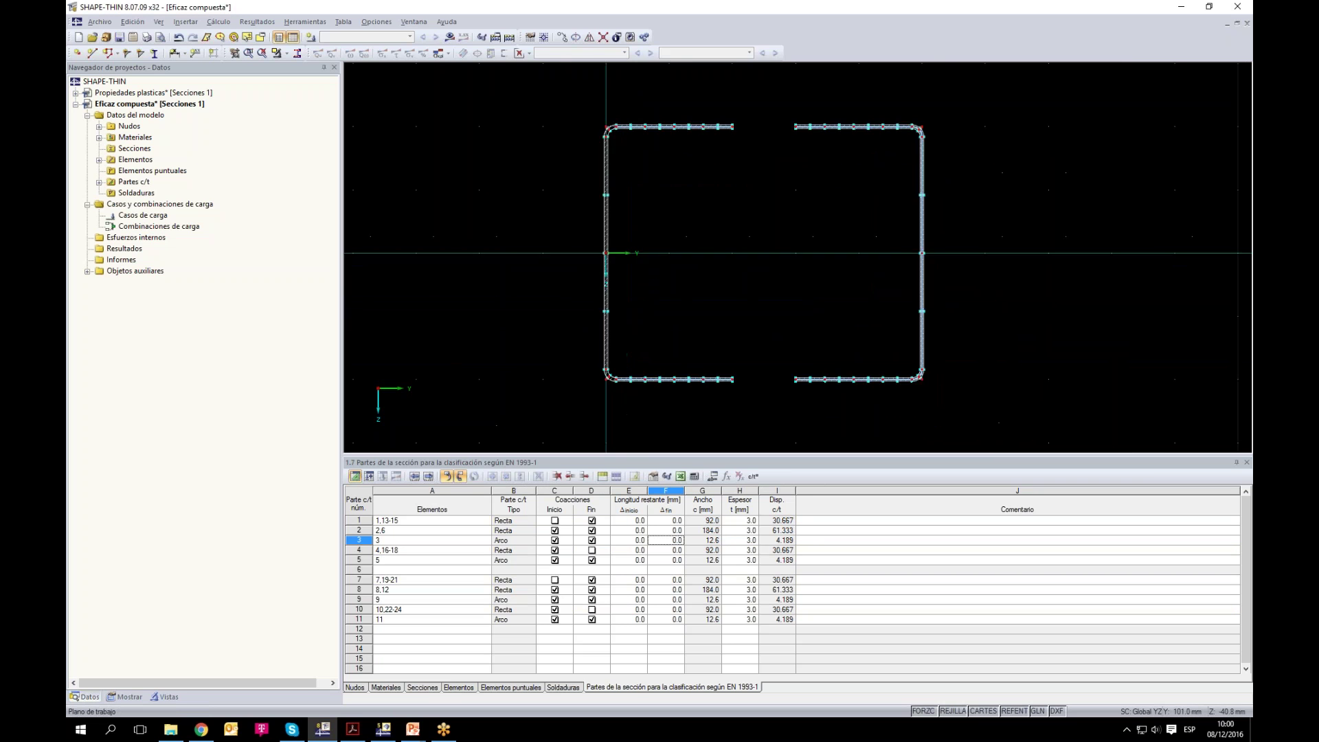
scroll(698, 363, "up", 1)
scroll(665, 402, "up", 2)
scroll(664, 401, "up", 4)
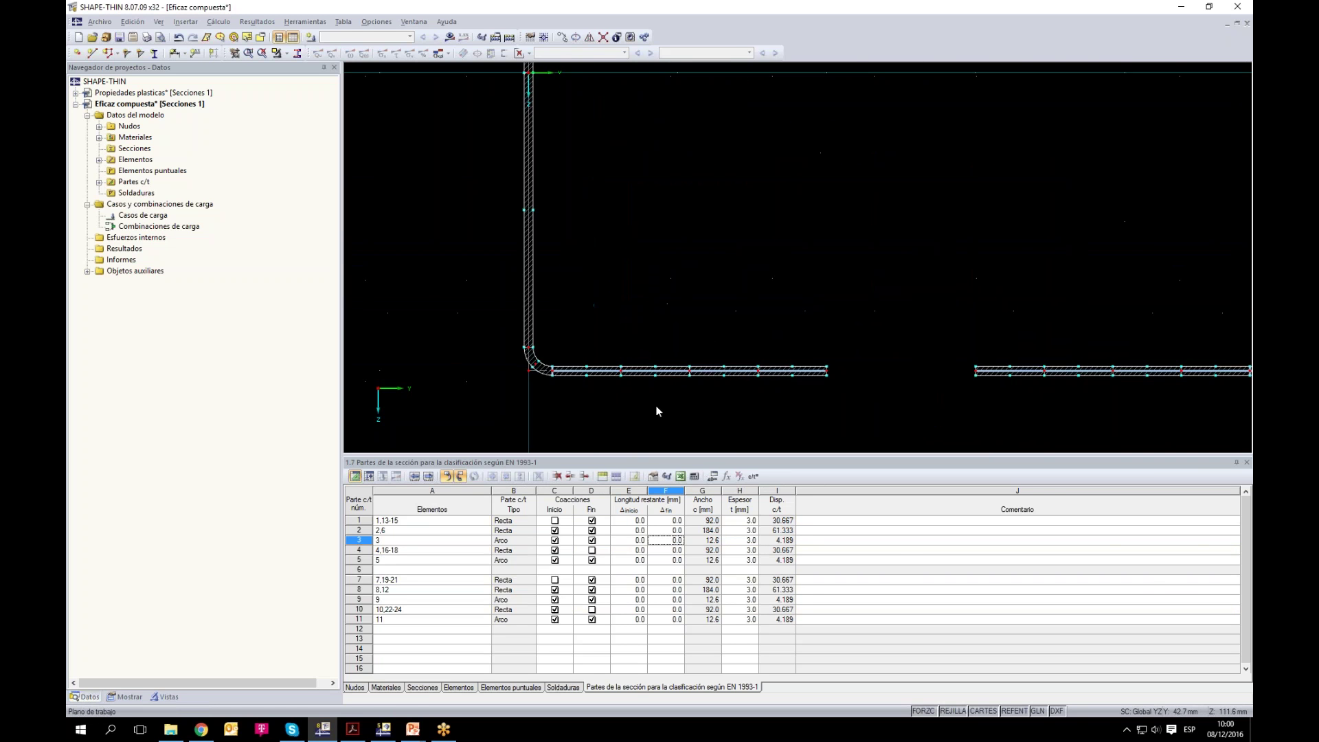
scroll(748, 373, "down", 3)
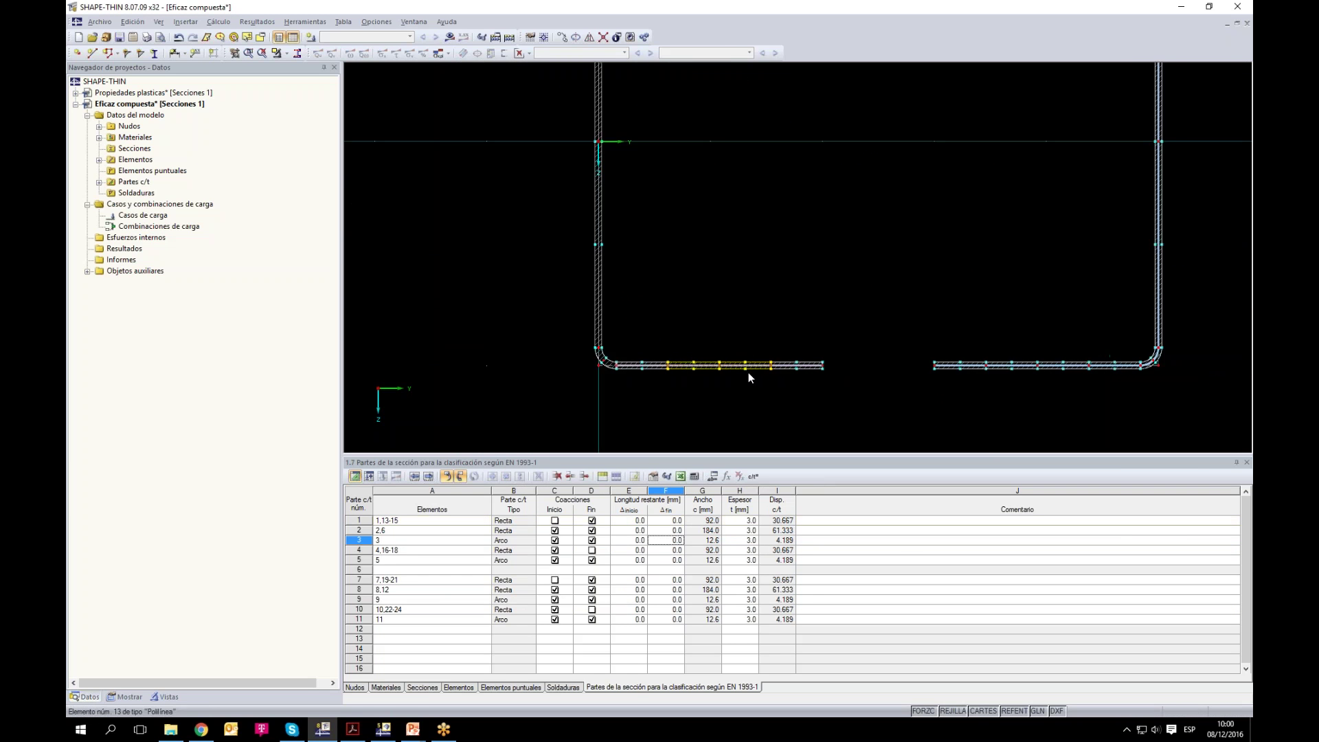
scroll(712, 94, "up", 3)
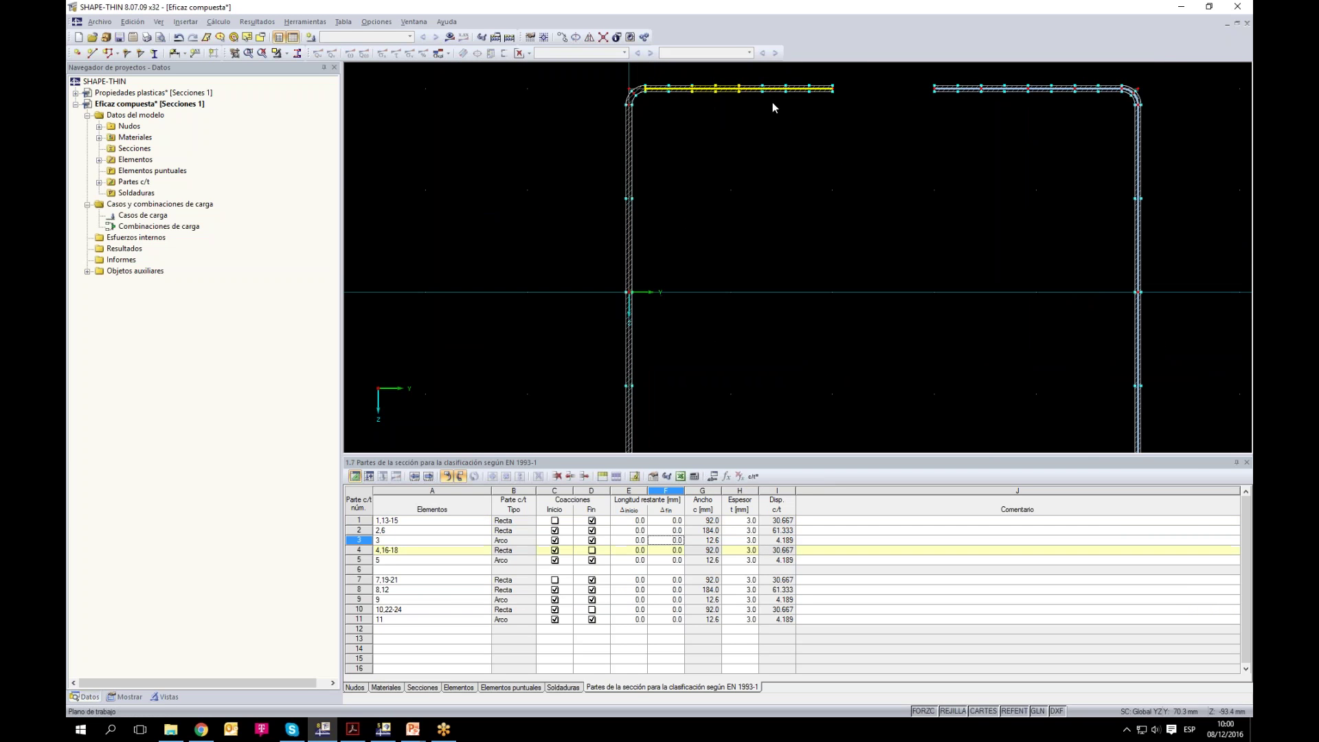
left_click(757, 88)
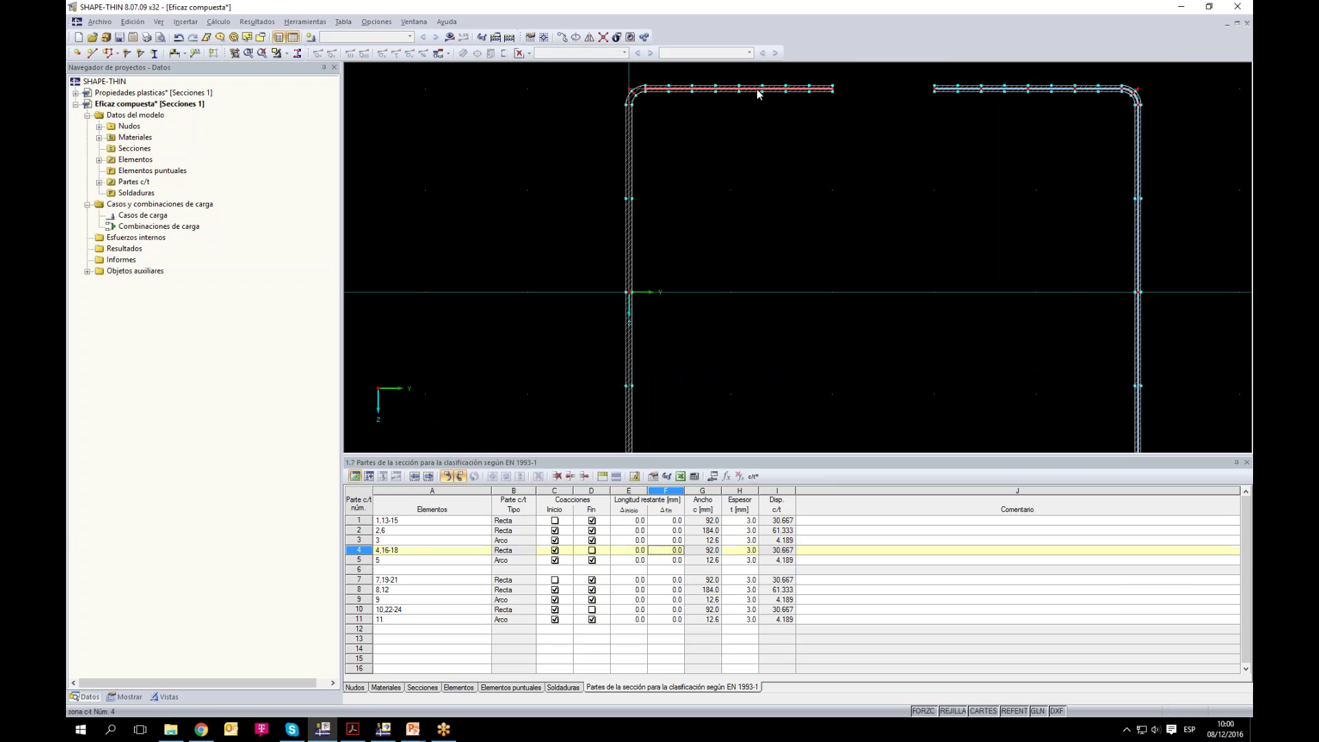
left_click(125, 697)
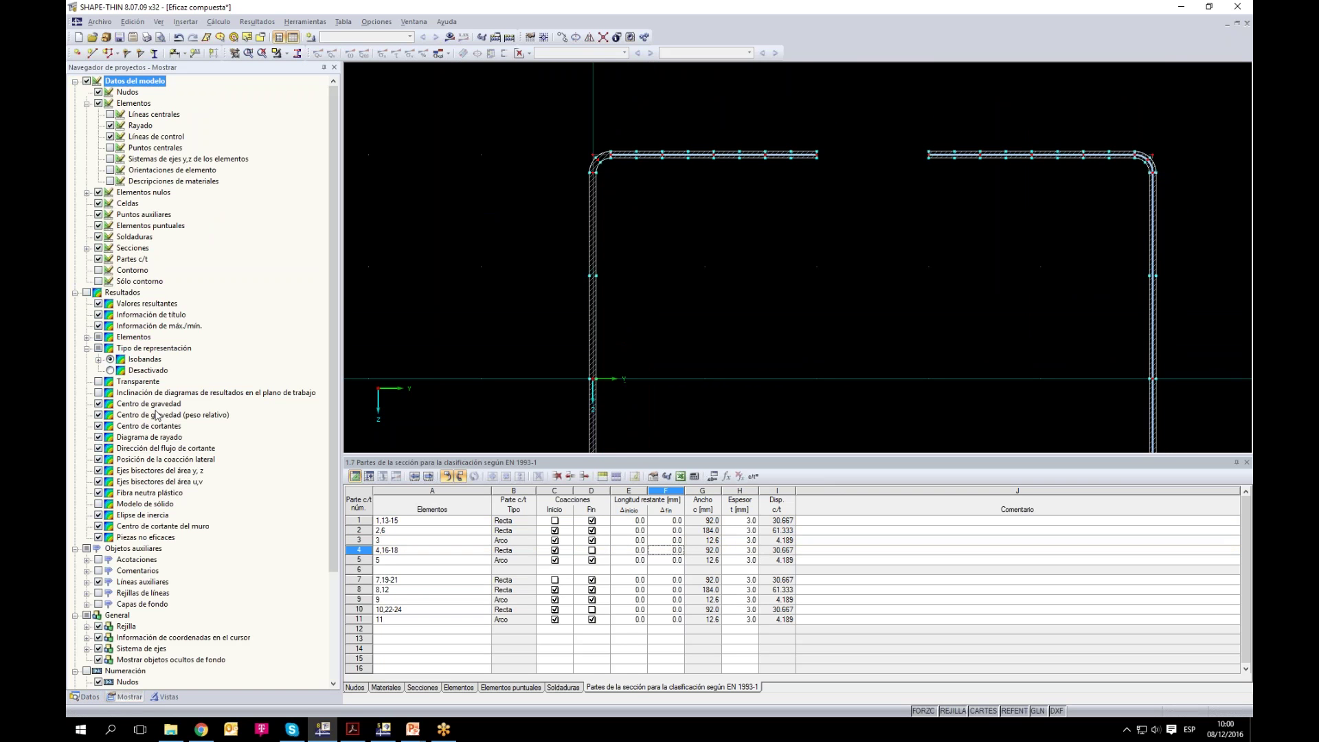
left_click(99, 259)
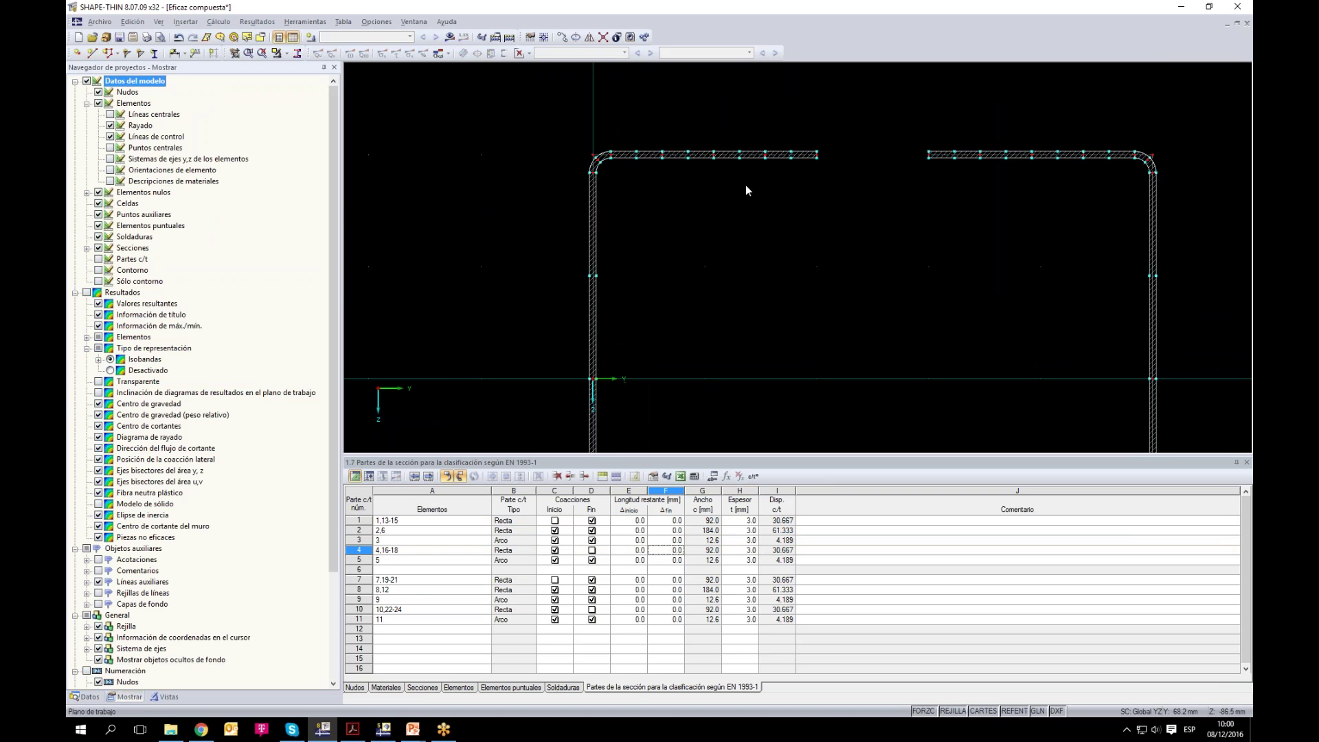
Step: Set the thickness of the original C-section's middle flange elements 13, 14, 16 and 17 to 0 mm
scroll(698, 183, "down", 3)
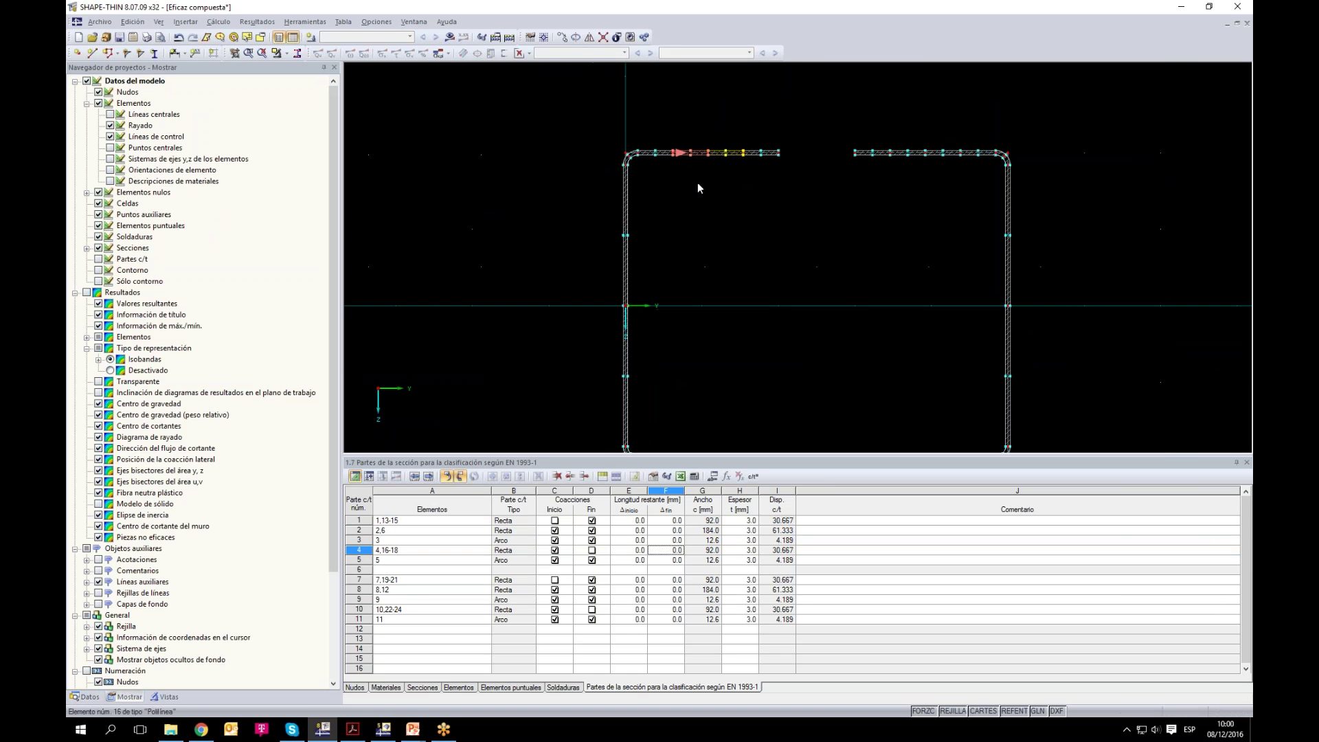
scroll(727, 316, "up", 2)
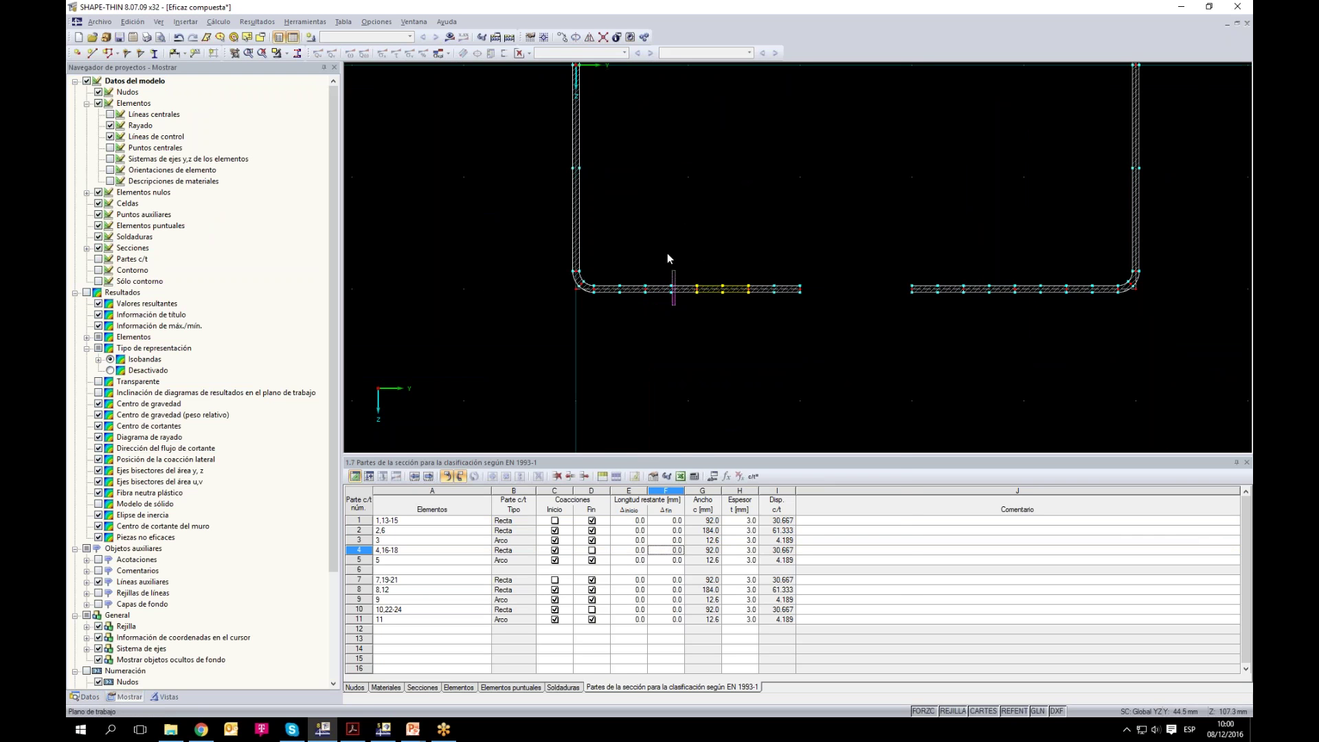
right_click(670, 288)
left_click(729, 317)
scroll(698, 287, "down", 2)
scroll(706, 131, "up", 1)
scroll(710, 141, "up", 3)
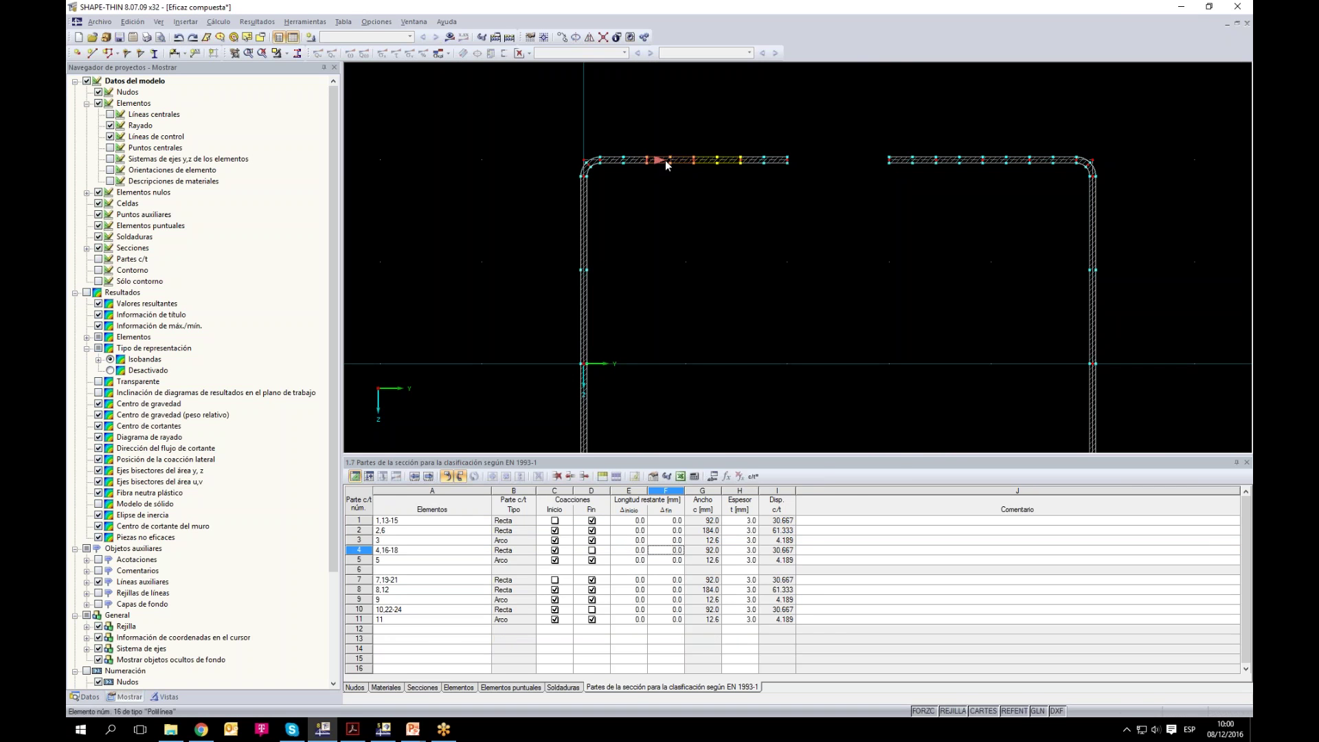
right_click(665, 160)
left_click(714, 169)
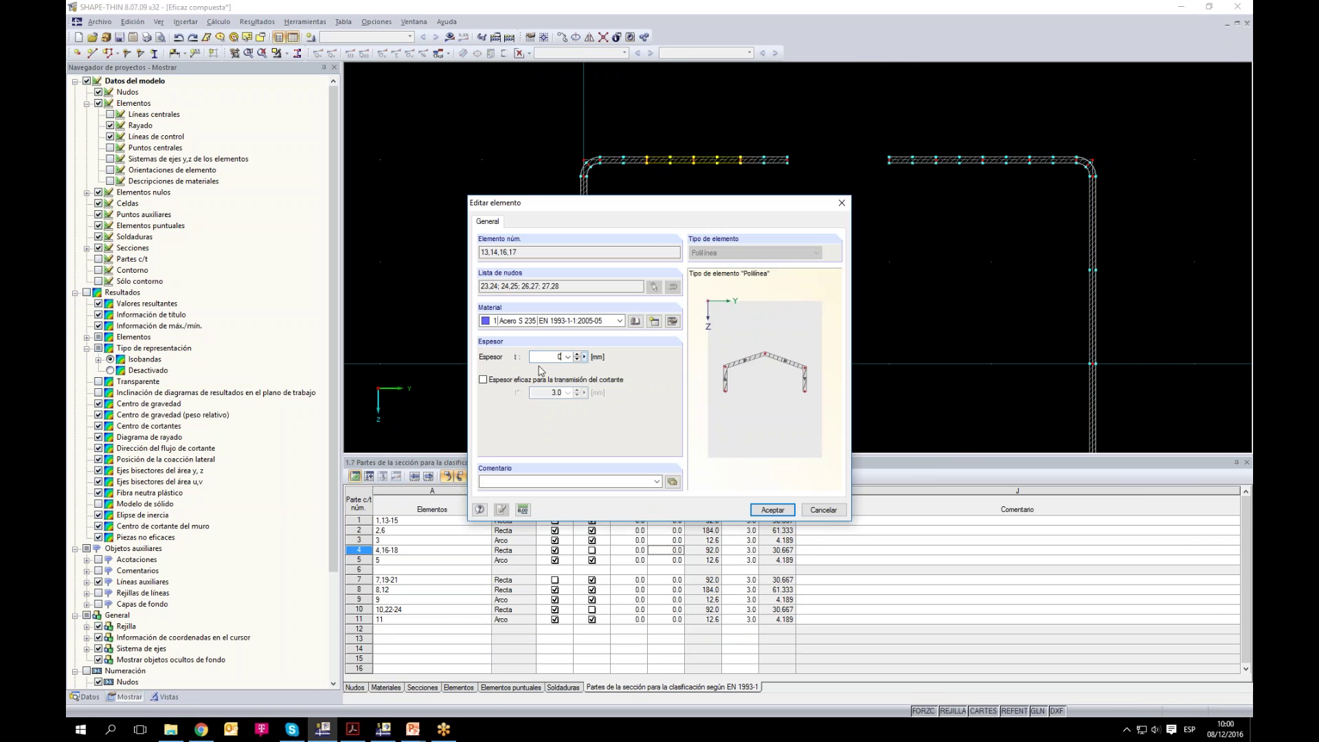
left_click(772, 510)
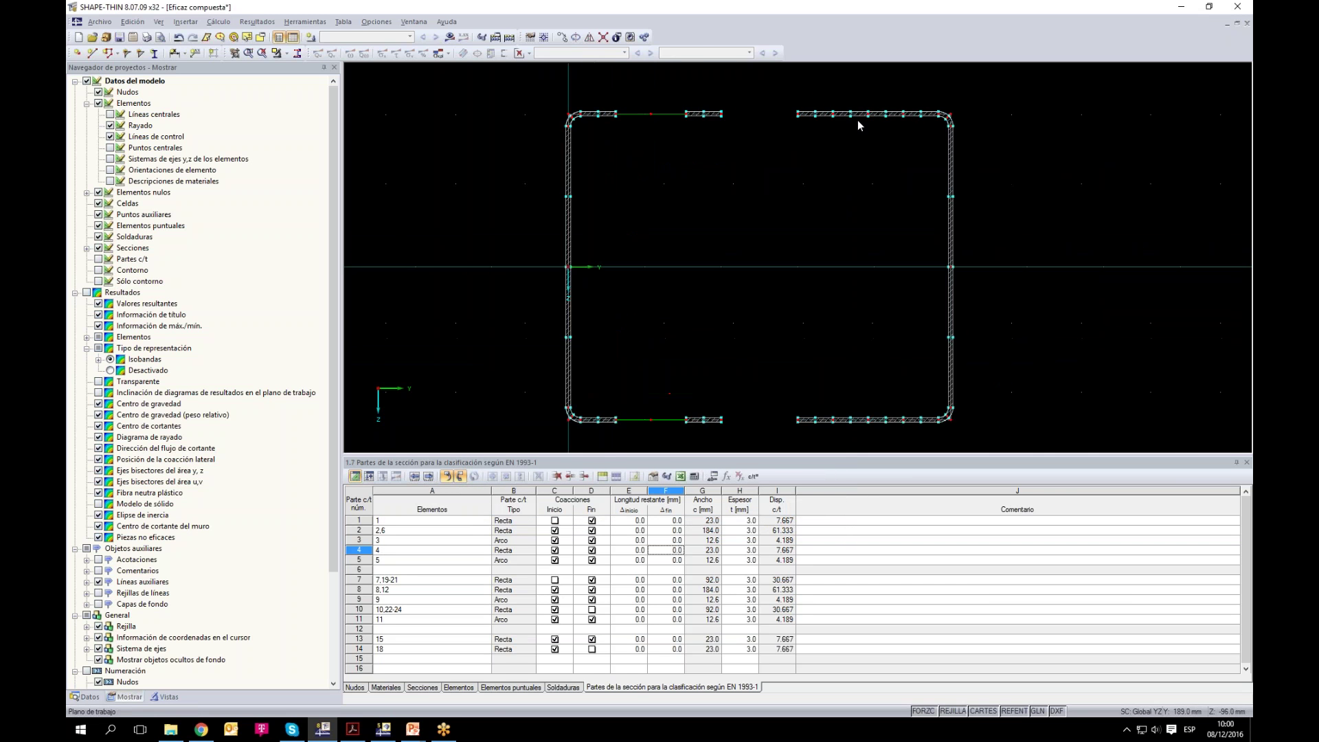
Step: Set the rotated C-section's middle flange elements 19, 20, 22 and 23 to 0 mm thickness with effective thickness for shear transfer enabled
left_click_drag(866, 137, 826, 122)
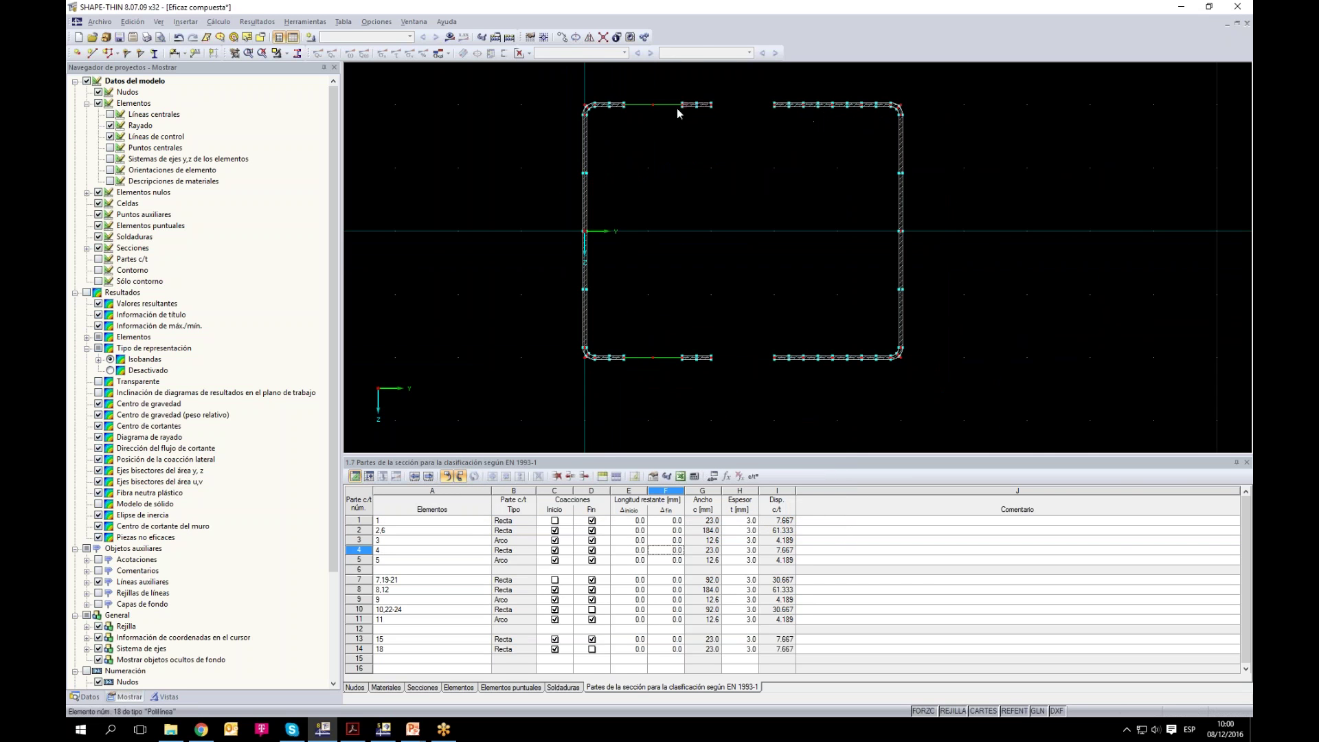
scroll(821, 118, "up", 2)
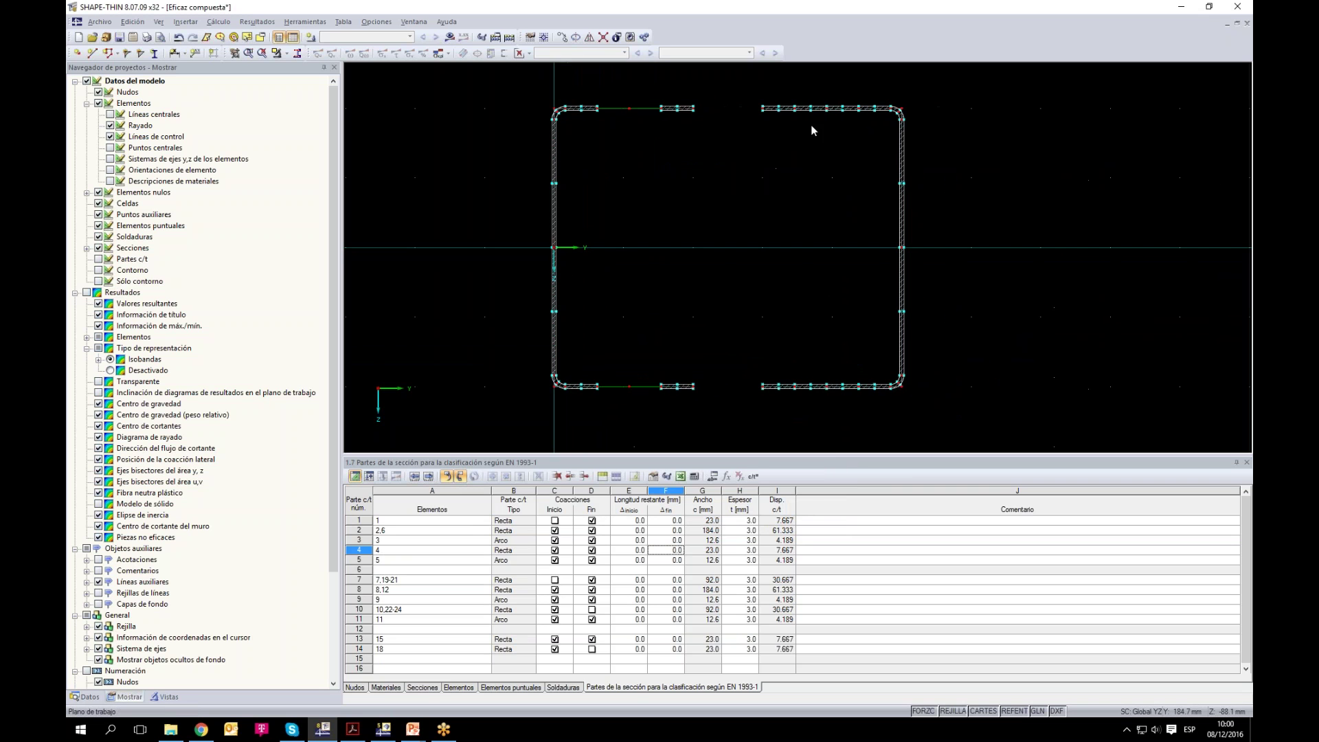
right_click(805, 386)
left_click(825, 396)
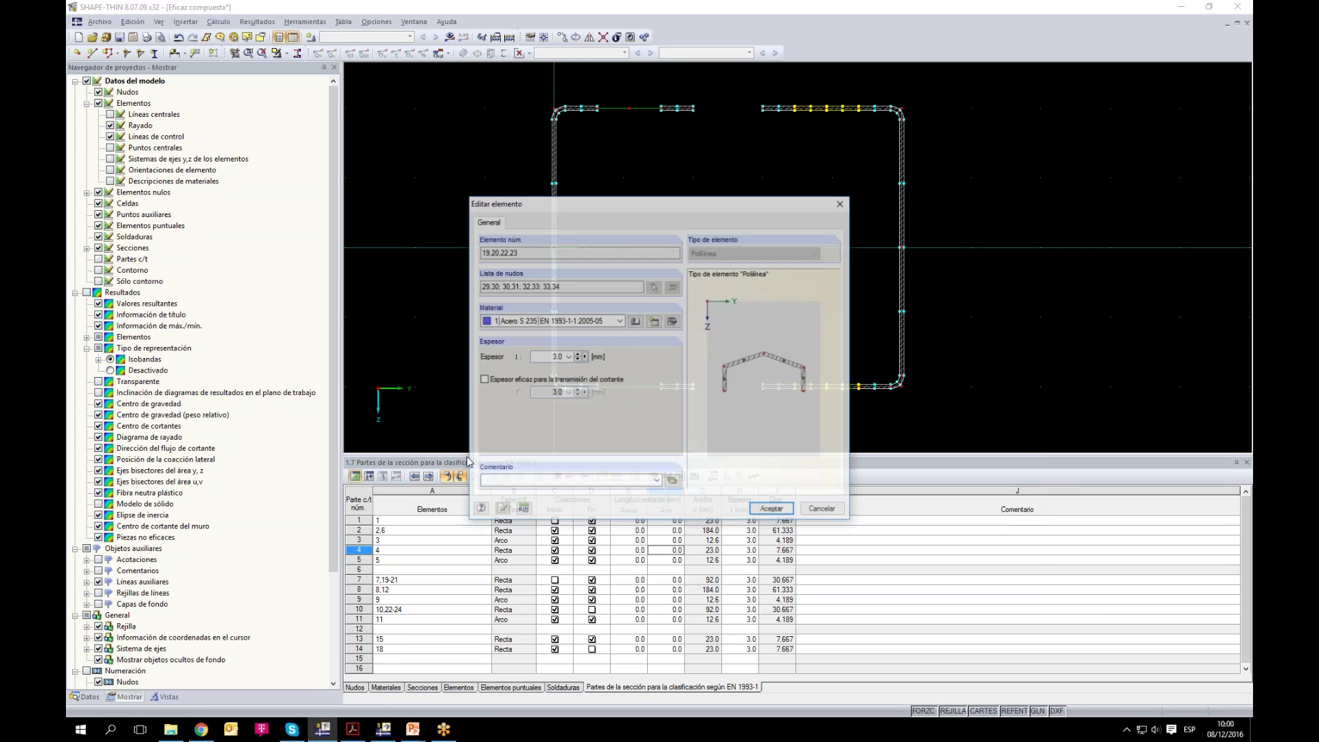
left_click(484, 380)
left_click(771, 510)
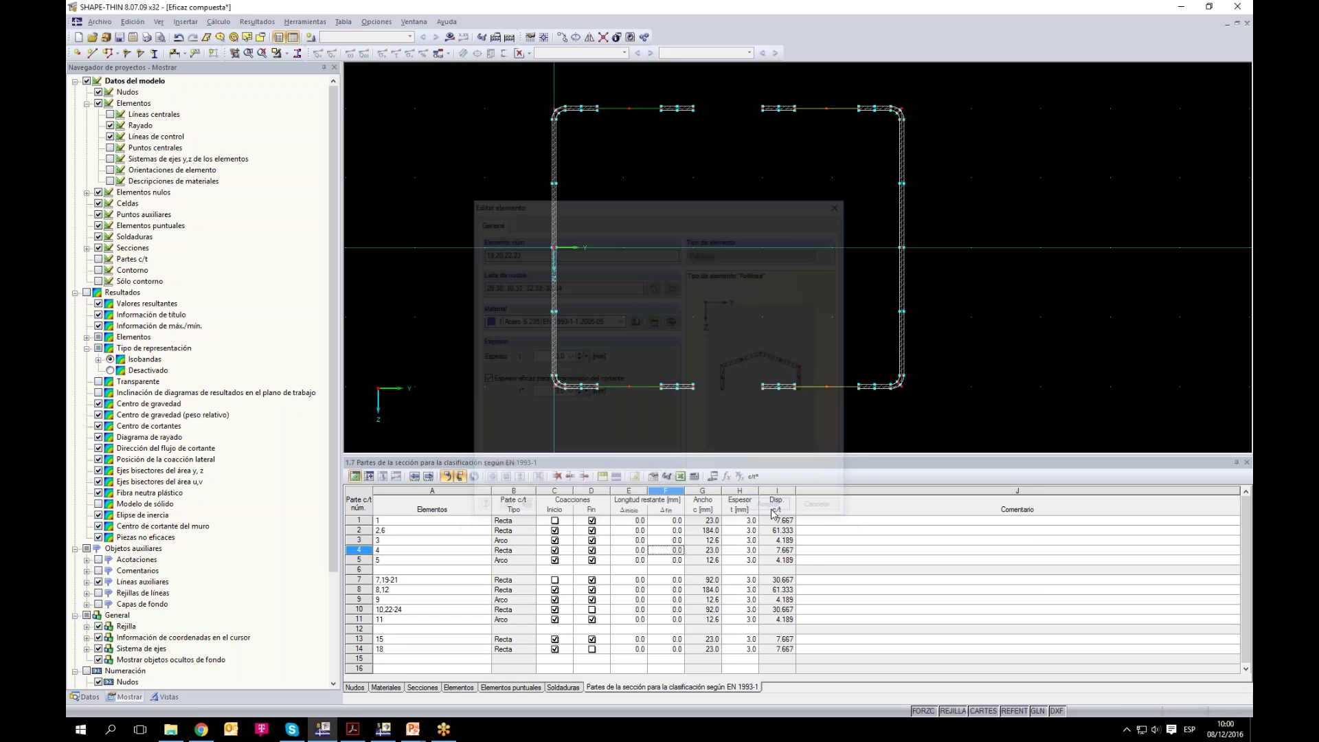
Step: Place the work plane origin on the upper flange's gap midpoint at Y 54, Z -100 mm, and set both grid spacings to 3 mm
scroll(670, 140, "up", 2)
scroll(563, 182, "up", 1)
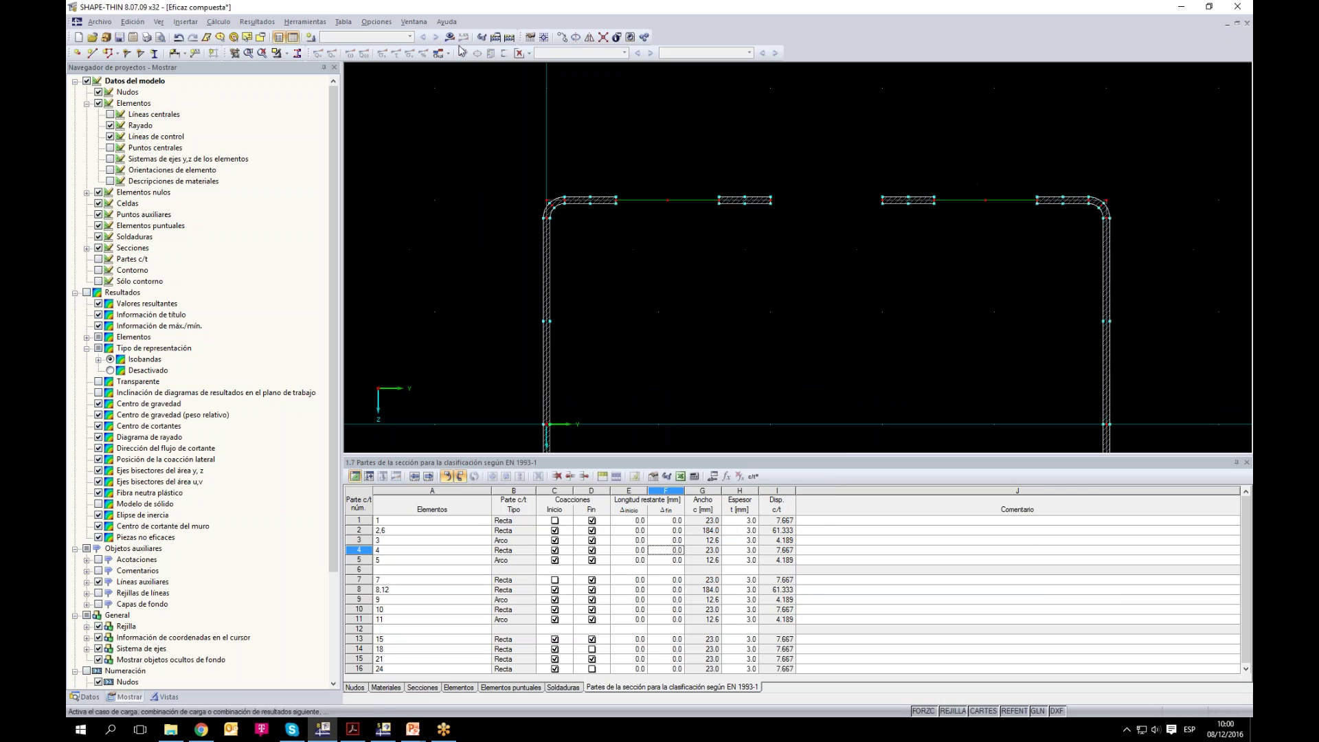
left_click(495, 36)
left_click(667, 200)
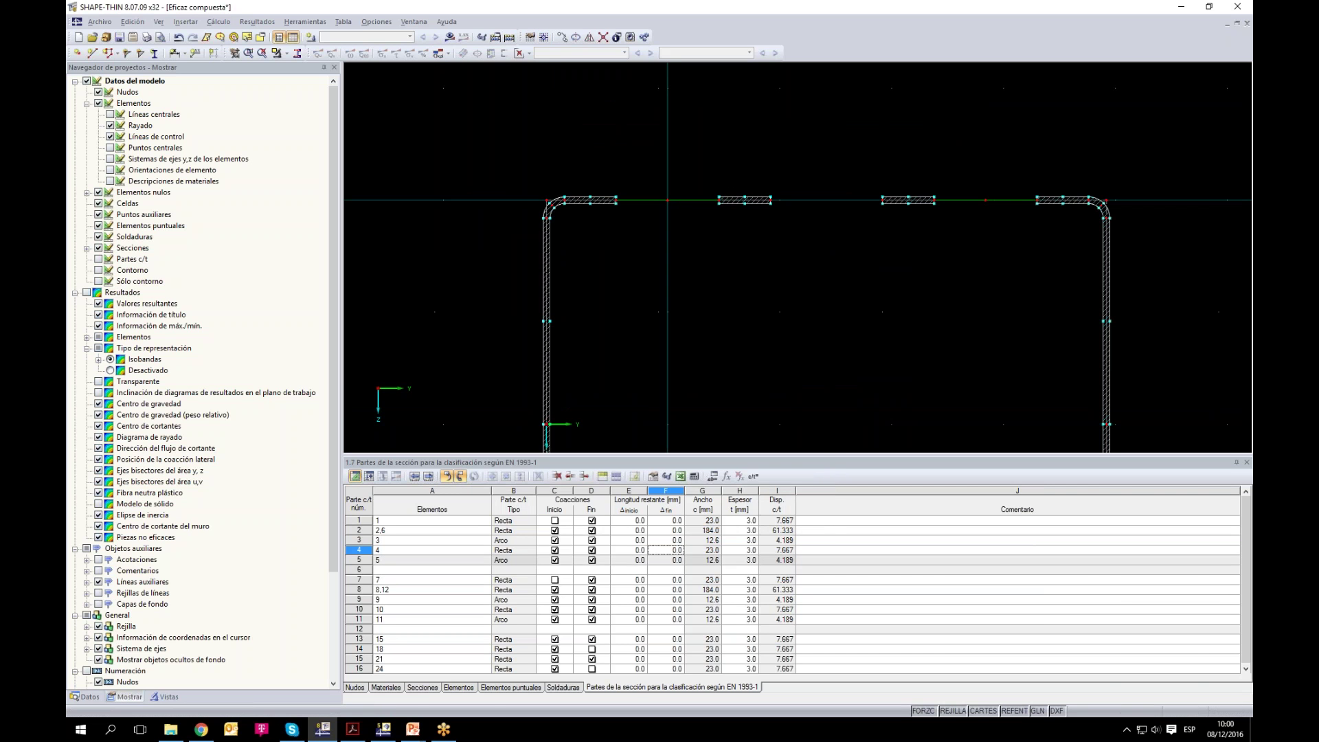
right_click(955, 713)
left_click(982, 704)
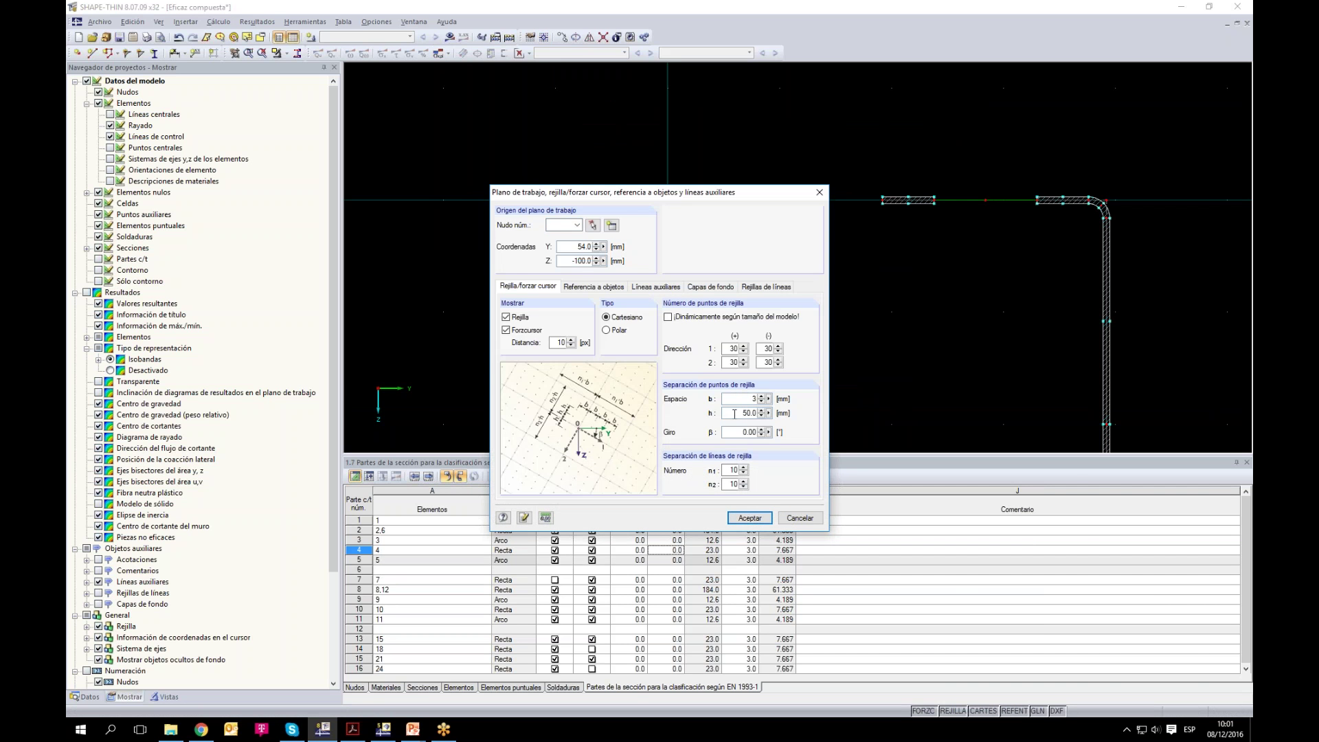
left_click(749, 518)
Step: Draw a 3 mm element downward from the upper flange's gap midpoint, with 0 mm thickness and 3 mm effective thickness for shear transfer
scroll(700, 235, "up", 2)
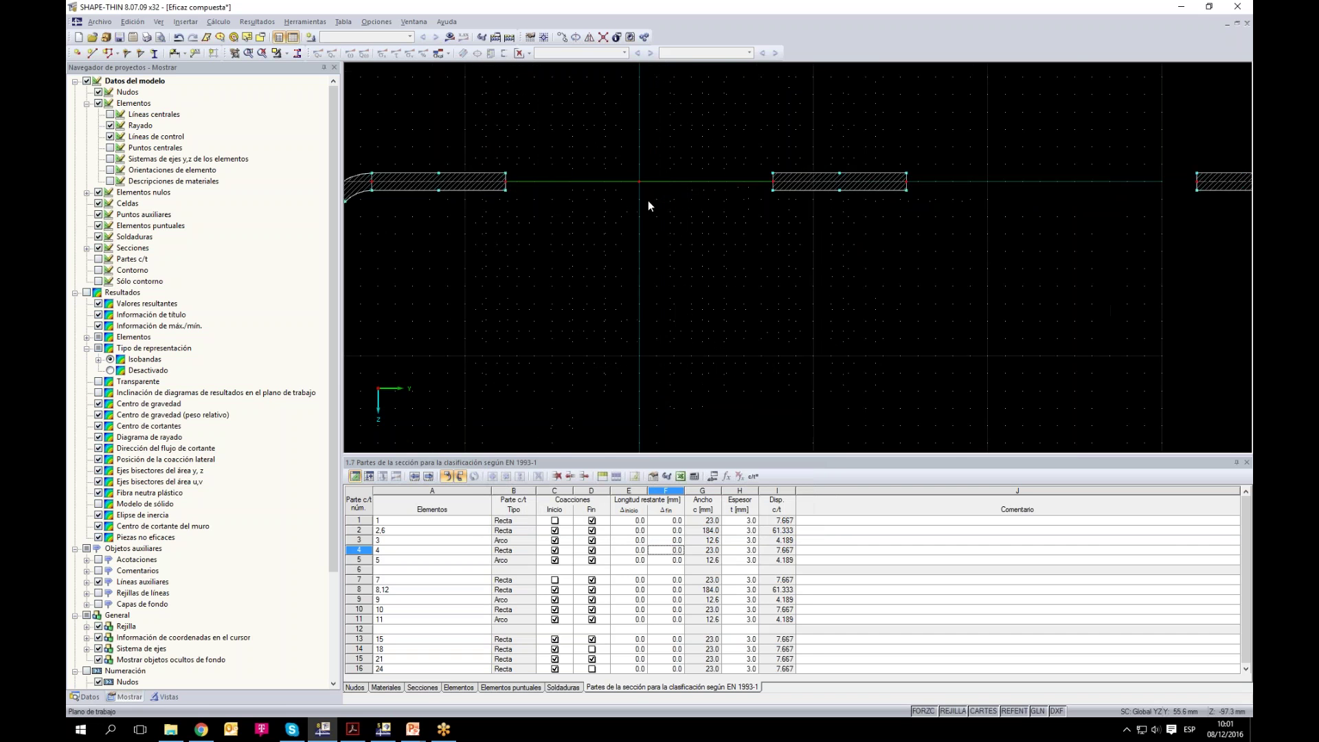
left_click(92, 53)
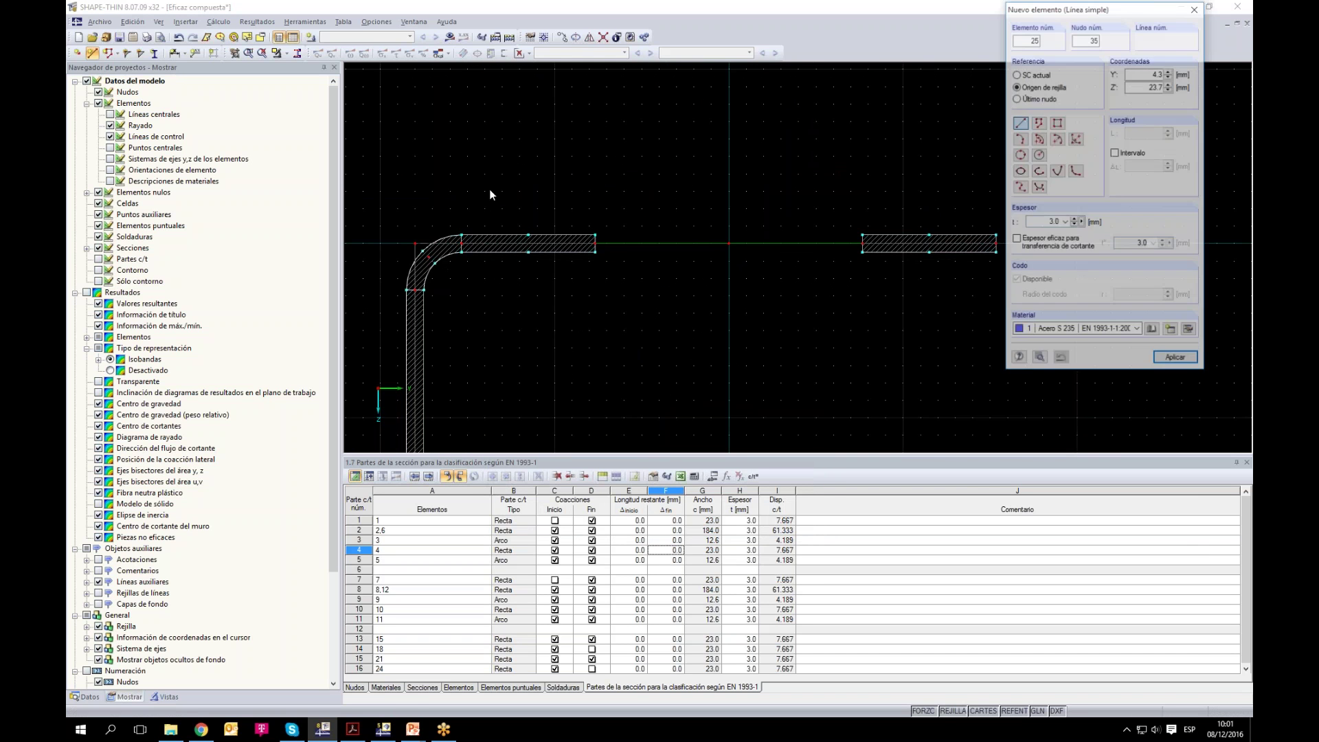
type("0")
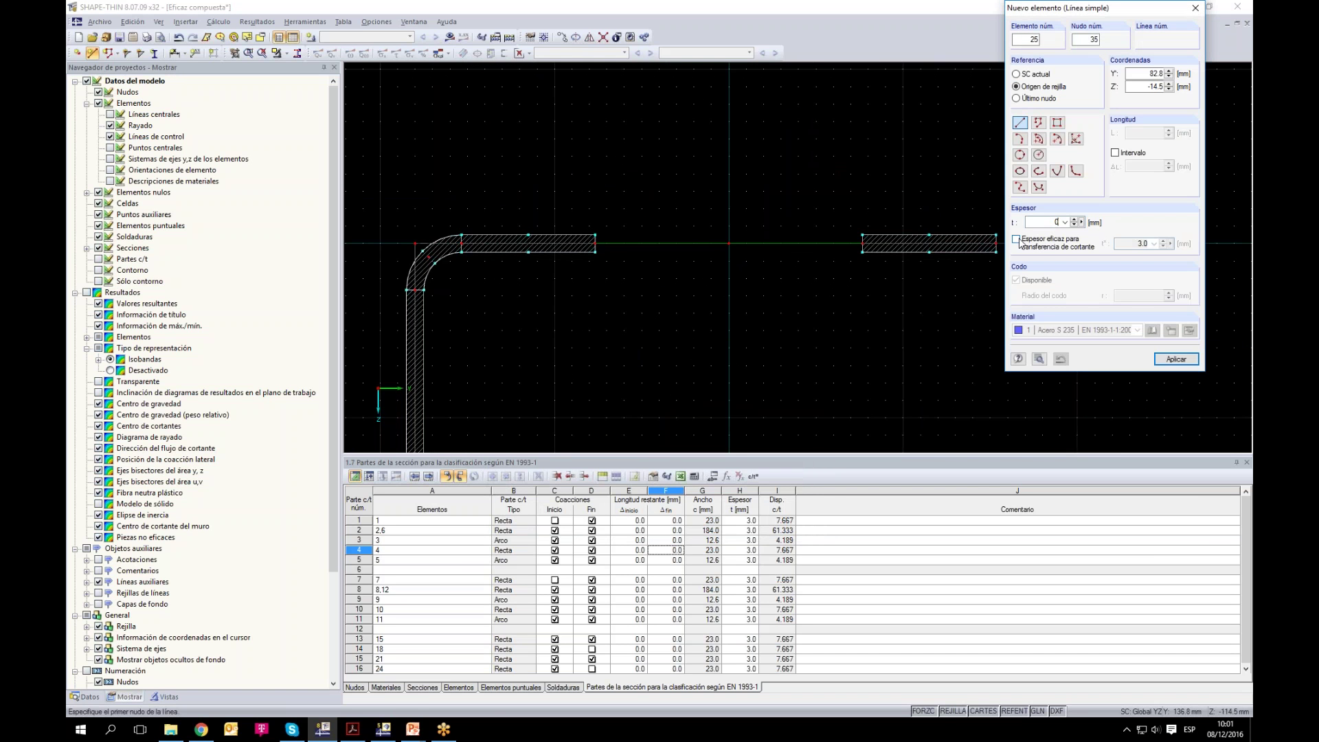
left_click(1029, 245)
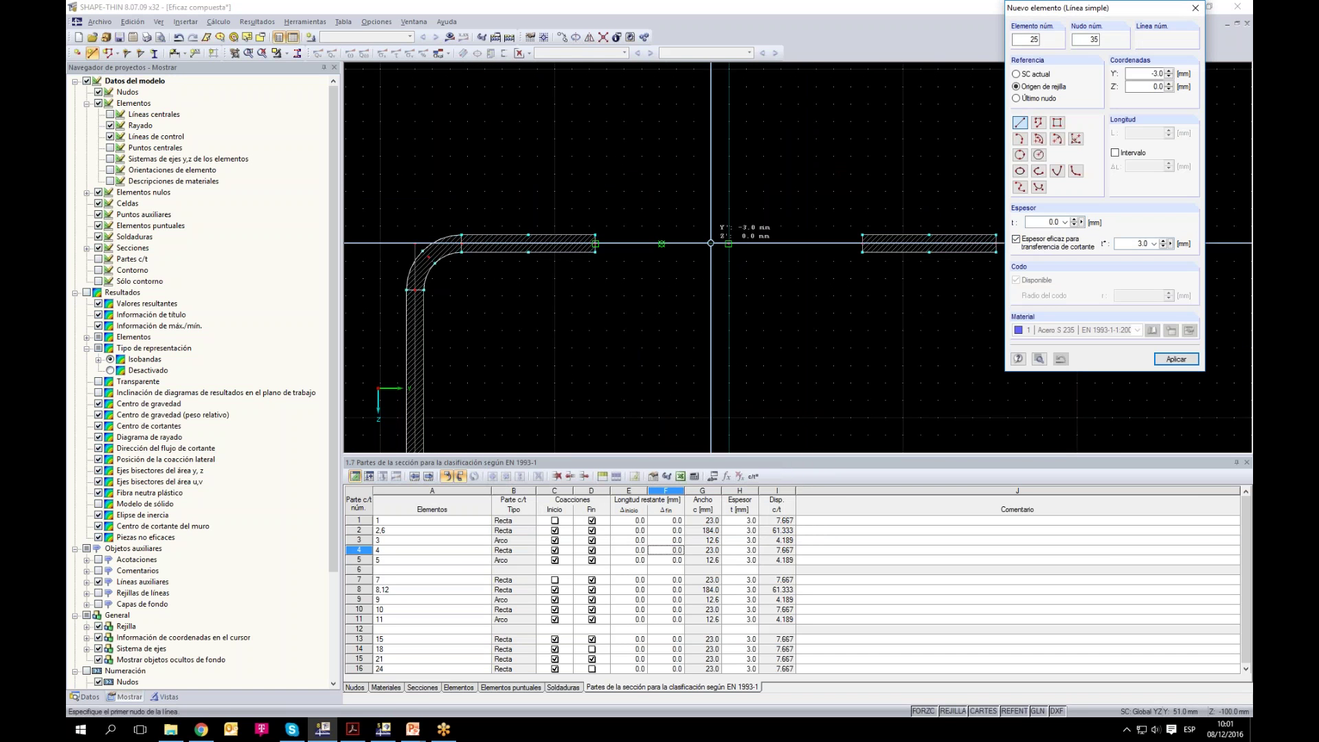
left_click(728, 244)
Step: Move the work plane origin to the lower flange's gap midpoint and draw a matching 3 mm zero-thickness shear-transfer element downward from it
scroll(747, 272, "down", 2)
scroll(747, 272, "down", 5)
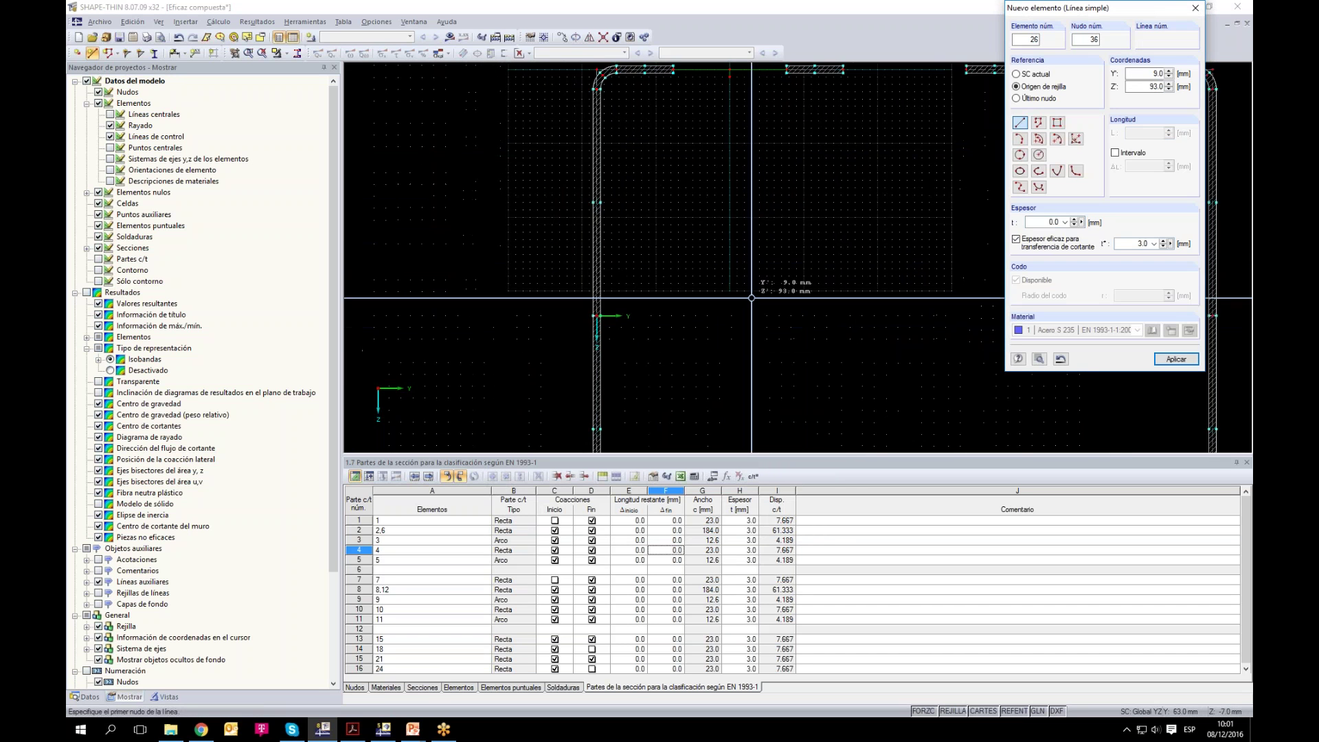
scroll(704, 330, "up", 3)
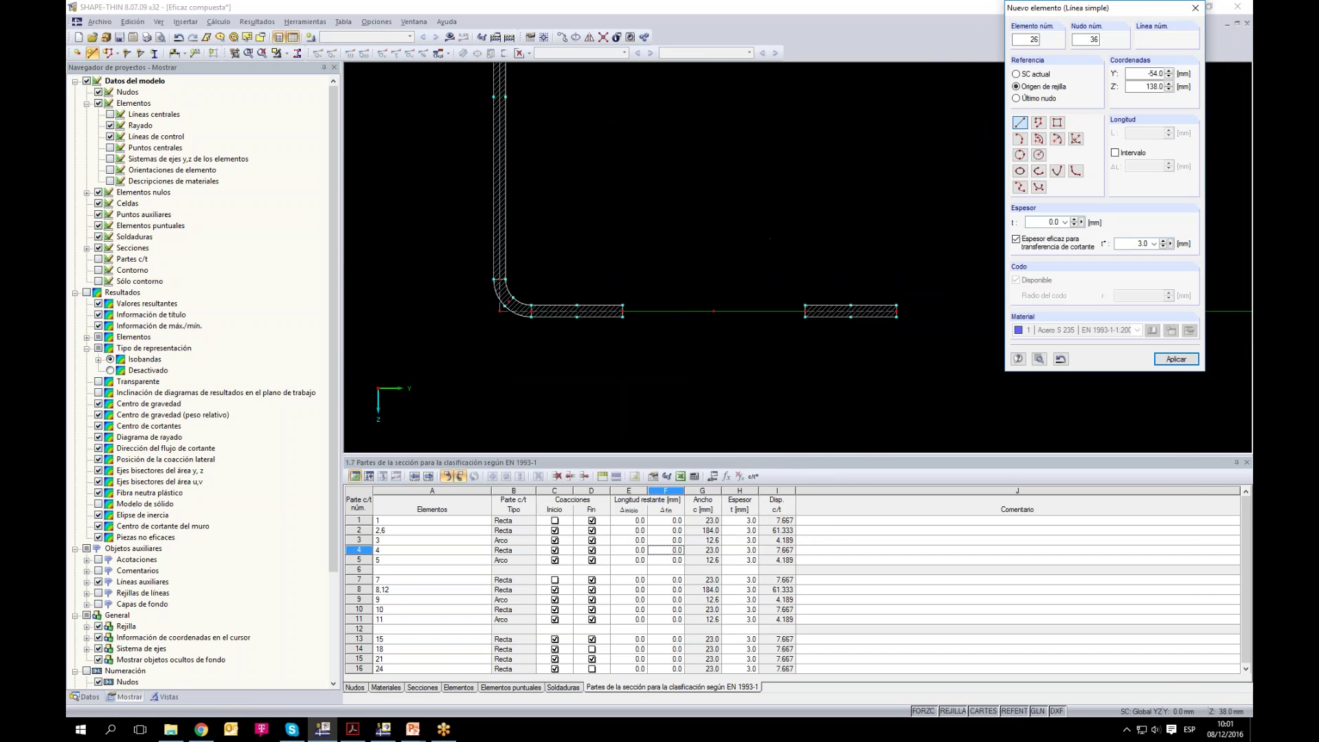
key("o")
left_click(715, 311)
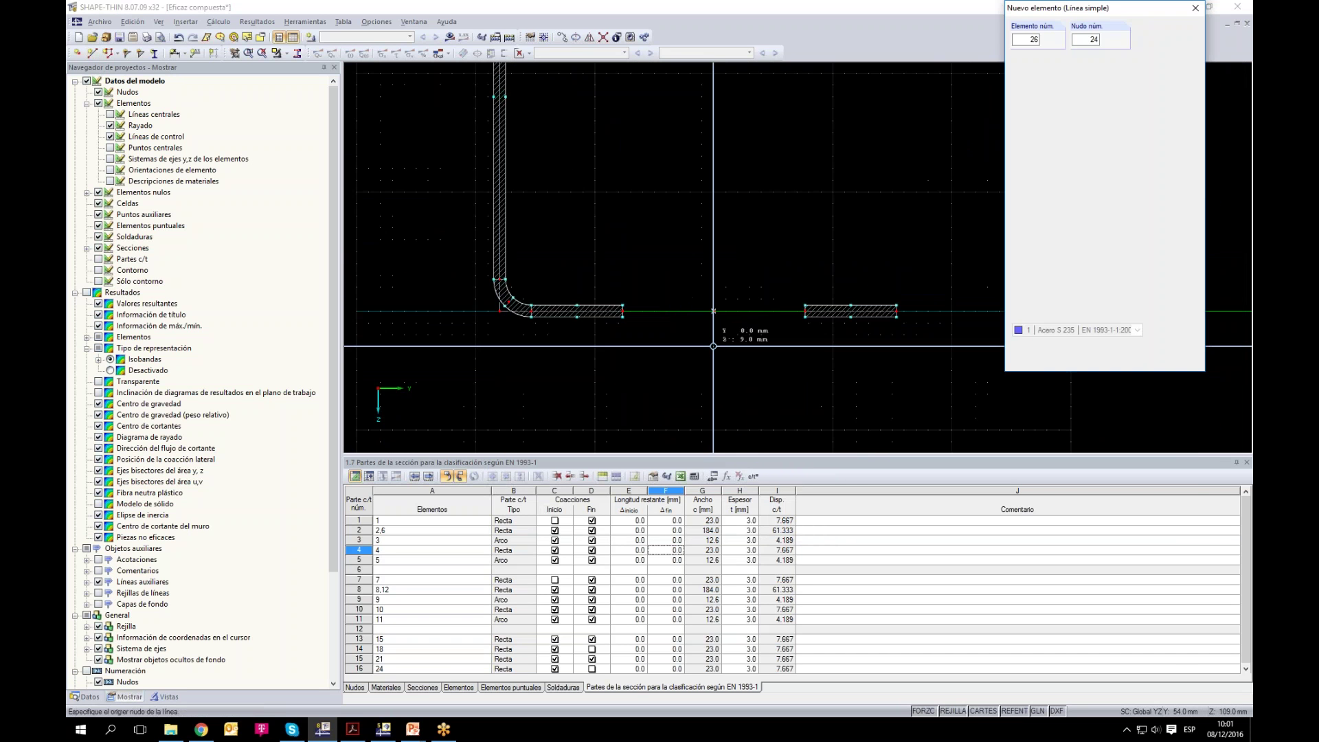
scroll(713, 280, "down", 3)
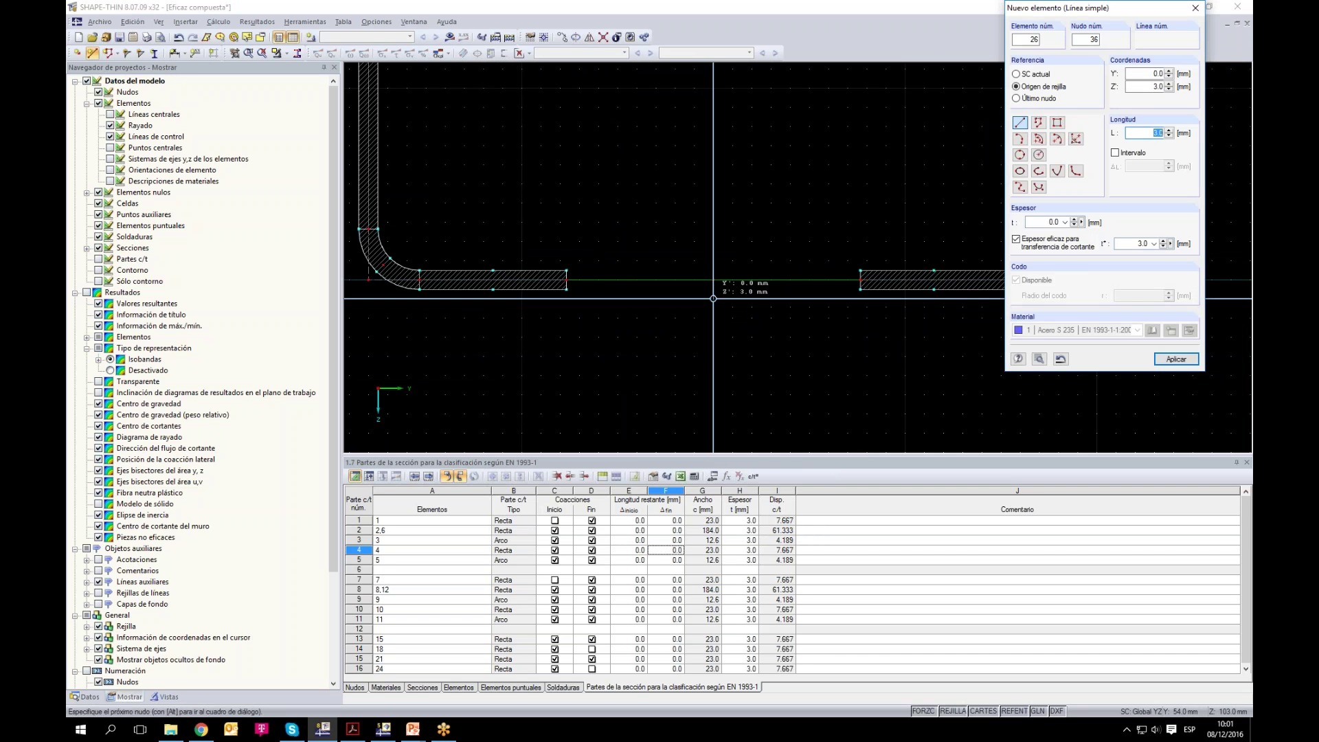
scroll(700, 374, "down", 4)
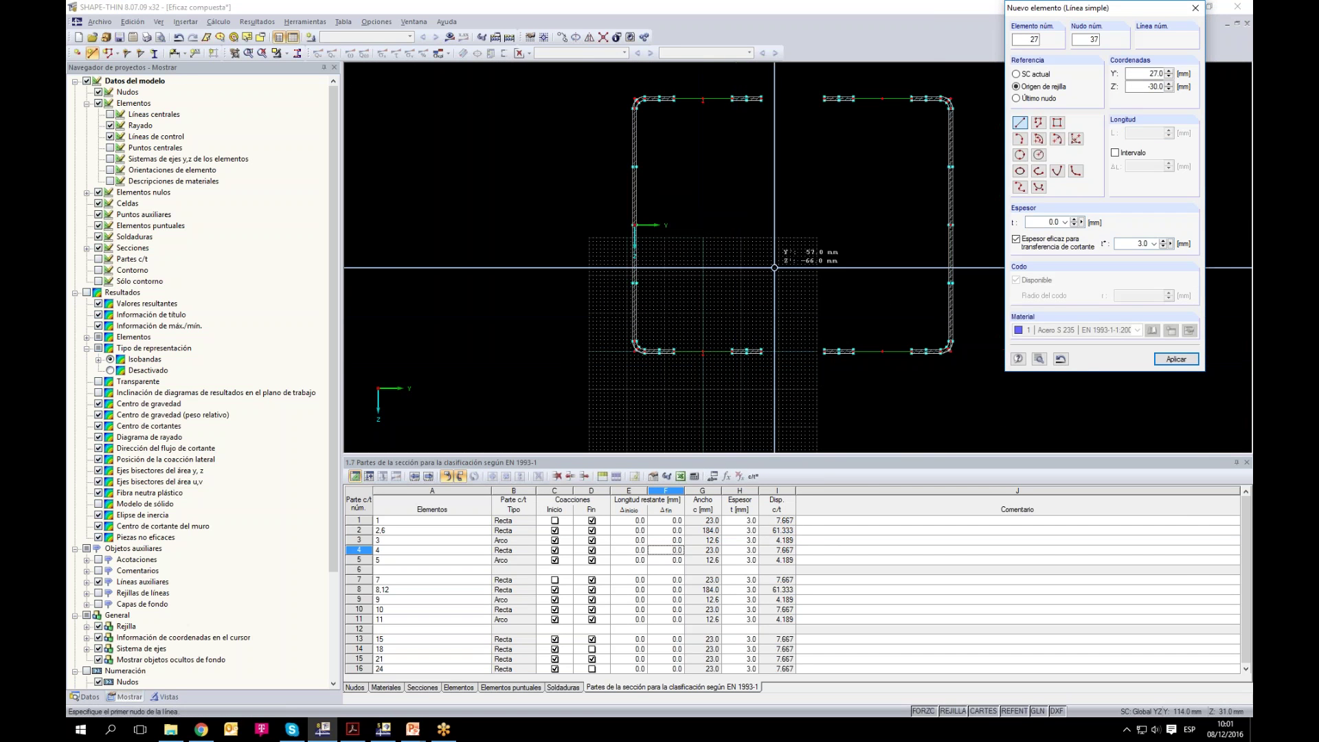
key("Escape")
Step: Move the whole rotated C-section so its upper flange's gap midpoint meets the free end of the upper connecting element
left_click_drag(816, 80, 1030, 399)
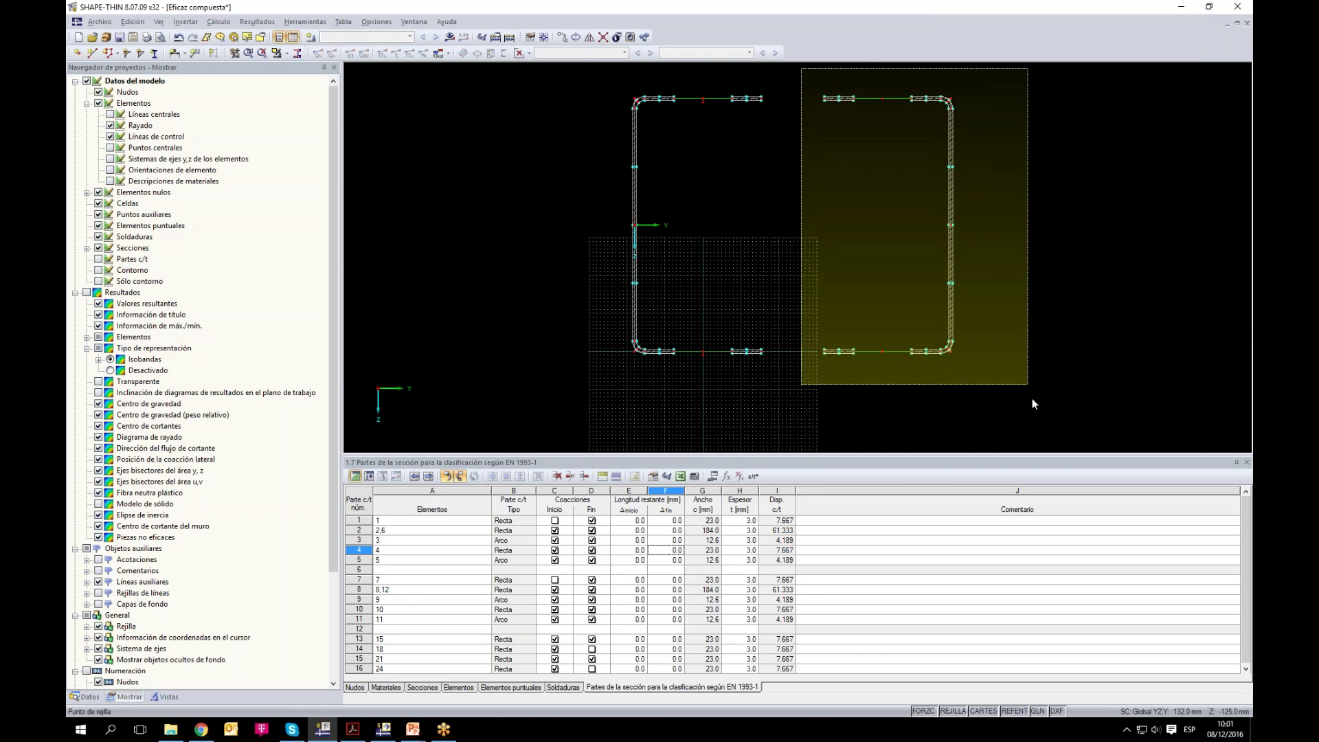
scroll(839, 84, "up", 3)
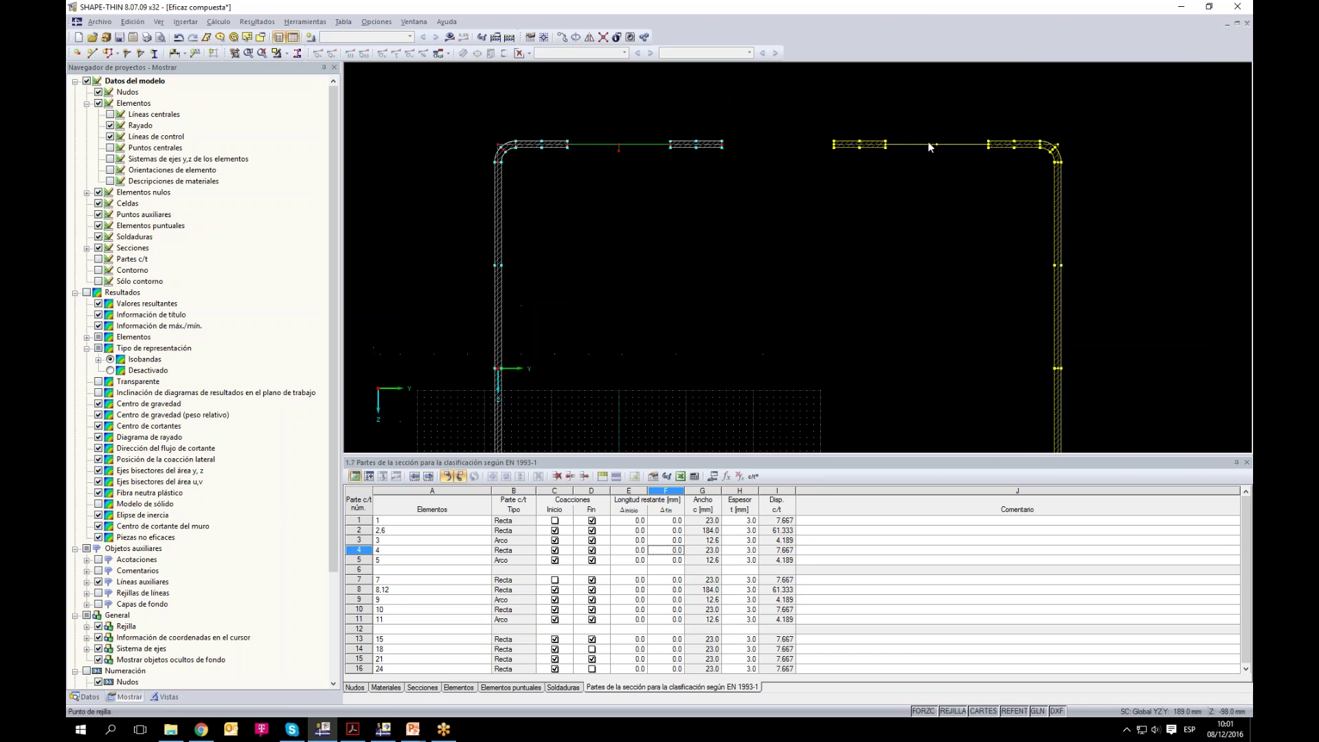
left_click_drag(938, 146, 622, 159)
scroll(648, 182, "down", 2)
scroll(654, 349, "up", 1)
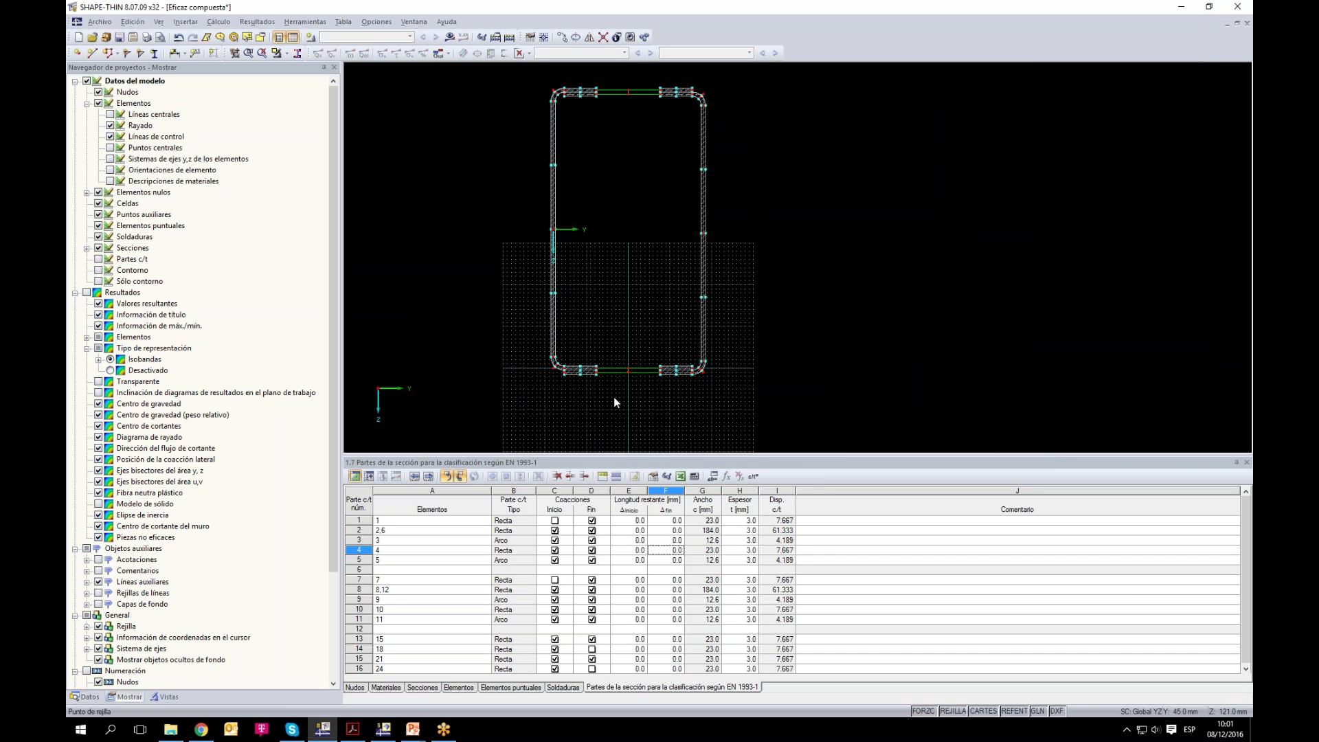
scroll(729, 268, "up", 1)
scroll(801, 369, "up", 2)
scroll(760, 295, "down", 2)
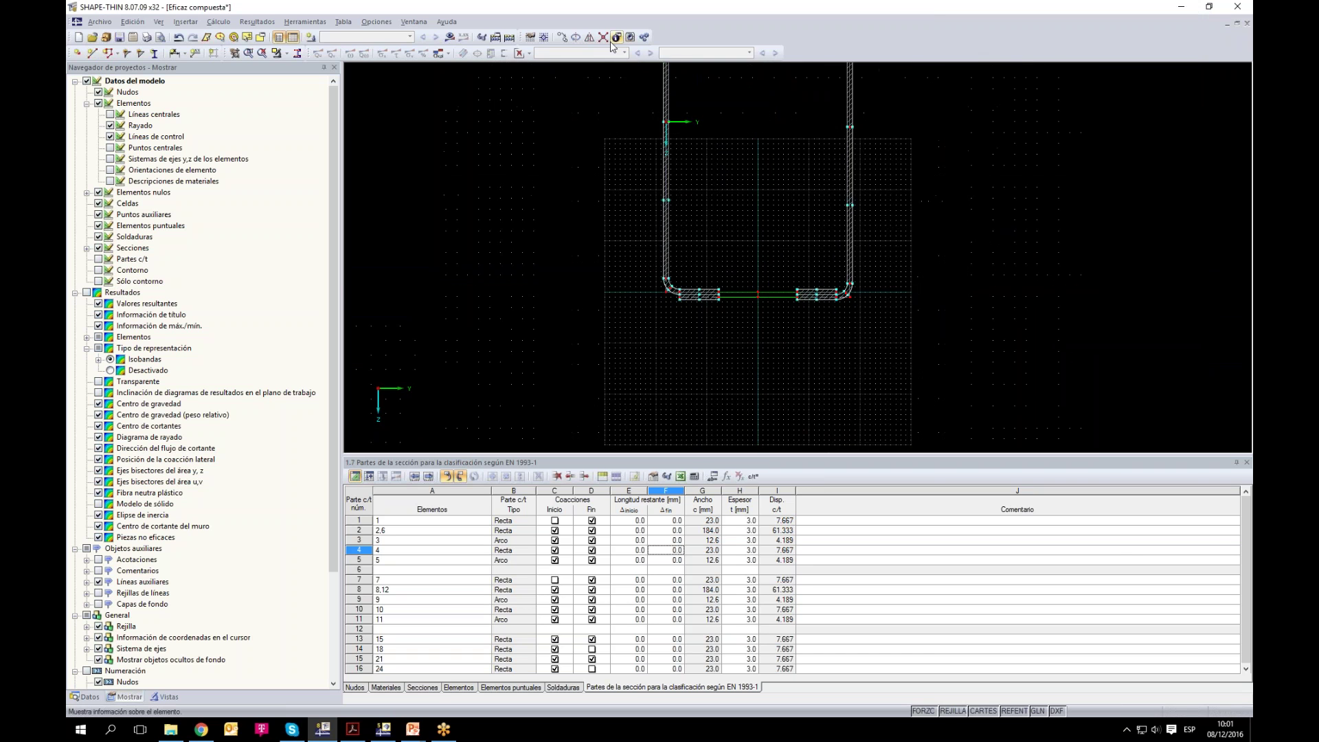
scroll(632, 168, "down", 3)
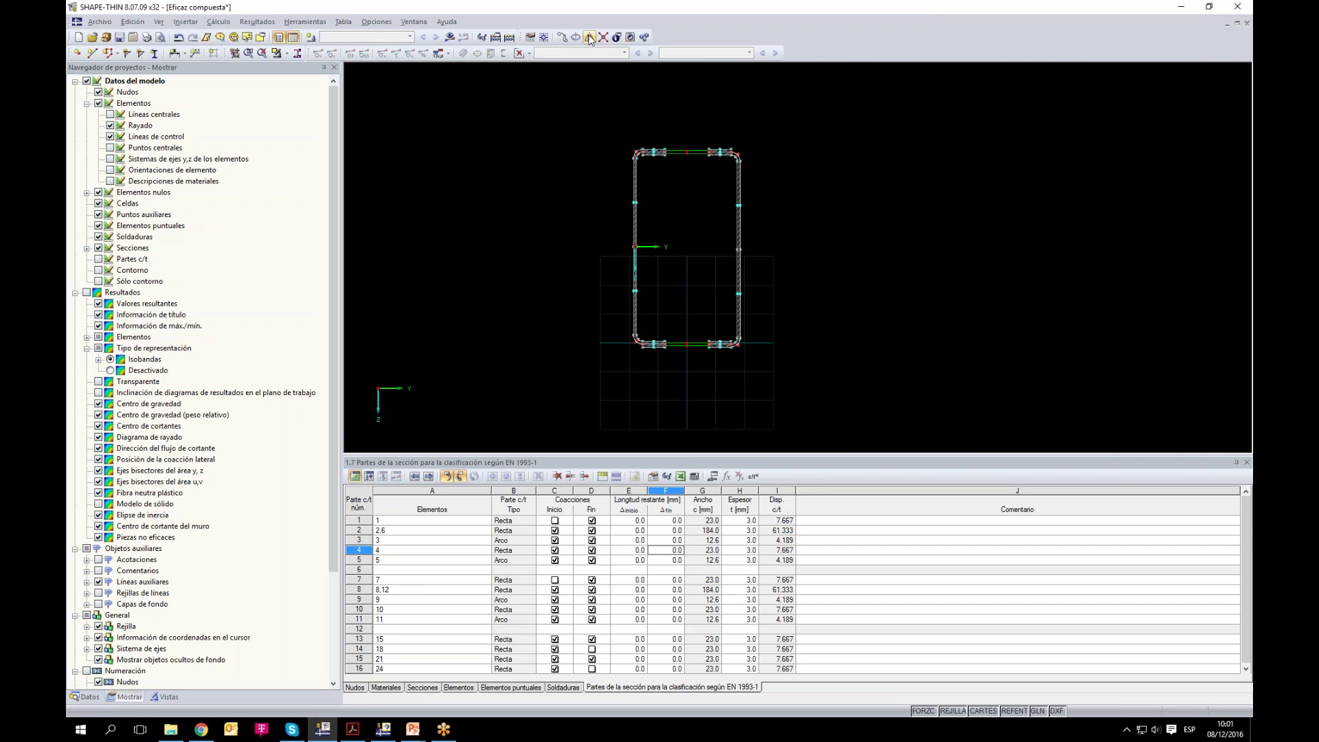
left_click_drag(566, 126, 840, 385)
scroll(716, 274, "up", 1)
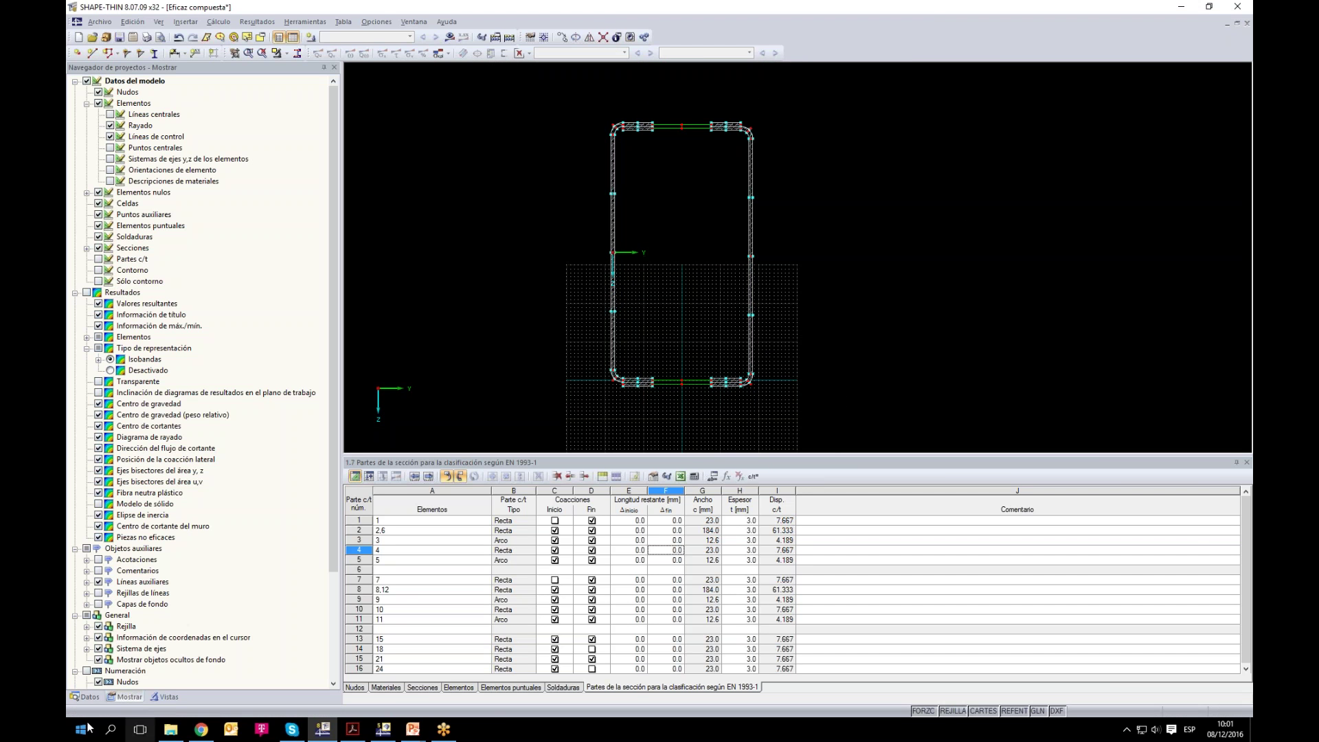
left_click(126, 695)
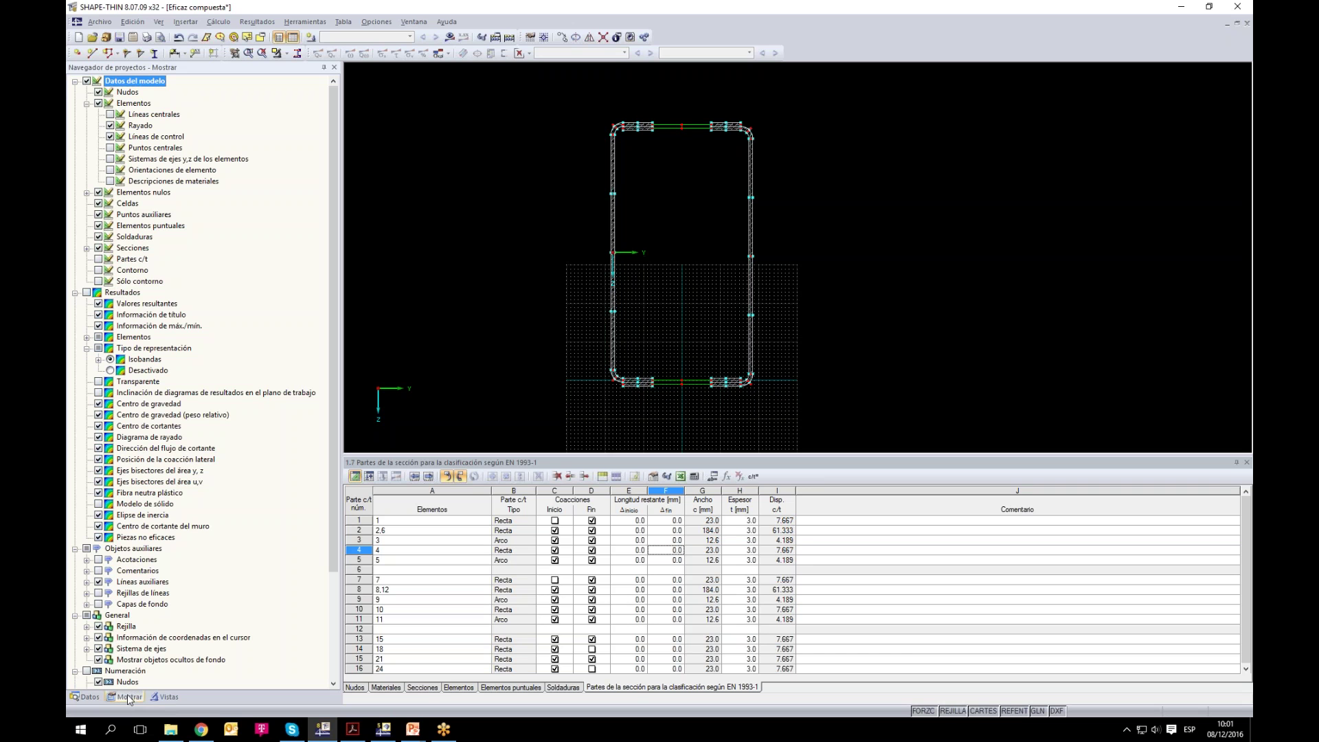
Step: Display the orientation arrows of both the elements and the null elements in the section
left_click(111, 170)
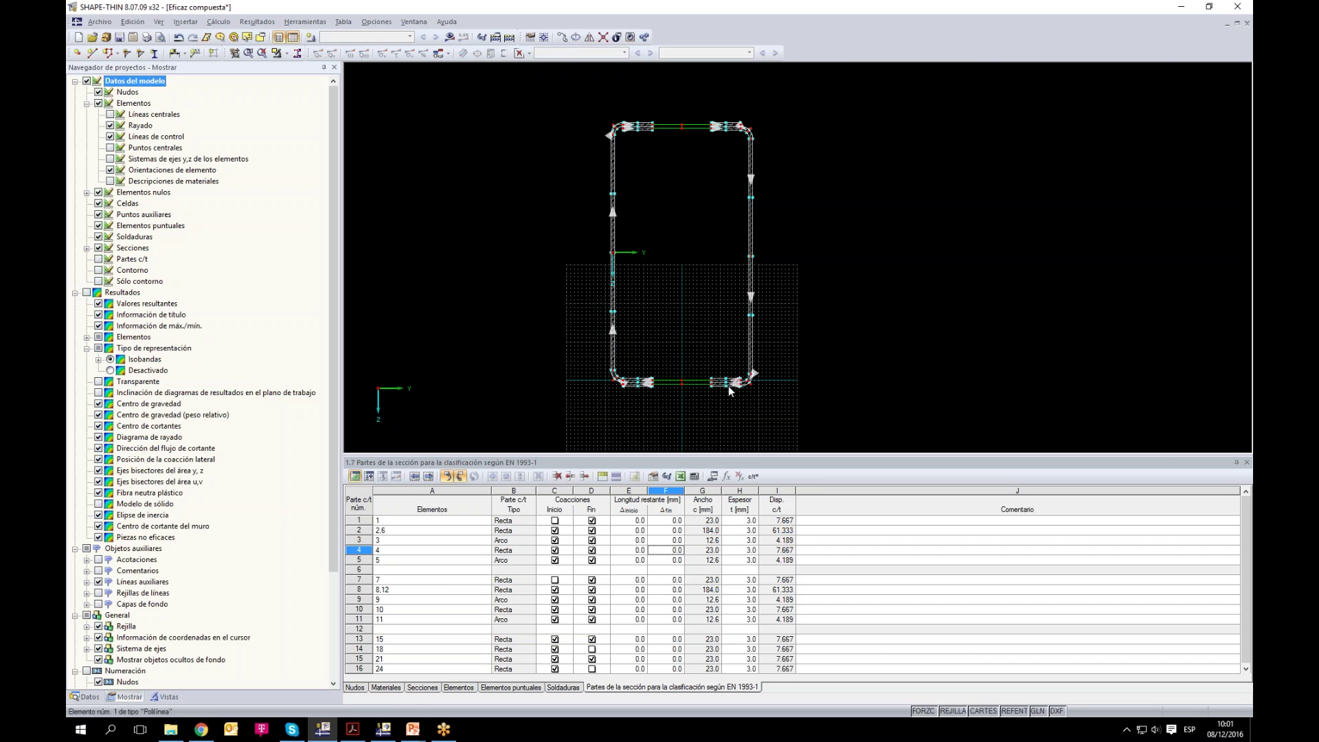
scroll(660, 386, "up", 4)
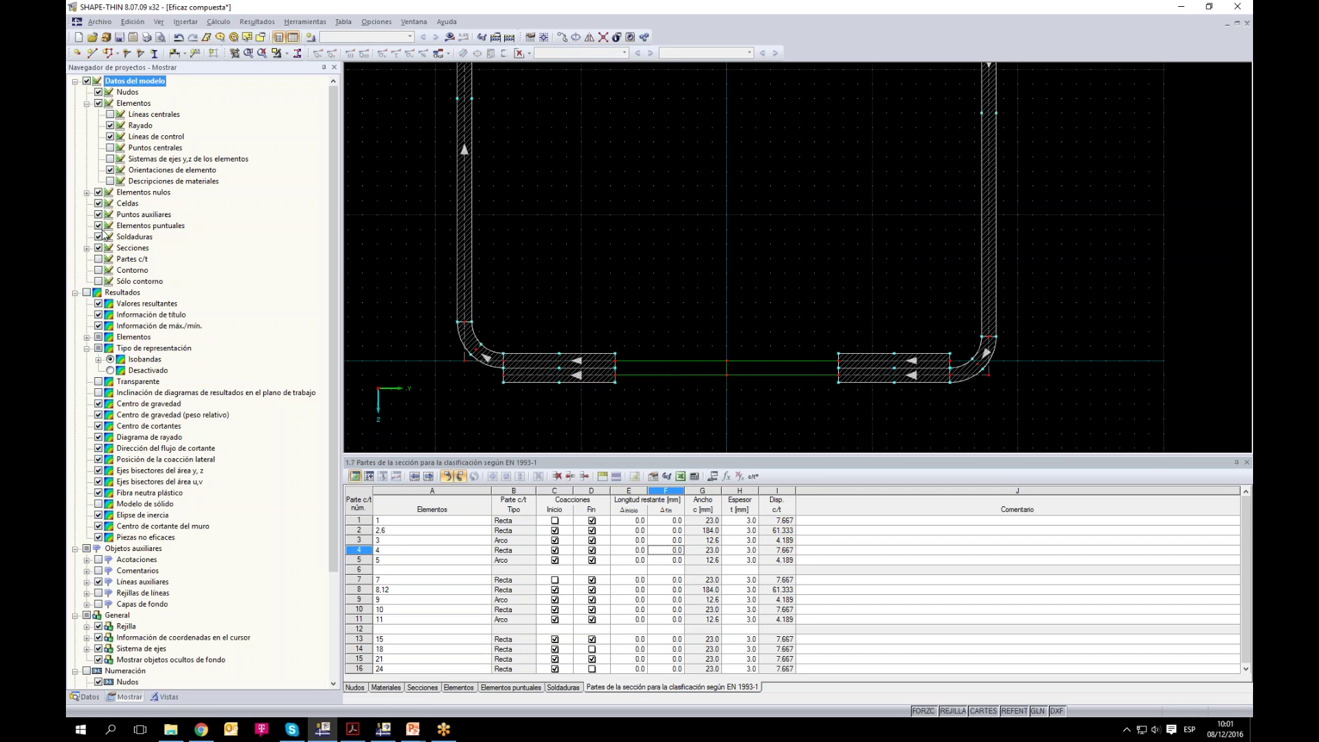
left_click(87, 193)
left_click(110, 214)
scroll(650, 361, "up", 2)
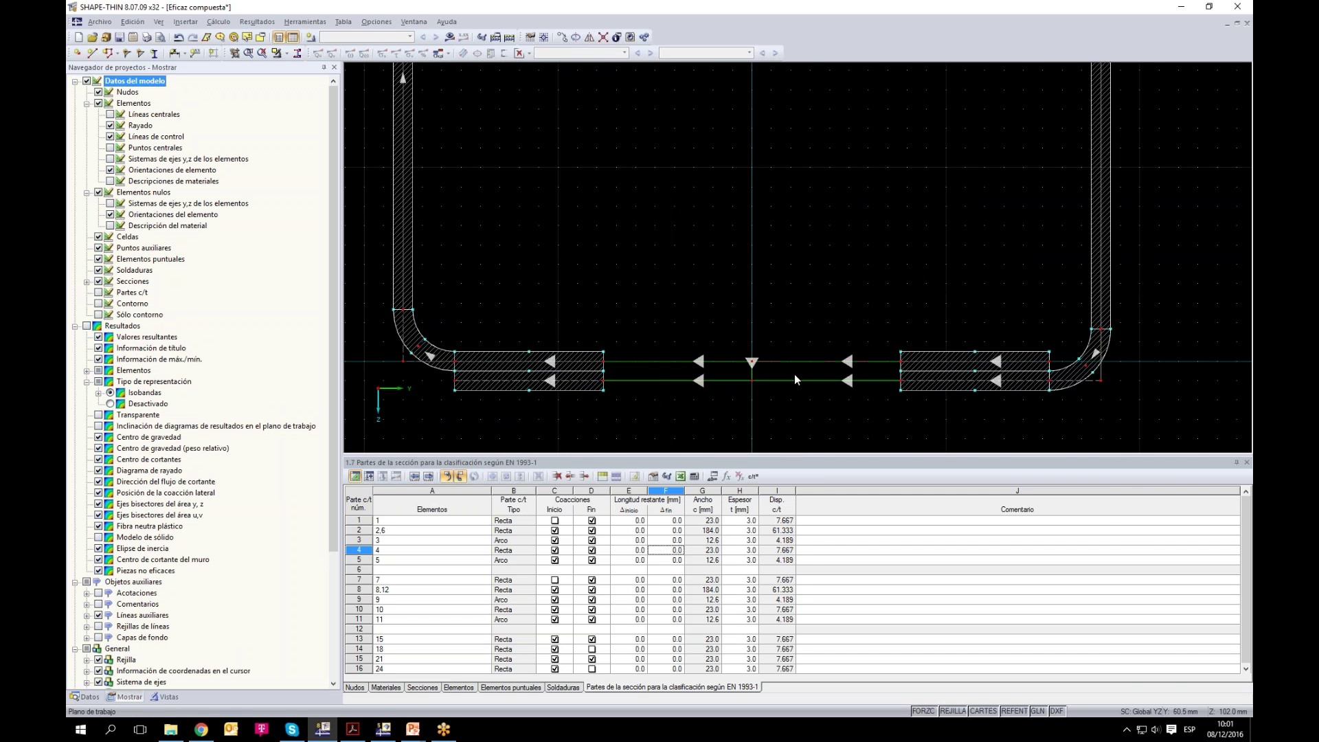
Step: Reverse the orientation of the short vertical null element connecting the two horizontal null lines in the lower flange
scroll(794, 385, "down", 2)
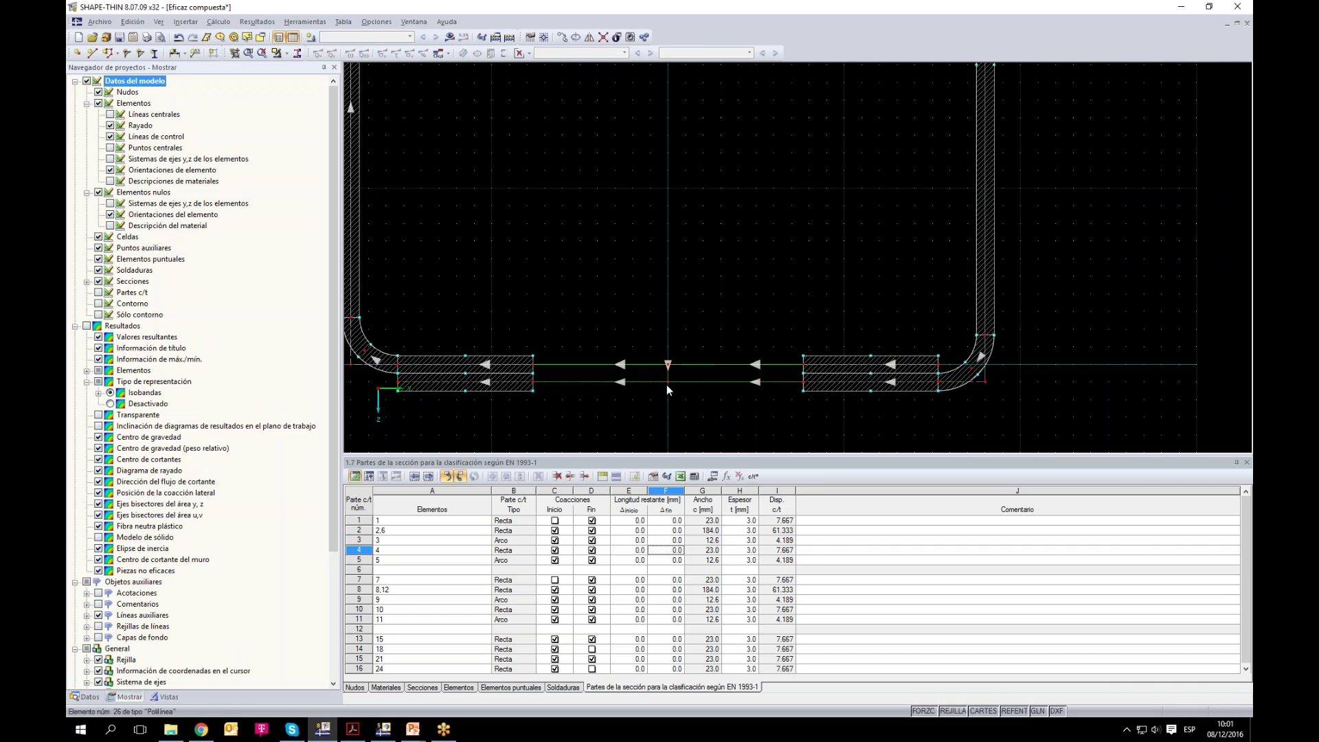
scroll(677, 390, "down", 2)
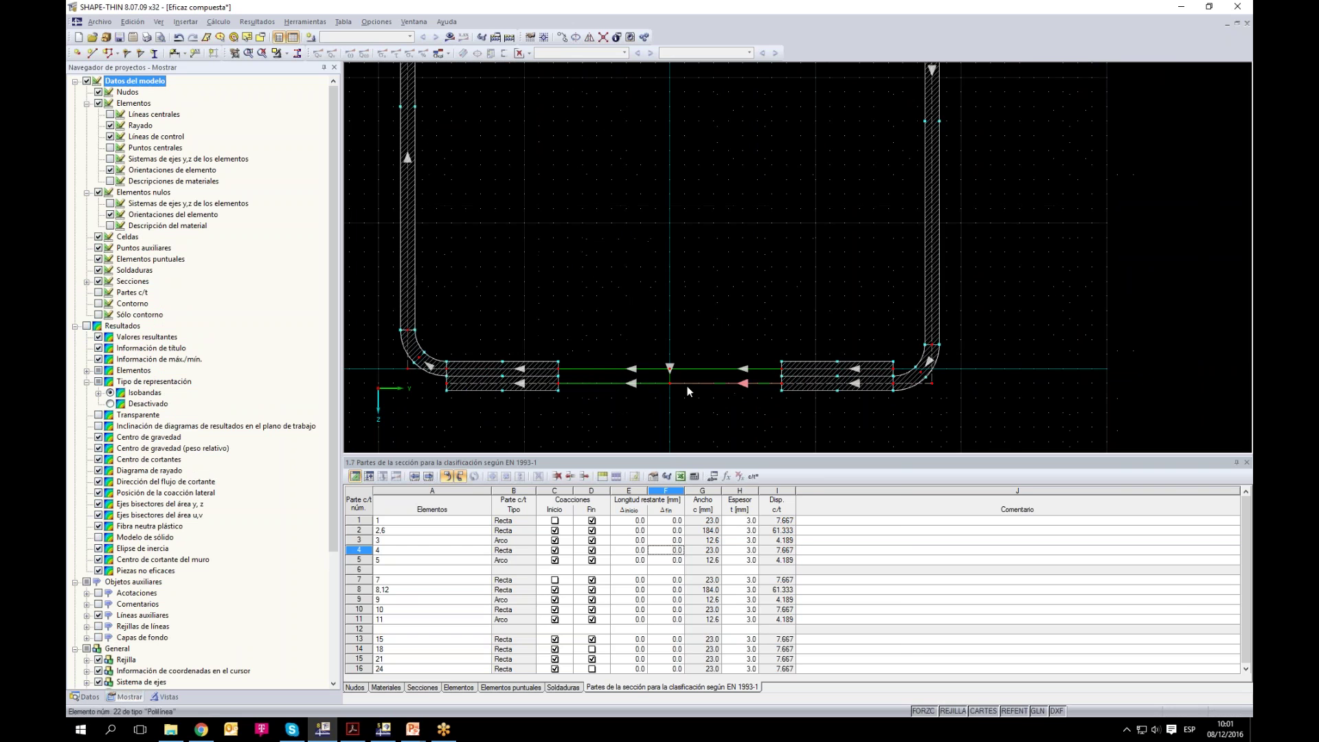
scroll(687, 389, "up", 4)
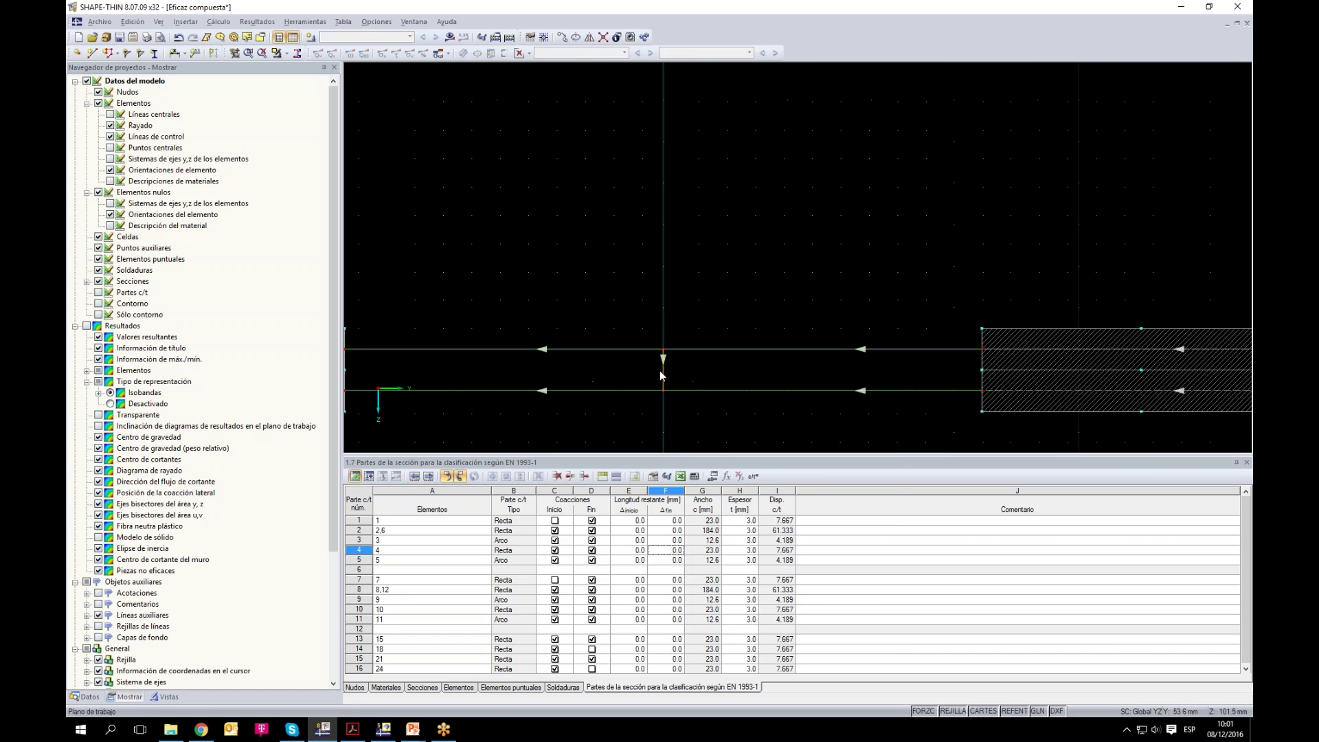
right_click(664, 372)
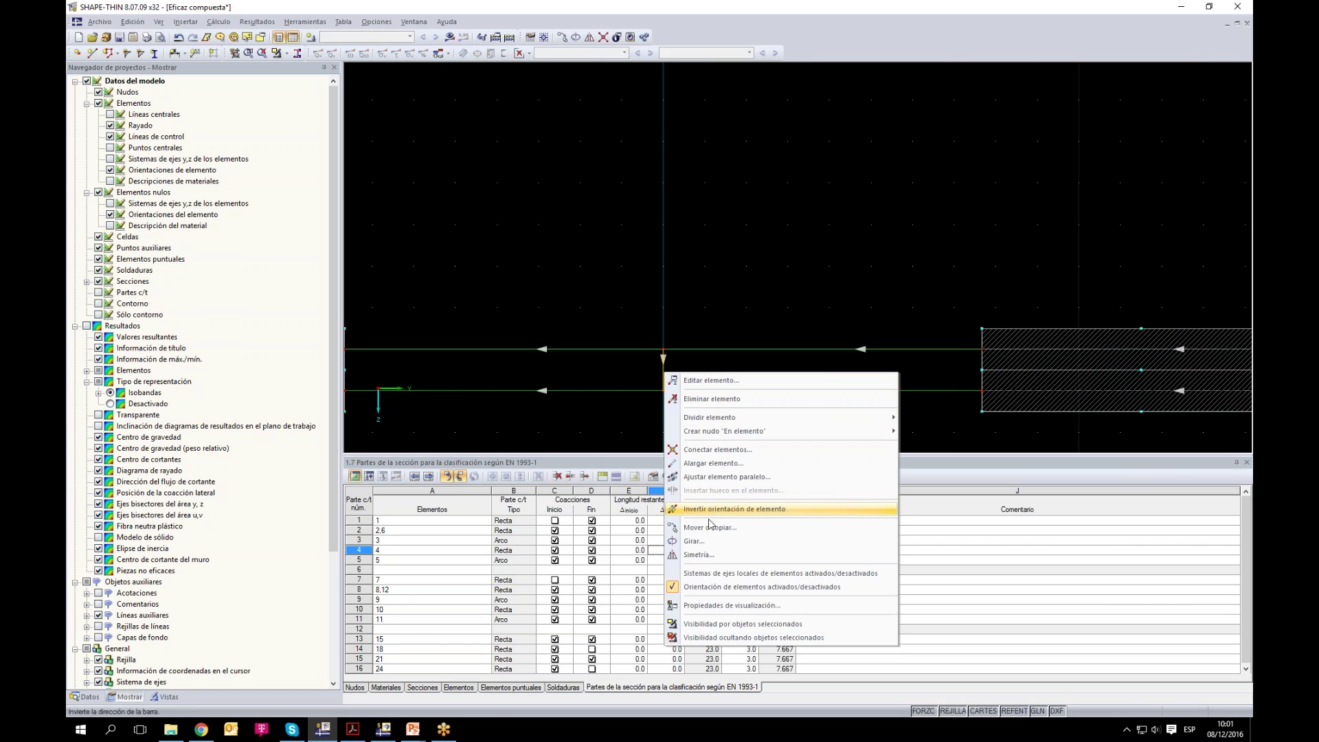
left_click(735, 508)
Step: Examine the orientation arrows around the section, comparing the null elements in the upper and lower flanges
scroll(595, 372, "down", 3)
scroll(757, 365, "up", 4)
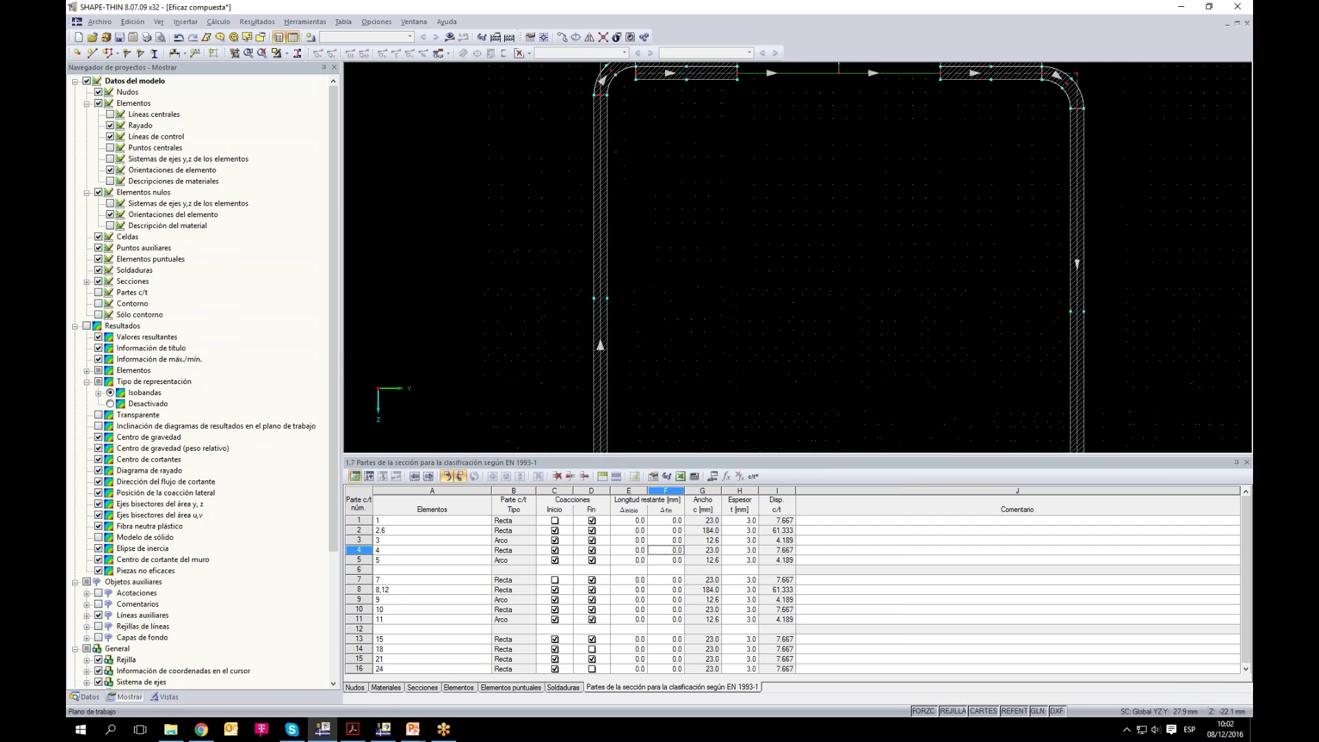
scroll(711, 254, "up", 5)
scroll(814, 269, "down", 4)
scroll(759, 213, "down", 3)
scroll(808, 386, "up", 3)
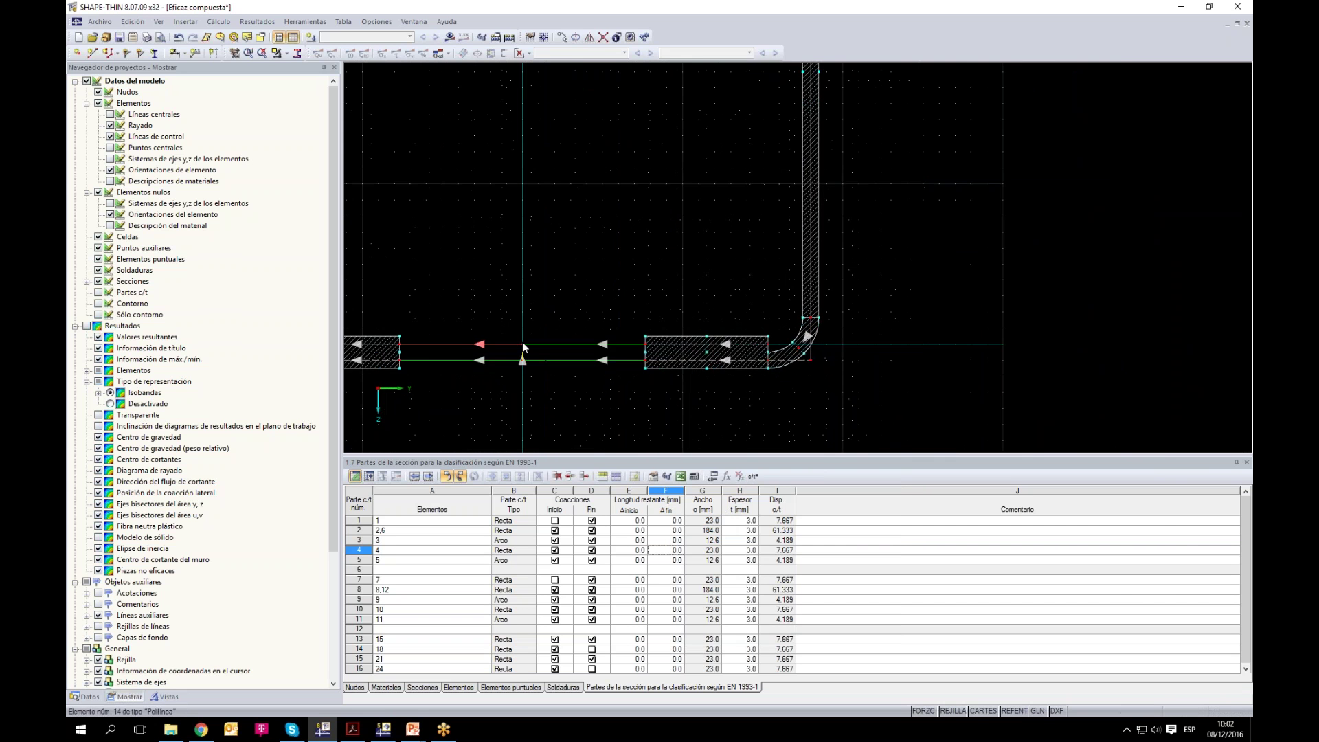
scroll(541, 350, "down", 2)
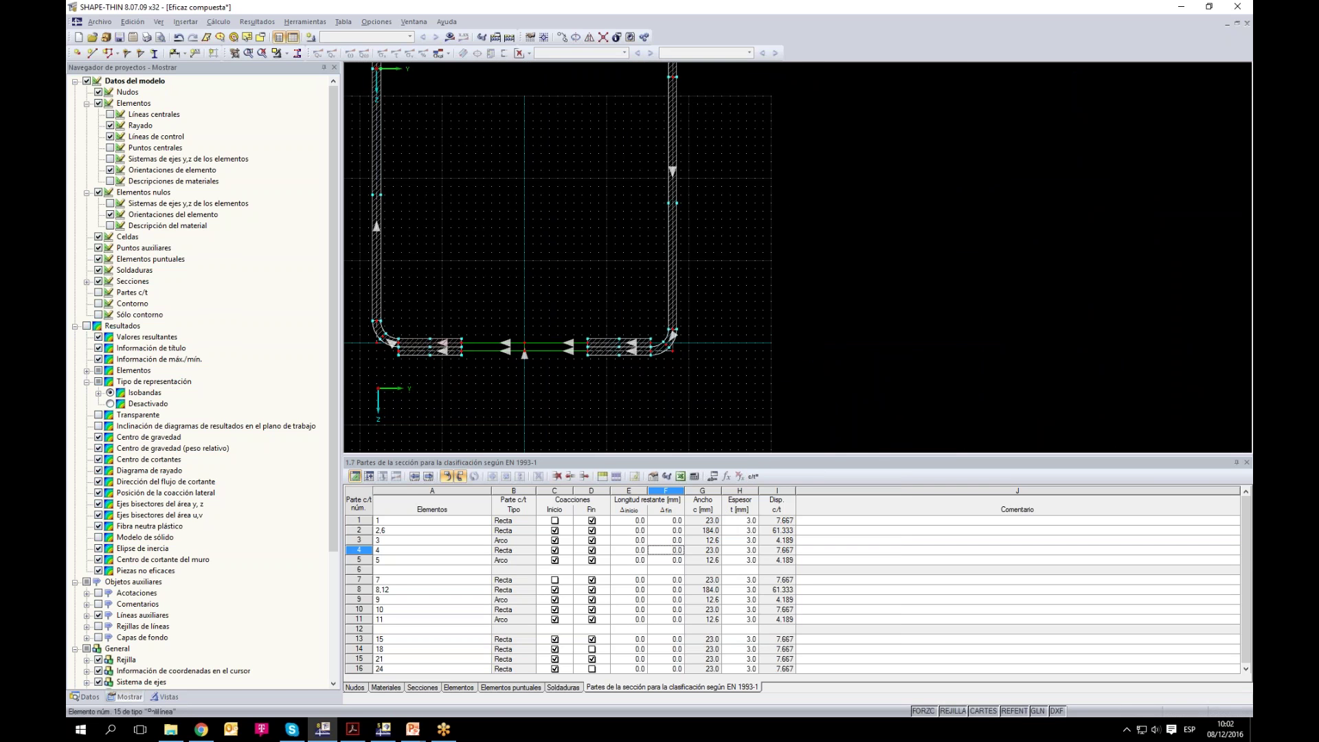
left_click(98, 237)
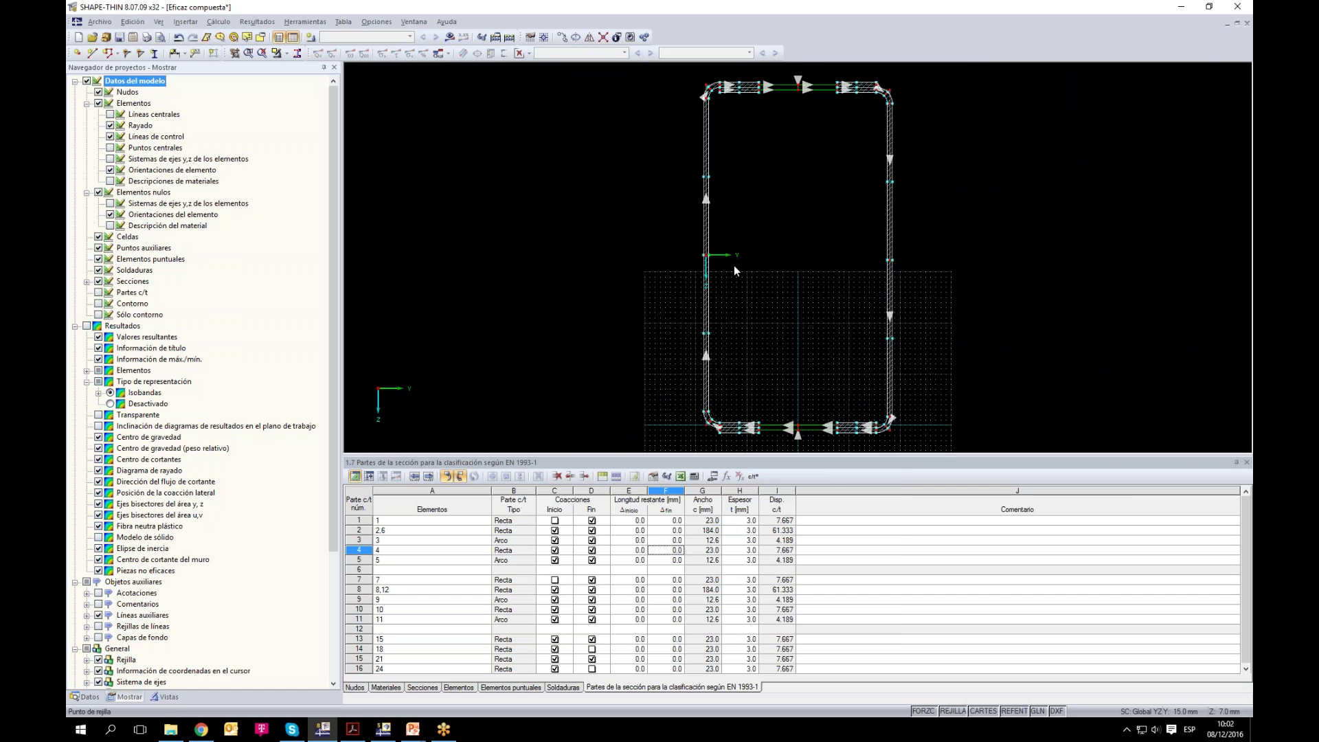
Step: Try to calculate the section with the effective section properties option enabled
left_click(450, 36)
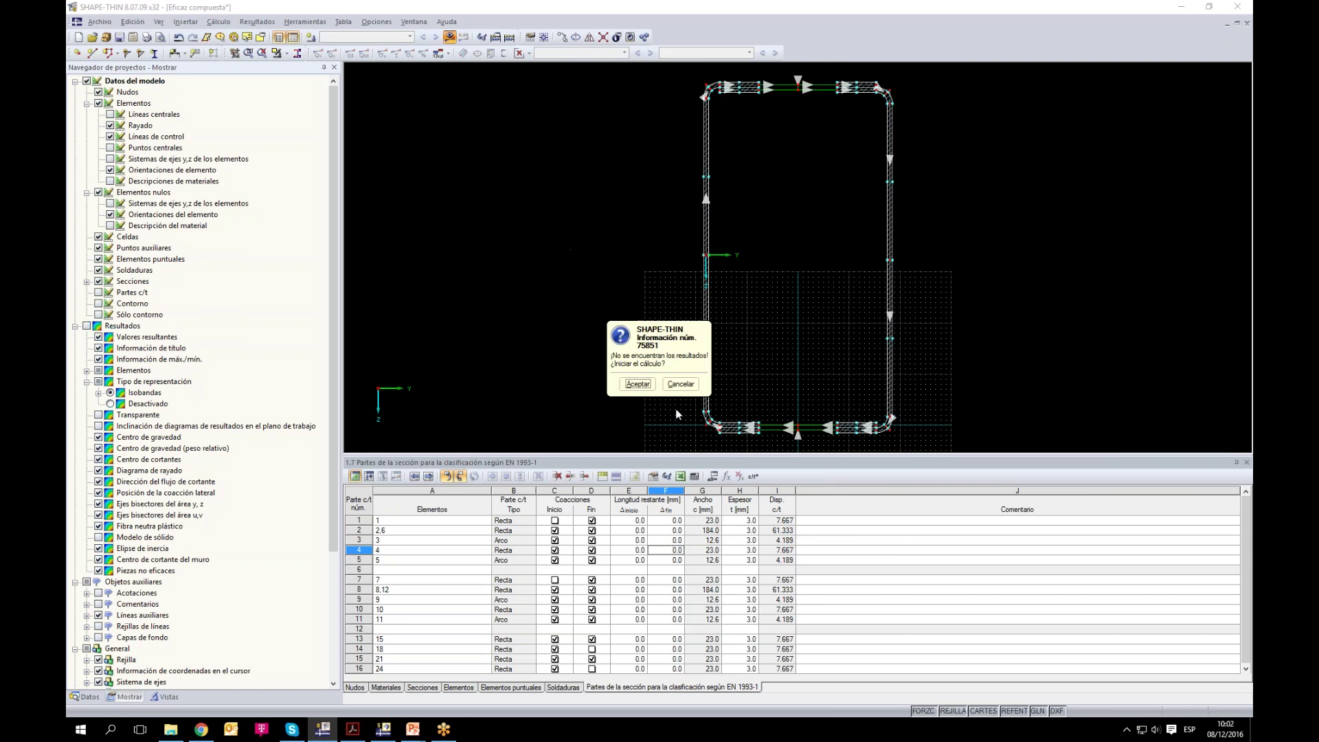
left_click(636, 384)
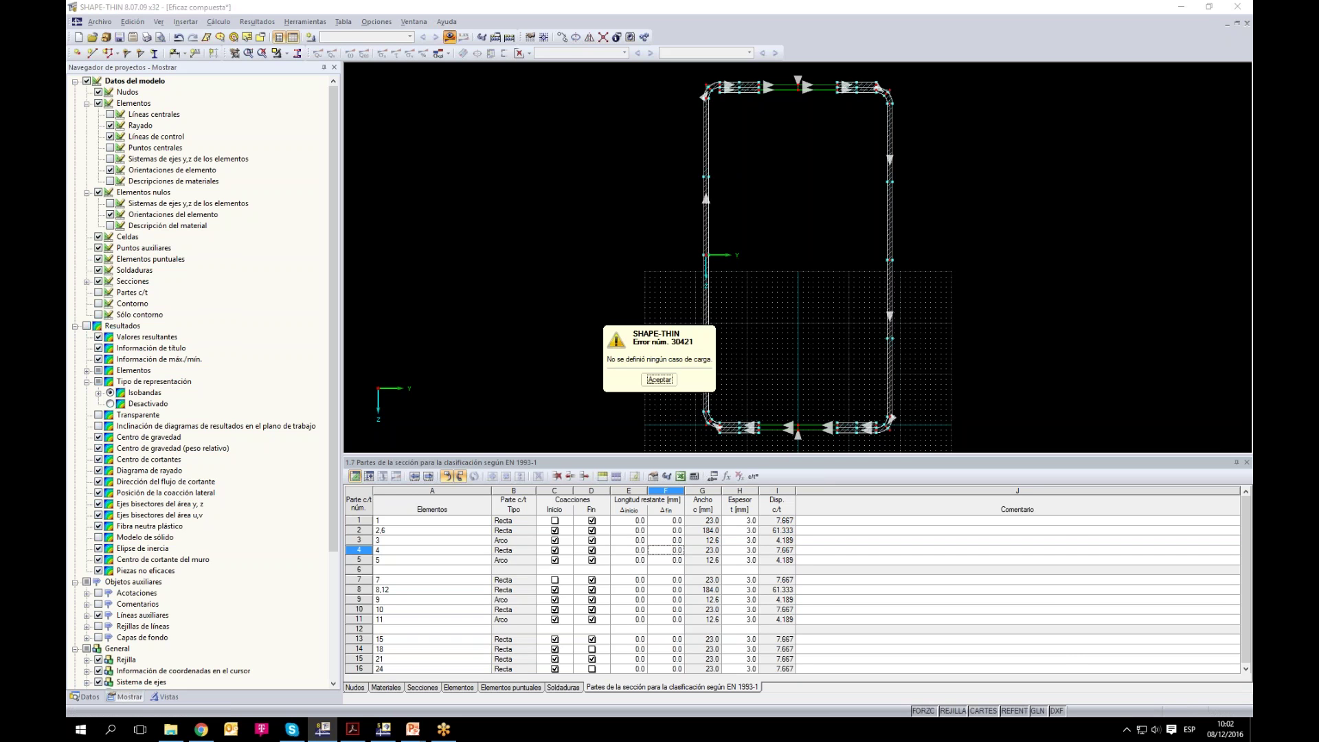
left_click(660, 379)
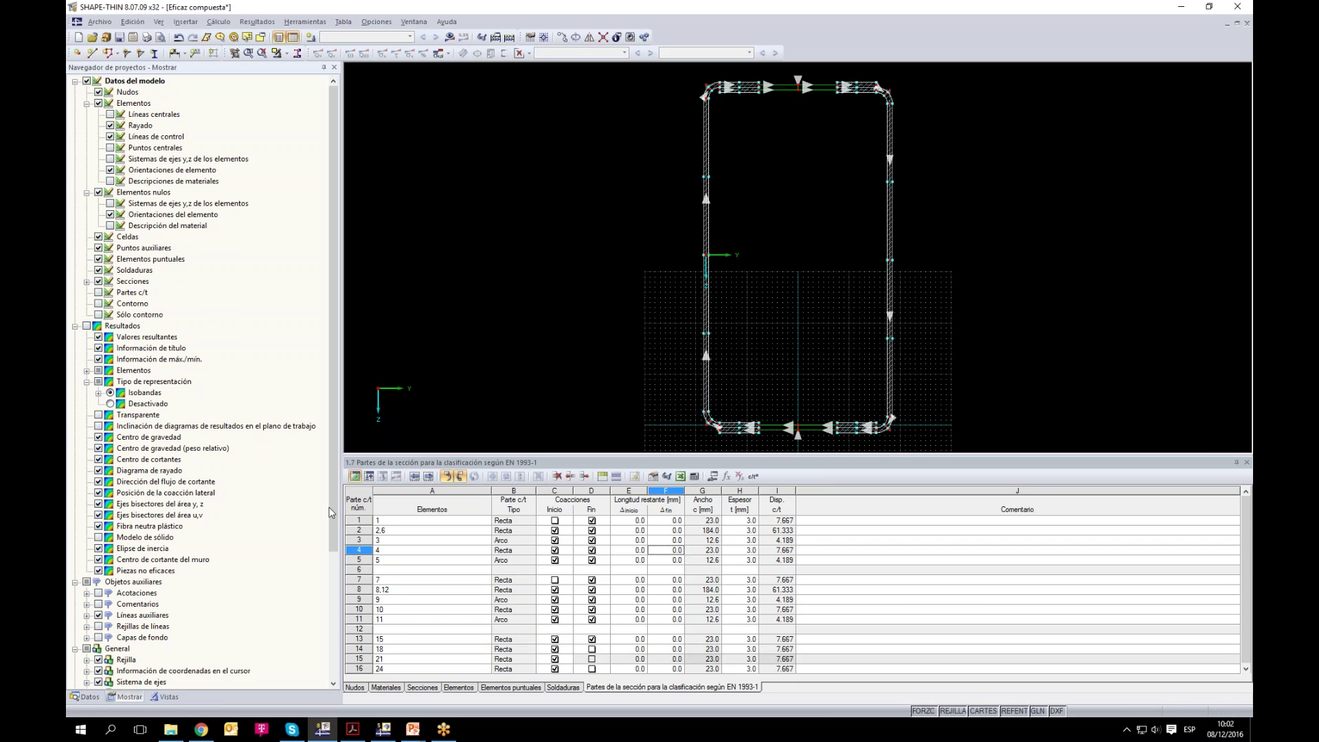
Step: Turn off the calculation of effective section properties in the general data of the Eficaz compuesta model
left_click(86, 696)
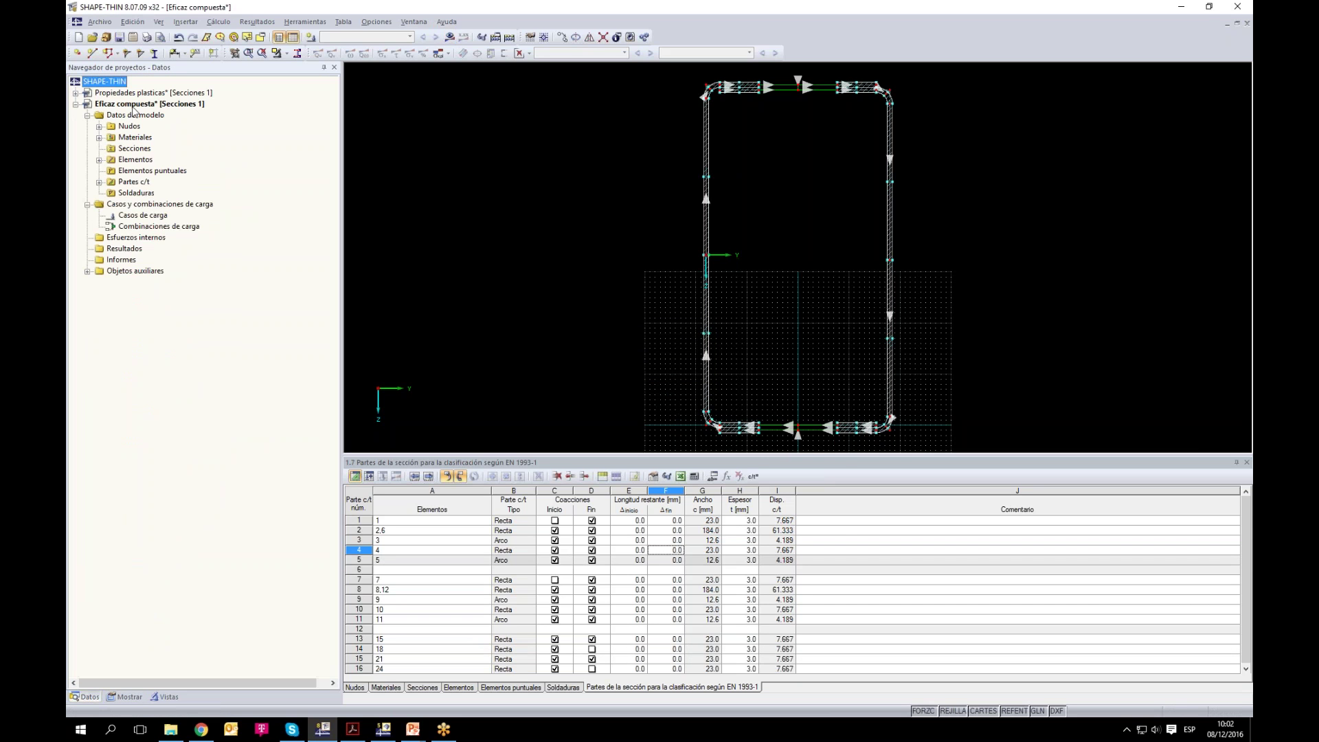
right_click(133, 106)
left_click(166, 117)
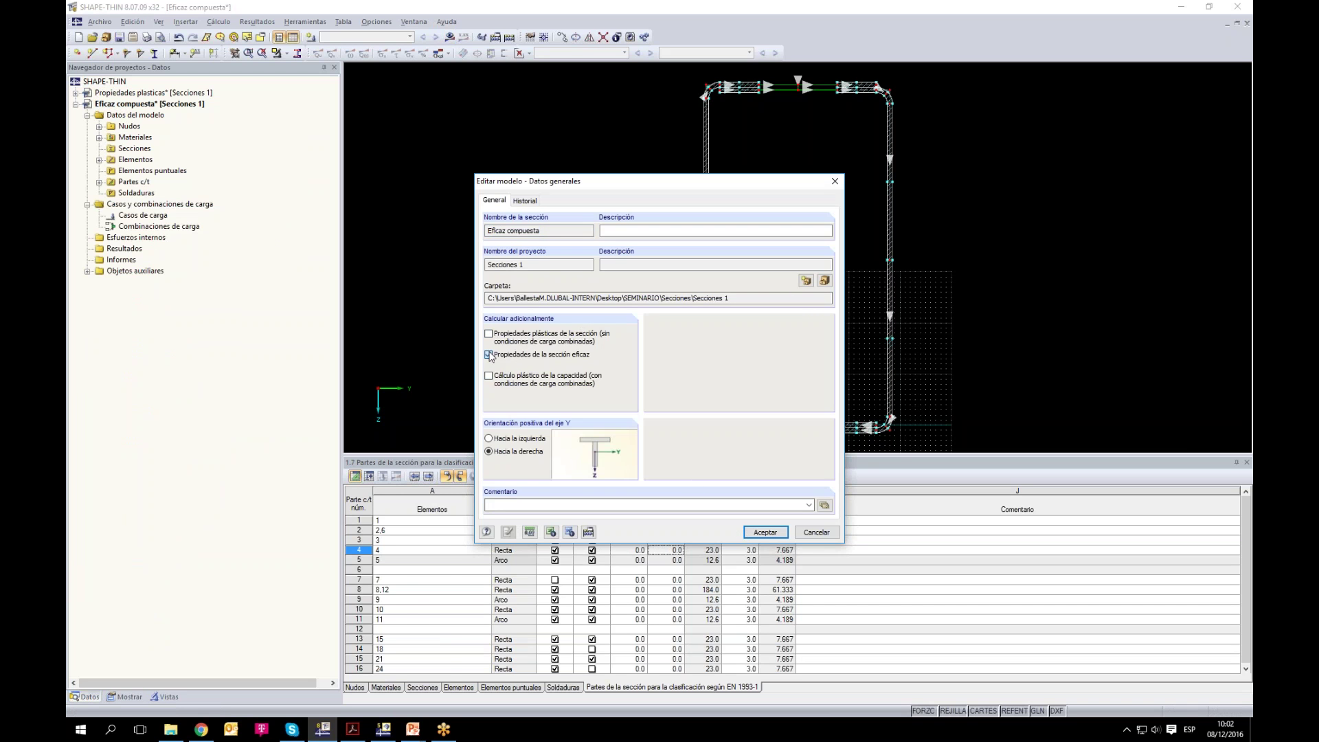
left_click(765, 532)
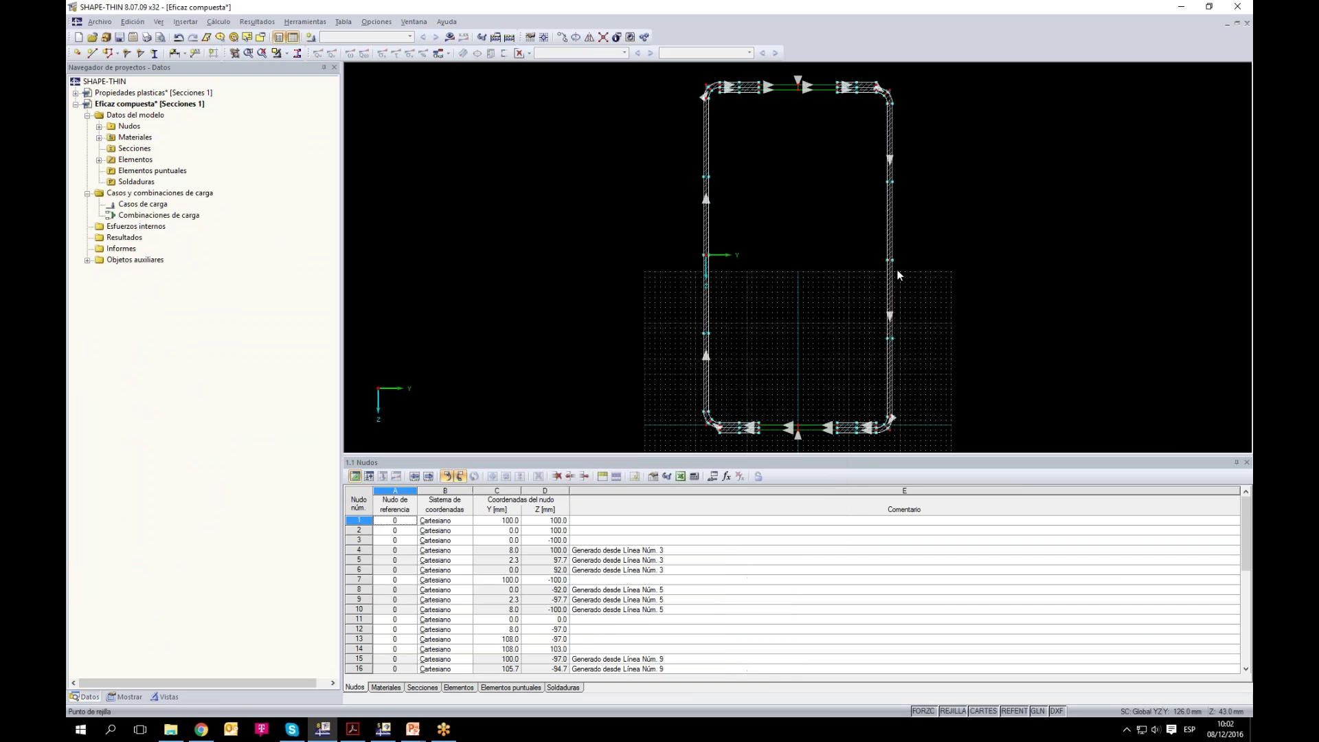
Step: Calculate the section and inspect the static moments Qu in the upper flange's overlapping elements
left_click(449, 36)
left_click(638, 384)
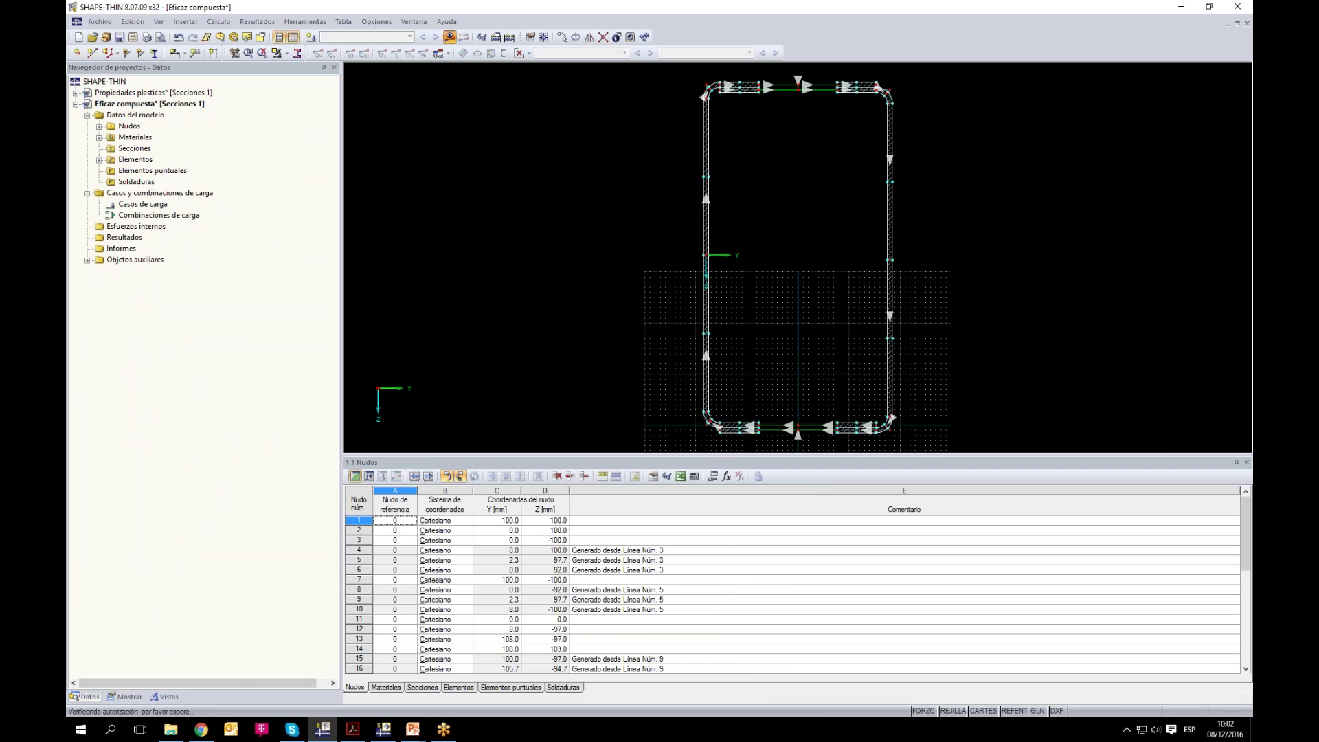
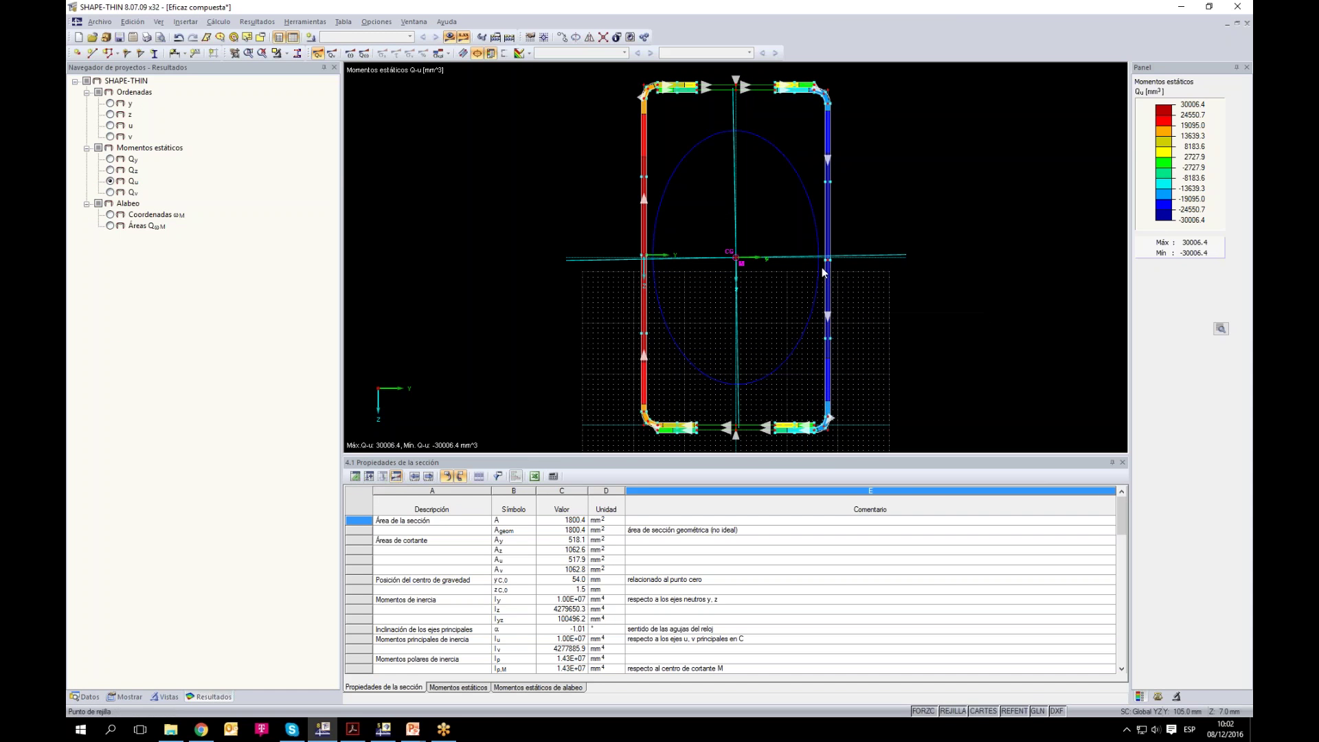
scroll(720, 128, "up", 2)
scroll(720, 125, "up", 3)
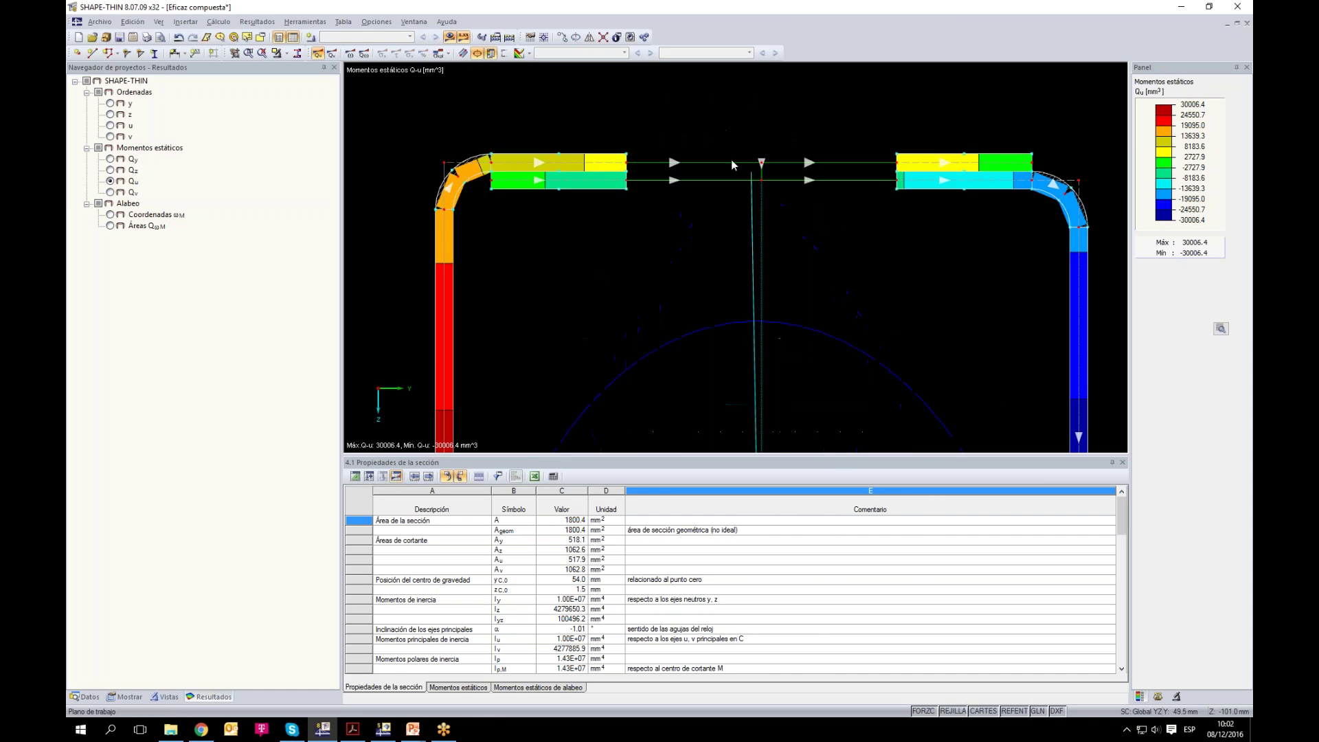
scroll(724, 211, "down", 1)
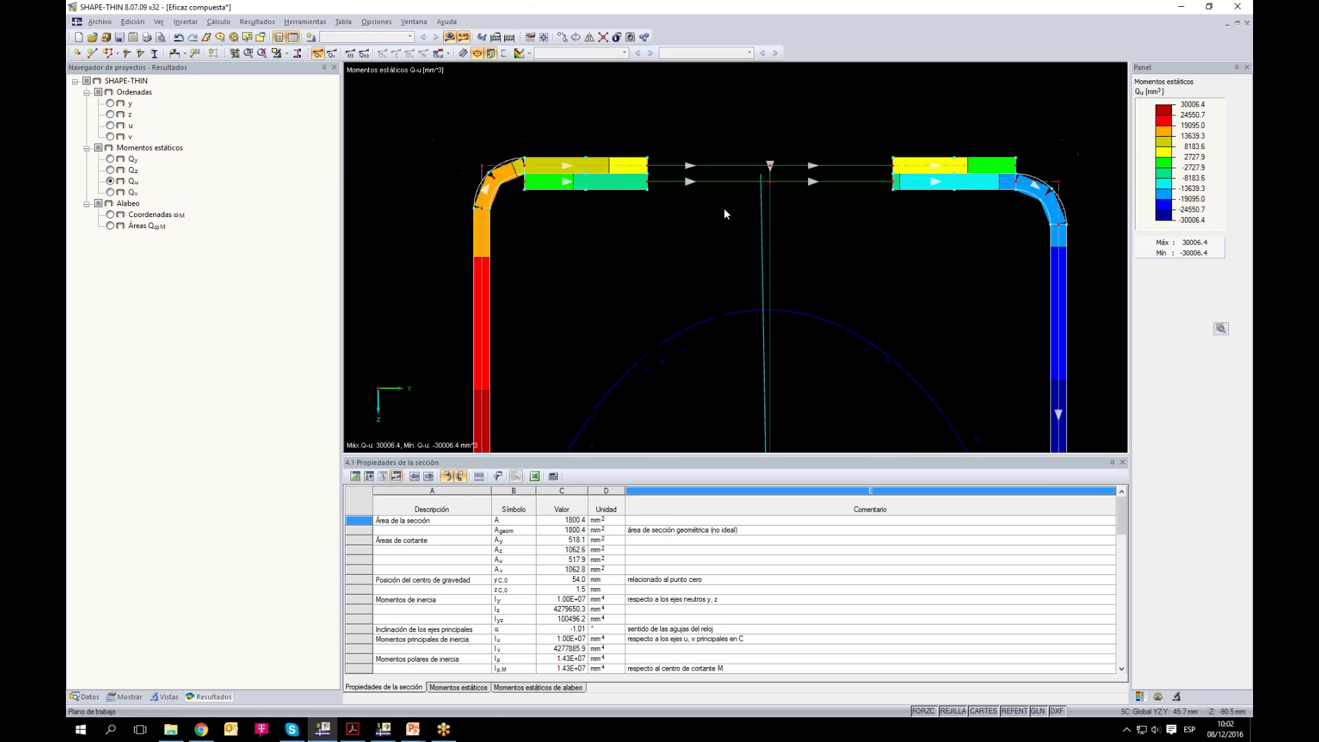
Step: Hide the results and set the work plane grid spacing to 10 mm
left_click(450, 36)
scroll(635, 111, "up", 2)
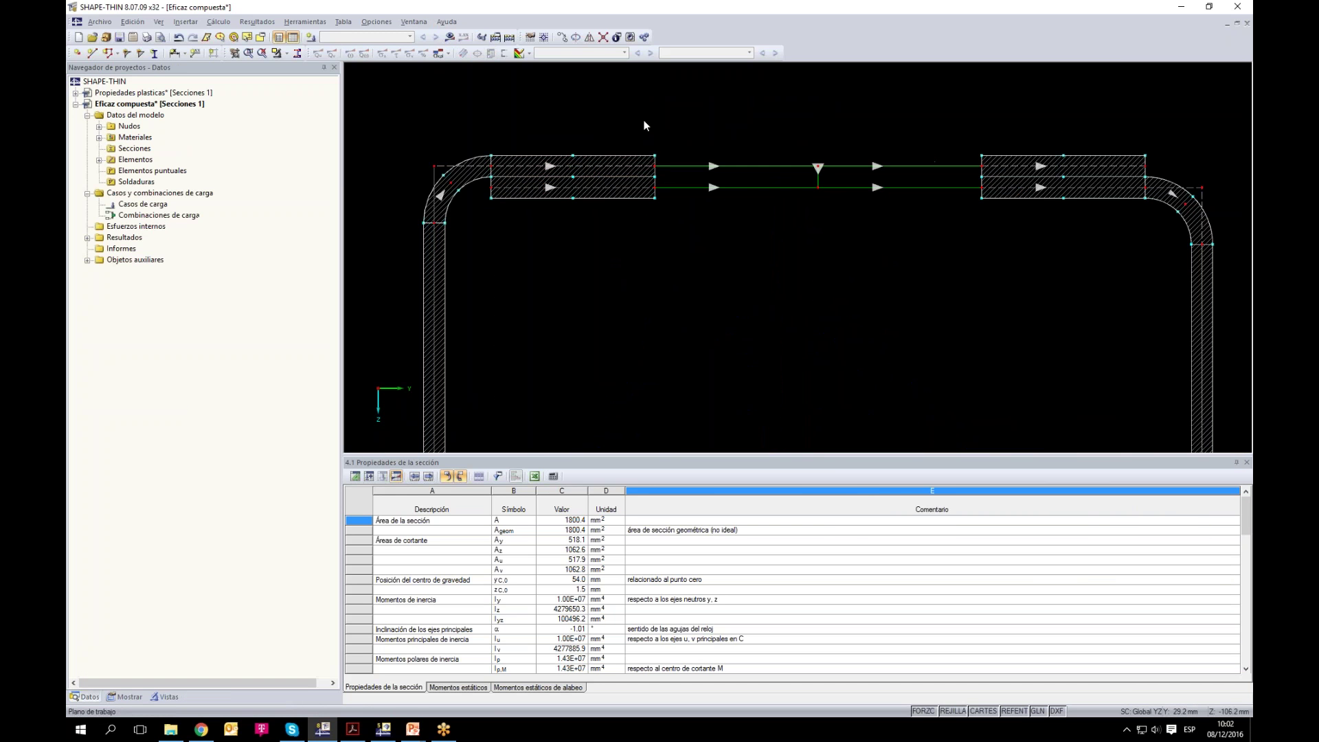
right_click(955, 712)
left_click(985, 705)
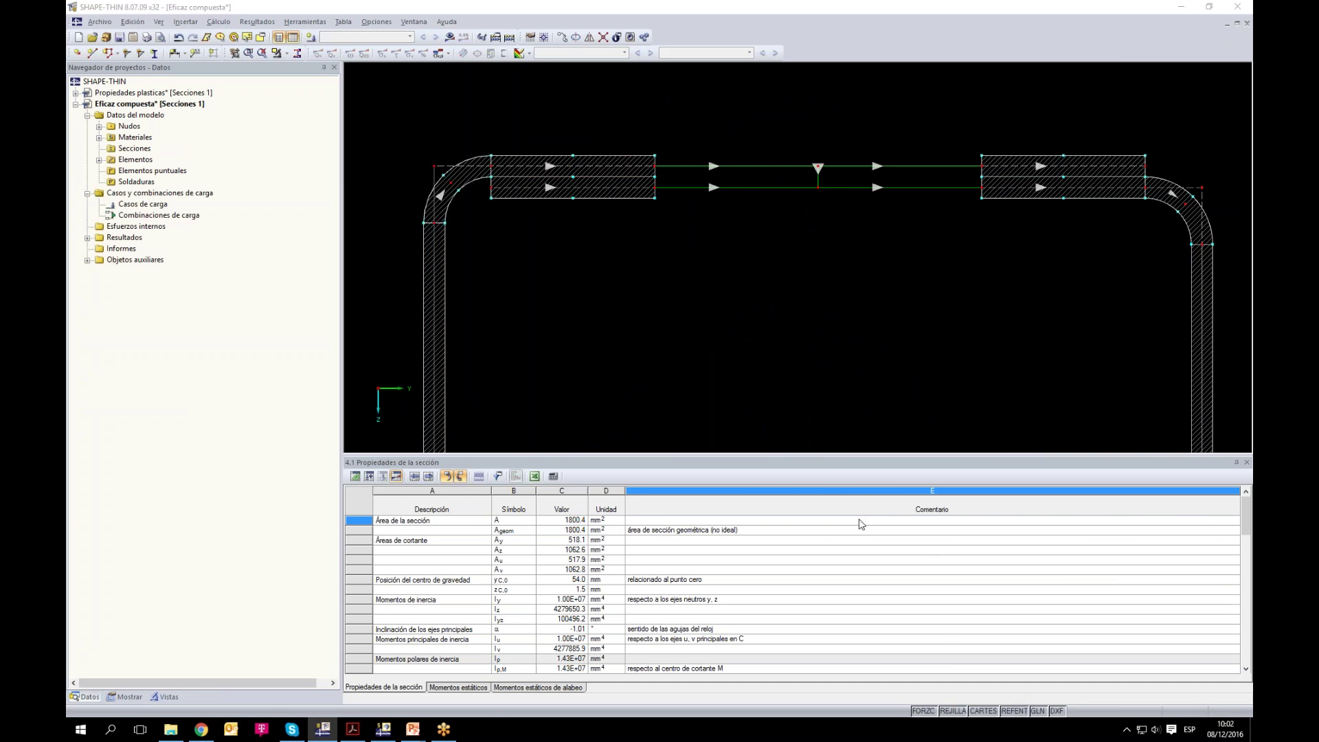
type("10")
key("Tab")
left_click(765, 520)
Step: Extend the upper flange's two pairs of overlapping elements toward the centre, moving their end nodes to Y = 44 mm and Y = 64 mm
left_click_drag(666, 249, 772, 242)
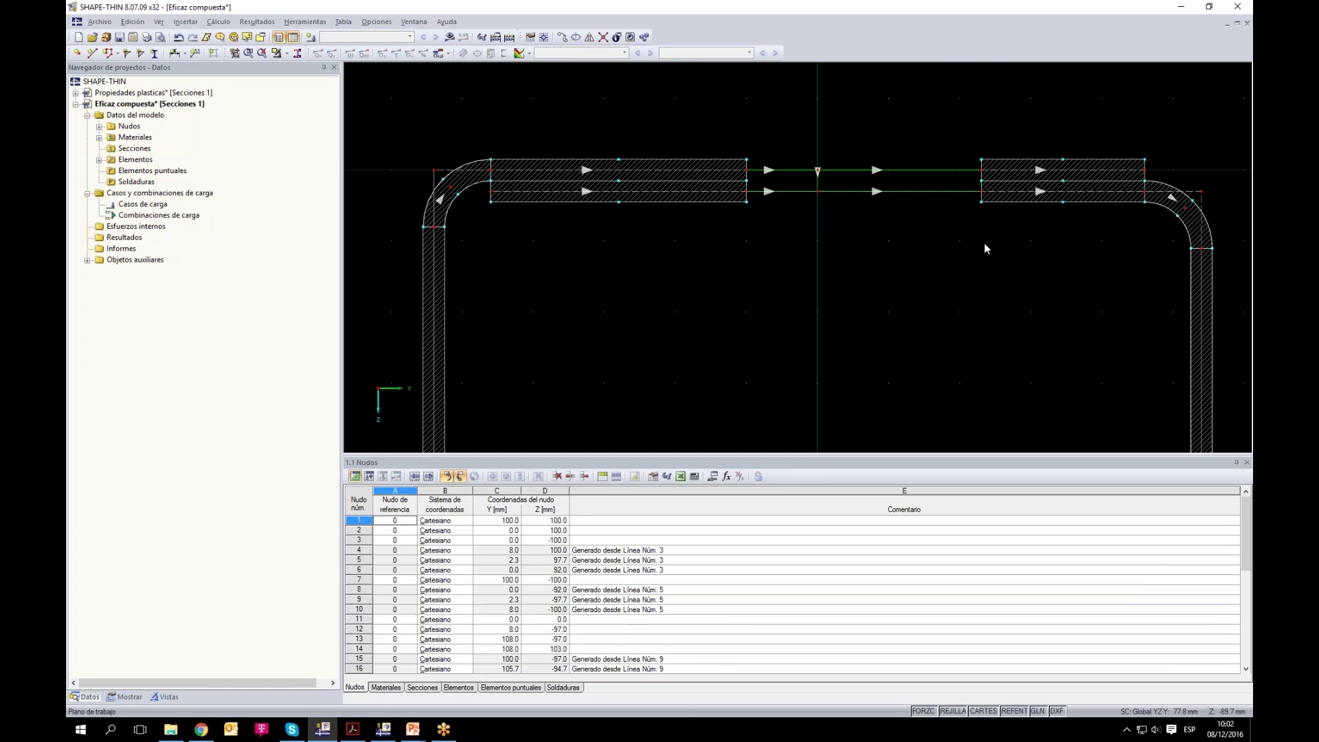
left_click_drag(982, 174, 888, 170)
scroll(905, 277, "down", 5)
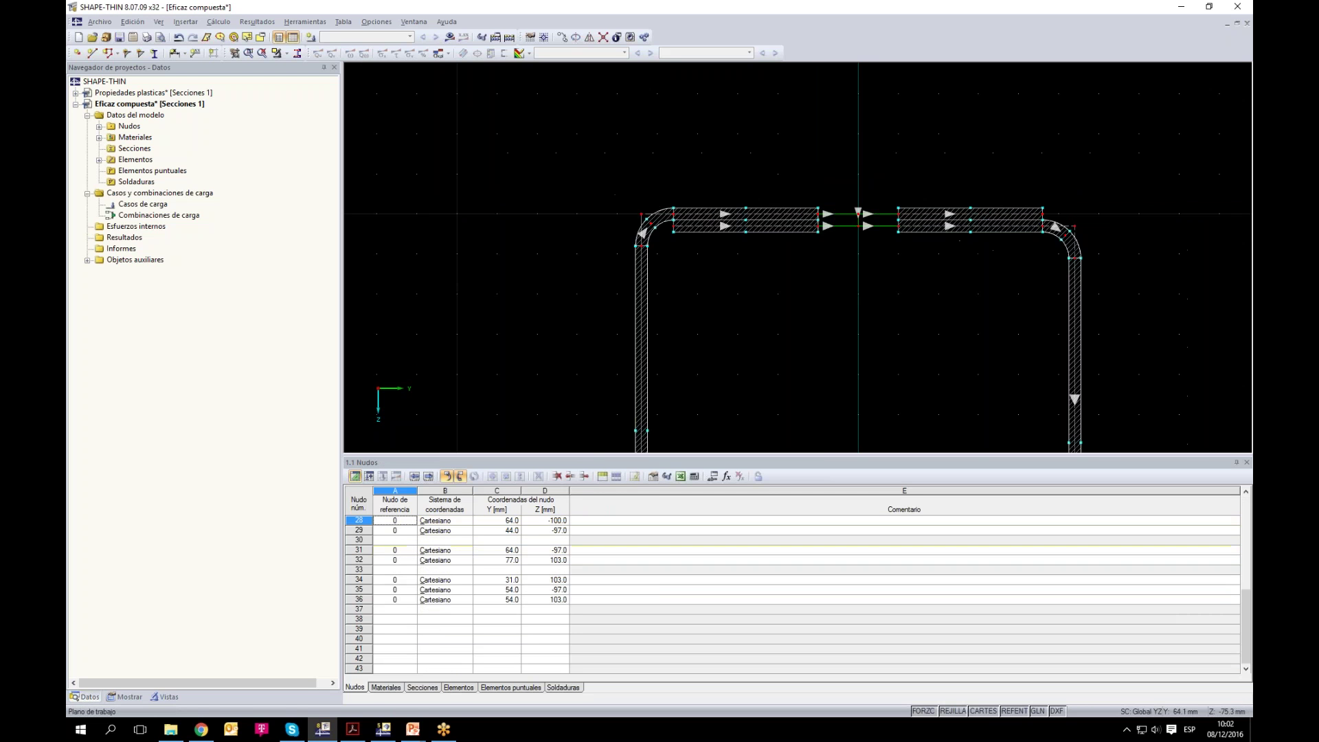
Step: Extend the lower flange's two pairs of overlapping elements toward the centre, moving their end nodes to Y = 44 mm and Y = 65.5 mm
scroll(727, 219, "up", 3)
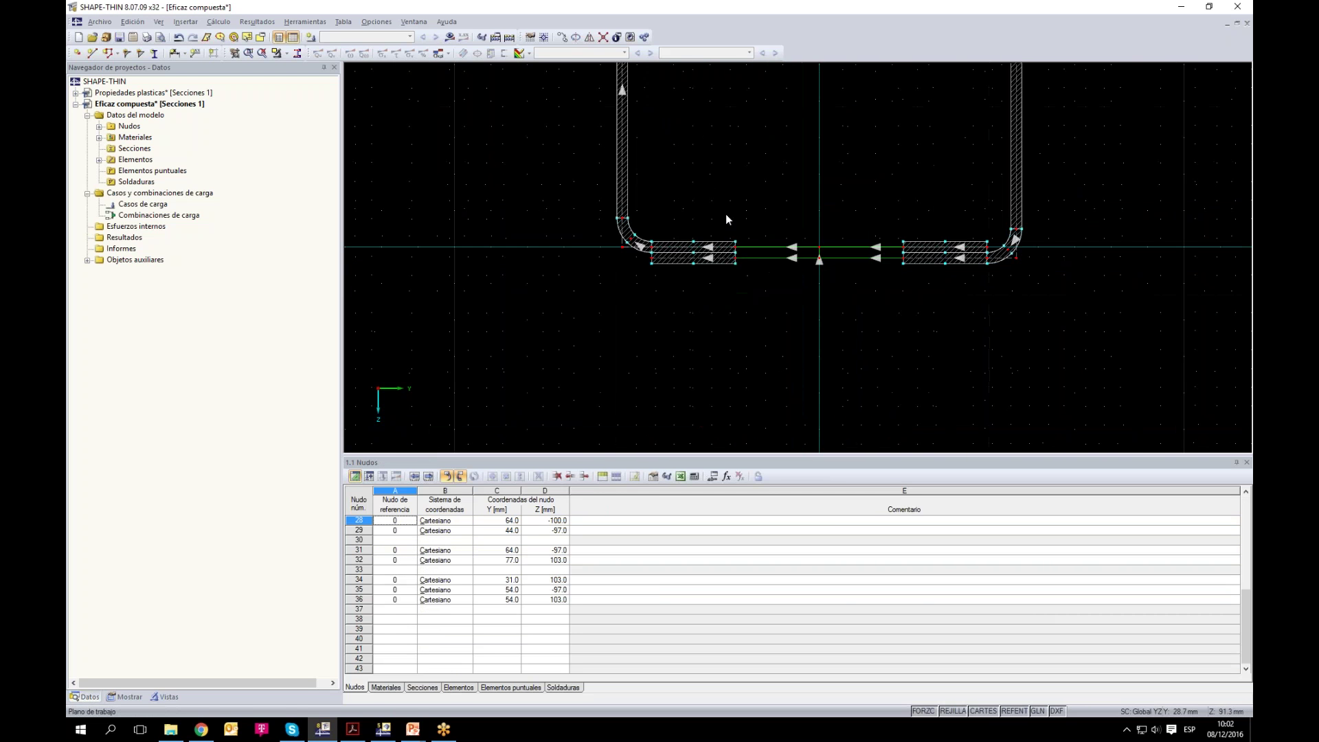
scroll(741, 264, "up", 2)
left_click_drag(736, 256, 812, 252)
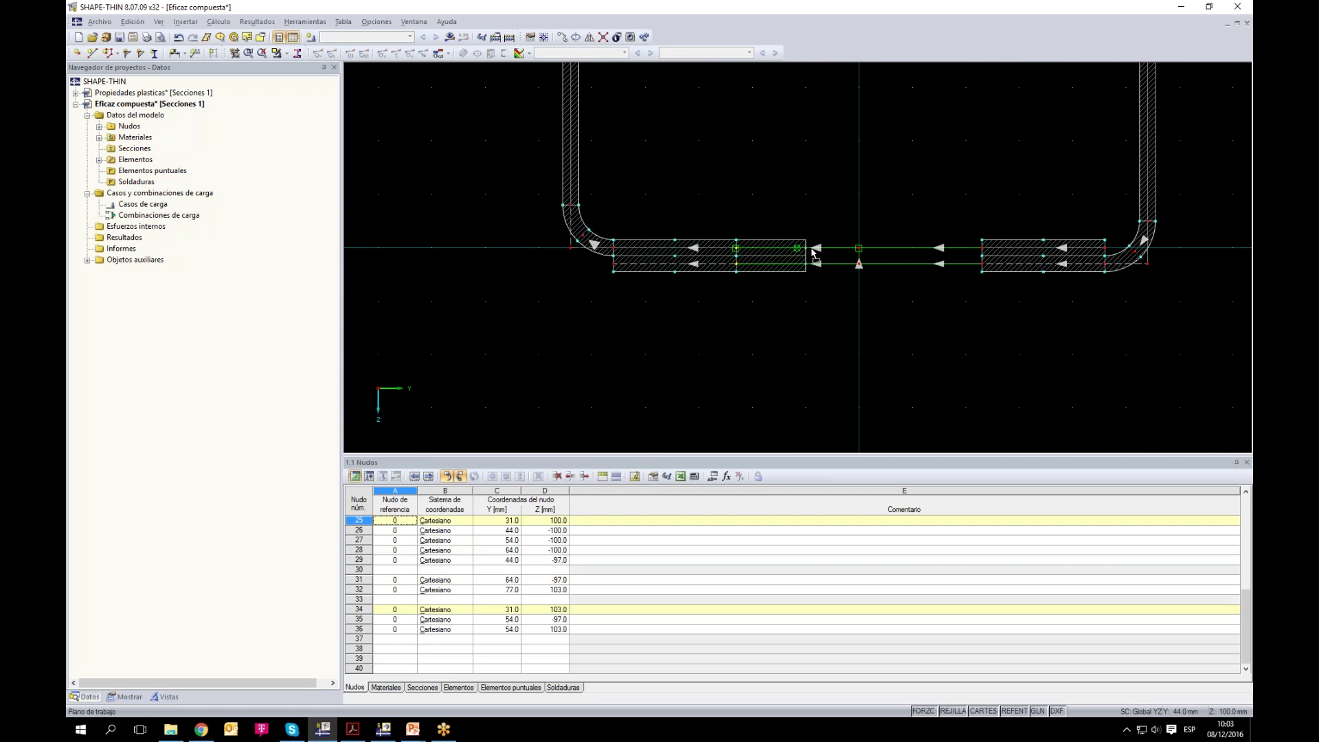
scroll(975, 252, "up", 1)
left_click_drag(985, 253, 903, 253)
left_click_drag(906, 319, 887, 344)
scroll(868, 381, "down", 7)
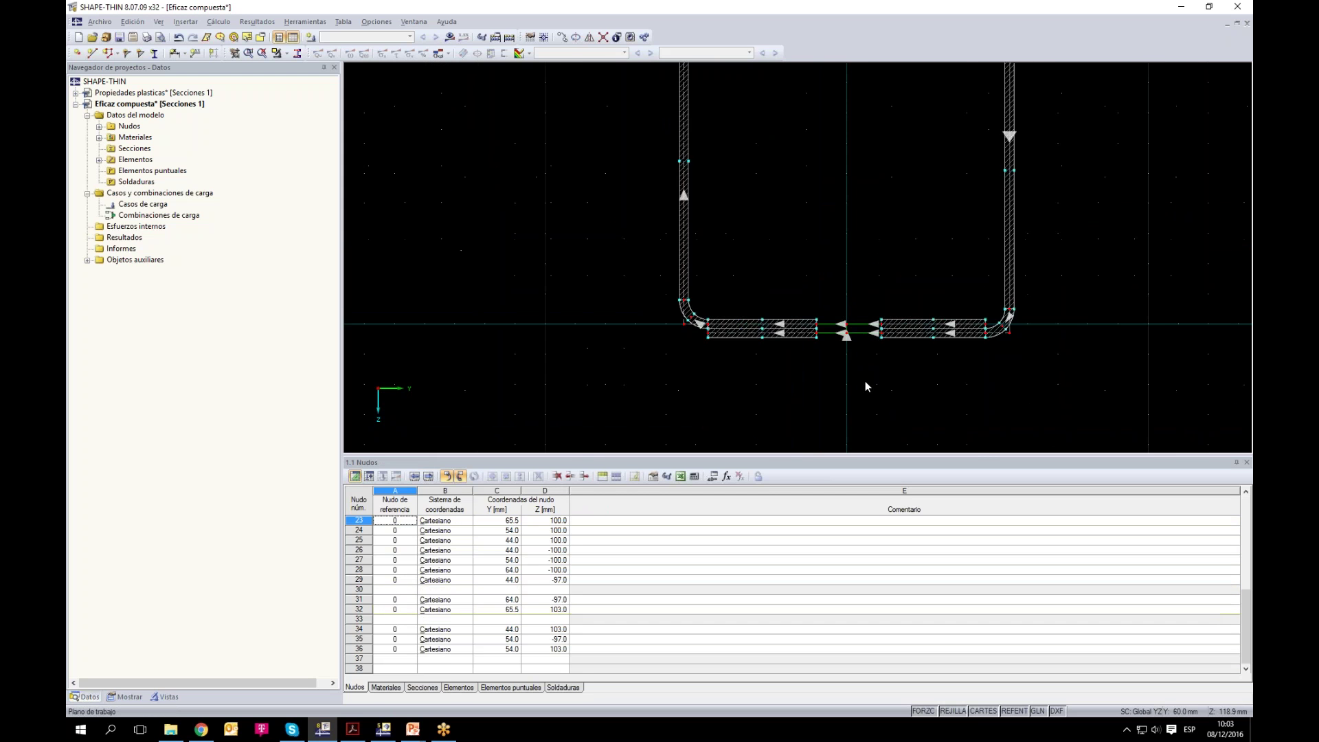
Step: Check the shortened gap in the upper flange and apply the connect-elements command to the whole section
scroll(971, 226, "up", 3)
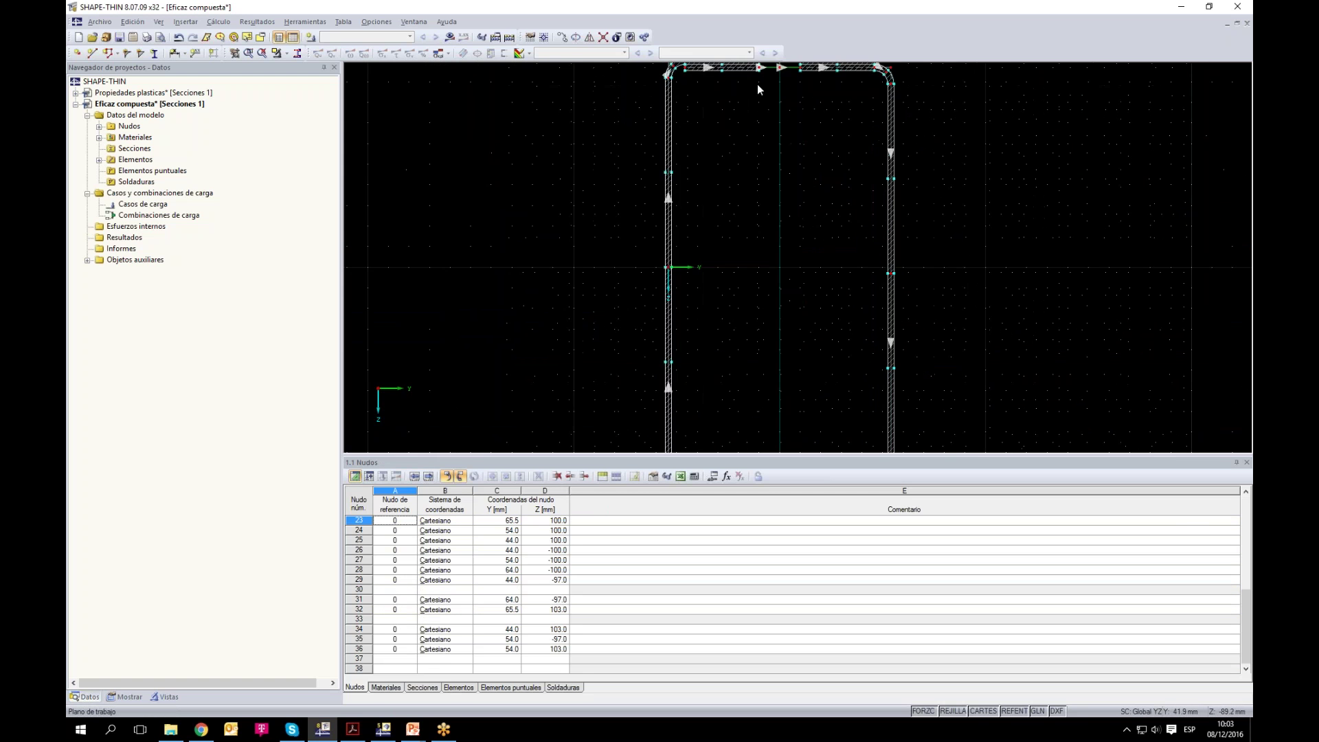
scroll(793, 175, "up", 1)
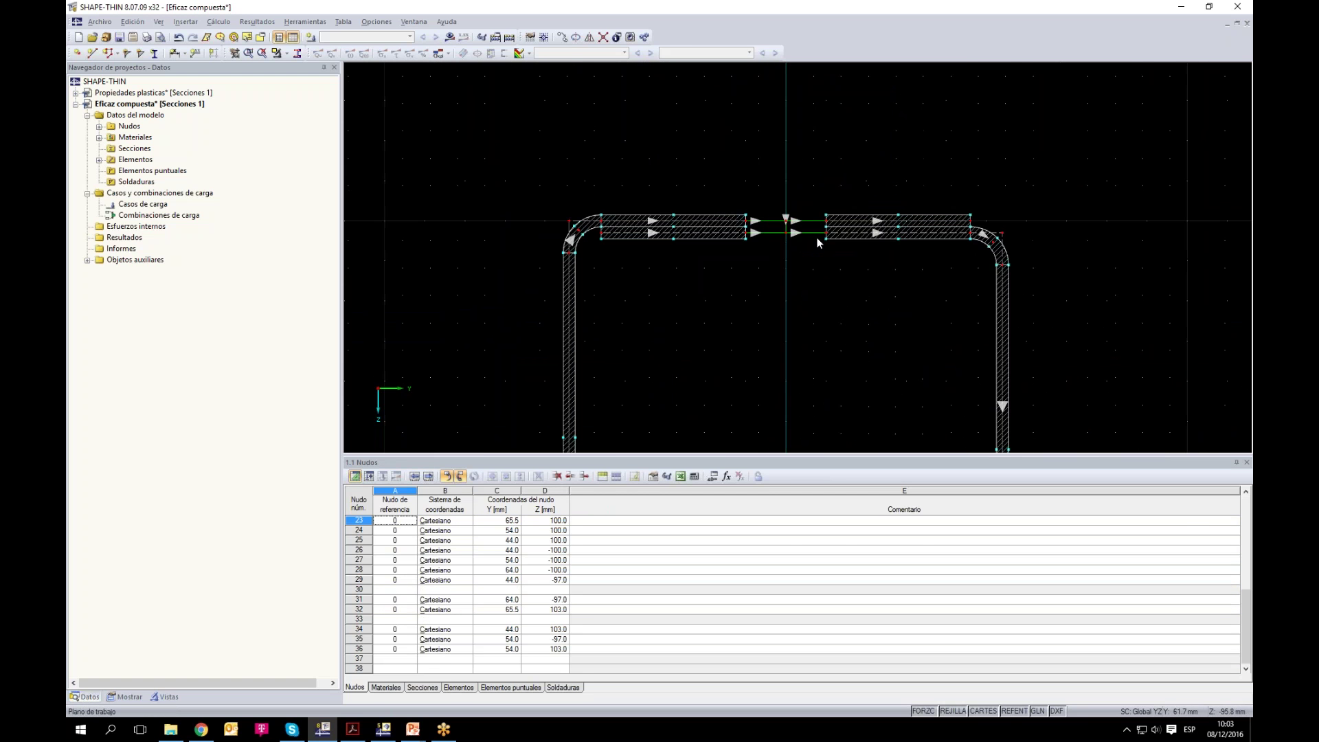
scroll(760, 230, "up", 1)
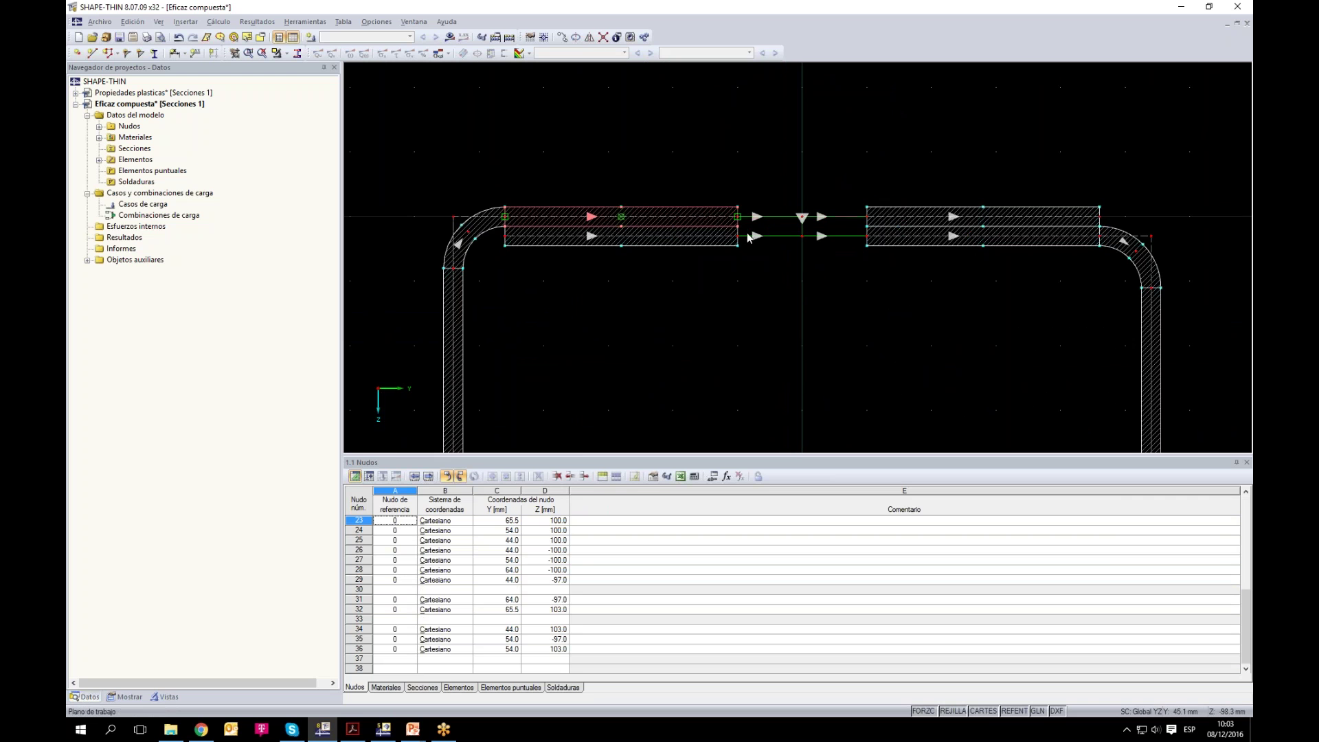
scroll(654, 209, "down", 3)
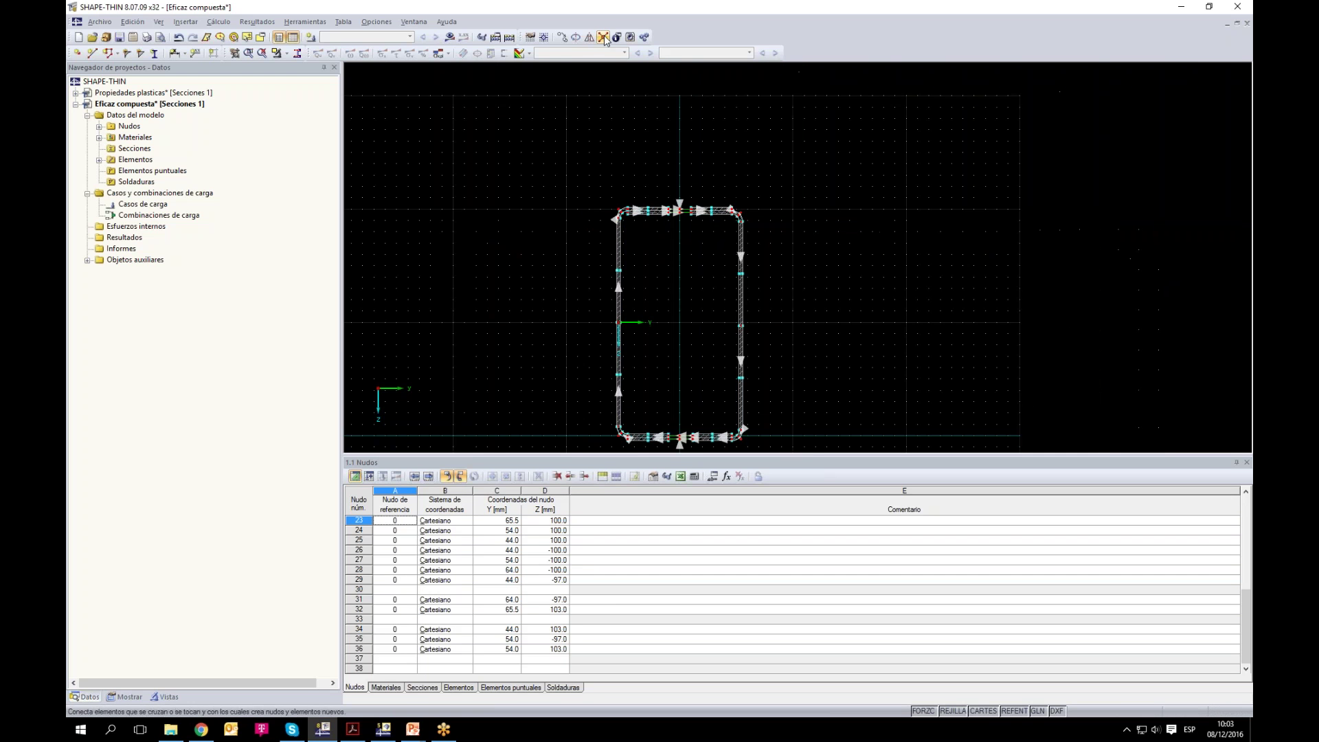
left_click_drag(590, 110, 801, 433)
scroll(801, 433, "down", 2)
scroll(798, 258, "up", 3)
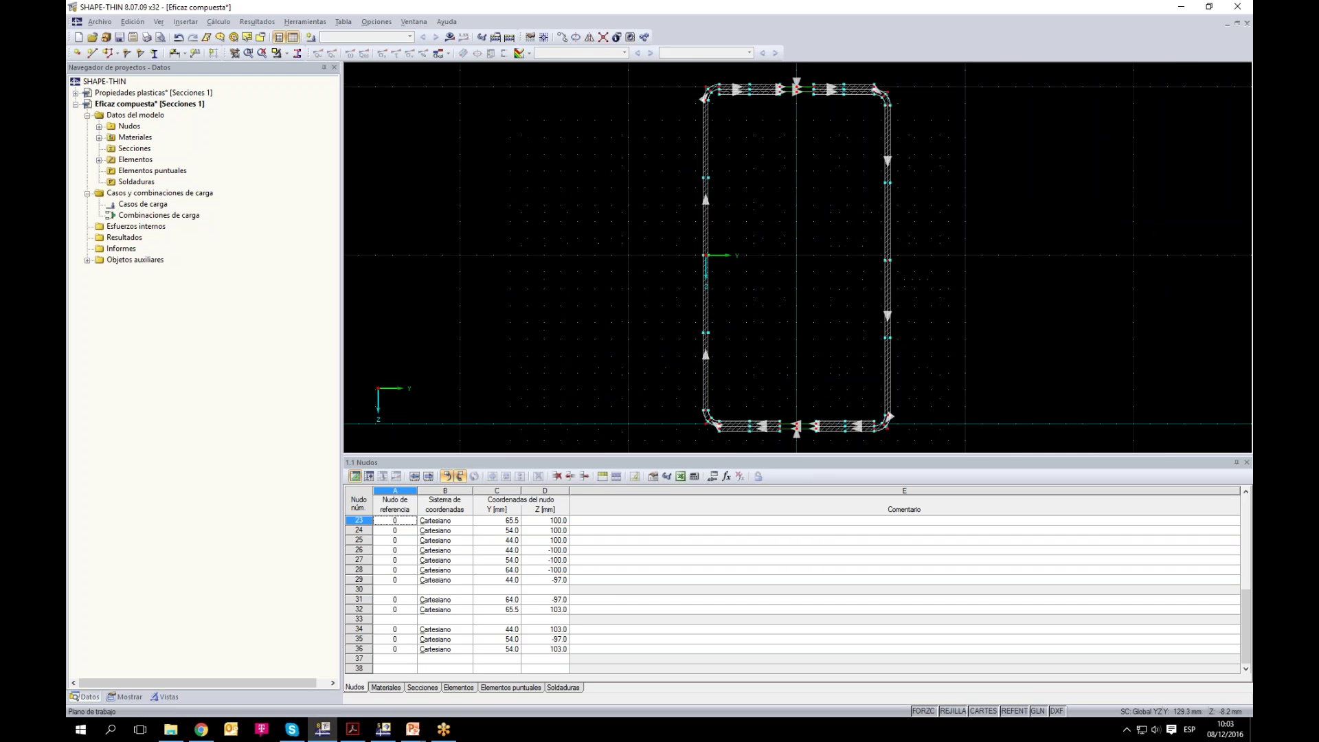
Step: Recalculate the section with the extended flange elements
left_click(449, 37)
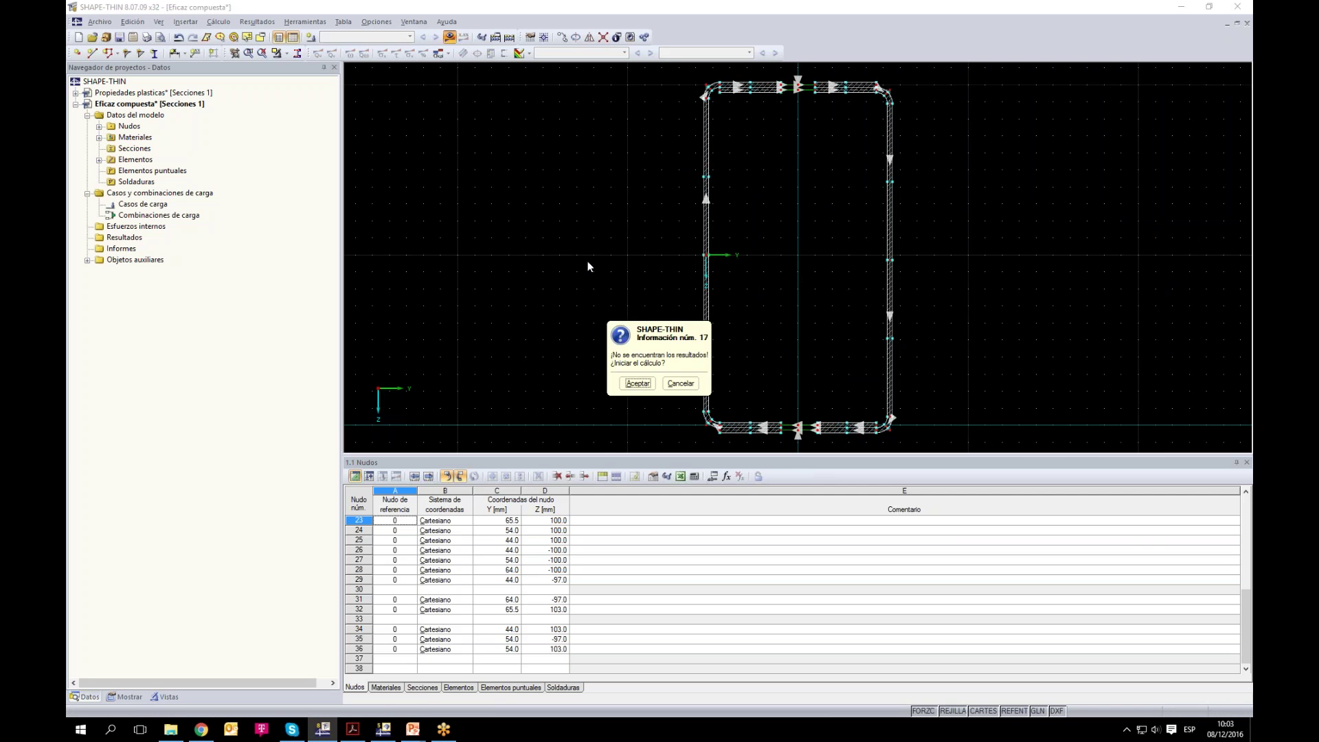
key("Return")
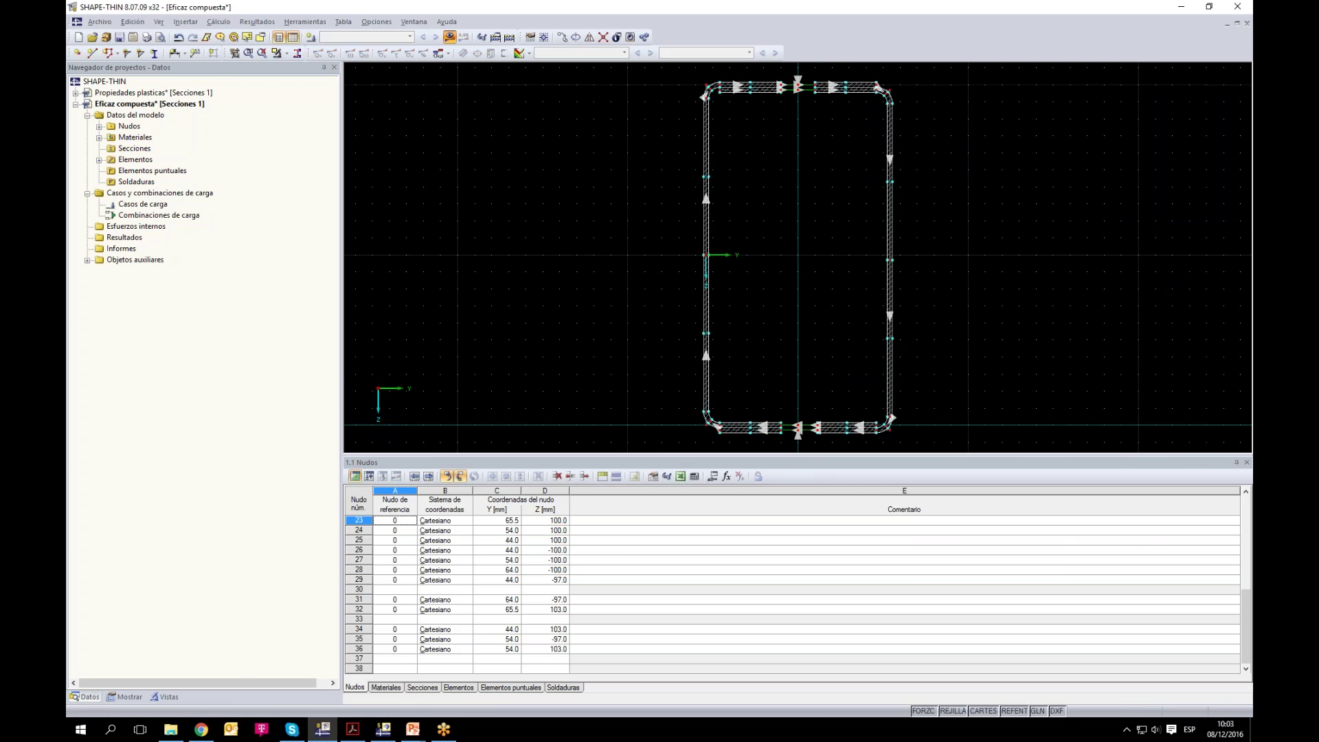
Step: Check the additional calculation options in the general data of the Eficaz compuesta section
left_click_drag(983, 206, 928, 137)
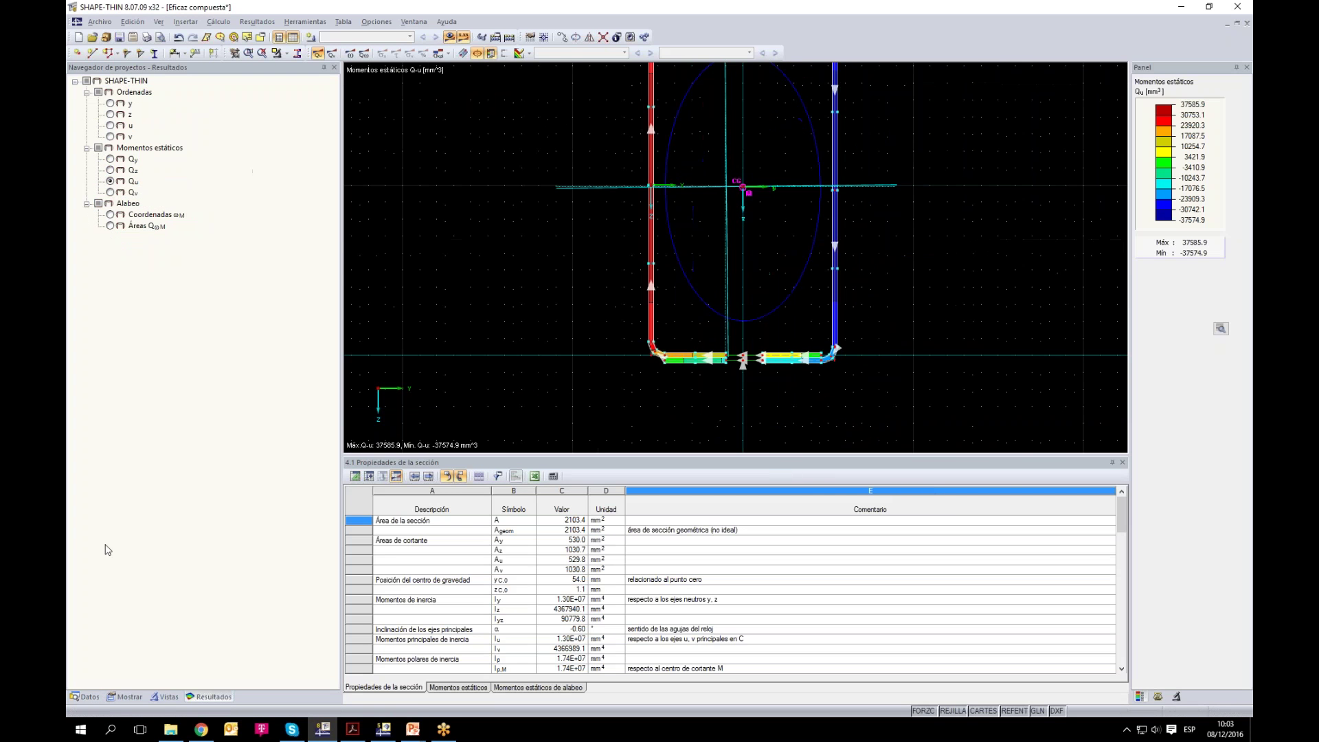
left_click(81, 698)
double_click(149, 103)
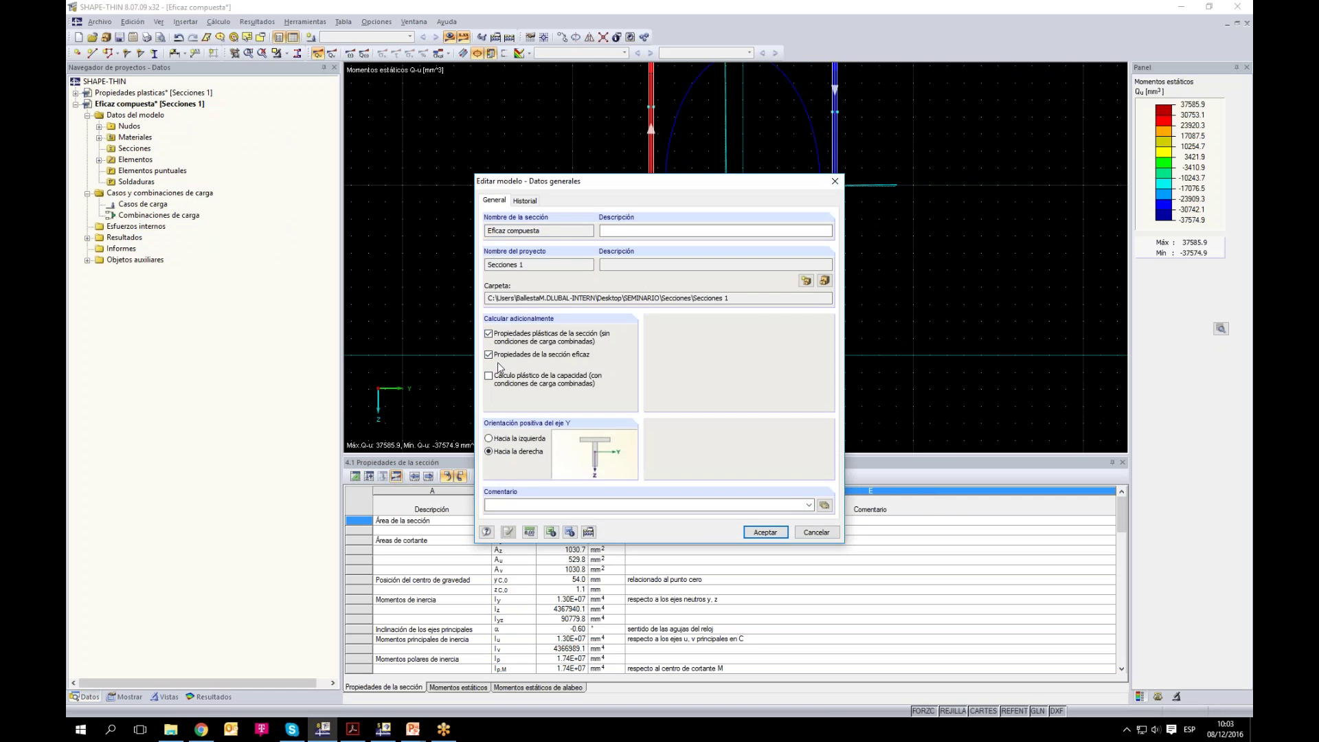
left_click(827, 535)
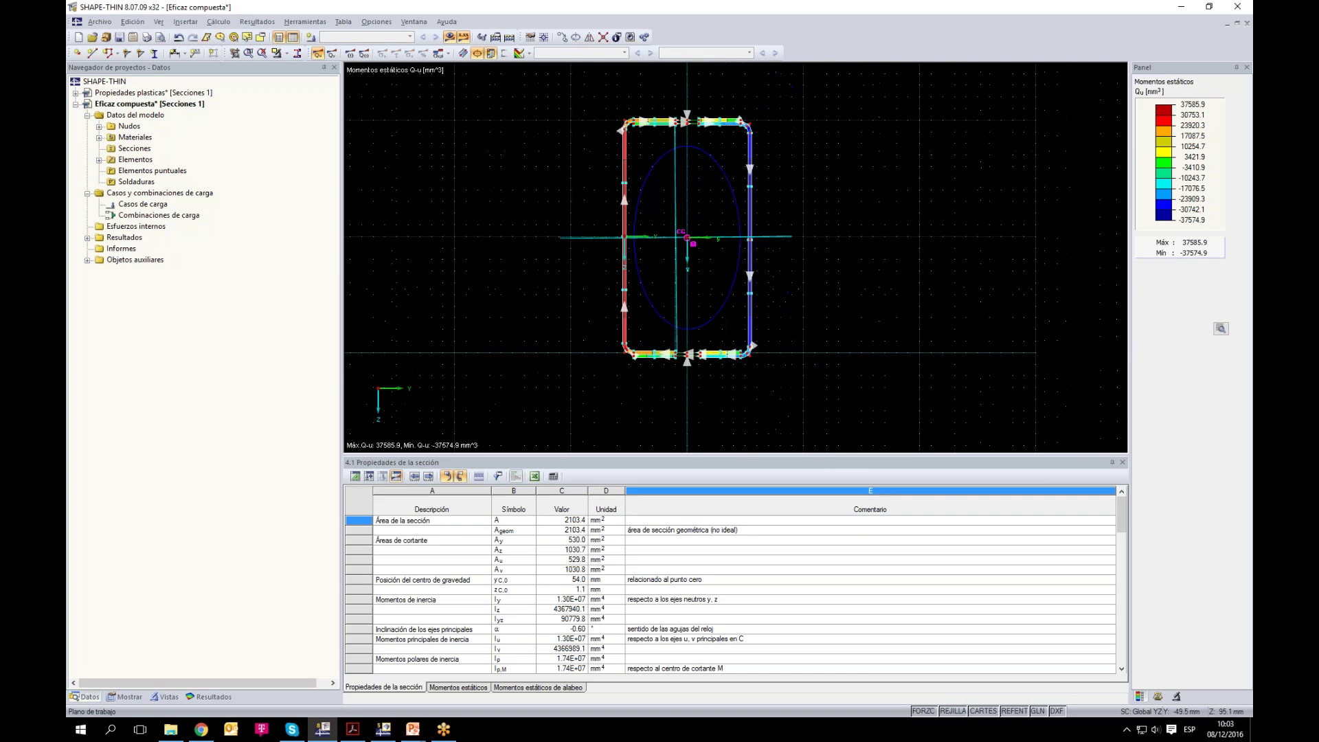
Step: Save a copy of the calculated section, with its results, as Eficaz compuesta RFEM in the Secciones 1 folder
left_click(96, 21)
left_click(117, 95)
left_click(657, 411)
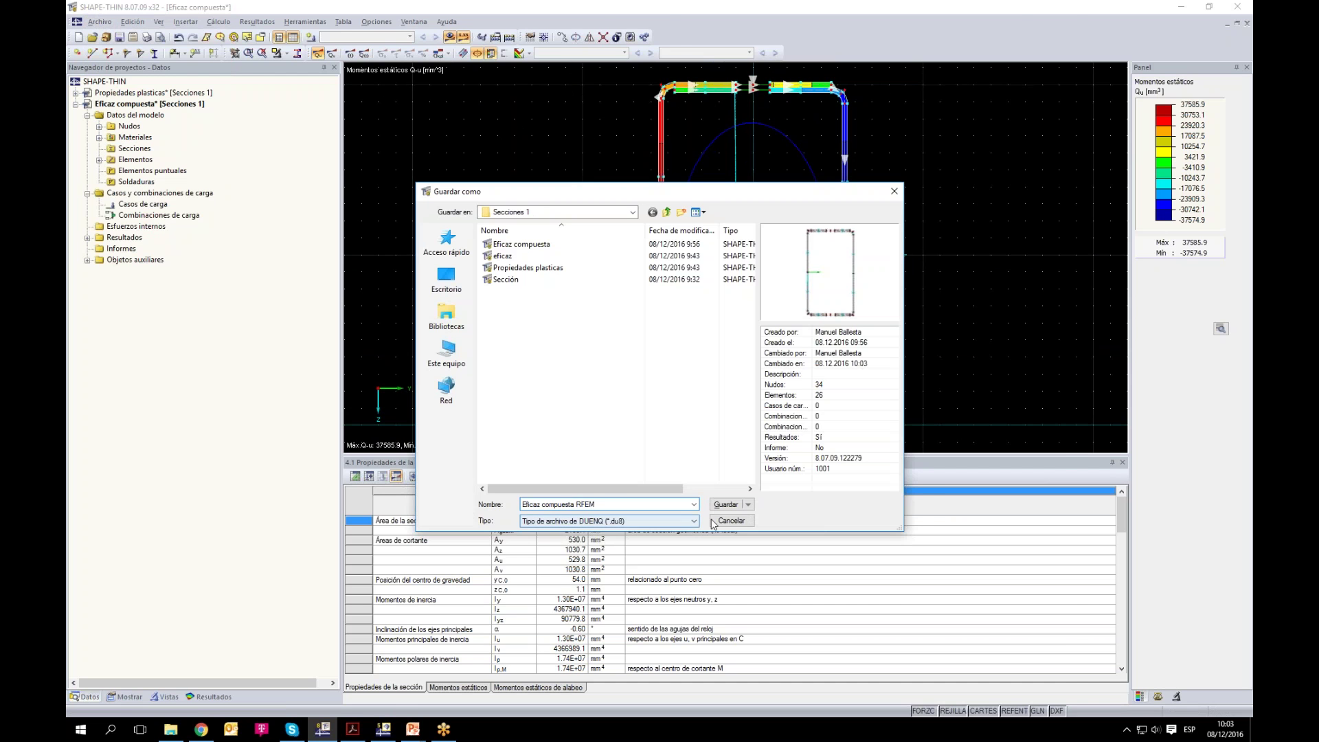
left_click(734, 505)
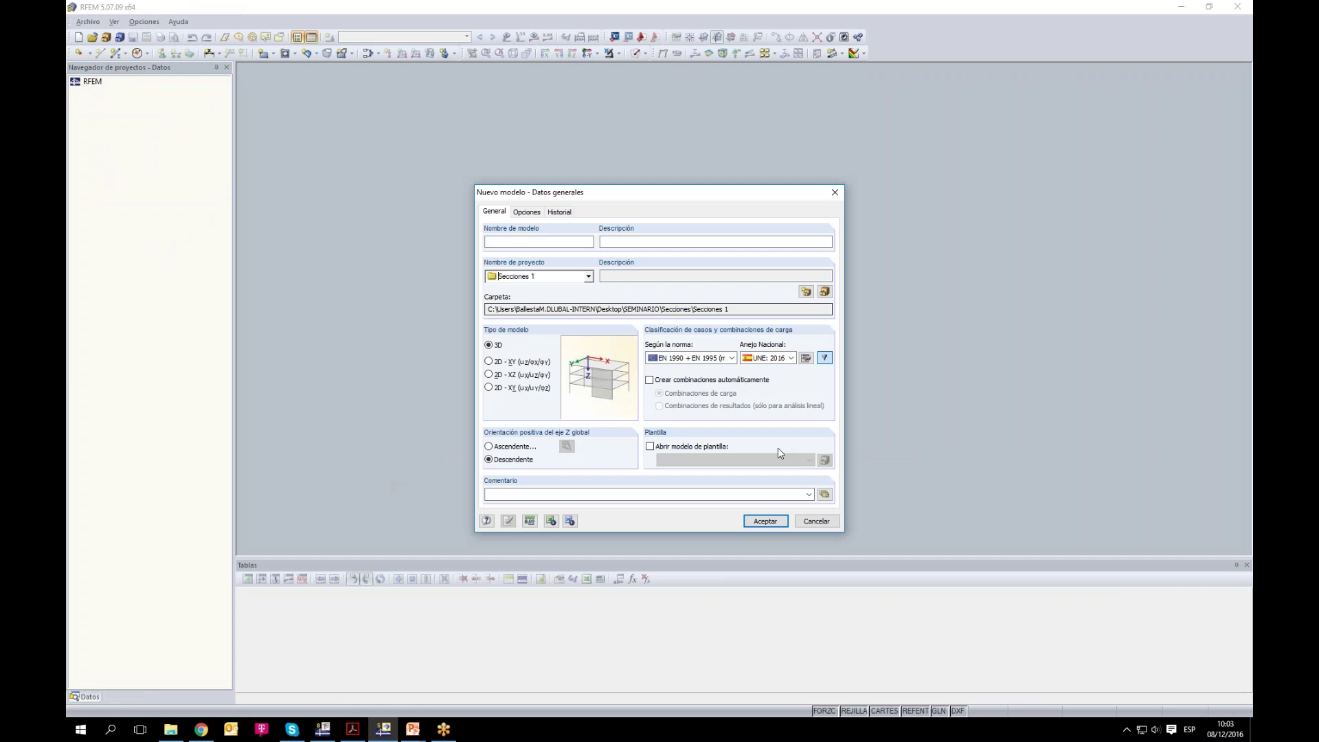
Step: Create a new 3D RFEM model named EJEMPLO 1 in the Secciones 1 project and enlarge the table area
left_click(521, 242)
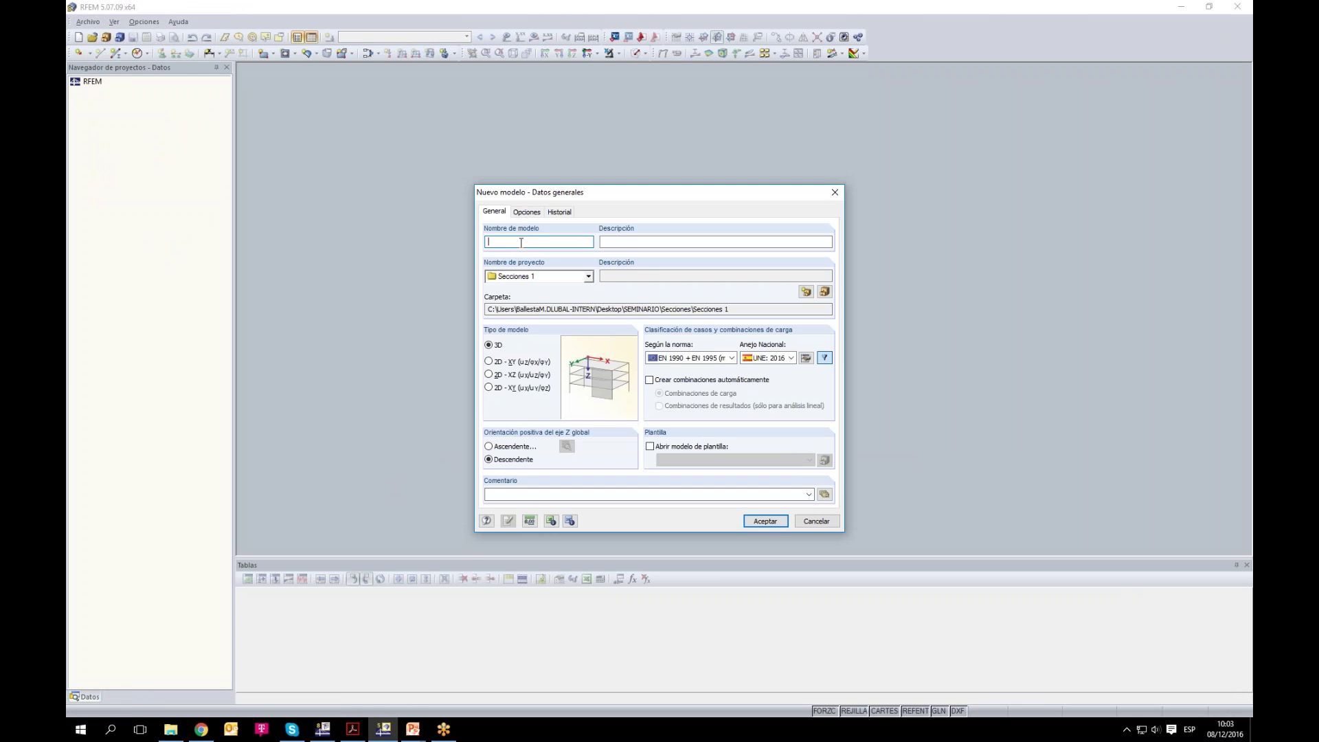
left_click(766, 522)
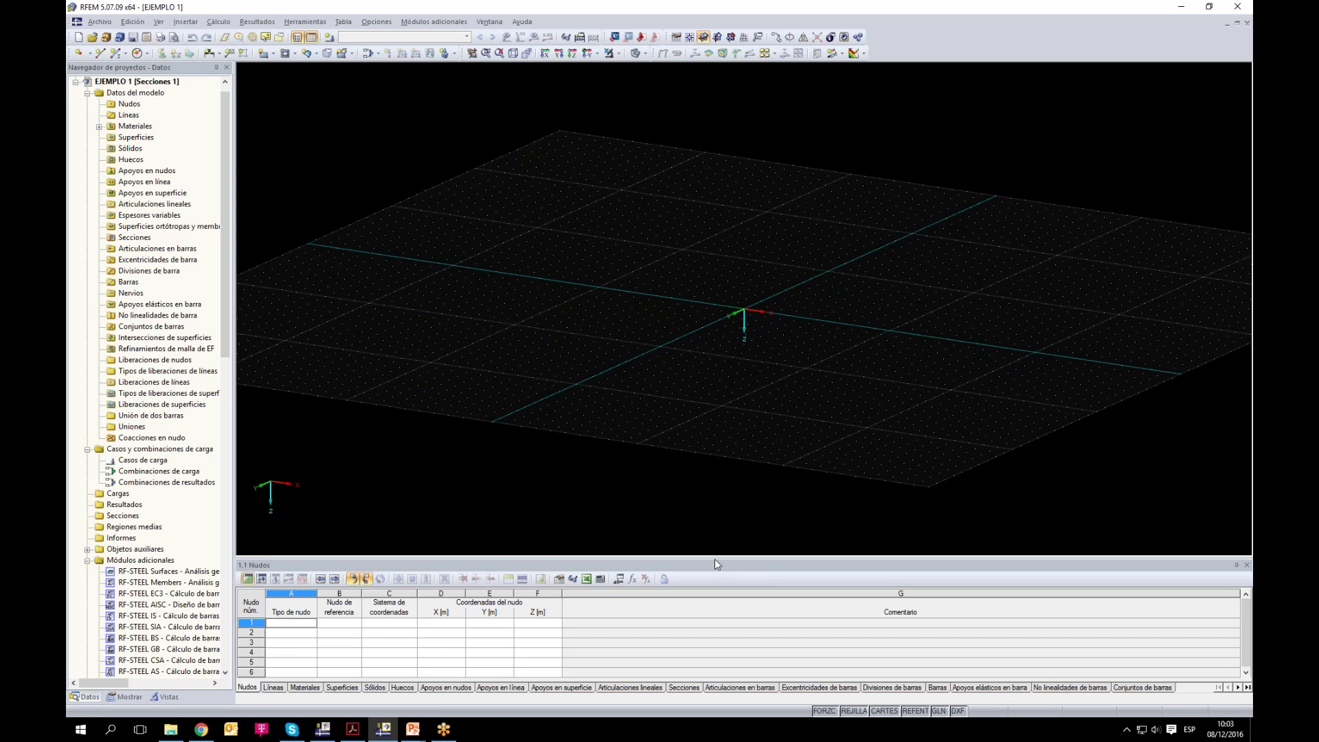
left_click_drag(746, 557, 746, 426)
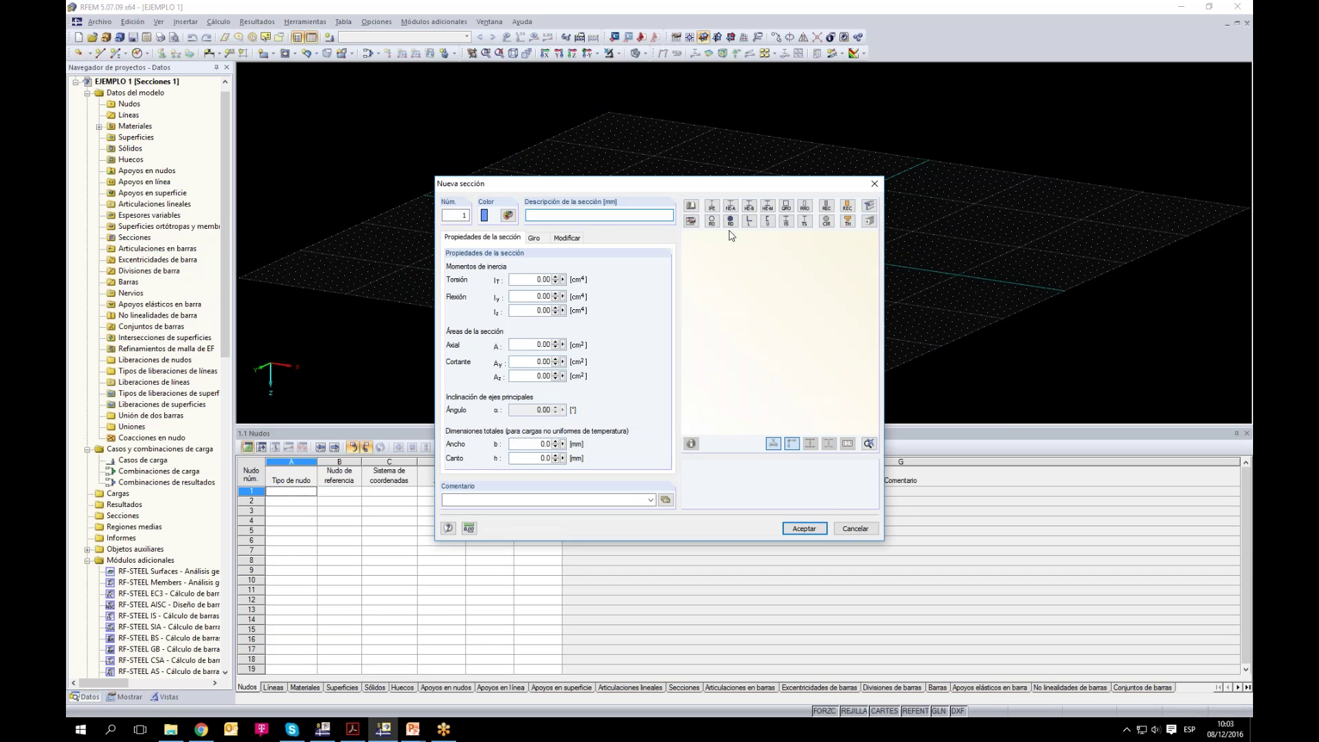
Step: For a new cross-section, locate the SHAPE-THIN file Eficaz compuesta RFEM in the SEMINARIO folder's Secciones 1 project
left_click(869, 208)
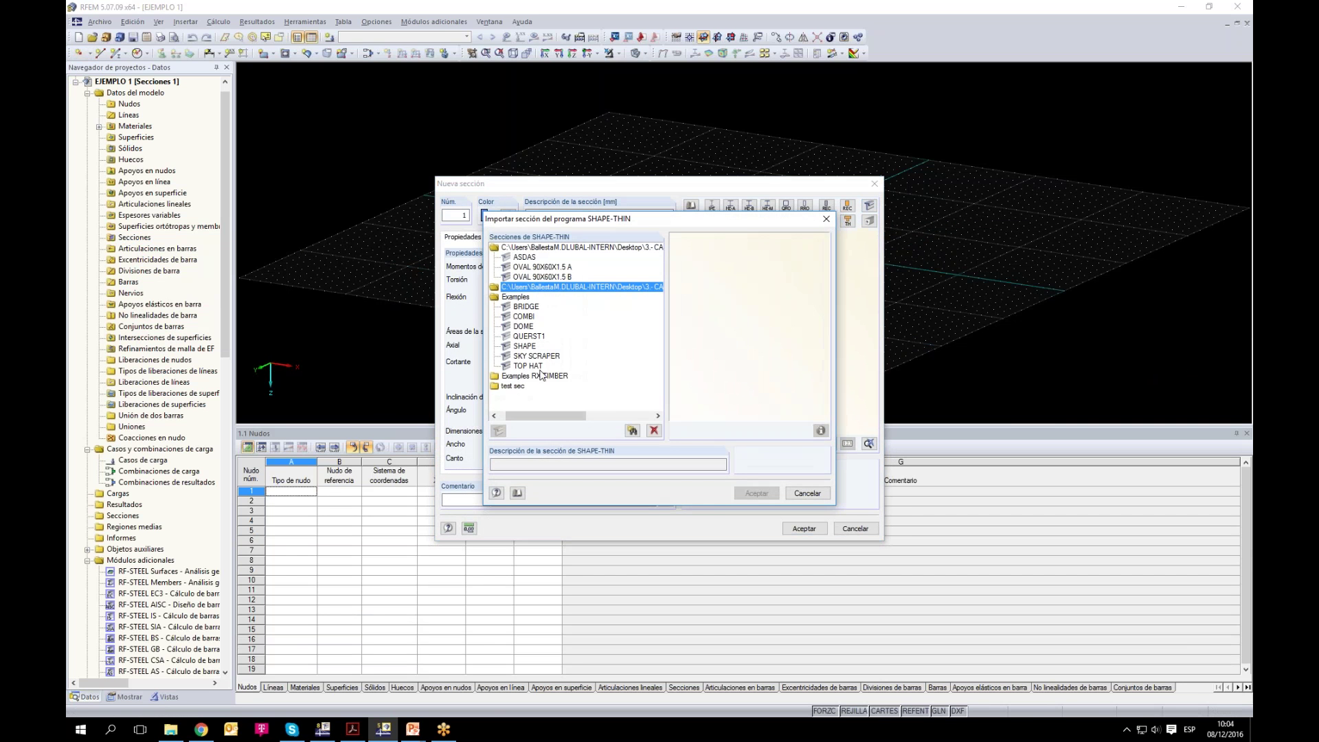
left_click(633, 430)
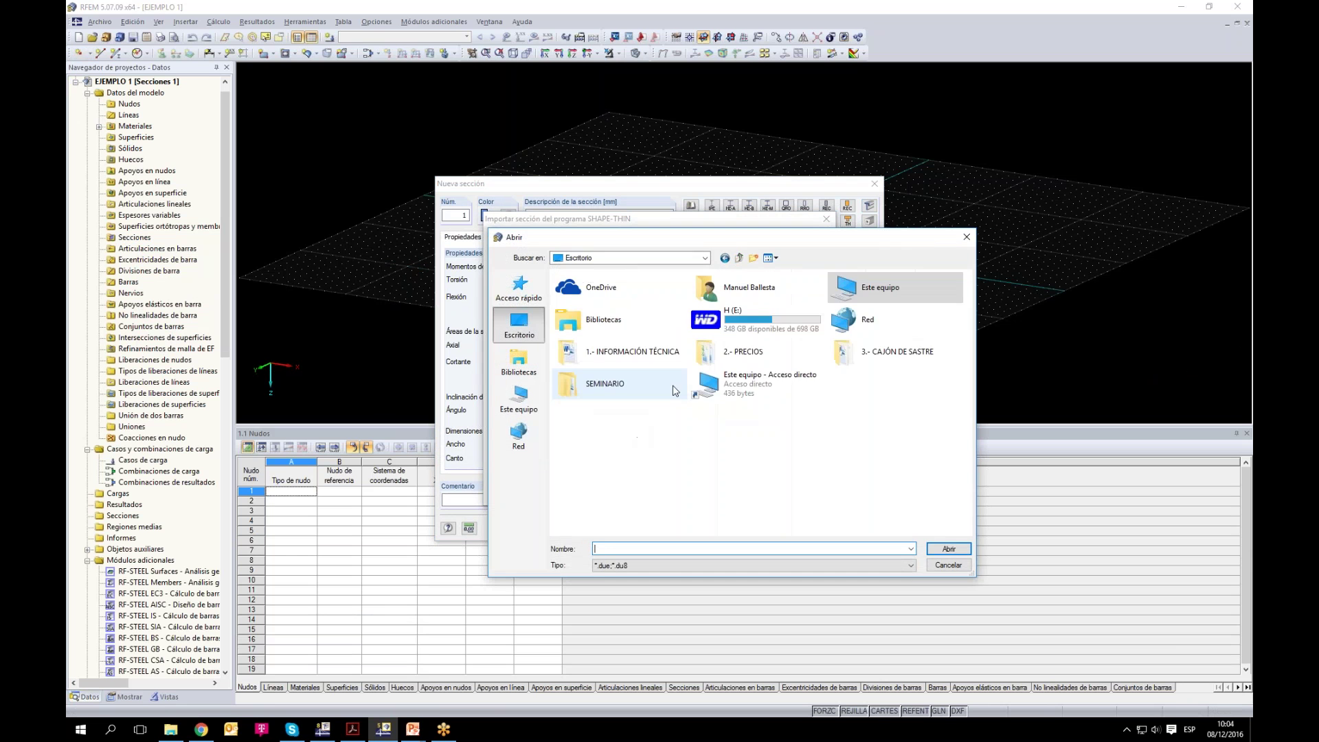
double_click(612, 375)
double_click(603, 306)
left_click(596, 297)
double_click(597, 297)
left_click(601, 289)
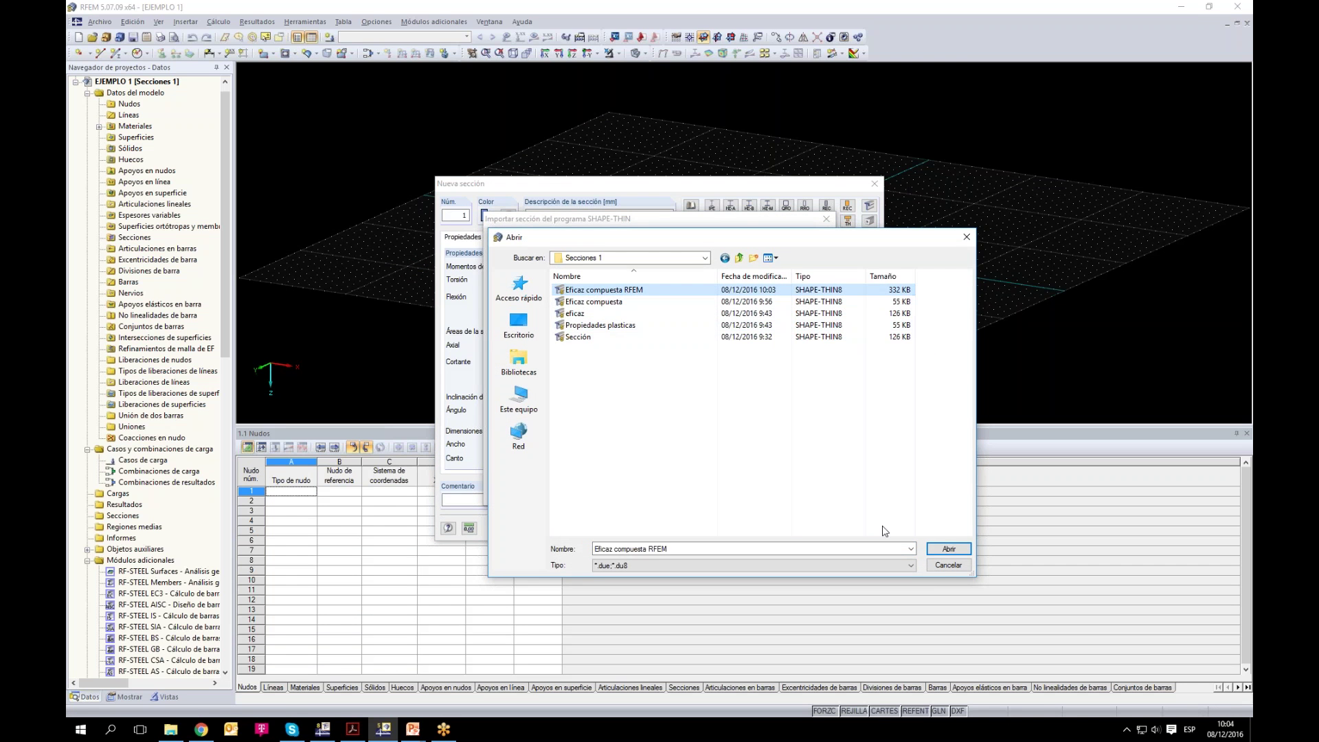
left_click(950, 547)
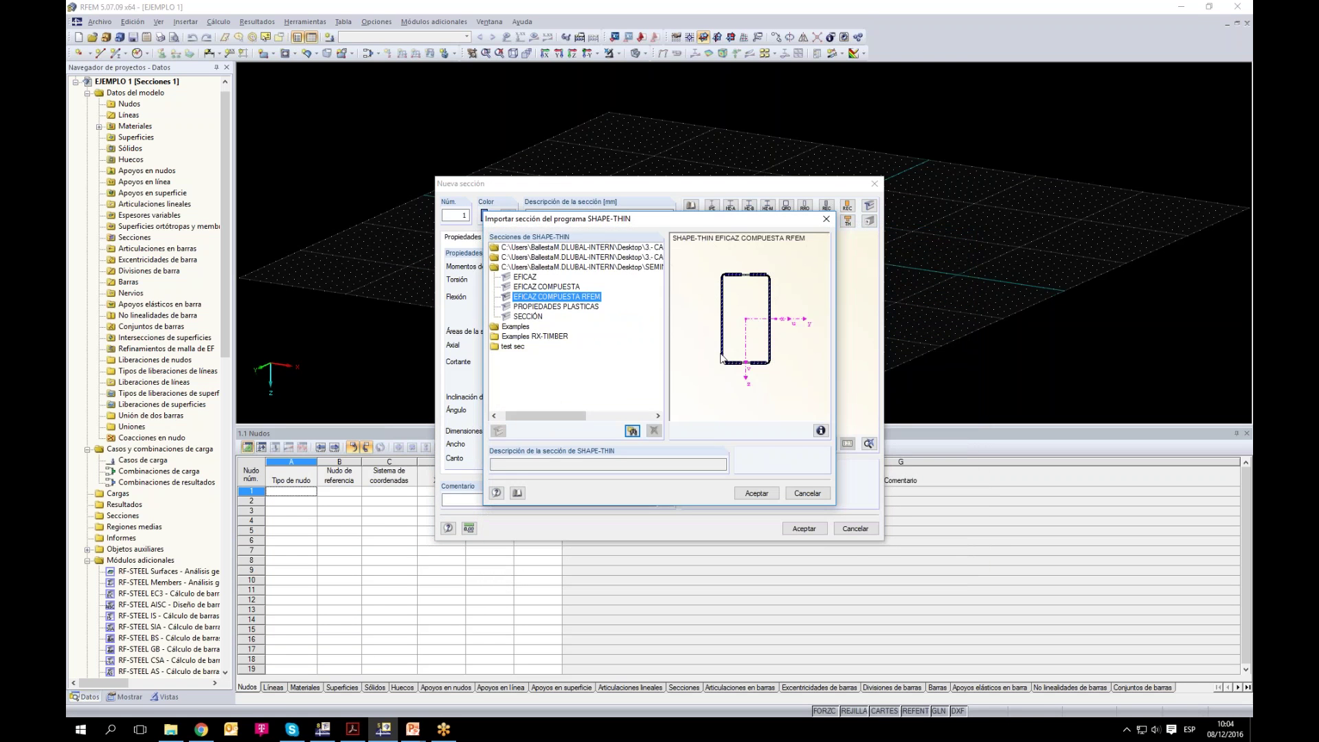
Step: Import the selected SHAPE-THIN section, assign it the material Acero S 235 and create the cross-section
left_click(756, 493)
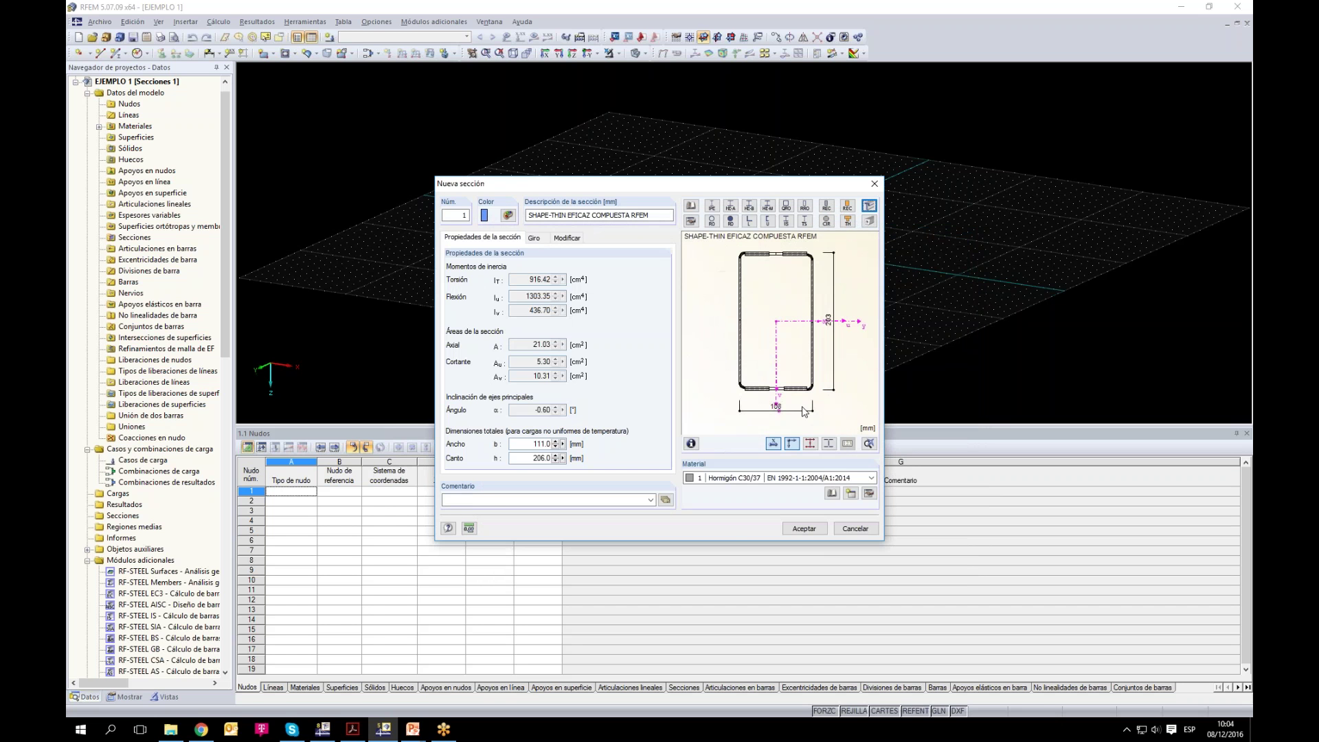
left_click(801, 478)
left_click(802, 499)
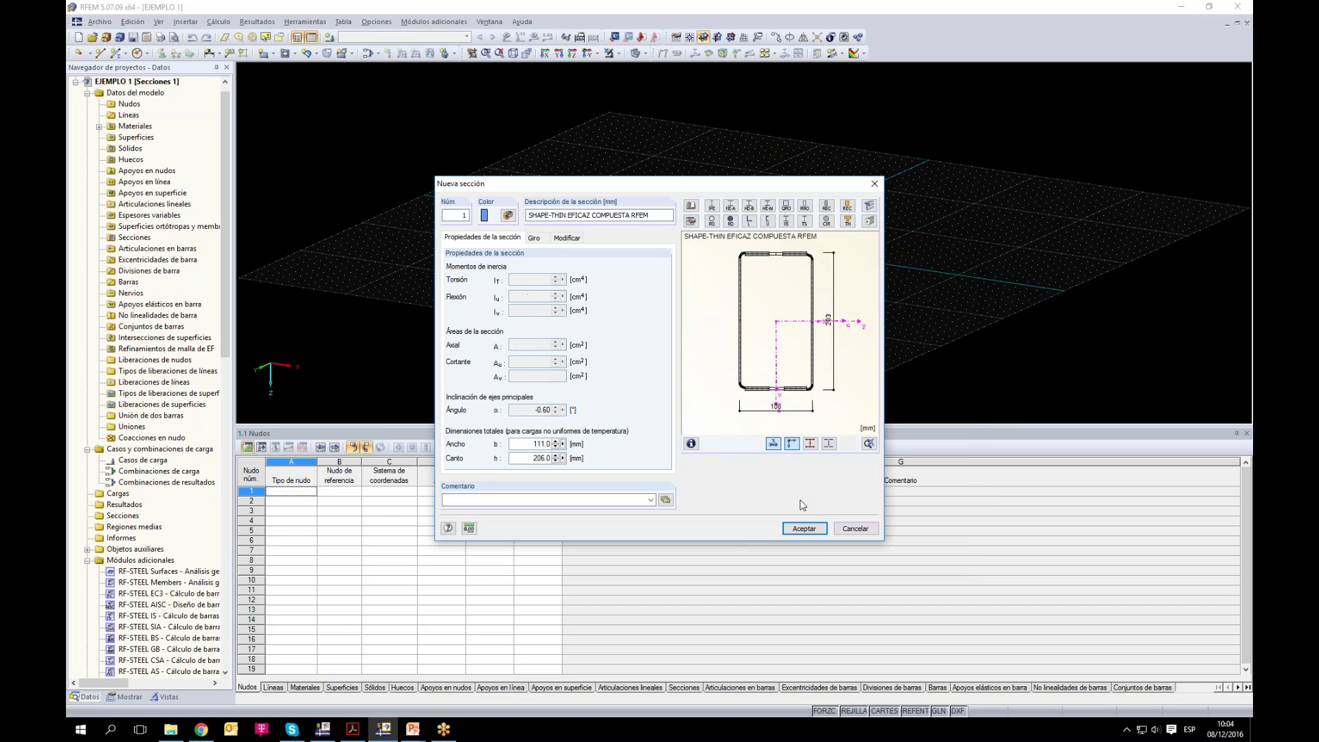
left_click(803, 529)
Step: Set XZ as the work plane and draw a 4 m vertical beam member from the origin with the SHAPE-THIN section
scroll(790, 275, "up", 3)
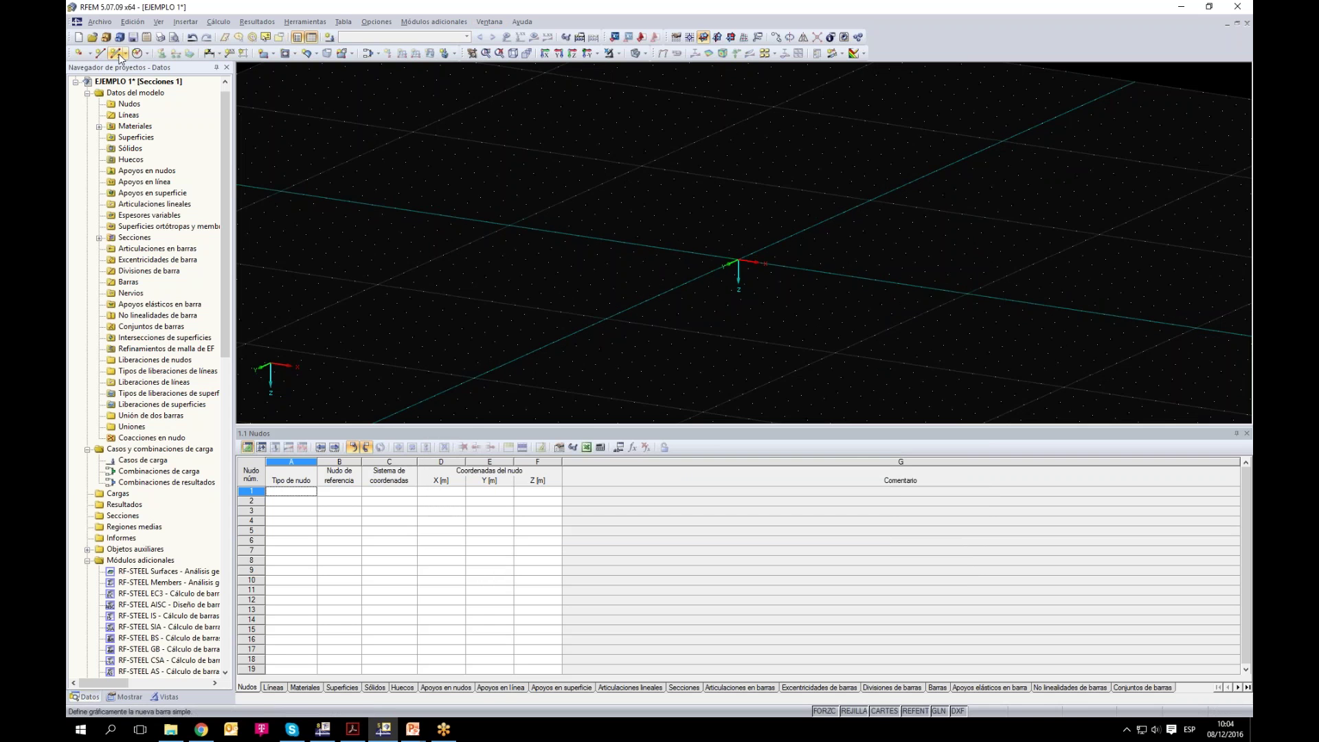
left_click(731, 36)
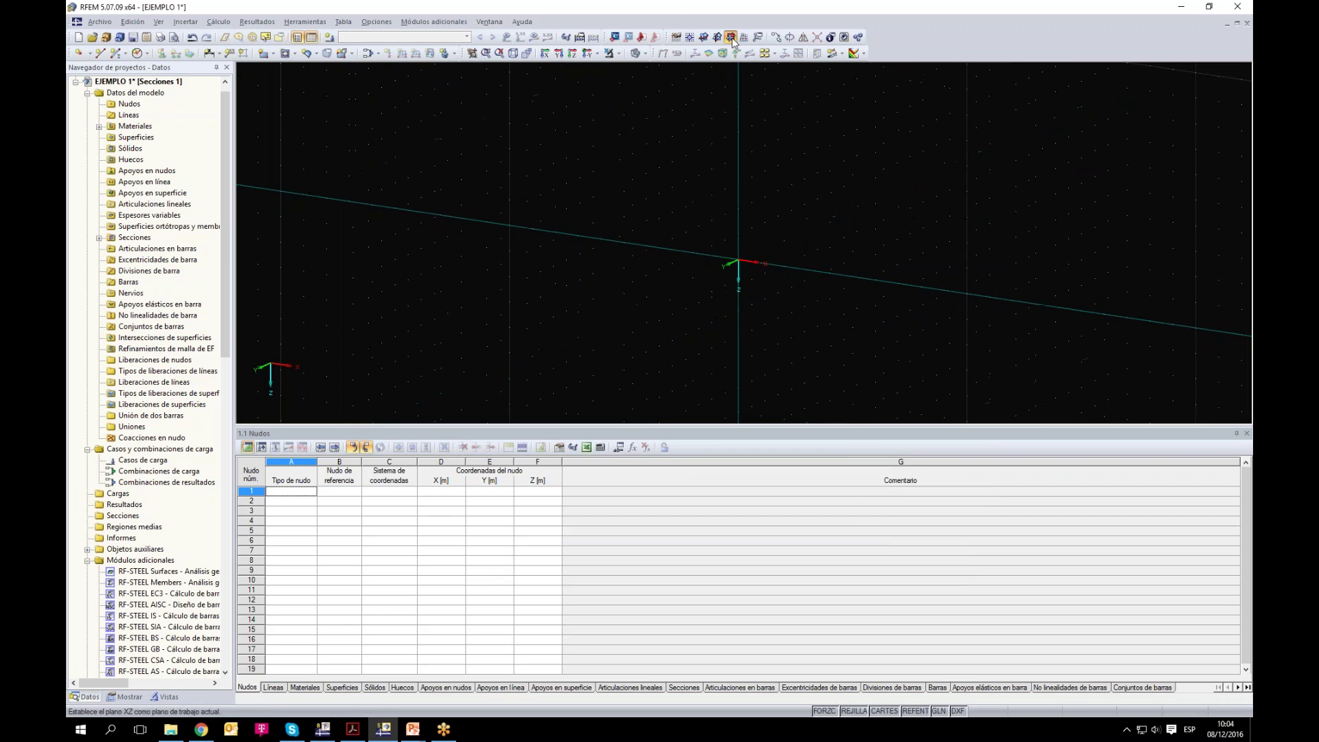
left_click(117, 52)
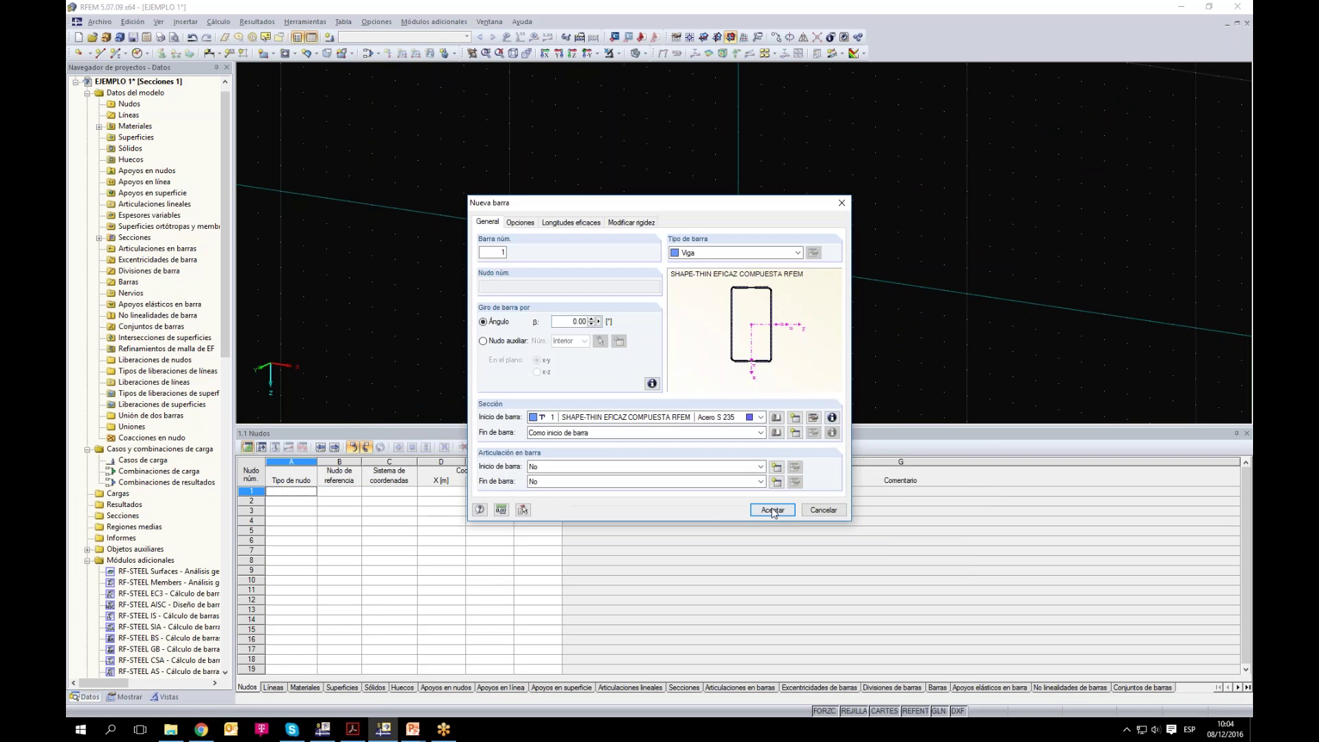
left_click(773, 511)
left_click(738, 259)
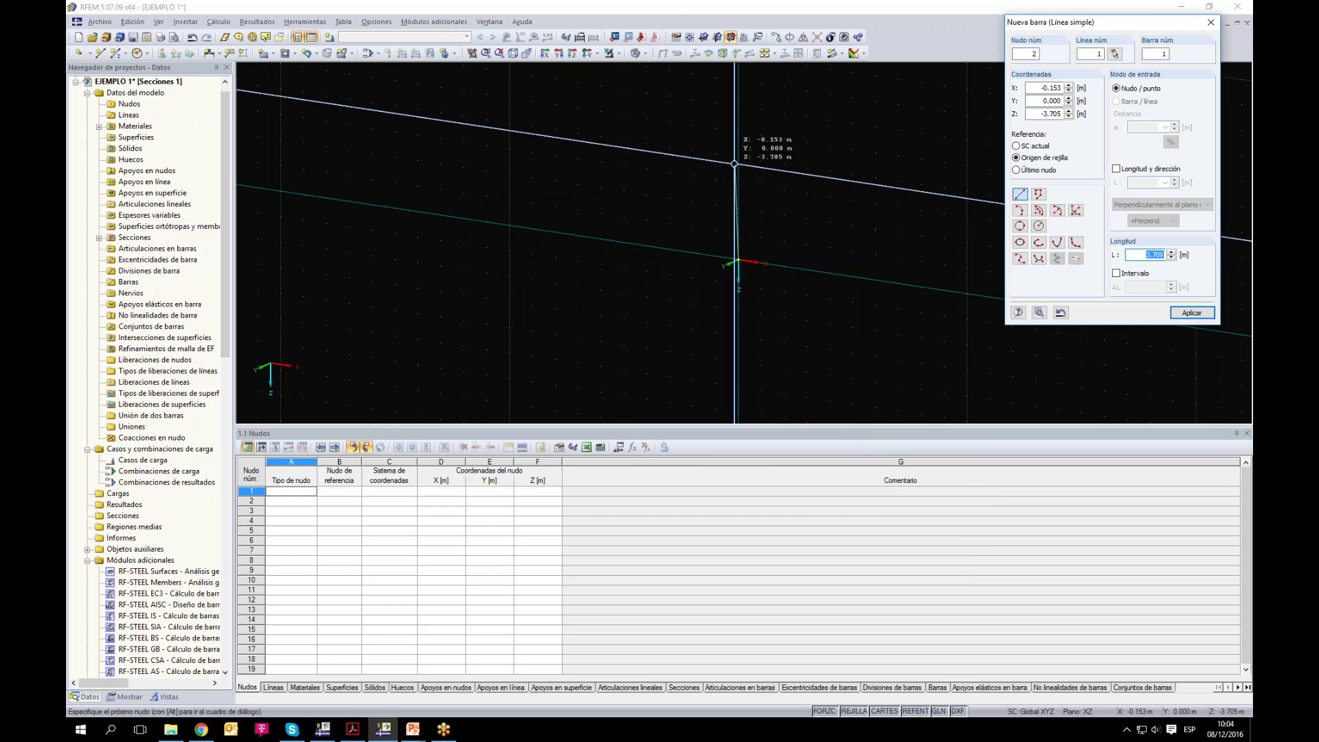
left_click(738, 157)
key("Escape")
Step: Examine the rendered member's upper end from several sides to check the imported section's profile and gaps
scroll(722, 187, "up", 3)
scroll(721, 187, "up", 5)
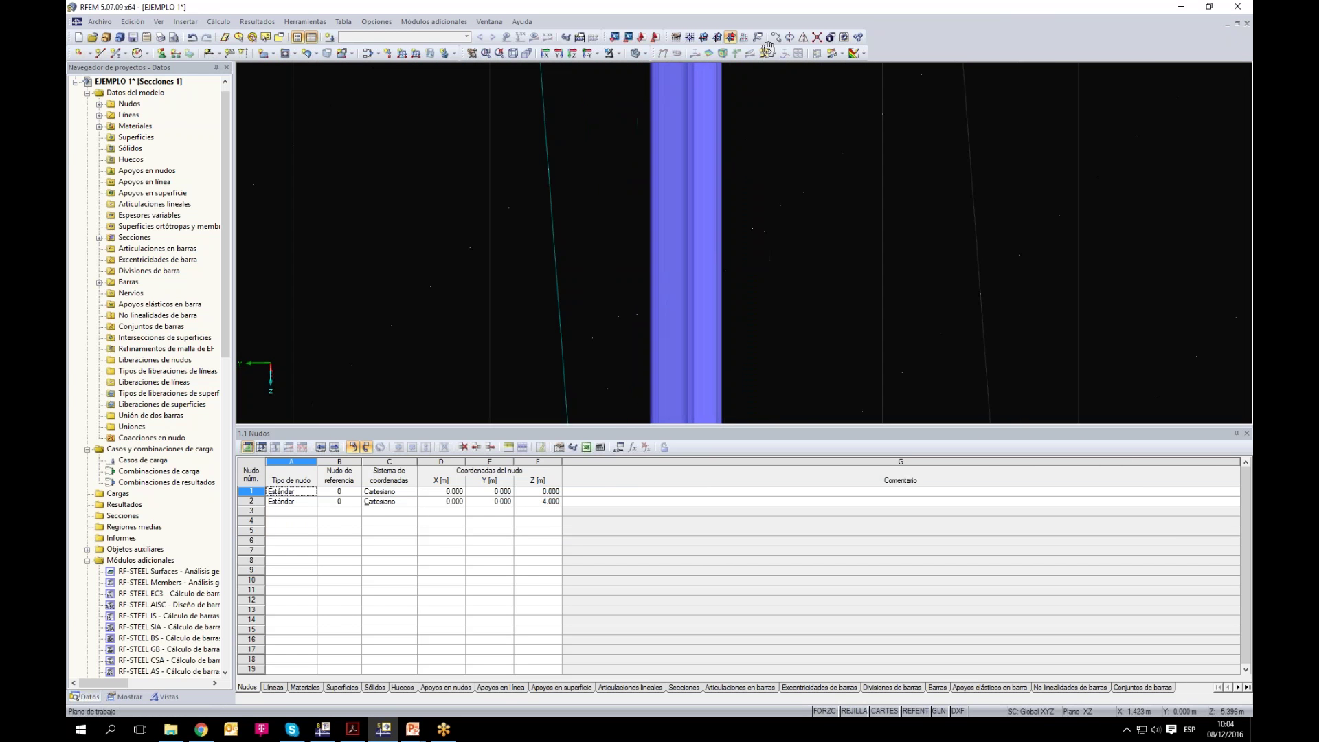
scroll(789, 195, "down", 2)
scroll(788, 197, "down", 2)
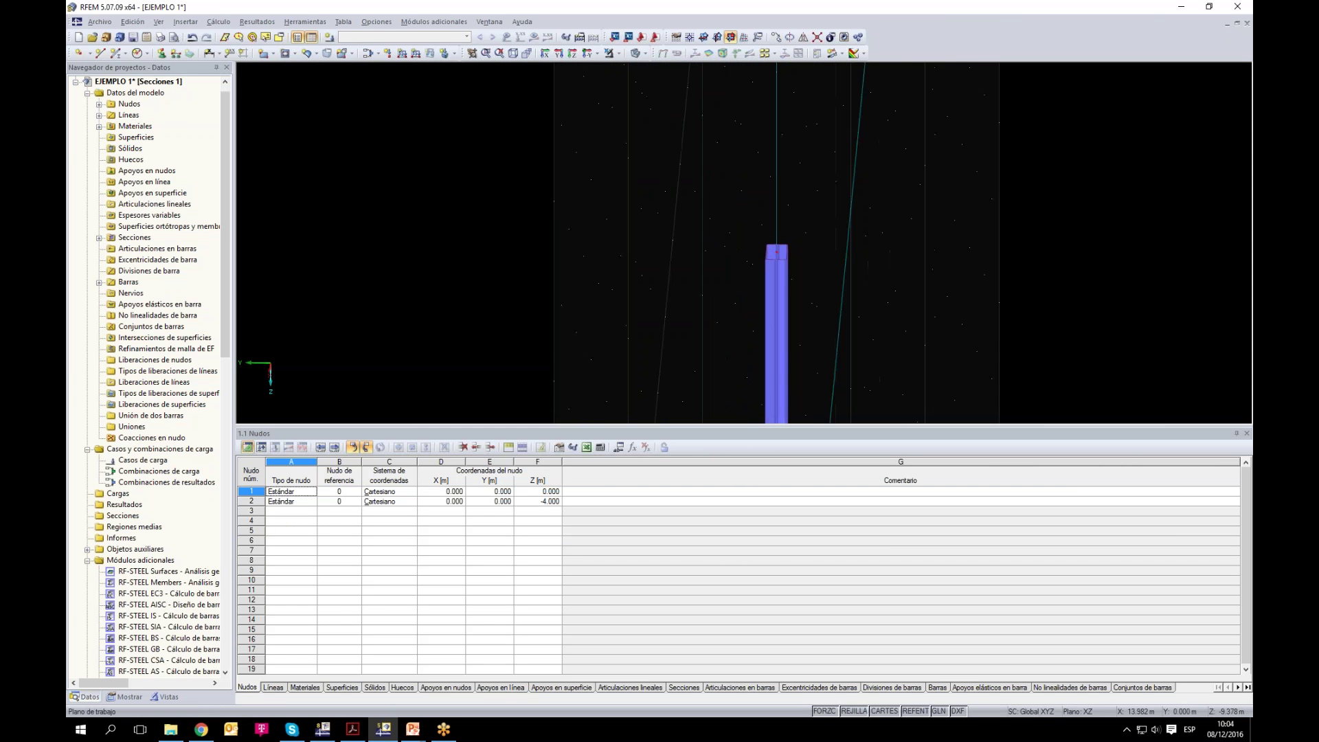
scroll(798, 258, "up", 4)
scroll(694, 259, "up", 2)
scroll(695, 250, "down", 2)
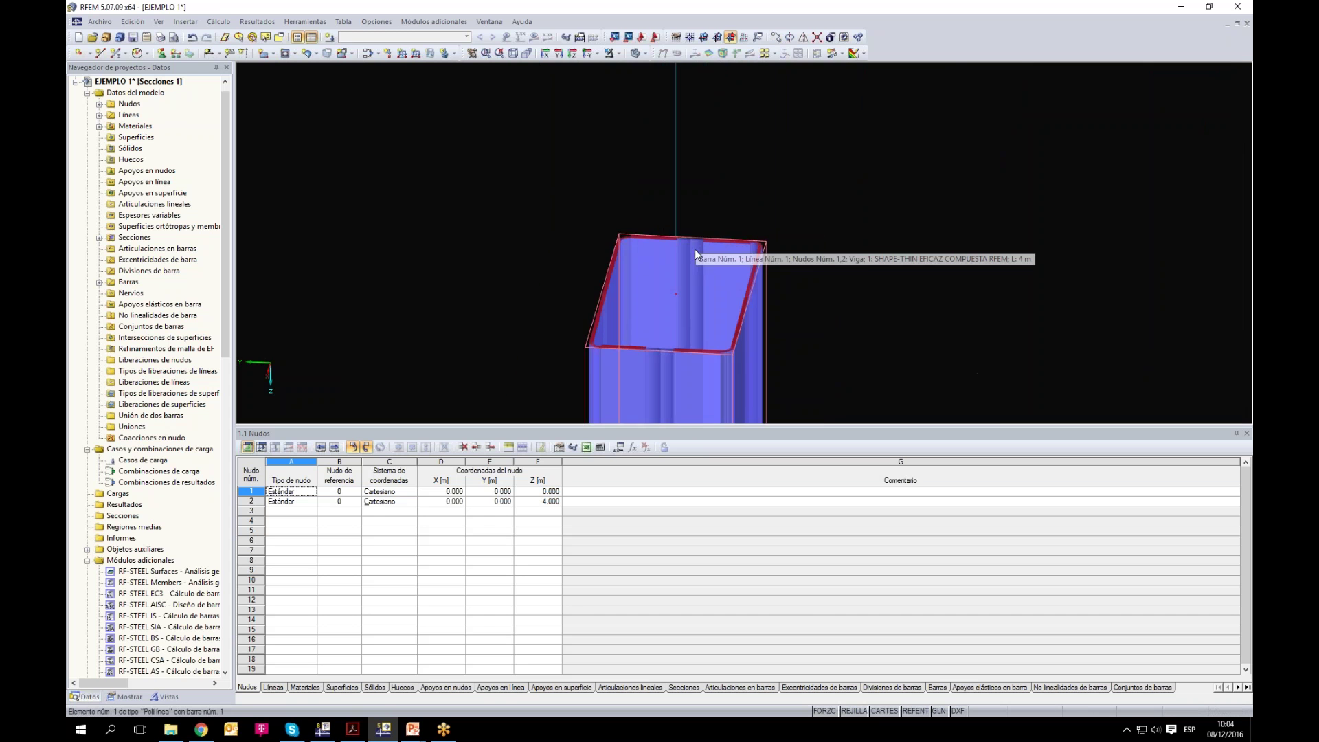
scroll(636, 328, "up", 3)
scroll(636, 323, "up", 2)
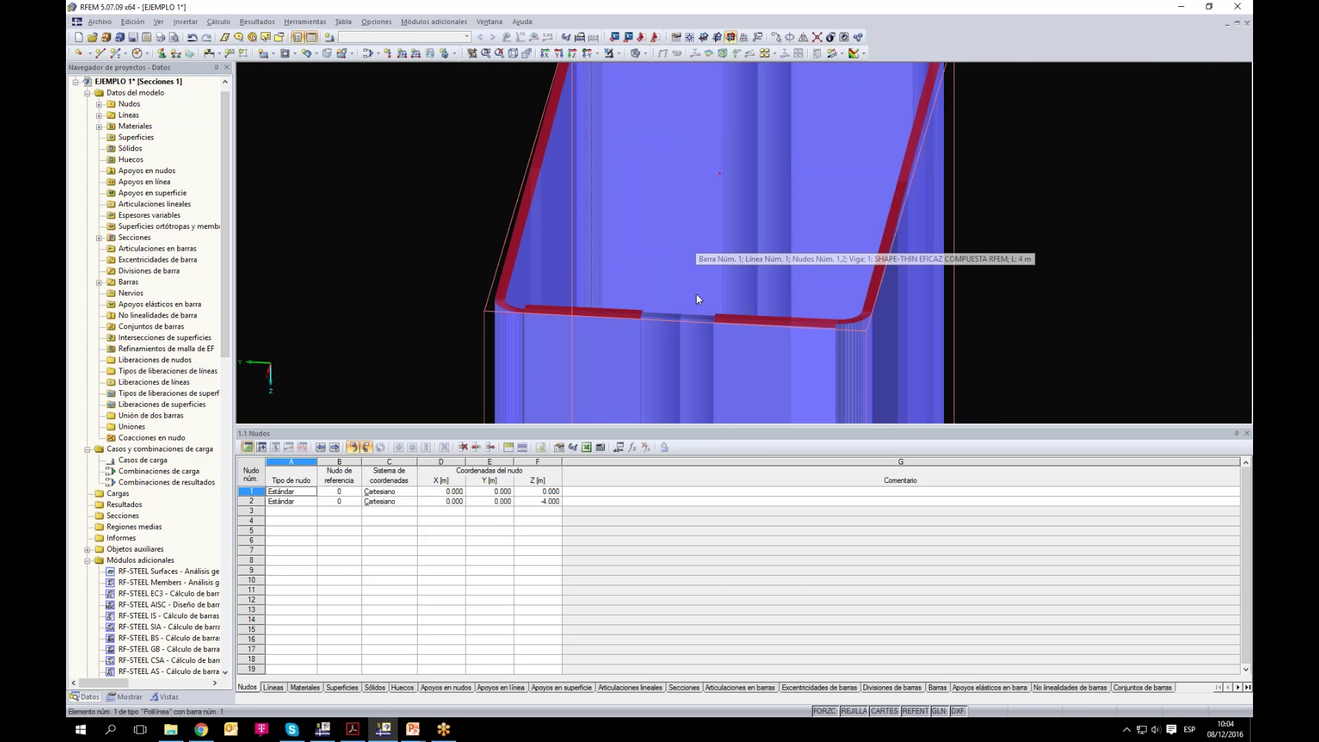
scroll(755, 257, "down", 2)
left_click_drag(1001, 199, 948, 213)
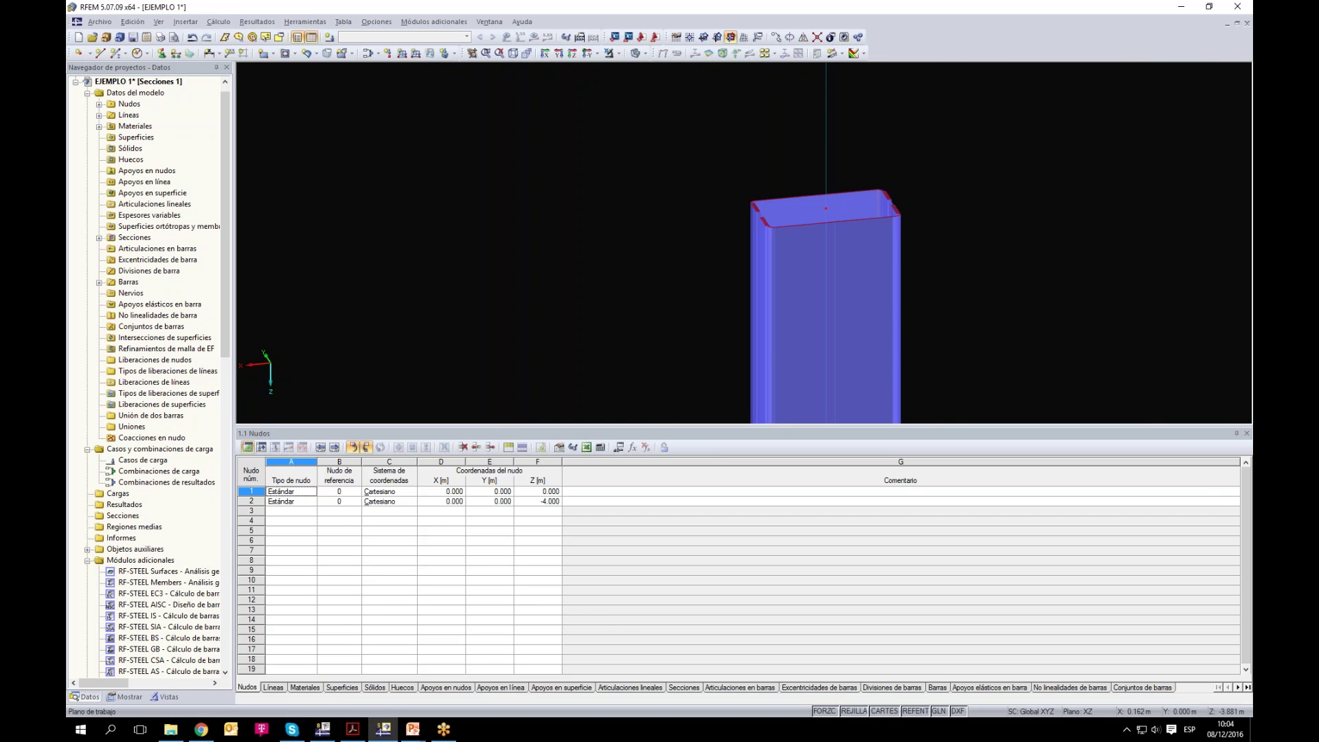
Step: Switch to SHAPE-THIN and divide the lower-half element of both webs into four elements each using intermediate nodes
left_click(323, 729)
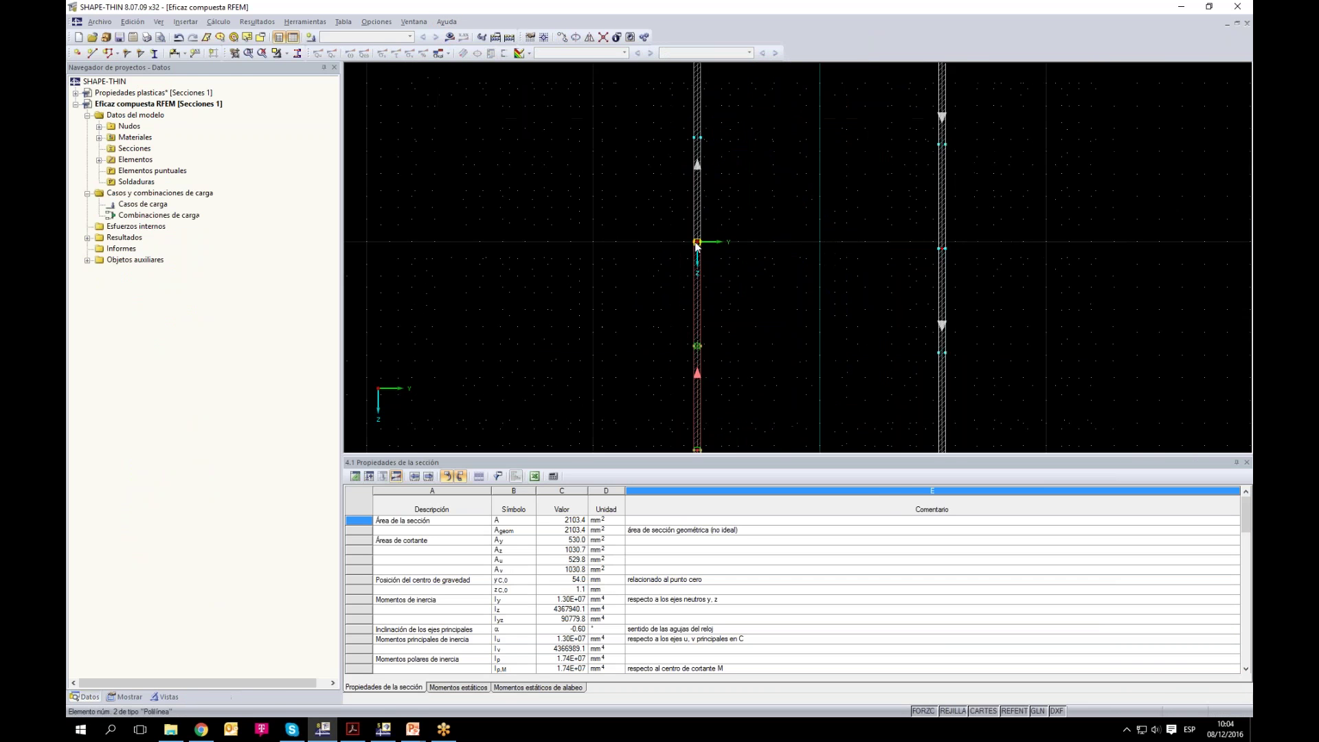
left_click_drag(950, 334, 685, 305)
right_click(706, 336)
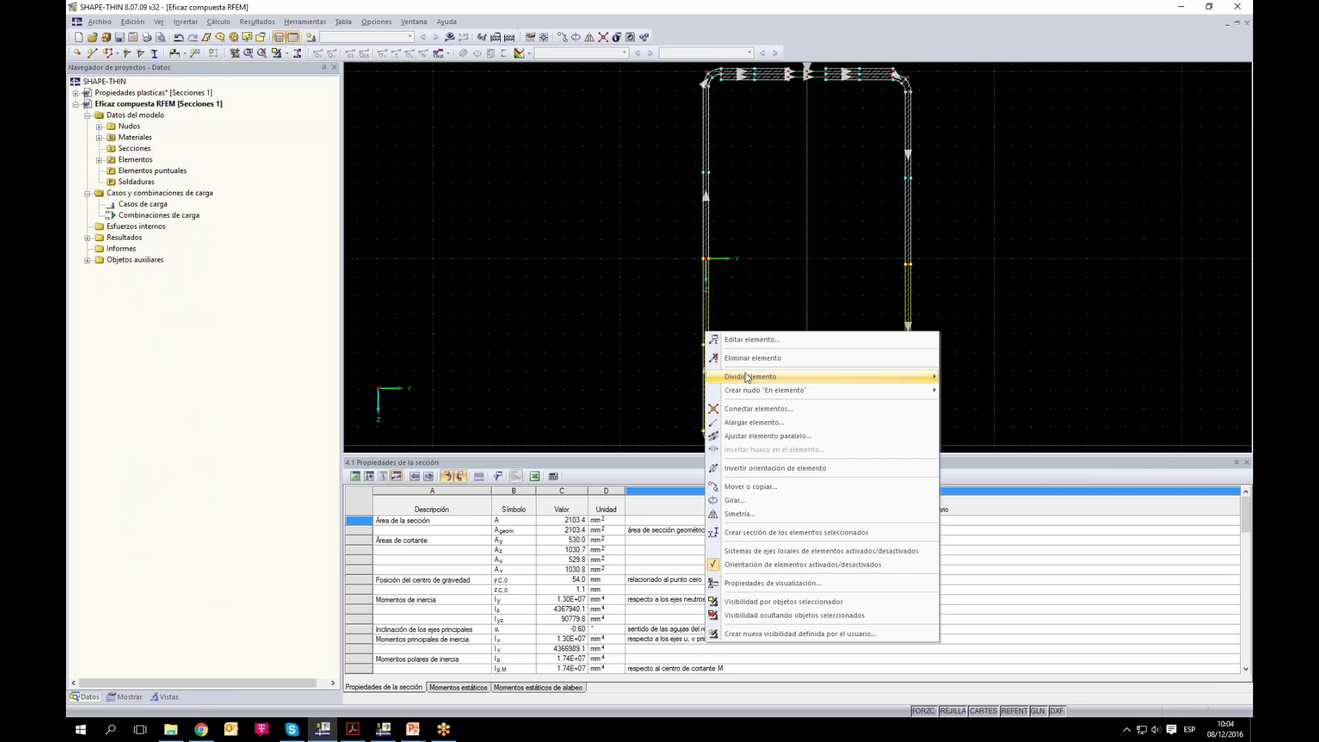
mouse_move(893, 377)
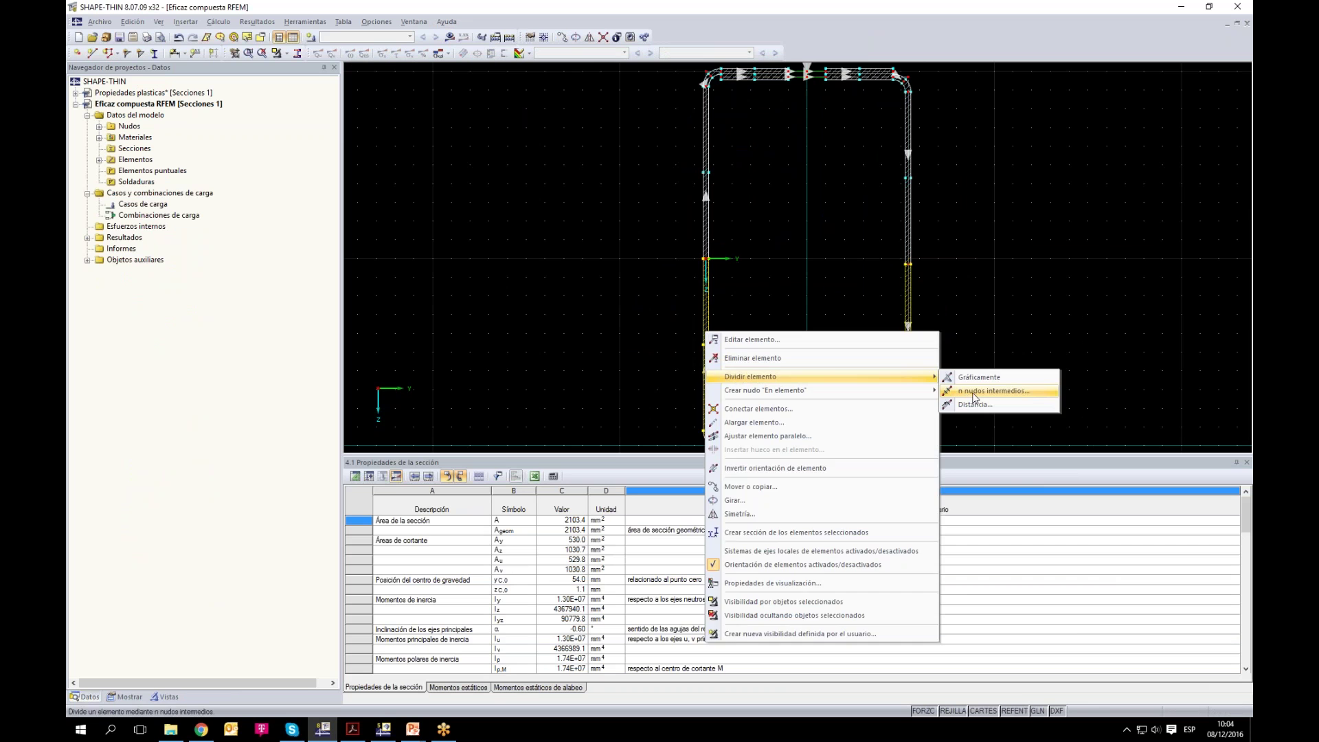
left_click(974, 392)
left_click(787, 472)
right_click(708, 357)
mouse_move(767, 404)
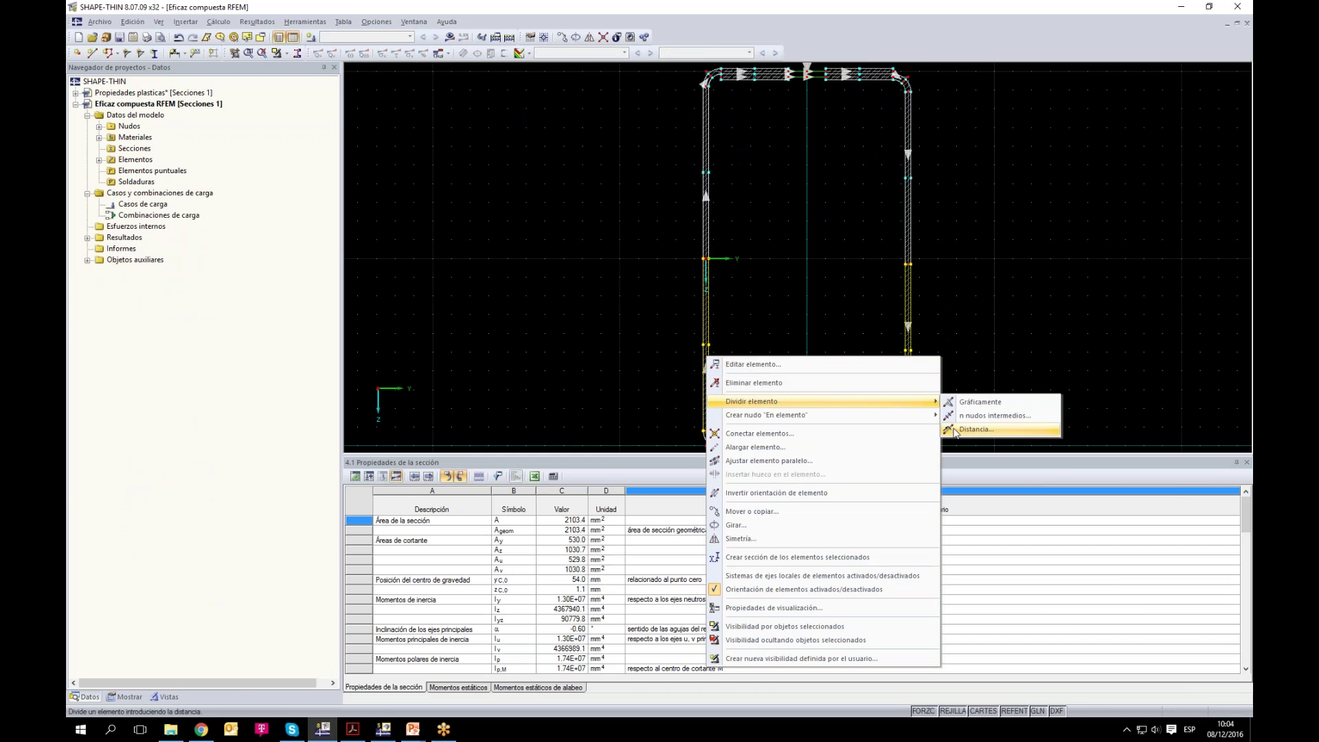
left_click(995, 416)
left_click(749, 473)
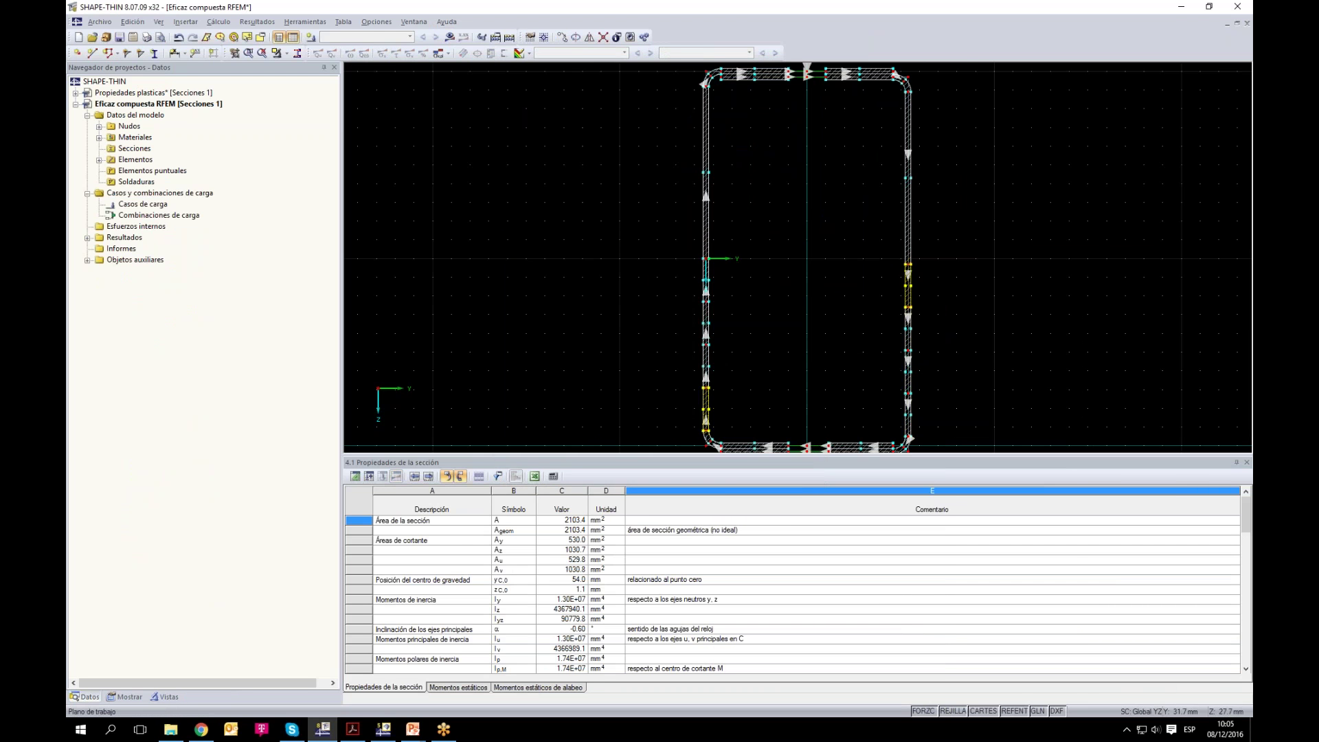
Step: Set the uppermost divided element in each web to 0 mm thickness, with a 3 mm effective thickness for shear transfer
scroll(715, 285, "up", 3)
left_click_drag(1049, 303, 635, 278)
right_click(701, 286)
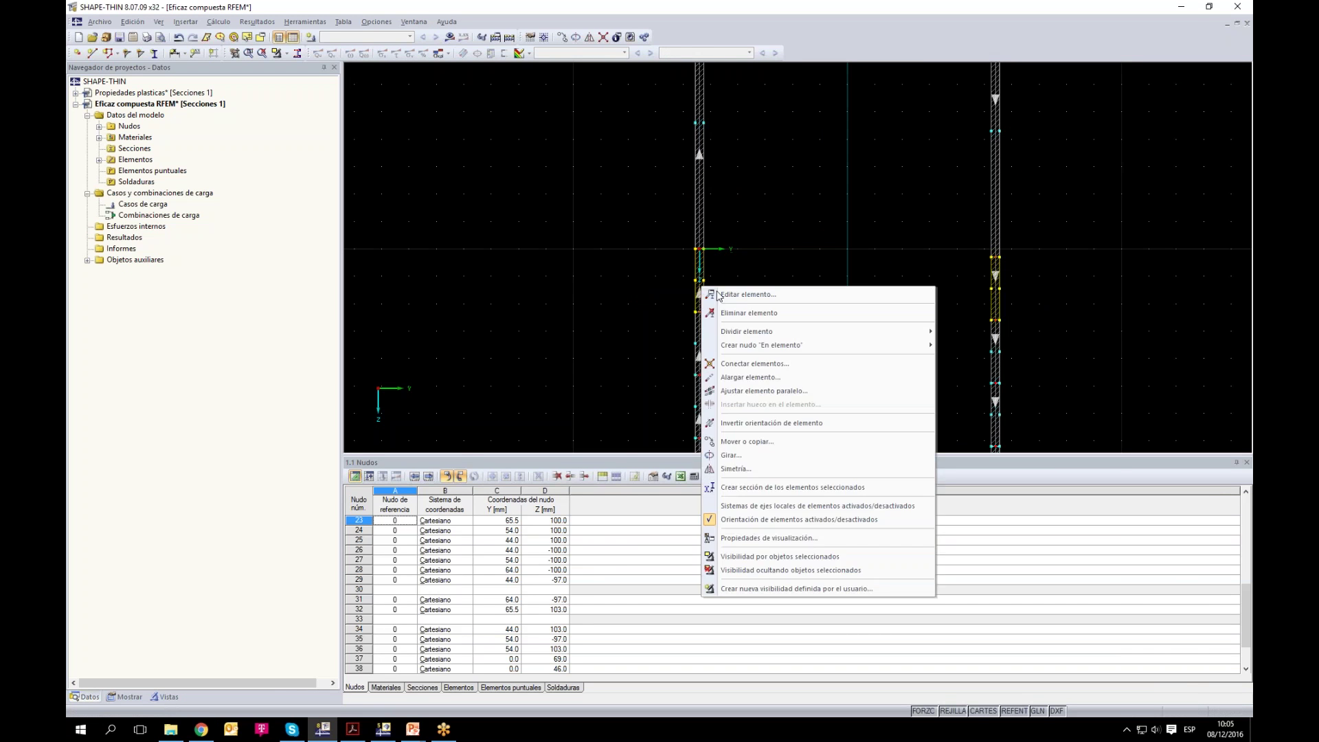
left_click(739, 293)
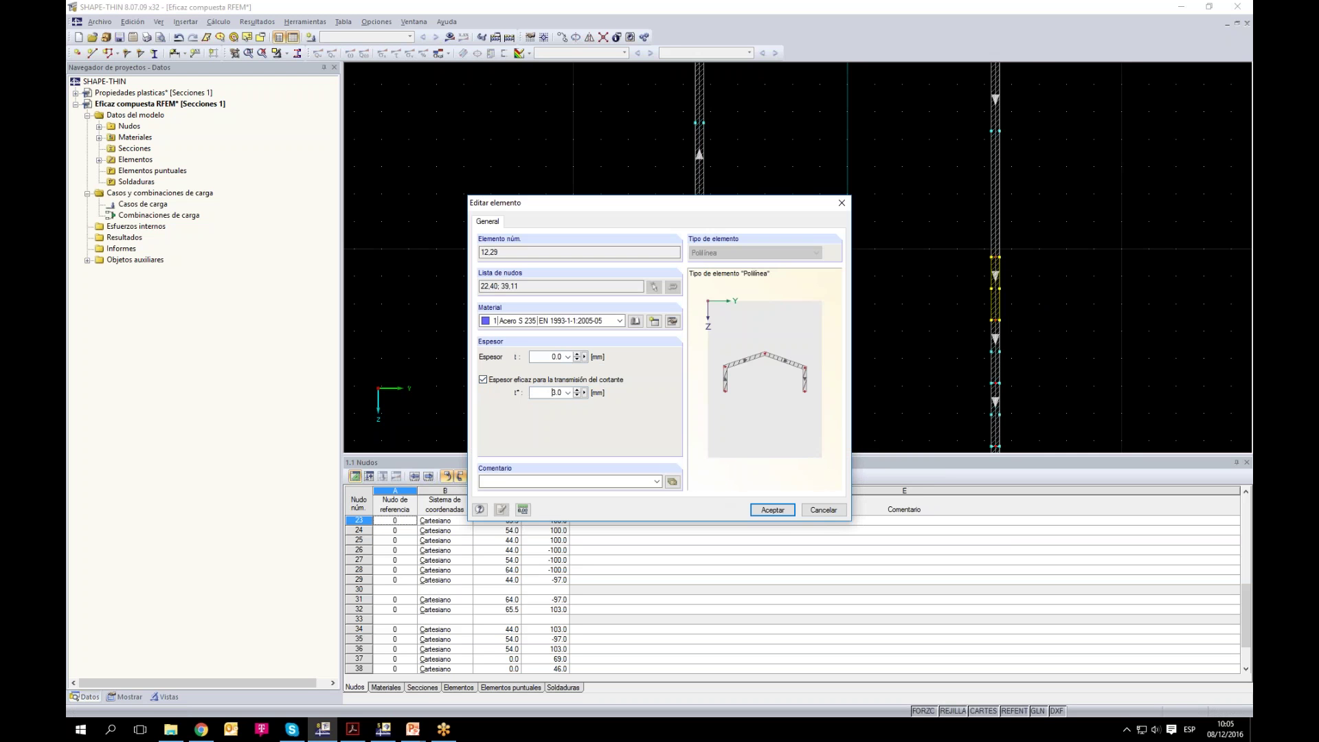
left_click(774, 510)
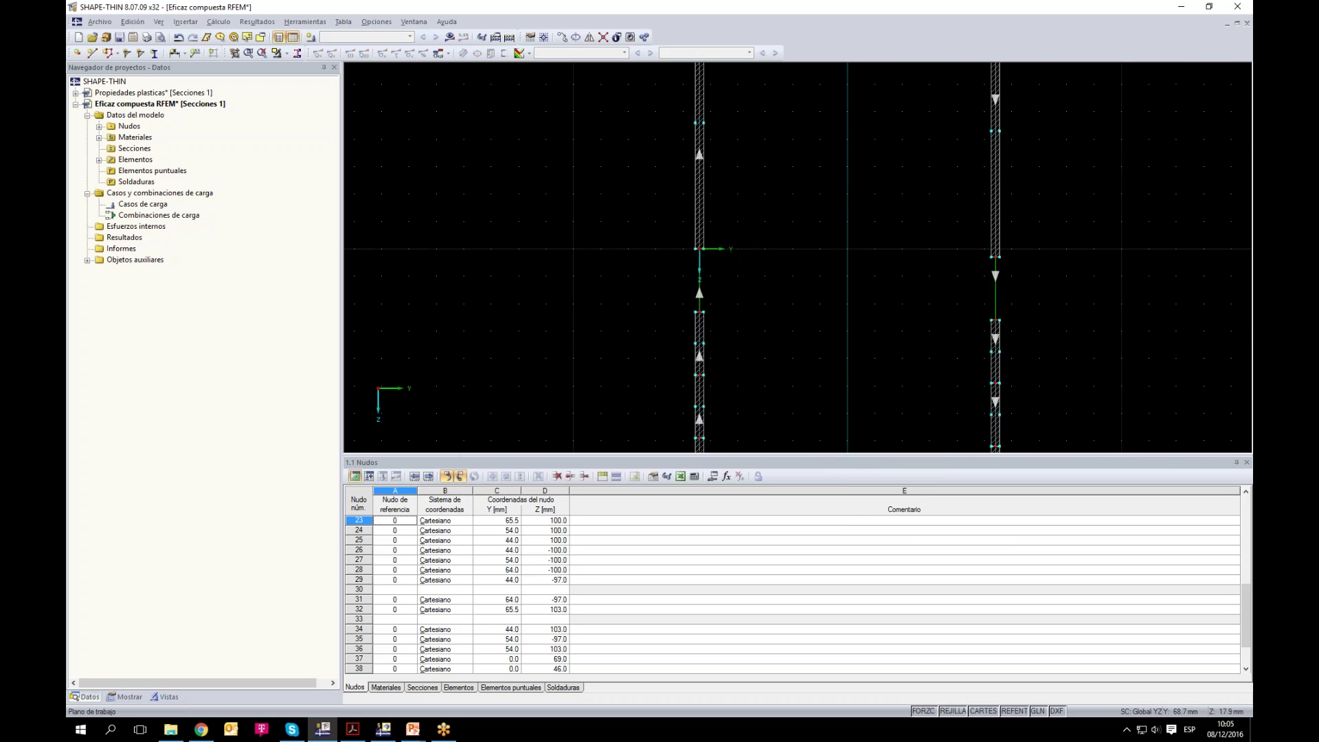
Step: Calculate the cross-section properties of the modified section with the null elements in both webs
scroll(797, 258, "down", 2)
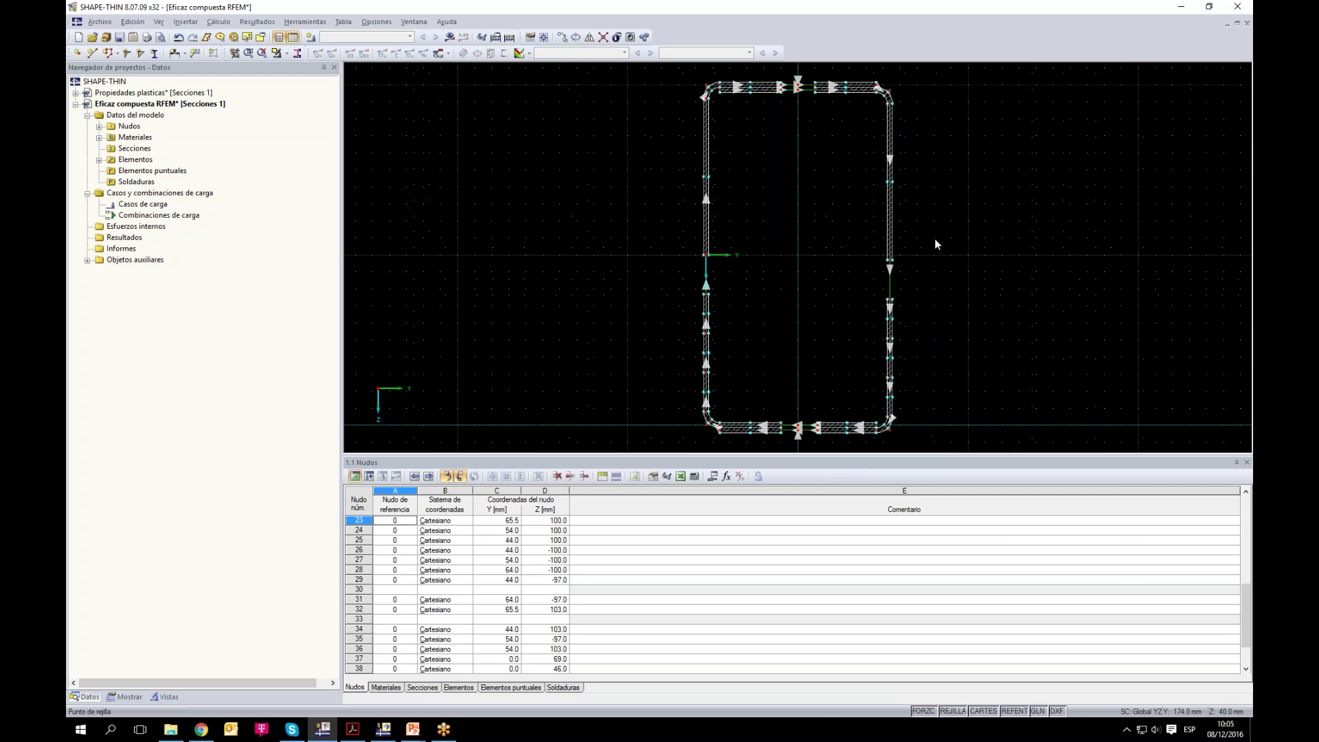
left_click(449, 37)
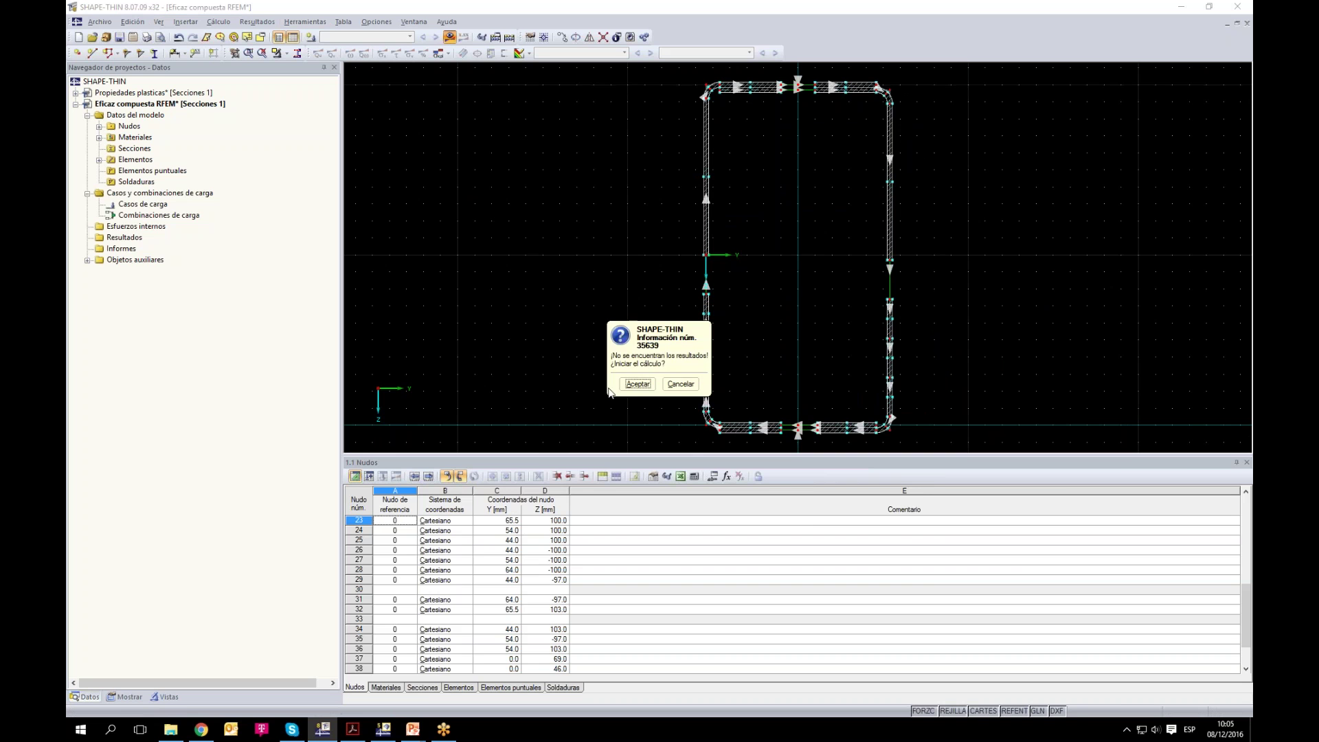
left_click(629, 386)
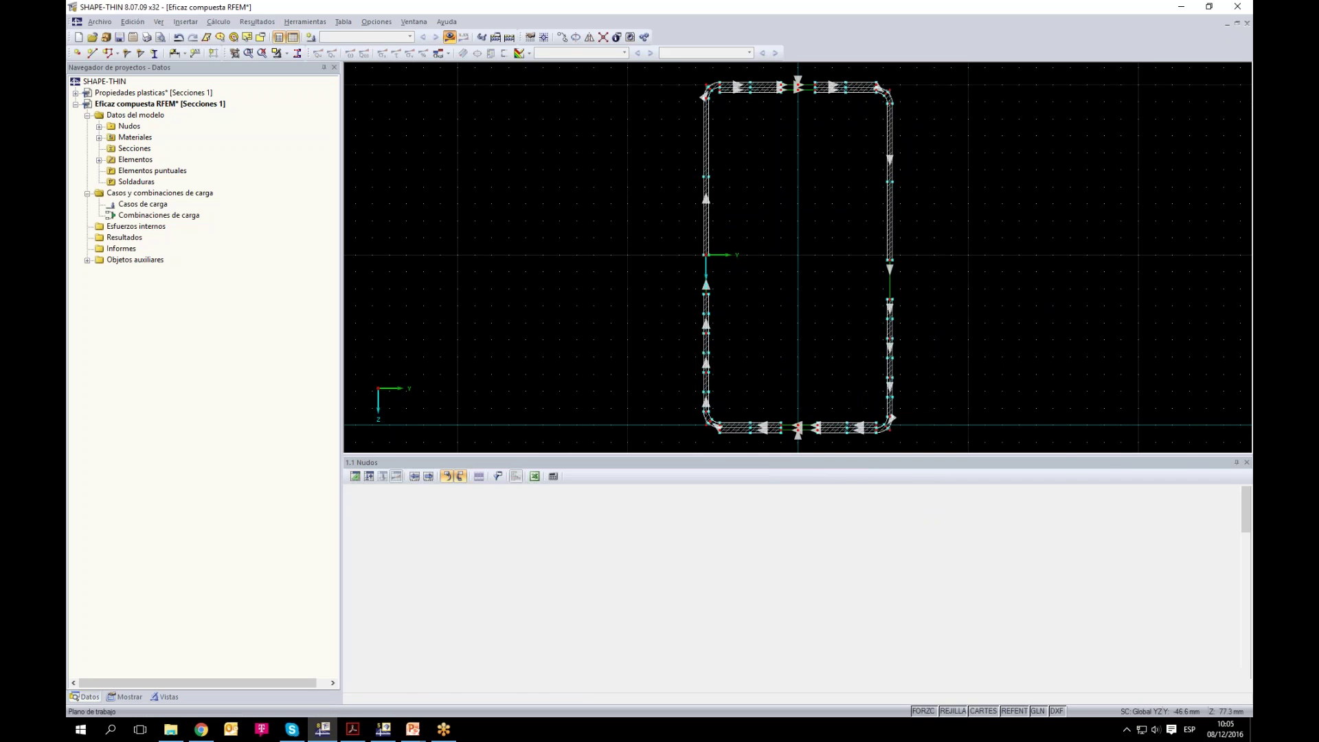
Step: Save the section with its results as a new file named Eficaz compuesta RFEM2
left_click(100, 21)
left_click(116, 86)
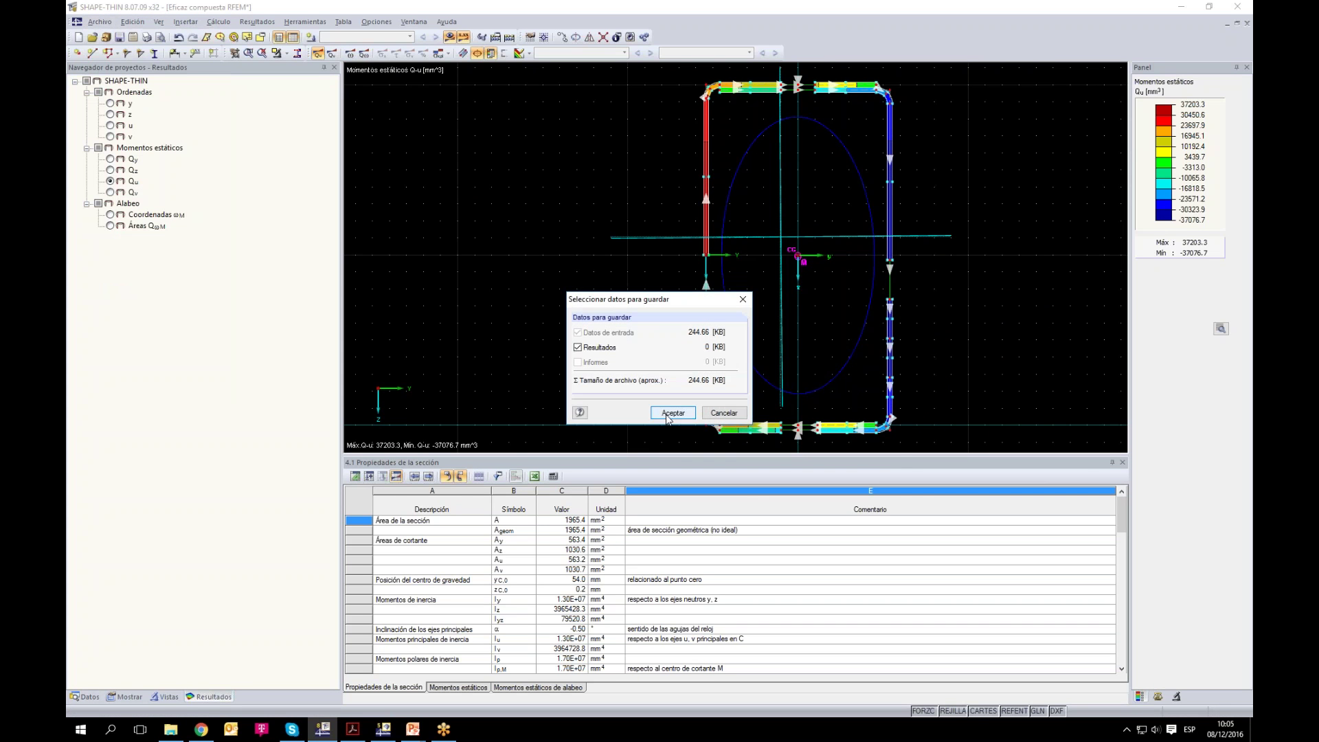
left_click(672, 413)
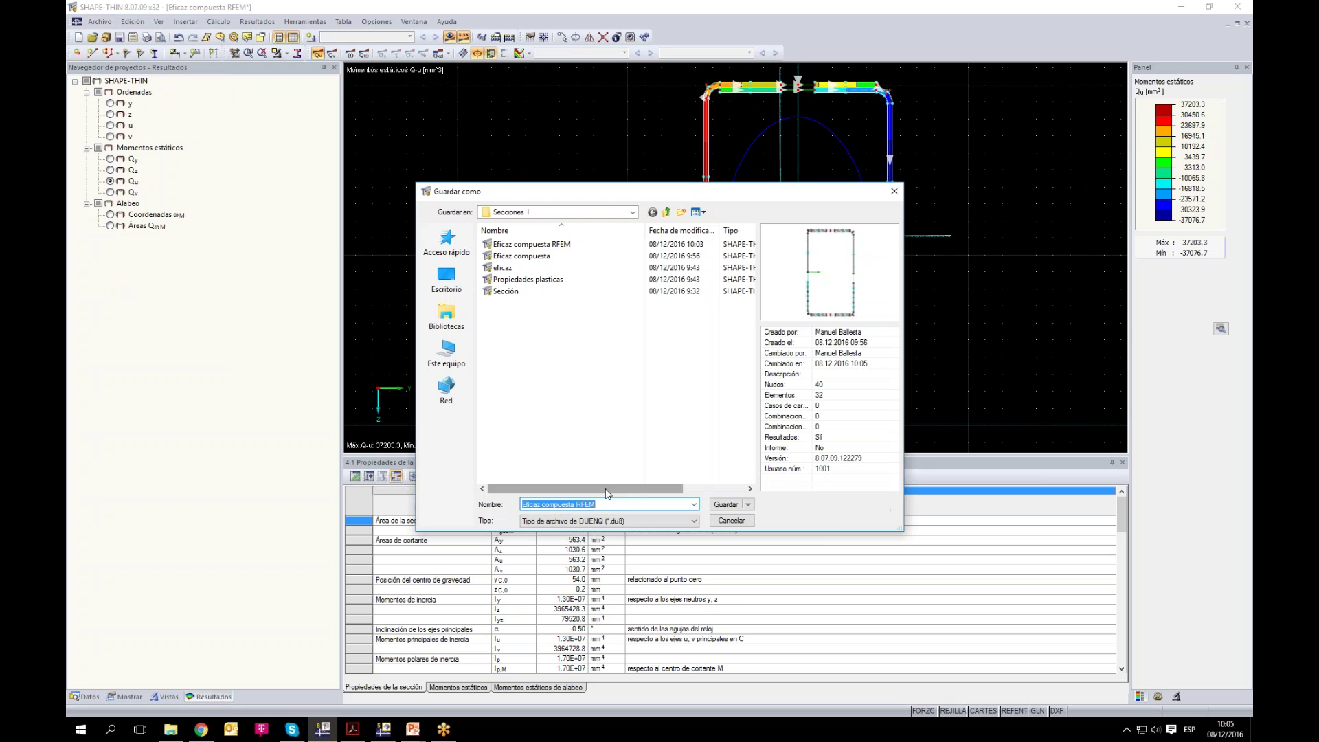
left_click(613, 507)
key("Return")
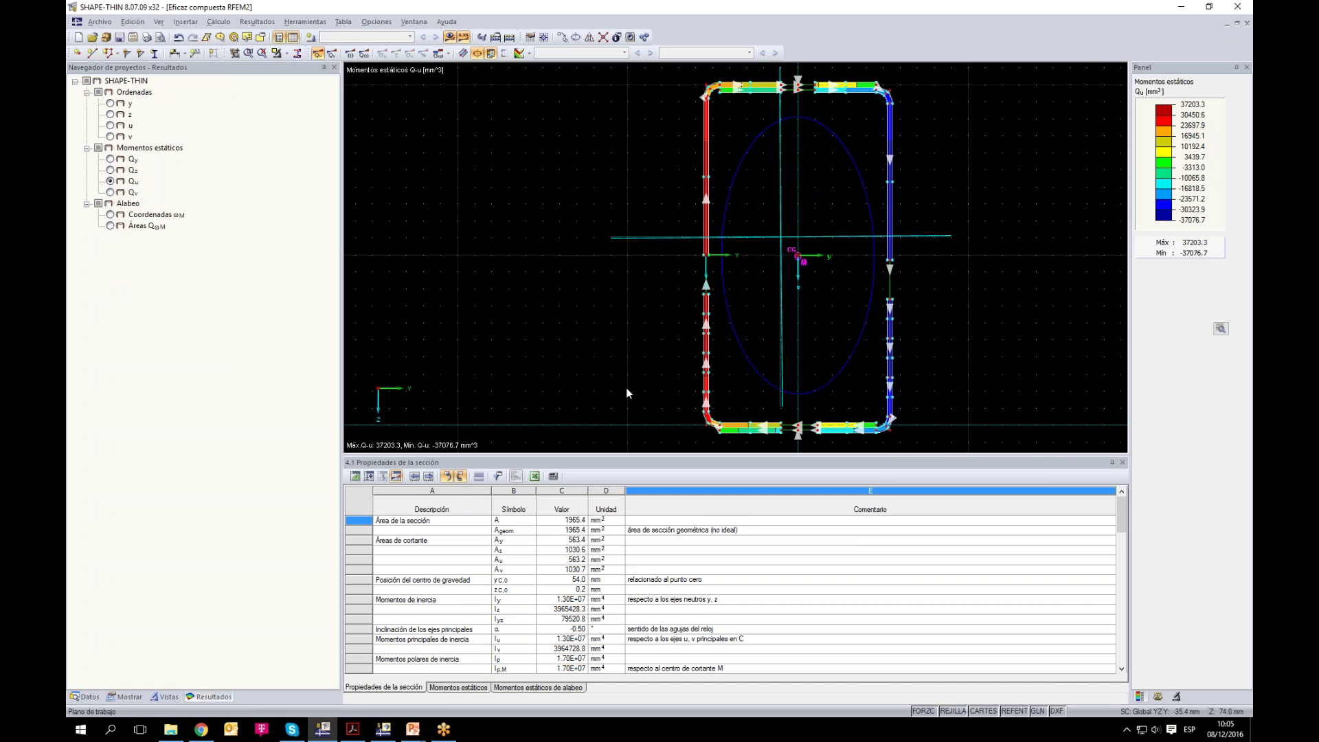
Step: Switch to RFEM and create a new section from the SHAPE-THIN section EFICAZ COMPUESTA RFEM2, choosing a different material for it
mouse_move(383, 729)
left_click(390, 681)
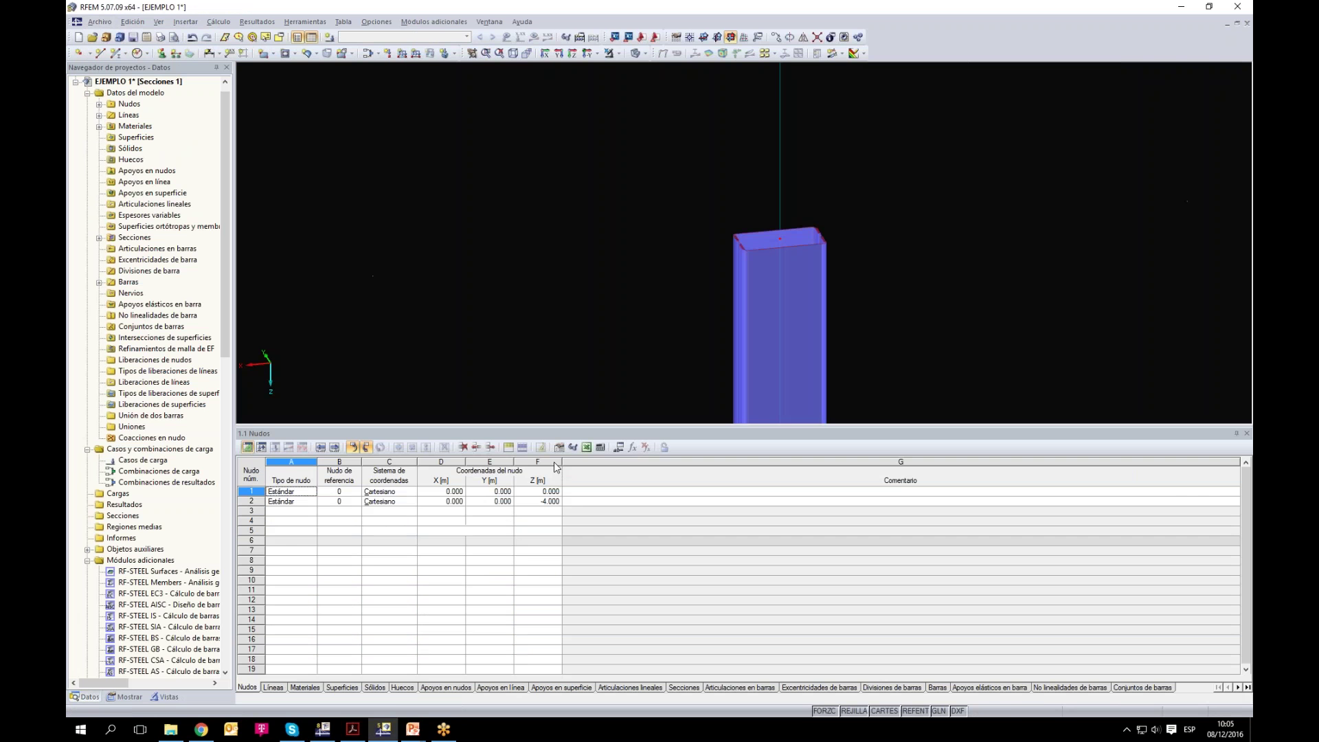
right_click(130, 238)
left_click(155, 259)
left_click(870, 206)
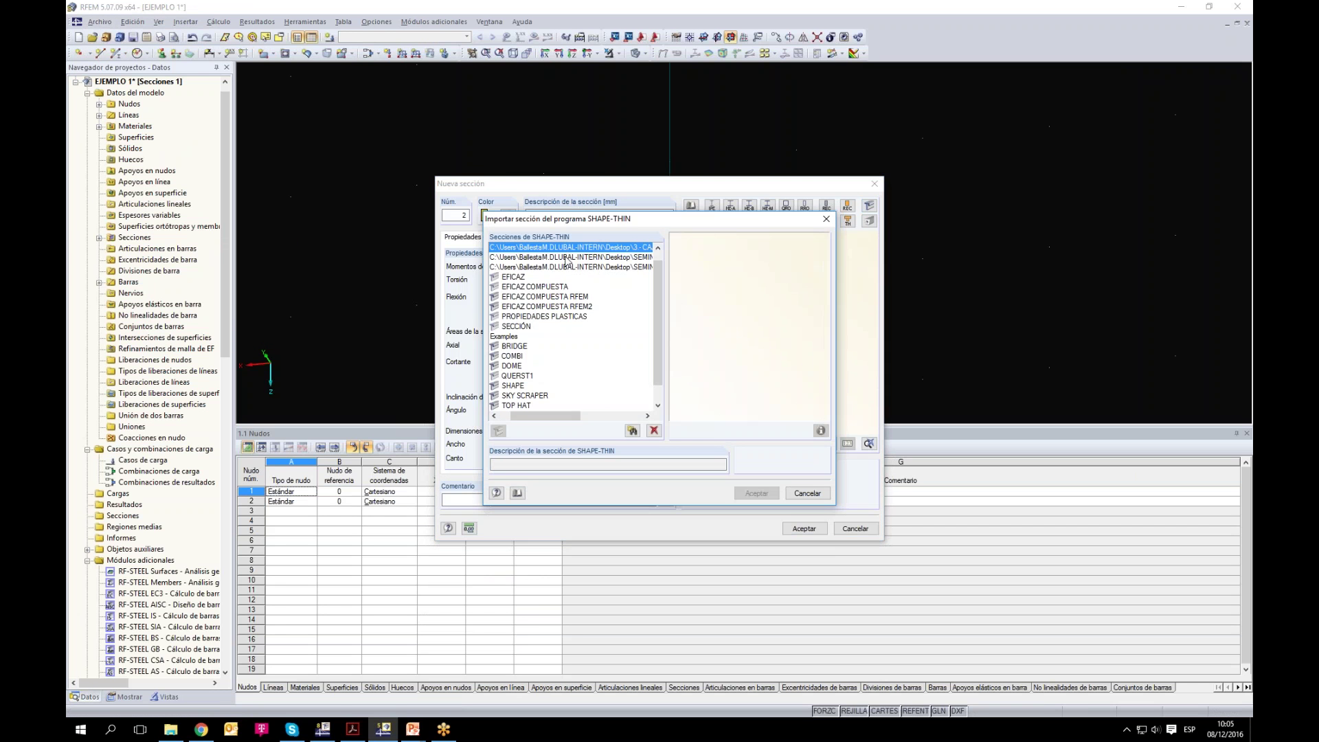
left_click(578, 306)
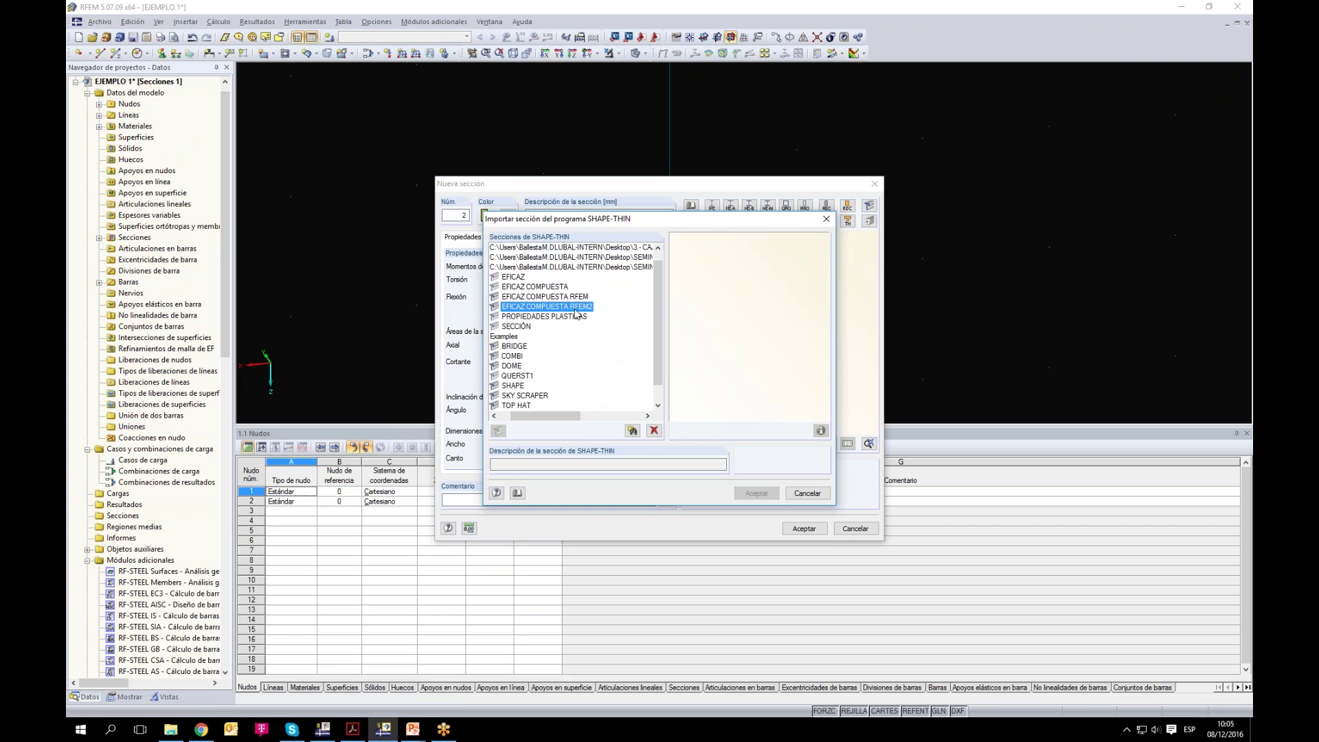
left_click(758, 494)
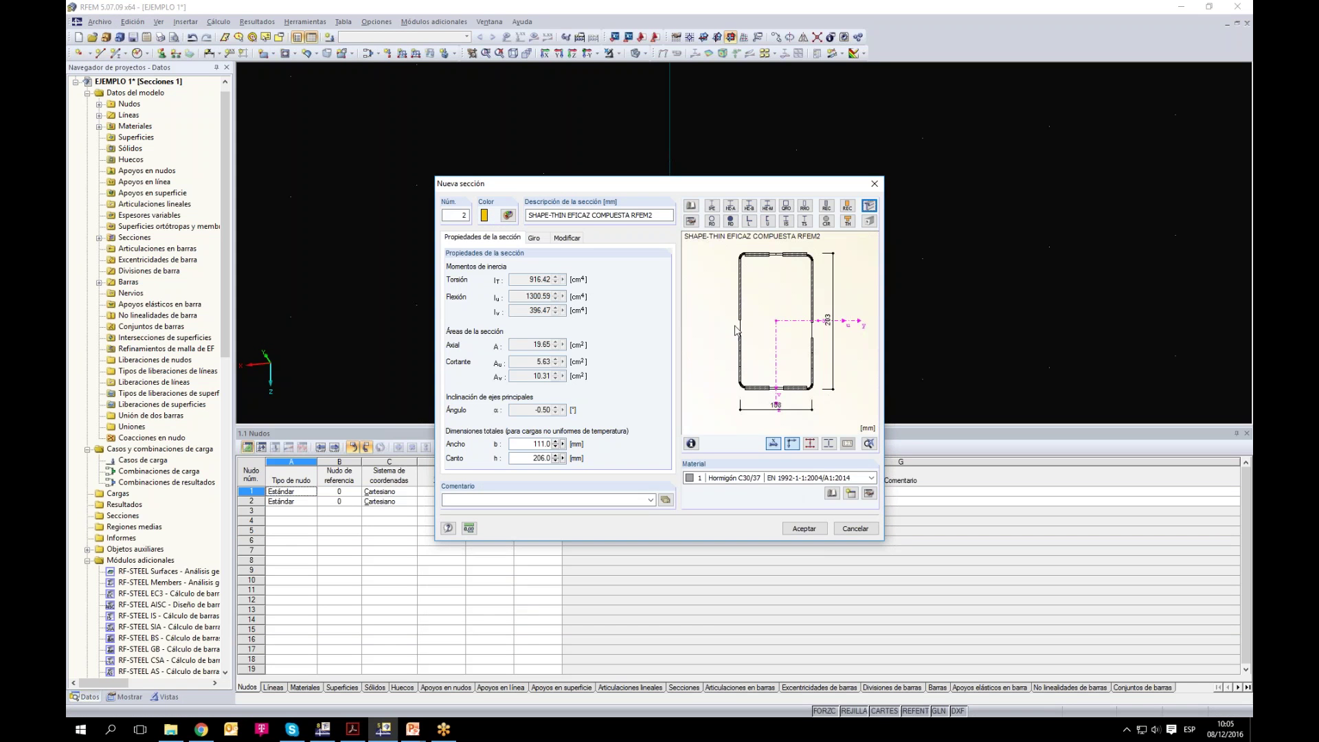
left_click(823, 475)
left_click(790, 501)
left_click(804, 529)
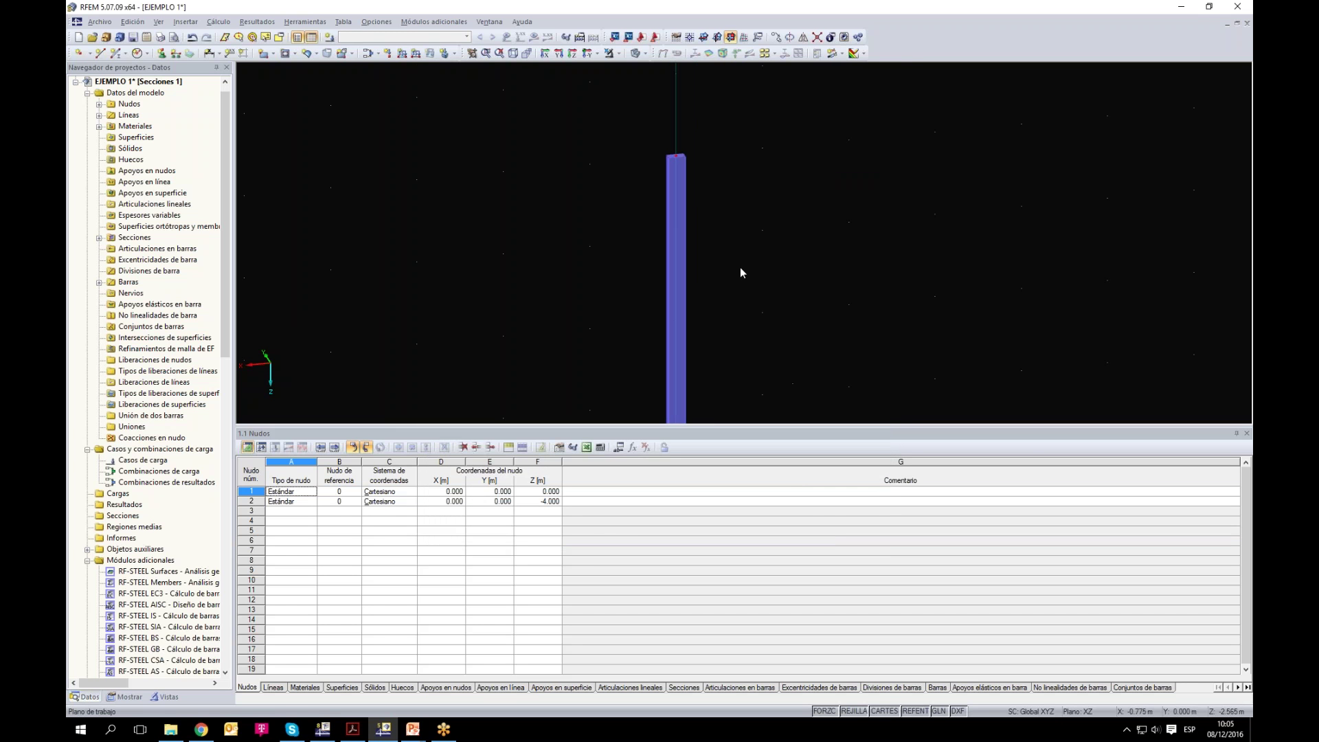
Step: Edit the vertical member to use the EFICAZ COMPUESTA RFEM2 section and examine the rendered profile at its upper end
right_click(673, 249)
mouse_move(708, 270)
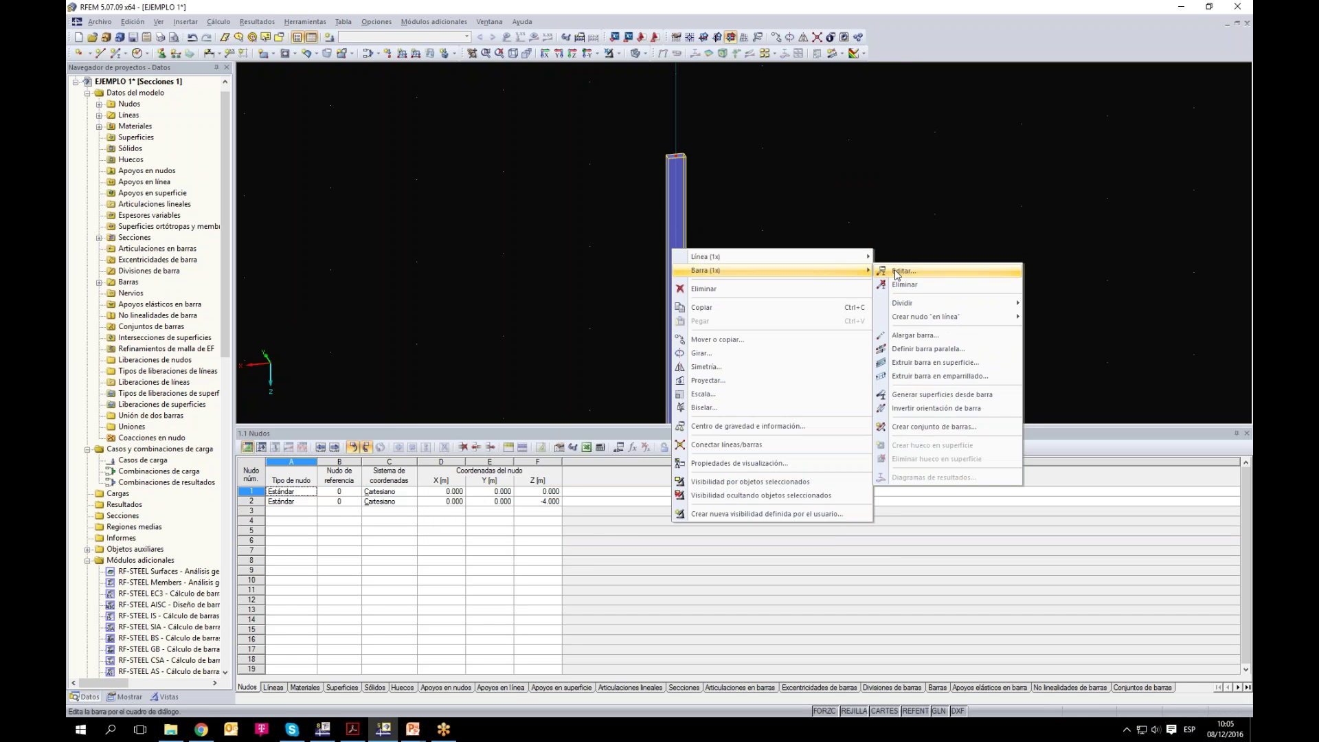
left_click(901, 272)
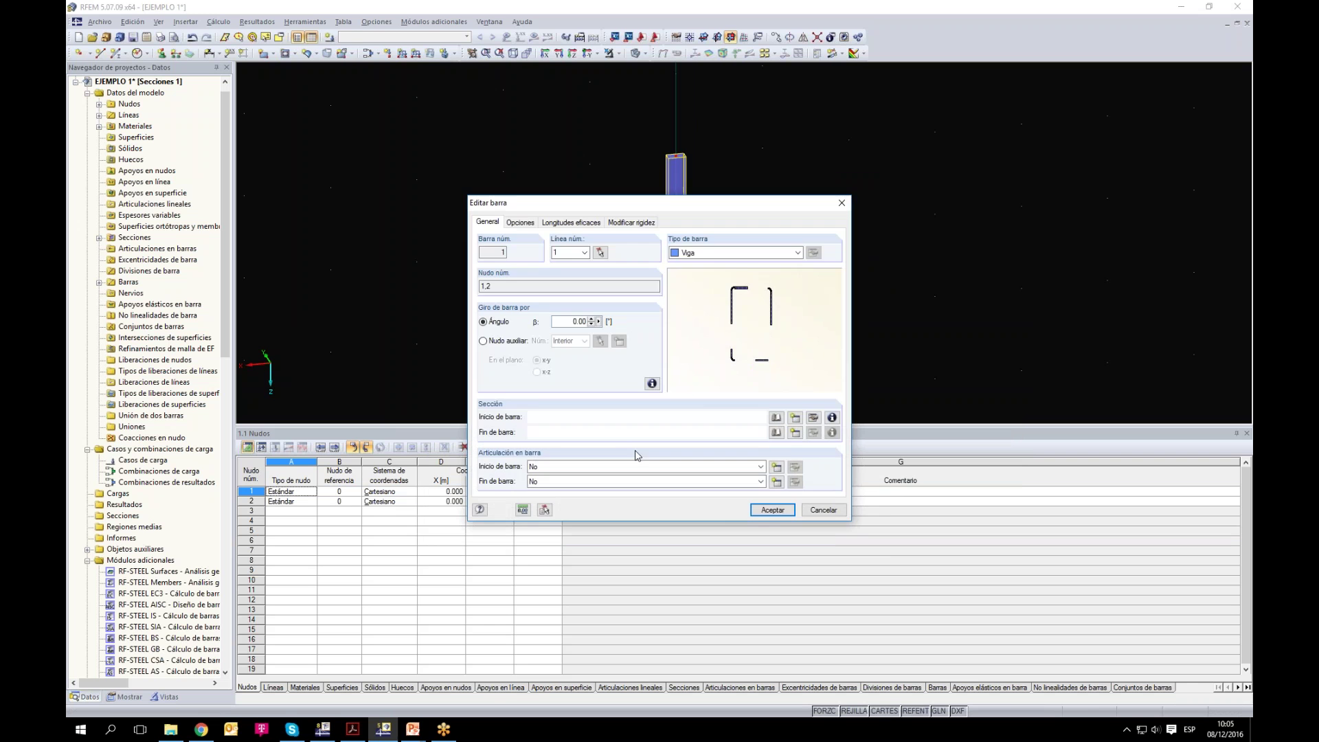
left_click(773, 510)
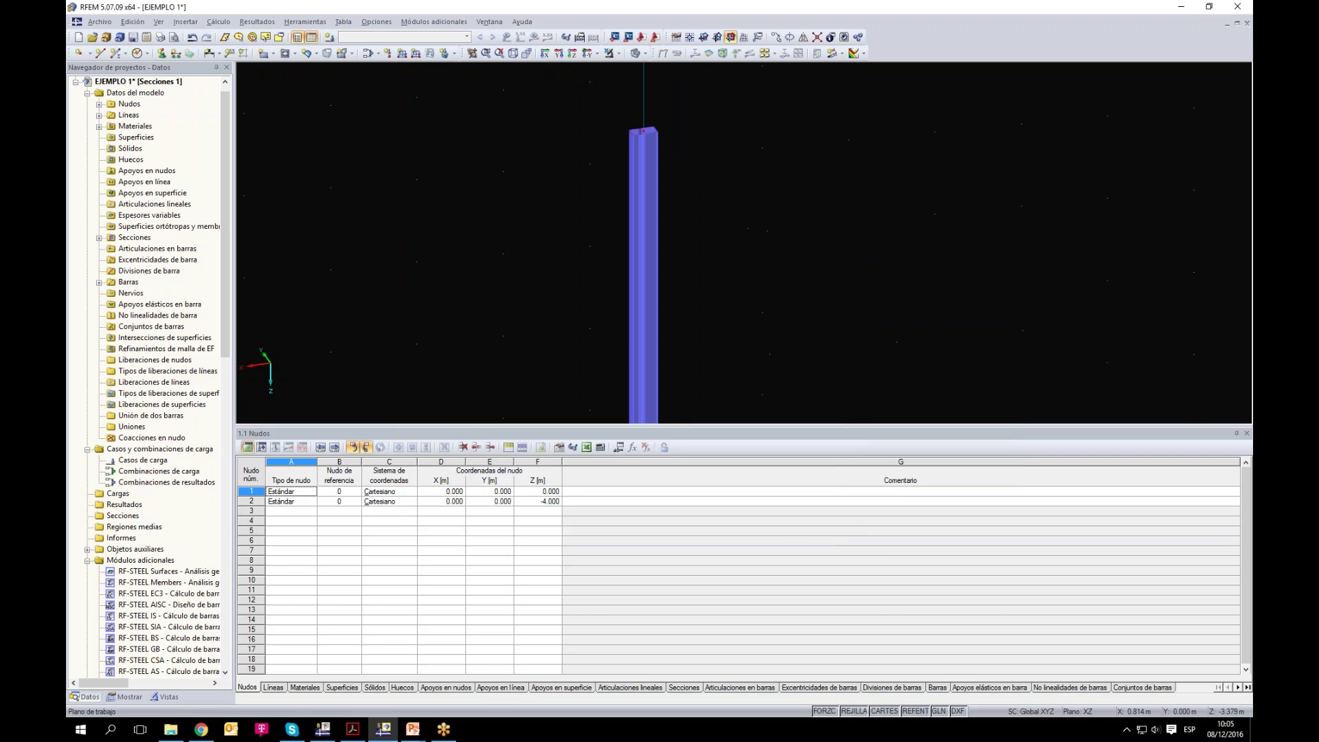
scroll(795, 300, "up", 5)
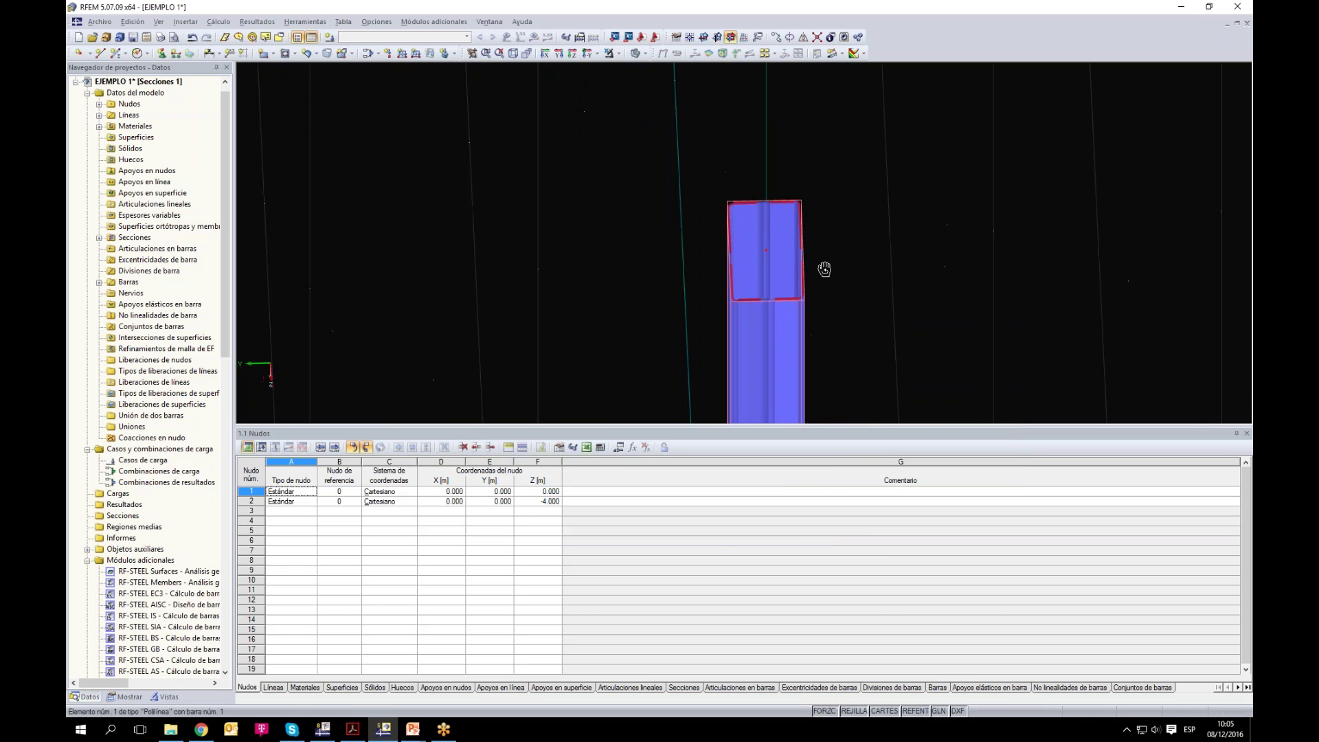
left_click_drag(717, 242, 759, 307)
Step: Delete the vertical member in RFEM, then switch to SHAPE-THIN and delete the entire section there
left_click_drag(731, 85, 855, 352)
key("Delete")
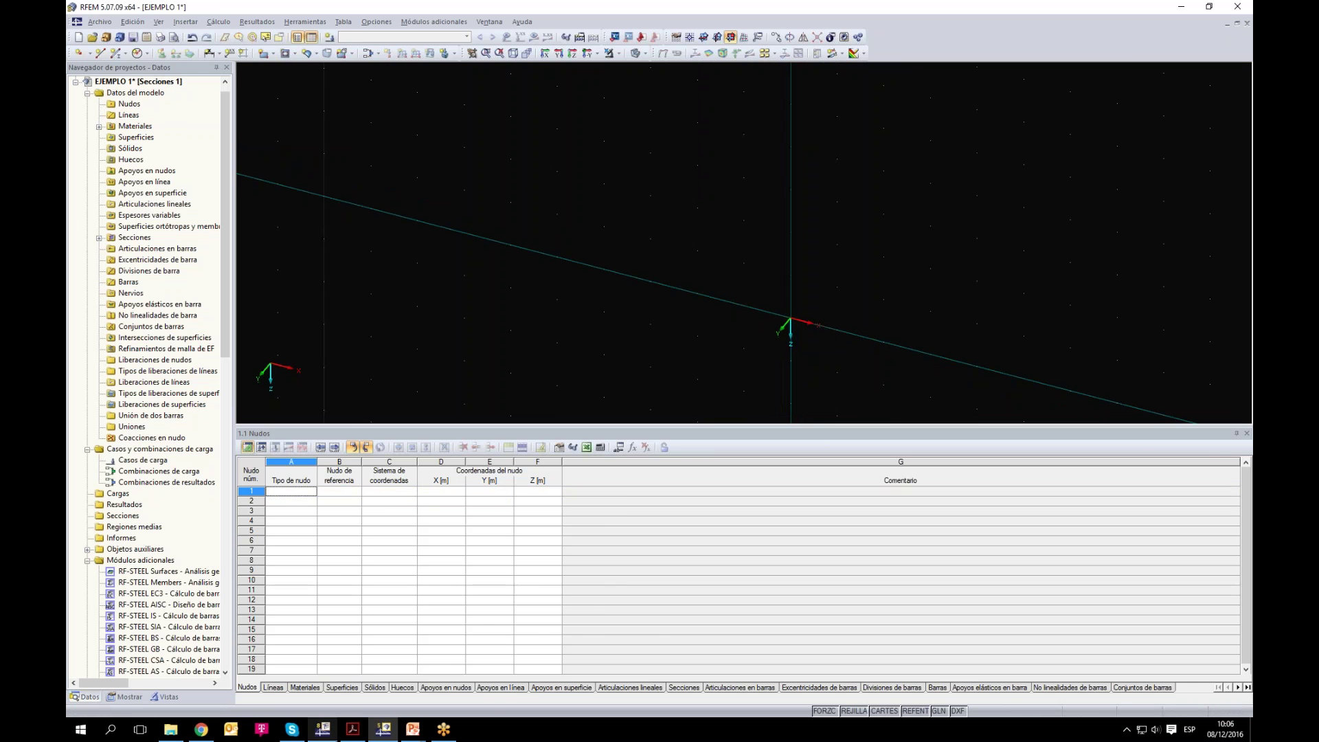
left_click(382, 729)
key("Delete")
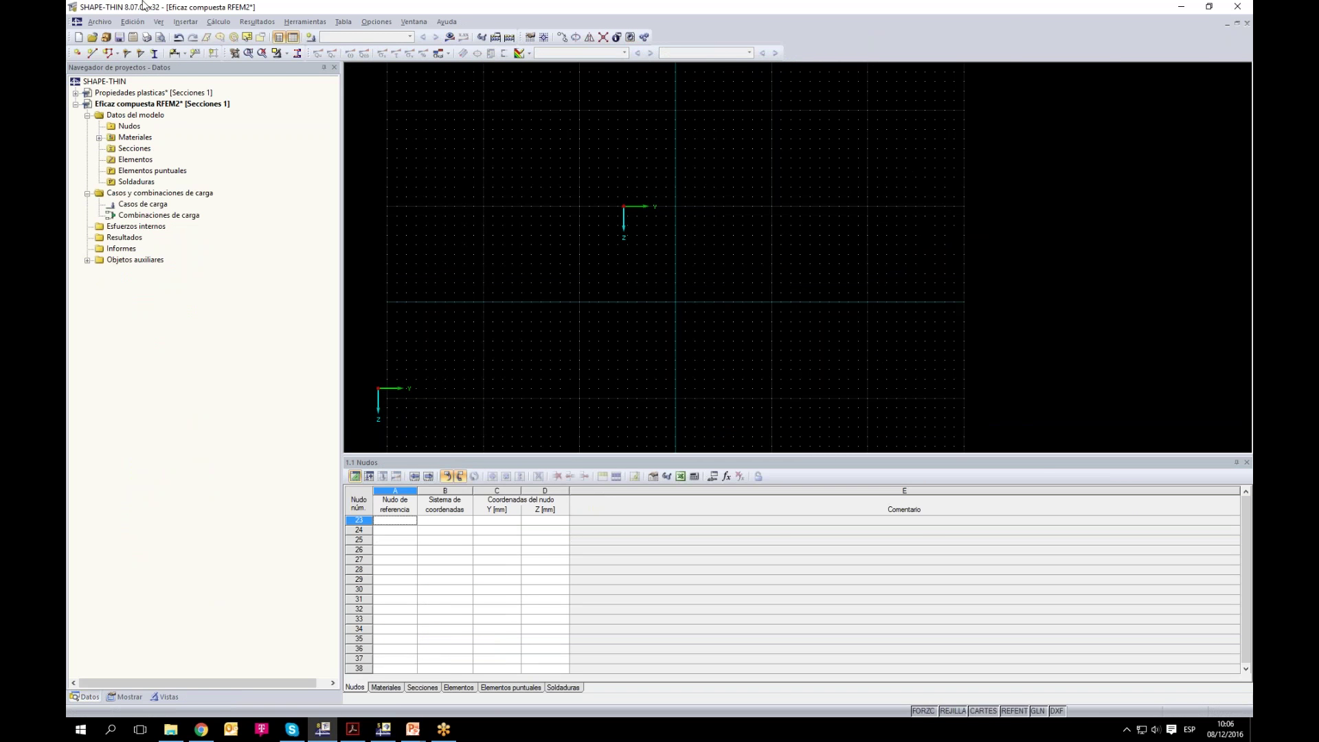
Step: Start a new polyline element with a thickness of 4 mm and a corner radius of 20 mm
left_click(92, 53)
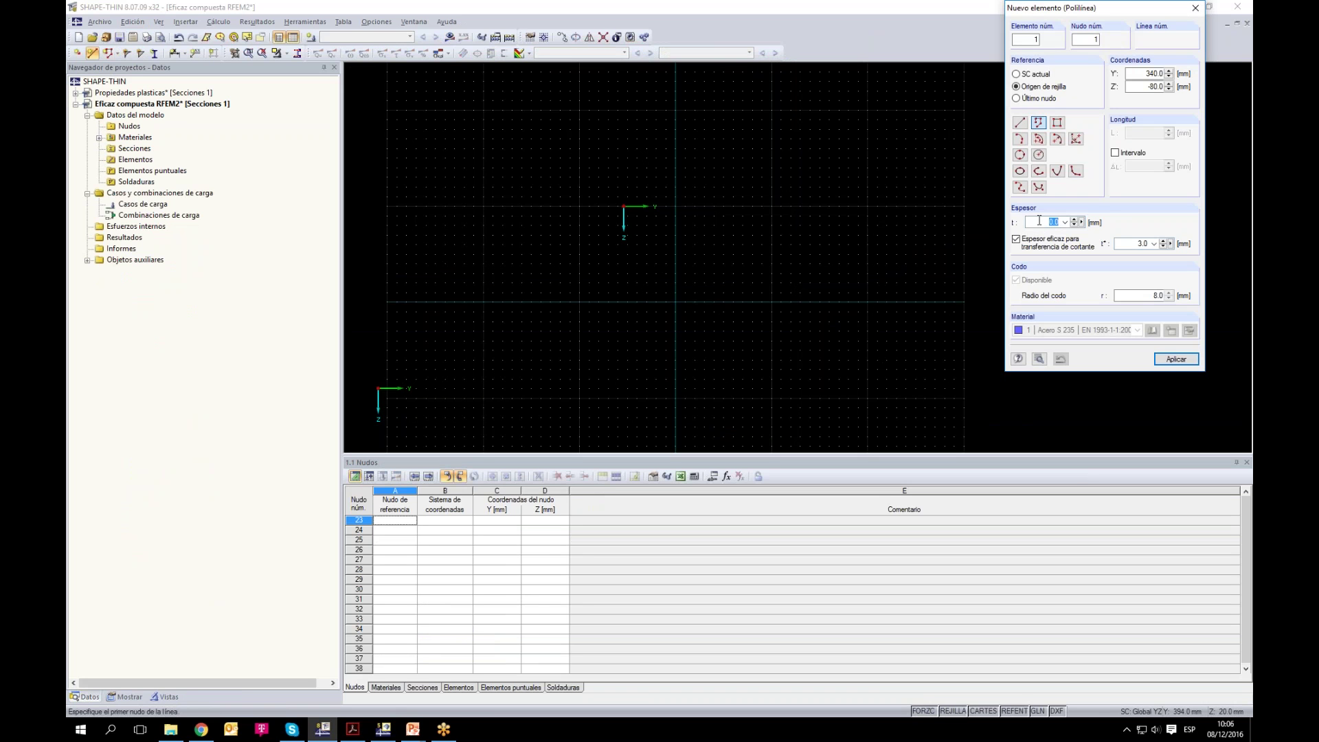
type("4")
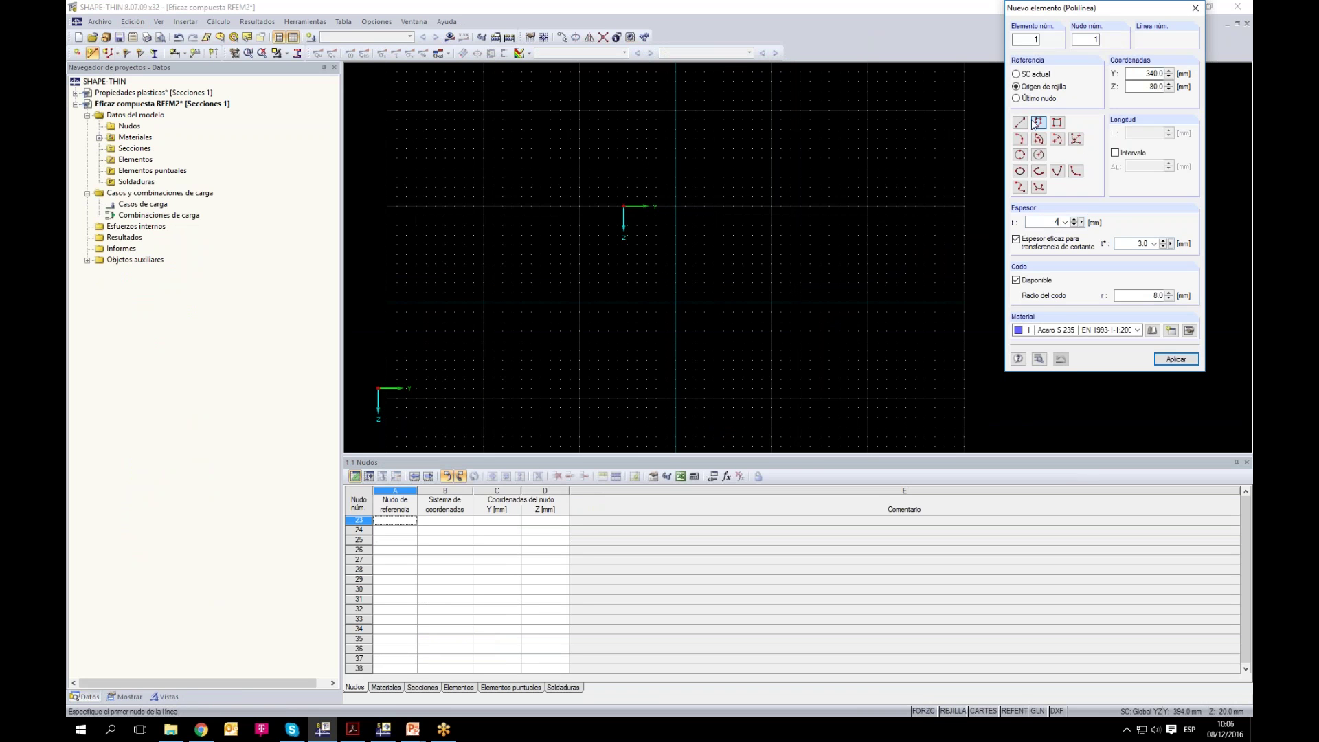
left_click(1138, 297)
type("20")
scroll(646, 310, "up", 2)
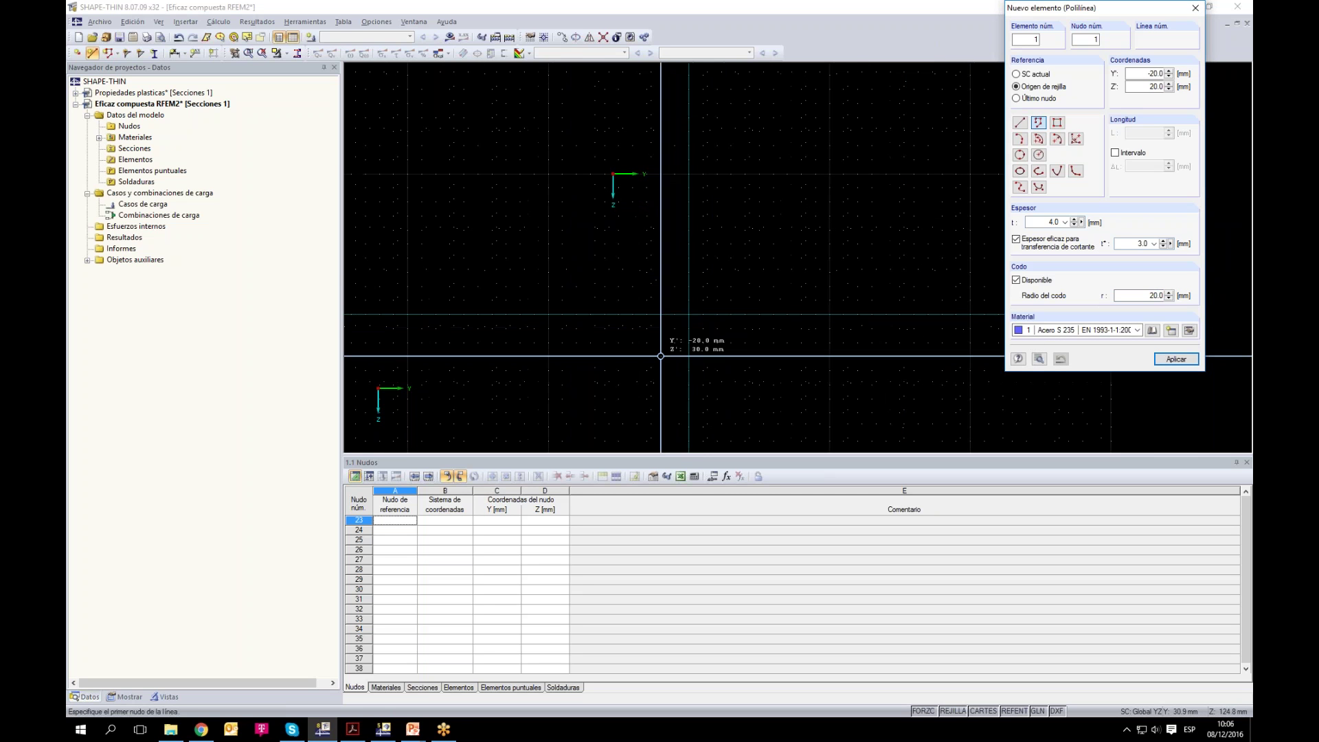
left_click(624, 356)
scroll(690, 350, "up", 1)
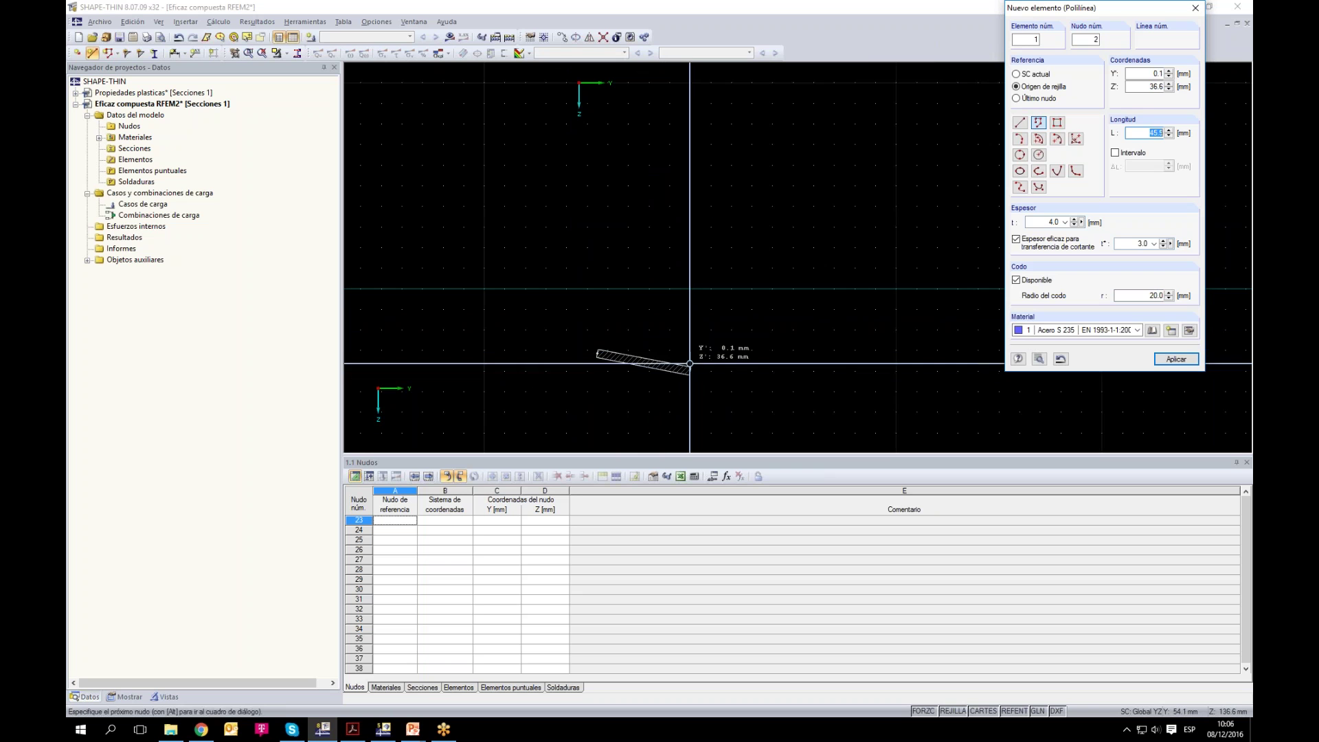
key("Escape")
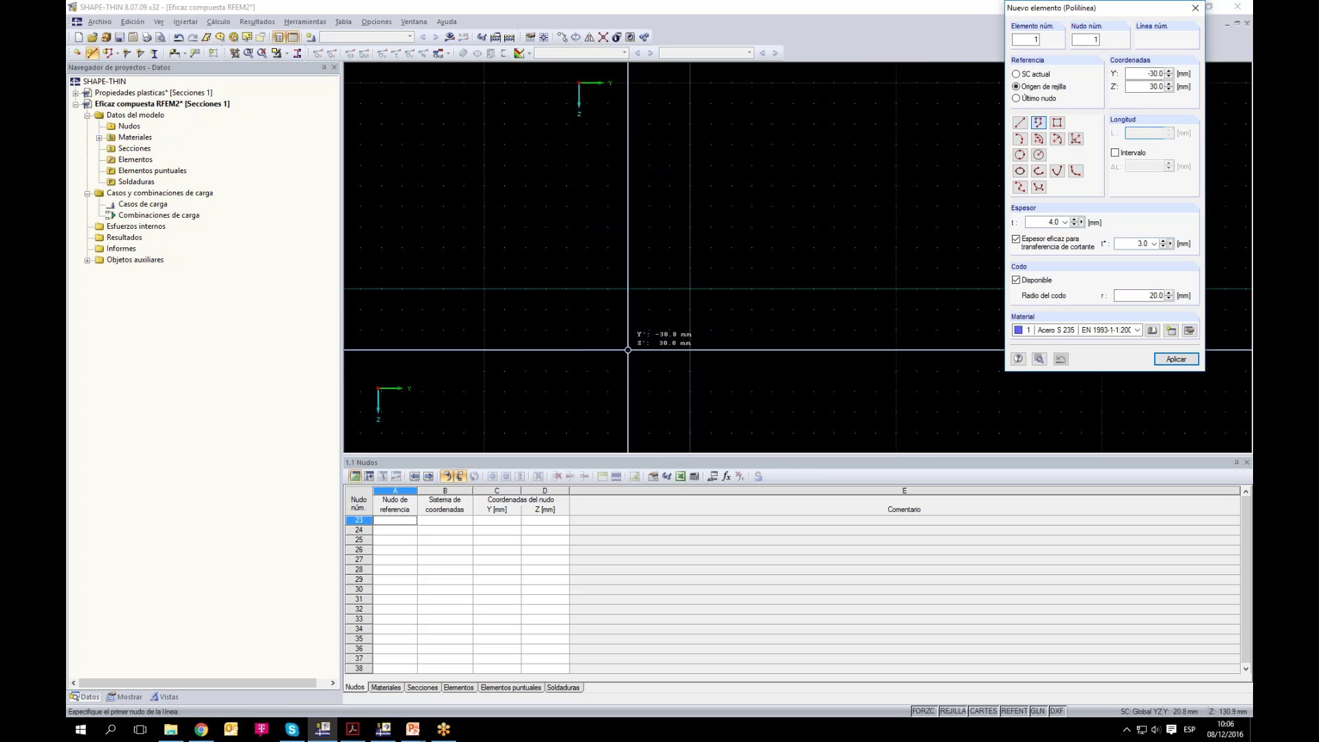
Step: Draw the polyline from about (-50, 30) through (20, 30), (20, -50), (90, -50), (90, -120) and (-30, -120) to (-30, -50) mm
left_click(587, 350)
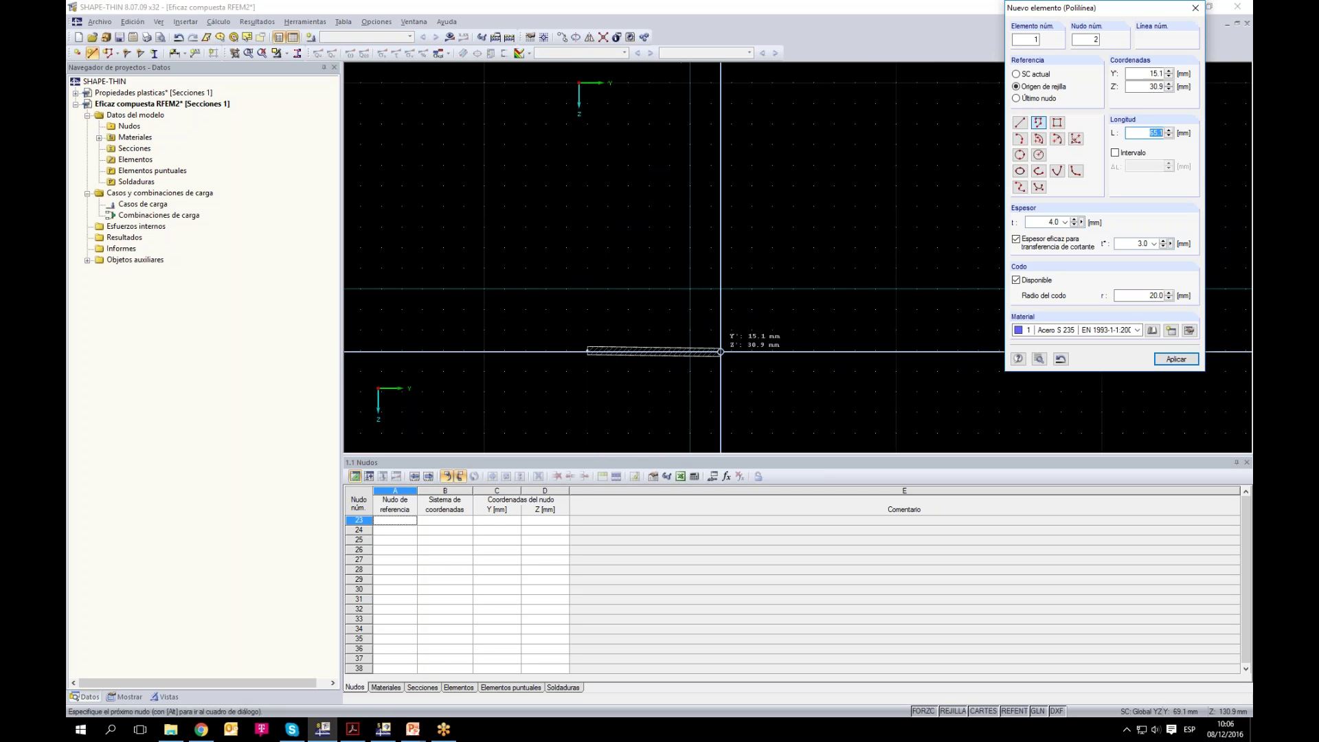
left_click(731, 350)
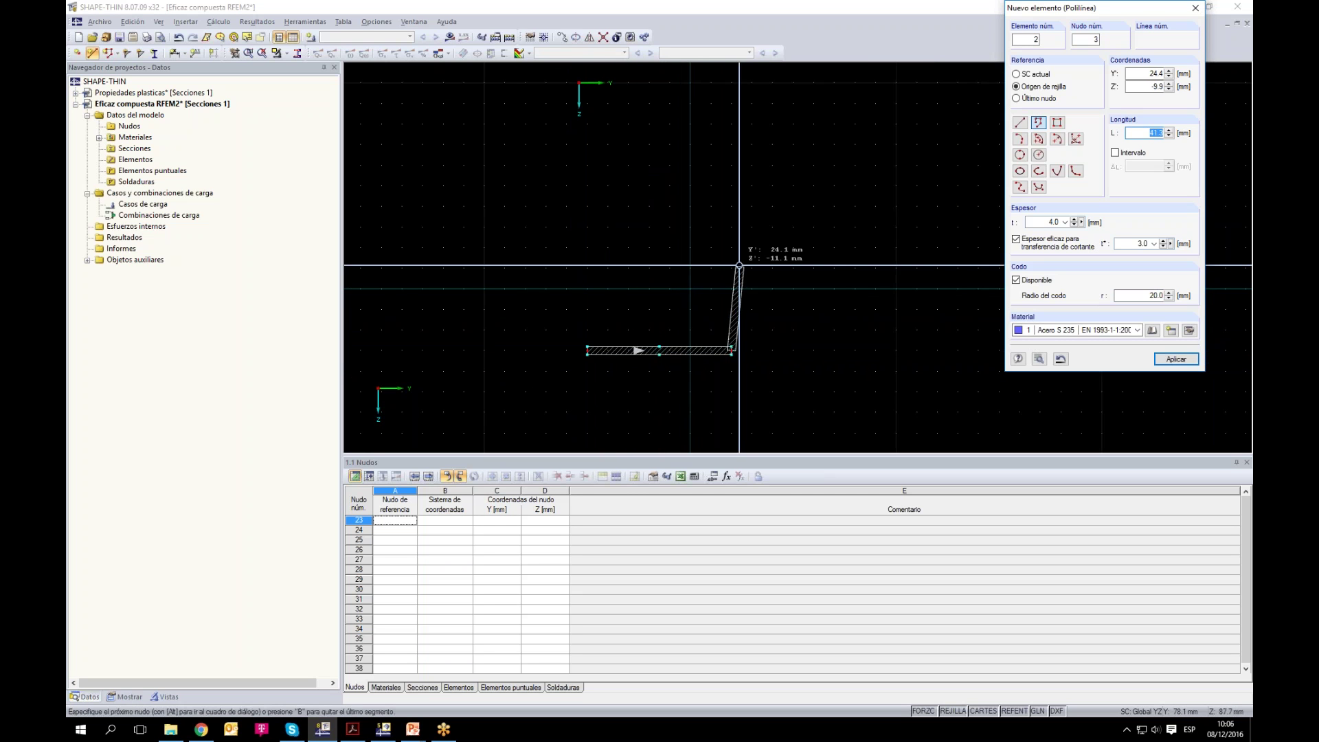
left_click(731, 185)
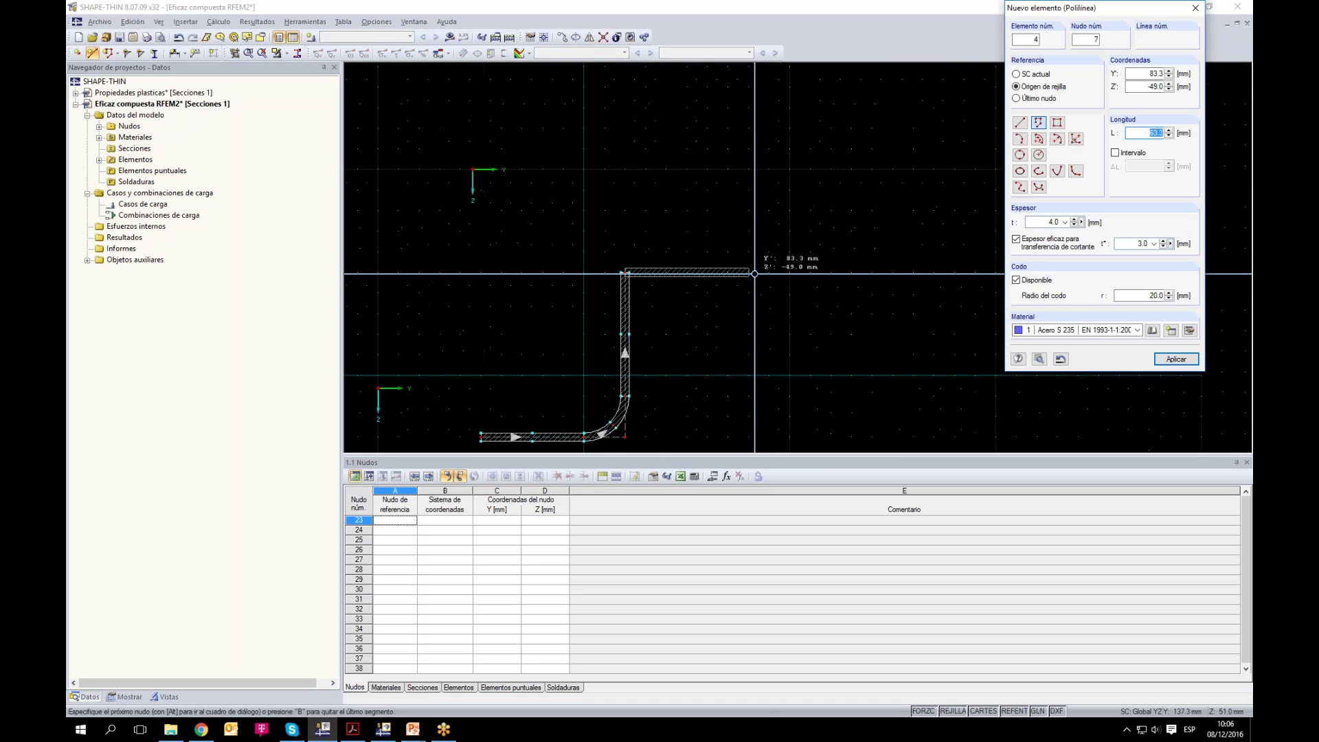
left_click(769, 272)
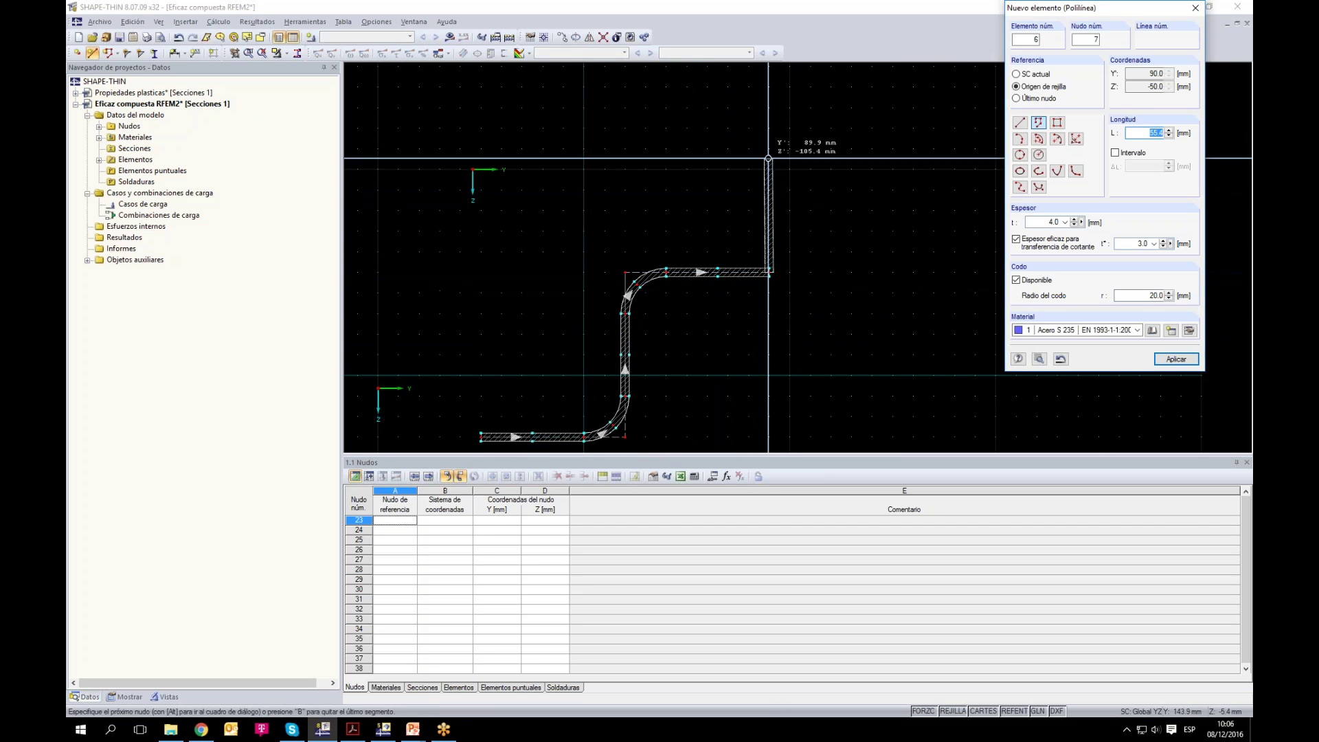
left_click(770, 128)
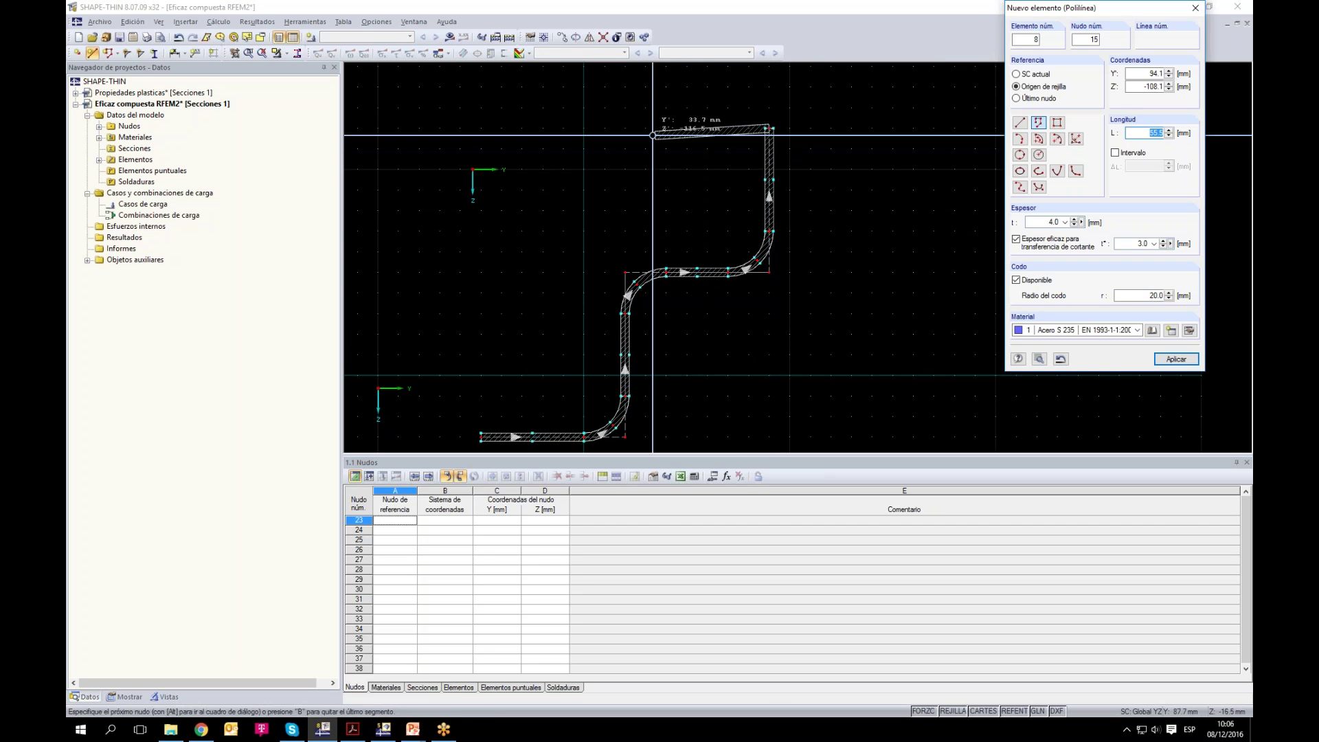
left_click(522, 128)
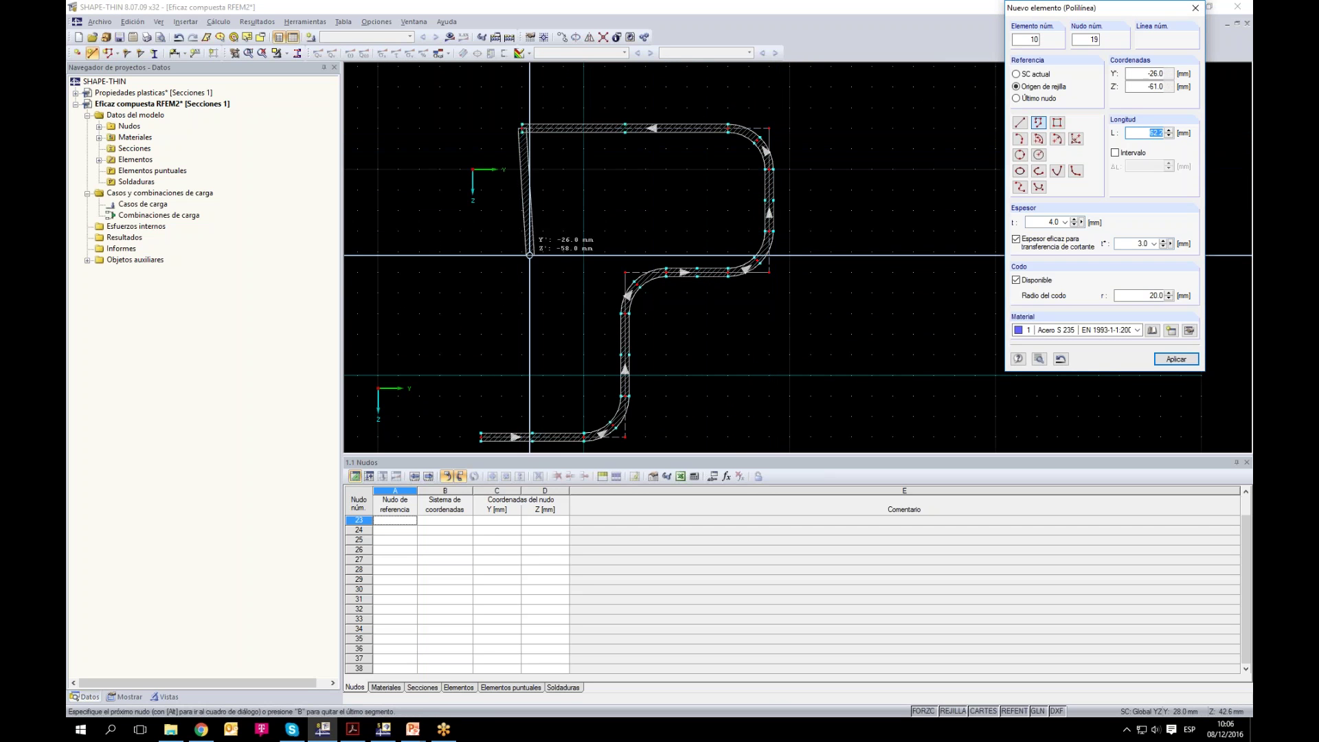
left_click(522, 273)
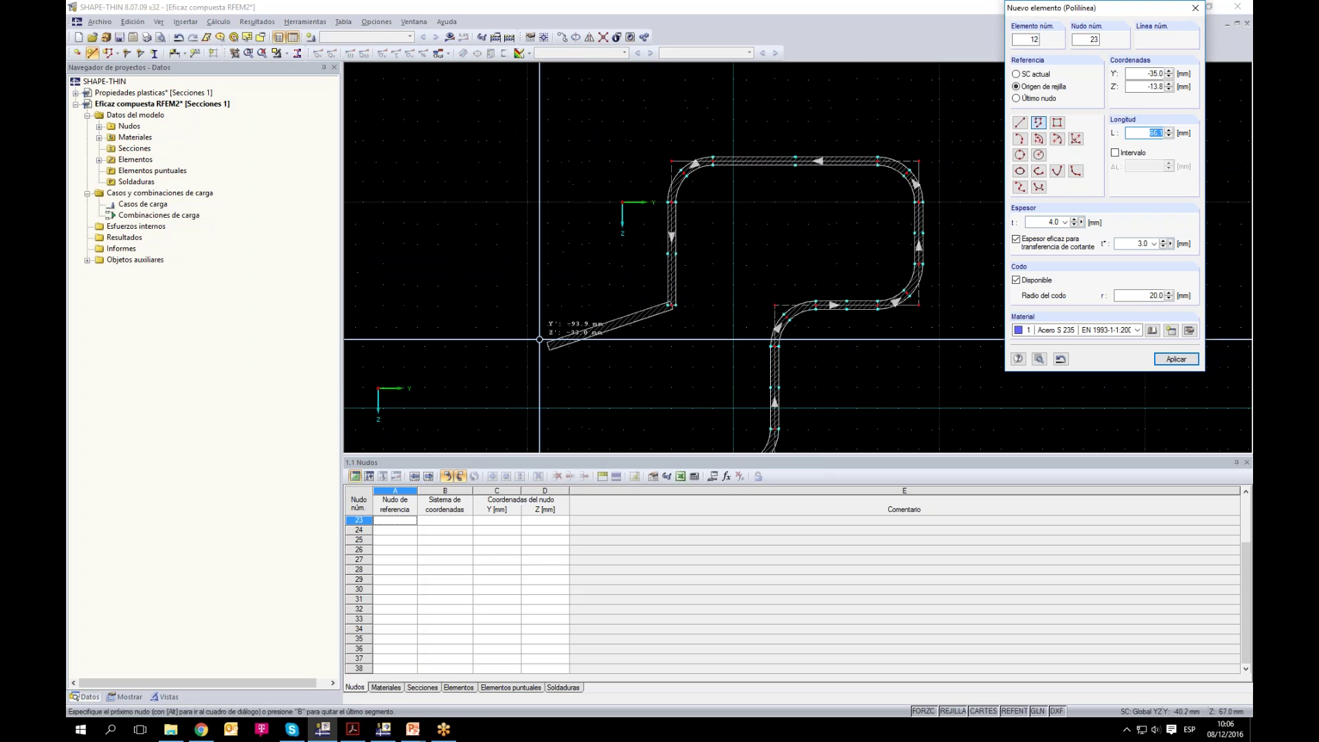
Step: Continue the polyline through about (-100, -50), (-100, -140), (-170, -140) and (-170, 70) to (-70, 70) mm
left_click(527, 303)
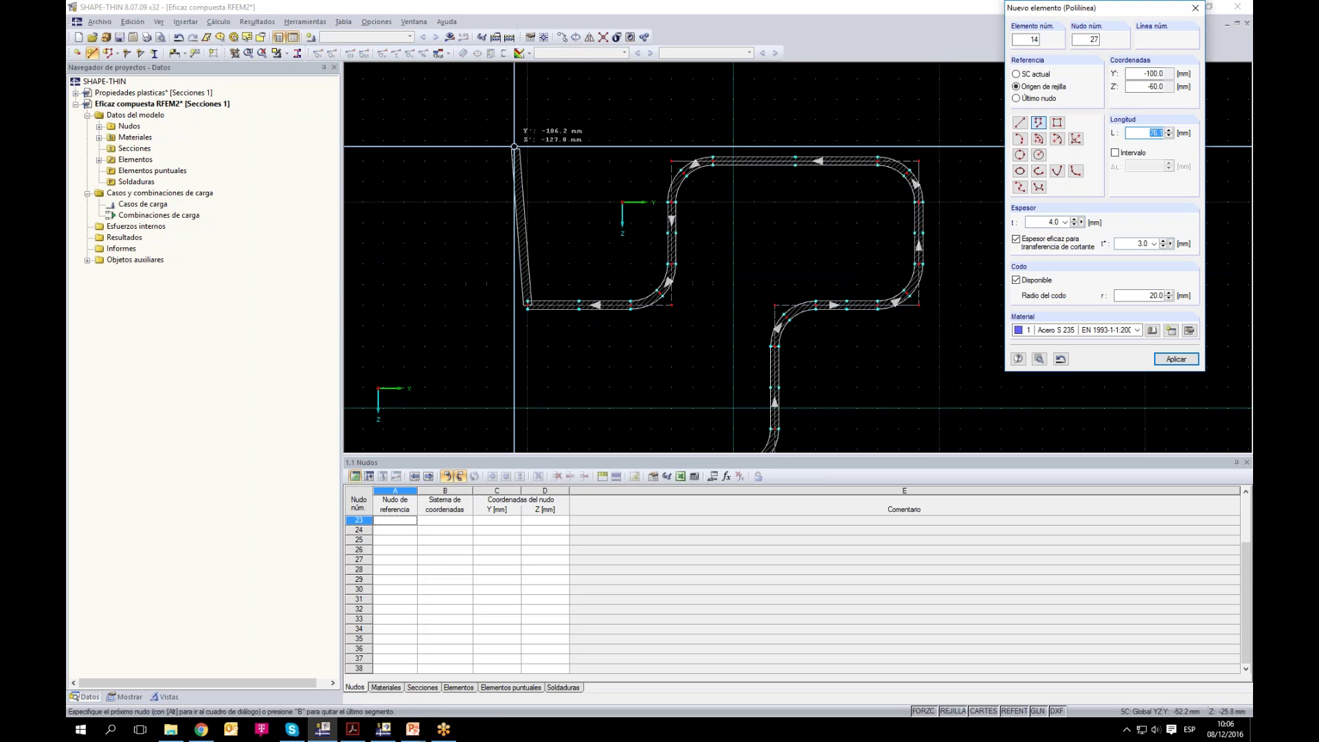
left_click(518, 128)
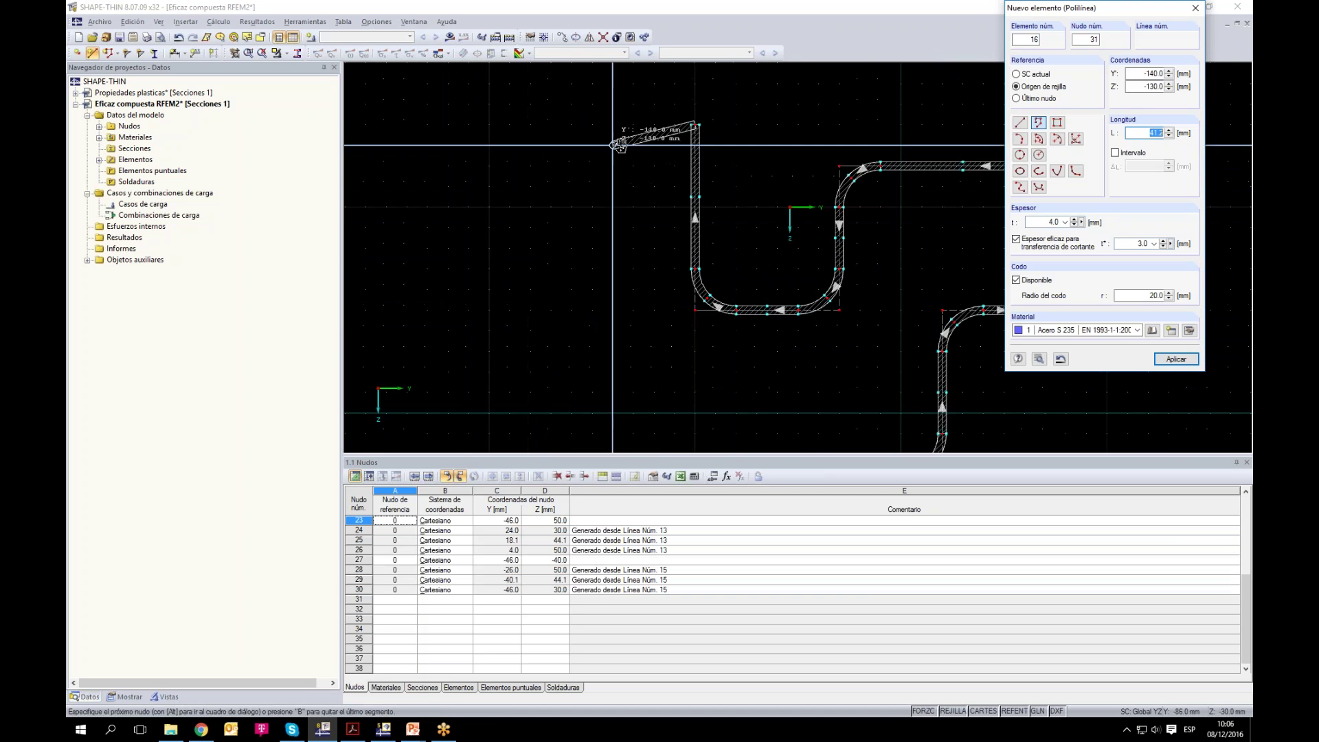
left_click(556, 123)
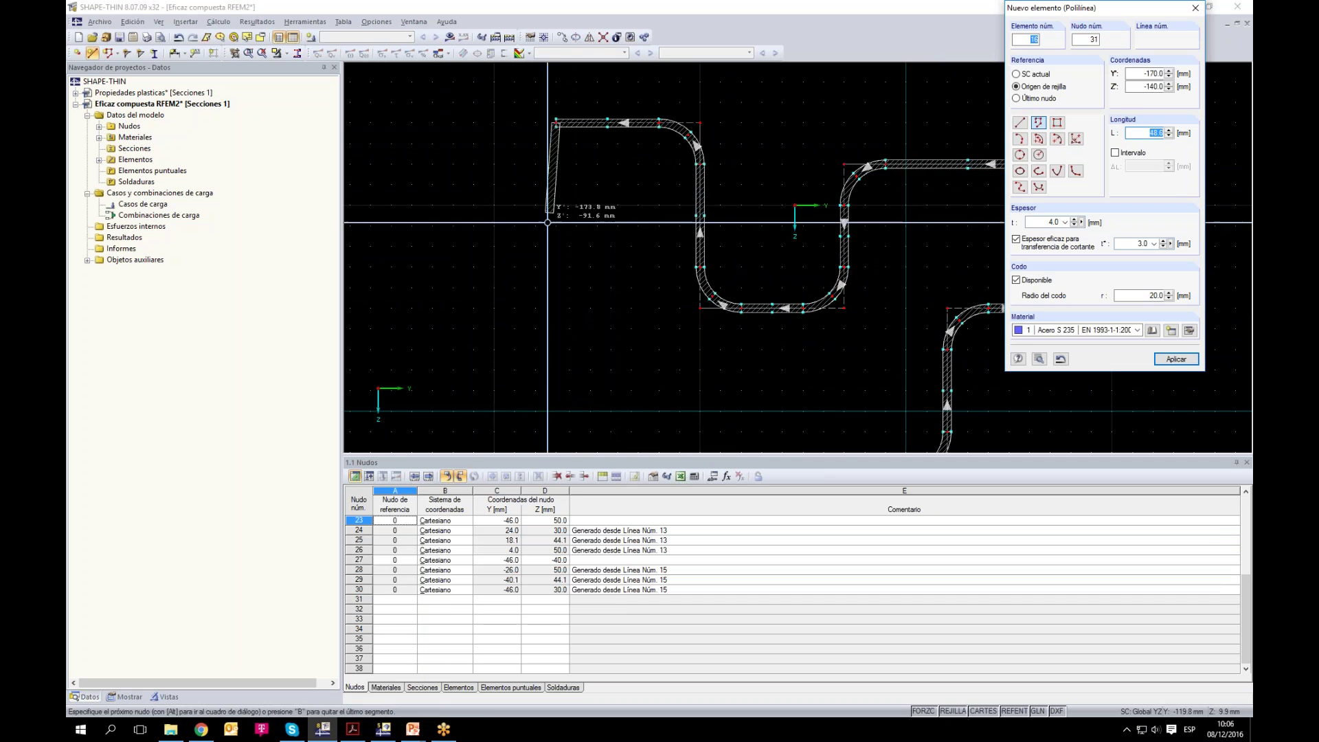
scroll(556, 307, "down", 2)
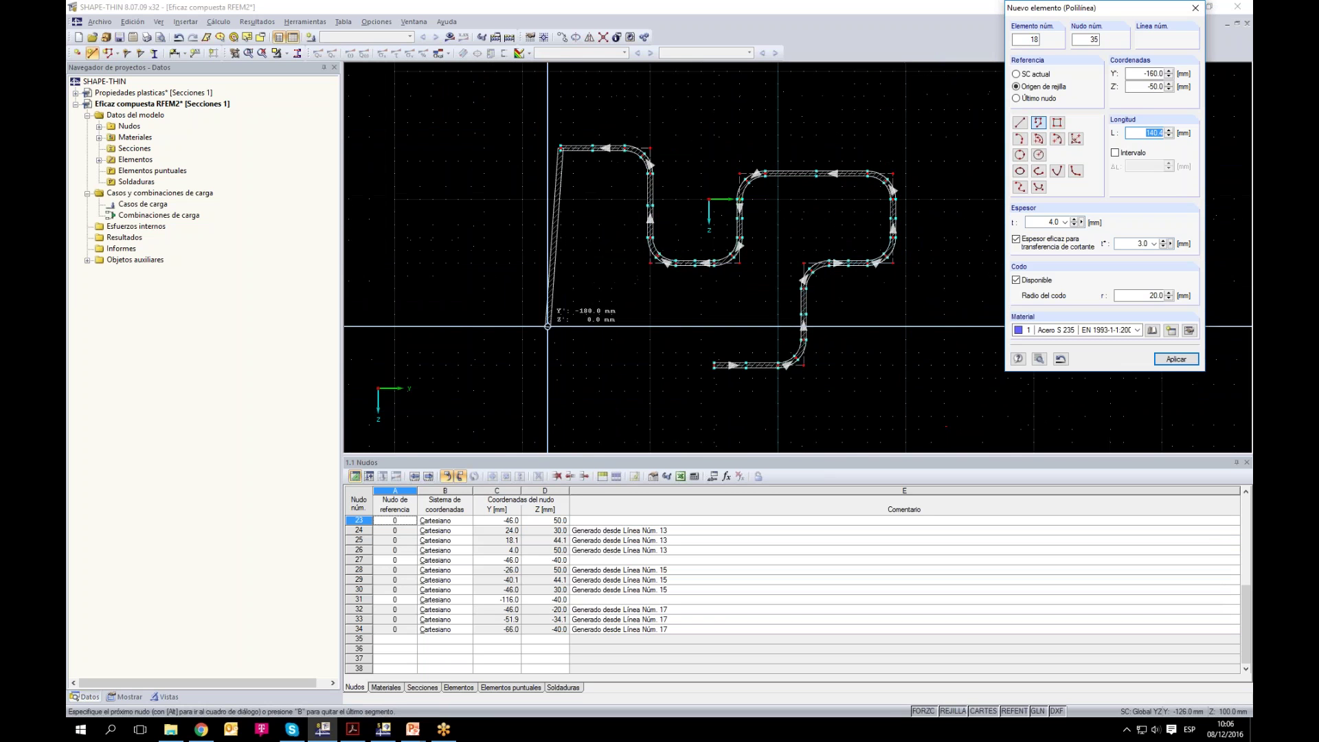
left_click(560, 415)
left_click(688, 415)
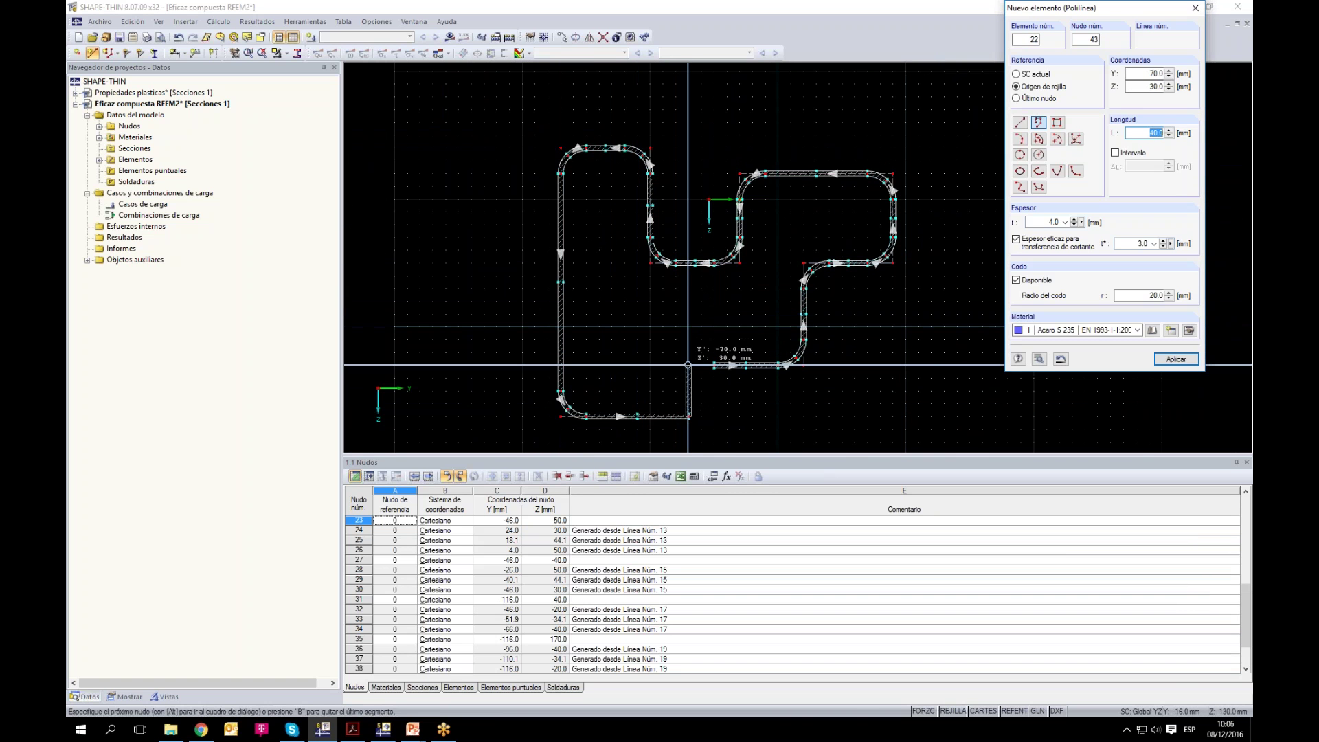
Step: Close the polyline through about (-70, -20) and (-50, -20) to its start point at (-50, 30) mm and finish drawing
left_click(687, 301)
scroll(700, 309, "up", 2)
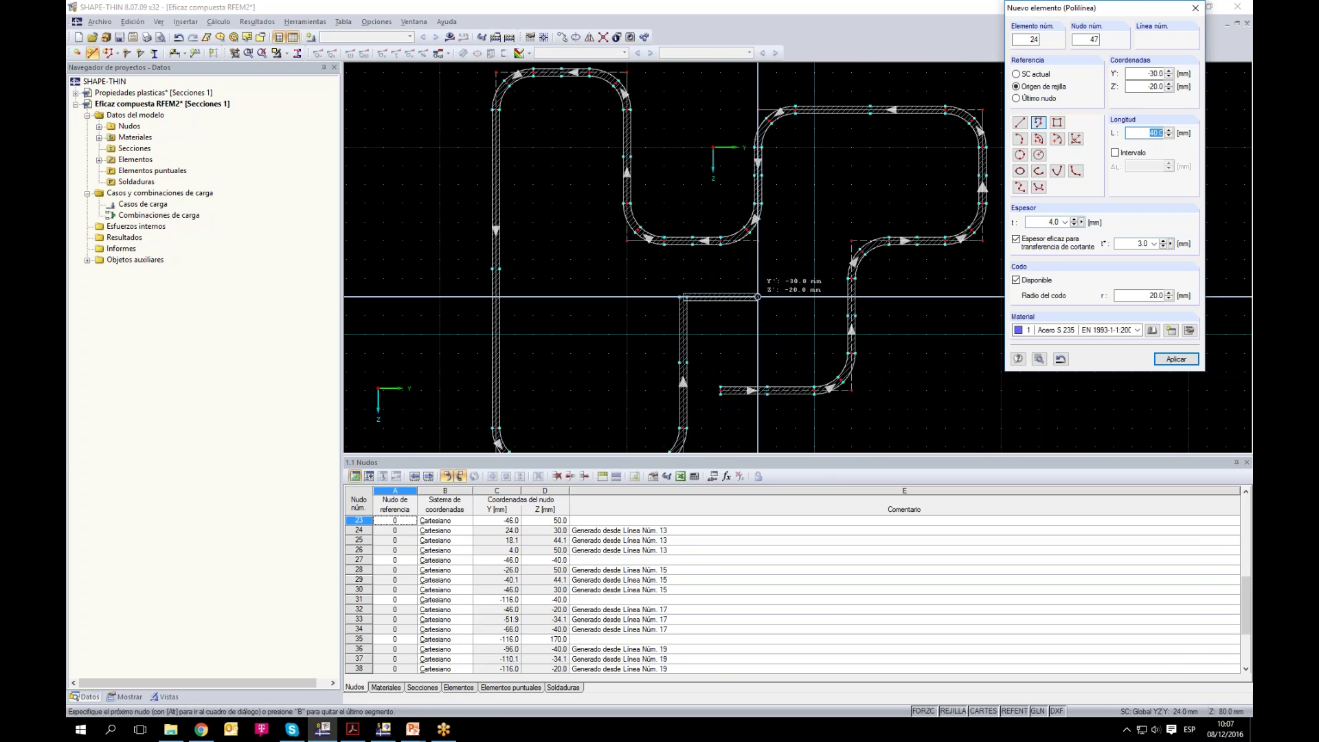
left_click(720, 297)
left_click(1109, 214)
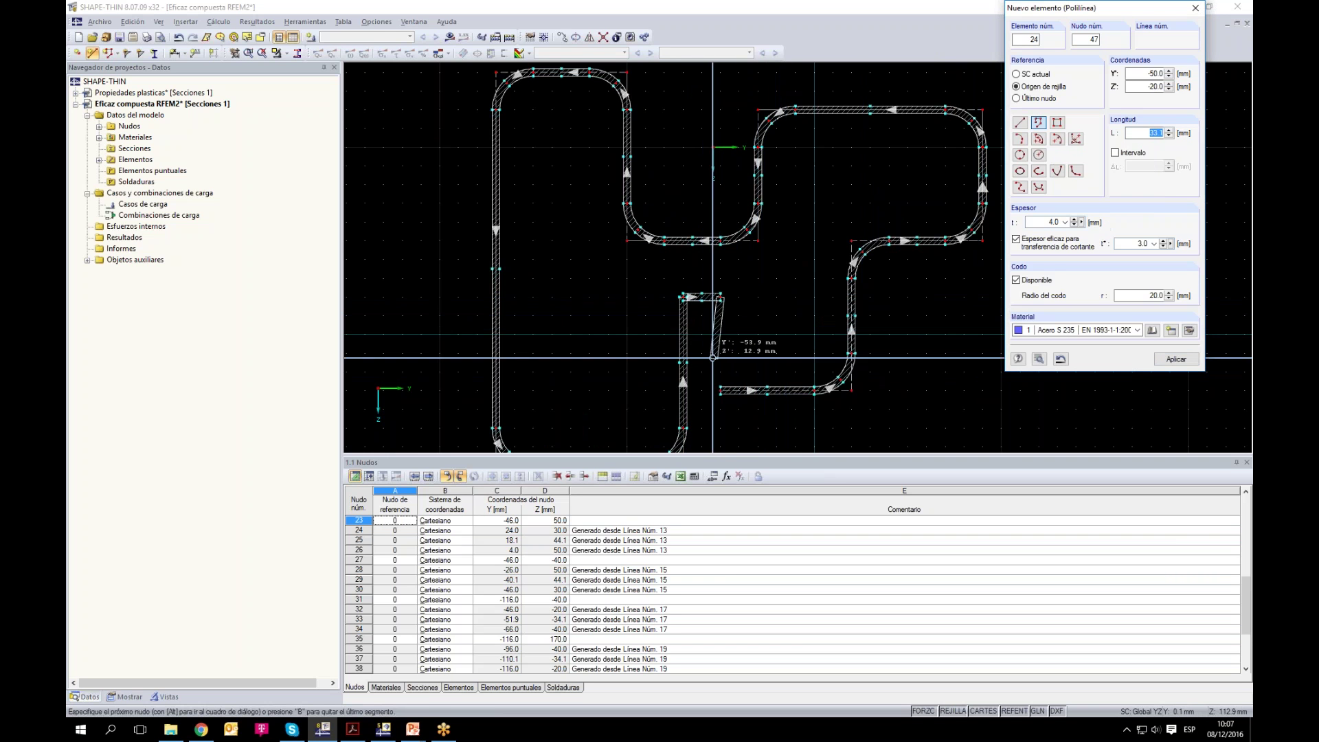
left_click(720, 390)
key("Return")
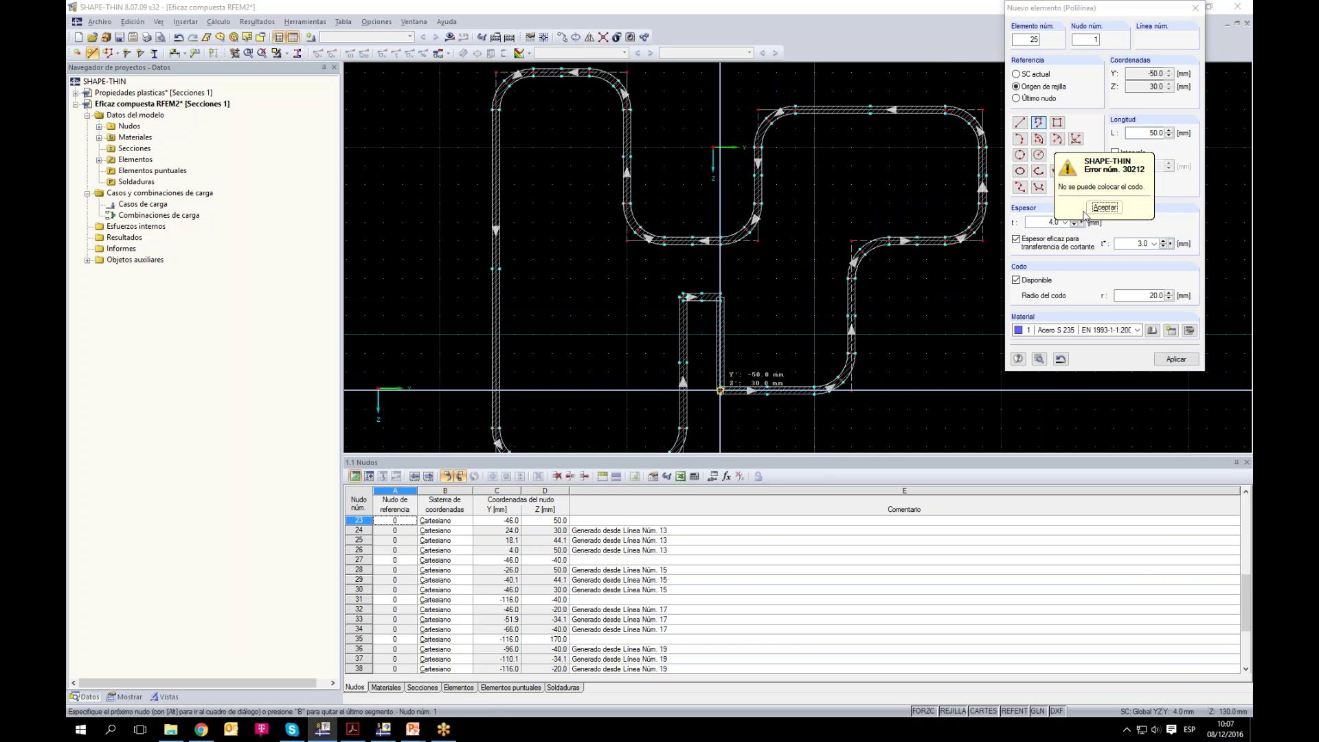
key("Return")
key("Escape")
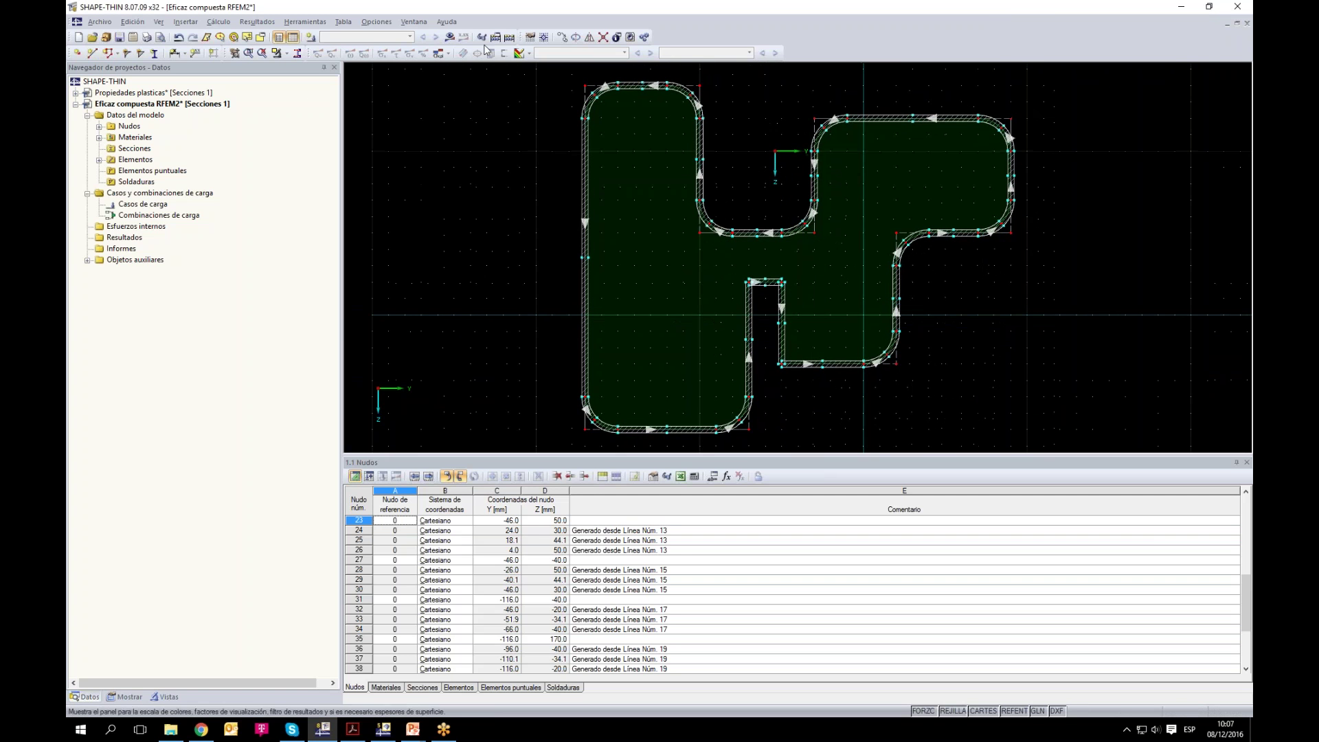
Step: Calculate the closed section and view the distribution of the static moment Qu along its walls
left_click(449, 37)
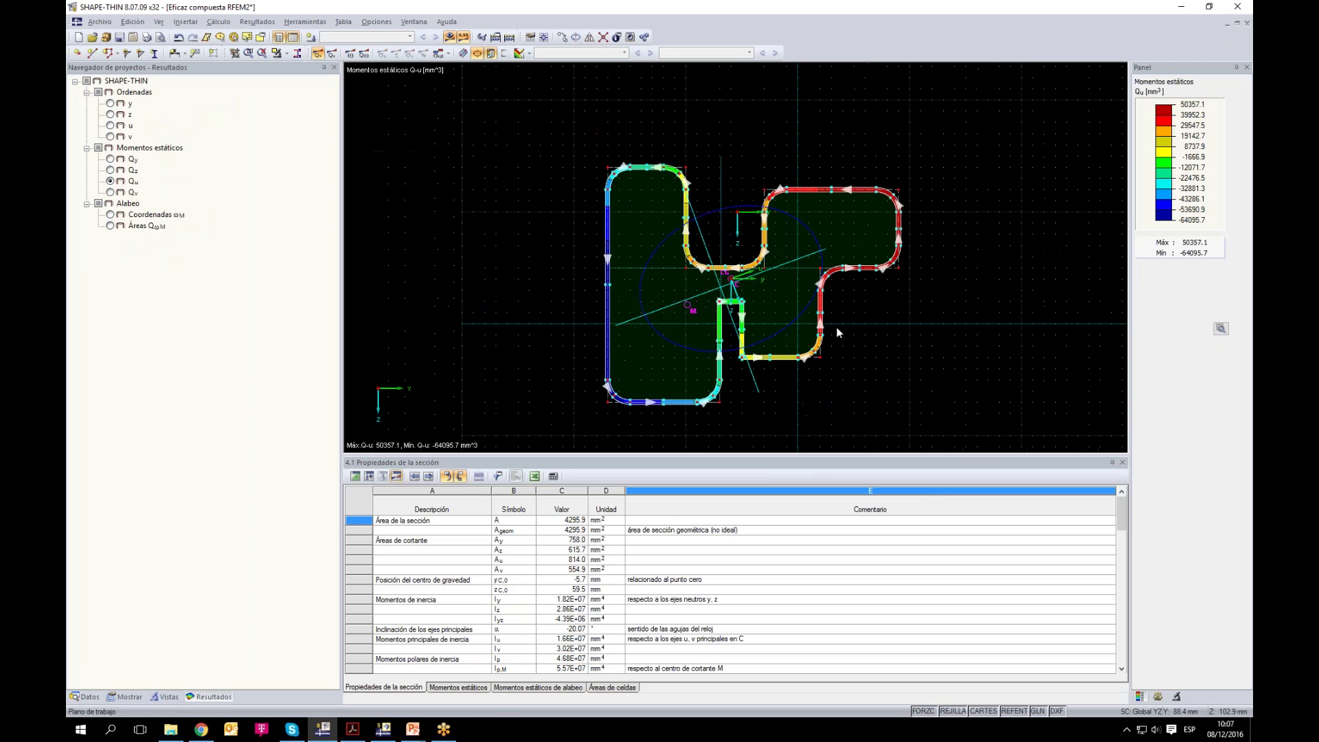
scroll(564, 296, "up", 2)
scroll(567, 270, "down", 3)
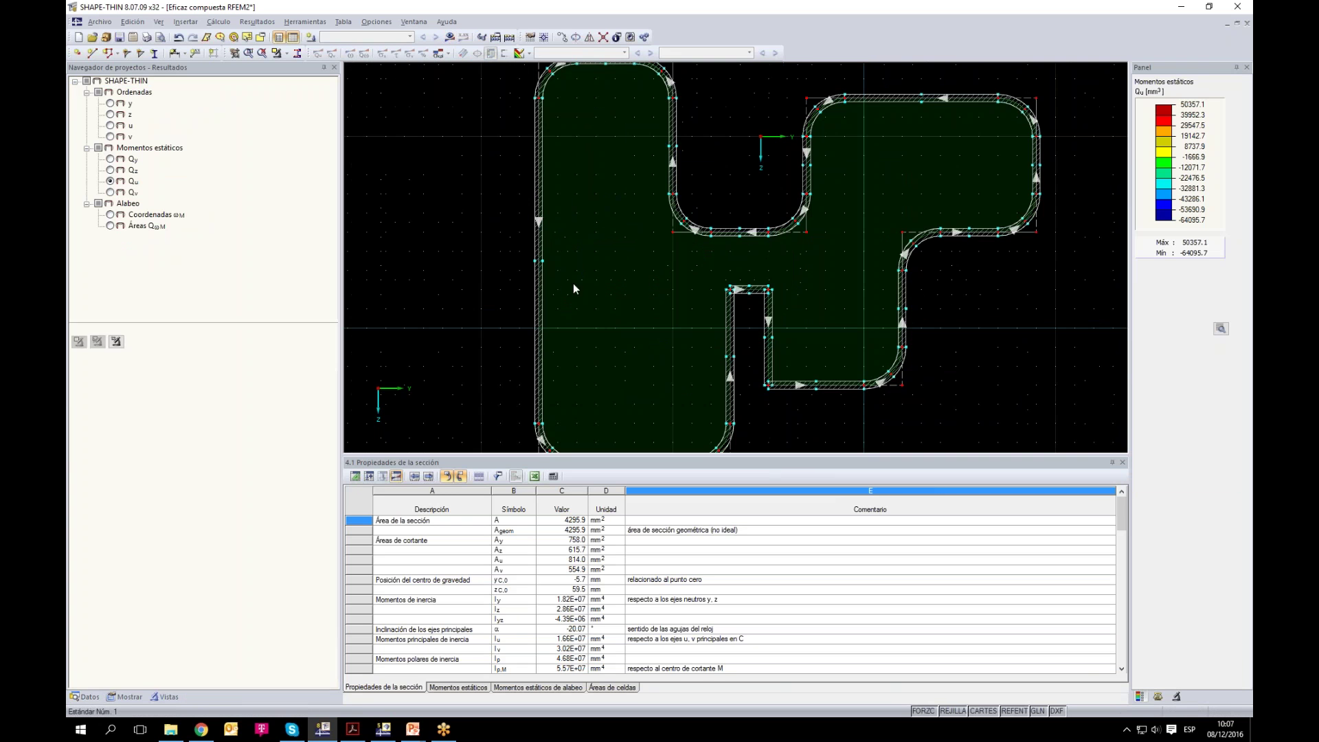
Step: Divide the long vertical wall element between Z -140 and 70 mm into three segments using two intermediate nodes
right_click(539, 261)
mouse_move(659, 307)
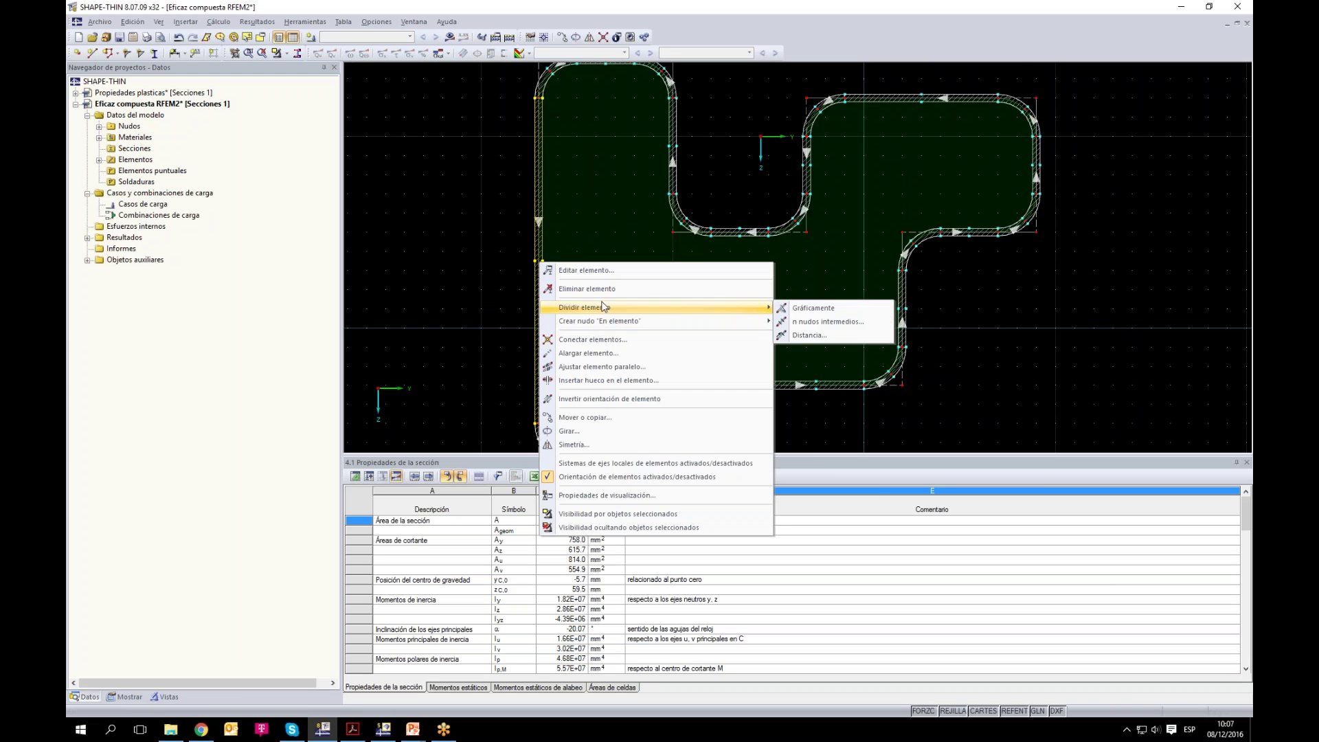
left_click(848, 328)
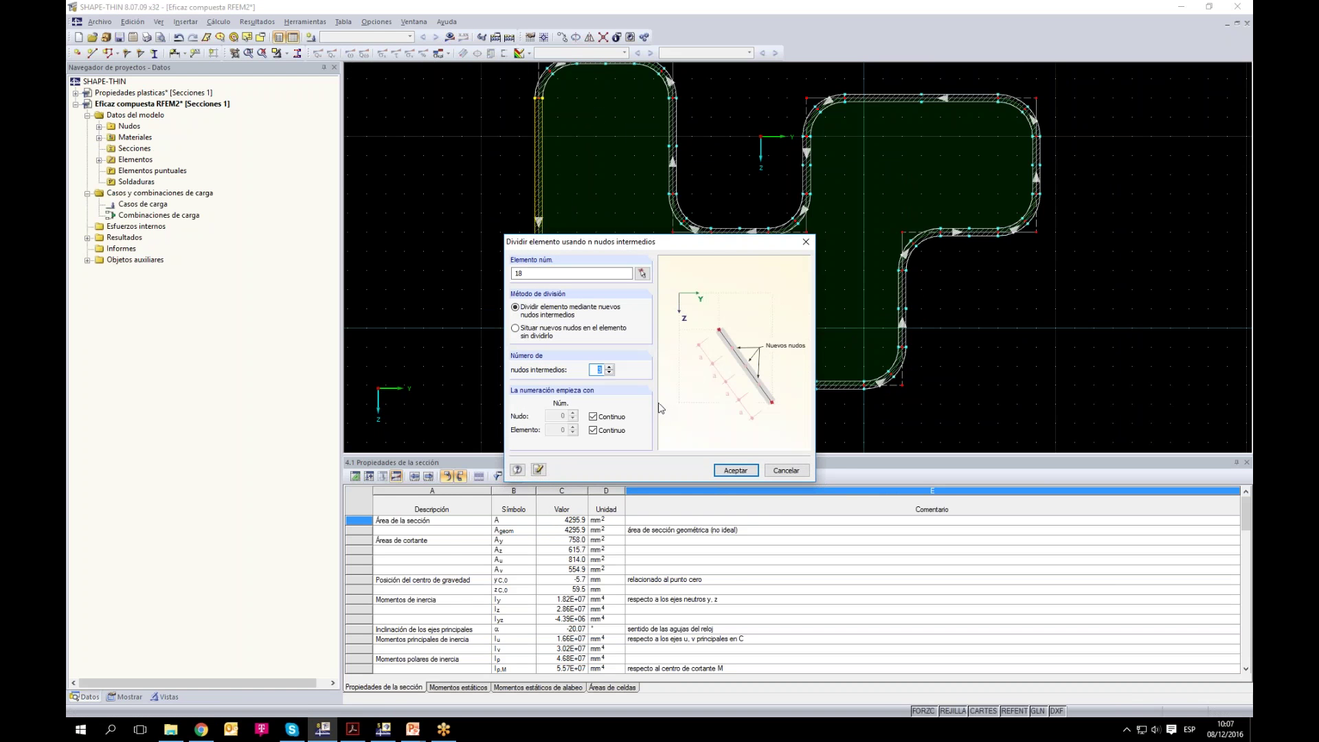
left_click(737, 470)
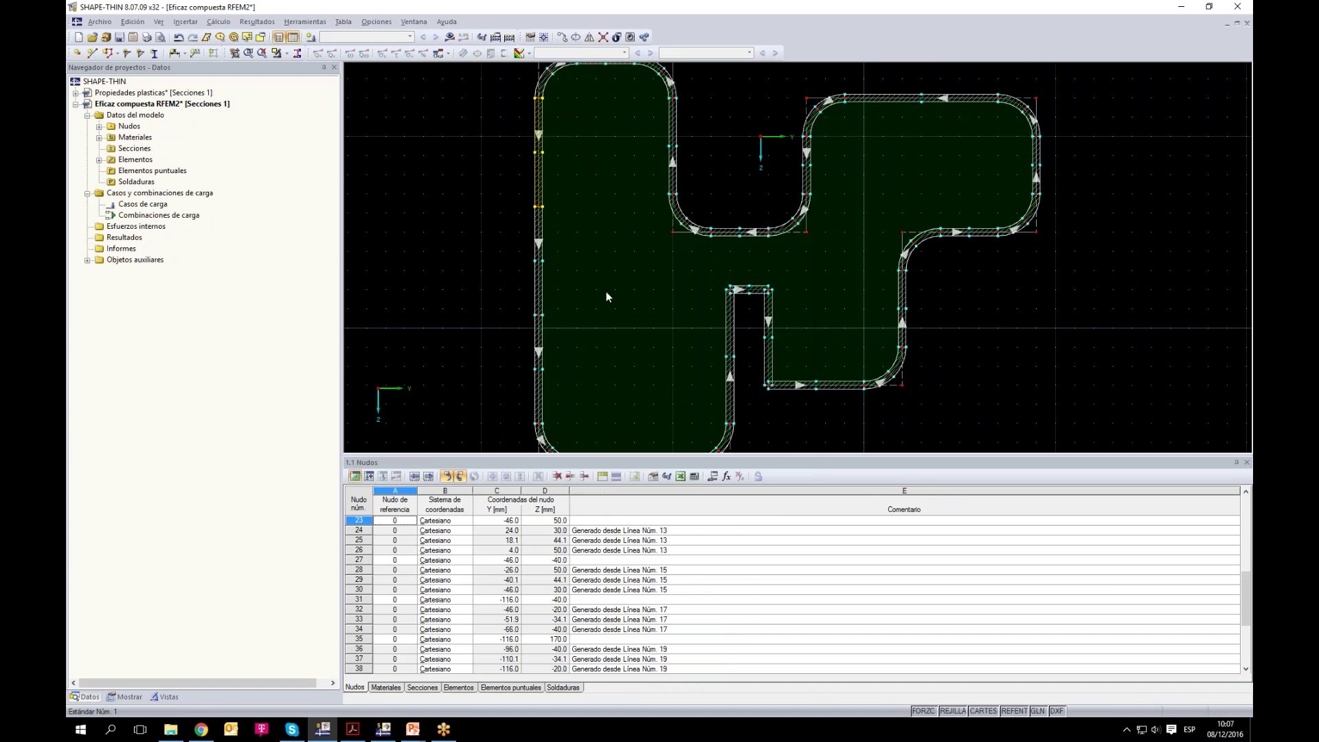
Step: Set the thickness of the middle segment of the divided vertical wall to 0 mm
right_click(540, 266)
left_click(557, 270)
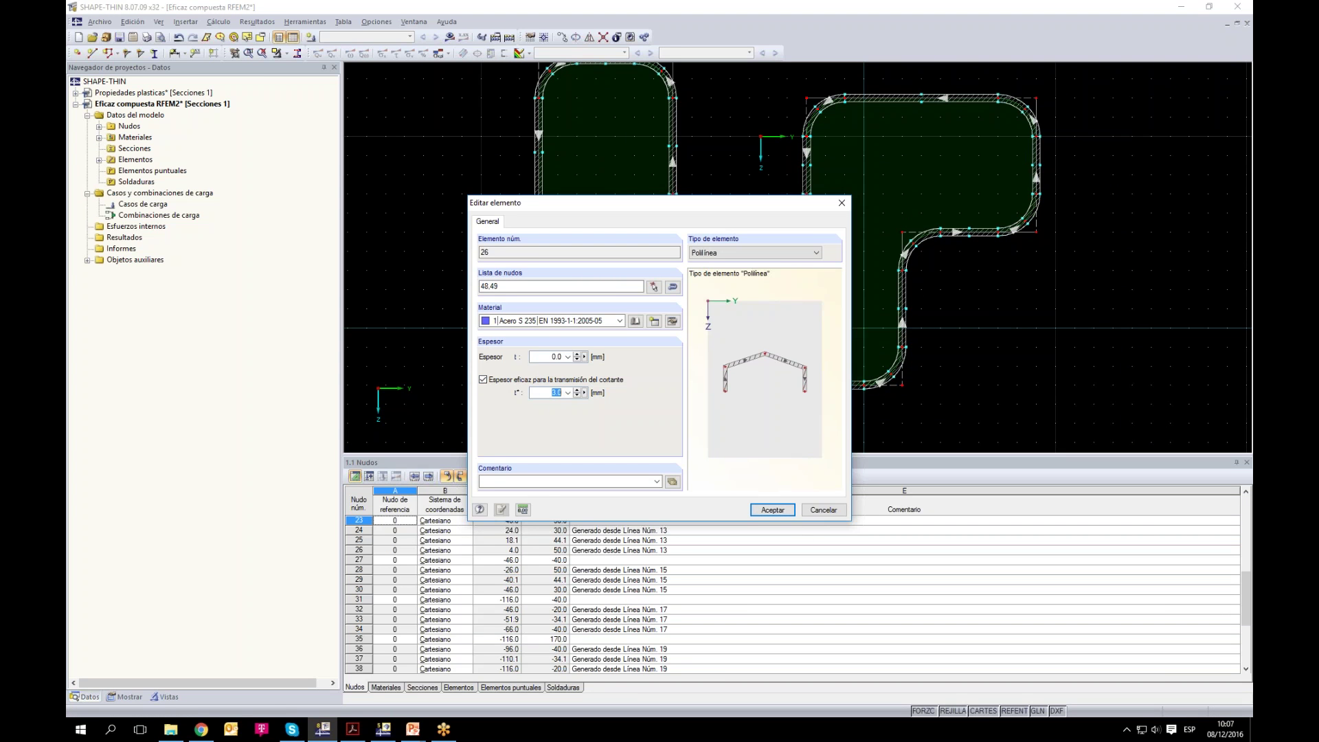
left_click(770, 511)
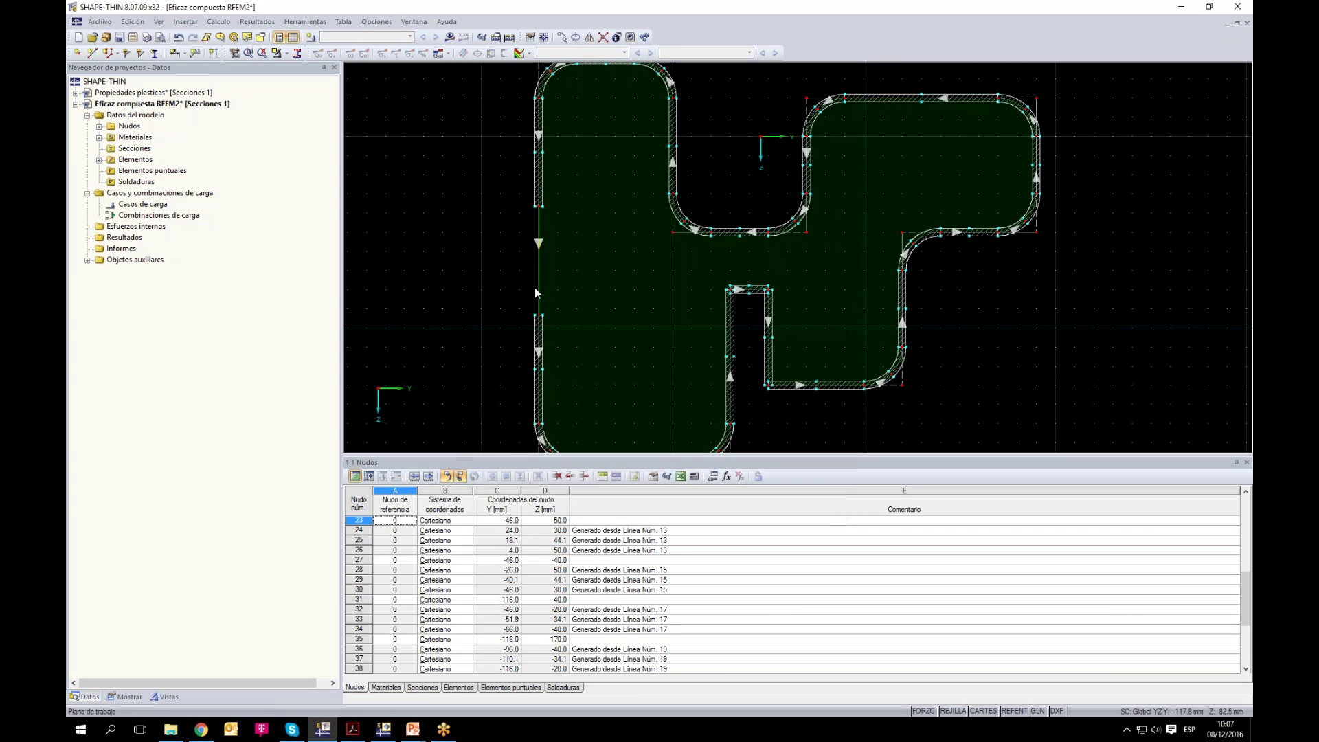
Step: Recalculate the section properties with the zero-thickness middle segment
scroll(735, 295, "down", 3)
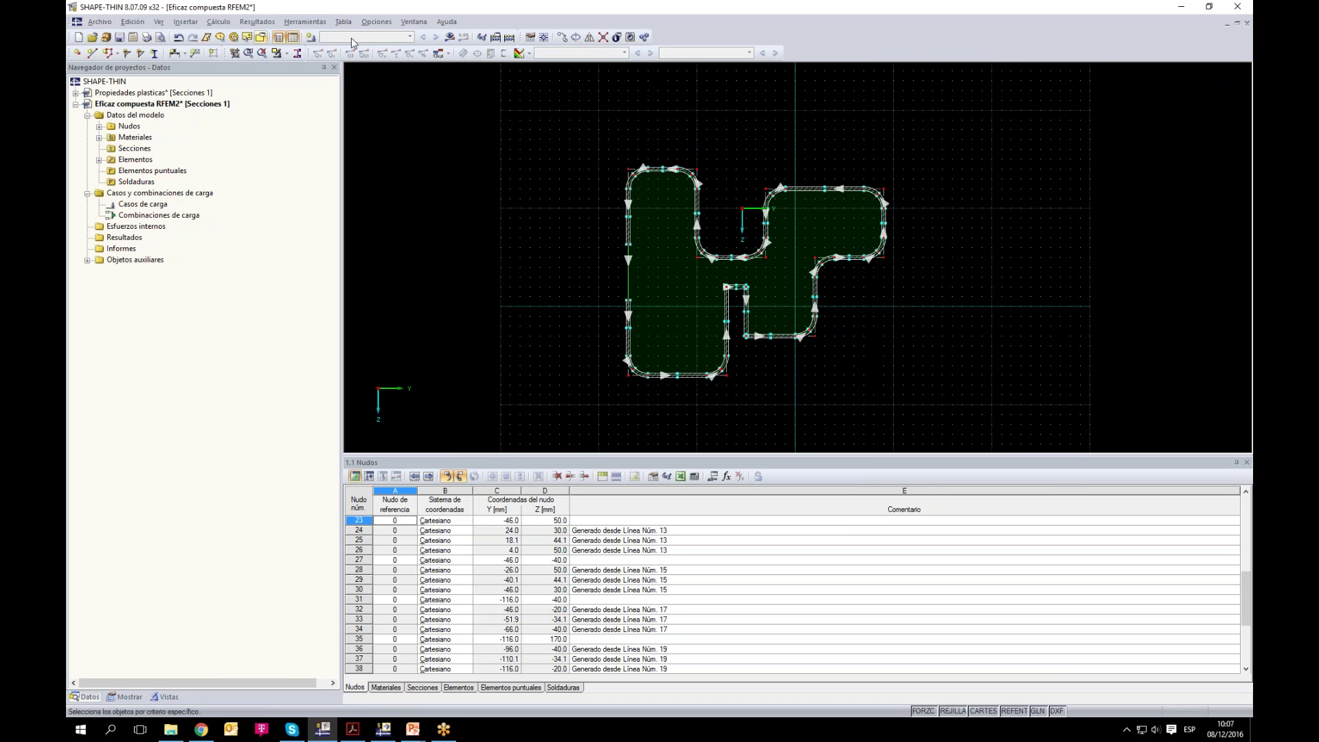
left_click(450, 36)
left_click(635, 386)
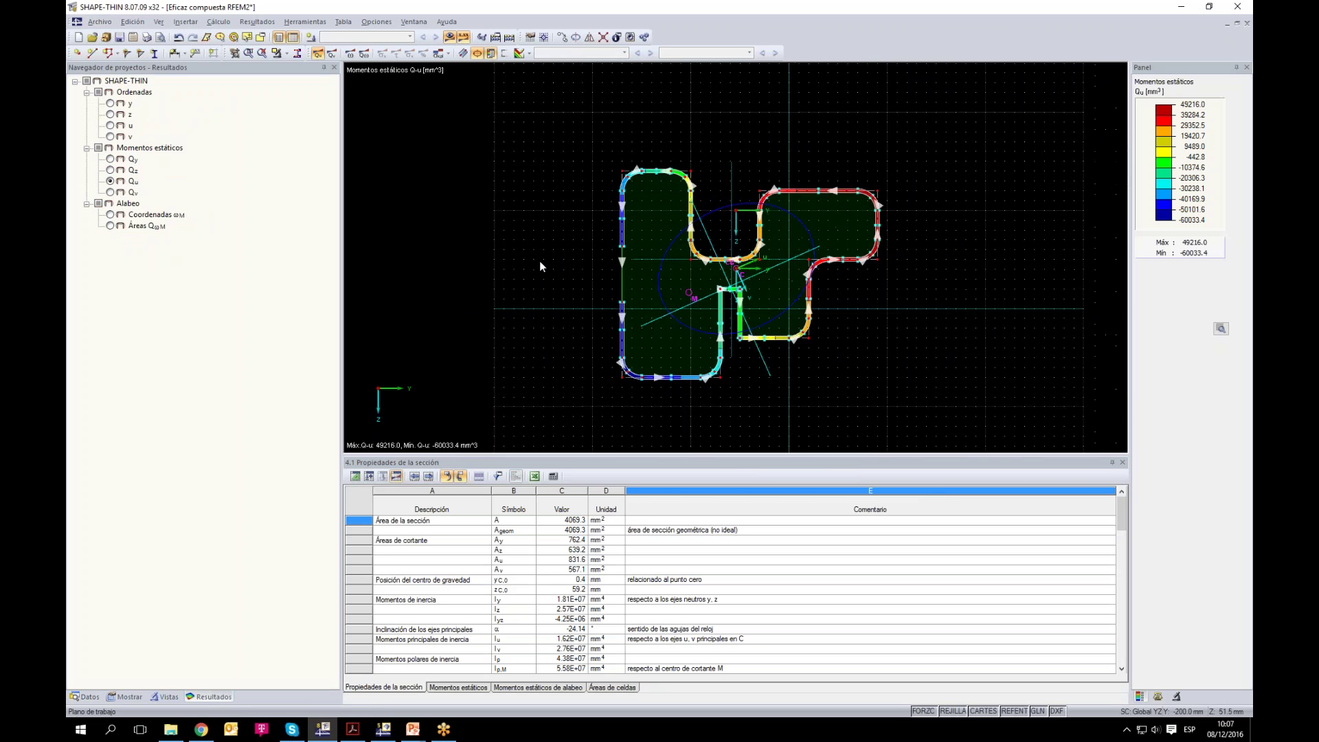
Step: Save the section as a new file named Eficaz compuesta RFEM3 in the Secciones 1 project
left_click(96, 22)
left_click(110, 97)
left_click(683, 417)
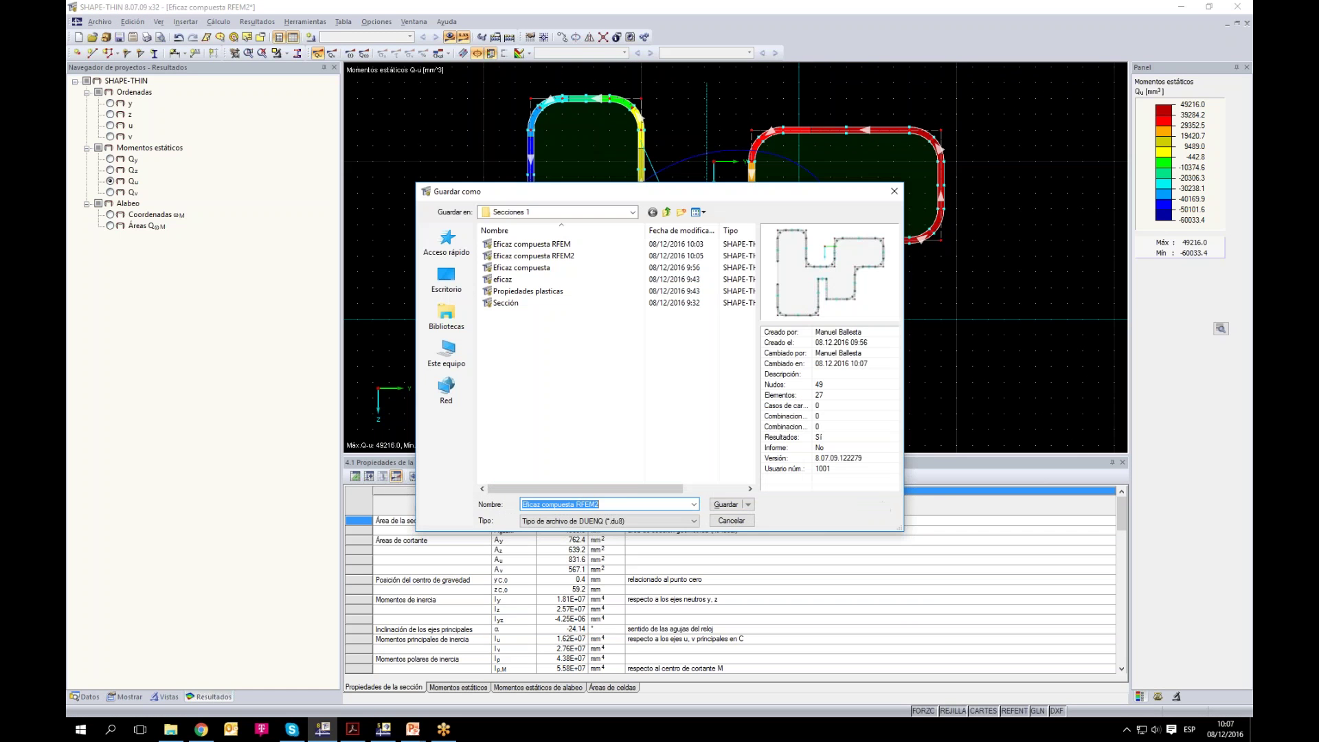
left_click(621, 502)
key("BackSpace")
type("4")
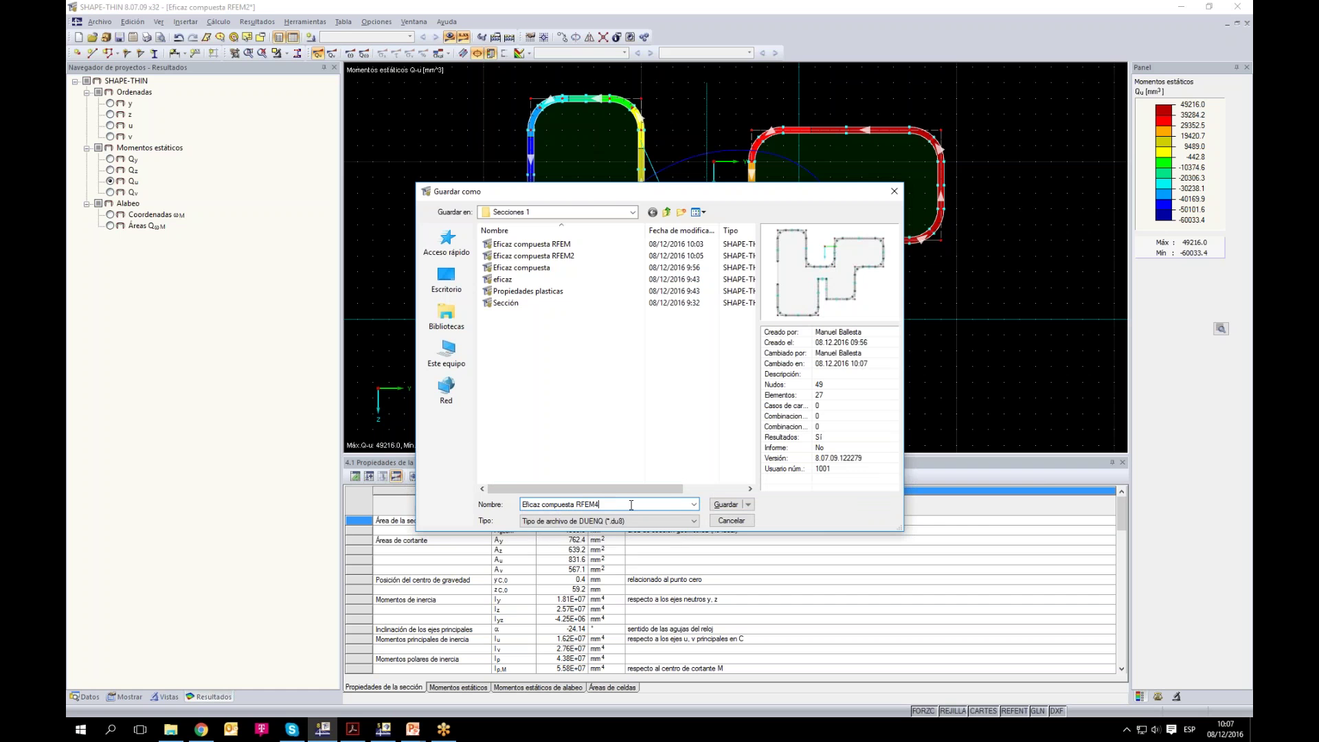
key("BackSpace")
type("3")
left_click(730, 507)
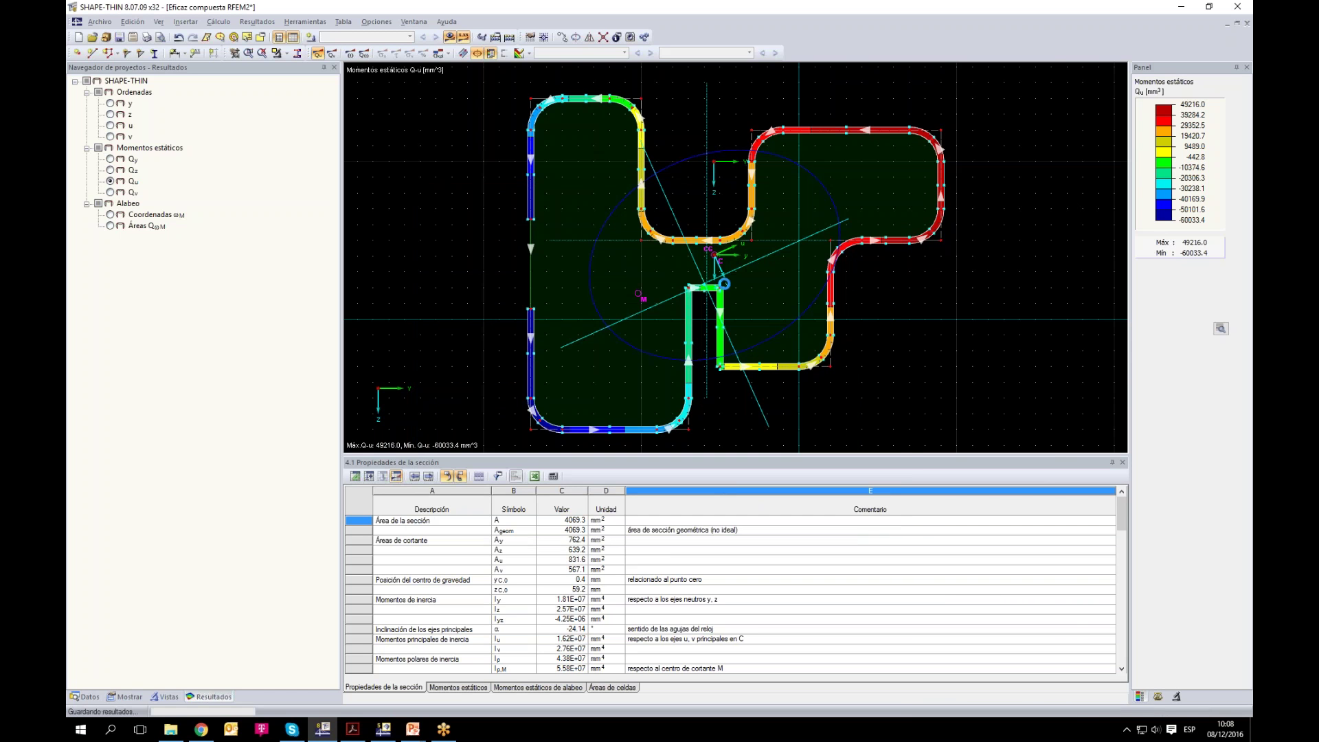
scroll(798, 322, "down", 1)
scroll(797, 322, "up", 1)
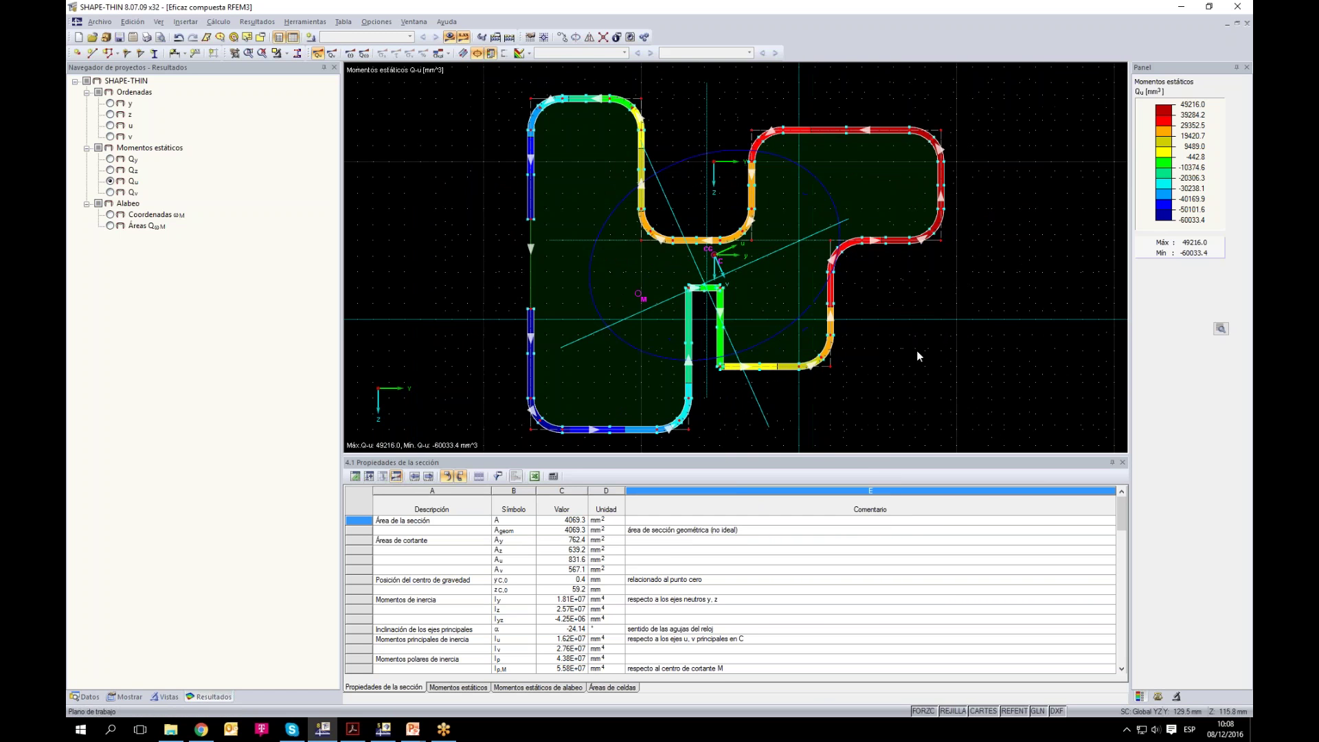
scroll(855, 389, "down", 1)
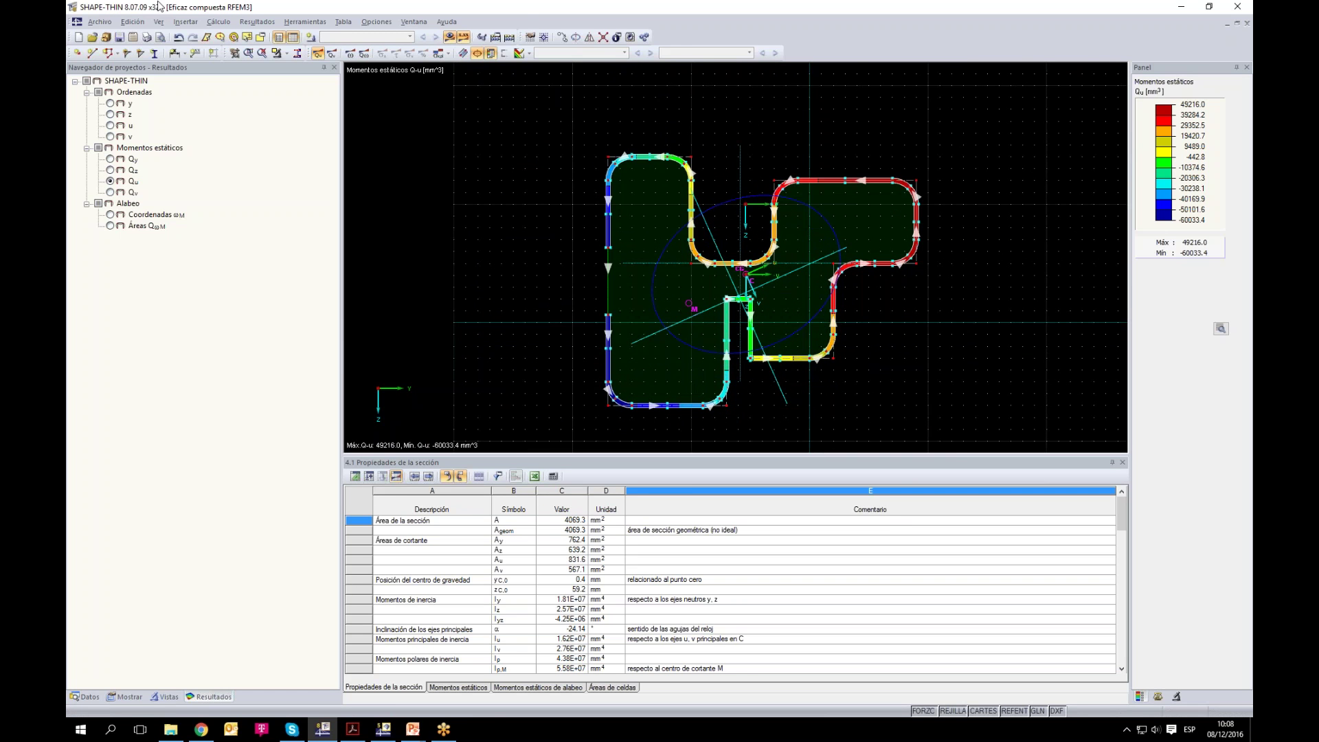
Step: Switch to RFEM and create a new section by importing EFICAZ COMPUESTA RFEM3 from SHAPE-THIN
left_click(383, 730)
left_click(99, 21)
left_click(393, 224)
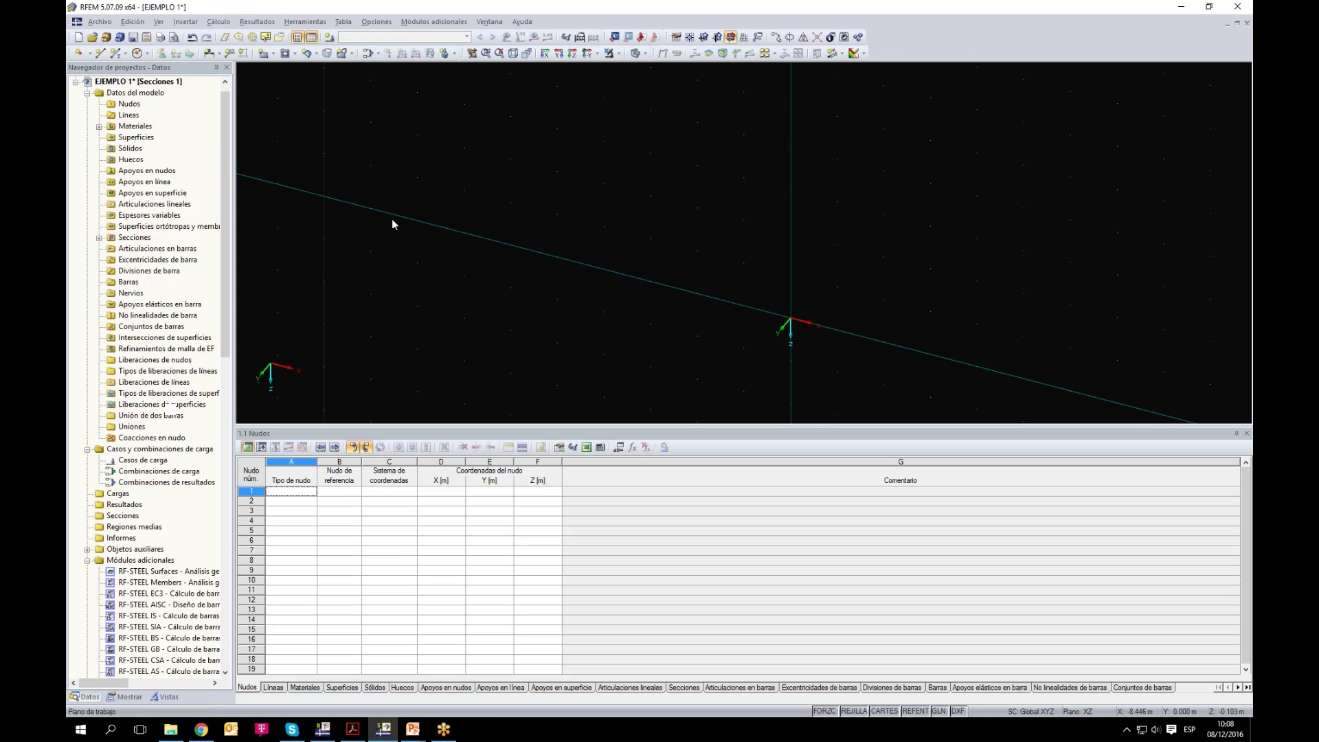
right_click(128, 237)
left_click(165, 246)
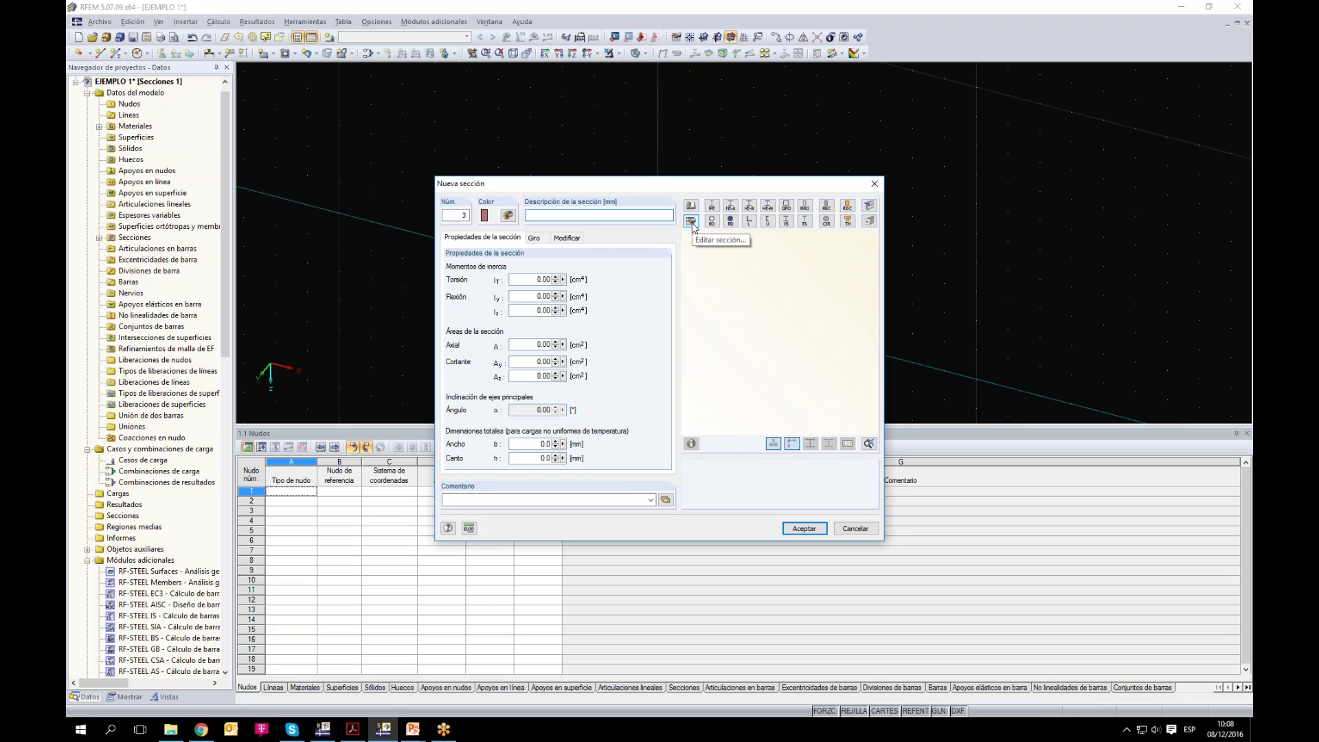
left_click(869, 206)
left_click(571, 306)
left_click(770, 494)
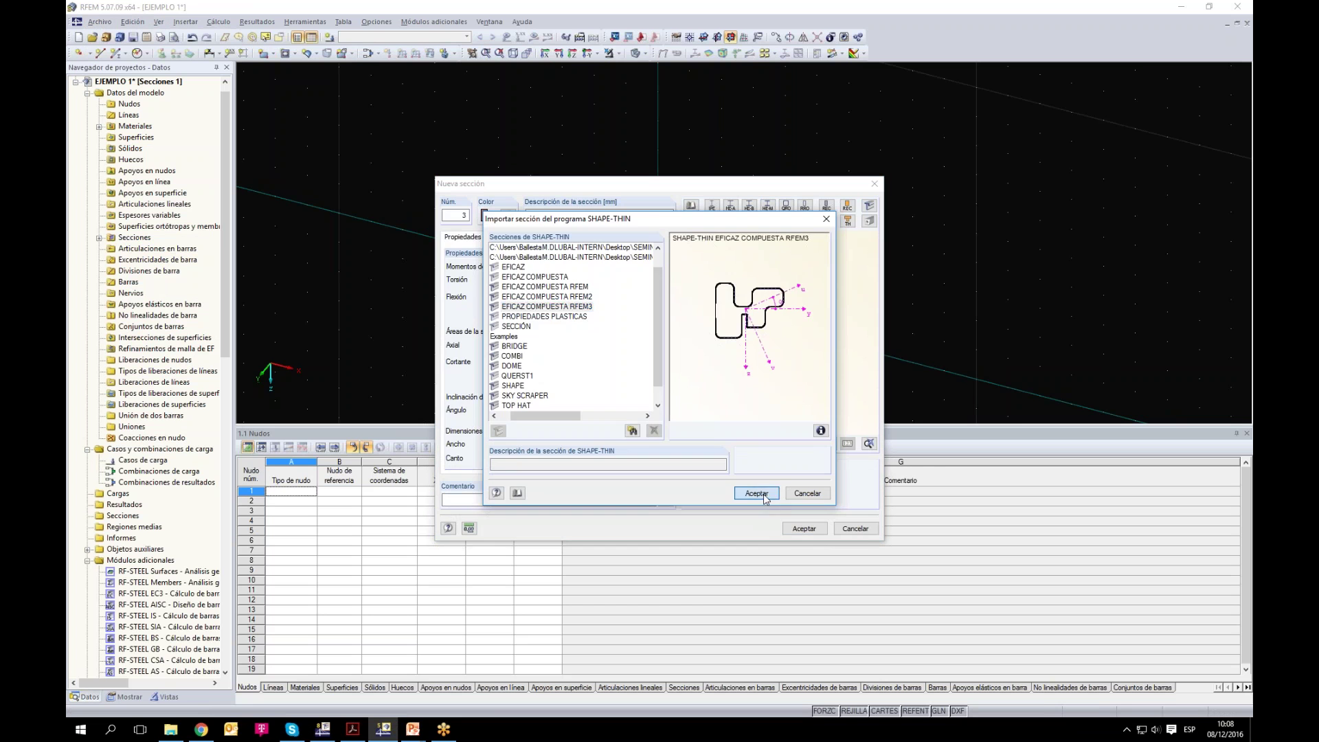
left_click(790, 478)
left_click(790, 488)
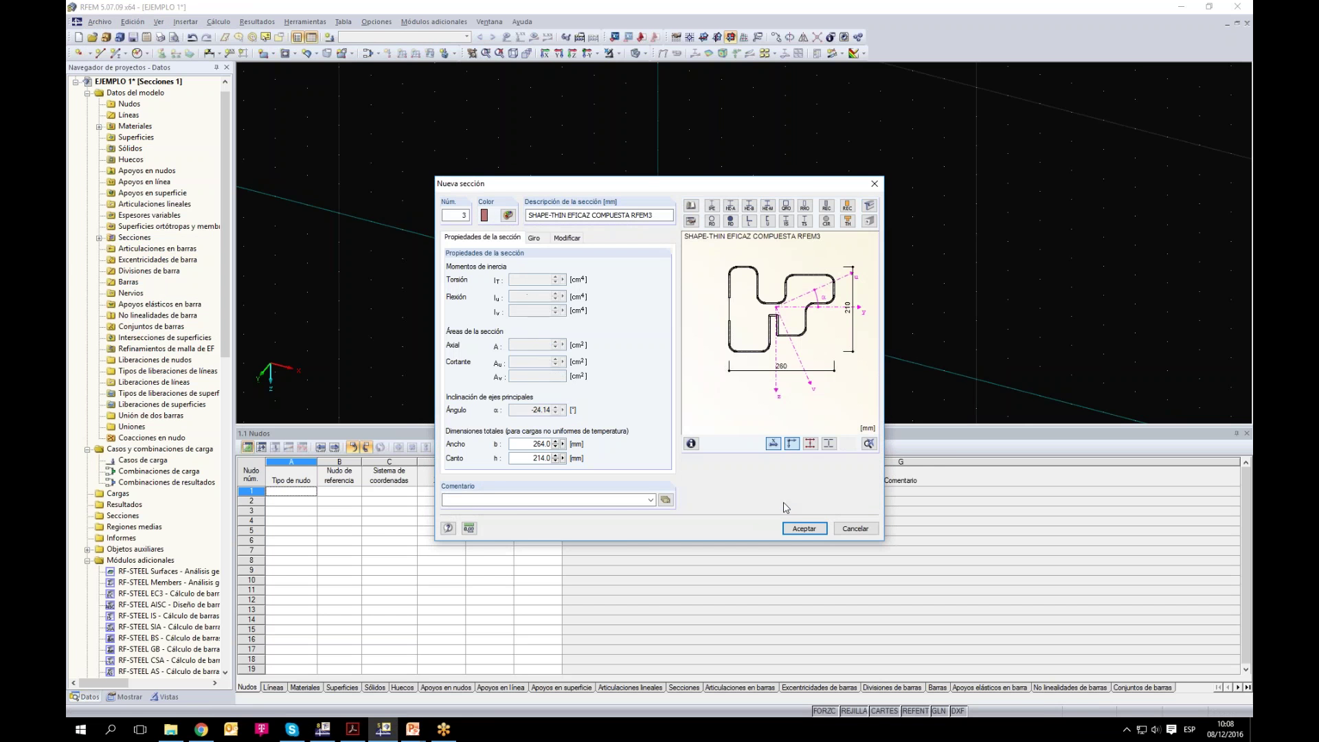
left_click(804, 528)
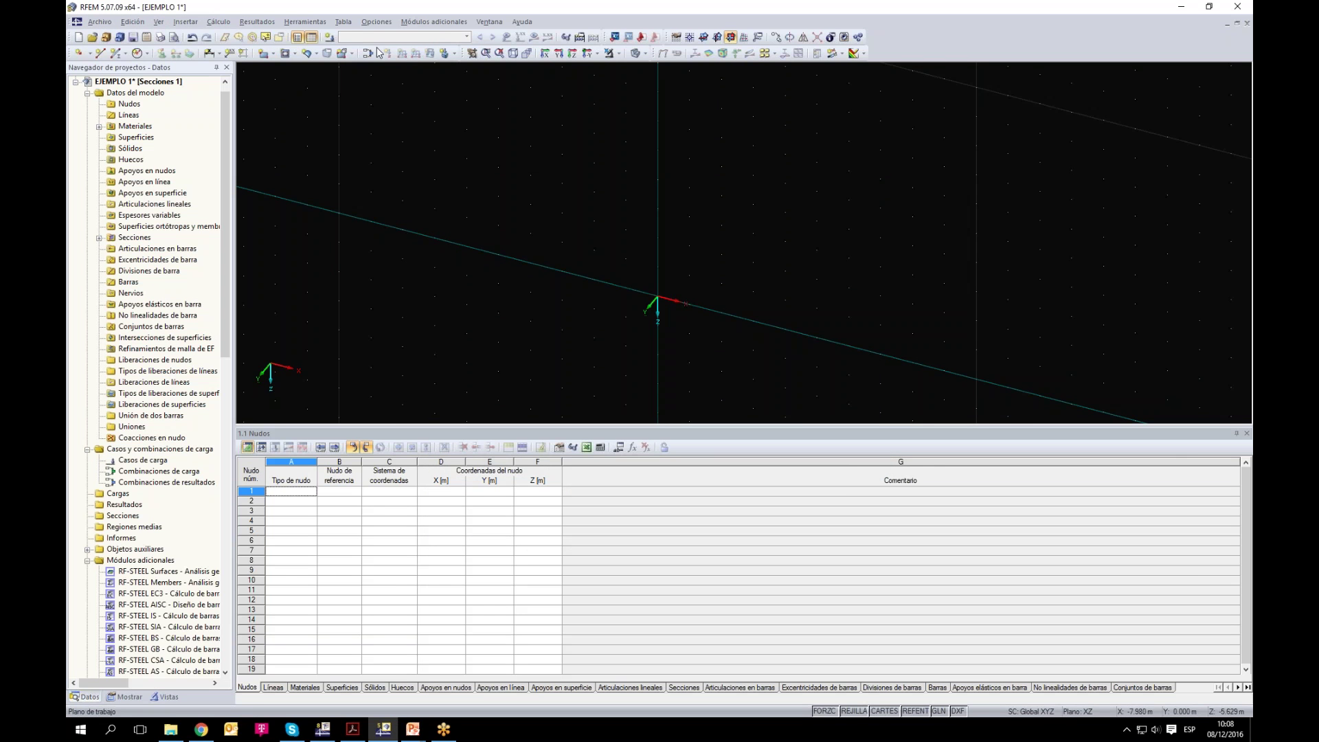
Step: Draw a vertical 5 m beam from the origin using the SHAPE-THIN EFICAZ COMPUESTA RFEM3 section and examine its rendered profile at the upper end
left_click(115, 53)
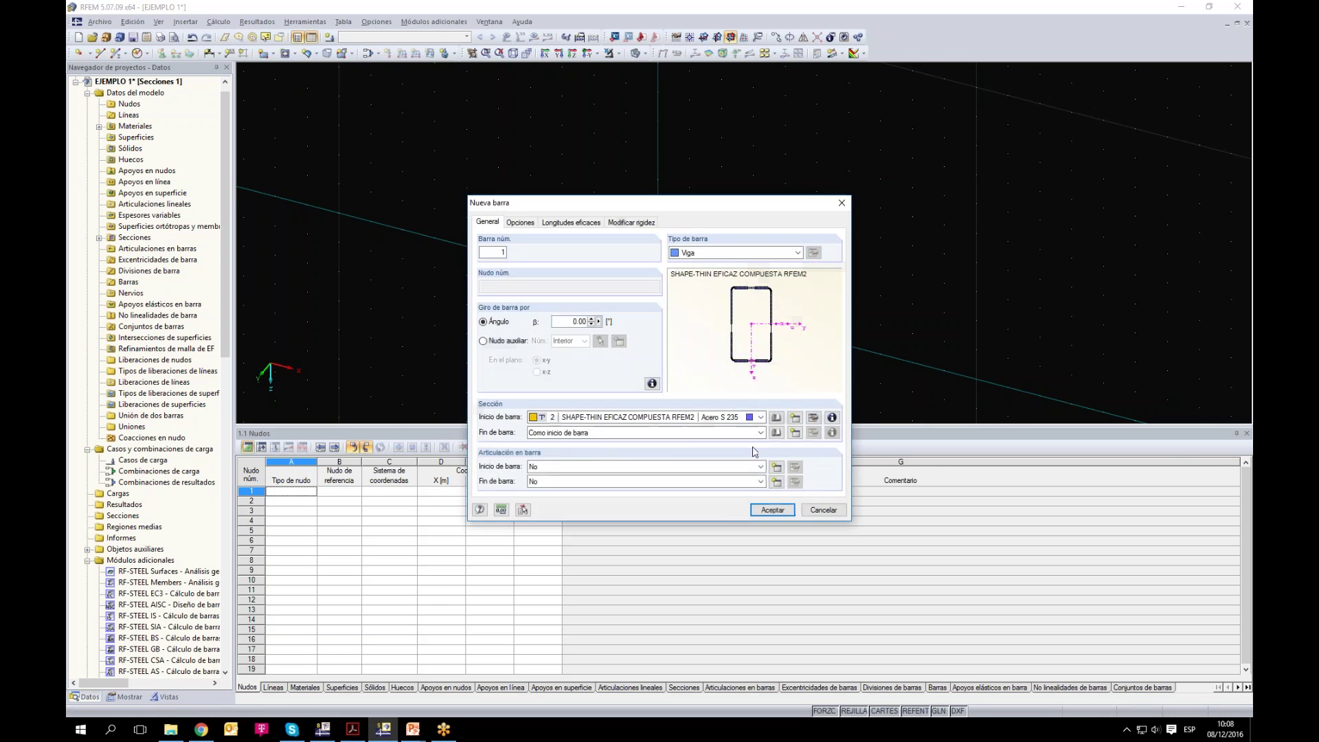
left_click(761, 417)
left_click(749, 448)
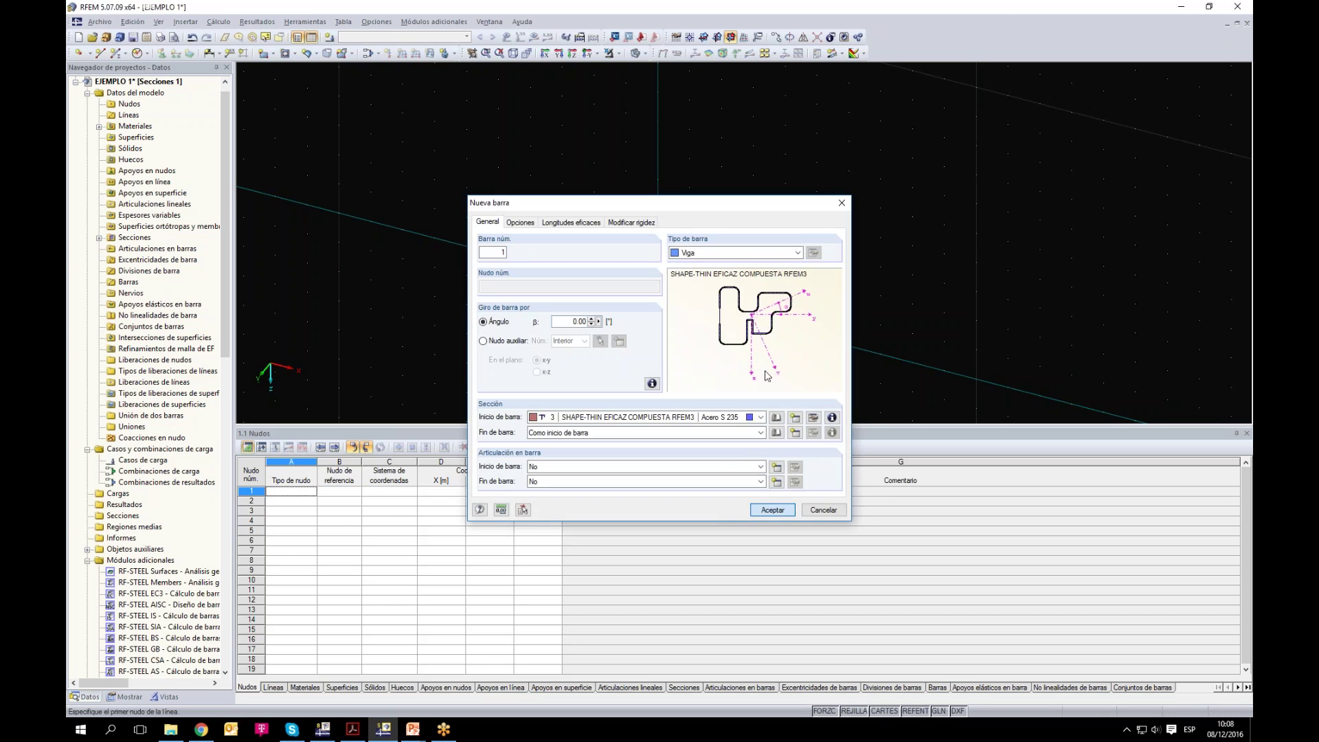
left_click(778, 512)
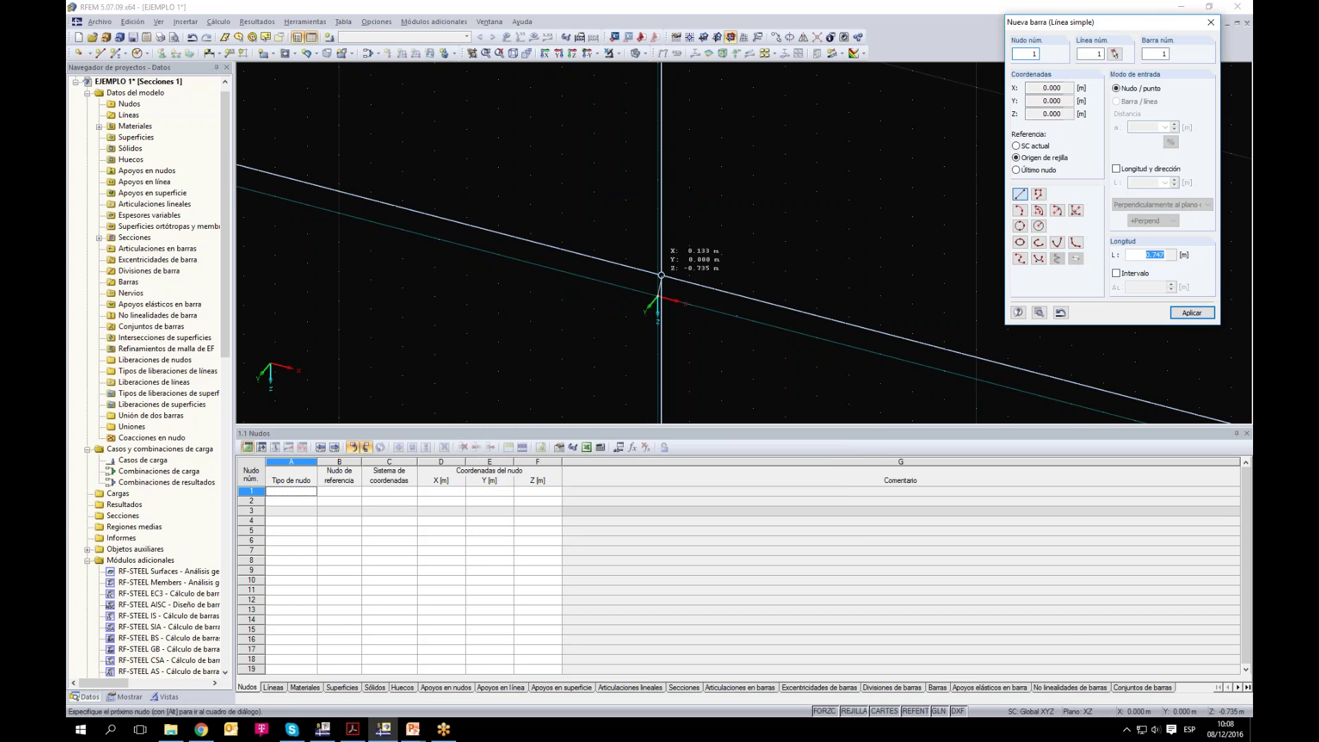
type("5")
key("Return")
key("Escape")
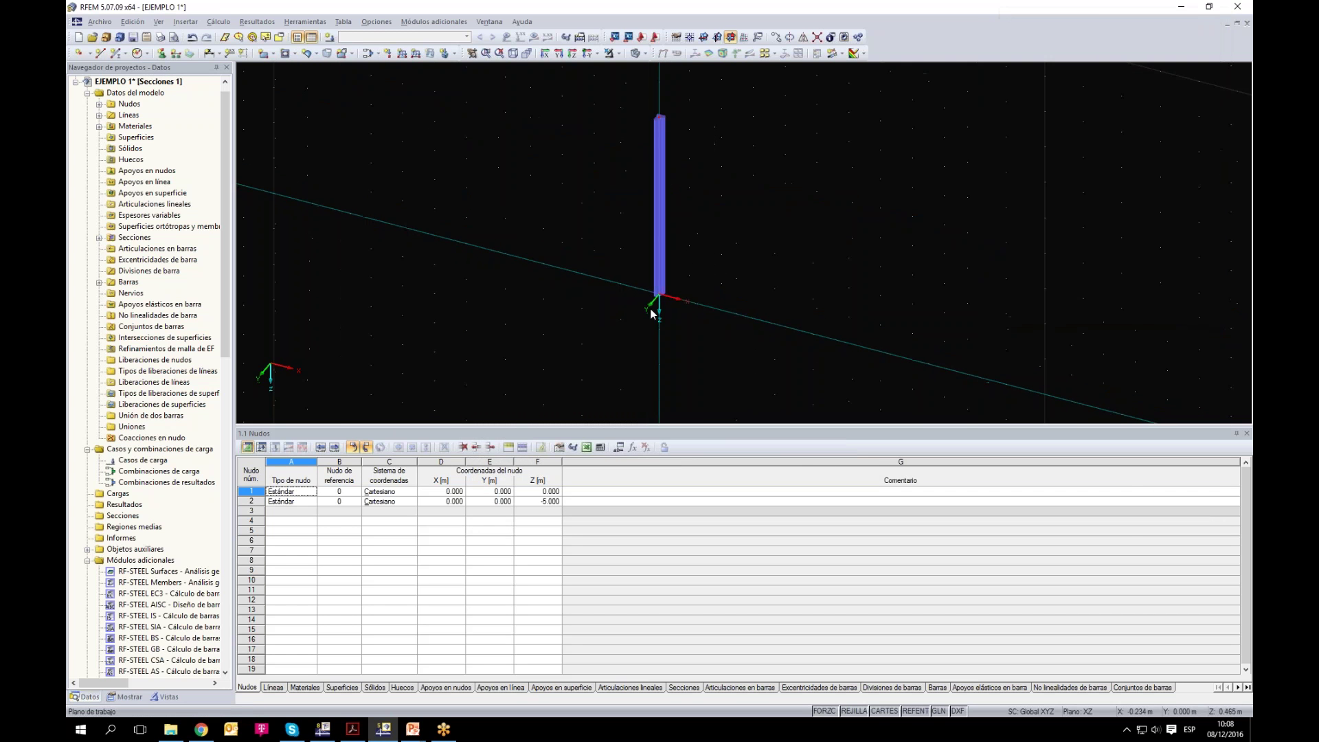
left_click_drag(866, 259, 595, 200)
scroll(679, 81, "up", 3)
scroll(656, 112, "up", 5)
scroll(706, 225, "down", 3)
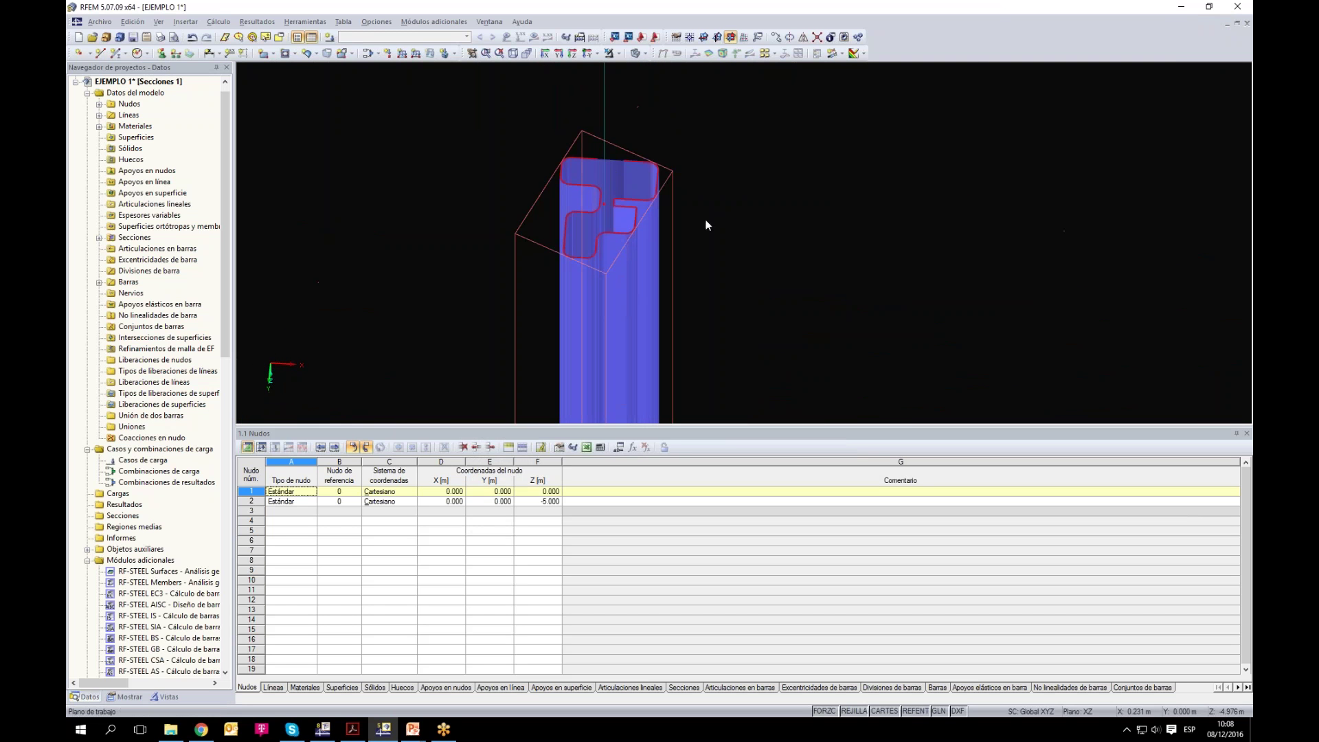
scroll(665, 194, "down", 5)
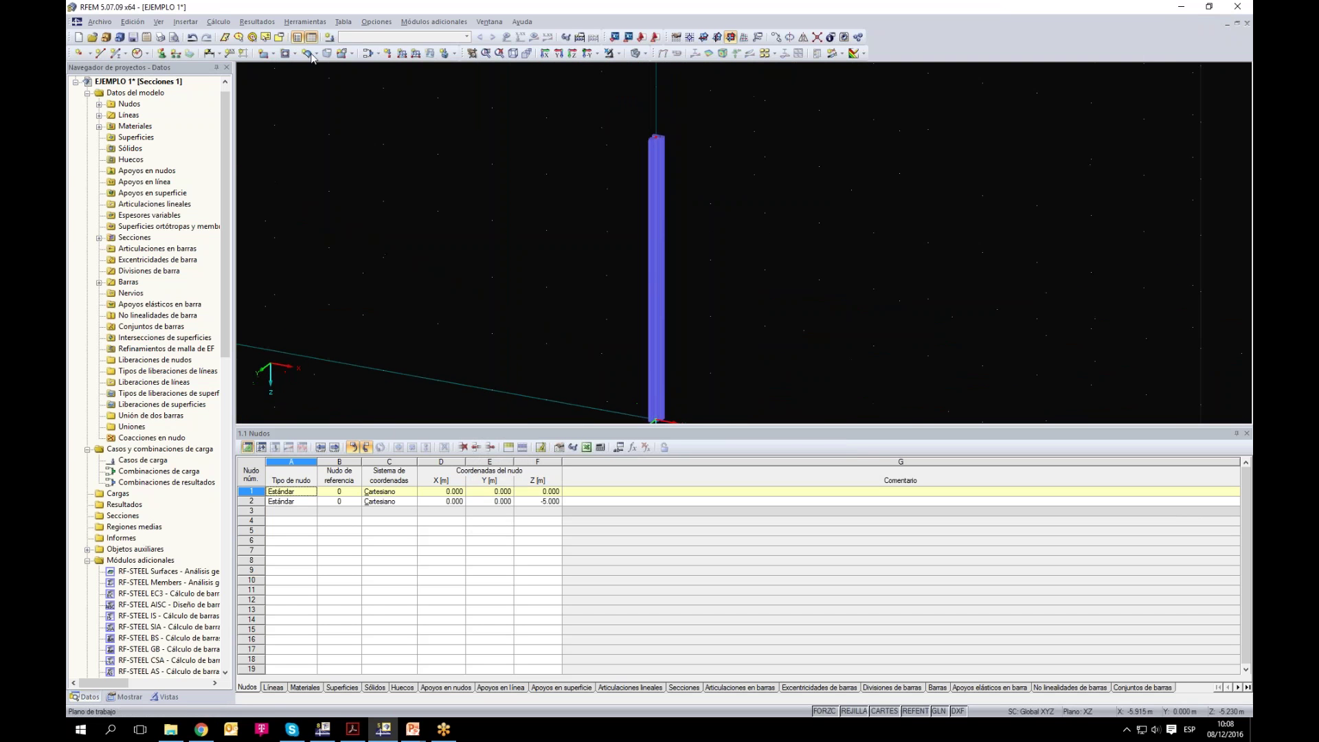
Step: Place a nodal support at the column's base node with all three displacements and all three rotations restrained
left_click(168, 58)
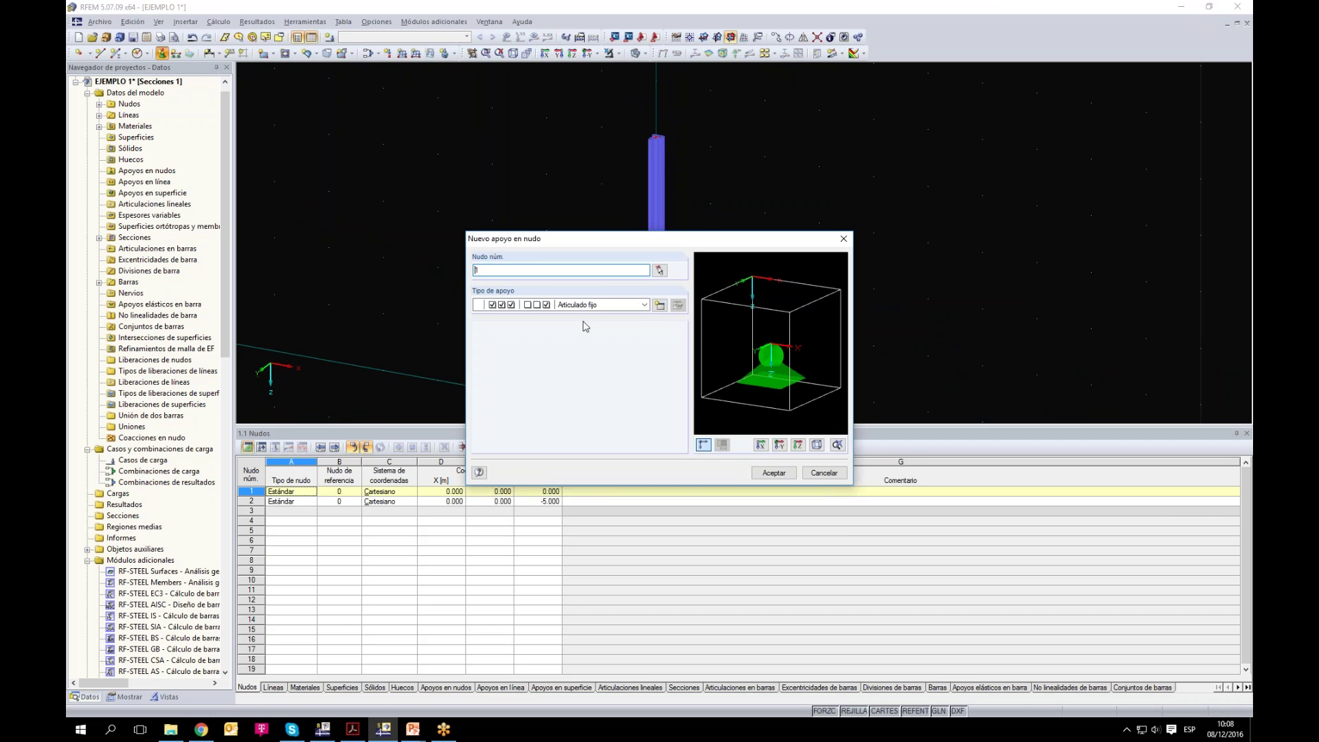
left_click(660, 305)
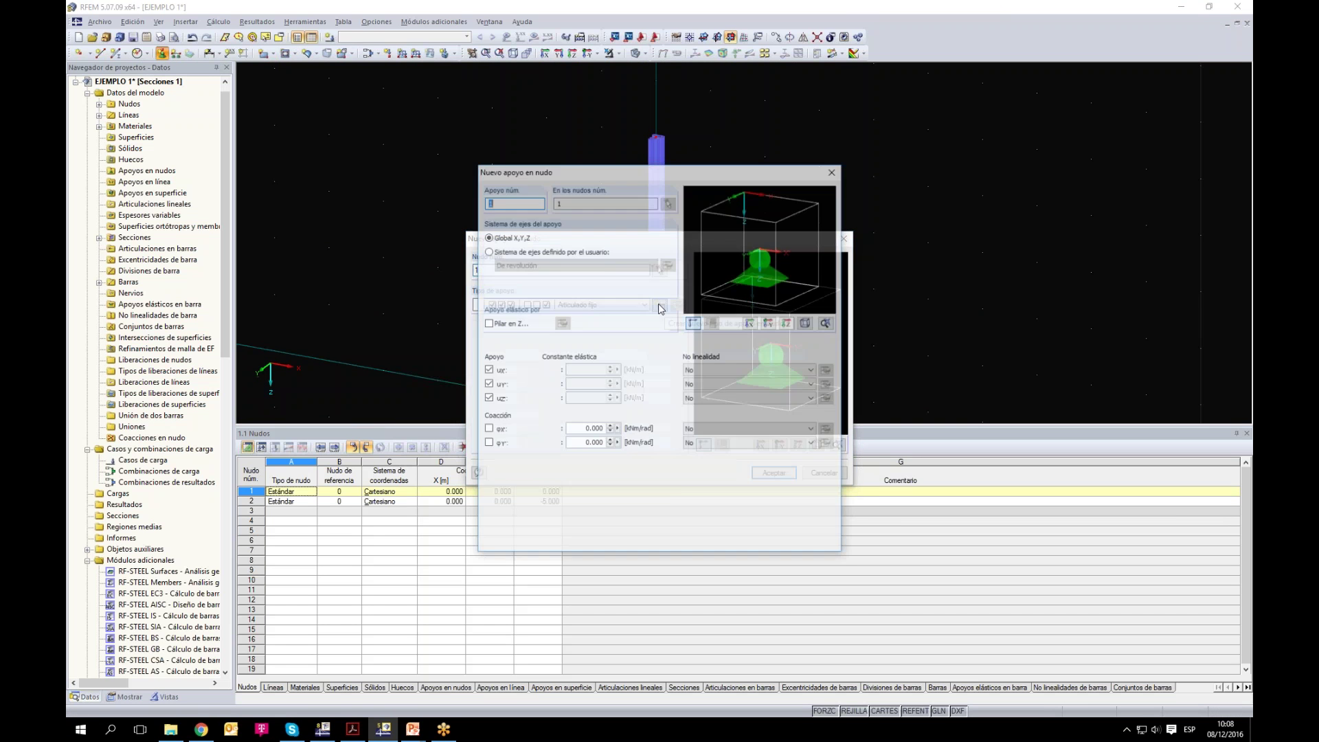
left_click(488, 429)
left_click(488, 443)
left_click(771, 546)
left_click(775, 472)
scroll(692, 272, "up", 3)
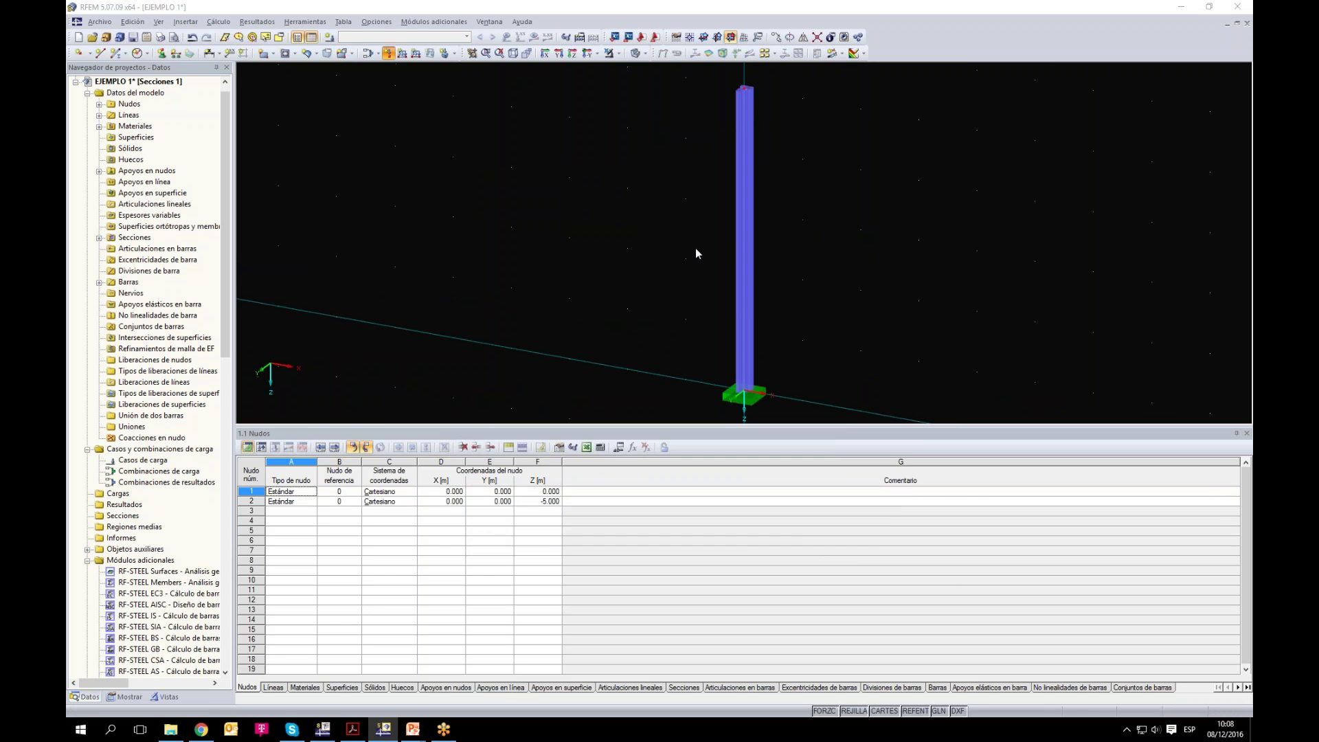
Step: Create permanent load case CC1 with its self-weight inactive
double_click(142, 459)
left_click(553, 276)
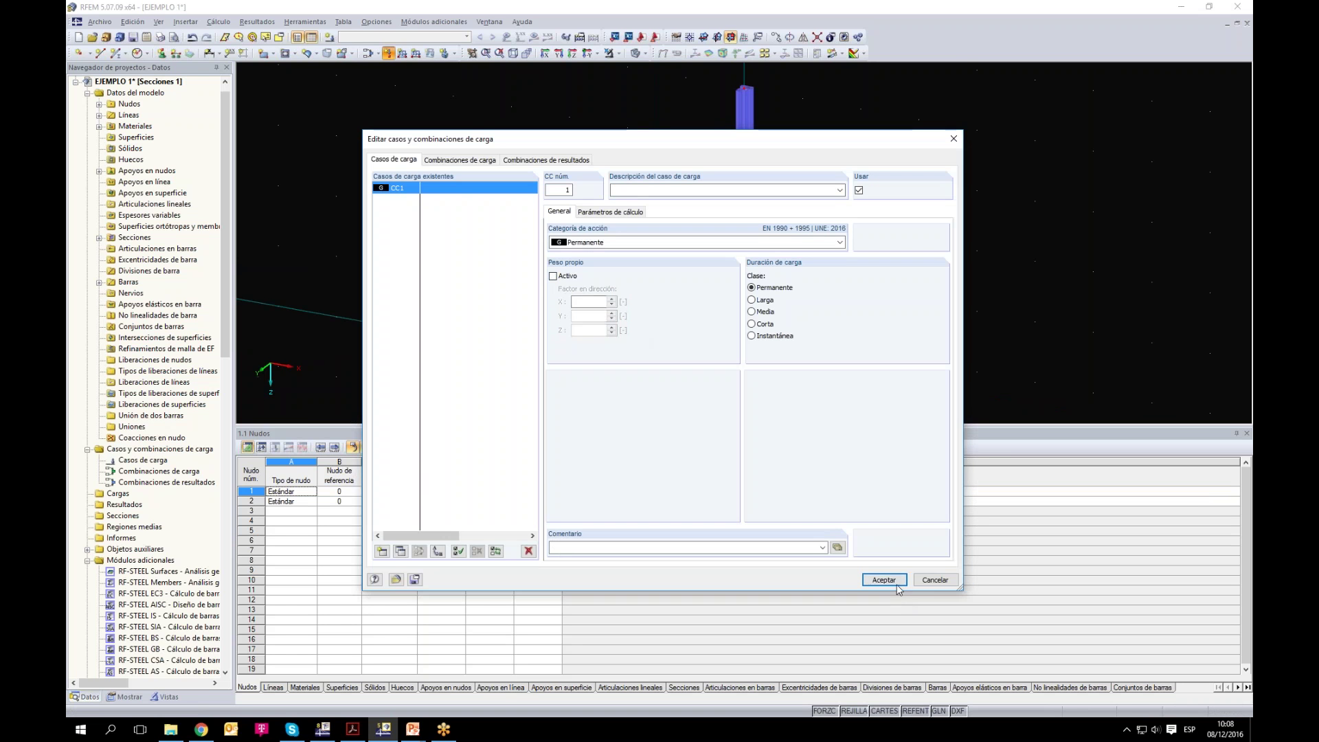
left_click(883, 580)
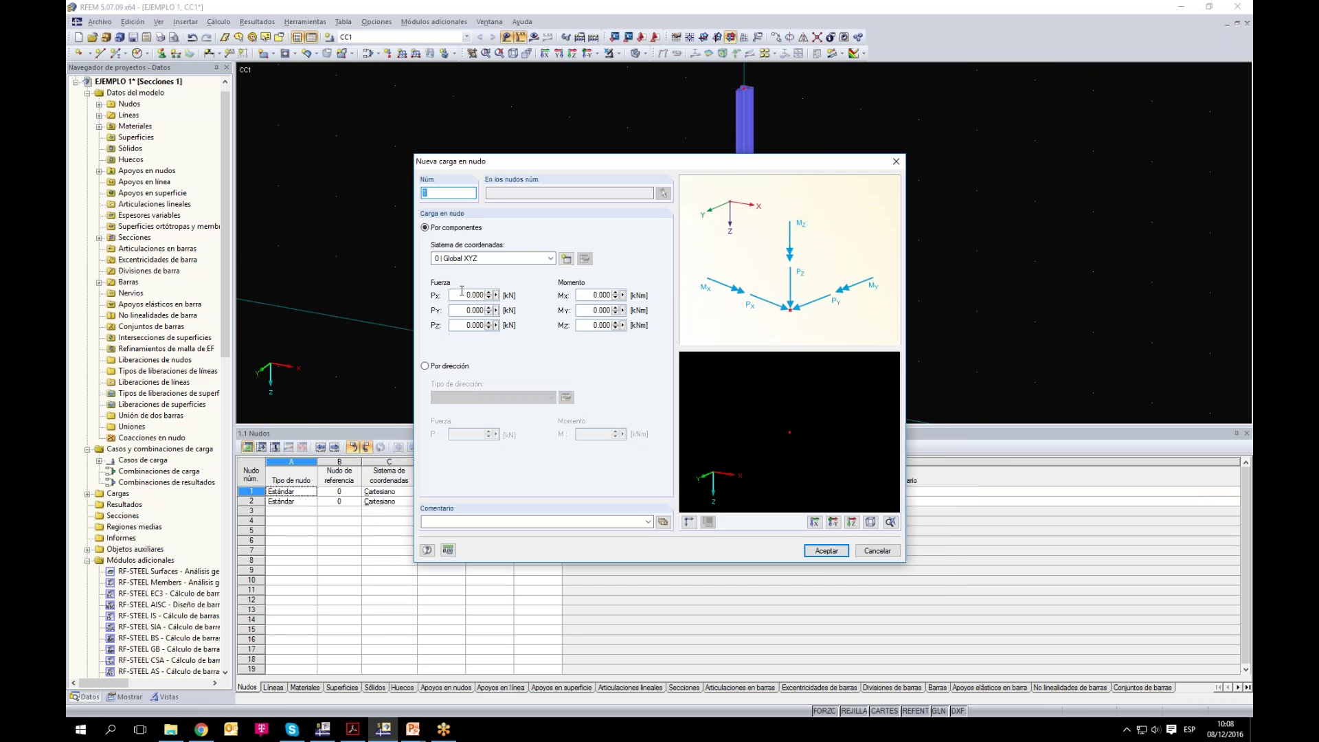
Step: Apply a 10 kN nodal load in global X at the column's upper node and calculate CC1
type("10")
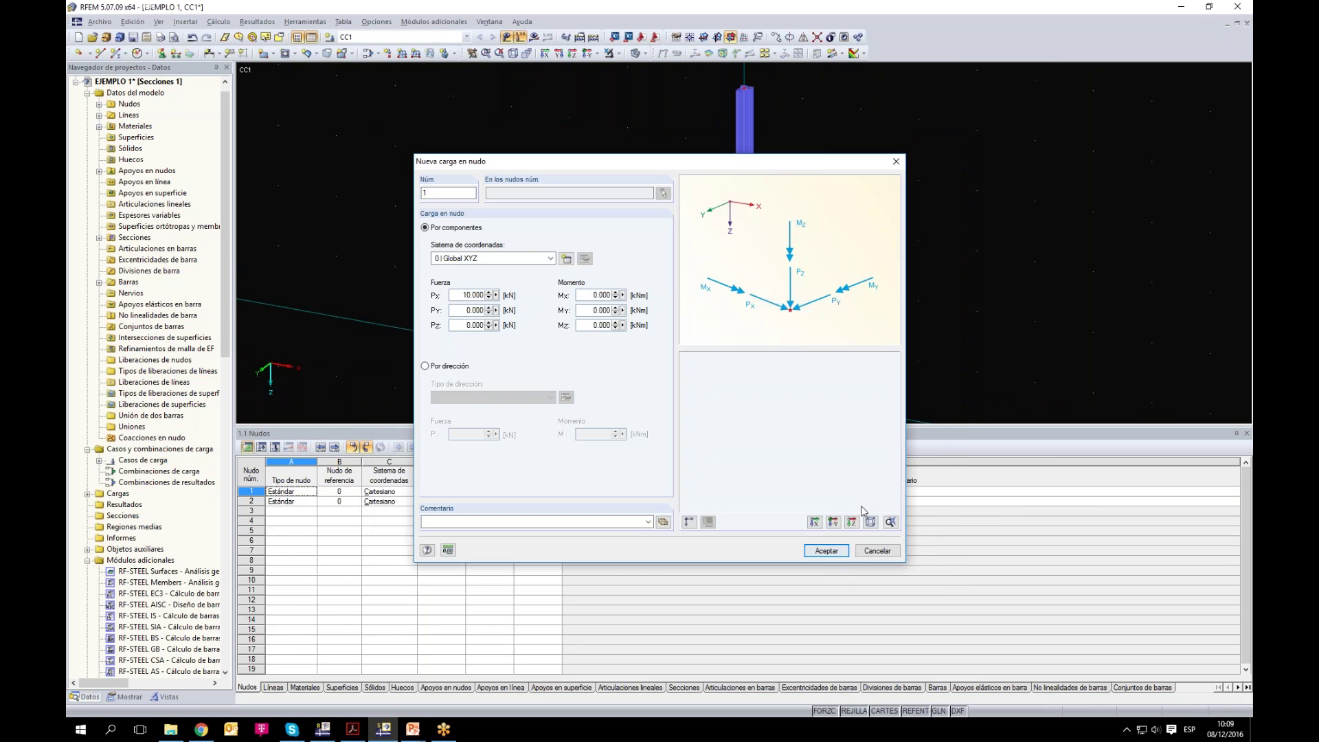
left_click(827, 550)
left_click(534, 36)
left_click(637, 383)
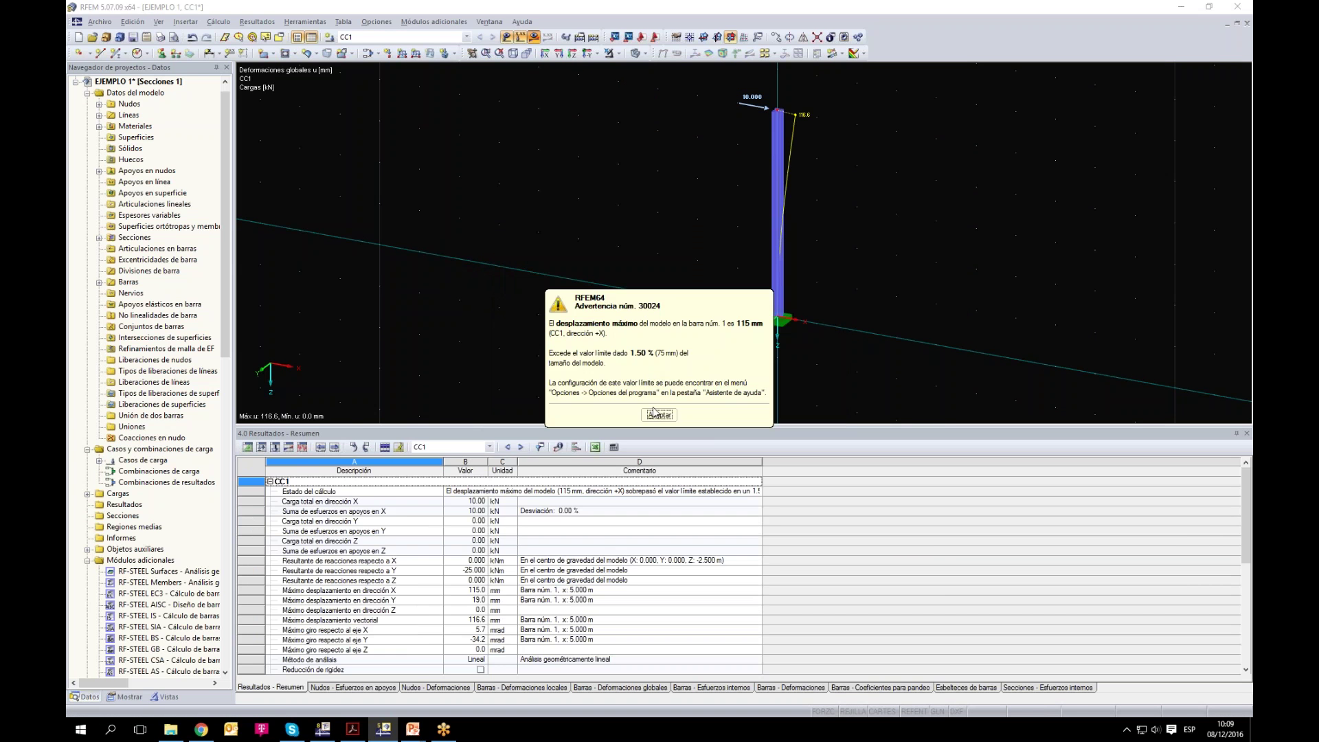
left_click(654, 415)
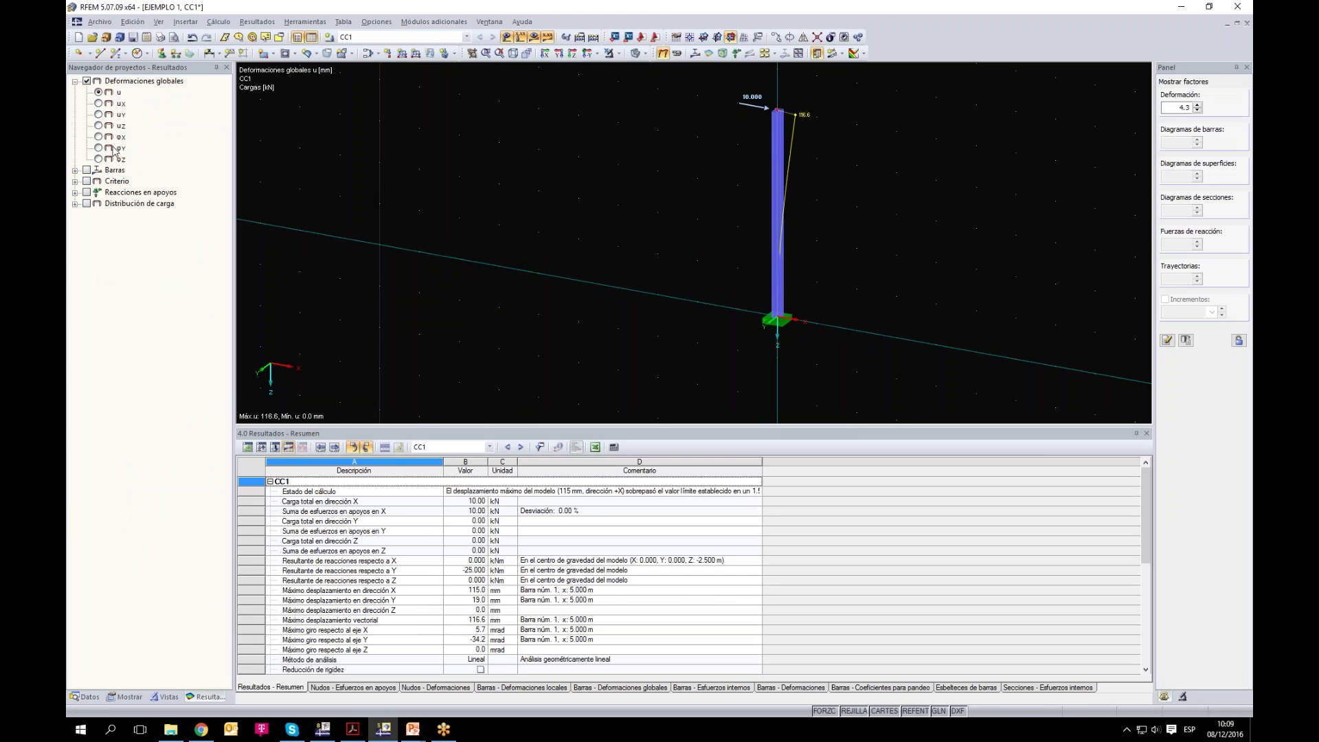
Step: Display the member's axial force N results with the model shown as wireframe
left_click(75, 170)
left_click(111, 292)
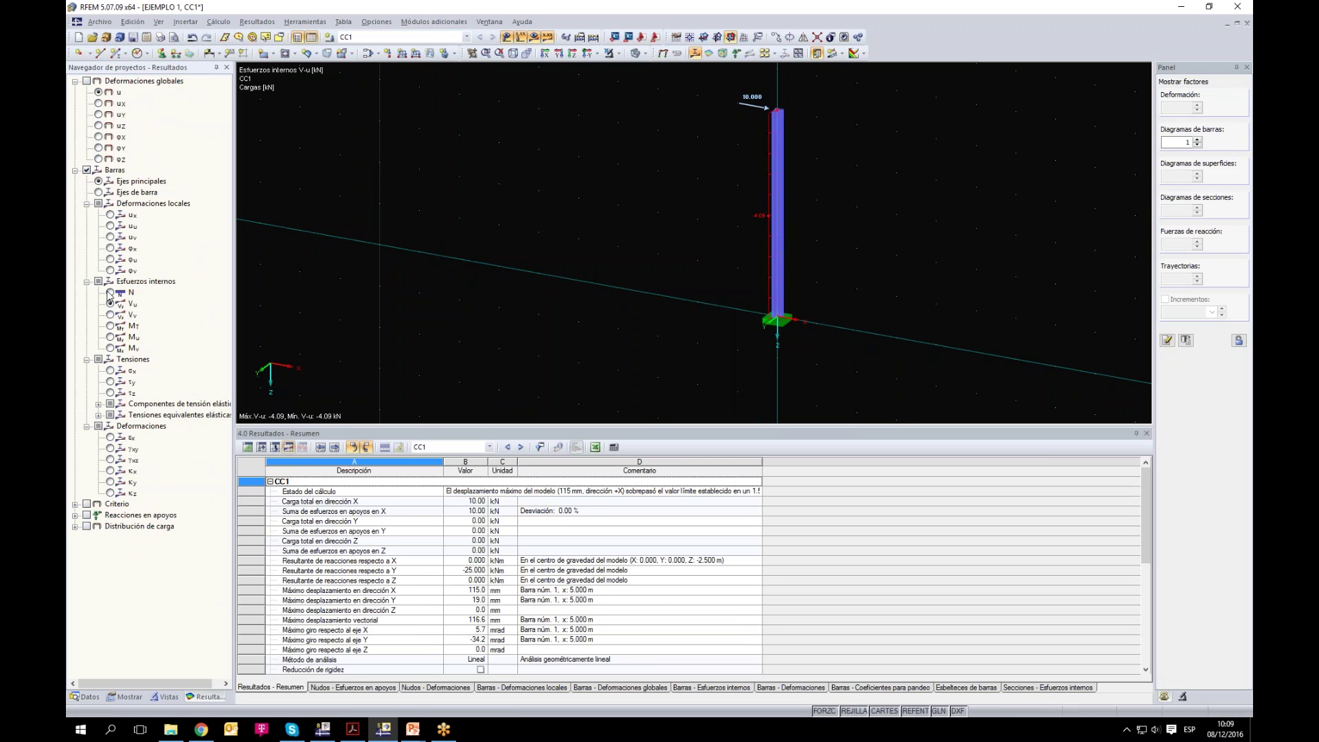
left_click(644, 55)
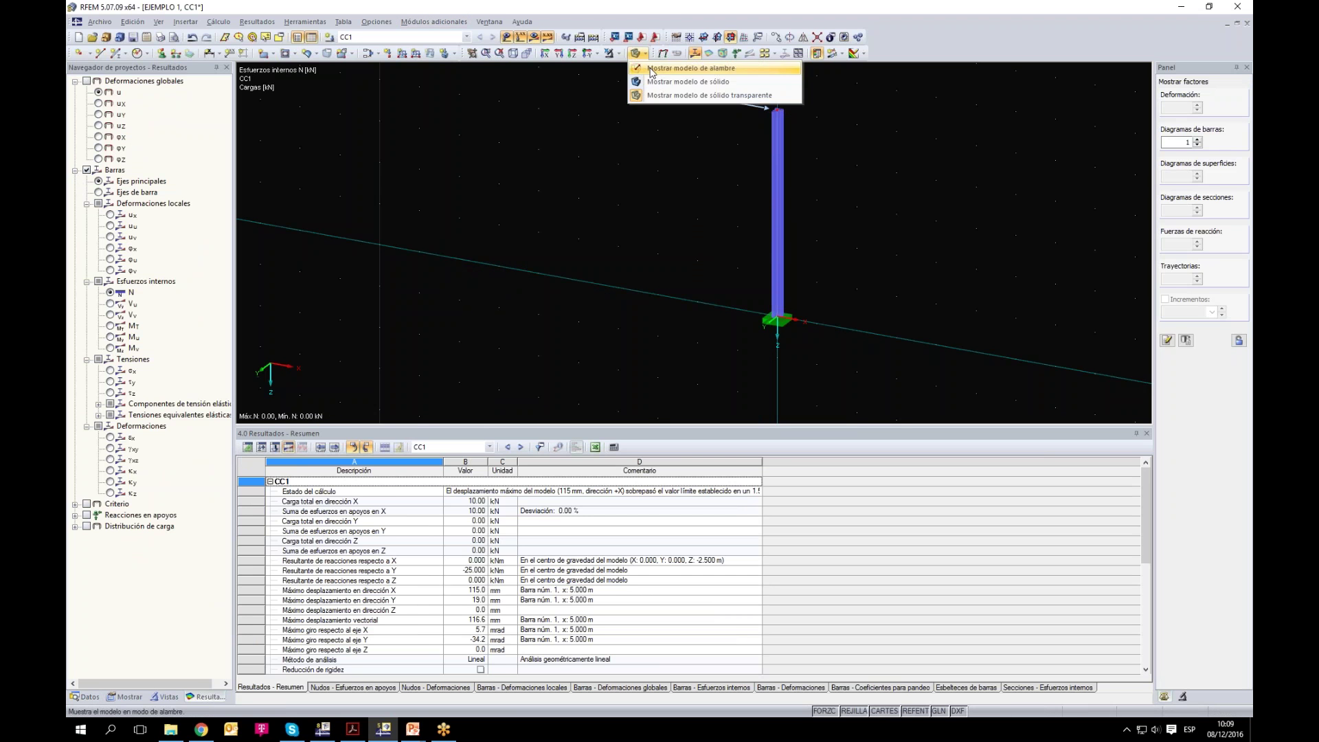
left_click(659, 72)
Step: Examine the column's global deformation and compare its Mu and Mv bending moment diagrams
left_click(110, 337)
left_click_drag(666, 206, 558, 332)
left_click(695, 53)
left_click_drag(862, 127, 733, 142)
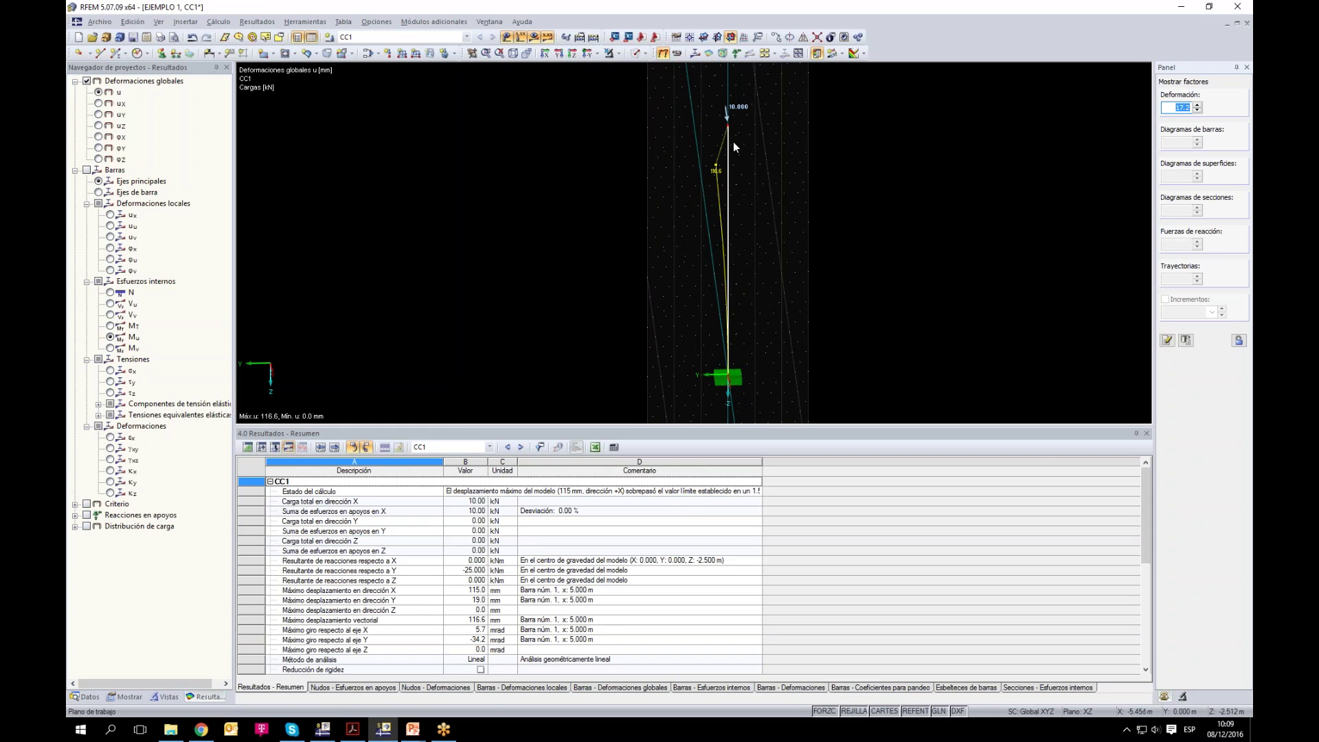
left_click(112, 349)
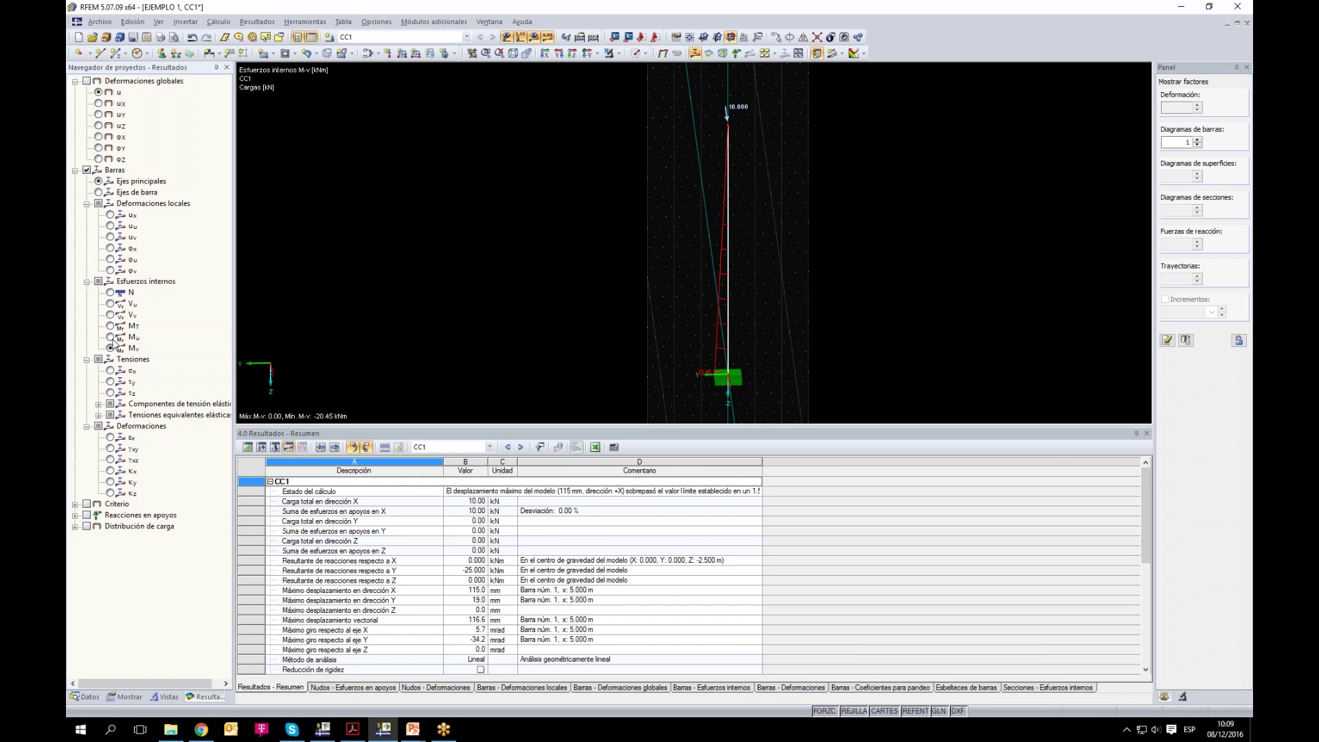
left_click(111, 337)
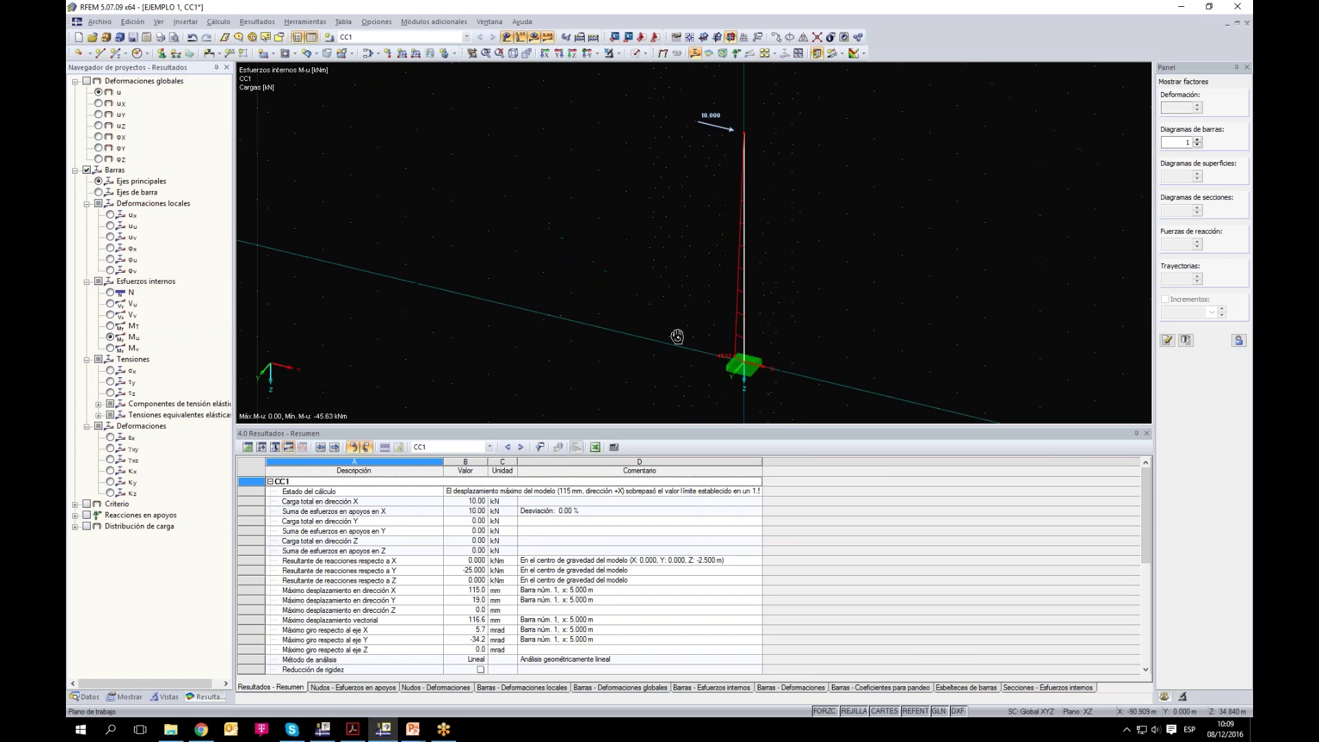
left_click(110, 348)
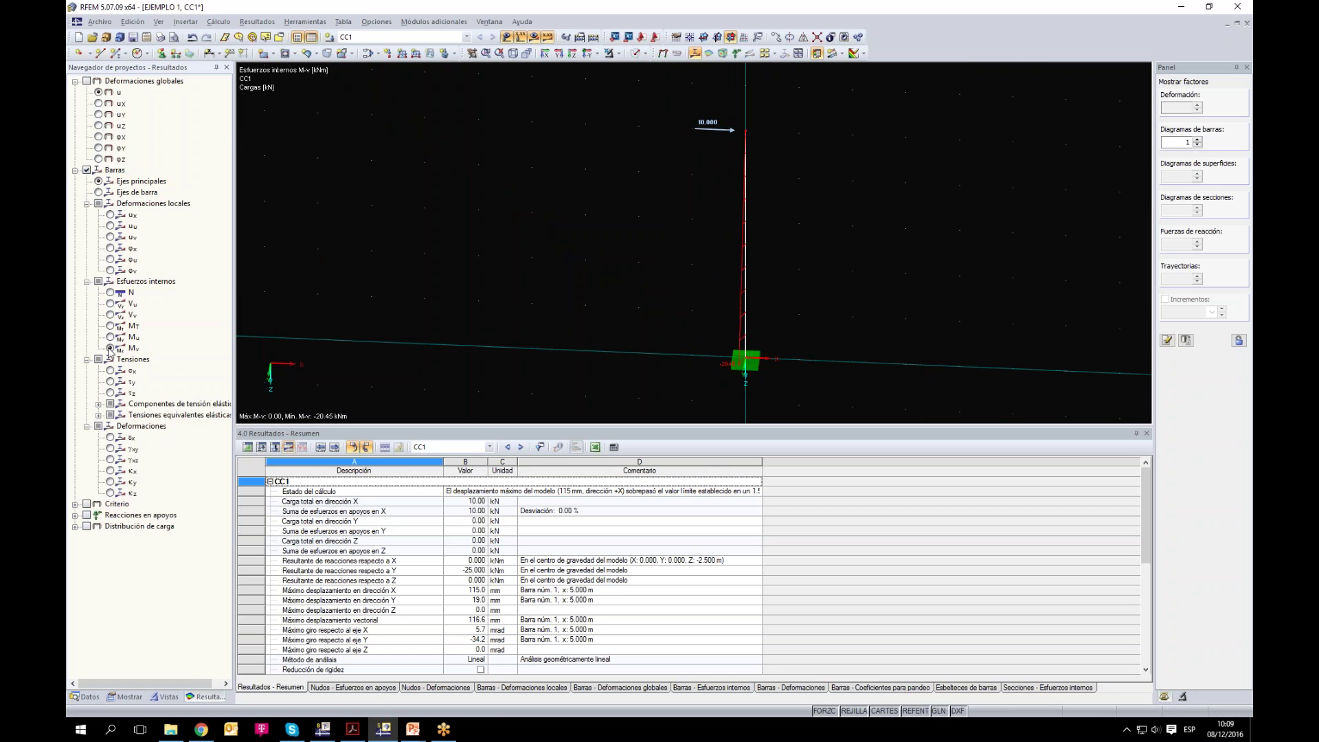
left_click(111, 338)
Step: Run the RF-STEEL Members stress analysis of the column for CC1 and examine the stresses on its section
left_click(75, 698)
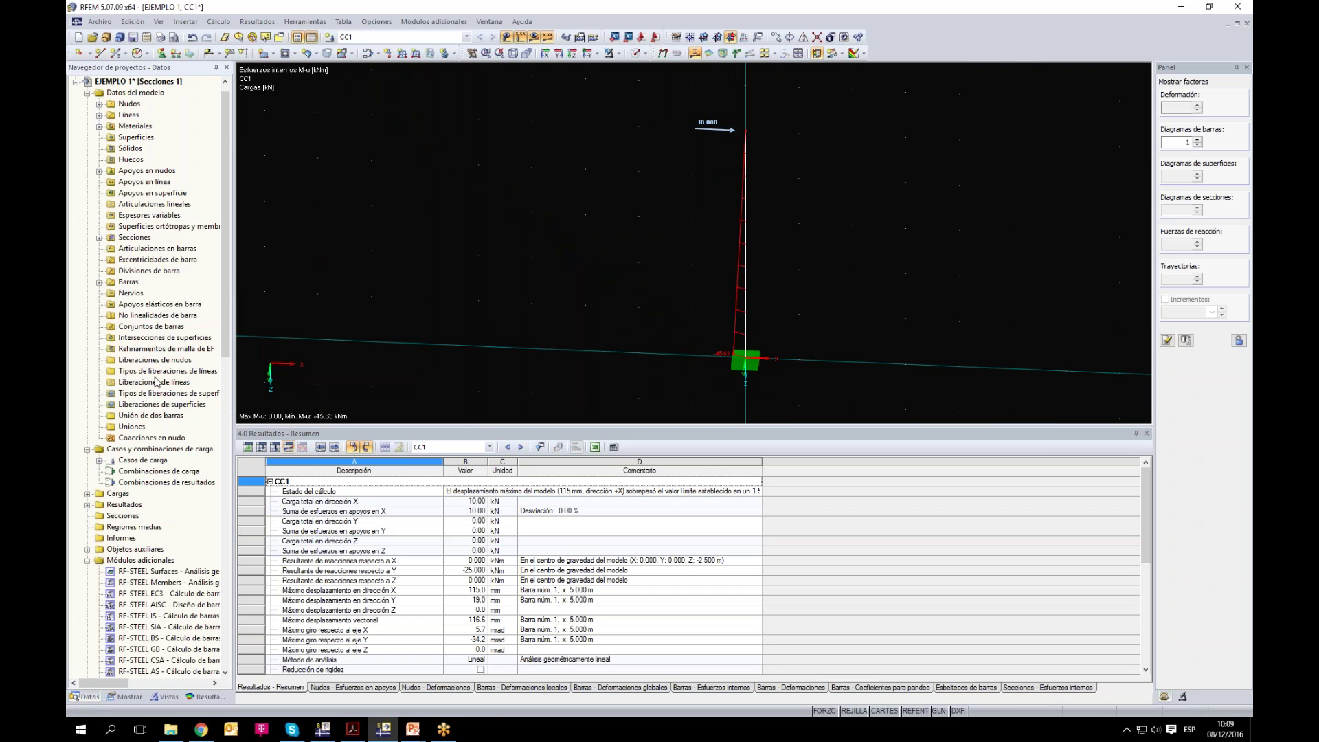
double_click(143, 484)
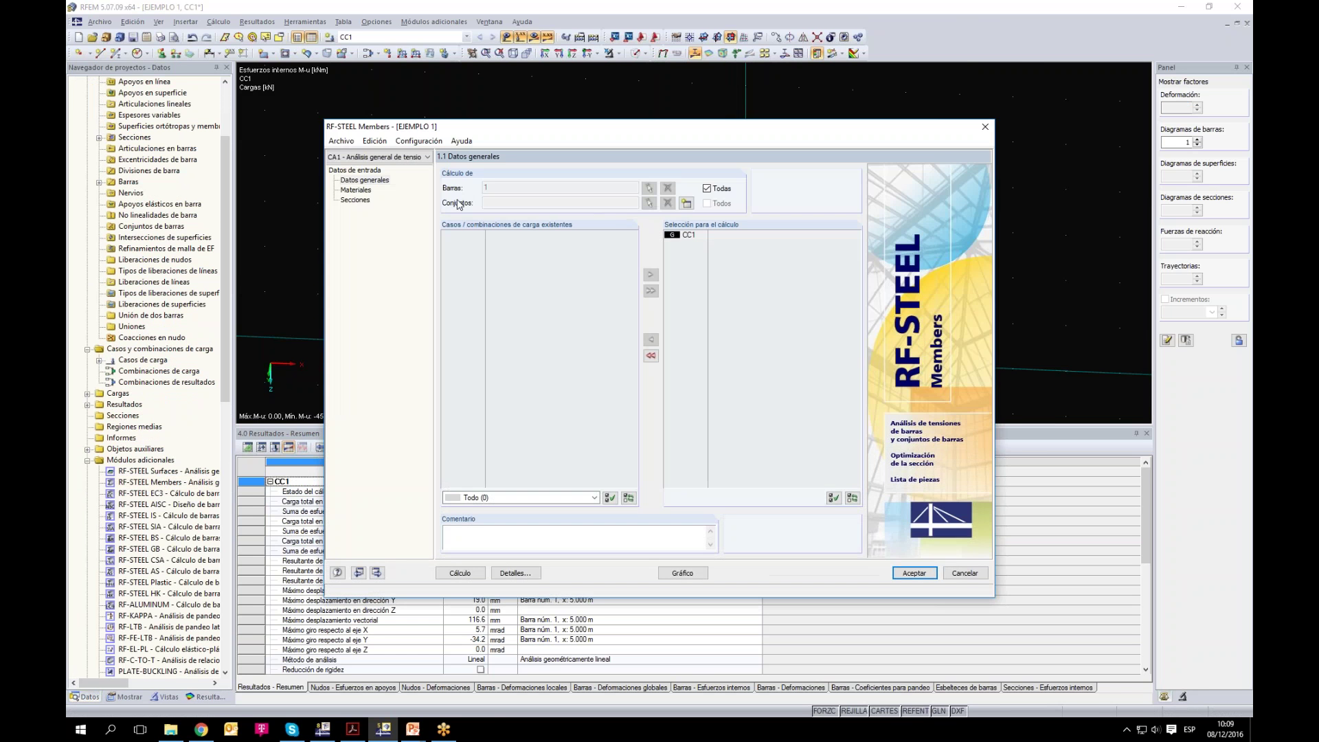
left_click(459, 573)
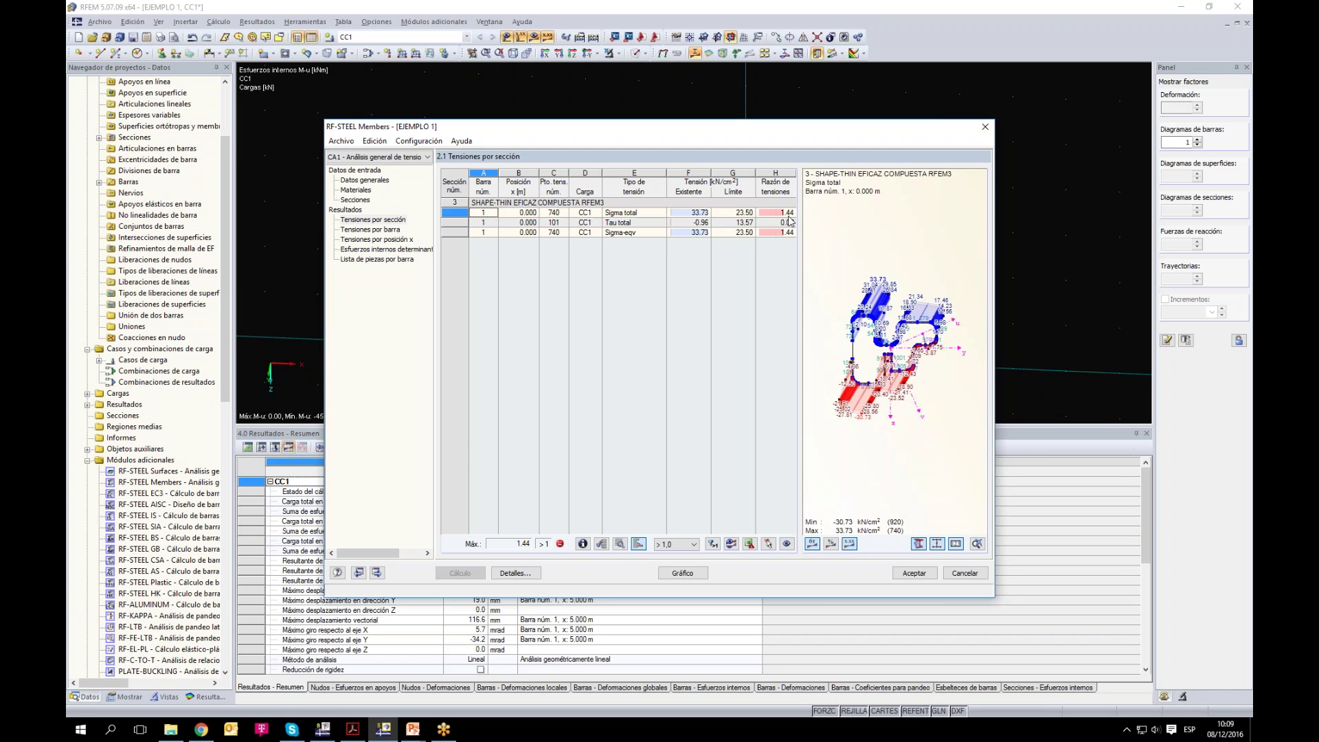
left_click_drag(880, 451, 819, 401)
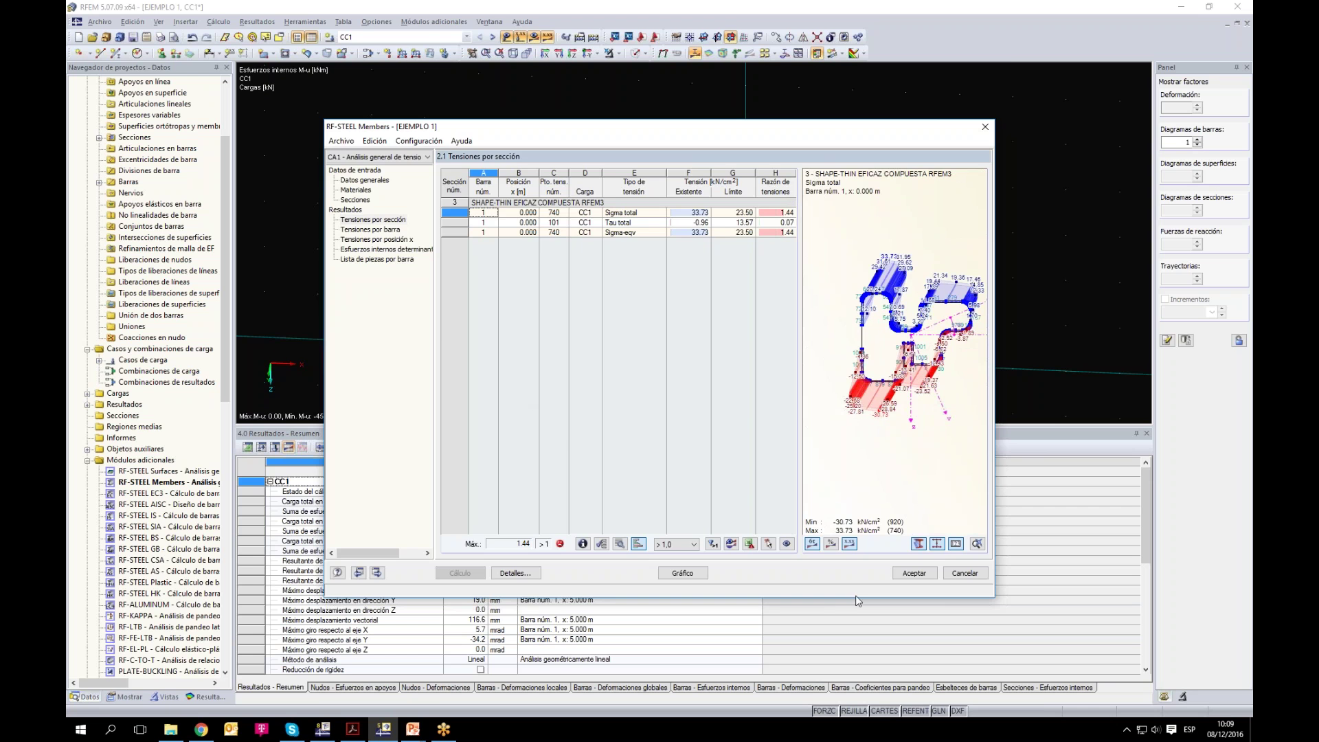
left_click(915, 574)
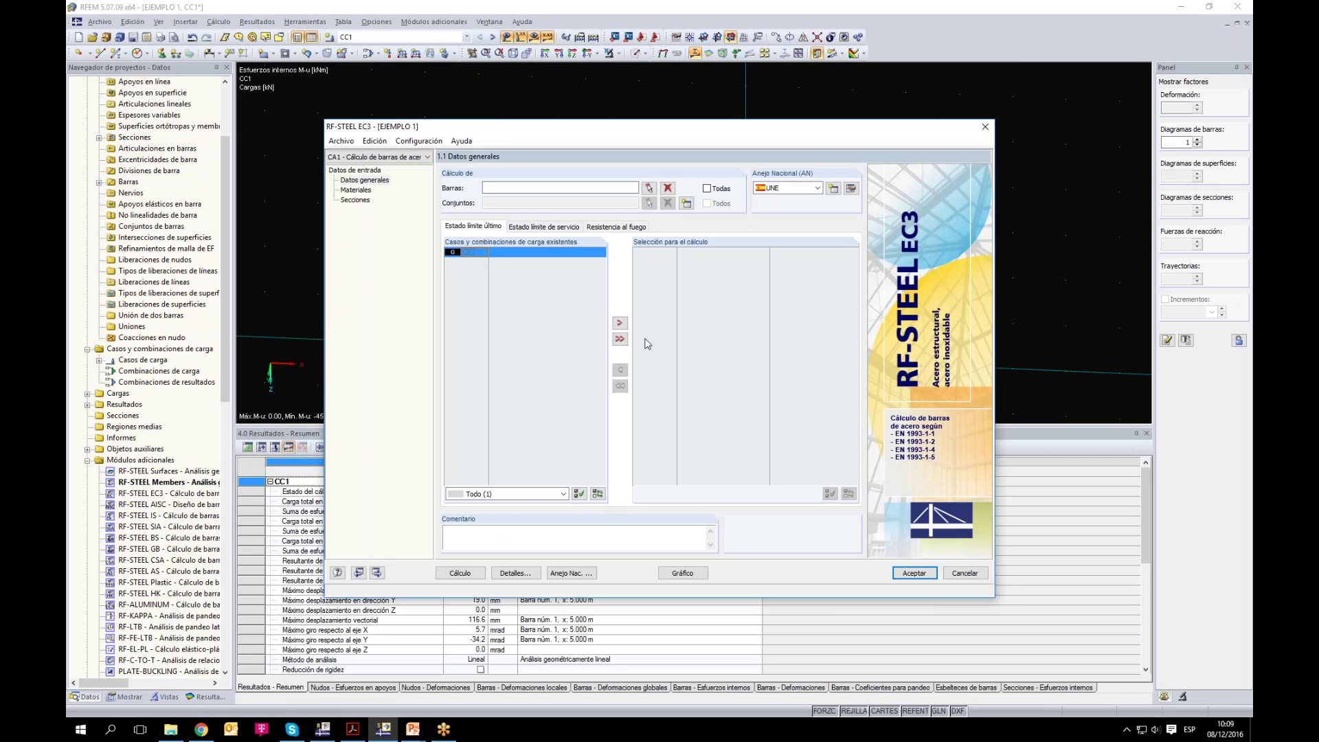
Step: Run the RF-STEEL EC3 ultimate limit state design for the column member with load case CC1
left_click(619, 322)
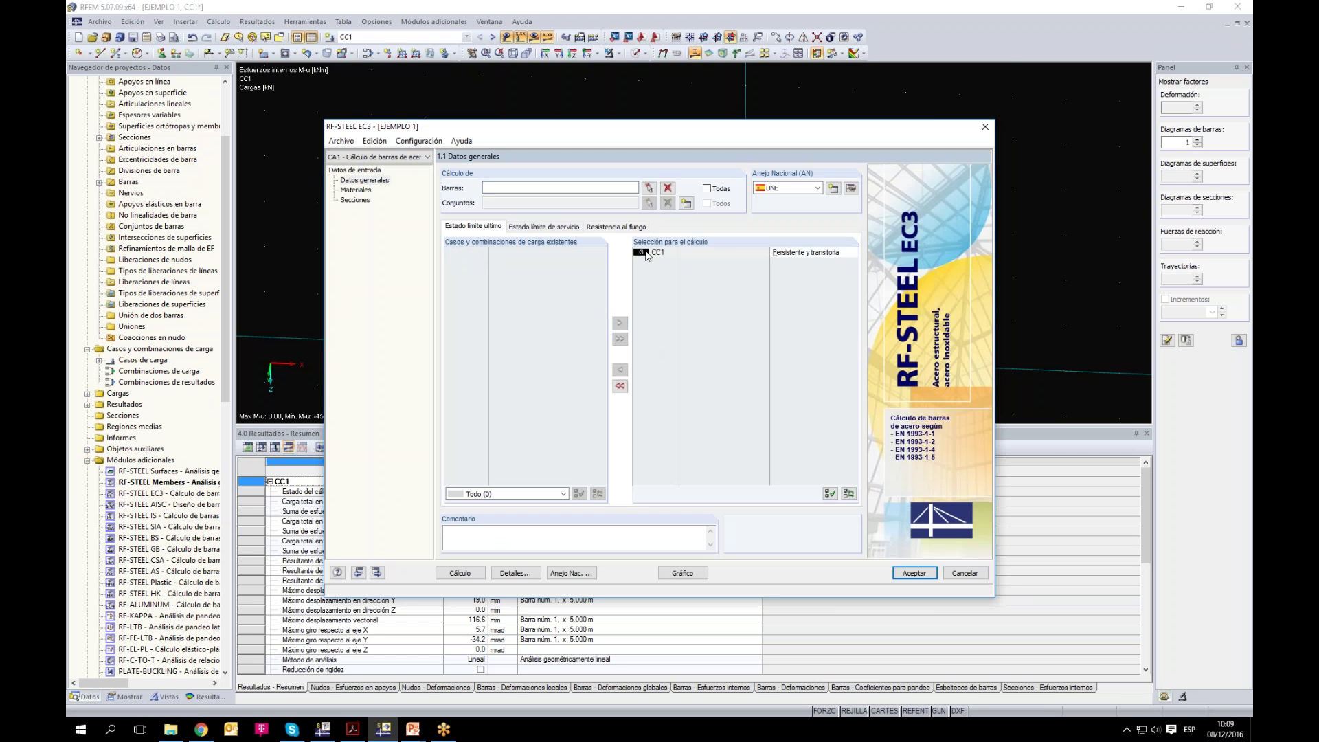
left_click(648, 188)
left_click(219, 120)
left_click(459, 573)
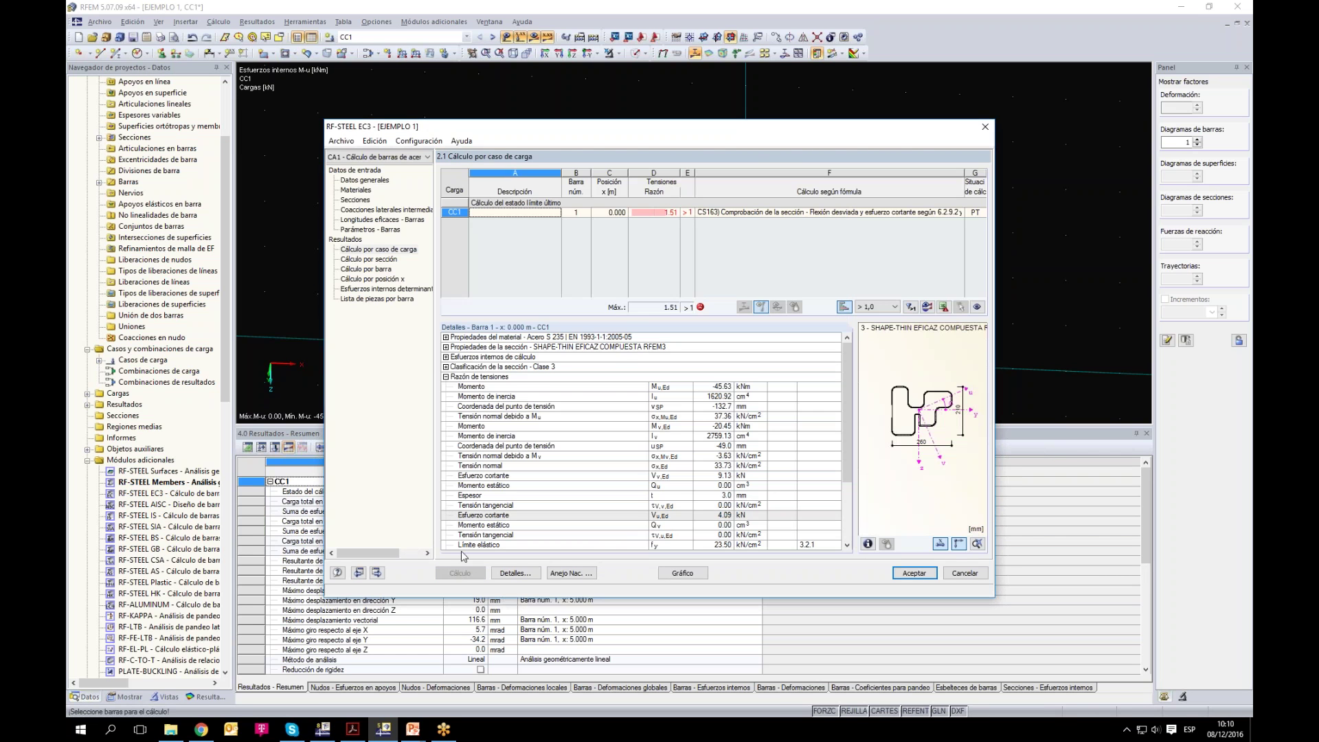
Step: Examine the plasticity and warping torsion options in the RF-STEEL EC3 details without changing them, and leave the module
left_click(516, 573)
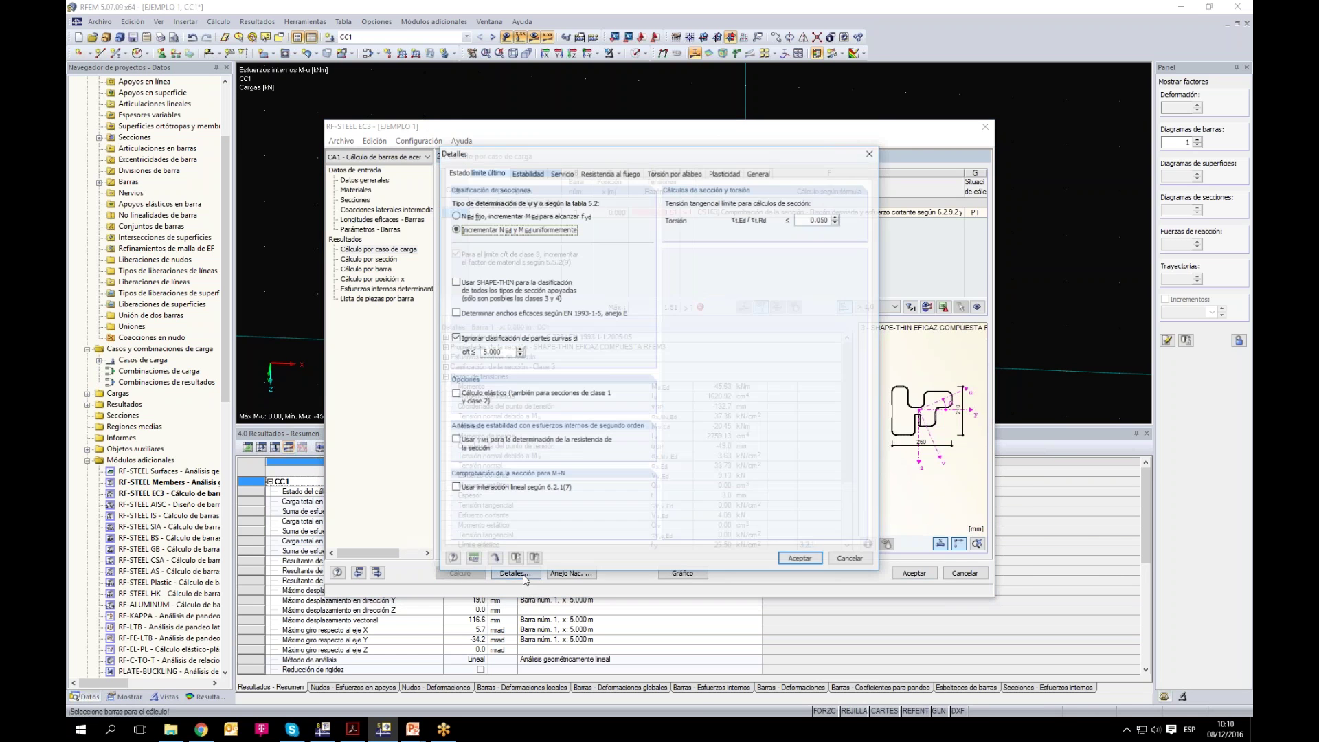
left_click(727, 173)
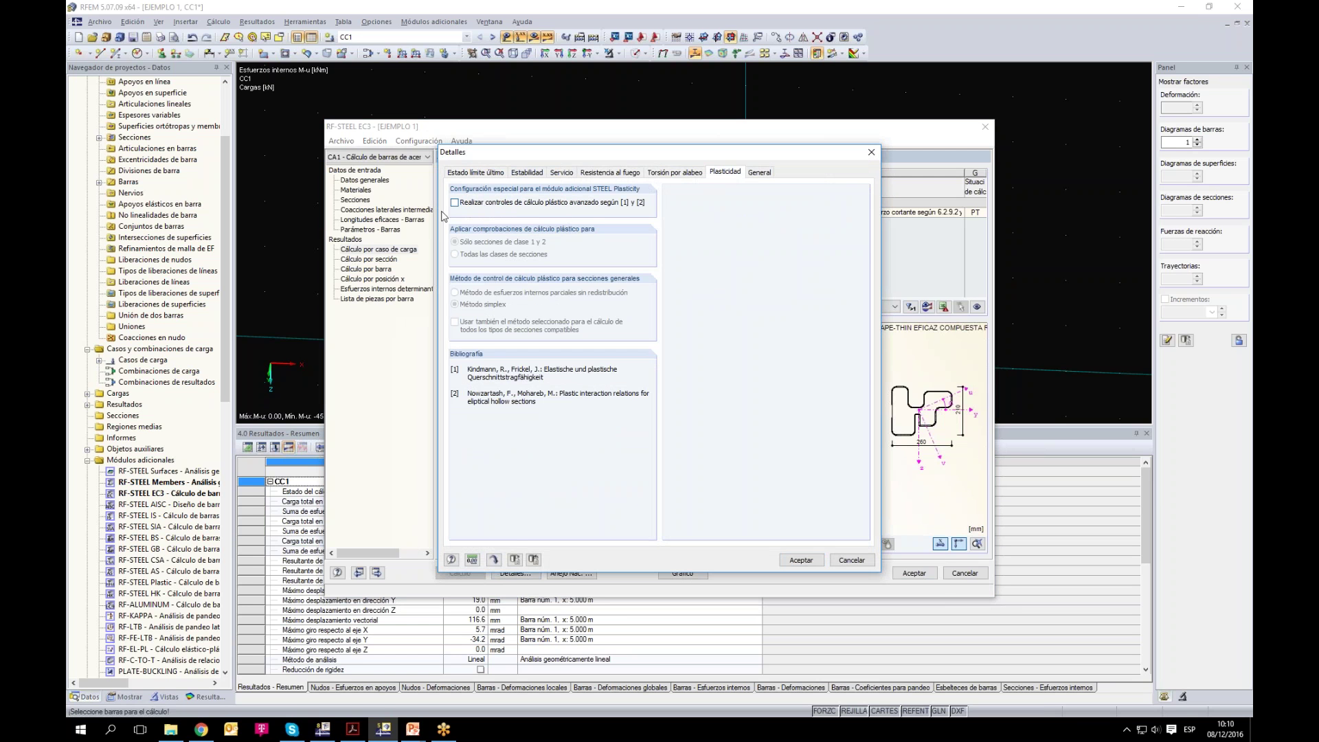
left_click(668, 174)
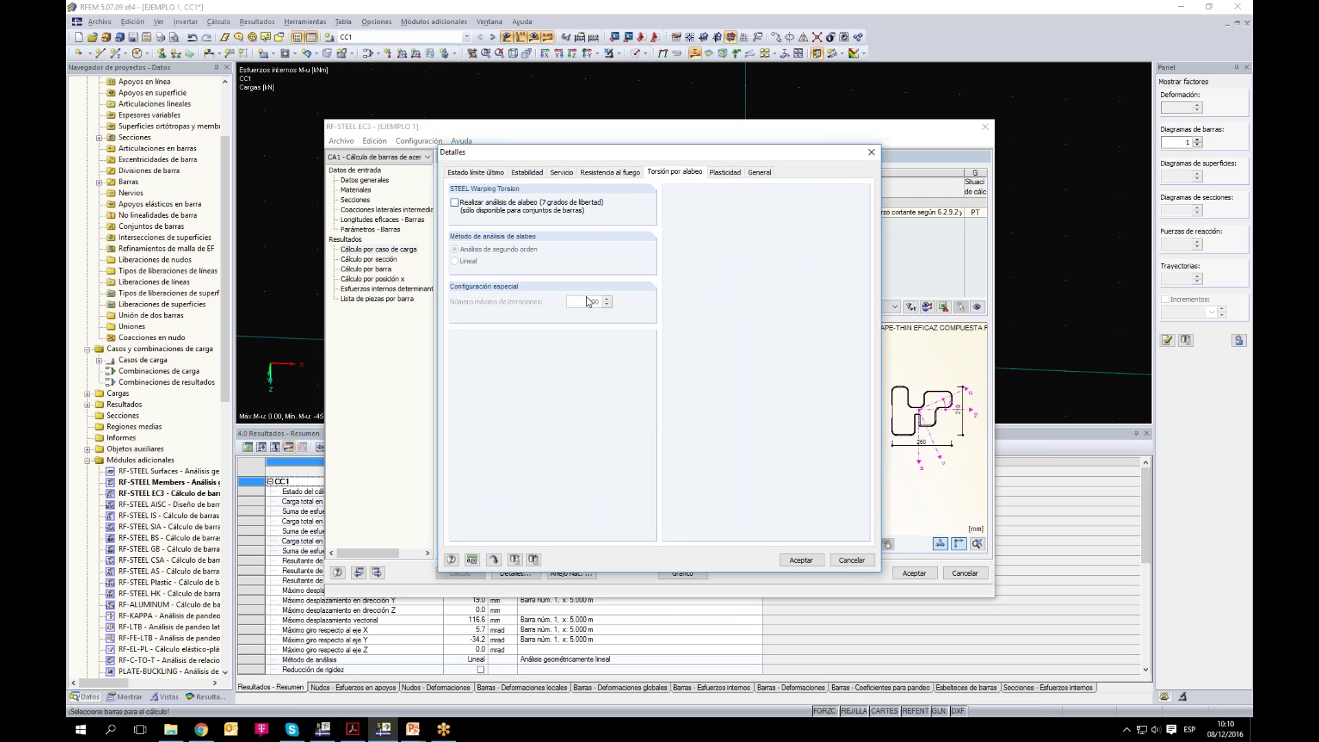
left_click(724, 173)
left_click(688, 173)
left_click(723, 175)
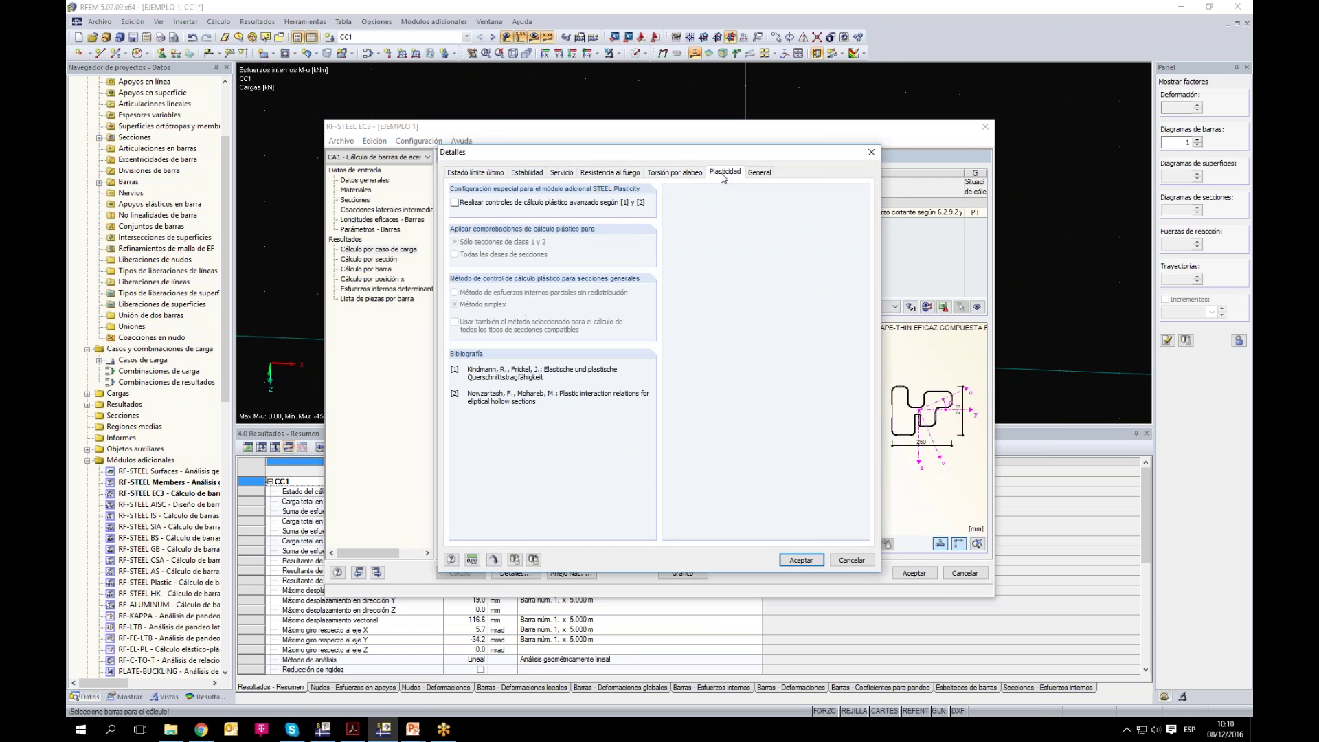
left_click(852, 560)
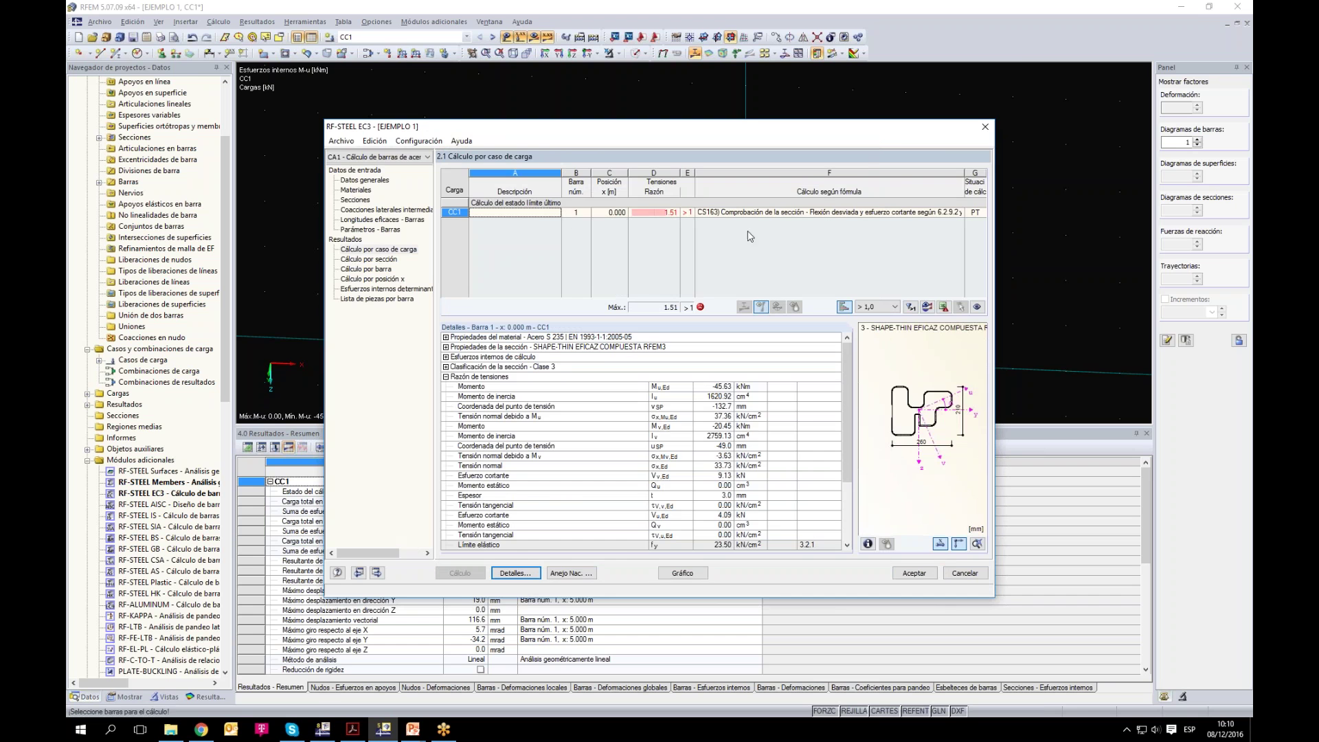
left_click(983, 576)
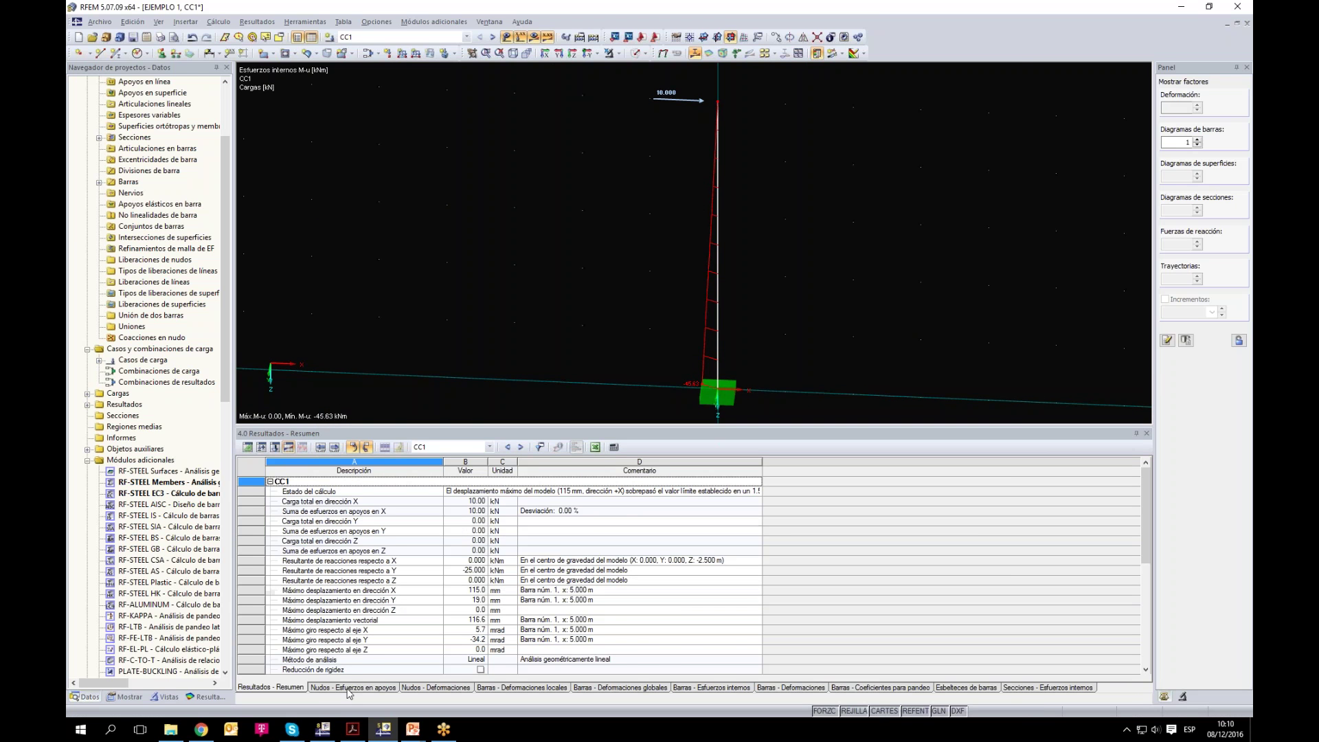
Step: Switch to SHAPE-THIN and define load case CC1 as Peso propio for the Eficaz compuesta RFEM3 section
left_click(322, 729)
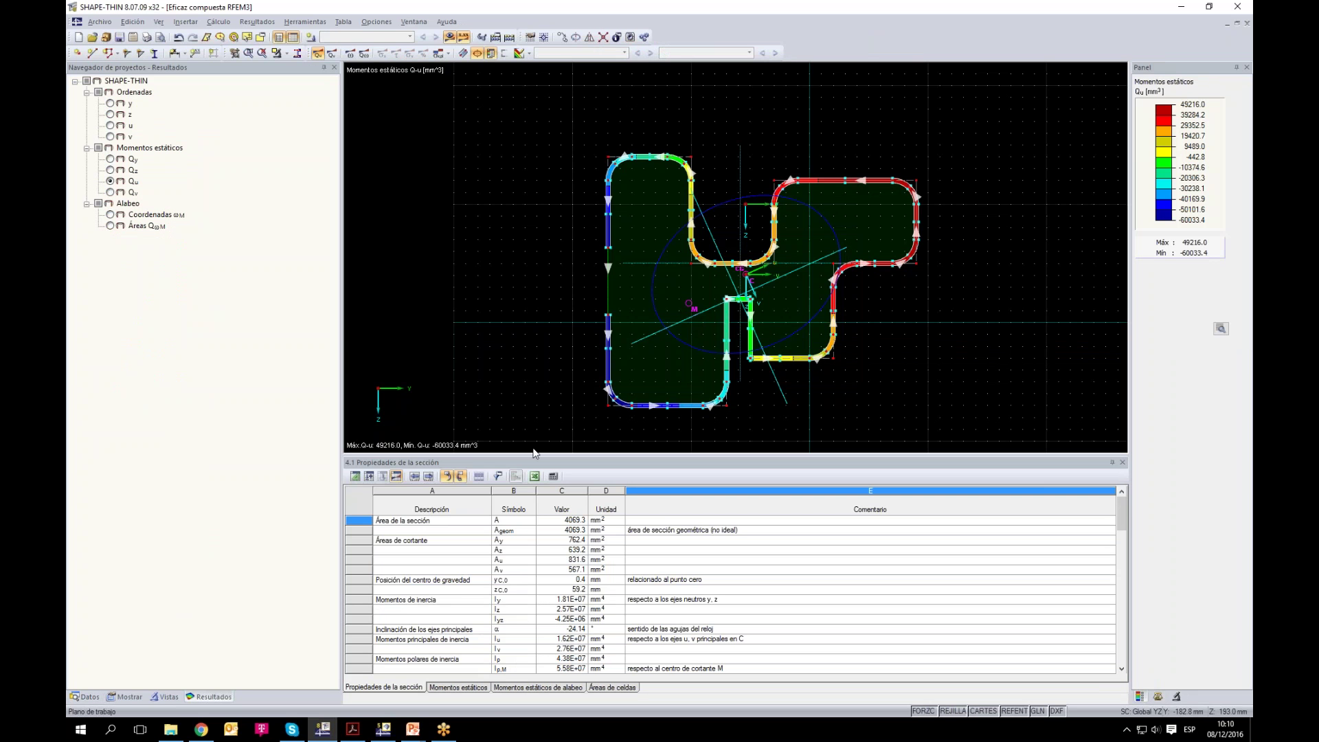
left_click(383, 477)
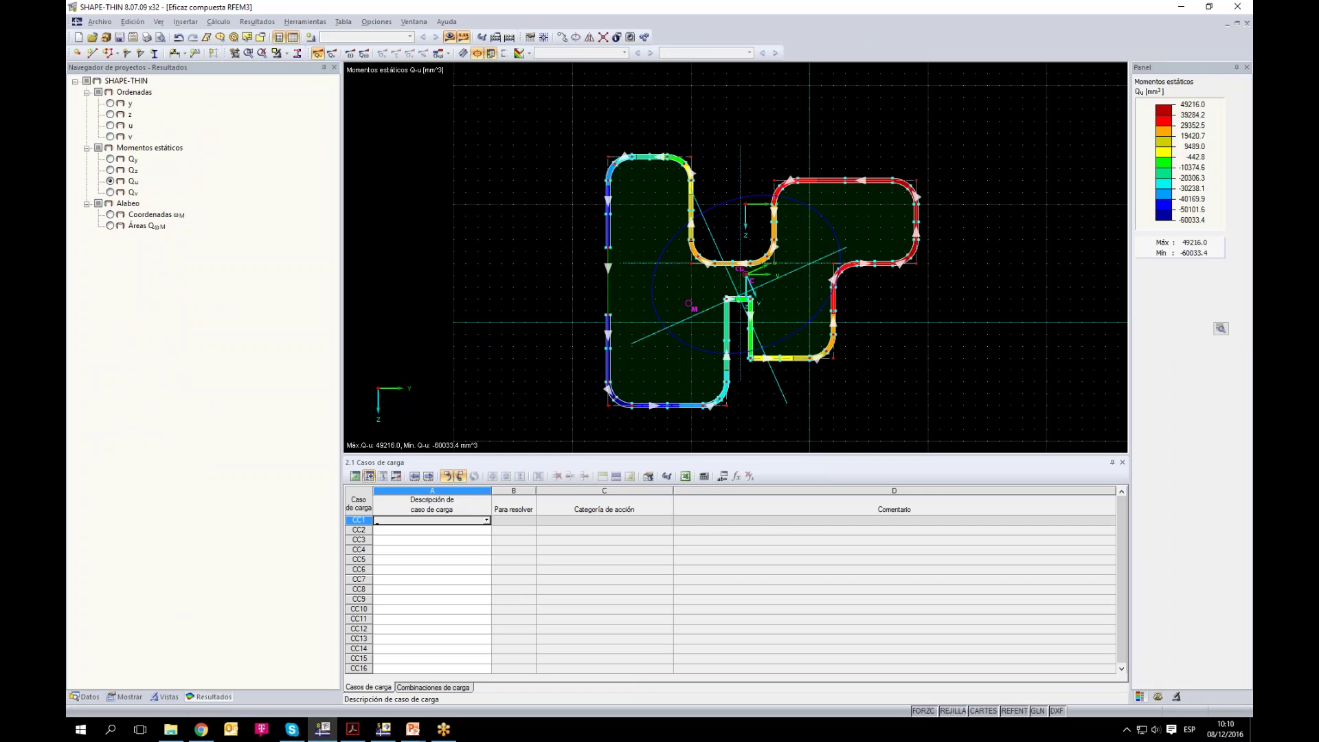
left_click(487, 520)
left_click(426, 530)
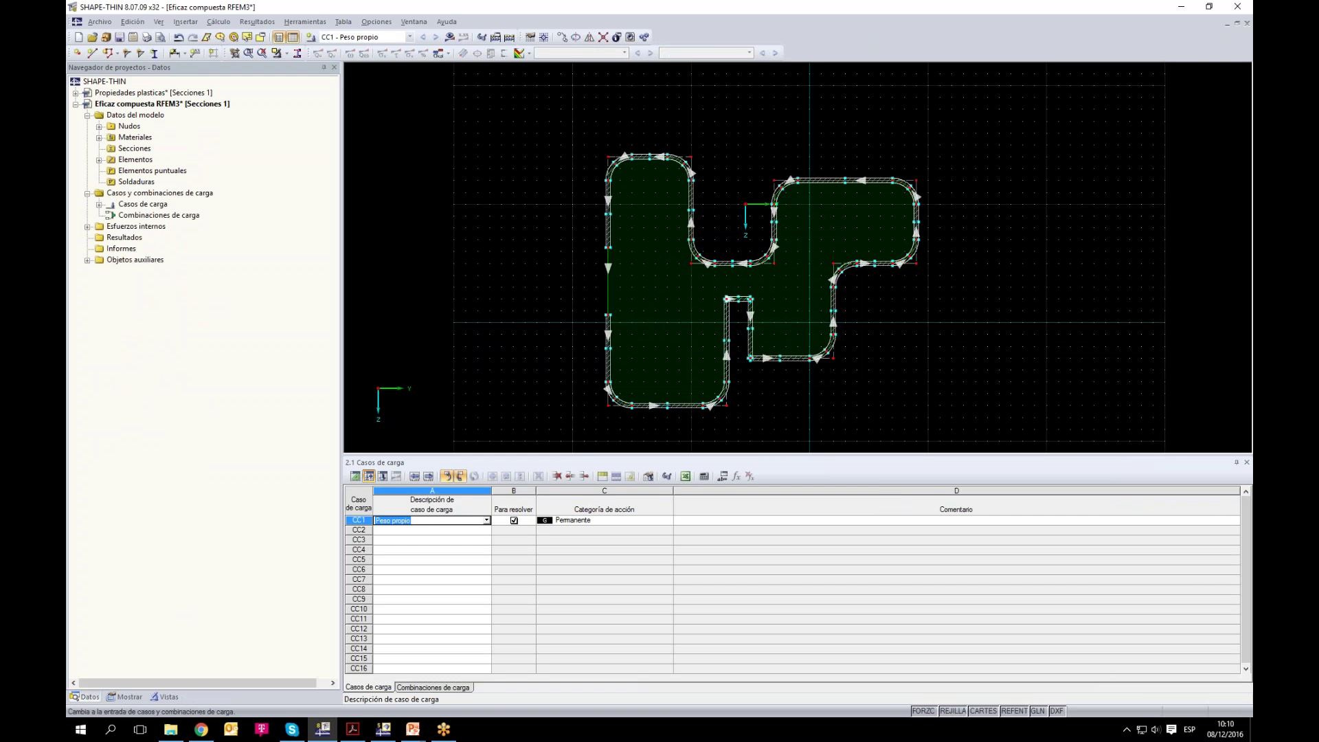
Step: Start importing internal forces from the RFEM results into the internal forces table for CC1
left_click(398, 480)
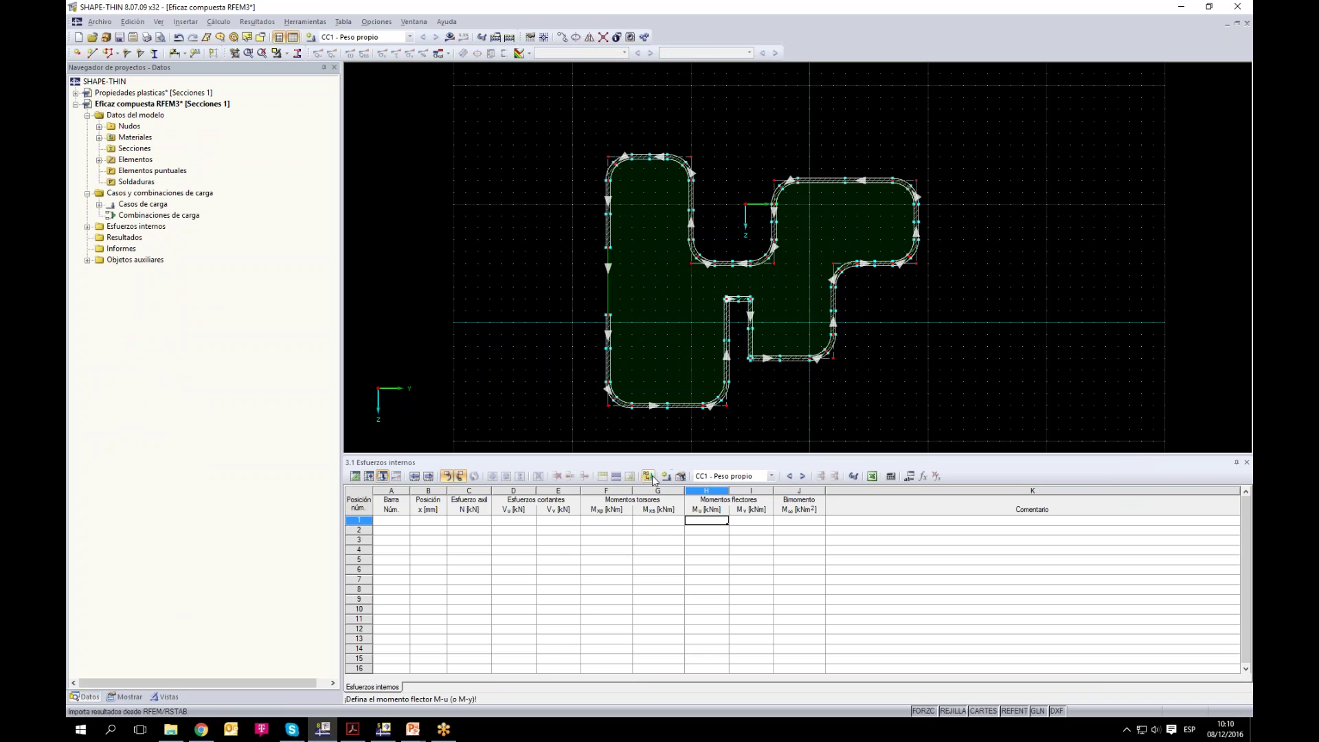
left_click(648, 476)
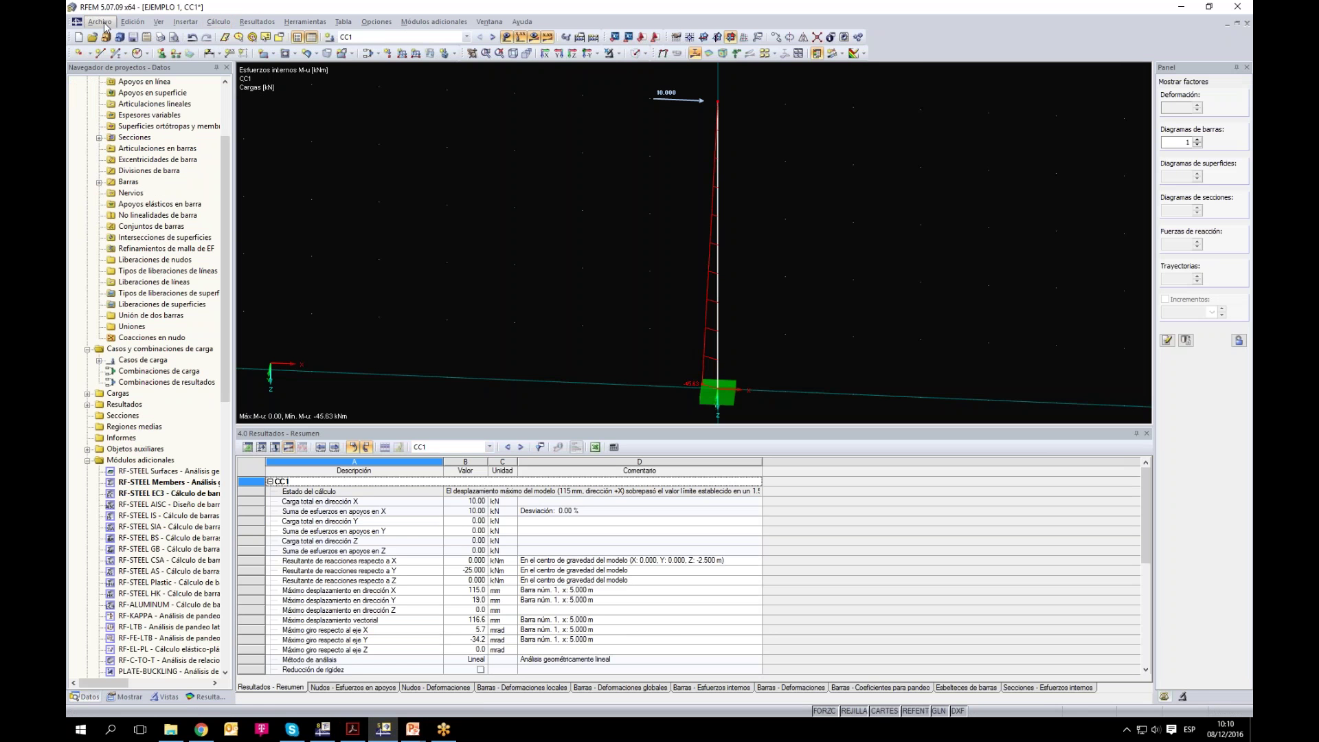
Step: Save the RFEM model as EJEMPLO 1 in the SEMINARIO folder on the desktop
left_click(100, 22)
left_click(127, 97)
left_click(672, 417)
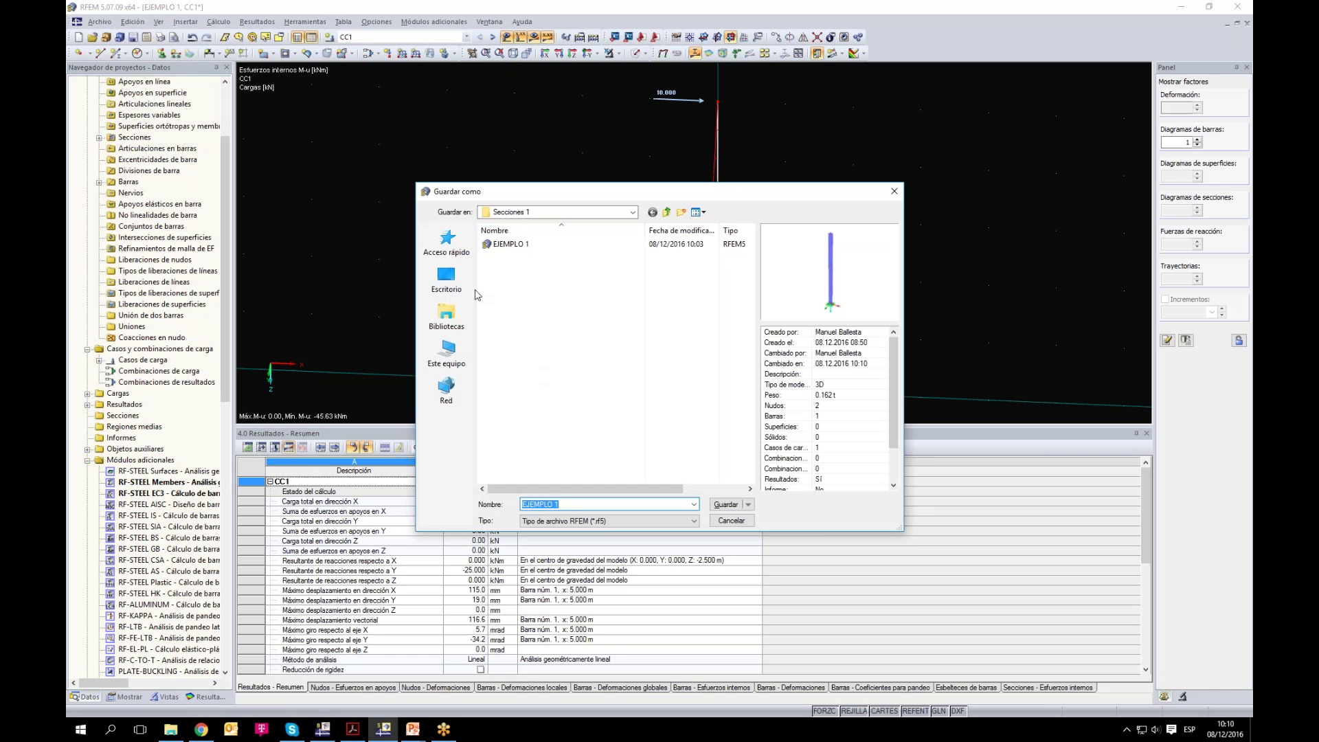
left_click(446, 276)
double_click(661, 370)
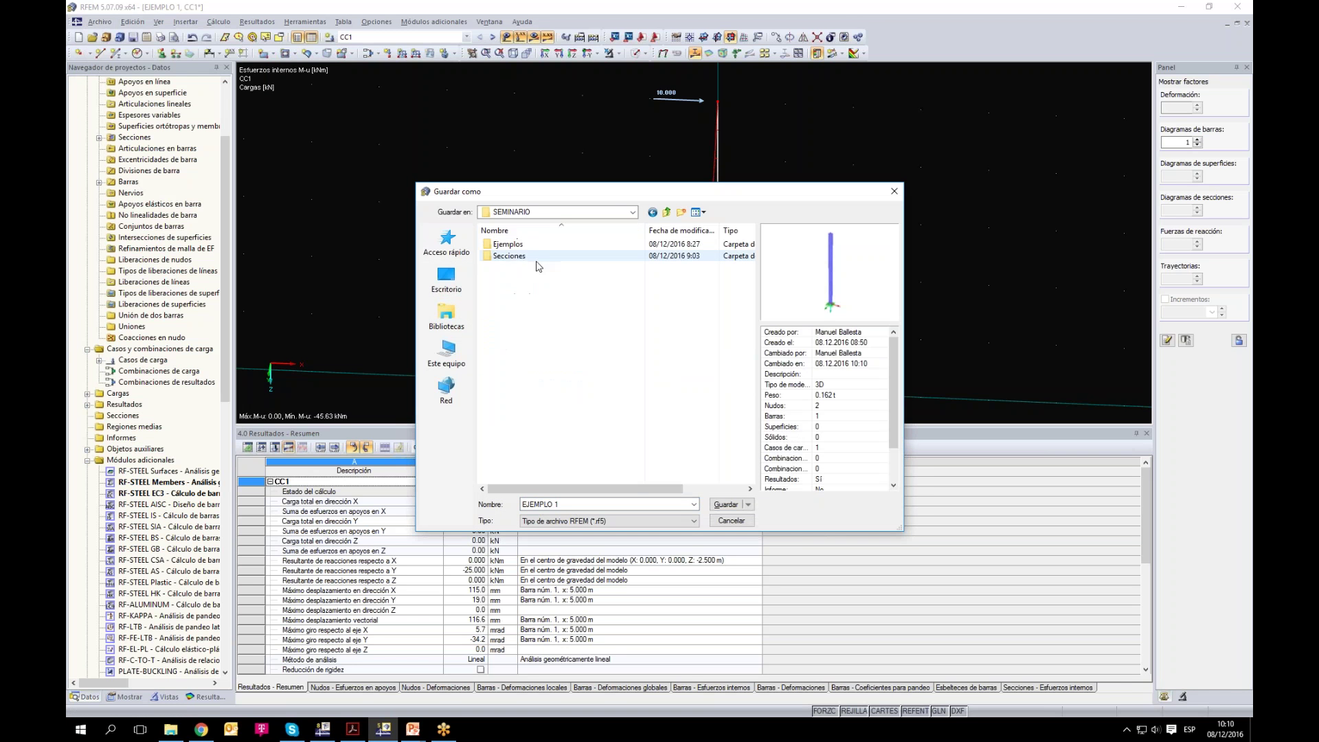
double_click(505, 257)
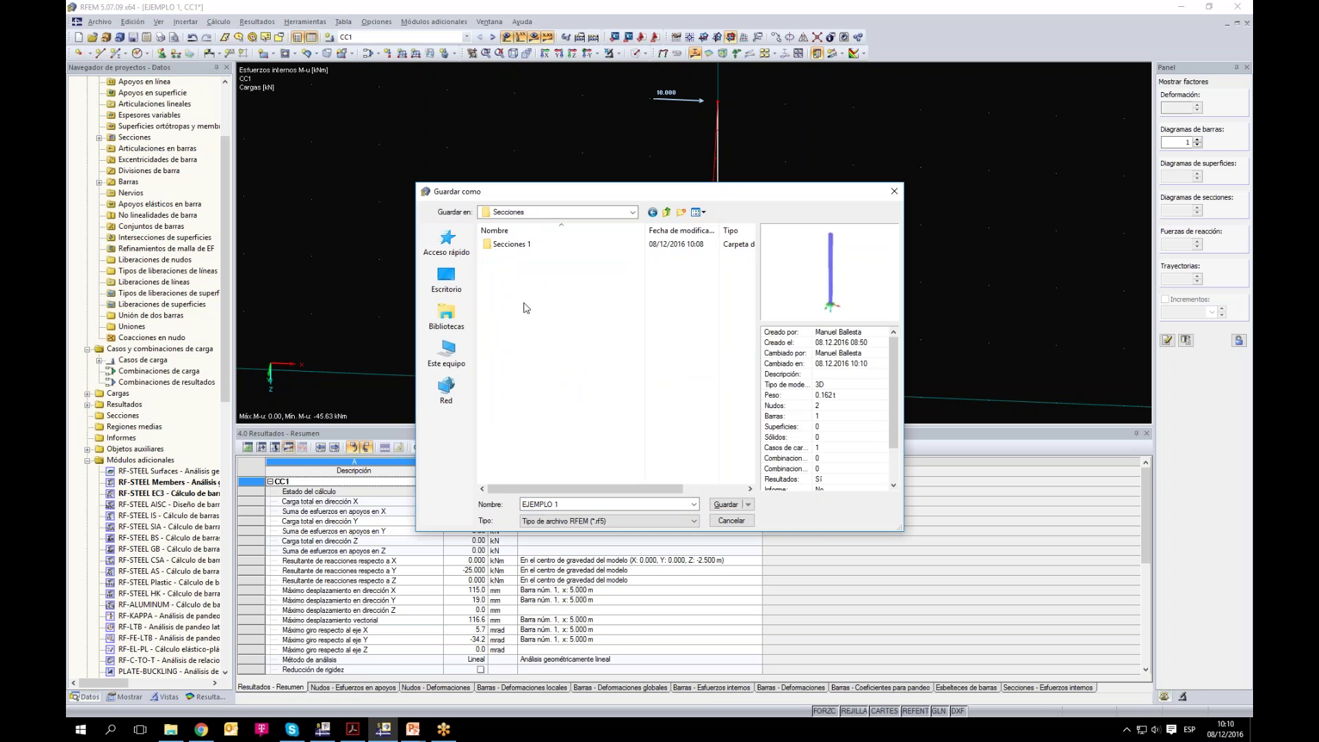
double_click(515, 250)
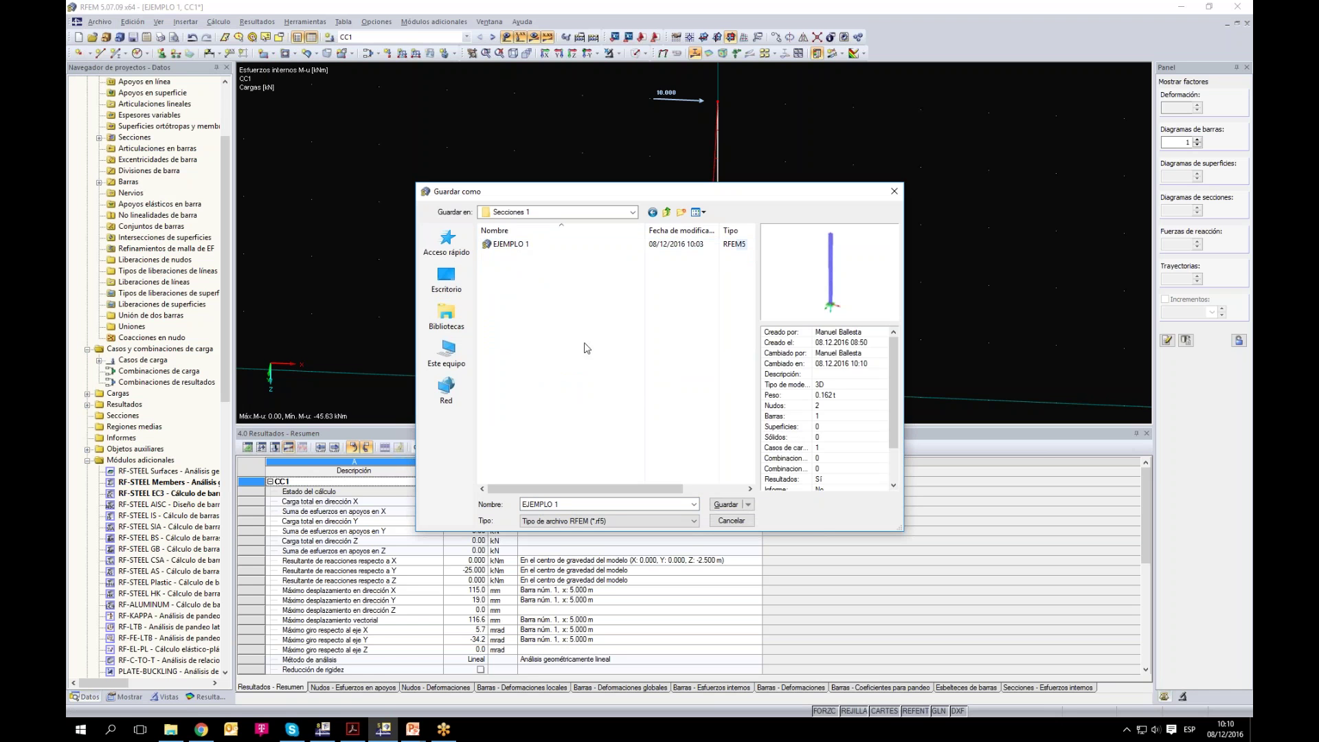
left_click(666, 213)
left_click(667, 213)
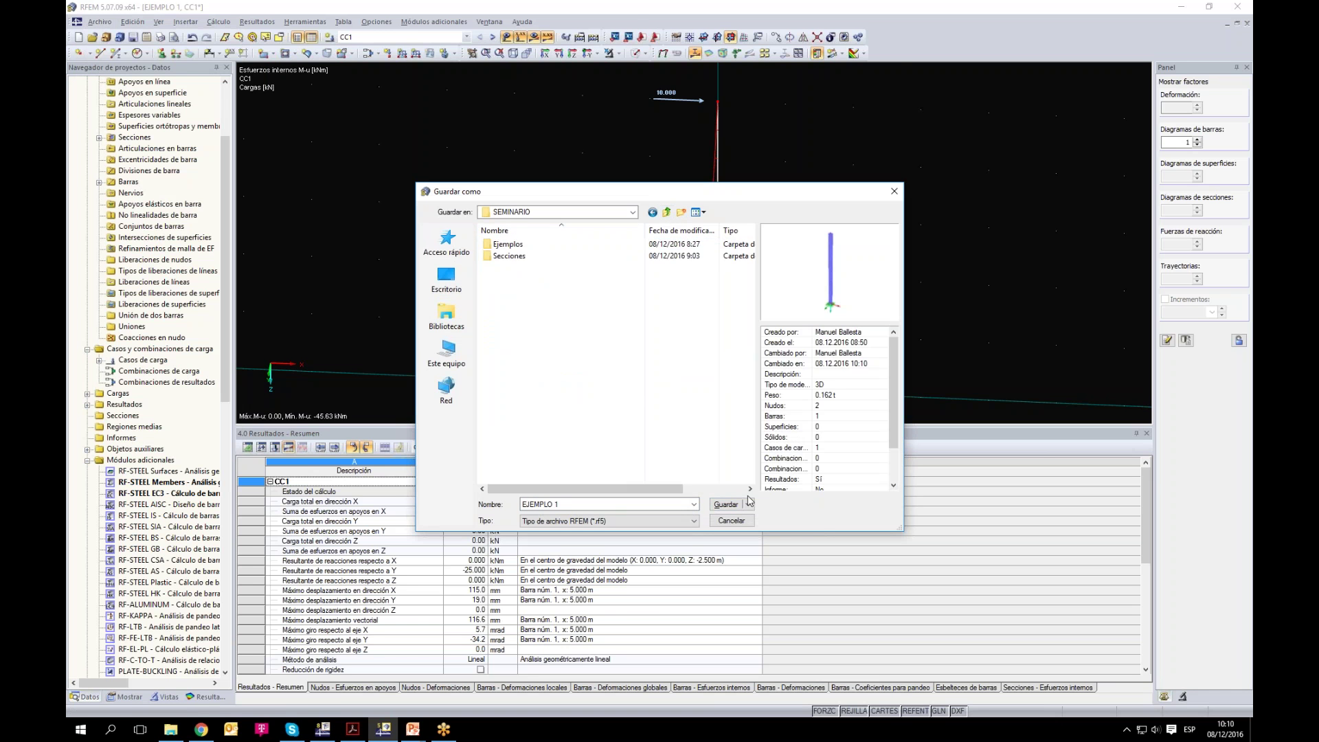
left_click(725, 505)
Step: Switch to SHAPE-THIN and choose EJEMPLO 1 in the SEMINARIO folder as the source RFEM model for the results import
left_click(328, 731)
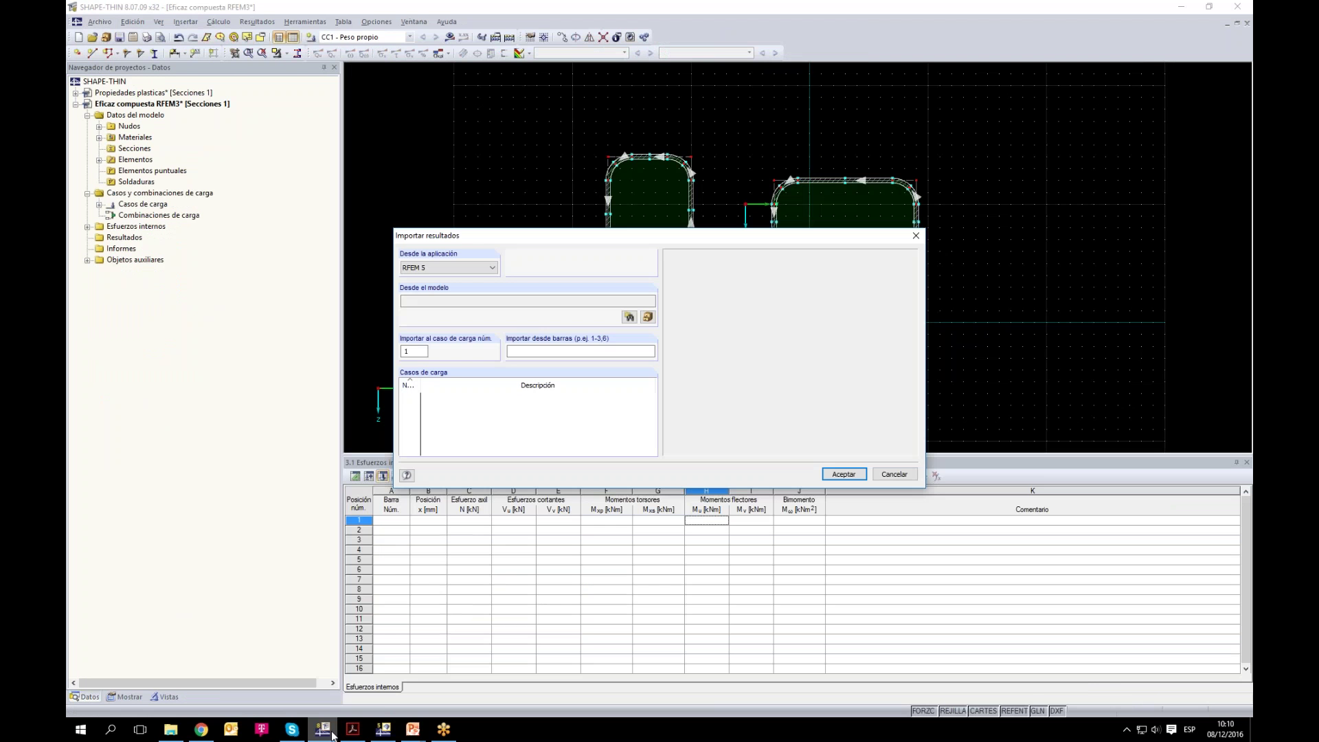
left_click(629, 317)
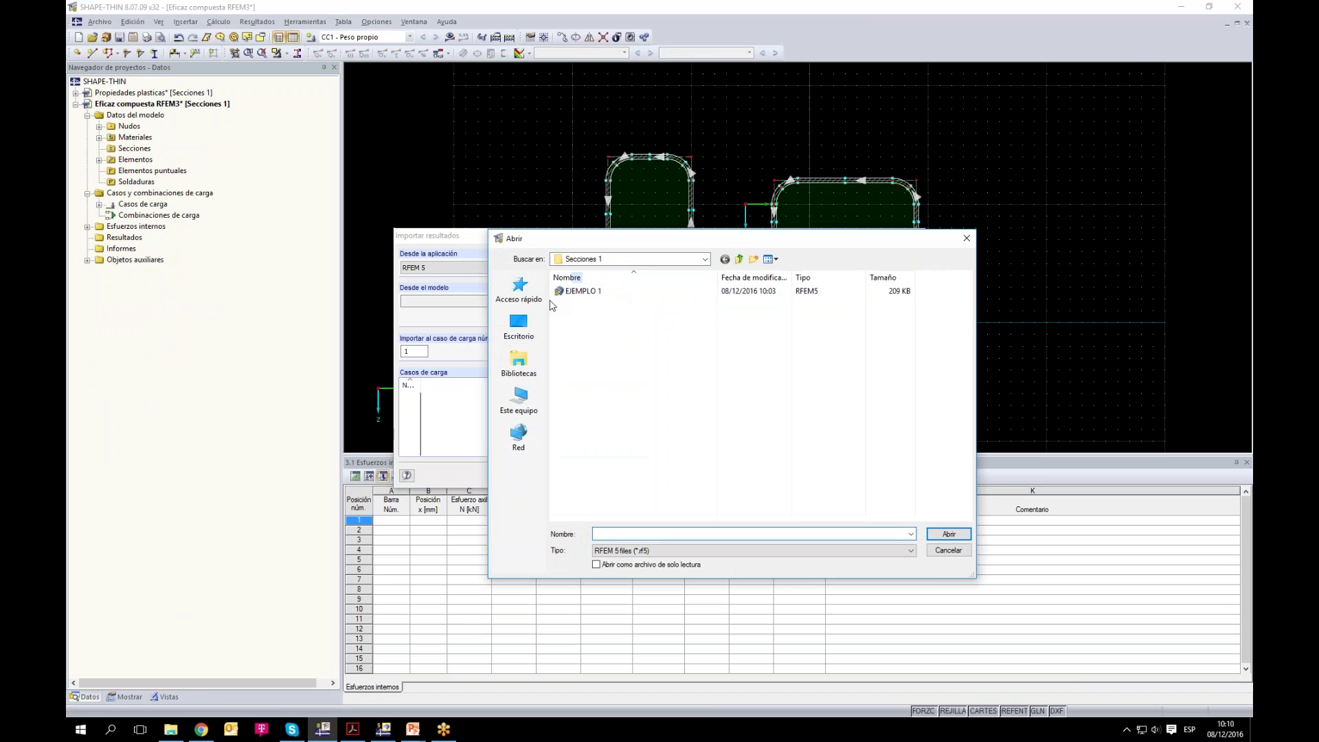
left_click(738, 259)
left_click(739, 259)
left_click(594, 316)
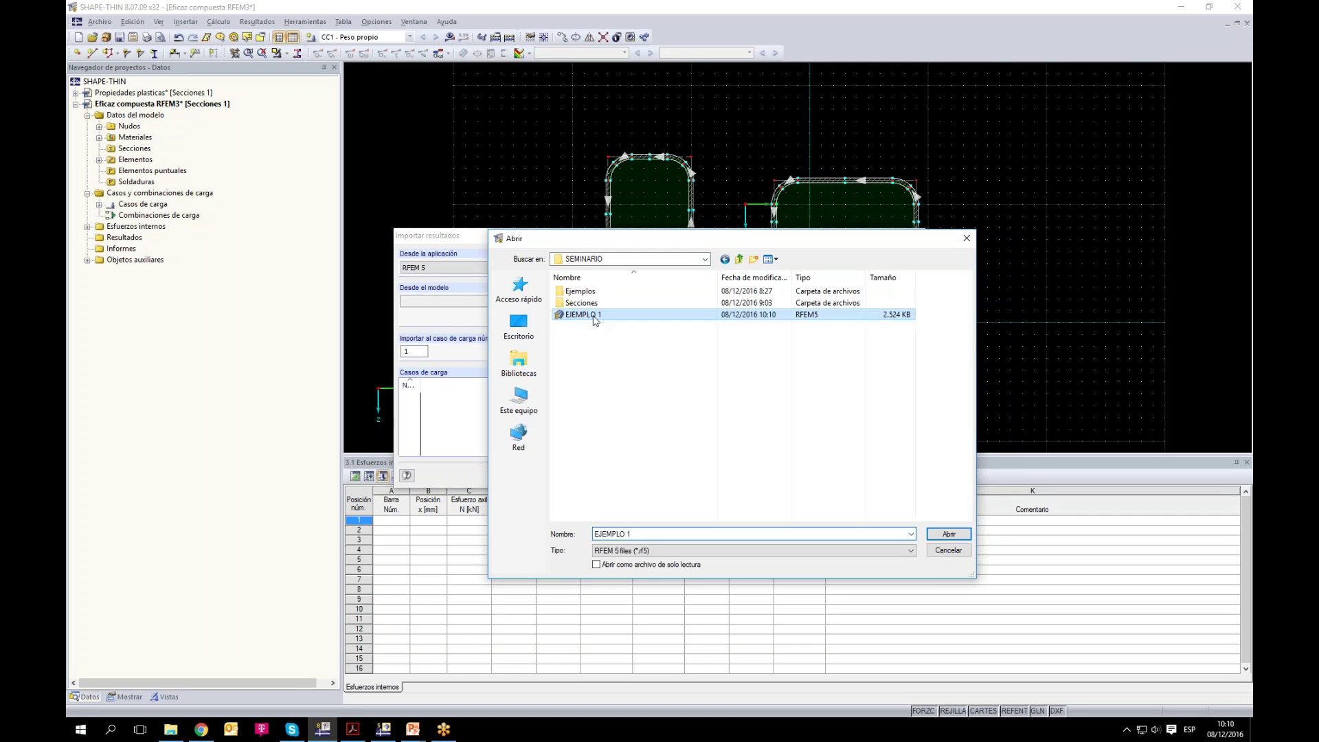
left_click(949, 534)
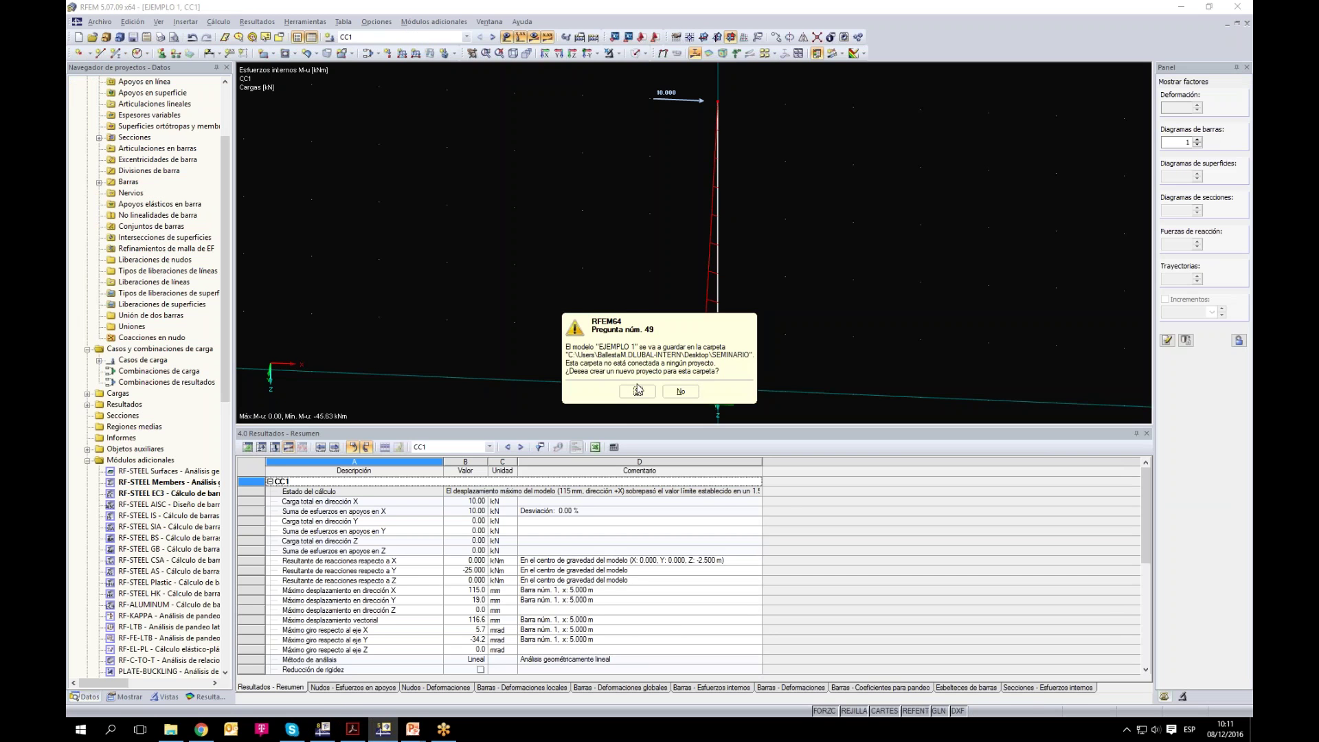
Step: Decline creating a project for the SEMINARIO folder, and import the model's CC1 internal forces into load case 1
left_click(680, 391)
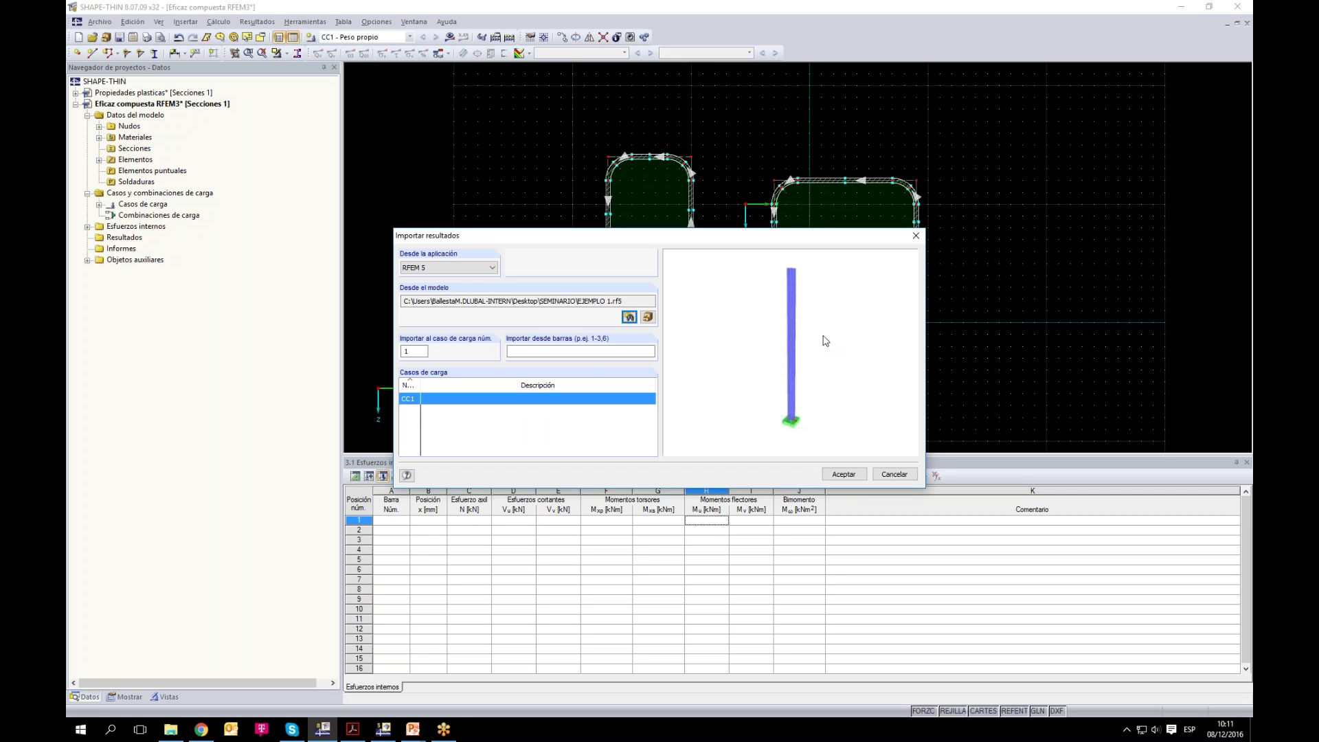
left_click(590, 351)
left_click(834, 475)
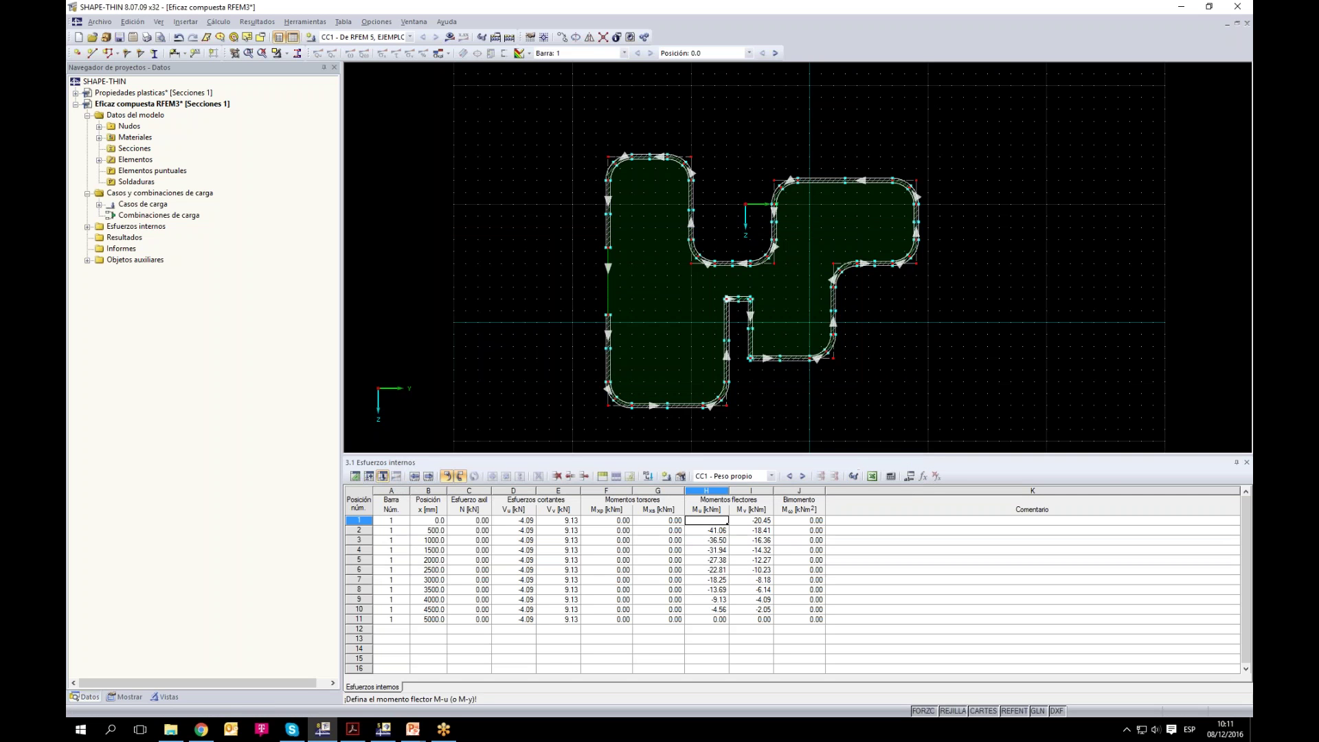
Step: Restore the SHAPE-THIN and RFEM windows to a smaller size and arrange them side by side
left_click(1209, 7)
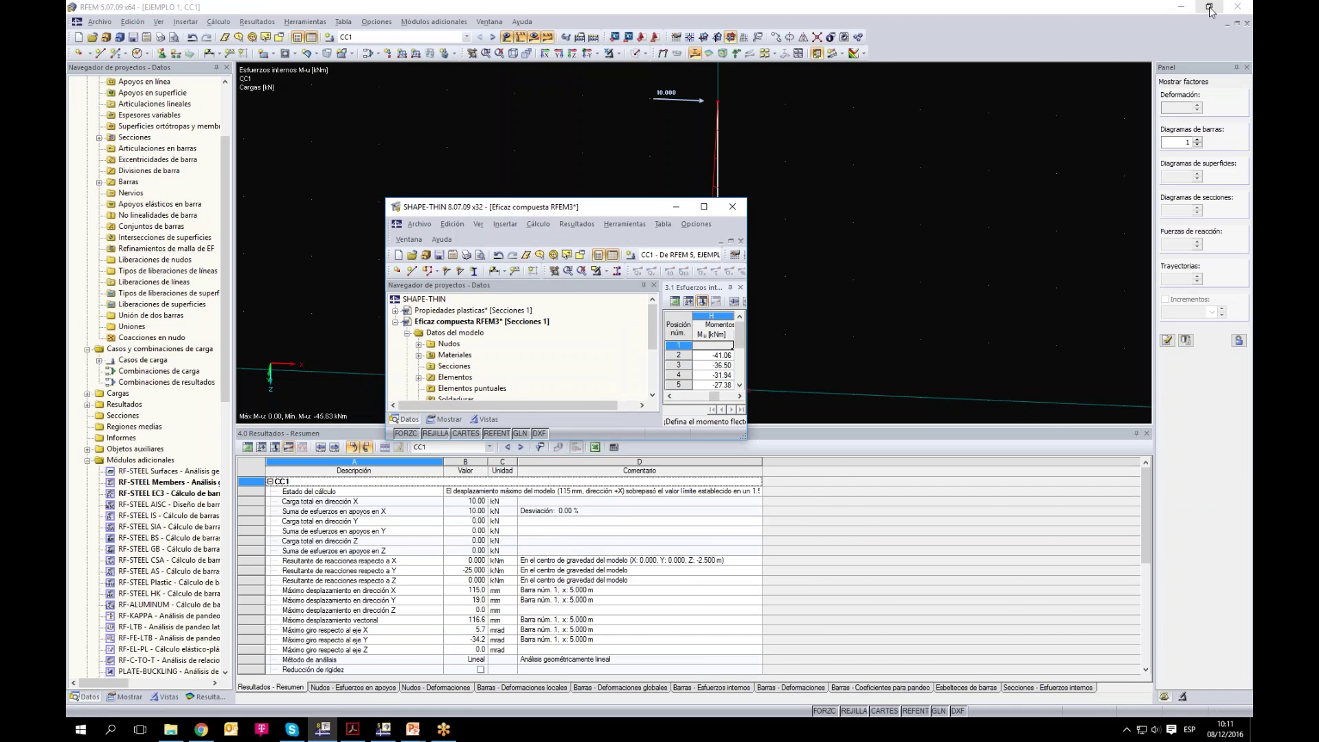
left_click(1210, 7)
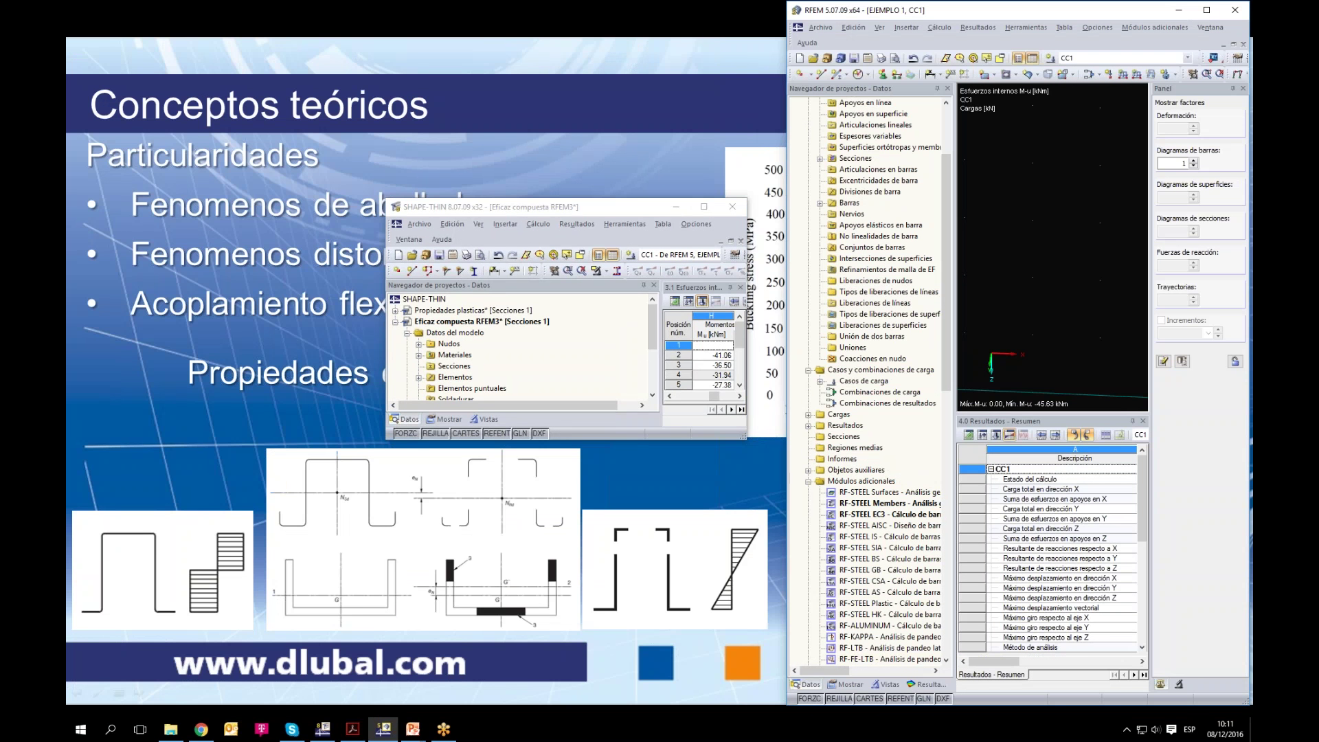
left_click(679, 213)
left_click_drag(630, 208, 310, 16)
left_click_drag(422, 246, 631, 245)
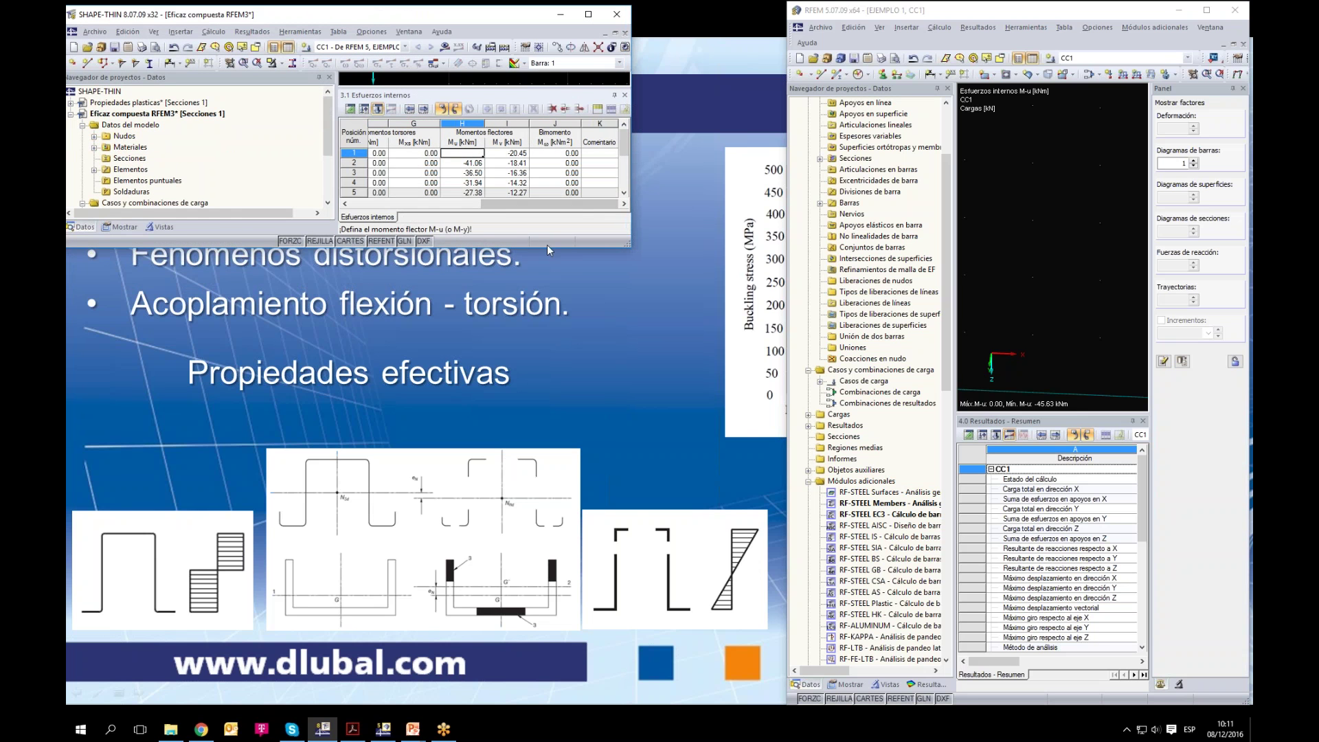
left_click_drag(556, 246, 558, 708)
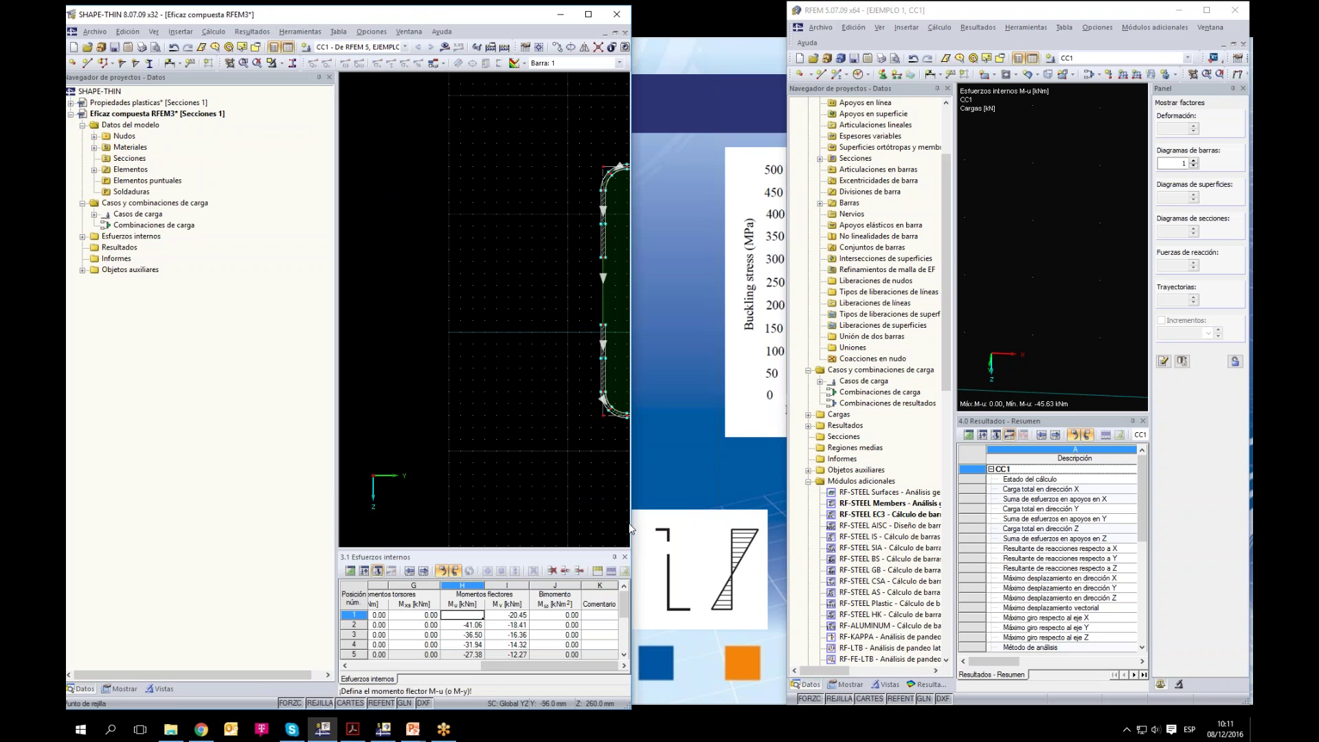
left_click_drag(631, 529, 790, 529)
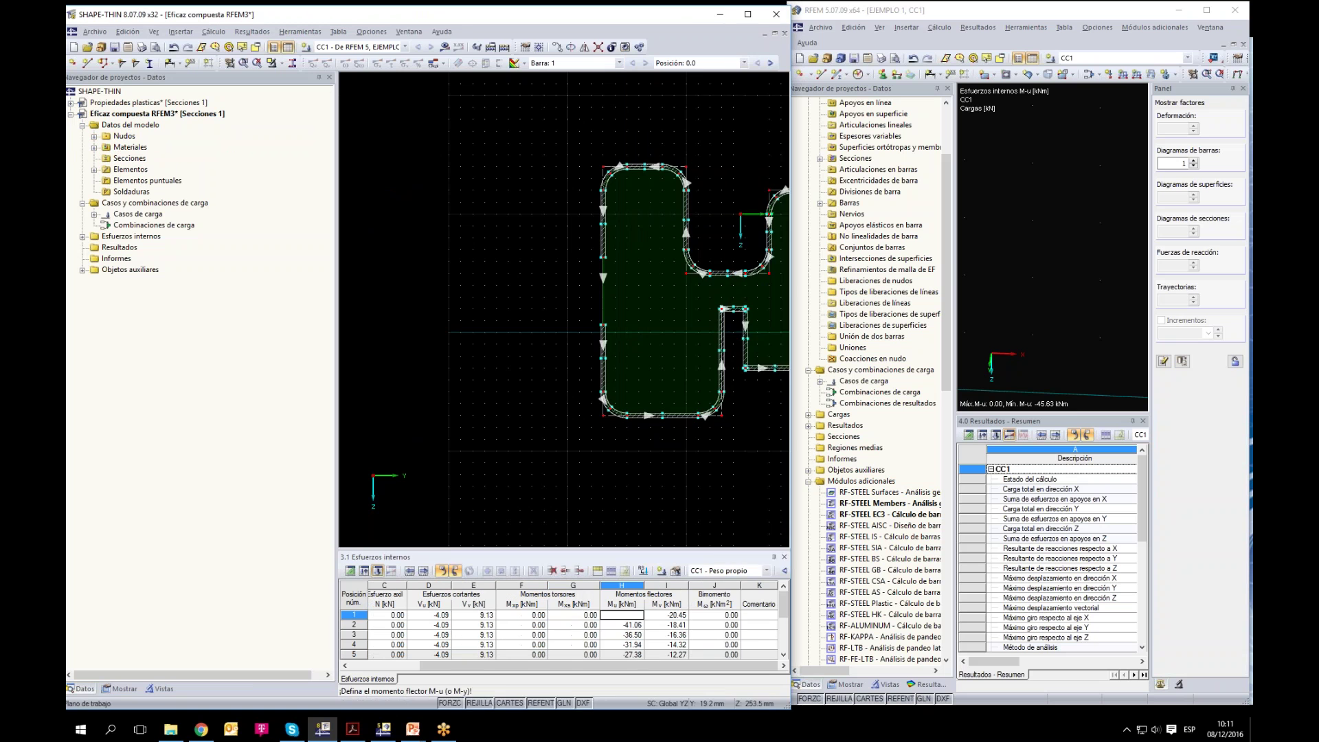
Step: Calculate and display the SHAPE-THIN results of the section for the imported internal forces
left_click(445, 47)
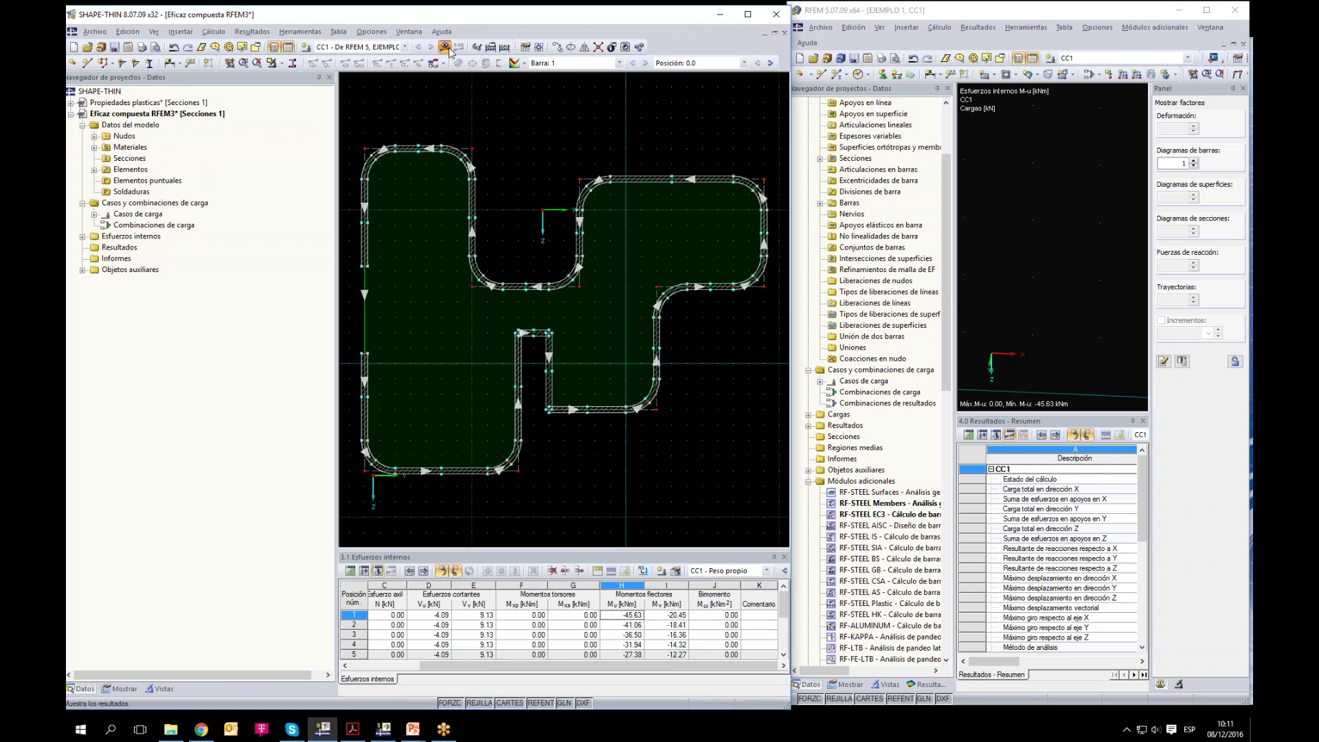
left_click(404, 384)
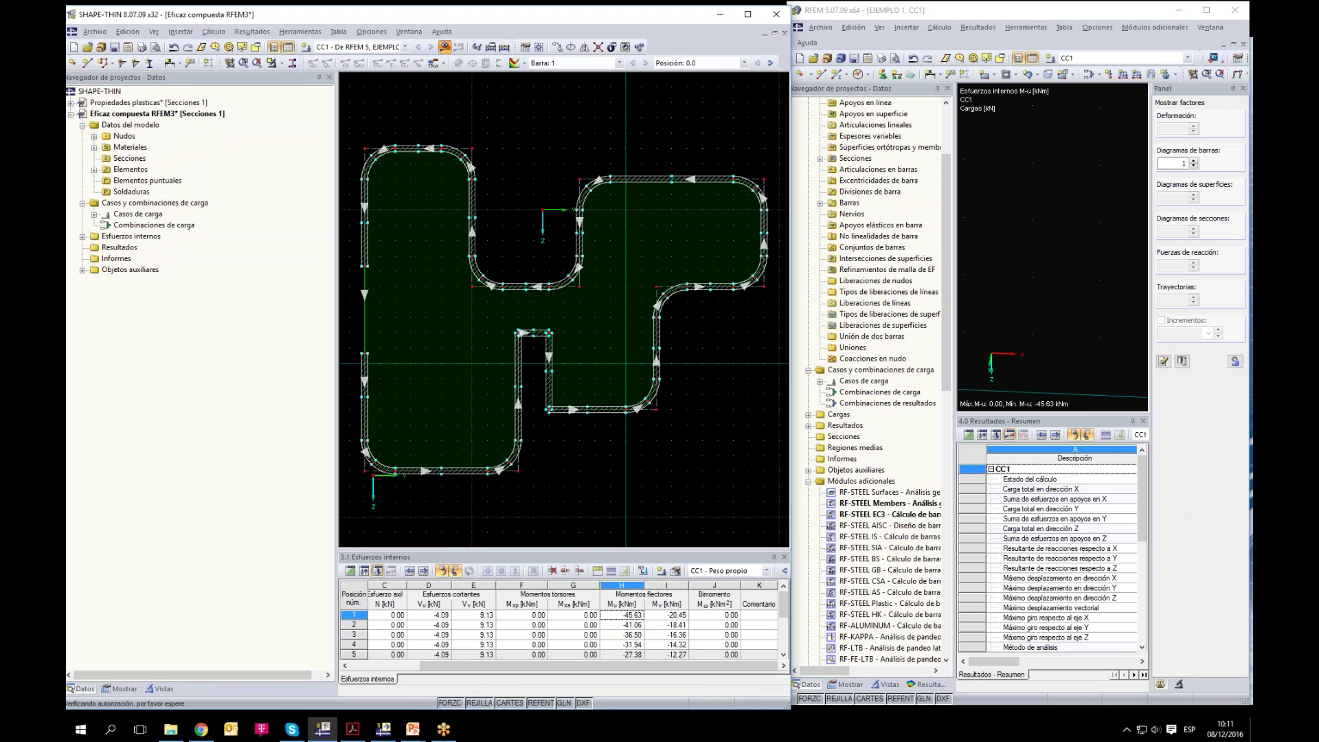
Step: Hide the RFEM results table, show the results navigator, and fit the column and the section in their views
left_click(1016, 258)
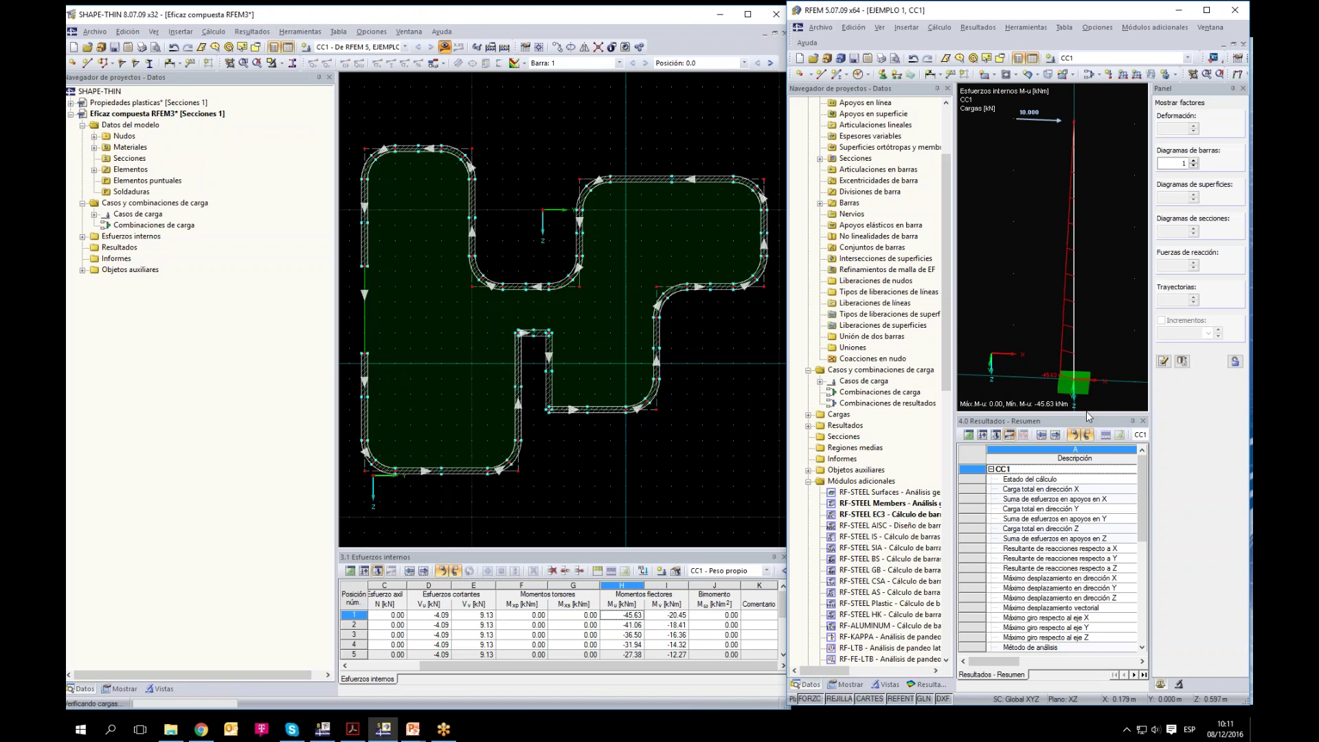
left_click(1143, 421)
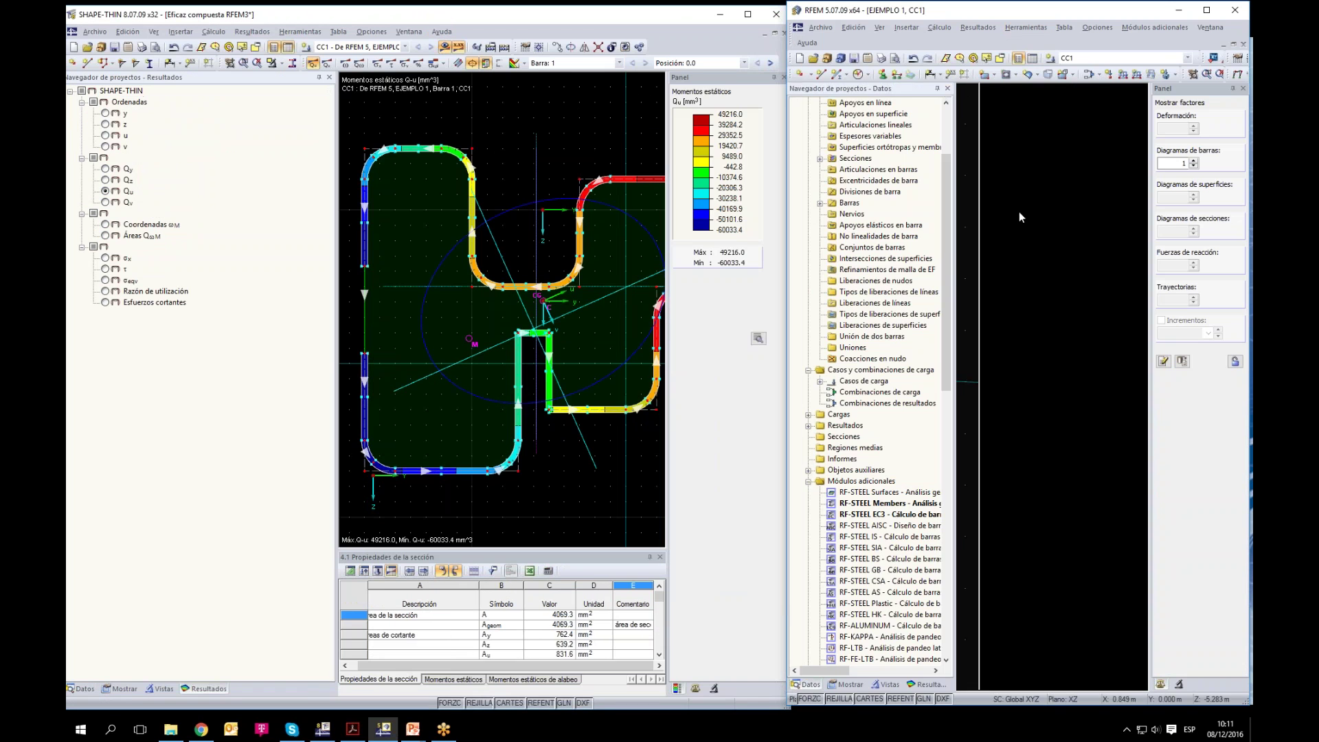
left_click(947, 88)
left_click_drag(997, 310, 994, 278)
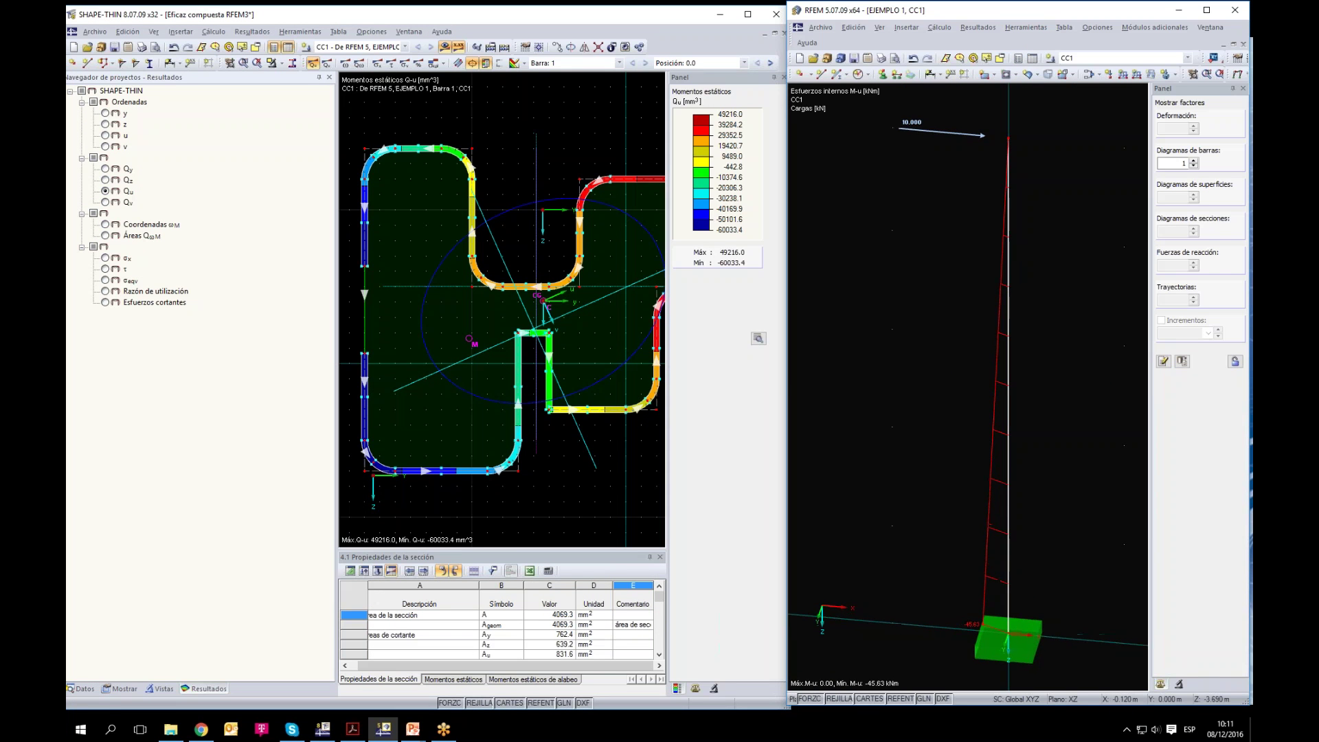
left_click(1018, 57)
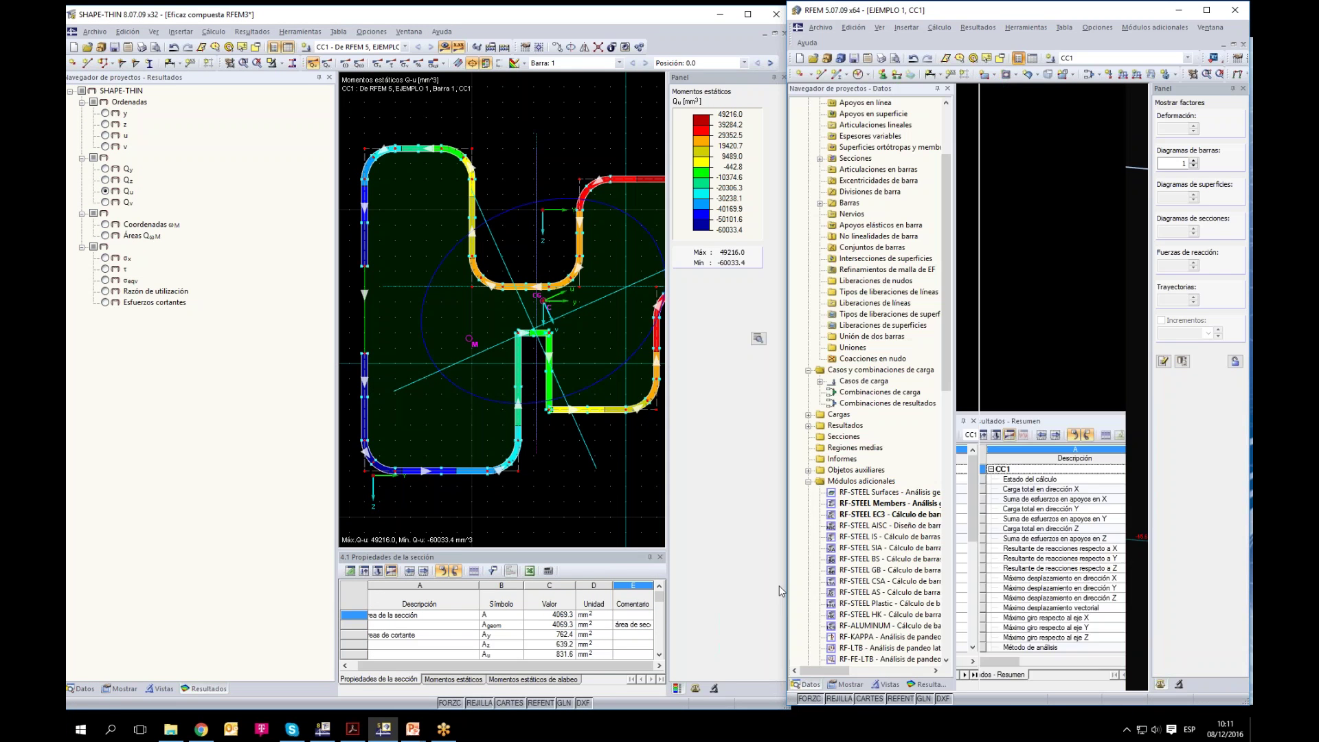
left_click(926, 685)
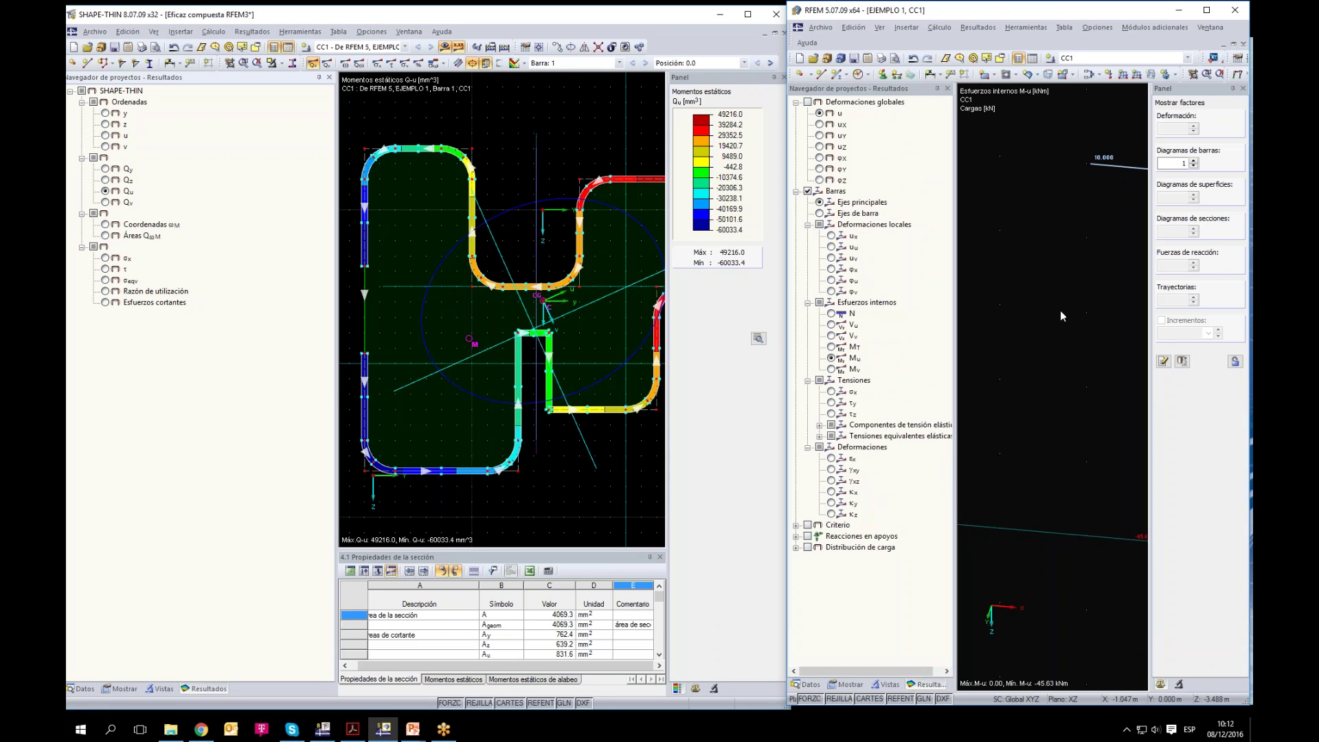
scroll(584, 122, "down", 2)
middle_click(584, 122)
middle_click(584, 122)
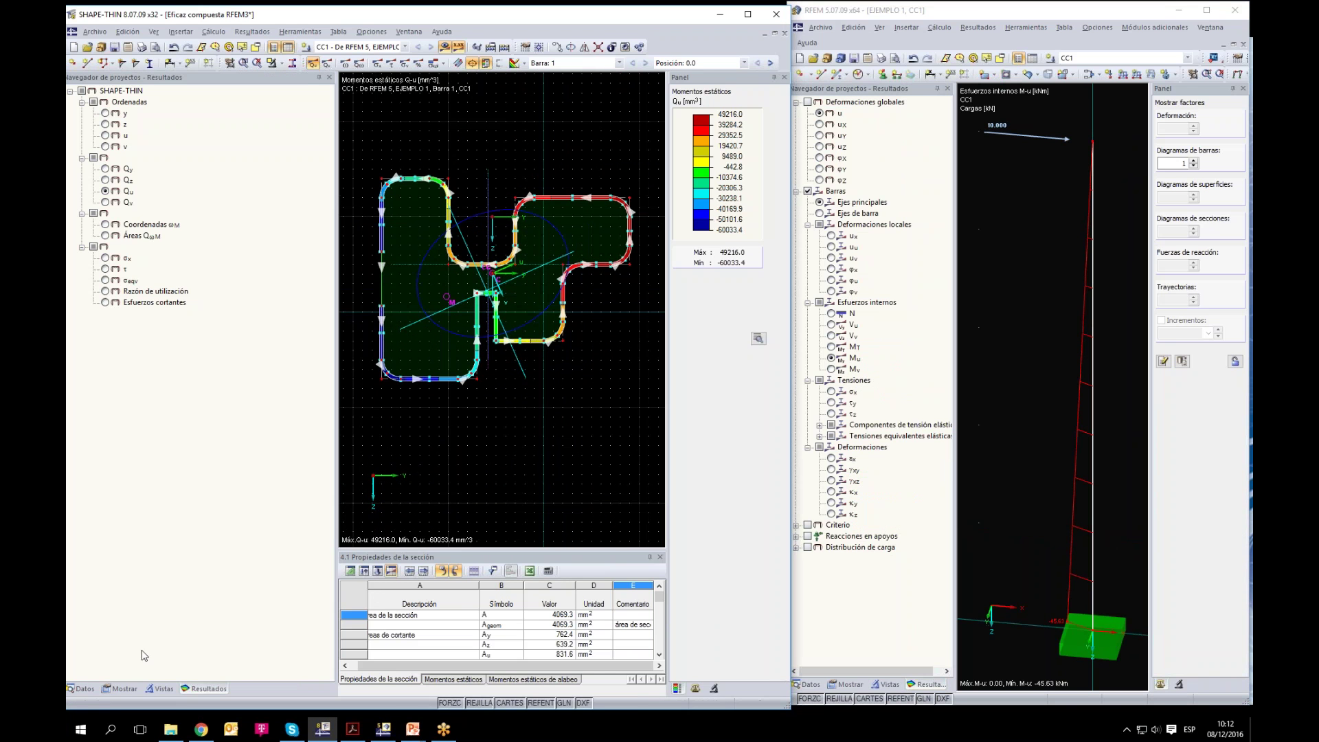
Step: Turn off the coloured result representation in SHAPE-THIN and enable inclining the result diagrams into the work plane
left_click(125, 688)
left_click(107, 402)
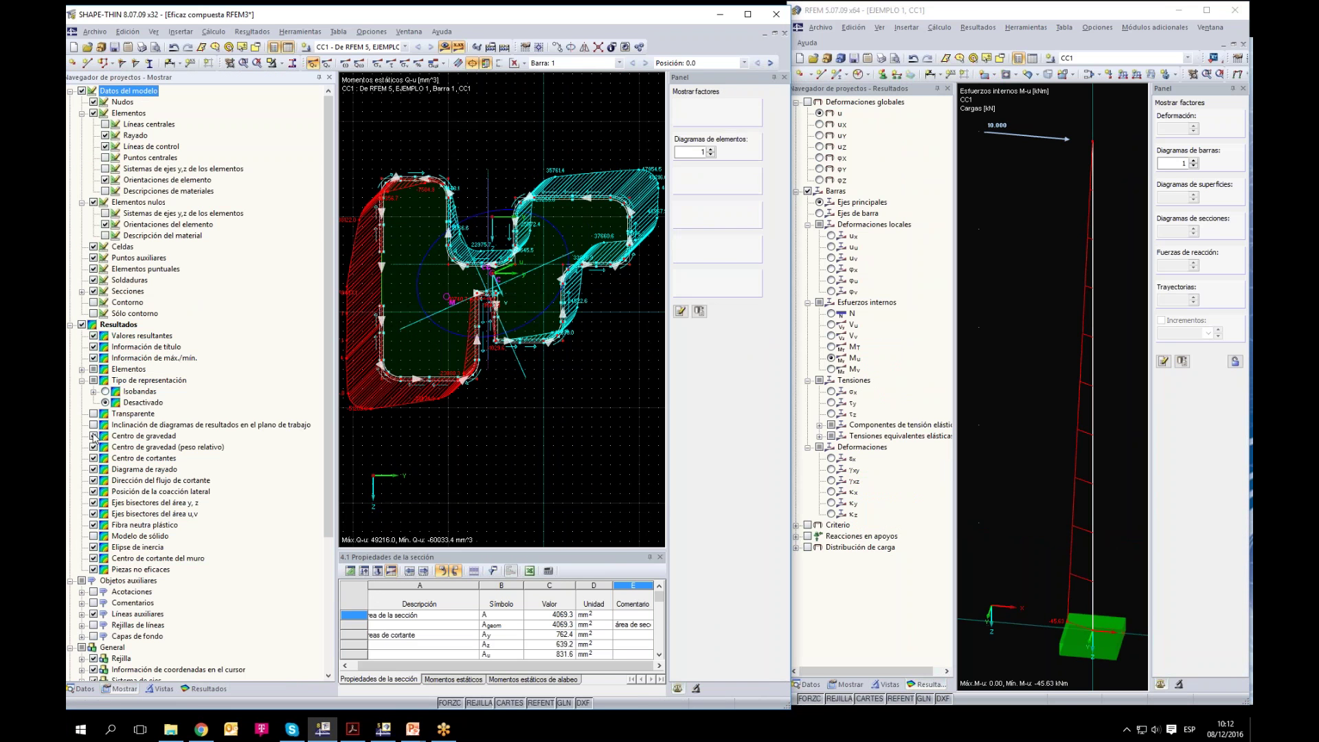
left_click(93, 426)
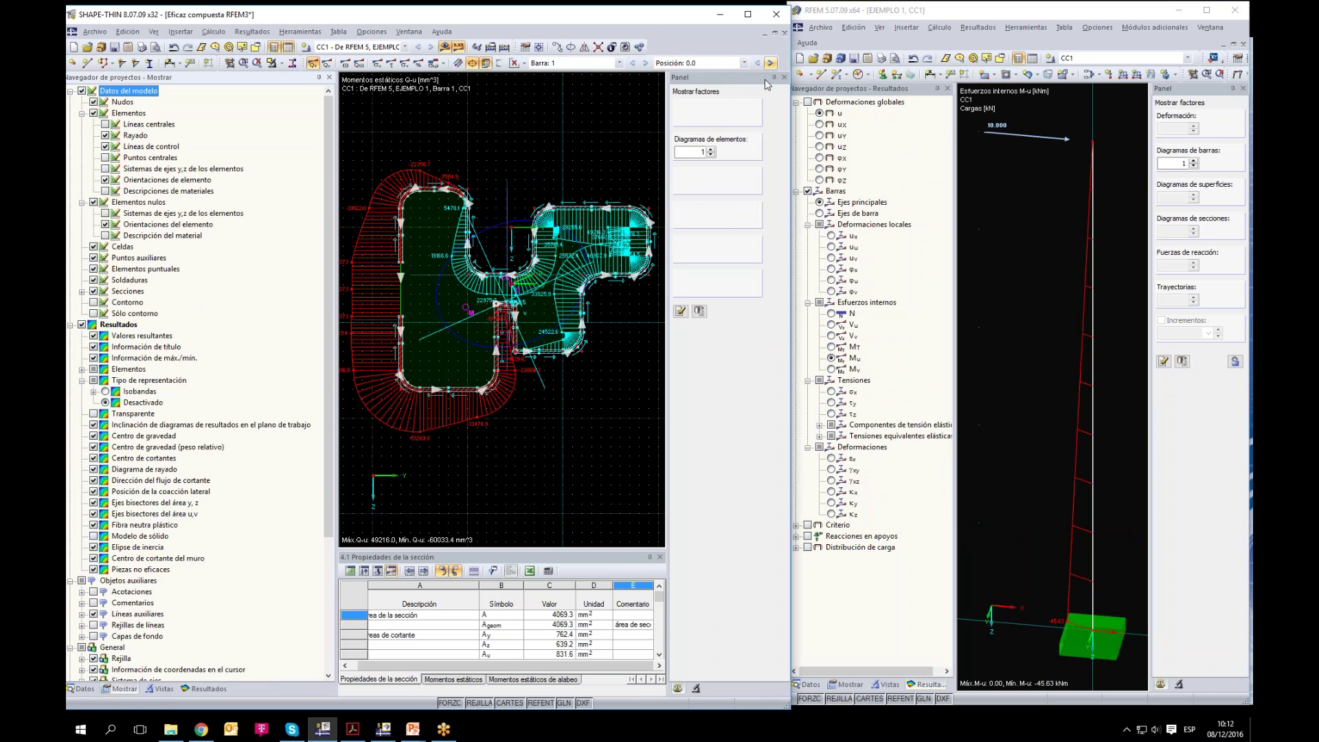
scroll(429, 362, "down", 2)
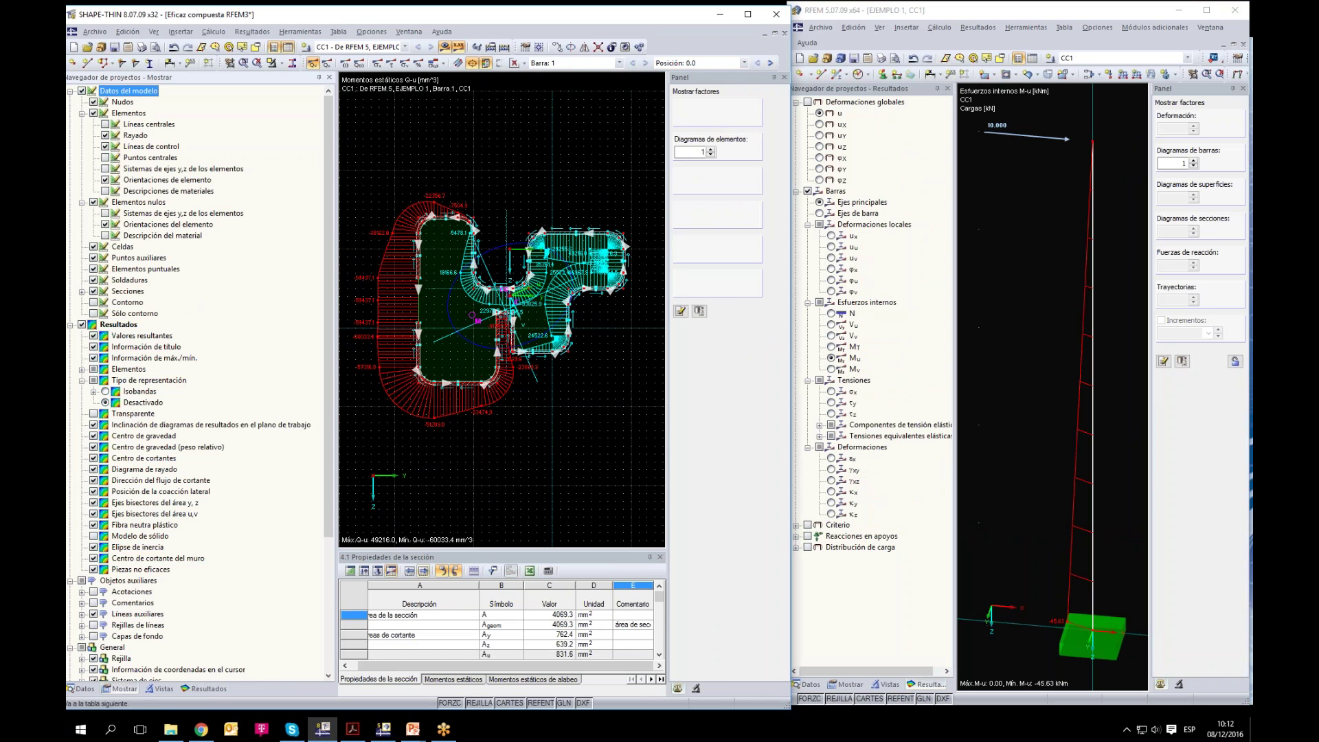
Step: Display the equivalent stress diagram of the section, followed by the Razón de utilización diagram
left_click(203, 688)
left_click(106, 281)
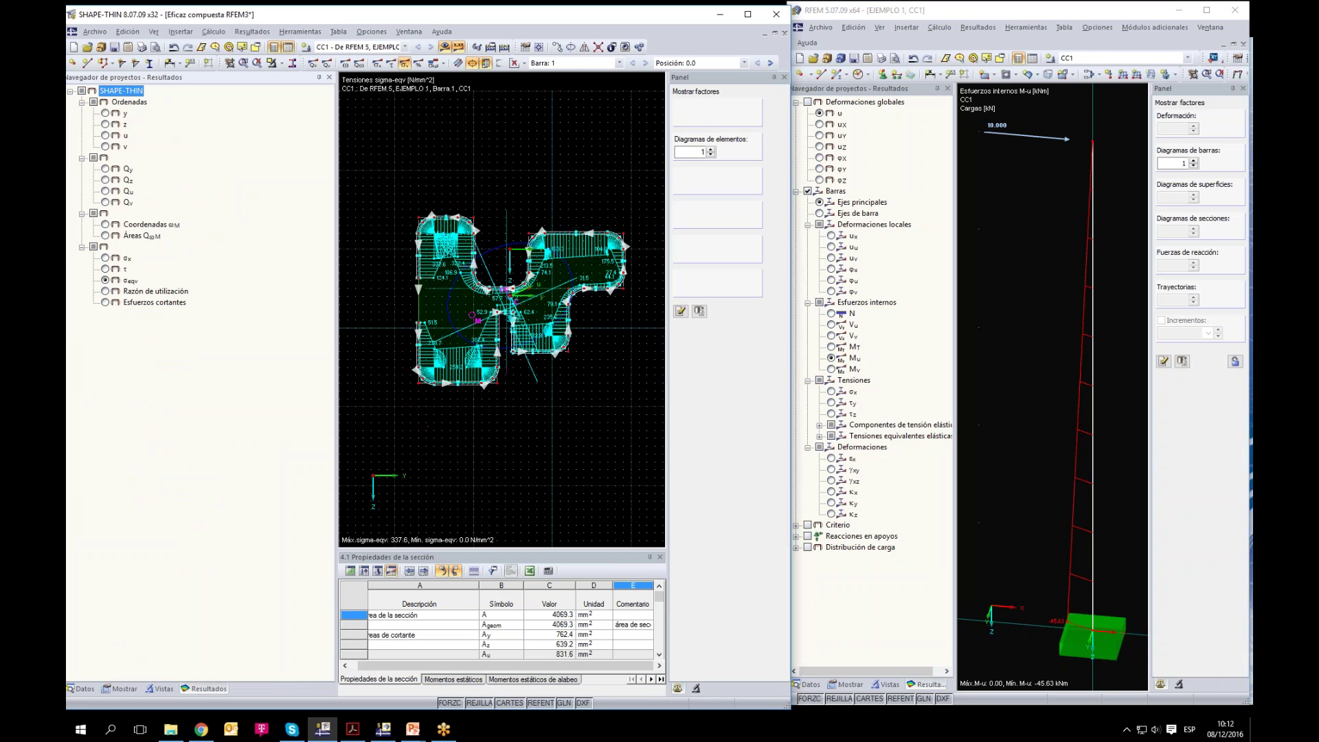
left_click(106, 291)
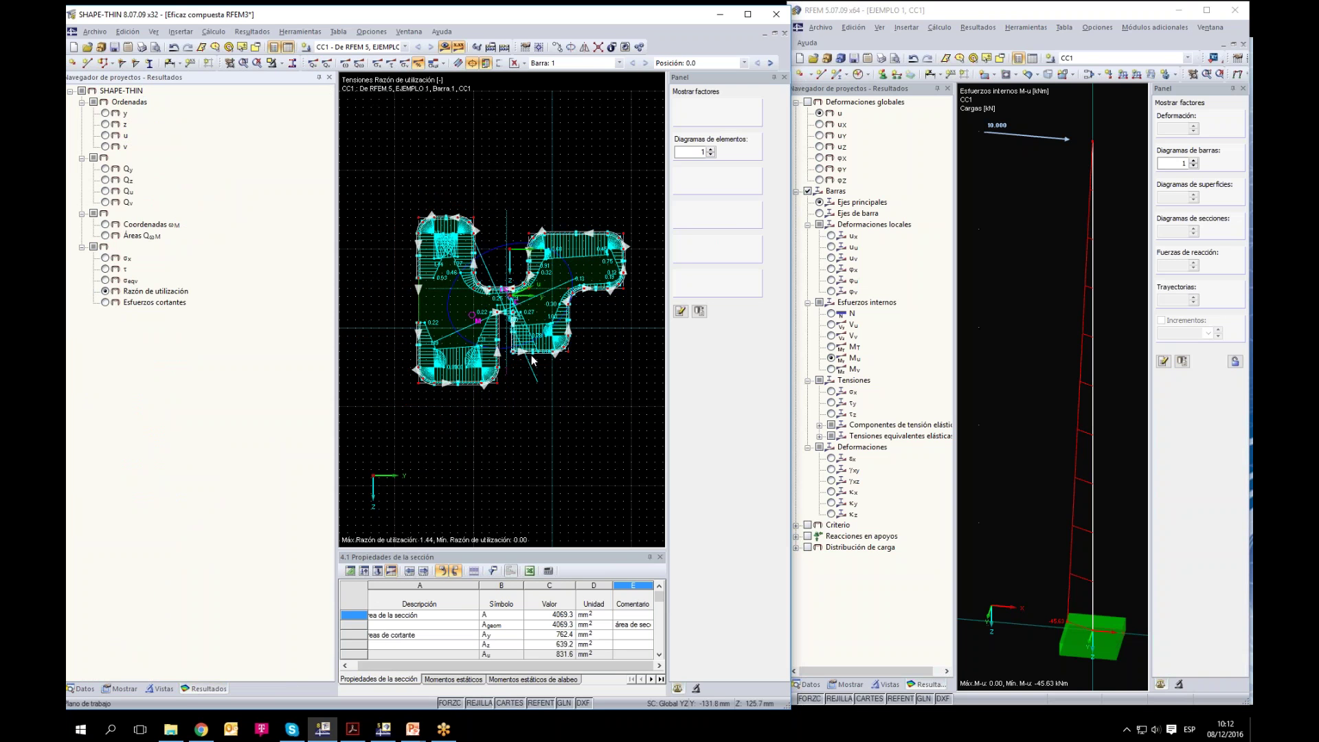
Step: Examine the utilisation ratio values at the corners and along the walls of the section
scroll(423, 404, "up", 5)
scroll(423, 404, "up", 2)
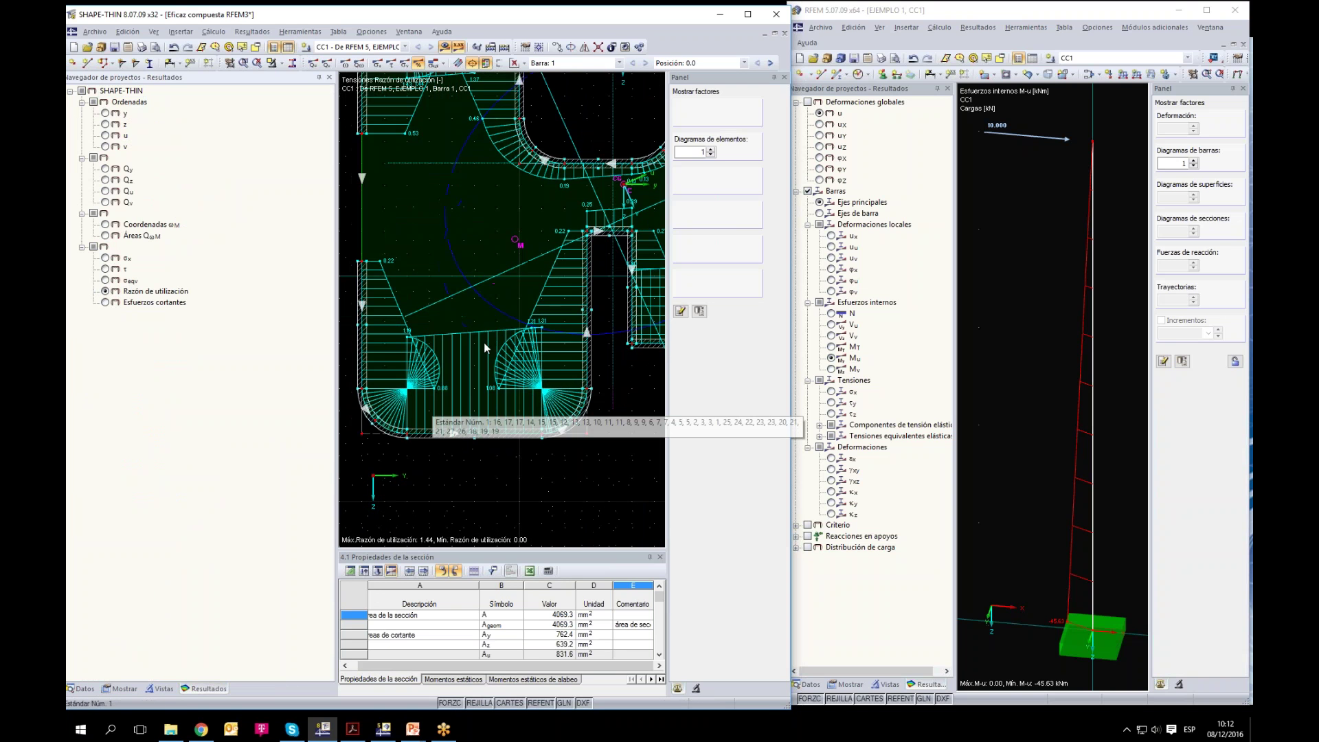
scroll(533, 335, "up", 1)
scroll(519, 366, "down", 3)
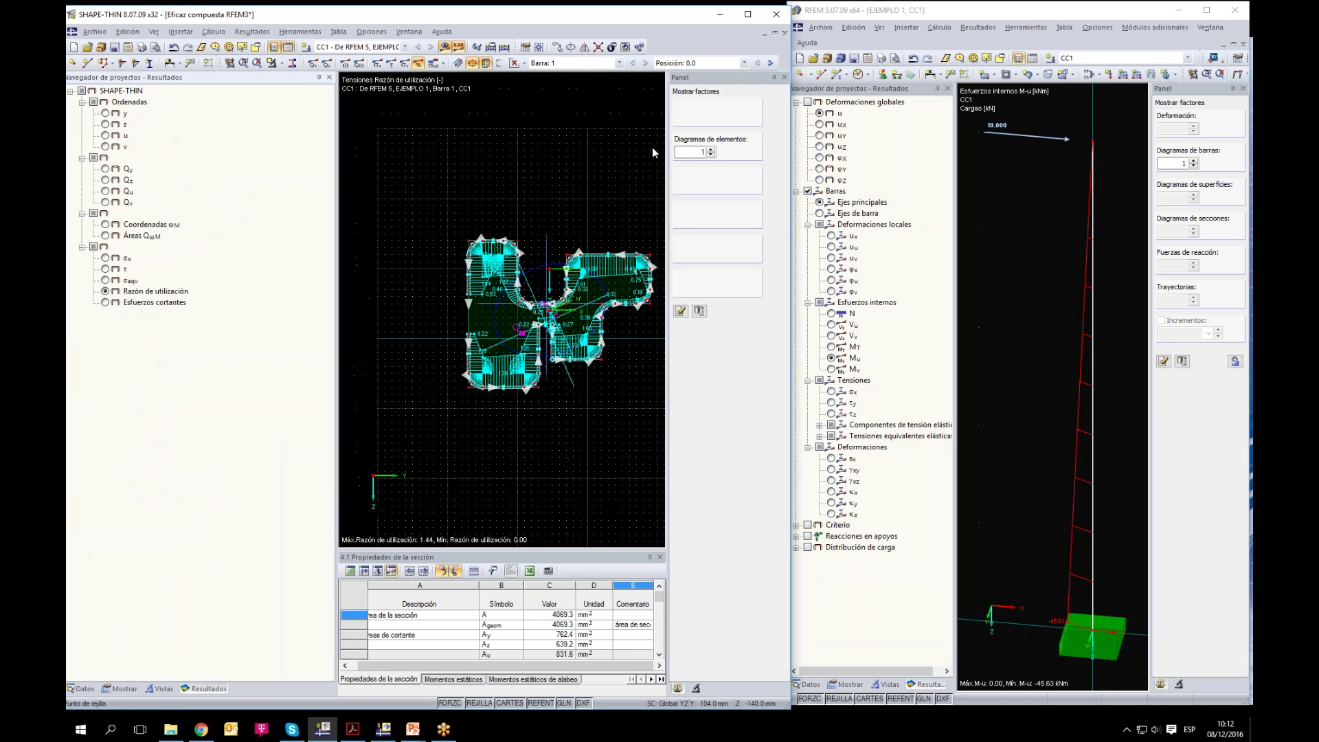
scroll(514, 200, "up", 3)
scroll(514, 199, "up", 2)
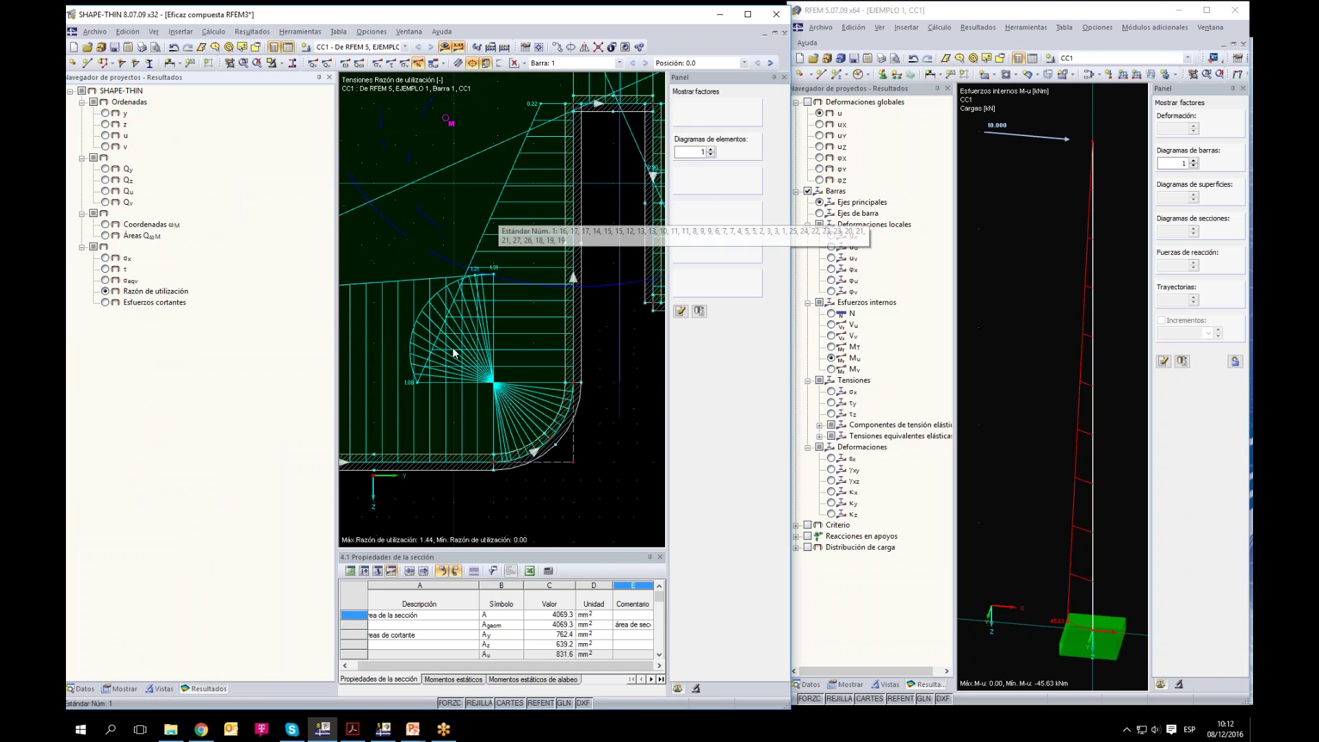
left_click_drag(445, 336, 421, 474)
scroll(420, 474, "down", 2)
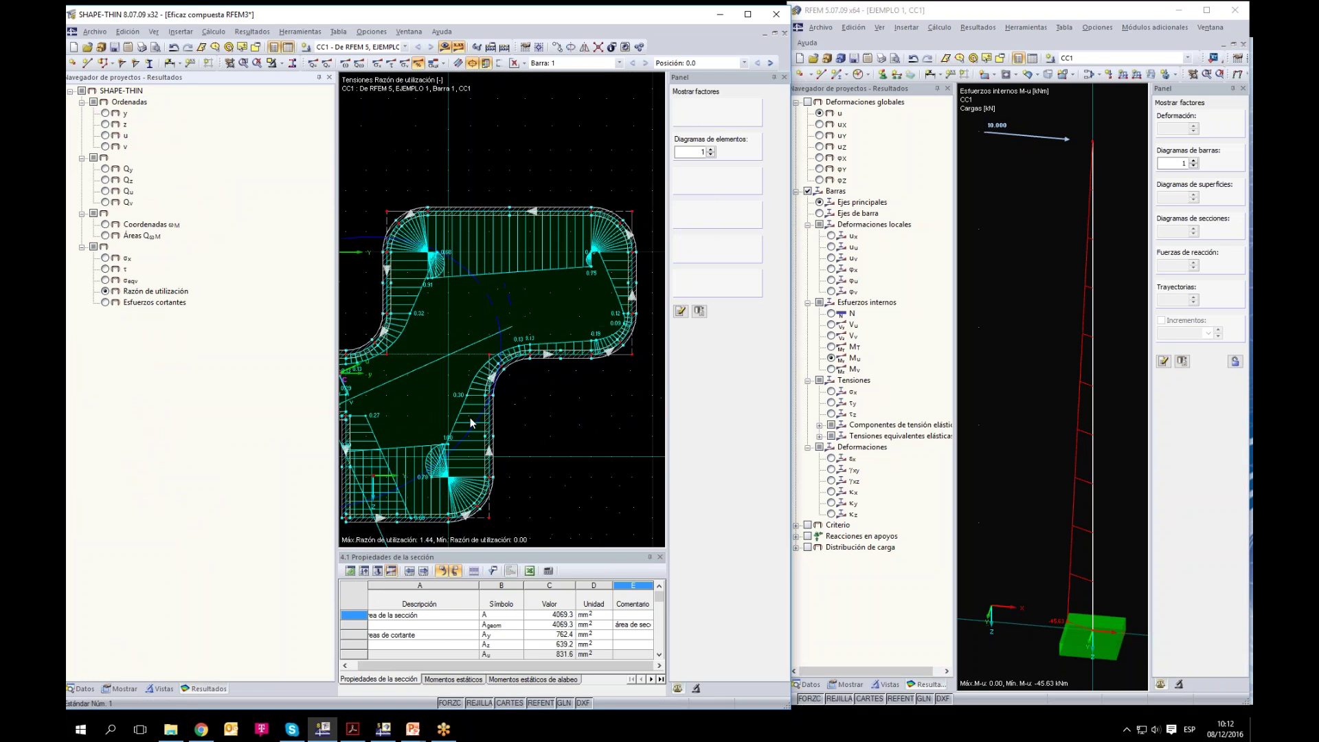
scroll(420, 474, "up", 2)
scroll(375, 277, "down", 2)
scroll(374, 277, "up", 3)
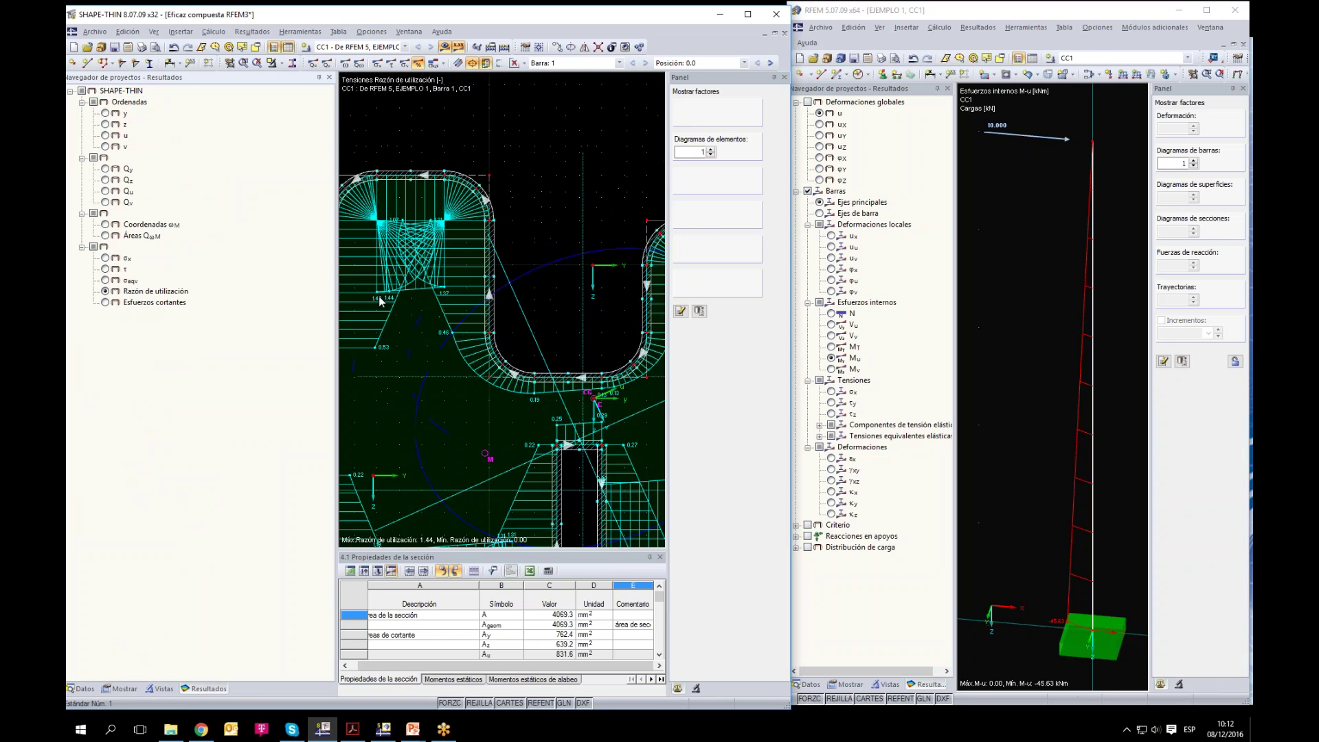
scroll(374, 276, "up", 1)
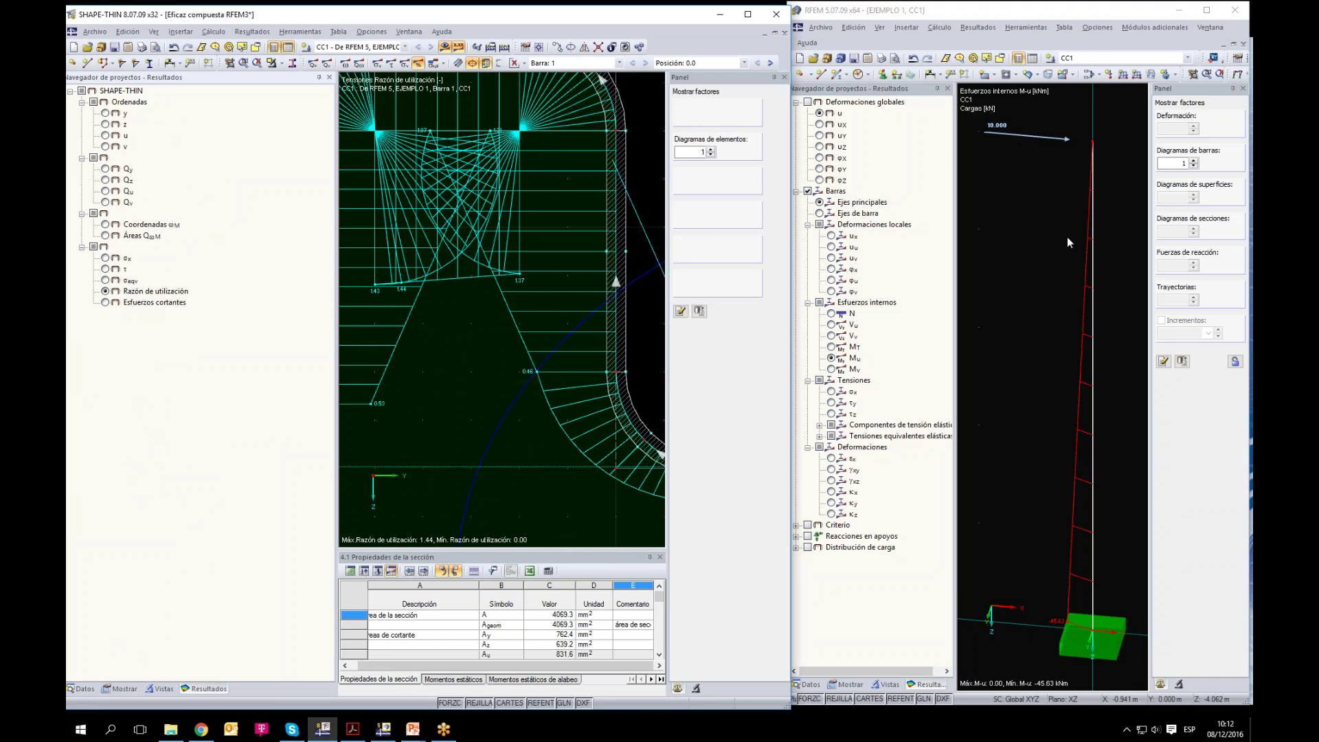
Step: Step the Razón de utilización diagram along bar 1 from its start to position 5000.0
scroll(1067, 236, "down", 3)
left_click(982, 311)
scroll(616, 226, "down", 4)
left_click(616, 225)
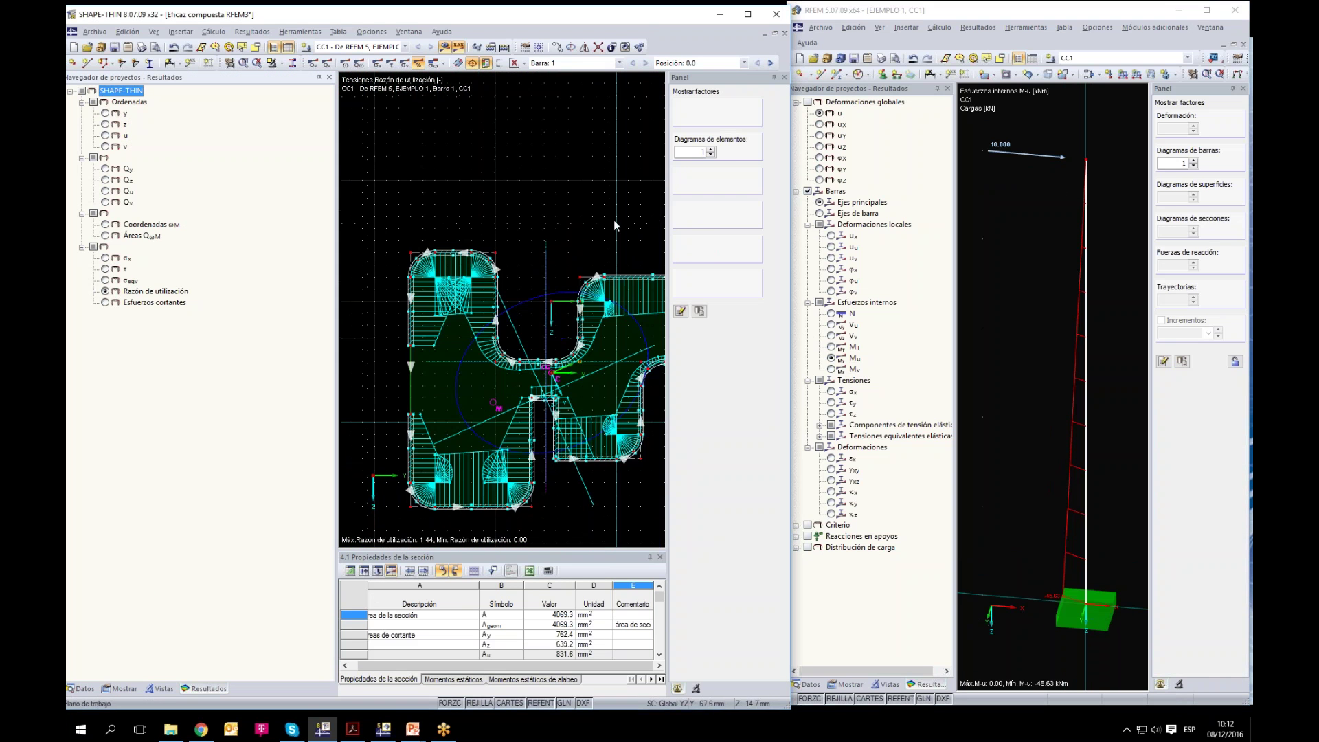
left_click(771, 63)
left_click(771, 62)
left_click(771, 63)
left_click(771, 62)
left_click(771, 62)
left_click(771, 63)
left_click(771, 63)
left_click(771, 62)
left_click(771, 62)
left_click(771, 62)
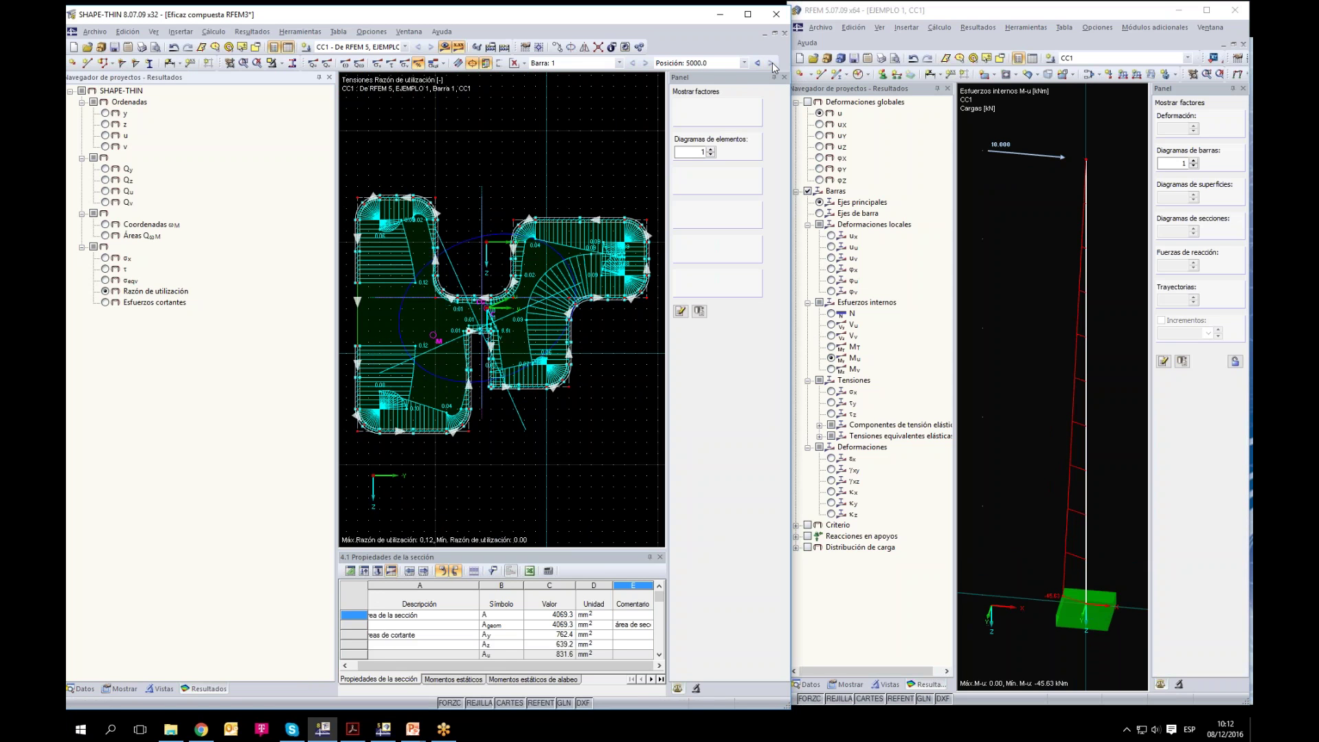
Step: Display the σx and τ stress diagrams at position 5000.0, and trace σx back along the bar to position 0.0
left_click(105, 258)
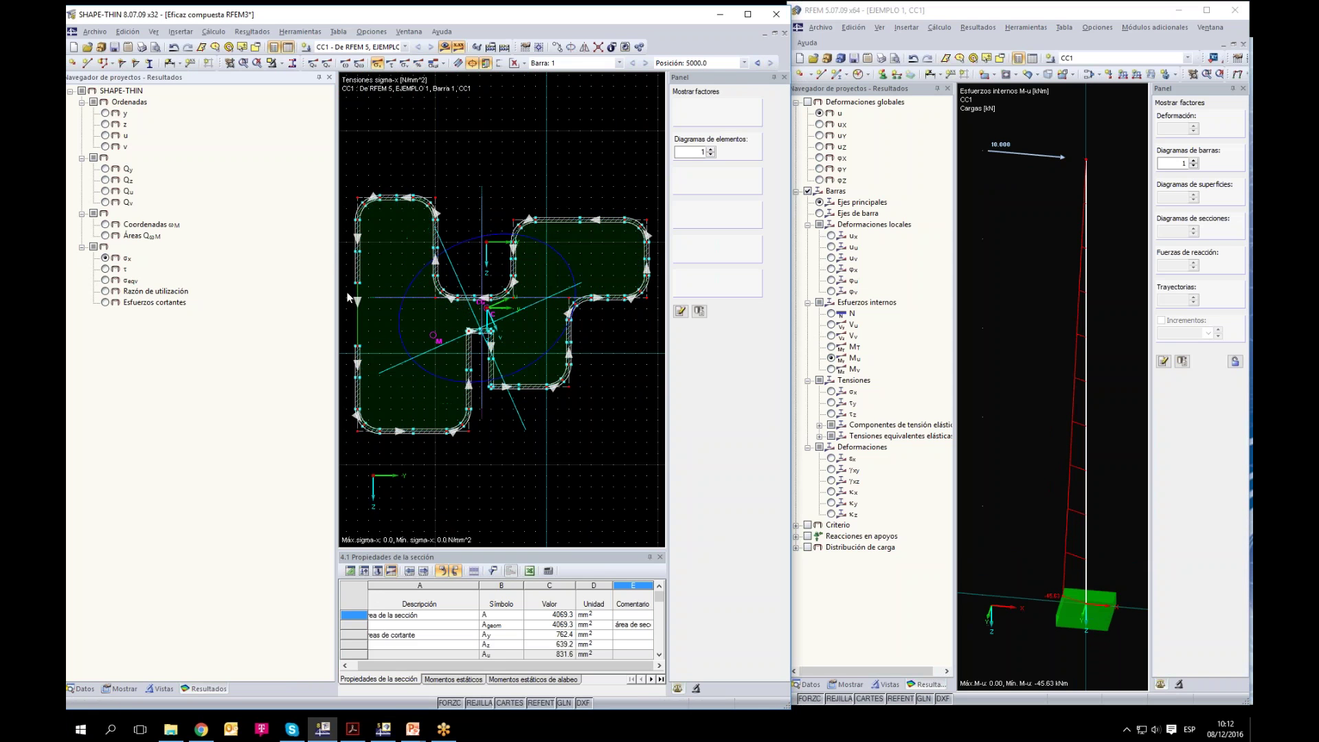
left_click(106, 268)
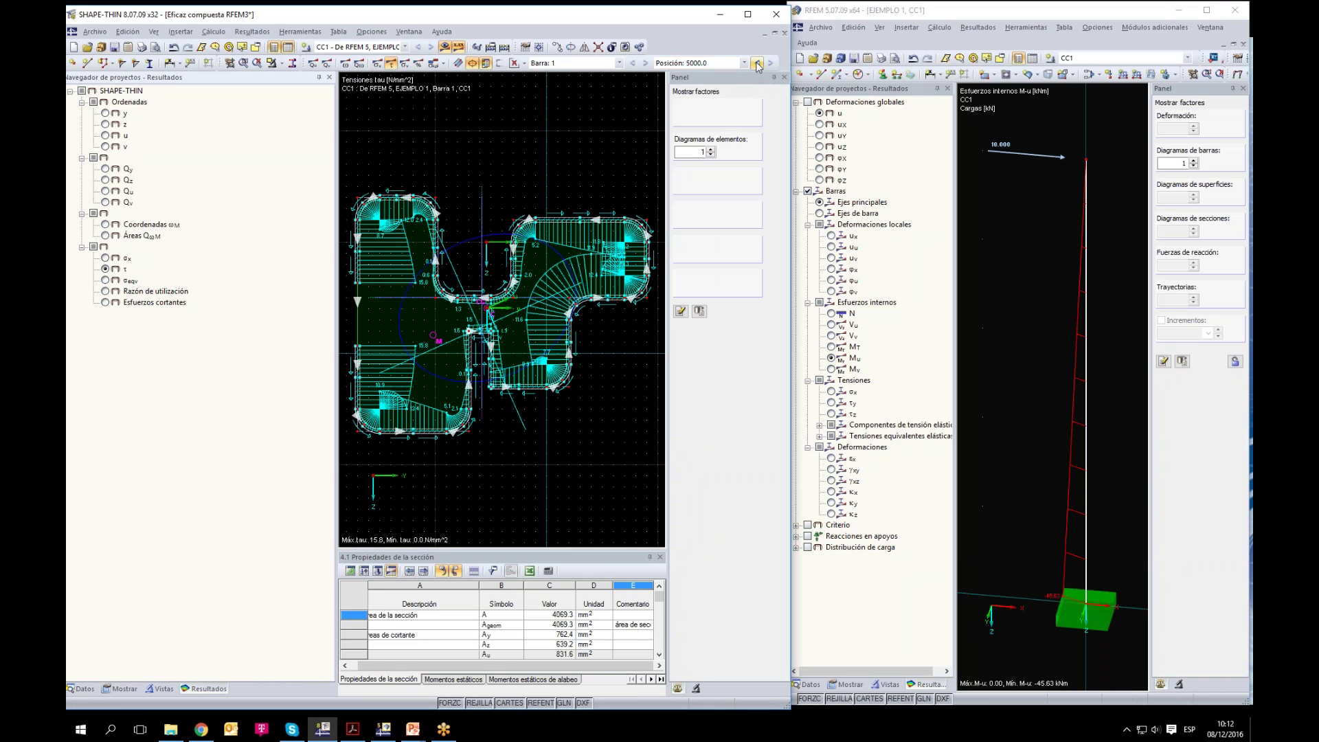
left_click(105, 257)
left_click(758, 62)
left_click(758, 62)
left_click(758, 62)
left_click(758, 62)
left_click(759, 63)
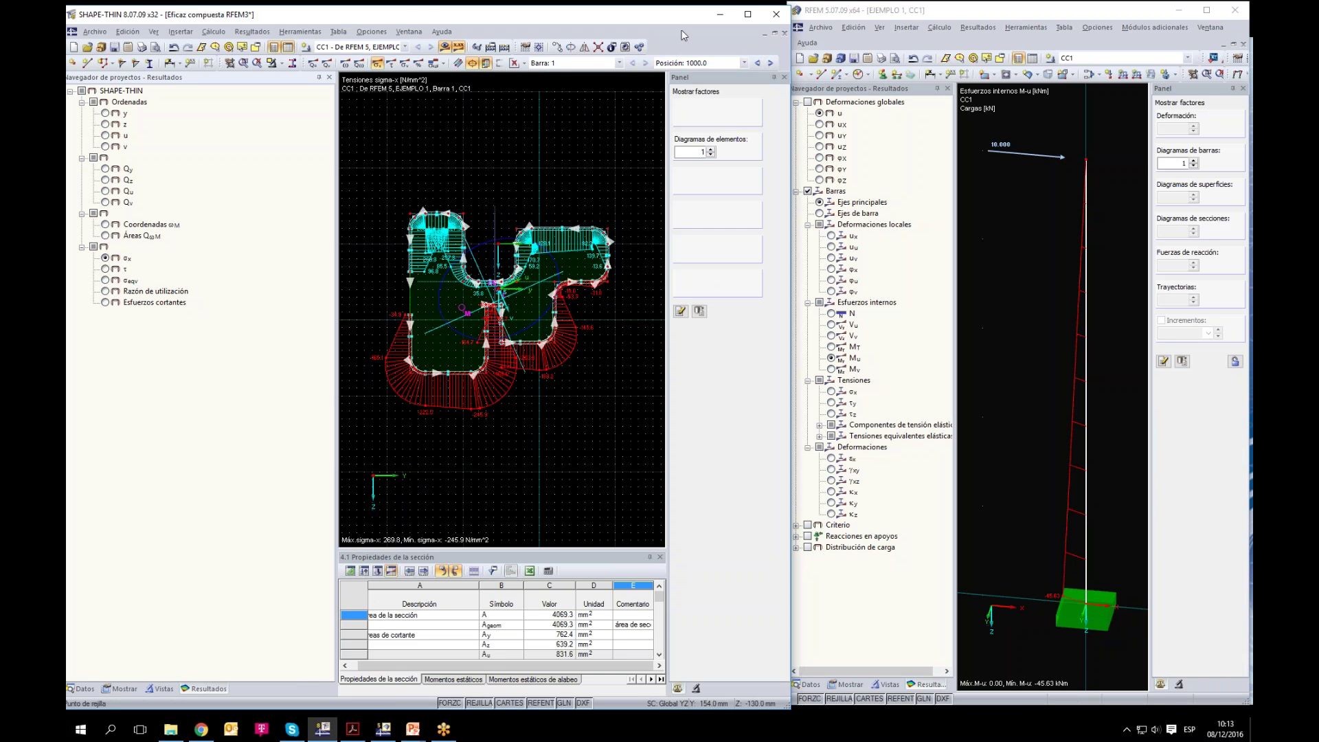
left_click(758, 63)
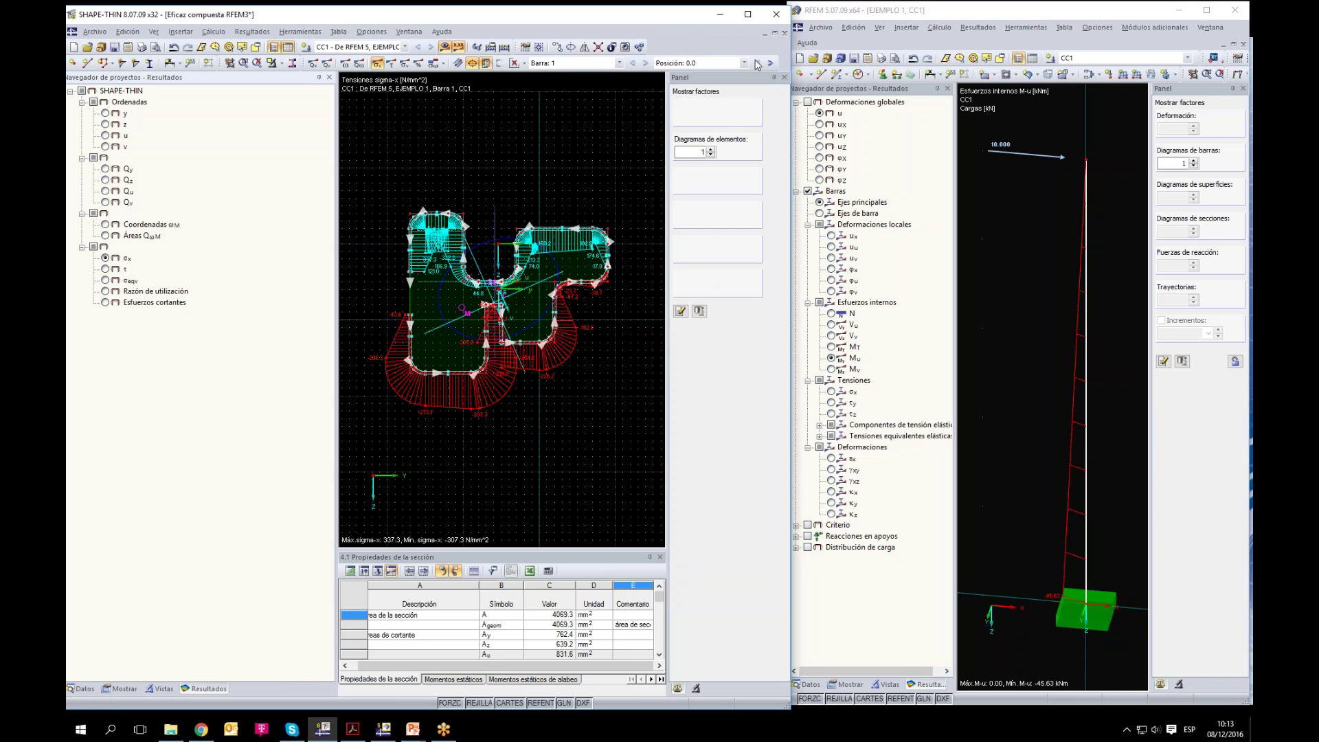
Step: Enlarge SHAPE-THIN to full screen and examine the σx stress distribution around the section walls
left_click(749, 9)
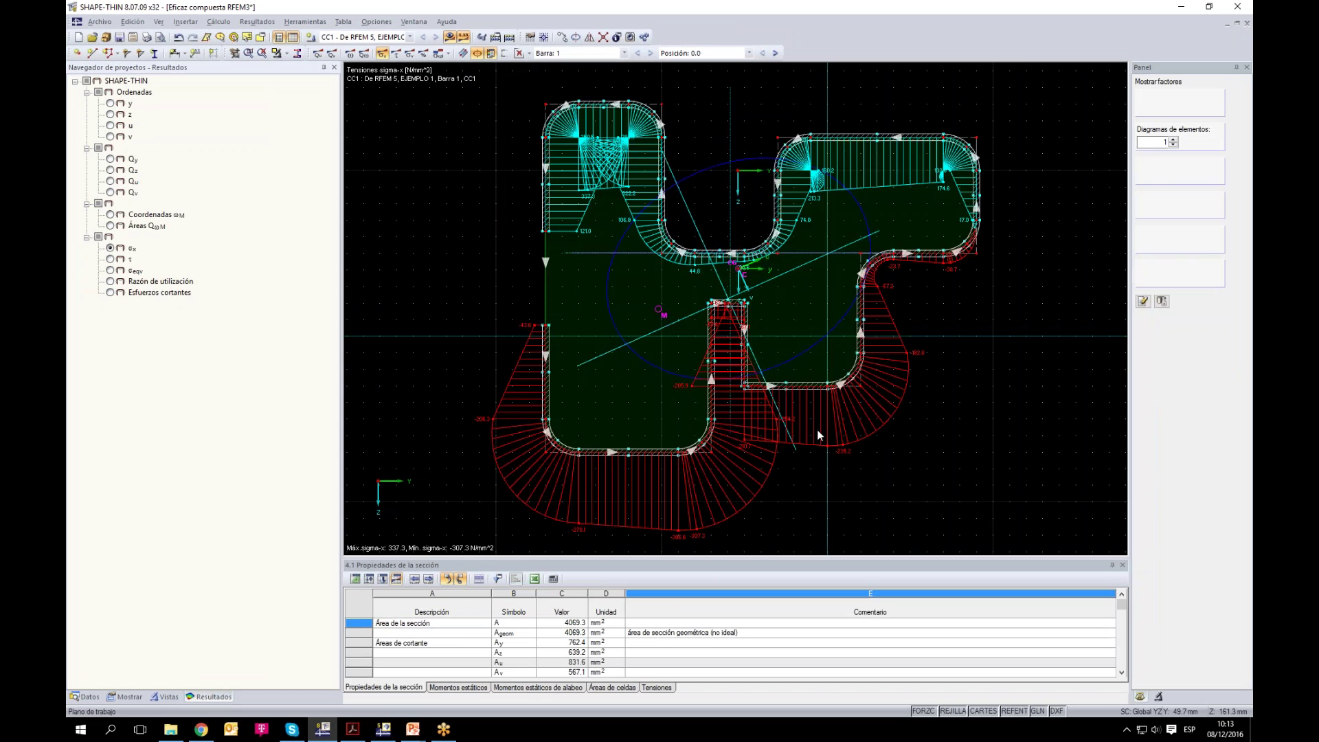
scroll(818, 430, "down", 2)
scroll(721, 398, "up", 3)
scroll(578, 357, "down", 1)
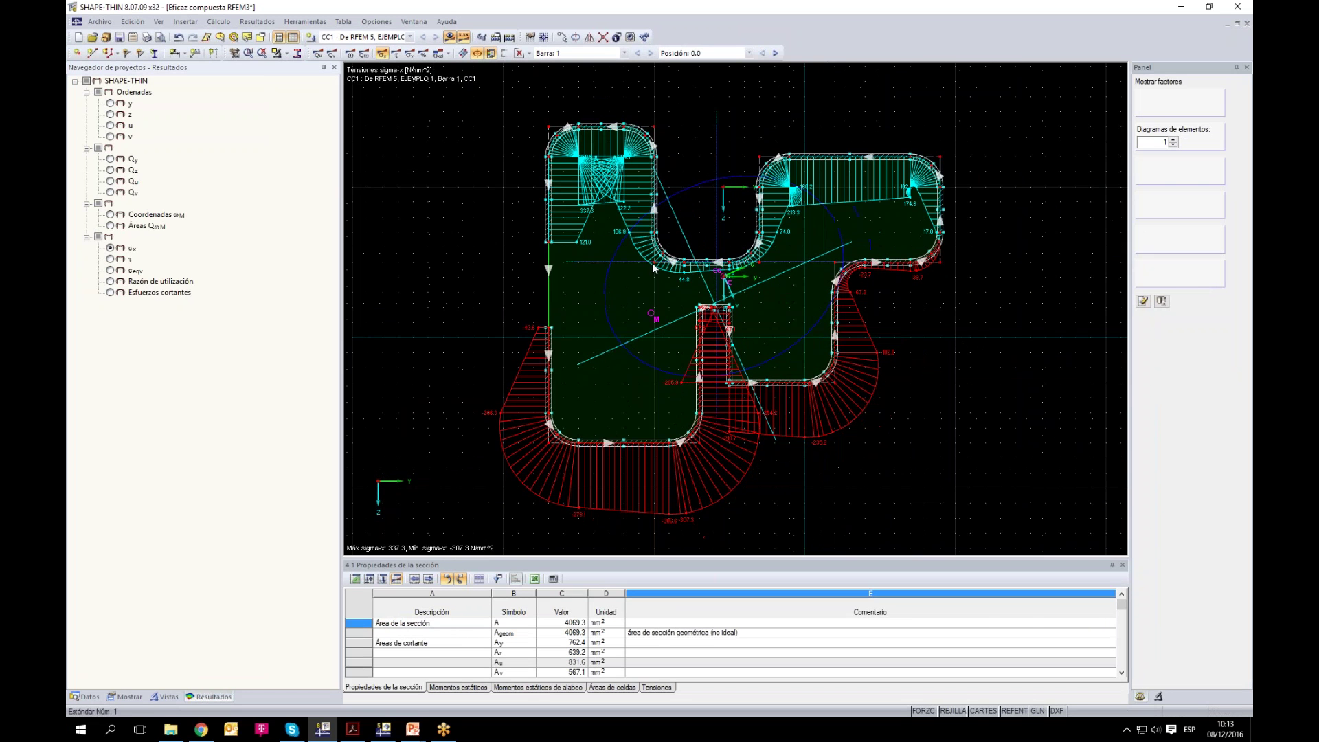
scroll(595, 252, "down", 3)
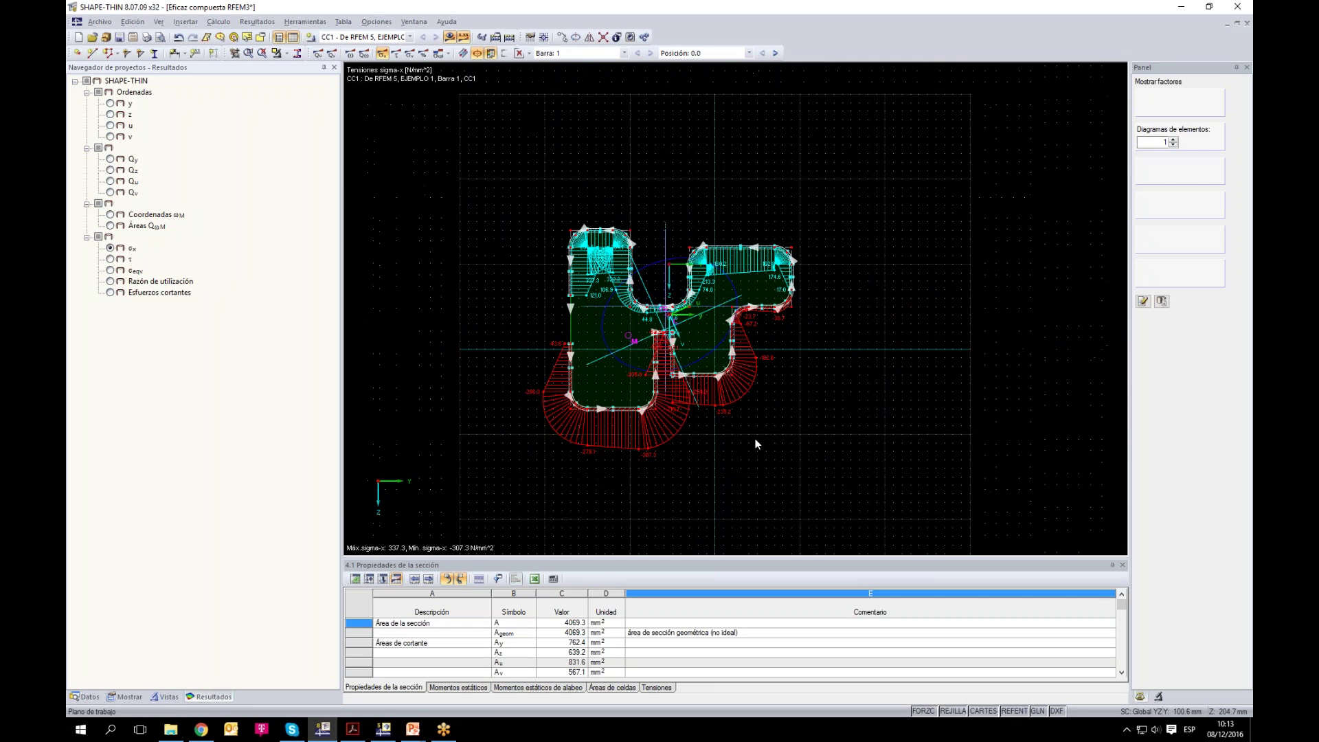
Step: Delete all elements of the section from the model Eficaz compuesta RFEM3
left_click_drag(507, 196, 840, 484)
key("Delete")
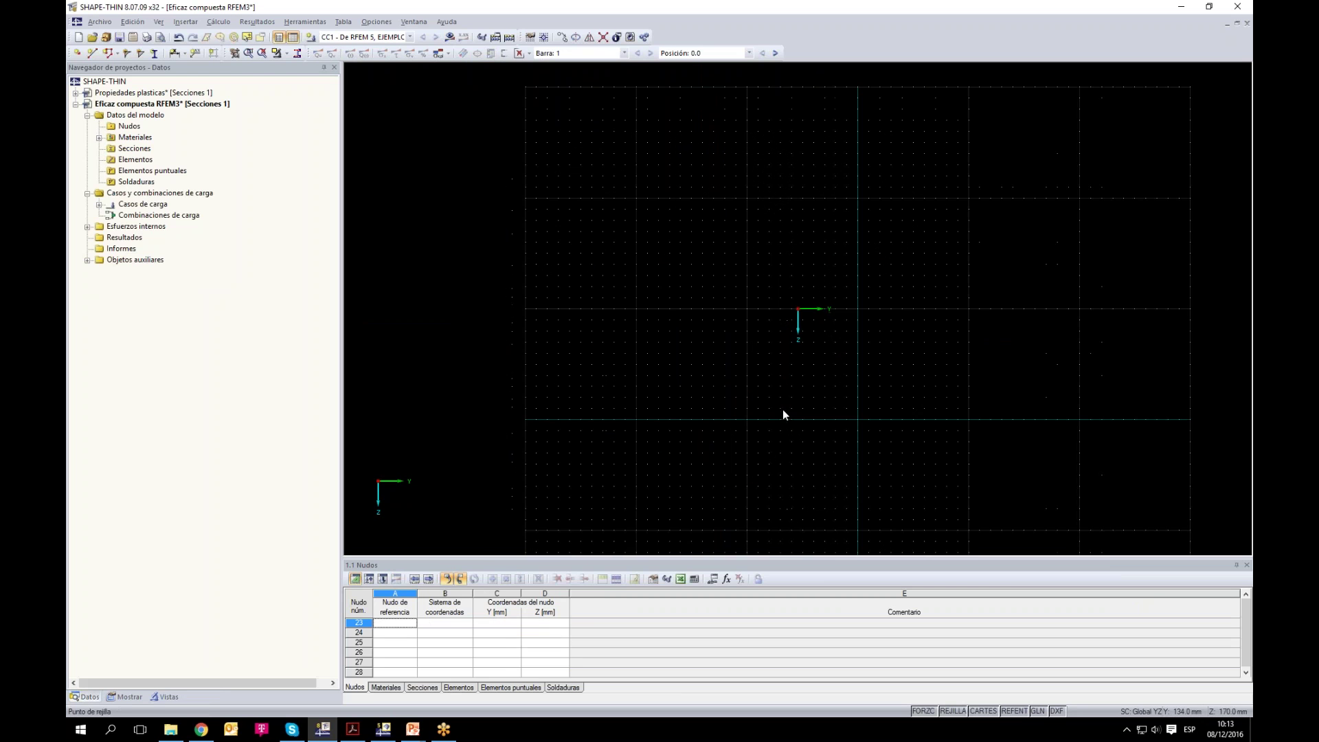
left_click(96, 22)
left_click(722, 309)
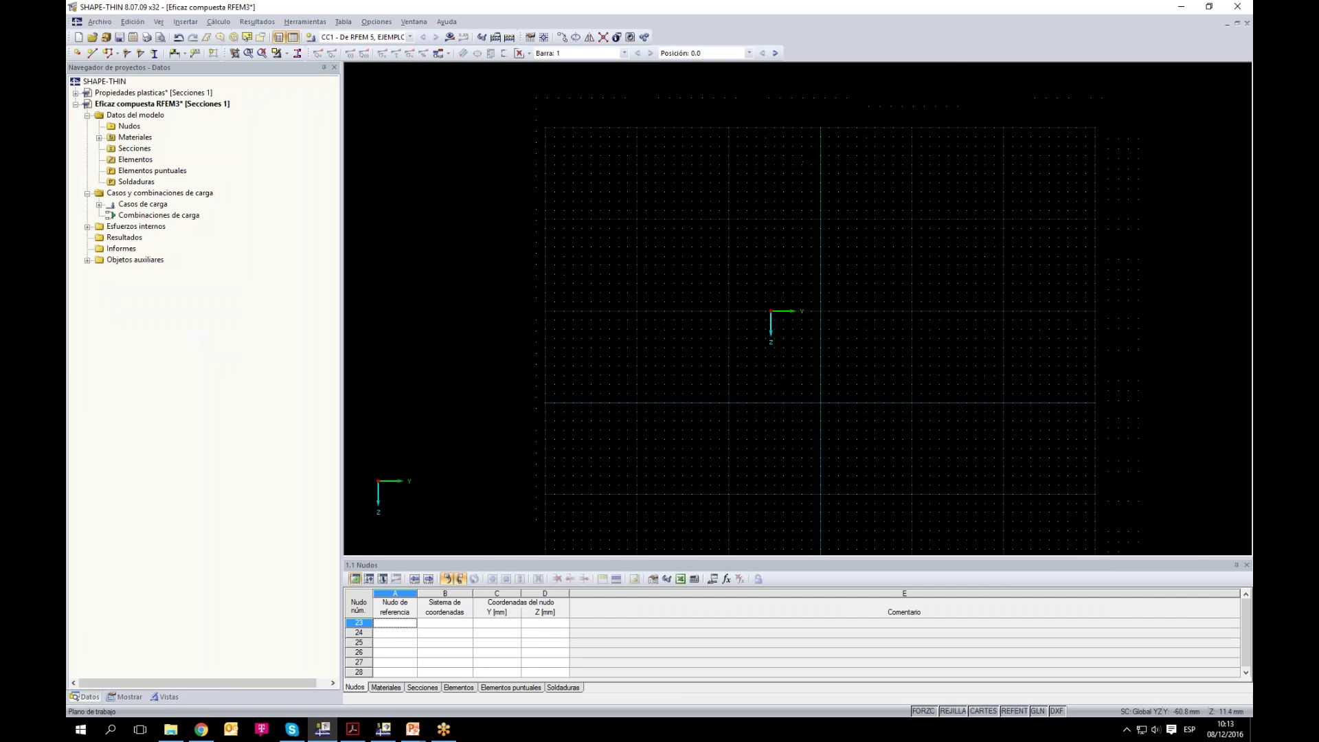
Step: Turn off the plastic section properties calculation in the general data of the model Eficaz compuesta RFEM3
right_click(125, 106)
left_click(187, 113)
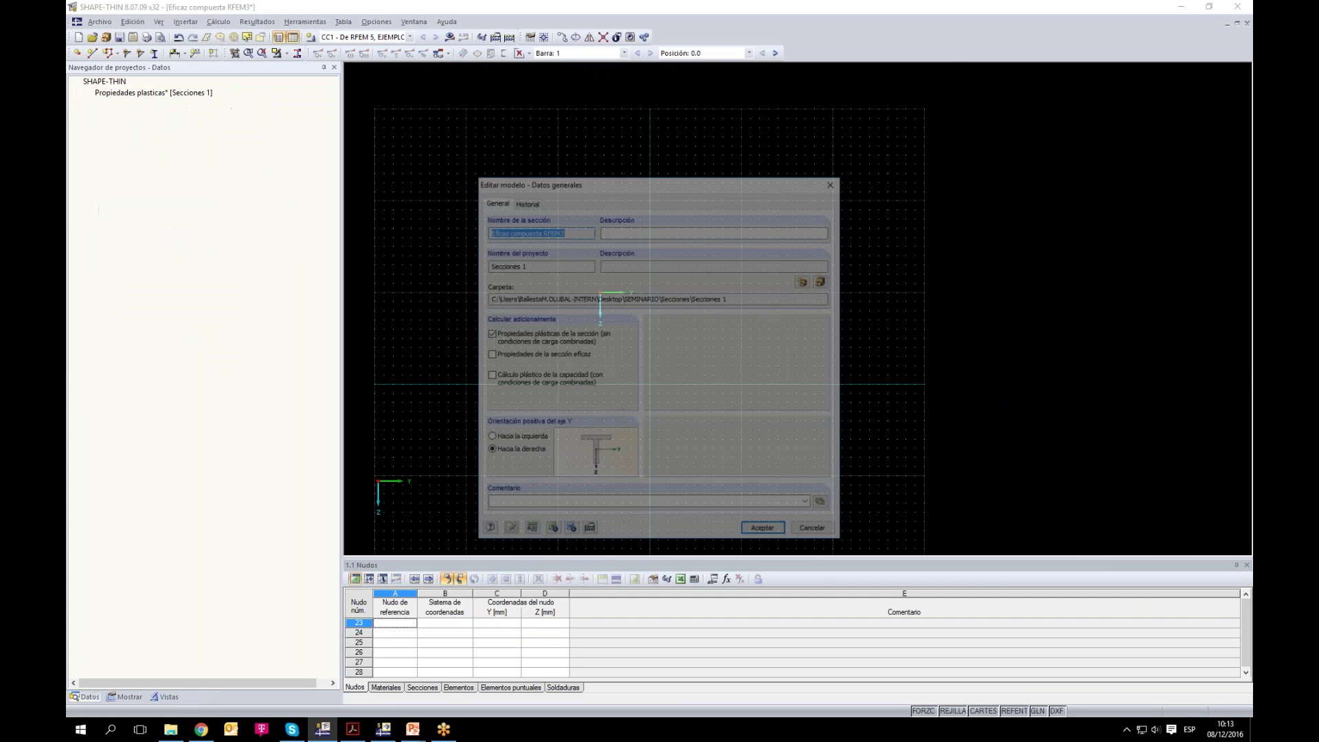
left_click(764, 533)
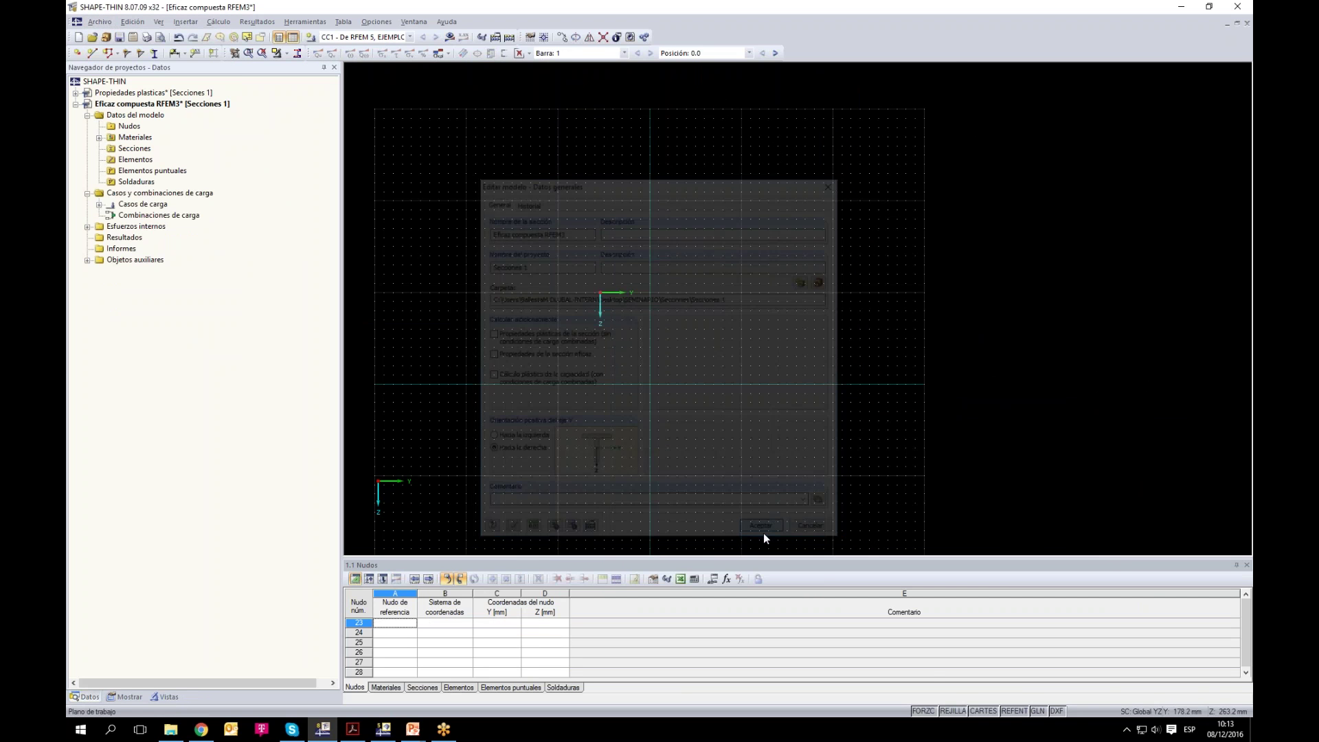
Step: Set the work plane's grid point spacing to 1000 mm in both directions
right_click(957, 710)
left_click(986, 705)
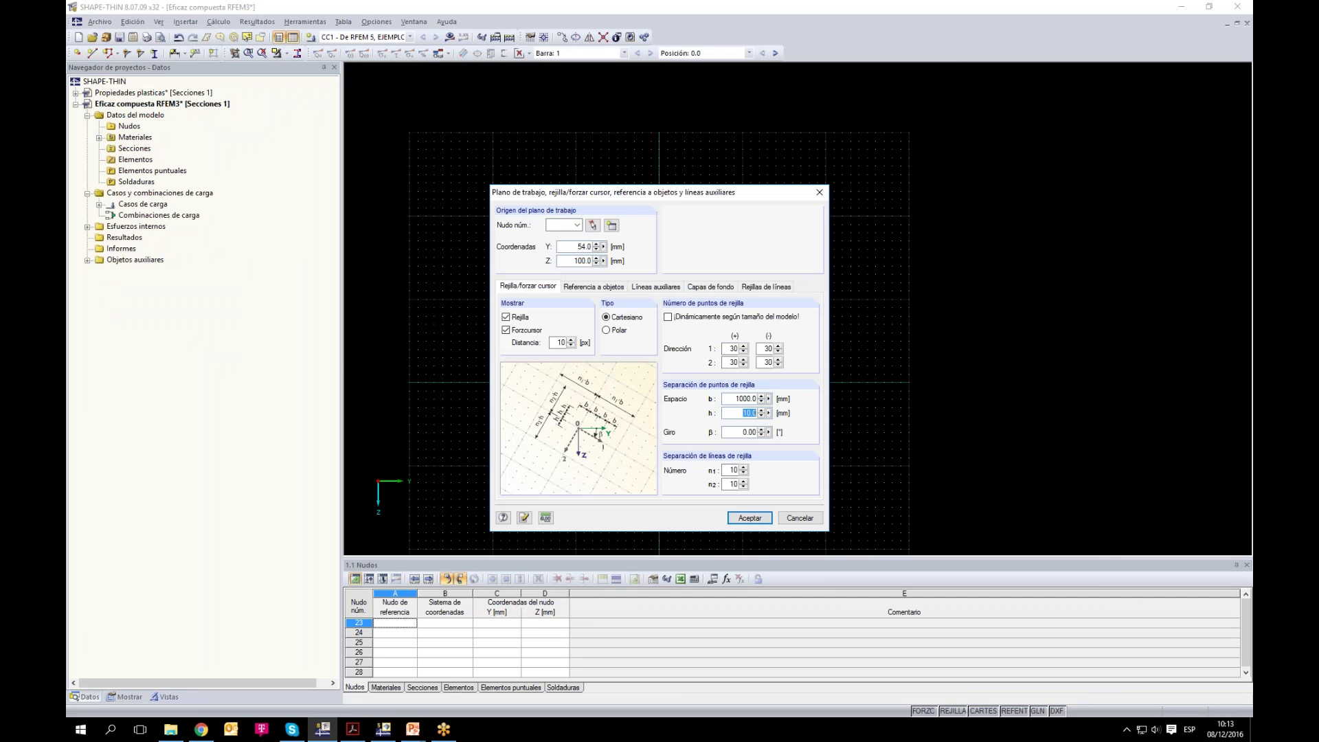
left_click(750, 518)
Step: Start a new single-line element and choose Hormigón C35/45 from the concrete category of the material library
scroll(756, 363, "down", 3)
scroll(776, 381, "down", 3)
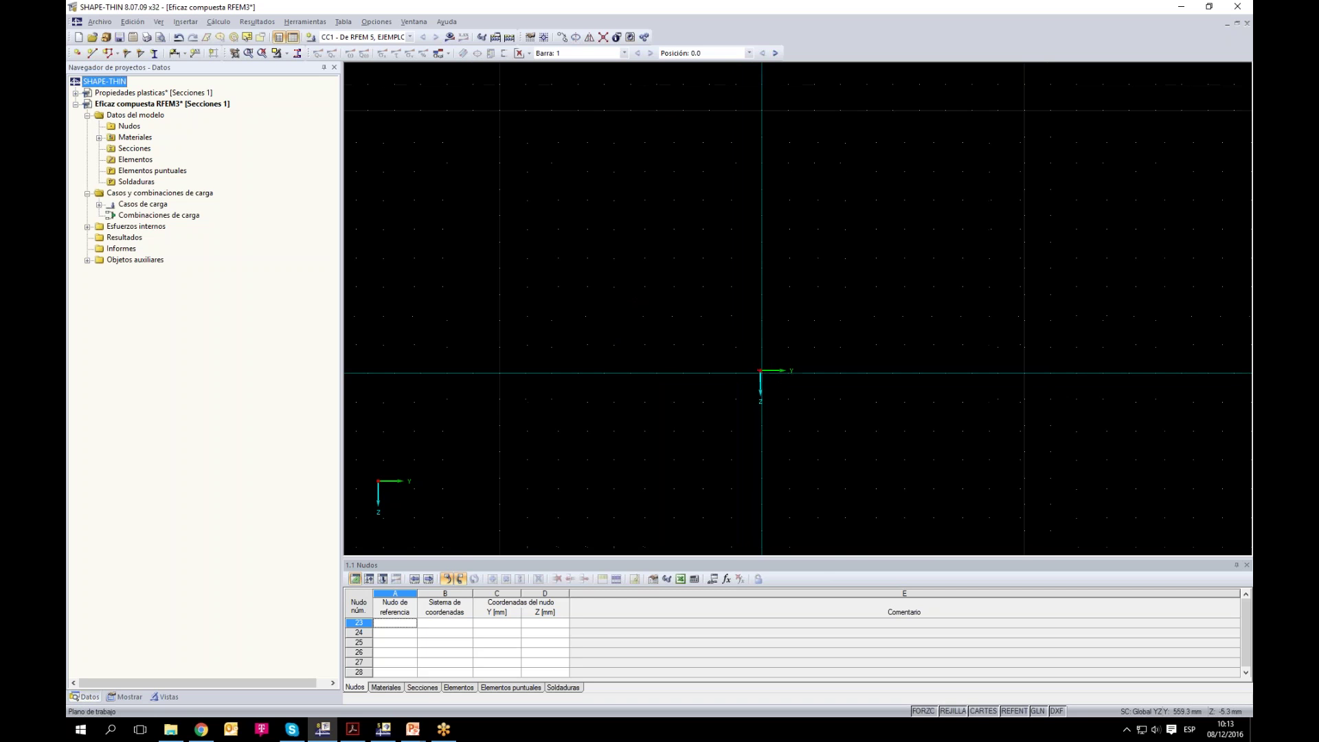
scroll(788, 402, "down", 4)
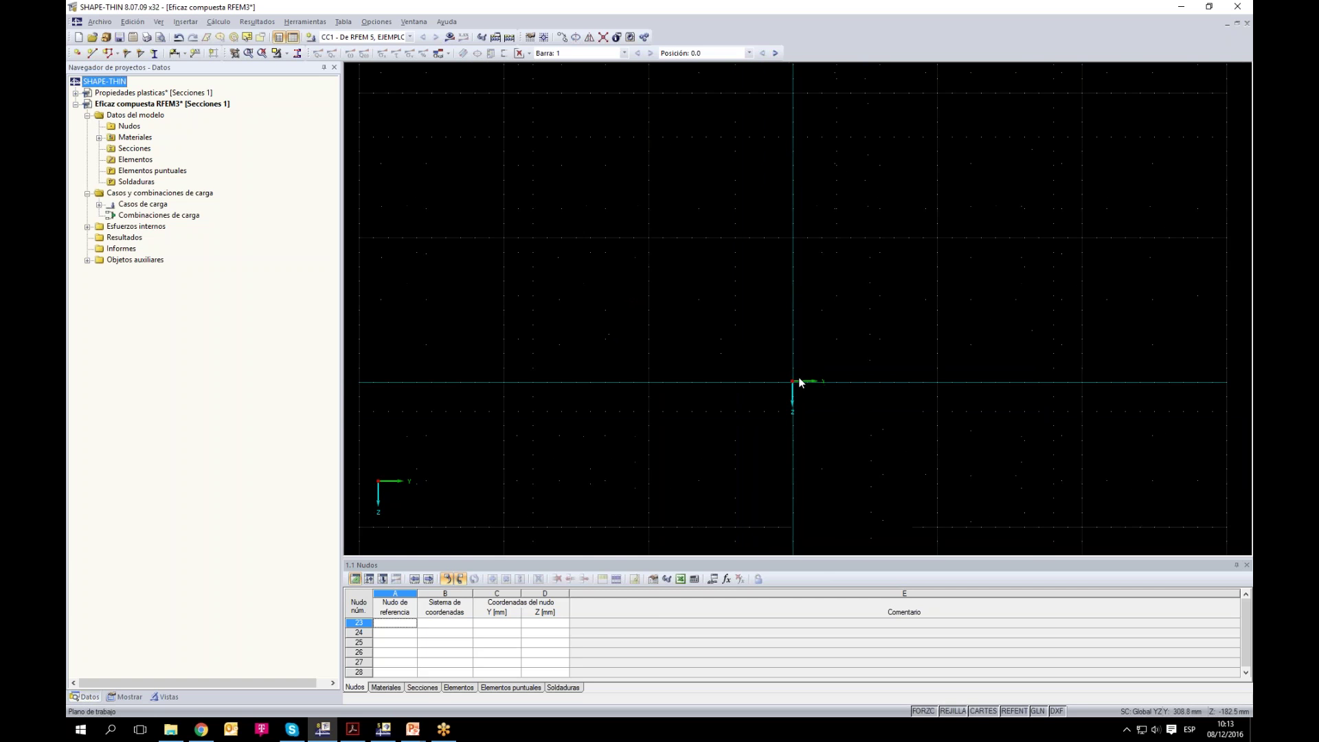
scroll(804, 346, "up", 2)
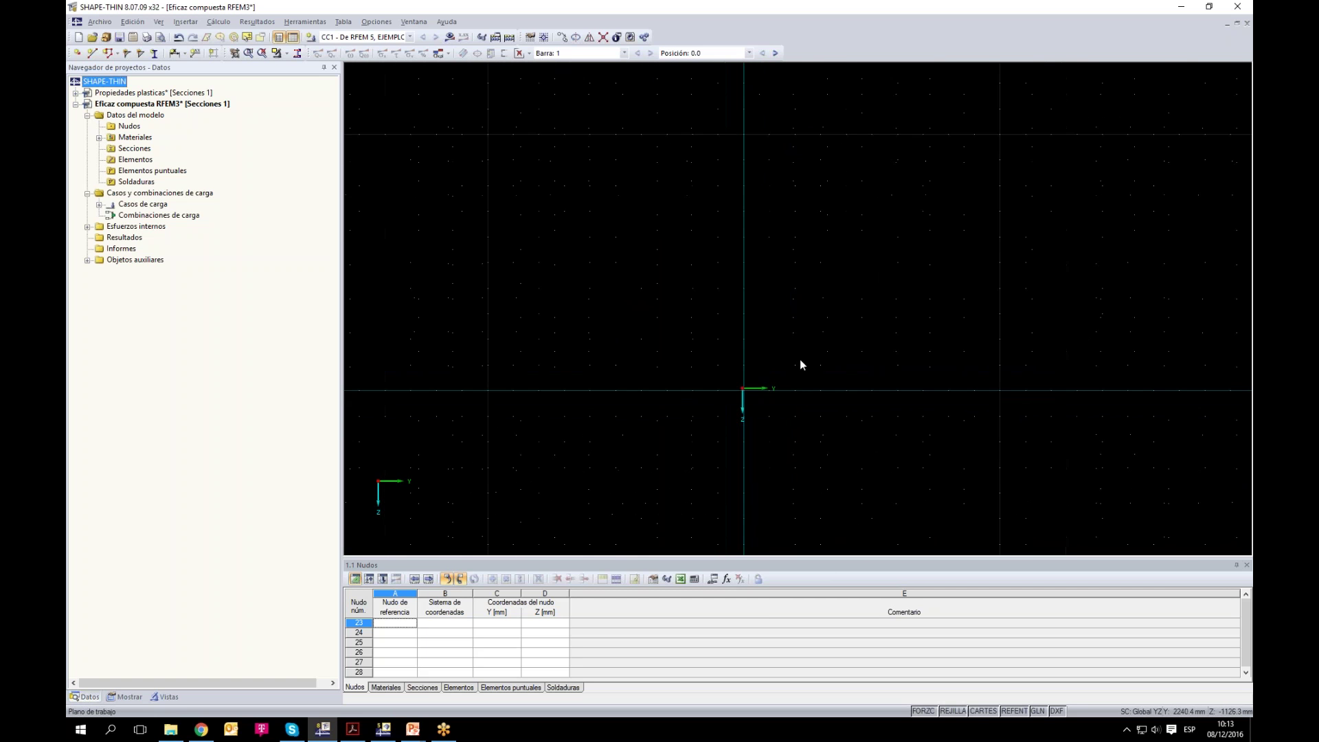
left_click(94, 58)
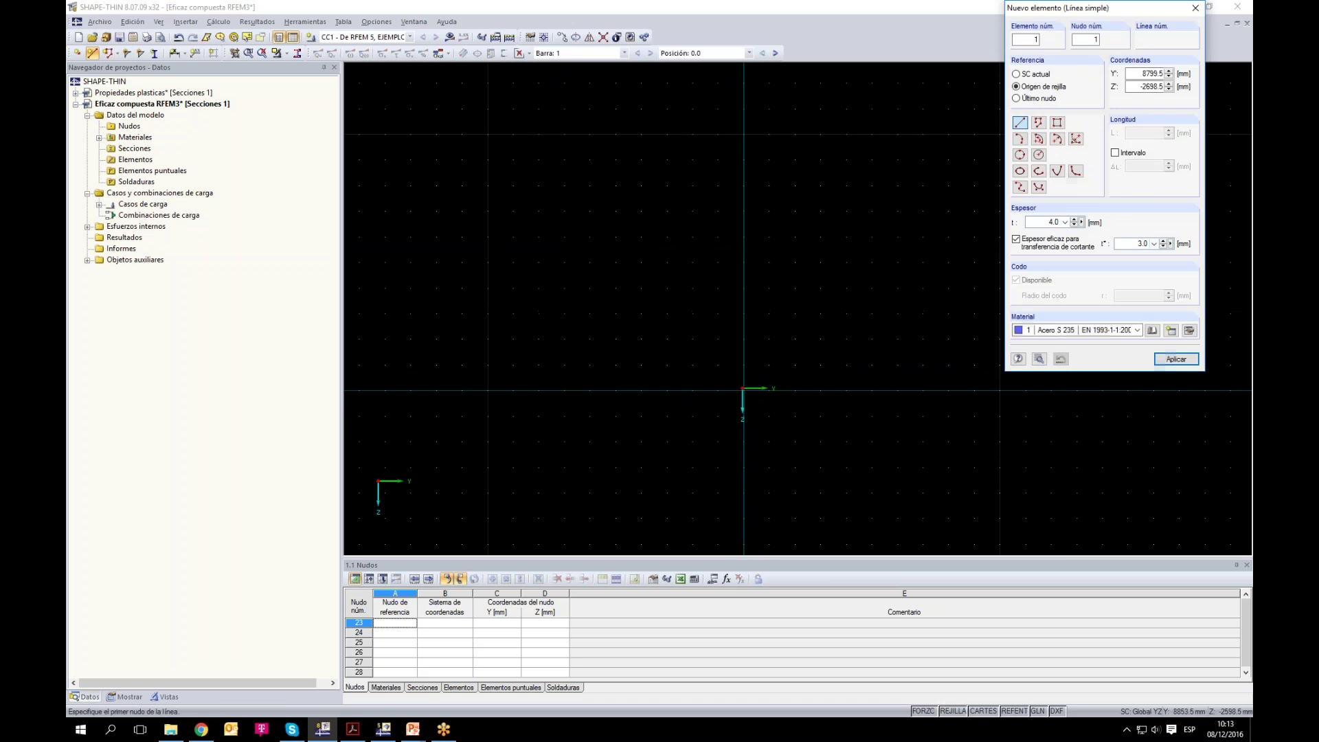
left_click(1153, 331)
left_click(867, 56)
left_click(863, 77)
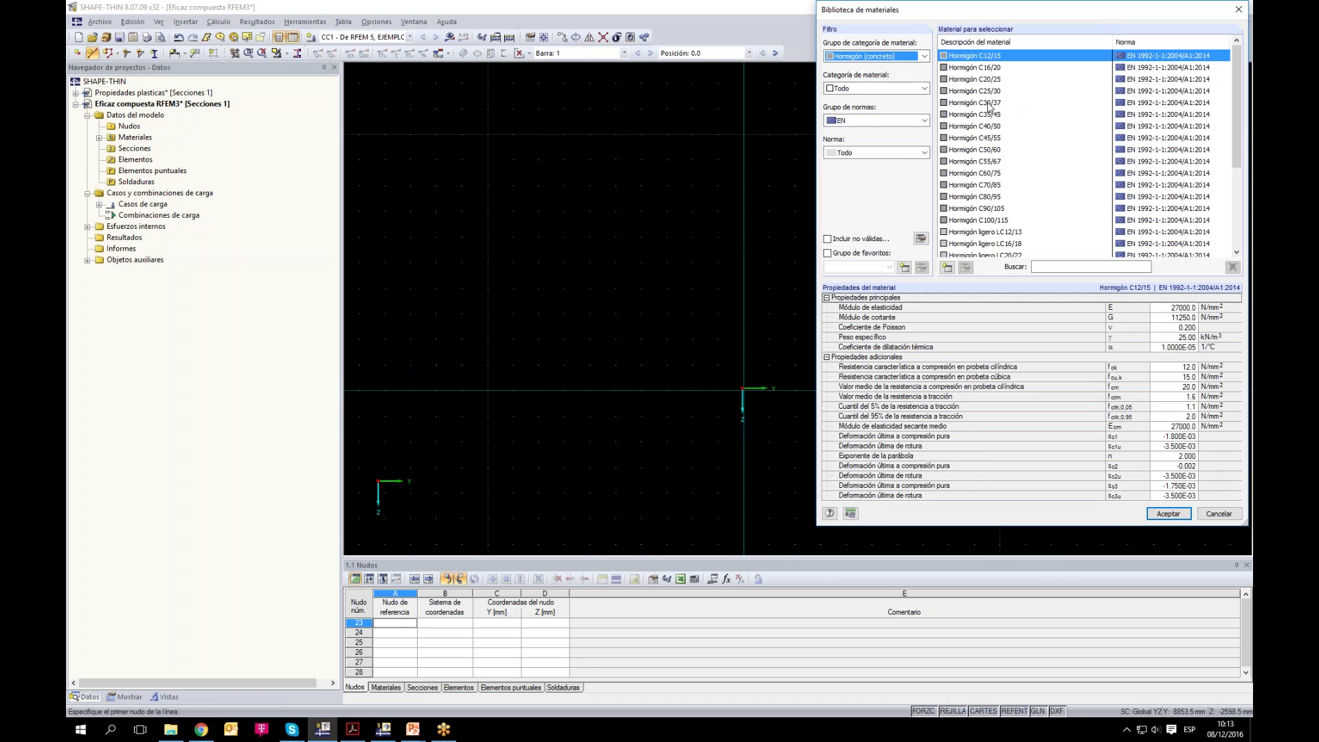
left_click(993, 114)
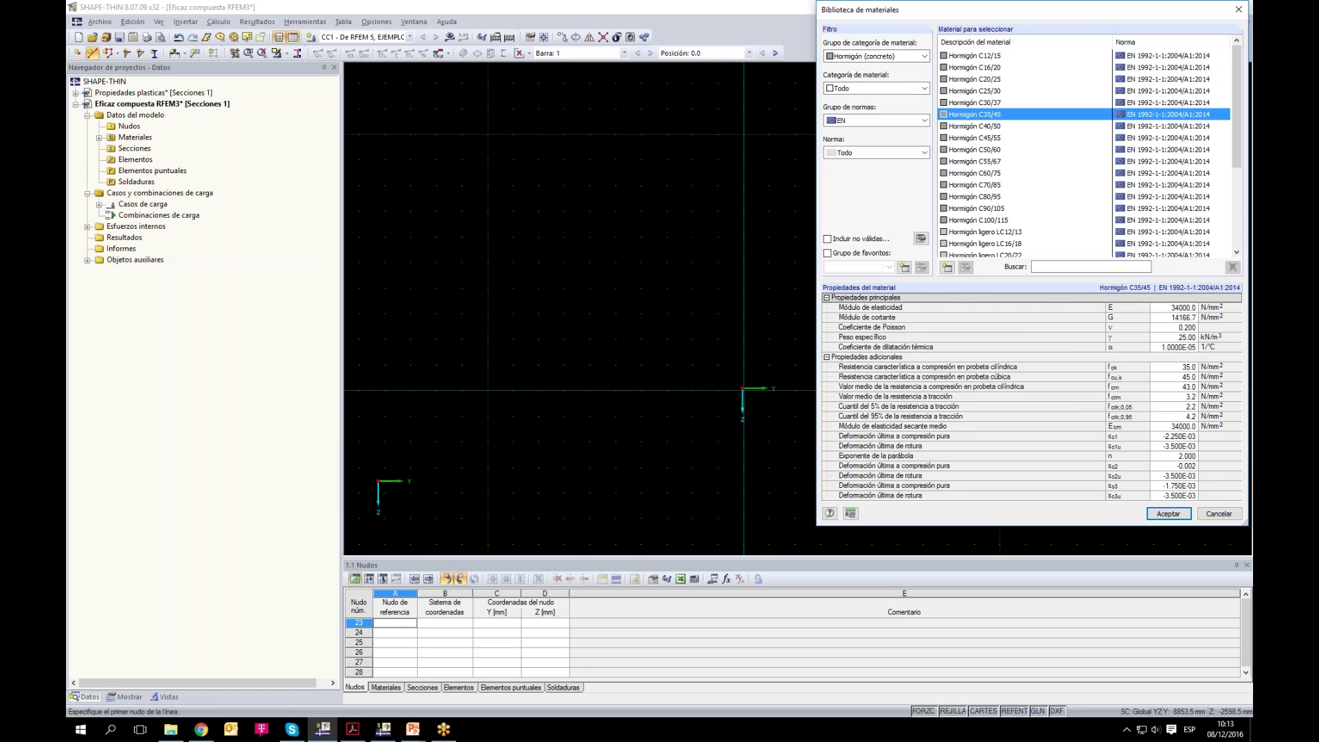
Step: View the ACI concrete materials in the library, and return the standards group to EN
left_click(874, 121)
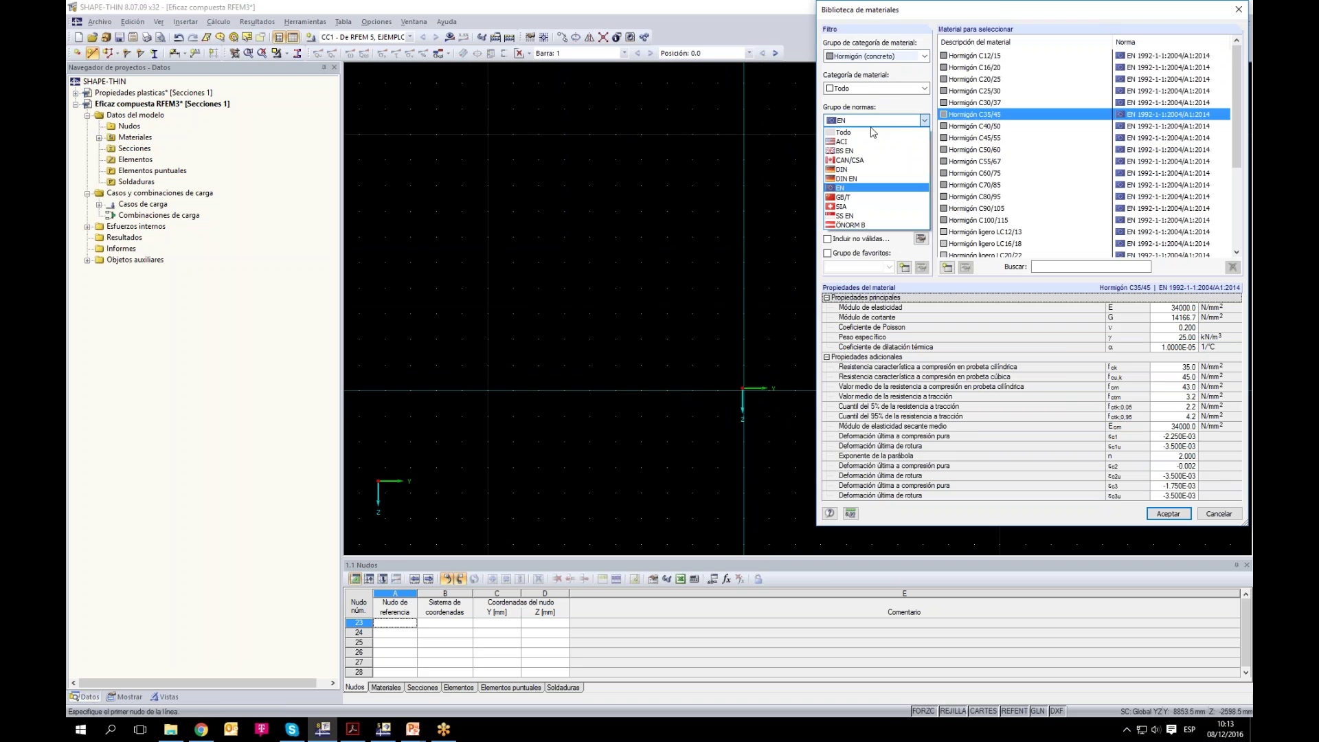
left_click(863, 143)
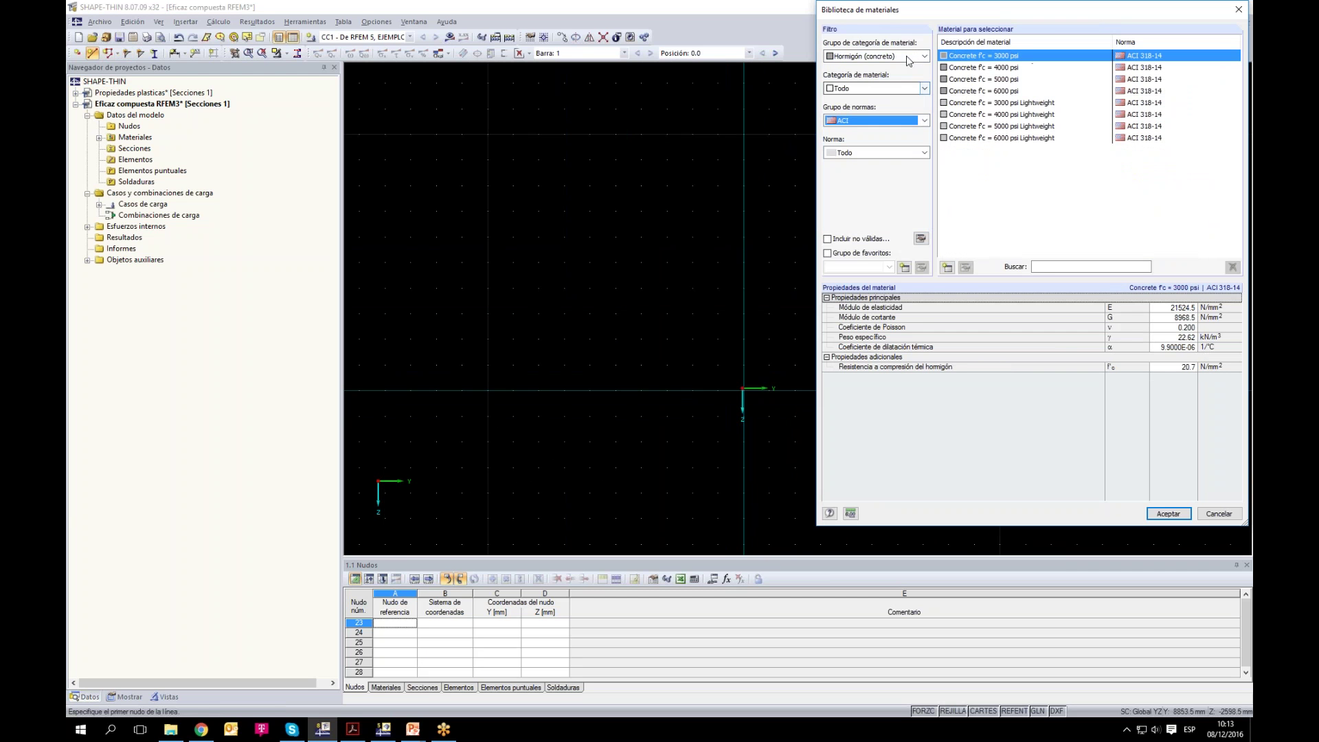
left_click(892, 121)
left_click(870, 193)
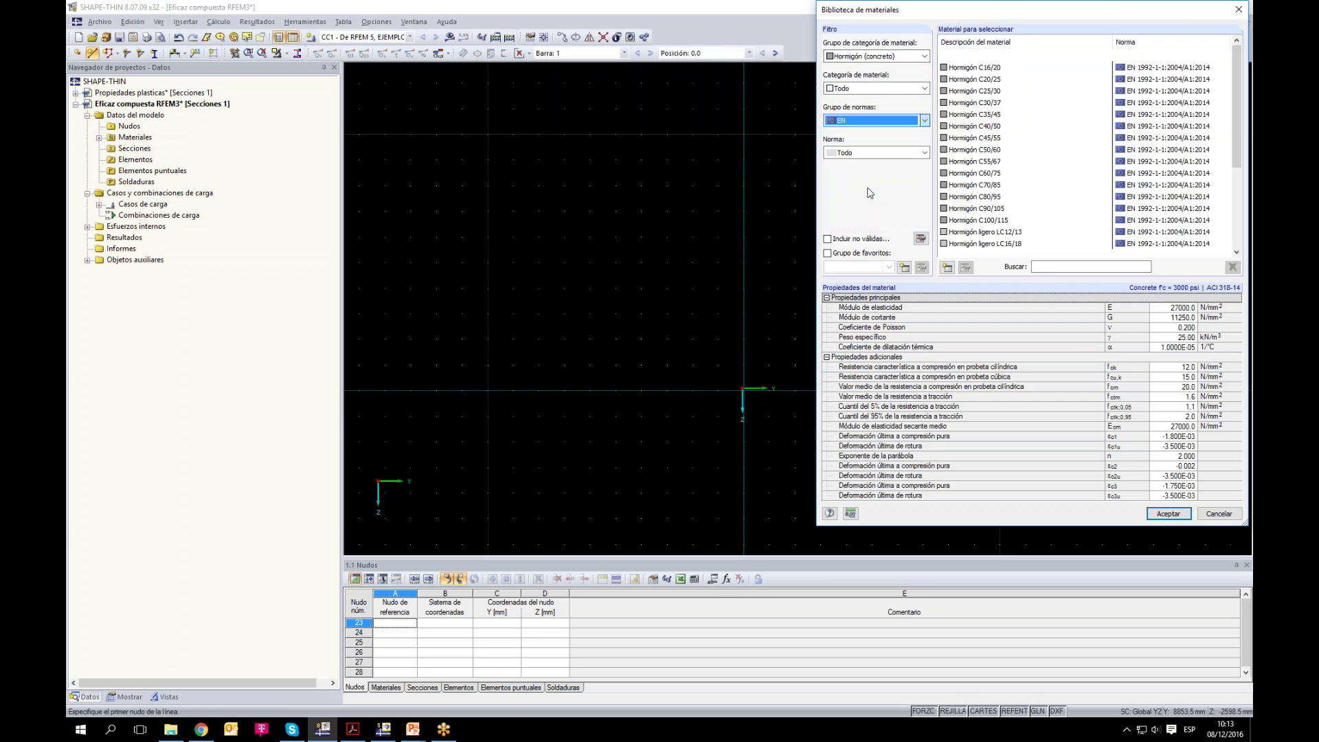
Step: Assign Hormigón C35/45 and a 300 mm thickness to the new element, with the effective thickness for shear transfer turned off
left_click(990, 118)
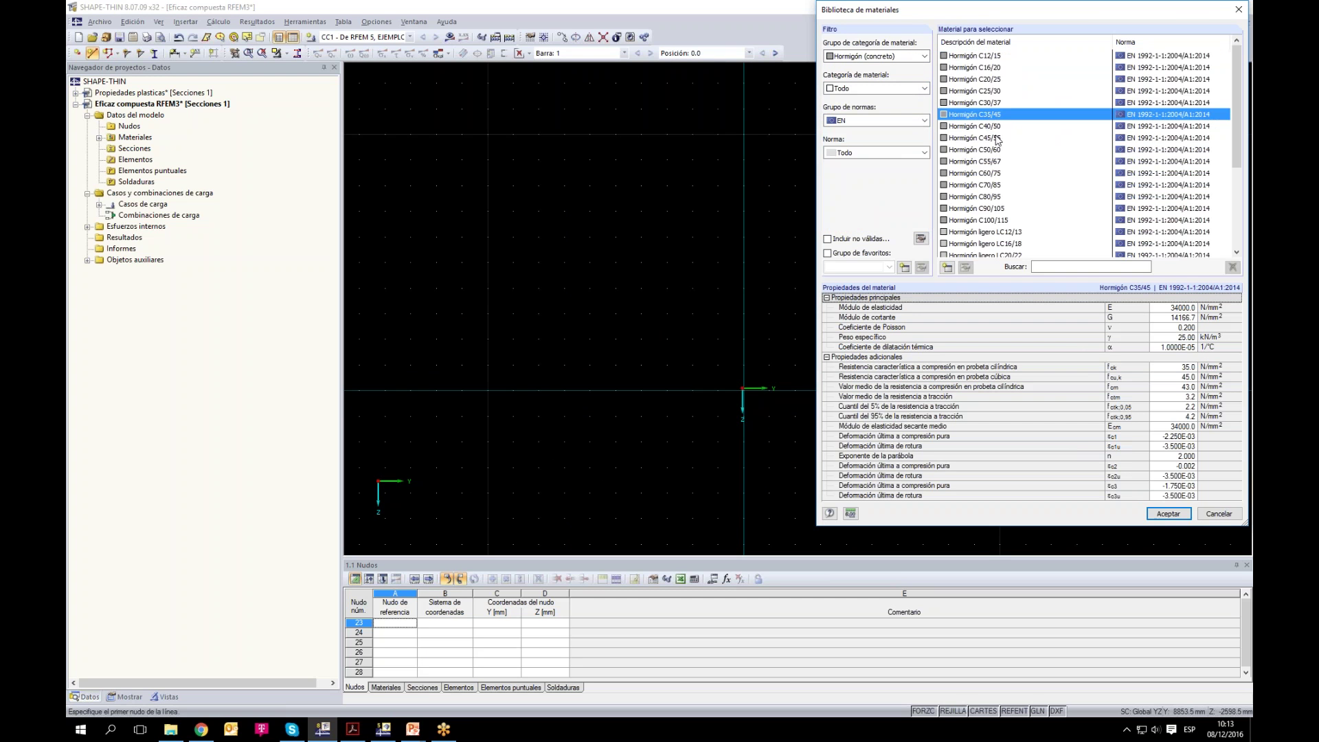
left_click(1168, 514)
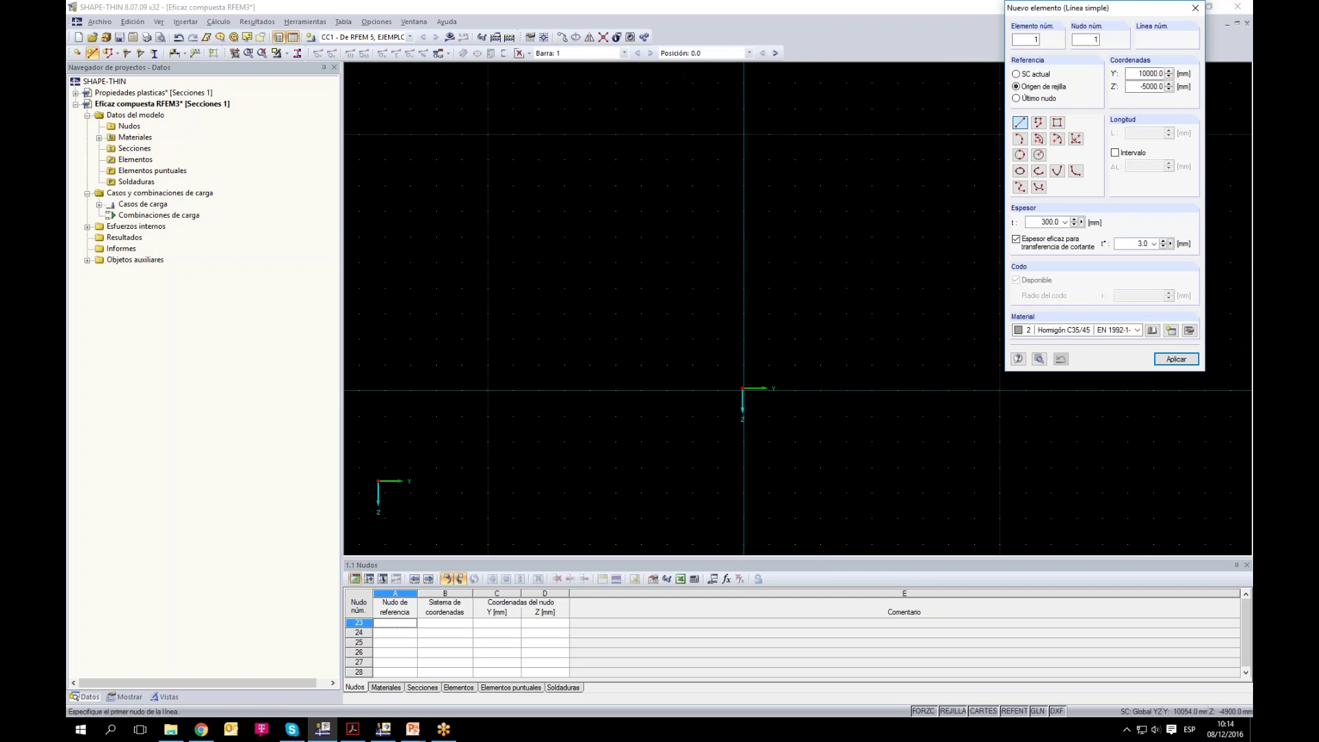
left_click(1016, 240)
left_click(1055, 246)
left_click(1017, 239)
left_click(1017, 240)
left_click(1016, 240)
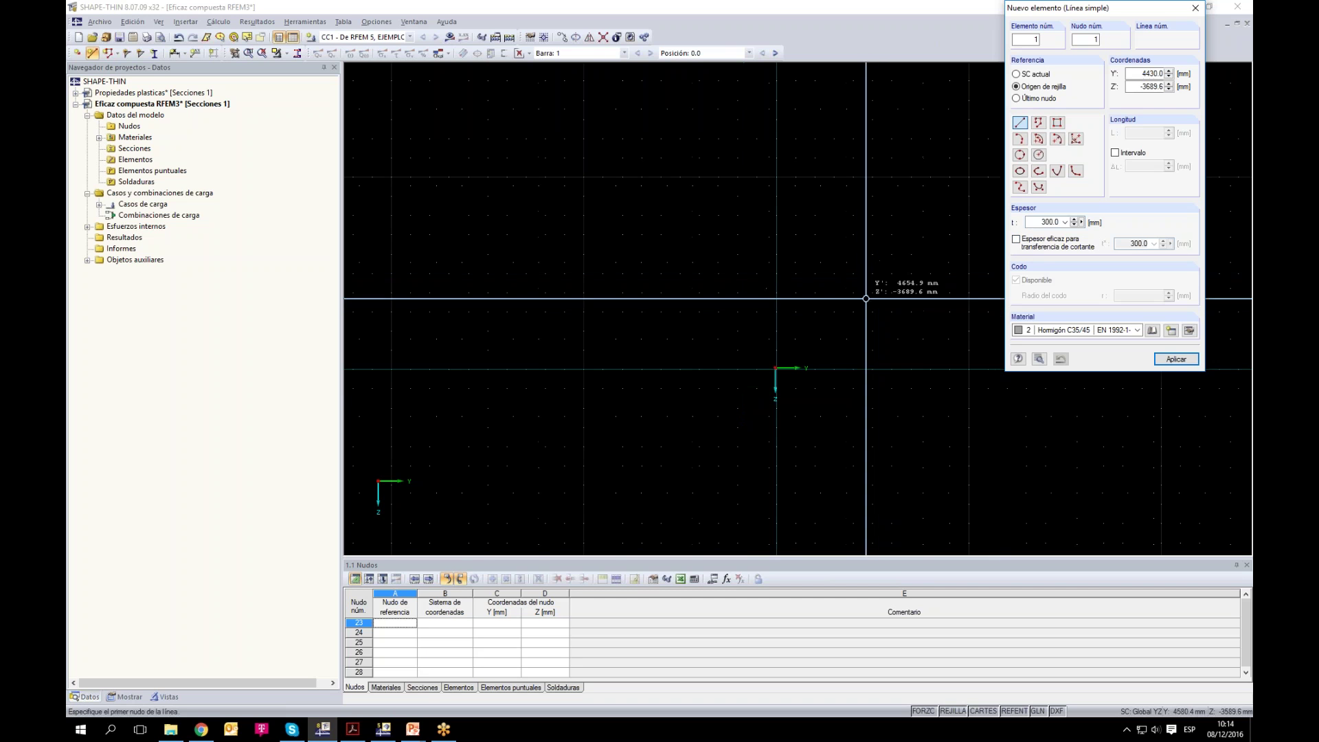
Step: Move the work plane origin onto the origin of the global axes
scroll(852, 331, "up", 5)
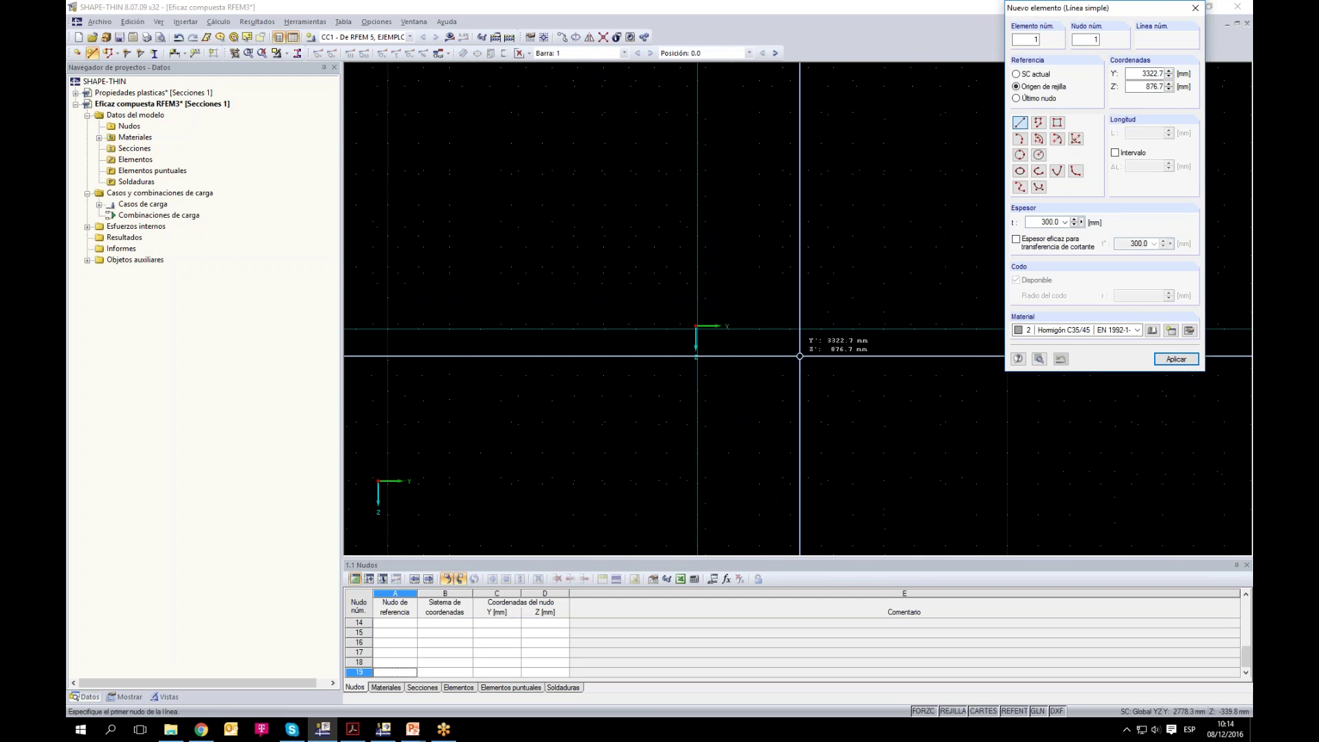
scroll(670, 295, "up", 3)
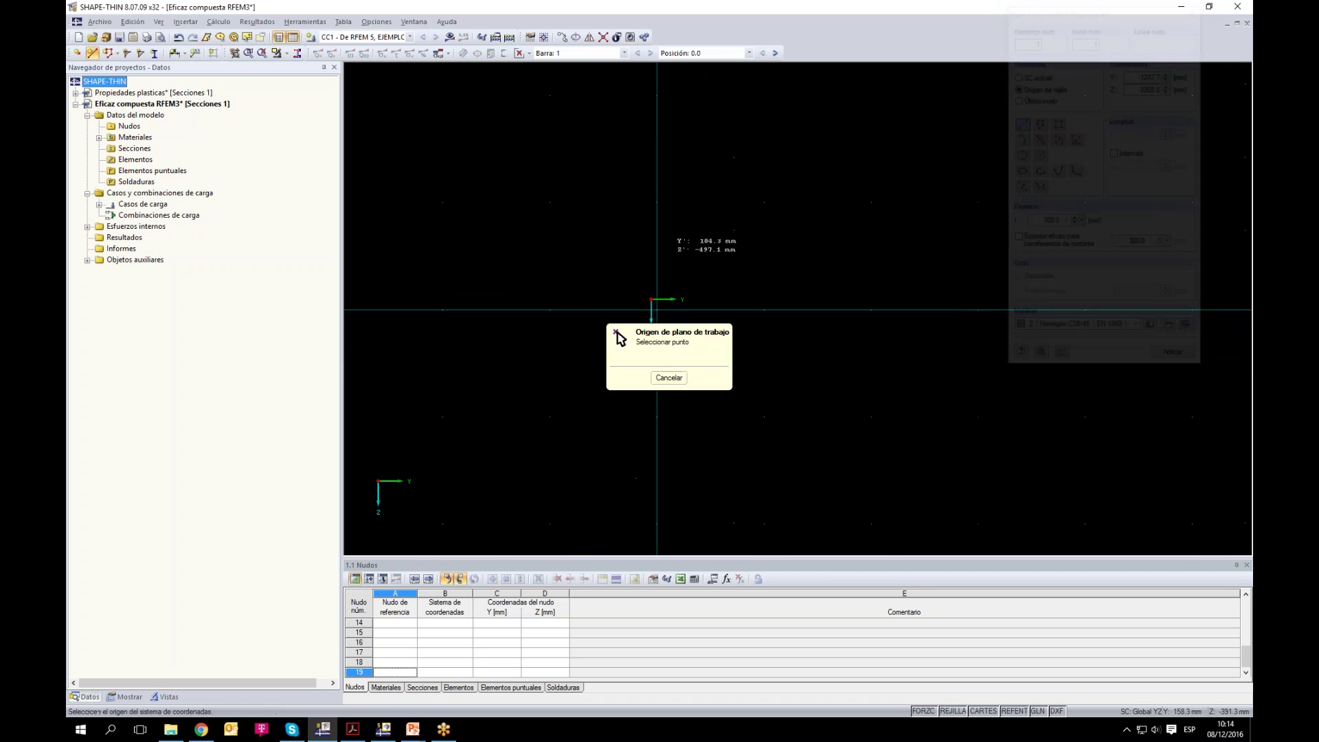
left_click(653, 299)
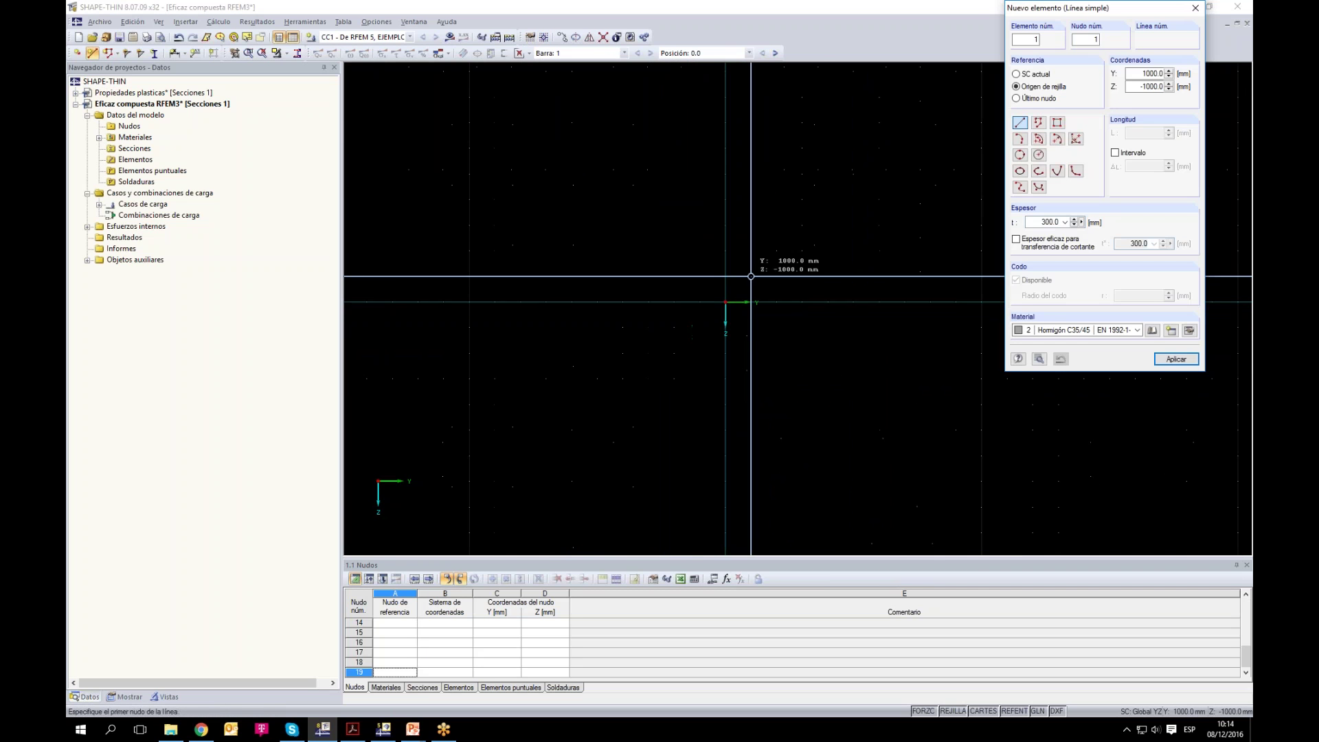
scroll(684, 329, "down", 2)
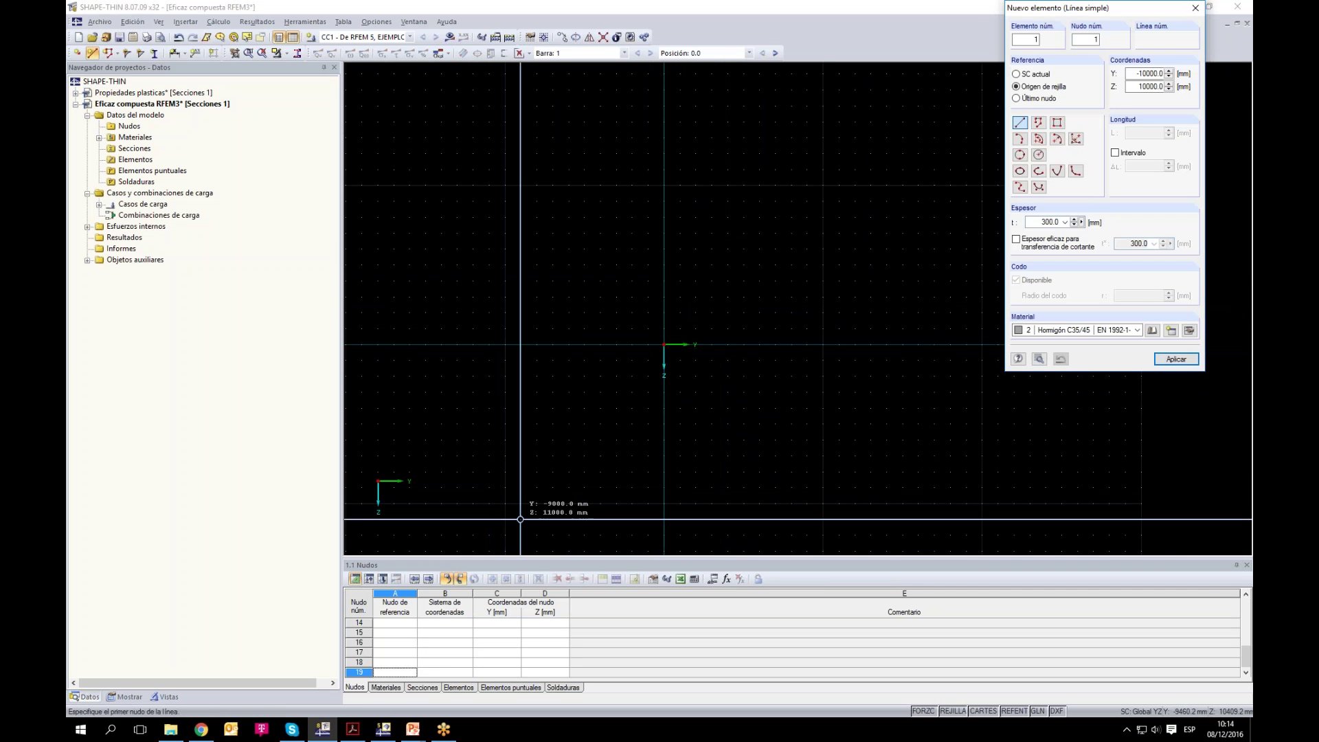
Step: Draw two separate 4000 mm wall elements: a vertical one upward from Y -10000, Z 10000 mm, and a horizontal one at Z 10000 mm
left_click(505, 503)
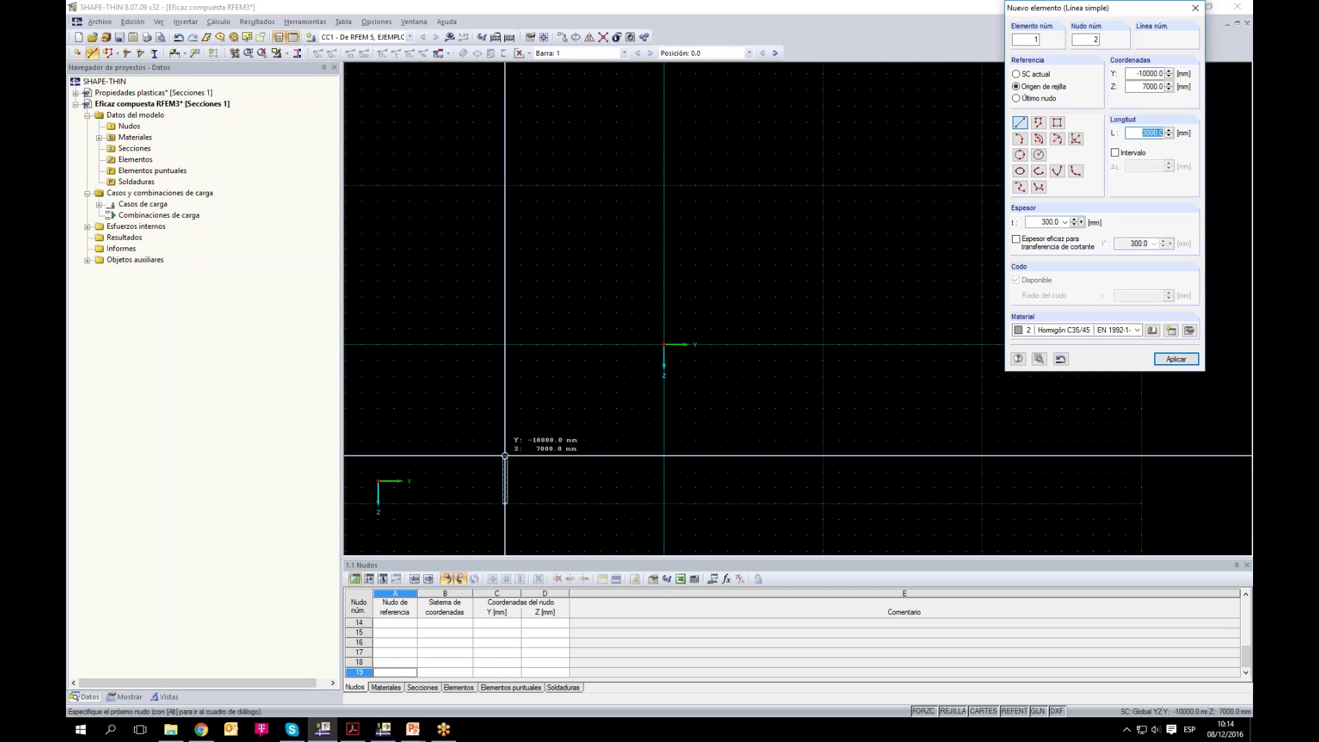
left_click(505, 439)
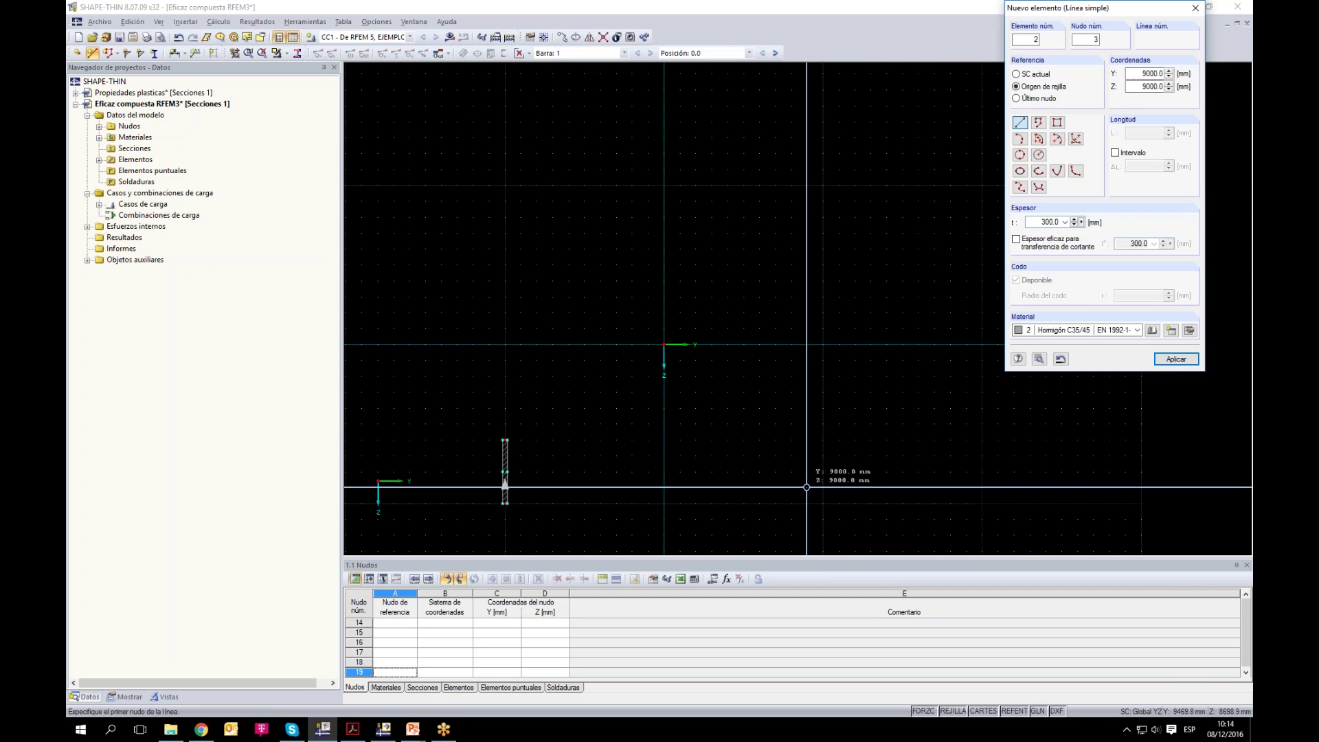
left_click(537, 503)
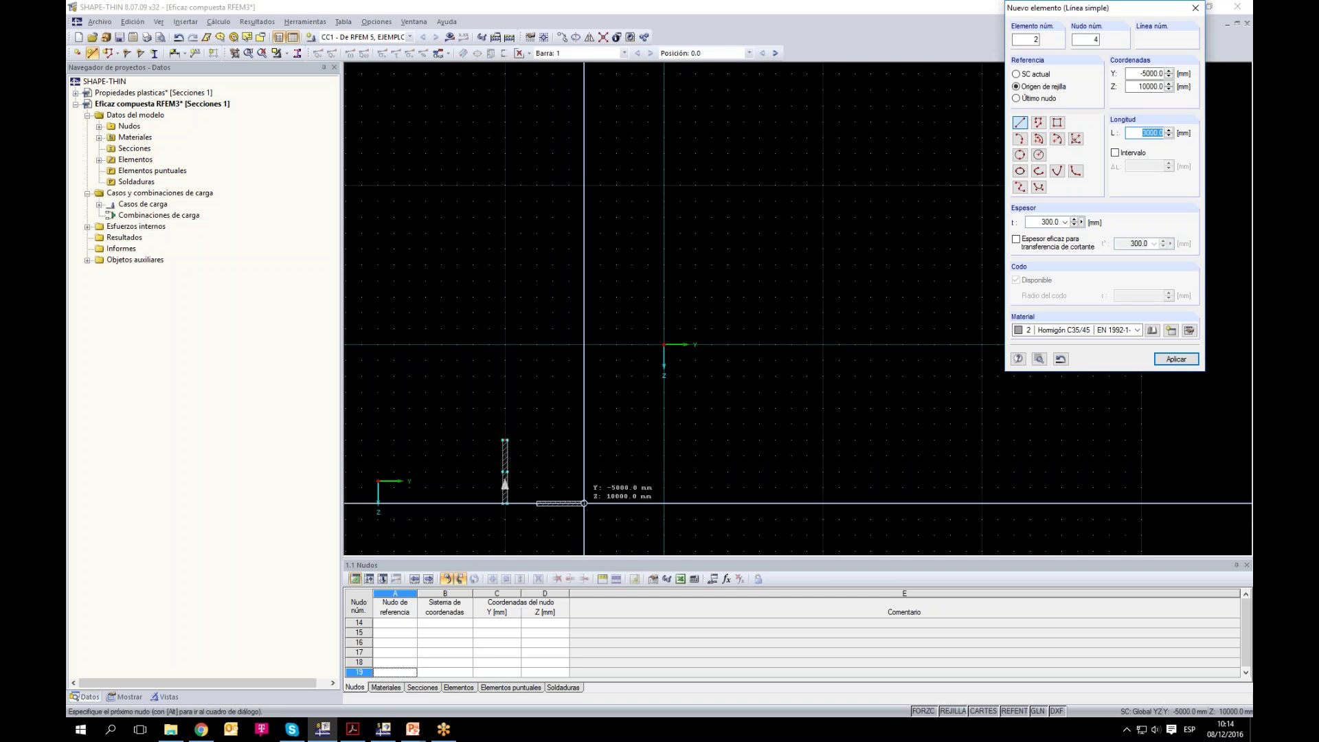
left_click(600, 503)
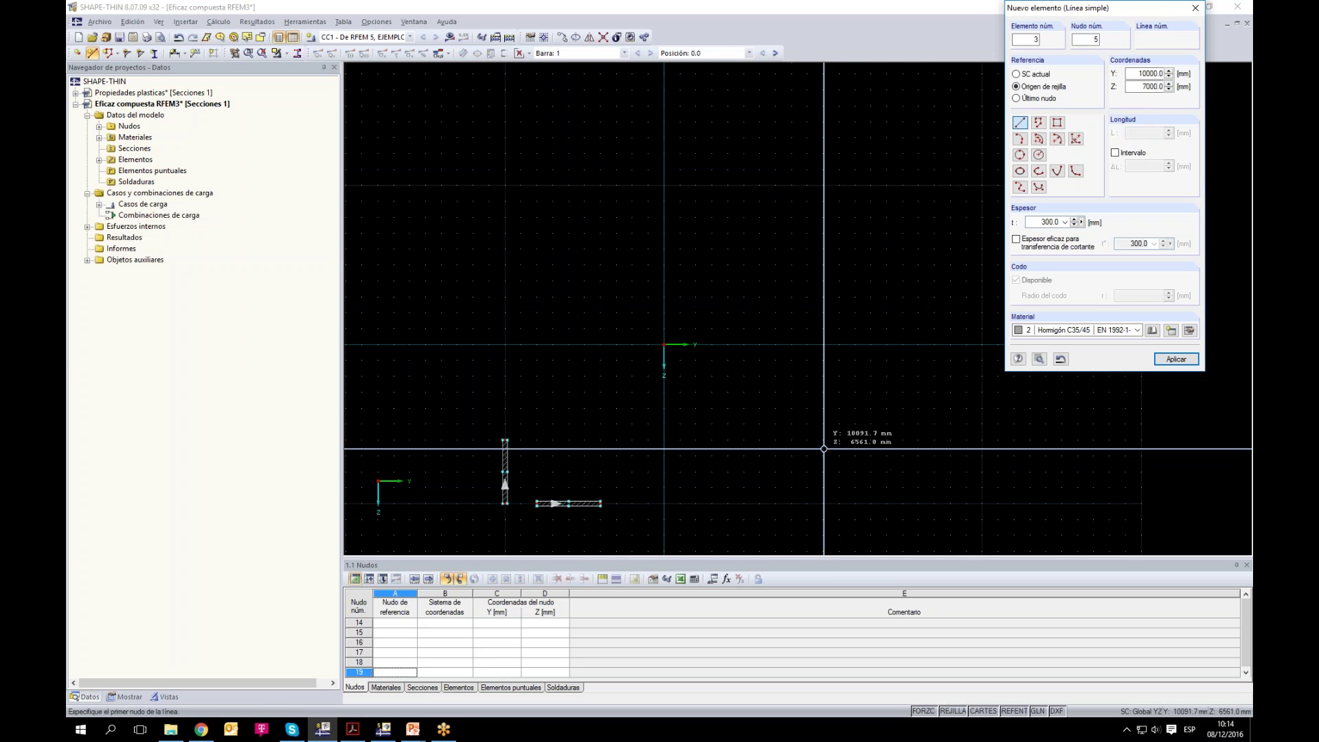
Step: Draw two more 4000 mm wall elements: a horizontal one ending at Y 10000, Z -11000 mm, and a vertical one below it at Y 10000 mm
left_click(759, 169)
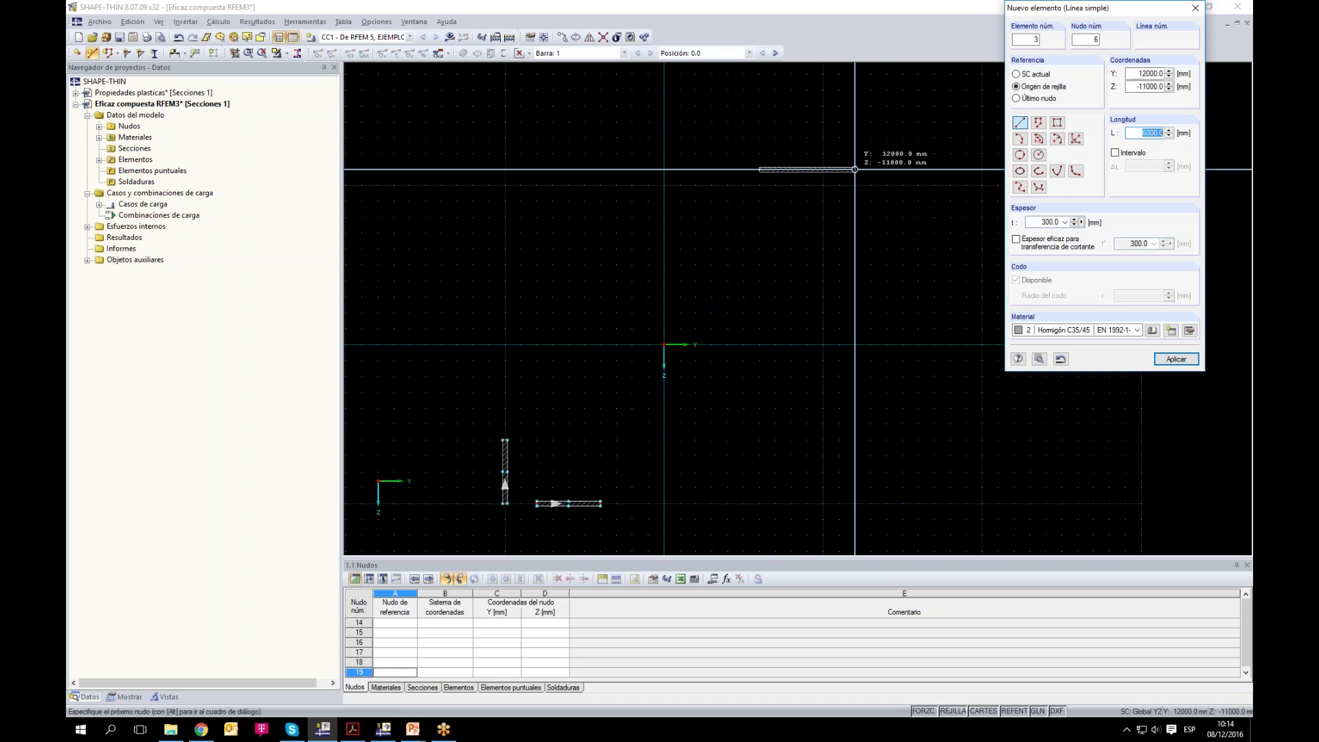
left_click(823, 170)
left_click(822, 201)
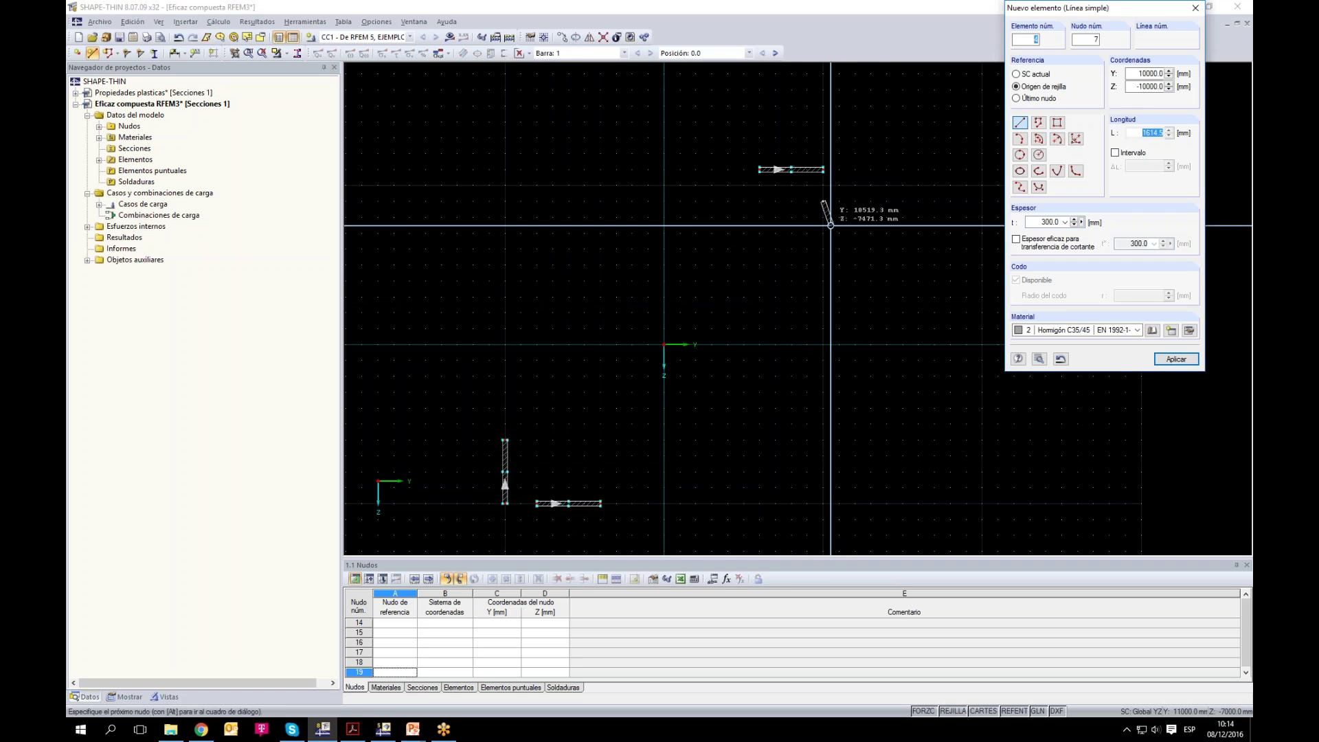
left_click(823, 264)
key("Escape")
scroll(723, 290, "down", 1)
scroll(724, 295, "up", 2)
scroll(733, 285, "down", 1)
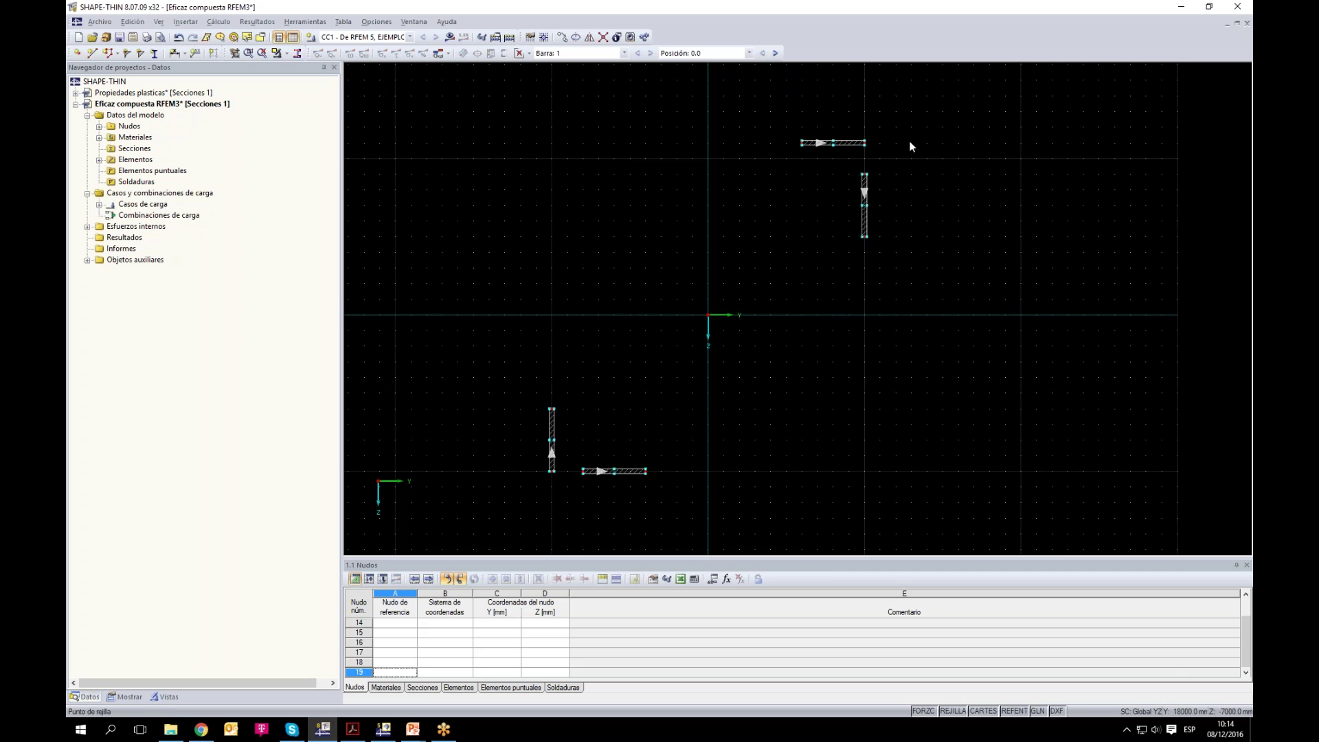
scroll(438, 304, "up", 1)
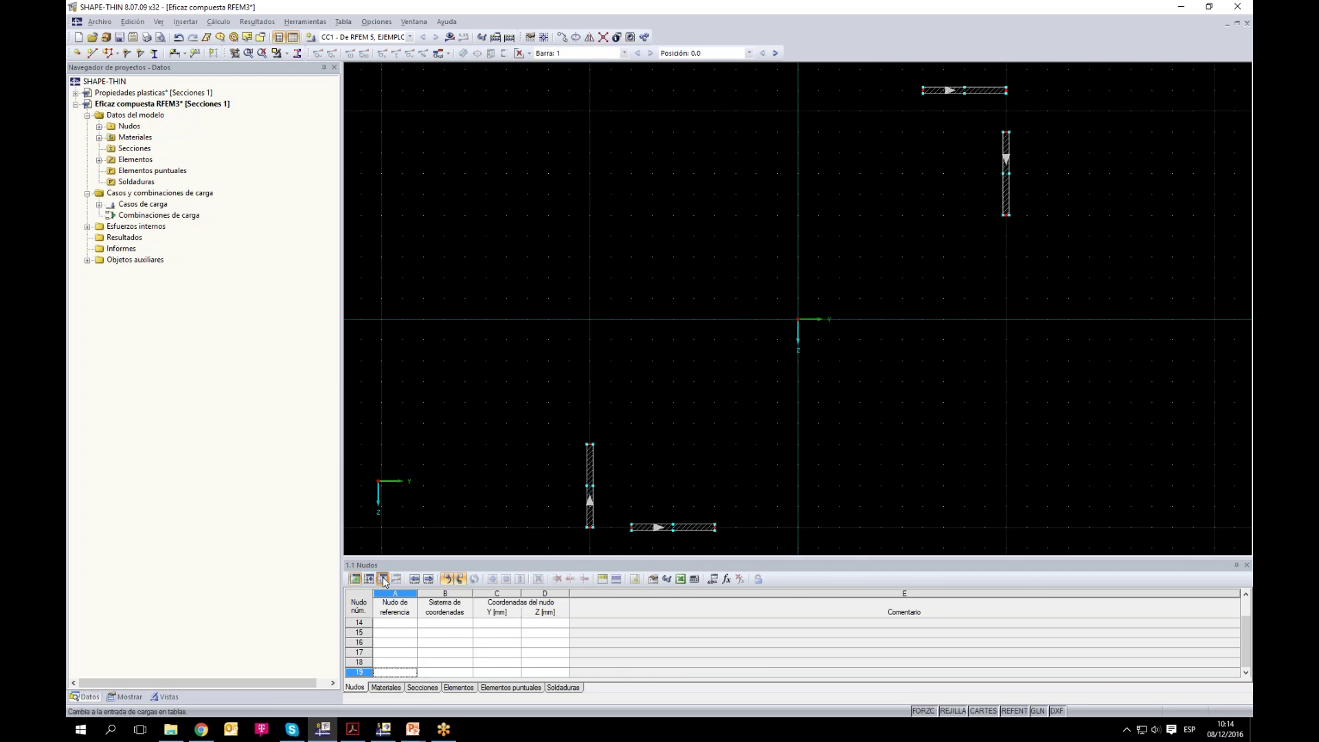
Step: Enlarge the internal forces table and delete all imported internal force rows of load case CC1
left_click(430, 580)
left_click_drag(466, 558, 466, 325)
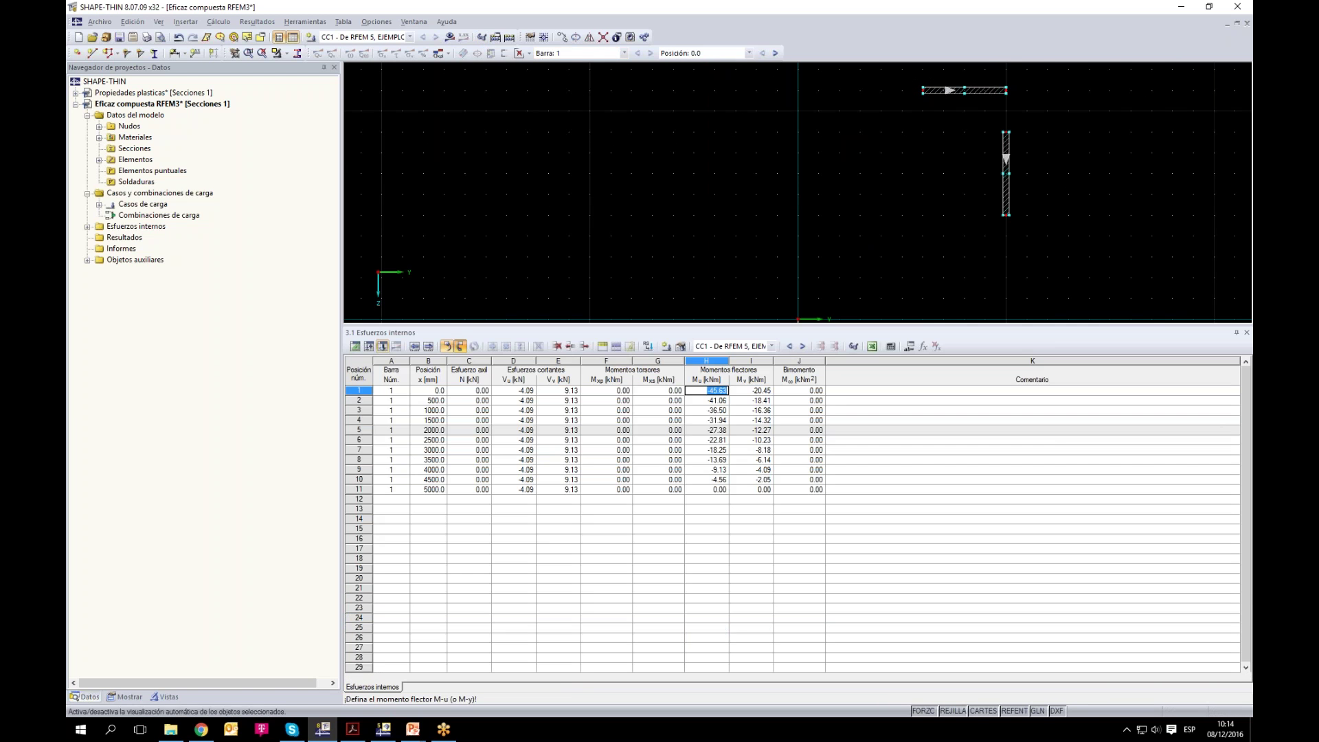
left_click_drag(897, 390, 898, 505)
key("Delete")
left_click(390, 393)
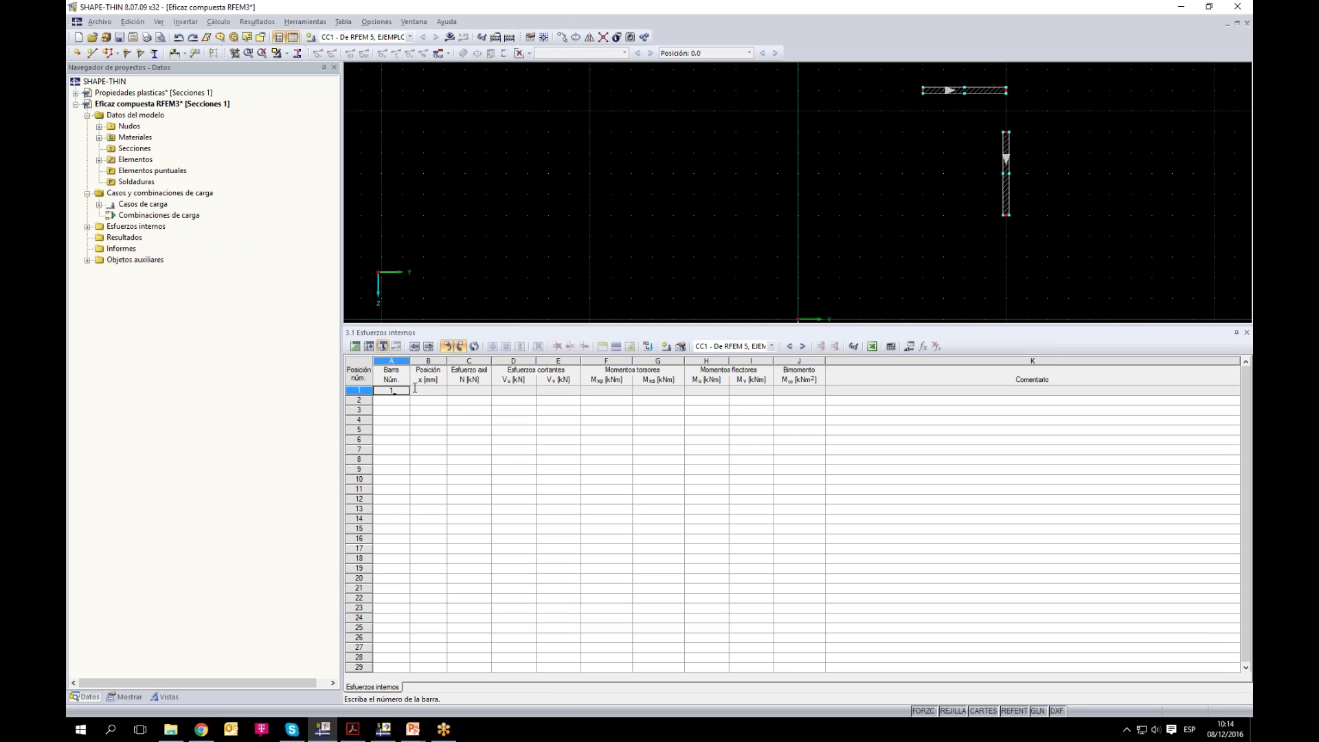
Step: Enter a row for member 1 at position 0.0 mm with no internal forces, and view the load combinations table
type("1")
key("Tab")
key("Tab")
key("Down")
key("Down")
key("Down")
key("Down")
key("Down")
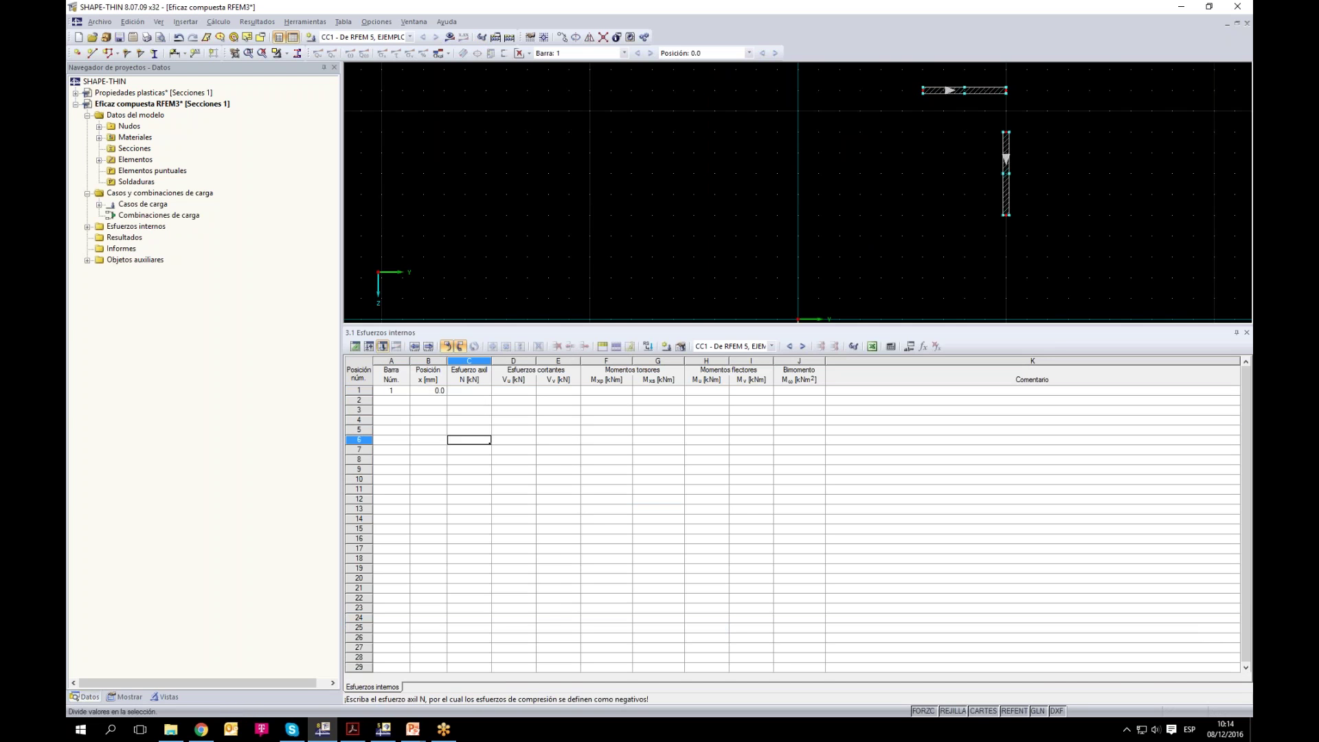
scroll(504, 138, "down", 5)
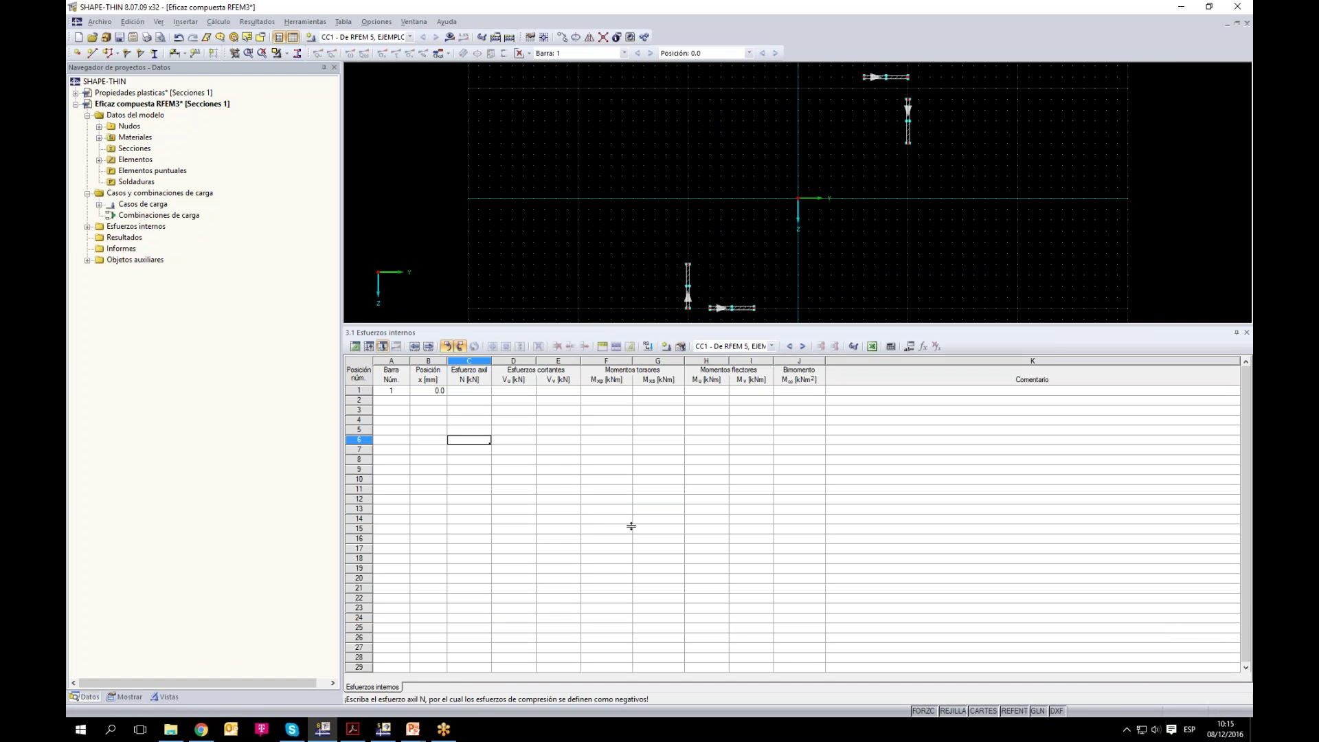
left_click_drag(631, 526, 631, 528)
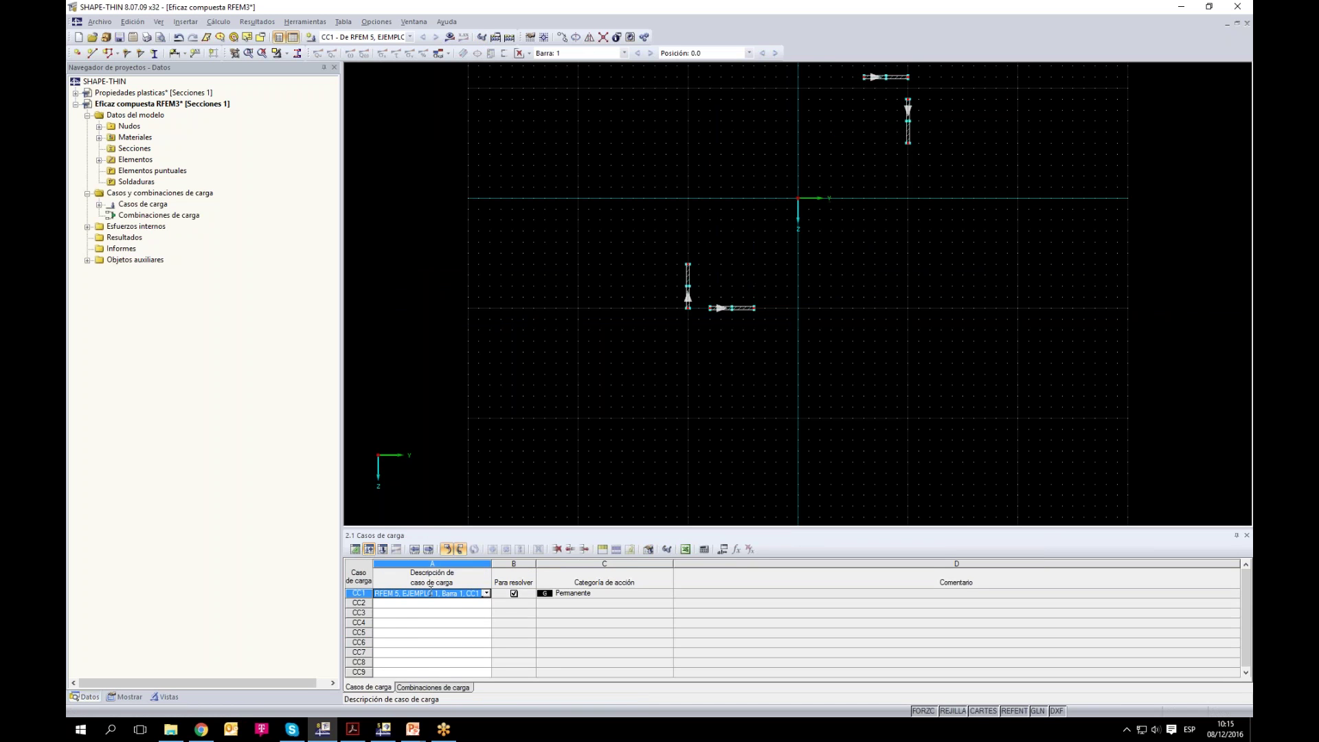
left_click(446, 689)
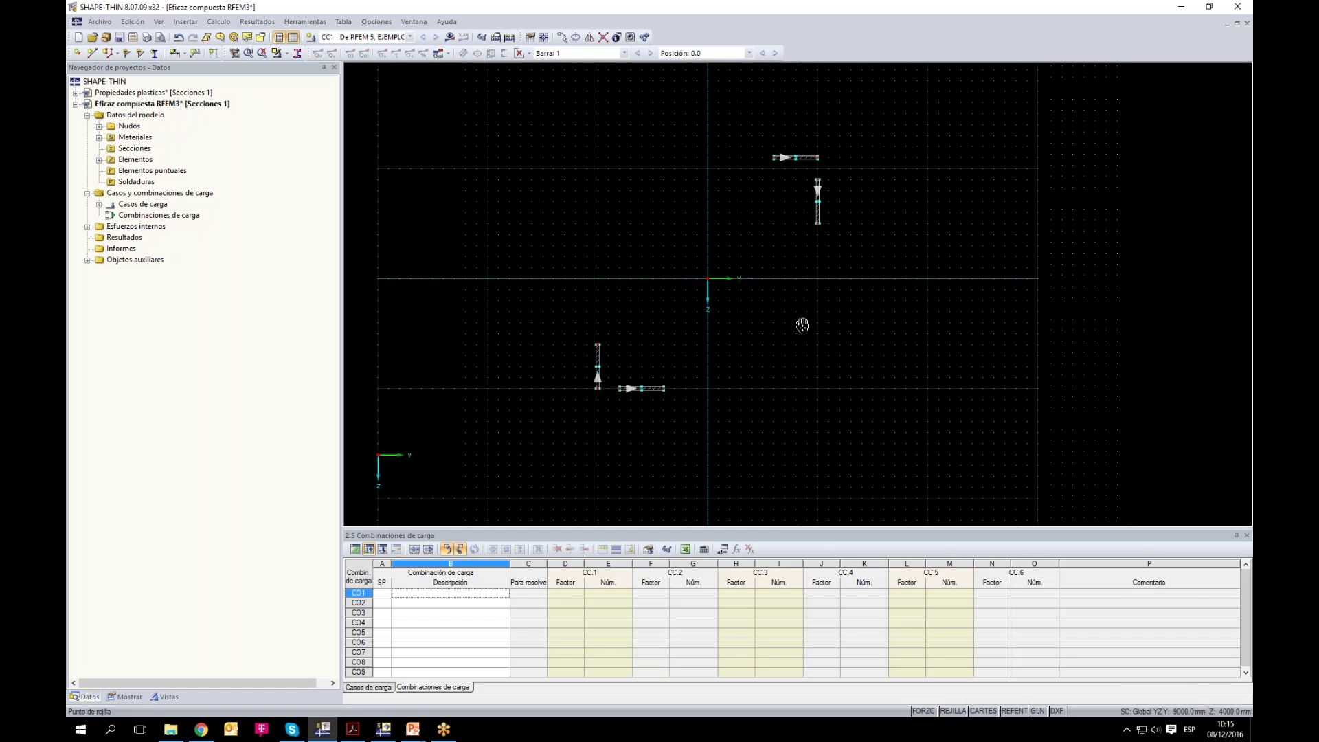
Step: Start the calculation and set the yield strength of Hormigón C35/45 to 35 N/mm²
left_click(450, 37)
left_click(639, 383)
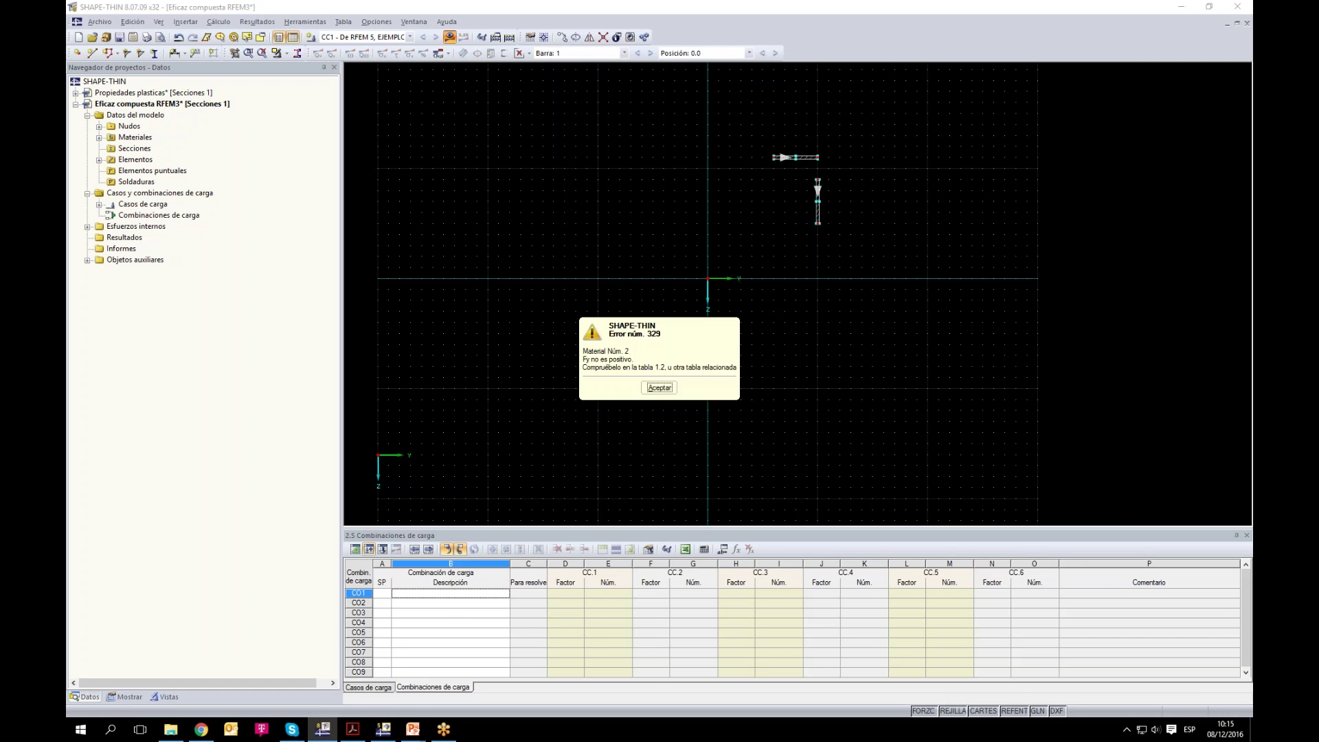
left_click(659, 386)
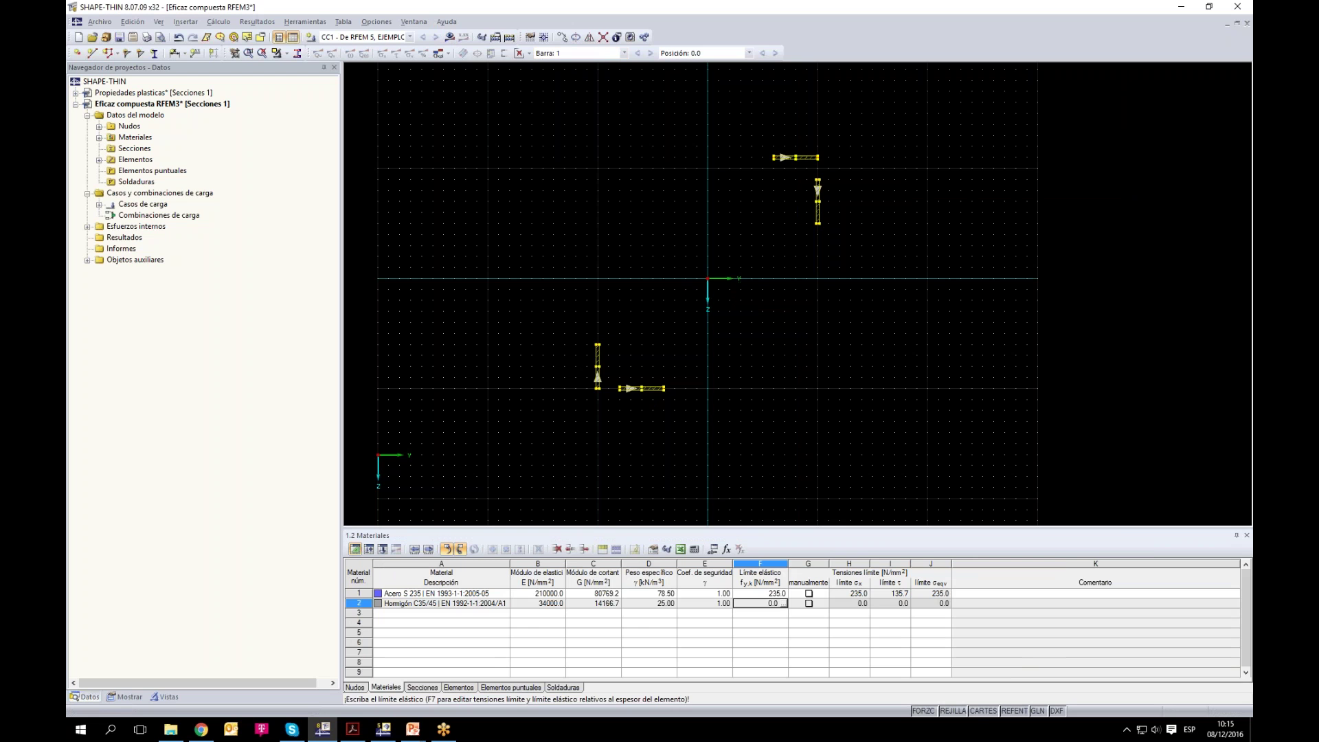
type("5")
left_click(760, 632)
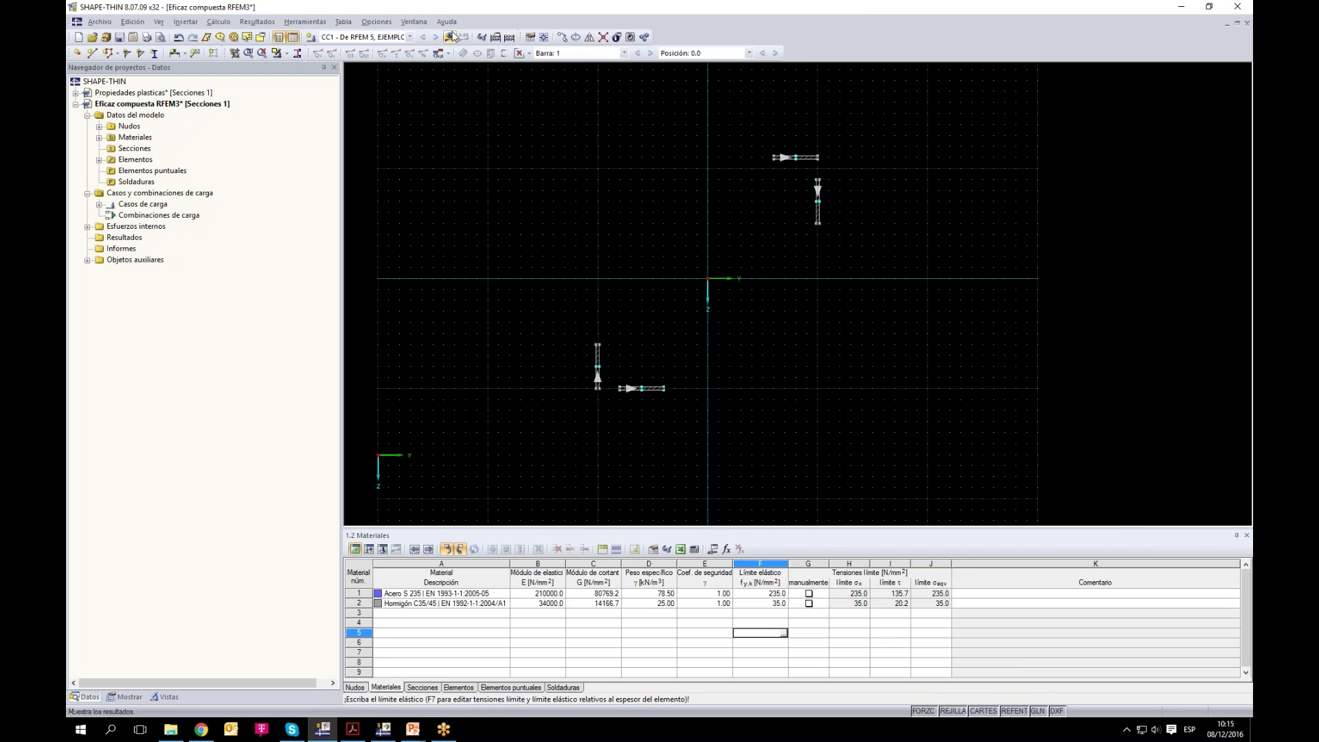
Step: Calculate the section, accepting the shear wall bracing method for unconnected components
left_click(450, 38)
key("Return")
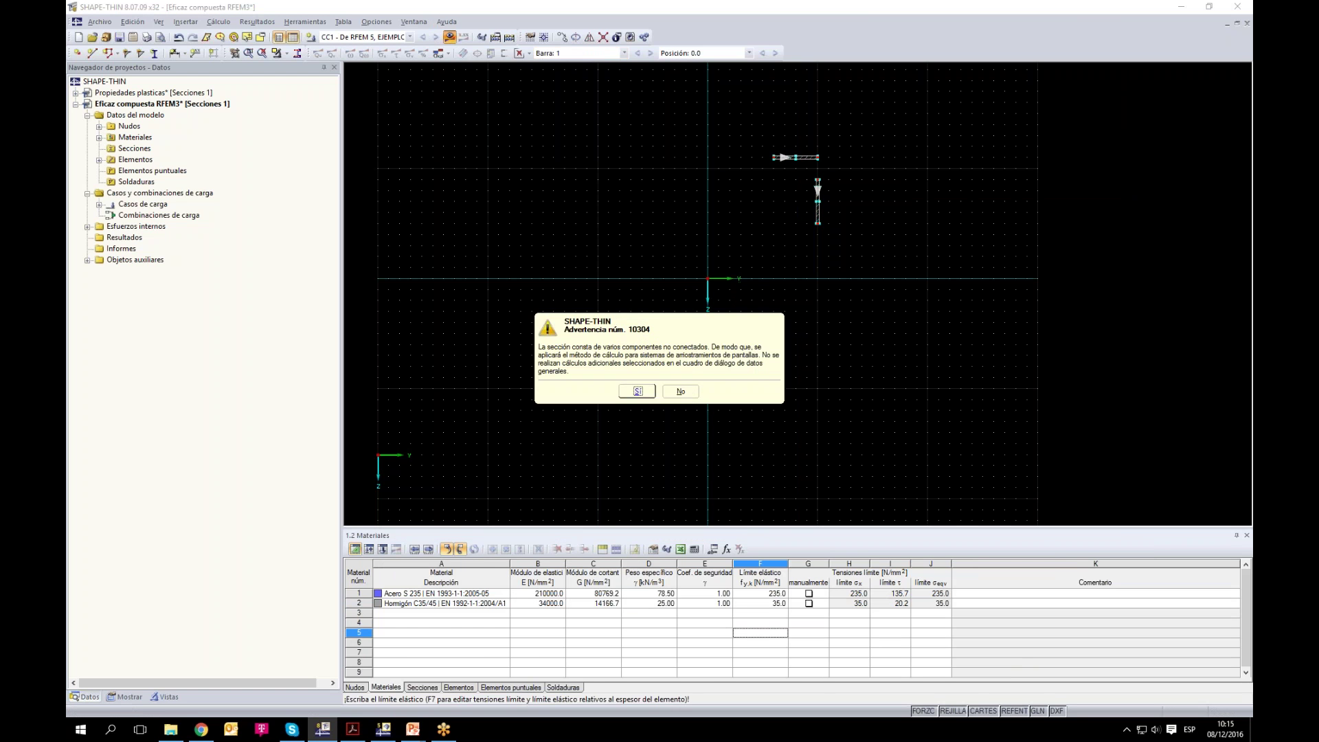
key("Return")
scroll(766, 317, "up", 2)
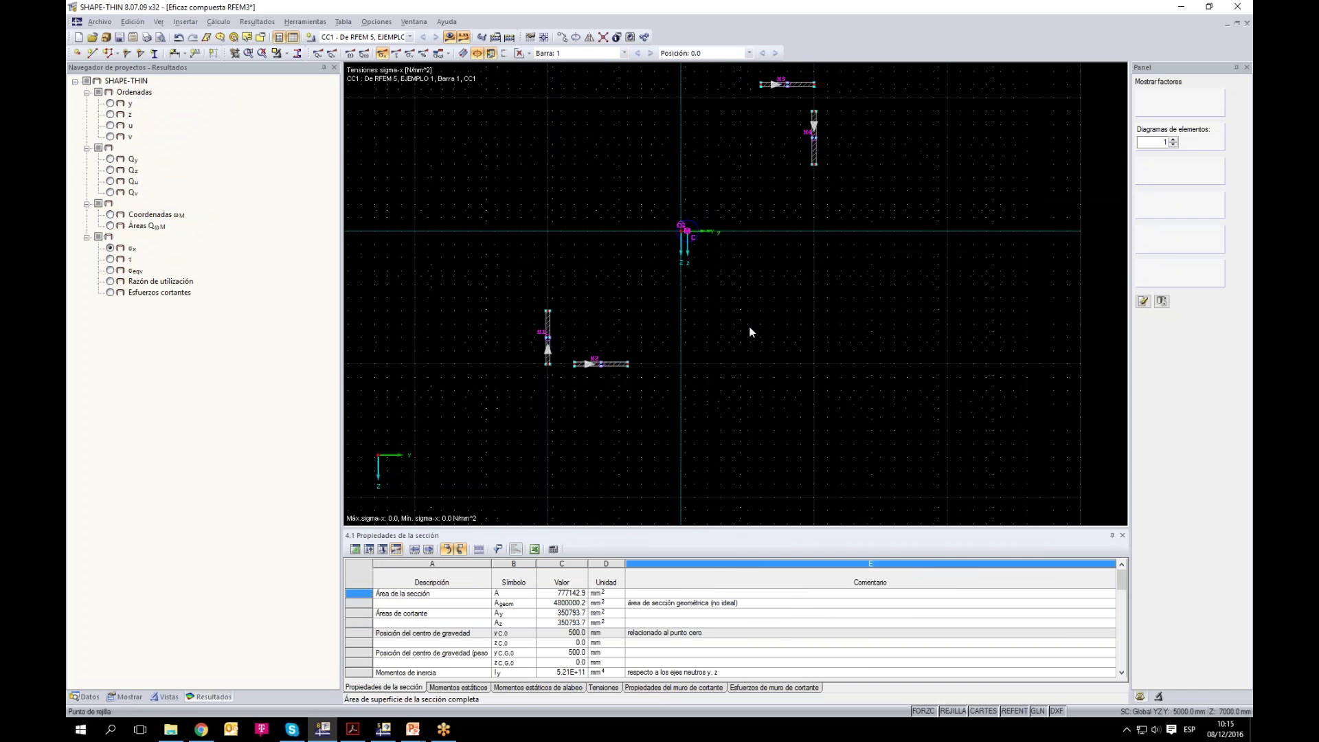
Step: Hide the results, try raising the start node of the lower horizontal wall, and undo that change
left_click(449, 37)
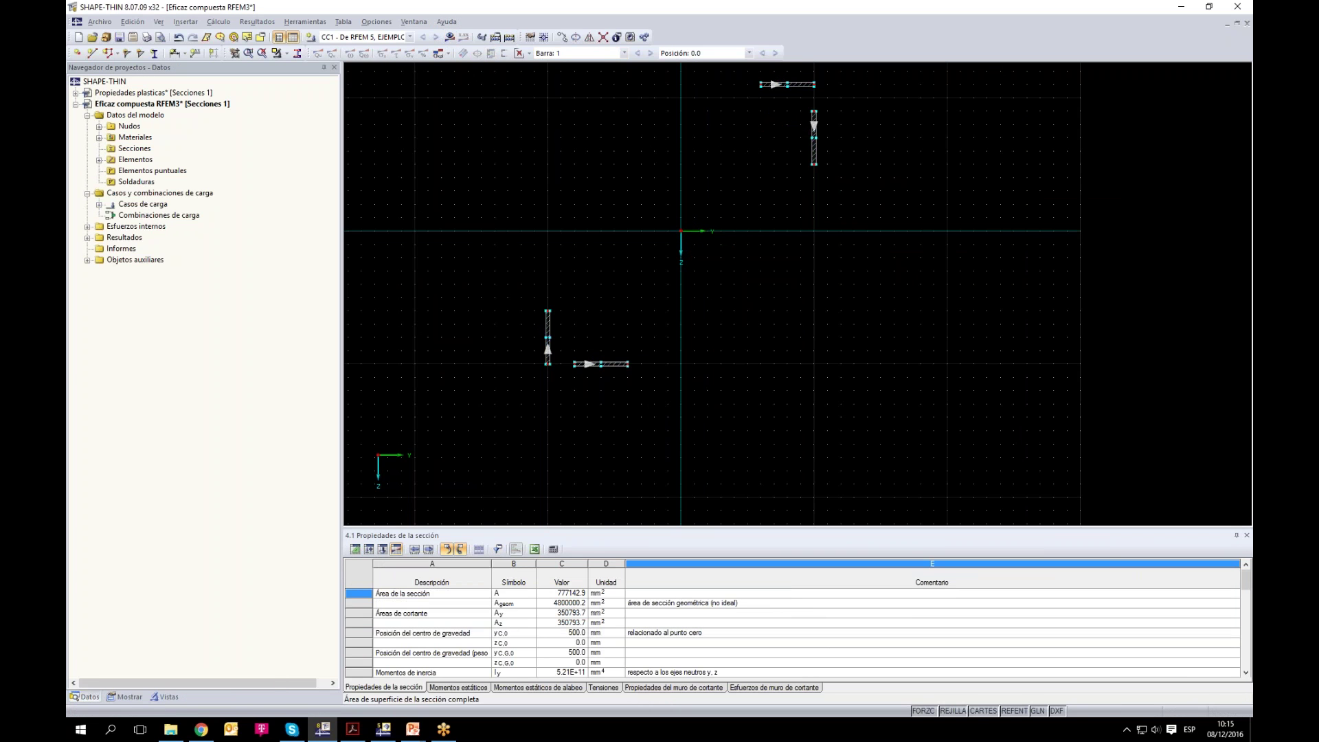
left_click(627, 364)
left_click(576, 339)
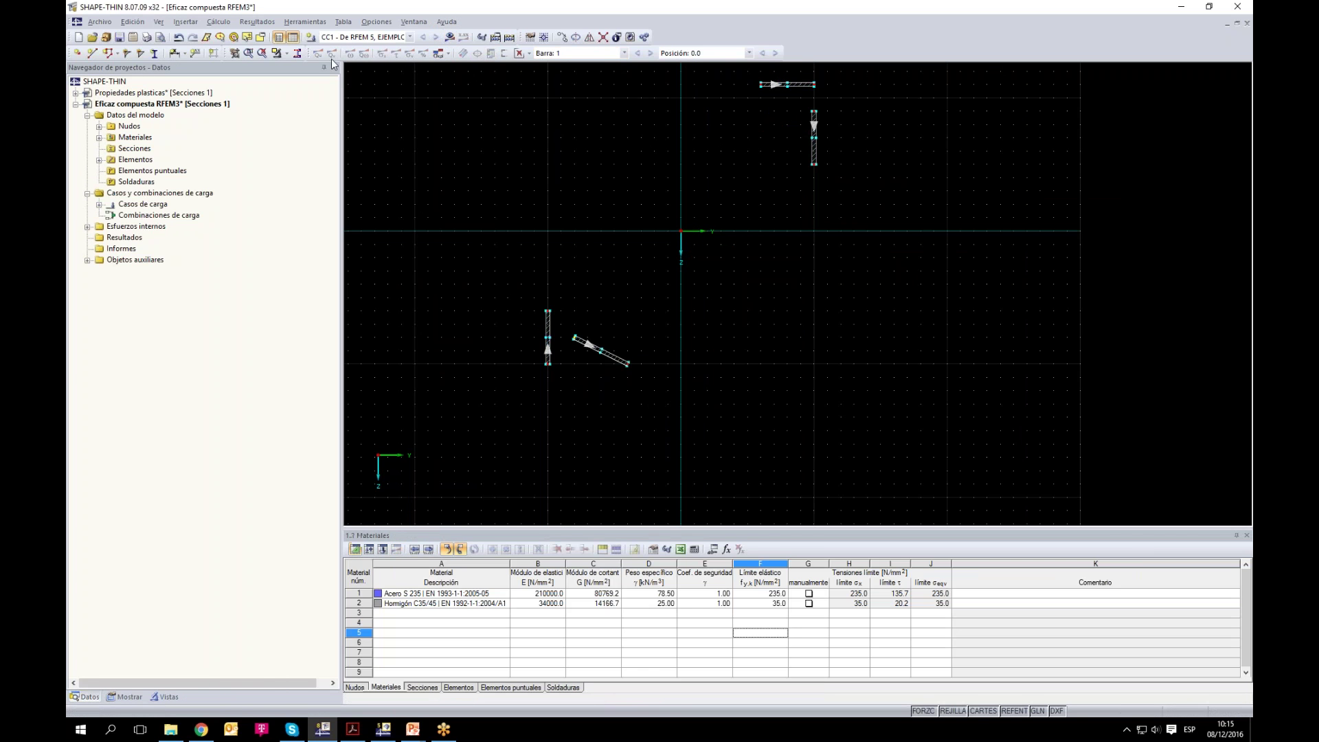
left_click(180, 37)
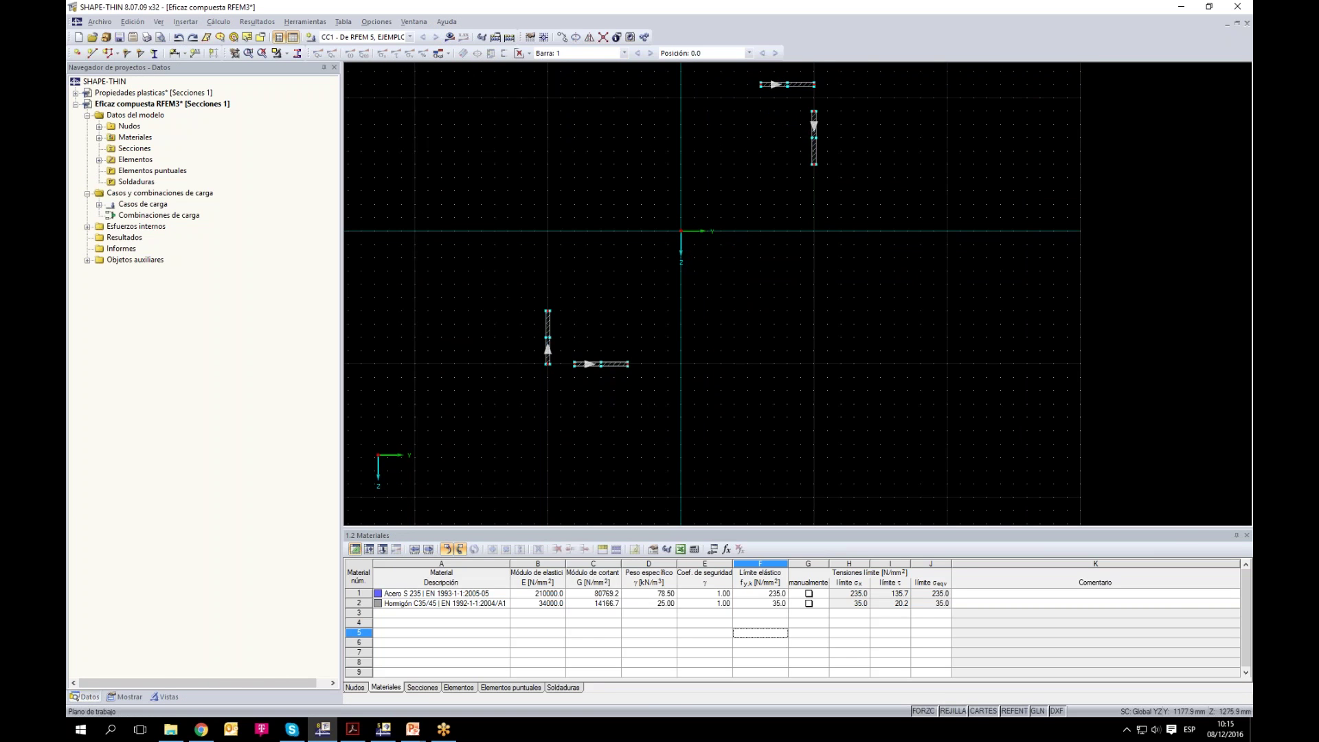
Step: Recalculate the section as a system of unconnected walls and examine the positions of the shear centre and centroid
left_click(449, 37)
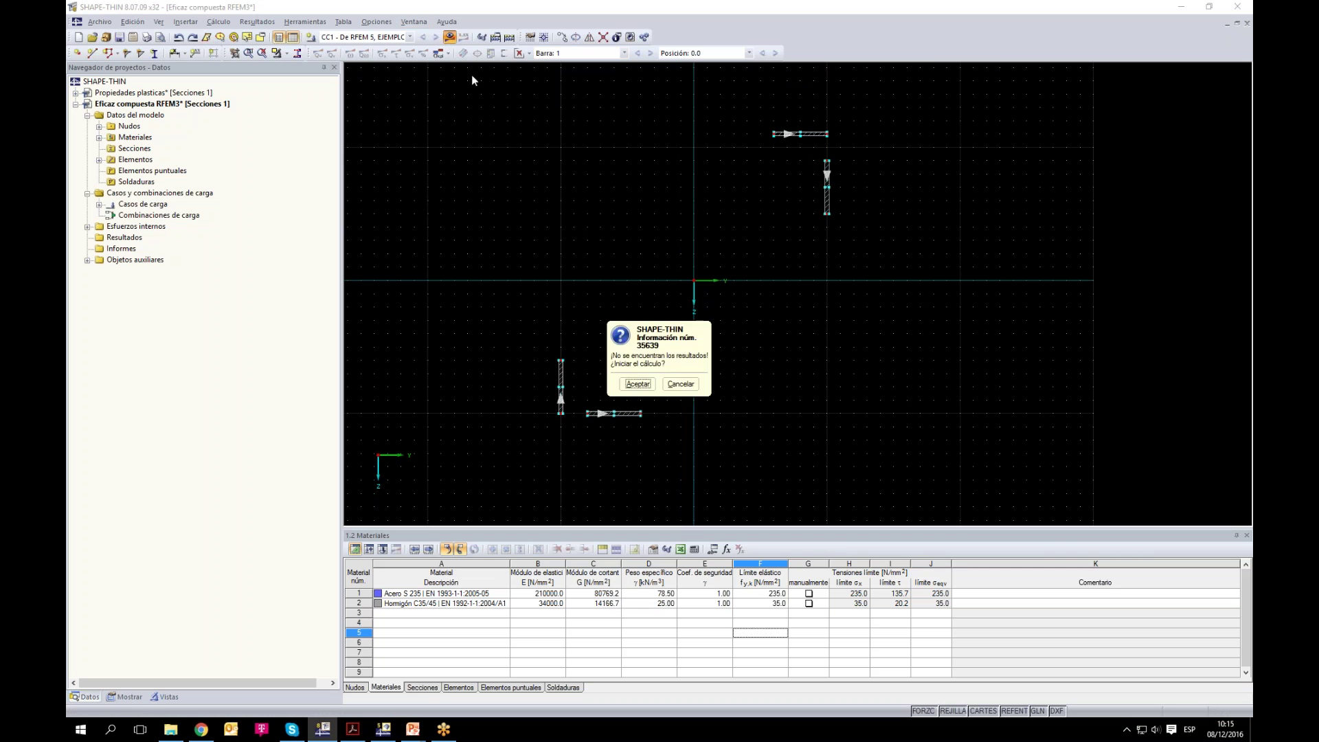
left_click(637, 384)
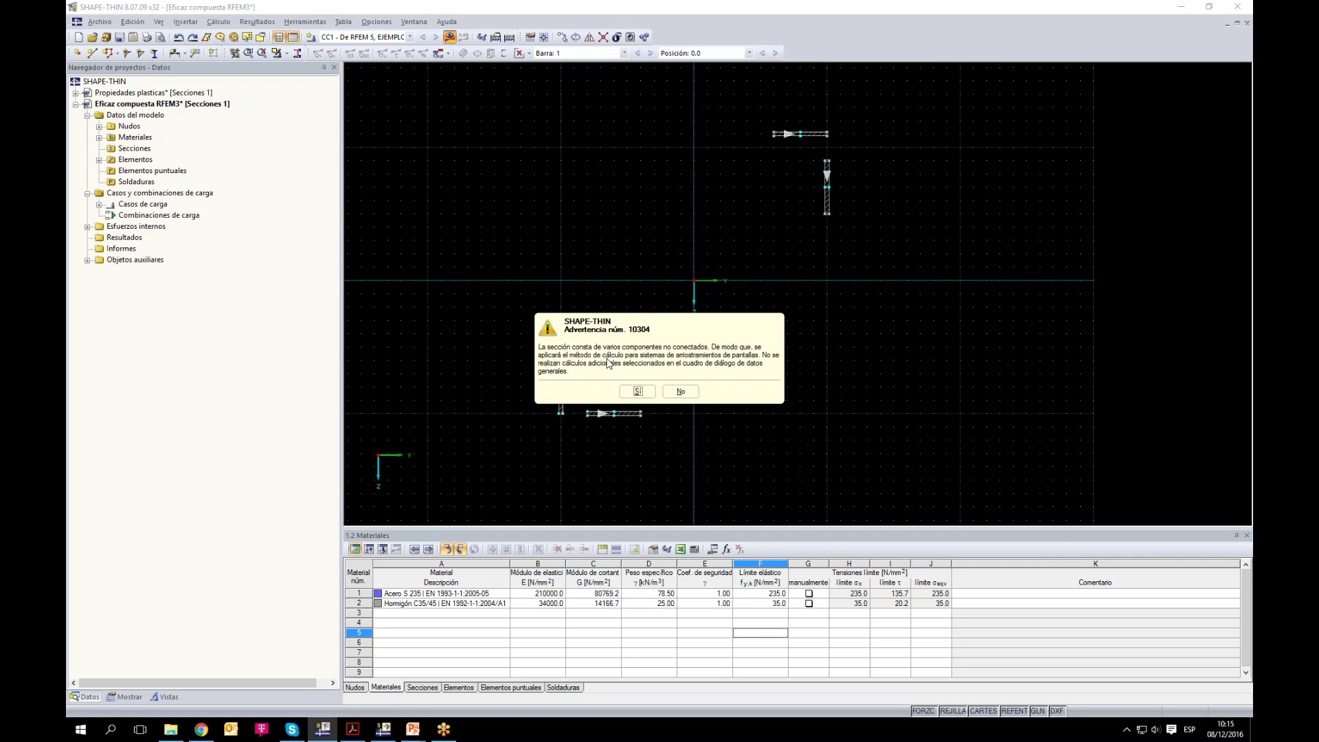
left_click_drag(569, 354, 505, 208)
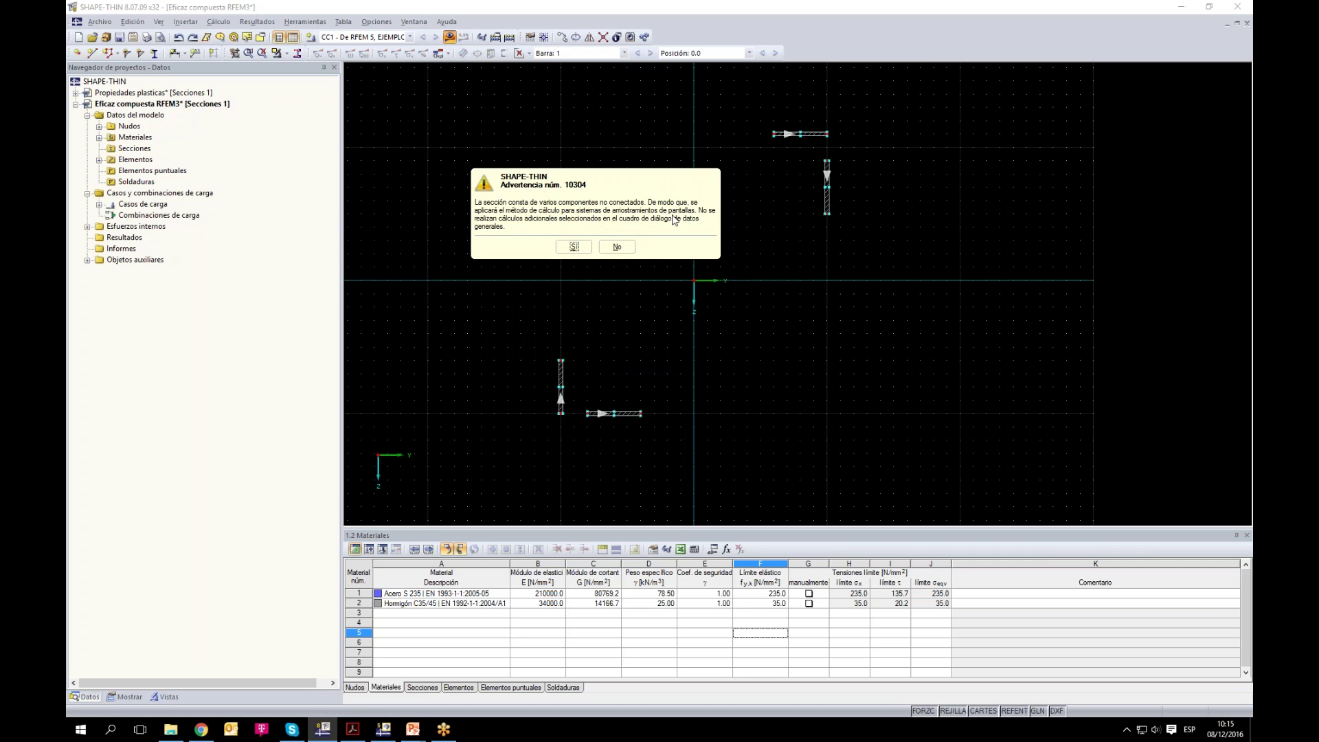
left_click_drag(684, 193, 671, 186)
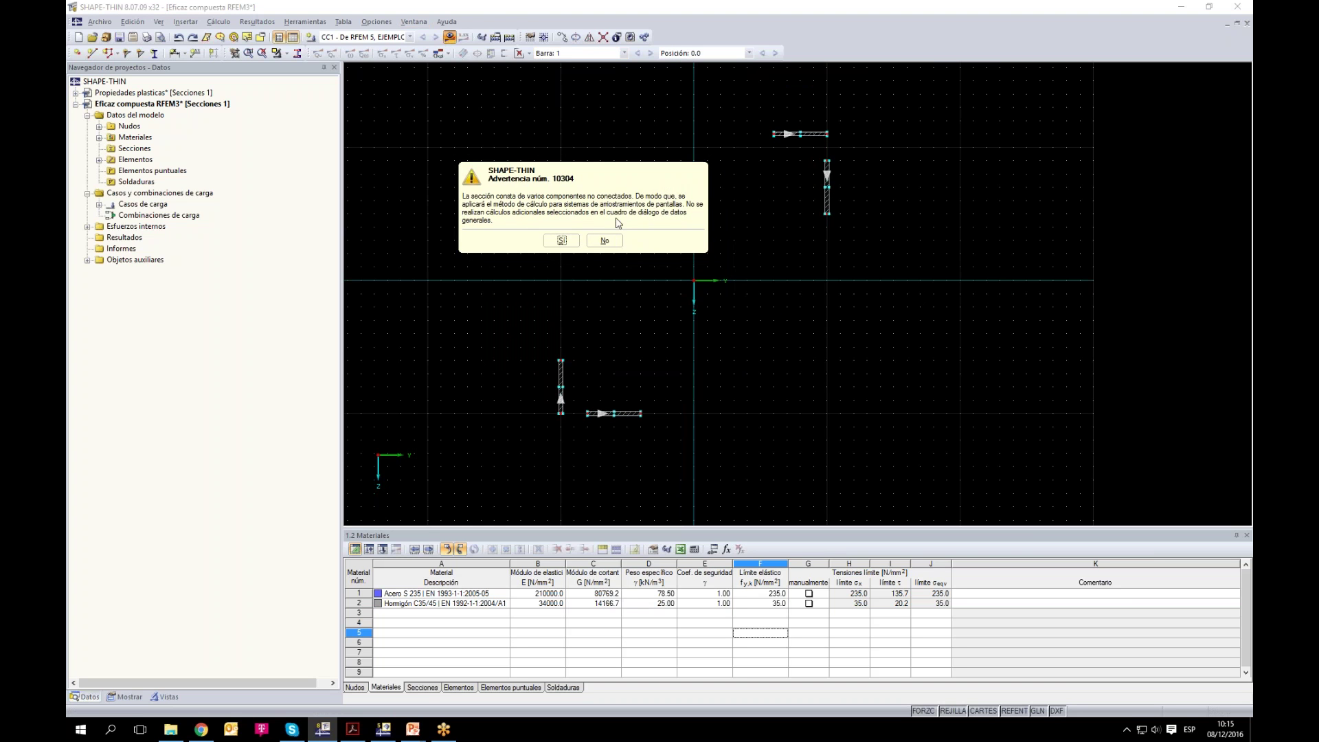
left_click(564, 241)
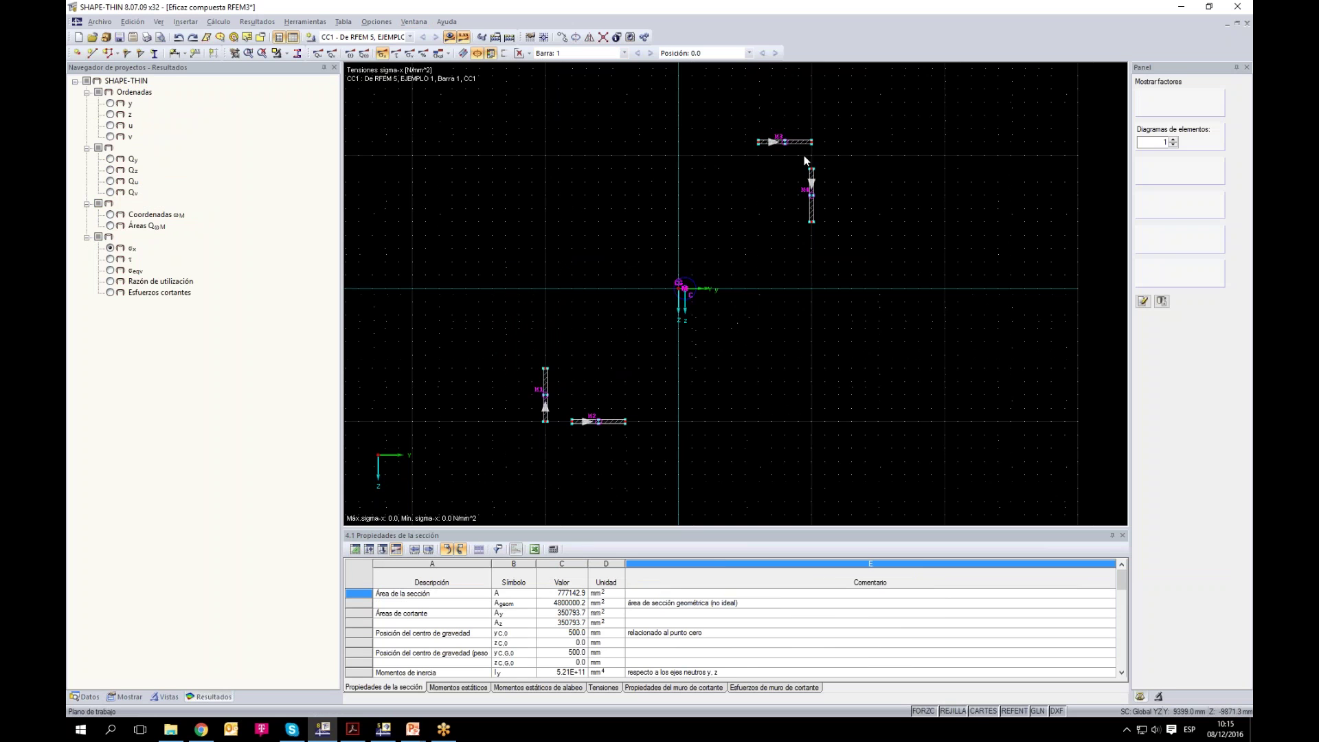
left_click_drag(690, 463, 690, 482)
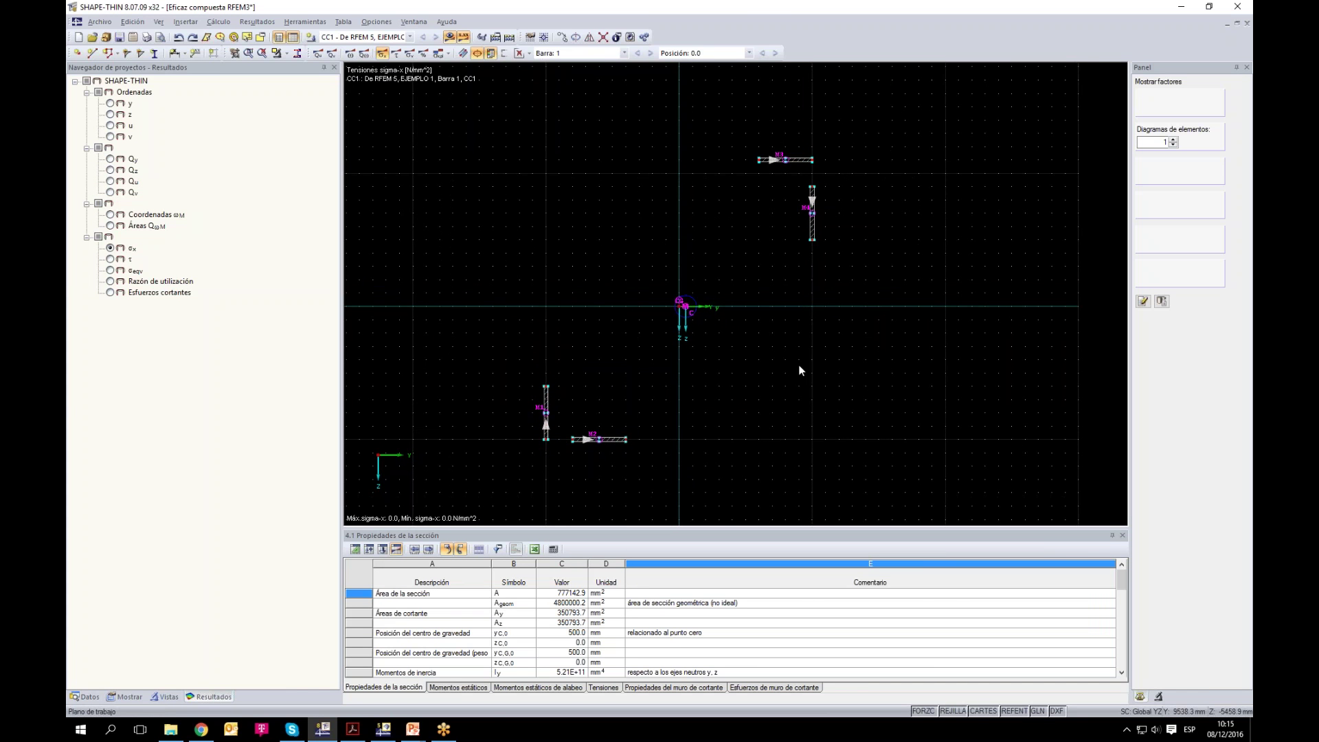
scroll(730, 312, "up", 8)
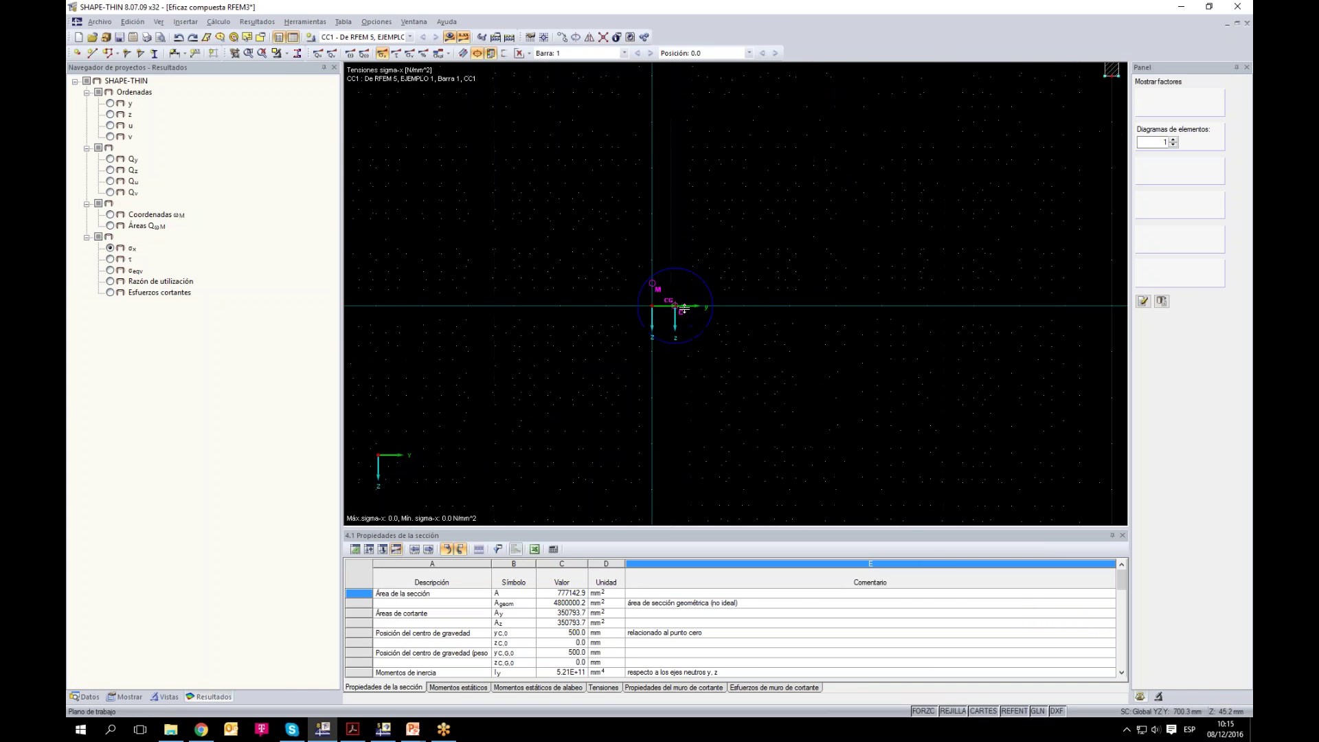
scroll(618, 238, "up", 1)
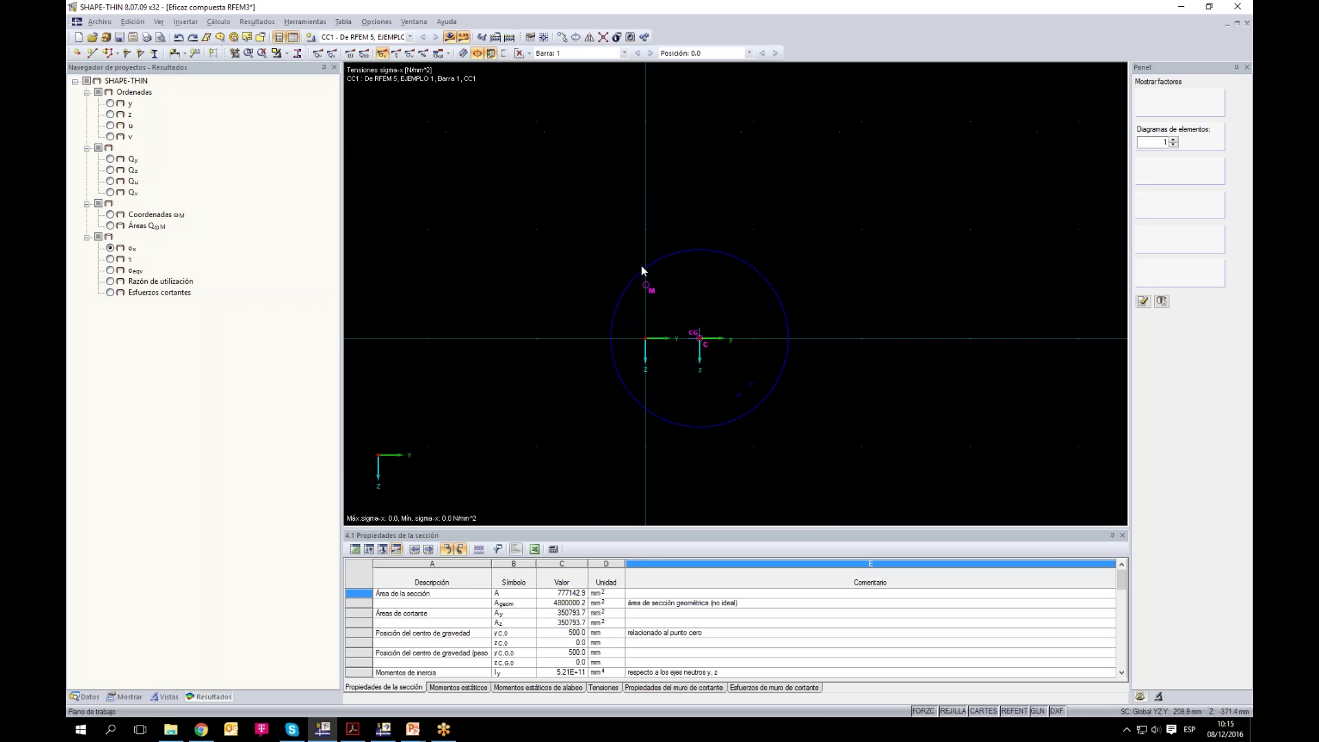
scroll(674, 309, "down", 5)
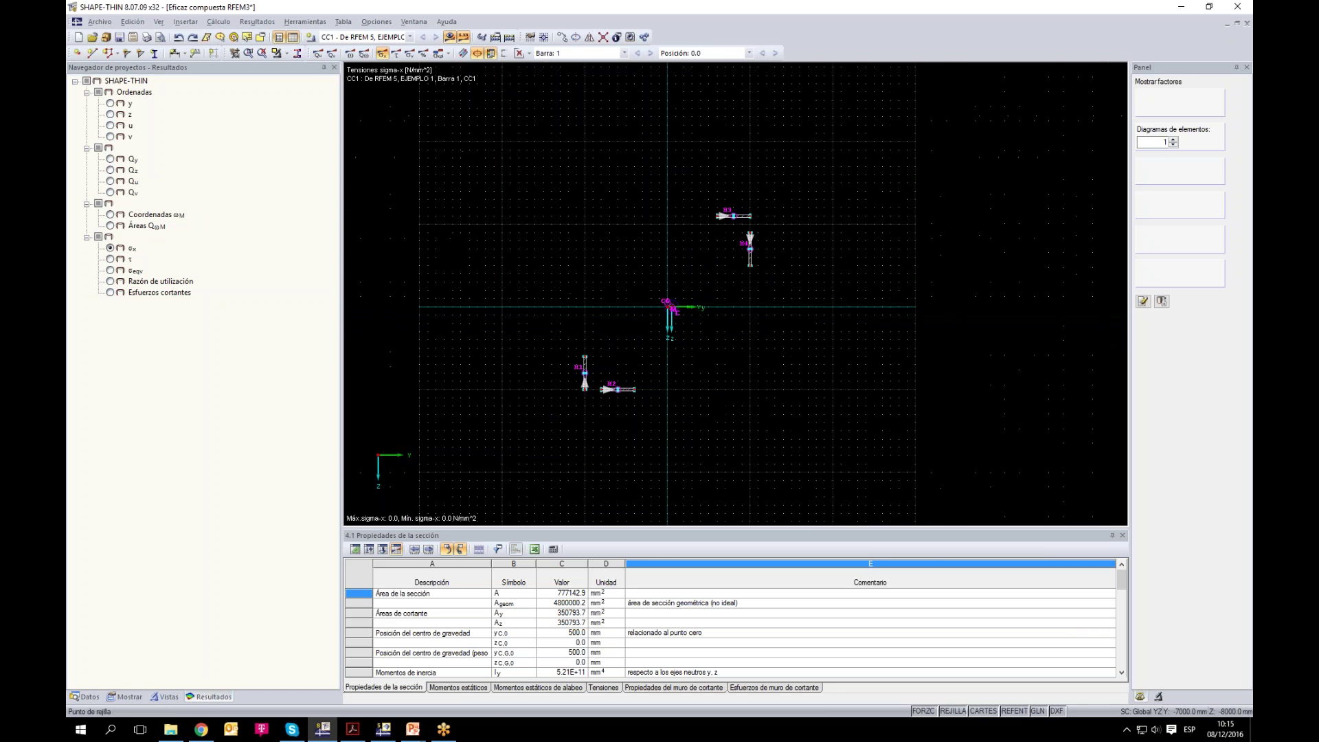
Step: Move the upper pair of wall elements 1000 mm downward, placing the horizontal one at Z -10000 mm
scroll(728, 217, "up", 2)
left_click_drag(642, 150, 797, 368)
scroll(772, 195, "up", 3)
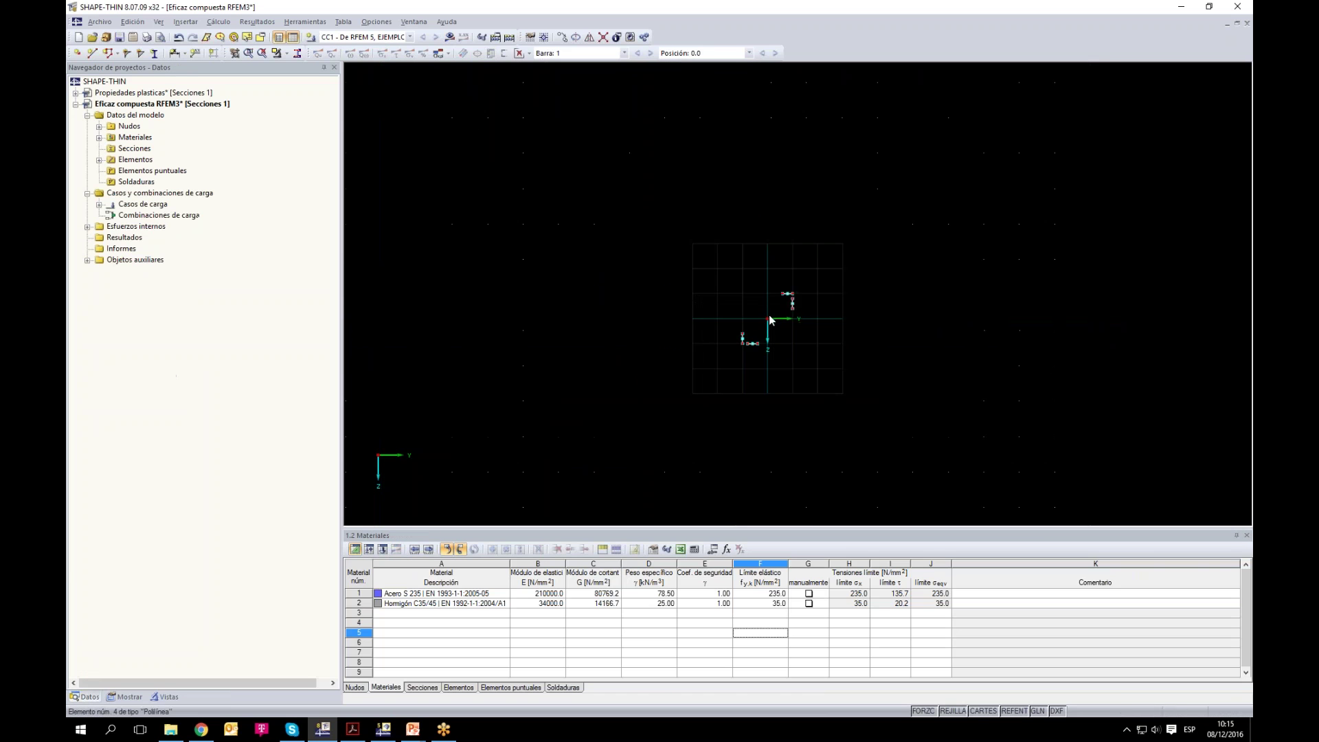
scroll(769, 315, "up", 5)
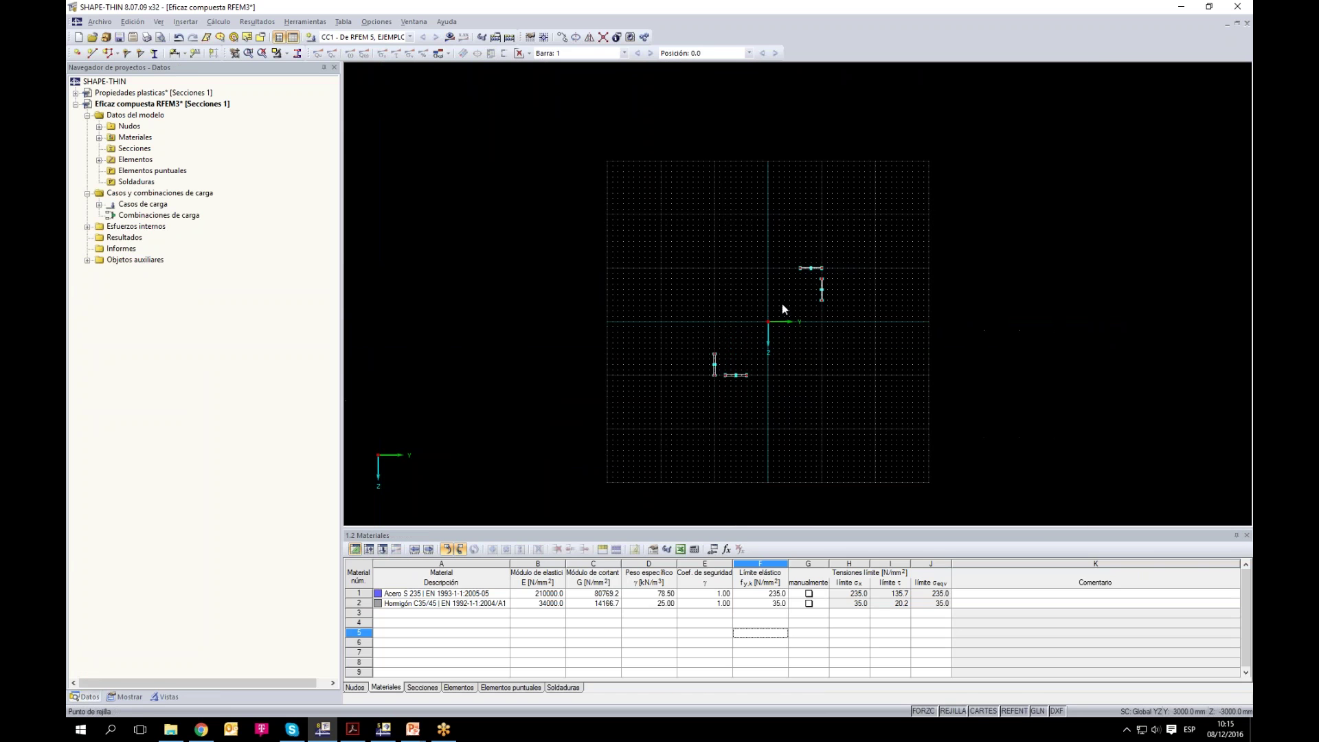
scroll(782, 304, "down", 2)
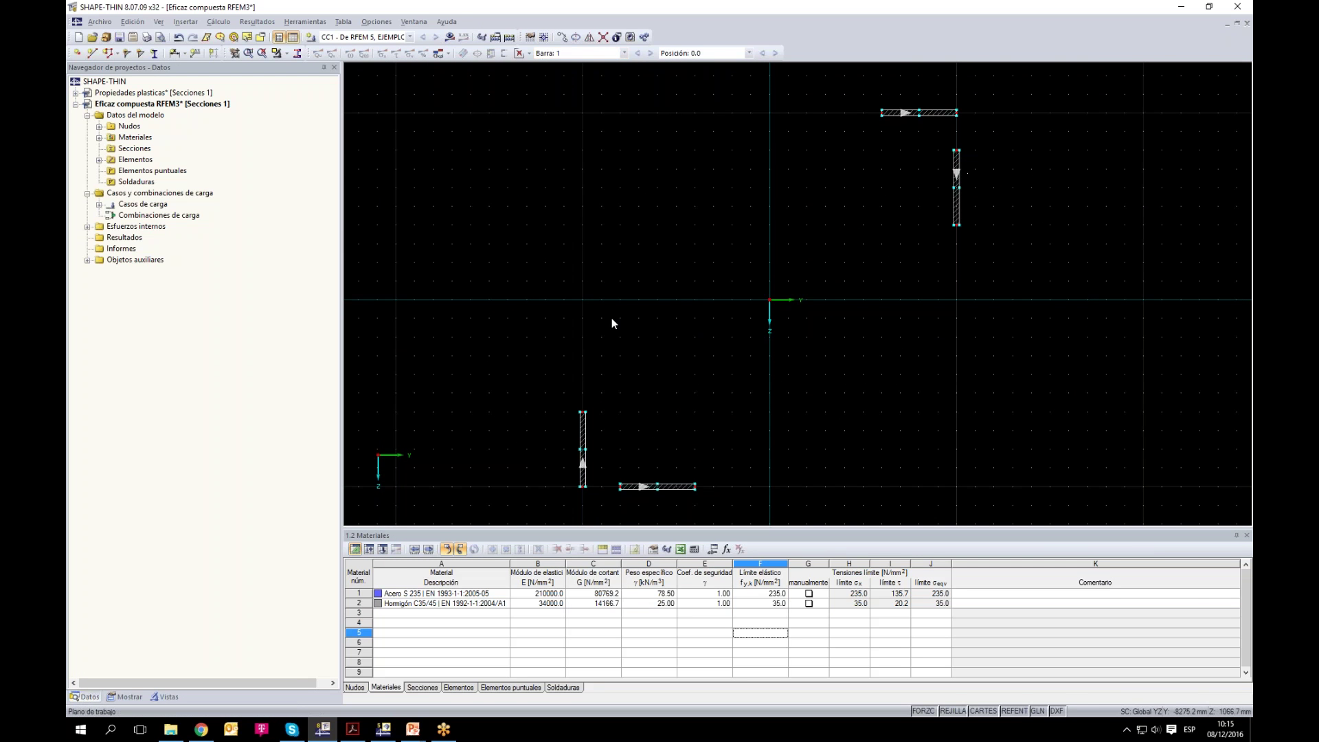
Step: Recalculate the section with the moved walls and examine the shear centre relative to the centroid and the origin
left_click(449, 36)
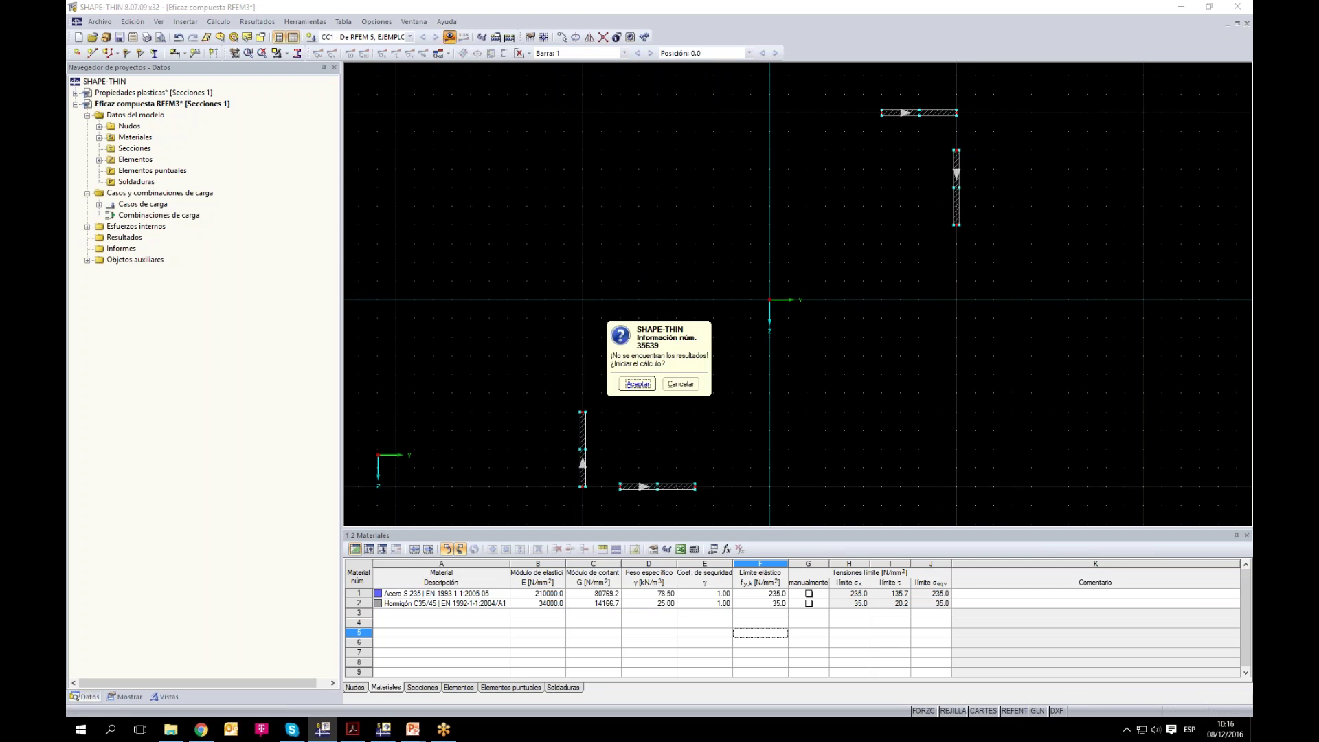
left_click(639, 395)
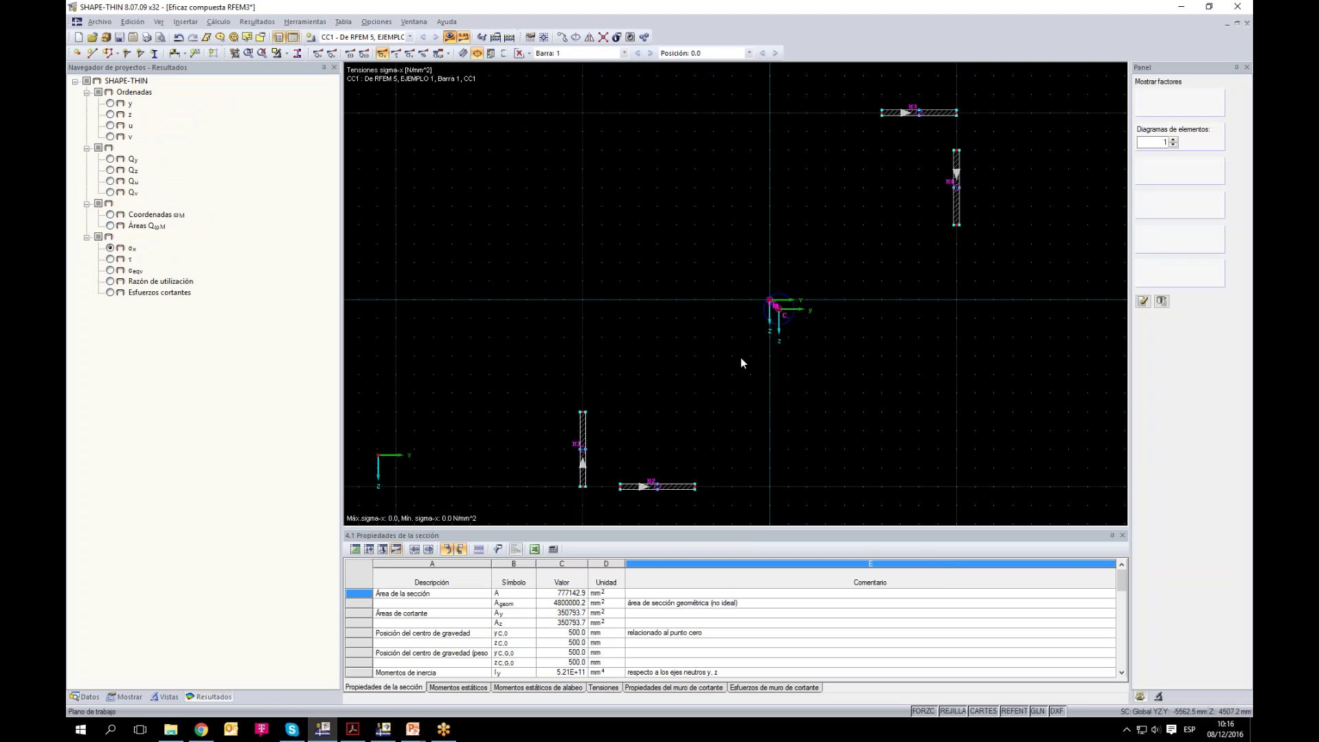
scroll(777, 314, "up", 3)
scroll(789, 317, "up", 2)
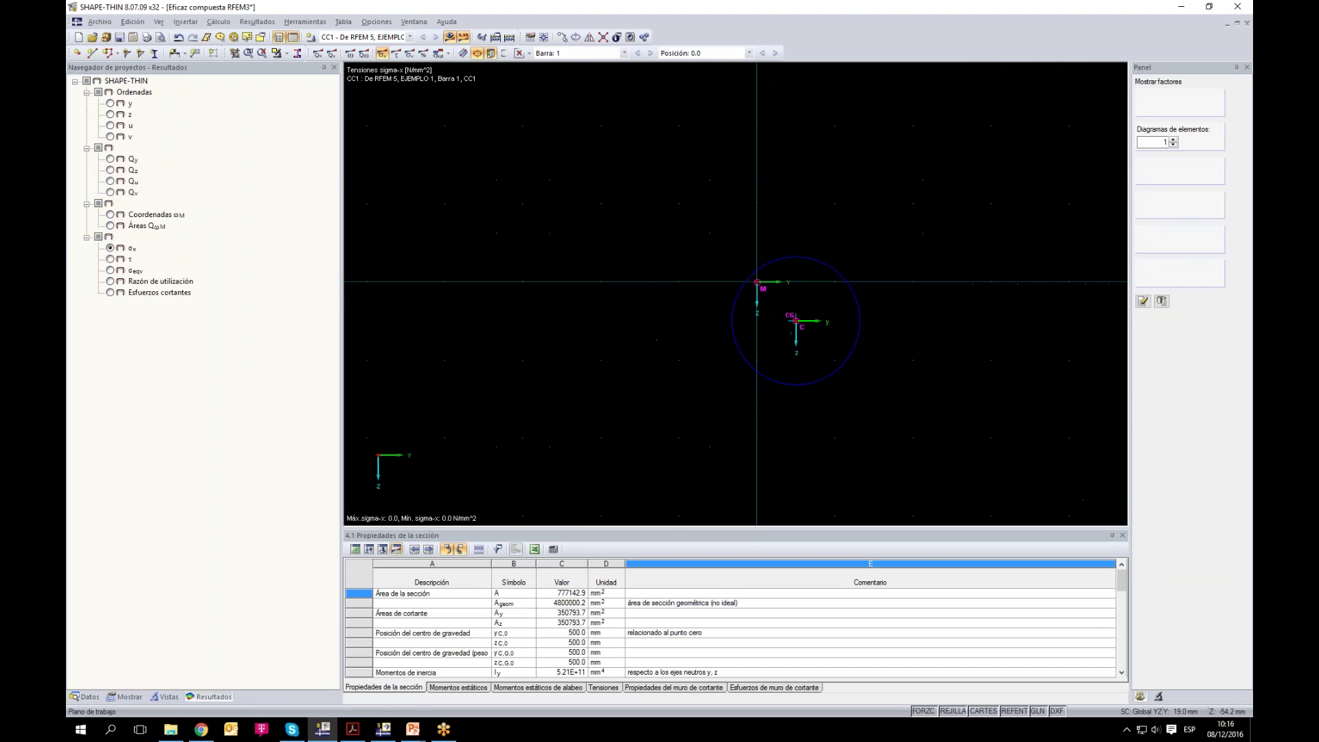
scroll(759, 287, "up", 5)
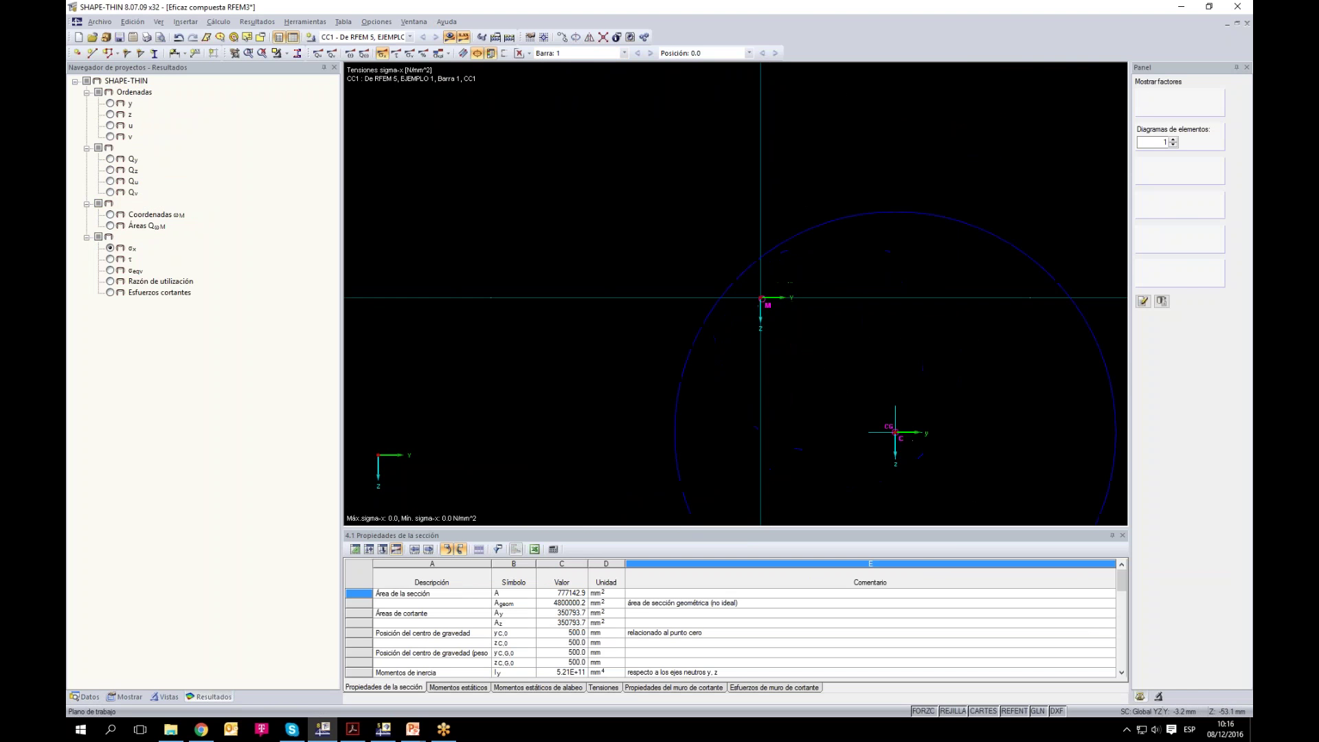
scroll(765, 309, "down", 8)
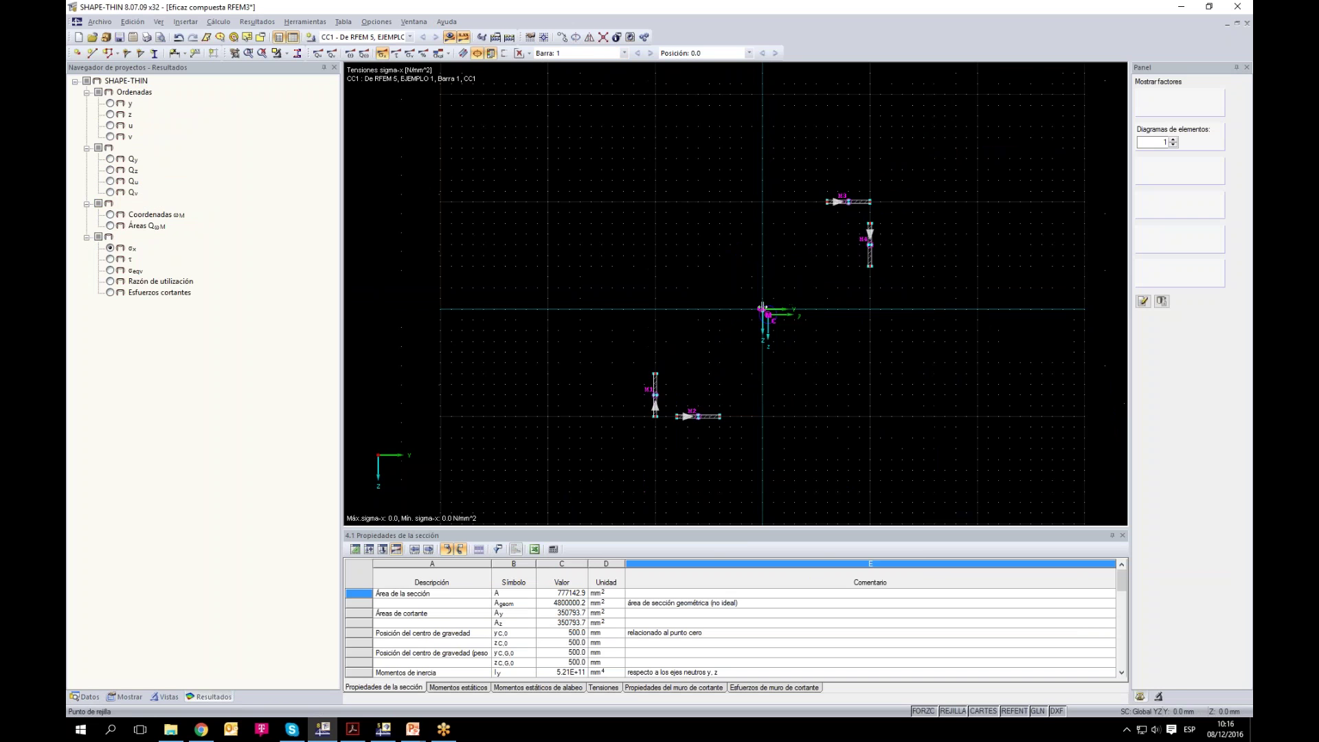
Step: Delete the upper pair of wall elements, keeping only the lower vertical and horizontal walls
scroll(718, 242, "down", 1)
scroll(844, 215, "up", 1)
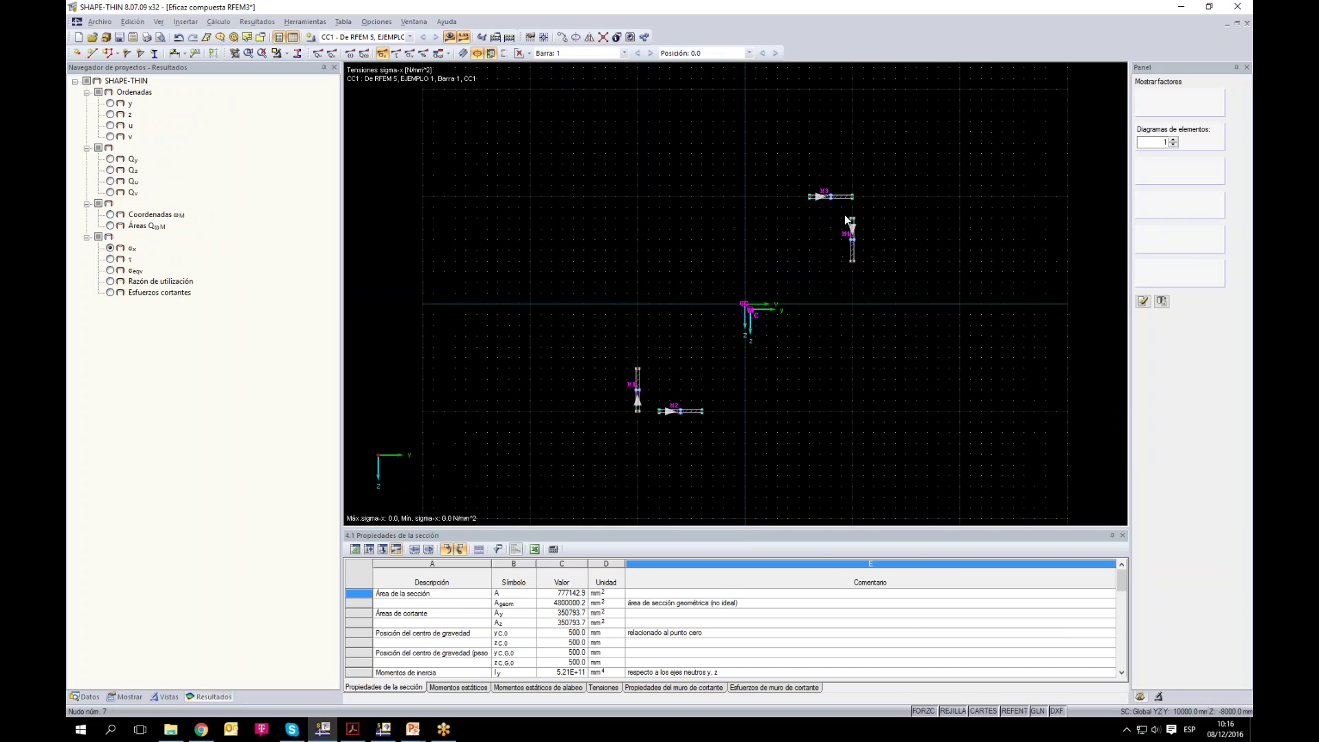
left_click_drag(885, 206, 778, 163)
key("Delete")
left_click_drag(891, 296, 844, 338)
key("Delete")
key("Delete")
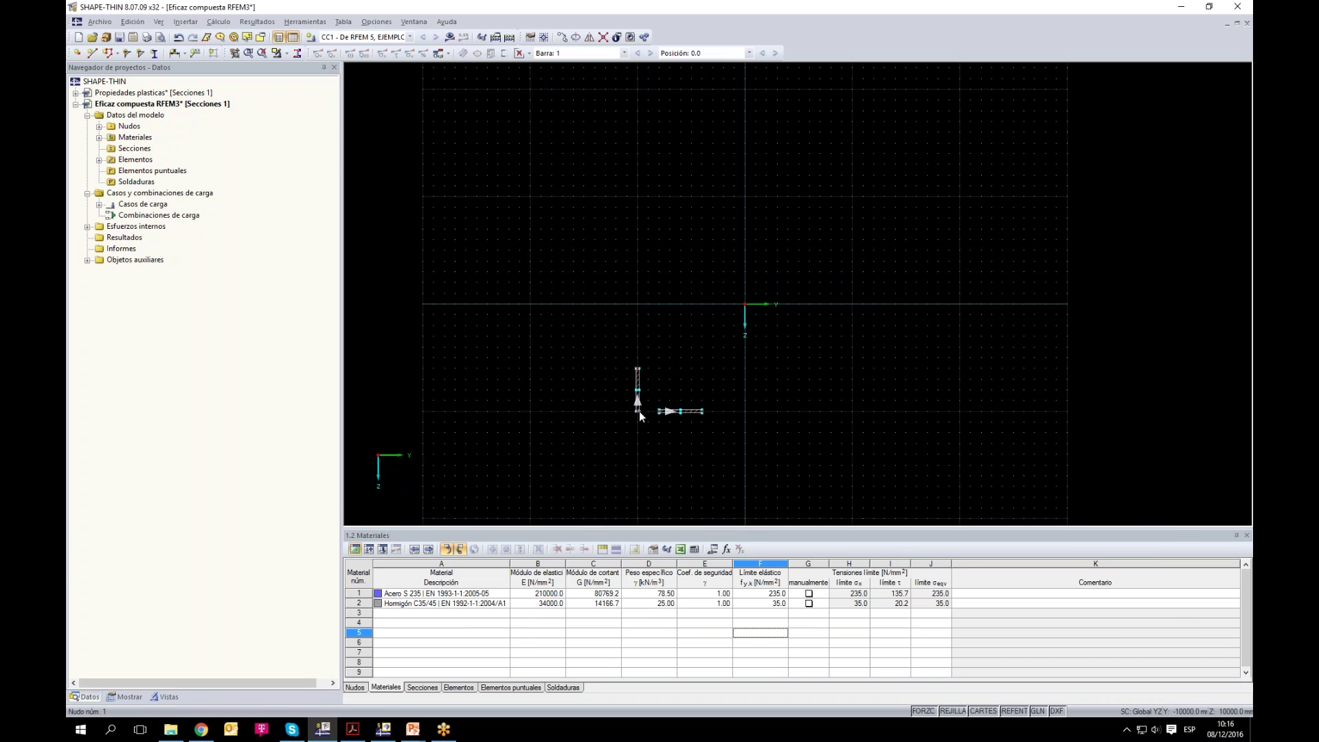
Step: Recalculate the section with the two remaining walls and examine the shear centre relative to the walls and centroid
left_click(450, 37)
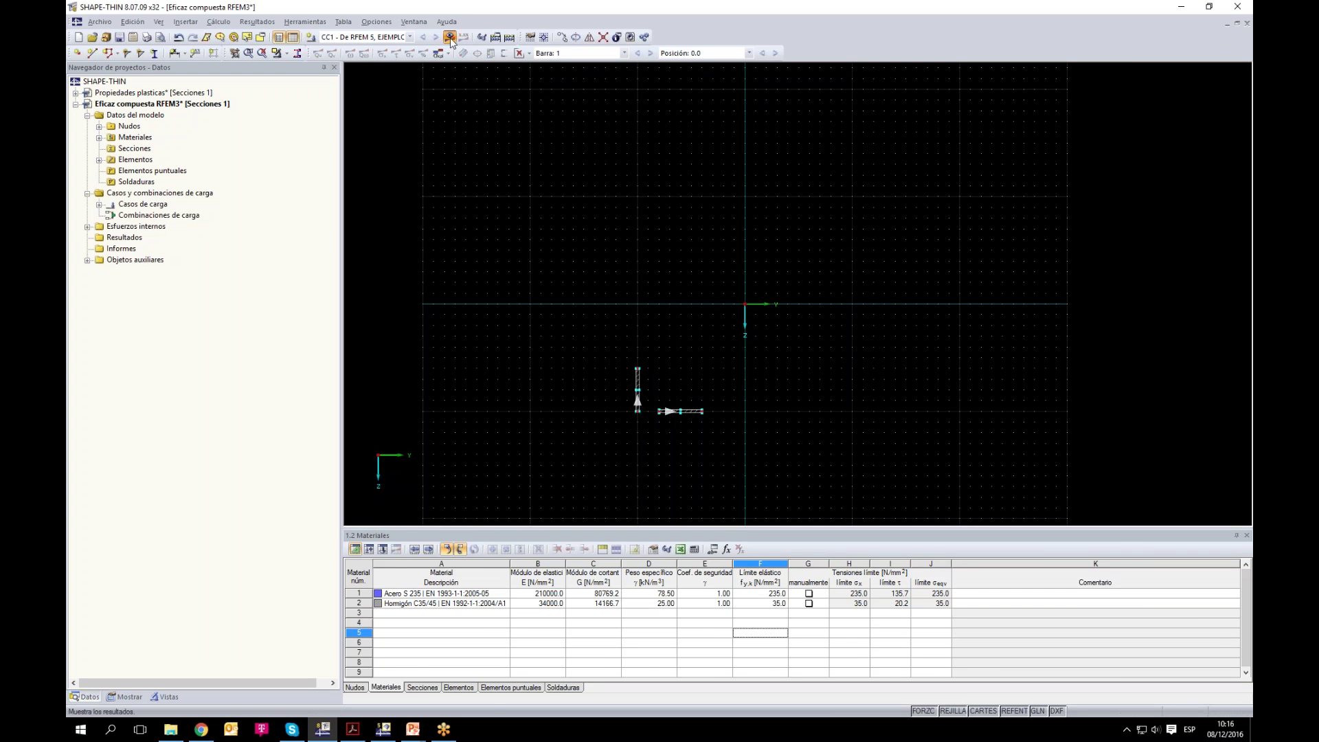
left_click(638, 385)
left_click(641, 390)
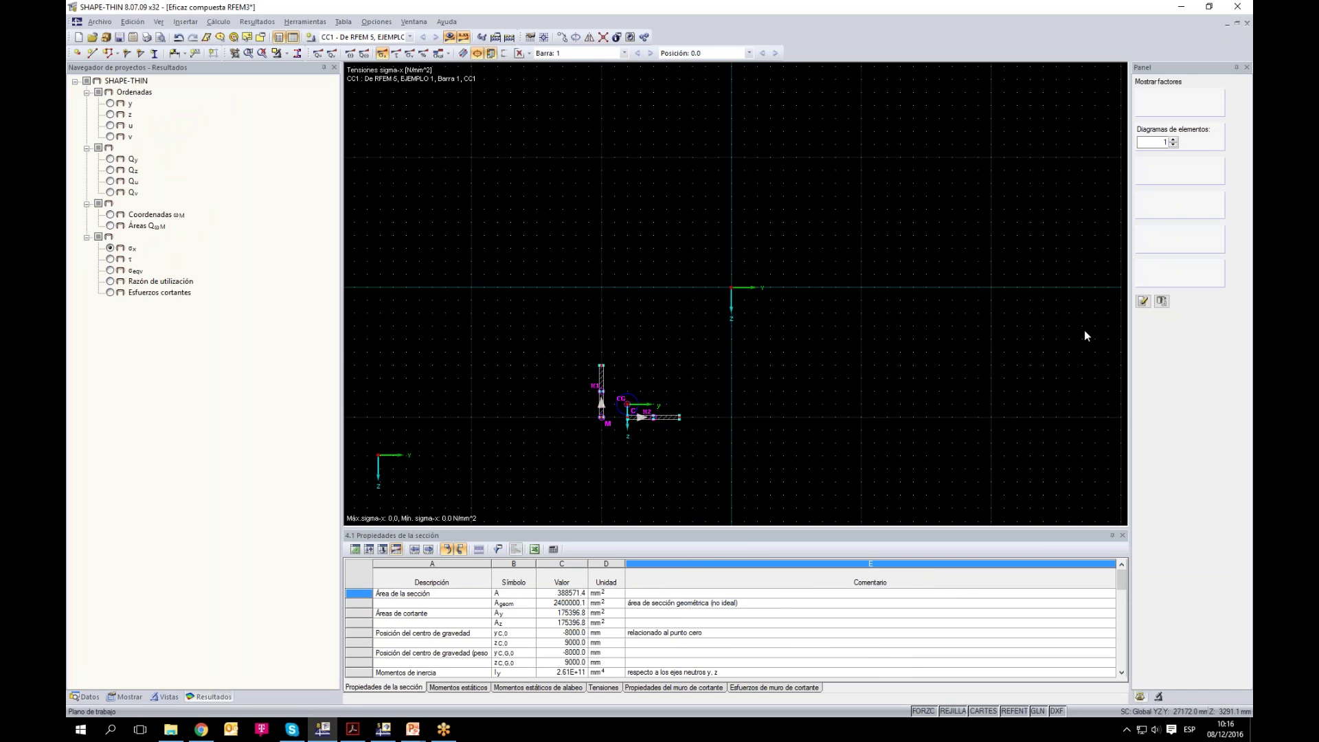
scroll(634, 430, "up", 3)
scroll(584, 412, "up", 1)
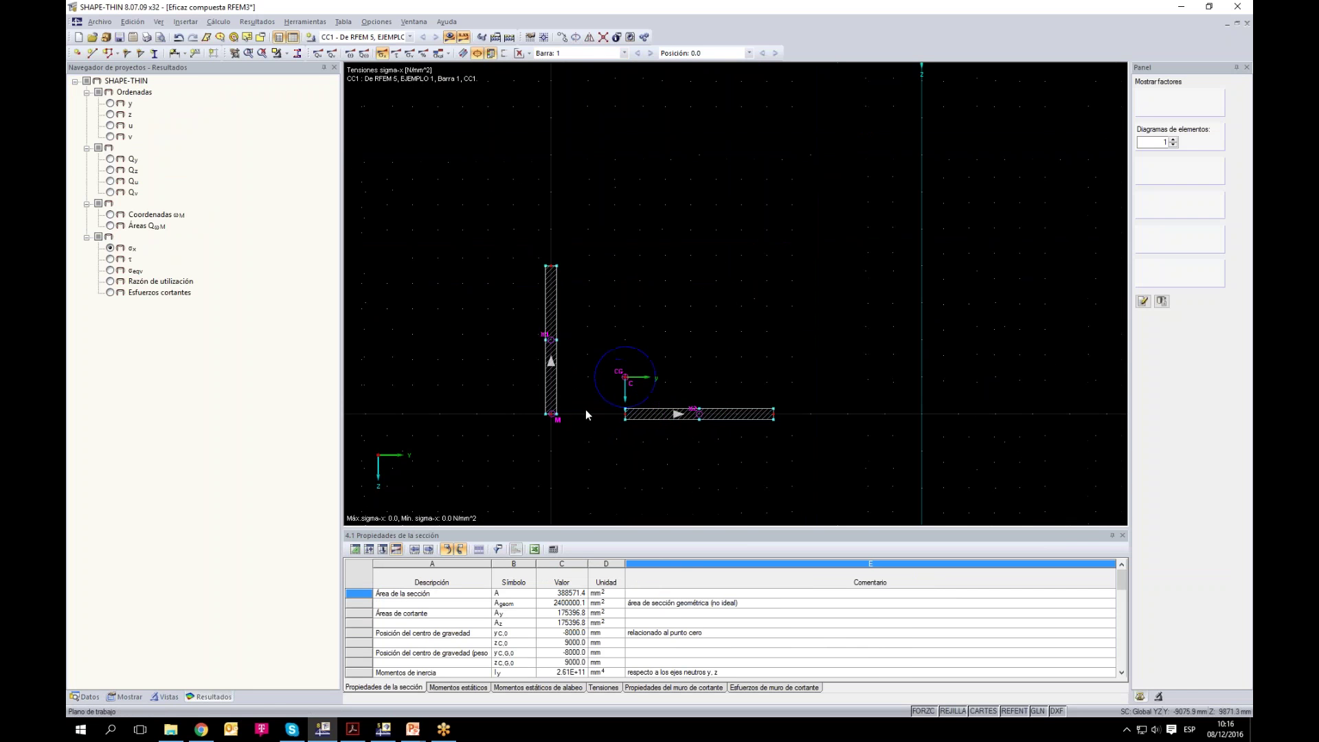
scroll(518, 416, "up", 2)
scroll(570, 413, "down", 4)
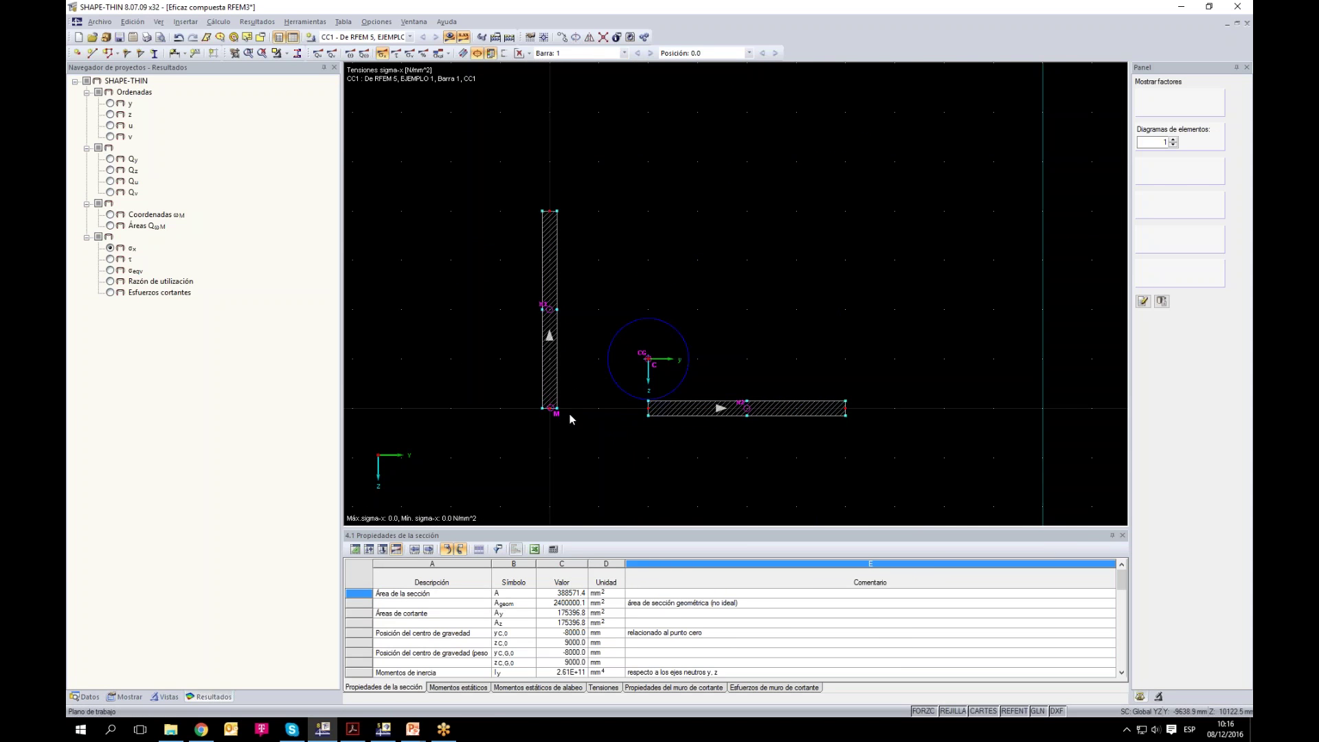
Step: Place two copies of the lower vertical wall at the same height, at Y 20000 mm and Y 10000 mm
left_click(568, 405)
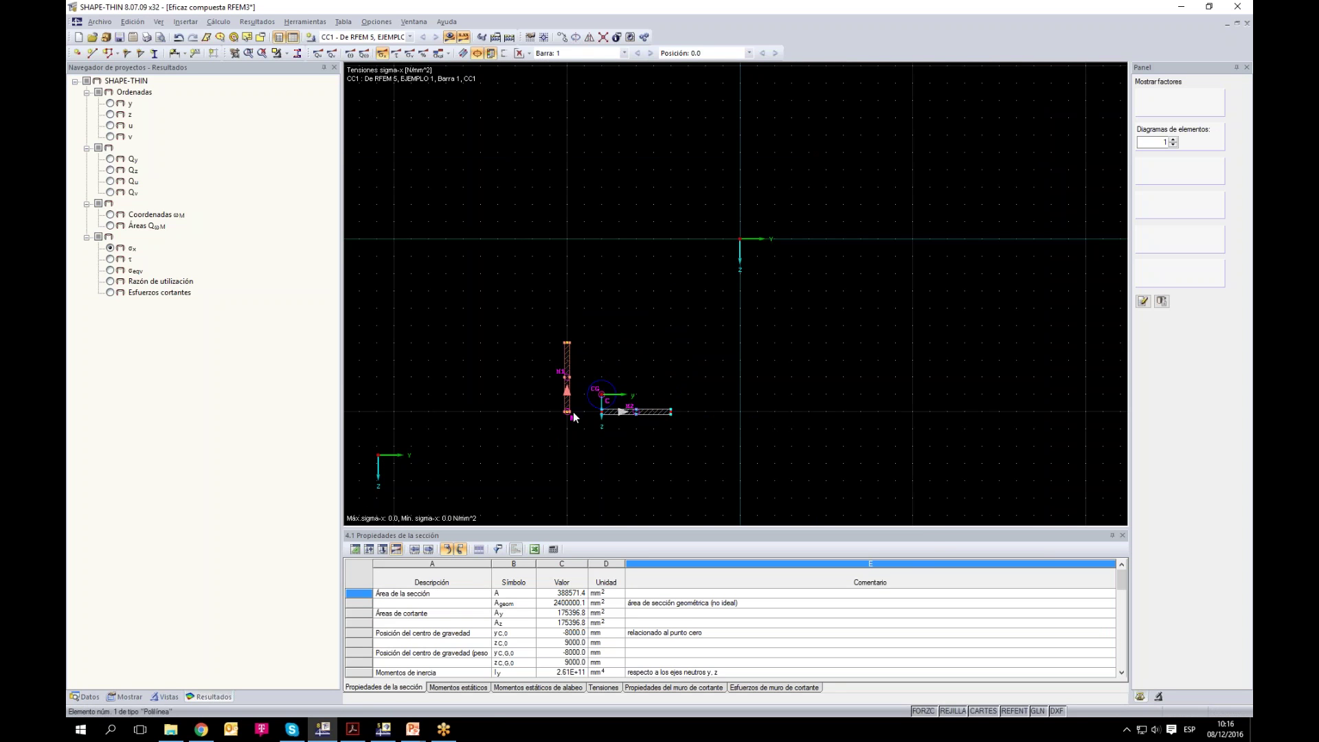
left_click_drag(562, 459, 1033, 427)
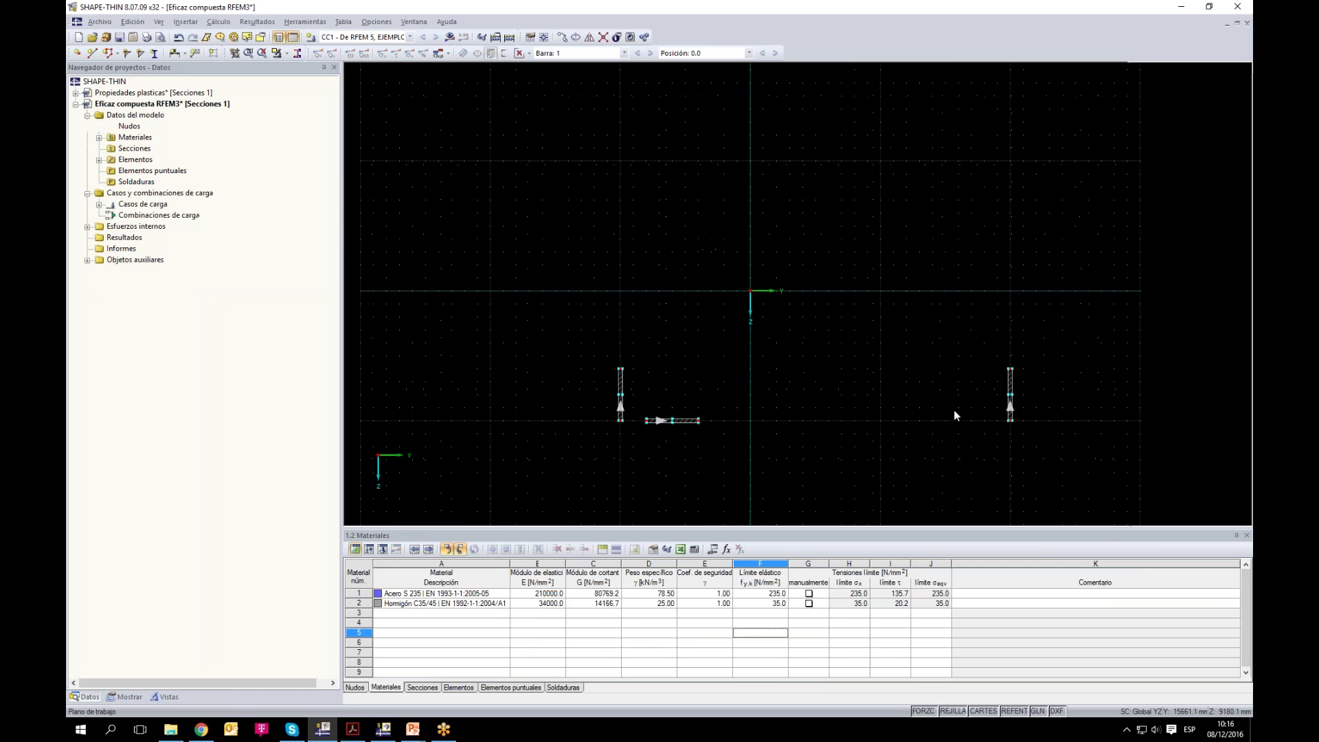
left_click_drag(1033, 267, 1134, 418)
scroll(1105, 370, "up", 1)
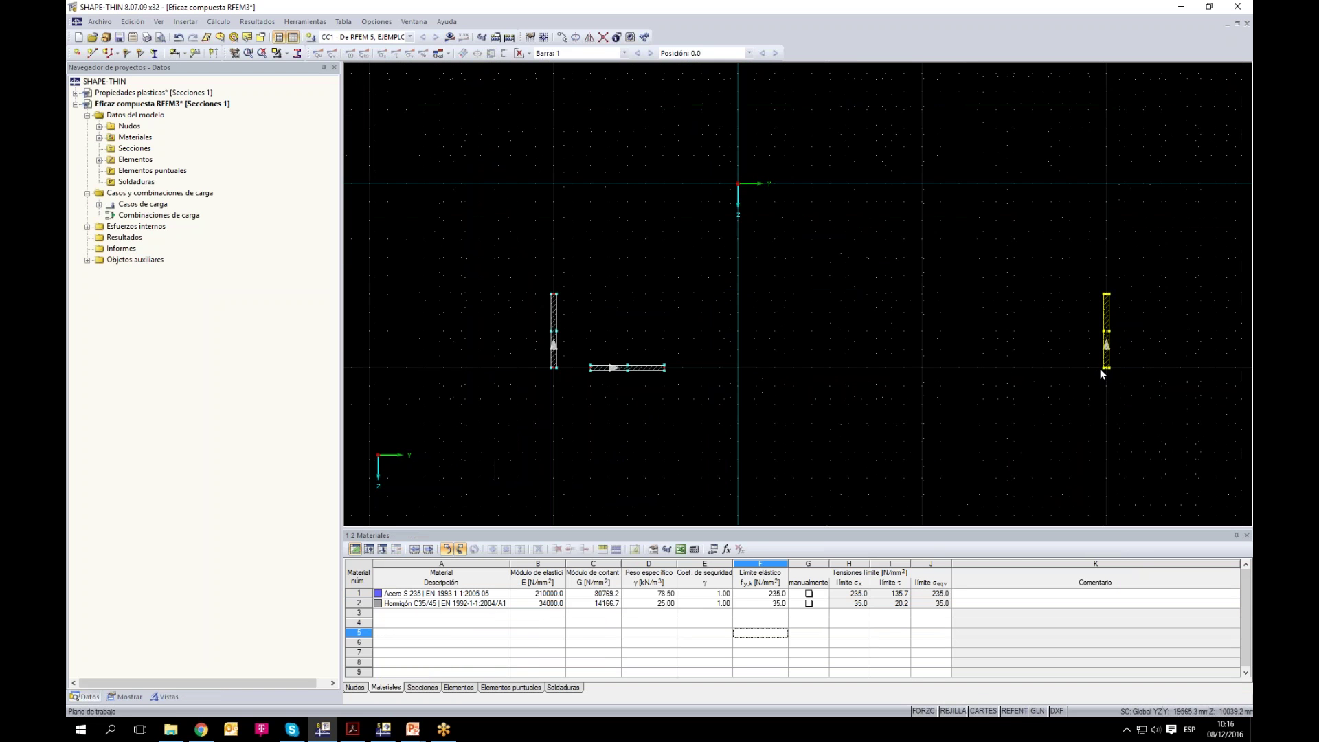
left_click_drag(1107, 366, 923, 366)
scroll(1033, 228, "down", 1)
Step: Copy the lower horizontal wall straight up to Z -10000 mm
left_click_drag(1034, 228, 932, 337)
left_click_drag(581, 369, 607, 109)
middle_click(637, 195)
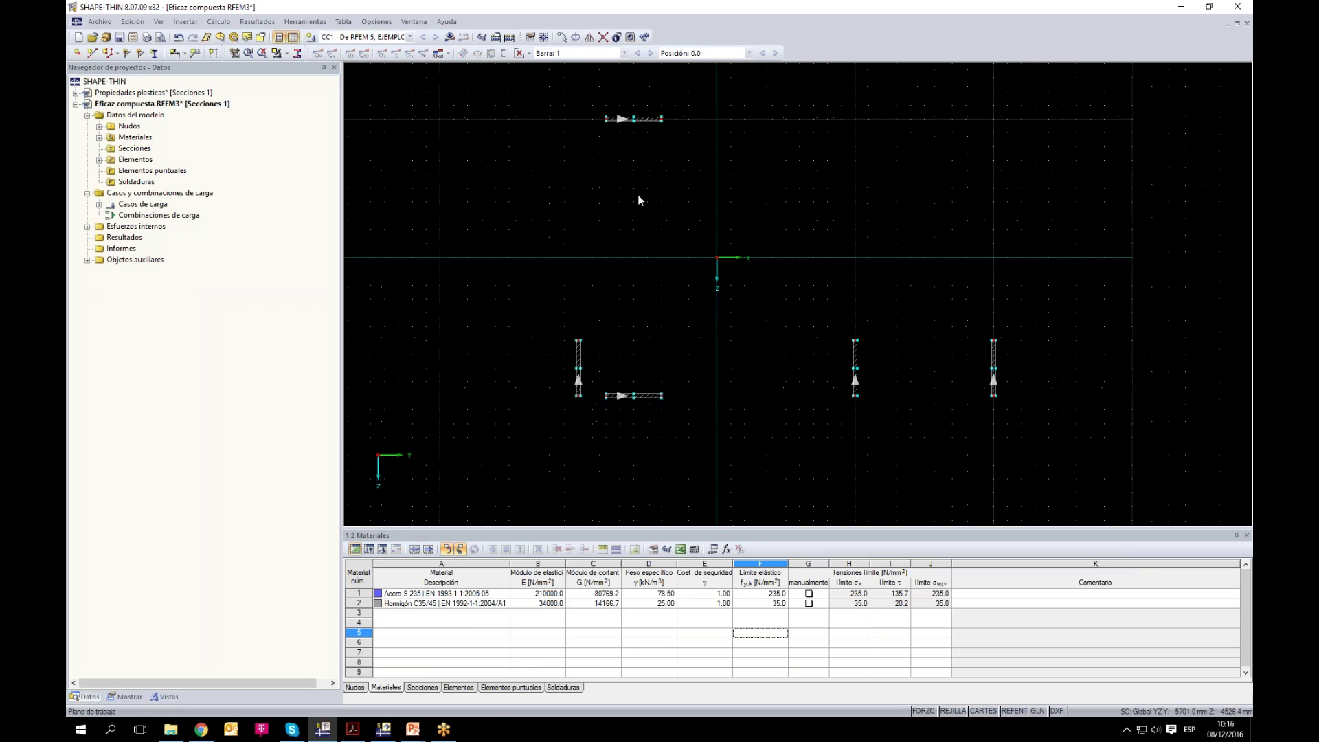
Step: Recalculate the five-wall section and examine the shear centre relative to the centroid and the horizontal axis
left_click(450, 36)
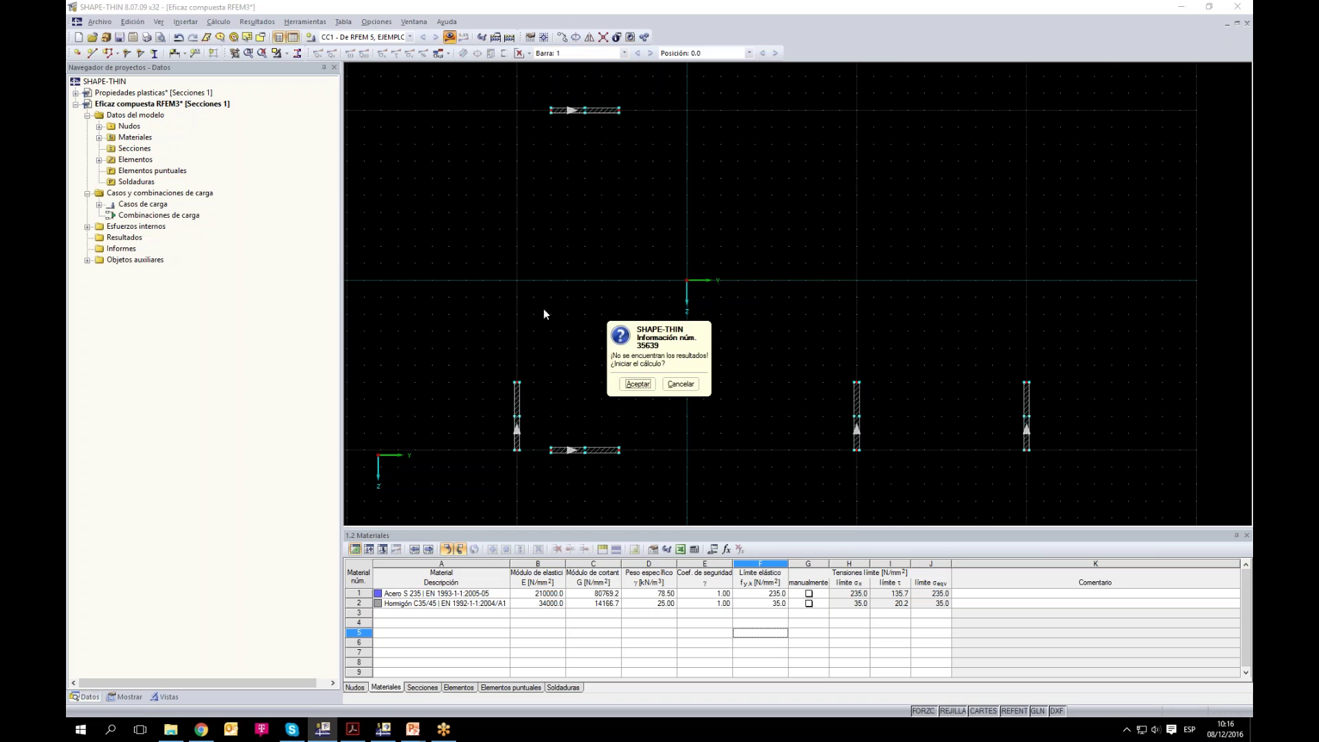
left_click(637, 383)
key("Return")
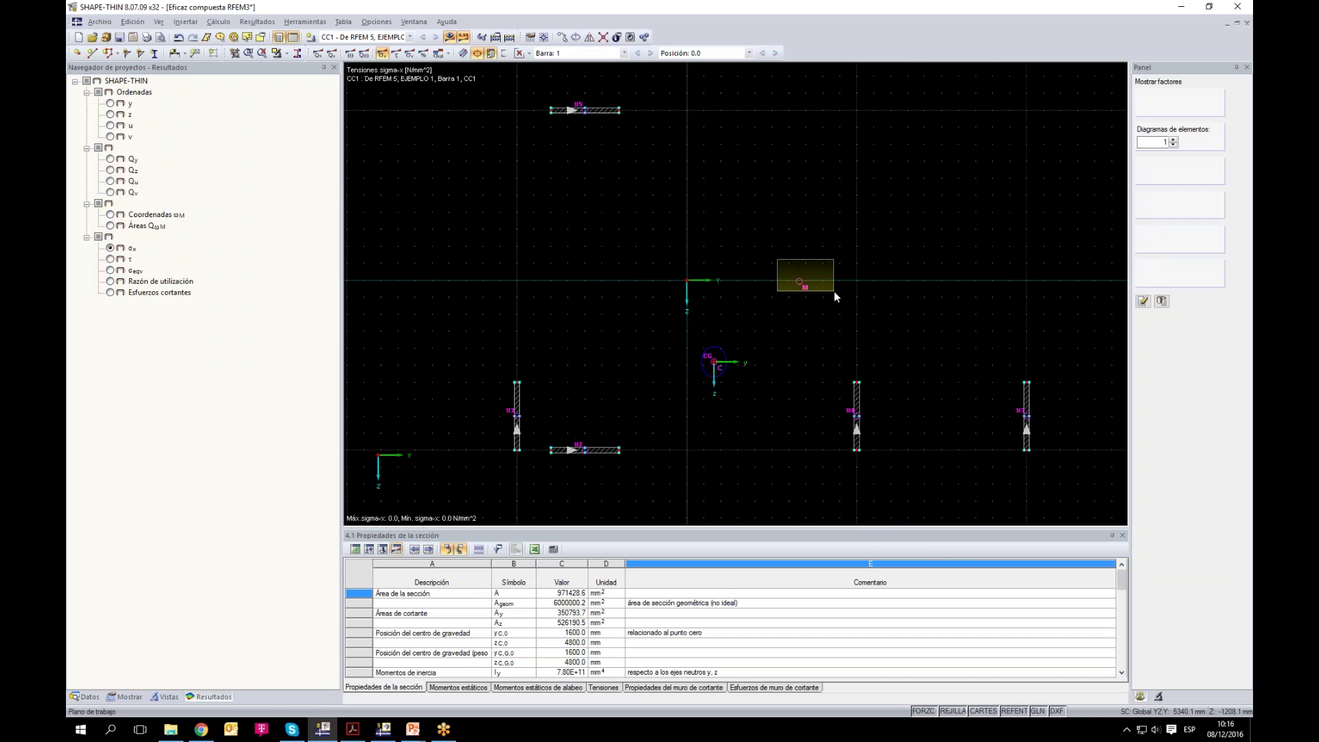
scroll(798, 374, "down", 1)
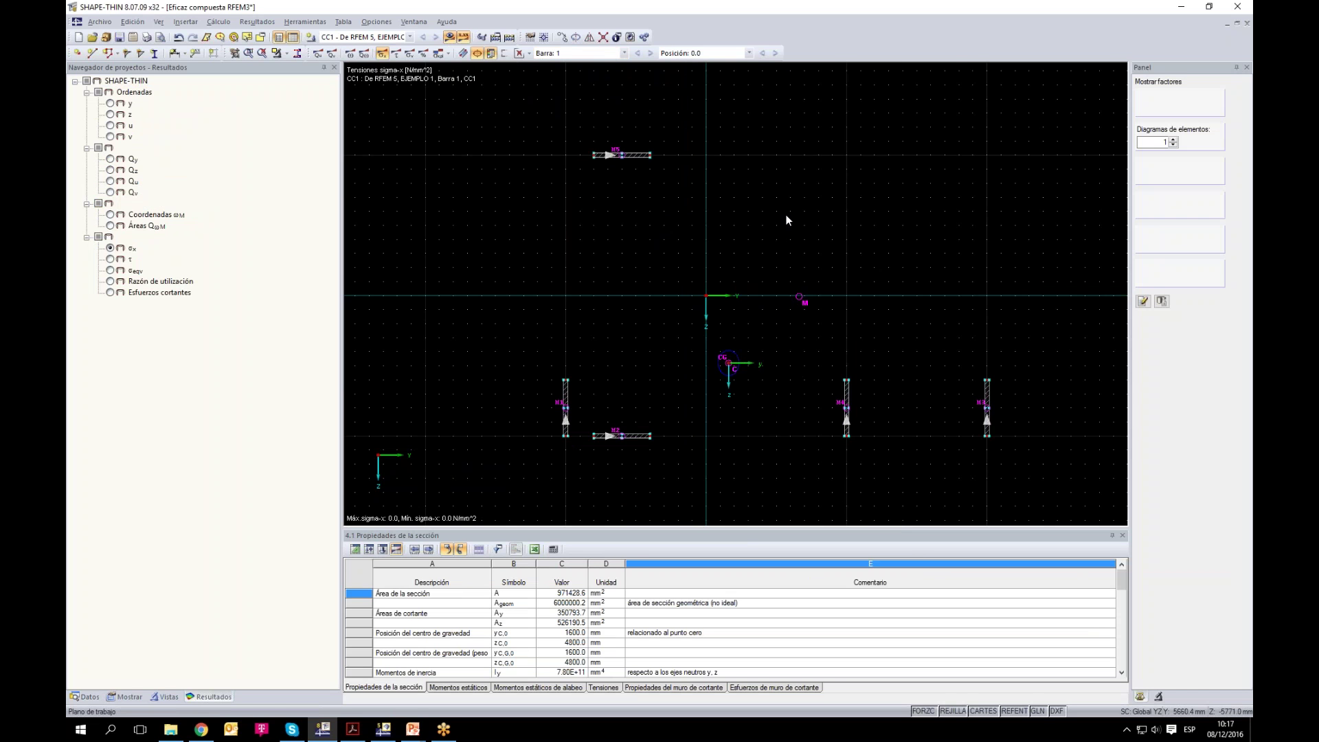
left_click_drag(788, 220, 756, 237)
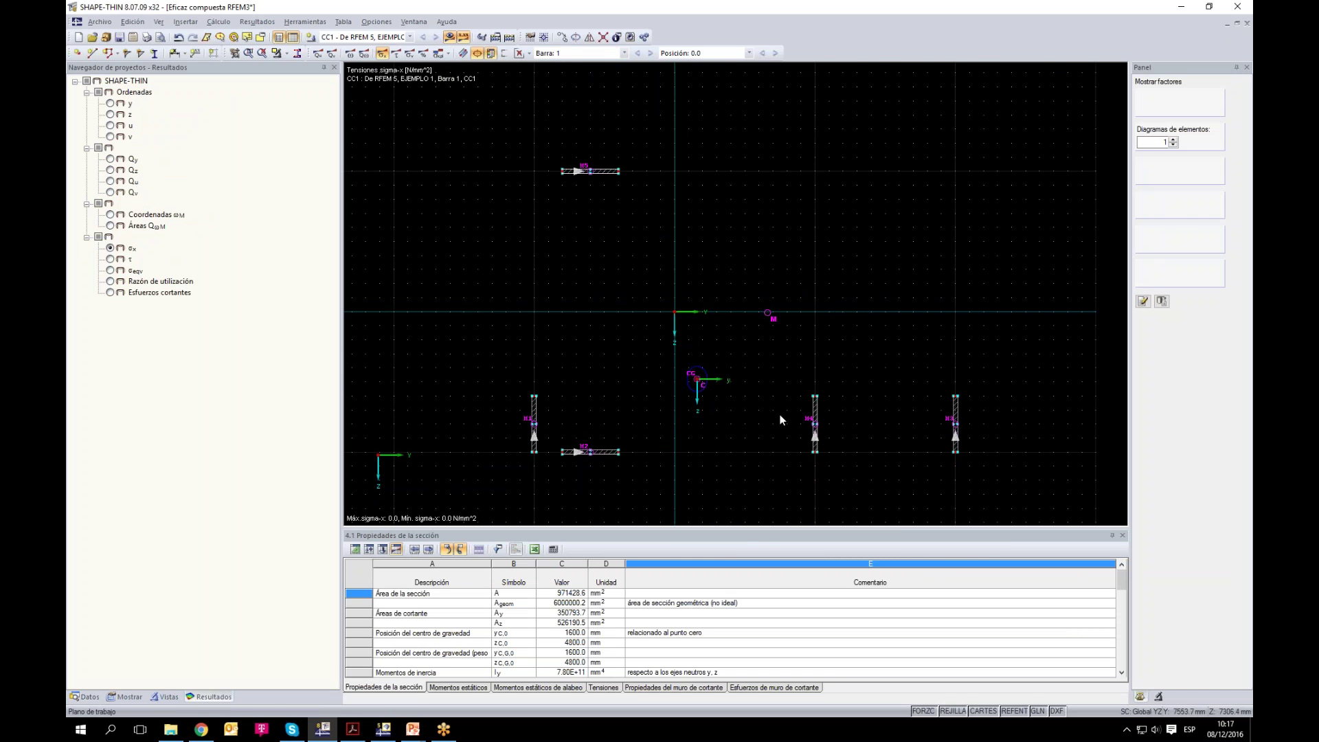
left_click_drag(781, 414, 742, 406)
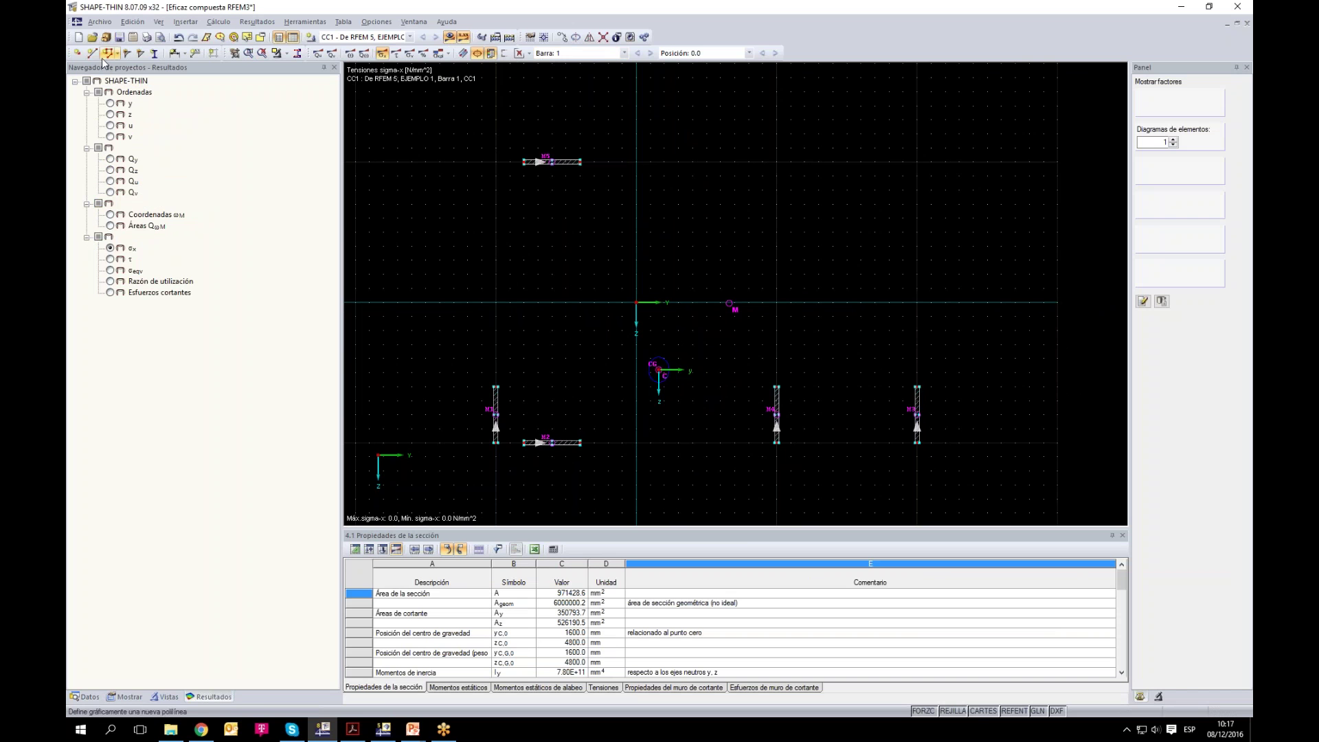
Step: Delete the two vertical walls on the positive Y side of the origin
scroll(536, 247, "down", 1)
left_click_drag(727, 343, 930, 469)
key("Delete")
Step: Recalculate the section with one vertical and two horizontal walls, and inspect the shear centre and centroid up close
left_click(450, 38)
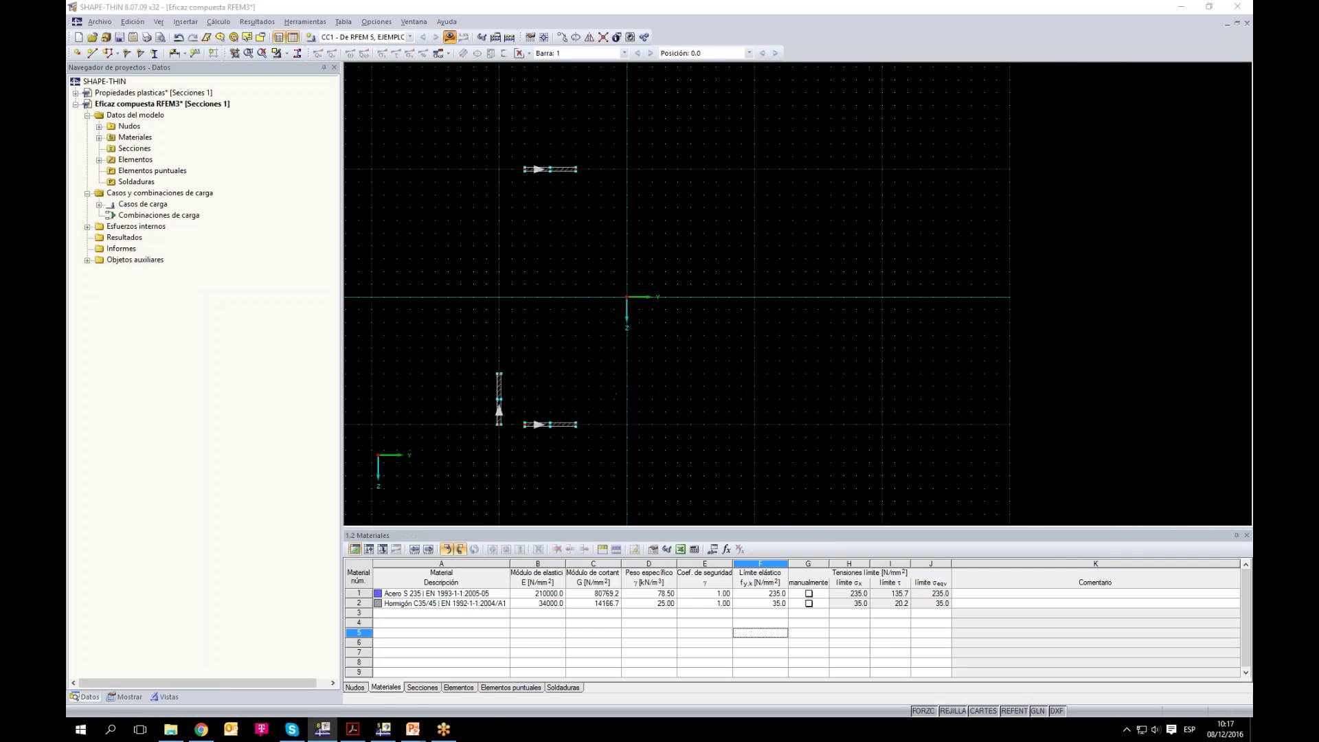
left_click(638, 384)
left_click(641, 389)
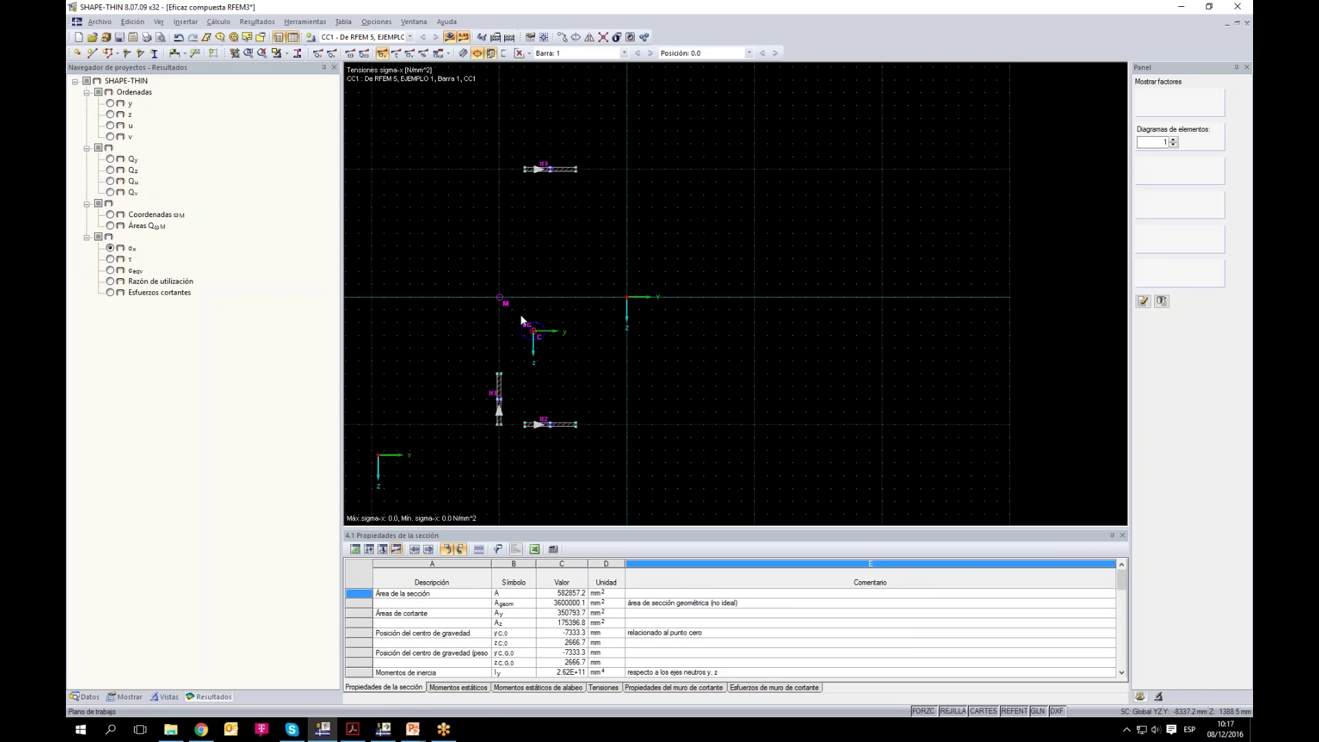
scroll(509, 302, "up", 5)
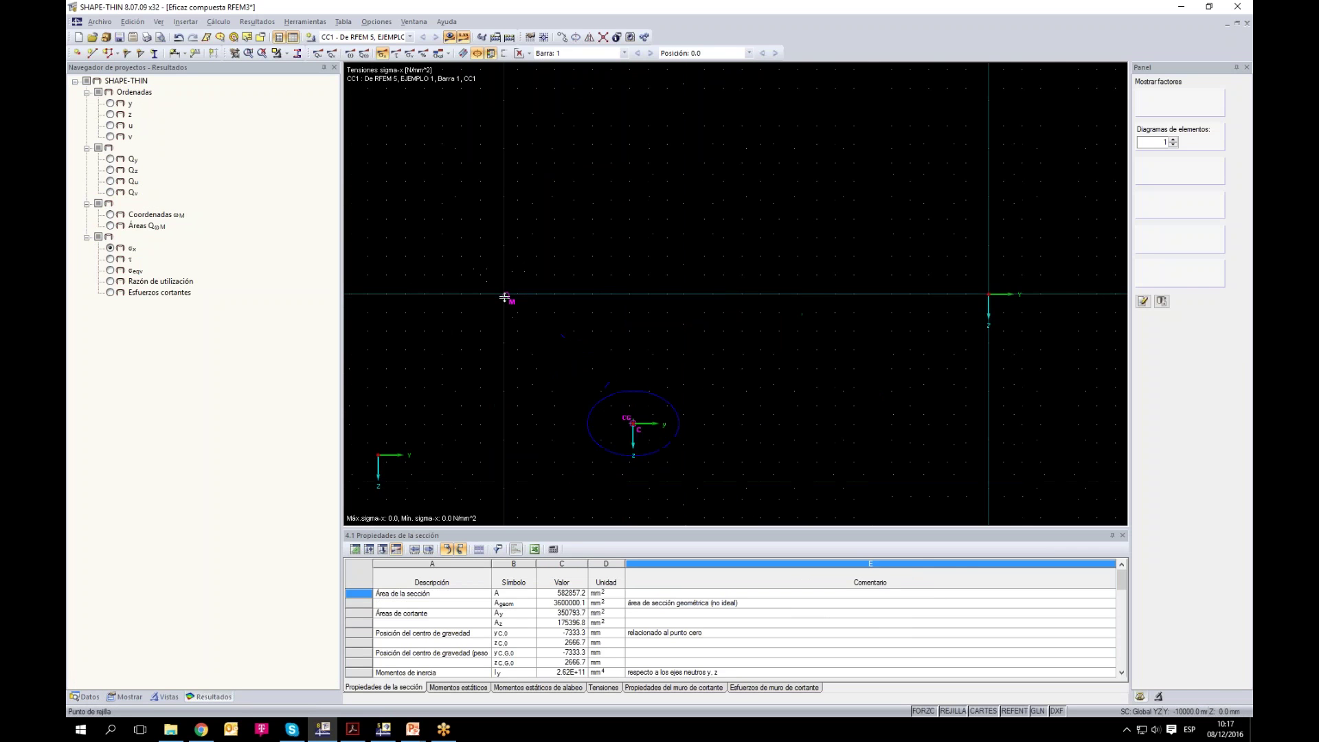
scroll(508, 300, "down", 3)
scroll(507, 291, "up", 3)
scroll(516, 285, "down", 3)
scroll(384, 234, "down", 3)
left_click_drag(426, 256, 586, 263)
Step: Add a guide line parallel to Z along the vertical wall's axis and check the shear centre against it
left_click(213, 52)
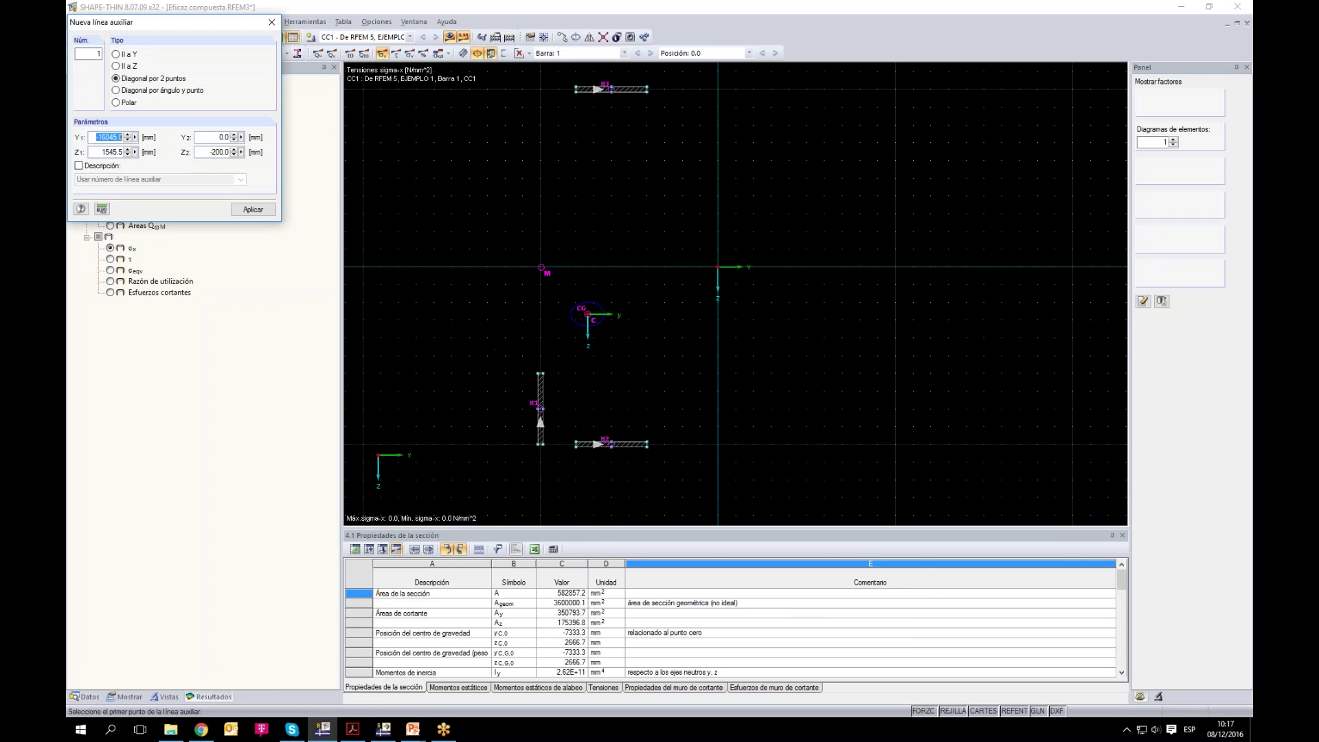
left_click(115, 54)
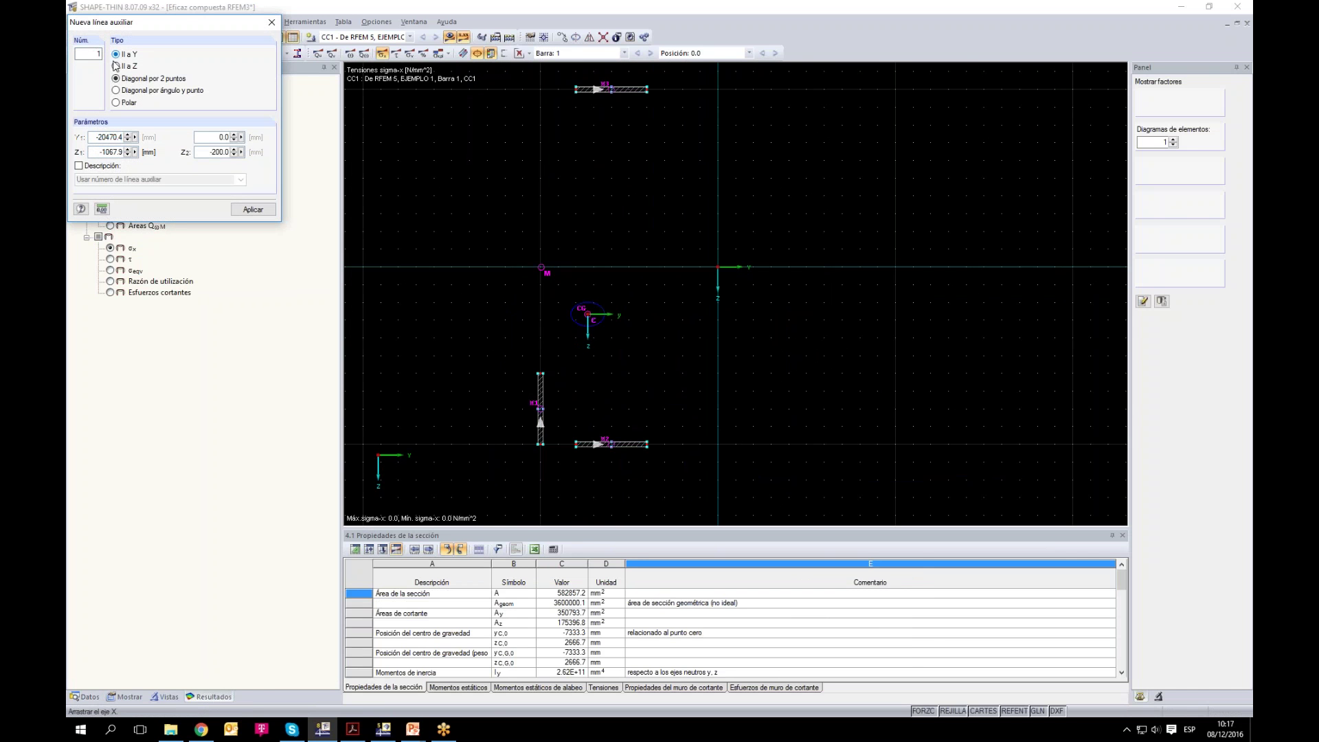
left_click(115, 66)
scroll(542, 456, "up", 3)
left_click(534, 432)
key("Escape")
scroll(568, 191, "down", 3)
scroll(567, 191, "up", 5)
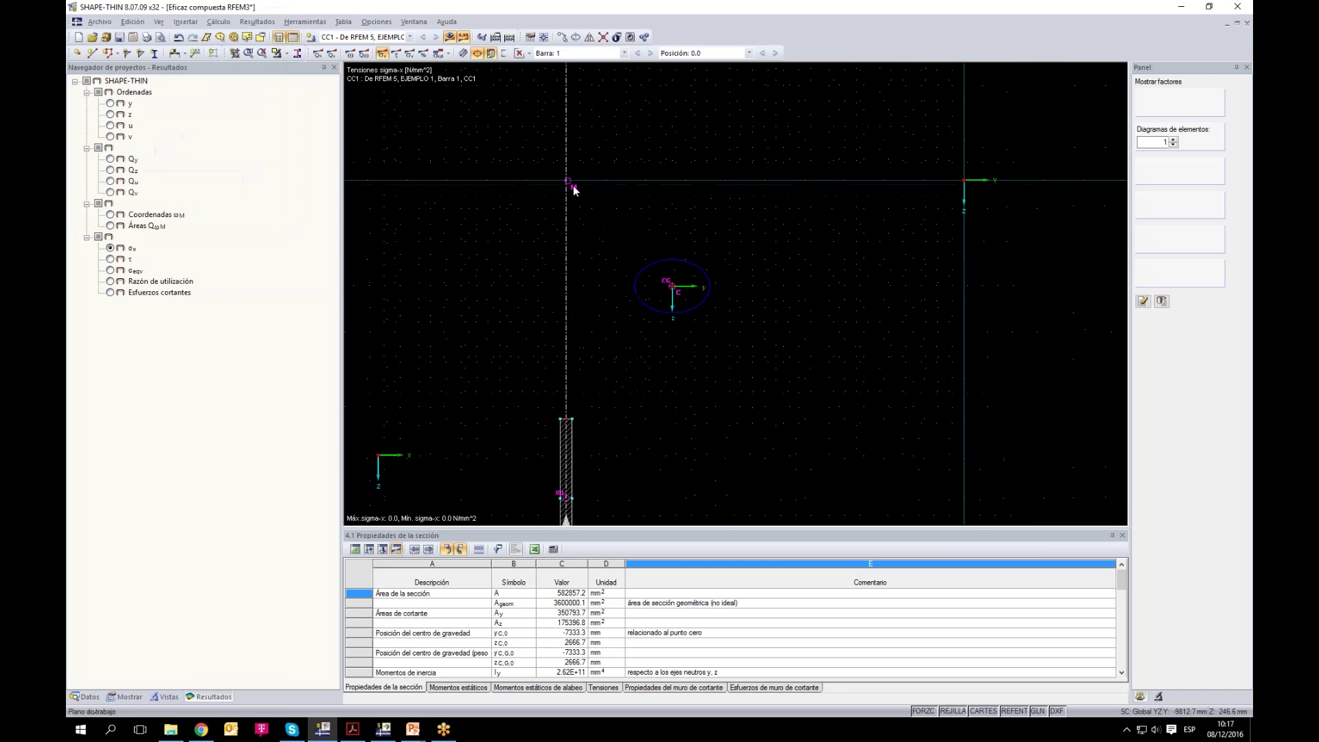
scroll(577, 206, "down", 3)
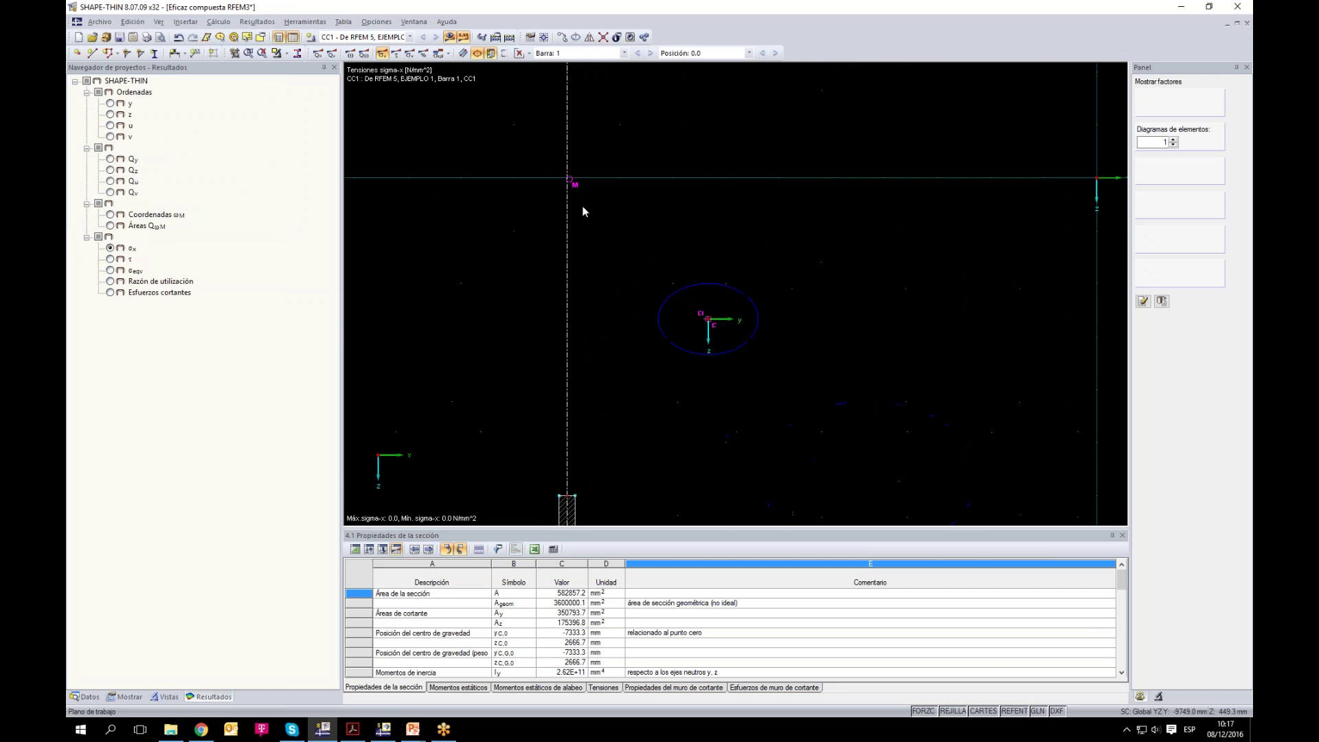
scroll(565, 138, "down", 2)
Step: Reduce the thickness of all three wall elements in a single edit
left_click_drag(545, 112, 695, 348)
scroll(599, 308, "up", 2)
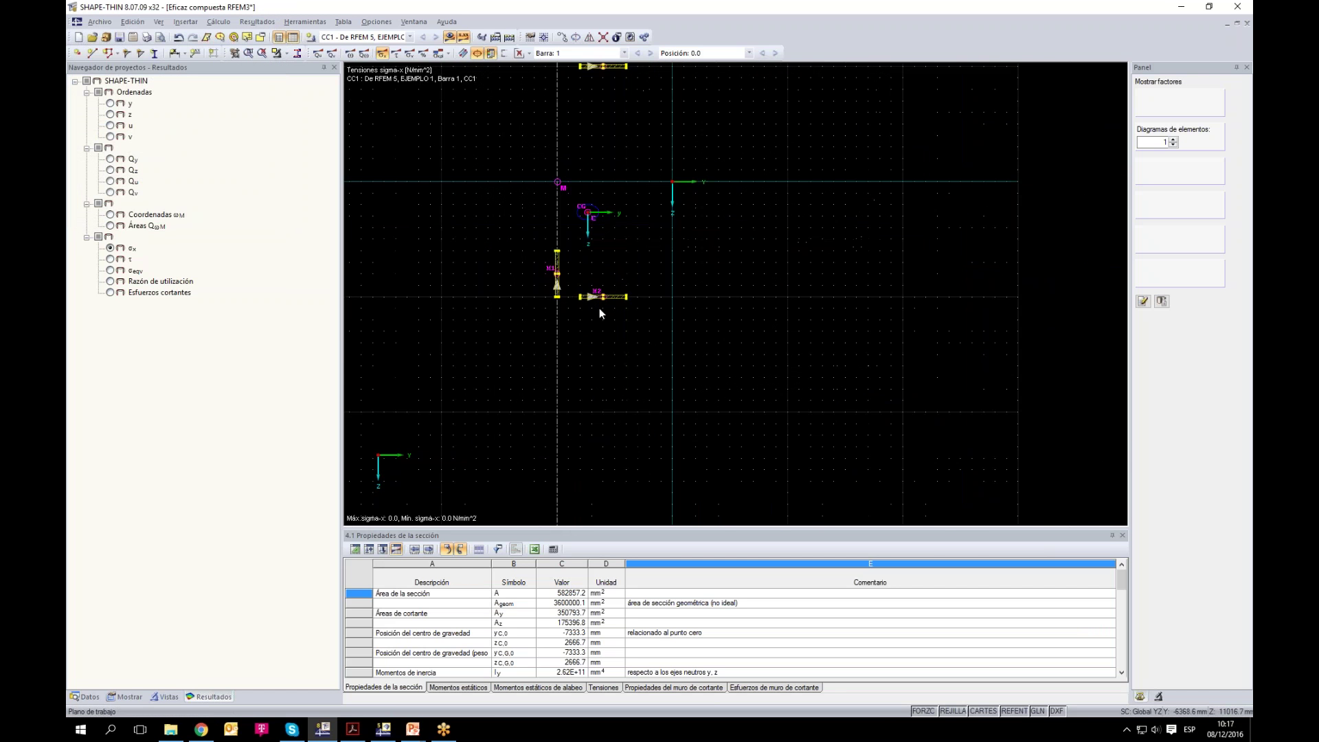
right_click(593, 289)
mouse_move(756, 296)
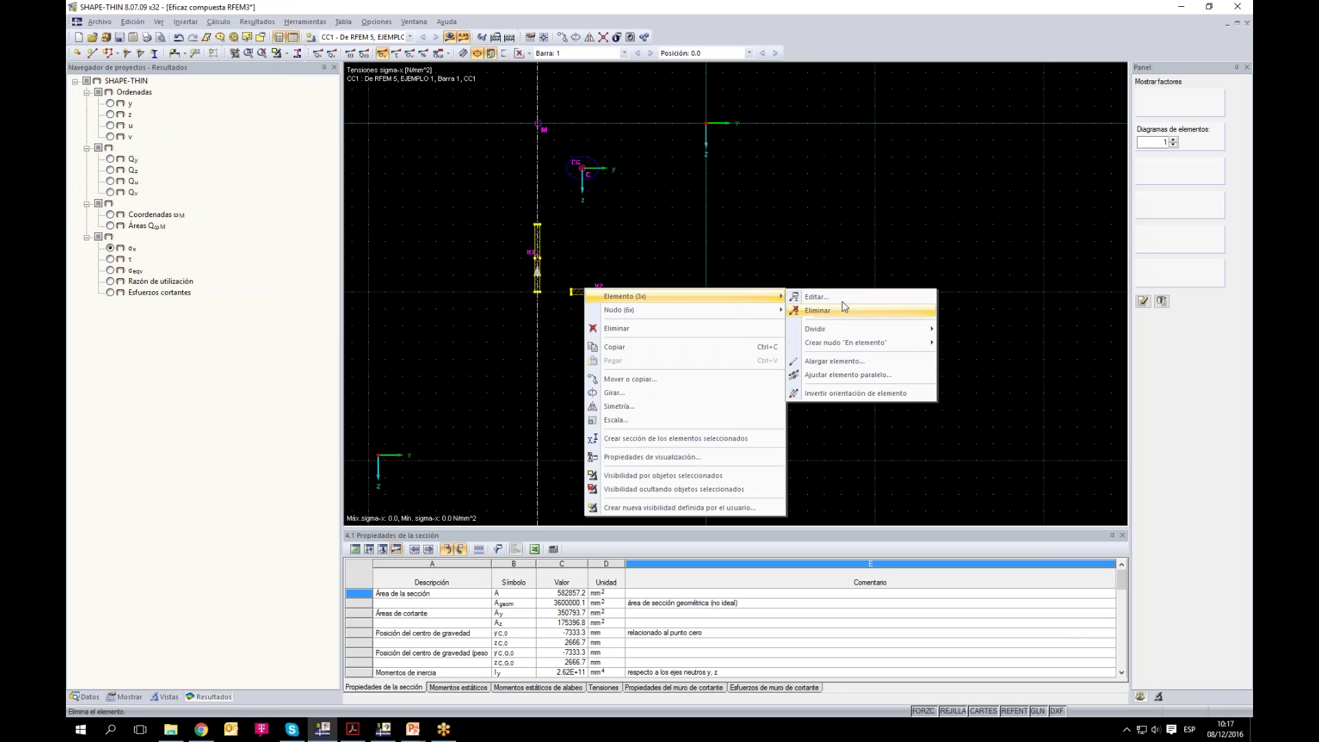
left_click(843, 304)
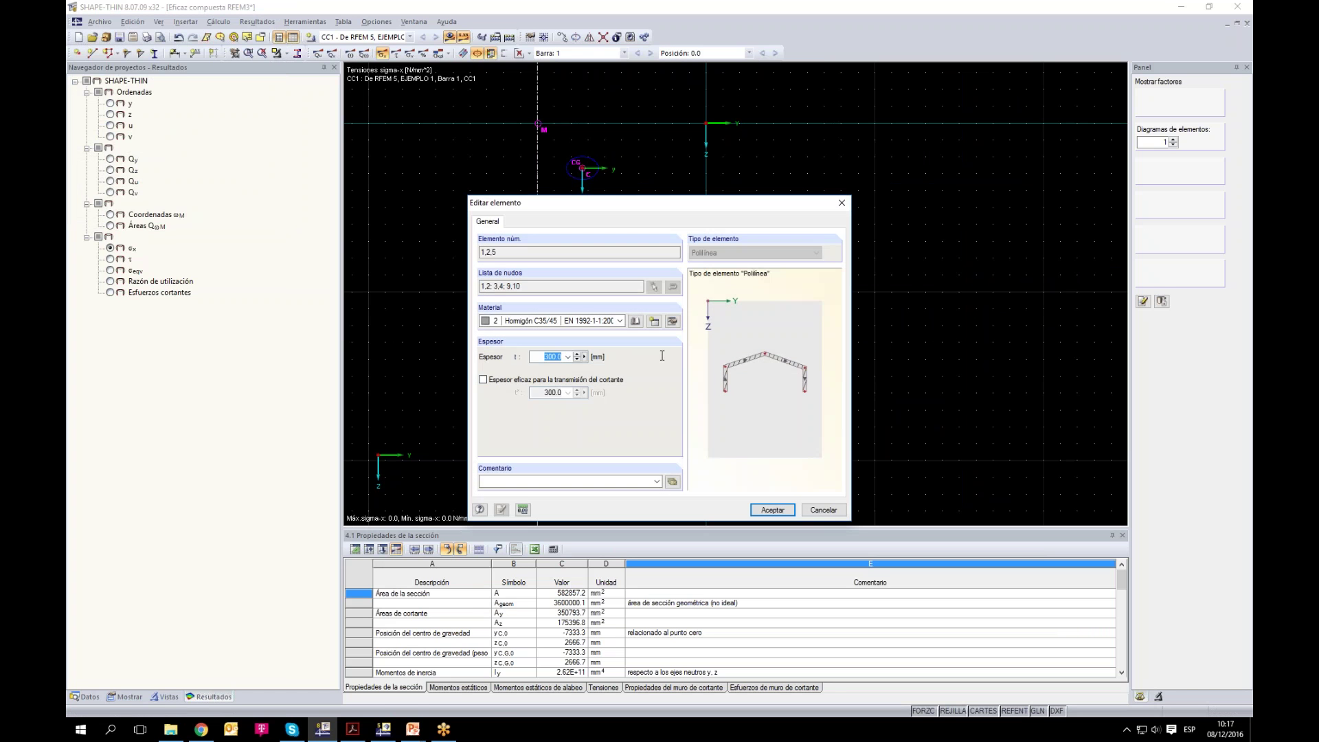
left_click(770, 511)
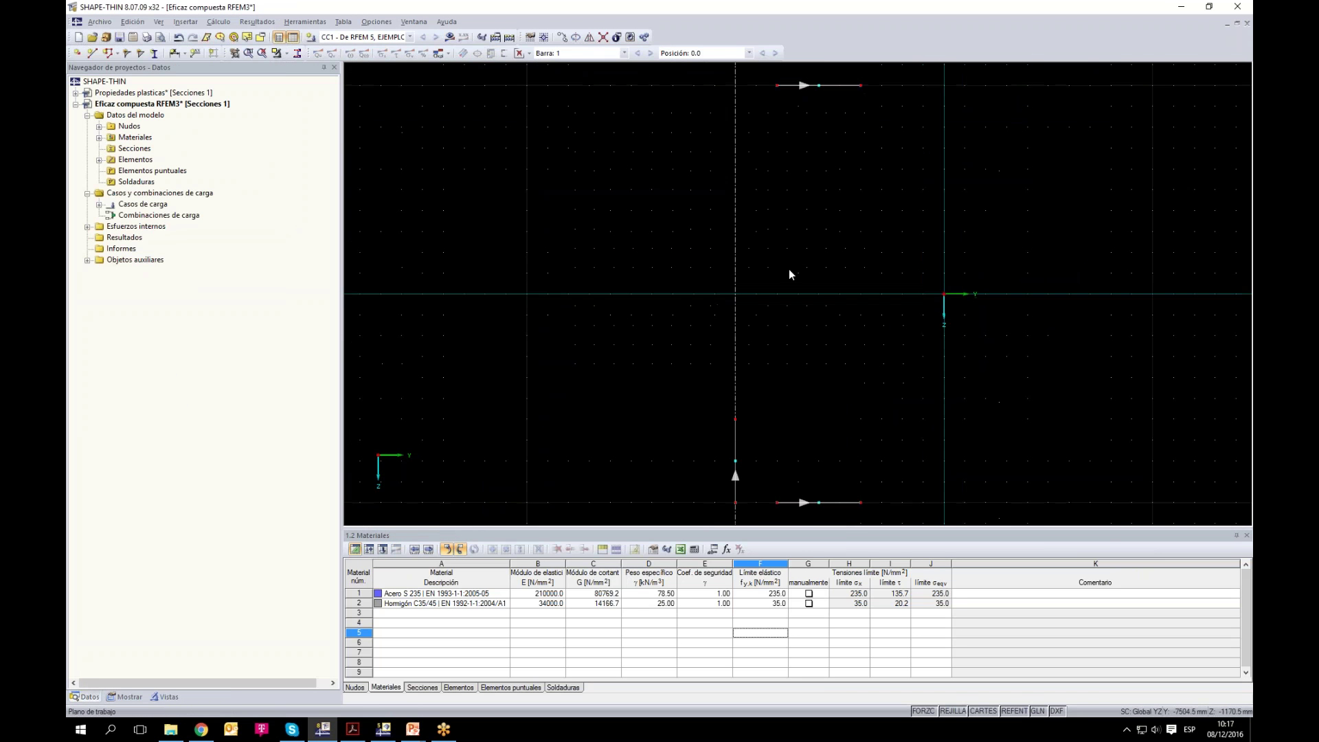
Step: Recalculate the section with the thinner walls and examine the positions of the shear centre and centroid
left_click(449, 37)
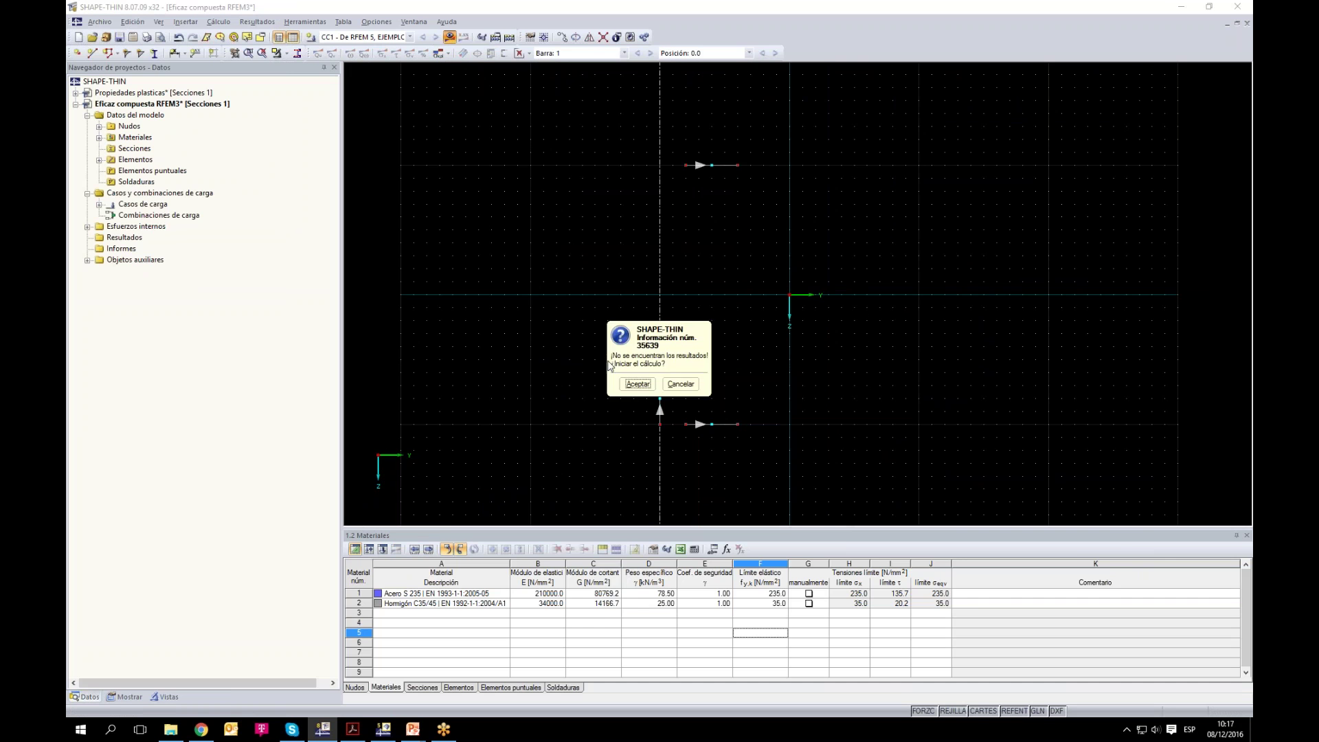
left_click(636, 384)
left_click(636, 389)
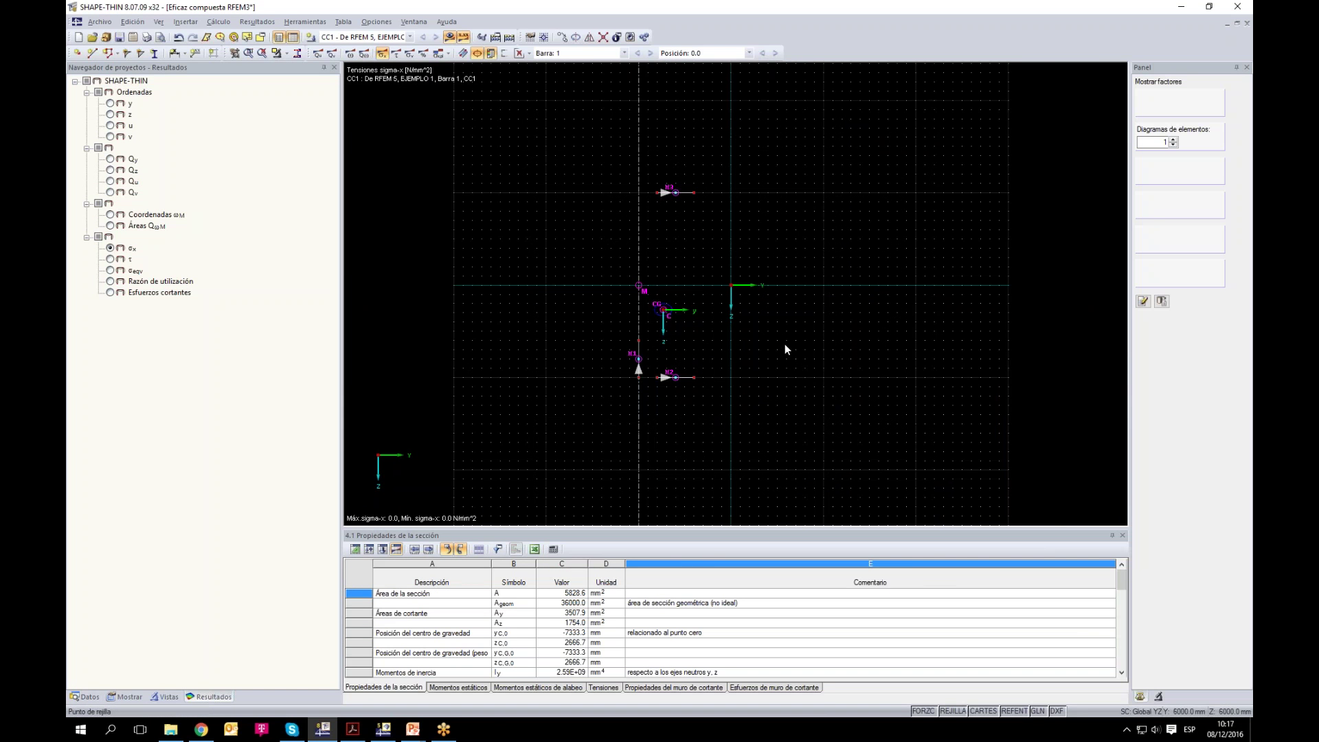
scroll(630, 200, "down", 1)
scroll(618, 412, "down", 1)
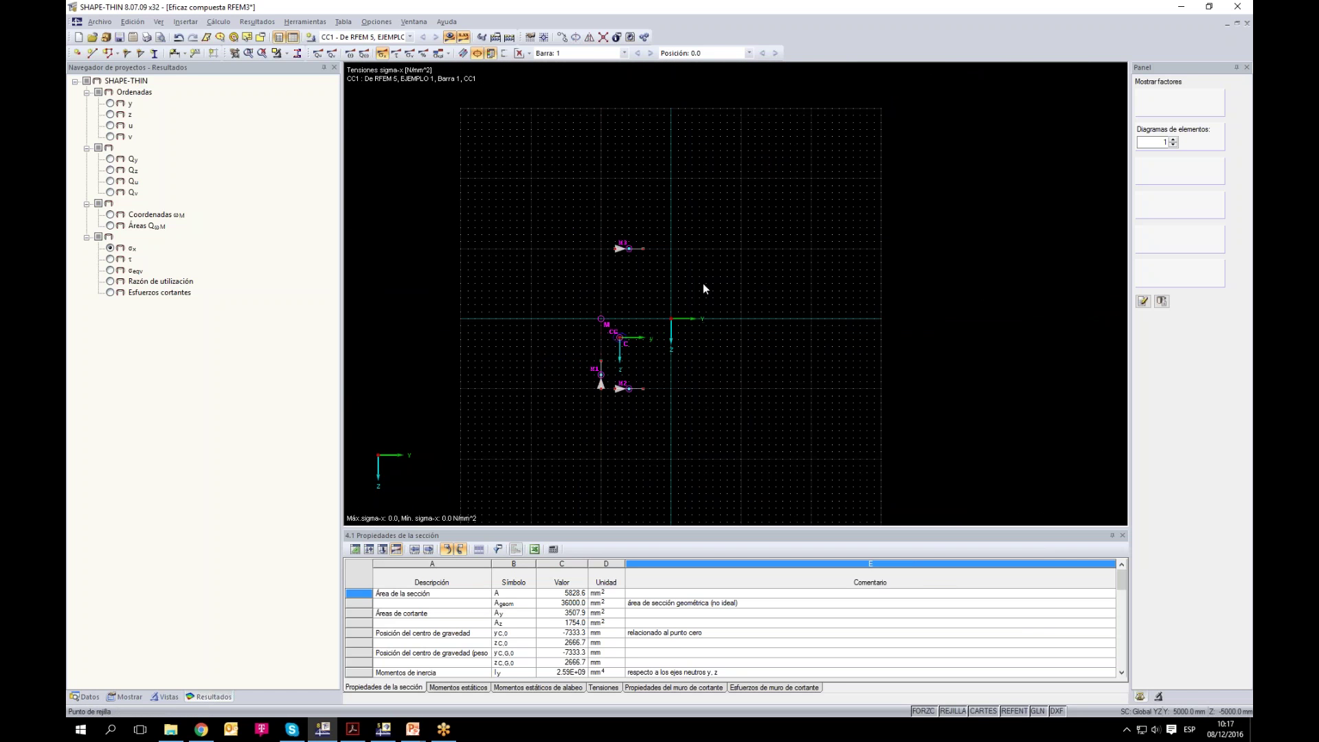
Step: Delete the three remaining walls to empty the section model
left_click_drag(719, 293, 612, 290)
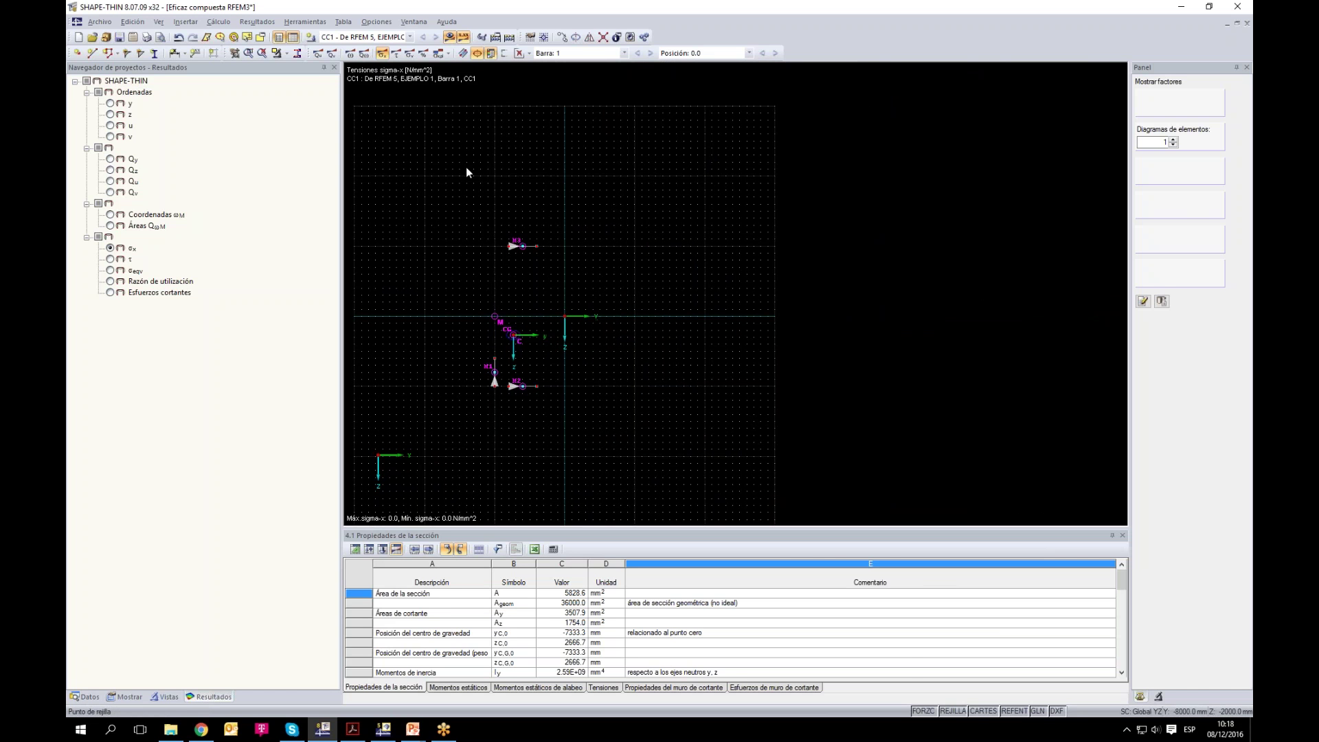
left_click_drag(422, 178, 615, 430)
key("Delete")
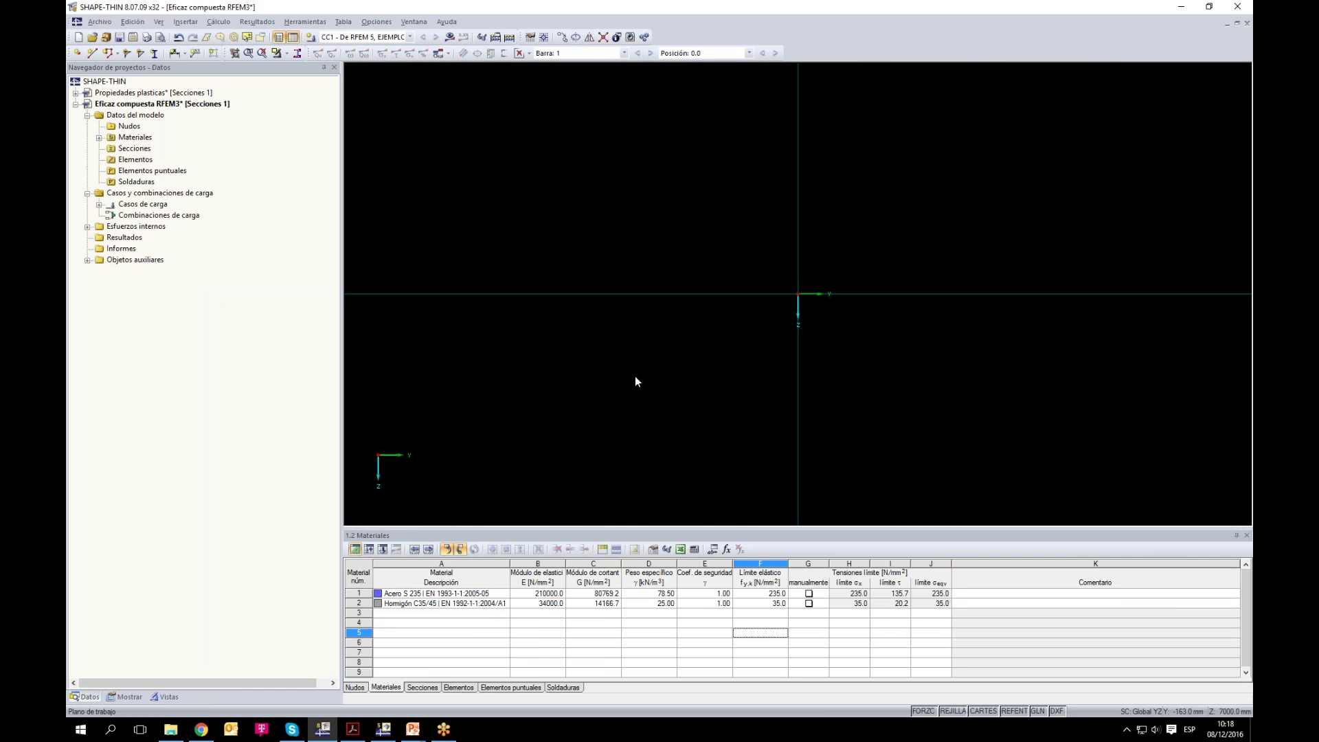
Step: Open the Beispiel DXF file from the desktop for import and create a new section model for it in Secciones 1
left_click(100, 21)
left_click(144, 267)
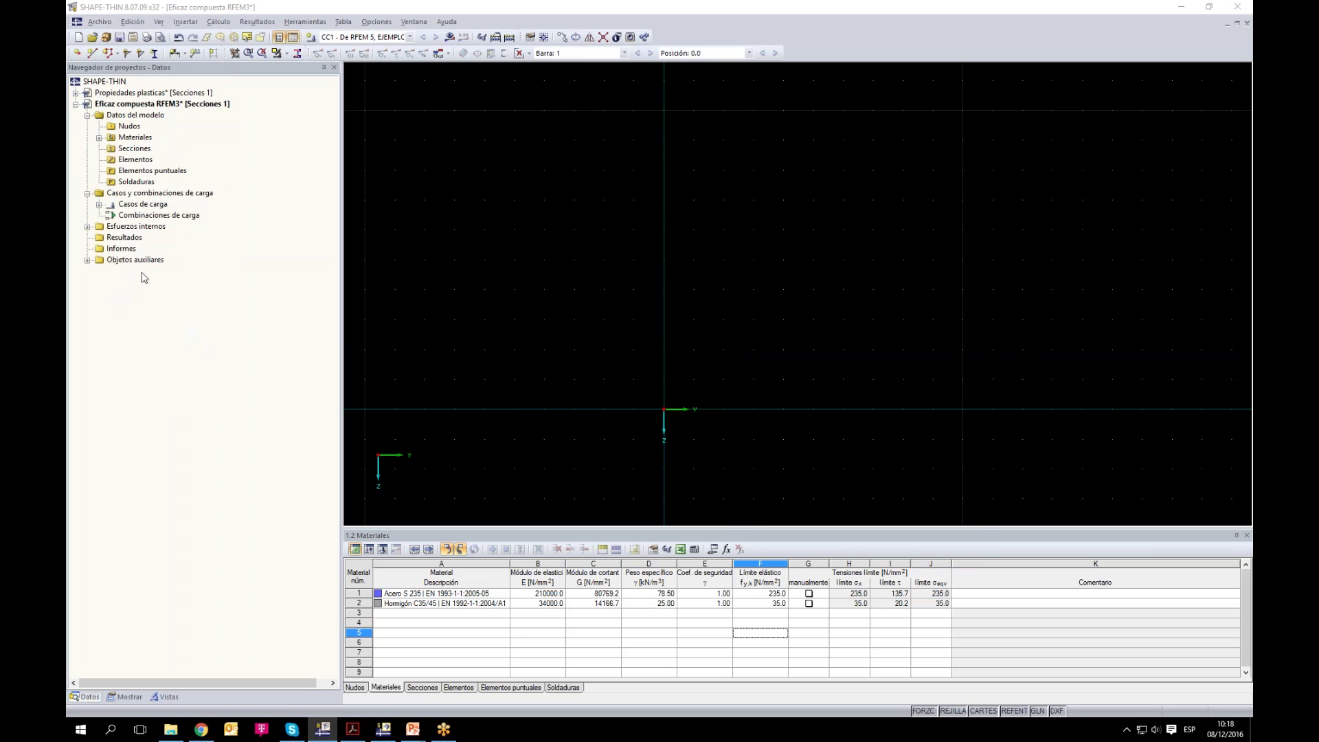
left_click(519, 323)
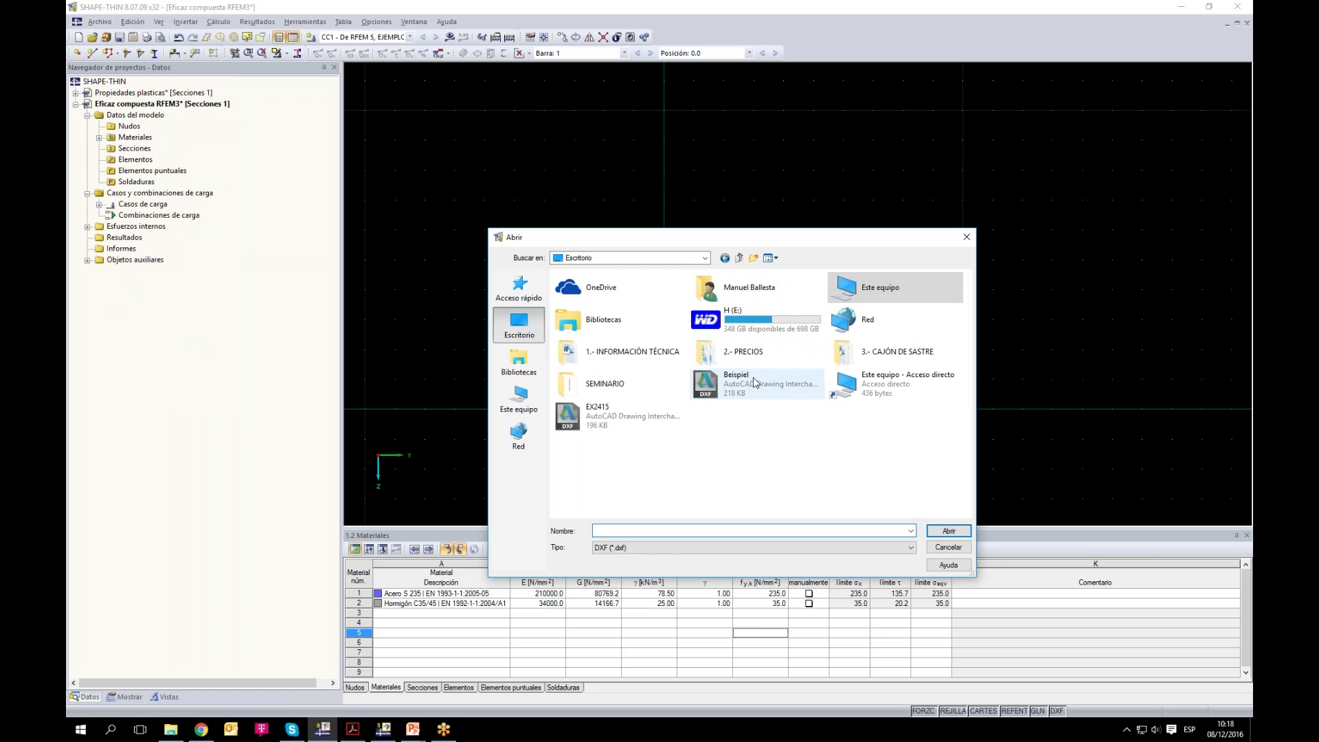
left_click(754, 382)
left_click(949, 531)
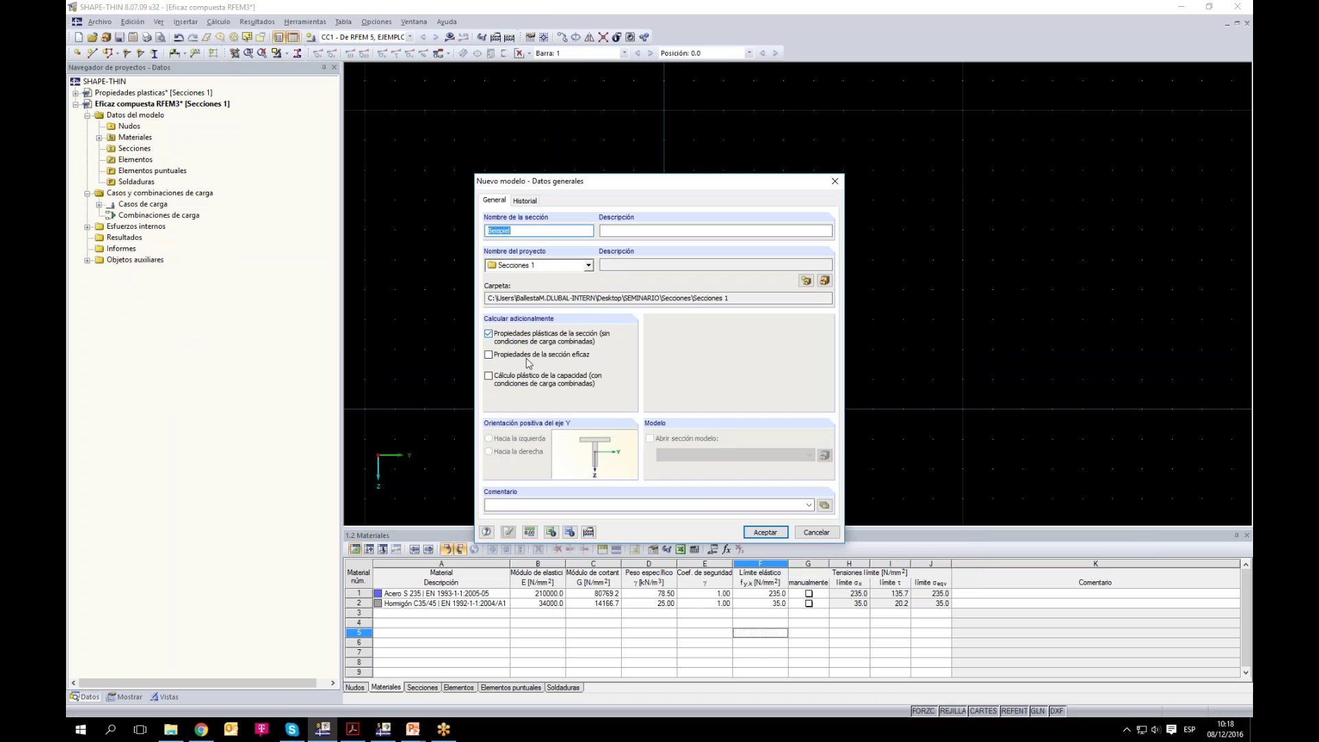
left_click(765, 532)
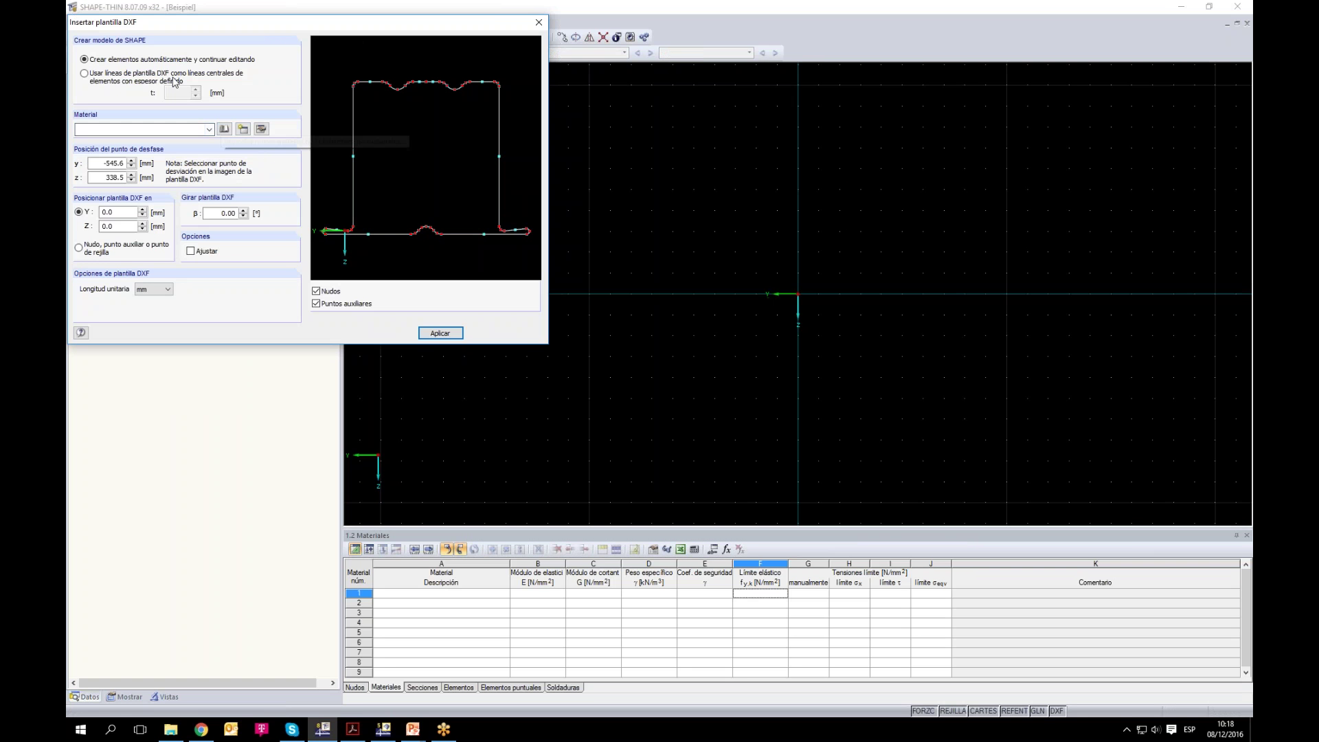
Step: Use the DXF template lines as element centre lines with a thickness of 3 mm and rotate the template by 45°
left_click(84, 73)
double_click(177, 94)
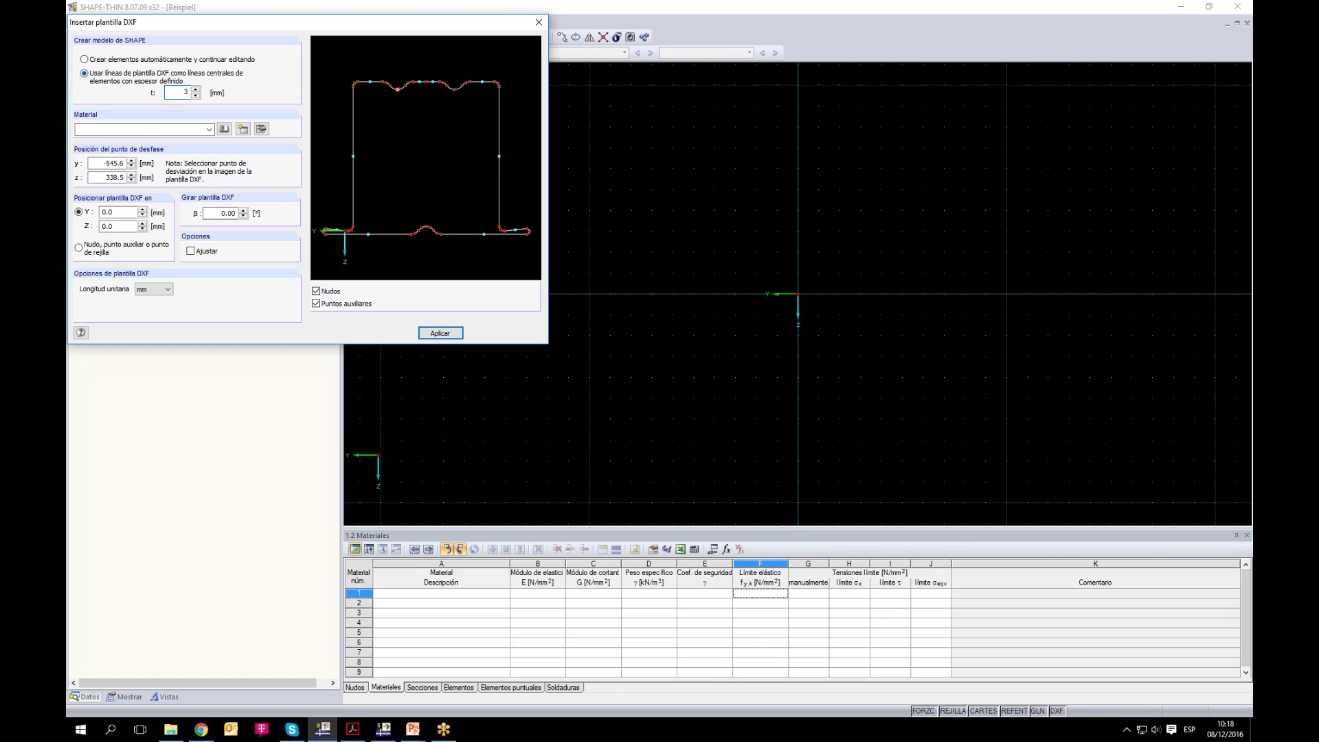
double_click(227, 214)
type("45")
key("Return")
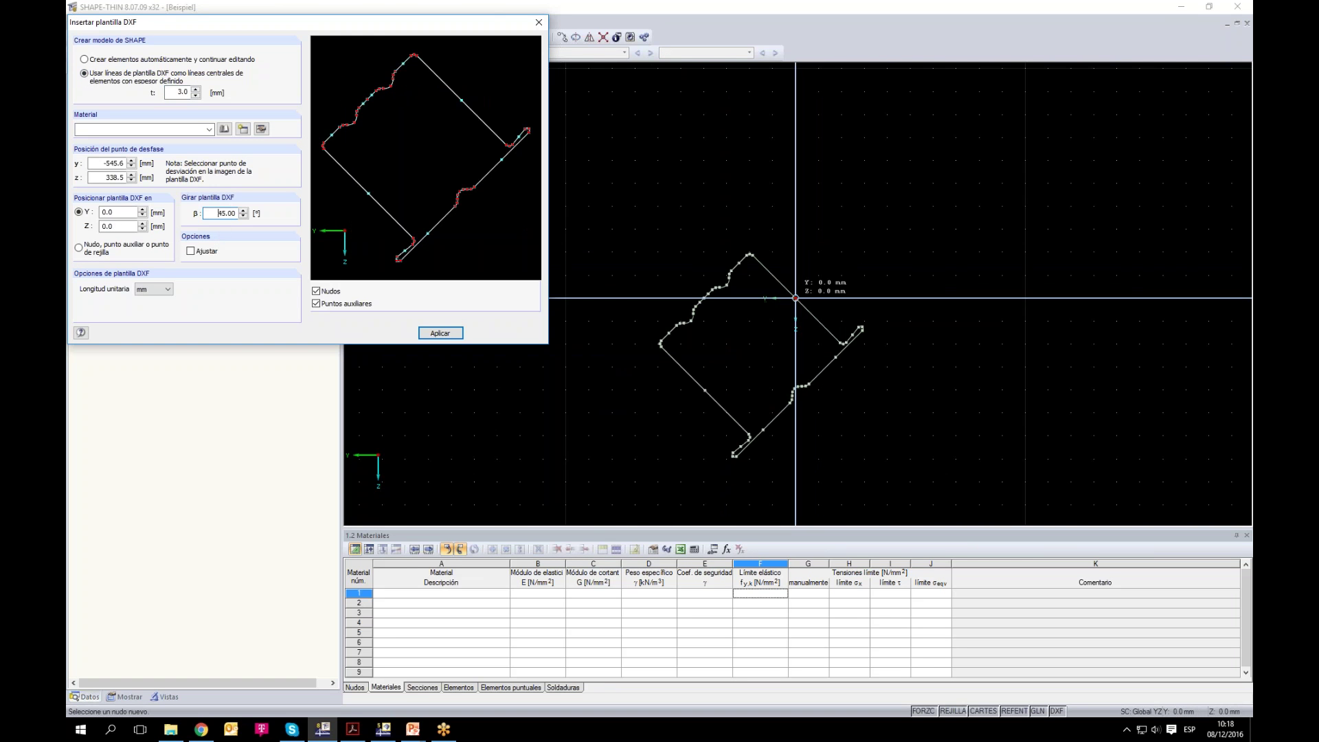
Step: Choose the end node of the upper rounded lip as the template's offset point and insert the section at the coordinate origin
scroll(443, 185, "up", 3)
scroll(507, 232, "down", 4)
scroll(521, 146, "up", 3)
scroll(431, 157, "up", 2)
left_click(446, 156)
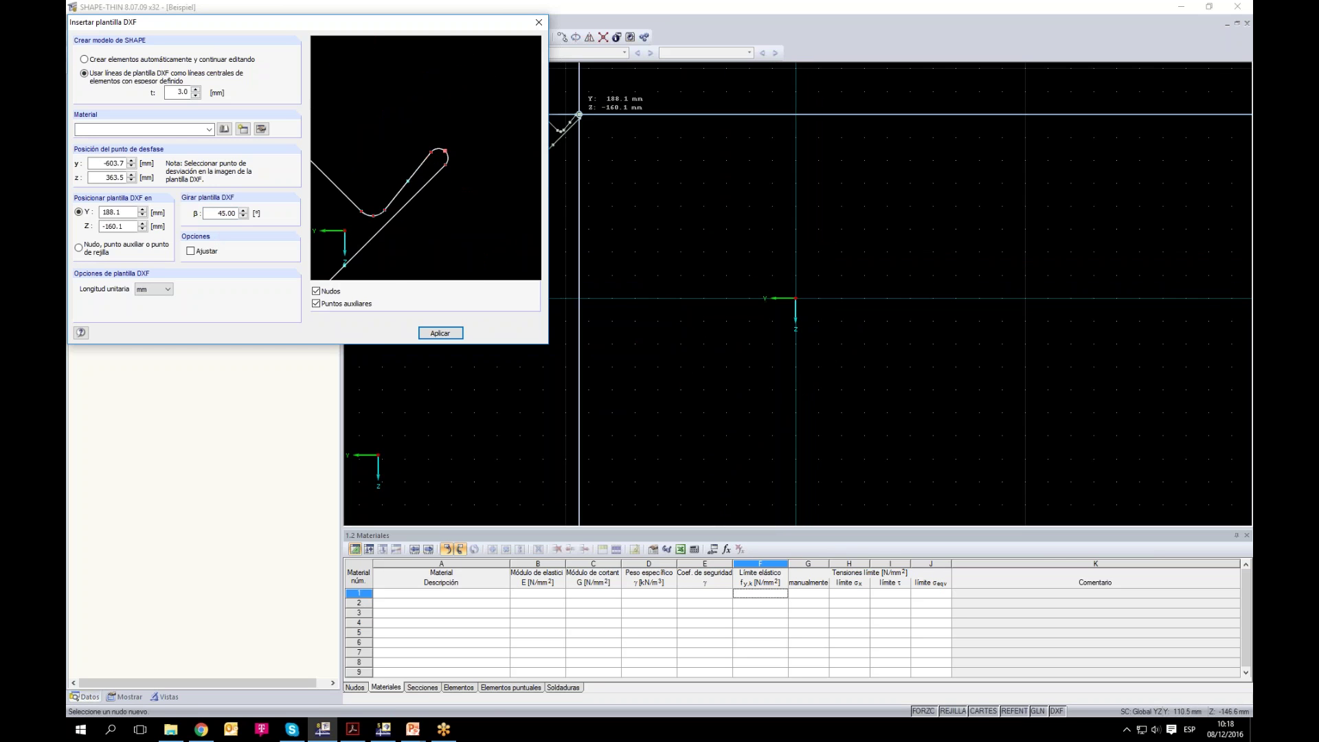
left_click(796, 299)
scroll(770, 303, "down", 4)
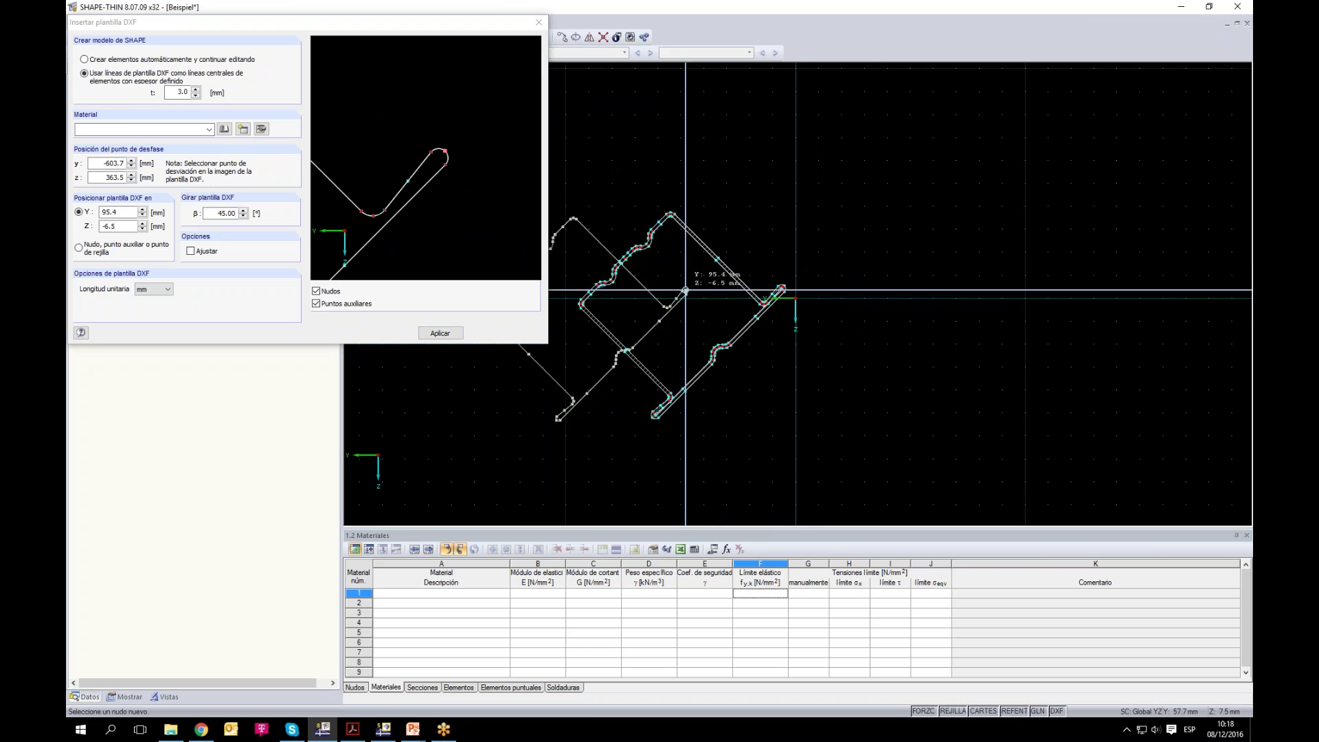
scroll(736, 357, "up", 5)
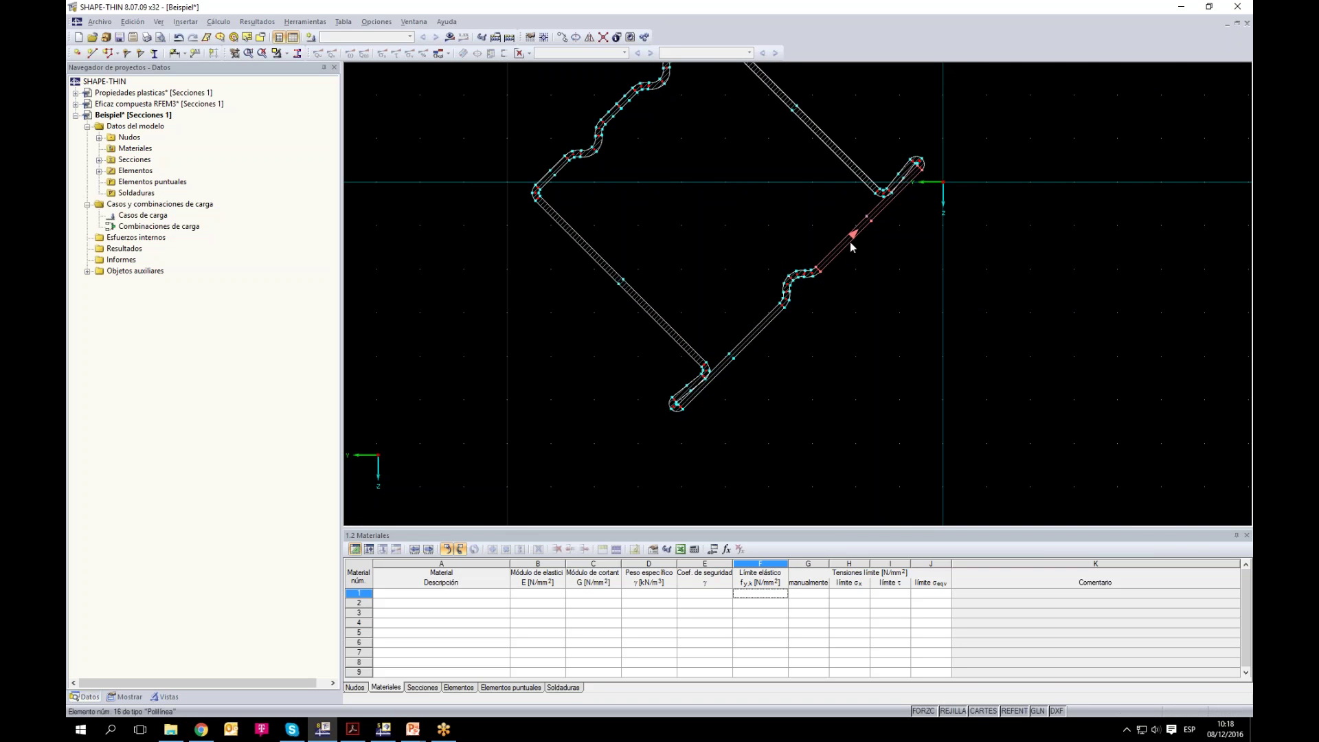
left_click_drag(702, 65, 733, 180)
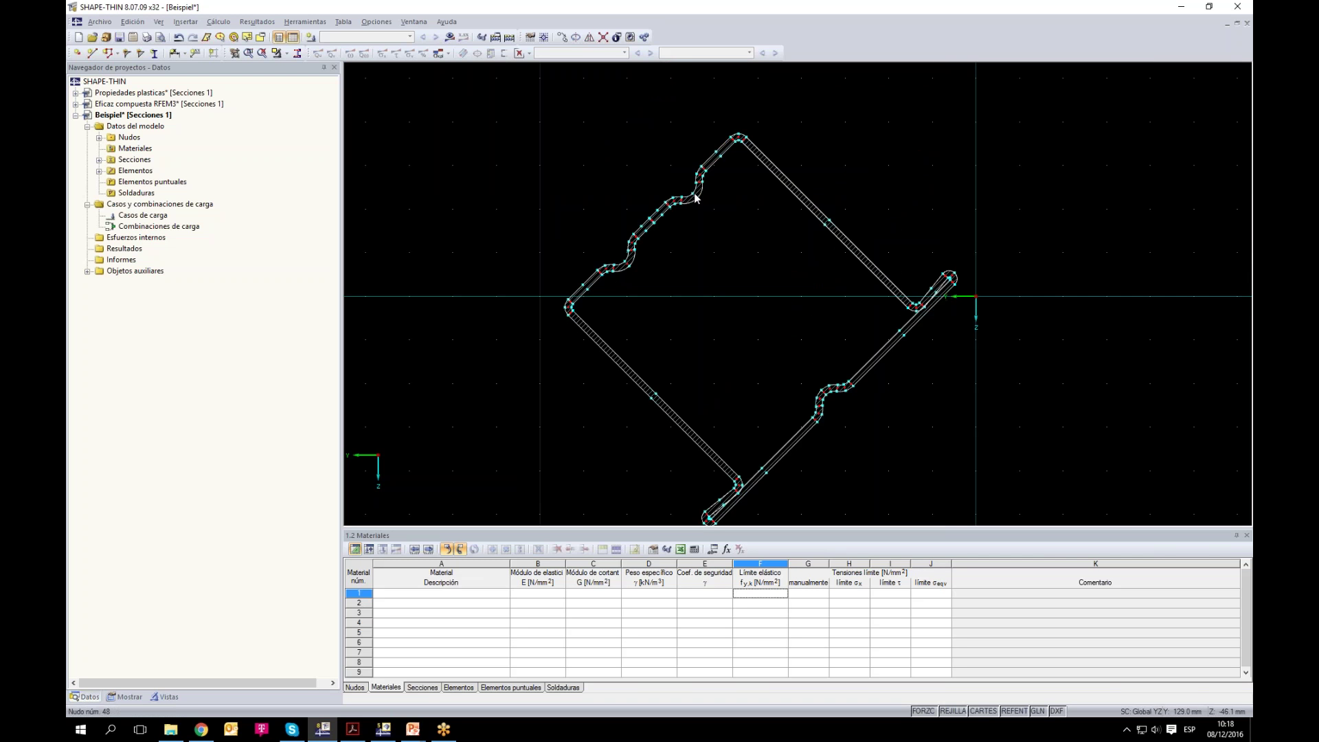
scroll(690, 310, "down", 2)
scroll(689, 310, "up", 2)
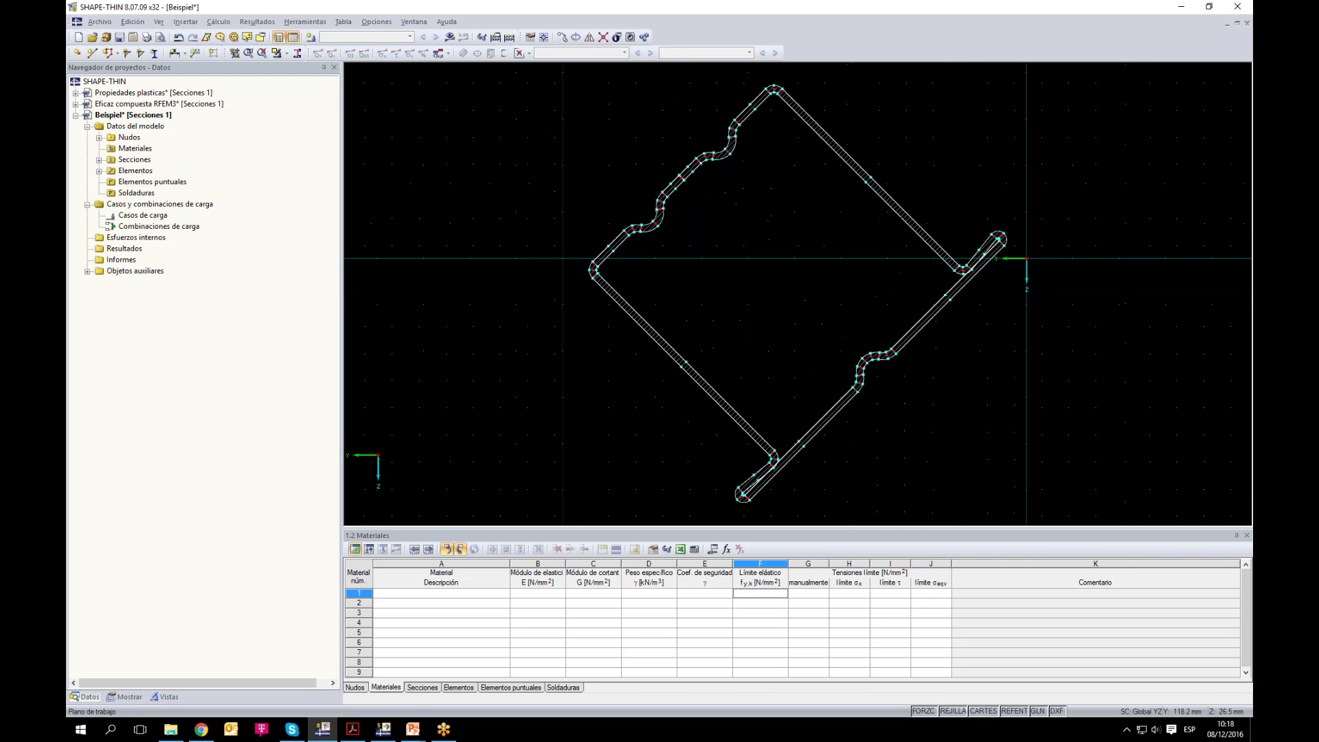
Step: Switch to the running PowerPoint slide show to present the Conceptos teóricos slide
mouse_move(413, 729)
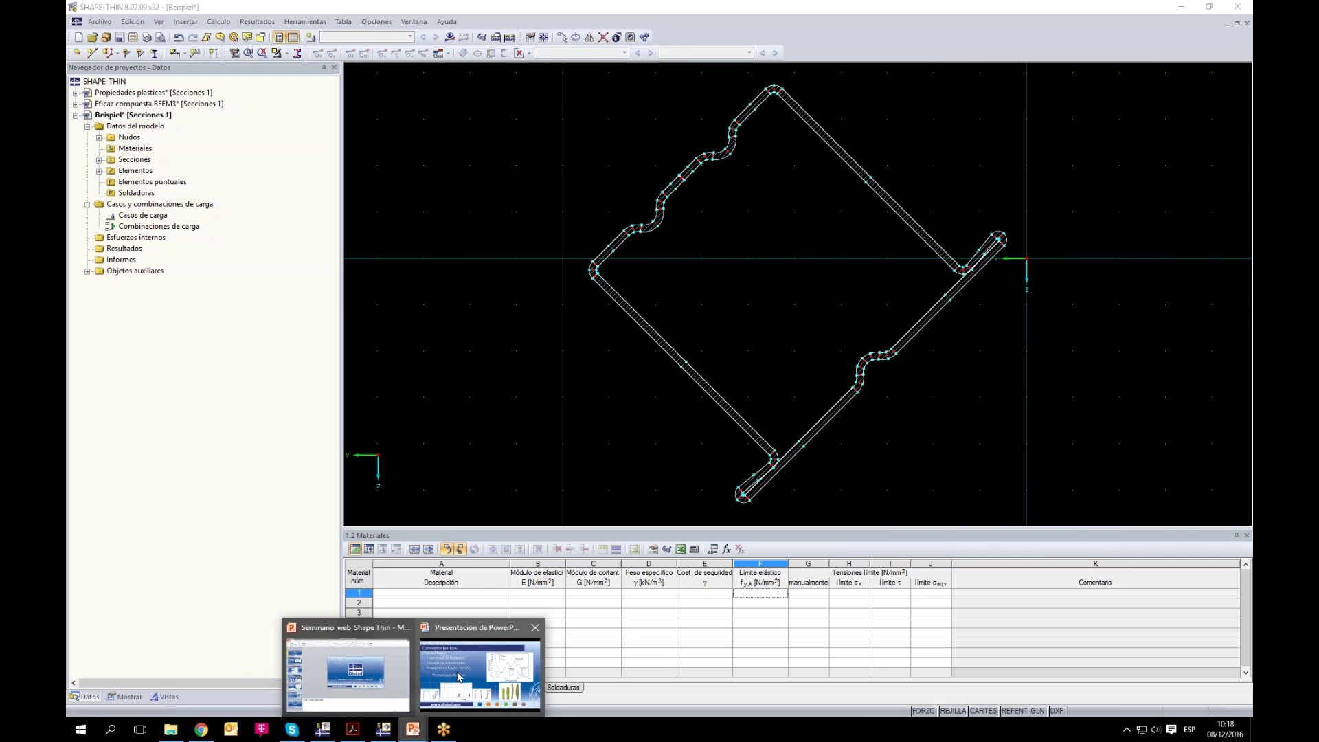
left_click(480, 670)
left_click(563, 308)
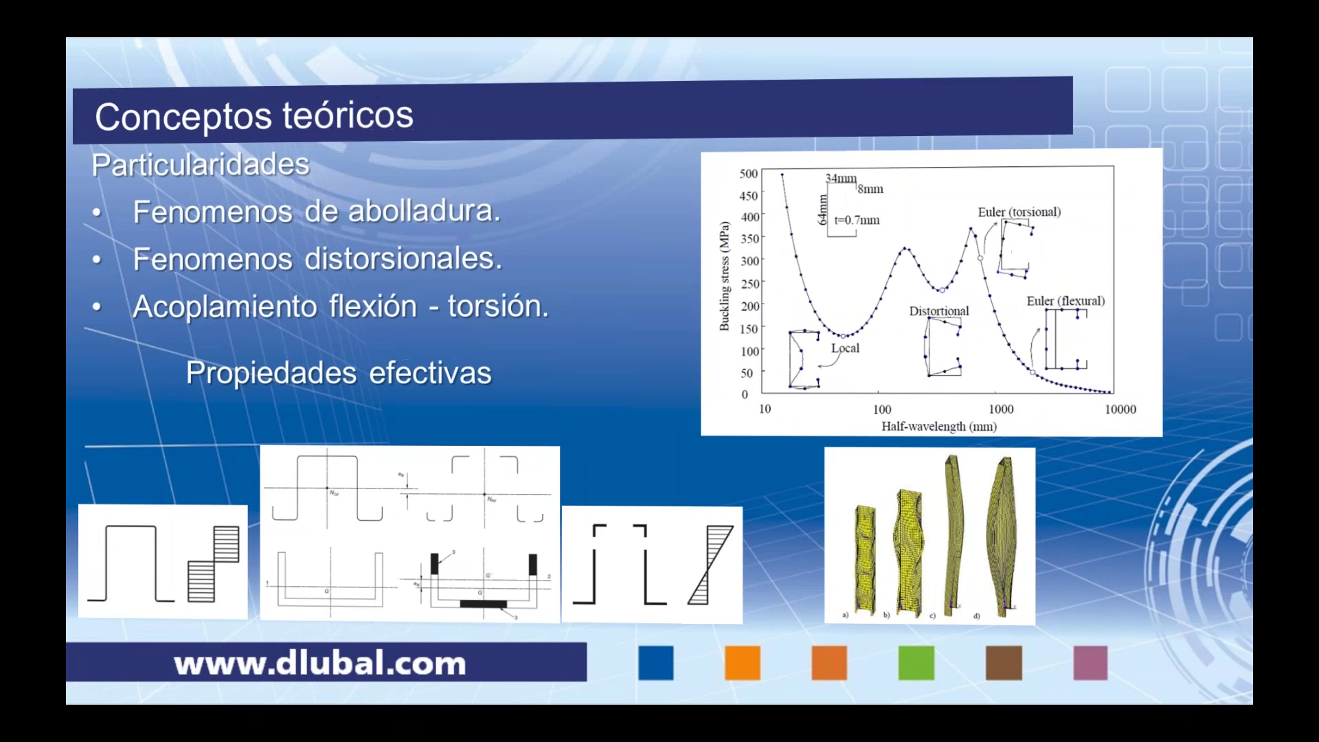